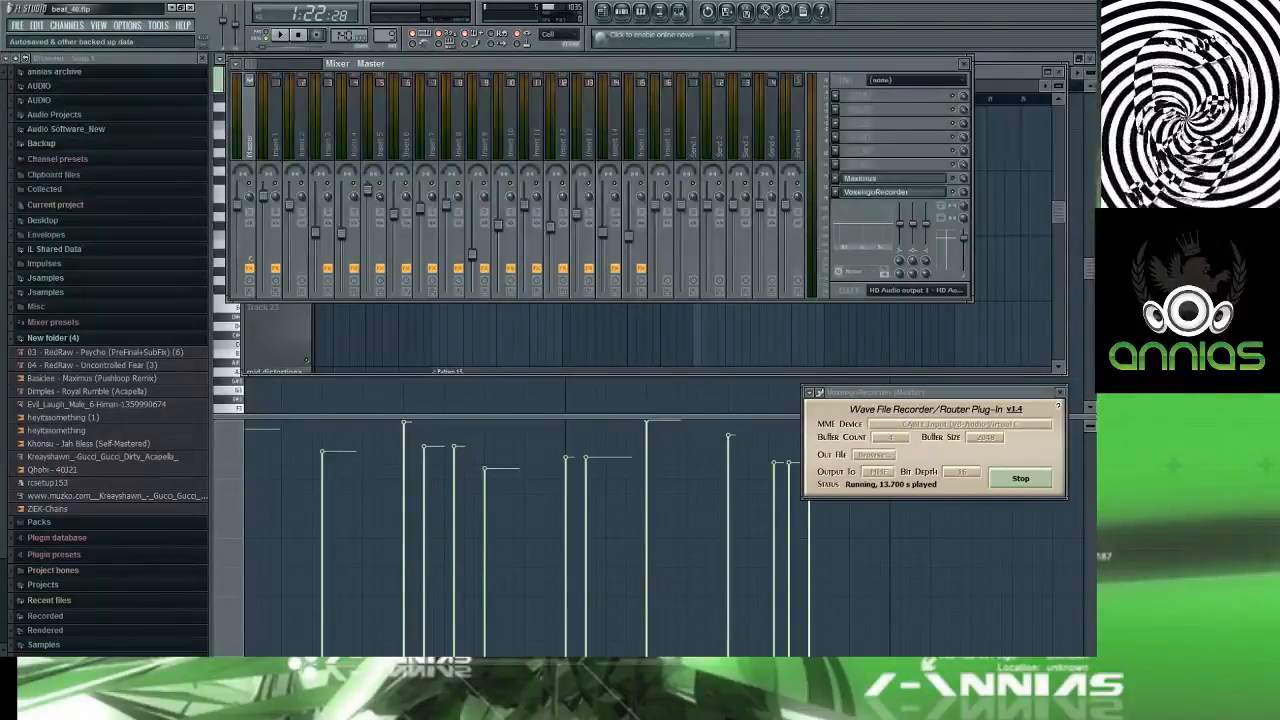
# Step: Play a moment of the song, stop, and restart playback from the song's beginning with the playlist open
pyautogui.press('space')
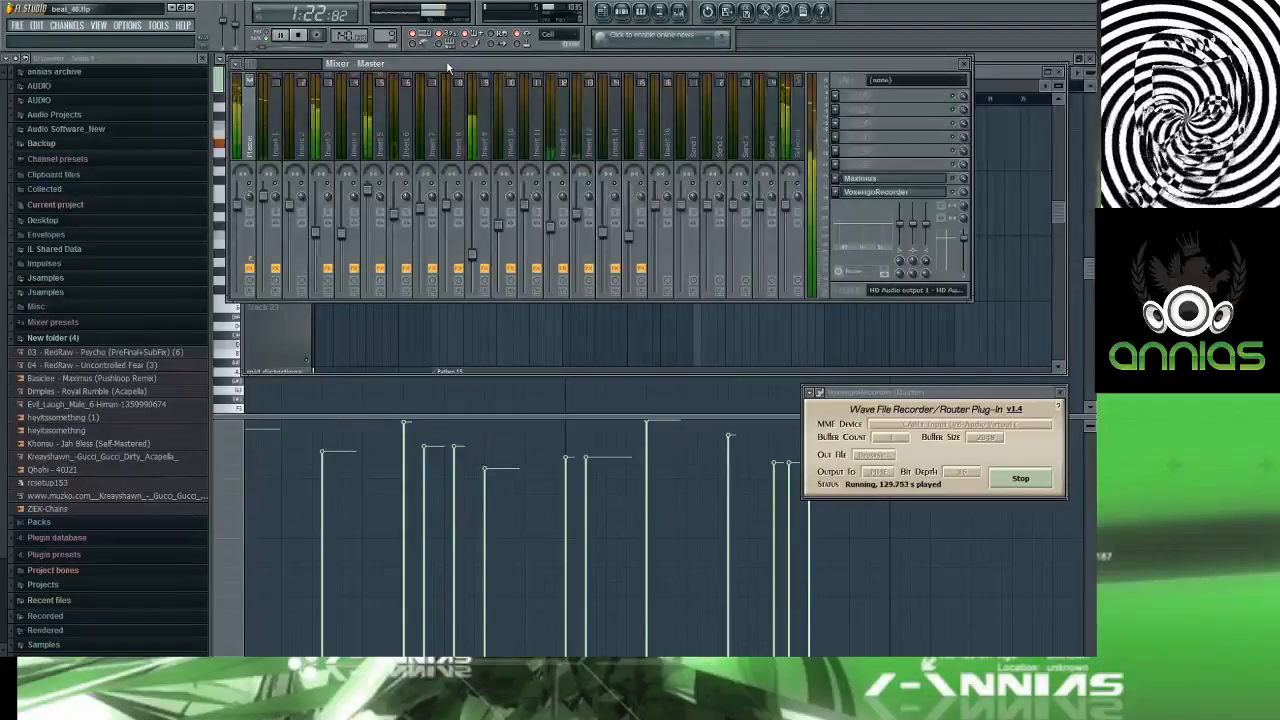
pyautogui.press('space')
pyautogui.press('F5')
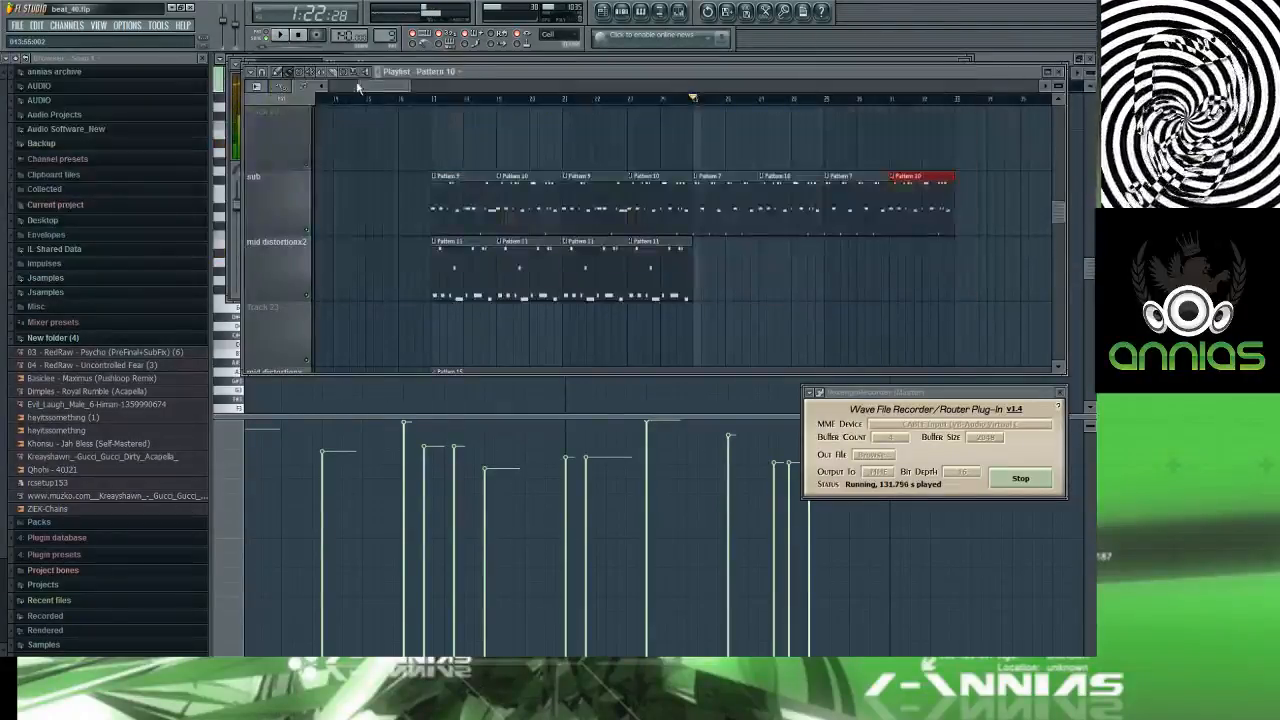
pyautogui.moveTo(358, 86); pyautogui.dragTo(322, 87)
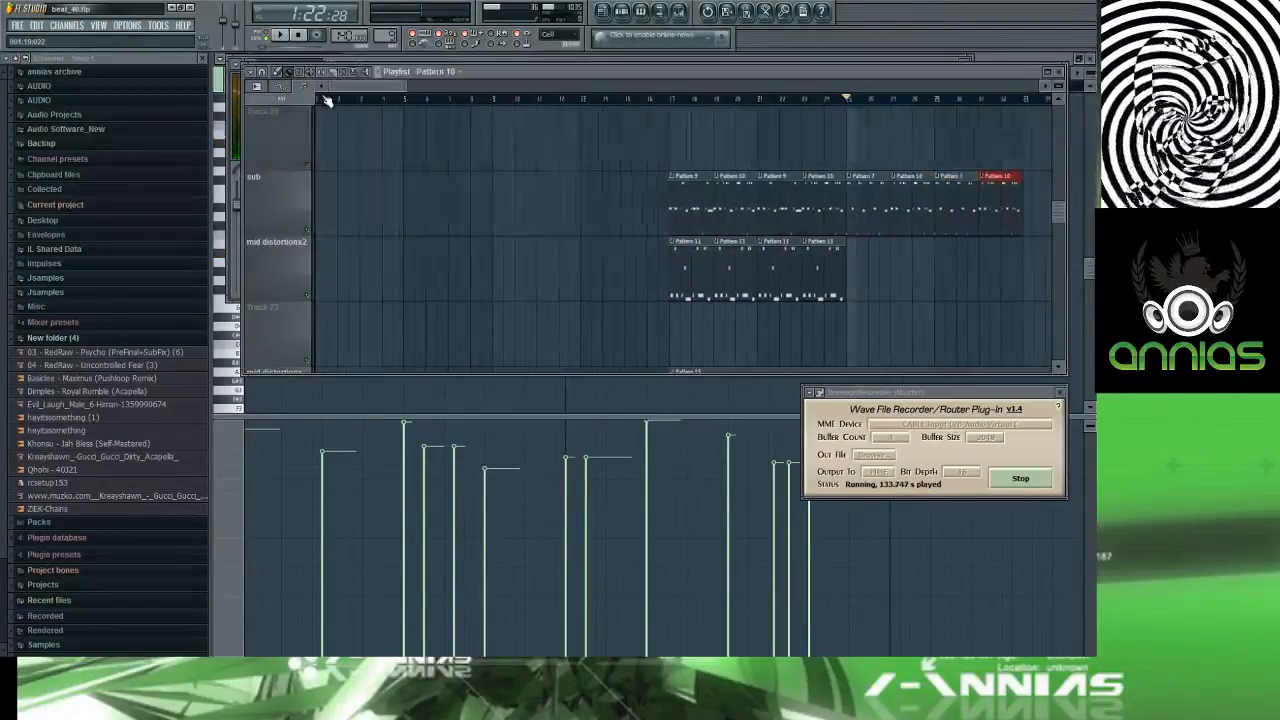
pyautogui.press('space')
# Step: Open the second clip on the pad track in the piano roll to examine its Cameleon5000 #3 notes
pyautogui.scroll(-2, 377, 168)
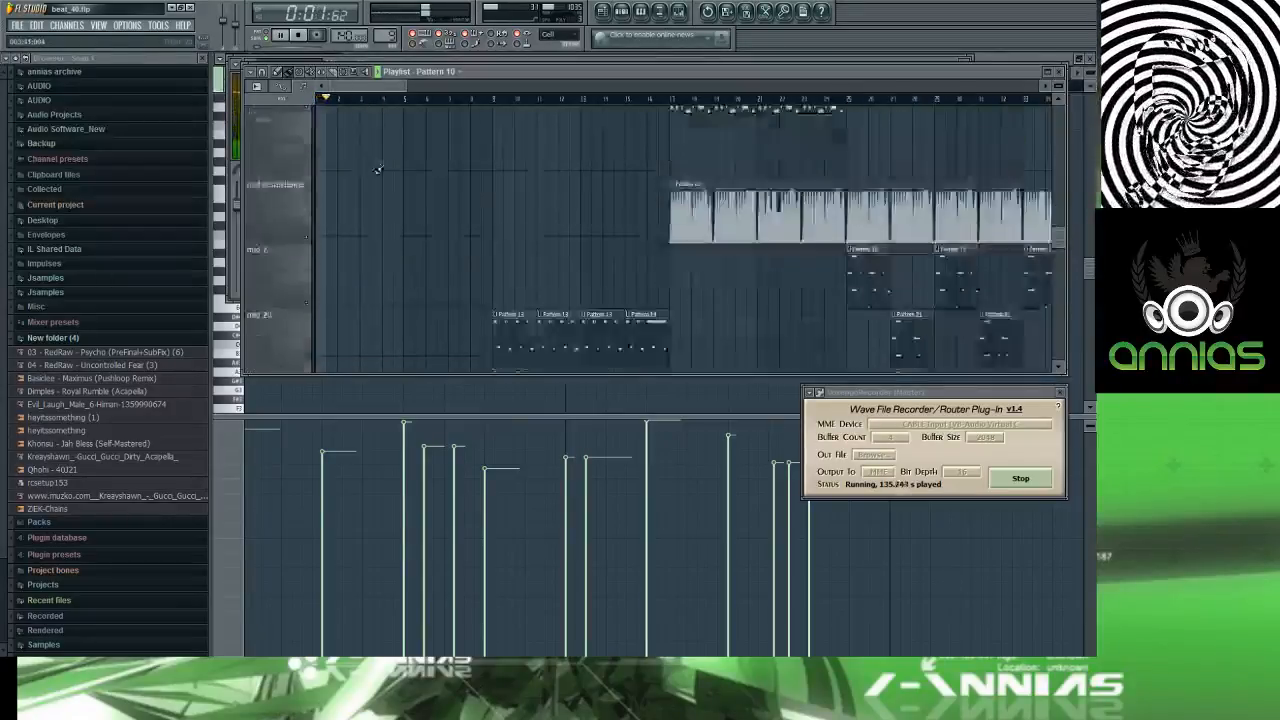
pyautogui.scroll(-3, 377, 168)
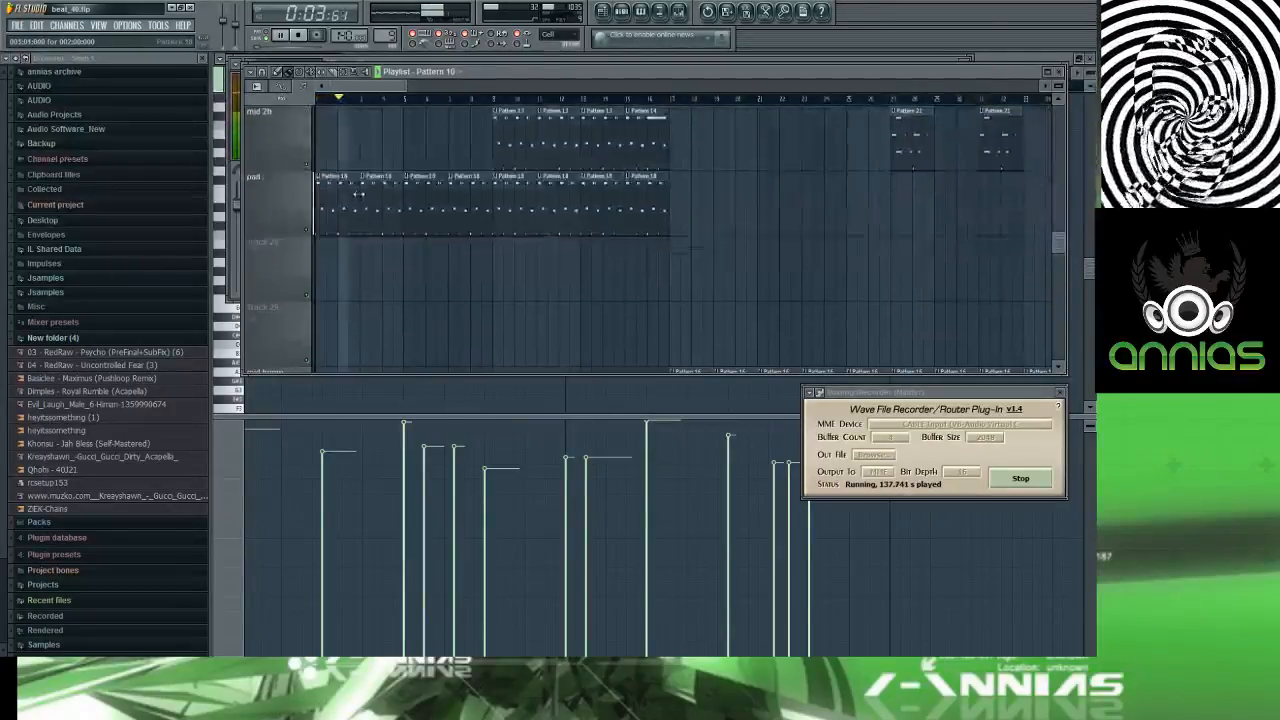
pyautogui.doubleClick(362, 188)
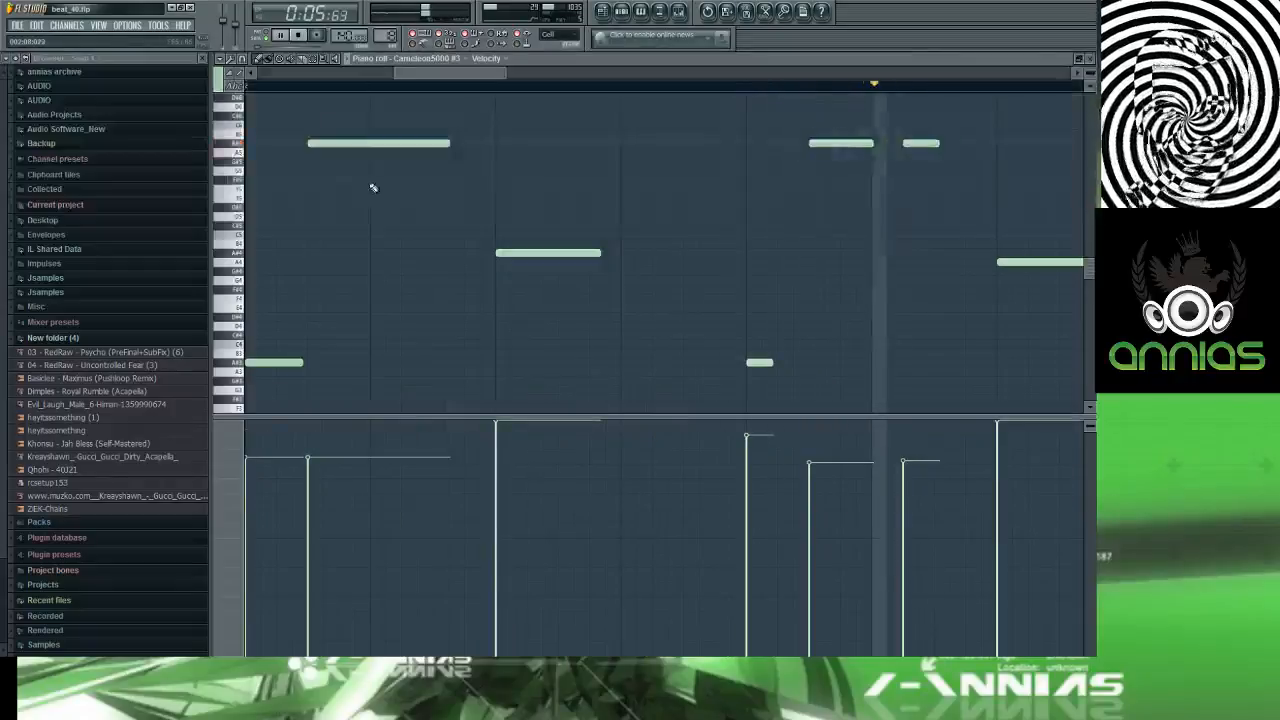
# Step: Find the Pattern 16 and Pattern 17 clips on Track 12 and open the Wiggle notes in the piano roll
pyautogui.press('F5')
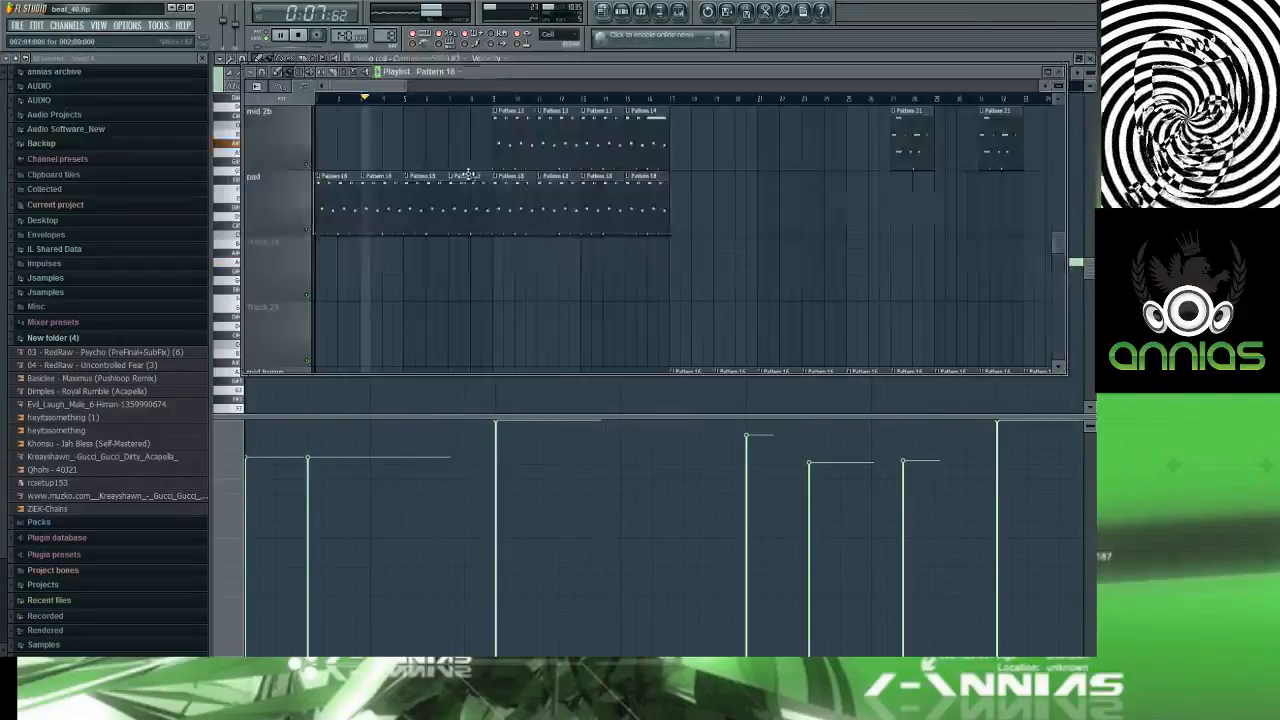
pyautogui.scroll(6, 476, 176)
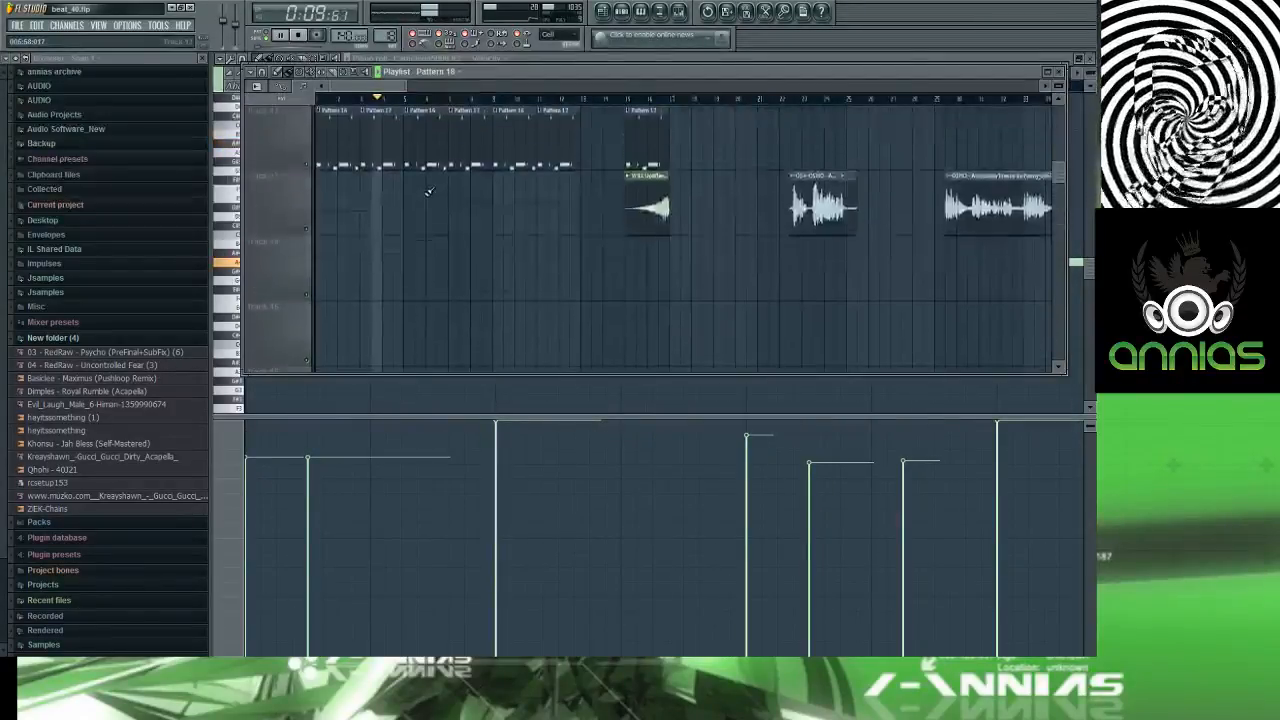
pyautogui.scroll(1, 400, 192)
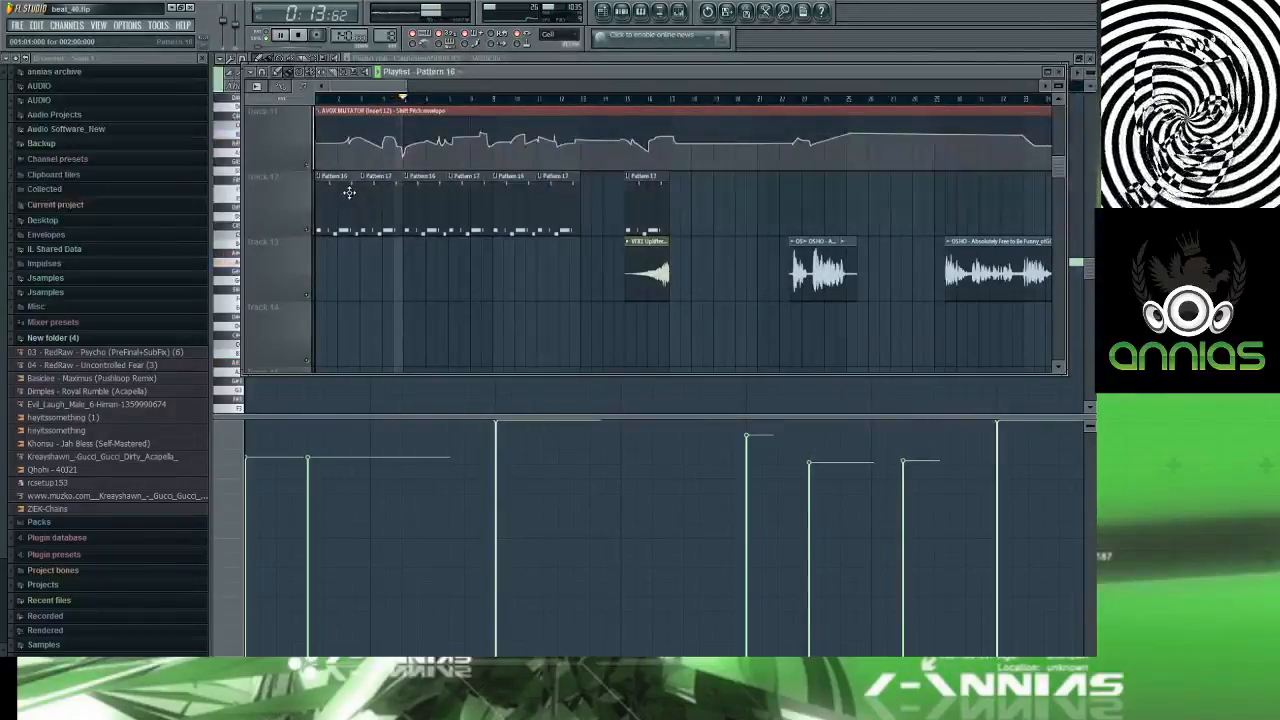
pyautogui.press('F5')
pyautogui.press('F5')
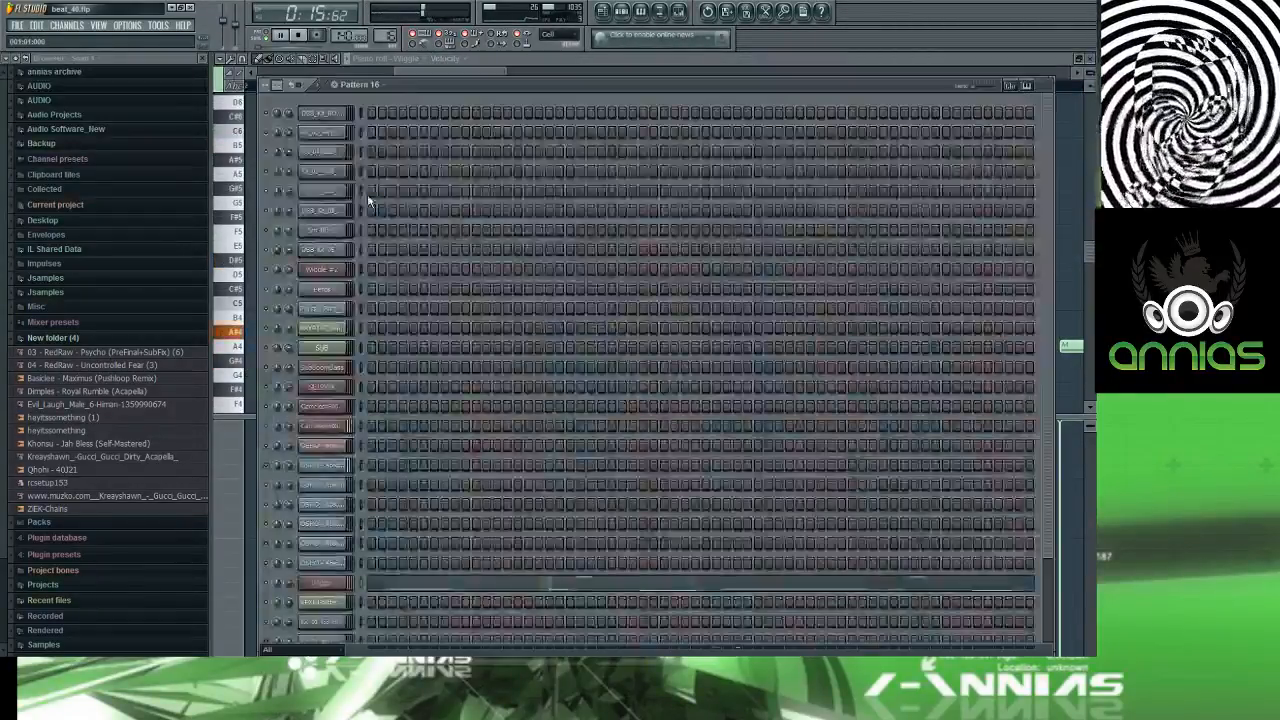
pyautogui.press('F5')
pyautogui.press('F5')
pyautogui.press('F5')
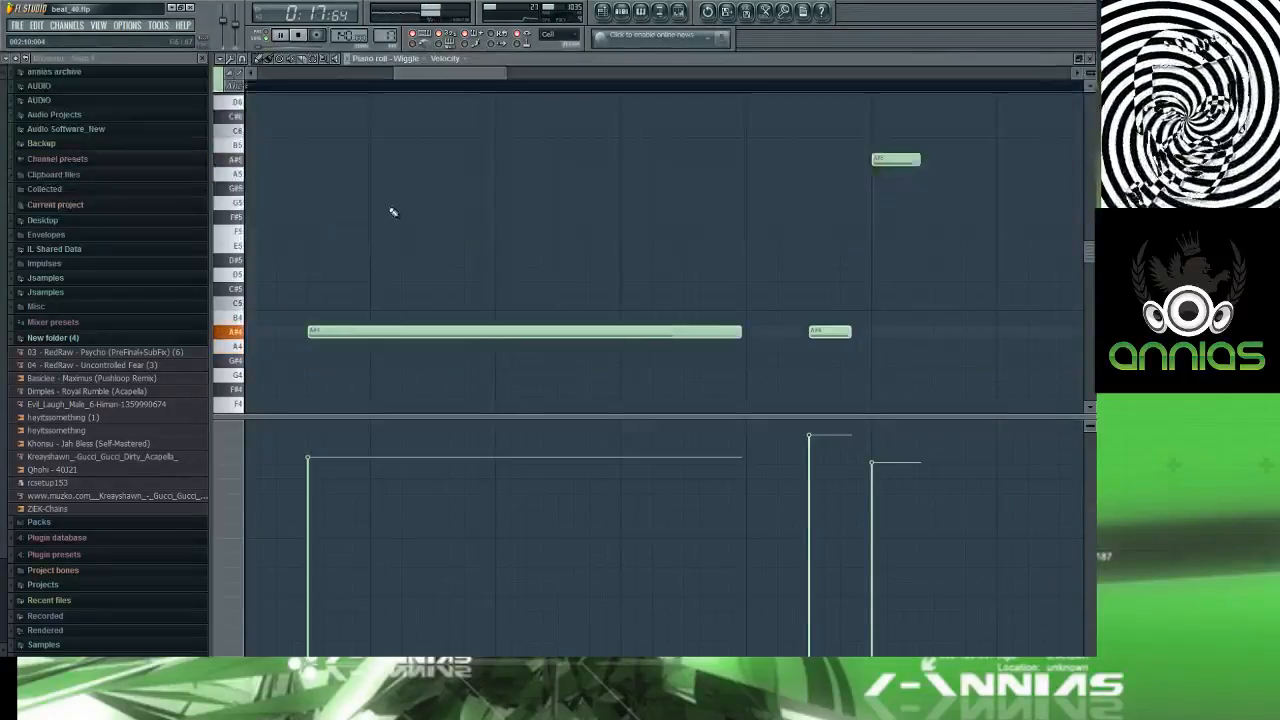
# Step: Review the whole Wiggle phrase and copy the Wiggle channel's notes from Pattern 17
pyautogui.scroll(-2, 394, 212)
pyautogui.scroll(-2, 394, 212)
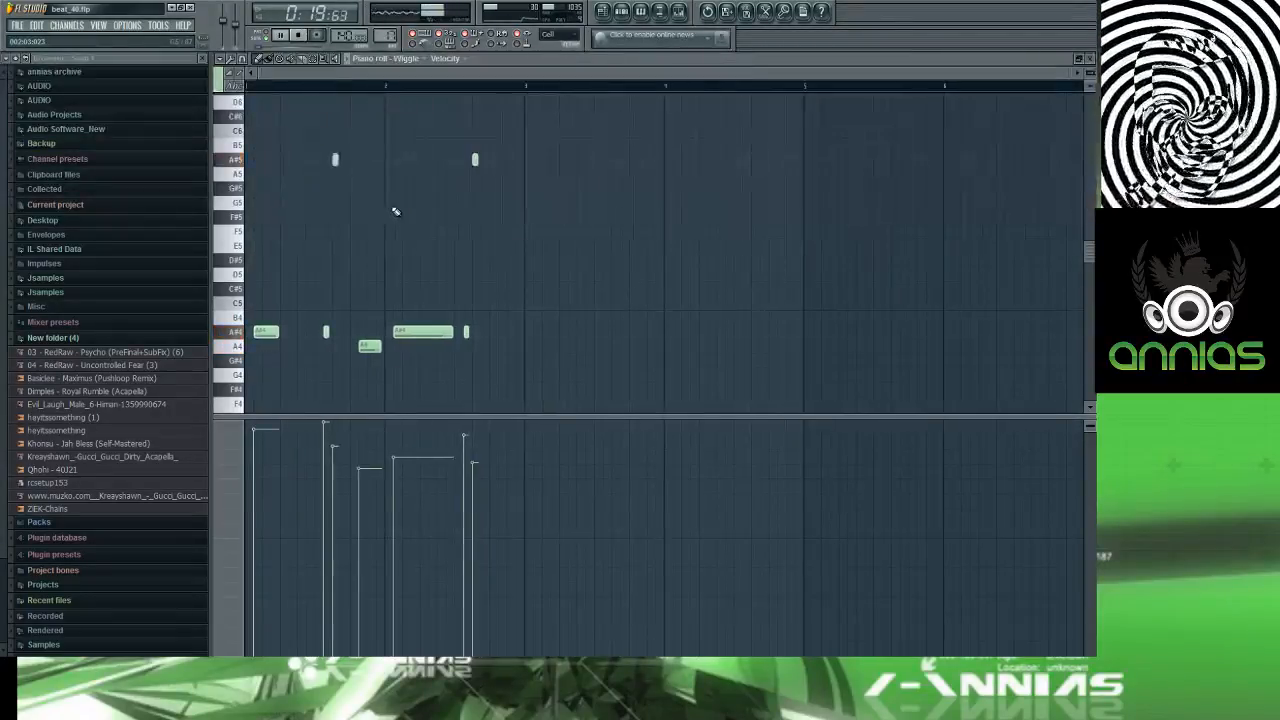
pyautogui.press('F6')
pyautogui.scroll(-4, 394, 226)
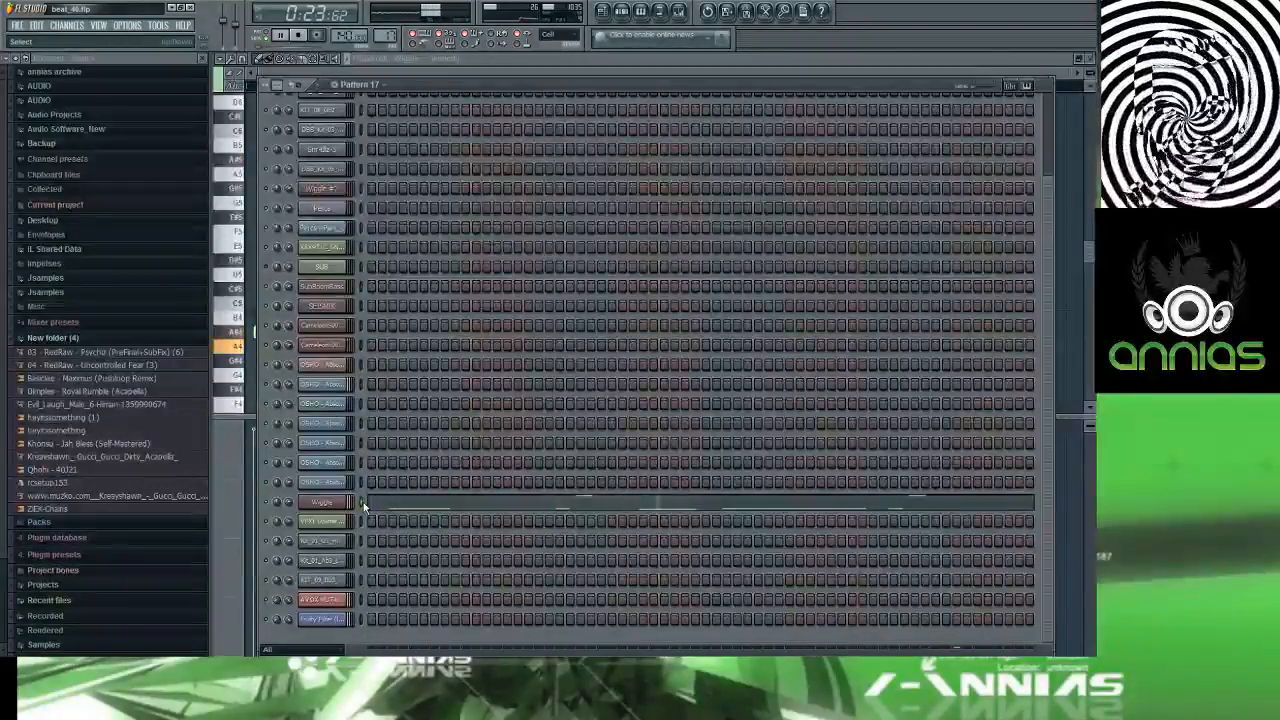
# Step: Make the second Pattern 18 clip on the pad track unique and open its Cameleon5000 #3 notes
pyautogui.press('F5')
pyautogui.scroll(-6, 380, 277)
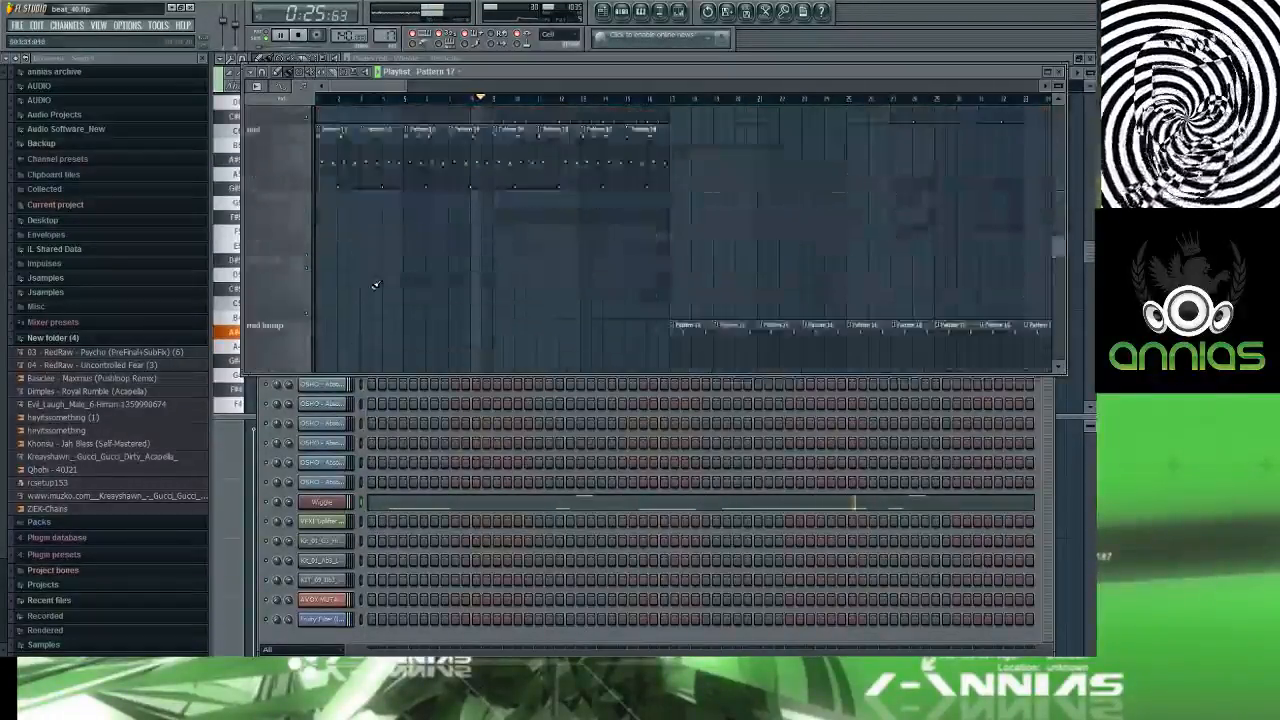
pyautogui.rightClick(364, 252)
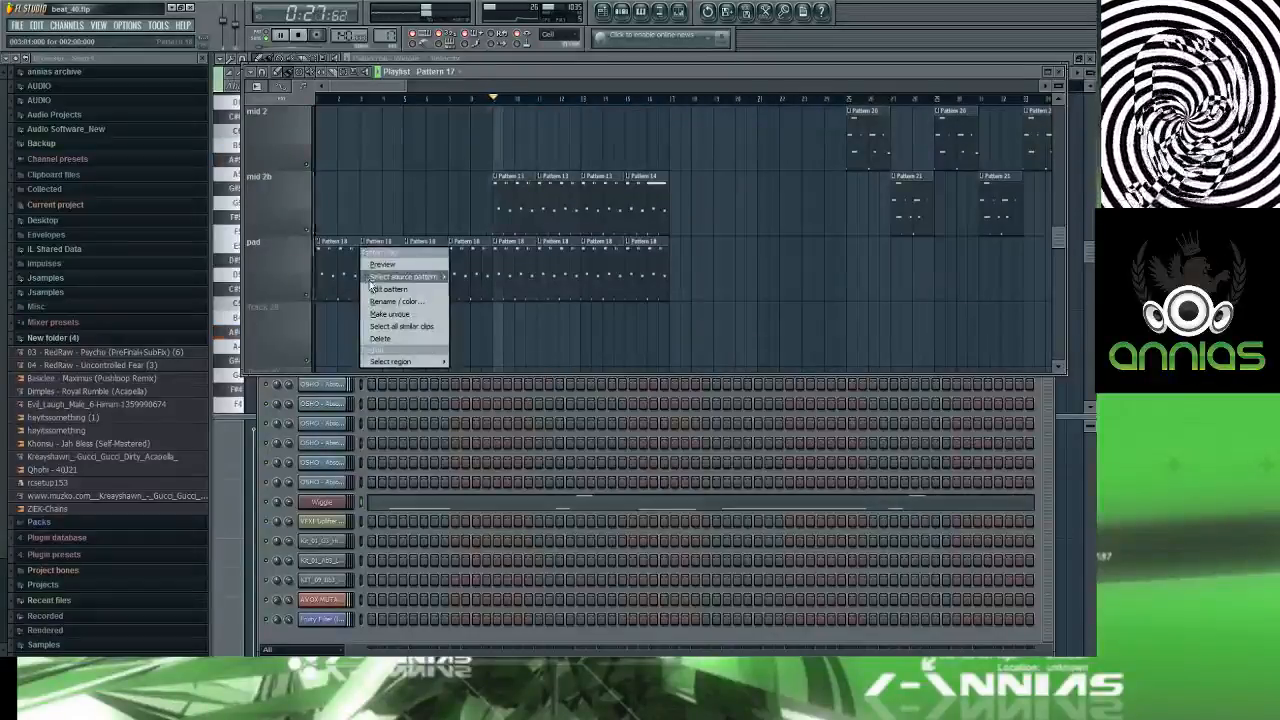
pyautogui.click(375, 313)
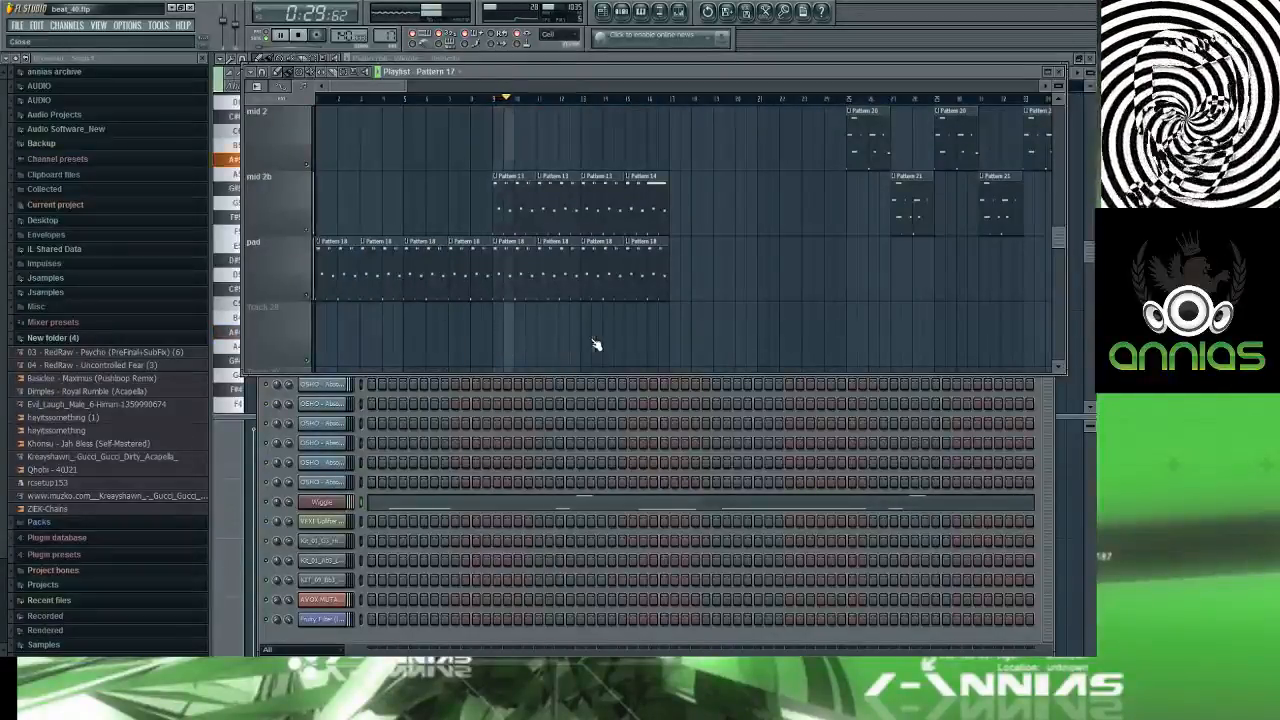
pyautogui.rightClick(358, 249)
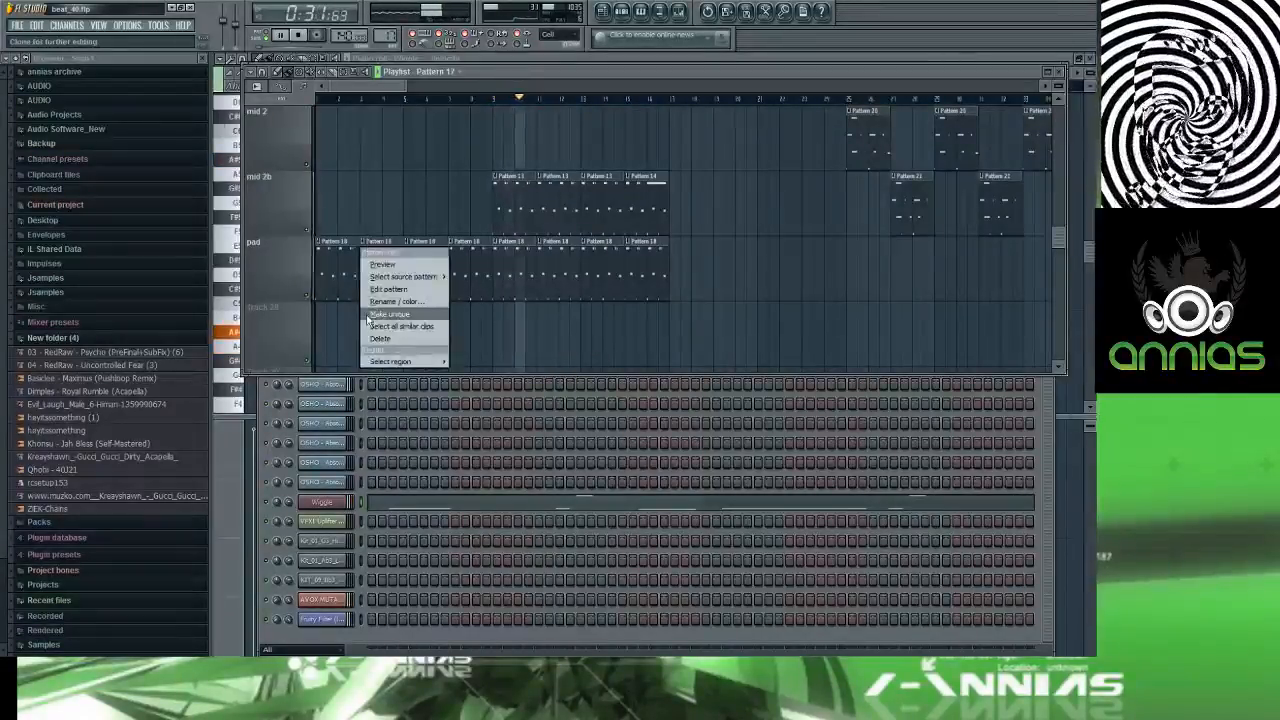
pyautogui.click(373, 260)
pyautogui.doubleClick(373, 260)
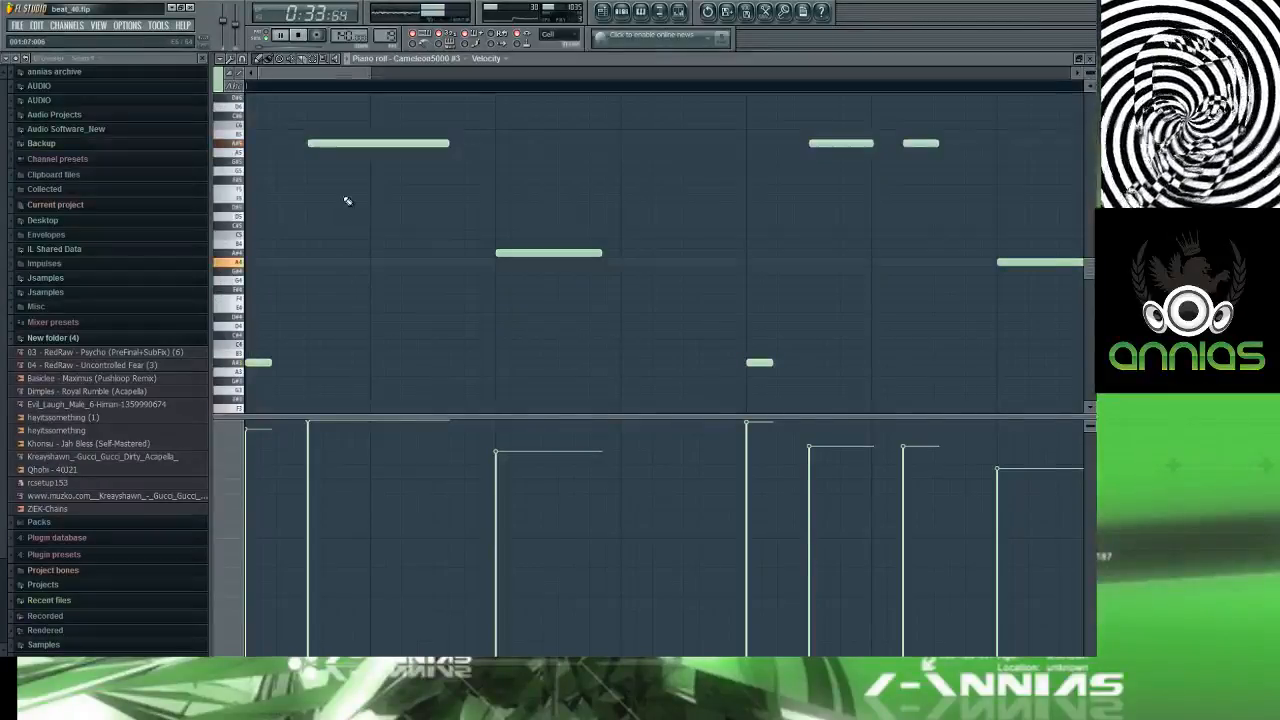
# Step: Replace the Cameleon5000 #3 notes in Pattern 19 with the copied Wiggle notes
pyautogui.press('F6')
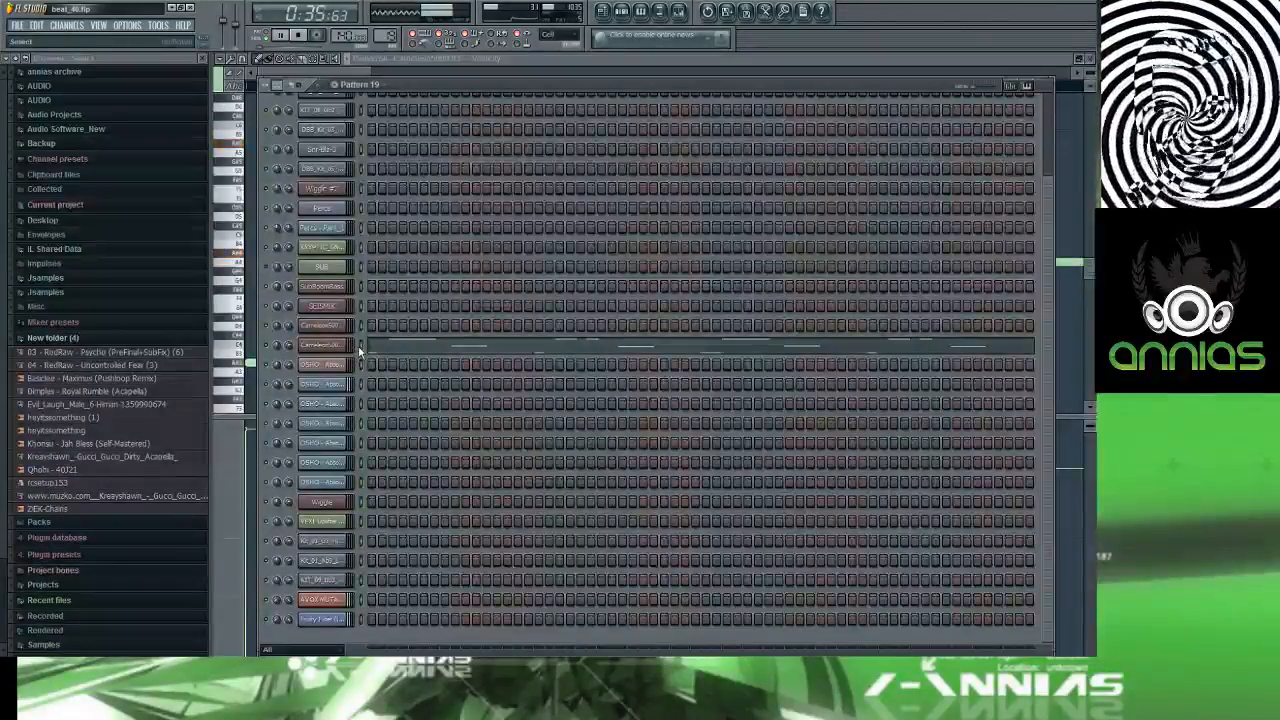
pyautogui.scroll(4, 370, 300)
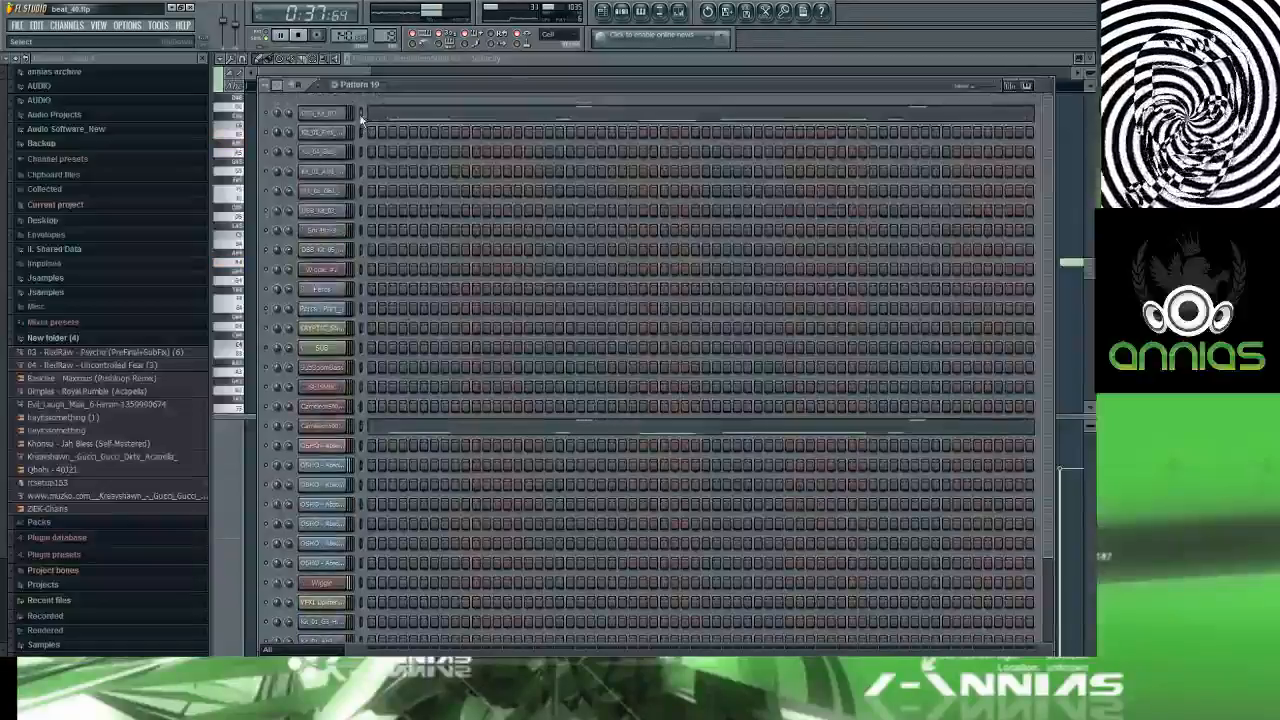
# Step: Return to the playlist and audition the song from the second pad clip at bar 3
pyautogui.press('F5')
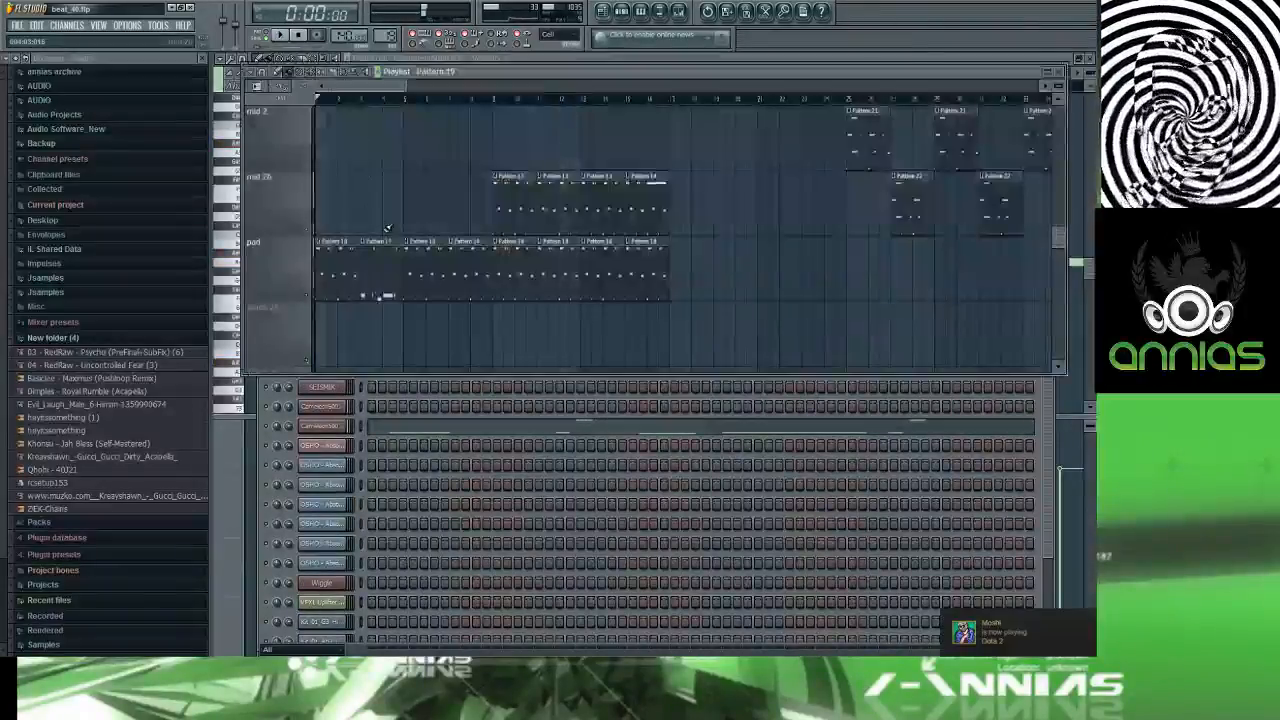
pyautogui.press('space')
pyautogui.click(365, 100)
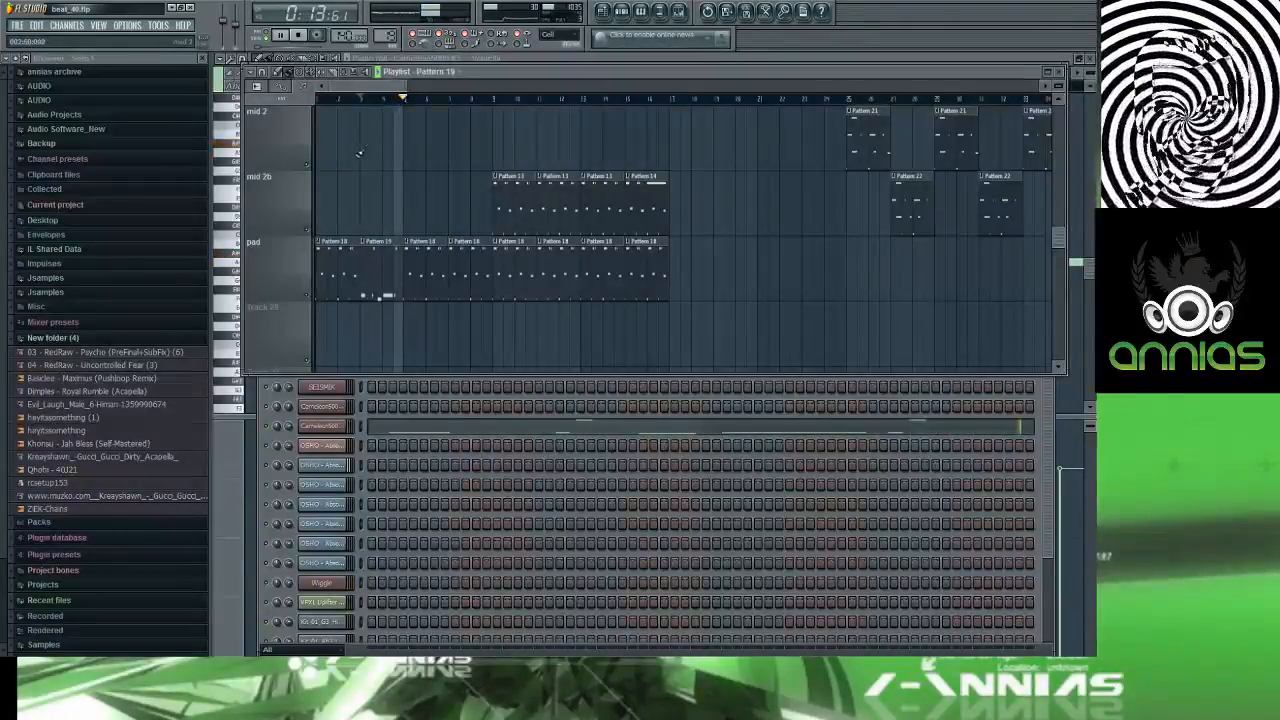
# Step: Replace the fourth, sixth and eighth clips on the pad track with Pattern 19 so it alternates with Pattern 18
pyautogui.rightClick(470, 263)
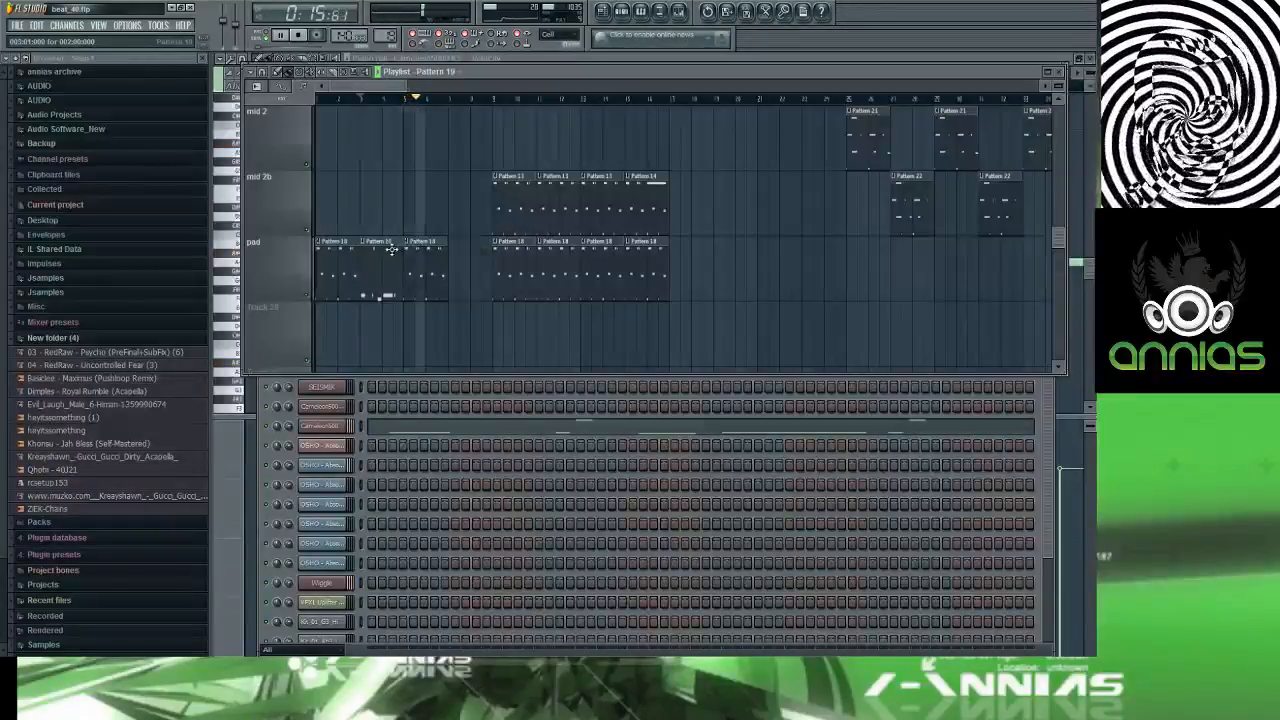
pyautogui.click(470, 263)
pyautogui.rightClick(549, 256)
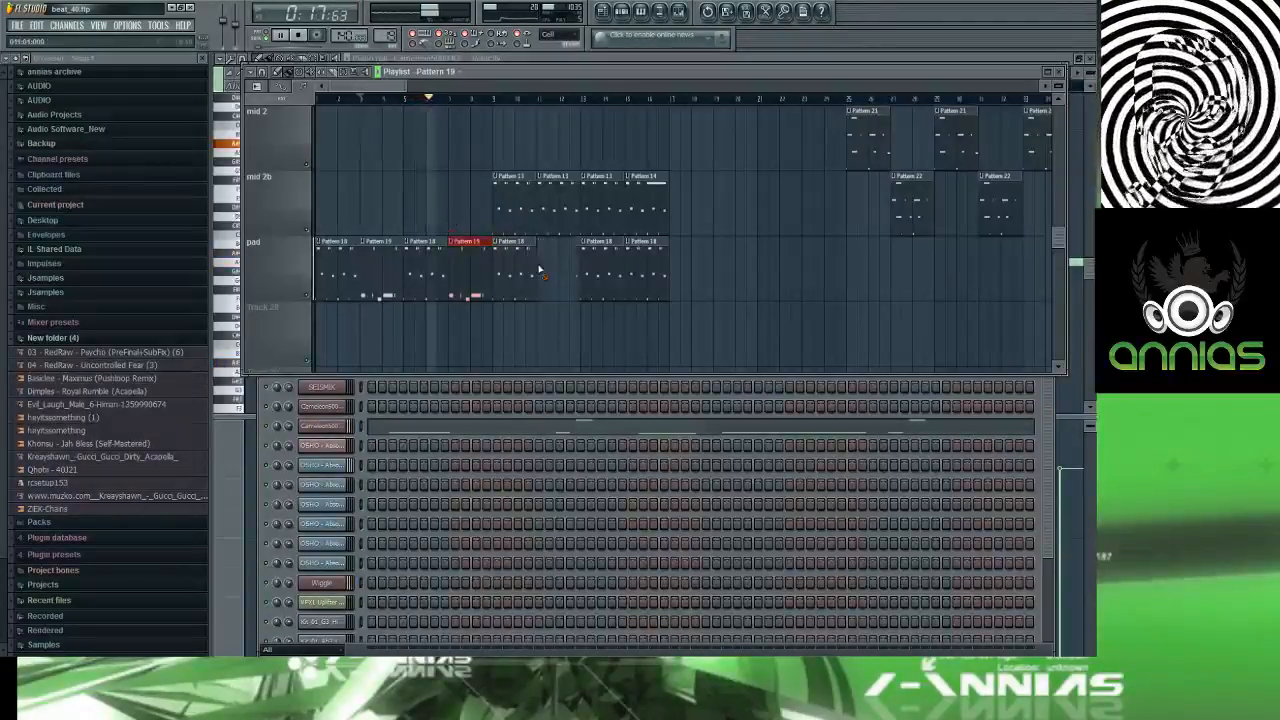
pyautogui.click(549, 256)
pyautogui.rightClick(549, 256)
pyautogui.click(485, 250)
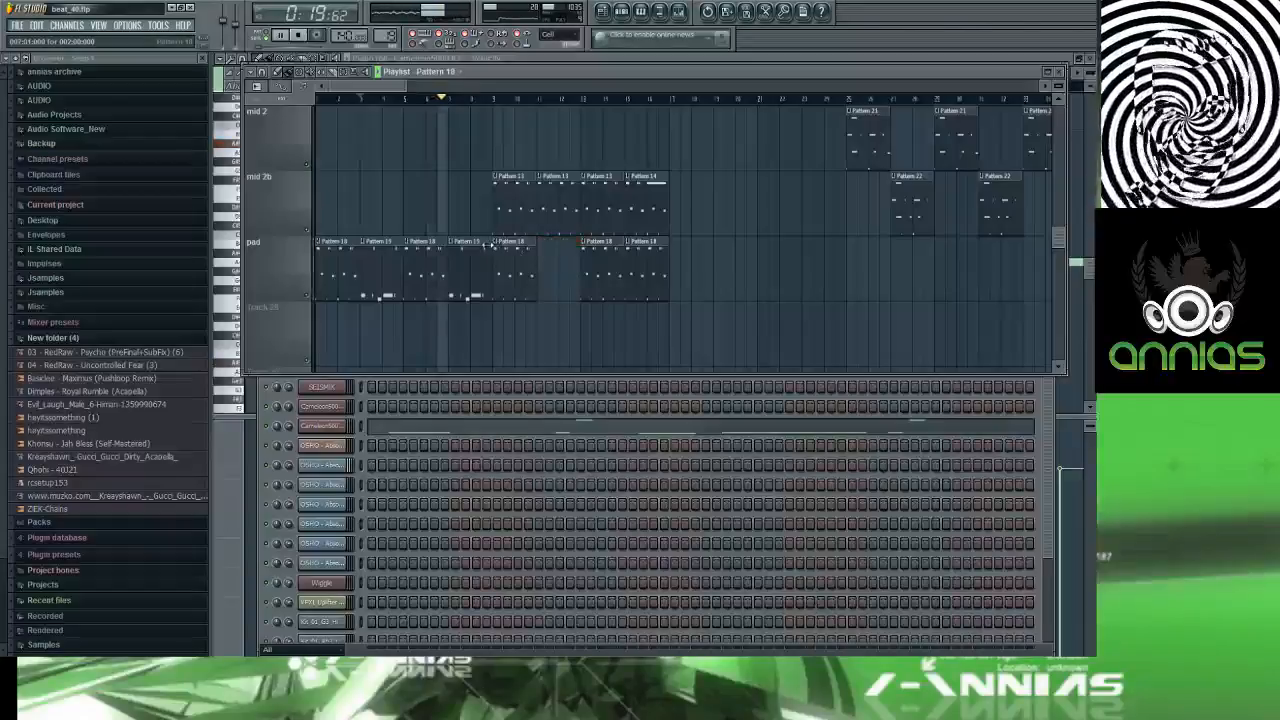
pyautogui.click(546, 256)
pyautogui.rightClick(644, 261)
pyautogui.click(638, 255)
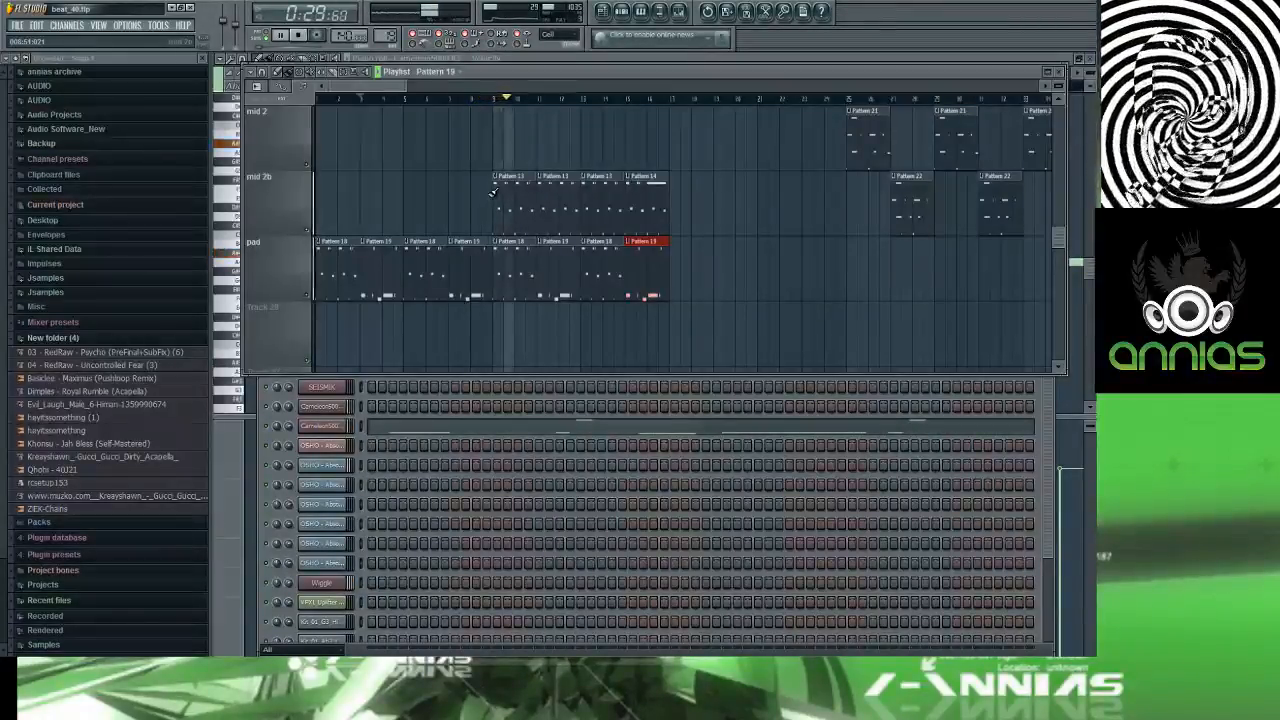
# Step: Mute the pad track, play the song's opening without it, and unmute the track again
pyautogui.scroll(10, 492, 192)
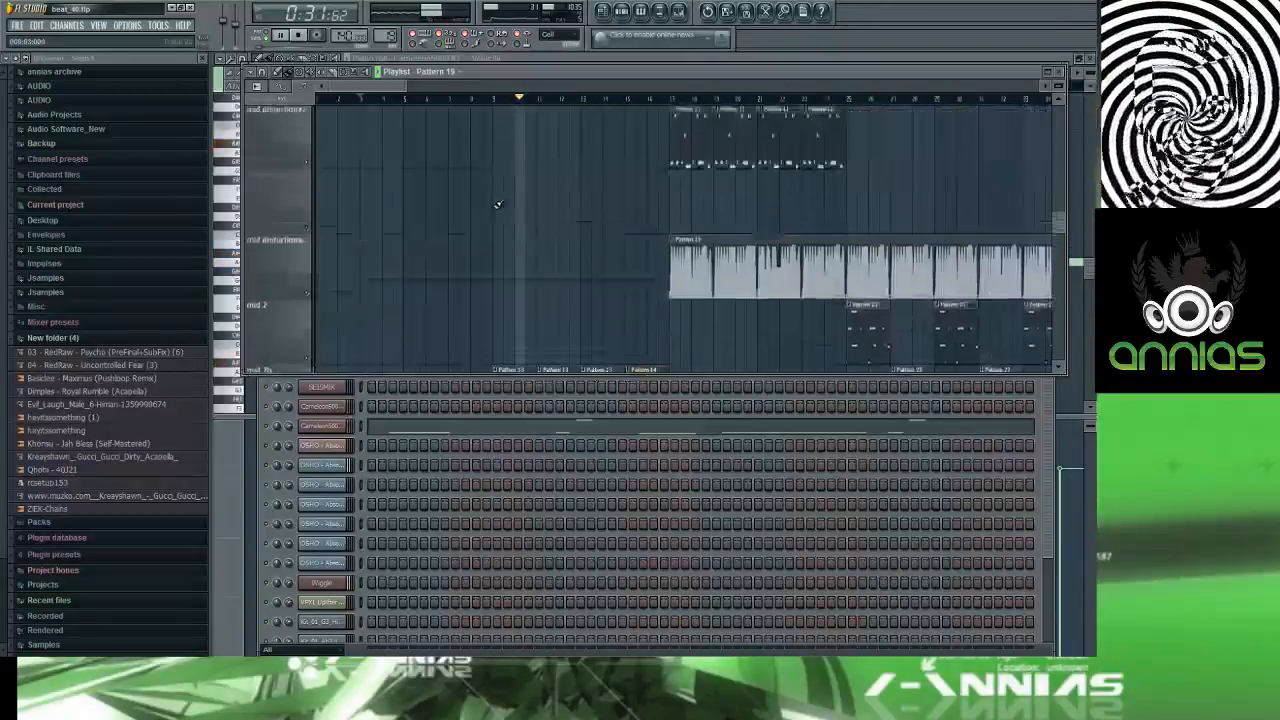
pyautogui.scroll(-8, 490, 225)
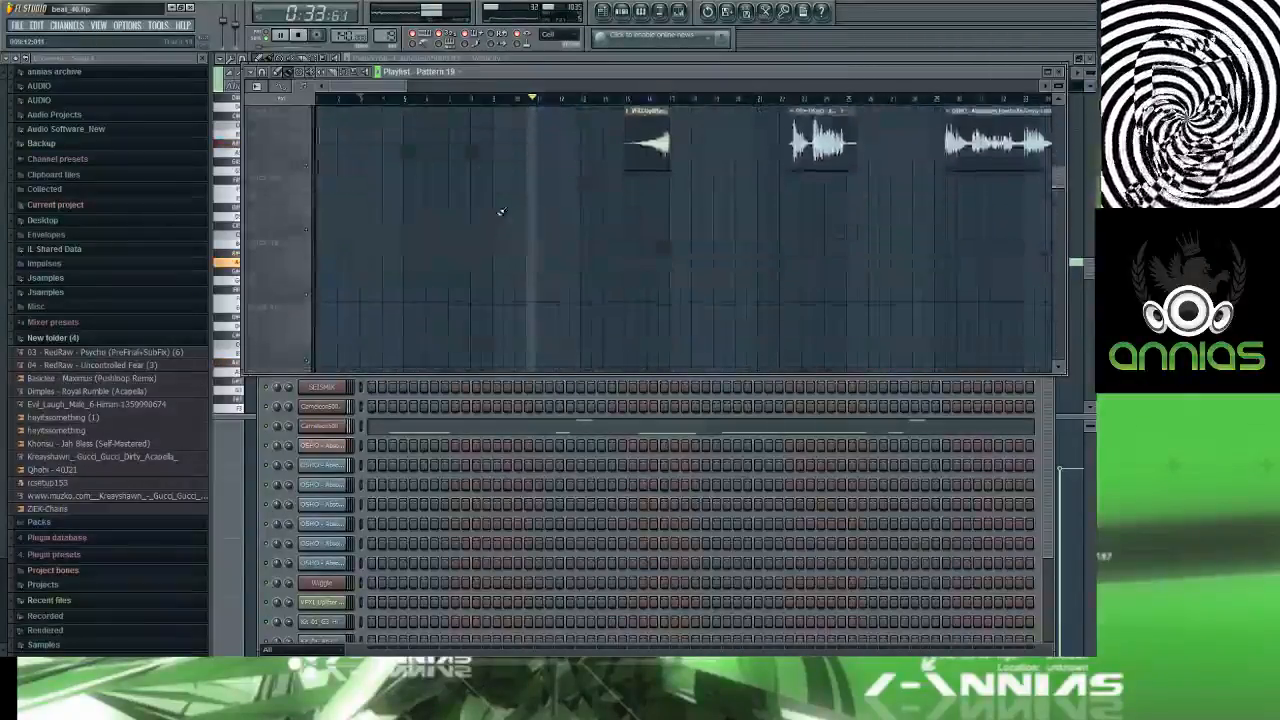
pyautogui.press('space')
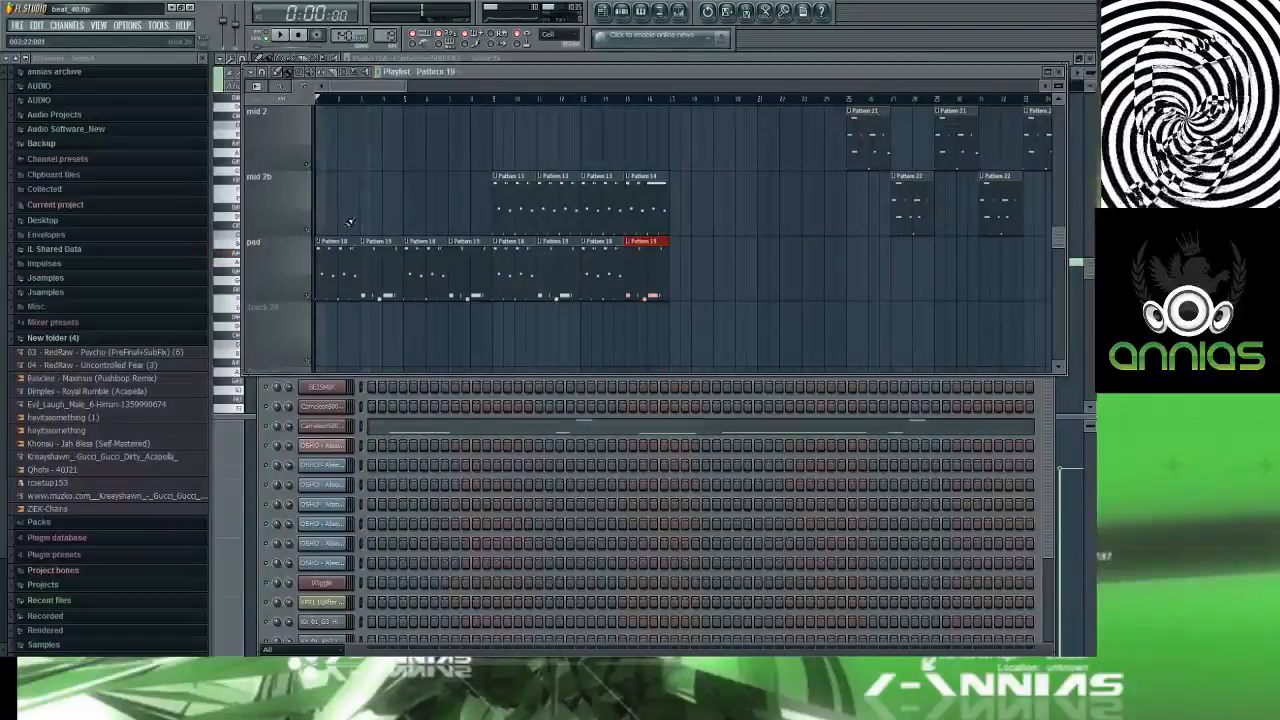
pyautogui.click(307, 295)
pyautogui.press('space')
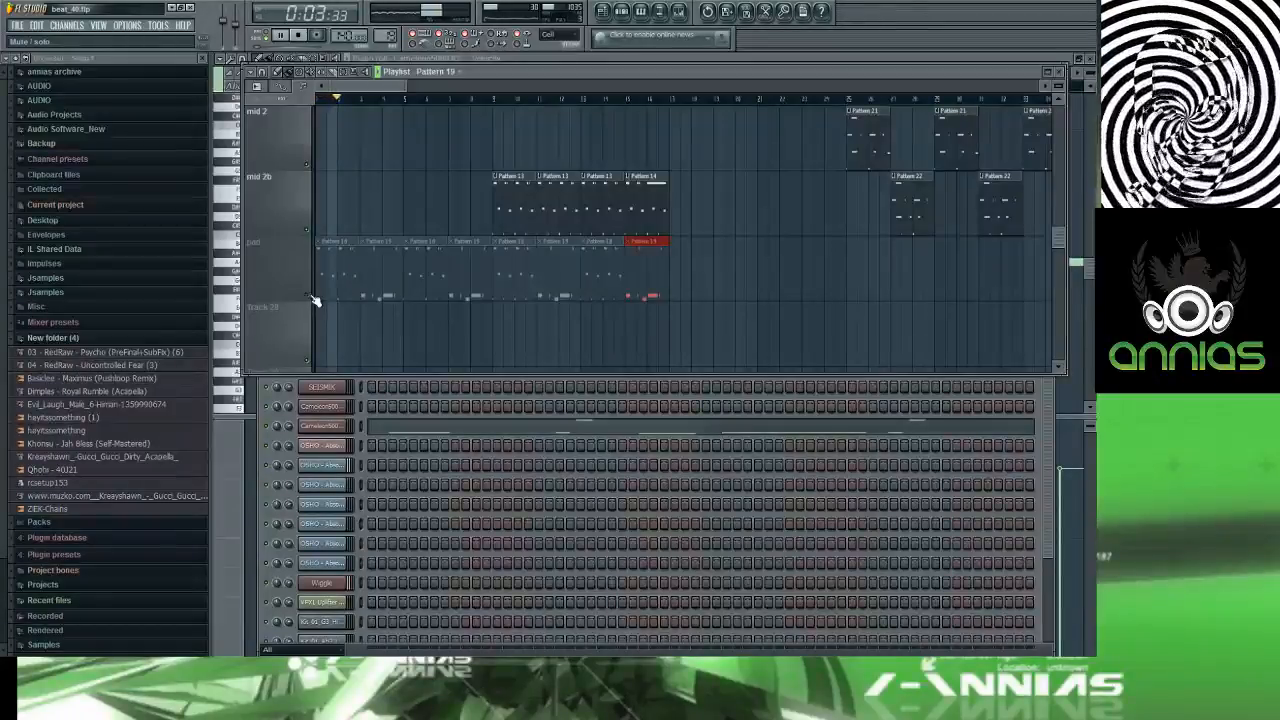
pyautogui.click(308, 295)
pyautogui.press('space')
# Step: Delete the first Pattern 16 and Pattern 17 clips covering bars 1 to 4 of Track 12
pyautogui.scroll(15, 314, 243)
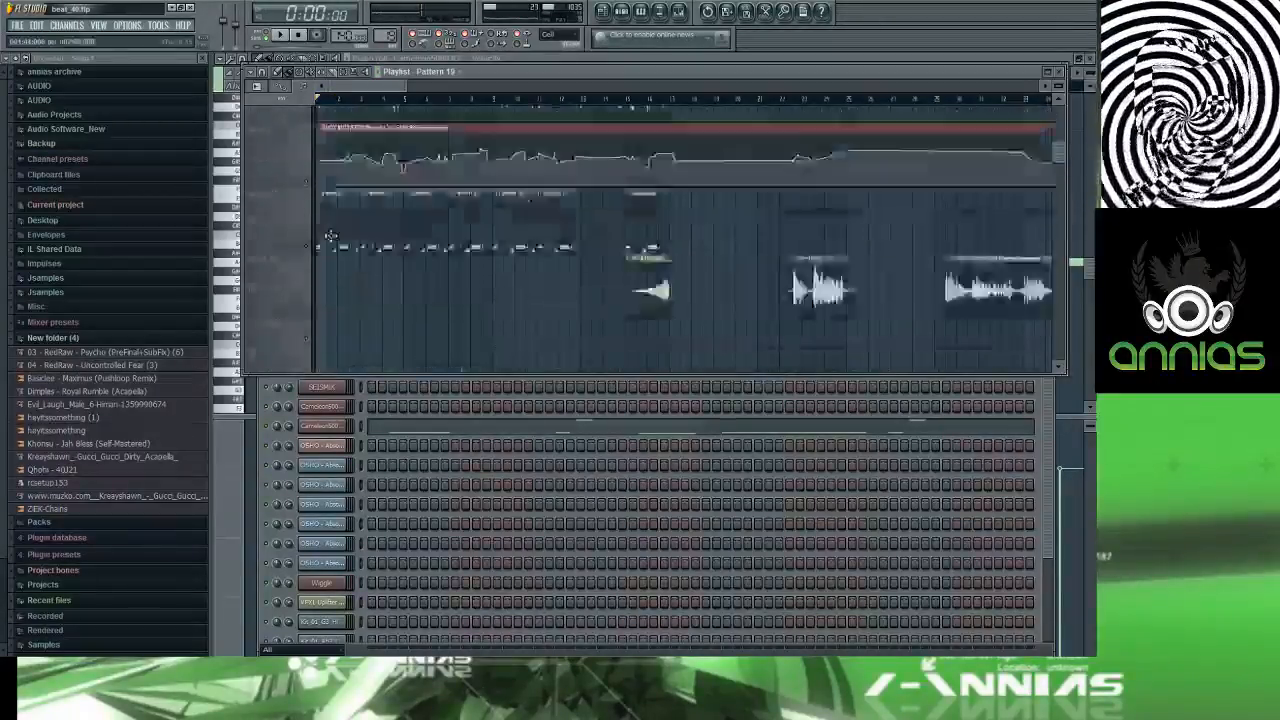
pyautogui.scroll(-2, 330, 235)
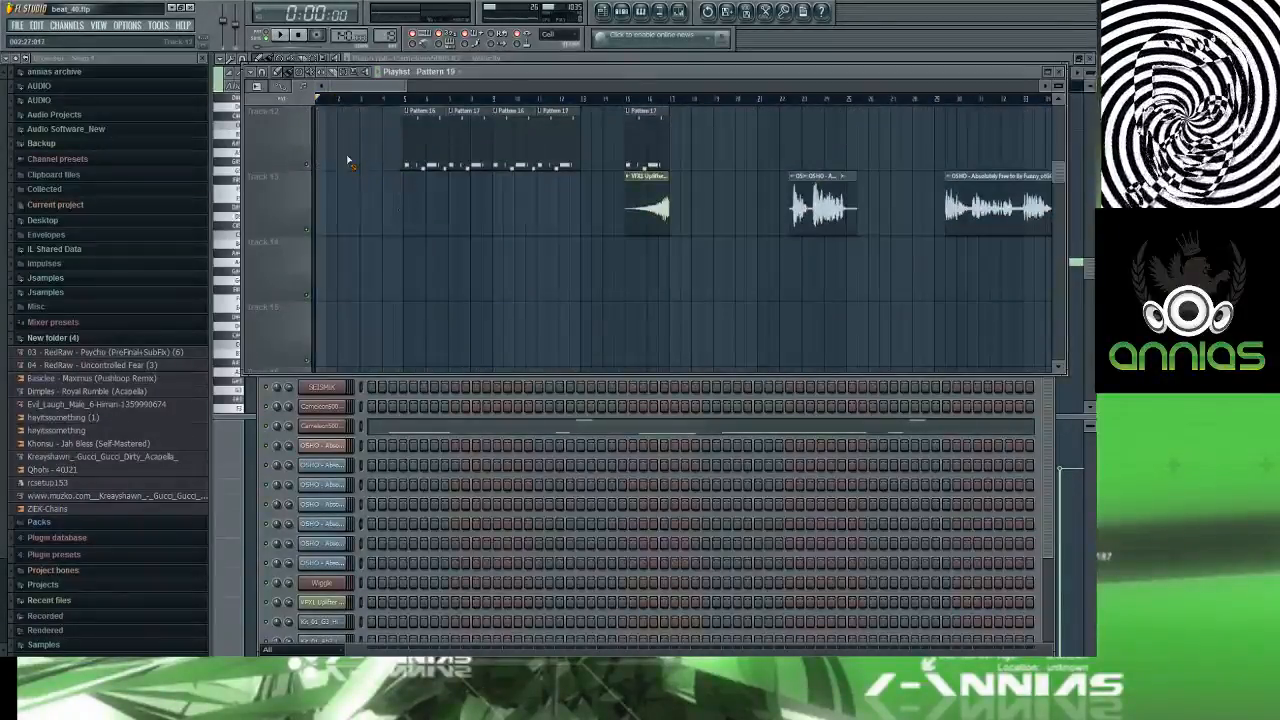
# Step: Play the song from the start and examine the arrangement of clips across the playlist tracks
pyautogui.scroll(5, 350, 158)
pyautogui.press('space')
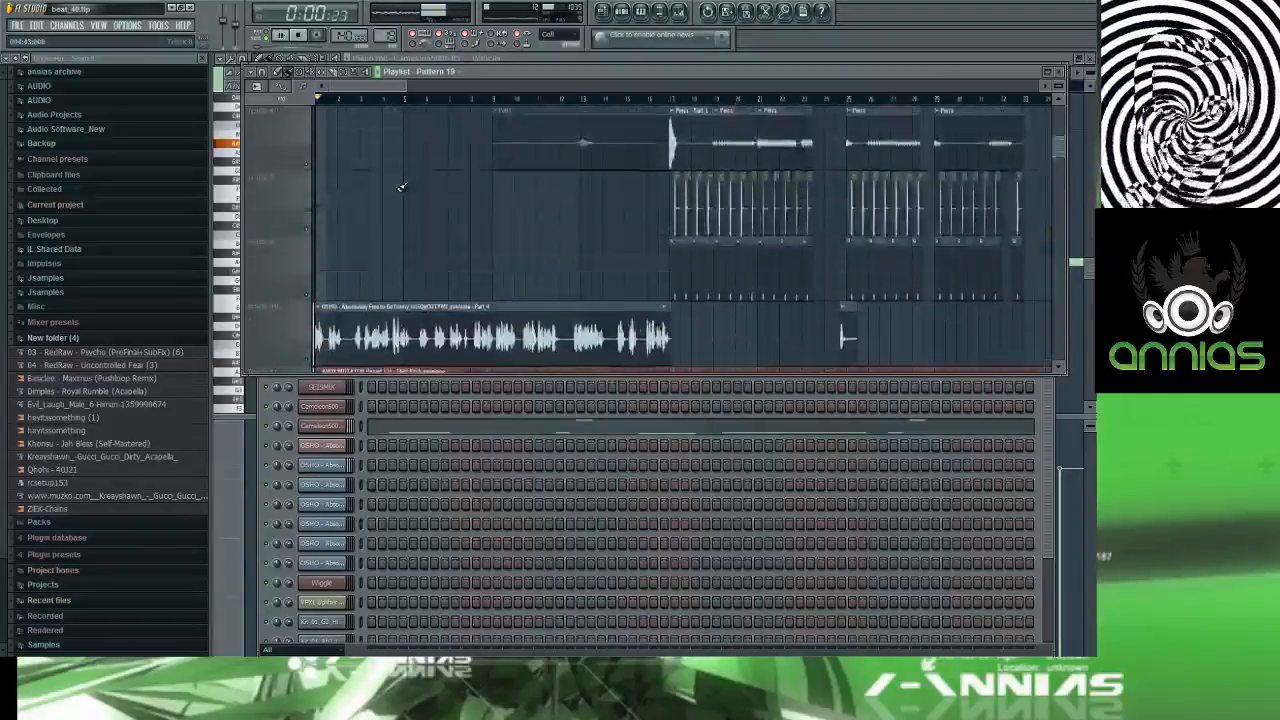
pyautogui.scroll(-5, 378, 172)
pyautogui.scroll(4, 402, 187)
pyautogui.scroll(5, 404, 188)
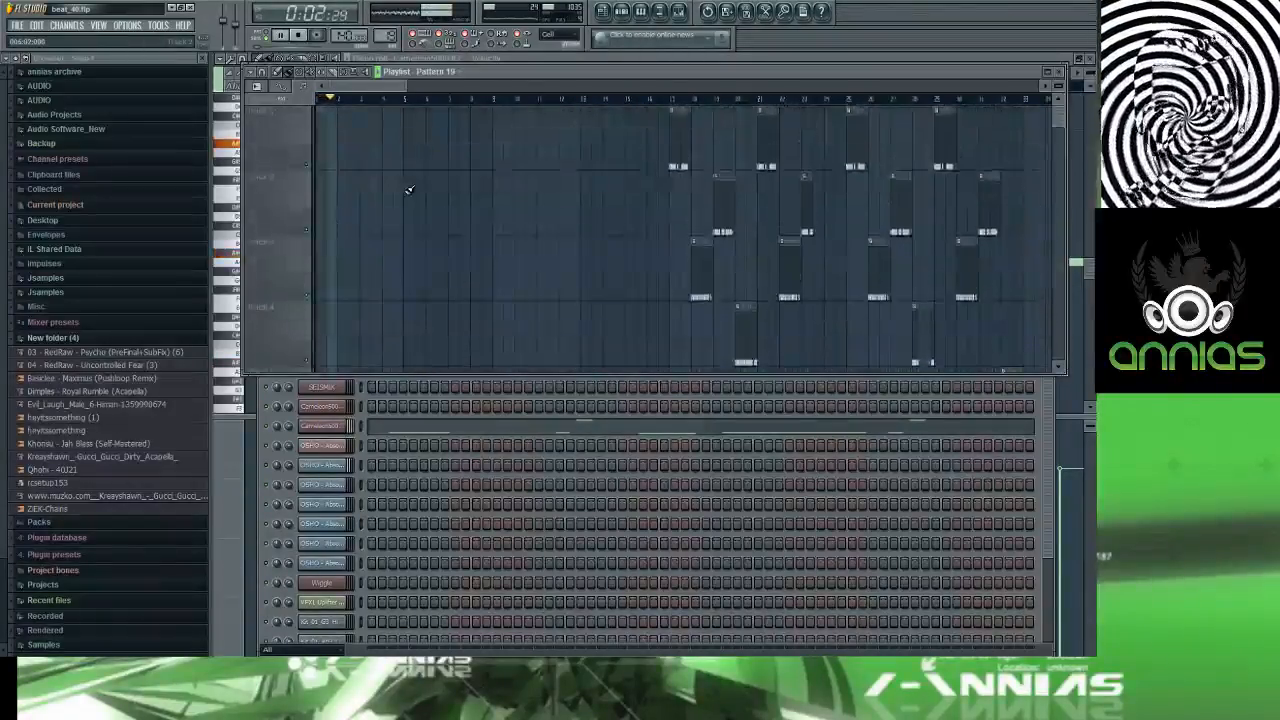
pyautogui.scroll(-10, 409, 190)
pyautogui.scroll(-4, 410, 190)
pyautogui.scroll(4, 410, 190)
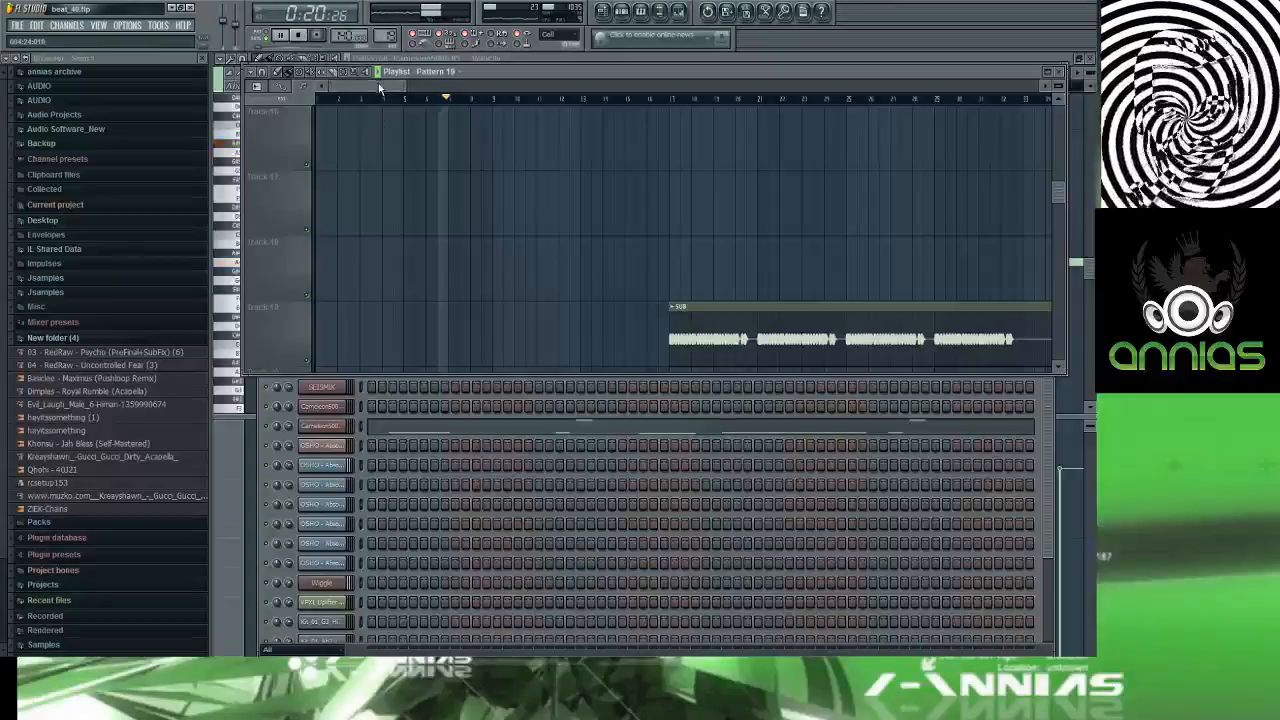
# Step: Fill the gap at bar 13 of Track 12 with a Pattern 16 clip
pyautogui.moveTo(380, 87); pyautogui.dragTo(387, 90)
pyautogui.scroll(-8, 640, 235)
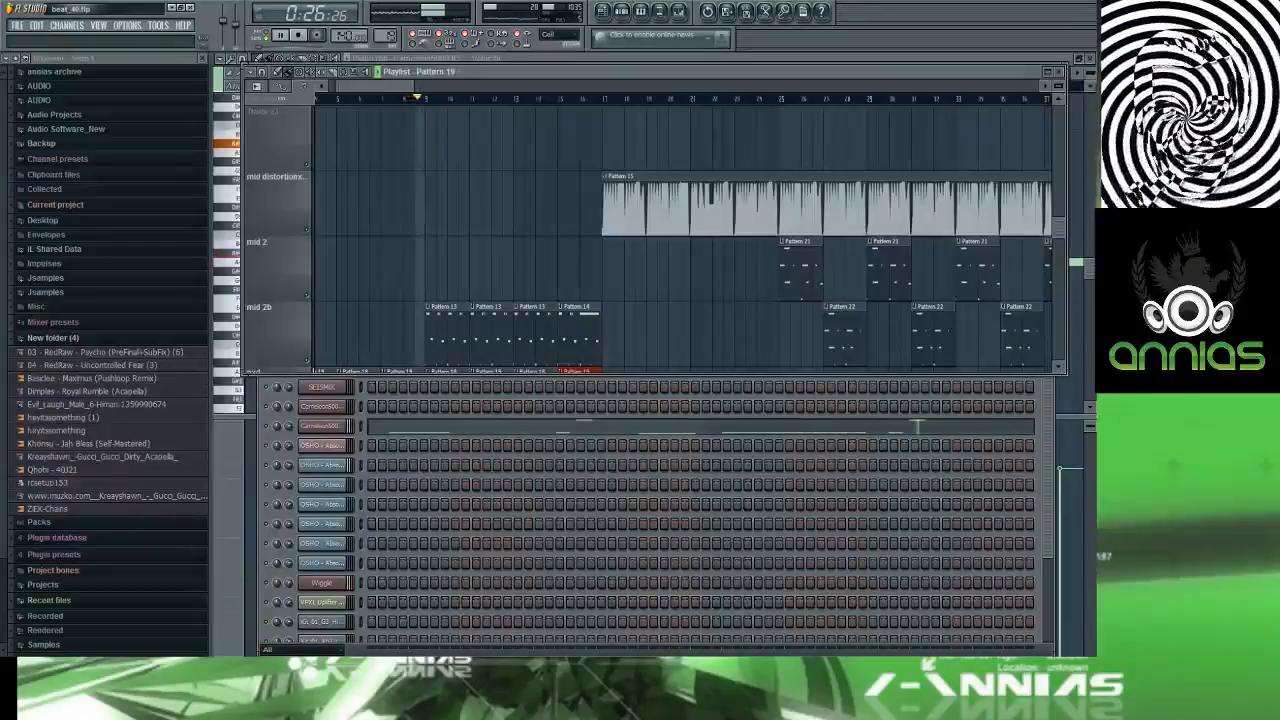
pyautogui.moveTo(371, 86); pyautogui.dragTo(354, 86)
pyautogui.scroll(-4, 435, 191)
pyautogui.scroll(3, 435, 191)
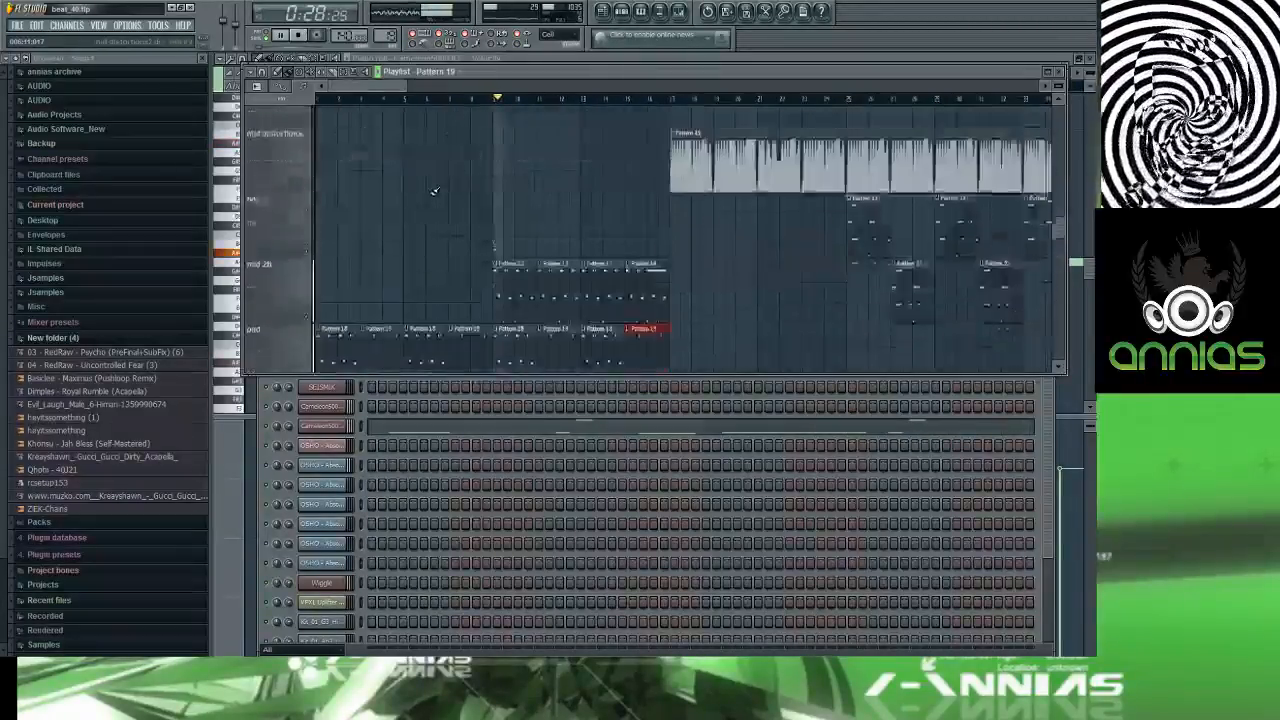
pyautogui.scroll(-2, 435, 191)
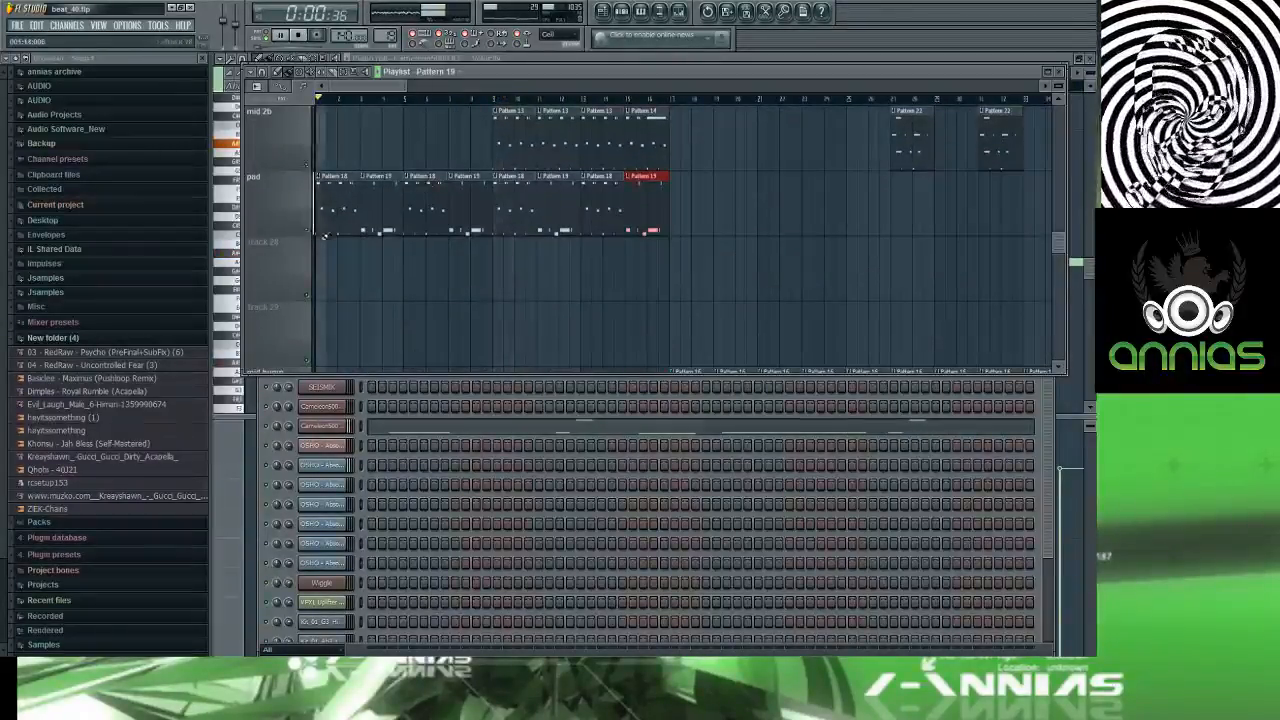
pyautogui.scroll(8, 325, 237)
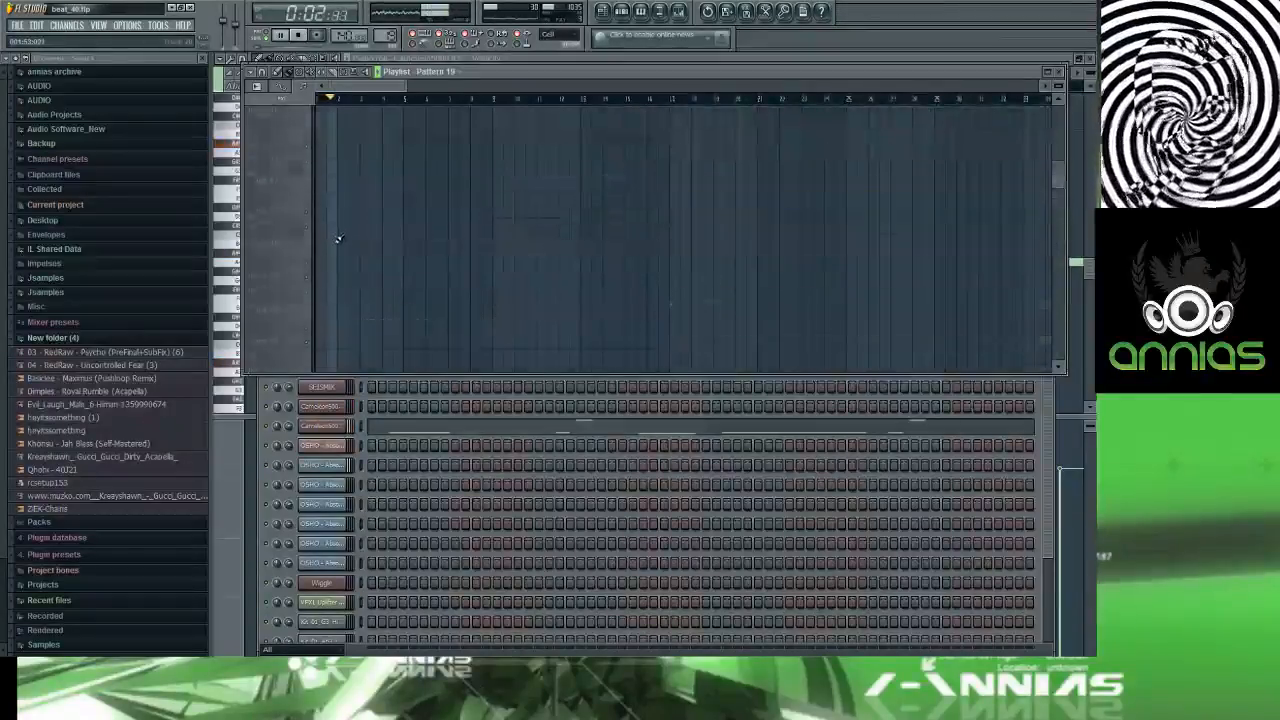
pyautogui.scroll(-5, 338, 238)
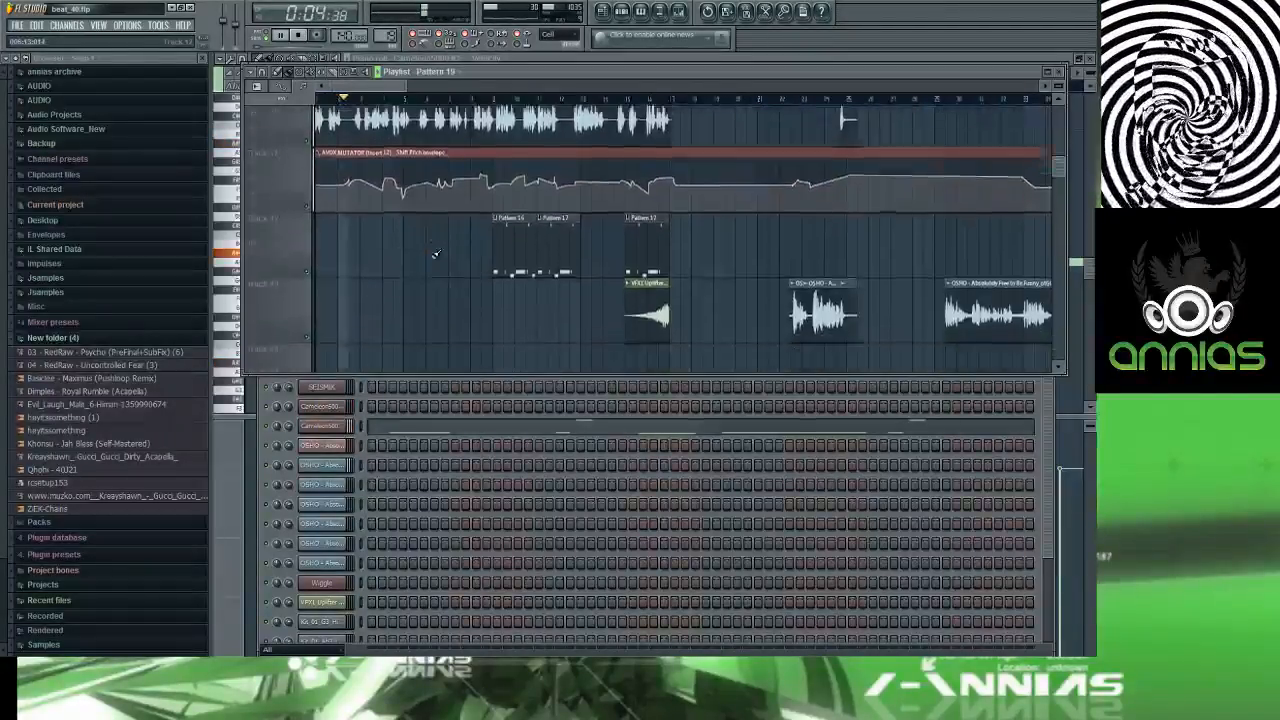
pyautogui.scroll(-1, 450, 240)
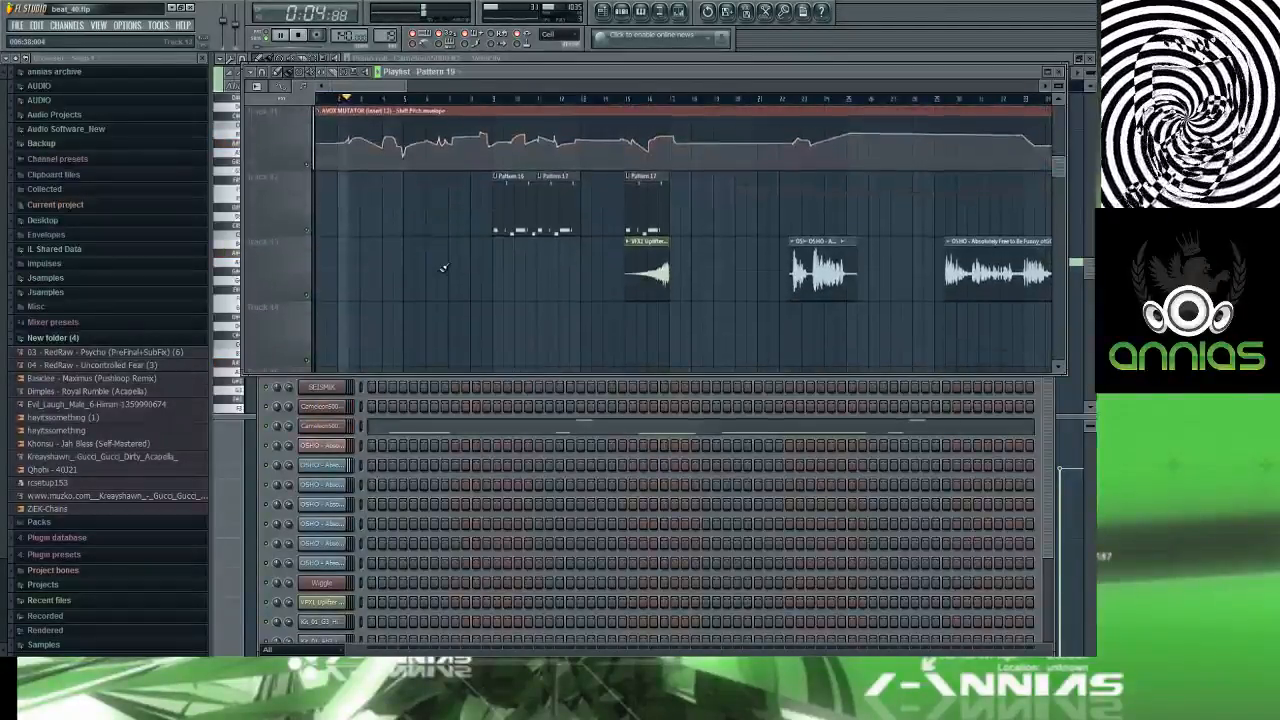
pyautogui.click(584, 185)
# Step: Add two Pattern 13 clips across bars 5 to 8 of the mid 2b track and play the song from bar 5
pyautogui.scroll(-5, 453, 157)
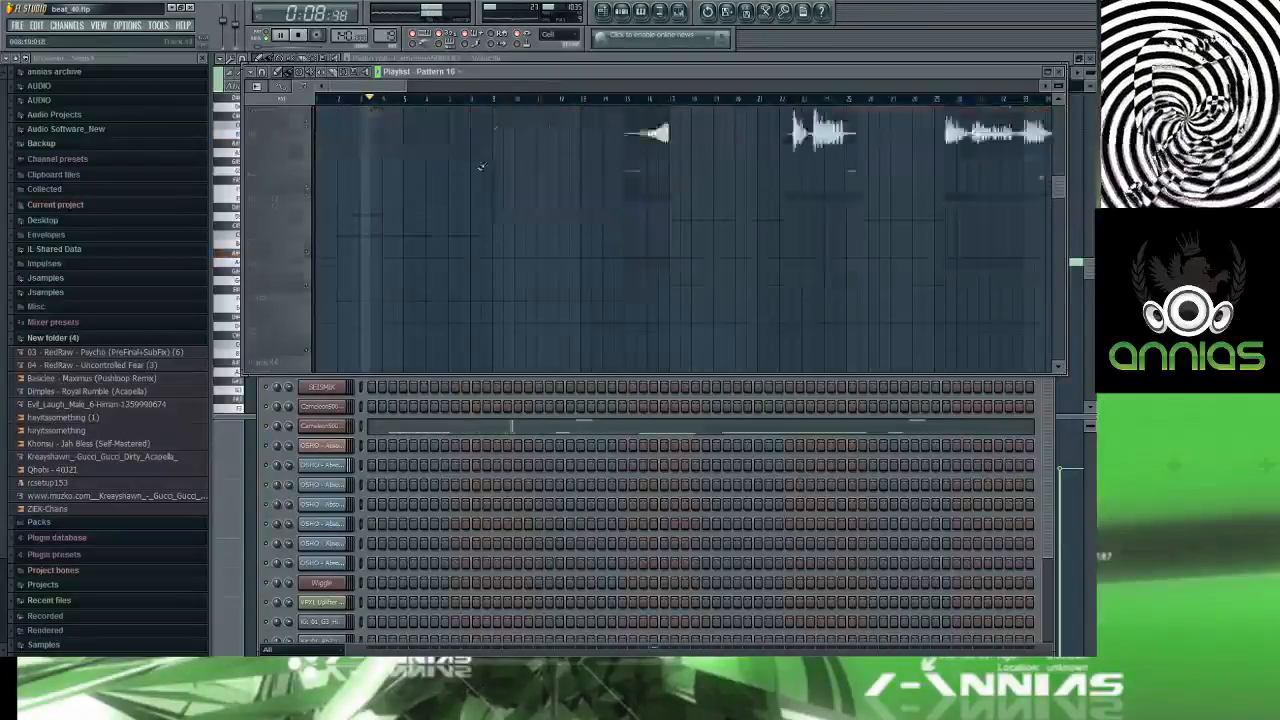
pyautogui.scroll(-3, 450, 157)
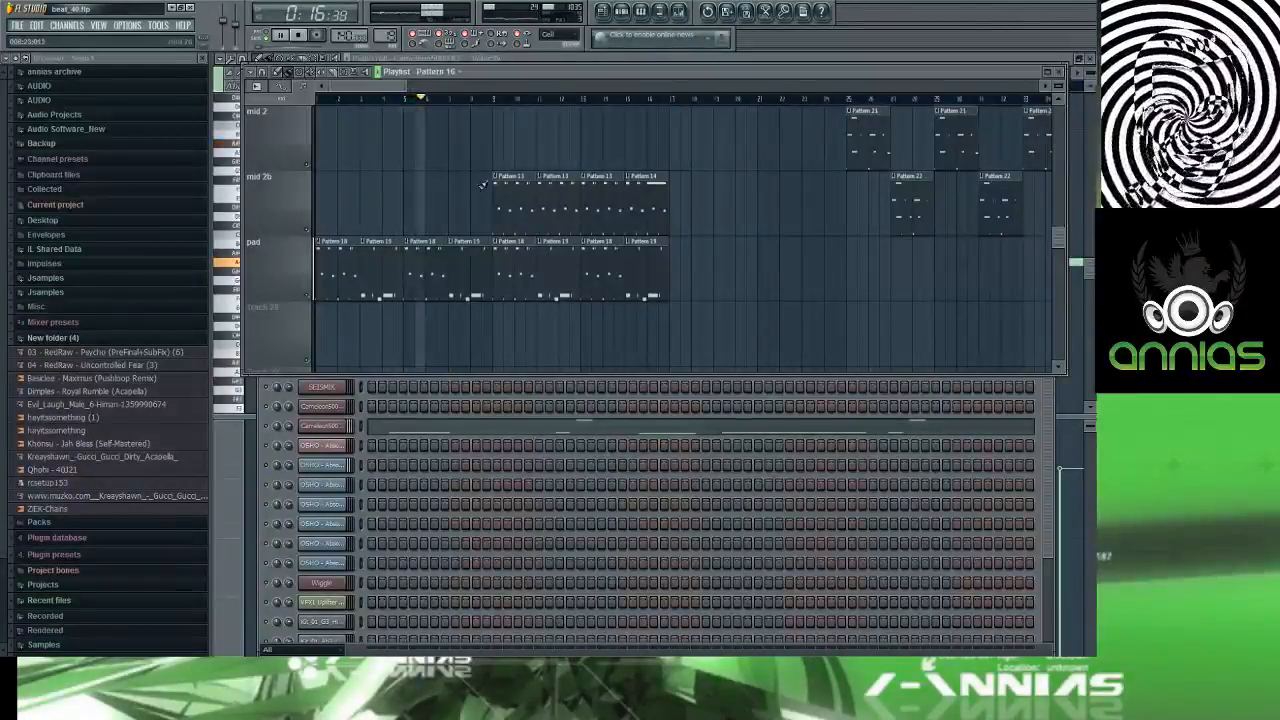
pyautogui.moveTo(474, 106); pyautogui.dragTo(484, 176)
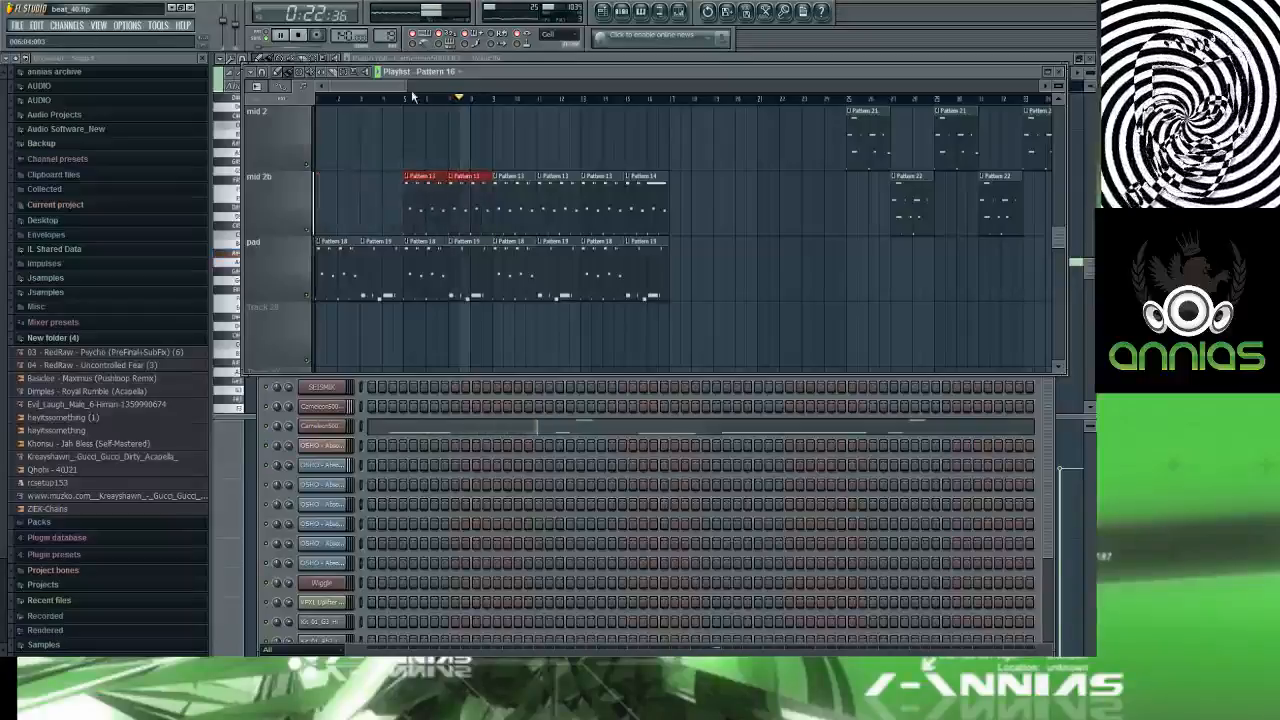
pyautogui.click(410, 98)
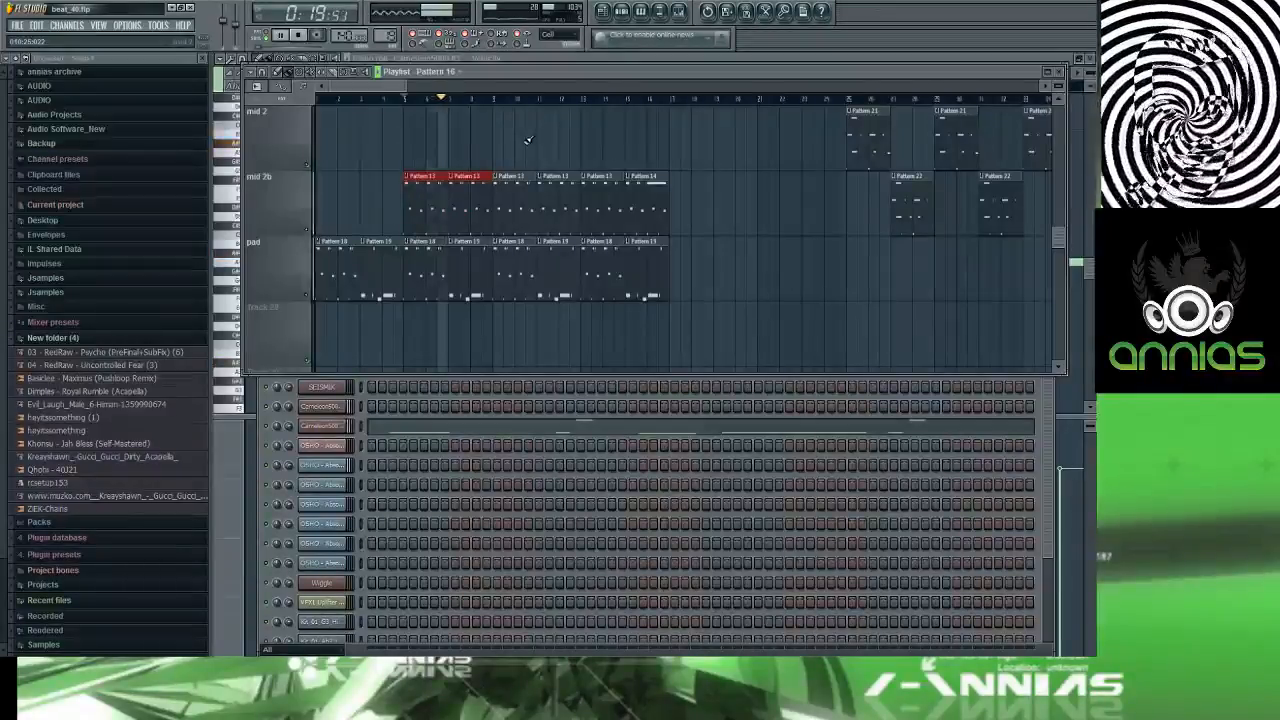
# Step: Open the pad track's Pattern 19 clip at bar 7 and copy its Cameleon5000 #3 notes
pyautogui.doubleClick(468, 261)
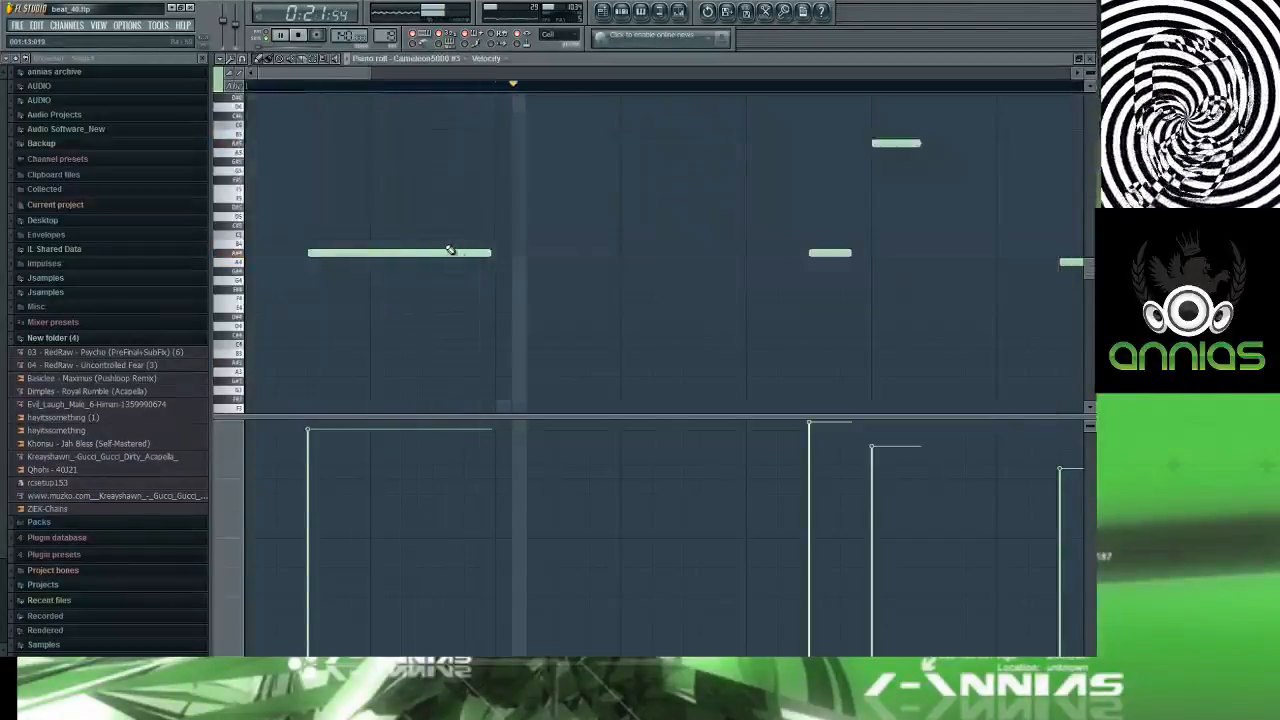
pyautogui.press('F6')
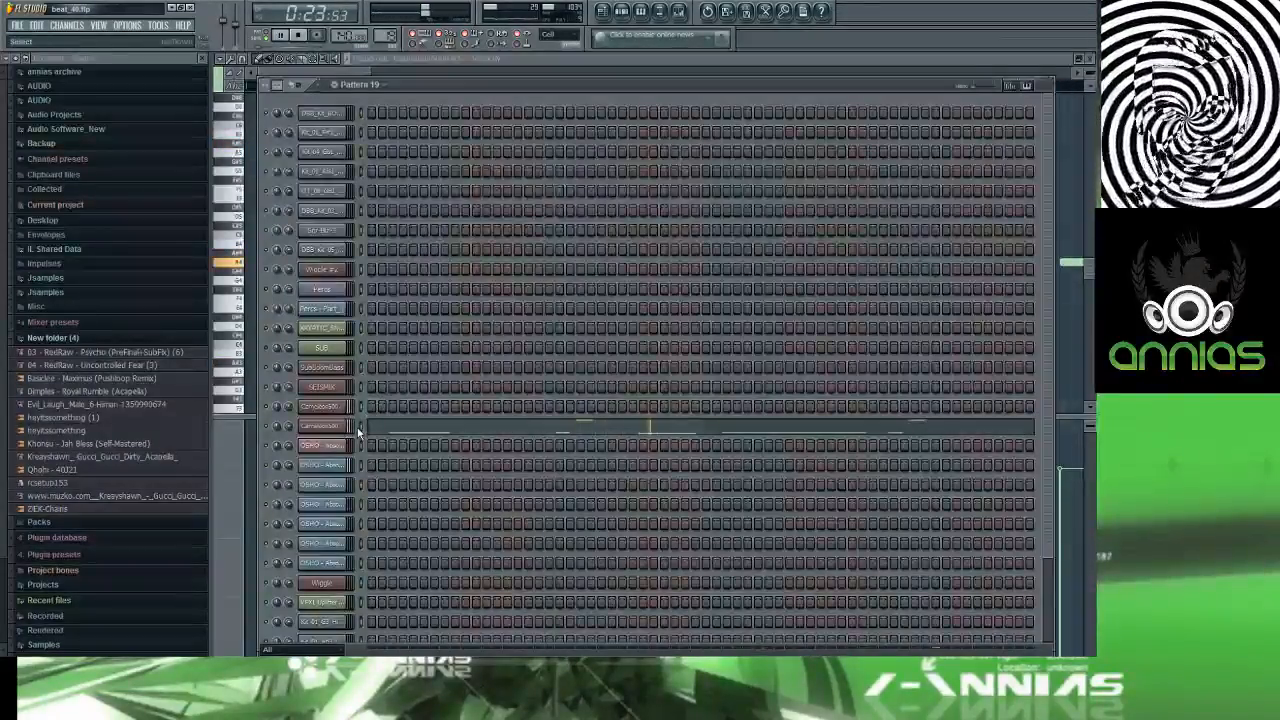
pyautogui.press('F5')
pyautogui.press('F5')
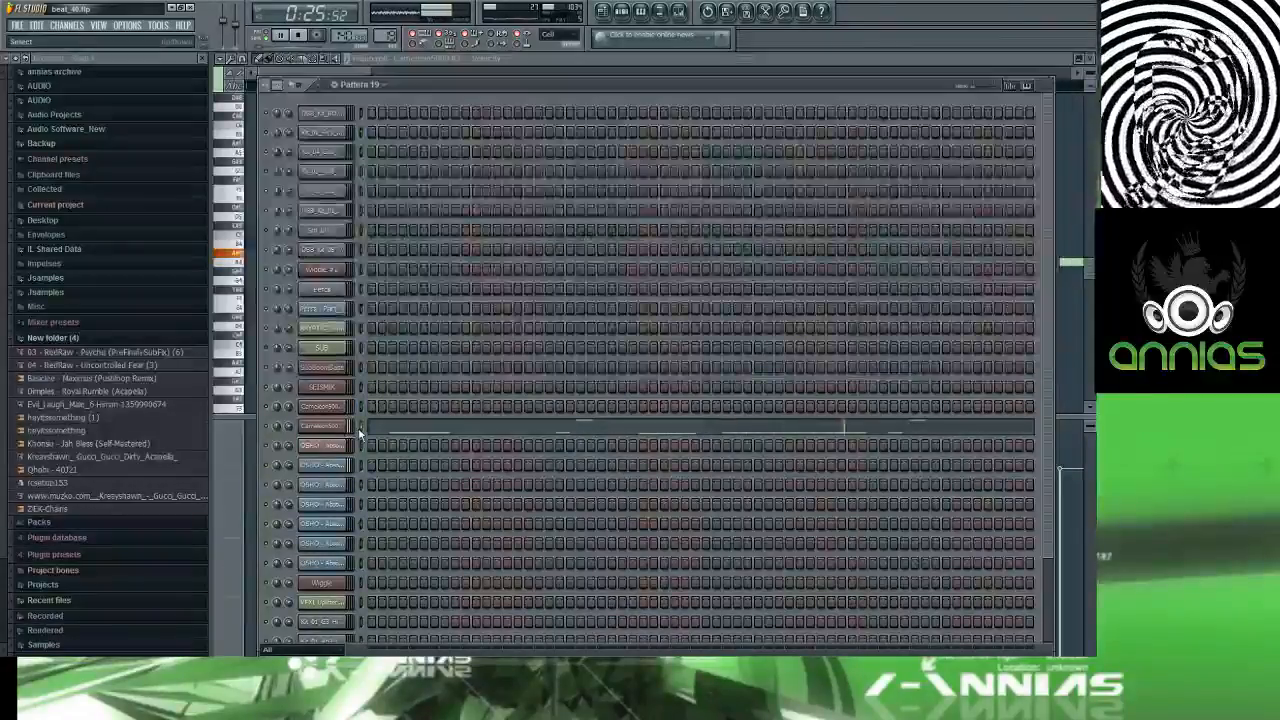
pyautogui.press('F5')
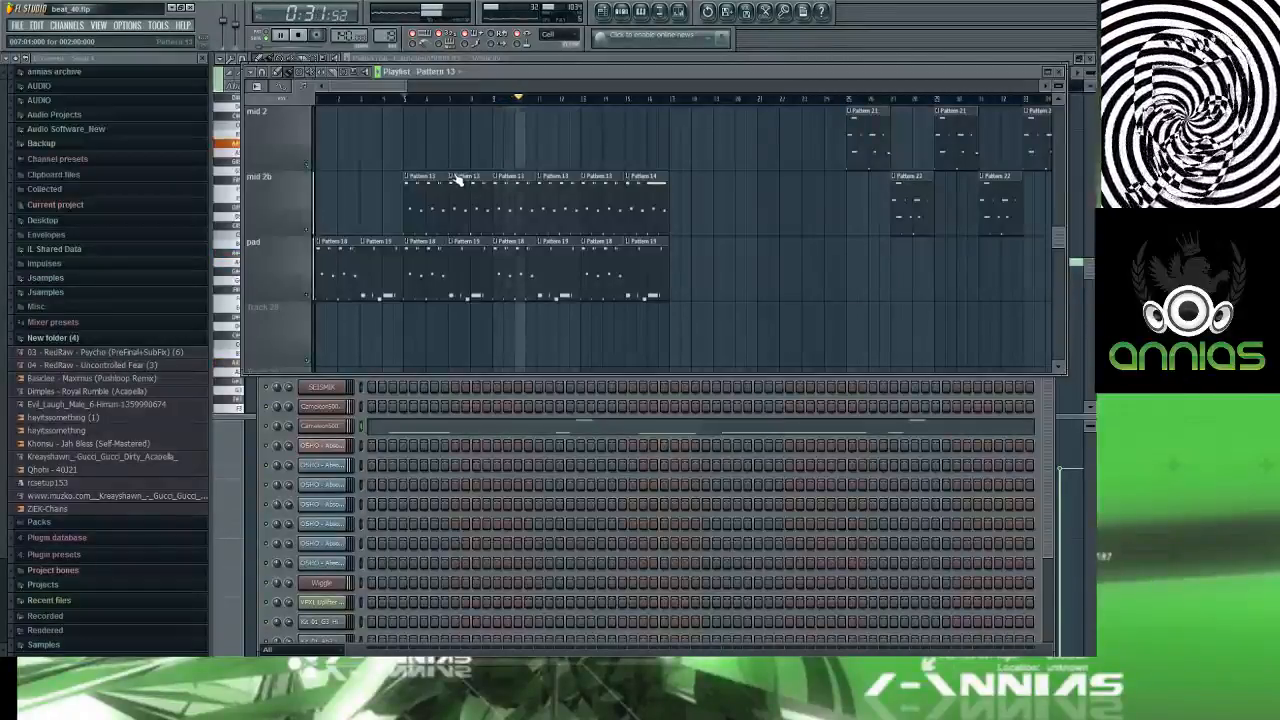
# Step: Make the Pattern 13 clip at bar 7 of the mid 2b track unique and replace its Cameleon5000 #2 notes with the copied pad notes
pyautogui.rightClick(456, 180)
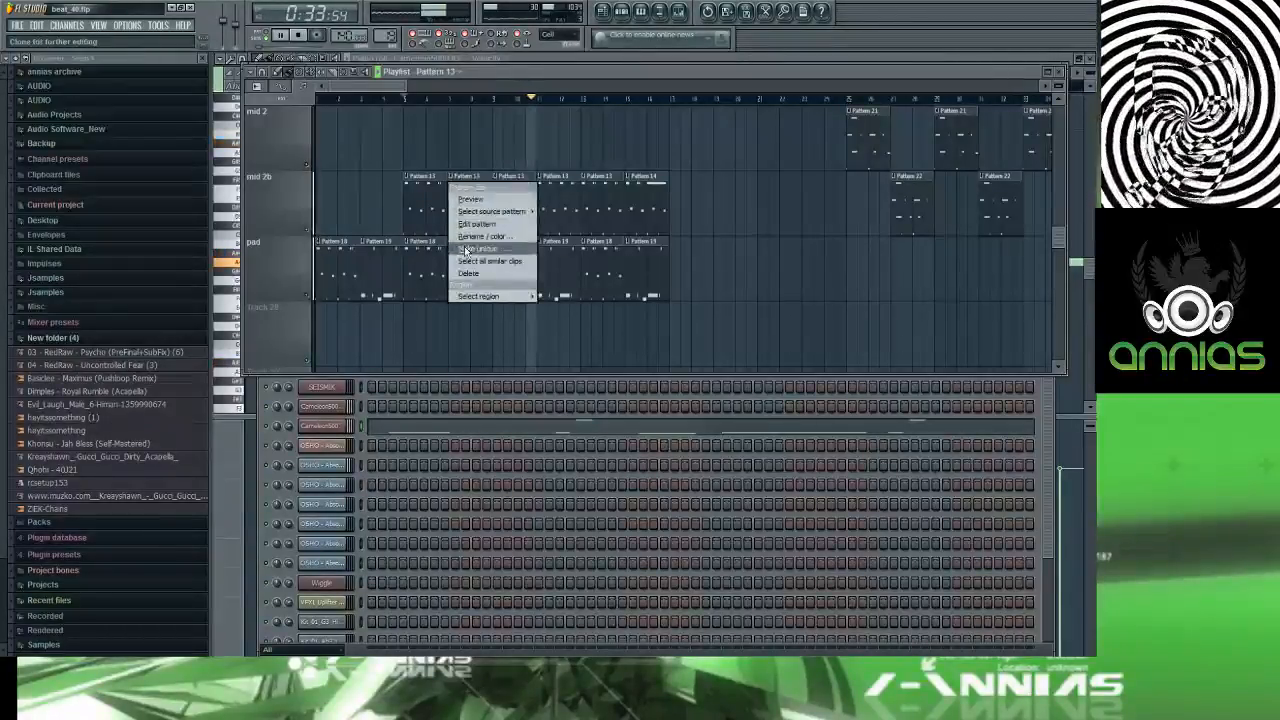
pyautogui.click(476, 248)
pyautogui.doubleClick(465, 206)
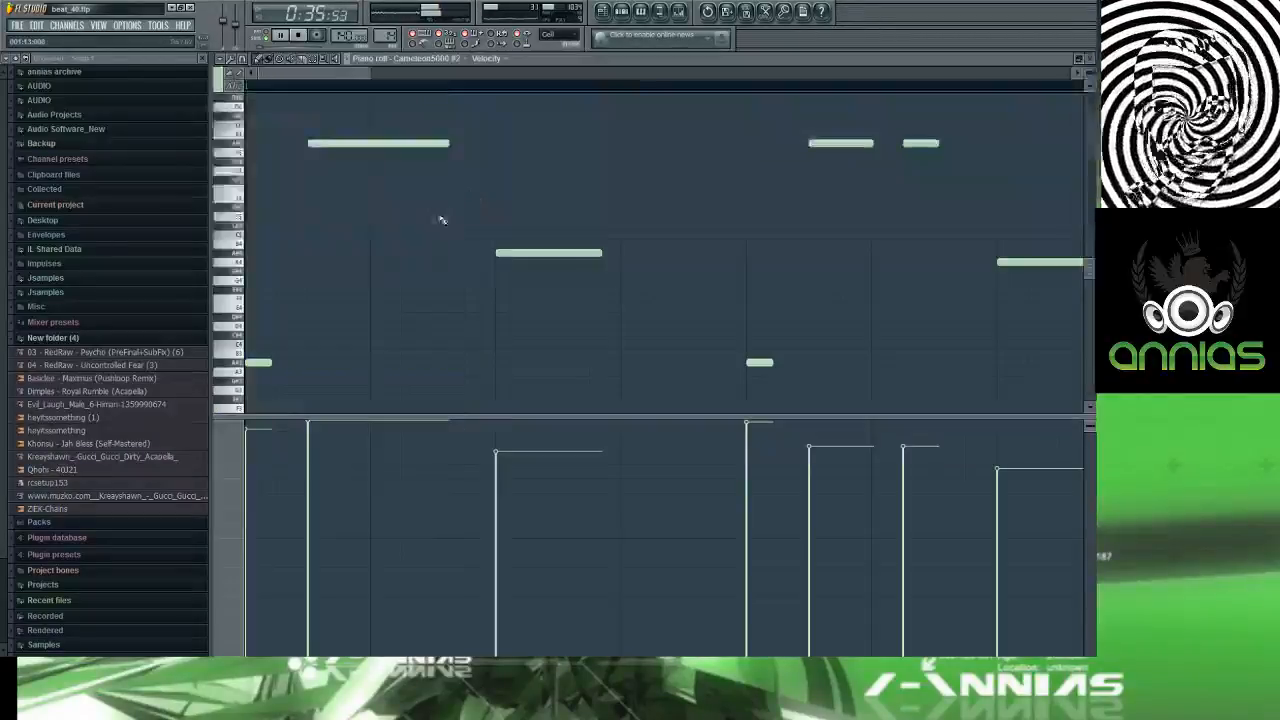
pyautogui.press('F6')
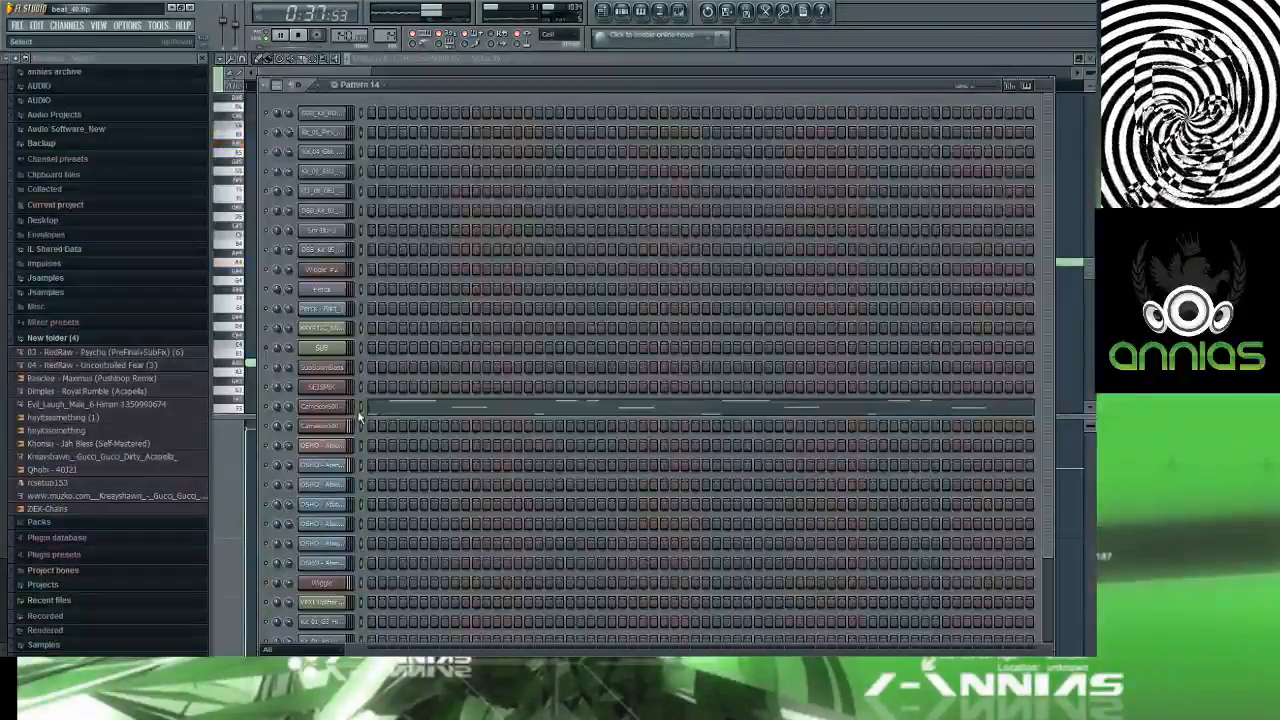
pyautogui.press('F5')
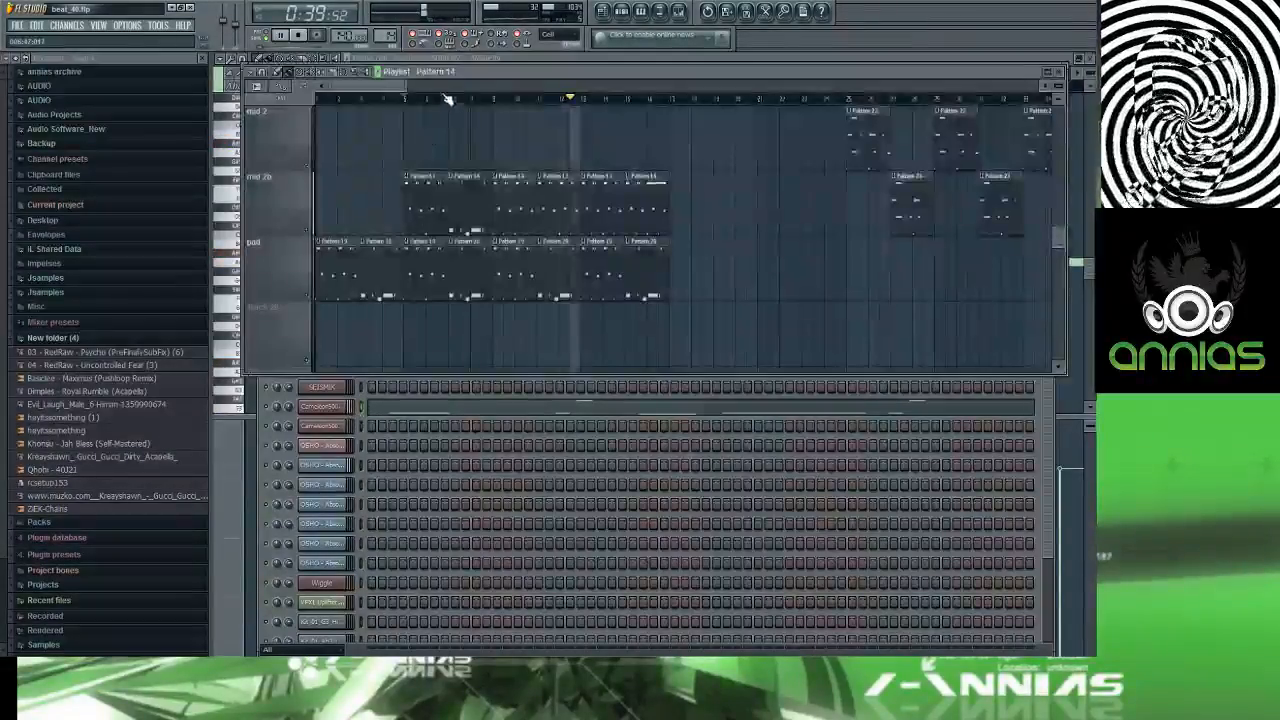
# Step: Play the song from bar 7 and replace the mid 2b clip at bar 11 with Pattern 14
pyautogui.click(448, 100)
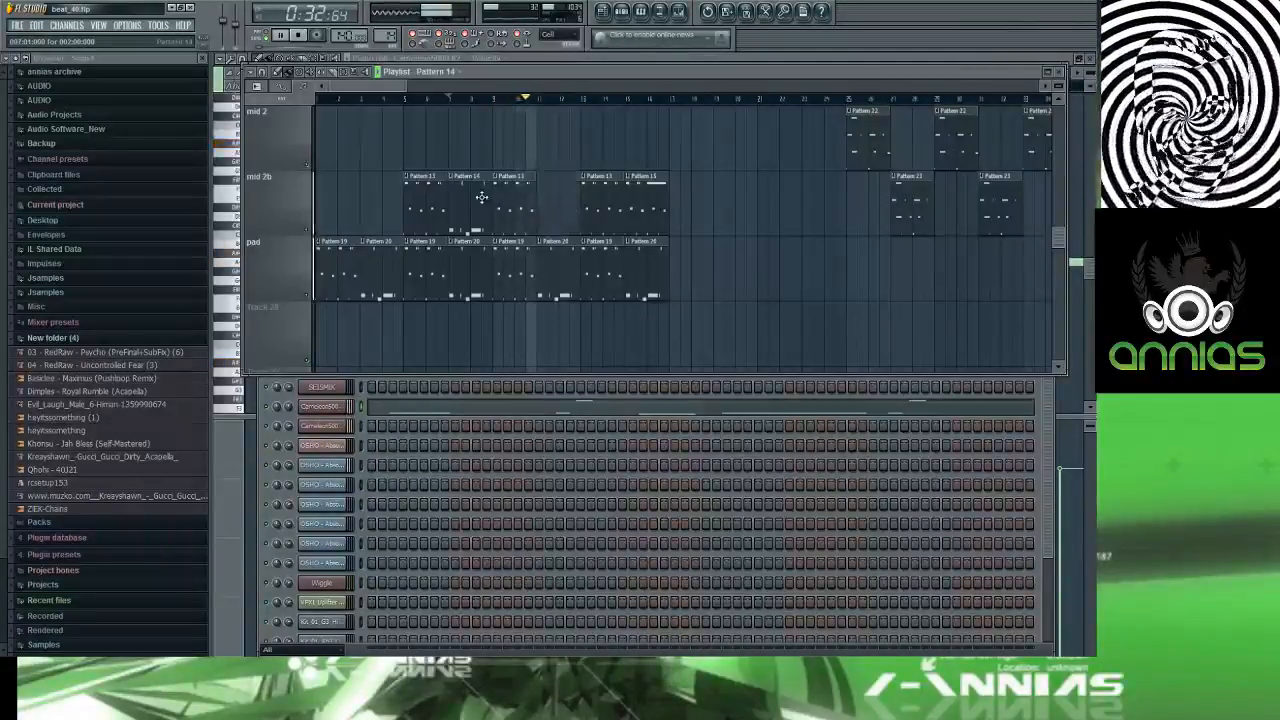
pyautogui.click(538, 190)
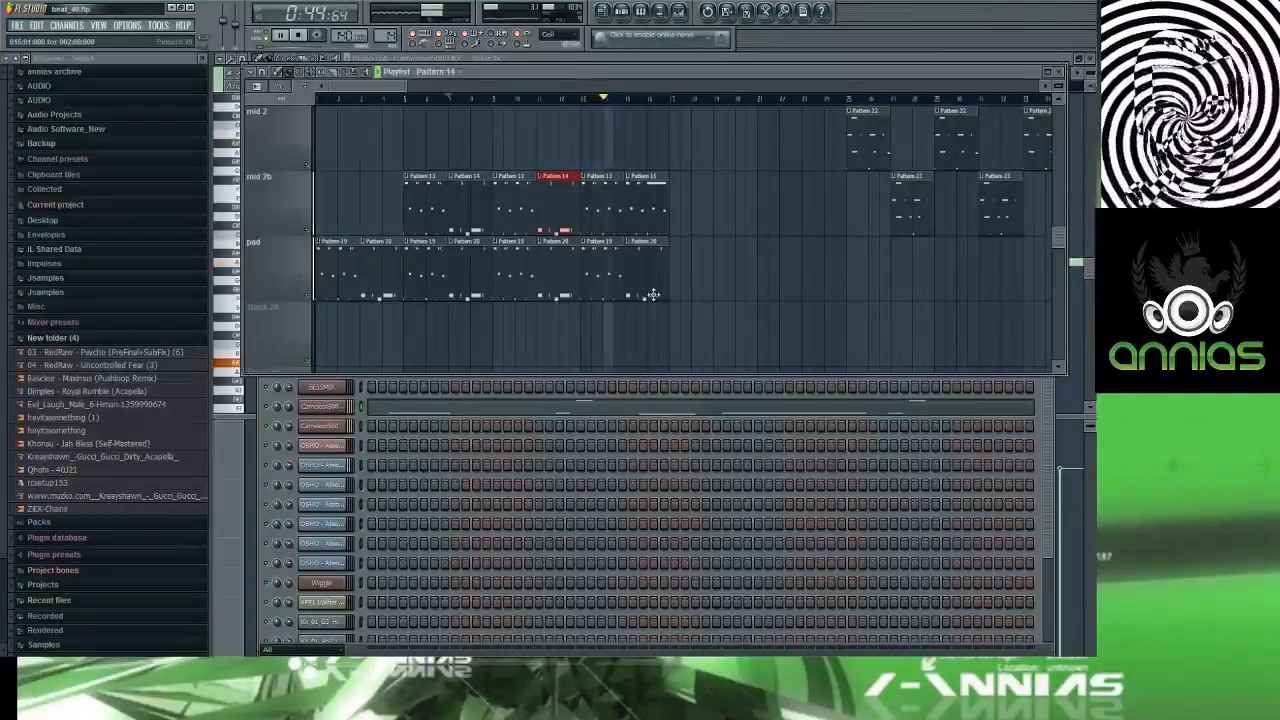
# Step: Let the song play into the section after bar 17 and examine its clips across the playlist tracks
pyautogui.scroll(6, 655, 290)
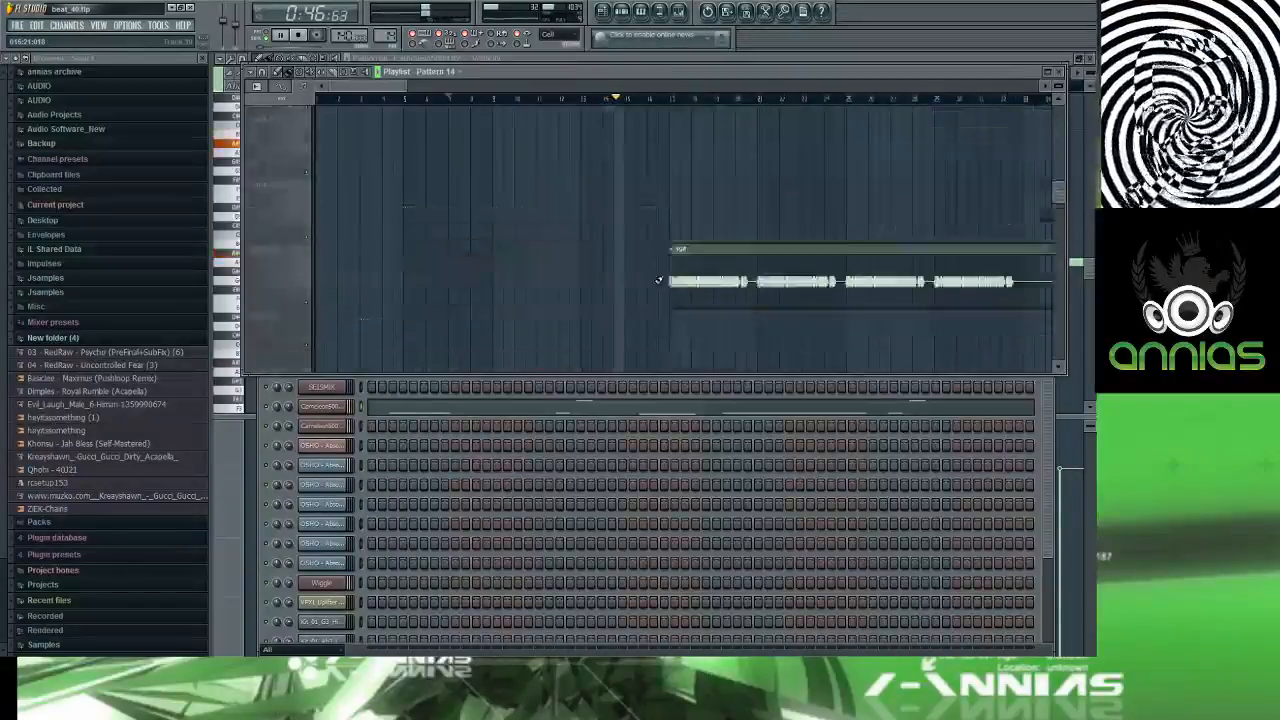
pyautogui.scroll(3, 655, 284)
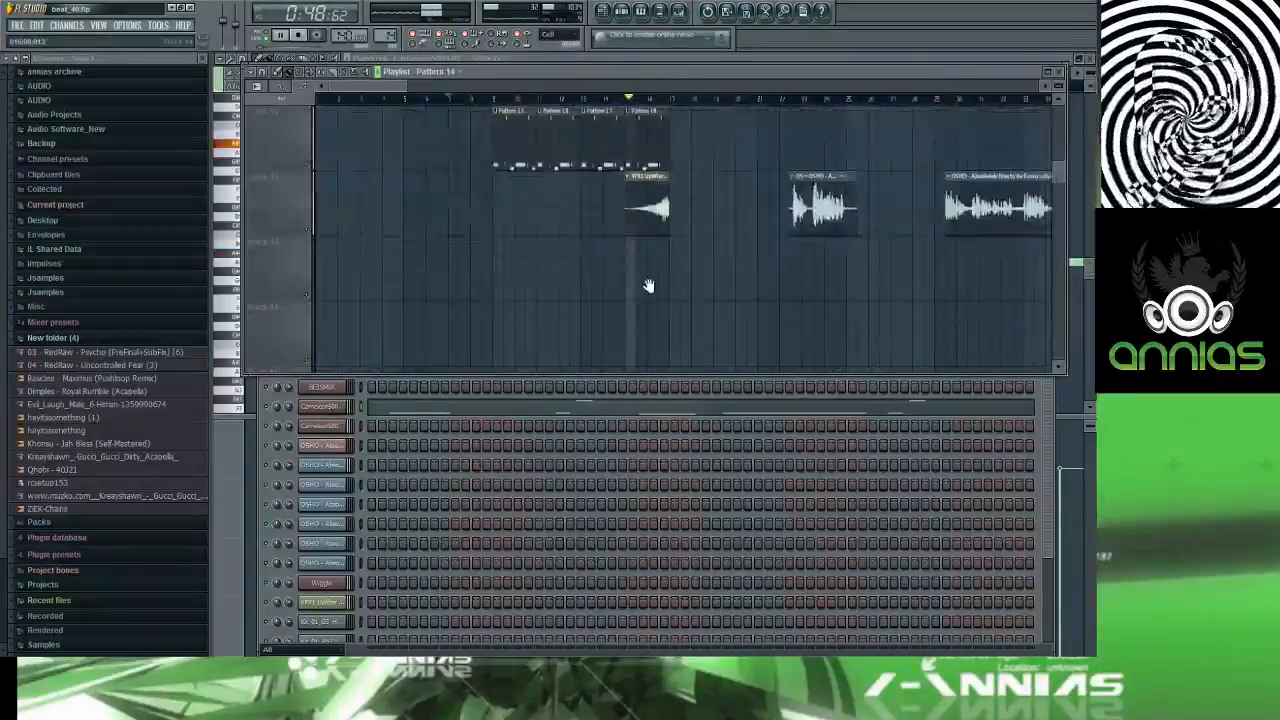
pyautogui.keyDown('ctrl'); pyautogui.rightClick(654, 286); pyautogui.keyUp('ctrl')
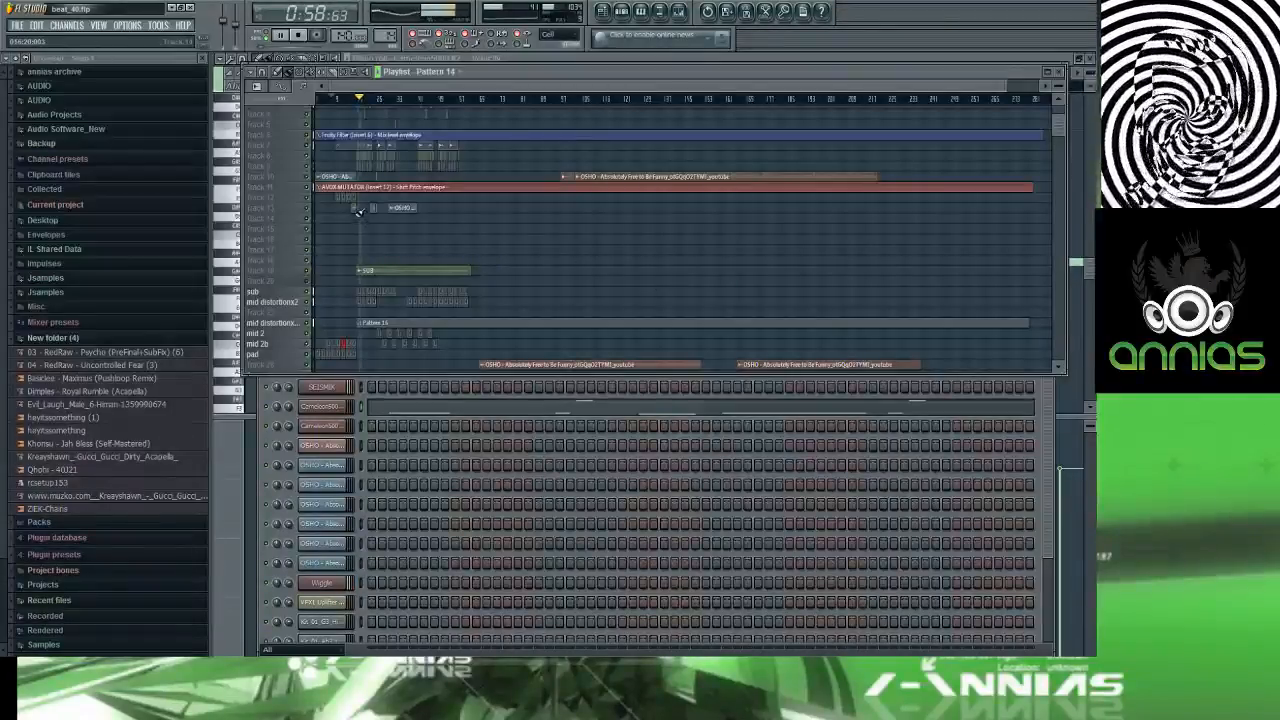
pyautogui.scroll(5, 359, 222)
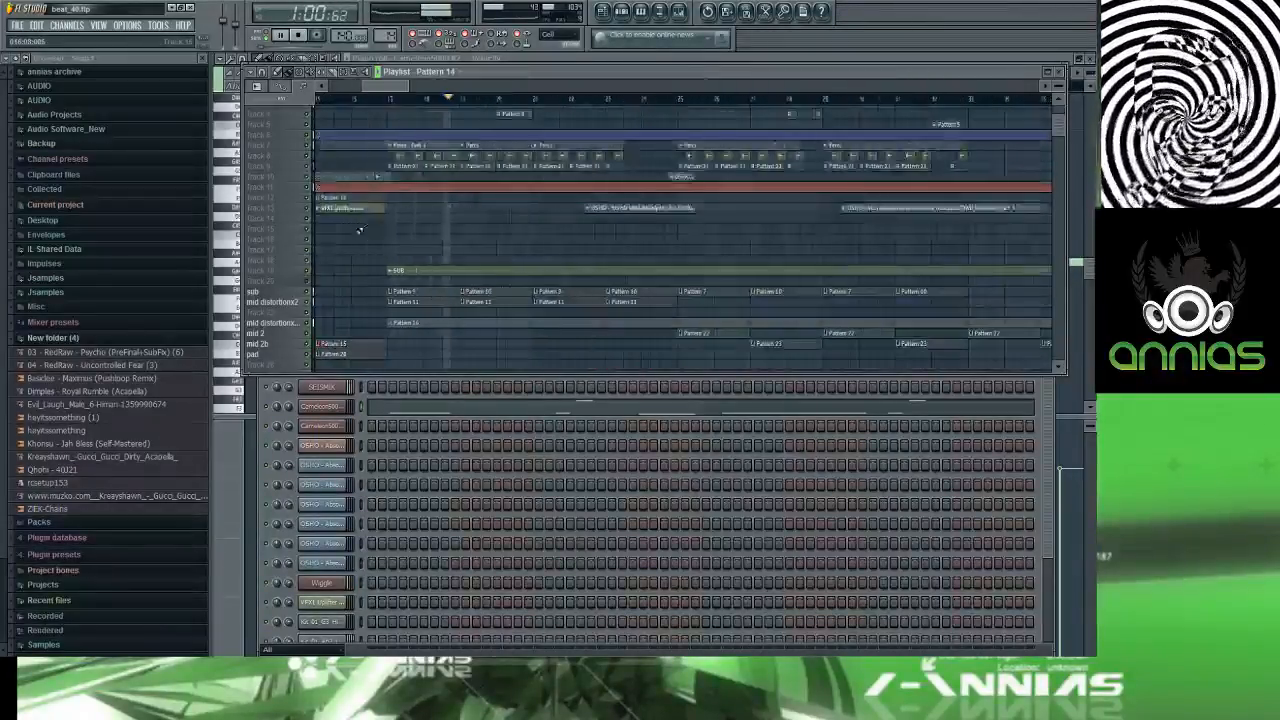
pyautogui.scroll(-3, 418, 215)
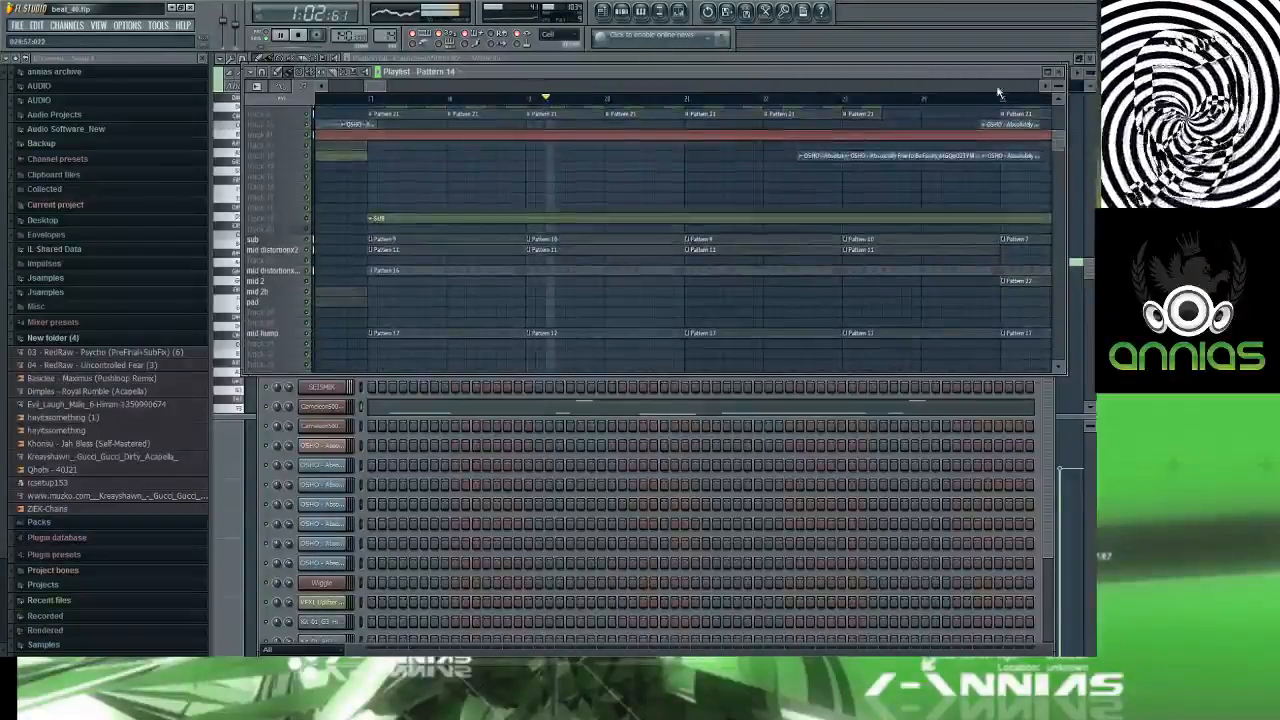
pyautogui.moveTo(1057, 88); pyautogui.dragTo(1057, 45)
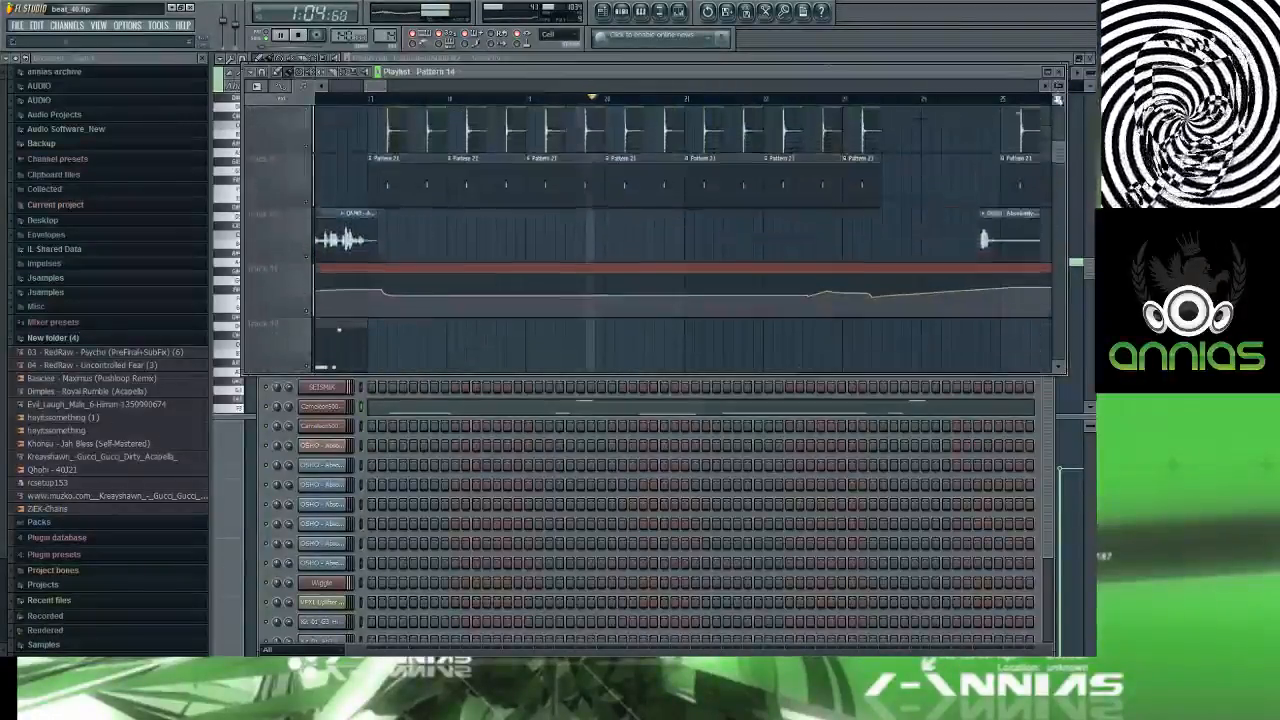
# Step: Open the AVOX THROAT and AVOX MUTATOR effects on mixer Insert 12 and examine their settings, including the MUTATOR's Shift Pitch
pyautogui.press('F9')
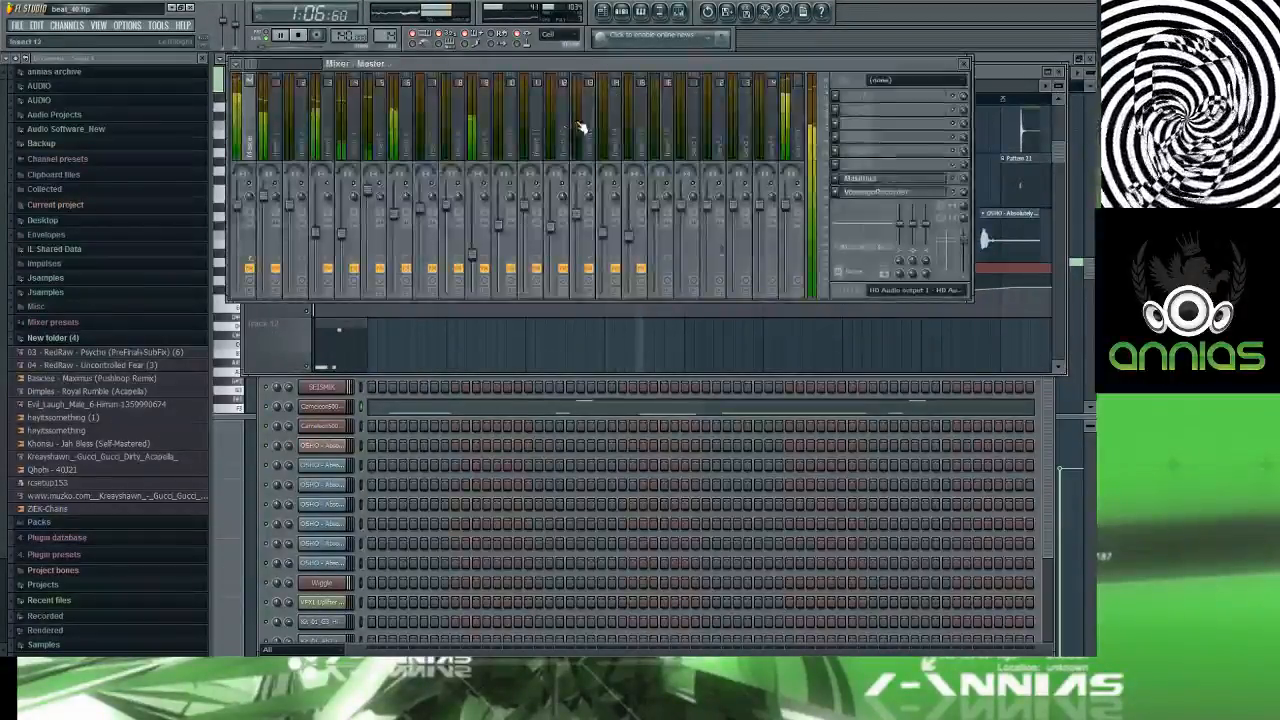
pyautogui.click(566, 128)
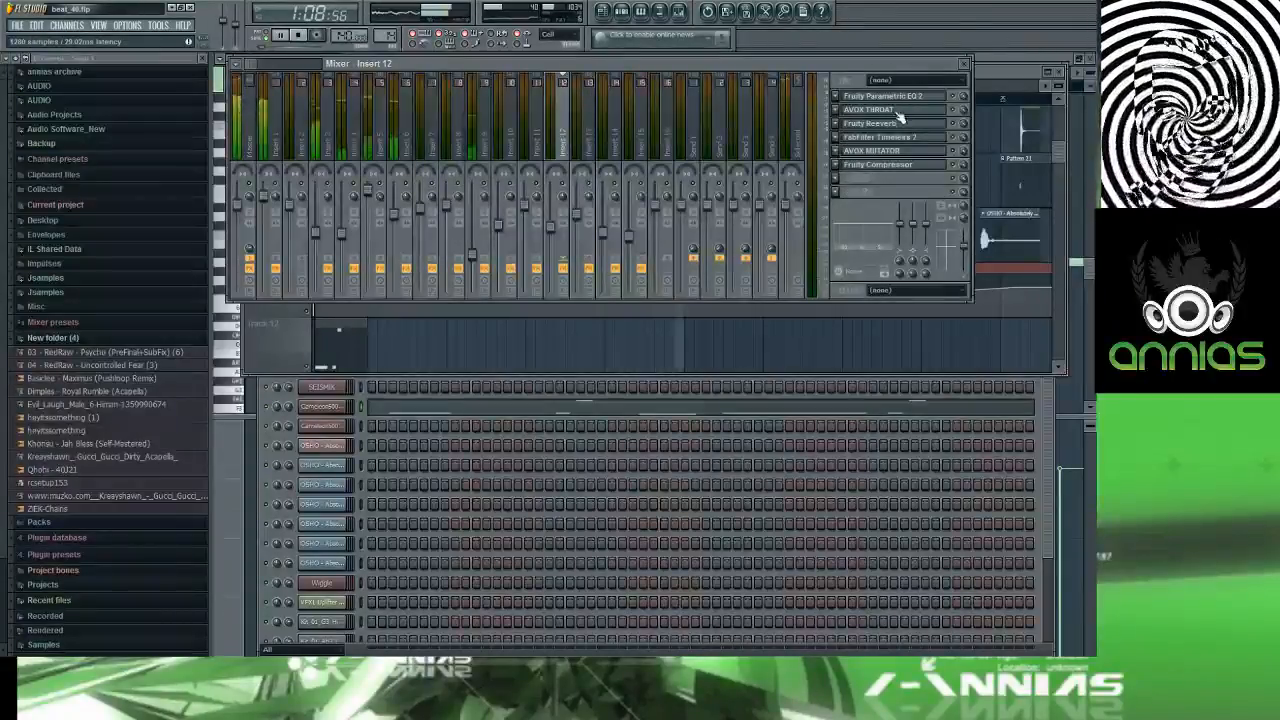
pyautogui.click(898, 110)
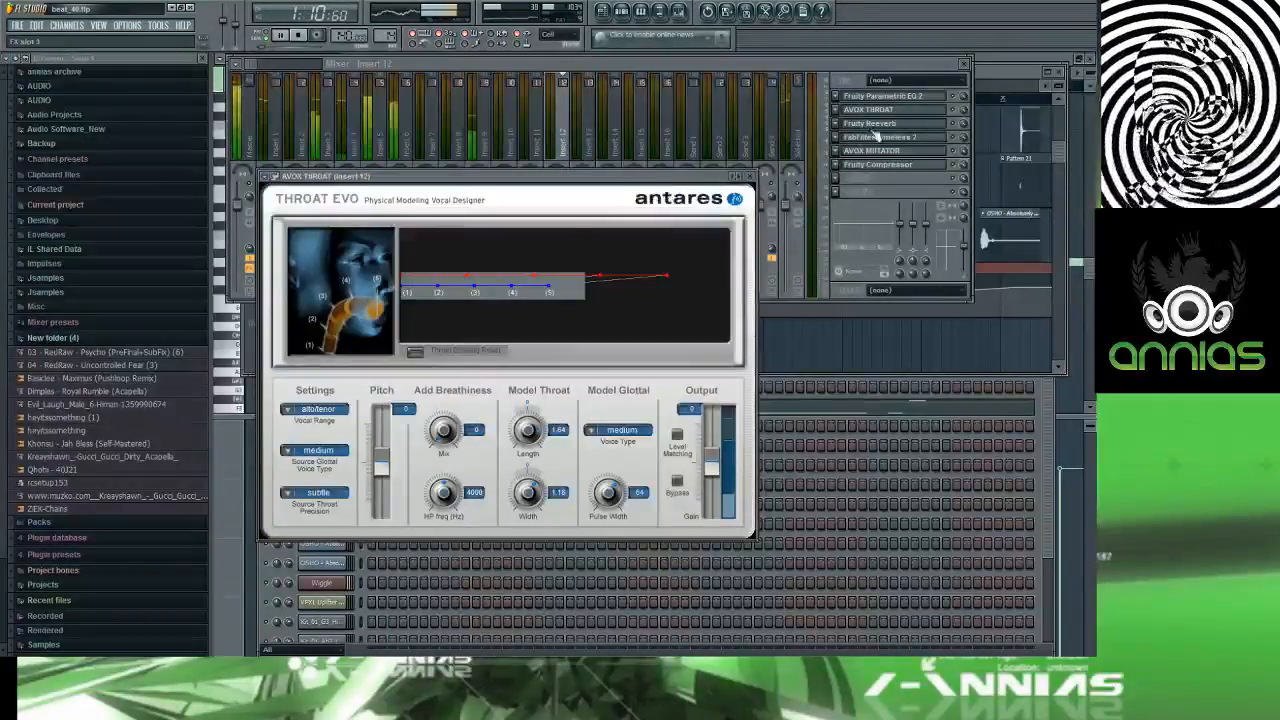
pyautogui.click(897, 152)
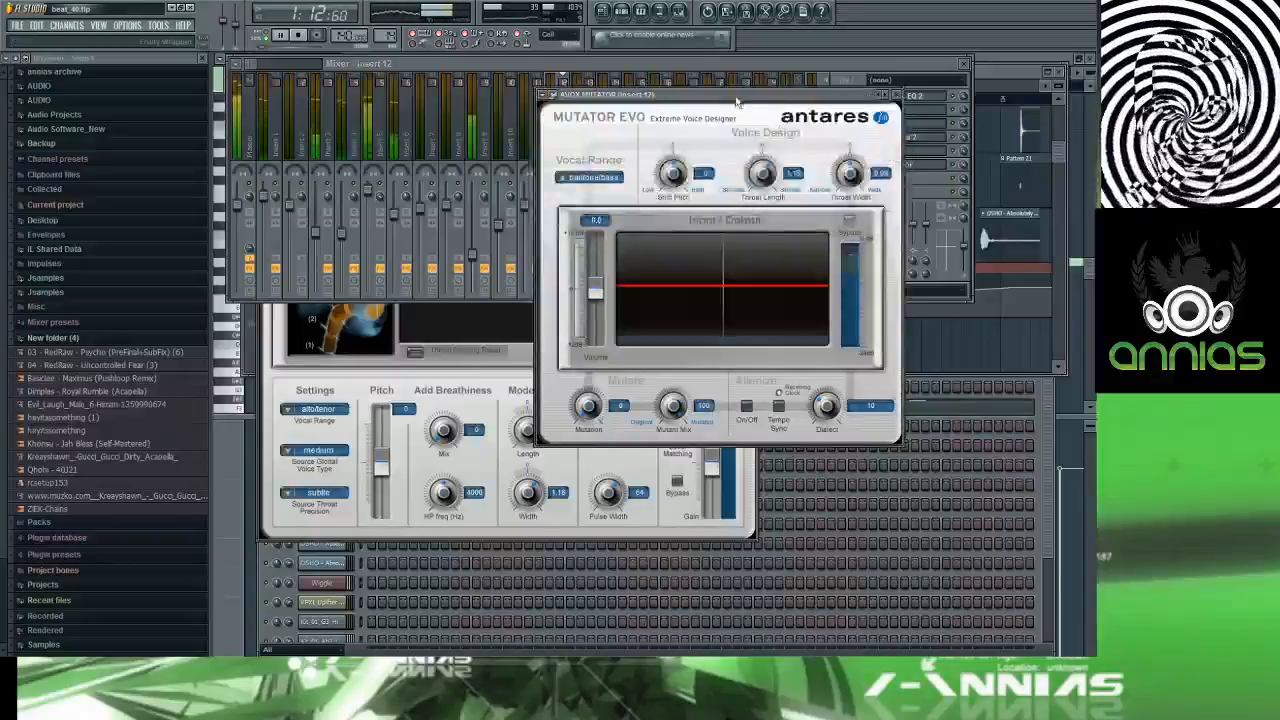
pyautogui.moveTo(741, 110); pyautogui.dragTo(898, 188)
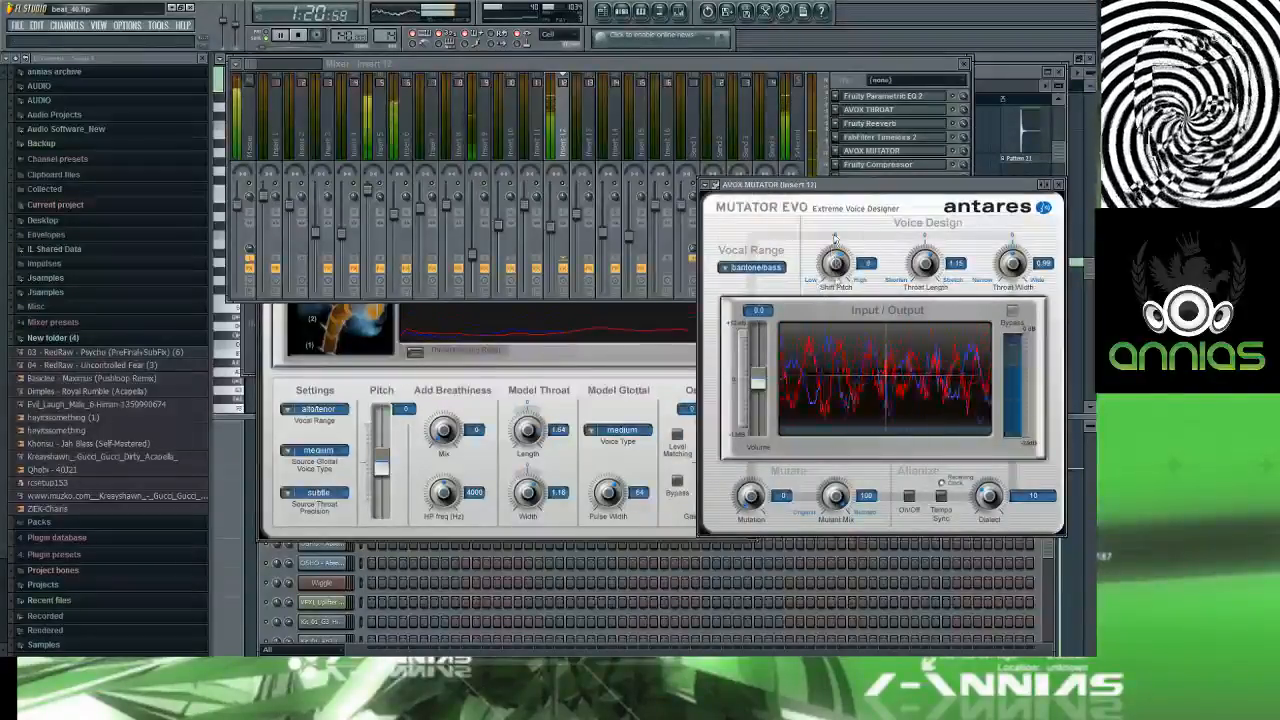
pyautogui.moveTo(835, 265); pyautogui.dragTo(811, 278)
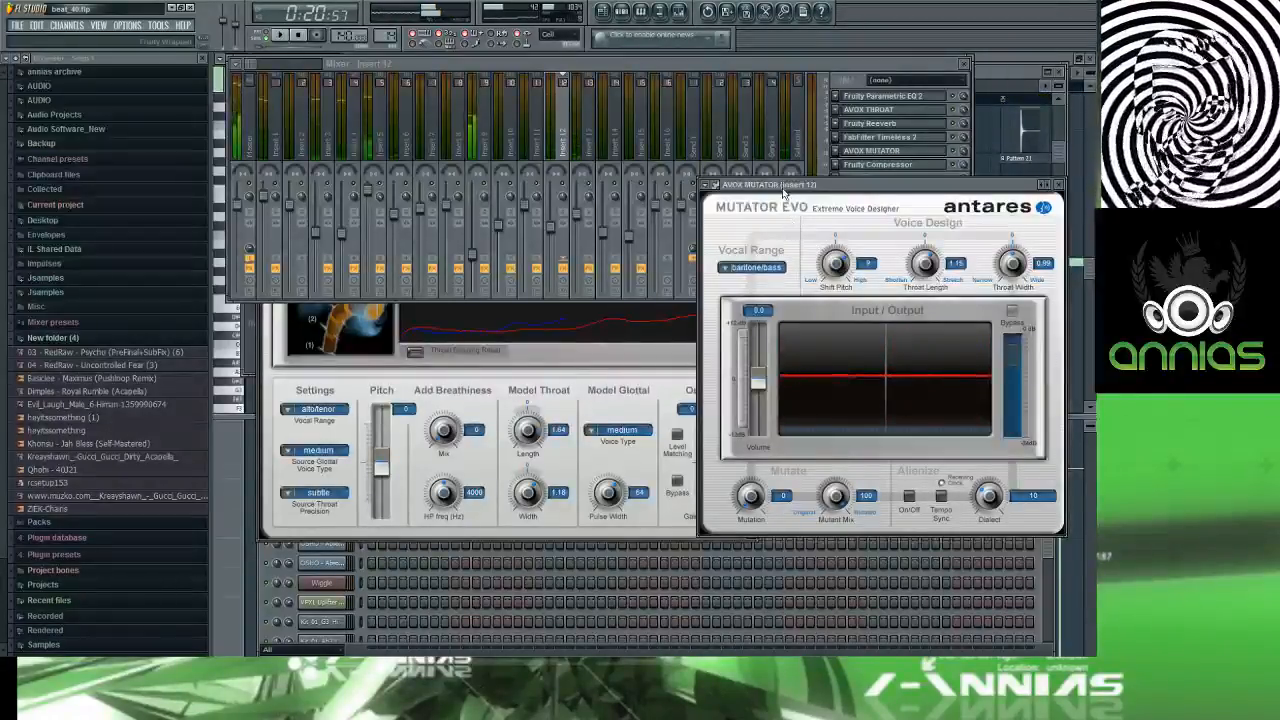
pyautogui.press('F6')
pyautogui.press('F5')
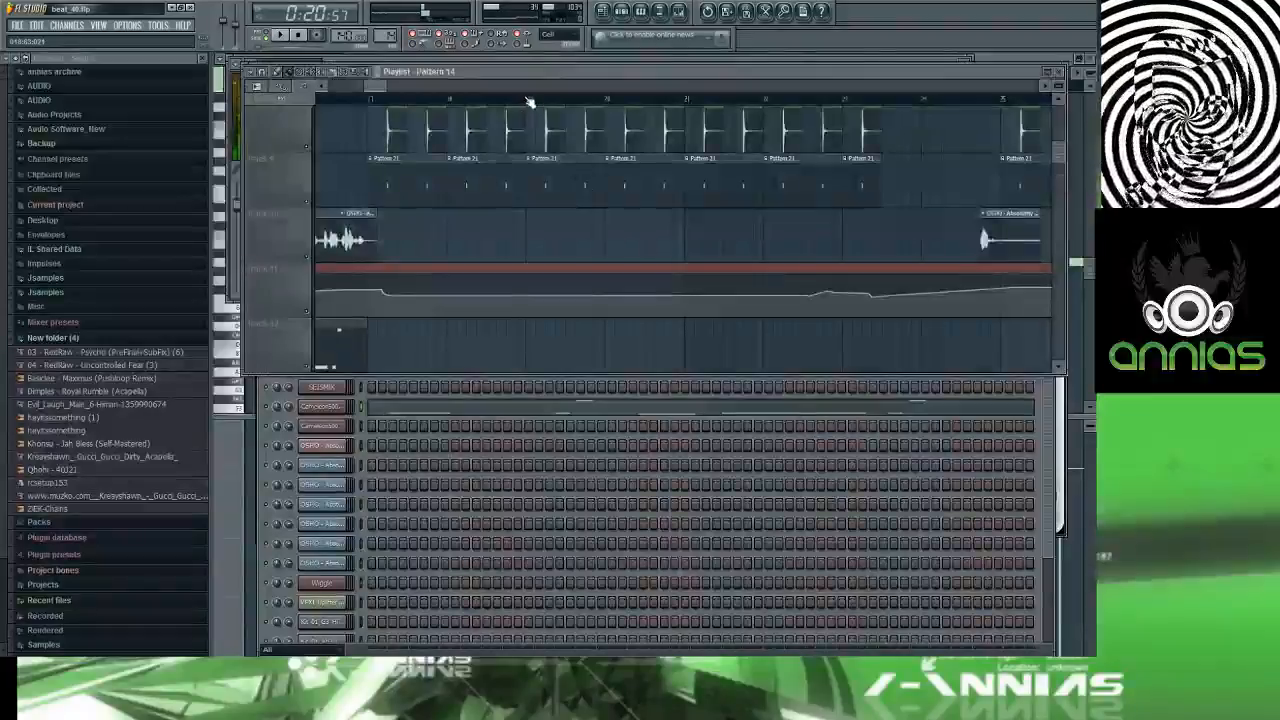
pyautogui.press('F6')
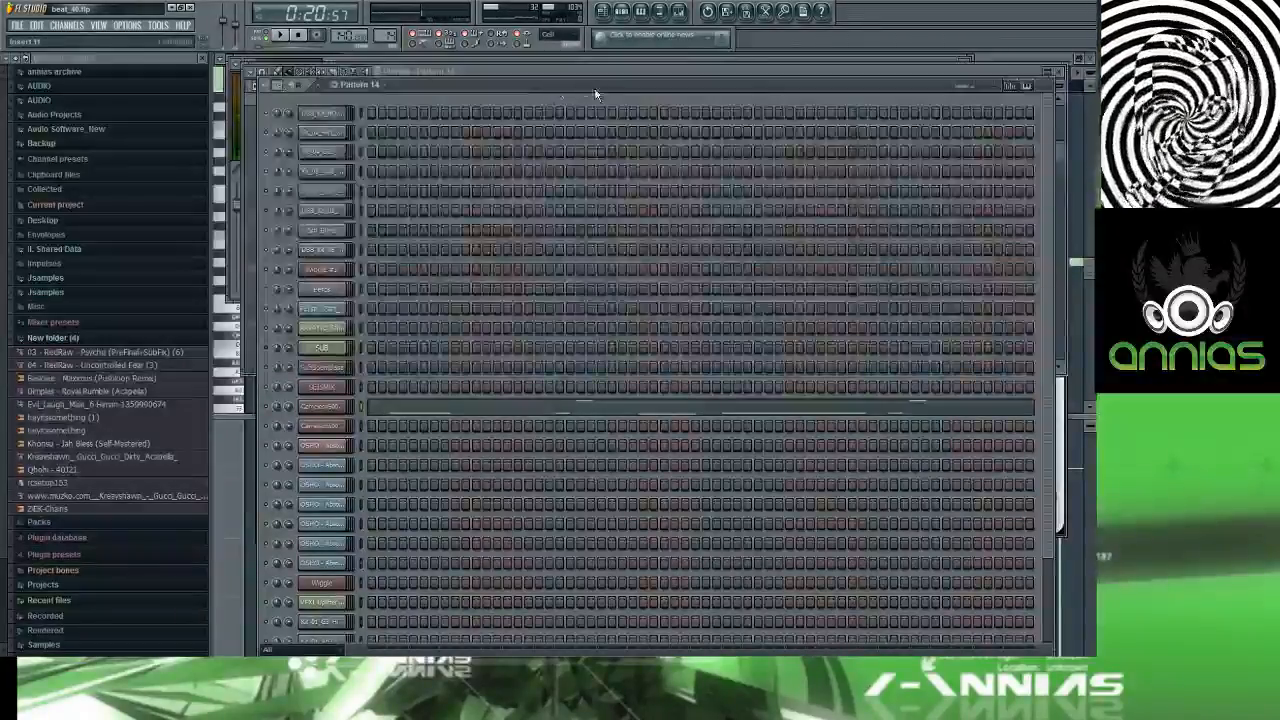
pyautogui.press('F5')
pyautogui.press('F6')
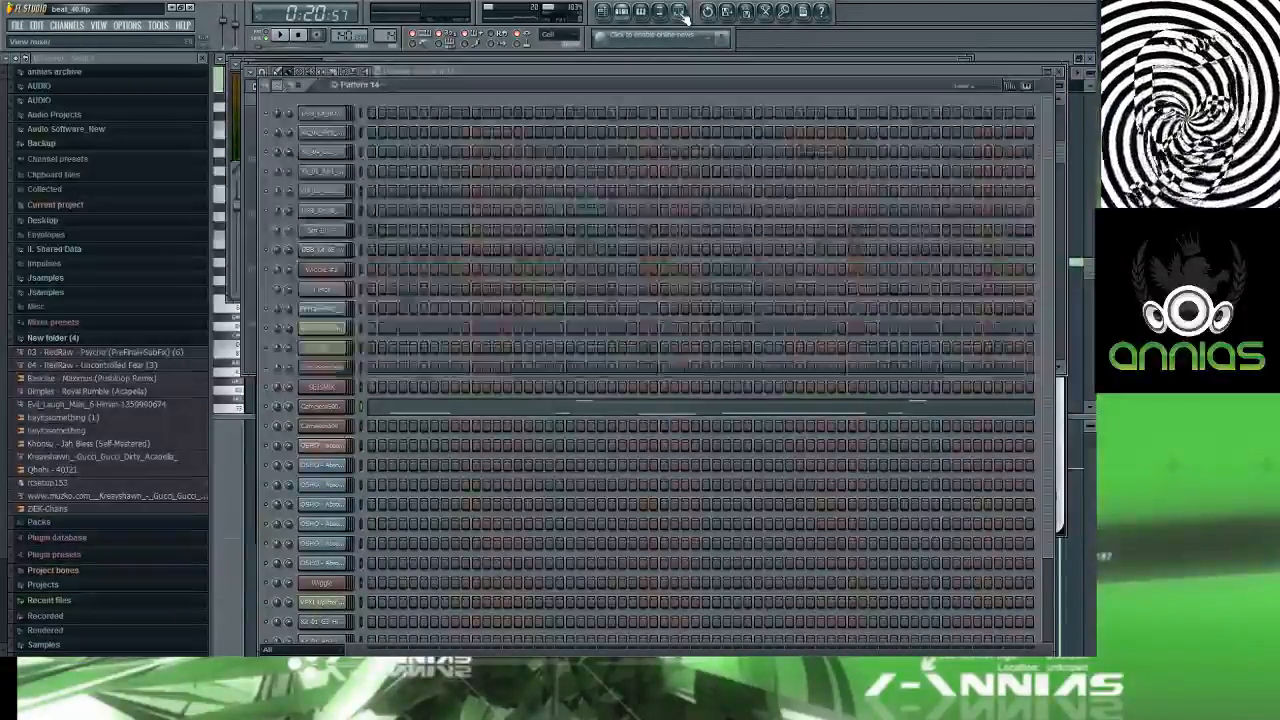
# Step: Bring the playlist back to the front and play the song from the first bar
pyautogui.press('F6')
pyautogui.click(710, 457)
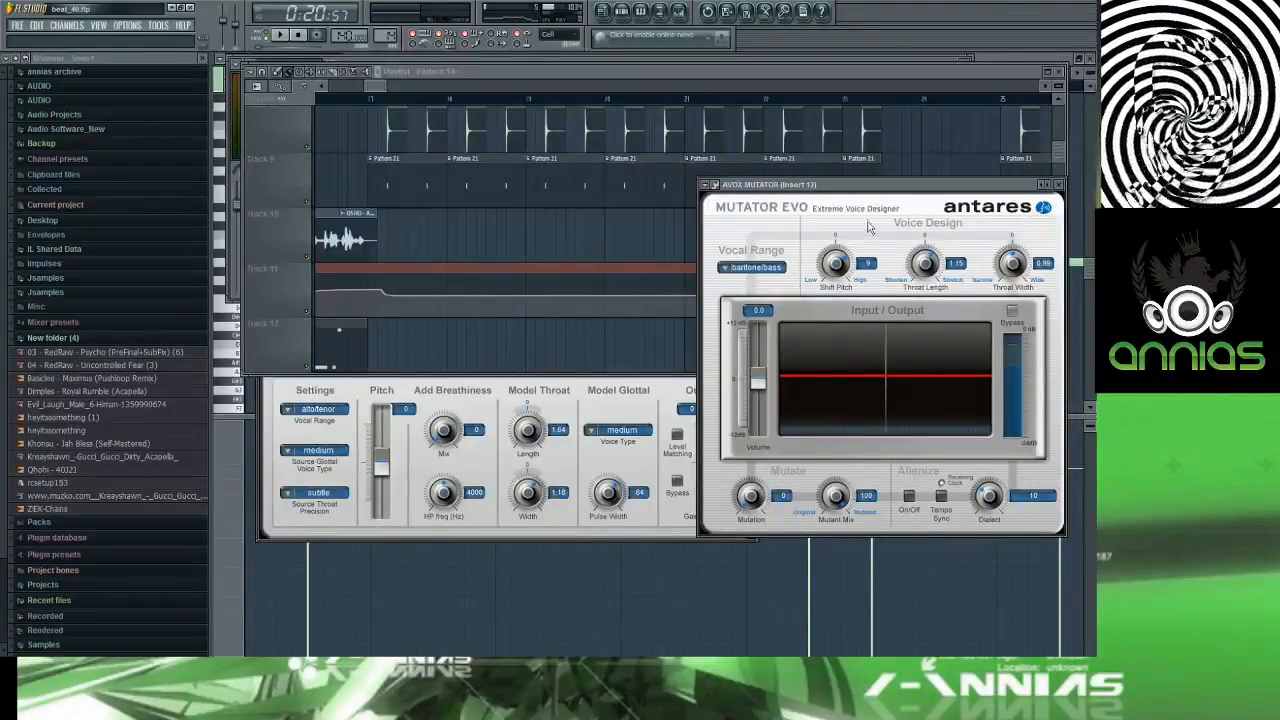
pyautogui.click(666, 66)
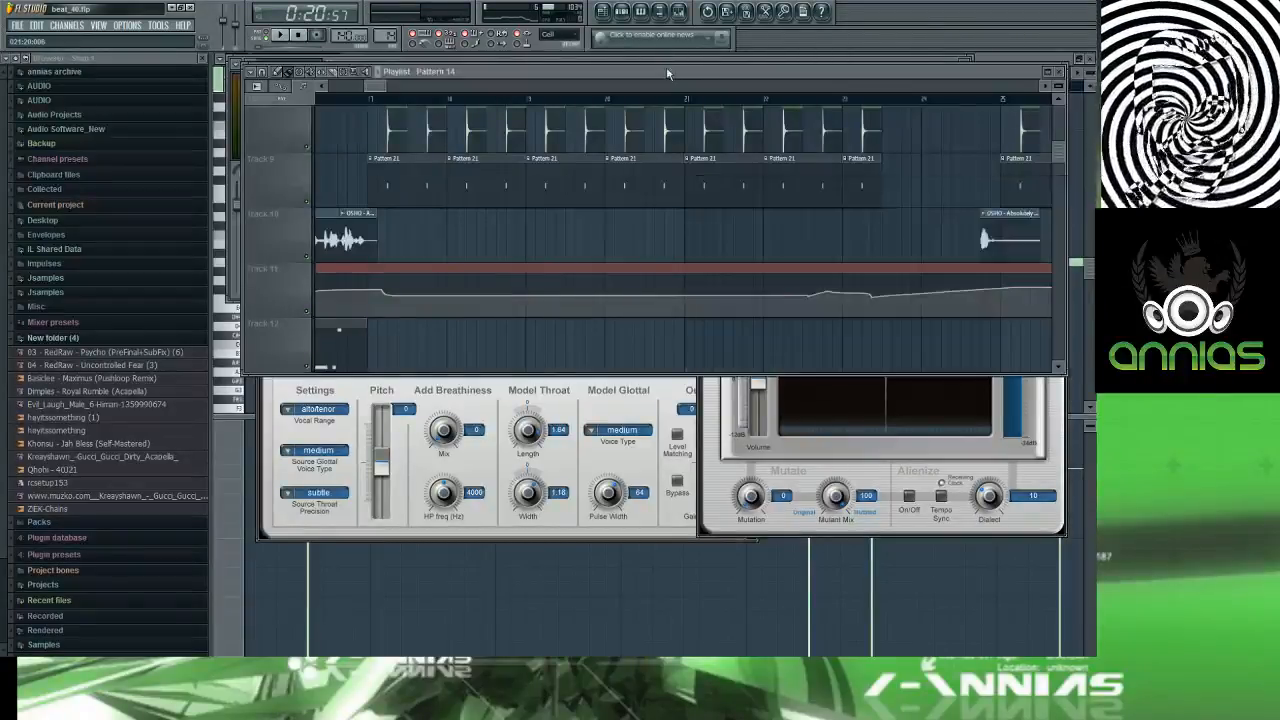
pyautogui.press('F9')
pyautogui.press('F9')
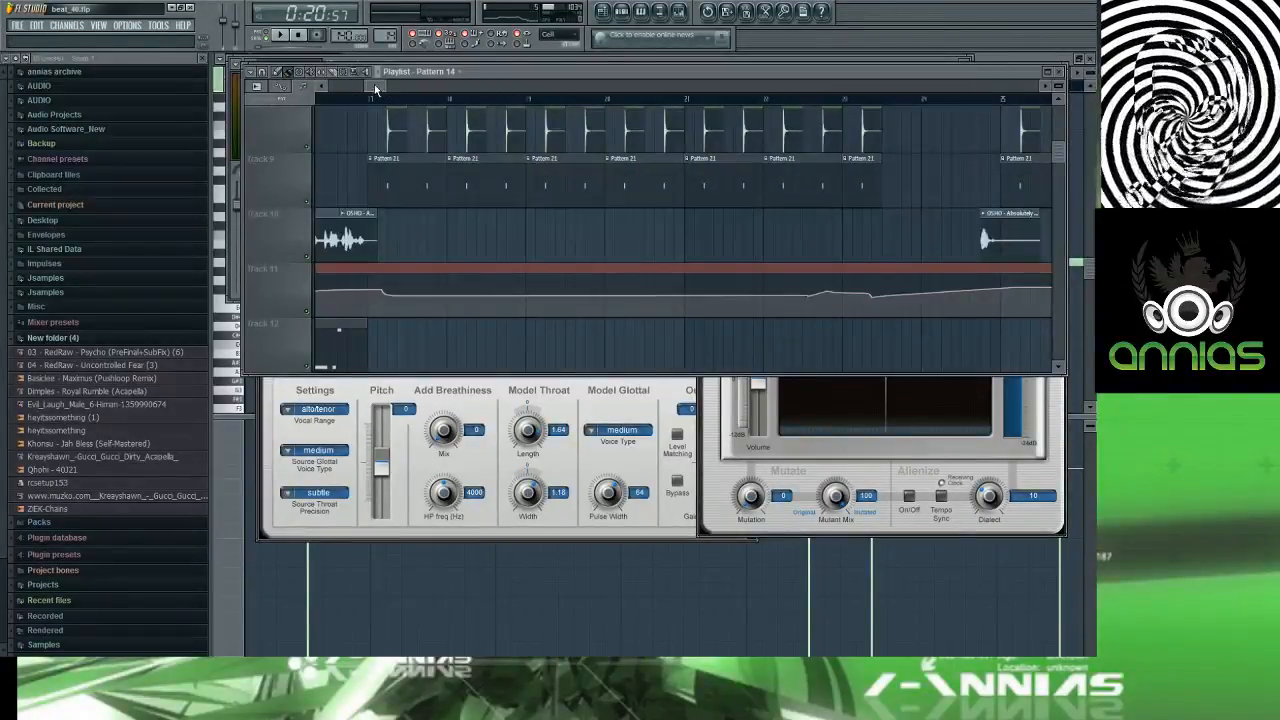
pyautogui.moveTo(375, 87)
pyautogui.mouseDown()
pyautogui.moveTo(330, 87)
pyautogui.moveTo(388, 87)
pyautogui.moveTo(372, 87)
pyautogui.mouseUp()
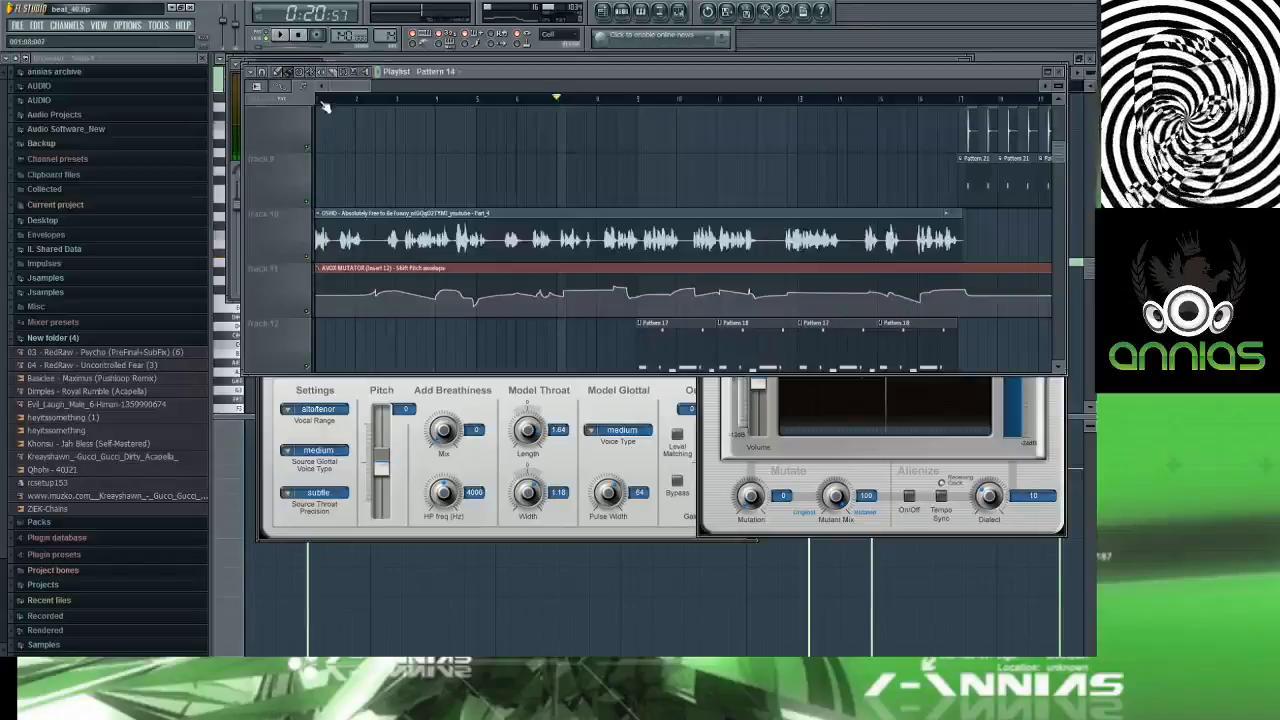
pyautogui.click(330, 97)
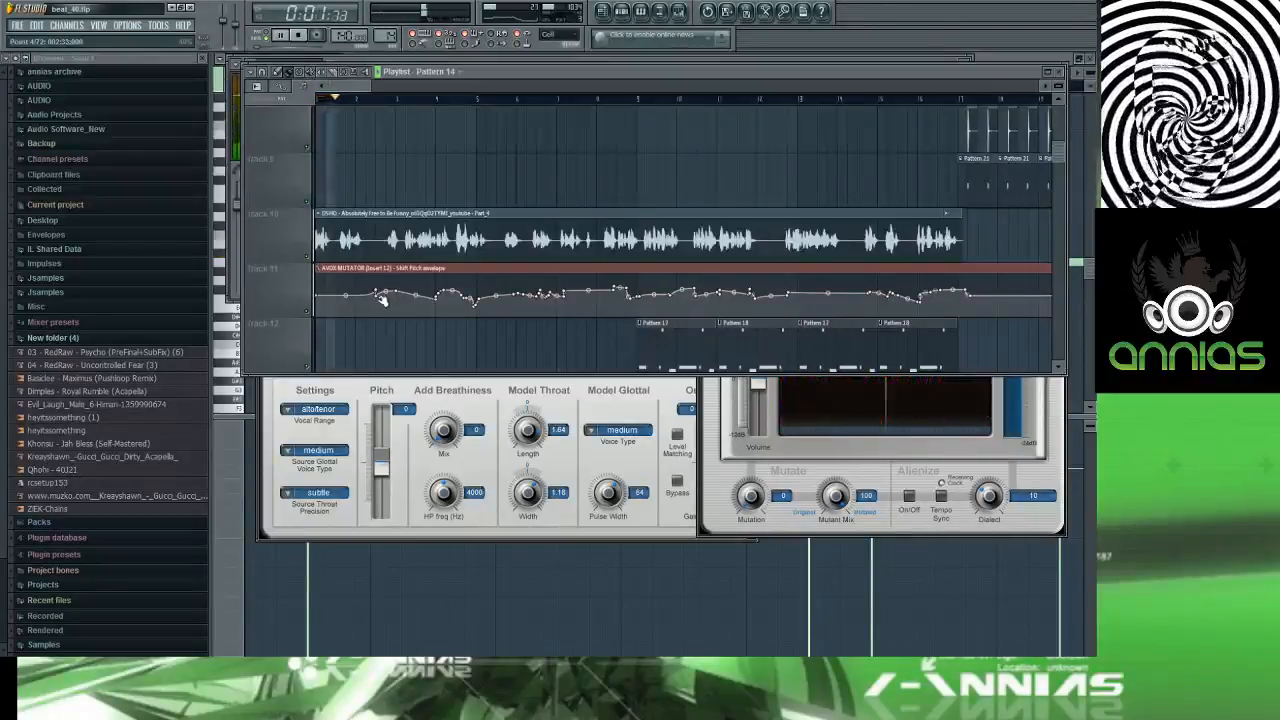
# Step: Examine the AVOX MUTATOR Shift Pitch envelope on Track 11 up close while the intro plays
pyautogui.scroll(1, 511, 307)
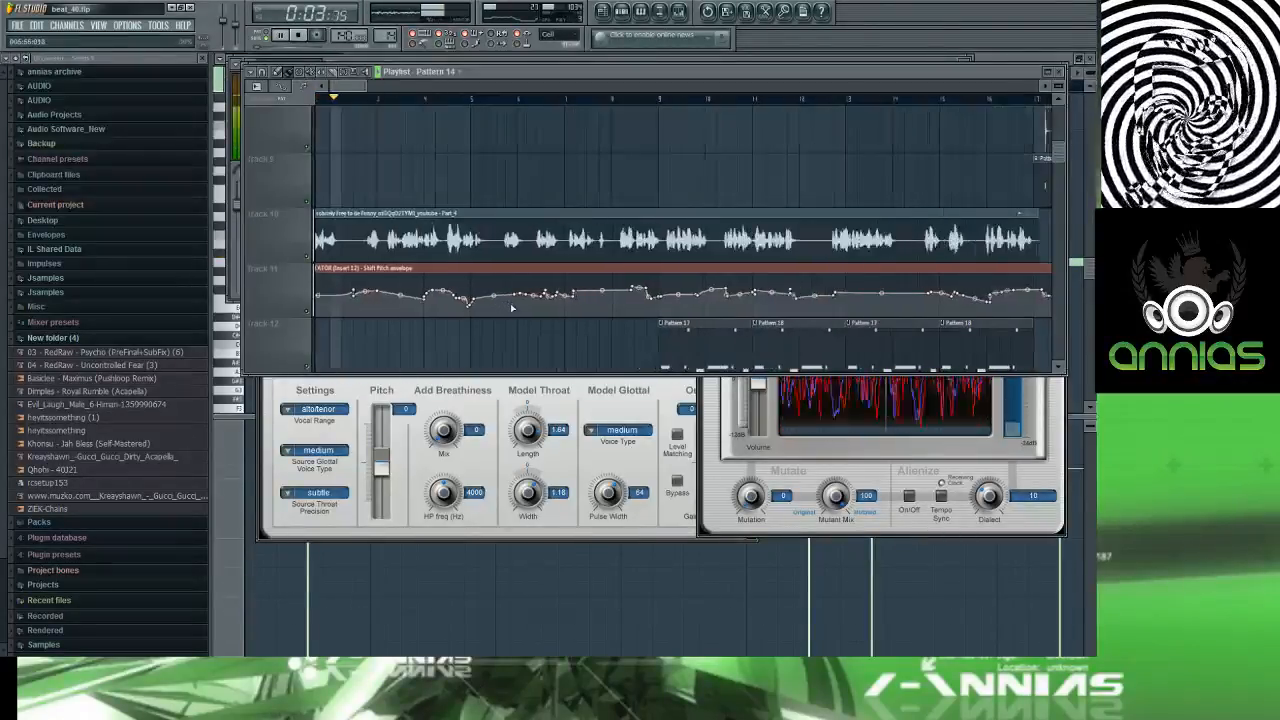
pyautogui.moveTo(1058, 86); pyautogui.dragTo(1058, 67)
pyautogui.scroll(-6, 777, 249)
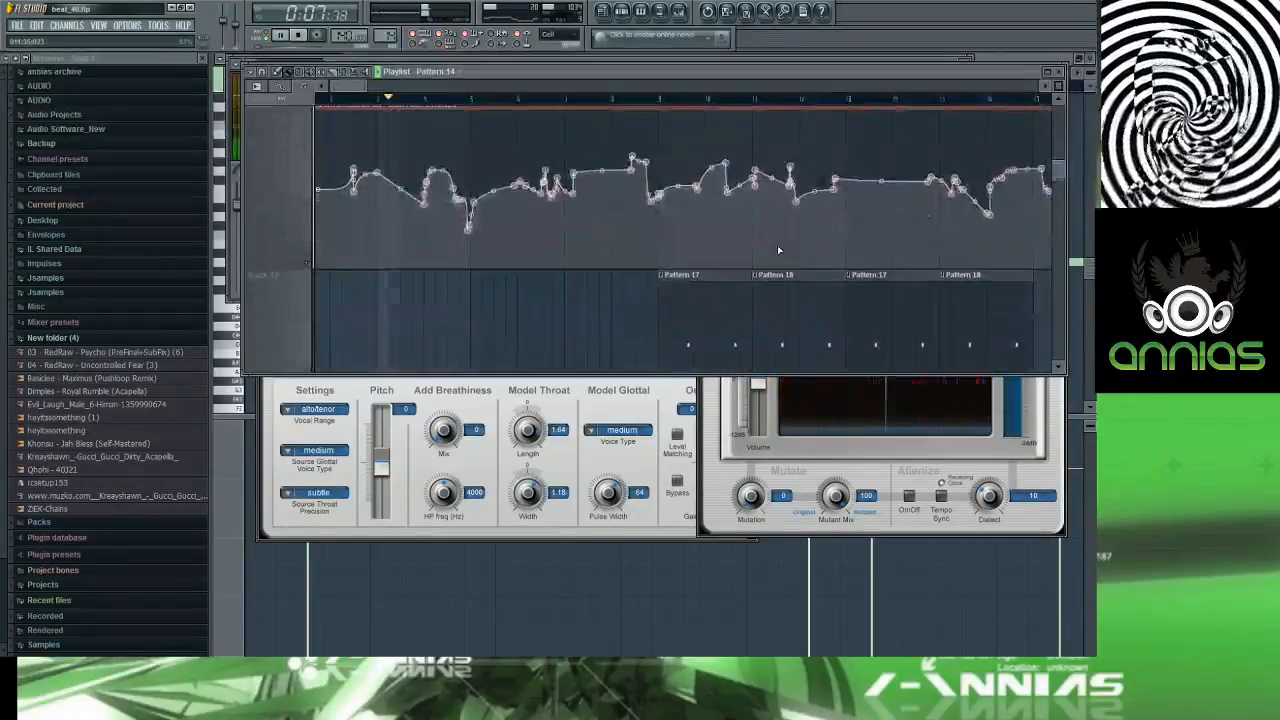
pyautogui.scroll(2, 777, 250)
pyautogui.scroll(-2, 777, 252)
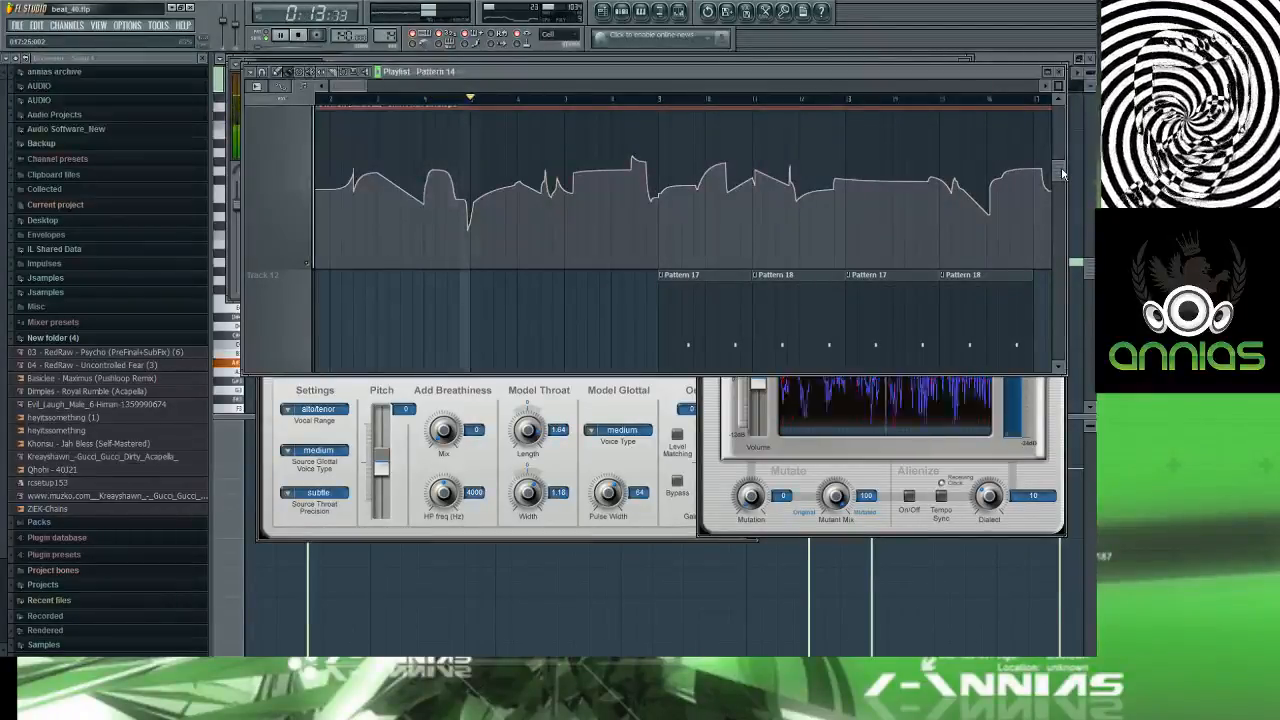
pyautogui.moveTo(1051, 182)
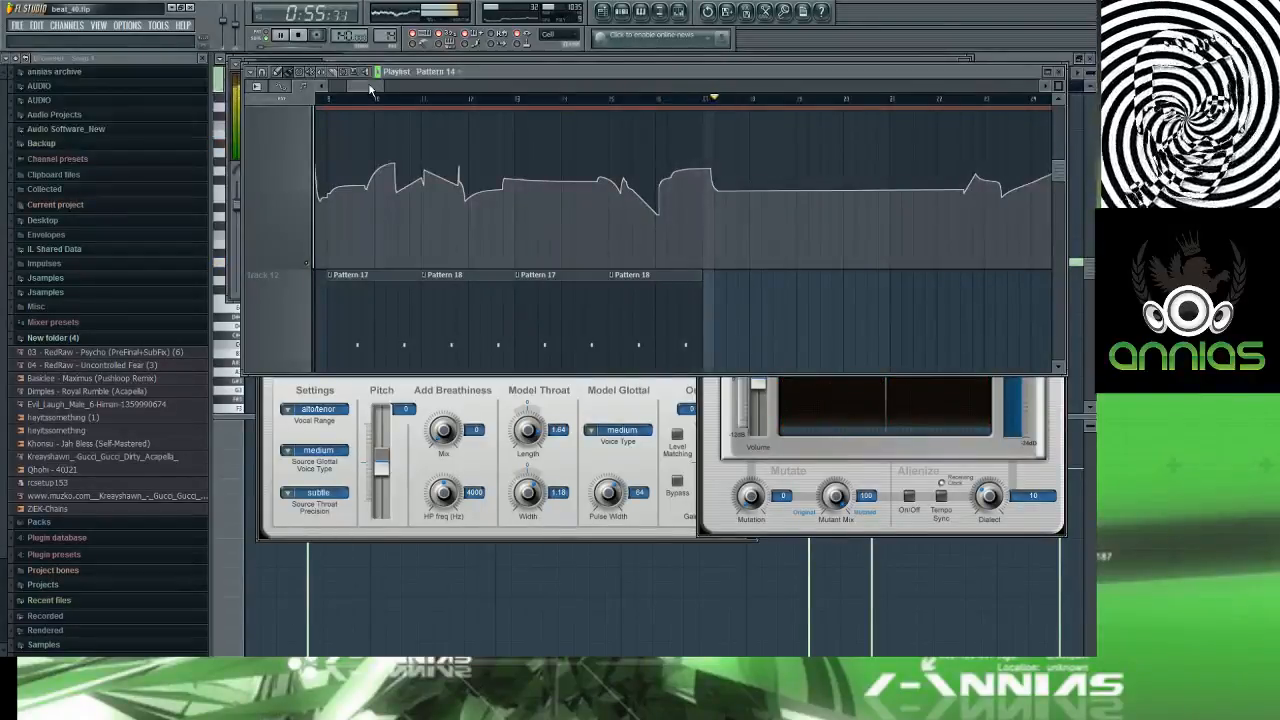
# Step: Open the FabFilter Timeless 2 effect on mixer Insert 14 and examine its settings
pyautogui.press('F9')
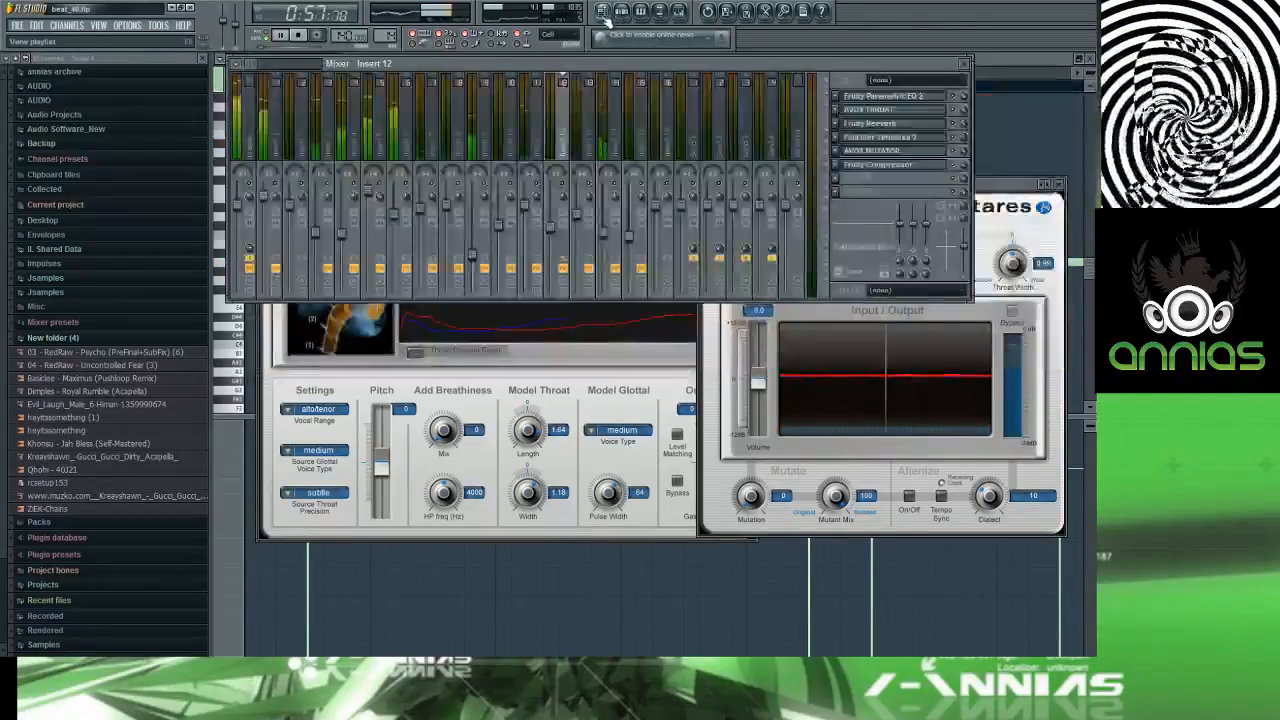
pyautogui.click(611, 130)
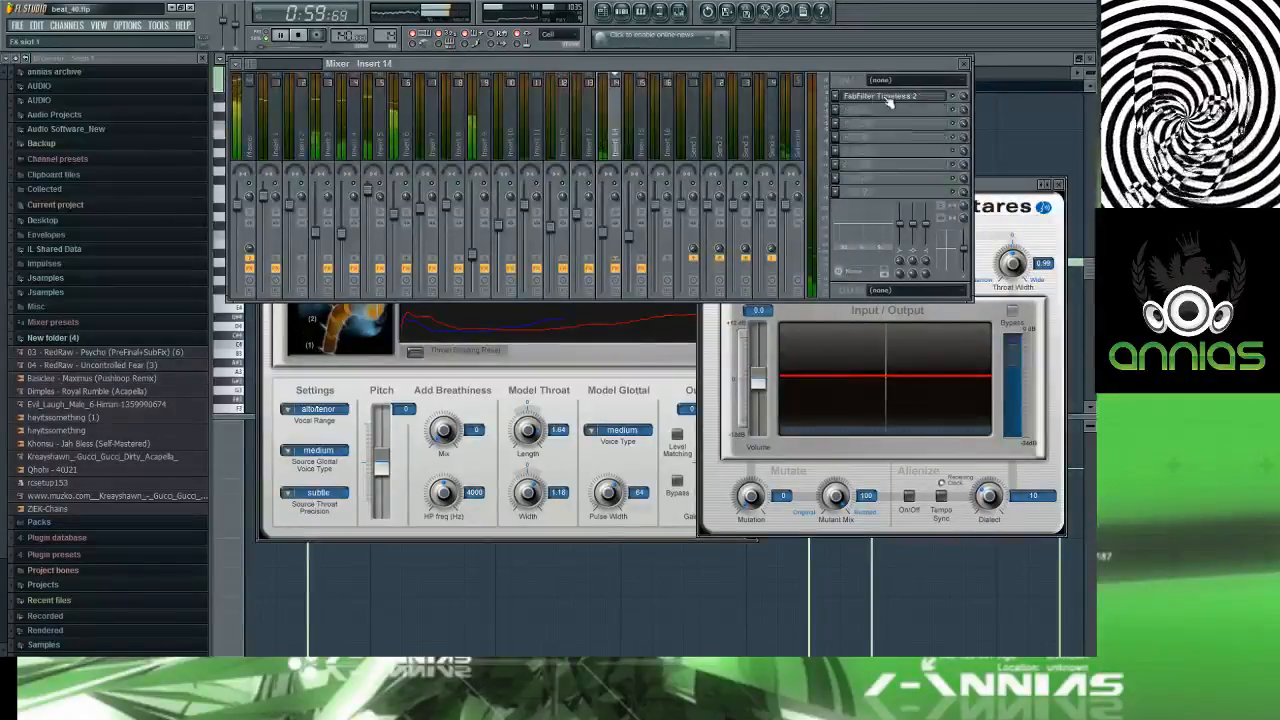
pyautogui.click(896, 97)
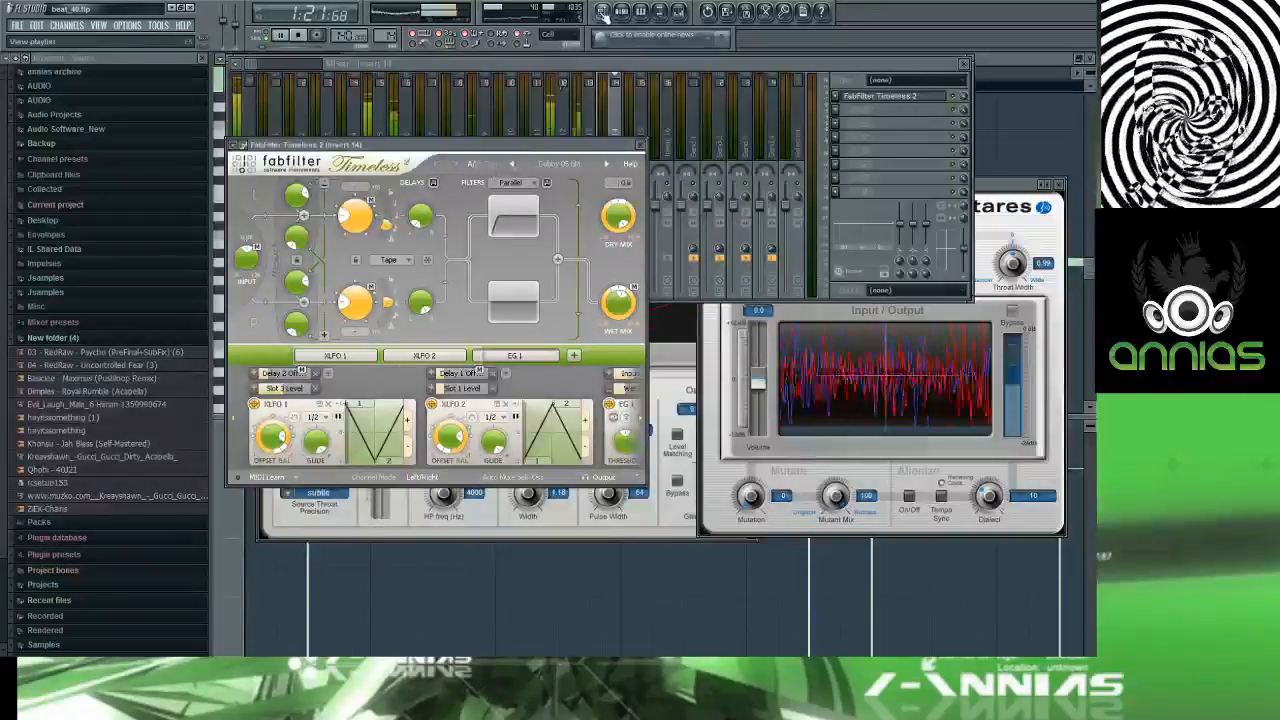
# Step: Return to the playlist and examine the riser on Track 13 and the percussion clips from bar 17
pyautogui.press('F5')
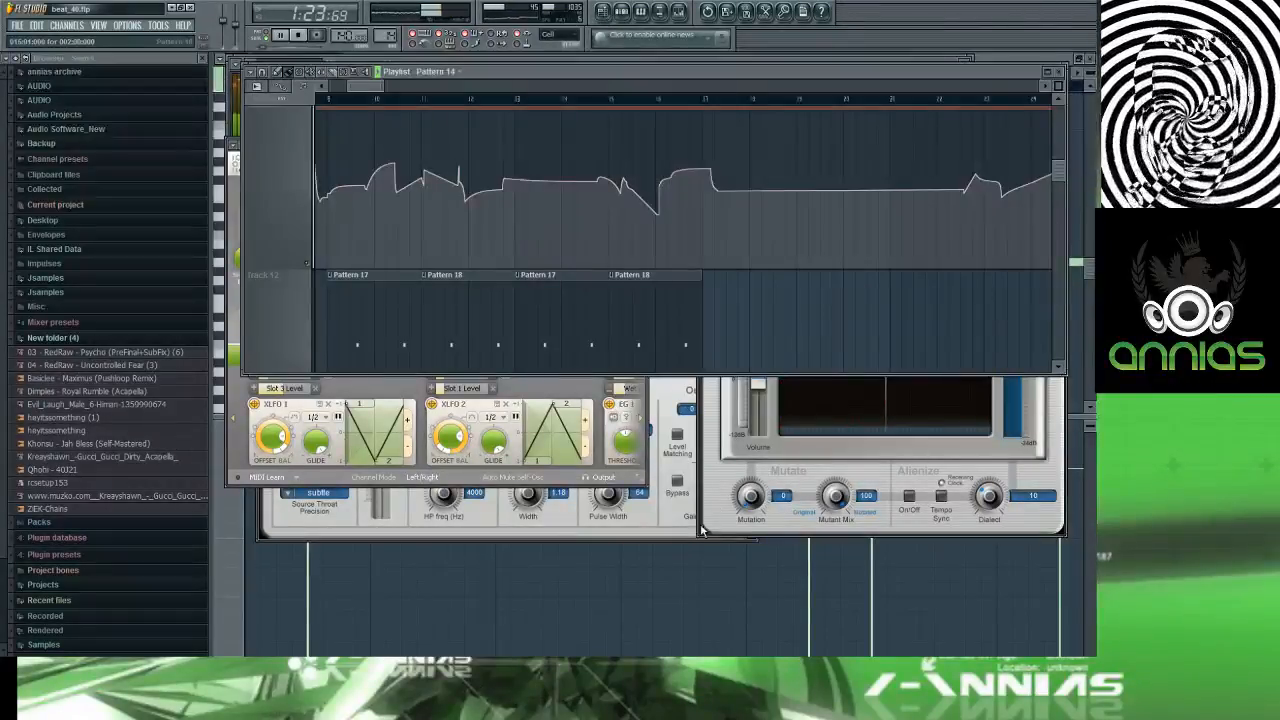
pyautogui.moveTo(1058, 86); pyautogui.dragTo(1058, 42)
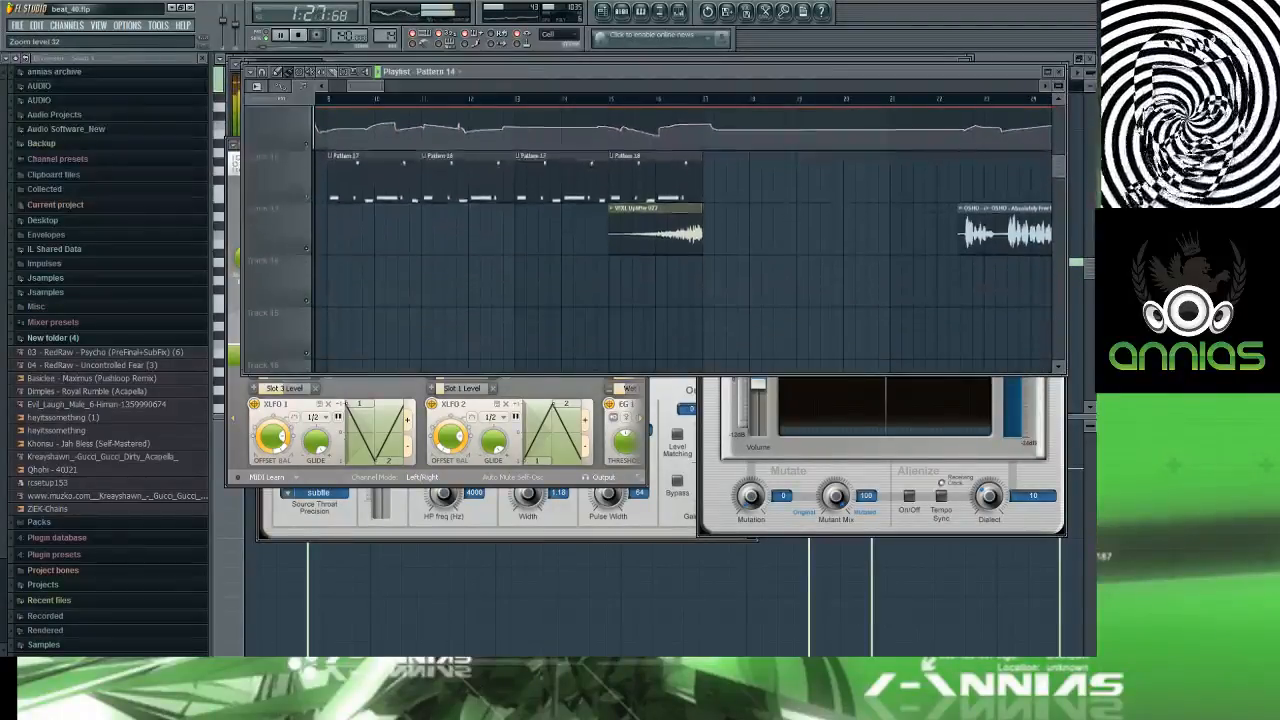
pyautogui.scroll(5, 858, 155)
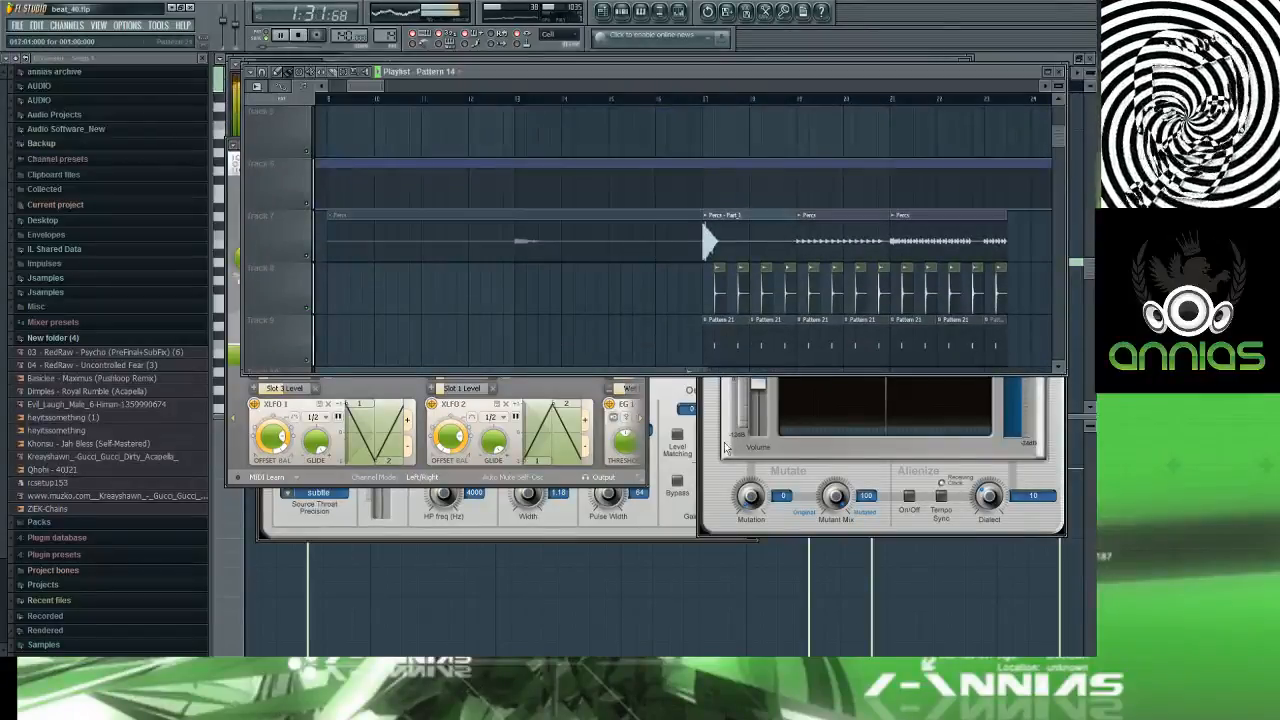
# Step: Raise the USB microphone's recording level to 96 in the Windows sound settings
pyautogui.click(1017, 667)
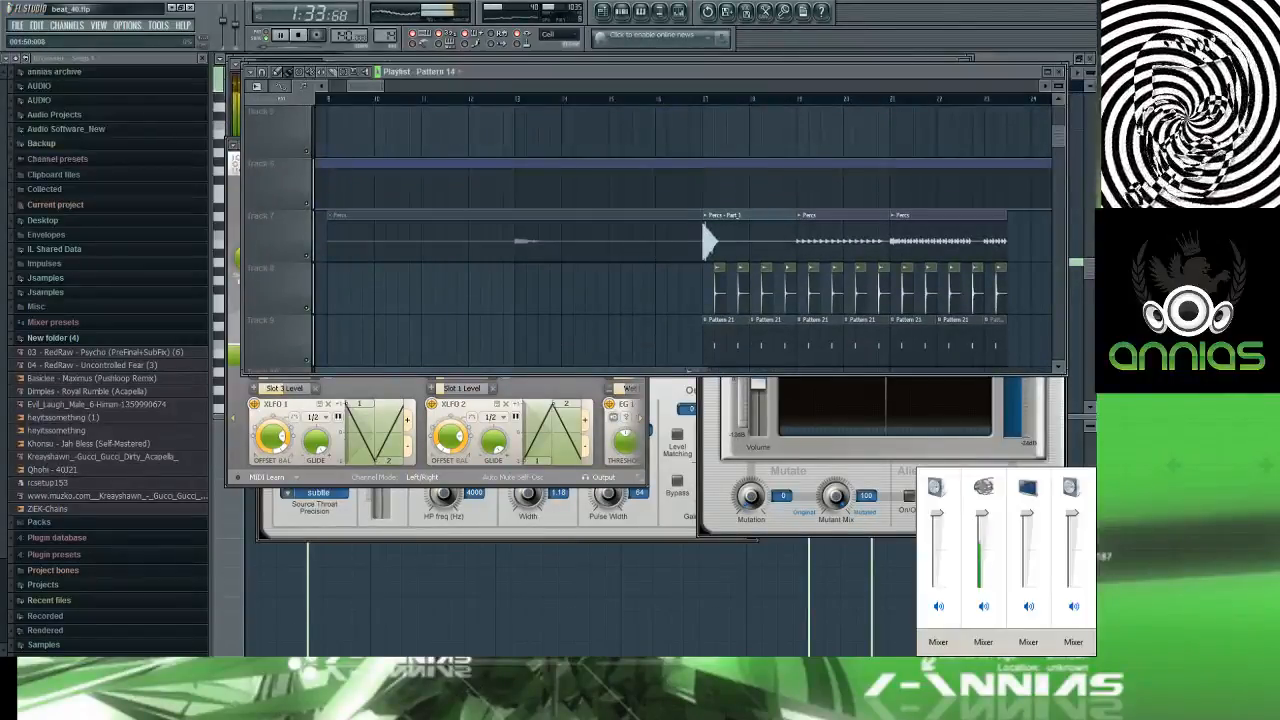
pyautogui.rightClick(1017, 667)
pyautogui.click(1021, 637)
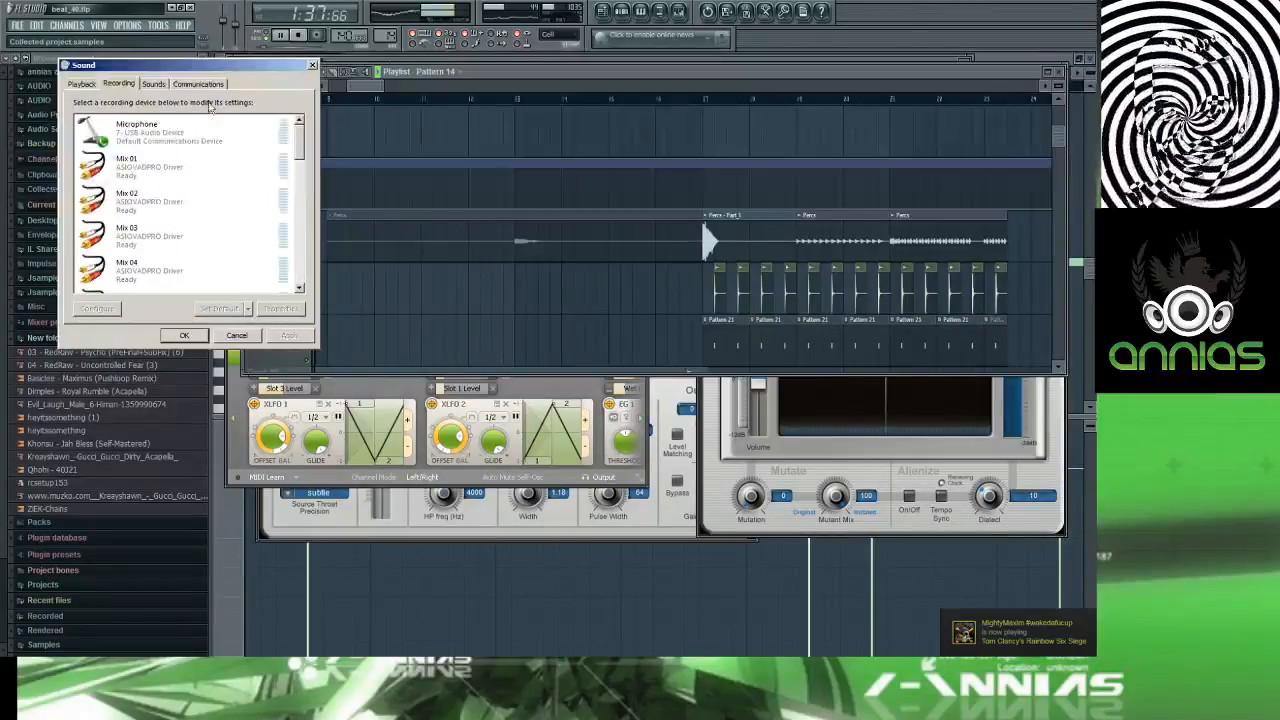
pyautogui.doubleClick(188, 133)
pyautogui.click(156, 127)
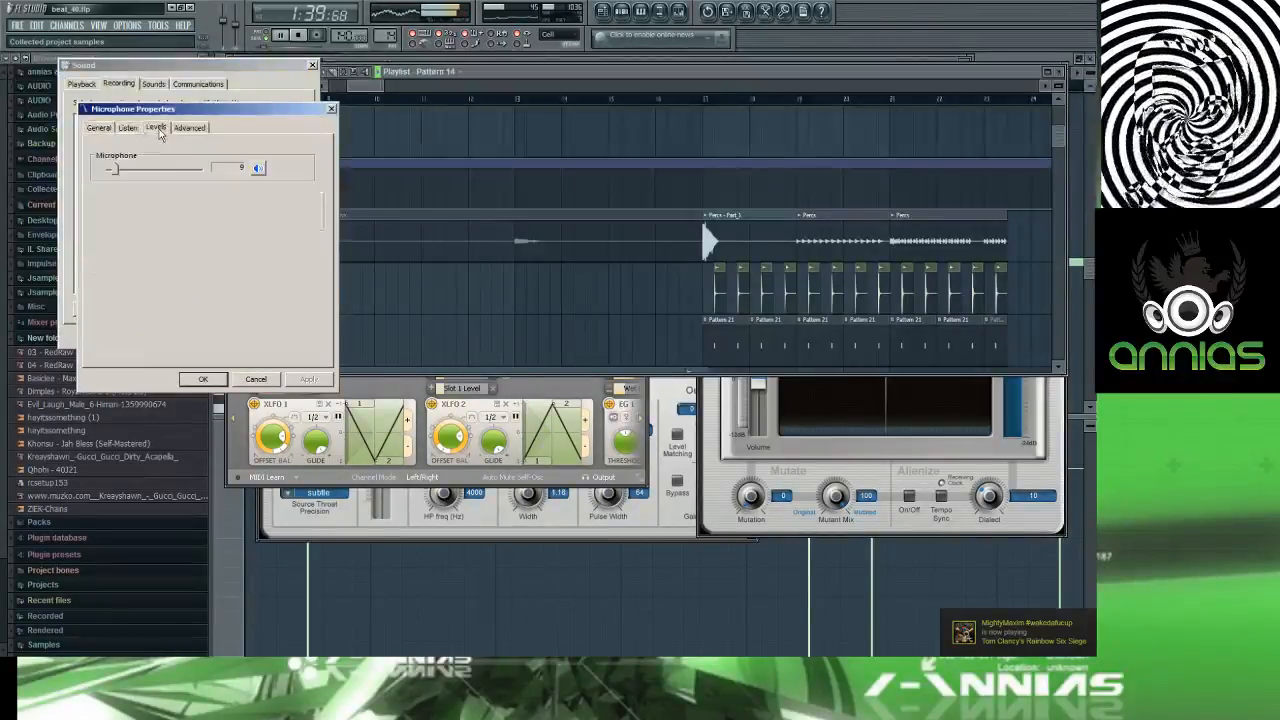
pyautogui.moveTo(119, 174); pyautogui.dragTo(198, 176)
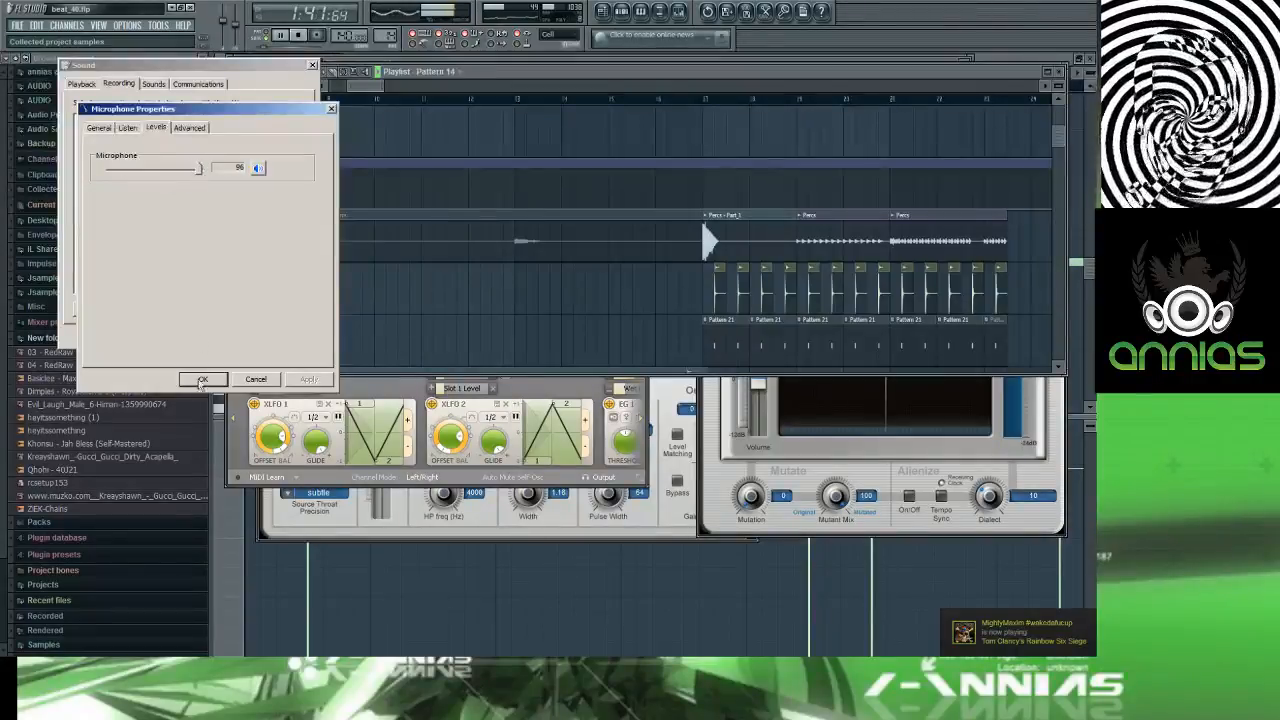
pyautogui.click(202, 379)
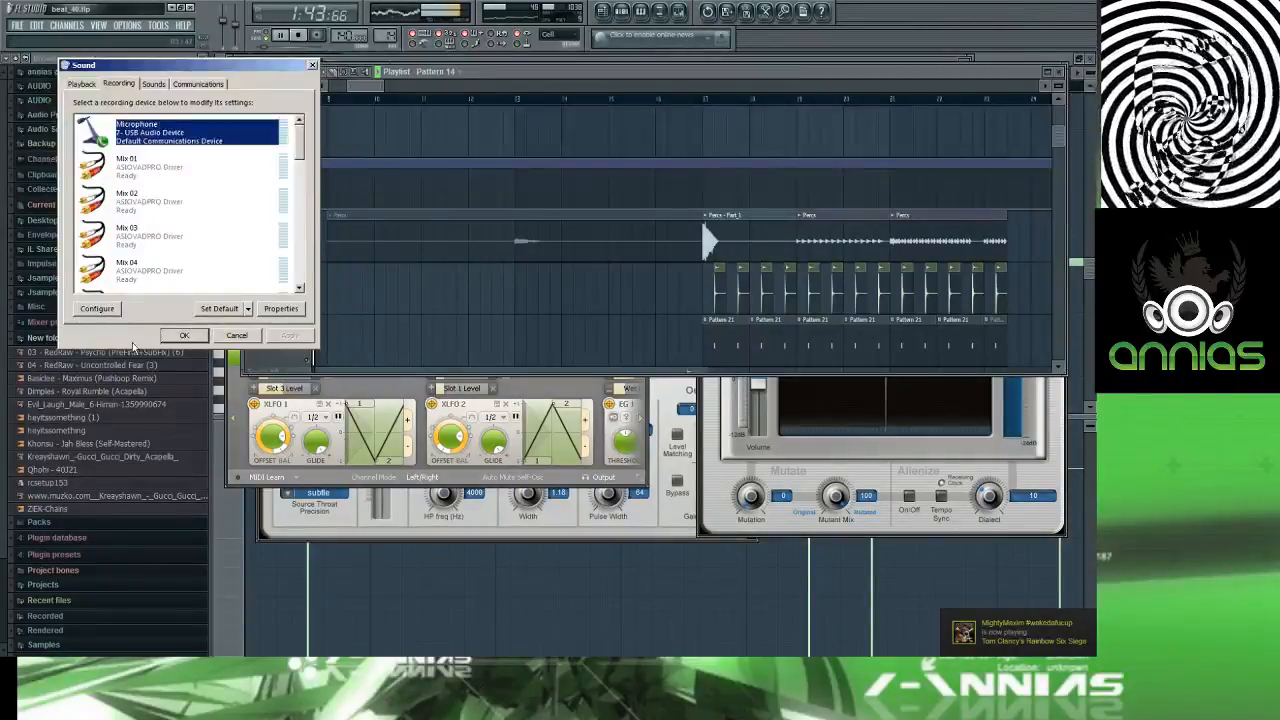
pyautogui.click(185, 336)
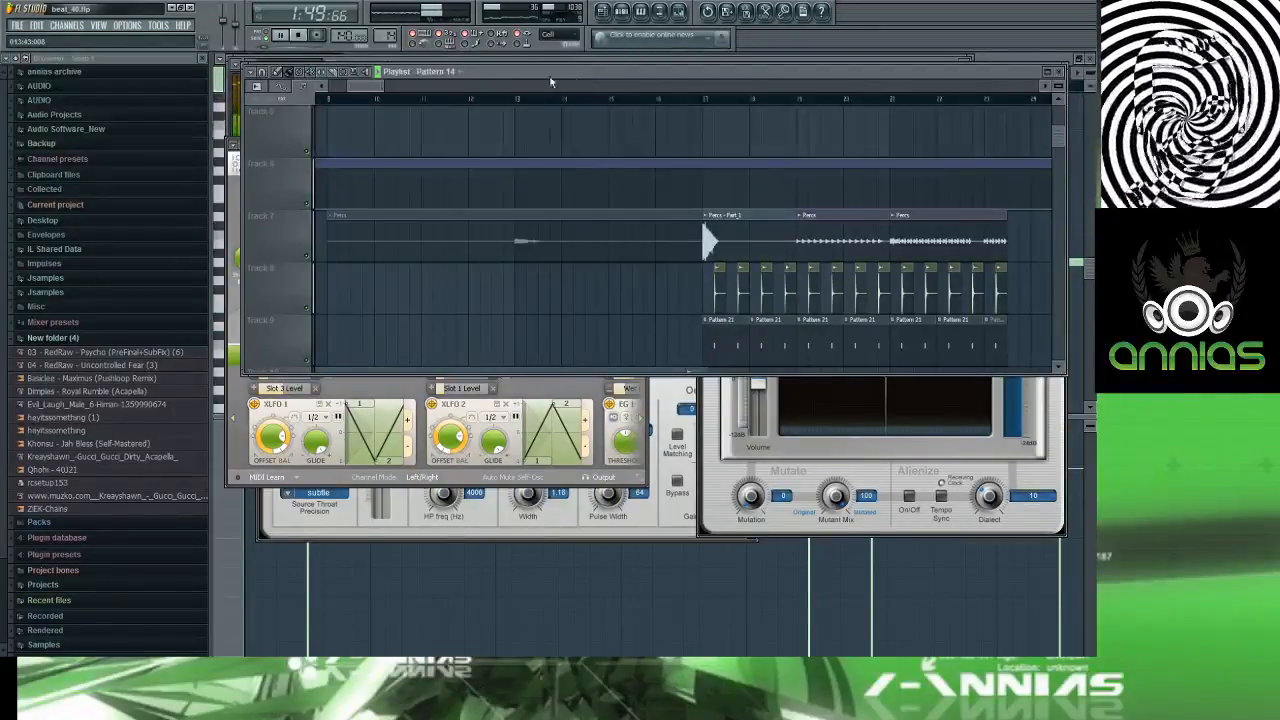
# Step: Examine the vocal clips on Track 13 and the surrounding percussion and automation in the song's middle section
pyautogui.moveTo(379, 85); pyautogui.dragTo(433, 85)
pyautogui.scroll(-5, 431, 181)
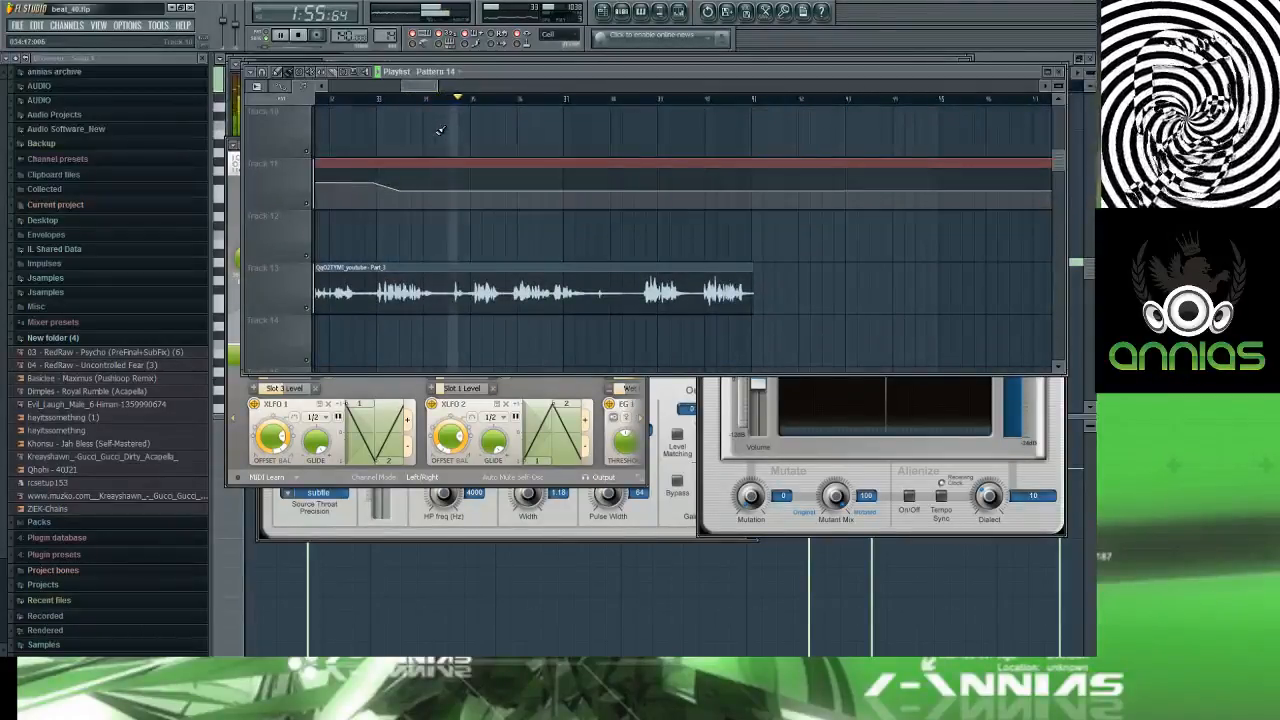
pyautogui.scroll(-3, 440, 130)
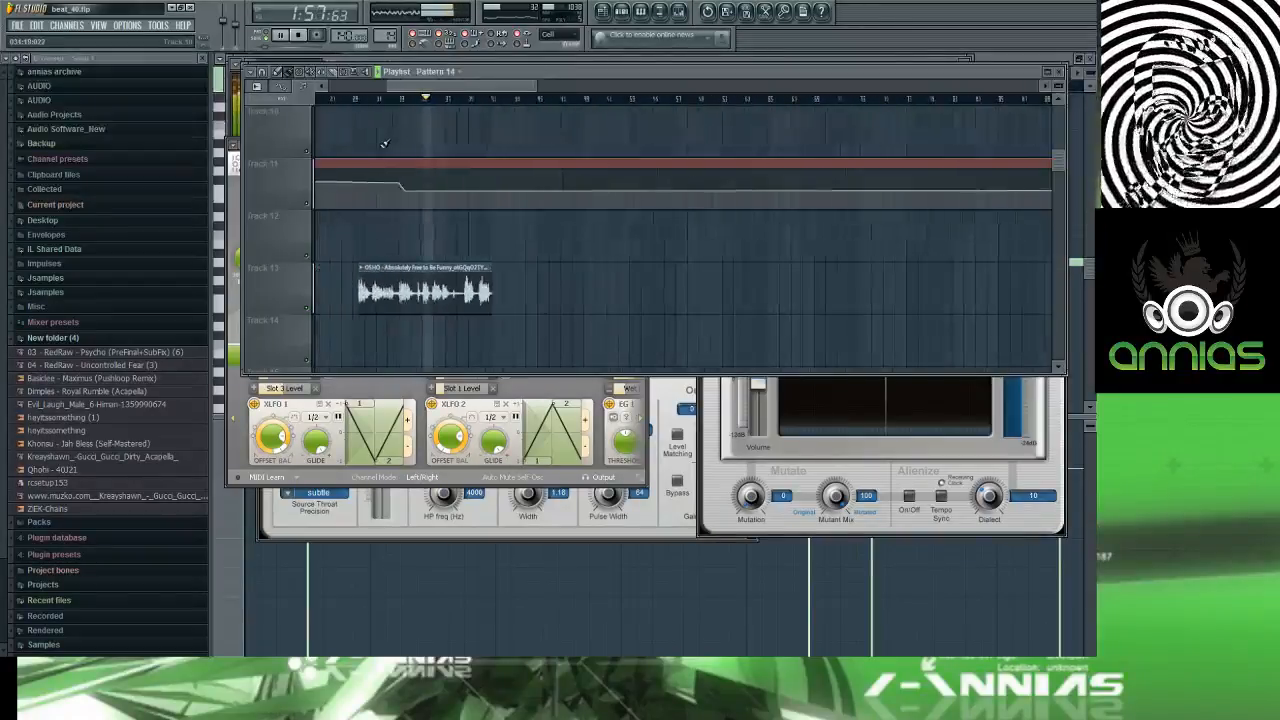
pyautogui.moveTo(425, 87); pyautogui.dragTo(364, 88)
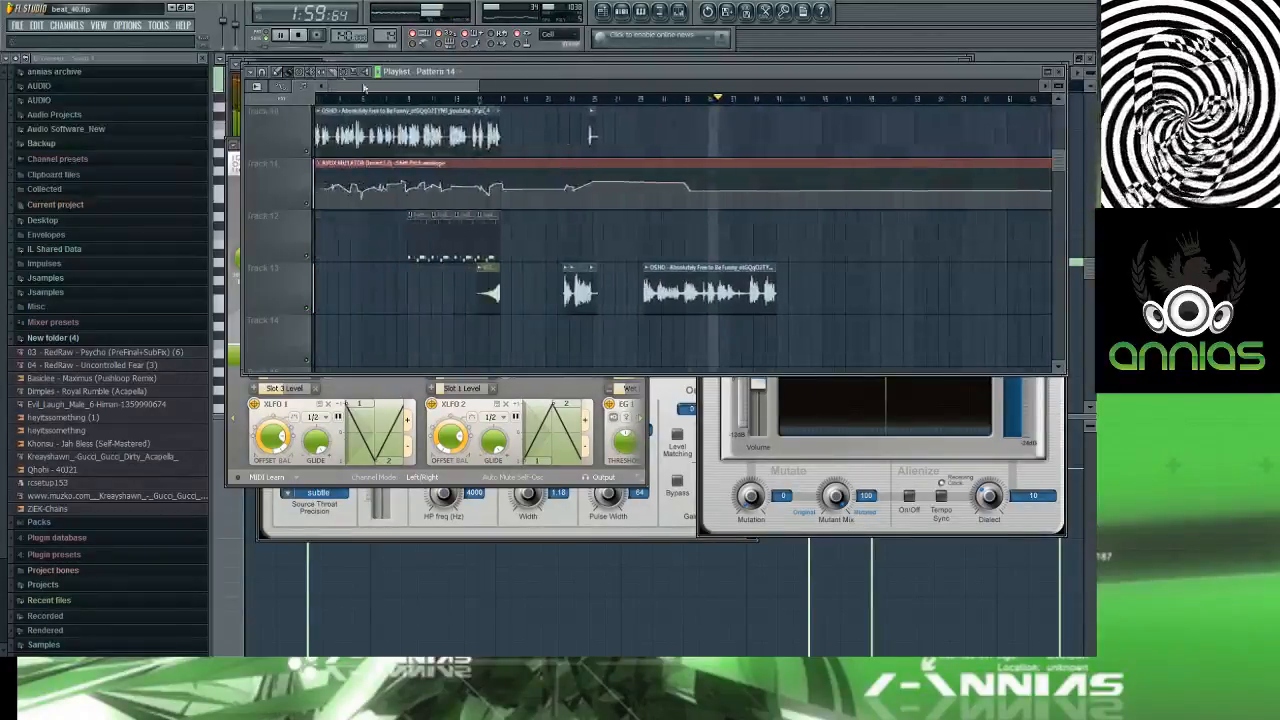
pyautogui.scroll(-5, 506, 139)
pyautogui.scroll(-2, 508, 140)
pyautogui.scroll(3, 508, 138)
pyautogui.scroll(5, 604, 153)
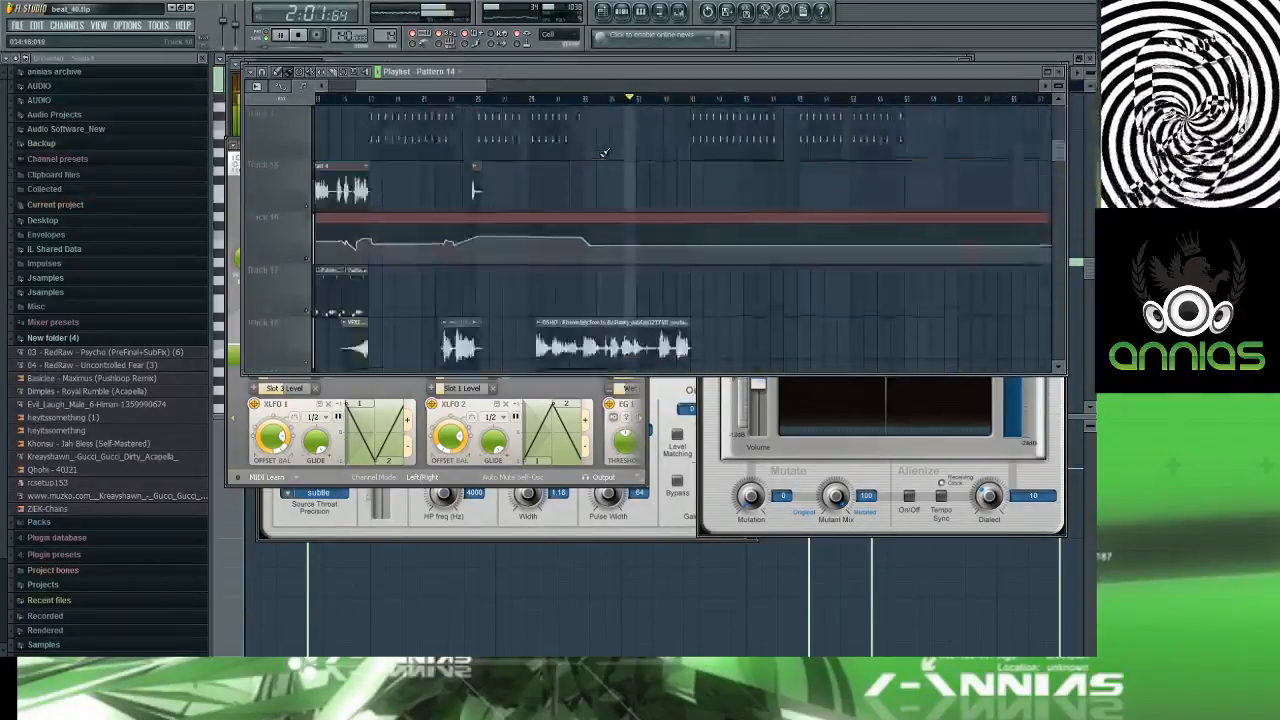
pyautogui.scroll(4, 604, 153)
# Step: Restart playback from bar 33 and examine the sub, mid distortion, mid 2, mid 2b and mid bump tracks
pyautogui.press('space')
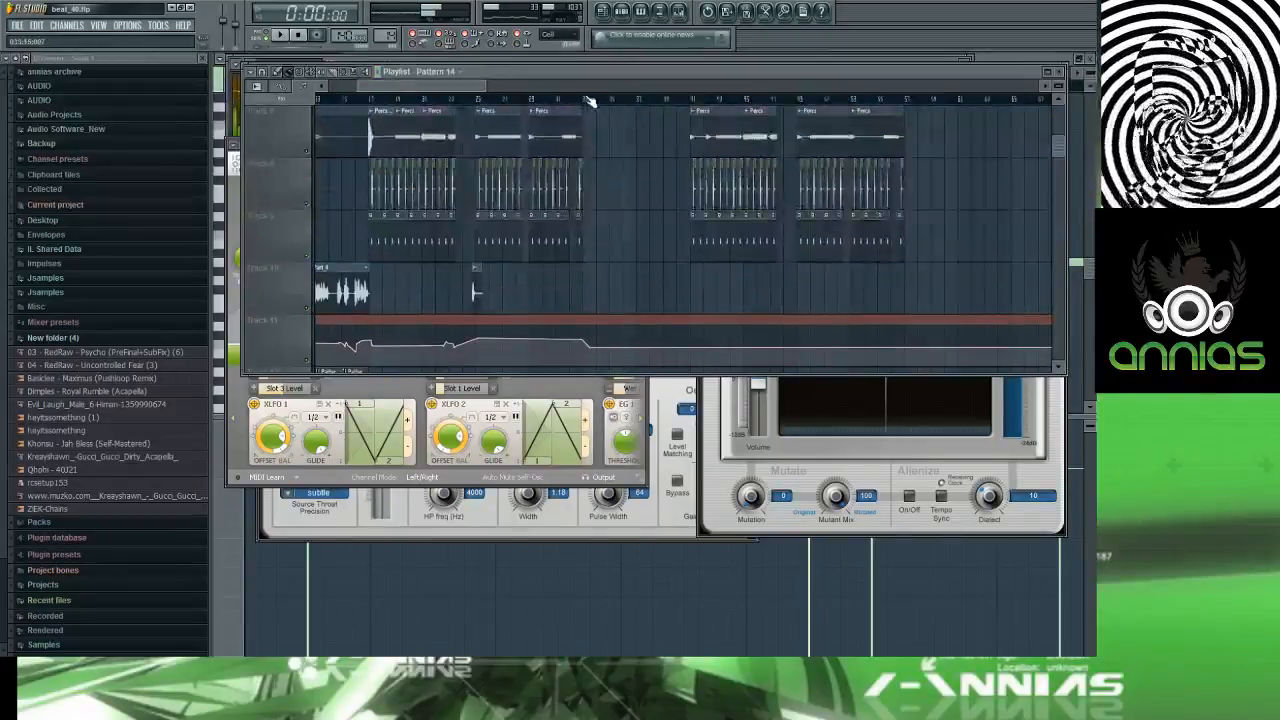
pyautogui.click(590, 101)
pyautogui.scroll(-3, 590, 101)
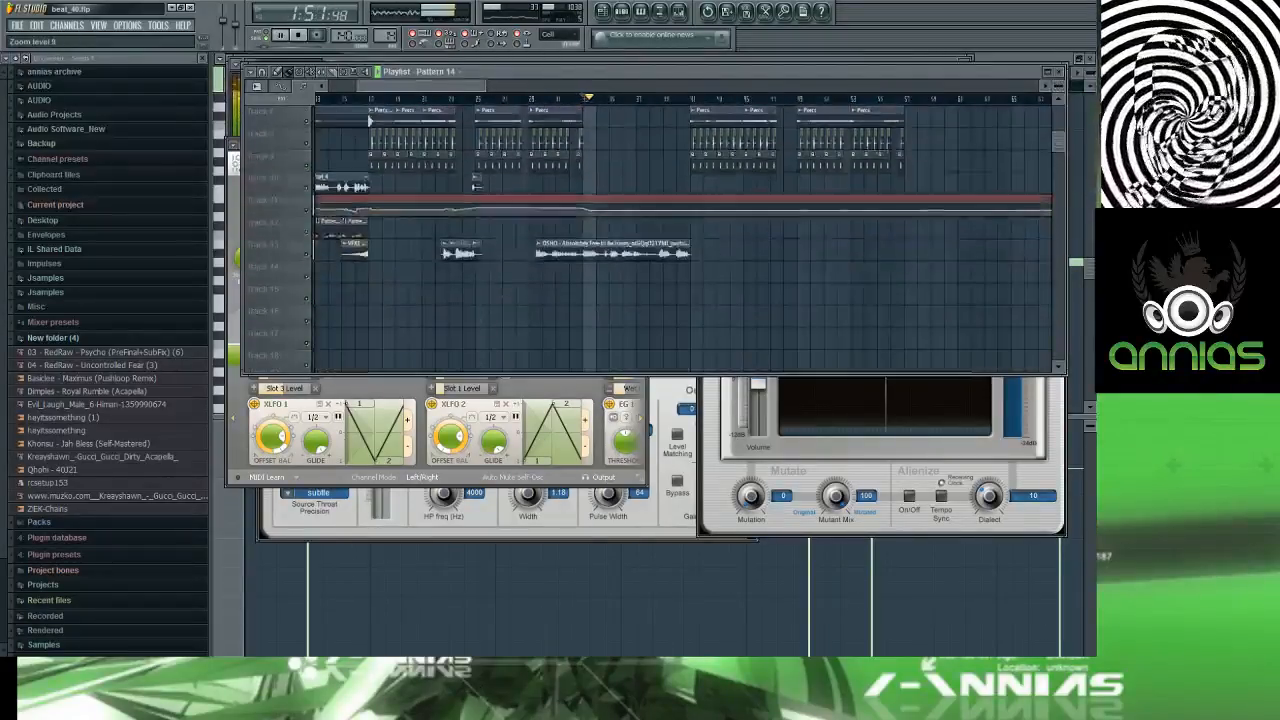
pyautogui.scroll(-5, 724, 157)
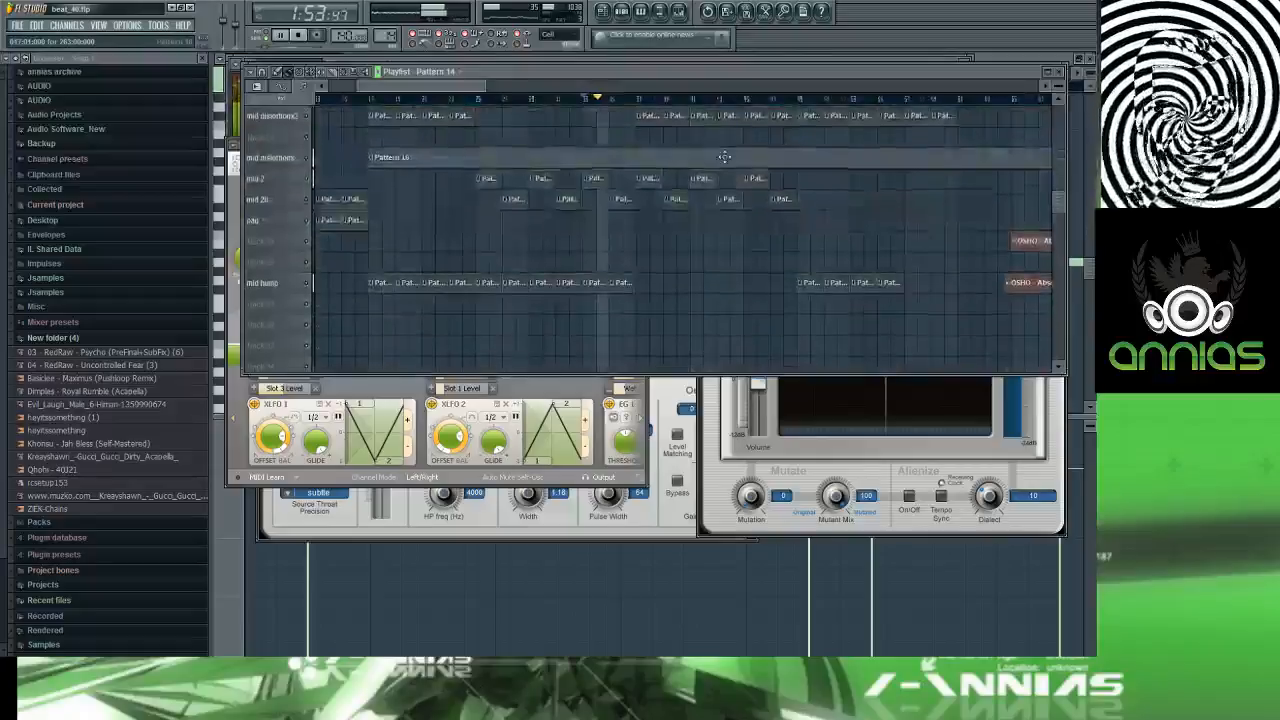
pyautogui.scroll(2, 724, 157)
pyautogui.moveTo(1058, 87); pyautogui.dragTo(1058, 82)
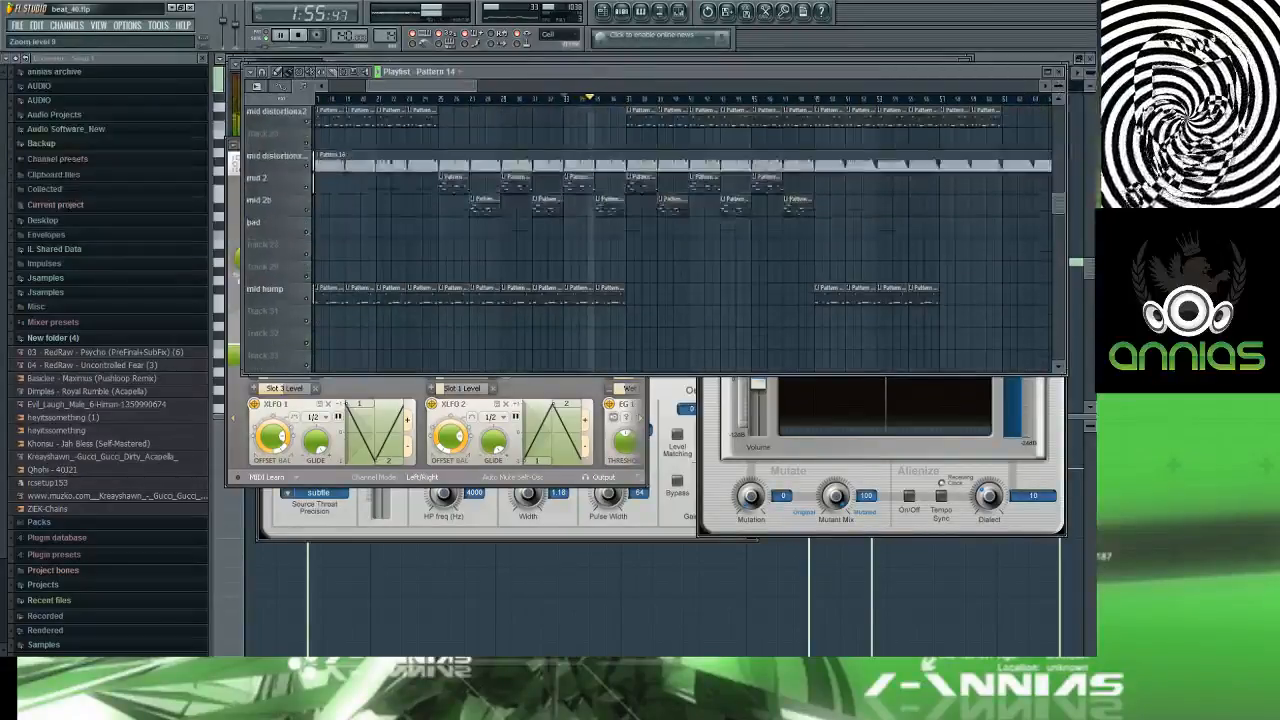
pyautogui.scroll(5, 548, 211)
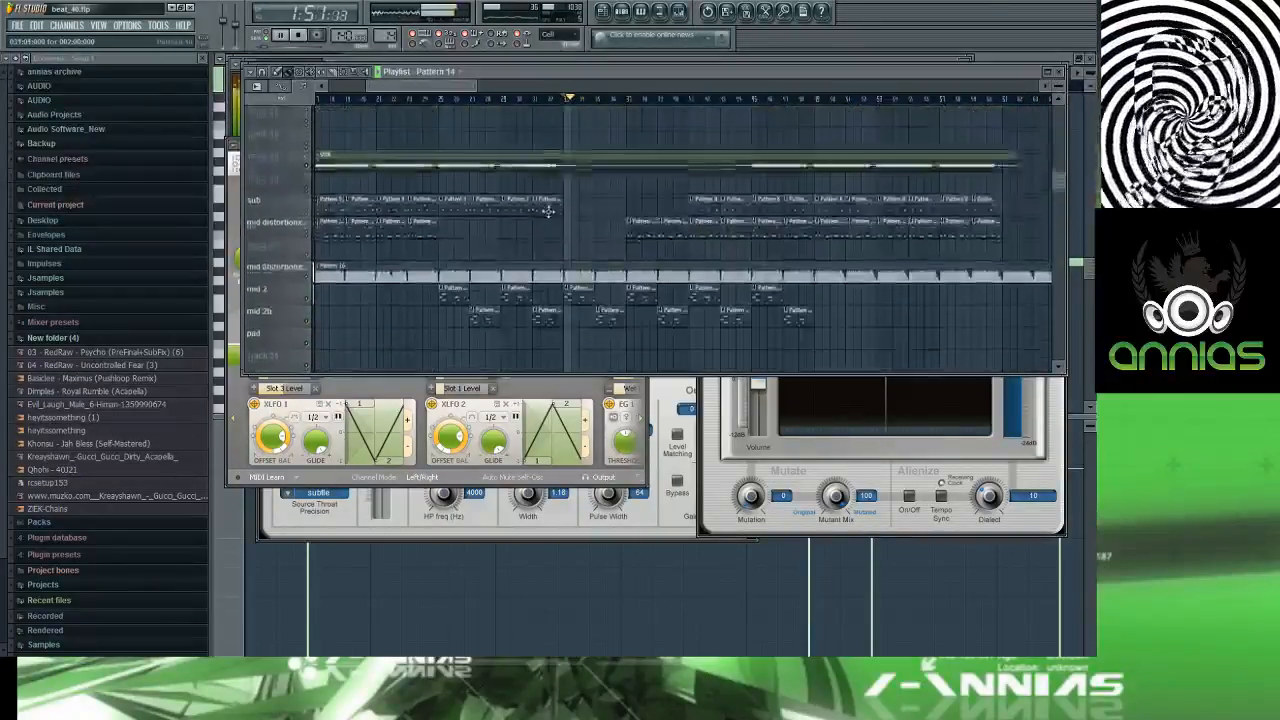
pyautogui.scroll(1, 548, 211)
# Step: Insert an empty track directly below the mid 2b track in the playlist
pyautogui.click(440, 99)
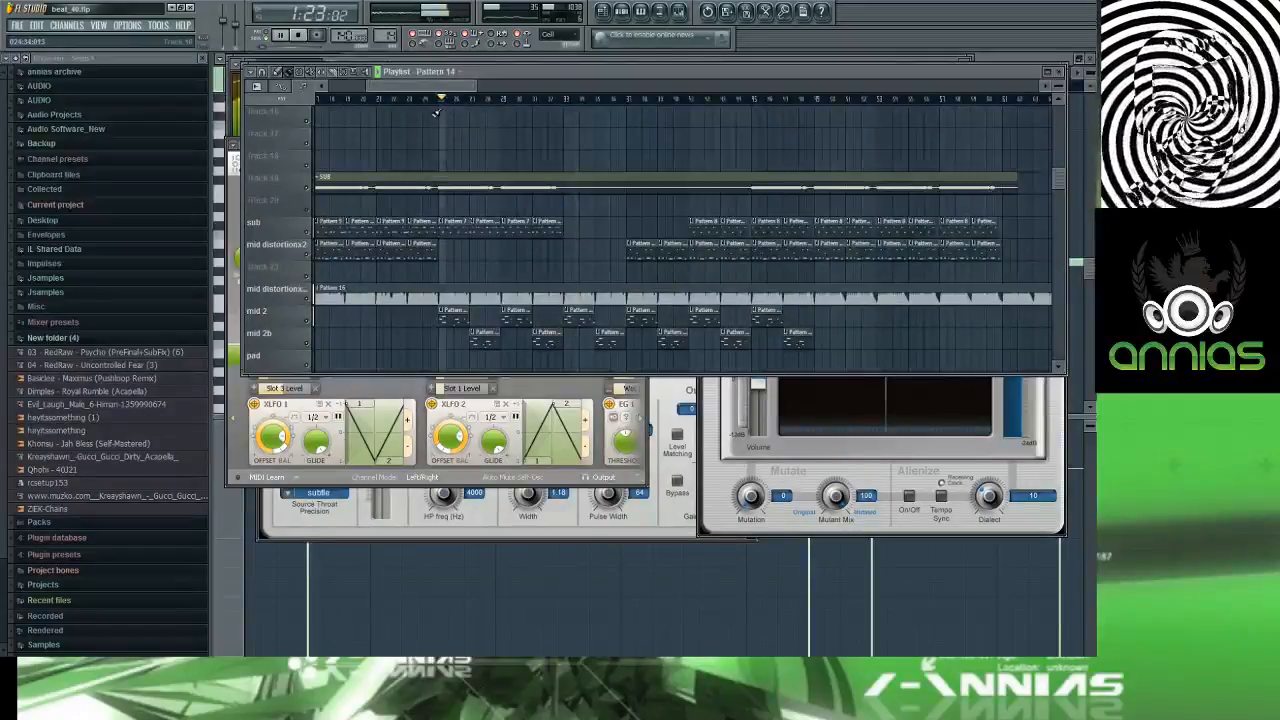
pyautogui.moveTo(430, 85); pyautogui.dragTo(352, 85)
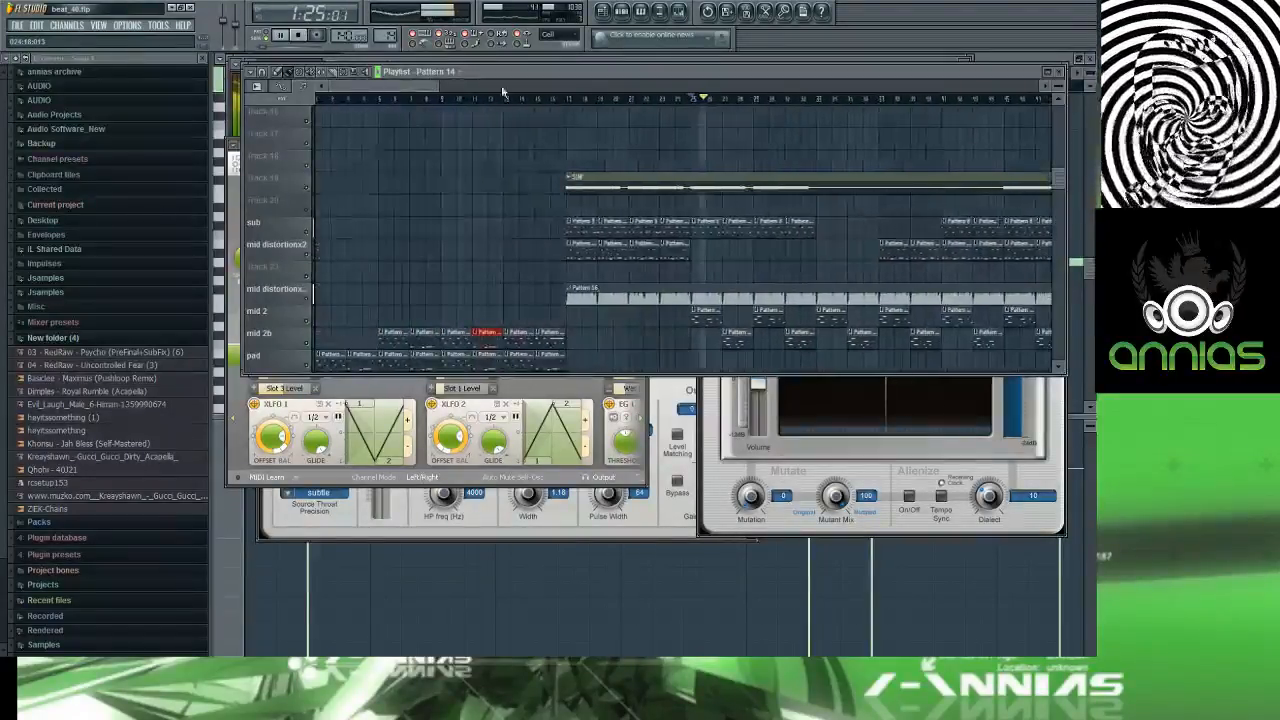
pyautogui.scroll(-1, 592, 112)
pyautogui.scroll(-3, 592, 112)
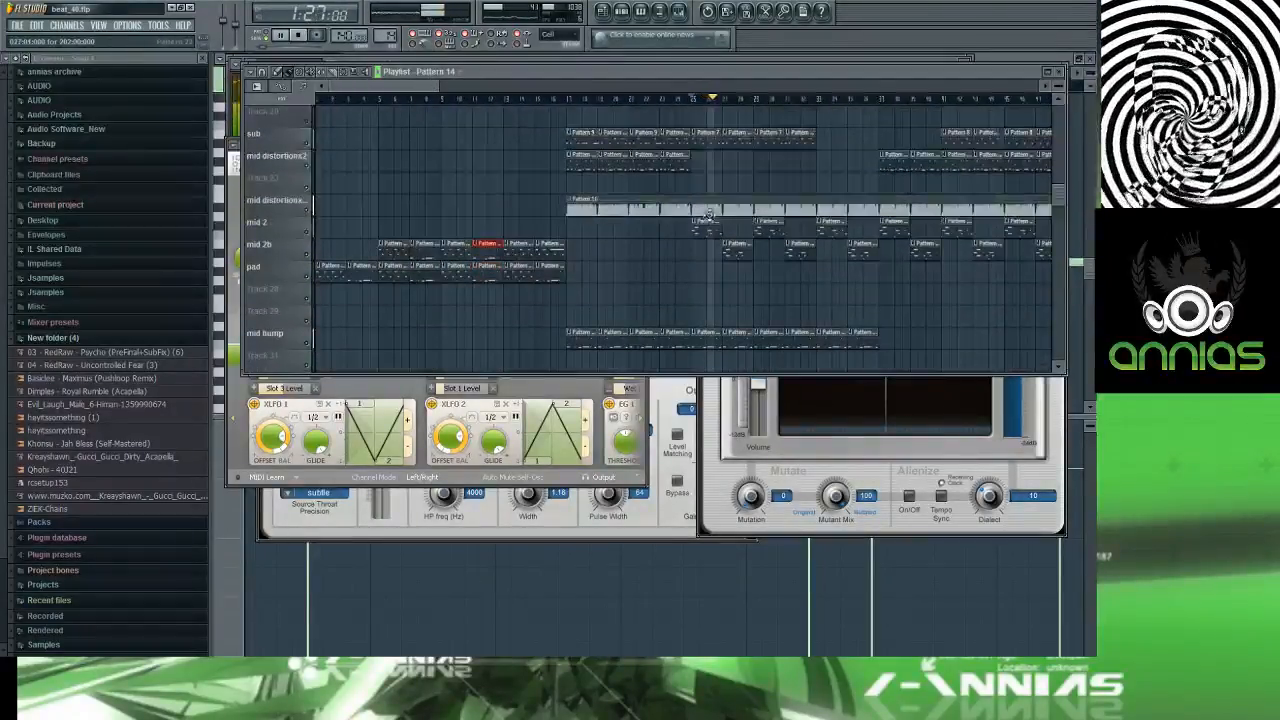
pyautogui.scroll(3, 720, 226)
pyautogui.scroll(-4, 718, 226)
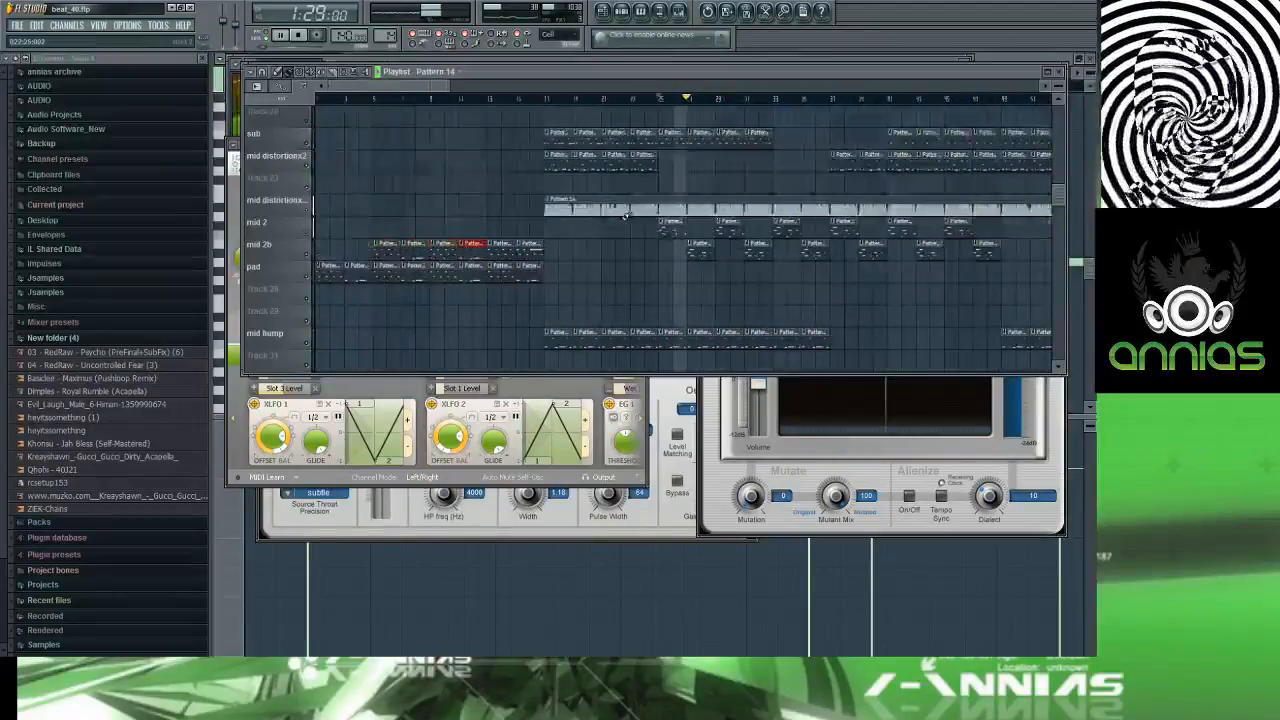
pyautogui.rightClick(291, 246)
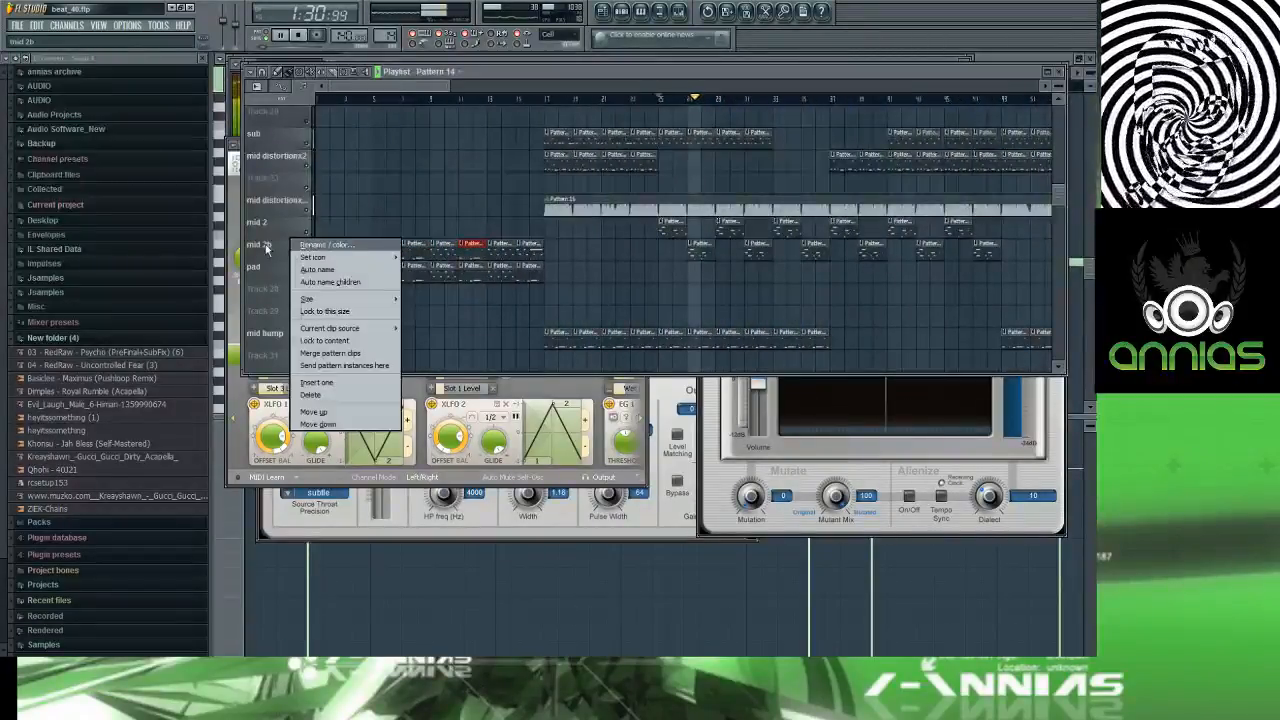
pyautogui.press('i')
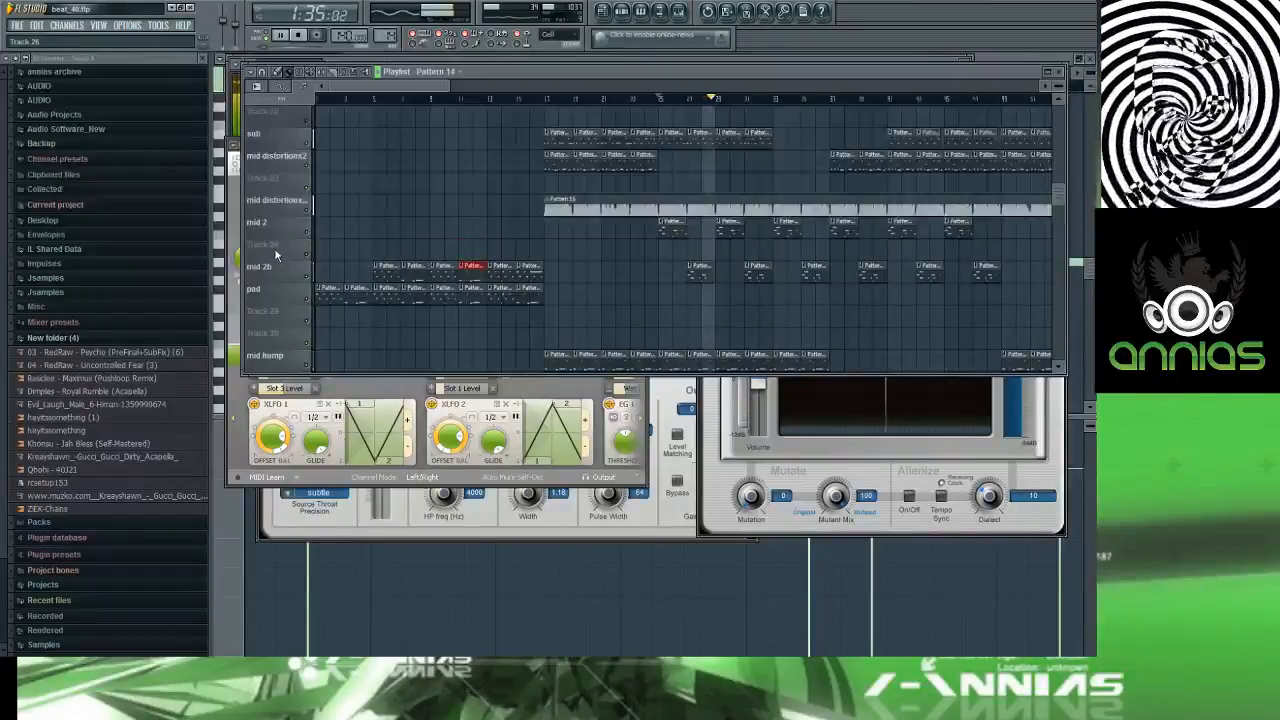
pyautogui.scroll(-1, 275, 250)
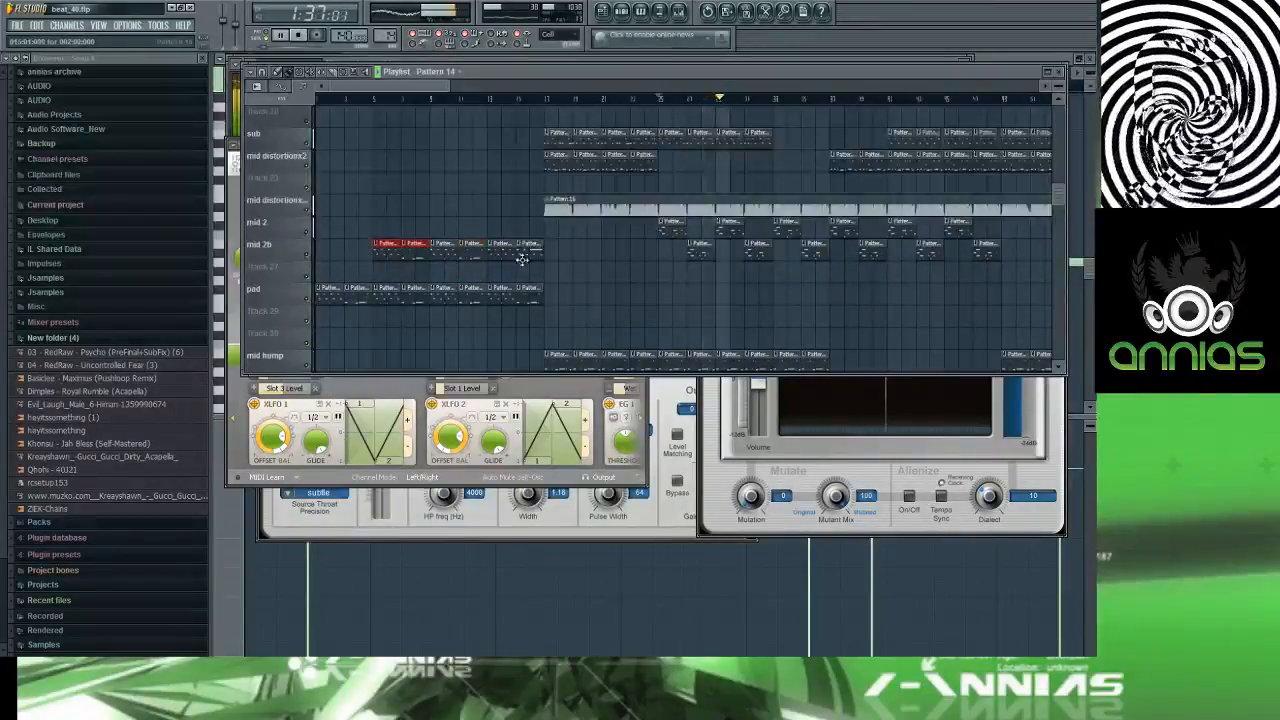
# Step: Move the intro's mid 2b clips to Track 27, and copy four of them with four pad clips to bar 33
pyautogui.moveTo(521, 259); pyautogui.dragTo(380, 267)
pyautogui.click(427, 232)
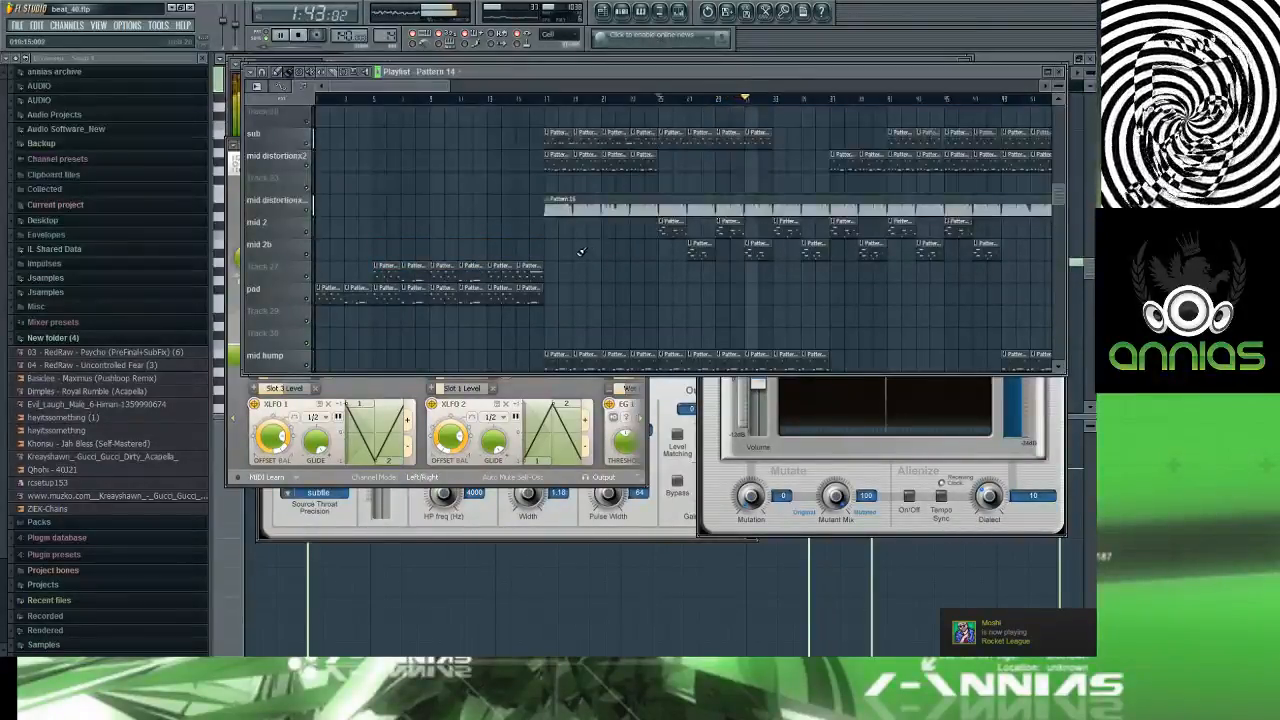
pyautogui.moveTo(577, 241)
pyautogui.mouseDown()
pyautogui.moveTo(514, 300)
pyautogui.moveTo(484, 306)
pyautogui.moveTo(329, 276)
pyautogui.moveTo(790, 273)
pyautogui.mouseUp()
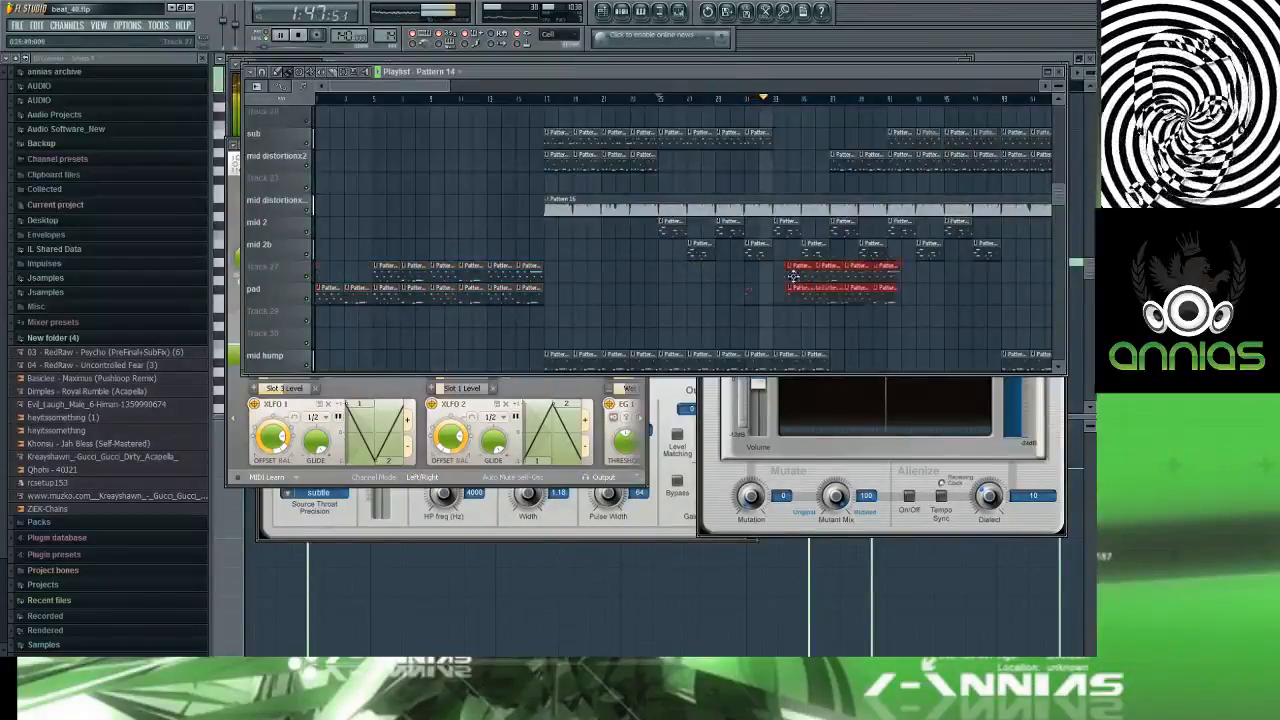
pyautogui.keyDown('ctrl'); pyautogui.click(735, 279); pyautogui.keyUp('ctrl')
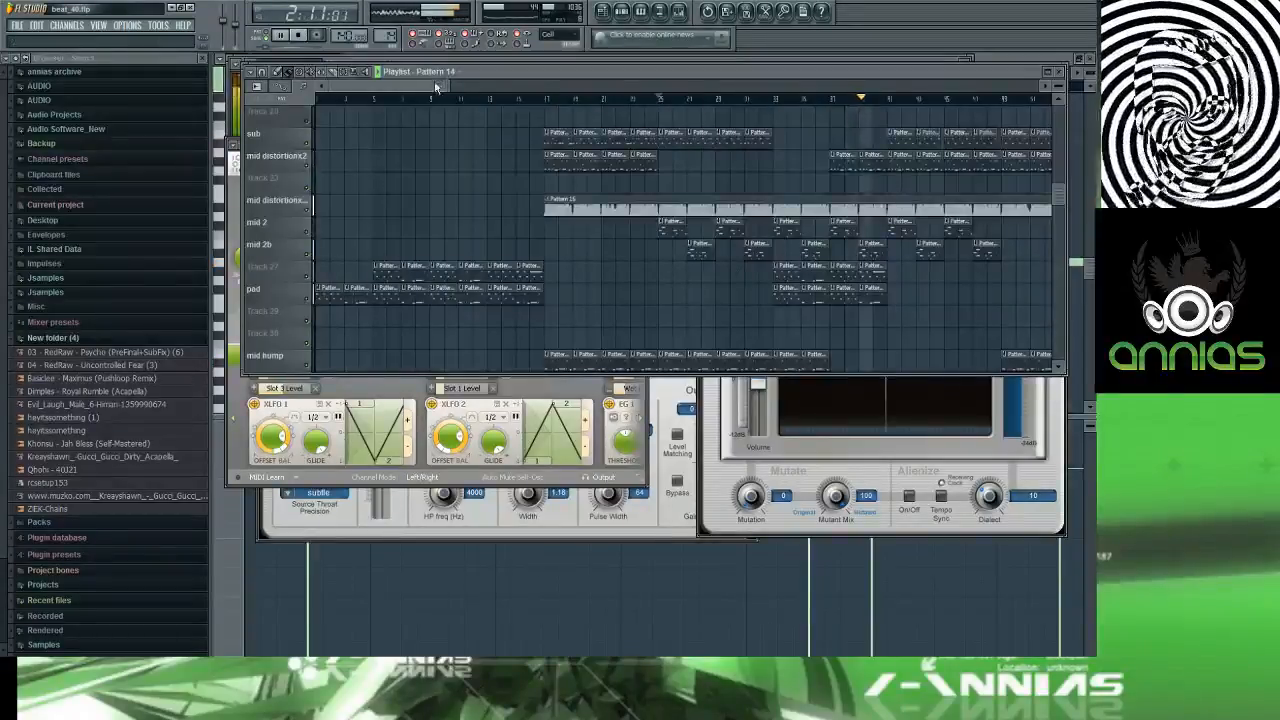
# Step: Delete the mid distortionx2, mid 2 and mid 2b clips between bars 37 and 41, and replay the section from about bar 37
pyautogui.moveTo(438, 86); pyautogui.dragTo(490, 87)
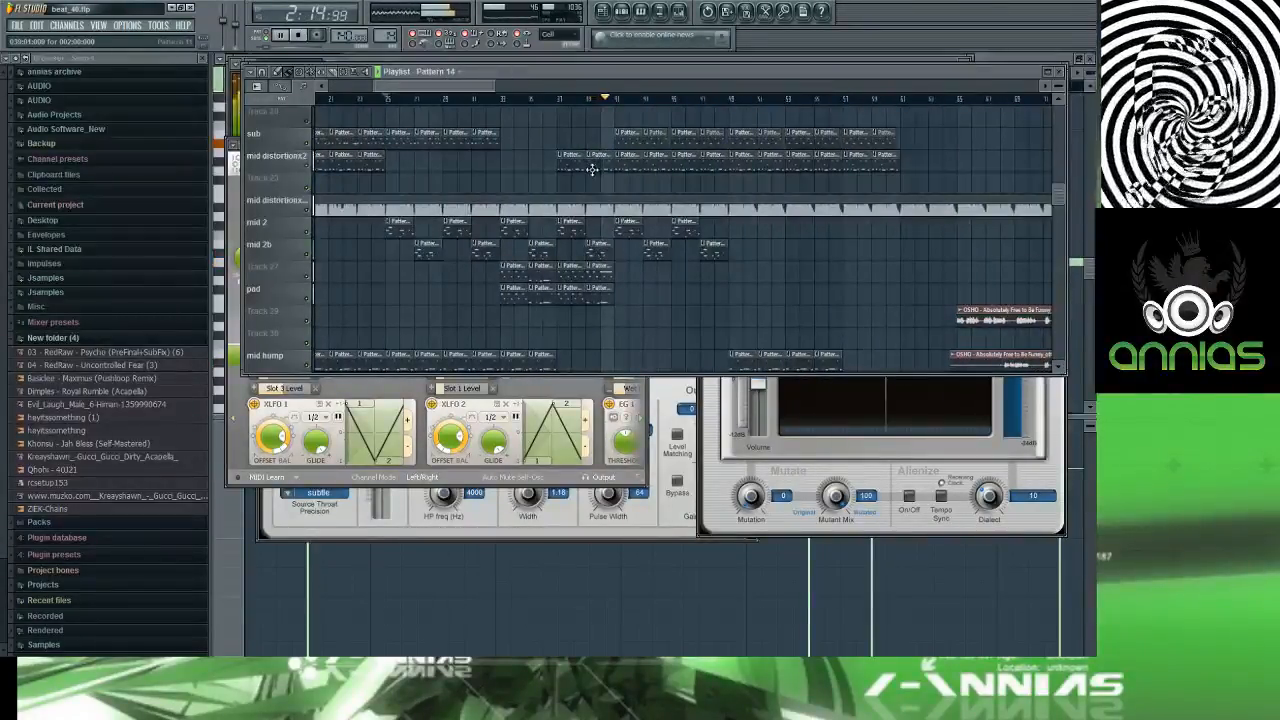
pyautogui.rightClick(592, 165)
pyautogui.click(560, 100)
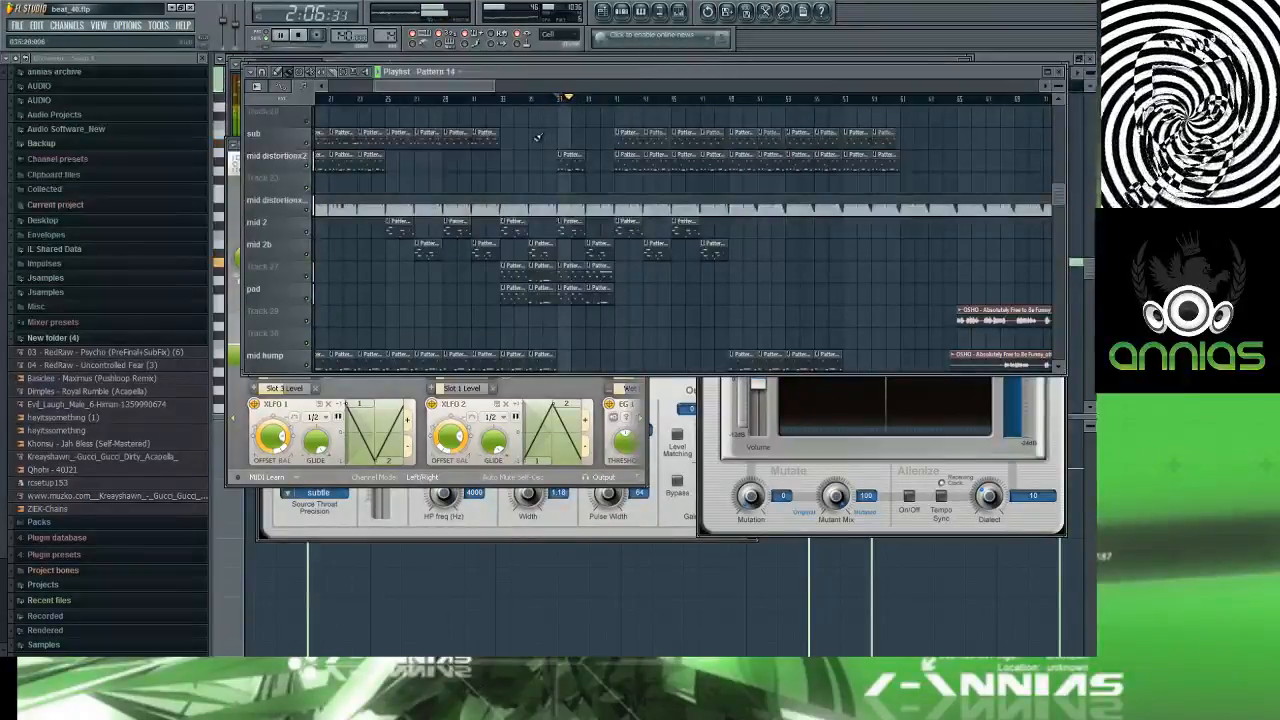
pyautogui.rightClick(593, 244)
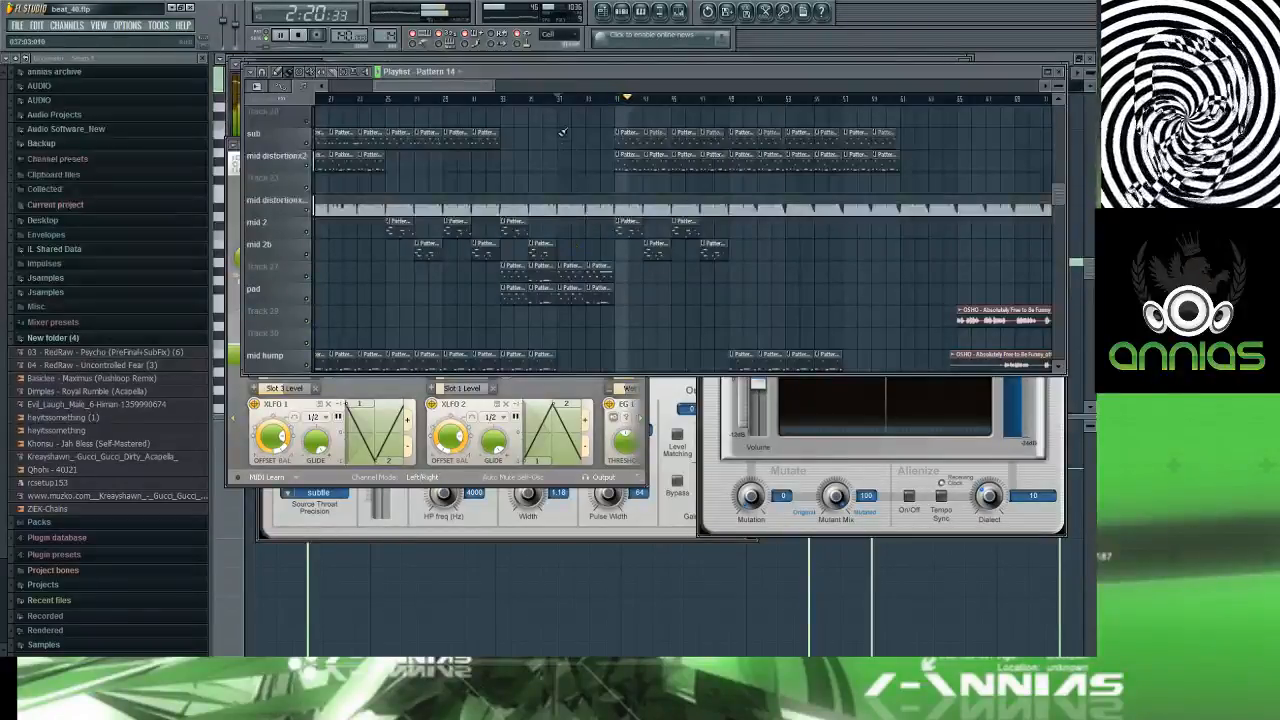
pyautogui.click(555, 99)
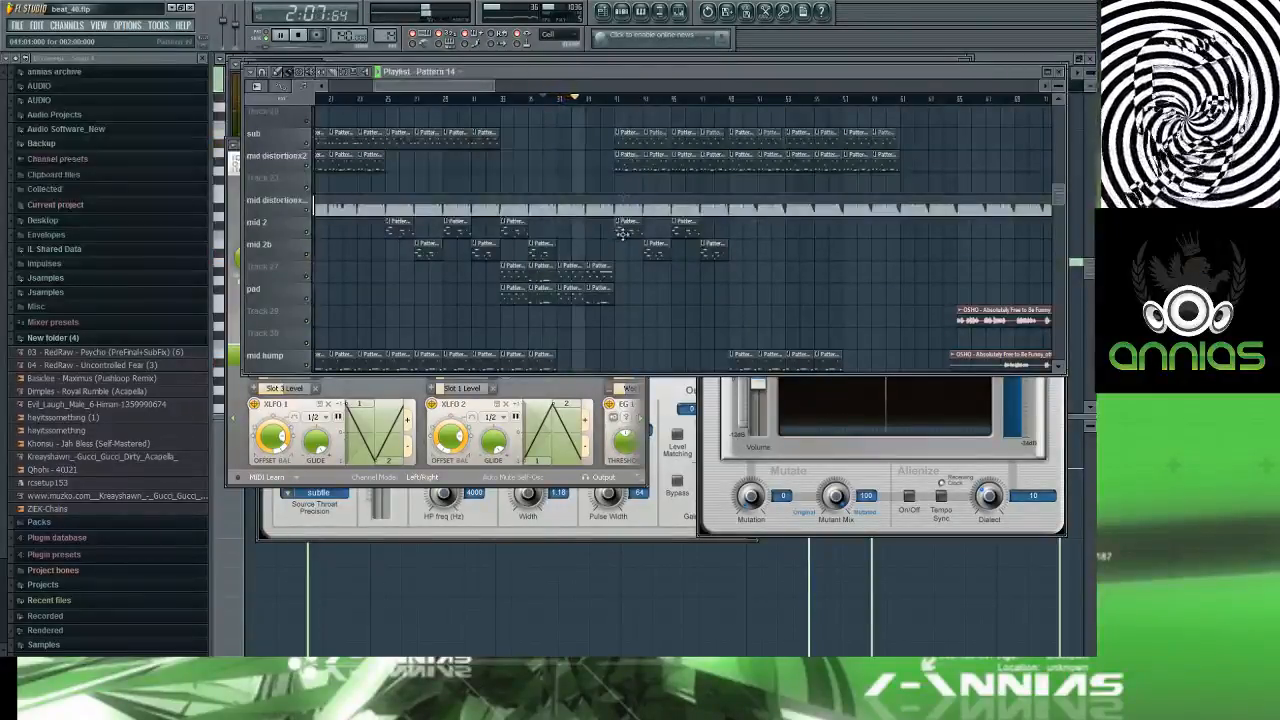
pyautogui.rightClick(602, 271)
pyautogui.rightClick(606, 297)
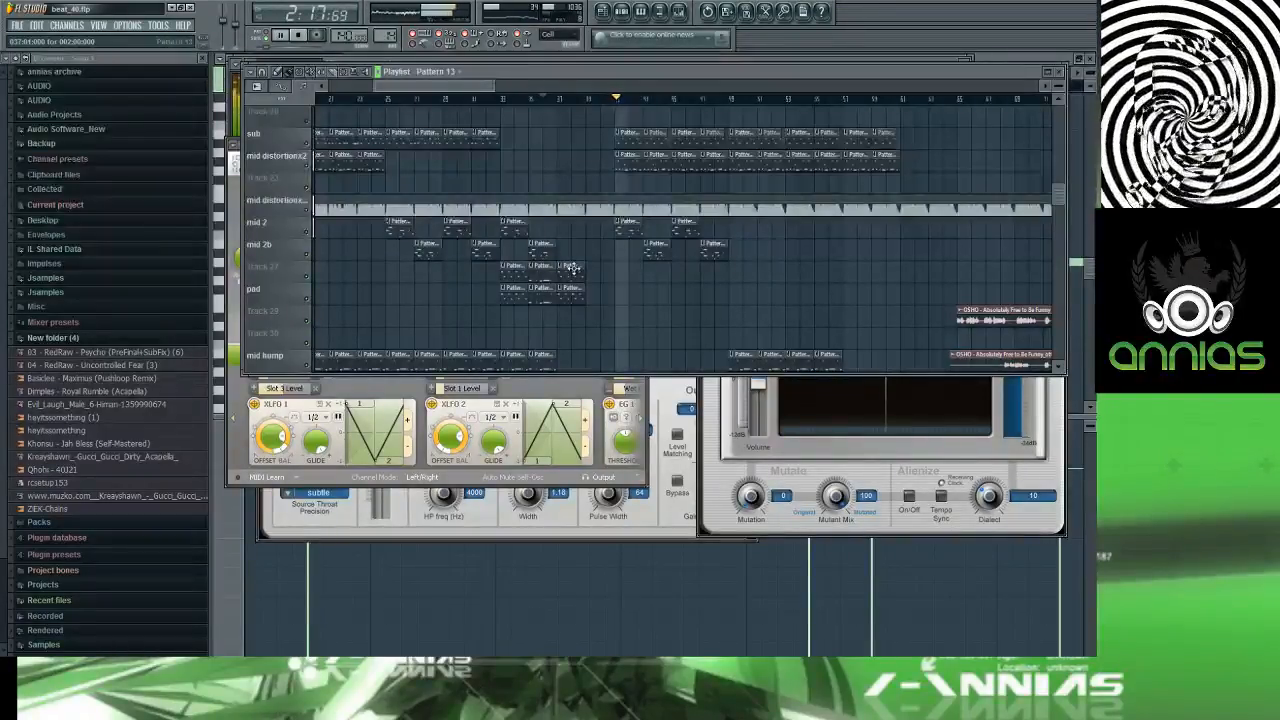
pyautogui.click(40, 25)
pyautogui.click(40, 25)
pyautogui.click(40, 25)
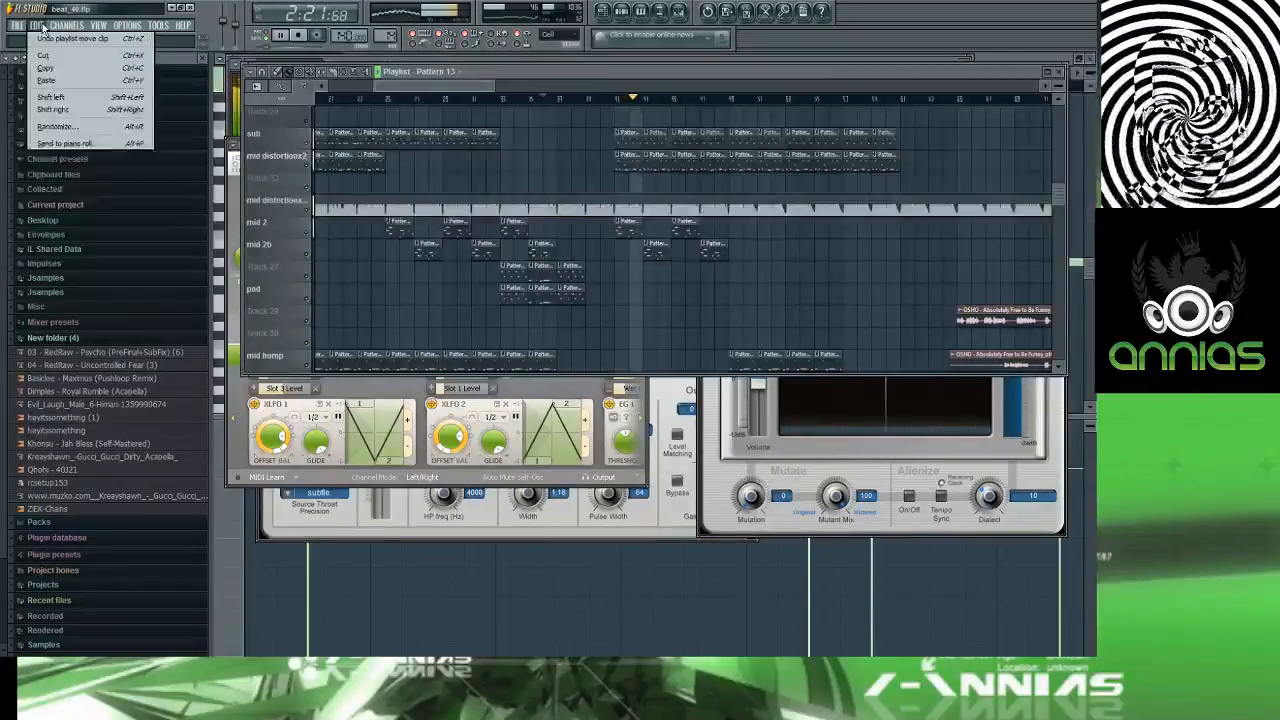
pyautogui.click(43, 39)
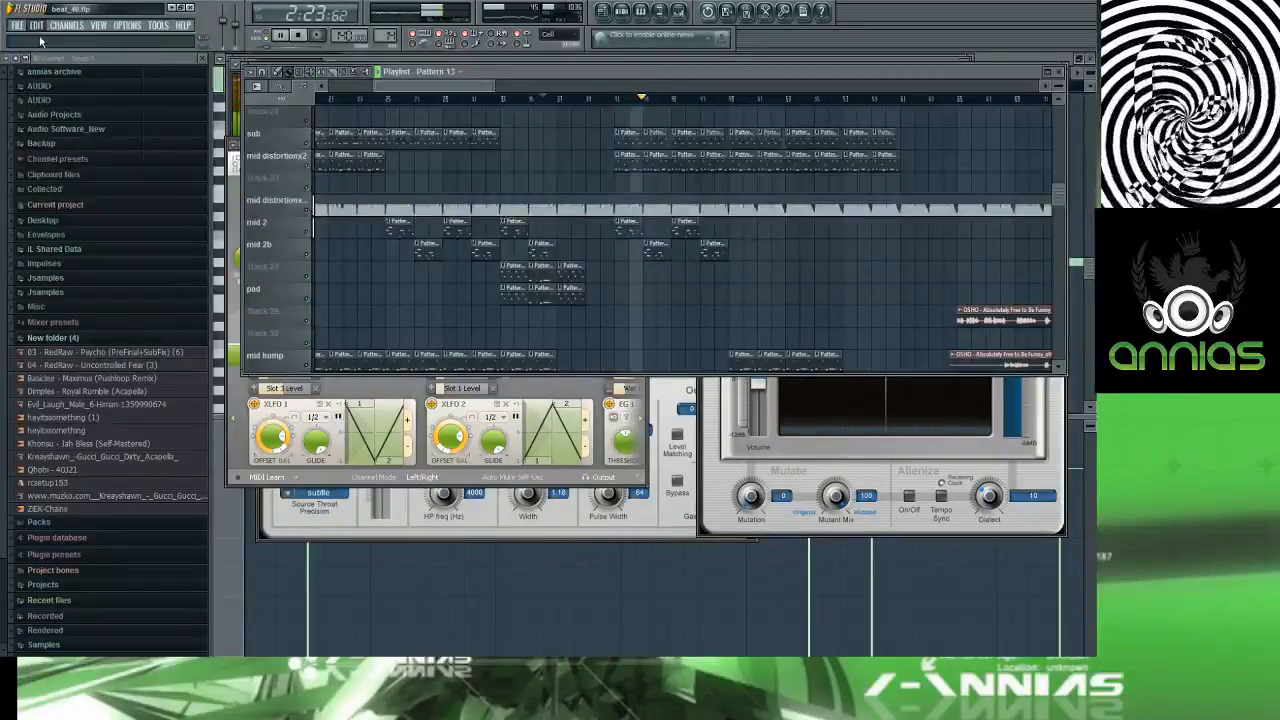
pyautogui.click(41, 26)
pyautogui.click(43, 39)
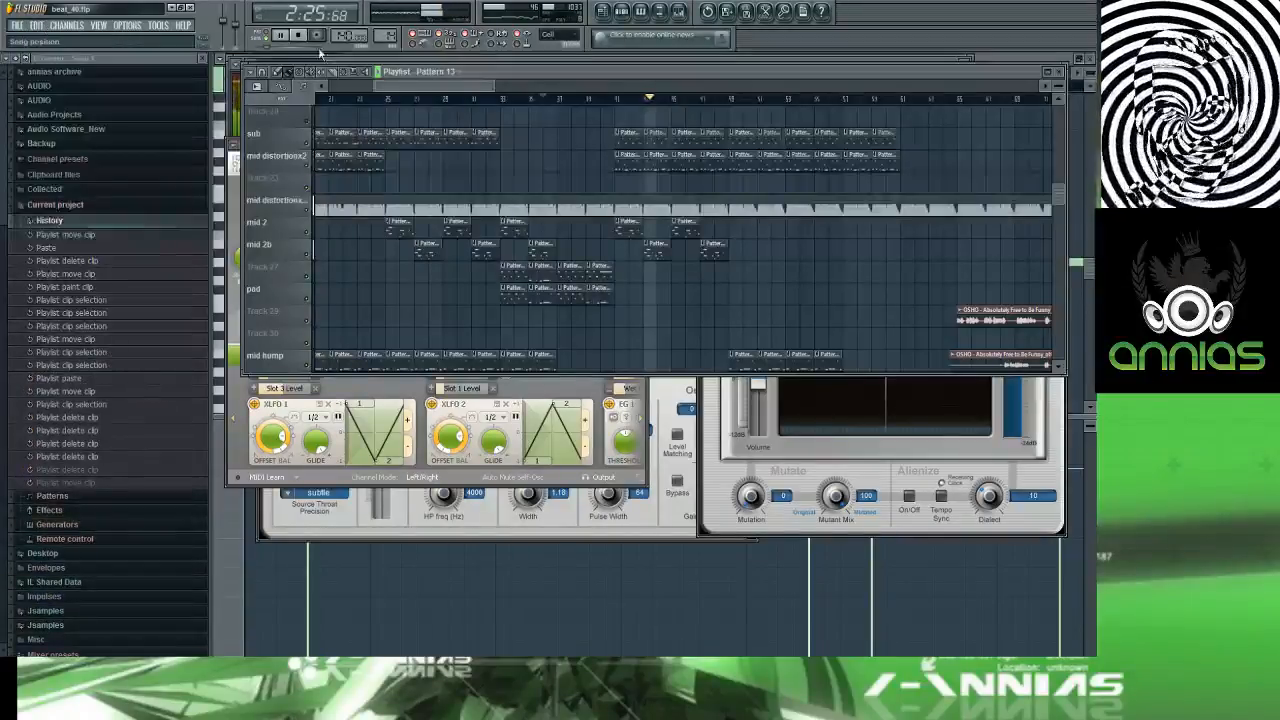
# Step: Shorten the last copied clips on Track 27 and the pad track to end at bar 40, and stop playback
pyautogui.click(562, 102)
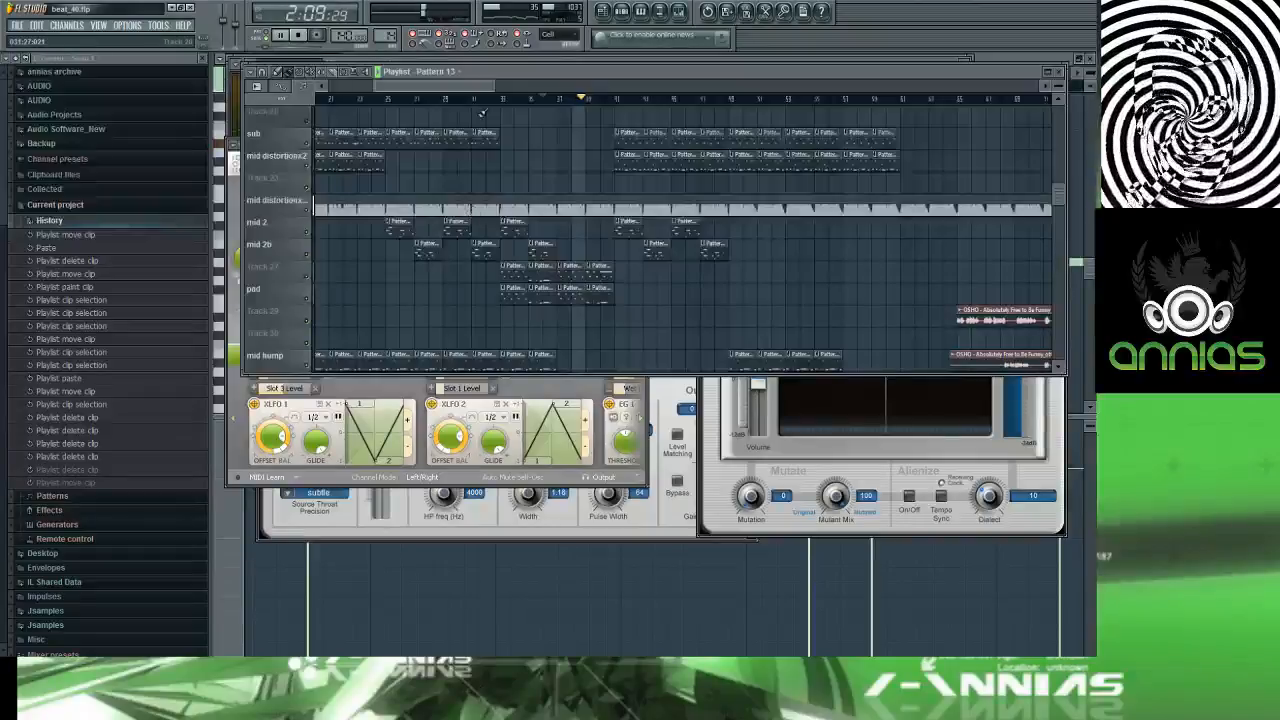
pyautogui.moveTo(467, 86); pyautogui.dragTo(400, 88)
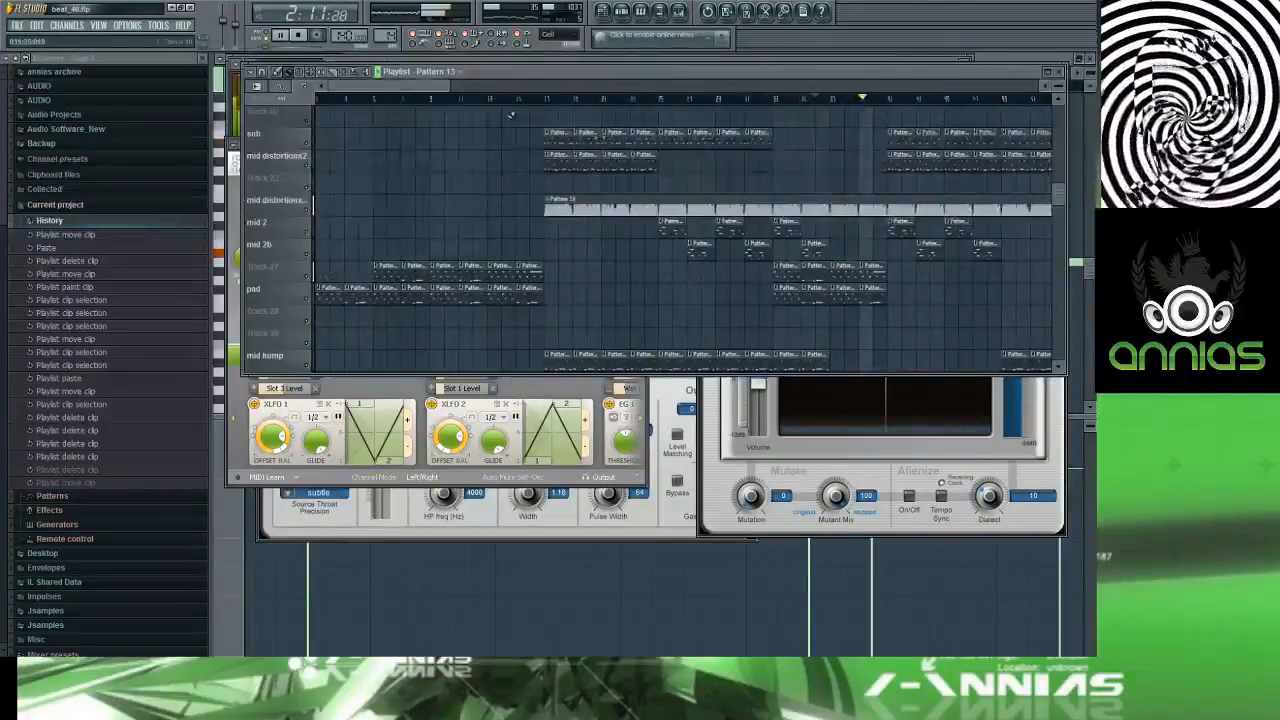
pyautogui.click(879, 272)
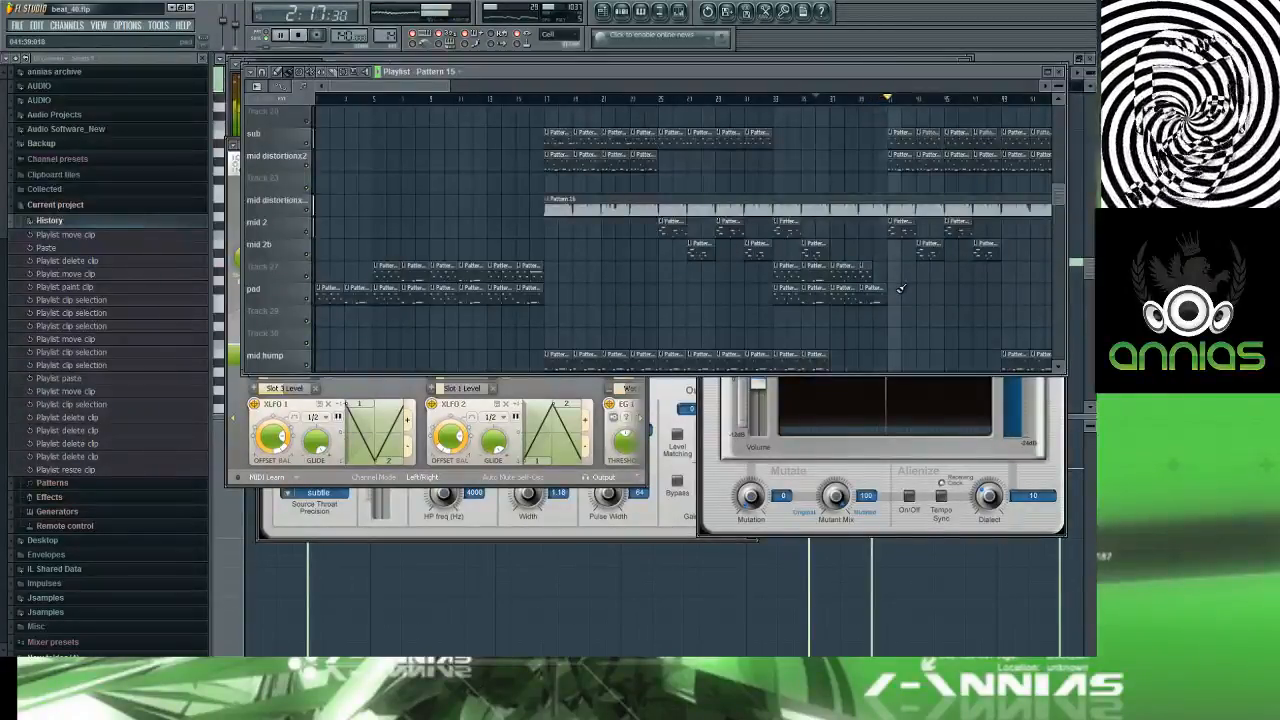
pyautogui.click(882, 288)
pyautogui.click(874, 287)
pyautogui.moveTo(872, 287); pyautogui.dragTo(869, 288)
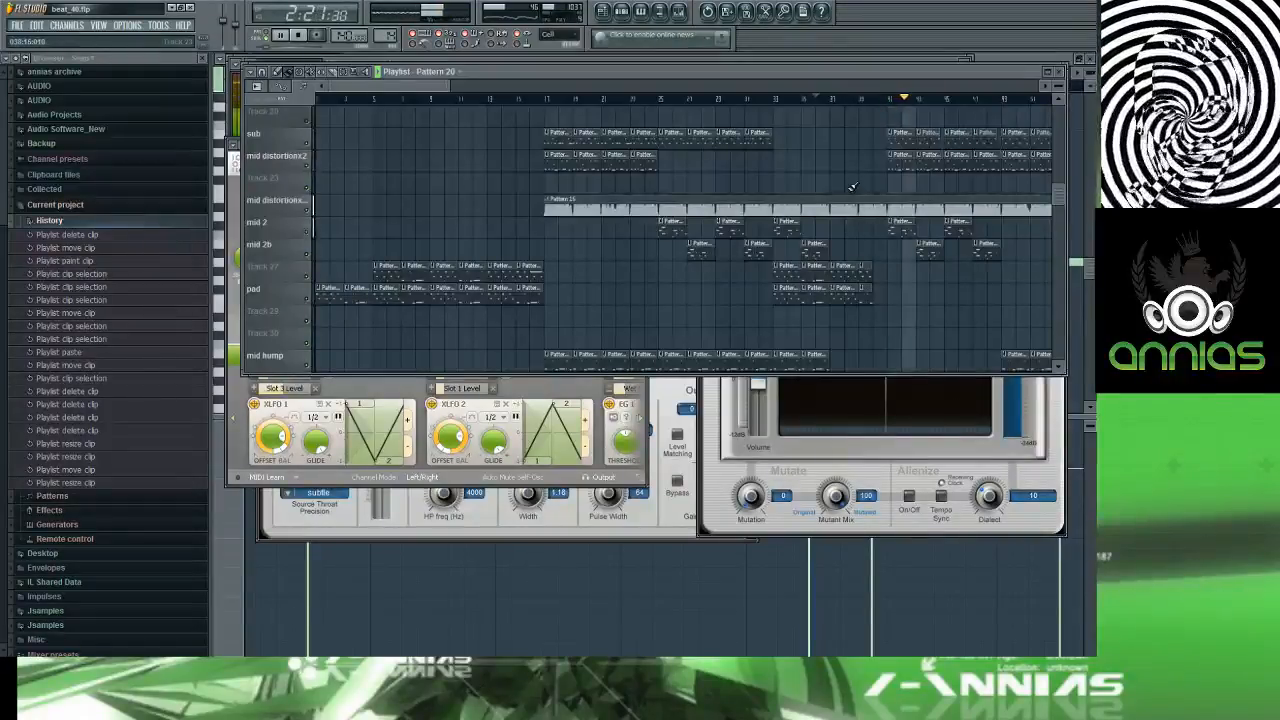
pyautogui.press('space')
# Step: Examine the layout of the whole arrangement and play the section starting at bar 41
pyautogui.middleClick(847, 187)
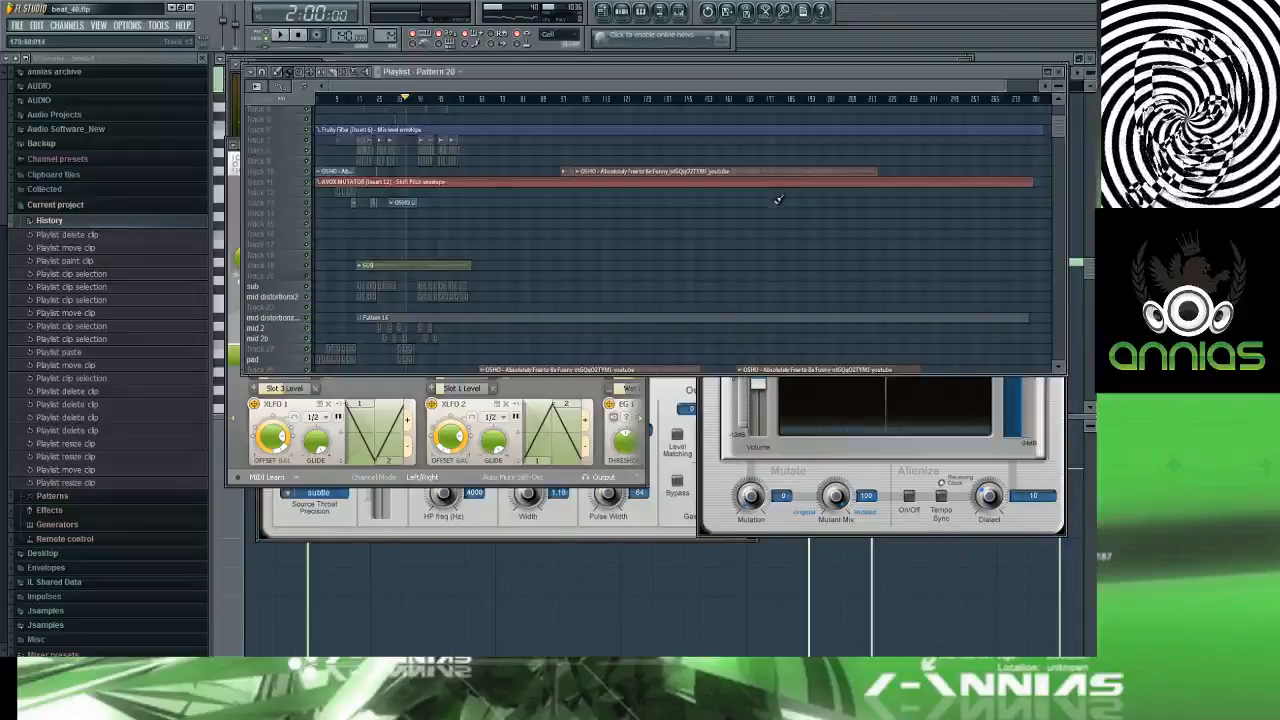
pyautogui.moveTo(778, 201); pyautogui.dragTo(735, 192)
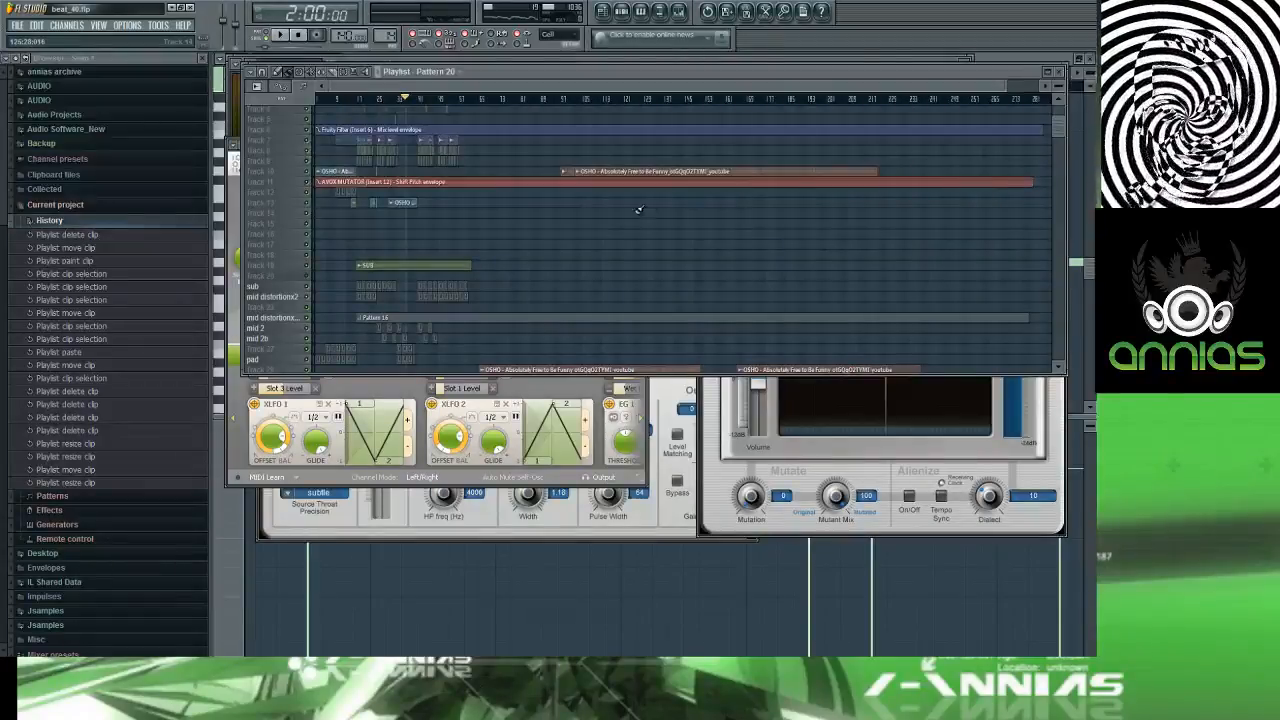
pyautogui.scroll(3, 609, 215)
pyautogui.moveTo(609, 216); pyautogui.dragTo(1089, 262)
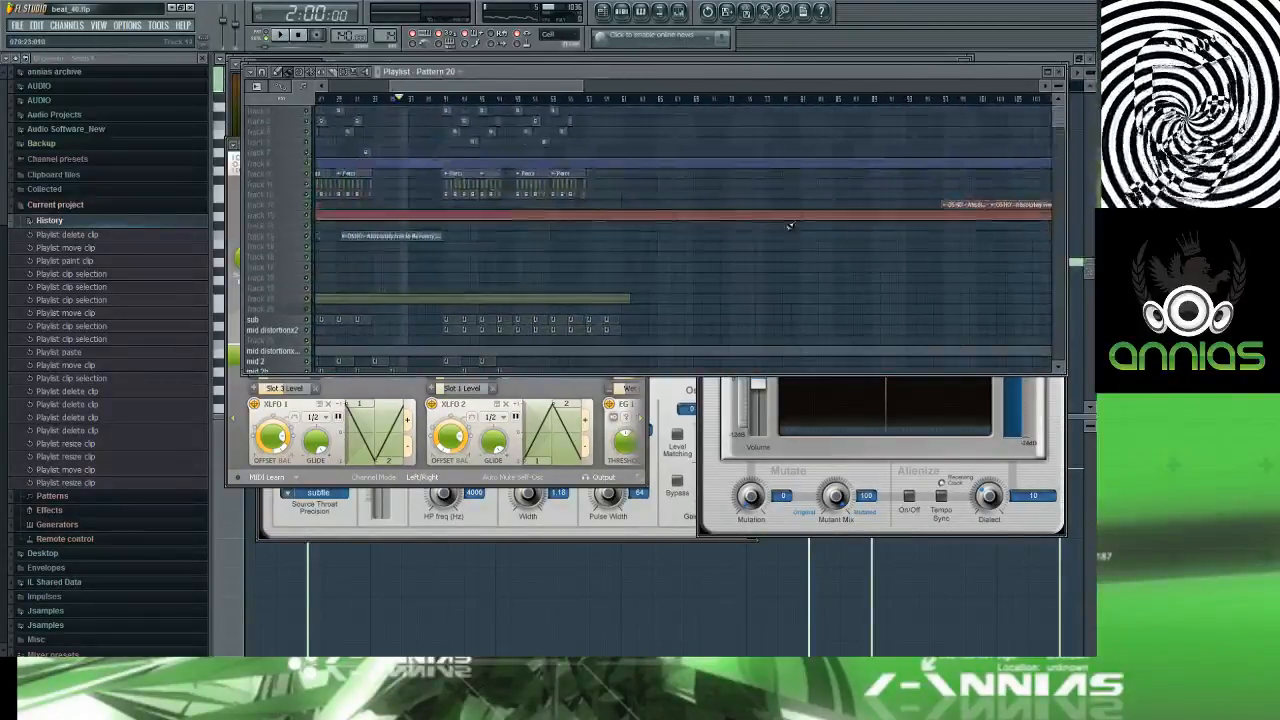
pyautogui.moveTo(530, 256); pyautogui.dragTo(666, 245)
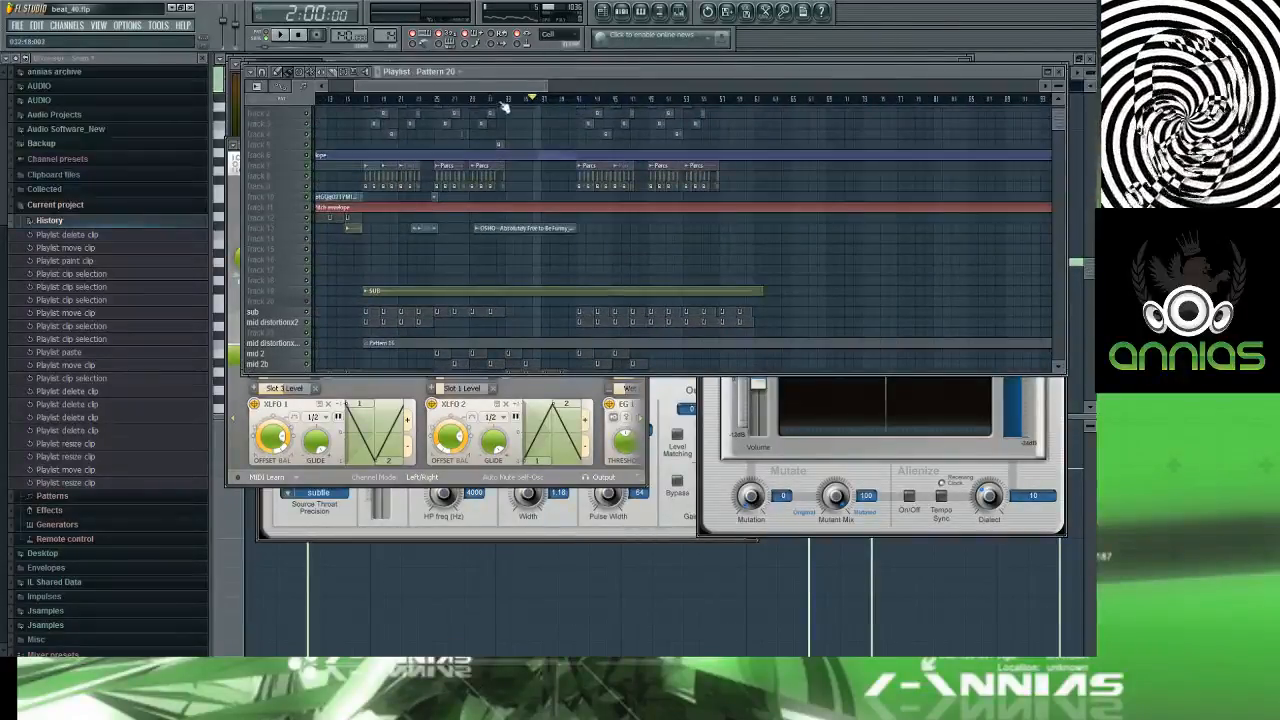
pyautogui.click(574, 100)
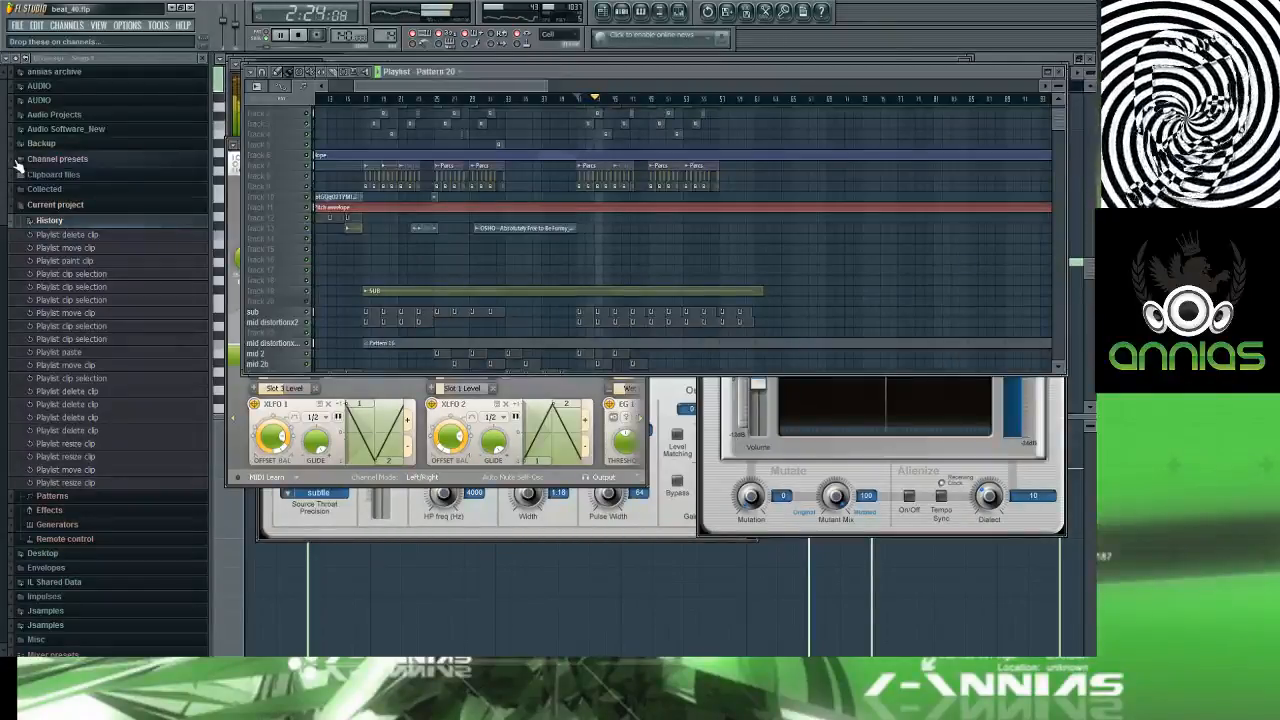
pyautogui.press('space')
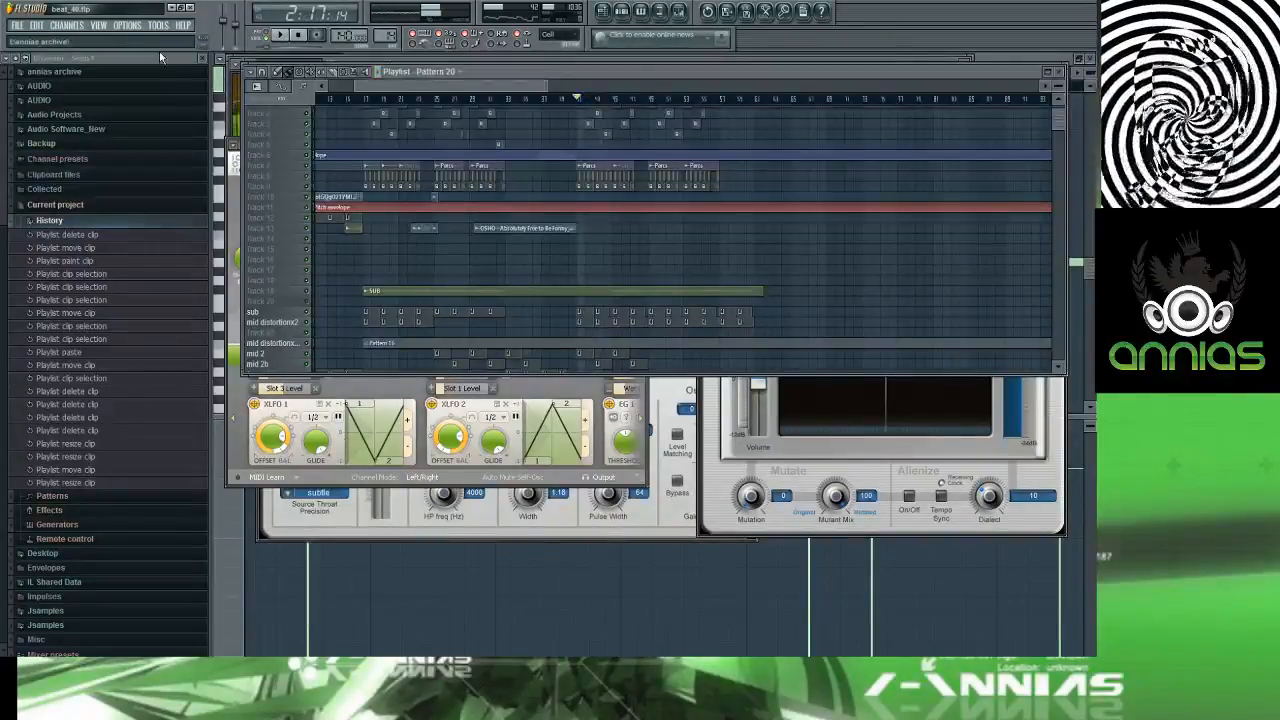
# Step: Play the section after bar 45 and examine its percussion, sub, distortion, mid and vocal tracks
pyautogui.middleClick(670, 254)
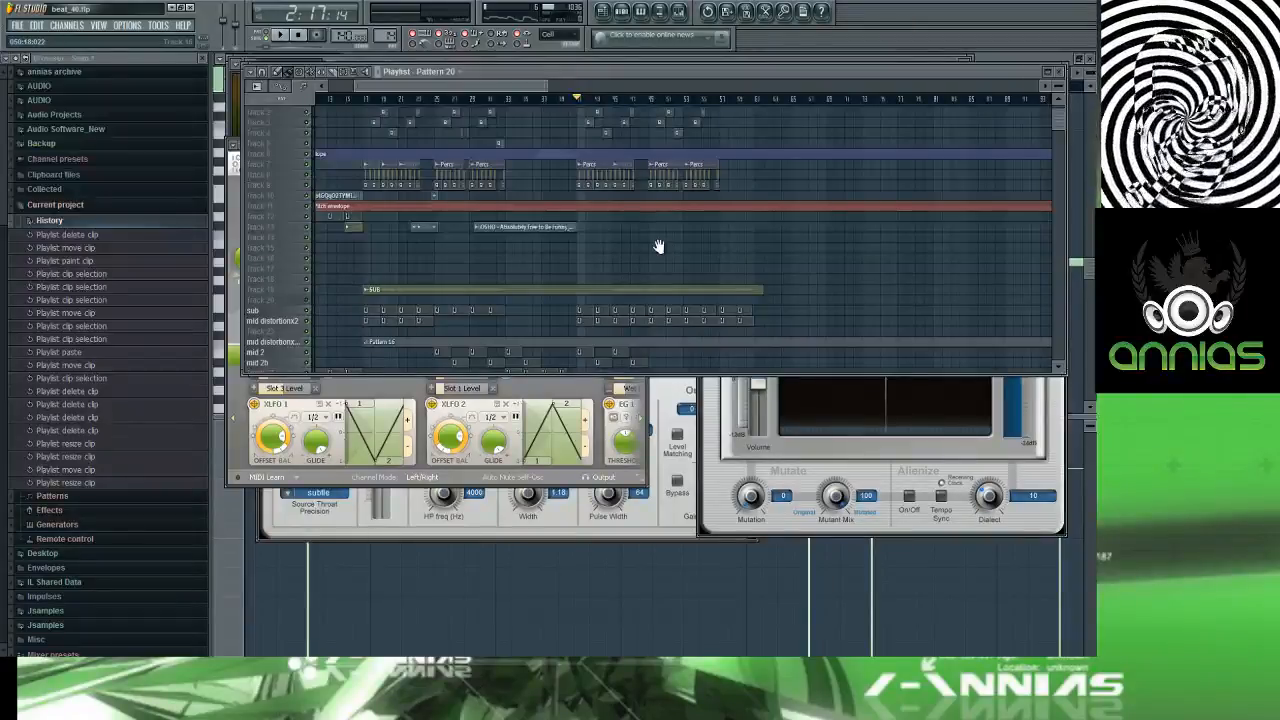
pyautogui.scroll(-4, 663, 246)
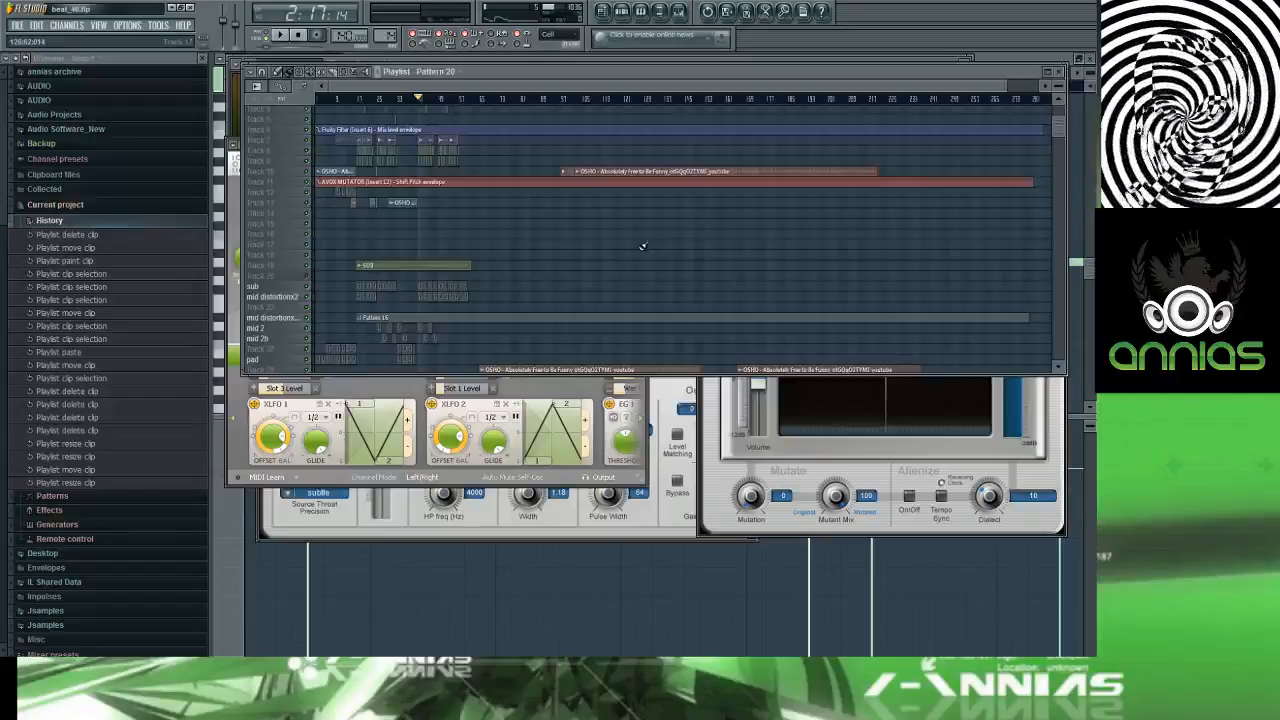
pyautogui.click(565, 100)
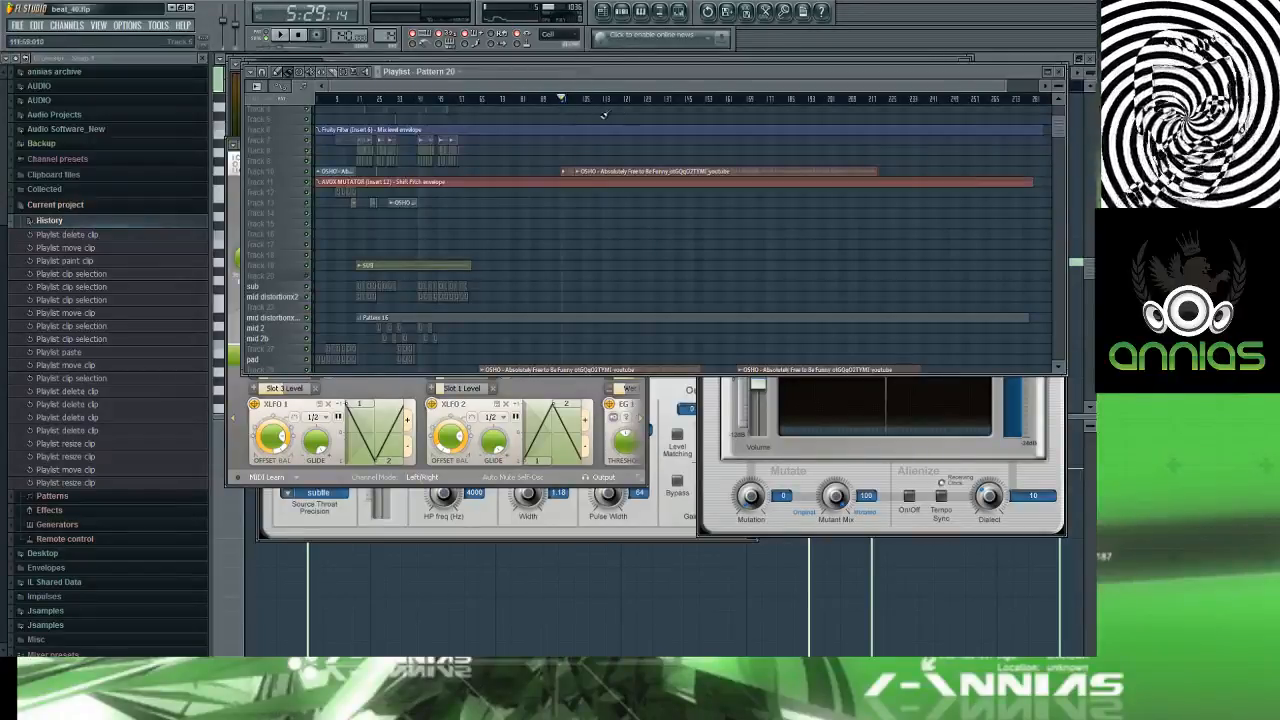
pyautogui.click(436, 100)
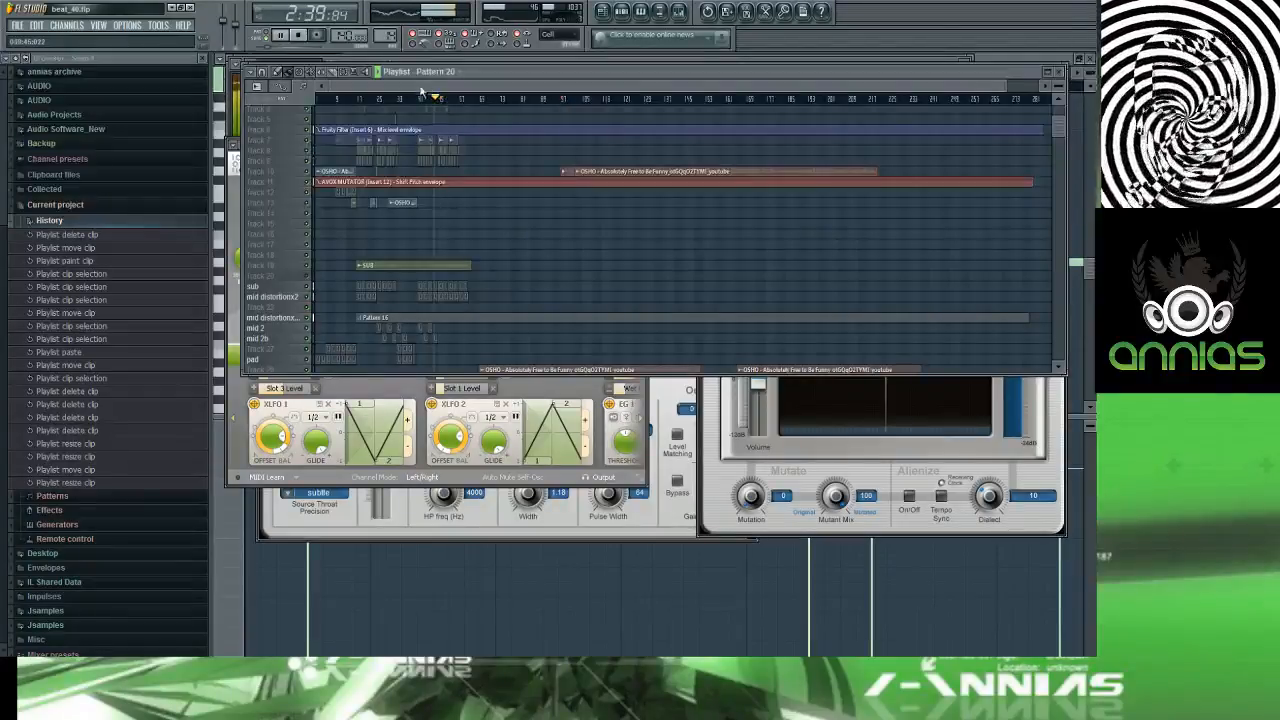
pyautogui.scroll(6, 388, 126)
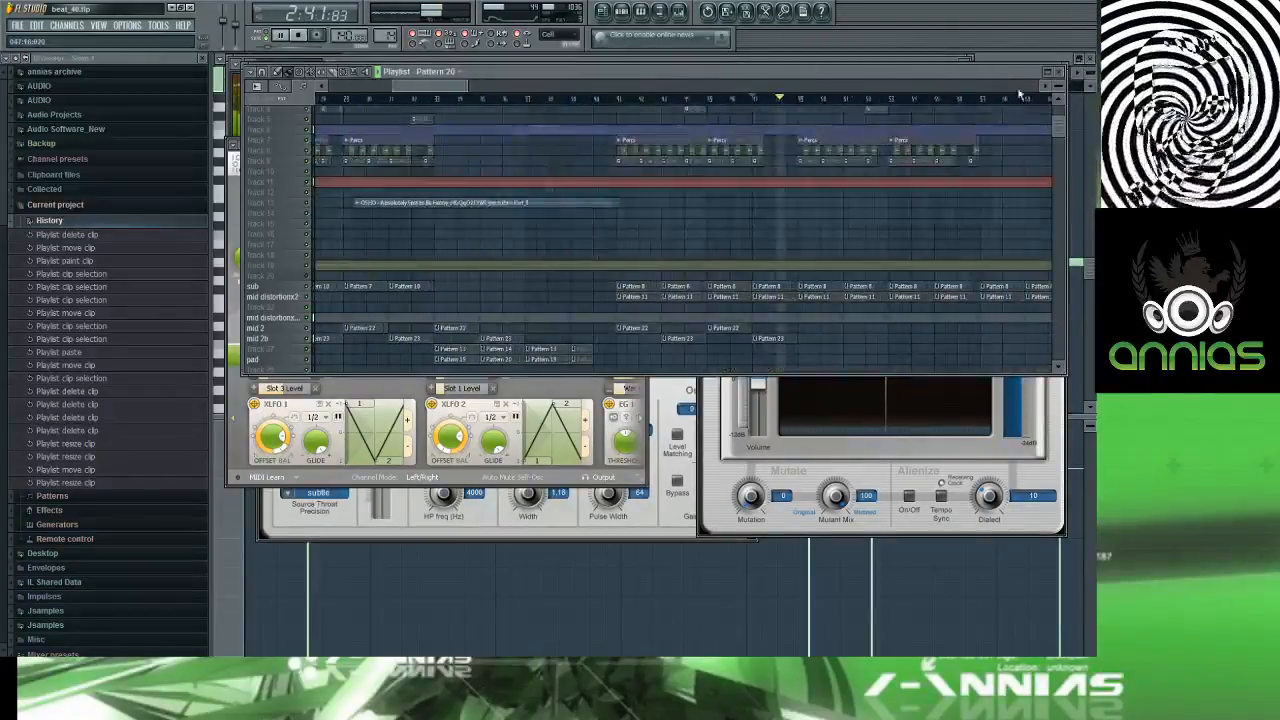
pyautogui.moveTo(1058, 98); pyautogui.dragTo(1058, 103)
pyautogui.scroll(-4, 1053, 109)
pyautogui.scroll(-4, 948, 146)
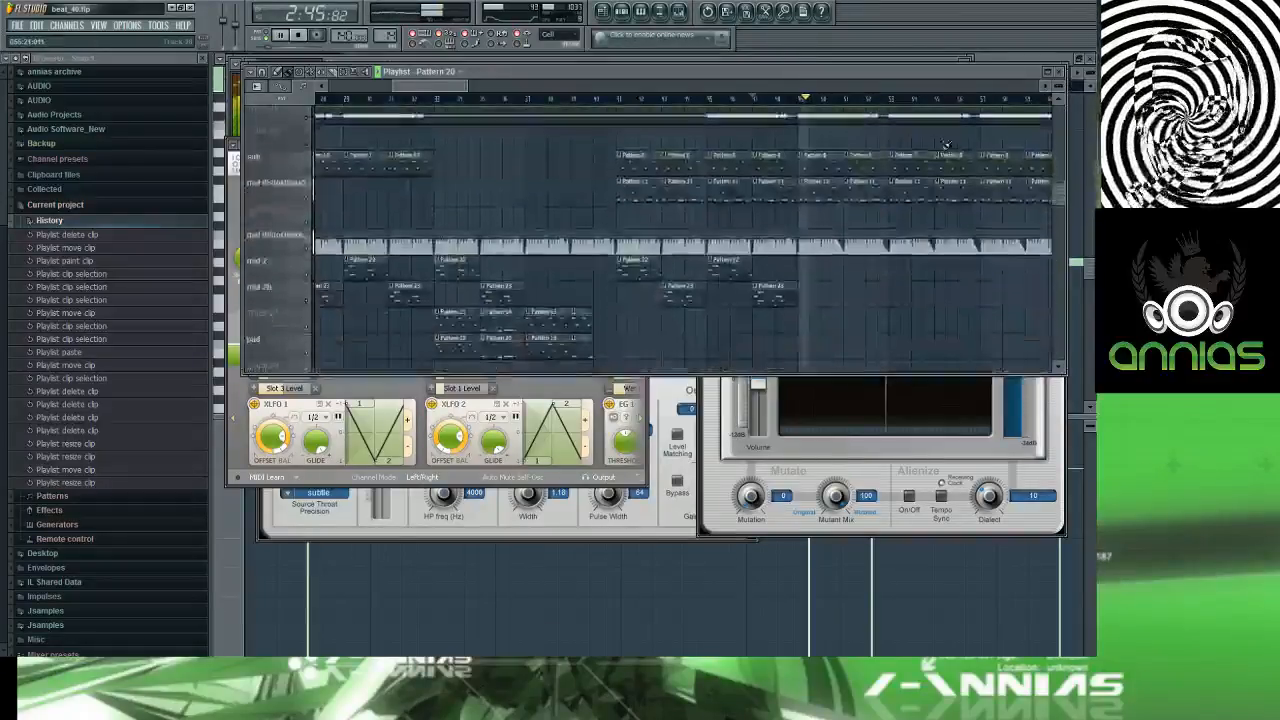
pyautogui.scroll(8, 823, 143)
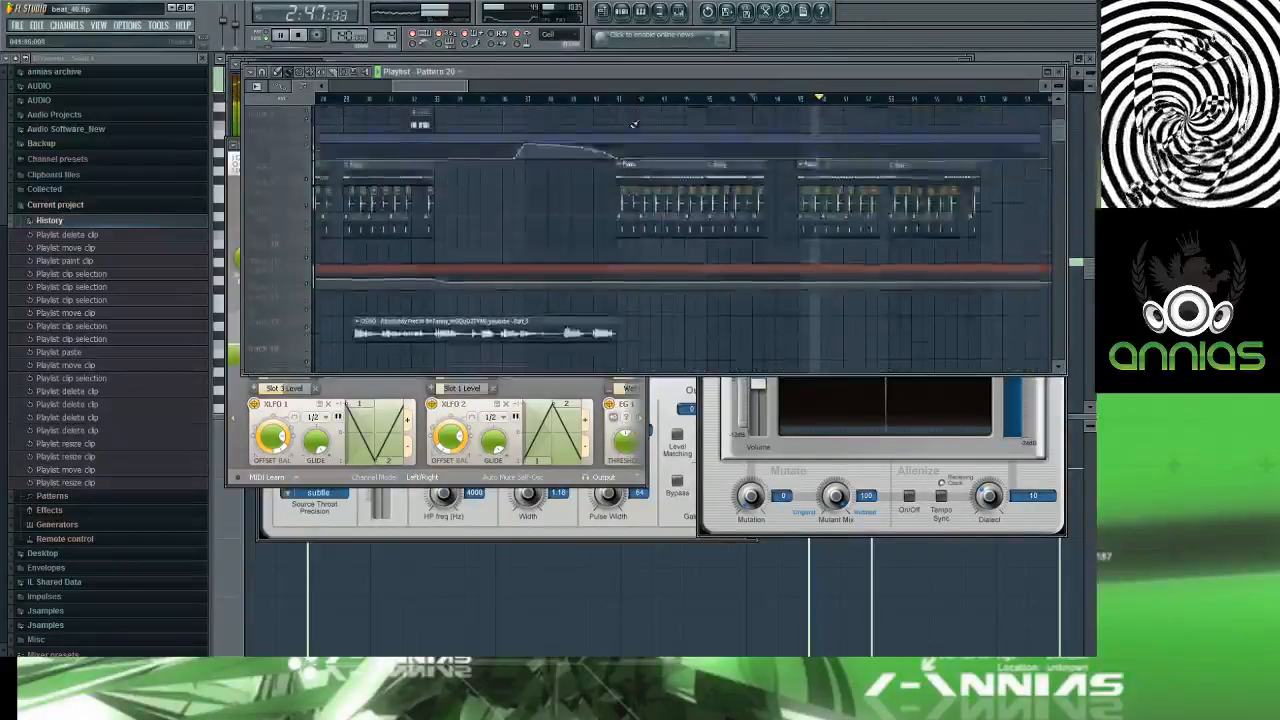
# Step: Replay the arrangement from bar 33, and then from bar 17
pyautogui.scroll(3, 633, 124)
pyautogui.click(436, 99)
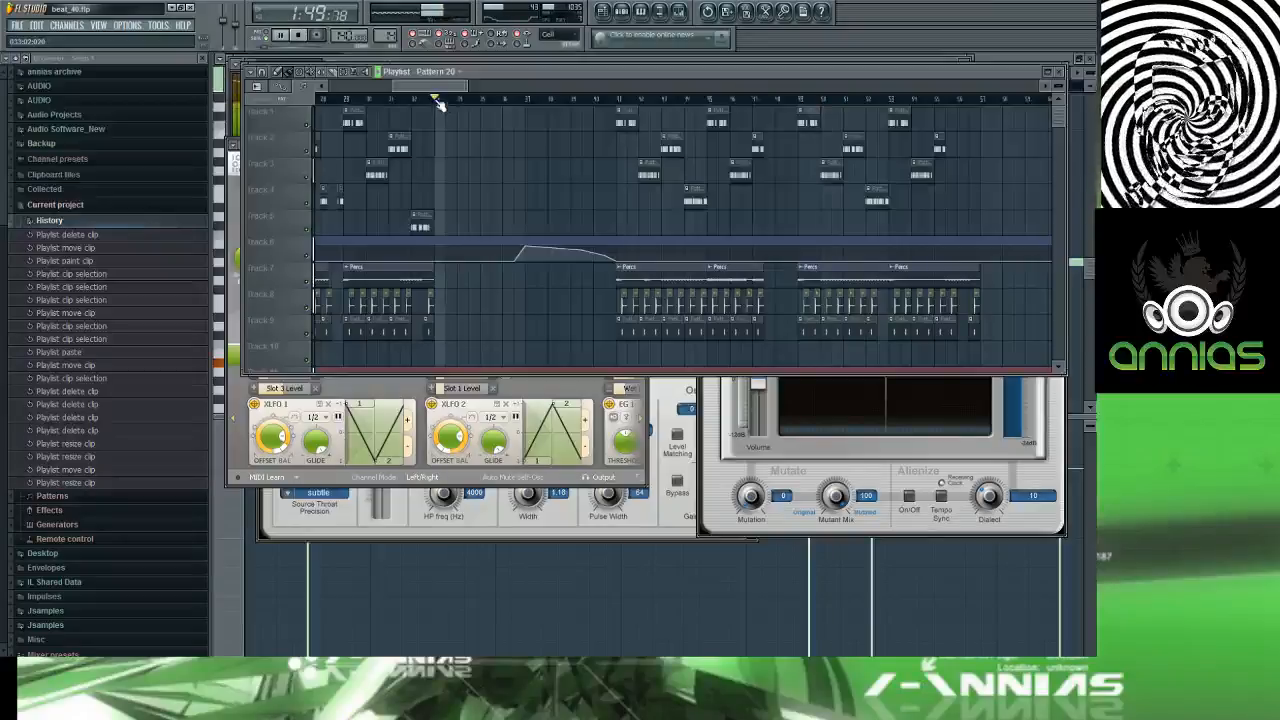
pyautogui.moveTo(436, 87); pyautogui.dragTo(391, 86)
pyautogui.click(492, 99)
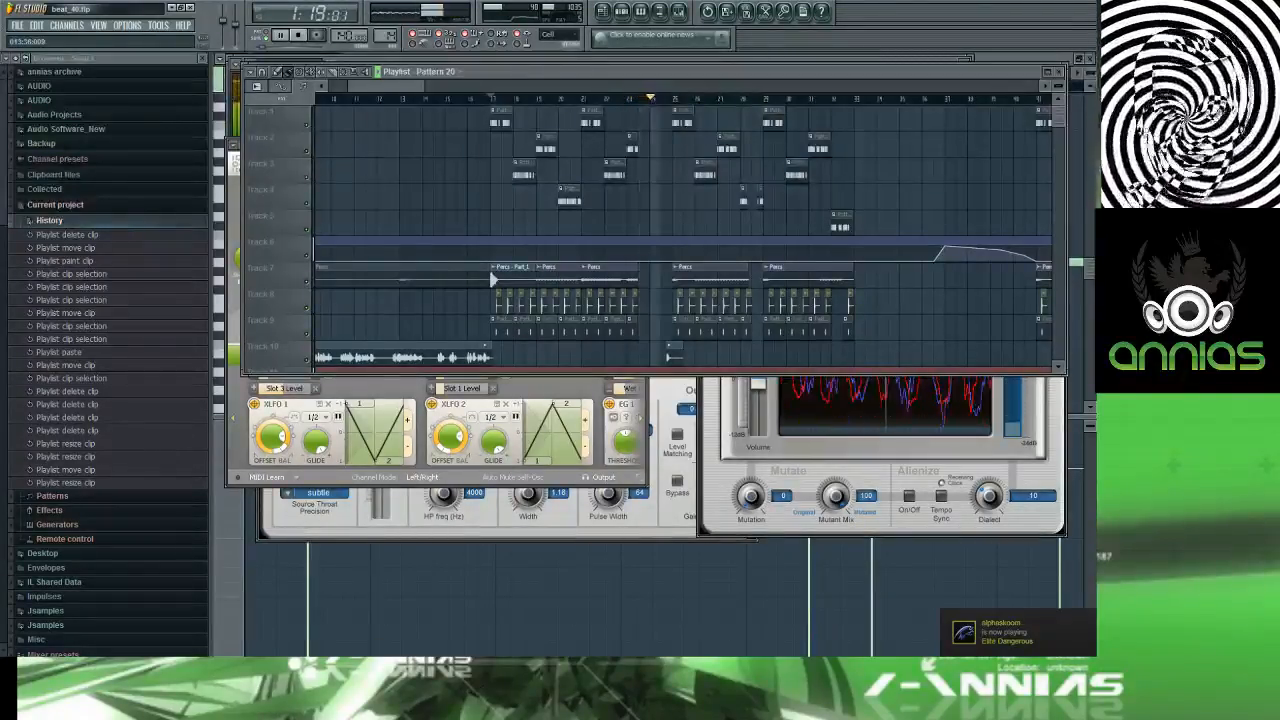
pyautogui.moveTo(416, 89); pyautogui.dragTo(449, 87)
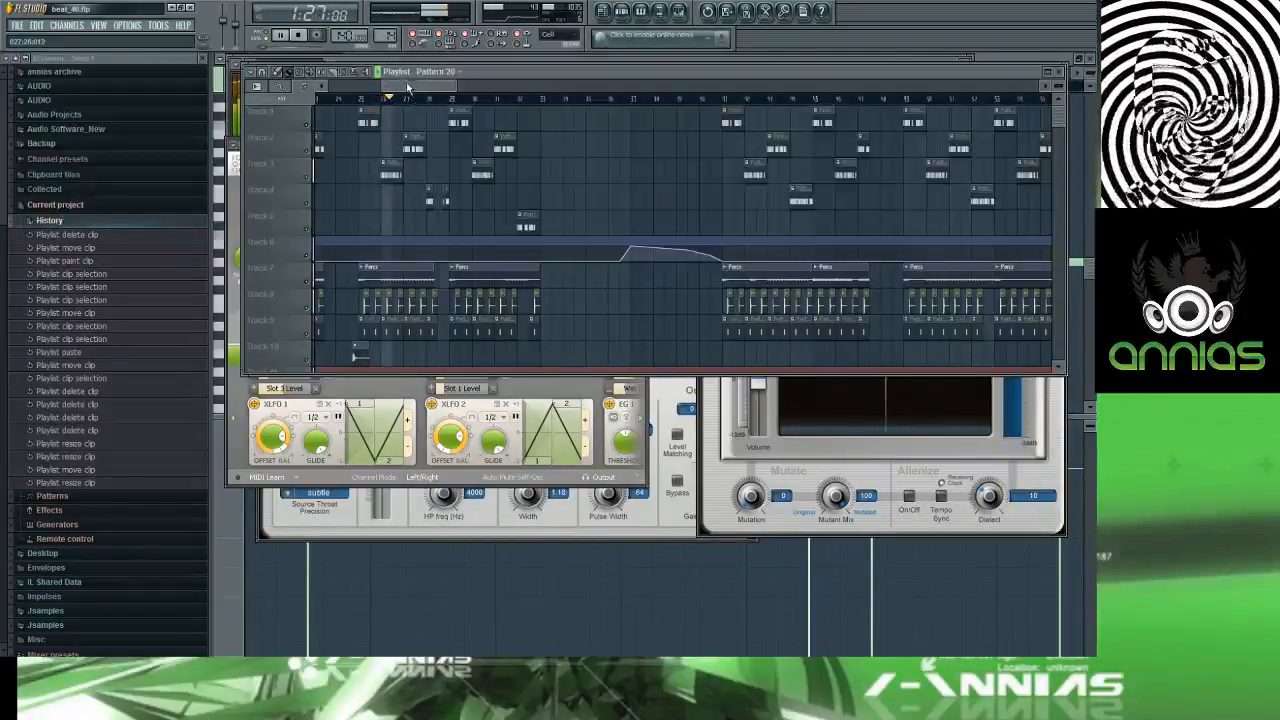
# Step: Examine the vocal, sub, distortion, mid, pad and mid bump tracks while the section from bar 27 to bar 34 plays
pyautogui.scroll(-5, 391, 195)
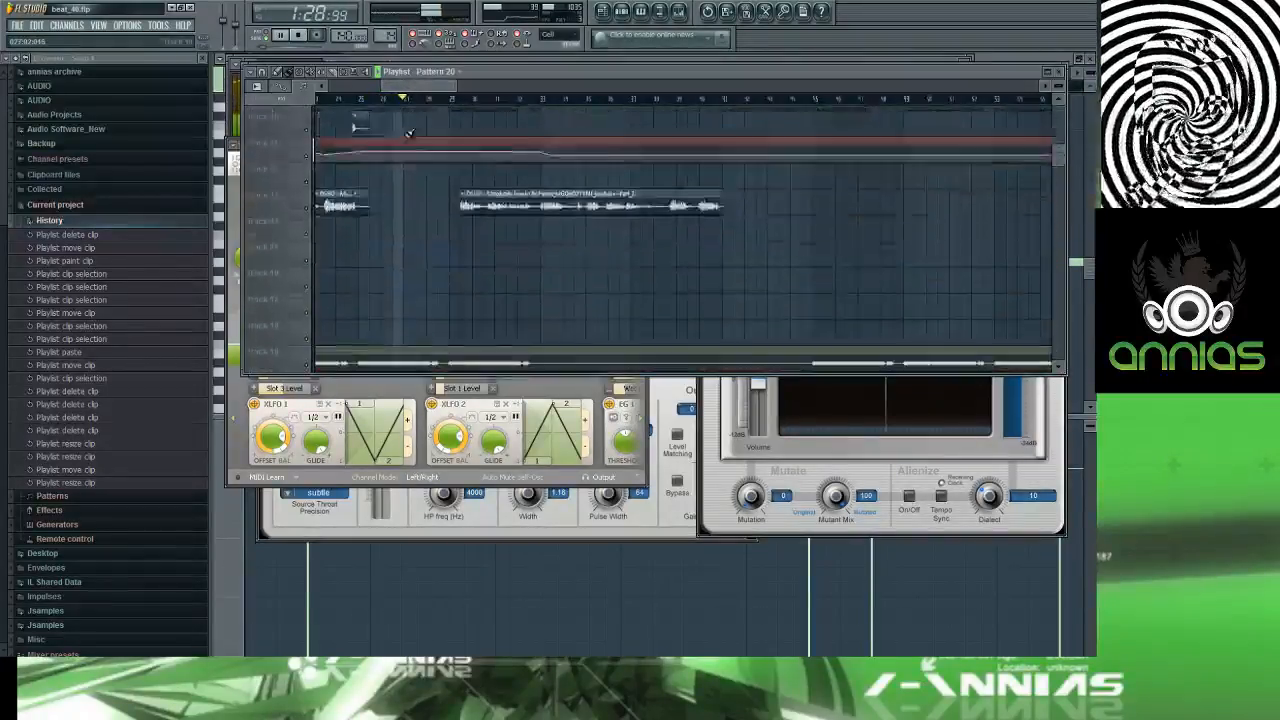
pyautogui.scroll(5, 394, 190)
pyautogui.scroll(-14, 399, 178)
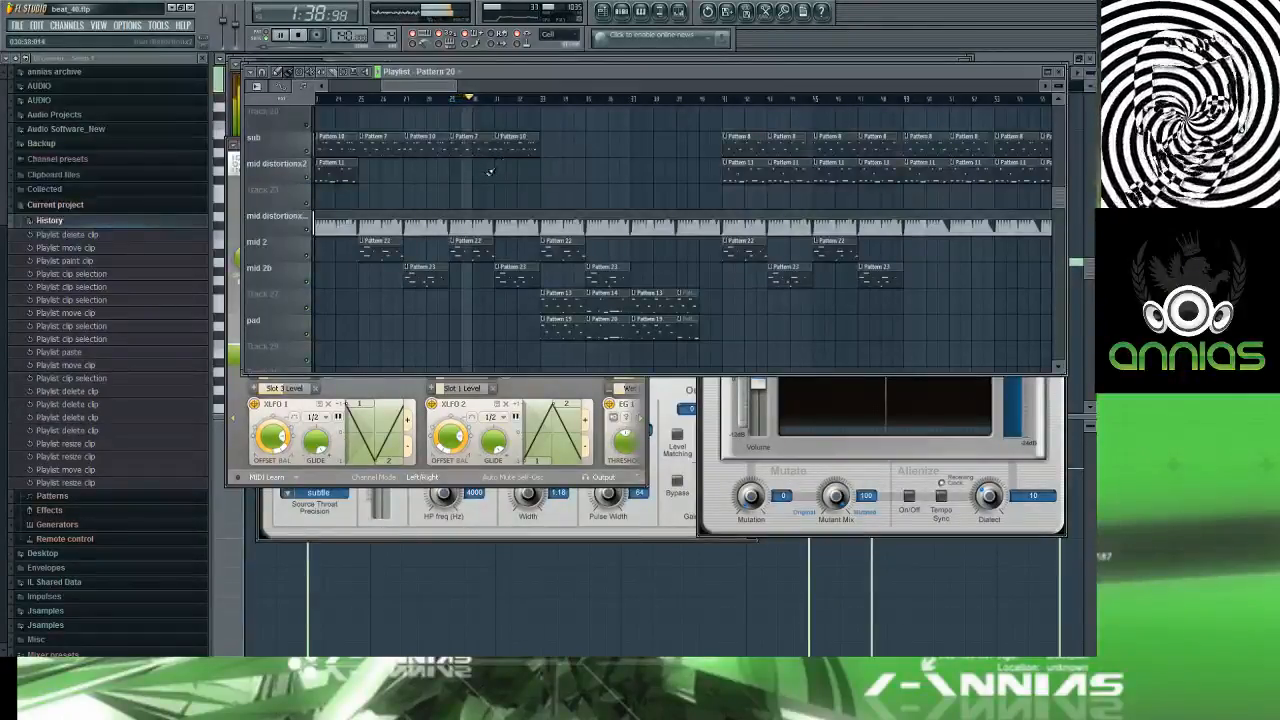
pyautogui.scroll(4, 489, 172)
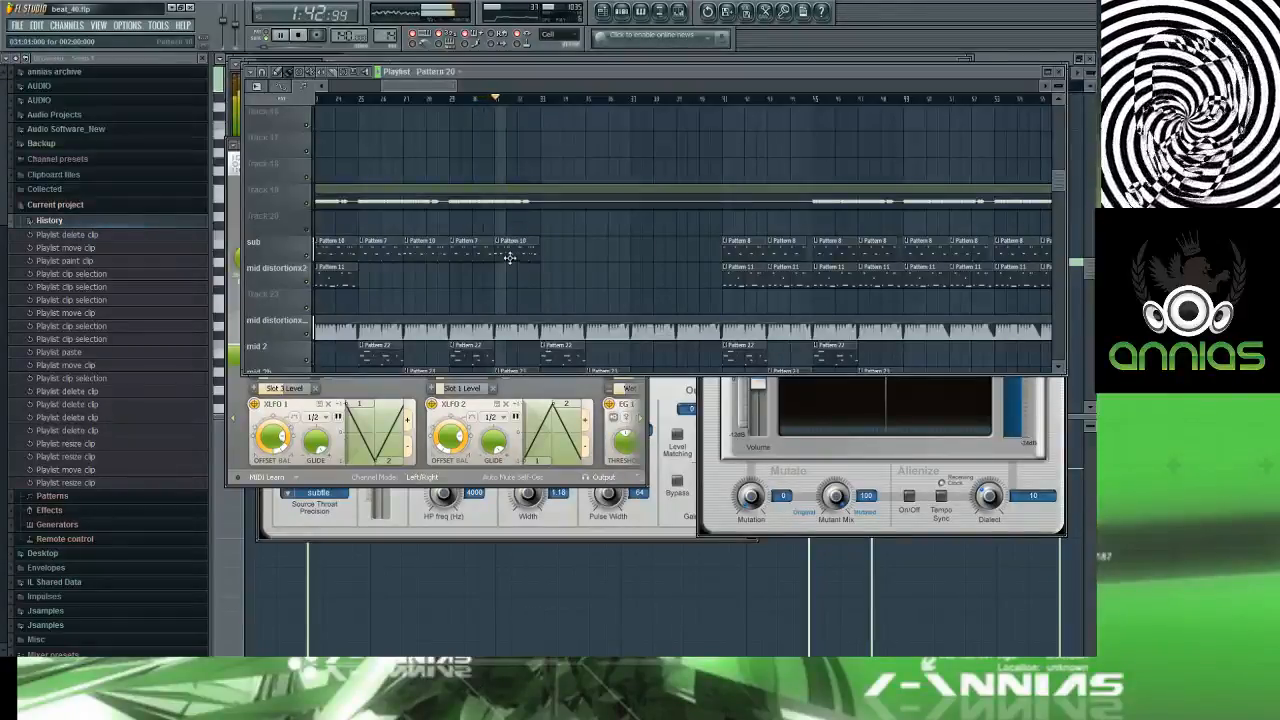
pyautogui.scroll(2, 509, 260)
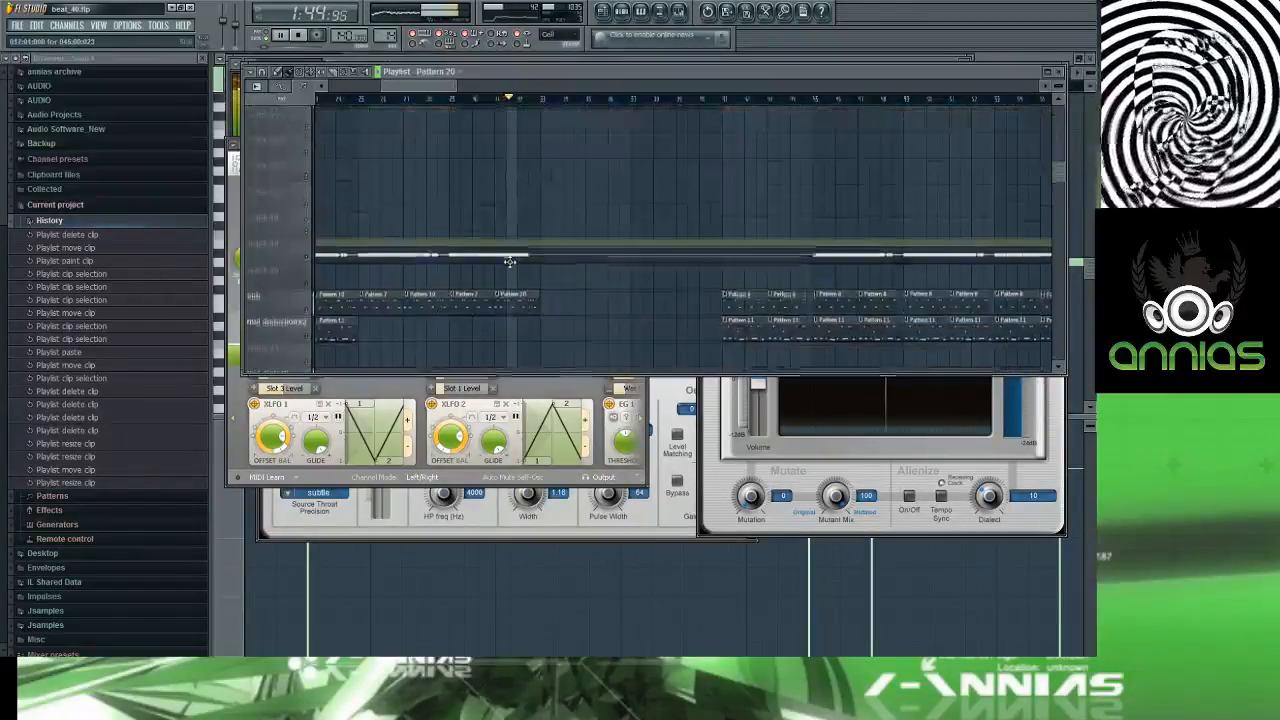
pyautogui.scroll(3, 509, 260)
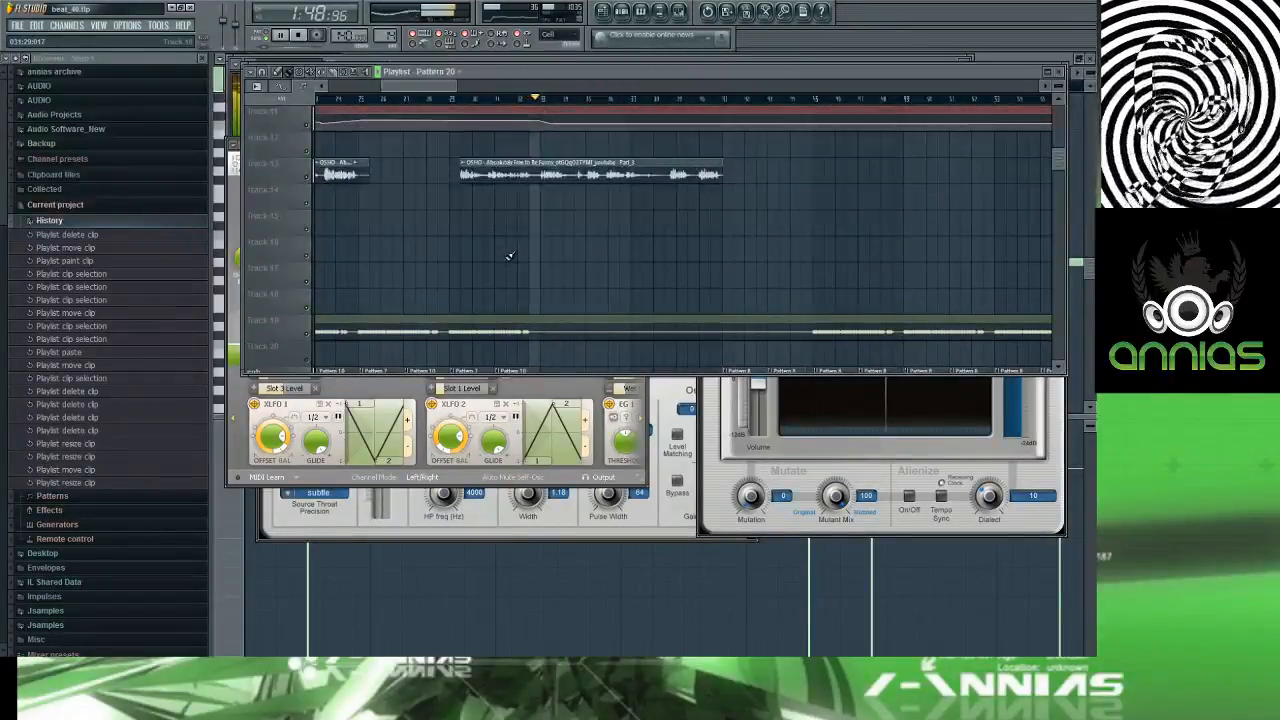
pyautogui.scroll(-10, 509, 260)
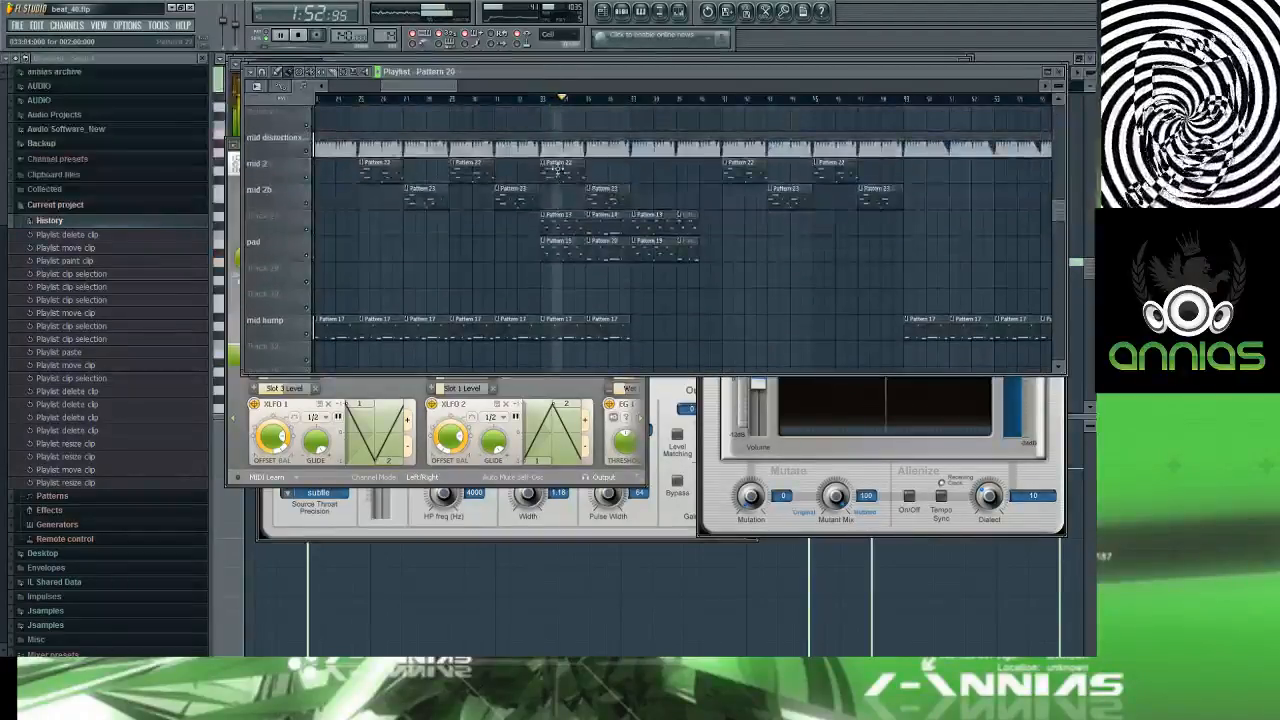
# Step: Delete the mid 2, Track 27 and mid bump clips at bar 33 and the mid 2b clip at bar 35, replaying the section
pyautogui.click(543, 99)
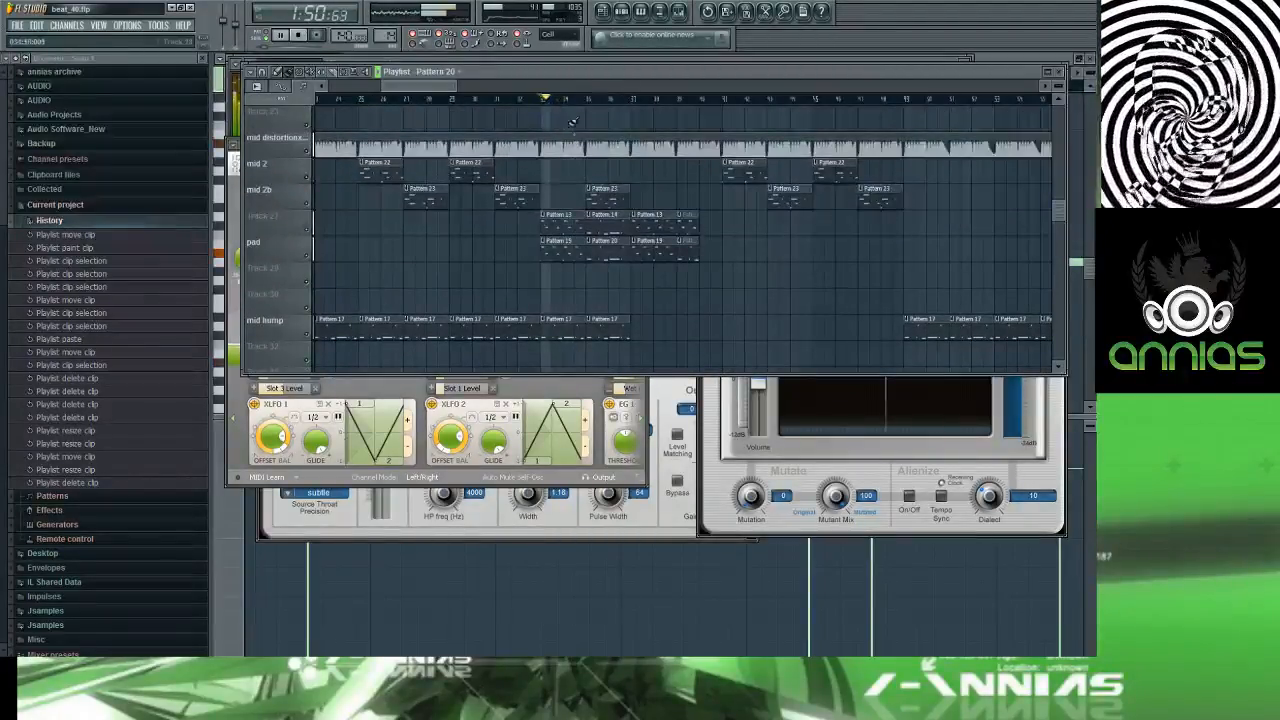
pyautogui.rightClick(594, 190)
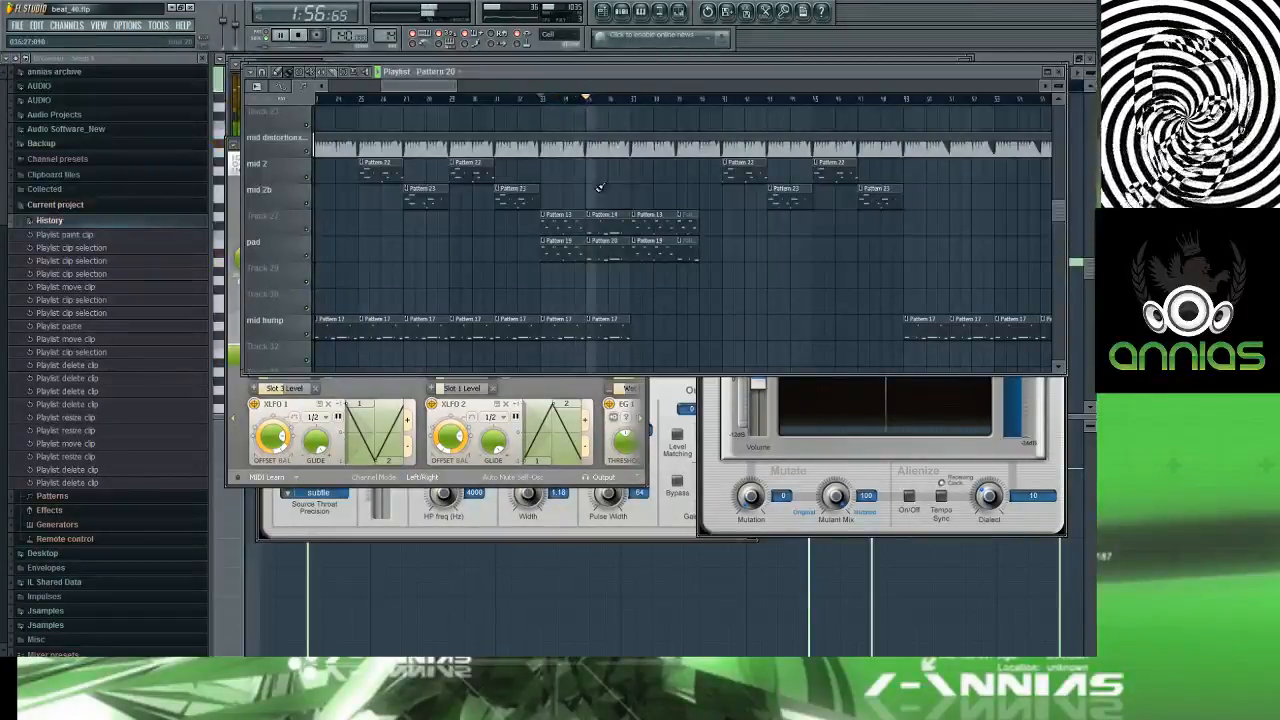
pyautogui.rightClick(563, 319)
pyautogui.rightClick(554, 220)
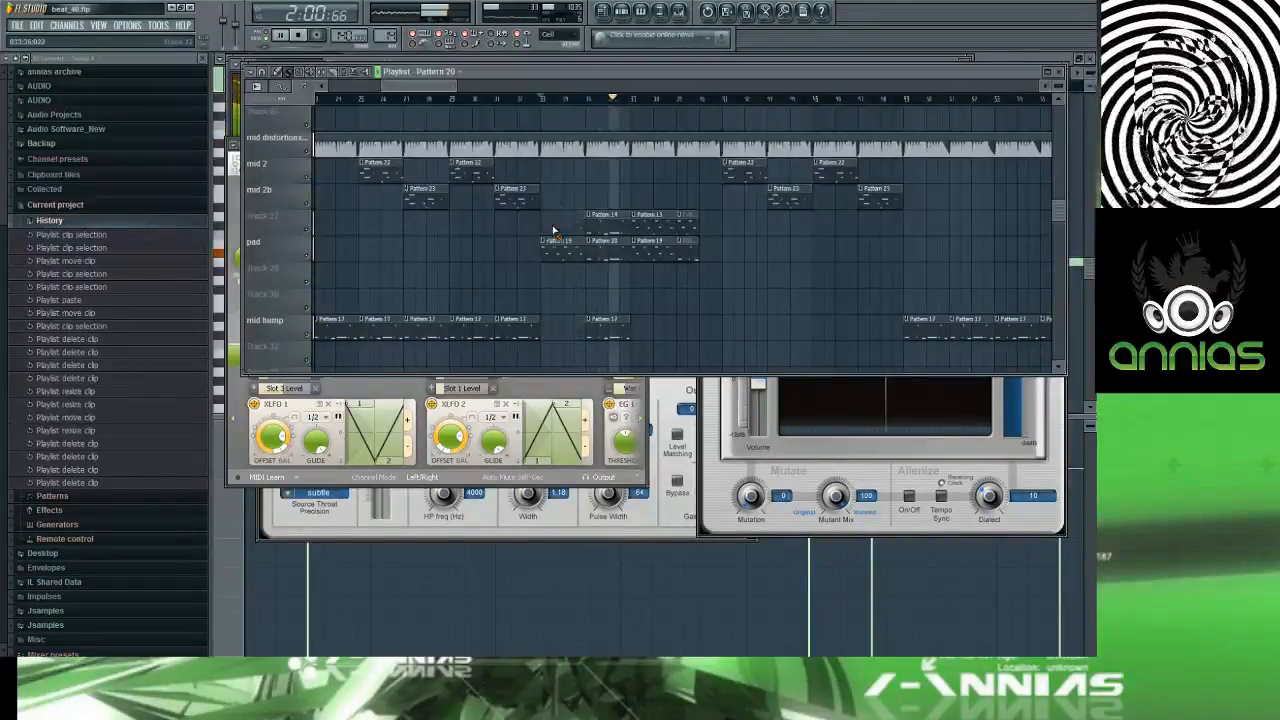
pyautogui.click(532, 100)
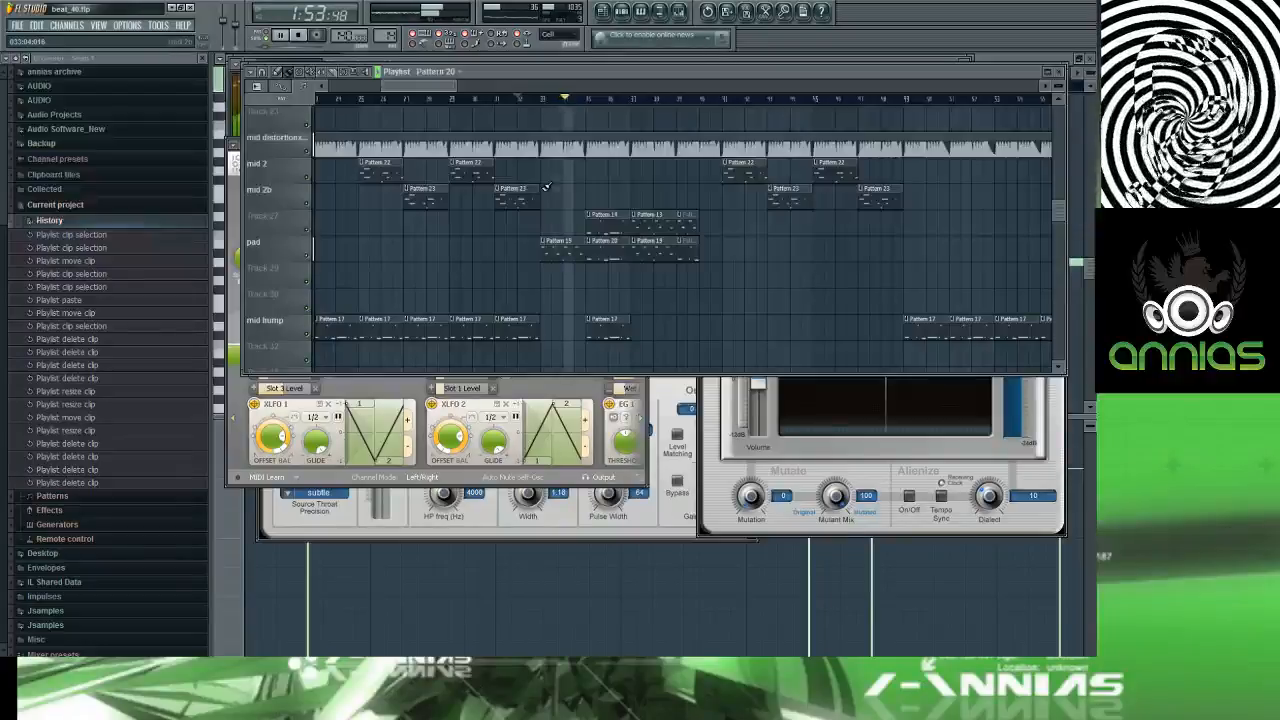
# Step: Move the mid bump clip from bar 35 to bar 37 and add Pattern 17 clips around it to fill bars 33 to 41
pyautogui.moveTo(597, 337); pyautogui.dragTo(643, 337)
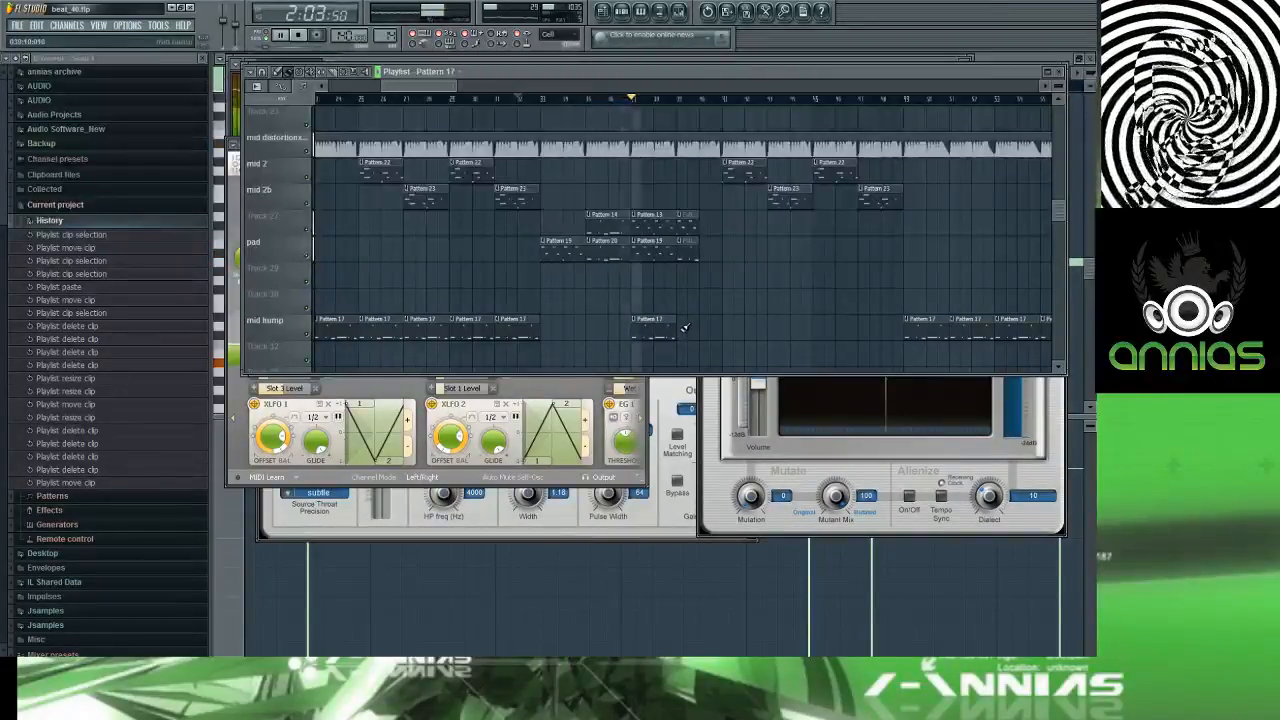
pyautogui.click(685, 325)
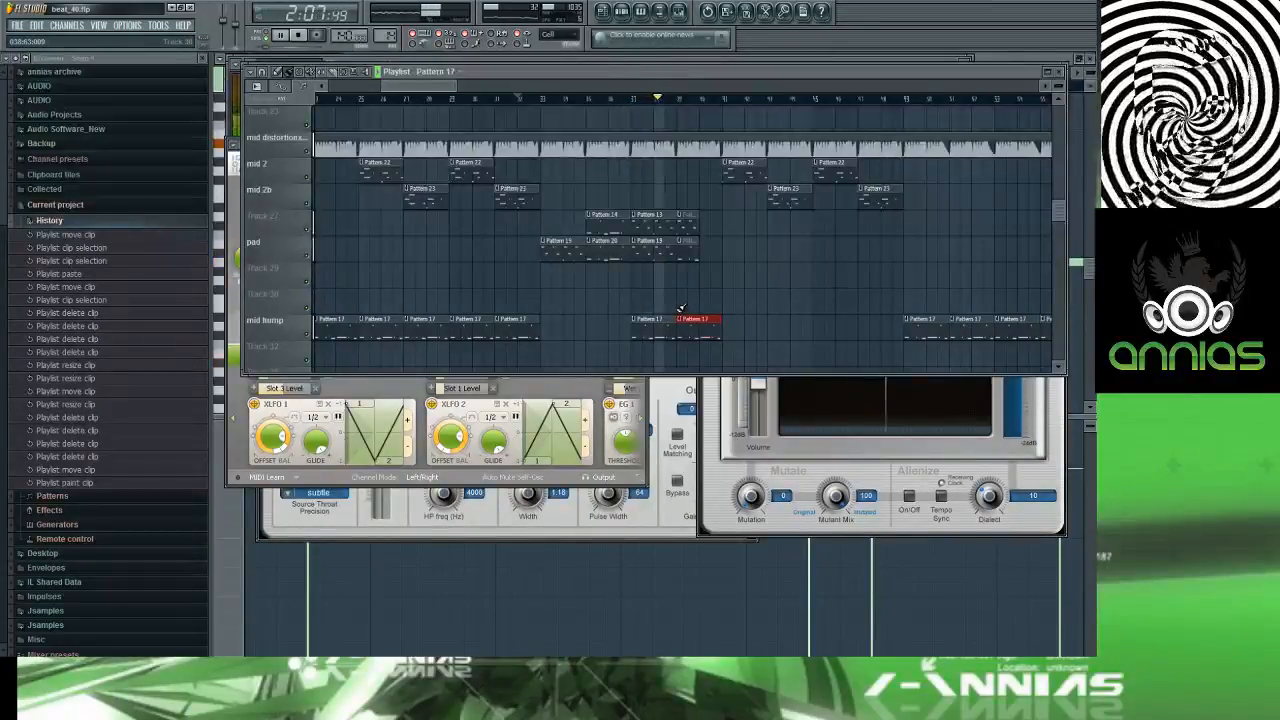
pyautogui.moveTo(553, 318); pyautogui.dragTo(578, 316)
# Step: Inspect the notes of the mid bump track's Pattern 17 and open its Wiggle synth, moving the synth window higher
pyautogui.moveTo(432, 88); pyautogui.dragTo(378, 92)
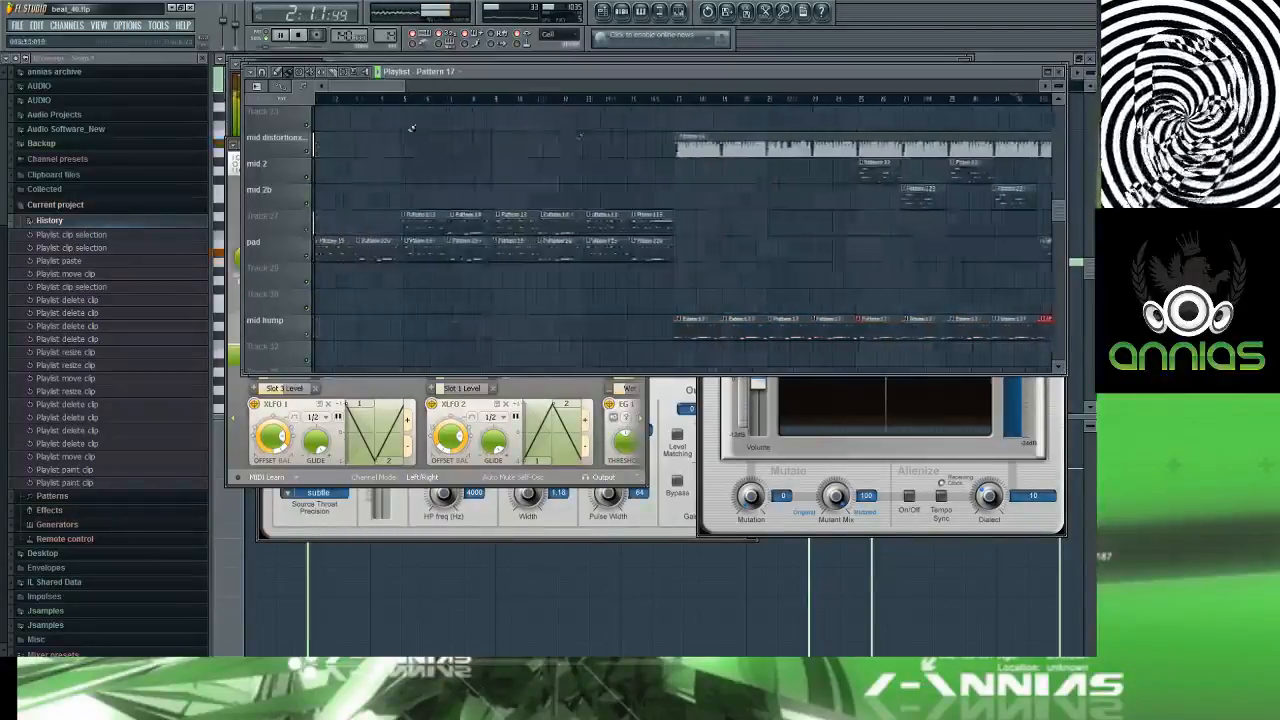
pyautogui.doubleClick(692, 328)
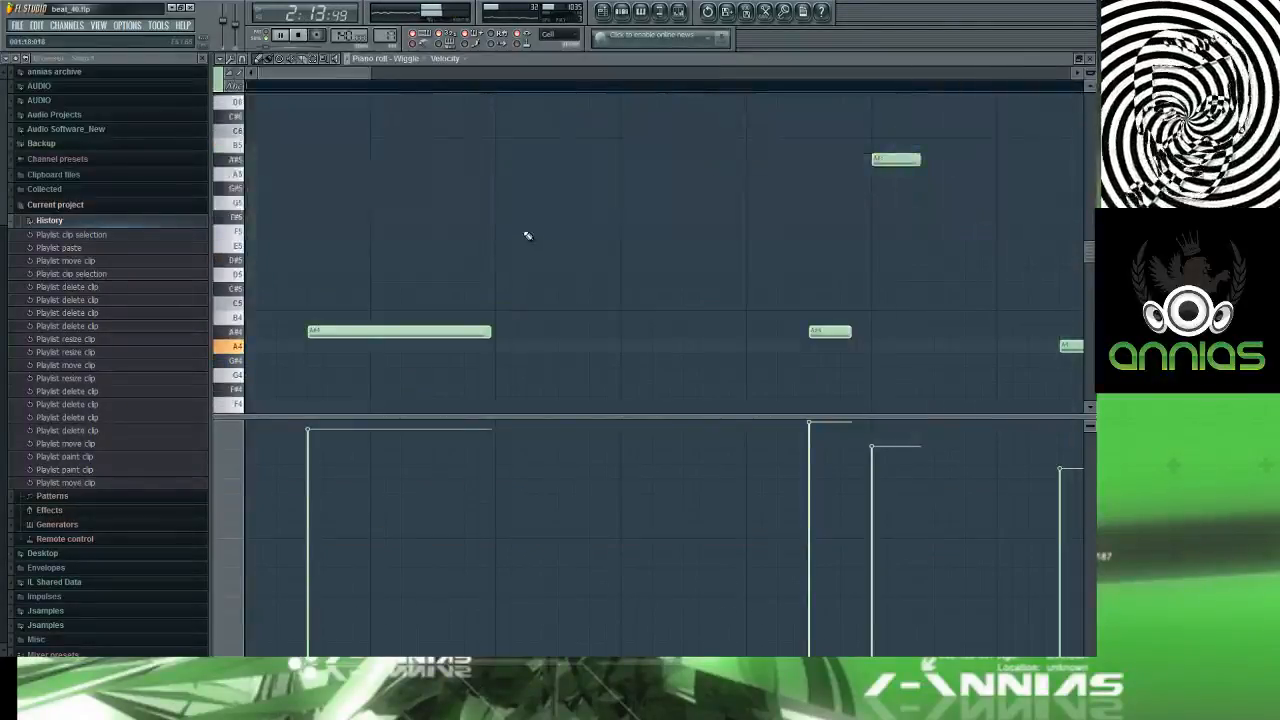
pyautogui.press('F6')
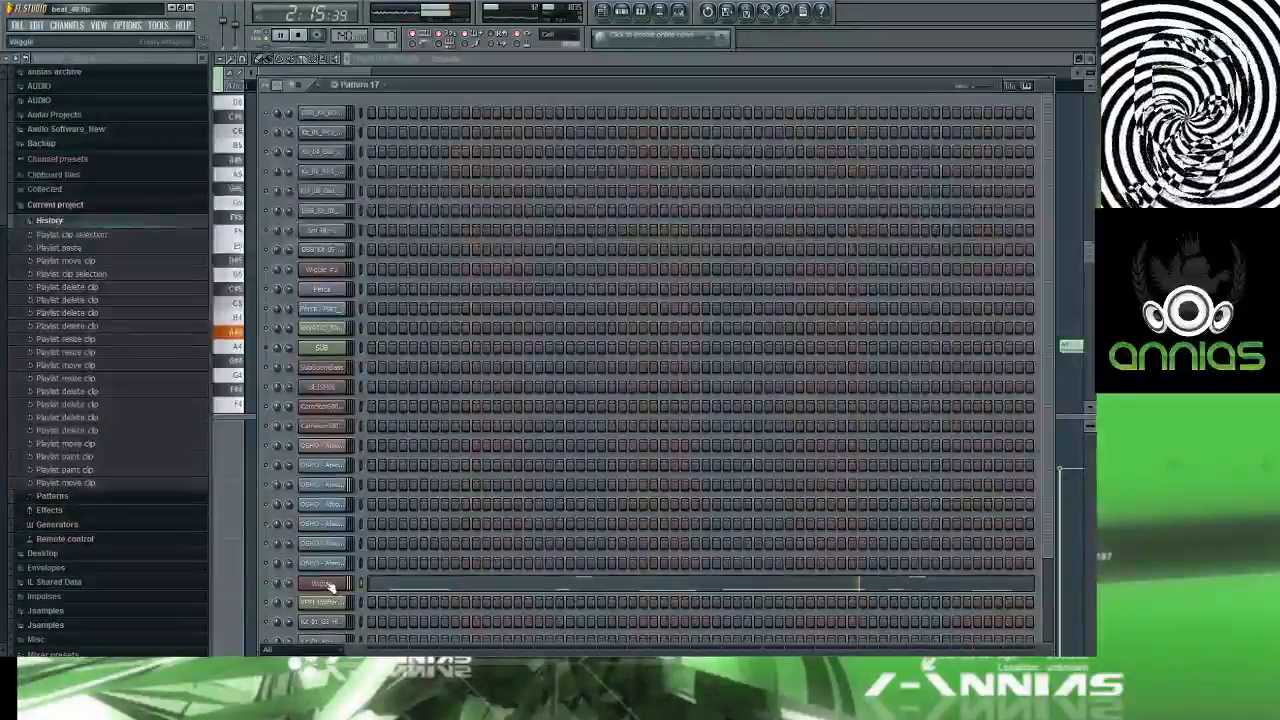
pyautogui.click(333, 483)
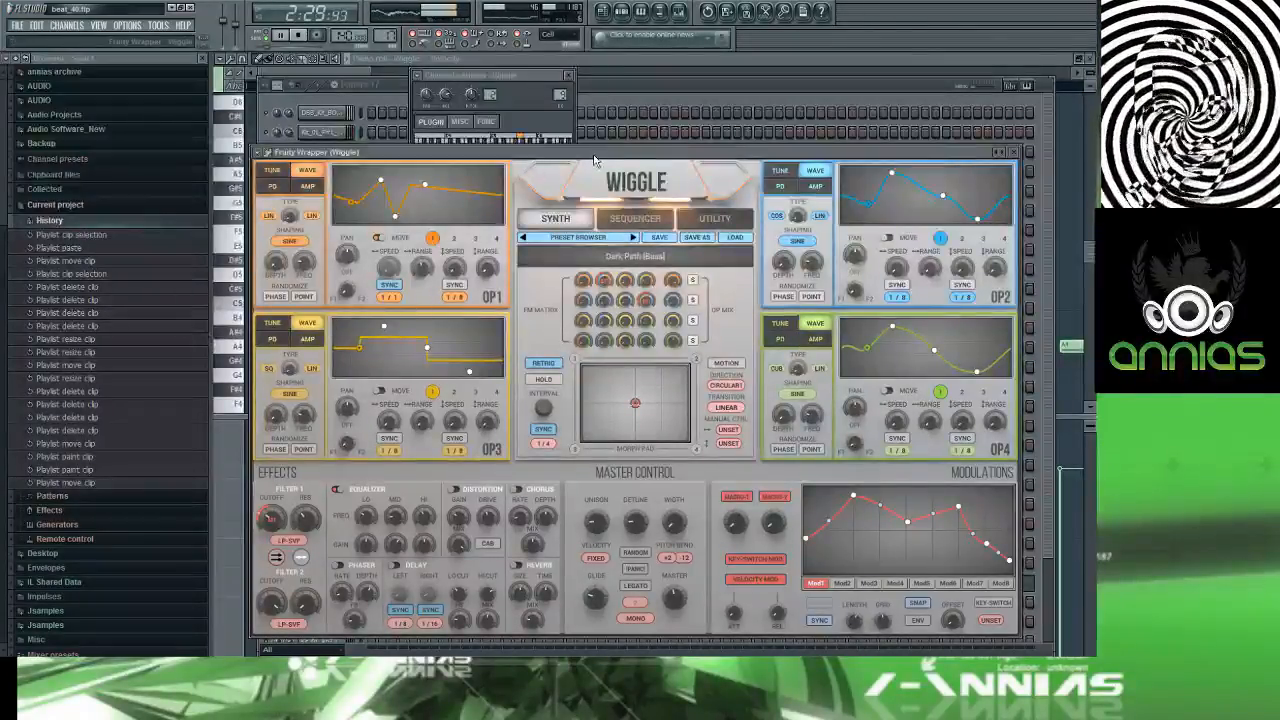
pyautogui.moveTo(594, 158); pyautogui.dragTo(616, 90)
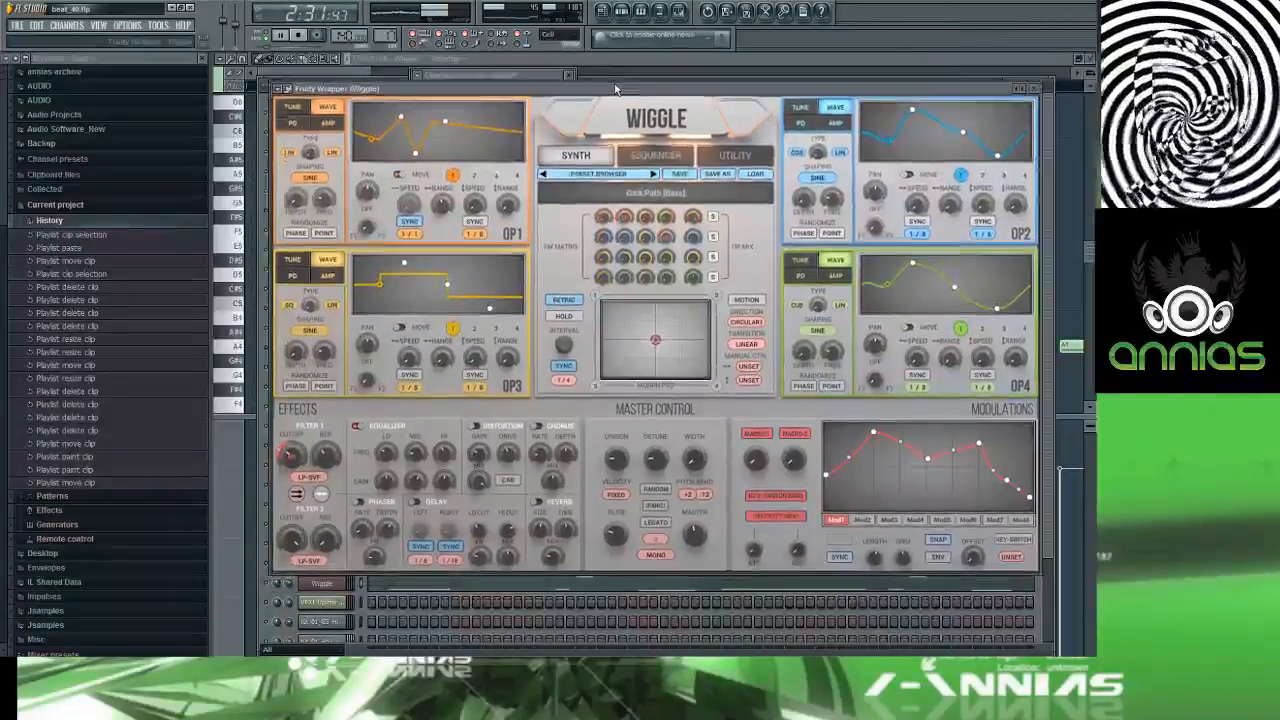
# Step: Return to the playlist, play the arrangement from bar 17 and check Pattern 17 in the channel rack
pyautogui.press('F5')
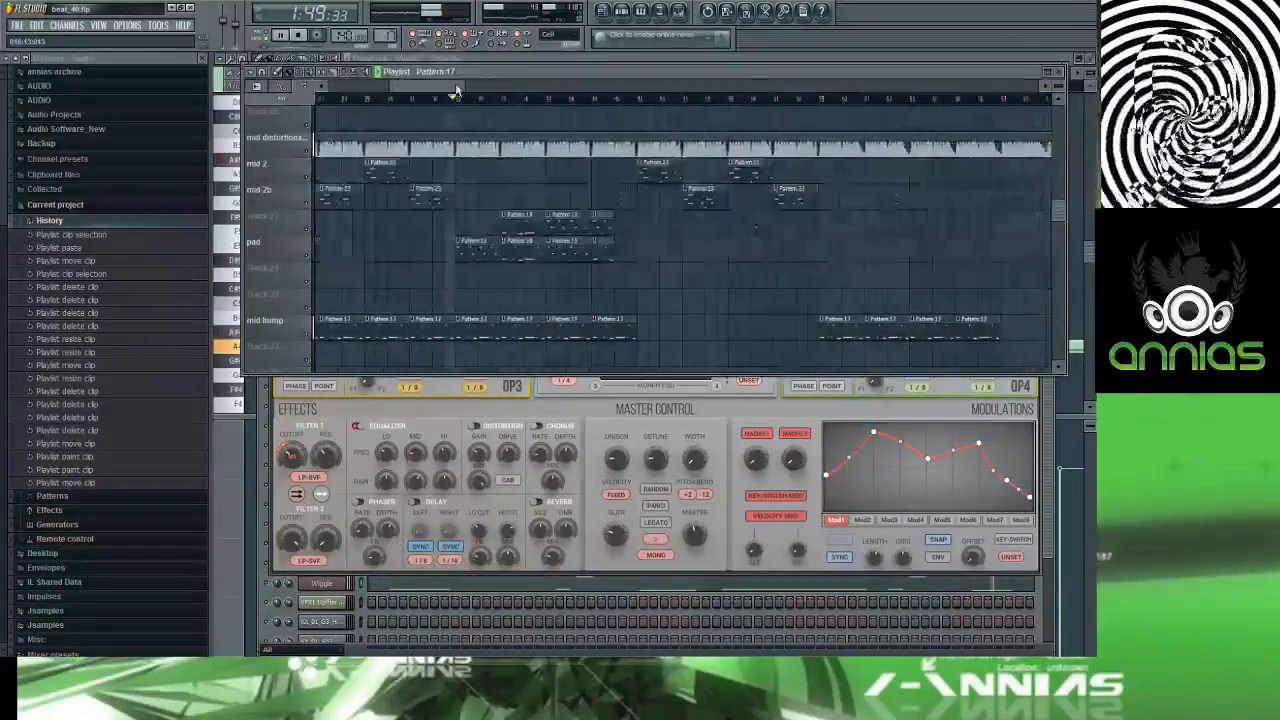
pyautogui.click(448, 97)
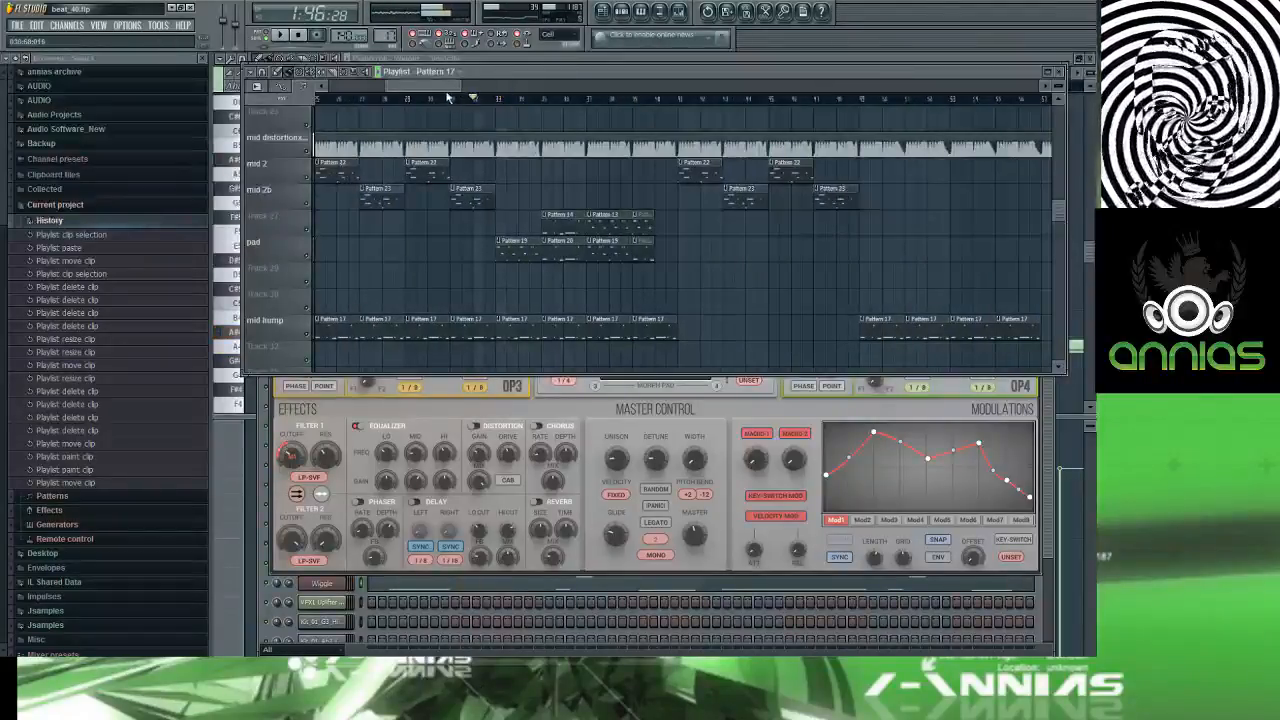
pyautogui.moveTo(446, 88); pyautogui.dragTo(389, 88)
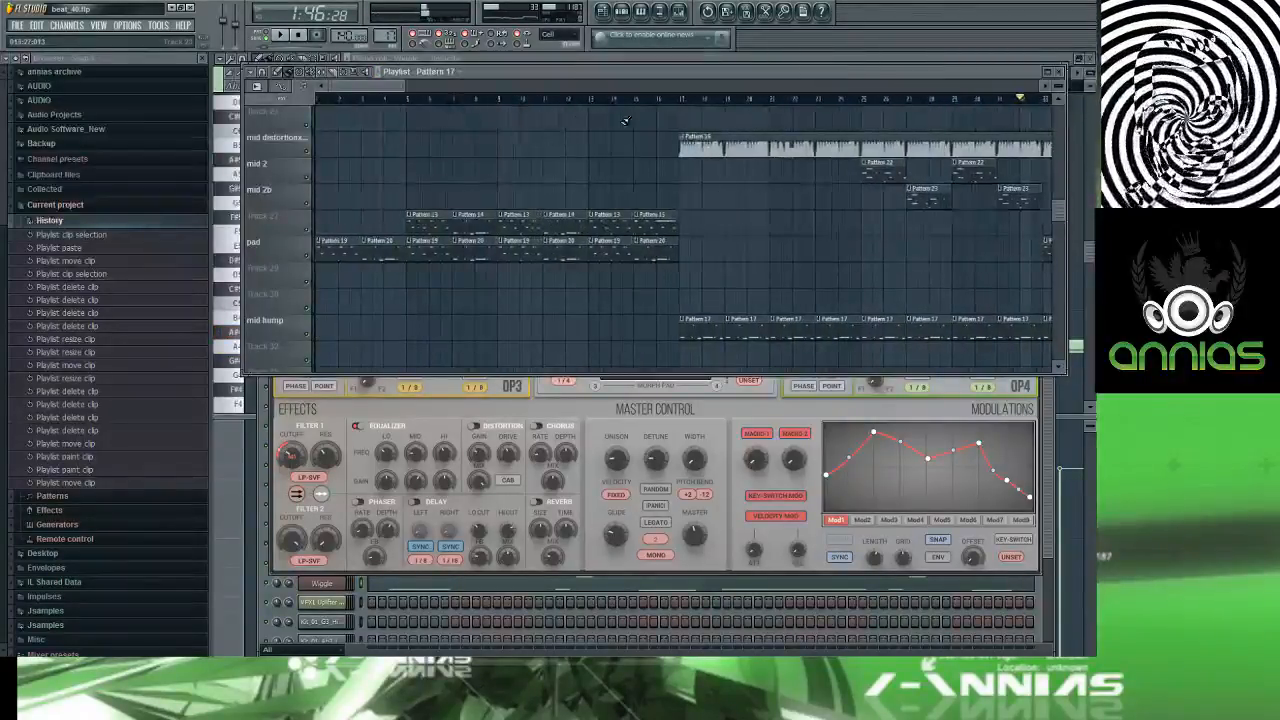
pyautogui.click(683, 100)
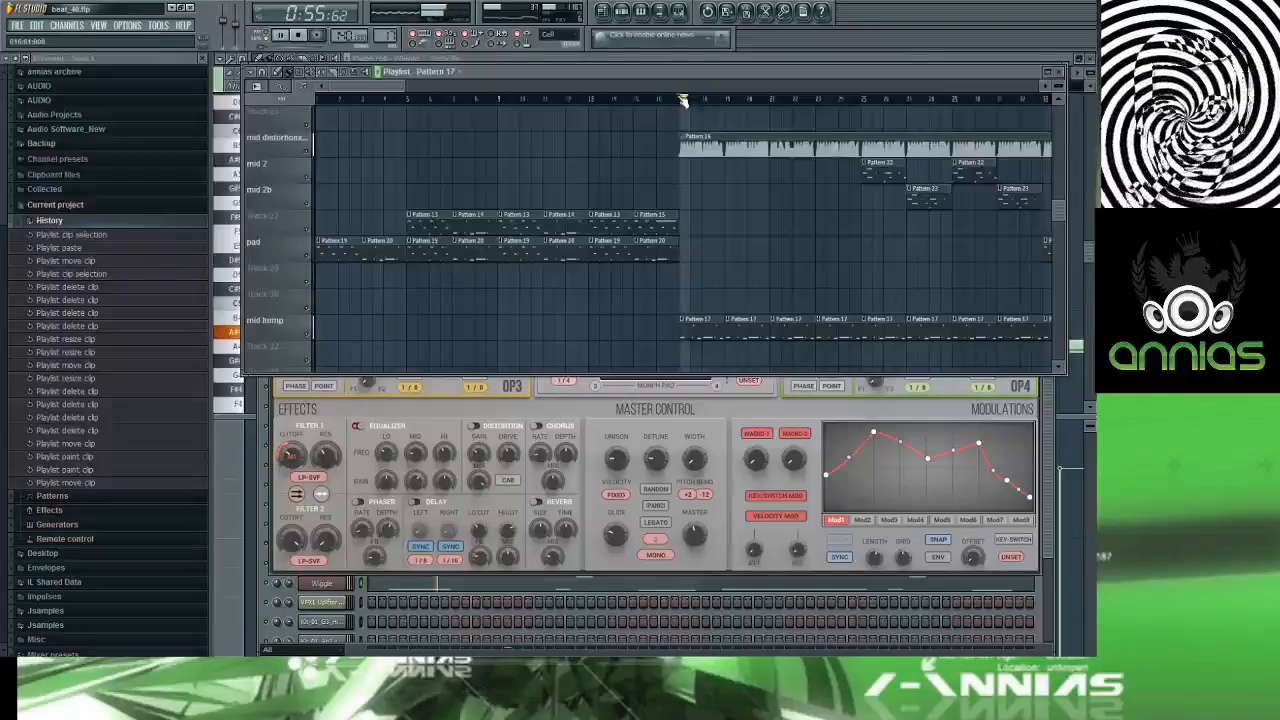
pyautogui.press('F6')
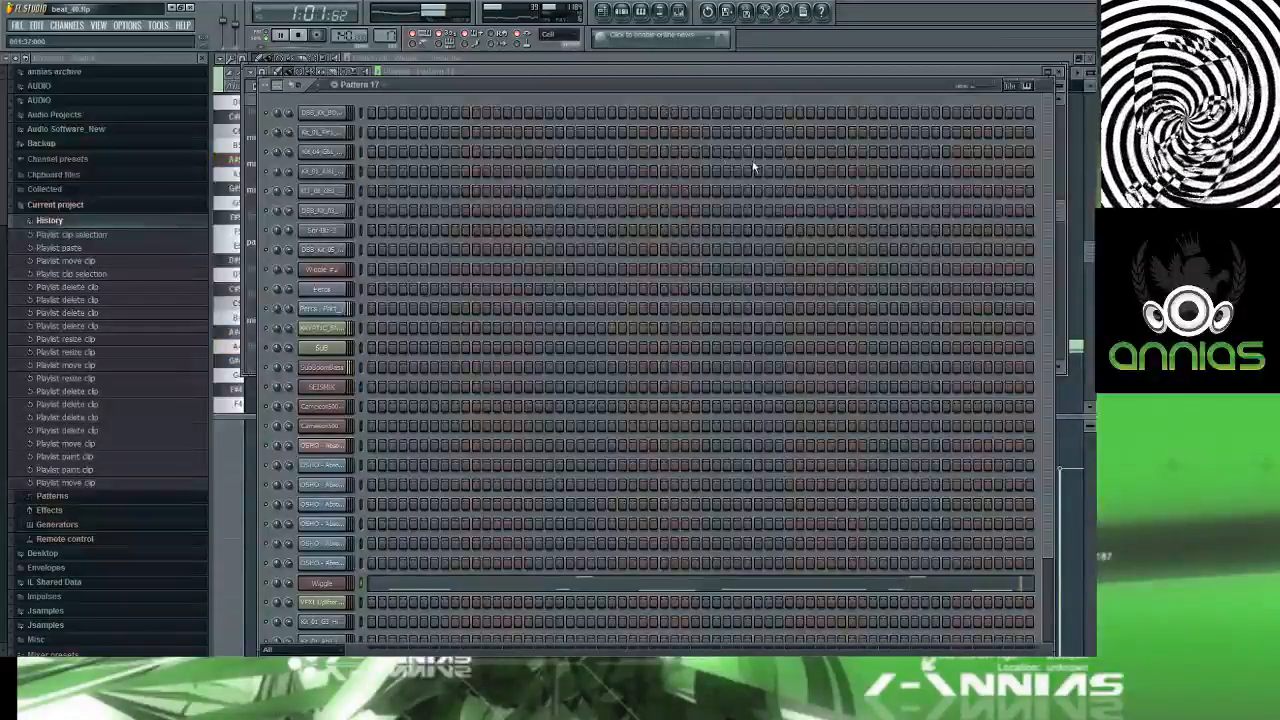
pyautogui.press('F5')
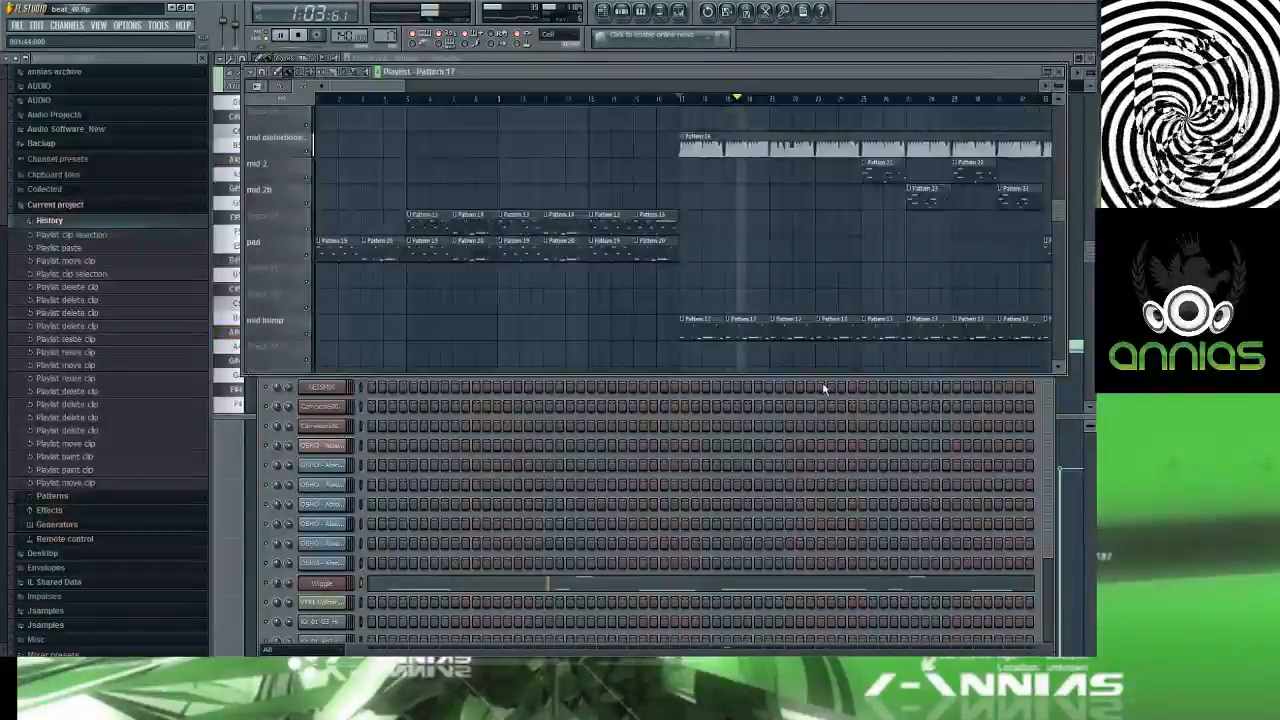
# Step: Replace the mid bump track's Pattern 17 clip at bar 19 with a Pattern 18 clip
pyautogui.rightClick(745, 326)
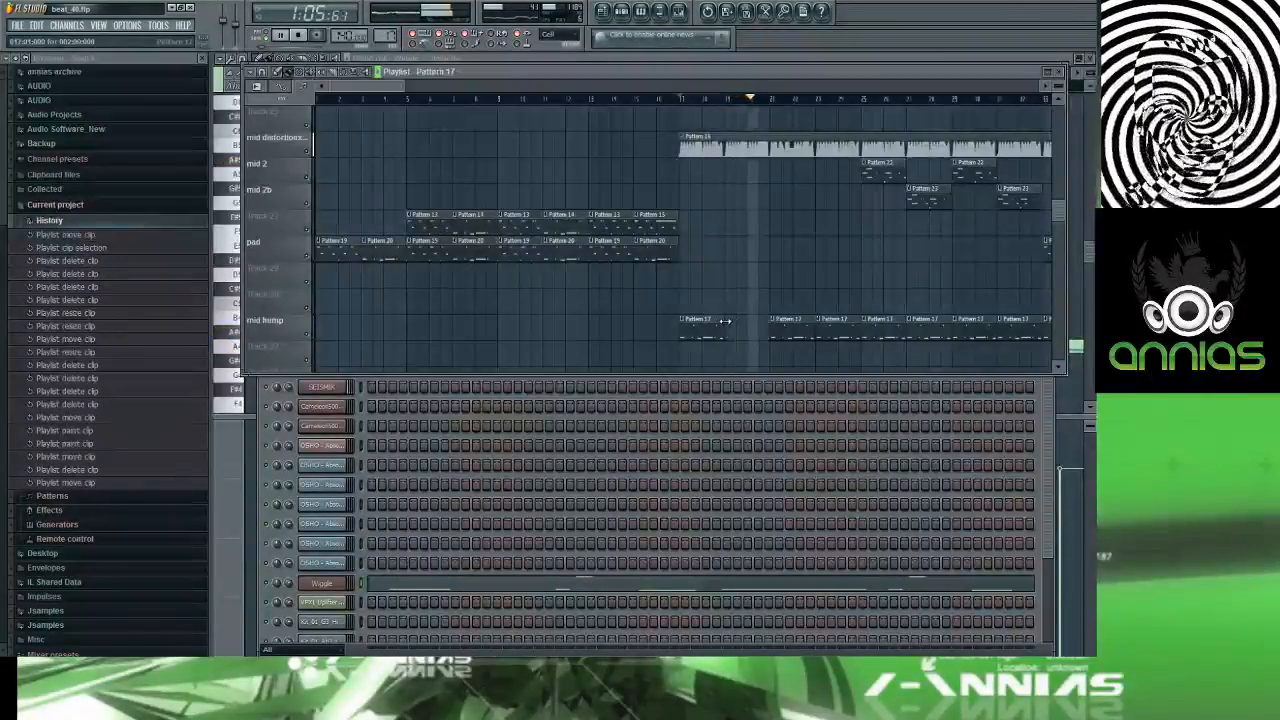
pyautogui.click(734, 322)
pyautogui.scroll(3, 756, 305)
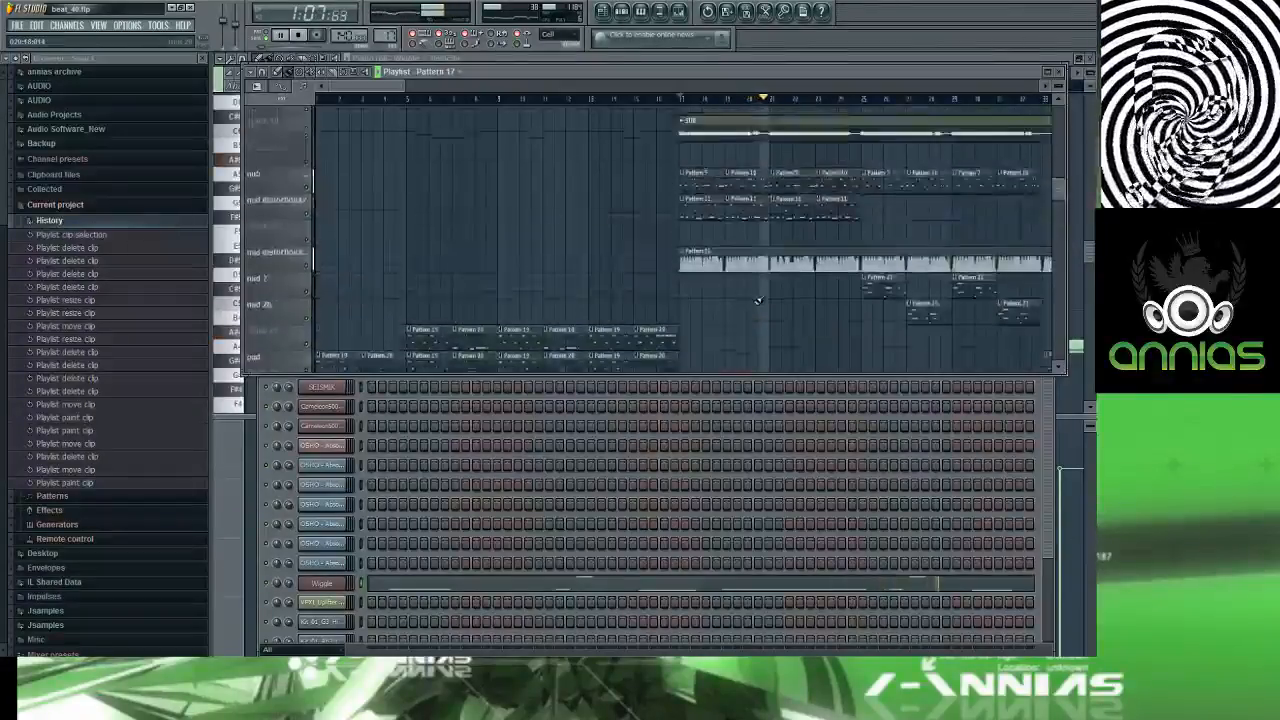
pyautogui.scroll(-5, 757, 300)
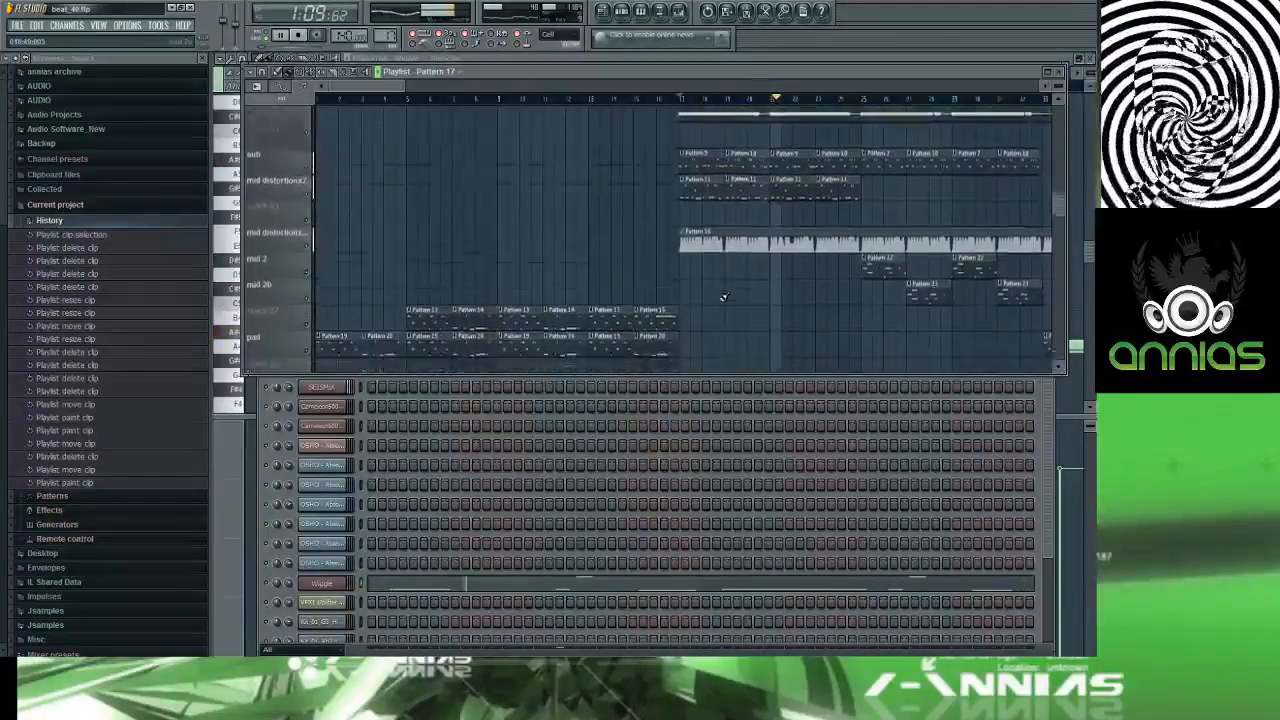
pyautogui.scroll(-6, 724, 298)
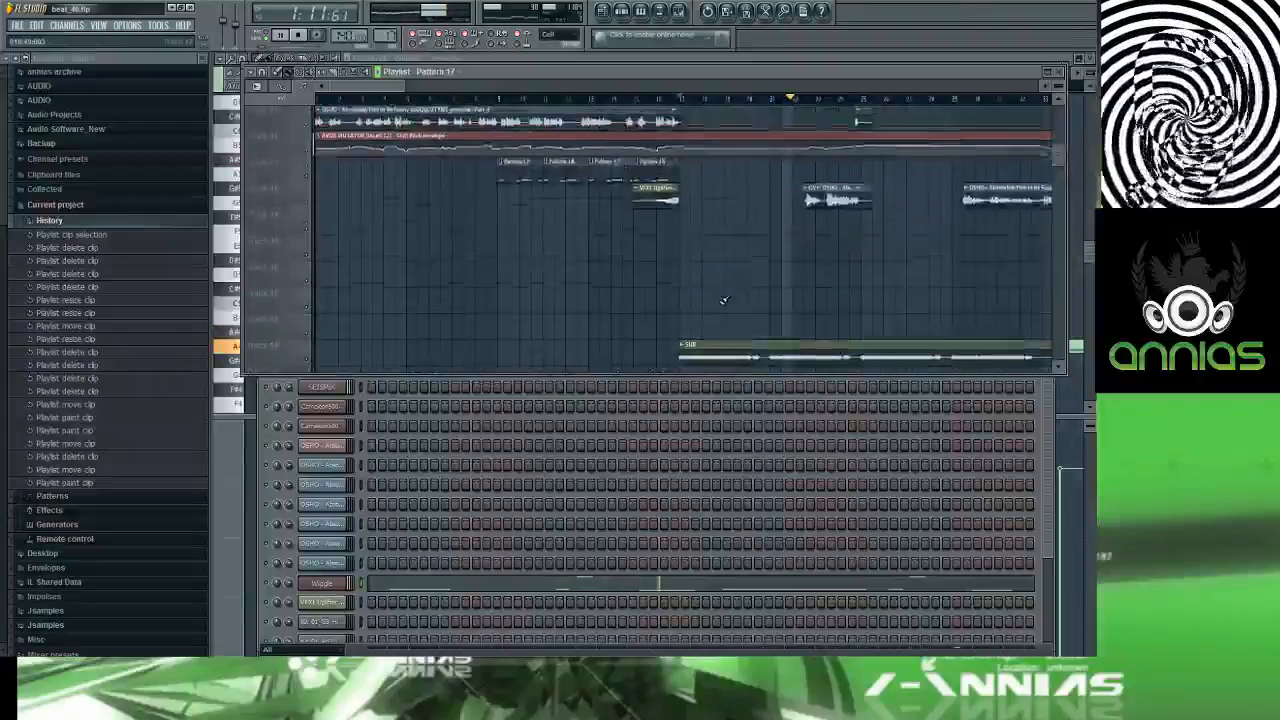
pyautogui.scroll(6, 655, 175)
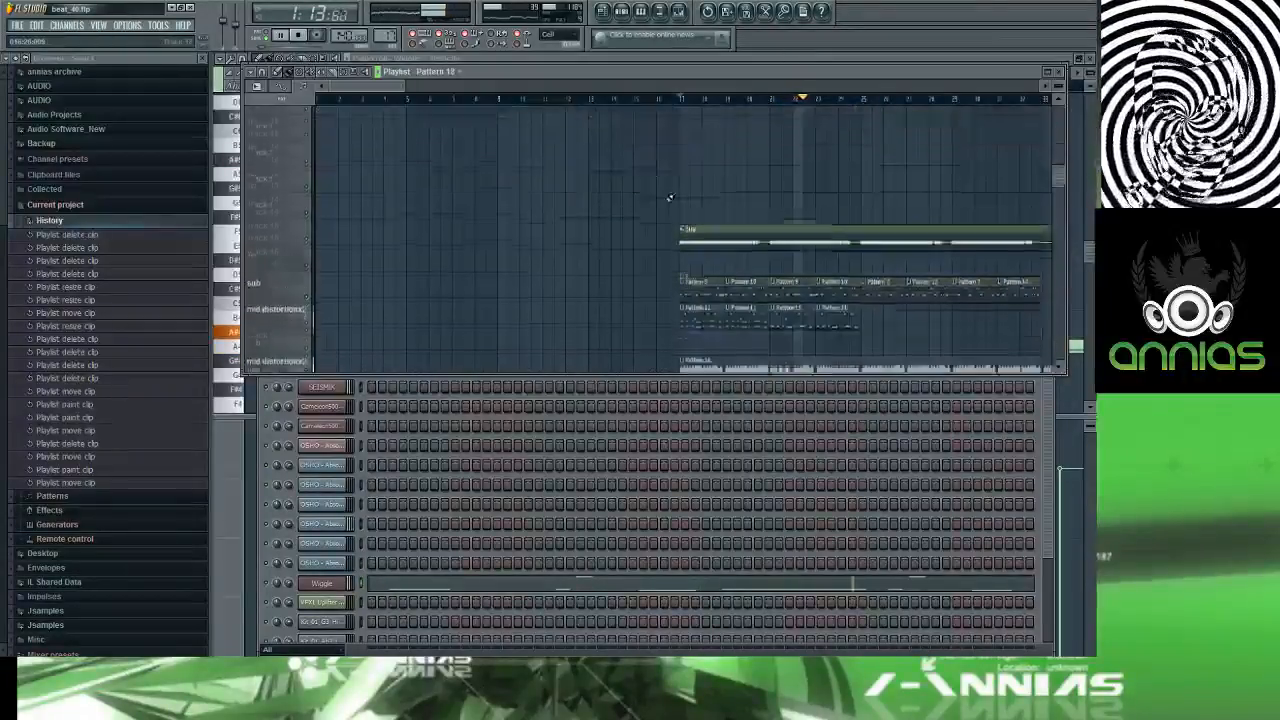
pyautogui.rightClick(741, 203)
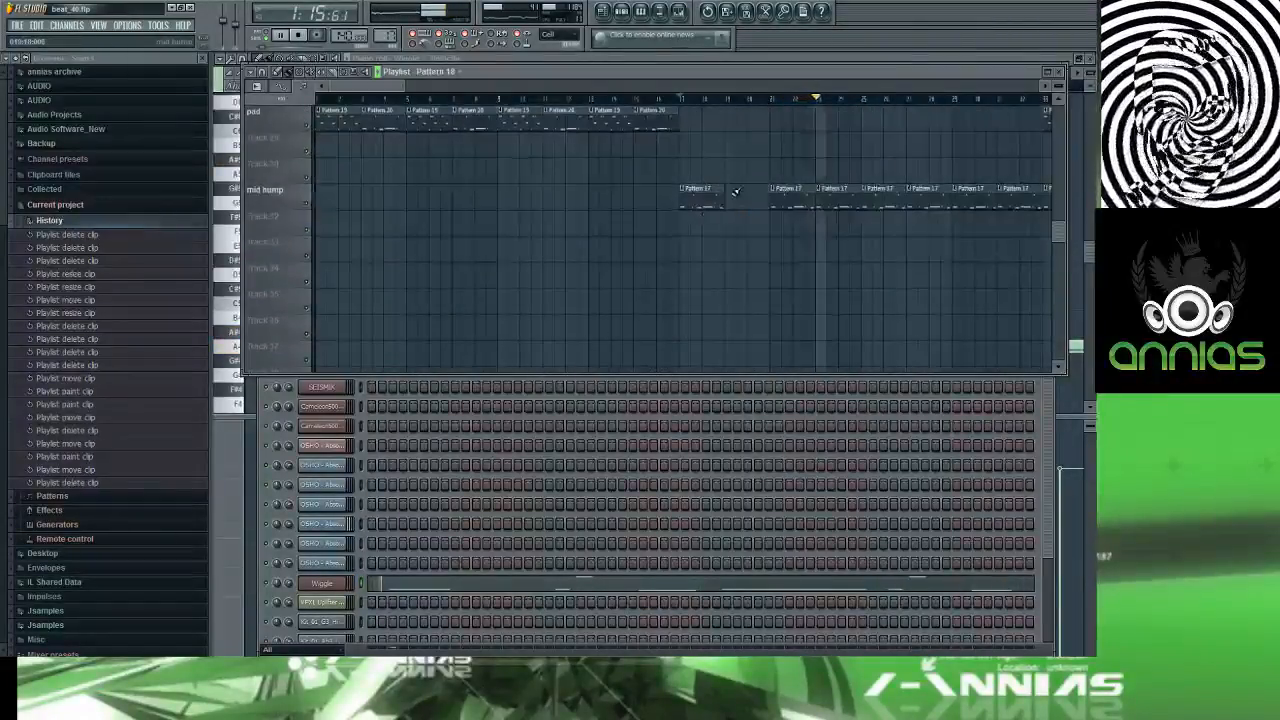
pyautogui.click(735, 197)
# Step: Replace the mid bump track's Pattern 17 clips at bars 23 and 27 with Pattern 18 clips
pyautogui.rightClick(833, 195)
pyautogui.click(825, 198)
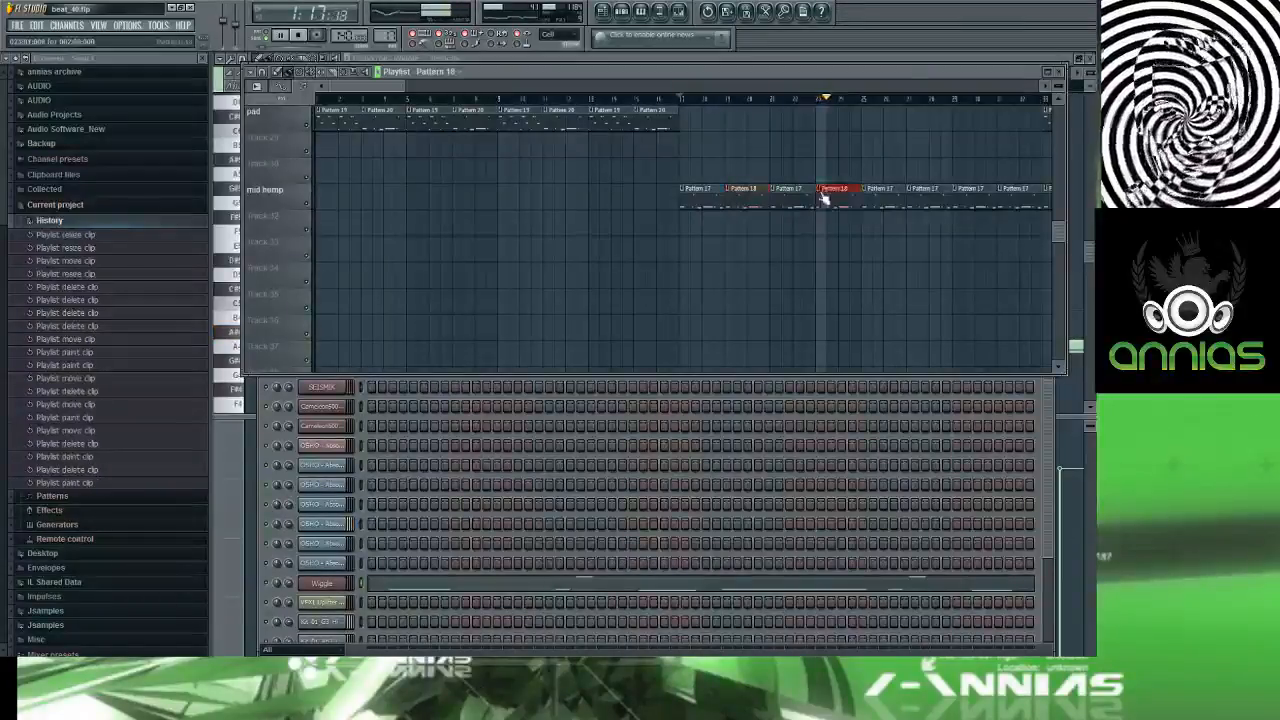
pyautogui.rightClick(915, 198)
pyautogui.click(912, 198)
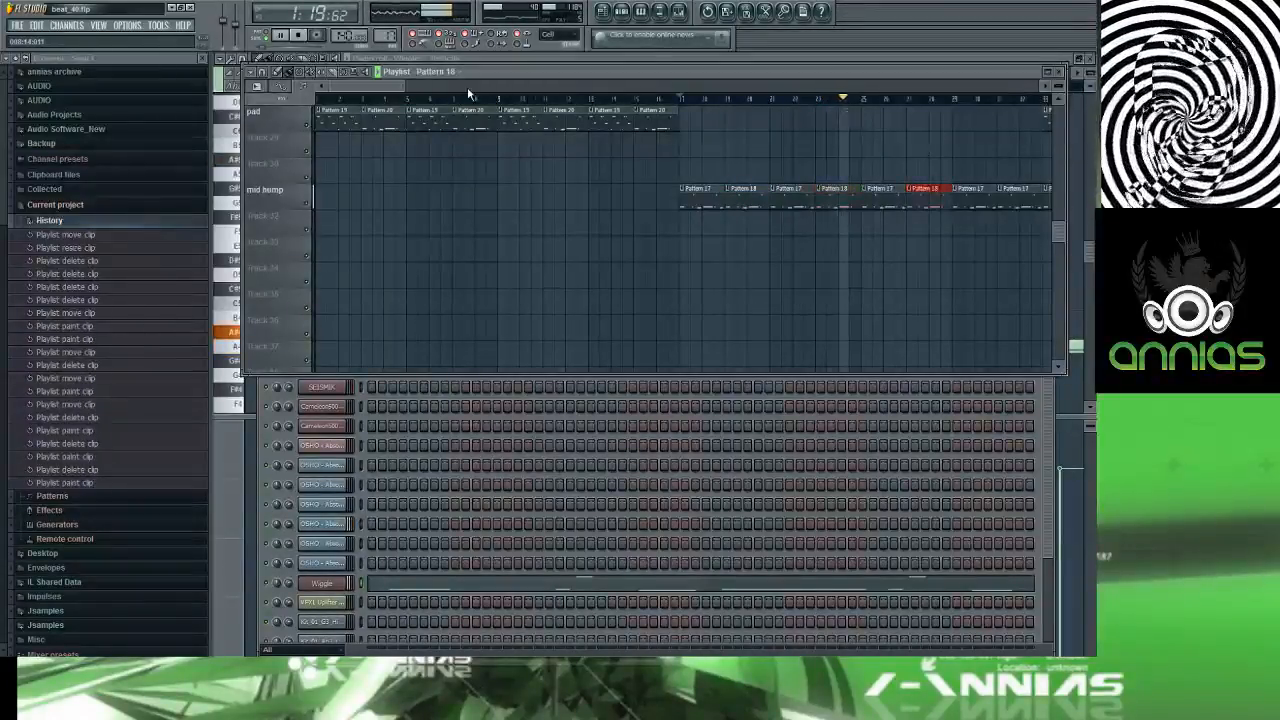
pyautogui.moveTo(397, 87); pyautogui.dragTo(440, 88)
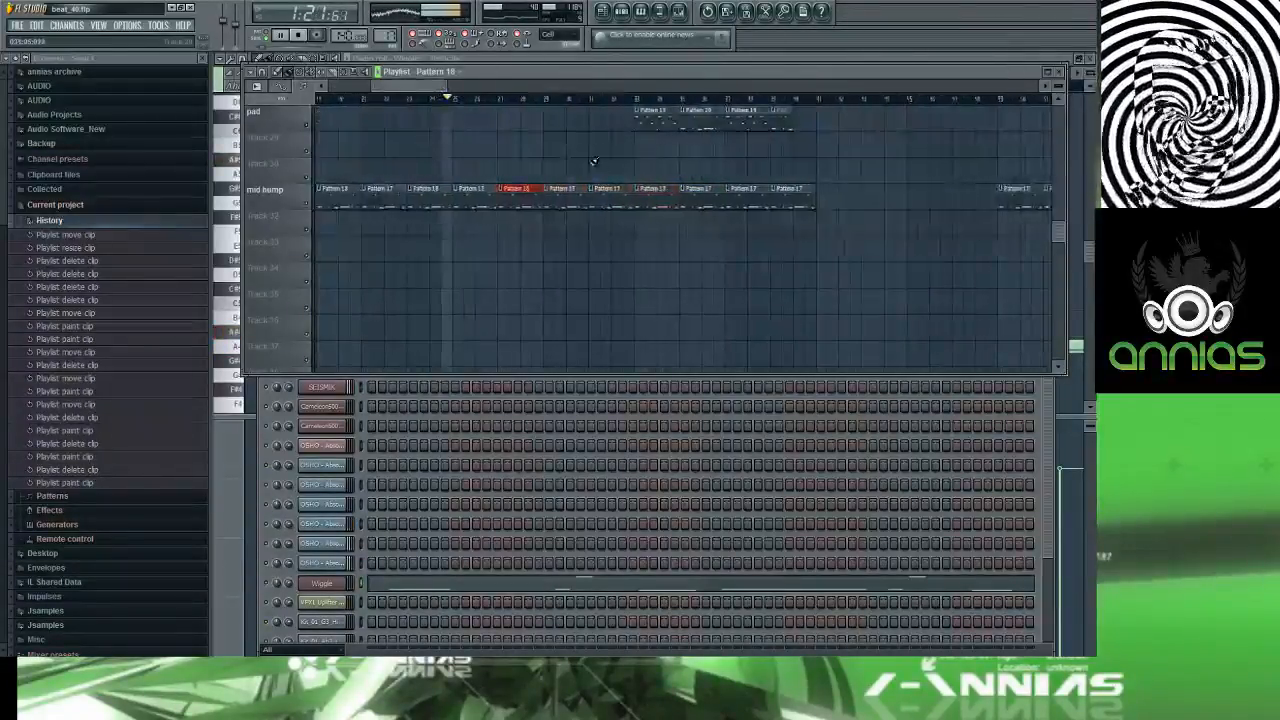
# Step: Replace the mid bump track's Pattern 17 clips at bars 31, 35 and 39 with Pattern 18 clips
pyautogui.rightClick(606, 198)
pyautogui.click(603, 198)
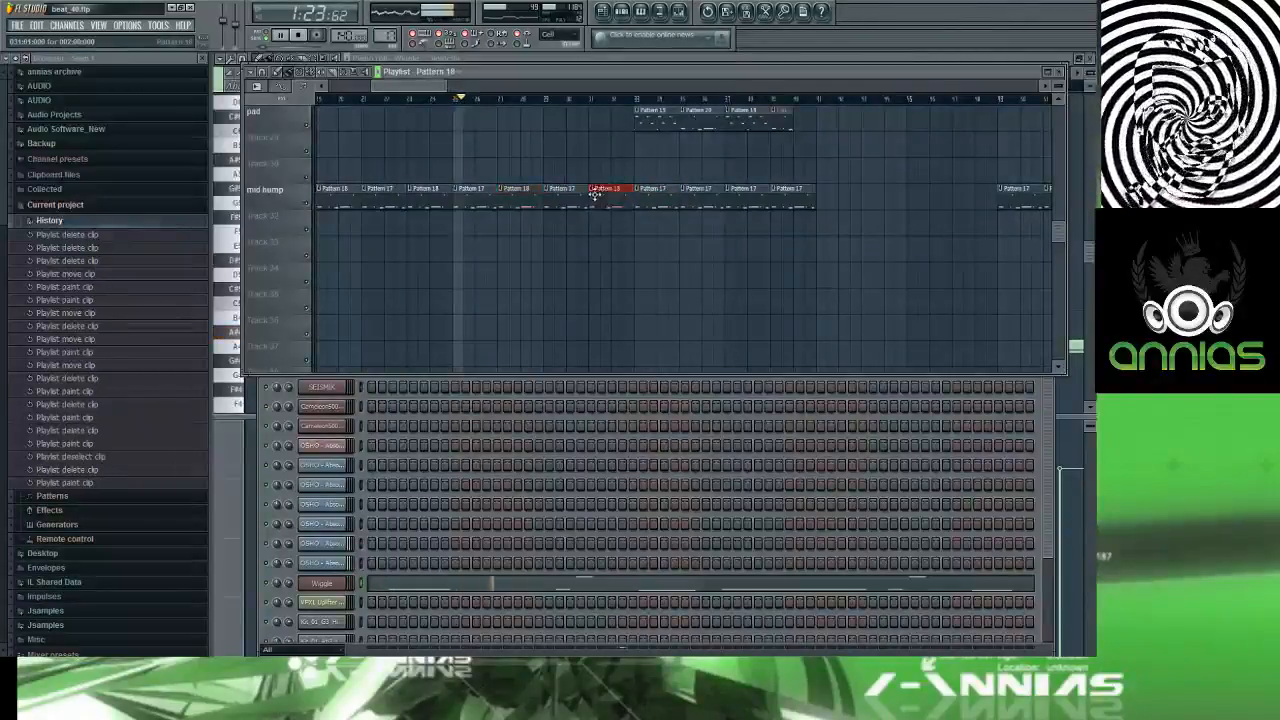
pyautogui.rightClick(787, 197)
pyautogui.click(787, 195)
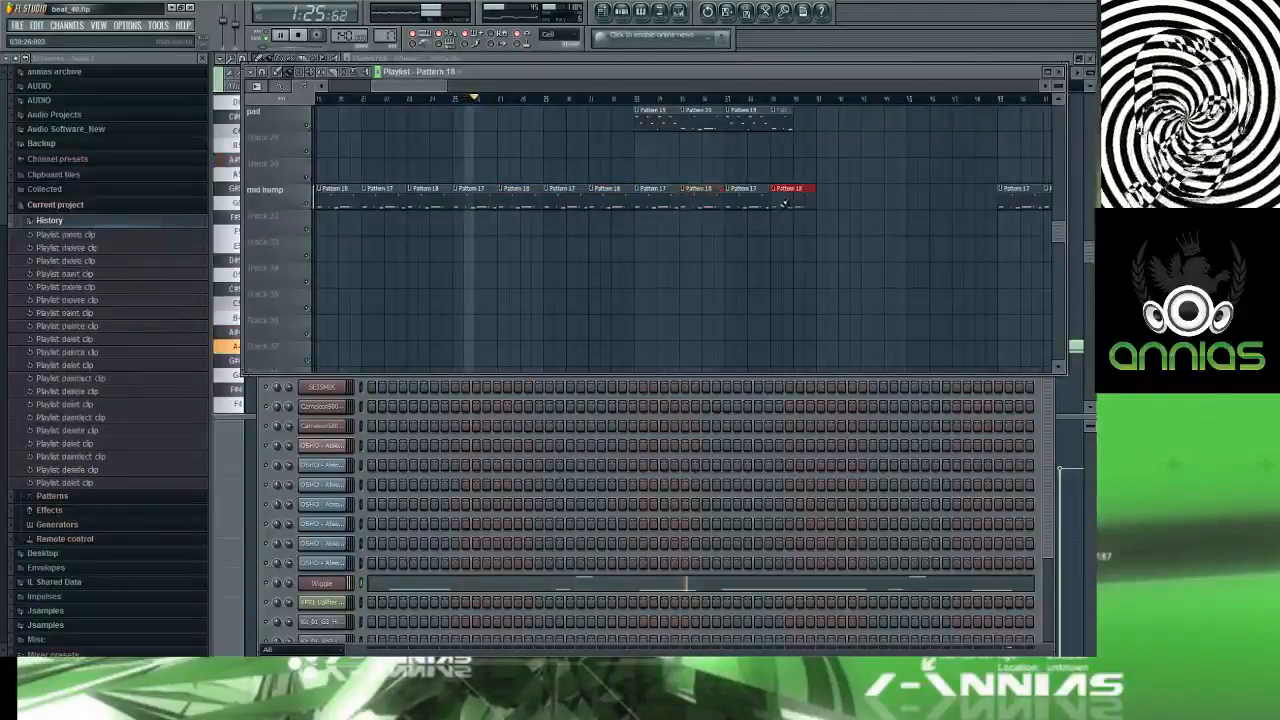
# Step: Open Pattern 18's Wiggle notes from the mid bump track and add an A#5 note above the long A#4 note in bar 2
pyautogui.doubleClick(787, 193)
pyautogui.scroll(-5, 519, 115)
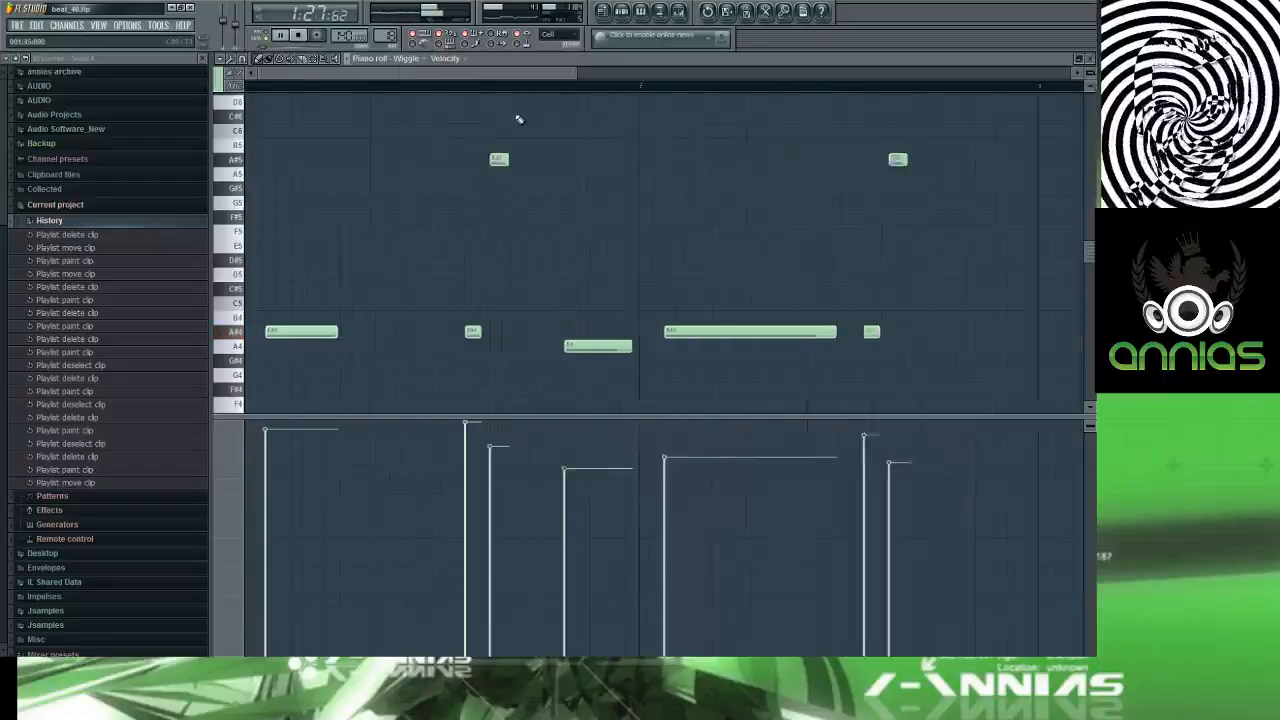
pyautogui.scroll(1, 328, 160)
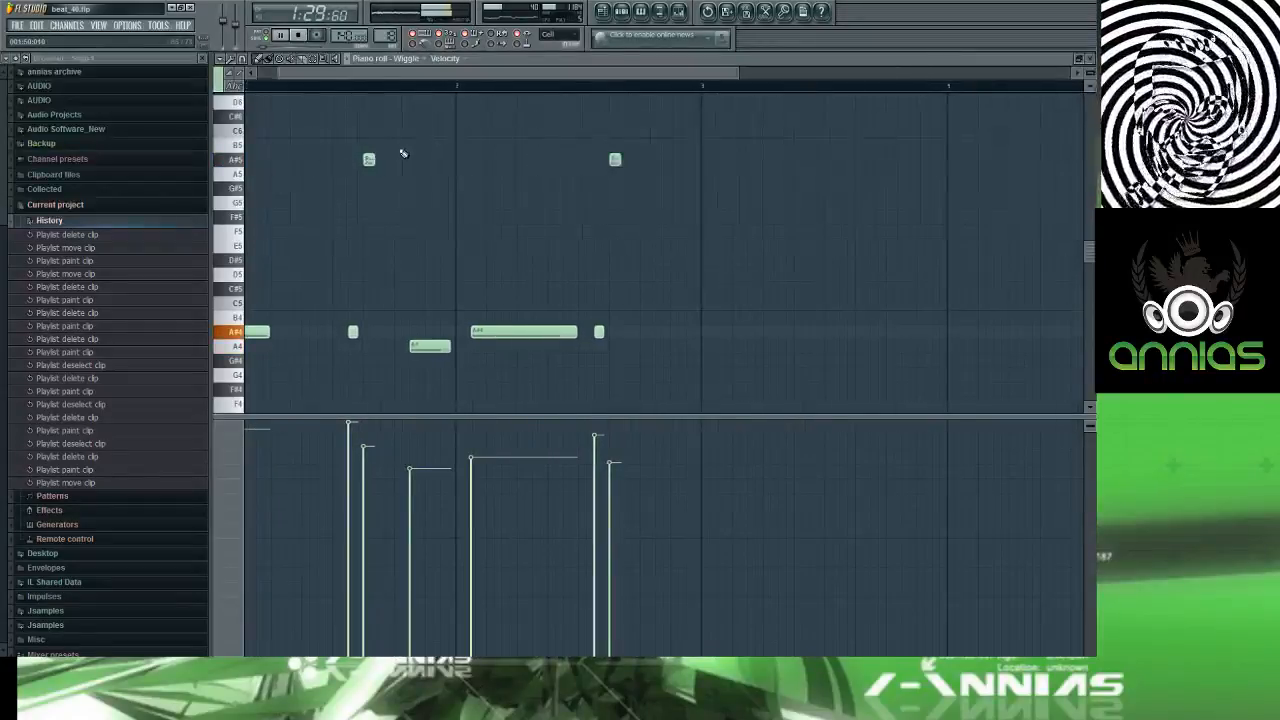
pyautogui.moveTo(369, 74); pyautogui.dragTo(342, 75)
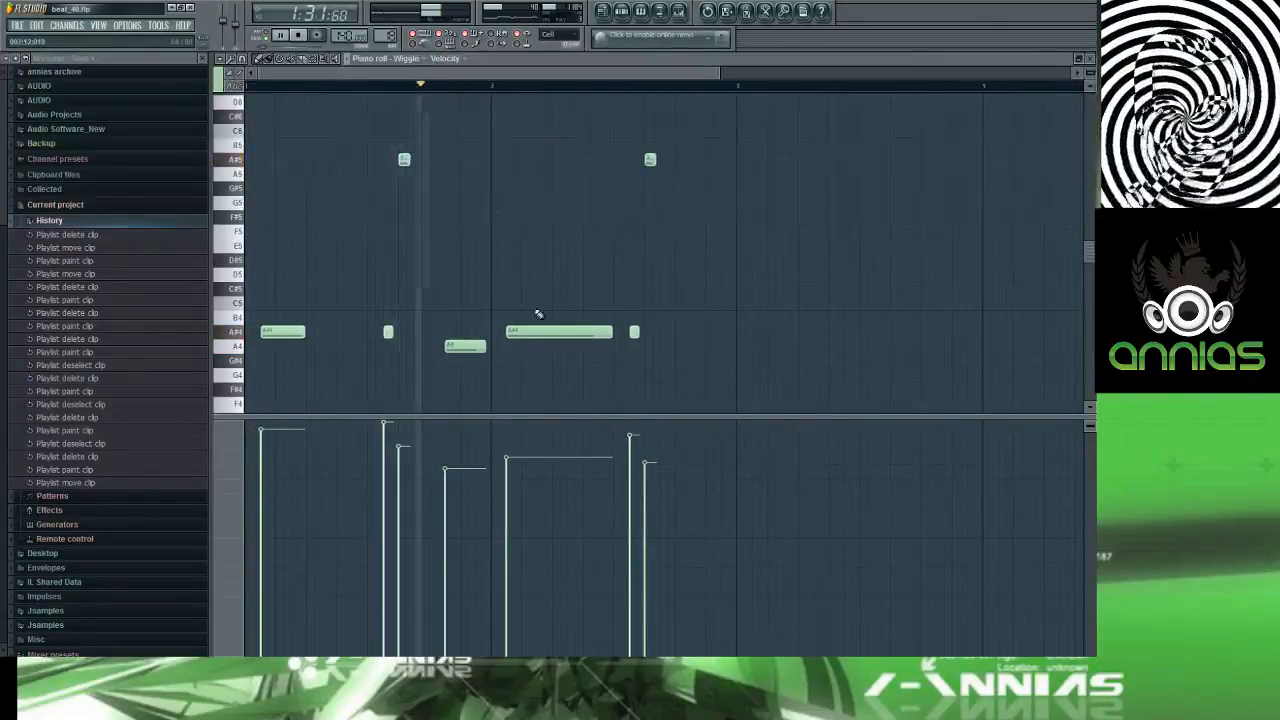
pyautogui.click(525, 160)
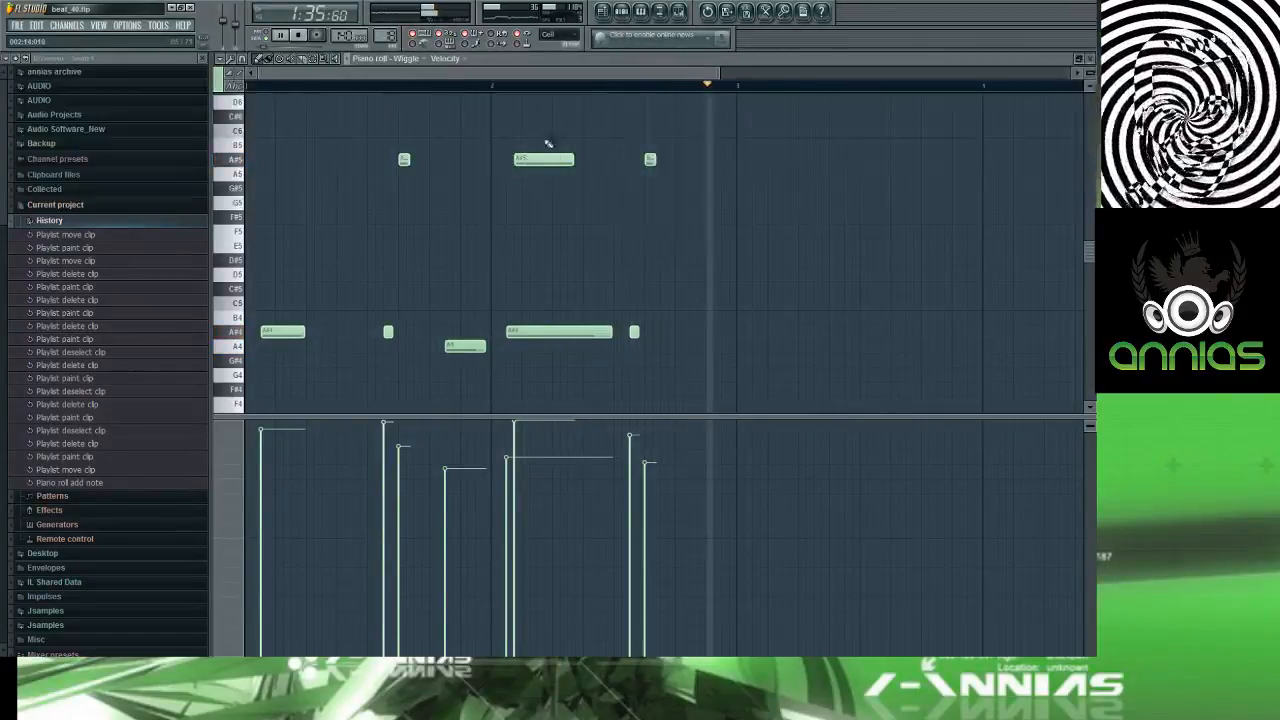
# Step: Audition the new A#5 note and play Pattern 18 from the start of bar 2
pyautogui.doubleClick(540, 162)
pyautogui.click(683, 116)
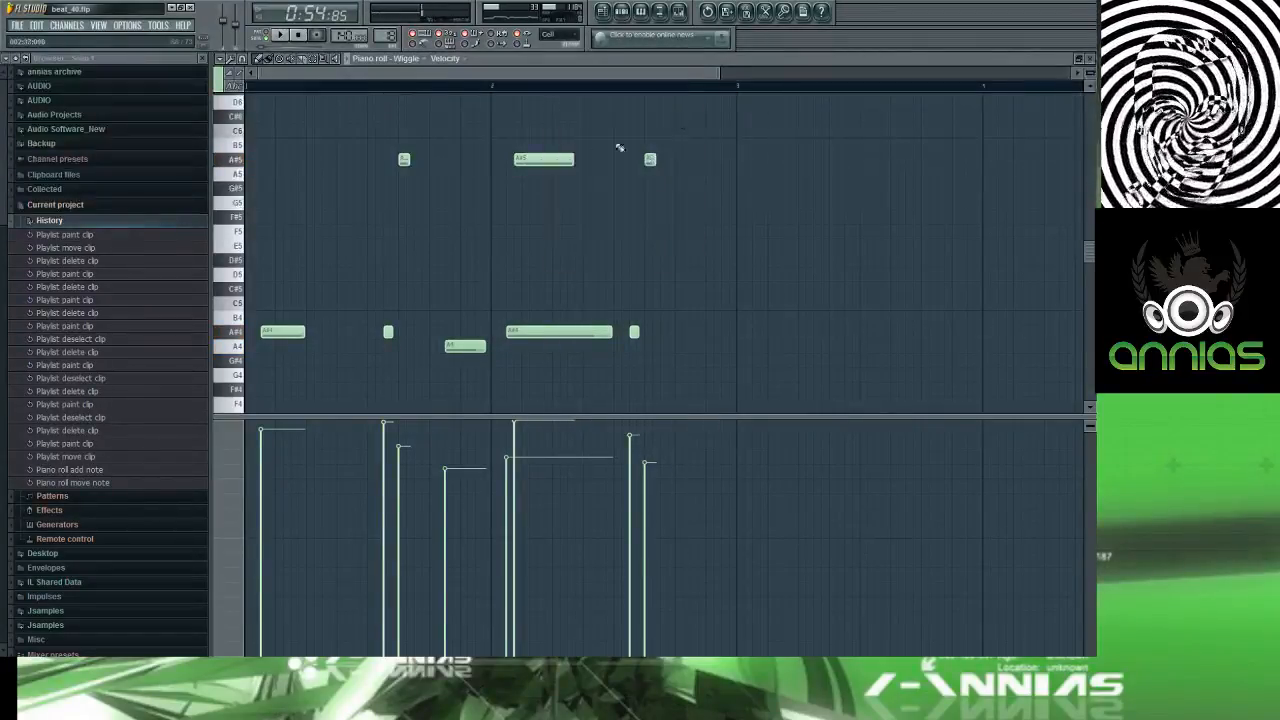
pyautogui.doubleClick(546, 162)
pyautogui.click(550, 158)
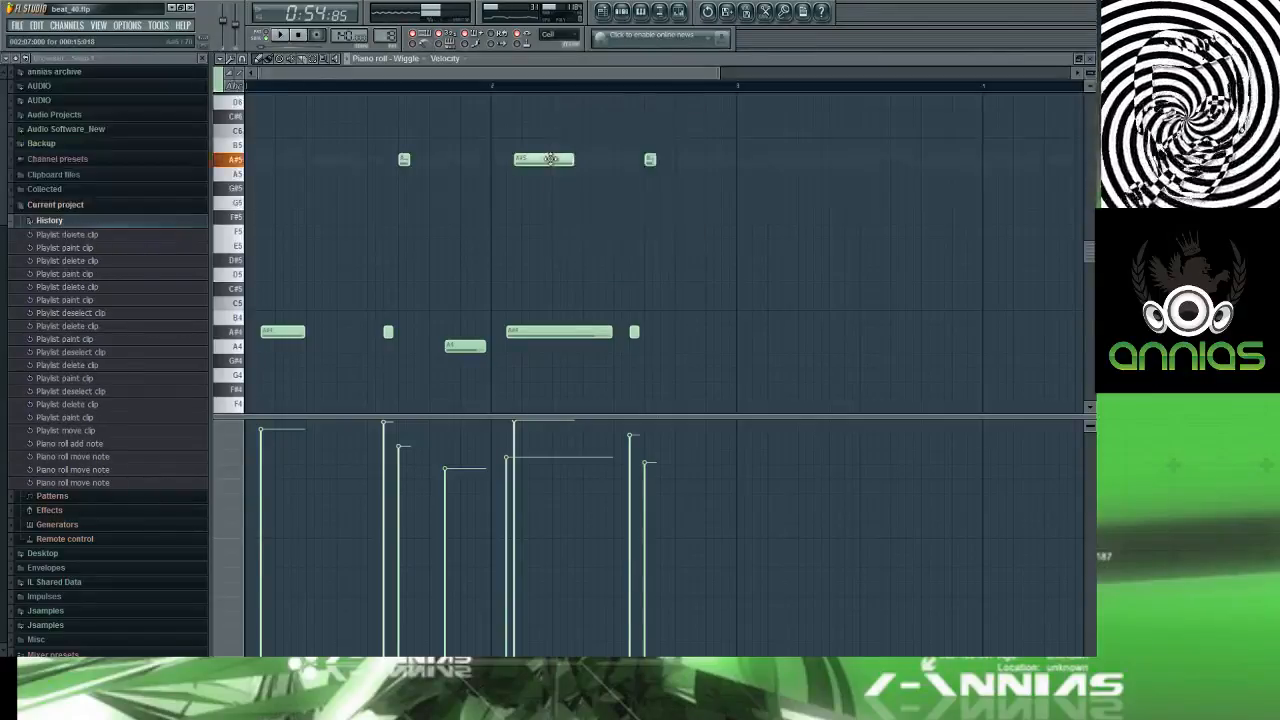
pyautogui.click(487, 84)
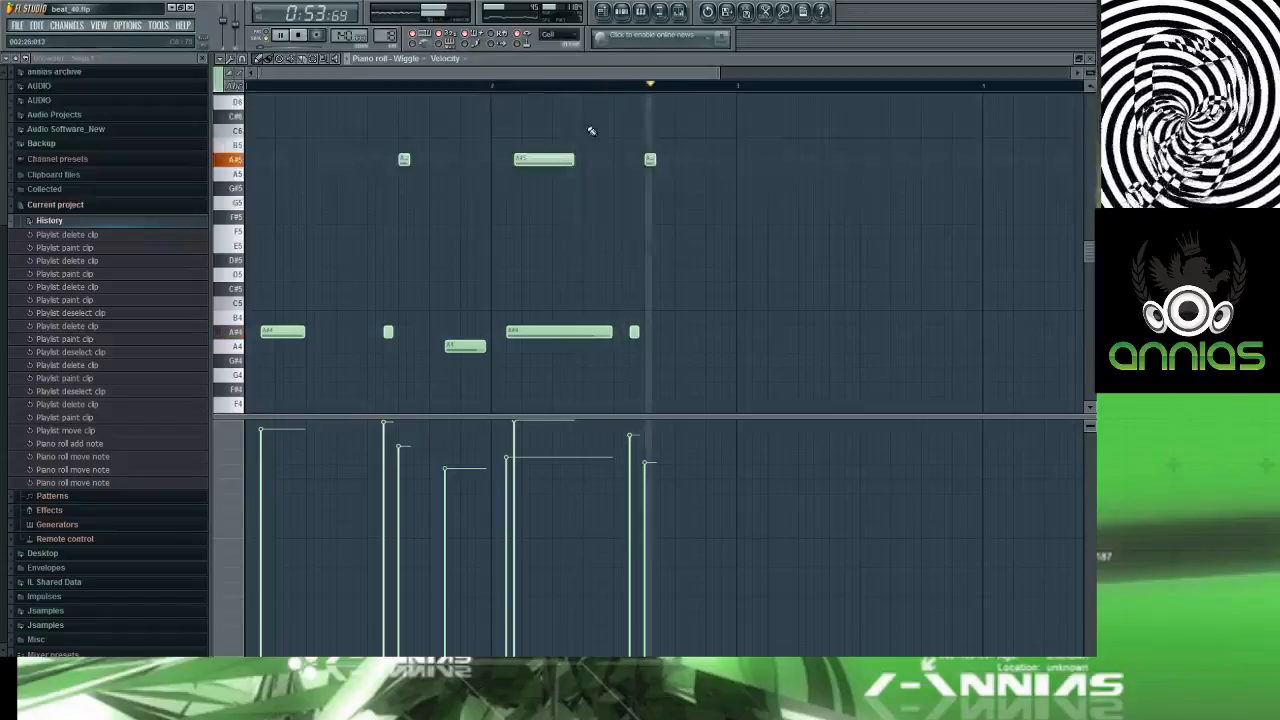
# Step: Add an A#6 note an octave above the long A#5 note in bar 2 and shift it slightly earlier
pyautogui.scroll(4, 557, 160)
pyautogui.scroll(-4, 557, 163)
pyautogui.scroll(6, 555, 168)
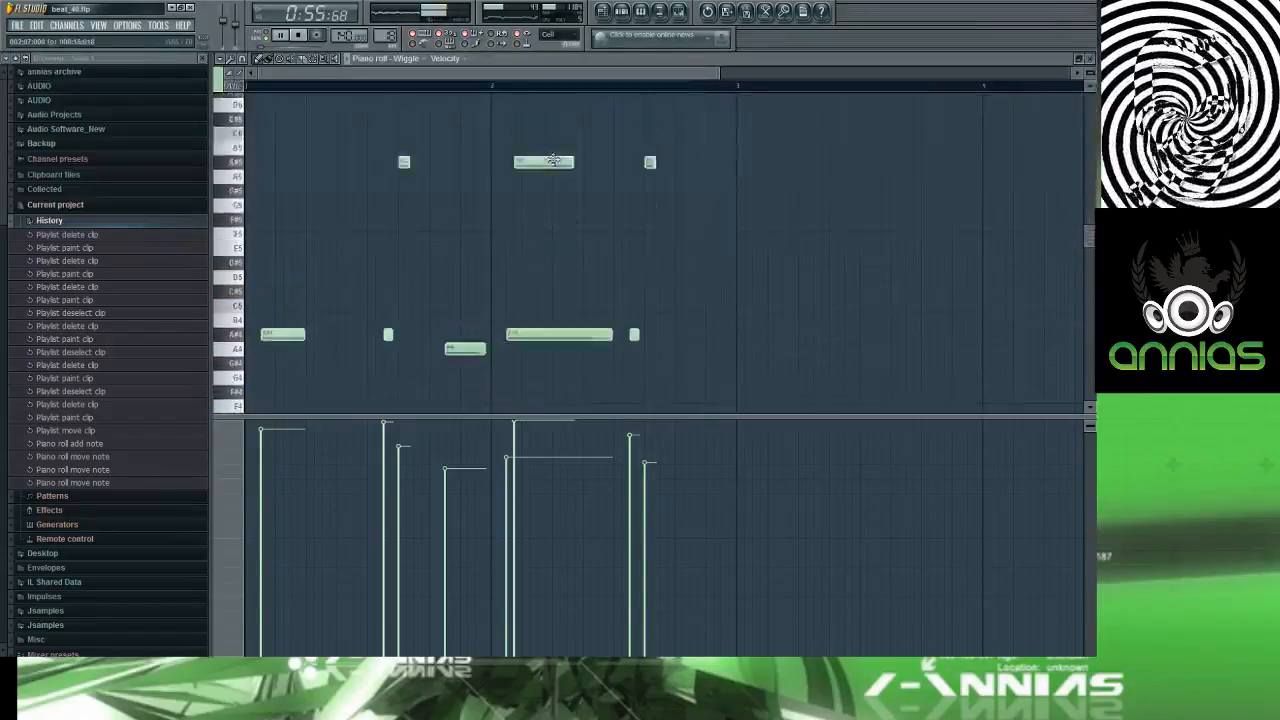
pyautogui.click(521, 288)
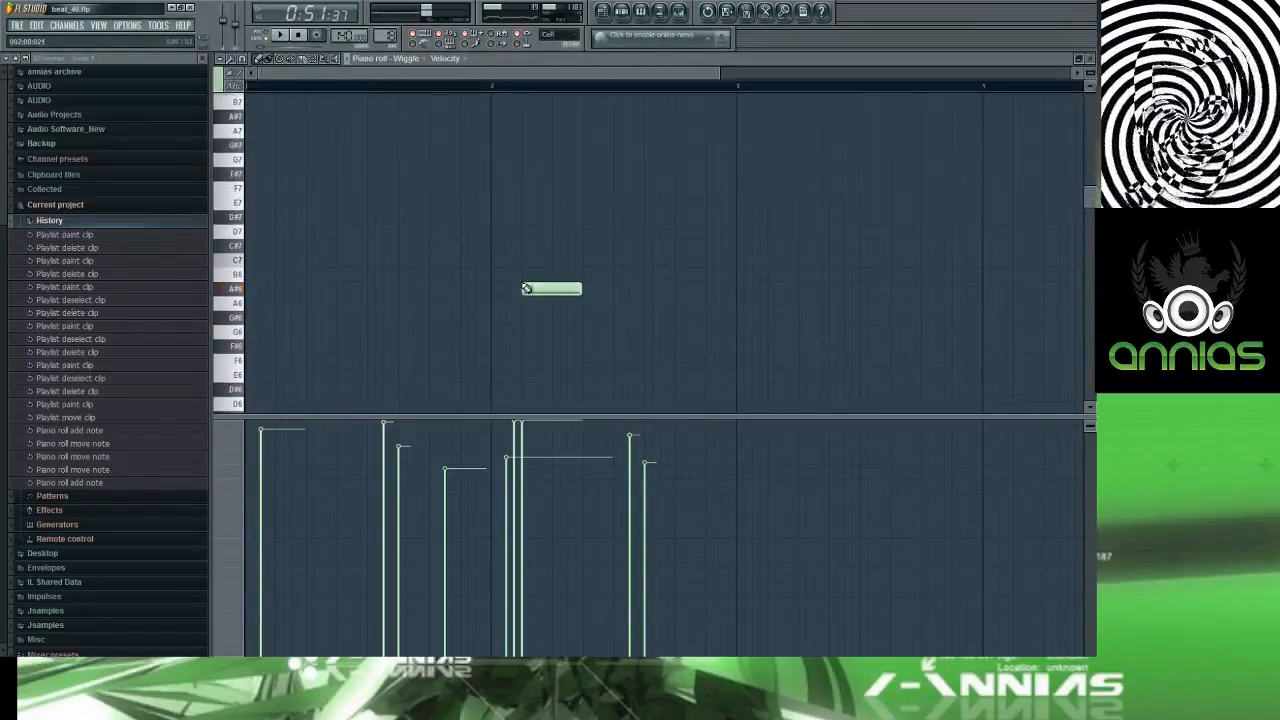
pyautogui.scroll(-6, 524, 181)
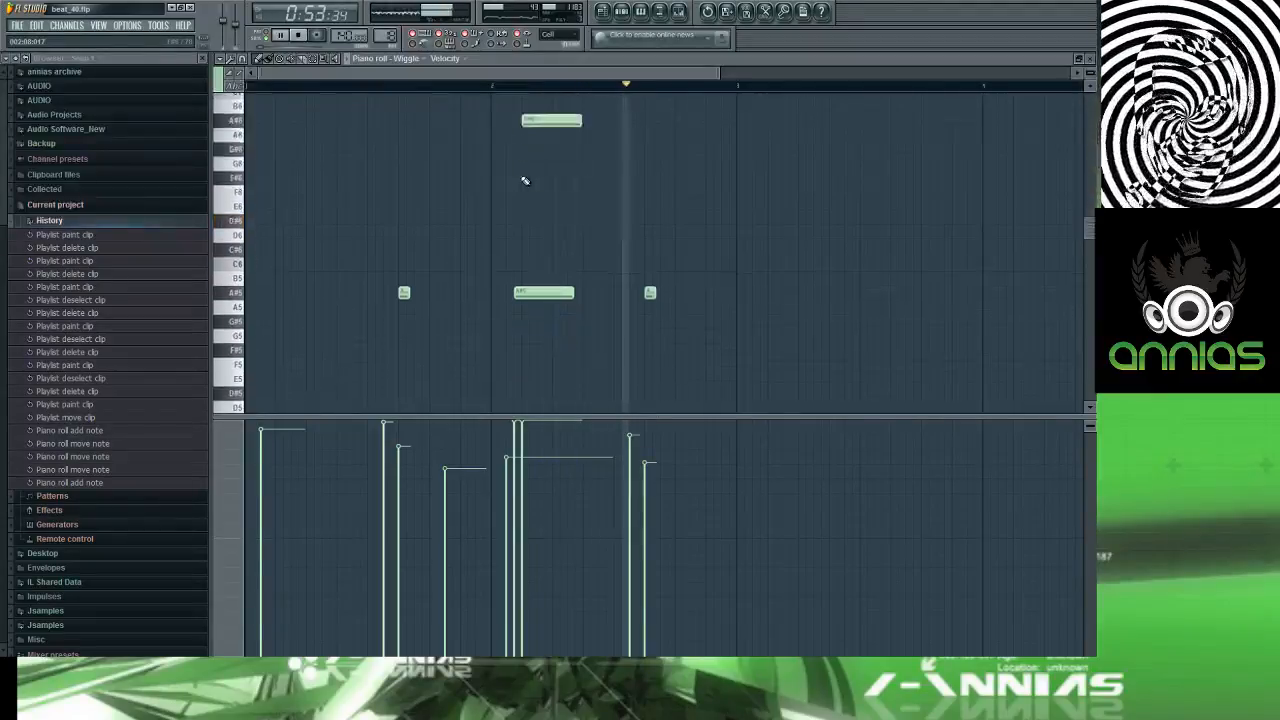
pyautogui.scroll(-1, 523, 177)
pyautogui.scroll(6, 545, 170)
pyautogui.click(543, 202)
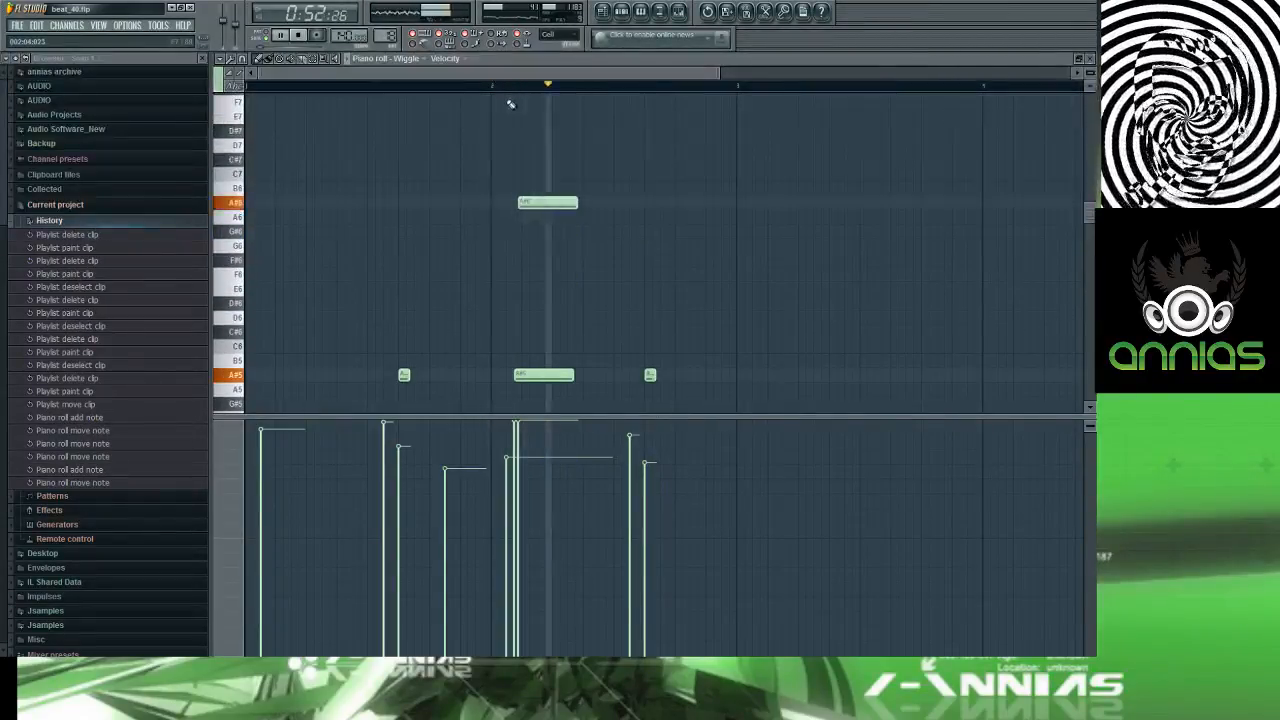
# Step: Play bar 2 with the added A#6 note and check it against the lower Wiggle notes
pyautogui.scroll(-8, 577, 260)
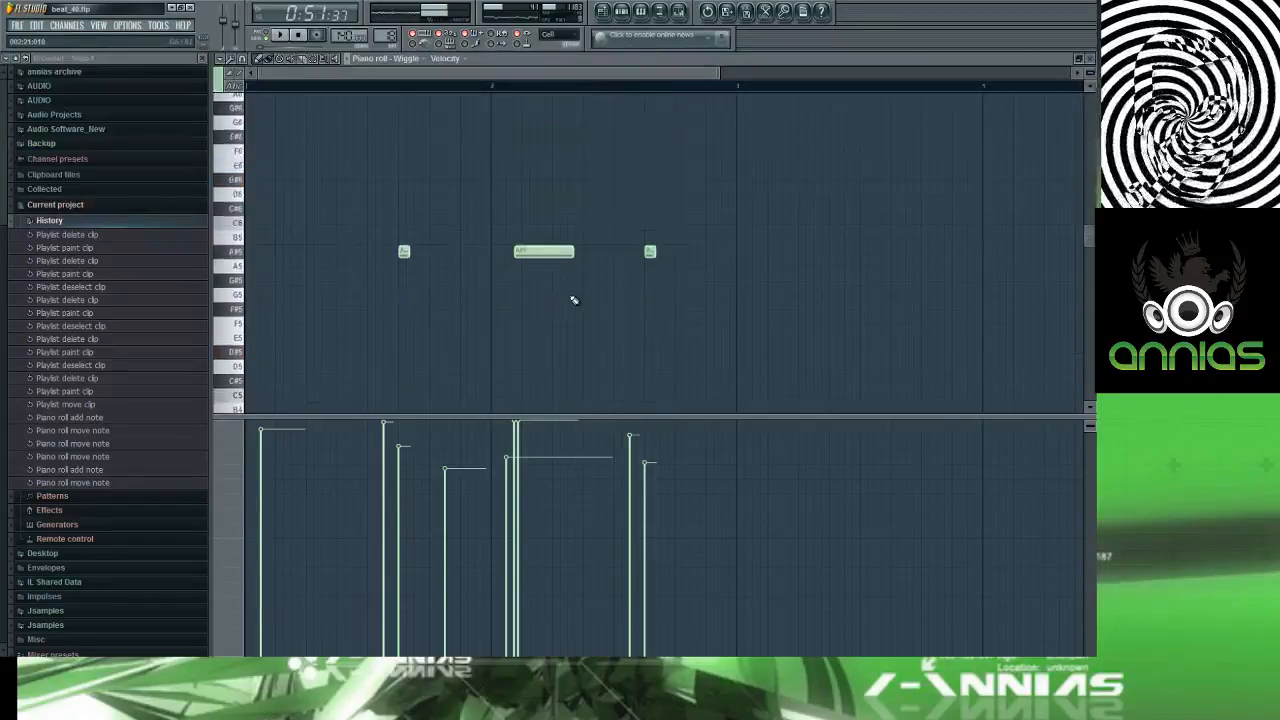
pyautogui.scroll(3, 586, 334)
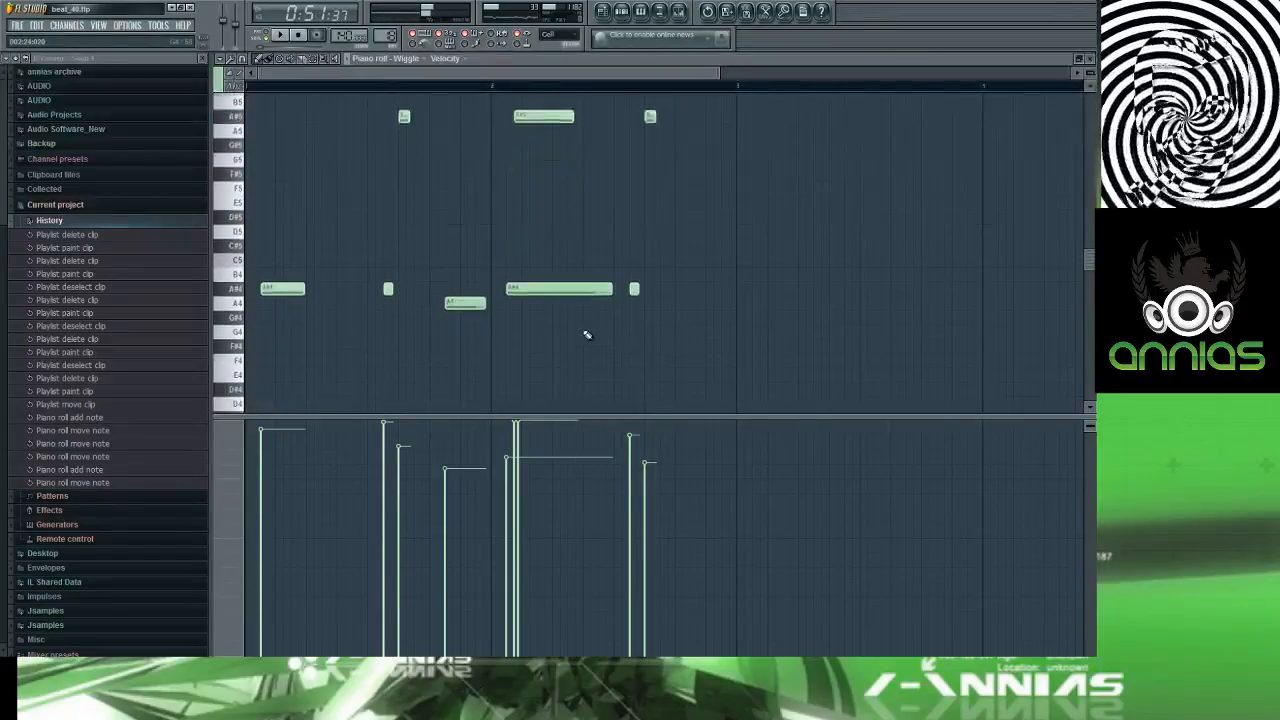
pyautogui.scroll(-3, 586, 334)
pyautogui.scroll(9, 587, 335)
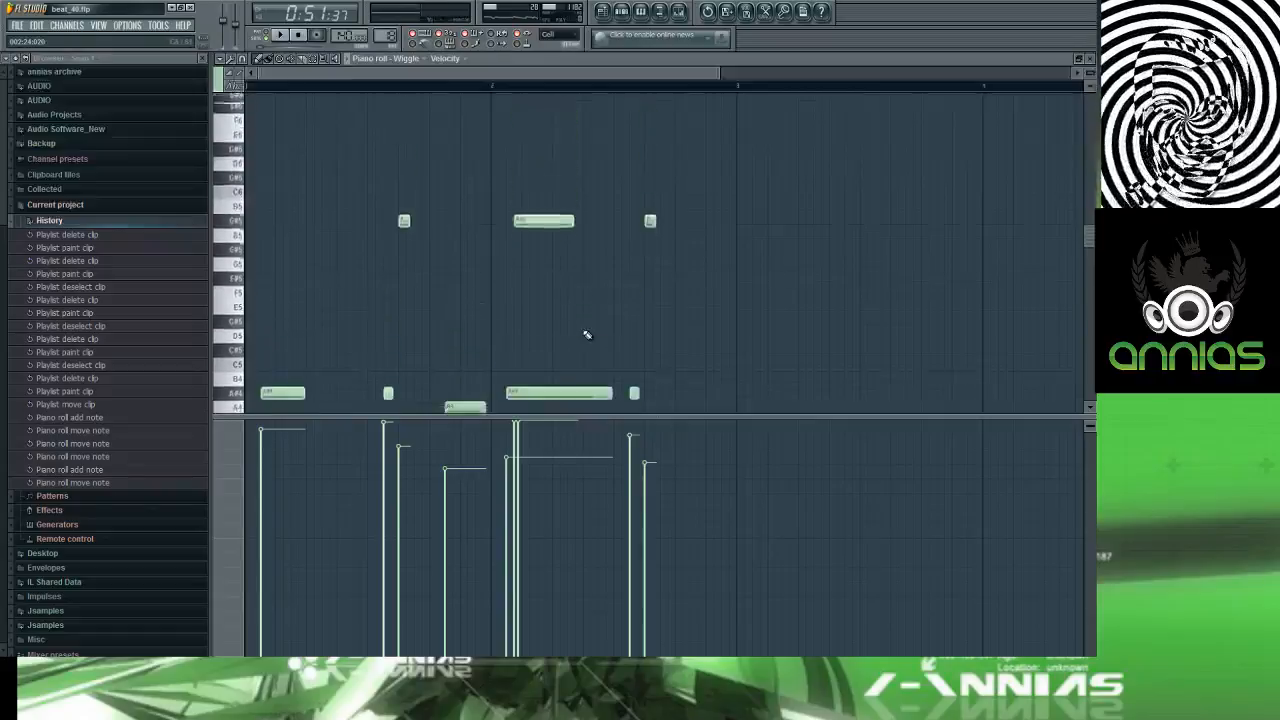
pyautogui.scroll(-6, 587, 335)
pyautogui.scroll(3, 587, 335)
pyautogui.scroll(13, 587, 335)
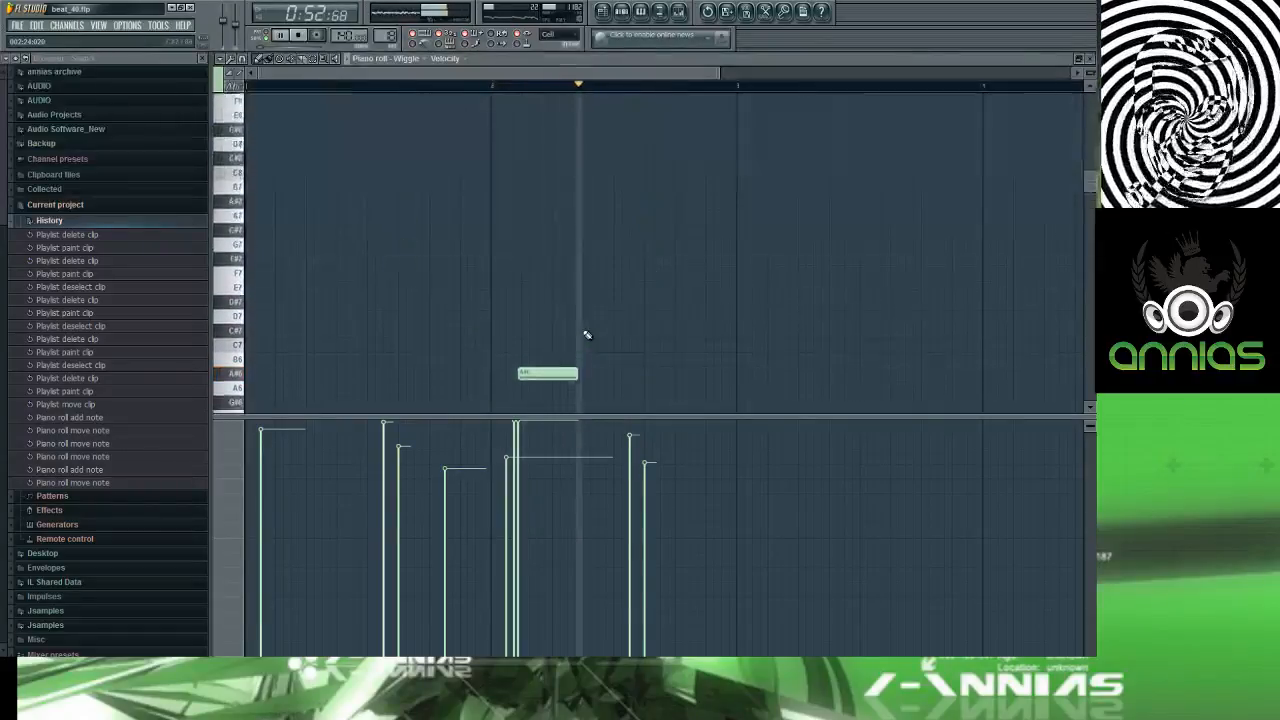
pyautogui.scroll(-11, 587, 333)
pyautogui.scroll(15, 566, 220)
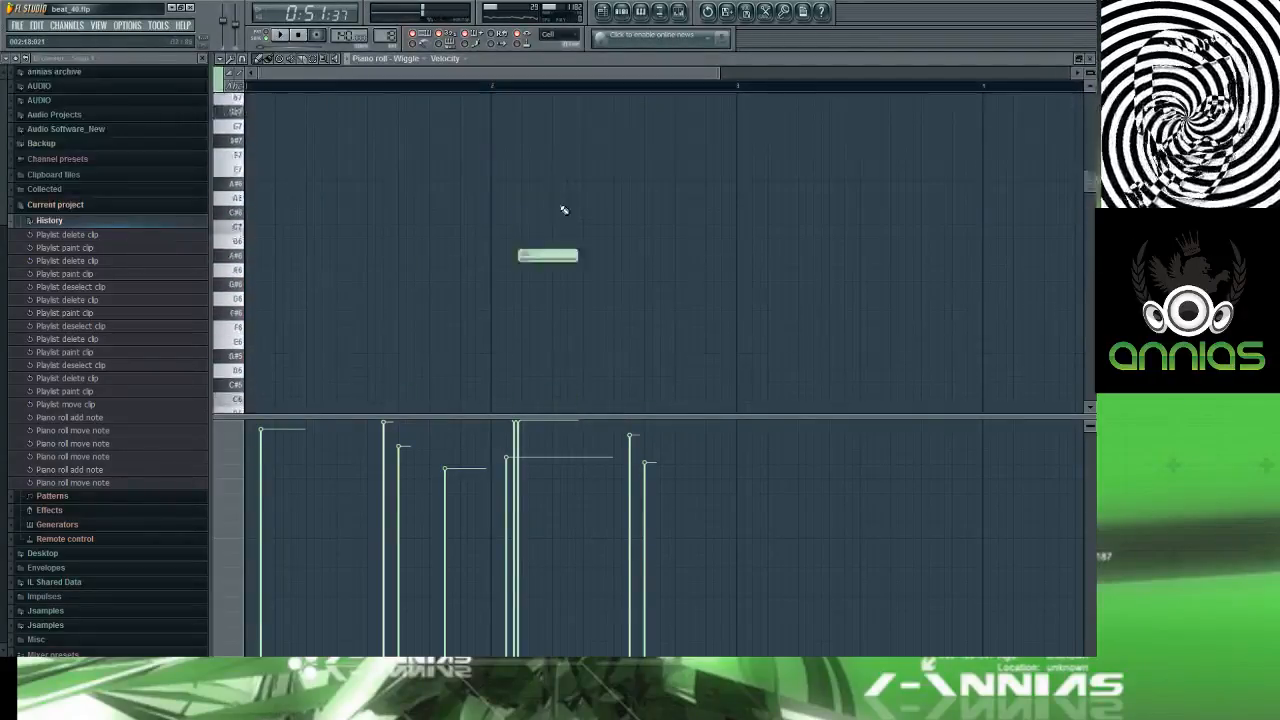
# Step: Try an A#7 note above the A#6 note in bar 2, play it and delete it again
pyautogui.moveTo(534, 246); pyautogui.dragTo(528, 246)
pyautogui.press('space')
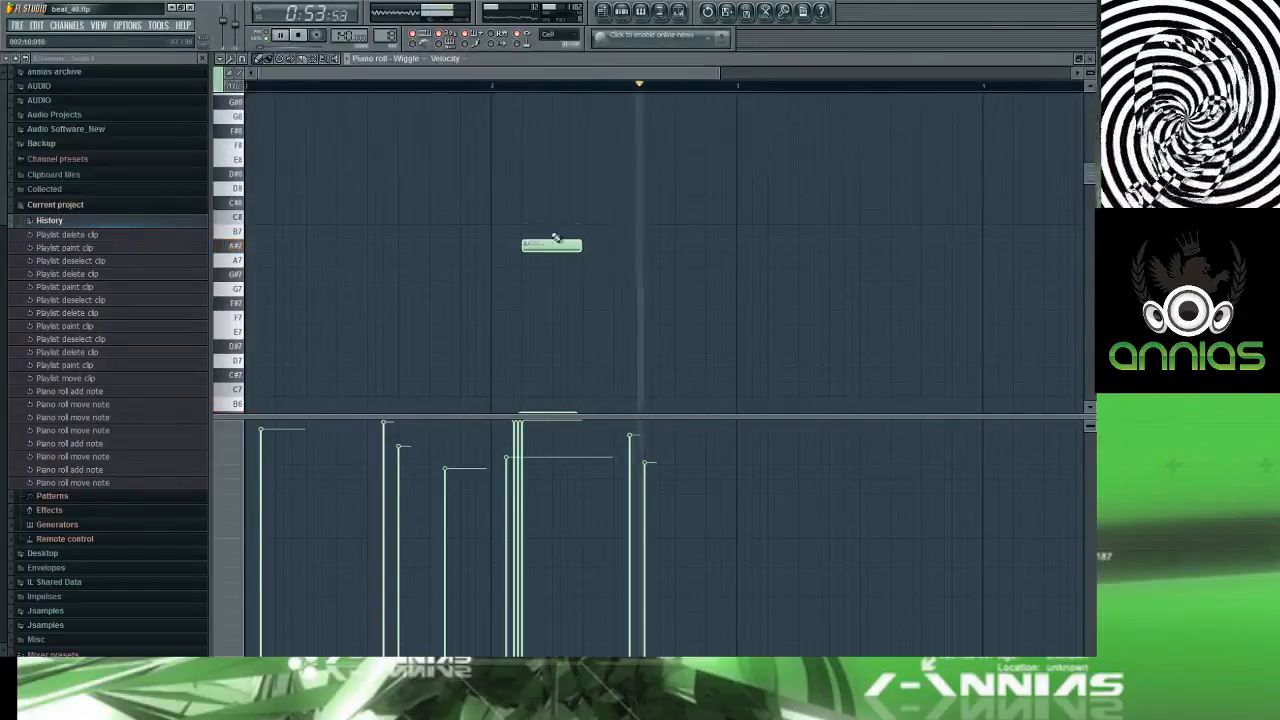
pyautogui.scroll(-7, 557, 220)
pyautogui.scroll(1, 557, 190)
pyautogui.rightClick(557, 160)
pyautogui.press('space')
# Step: Delete the A#6 note from bar 2 and return to the lower notes
pyautogui.scroll(-12, 548, 260)
pyautogui.press('space')
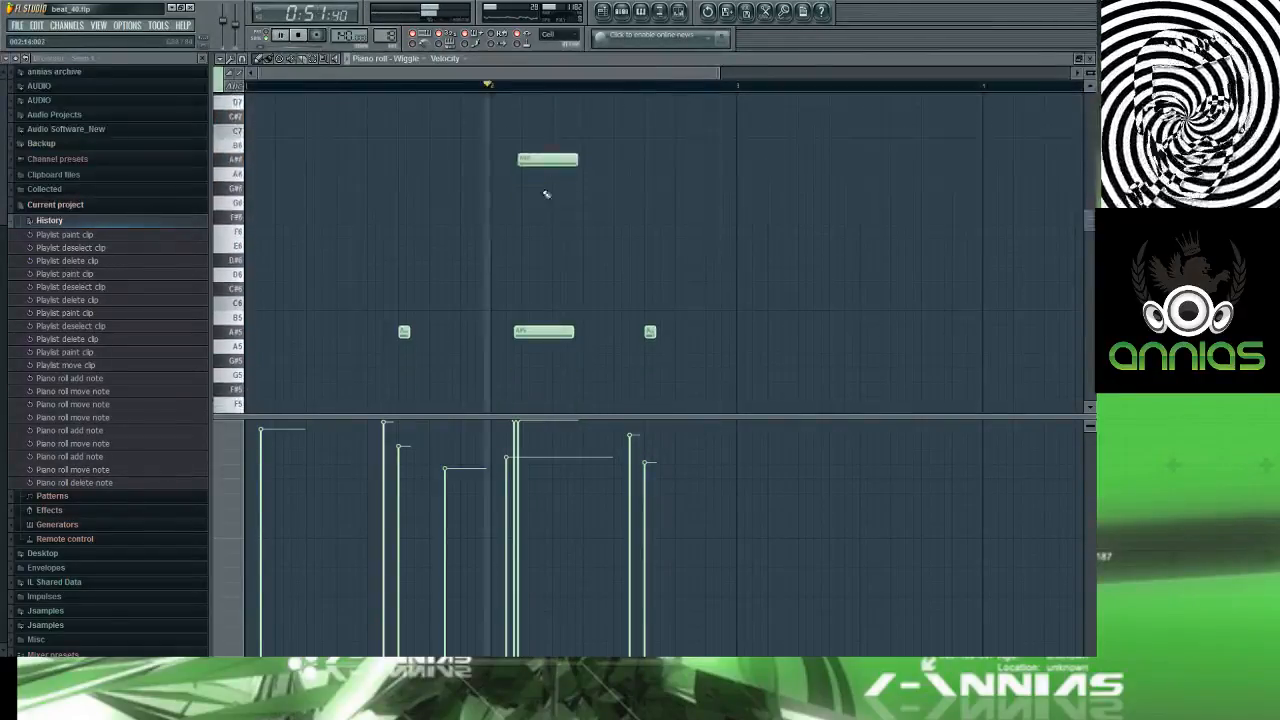
pyautogui.rightClick(543, 162)
pyautogui.scroll(-5, 537, 189)
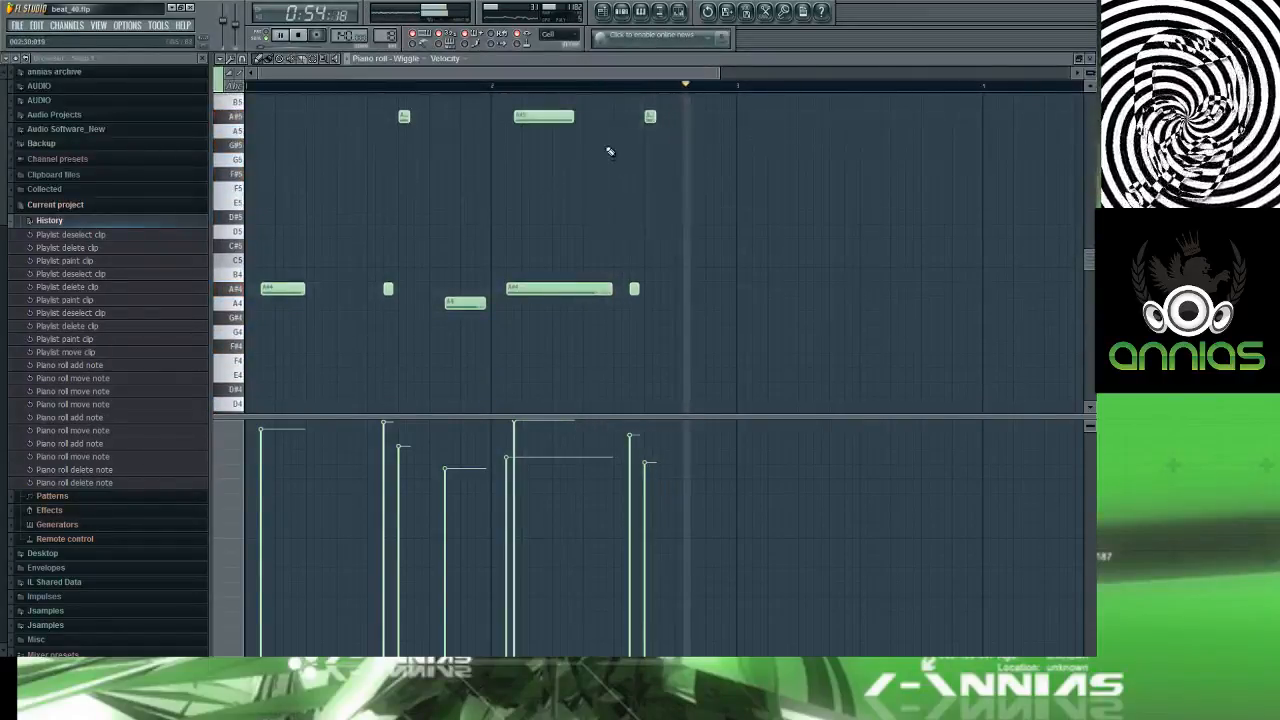
# Step: Lengthen the A#5 note in bar 2 to end near the long A#4 note's end and play it
pyautogui.press('space')
pyautogui.moveTo(575, 117); pyautogui.dragTo(590, 117)
pyautogui.press('space')
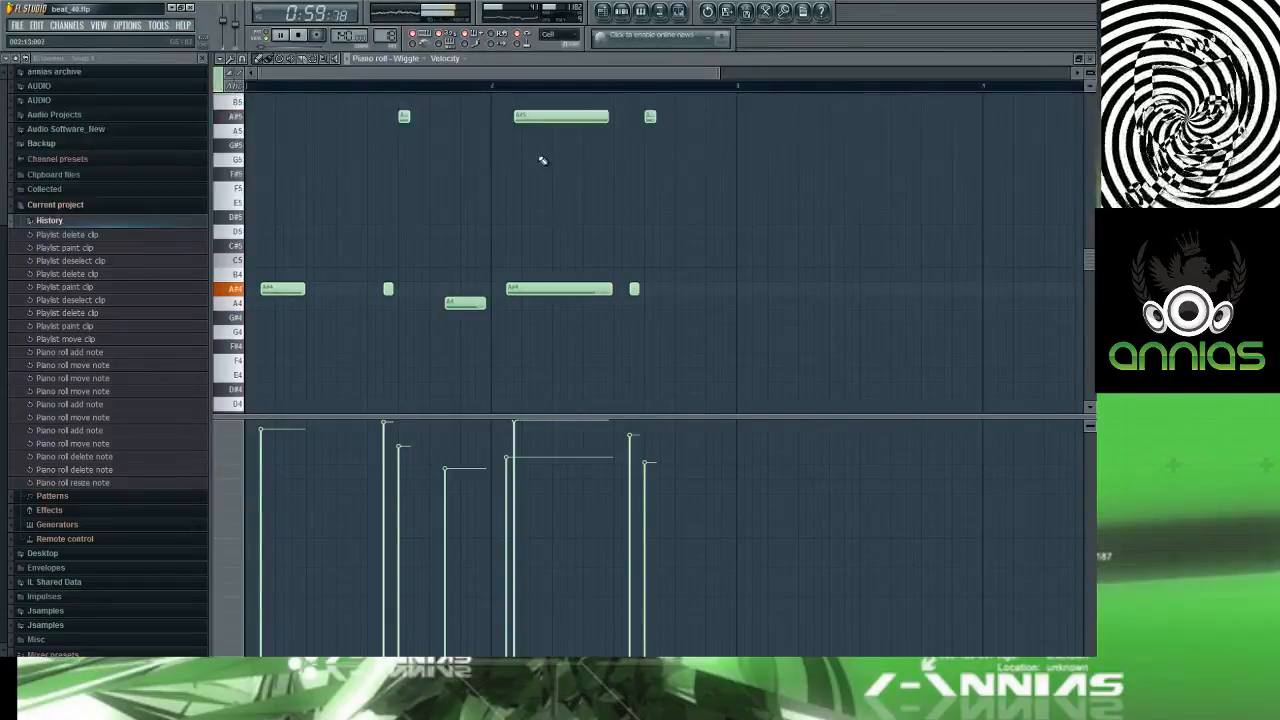
# Step: Check the mid bump clips in the playlist during playback, viewing them closer from bar 19, and stop playback
pyautogui.press('F5')
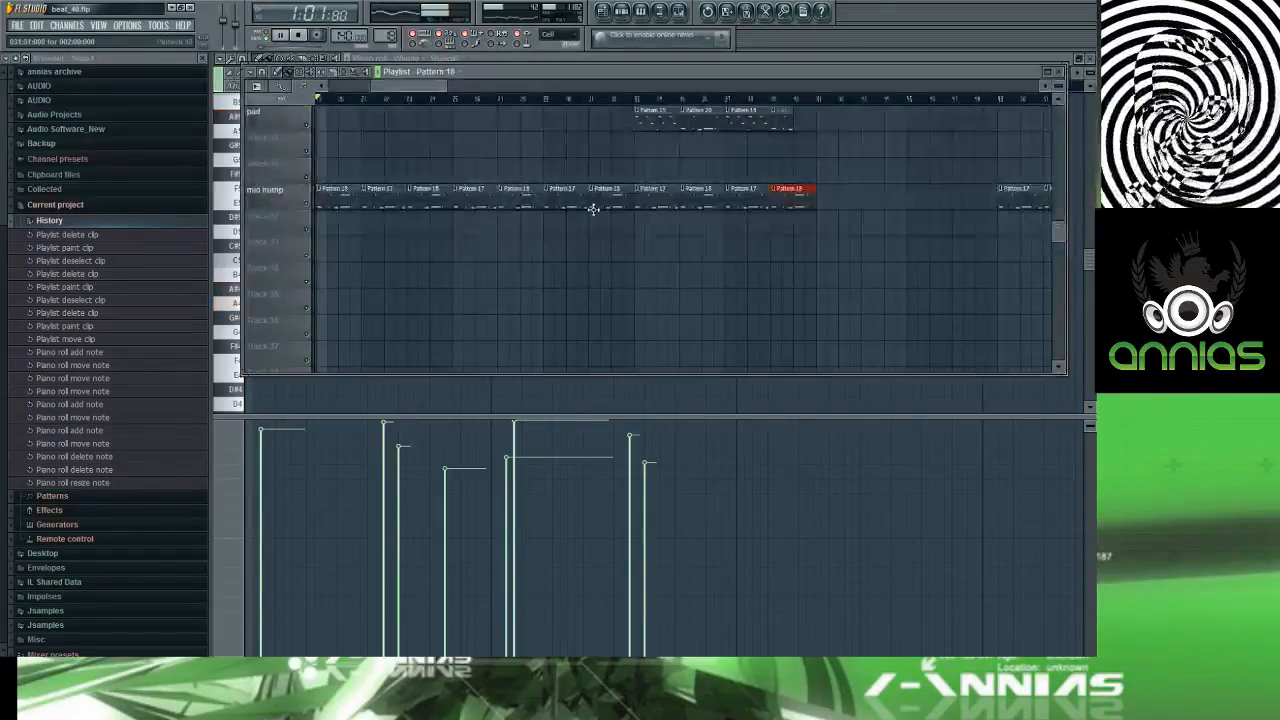
pyautogui.scroll(3, 356, 187)
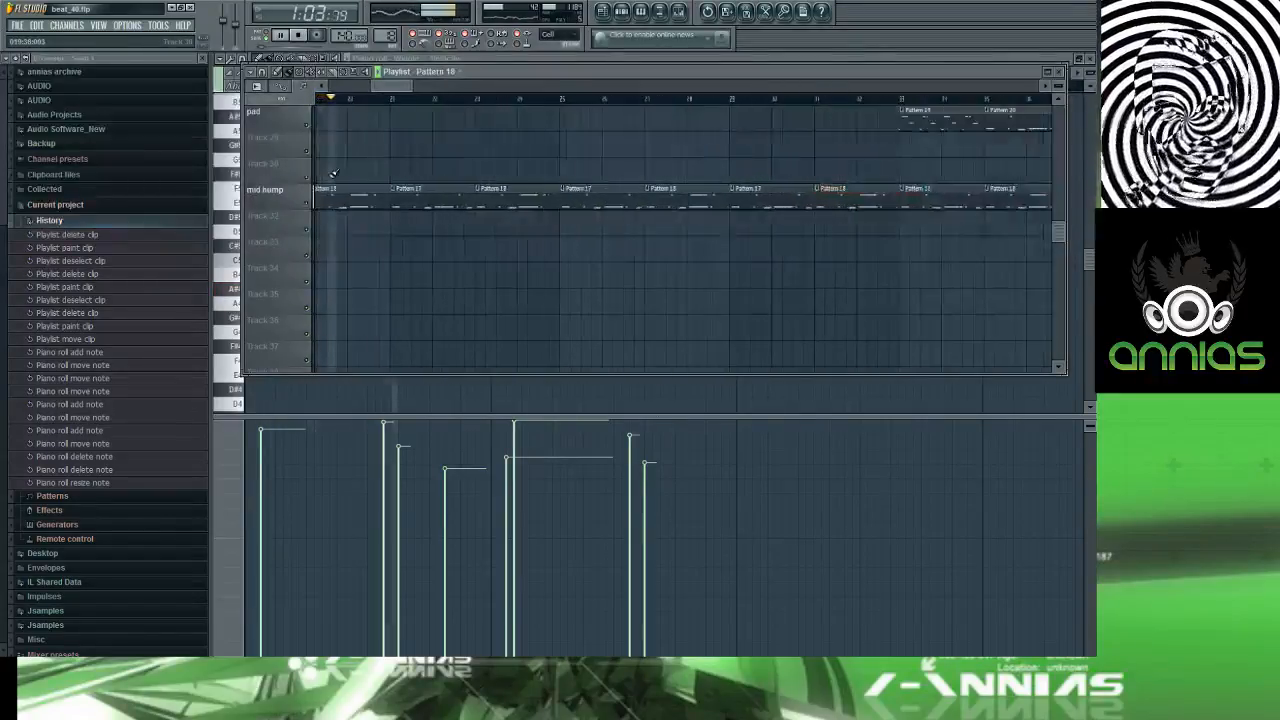
pyautogui.moveTo(381, 88)
pyautogui.mouseDown()
pyautogui.moveTo(366, 88)
pyautogui.moveTo(384, 89)
pyautogui.mouseUp()
pyautogui.press('space')
# Step: Reopen Pattern 18's Wiggle notes, shorten the A#5 note in bar 2 and add a second short A#5 note after it
pyautogui.doubleClick(350, 194)
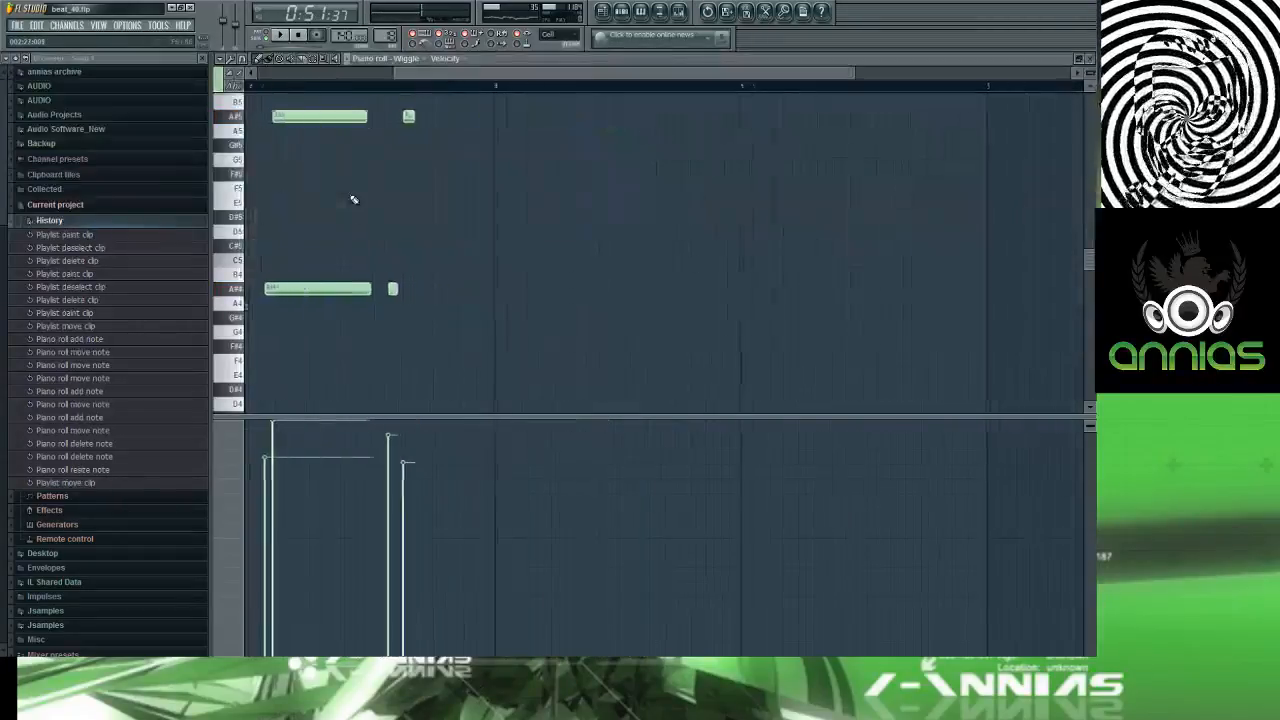
pyautogui.click(365, 115)
pyautogui.rightClick(367, 116)
pyautogui.moveTo(366, 116); pyautogui.dragTo(361, 116)
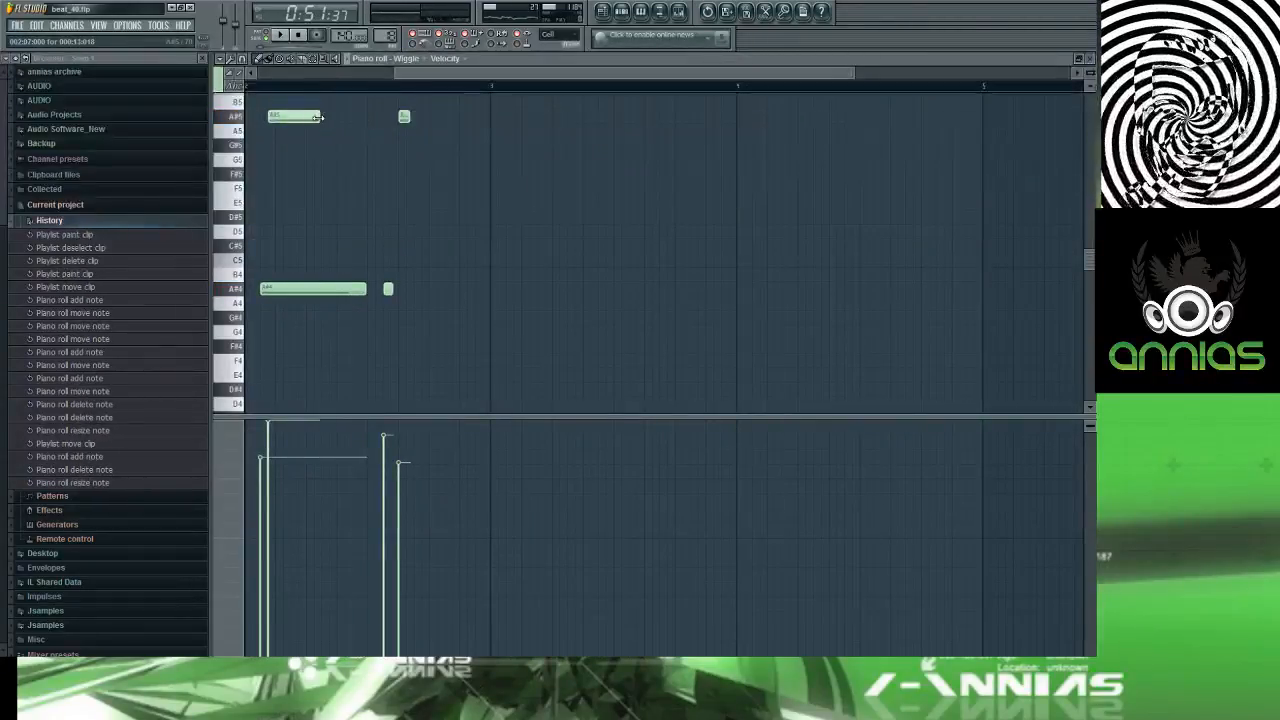
pyautogui.click(318, 116)
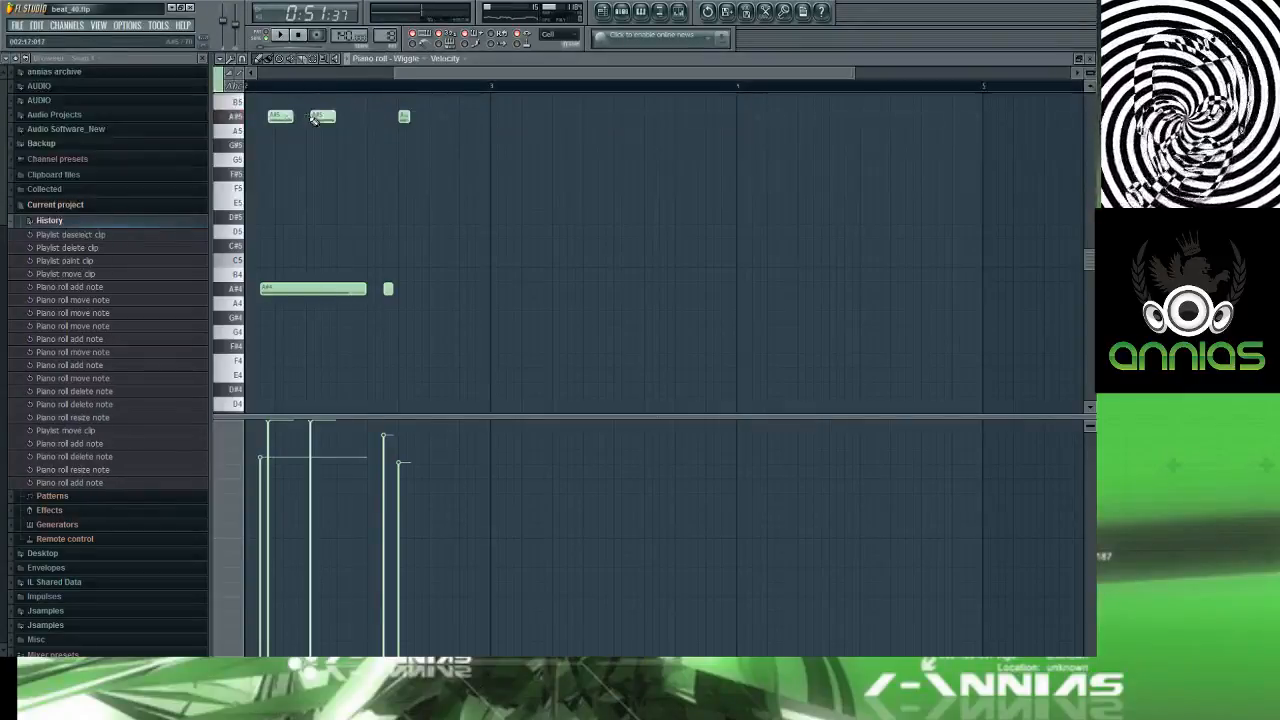
# Step: Try a third short A#5 note after the second one in bar 2, play it and delete it
pyautogui.click(356, 116)
pyautogui.moveTo(352, 114); pyautogui.dragTo(342, 115)
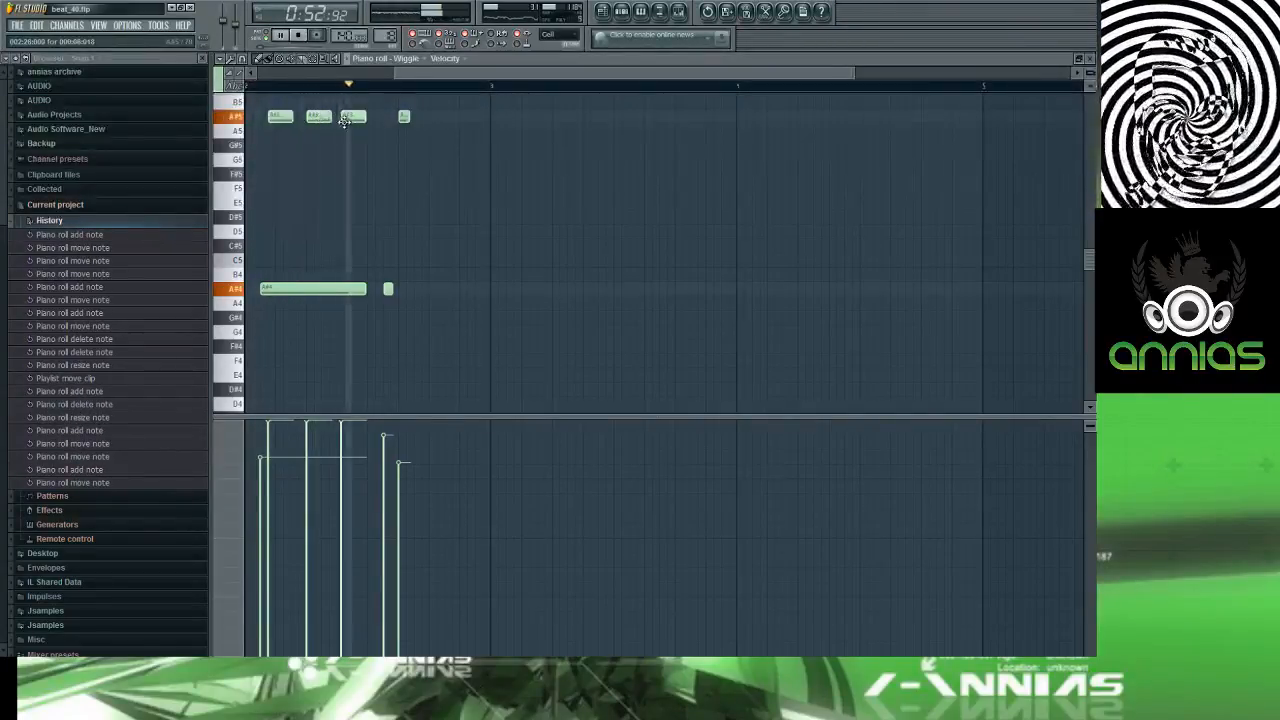
pyautogui.rightClick(350, 117)
# Step: Replace the first short A#5 note in bar 2 with a new one starting slightly earlier, just after the long A#4 note begins
pyautogui.scroll(5, 300, 180)
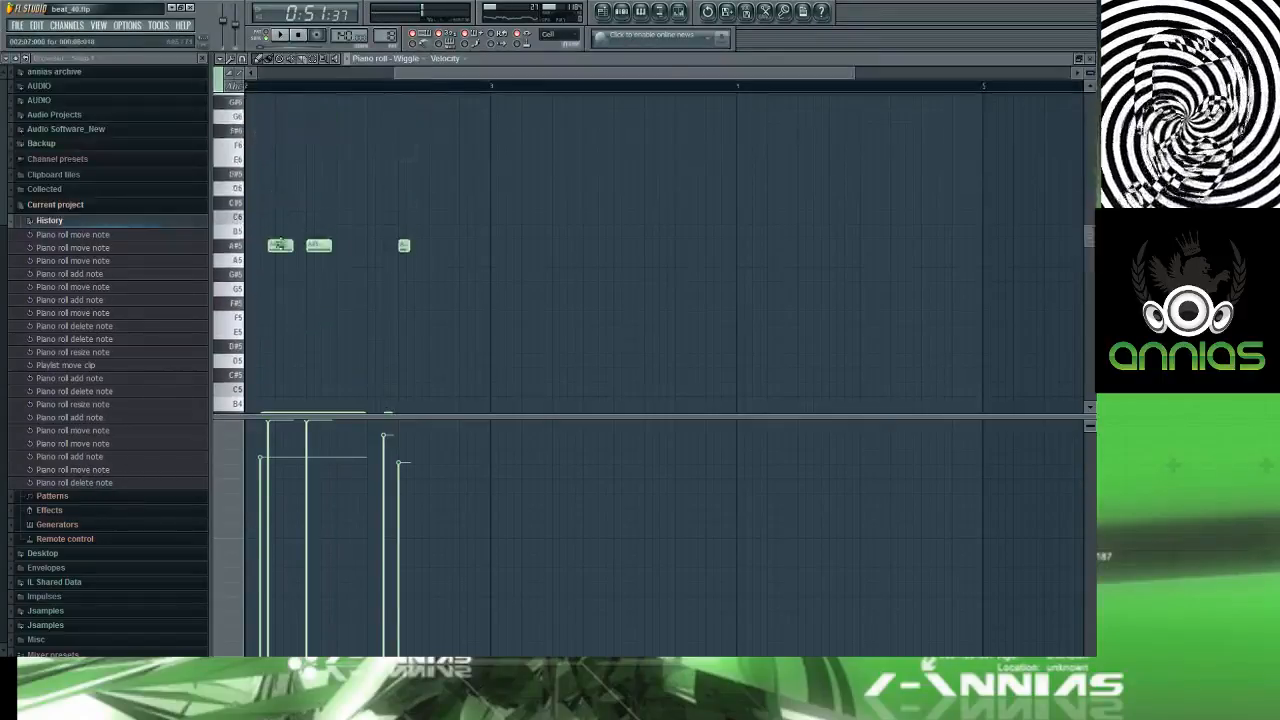
pyautogui.scroll(4, 298, 247)
pyautogui.scroll(-3, 296, 260)
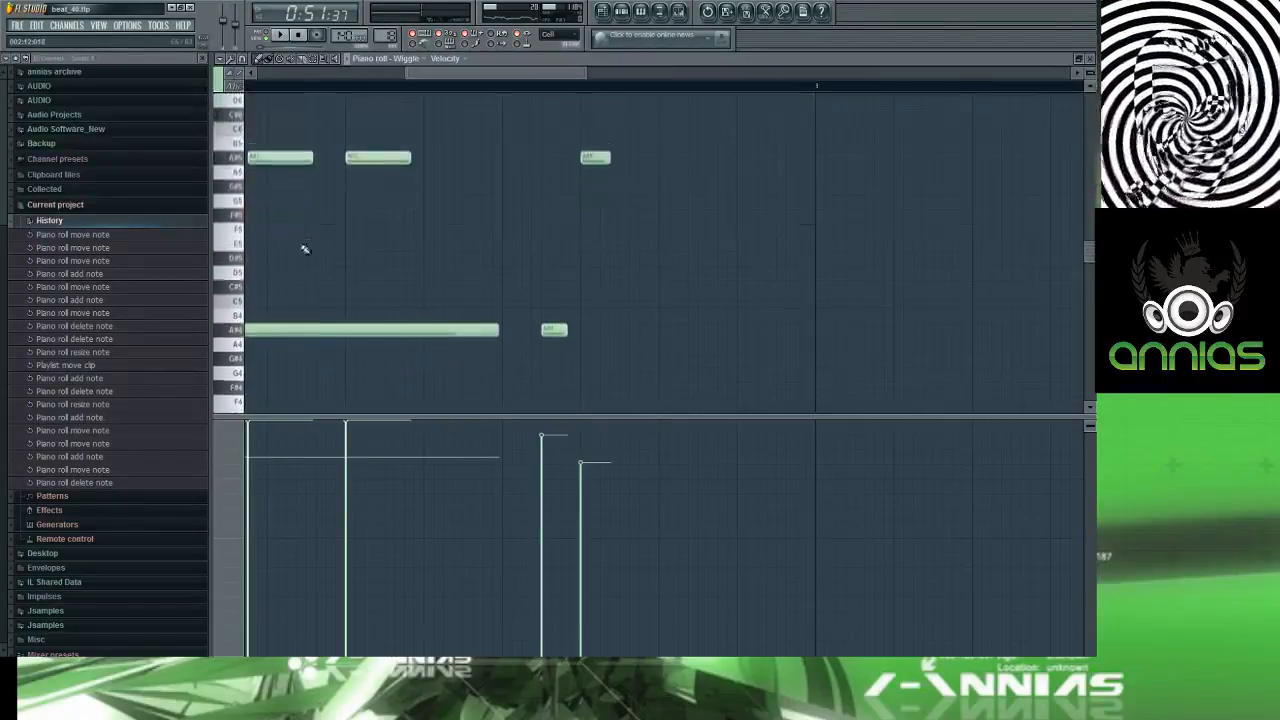
pyautogui.moveTo(436, 77); pyautogui.dragTo(335, 74)
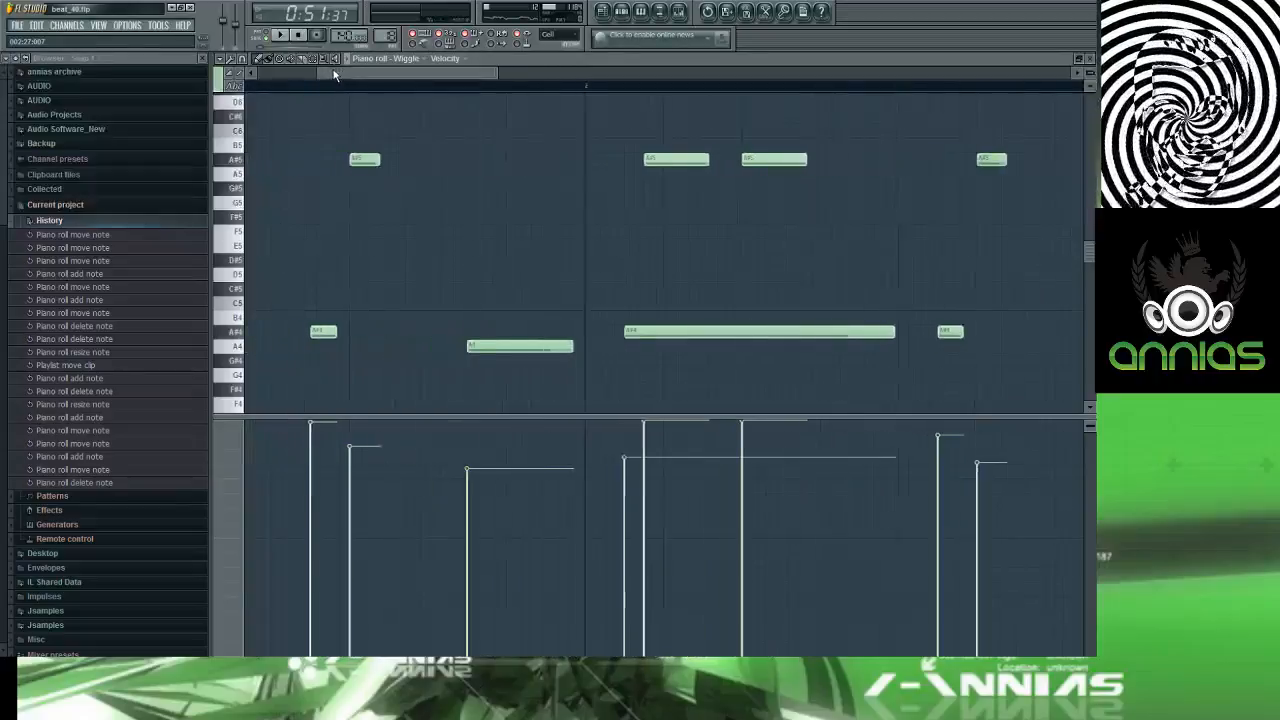
pyautogui.moveTo(678, 162); pyautogui.dragTo(669, 162)
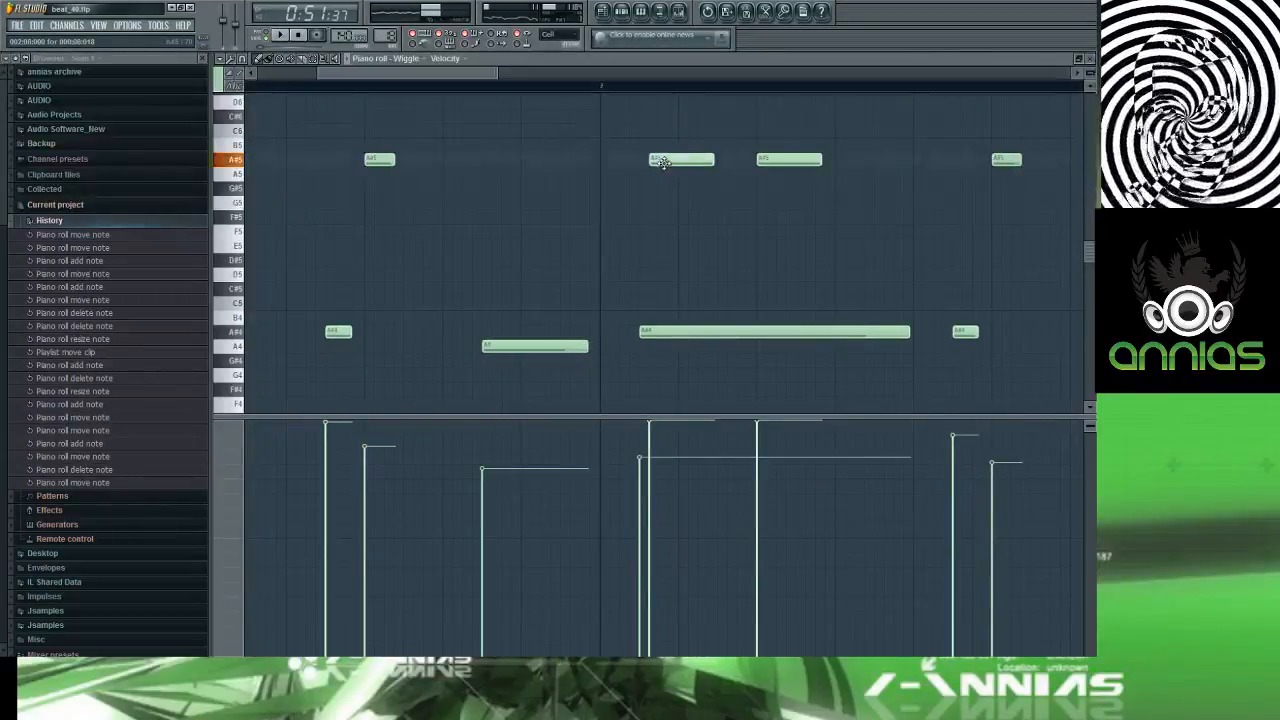
pyautogui.rightClick(663, 162)
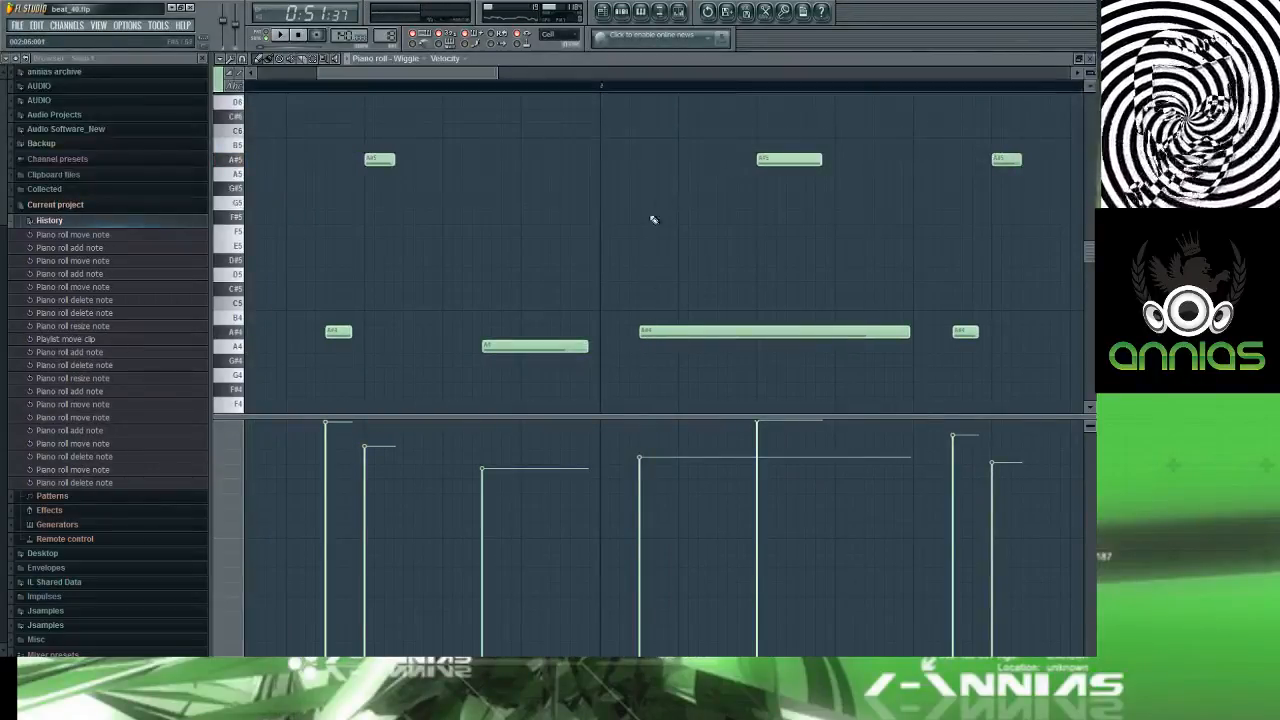
pyautogui.click(654, 159)
# Step: Shorten both A#5 notes above the long A#4 note and move the second one closer to the first
pyautogui.moveTo(785, 158)
pyautogui.mouseDown()
pyautogui.moveTo(703, 160)
pyautogui.moveTo(786, 158)
pyautogui.mouseUp()
pyautogui.doubleClick(771, 163)
pyautogui.click(760, 163)
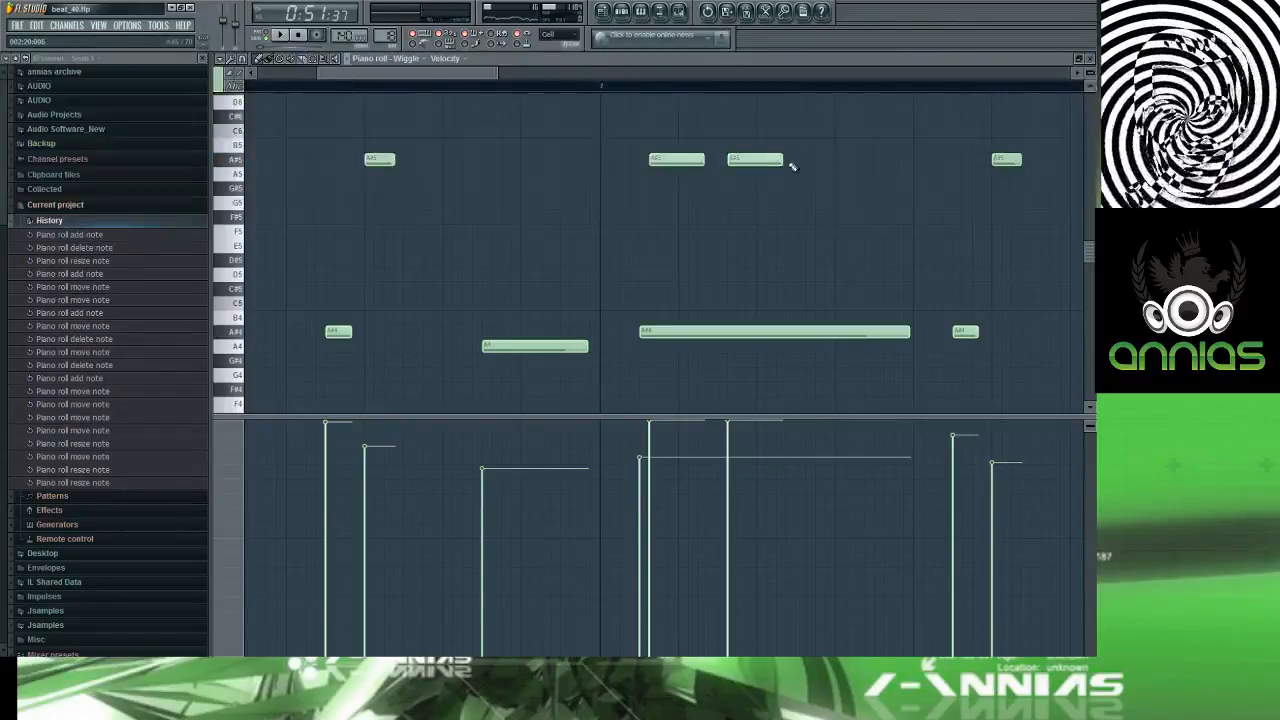
pyautogui.click(691, 161)
pyautogui.click(748, 157)
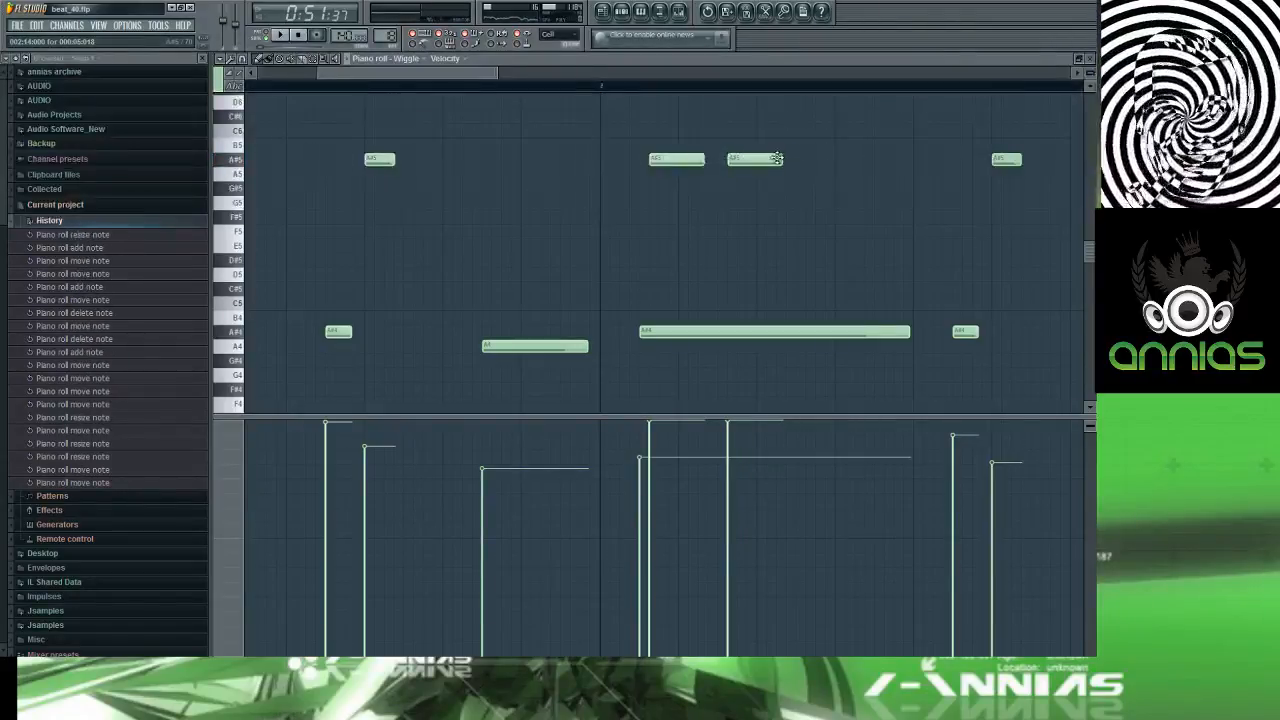
# Step: Add two more short A#5 notes above the long A#4 note in bar 2 and shorten all four together
pyautogui.click(809, 161)
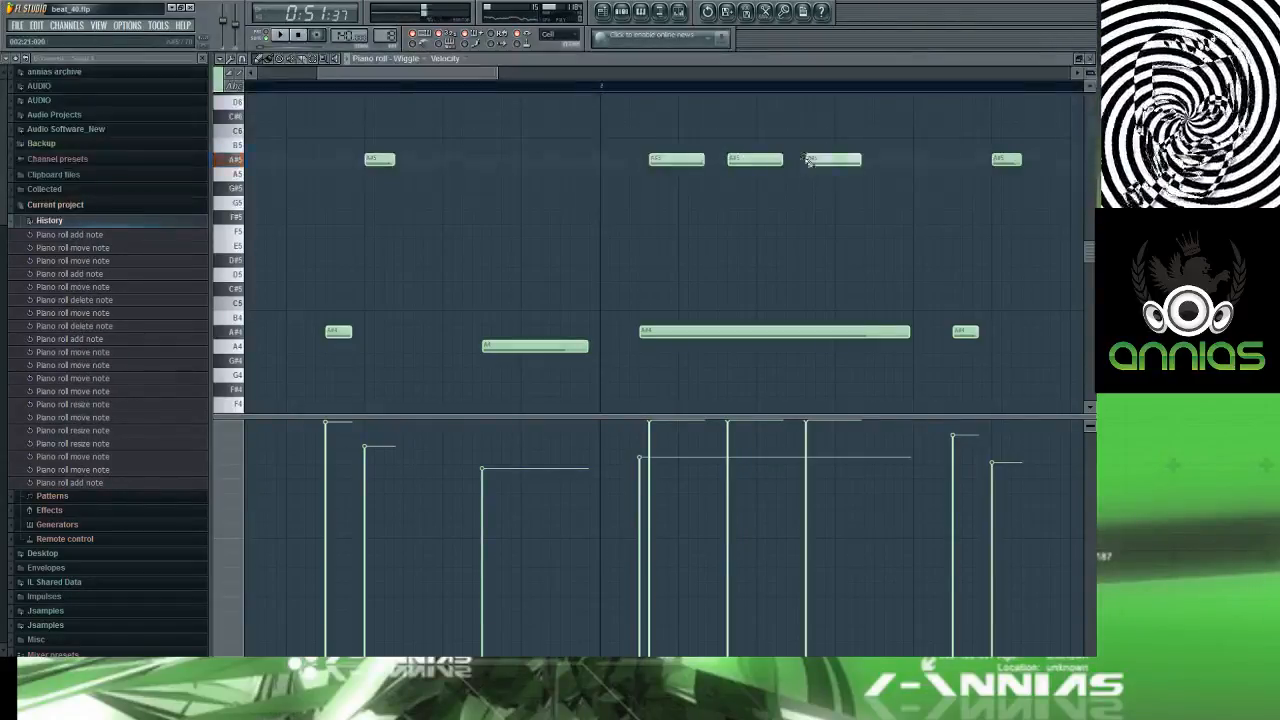
pyautogui.click(884, 161)
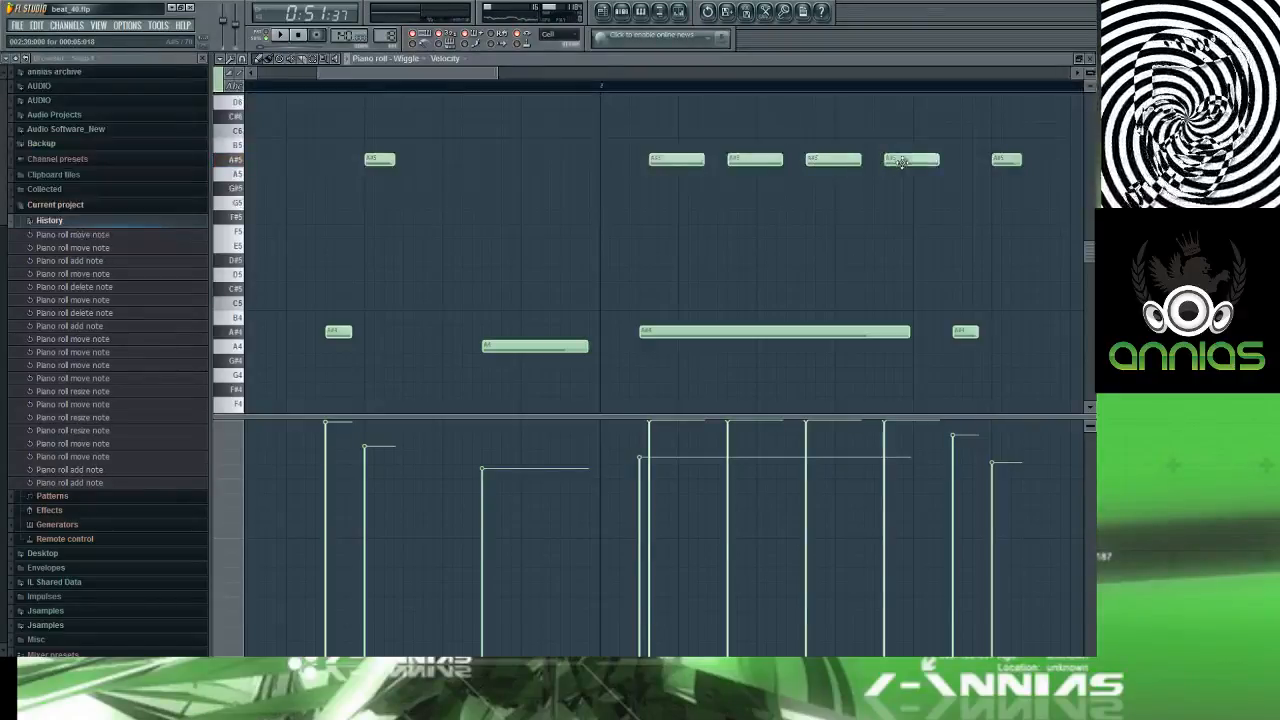
pyautogui.moveTo(917, 147); pyautogui.dragTo(710, 160)
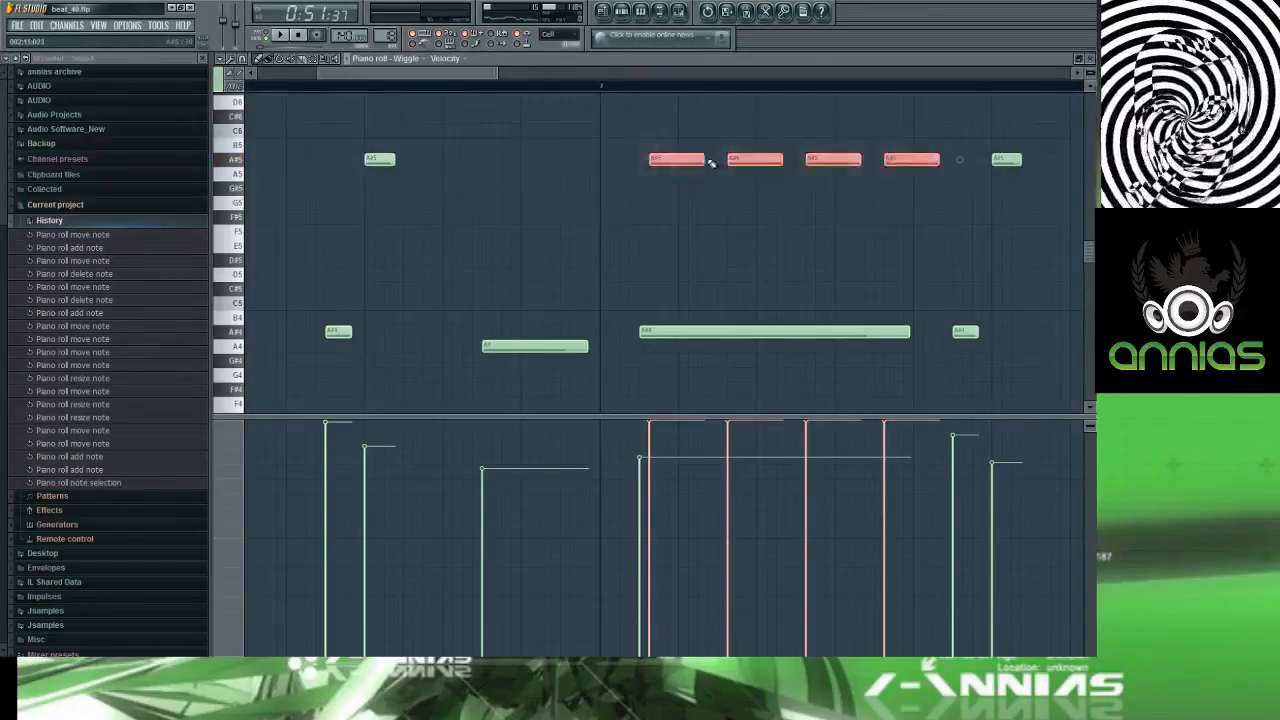
pyautogui.keyDown('ctrl'); pyautogui.click(708, 161); pyautogui.keyUp('ctrl')
pyautogui.moveTo(666, 110); pyautogui.dragTo(917, 212)
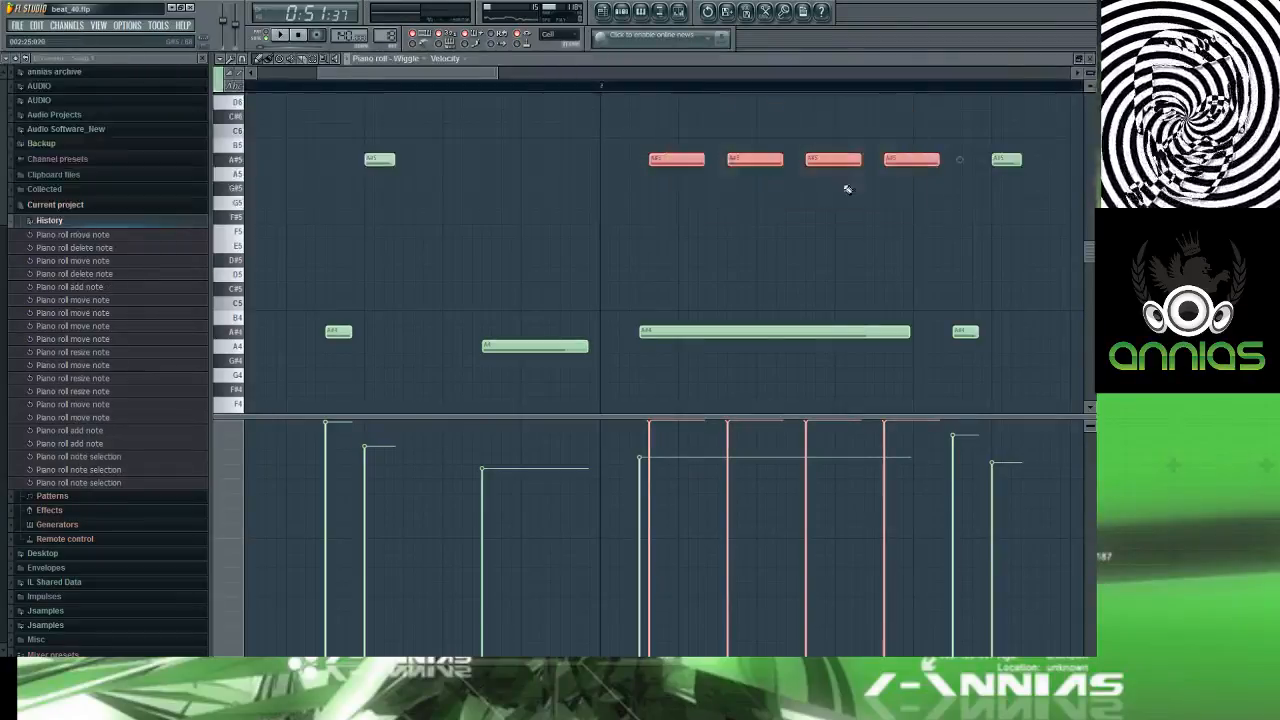
pyautogui.click(707, 161)
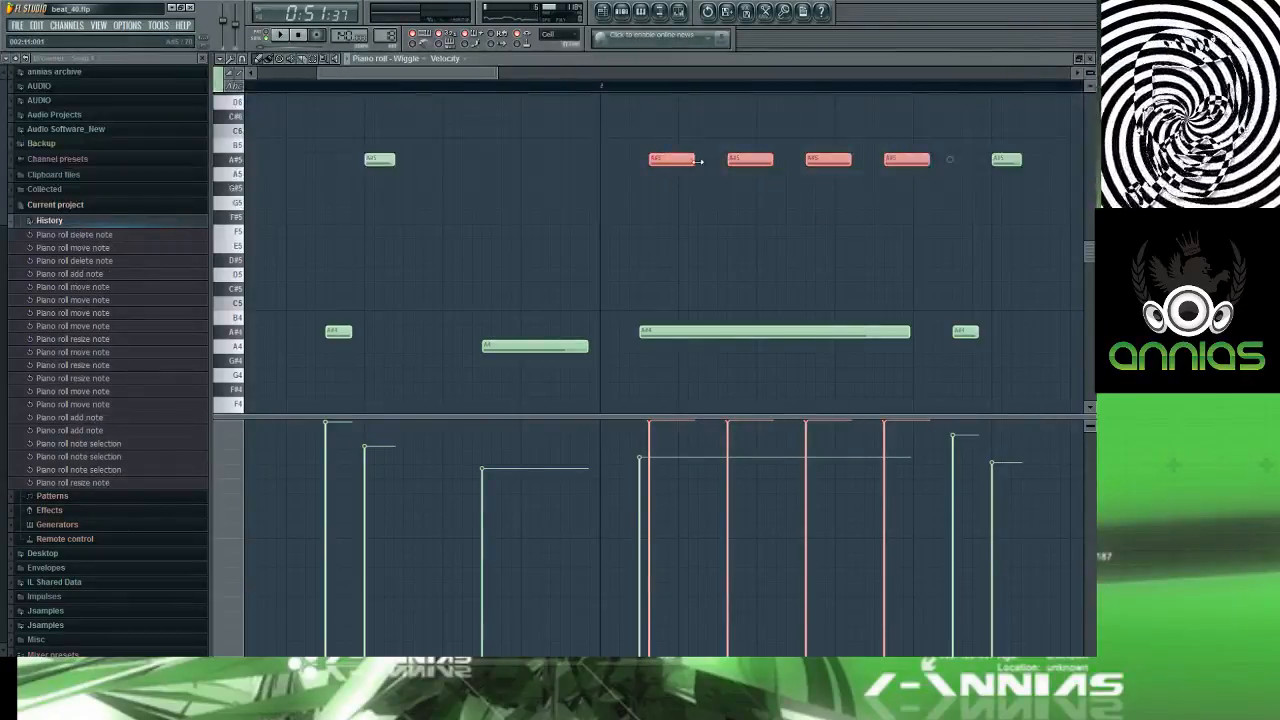
pyautogui.keyDown('ctrl'); pyautogui.click(703, 198); pyautogui.keyUp('ctrl')
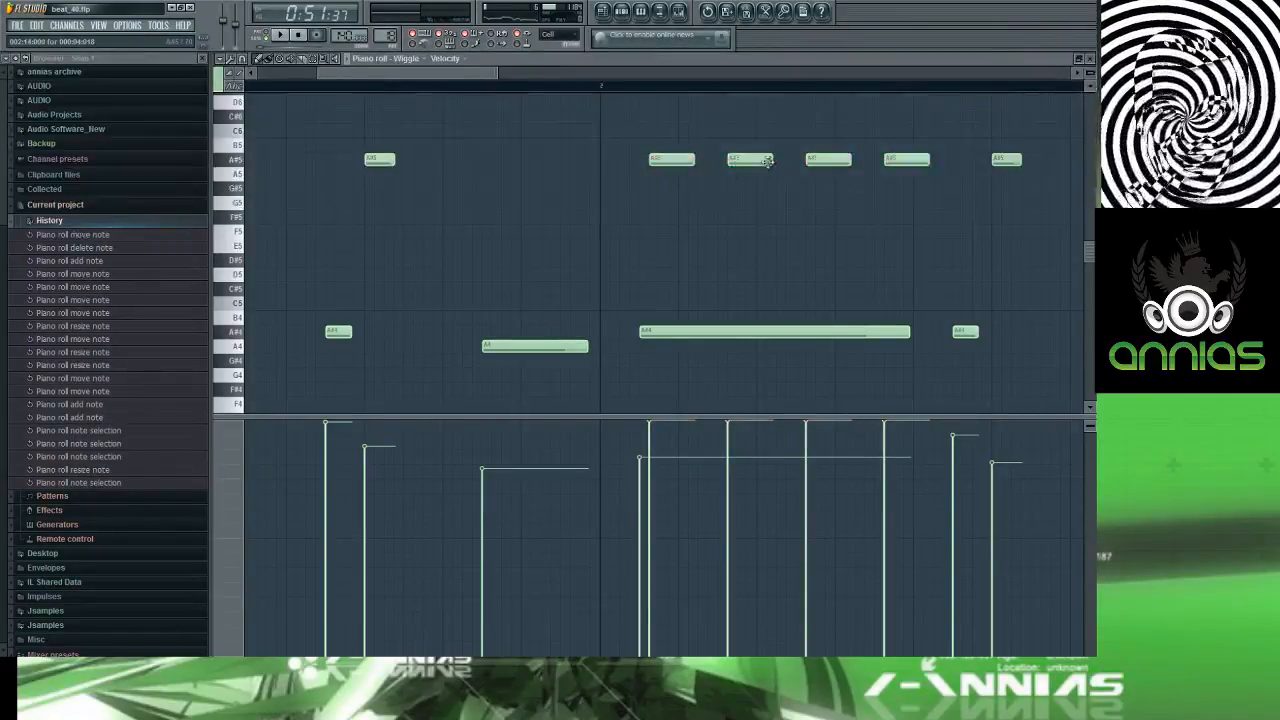
# Step: Move the second, third and fourth A#5 notes earlier so all four are closer together and evenly spaced, with playback to check
pyautogui.moveTo(757, 164); pyautogui.dragTo(806, 159)
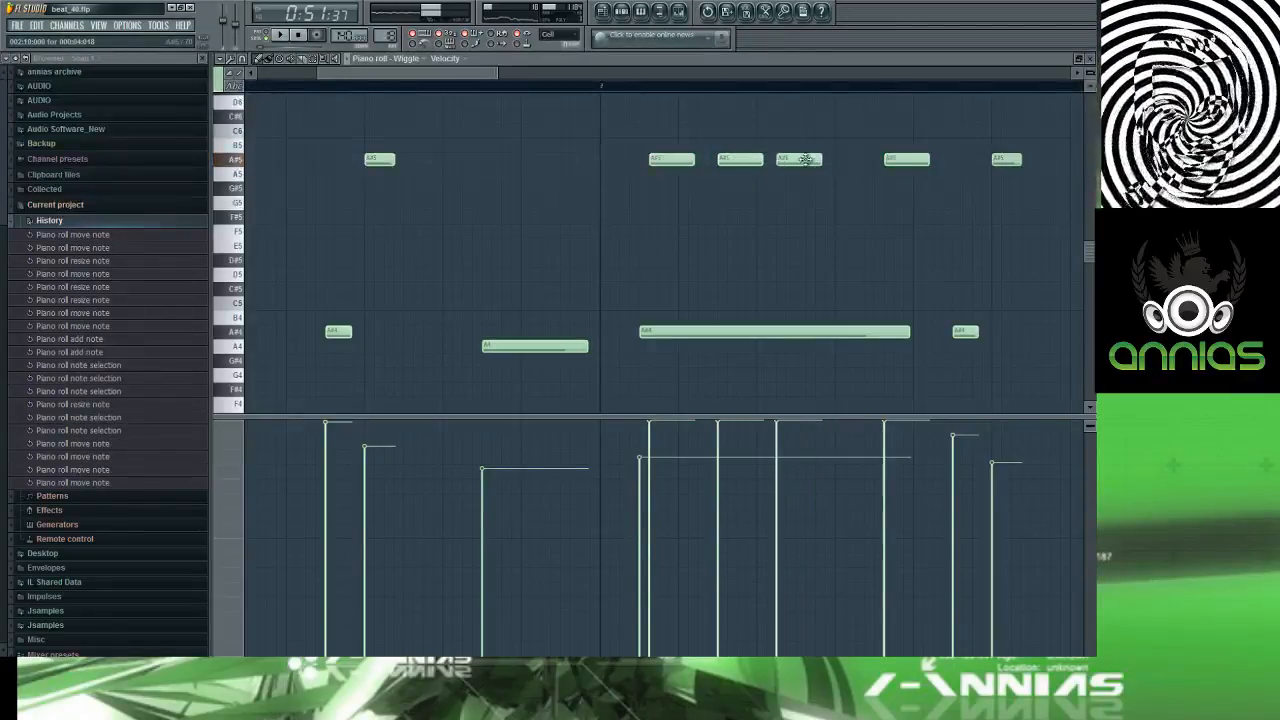
pyautogui.moveTo(902, 160); pyautogui.dragTo(814, 160)
pyautogui.click(820, 150)
pyautogui.rightClick(820, 147)
pyautogui.press('space')
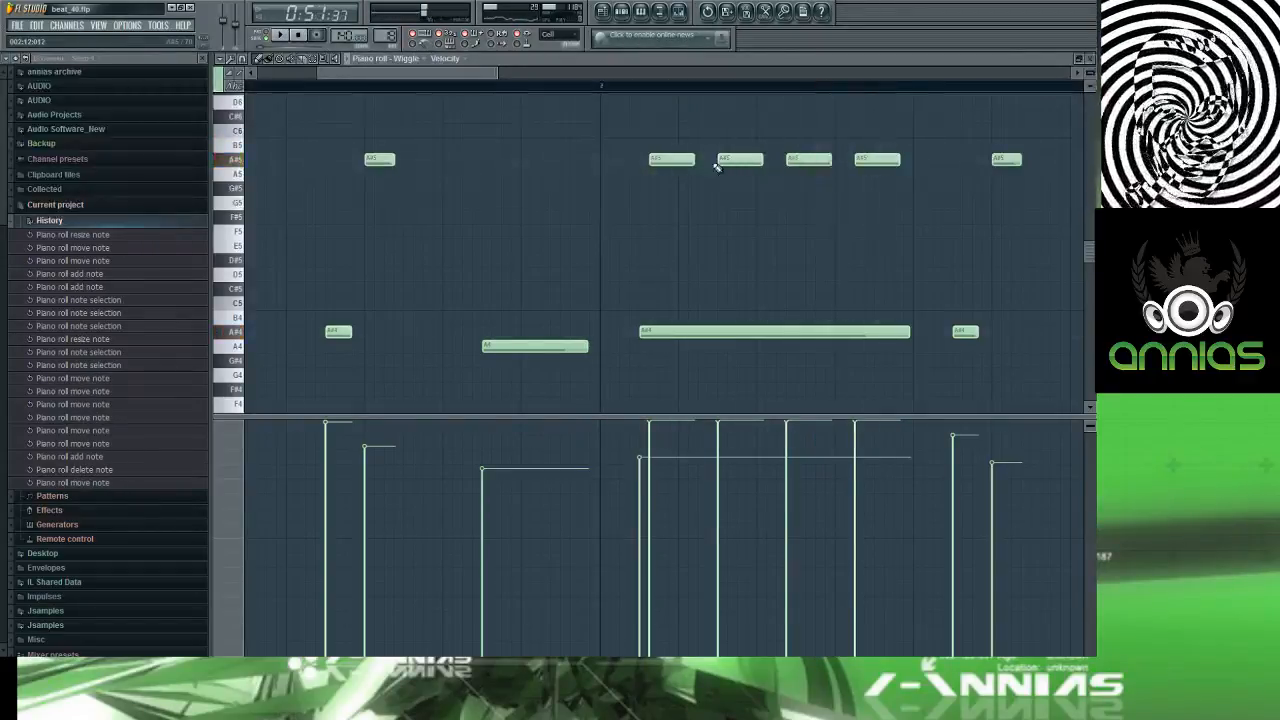
# Step: Shorten the four A#5 notes in bar 2 further and place a duplicate of each directly after its original
pyautogui.moveTo(842, 138); pyautogui.dragTo(652, 171)
pyautogui.moveTo(909, 110); pyautogui.dragTo(624, 199)
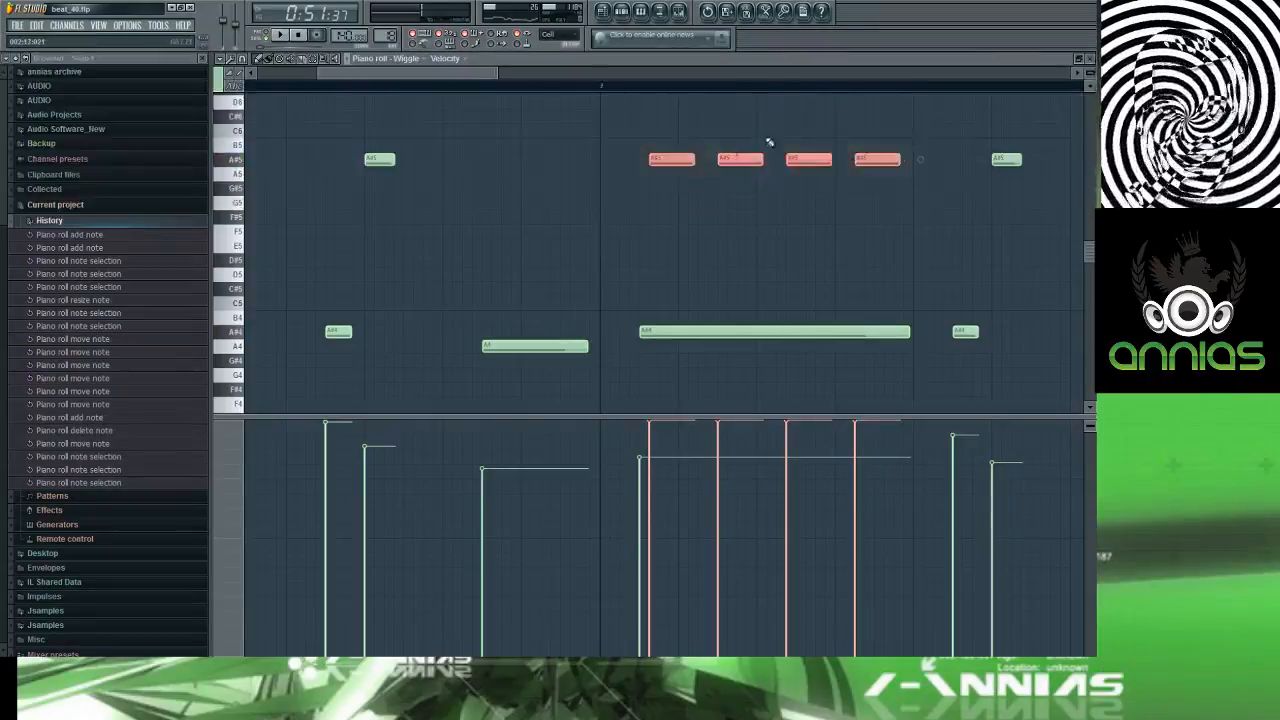
pyautogui.moveTo(693, 161); pyautogui.dragTo(688, 161)
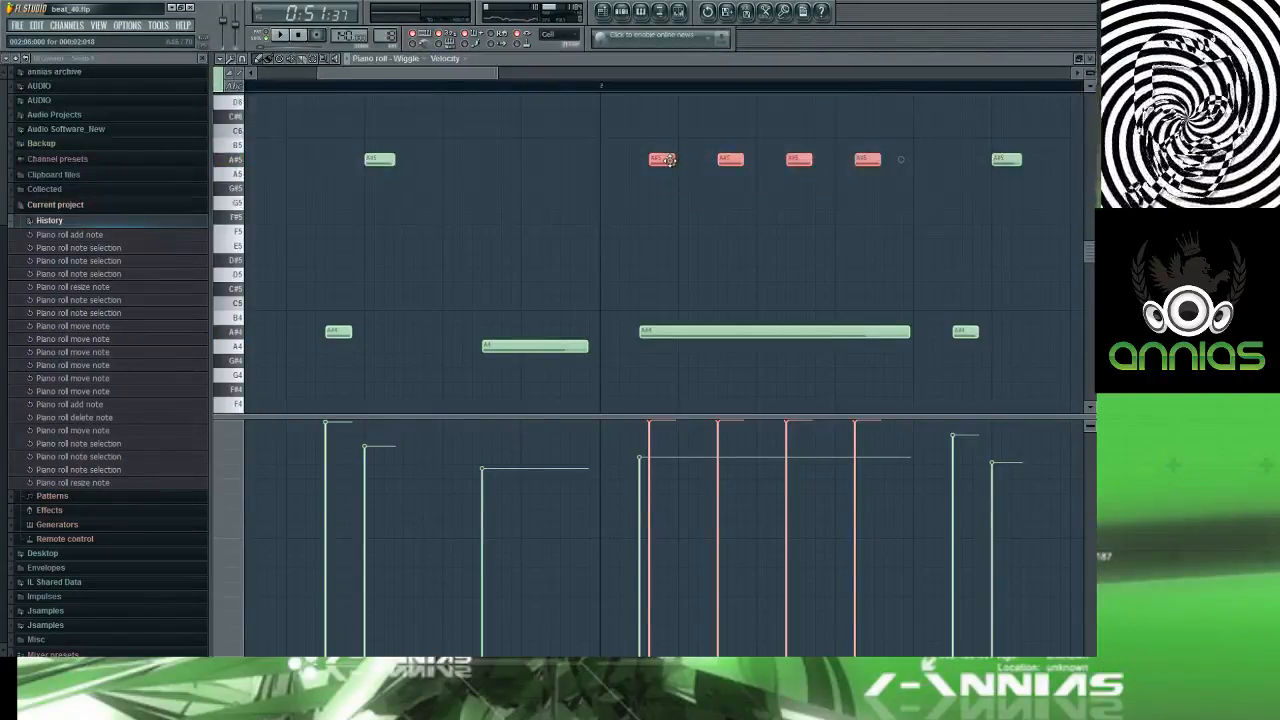
pyautogui.moveTo(656, 161); pyautogui.dragTo(686, 163)
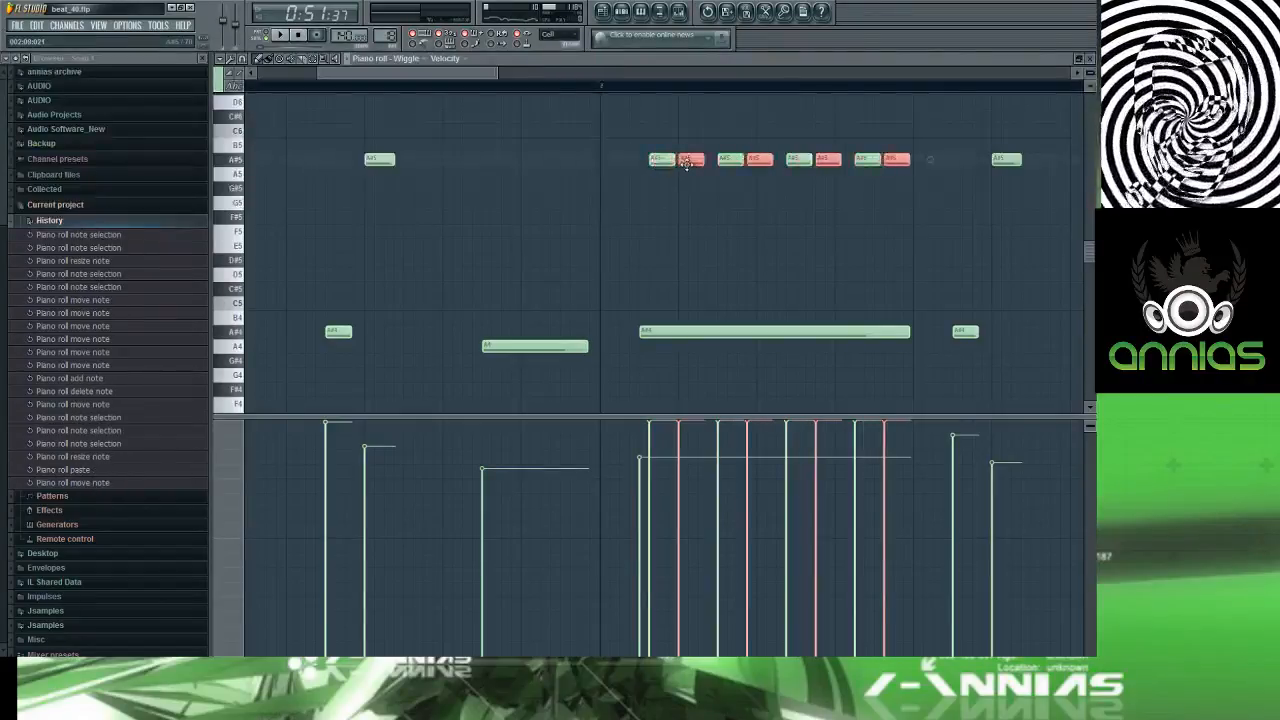
# Step: Fine-tune the position of the four duplicated A#5 notes against the originals and play the pattern
pyautogui.scroll(3, 688, 164)
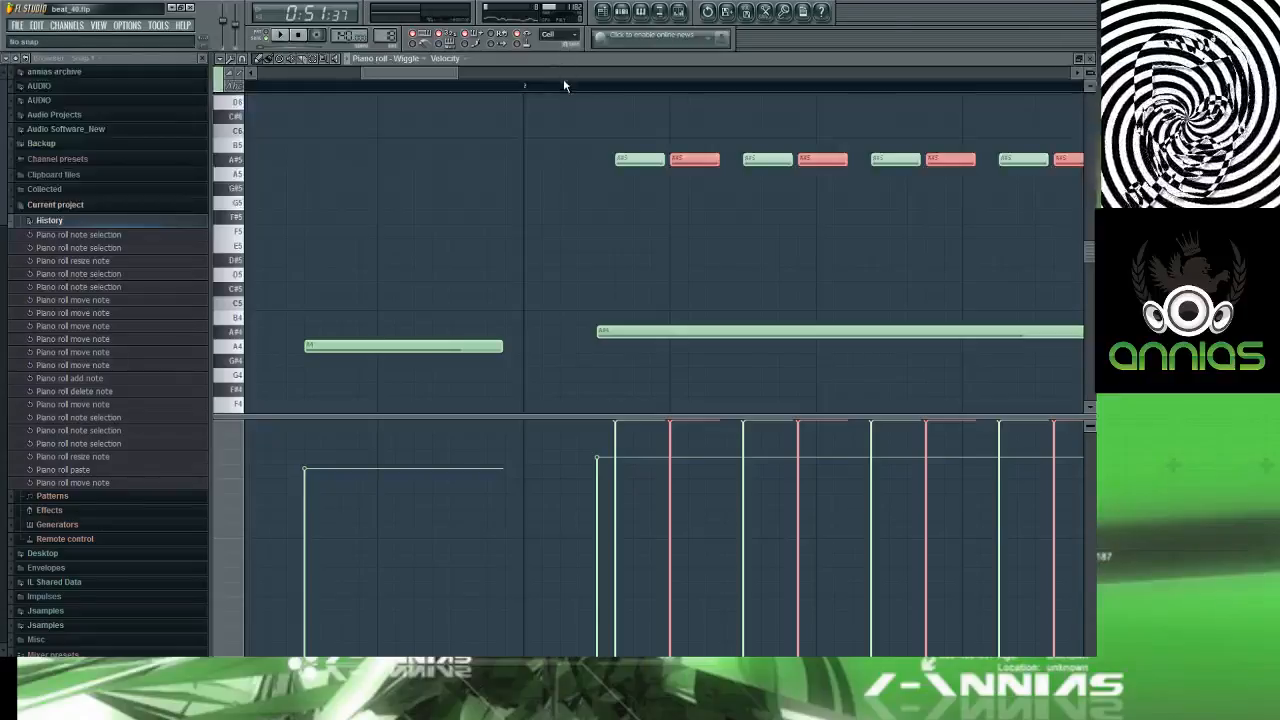
pyautogui.moveTo(692, 159); pyautogui.dragTo(708, 159)
pyautogui.moveTo(708, 159); pyautogui.dragTo(692, 159)
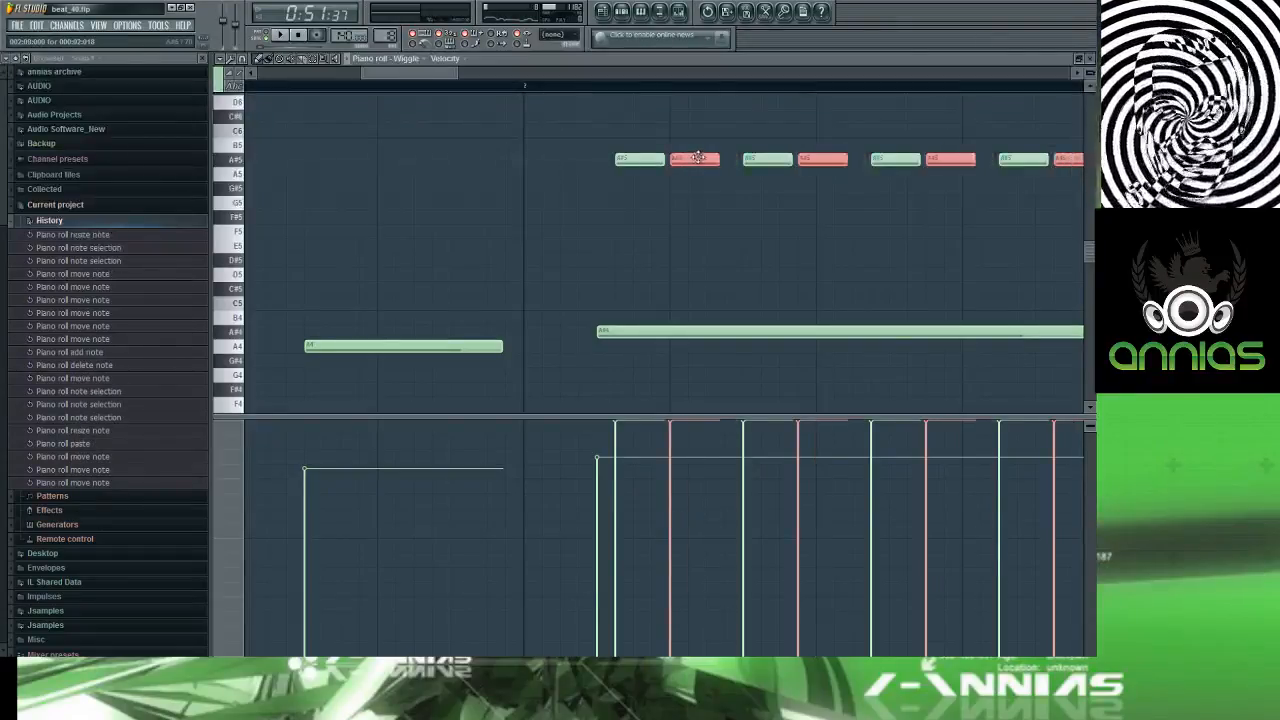
pyautogui.scroll(-7, 700, 158)
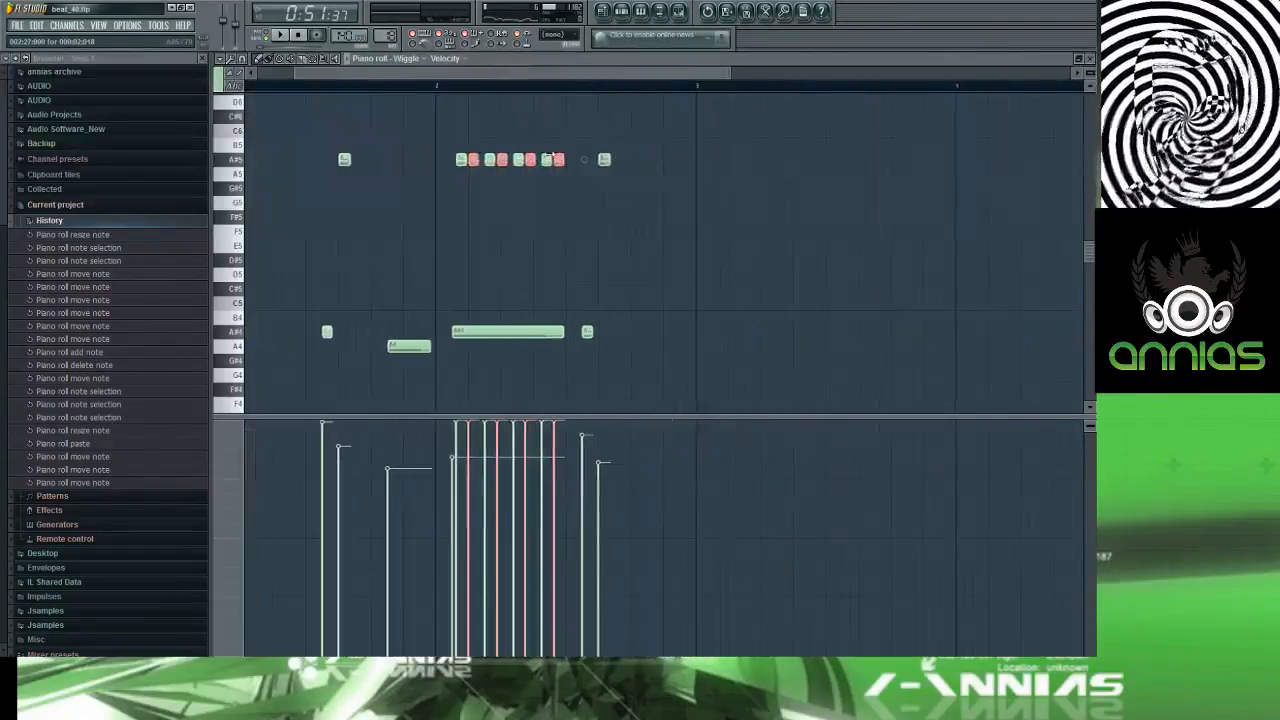
pyautogui.scroll(5, 512, 160)
pyautogui.scroll(4, 512, 160)
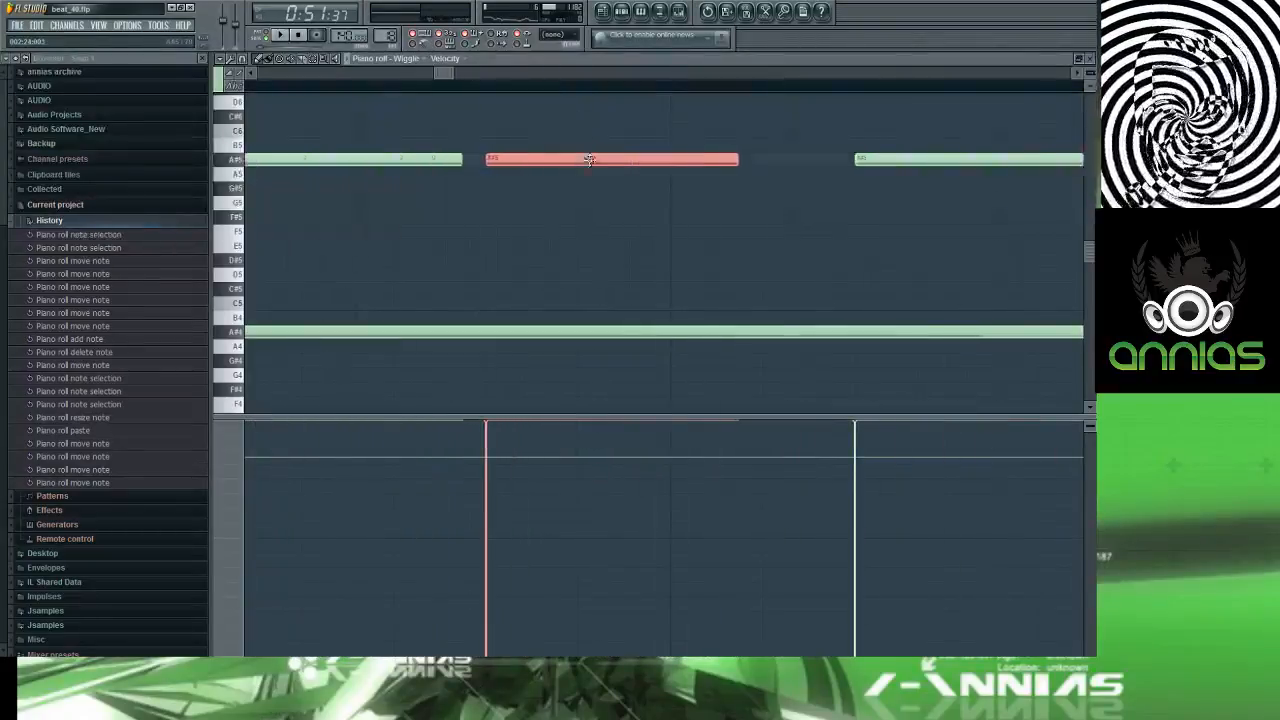
pyautogui.moveTo(586, 163)
pyautogui.mouseDown()
pyautogui.moveTo(628, 158)
pyautogui.moveTo(588, 158)
pyautogui.mouseUp()
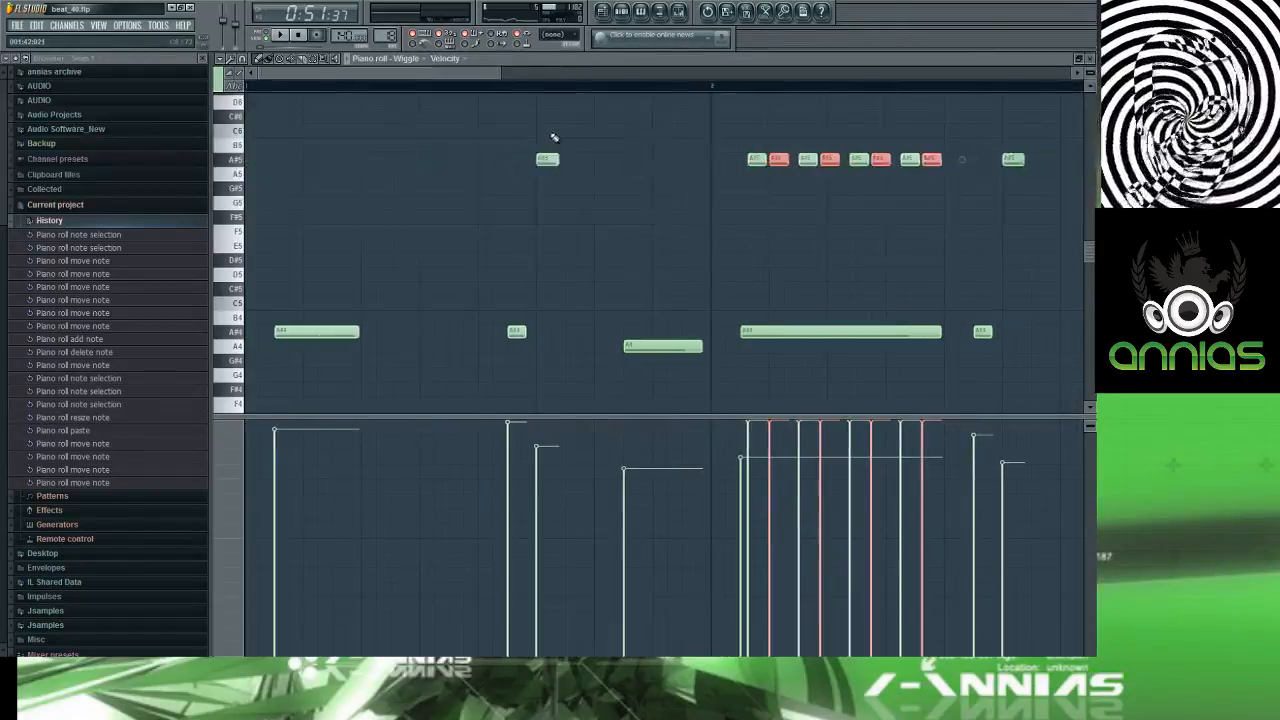
pyautogui.press('space')
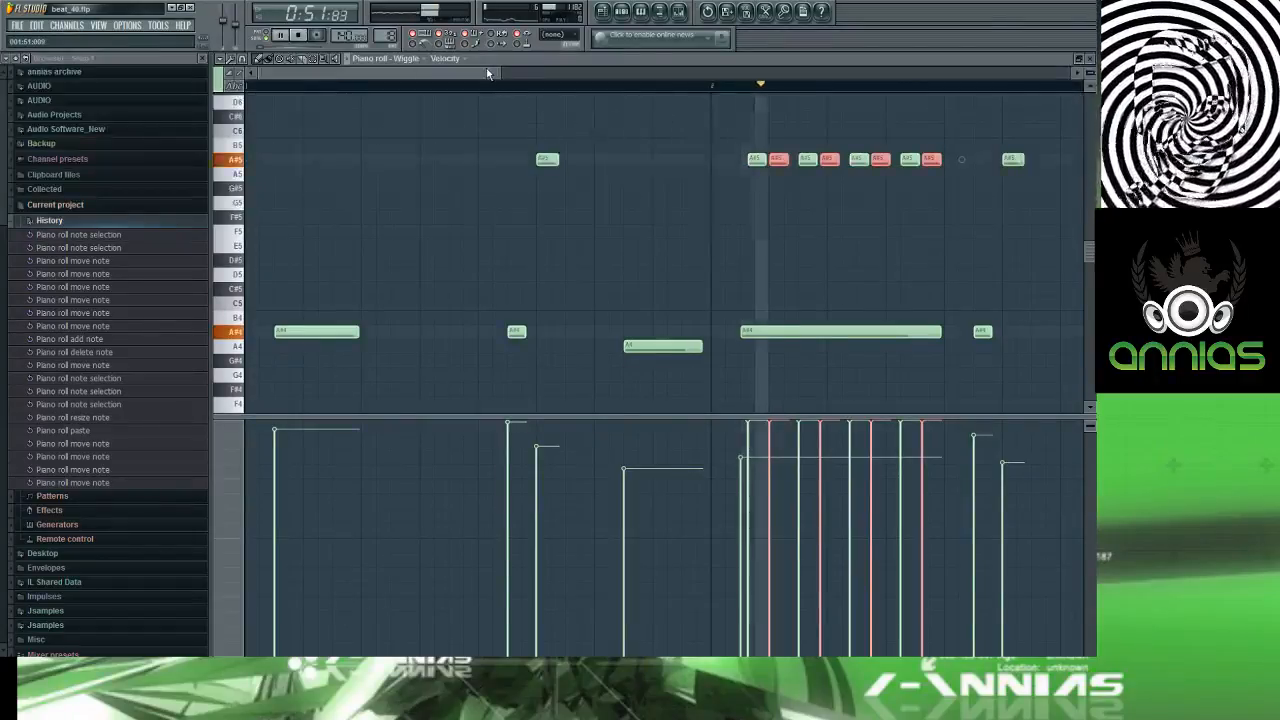
pyautogui.scroll(1, 889, 189)
pyautogui.scroll(1, 889, 189)
pyautogui.press('space')
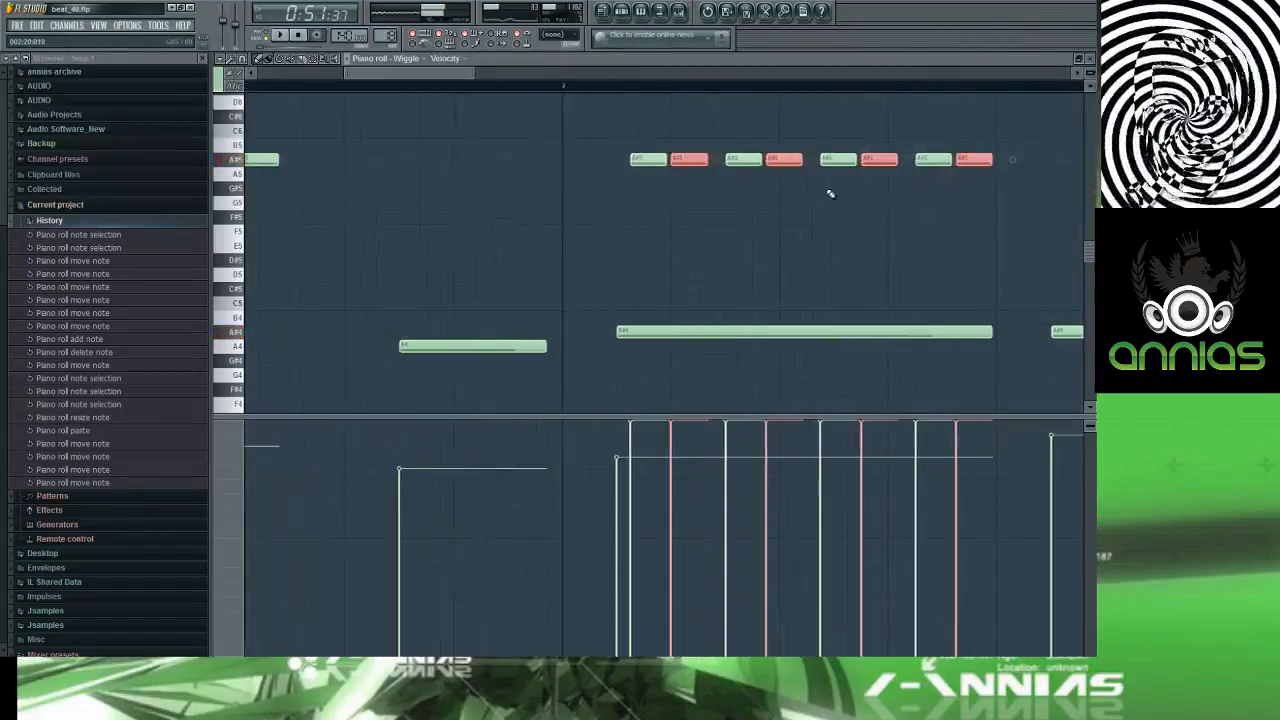
# Step: Delete all eight short A#5 notes above the long A#4 note in bar 2 and play the pattern
pyautogui.rightClick(690, 157)
pyautogui.rightClick(742, 163)
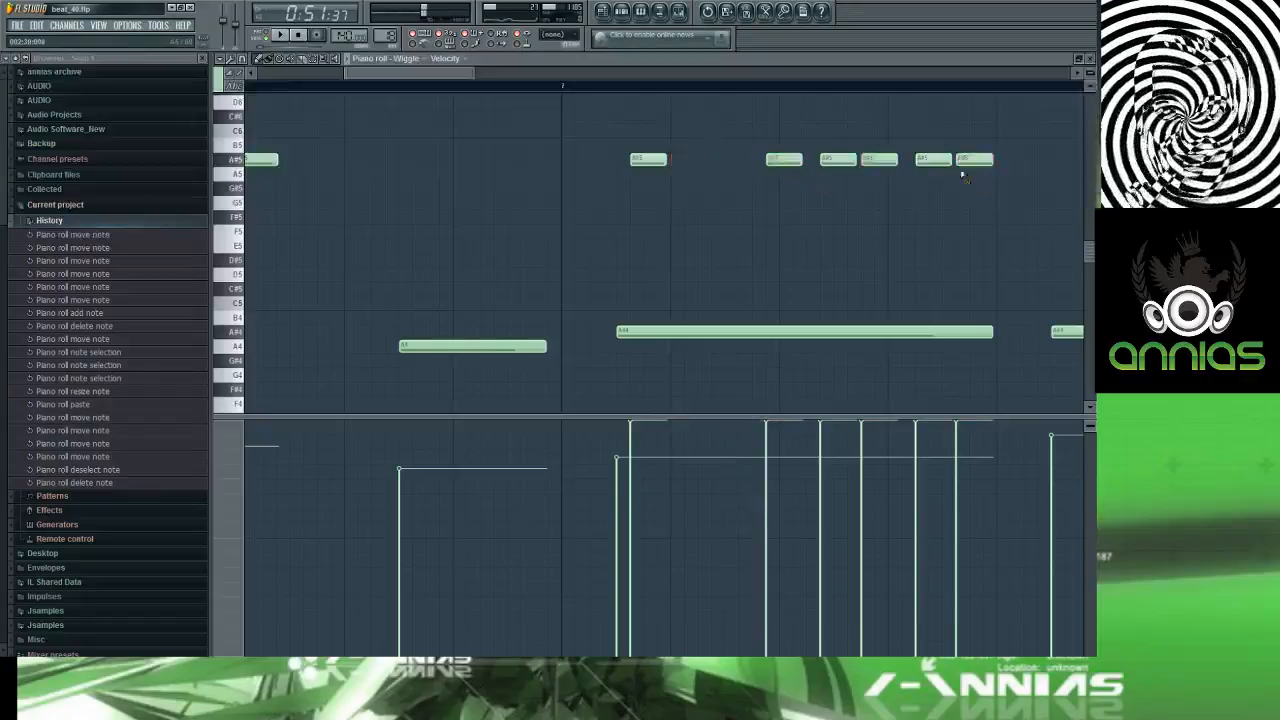
pyautogui.rightClick(975, 162)
pyautogui.rightClick(933, 162)
pyautogui.rightClick(879, 162)
pyautogui.rightClick(838, 162)
pyautogui.rightClick(785, 162)
pyautogui.rightClick(648, 160)
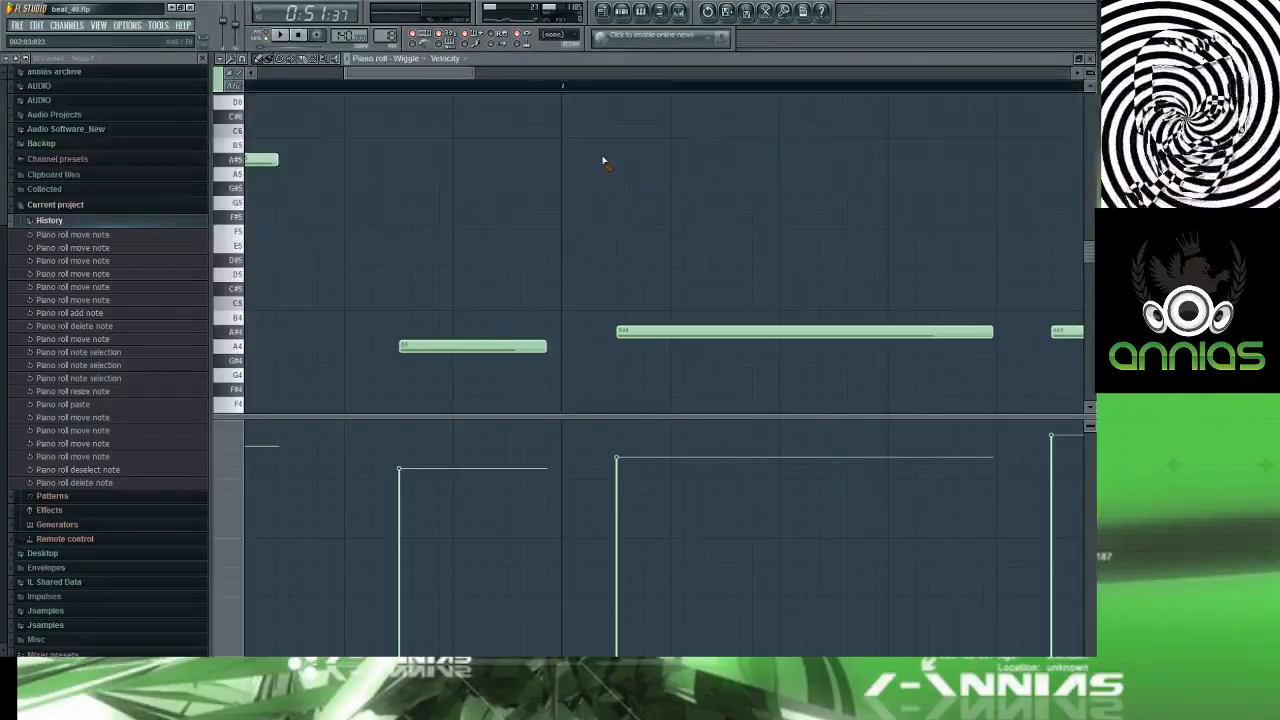
pyautogui.press('space')
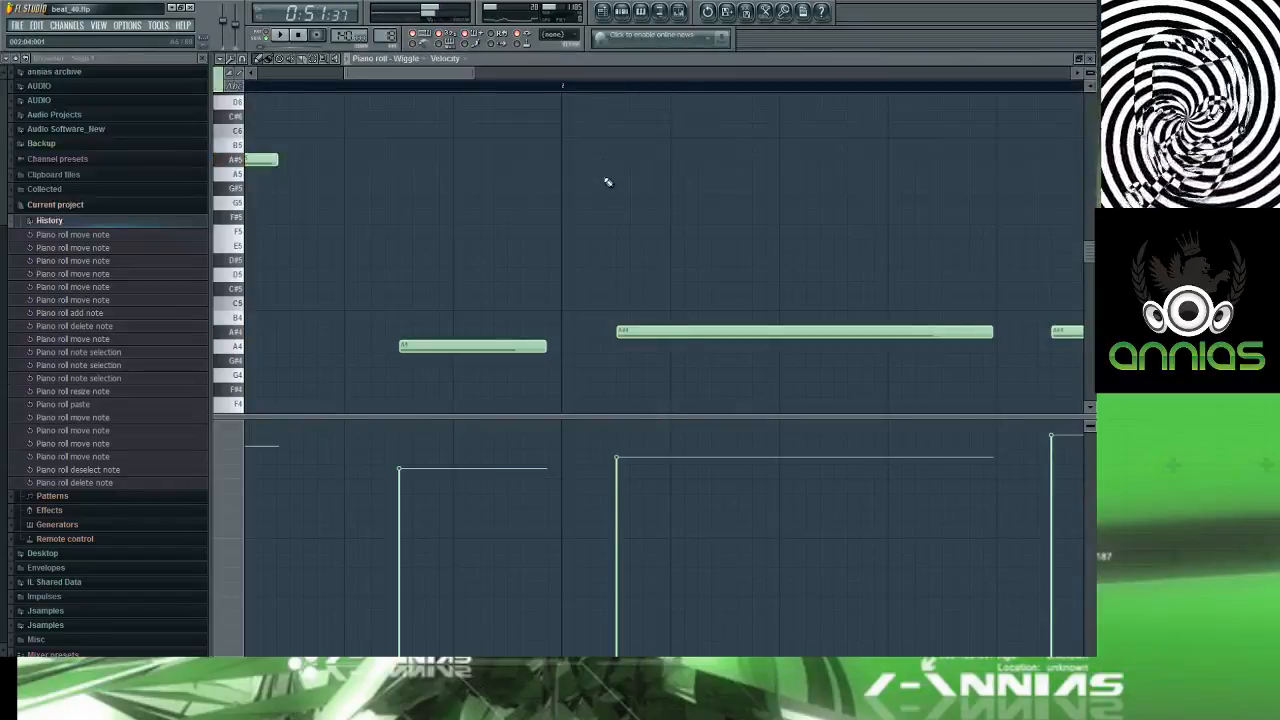
# Step: Open the playlist and play the arrangement from near the end of the sub track's first section
pyautogui.scroll(-5, 607, 183)
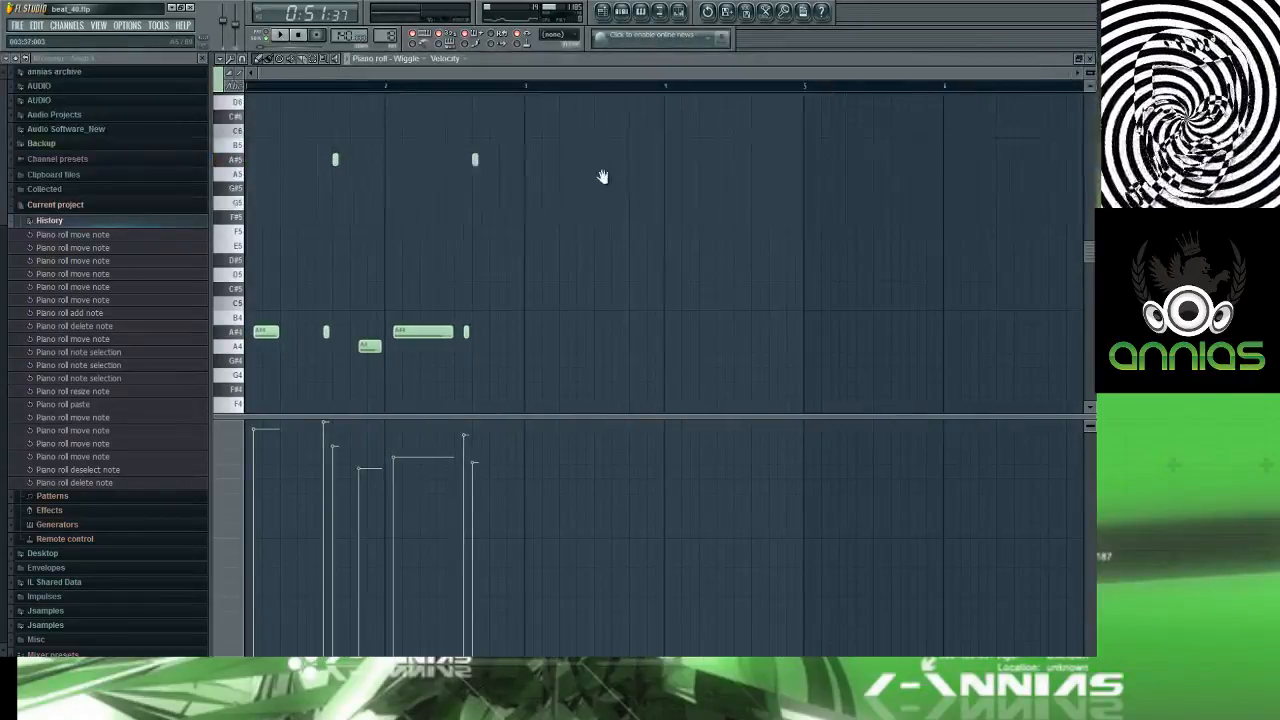
pyautogui.scroll(5, 603, 177)
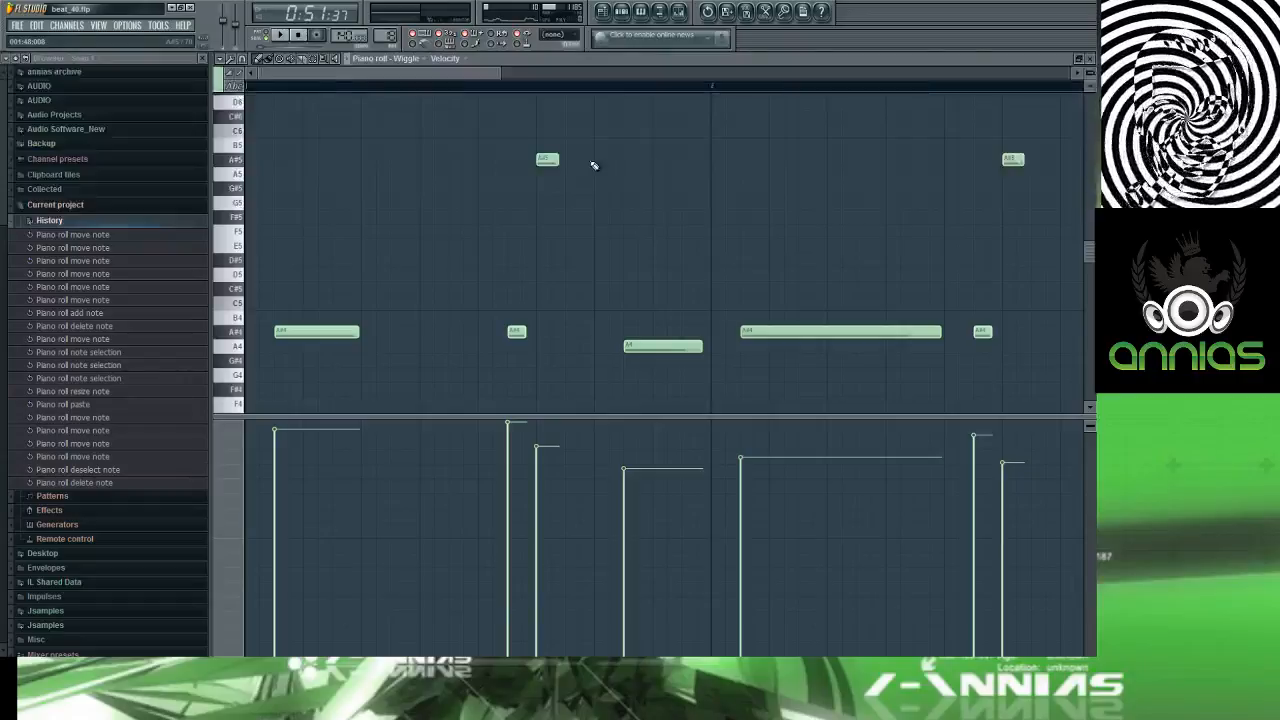
pyautogui.press('F5')
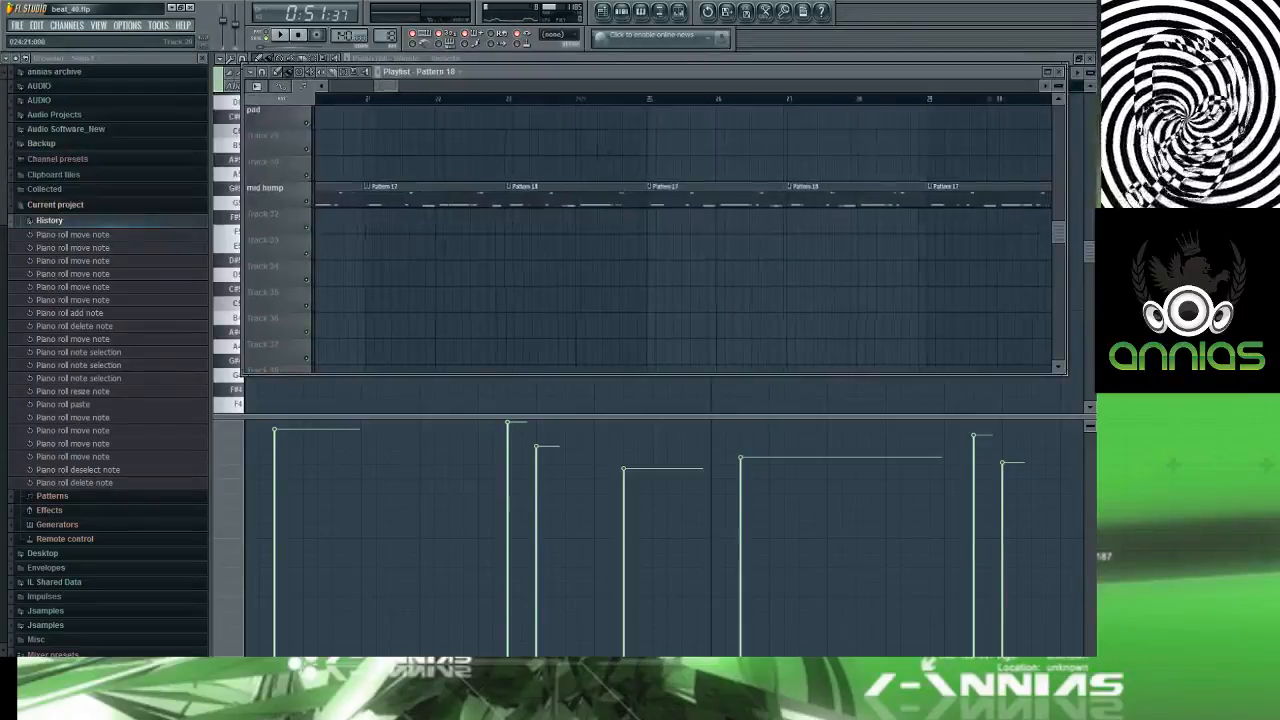
pyautogui.scroll(-6, 604, 150)
pyautogui.scroll(5, 582, 171)
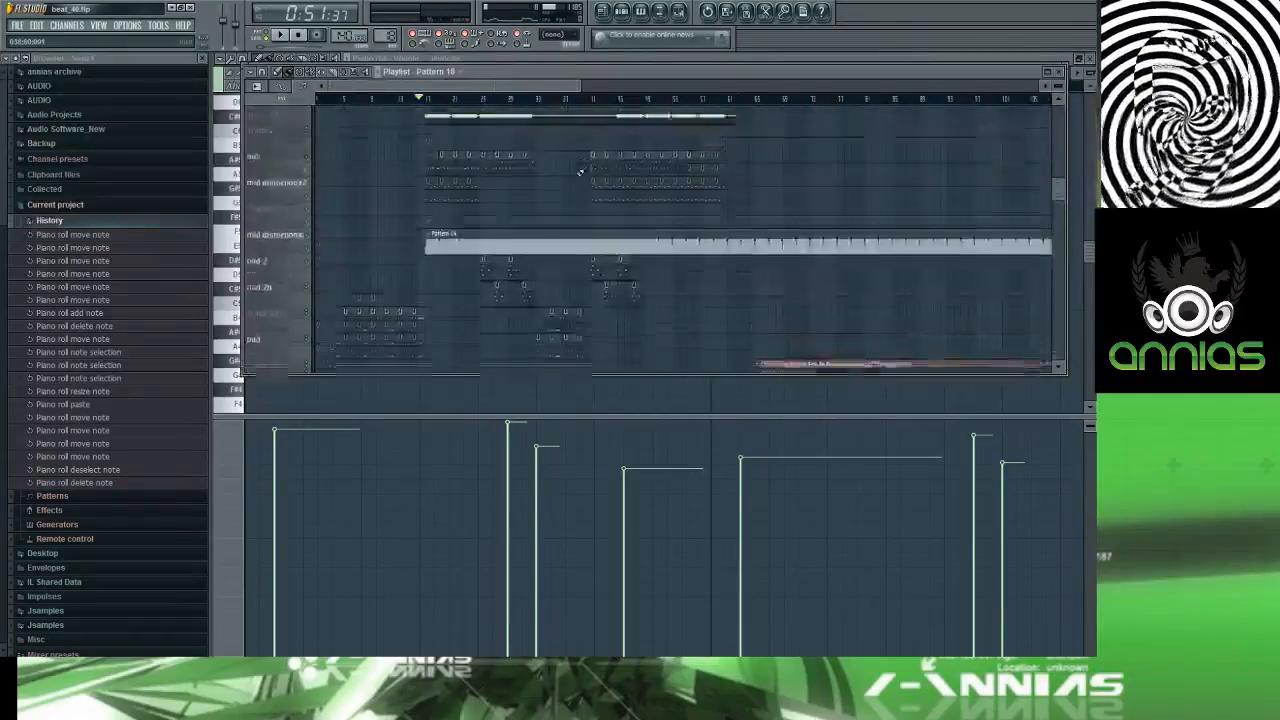
pyautogui.click(529, 98)
pyautogui.scroll(-4, 536, 175)
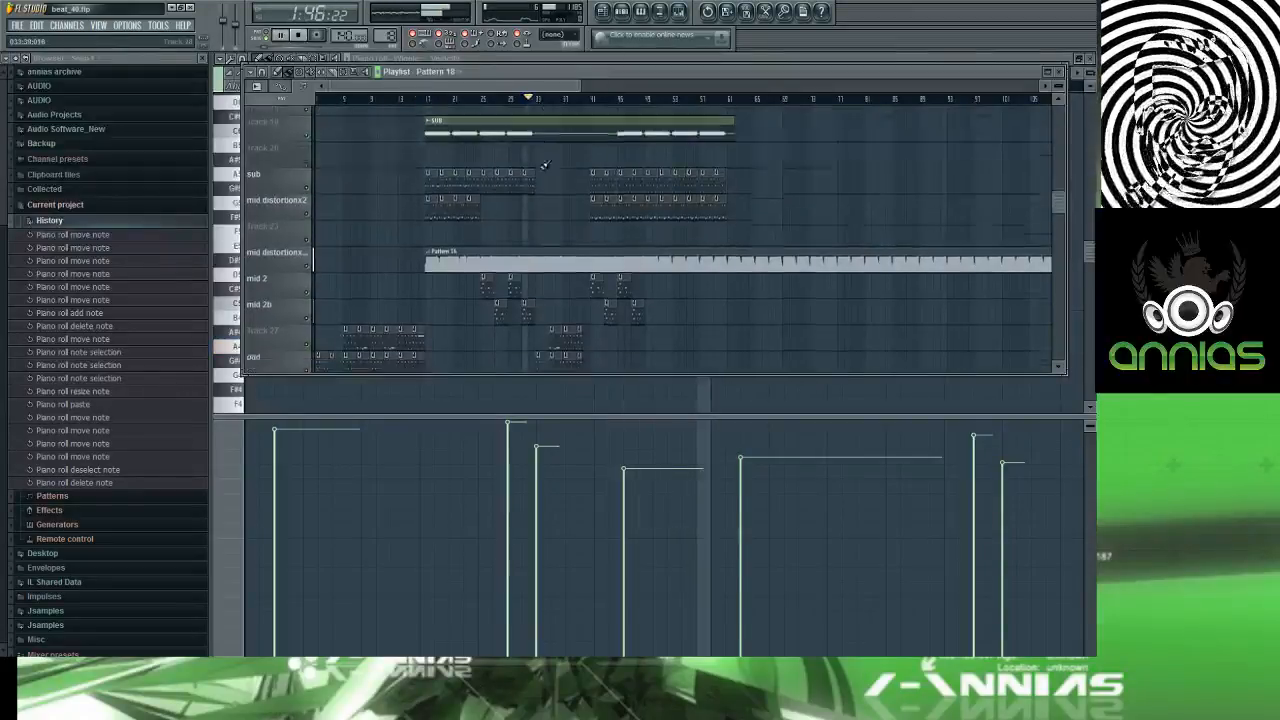
pyautogui.scroll(3, 536, 175)
pyautogui.moveTo(532, 195); pyautogui.dragTo(558, 328)
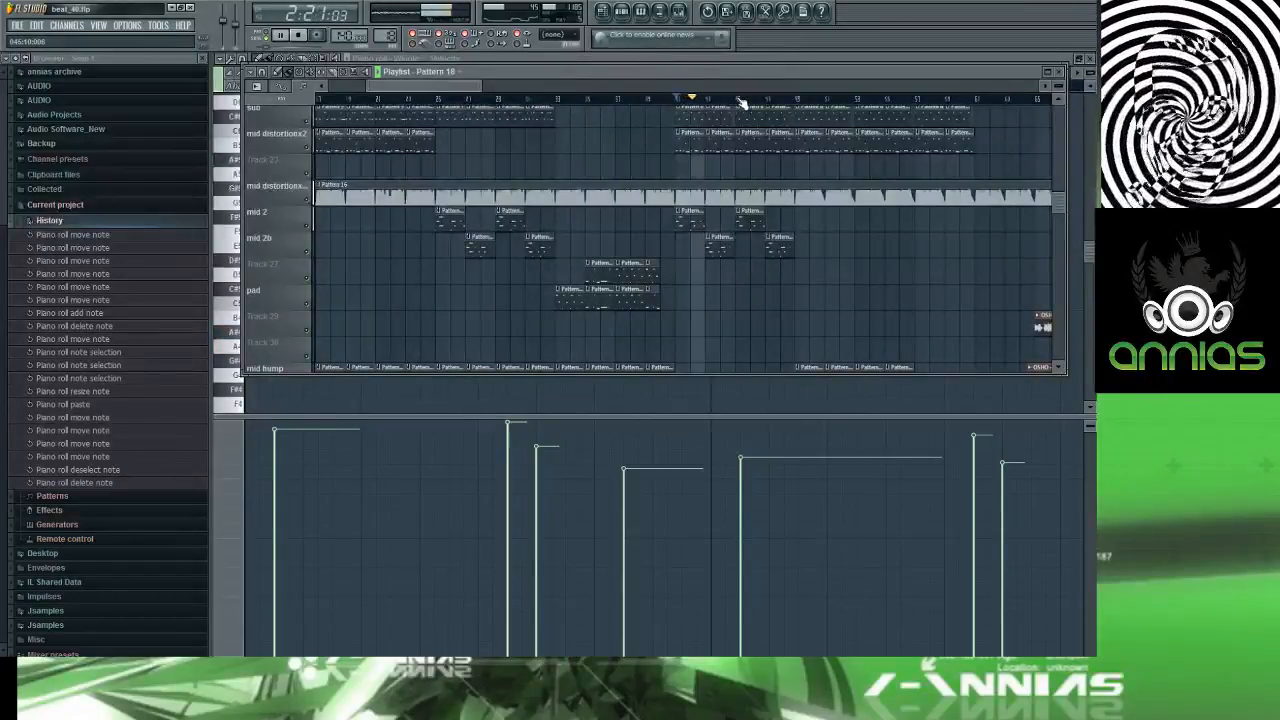
# Step: Play the second section from its start and review the clips on the sub, mid and mid bump tracks
pyautogui.press('space')
pyautogui.moveTo(640, 129); pyautogui.dragTo(753, 272)
pyautogui.scroll(-2, 633, 141)
pyautogui.press('space')
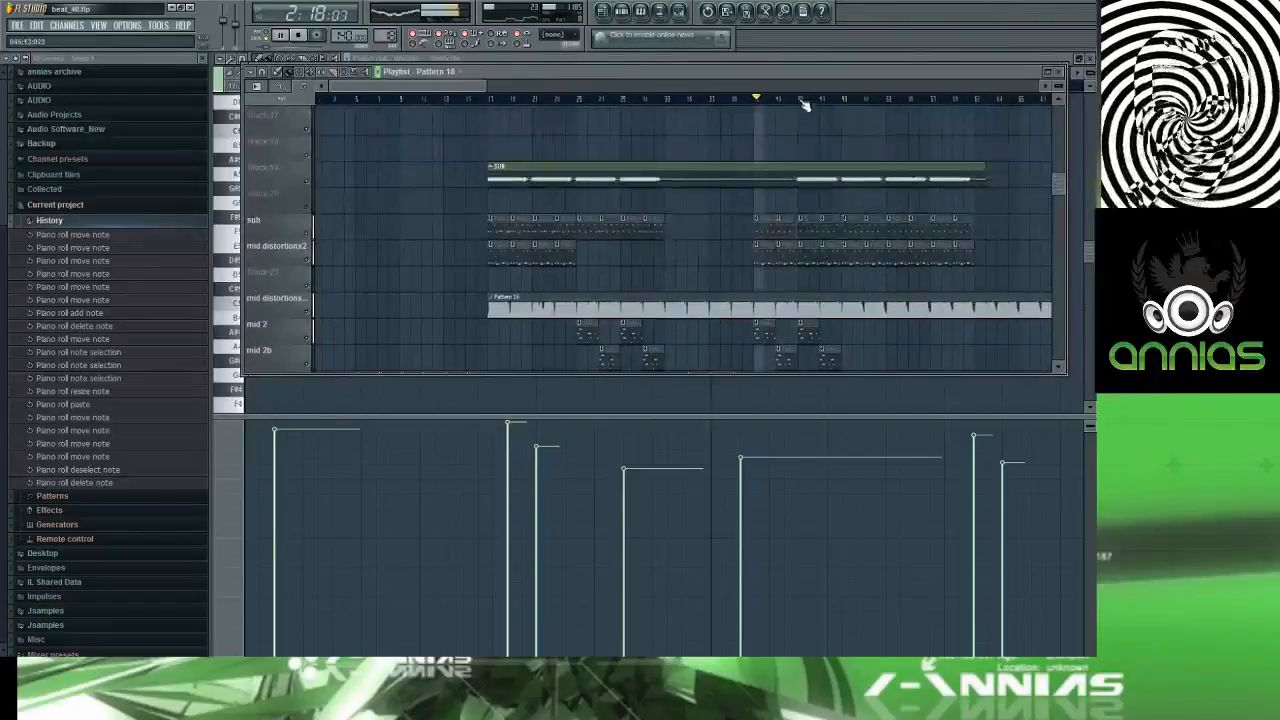
pyautogui.click(805, 100)
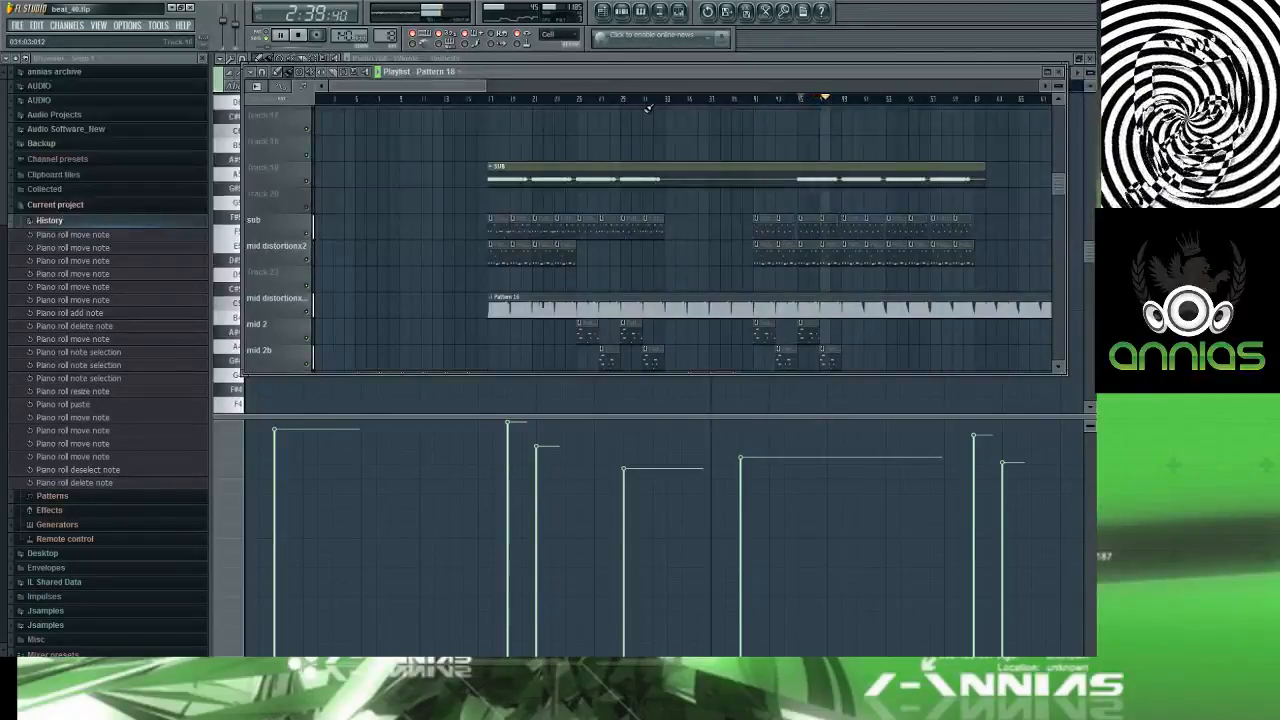
pyautogui.scroll(-4, 700, 160)
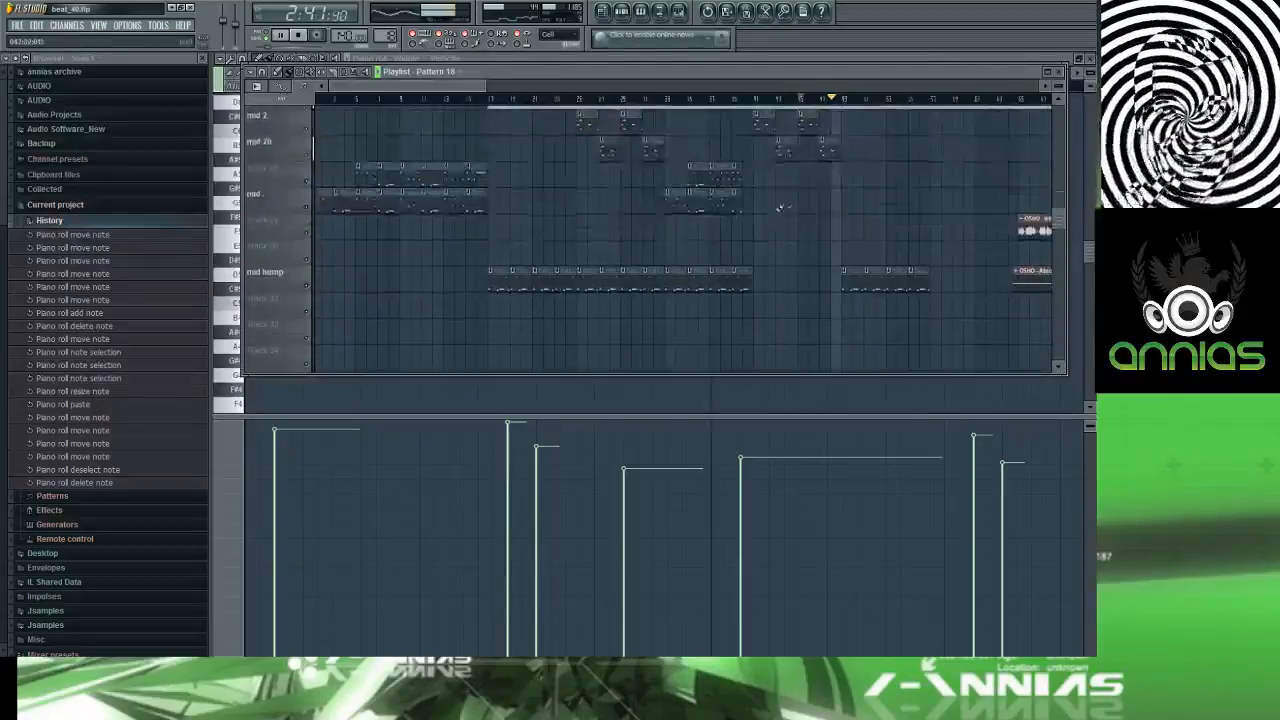
pyautogui.scroll(2, 785, 208)
pyautogui.scroll(3, 830, 210)
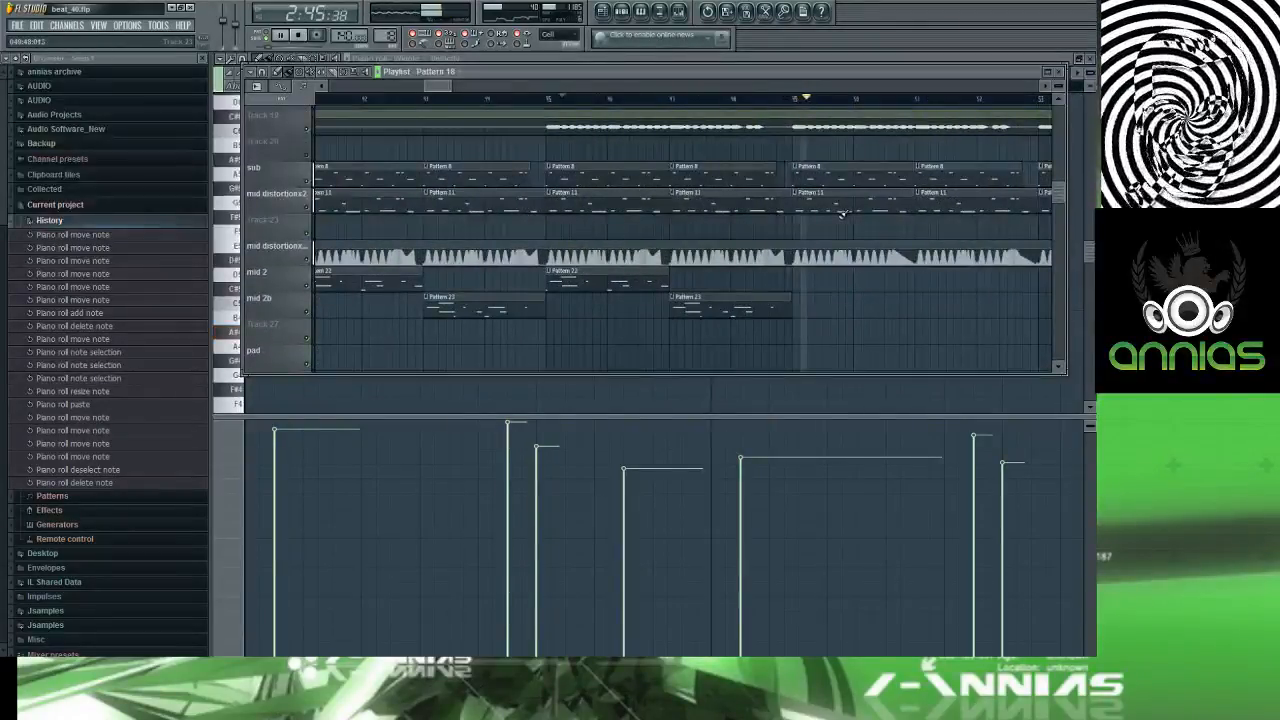
pyautogui.scroll(-4, 842, 220)
pyautogui.scroll(-4, 842, 220)
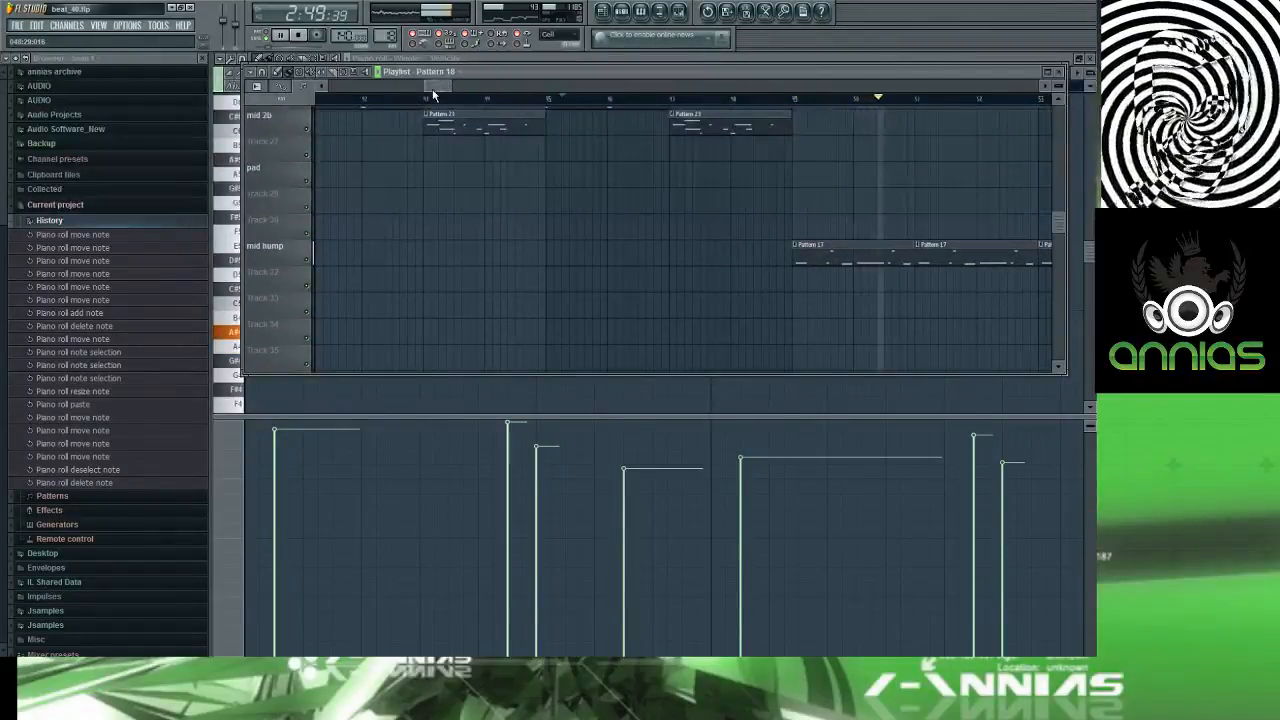
# Step: Stop playback and place the playhead at the start of the last group of Pattern 17 clips on the mid bump track
pyautogui.press('space')
pyautogui.moveTo(457, 173); pyautogui.dragTo(460, 179)
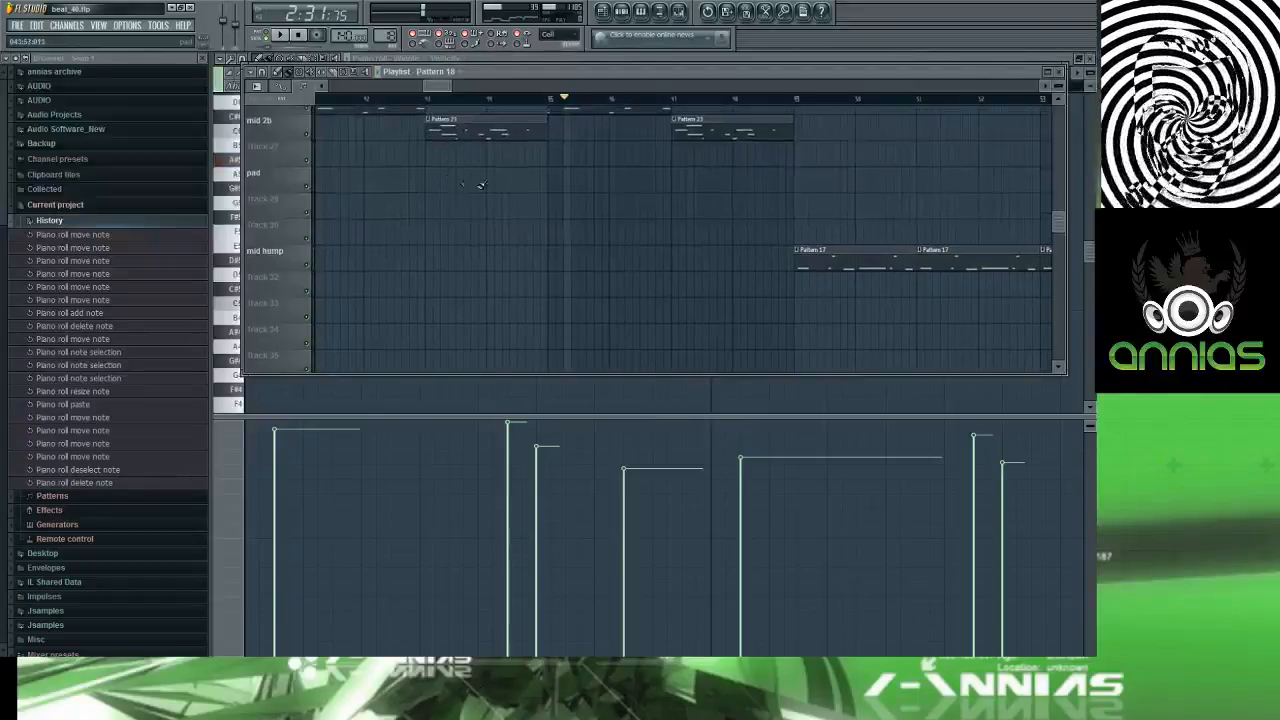
pyautogui.click(800, 105)
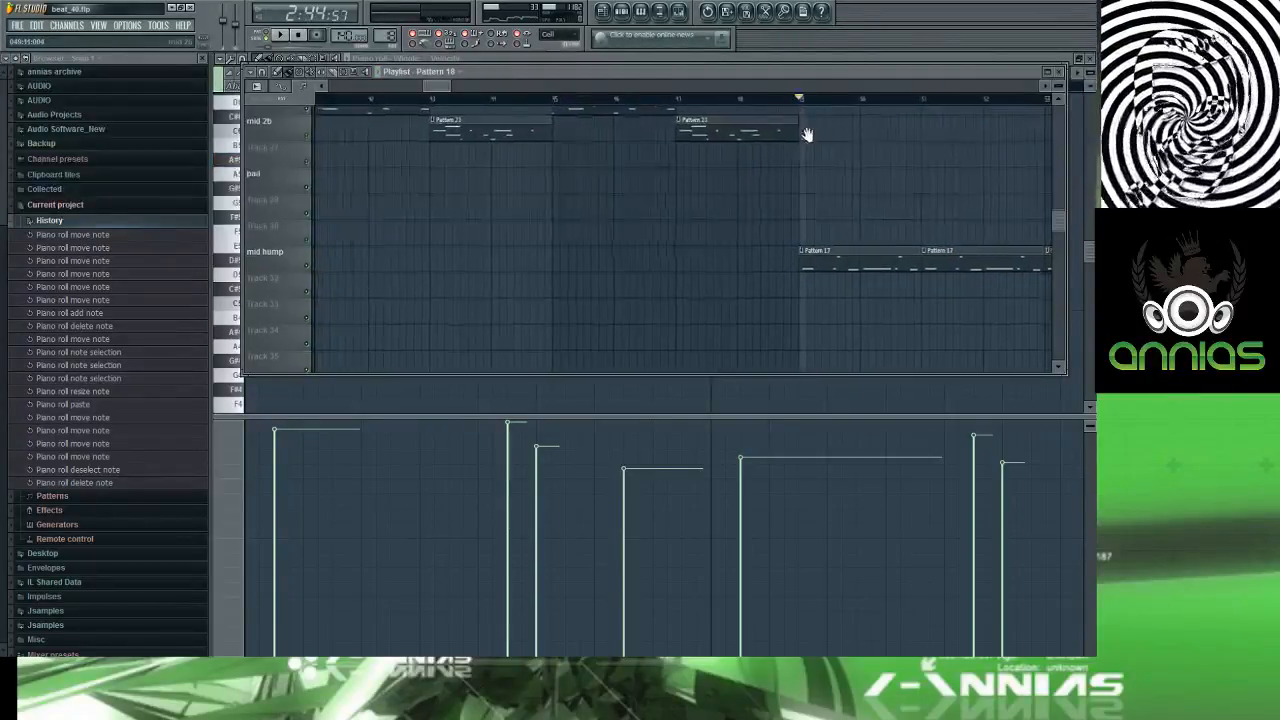
pyautogui.moveTo(806, 129)
pyautogui.mouseDown()
pyautogui.moveTo(674, 134)
pyautogui.moveTo(607, 249)
pyautogui.moveTo(609, 166)
pyautogui.moveTo(660, 166)
pyautogui.moveTo(649, 277)
pyautogui.moveTo(469, 366)
pyautogui.moveTo(505, 277)
pyautogui.moveTo(600, 185)
pyautogui.moveTo(711, 213)
pyautogui.moveTo(646, 157)
pyautogui.moveTo(646, 120)
pyautogui.moveTo(770, 130)
pyautogui.mouseUp()
pyautogui.scroll(-2, 656, 130)
pyautogui.scroll(-2, 692, 130)
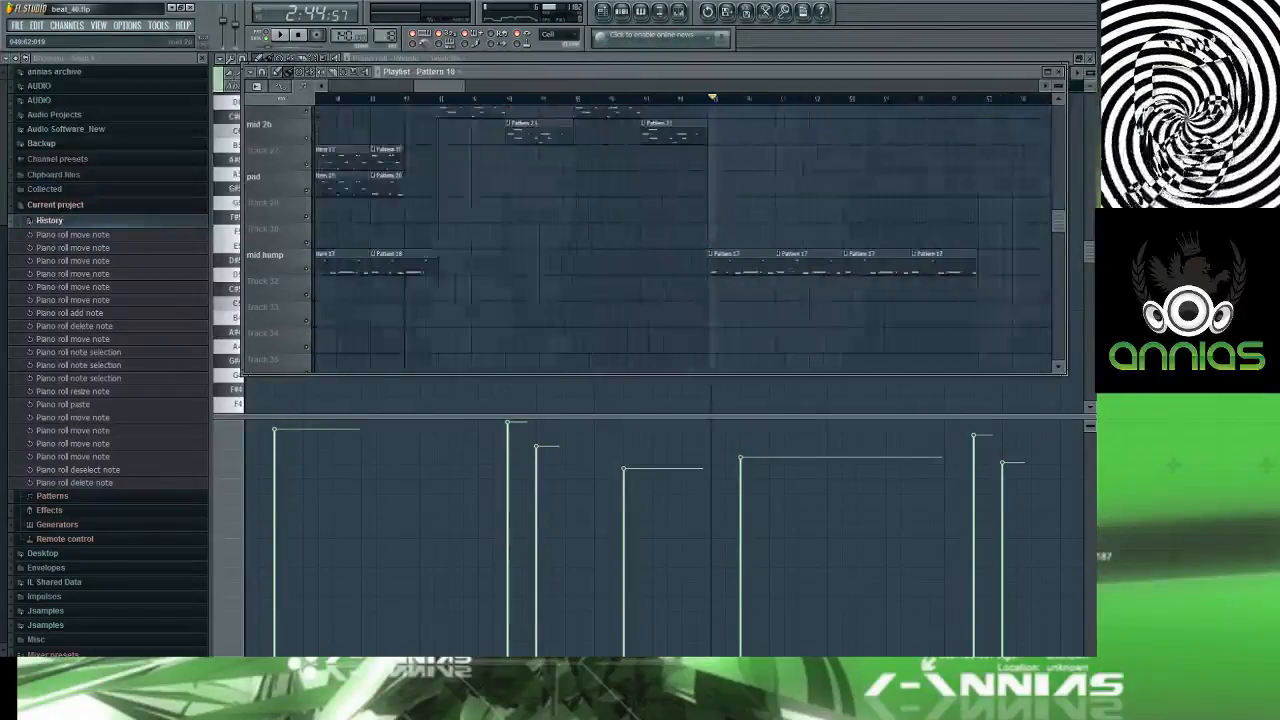
# Step: Play the last group of Pattern 17 clips and review the drum and percussion tracks above them
pyautogui.moveTo(692, 130)
pyautogui.mouseDown()
pyautogui.moveTo(836, 130)
pyautogui.moveTo(340, 130)
pyautogui.moveTo(600, 130)
pyautogui.mouseUp()
pyautogui.scroll(-3, 836, 130)
pyautogui.scroll(2, 340, 130)
pyautogui.press('space')
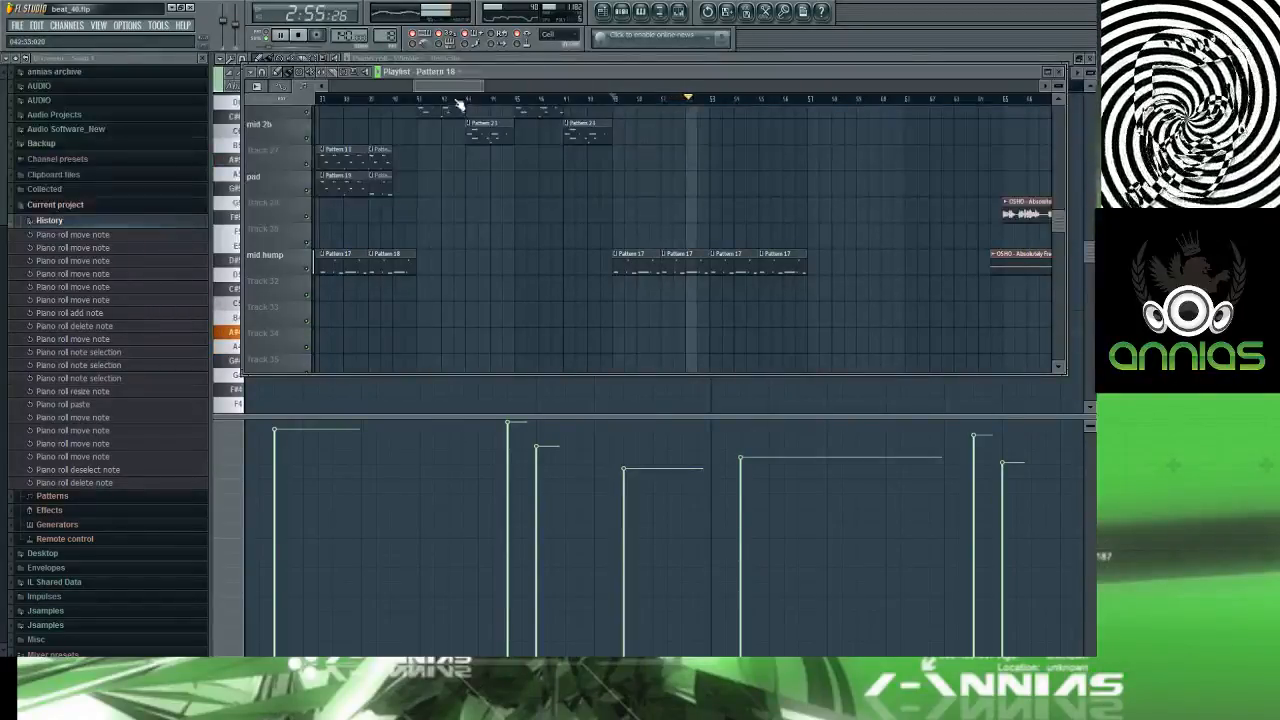
pyautogui.moveTo(453, 86)
pyautogui.mouseDown()
pyautogui.moveTo(420, 89)
pyautogui.moveTo(463, 84)
pyautogui.mouseUp()
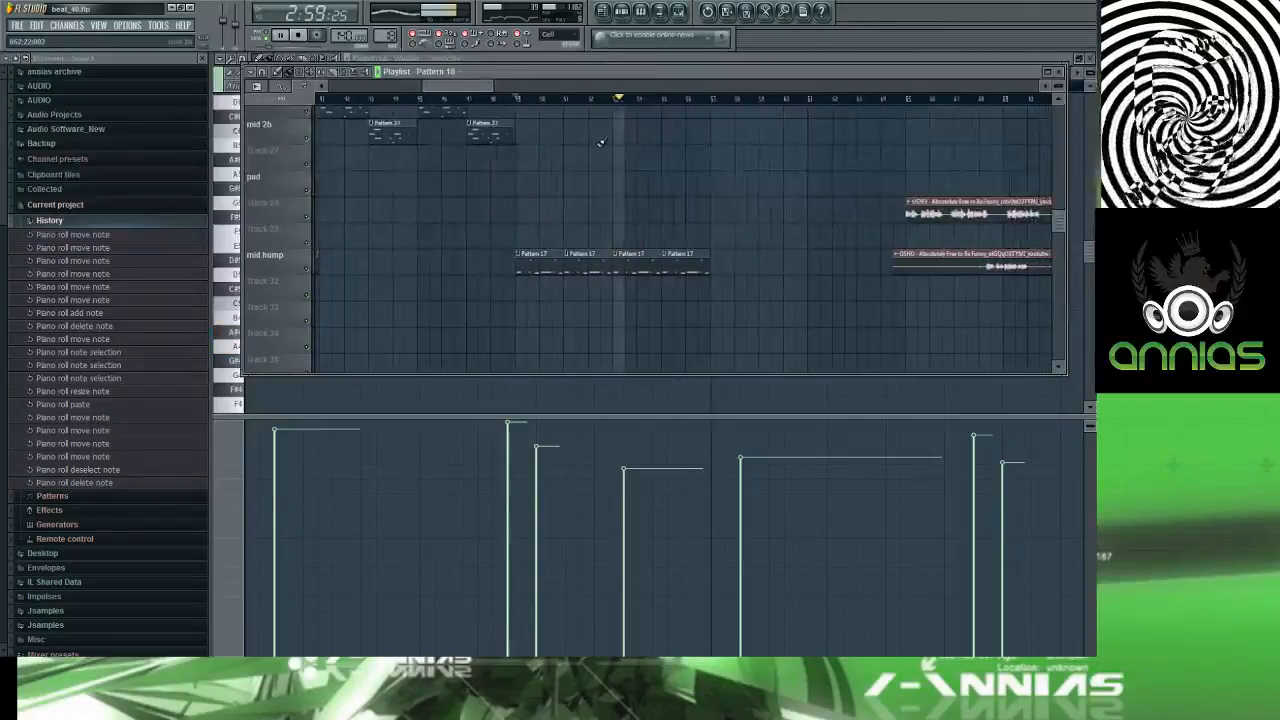
pyautogui.scroll(10, 601, 145)
pyautogui.scroll(6, 604, 188)
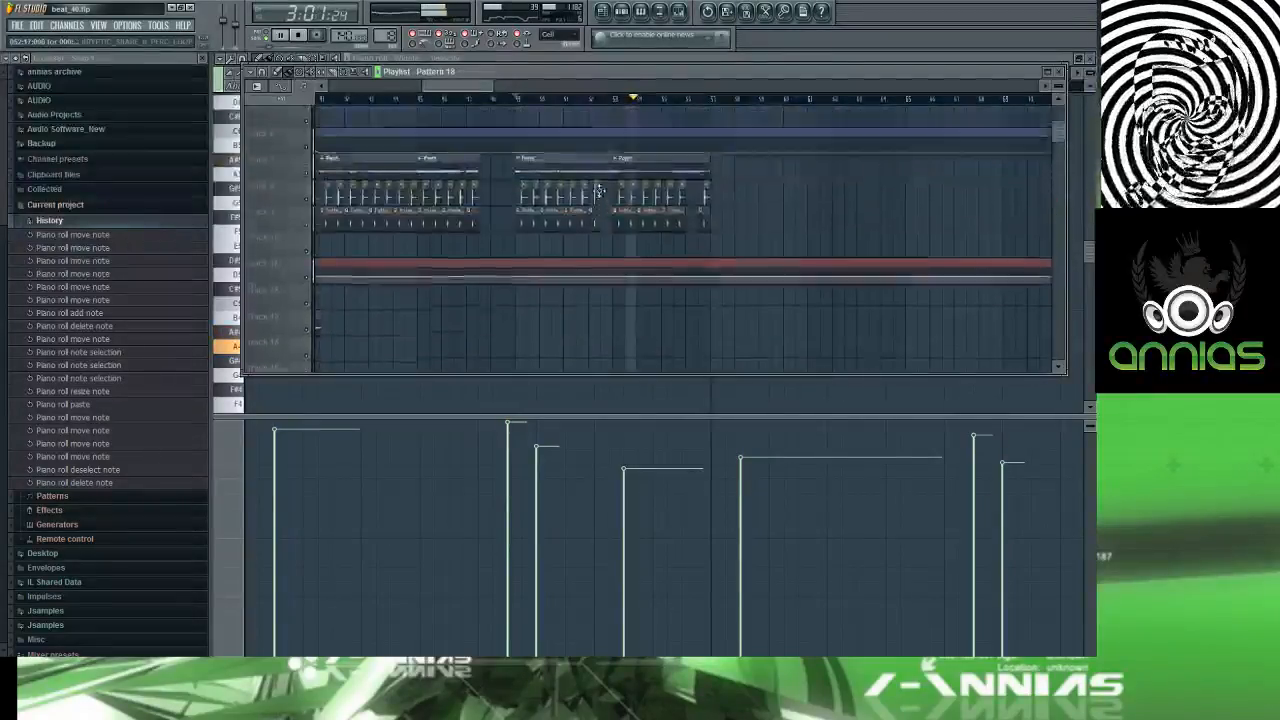
# Step: Replay the bar with the Pattern 4 clip to check the drum transition into the second Percs clip
pyautogui.press('space')
pyautogui.press('space')
pyautogui.scroll(3, 601, 150)
pyautogui.click(602, 99)
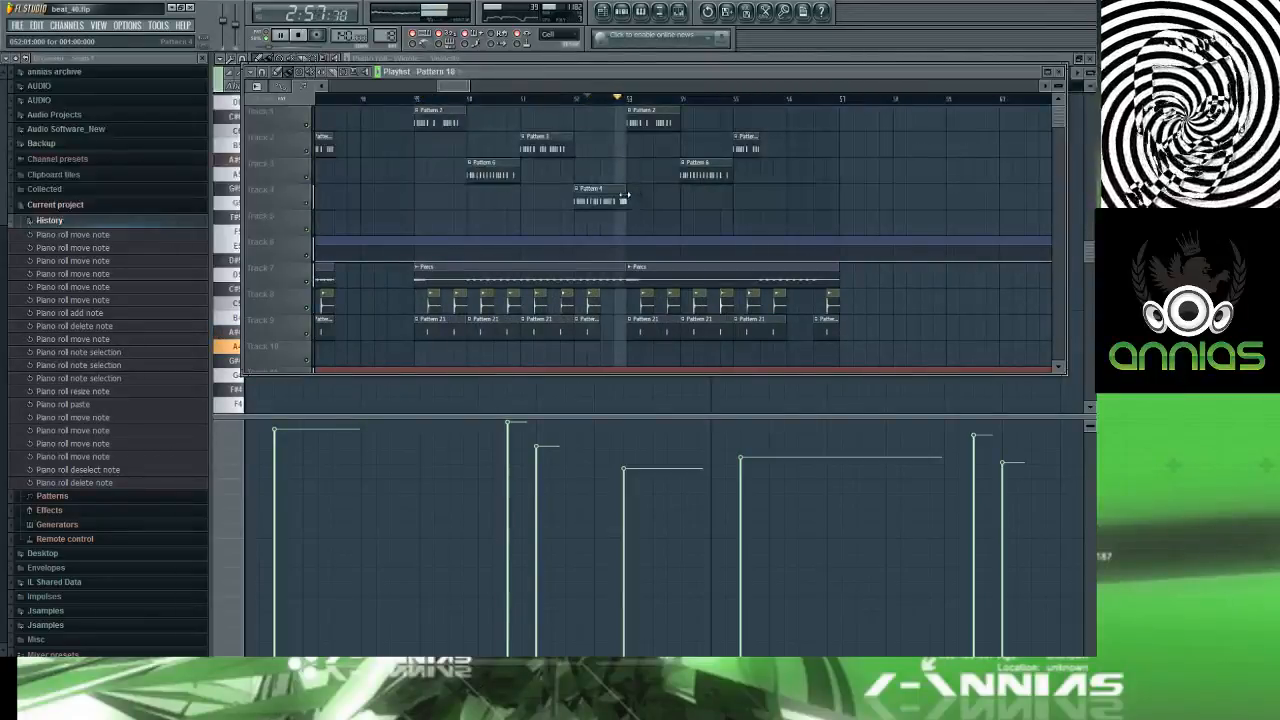
pyautogui.press('space')
pyautogui.press('space')
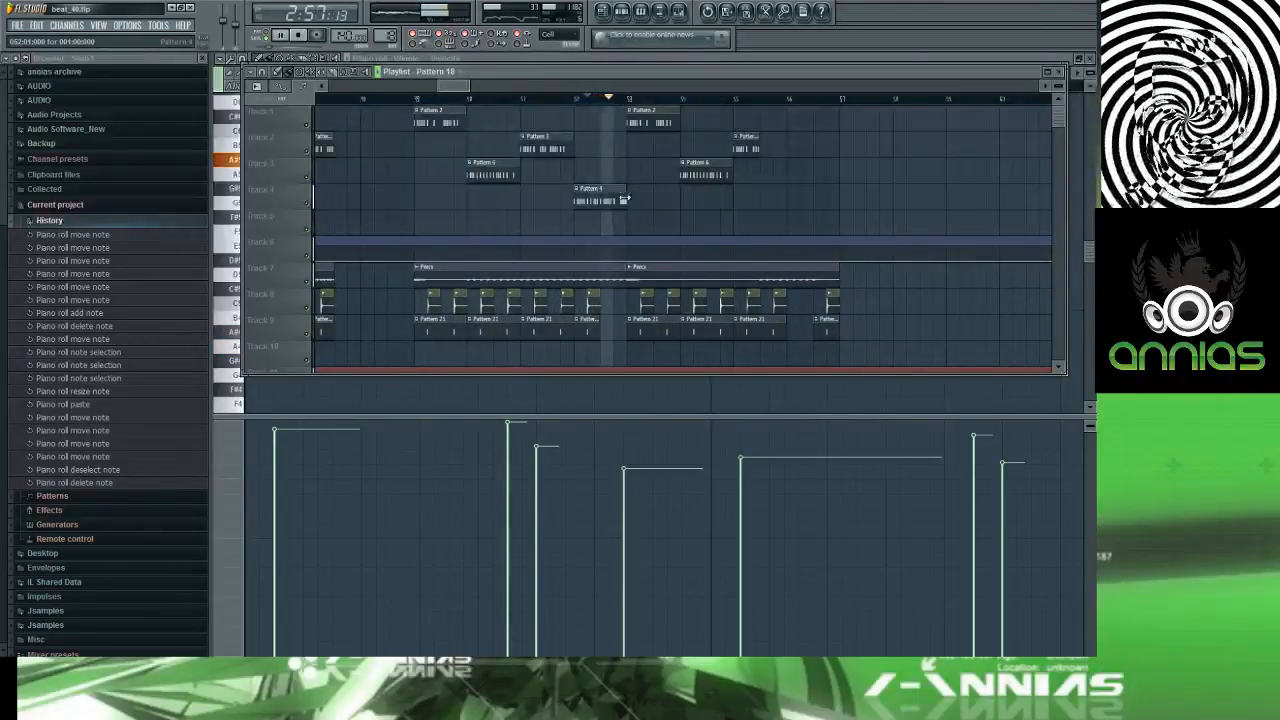
pyautogui.press('space')
# Step: Trim the first of the two Percs clips and the Pattern 4 clip to end level with the shortened Pattern 21 clip
pyautogui.click(625, 278)
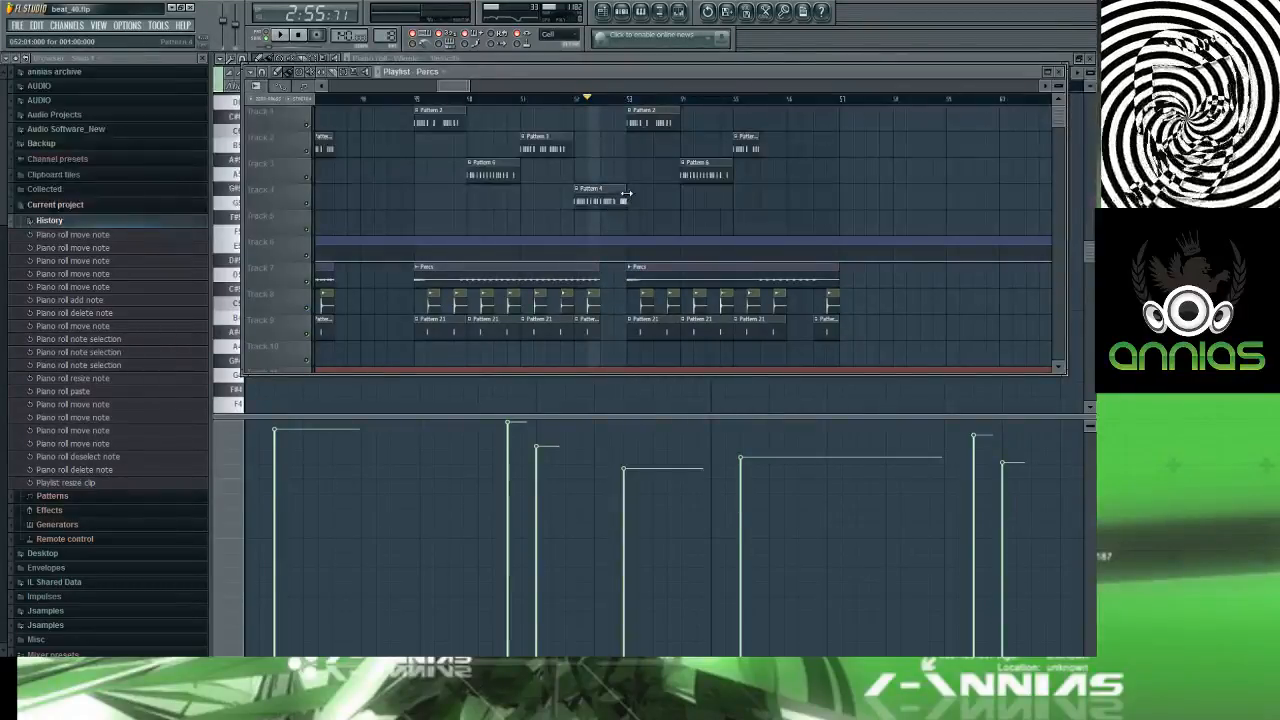
pyautogui.moveTo(610, 264); pyautogui.dragTo(599, 269)
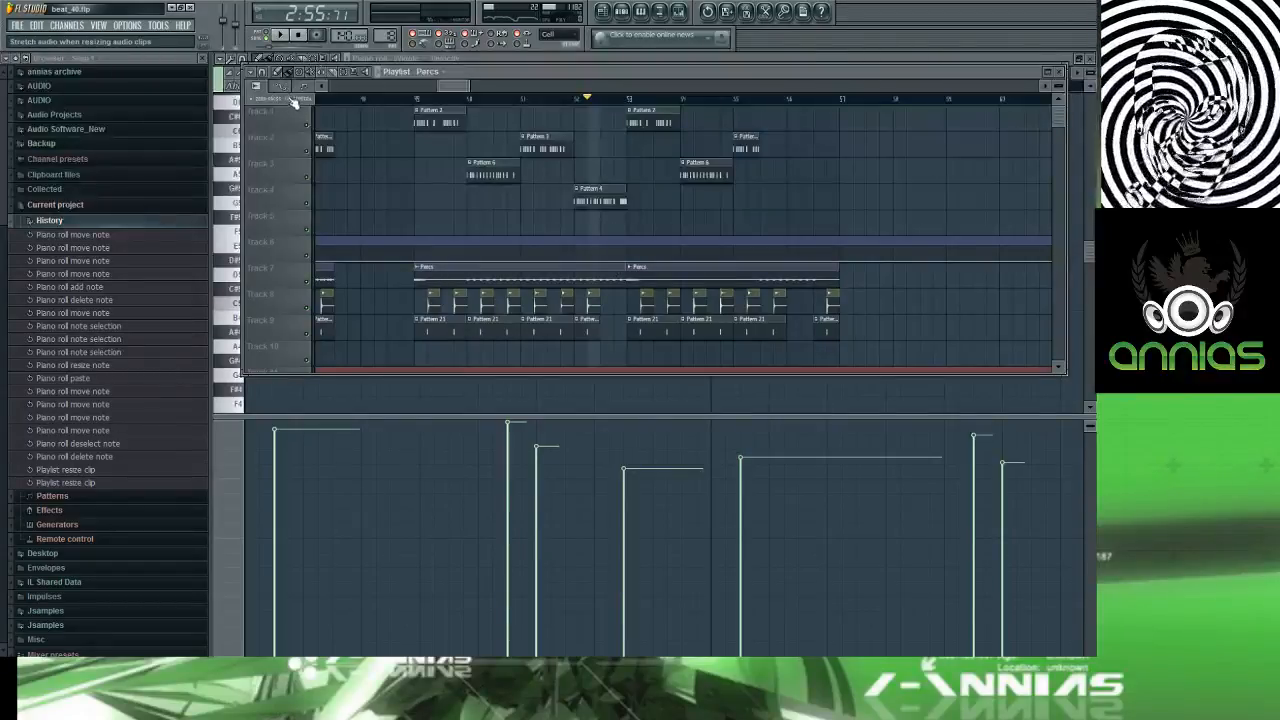
pyautogui.click(626, 270)
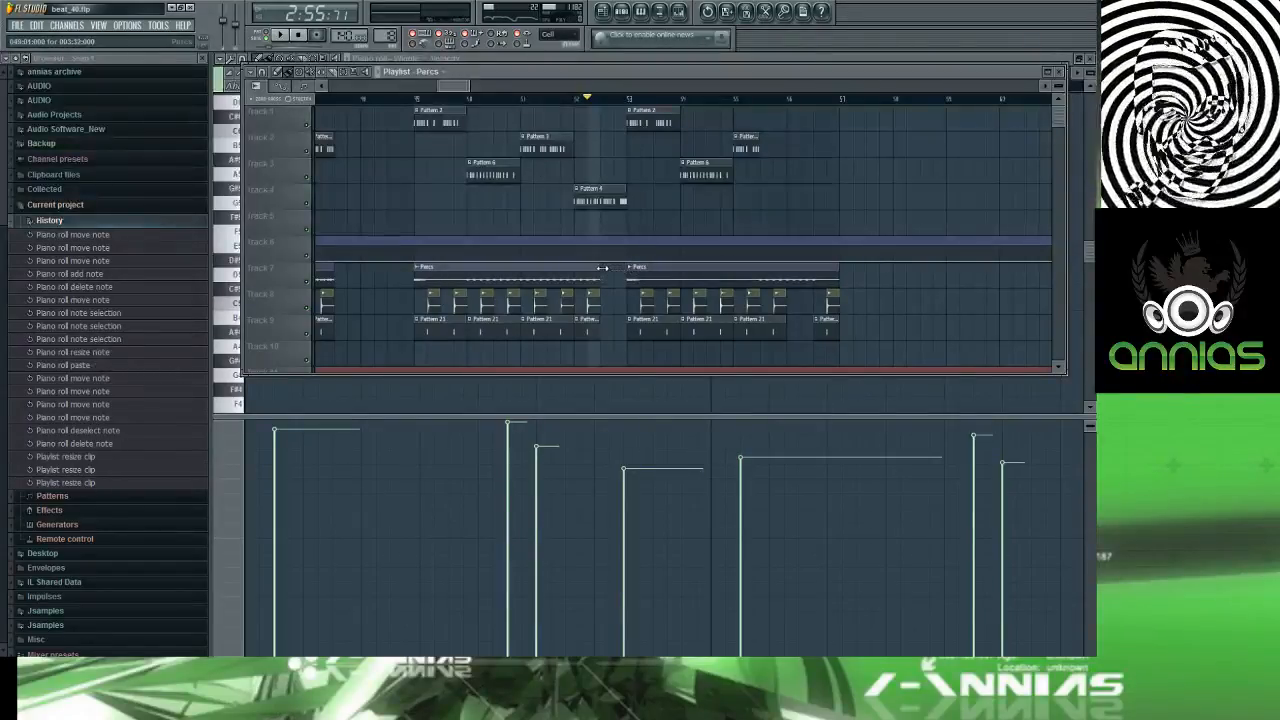
pyautogui.moveTo(626, 194); pyautogui.dragTo(600, 194)
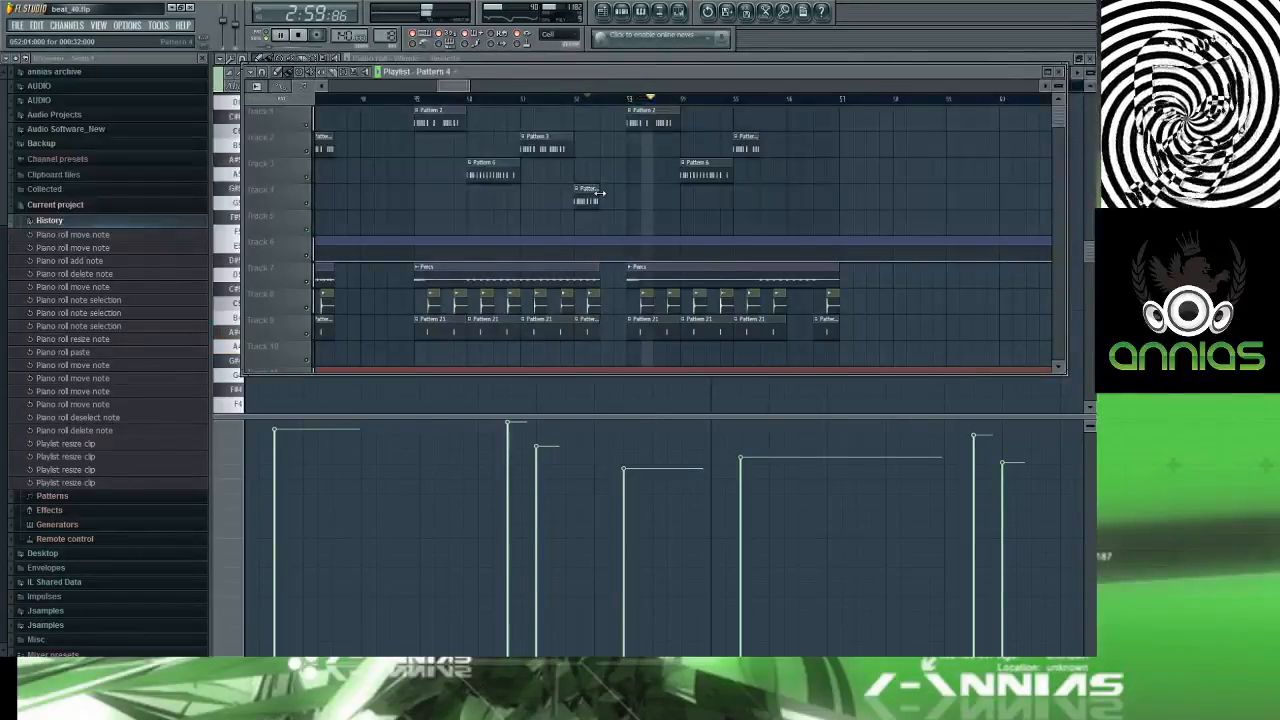
# Step: Play the intro from bar 5 and review its clips on the pad track and the track above it
pyautogui.moveTo(500, 88); pyautogui.dragTo(338, 88)
pyautogui.click(530, 98)
pyautogui.scroll(-5, 663, 191)
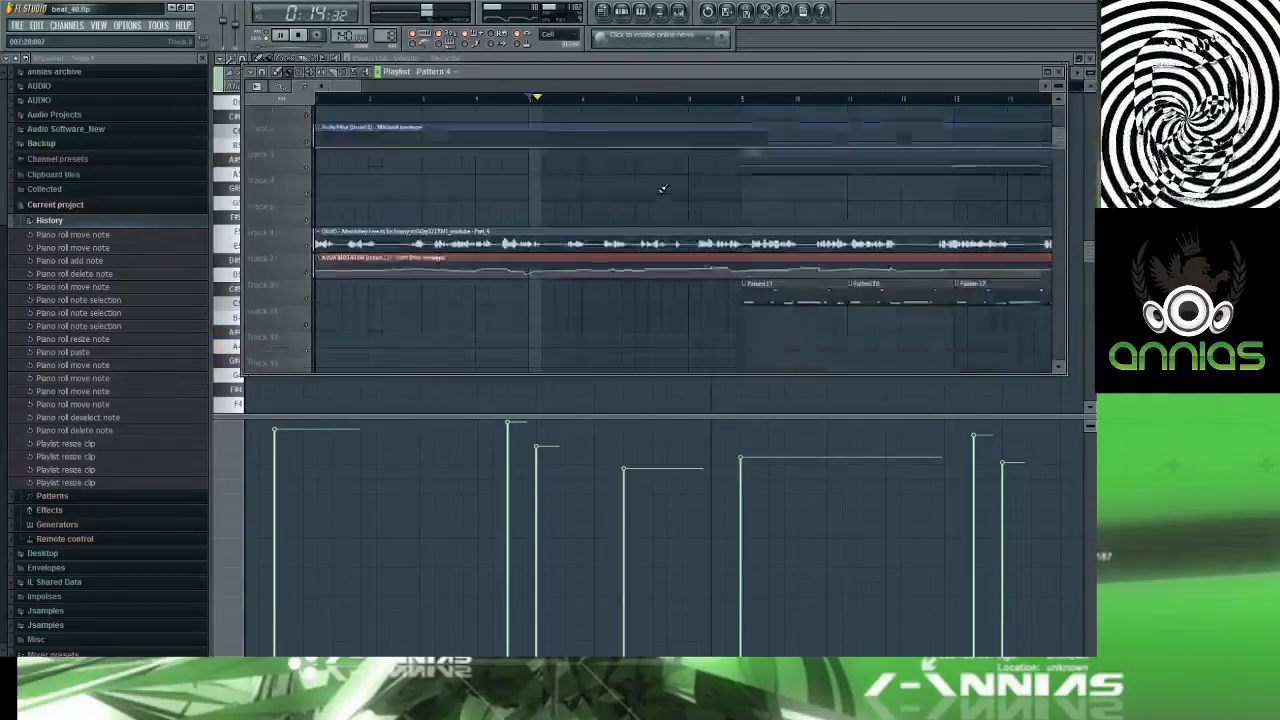
pyautogui.scroll(-3, 661, 229)
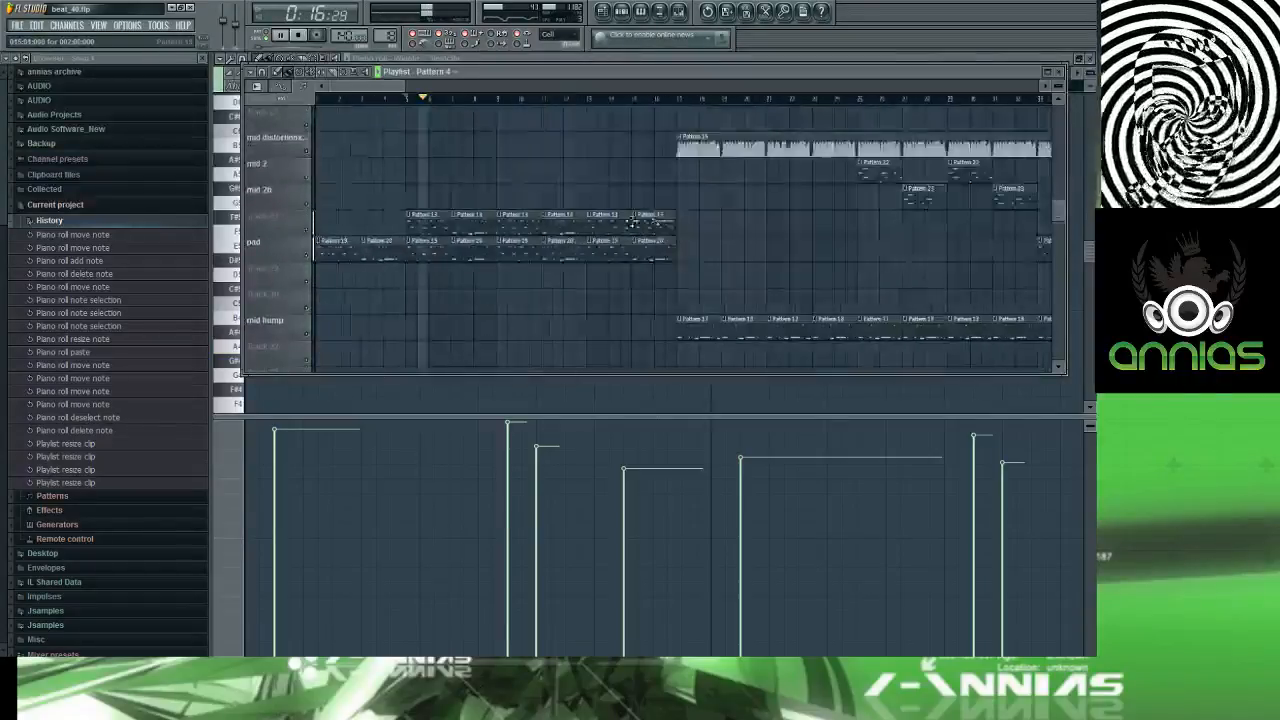
pyautogui.scroll(-2, 488, 168)
pyautogui.scroll(5, 474, 192)
pyautogui.scroll(1, 471, 196)
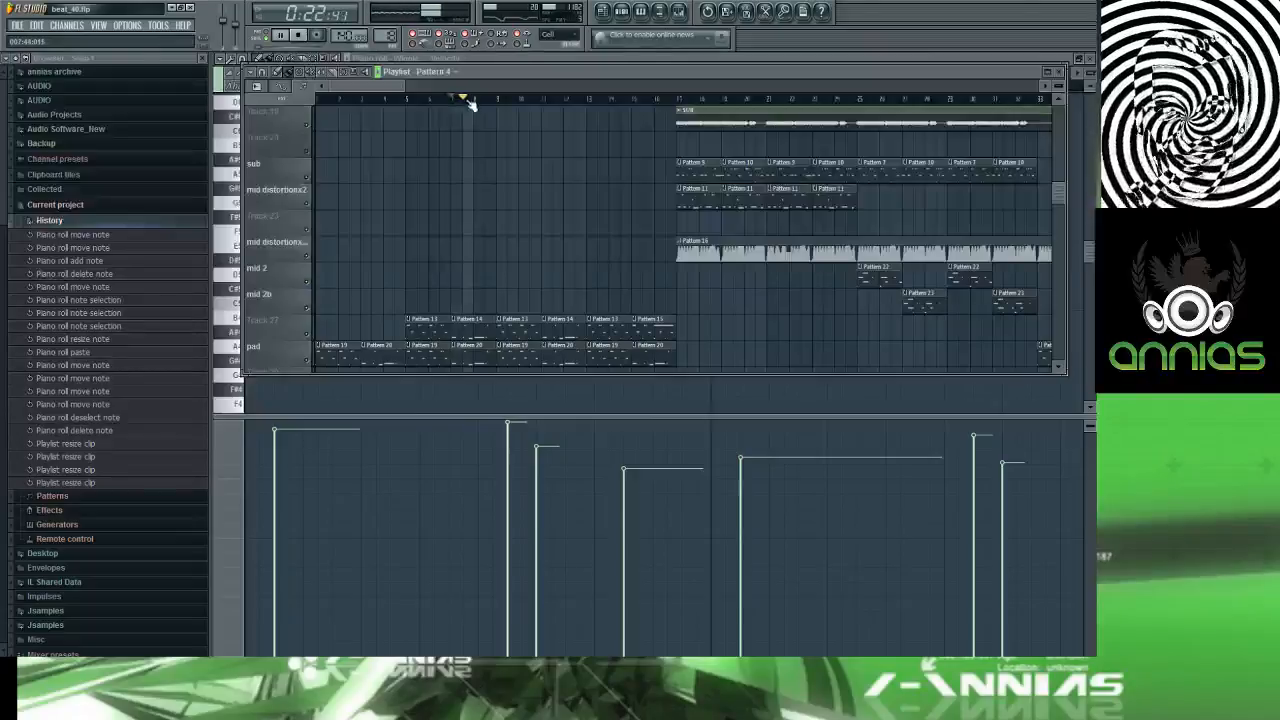
# Step: Collapse the current project folder and open the MethLab Dembreakznpadztho Sample Pack inside Jsamples
pyautogui.click(134, 206)
pyautogui.scroll(-3, 100, 249)
pyautogui.click(92, 254)
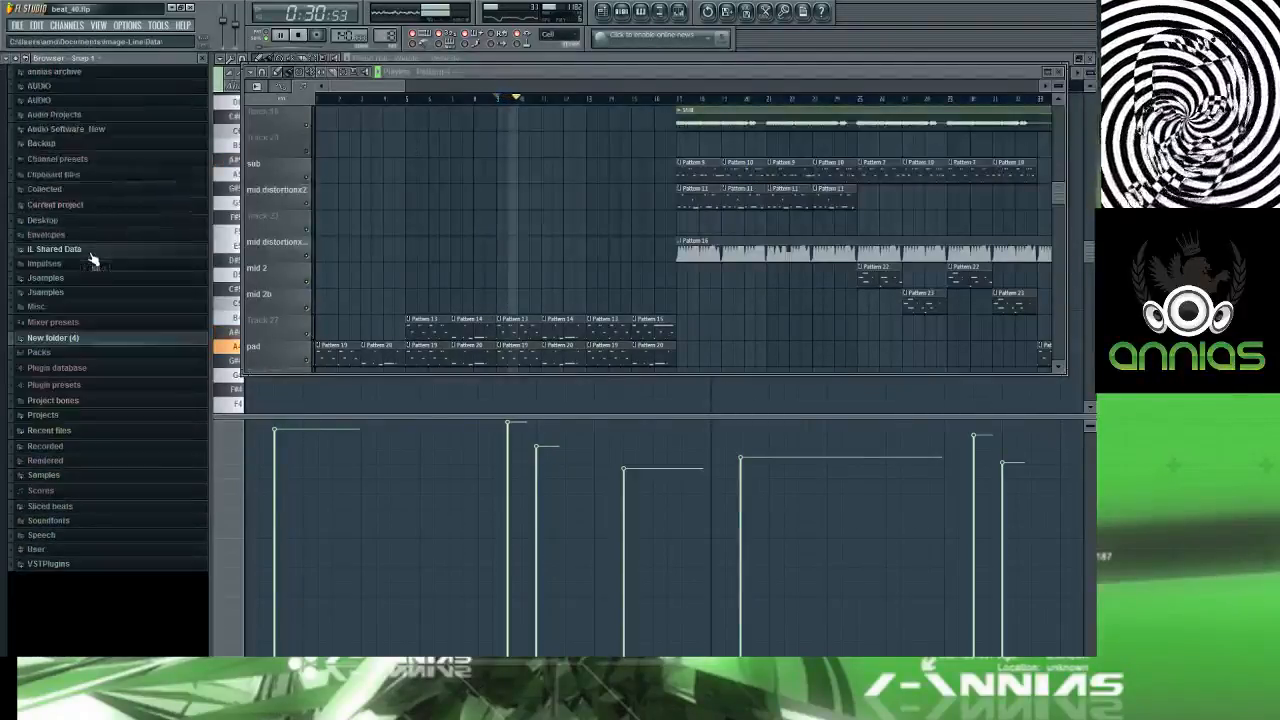
pyautogui.scroll(2, 92, 257)
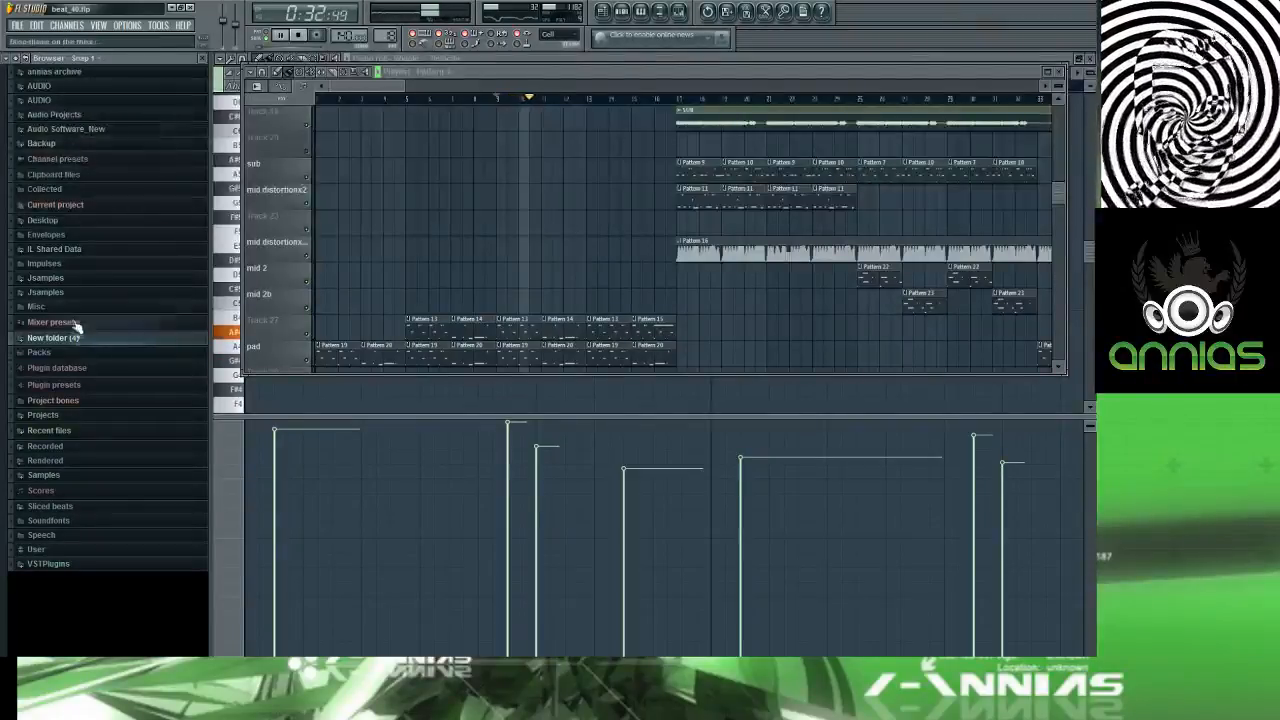
pyautogui.click(68, 278)
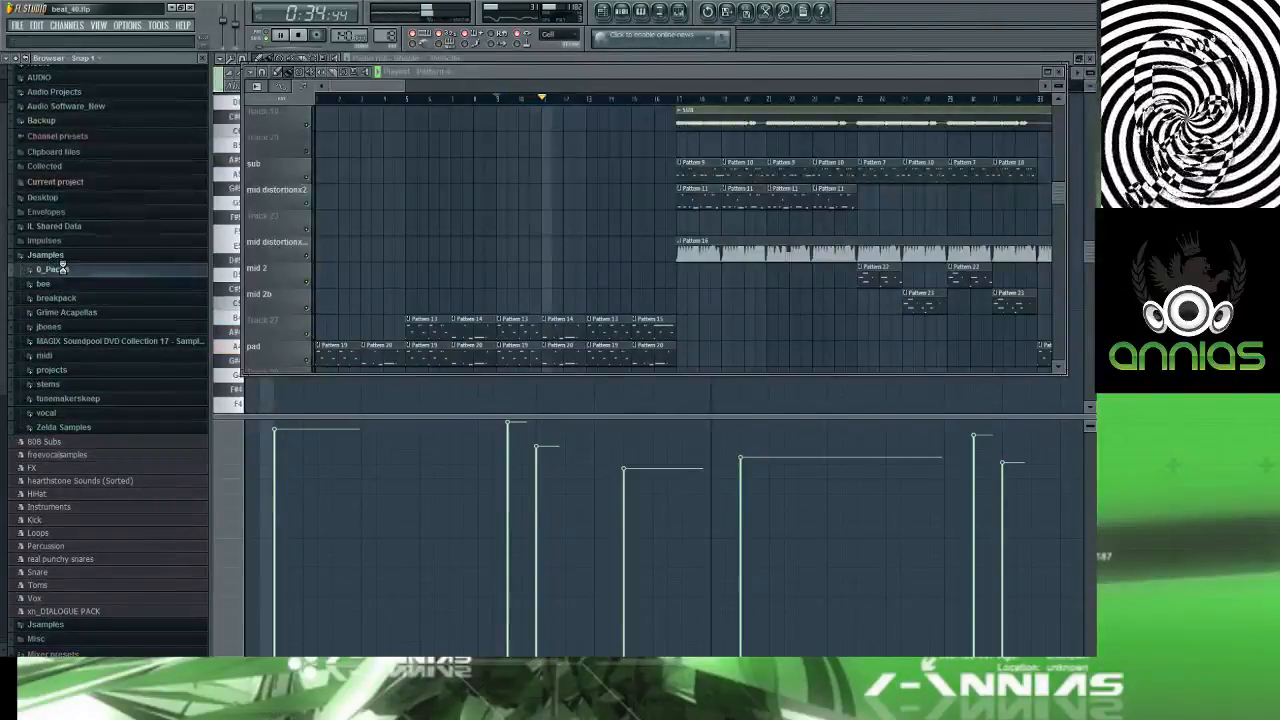
pyautogui.click(60, 269)
pyautogui.scroll(-10, 133, 285)
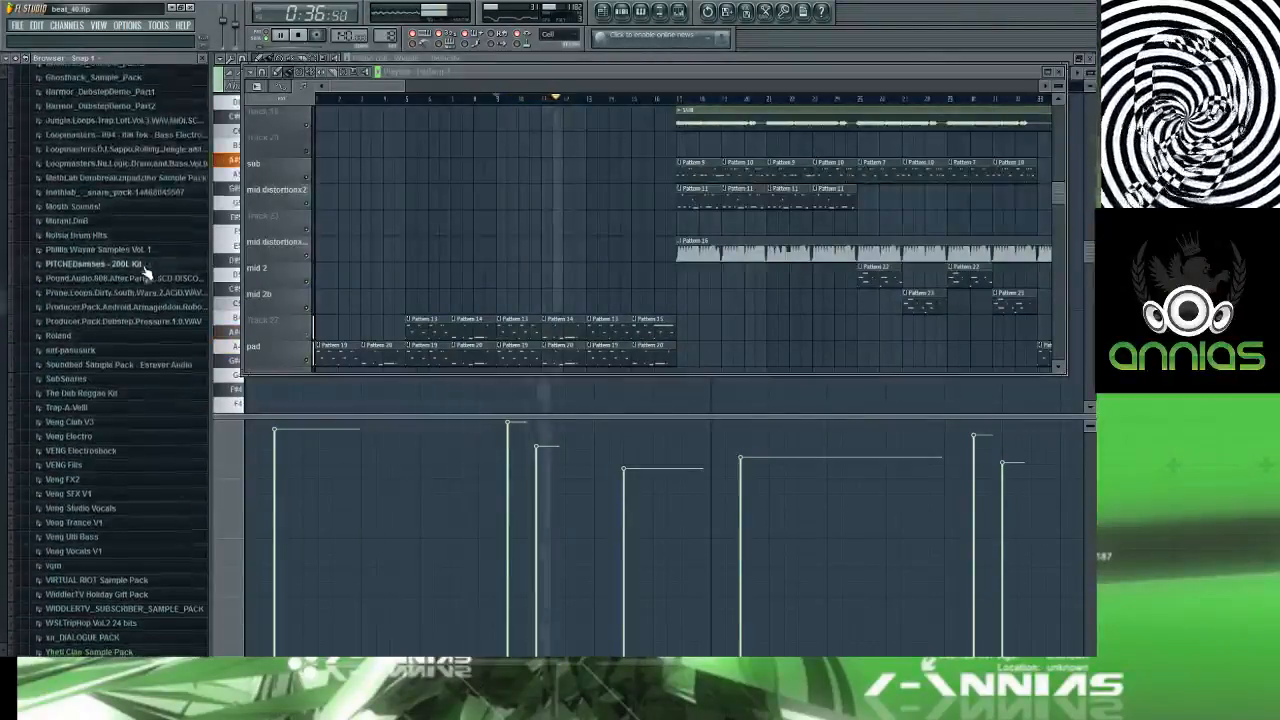
pyautogui.scroll(-3, 133, 285)
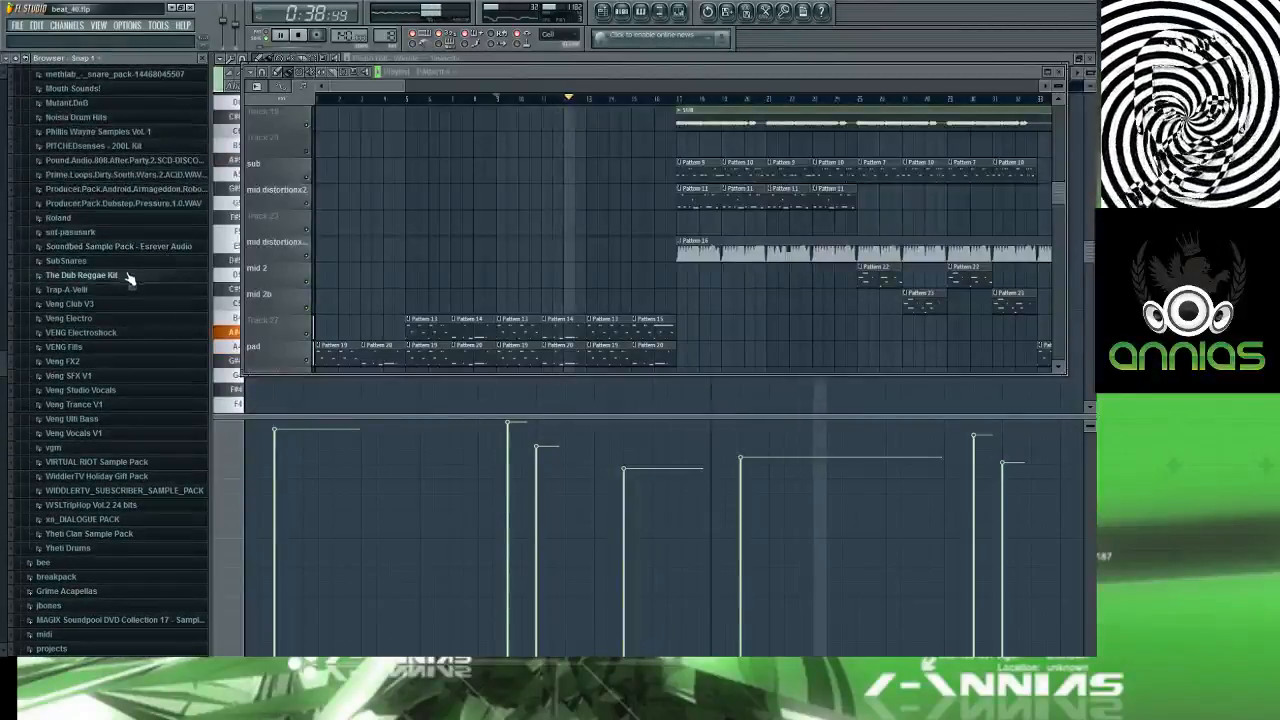
pyautogui.scroll(10, 115, 262)
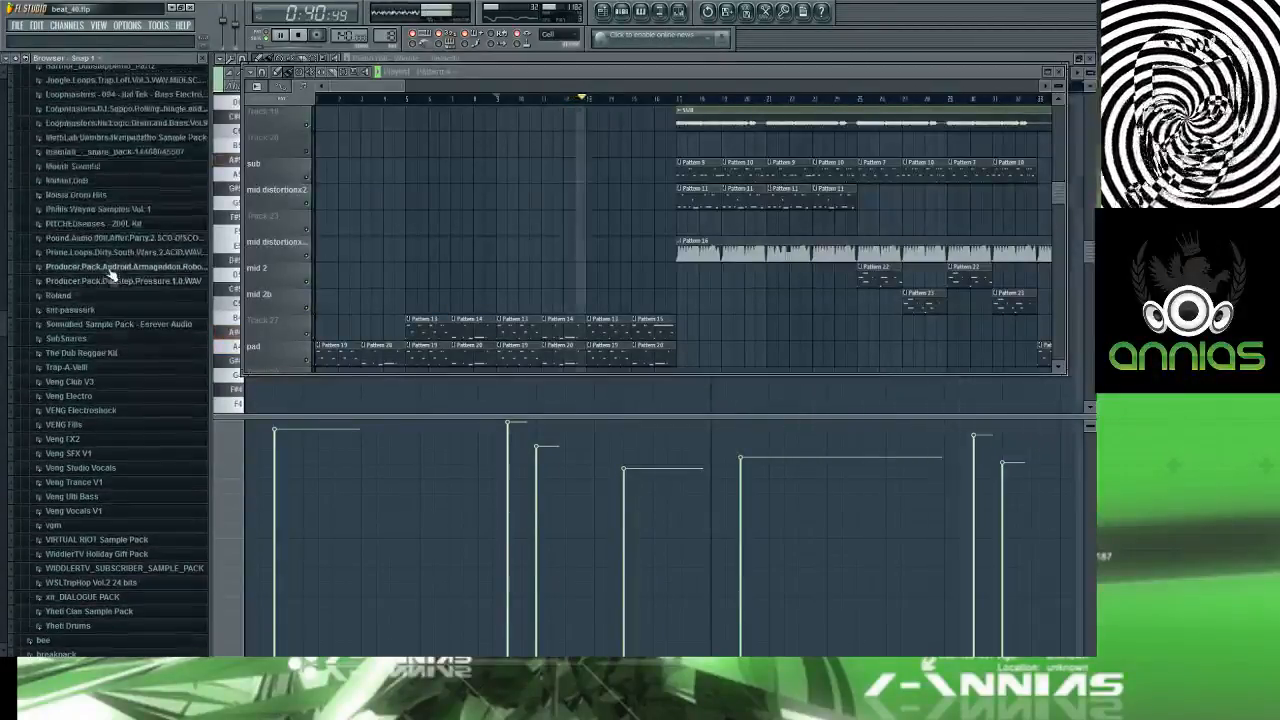
pyautogui.scroll(1, 110, 265)
pyautogui.click(108, 229)
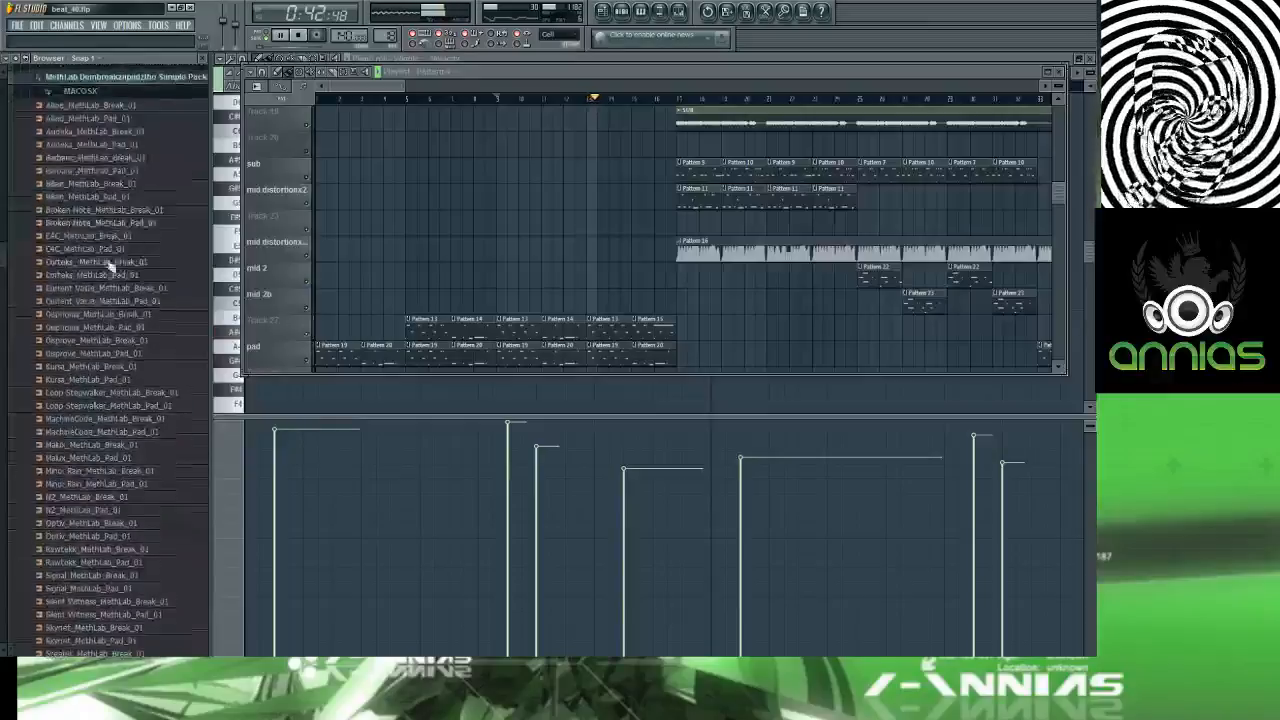
# Step: Preview Billain_MethLab_Pad_01 and place it at the song start on the empty track below pad, returning the playhead to the beginning
pyautogui.click(114, 192)
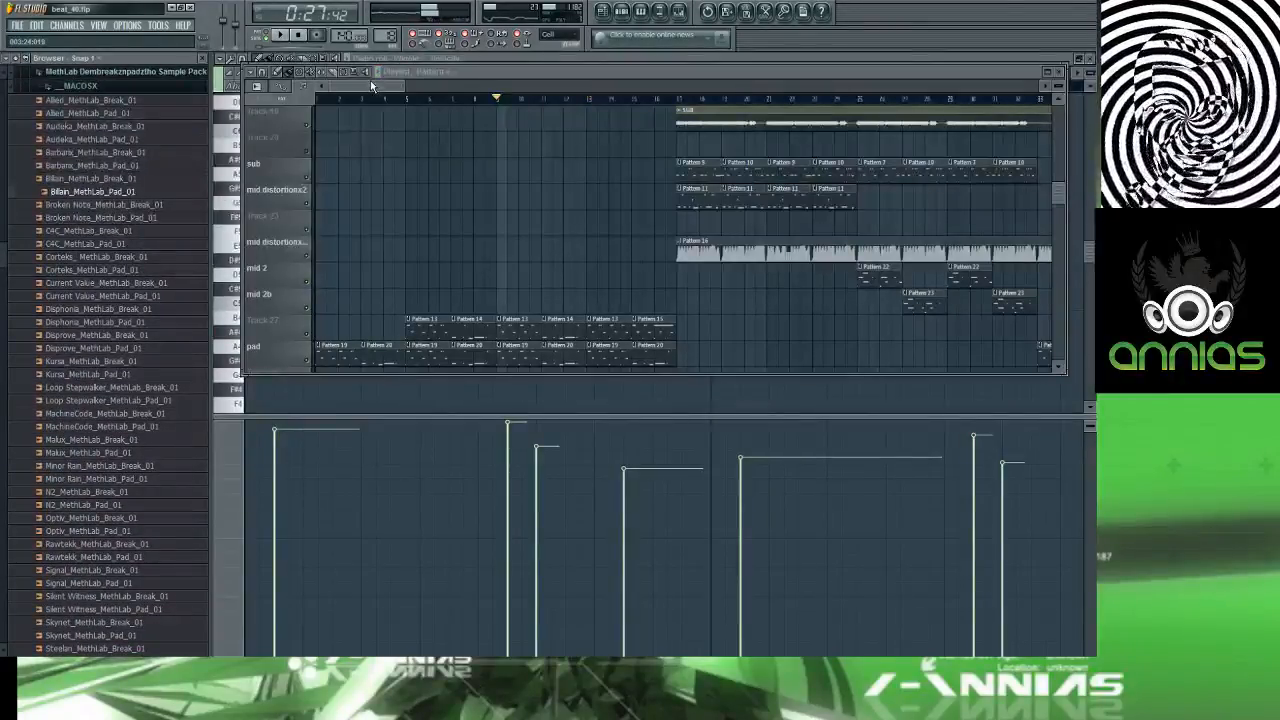
pyautogui.scroll(-3, 371, 142)
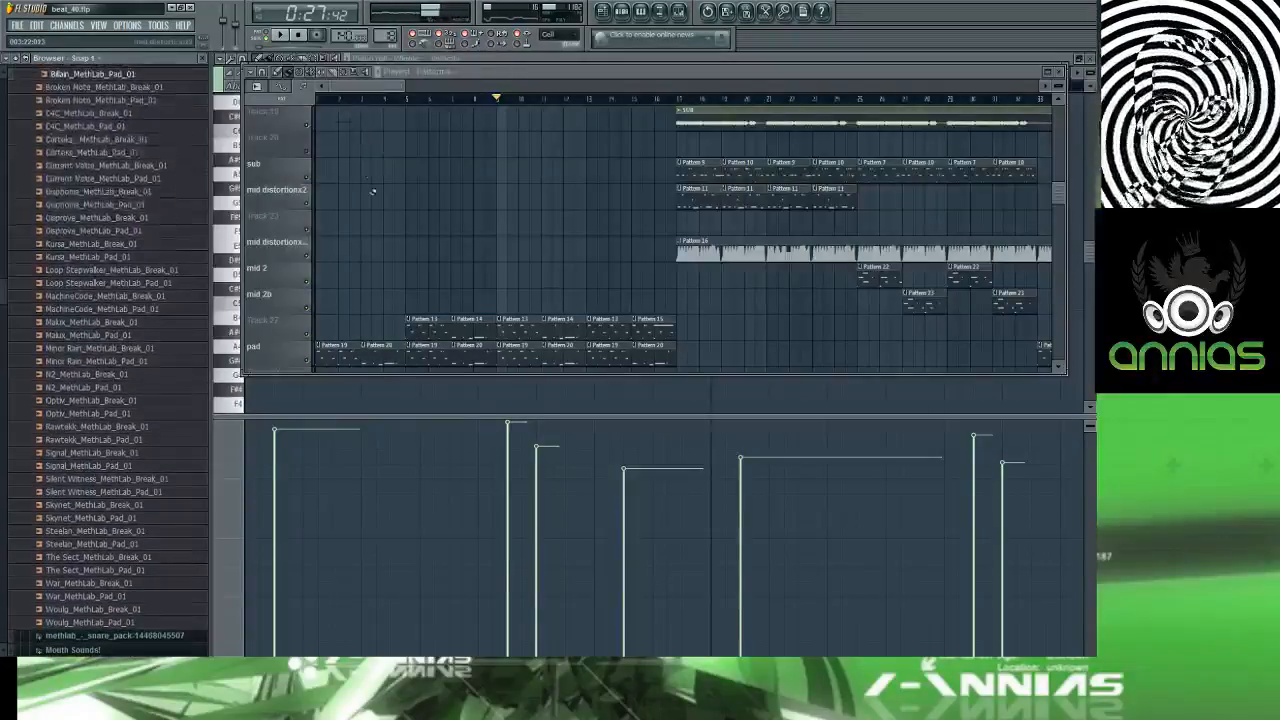
pyautogui.scroll(-5, 357, 177)
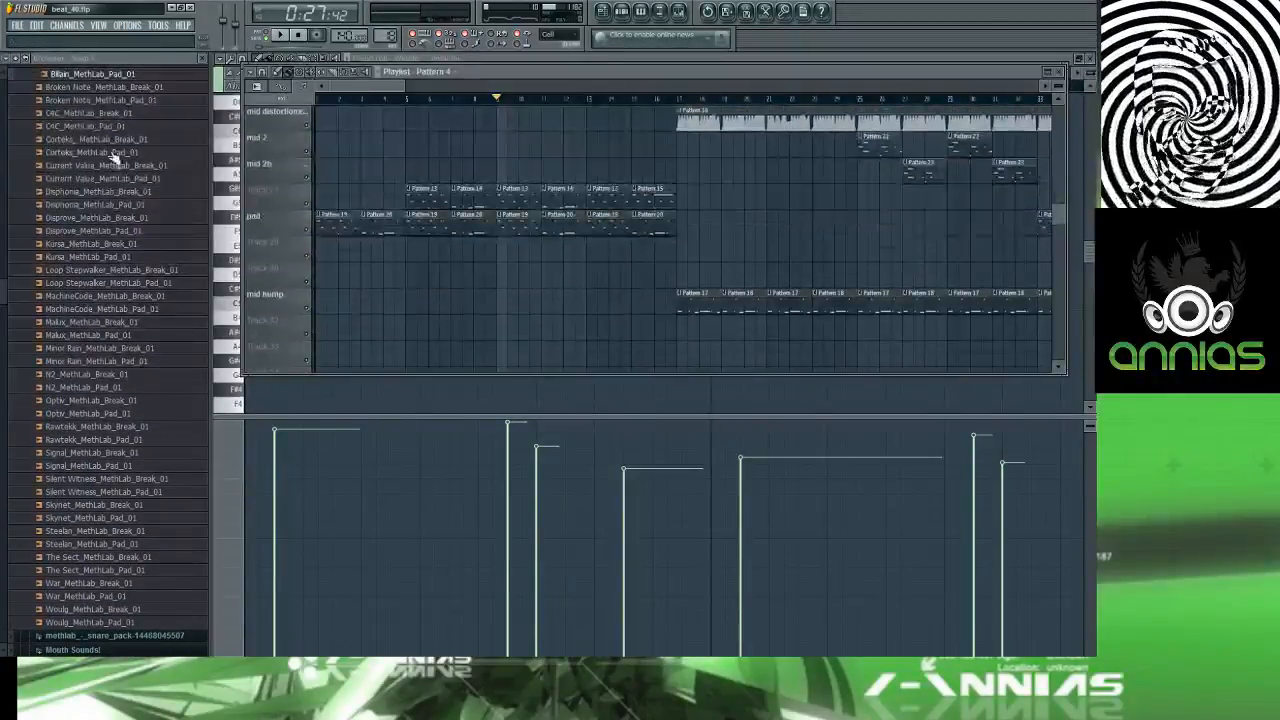
pyautogui.moveTo(113, 80); pyautogui.dragTo(313, 246)
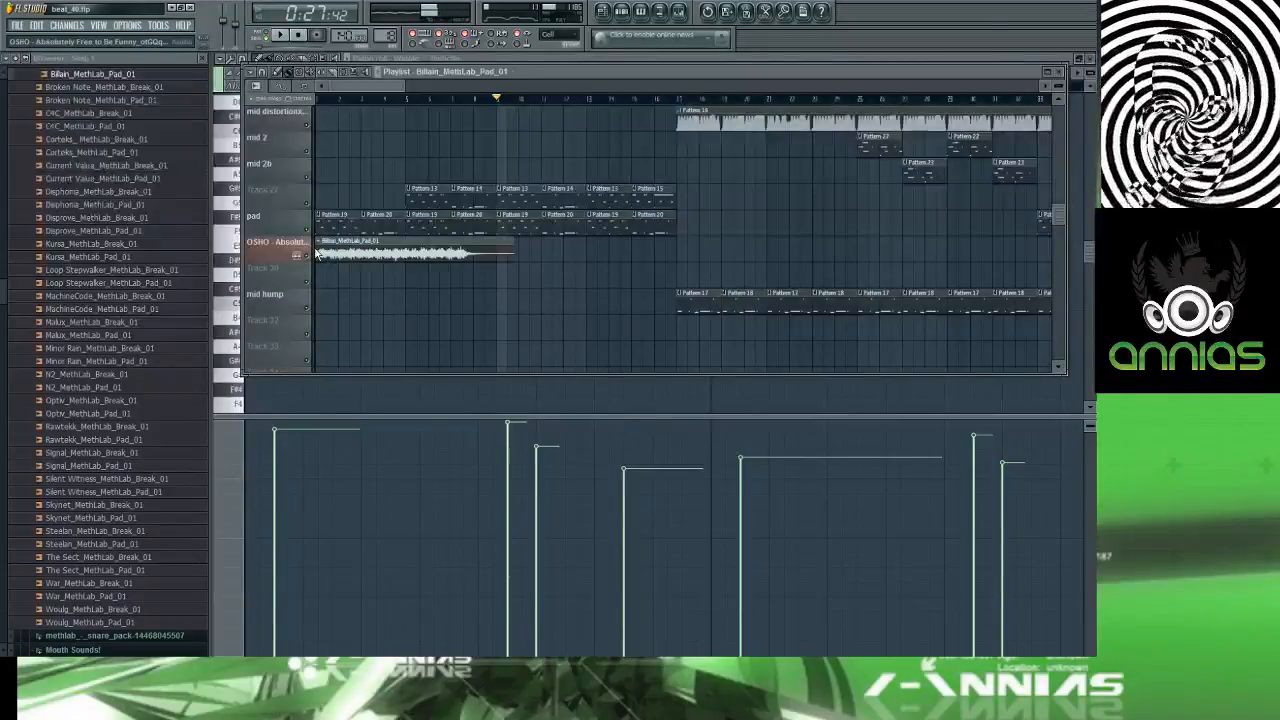
pyautogui.click(324, 99)
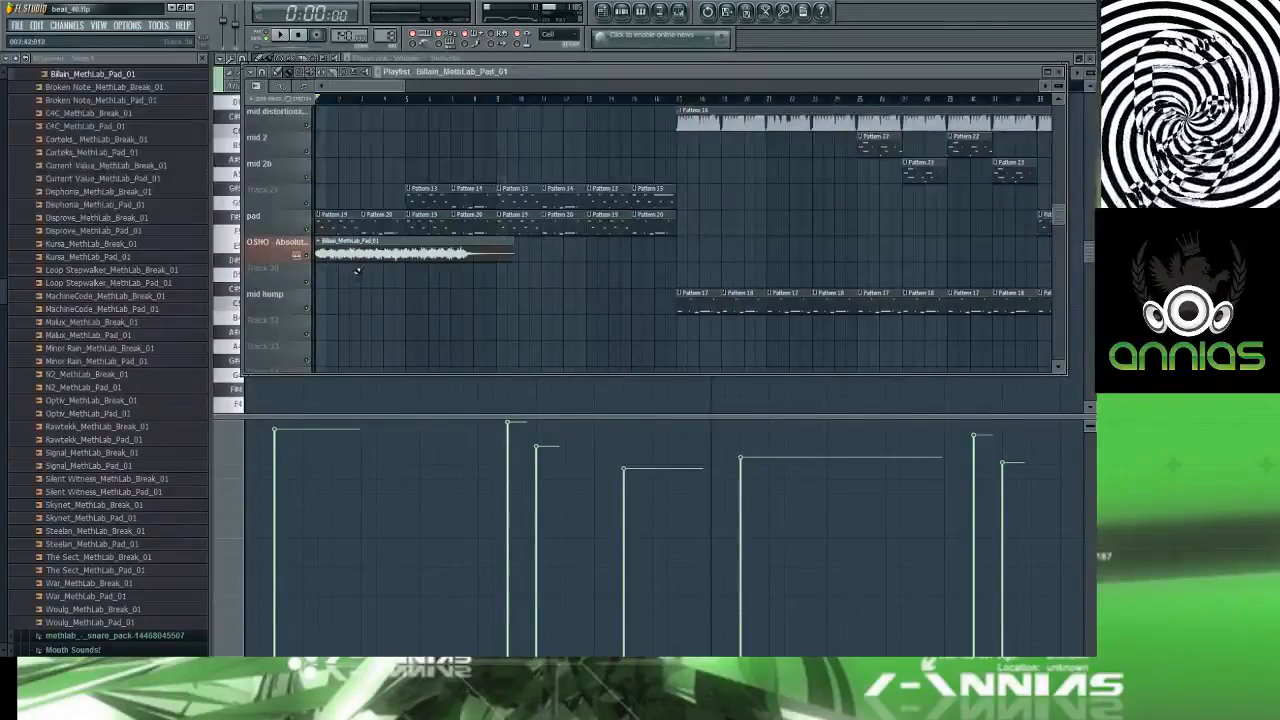
# Step: Open Pattern 19 from the pad track, inspect its synth channel and return to the playlist
pyautogui.doubleClick(354, 219)
pyautogui.press('F6')
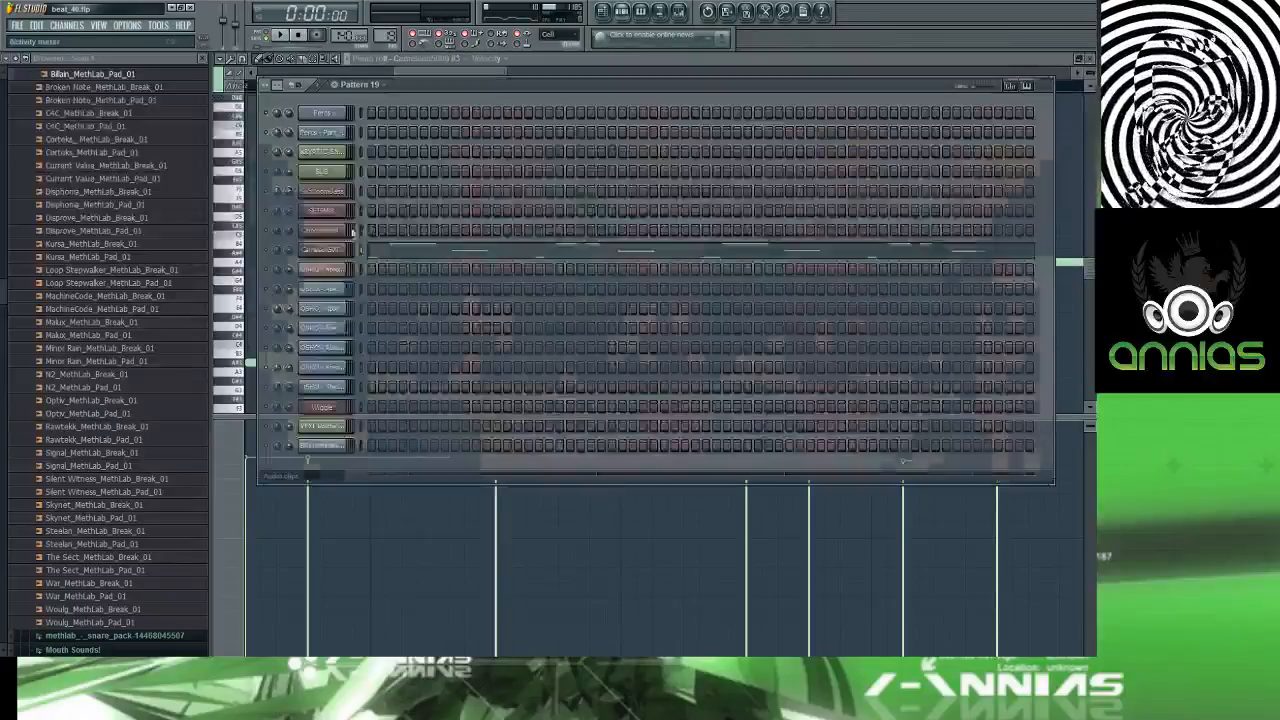
pyautogui.click(334, 263)
pyautogui.press('F5')
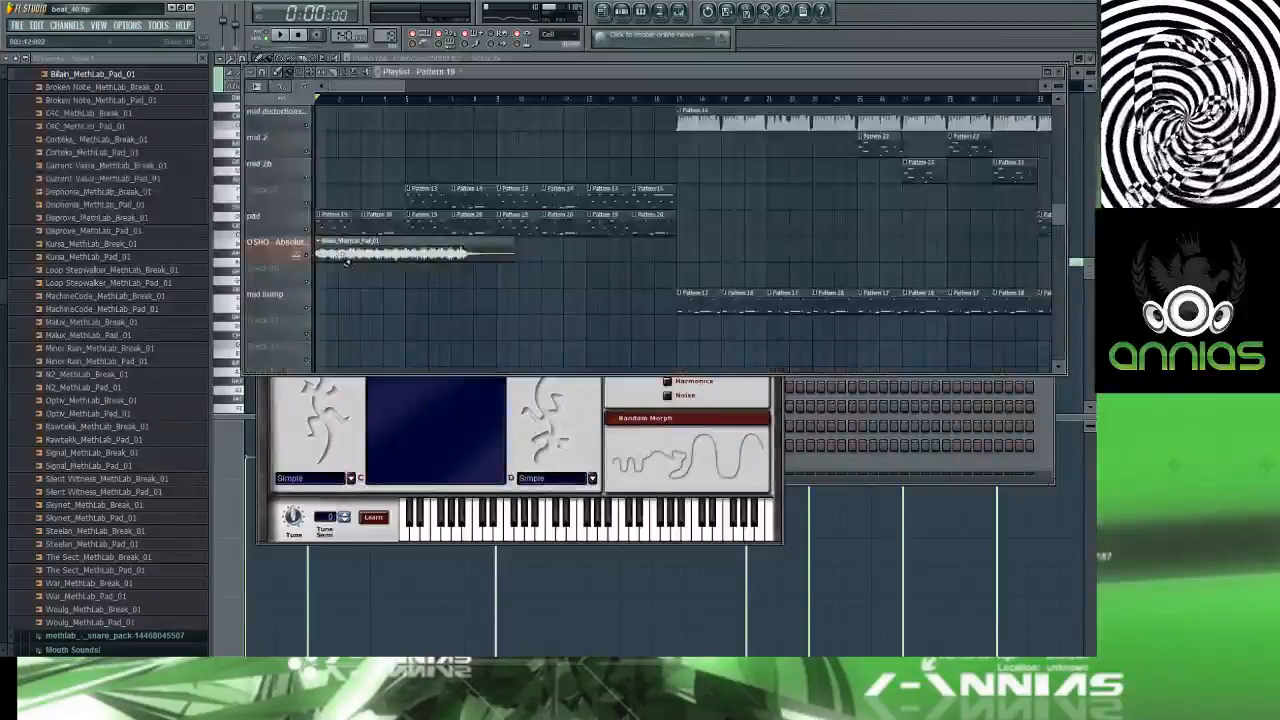
# Step: Mute the pad track and play the intro with the Billain_MethLab_Pad_01 channel settings open
pyautogui.doubleClick(347, 241)
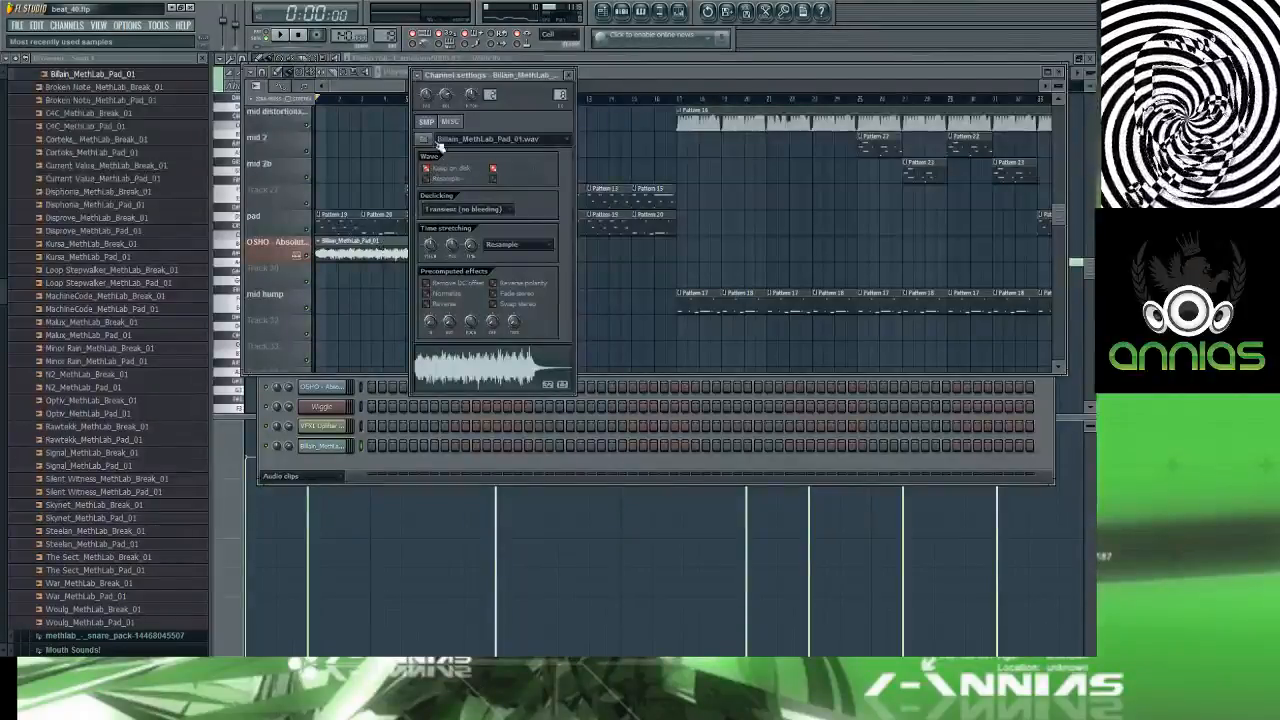
pyautogui.click(308, 230)
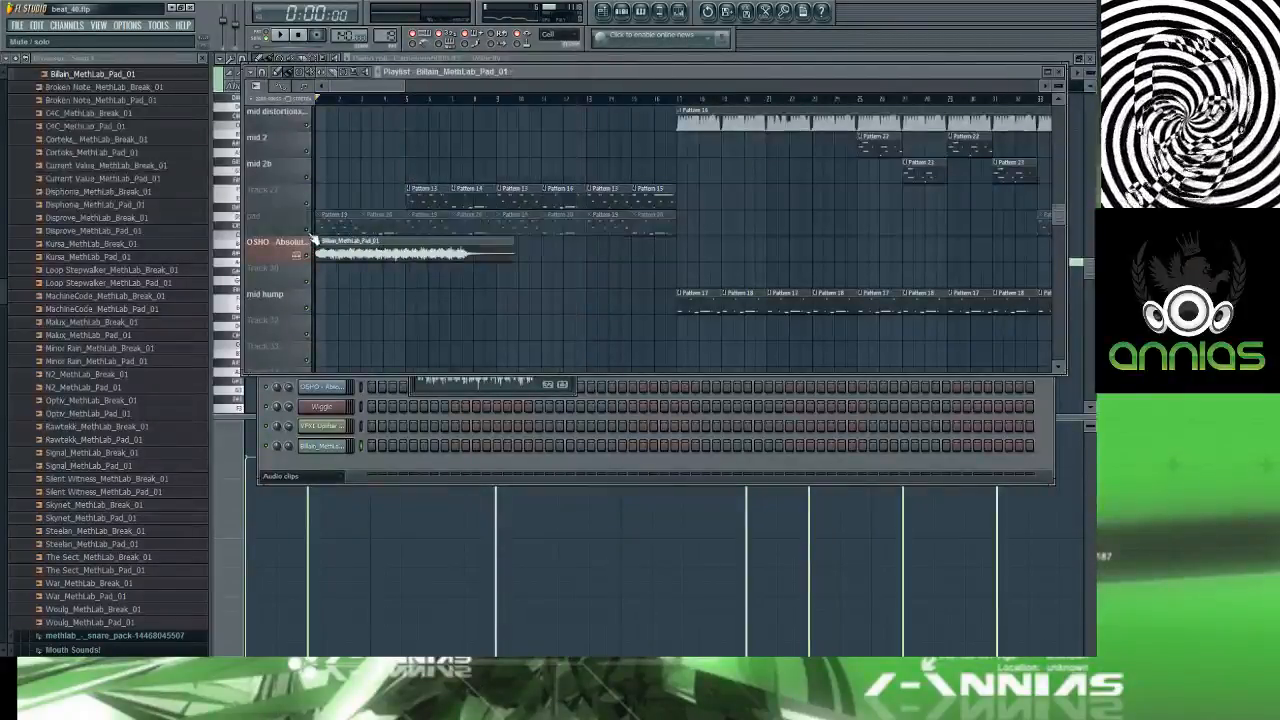
pyautogui.doubleClick(330, 248)
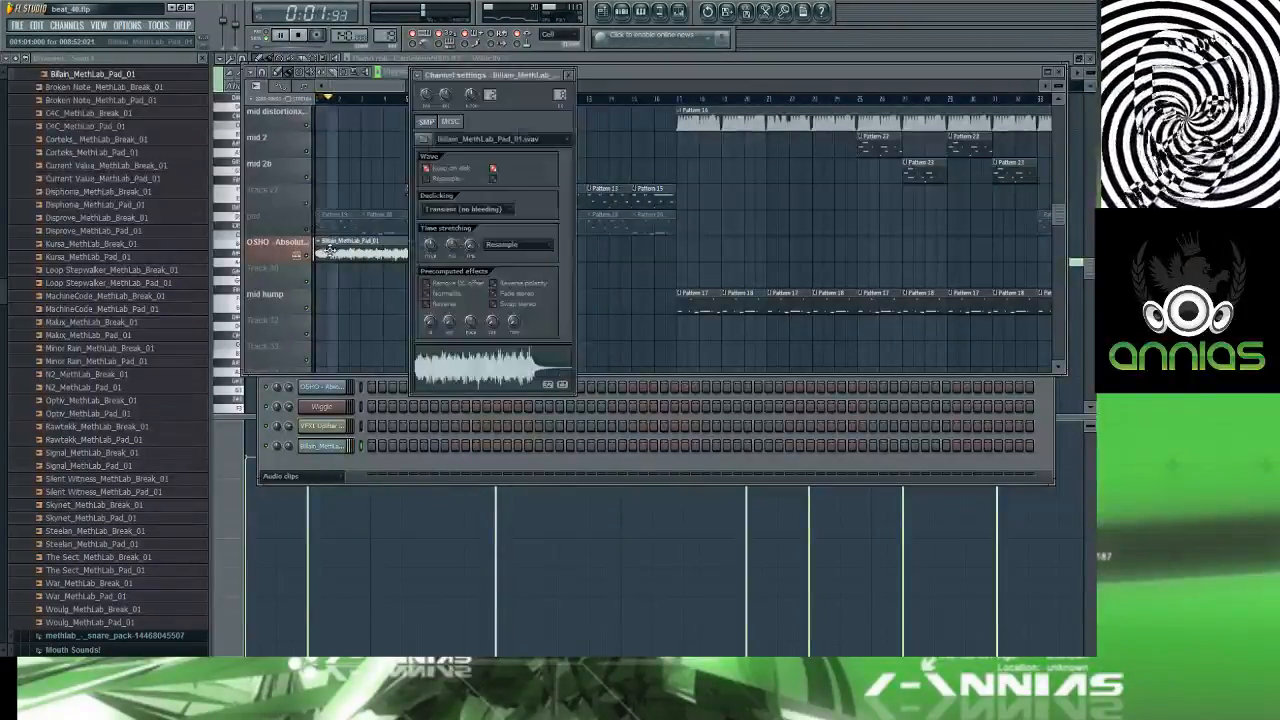
# Step: Route the Billain_MethLab_Pad_01 channel to mixer insert 17 and show that insert
pyautogui.click(450, 121)
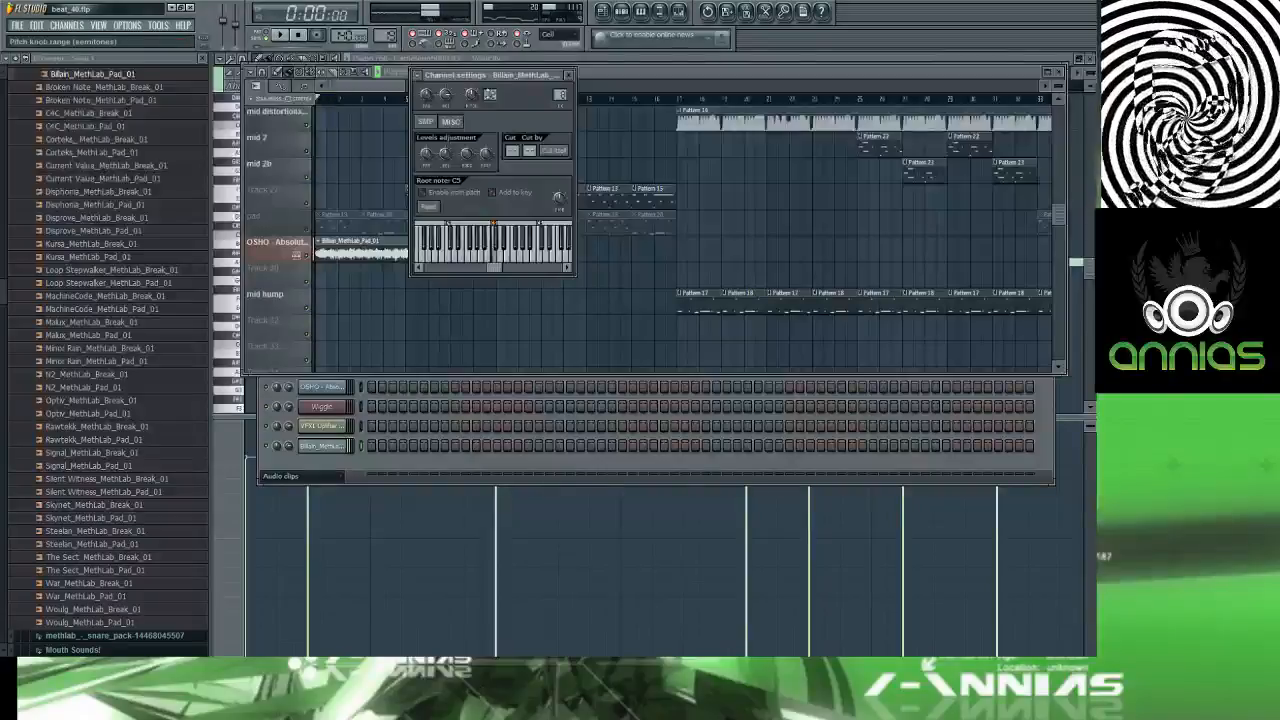
pyautogui.moveTo(559, 97); pyautogui.dragTo(559, 91)
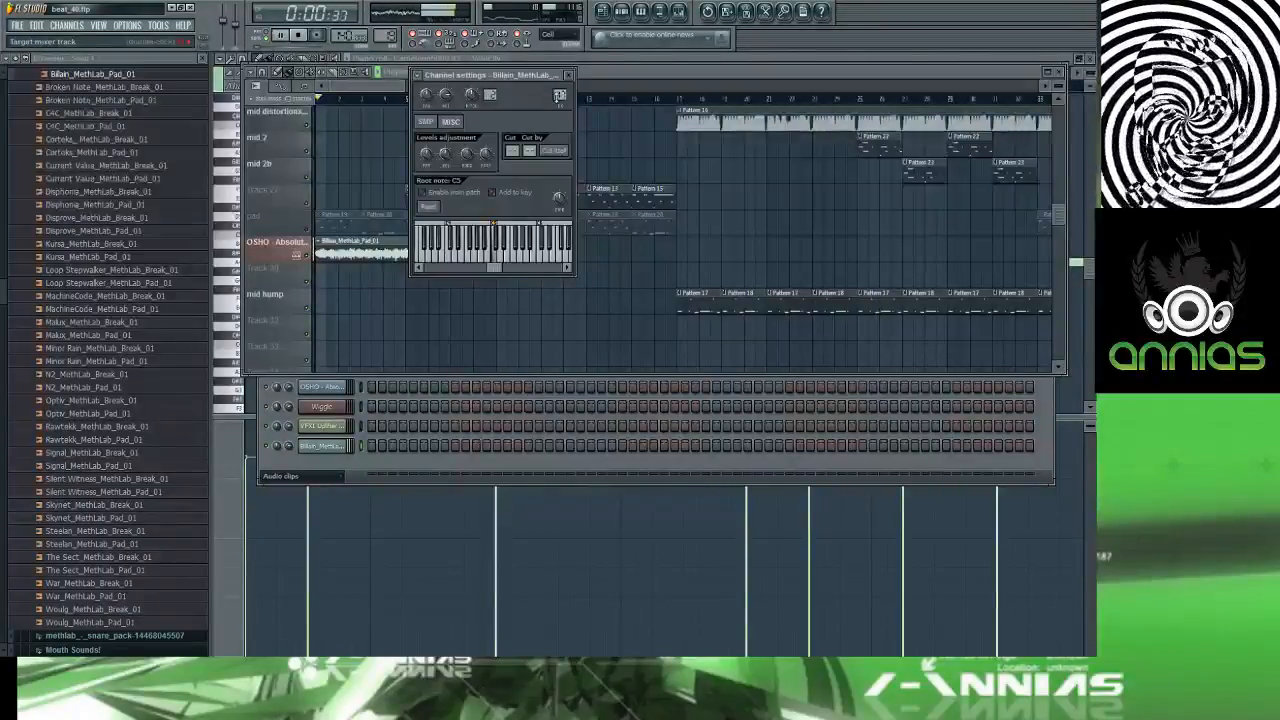
pyautogui.doubleClick(559, 95)
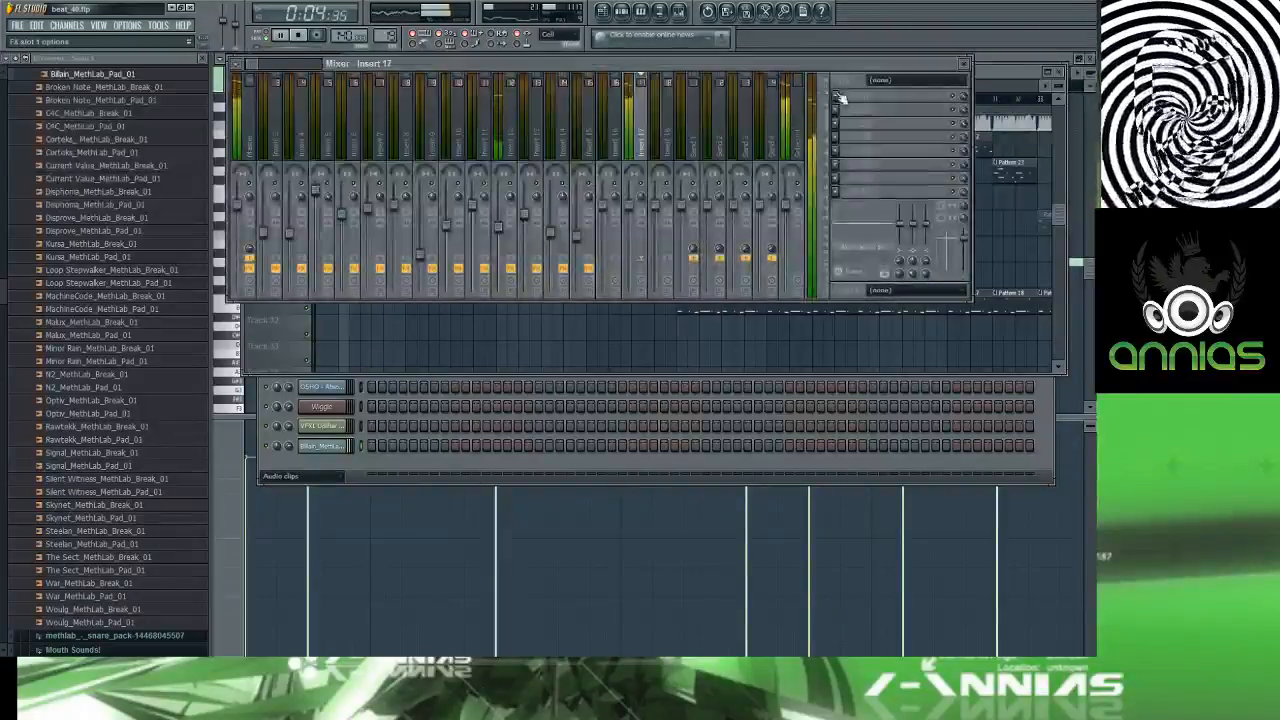
# Step: Load Fruity Parametric EQ 2 on insert 17, make band 1 a high-pass with a raised cutoff and slightly boost band 4 in the low mids
pyautogui.click(839, 100)
pyautogui.click(935, 178)
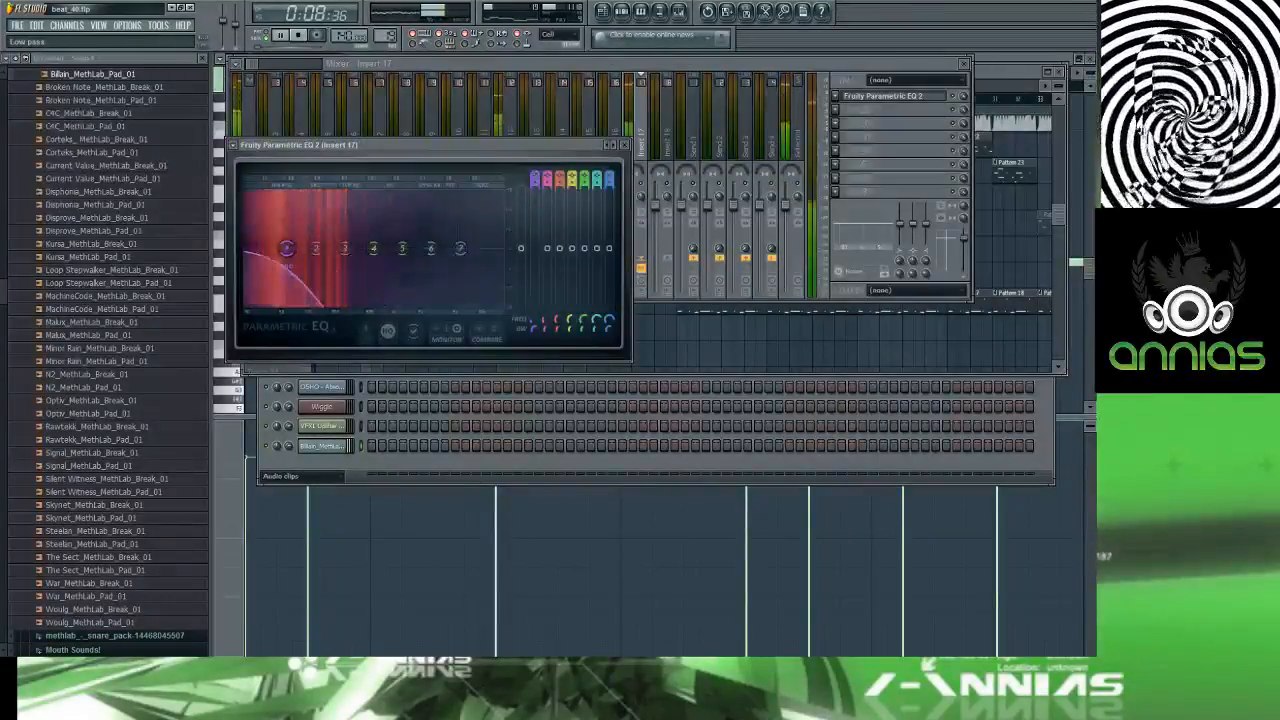
pyautogui.moveTo(535, 178); pyautogui.dragTo(535, 162)
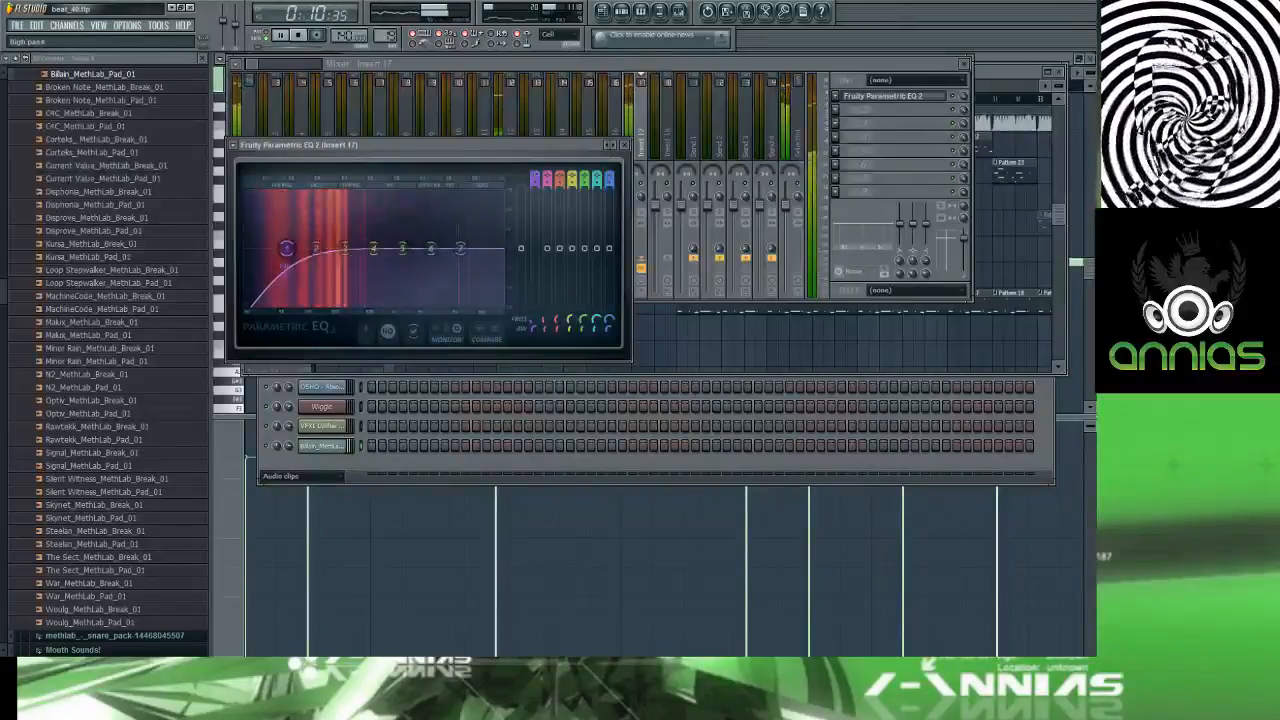
pyautogui.moveTo(282, 264); pyautogui.dragTo(365, 242)
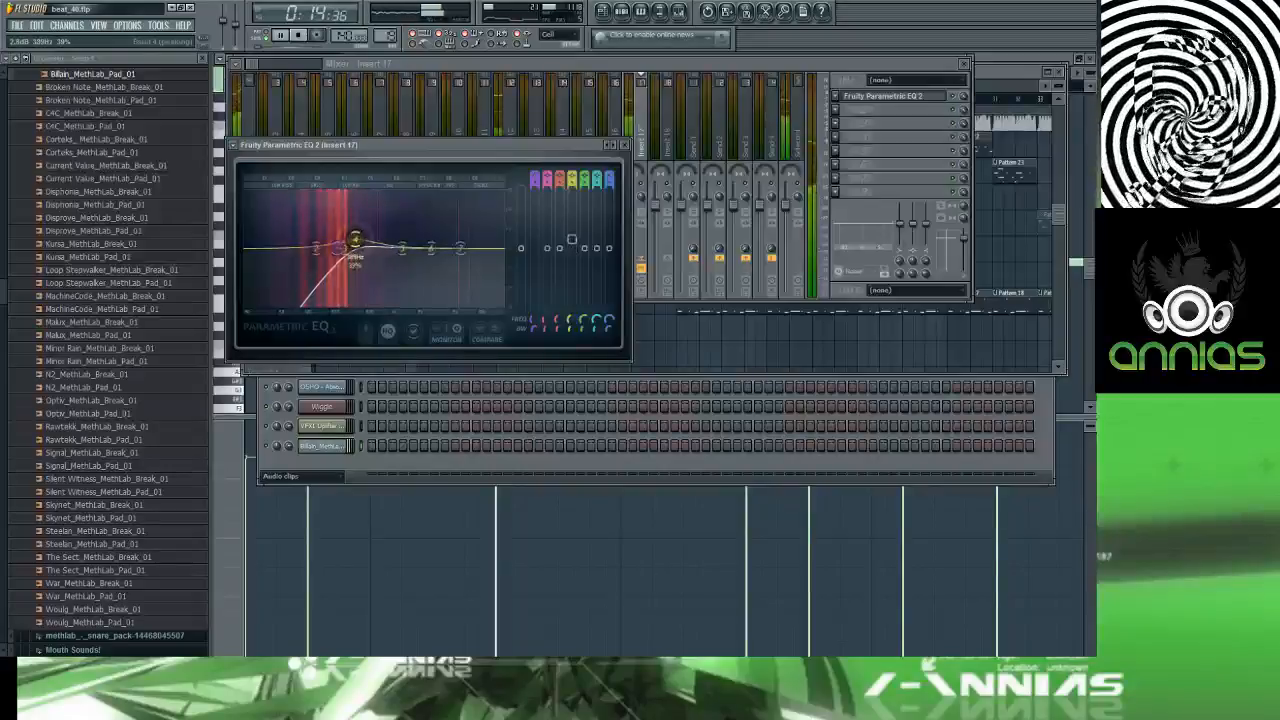
# Step: Make band 7 a low-pass that rolls off the highs and move the band 4 boost to a lower frequency
pyautogui.moveTo(355, 239); pyautogui.dragTo(361, 240)
pyautogui.moveTo(610, 176); pyautogui.dragTo(610, 199)
pyautogui.moveTo(450, 244)
pyautogui.mouseDown()
pyautogui.moveTo(482, 215)
pyautogui.moveTo(460, 249)
pyautogui.mouseUp()
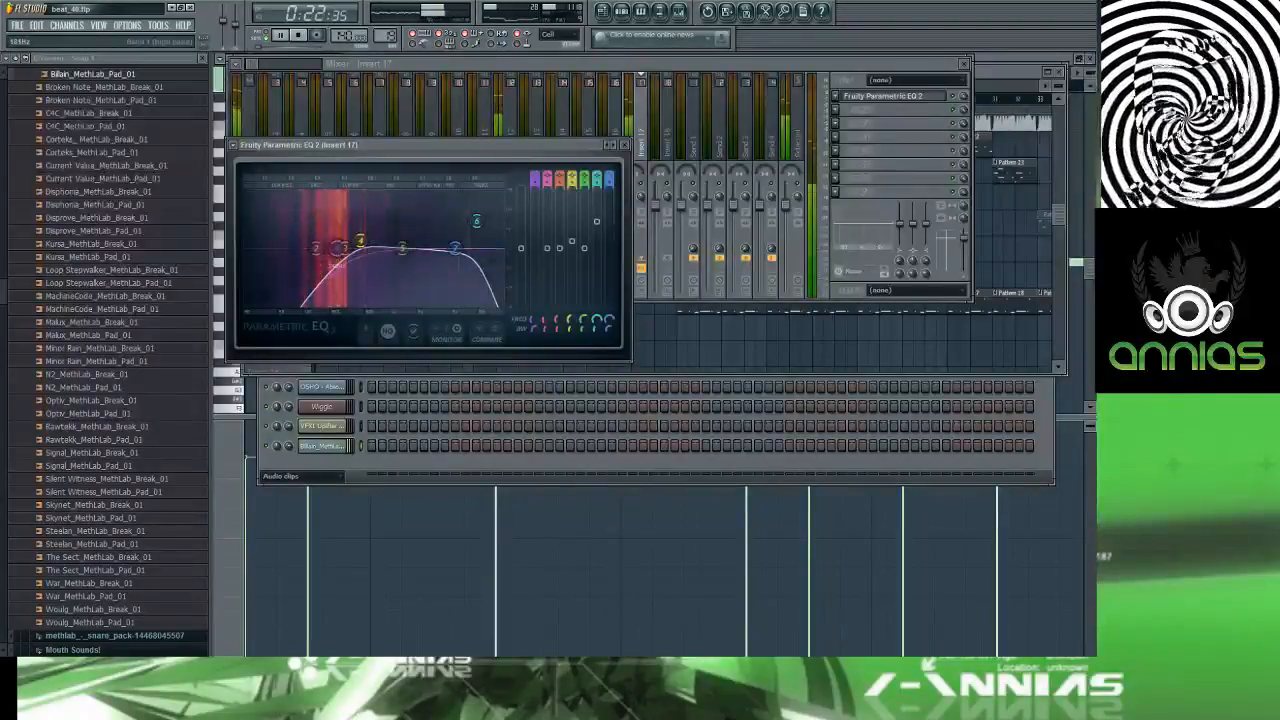
pyautogui.moveTo(360, 242); pyautogui.dragTo(344, 239)
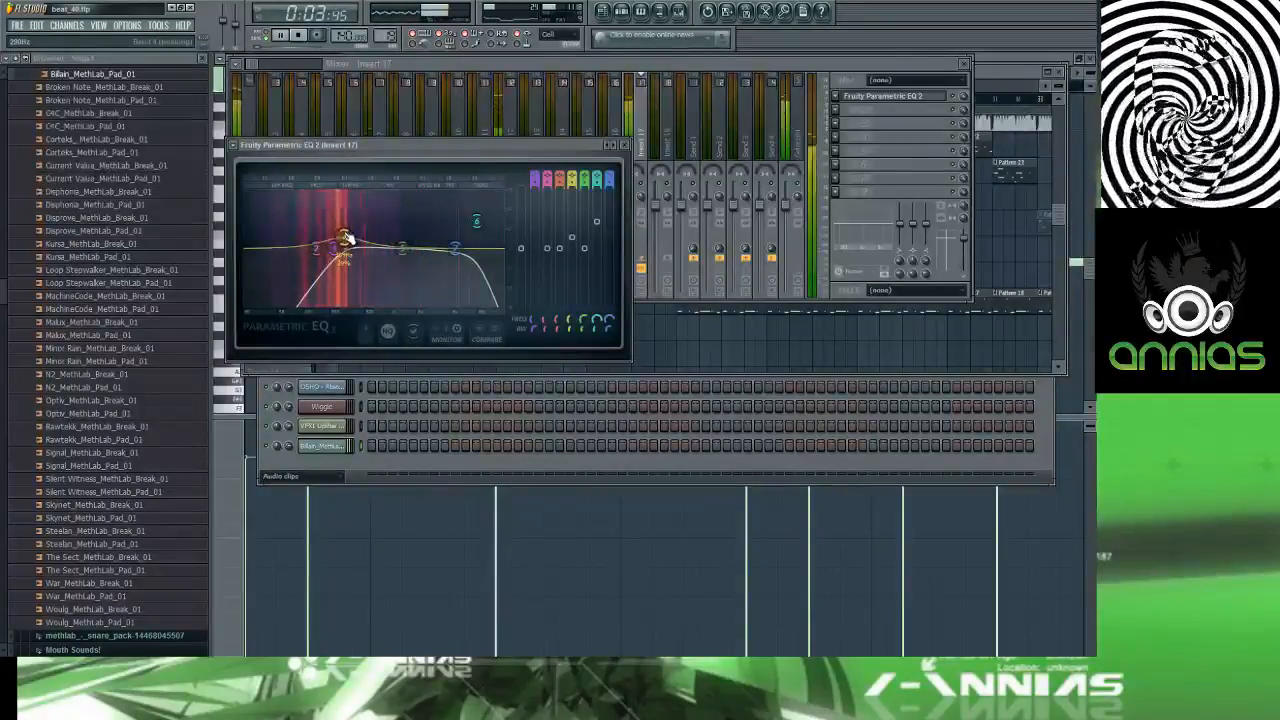
# Step: Add Fruity Stereo Enhancer to the second effect slot of insert 17 and restart the intro with its window open
pyautogui.click(843, 112)
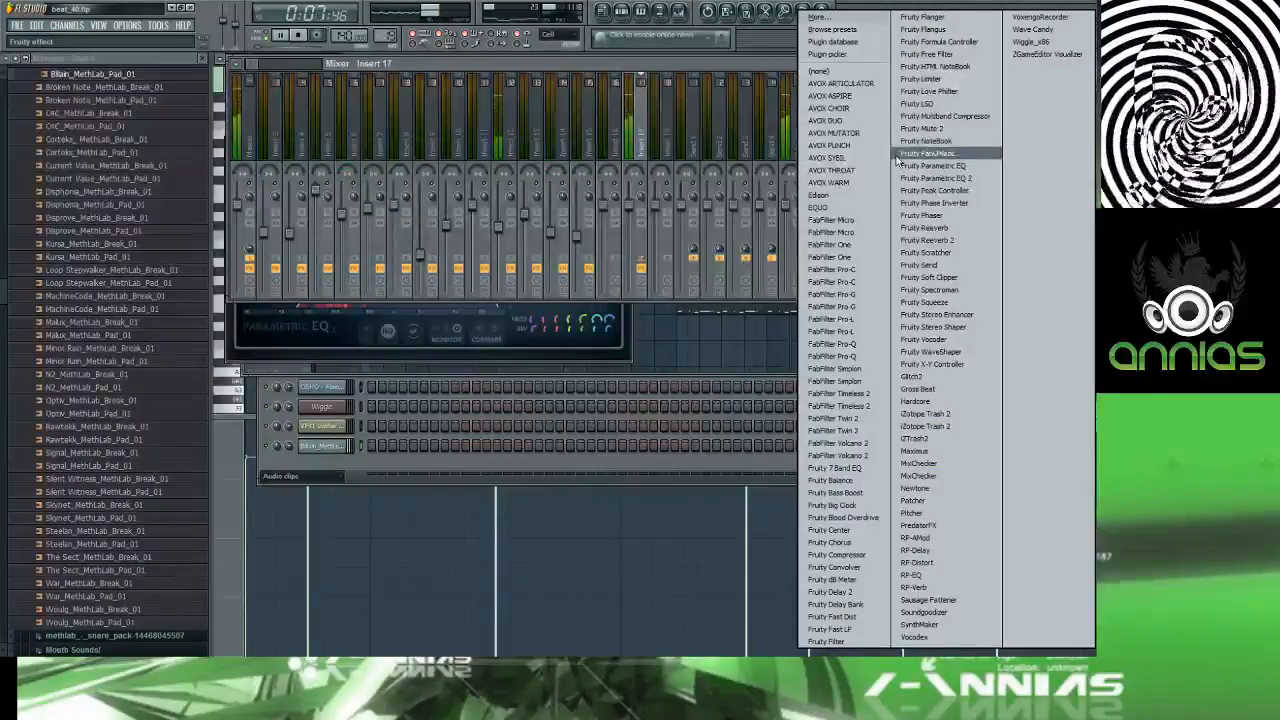
pyautogui.click(953, 316)
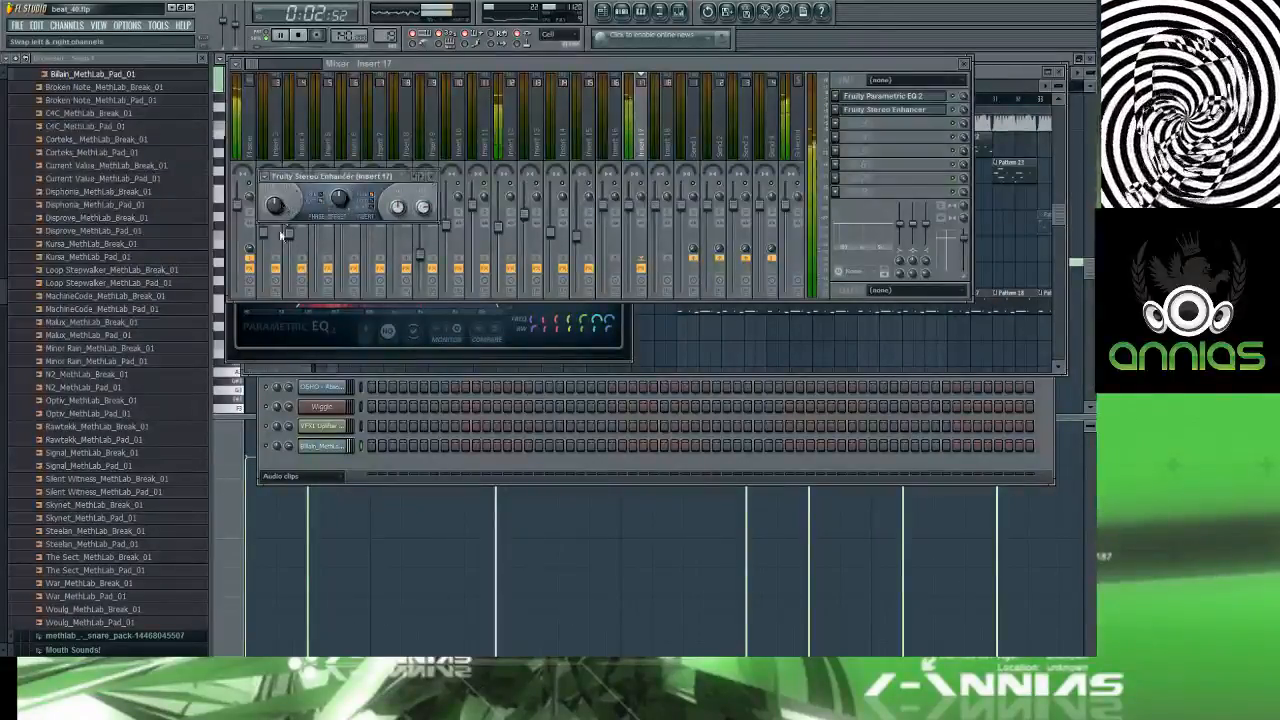
pyautogui.click(277, 260)
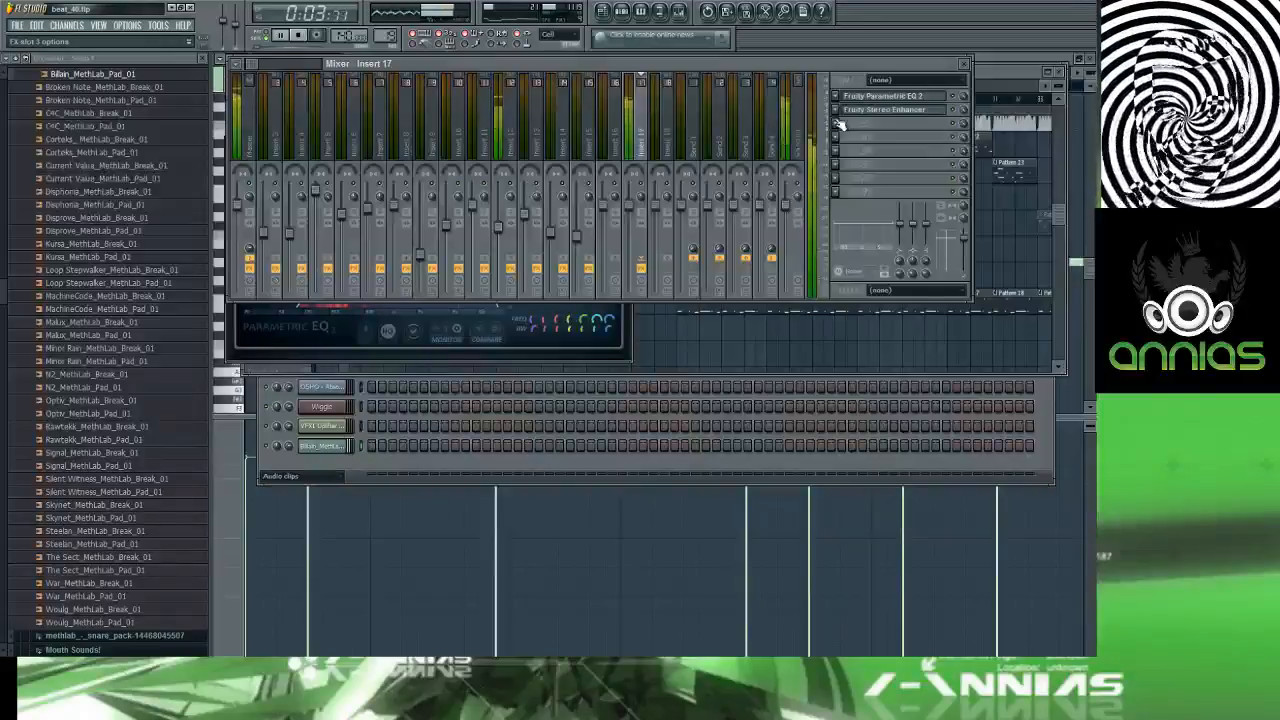
pyautogui.press('space')
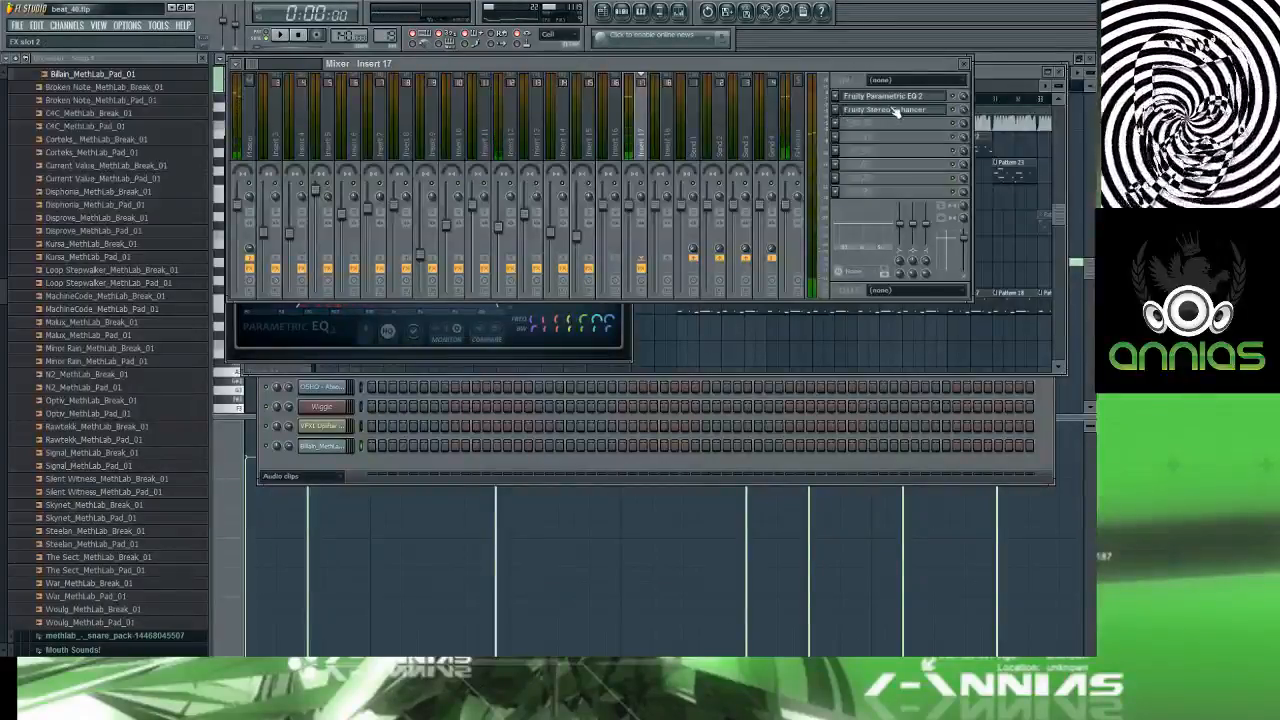
pyautogui.click(903, 112)
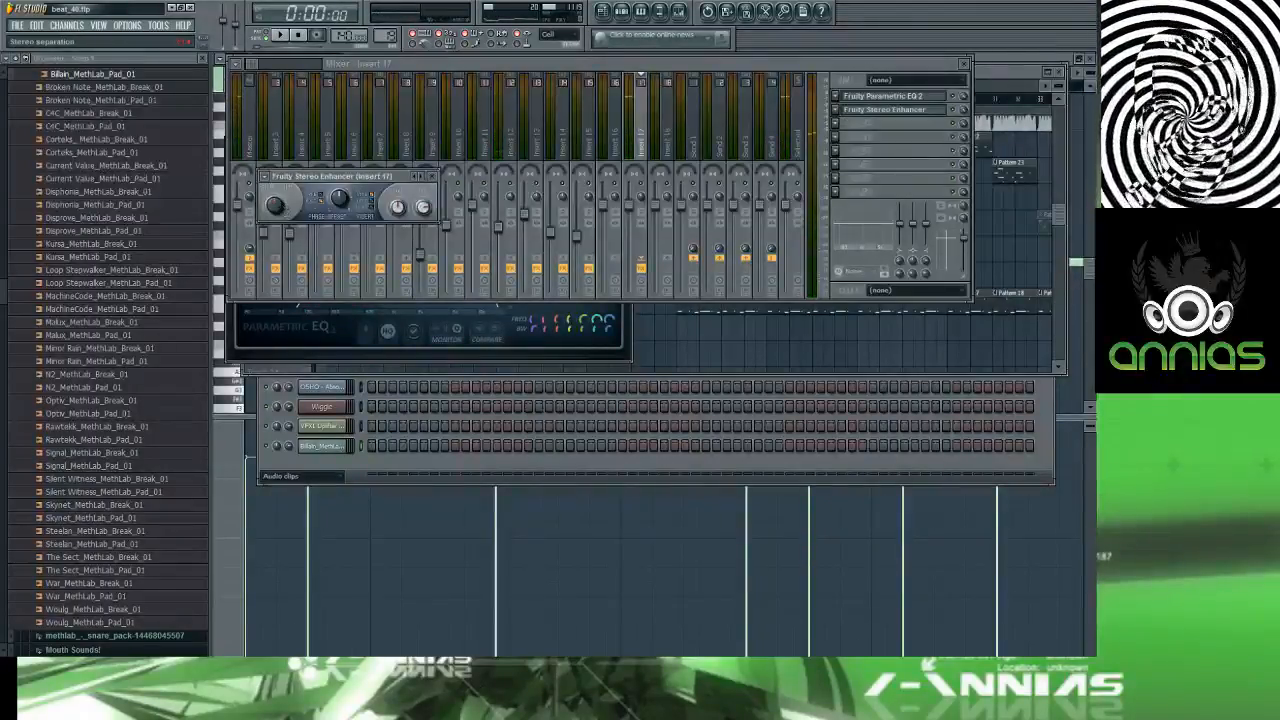
pyautogui.press('space')
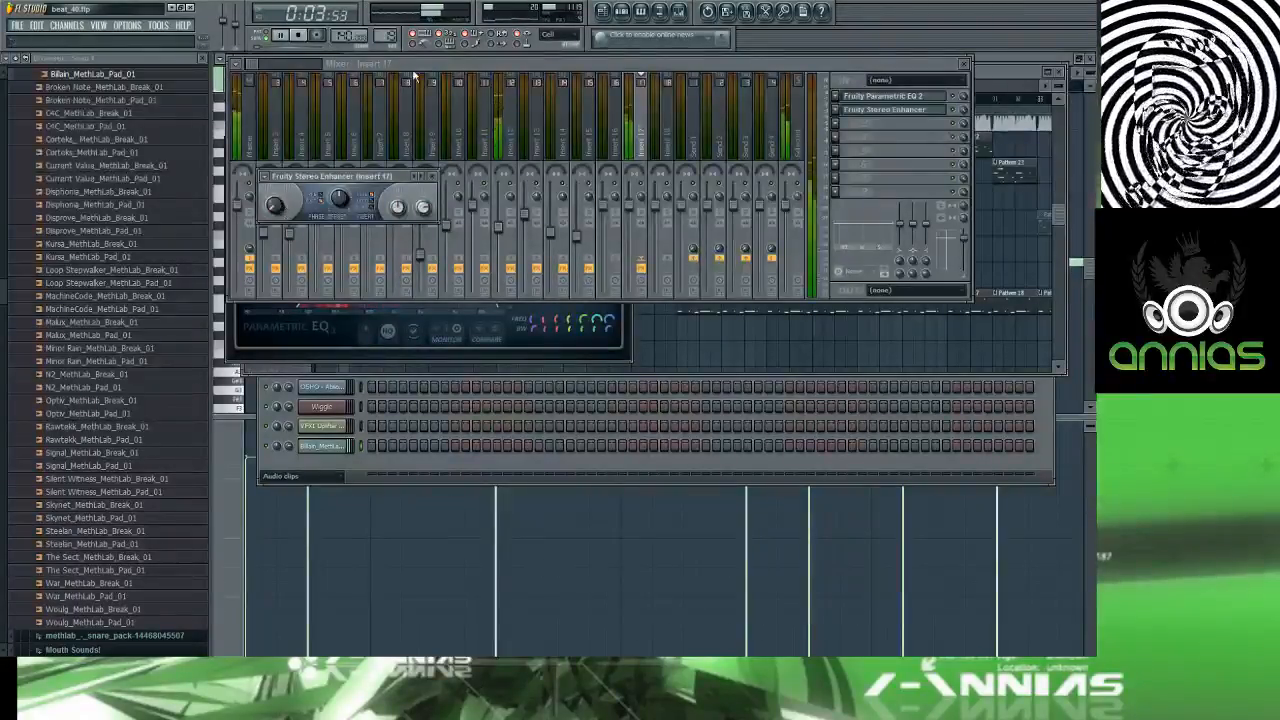
# Step: Move the Stereo Enhancer window clear of the mixer, then strengthen the EQ's band 4 boost and raise the band 1 high-pass cutoff
pyautogui.moveTo(348, 173); pyautogui.dragTo(538, 501)
pyautogui.click(314, 330)
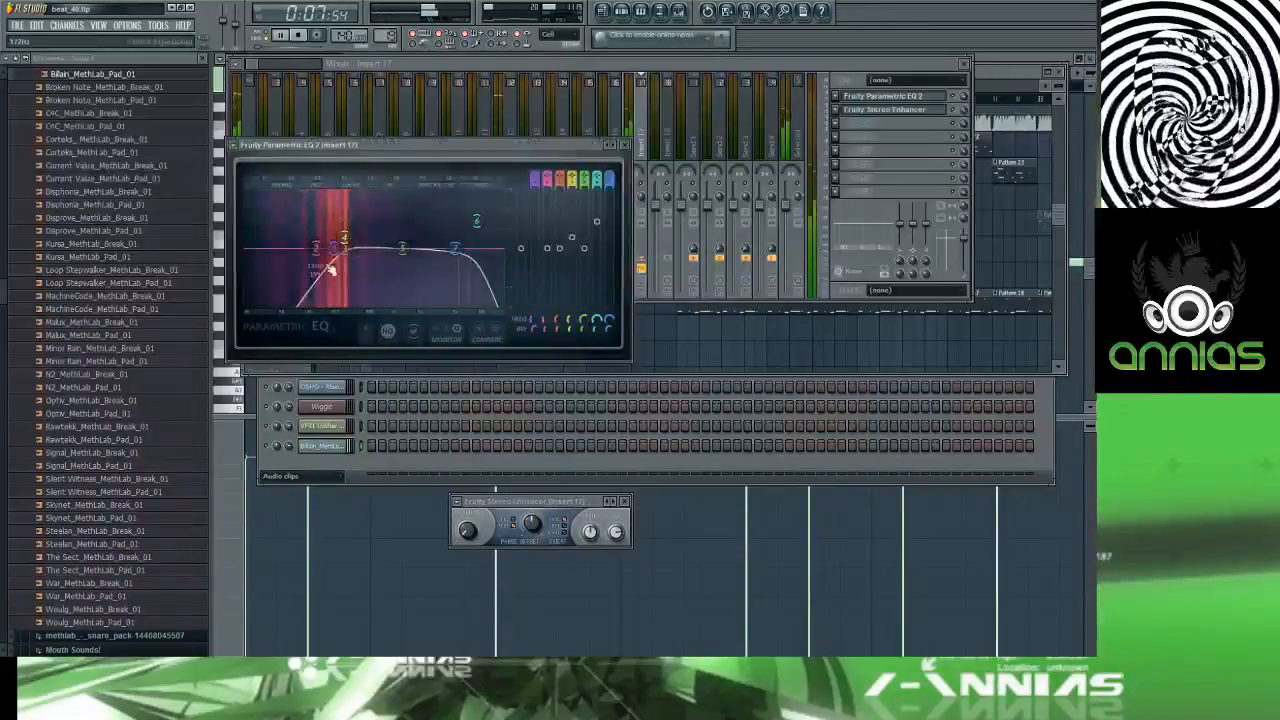
pyautogui.moveTo(343, 238); pyautogui.dragTo(352, 214)
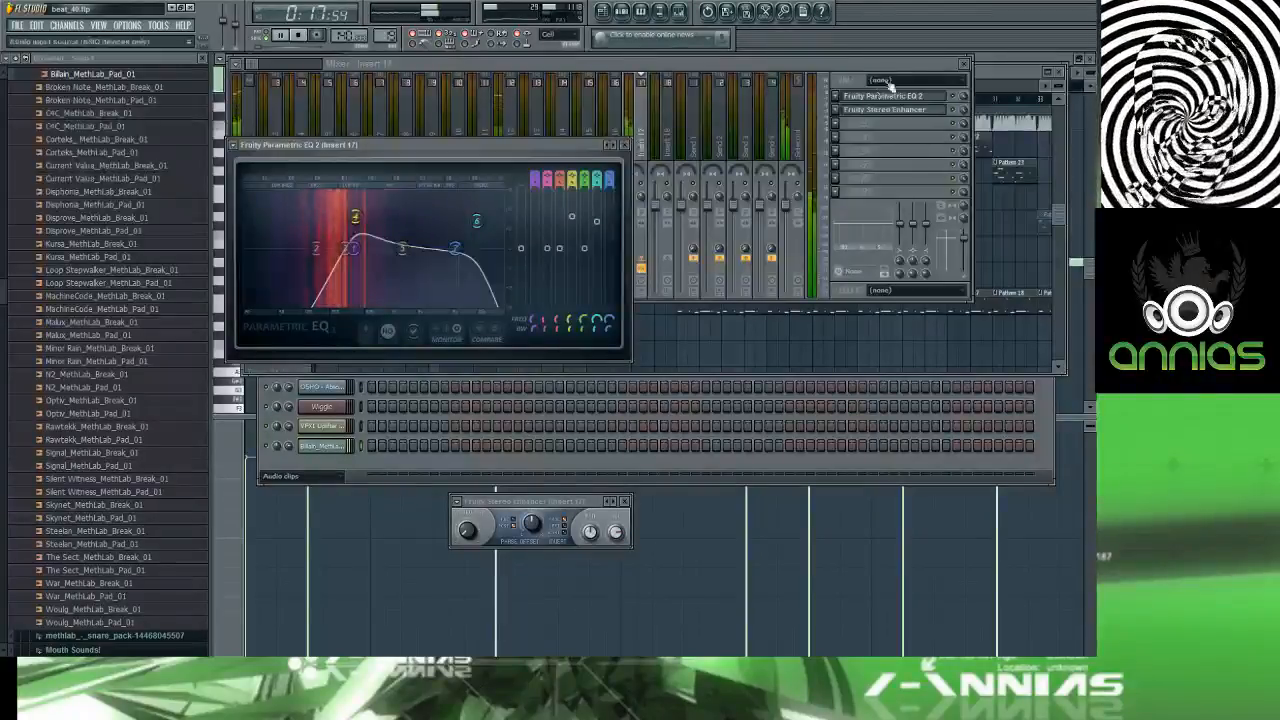
# Step: Stop playback and move Fruity Compressor down one slot on insert 12, freeing slot 6
pyautogui.click(888, 61)
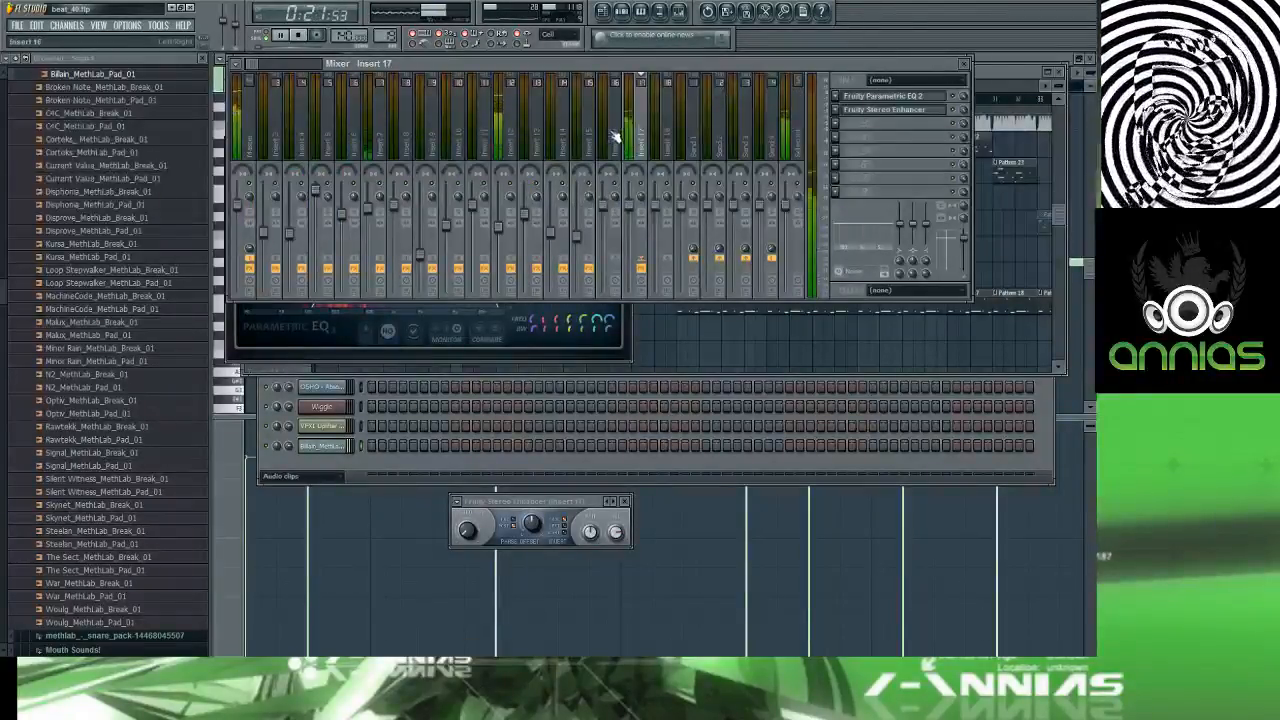
pyautogui.click(508, 130)
pyautogui.press('space')
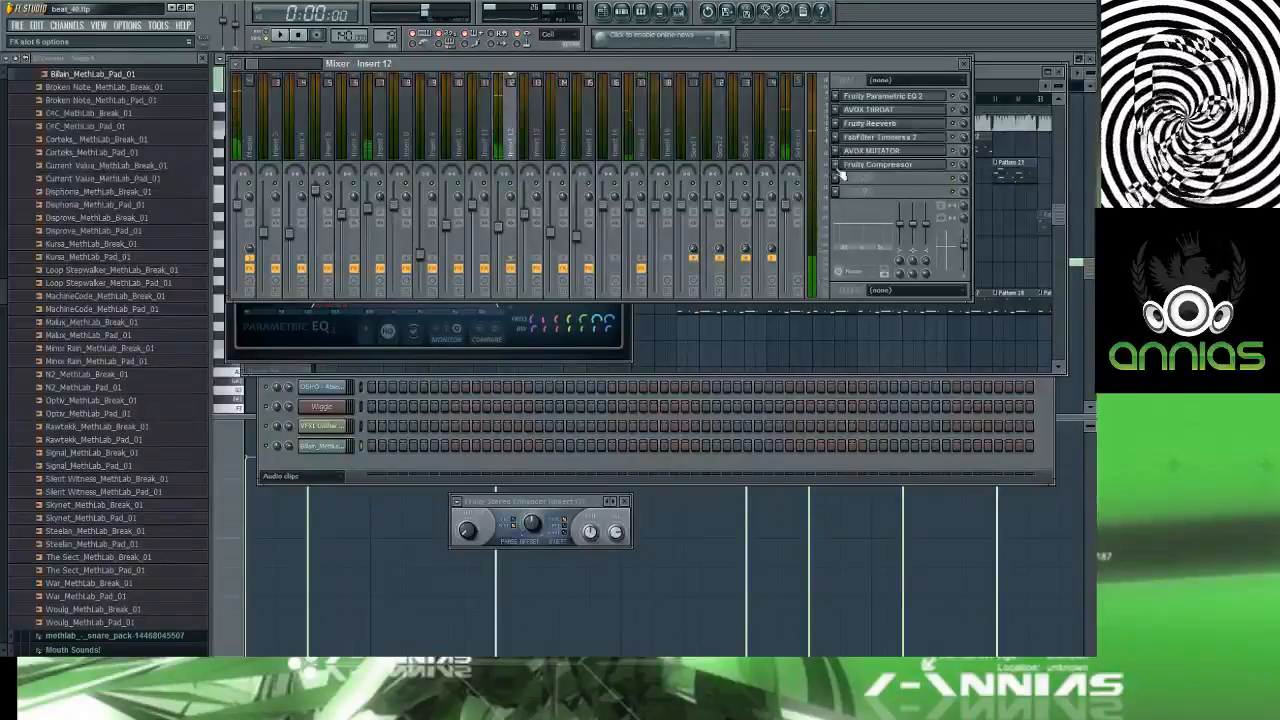
pyautogui.click(837, 181)
pyautogui.press('Escape')
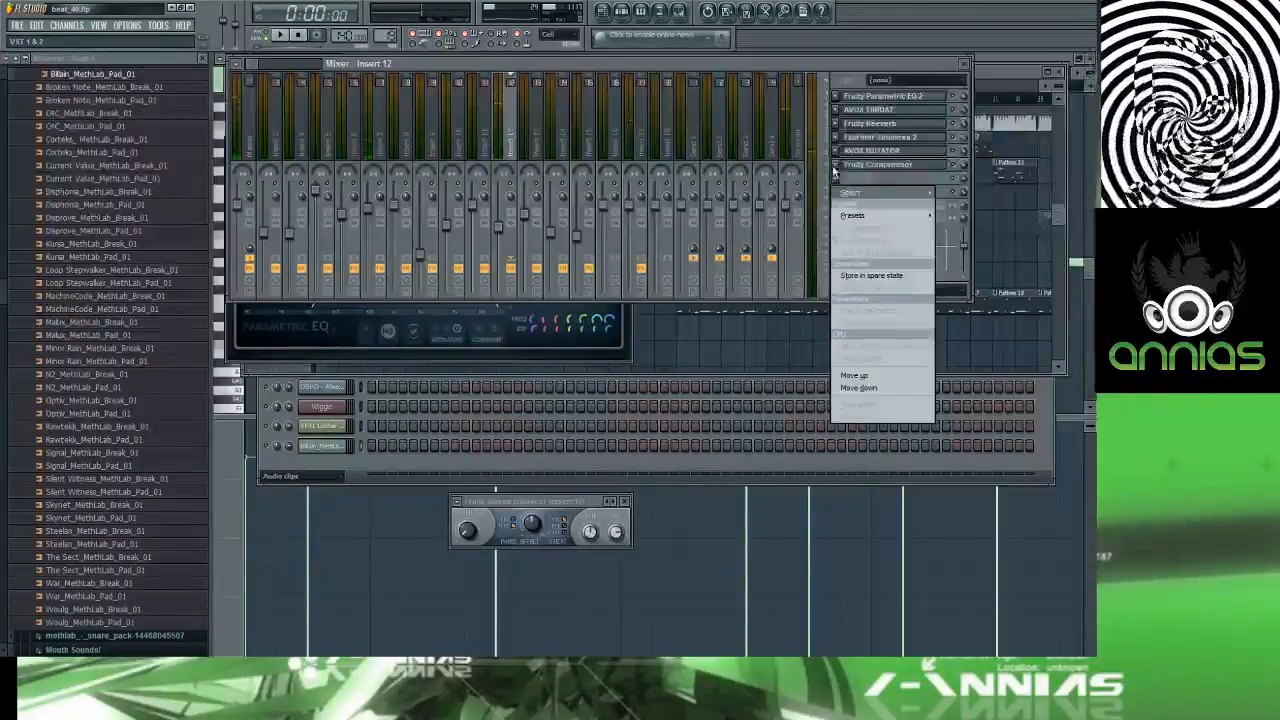
pyautogui.press('Escape')
# Step: Add Fruity Stereo Enhancer to slot 6 of insert 12 and adjust its phase offset during playback
pyautogui.click(837, 174)
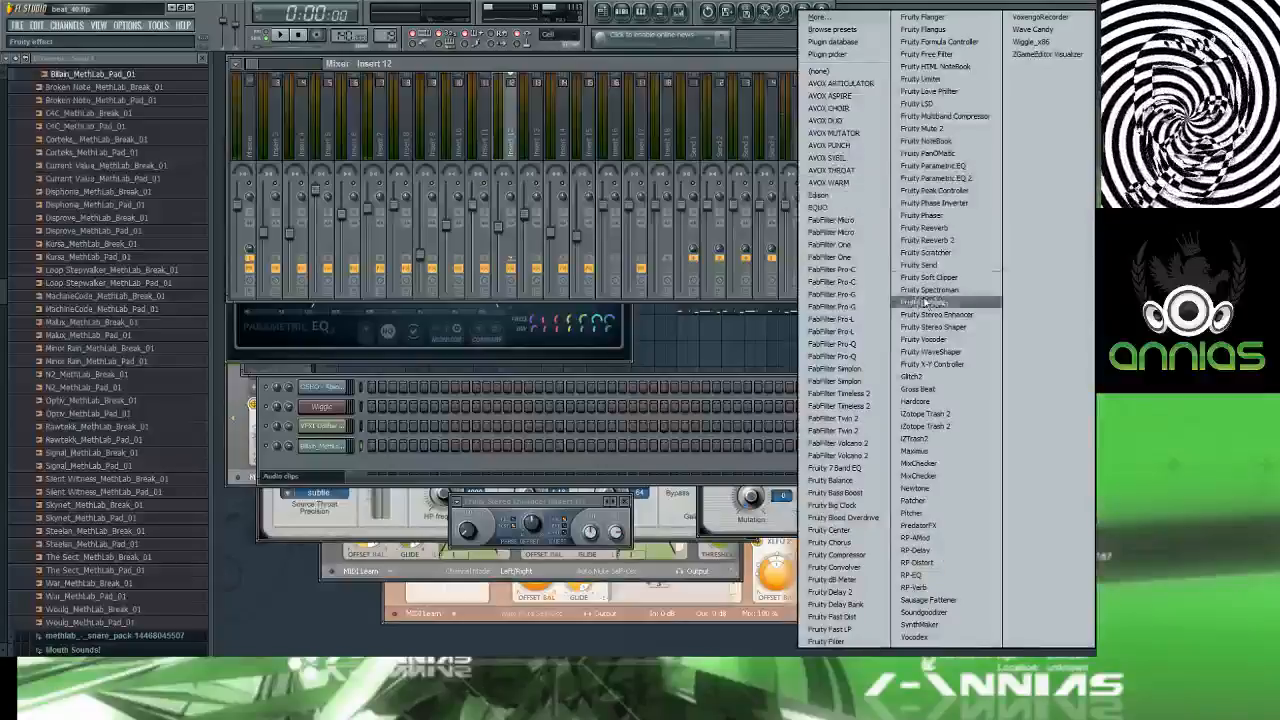
pyautogui.click(925, 317)
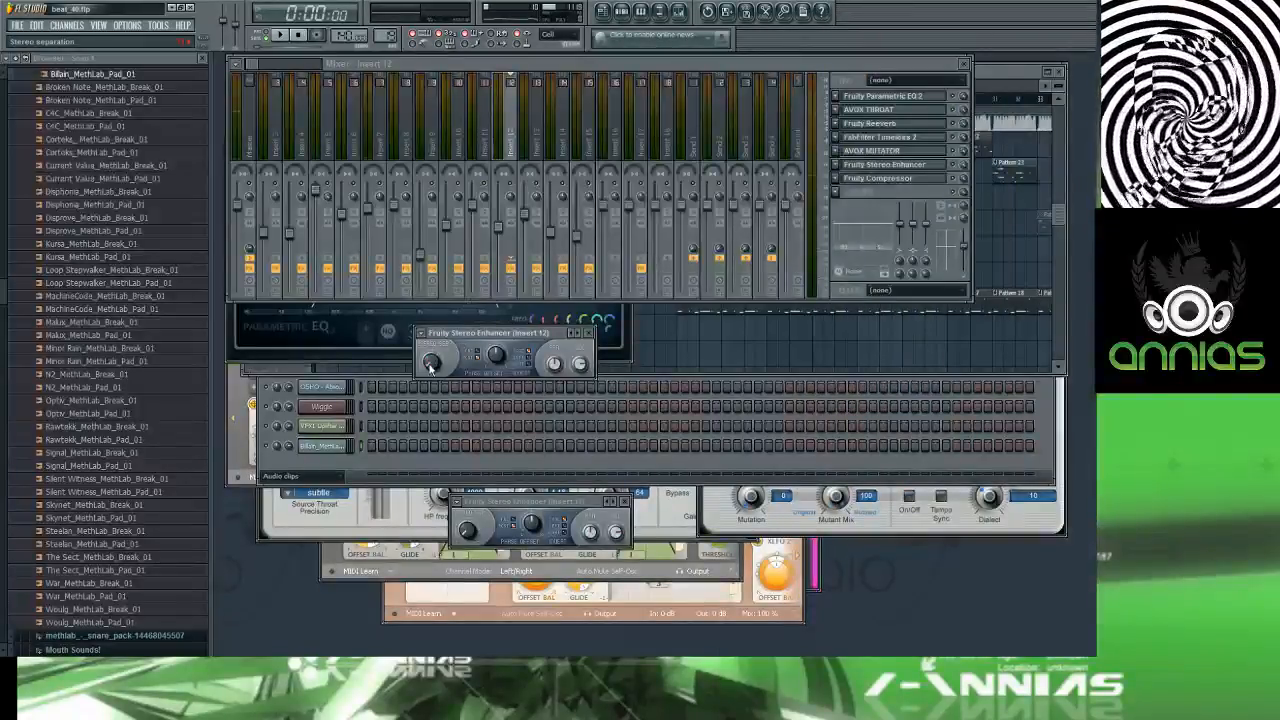
pyautogui.press('space')
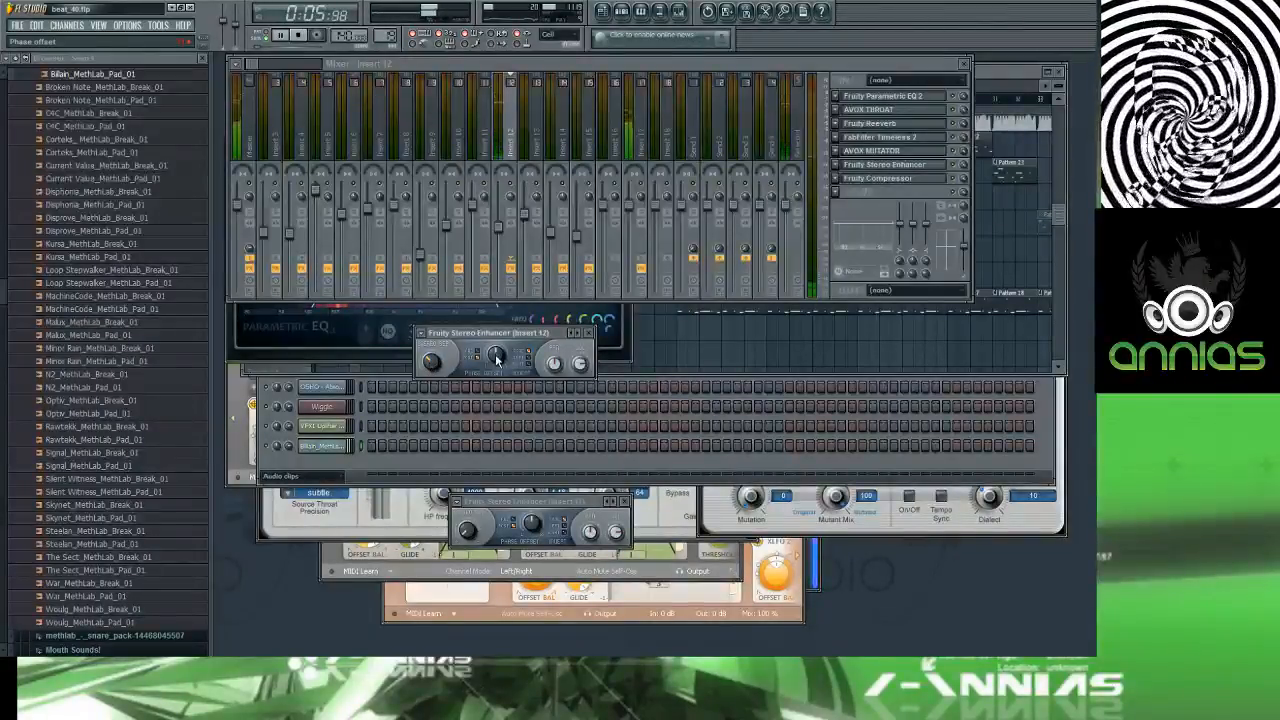
pyautogui.moveTo(498, 355); pyautogui.dragTo(498, 355)
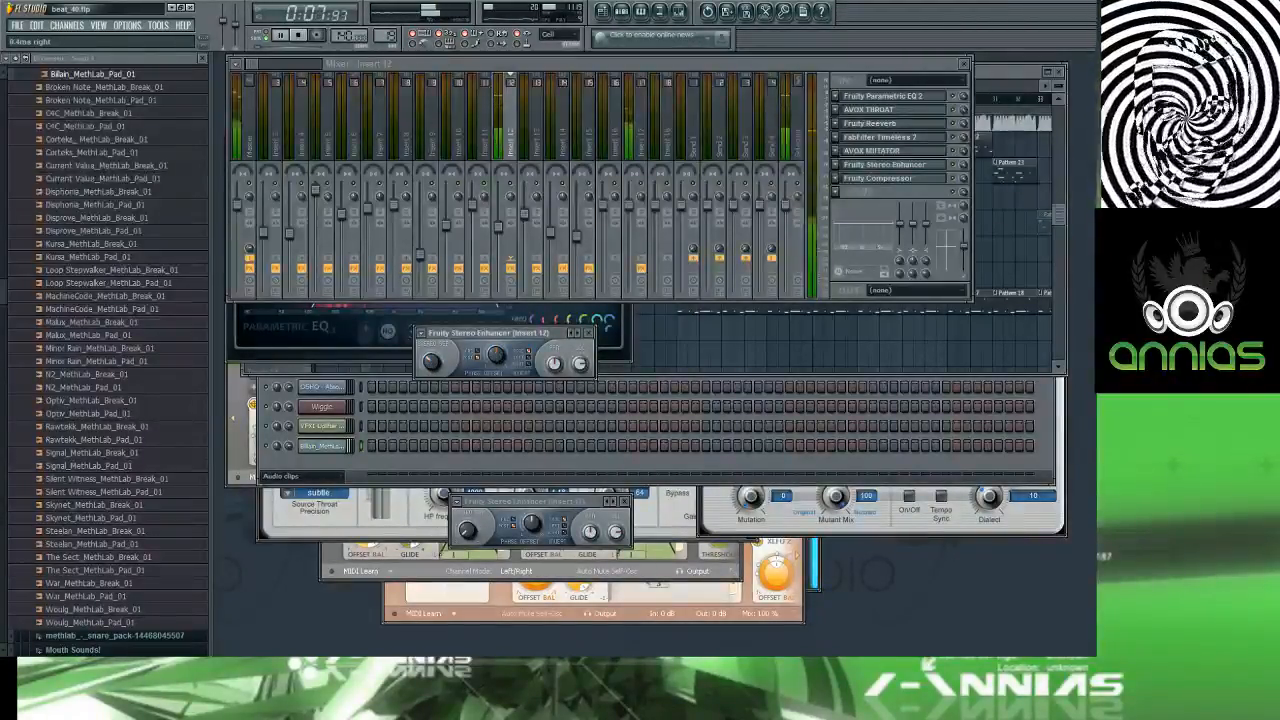
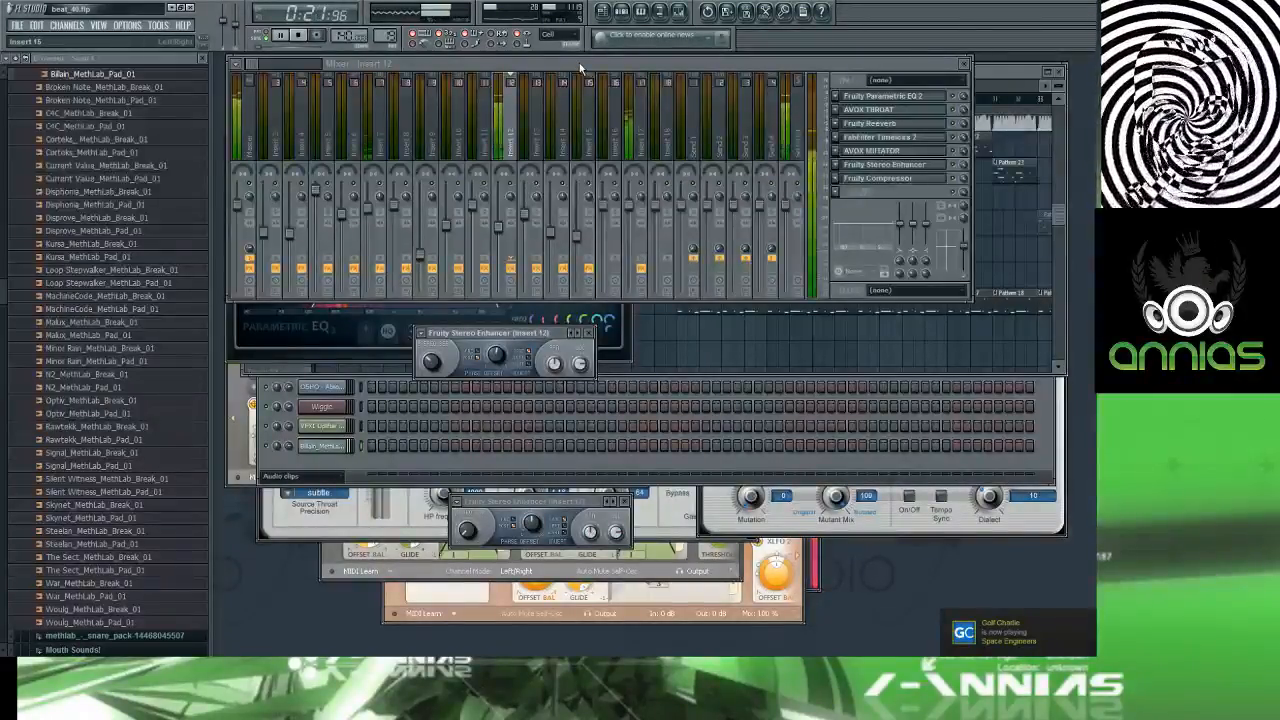
# Step: Play the arrangement from around bar 17, then stop and preview Disprove_MethLab_Pad_01 and Kursa_MethLab_Pad_01
pyautogui.press('F5')
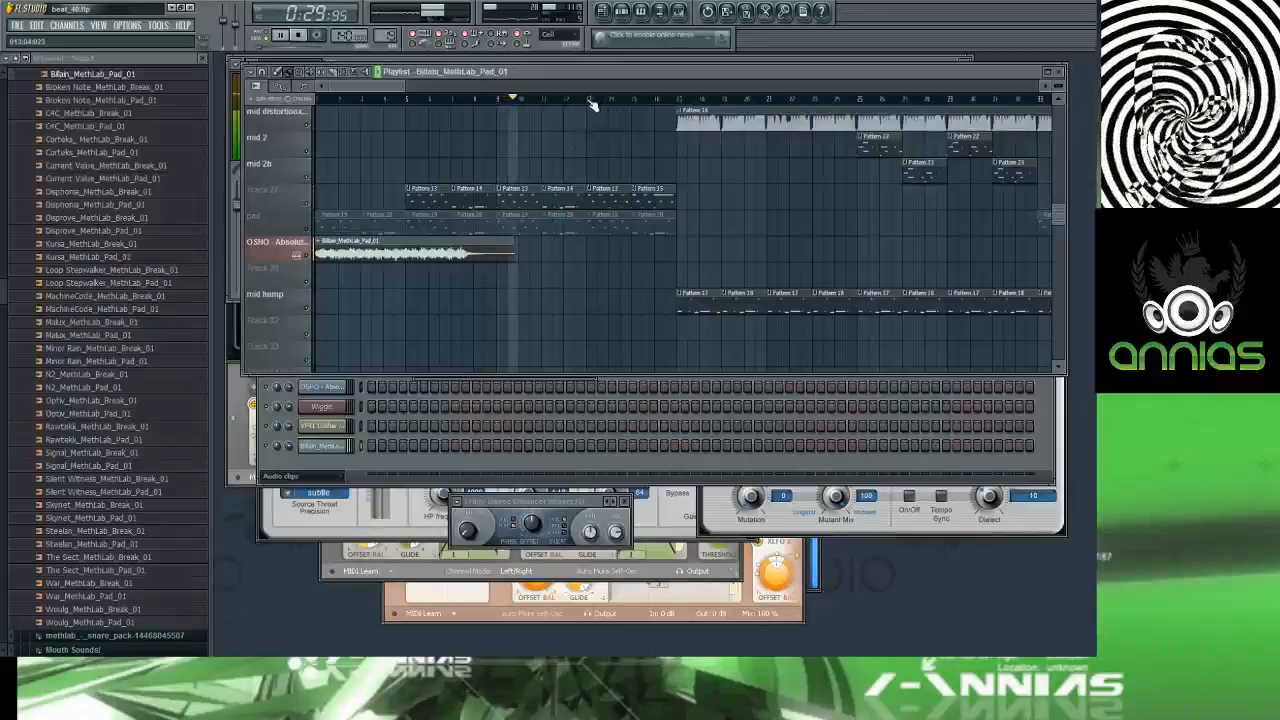
pyautogui.click(680, 105)
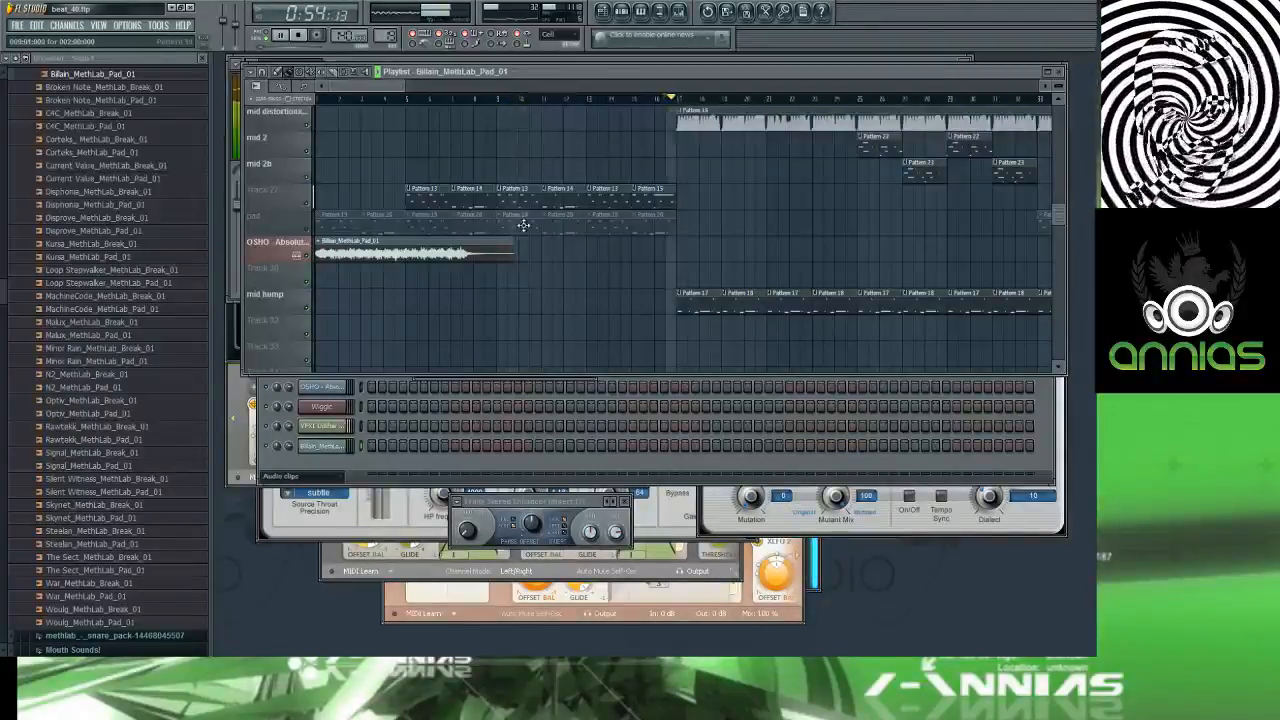
pyautogui.click(128, 231)
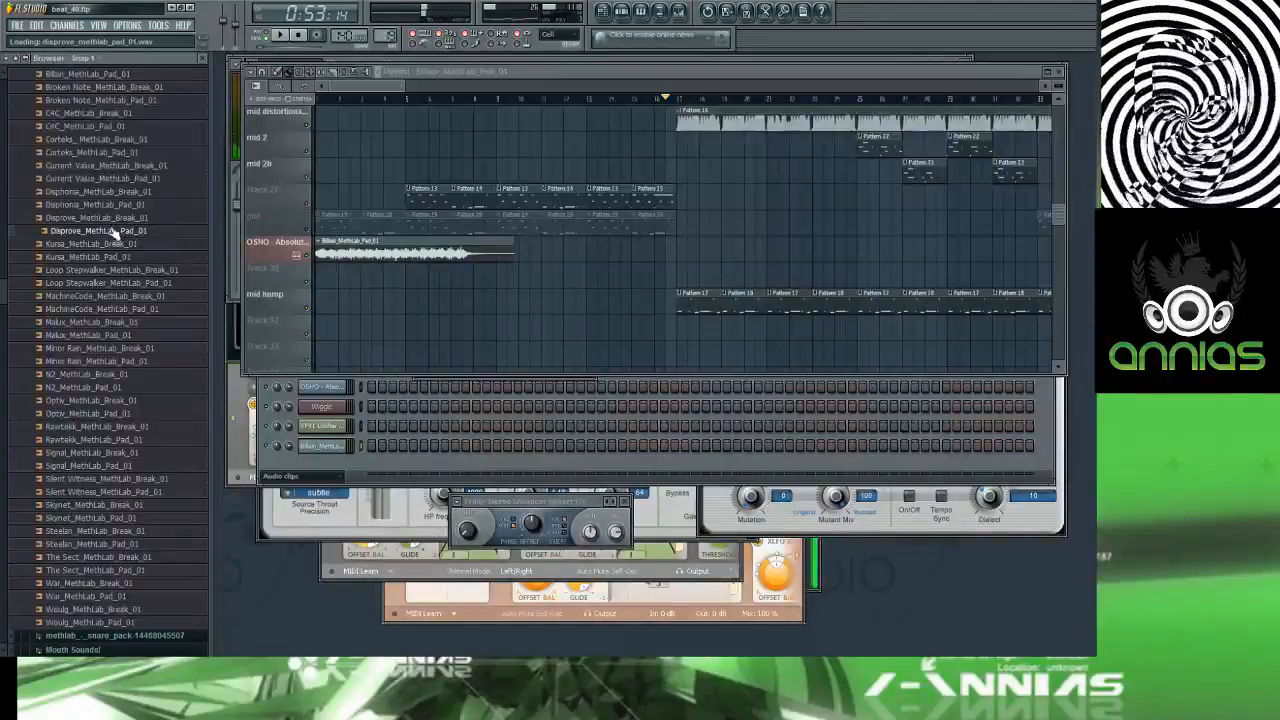
pyautogui.middleClick(345, 301)
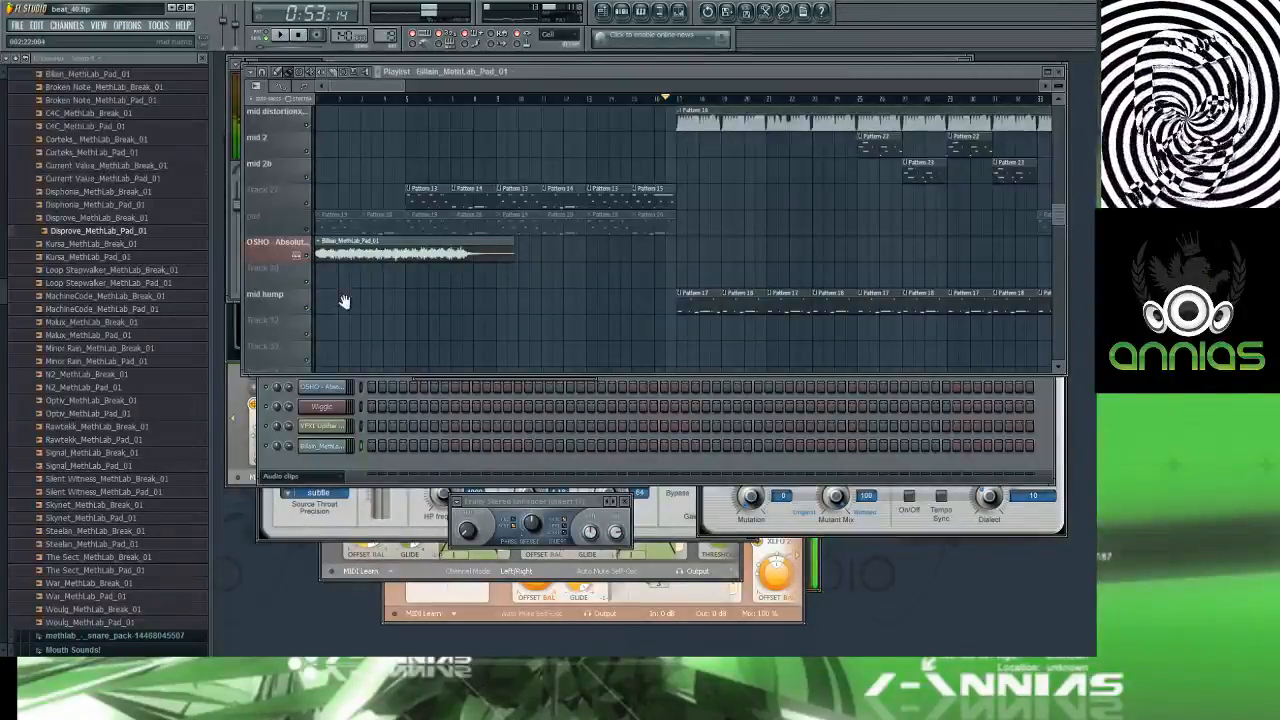
pyautogui.keyDown('ctrl'); pyautogui.rightClick(348, 301); pyautogui.keyUp('ctrl')
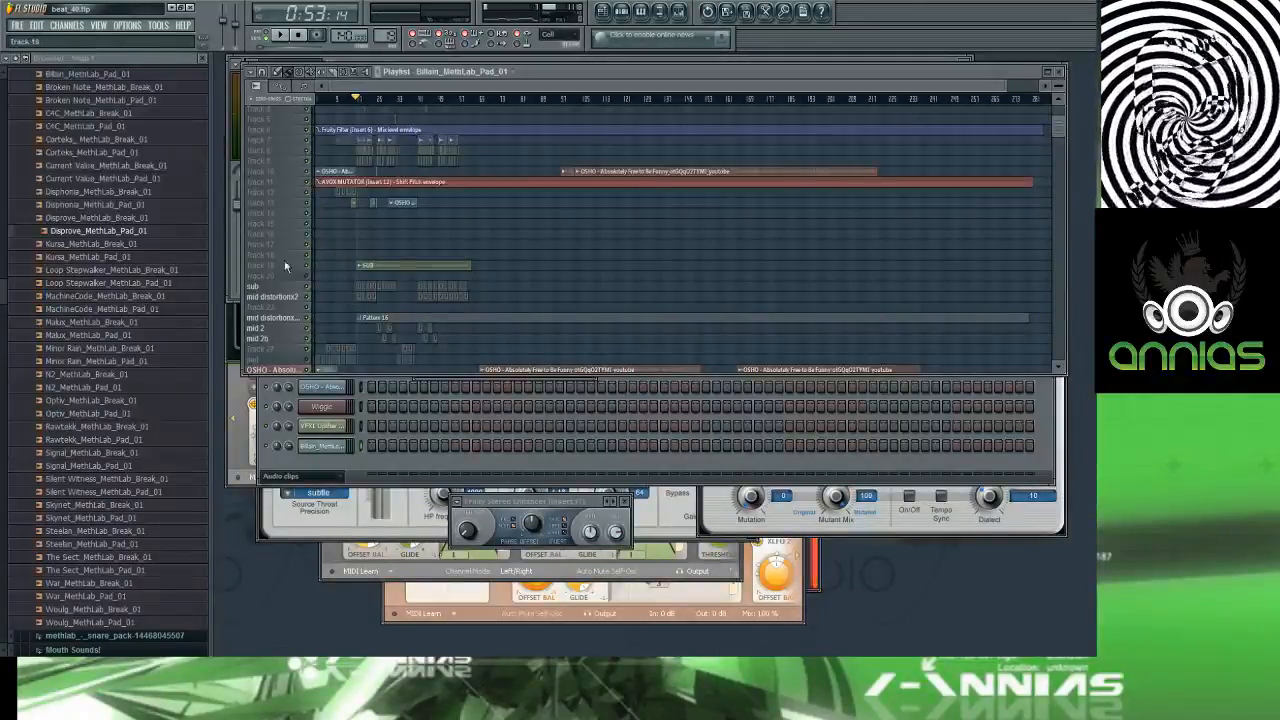
pyautogui.click(100, 257)
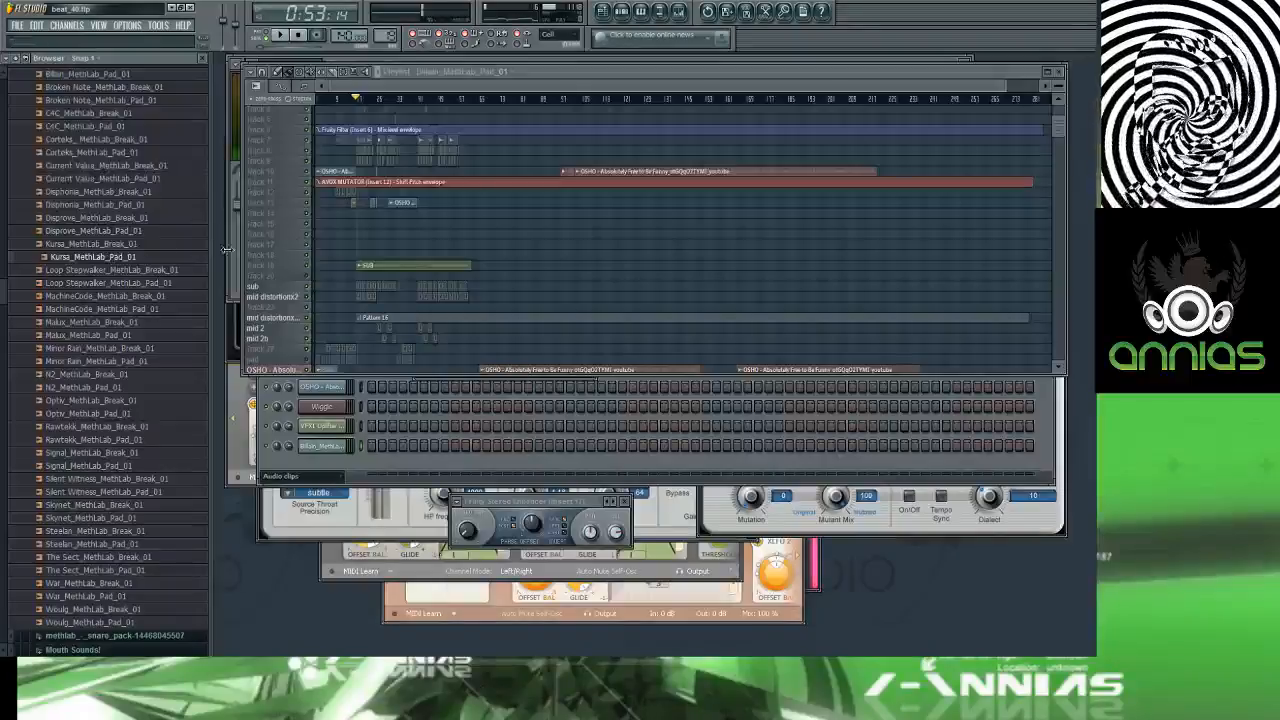
pyautogui.moveTo(4, 302); pyautogui.dragTo(4, 304)
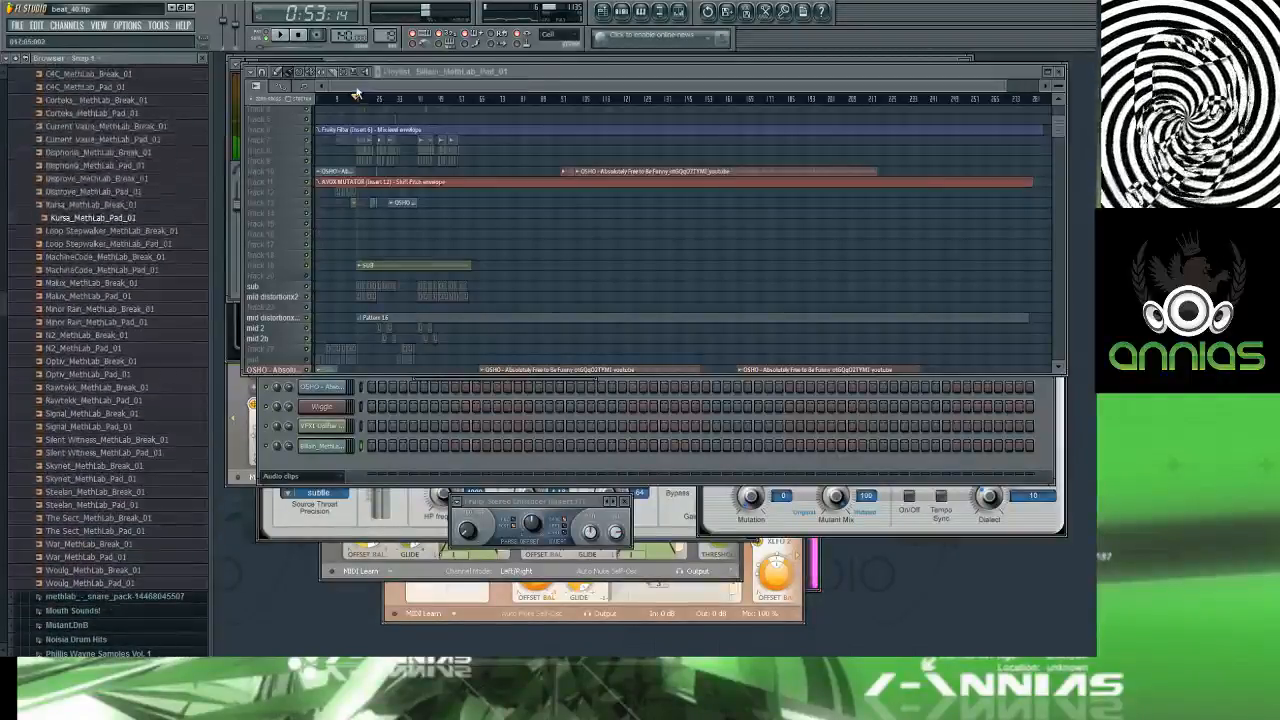
# Step: Place Kursa_MethLab_Pad_01 at the song start on the empty track below the Billain_MethLab_Pad_01 clip
pyautogui.scroll(-5, 357, 214)
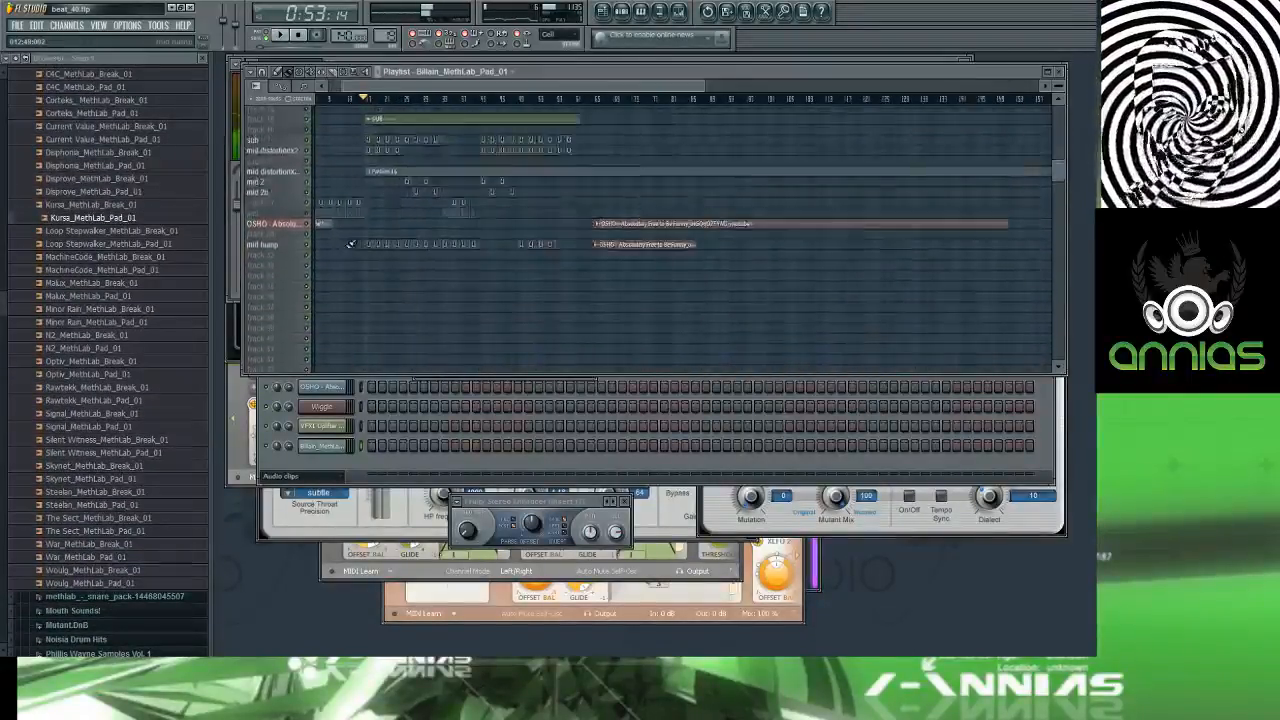
pyautogui.scroll(3, 345, 238)
pyautogui.scroll(3, 376, 95)
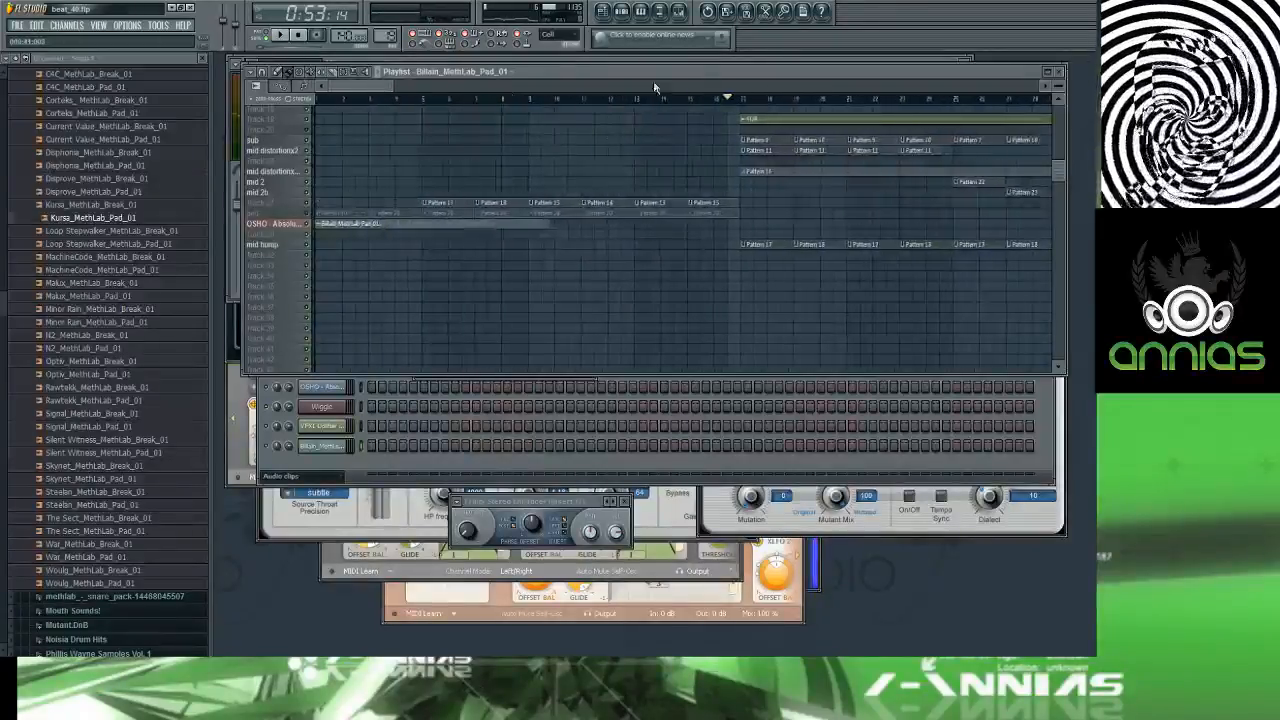
pyautogui.moveTo(1058, 87); pyautogui.dragTo(1058, 112)
pyautogui.scroll(-5, 608, 226)
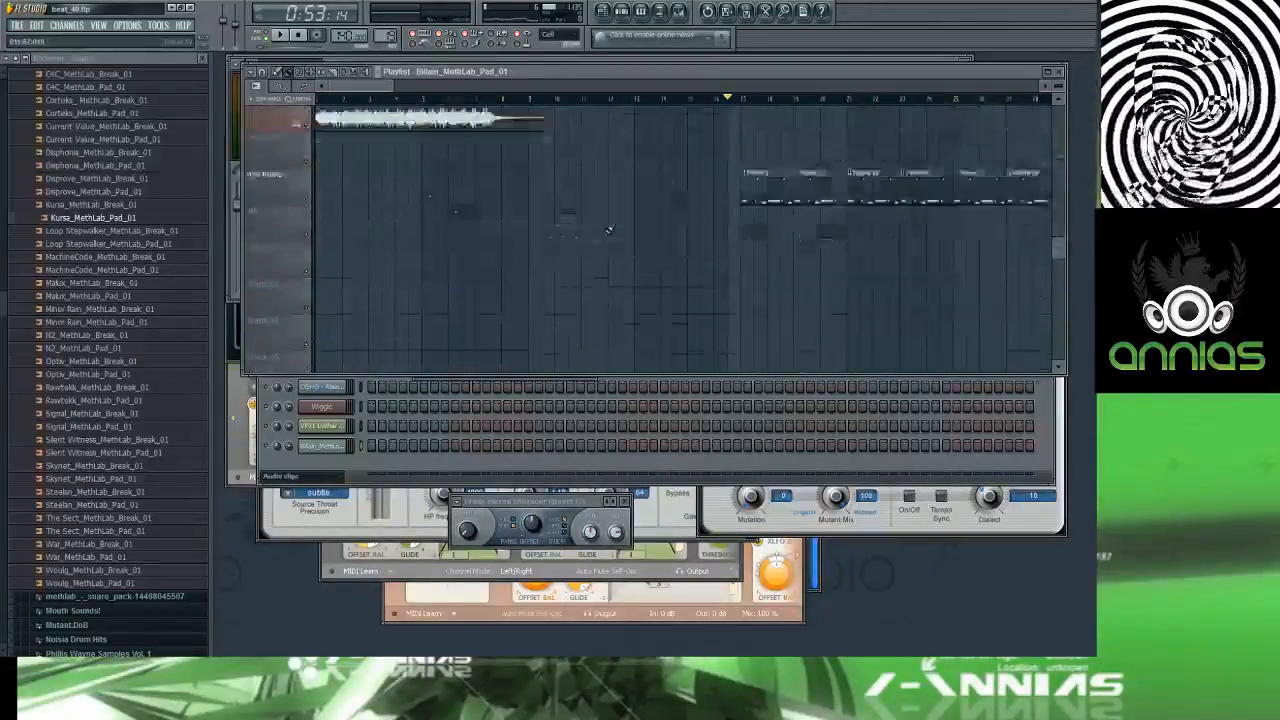
pyautogui.scroll(1, 534, 222)
pyautogui.moveTo(128, 226); pyautogui.dragTo(330, 210)
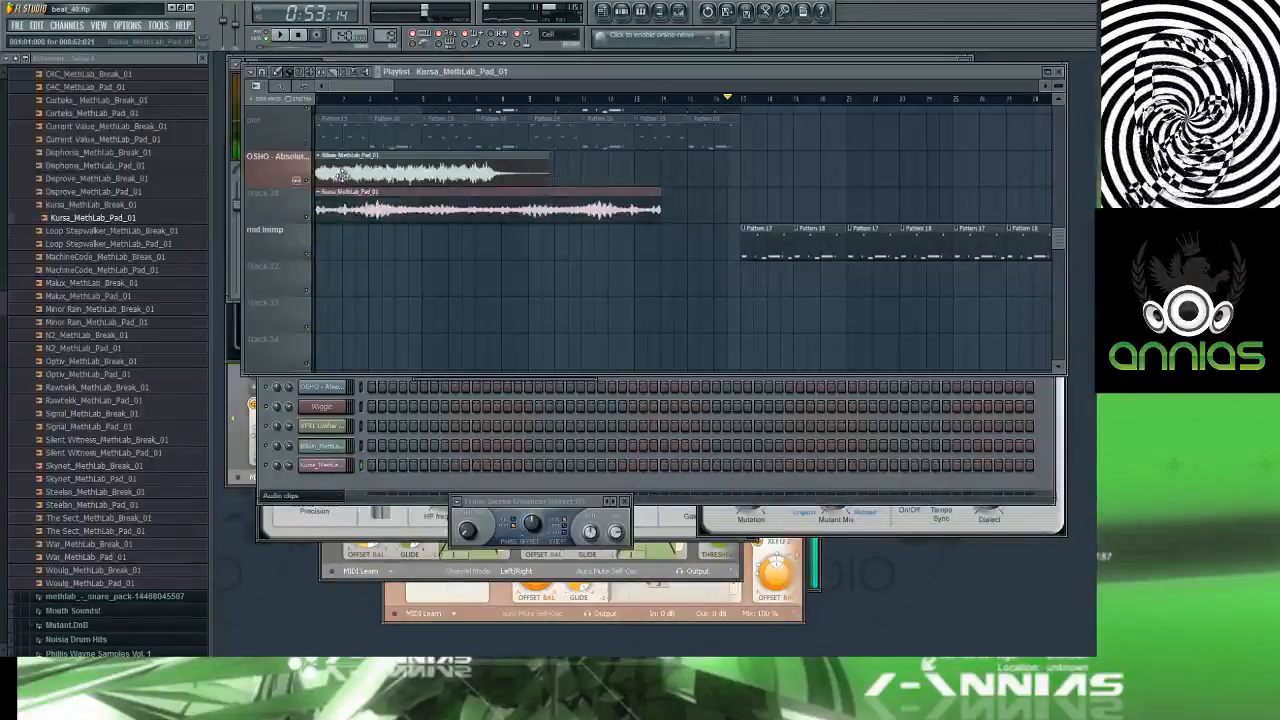
# Step: Fade in the Kursa_MethLab_Pad_01 sample while auditioning it from the song start, and stretch its clip to bar 17
pyautogui.doubleClick(433, 191)
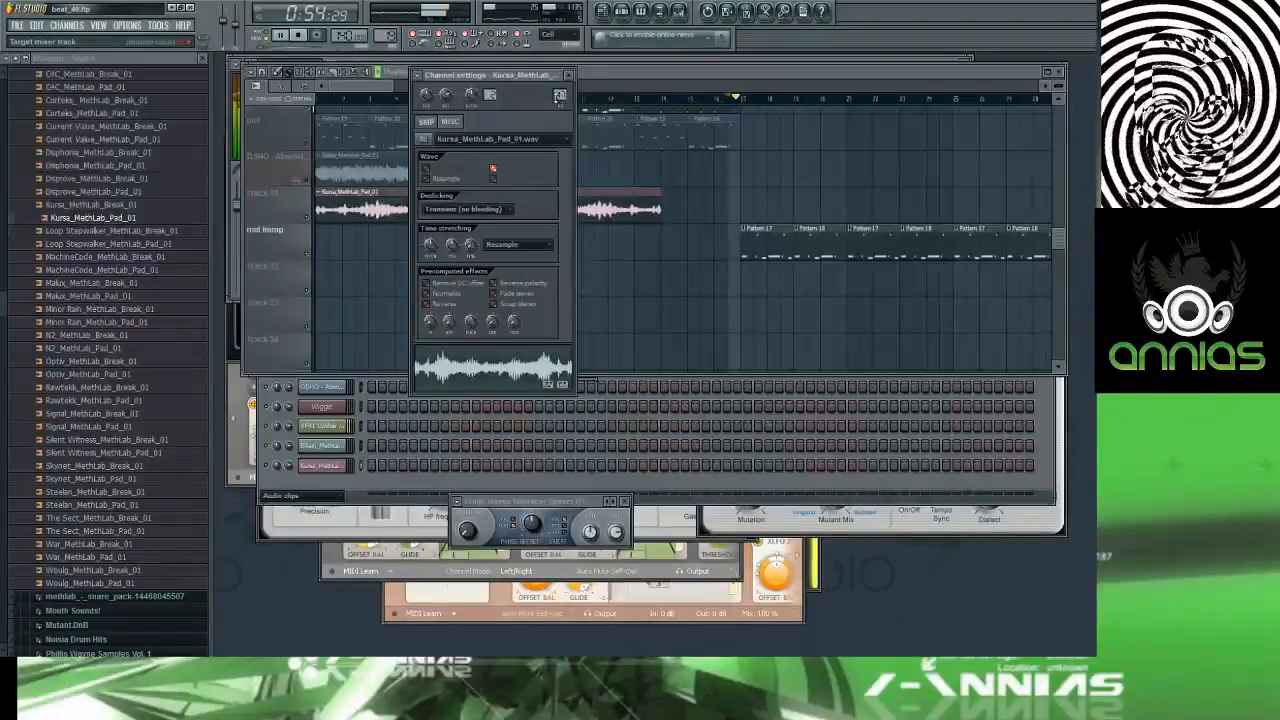
pyautogui.click(323, 100)
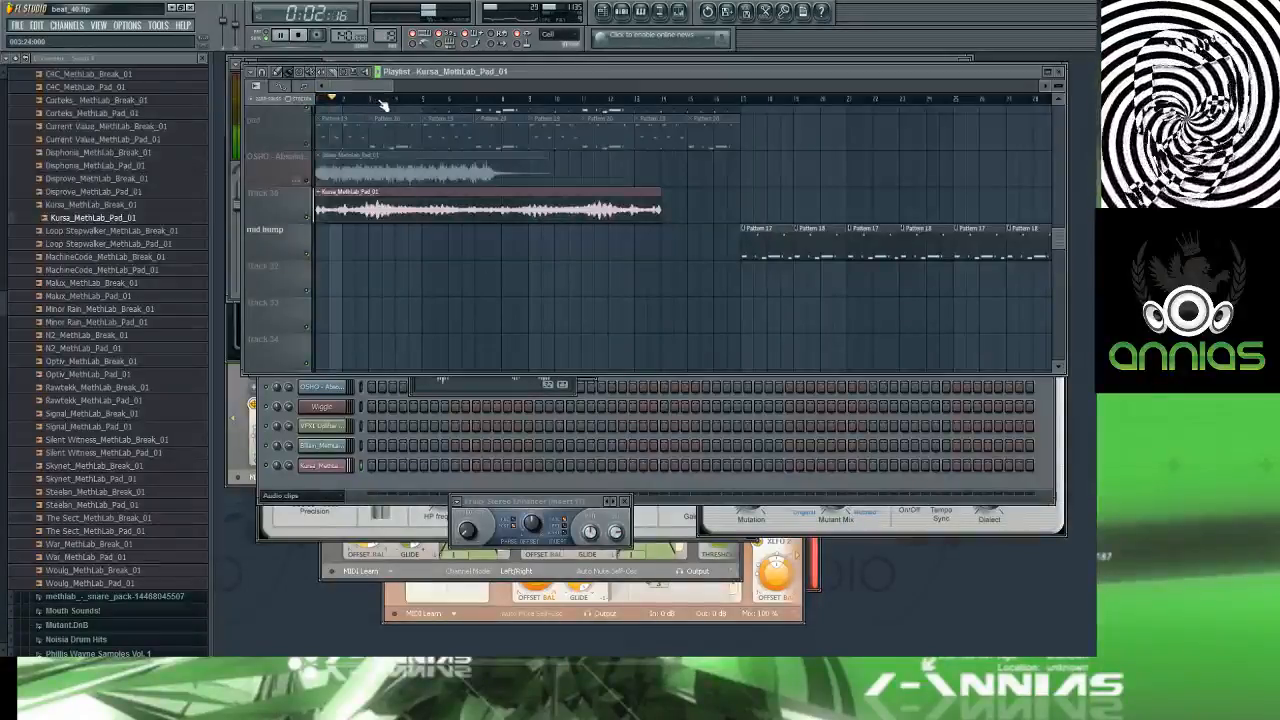
pyautogui.doubleClick(399, 210)
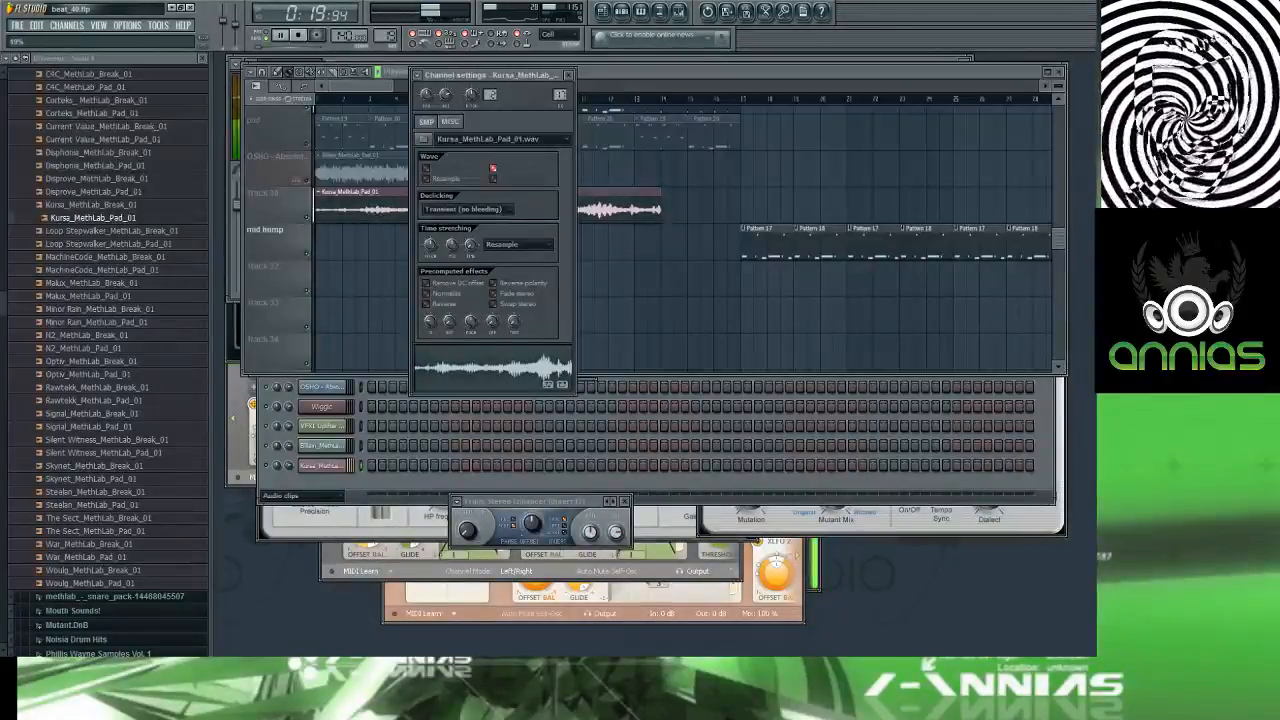
pyautogui.click(325, 101)
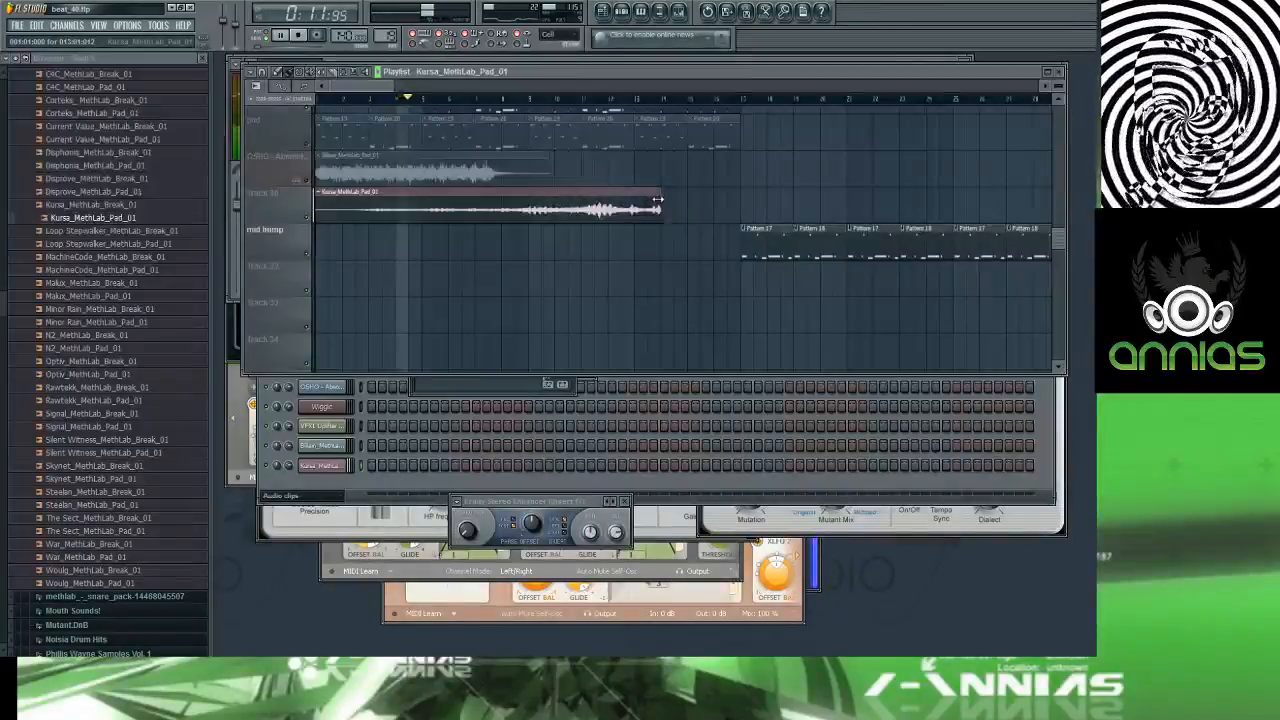
pyautogui.moveTo(657, 200); pyautogui.dragTo(740, 205)
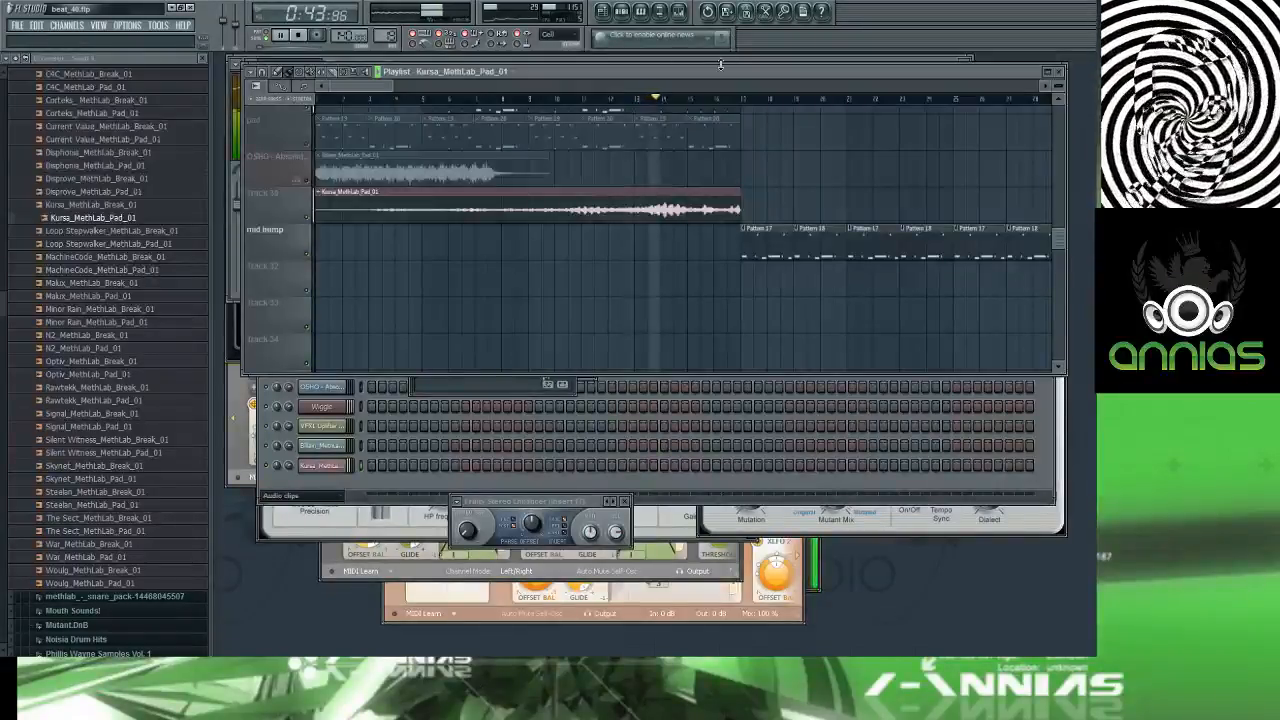
# Step: Try Malux_MethLab_Pad_01, then replace the Malux, Kursa and Billain pad clips with N2_MethLab_Pad_01 at the song start
pyautogui.click(138, 297)
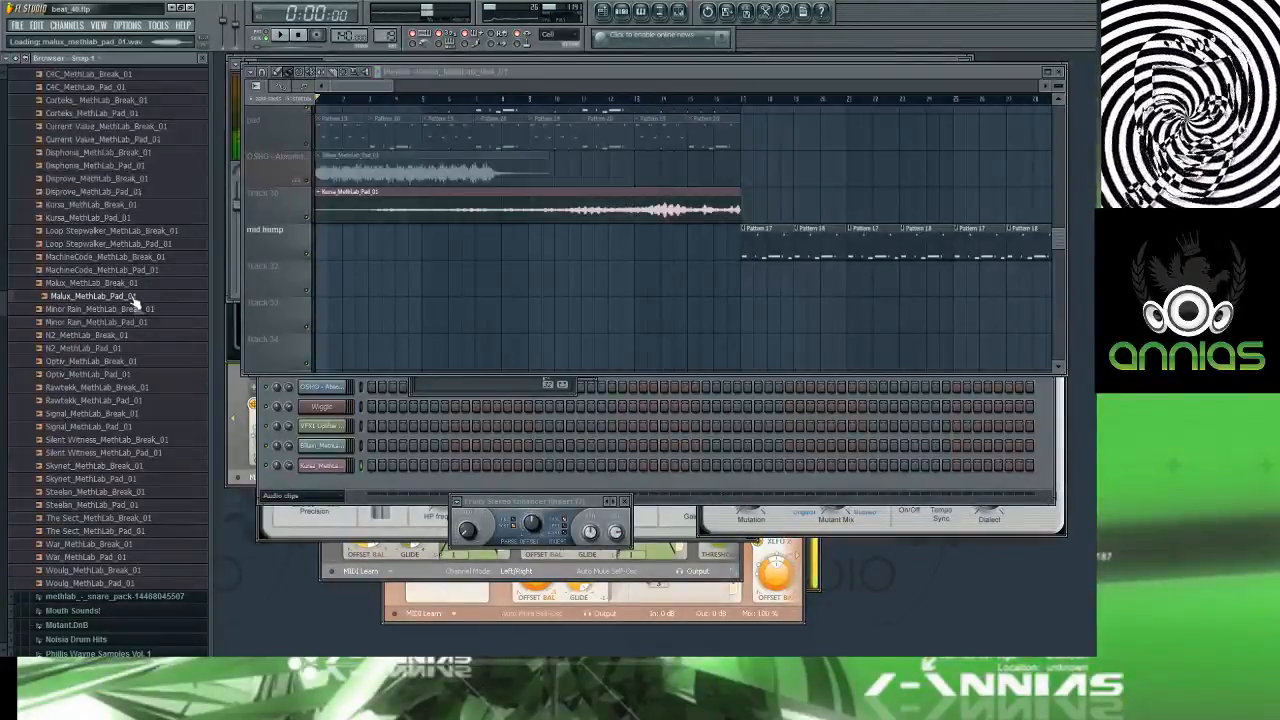
pyautogui.moveTo(131, 297); pyautogui.dragTo(323, 286)
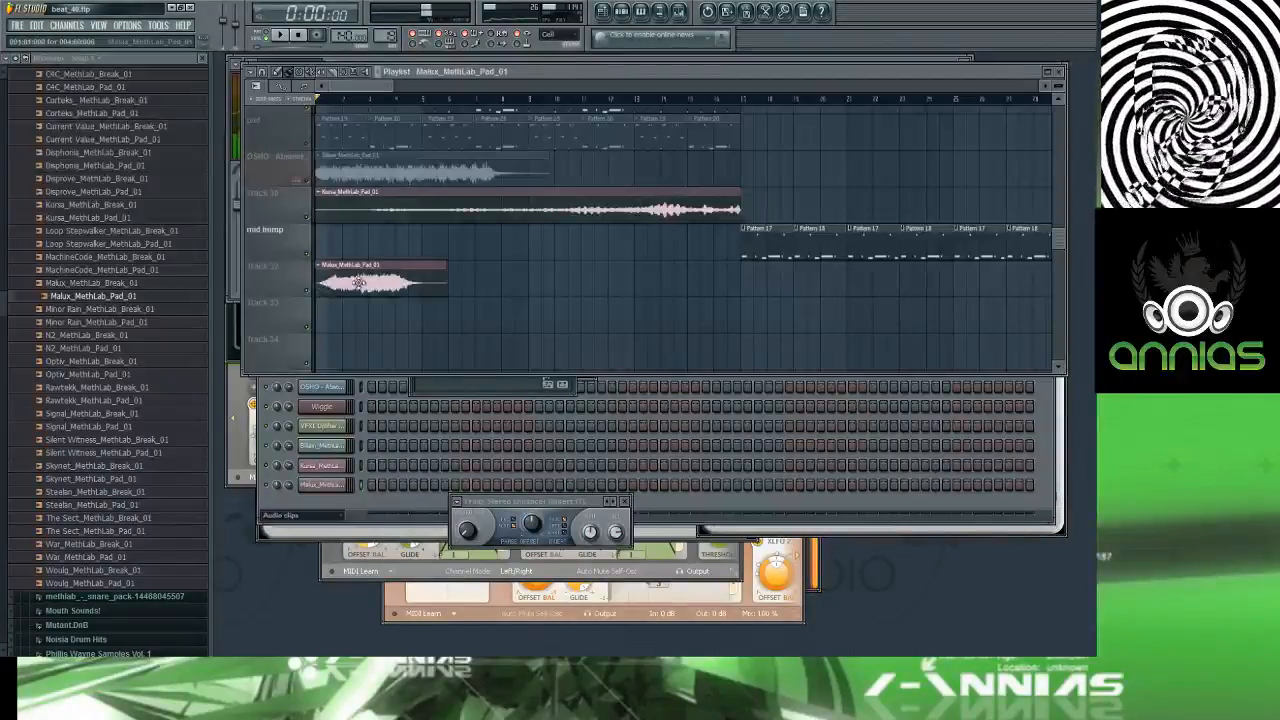
pyautogui.moveTo(113, 350); pyautogui.dragTo(350, 215)
pyautogui.rightClick(365, 280)
pyautogui.rightClick(374, 208)
pyautogui.rightClick(380, 170)
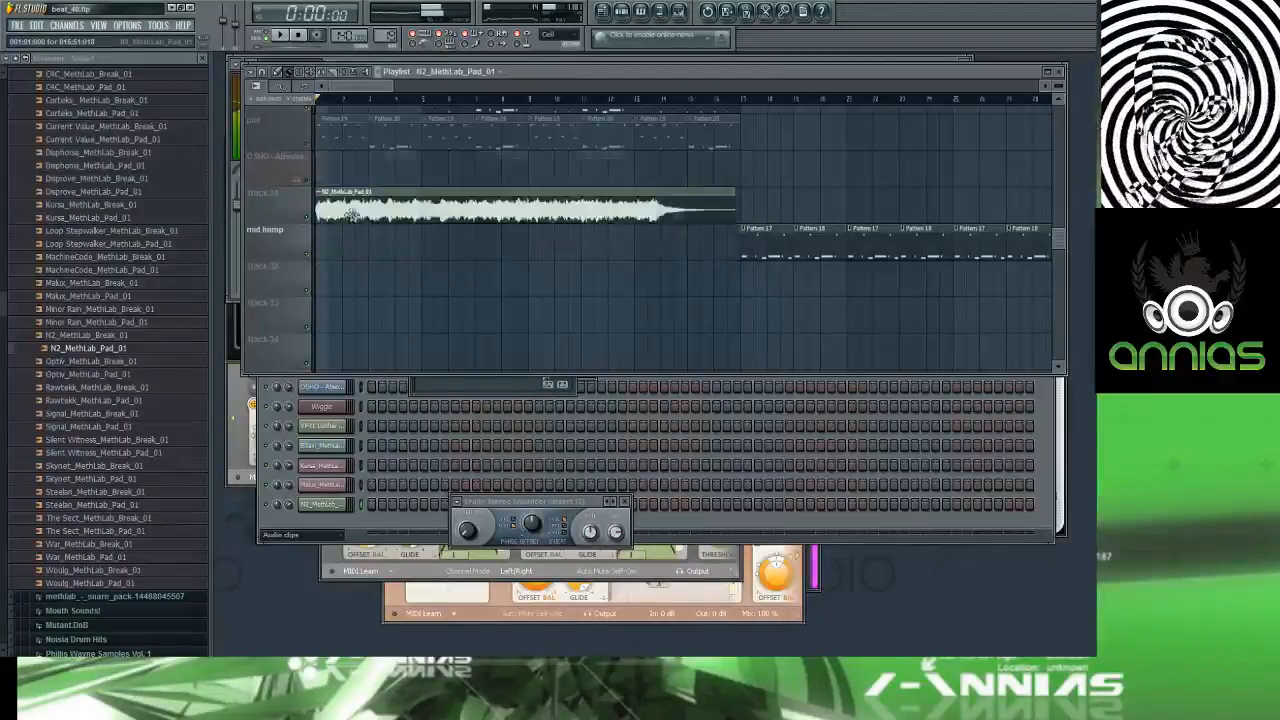
# Step: Open the N2_MethLab_Pad_01 channel settings and audition the pad from the song start, around bar 14 and around bar 12
pyautogui.doubleClick(349, 217)
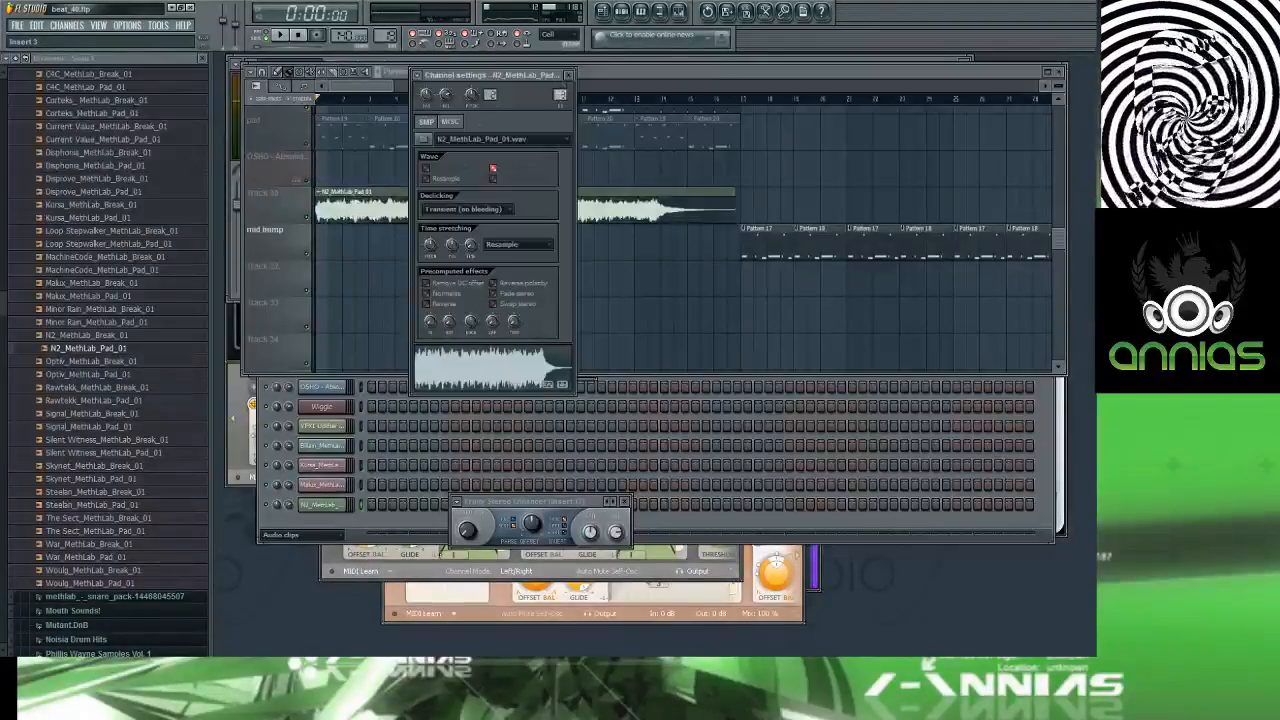
pyautogui.press('space')
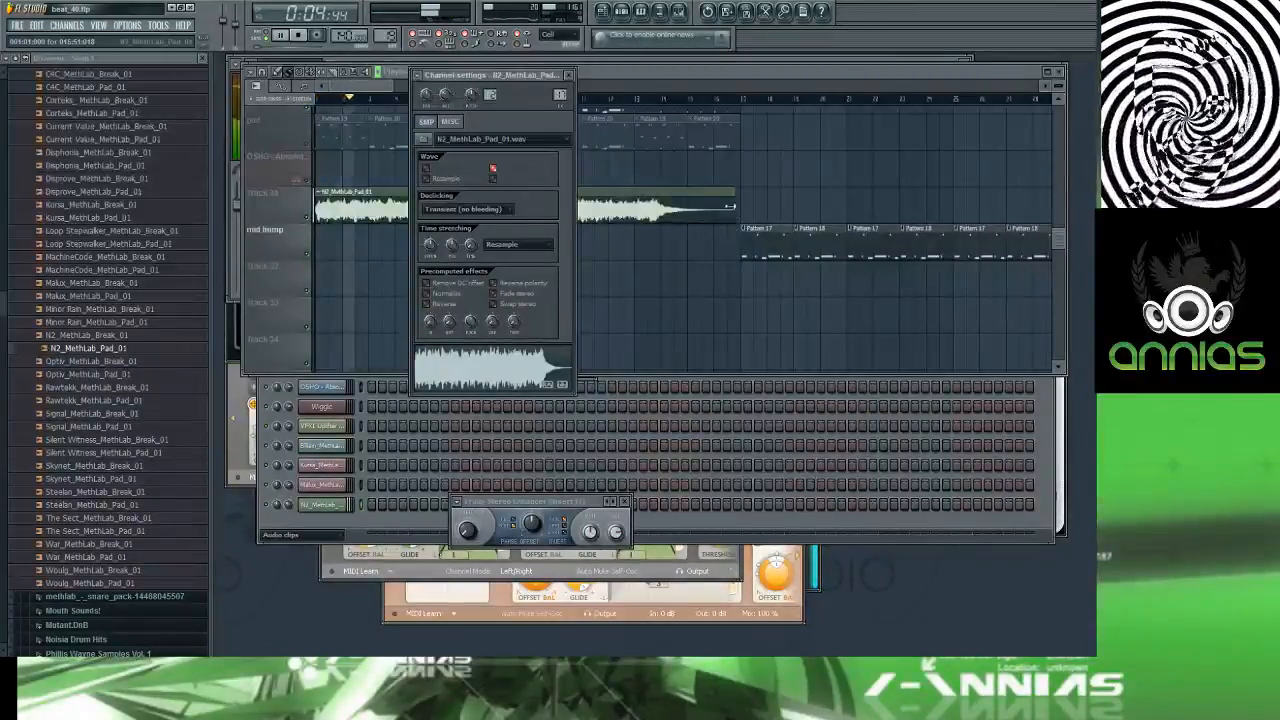
pyautogui.click(660, 100)
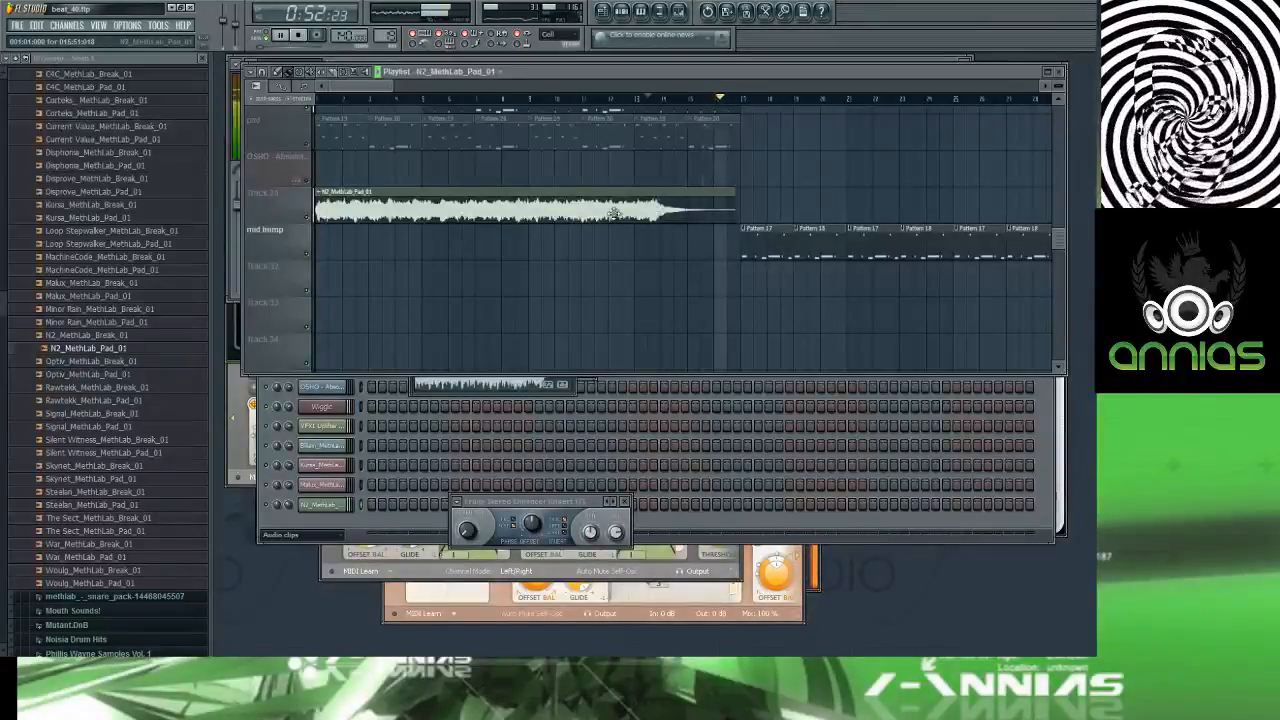
pyautogui.doubleClick(568, 199)
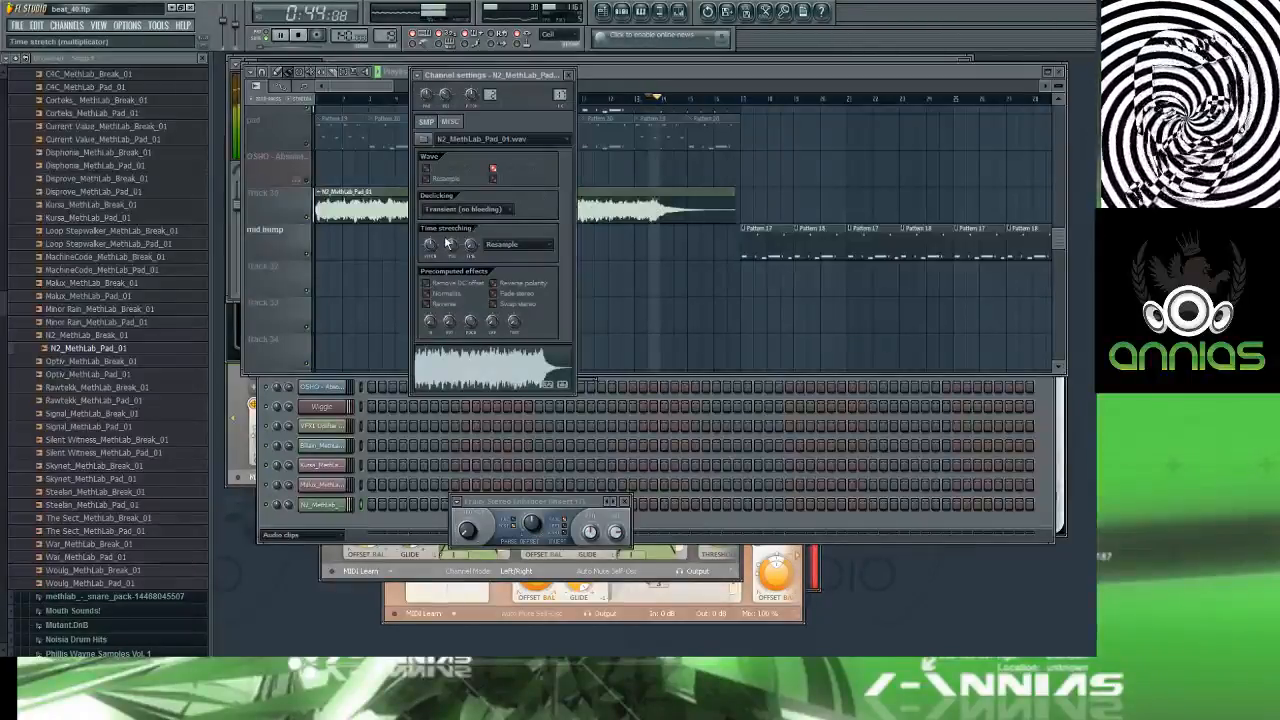
pyautogui.click(608, 100)
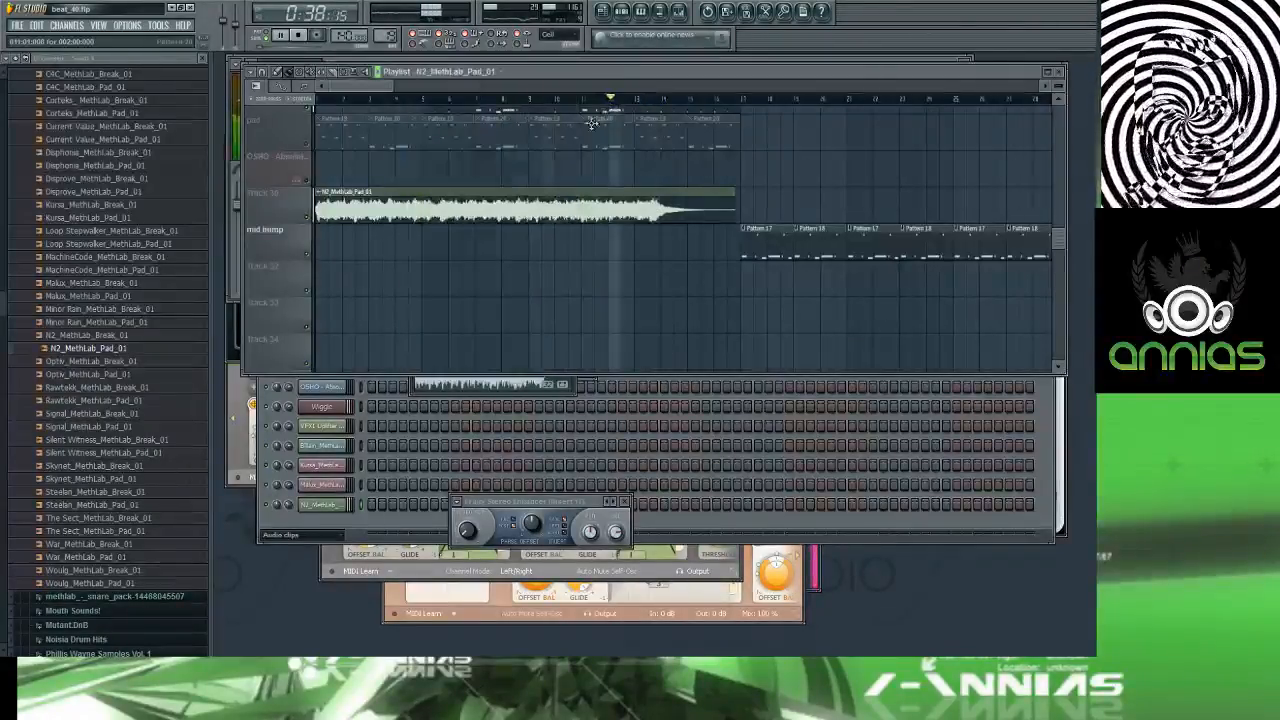
# Step: Set the N2_MethLab_Pad_01 time stretching mode to Auto and audition the intro from the song start
pyautogui.doubleClick(556, 209)
pyautogui.press('space')
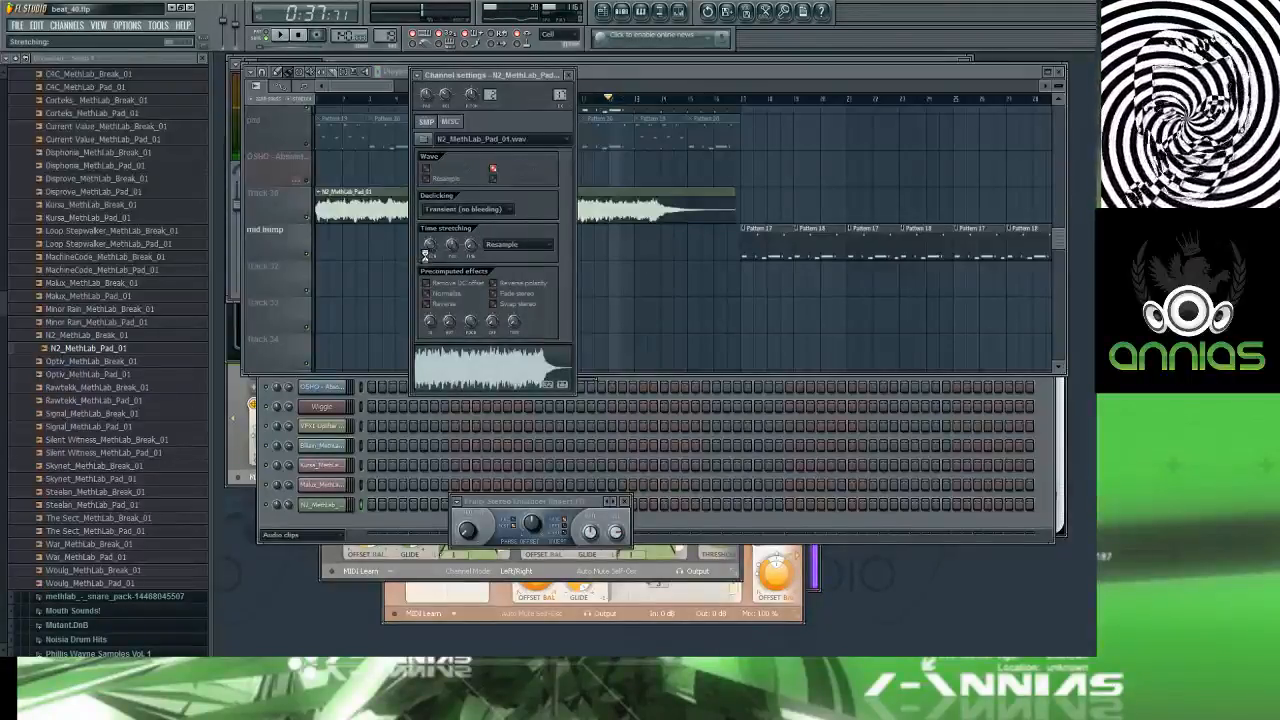
pyautogui.press('space')
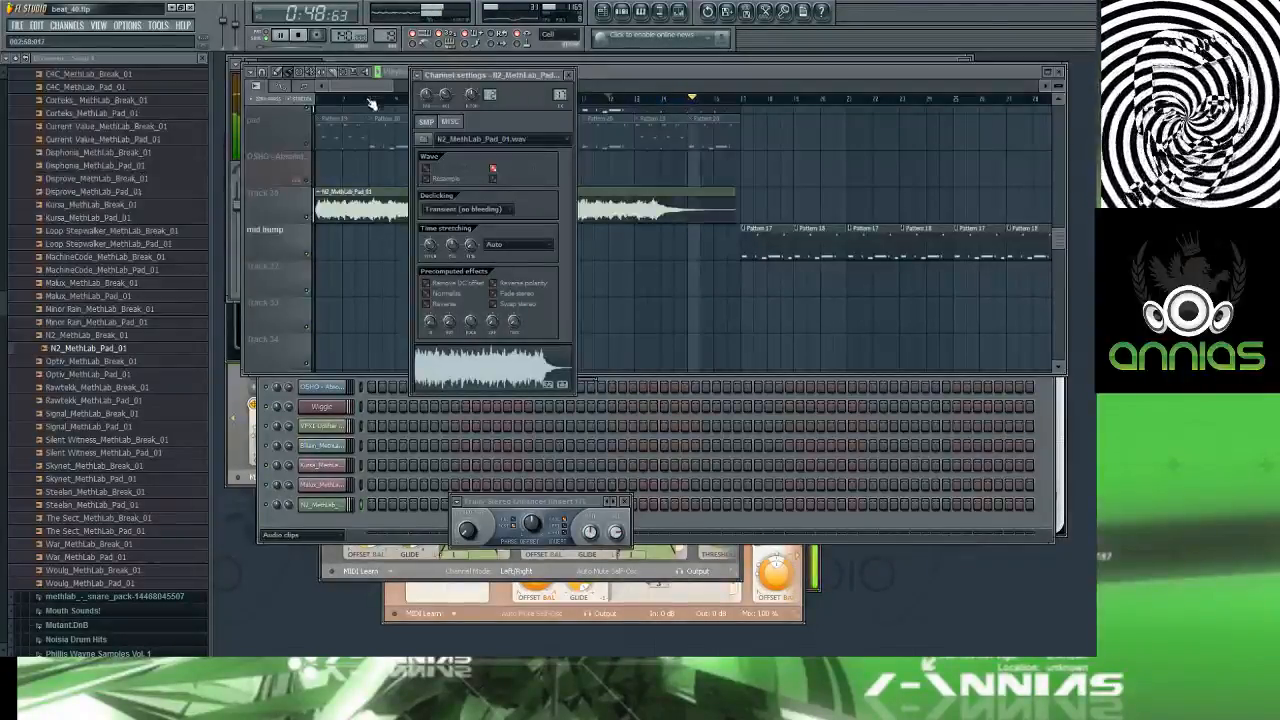
pyautogui.click(320, 100)
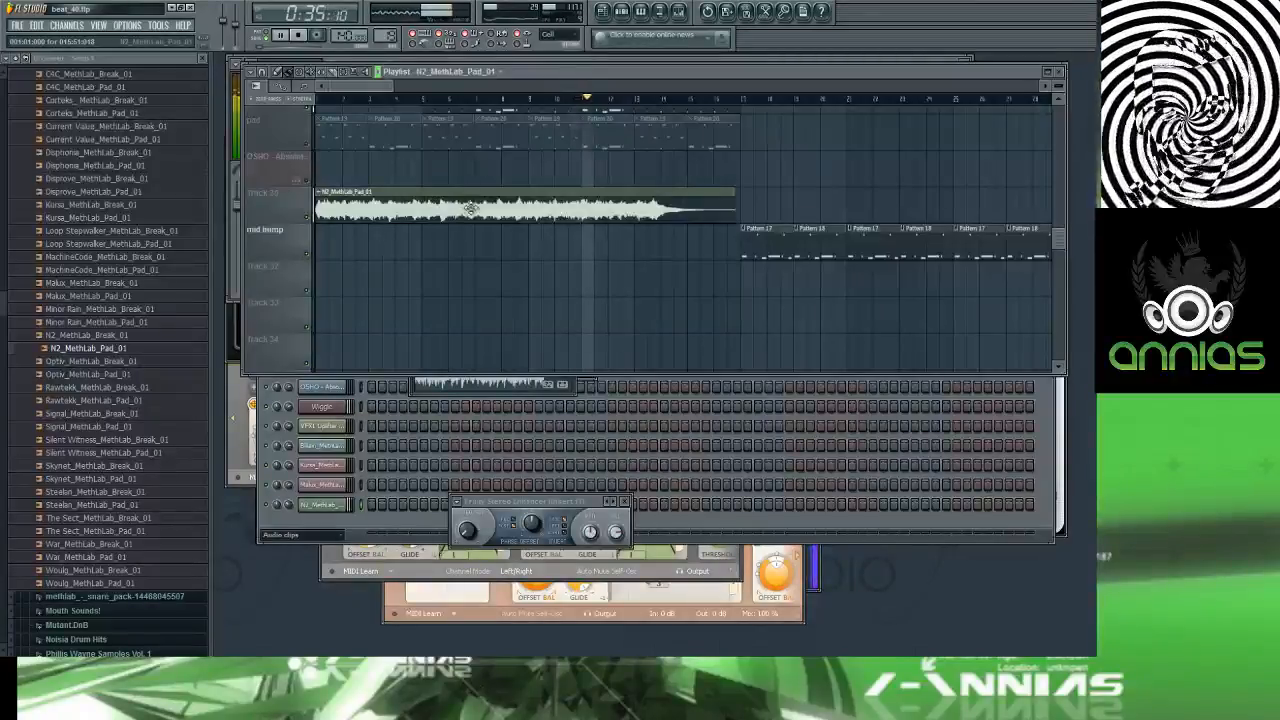
pyautogui.press('space')
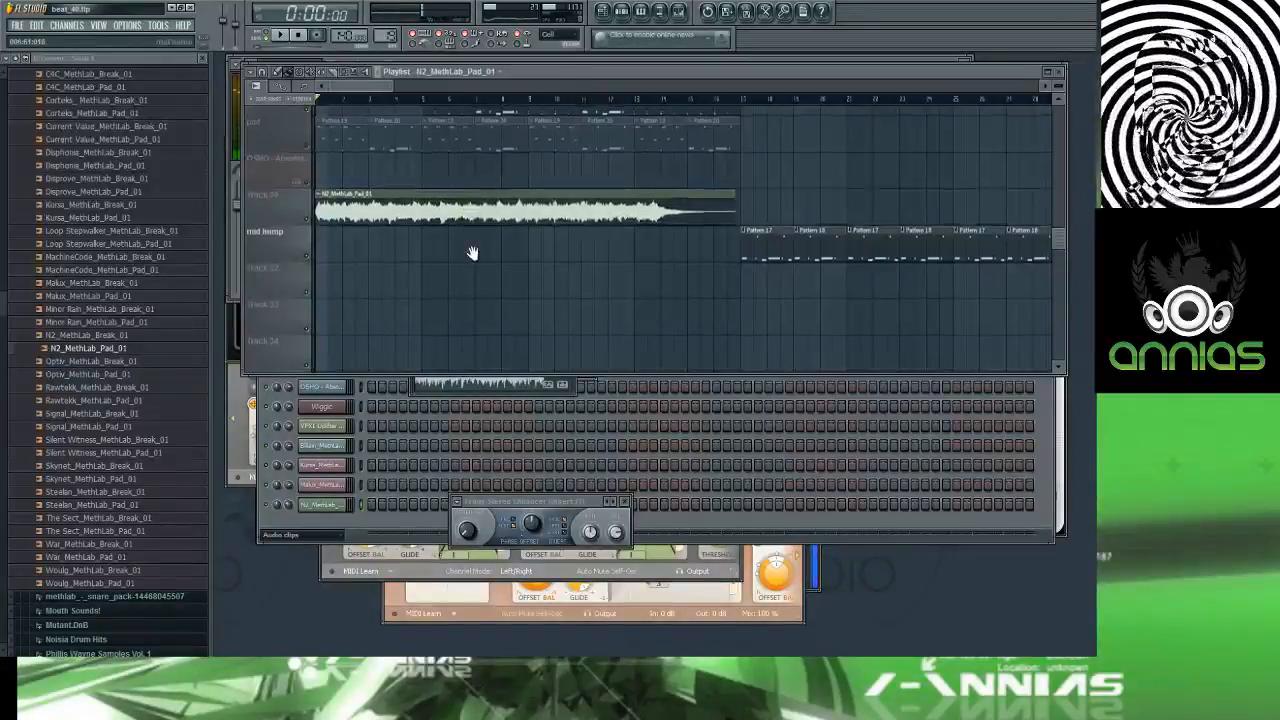
# Step: Delete the N2_MethLab_Pad_01 clip from the intro and preview Optiv_MethLab_Break_01 and Optiv_MethLab_Pad_01
pyautogui.moveTo(473, 254); pyautogui.dragTo(497, 258)
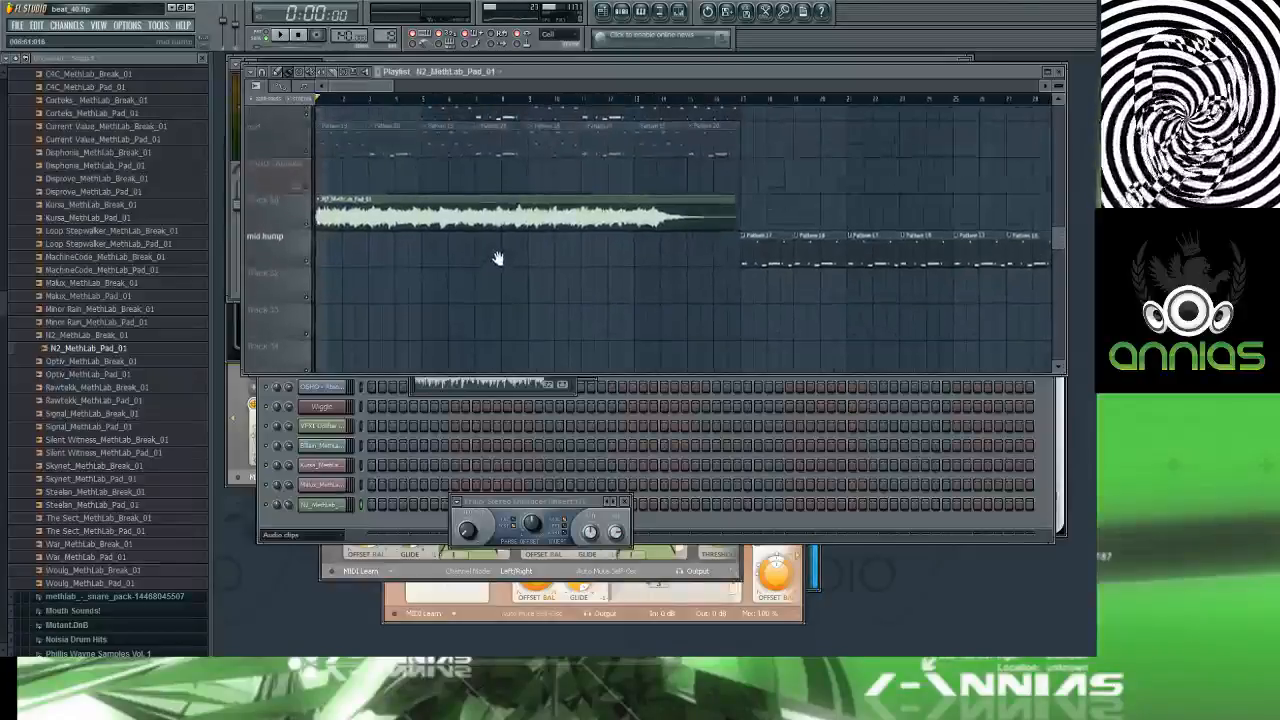
pyautogui.rightClick(404, 202)
pyautogui.click(128, 360)
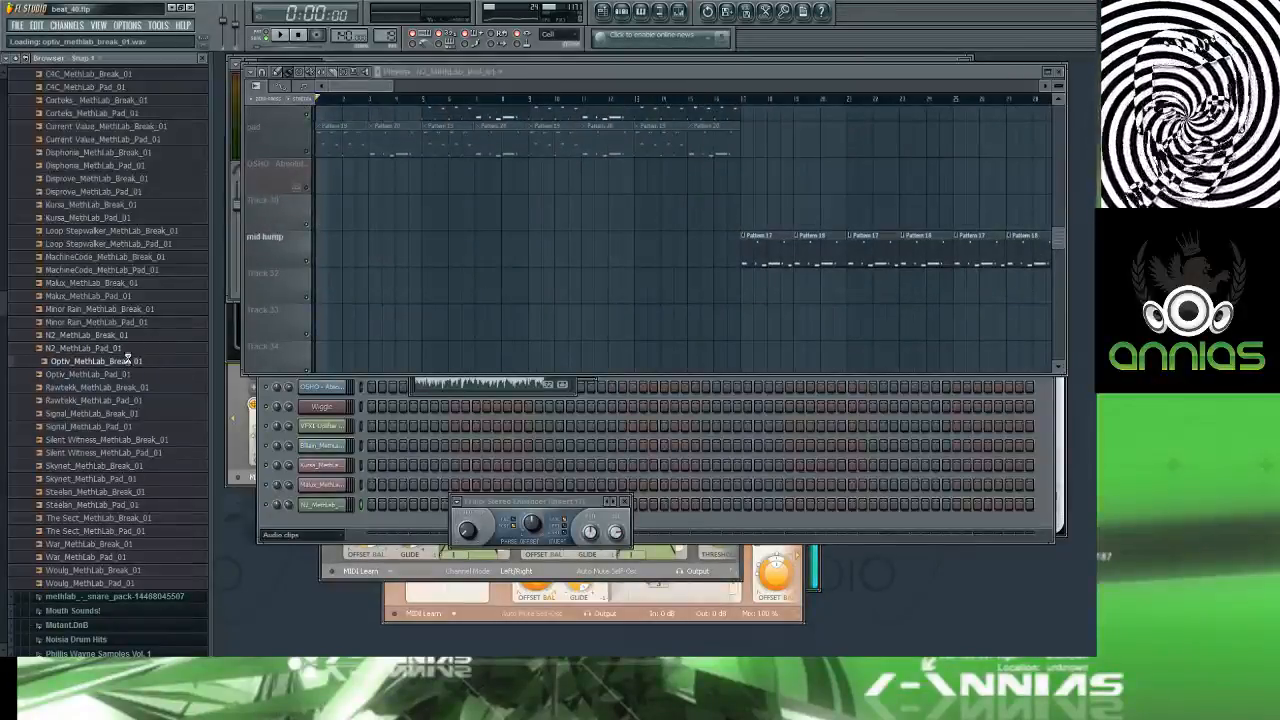
pyautogui.click(122, 374)
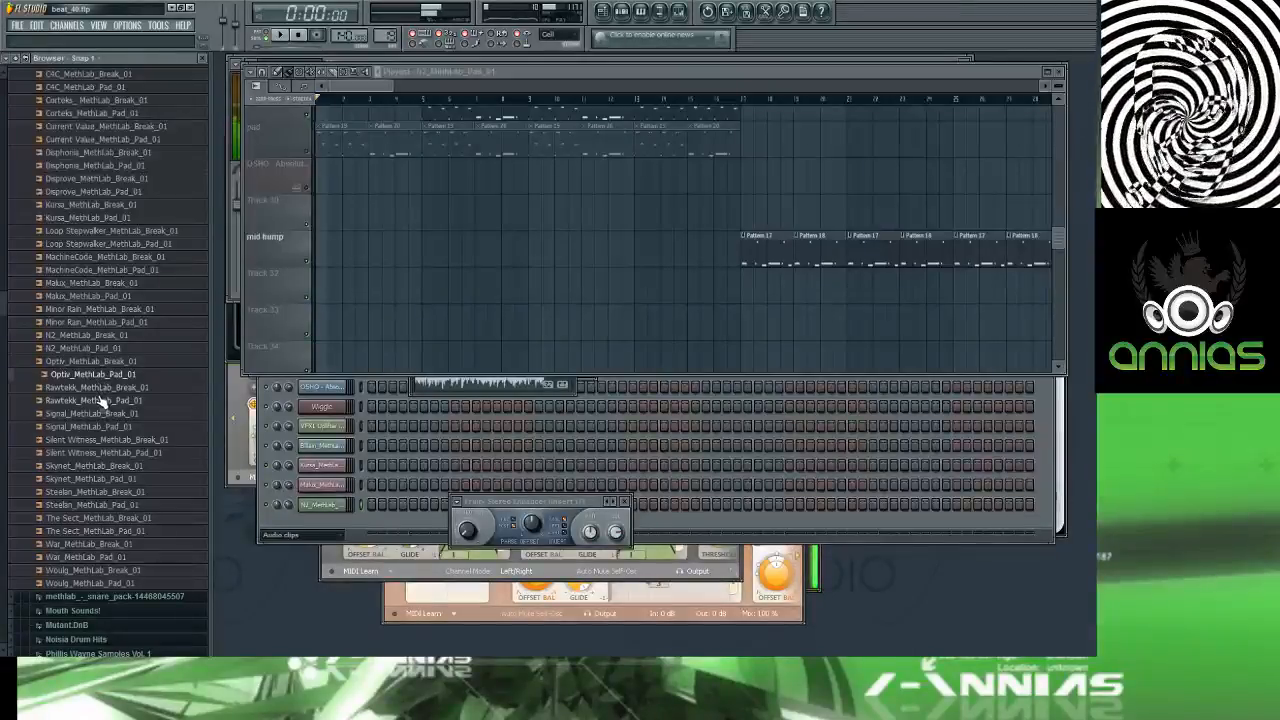
# Step: Survey the full arrangement, inspect the filter and pitch automation and vocal tracks, and briefly play from the song start
pyautogui.middleClick(339, 305)
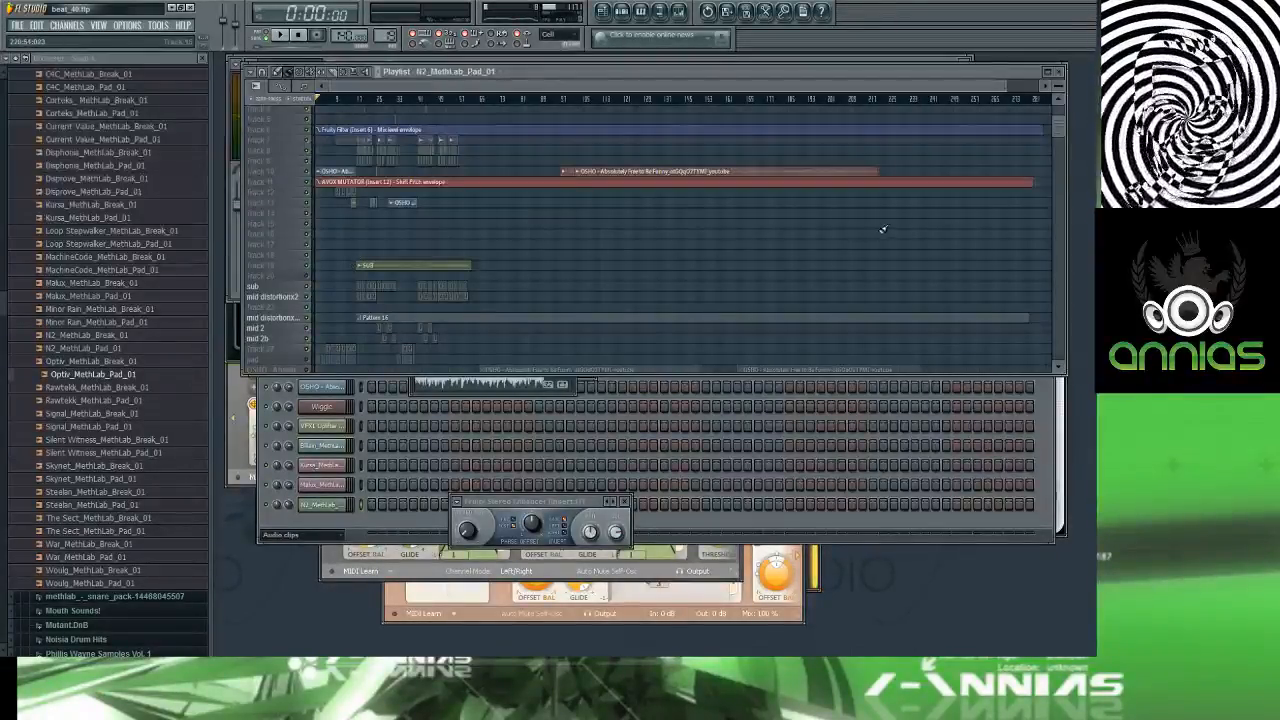
pyautogui.moveTo(1058, 98); pyautogui.dragTo(1058, 112)
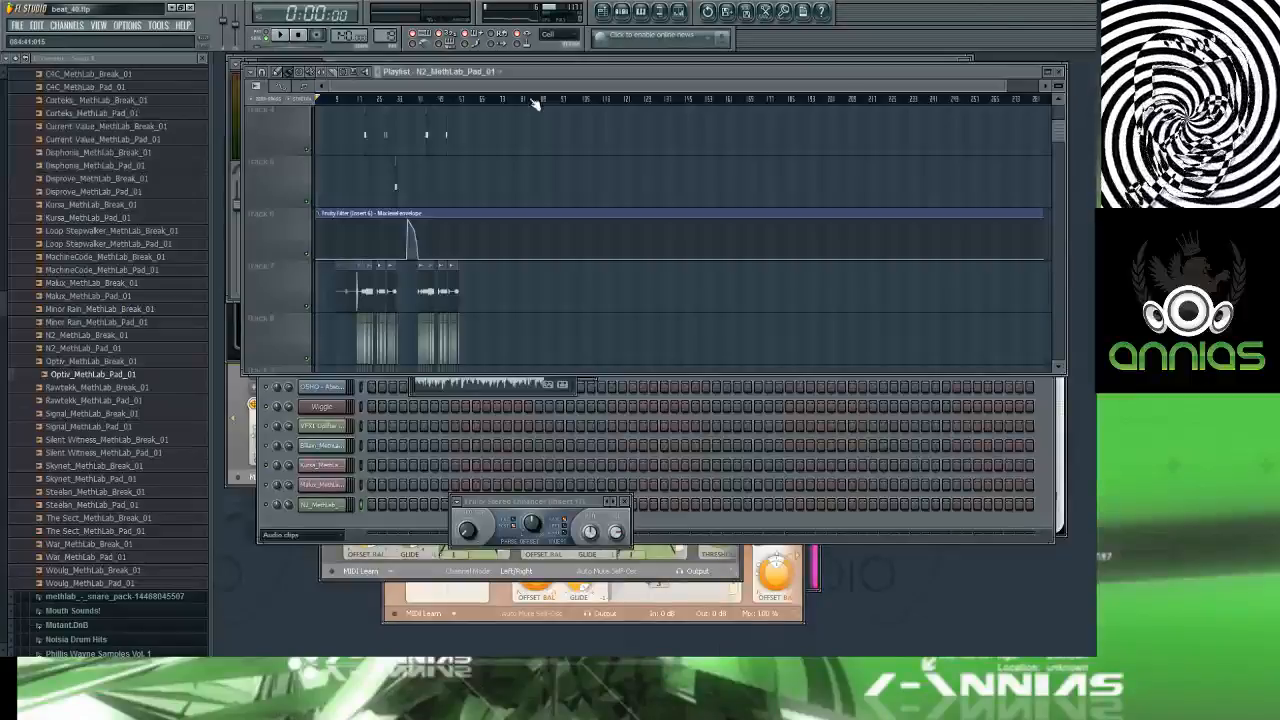
pyautogui.scroll(4, 533, 102)
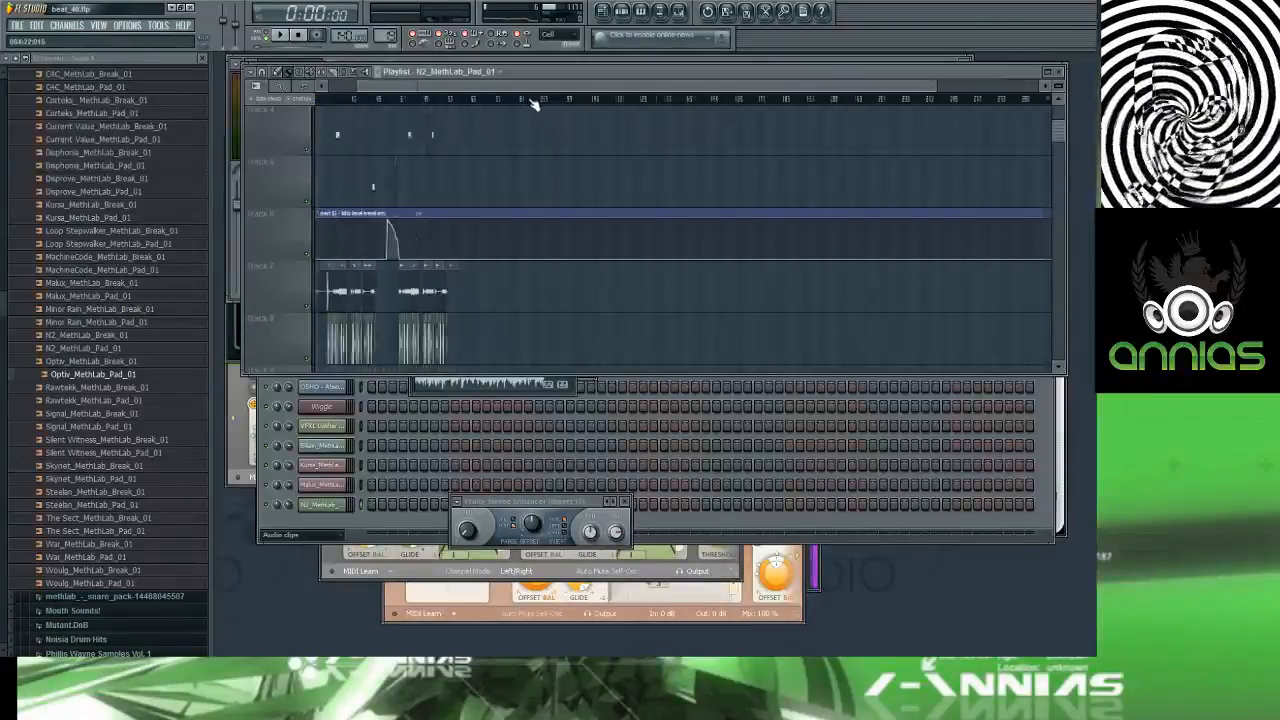
pyautogui.moveTo(516, 87); pyautogui.dragTo(349, 76)
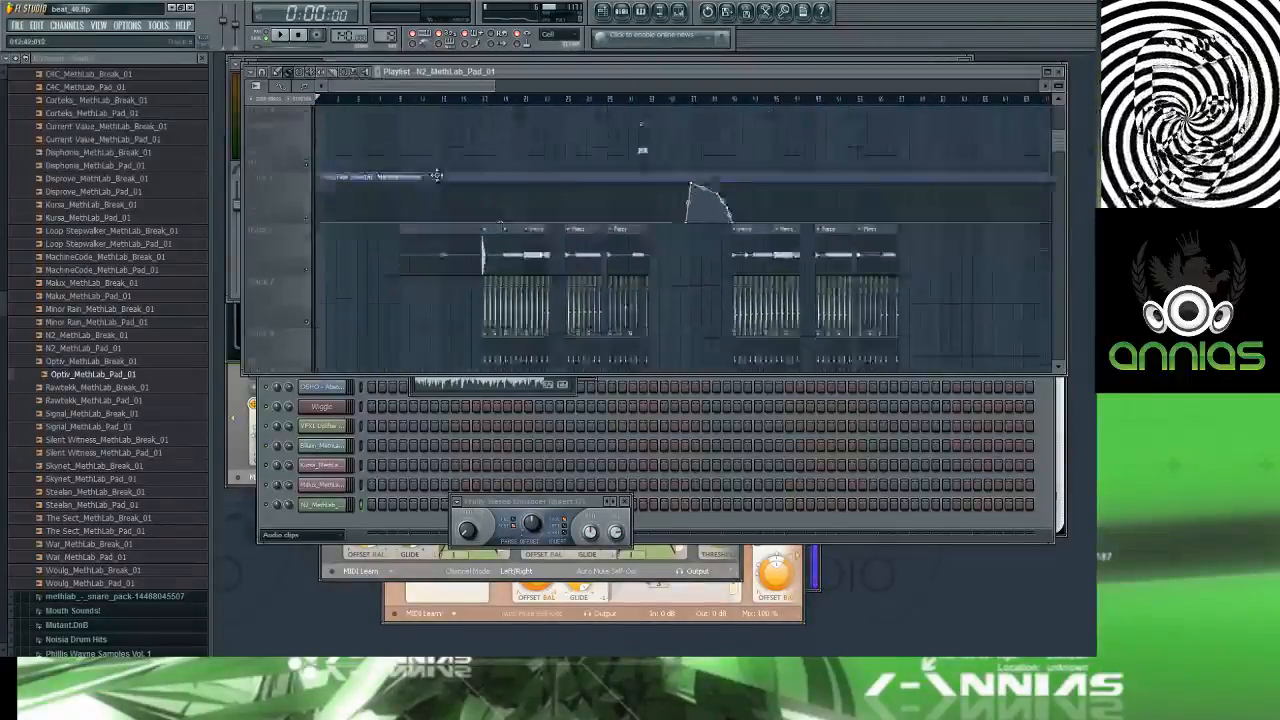
pyautogui.scroll(-5, 437, 176)
pyautogui.scroll(3, 437, 176)
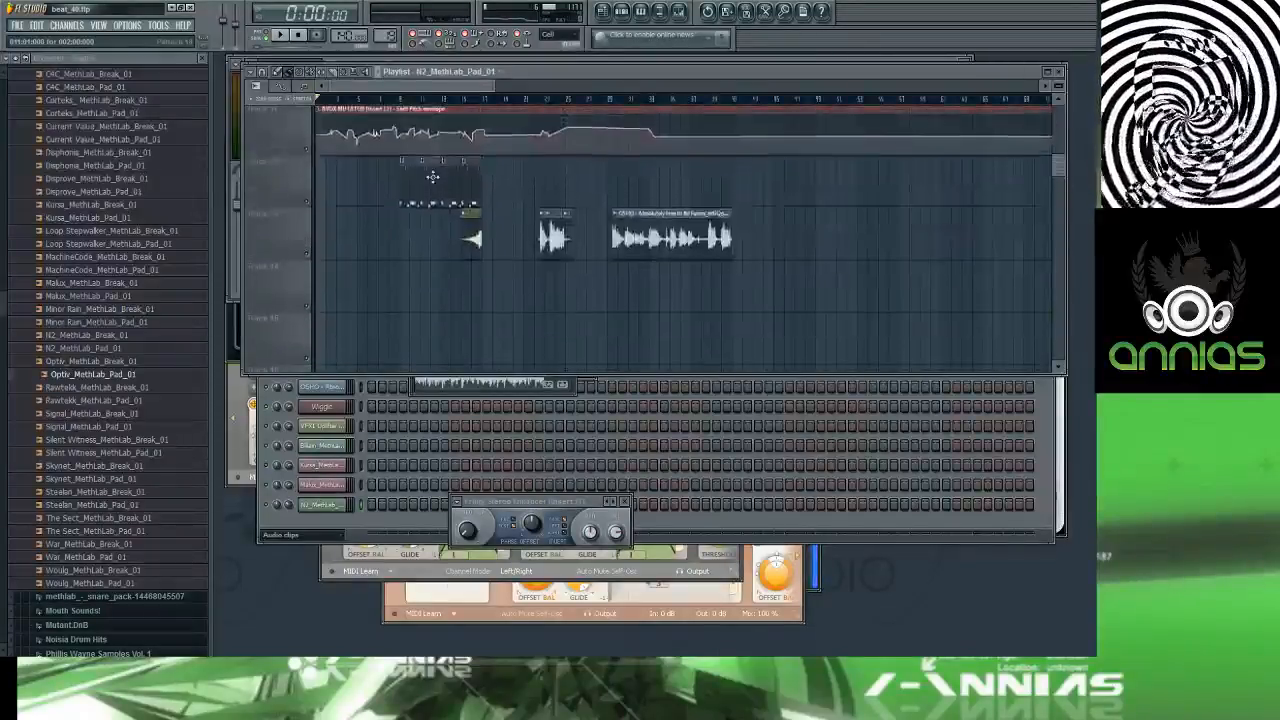
pyautogui.moveTo(383, 244); pyautogui.dragTo(383, 242)
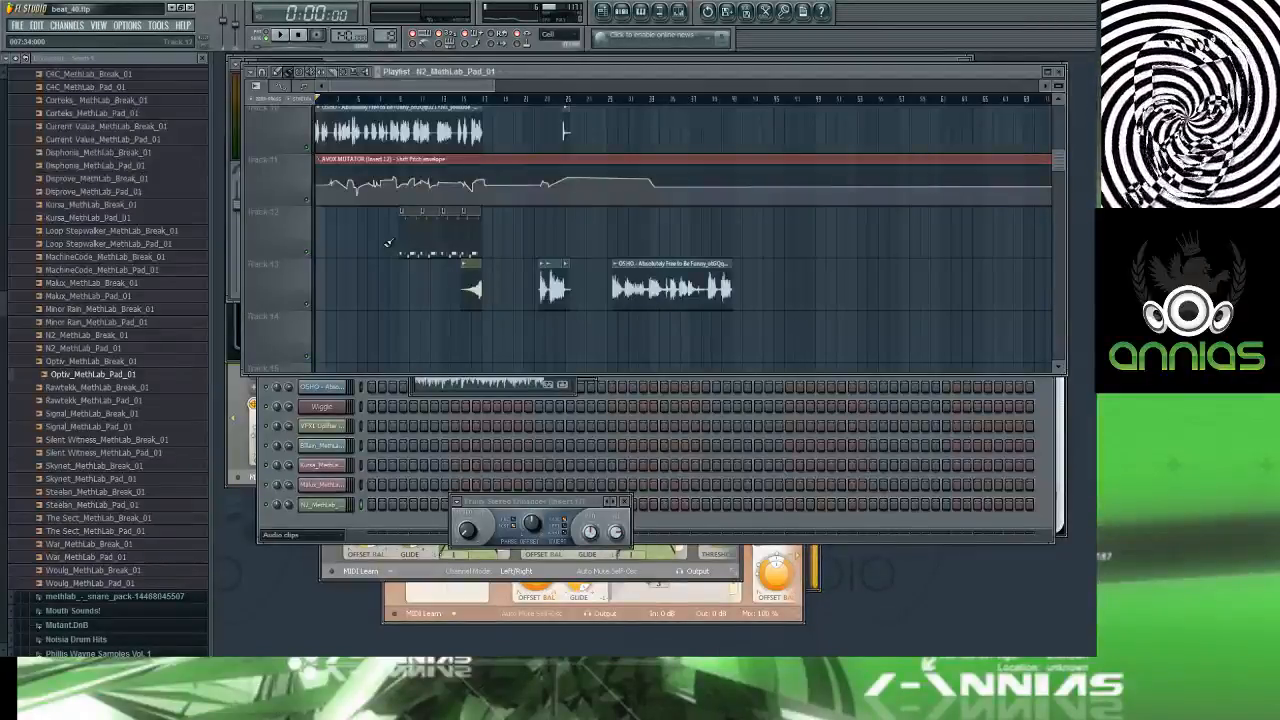
pyautogui.keyDown('ctrl'); pyautogui.rightClick(386, 244); pyautogui.keyUp('ctrl')
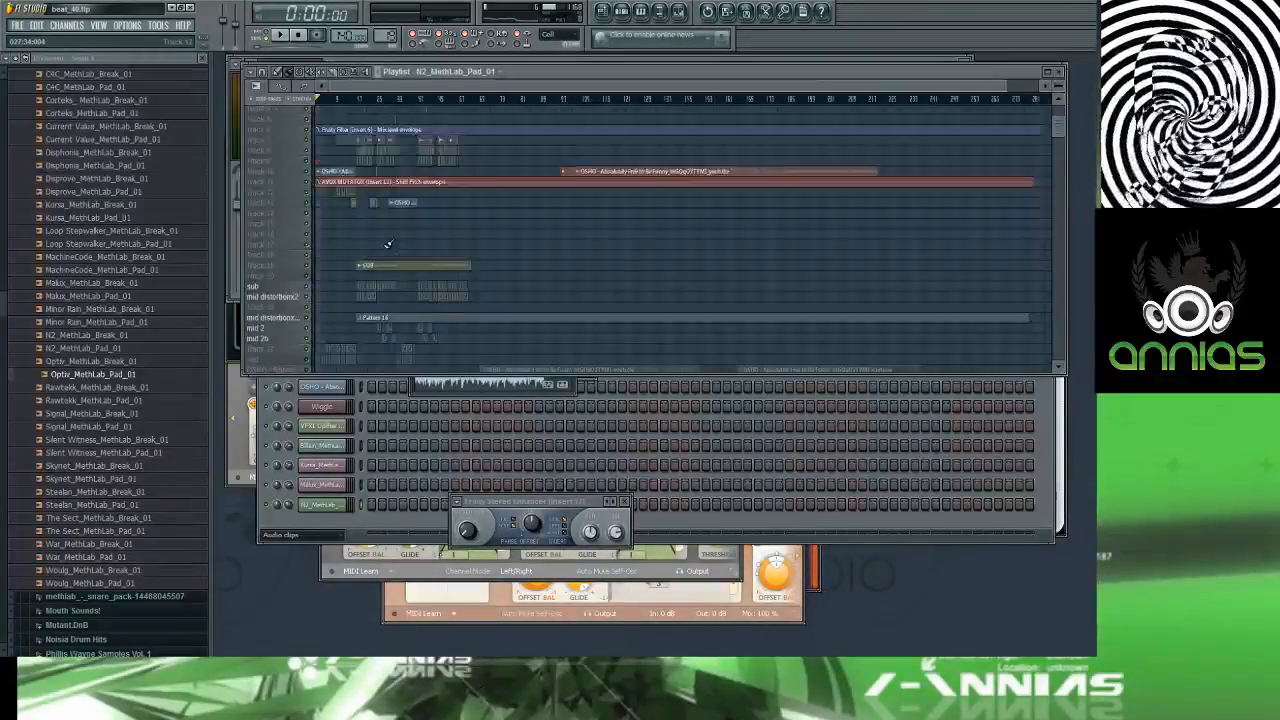
pyautogui.press('space')
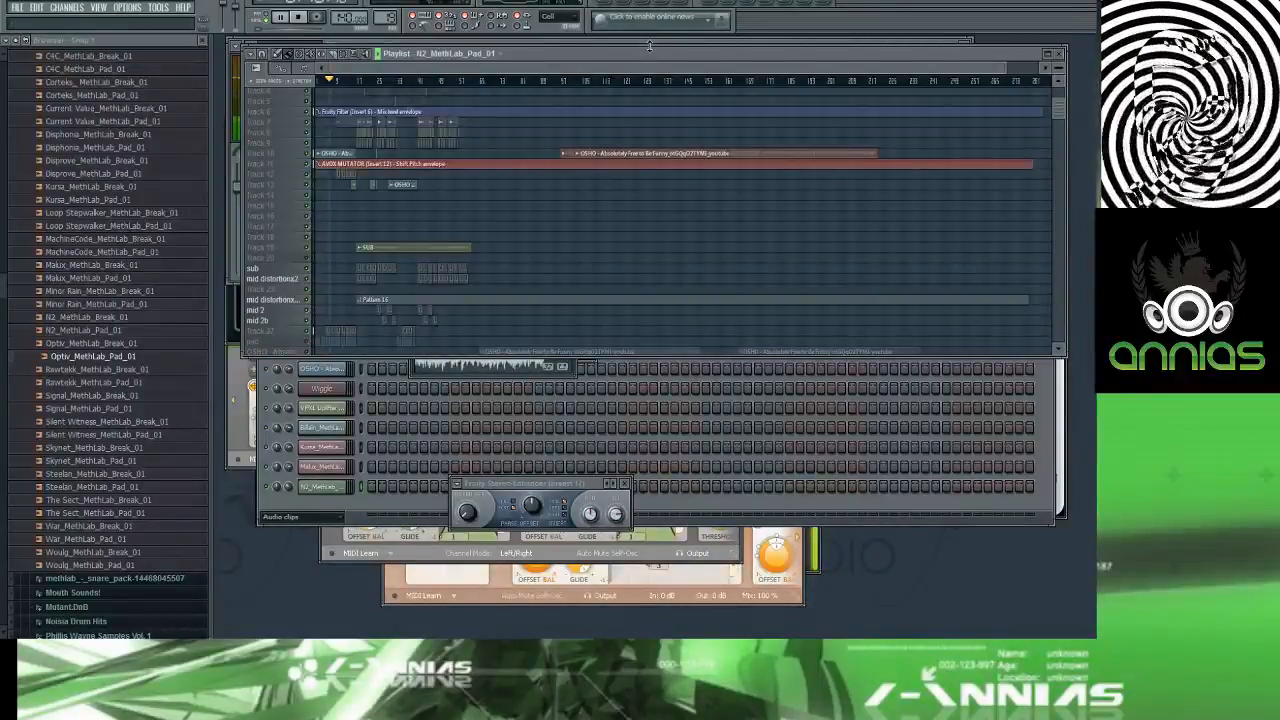
pyautogui.press('space')
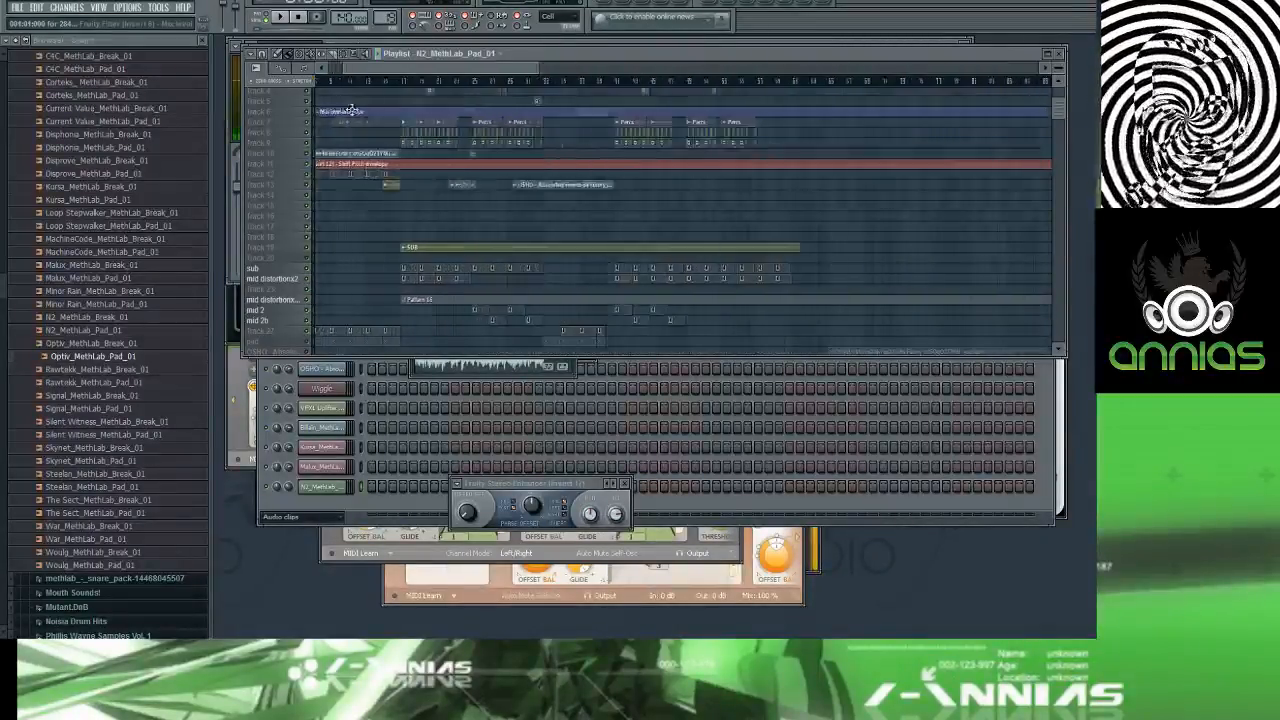
# Step: Examine the intro and first drop across the playlist tracks, from the percussion patterns down to the sub and mid layers
pyautogui.scroll(2, 351, 110)
pyautogui.moveTo(353, 70); pyautogui.dragTo(312, 69)
pyautogui.scroll(-4, 379, 230)
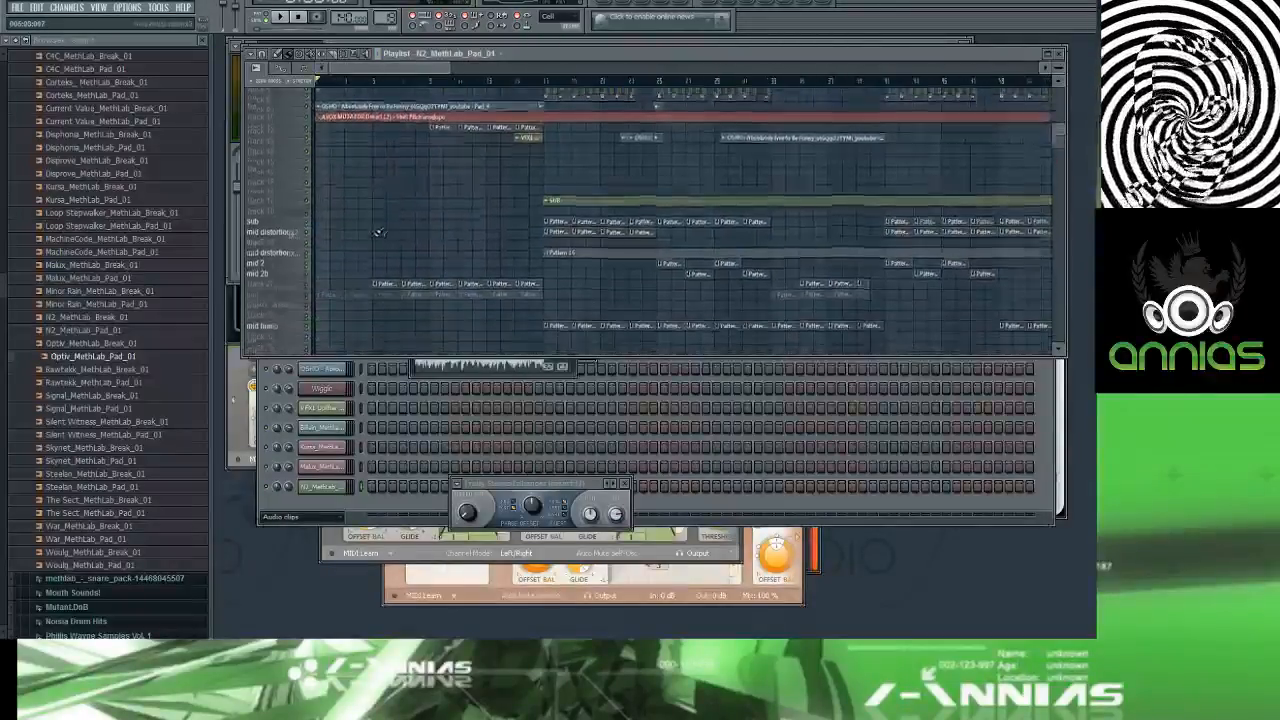
pyautogui.scroll(-2, 380, 231)
pyautogui.scroll(3, 390, 225)
pyautogui.scroll(1, 416, 210)
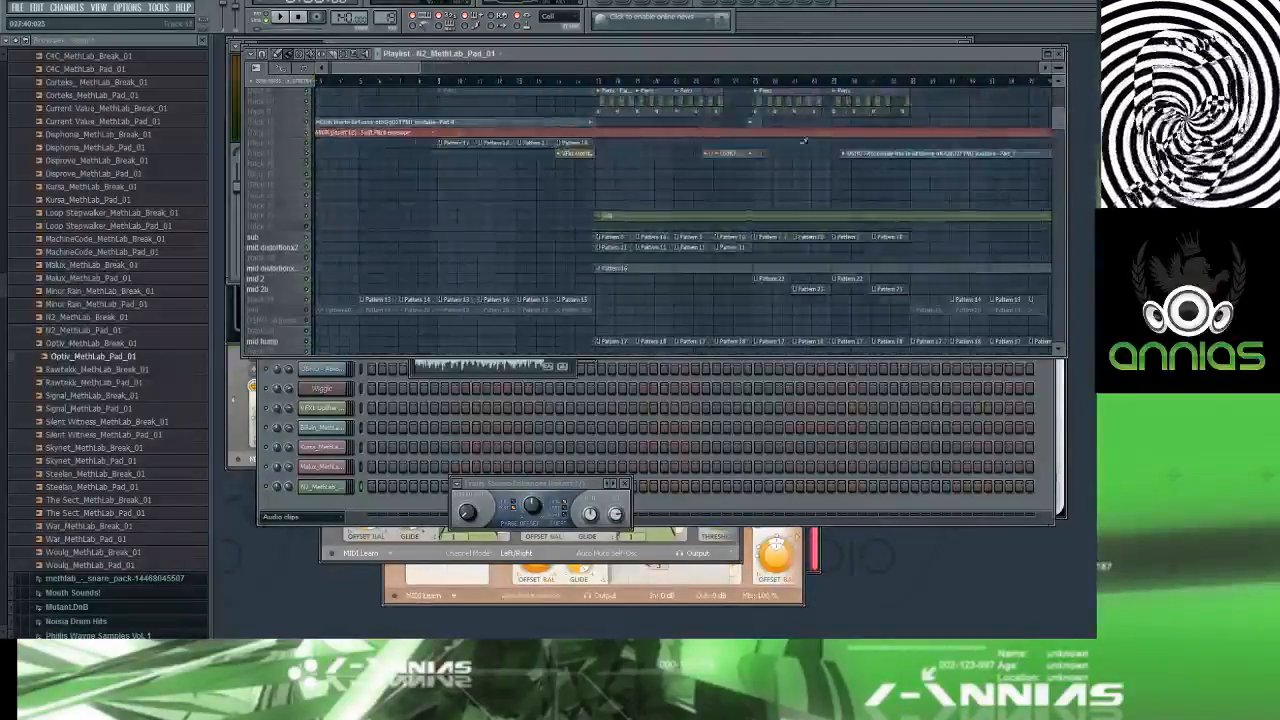
pyautogui.moveTo(1059, 82); pyautogui.dragTo(1061, 65)
pyautogui.moveTo(1061, 65); pyautogui.dragTo(1027, 56)
pyautogui.scroll(-5, 400, 167)
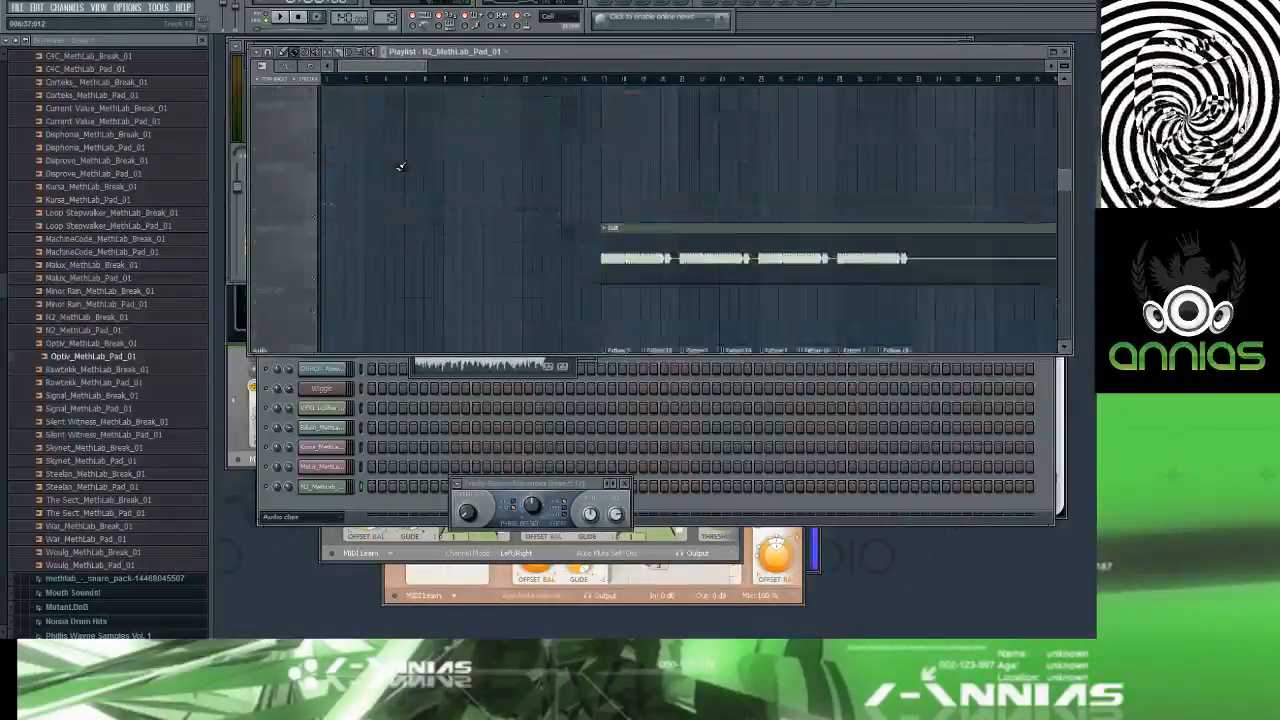
pyautogui.scroll(5, 400, 167)
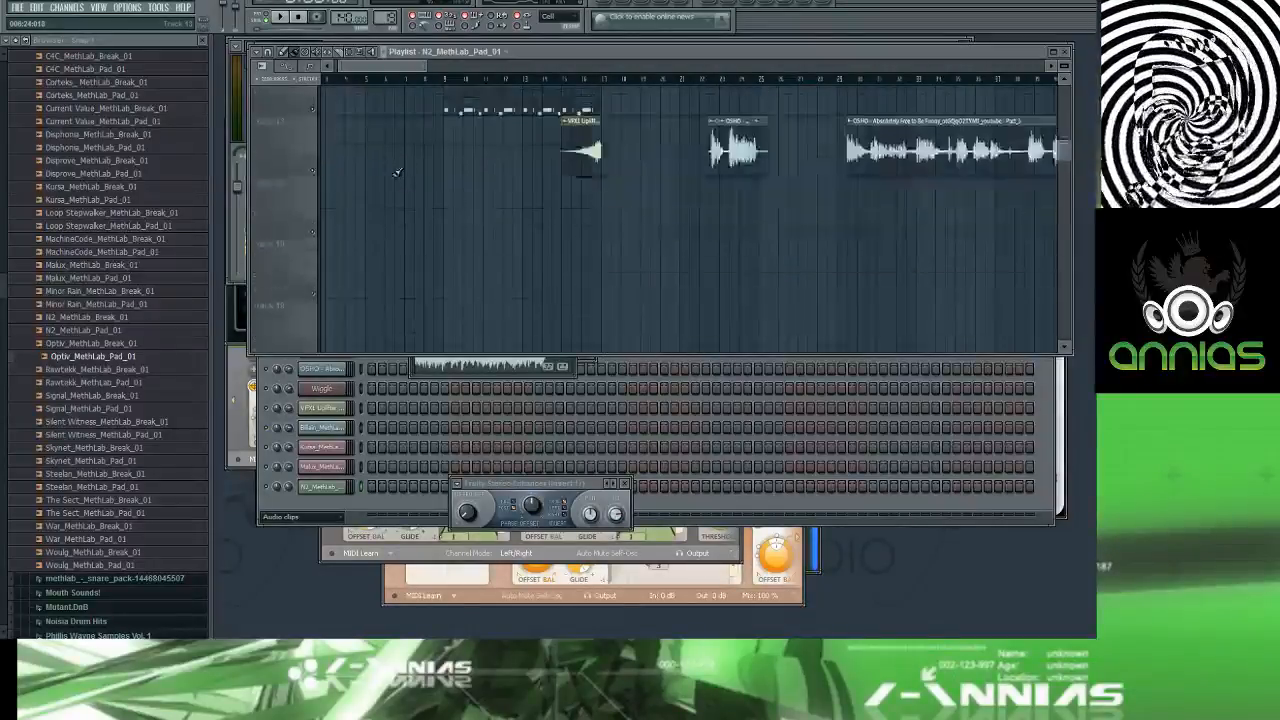
pyautogui.scroll(8, 397, 173)
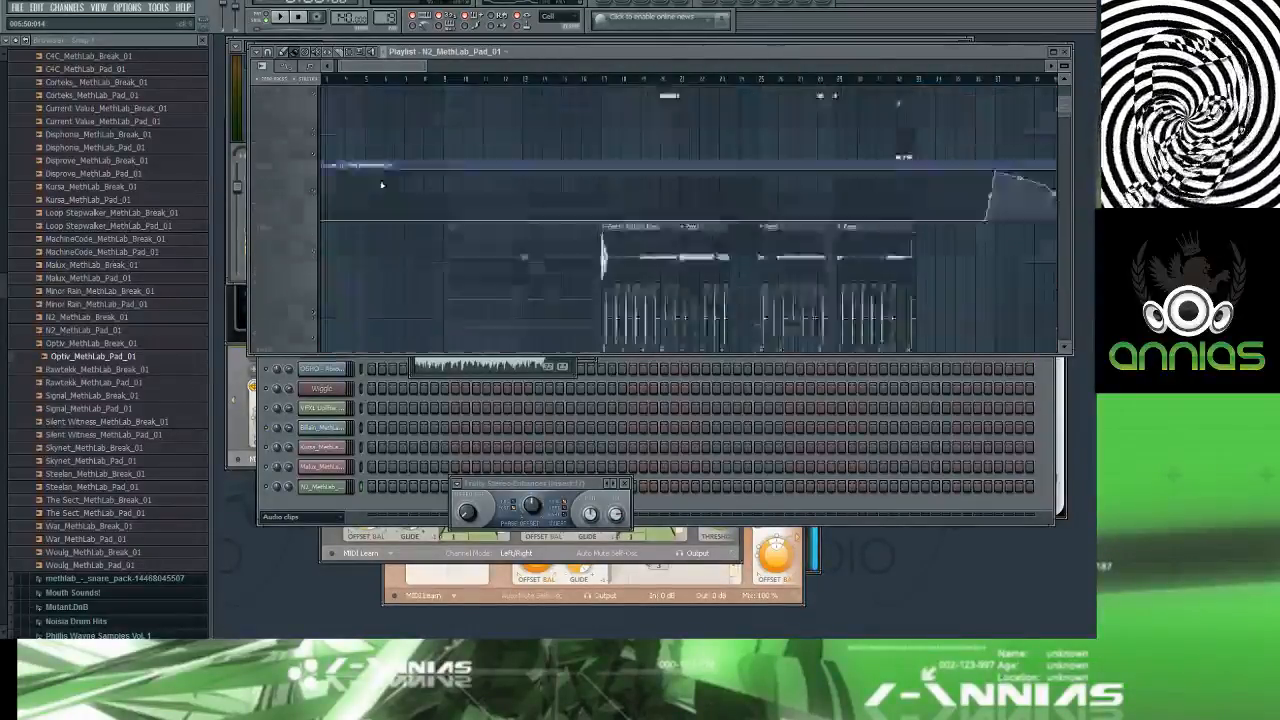
pyautogui.scroll(4, 381, 185)
pyautogui.scroll(-5, 381, 185)
pyautogui.scroll(4, 380, 185)
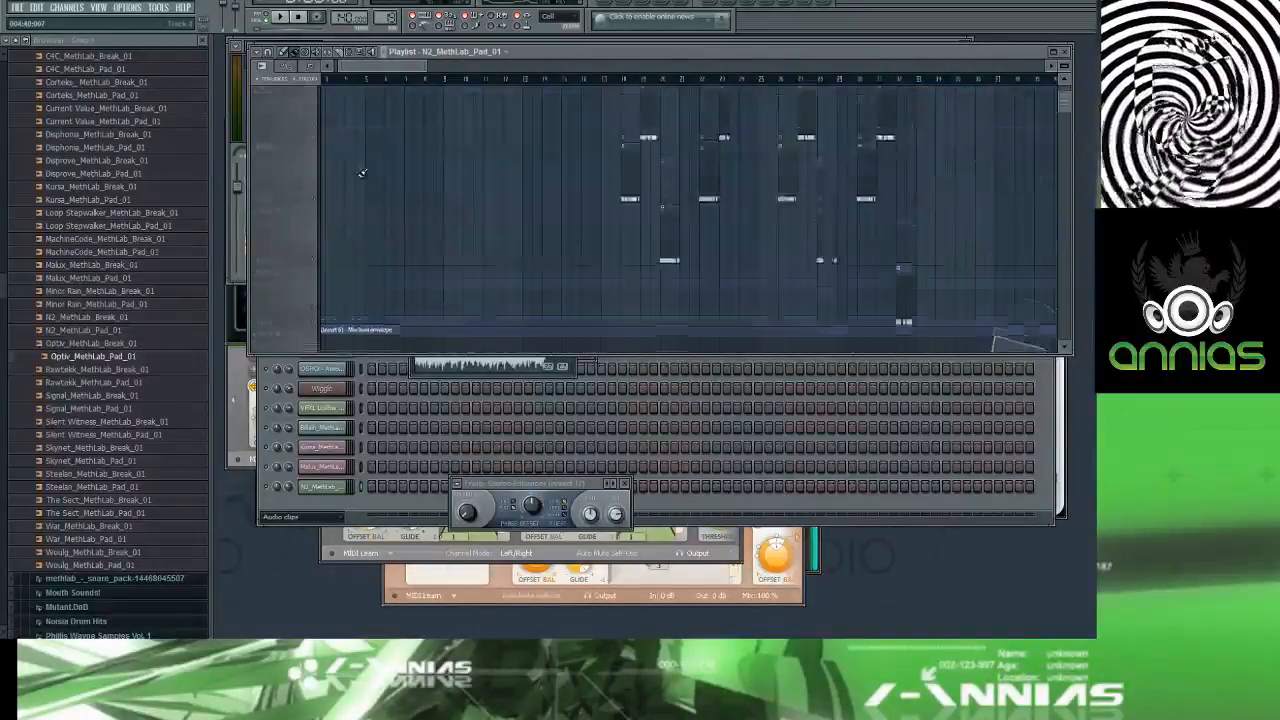
# Step: Shift the drum clips one playlist track down so Tracks 1 and 2 are free, and preview Rawtekk_MethLab_Pad_01
pyautogui.scroll(3, 362, 173)
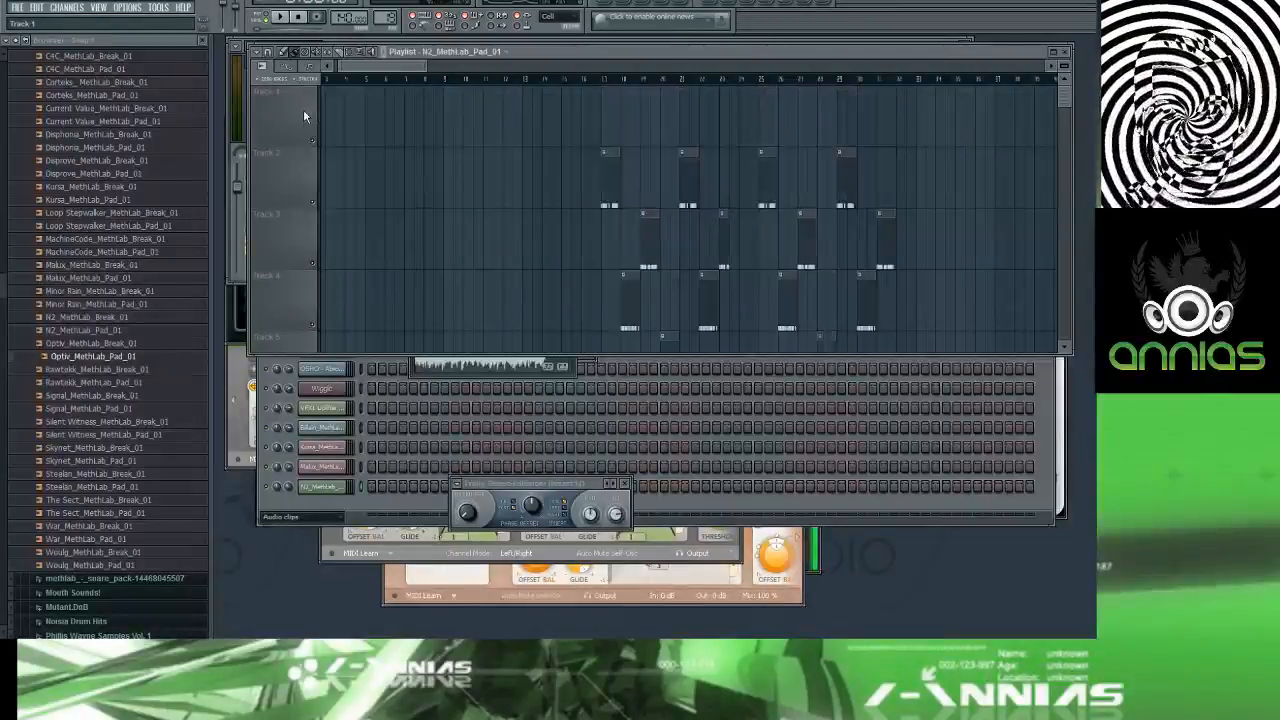
pyautogui.hotkey('shift', 'Down')
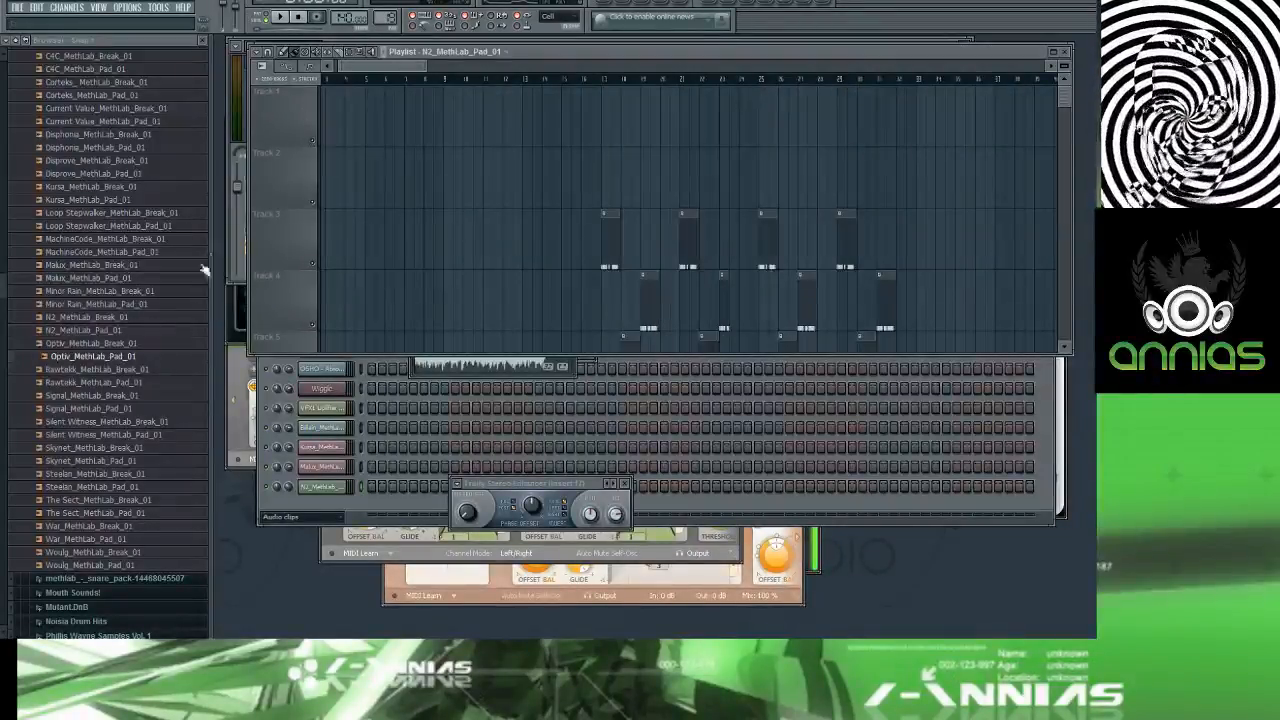
pyautogui.click(130, 382)
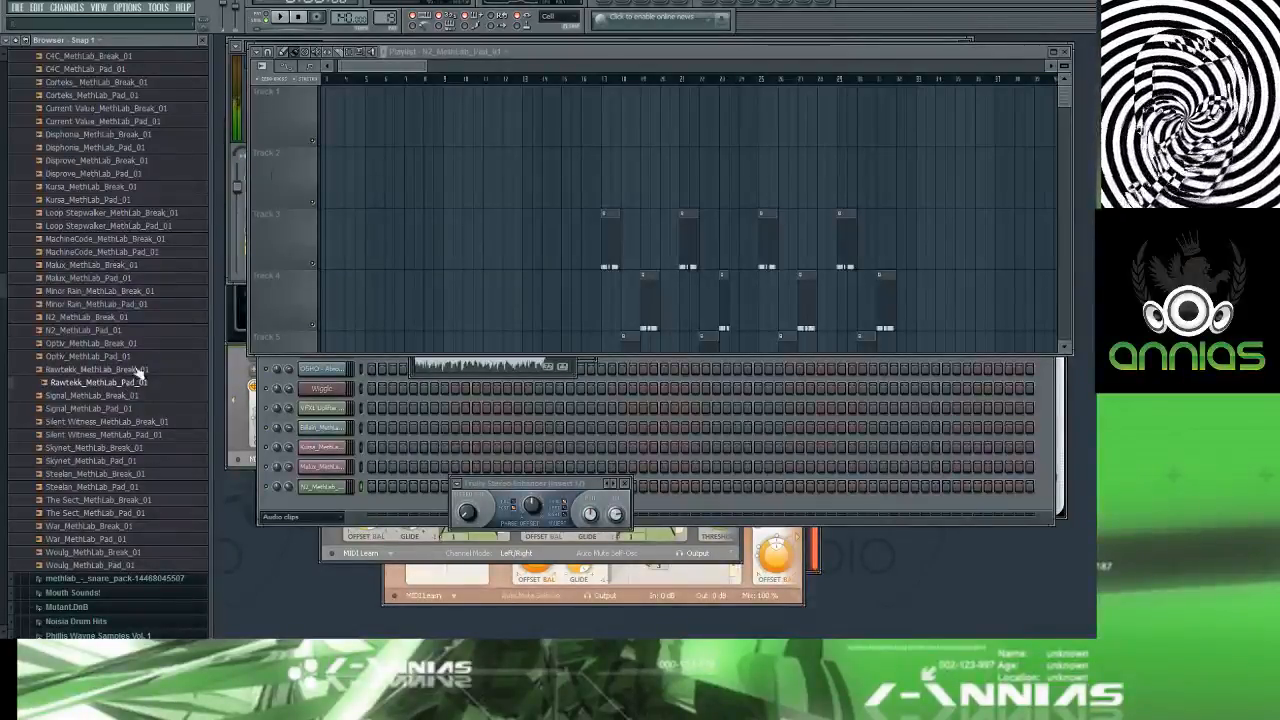
pyautogui.moveTo(375, 66); pyautogui.dragTo(346, 66)
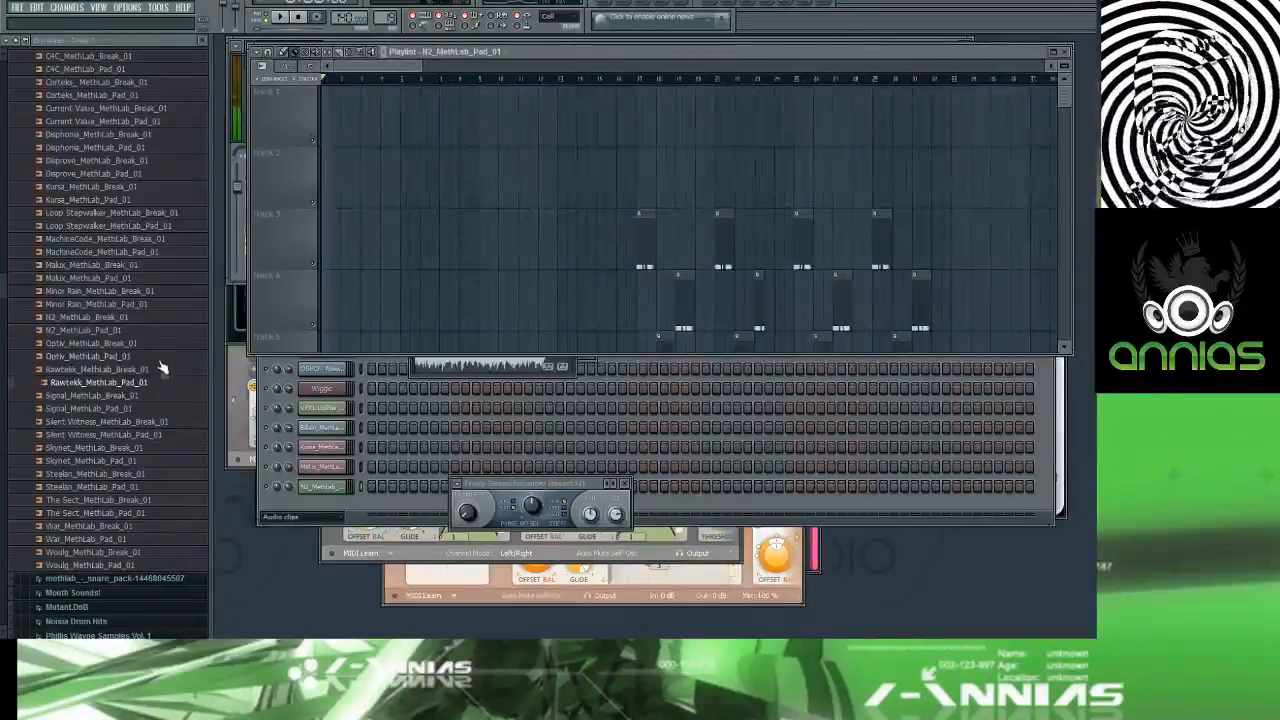
# Step: Preview Signal_MethLab_Pad_01, place it on Track 2 at the song start and audition it
pyautogui.click(126, 409)
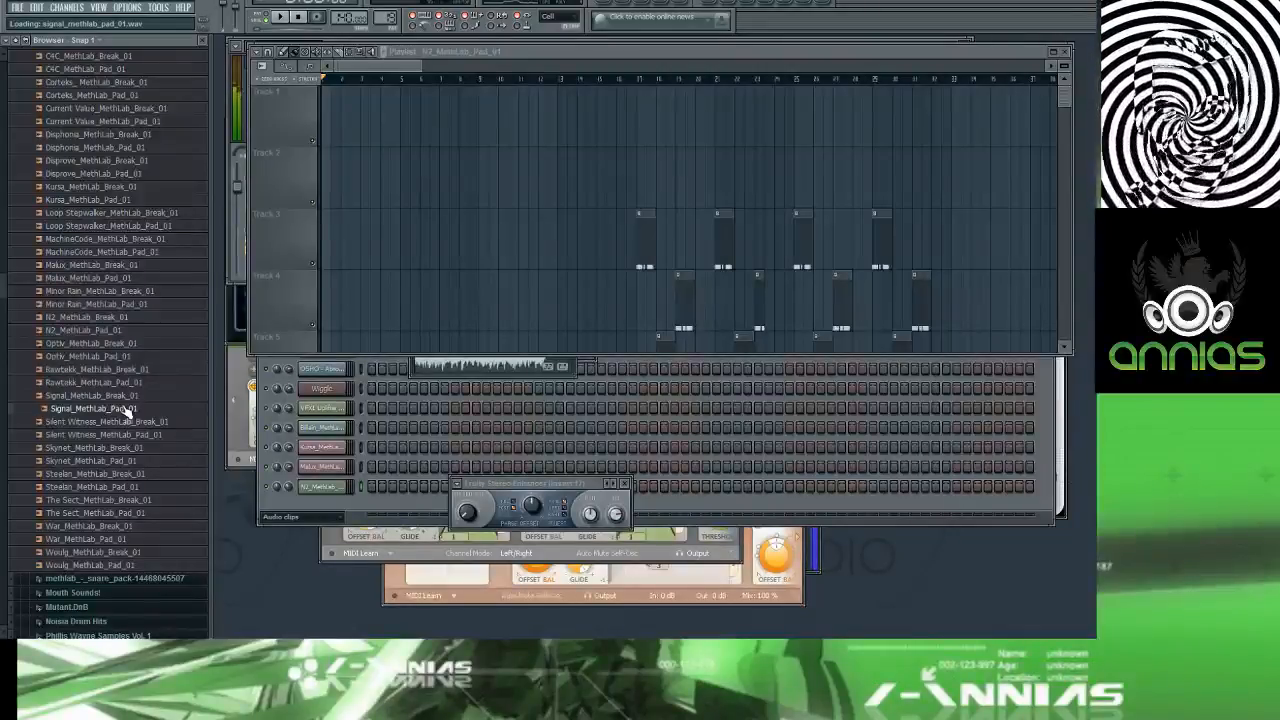
pyautogui.moveTo(126, 409); pyautogui.dragTo(321, 172)
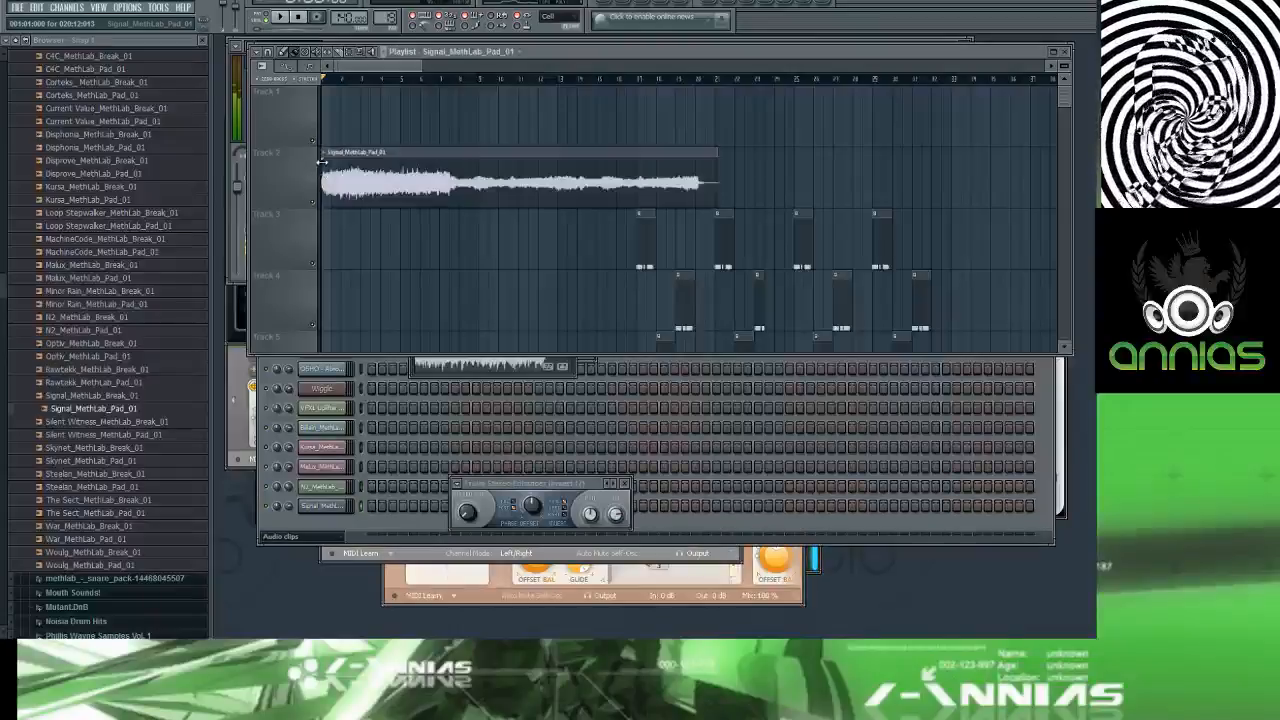
pyautogui.press('space')
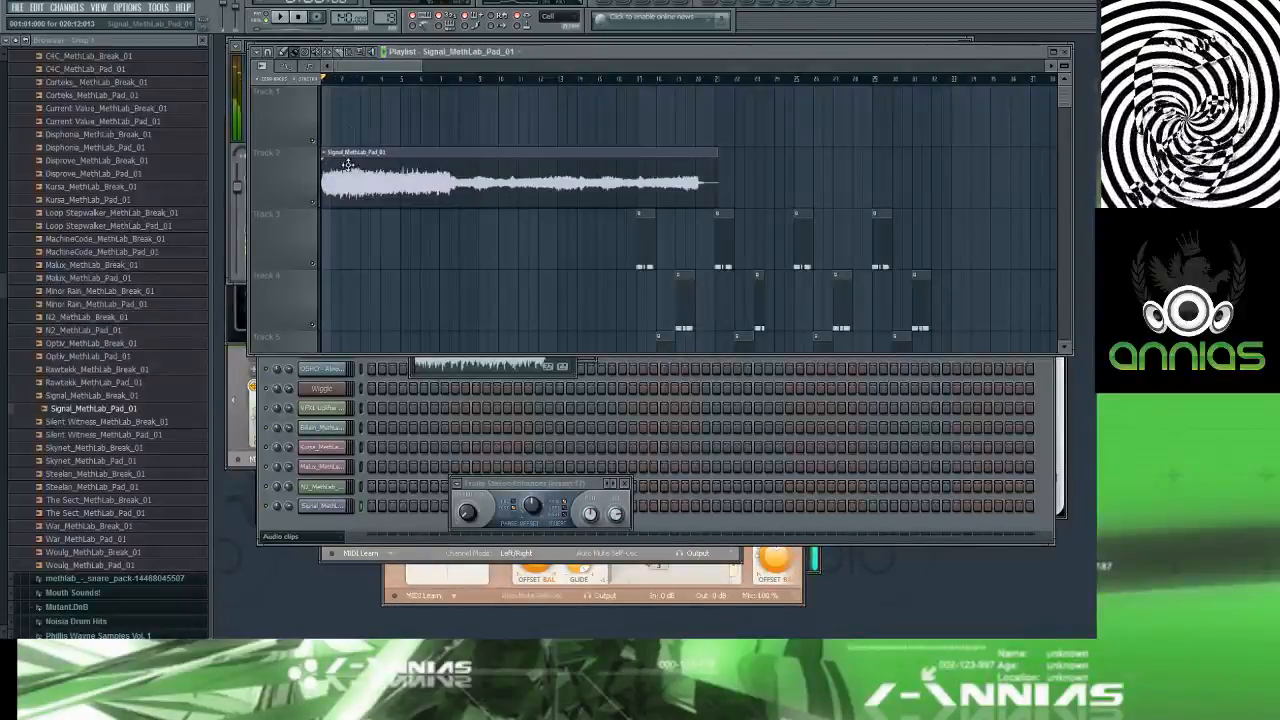
# Step: Route the Signal_MethLab_Pad_01 channel to mixer insert 15 and lower its volume while playing the intro
pyautogui.doubleClick(349, 162)
pyautogui.moveTo(560, 77); pyautogui.dragTo(560, 68)
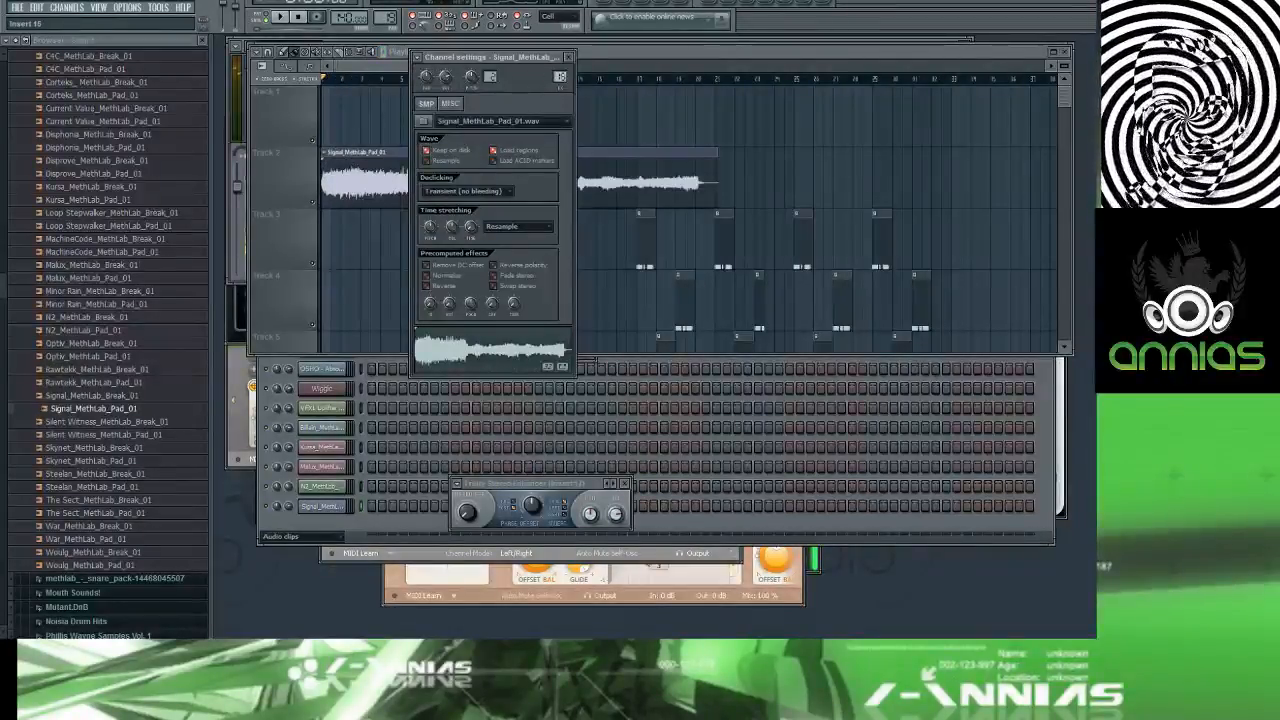
pyautogui.moveTo(445, 77); pyautogui.dragTo(445, 104)
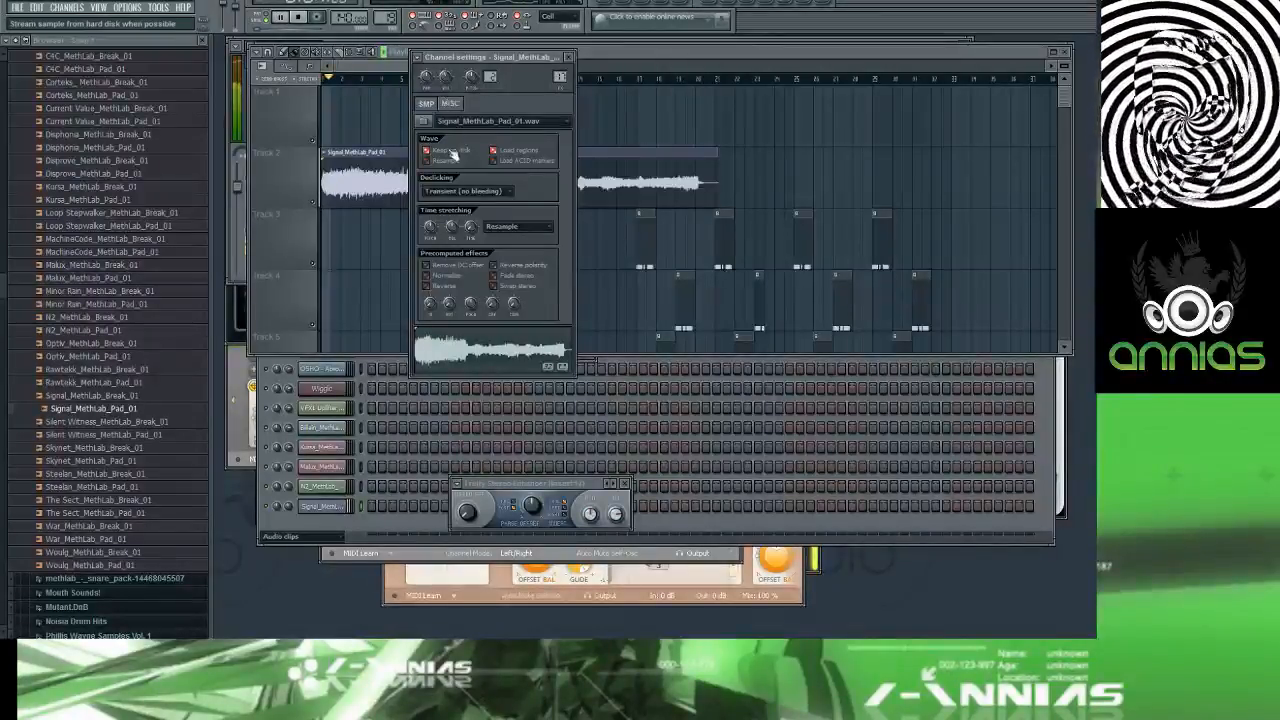
pyautogui.press('space')
pyautogui.moveTo(447, 79); pyautogui.dragTo(447, 96)
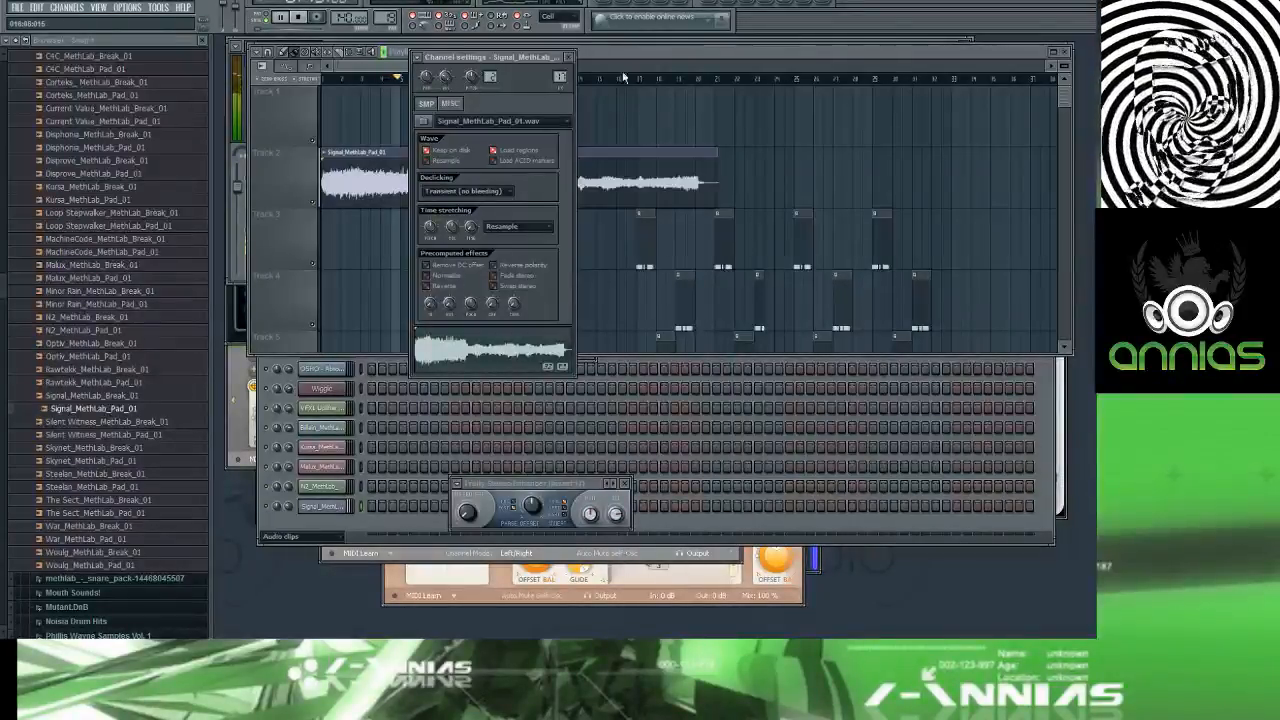
# Step: Check the intro's vocal, pitch automation and Pattern 17 notes while listening to the pad in the arrangement
pyautogui.click(648, 56)
pyautogui.scroll(-8, 527, 144)
pyautogui.scroll(-10, 527, 144)
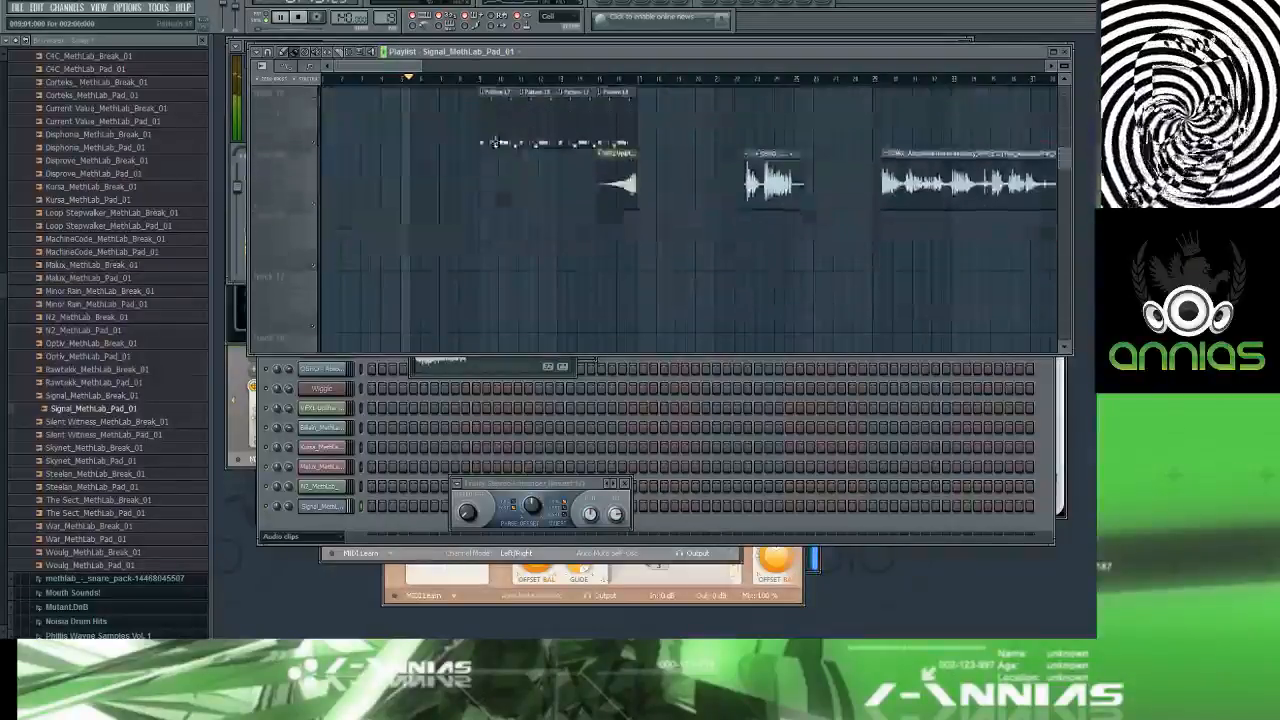
pyautogui.scroll(-4, 470, 151)
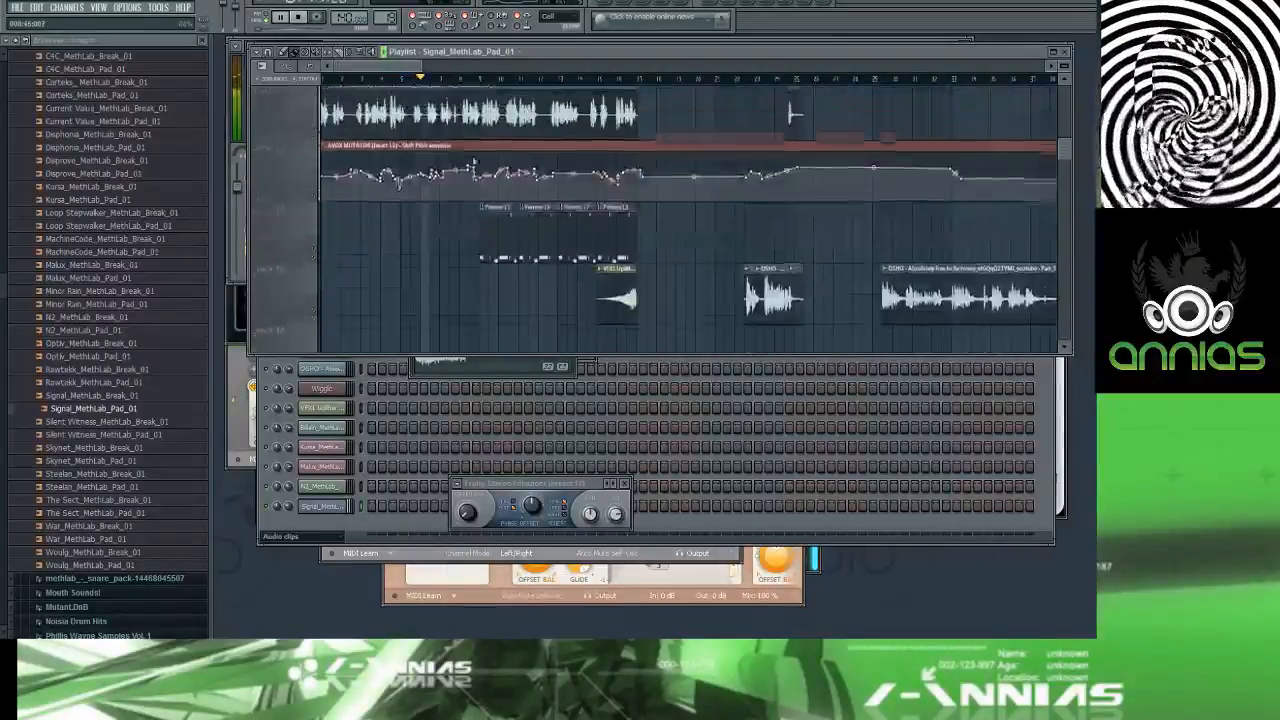
pyautogui.doubleClick(502, 233)
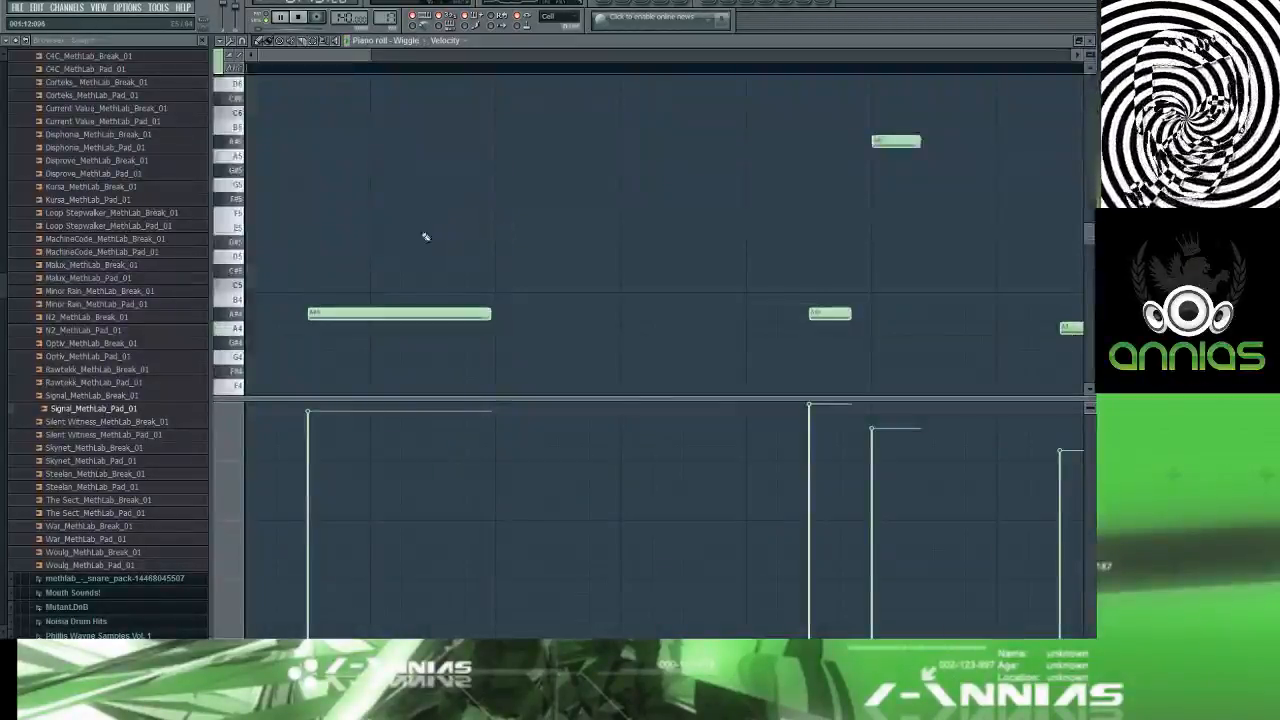
pyautogui.press('F5')
pyautogui.scroll(10, 405, 130)
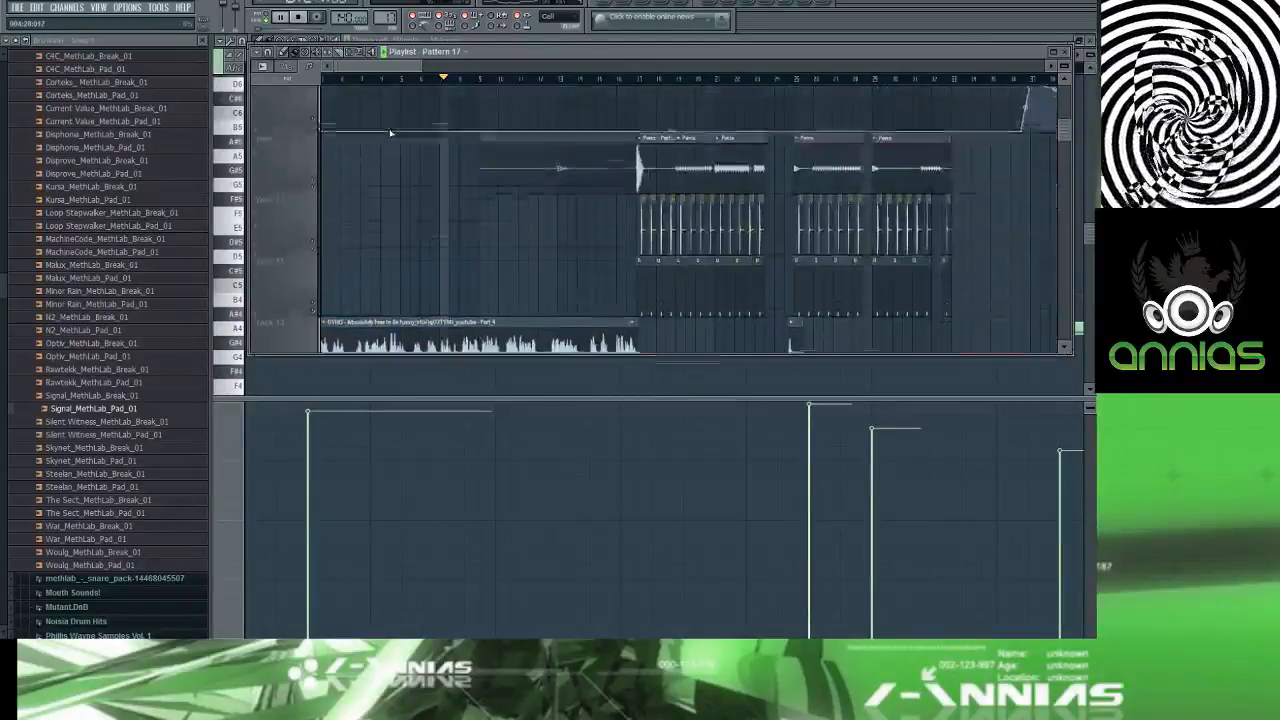
pyautogui.scroll(4, 401, 135)
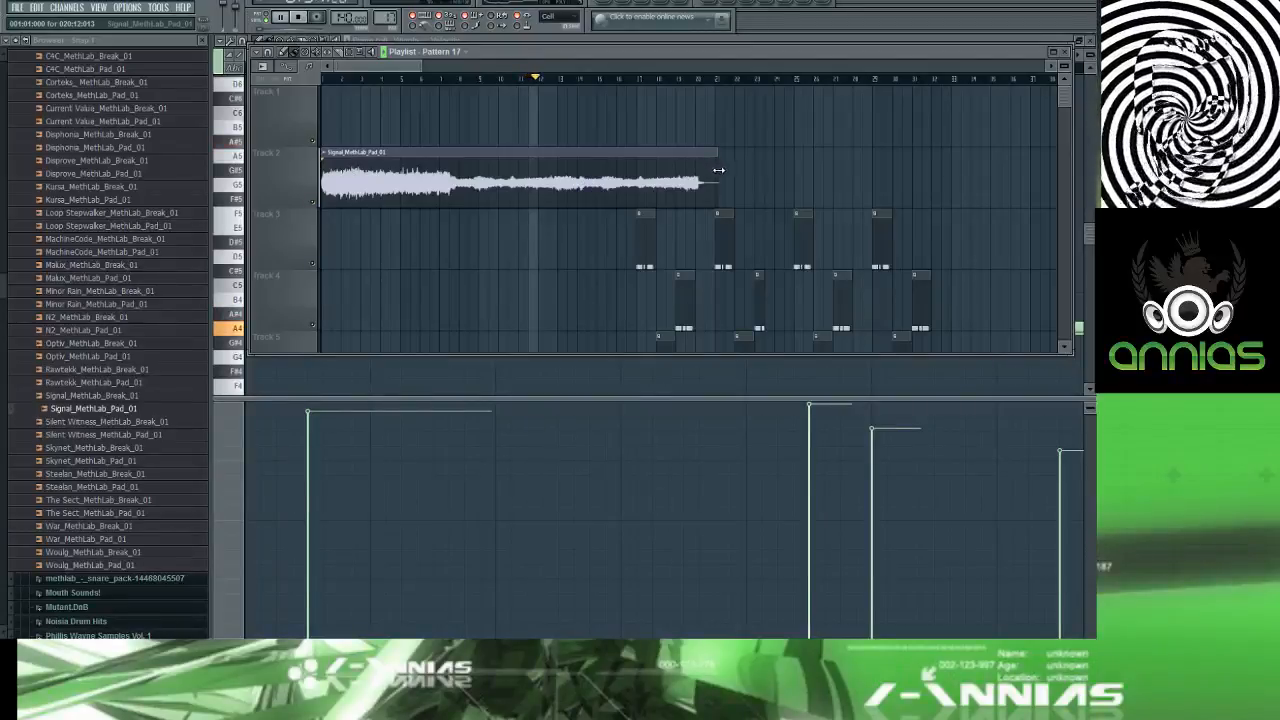
# Step: Try shortening the Signal_MethLab_Pad_01 clip to end just after bar 17, audition the transition into the drop, and delete the clip
pyautogui.click(630, 79)
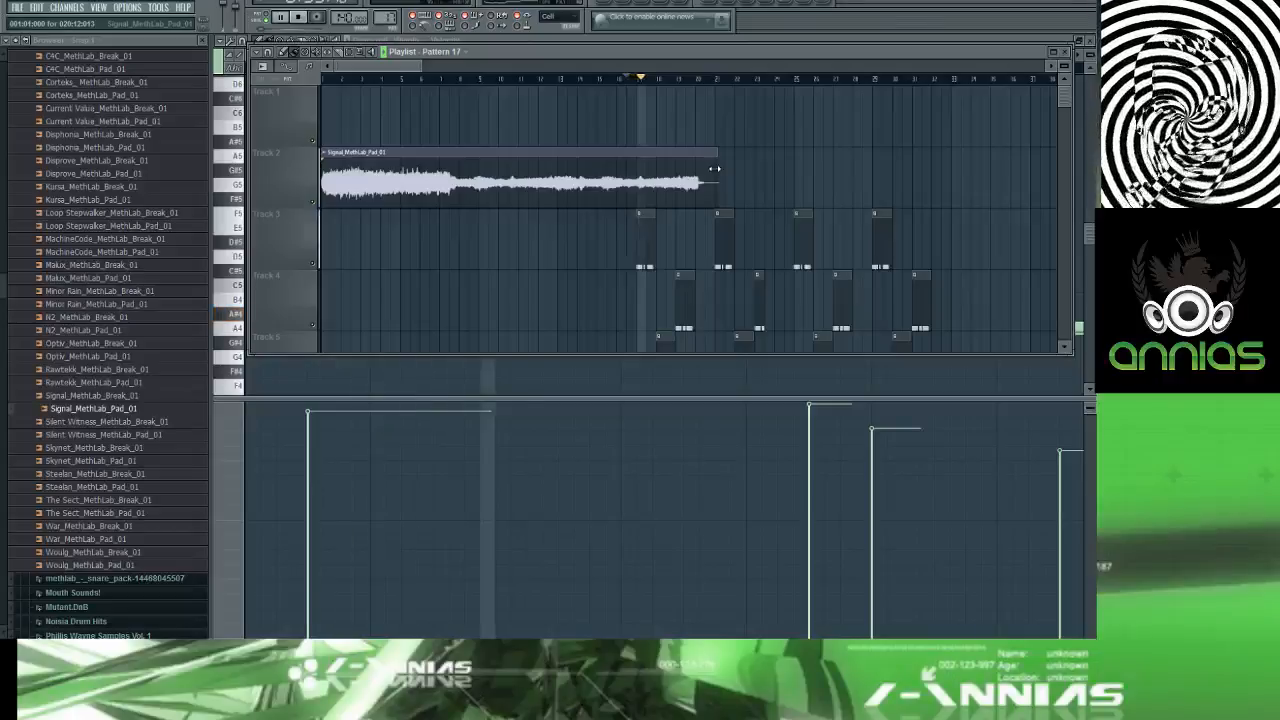
pyautogui.moveTo(714, 169); pyautogui.dragTo(646, 166)
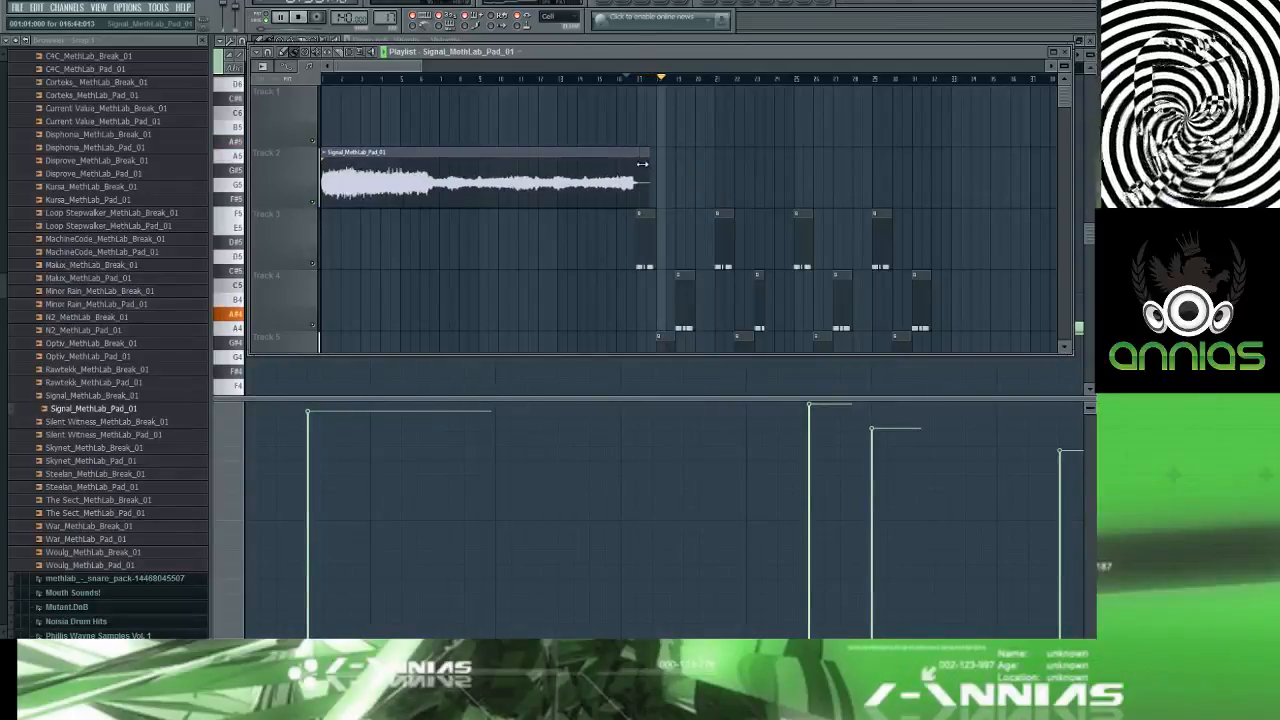
pyautogui.click(594, 80)
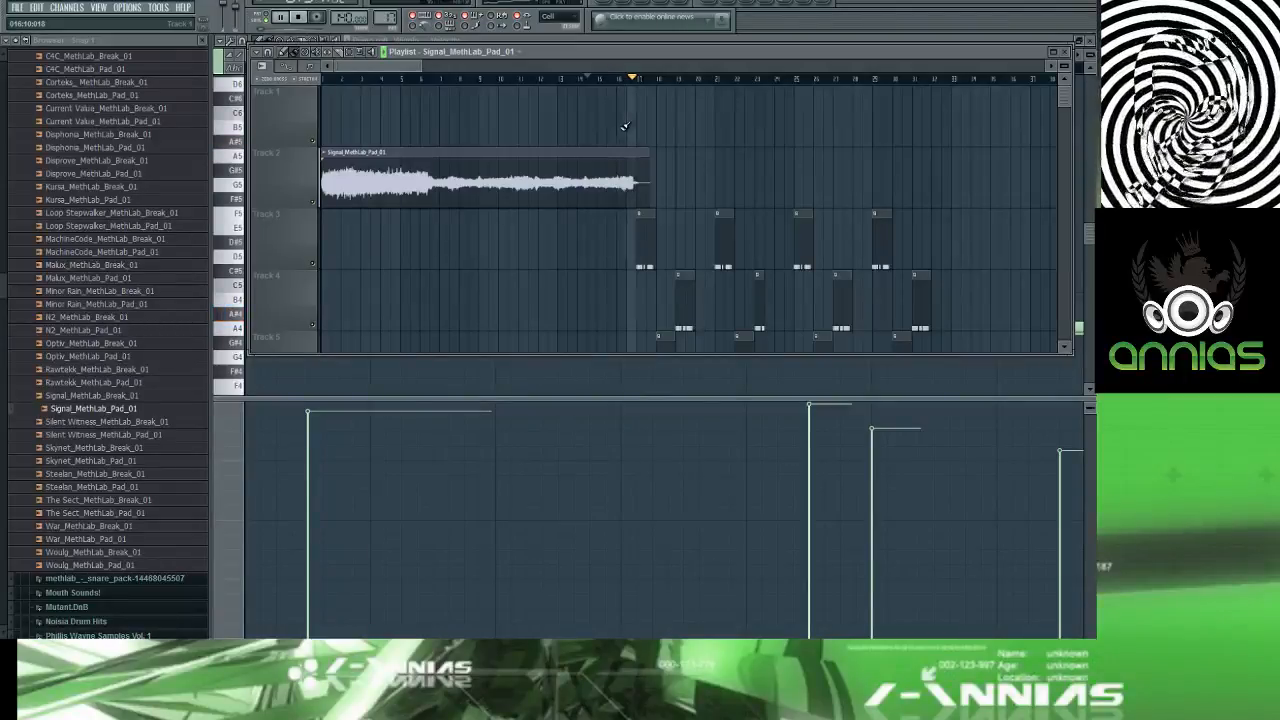
pyautogui.press('space')
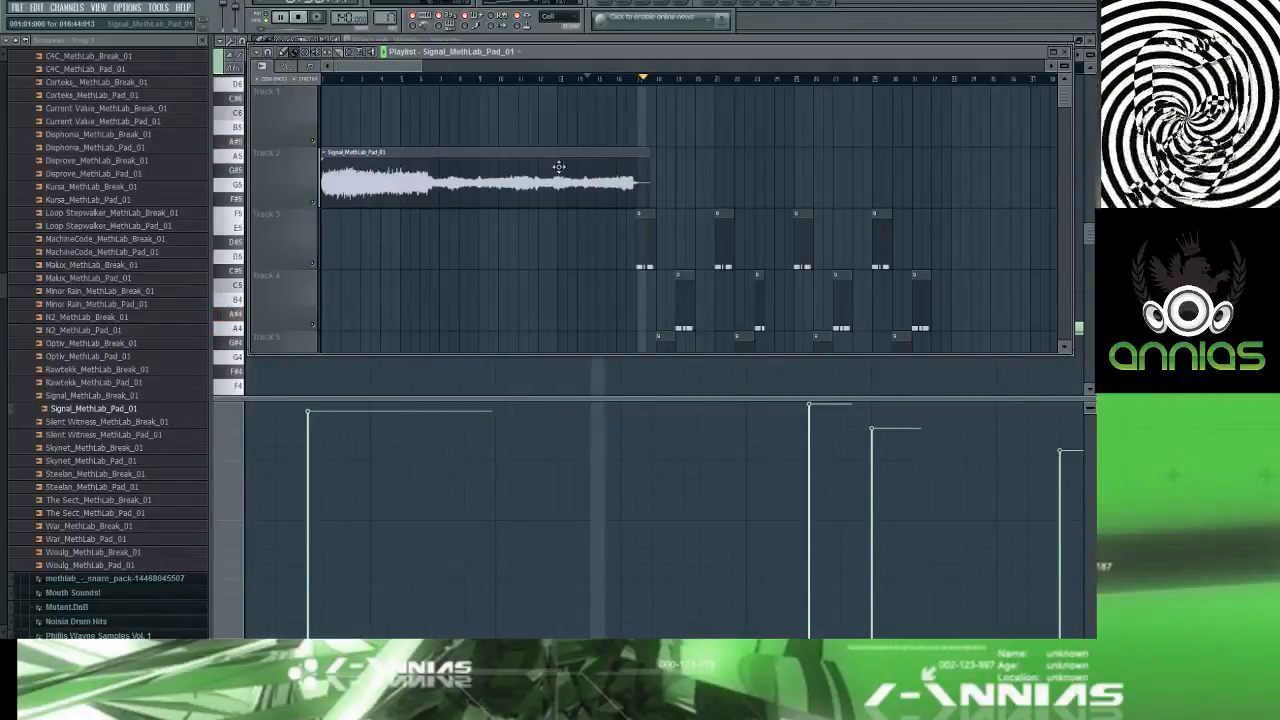
pyautogui.rightClick(340, 195)
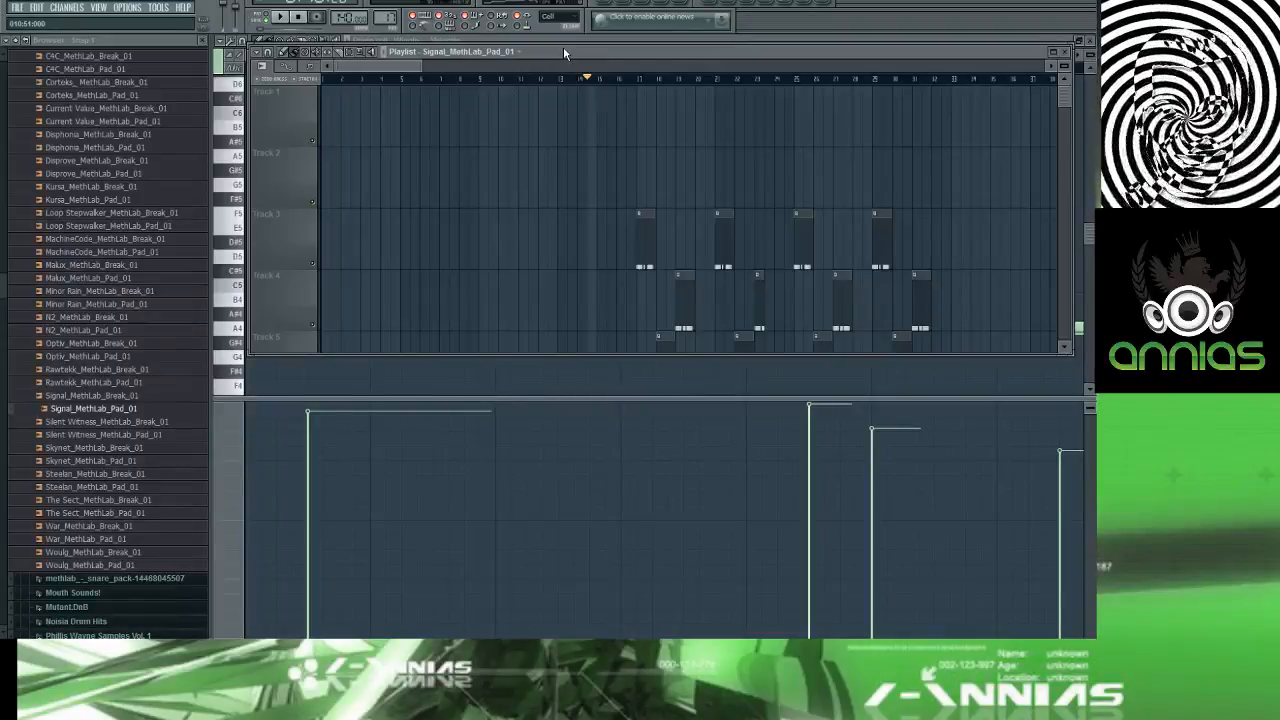
# Step: Inspect the two Cameleon5000 channels with the Cool mellow pad and Glass 5th presets, and return to the playlist
pyautogui.press('F5')
pyautogui.press('F5')
pyautogui.press('F6')
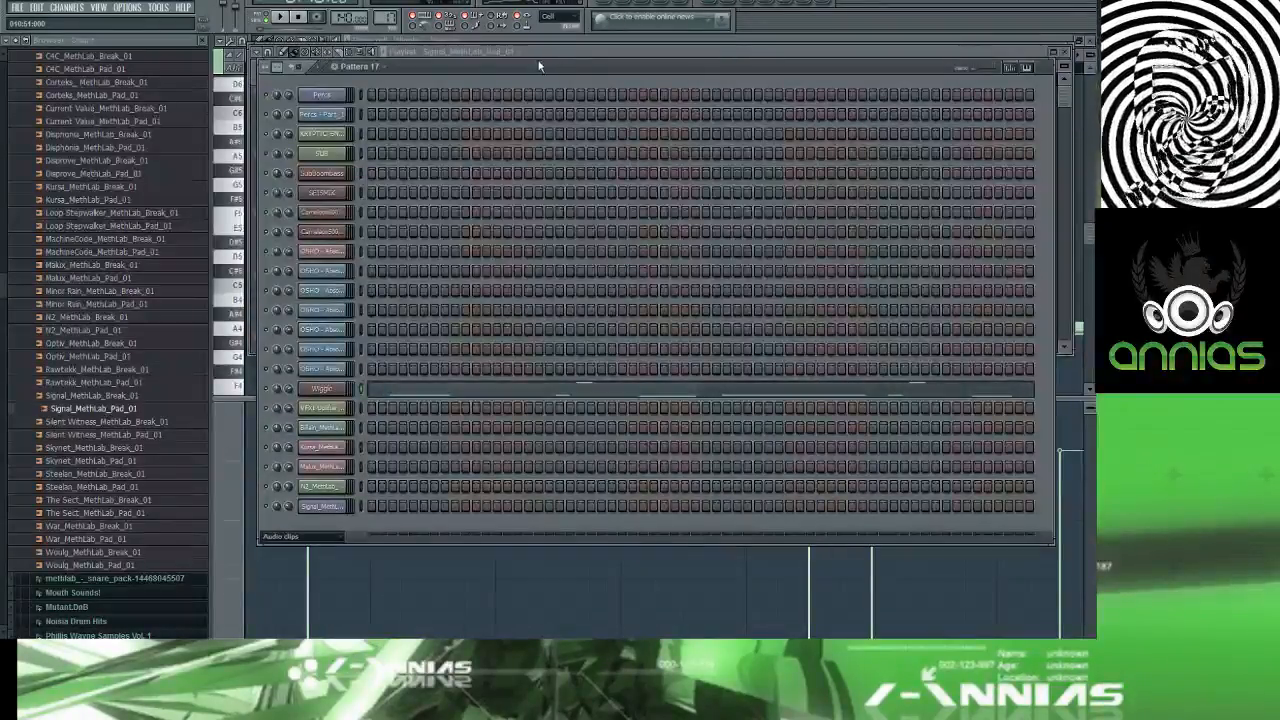
pyautogui.click(336, 214)
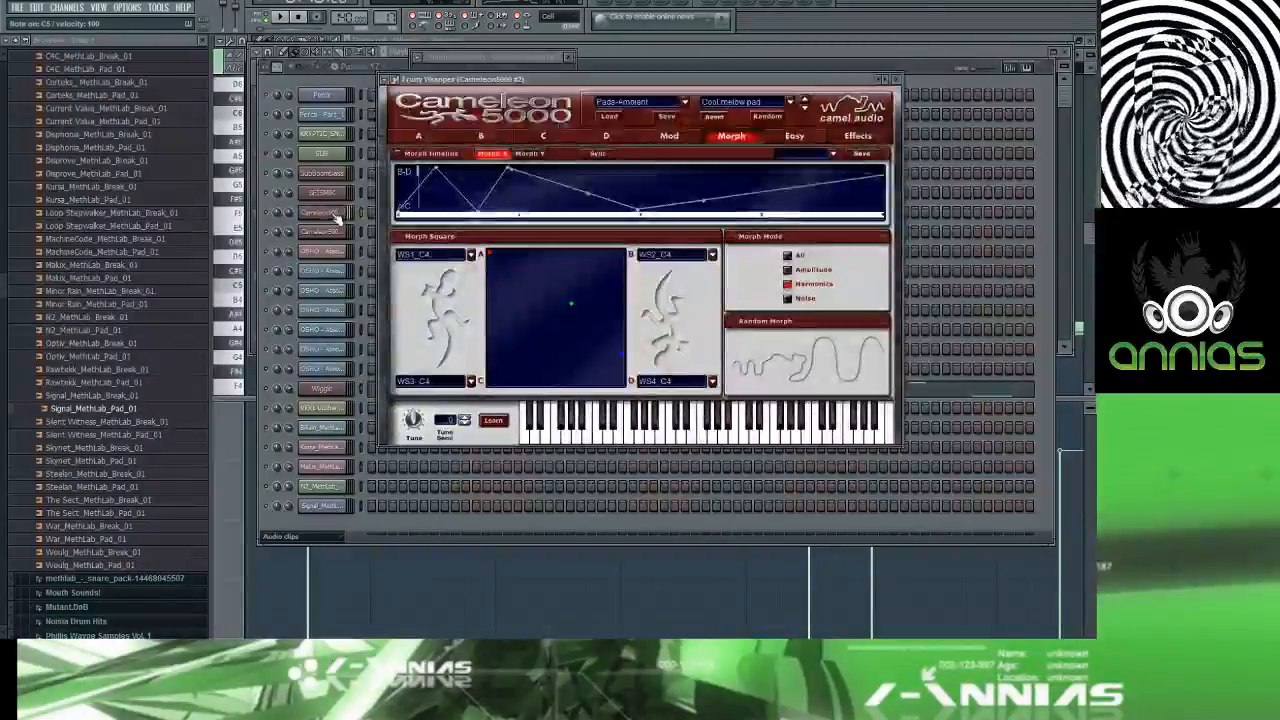
pyautogui.click(321, 235)
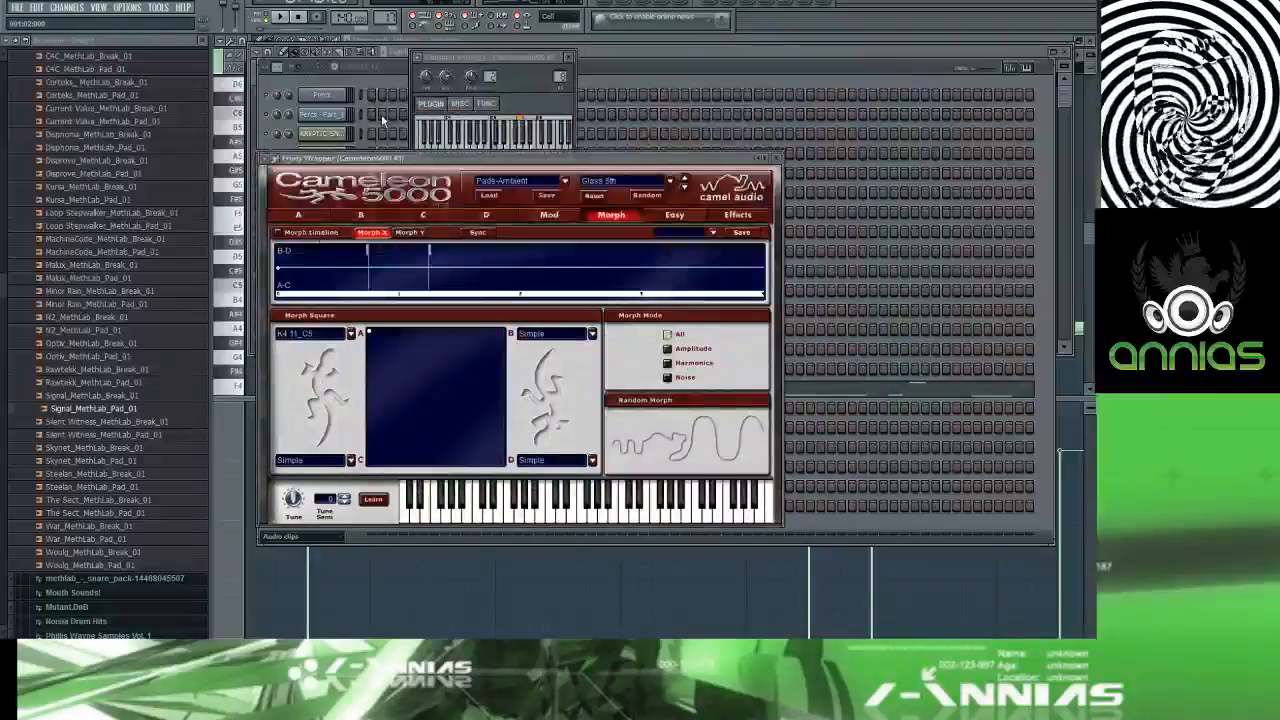
pyautogui.click(613, 69)
pyautogui.press('F5')
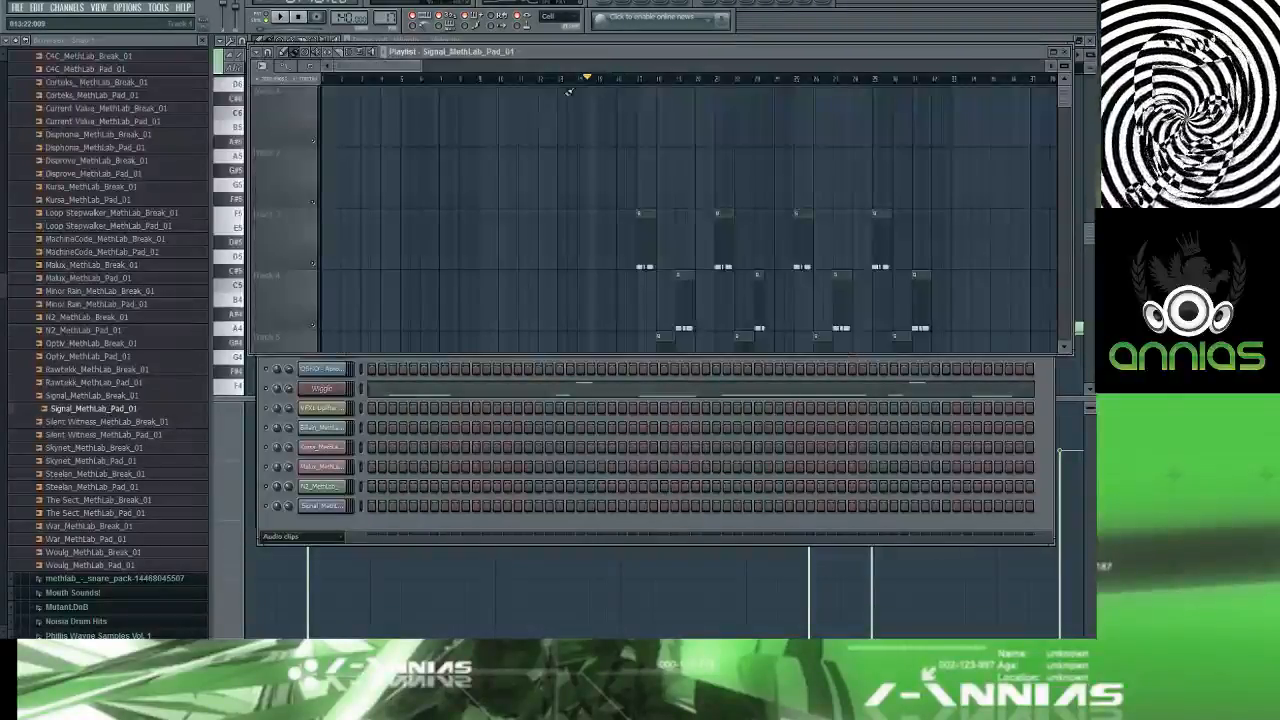
# Step: Play the arrangement from the first Pattern 17 clip on Track 14 at bar 9 and open its Wiggle notes
pyautogui.moveTo(1068, 100); pyautogui.dragTo(1063, 158)
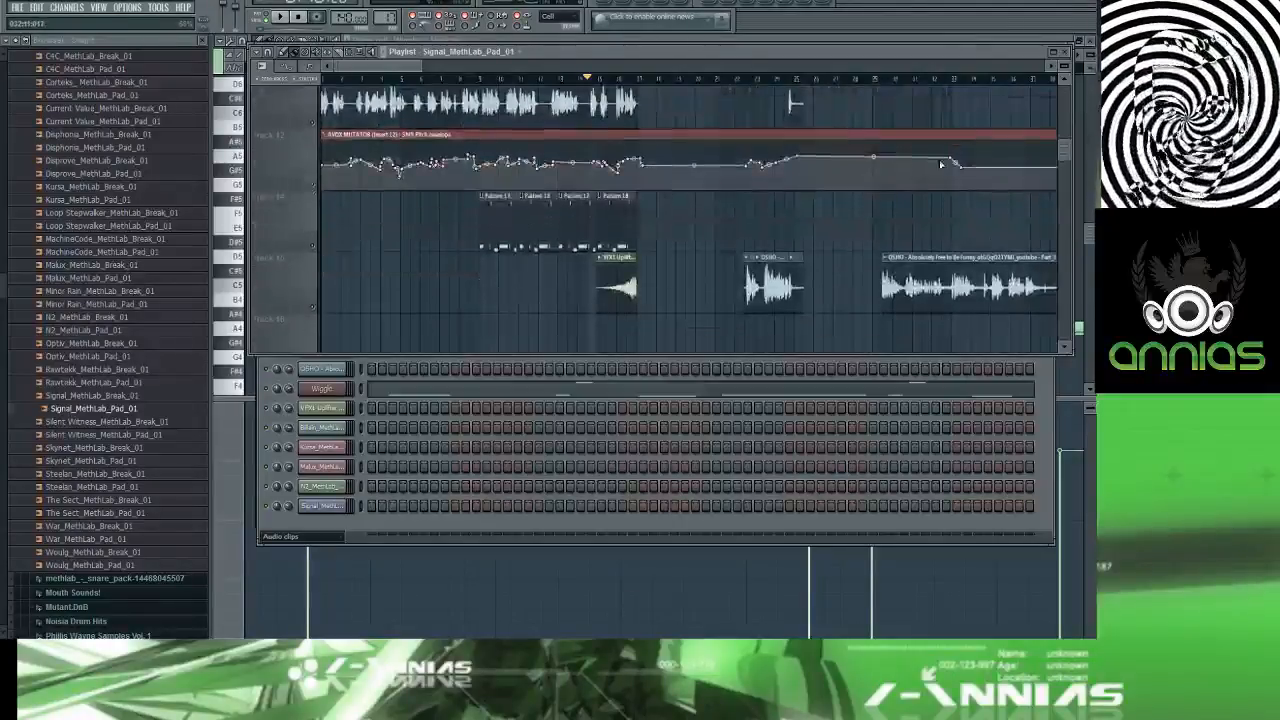
pyautogui.click(481, 206)
pyautogui.click(481, 79)
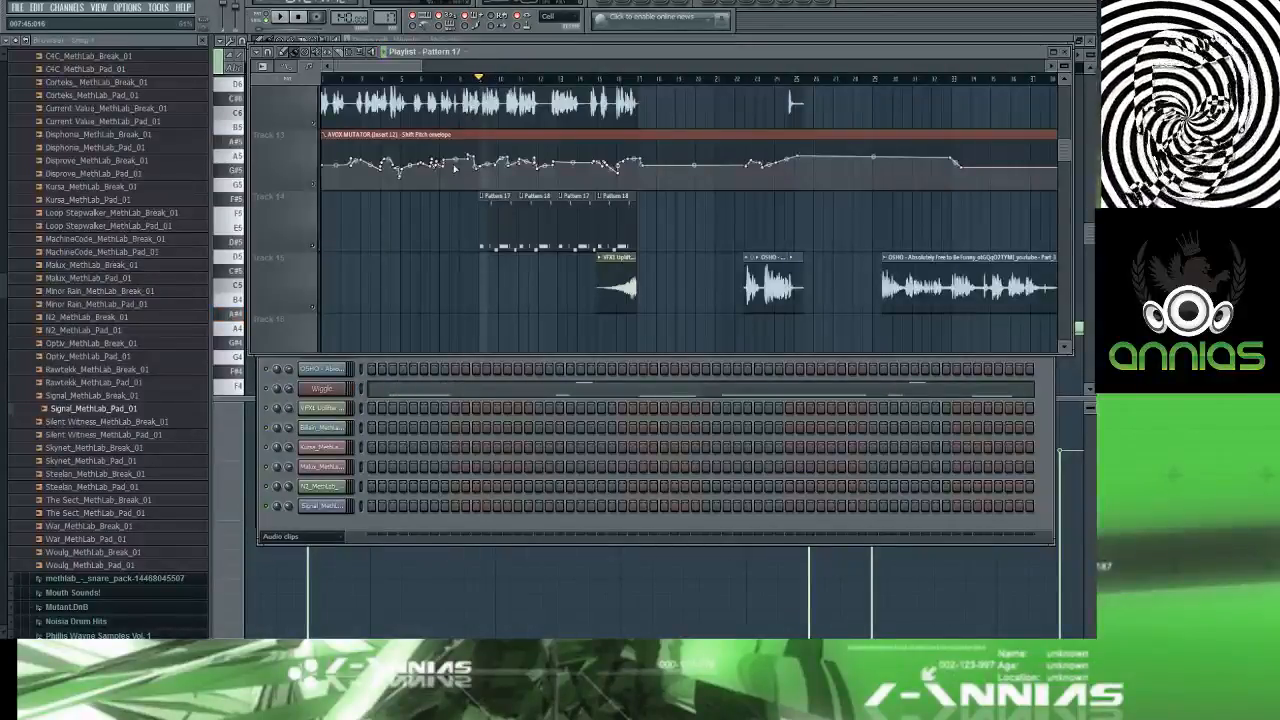
pyautogui.doubleClick(493, 220)
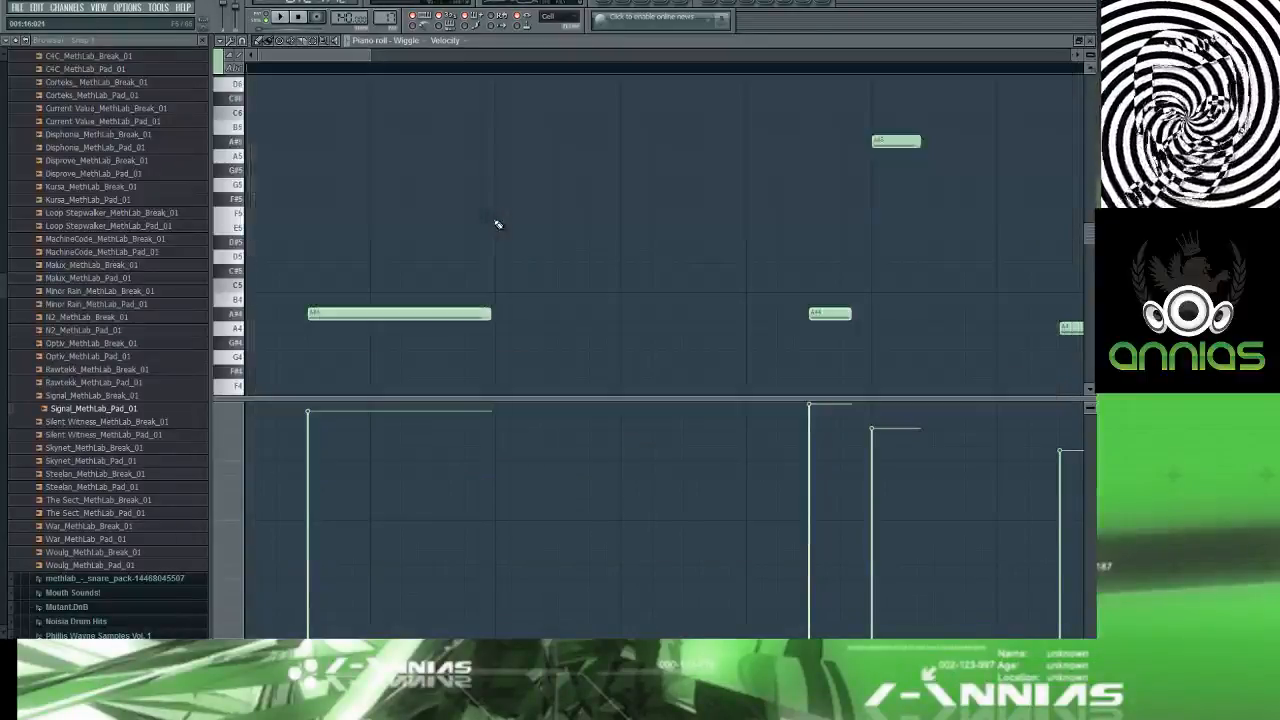
pyautogui.press('F6')
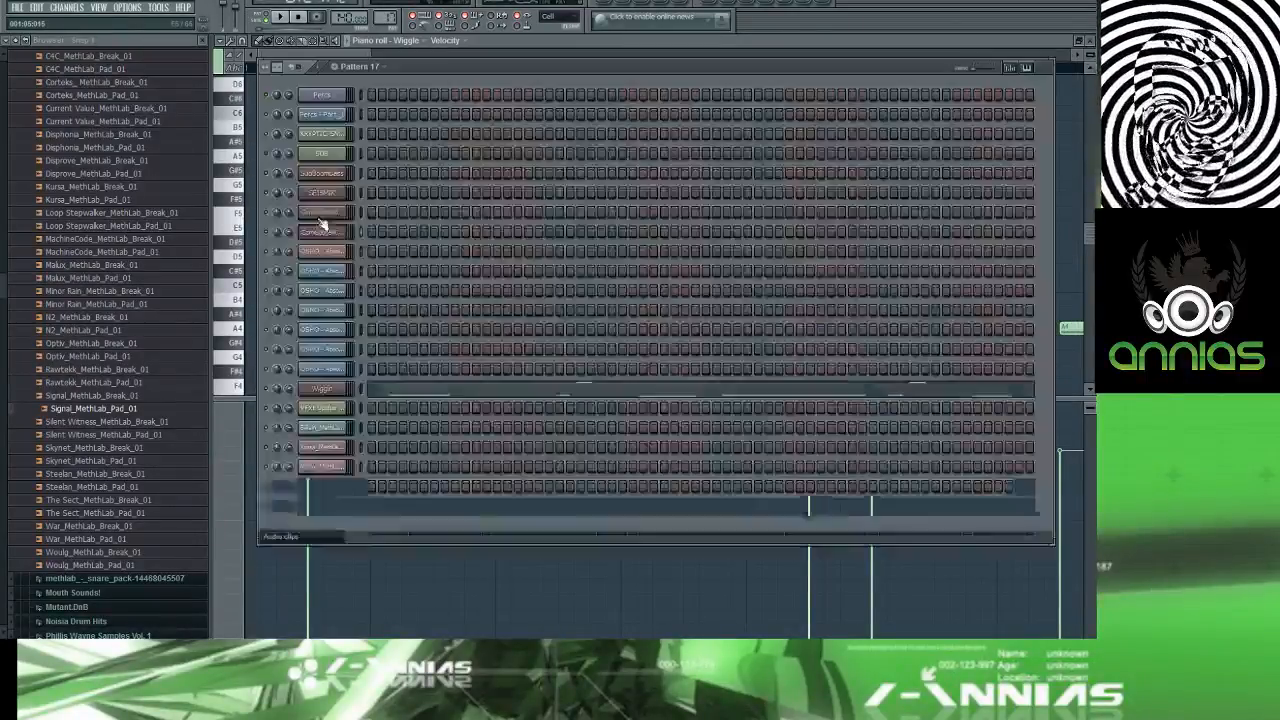
pyautogui.click(364, 393)
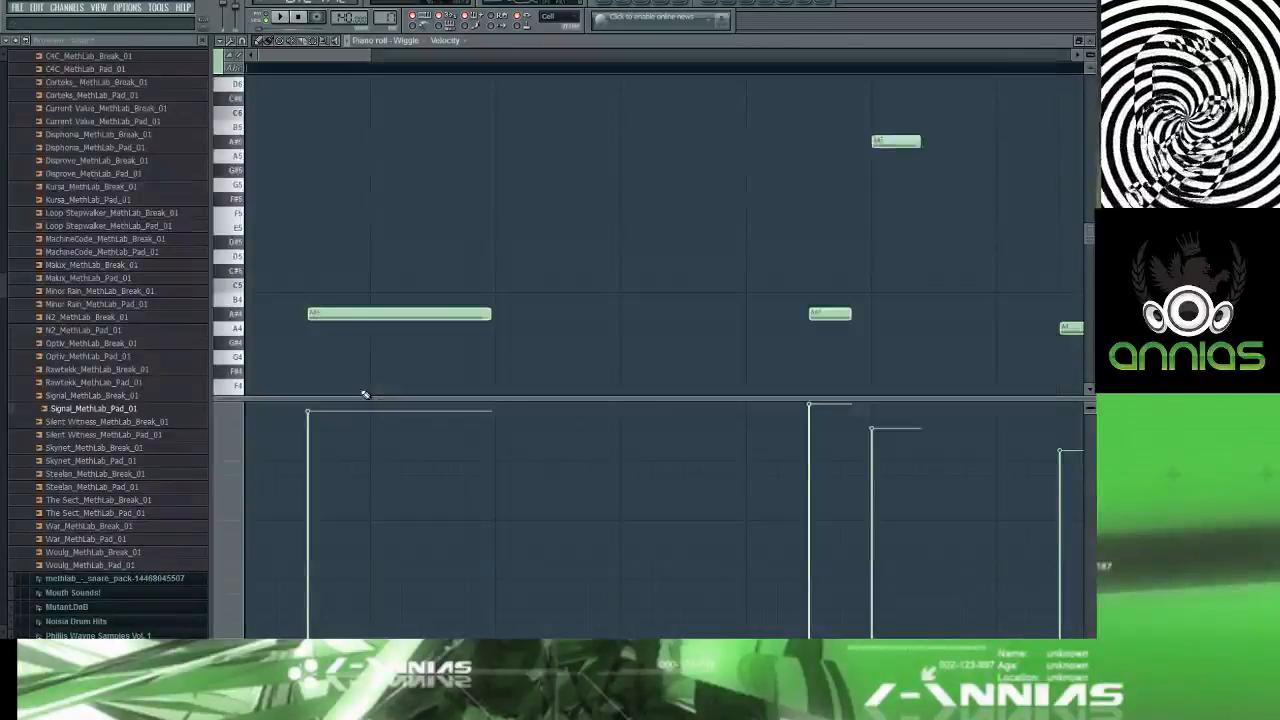
# Step: Try out single notes including C5, A4 and F4 against the Wiggle melody, and review the full Pattern 17 note sequence
pyautogui.press('q')
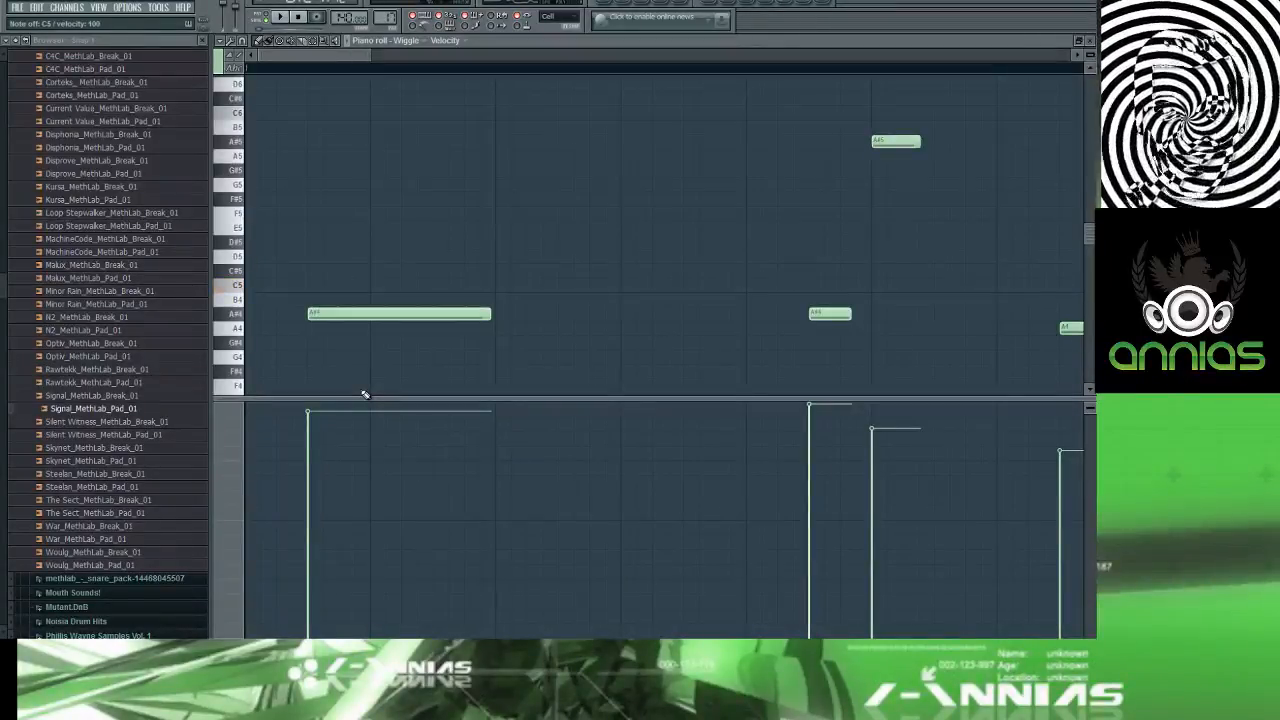
pyautogui.press('q')
pyautogui.press('n')
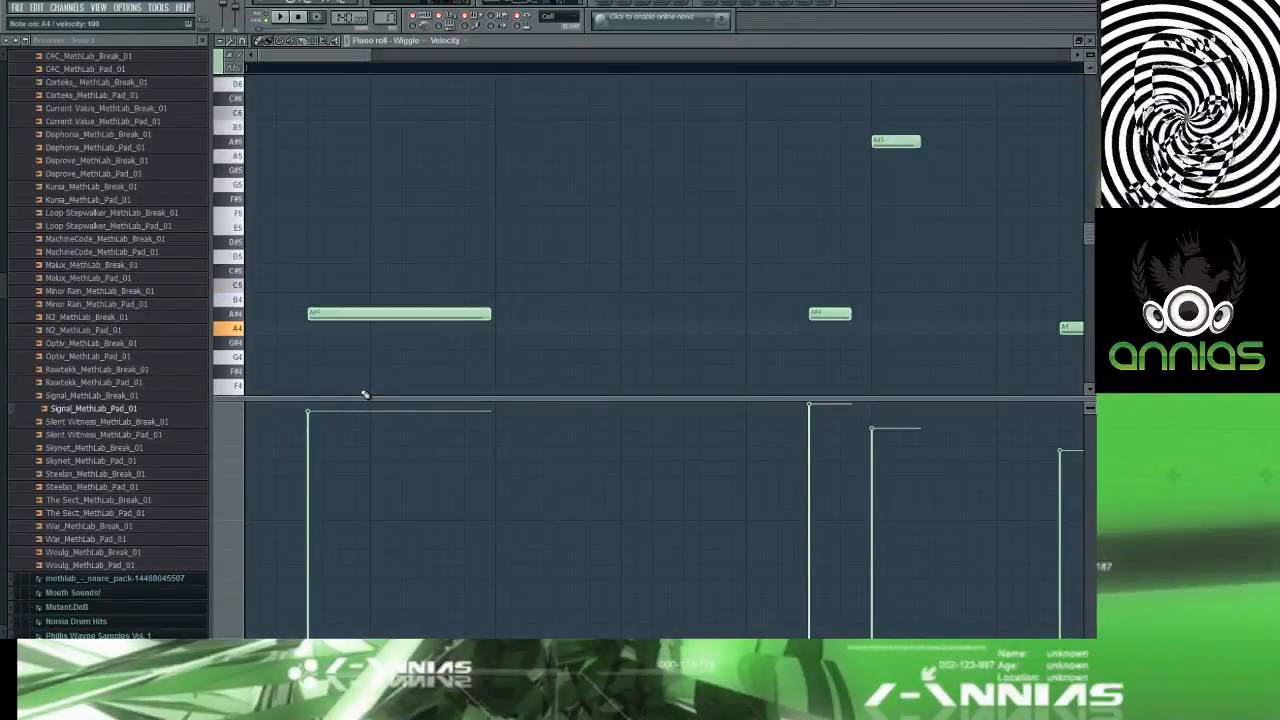
pyautogui.press('j')
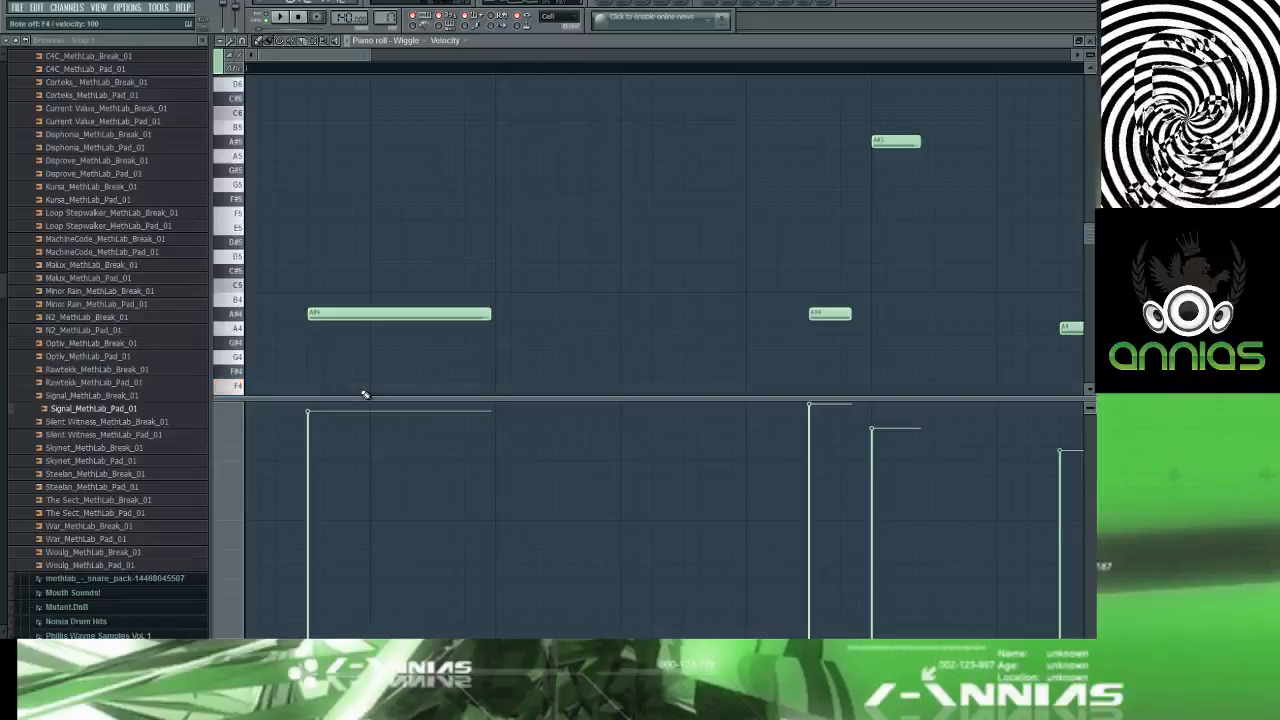
pyautogui.keyDown('ctrl'); pyautogui.rightClick(365, 394); pyautogui.keyUp('ctrl')
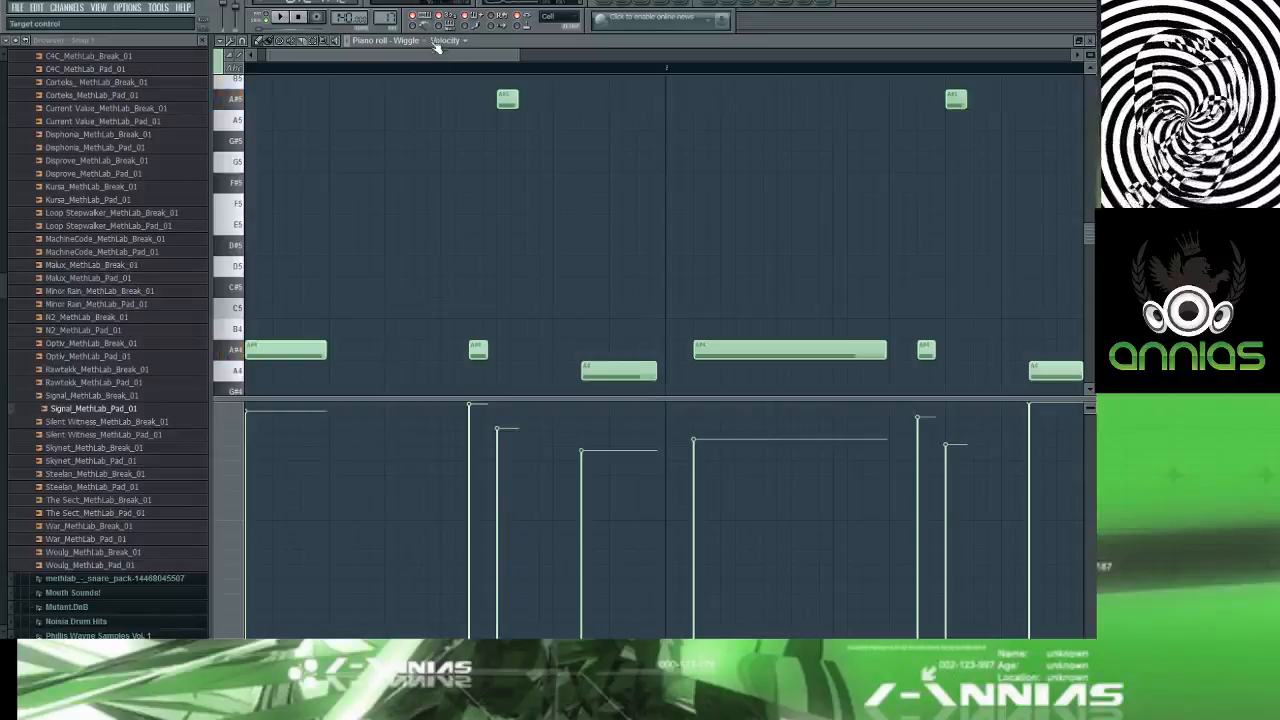
pyautogui.press('F5')
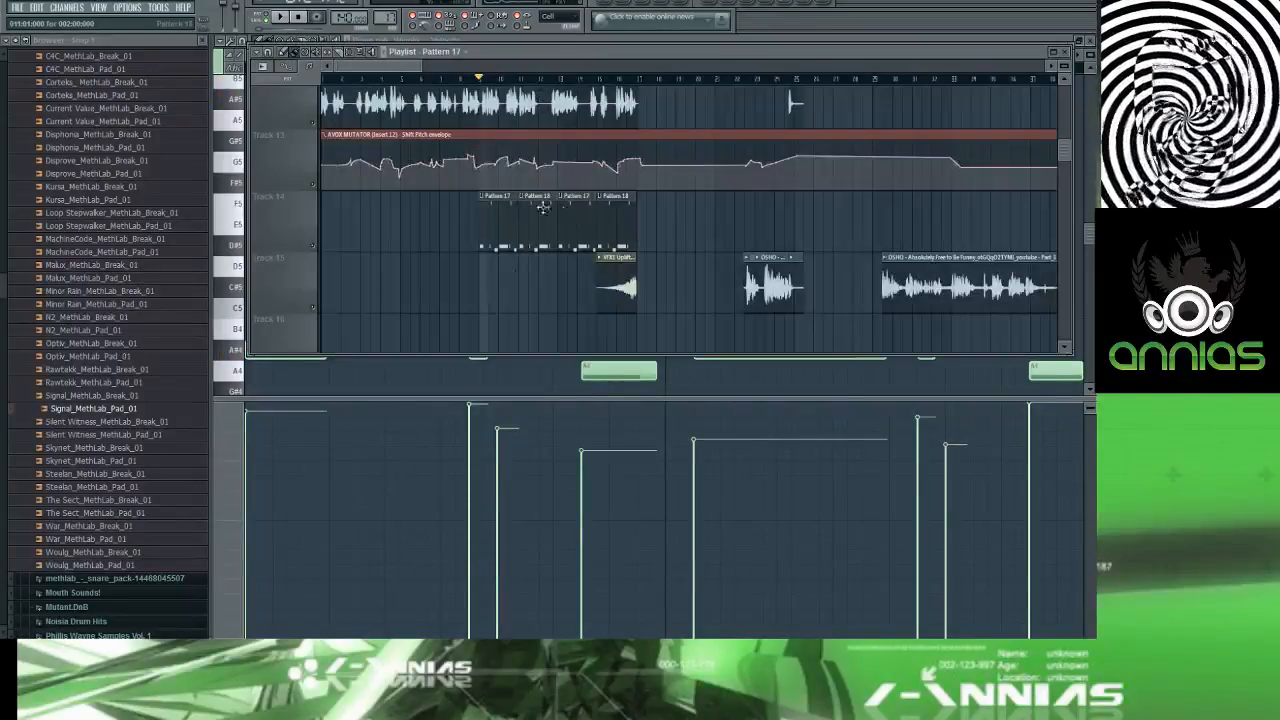
# Step: Find the pad track in the playlist, unmute it and view the notes of its first Pattern 19 clip
pyautogui.scroll(8, 520, 206)
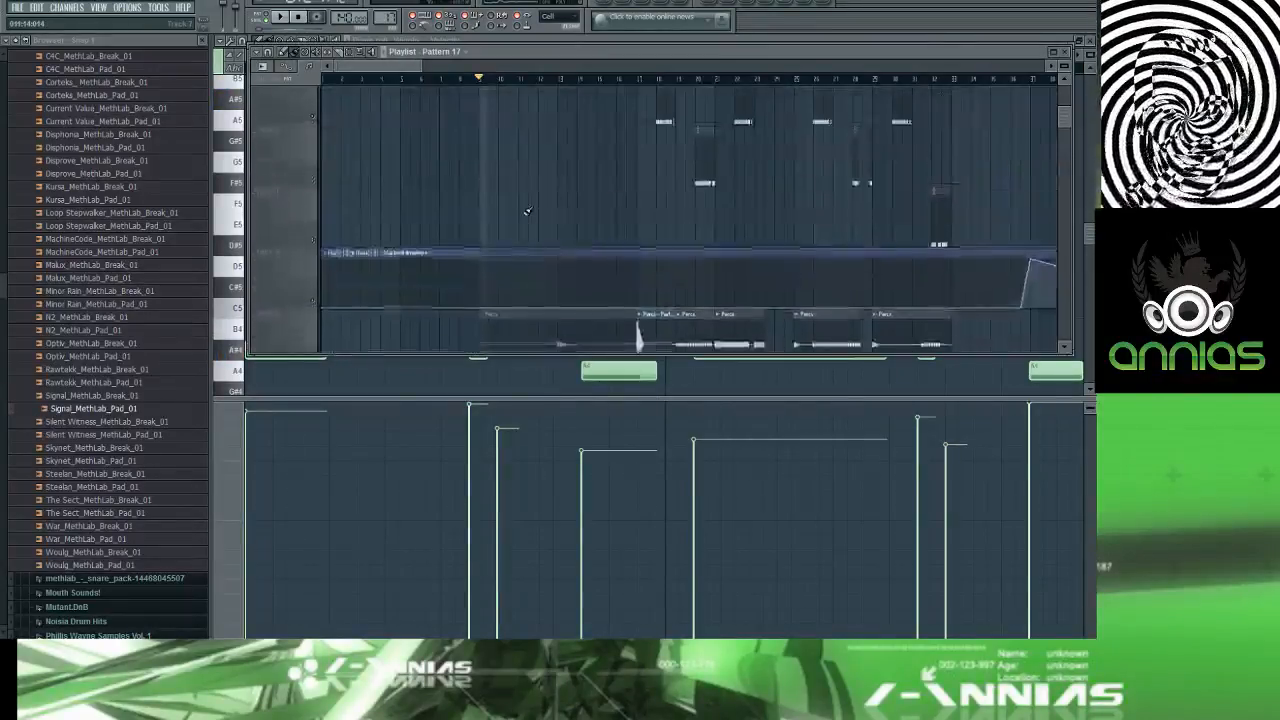
pyautogui.scroll(-8, 527, 212)
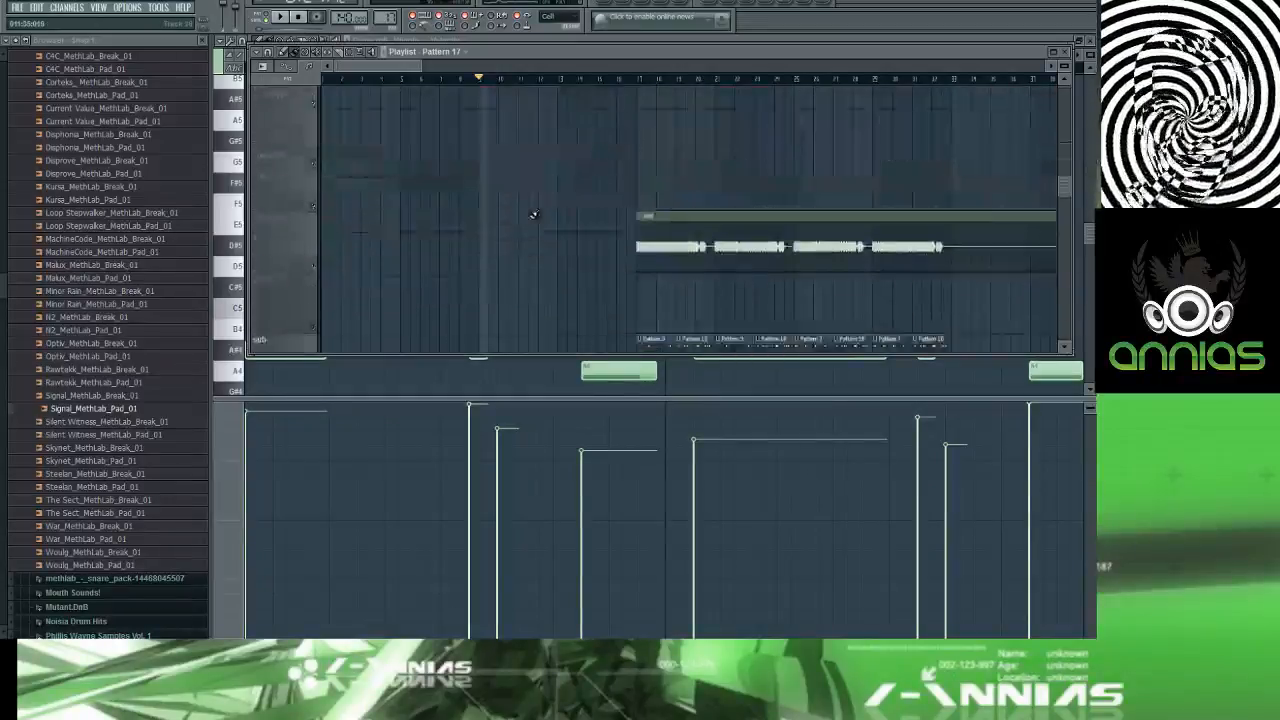
pyautogui.scroll(3, 528, 214)
pyautogui.scroll(-2, 528, 214)
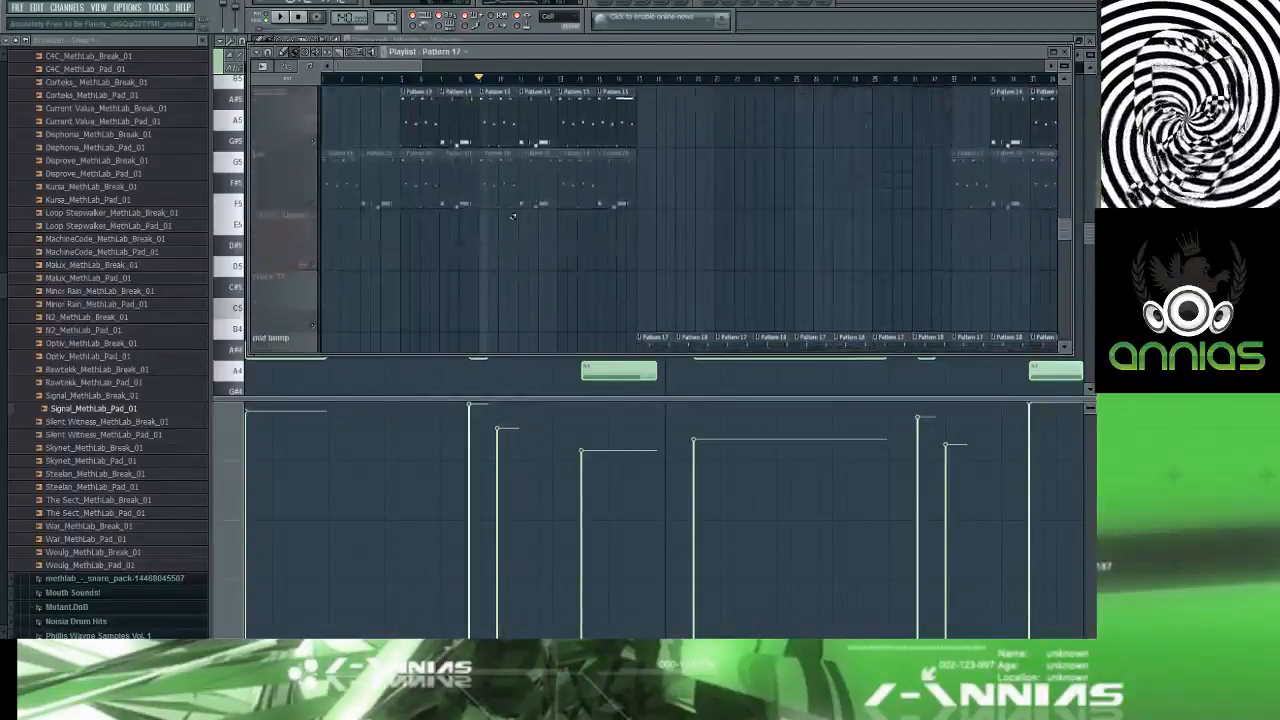
pyautogui.click(318, 207)
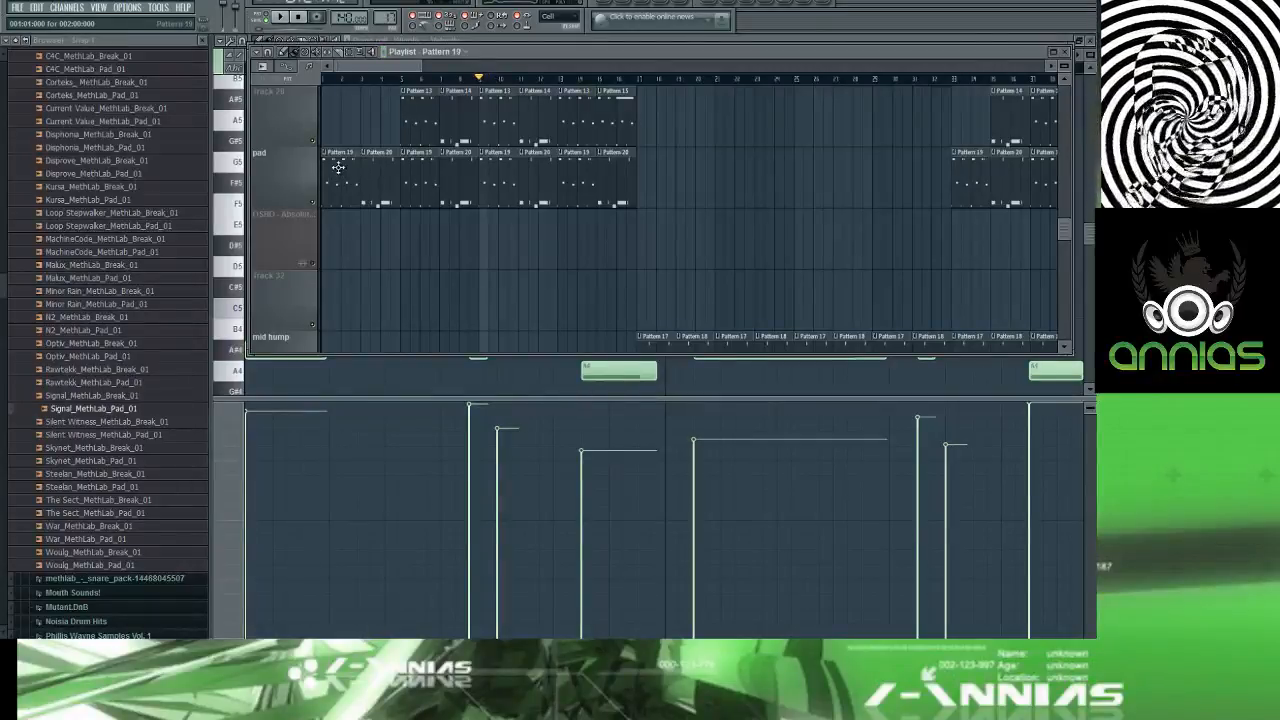
pyautogui.doubleClick(338, 167)
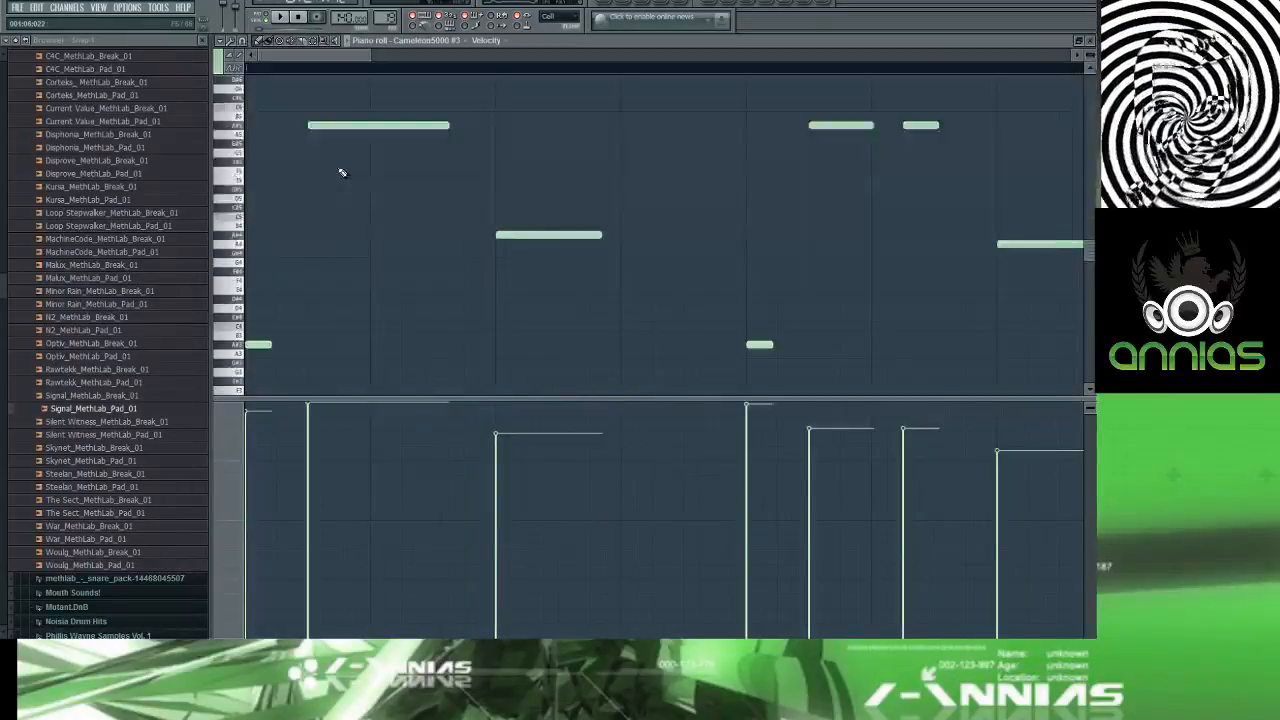
pyautogui.press('F6')
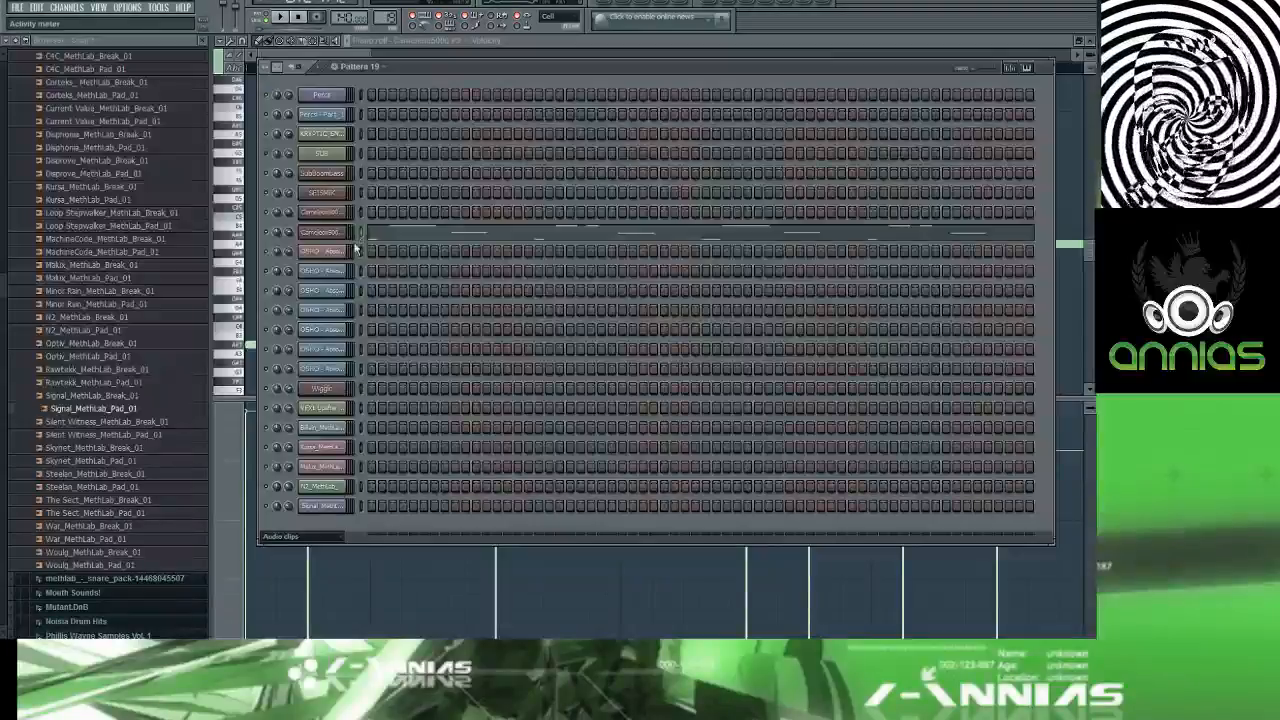
pyautogui.press('F6')
pyautogui.press('F5')
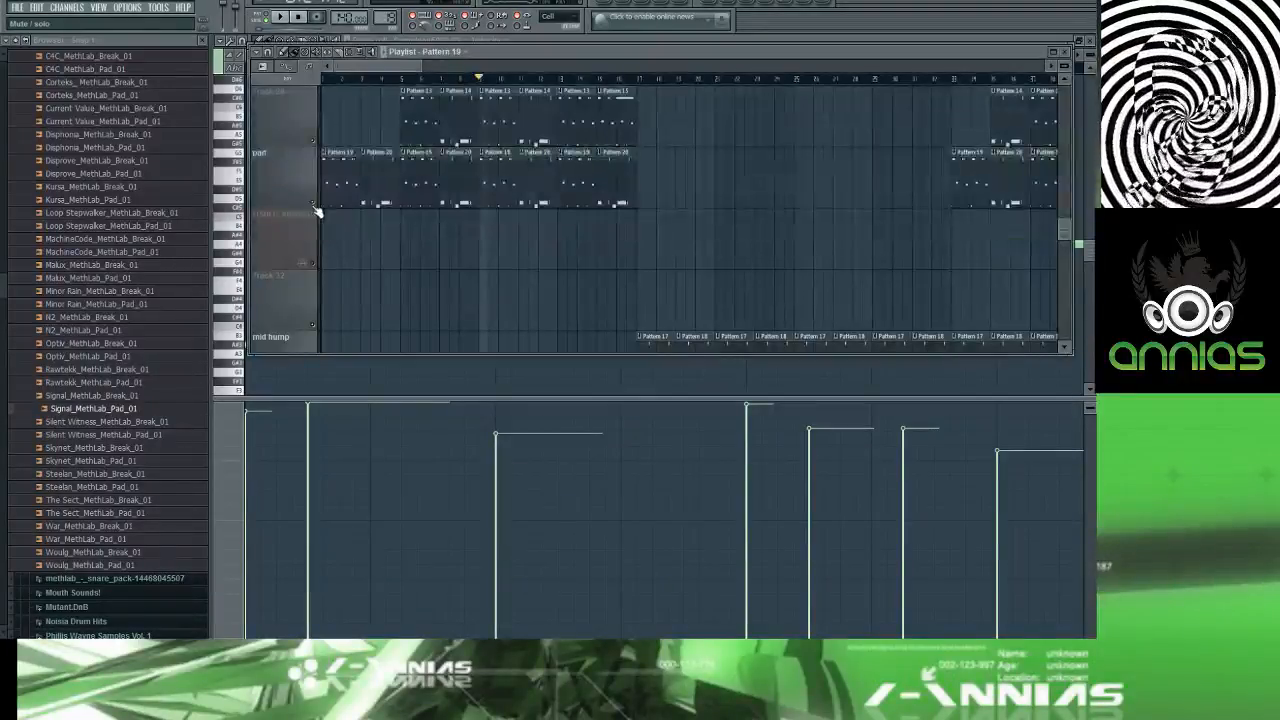
# Step: Mute the pad track and place a unique copy of Pattern 19 at the start of the track below
pyautogui.click(314, 205)
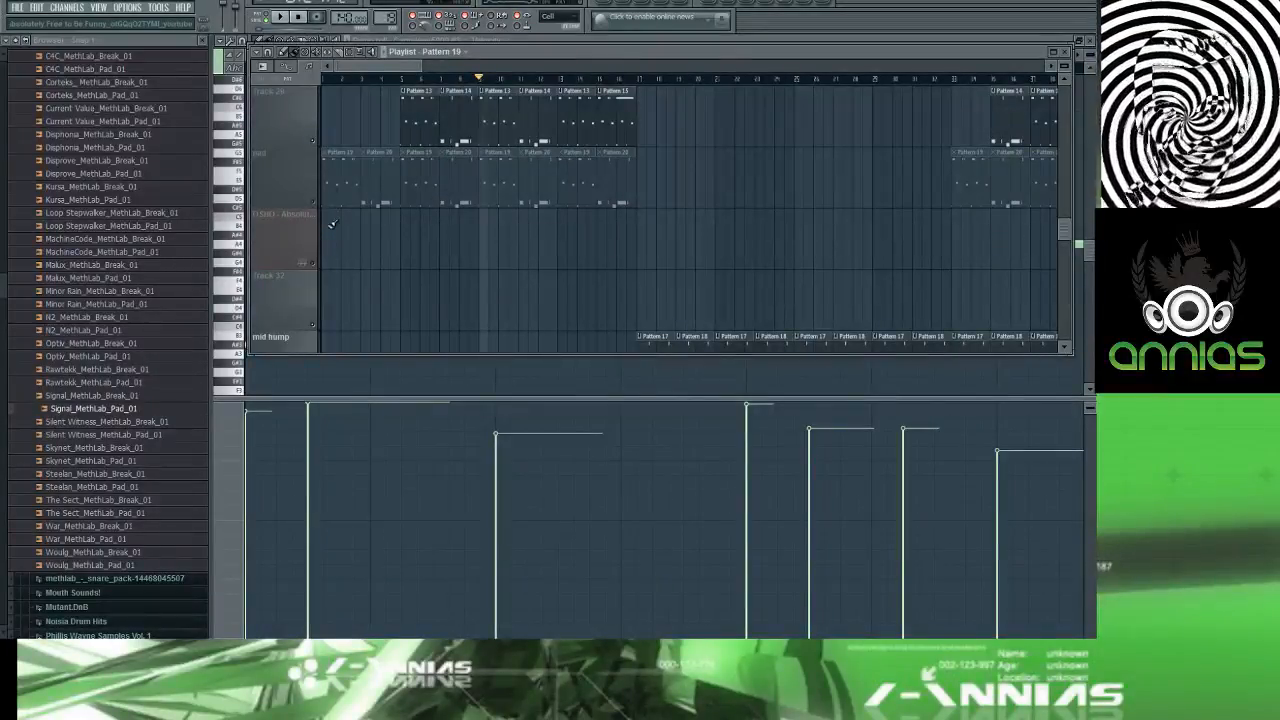
pyautogui.click(329, 219)
pyautogui.click(329, 219)
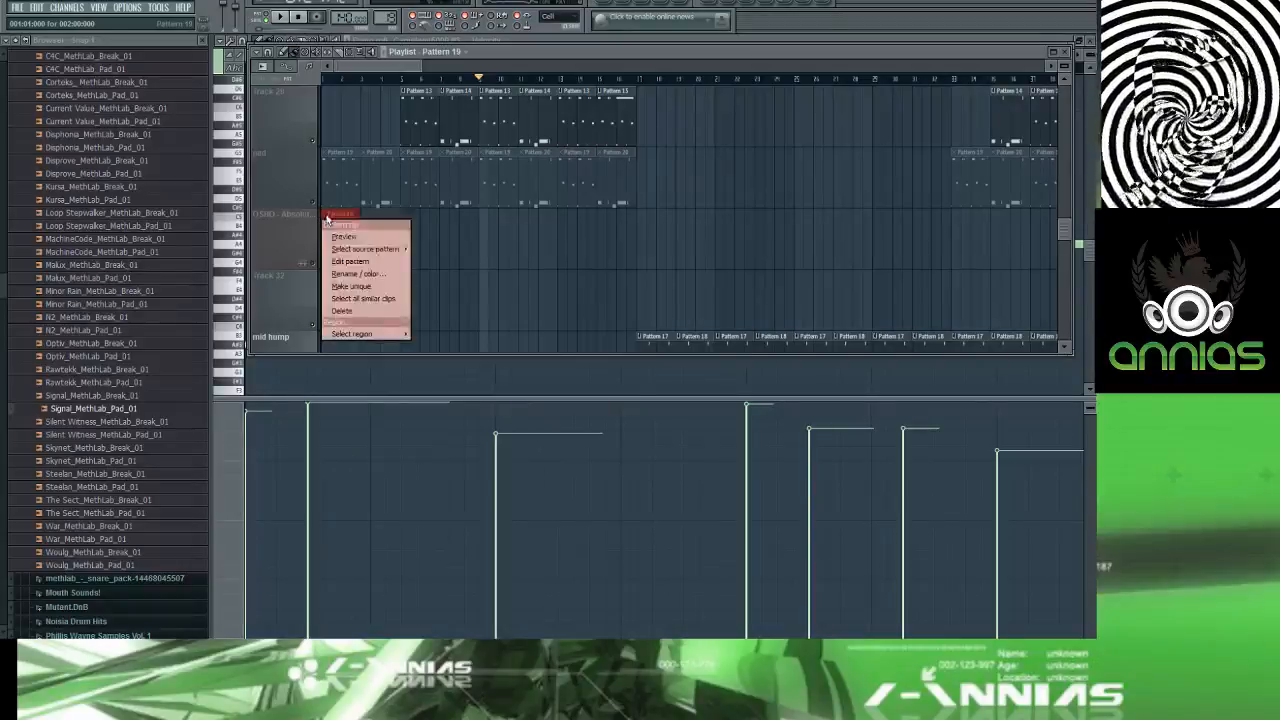
pyautogui.click(338, 289)
pyautogui.click(343, 290)
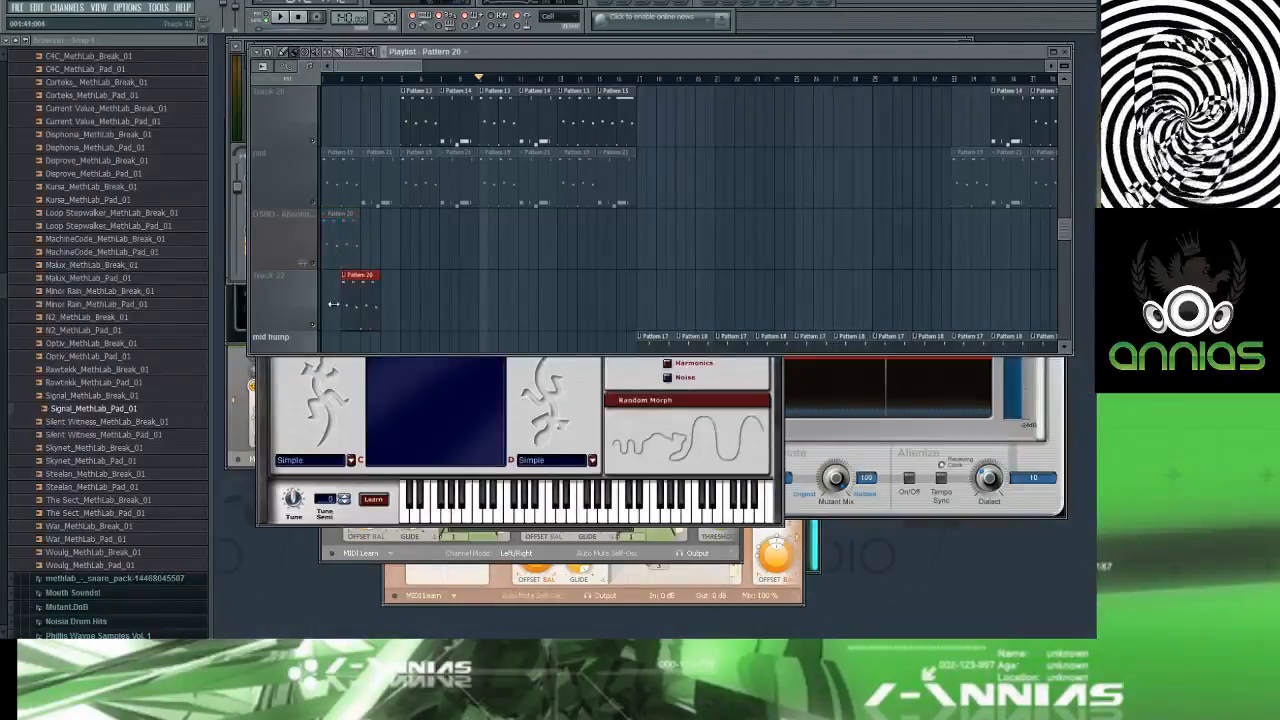
# Step: Move the Pattern 20 clip to the start of the empty track above mid hump and open its notes
pyautogui.rightClick(345, 300)
pyautogui.moveTo(336, 239); pyautogui.dragTo(332, 310)
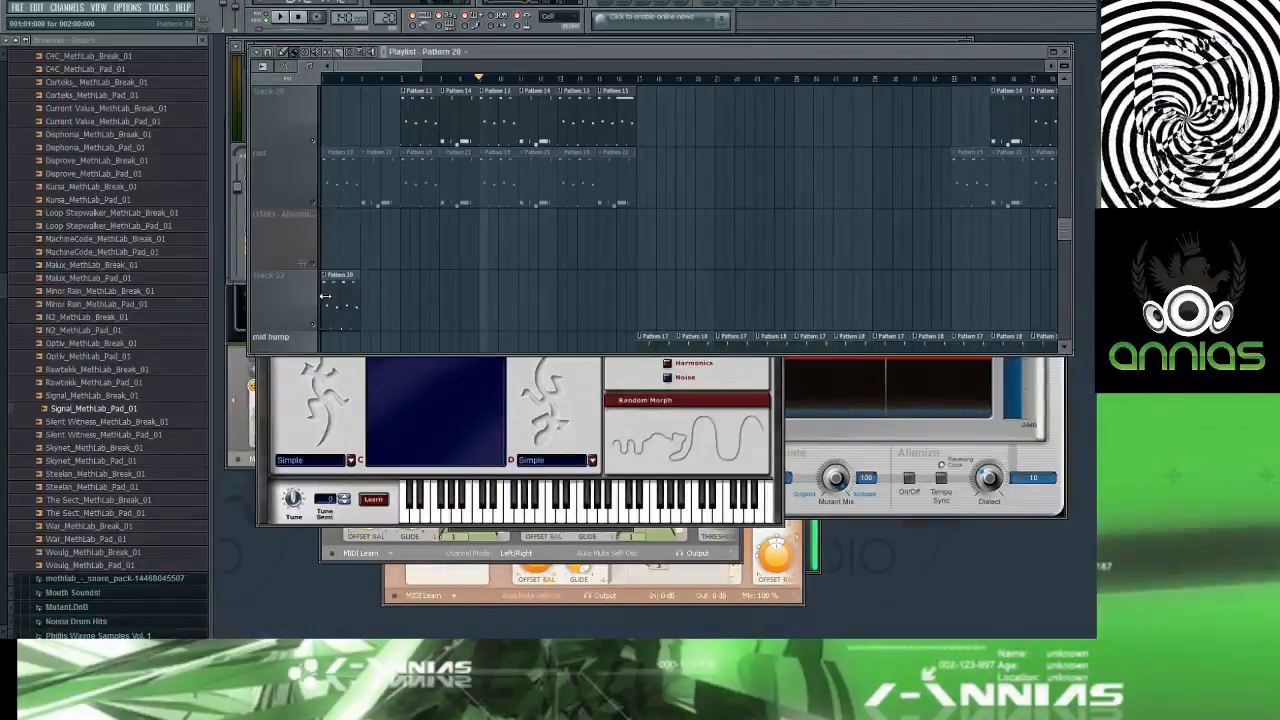
pyautogui.doubleClick(326, 296)
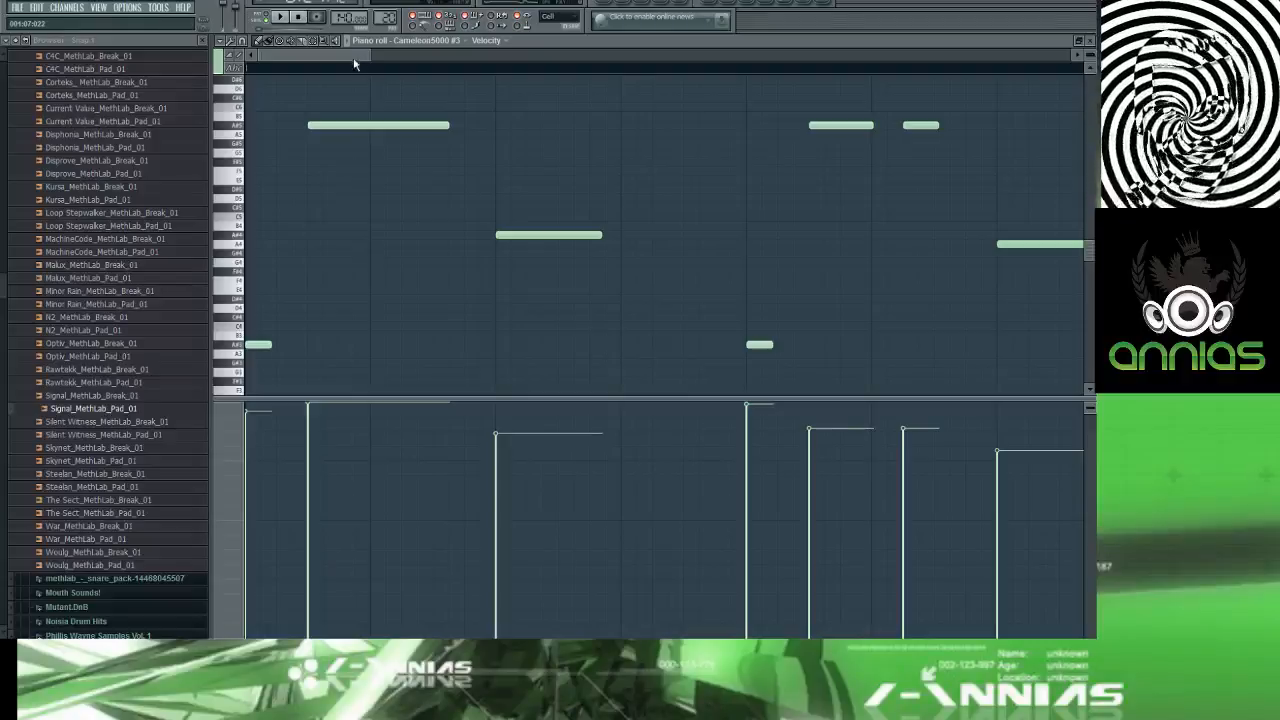
pyautogui.press('F6')
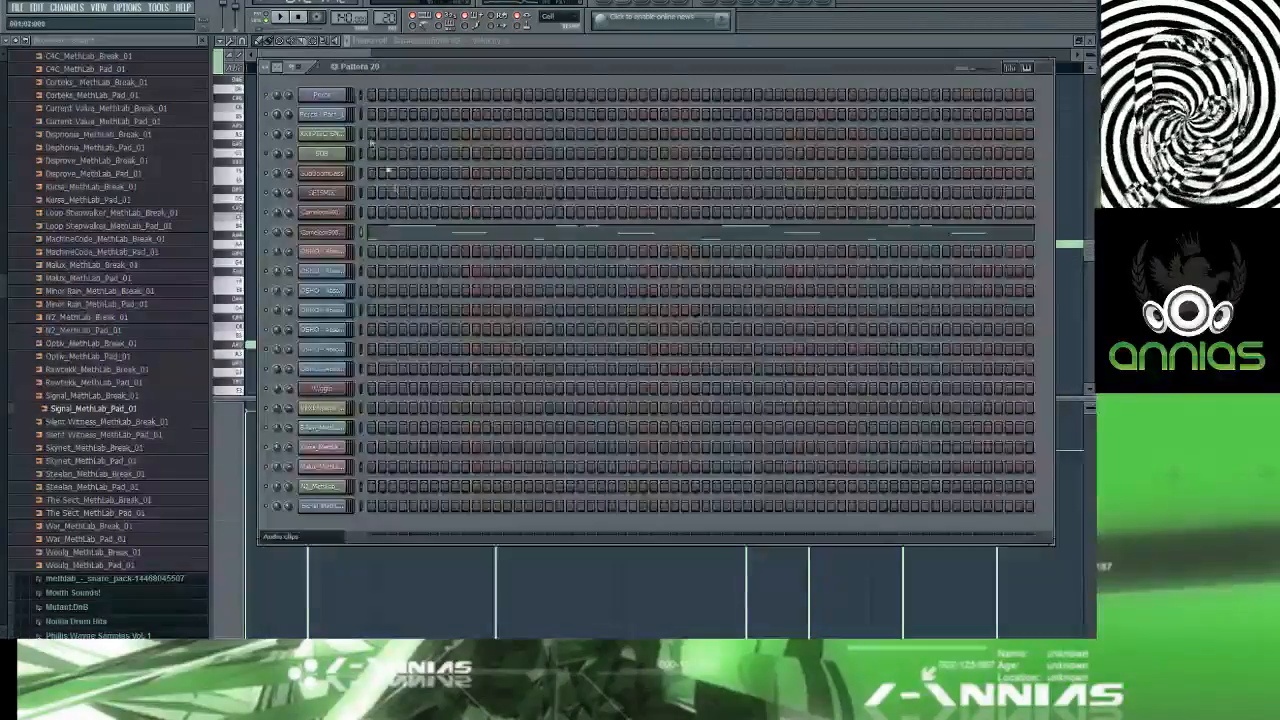
pyautogui.click(363, 235)
pyautogui.scroll(-4, 365, 236)
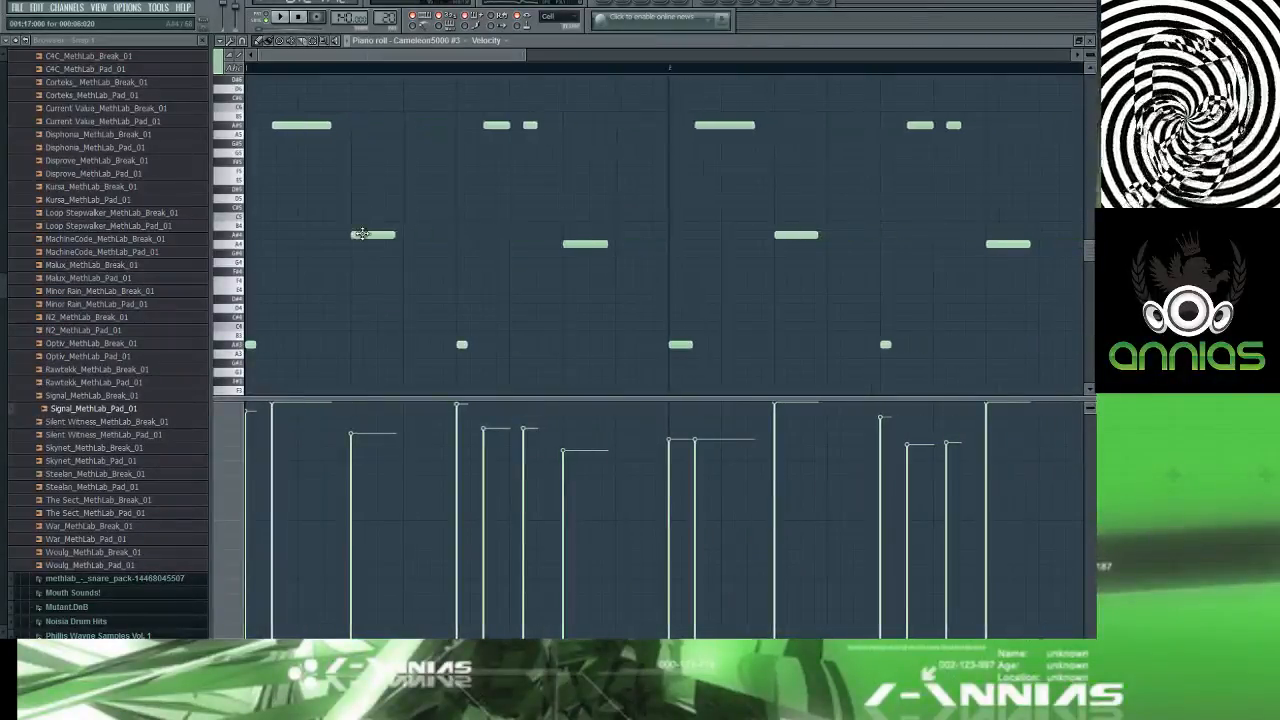
pyautogui.scroll(2, 363, 235)
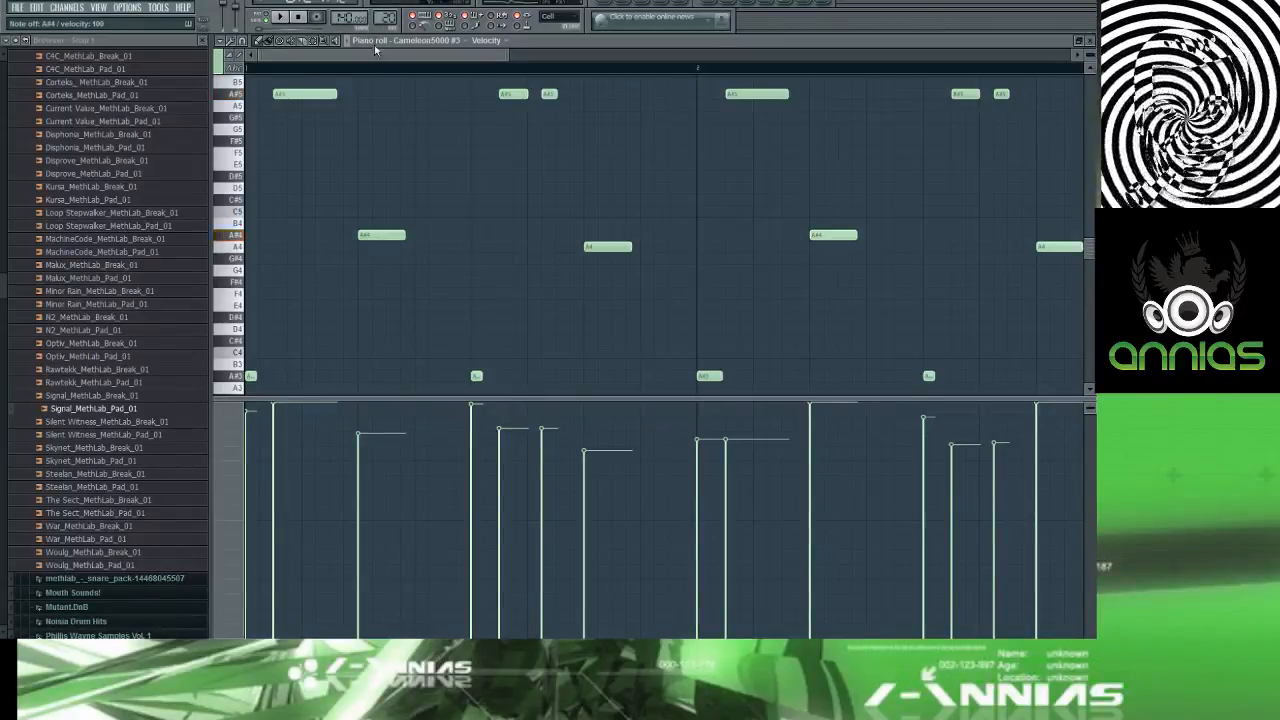
# Step: In bar 1 of Pattern 20, move the A#4 note to beat 3 and delete the A#3, A4 and two short A#5 notes
pyautogui.press('F5')
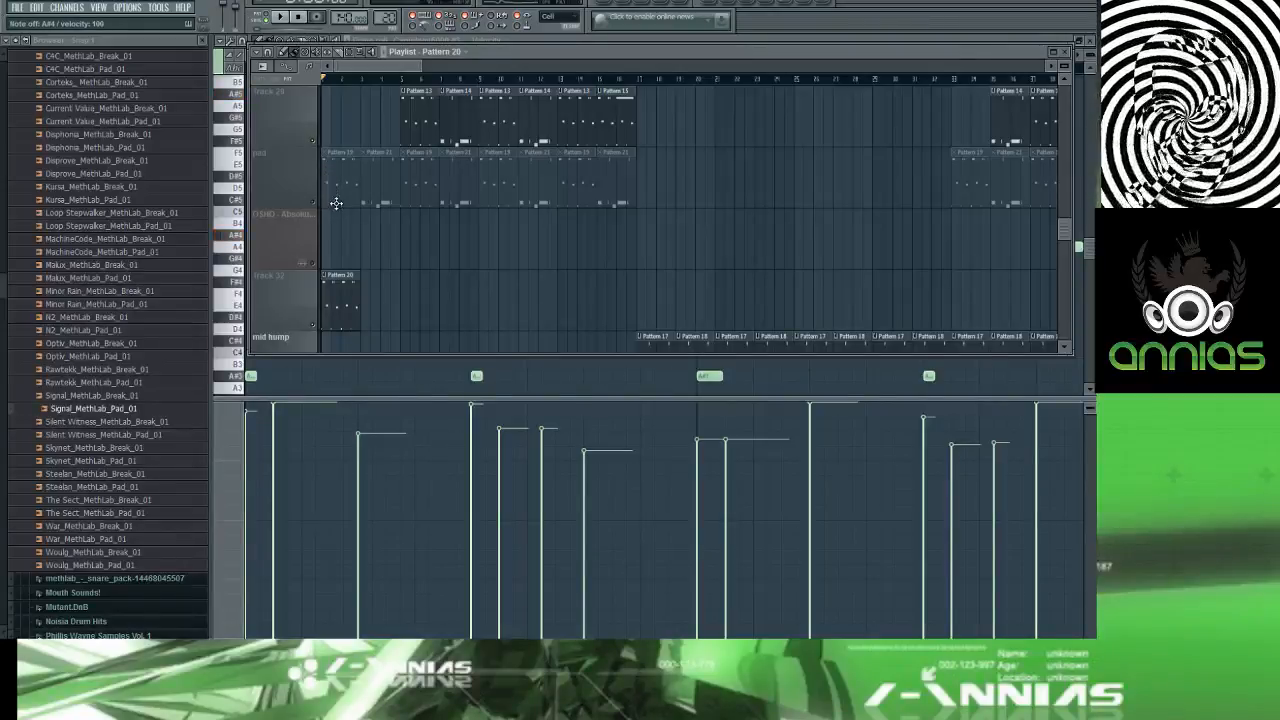
pyautogui.doubleClick(338, 294)
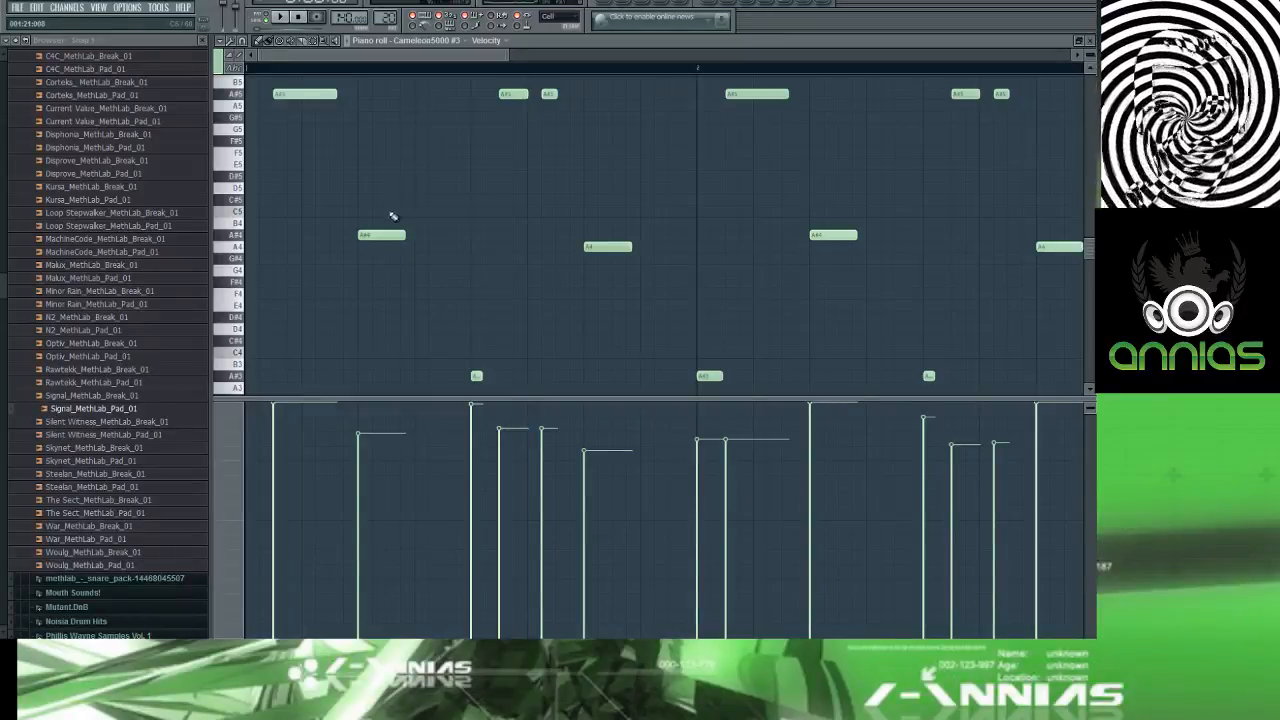
pyautogui.click(492, 246)
pyautogui.moveTo(384, 235); pyautogui.dragTo(499, 236)
pyautogui.rightClick(492, 247)
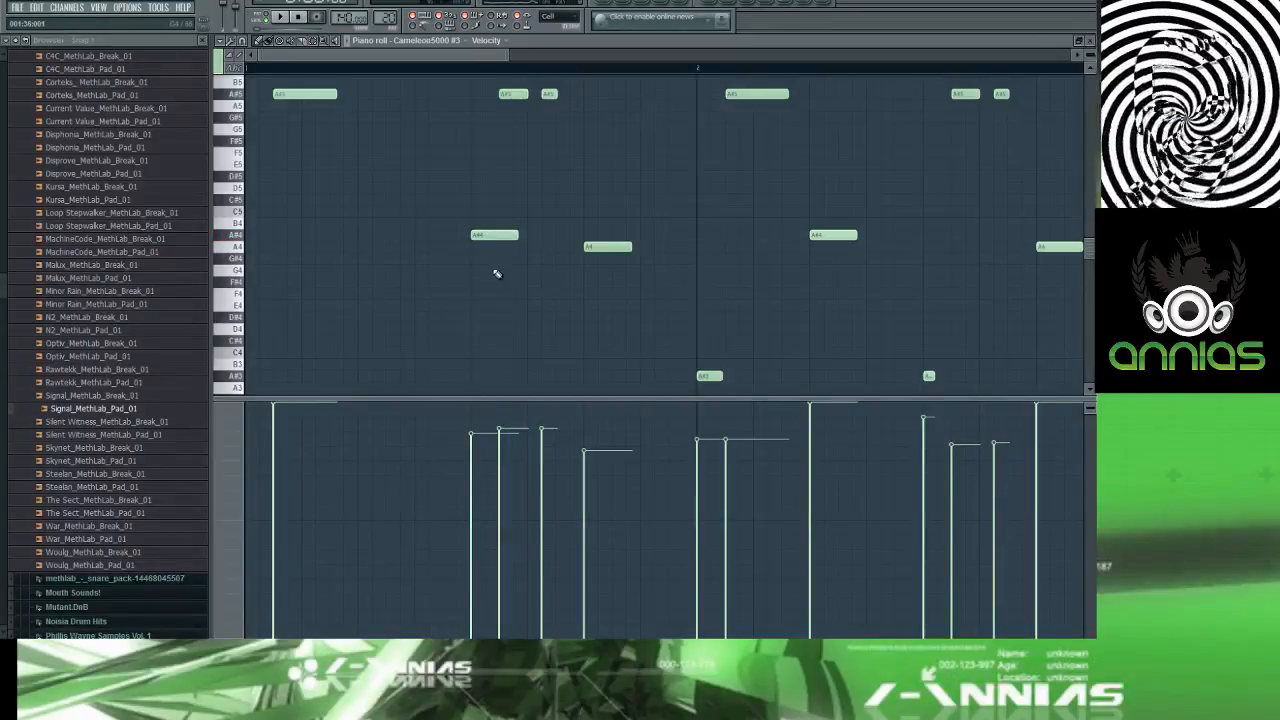
pyautogui.rightClick(605, 247)
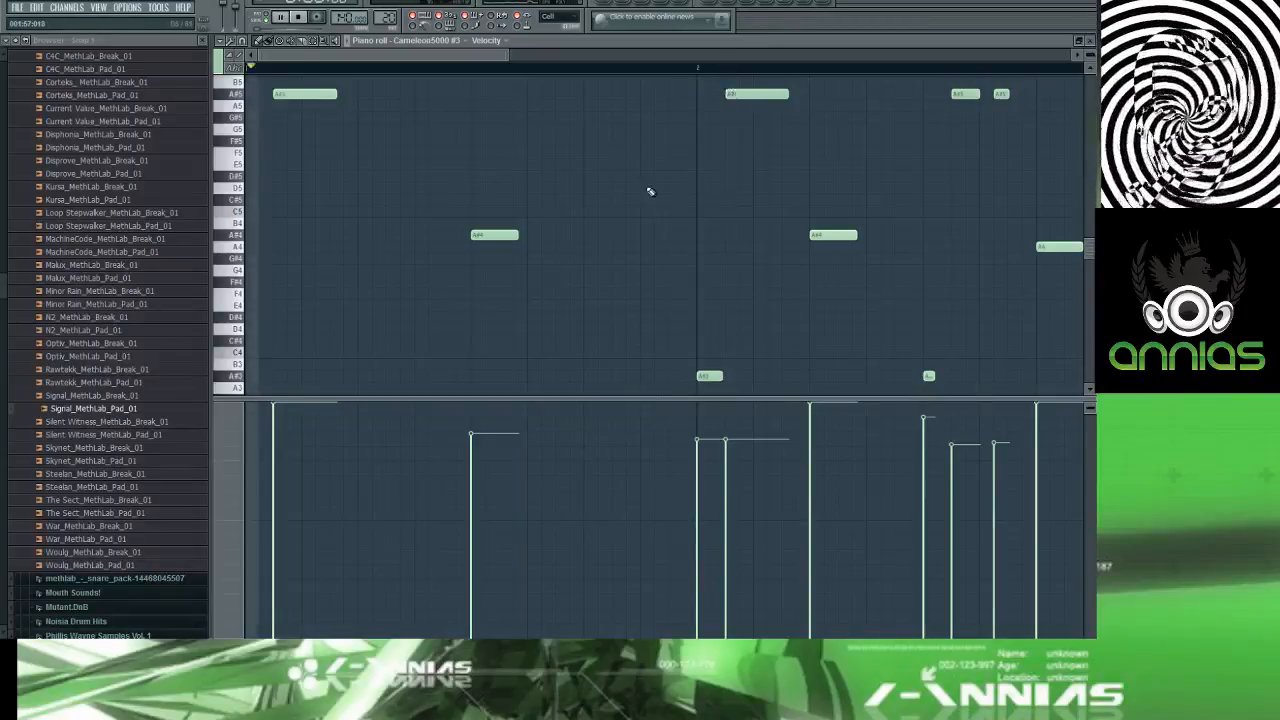
# Step: Lengthen the first A#5 note until it meets the start of the A#4 note, and play the pattern
pyautogui.doubleClick(334, 95)
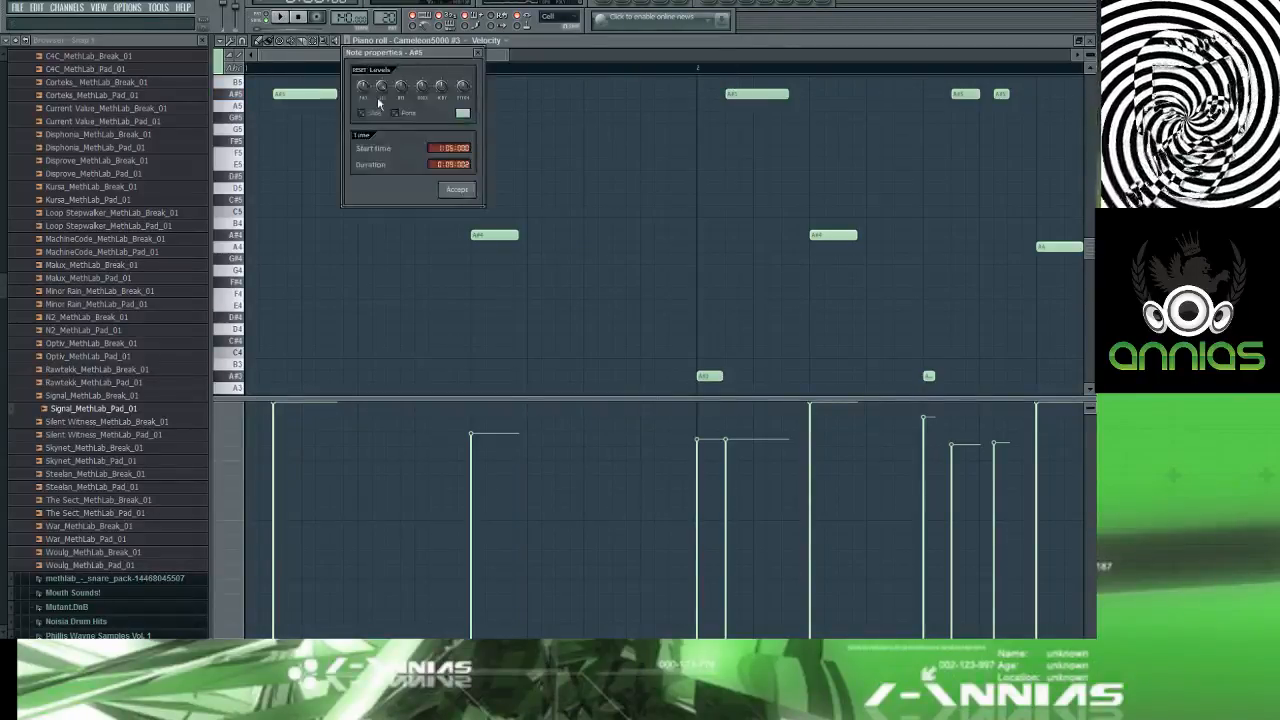
pyautogui.press('Escape')
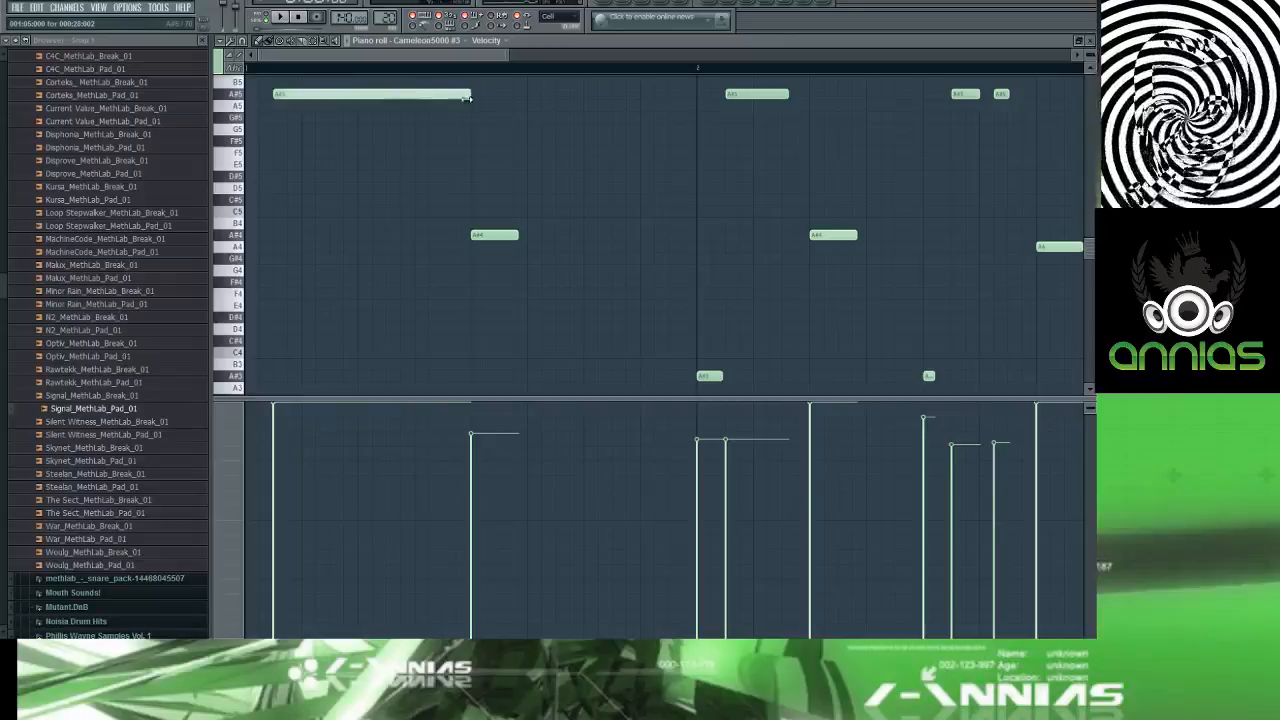
pyautogui.press('space')
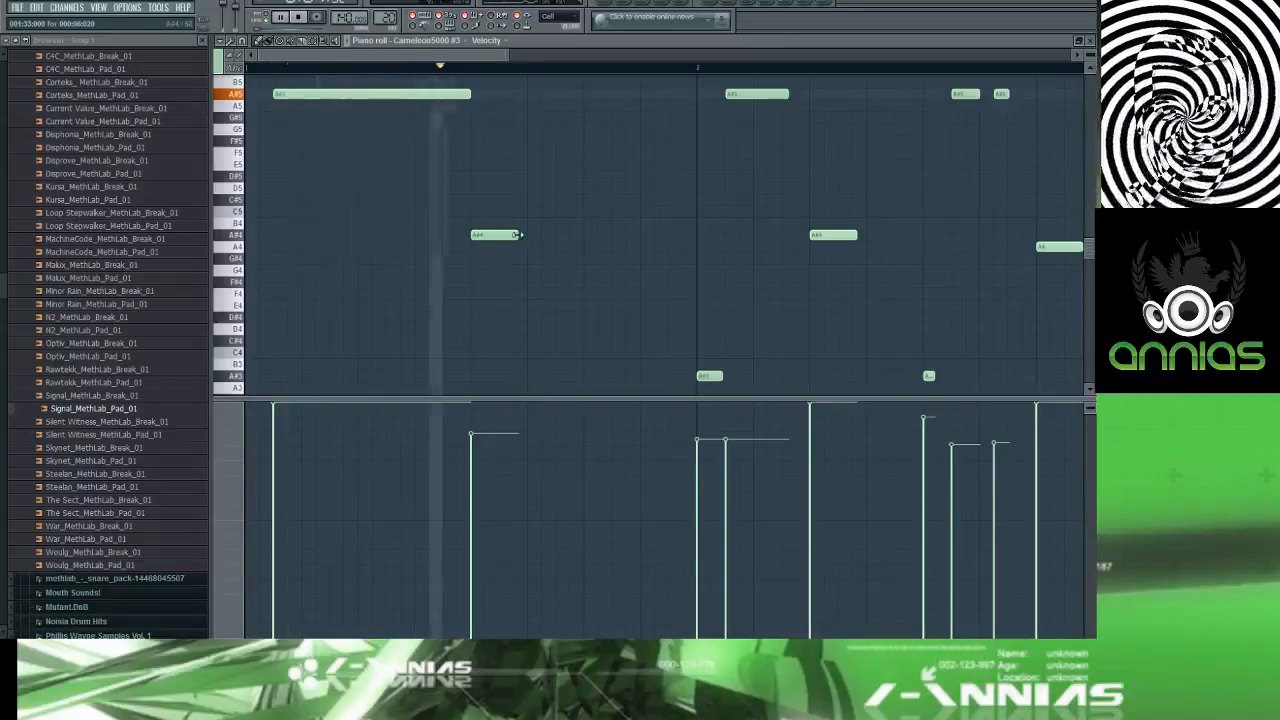
# Step: Lengthen the A#4 note from beat 3 to the end of bar 1 and play the pattern
pyautogui.moveTo(518, 235); pyautogui.dragTo(526, 235)
pyautogui.click(584, 235)
pyautogui.rightClick(612, 236)
pyautogui.press('space')
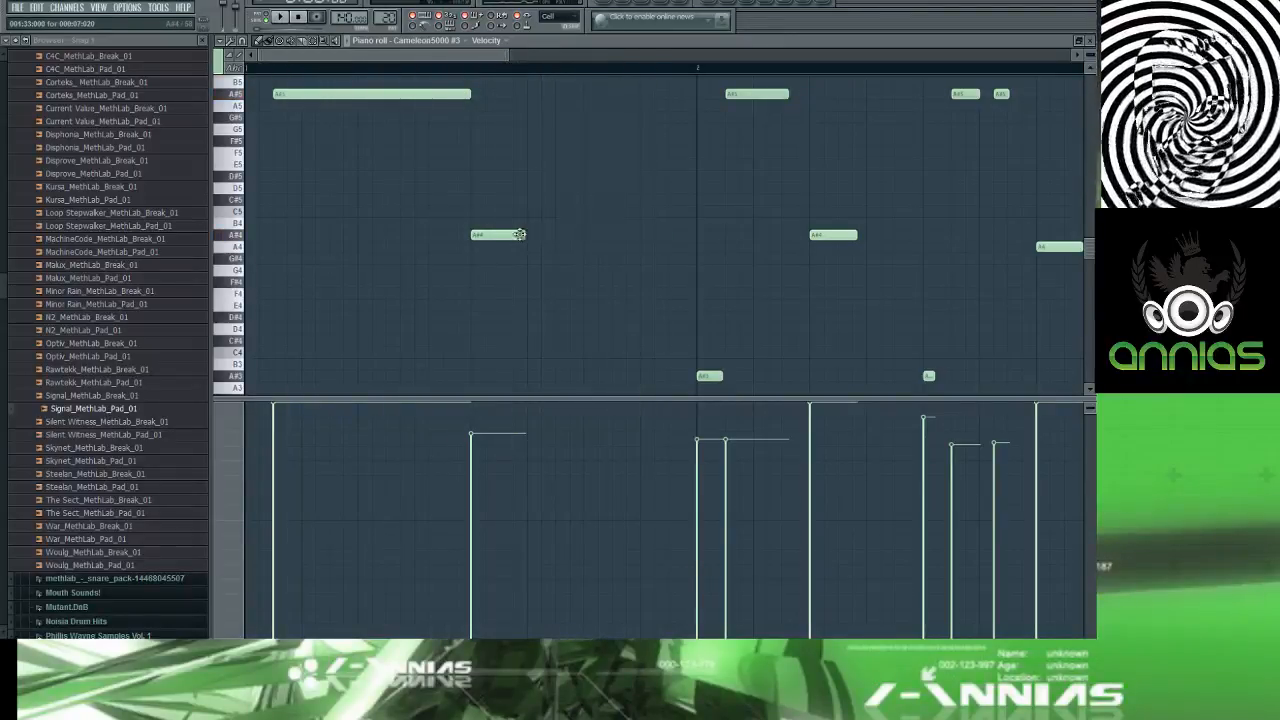
pyautogui.doubleClick(521, 235)
pyautogui.click(666, 191)
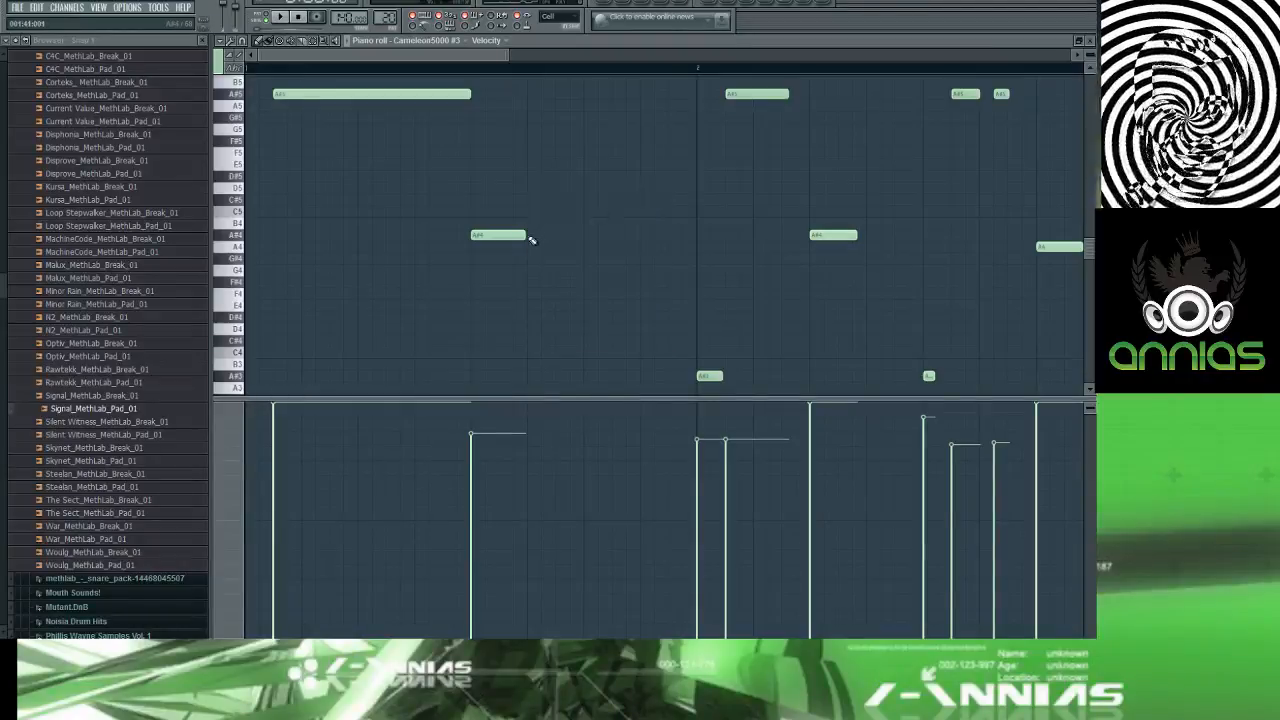
pyautogui.moveTo(524, 235); pyautogui.dragTo(690, 233)
pyautogui.press('space')
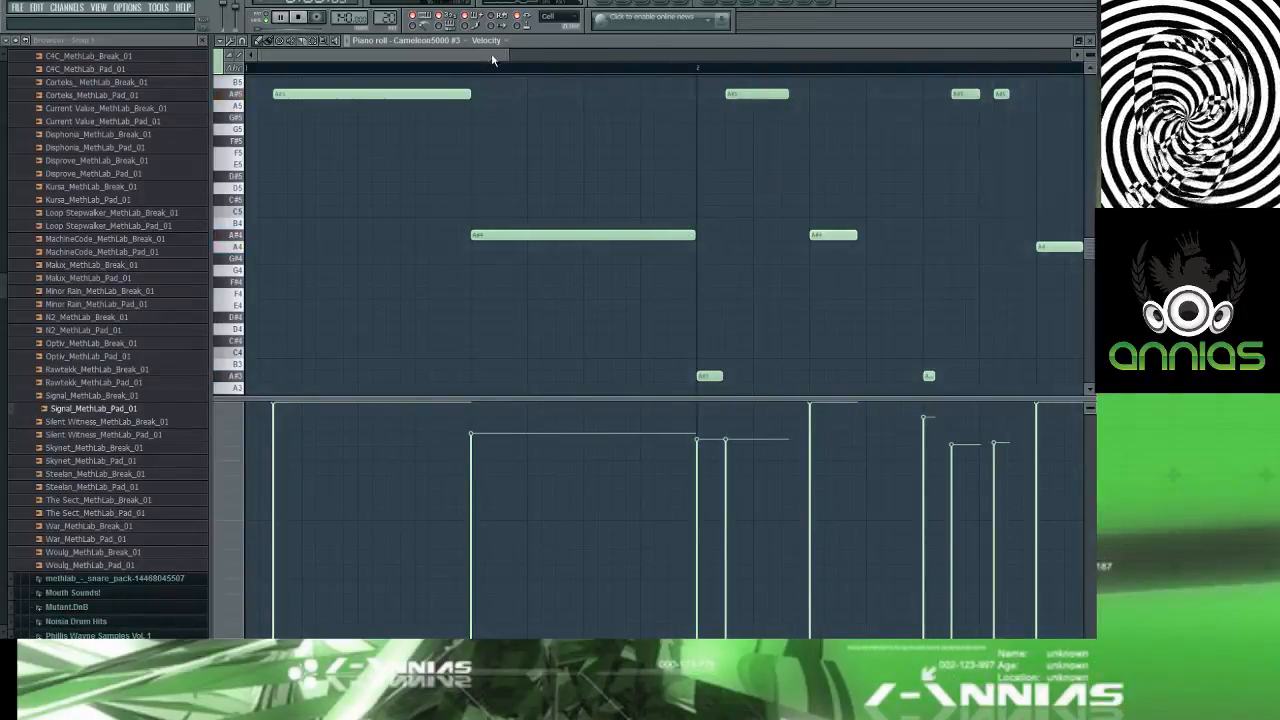
# Step: In bar 2, delete the first A#5, the A#4 and the second A#3, and lengthen the first A#3 to beat 3
pyautogui.moveTo(501, 56); pyautogui.dragTo(535, 56)
pyautogui.press('space')
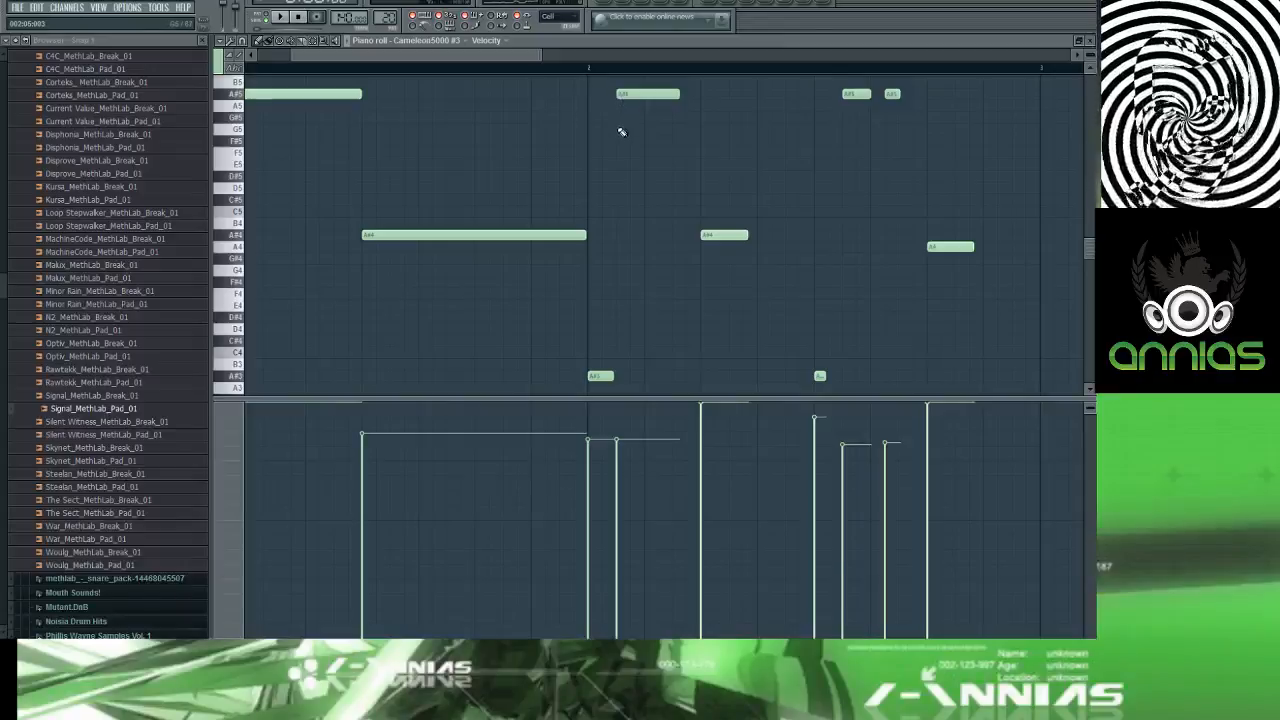
pyautogui.rightClick(657, 95)
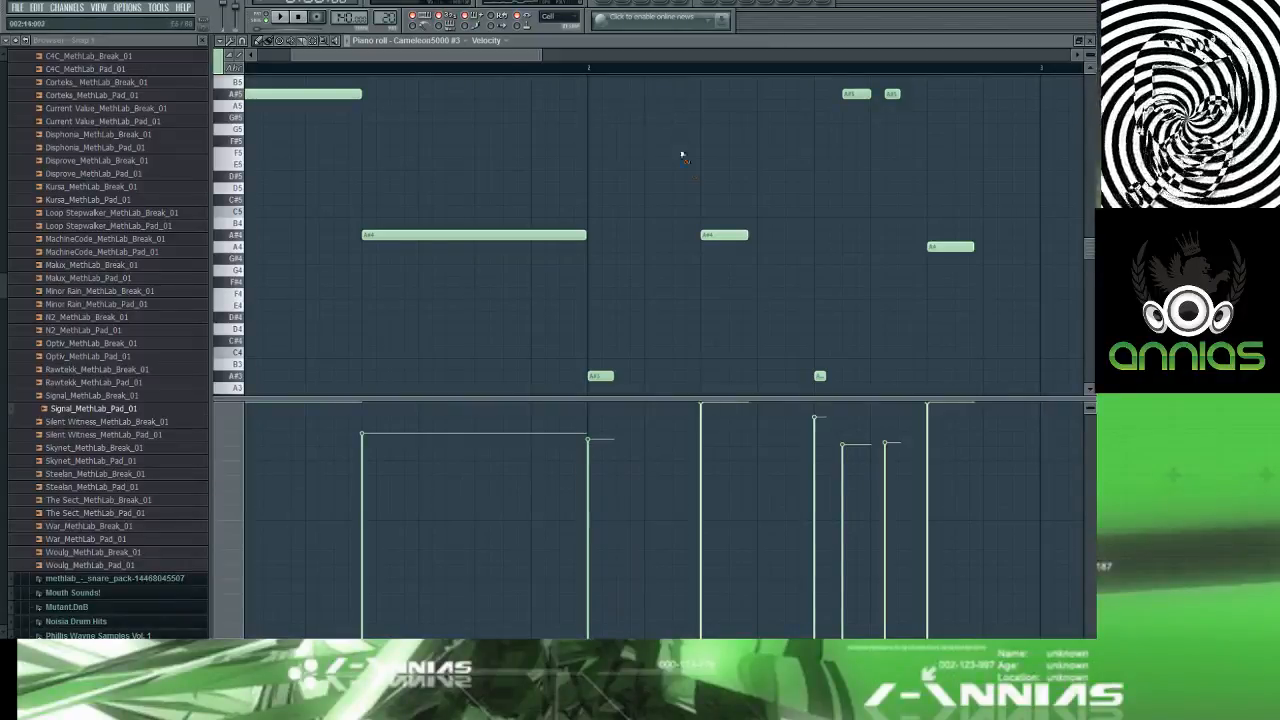
pyautogui.rightClick(705, 235)
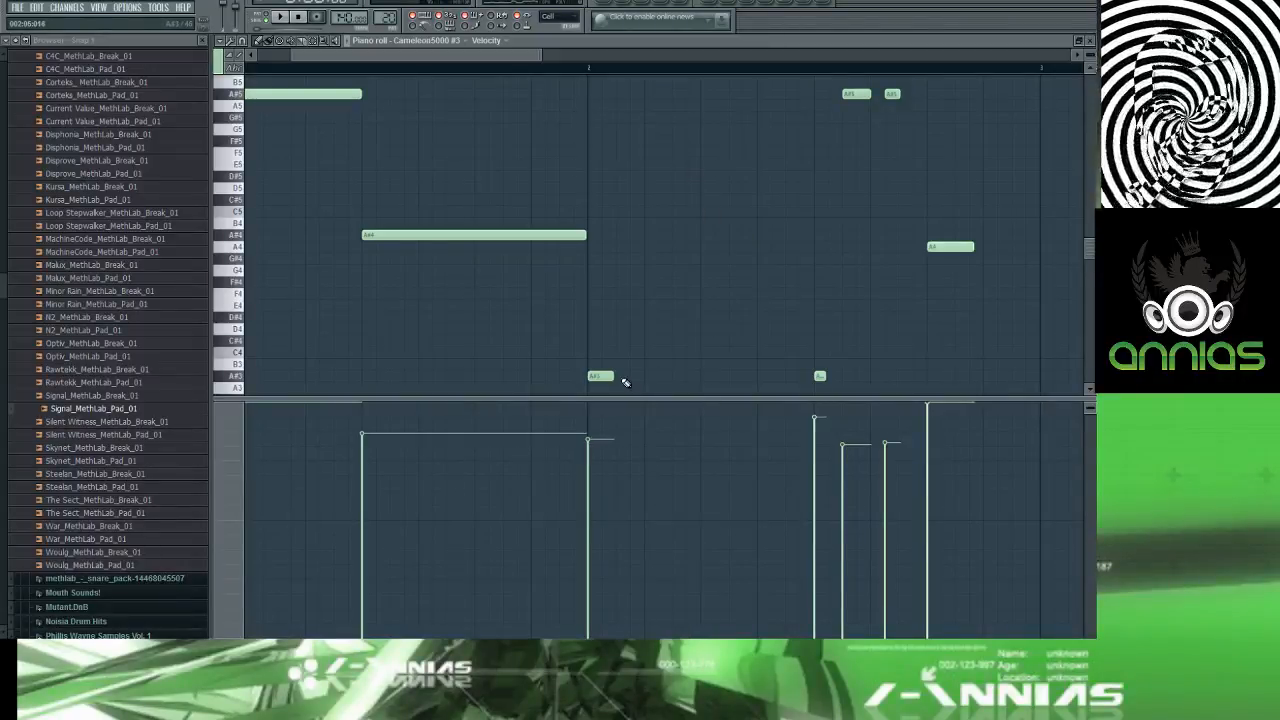
pyautogui.moveTo(625, 377); pyautogui.dragTo(812, 377)
pyautogui.rightClick(820, 377)
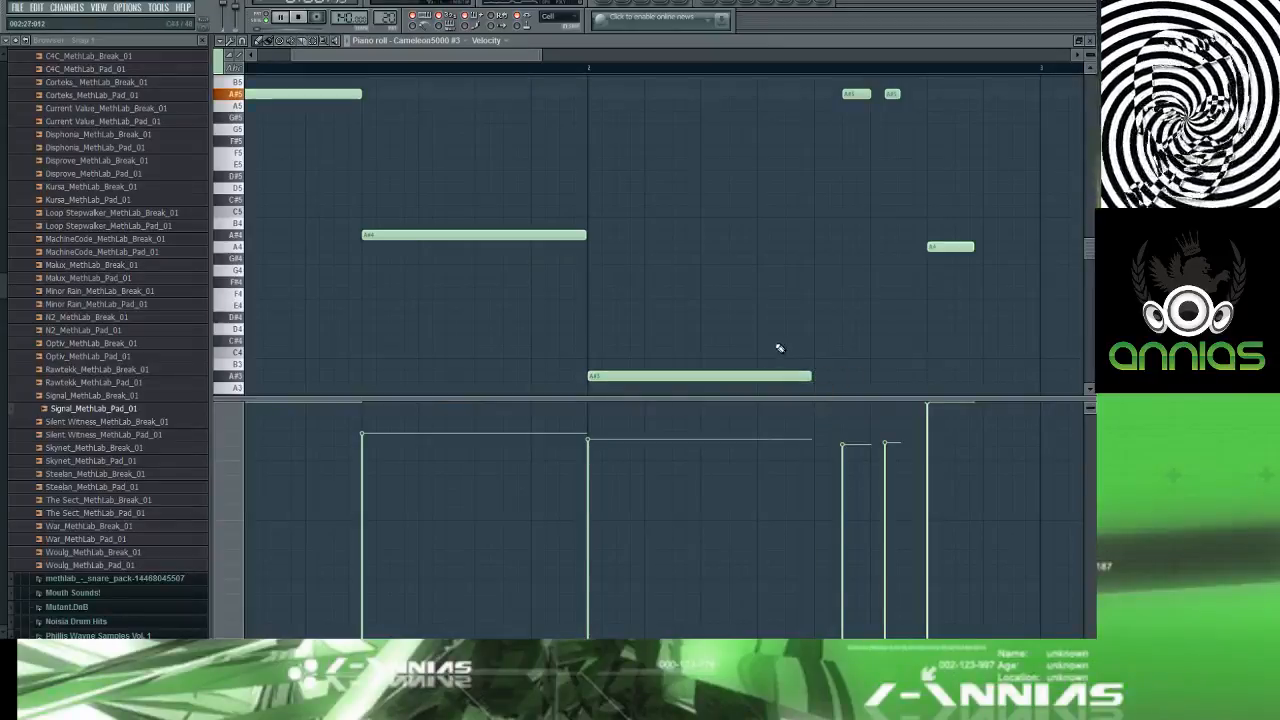
pyautogui.press('space')
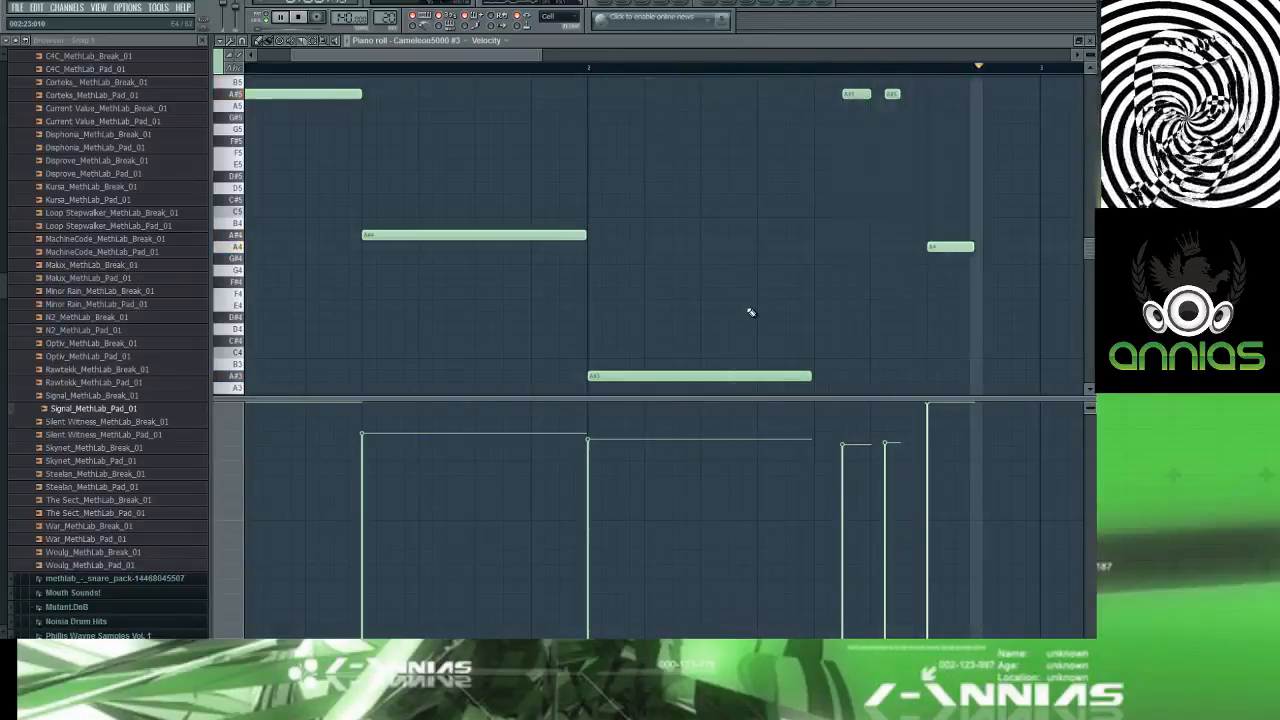
# Step: Delete the last short A#5 note in bar 2 and lengthen the preceding A#5 almost to the A4 note
pyautogui.rightClick(891, 95)
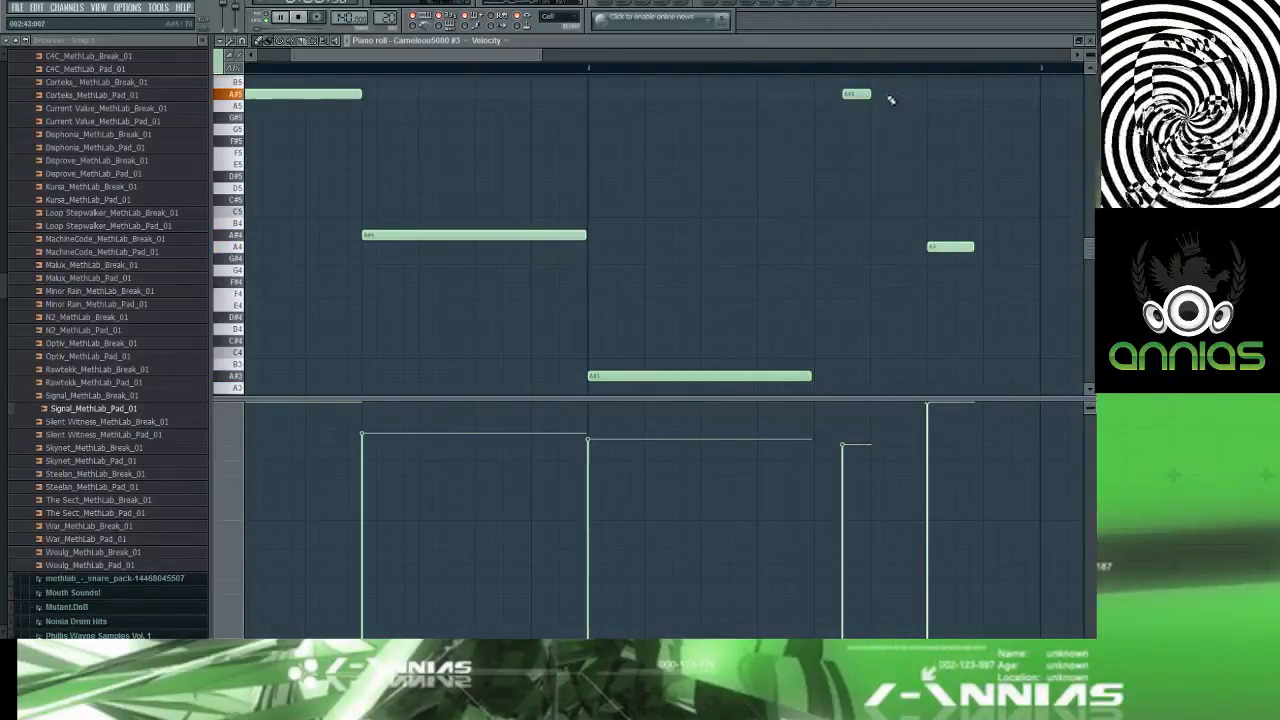
pyautogui.click(891, 95)
pyautogui.rightClick(890, 96)
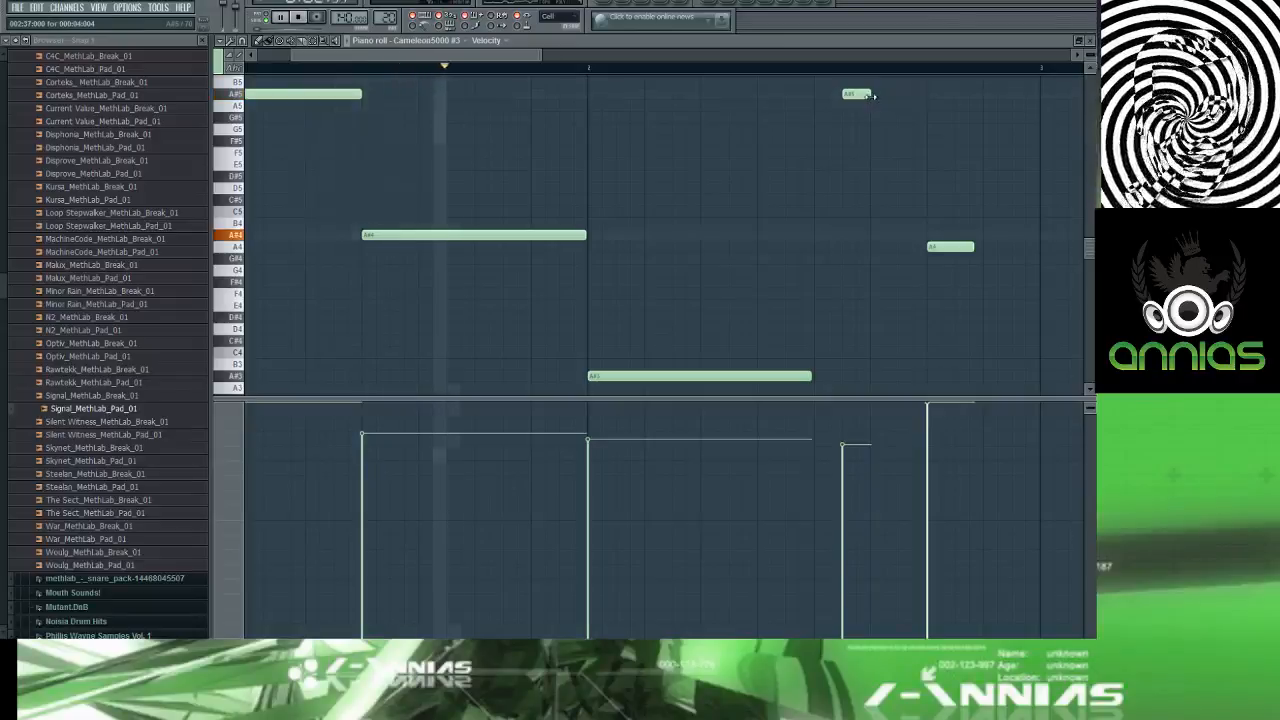
pyautogui.moveTo(868, 94); pyautogui.dragTo(908, 94)
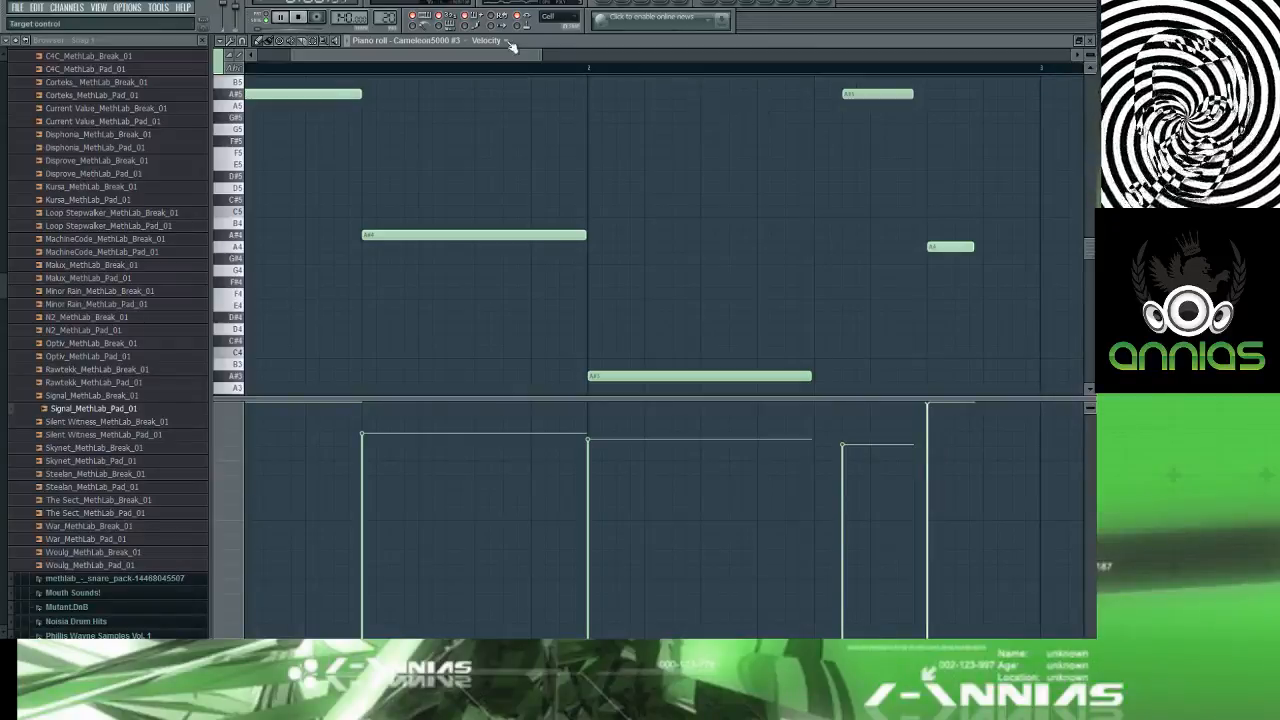
# Step: Return to the playlist, stop playback and place a second Pattern 20 clip directly after the first
pyautogui.moveTo(493, 56); pyautogui.dragTo(435, 58)
pyautogui.press('F5')
pyautogui.press('space')
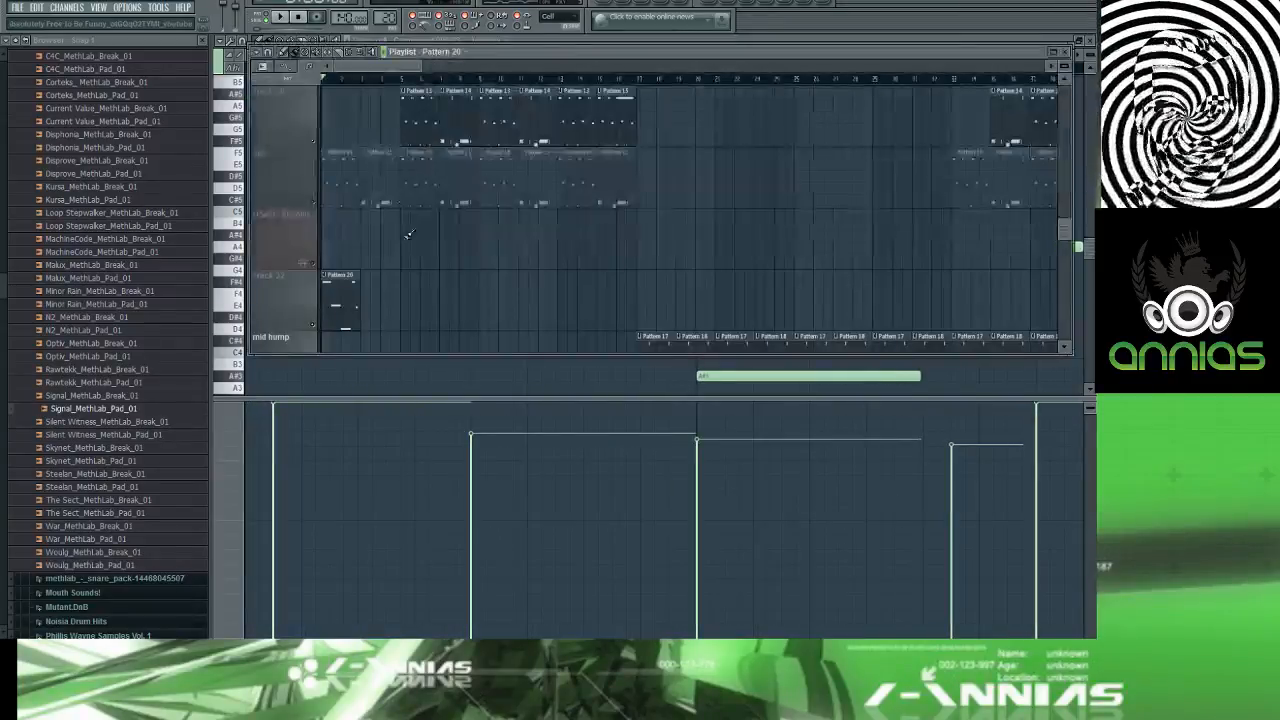
pyautogui.click(368, 279)
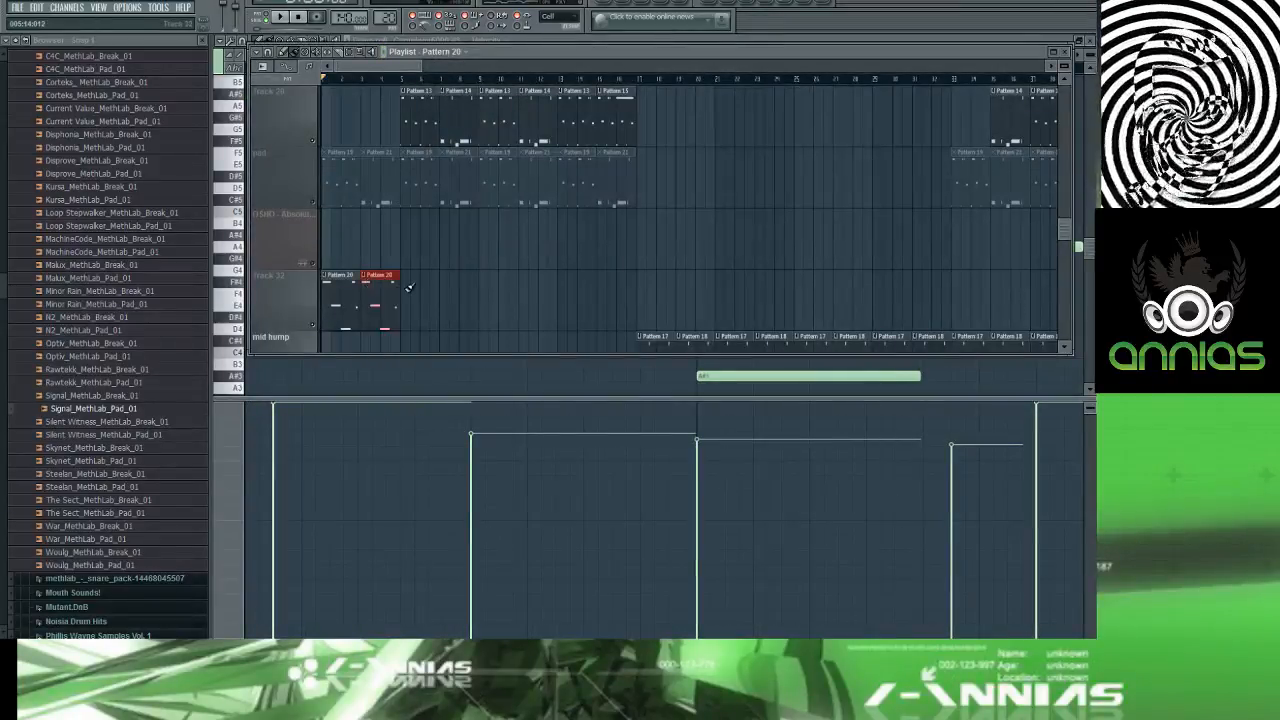
# Step: Fill Track 22 with Pattern 20 clips from bar 5 up to bar 17 and play the arrangement from bar 5
pyautogui.moveTo(410, 288); pyautogui.dragTo(622, 284)
pyautogui.press('space')
pyautogui.click(403, 79)
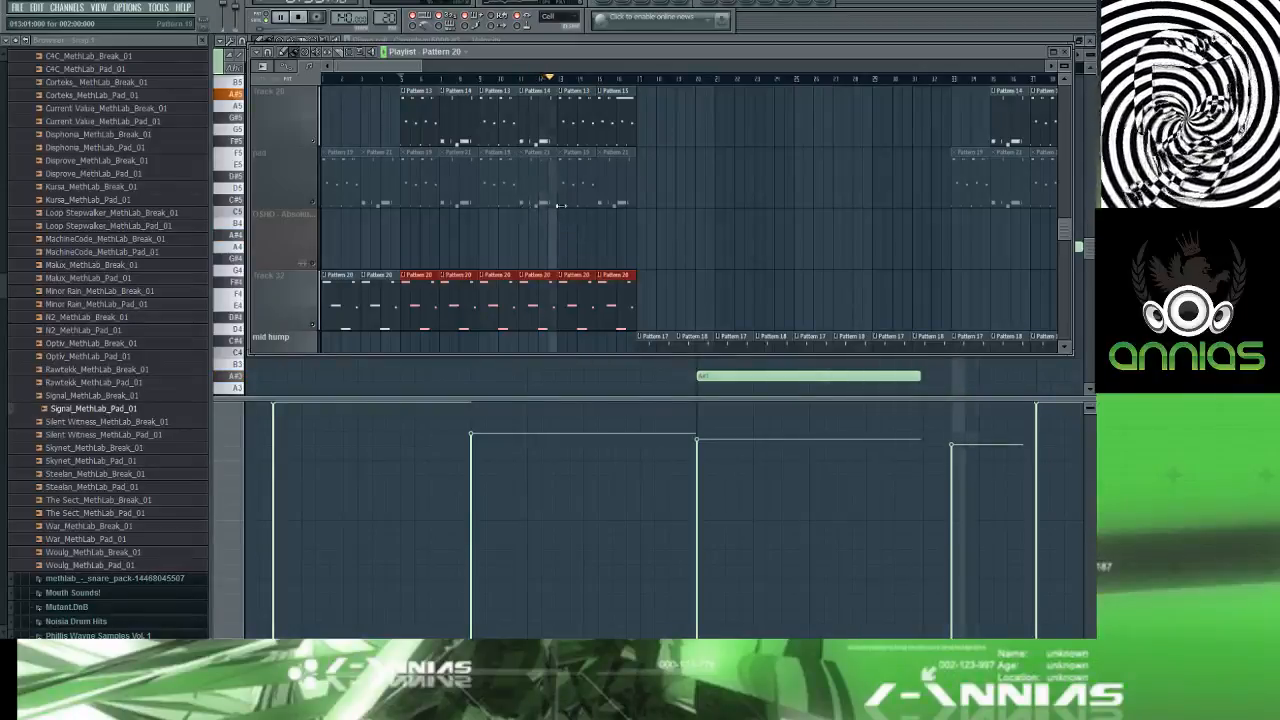
# Step: Find the first Pattern 17 clip on Track 14, open its notes and show the Wiggle synth's interface
pyautogui.scroll(3, 560, 205)
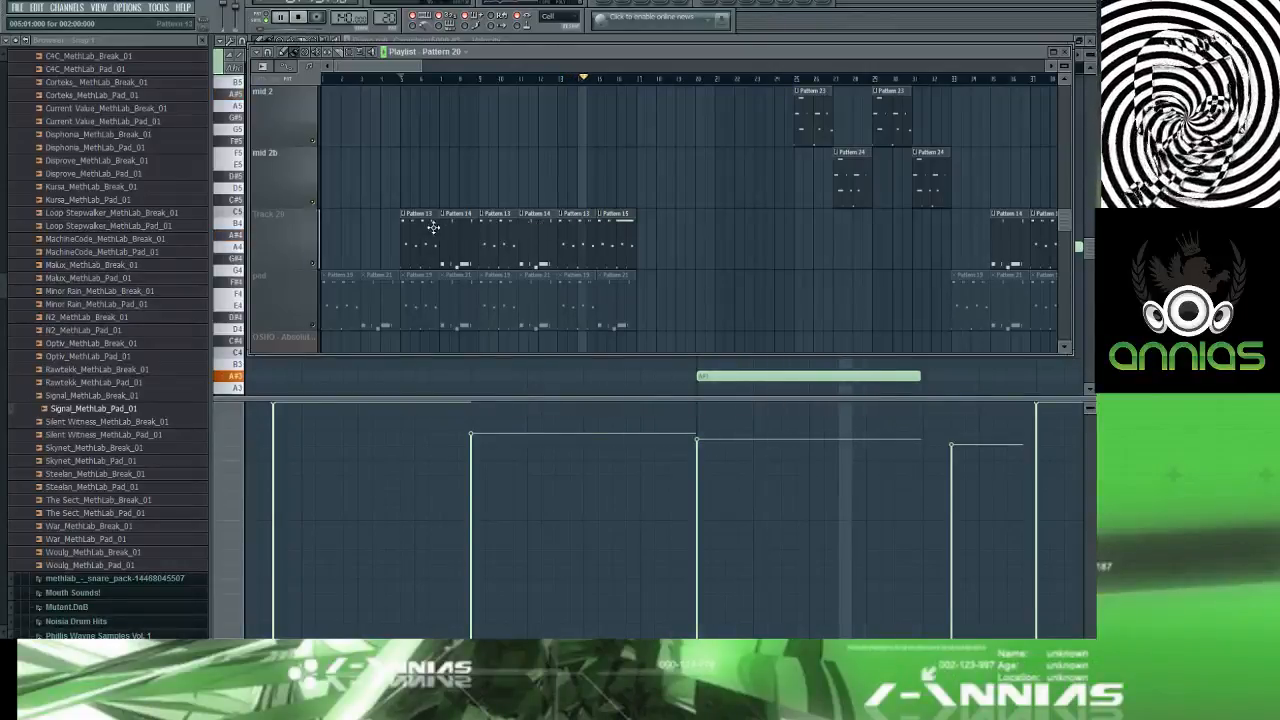
pyautogui.scroll(-5, 435, 229)
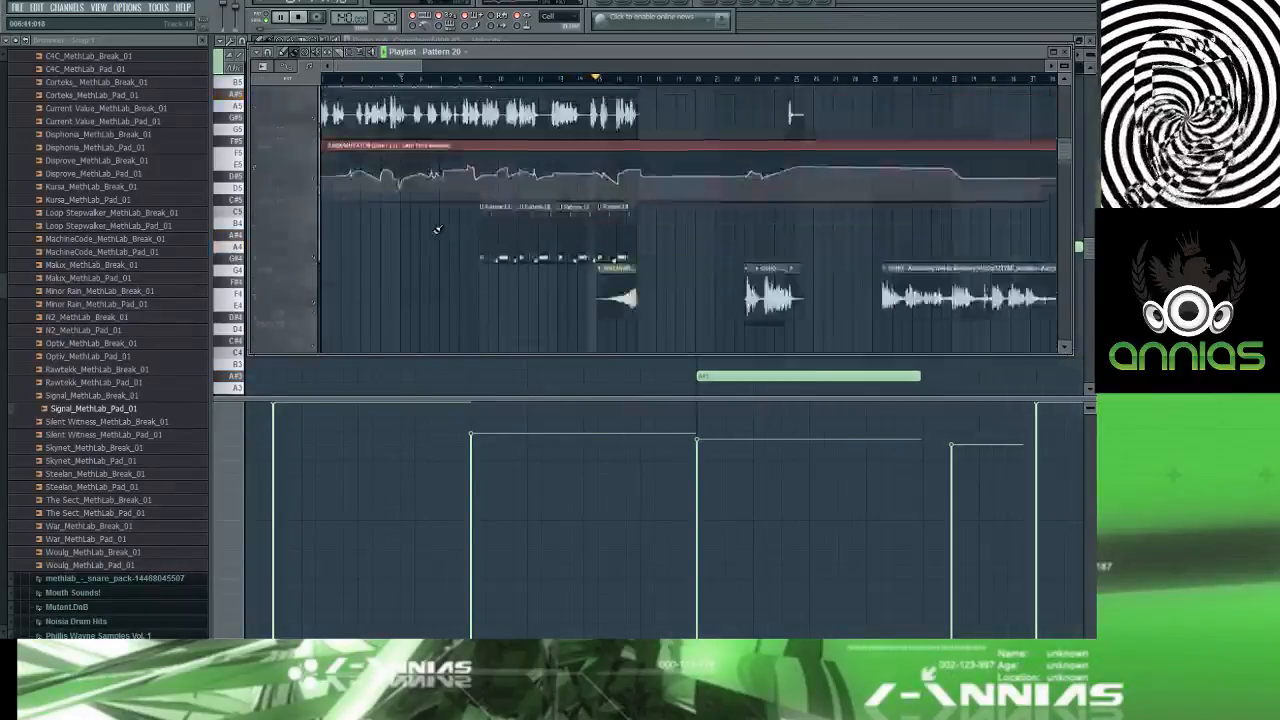
pyautogui.scroll(-1, 437, 229)
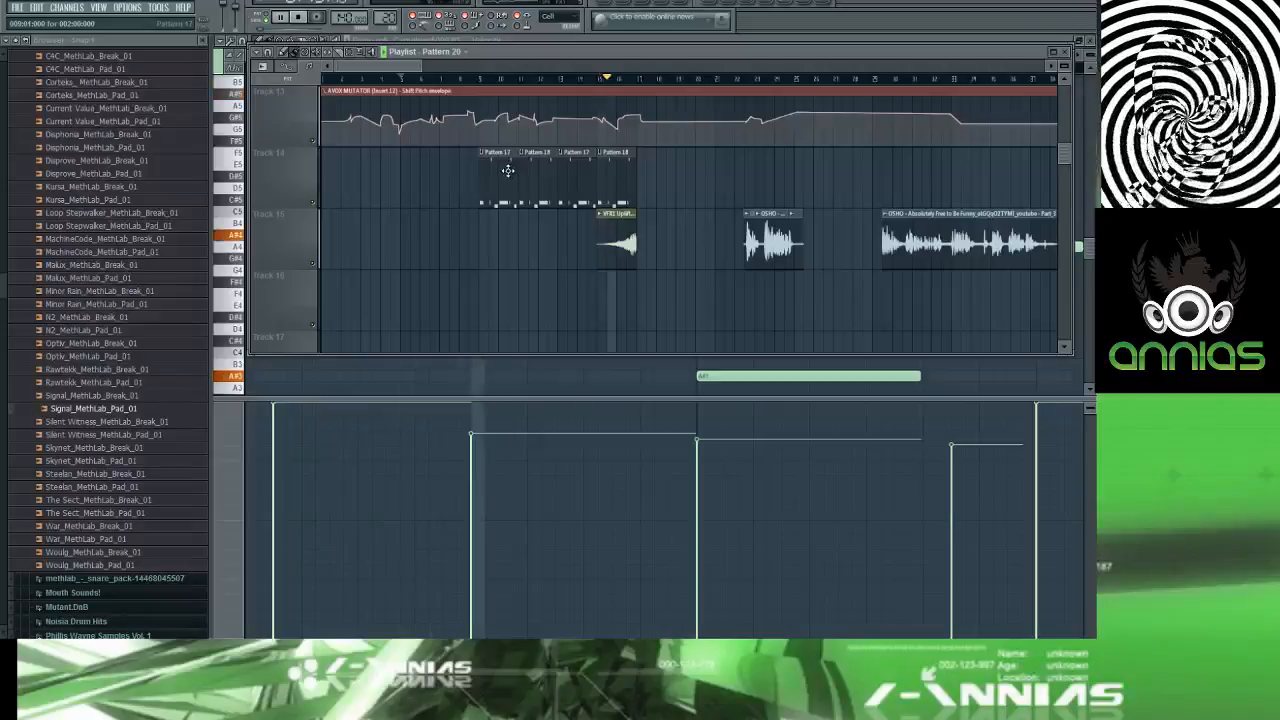
pyautogui.doubleClick(509, 172)
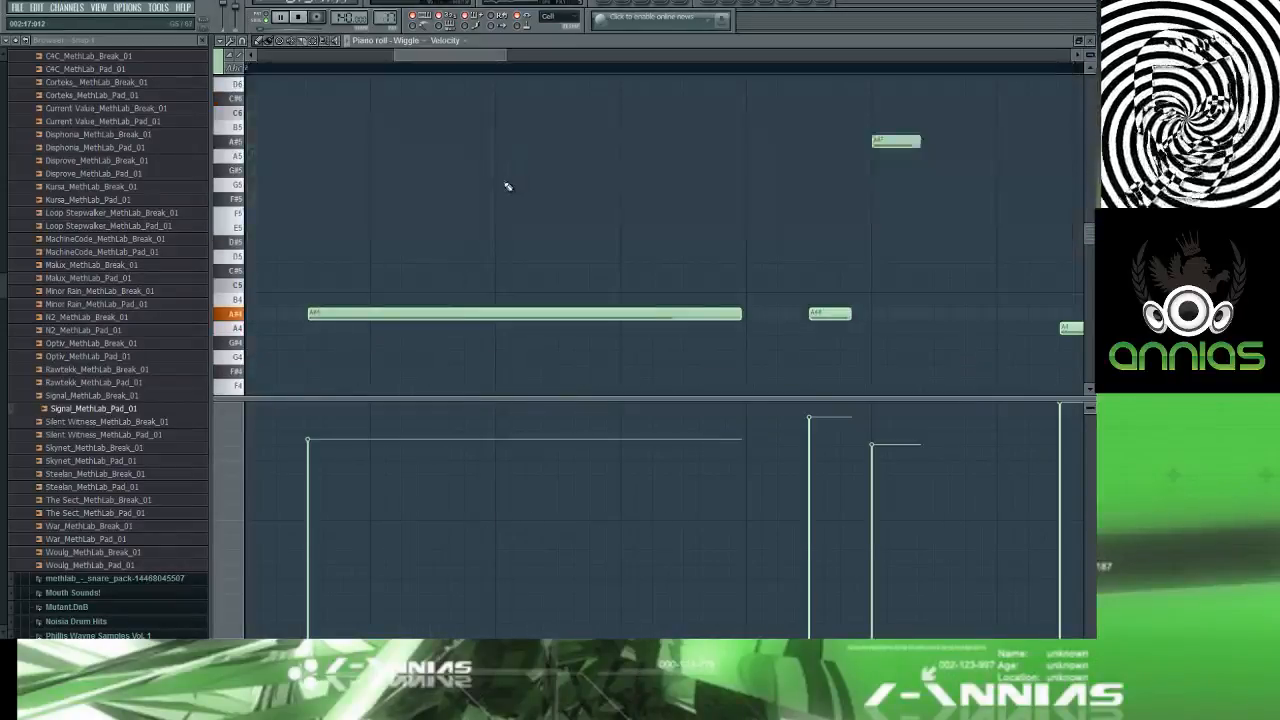
pyautogui.press('F6')
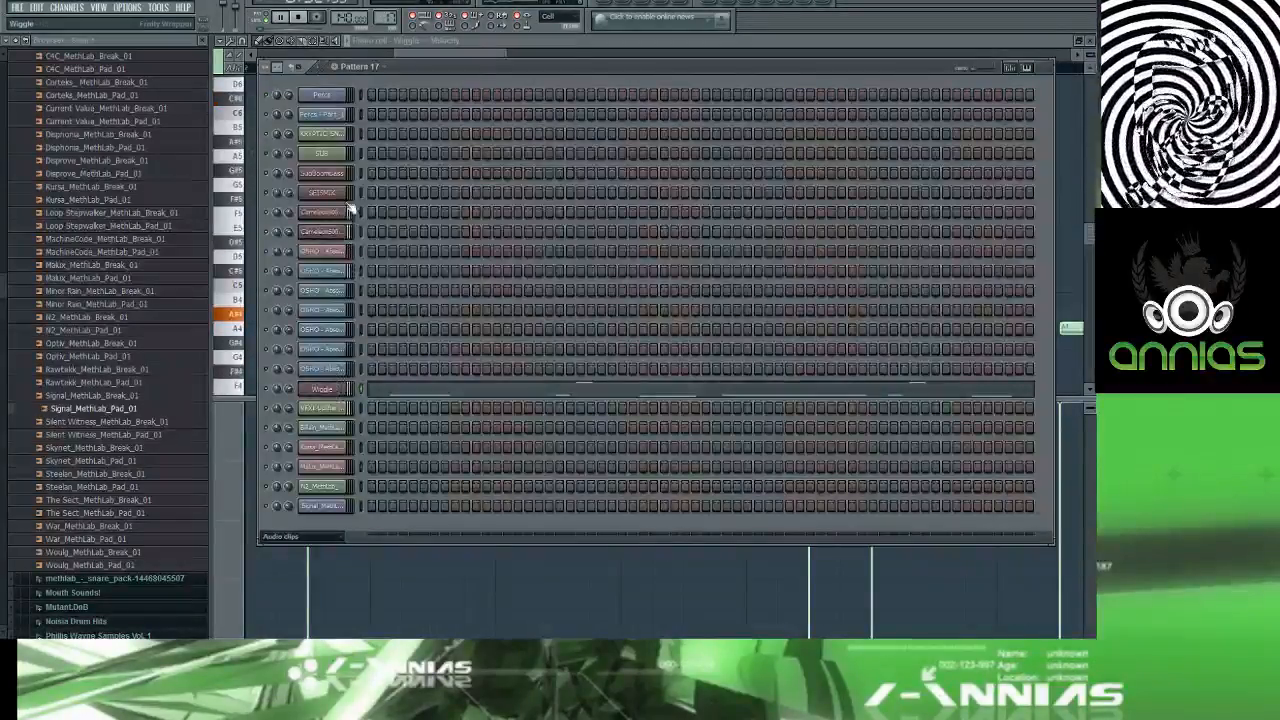
pyautogui.click(321, 388)
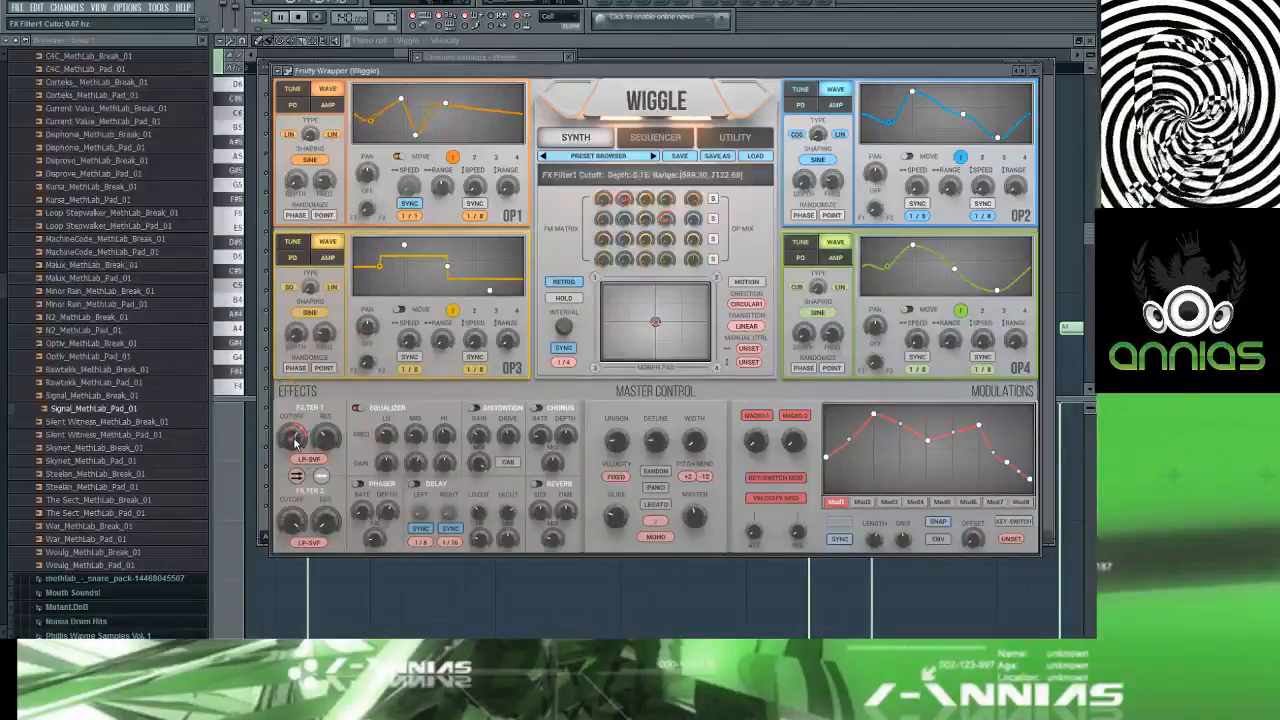
# Step: Play the arrangement from bar 9 and raise Wiggle's Filter 1 cutoff to about 0.84
pyautogui.press('F5')
pyautogui.press('space')
pyautogui.click(481, 83)
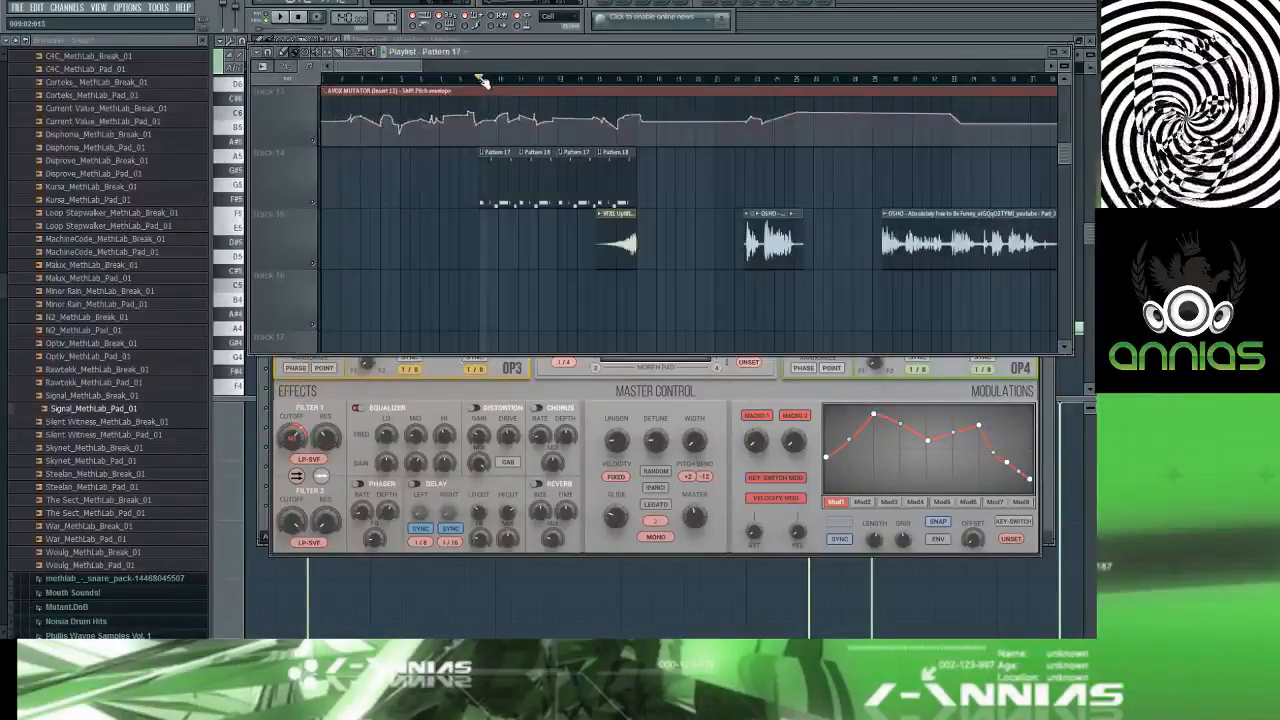
pyautogui.press('space')
pyautogui.press('F5')
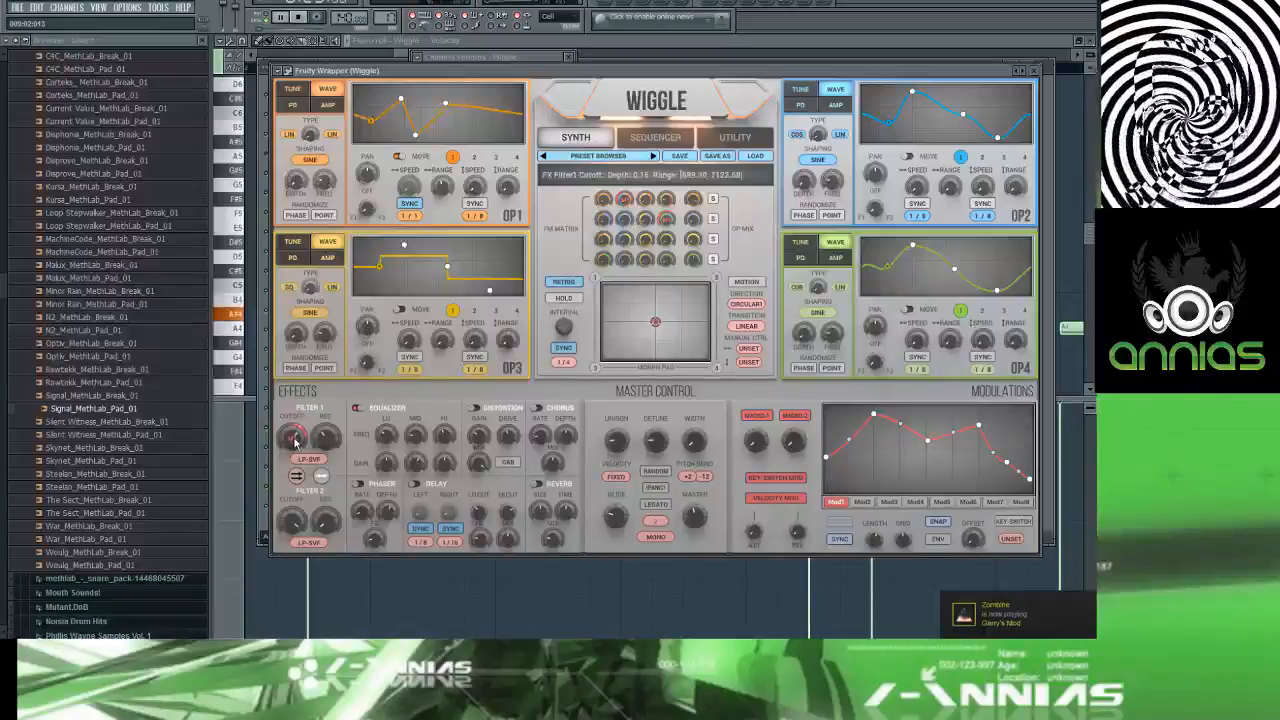
pyautogui.moveTo(293, 435); pyautogui.dragTo(296, 540)
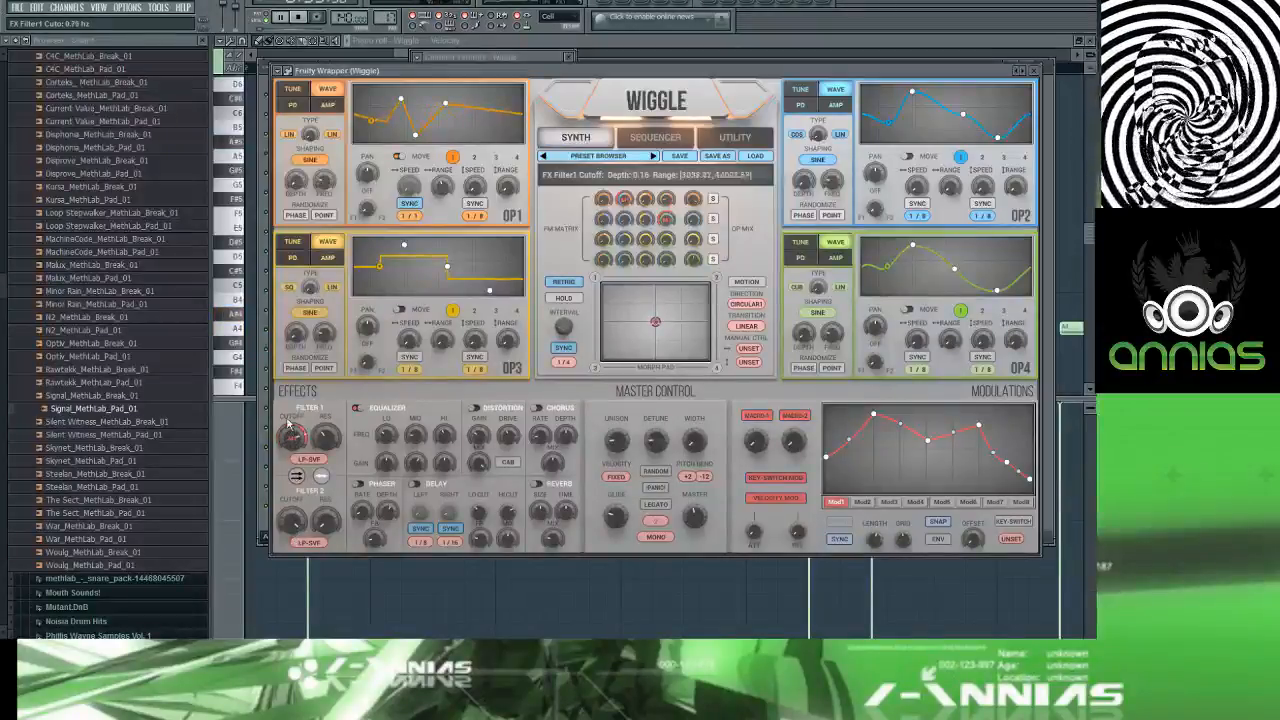
pyautogui.moveTo(287, 422); pyautogui.dragTo(288, 430)
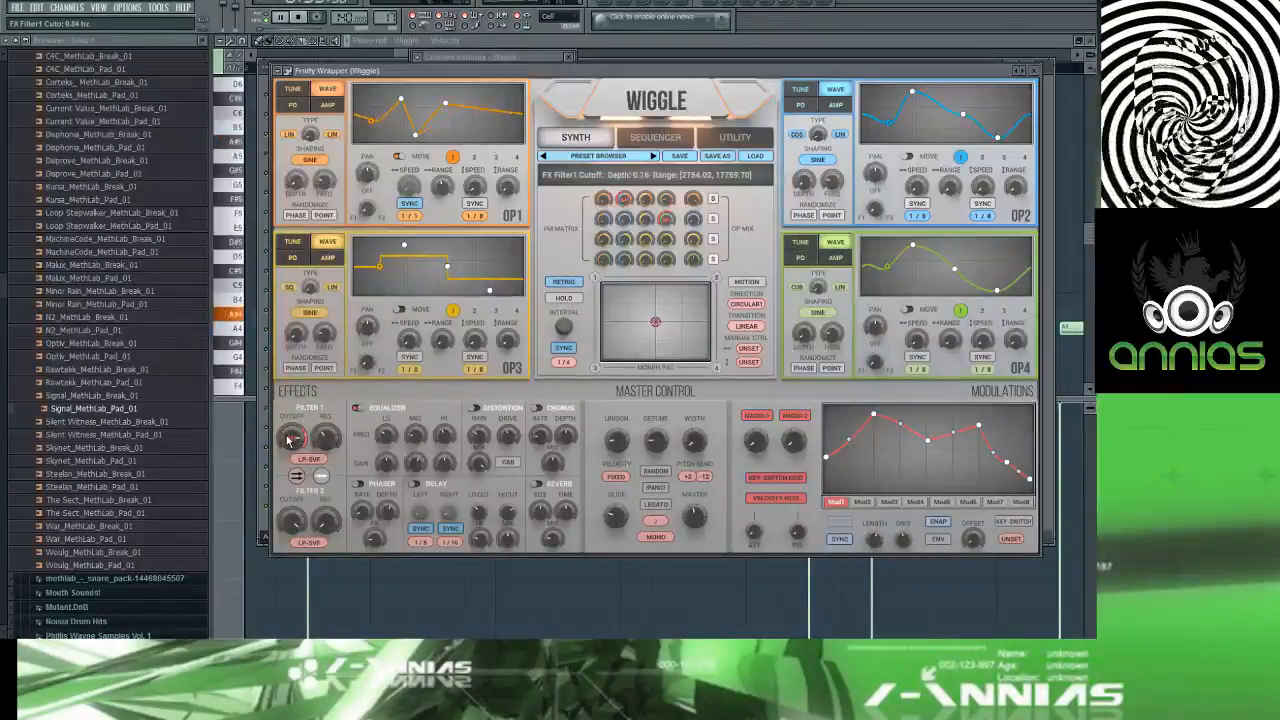
# Step: Create an automation clip for the last tweaked parameter, Wiggle's Filter 1 cutoff
pyautogui.click(156, 8)
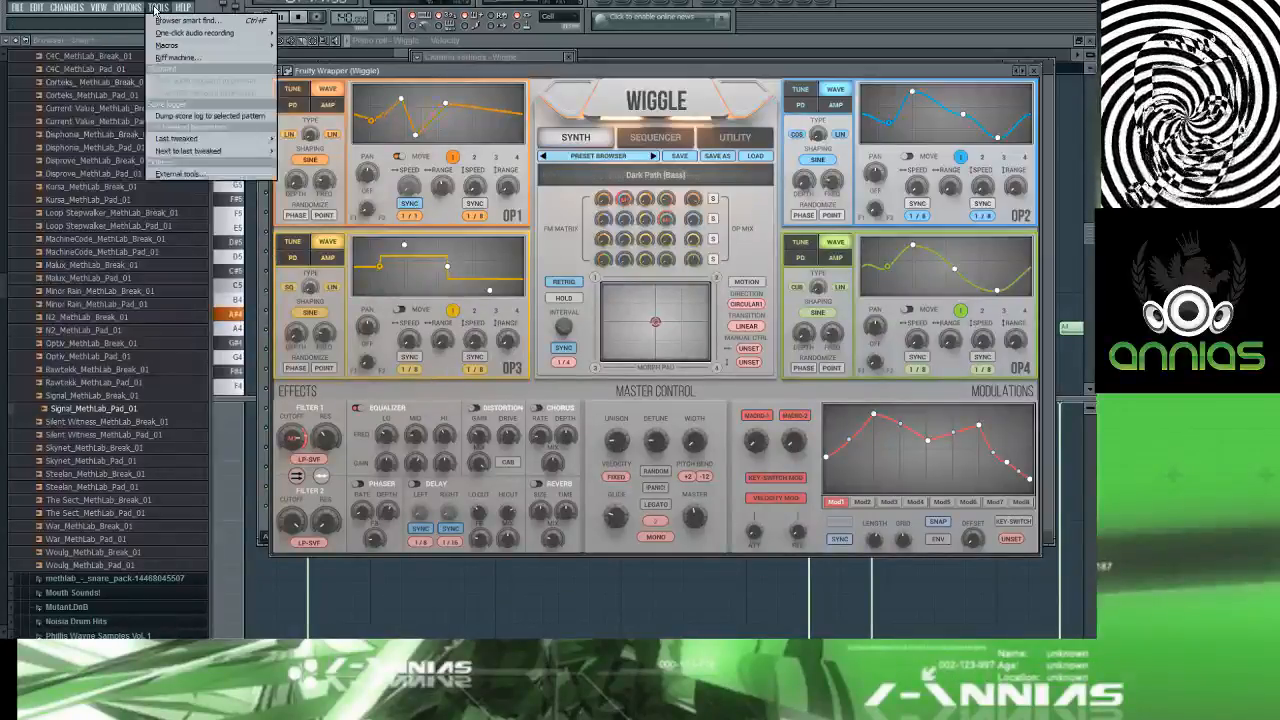
pyautogui.moveTo(230, 138)
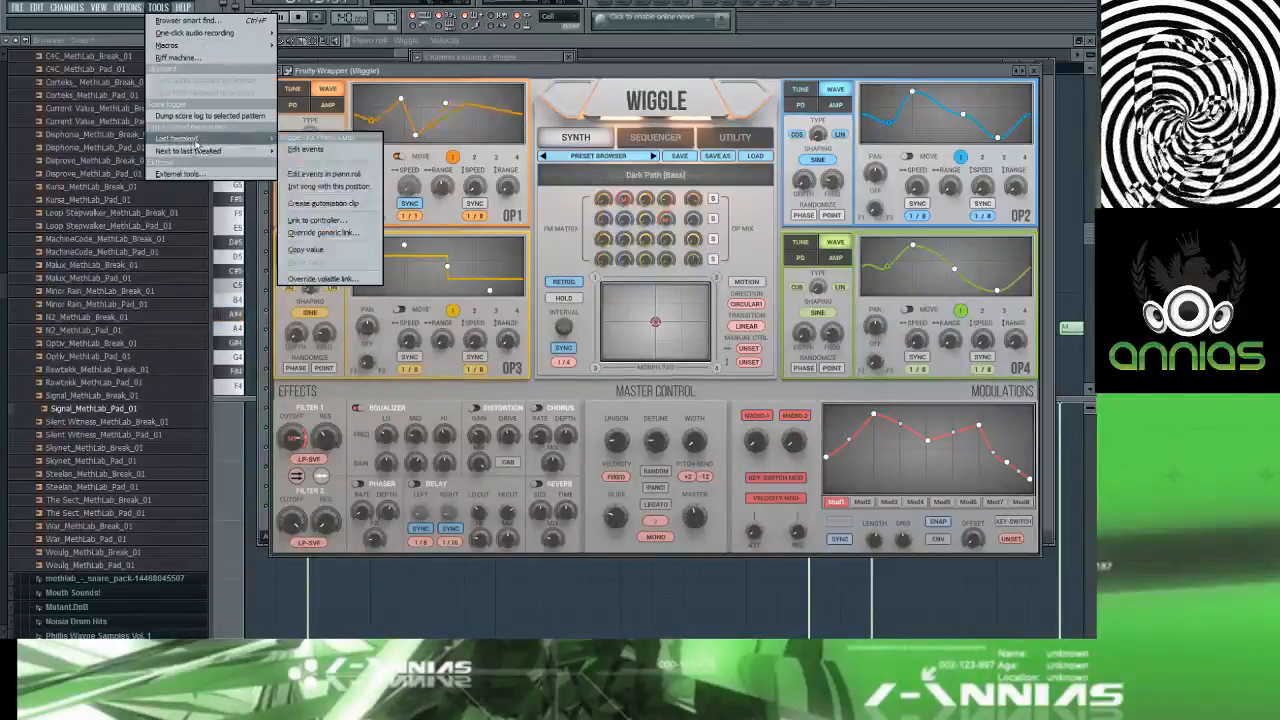
pyautogui.click(324, 186)
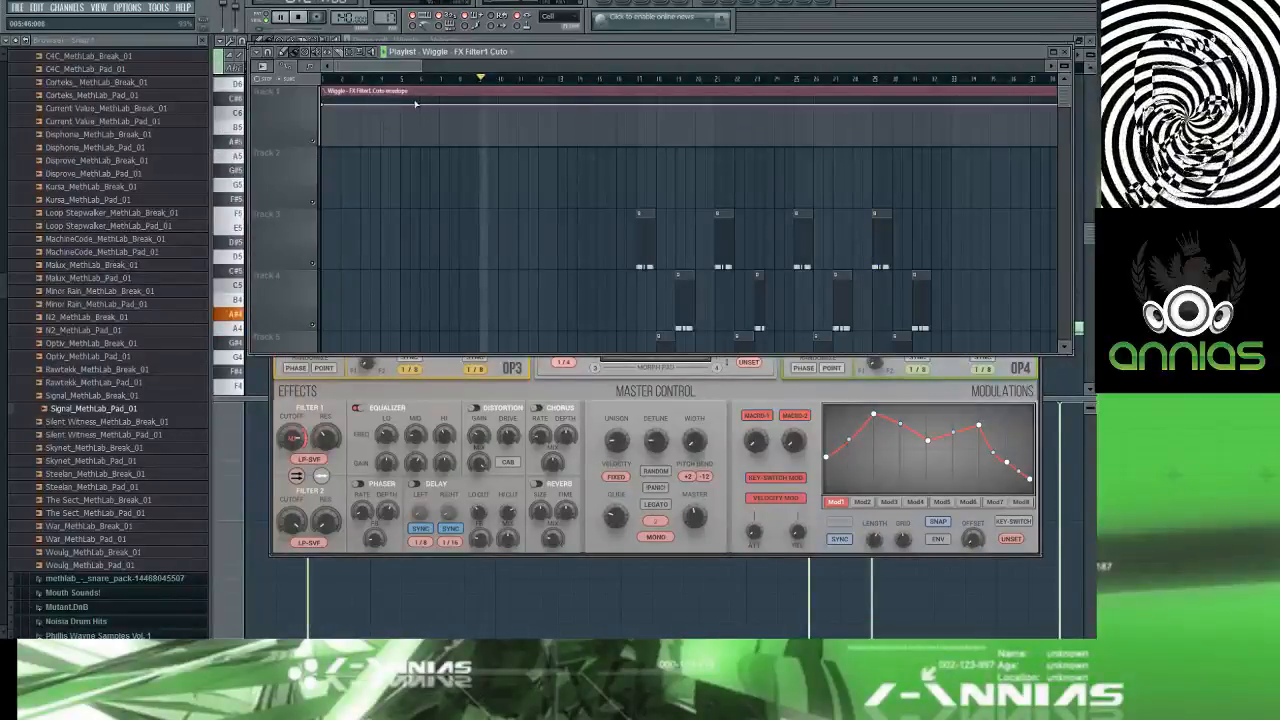
# Step: Add a cutoff envelope point at bar 9 and another at bar 17, lowering the bar 17 point to 0%
pyautogui.press('space')
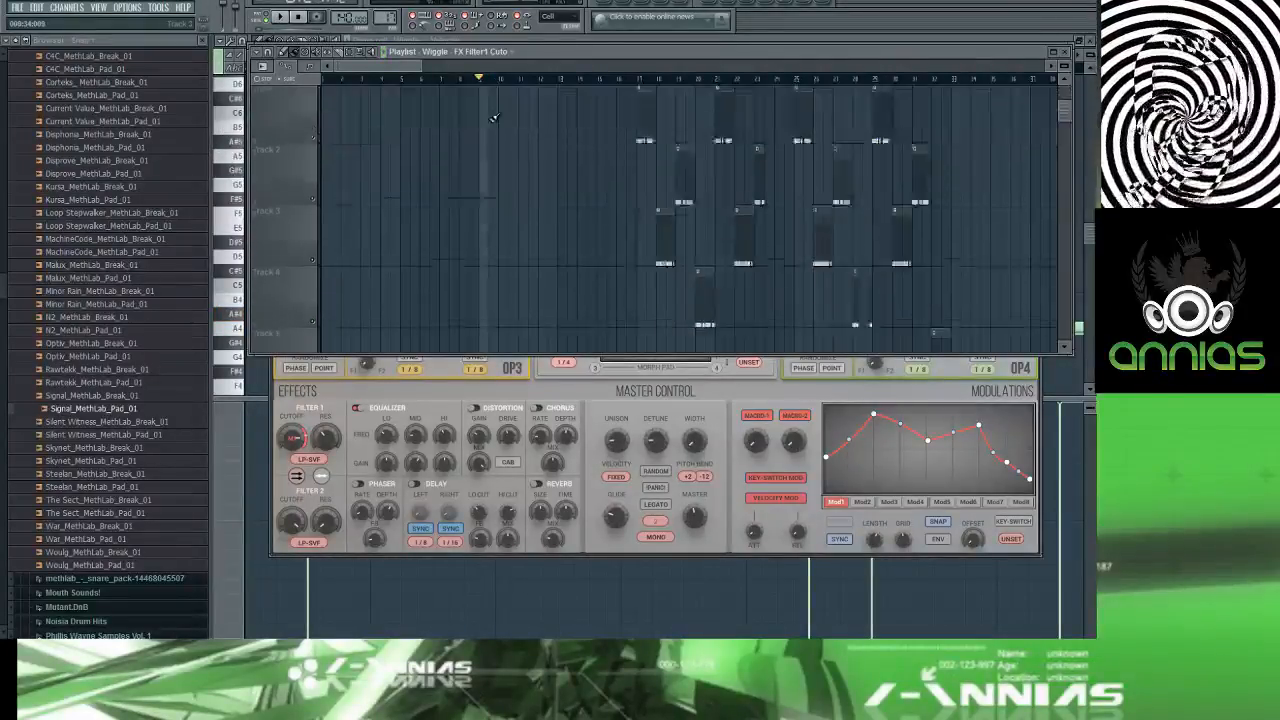
pyautogui.rightClick(481, 106)
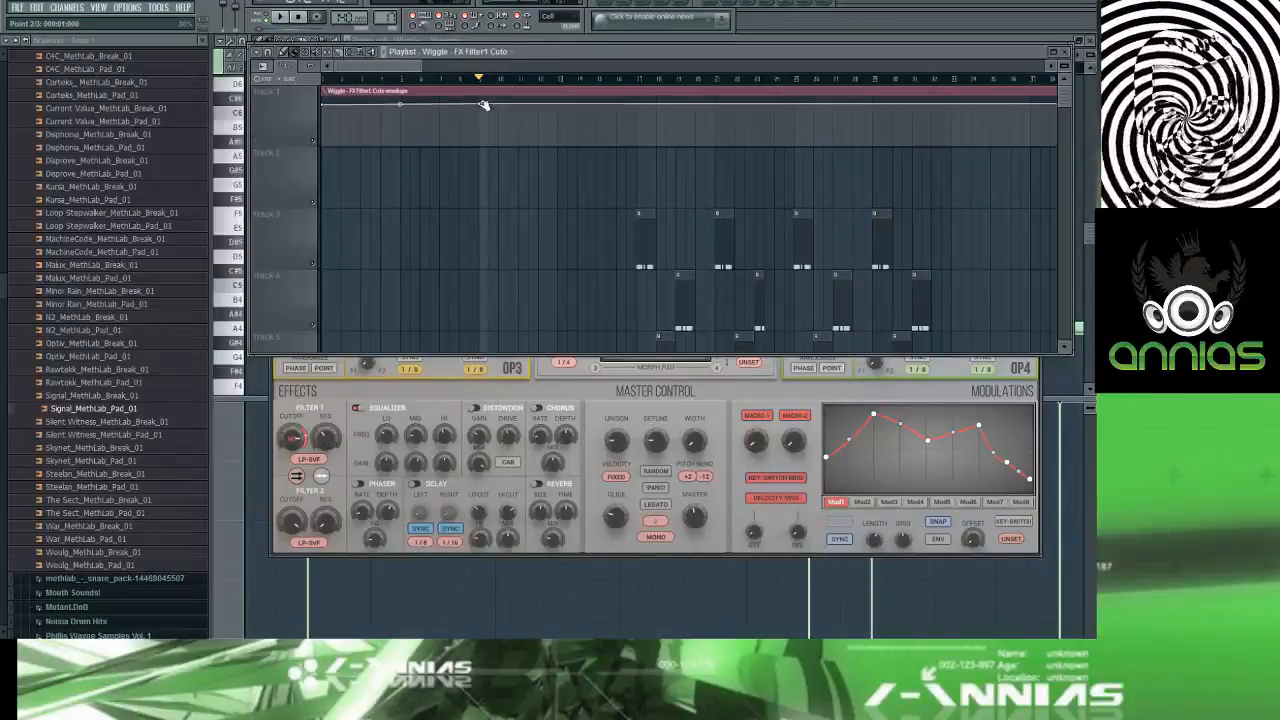
pyautogui.rightClick(482, 105)
pyautogui.click(483, 105)
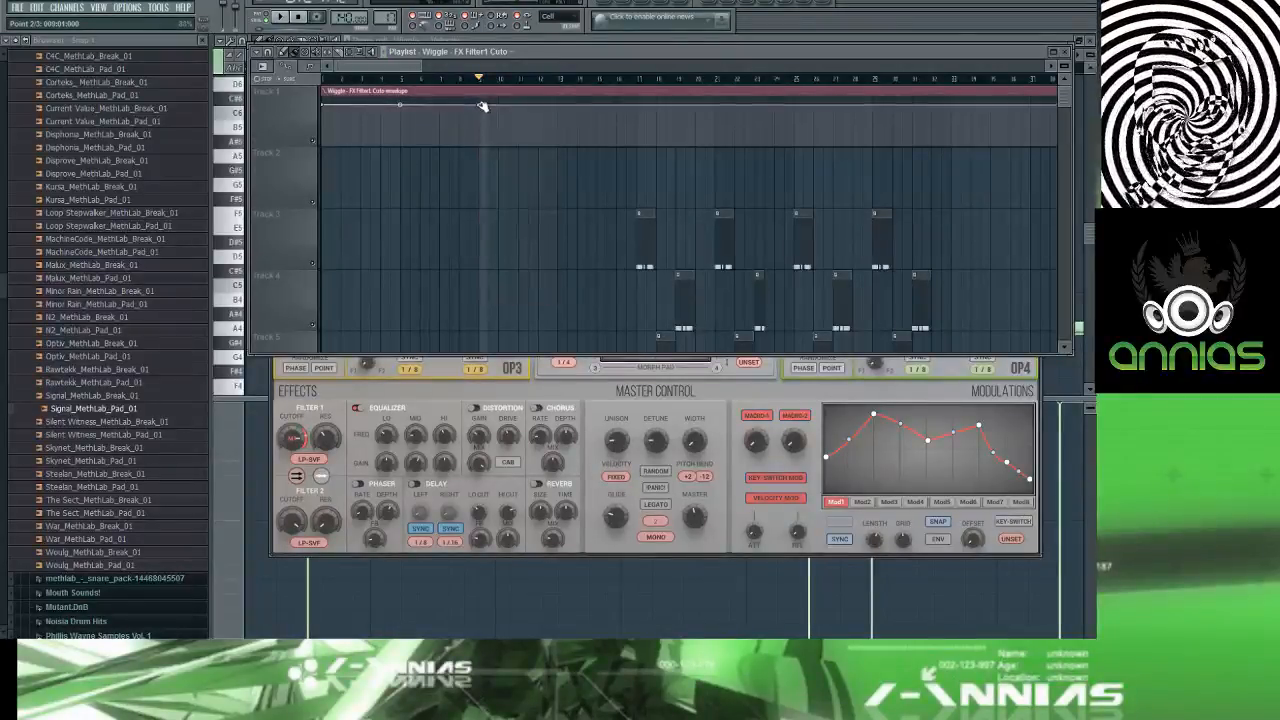
pyautogui.moveTo(634, 113); pyautogui.dragTo(643, 148)
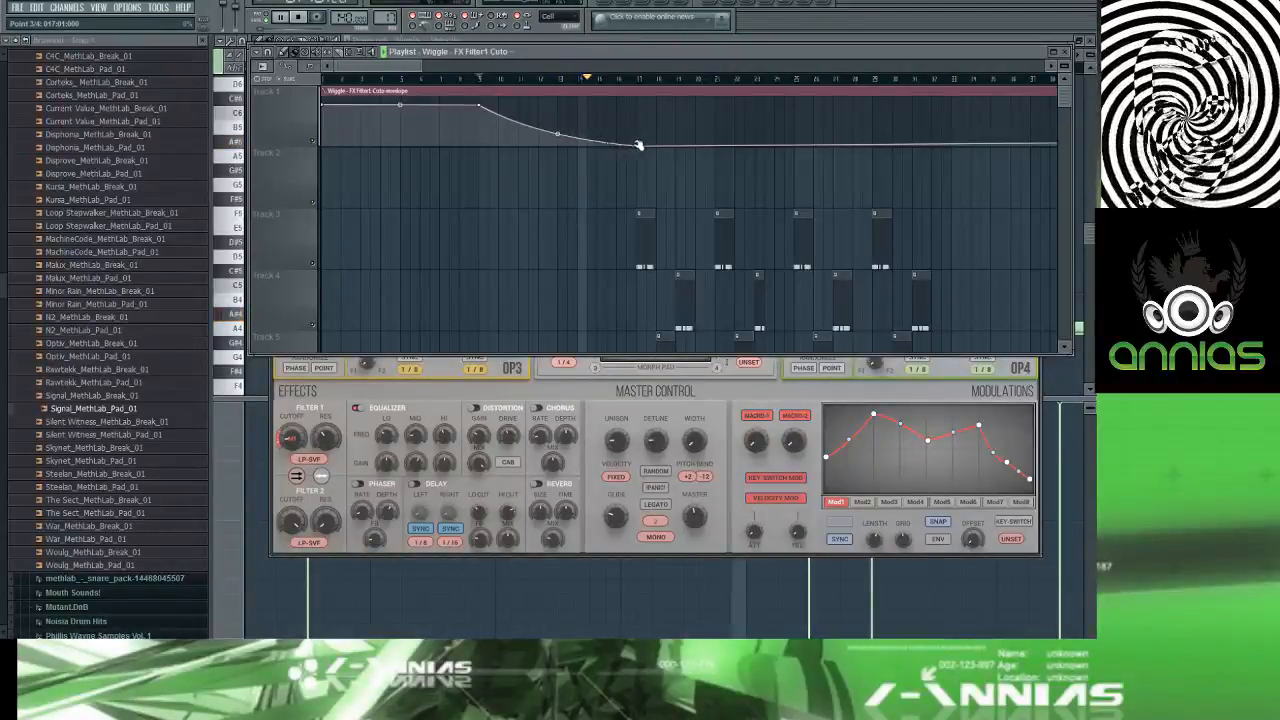
# Step: Raise the cutoff envelope's bar 17 point to about 33% while the section plays
pyautogui.moveTo(638, 145); pyautogui.dragTo(642, 133)
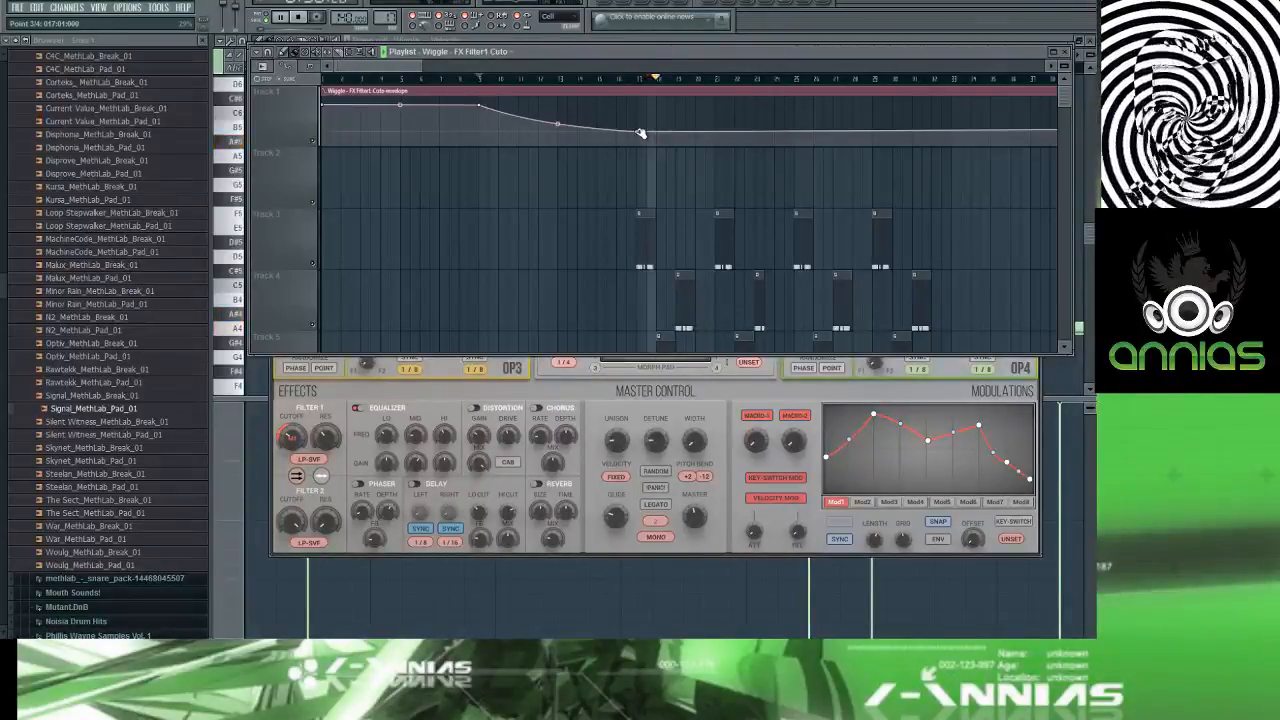
pyautogui.moveTo(641, 133); pyautogui.dragTo(641, 129)
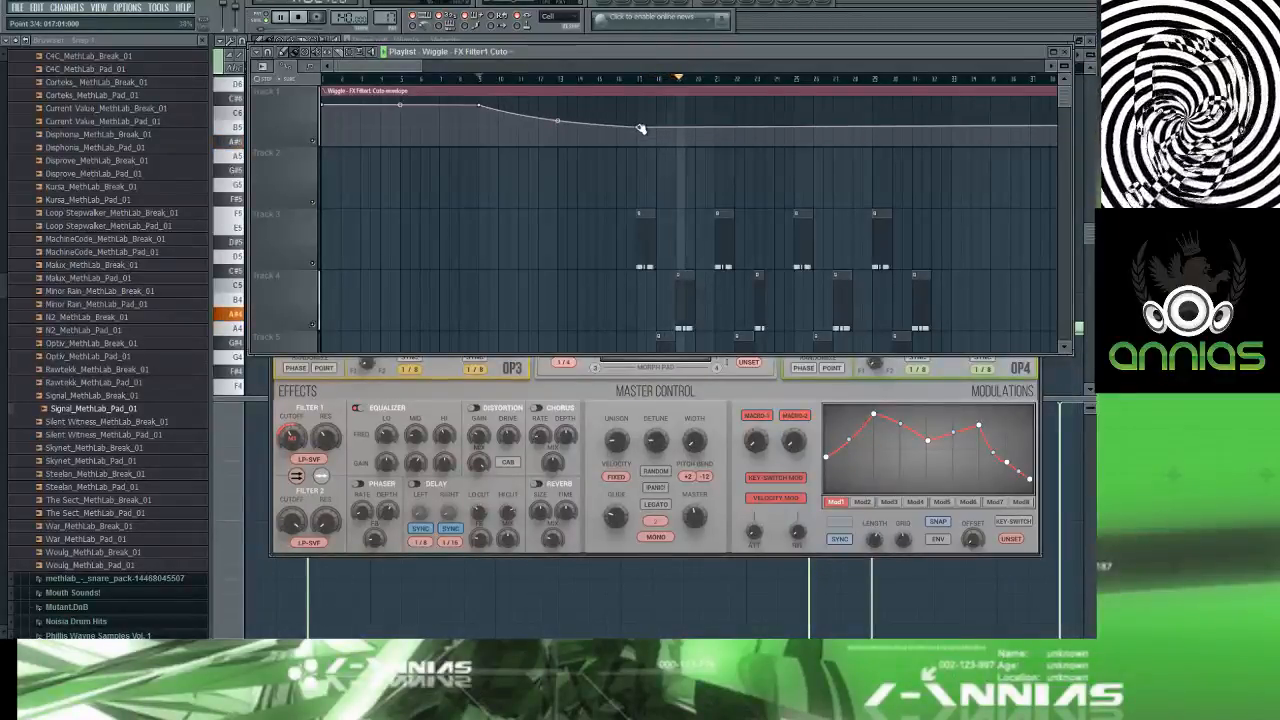
pyautogui.moveTo(641, 128); pyautogui.dragTo(641, 129)
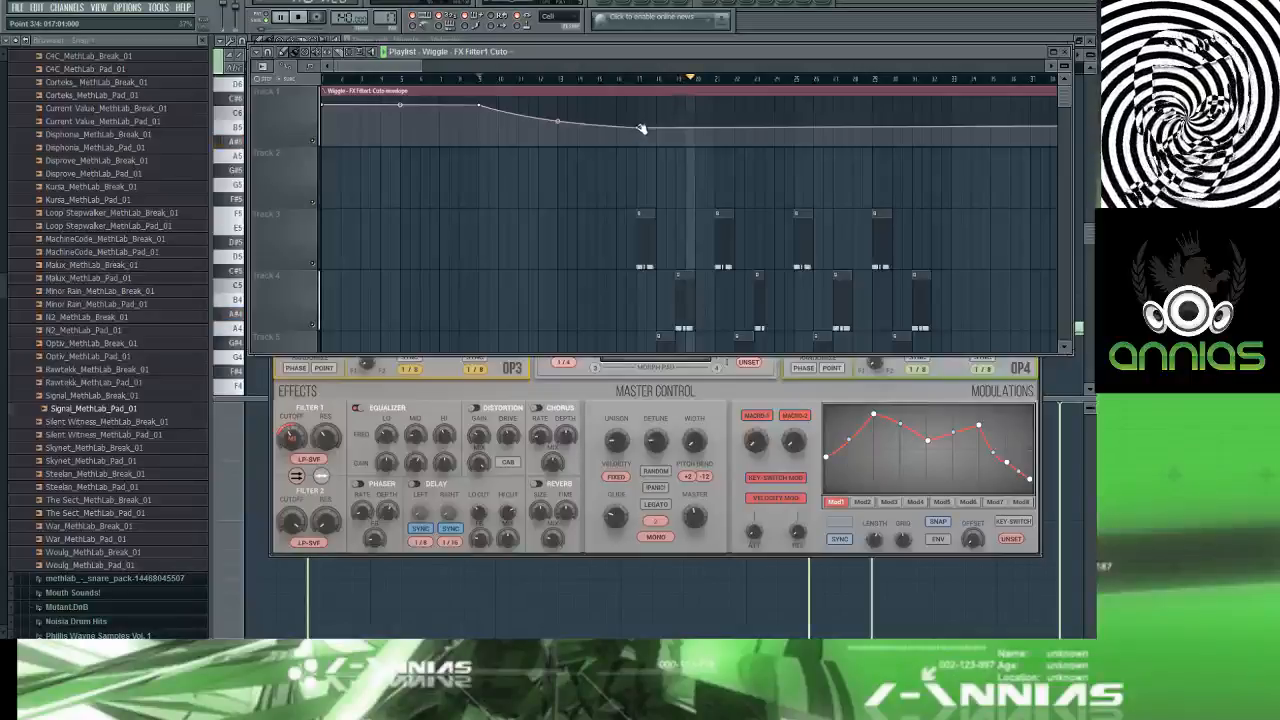
pyautogui.moveTo(642, 128); pyautogui.dragTo(641, 132)
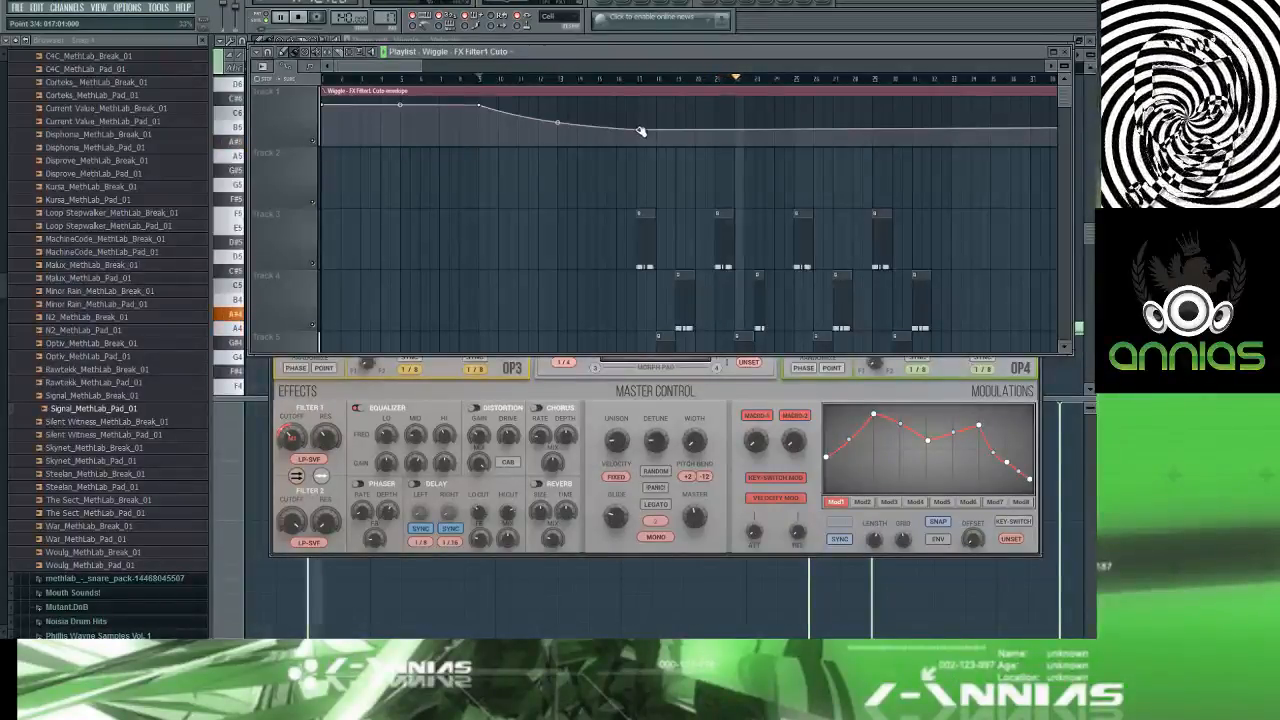
# Step: Replay from bar 9 while trying a slightly higher level for the cutoff envelope's bar 9 point
pyautogui.press('space')
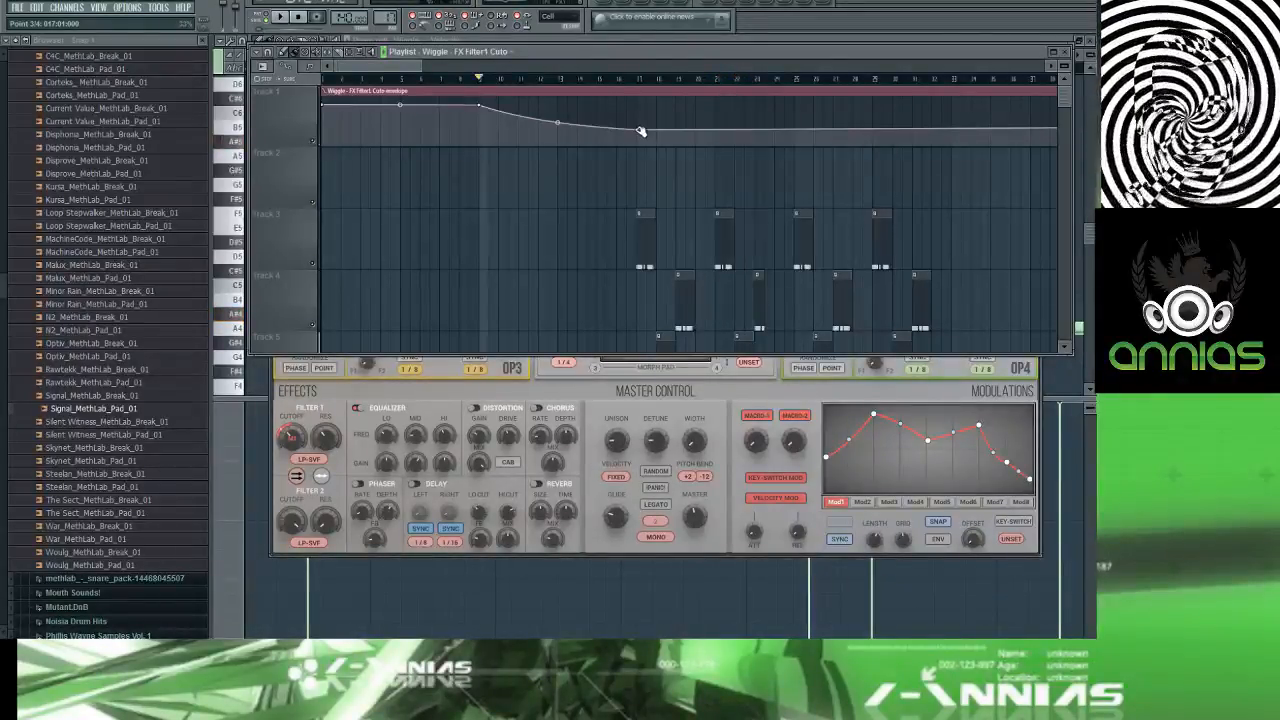
pyautogui.keyDown('ctrl'); pyautogui.click(638, 133); pyautogui.keyUp('ctrl')
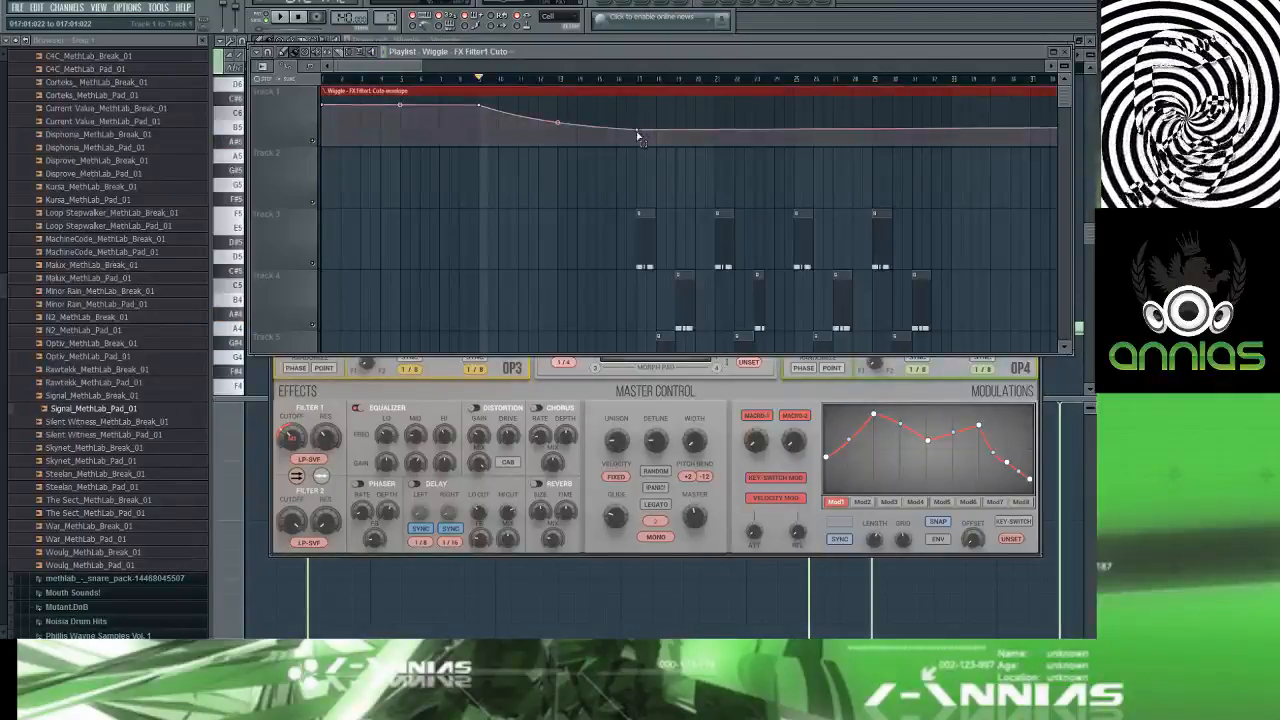
pyautogui.click(638, 132)
pyautogui.press('space')
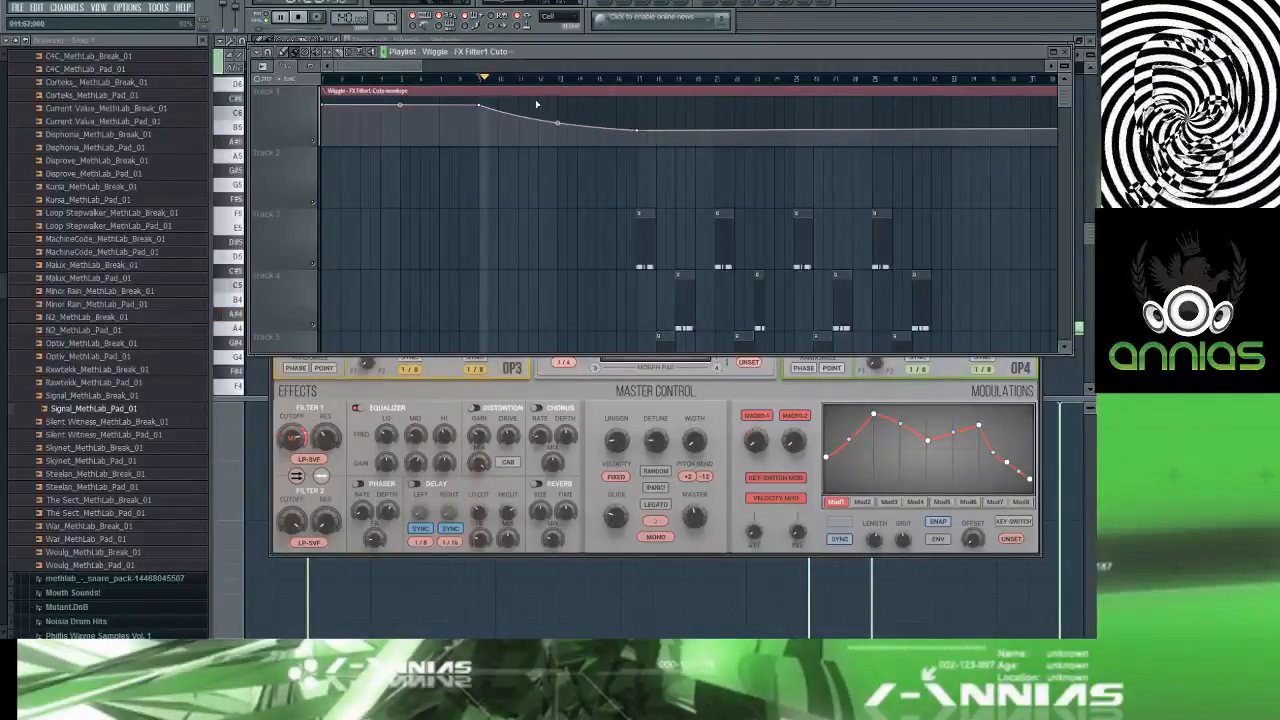
pyautogui.press('space')
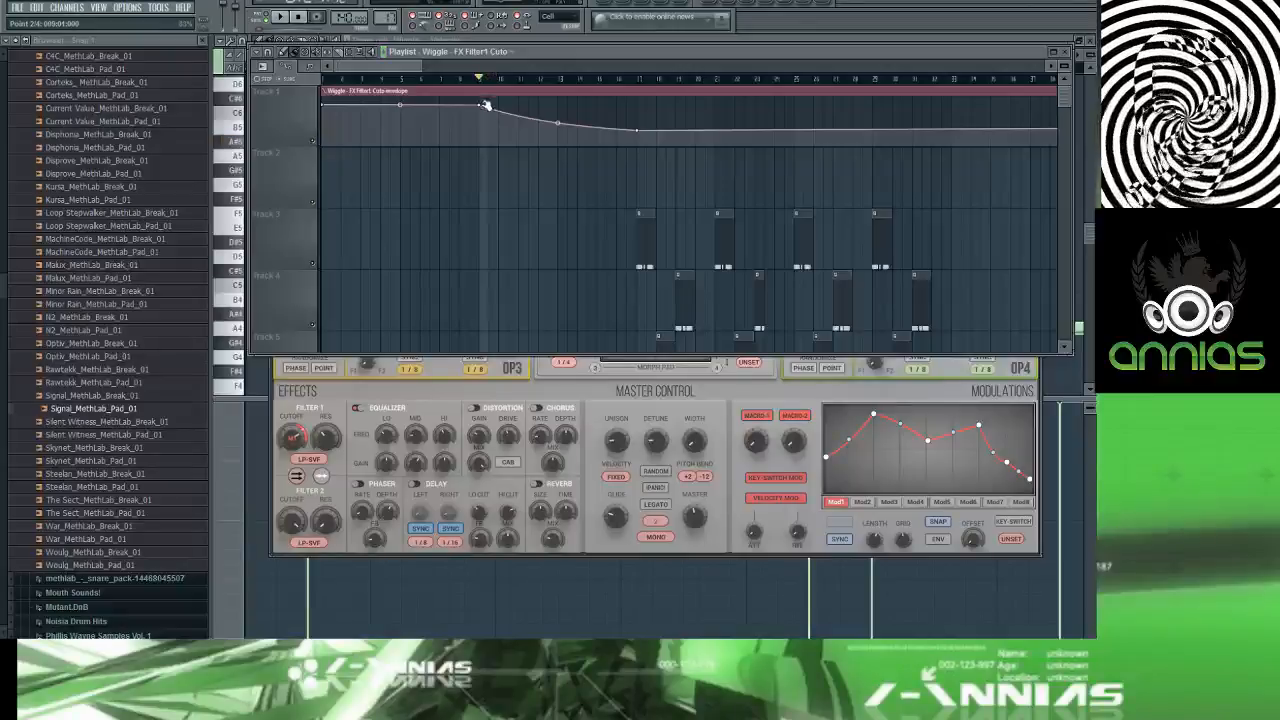
pyautogui.press('space')
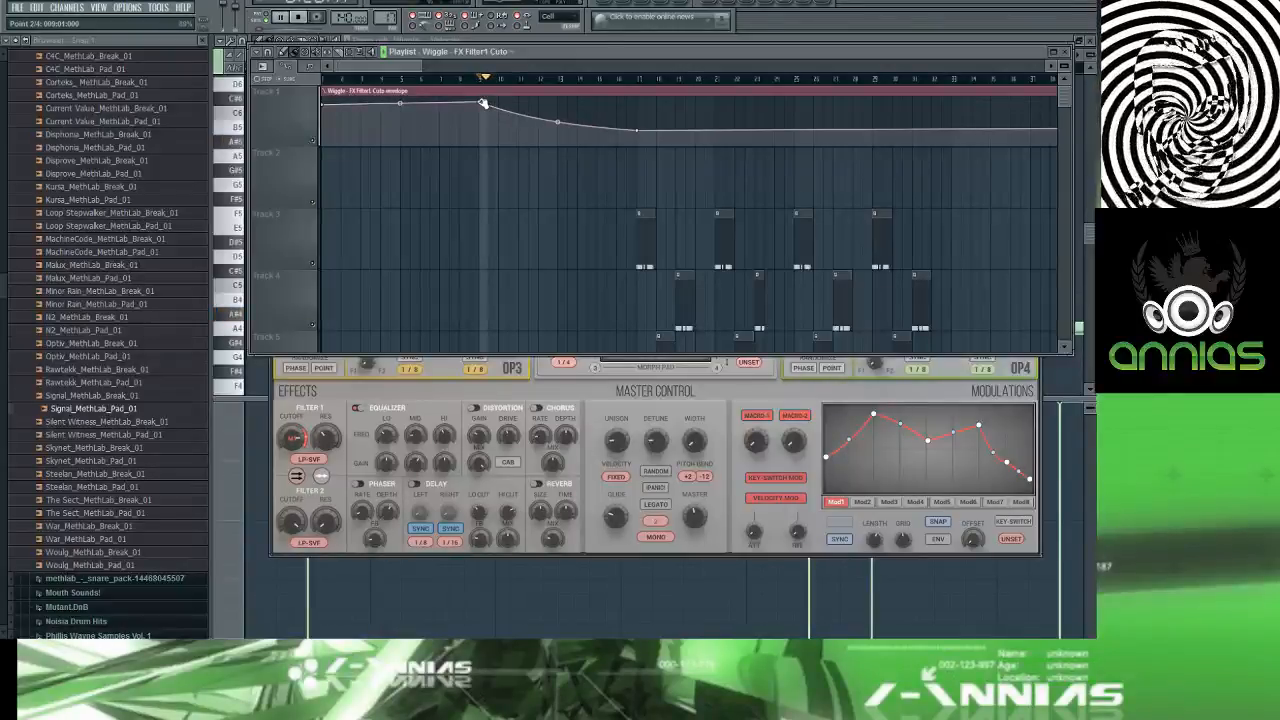
pyautogui.press('space')
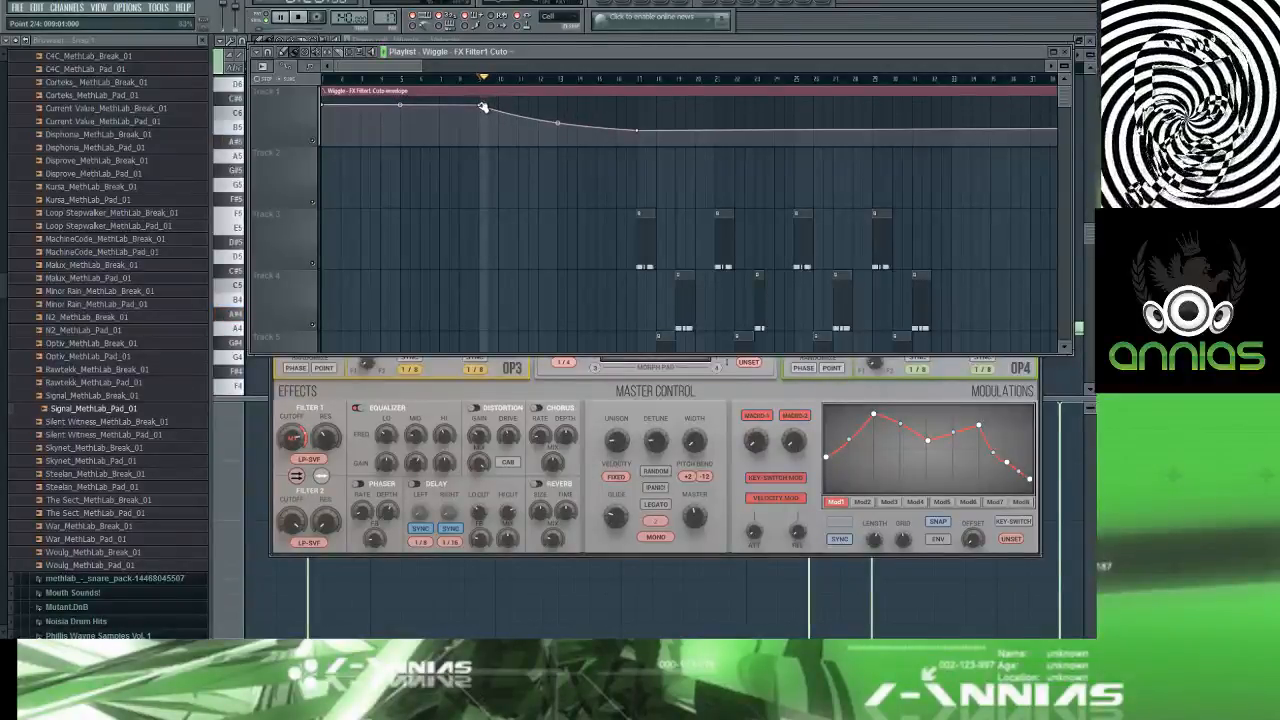
# Step: Return to the Wiggle synth, assign Mod2 to Filter 1's resonance and audition it from bar 9
pyautogui.press('F6')
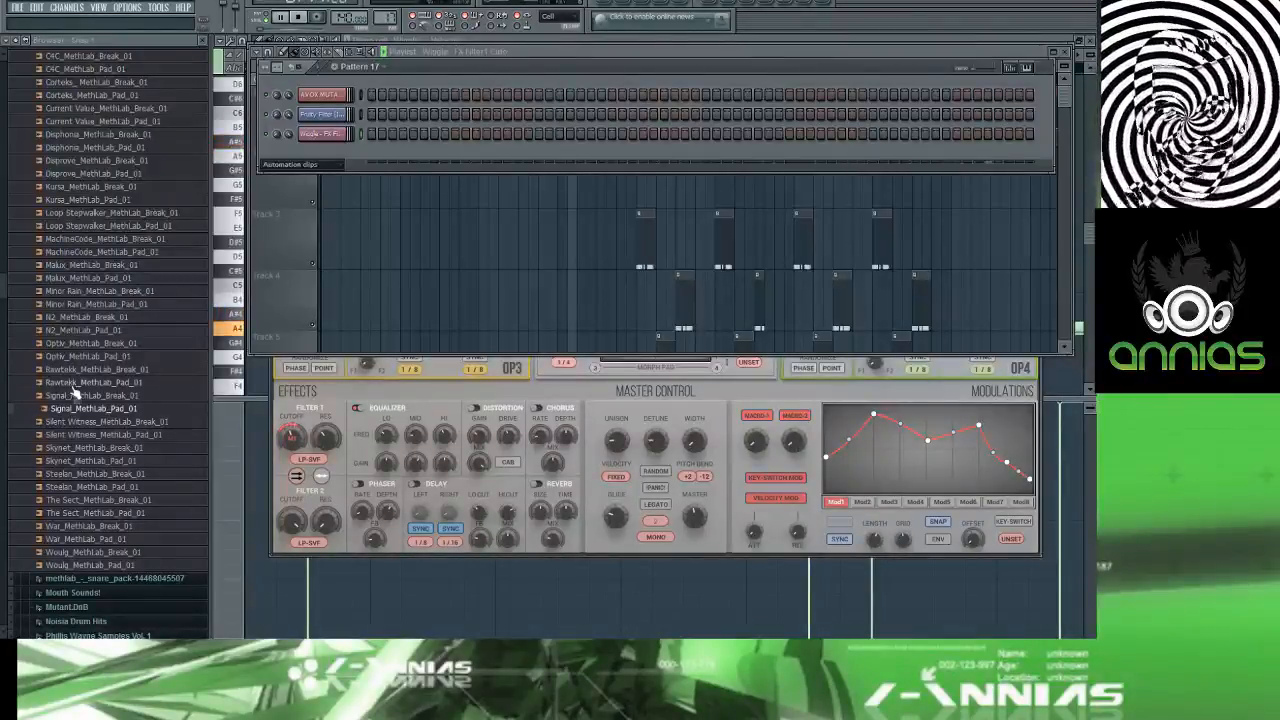
pyautogui.click(872, 502)
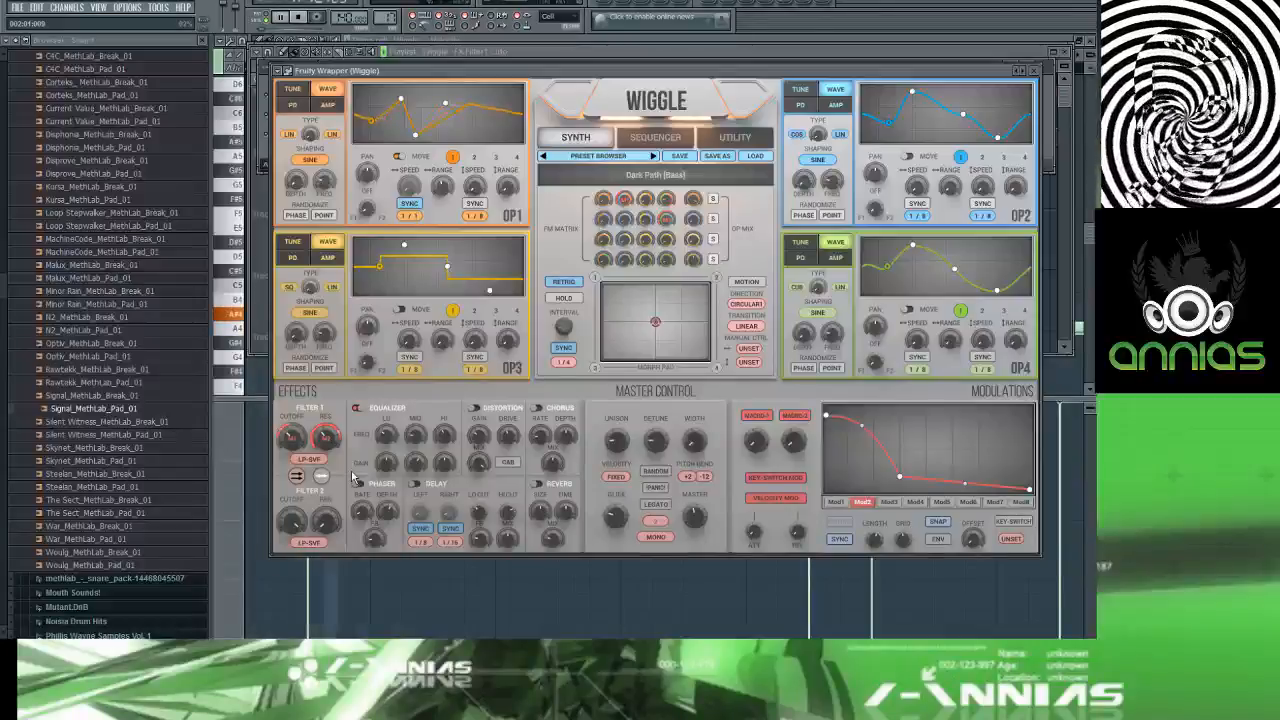
pyautogui.press('F5')
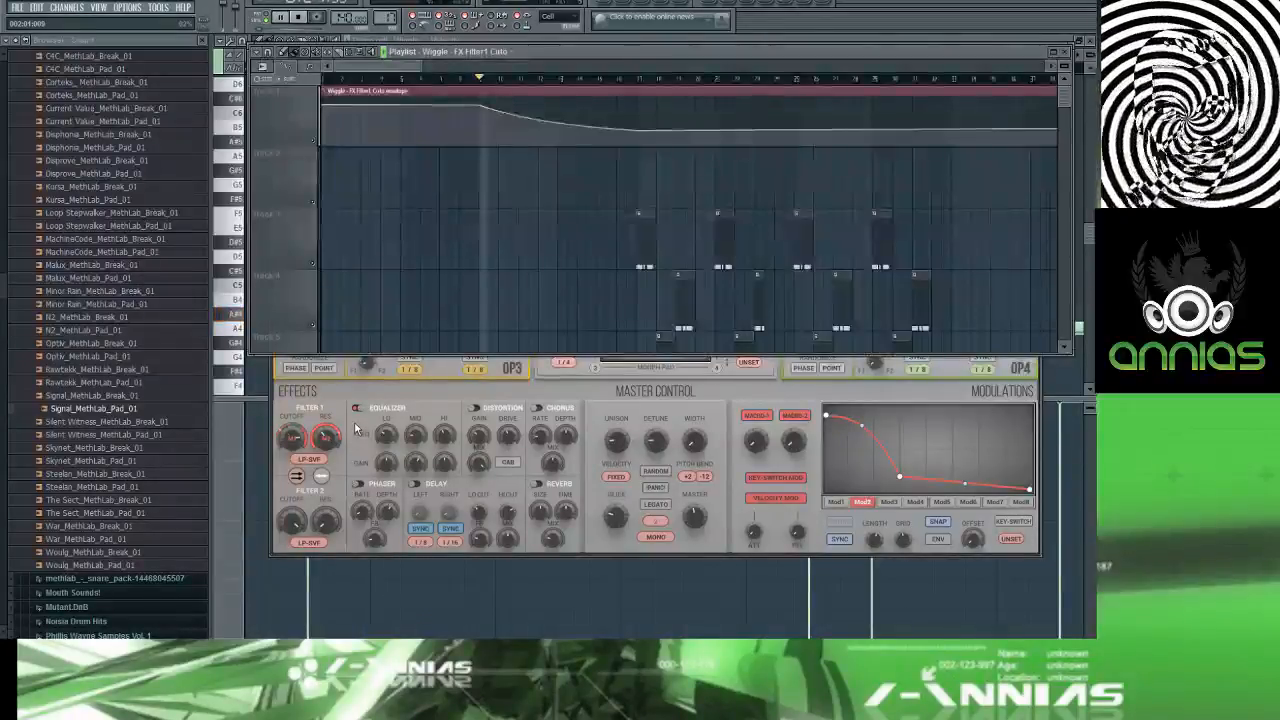
pyautogui.click(355, 428)
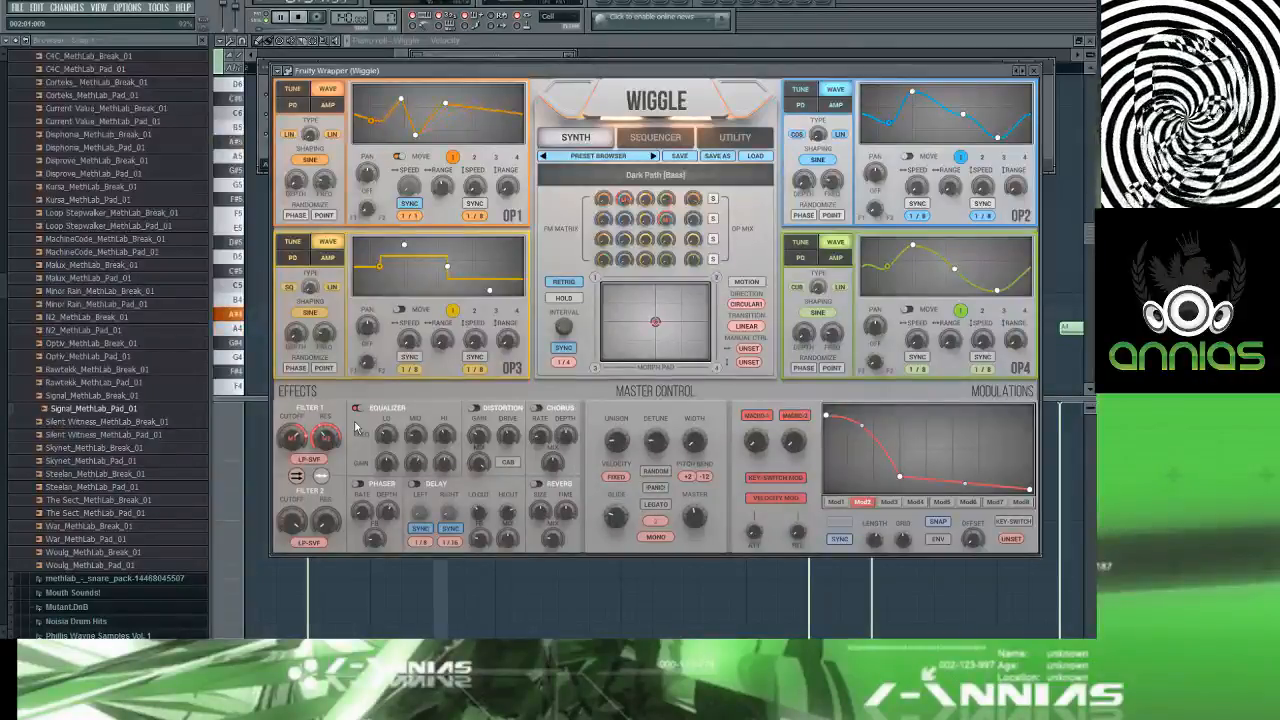
# Step: Check the playback position in the playlist and toggle Wiggle's distortion effect during playback
pyautogui.press('F5')
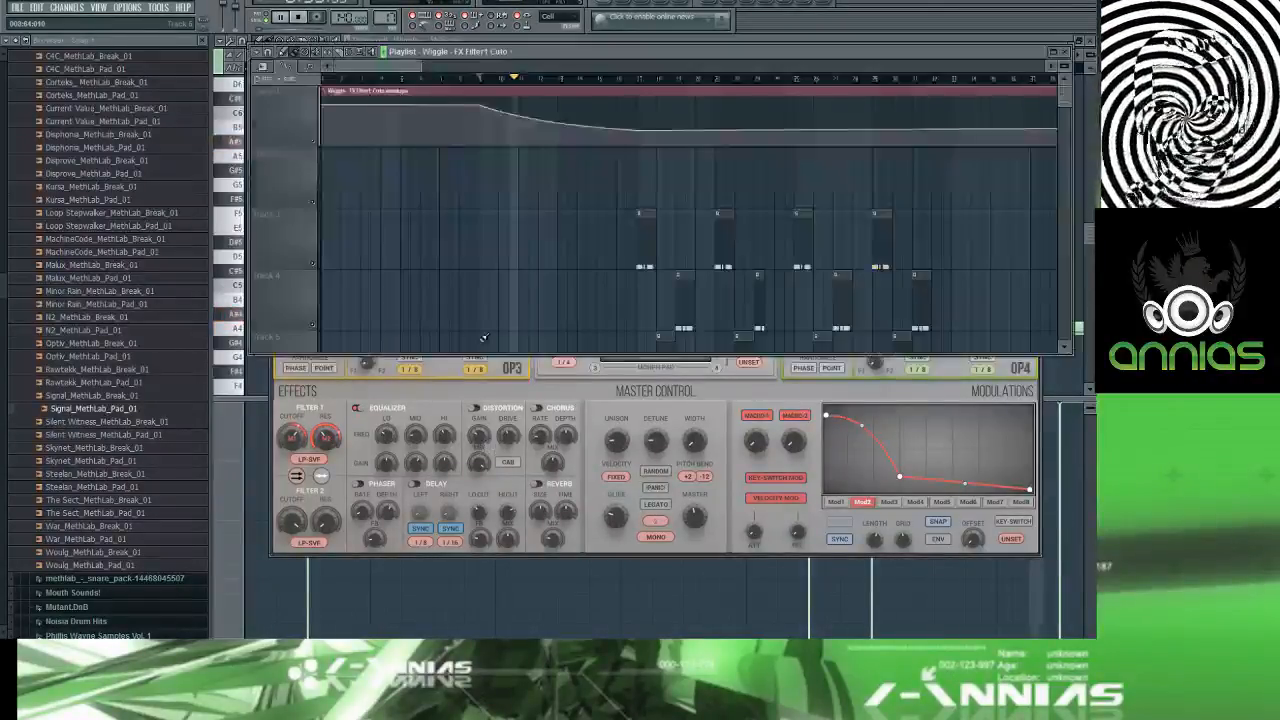
pyautogui.press('F5')
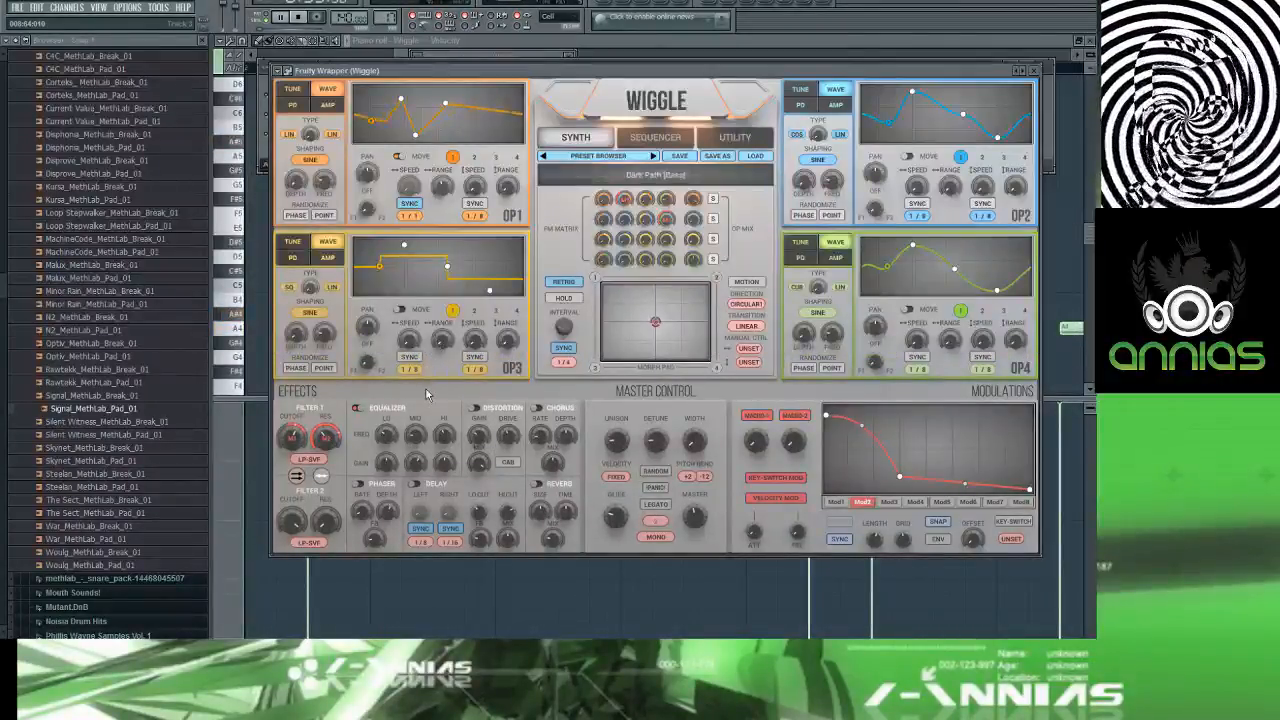
pyautogui.click(474, 409)
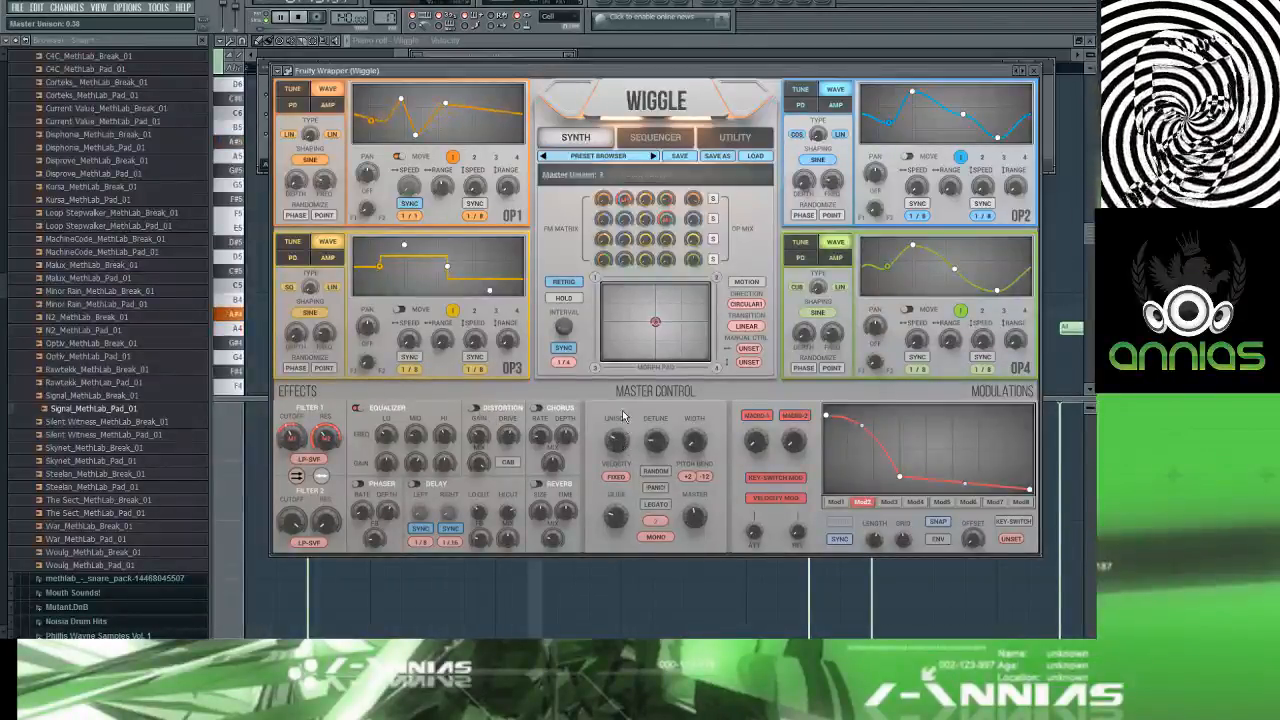
# Step: Try Wiggle's master unison at 0.50, returning it to 0.38 during playback
pyautogui.moveTo(618, 424); pyautogui.dragTo(625, 410)
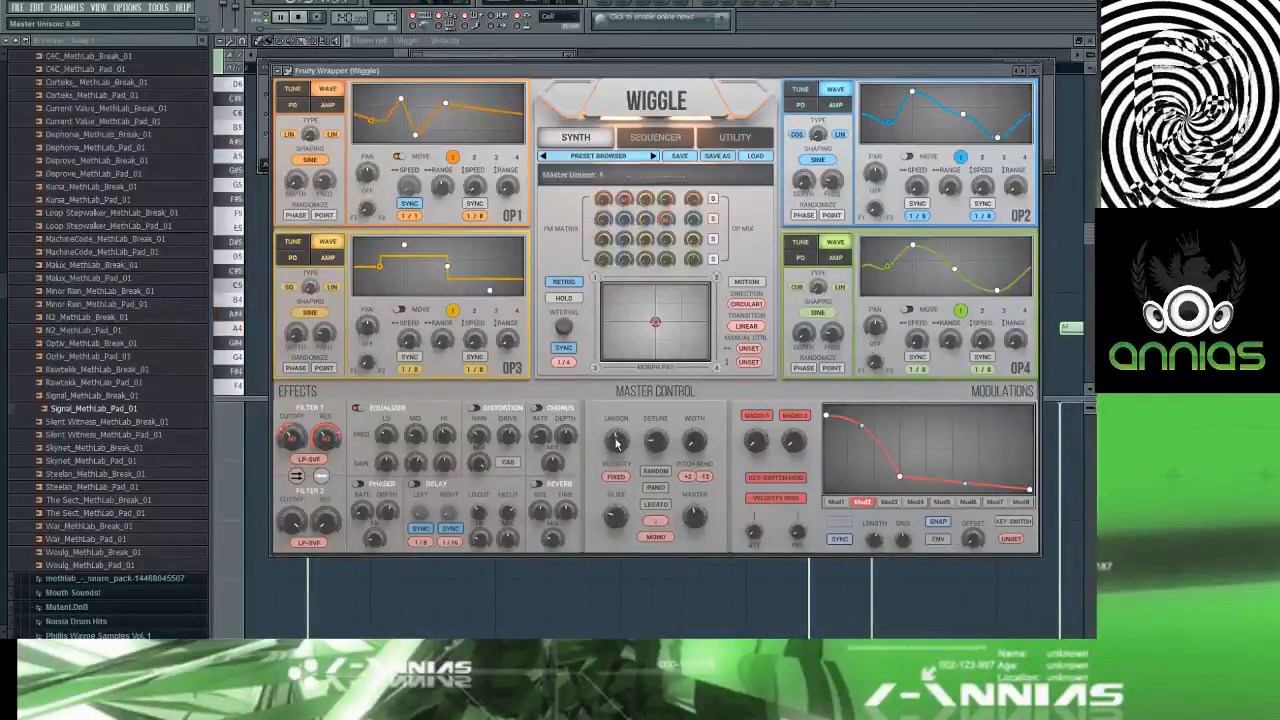
pyautogui.moveTo(616, 443); pyautogui.dragTo(604, 466)
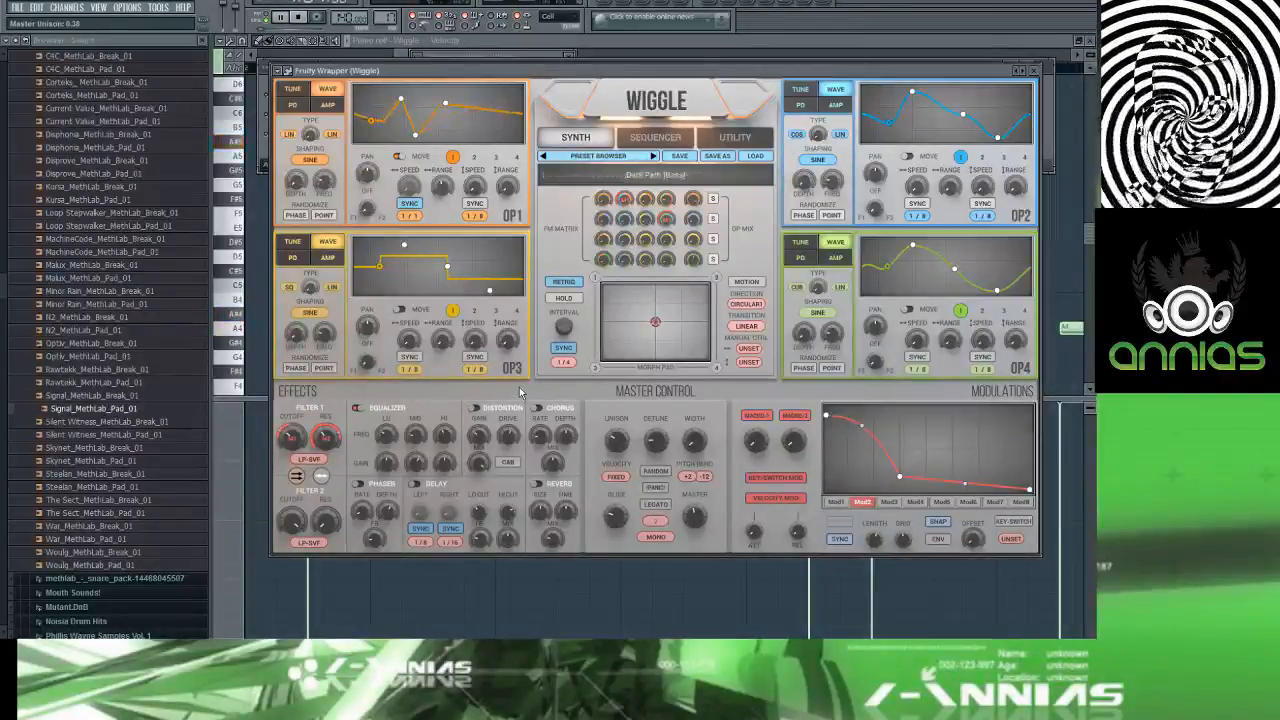
# Step: Locate the Wiggle channel in the step sequencer and open iZotope Trash 2 on its mixer track, Insert 9
pyautogui.press('F6')
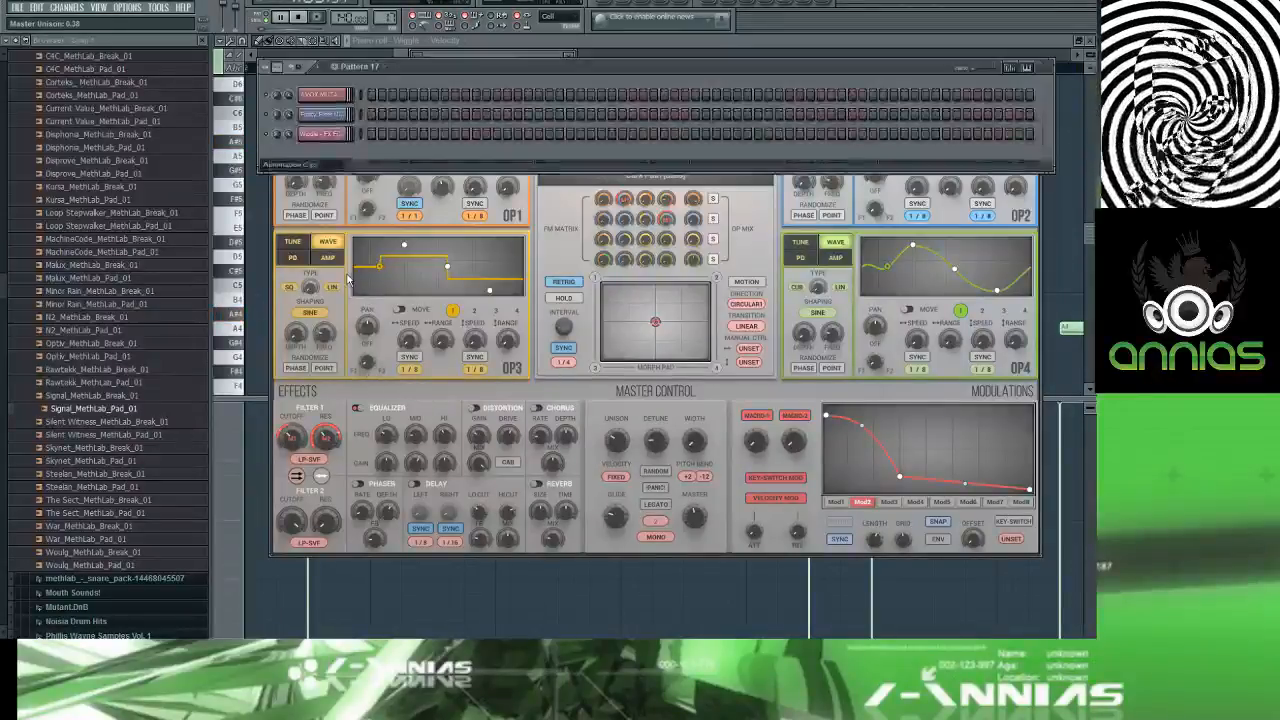
pyautogui.click(330, 165)
pyautogui.click(321, 180)
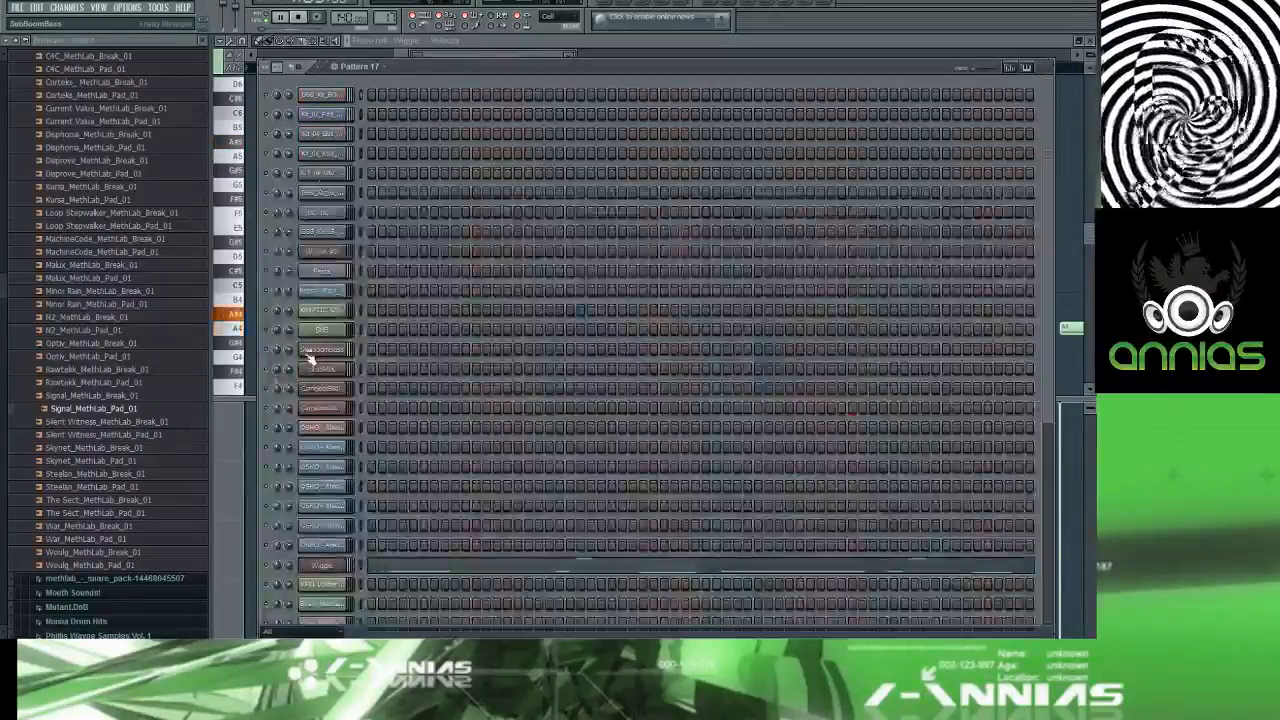
pyautogui.click(321, 565)
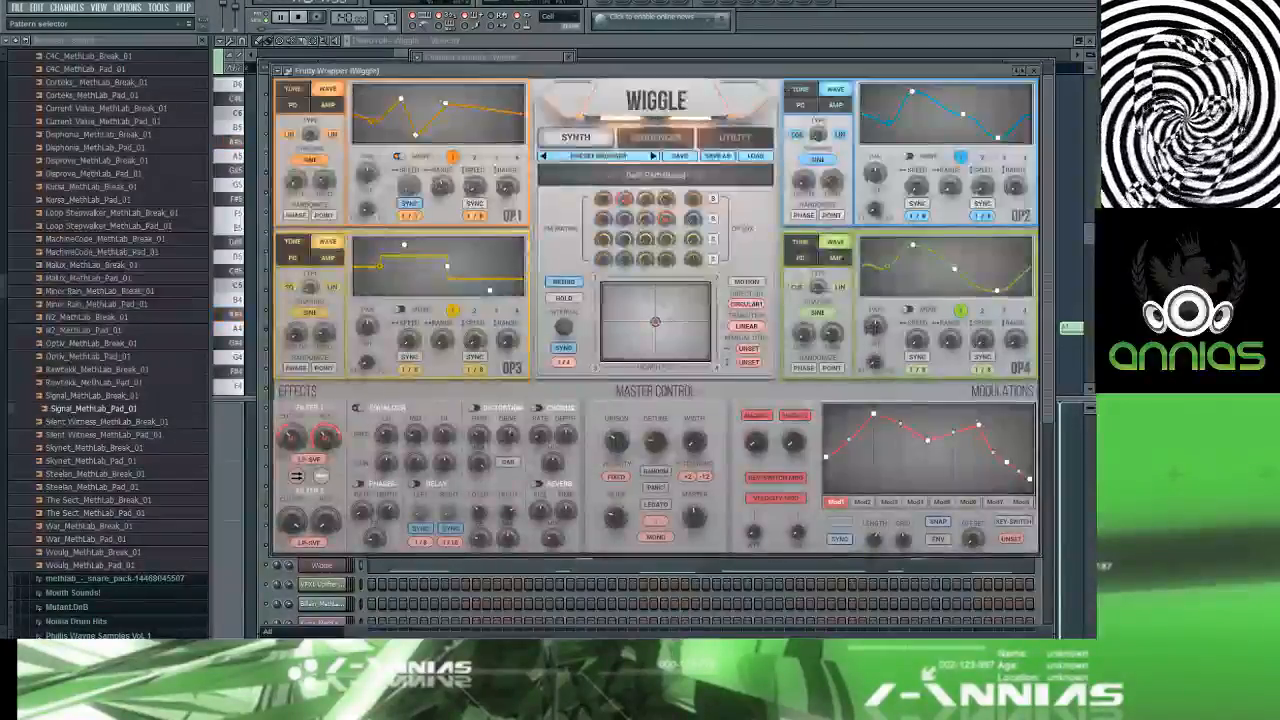
pyautogui.click(473, 60)
pyautogui.press('F9')
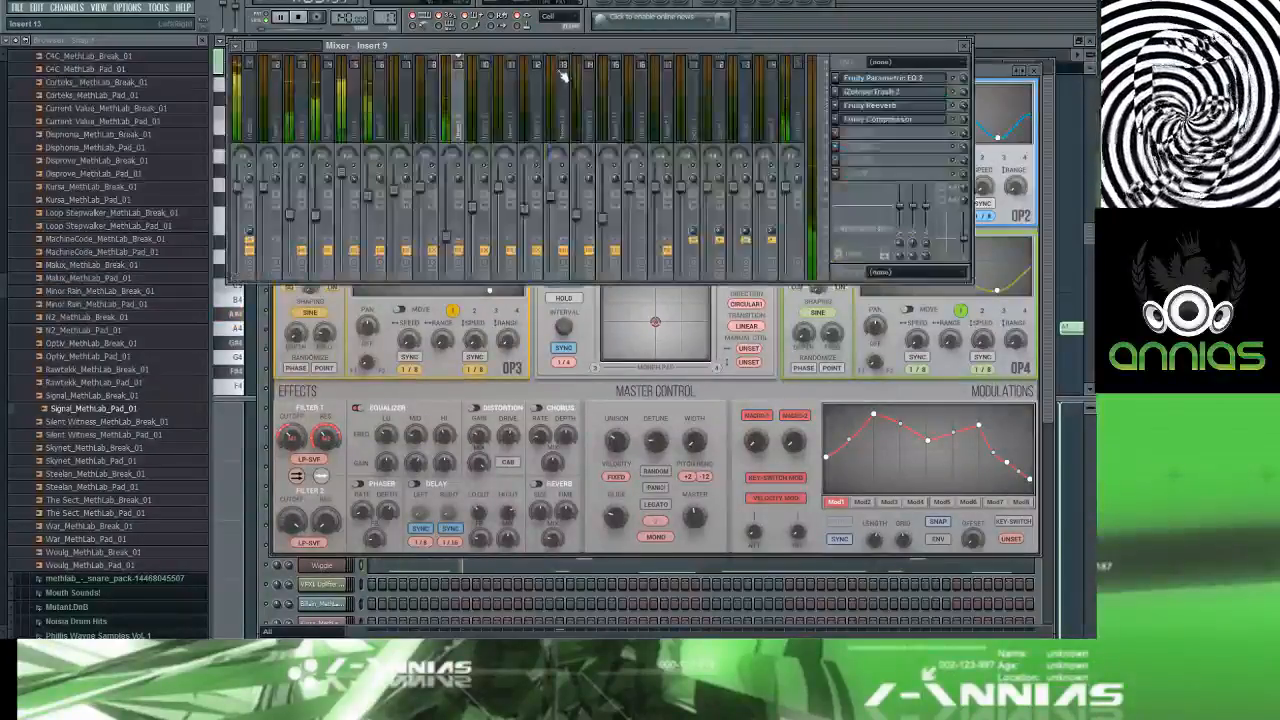
pyautogui.click(873, 92)
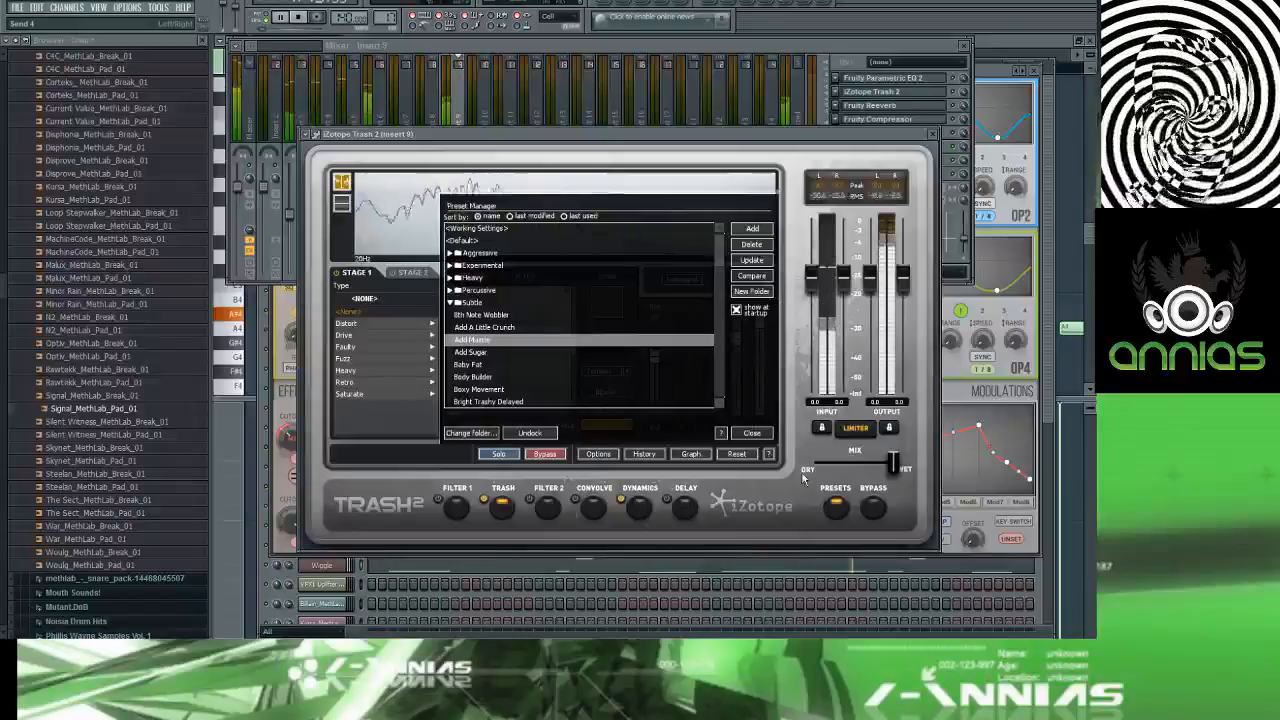
# Step: Dismiss Trash 2's preset manager and pull the upper point of stage 1's shaping curve down below the centre line
pyautogui.click(836, 505)
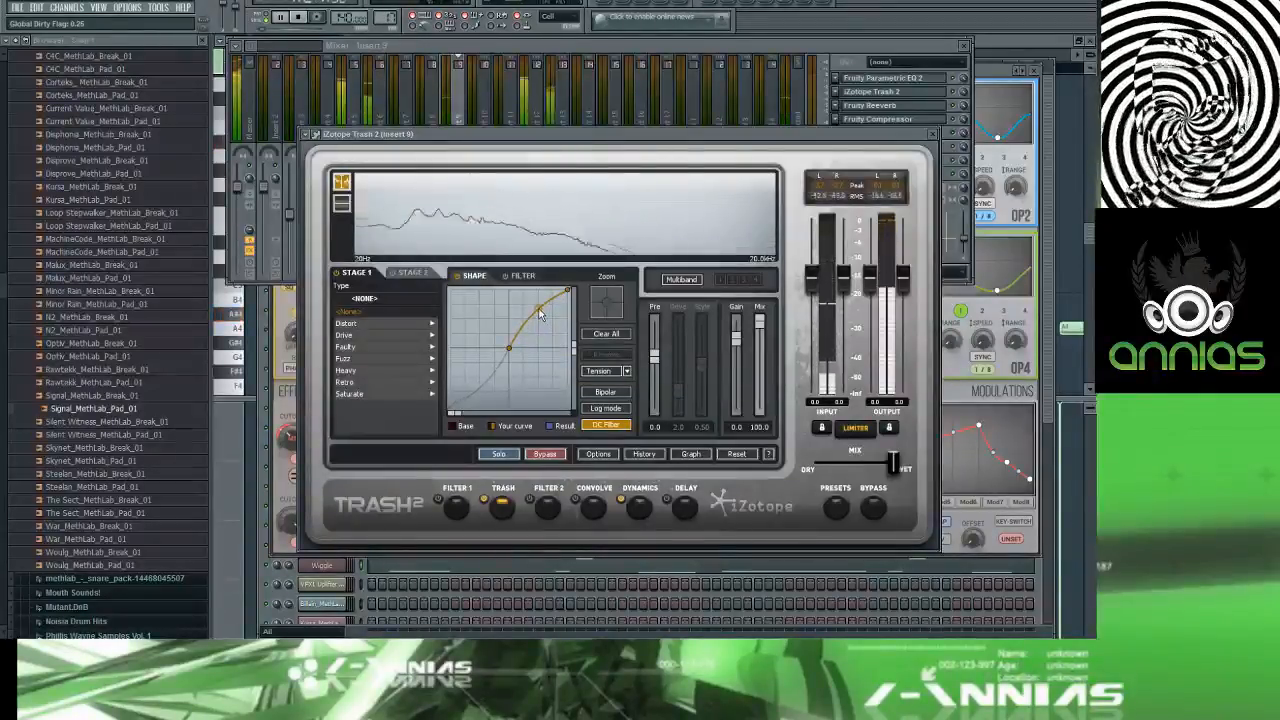
pyautogui.moveTo(540, 315); pyautogui.dragTo(538, 363)
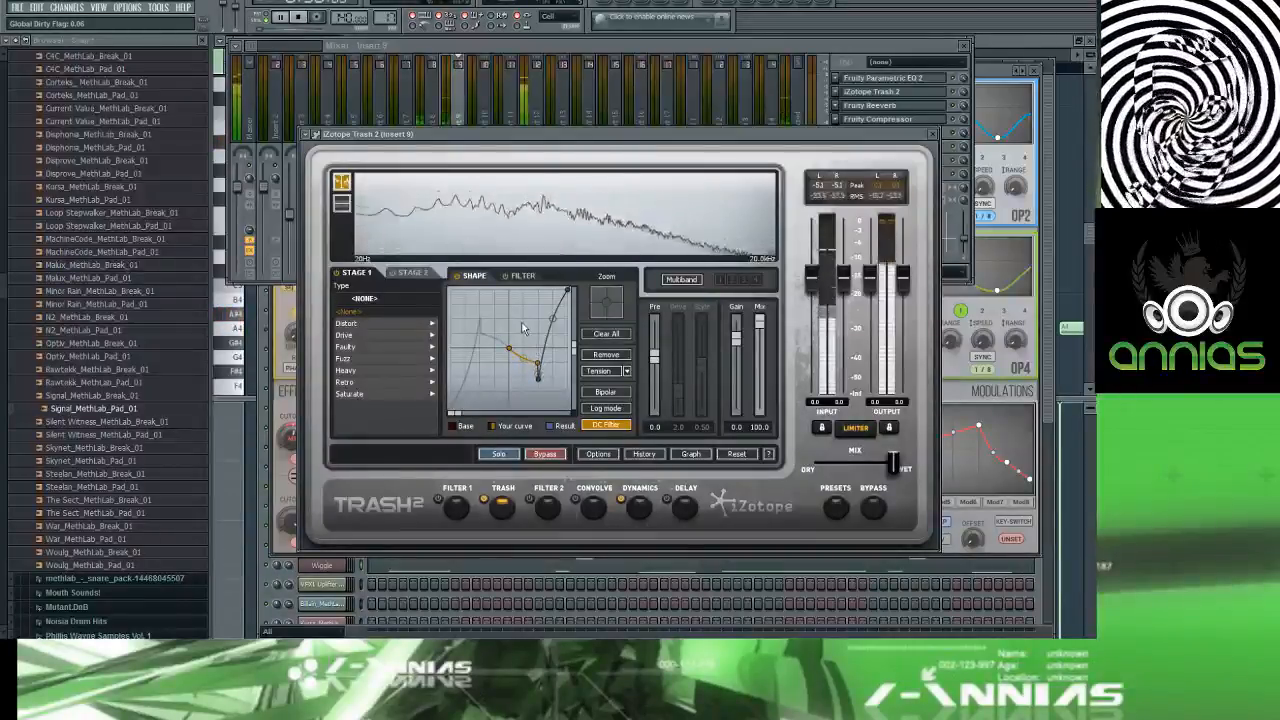
# Step: Audition stage 1's Distort types during playback, including Amp Drainer, Busted, Clip Control, Crunchy Taco, Dense, Elastic Trash, Fry and Gnasher
pyautogui.click(379, 322)
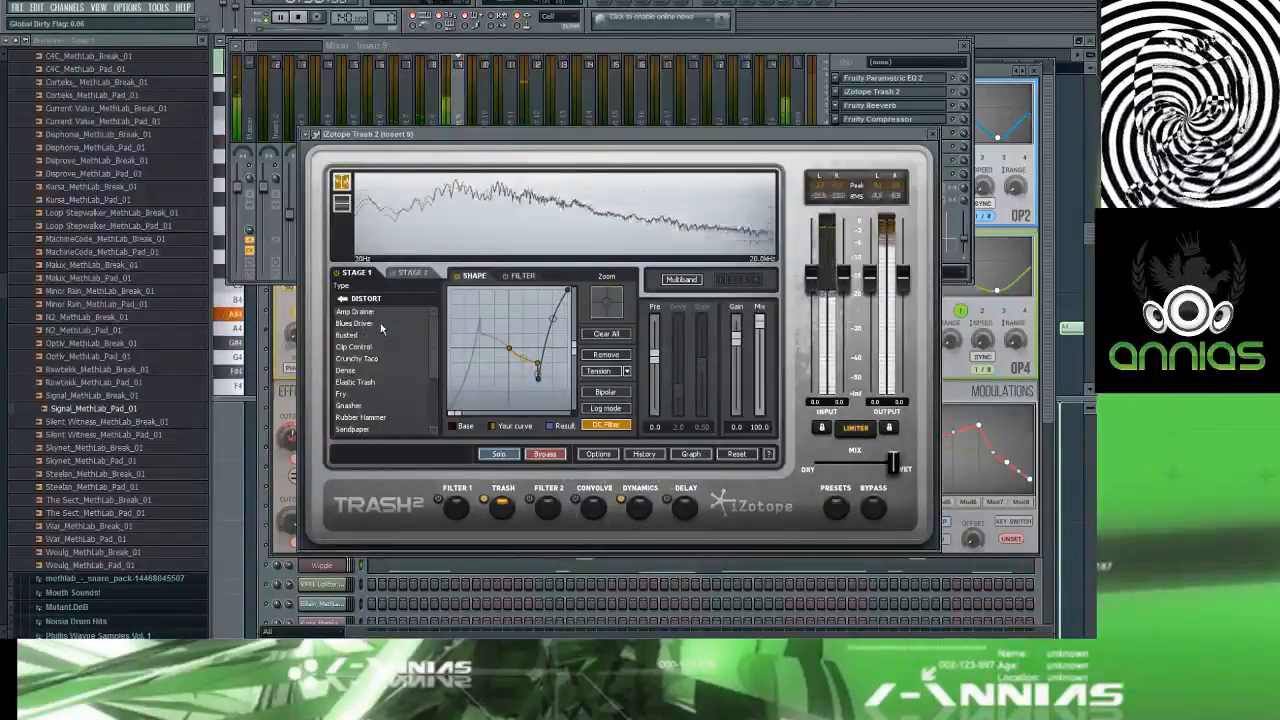
pyautogui.click(375, 312)
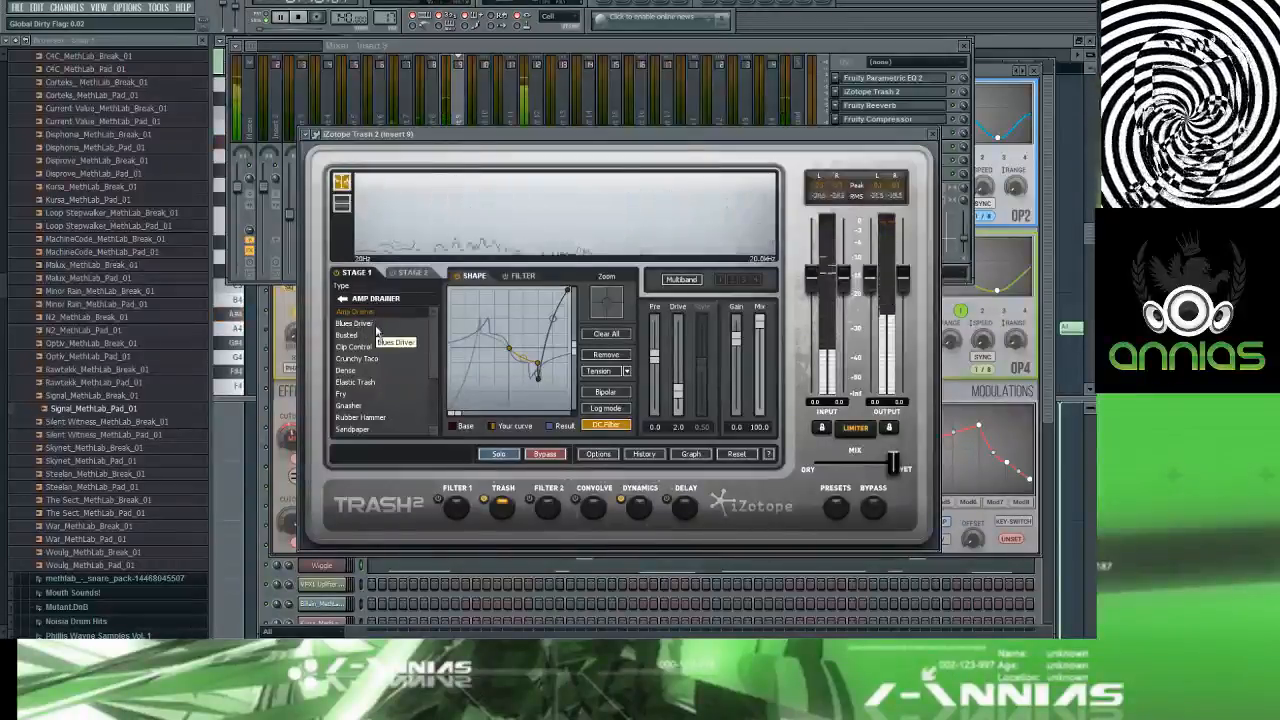
pyautogui.click(369, 336)
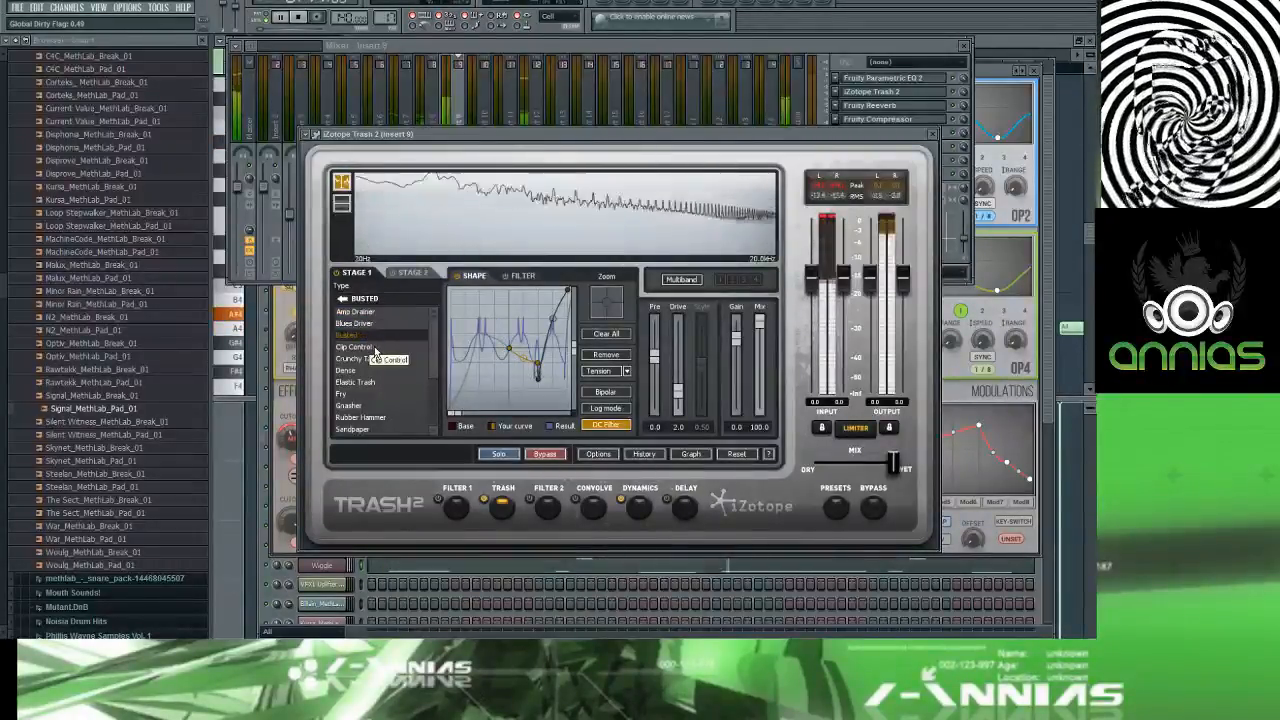
pyautogui.click(375, 348)
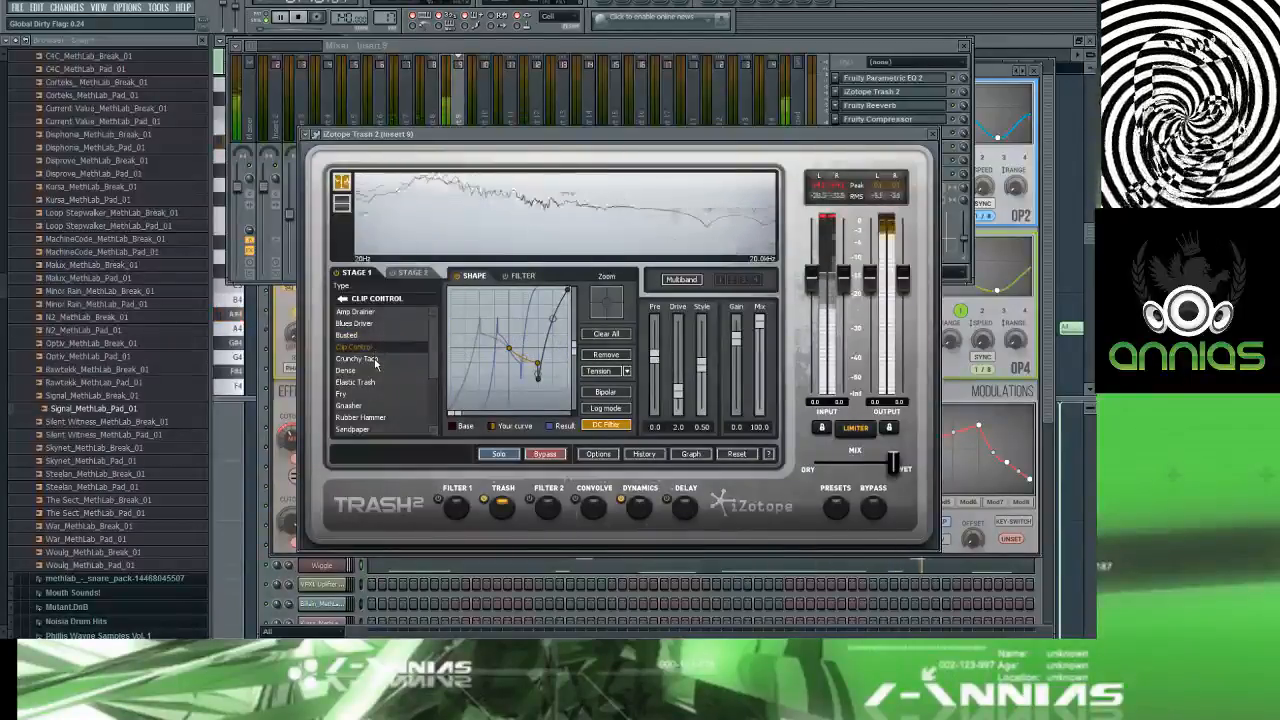
pyautogui.click(375, 359)
pyautogui.click(376, 371)
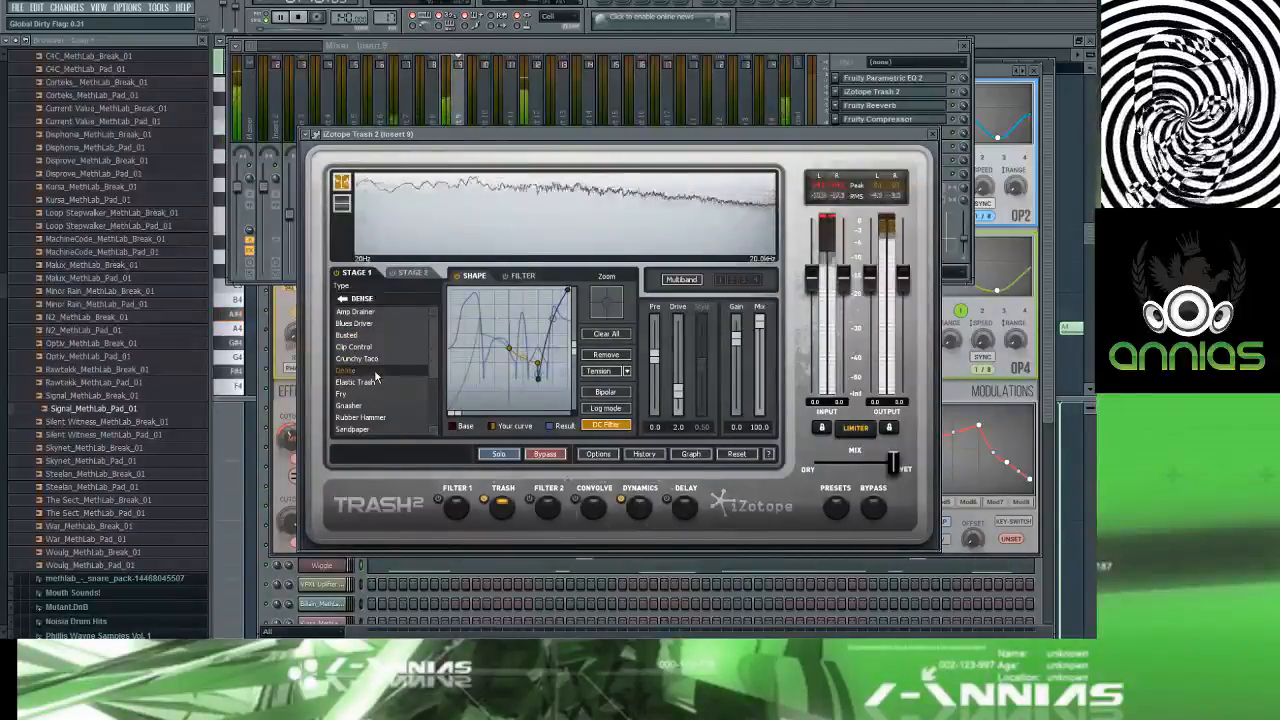
pyautogui.click(380, 383)
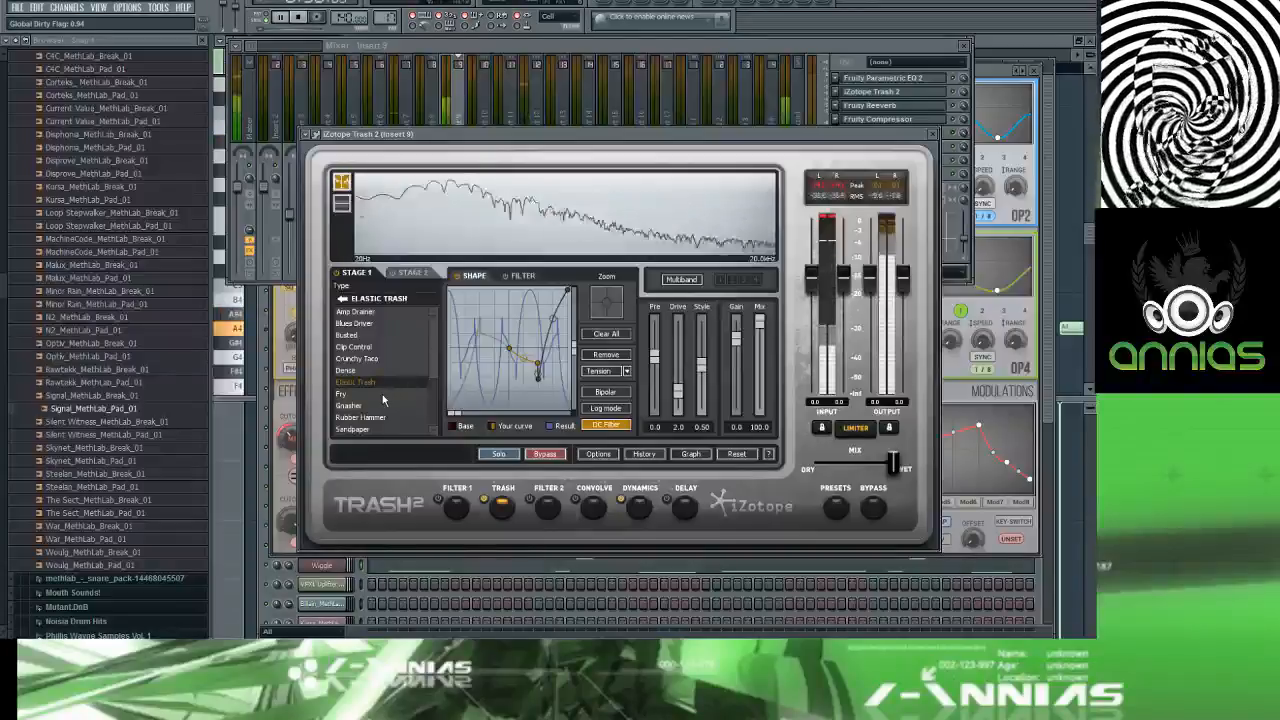
pyautogui.click(381, 393)
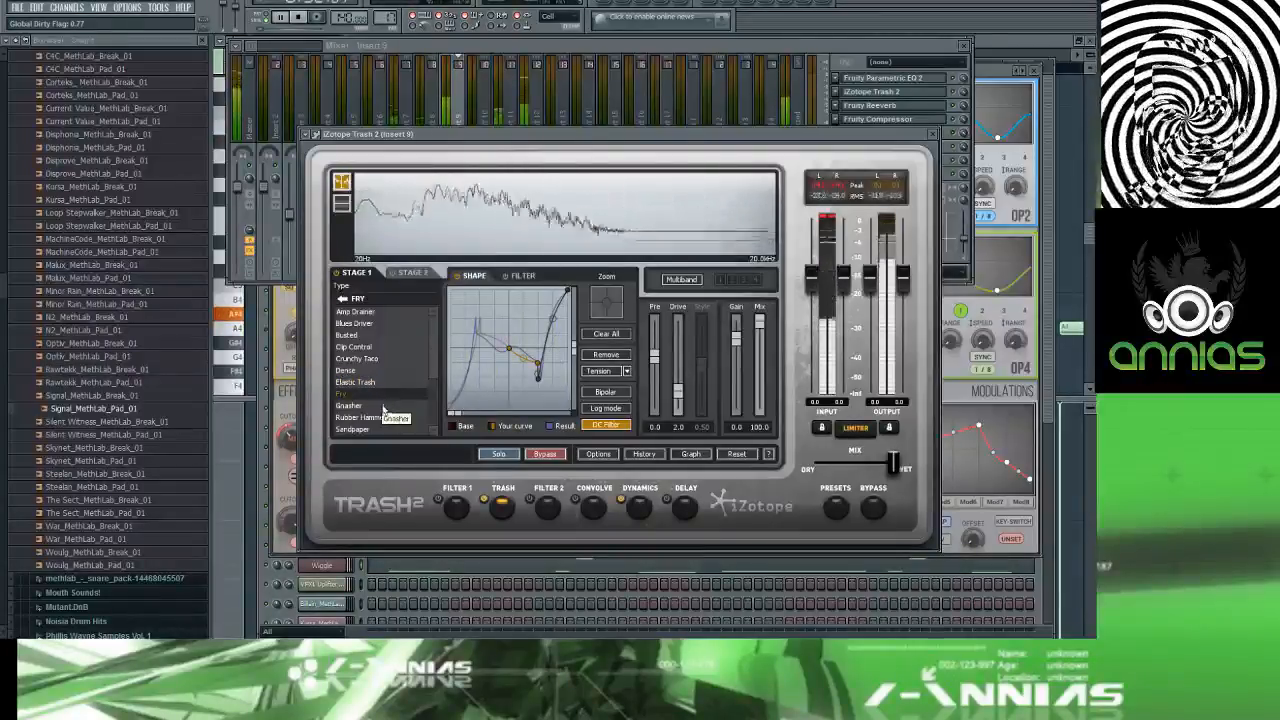
pyautogui.click(382, 408)
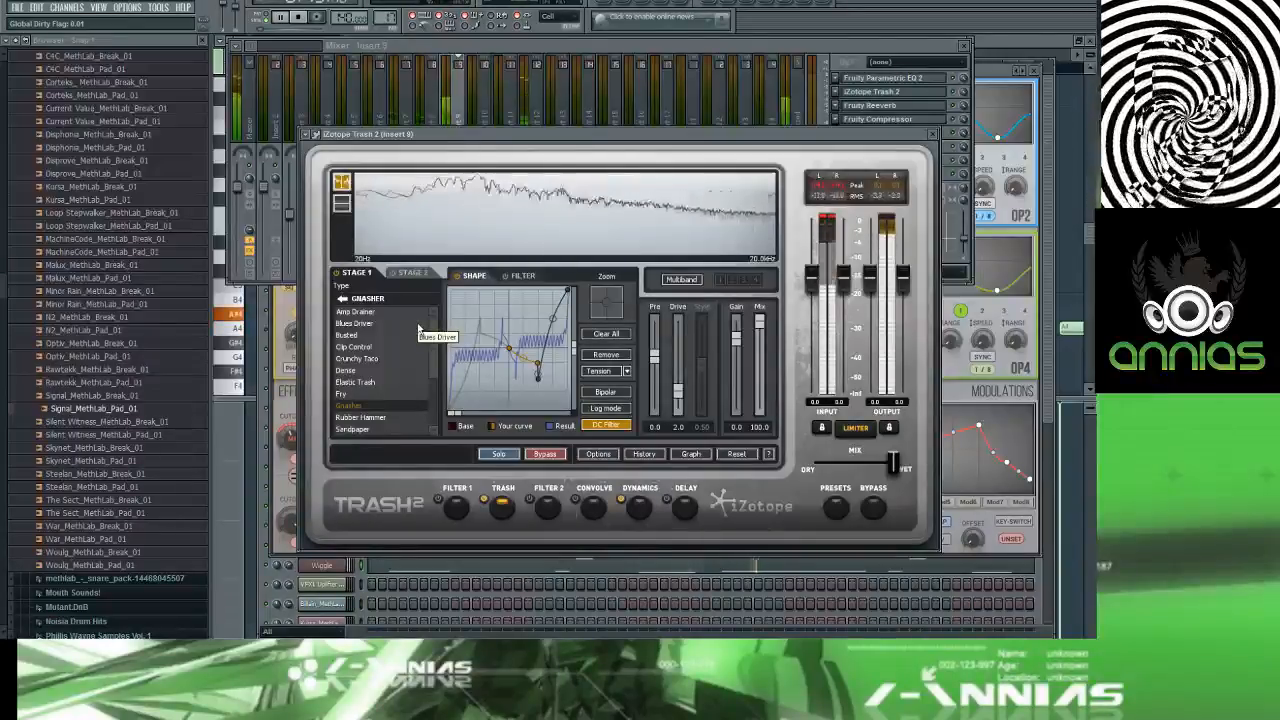
# Step: Compare the Elastic Trash, Fry and Gnasher distortion types once more on stage 1
pyautogui.click(372, 383)
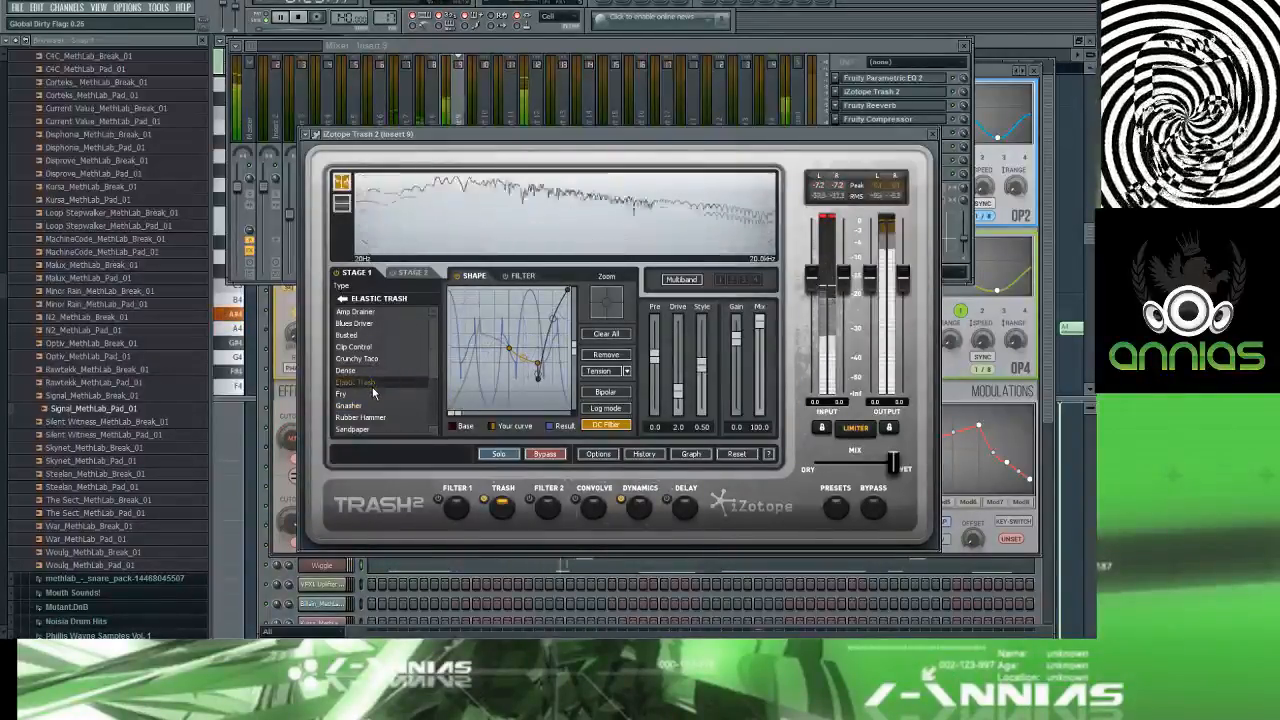
pyautogui.click(372, 394)
pyautogui.click(372, 405)
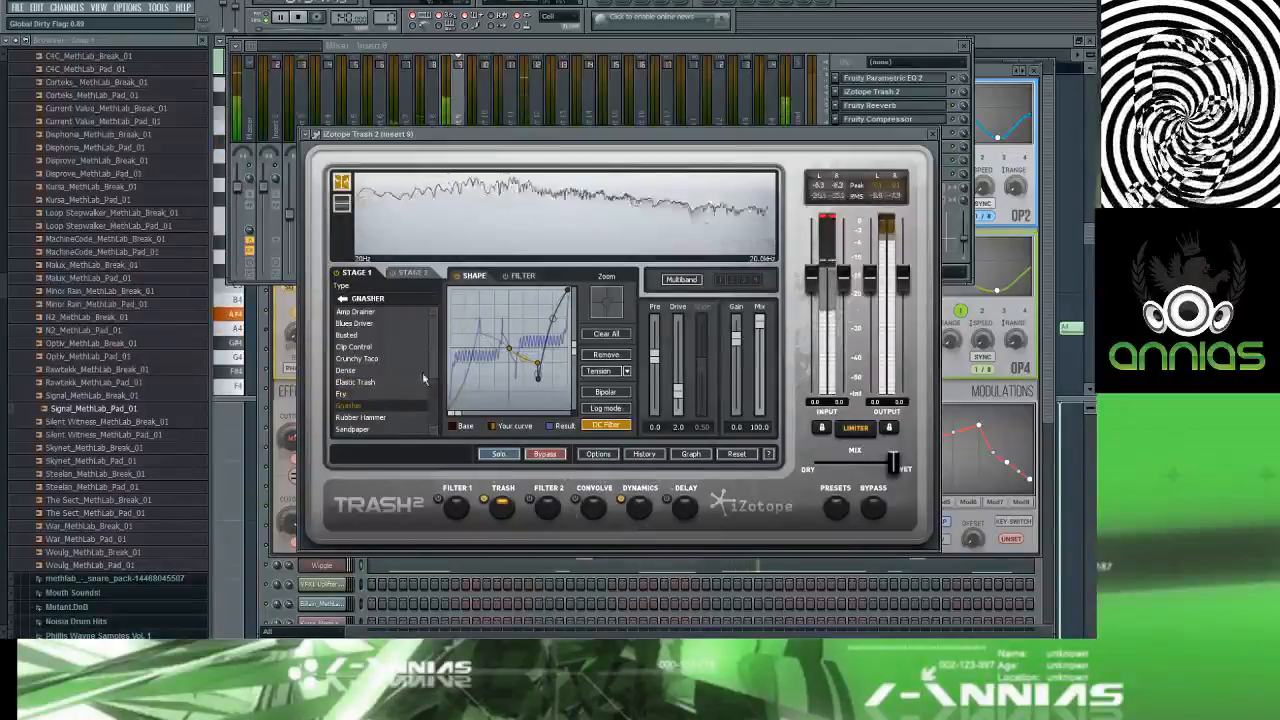
# Step: Choose the Rubber Hammer distortion type for stage 1 and set its drive to about 6.6
pyautogui.scroll(-2, 380, 360)
pyautogui.click(383, 342)
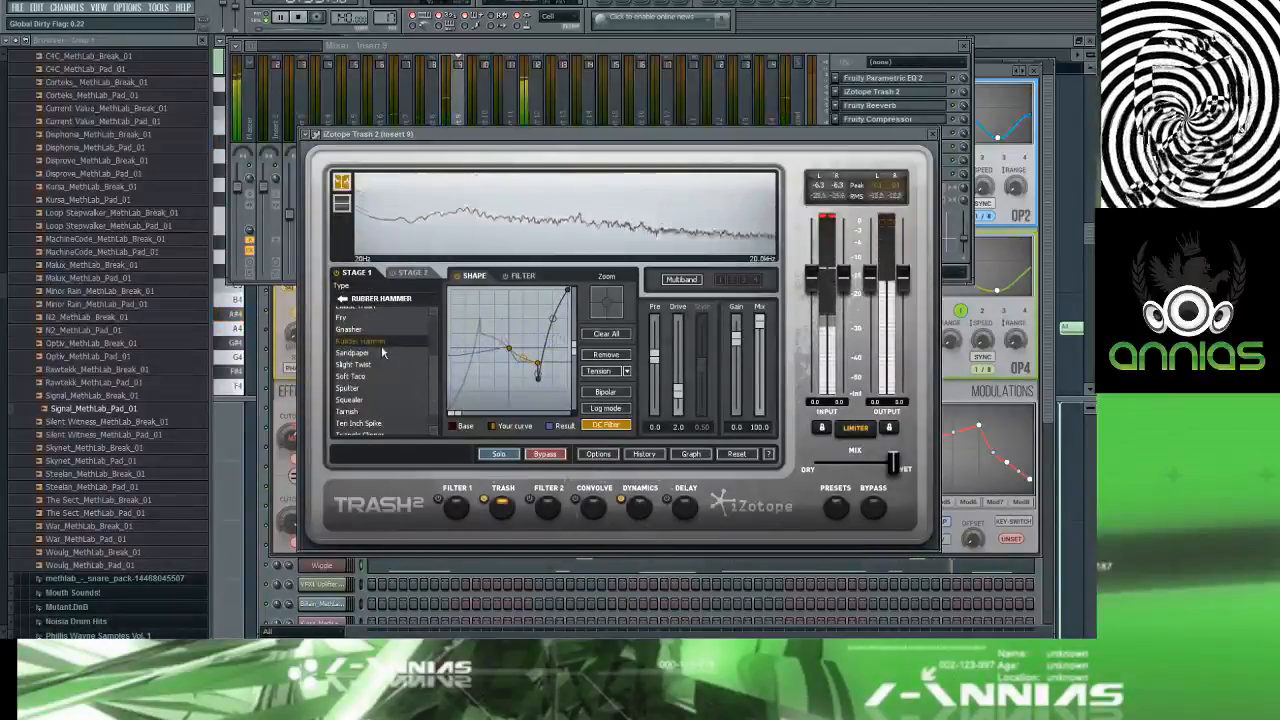
pyautogui.moveTo(677, 388); pyautogui.dragTo(678, 348)
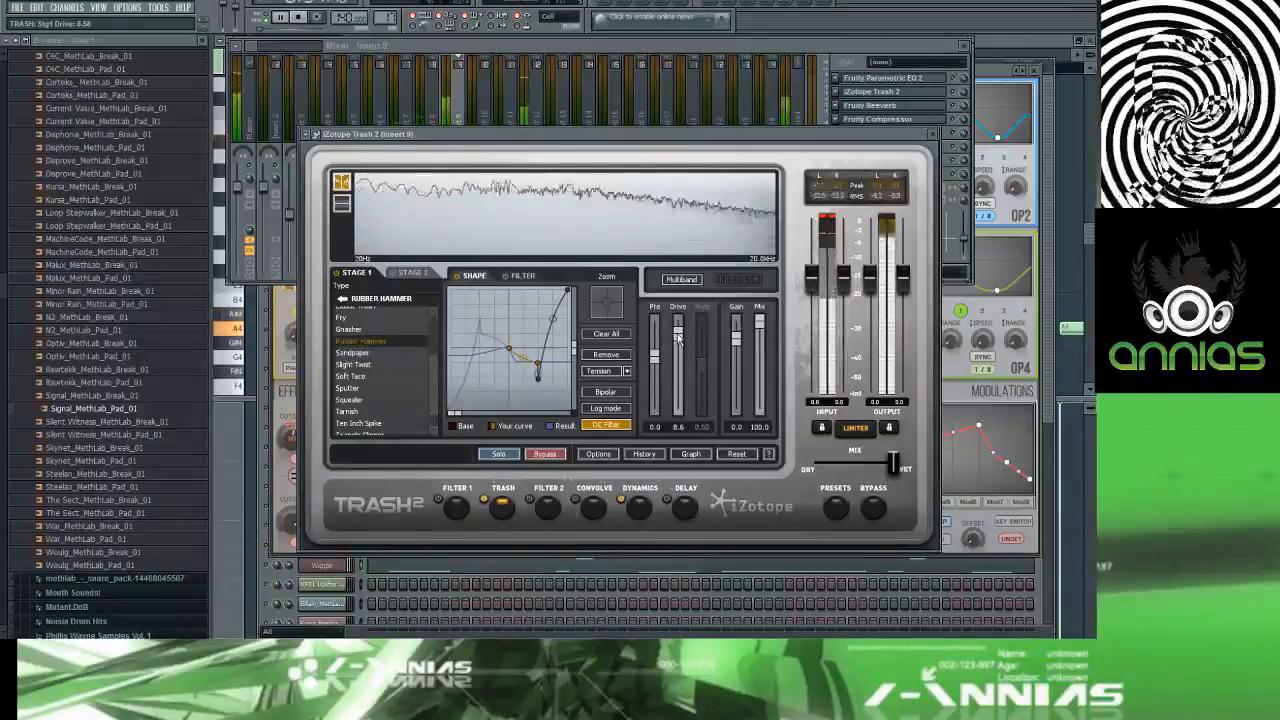
pyautogui.doubleClick(678, 340)
pyautogui.moveTo(678, 398); pyautogui.dragTo(678, 352)
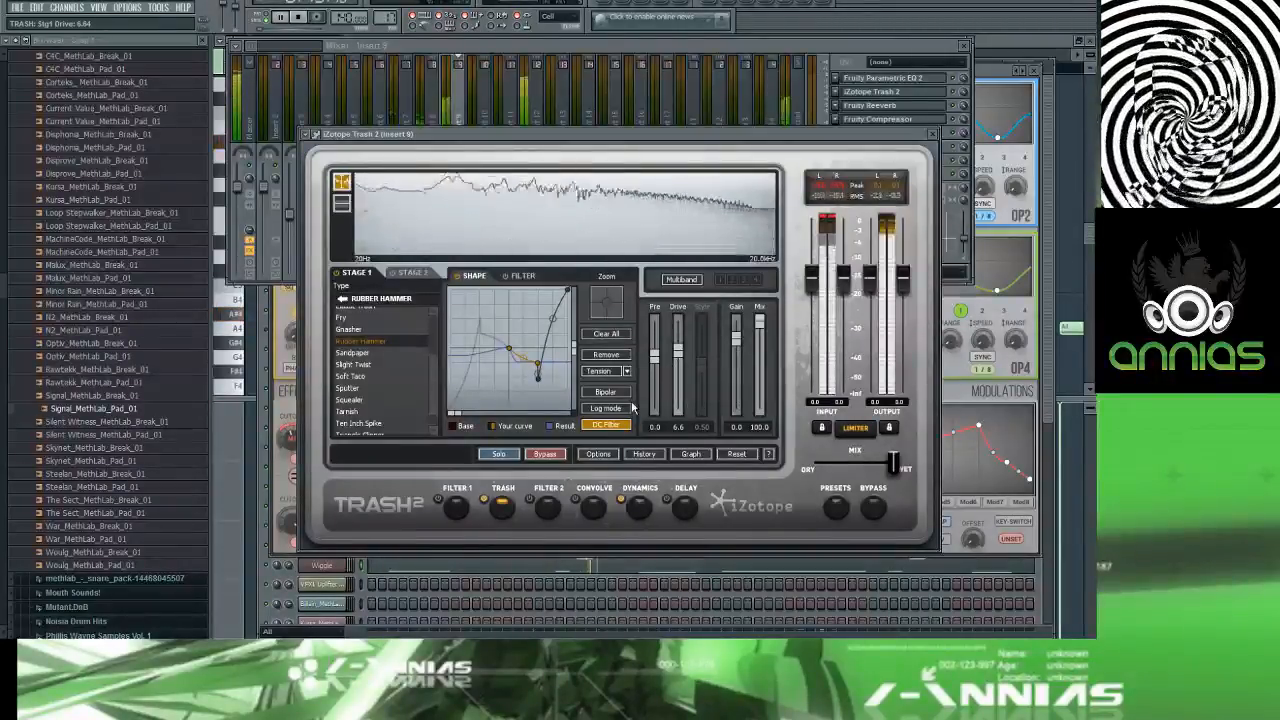
# Step: Audition the Sandpaper, Slight Twist, Soft Taco, Squealer, Tarnish and Weathered distortion types on stage 1
pyautogui.click(376, 356)
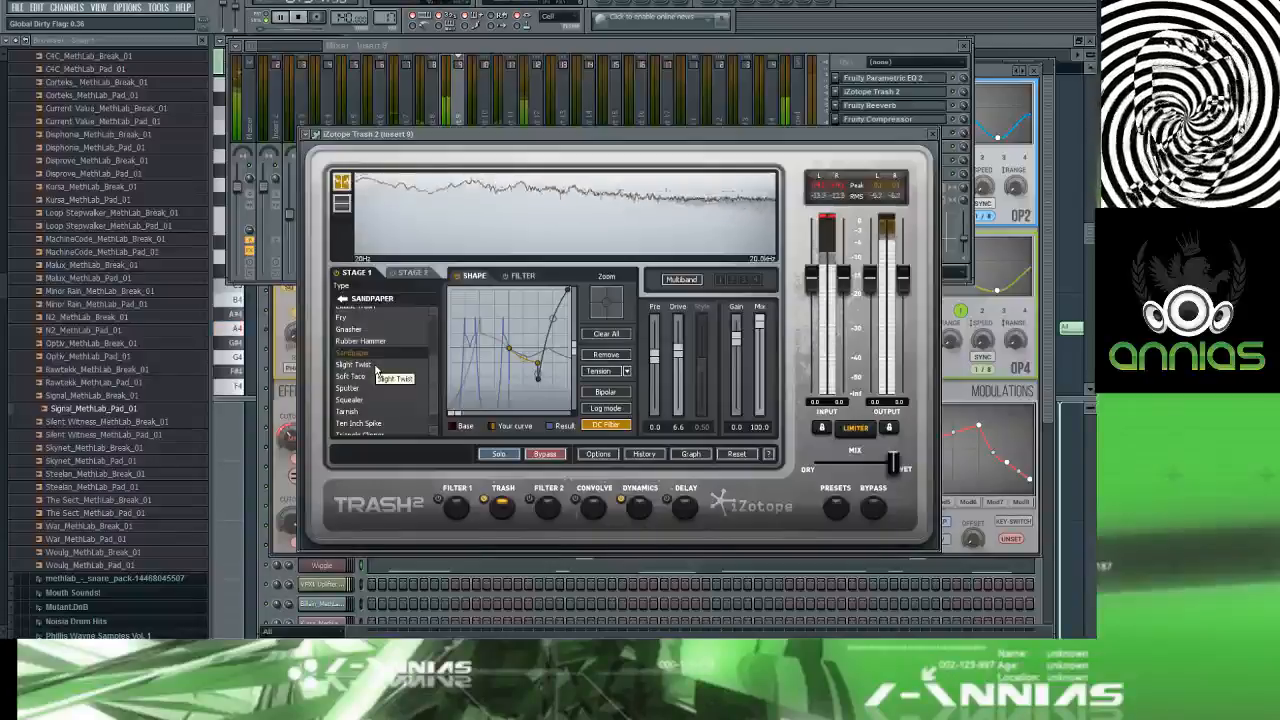
pyautogui.click(376, 366)
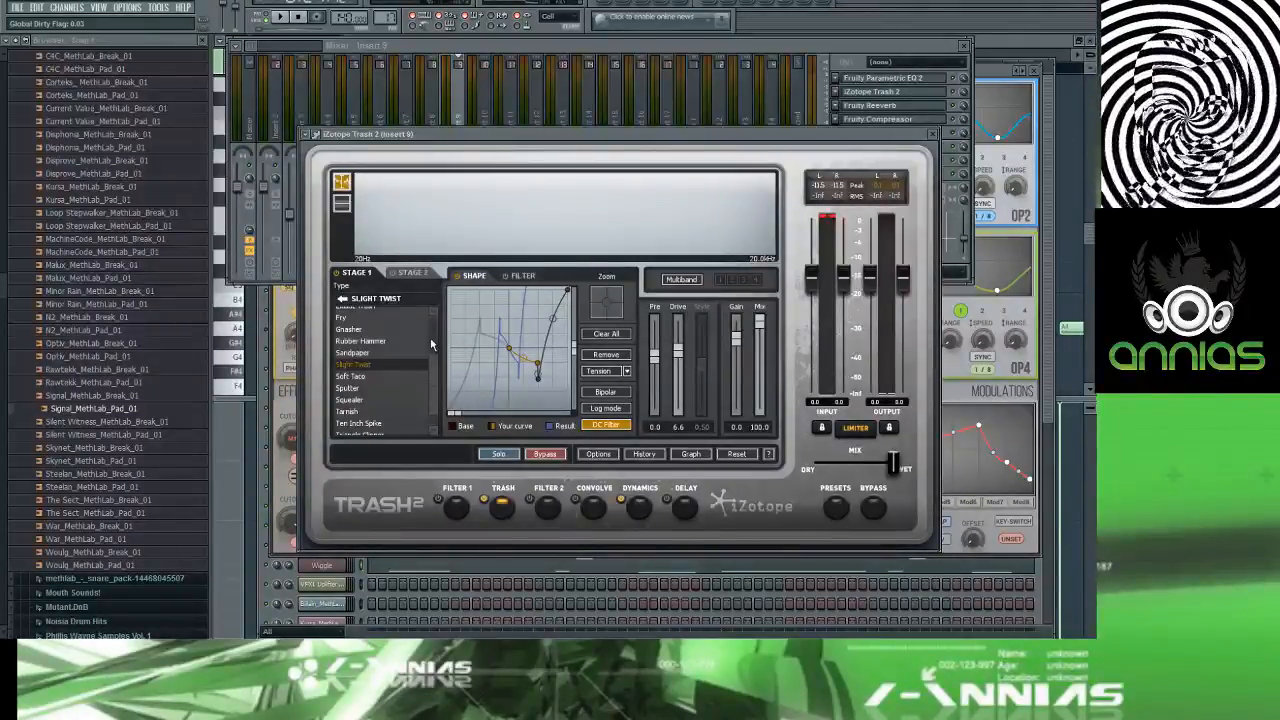
pyautogui.press('space')
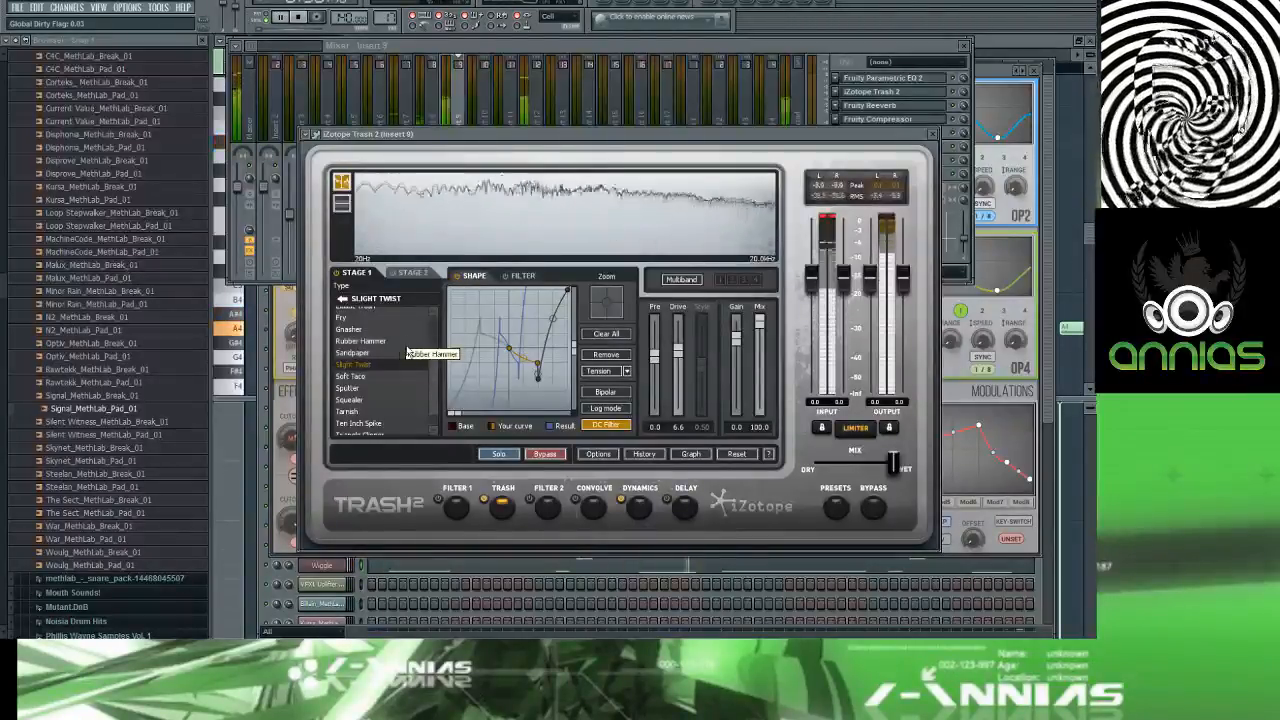
pyautogui.click(369, 374)
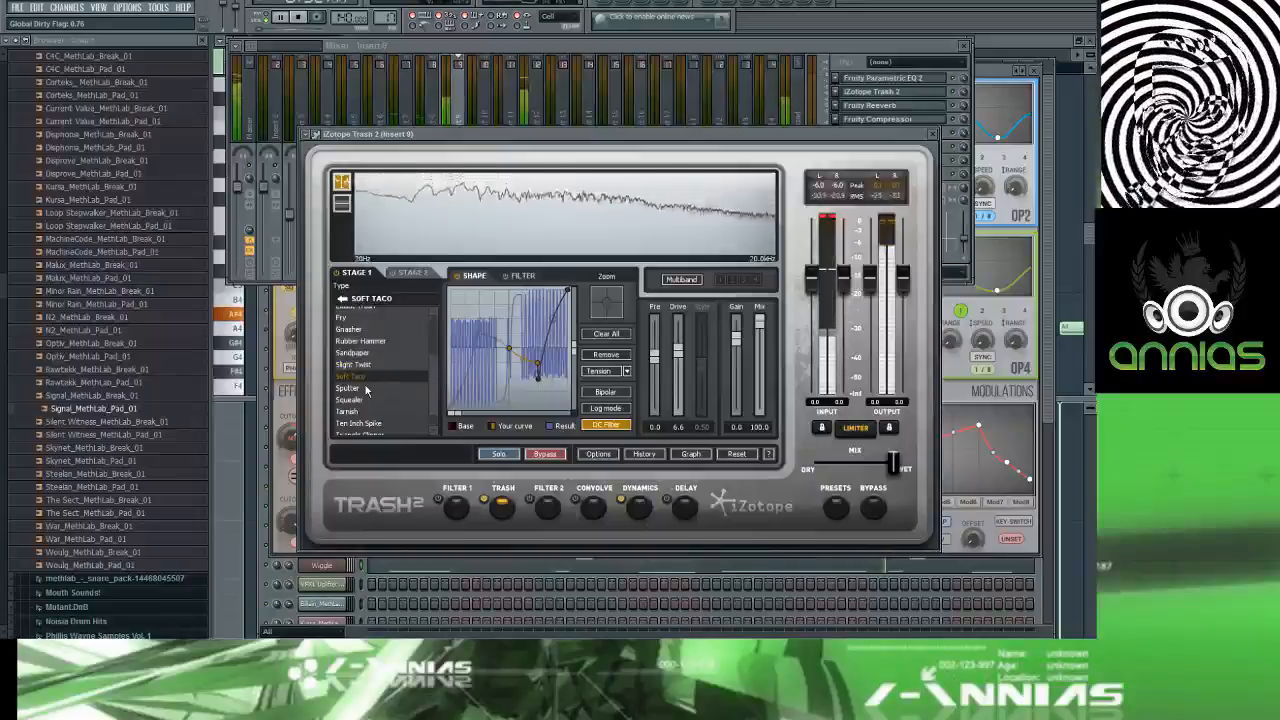
pyautogui.click(366, 400)
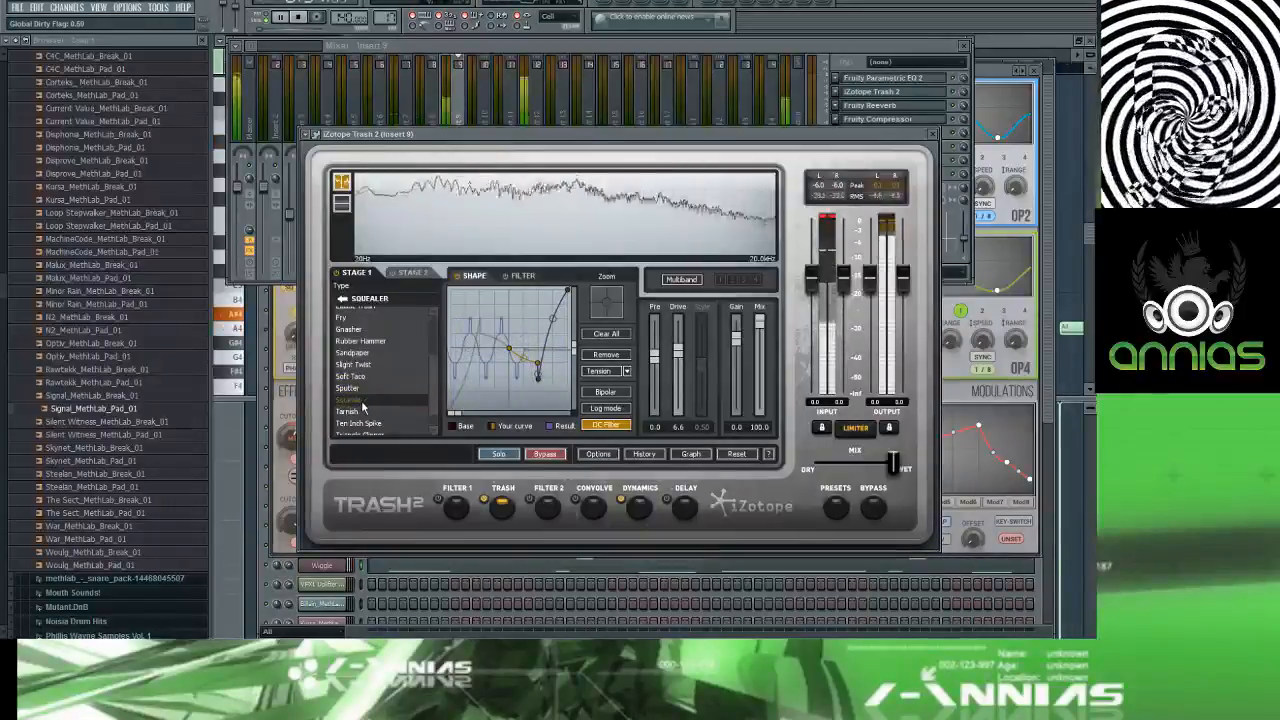
pyautogui.click(363, 408)
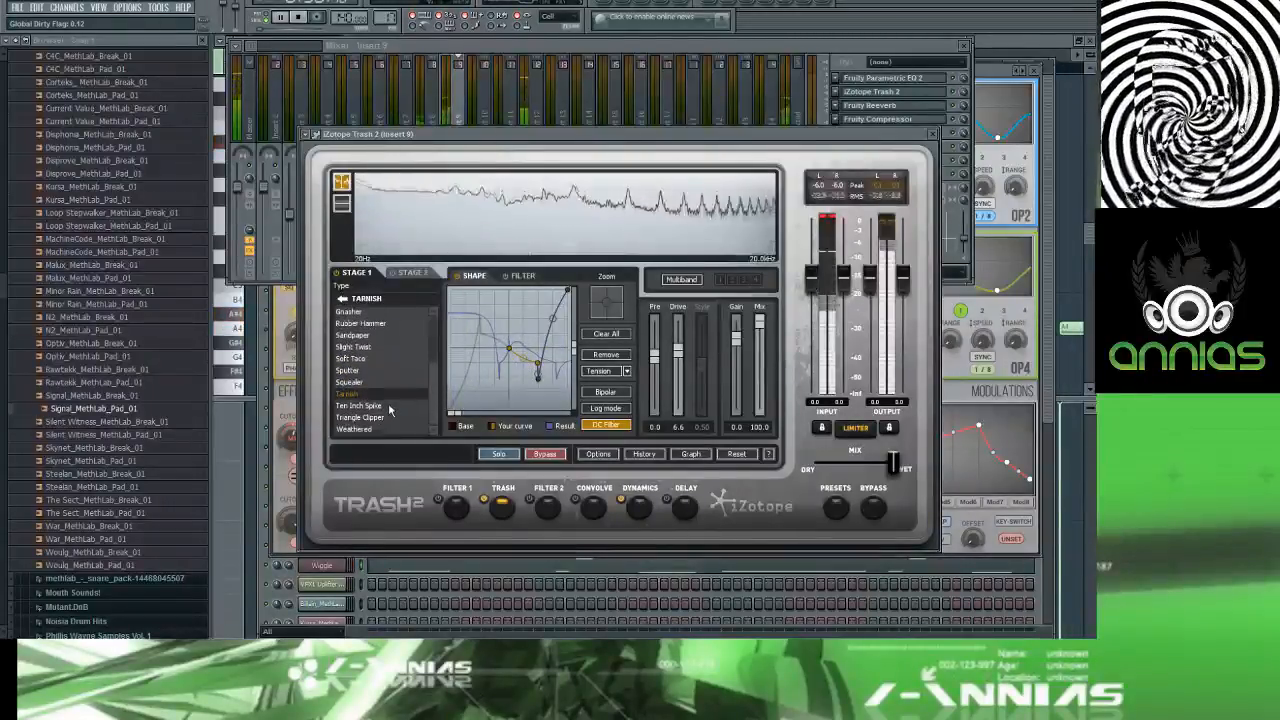
pyautogui.click(390, 418)
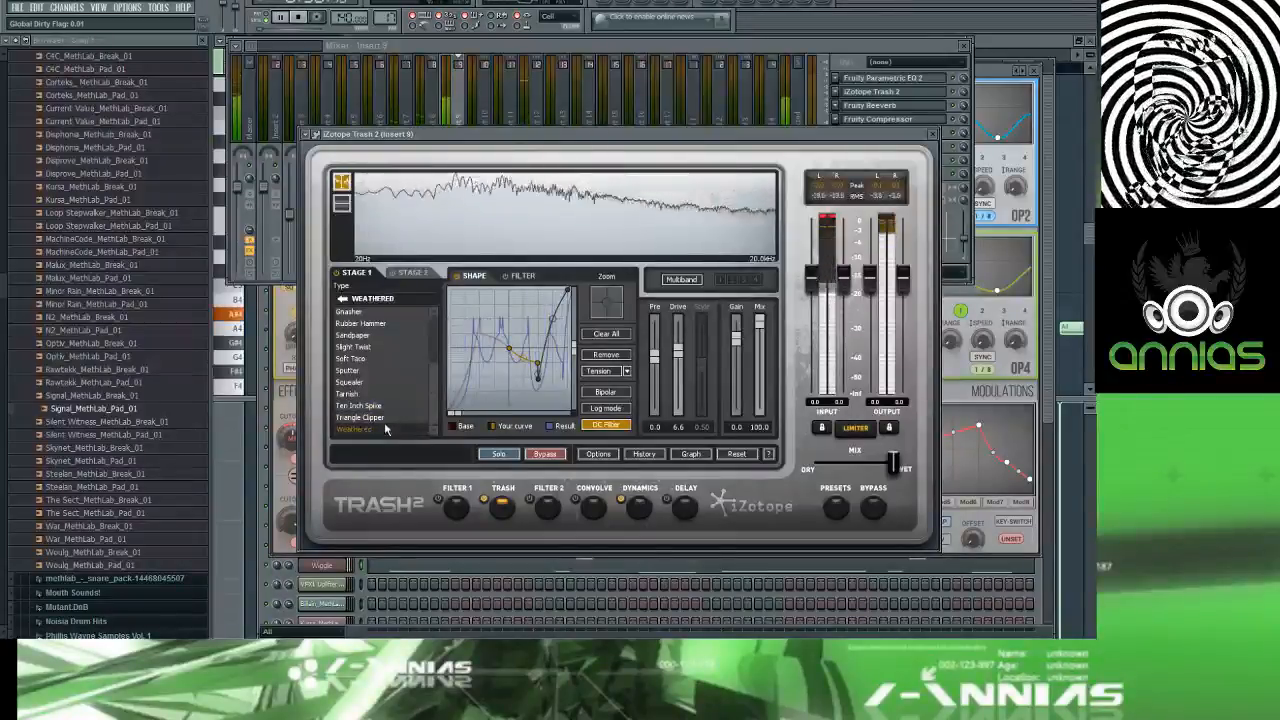
# Step: Check Trash 2's stage 2 and reset stage 1's distortion type to None
pyautogui.click(407, 274)
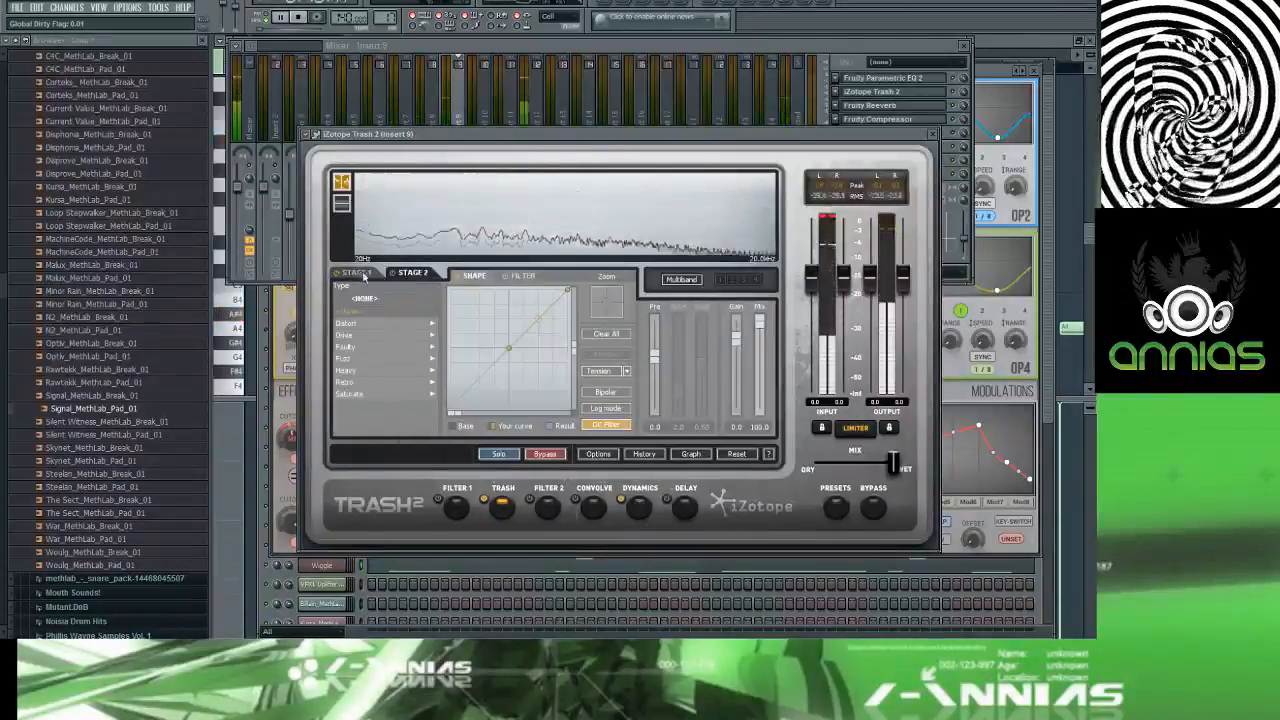
pyautogui.click(356, 272)
pyautogui.scroll(3, 404, 327)
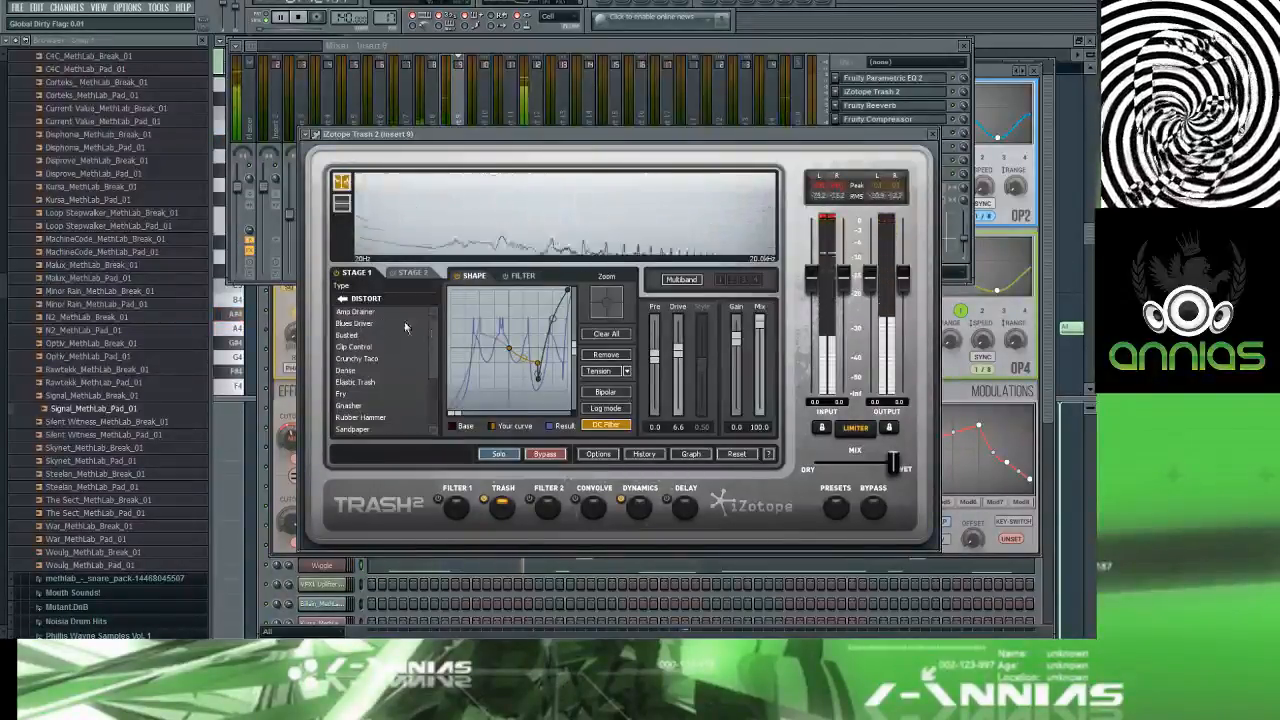
pyautogui.click(355, 300)
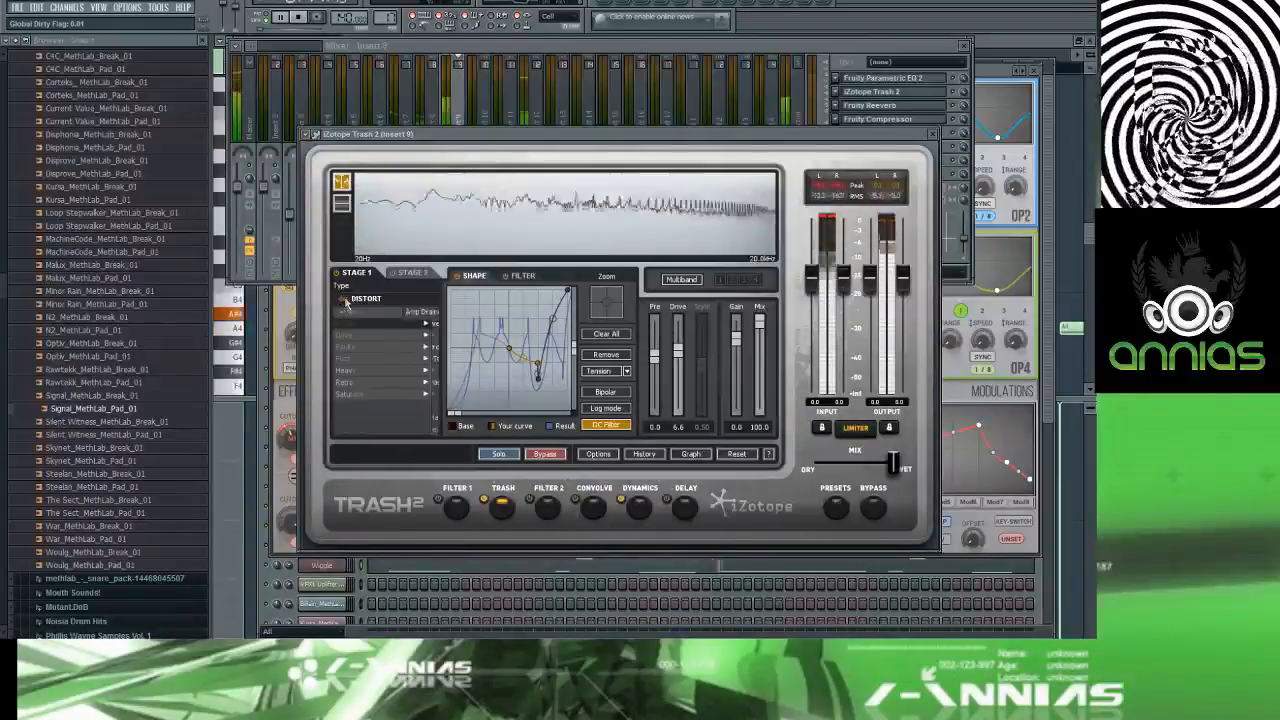
pyautogui.click(373, 312)
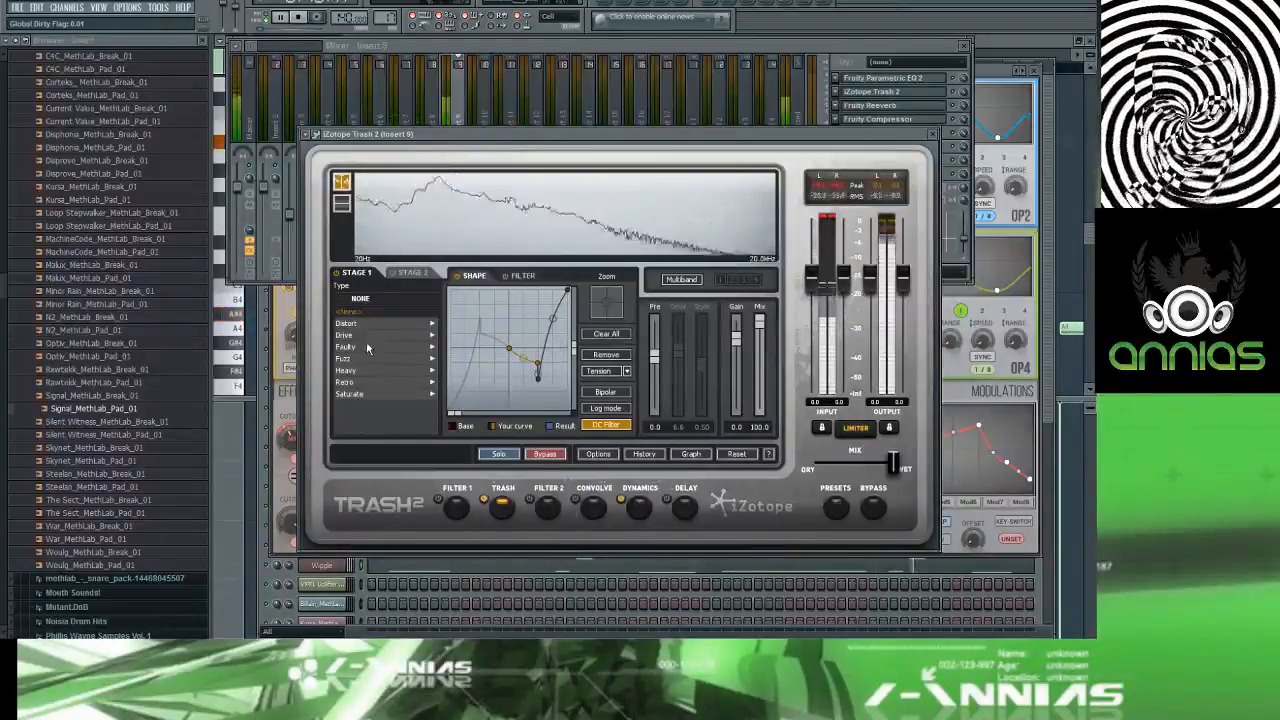
# Step: Pull down the low node of stage 1's distortion post filter to cut the low frequencies
pyautogui.click(520, 276)
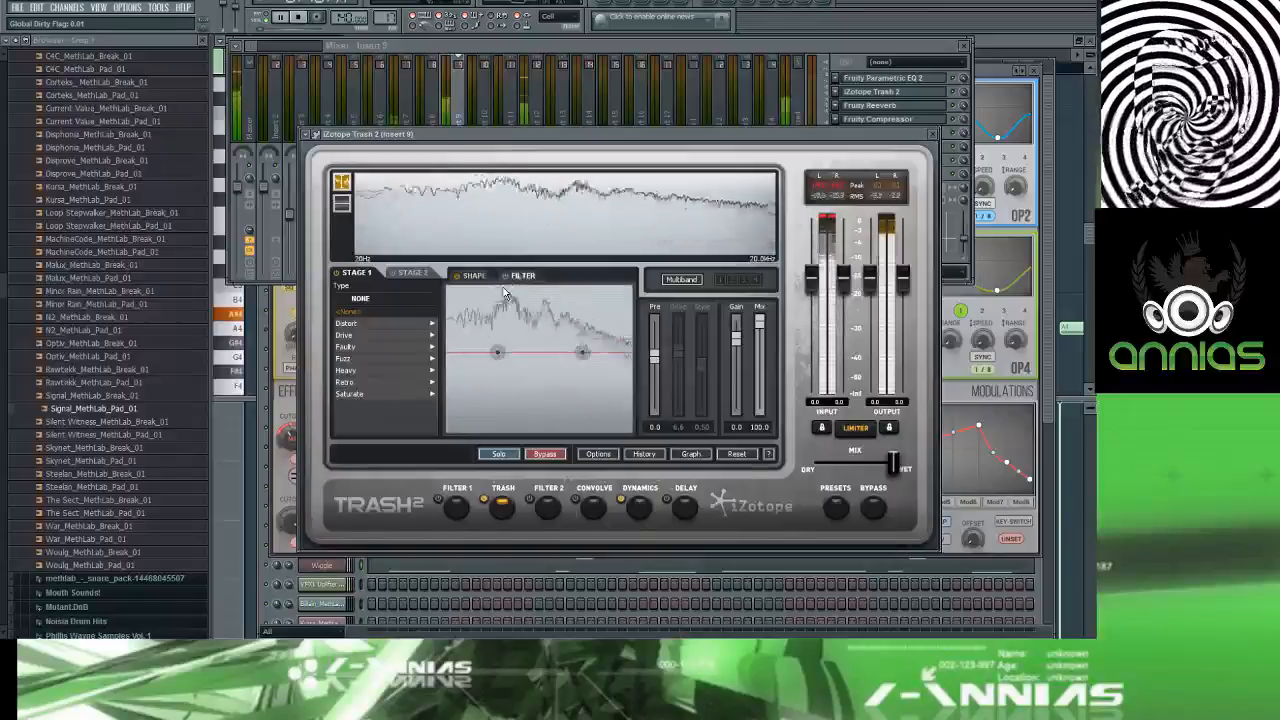
pyautogui.moveTo(497, 352); pyautogui.dragTo(497, 397)
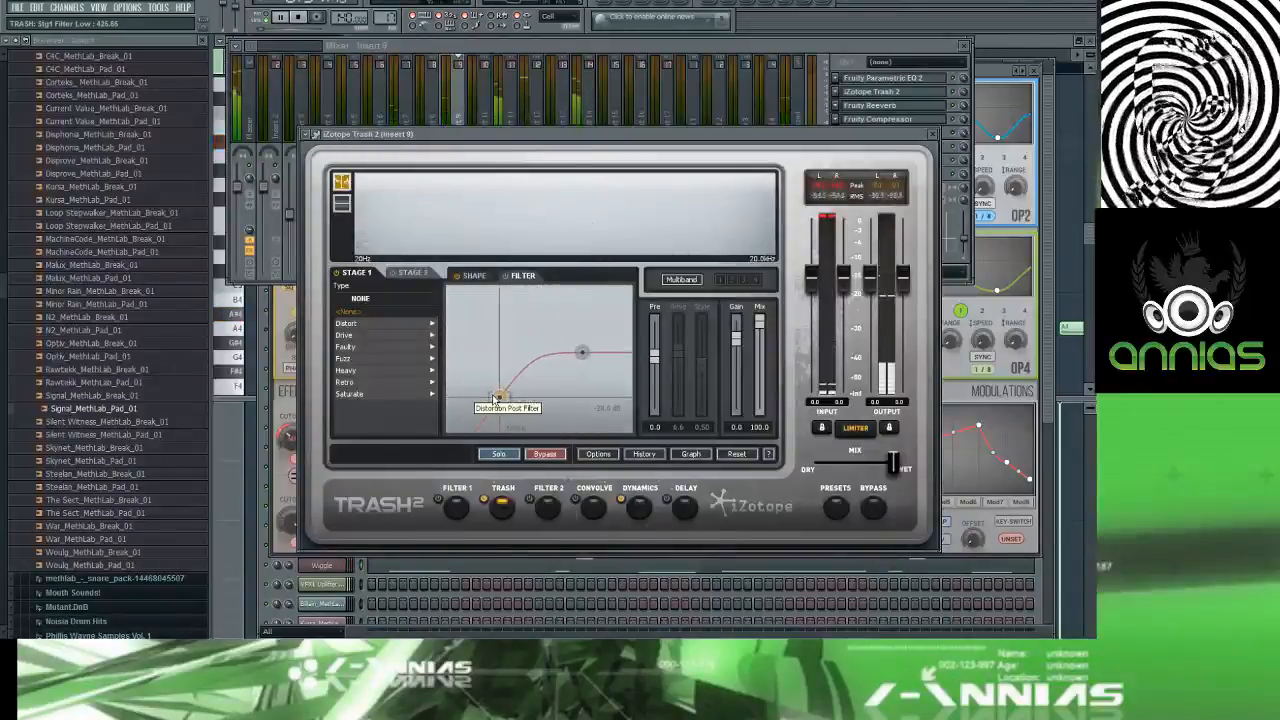
# Step: Choose the Capacity distortion type from the Drive category for stage 1 and set its drive to about 4.1
pyautogui.click(397, 334)
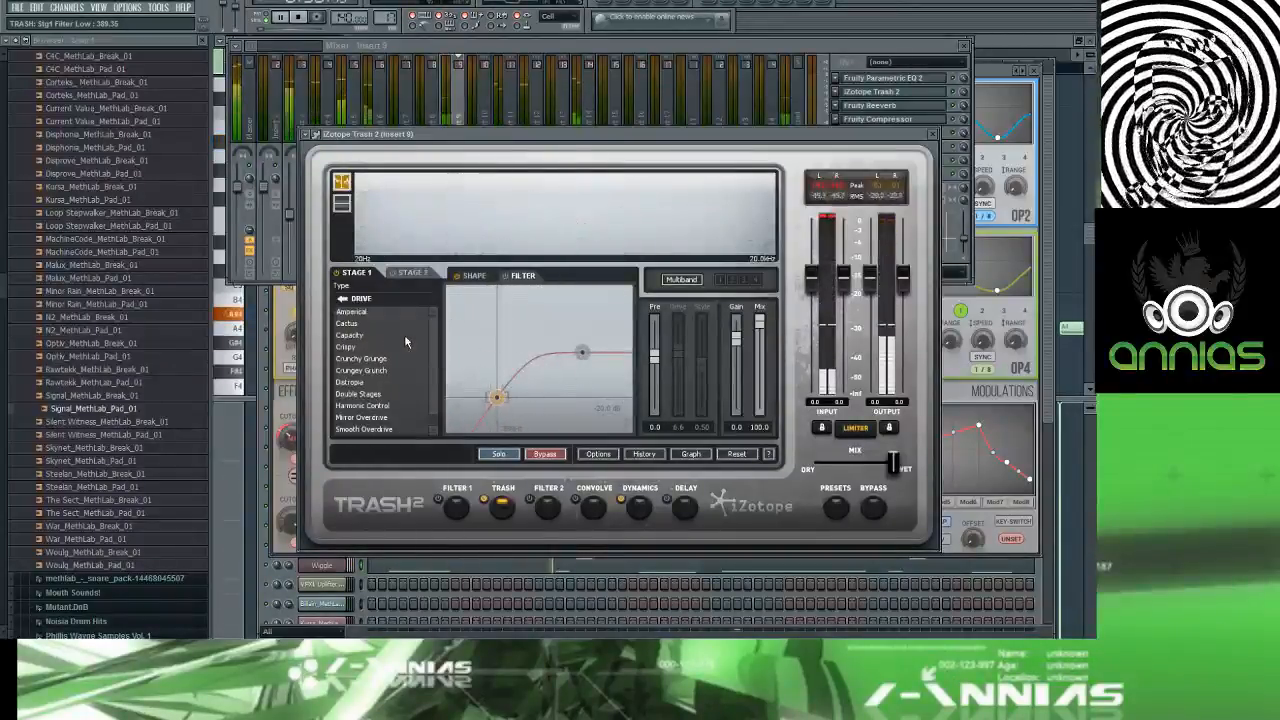
pyautogui.click(380, 333)
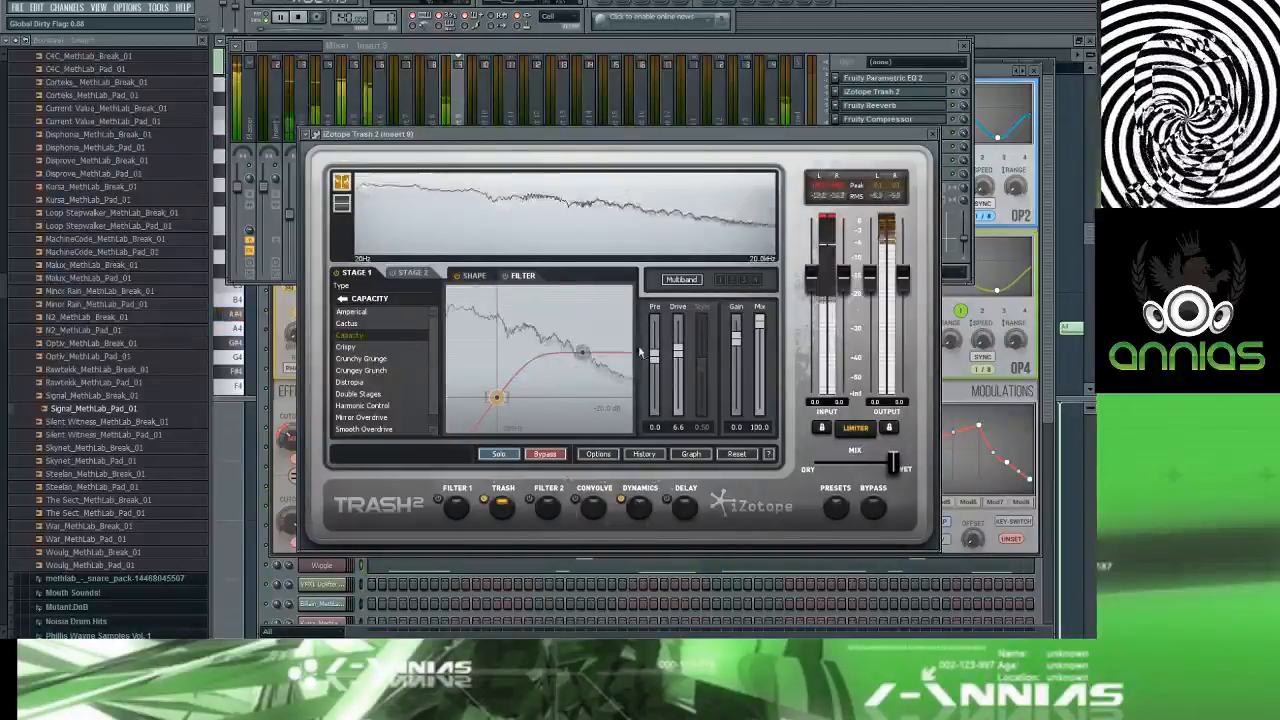
pyautogui.moveTo(678, 352); pyautogui.dragTo(679, 372)
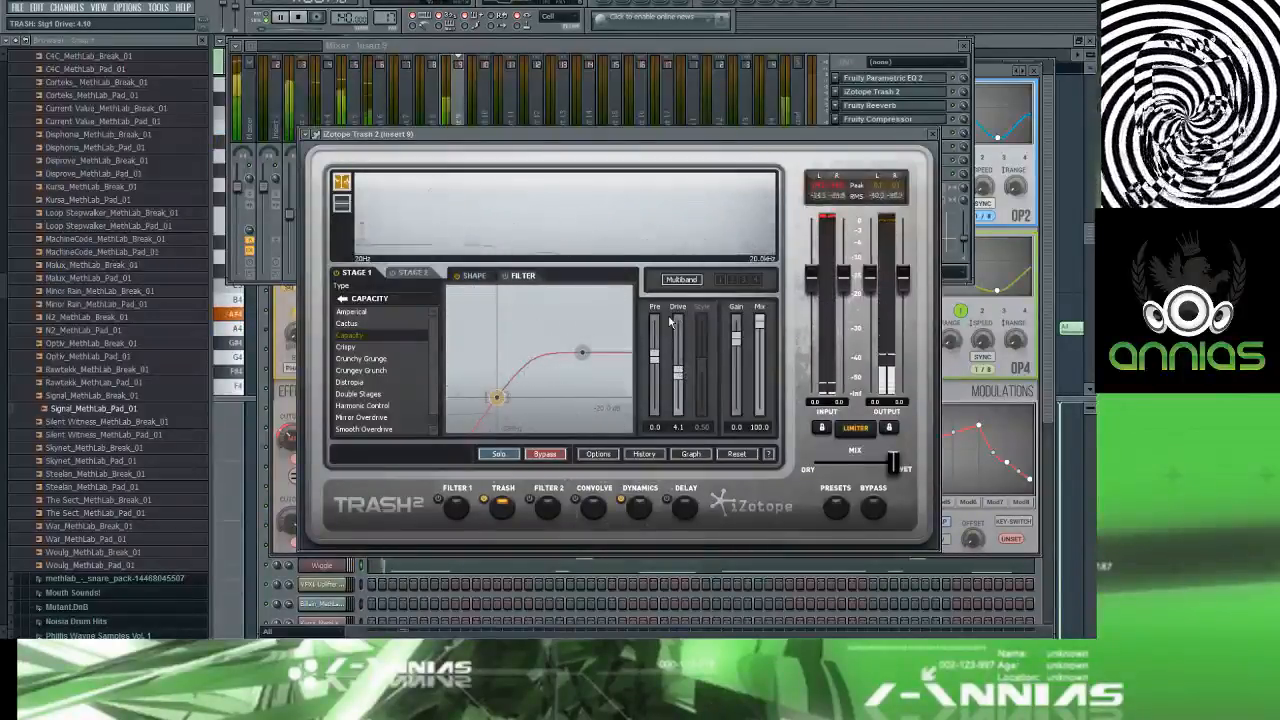
# Step: Lower the Wiggle FX Filter1 cutoff automation point at bar 17 and audition the playlist from bars 9 and 17
pyautogui.press('F5')
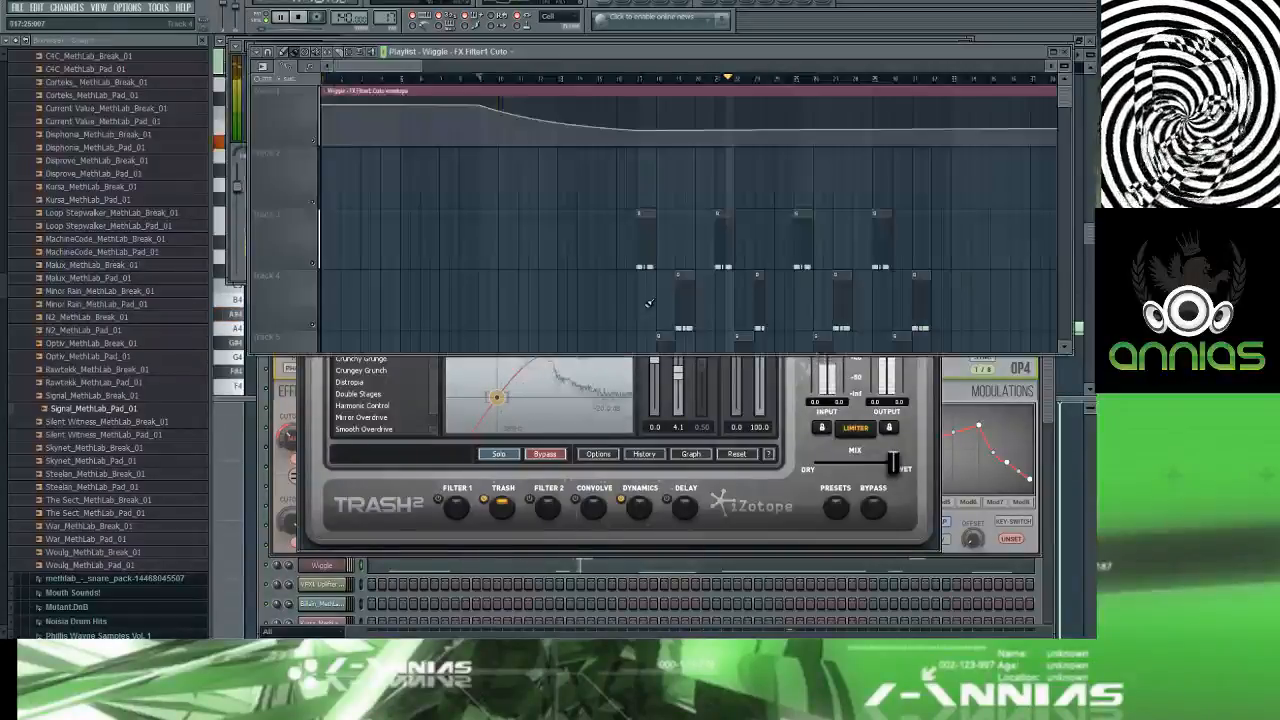
pyautogui.moveTo(641, 127); pyautogui.dragTo(641, 135)
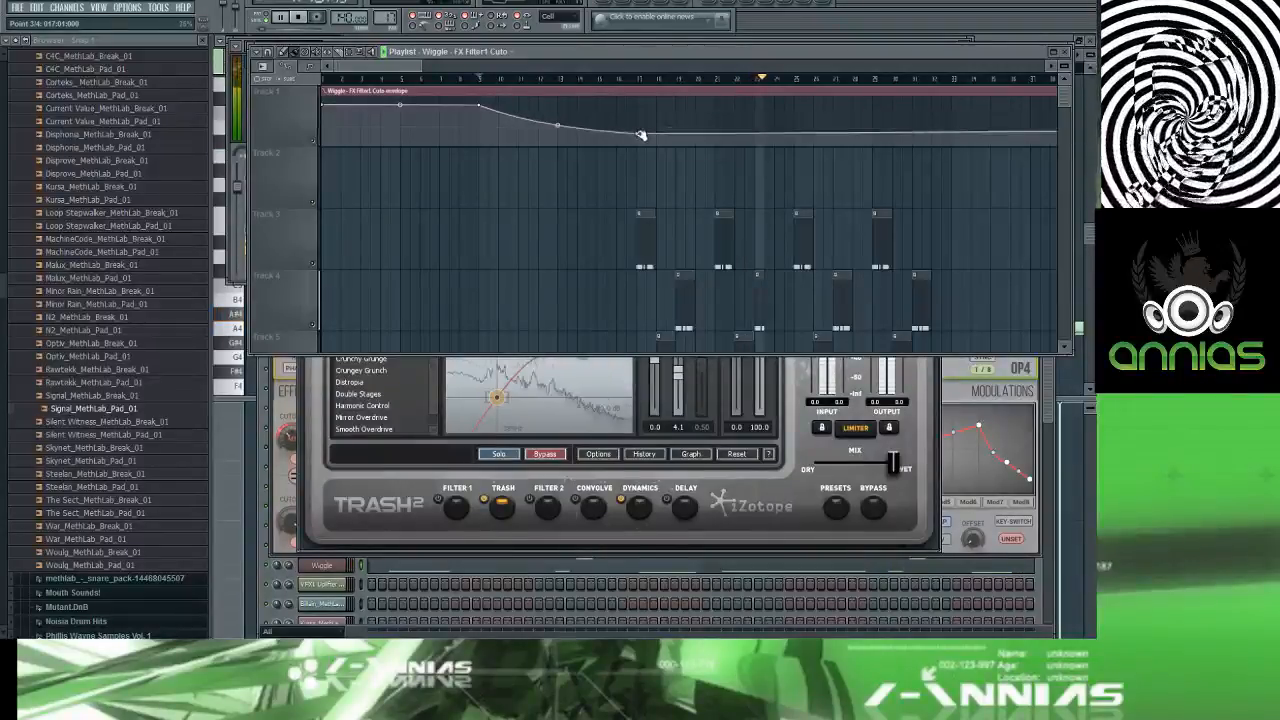
pyautogui.click(480, 78)
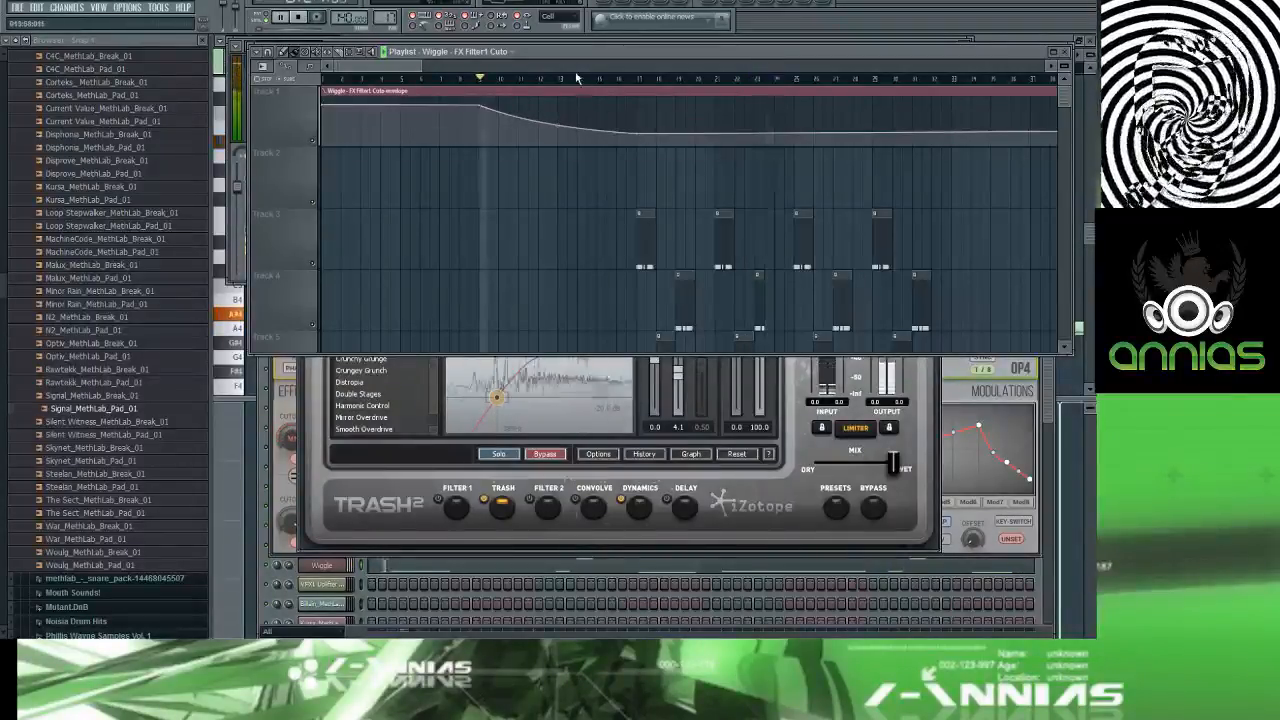
pyautogui.click(640, 79)
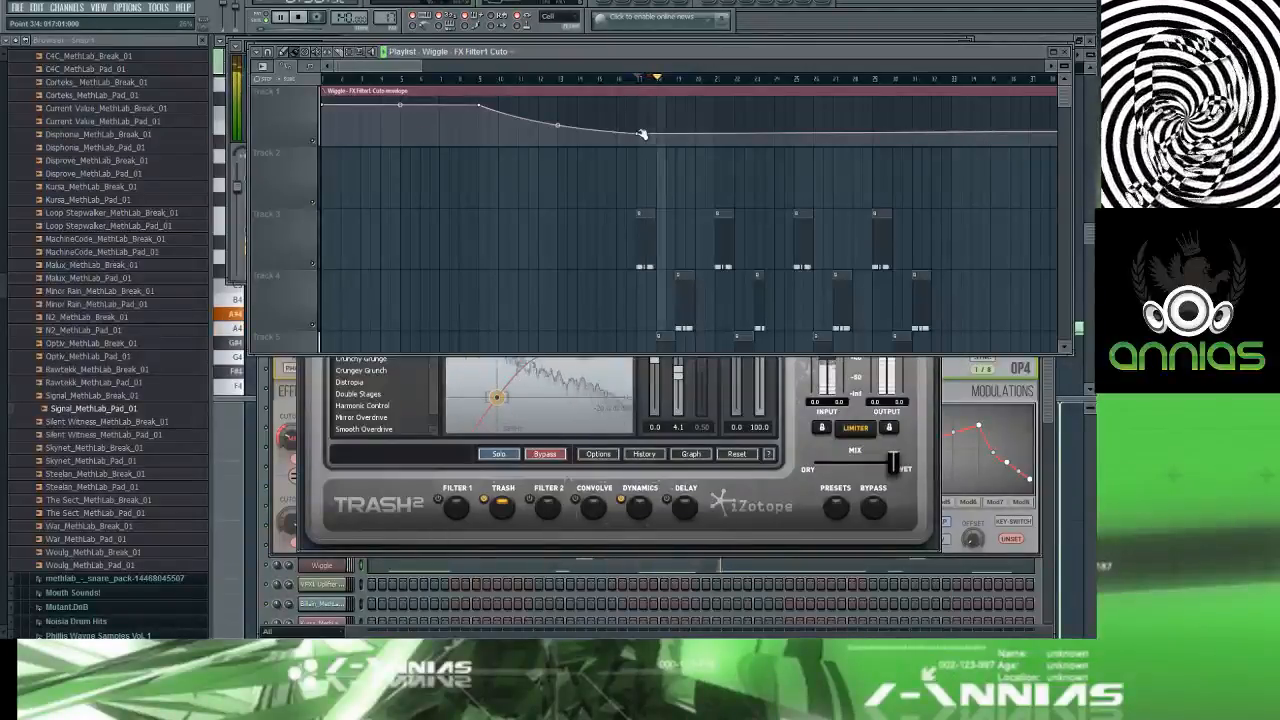
# Step: Reshape stage 1's post filter in Trash 2 with the high node raised to about 6.7 dB, and reset the distortion type to None
pyautogui.click(499, 400)
pyautogui.moveTo(498, 398)
pyautogui.mouseDown()
pyautogui.moveTo(475, 398)
pyautogui.moveTo(493, 402)
pyautogui.mouseUp()
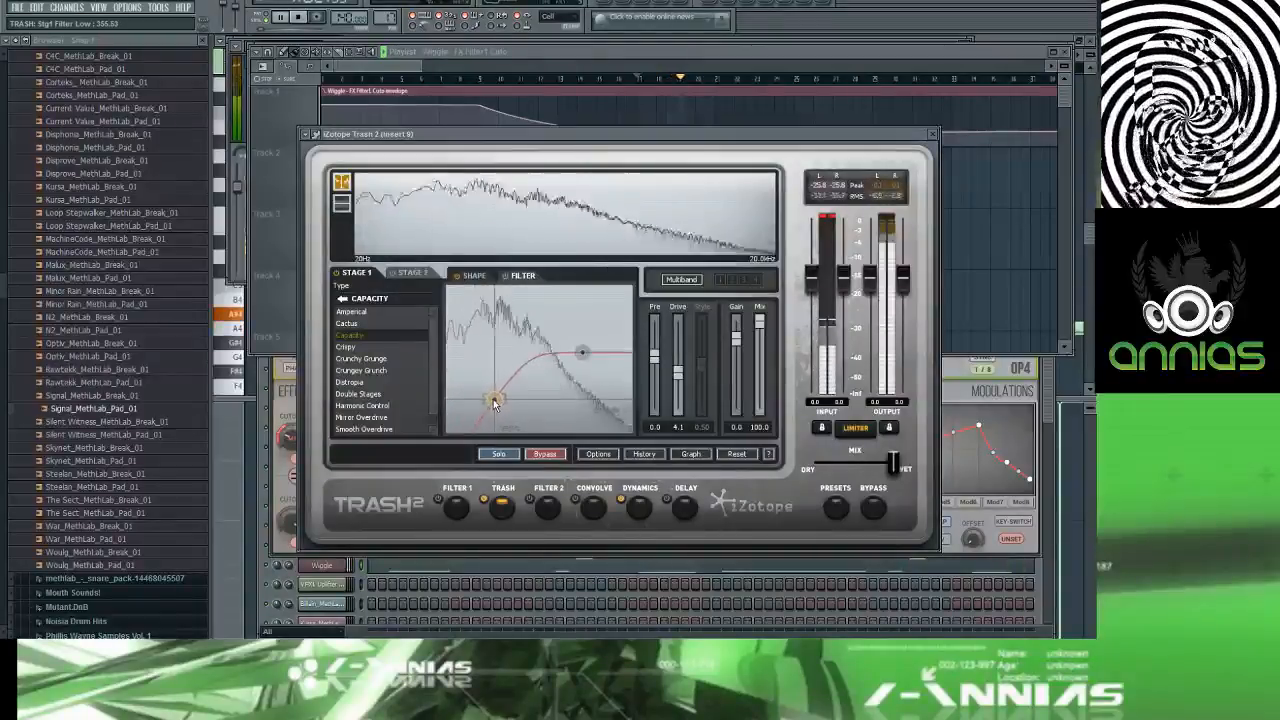
pyautogui.moveTo(583, 353); pyautogui.dragTo(583, 350)
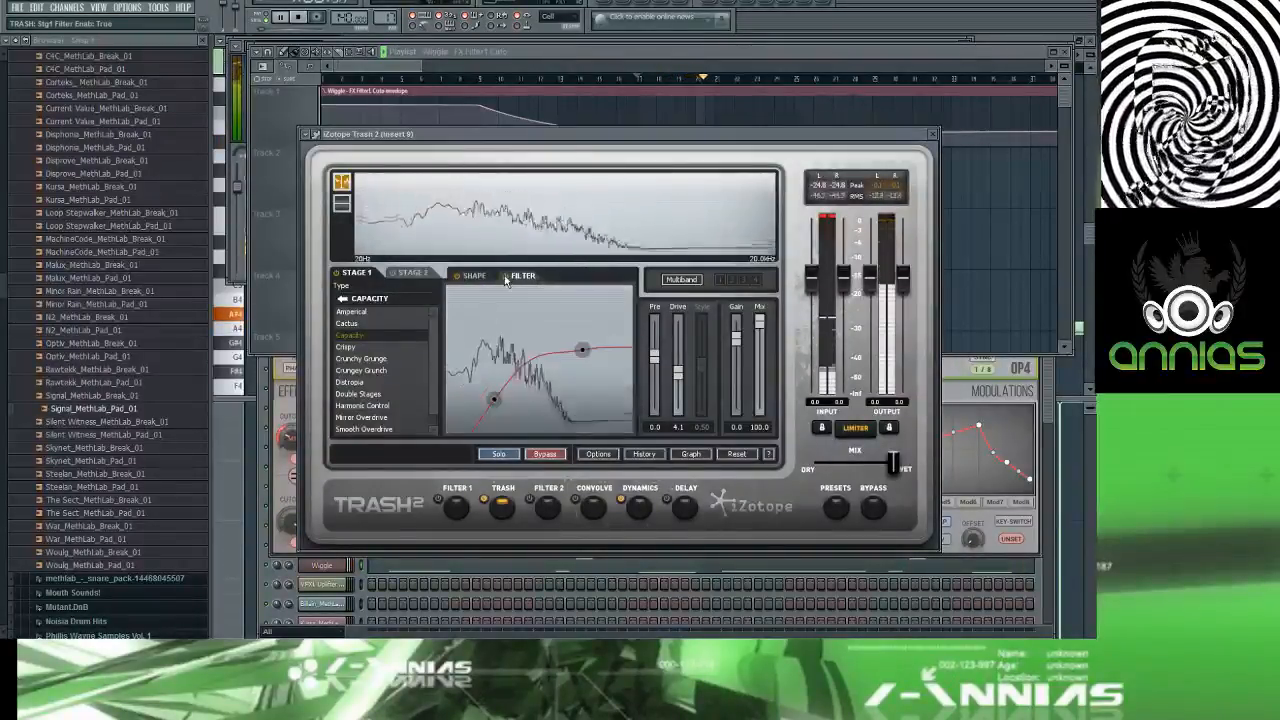
pyautogui.moveTo(582, 349); pyautogui.dragTo(532, 352)
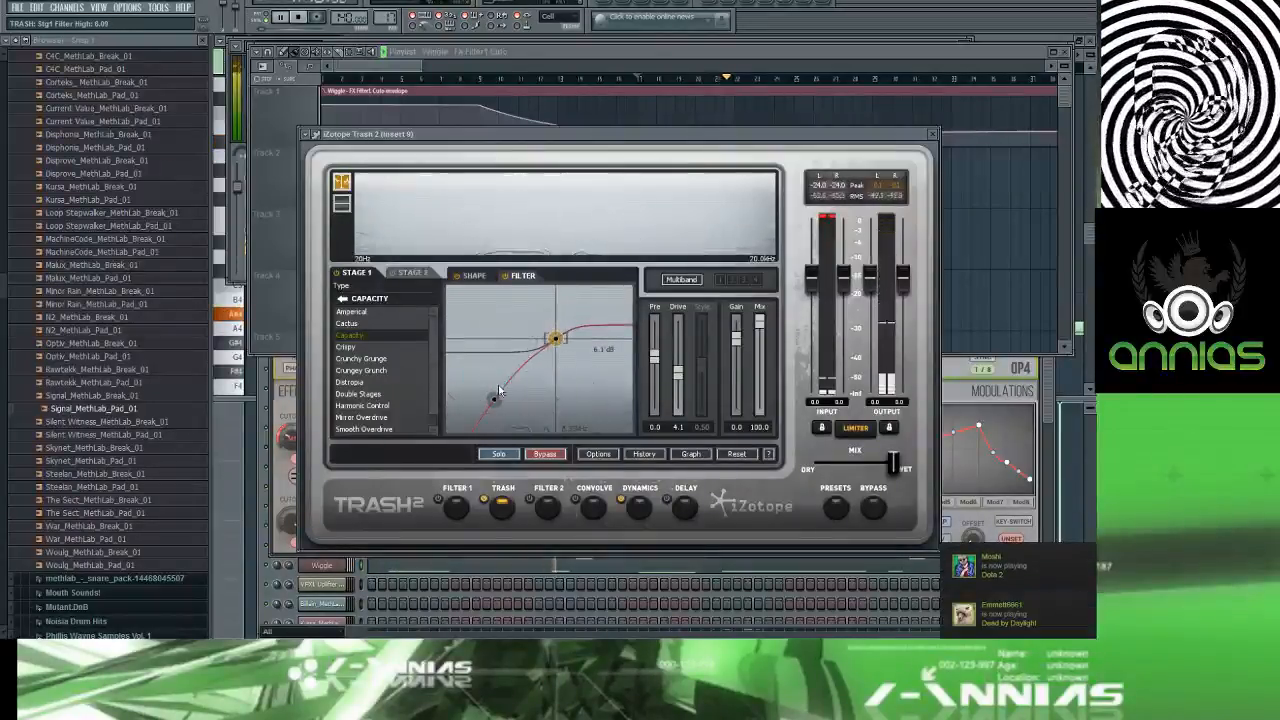
pyautogui.moveTo(493, 398)
pyautogui.mouseDown()
pyautogui.moveTo(490, 363)
pyautogui.moveTo(483, 393)
pyautogui.mouseUp()
pyautogui.moveTo(560, 338)
pyautogui.mouseDown()
pyautogui.moveTo(543, 319)
pyautogui.moveTo(590, 330)
pyautogui.moveTo(551, 337)
pyautogui.mouseUp()
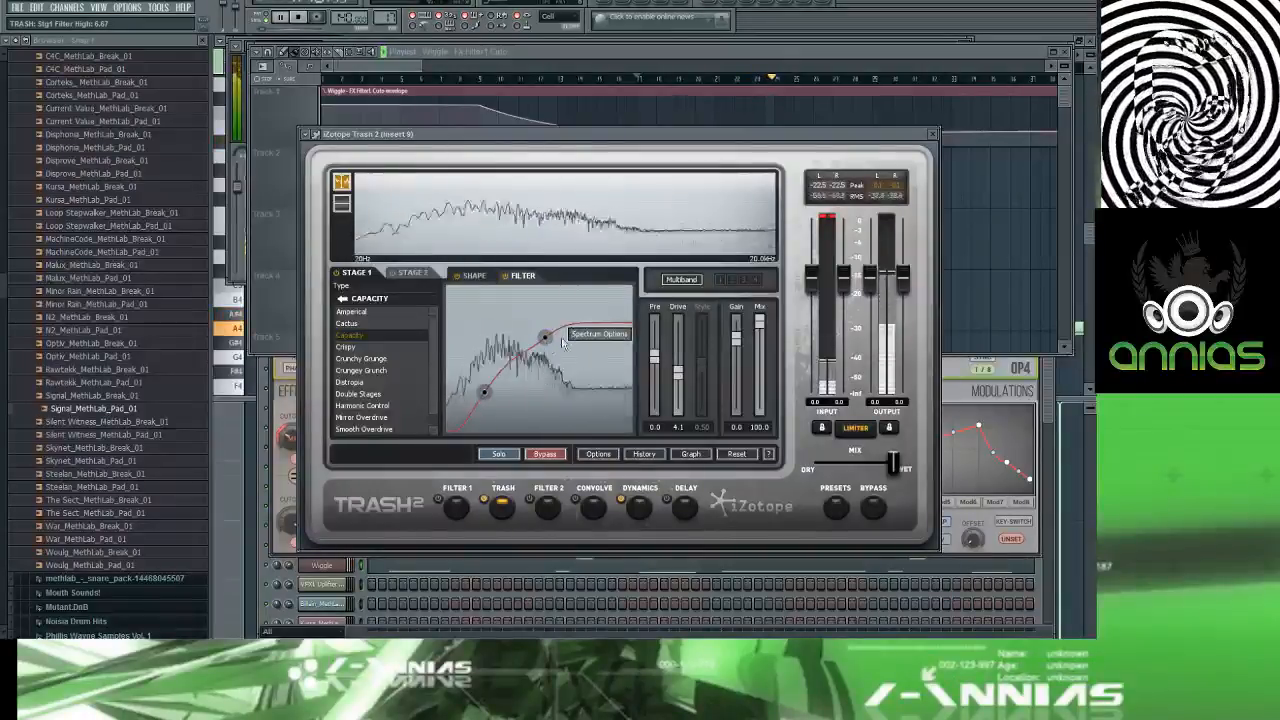
pyautogui.click(572, 338)
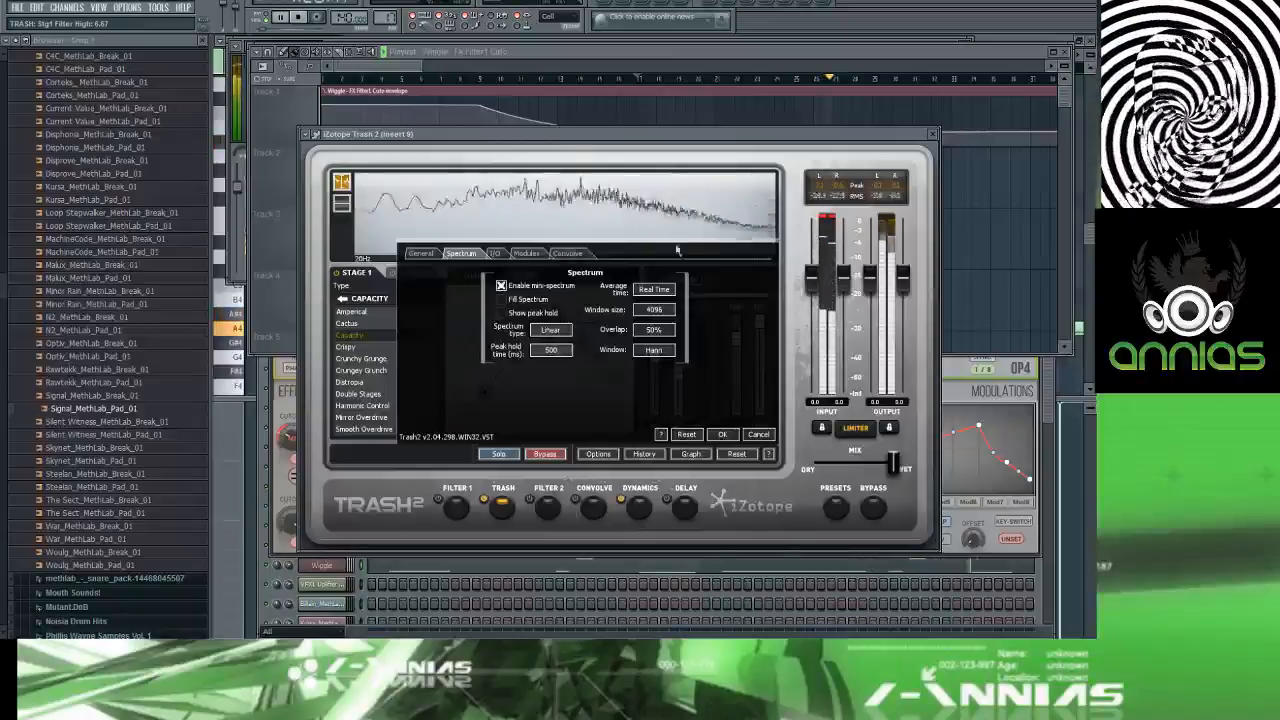
pyautogui.click(344, 298)
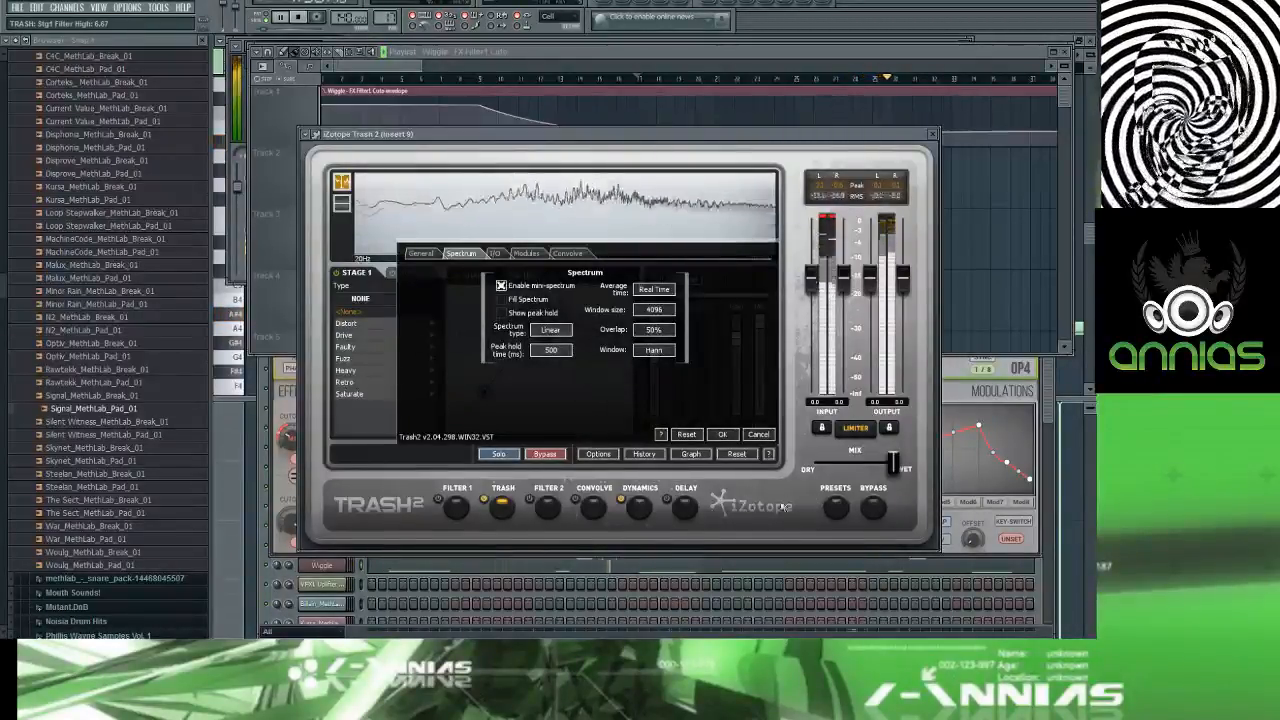
# Step: Make the long OSHO vocal clip on track 15 unique as a sample and play the playlist from about bar 29
pyautogui.click(787, 49)
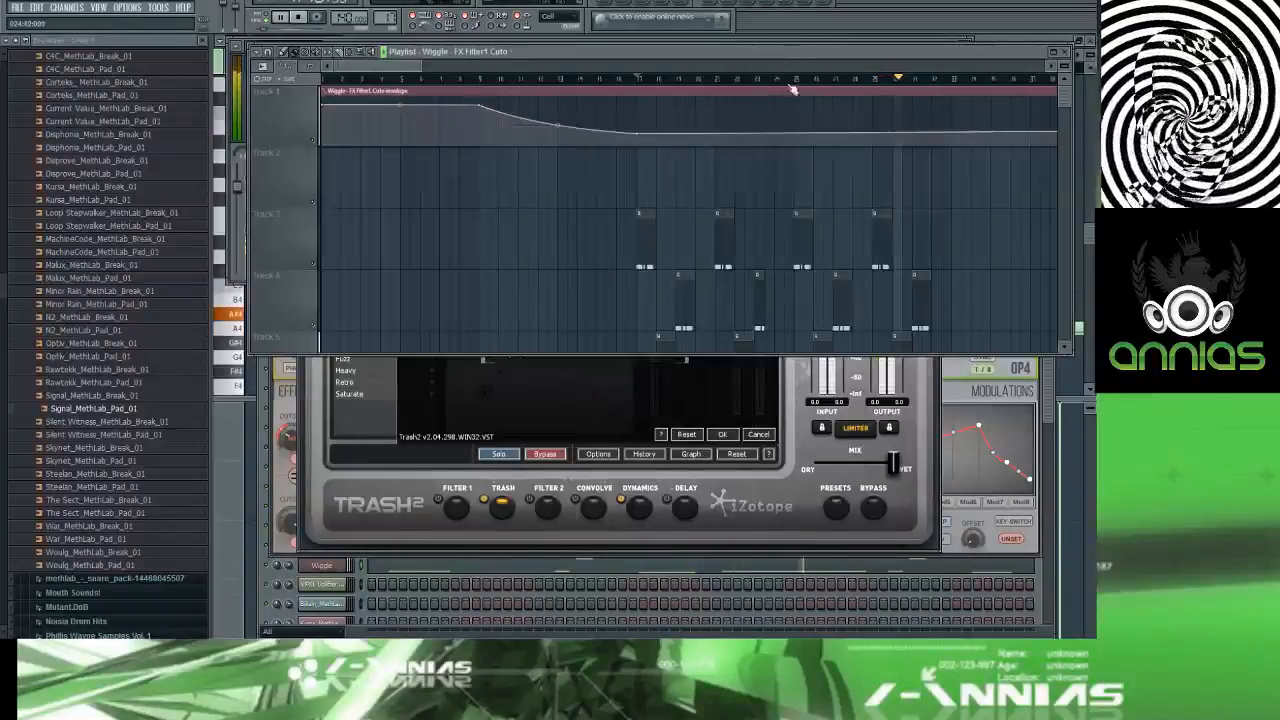
pyautogui.scroll(-4, 833, 163)
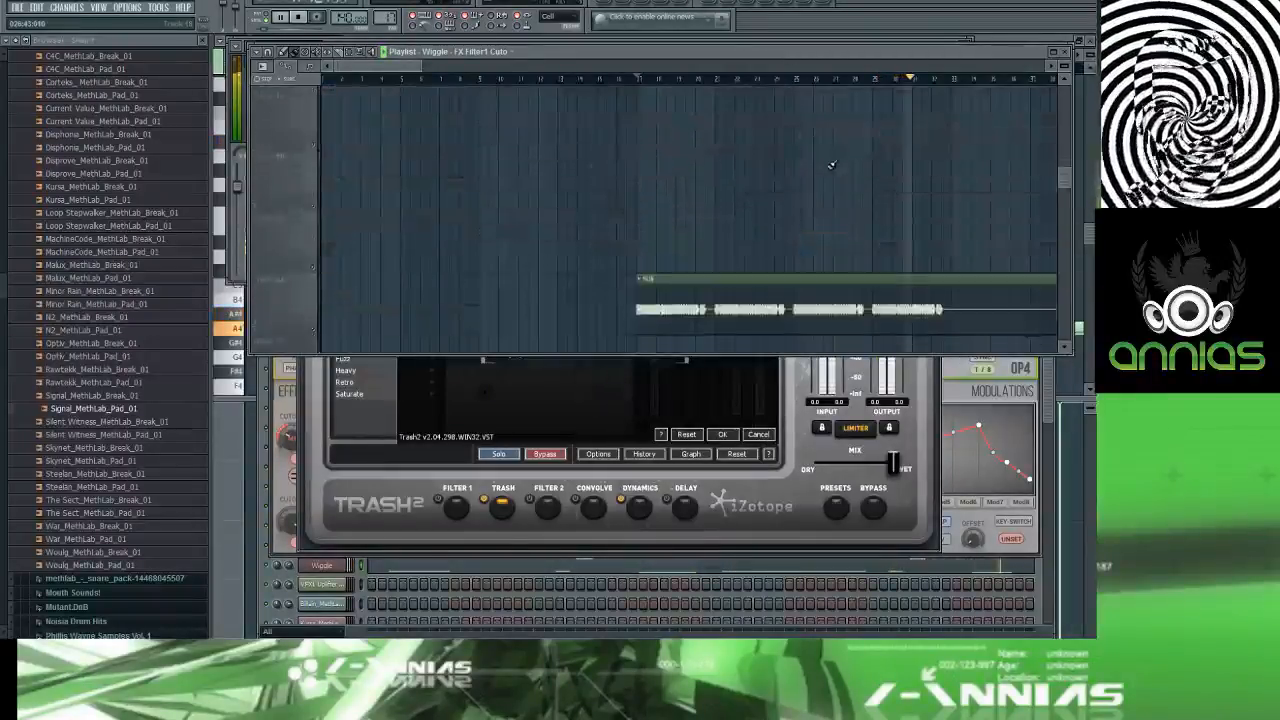
pyautogui.scroll(2, 833, 163)
pyautogui.doubleClick(908, 181)
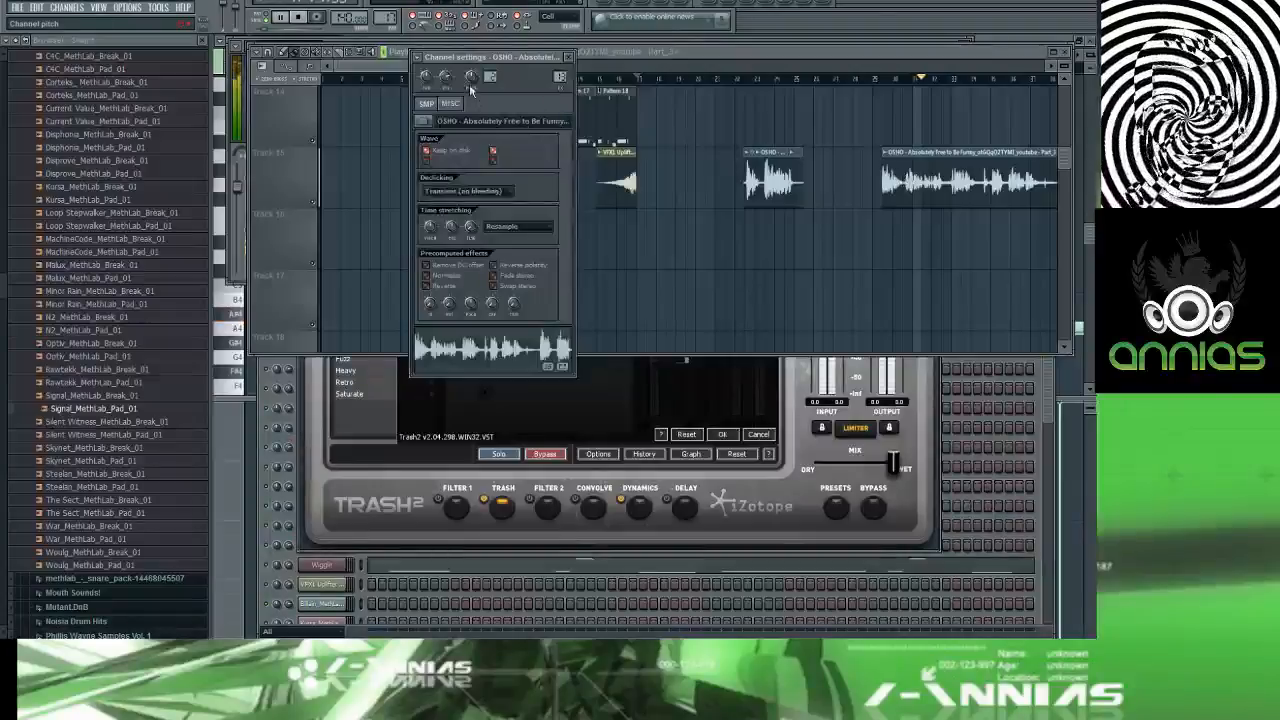
pyautogui.rightClick(882, 154)
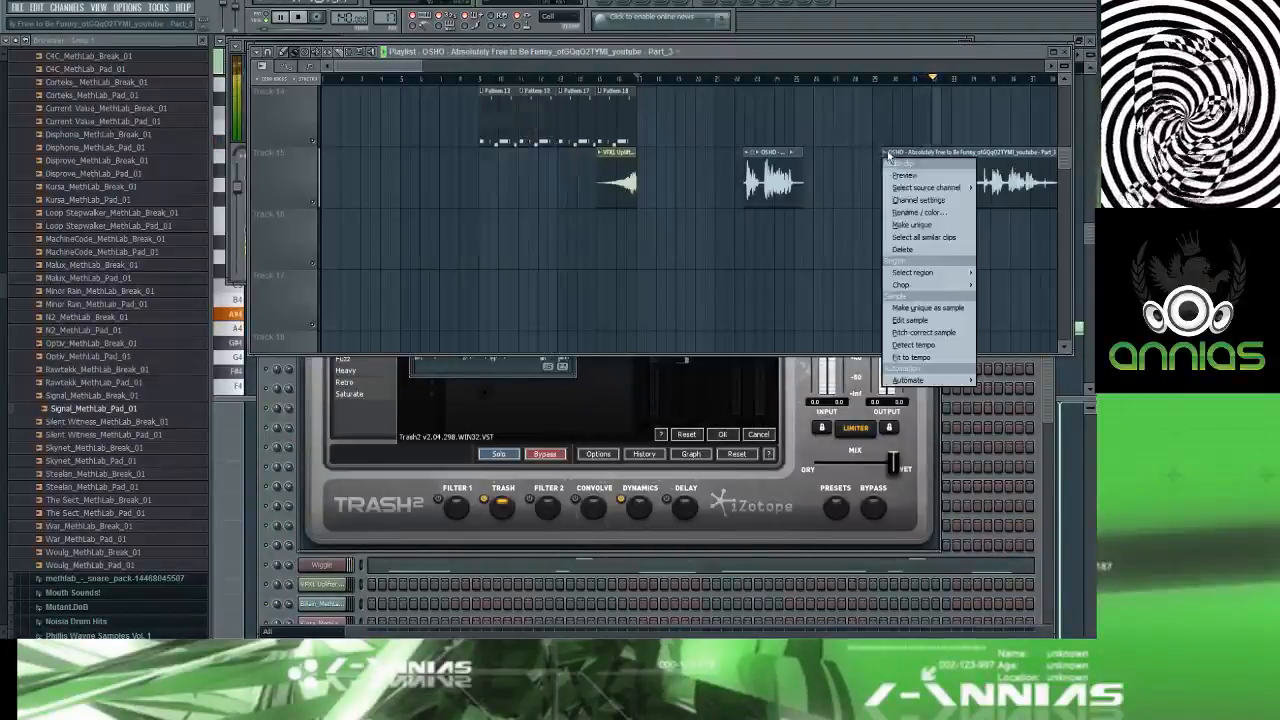
pyautogui.click(912, 308)
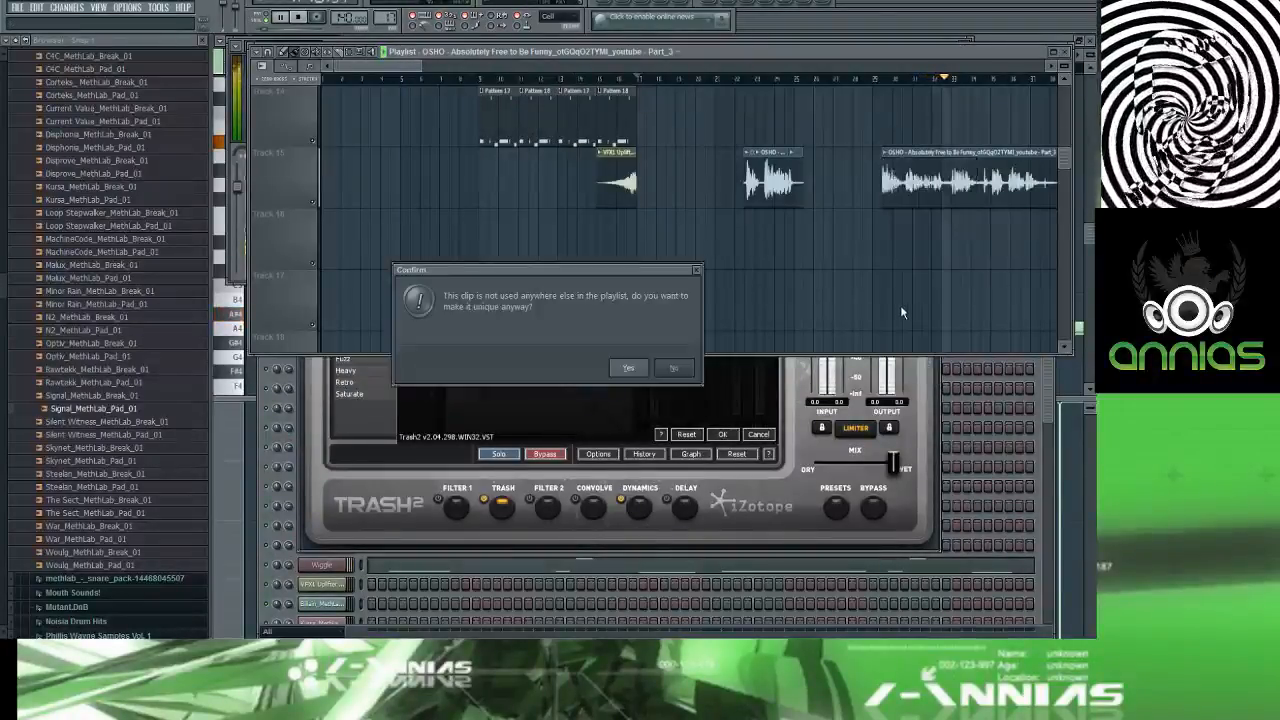
pyautogui.click(628, 367)
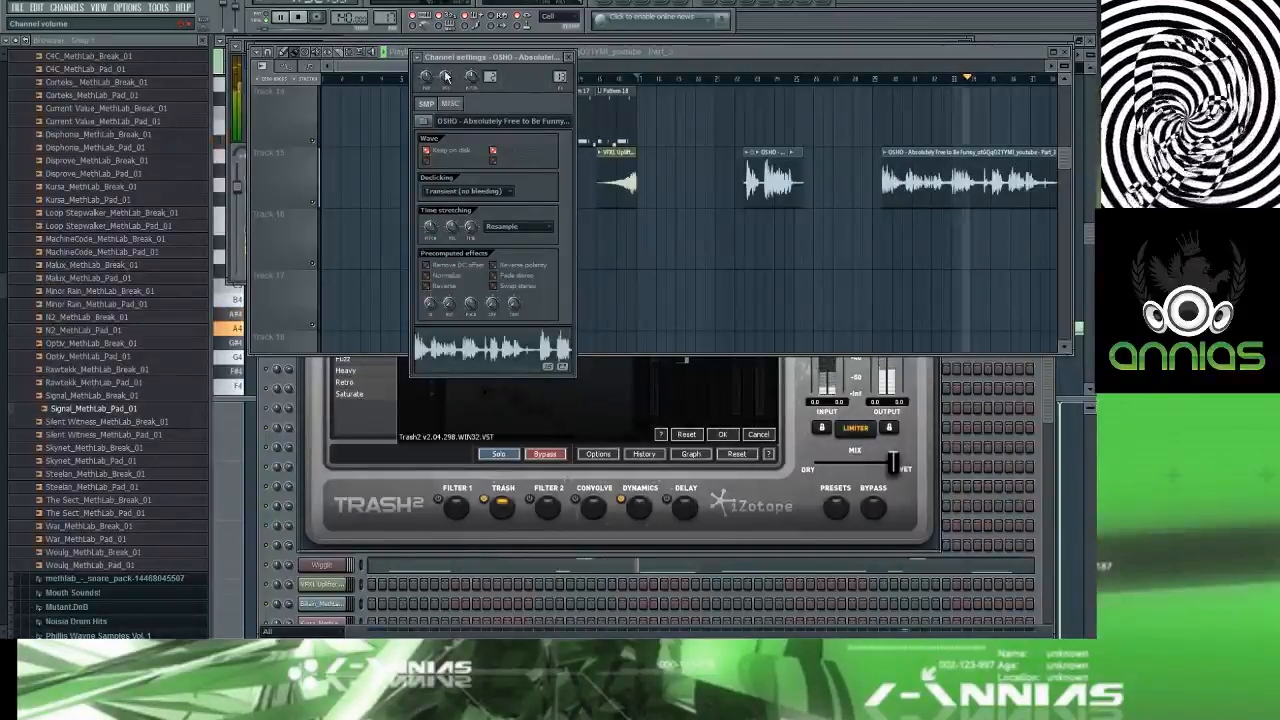
pyautogui.click(873, 79)
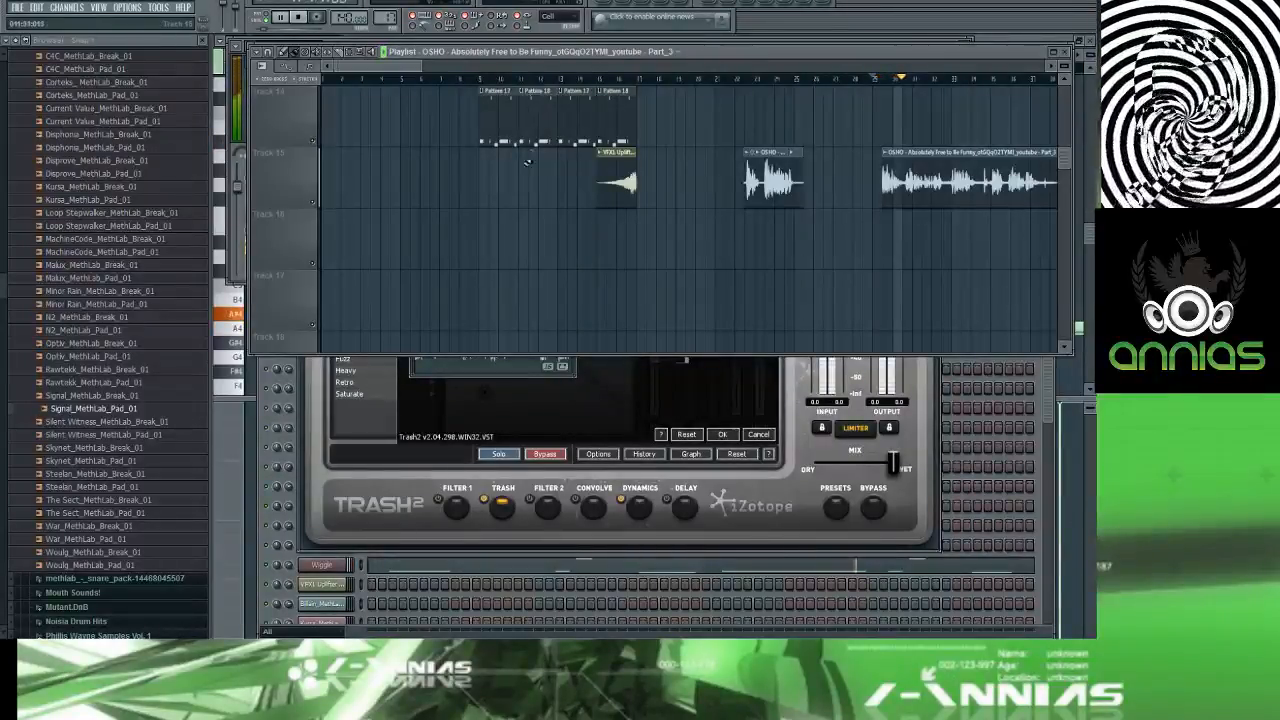
# Step: Shape a steep rise in the Wiggle filter cutoff automation at bar 9 by adding a point and lowering the one before it
pyautogui.scroll(6, 527, 162)
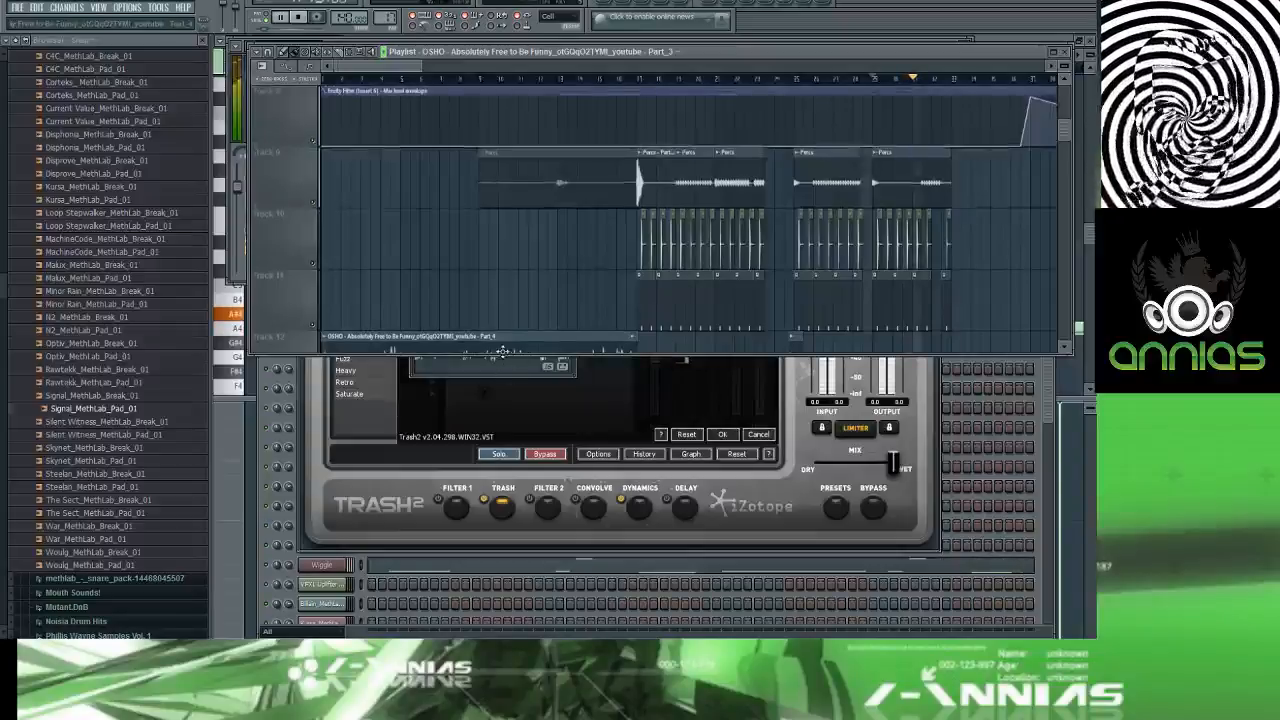
pyautogui.scroll(7, 577, 129)
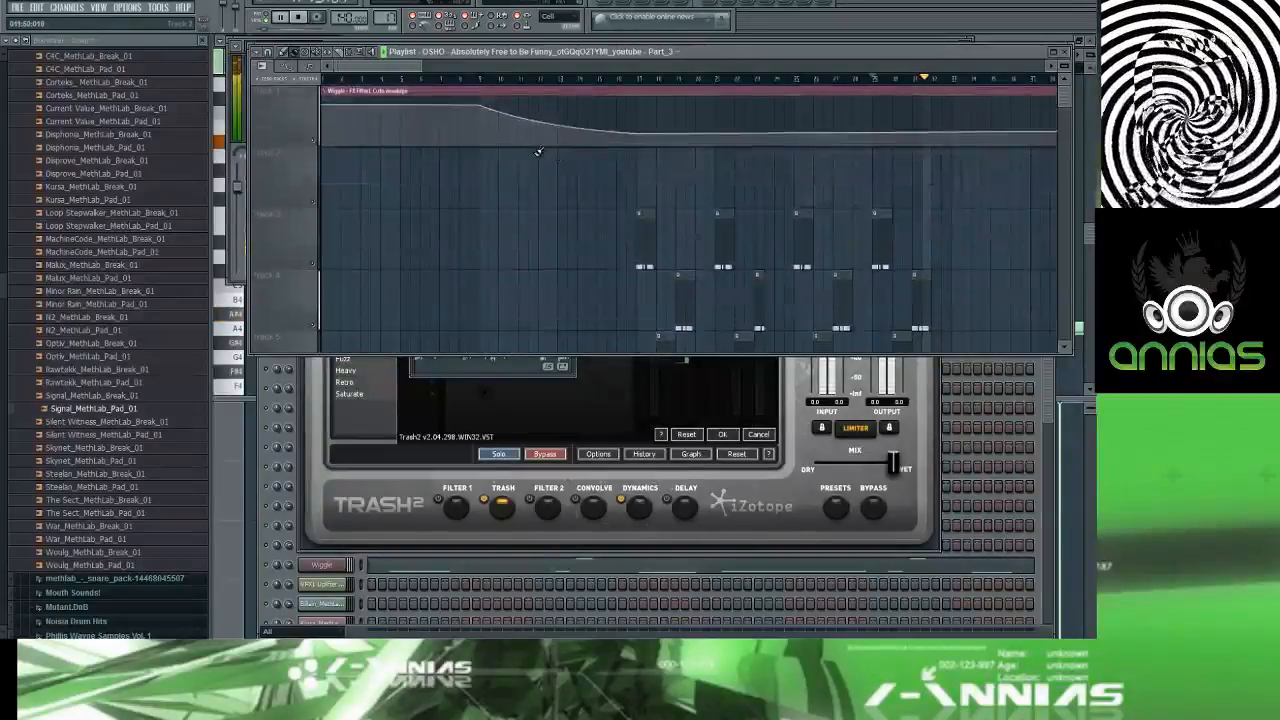
pyautogui.click(463, 80)
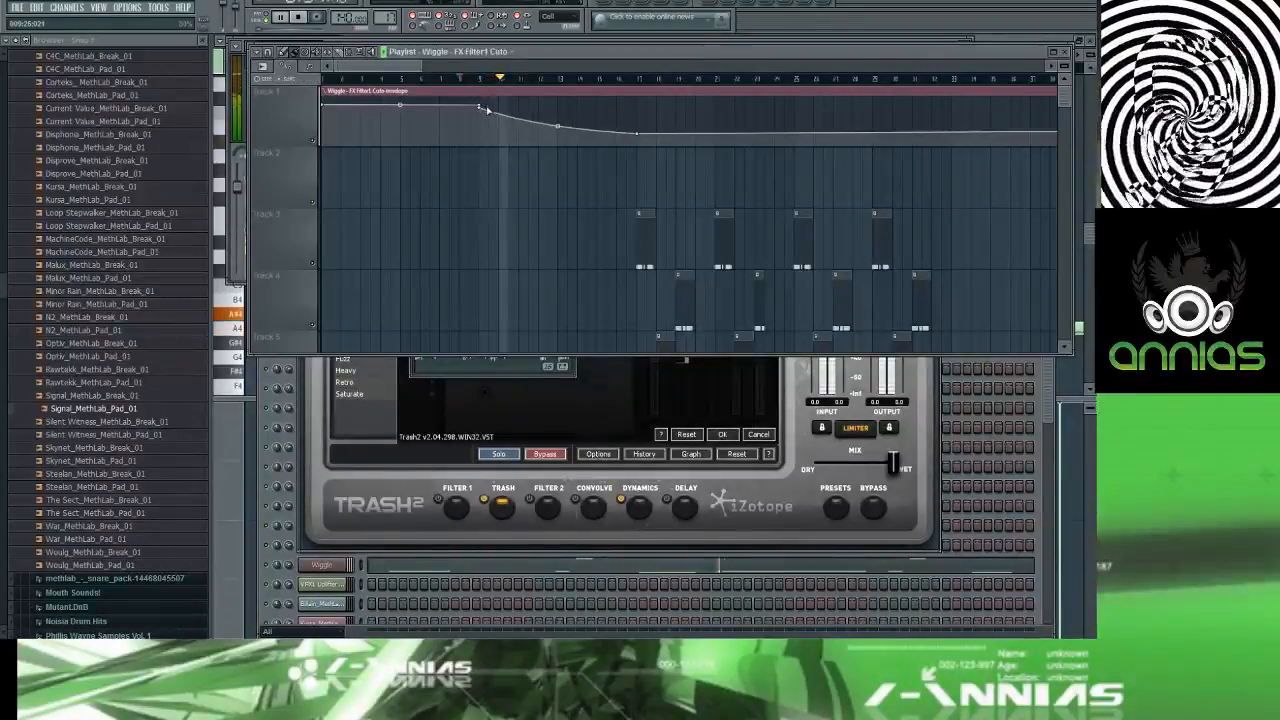
pyautogui.rightClick(483, 108)
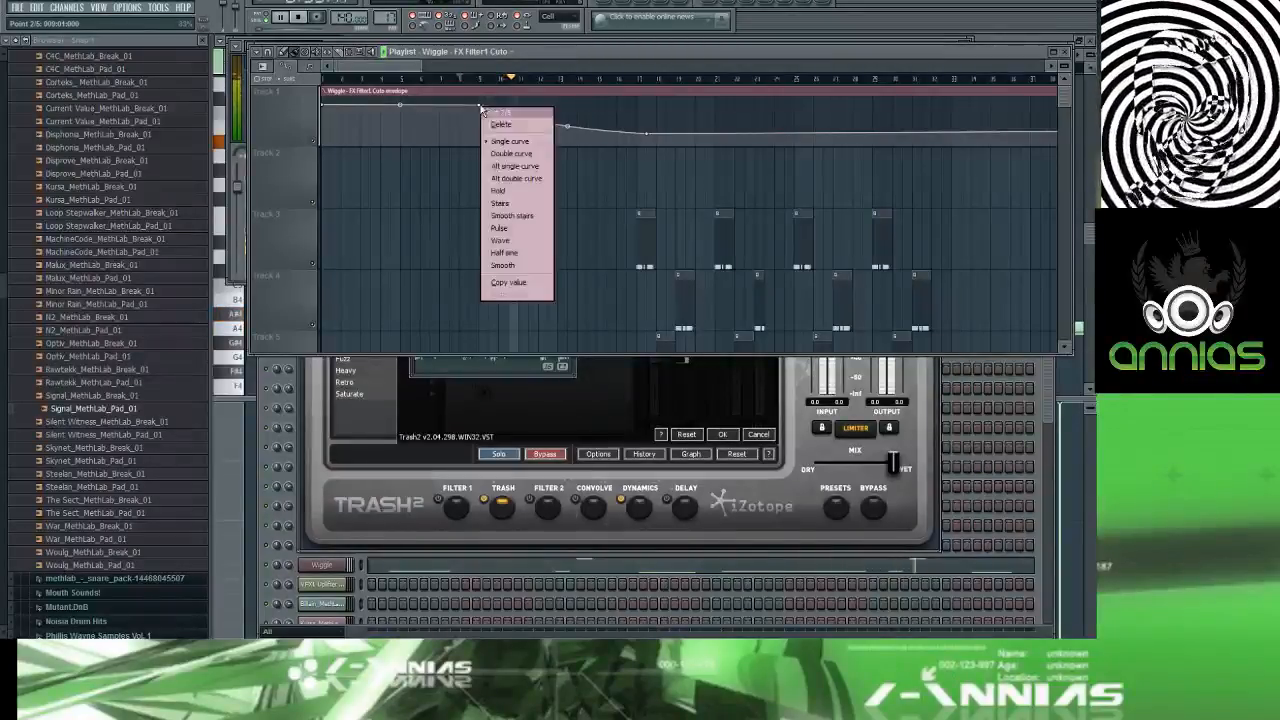
pyautogui.click(478, 116)
pyautogui.moveTo(480, 106); pyautogui.dragTo(480, 166)
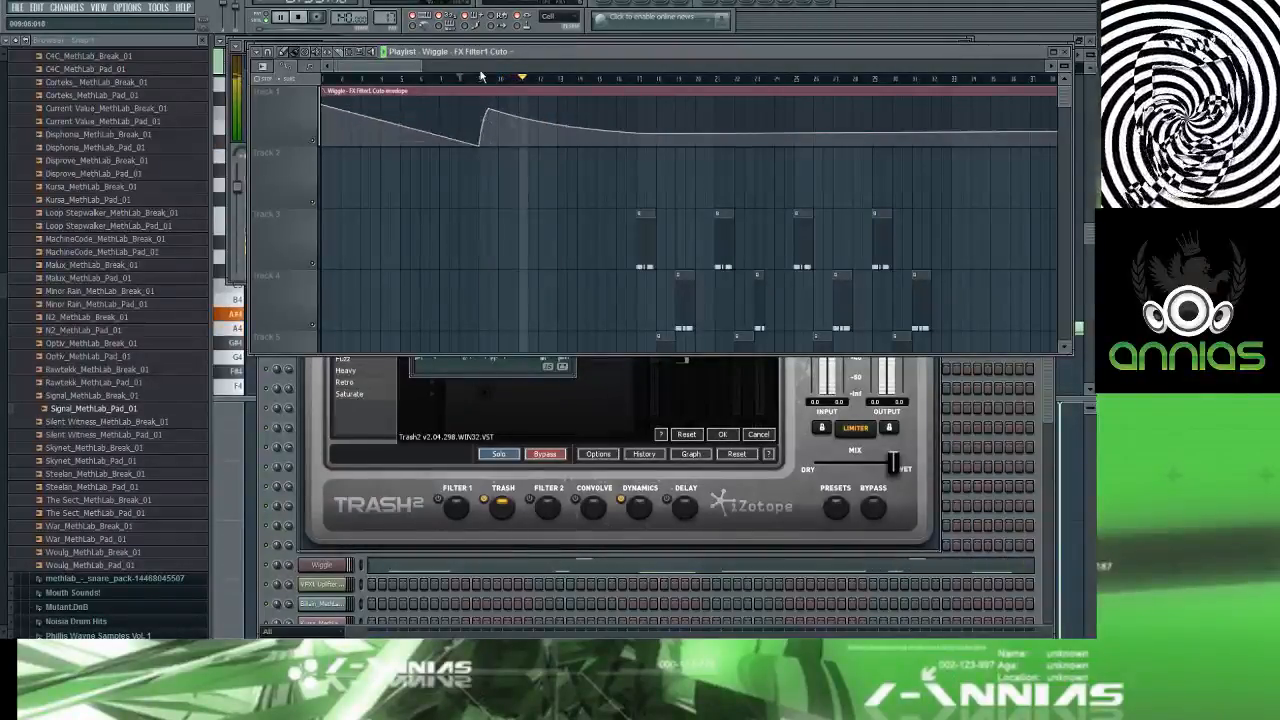
pyautogui.click(482, 79)
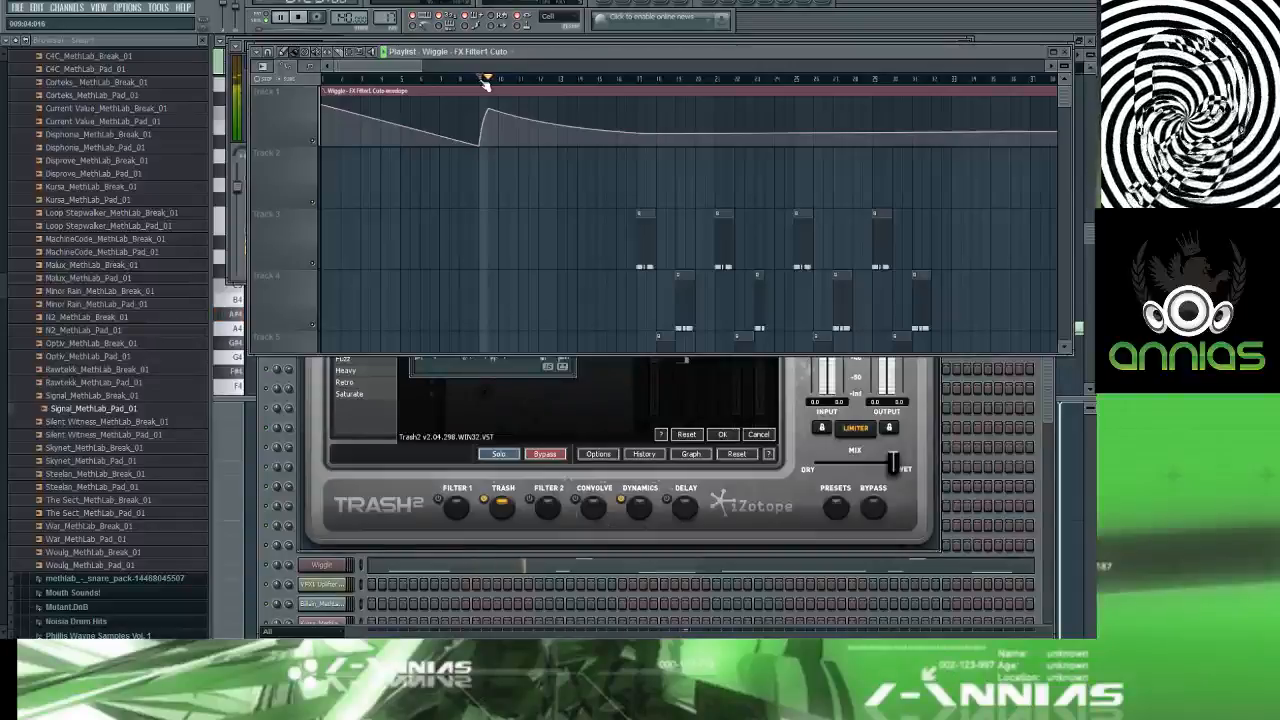
pyautogui.press('space')
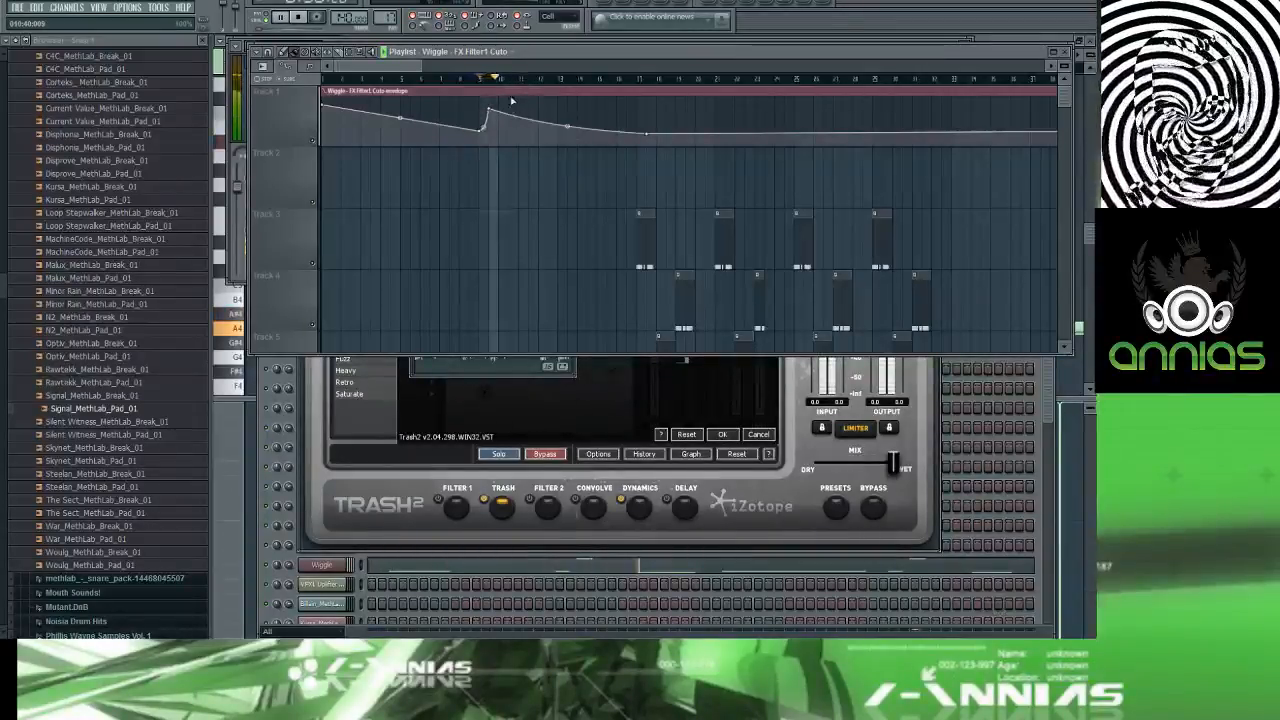
# Step: Add points to the Wiggle filter cutoff automation between bars 9 and 11 to form a series of rising and falling peaks
pyautogui.scroll(3, 504, 118)
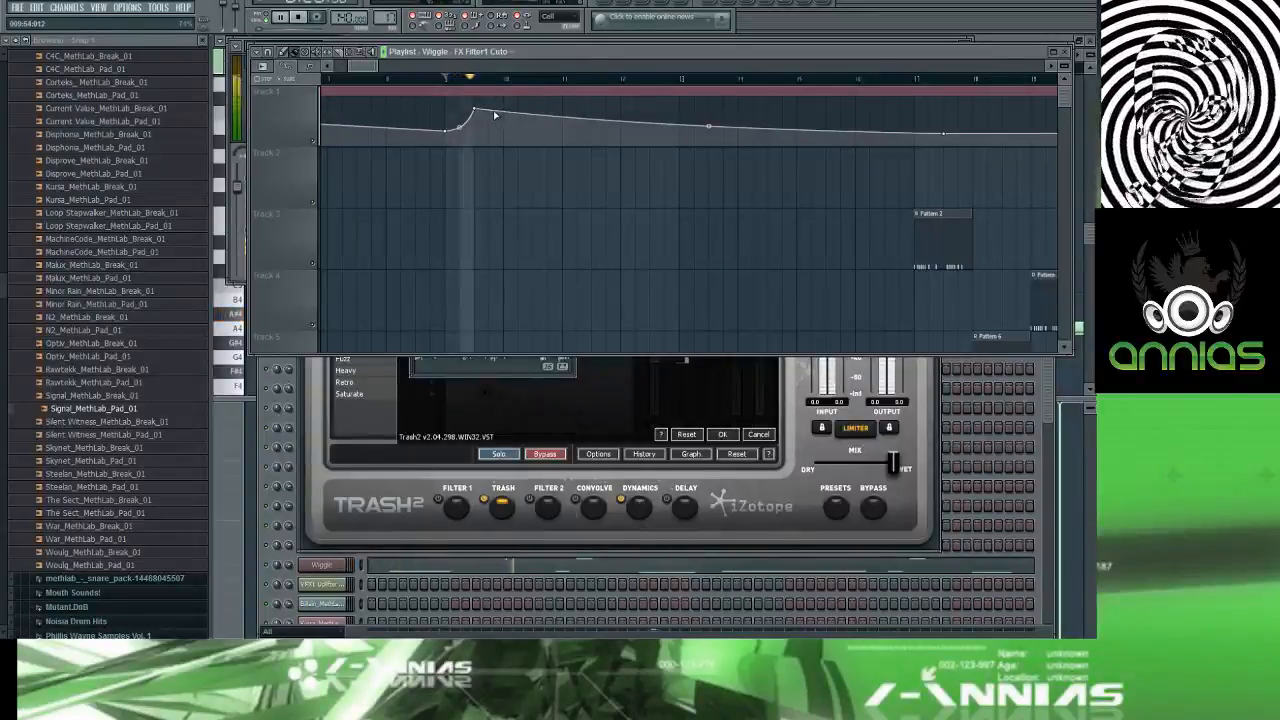
pyautogui.rightClick(503, 115)
pyautogui.rightClick(514, 115)
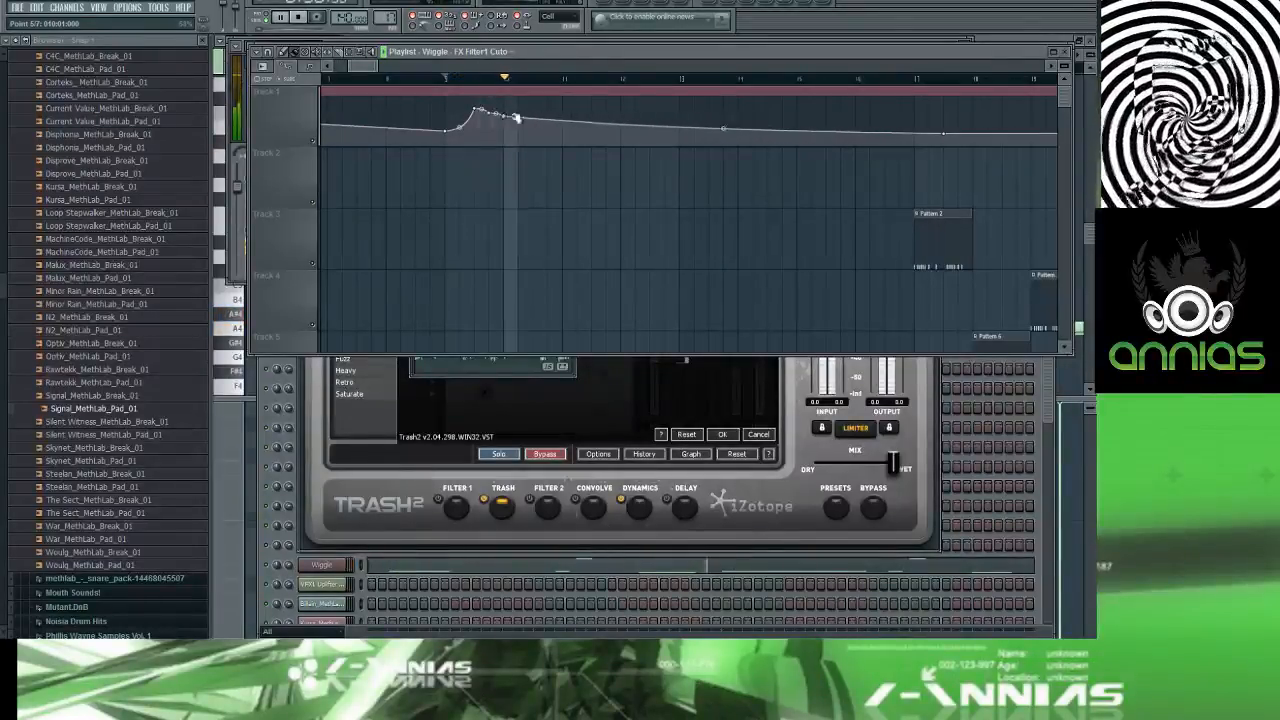
pyautogui.moveTo(514, 115)
pyautogui.mouseDown()
pyautogui.moveTo(511, 134)
pyautogui.moveTo(522, 112)
pyautogui.mouseUp()
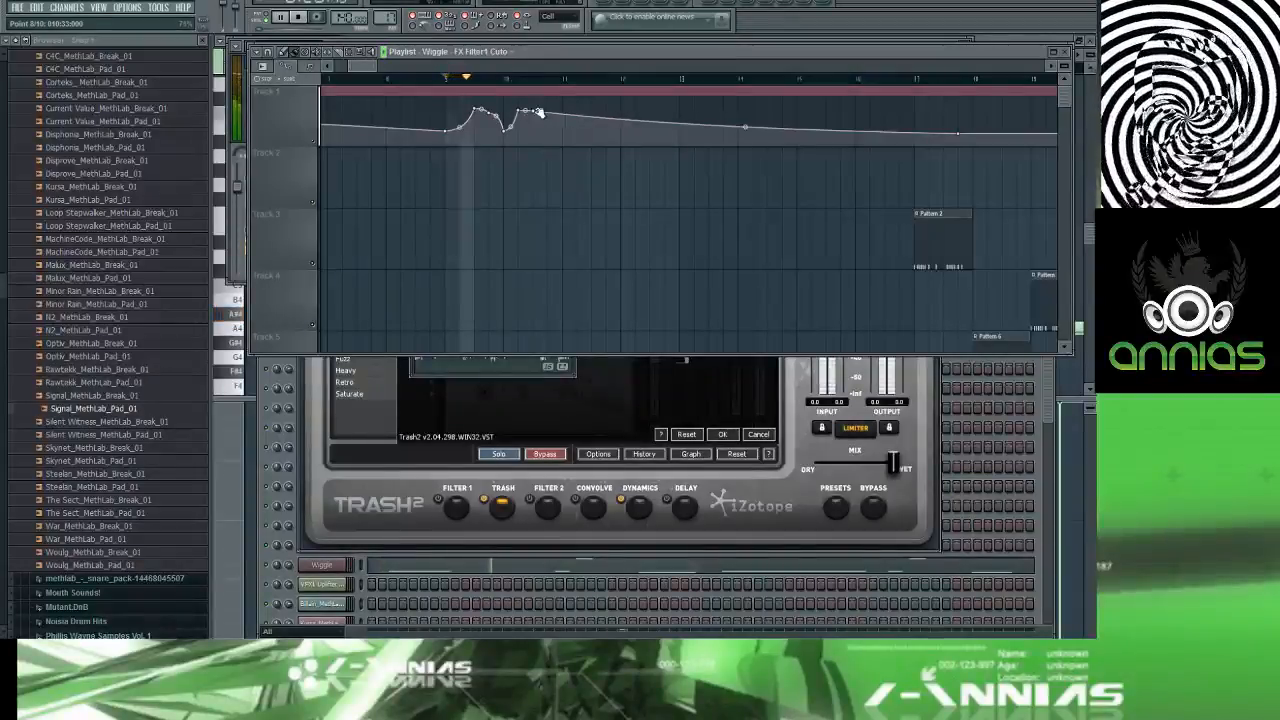
pyautogui.moveTo(532, 116); pyautogui.dragTo(538, 130)
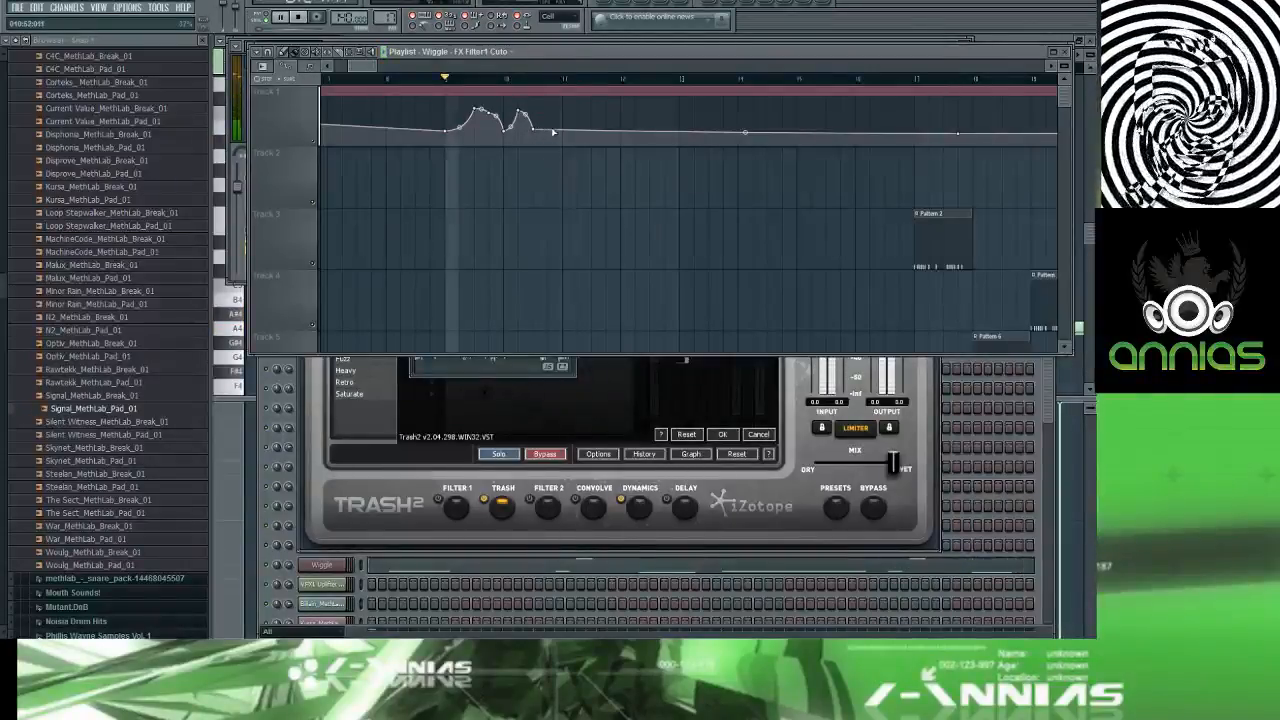
pyautogui.moveTo(540, 129); pyautogui.dragTo(566, 115)
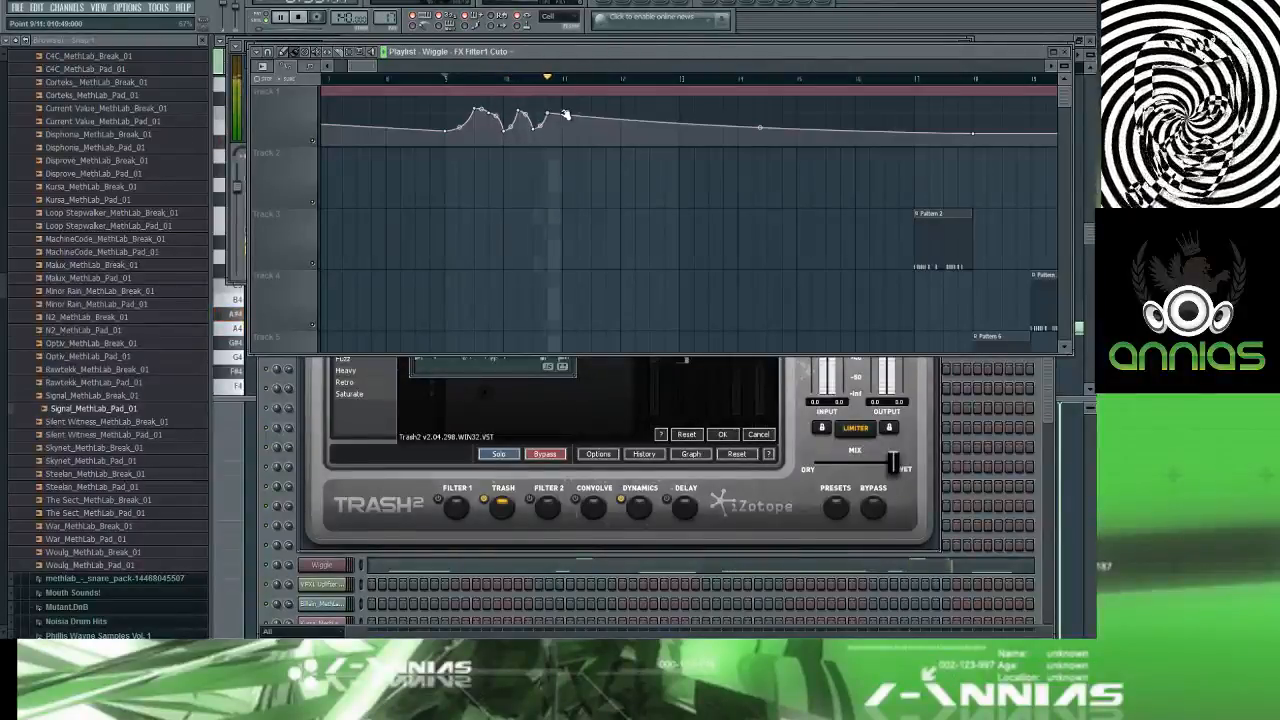
# Step: Stop playback and survey the whole arrangement in the playlist
pyautogui.press('space')
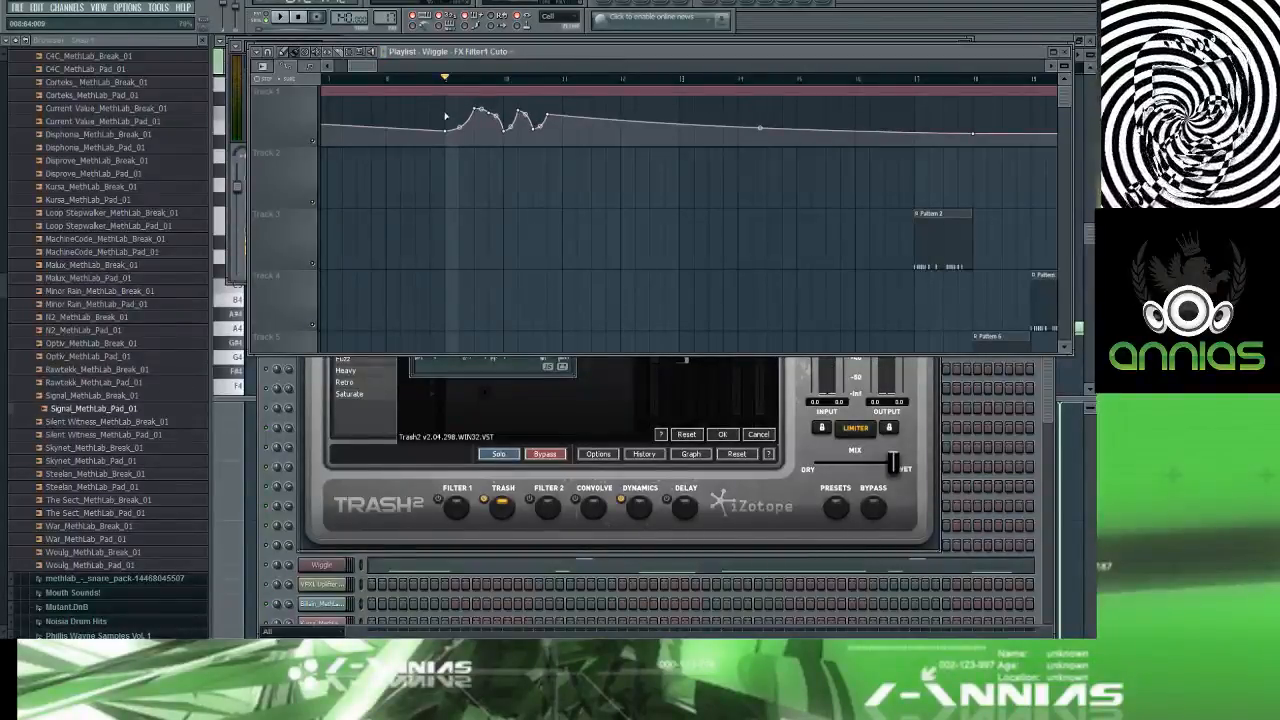
pyautogui.keyDown('ctrl'); pyautogui.rightClick(452, 173); pyautogui.keyUp('ctrl')
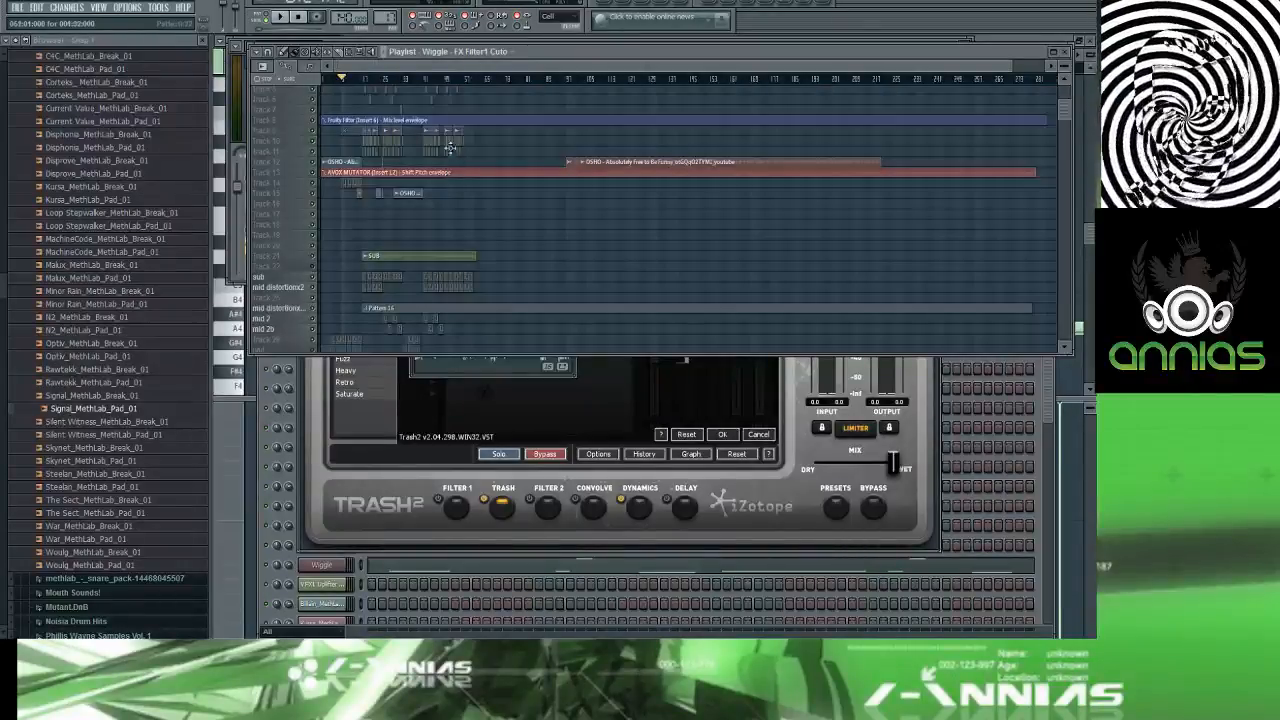
pyautogui.moveTo(1063, 65); pyautogui.dragTo(1067, 59)
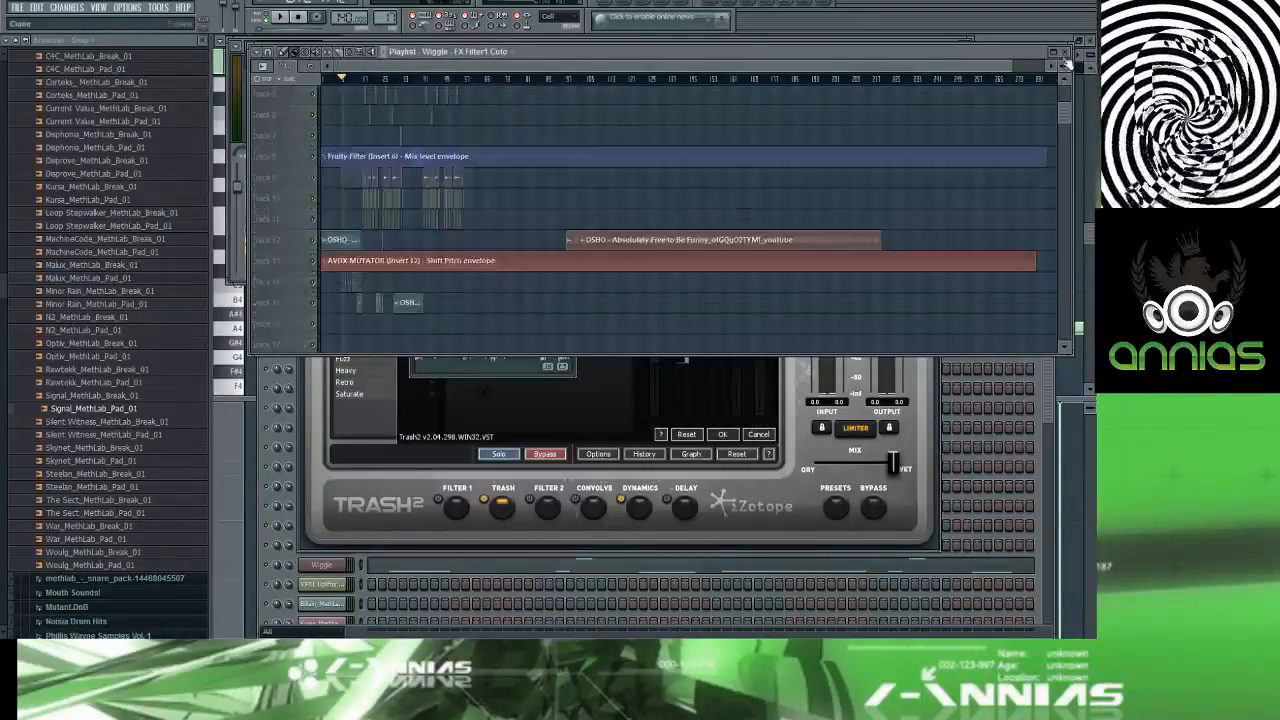
# Step: Move the Wiggle filter cutoff automation point near bar 18 back to bar 17 on track 1
pyautogui.scroll(5, 906, 86)
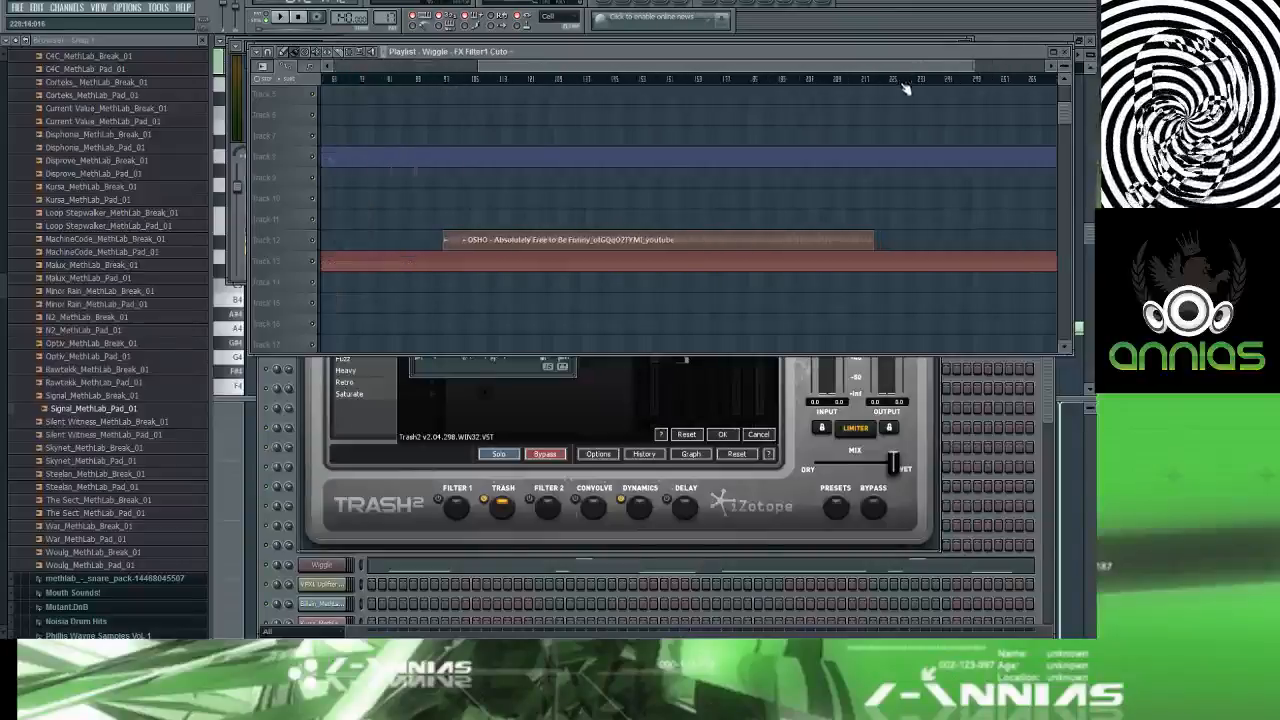
pyautogui.moveTo(480, 66); pyautogui.dragTo(412, 66)
pyautogui.scroll(4, 731, 123)
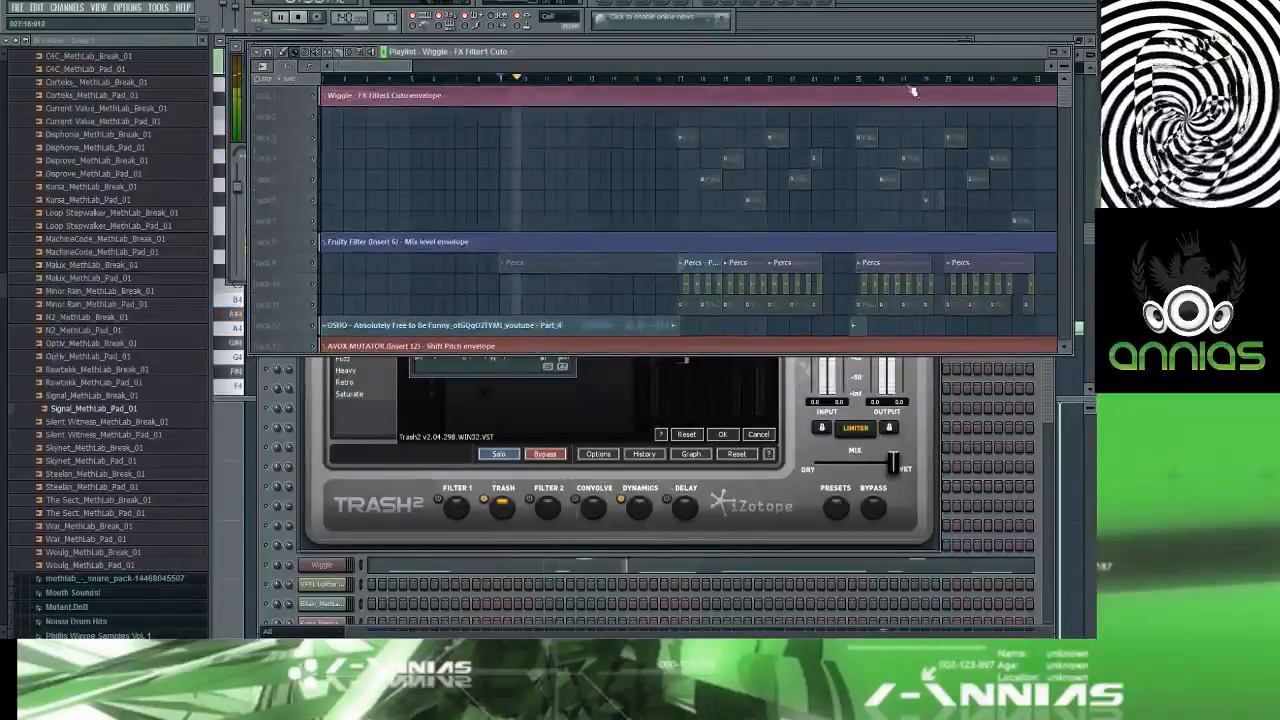
pyautogui.moveTo(1062, 65); pyautogui.dragTo(1061, 42)
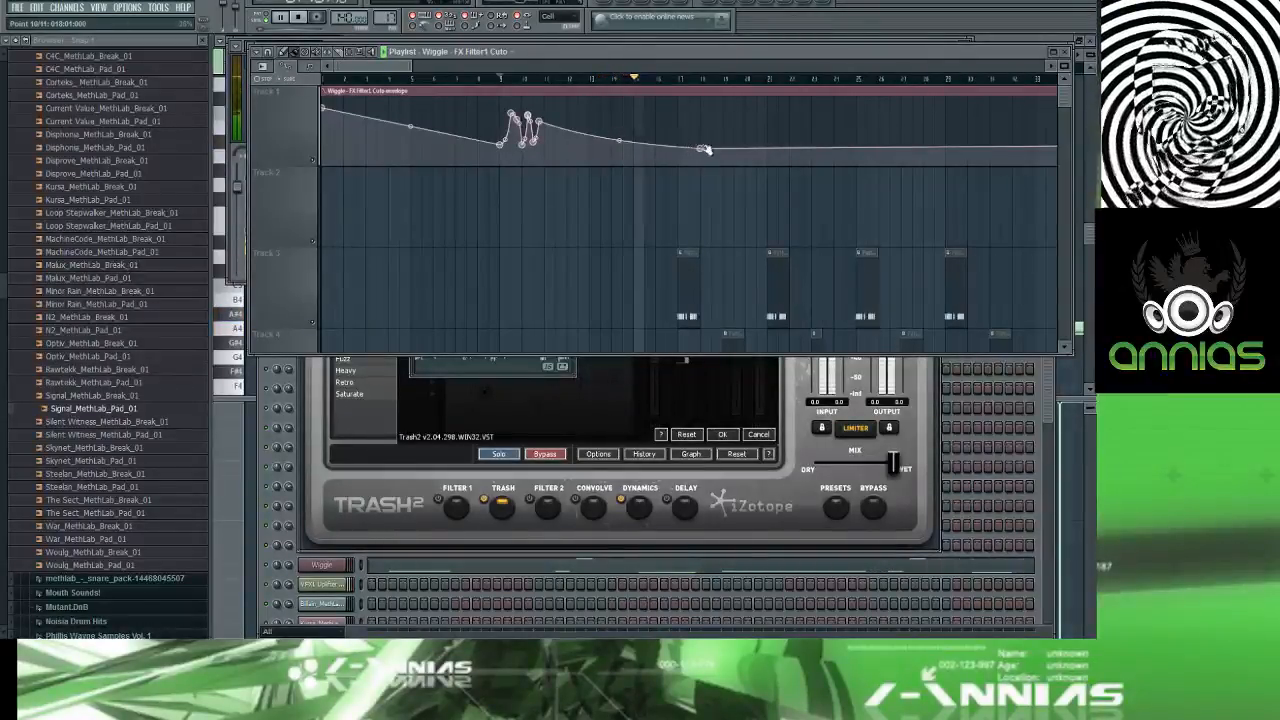
pyautogui.moveTo(703, 150); pyautogui.dragTo(679, 147)
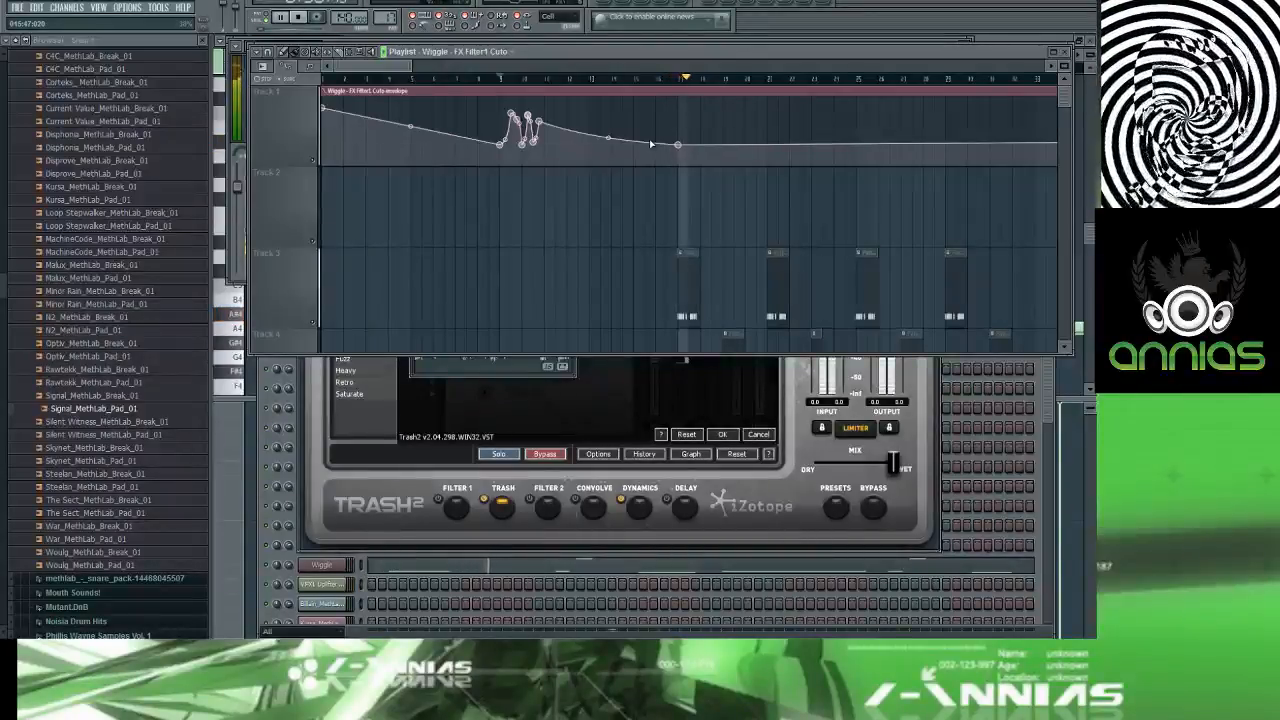
# Step: Play the playlist from bar 15 and open the channel settings of the VFX1 Uplifter 027 clip on track 15
pyautogui.scroll(-5, 651, 144)
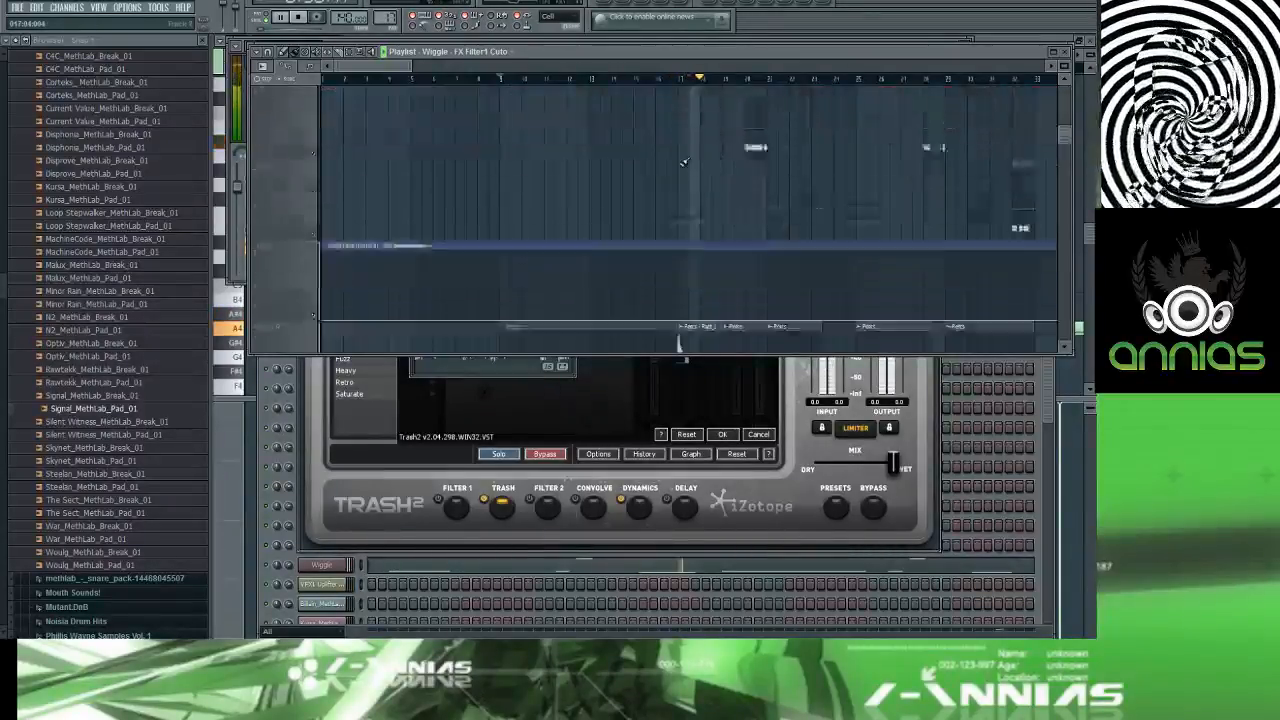
pyautogui.click(634, 79)
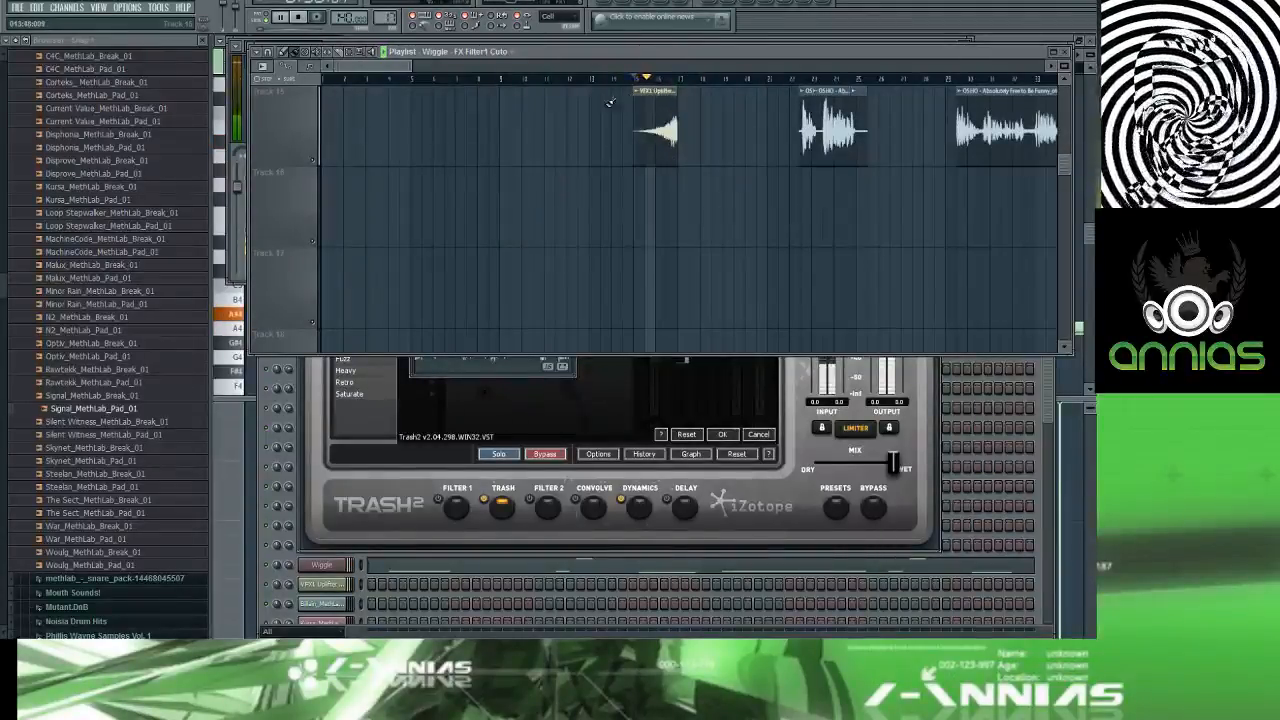
pyautogui.doubleClick(649, 112)
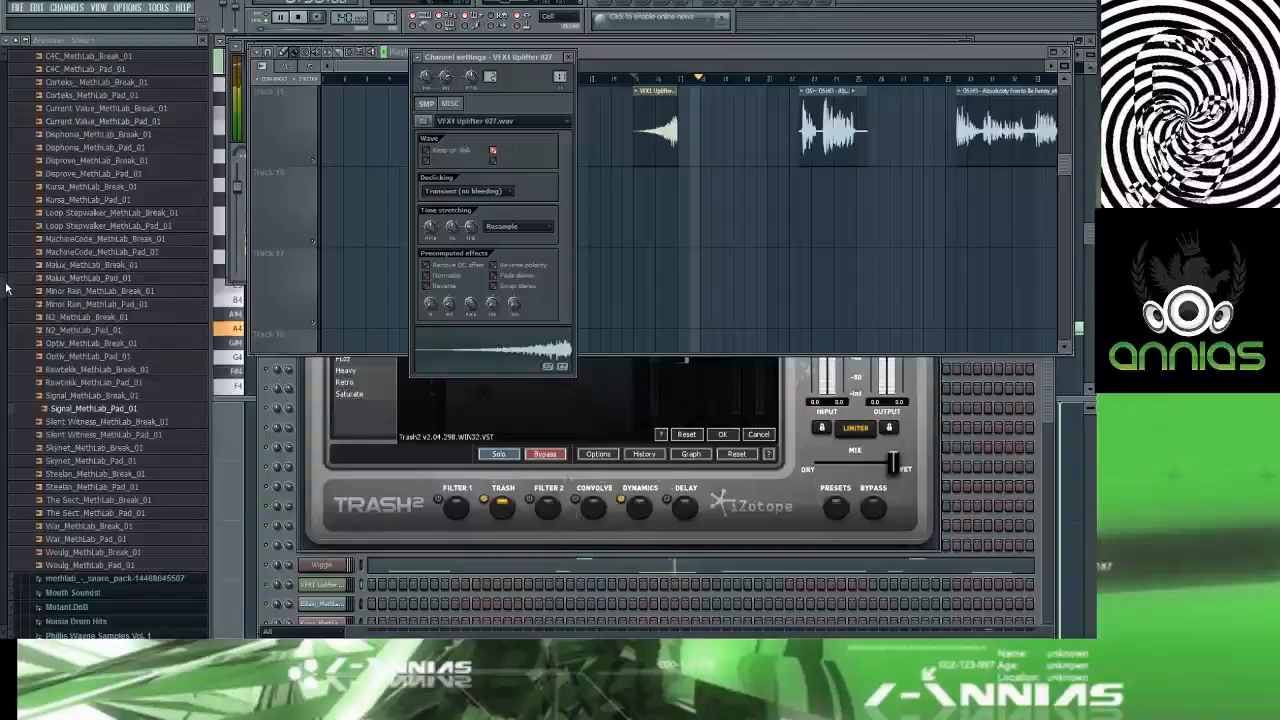
# Step: Look through the VEC3 Special Sounds folder of the Veng Club V3 pack for a transition sample
pyautogui.scroll(-15, 7, 289)
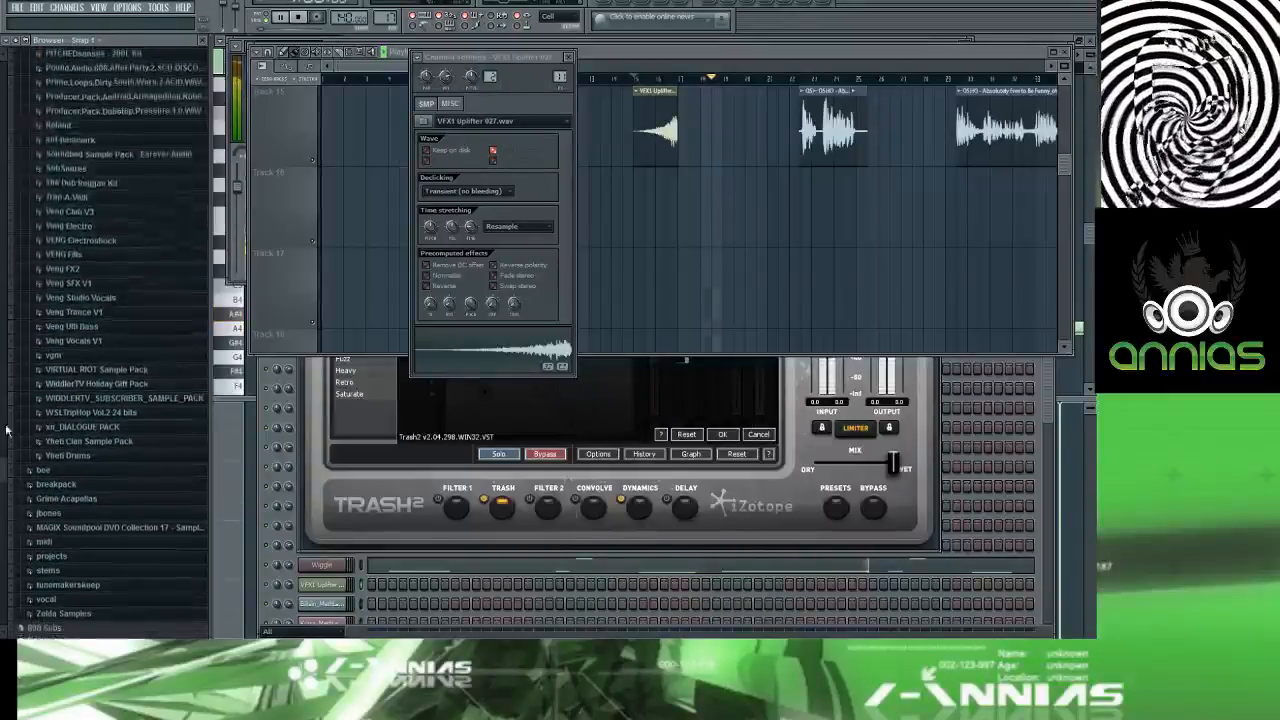
pyautogui.click(80, 215)
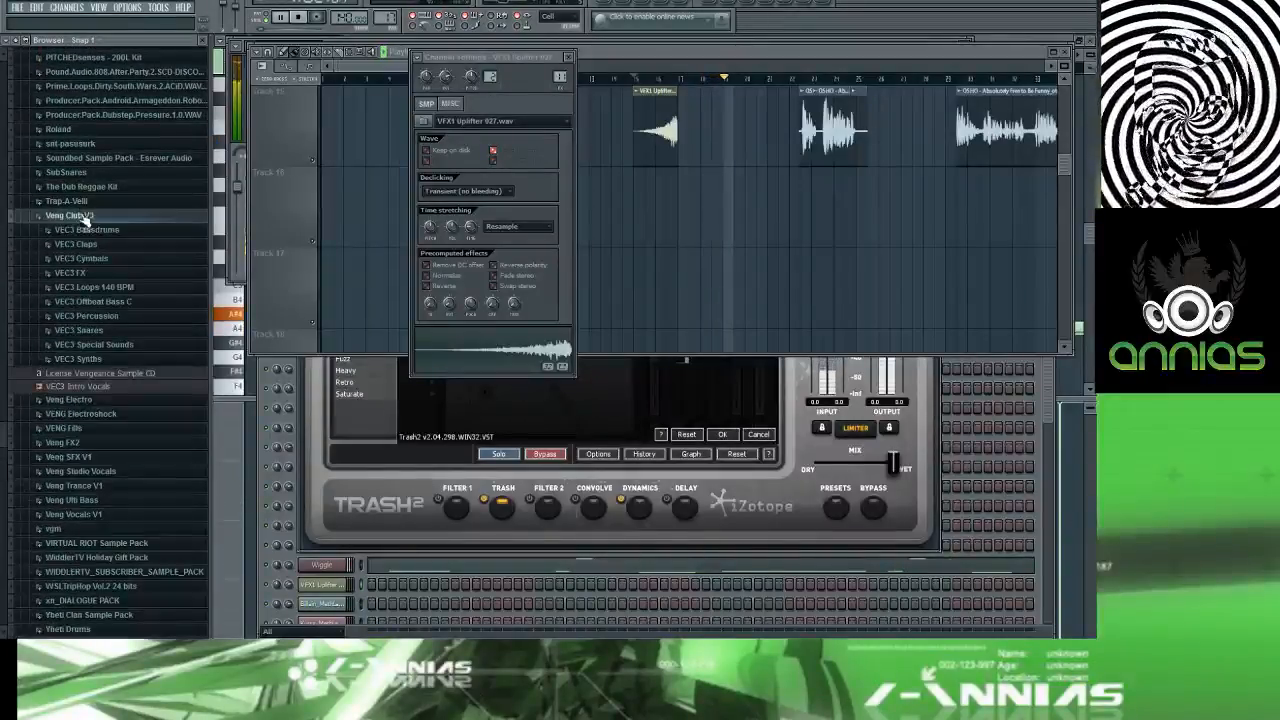
pyautogui.click(125, 344)
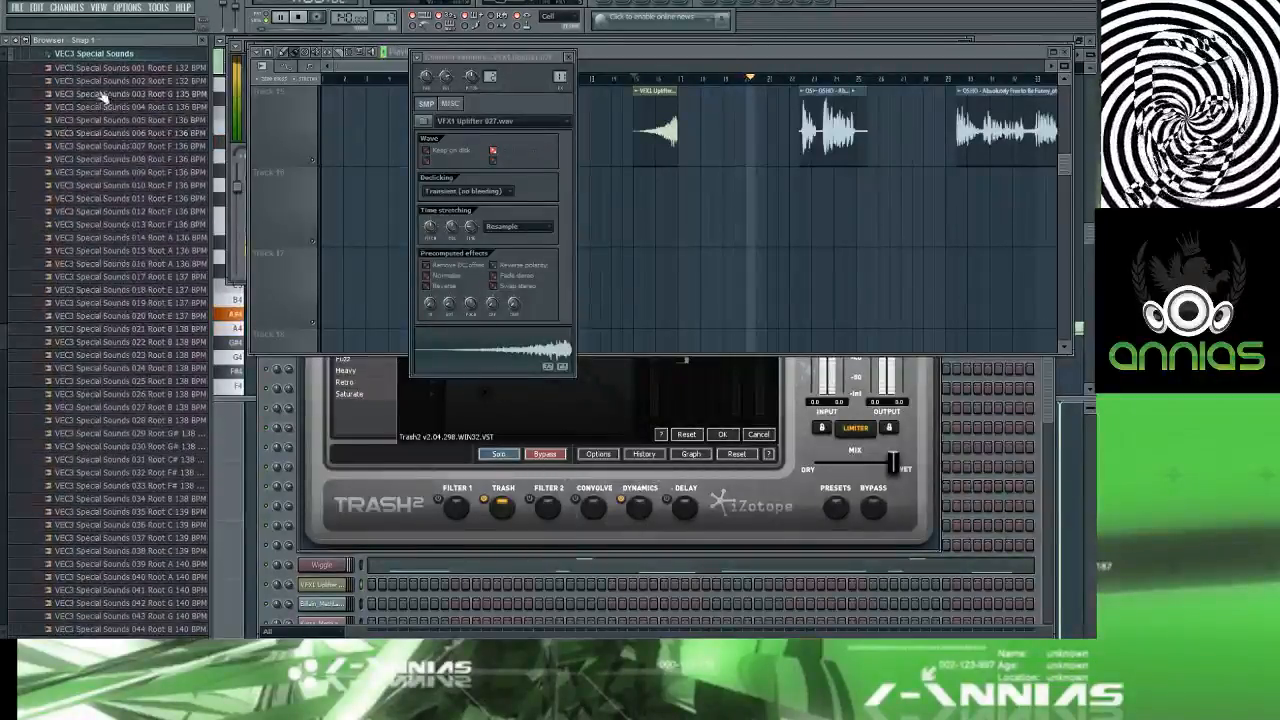
pyautogui.click(87, 57)
pyautogui.scroll(4, 126, 132)
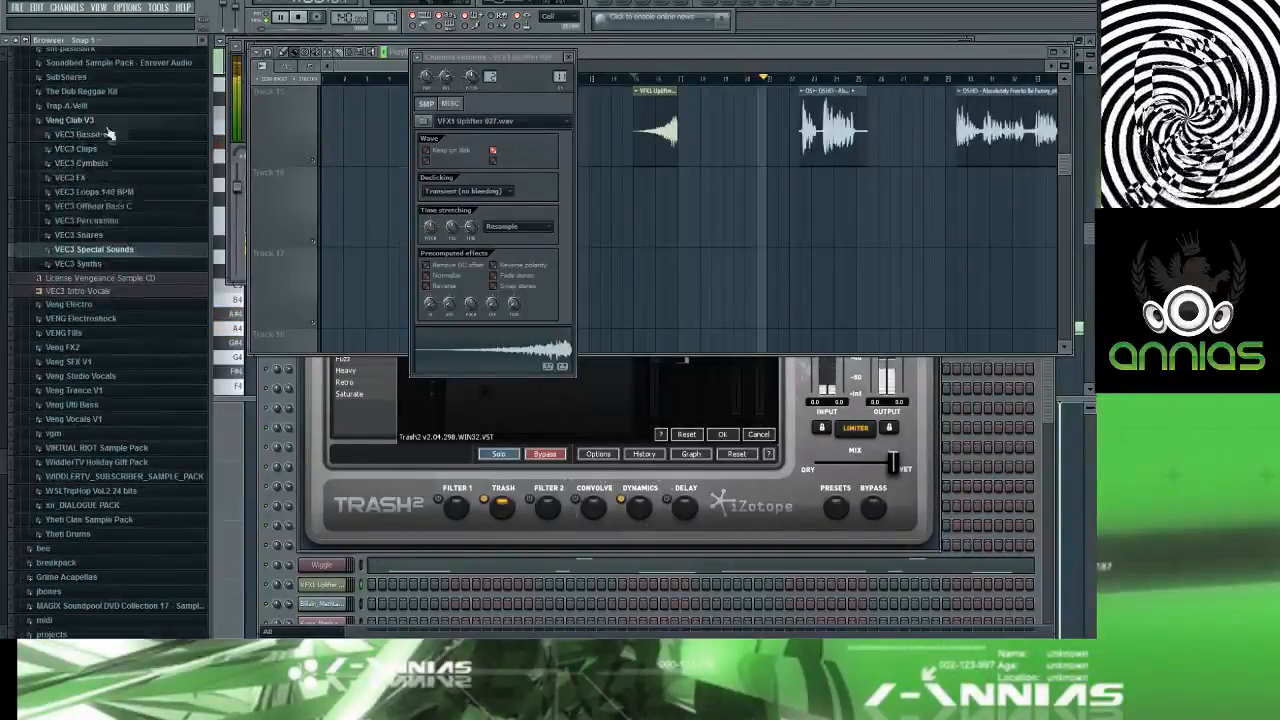
pyautogui.click(75, 120)
# Step: Audition samples in the Veng SFX V1 pack's 2 VFX Uplifter folder and check its 1 VFX Atmos folder
pyautogui.click(75, 191)
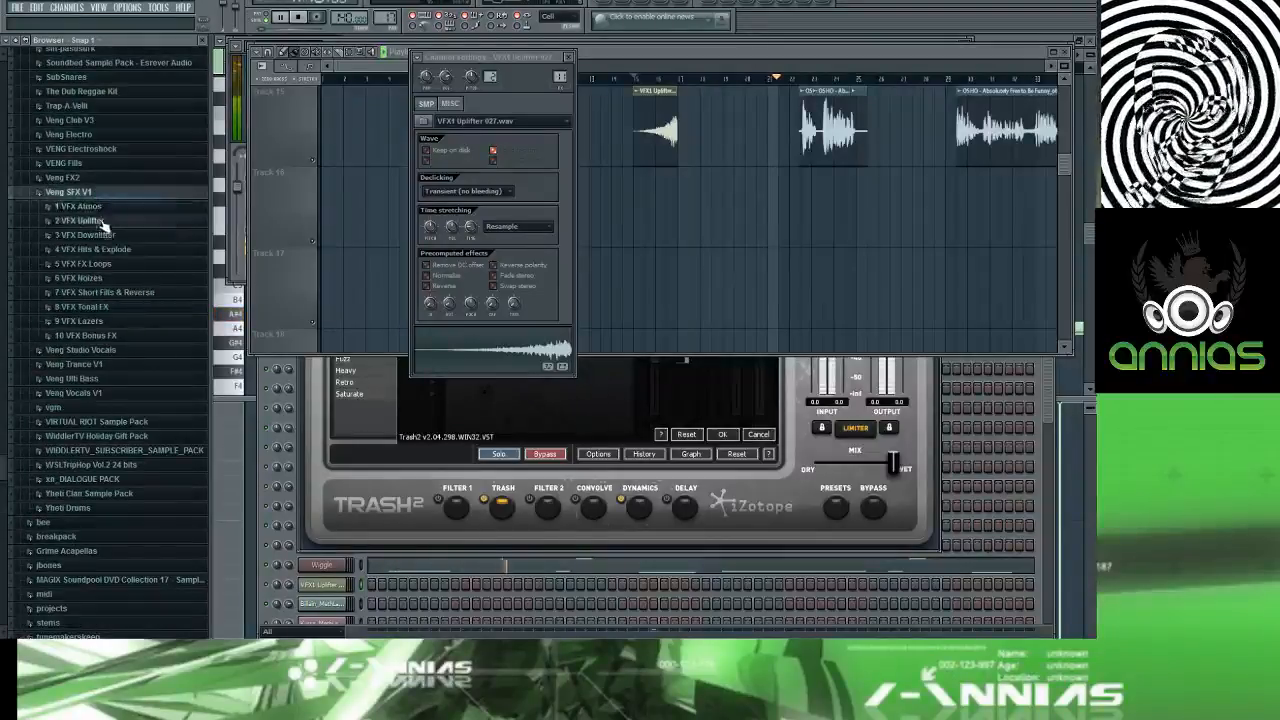
pyautogui.click(140, 220)
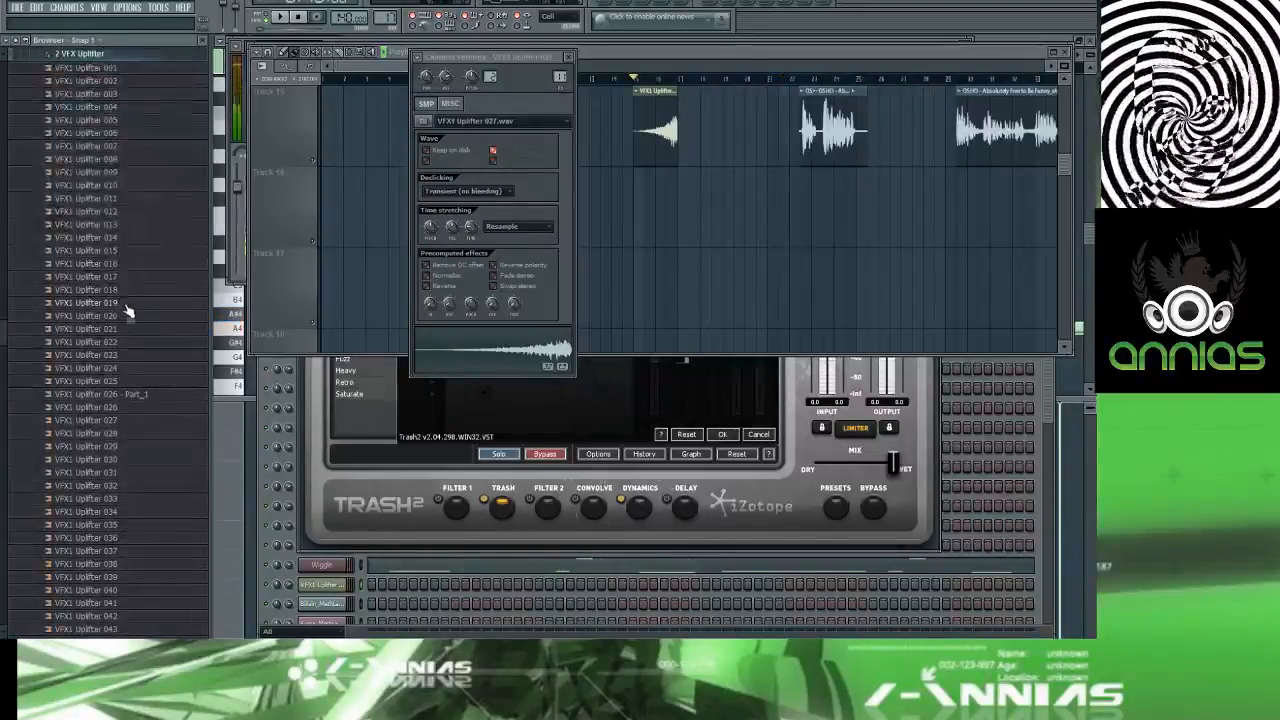
pyautogui.click(100, 292)
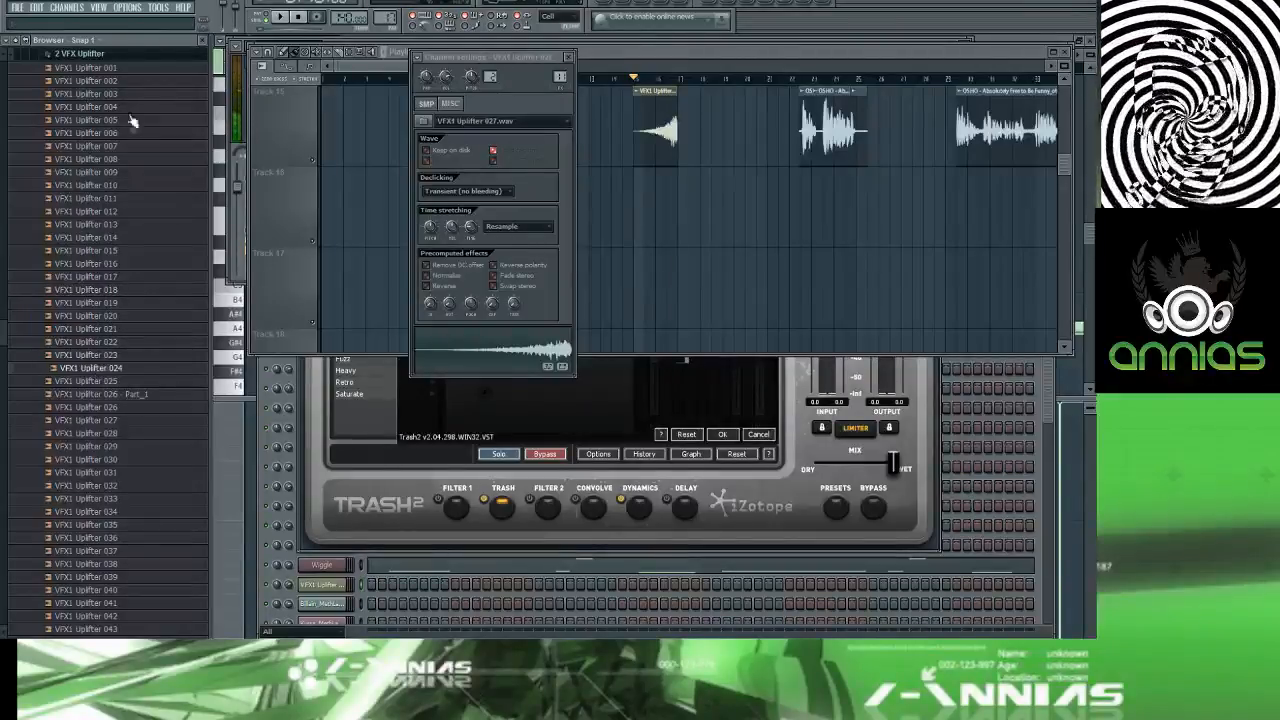
pyautogui.click(126, 55)
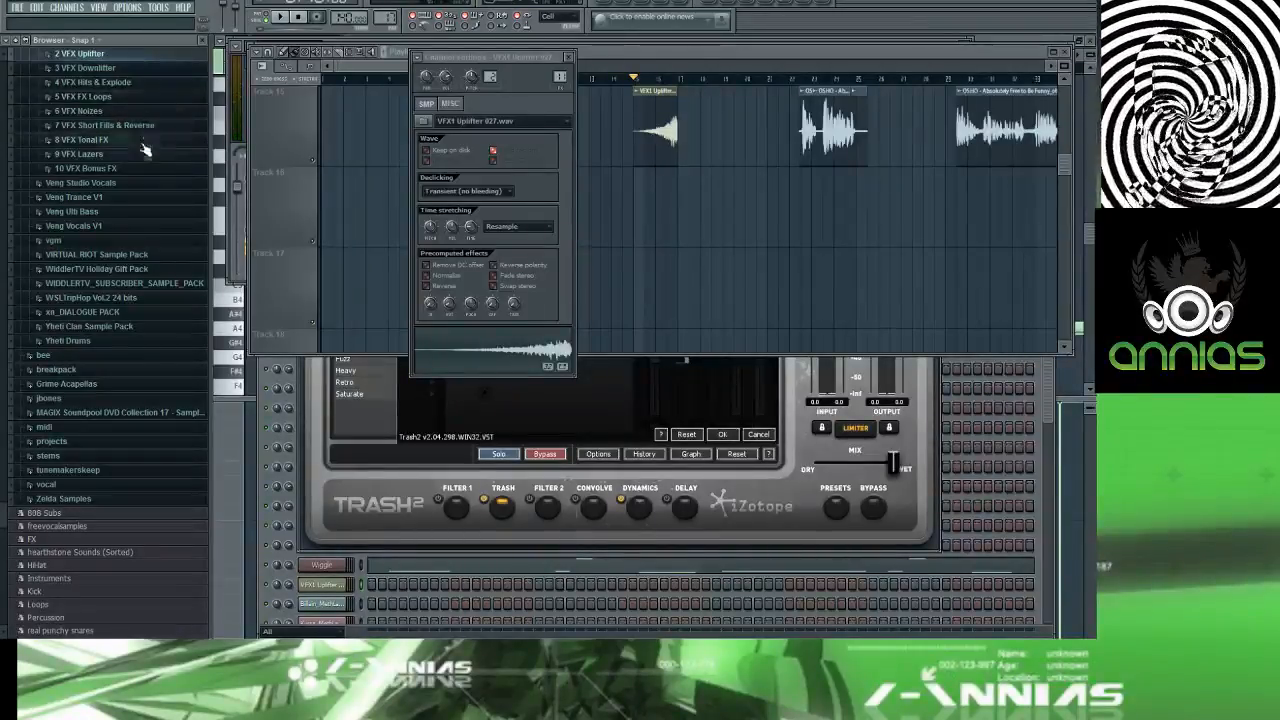
pyautogui.scroll(3, 144, 170)
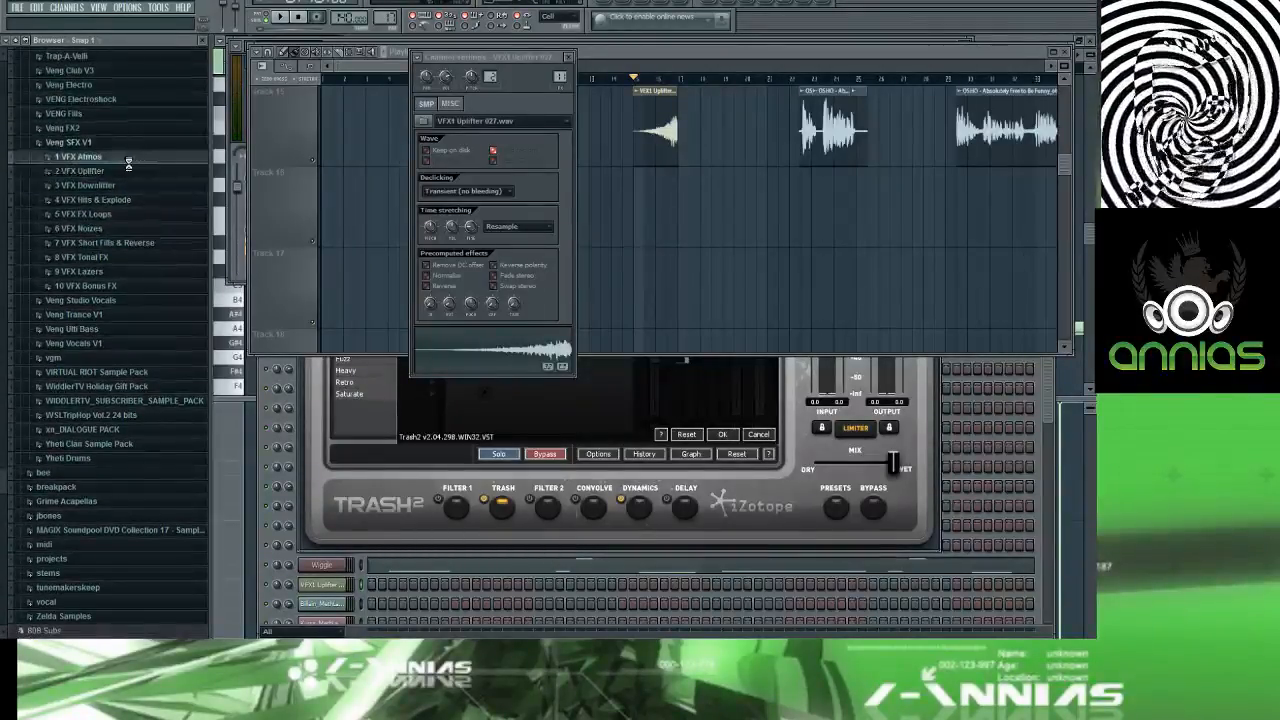
pyautogui.click(128, 159)
pyautogui.click(148, 54)
pyautogui.scroll(3, 135, 125)
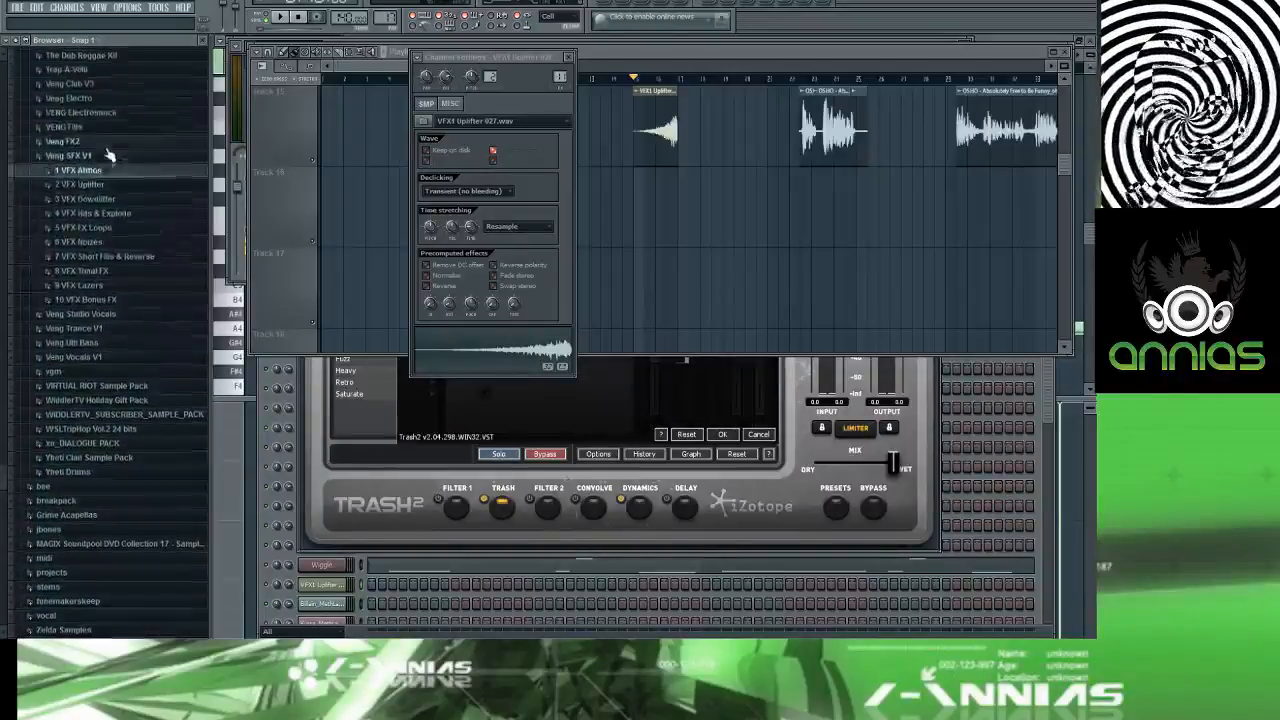
pyautogui.click(110, 155)
# Step: Place the VFX2 Sweeps Long 14 sample from the Veng FX2 pack on track 16, leading up to bar 17
pyautogui.click(100, 142)
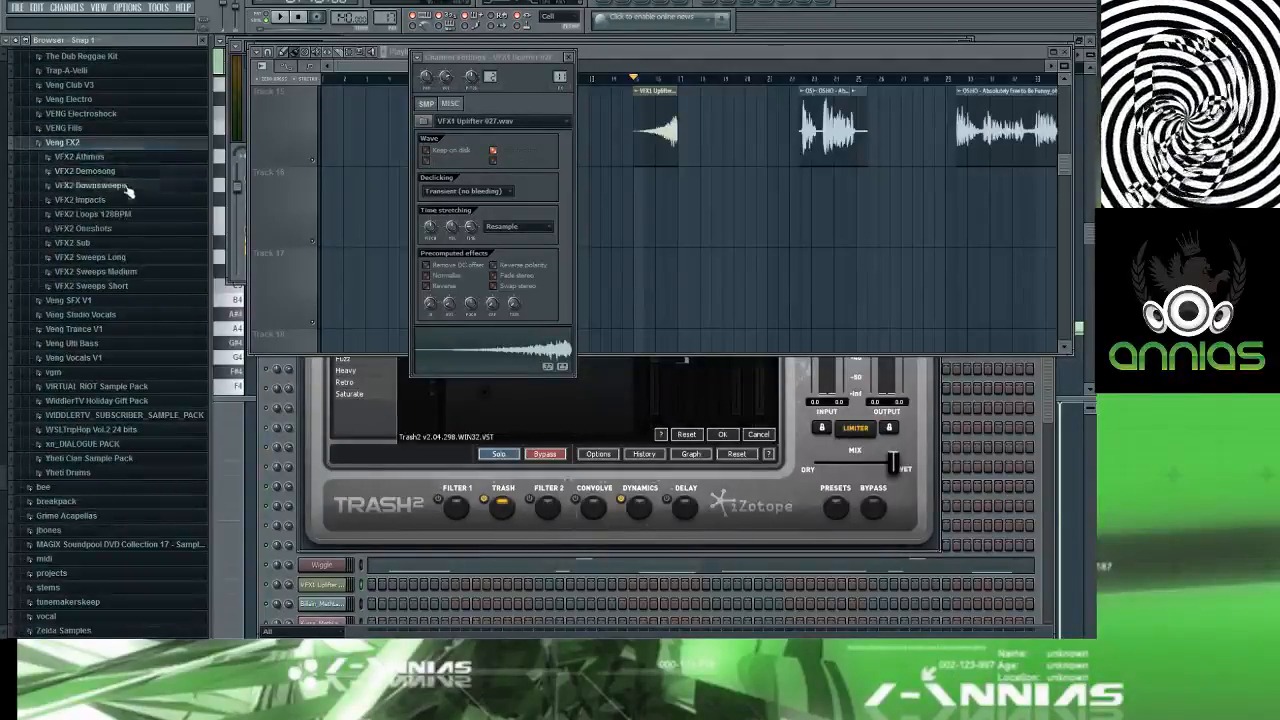
pyautogui.click(120, 257)
pyautogui.click(127, 238)
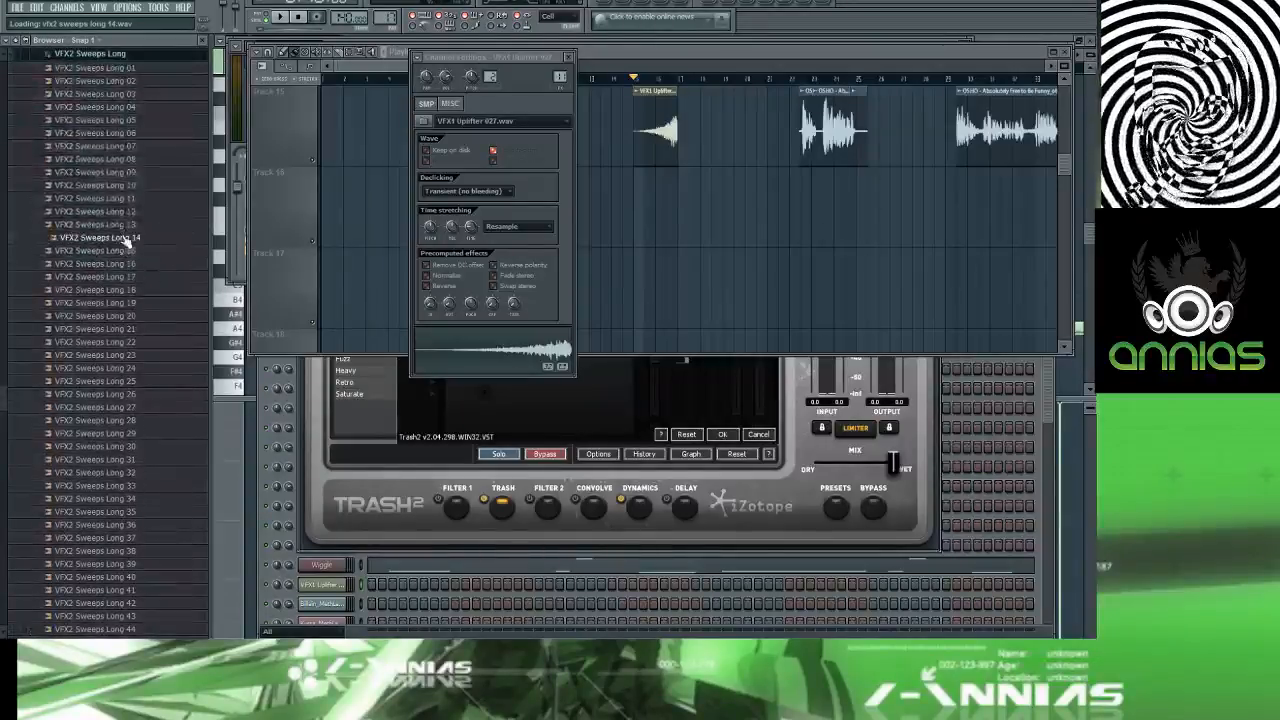
pyautogui.click(628, 54)
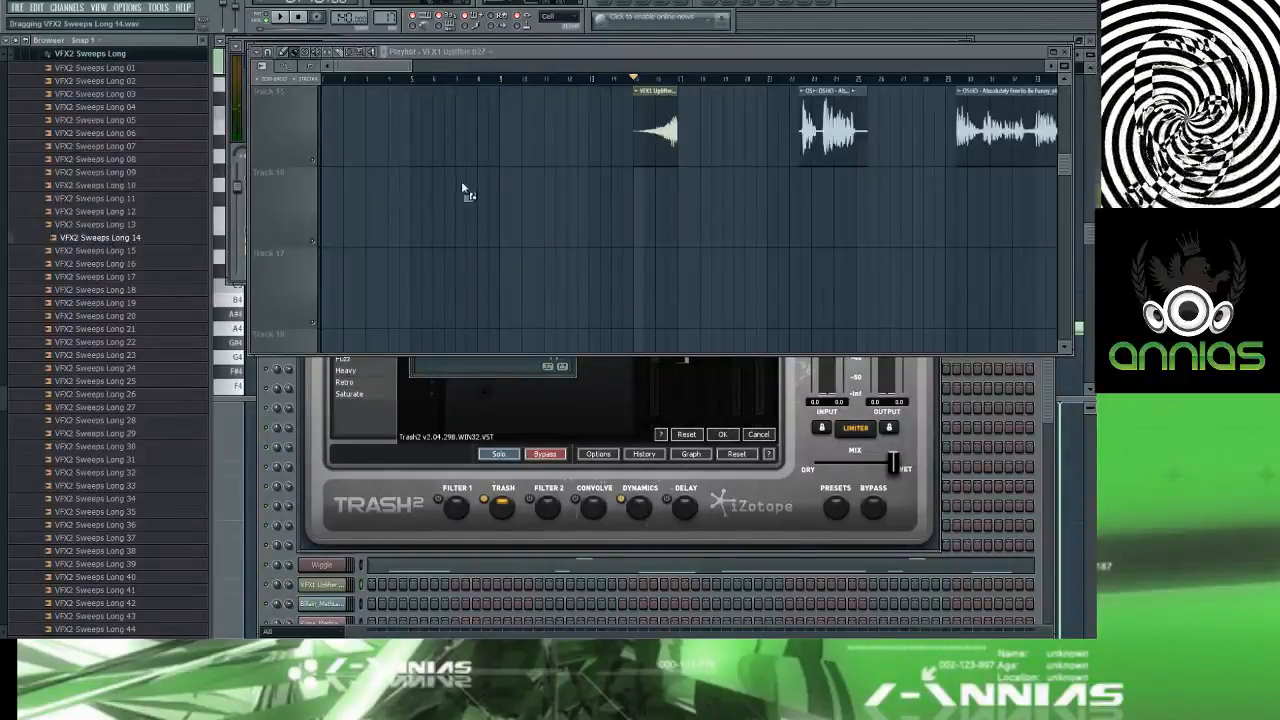
pyautogui.moveTo(616, 186)
pyautogui.mouseDown()
pyautogui.moveTo(655, 190)
pyautogui.moveTo(628, 195)
pyautogui.mouseUp()
# Step: Align the end of the VFX2 Sweeps Long 14 clip with bar 17 and play the transition
pyautogui.scroll(8, 689, 203)
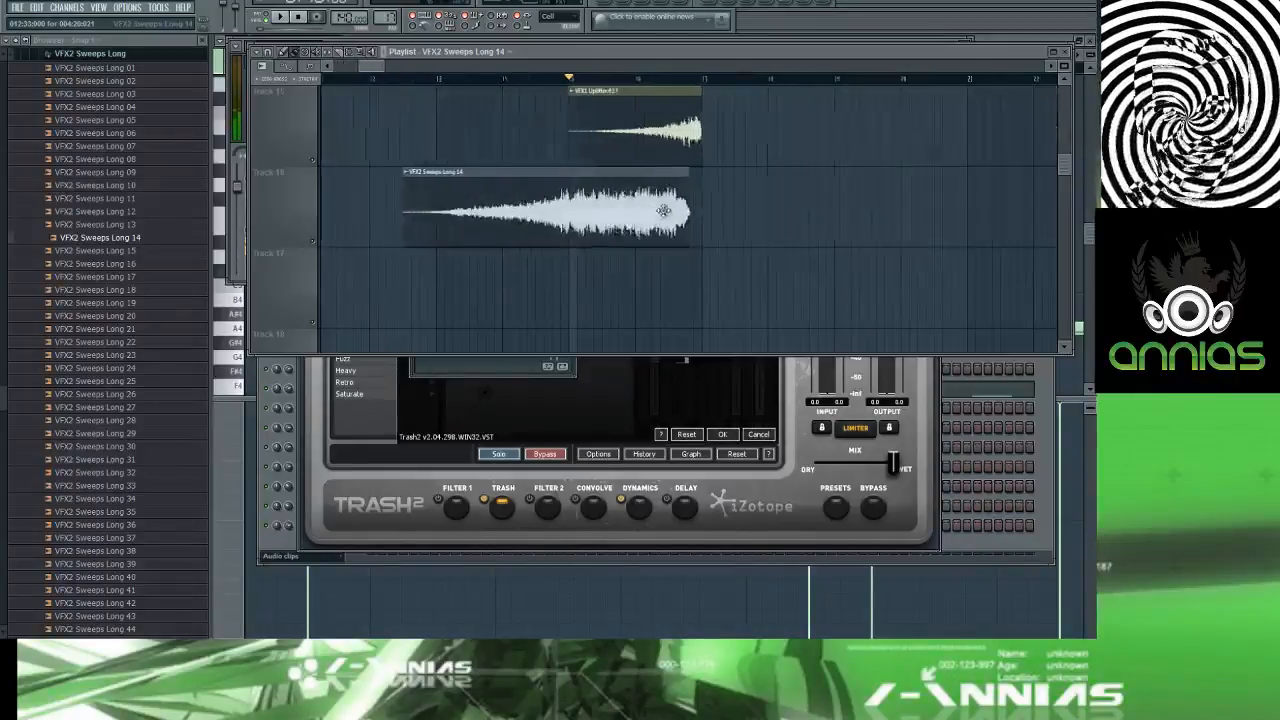
pyautogui.doubleClick(677, 203)
pyautogui.moveTo(671, 203); pyautogui.dragTo(660, 203)
pyautogui.press('space')
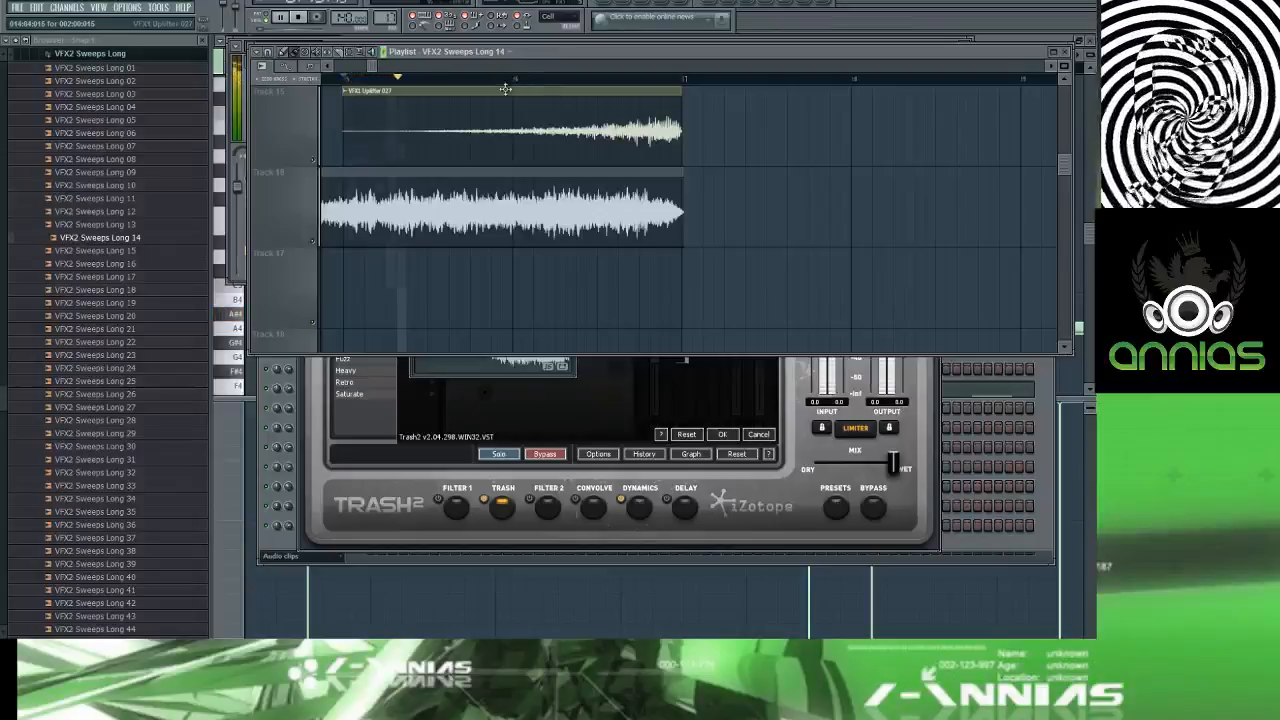
# Step: Set the VFX2 Sweeps Long 14 channel volume to about 50% and play the transition
pyautogui.doubleClick(463, 204)
pyautogui.press('space')
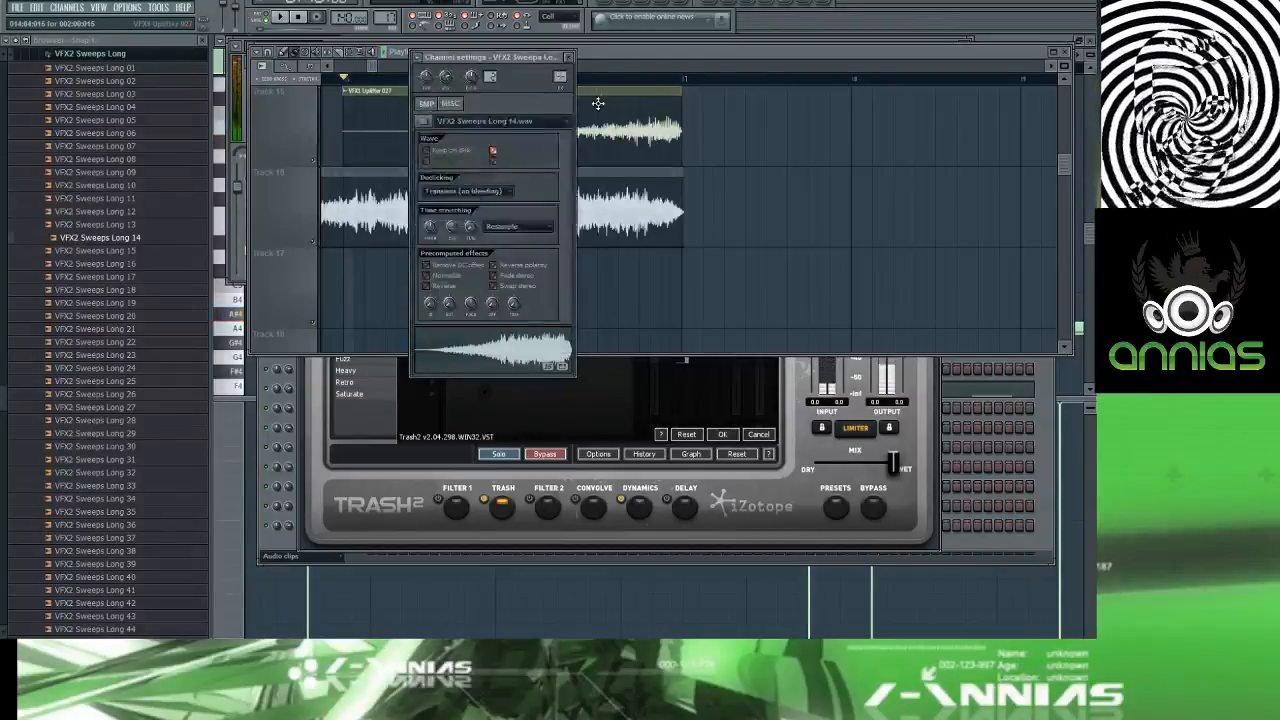
pyautogui.doubleClick(598, 103)
pyautogui.doubleClick(602, 180)
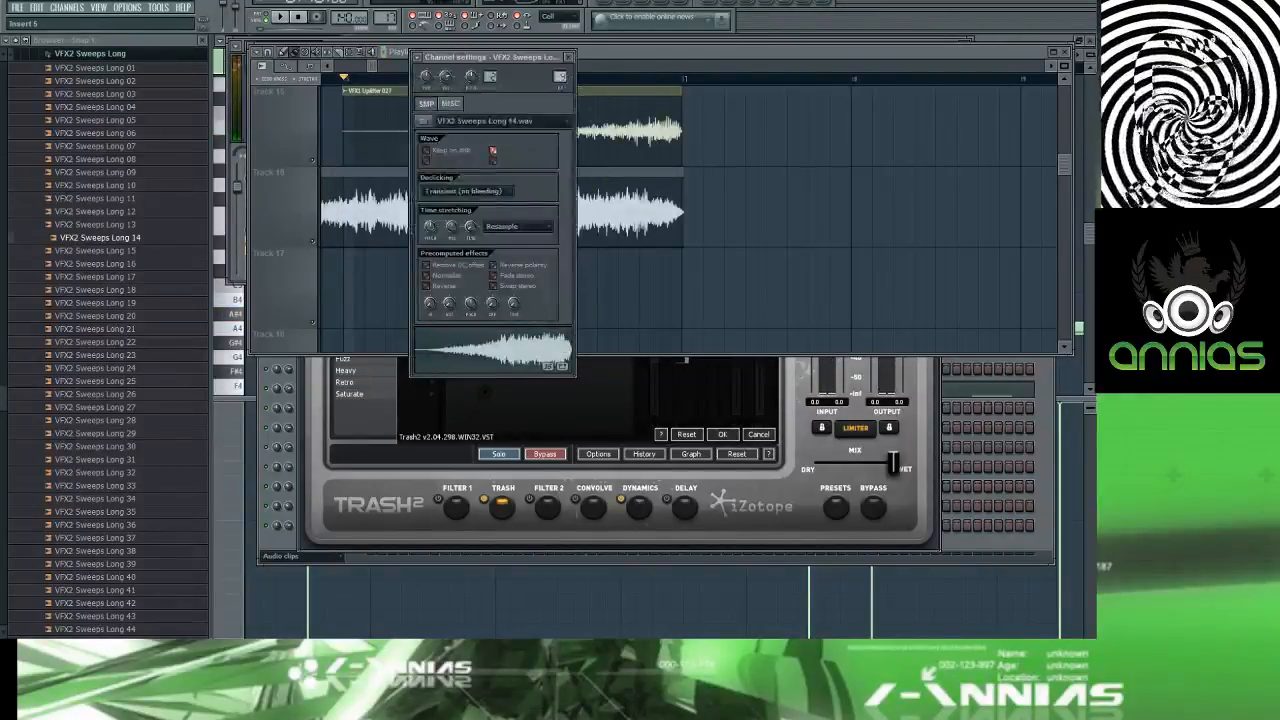
pyautogui.press('space')
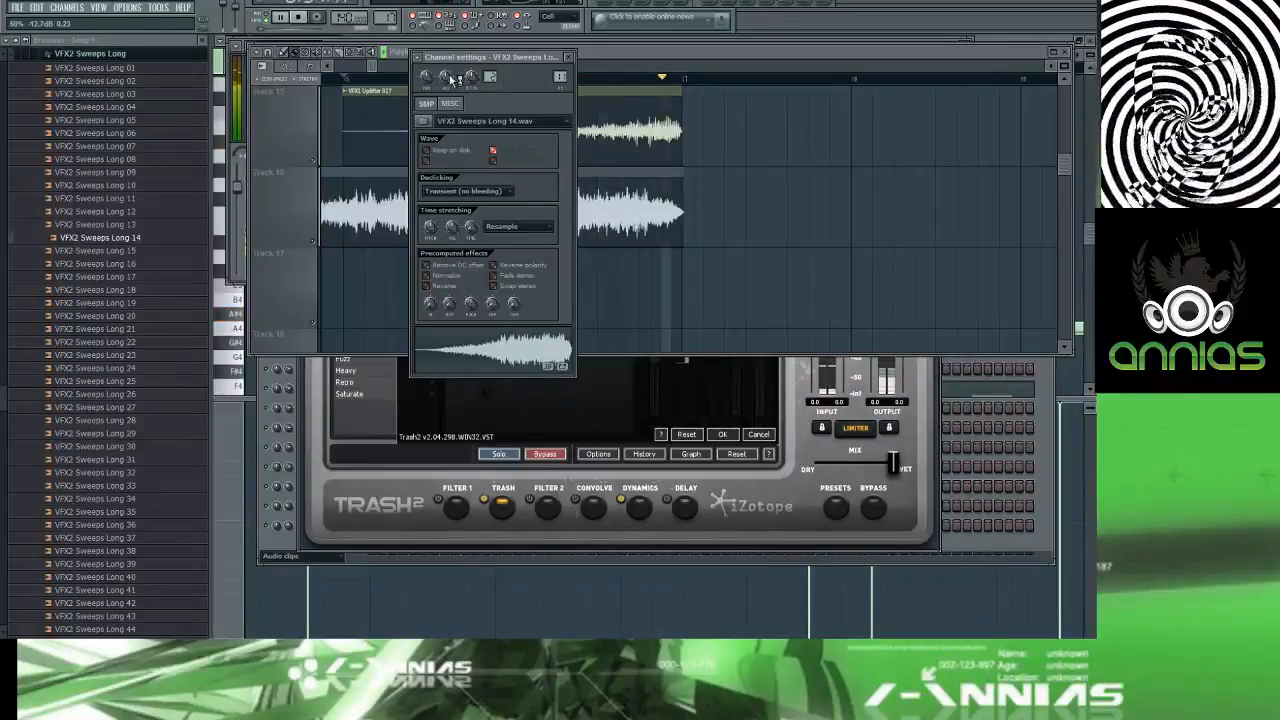
pyautogui.click(615, 54)
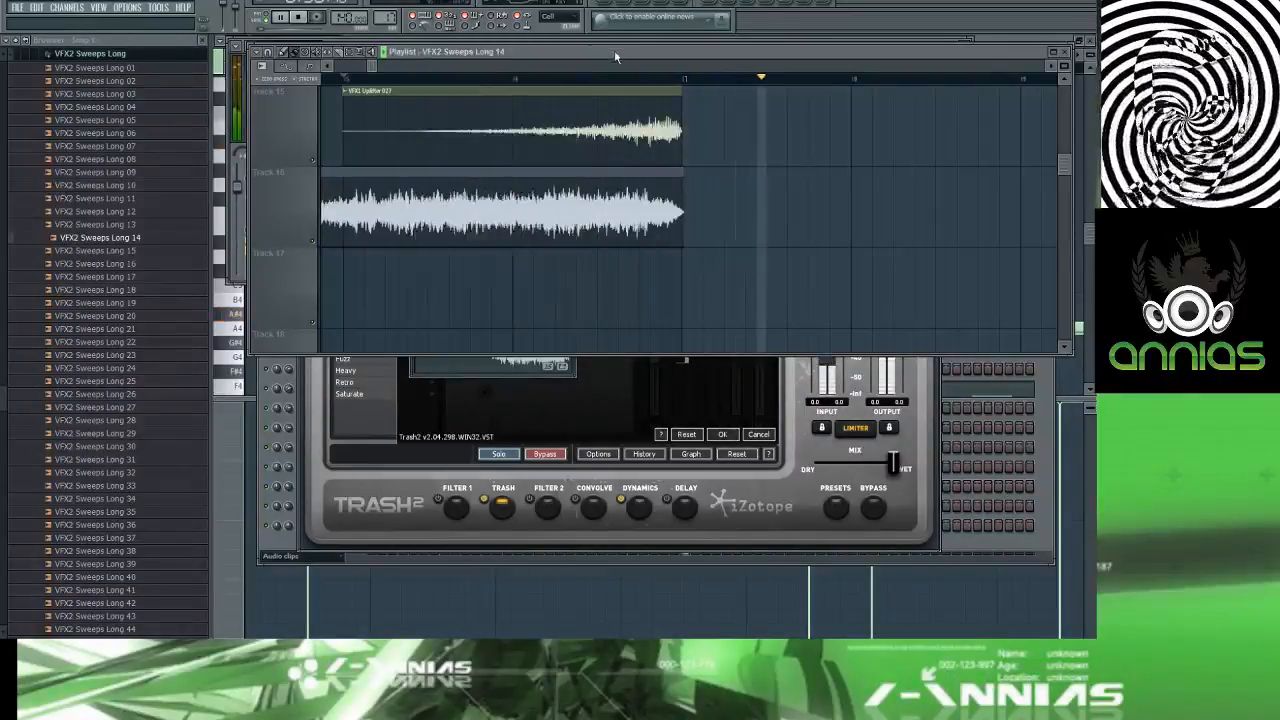
# Step: Replay from the start of the VFX2 Sweeps Long 14 clip and increase the sample's fade-in for a more gradual rise
pyautogui.scroll(-5, 498, 98)
pyautogui.click(343, 79)
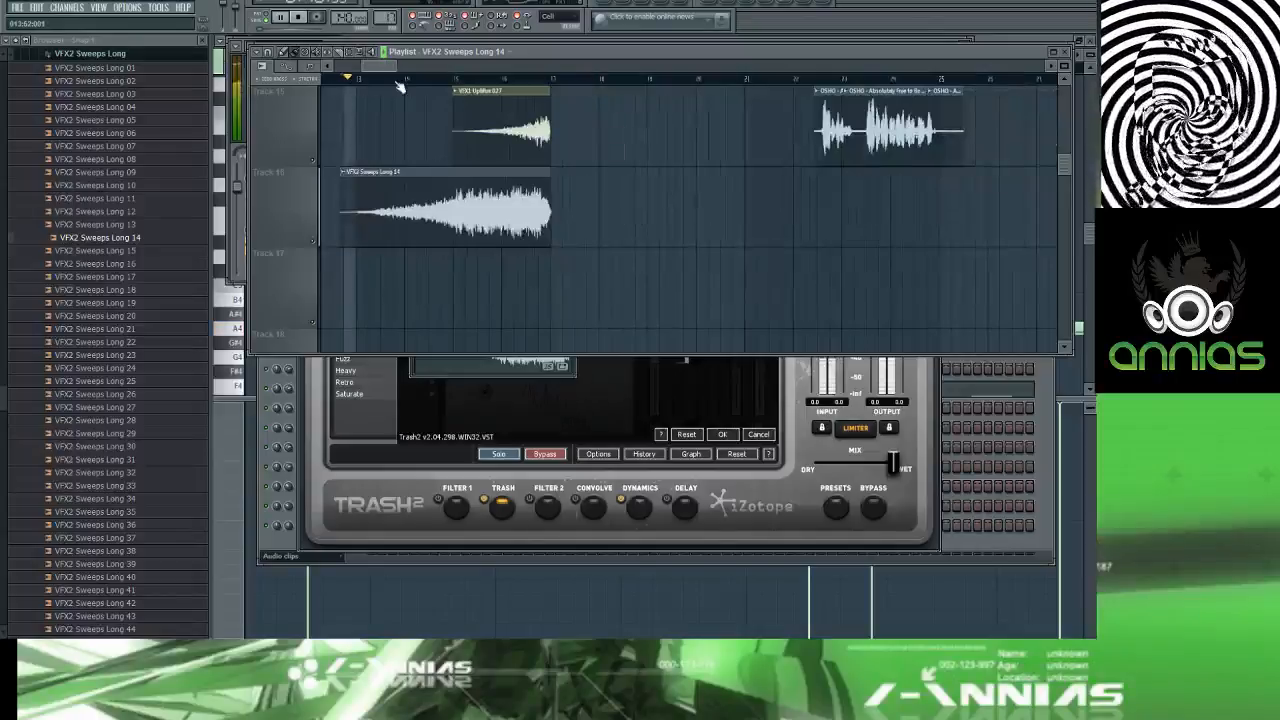
pyautogui.doubleClick(465, 206)
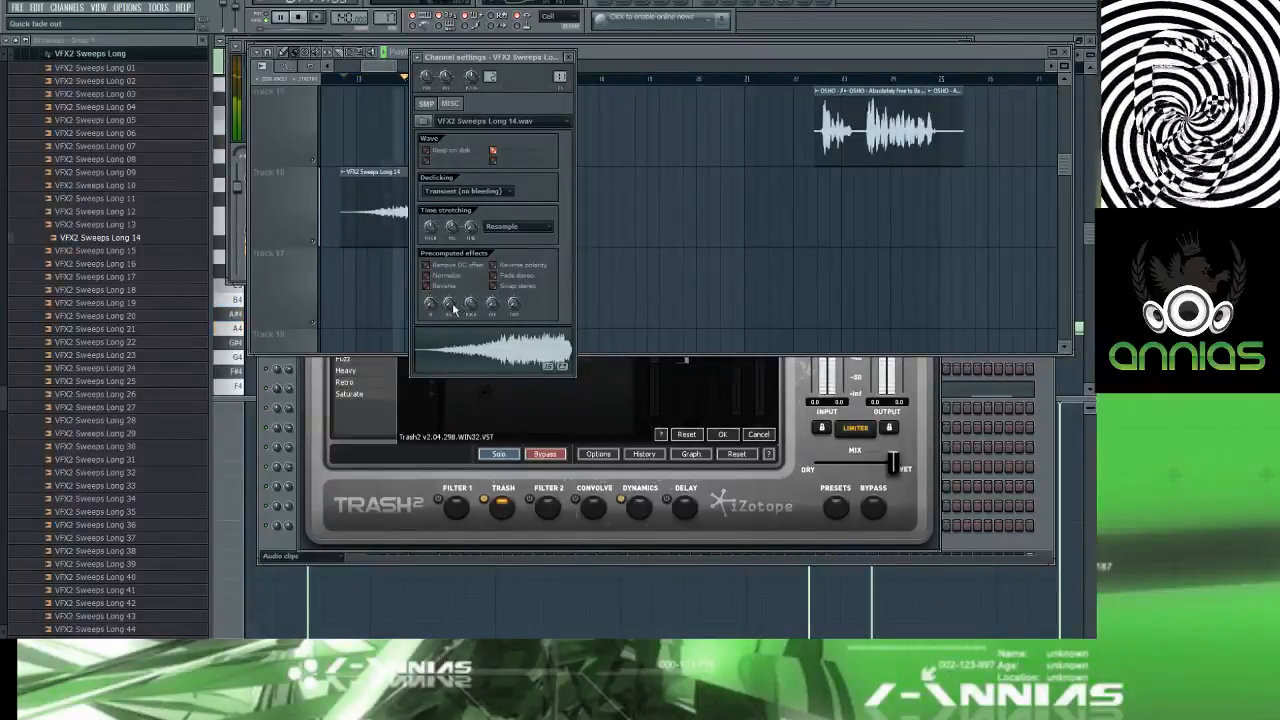
pyautogui.moveTo(433, 306); pyautogui.dragTo(433, 287)
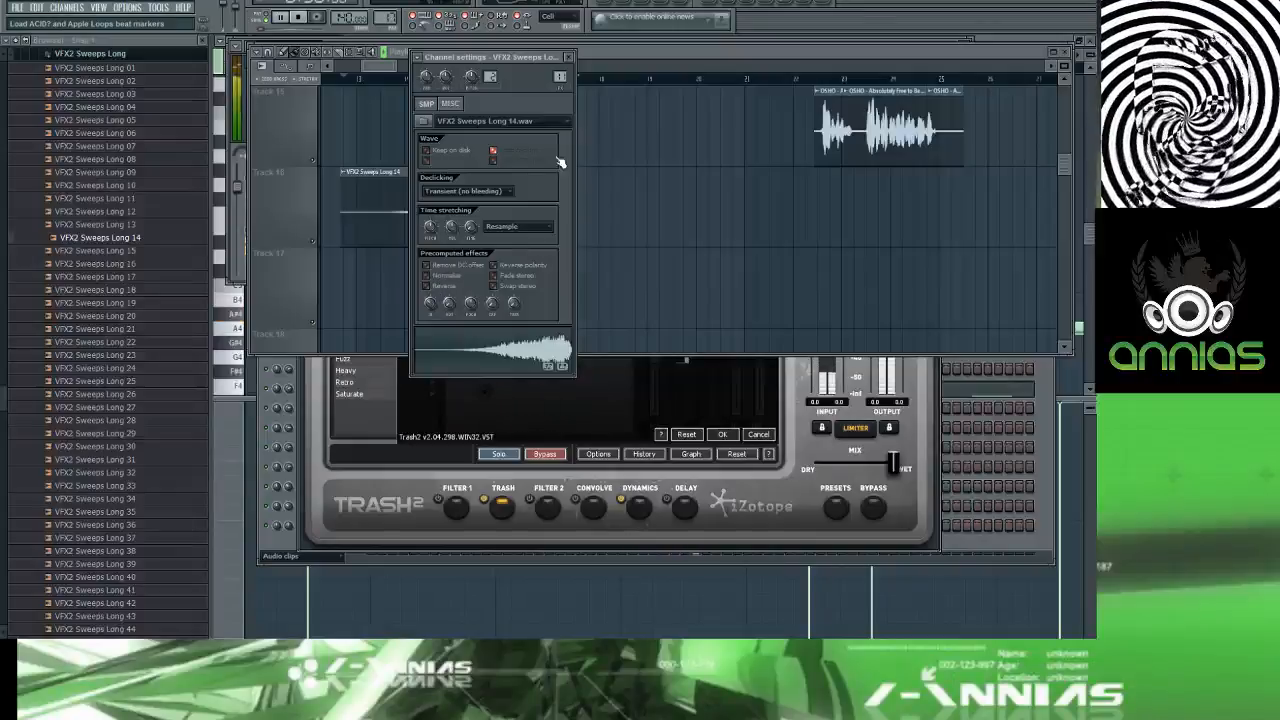
pyautogui.click(621, 50)
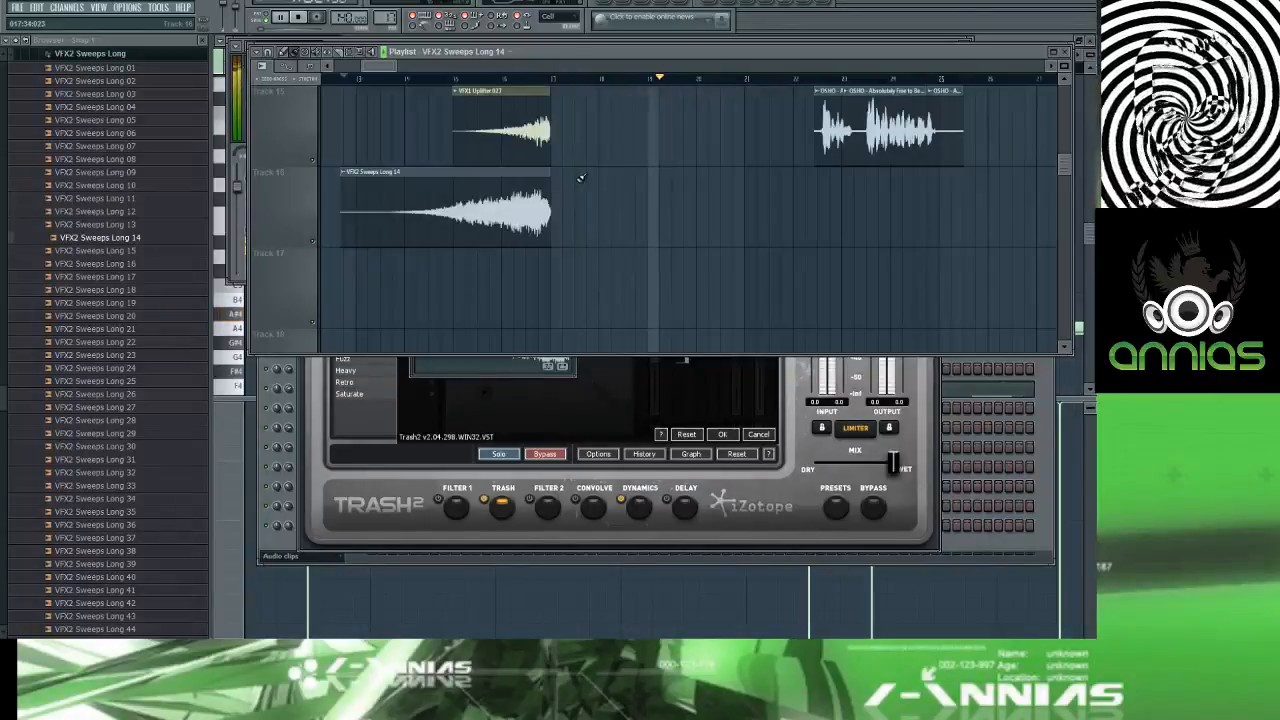
# Step: Check the OSHO vocal clip's settings on track 15, replay from about bar 22 and review the arrangement beyond bar 25
pyautogui.scroll(3, 581, 163)
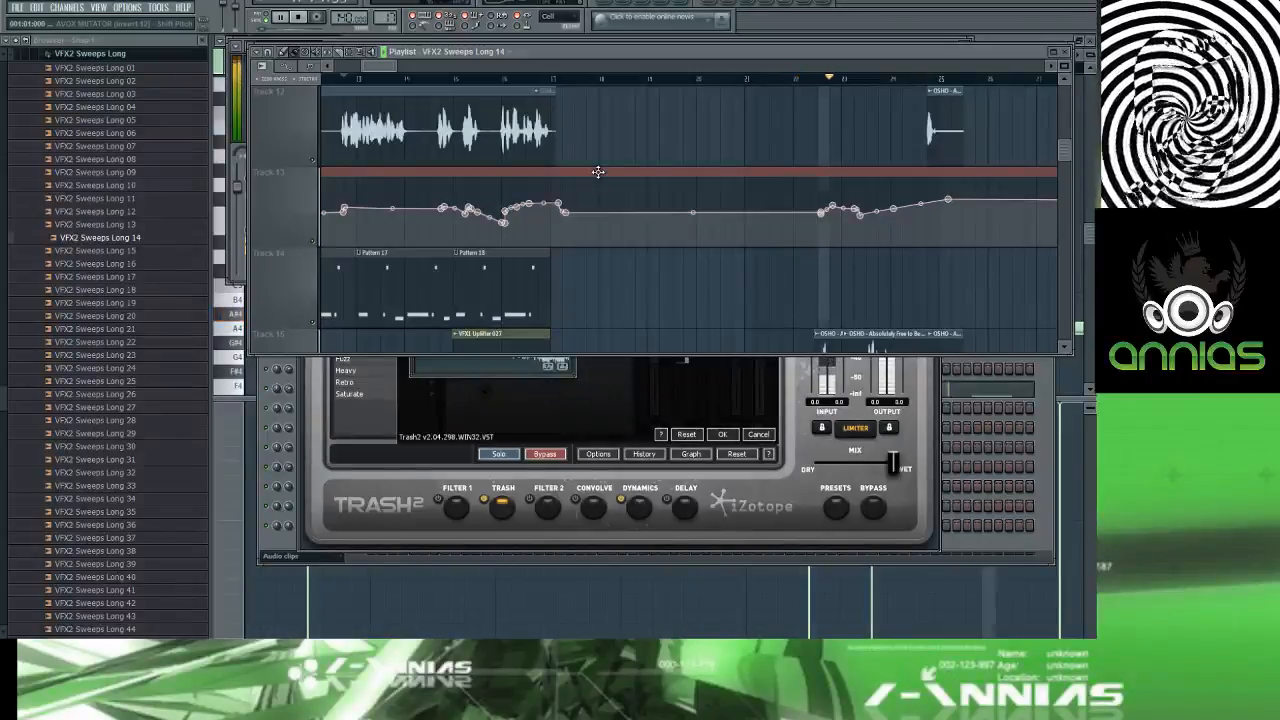
pyautogui.scroll(-3, 700, 190)
pyautogui.doubleClick(833, 121)
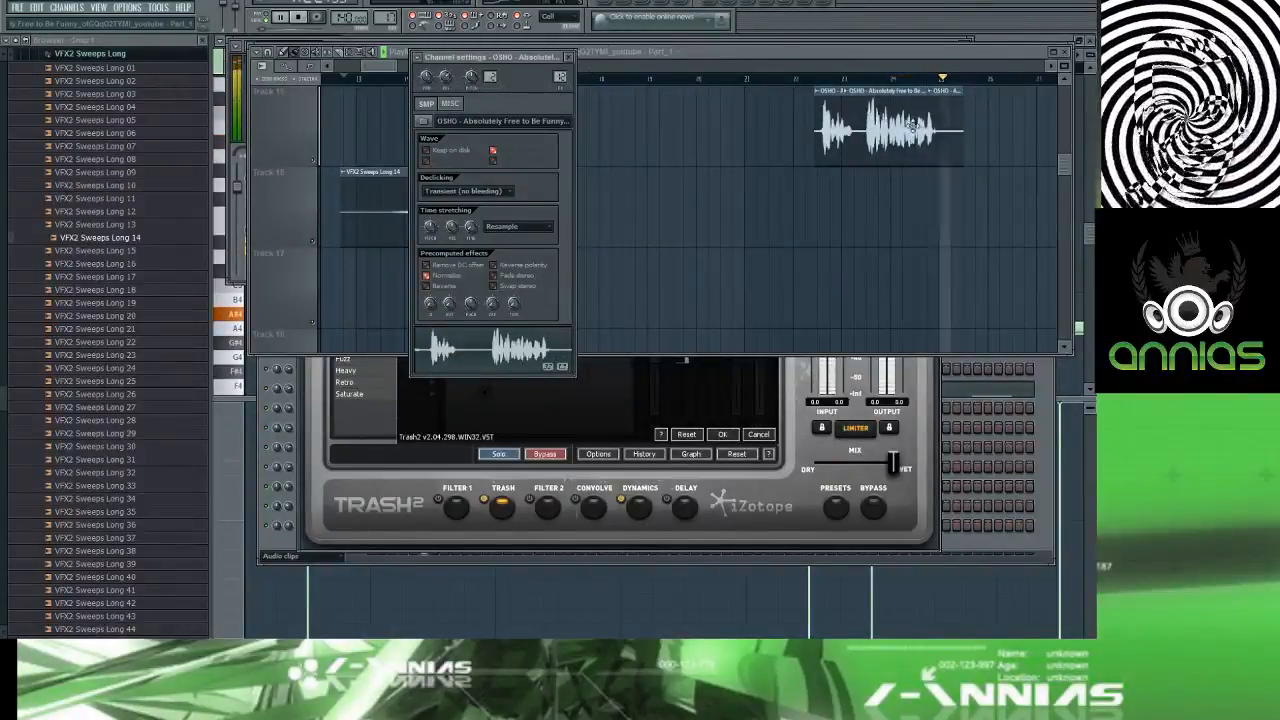
pyautogui.click(817, 84)
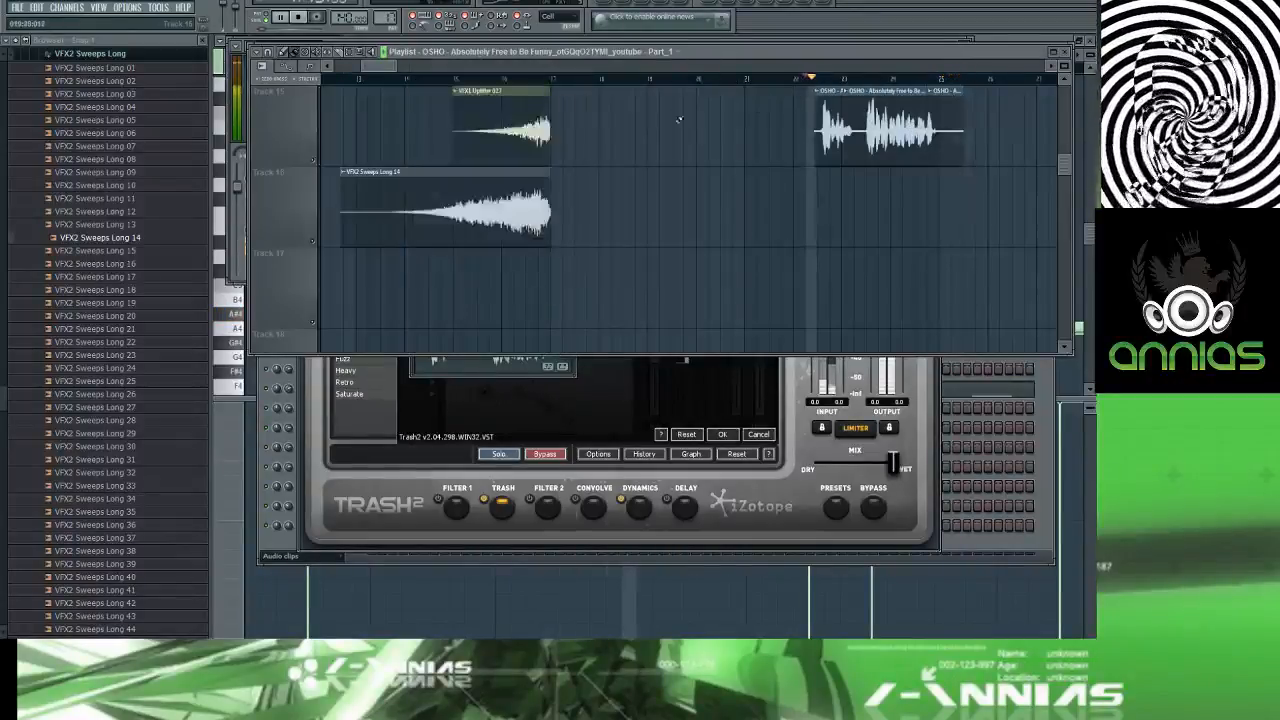
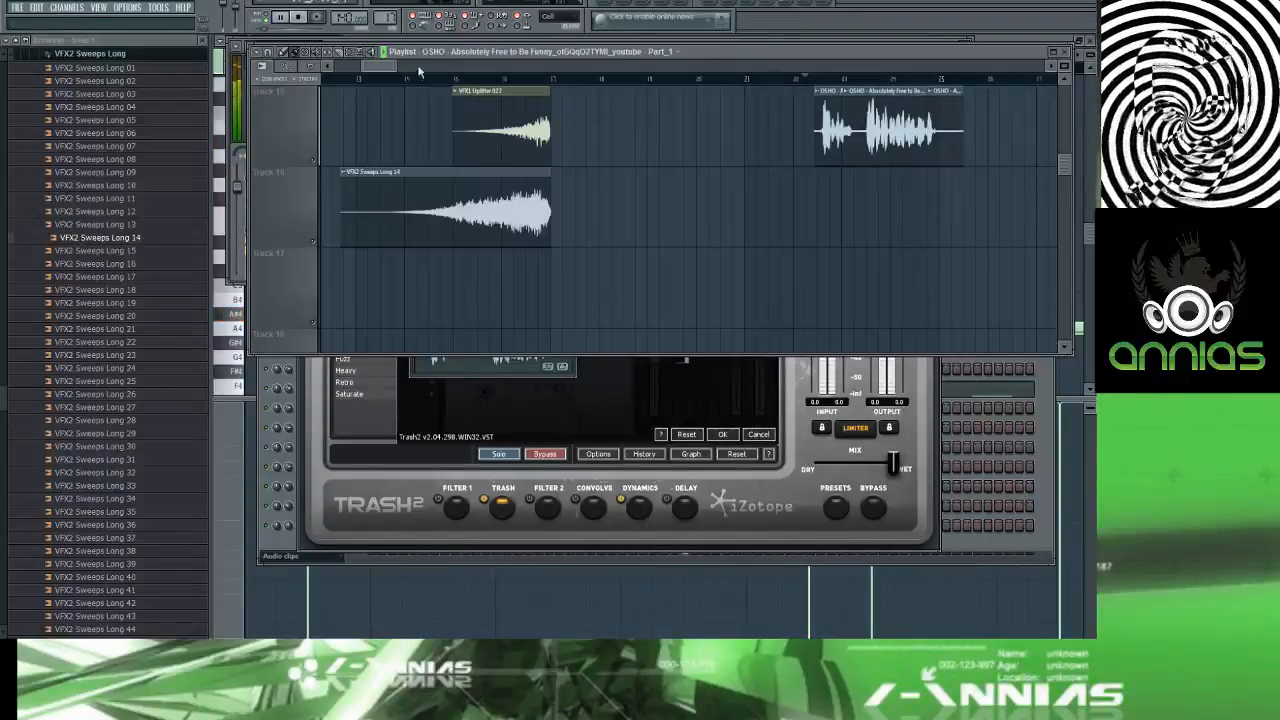
pyautogui.moveTo(381, 68); pyautogui.dragTo(417, 67)
pyautogui.scroll(13, 436, 106)
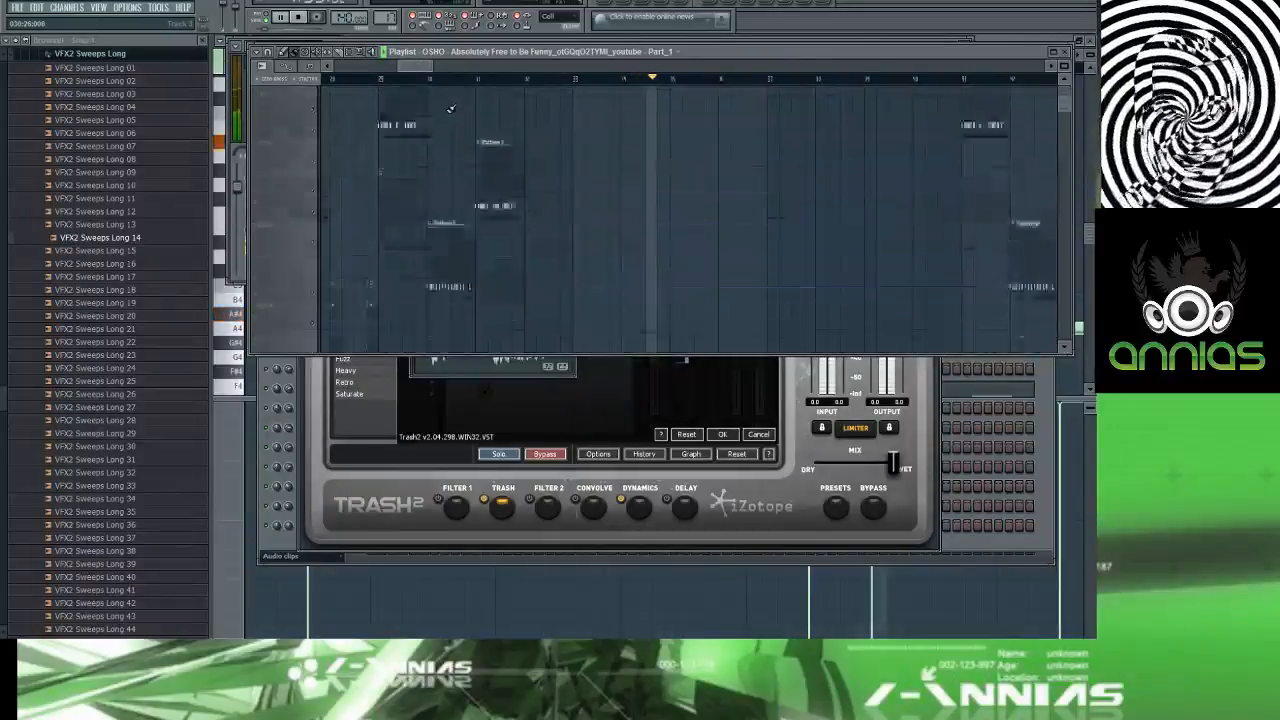
# Step: Shorten the Wiggle FX Filter1 Cuto automation clip on track 1 so that it ends at about bar 33
pyautogui.scroll(-5, 450, 108)
pyautogui.scroll(-1, 448, 110)
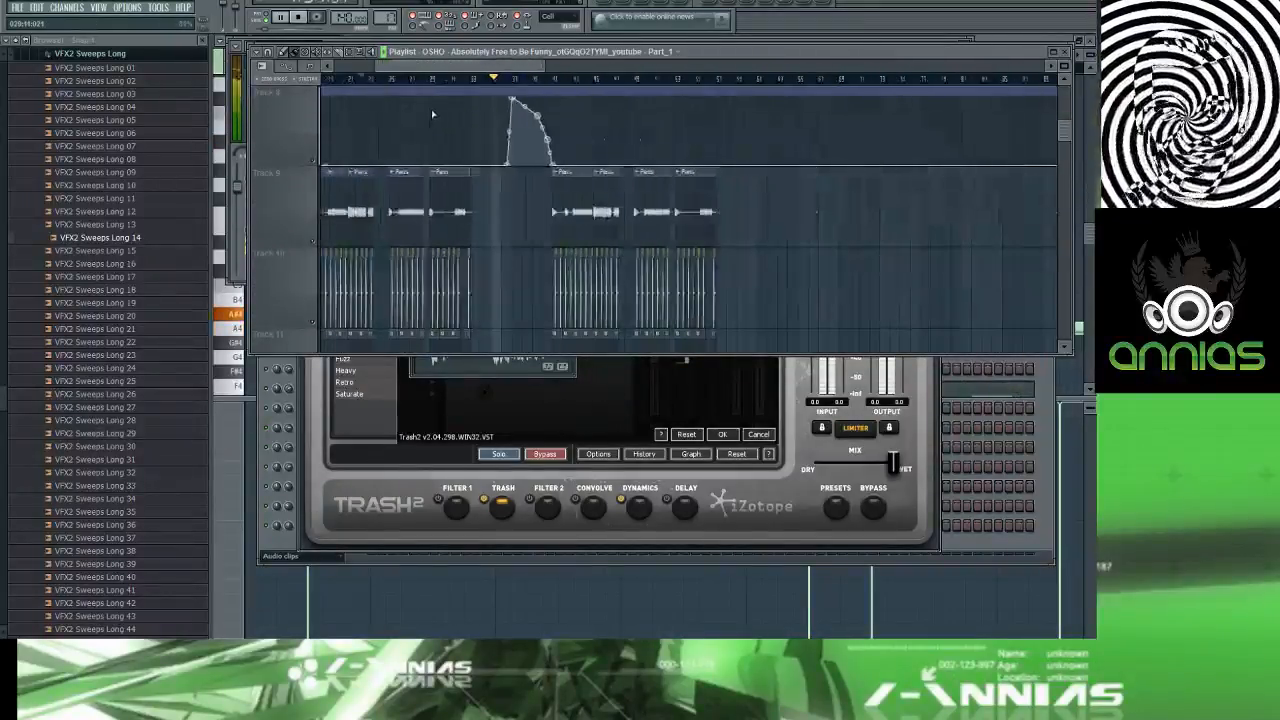
pyautogui.scroll(7, 432, 115)
pyautogui.scroll(-2, 408, 140)
pyautogui.scroll(4, 408, 140)
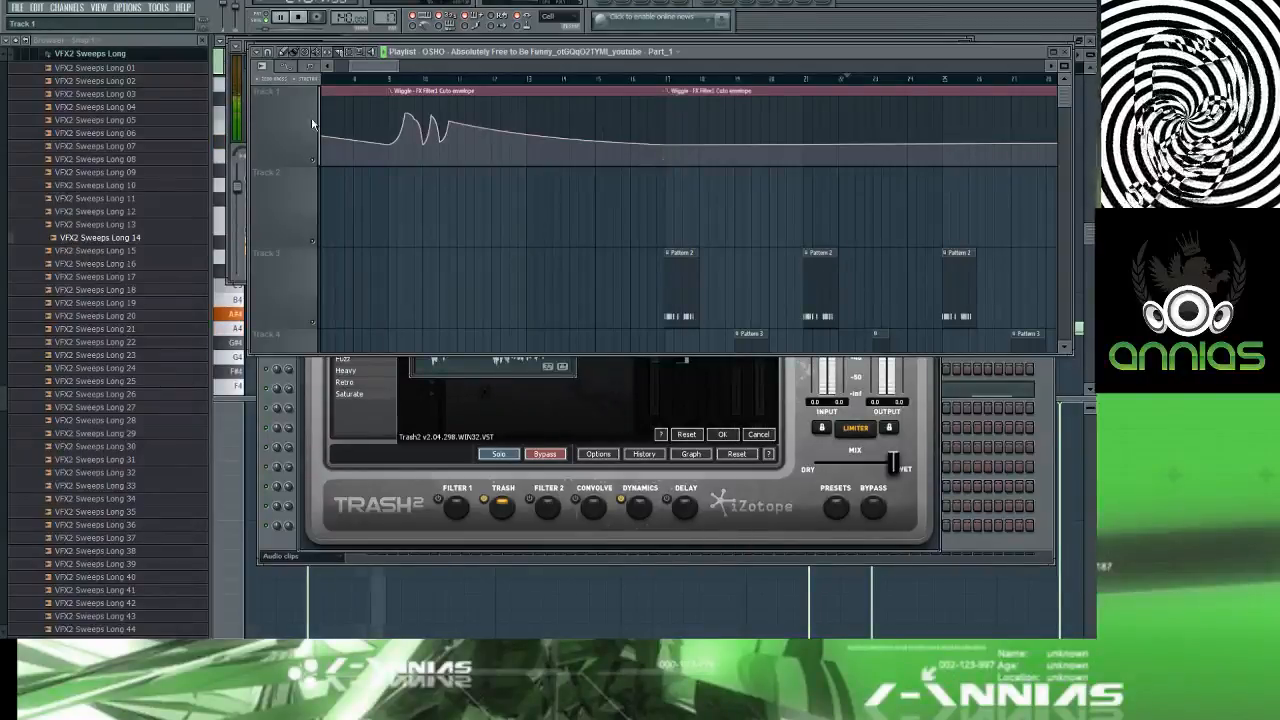
pyautogui.click(468, 91)
pyautogui.scroll(-6, 797, 135)
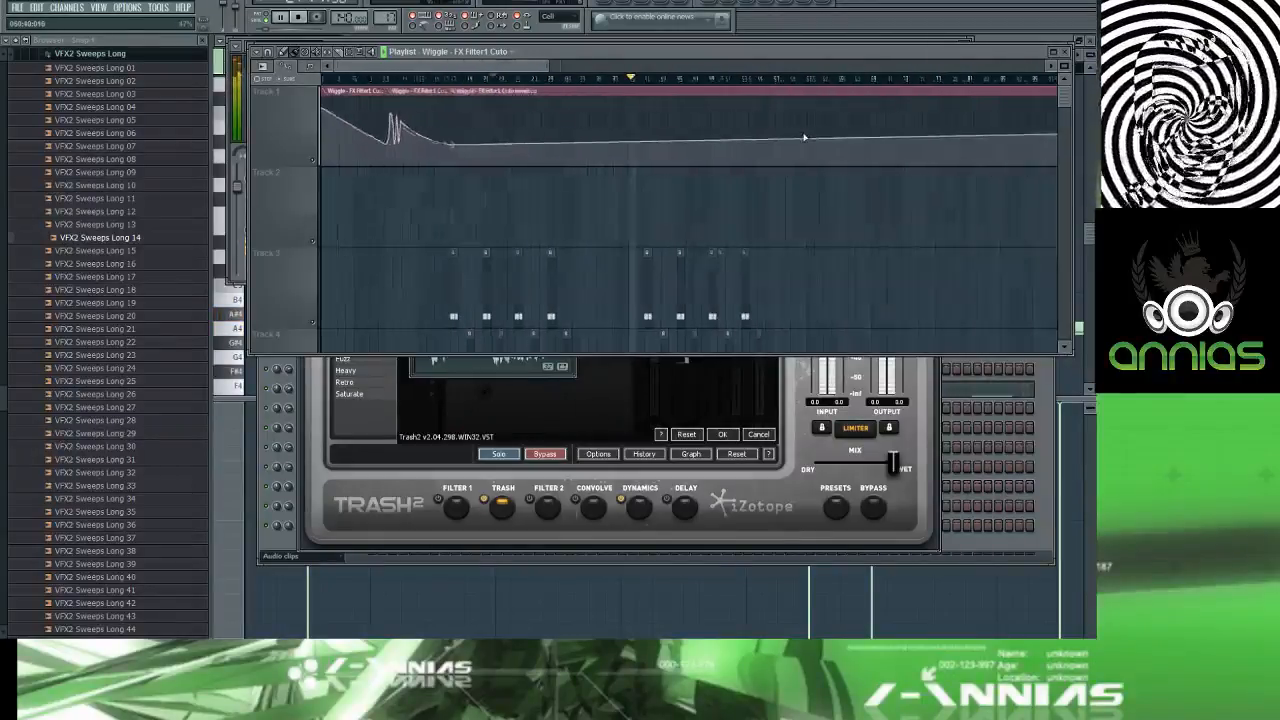
pyautogui.scroll(-4, 806, 133)
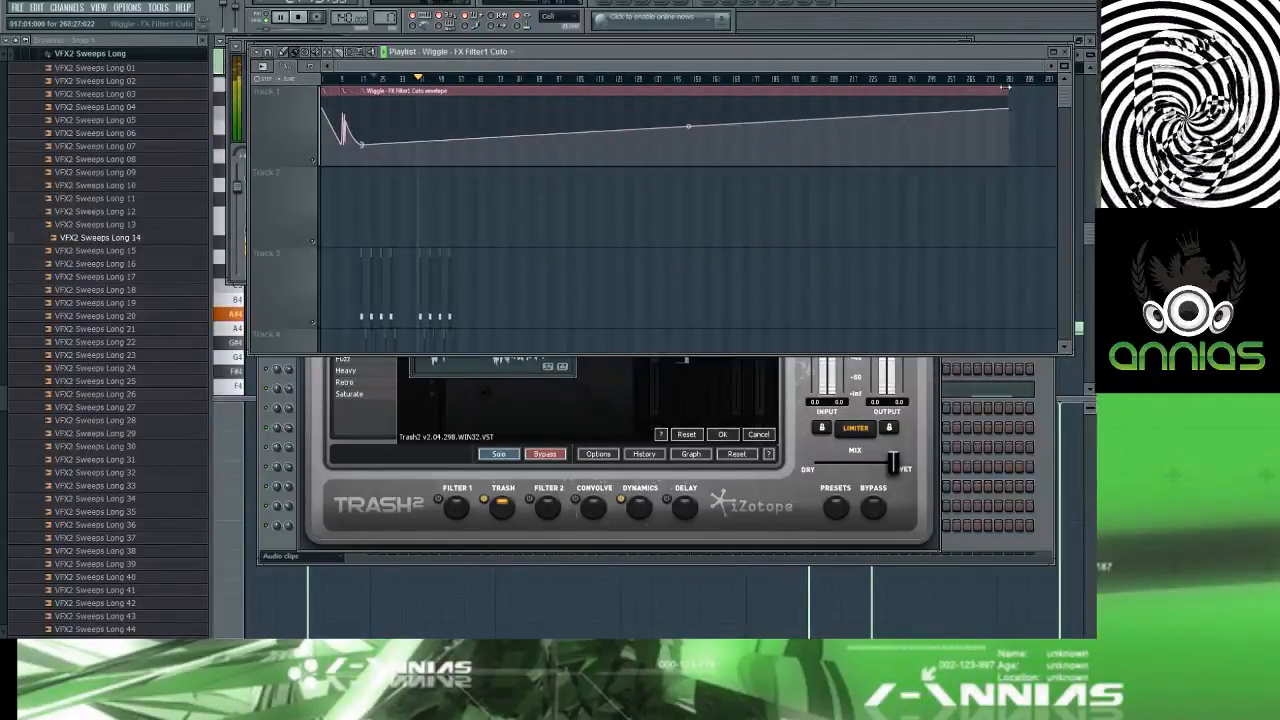
pyautogui.moveTo(1007, 88); pyautogui.dragTo(452, 80)
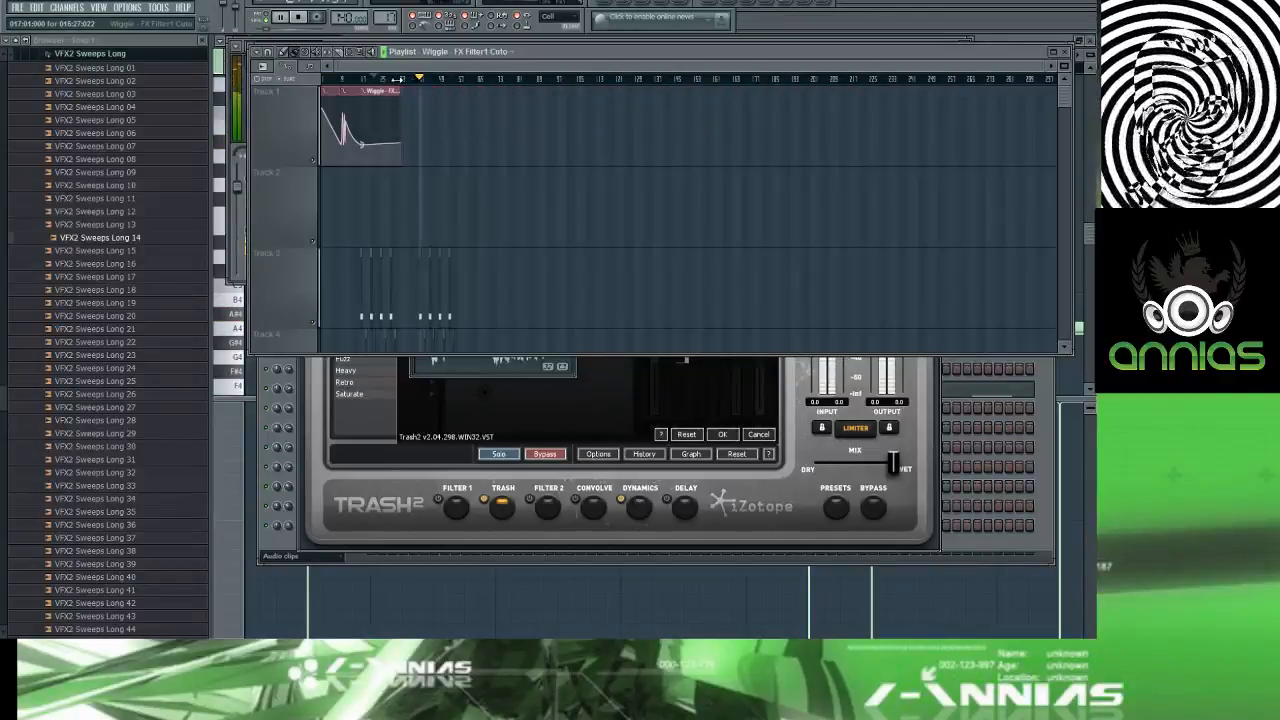
pyautogui.scroll(8, 397, 103)
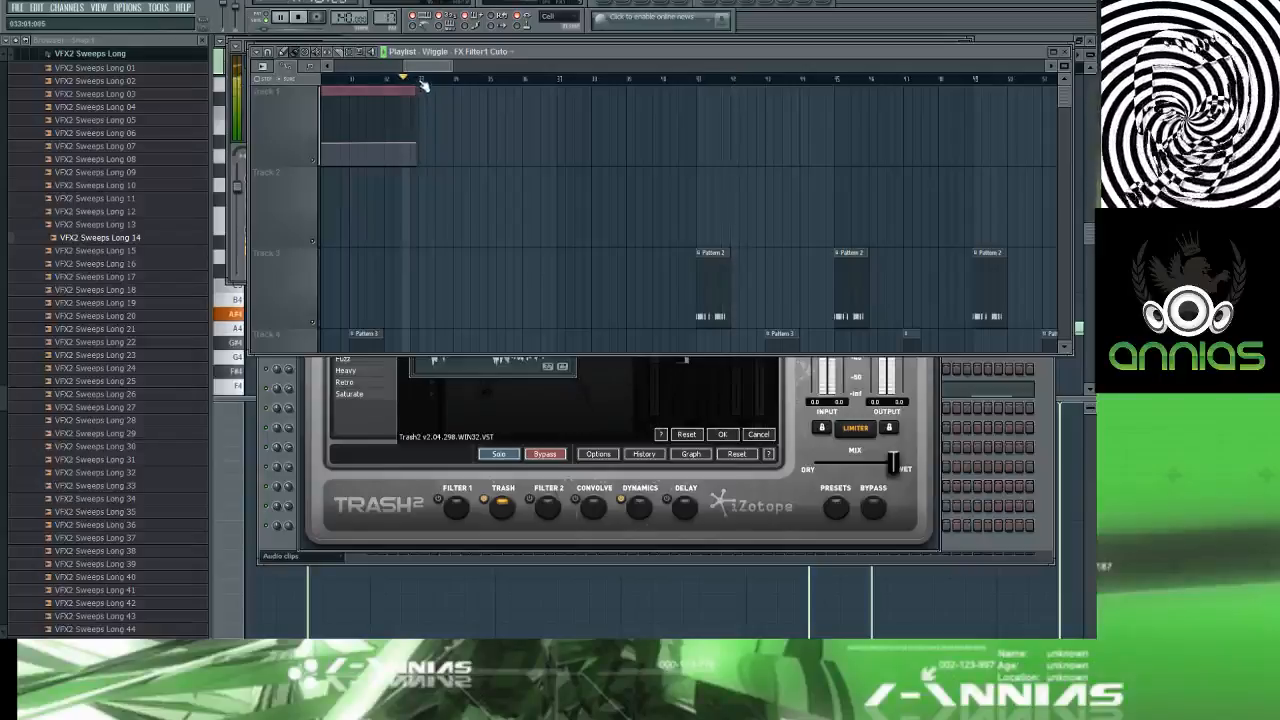
# Step: Try a copy of the earlier Wiggle filter sweep automation clip at bar 33 on track 1 and delete it
pyautogui.click(422, 90)
pyautogui.rightClick(507, 100)
pyautogui.scroll(-8, 430, 100)
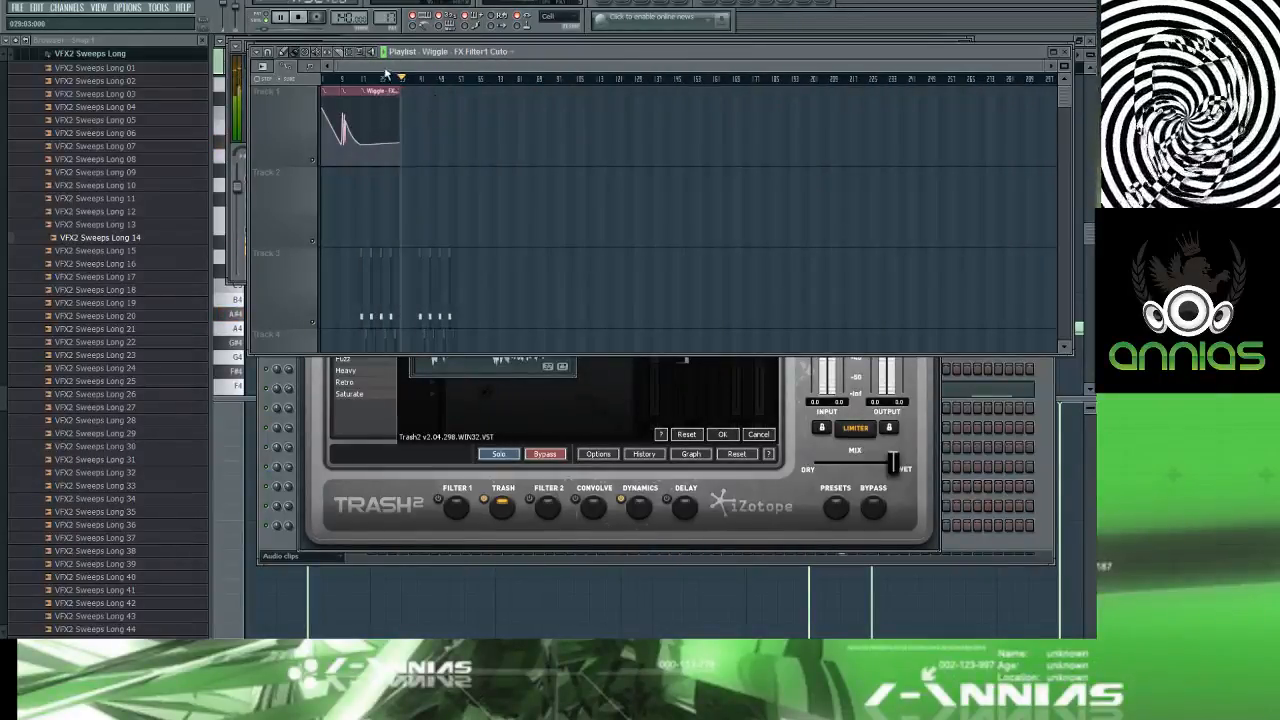
pyautogui.scroll(4, 355, 126)
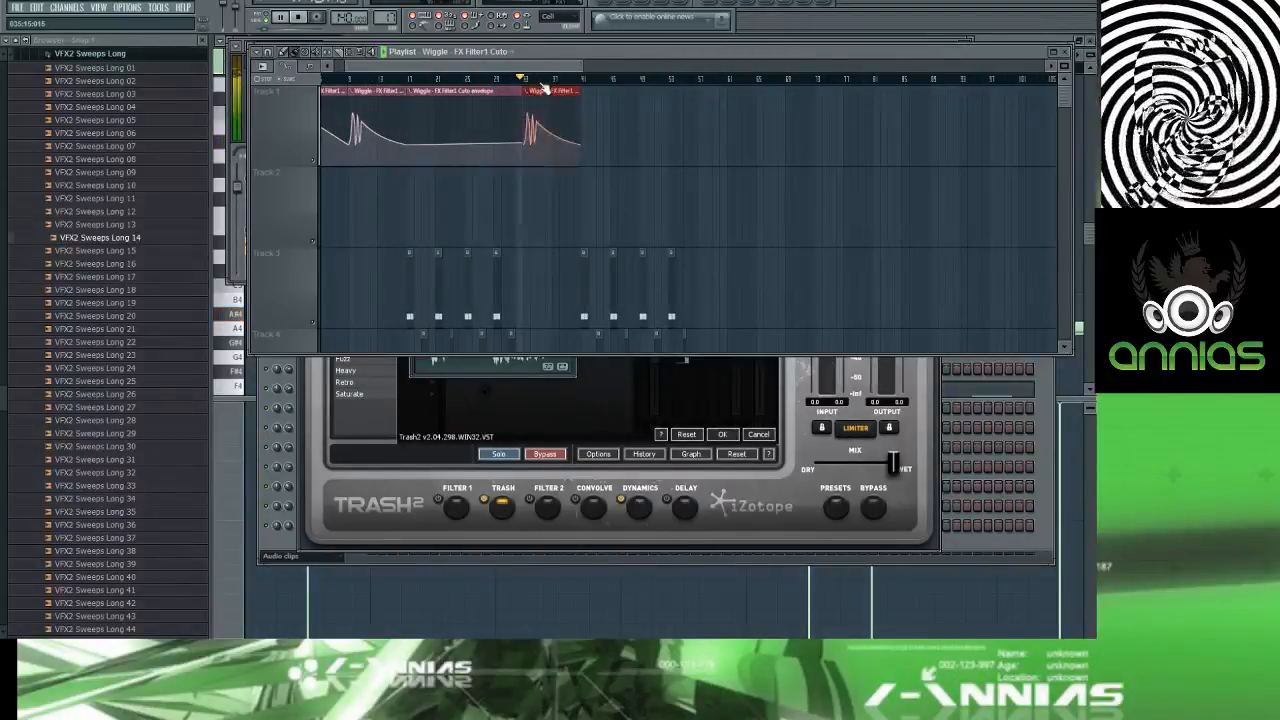
pyautogui.scroll(5, 463, 131)
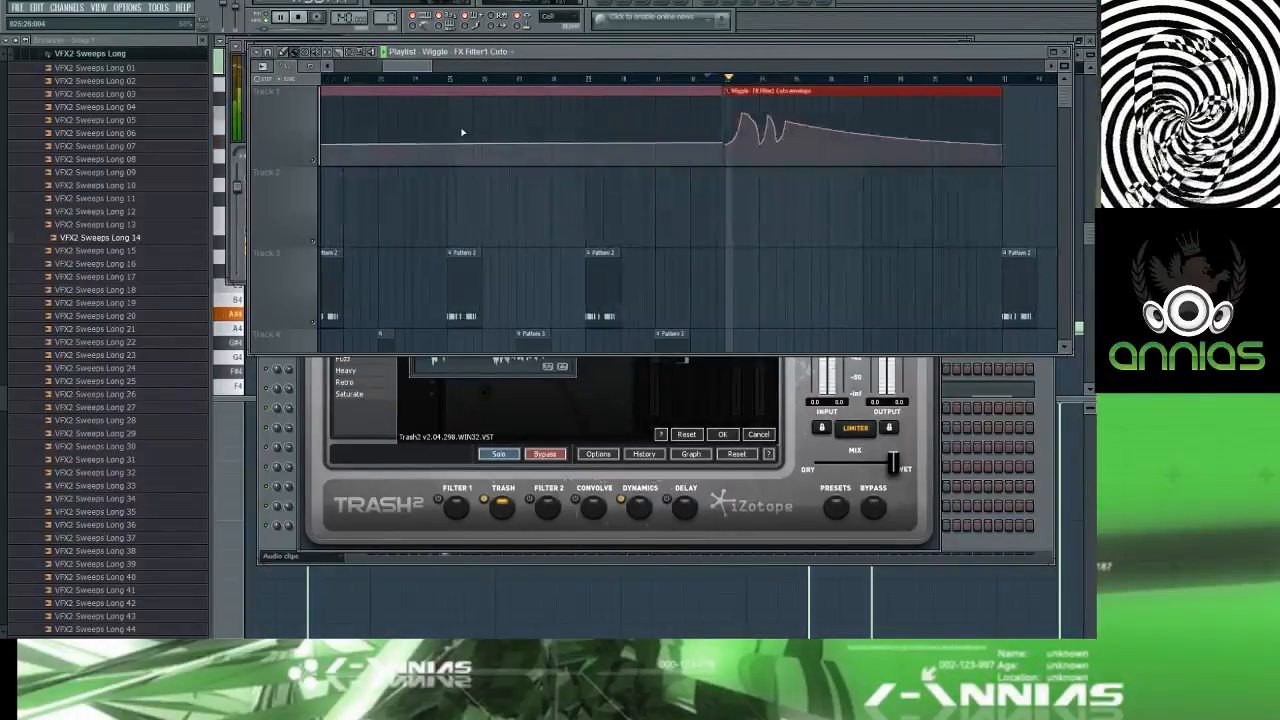
pyautogui.scroll(-8, 625, 128)
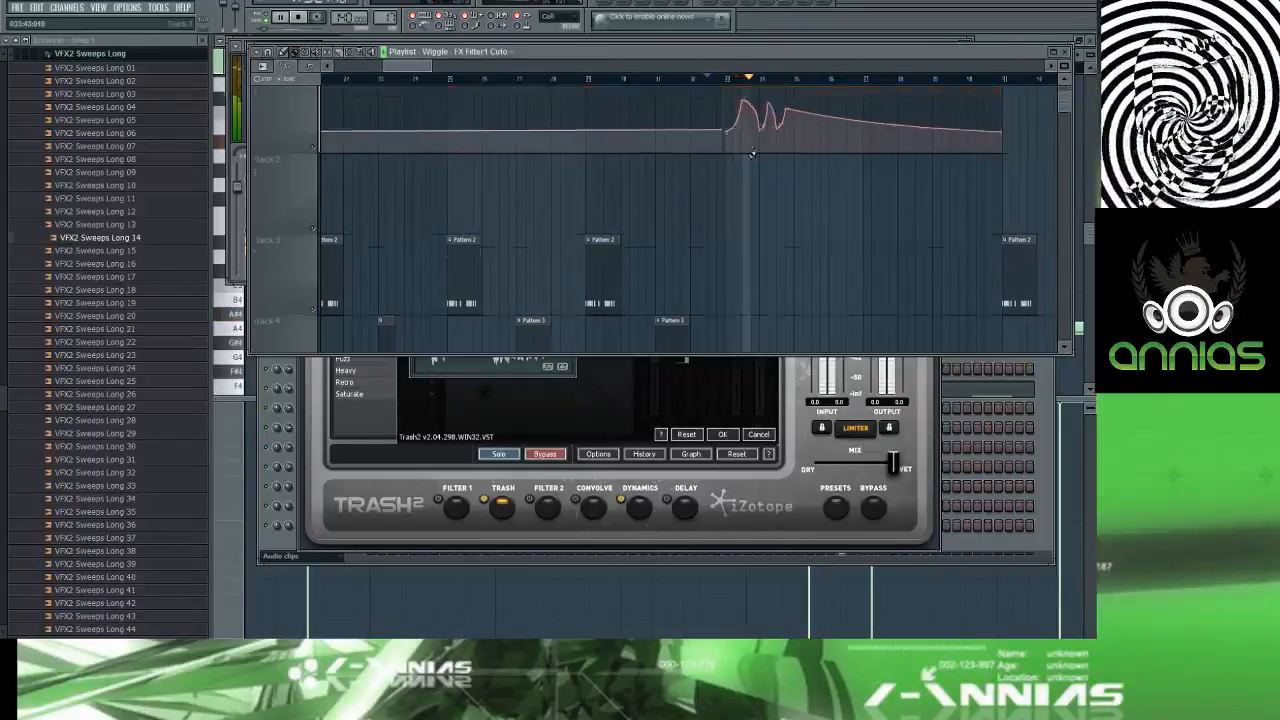
pyautogui.scroll(8, 757, 157)
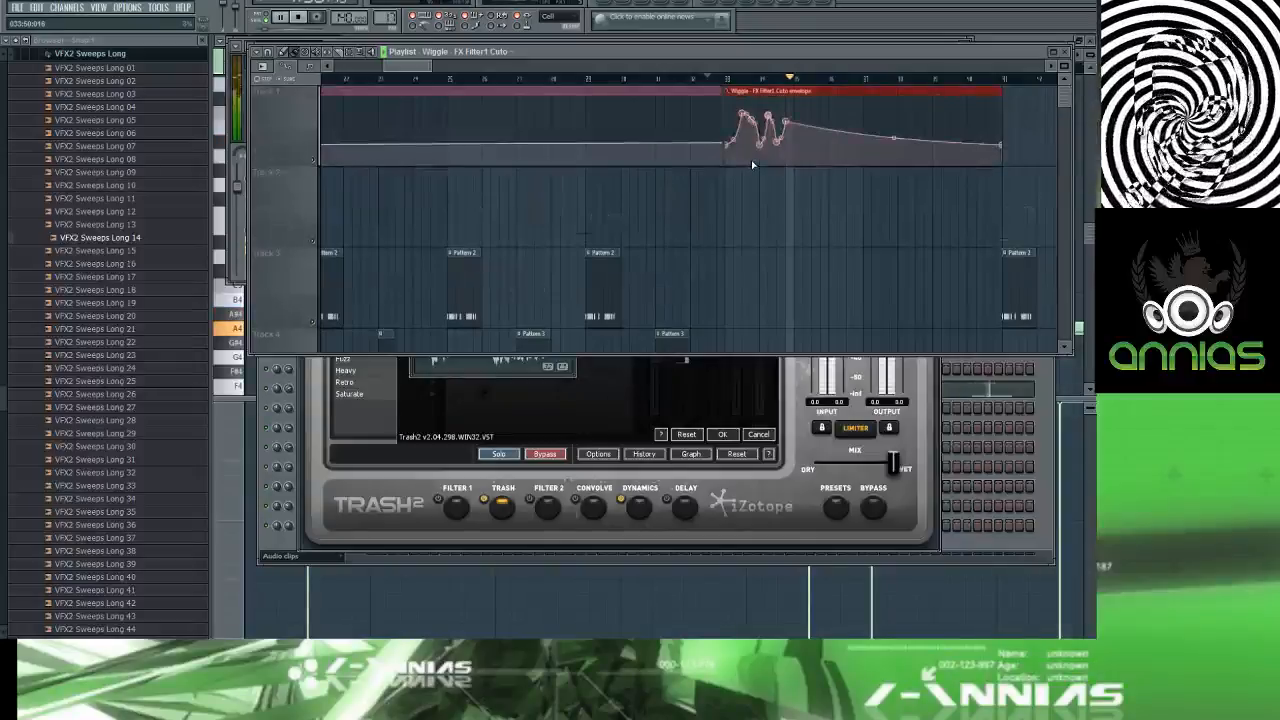
pyautogui.rightClick(739, 92)
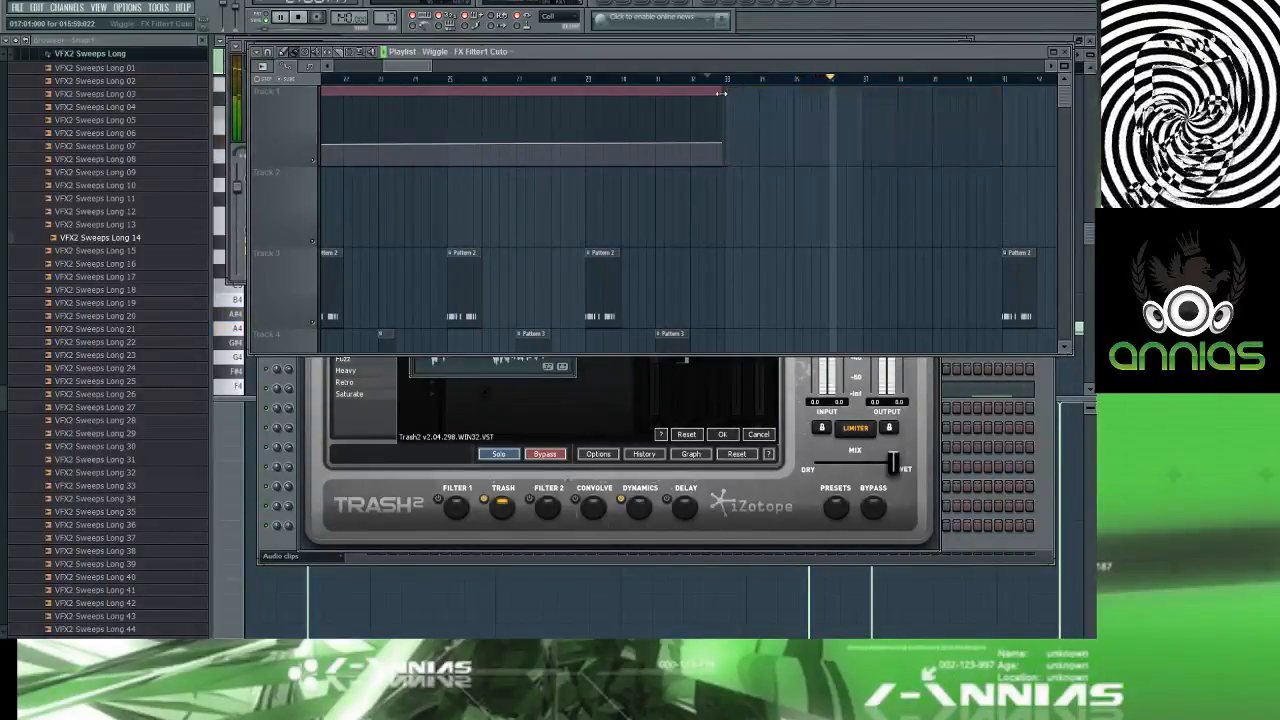
# Step: Extend the remaining Wiggle filter cutoff automation clip on track 1 well past bar 33 and play from just before that bar
pyautogui.doubleClick(721, 93)
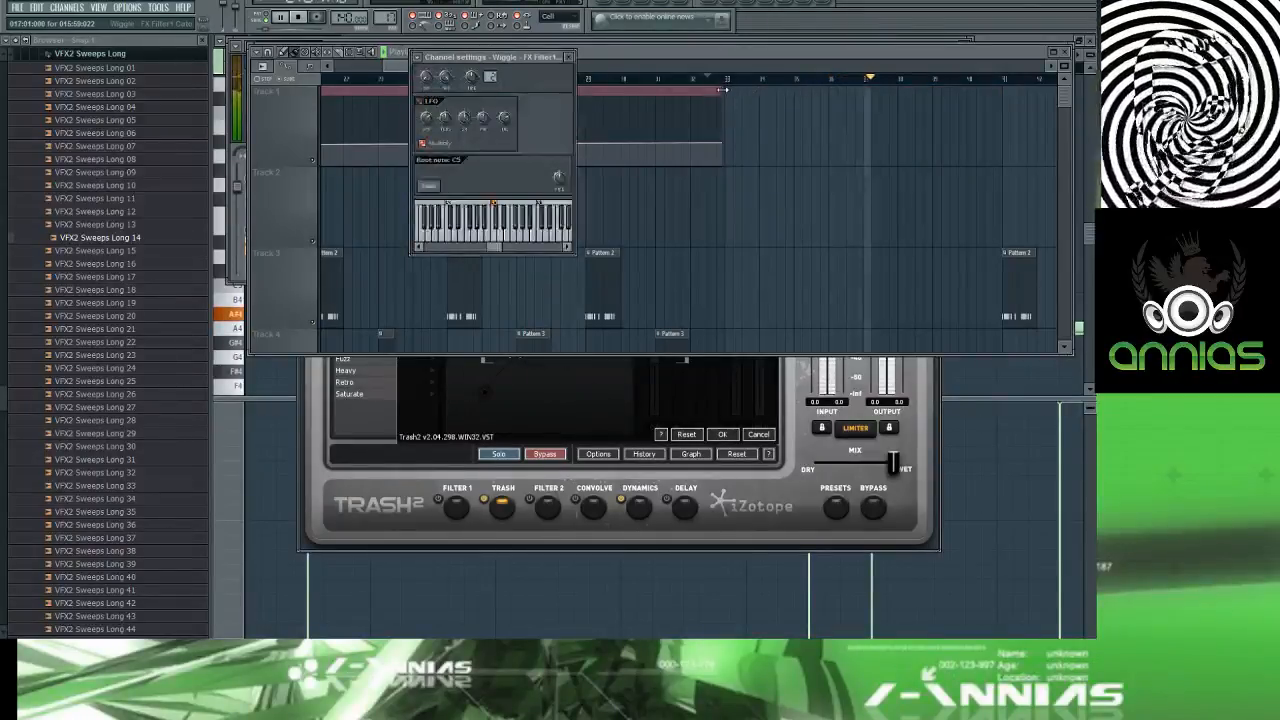
pyautogui.moveTo(724, 90); pyautogui.dragTo(1020, 98)
pyautogui.moveTo(473, 65); pyautogui.dragTo(431, 62)
pyautogui.press('space')
pyautogui.scroll(3, 604, 122)
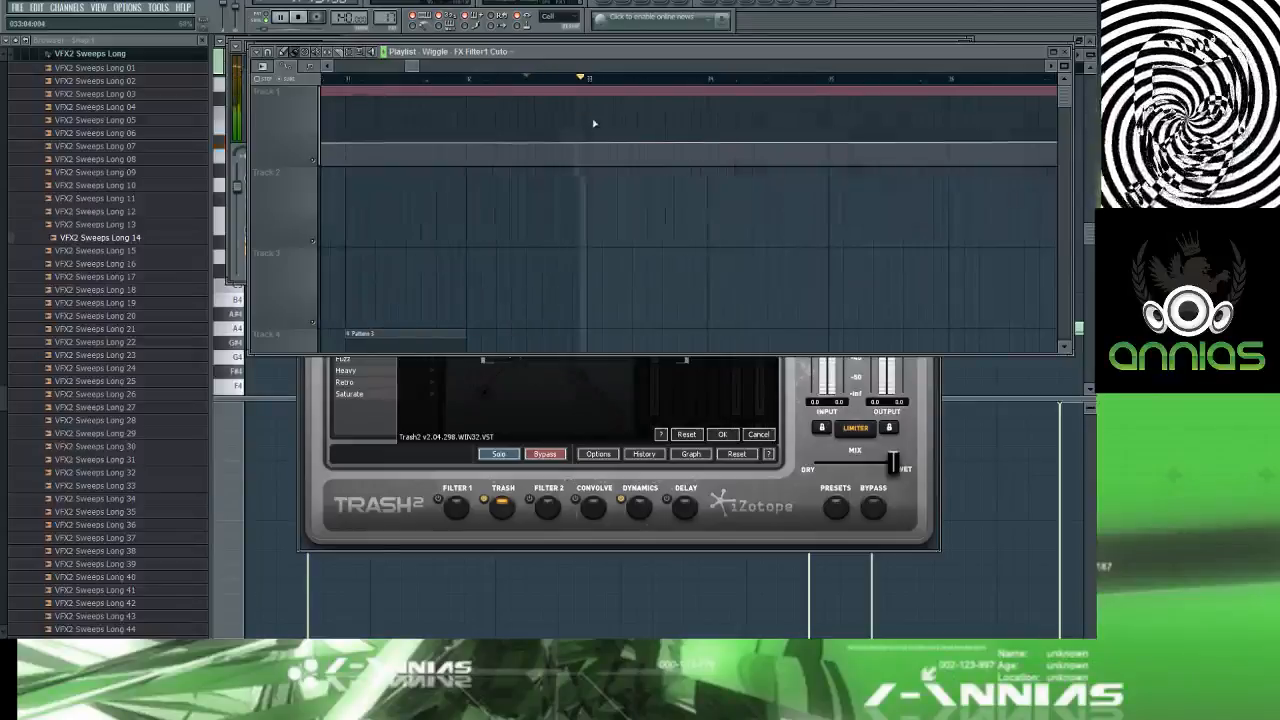
# Step: Draw a wobbling Wiggle filter cutoff curve with two peaks between bars 33 and 34, ending on a raised point, and play it
pyautogui.moveTo(588, 129); pyautogui.dragTo(630, 170)
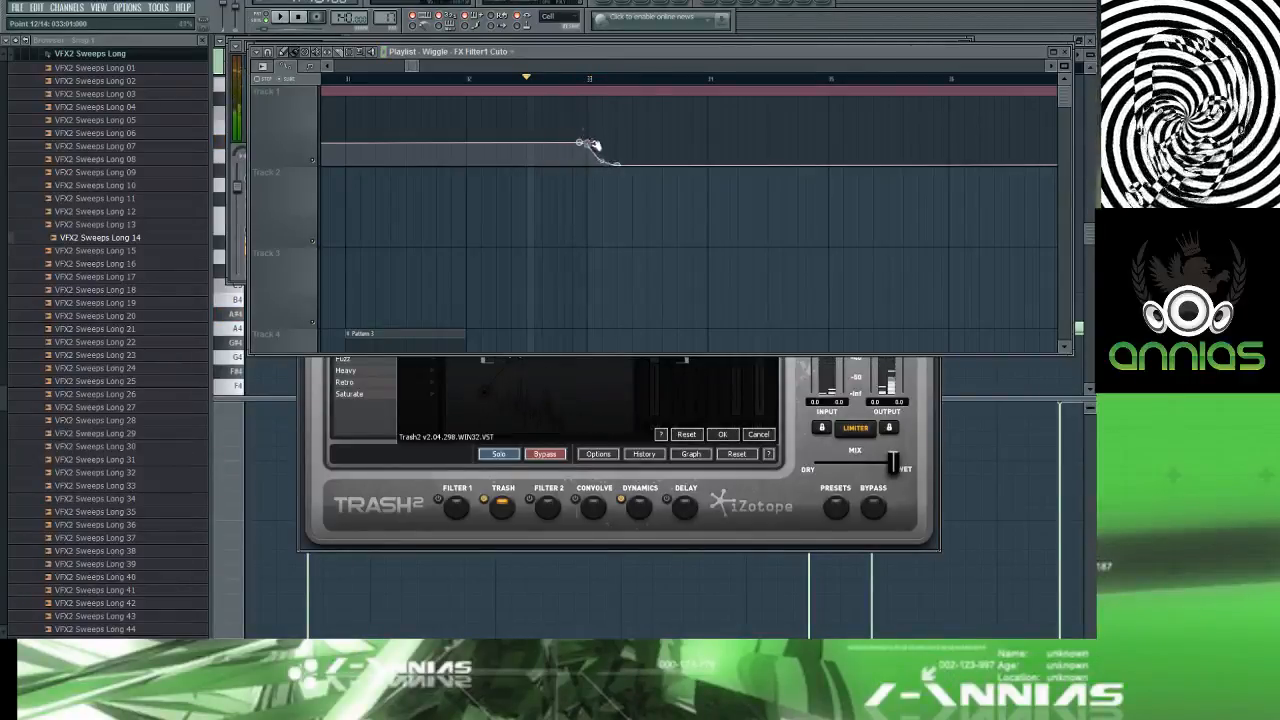
pyautogui.moveTo(620, 163); pyautogui.dragTo(617, 112)
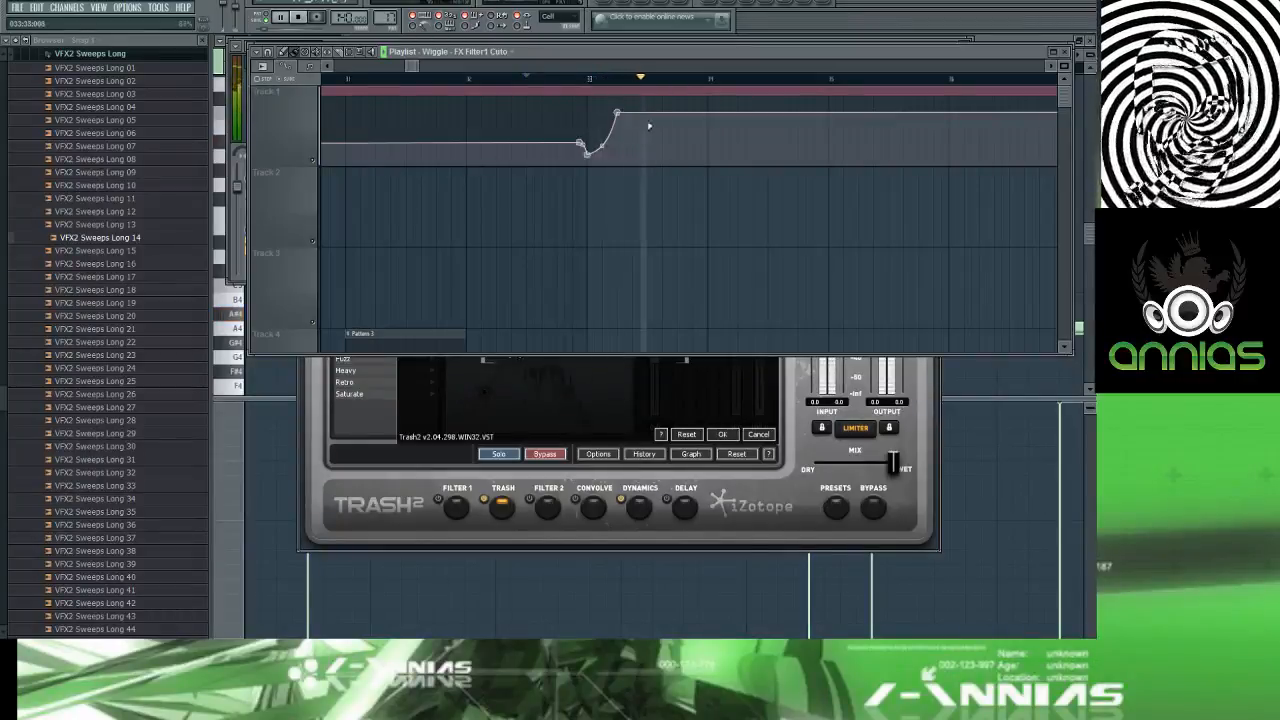
pyautogui.moveTo(649, 115); pyautogui.dragTo(702, 151)
pyautogui.press('space')
pyautogui.rightClick(694, 131)
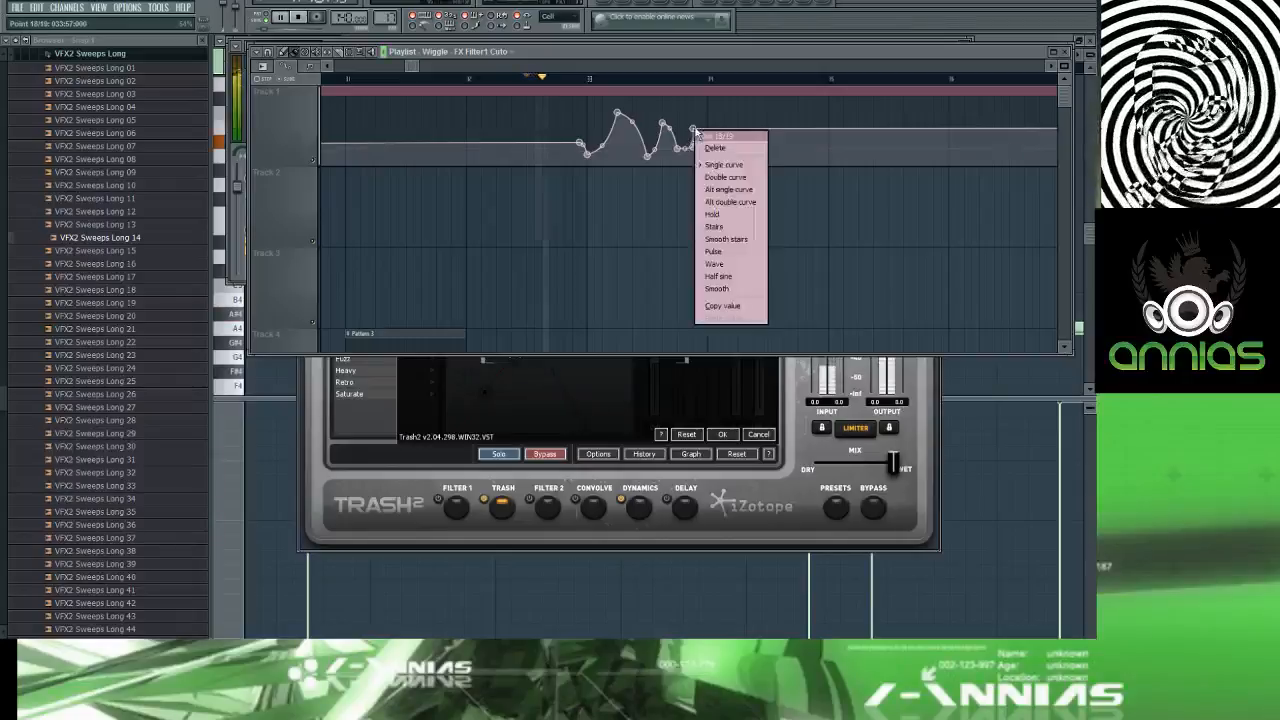
pyautogui.click(697, 131)
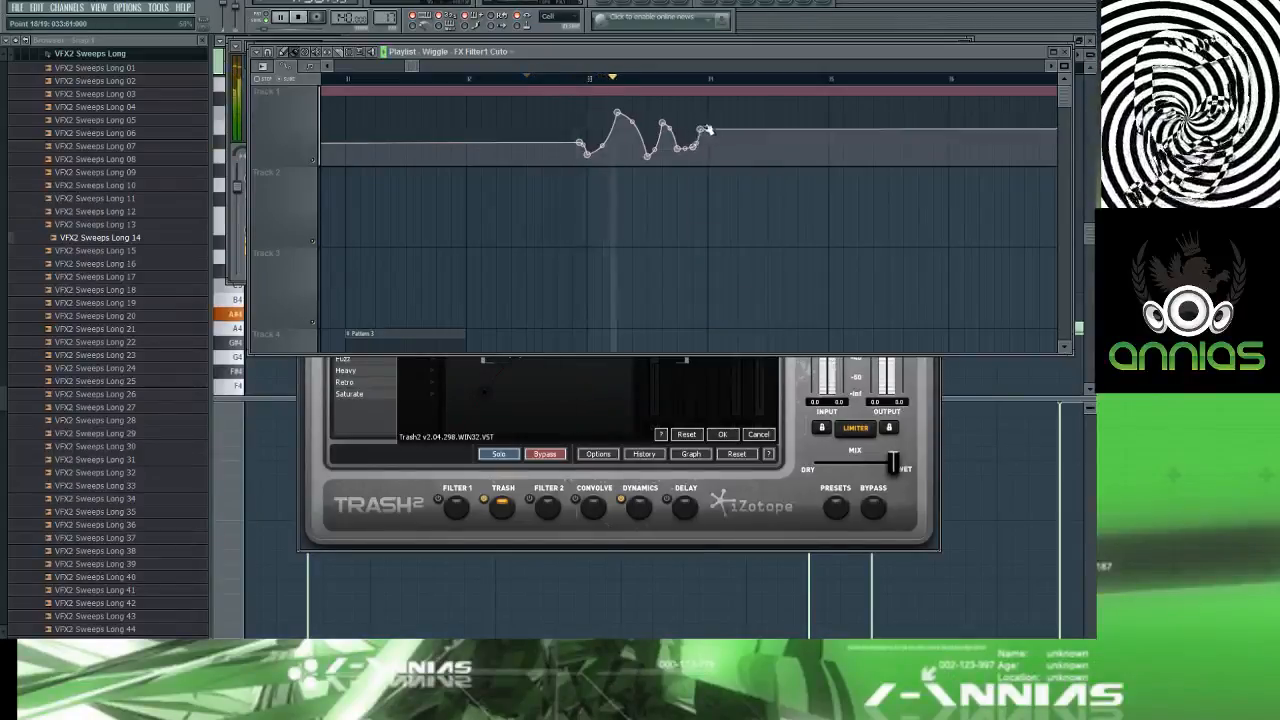
pyautogui.moveTo(708, 130); pyautogui.dragTo(712, 128)
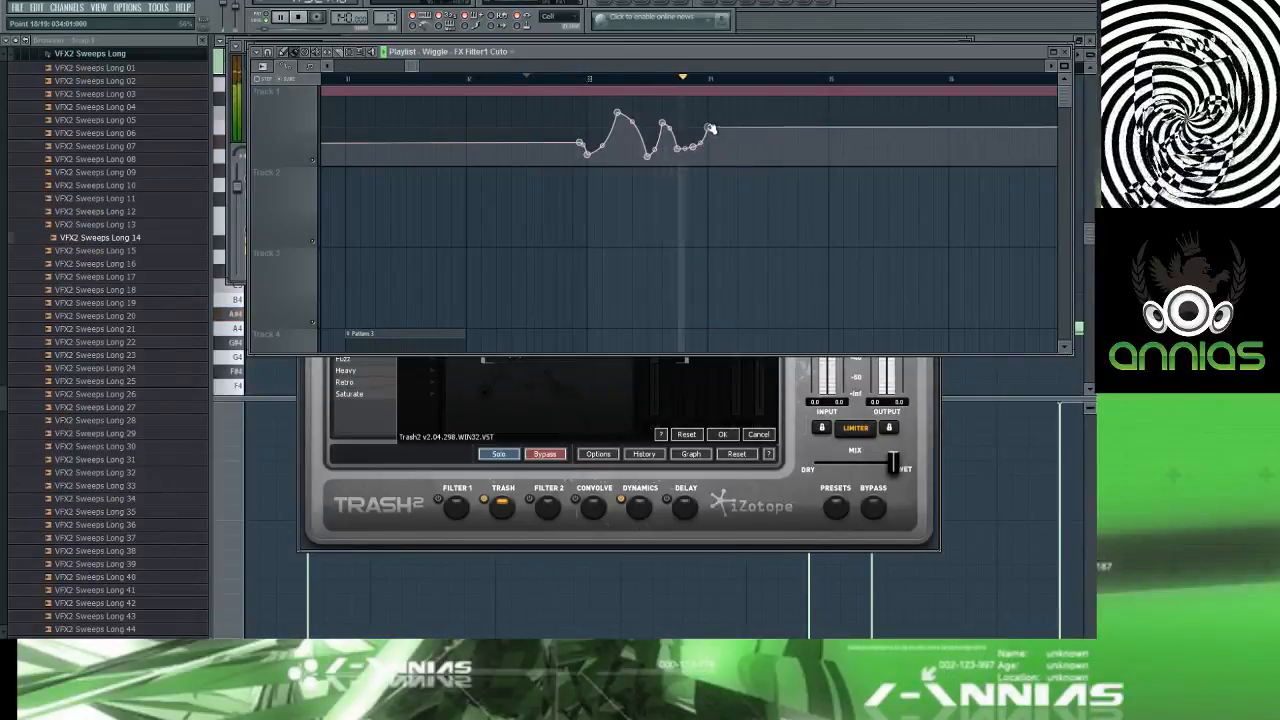
pyautogui.press('space')
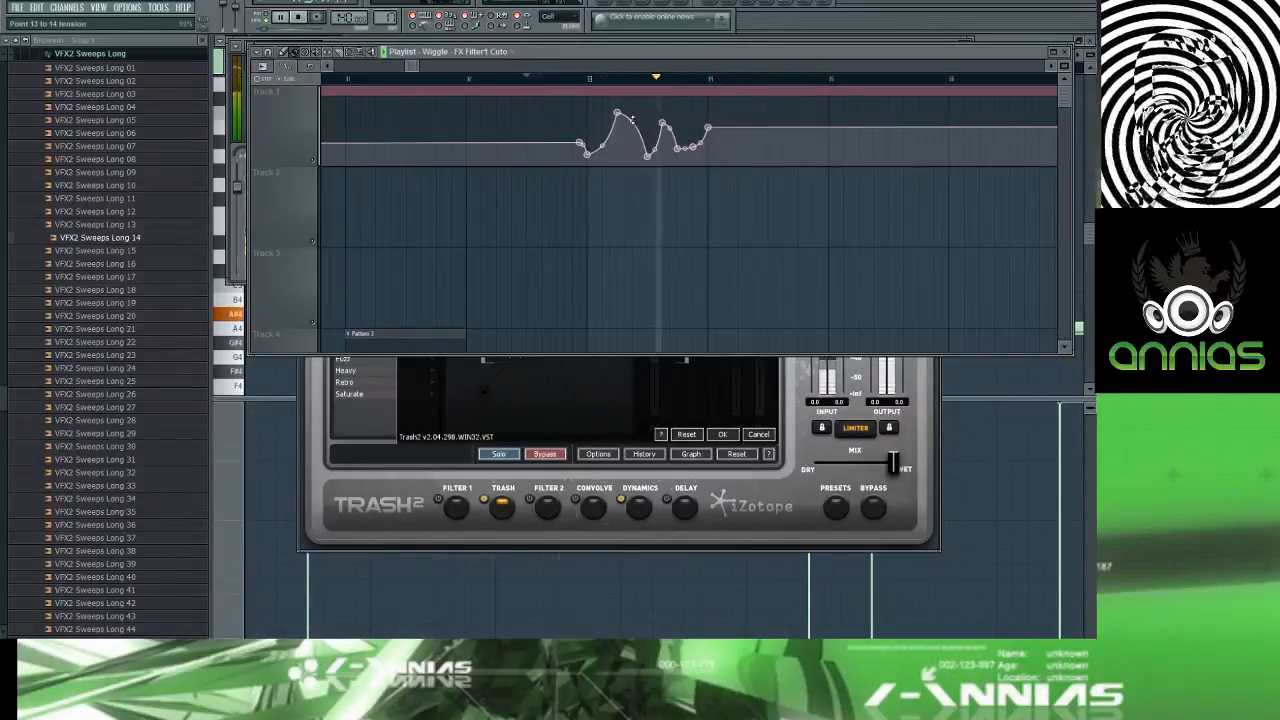
# Step: Bend the fall after the first cutoff peak inward, lower that peak and replay the bar 33 passage
pyautogui.press('space')
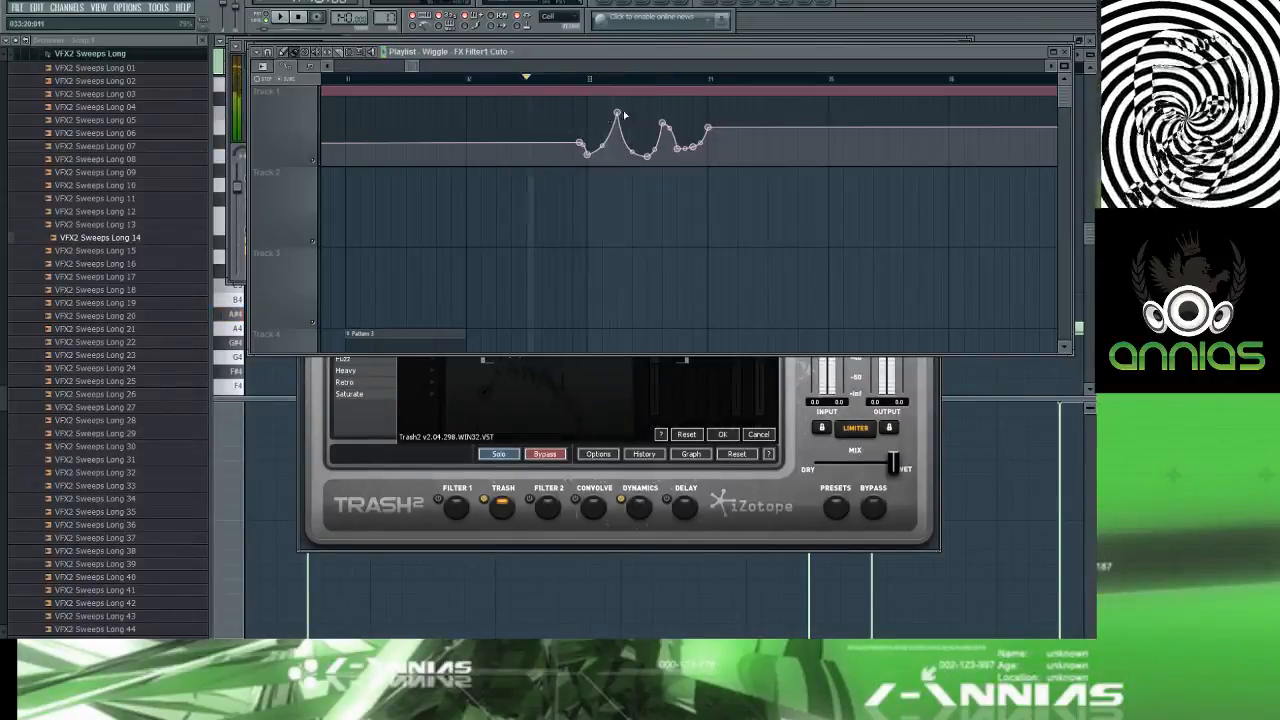
pyautogui.scroll(4, 622, 115)
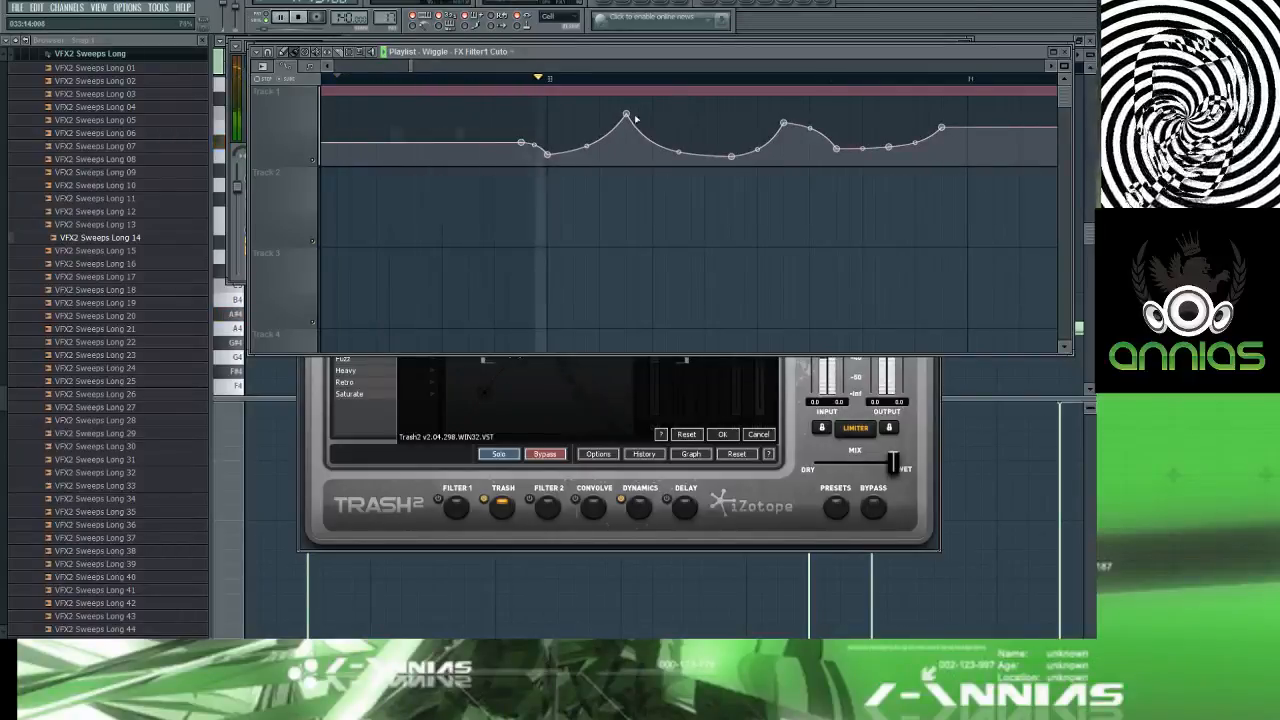
pyautogui.press('space')
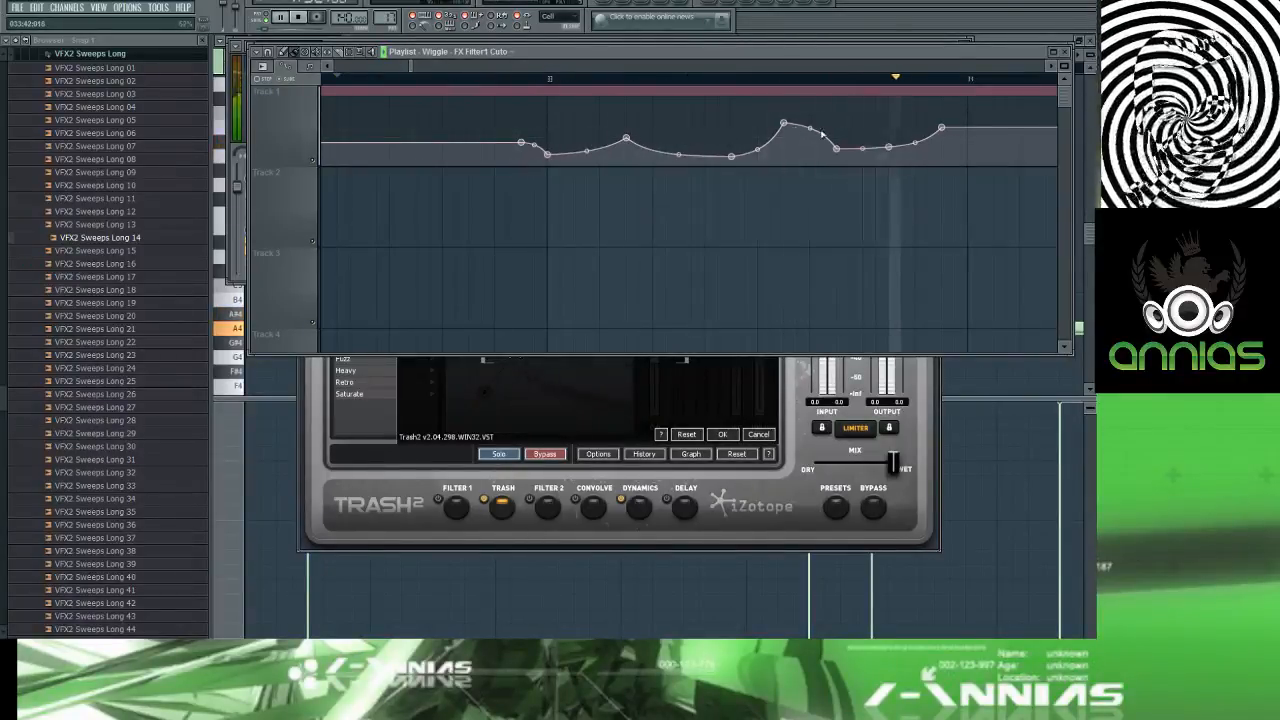
# Step: Reshape the second cutoff peak so it comes slightly closer to bar 34, and add a lower end point at bar 34
pyautogui.moveTo(810, 128); pyautogui.dragTo(810, 144)
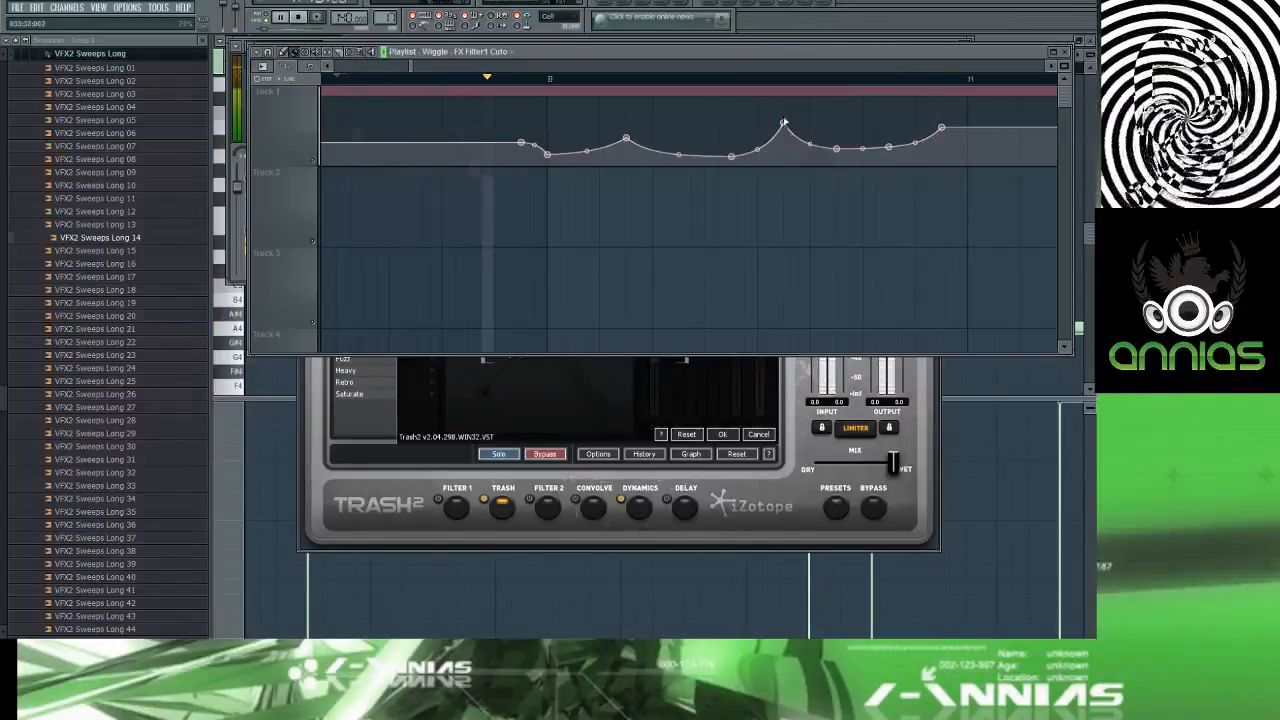
pyautogui.rightClick(785, 122)
pyautogui.moveTo(840, 150); pyautogui.dragTo(840, 127)
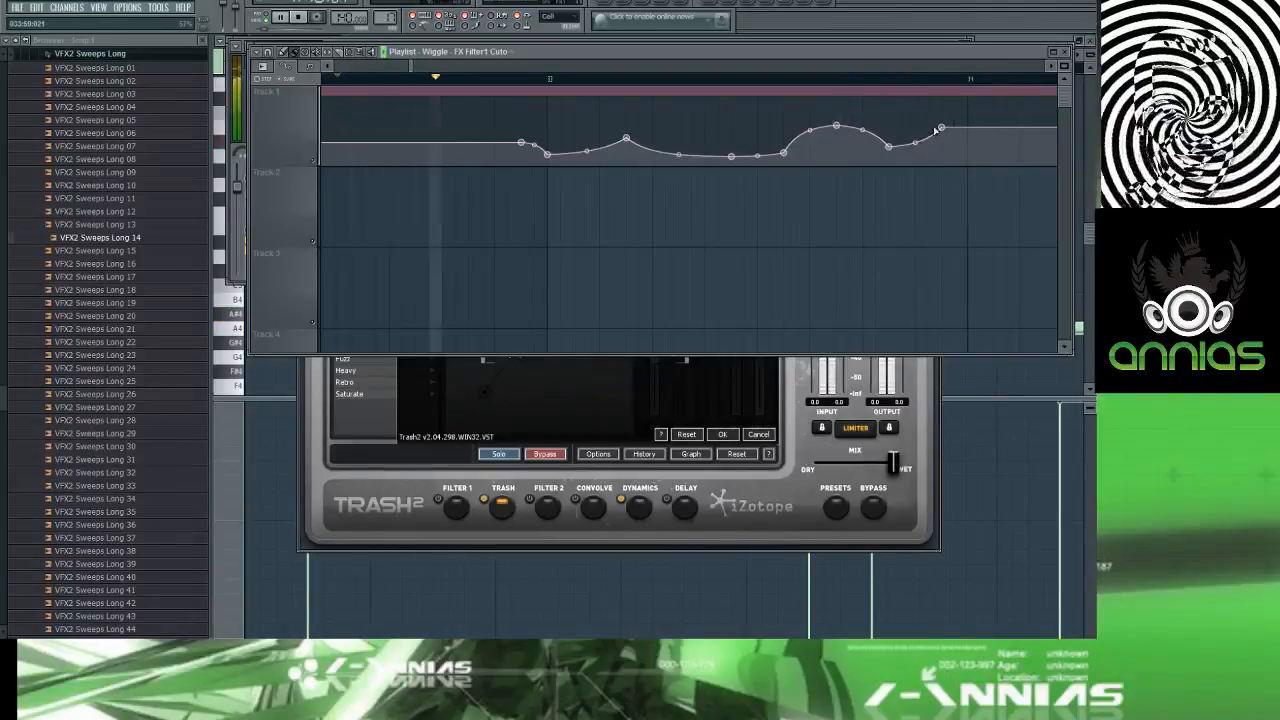
pyautogui.moveTo(862, 142); pyautogui.dragTo(862, 145)
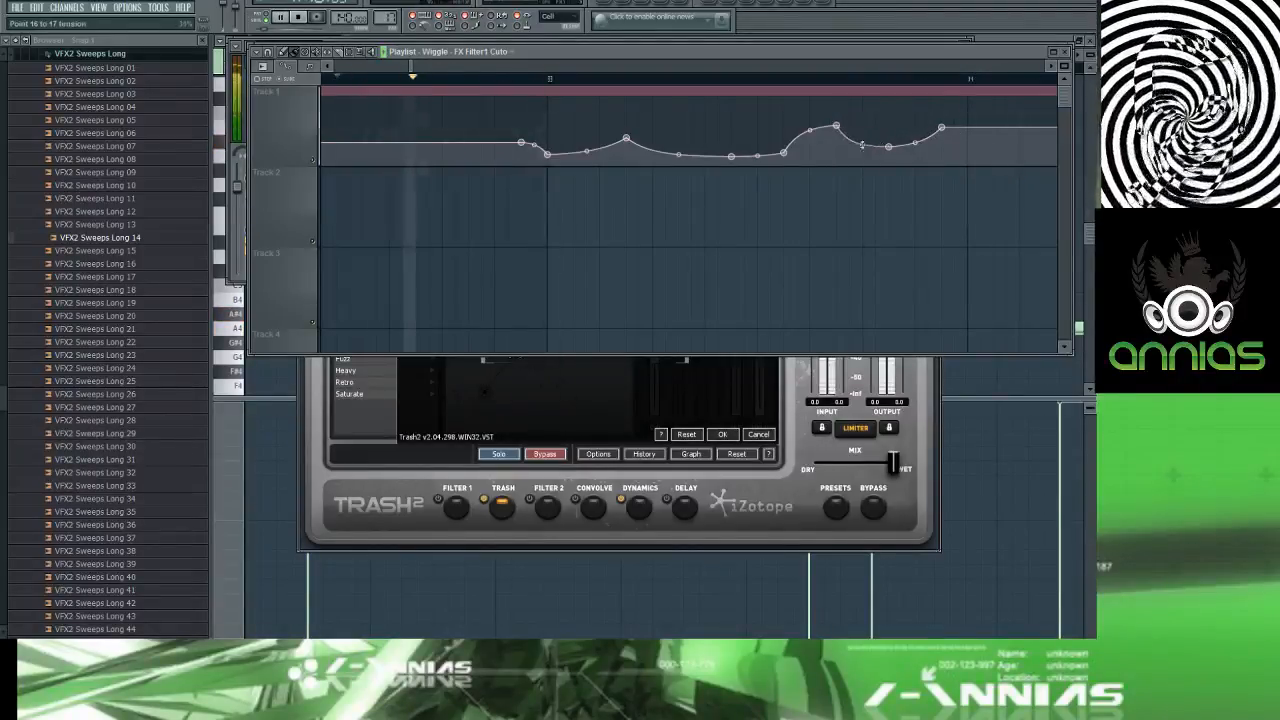
pyautogui.rightClick(970, 130)
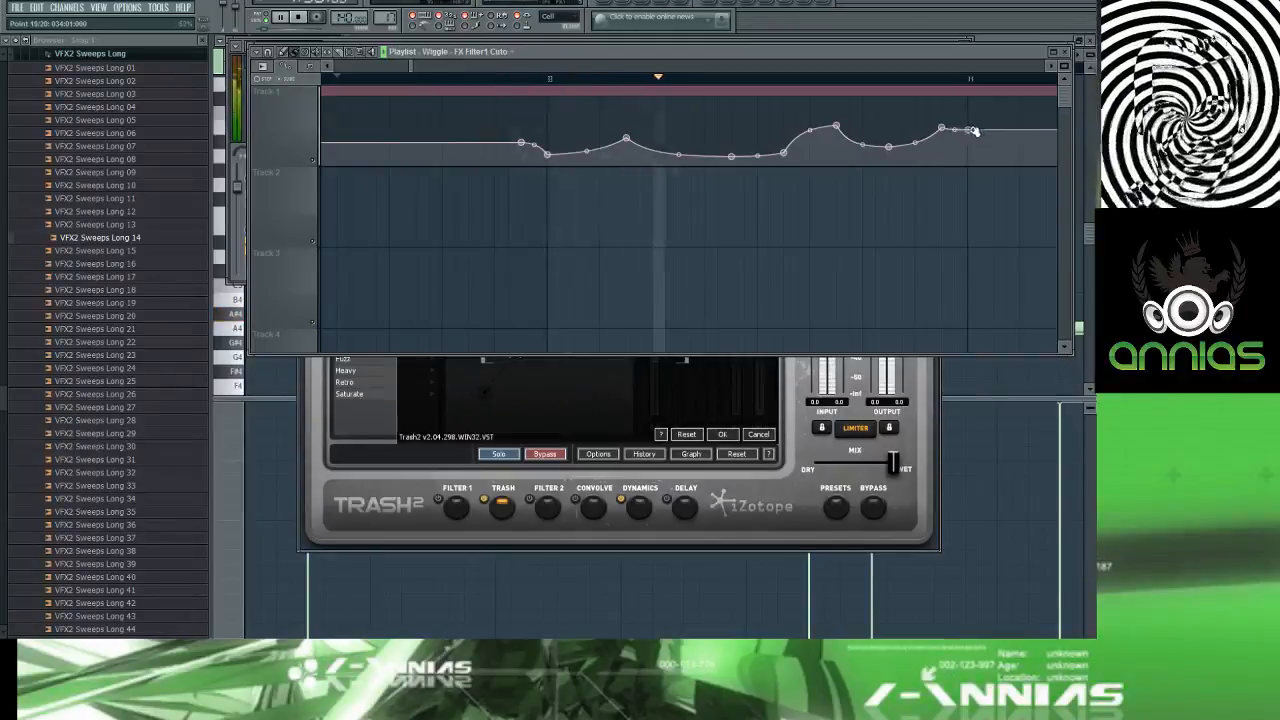
pyautogui.moveTo(974, 131); pyautogui.dragTo(972, 150)
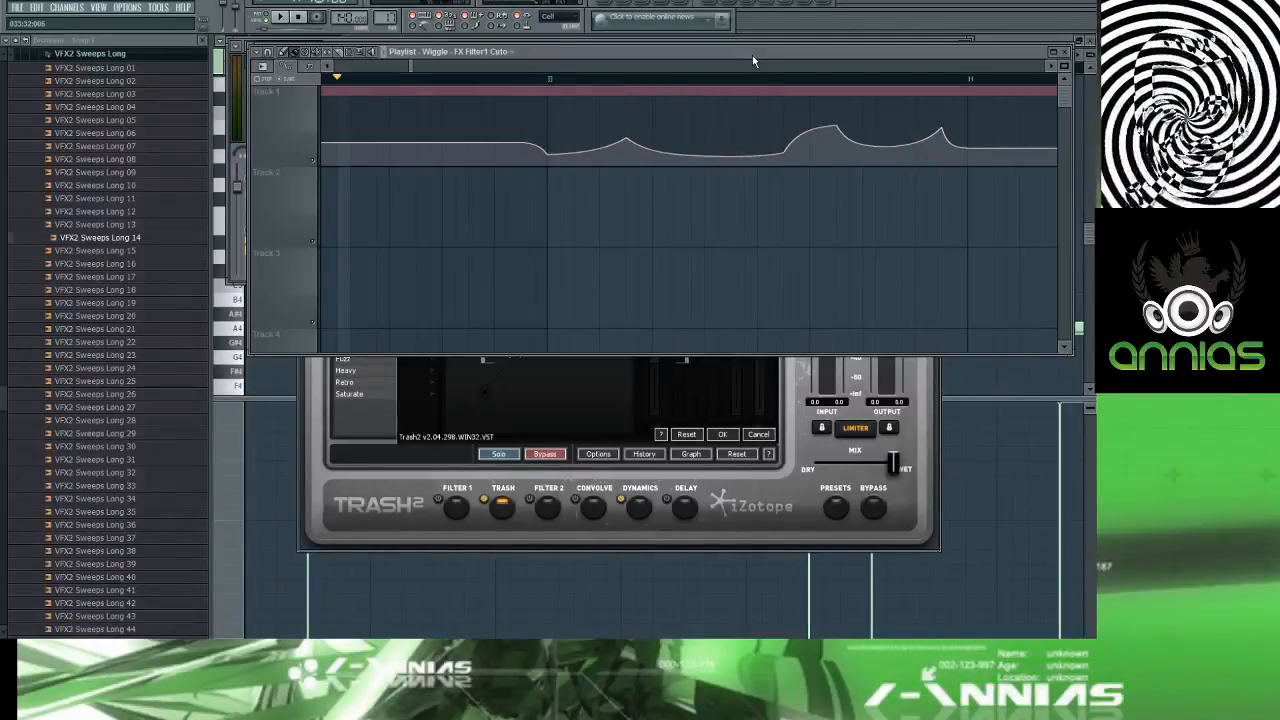
# Step: Place a copy of VFX2 Sweeps Long 14 on track 16 beneath the long OSHO vocal clip in the break
pyautogui.moveTo(693, 113)
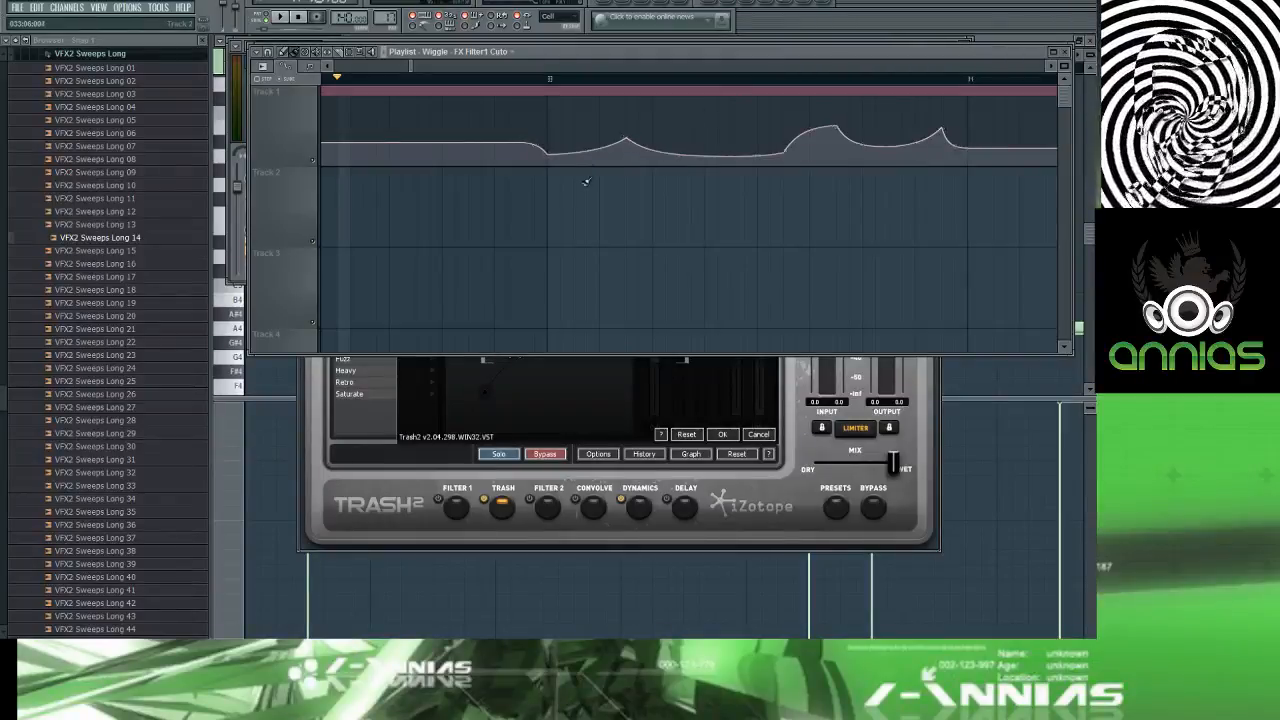
pyautogui.scroll(-8, 590, 198)
pyautogui.scroll(-2, 590, 198)
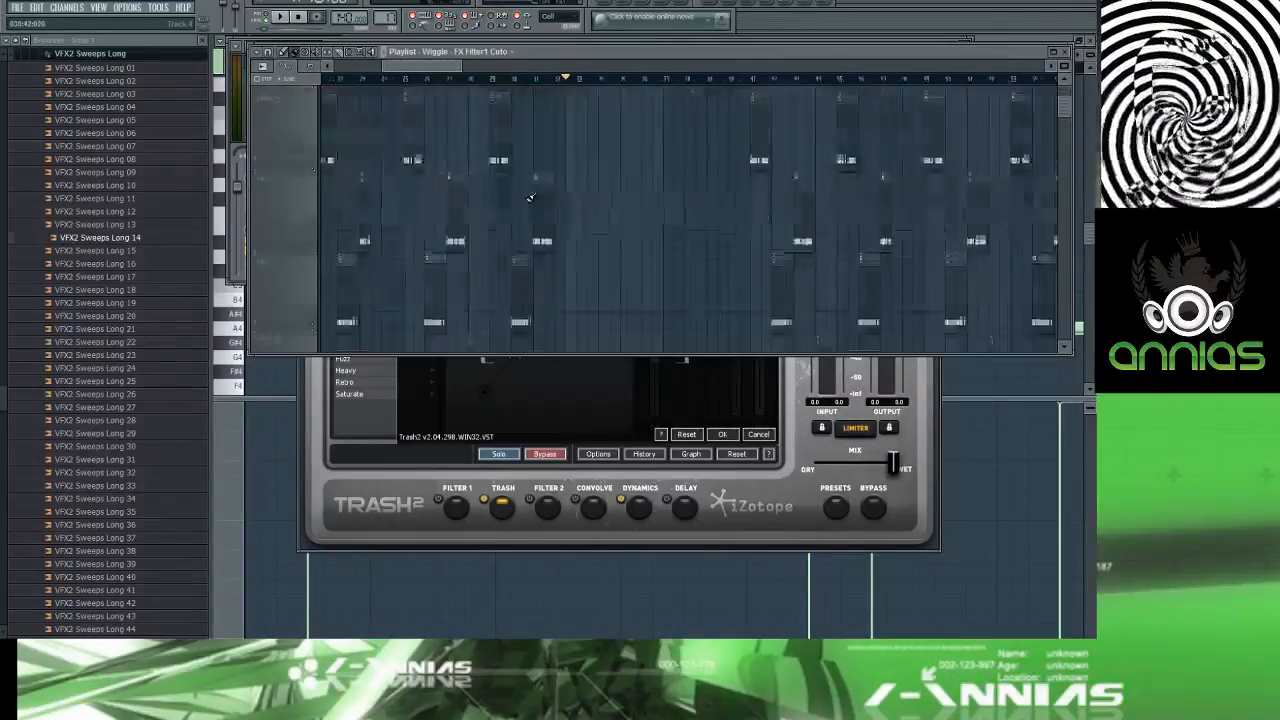
pyautogui.scroll(-4, 532, 201)
pyautogui.scroll(-2, 530, 201)
pyautogui.scroll(-8, 443, 201)
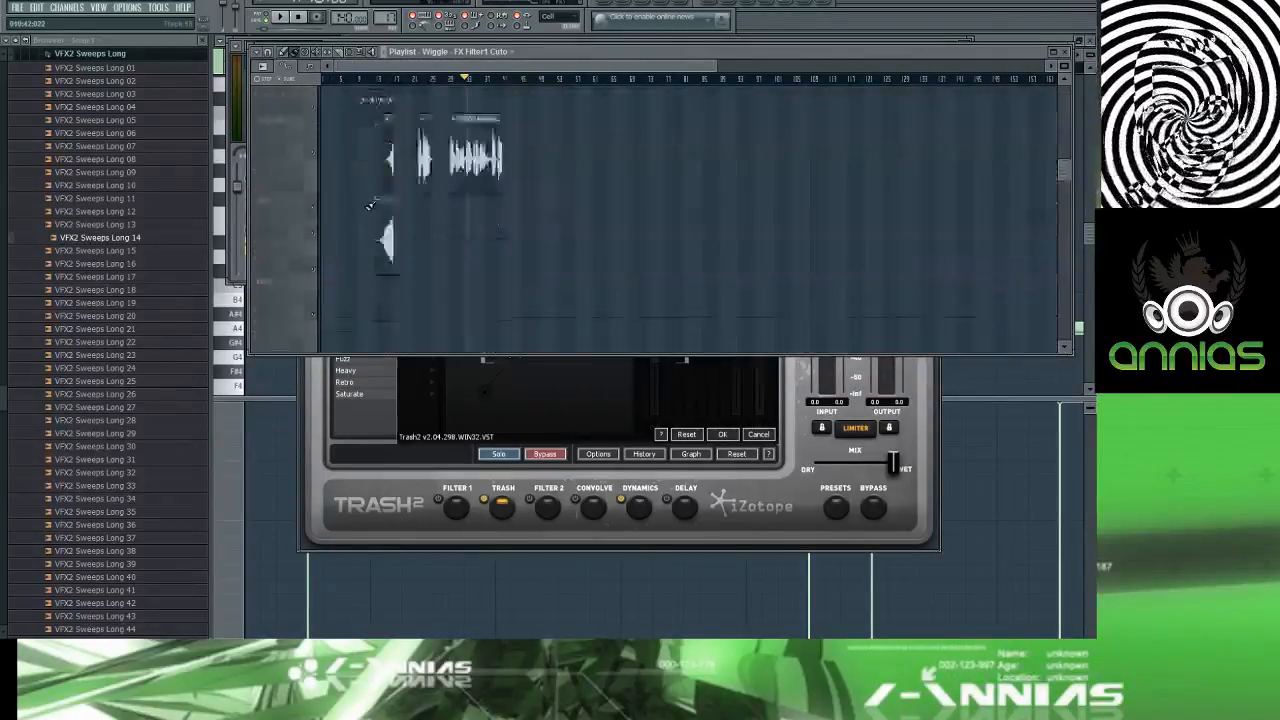
pyautogui.scroll(6, 369, 209)
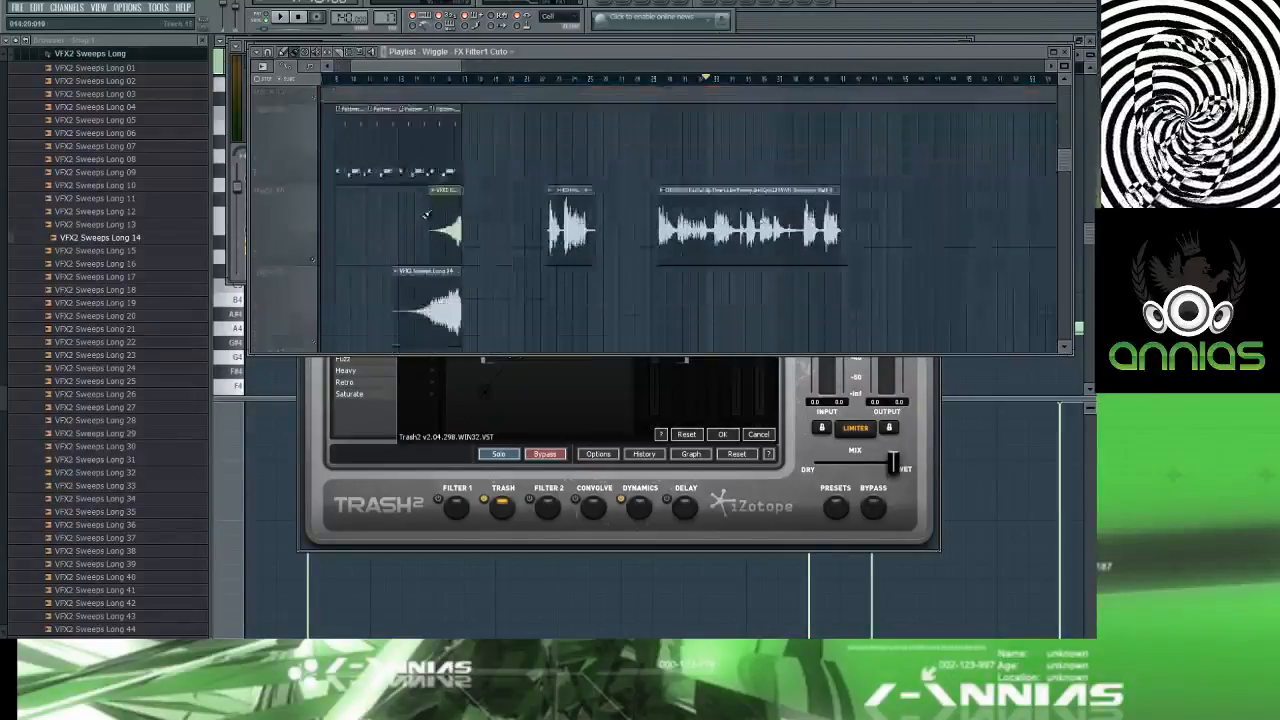
pyautogui.scroll(-1, 425, 245)
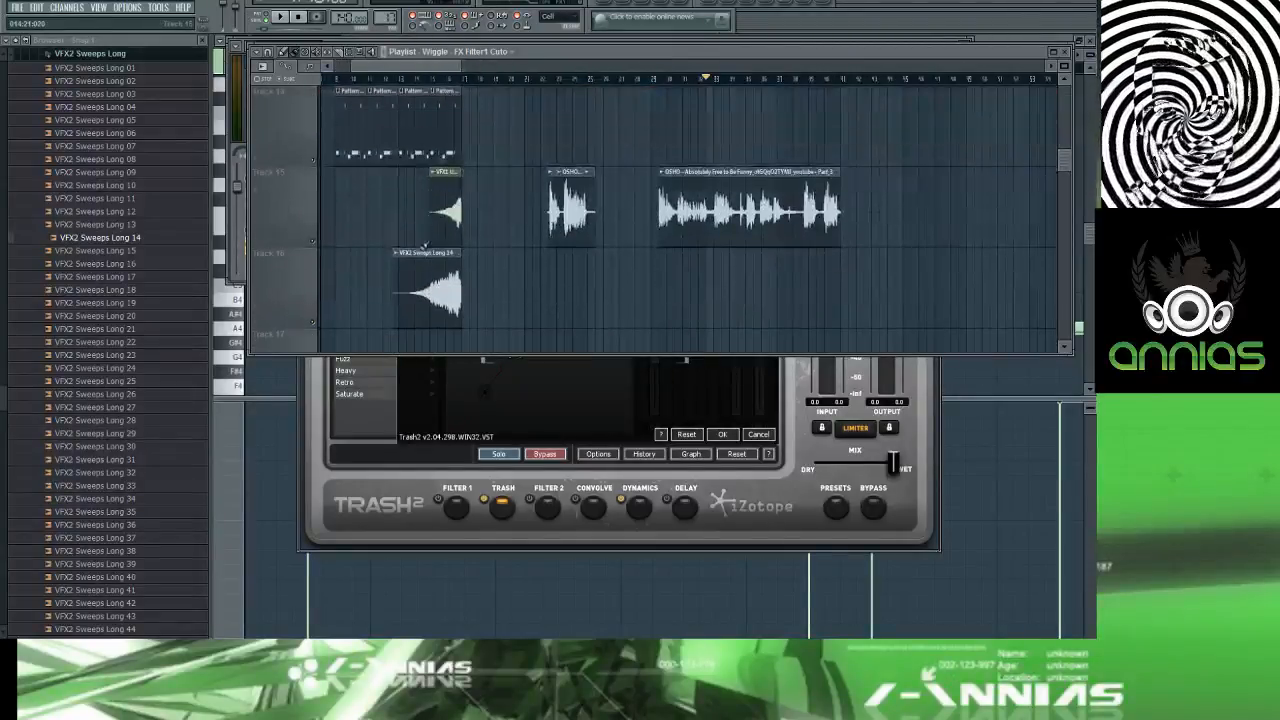
pyautogui.click(706, 263)
pyautogui.scroll(8, 743, 271)
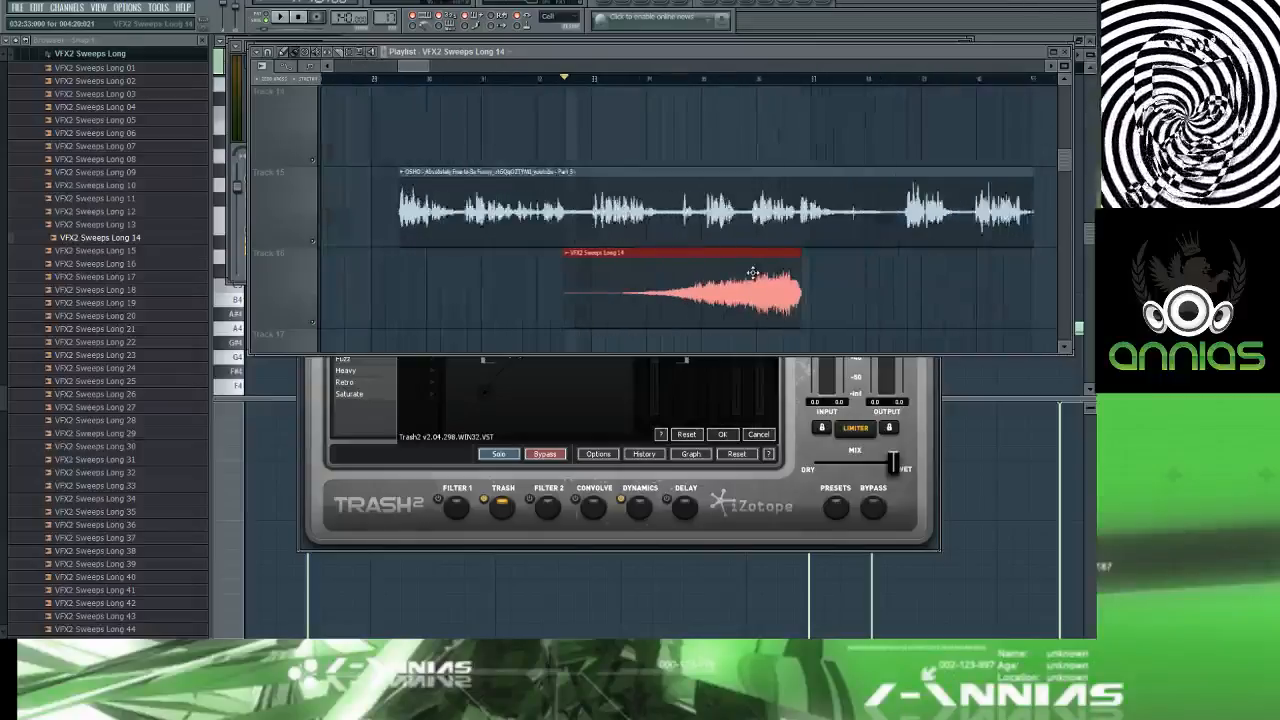
# Step: Shift the sweep on track 16 slightly so that its tail ends exactly at bar 37, during playback
pyautogui.scroll(5, 776, 281)
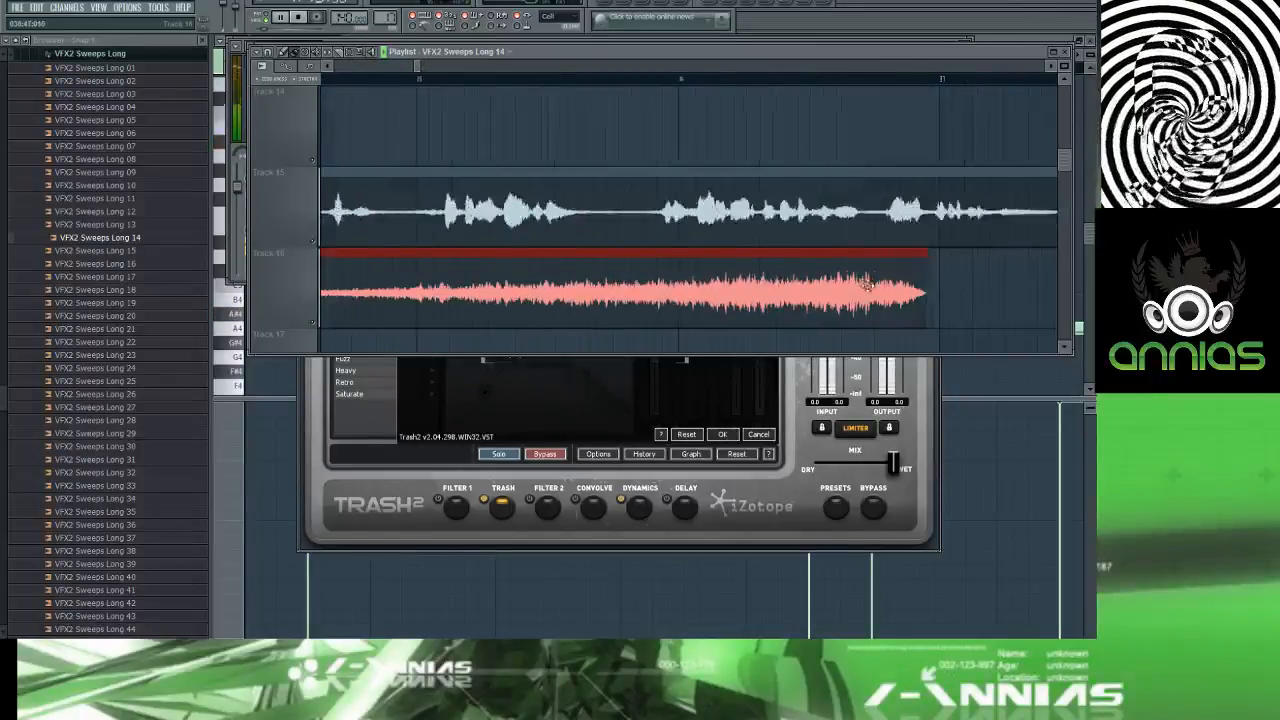
pyautogui.scroll(5, 940, 293)
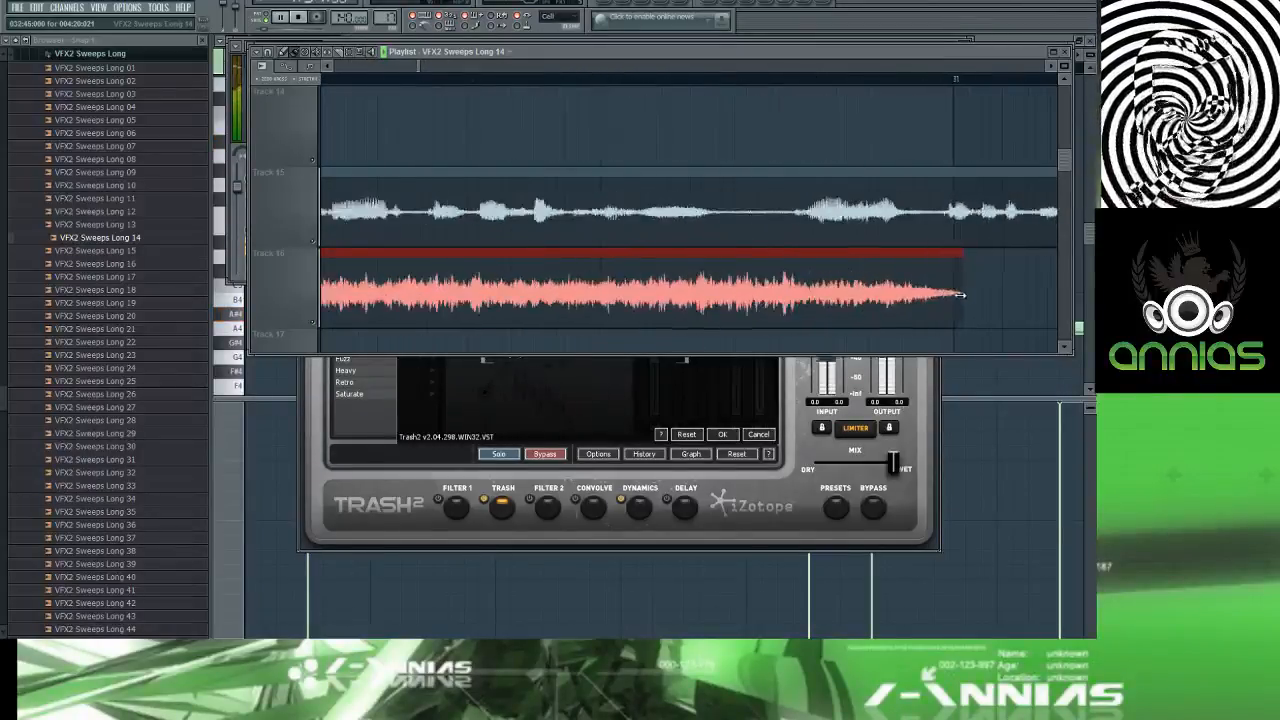
pyautogui.scroll(-10, 931, 293)
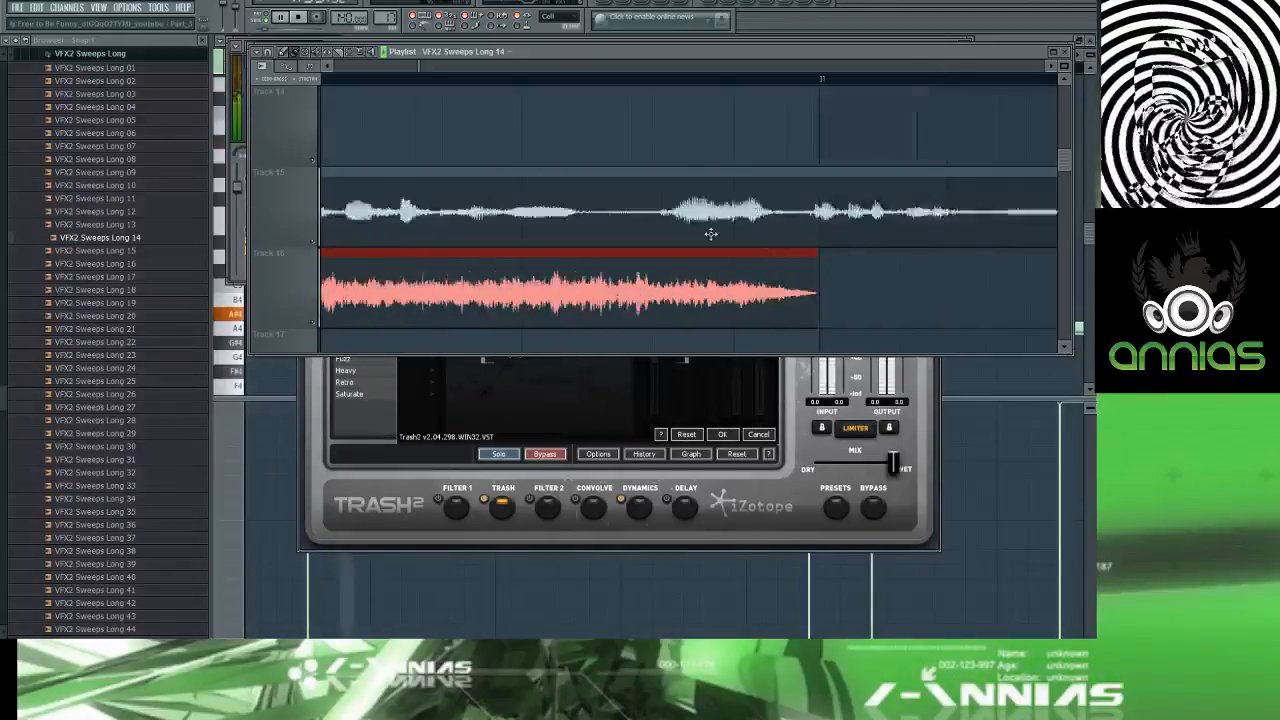
pyautogui.scroll(-10, 461, 271)
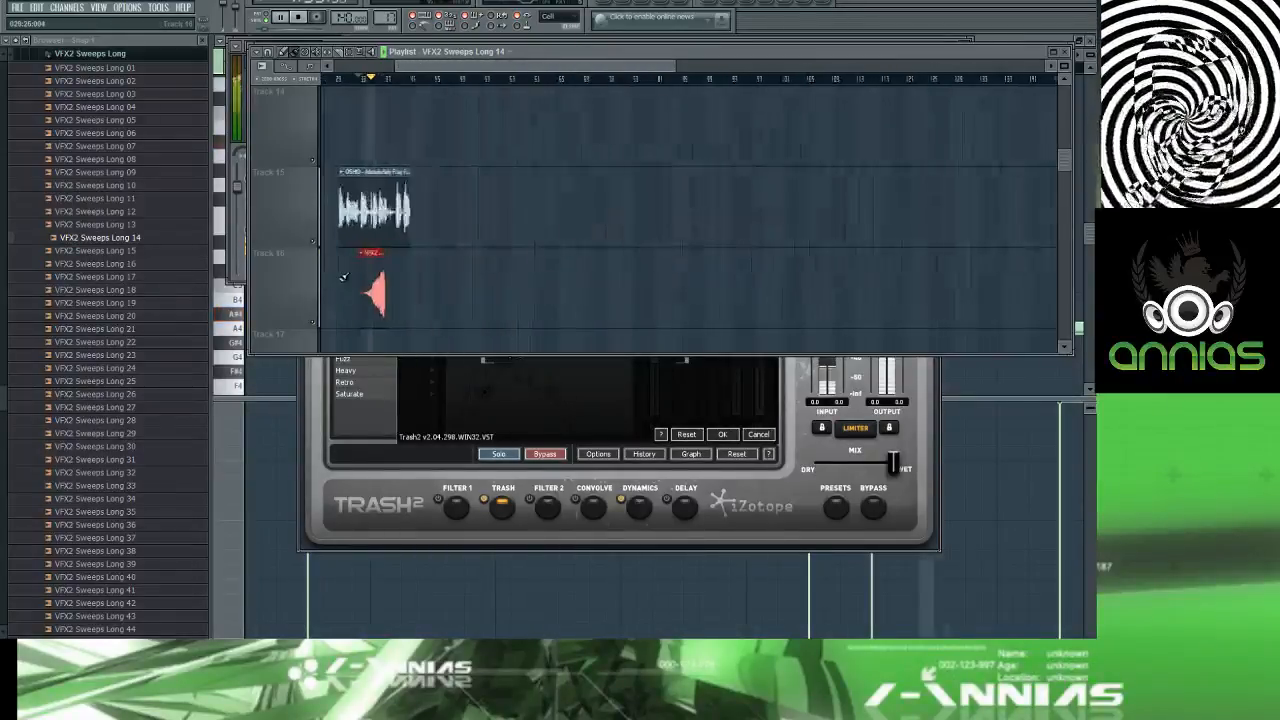
# Step: Move the VFX2 Sweeps Long 14 riser on track 16 later so that it ends around bar 41
pyautogui.scroll(10, 340, 268)
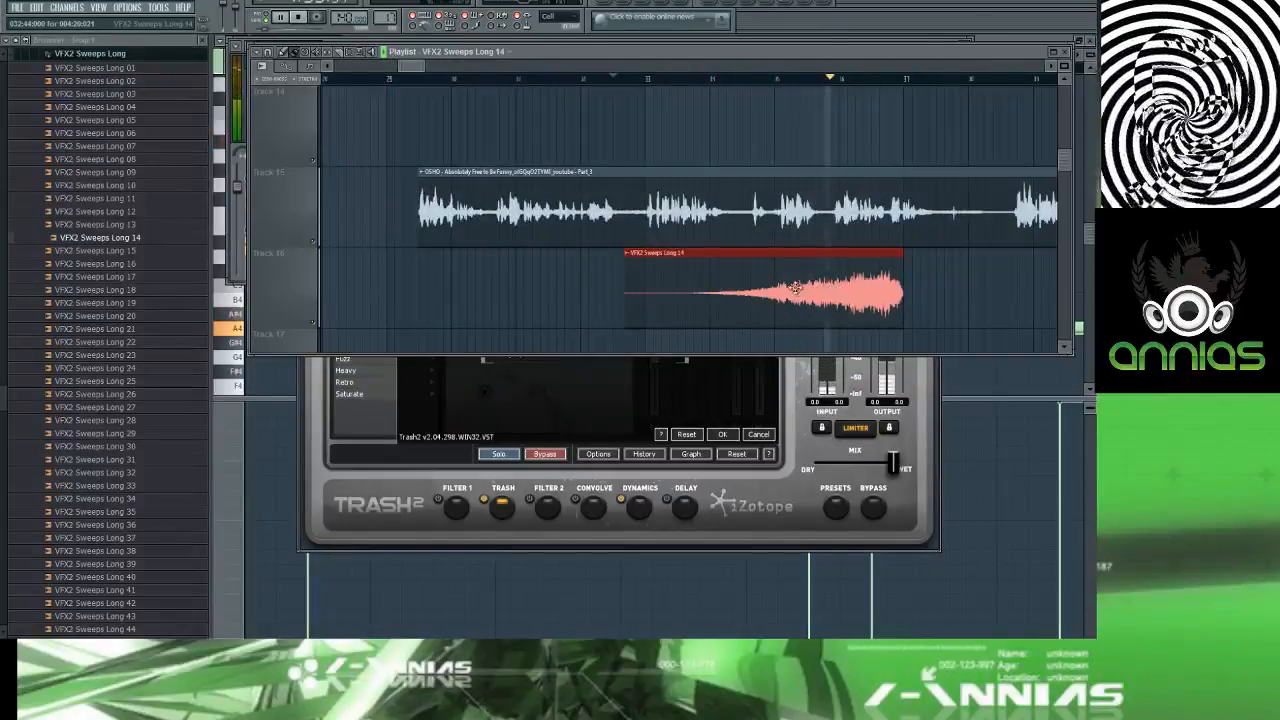
pyautogui.scroll(-3, 868, 286)
pyautogui.scroll(4, 873, 278)
pyautogui.scroll(-2, 865, 250)
pyautogui.moveTo(844, 222); pyautogui.dragTo(875, 228)
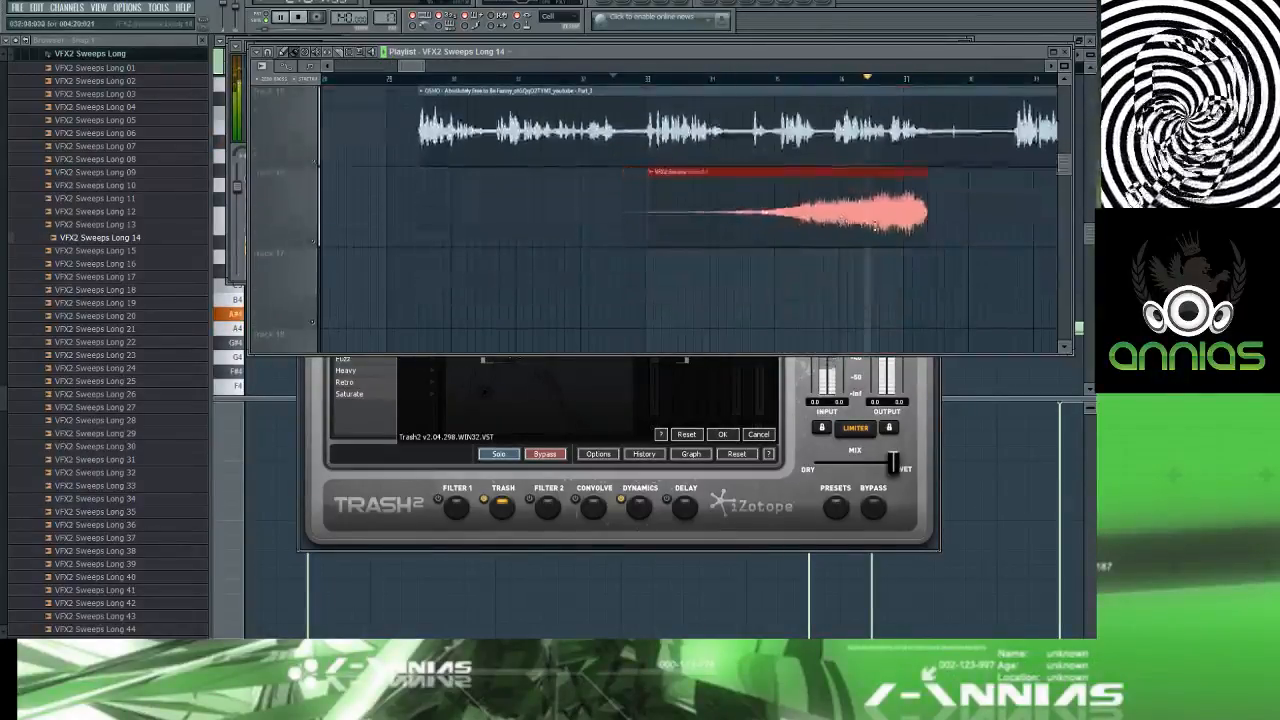
pyautogui.hotkey('ctrl', 'b')
pyautogui.rightClick(875, 228)
pyautogui.moveTo(748, 215); pyautogui.dragTo(989, 211)
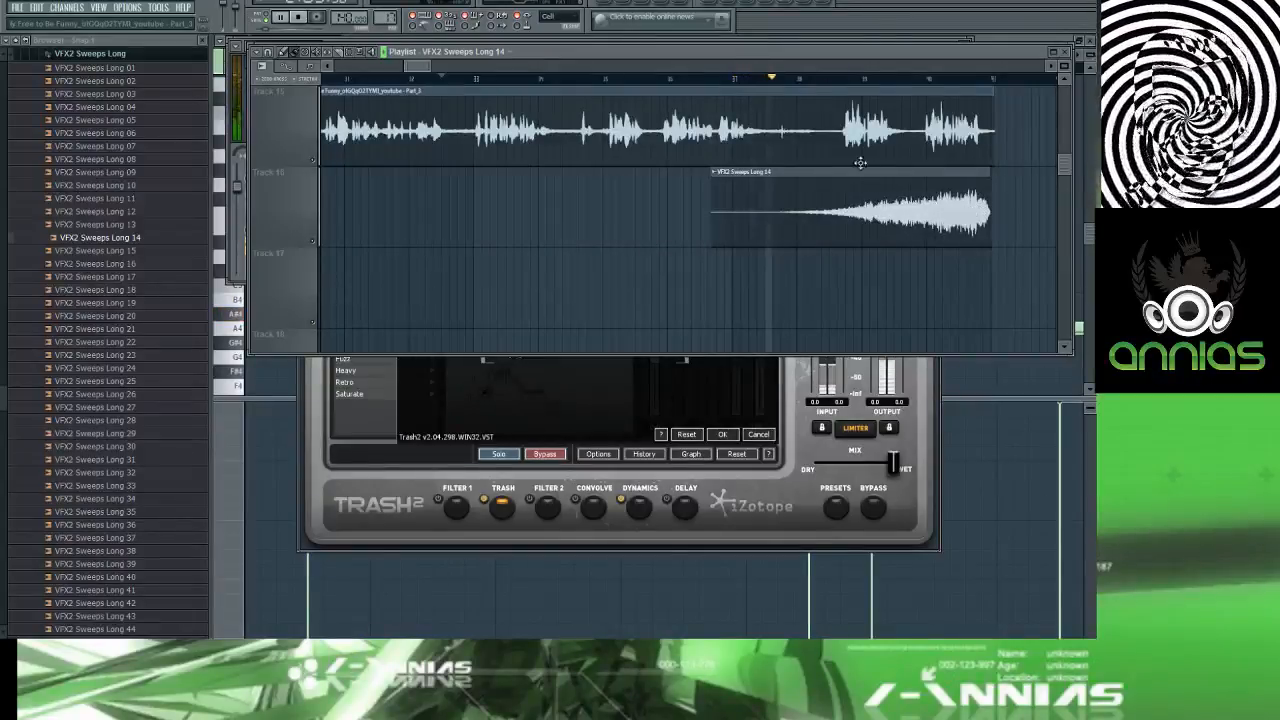
# Step: Set the snap to none and fine-tune the sweep's position so its tail ends at bar 41
pyautogui.moveTo(787, 253)
pyautogui.mouseDown()
pyautogui.moveTo(810, 312)
pyautogui.moveTo(803, 296)
pyautogui.mouseUp()
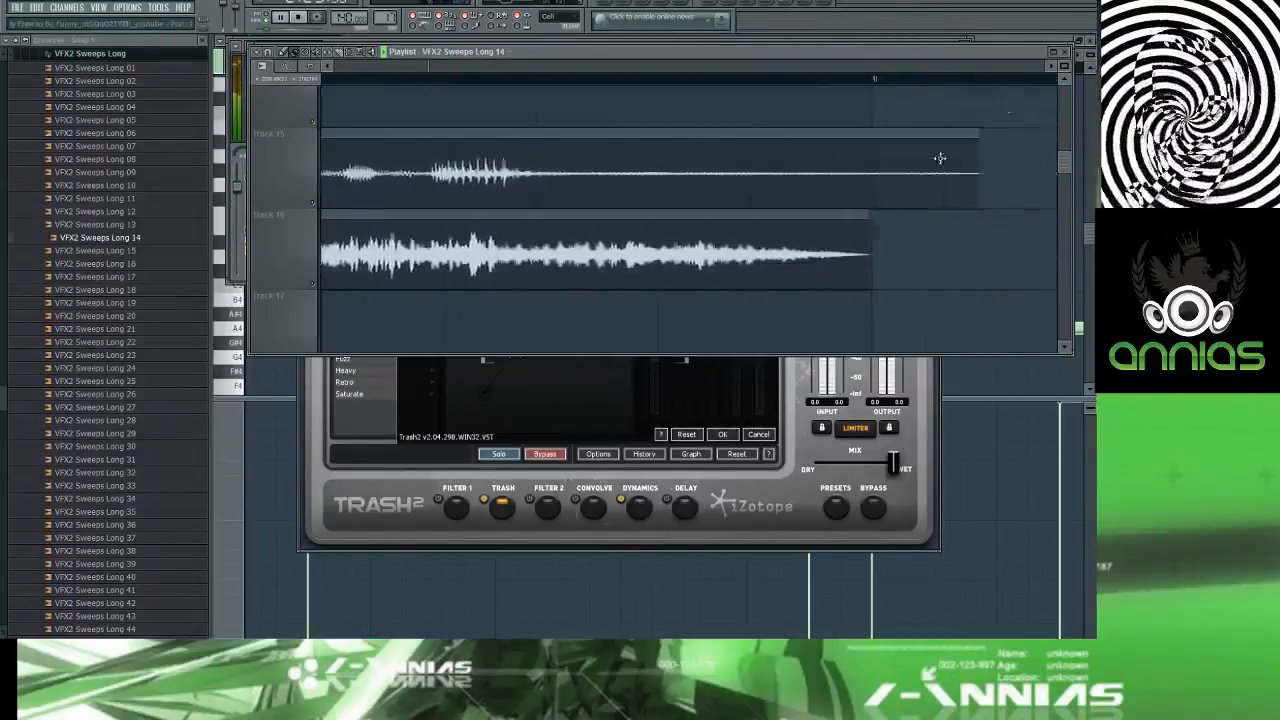
pyautogui.moveTo(868, 226); pyautogui.dragTo(894, 226)
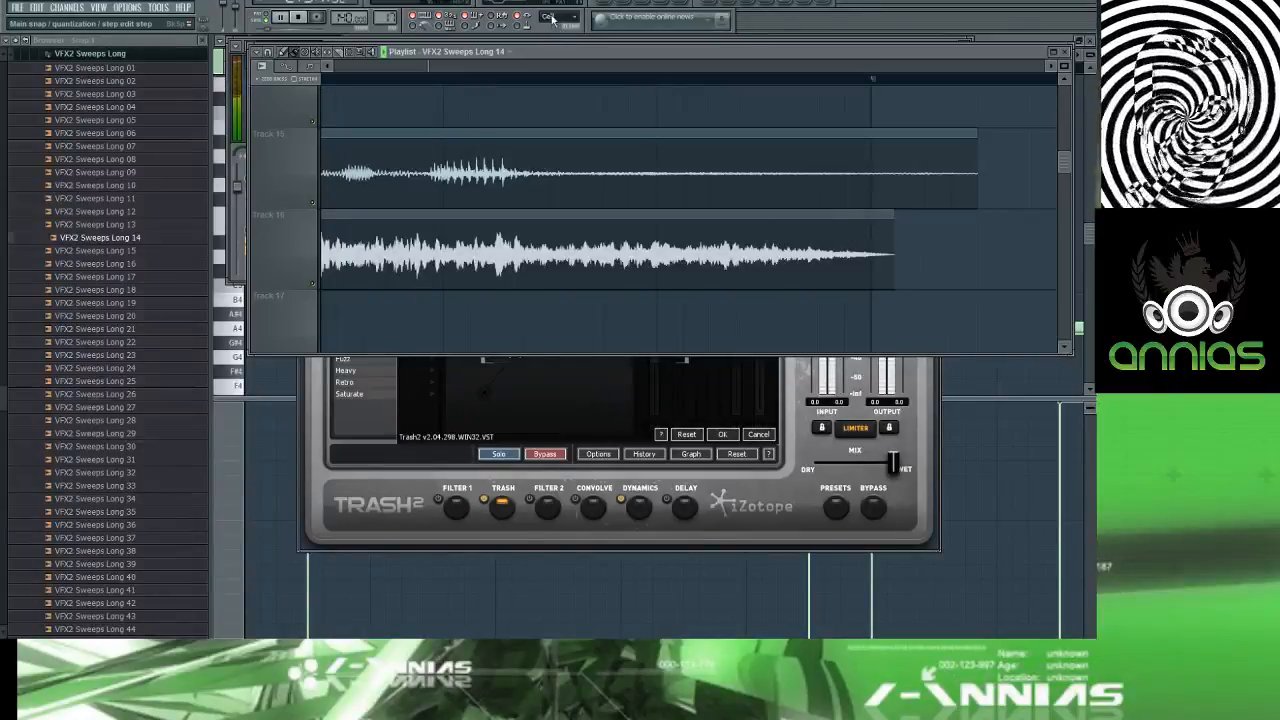
pyautogui.moveTo(883, 248); pyautogui.dragTo(865, 249)
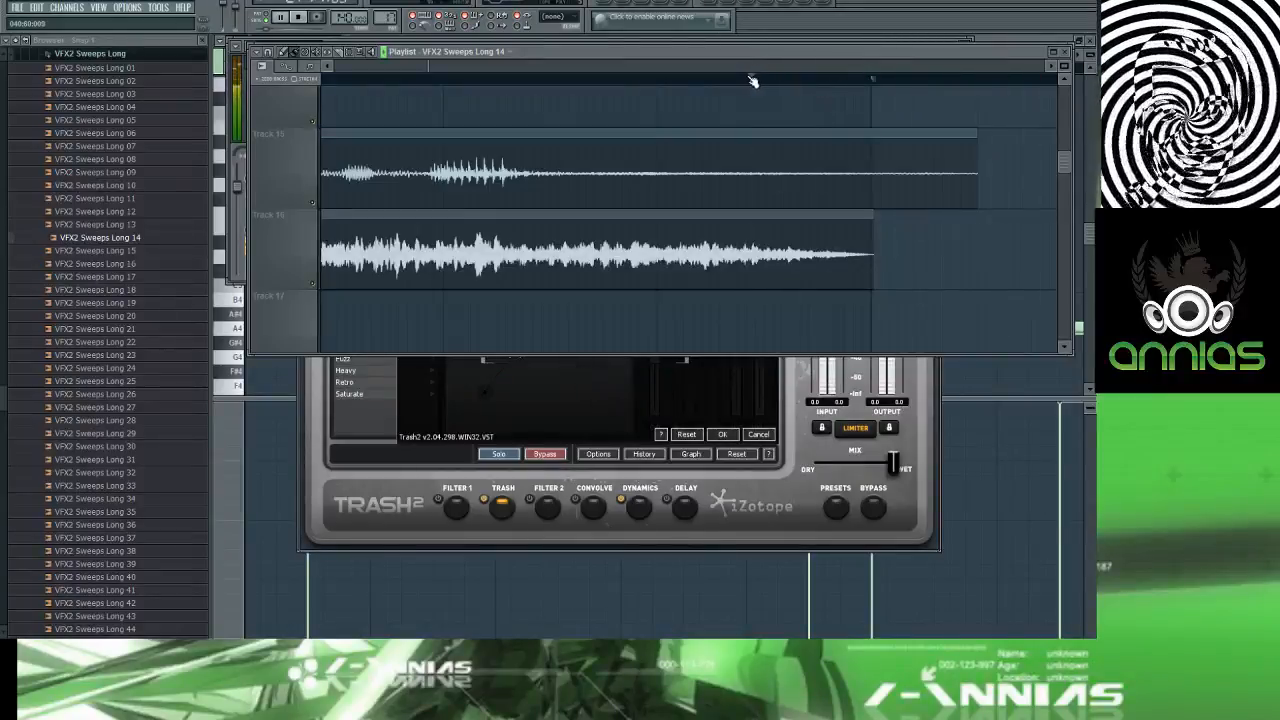
# Step: Play the transition from just before bar 41 and slice the Percs clip on track 9 at bar 42
pyautogui.scroll(5, 760, 128)
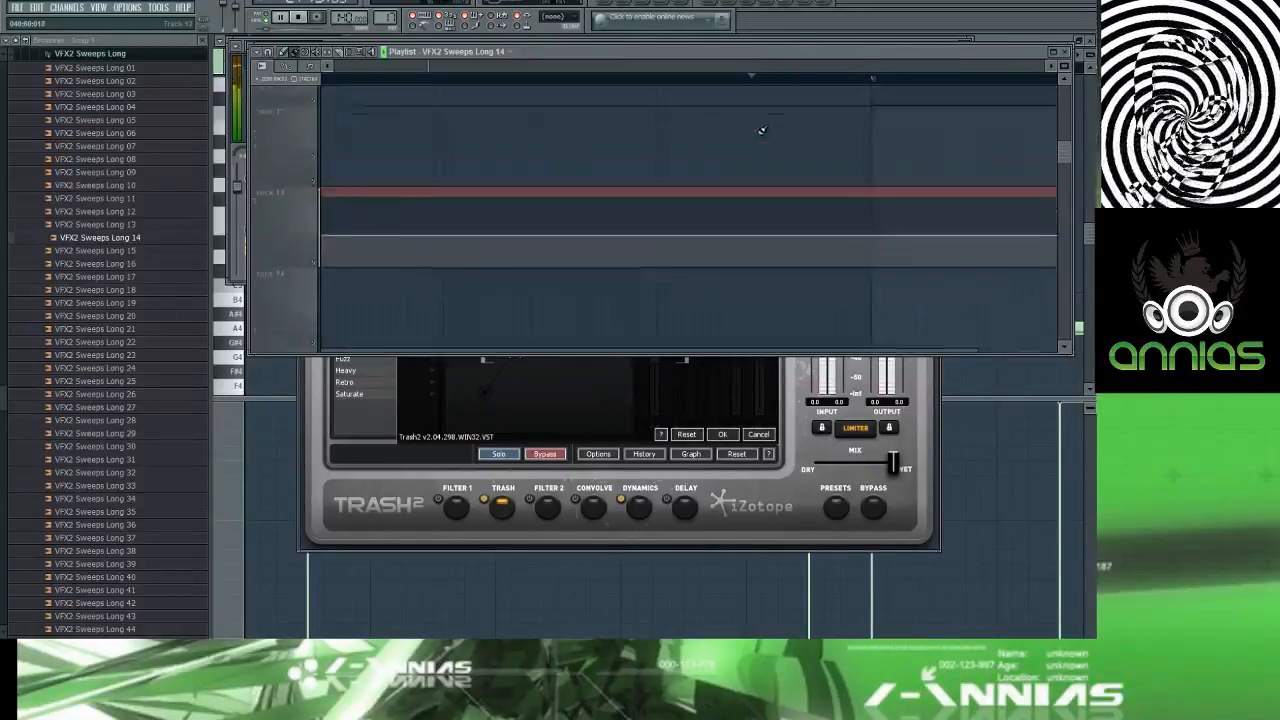
pyautogui.scroll(9, 776, 163)
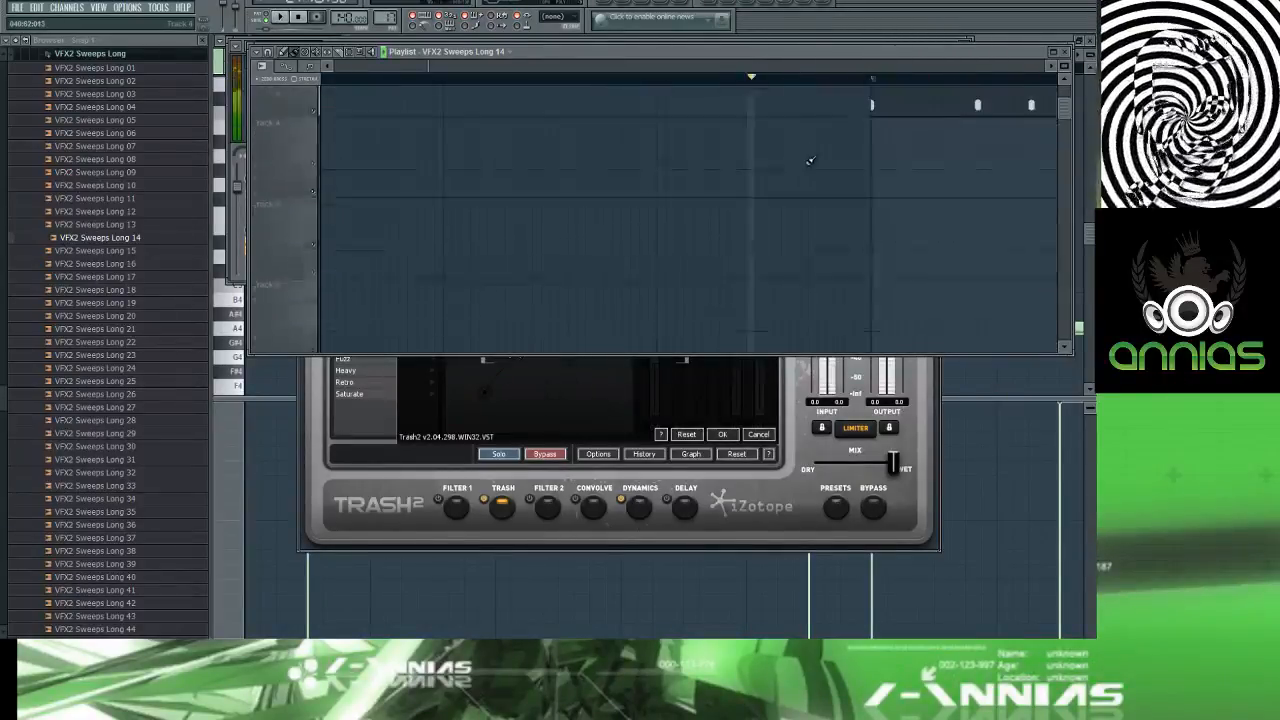
pyautogui.scroll(-6, 853, 171)
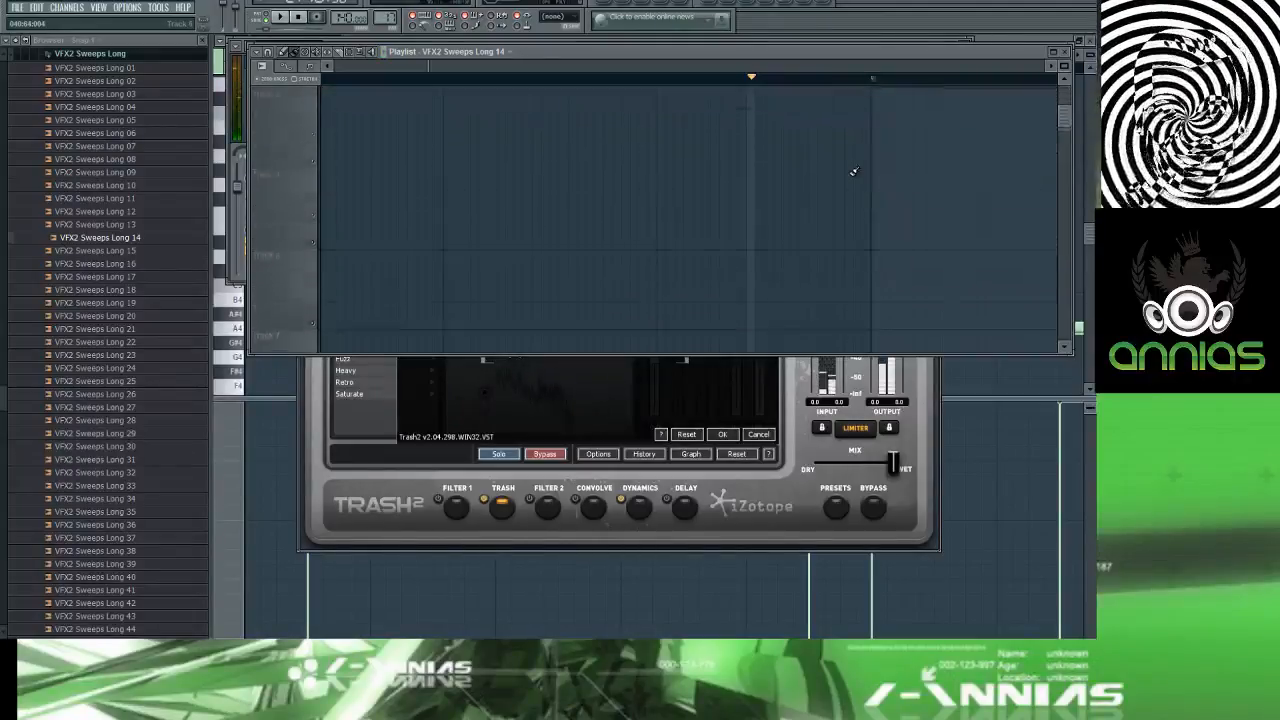
pyautogui.scroll(2, 853, 171)
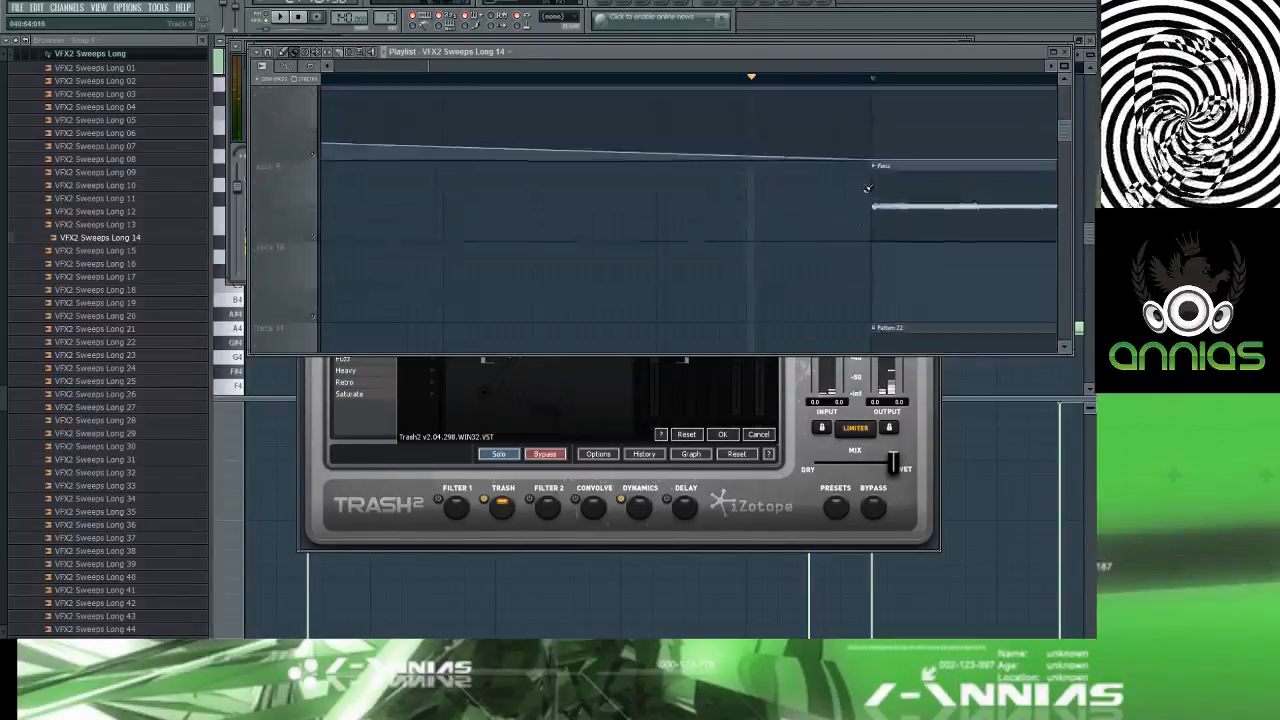
pyautogui.scroll(-2, 870, 194)
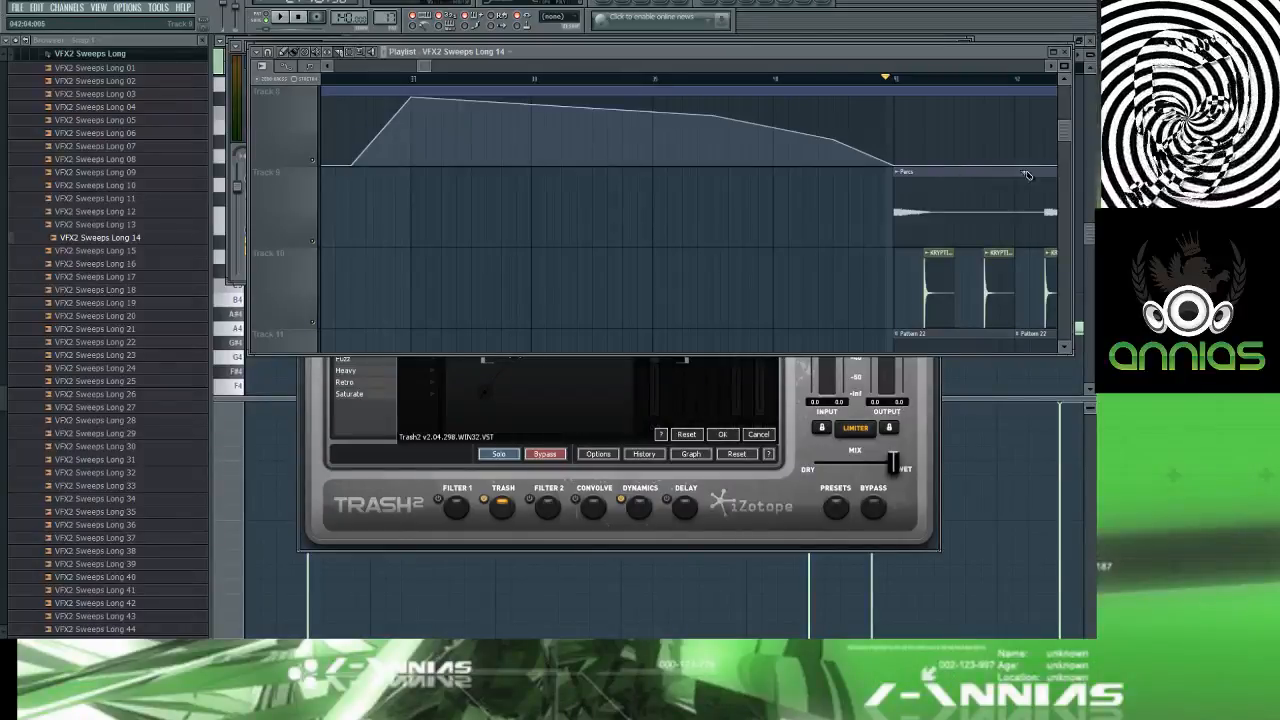
pyautogui.moveTo(1021, 171); pyautogui.dragTo(1019, 245)
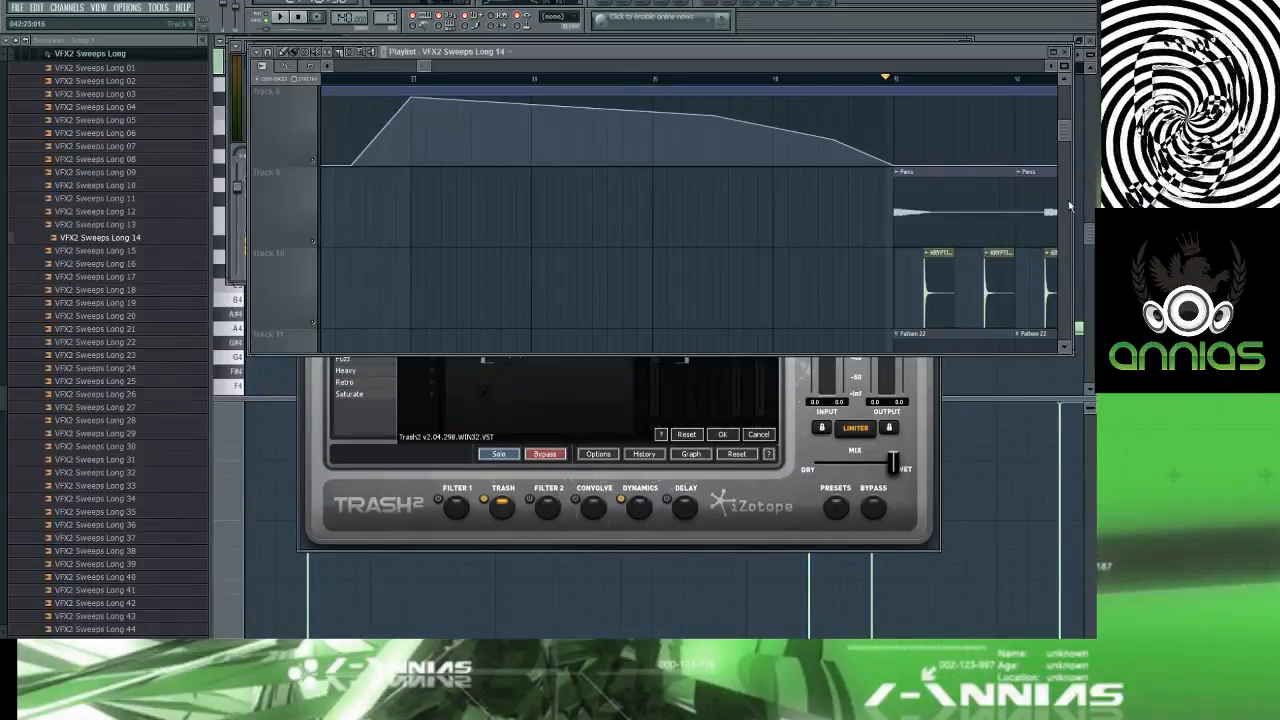
# Step: Make the first Percs slice, between bars 41 and 42 on track 9, unique as a sample
pyautogui.click(292, 52)
pyautogui.click(901, 173)
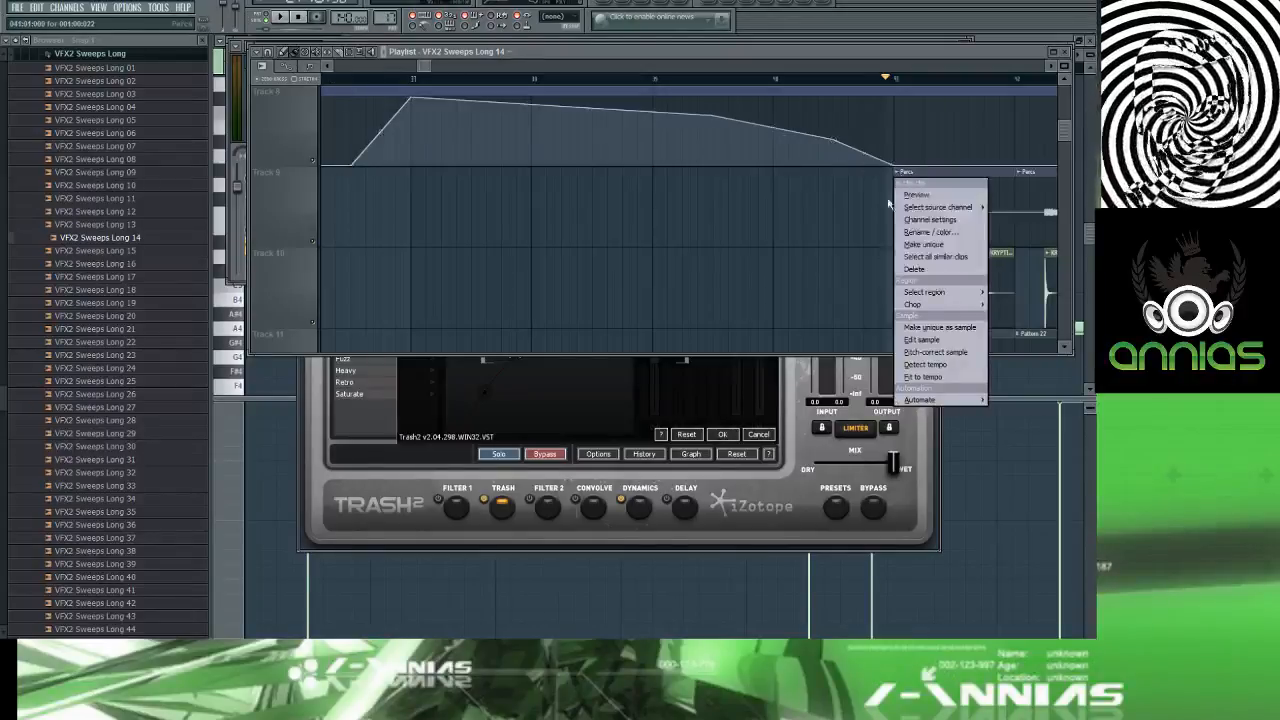
pyautogui.click(910, 322)
pyautogui.click(1028, 468)
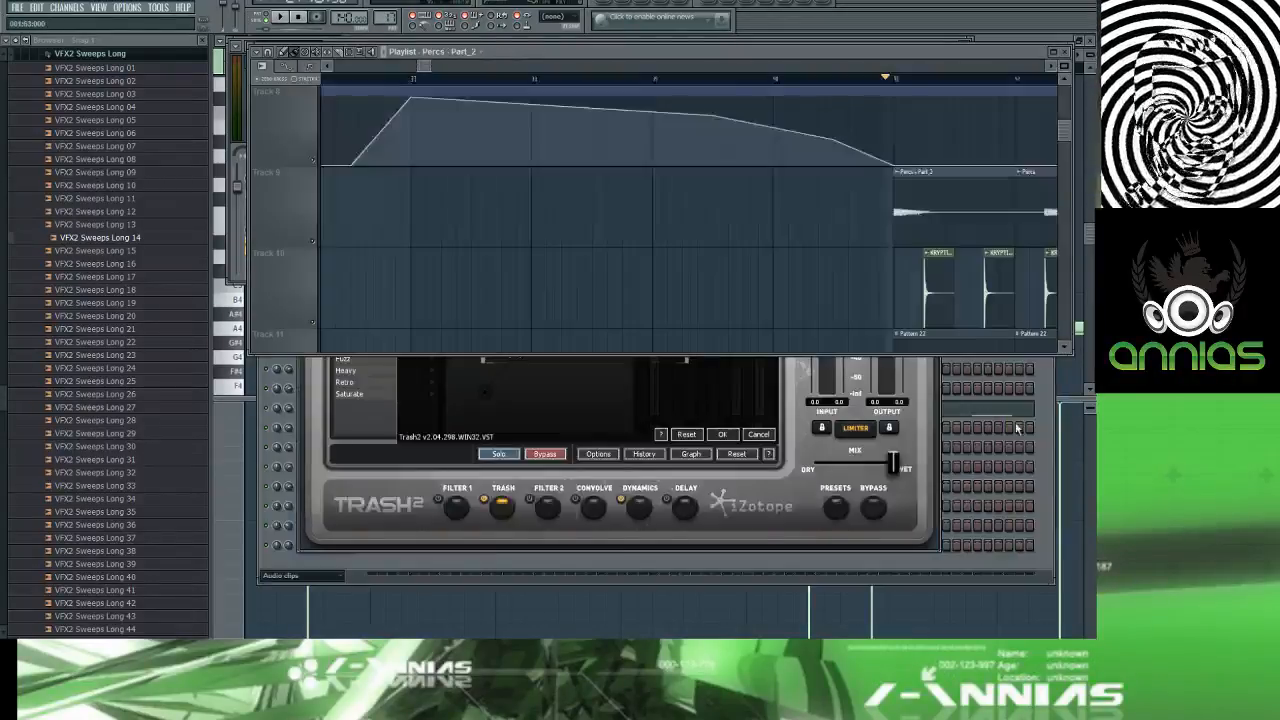
# Step: Normalize the Percs - Part_2 sample in its channel settings and play it in the arrangement
pyautogui.doubleClick(911, 213)
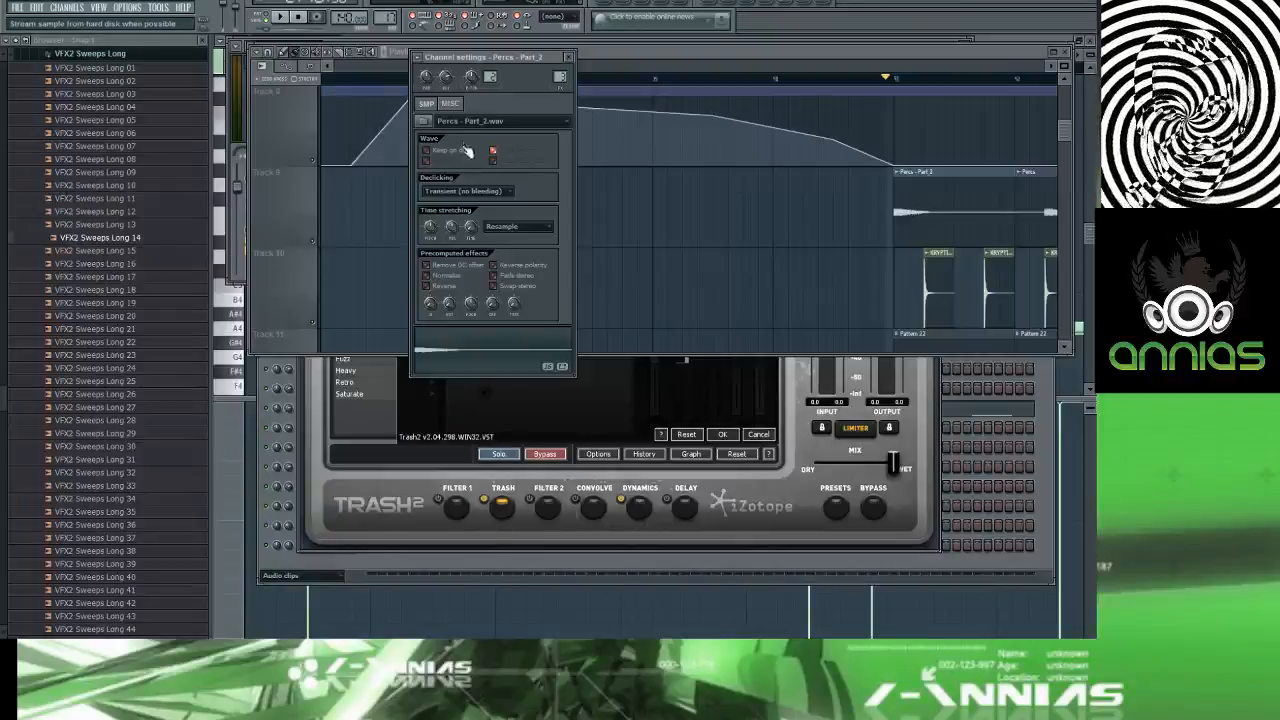
pyautogui.click(444, 277)
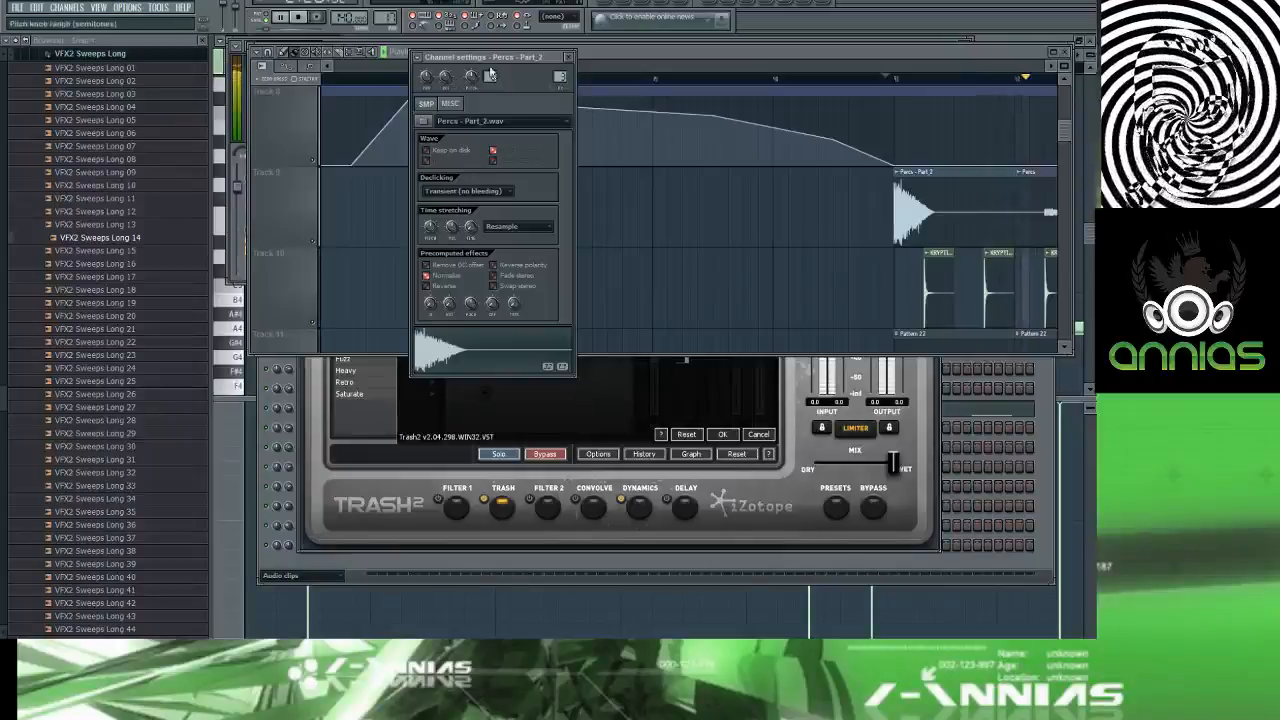
pyautogui.click(625, 53)
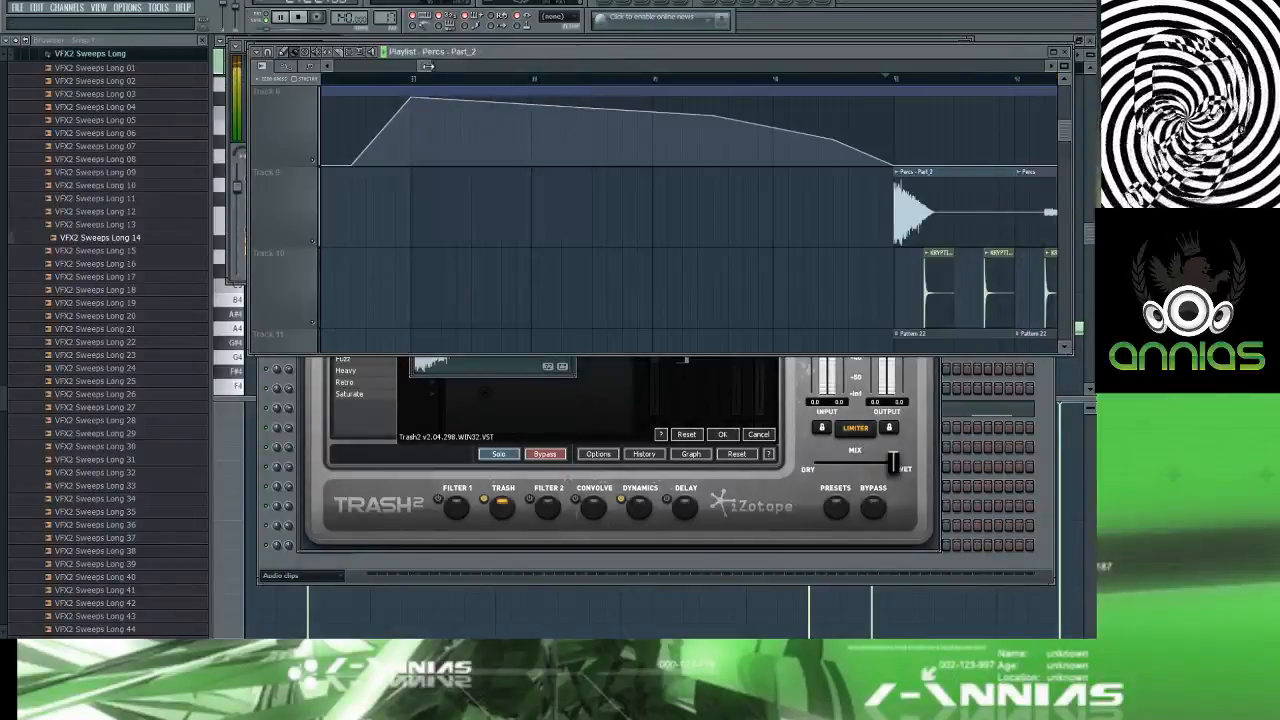
# Step: Examine the Percs clips and neighbouring tracks from bar 41 onwards during playback
pyautogui.moveTo(427, 65); pyautogui.dragTo(478, 70)
pyautogui.scroll(-5, 492, 155)
pyautogui.scroll(6, 494, 166)
pyautogui.scroll(-5, 498, 168)
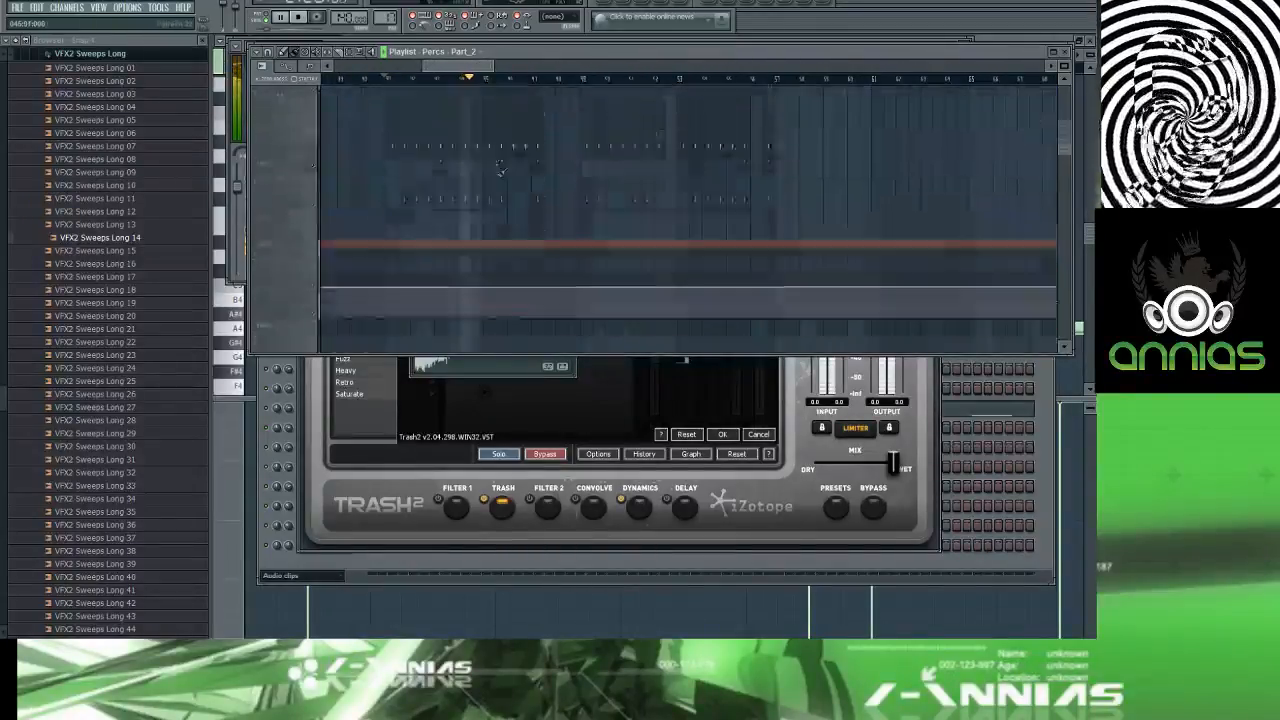
pyautogui.scroll(5, 498, 172)
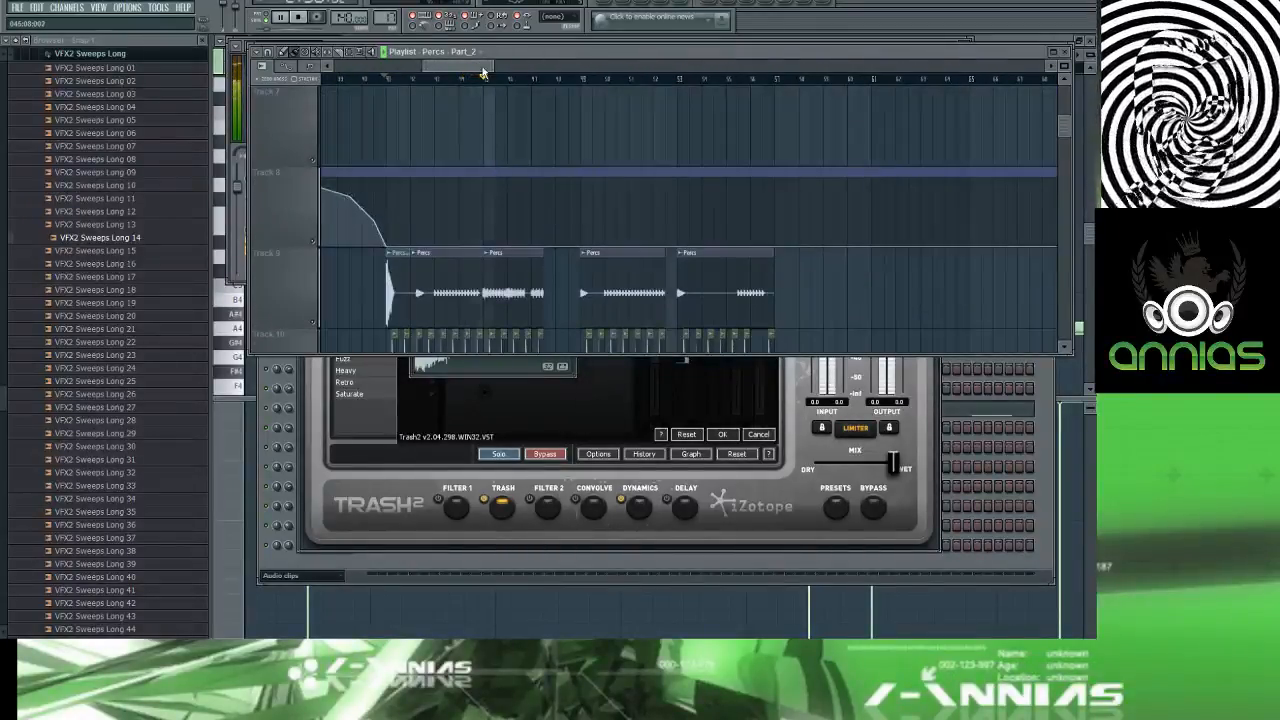
pyautogui.moveTo(482, 70); pyautogui.dragTo(459, 66)
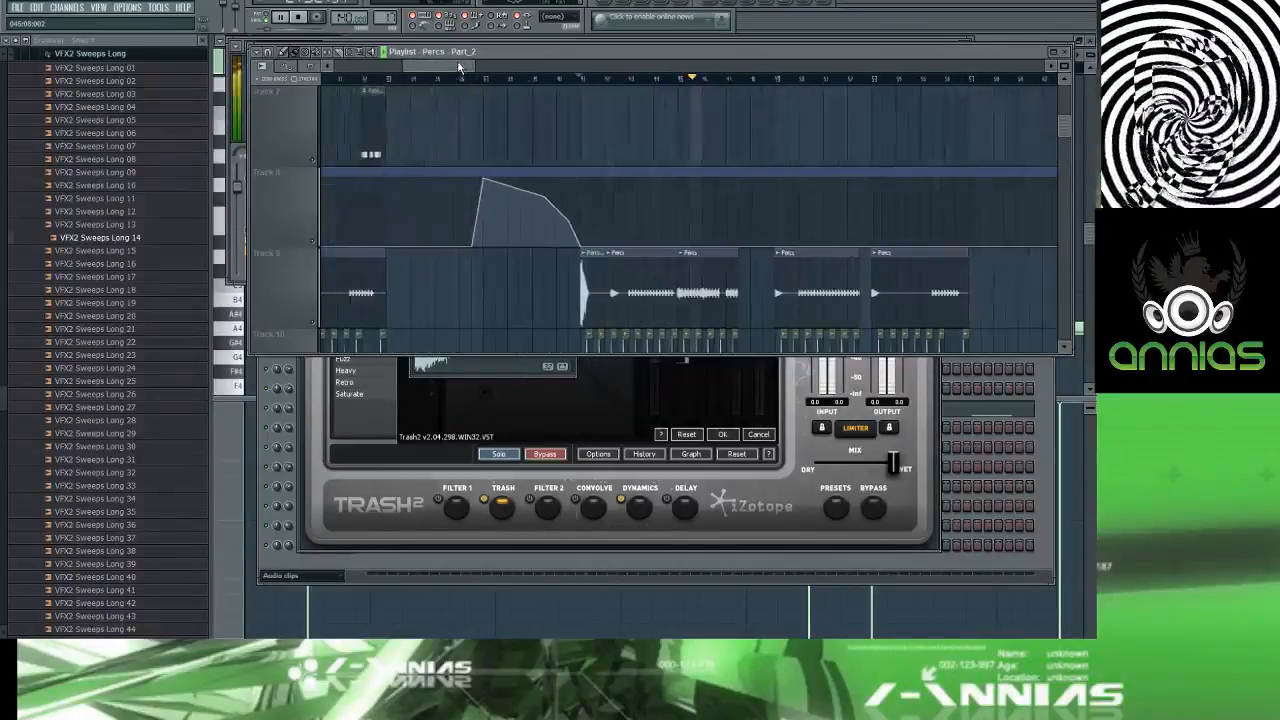
pyautogui.press('space')
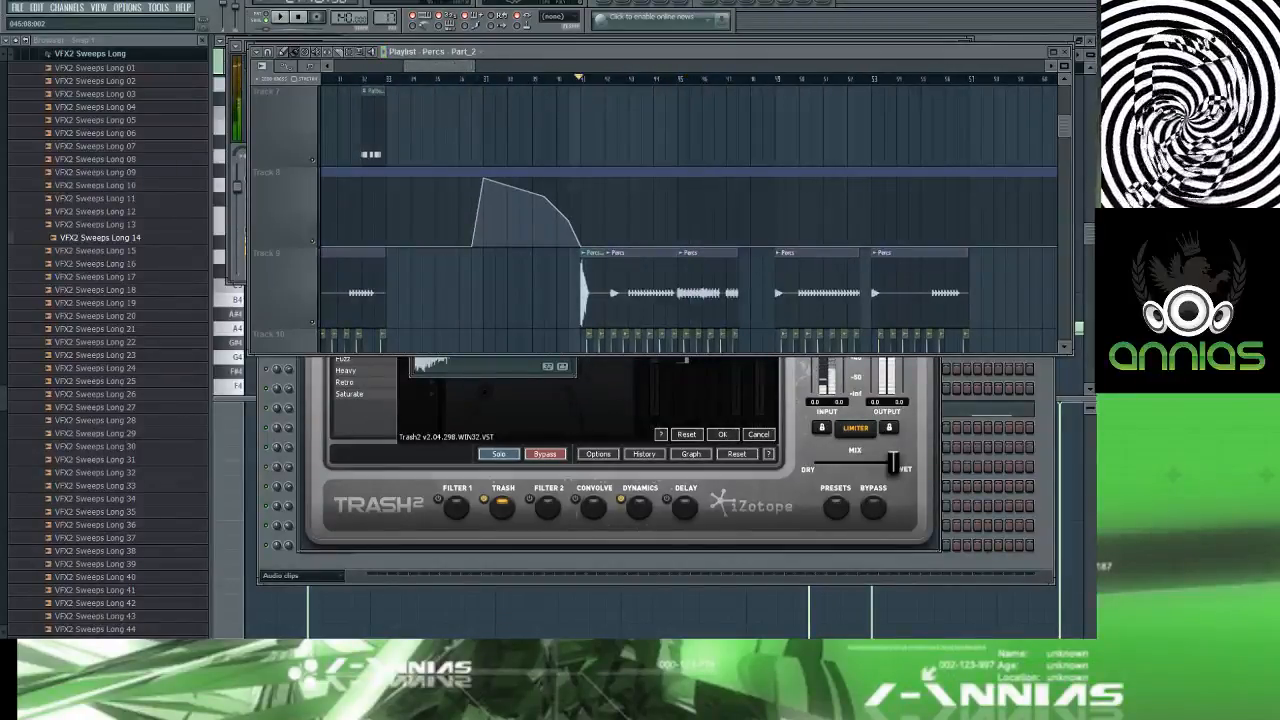
pyautogui.moveTo(459, 66)
pyautogui.mouseDown()
pyautogui.moveTo(446, 66)
pyautogui.moveTo(469, 66)
pyautogui.mouseUp()
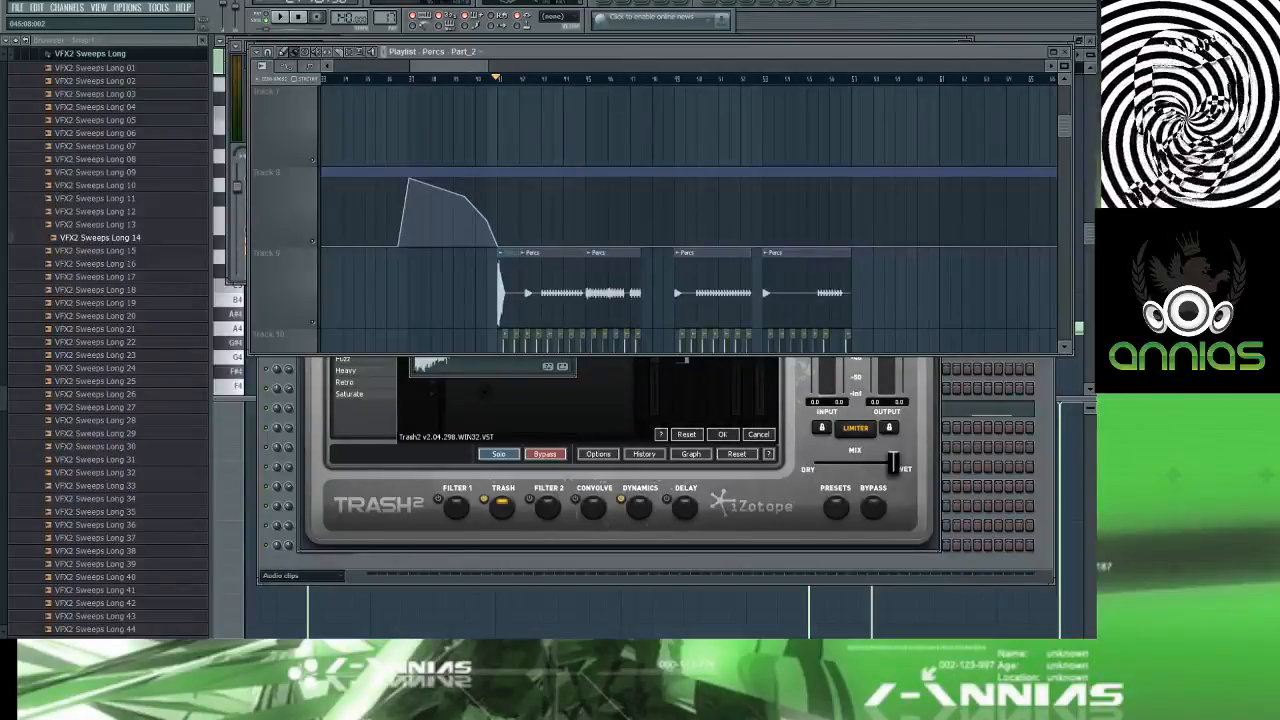
pyautogui.moveTo(449, 66); pyautogui.dragTo(453, 66)
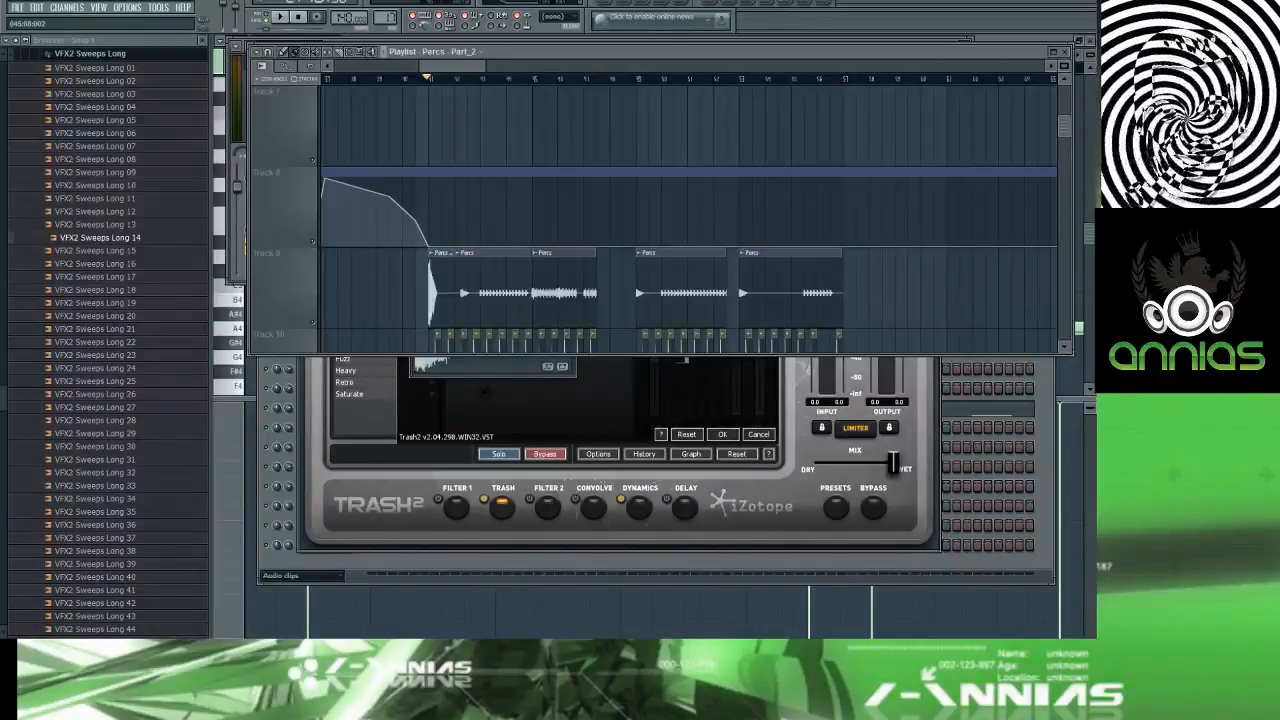
# Step: Play the whole break from just before bar 33
pyautogui.moveTo(420, 66)
pyautogui.mouseDown()
pyautogui.moveTo(464, 66)
pyautogui.moveTo(390, 66)
pyautogui.moveTo(505, 66)
pyautogui.moveTo(400, 70)
pyautogui.moveTo(424, 73)
pyautogui.mouseUp()
pyautogui.press('space')
pyautogui.press('space')
pyautogui.scroll(1, 658, 250)
pyautogui.scroll(-4, 542, 210)
pyautogui.scroll(2, 545, 210)
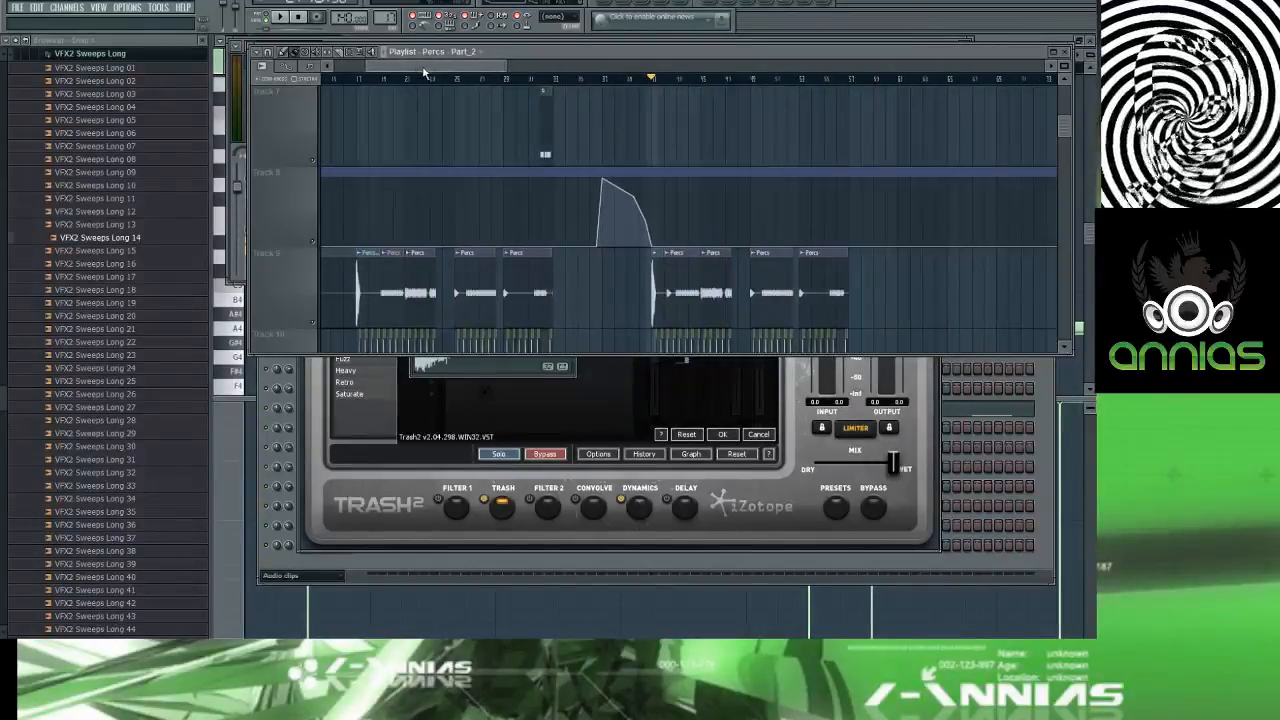
pyautogui.click(550, 78)
pyautogui.press('space')
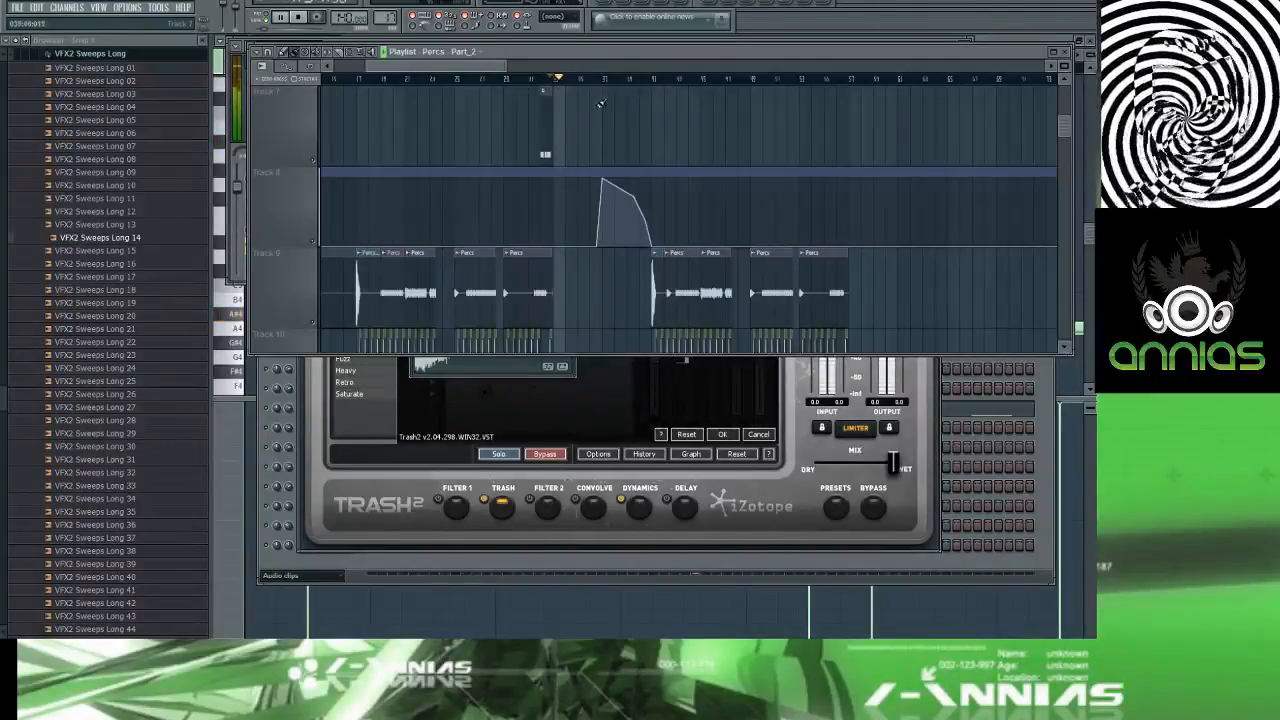
# Step: Make the mid hump track's pattern clip starting at bar 33 unique and play it in the arrangement
pyautogui.scroll(-5, 600, 130)
pyautogui.scroll(11, 587, 165)
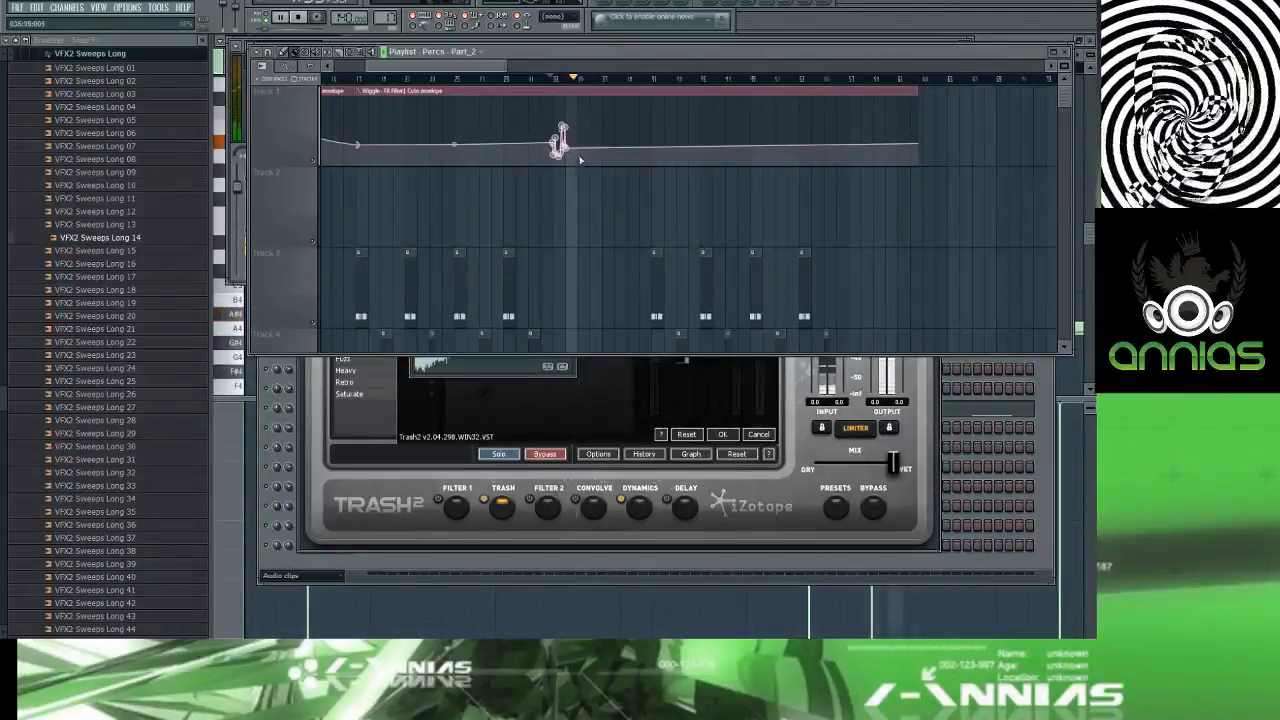
pyautogui.scroll(4, 574, 152)
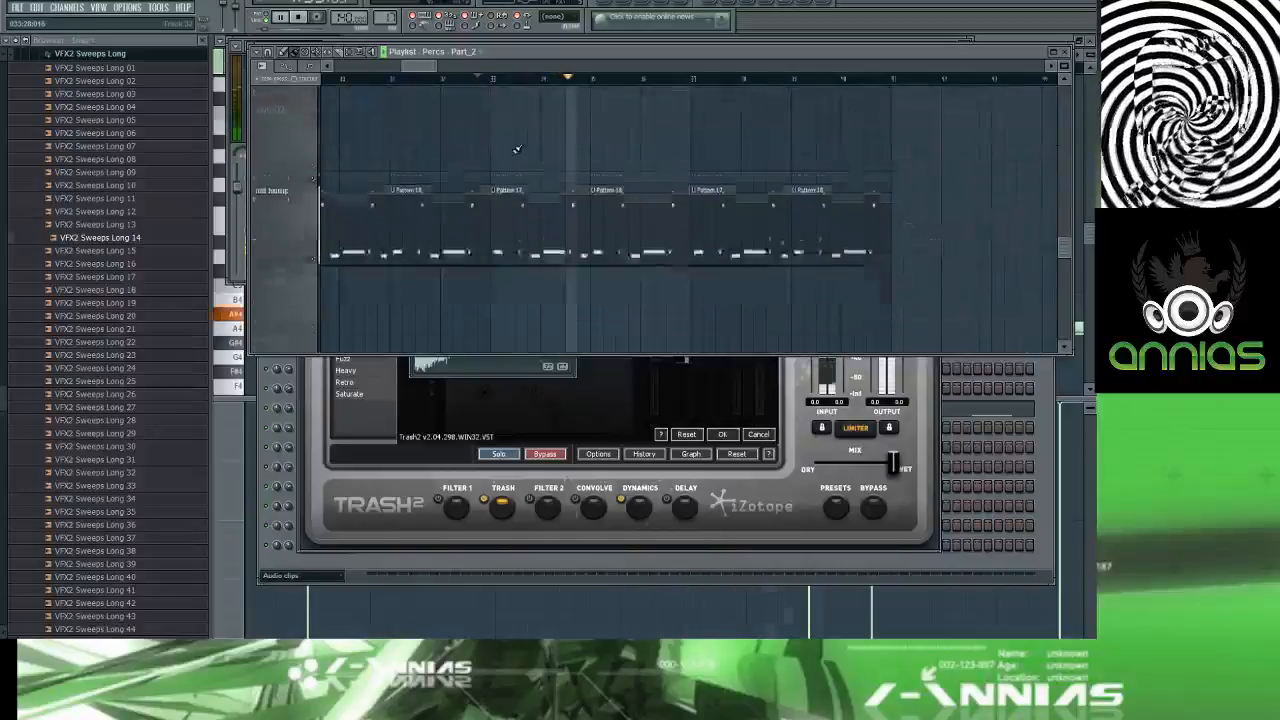
pyautogui.click(499, 177)
pyautogui.click(500, 235)
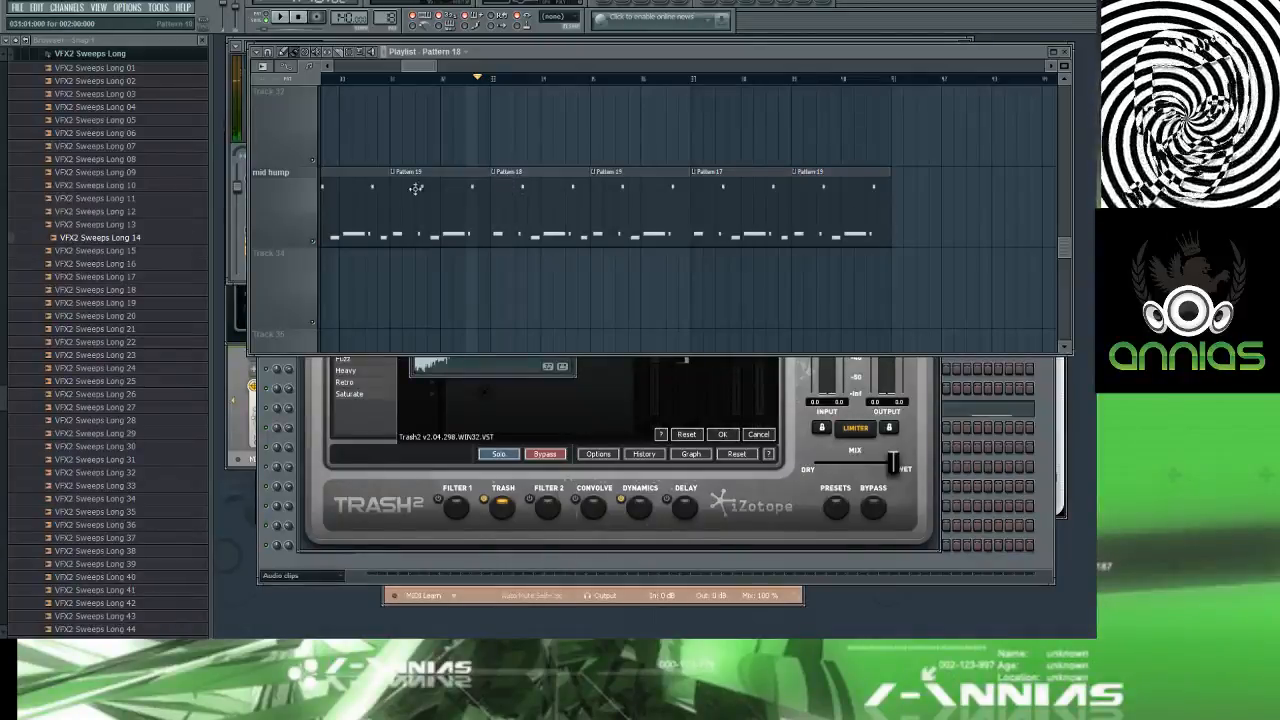
pyautogui.click(314, 240)
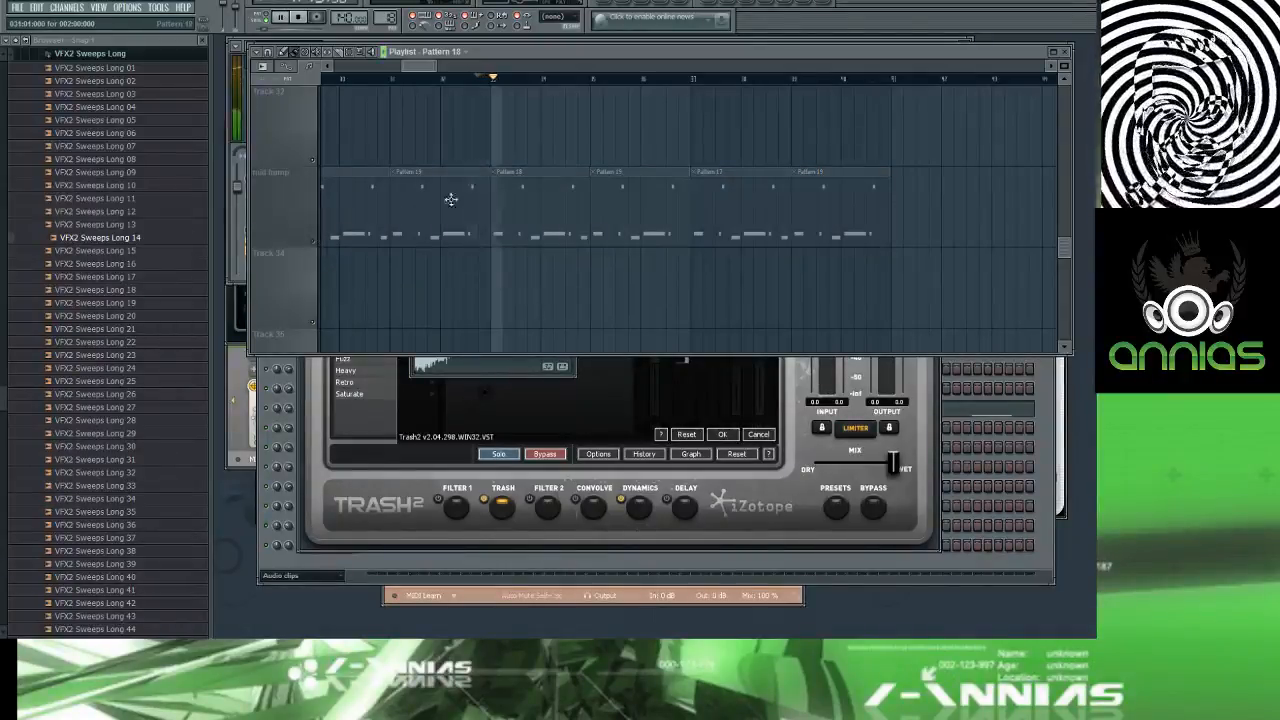
pyautogui.press('space')
# Step: Open the unique pattern in the channel rack and try out Wiggle melodies around A#4, A#5 and C#6
pyautogui.doubleClick(523, 189)
pyautogui.press('F6')
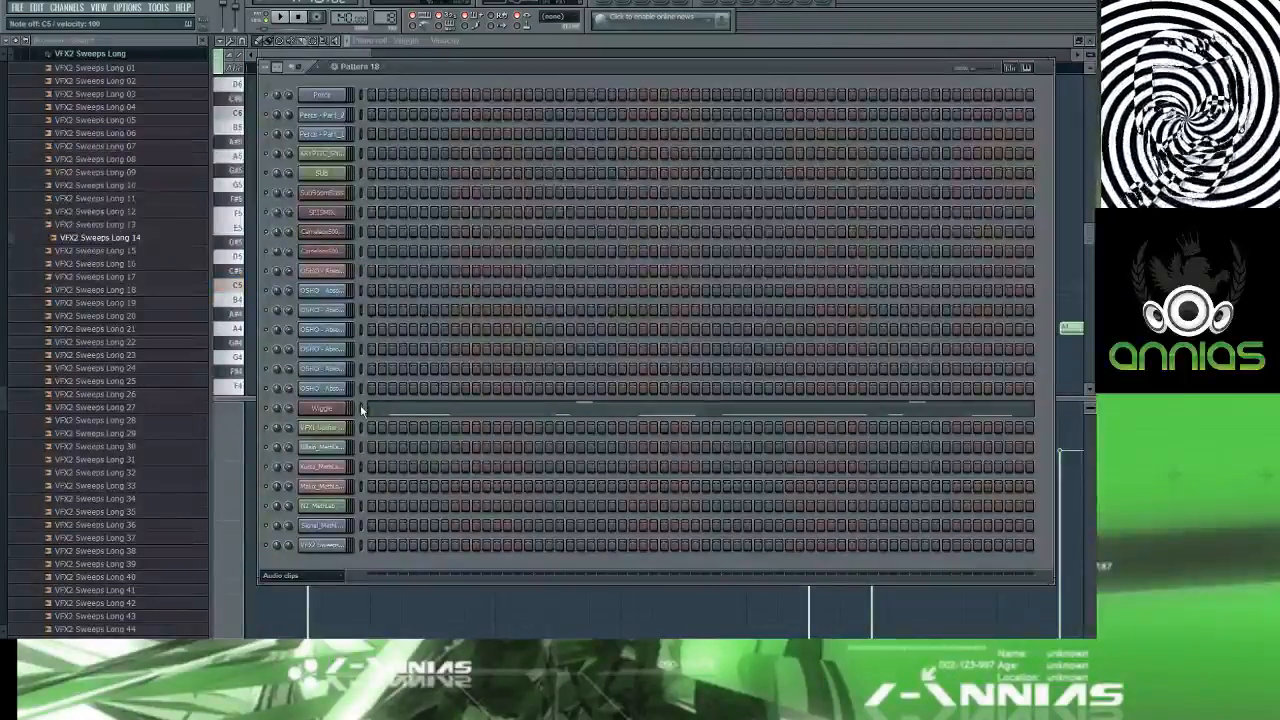
pyautogui.press('7')
pyautogui.press('j')
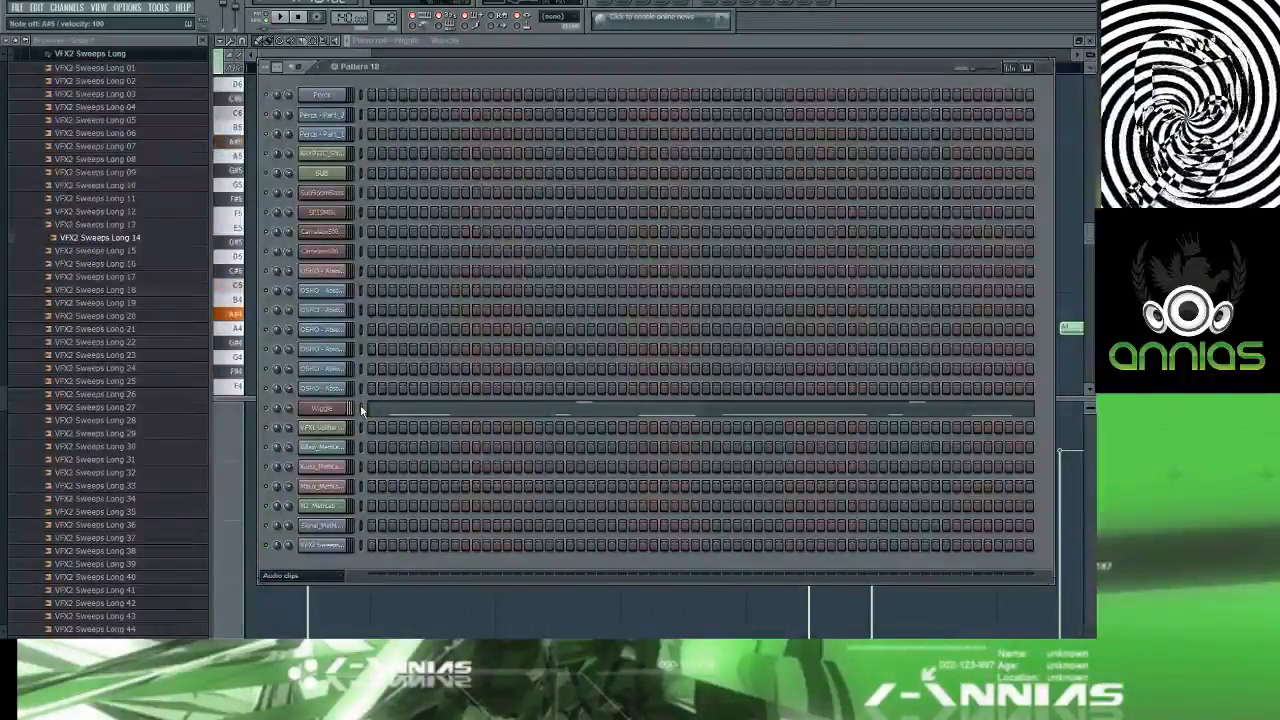
pyautogui.press('7')
pyautogui.press('7')
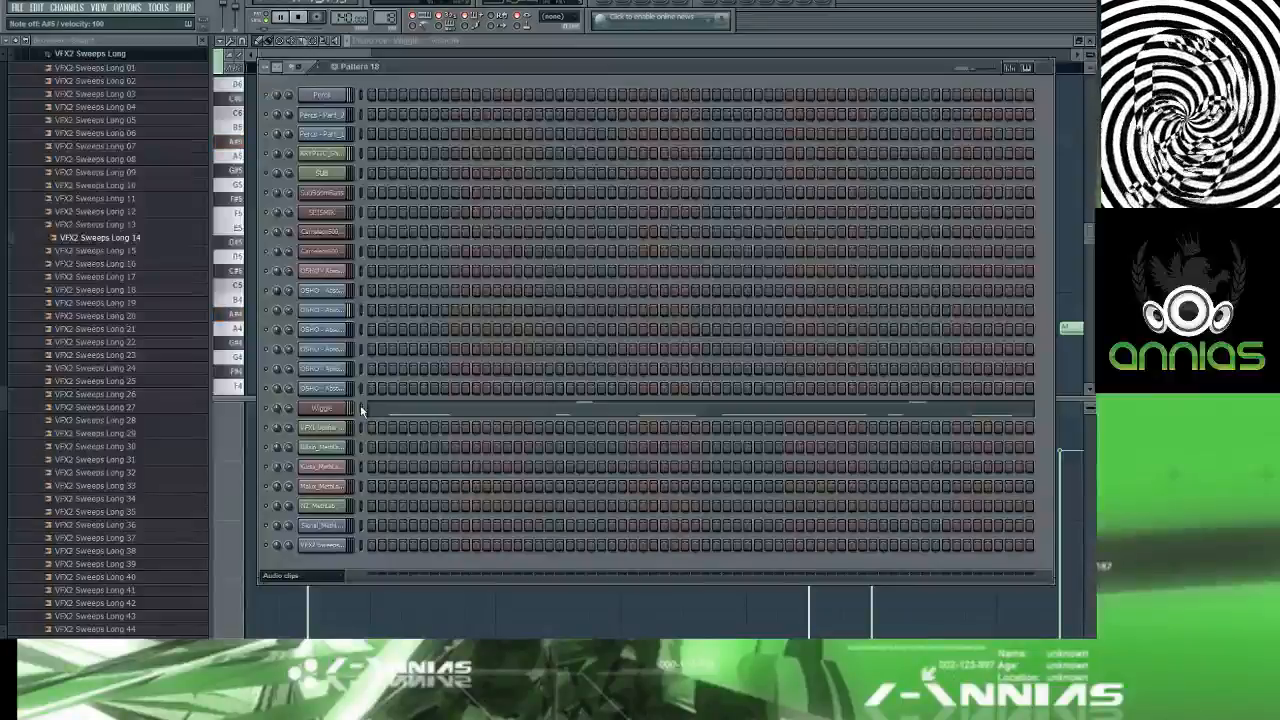
pyautogui.press('j')
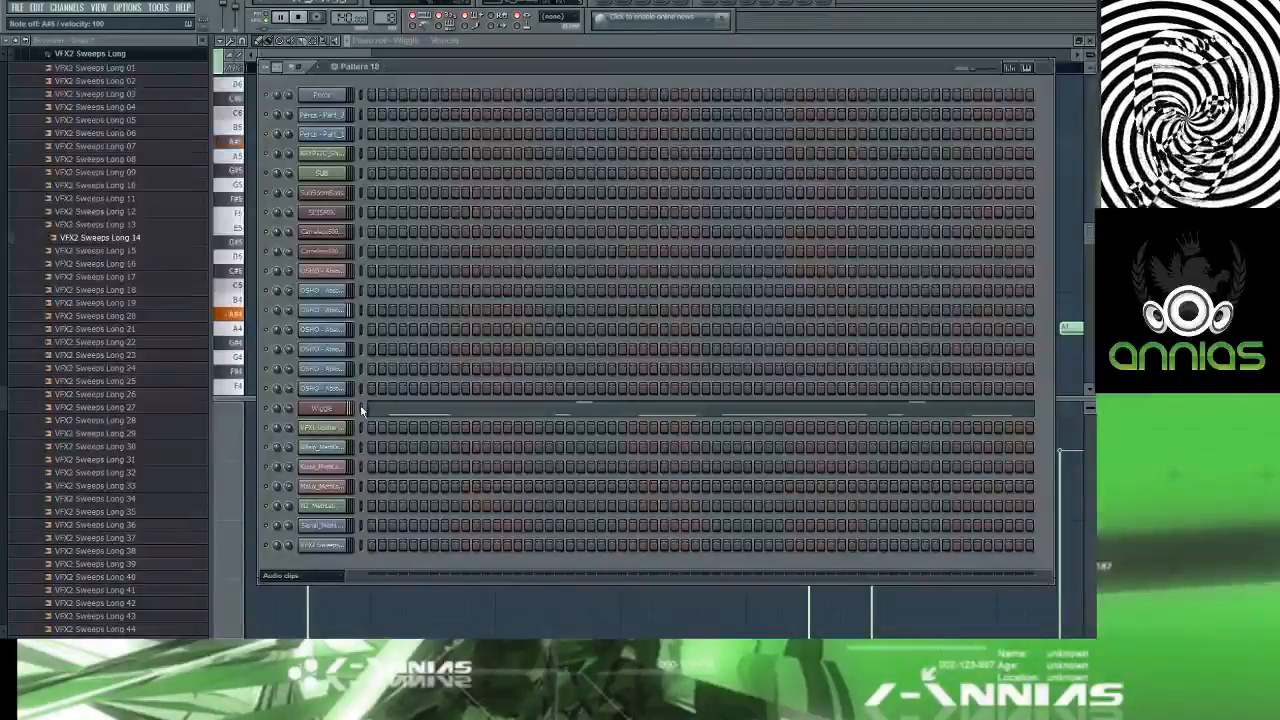
pyautogui.press('7')
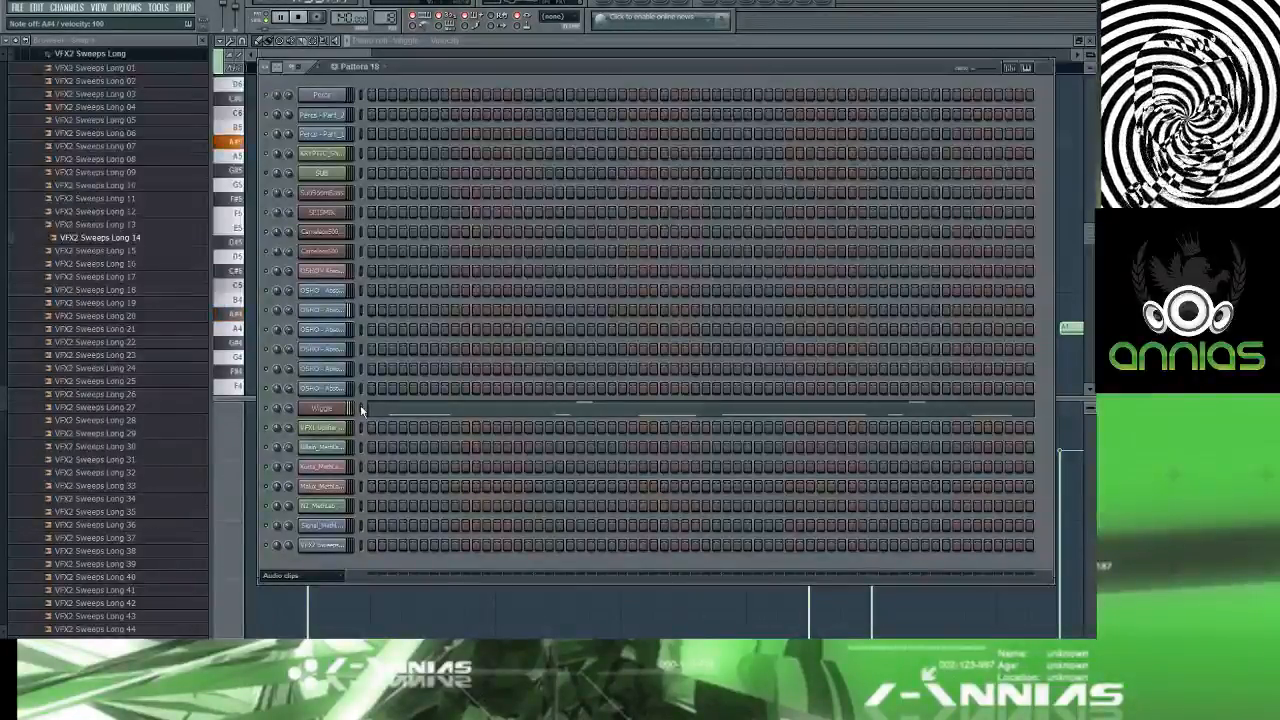
pyautogui.press('j')
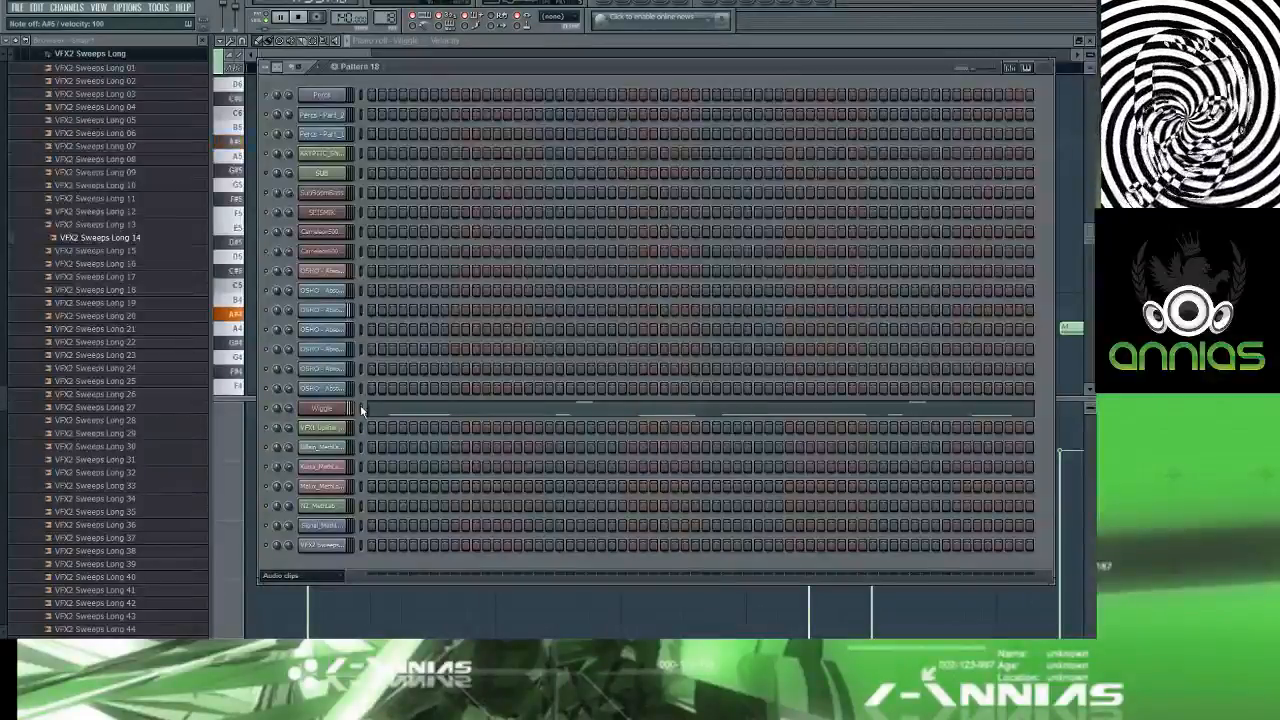
pyautogui.press('7')
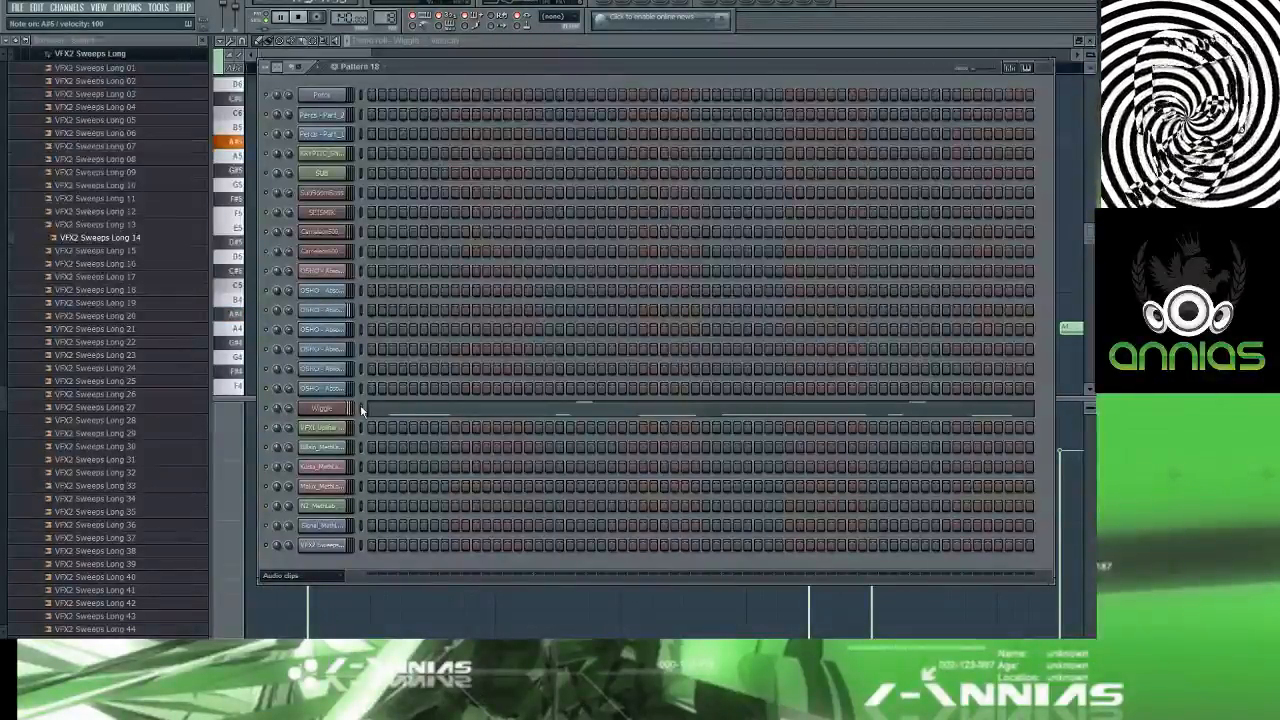
pyautogui.press('j')
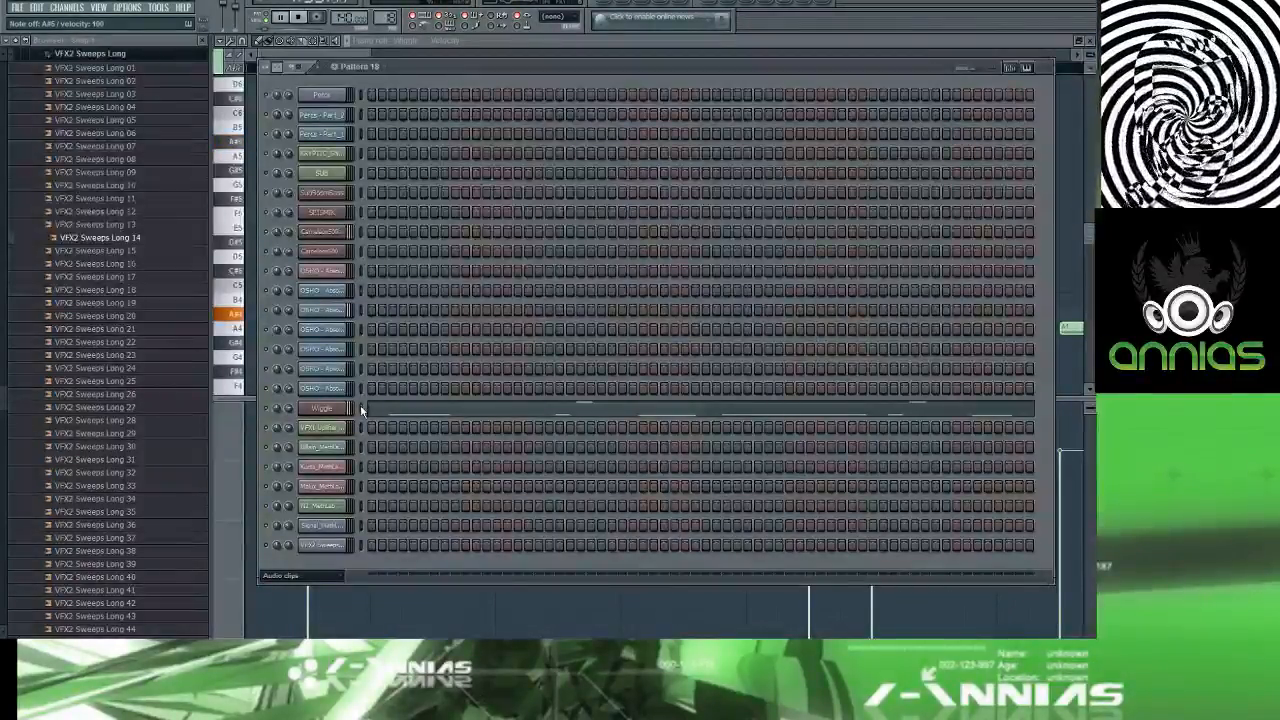
pyautogui.press('7')
pyautogui.press('7')
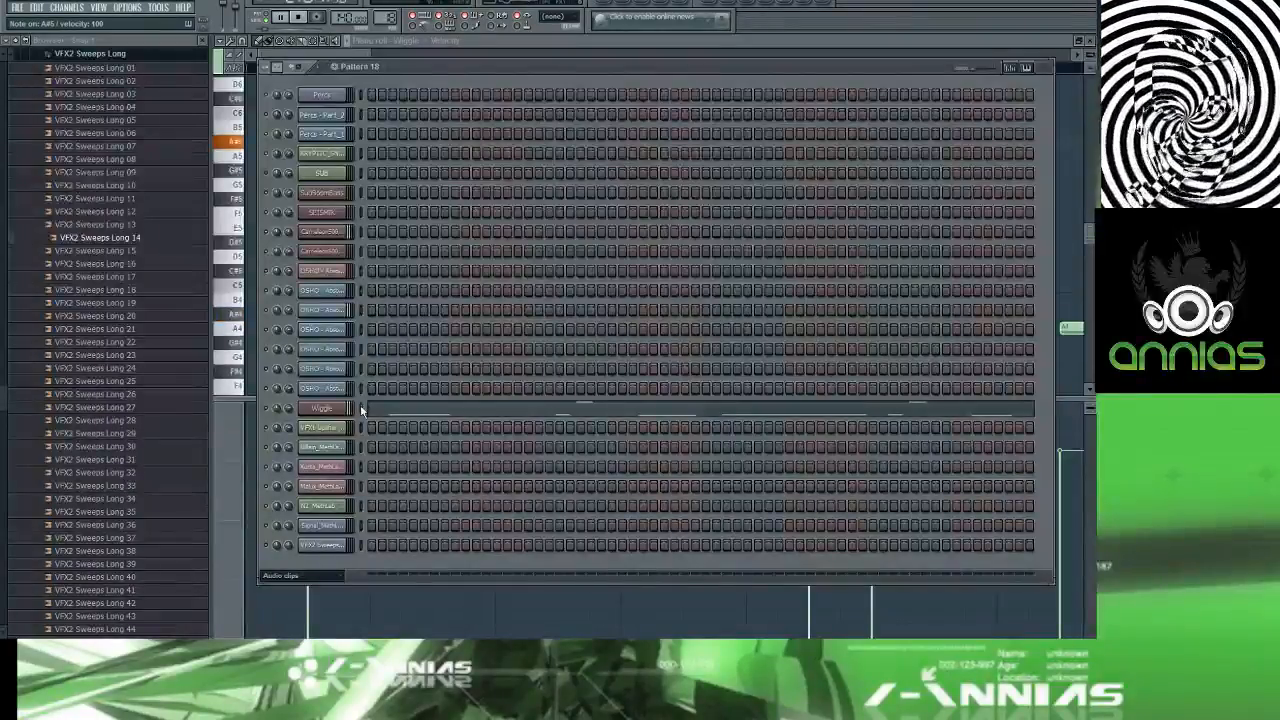
pyautogui.press('i')
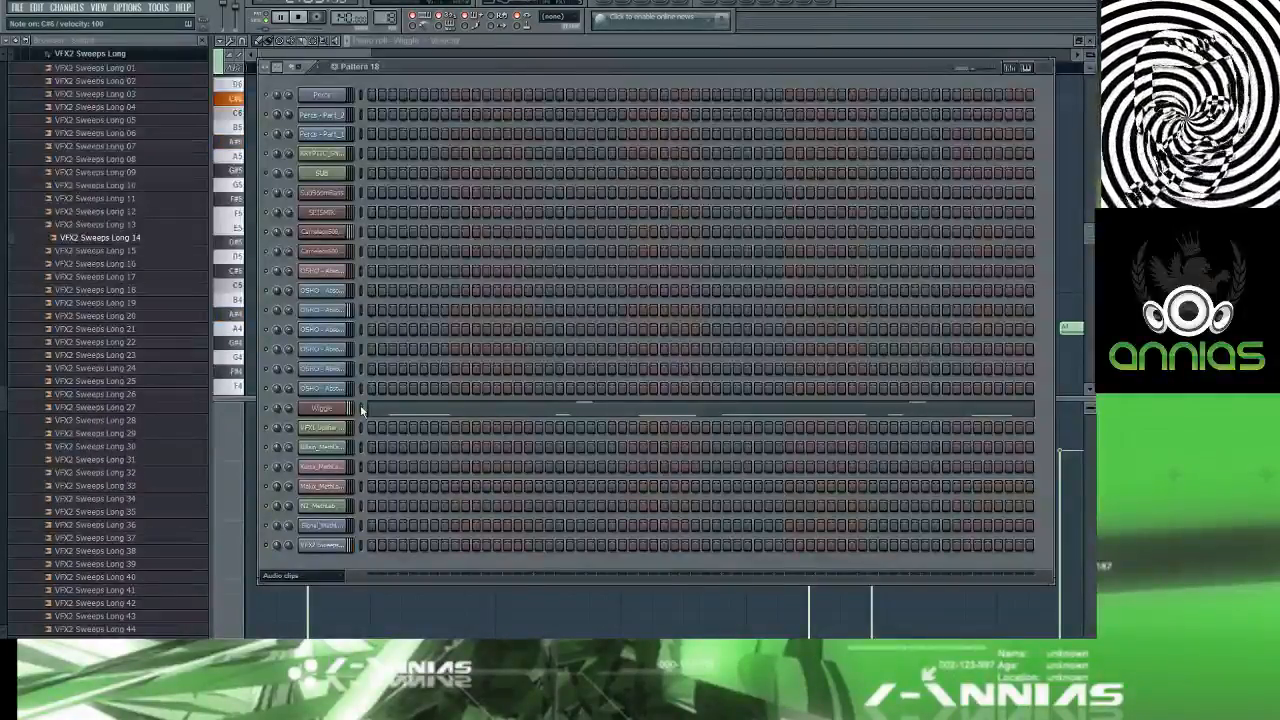
pyautogui.press('7')
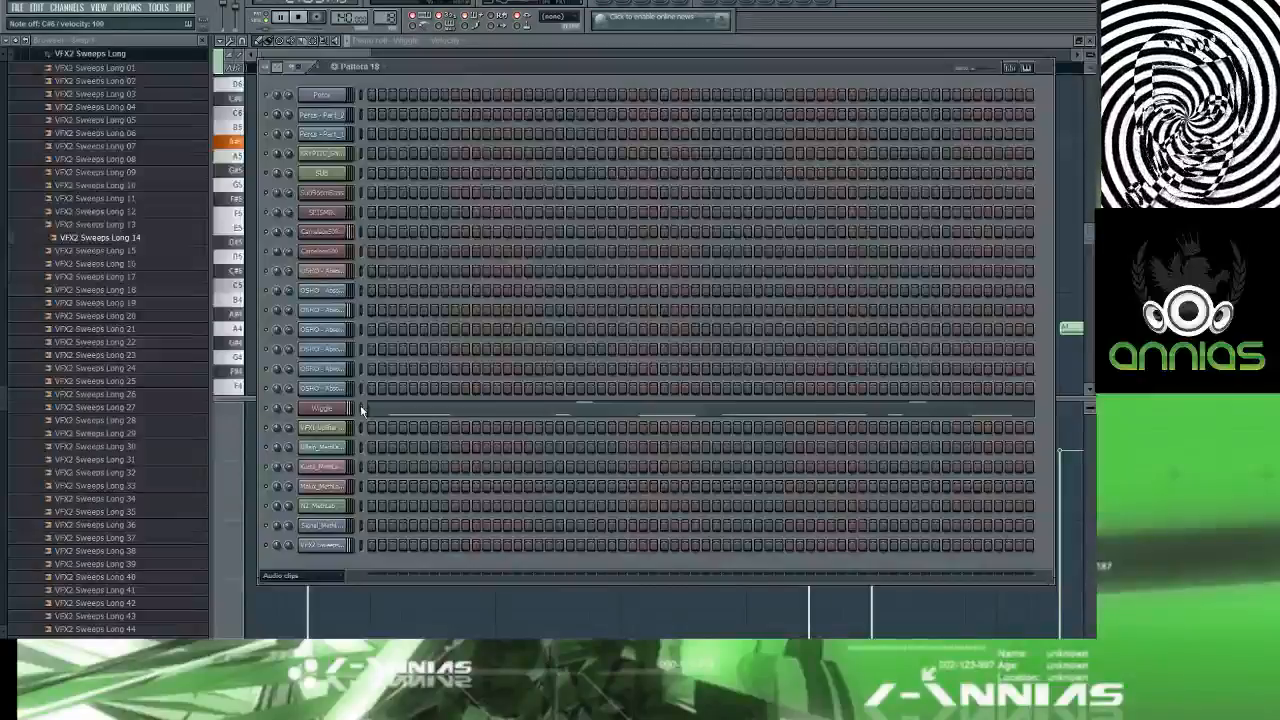
pyautogui.press('u')
pyautogui.press('7')
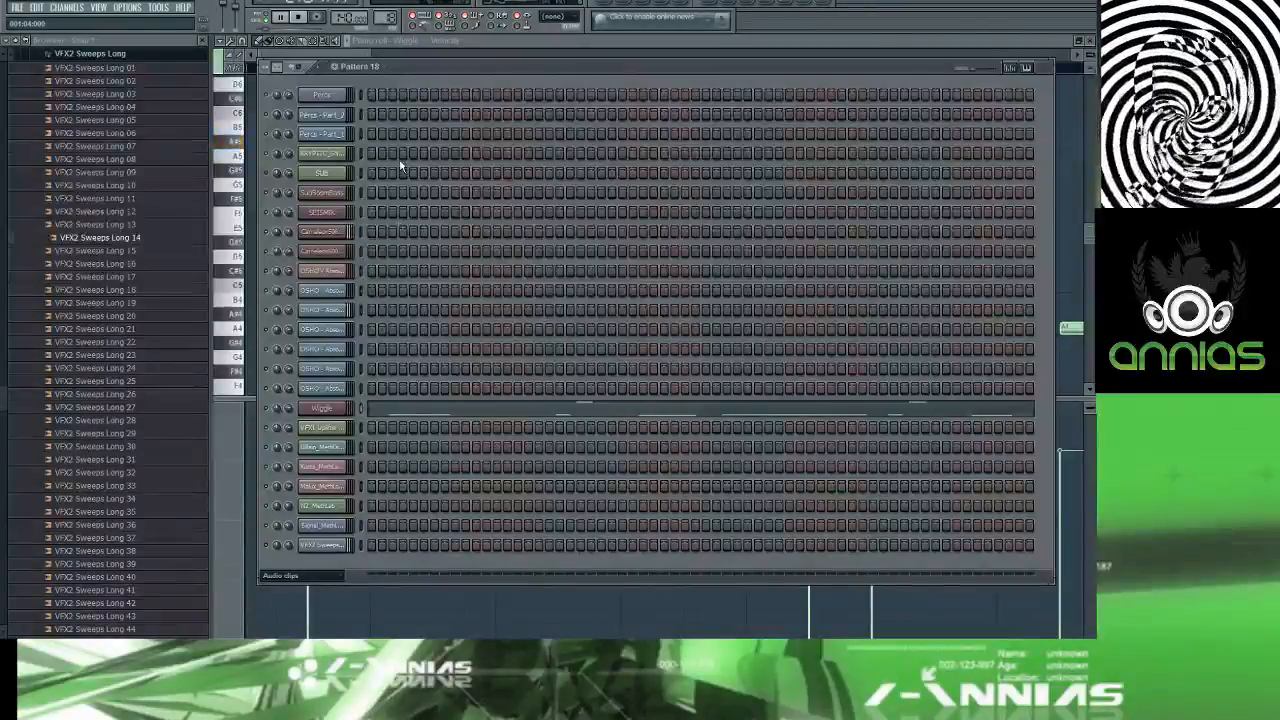
# Step: Delete the mid hump clips from bar 35 onwards and open the Wiggle notes of the clip at bar 33
pyautogui.press('F5')
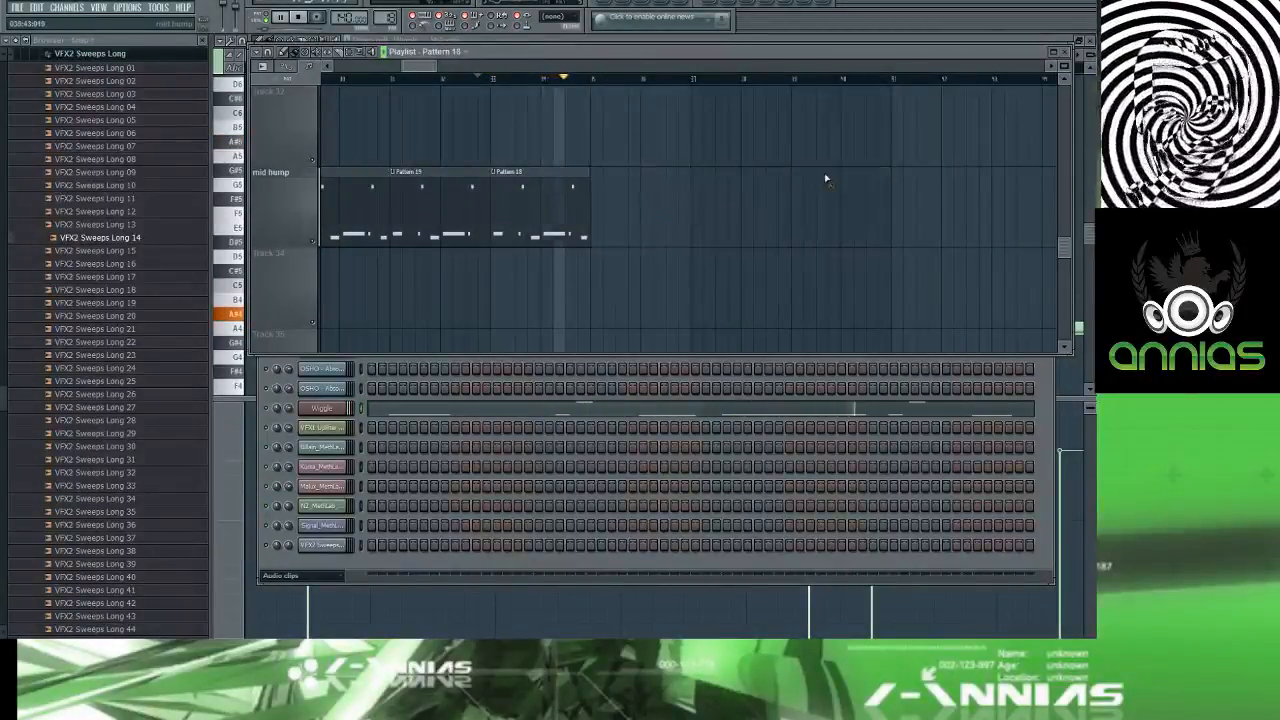
pyautogui.doubleClick(554, 198)
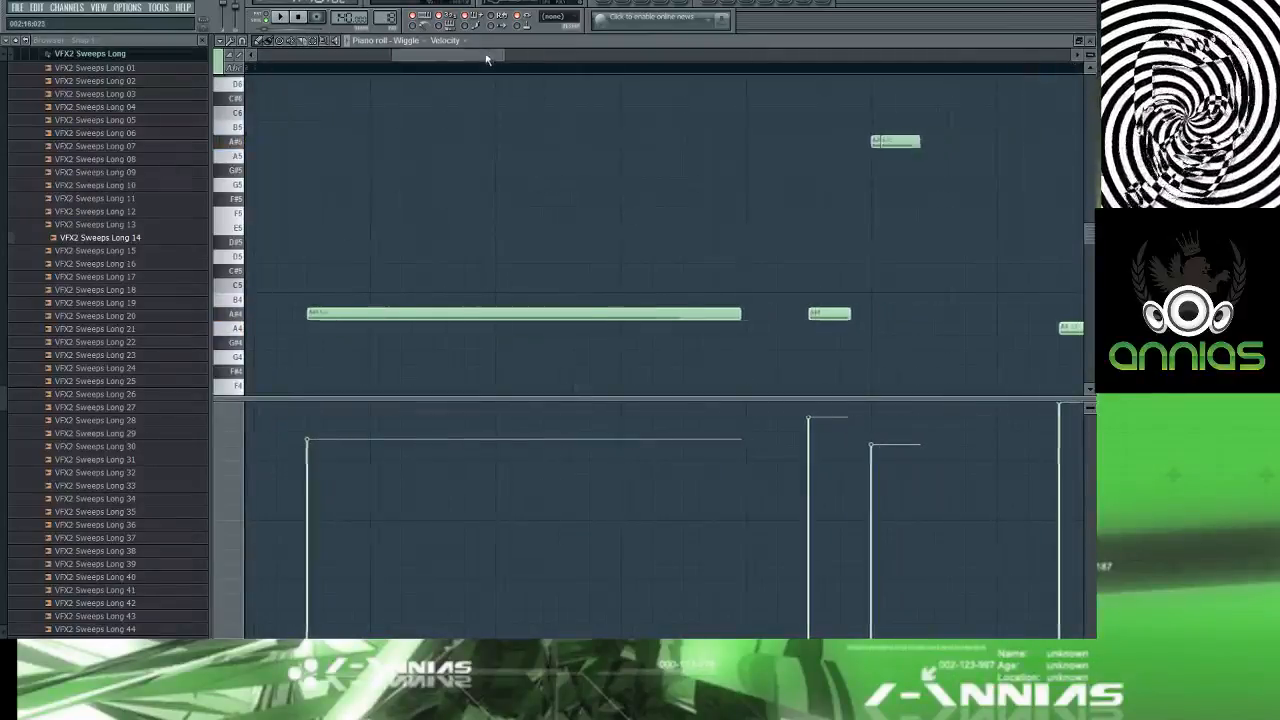
pyautogui.scroll(-5, 420, 126)
pyautogui.scroll(-1, 420, 176)
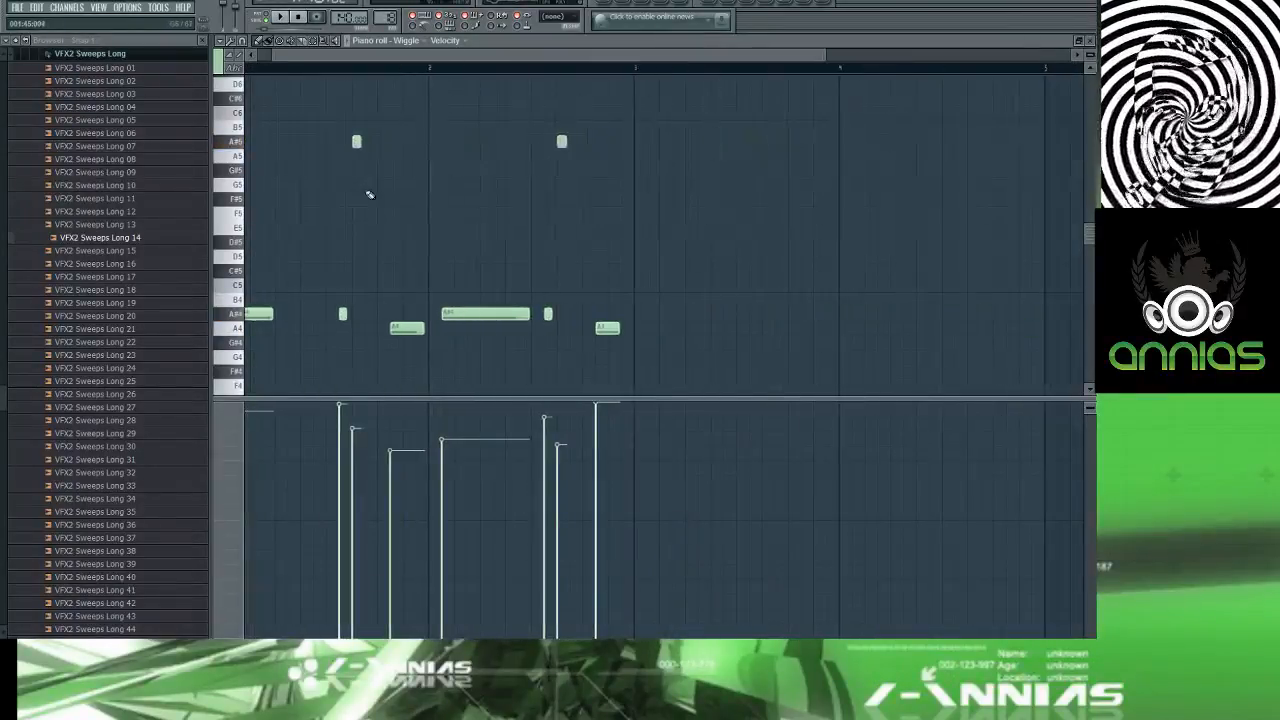
pyautogui.moveTo(335, 57); pyautogui.dragTo(300, 60)
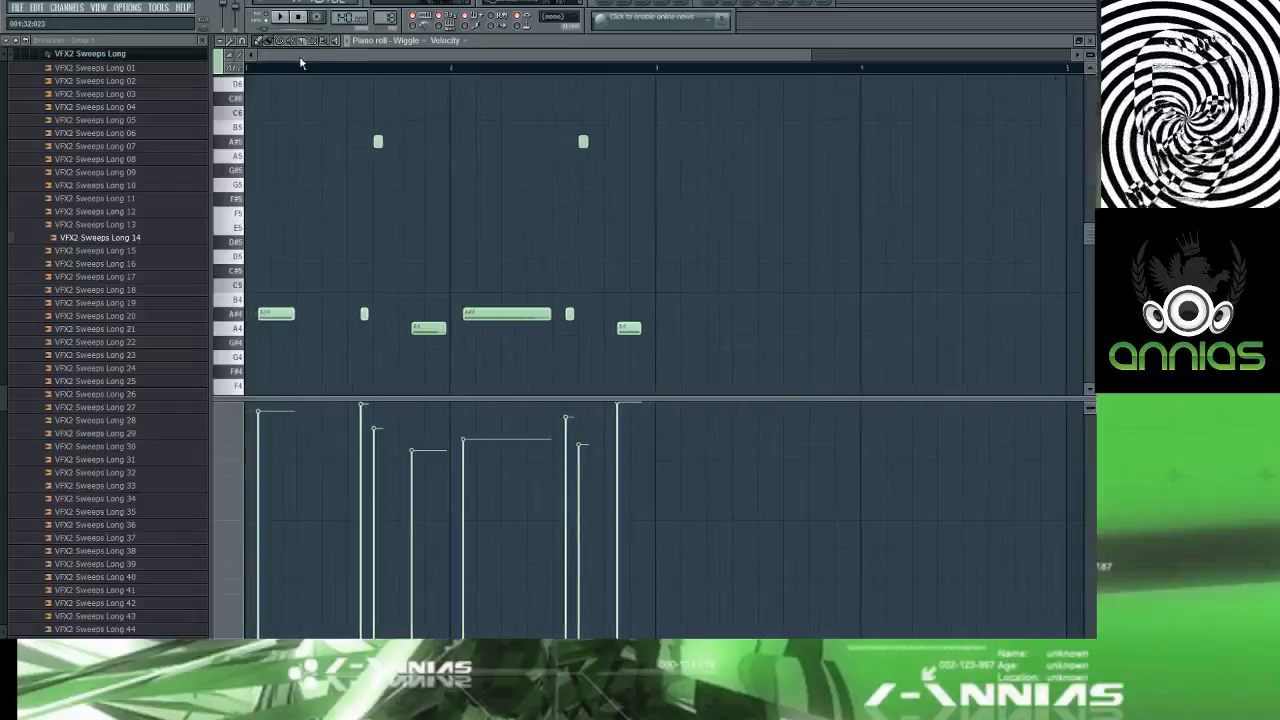
# Step: Audition A#4 and A#5 on Wiggle to find a new rhythm for the opened notes
pyautogui.press('j')
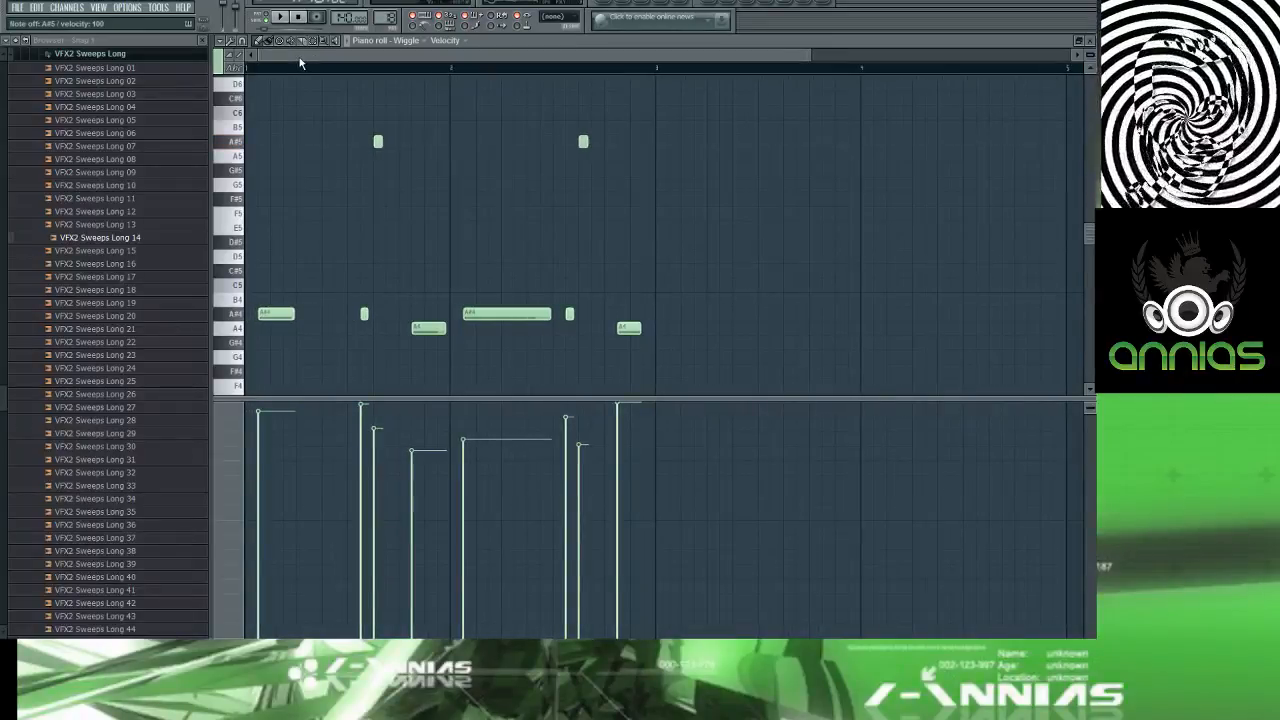
pyautogui.press('7')
pyautogui.press('j')
pyautogui.press('j')
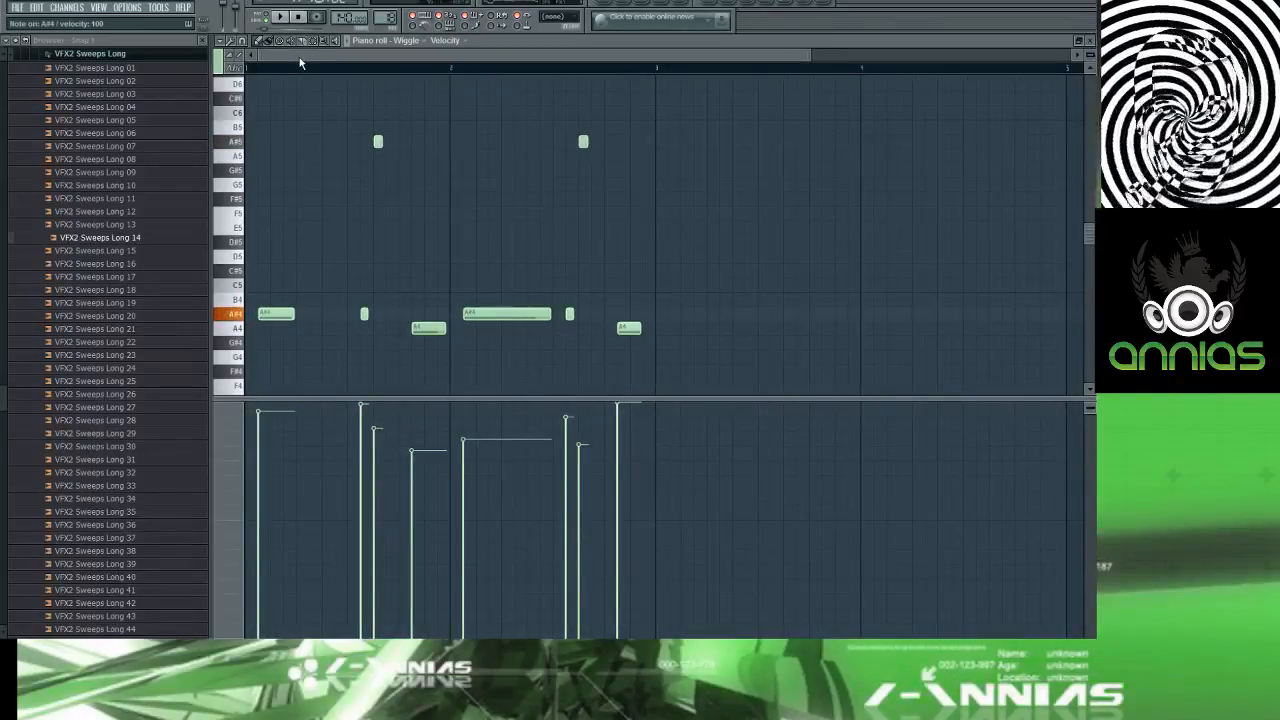
pyautogui.press('j')
pyautogui.press('n')
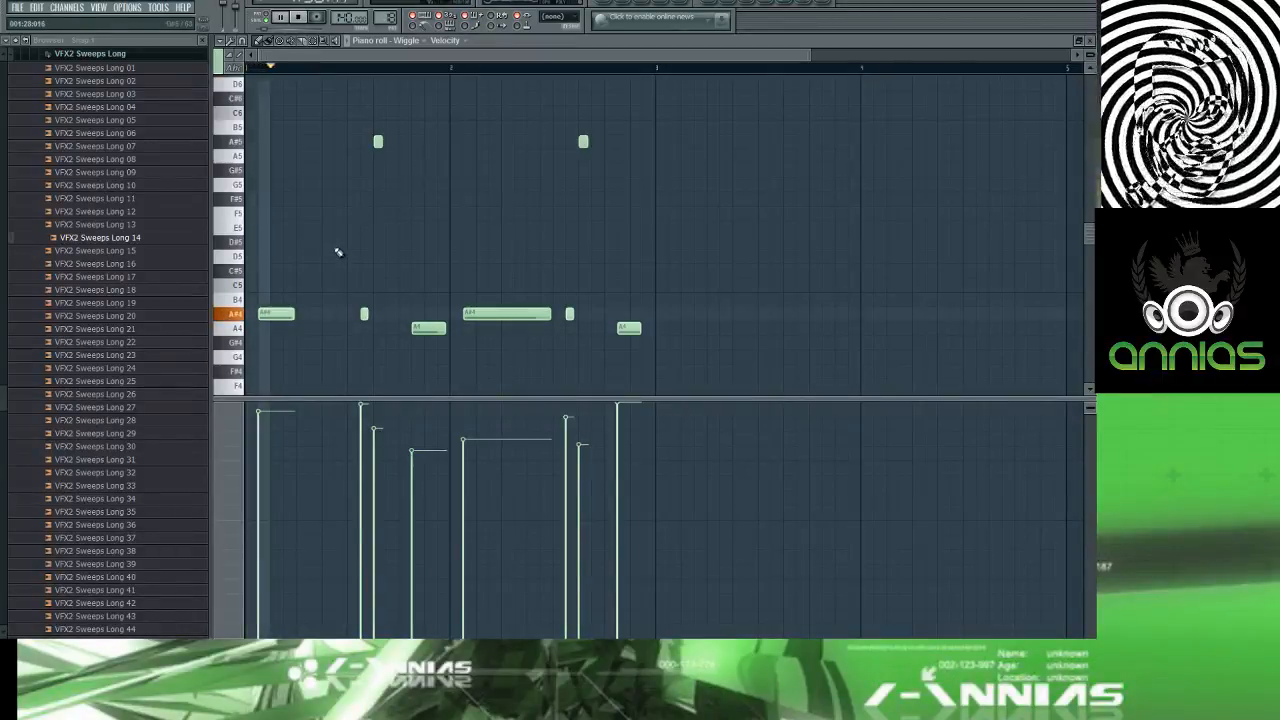
# Step: Delete the short A#4 note in bar 1 and lengthen the opening A#4 note up to the A#5 note
pyautogui.press('space')
pyautogui.rightClick(365, 315)
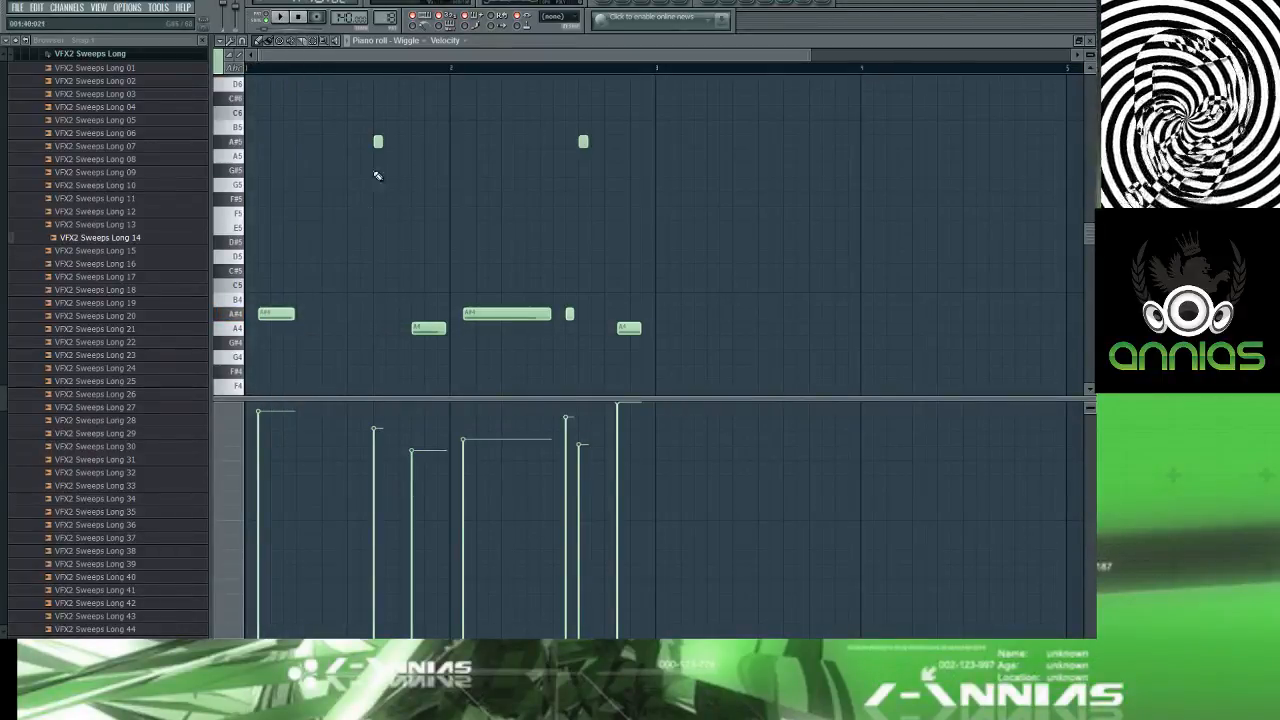
pyautogui.press('space')
pyautogui.moveTo(303, 319); pyautogui.dragTo(372, 318)
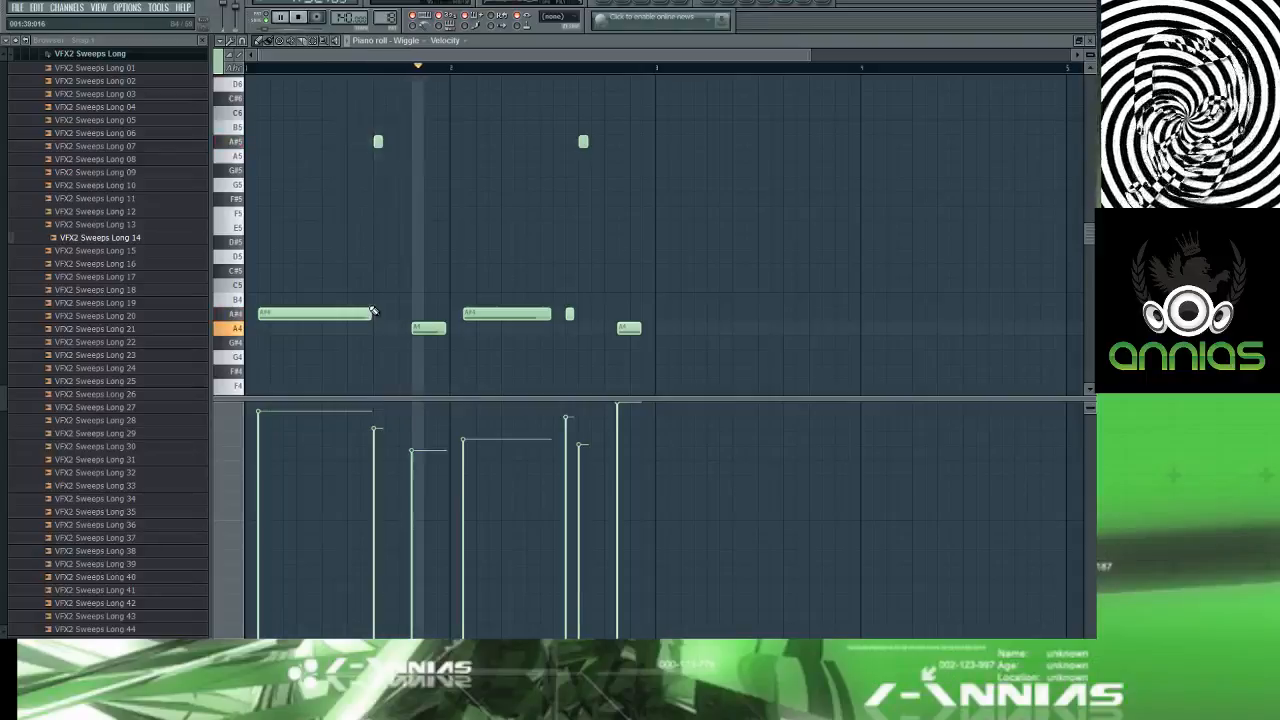
# Step: Extend the first A#5 note to the start of bar 2, delete the A4 note beneath it and play the pattern
pyautogui.press('space')
pyautogui.moveTo(380, 141); pyautogui.dragTo(450, 141)
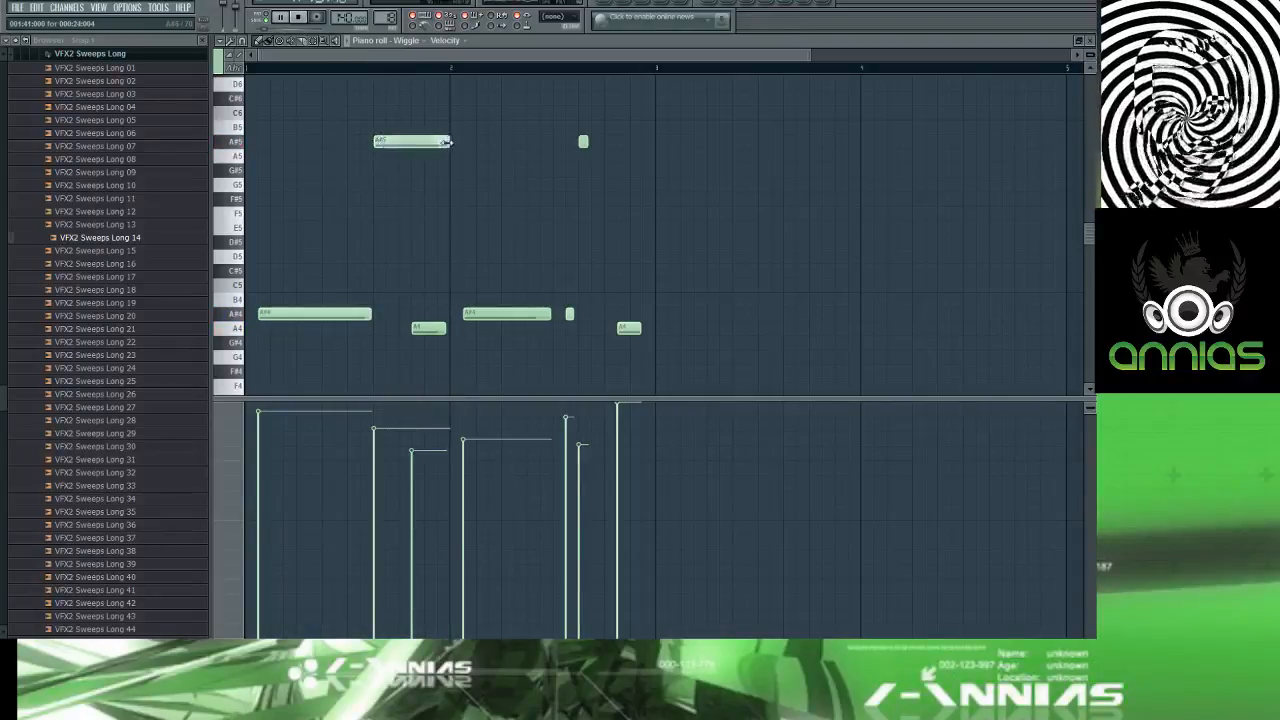
pyautogui.press('space')
pyautogui.rightClick(425, 329)
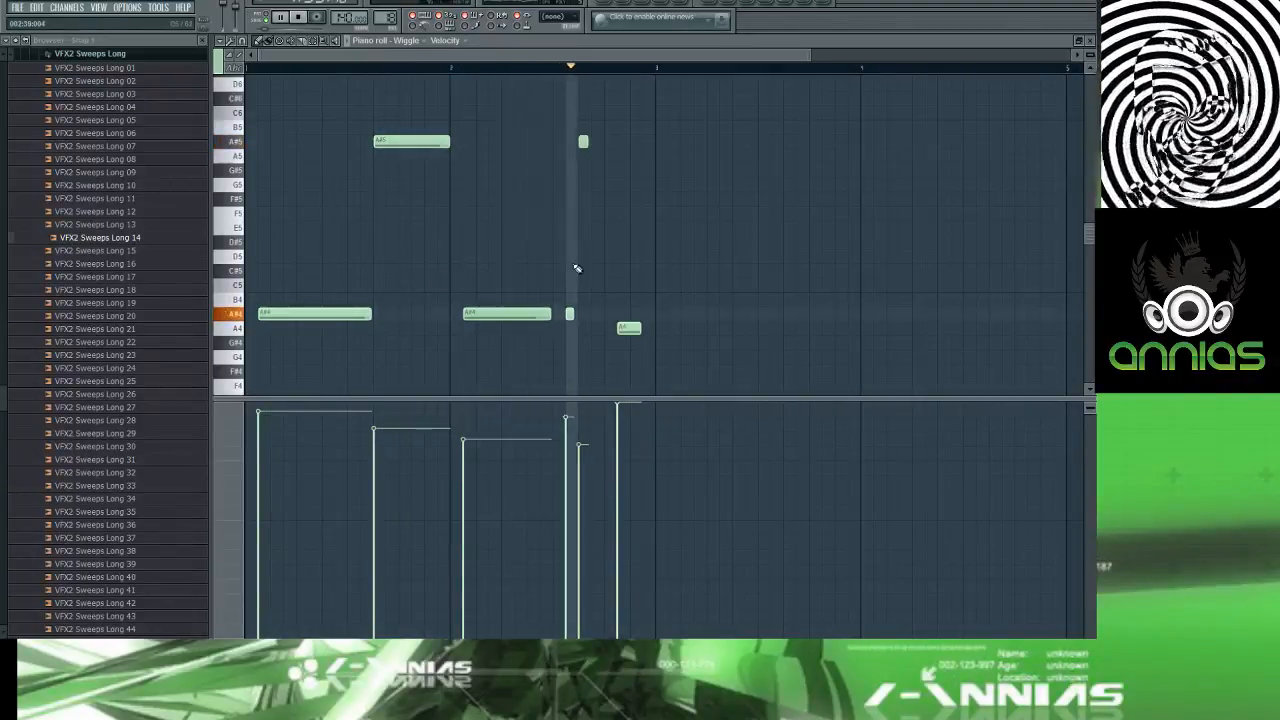
pyautogui.press('space')
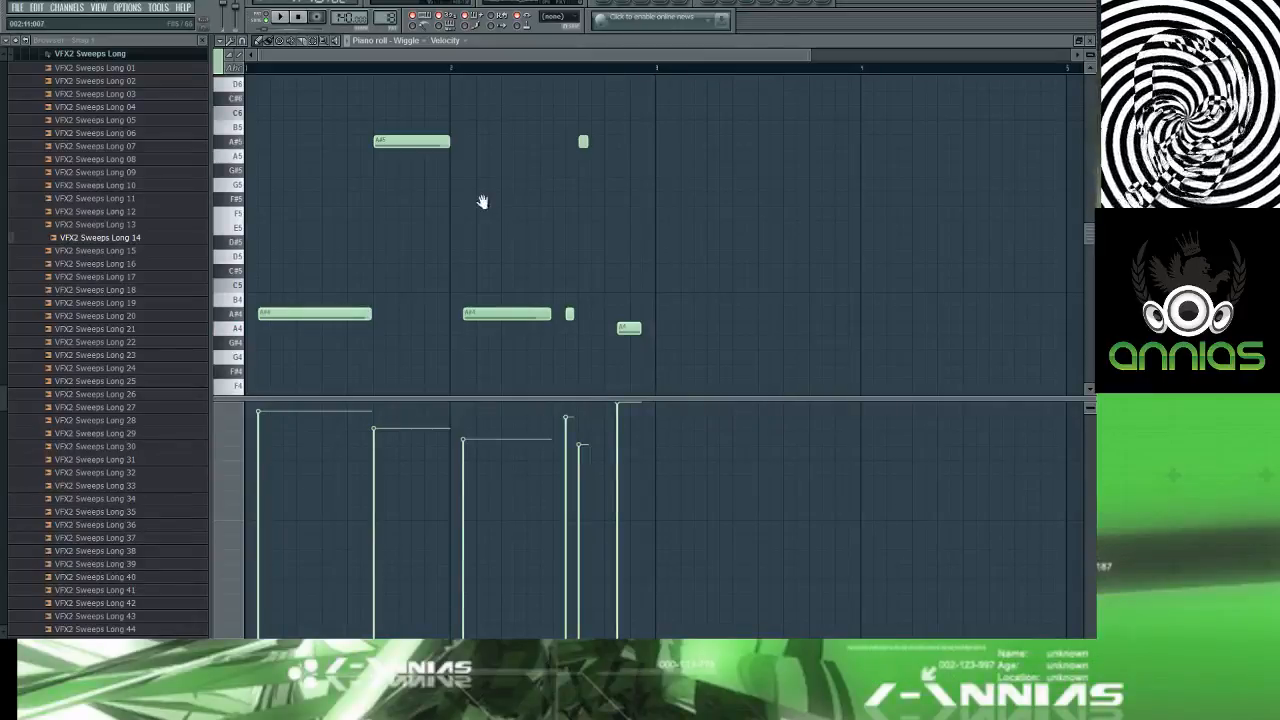
pyautogui.scroll(2, 482, 202)
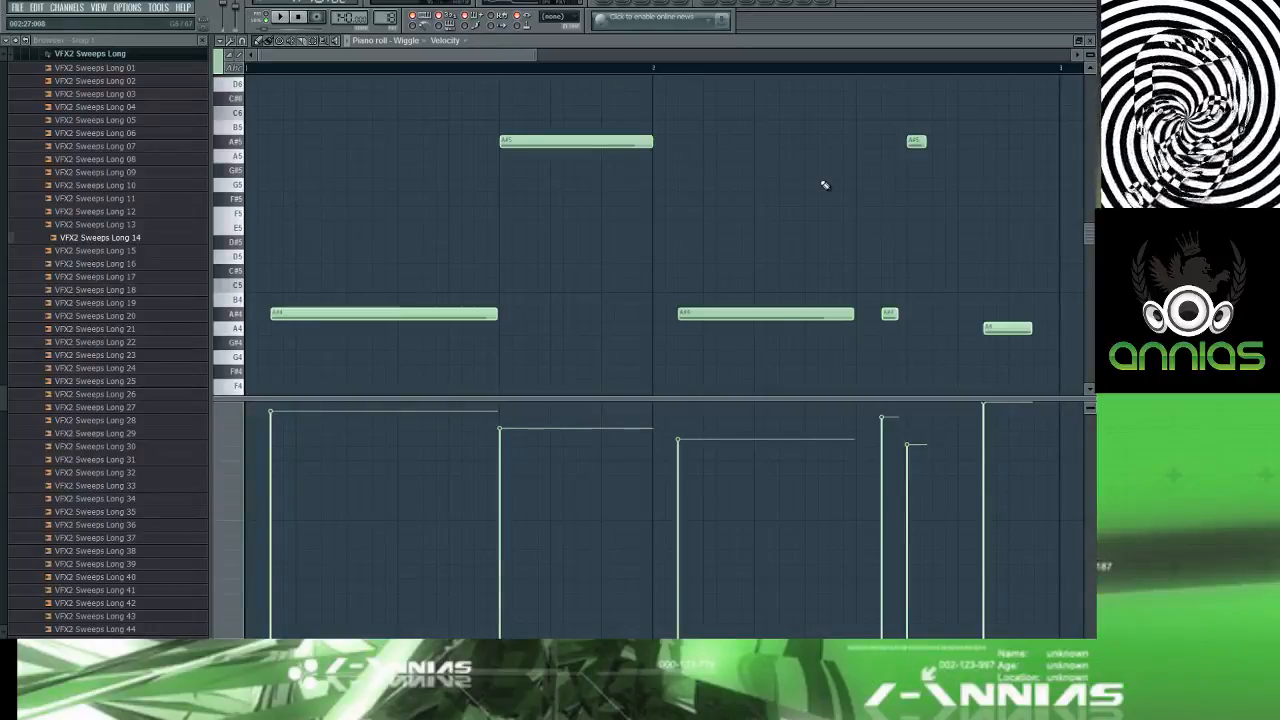
pyautogui.press('space')
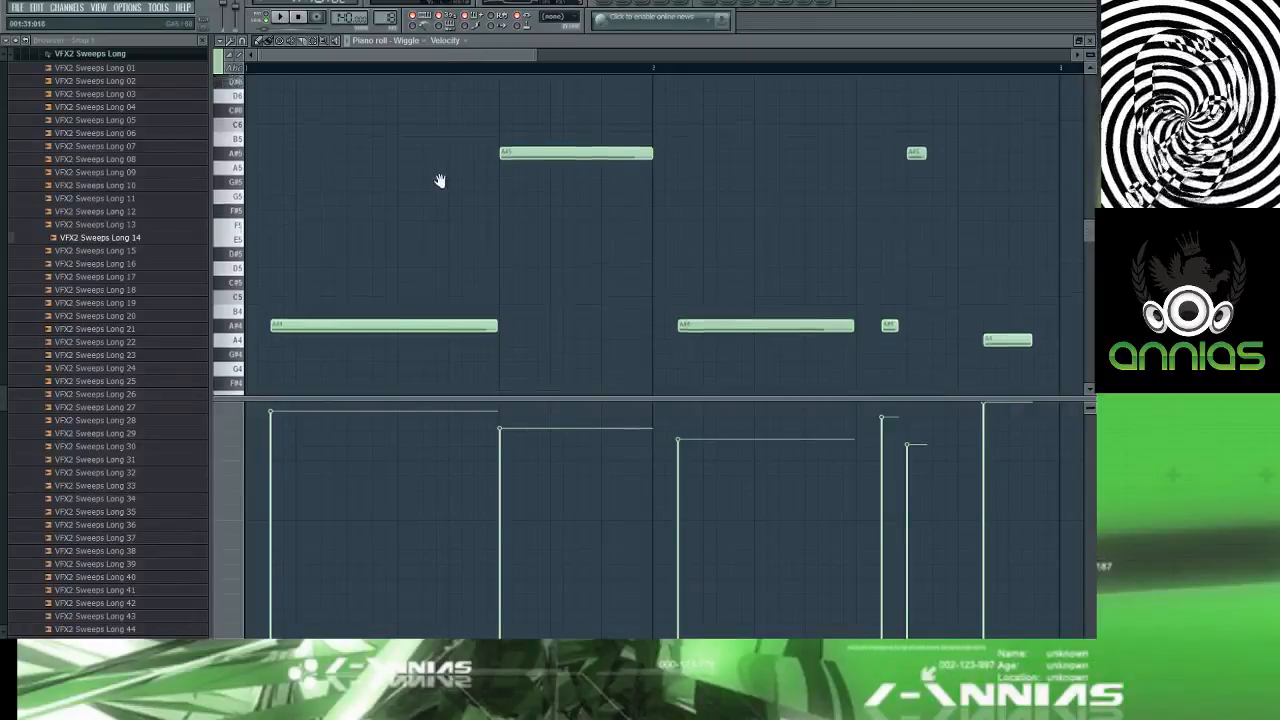
# Step: Delete the edited Wiggle pattern clip at bar 33 from the mid hump track in the playlist
pyautogui.press('F5')
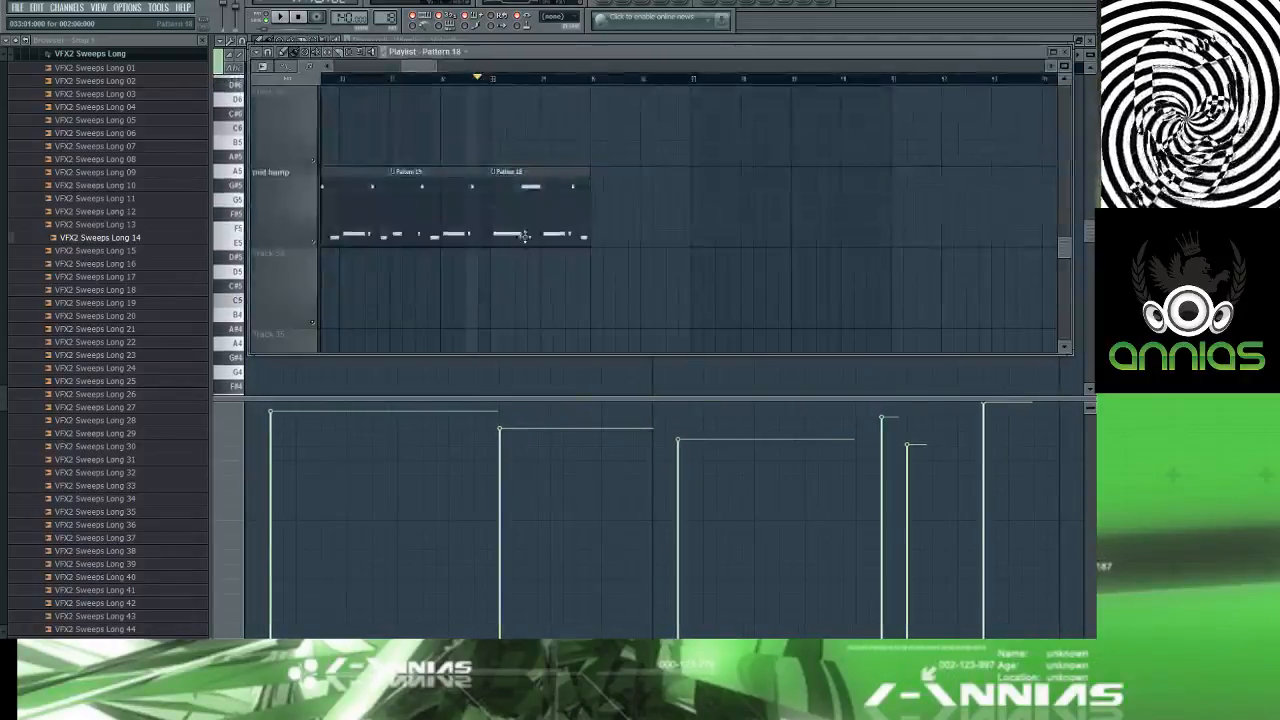
pyautogui.moveTo(426, 68)
pyautogui.mouseDown()
pyautogui.moveTo(383, 65)
pyautogui.moveTo(408, 60)
pyautogui.mouseUp()
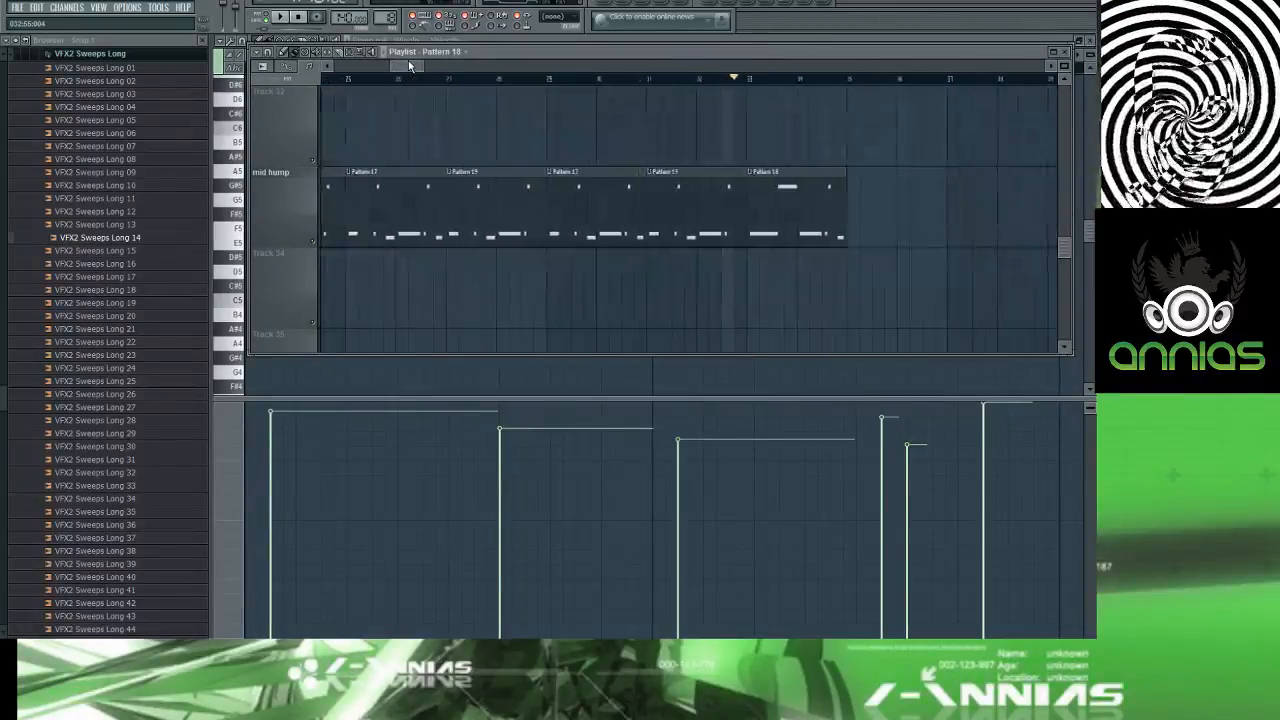
pyautogui.rightClick(822, 232)
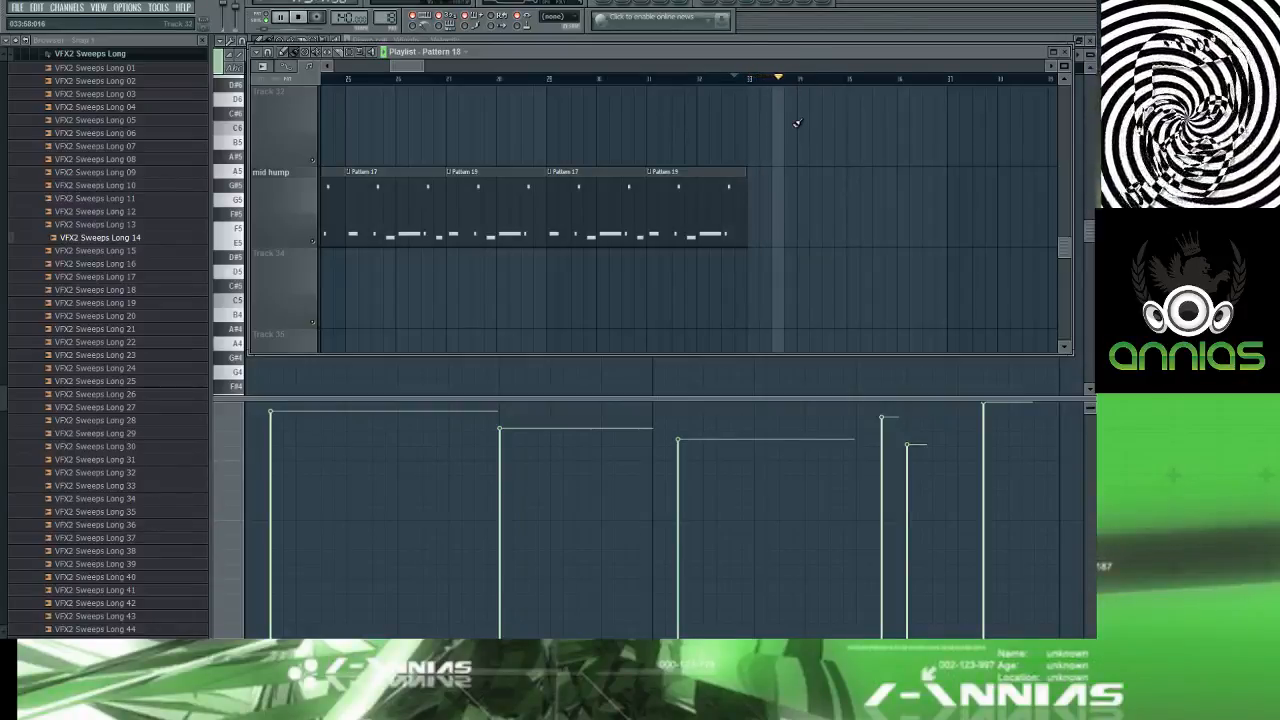
# Step: Open the Pattern 14 clip at bar 35 of the playlist in the piano roll and stop playback
pyautogui.scroll(4, 794, 123)
pyautogui.scroll(2, 791, 123)
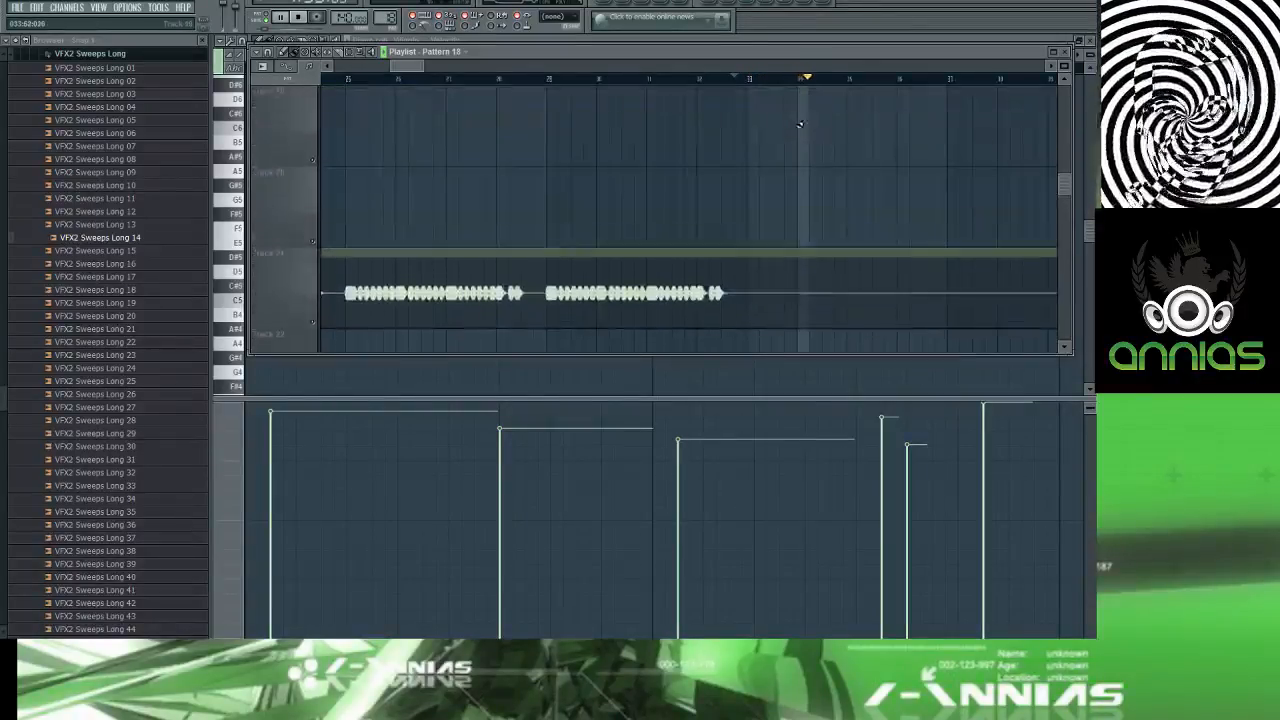
pyautogui.moveTo(418, 66)
pyautogui.mouseDown()
pyautogui.moveTo(443, 66)
pyautogui.moveTo(432, 66)
pyautogui.mouseUp()
pyautogui.scroll(-3, 590, 130)
pyautogui.scroll(-4, 590, 130)
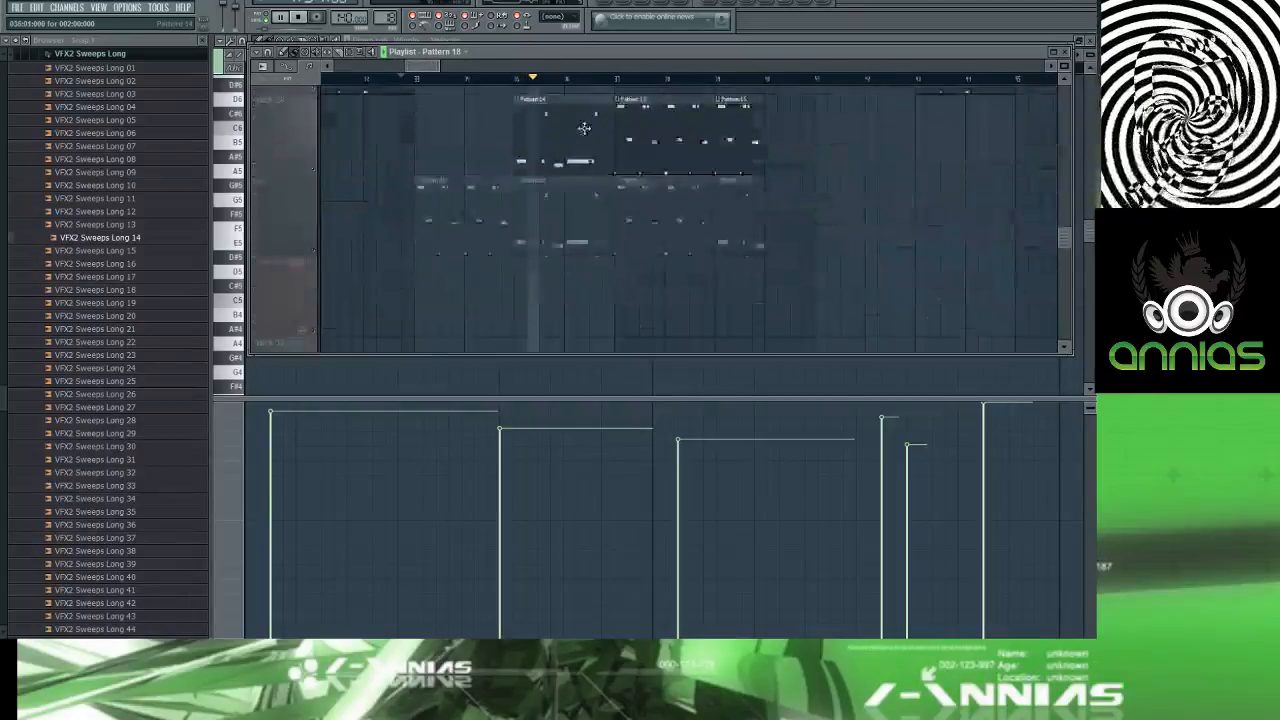
pyautogui.doubleClick(560, 172)
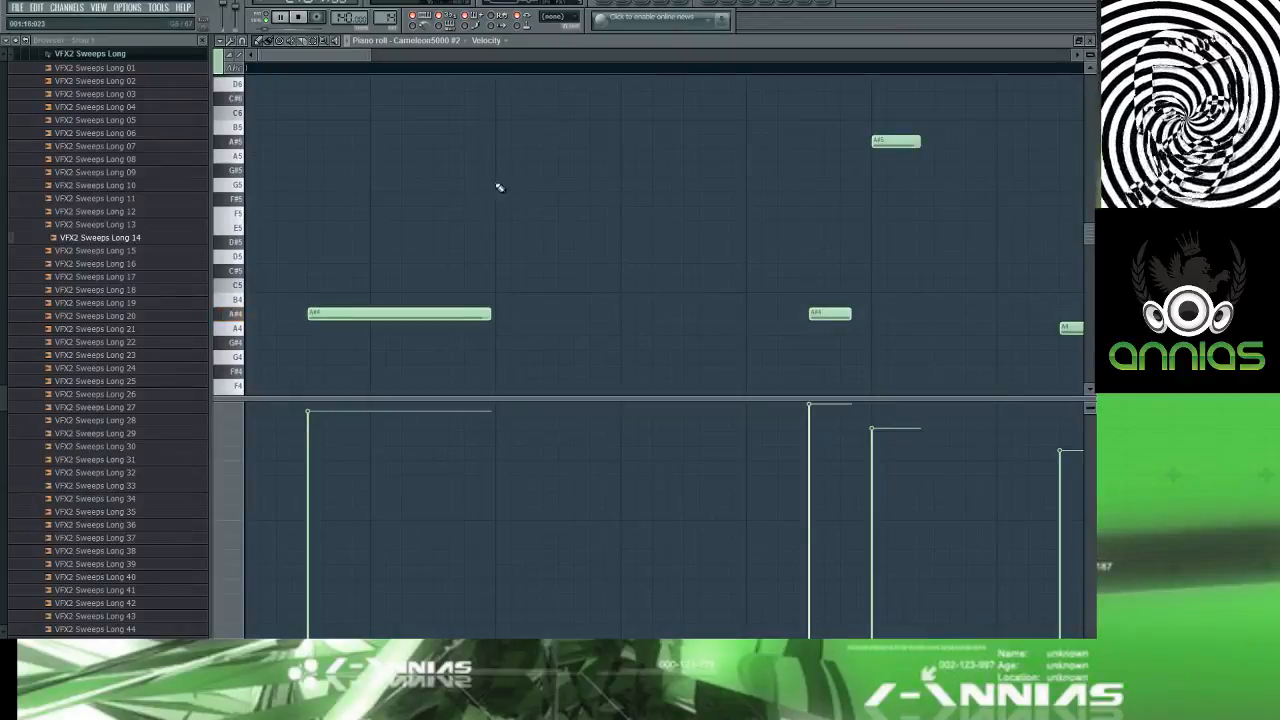
pyautogui.press('space')
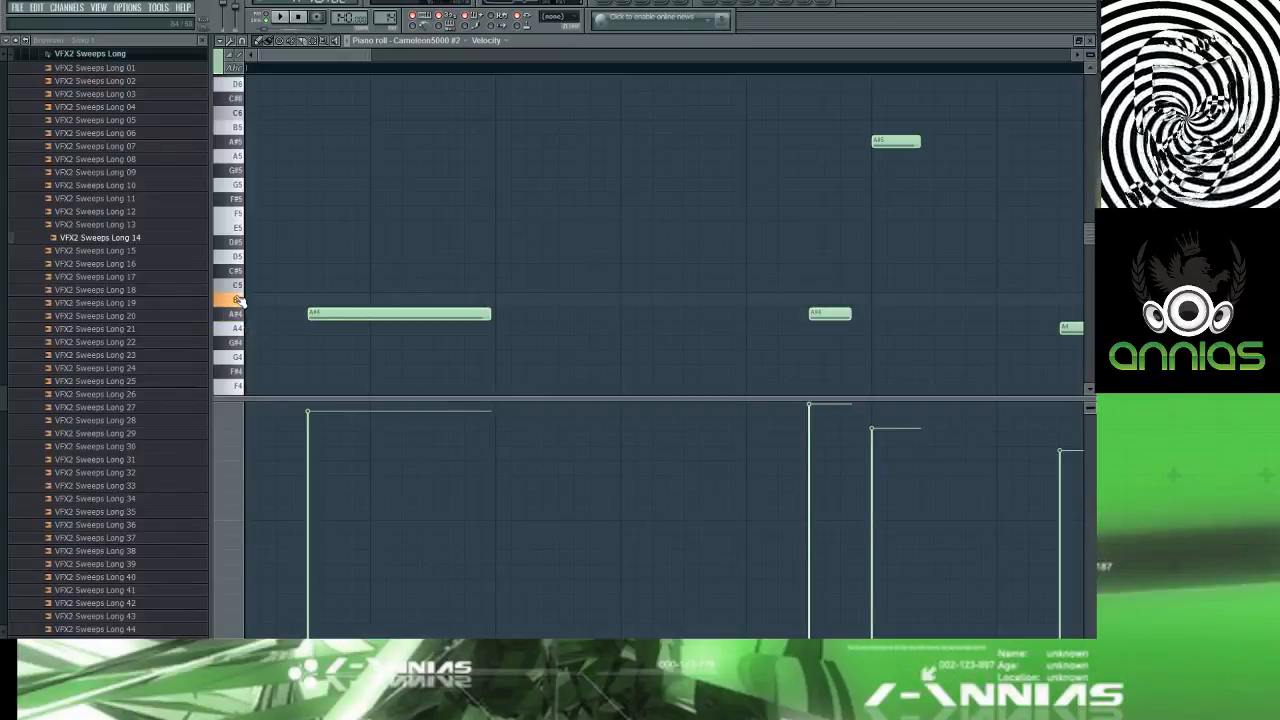
# Step: Select every note in Pattern 14 and raise the selection by one octave
pyautogui.scroll(-5, 403, 208)
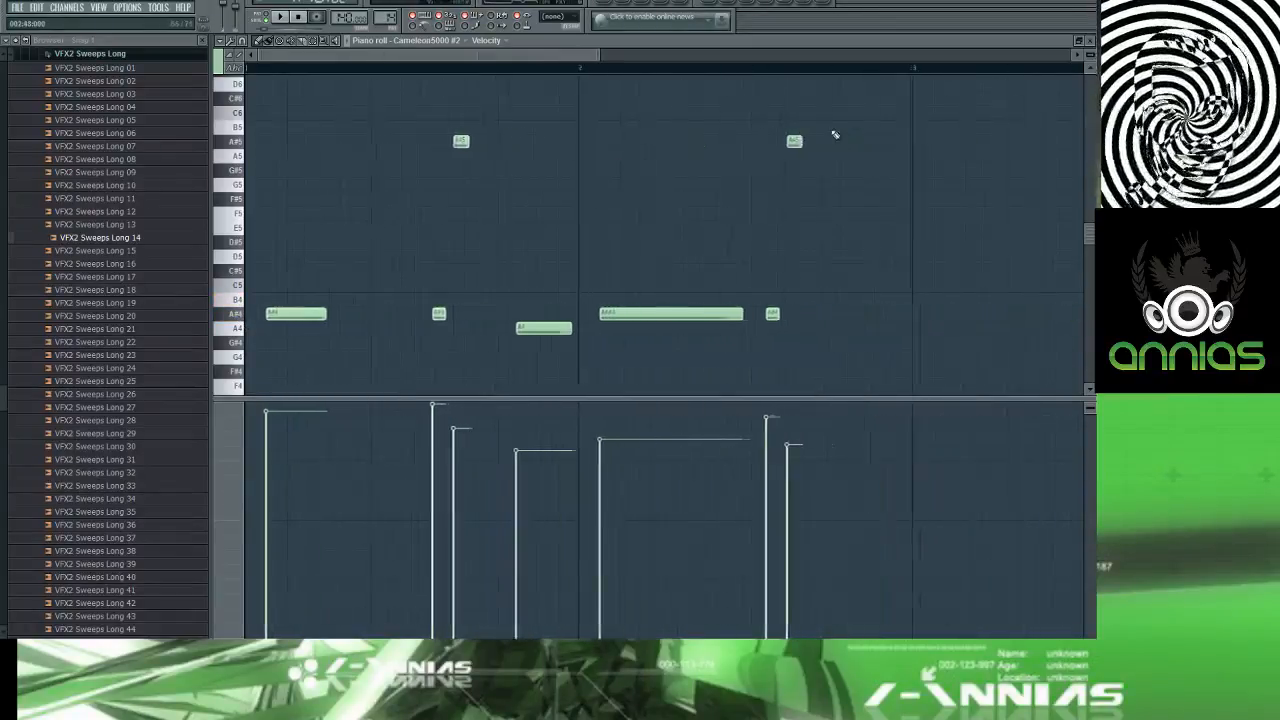
pyautogui.moveTo(743, 177); pyautogui.dragTo(545, 300)
pyautogui.moveTo(811, 107); pyautogui.dragTo(298, 344)
pyautogui.scroll(6, 300, 346)
pyautogui.scroll(-6, 301, 351)
pyautogui.scroll(1, 303, 354)
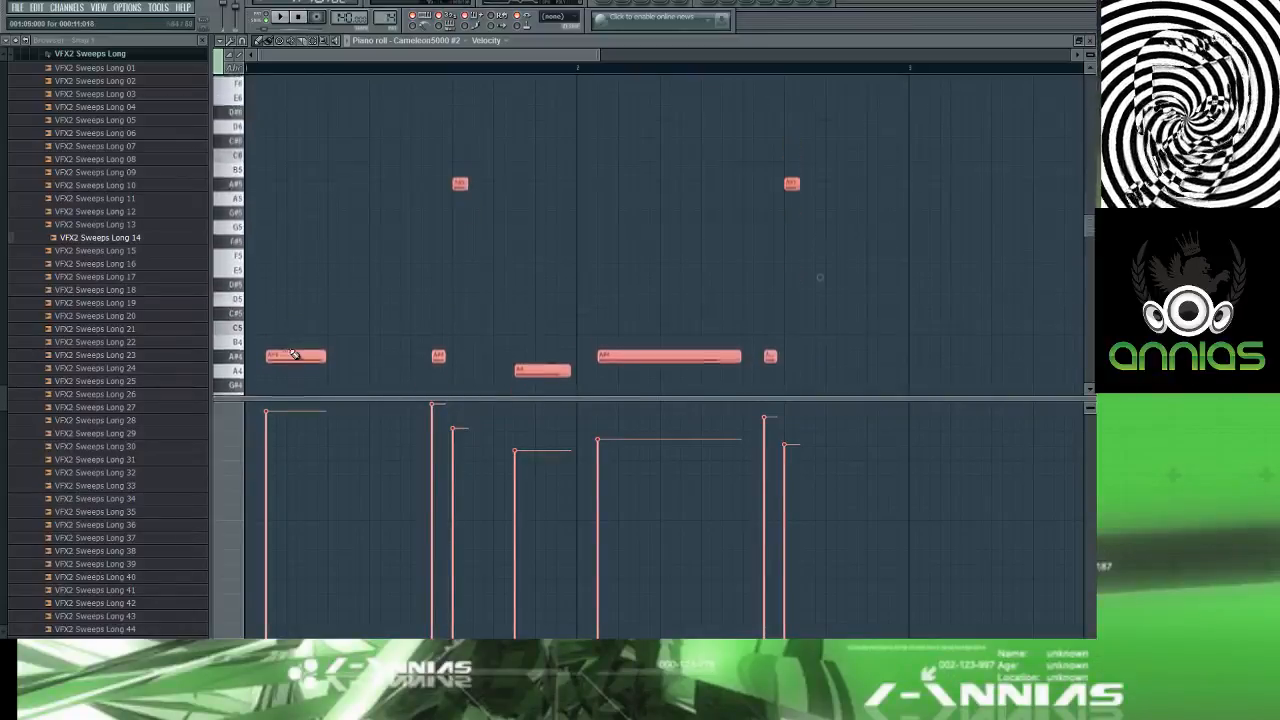
pyautogui.moveTo(288, 344); pyautogui.dragTo(290, 172)
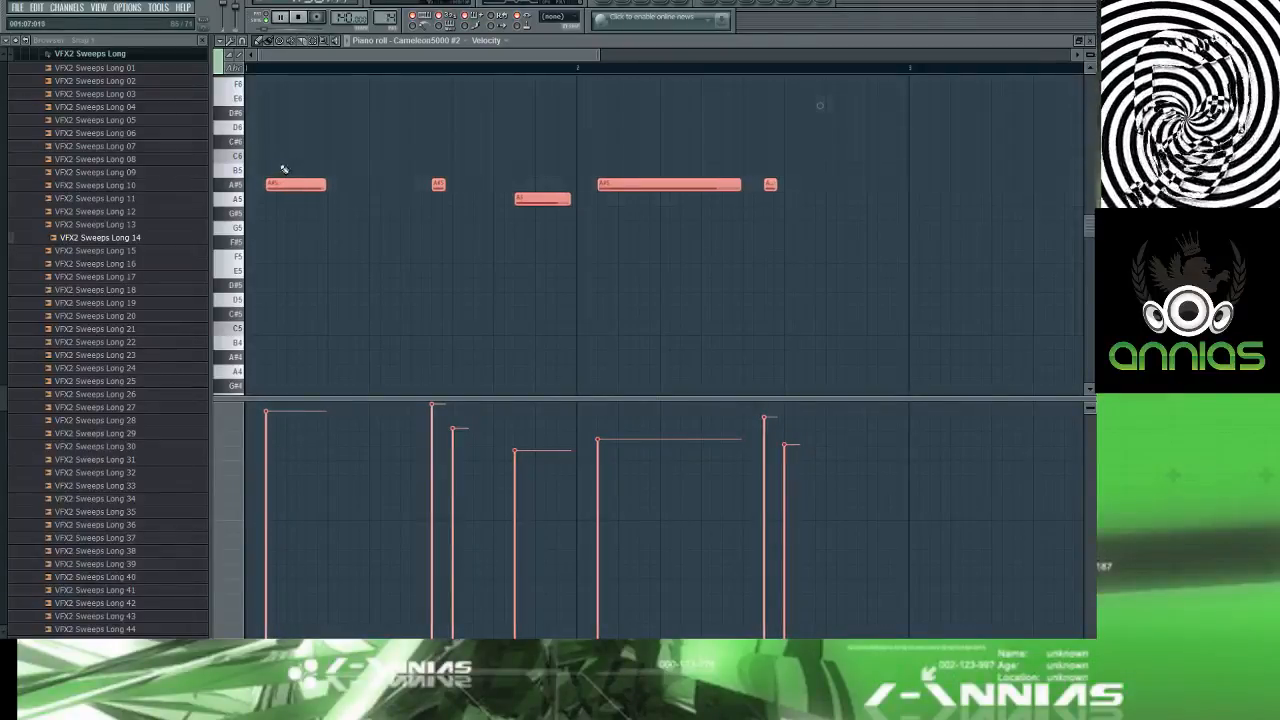
pyautogui.keyDown('ctrl'); pyautogui.click(282, 158); pyautogui.keyUp('ctrl')
pyautogui.press('F5')
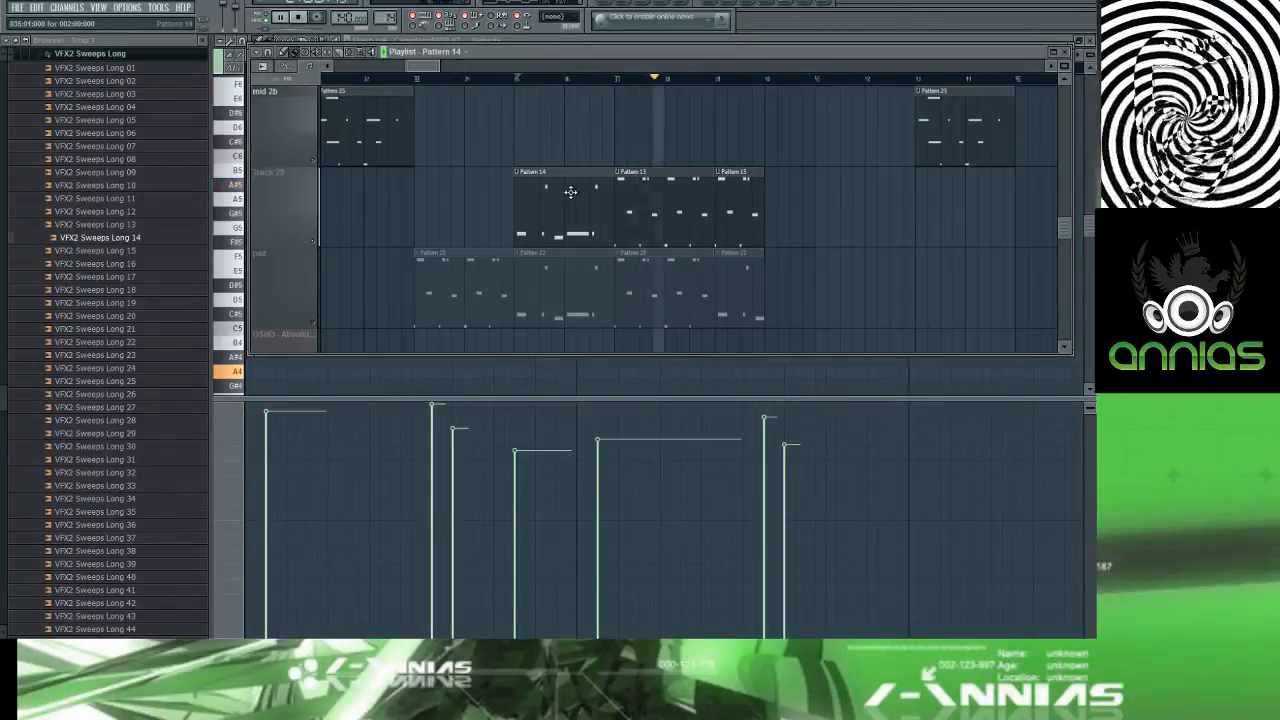
# Step: In Pattern 13, move the short A#3 notes after the first one up an octave to A#4
pyautogui.doubleClick(648, 231)
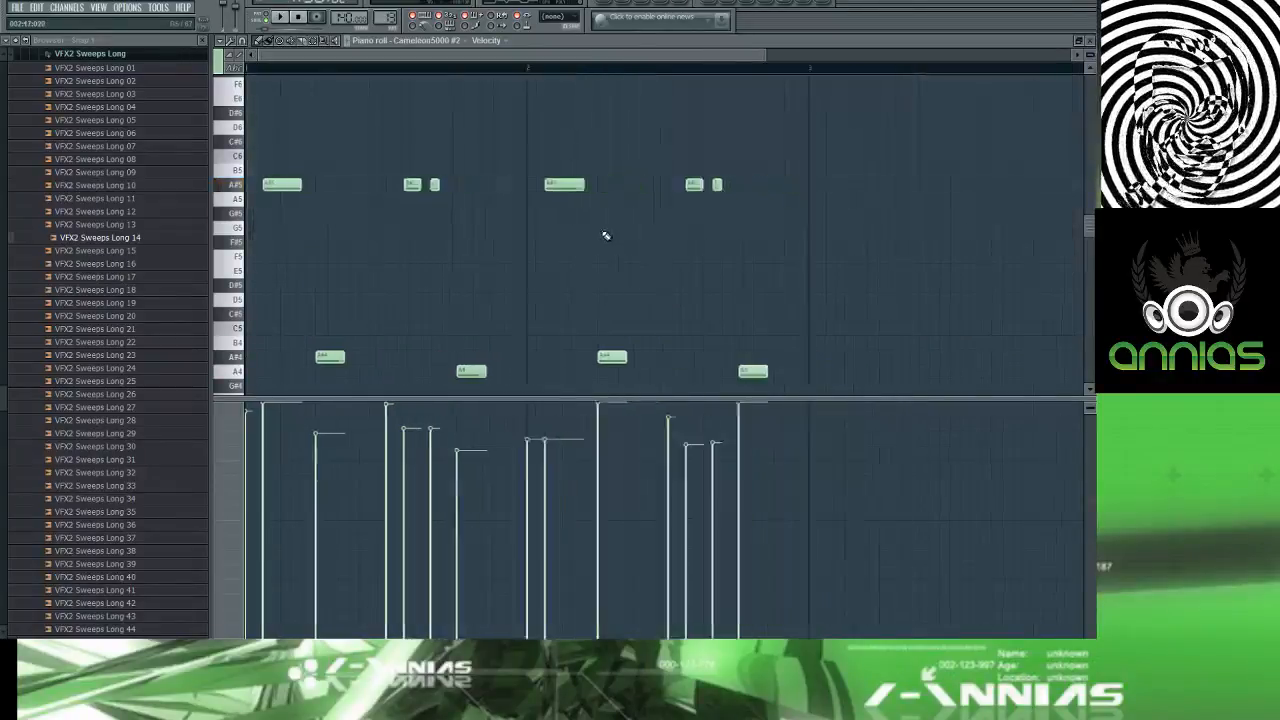
pyautogui.moveTo(697, 298); pyautogui.dragTo(279, 390)
pyautogui.scroll(-5, 302, 347)
pyautogui.moveTo(666, 211); pyautogui.dragTo(310, 289)
pyautogui.doubleClick(474, 271)
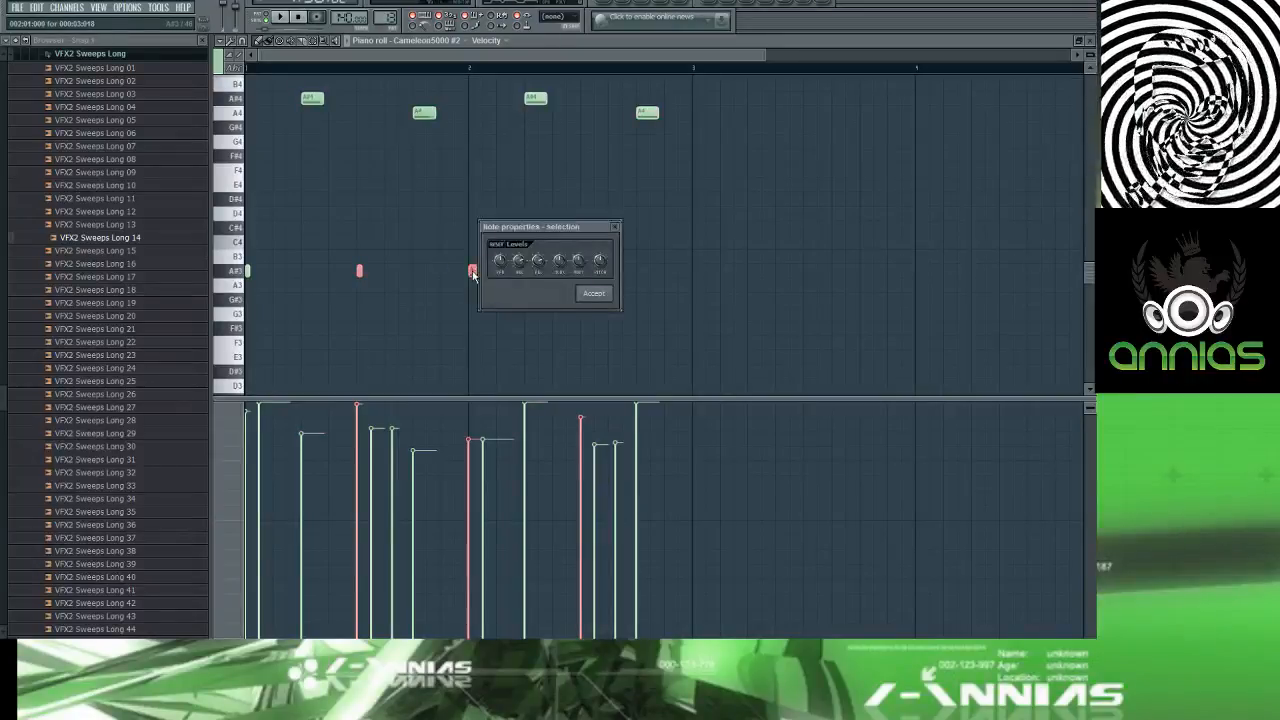
pyautogui.click(614, 227)
pyautogui.moveTo(474, 271); pyautogui.dragTo(471, 101)
pyautogui.scroll(3, 470, 110)
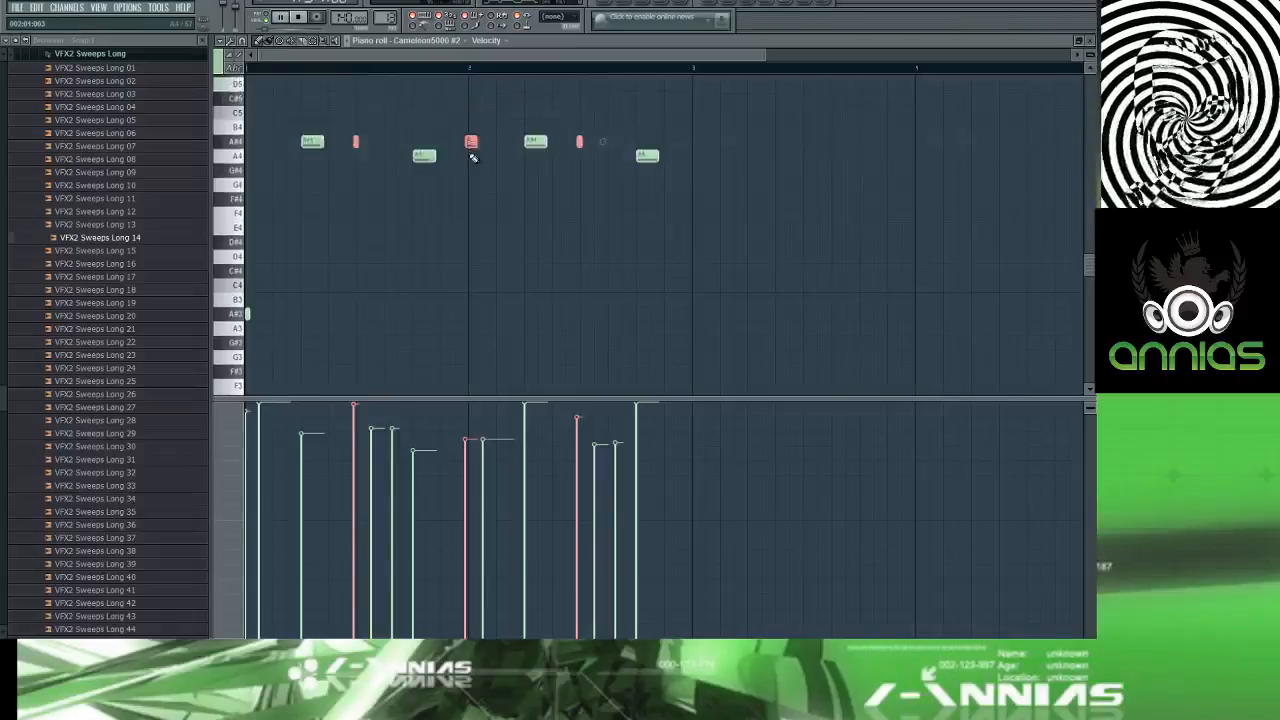
pyautogui.press('F5')
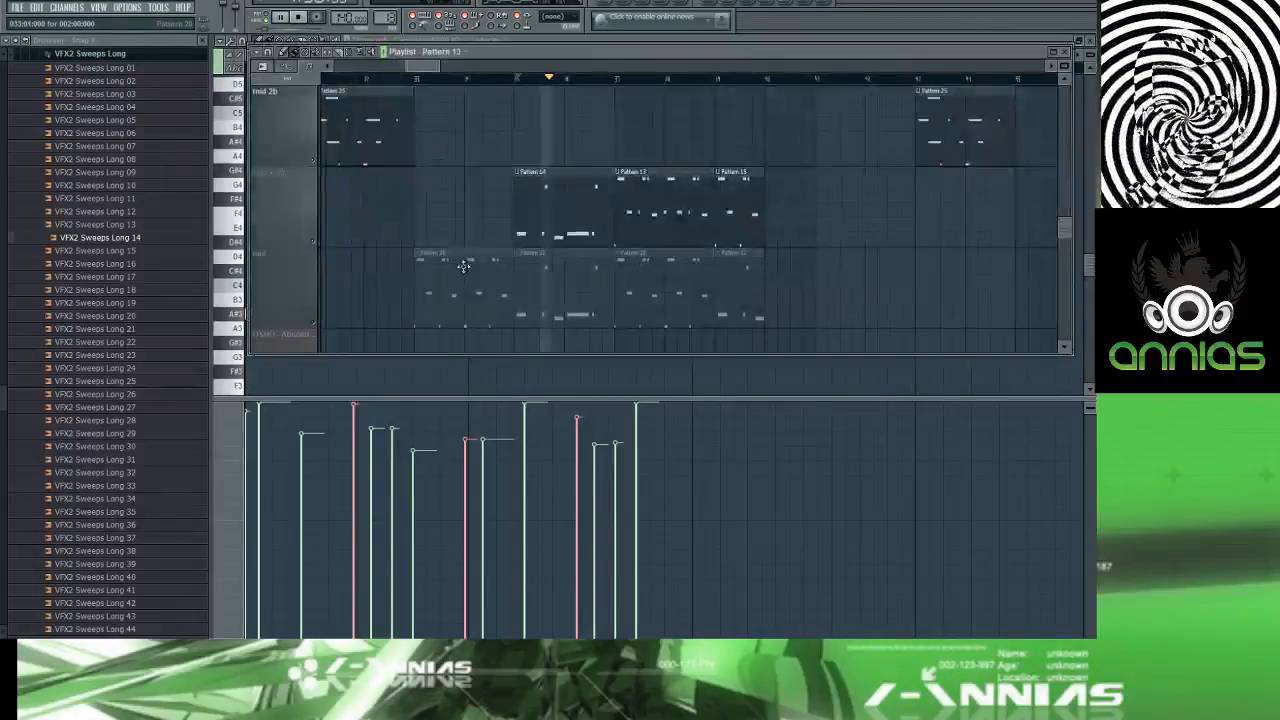
# Step: In Pattern 14, raise the A#5 and A5 notes one octave to A#6 and A6 and play the pattern
pyautogui.doubleClick(538, 211)
pyautogui.press('space')
pyautogui.scroll(-2, 417, 158)
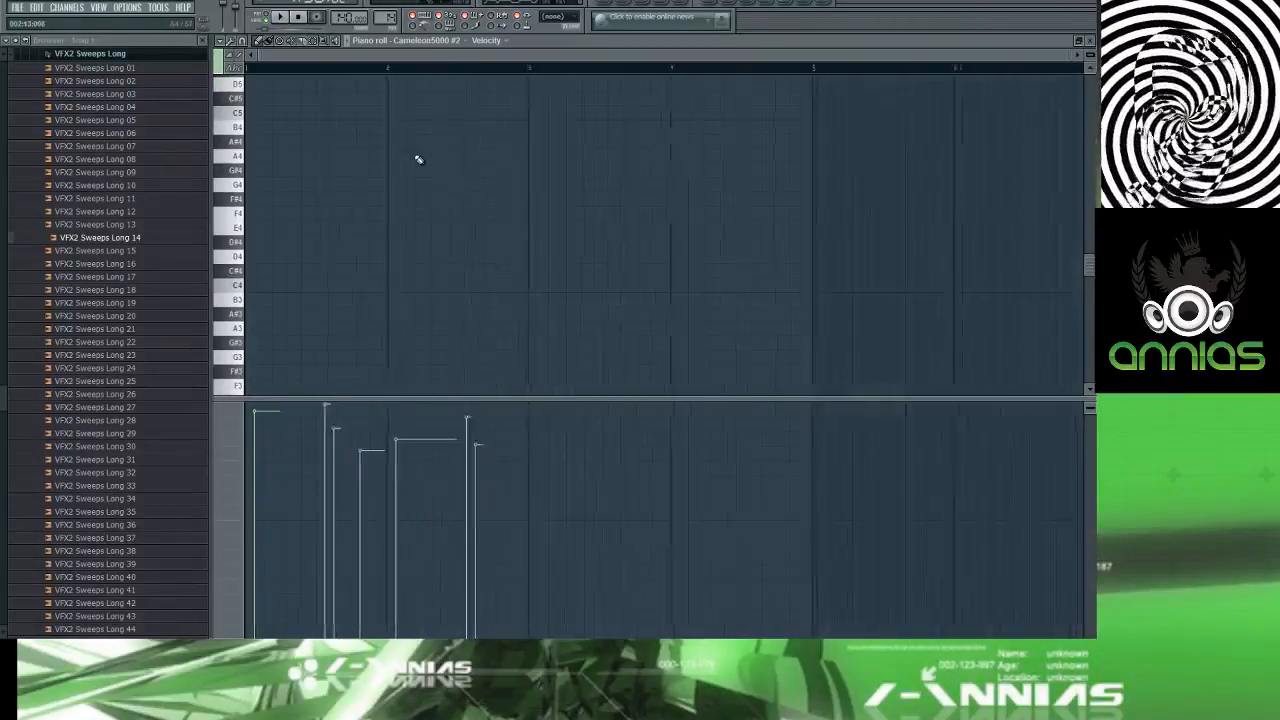
pyautogui.scroll(-5, 425, 115)
pyautogui.scroll(8, 424, 132)
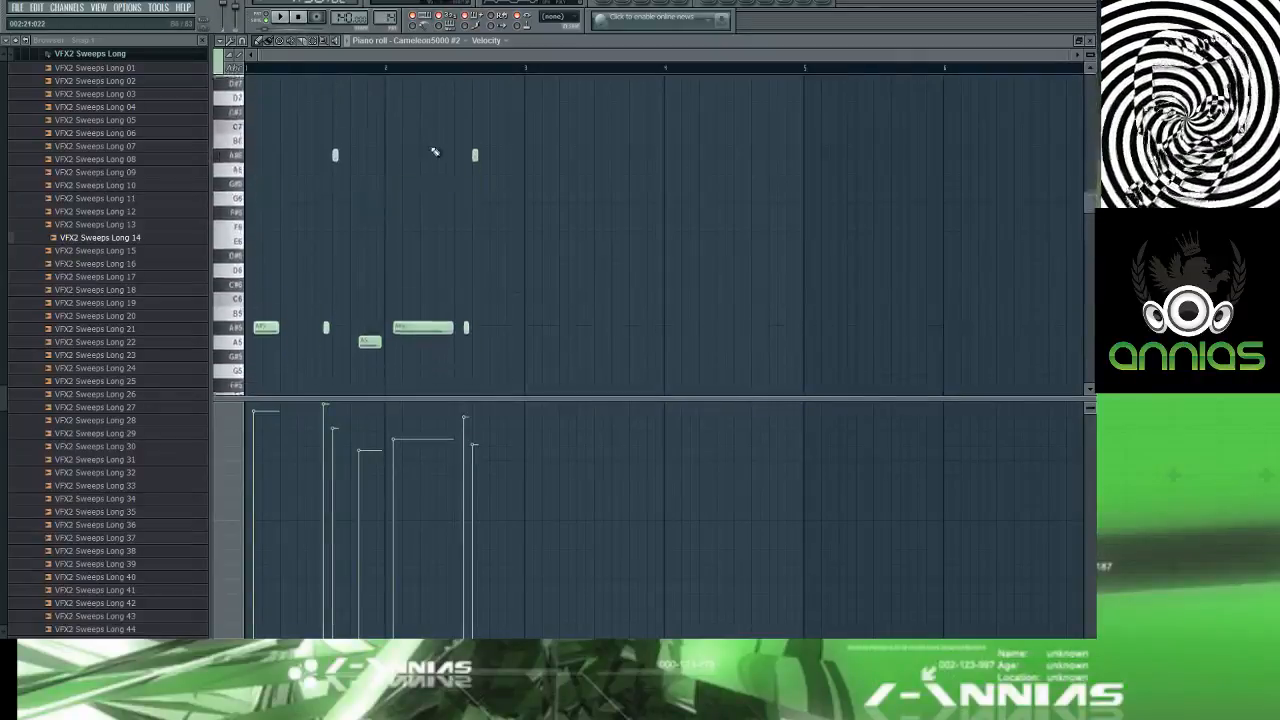
pyautogui.moveTo(528, 251); pyautogui.dragTo(250, 364)
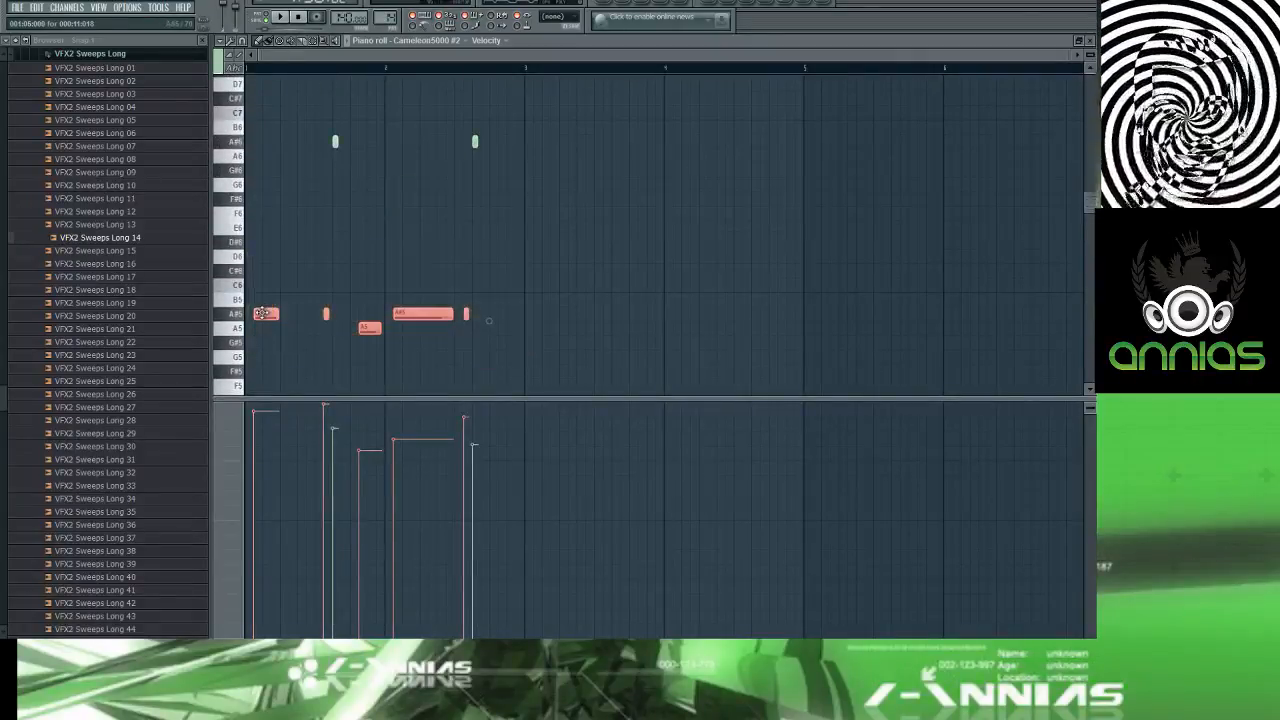
pyautogui.moveTo(263, 313); pyautogui.dragTo(263, 133)
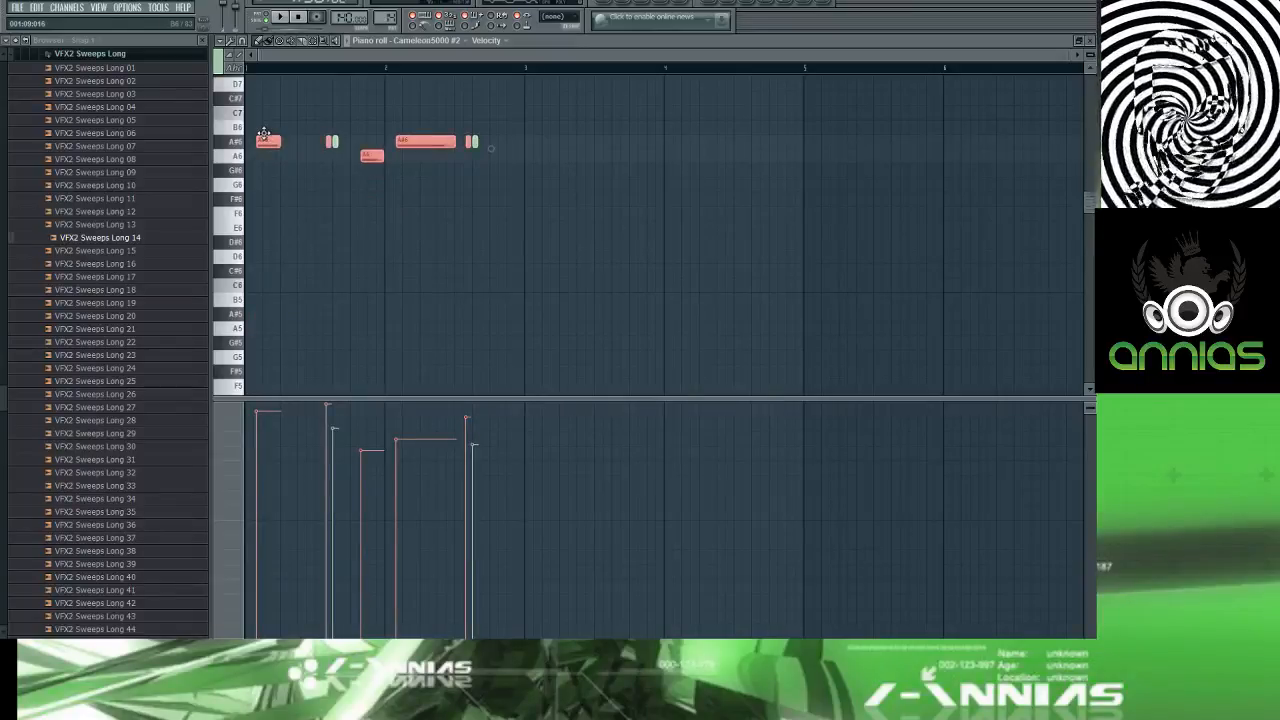
pyautogui.hotkey('ctrl', 'z')
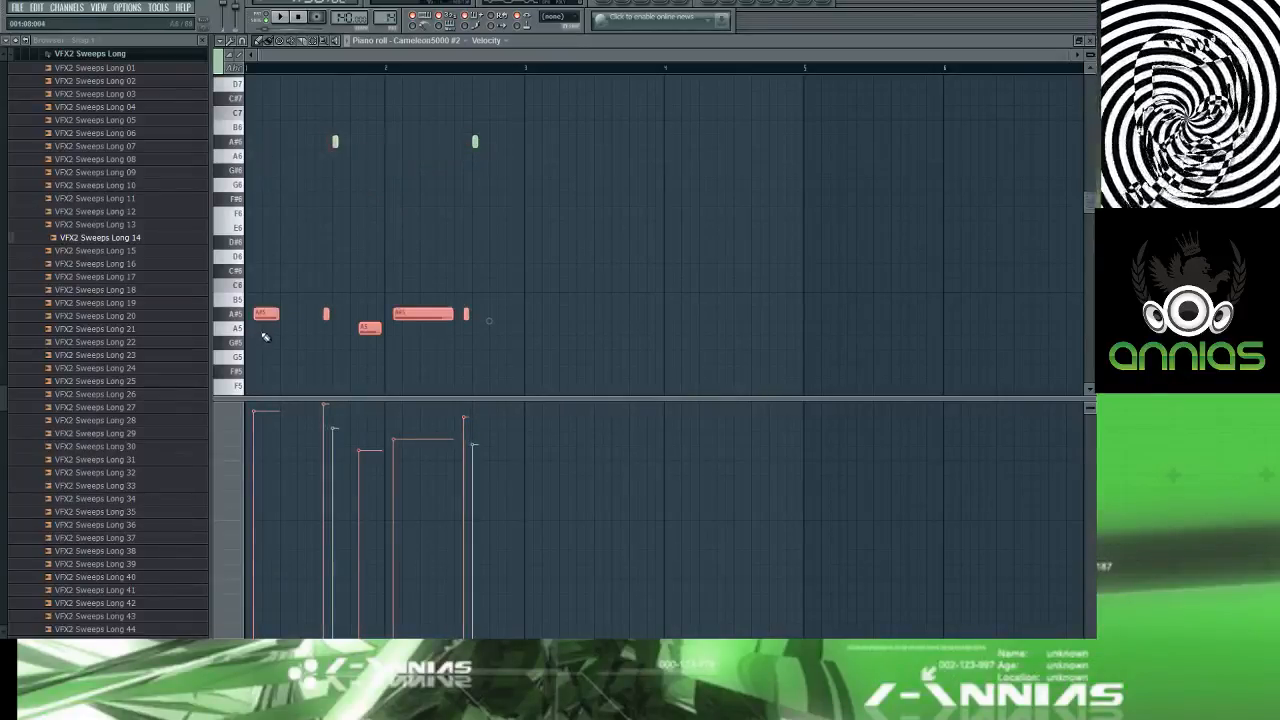
pyautogui.scroll(5, 254, 298)
pyautogui.moveTo(311, 58); pyautogui.dragTo(303, 66)
pyautogui.moveTo(280, 314); pyautogui.dragTo(283, 141)
pyautogui.press('space')
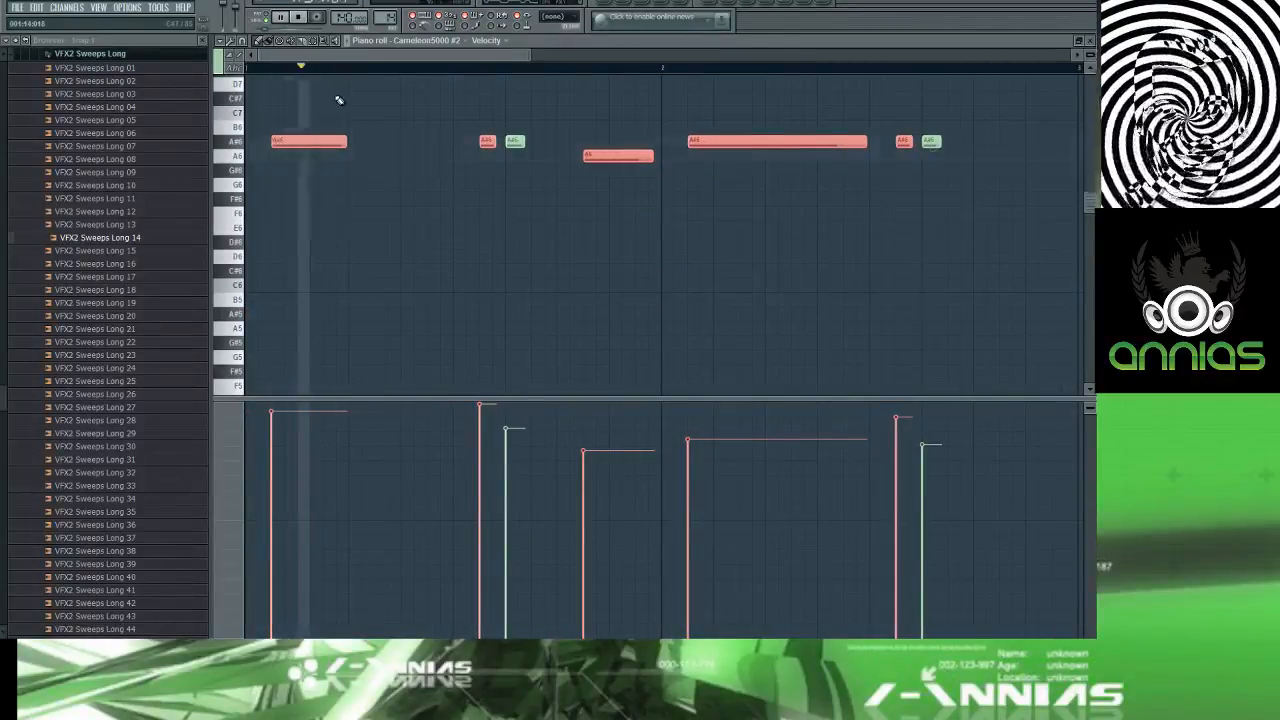
pyautogui.click(262, 71)
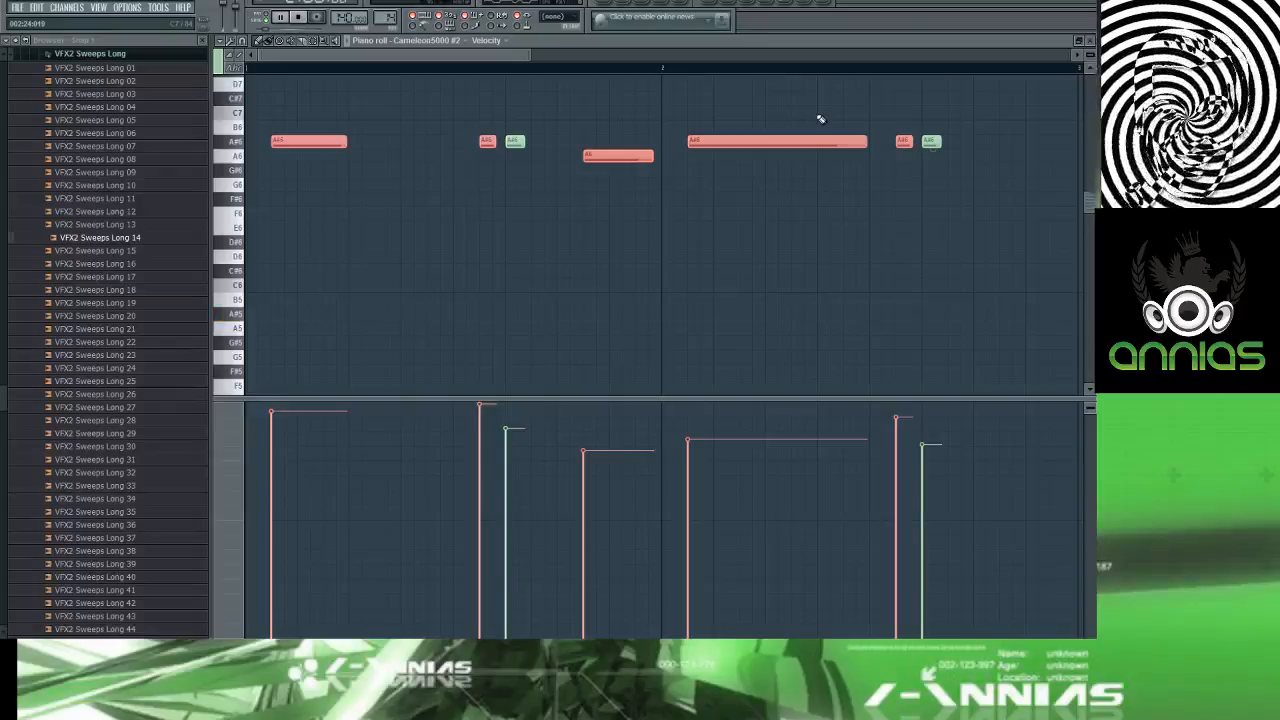
# Step: Reopen Pattern 14 from the playlist and lower the velocity of its first A#6 note to about 62%
pyautogui.press('F6')
pyautogui.press('F5')
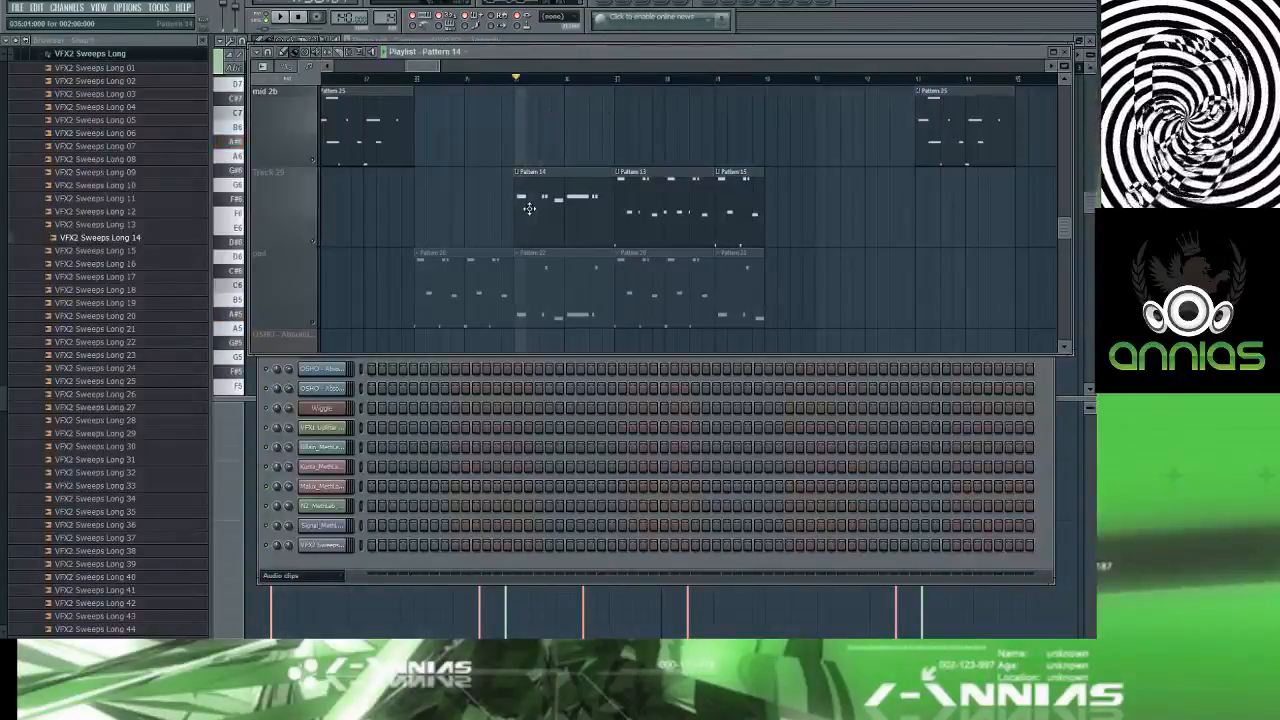
pyautogui.doubleClick(536, 176)
pyautogui.moveTo(290, 474); pyautogui.dragTo(278, 497)
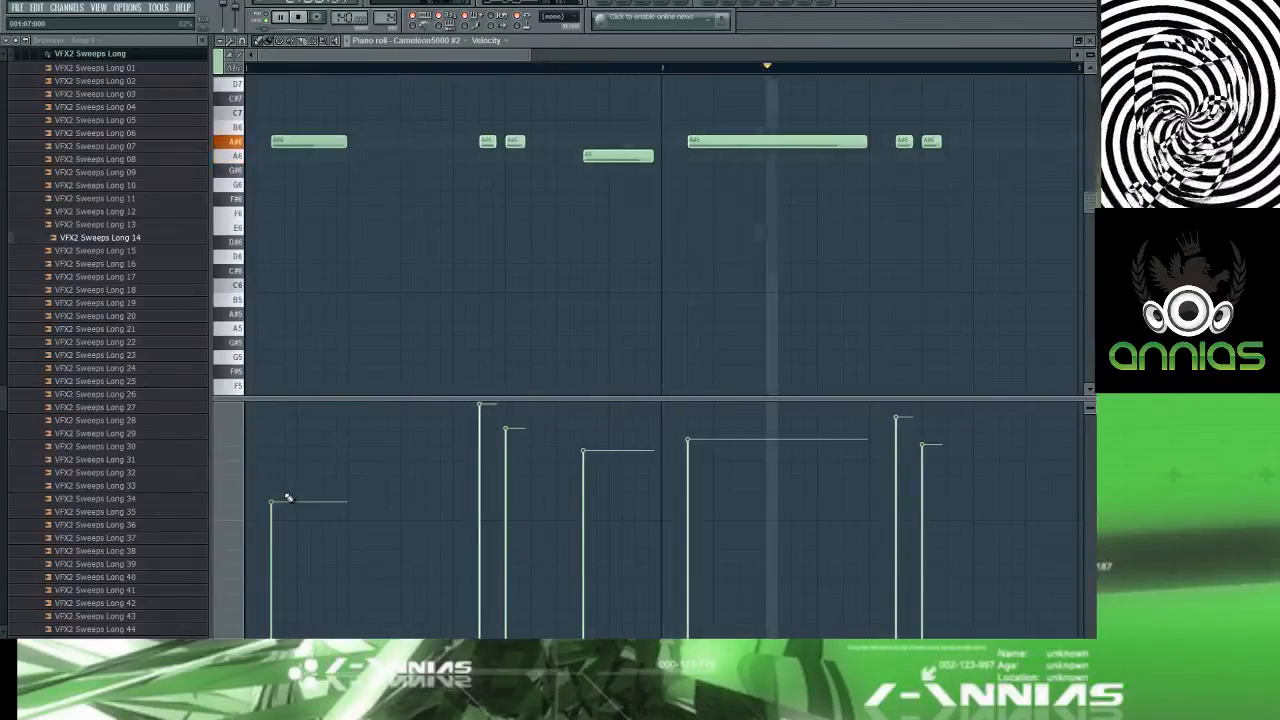
pyautogui.press('space')
# Step: Move the long A#6 note in bar 2 down to A#5 and raise its velocity
pyautogui.moveTo(731, 147); pyautogui.dragTo(722, 321)
pyautogui.press('space')
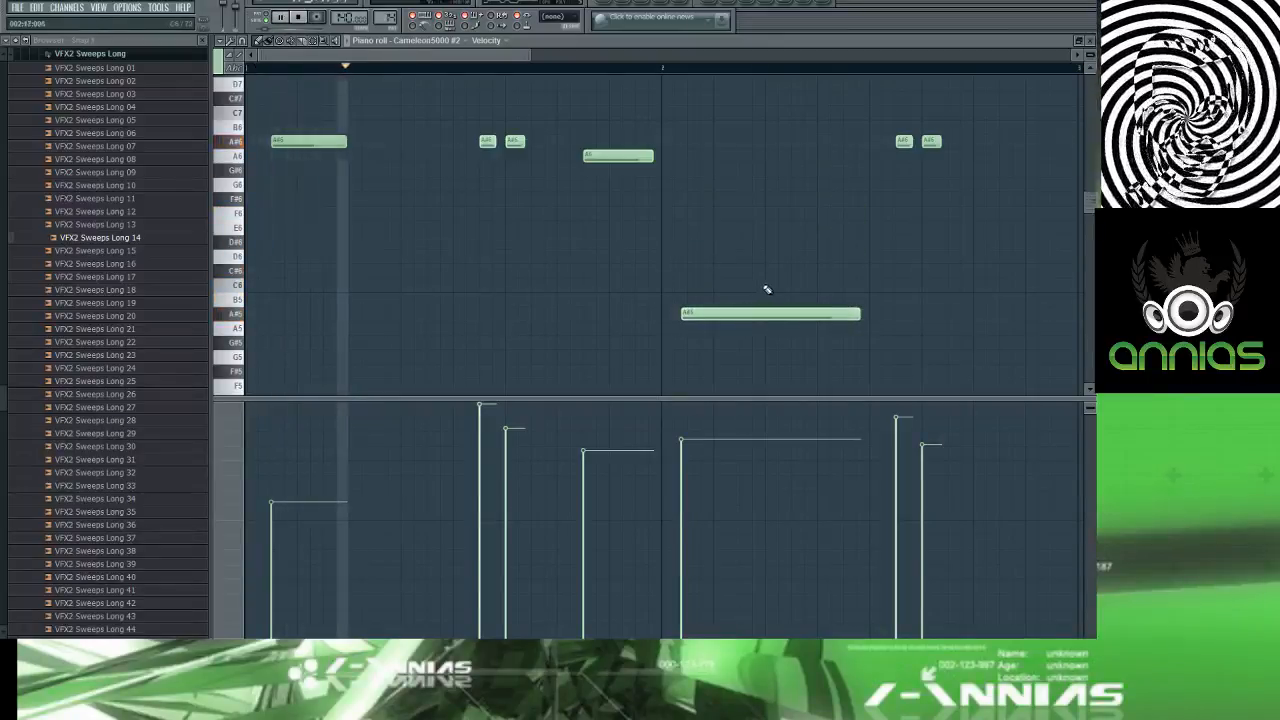
pyautogui.moveTo(700, 434); pyautogui.dragTo(706, 414)
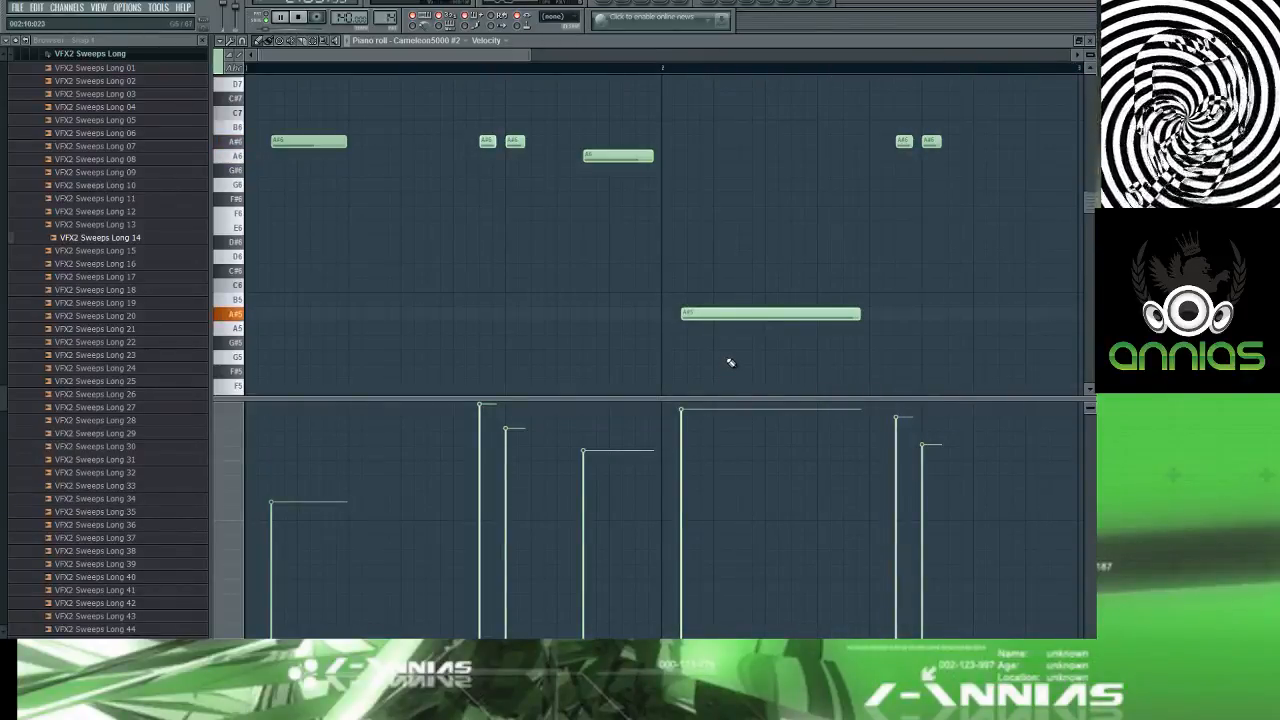
# Step: Open Pattern 13 from the playlist in the piano roll and play its notes
pyautogui.press('F6')
pyautogui.press('F5')
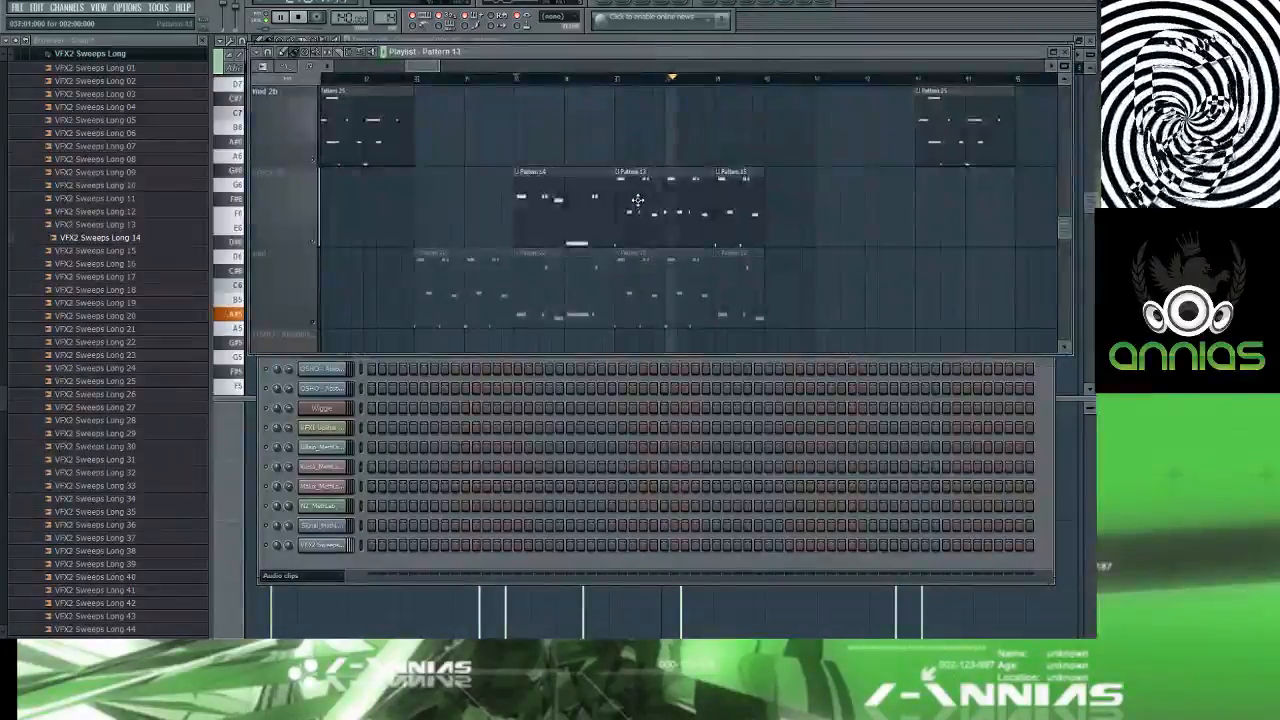
pyautogui.doubleClick(638, 200)
pyautogui.press('space')
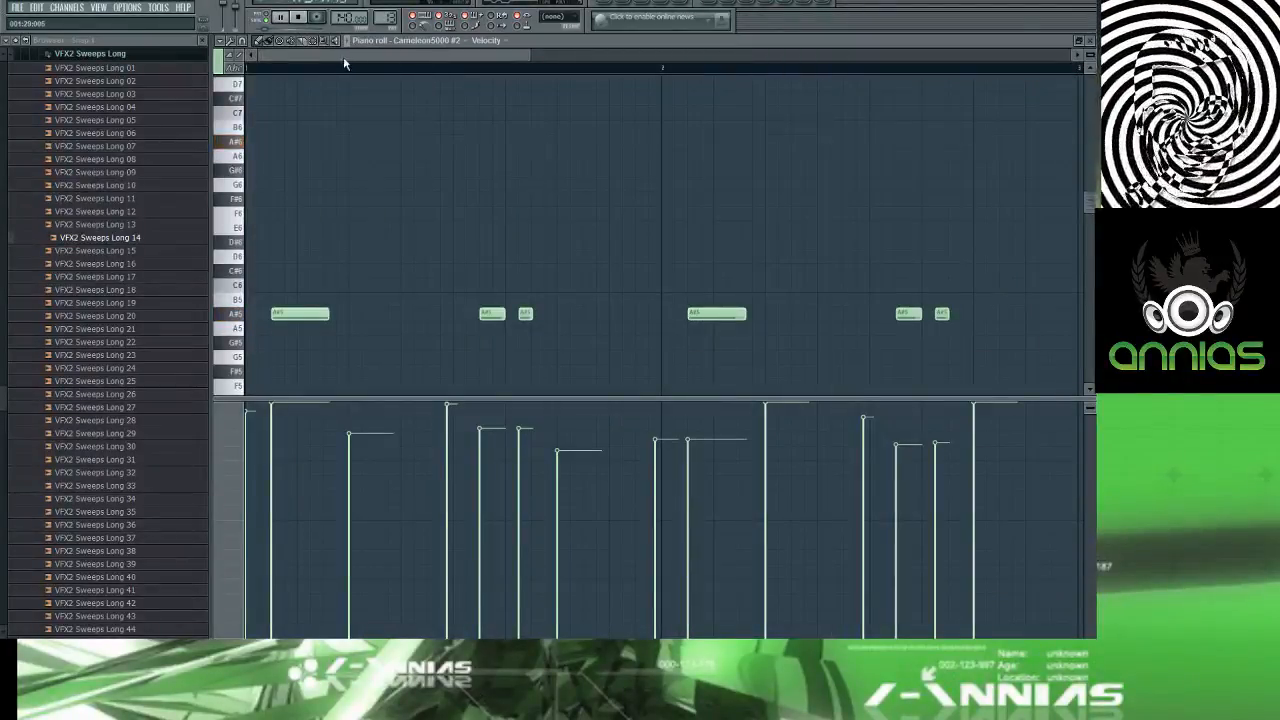
pyautogui.scroll(-4, 345, 110)
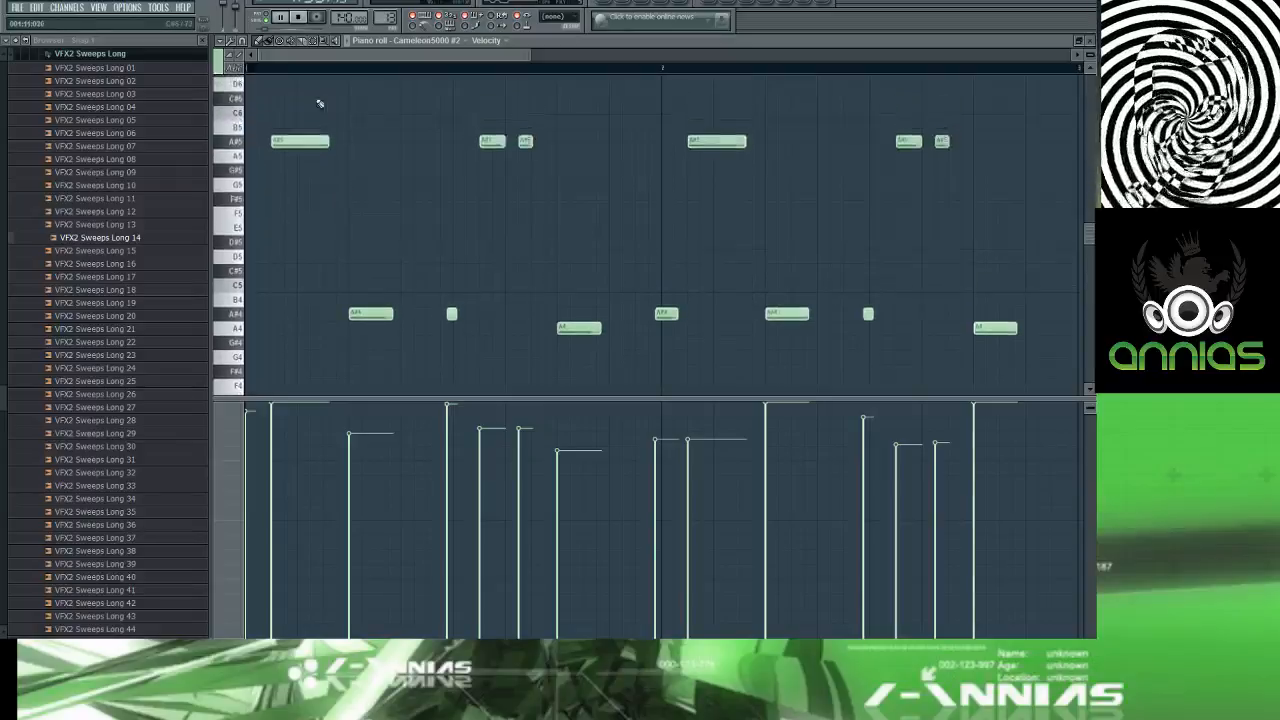
pyautogui.press('space')
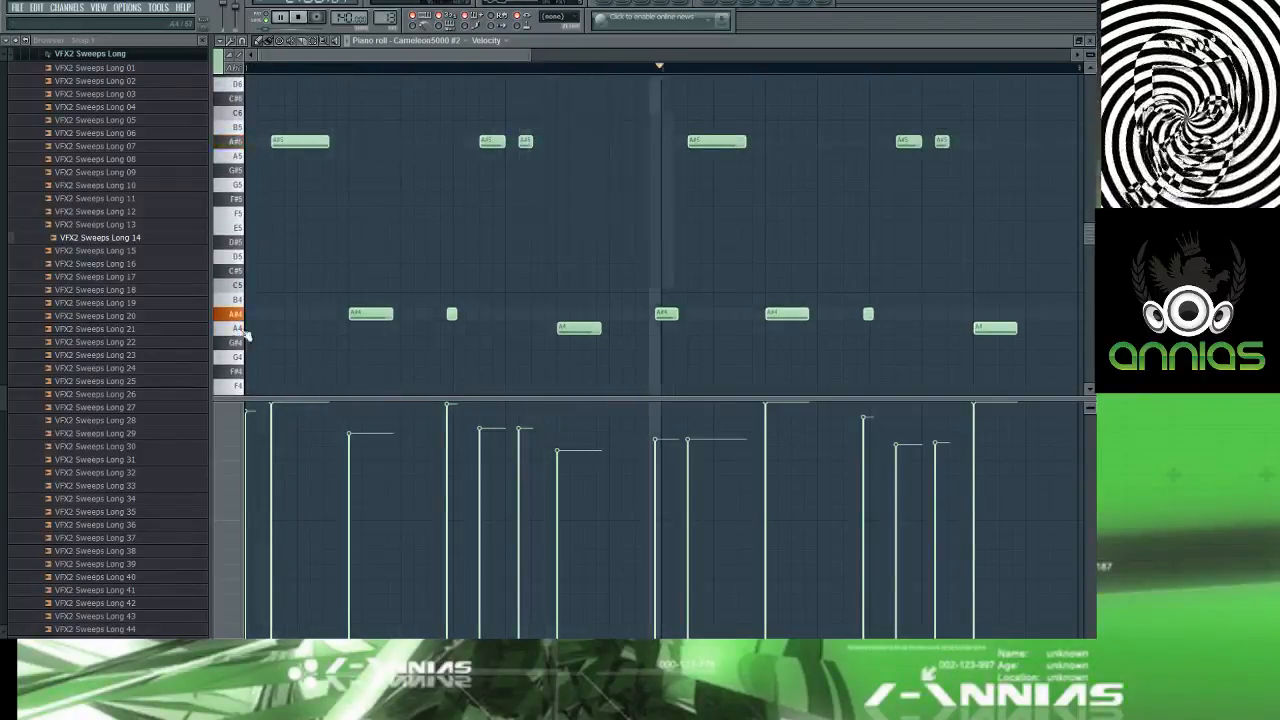
# Step: Try Pattern 13 without its opening A#5 note and undo the deletion
pyautogui.rightClick(312, 143)
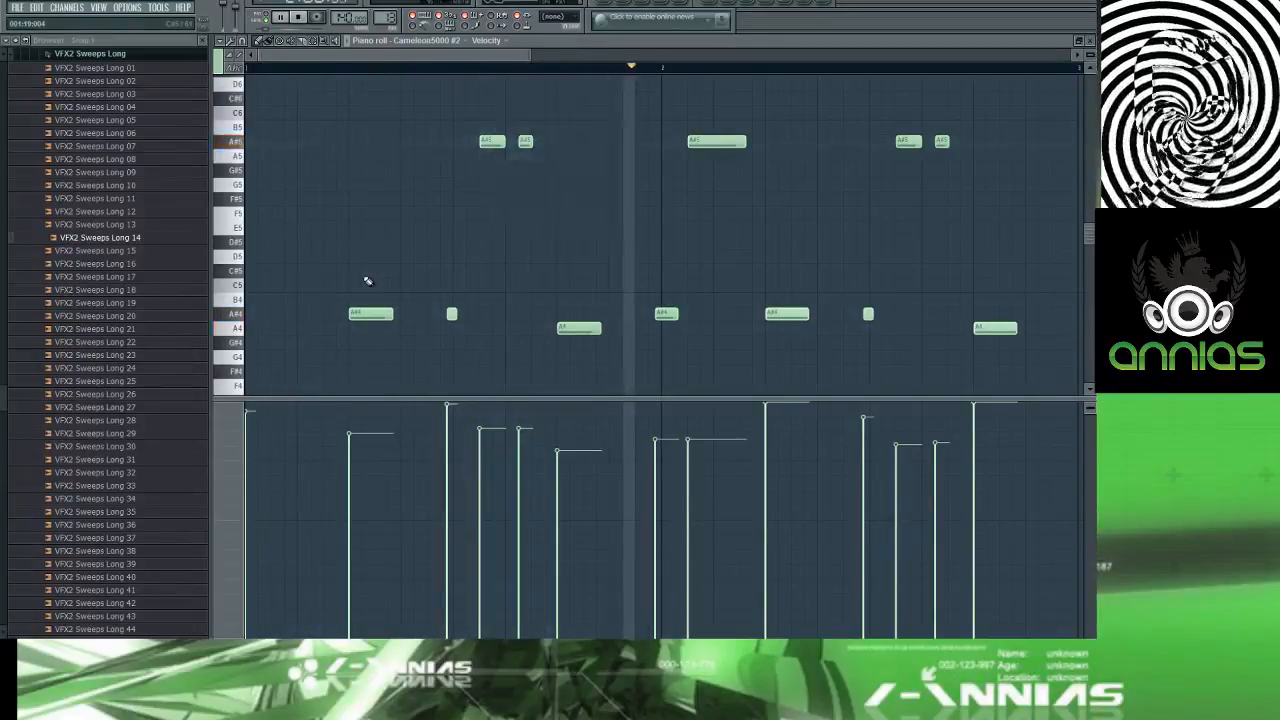
pyautogui.press('space')
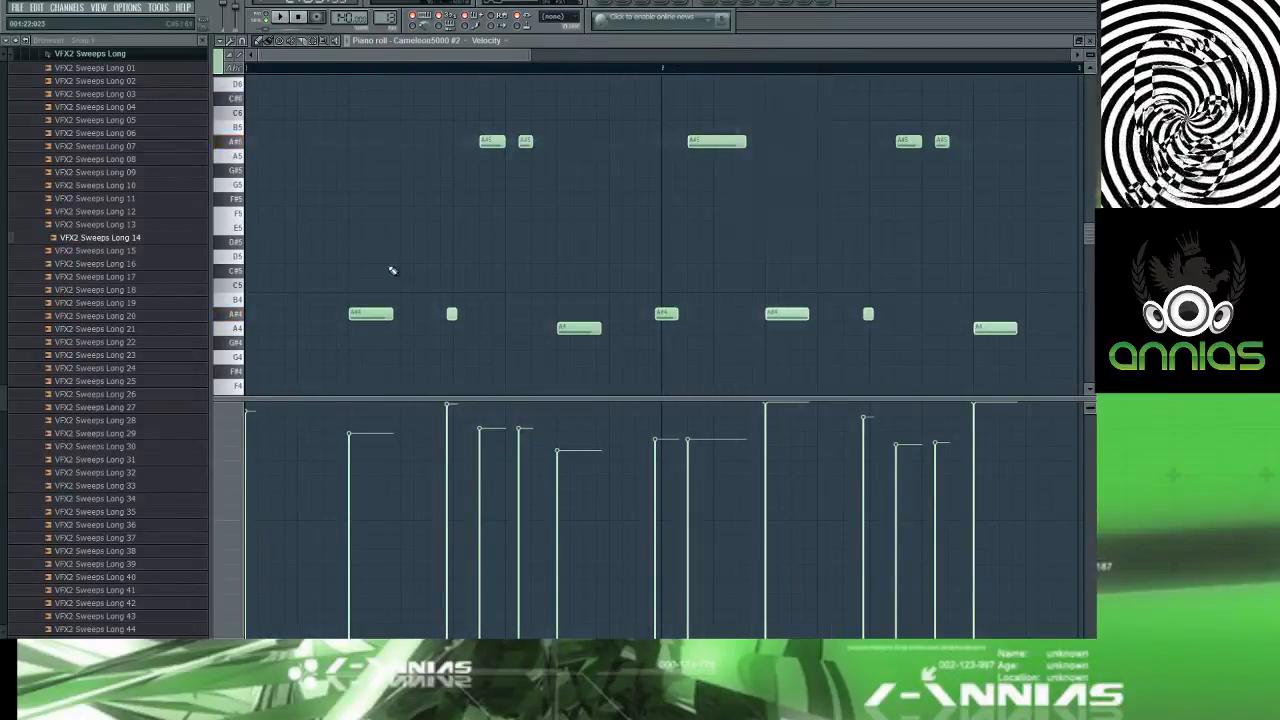
pyautogui.click(697, 140)
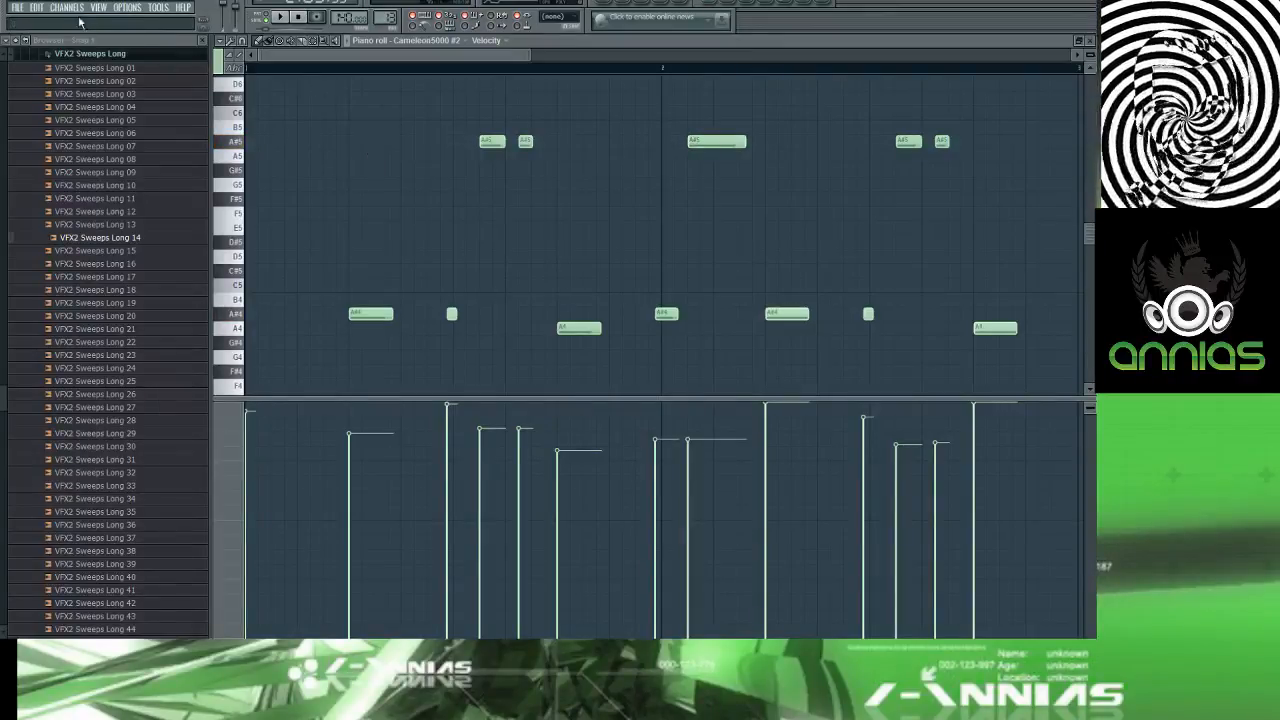
pyautogui.click(36, 9)
pyautogui.click(44, 22)
pyautogui.click(37, 9)
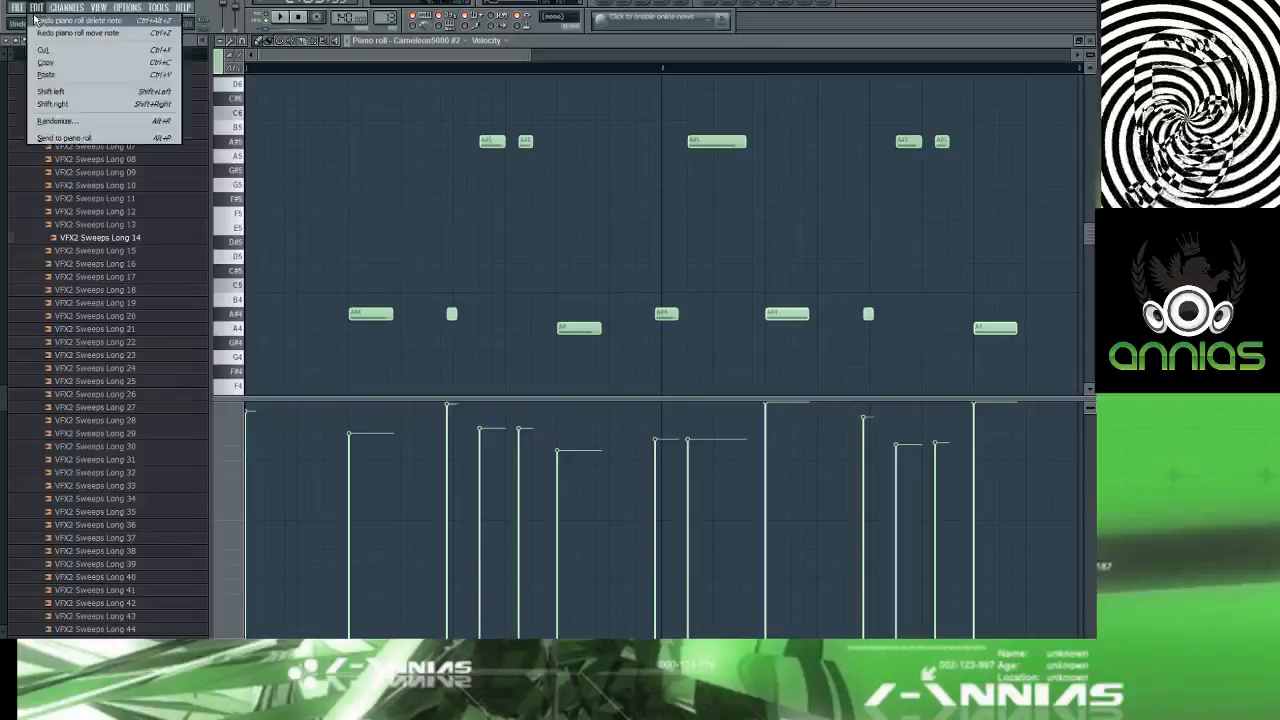
pyautogui.click(62, 22)
# Step: Delete the A#4, A#5 and A4 notes following the opening A#5 note in bar 1 and extend that A#5 almost to bar 2
pyautogui.rightClick(376, 314)
pyautogui.rightClick(489, 142)
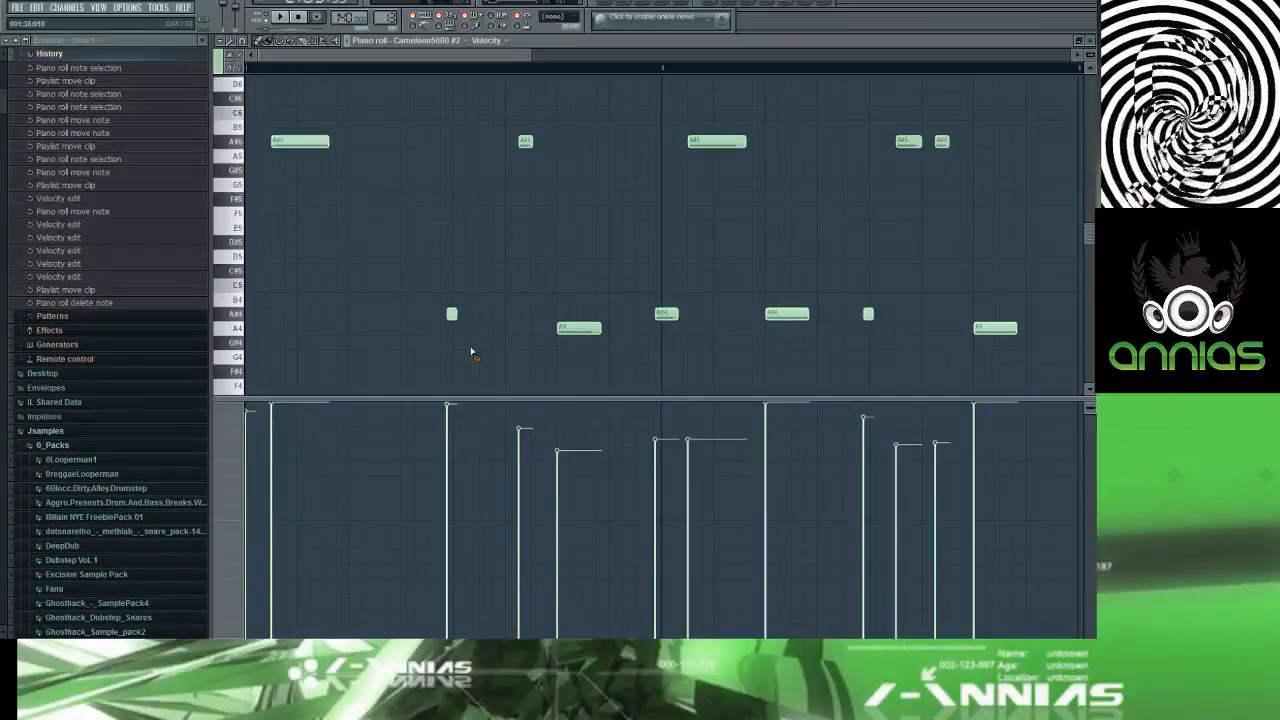
pyautogui.rightClick(525, 141)
pyautogui.rightClick(579, 328)
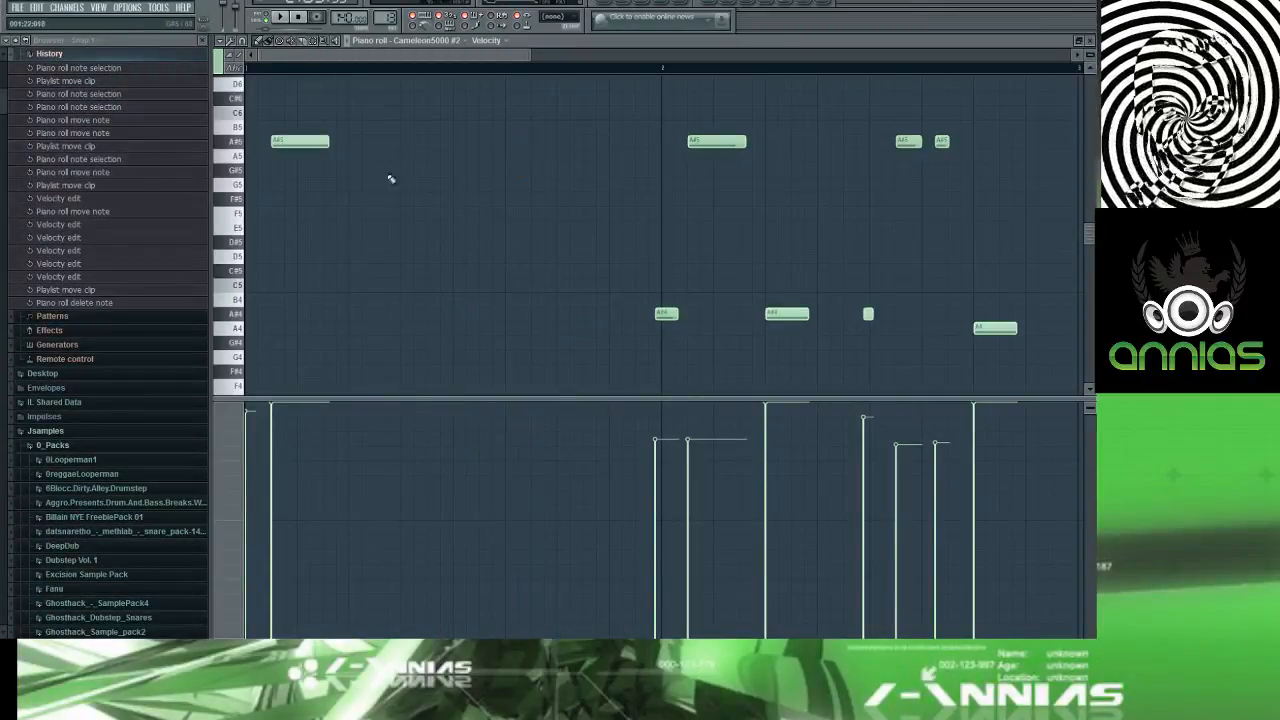
pyautogui.moveTo(335, 145); pyautogui.dragTo(603, 145)
pyautogui.press('space')
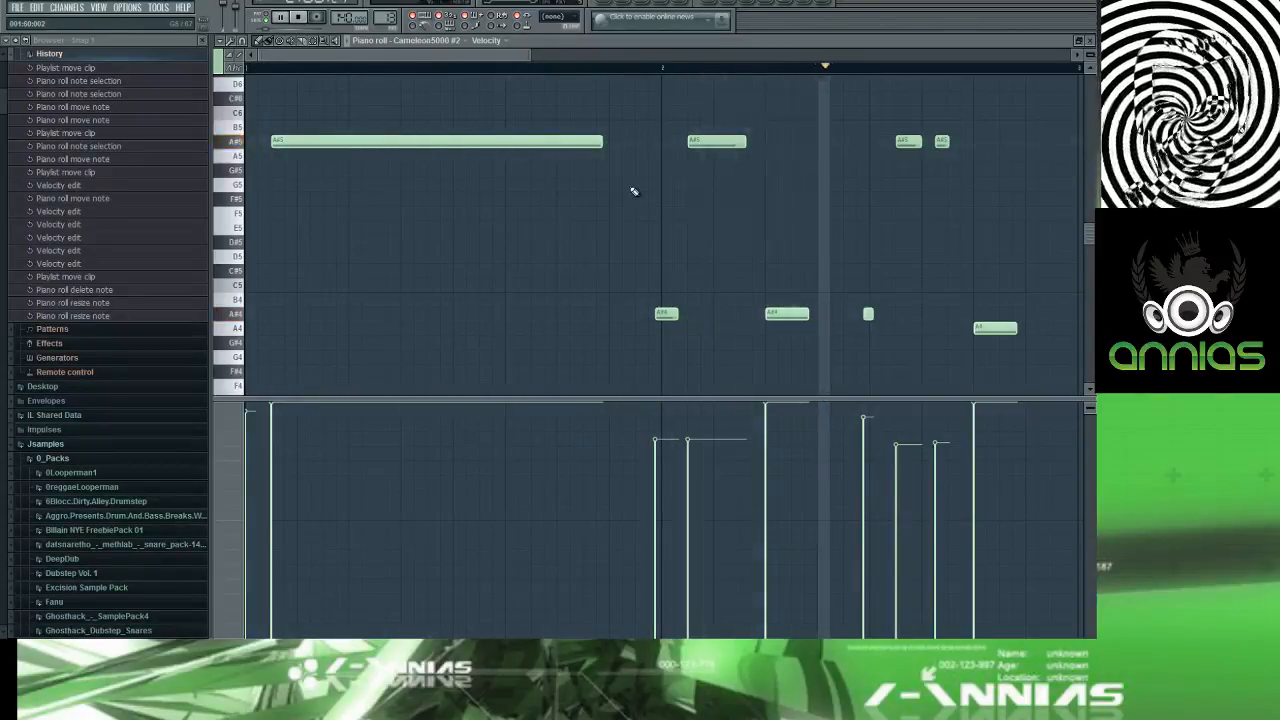
pyautogui.press('space')
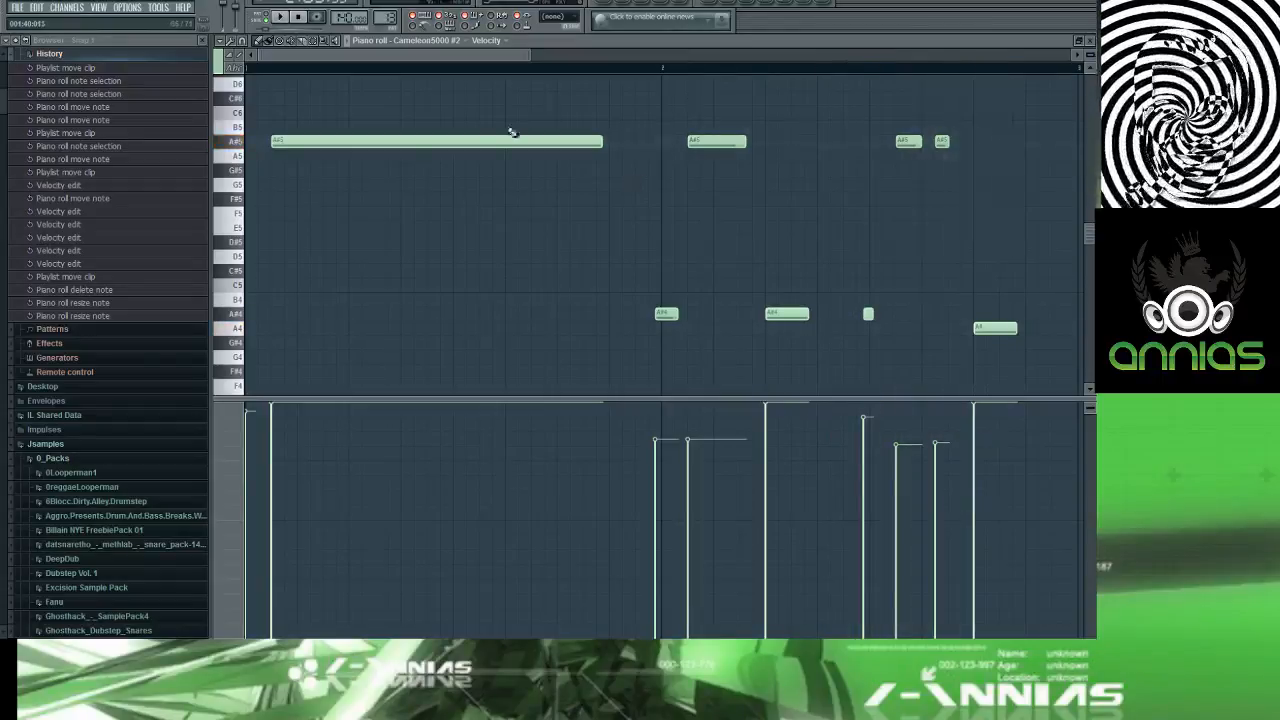
# Step: Play back Pattern 13 and raise its first A#5 note in bar 2 to B5
pyautogui.scroll(3, 452, 175)
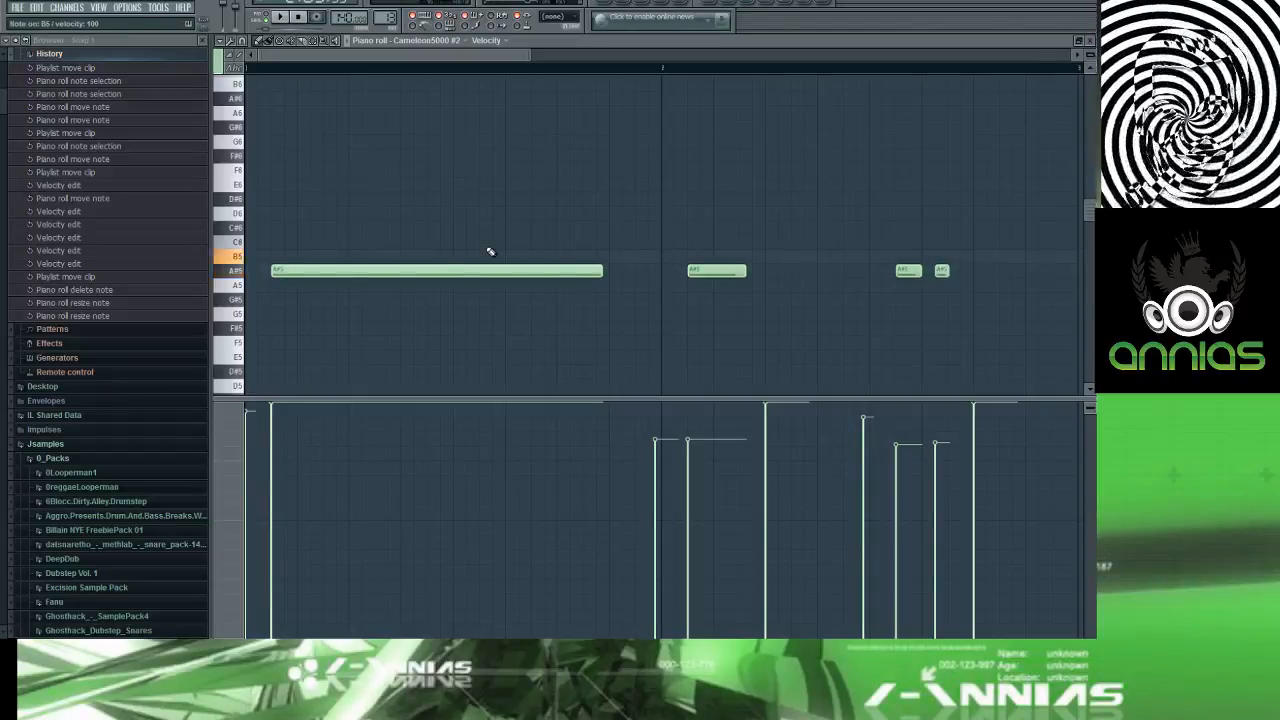
pyautogui.press('space')
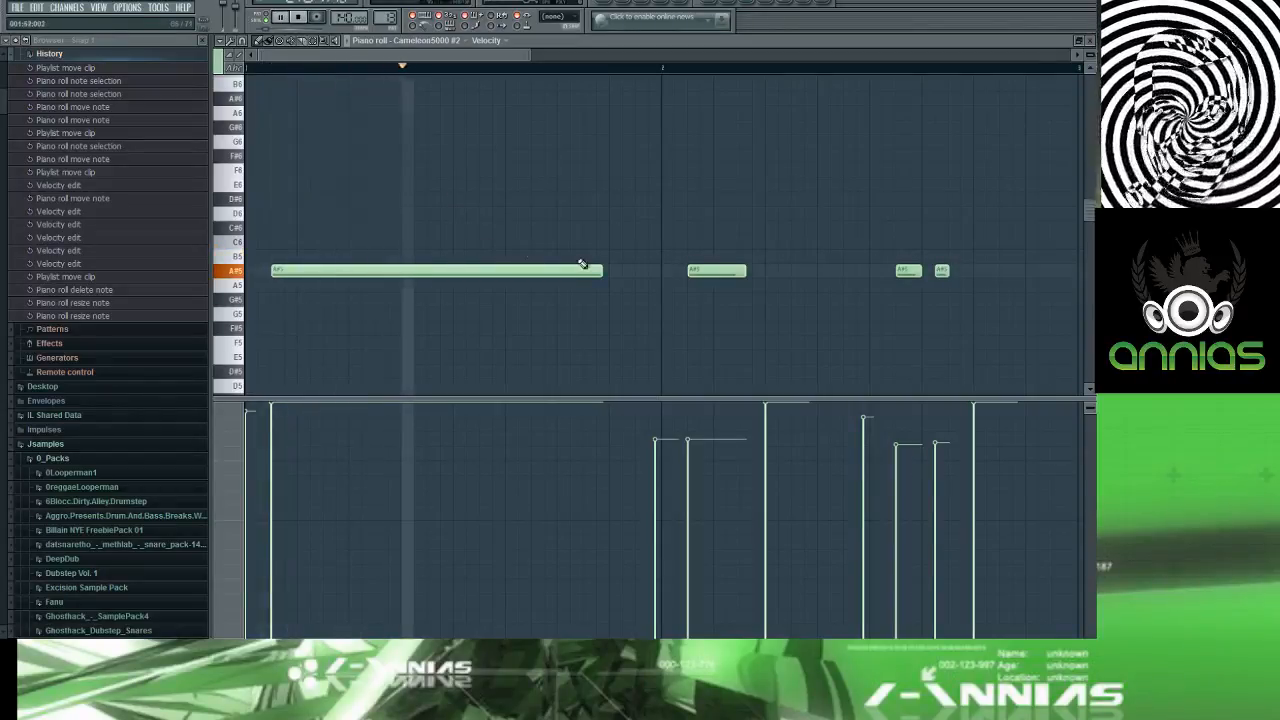
pyautogui.moveTo(734, 274); pyautogui.dragTo(715, 256)
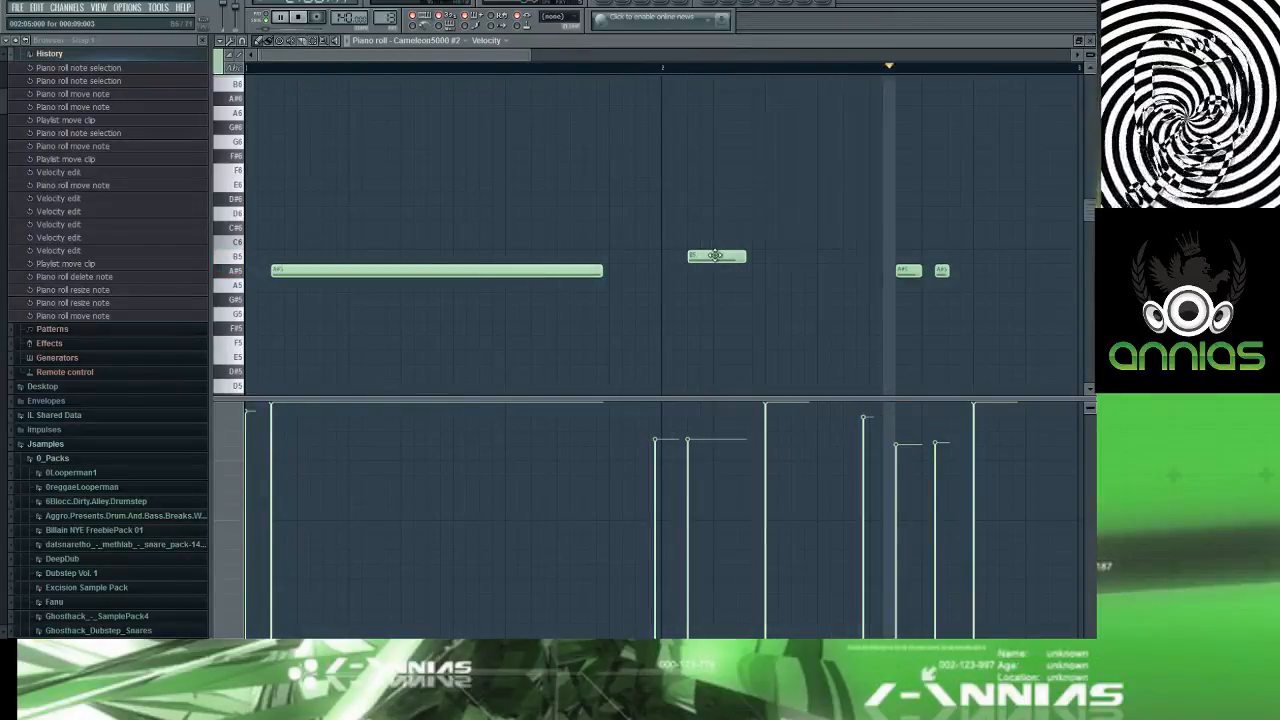
pyautogui.press('space')
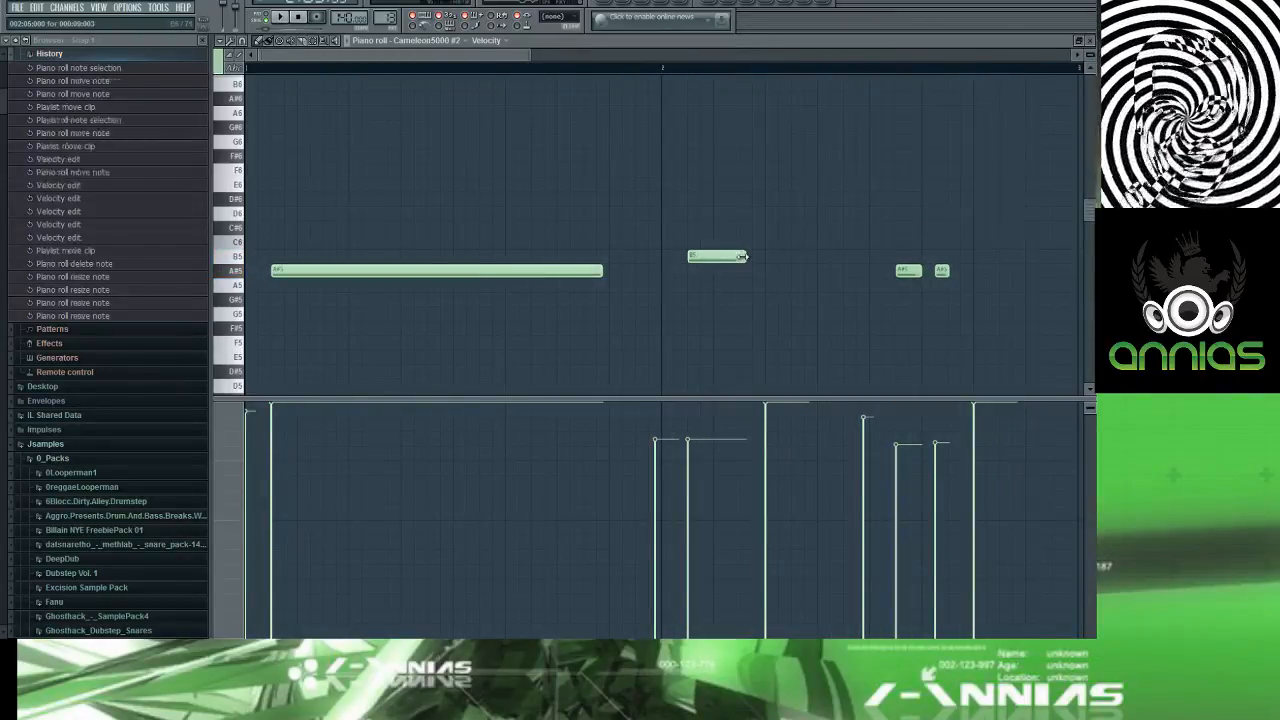
# Step: Lengthen the B5 note in bar 2 and delete the shorter, last A#5 note of that bar
pyautogui.moveTo(745, 257); pyautogui.dragTo(786, 257)
pyautogui.rightClick(942, 271)
pyautogui.moveTo(920, 273); pyautogui.dragTo(928, 273)
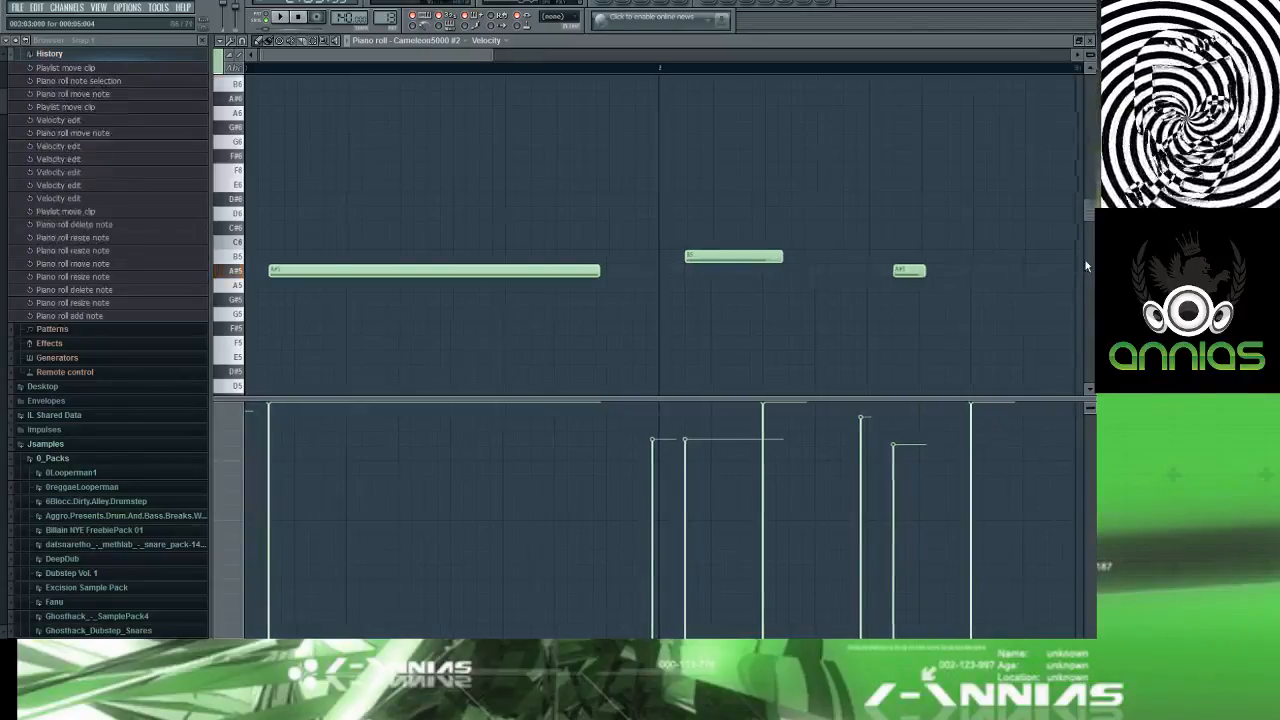
pyautogui.click(1081, 269)
pyautogui.scroll(-1, 965, 237)
pyautogui.rightClick(969, 269)
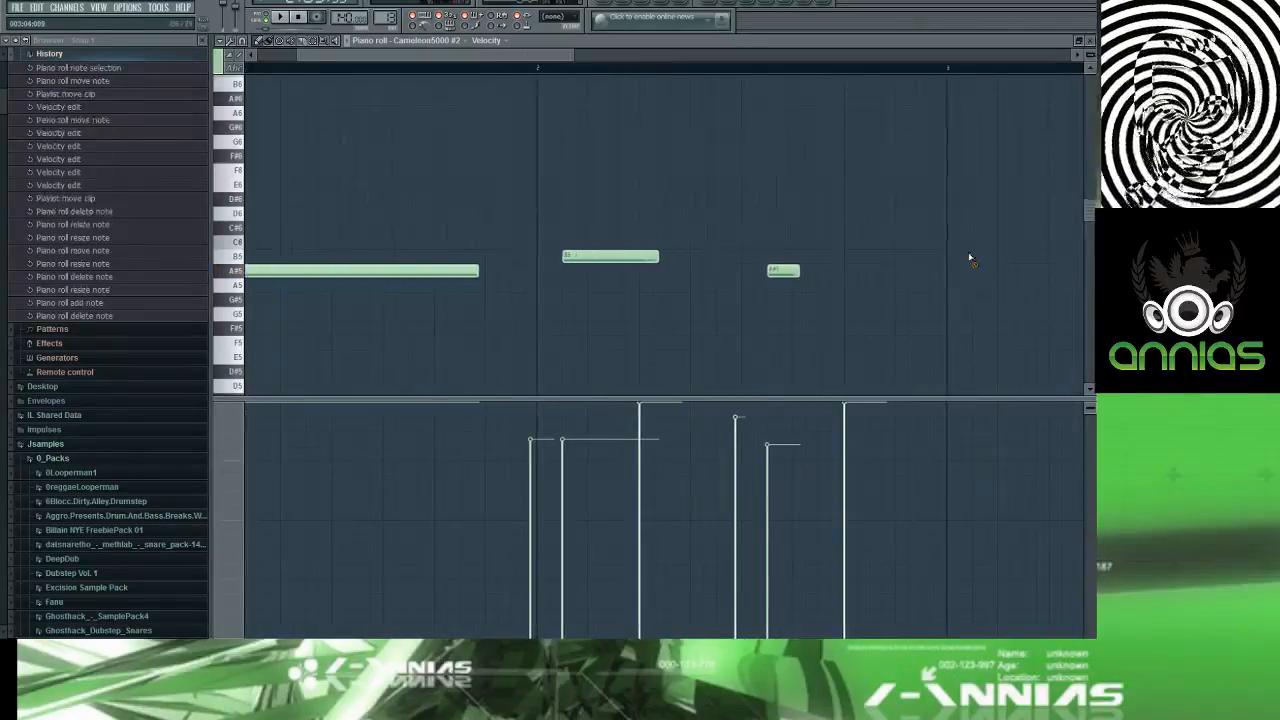
# Step: Delete the A4 note at the end of bar 2, extend the remaining A#5 note almost to bar 3 and play the result
pyautogui.scroll(-4, 968, 257)
pyautogui.rightClick(862, 200)
pyautogui.scroll(4, 866, 289)
pyautogui.moveTo(400, 228); pyautogui.dragTo(478, 228)
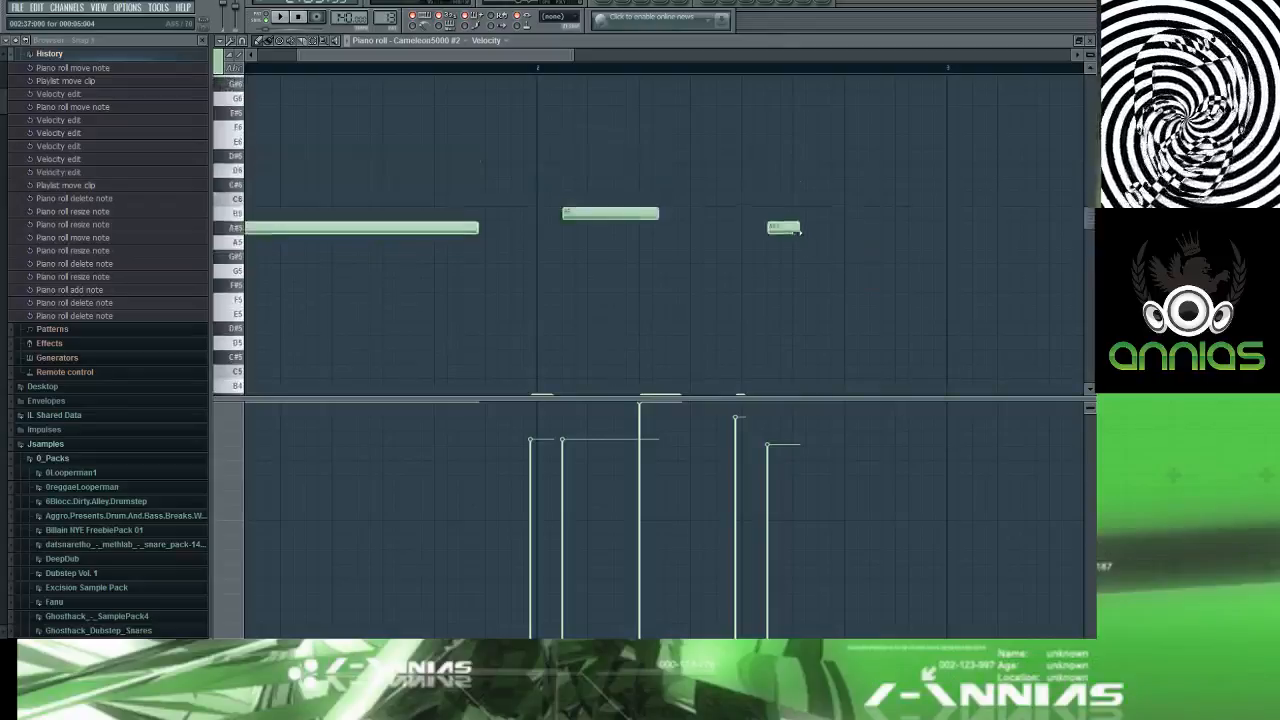
pyautogui.moveTo(800, 227); pyautogui.dragTo(923, 229)
pyautogui.press('space')
# Step: Delete the Pattern 15, Pattern 13 and Pattern 14 clips from the playlist track directly beneath mid 2b
pyautogui.press('F5')
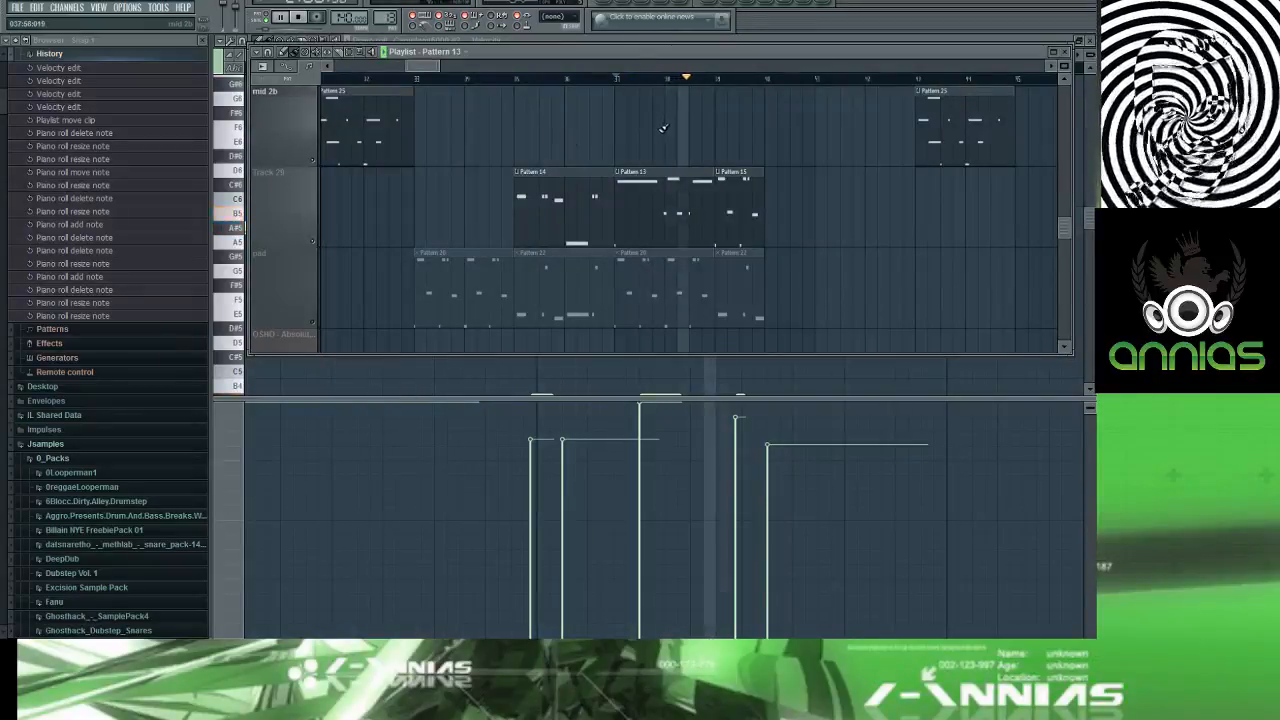
pyautogui.rightClick(723, 183)
pyautogui.rightClick(671, 204)
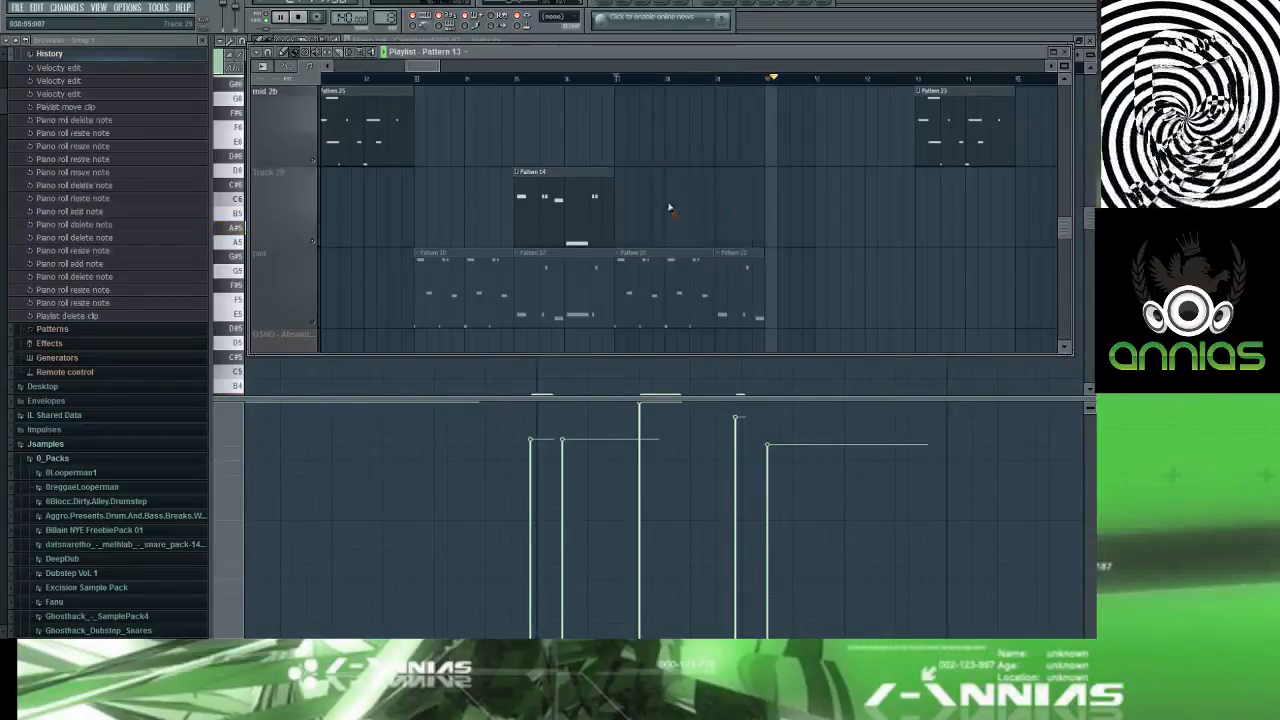
pyautogui.rightClick(594, 181)
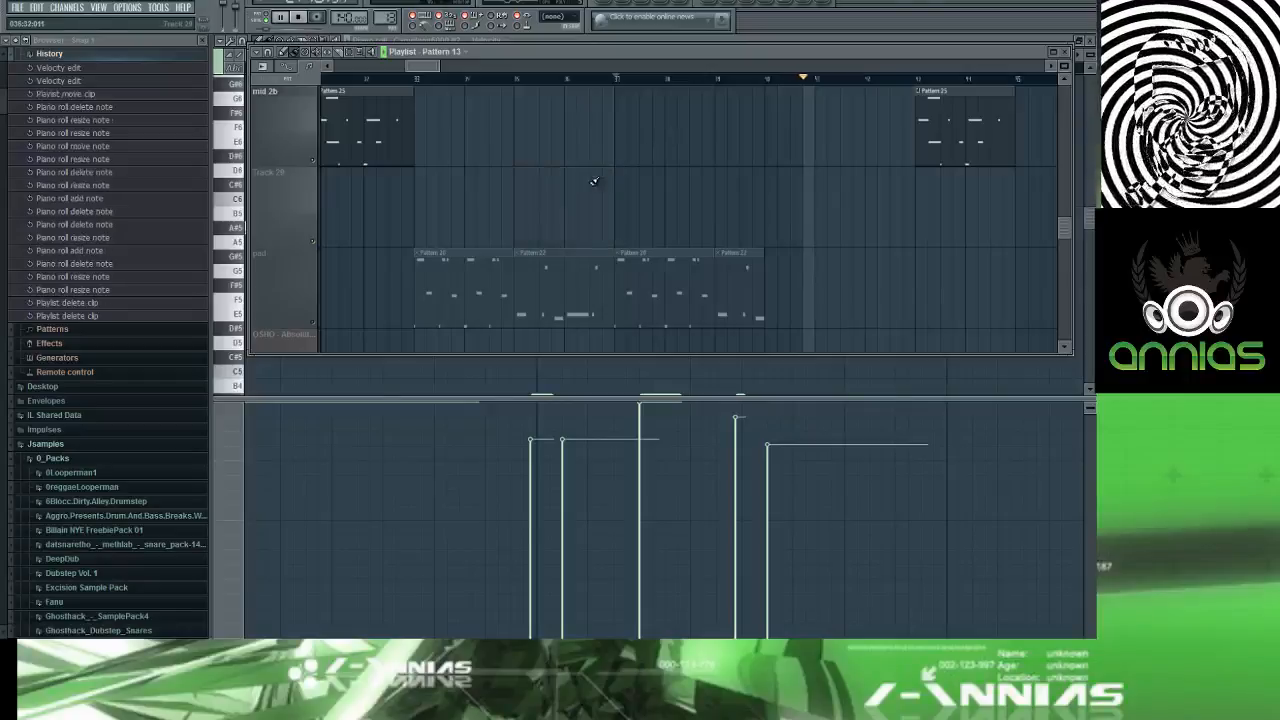
# Step: Open the 0Looperman1 sample folder in the browser and widen the browser until the full sample names are readable
pyautogui.keyDown('ctrl'); pyautogui.rightClick(645, 127); pyautogui.keyUp('ctrl')
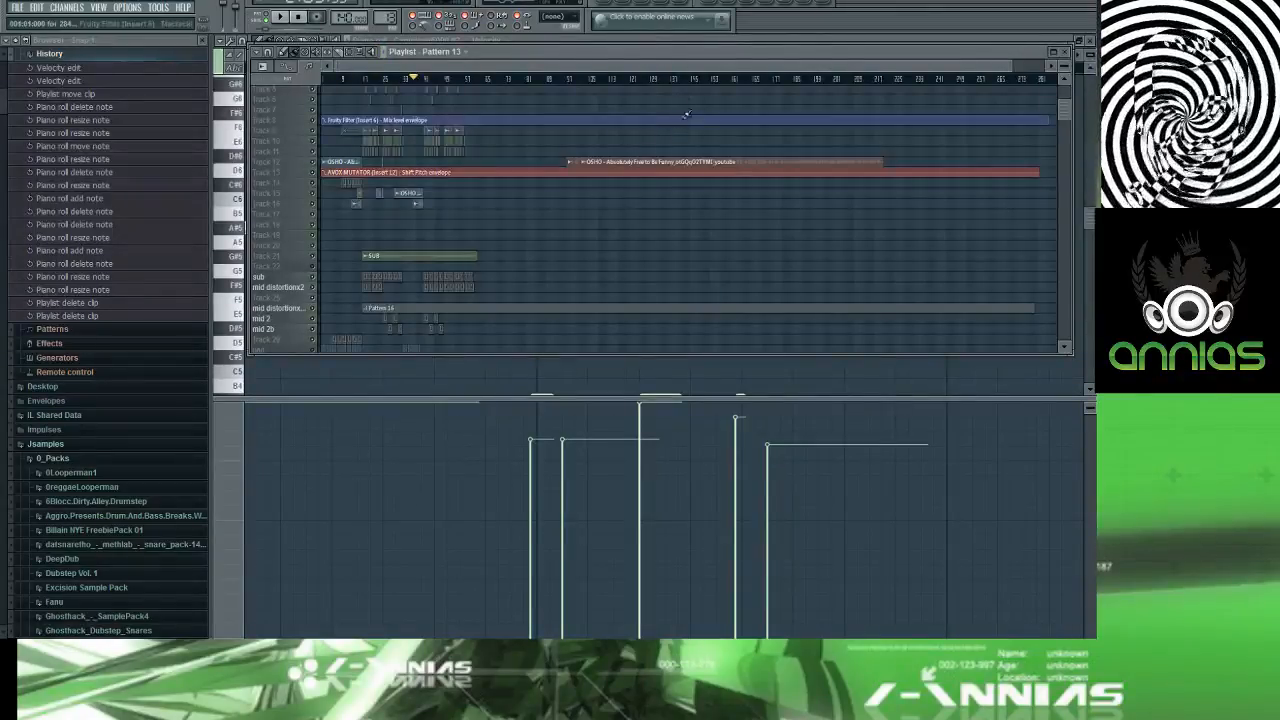
pyautogui.moveTo(1064, 66); pyautogui.dragTo(1064, 52)
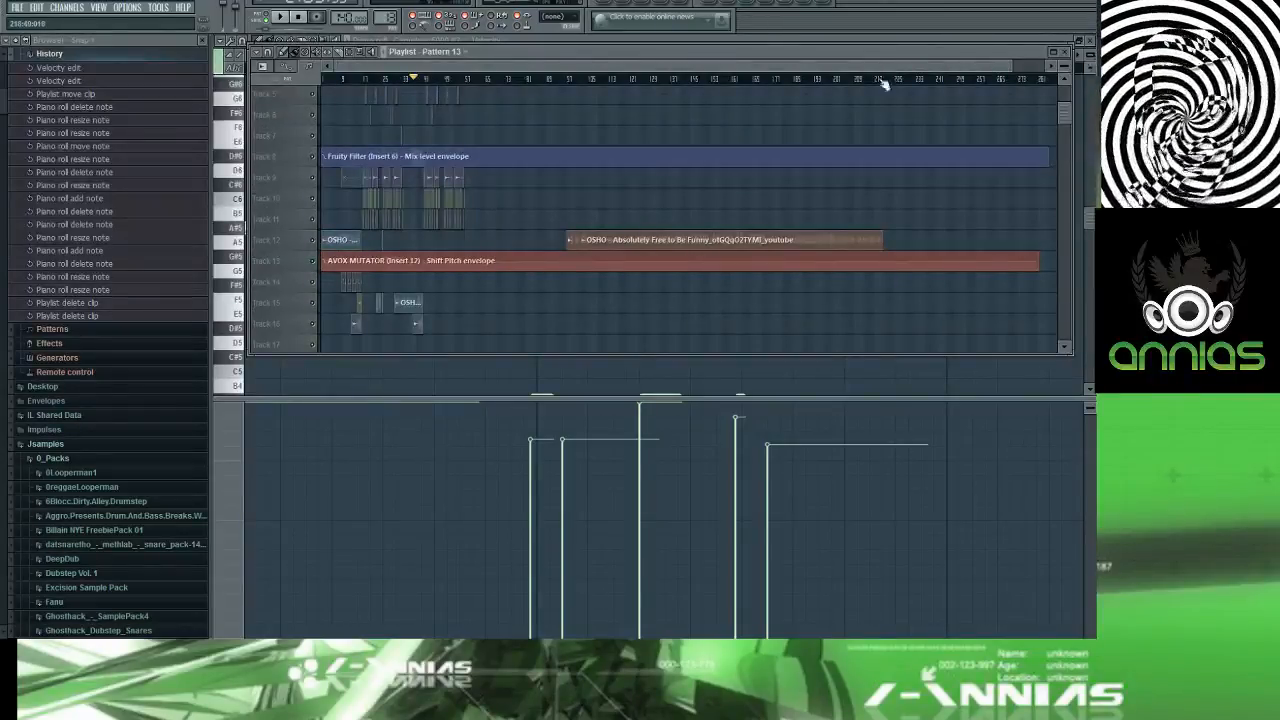
pyautogui.click(135, 58)
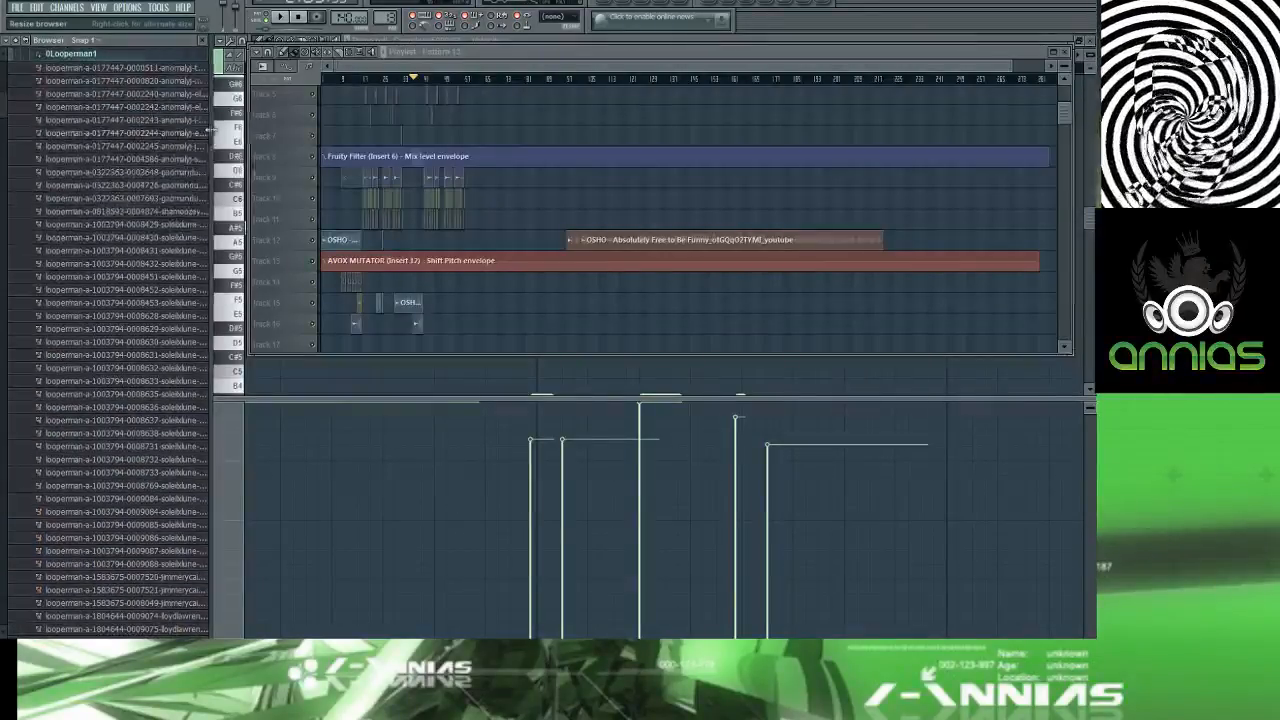
pyautogui.moveTo(210, 129); pyautogui.dragTo(316, 127)
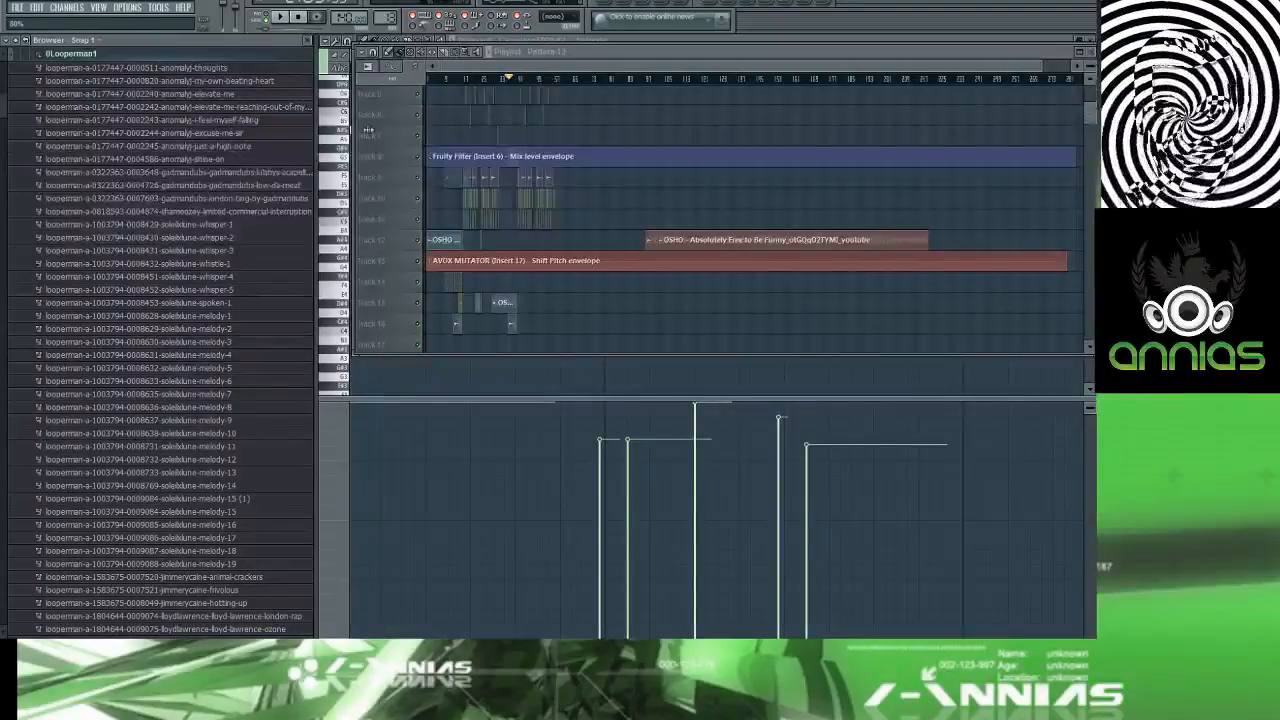
pyautogui.click(334, 130)
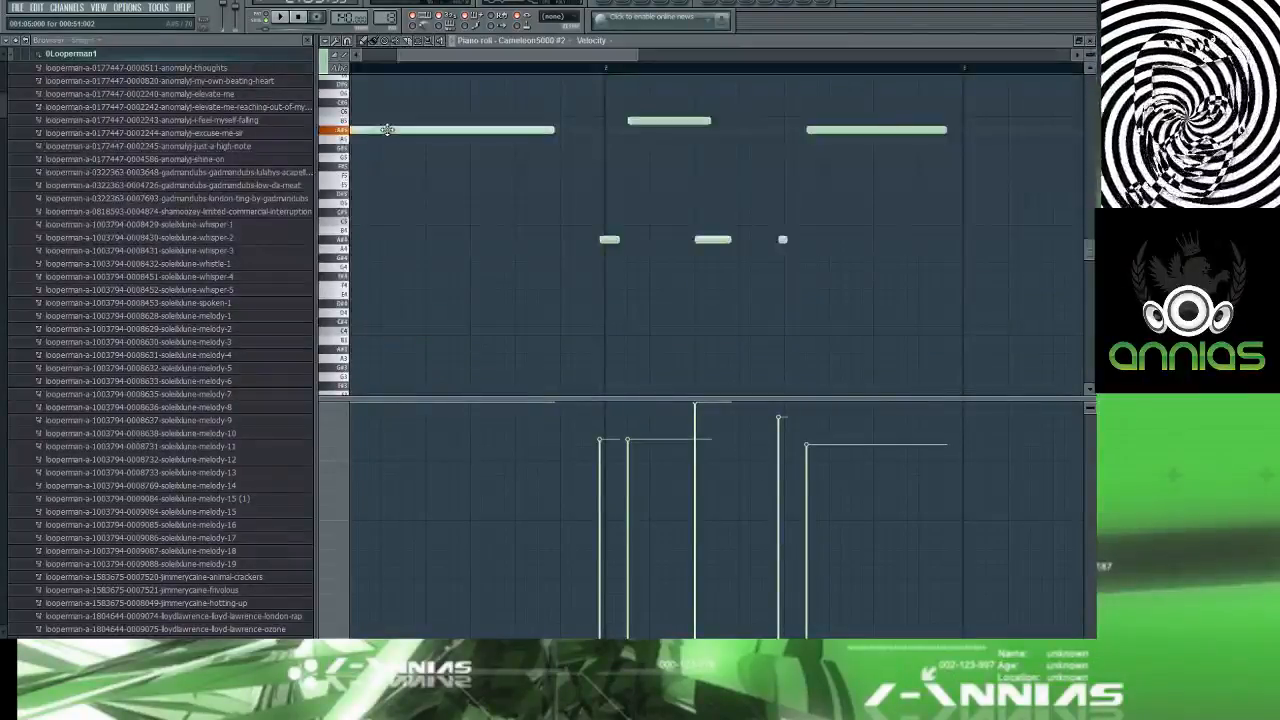
pyautogui.scroll(6, 428, 150)
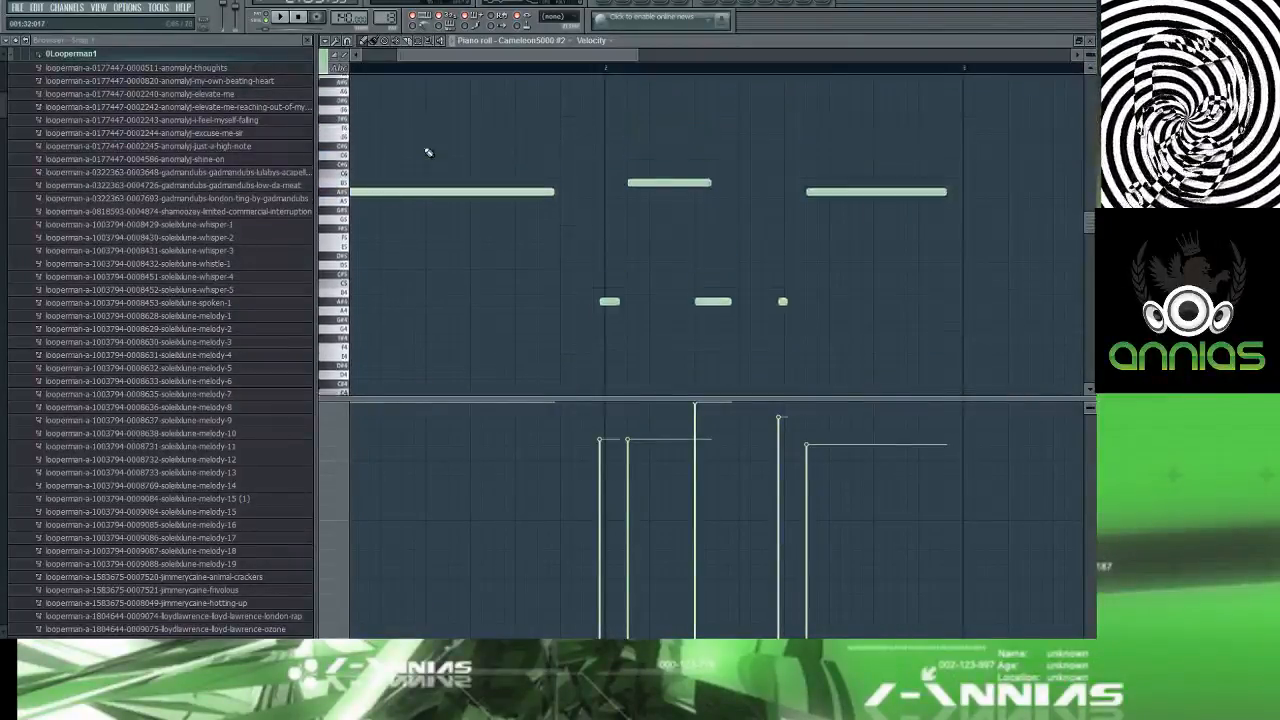
pyautogui.click(44, 8)
pyautogui.click(36, 22)
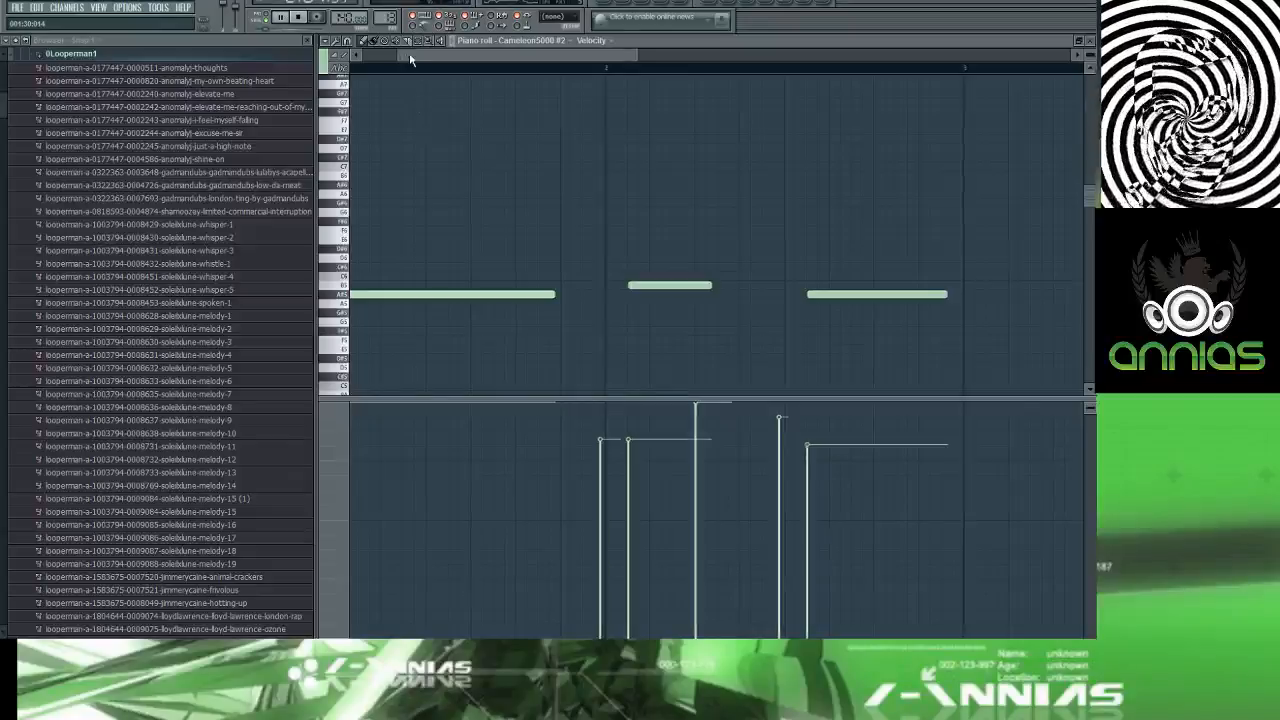
pyautogui.hscroll(-3, 410, 100)
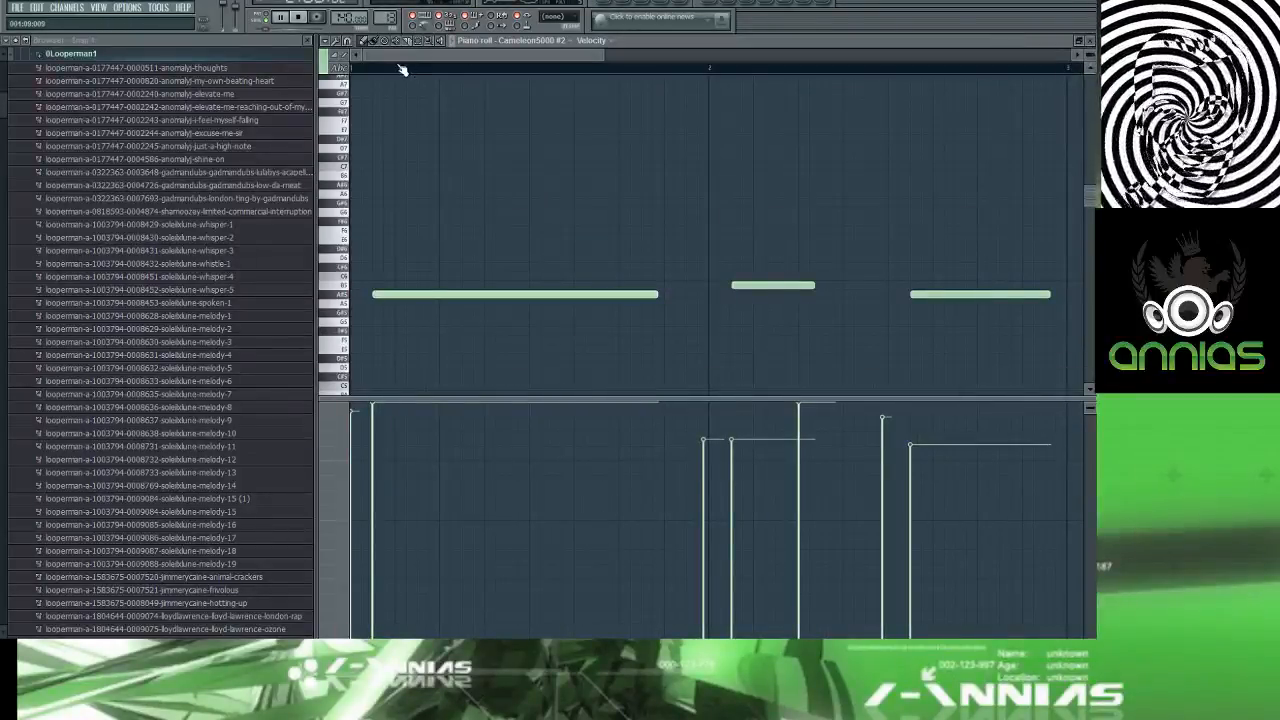
# Step: Return to the playlist section around the VFX2 Sweeps Long 14 clip and audition vocal whisper, synth, lead and brass samples from 0Looperman1
pyautogui.press('F5')
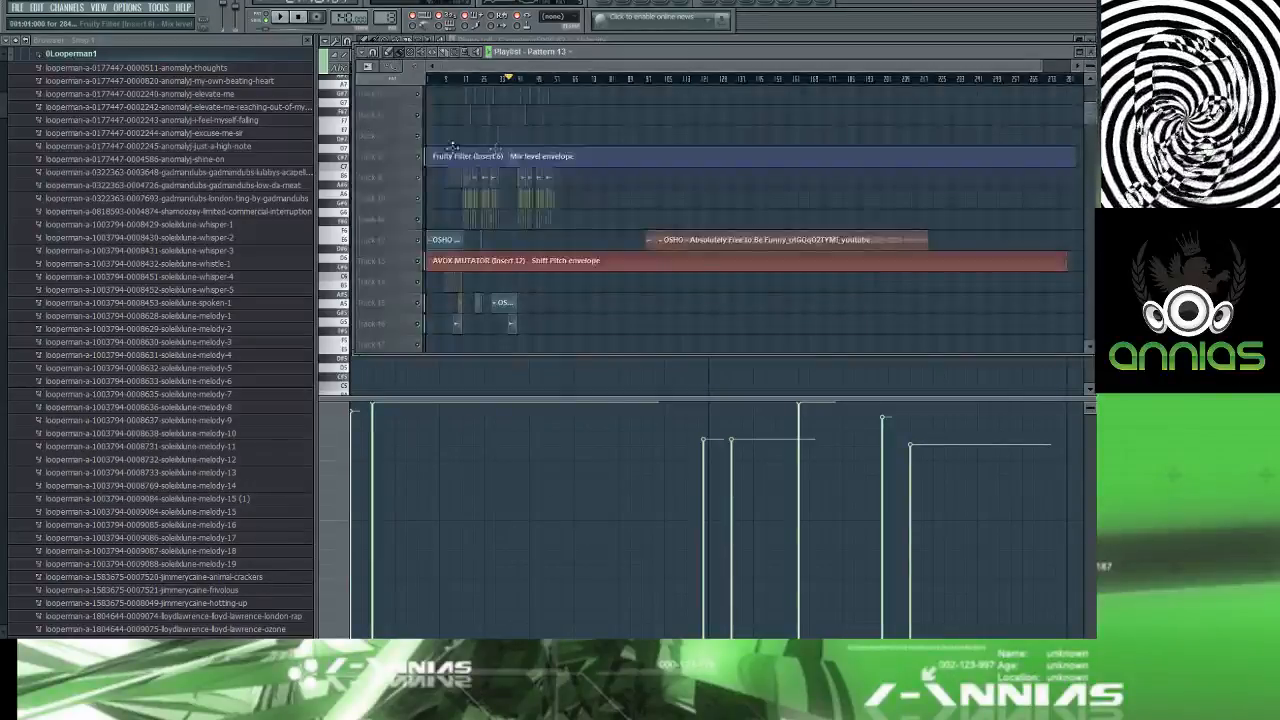
pyautogui.scroll(6, 494, 160)
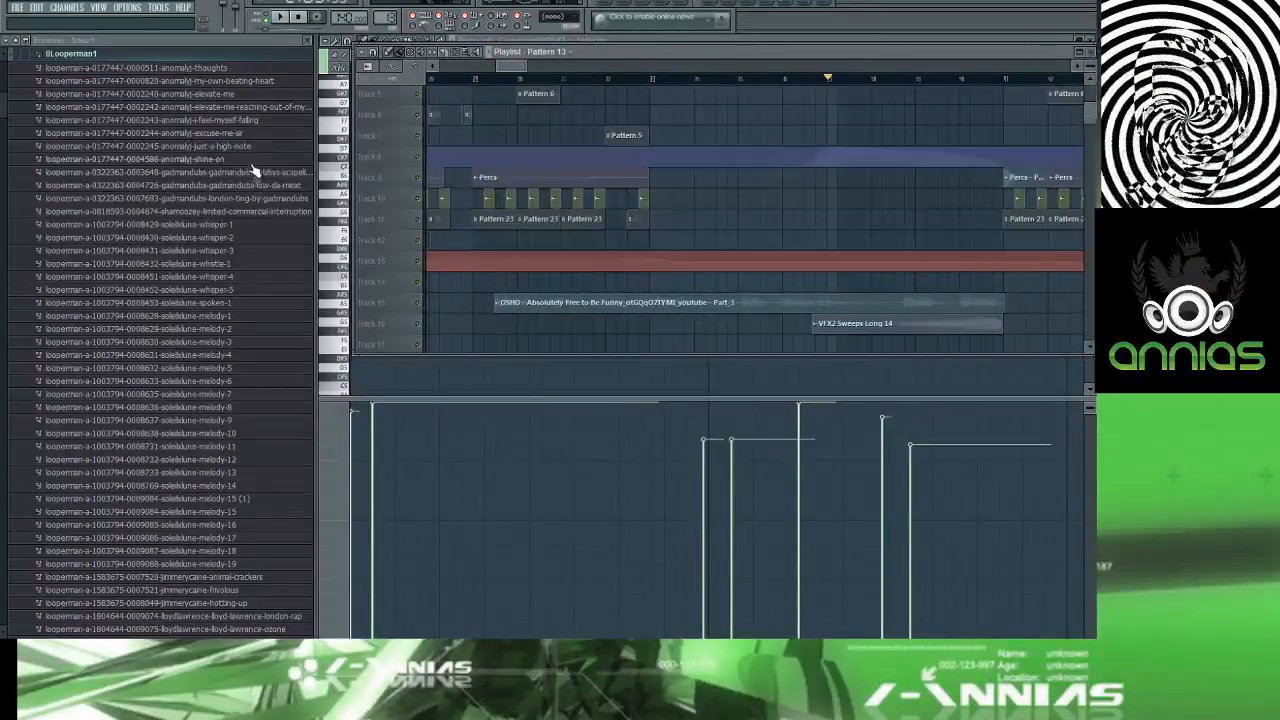
pyautogui.click(220, 278)
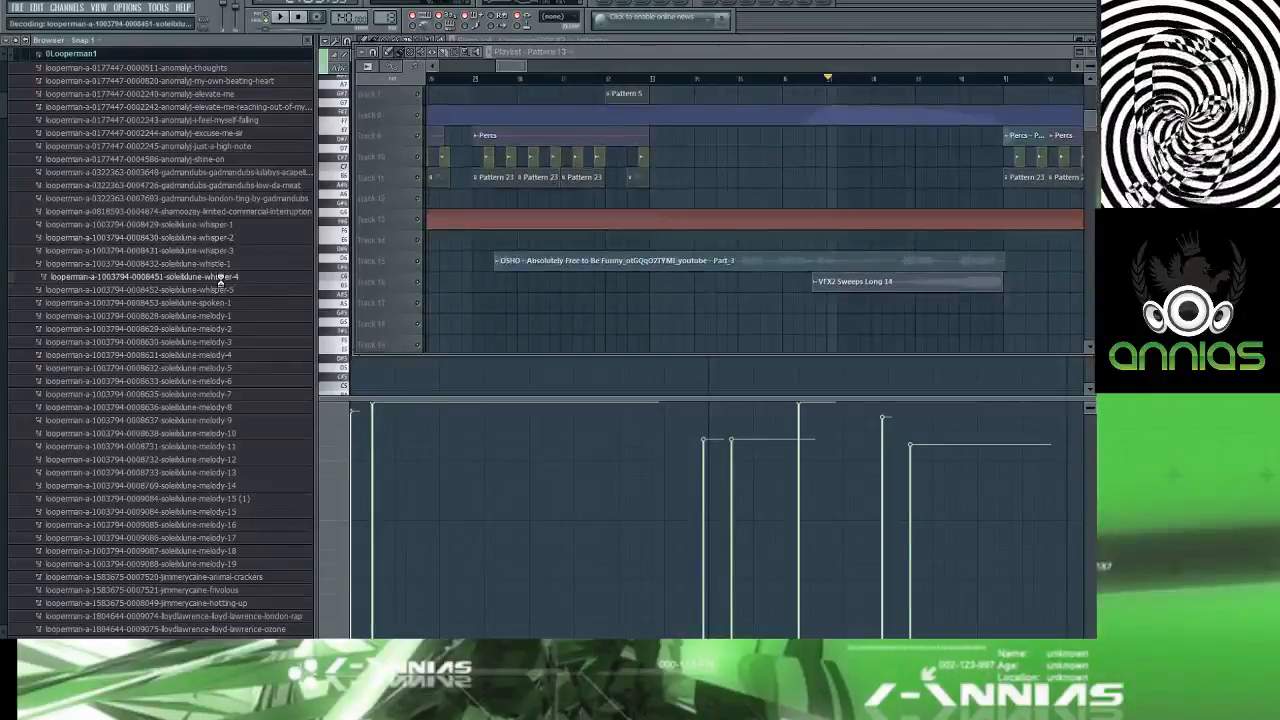
pyautogui.scroll(-10, 220, 283)
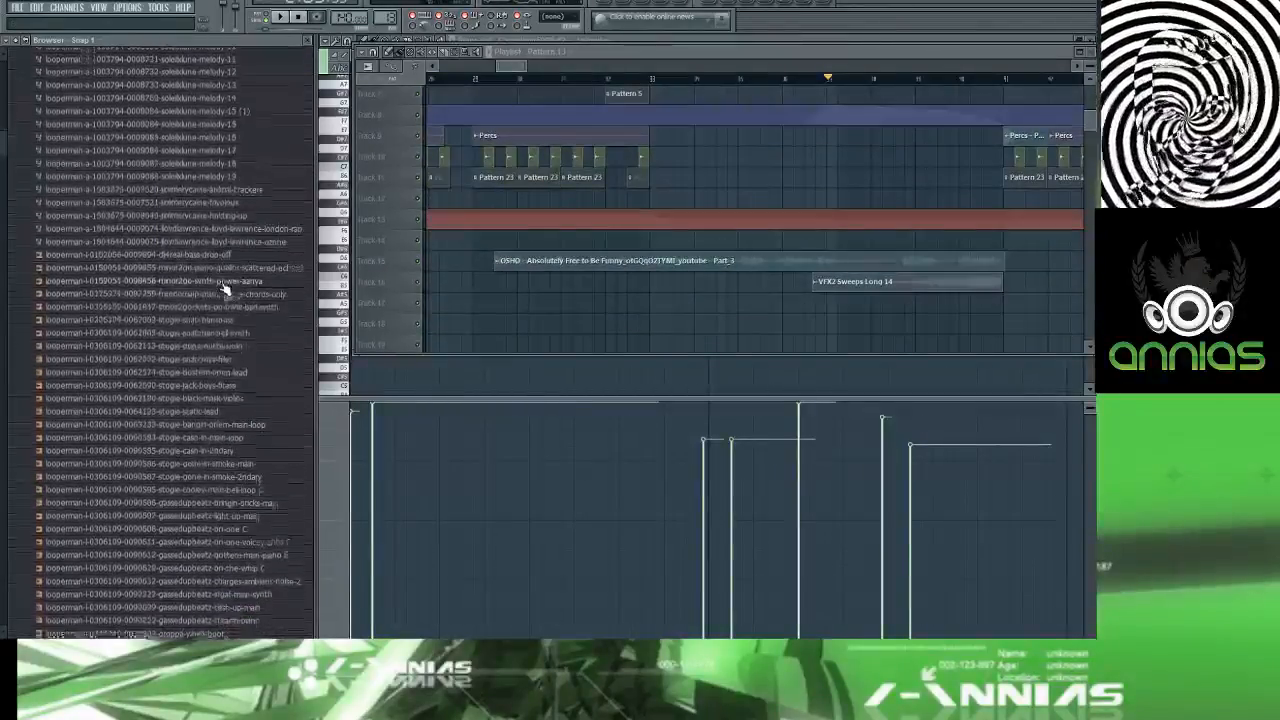
pyautogui.click(222, 282)
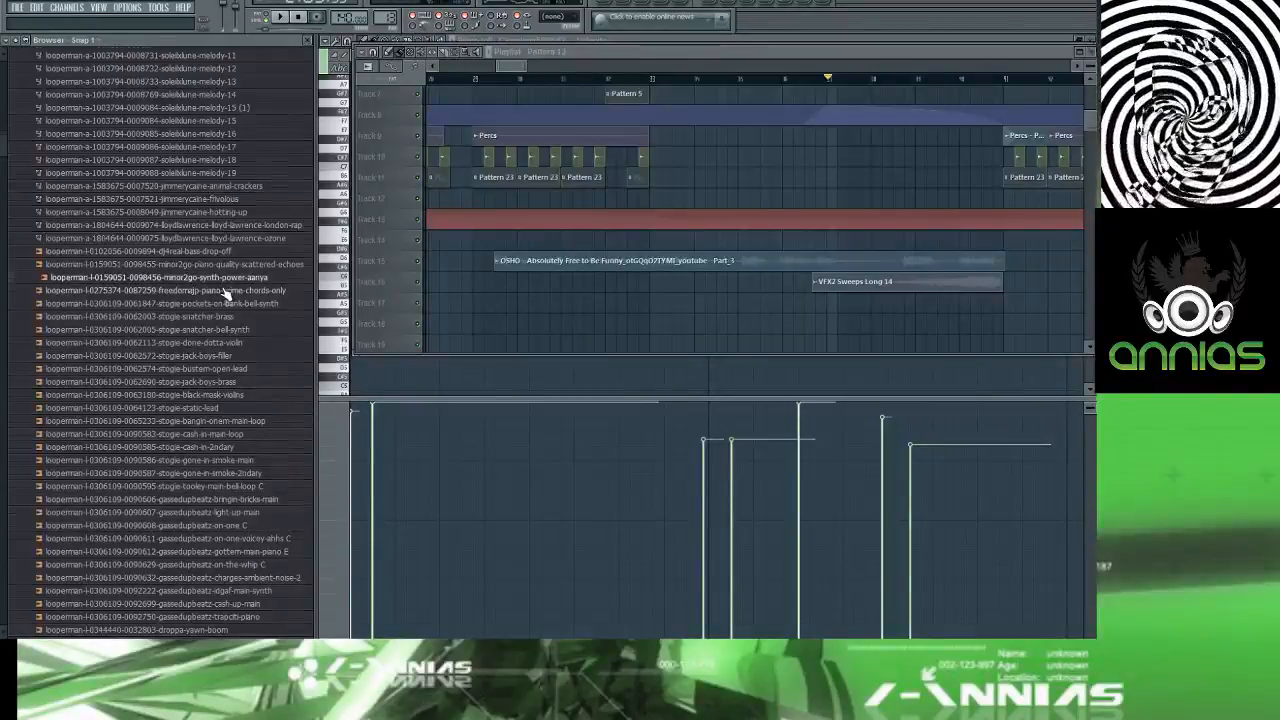
pyautogui.scroll(-8, 226, 290)
pyautogui.click(228, 252)
pyautogui.scroll(-2, 229, 281)
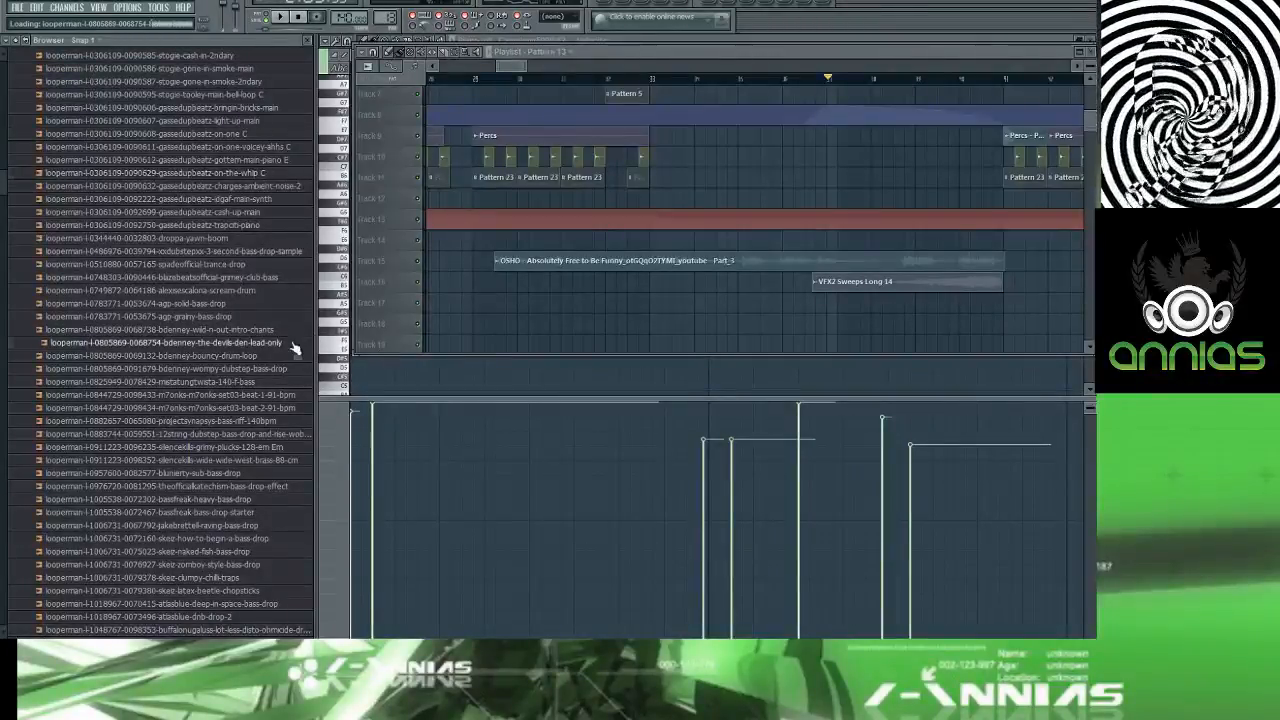
pyautogui.scroll(-2, 290, 348)
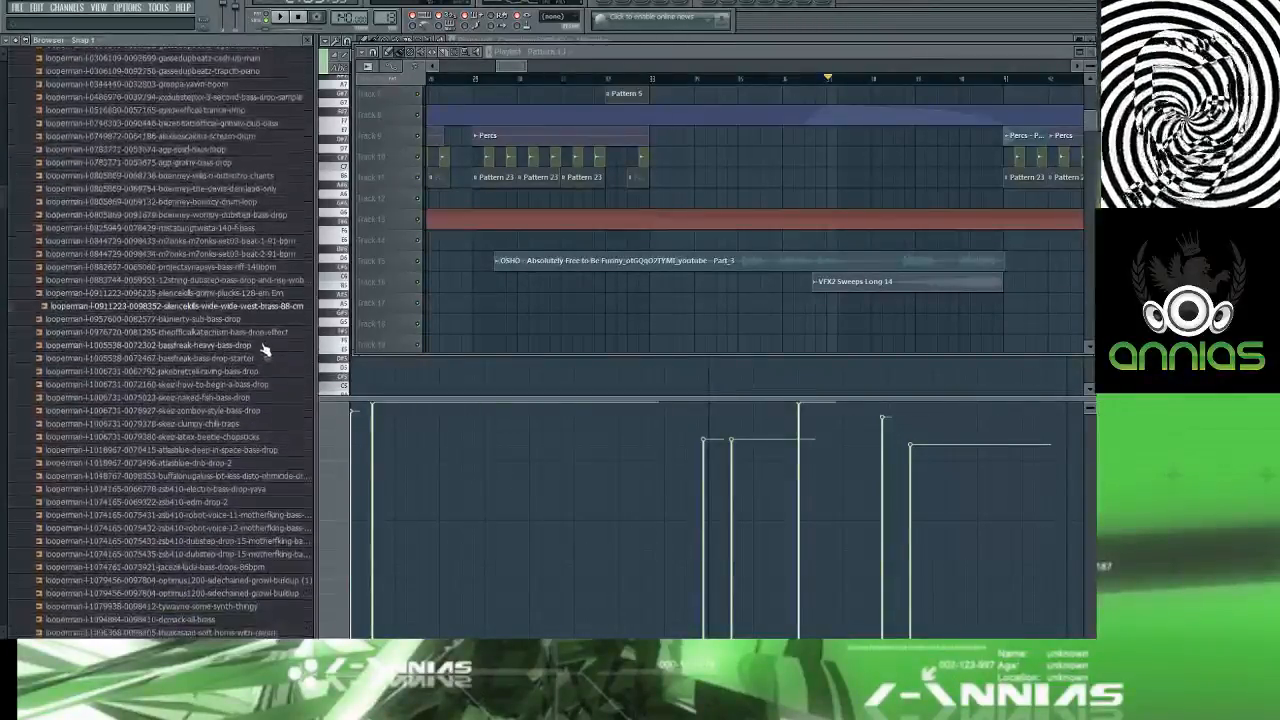
# Step: Audition loops further down the 0Looperman1 folder, including raise-up, houseorgan, grime-hatz and string-me-down
pyautogui.scroll(-12, 265, 348)
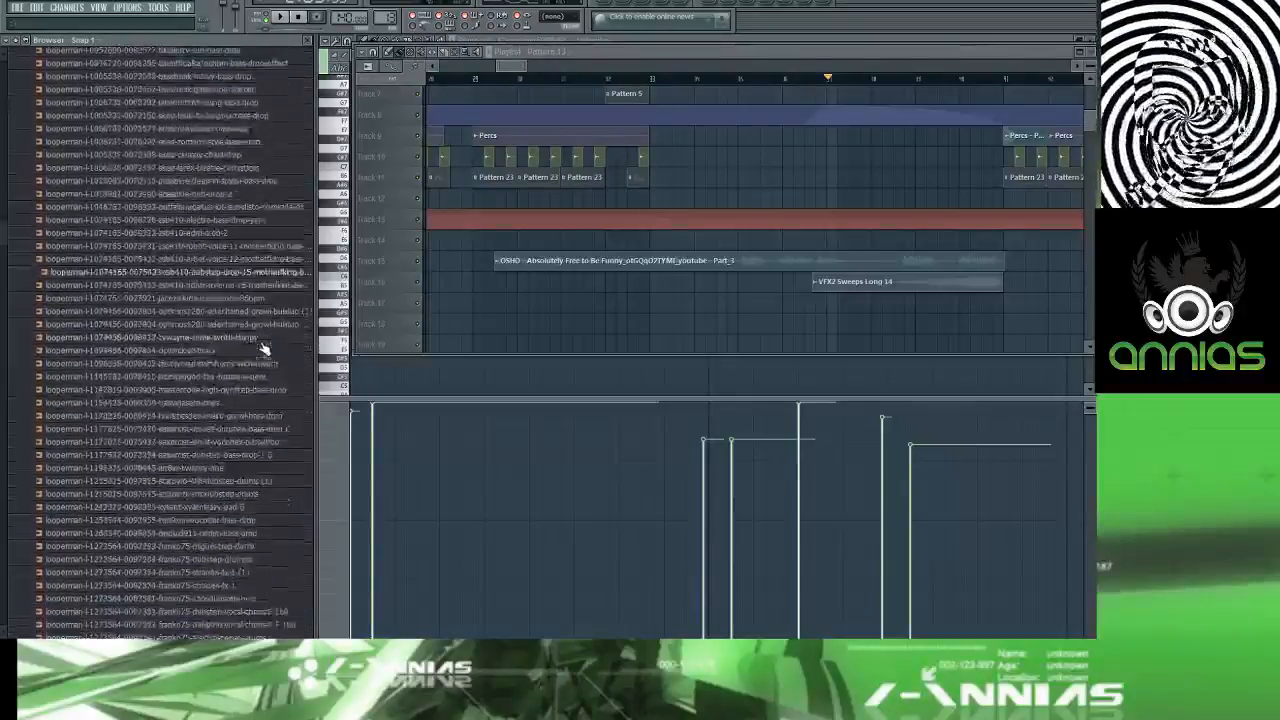
pyautogui.scroll(-4, 265, 352)
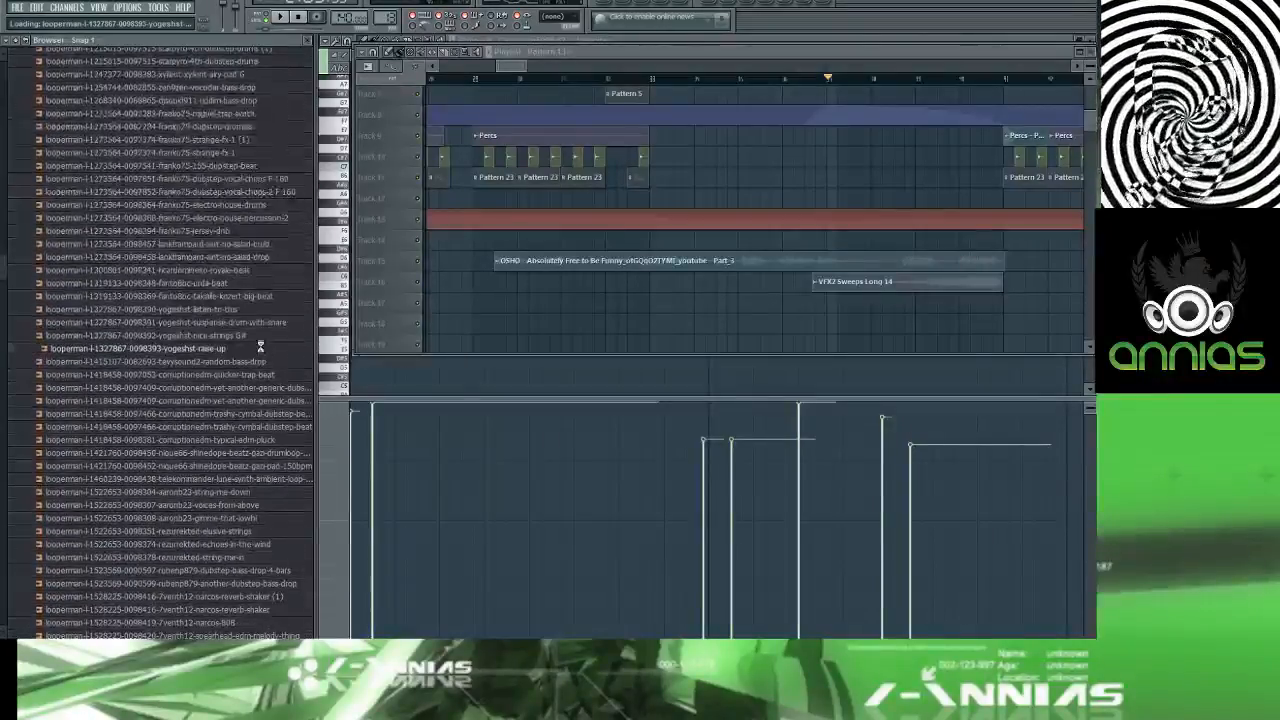
pyautogui.scroll(-12, 262, 350)
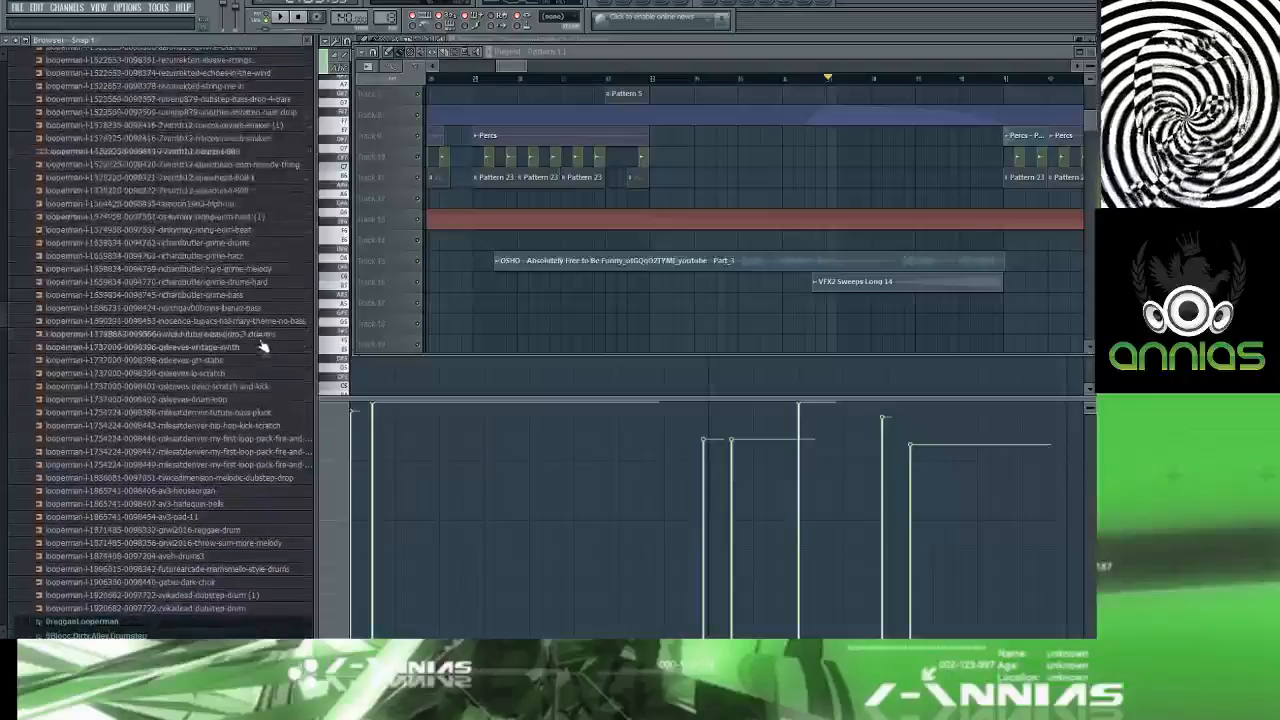
pyautogui.scroll(-1, 262, 350)
pyautogui.click(252, 255)
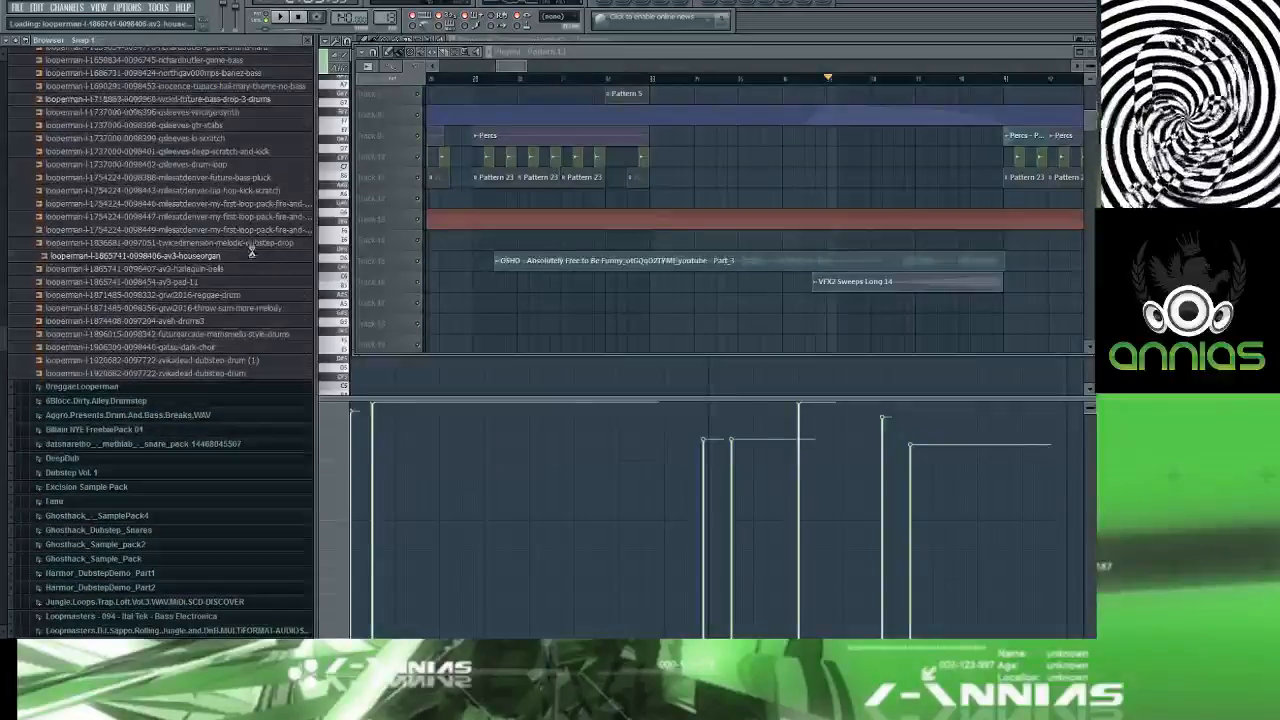
pyautogui.scroll(4, 253, 170)
pyautogui.click(249, 176)
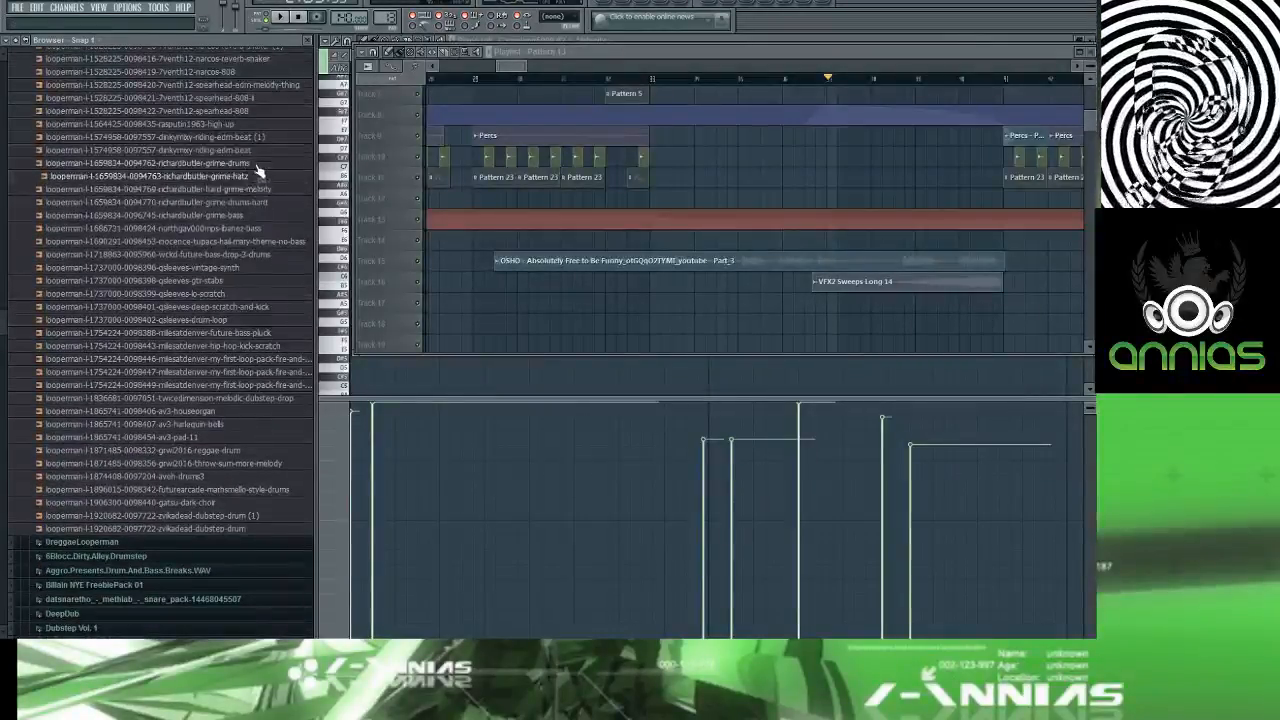
pyautogui.scroll(3, 265, 172)
pyautogui.click(268, 190)
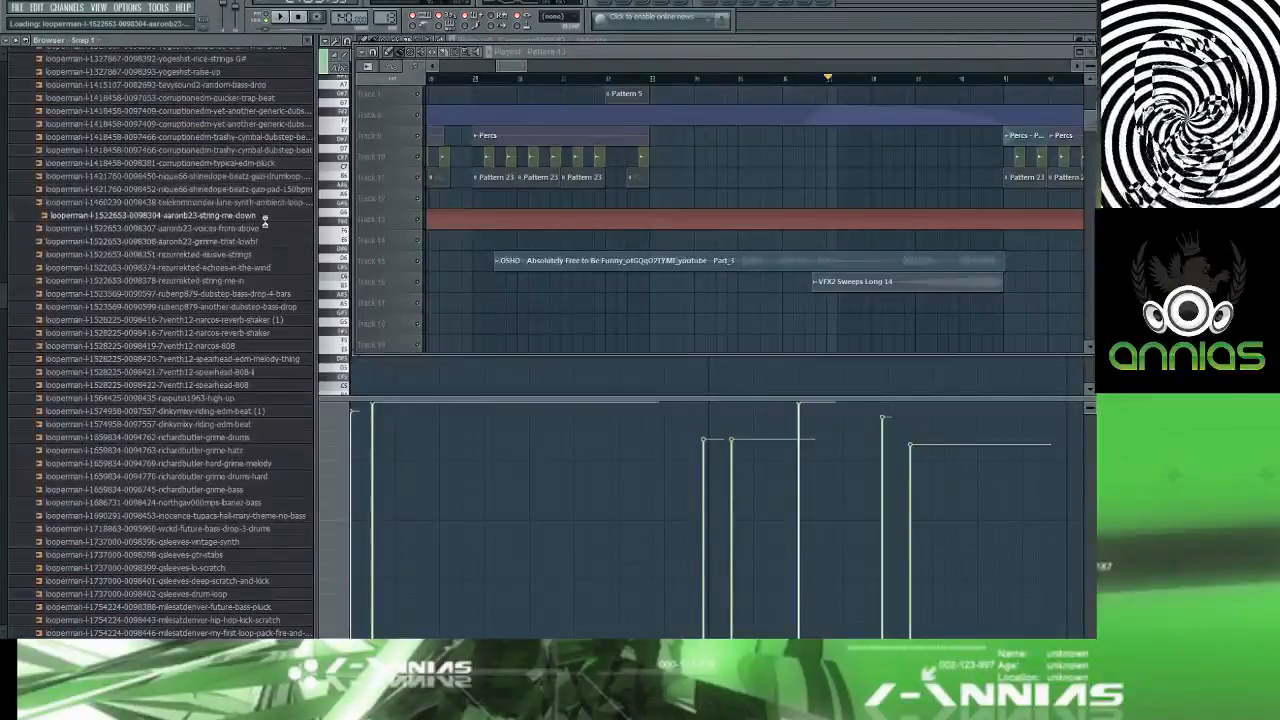
# Step: Look back up through the 0Looperman1 folder to its beginning, auditioning a bass-drop loop on the way
pyautogui.scroll(6, 265, 222)
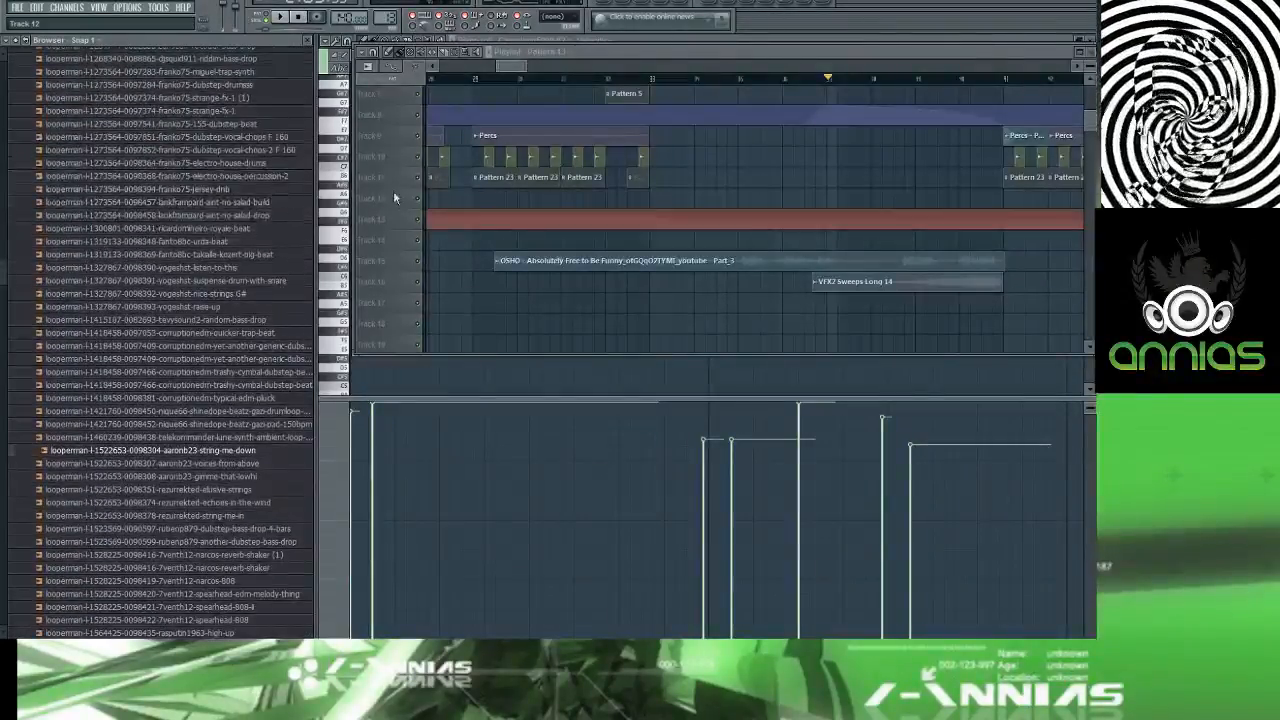
pyautogui.doubleClick(398, 199)
pyautogui.click(490, 186)
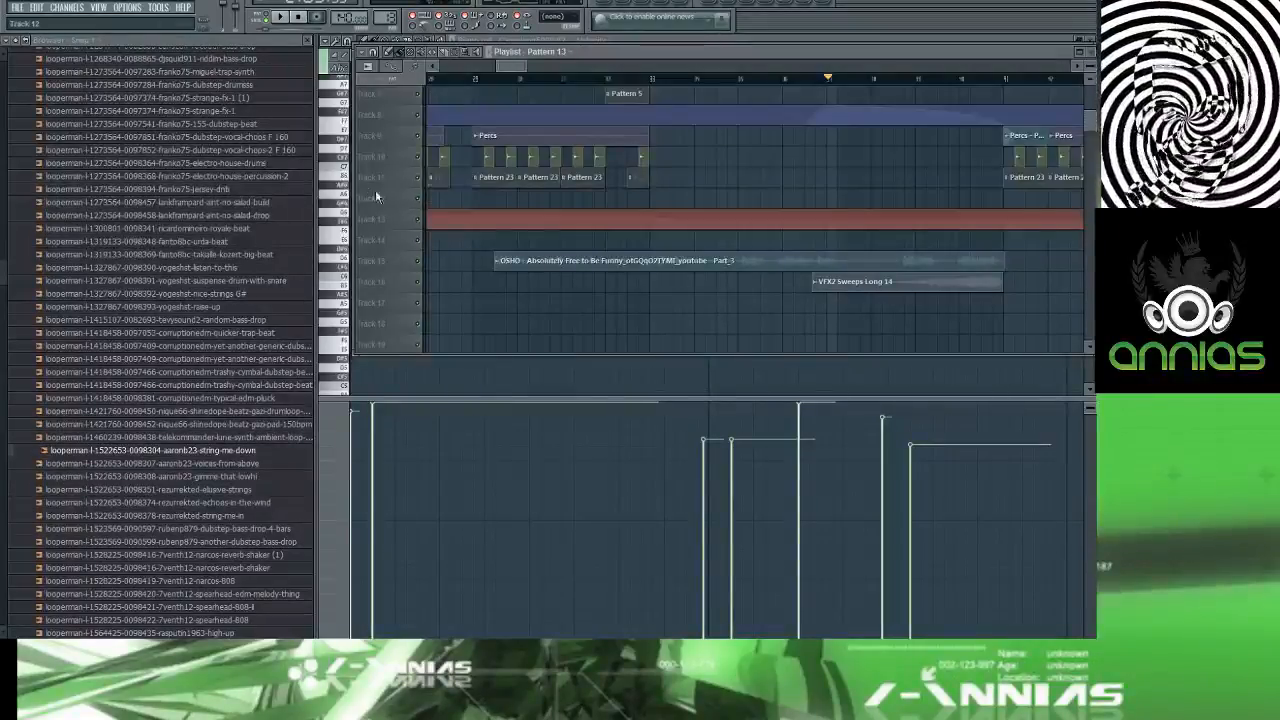
pyautogui.scroll(2, 373, 193)
pyautogui.click(272, 203)
pyautogui.scroll(7, 275, 211)
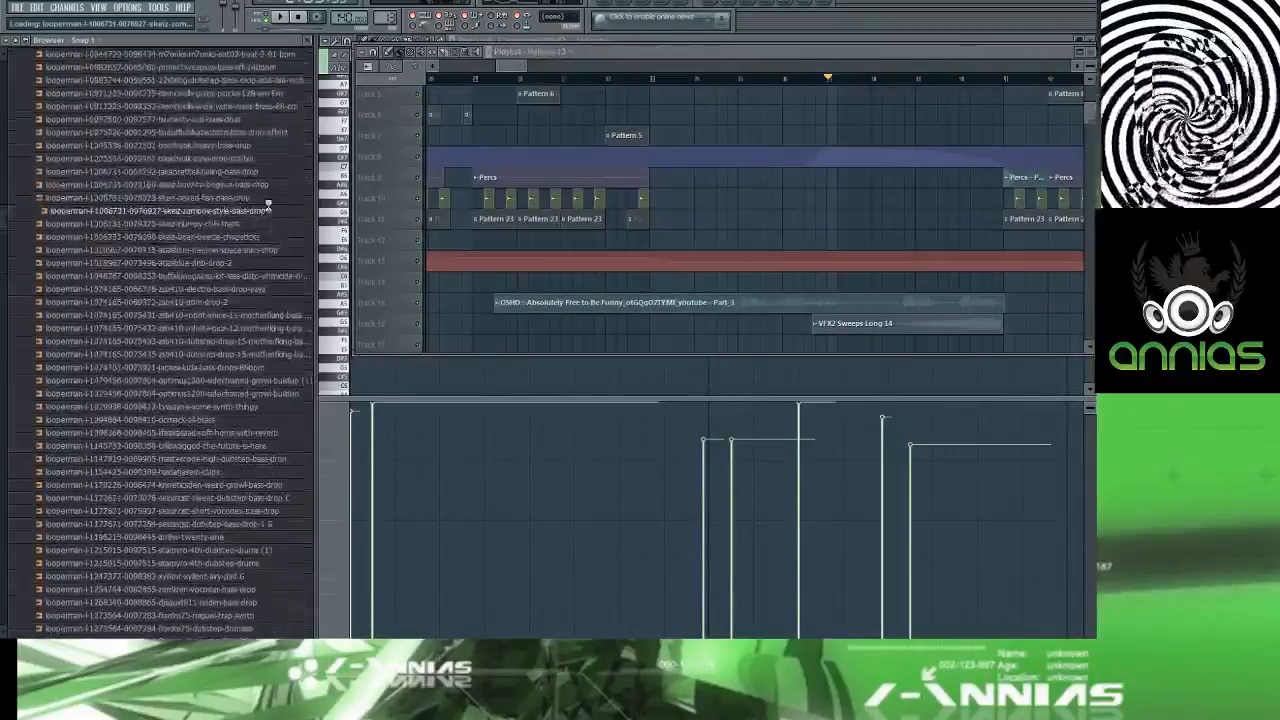
pyautogui.scroll(11, 270, 215)
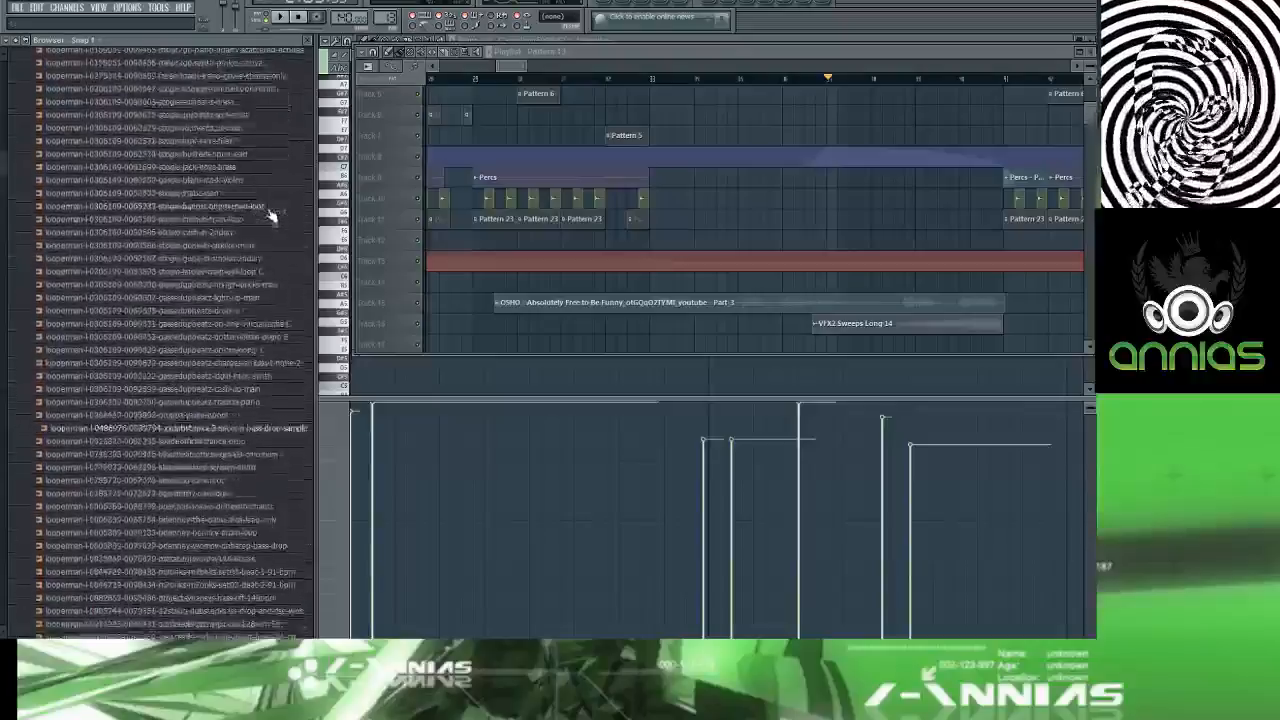
pyautogui.scroll(15, 270, 215)
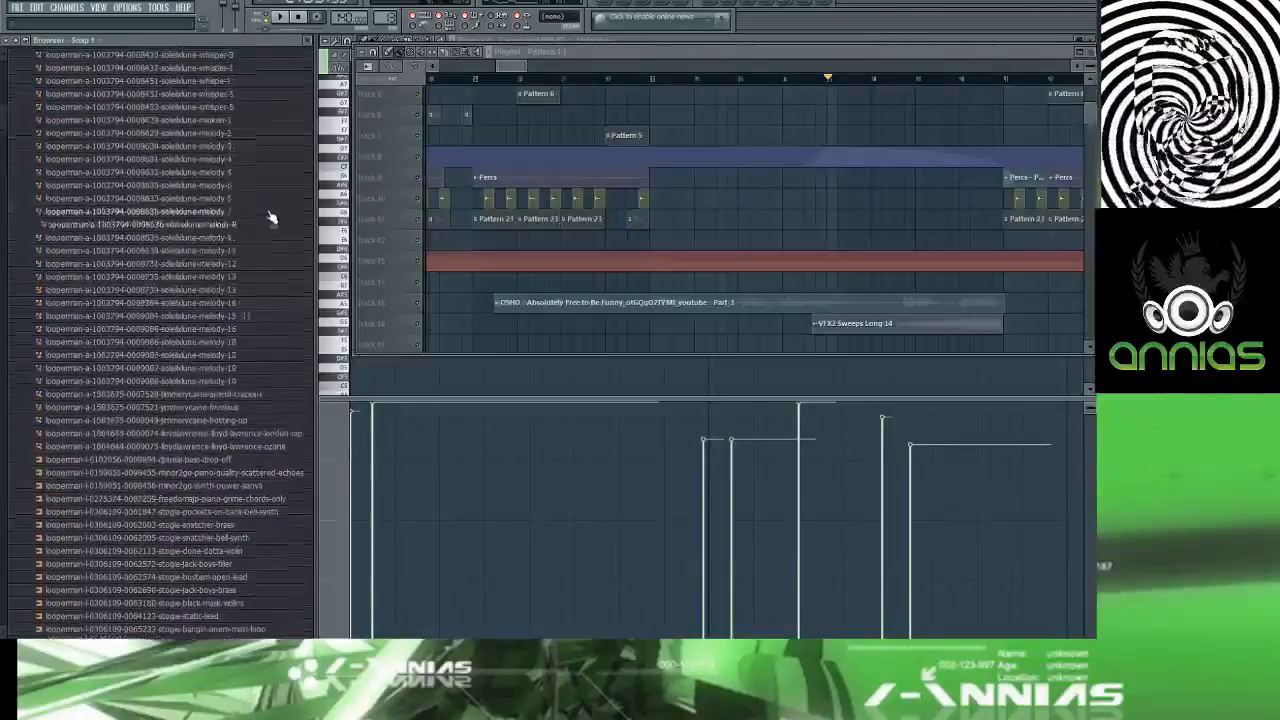
pyautogui.scroll(4, 271, 200)
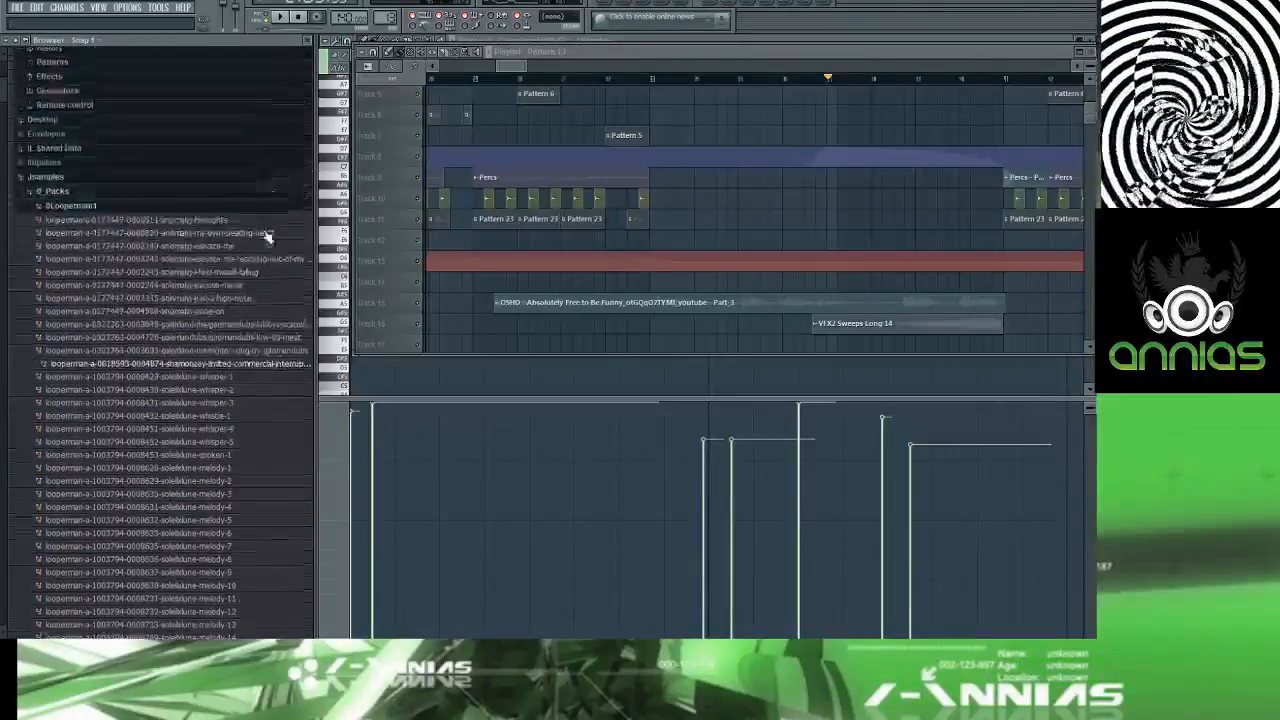
# Step: Close the 0Looperman1 folder, look inside 0reggaeLooperman and collapse it again
pyautogui.click(166, 210)
pyautogui.click(161, 221)
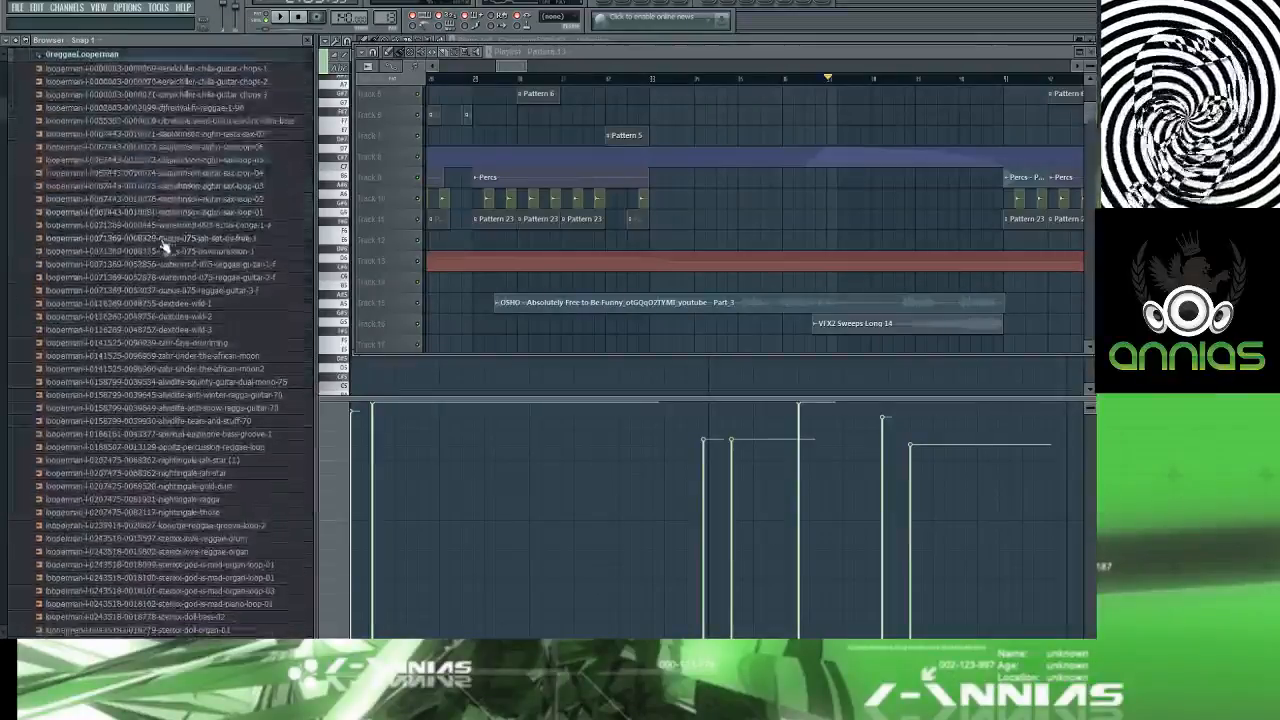
pyautogui.click(203, 56)
pyautogui.scroll(4, 190, 110)
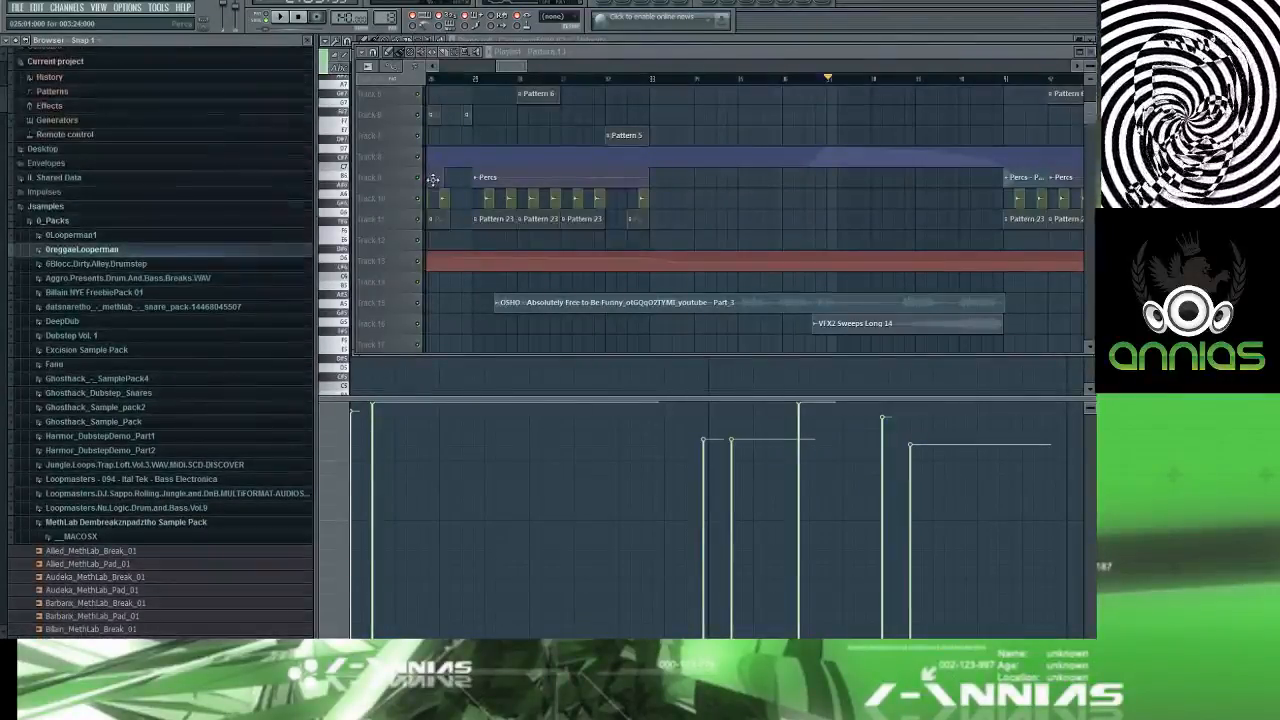
# Step: Expand the browser's Desktop folder and look through its Shi_Stems subfolder and the files that follow
pyautogui.moveTo(504, 67); pyautogui.dragTo(503, 67)
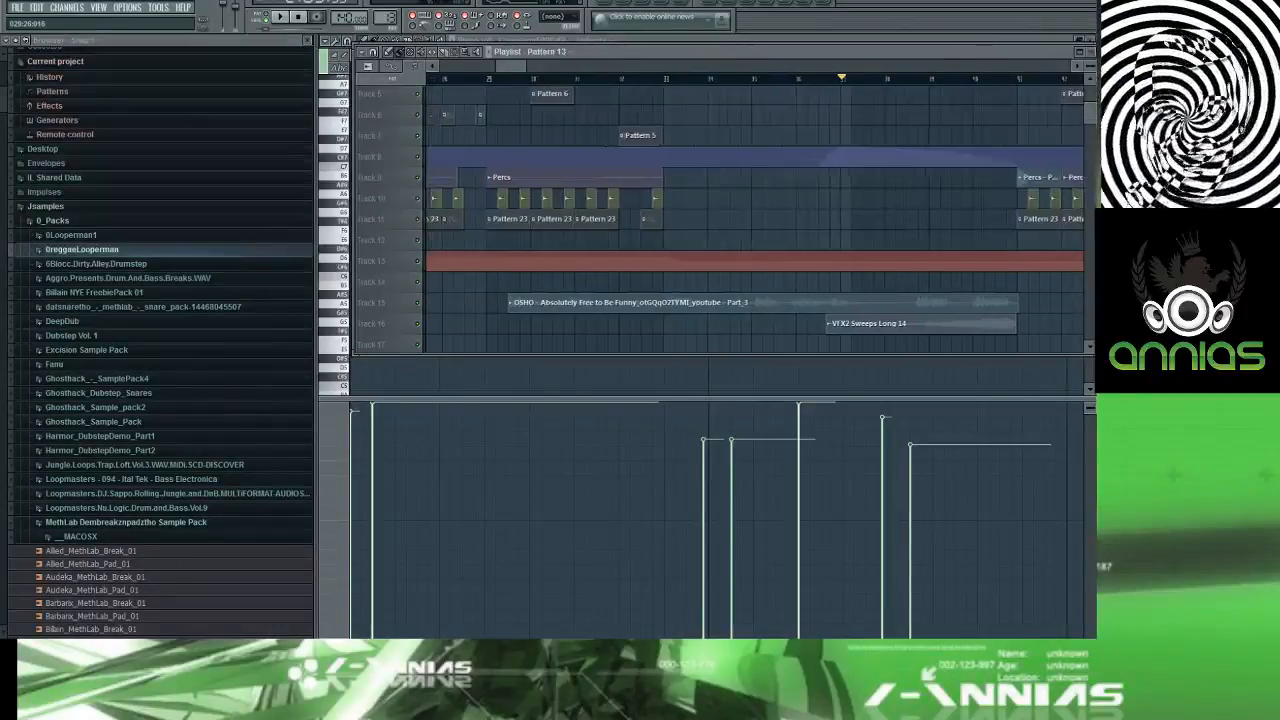
pyautogui.click(215, 155)
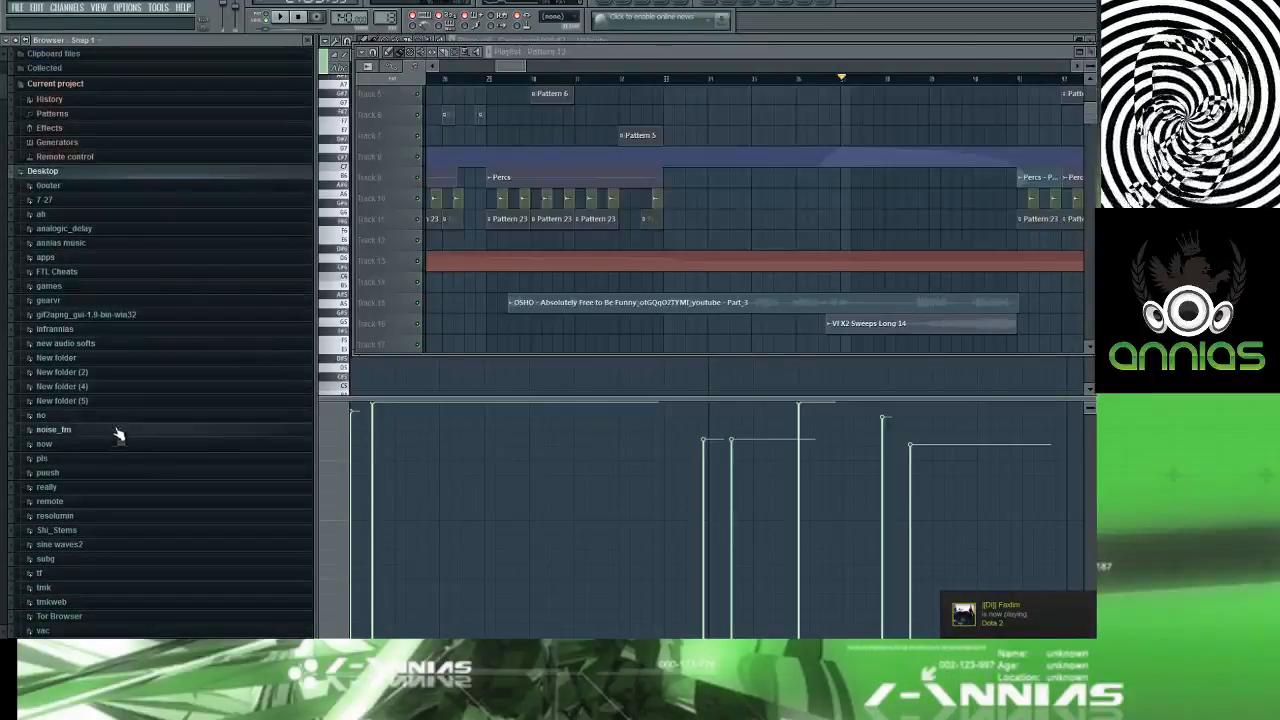
pyautogui.click(95, 530)
pyautogui.scroll(-3, 113, 457)
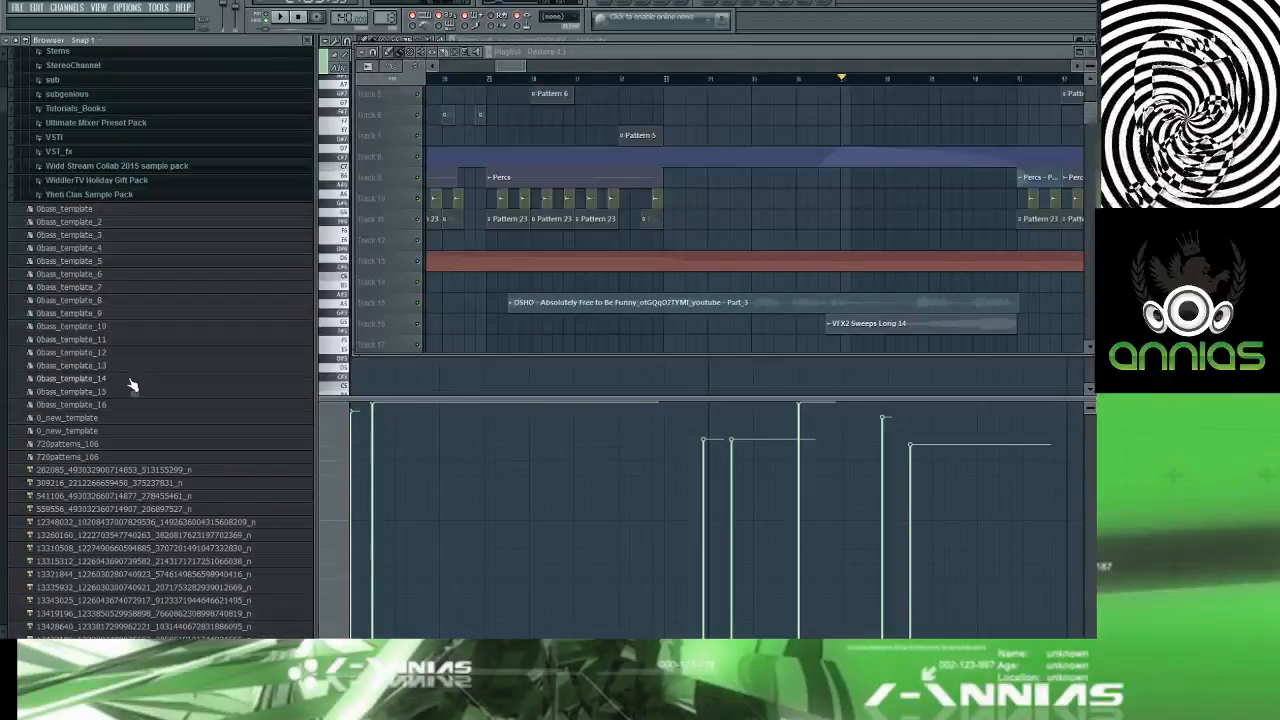
pyautogui.scroll(4, 132, 385)
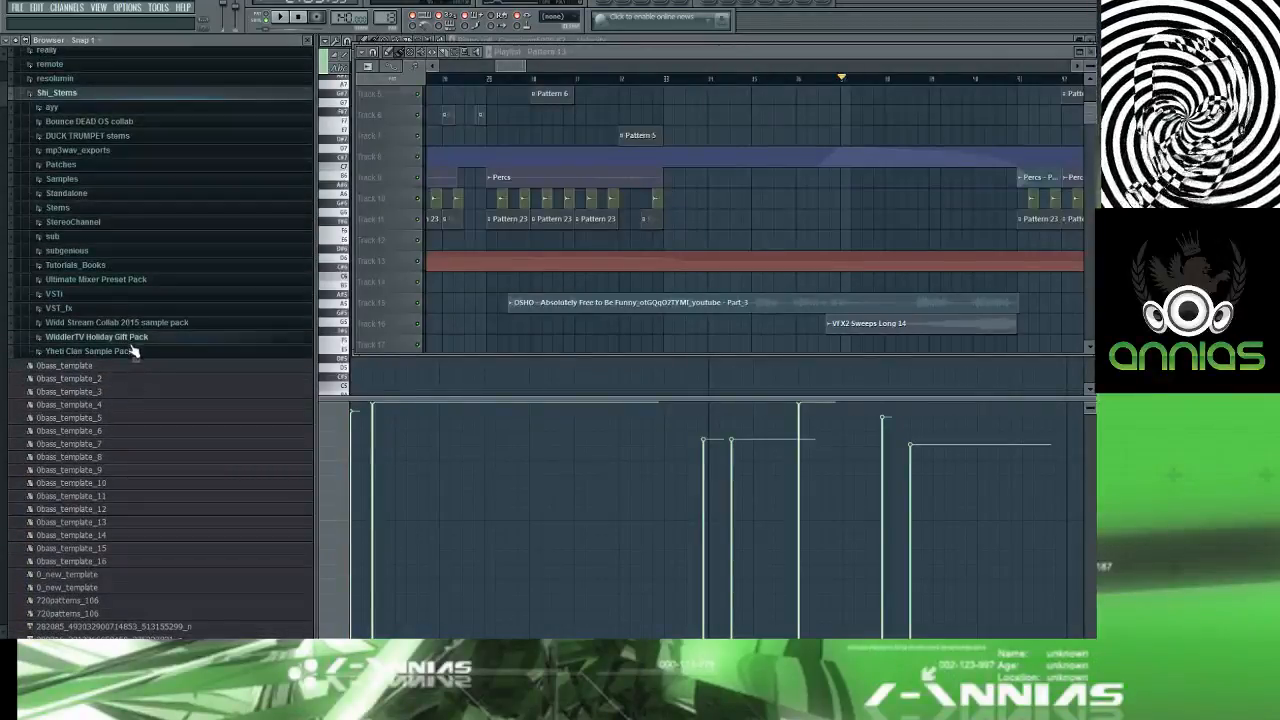
pyautogui.scroll(1, 195, 255)
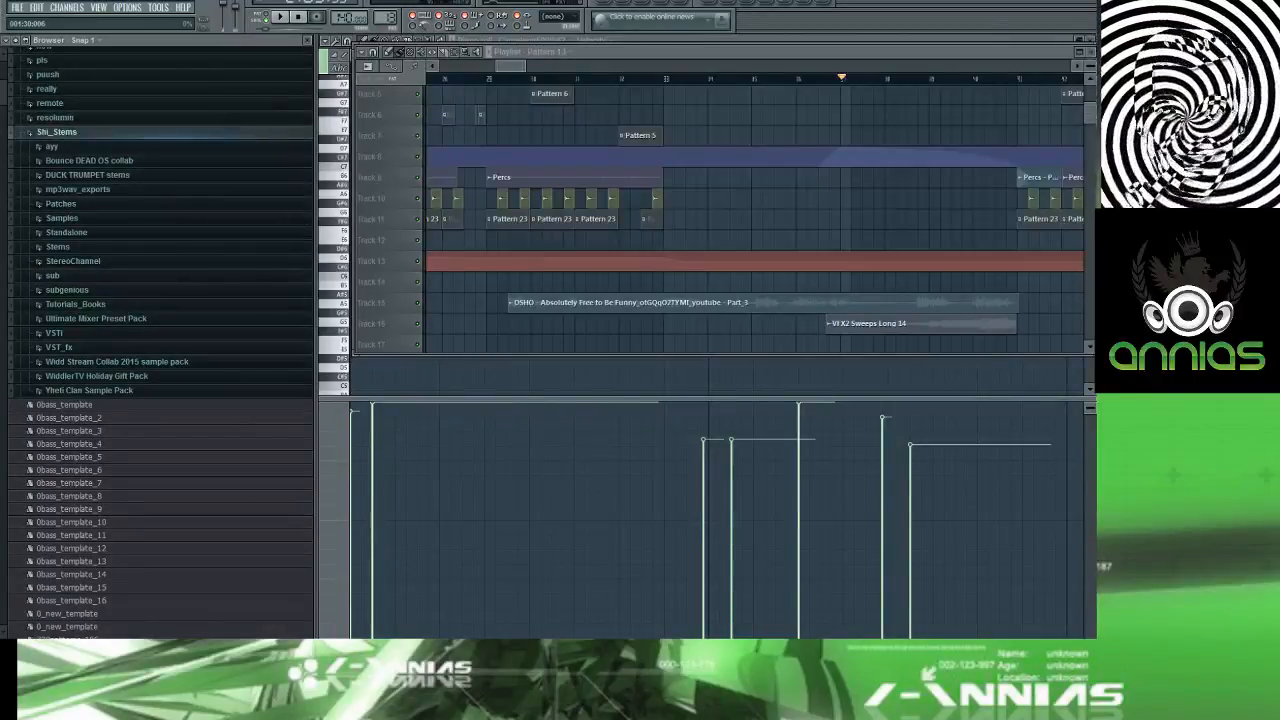
# Step: Switch to a Windows Explorer window, move it clear of the playlist, and return to the Shi_Stems folder in the FL Studio browser
pyautogui.click(270, 650)
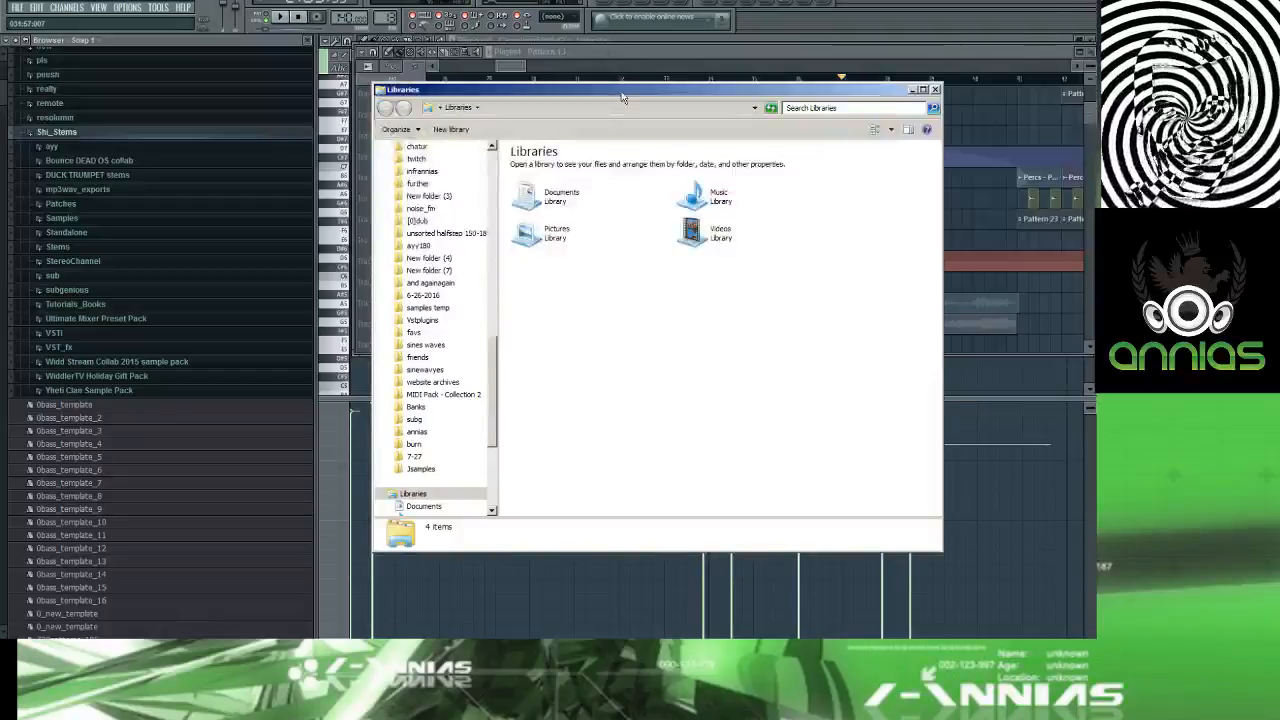
pyautogui.moveTo(621, 97); pyautogui.dragTo(0, 97)
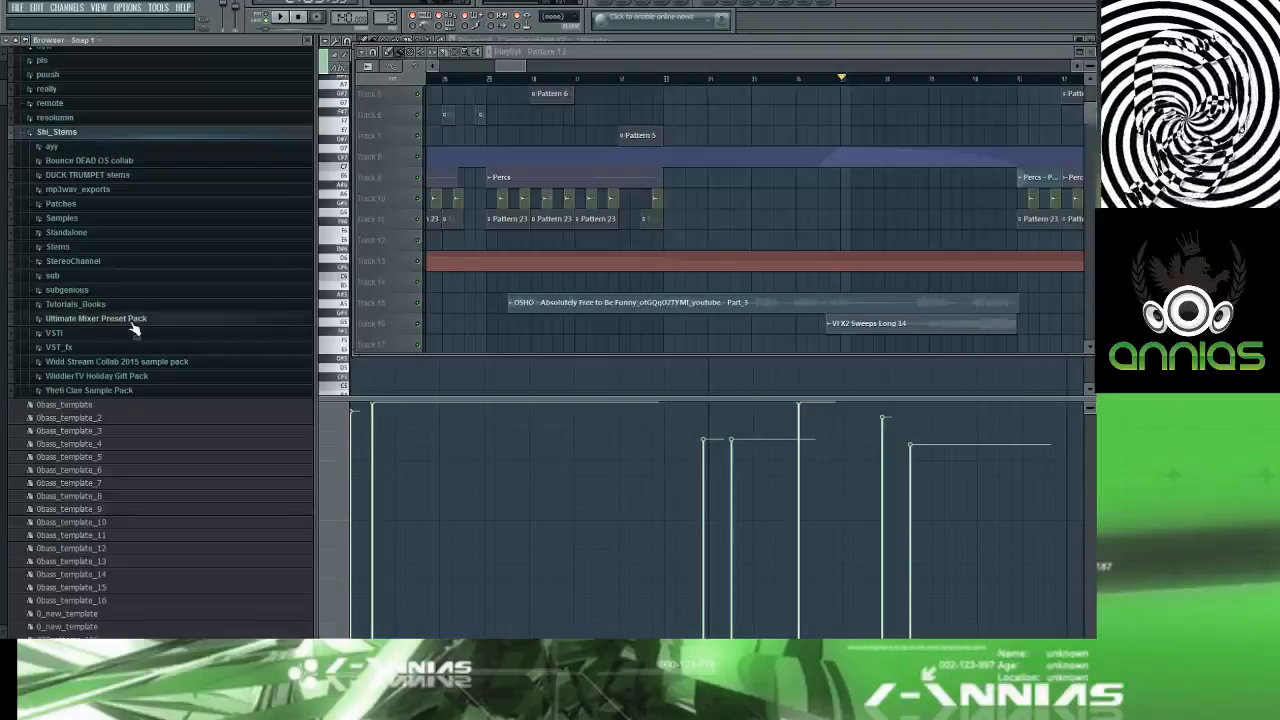
pyautogui.scroll(1, 90, 150)
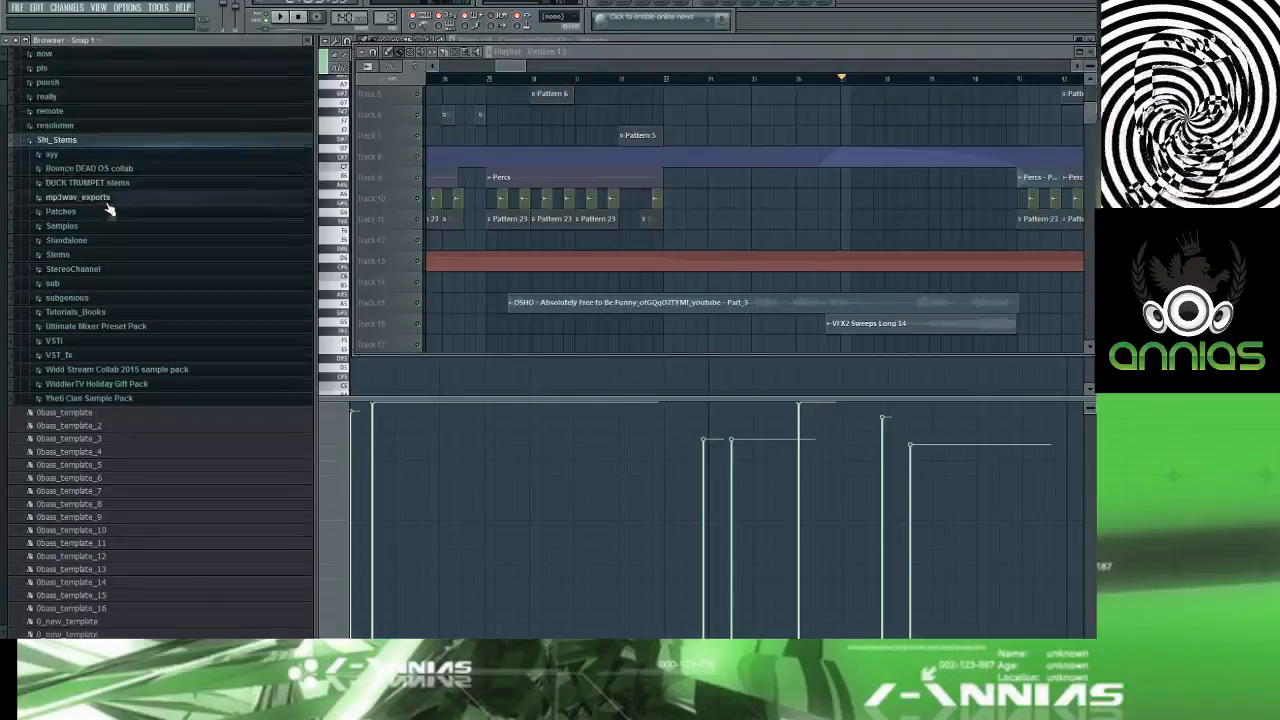
# Step: Audition the ozzi middle-eastern-percussion loops and the shortbusmusic congas-and-bongos-102bpm loop among the Desktop files
pyautogui.moveTo(4, 98); pyautogui.dragTo(4, 196)
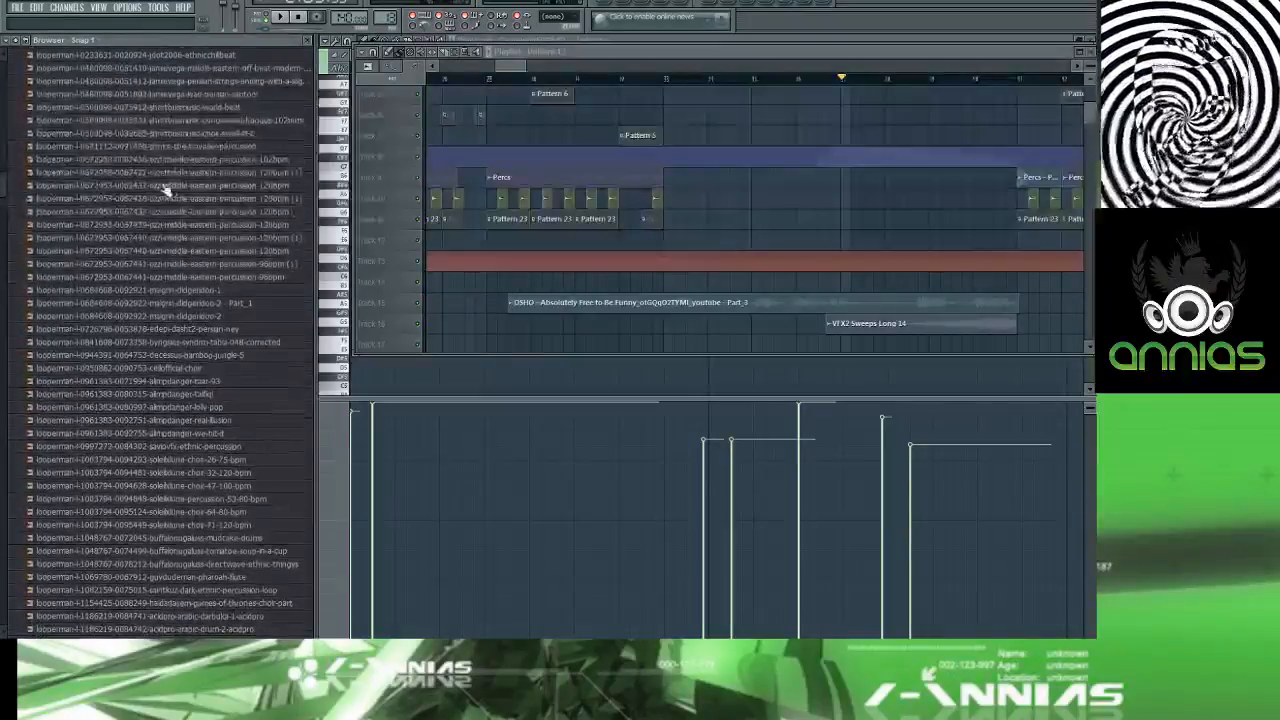
pyautogui.click(217, 213)
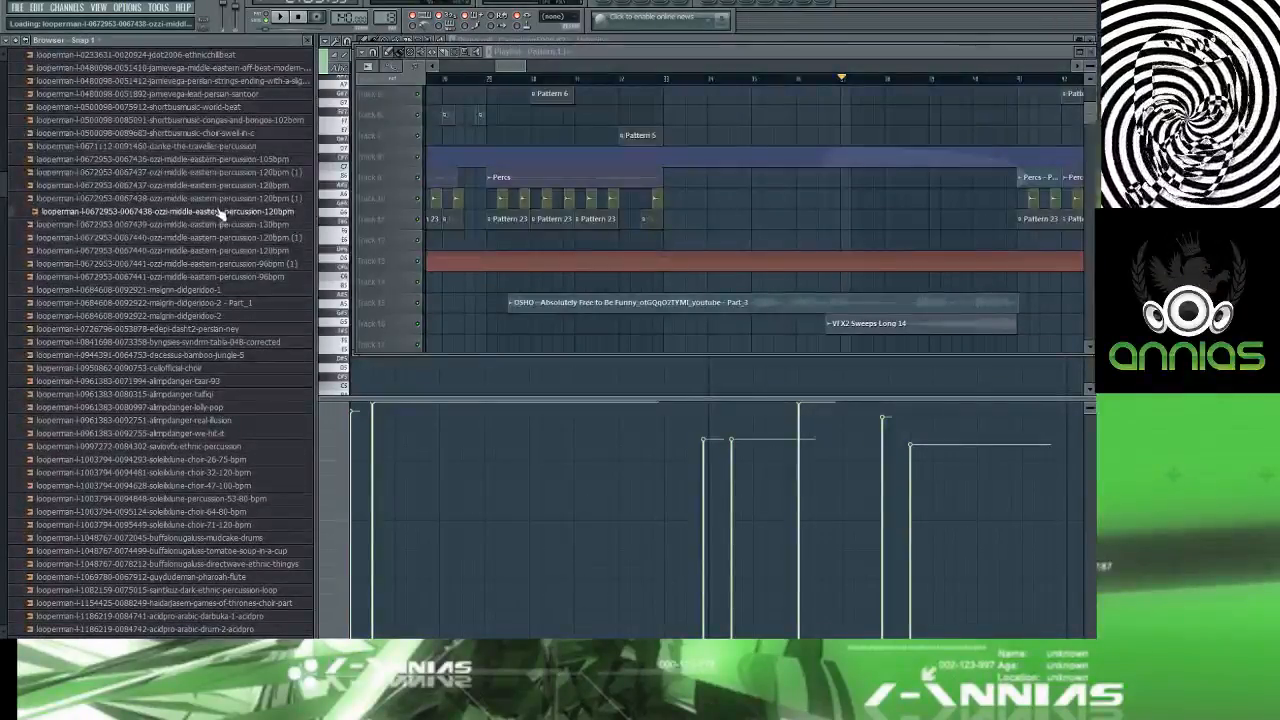
pyautogui.click(219, 225)
pyautogui.click(221, 199)
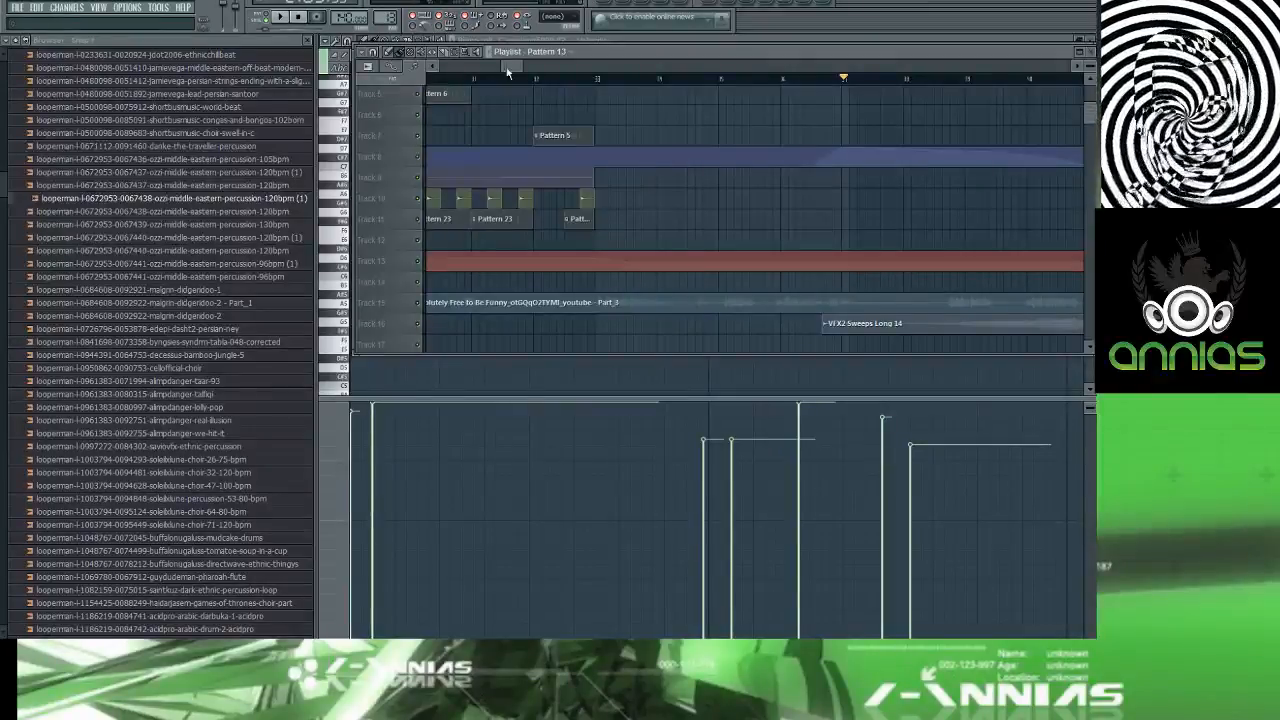
pyautogui.click(296, 121)
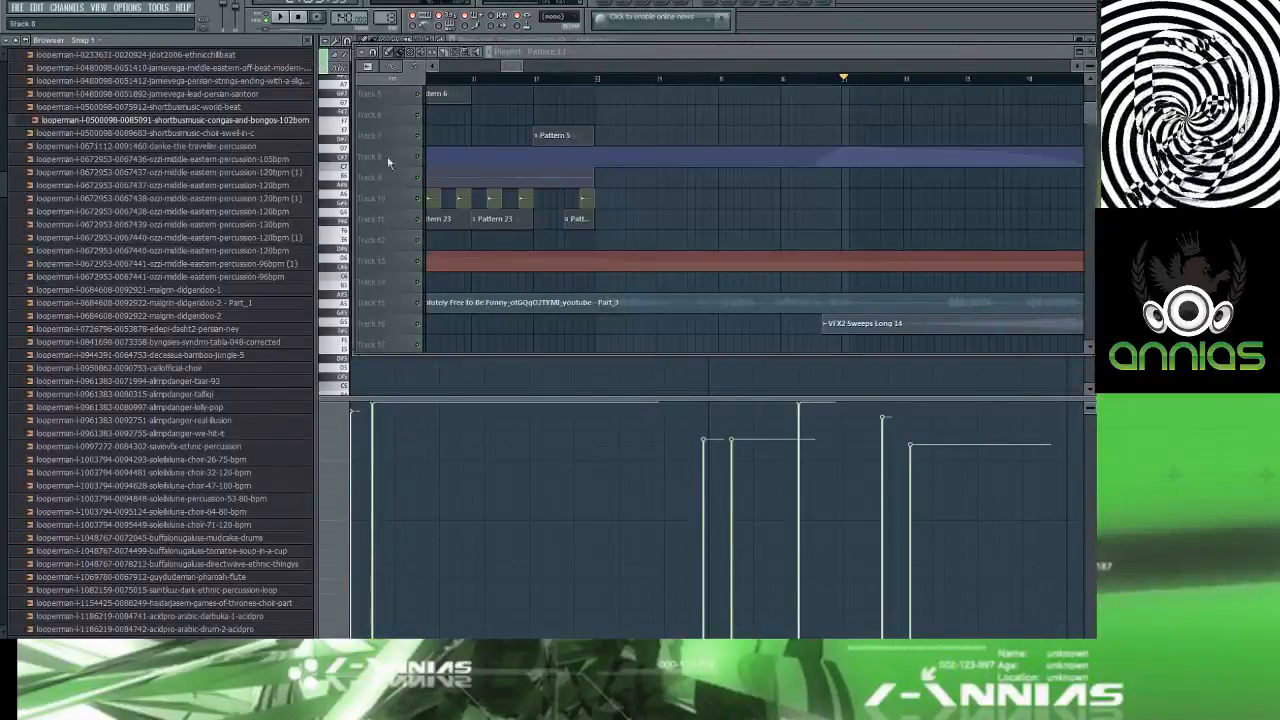
# Step: Place the congas-and-bongos-102bpm loop on Track 6 directly after Pattern 5 and play that section with the tracks enlarged
pyautogui.moveTo(272, 127); pyautogui.dragTo(598, 114)
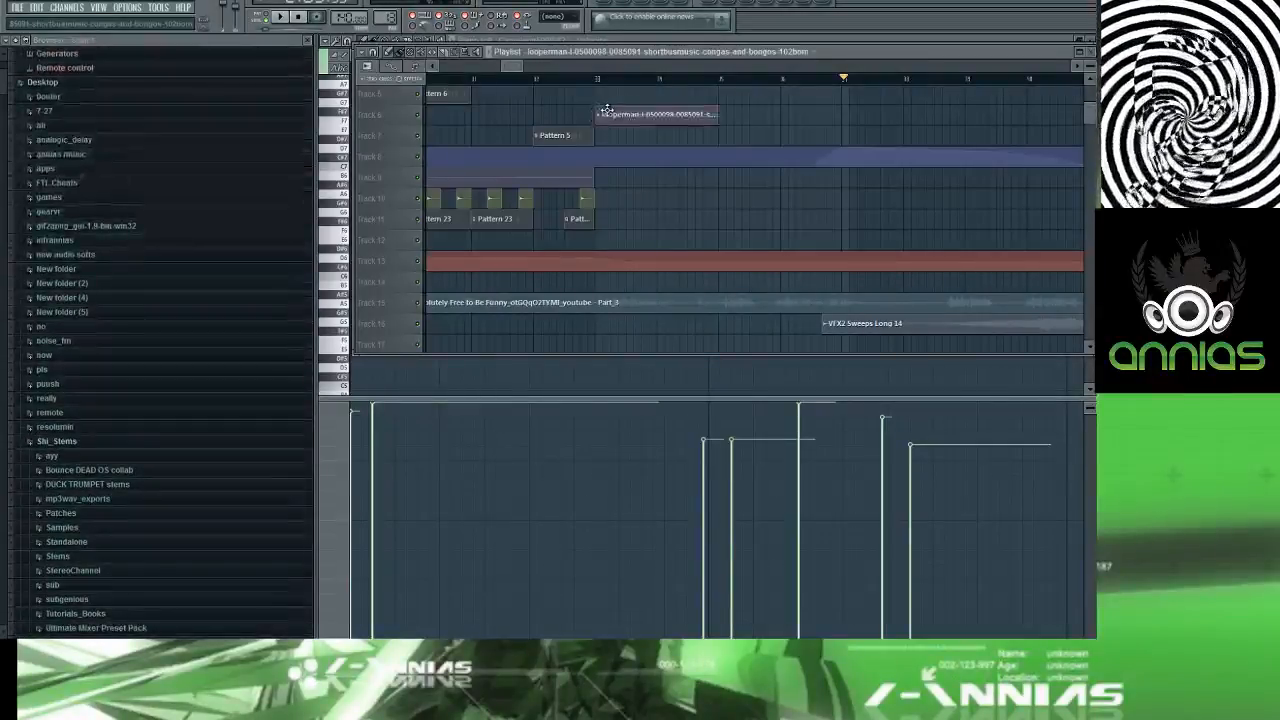
pyautogui.scroll(3, 607, 93)
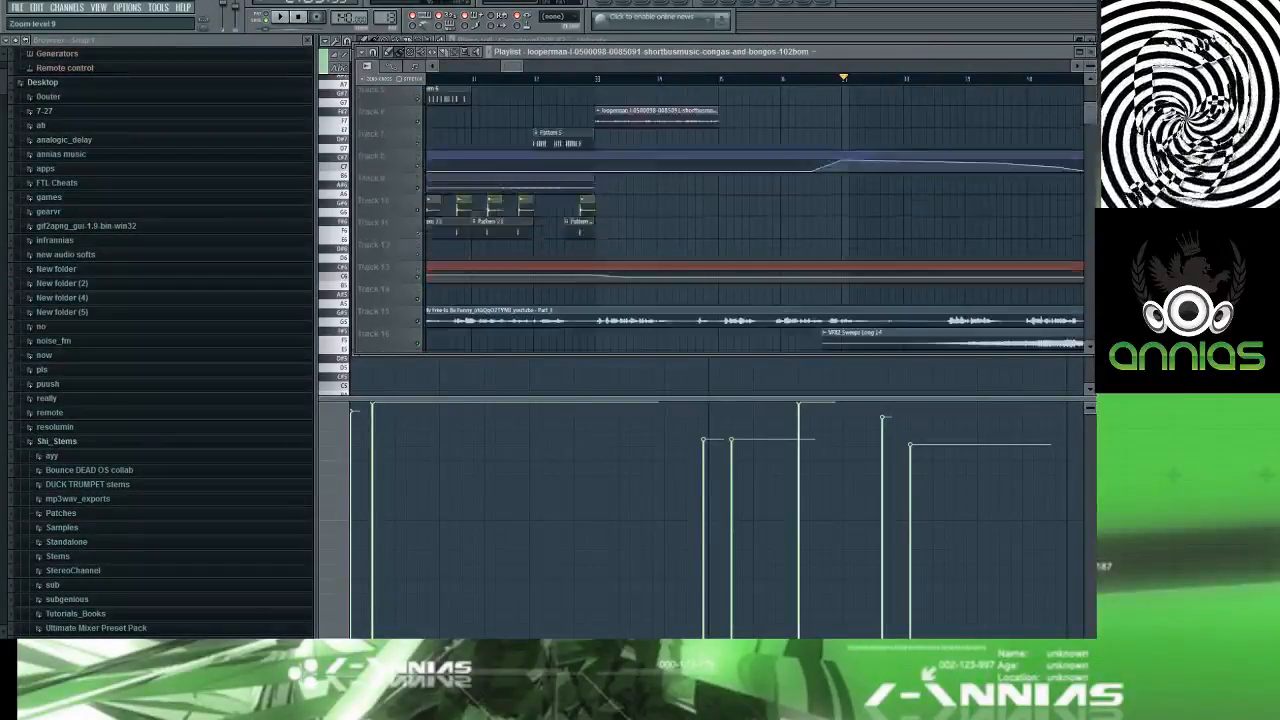
pyautogui.scroll(2, 600, 92)
pyautogui.click(594, 80)
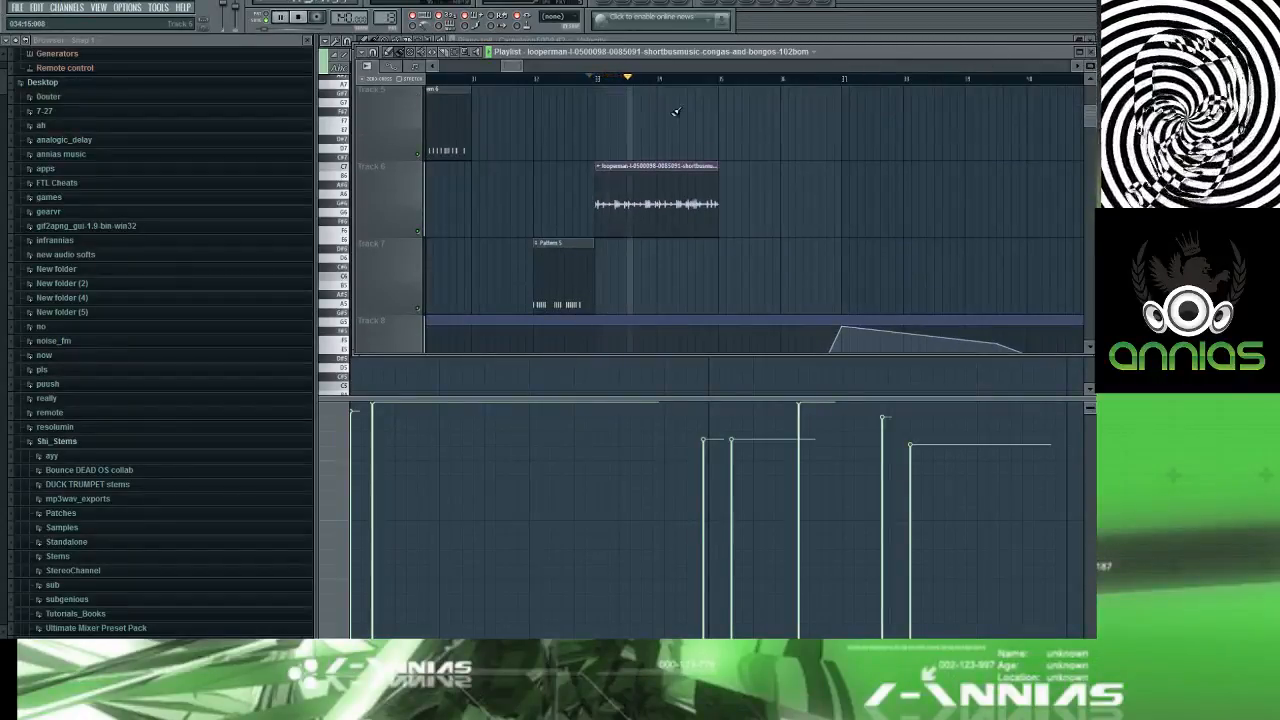
pyautogui.doubleClick(669, 208)
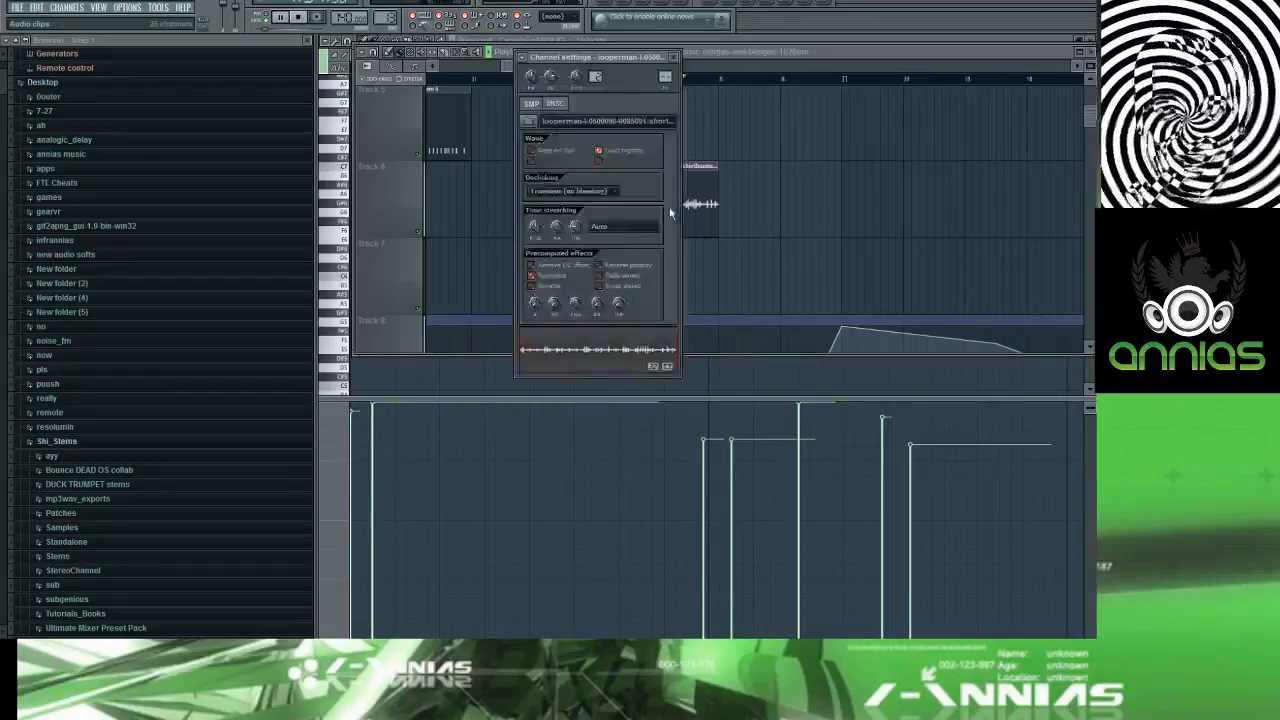
pyautogui.click(727, 170)
pyautogui.rightClick(730, 170)
pyautogui.press('space')
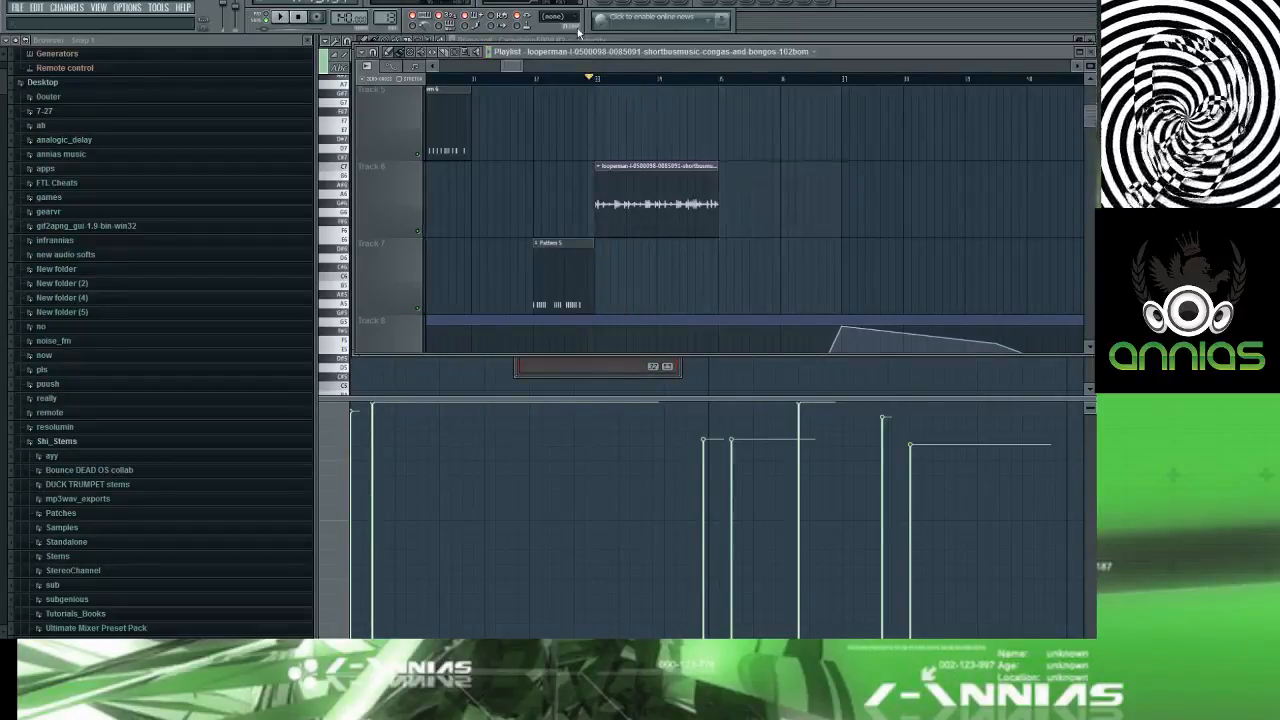
# Step: Set the snap to Cell, realign the congas-and-bongos clip with the end of Pattern 5, and play it
pyautogui.moveTo(602, 172); pyautogui.dragTo(594, 173)
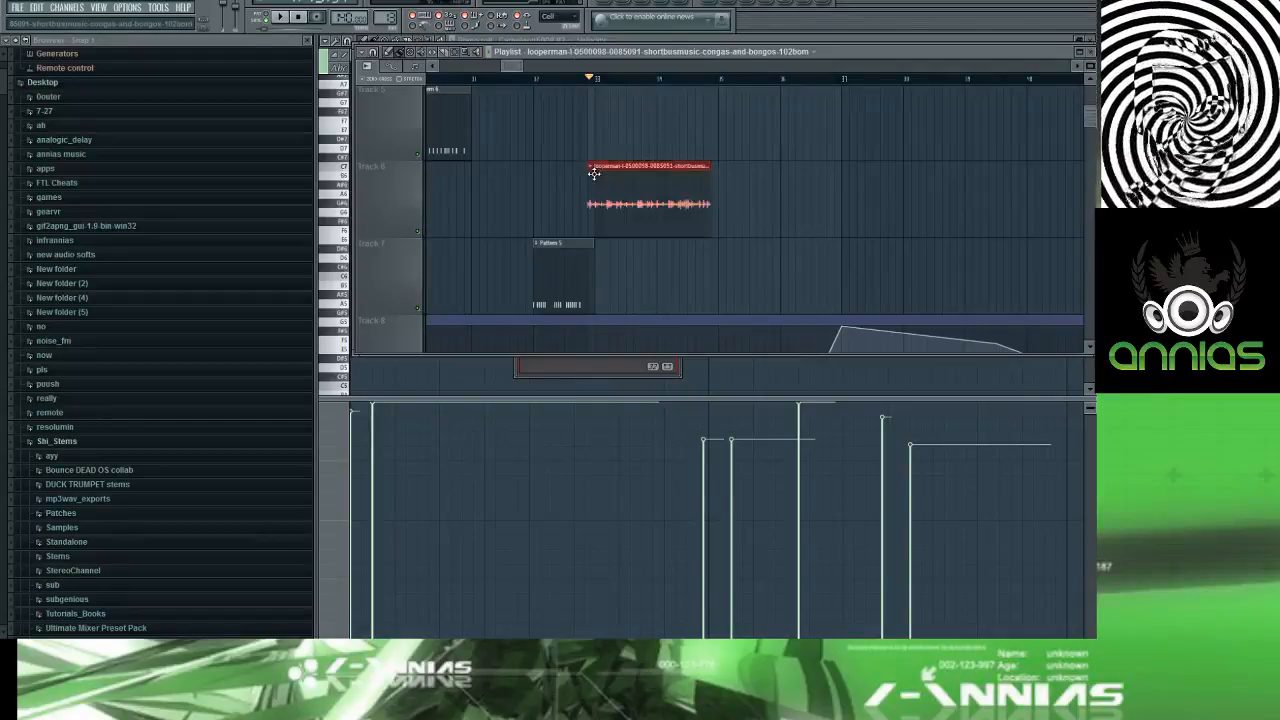
pyautogui.rightClick(594, 174)
pyautogui.click(600, 180)
pyautogui.press('space')
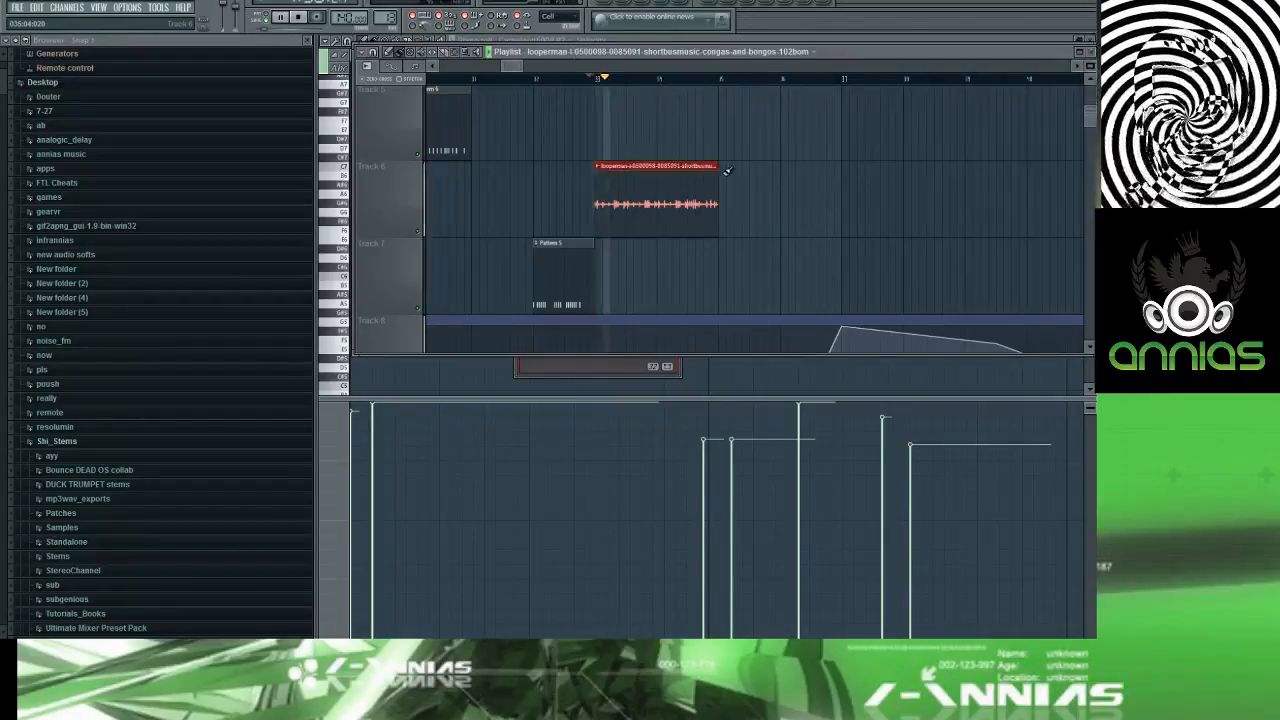
# Step: Set the congas-and-bongos loop's time stretching to autodetect its tempo
pyautogui.doubleClick(722, 172)
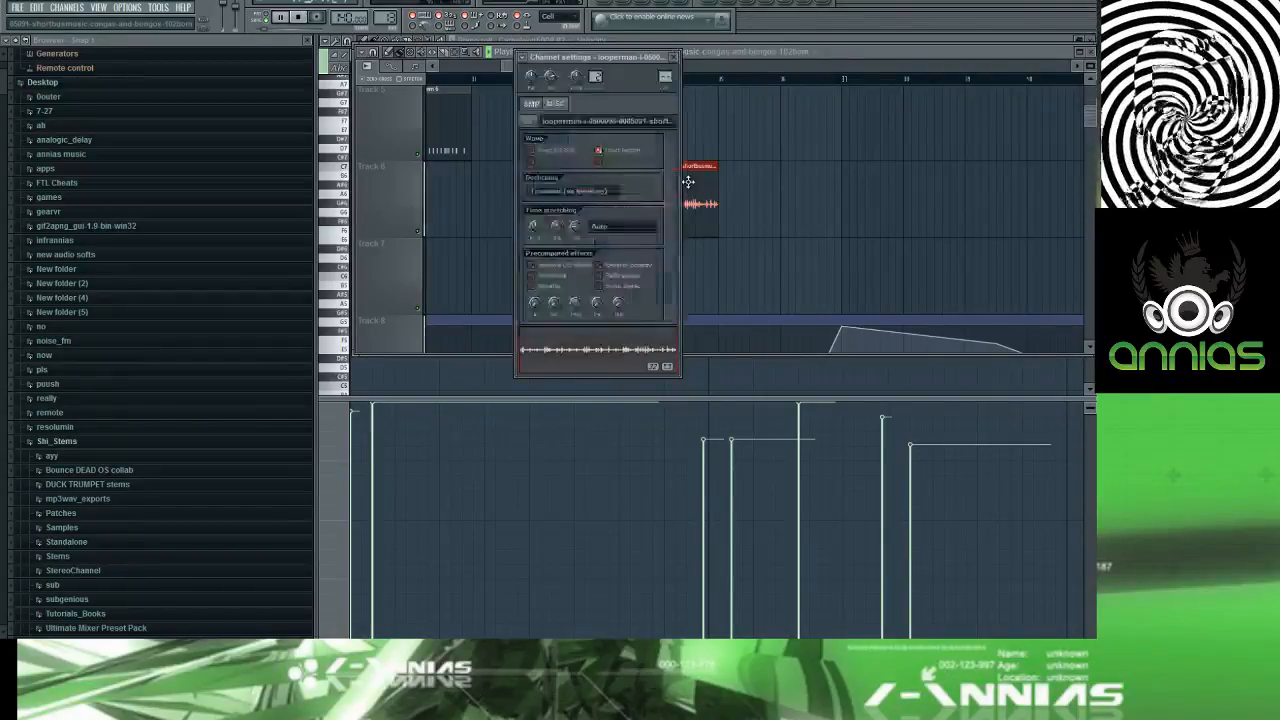
pyautogui.click(576, 228)
pyautogui.click(576, 228)
pyautogui.click(576, 228)
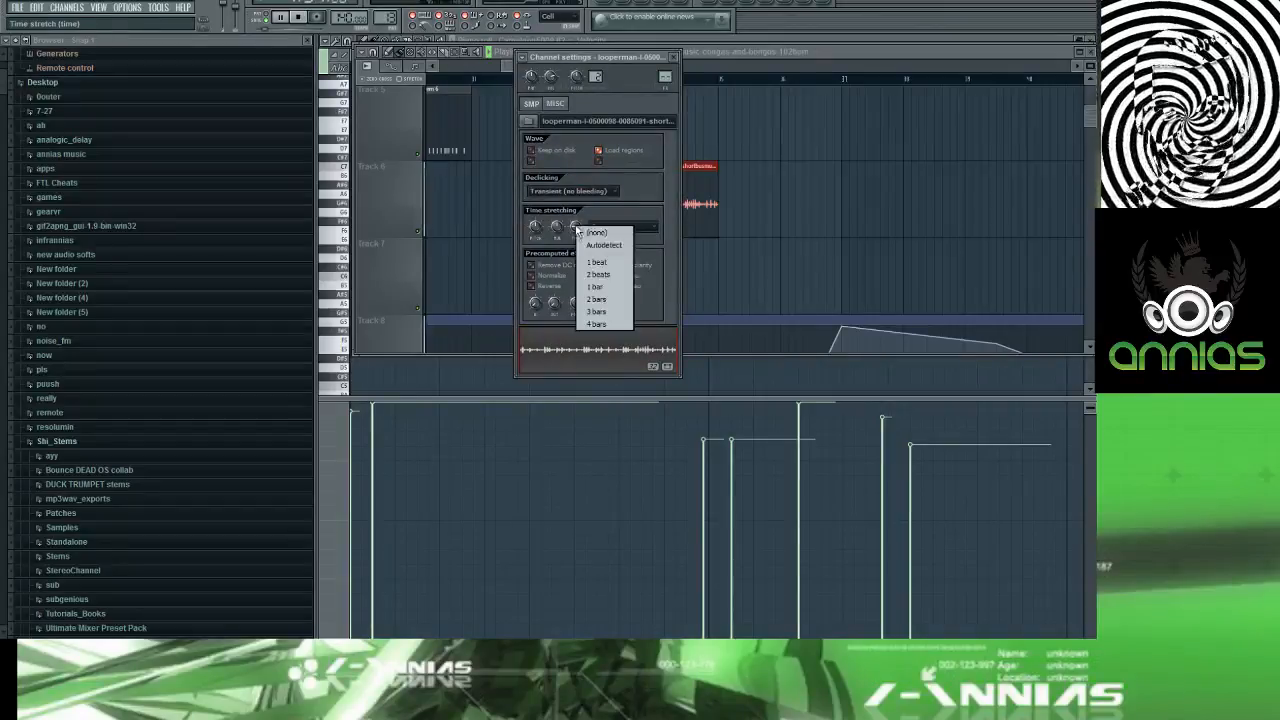
pyautogui.click(602, 245)
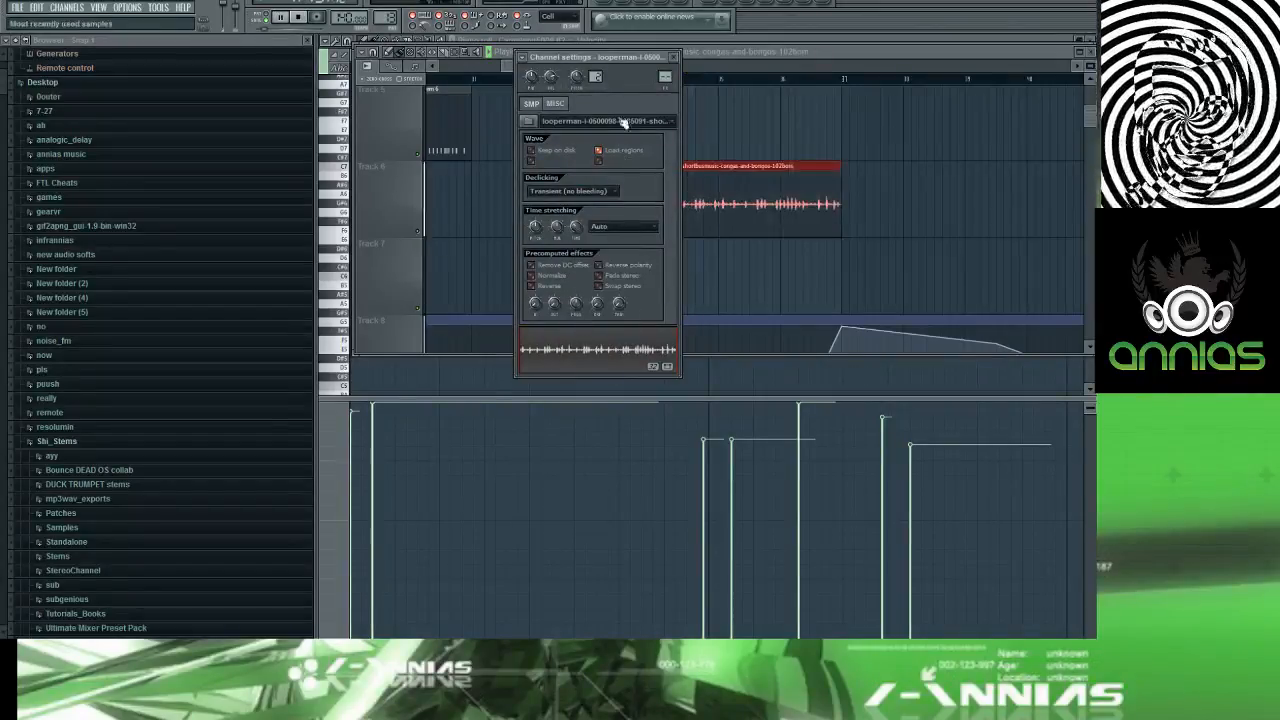
# Step: Examine the effect chains of mixer tracks Insert 12 and Insert 10 while checking the congas-and-bongos channel's routing
pyautogui.click(666, 77)
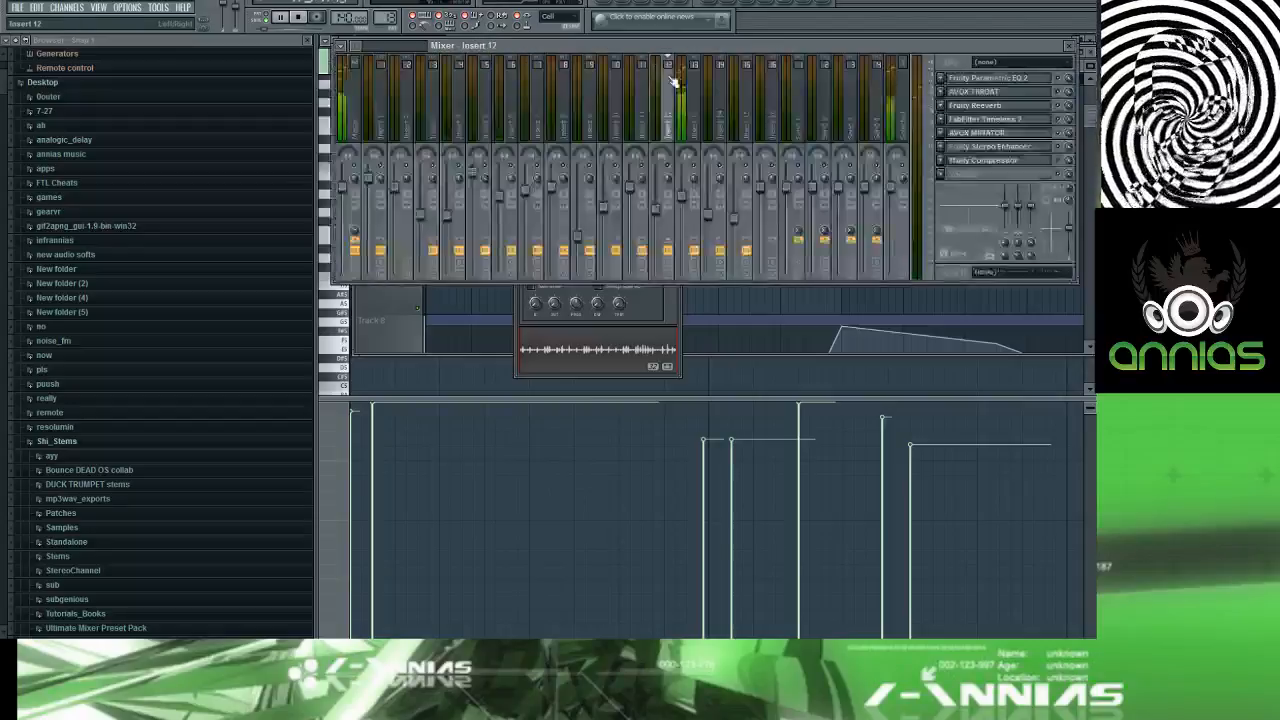
pyautogui.press('F6')
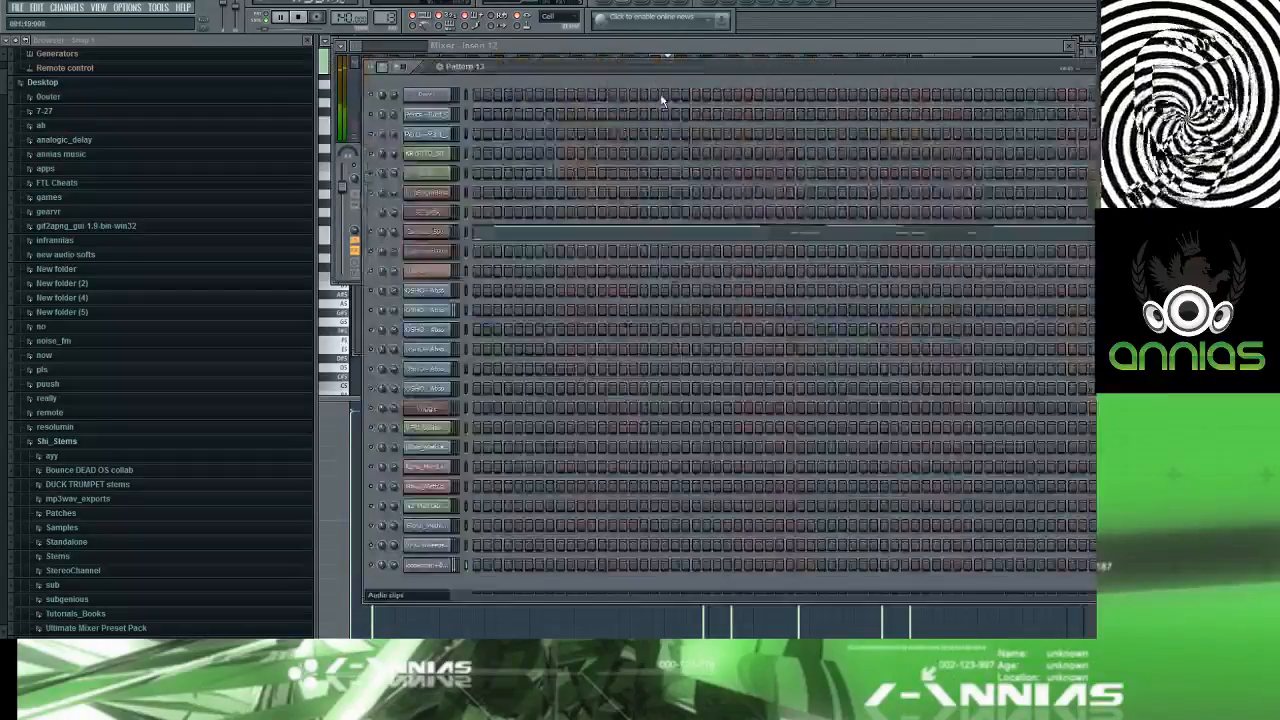
pyautogui.press('F5')
pyautogui.doubleClick(654, 192)
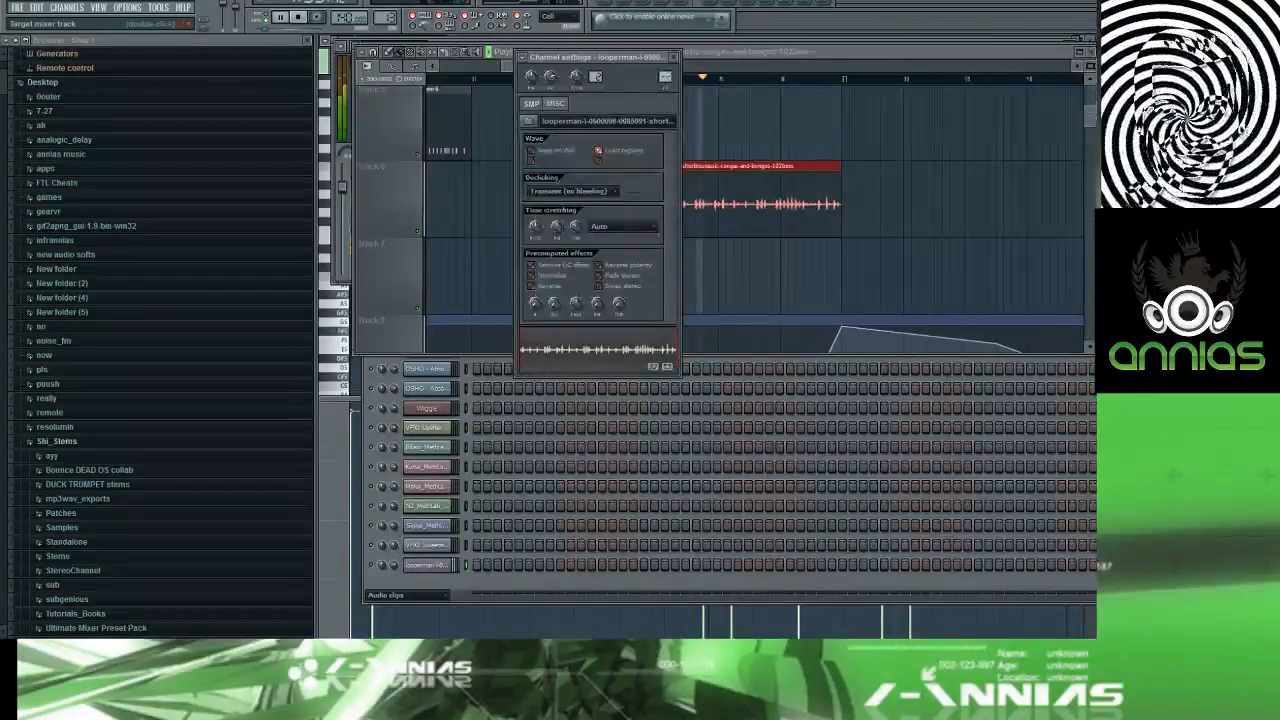
pyautogui.click(666, 77)
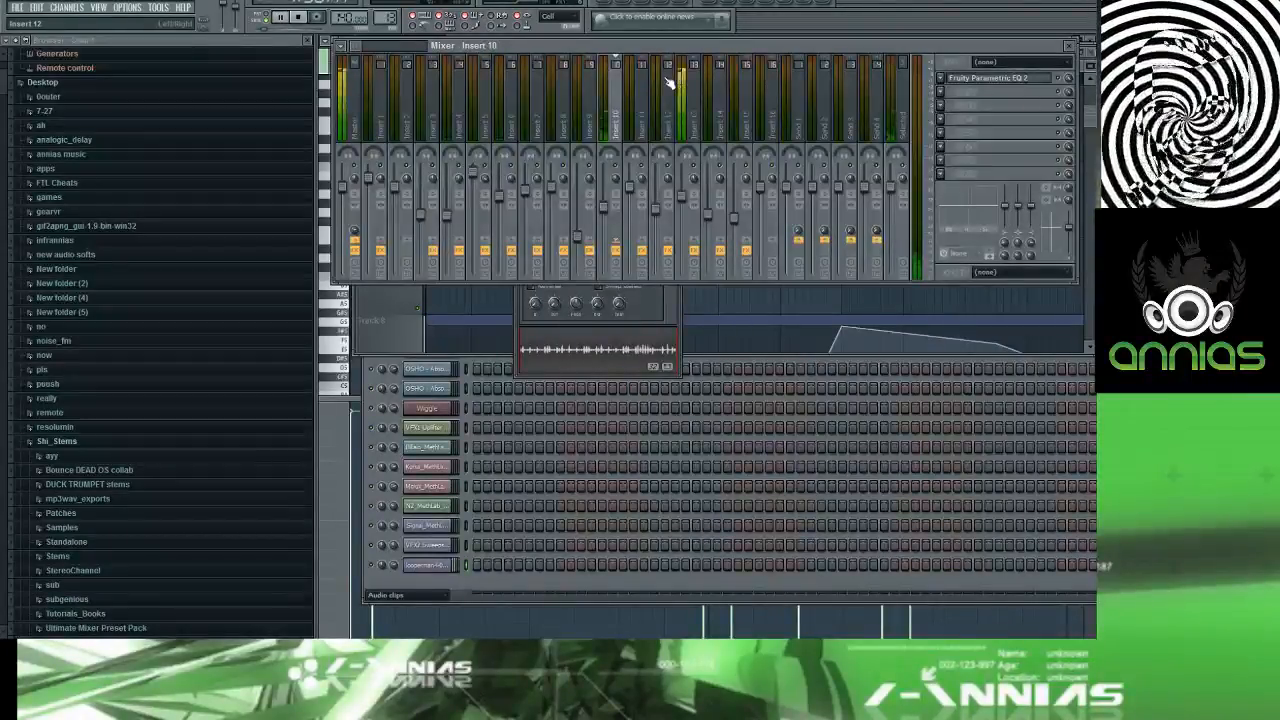
pyautogui.press('F6')
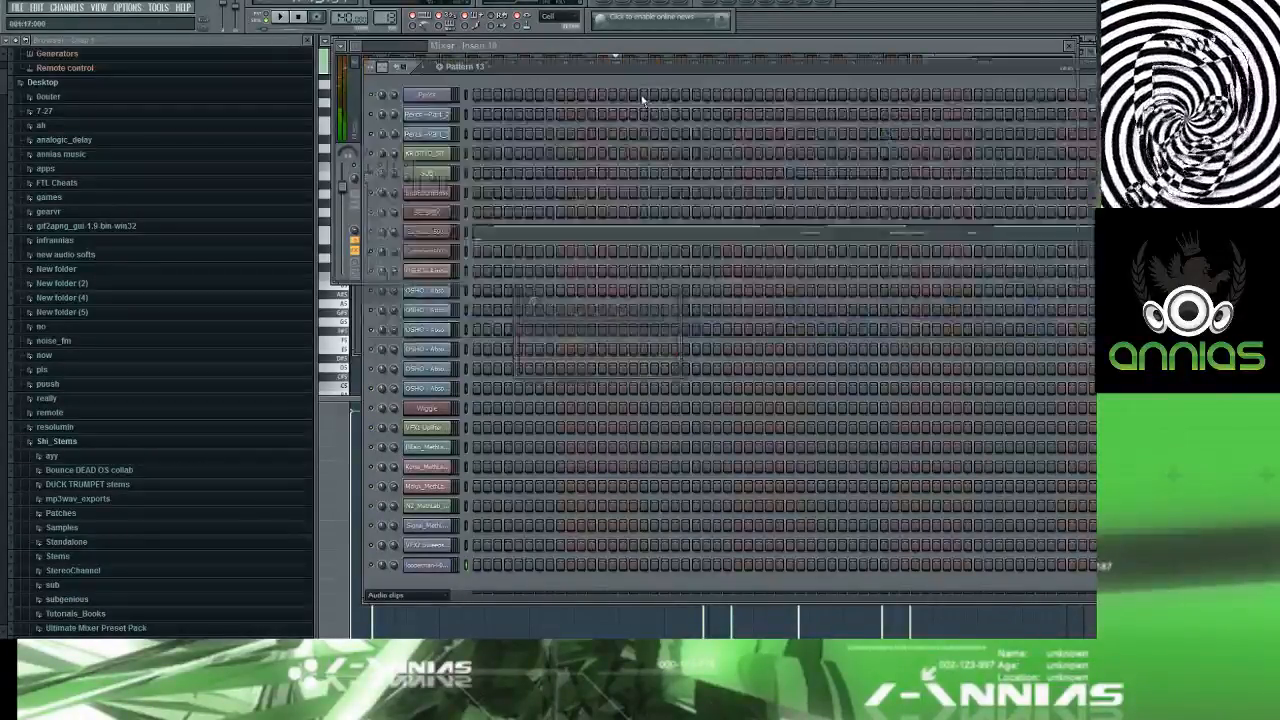
pyautogui.press('F6')
# Step: Route the congas-and-bongos channel to mixer track Insert 16 and open the effect list for that track's second slot
pyautogui.click(651, 304)
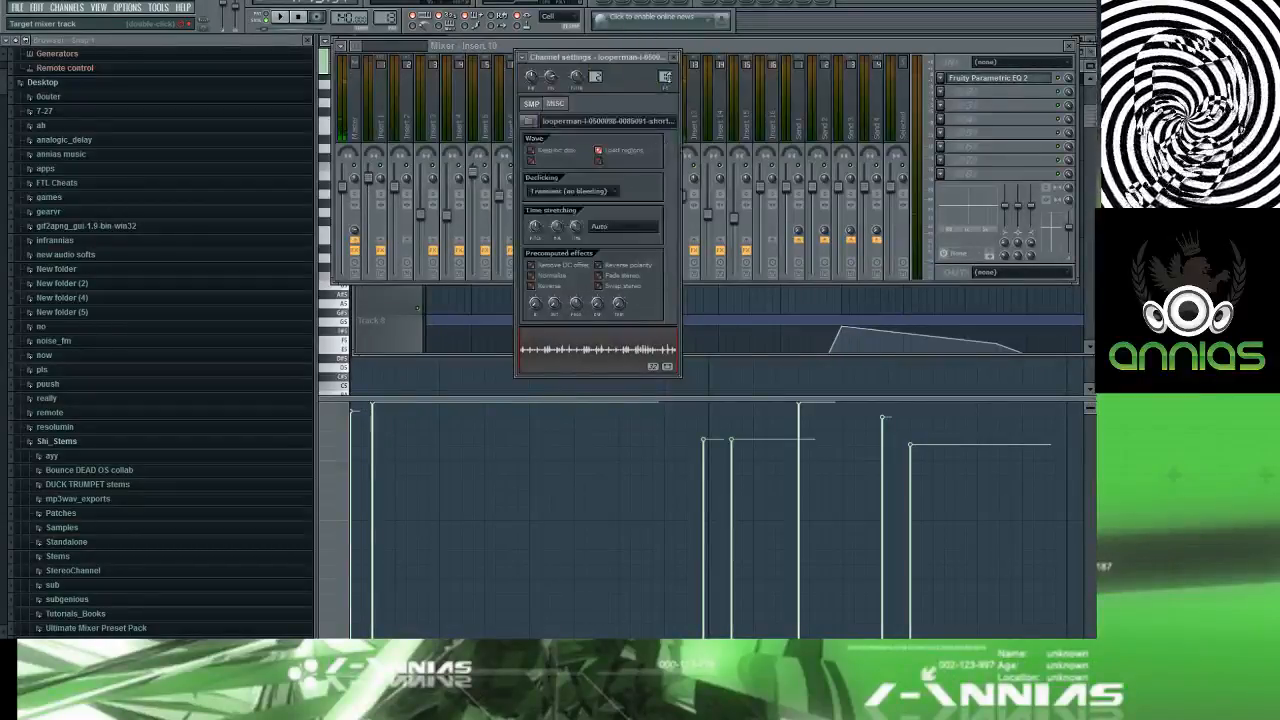
pyautogui.moveTo(665, 76); pyautogui.dragTo(665, 53)
pyautogui.click(940, 92)
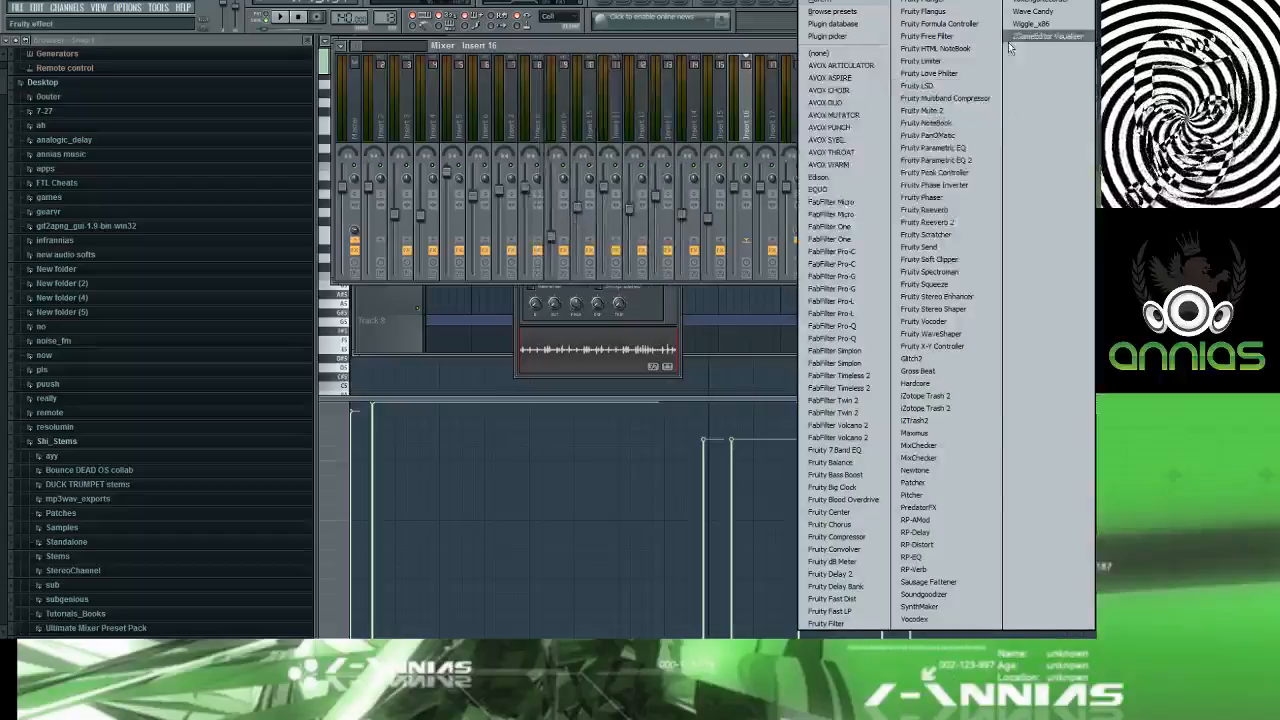
# Step: Load Fruity Parametric EQ 2 followed by Fruity Compressor in the effect slots of Insert 16
pyautogui.click(948, 160)
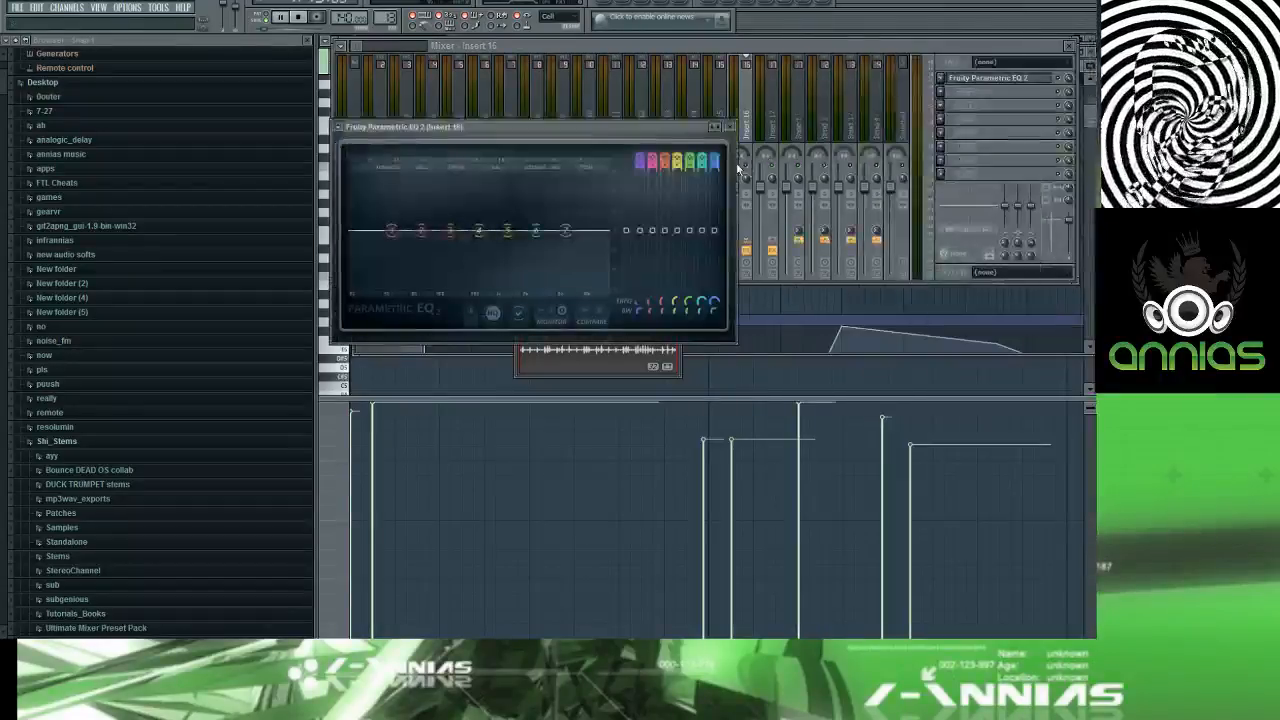
pyautogui.click(950, 106)
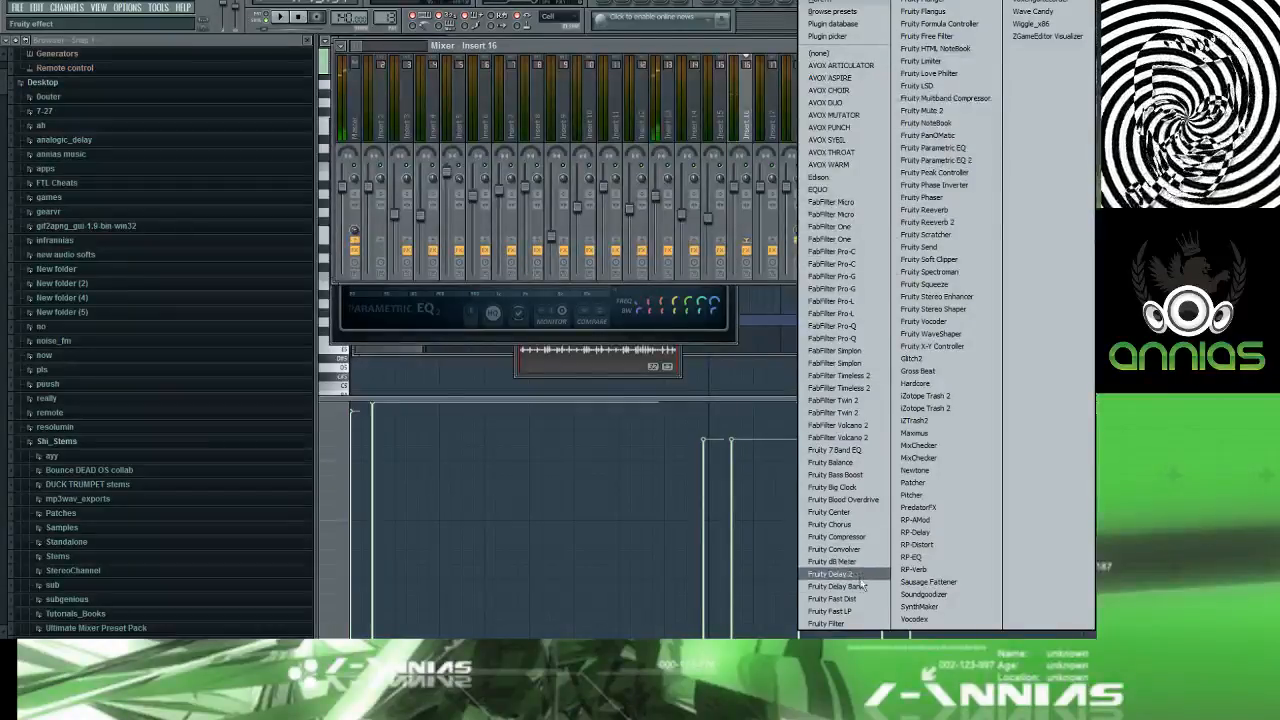
pyautogui.click(836, 537)
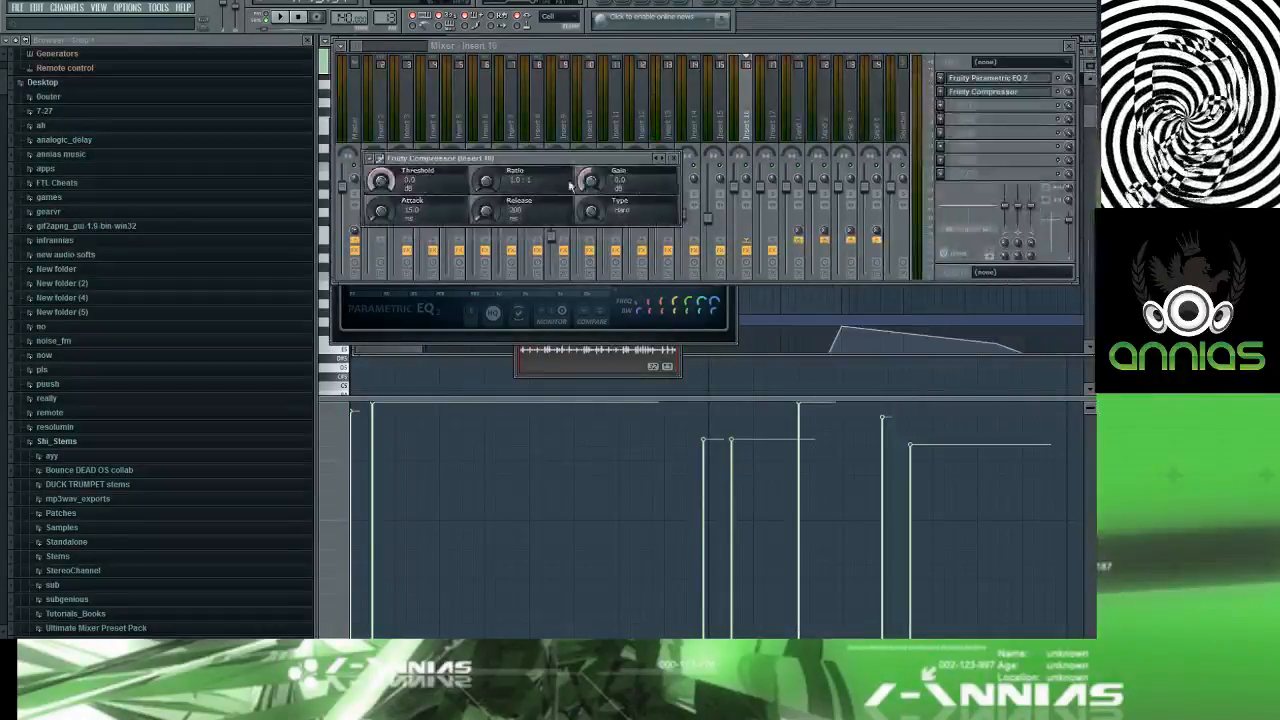
# Step: Choose a Hard/R type preset in Fruity Compressor, set the gain to about 9.2 dB and lower the ratio to 2.9:1 during playback
pyautogui.click(662, 158)
pyautogui.click(662, 158)
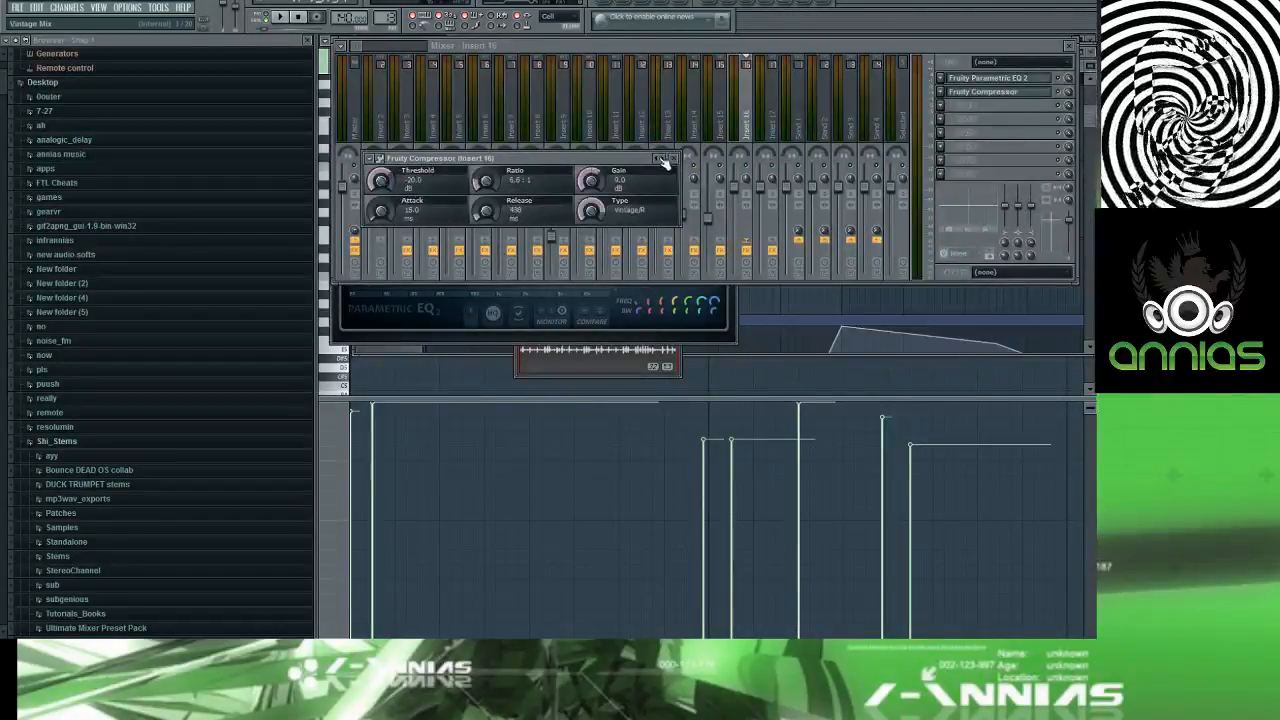
pyautogui.click(662, 158)
pyautogui.moveTo(591, 179); pyautogui.dragTo(591, 192)
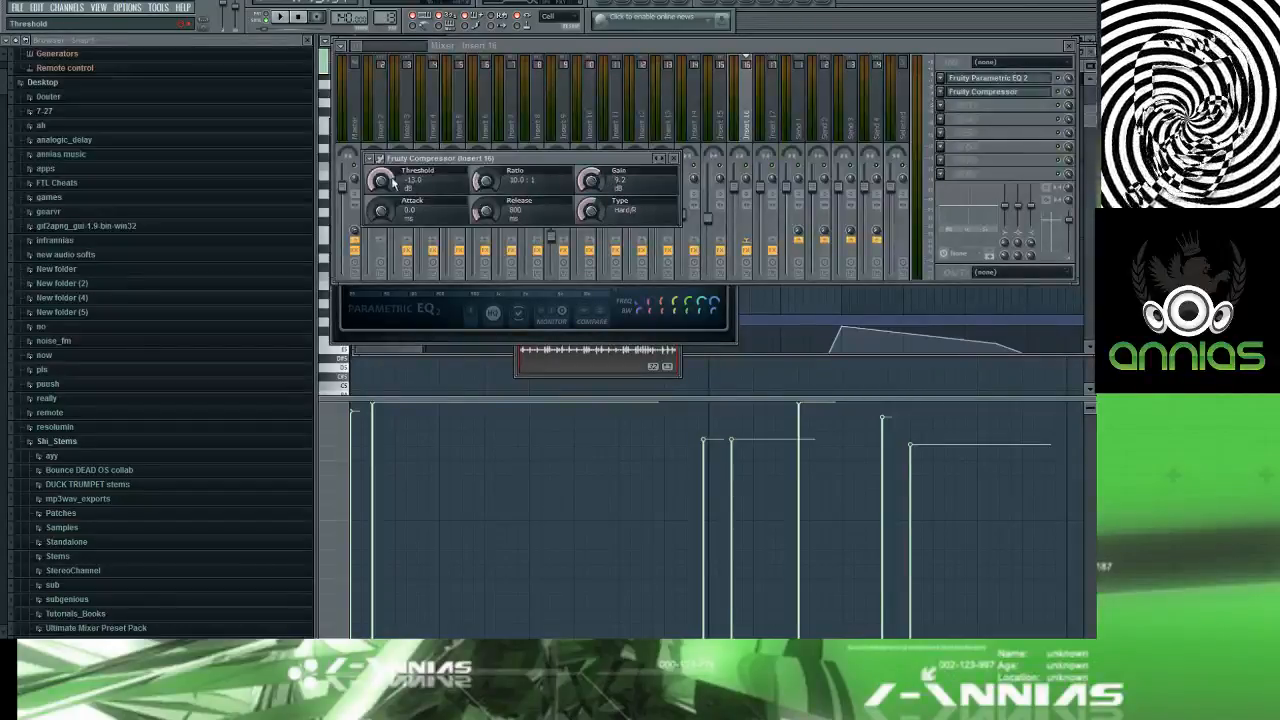
pyautogui.press('space')
pyautogui.moveTo(485, 181); pyautogui.dragTo(485, 235)
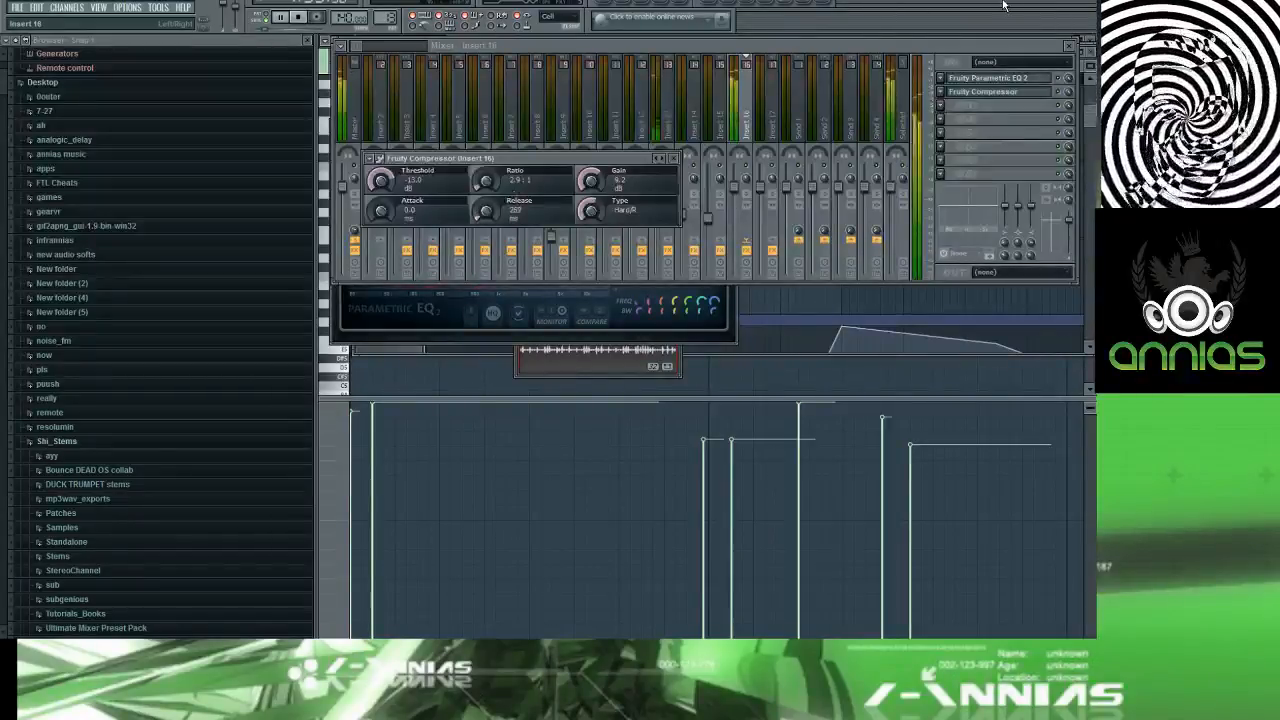
# Step: Shape the EQ with a high-pass on band 1 at about 123 Hz, a low-pass on band 7 and a high-frequency peaking boost on band 6
pyautogui.click(1011, 81)
pyautogui.click(1011, 84)
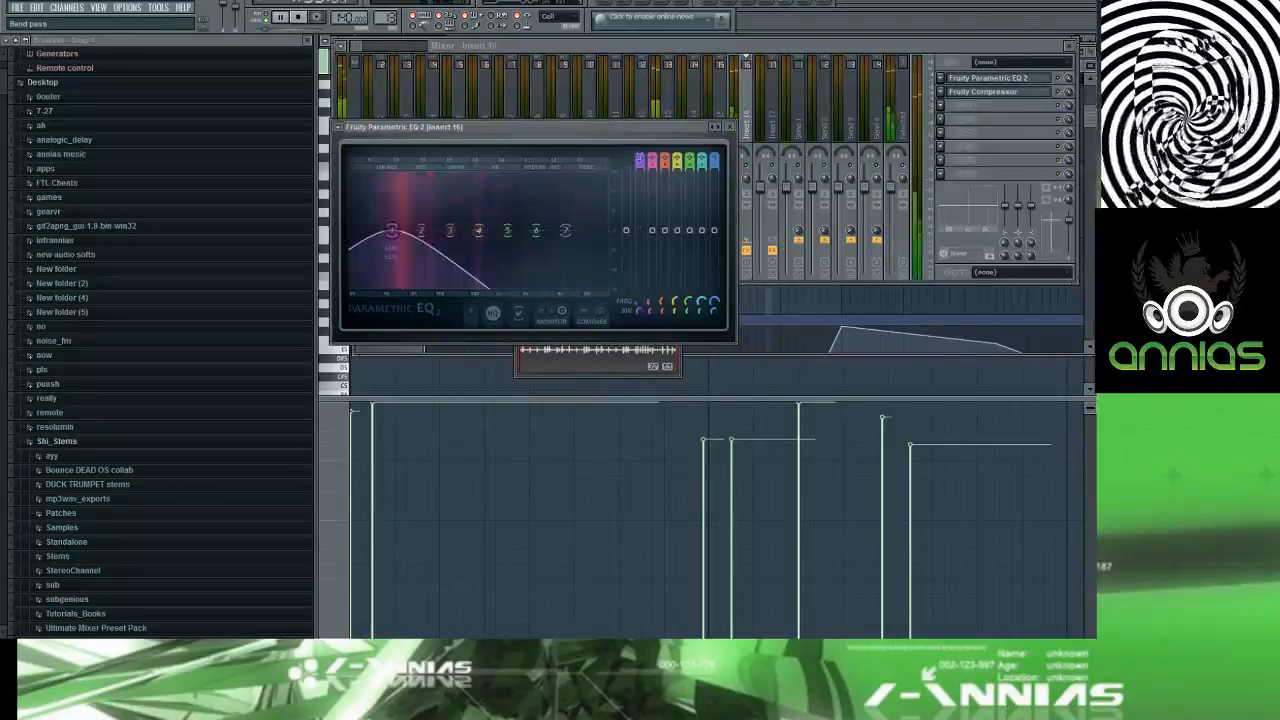
pyautogui.moveTo(640, 157); pyautogui.dragTo(715, 180)
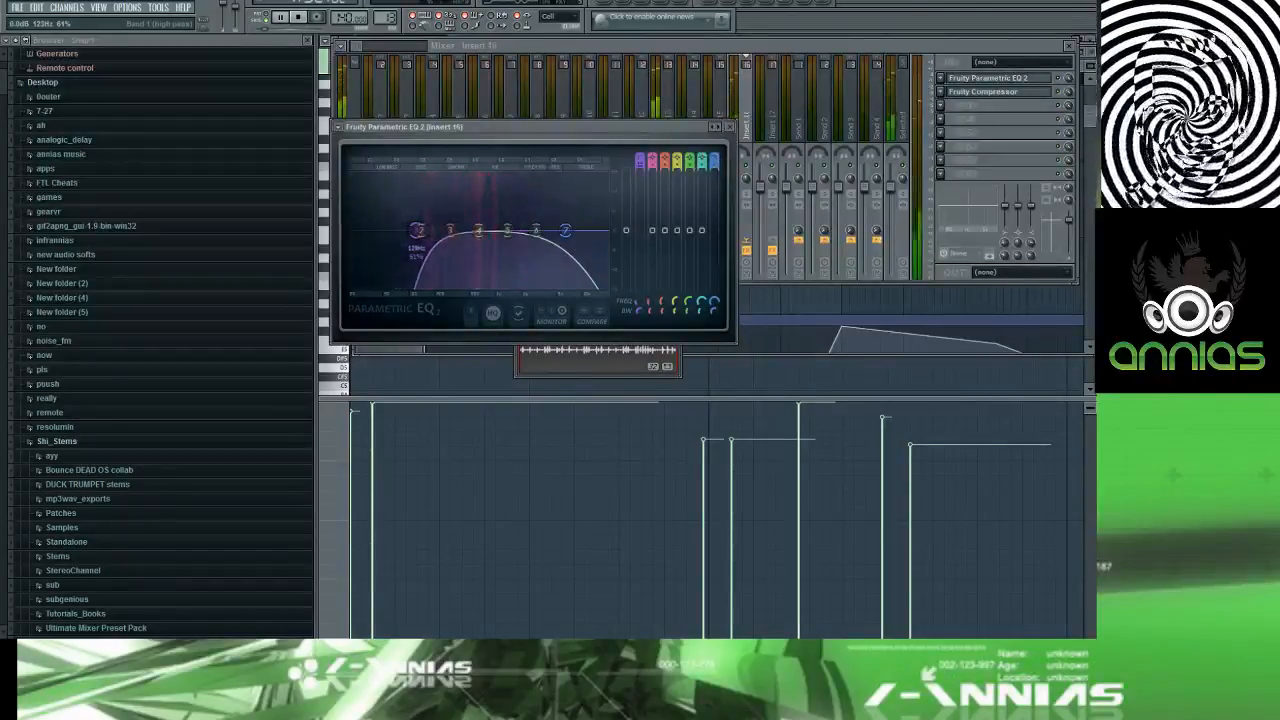
pyautogui.moveTo(568, 234); pyautogui.dragTo(570, 213)
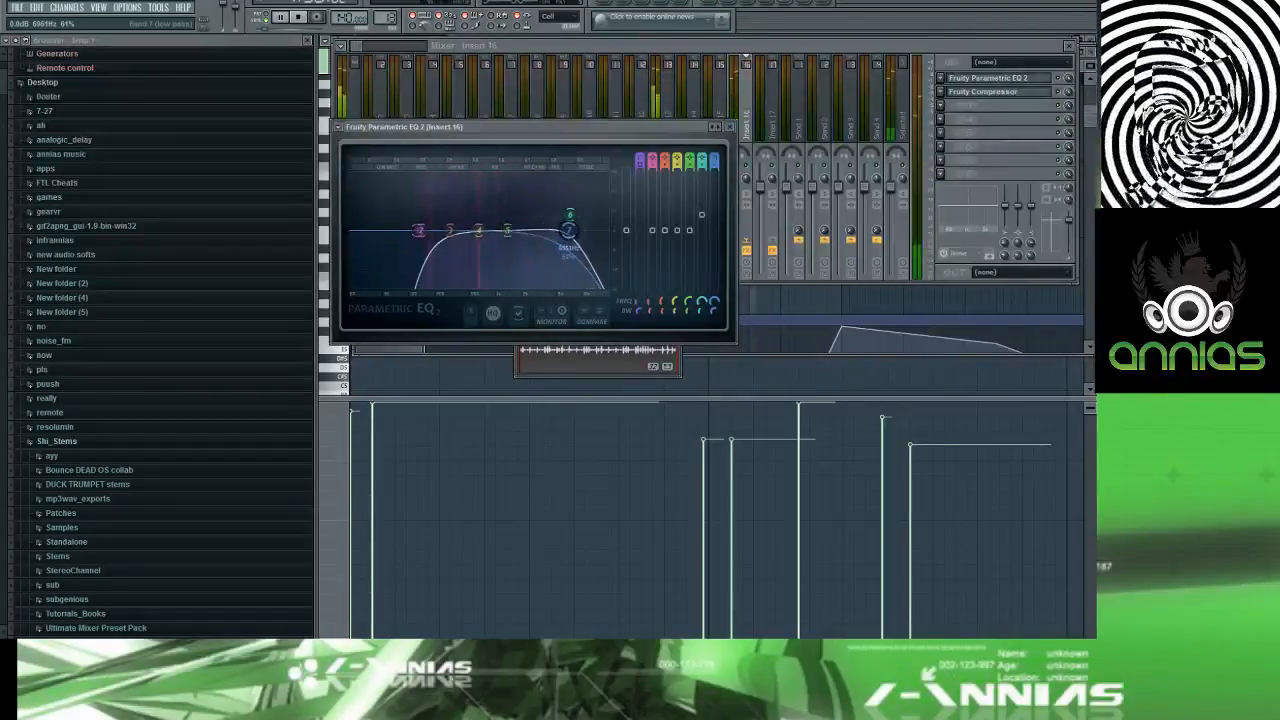
pyautogui.moveTo(569, 215); pyautogui.dragTo(593, 206)
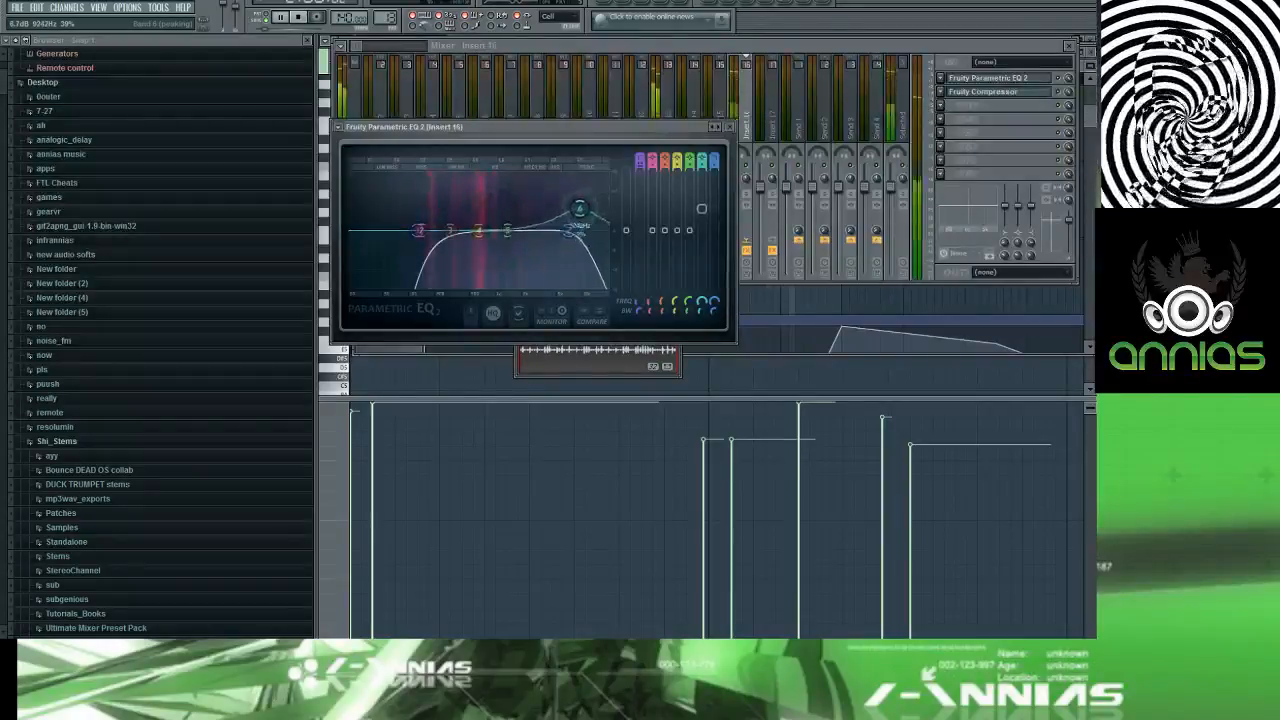
# Step: Insert Fruity Reeverb between the EQ and the compressor and set its reverb level to about 13%
pyautogui.click(948, 97)
pyautogui.click(947, 97)
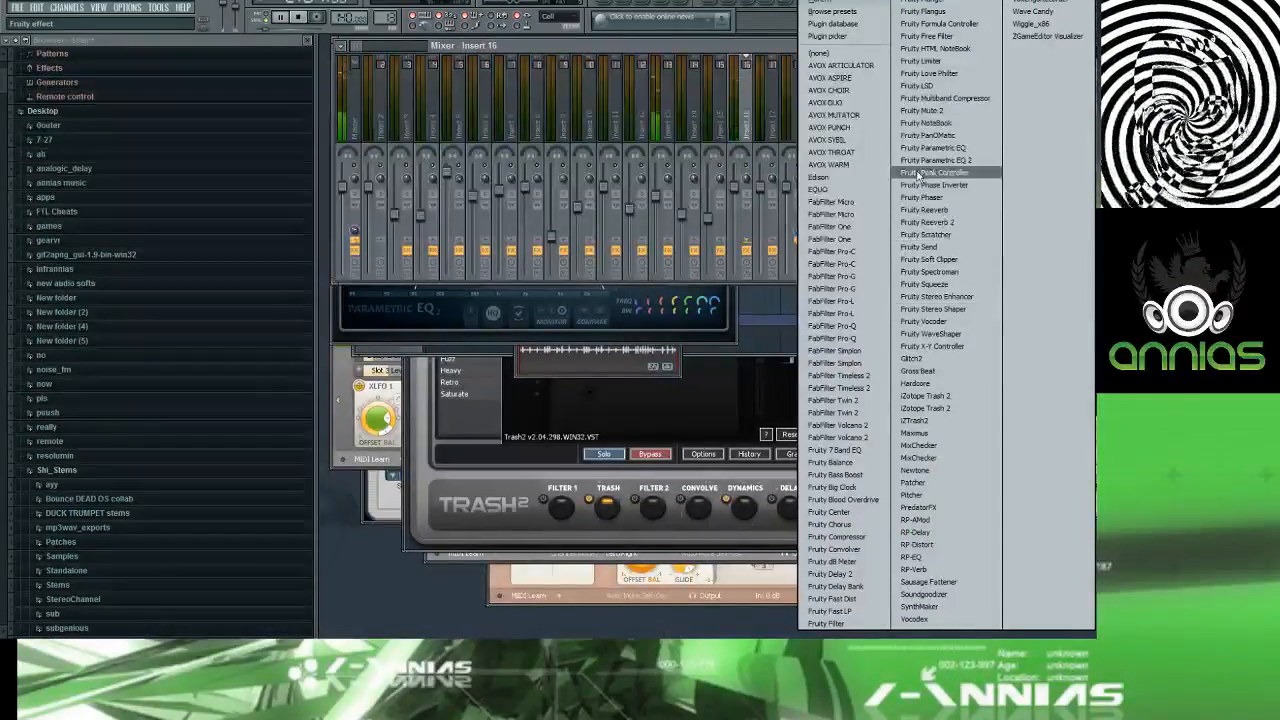
pyautogui.click(928, 210)
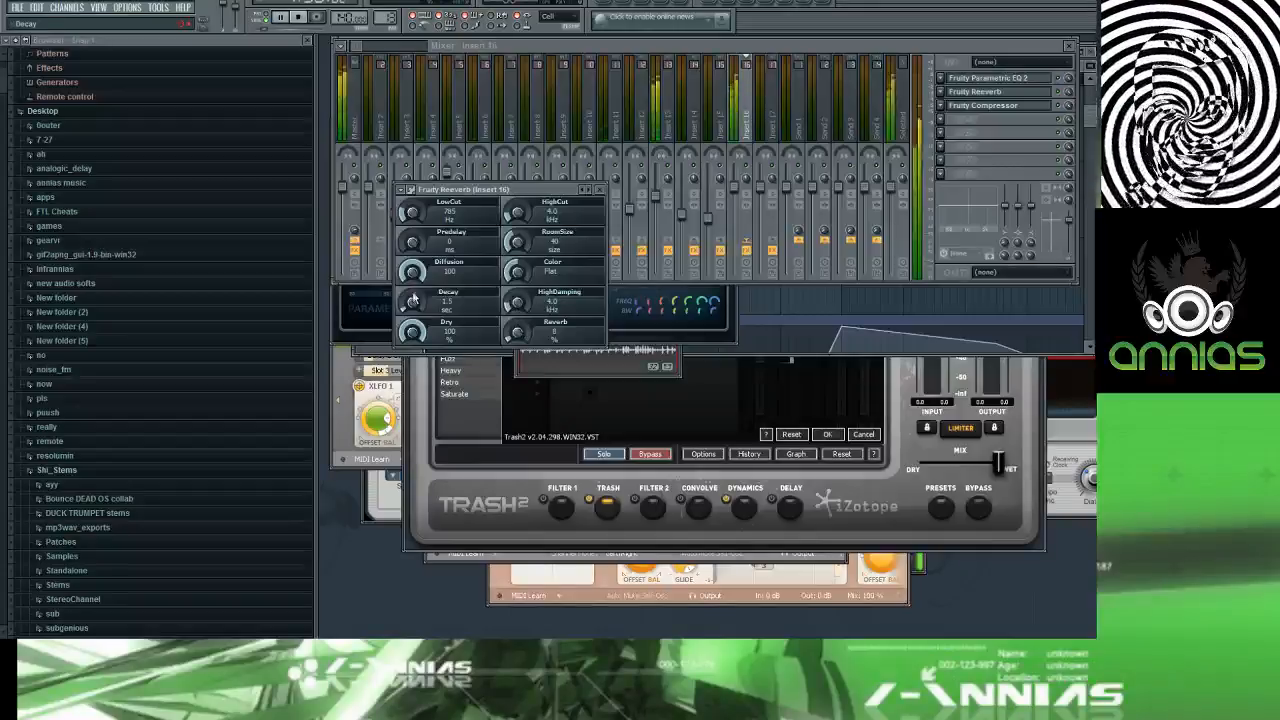
pyautogui.moveTo(412, 302); pyautogui.dragTo(412, 297)
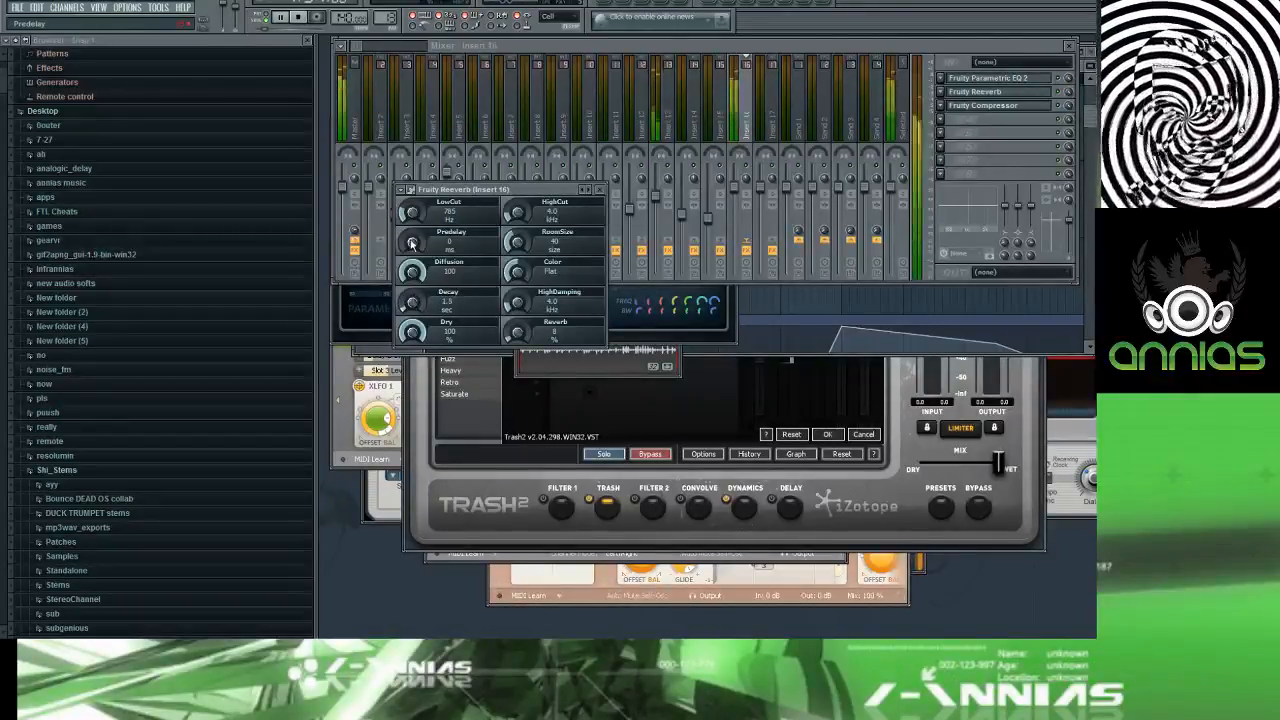
pyautogui.moveTo(517, 332); pyautogui.dragTo(515, 339)
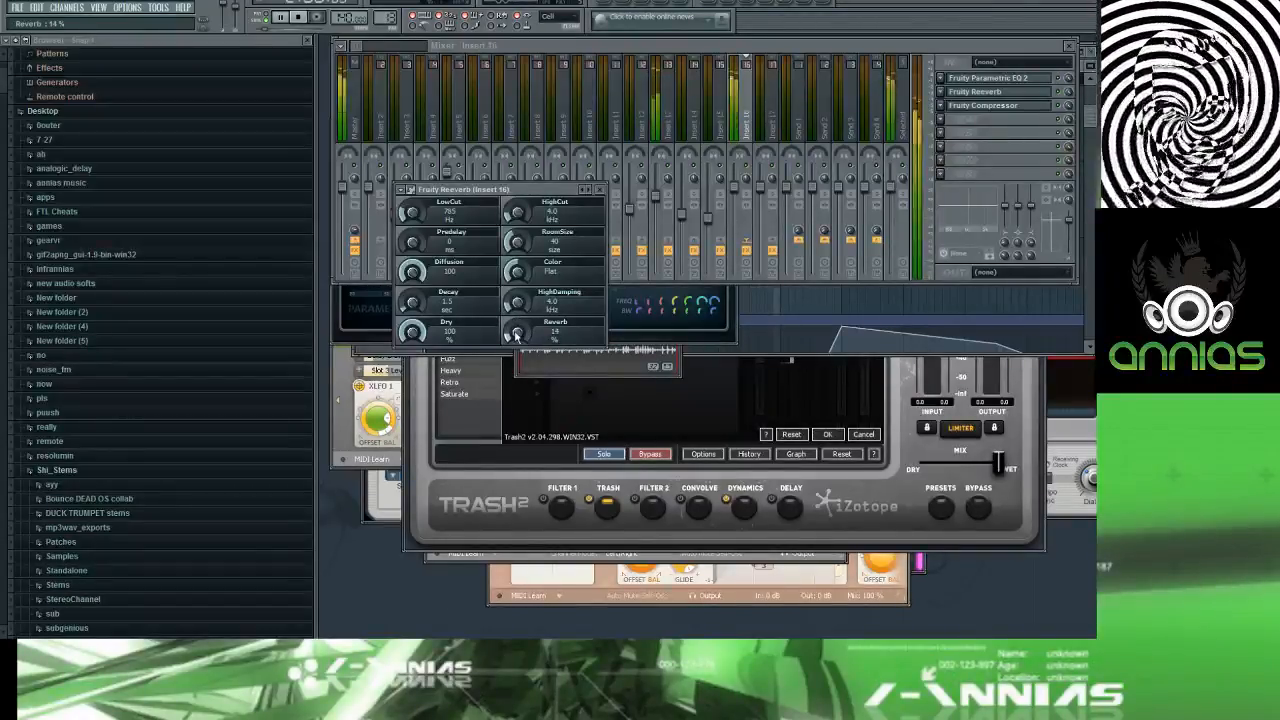
# Step: Add FabFilter Timeless 2 after the compressor and switch it to the Bouncing Echos preset
pyautogui.click(951, 127)
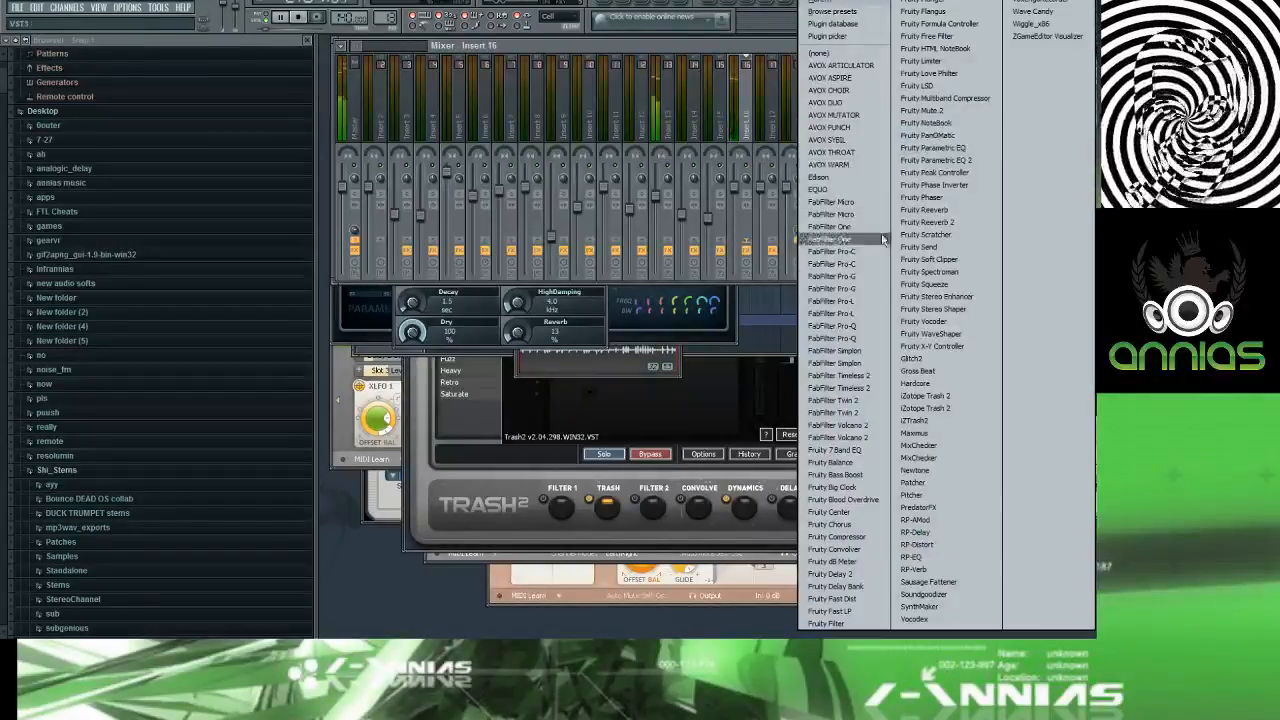
pyautogui.click(886, 376)
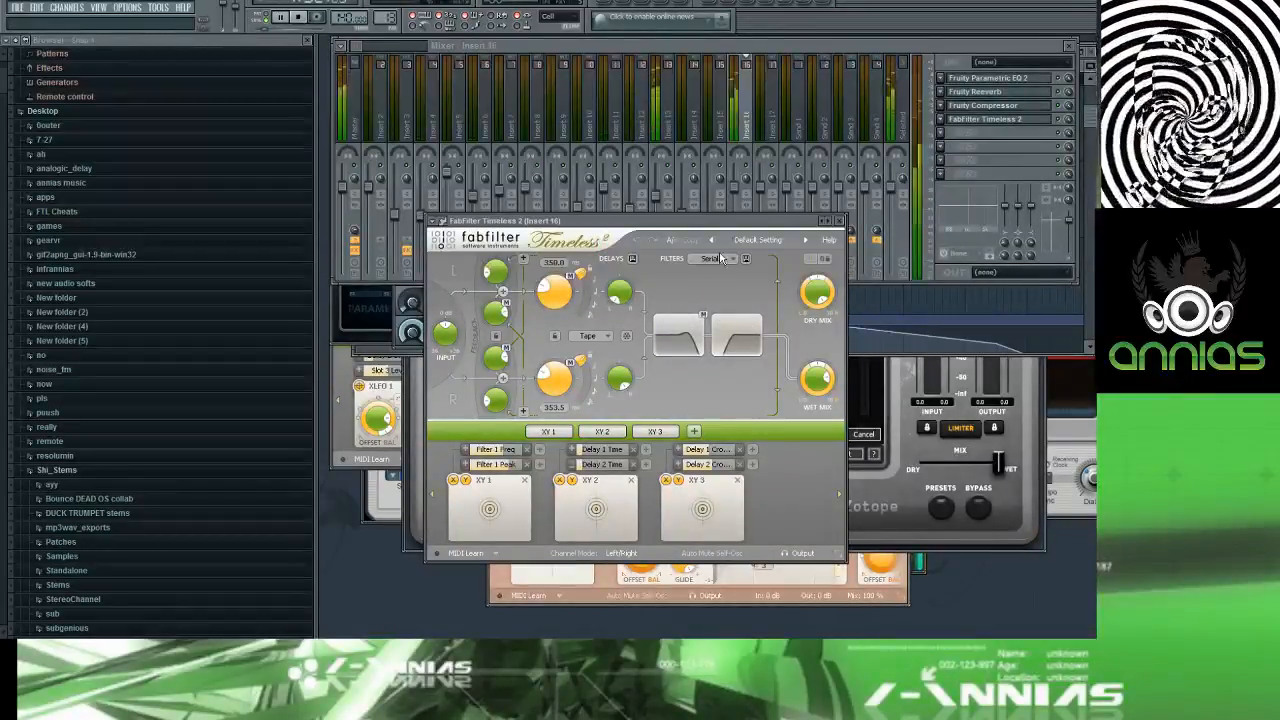
pyautogui.click(805, 240)
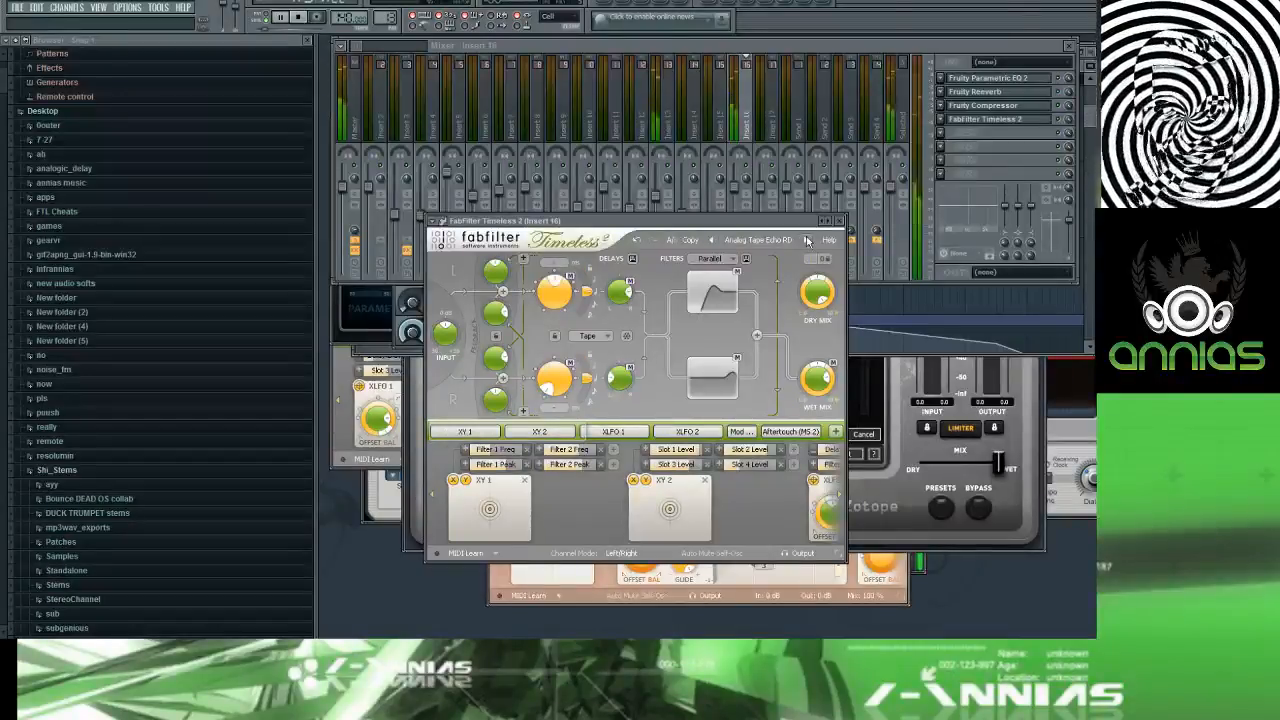
pyautogui.click(807, 240)
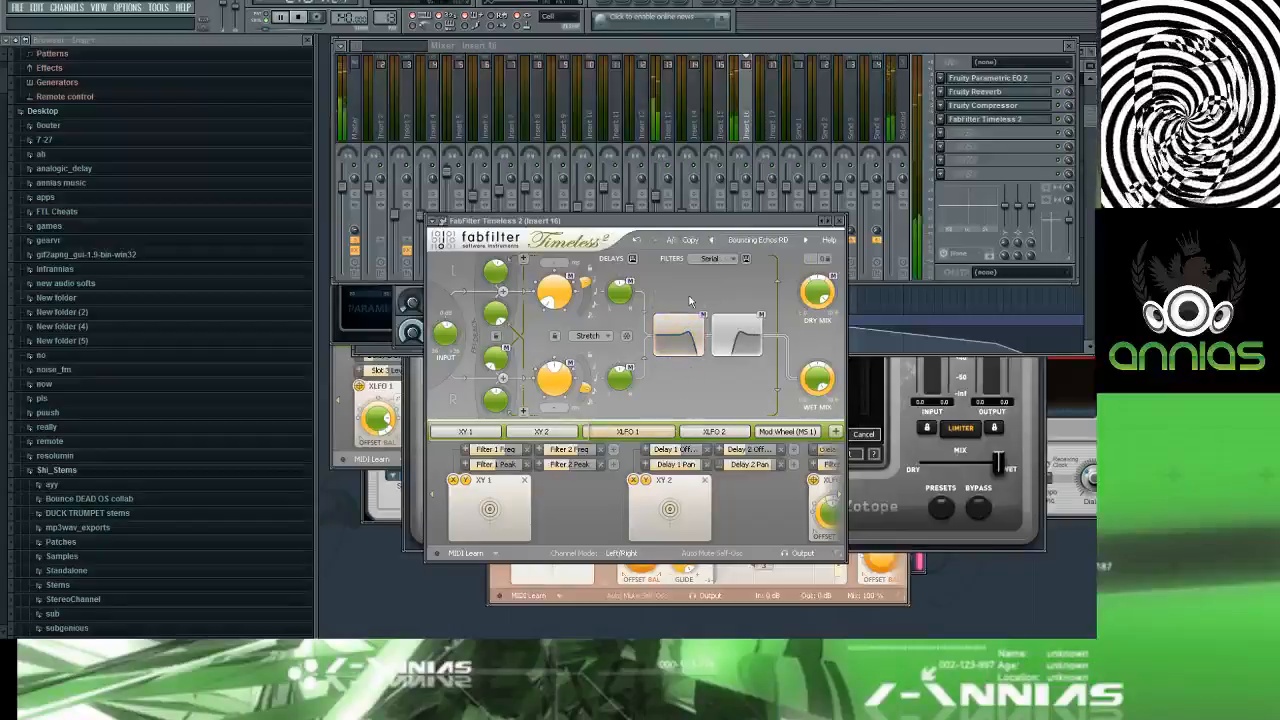
# Step: Duplicate the congas-and-bongos audio clip on Track 6 of the playlist directly after the original
pyautogui.press('F5')
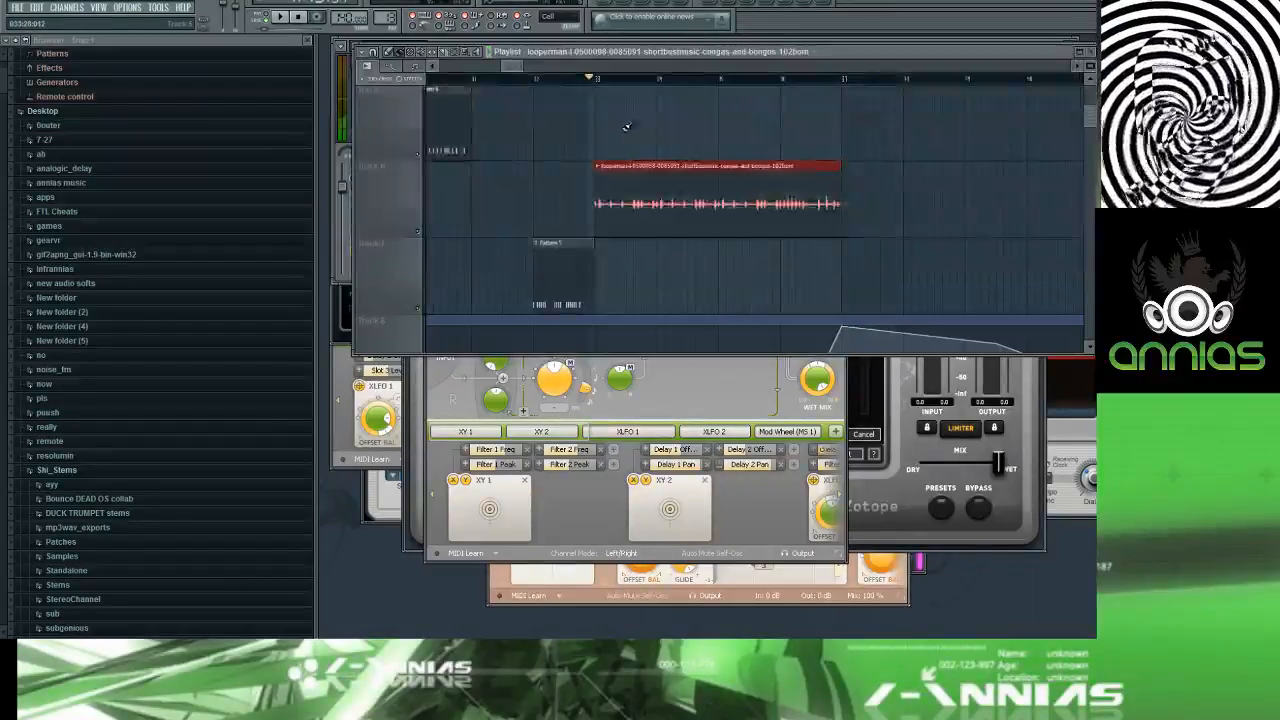
pyautogui.scroll(-4, 828, 190)
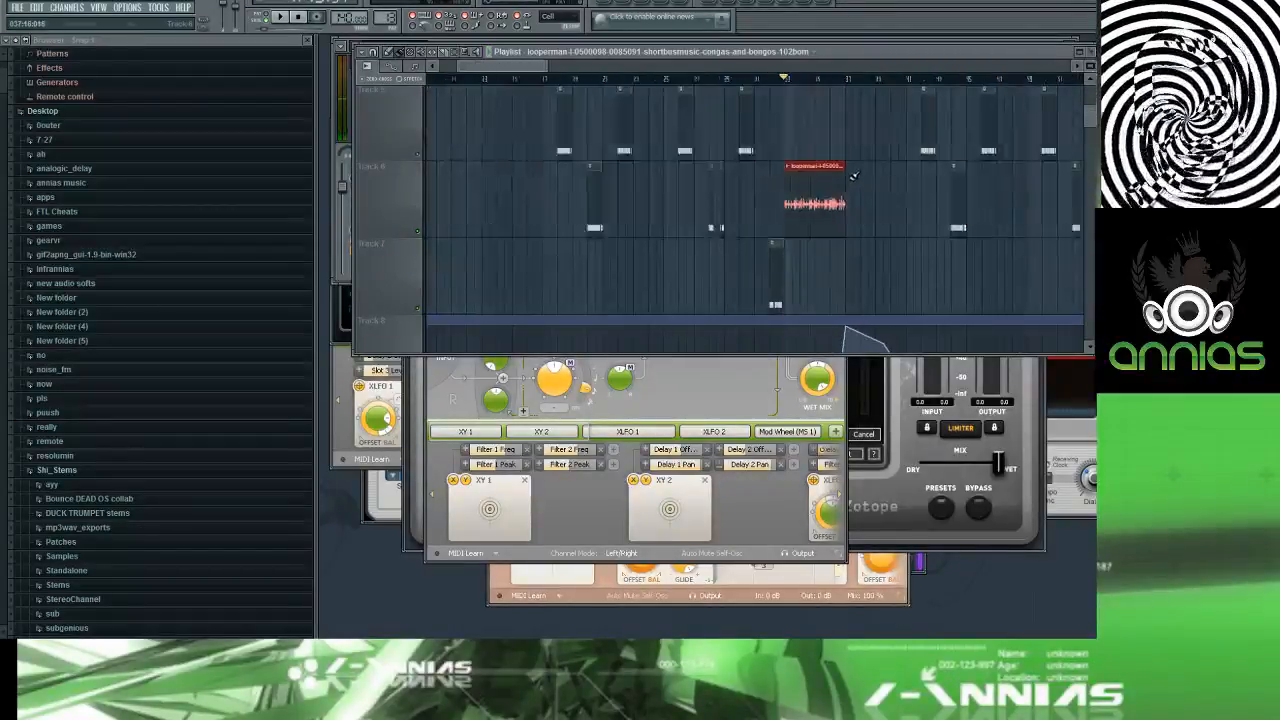
pyautogui.hotkey('ctrl', 'b')
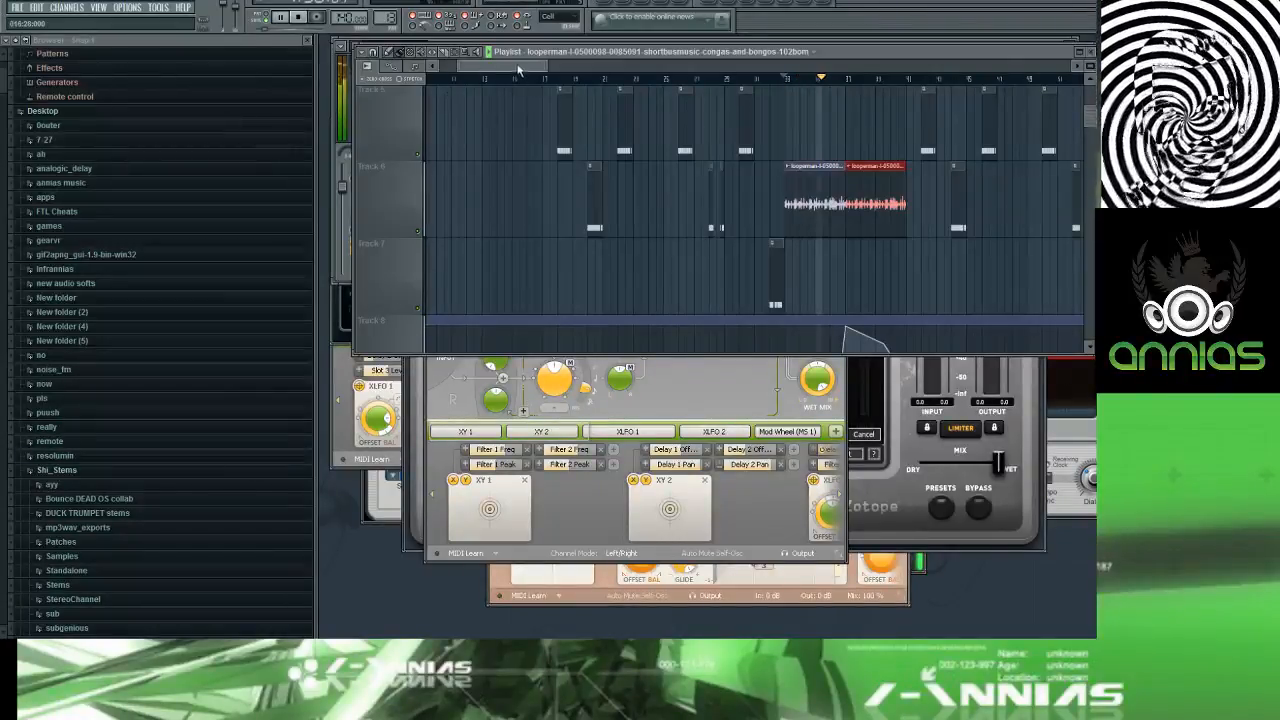
# Step: Lower the wet level of FabFilter Timeless 2 to about -10.15 dB
pyautogui.scroll(6, 800, 193)
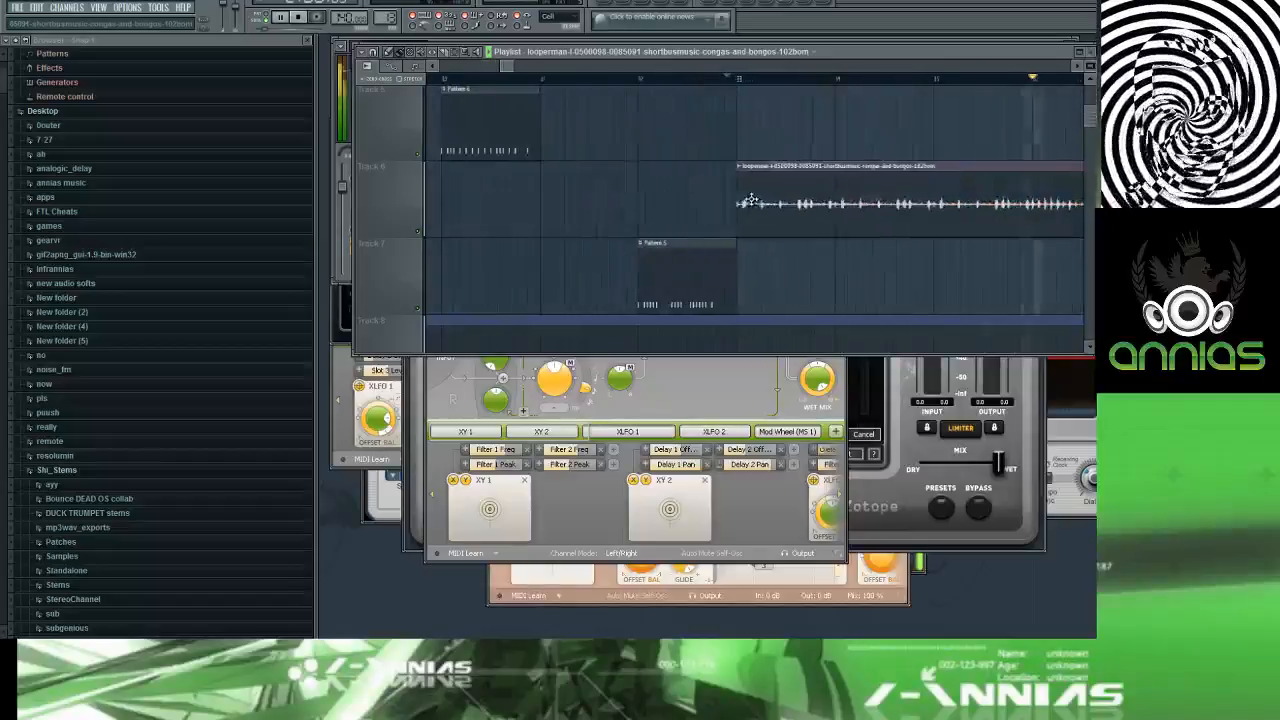
pyautogui.scroll(3, 750, 200)
pyautogui.click(737, 516)
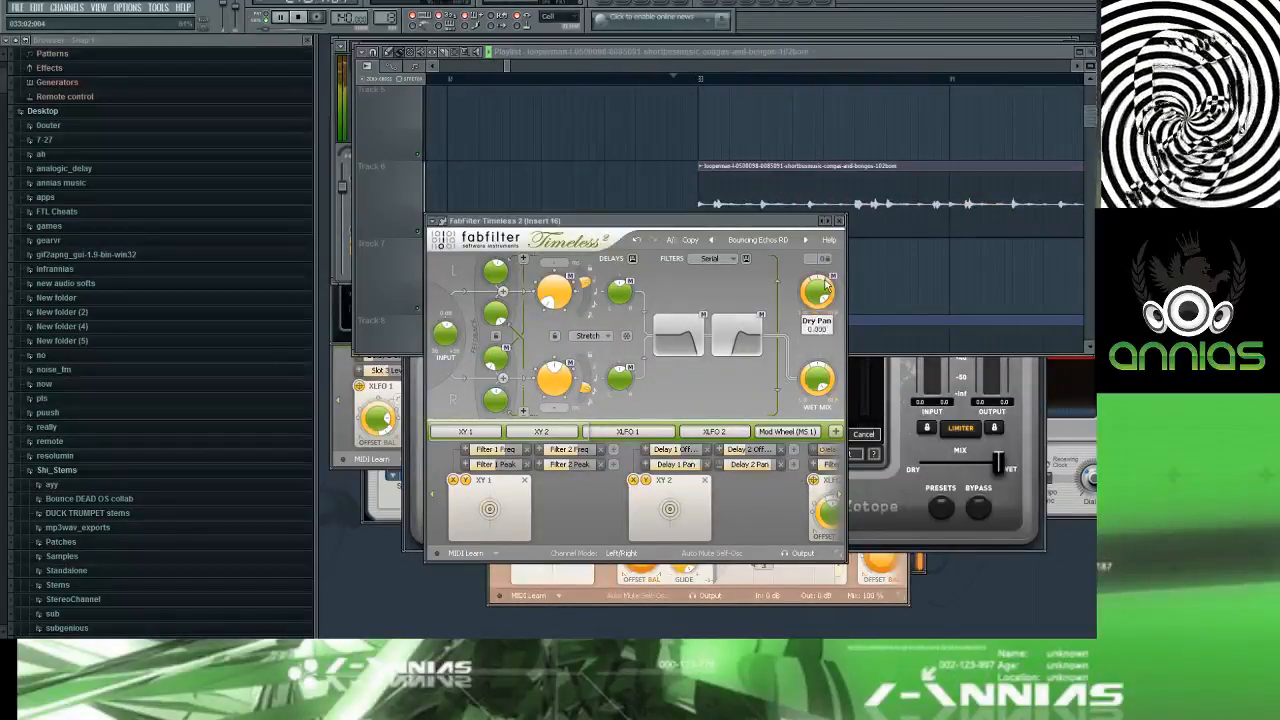
pyautogui.moveTo(820, 382); pyautogui.dragTo(820, 392)
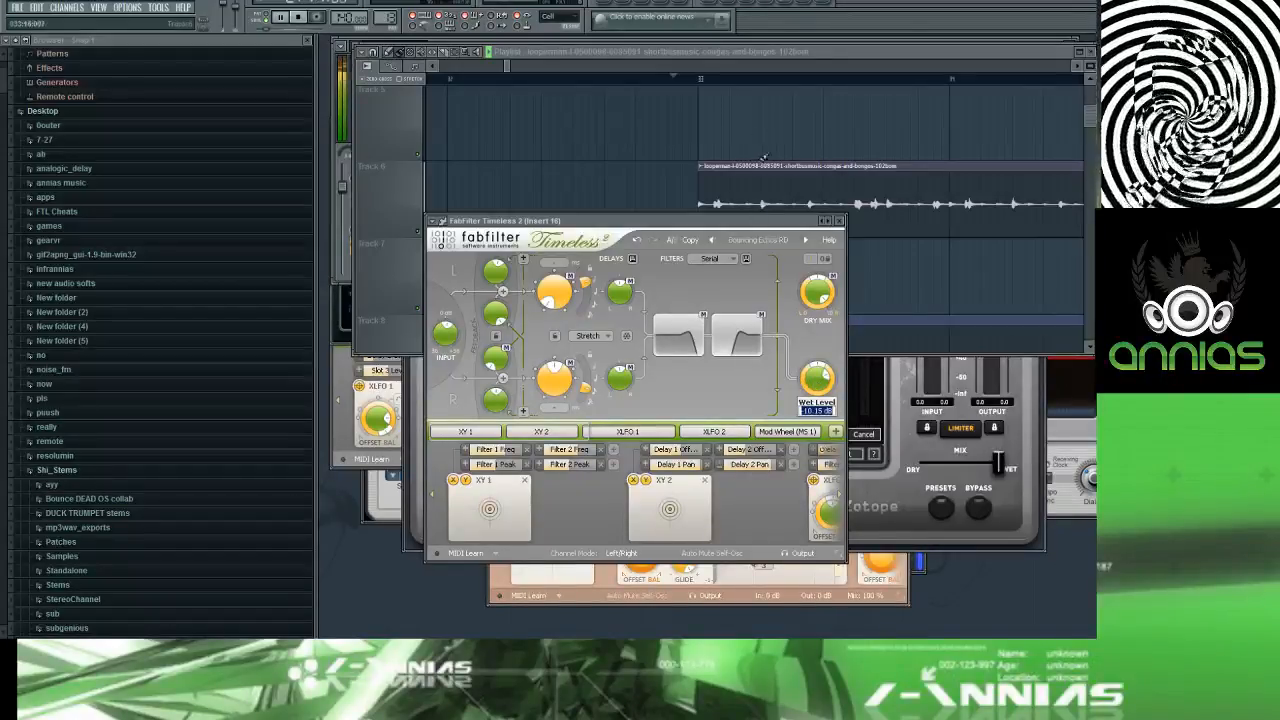
# Step: Select both congas-and-bongos clips on Track 6 and move them up to Track 2 at the same time position
pyautogui.moveTo(517, 66); pyautogui.dragTo(532, 66)
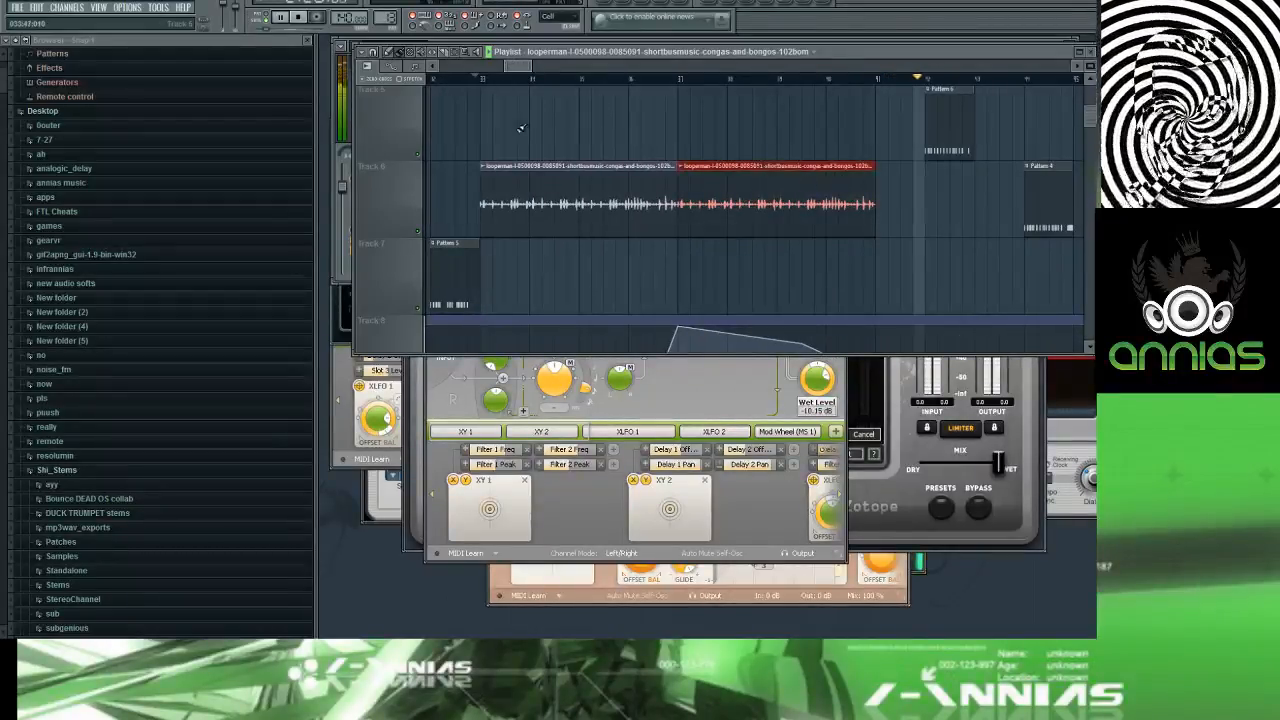
pyautogui.rightClick(395, 185)
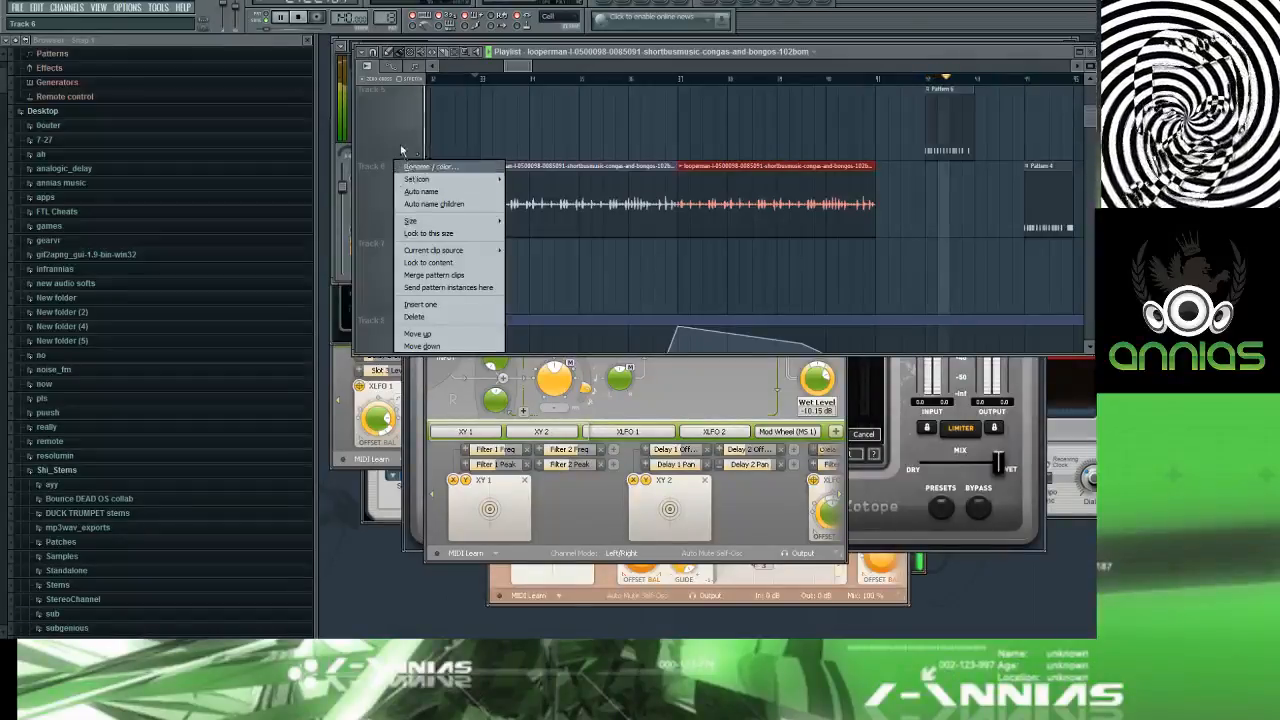
pyautogui.rightClick(397, 133)
pyautogui.click(388, 126)
pyautogui.scroll(3, 402, 150)
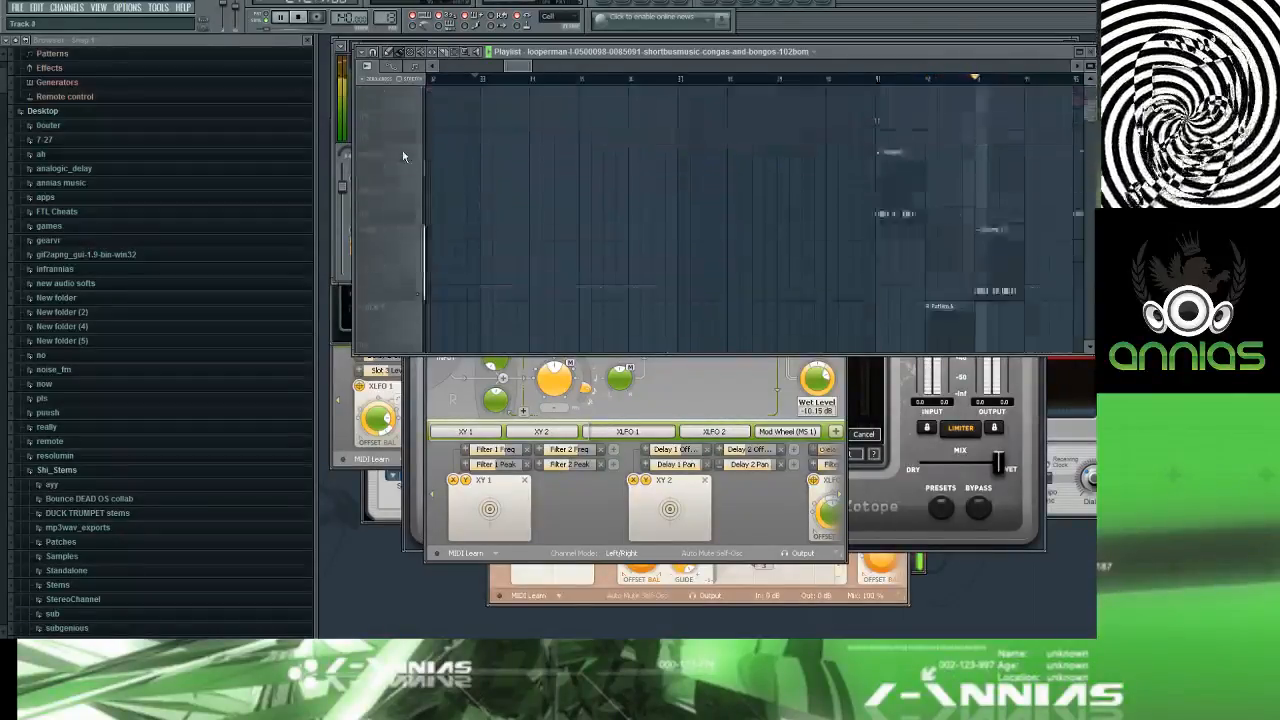
pyautogui.scroll(-3, 402, 150)
pyautogui.scroll(2, 402, 150)
pyautogui.scroll(-2, 402, 150)
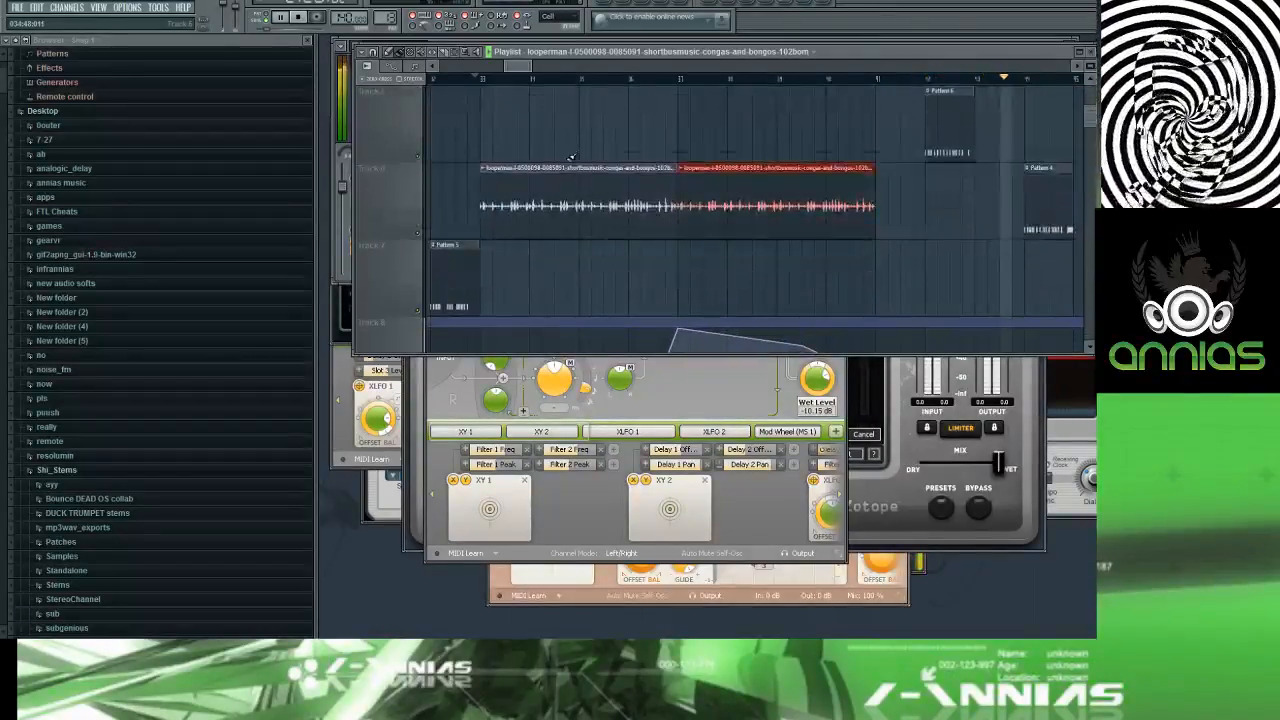
pyautogui.scroll(5, 401, 150)
pyautogui.scroll(-3, 441, 131)
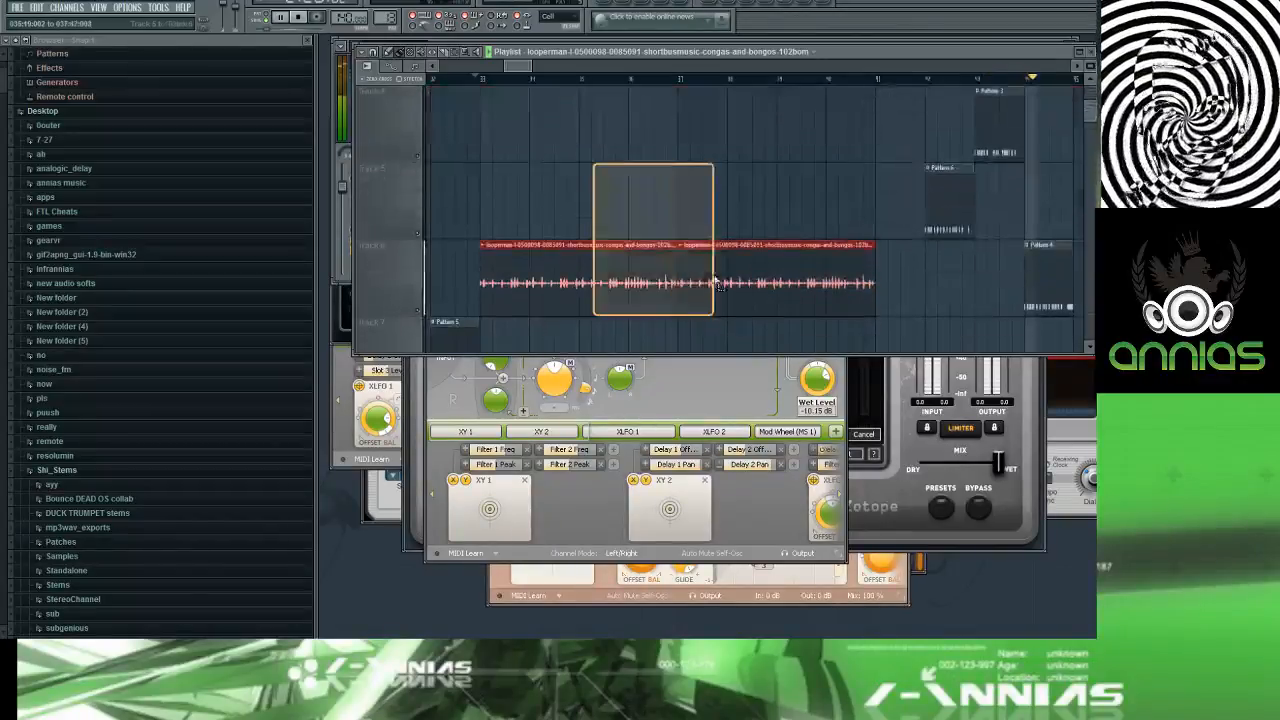
pyautogui.scroll(2, 600, 134)
pyautogui.scroll(-2, 600, 130)
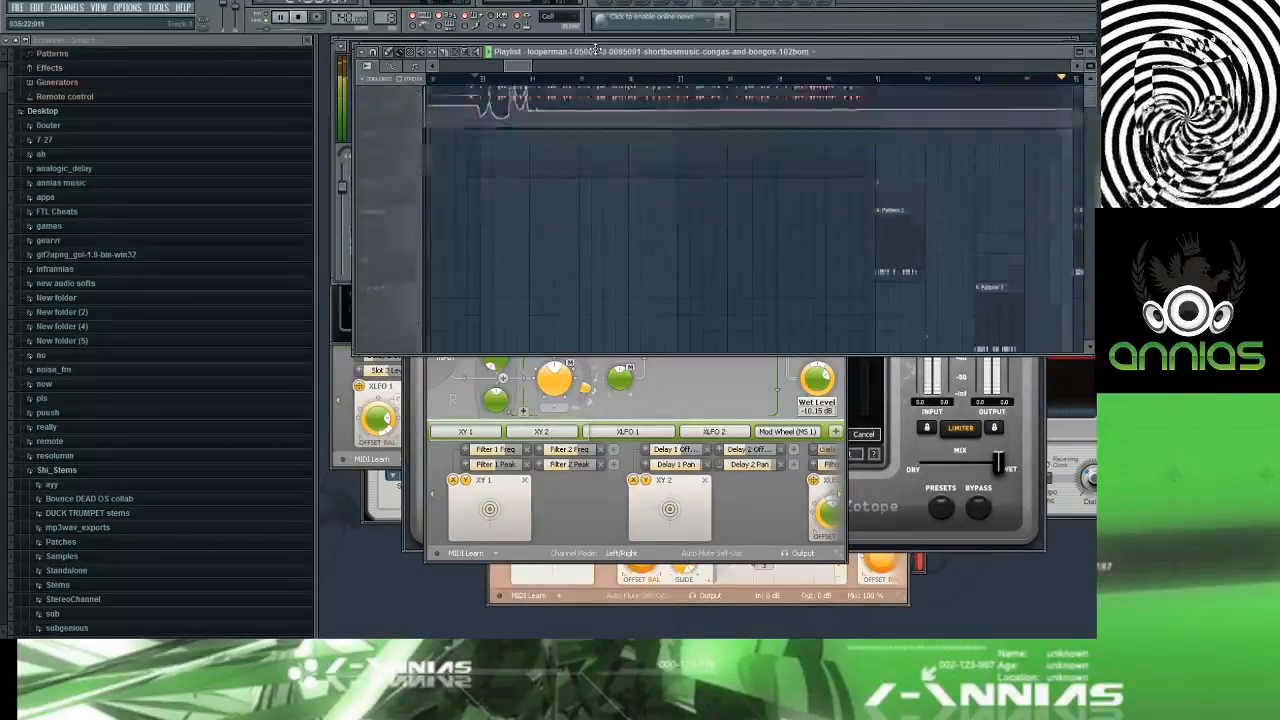
pyautogui.scroll(3, 608, 180)
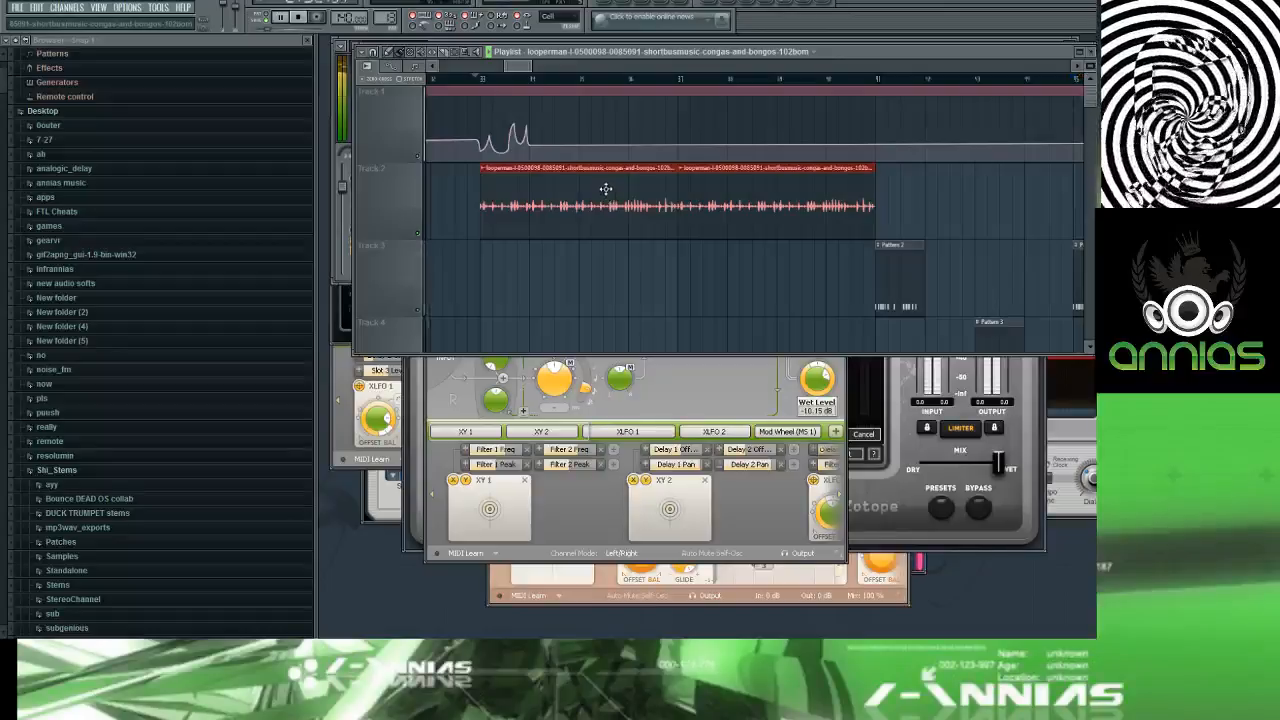
# Step: Duplicate the pair of congas-and-bongos clips on Track 2 right after themselves and play the arrangement from the first clip's start
pyautogui.click(603, 80)
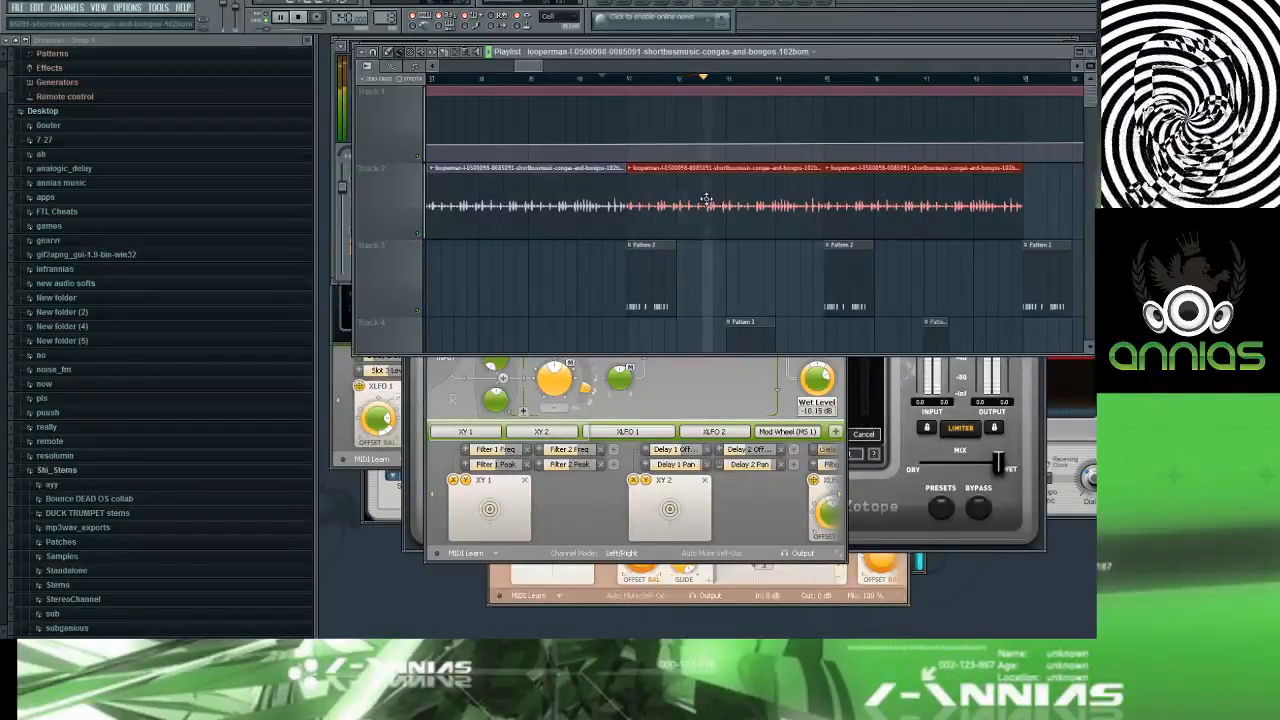
pyautogui.press('F9')
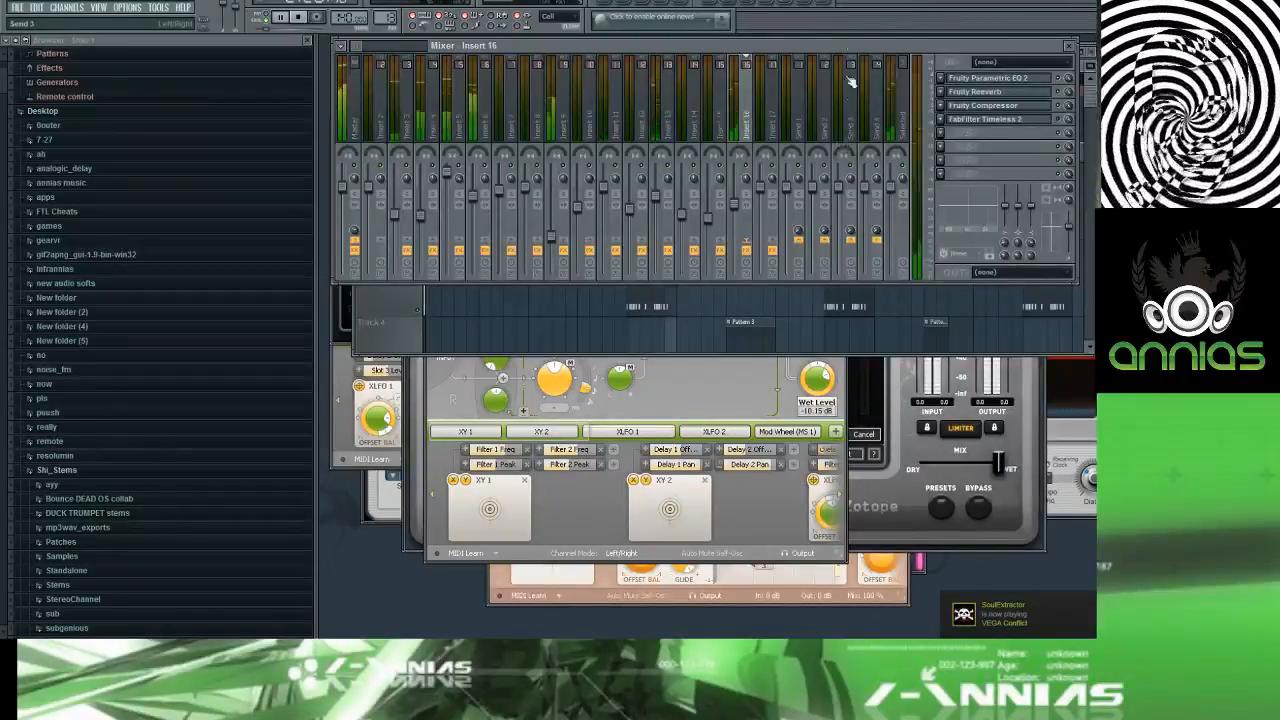
pyautogui.press('F5')
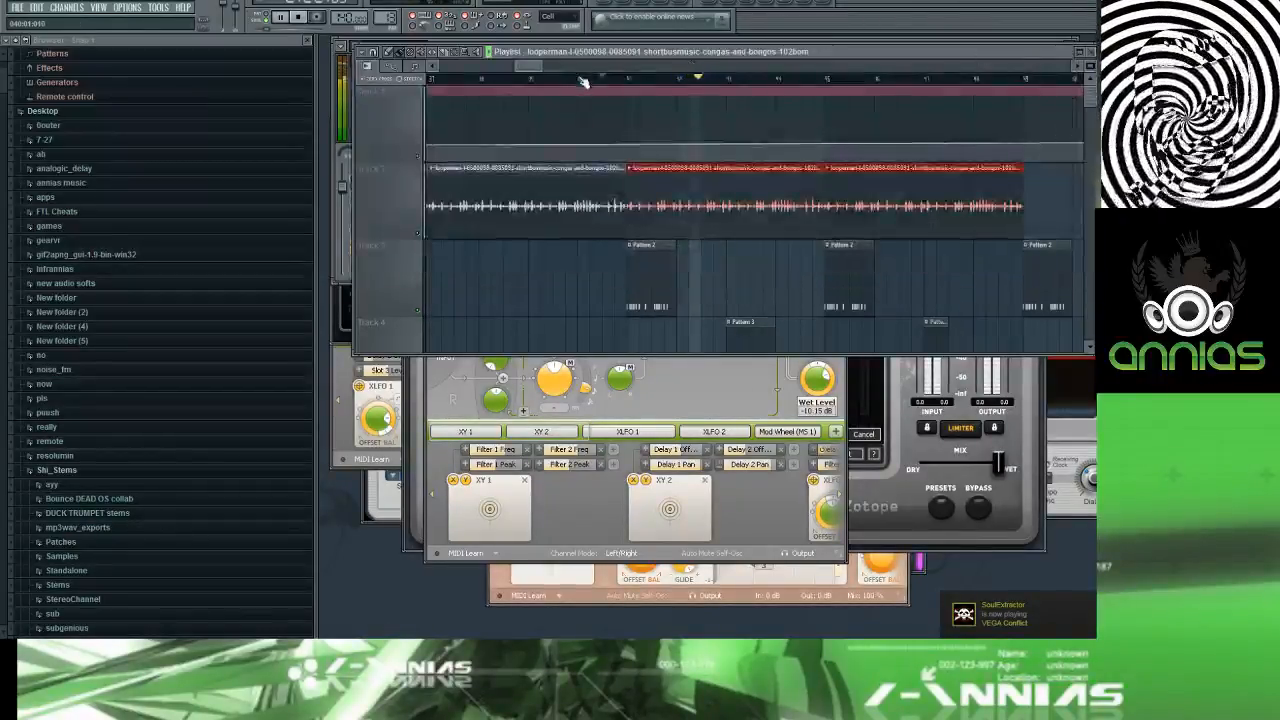
pyautogui.moveTo(522, 69); pyautogui.dragTo(504, 68)
pyautogui.click(676, 80)
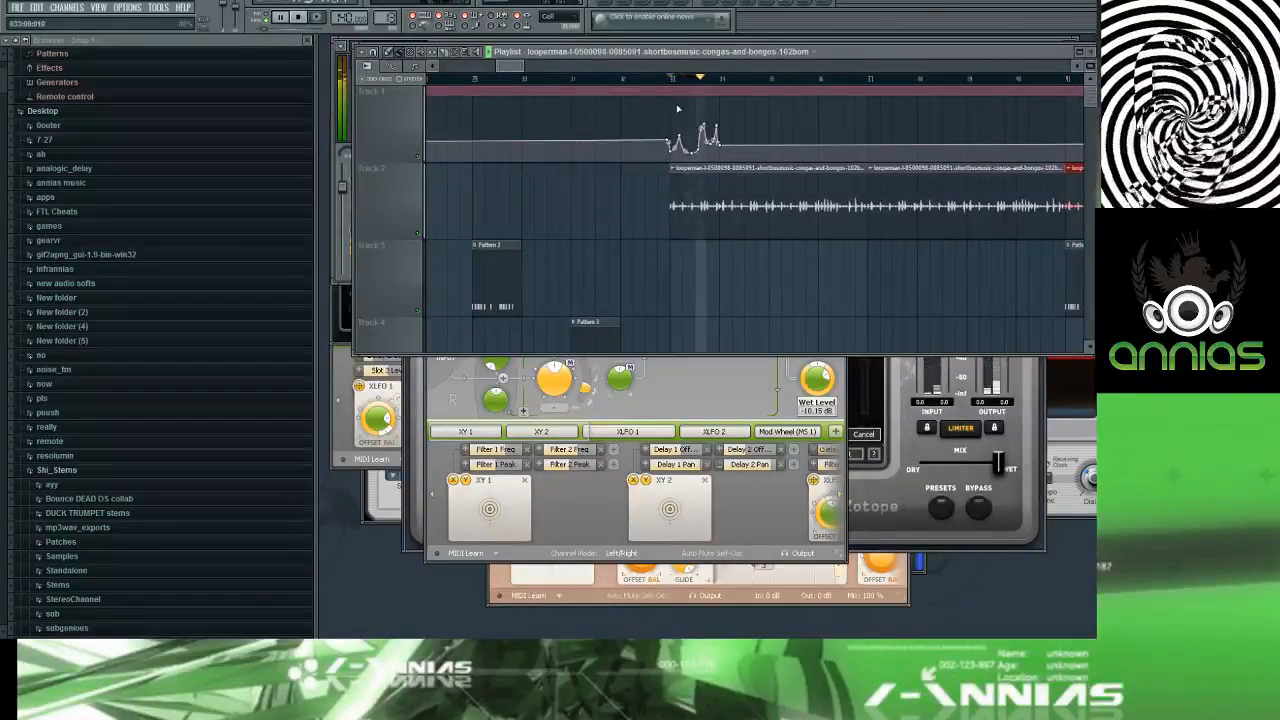
# Step: Slice a short piece out of the first congas-and-bongos clip on Track 2, mute that piece and listen to the result
pyautogui.keyDown('ctrl'); pyautogui.scroll(4, 689, 195); pyautogui.keyUp('ctrl')
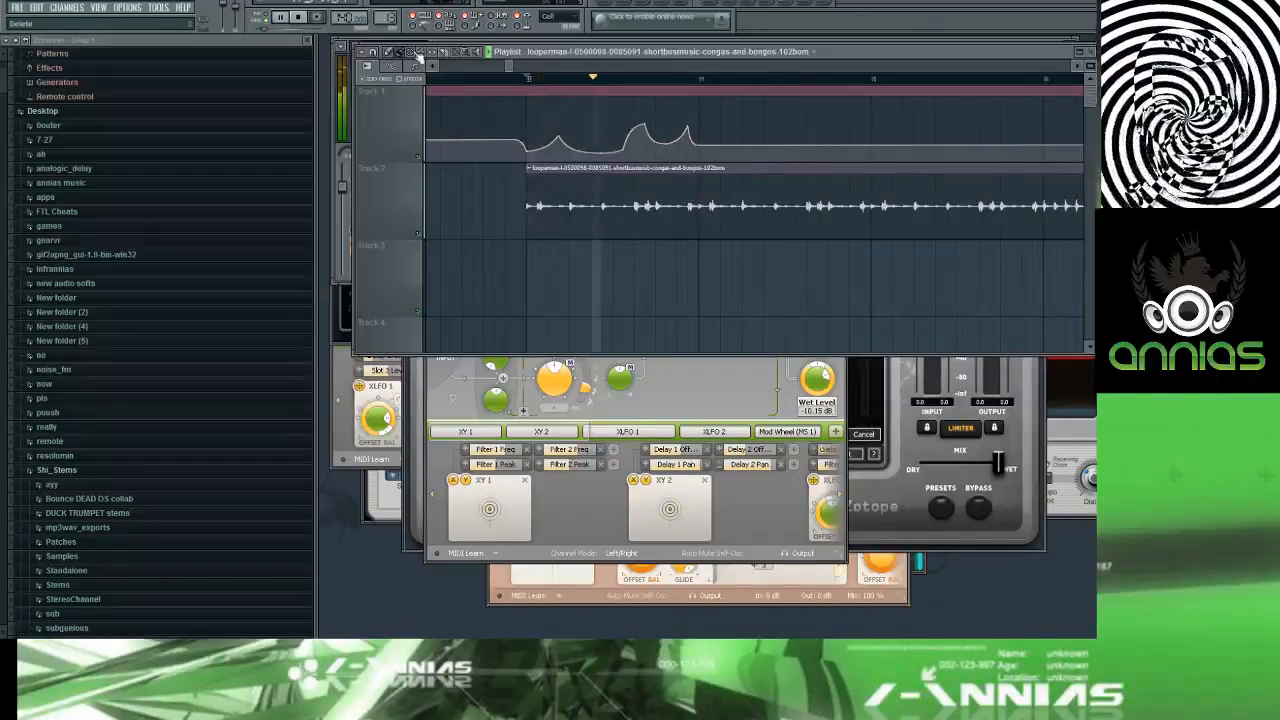
pyautogui.press('space')
pyautogui.press('space')
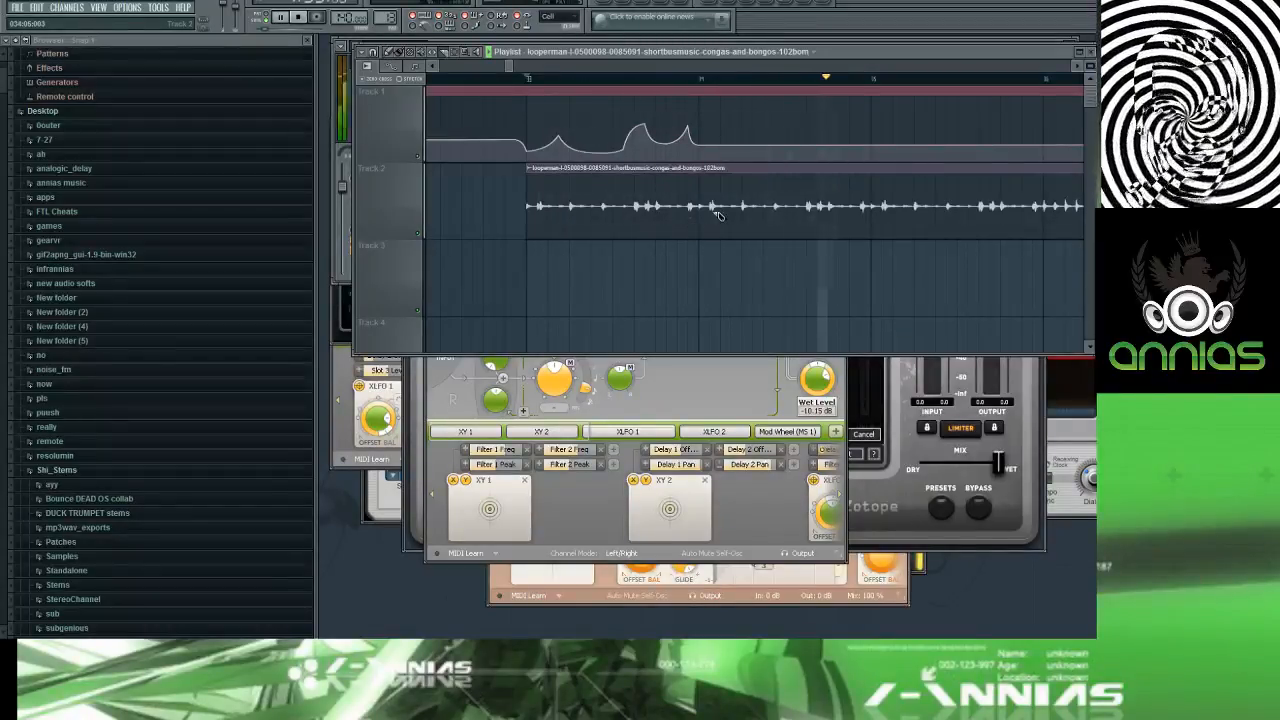
pyautogui.press('space')
pyautogui.press('space')
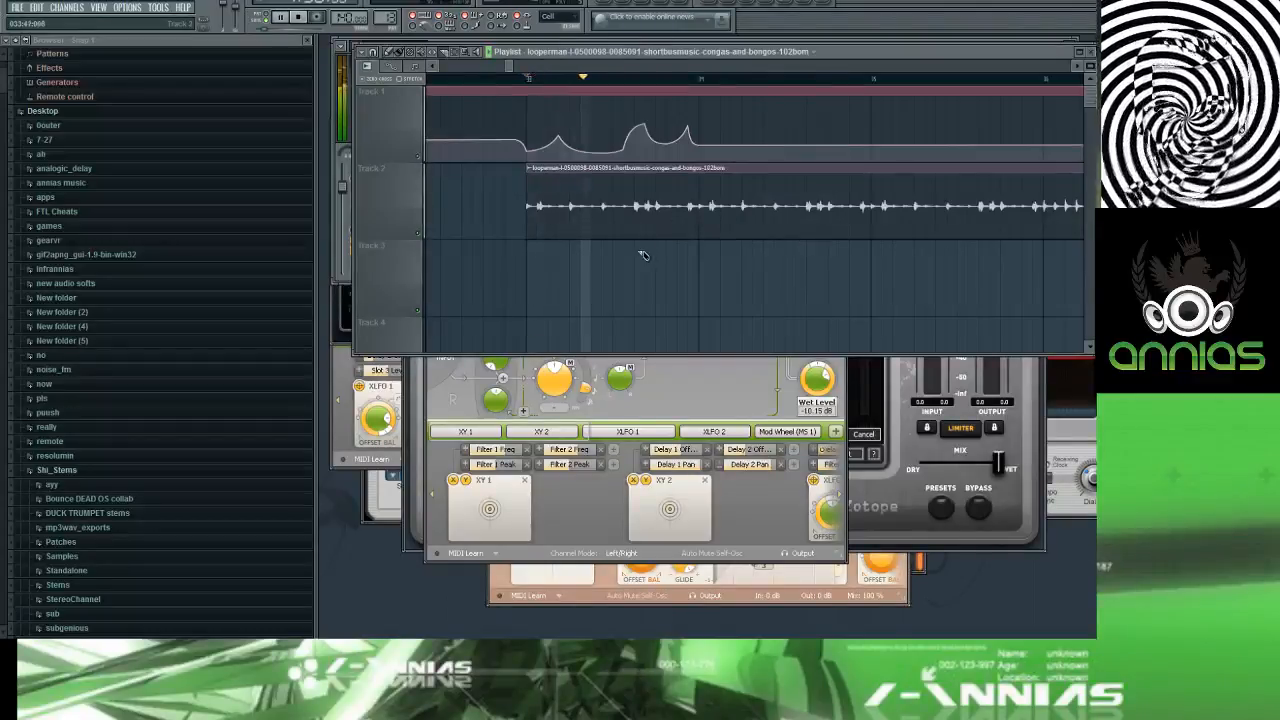
pyautogui.press('space')
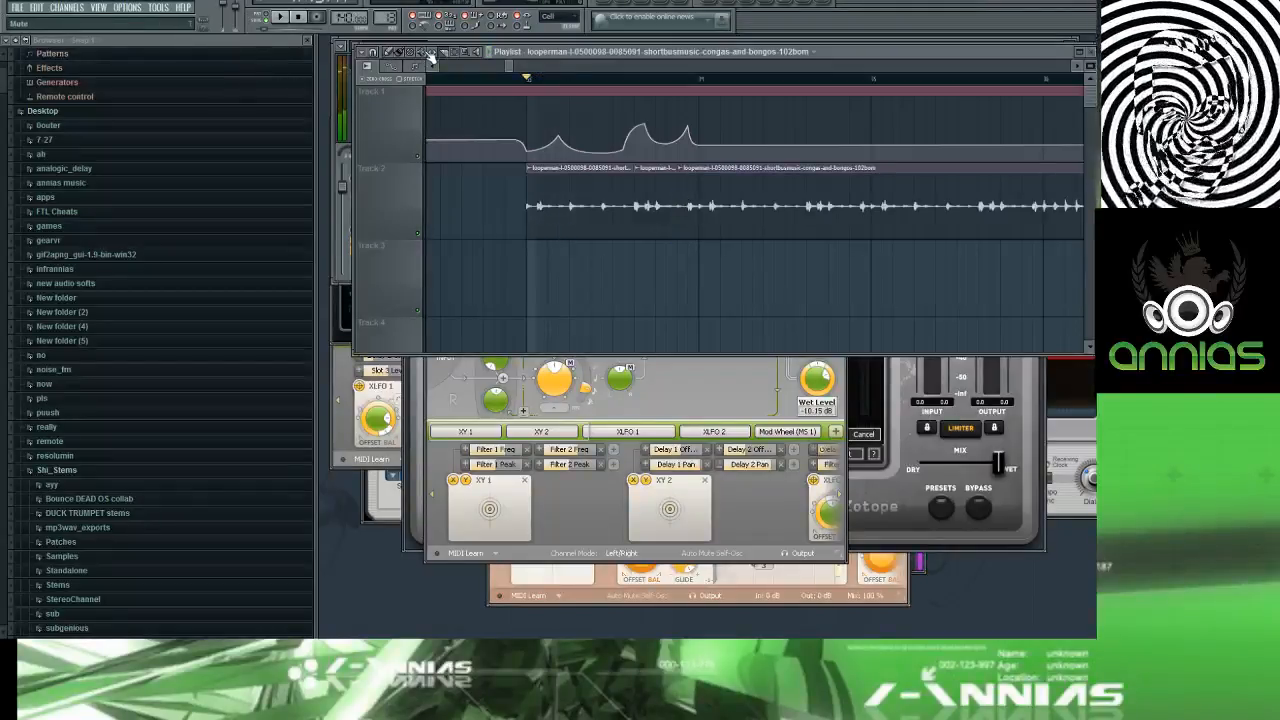
pyautogui.press('space')
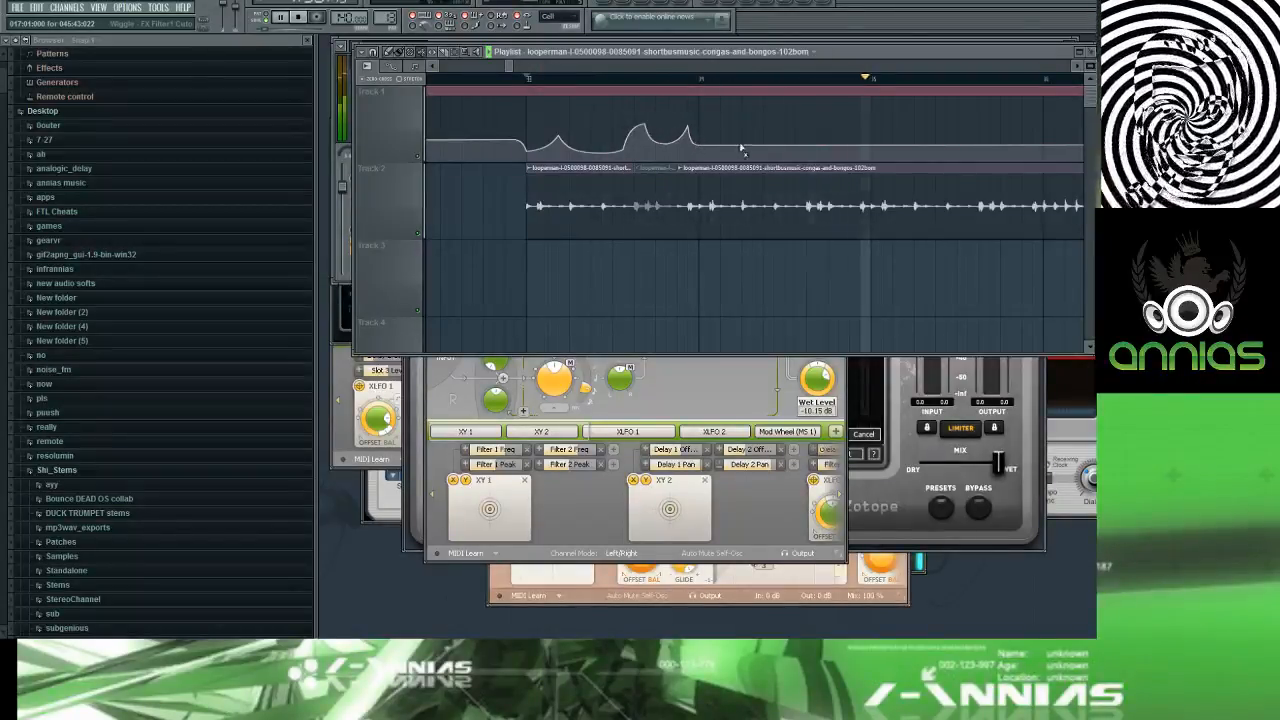
pyautogui.moveTo(509, 66); pyautogui.dragTo(513, 66)
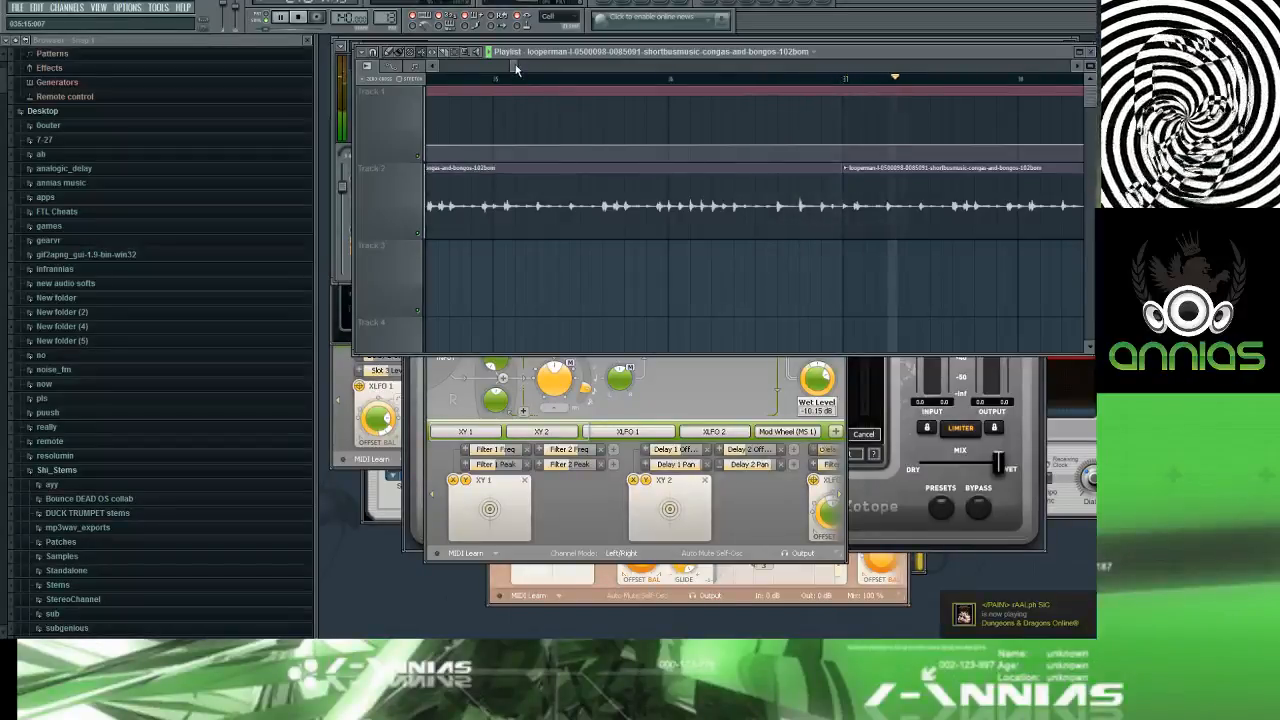
pyautogui.moveTo(516, 66); pyautogui.dragTo(510, 55)
pyautogui.press('space')
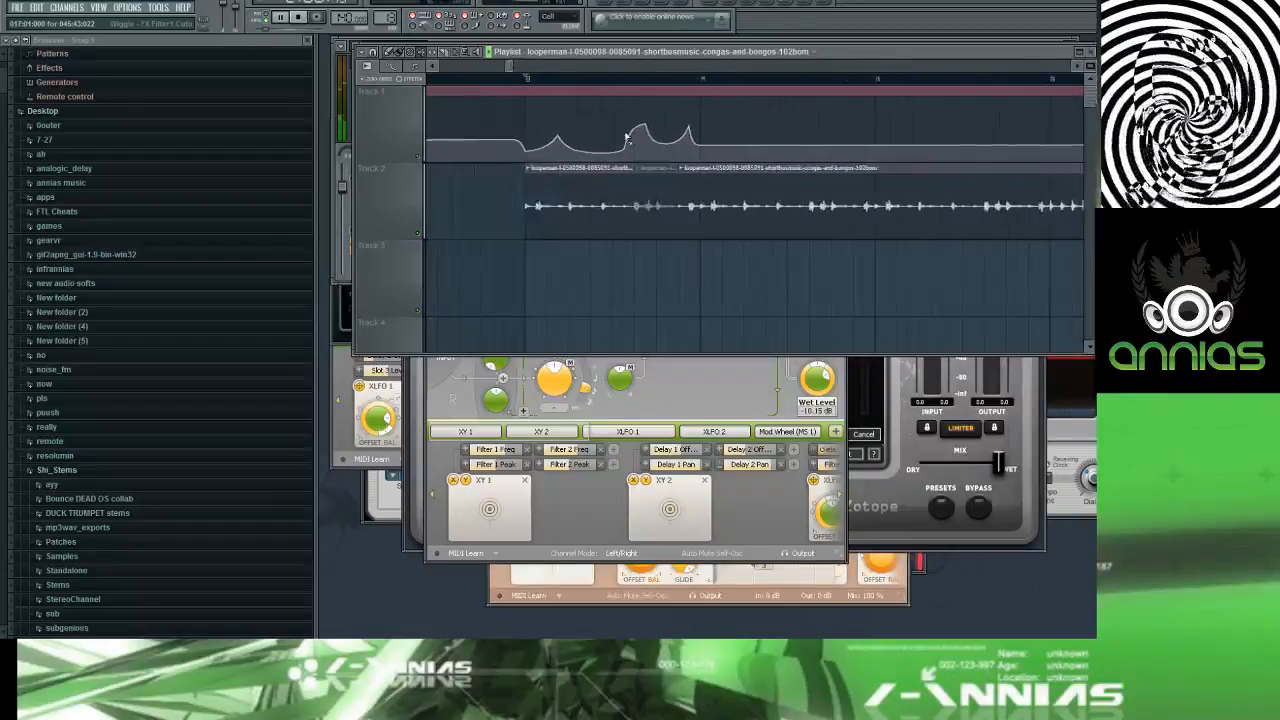
# Step: Audition FabFilter Timeless 2 presets on Insert 16 during playback, moving forward through the list from Booming Echos to Eons of Time
pyautogui.click(810, 381)
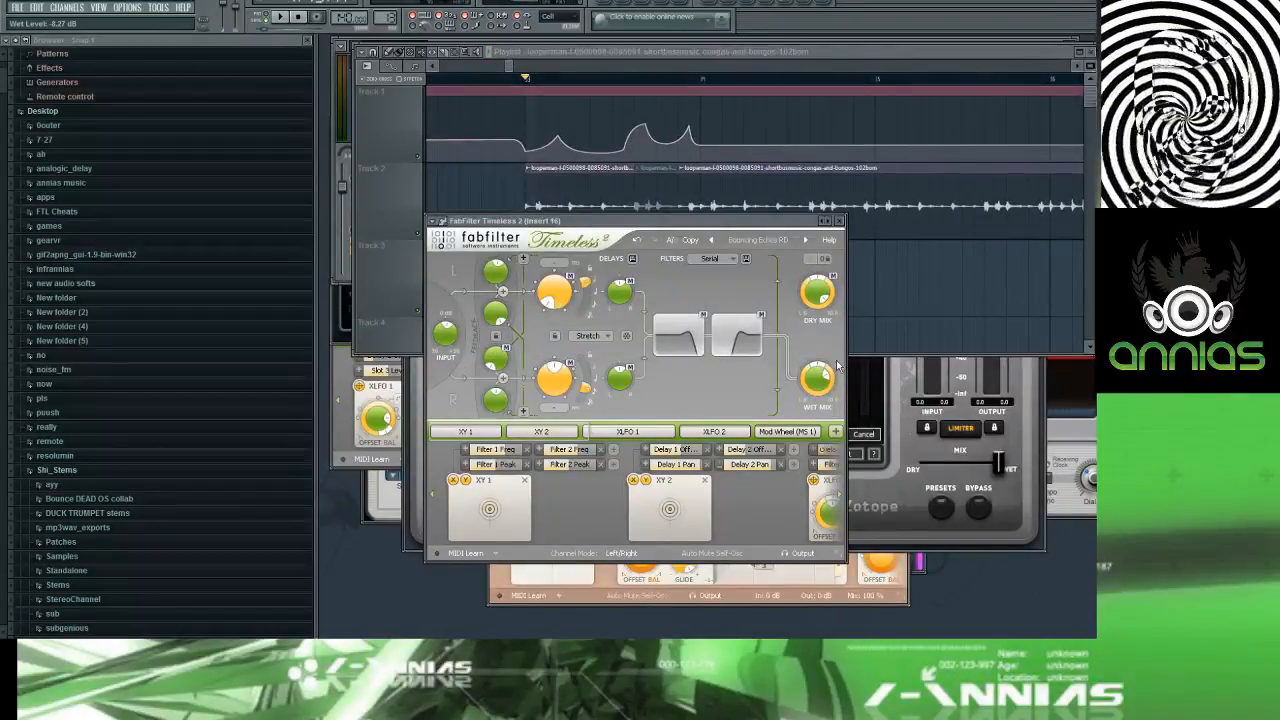
pyautogui.click(808, 65)
pyautogui.press('F9')
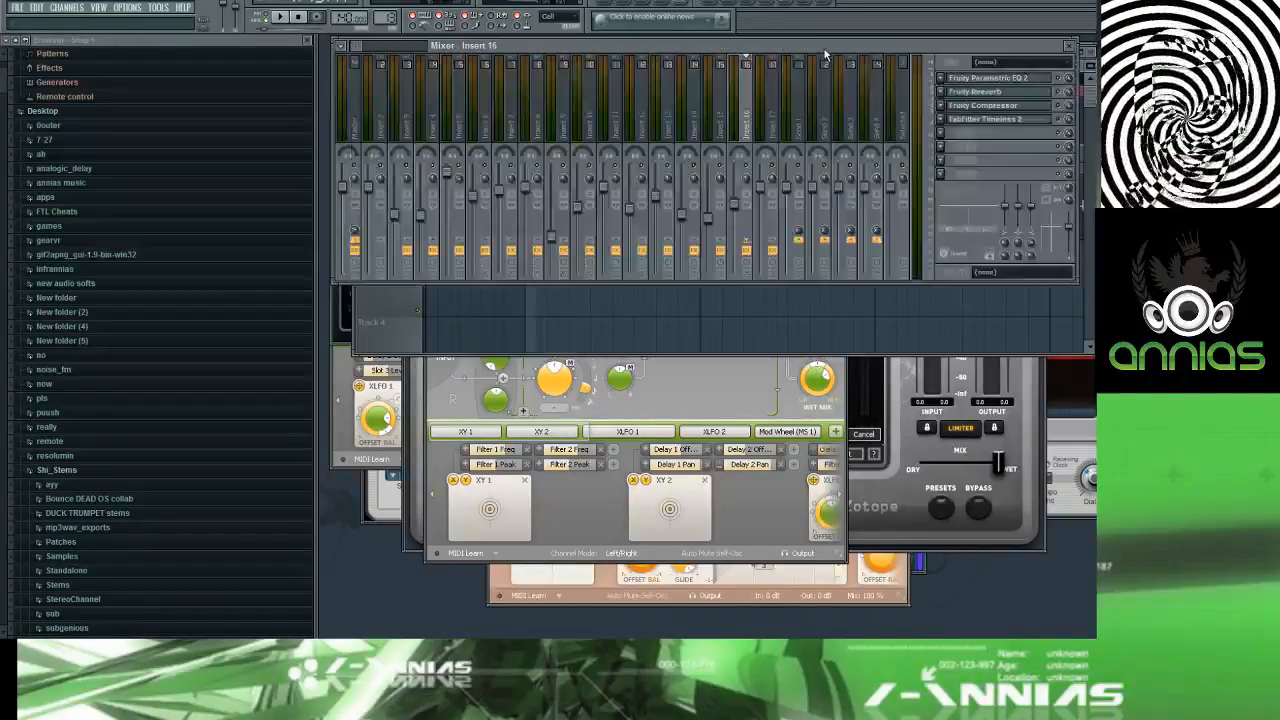
pyautogui.click(741, 396)
pyautogui.click(802, 241)
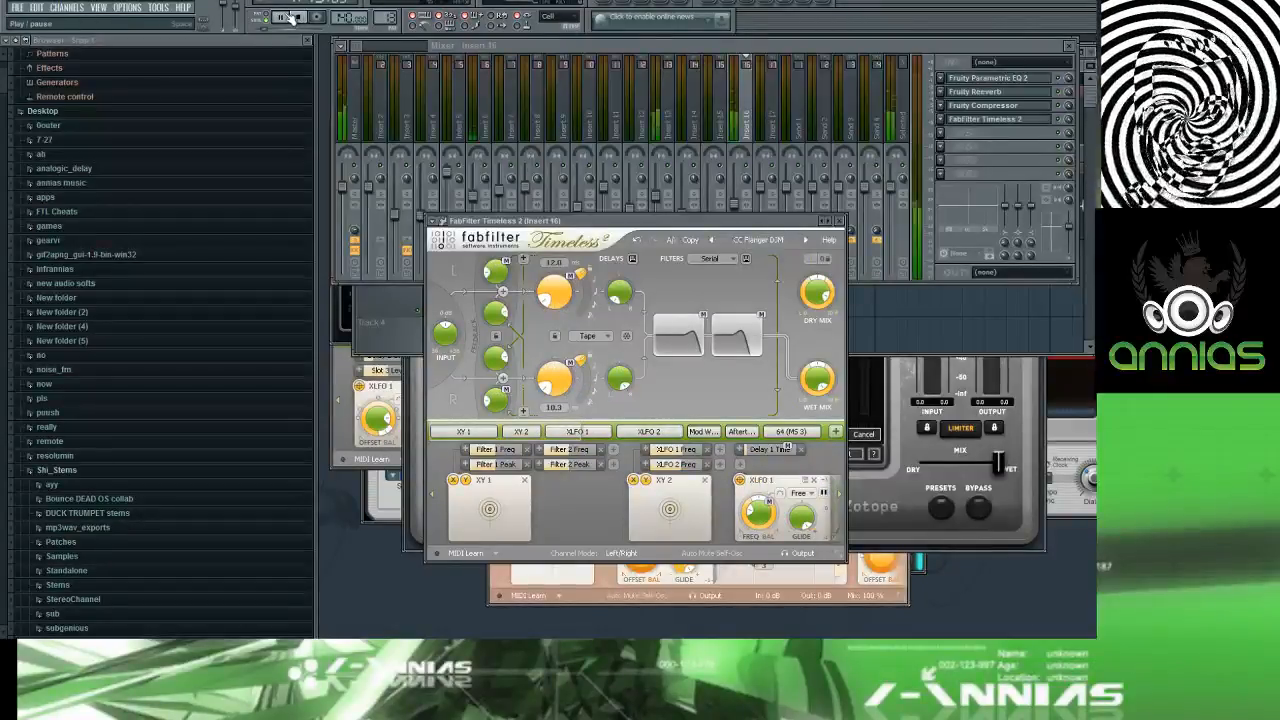
pyautogui.click(807, 240)
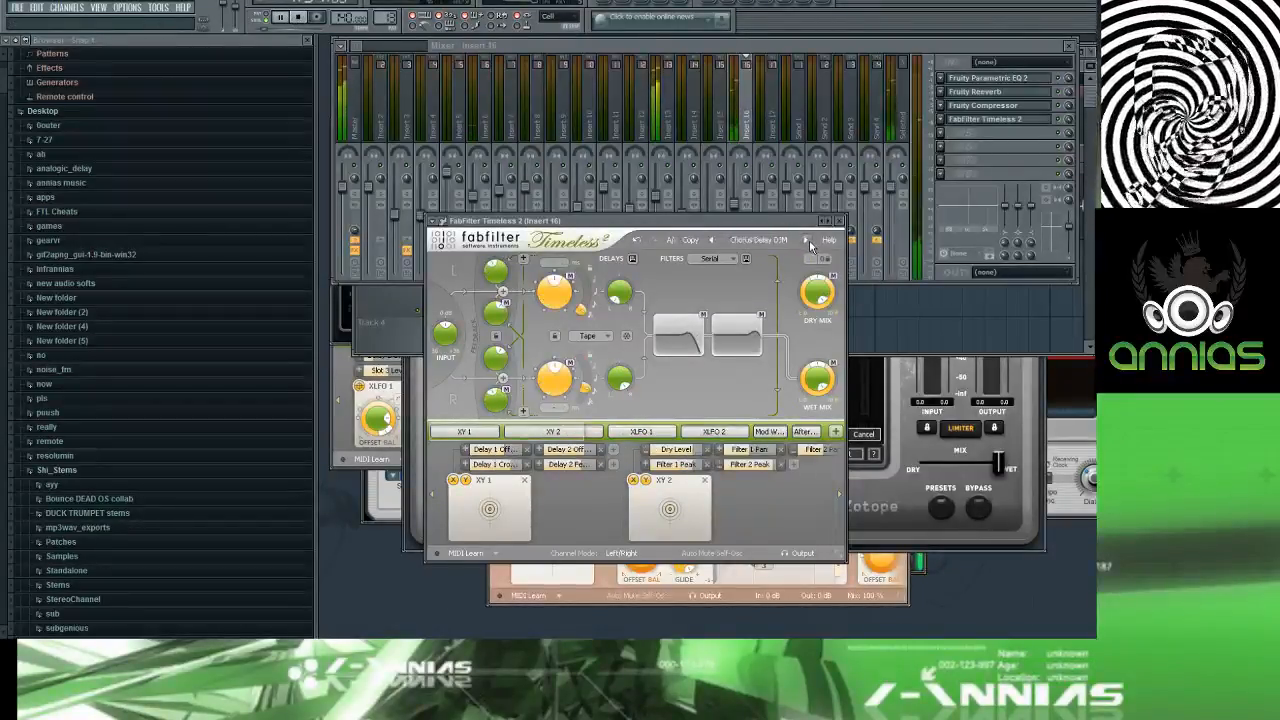
pyautogui.click(809, 239)
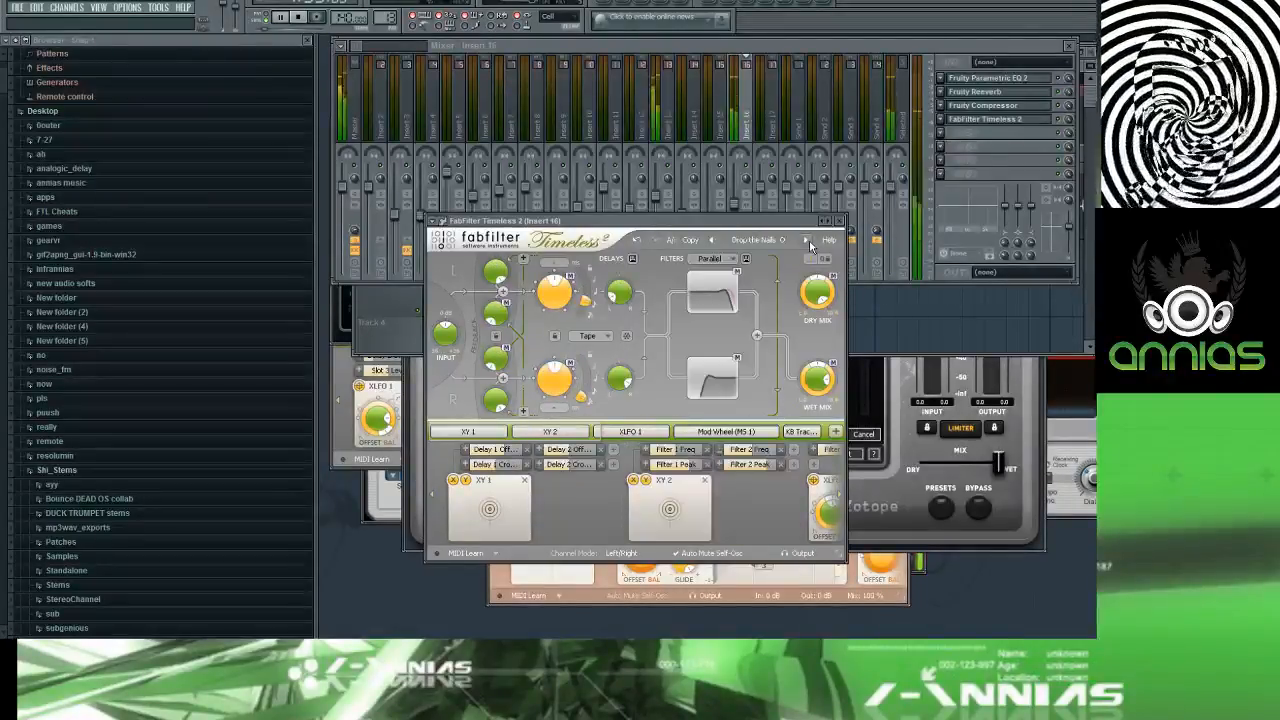
pyautogui.click(809, 239)
pyautogui.click(809, 239)
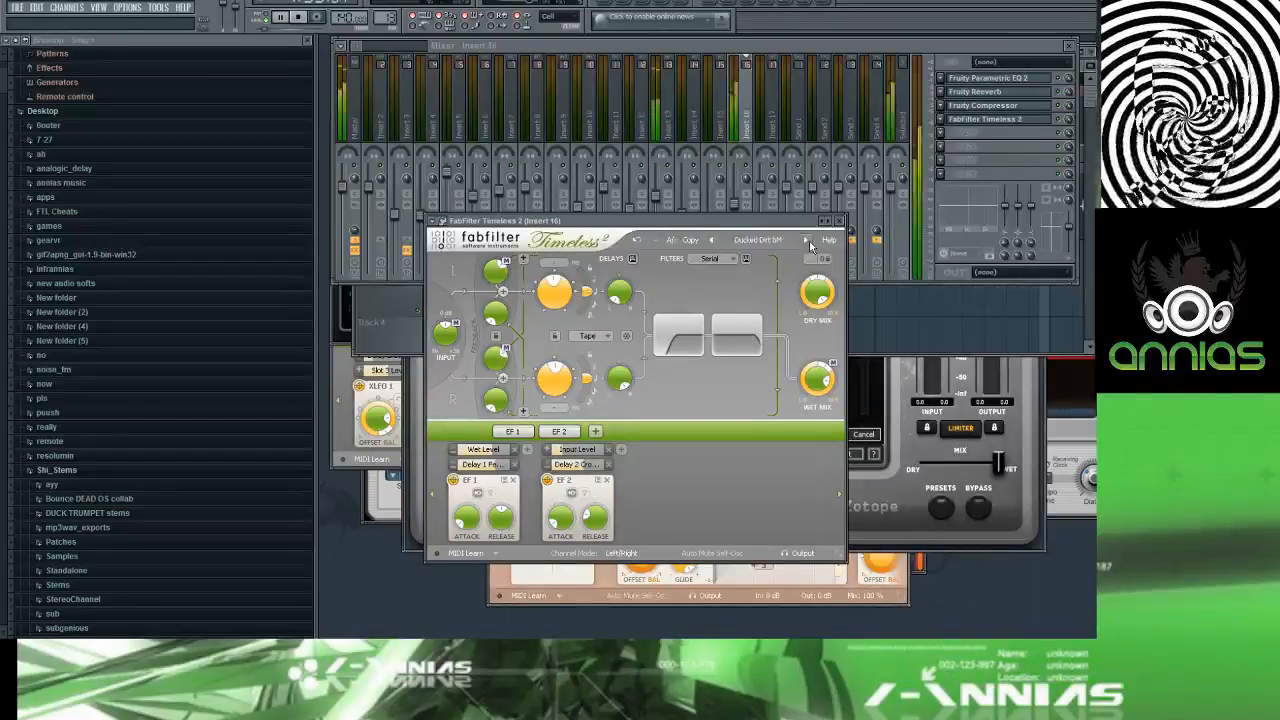
pyautogui.click(809, 239)
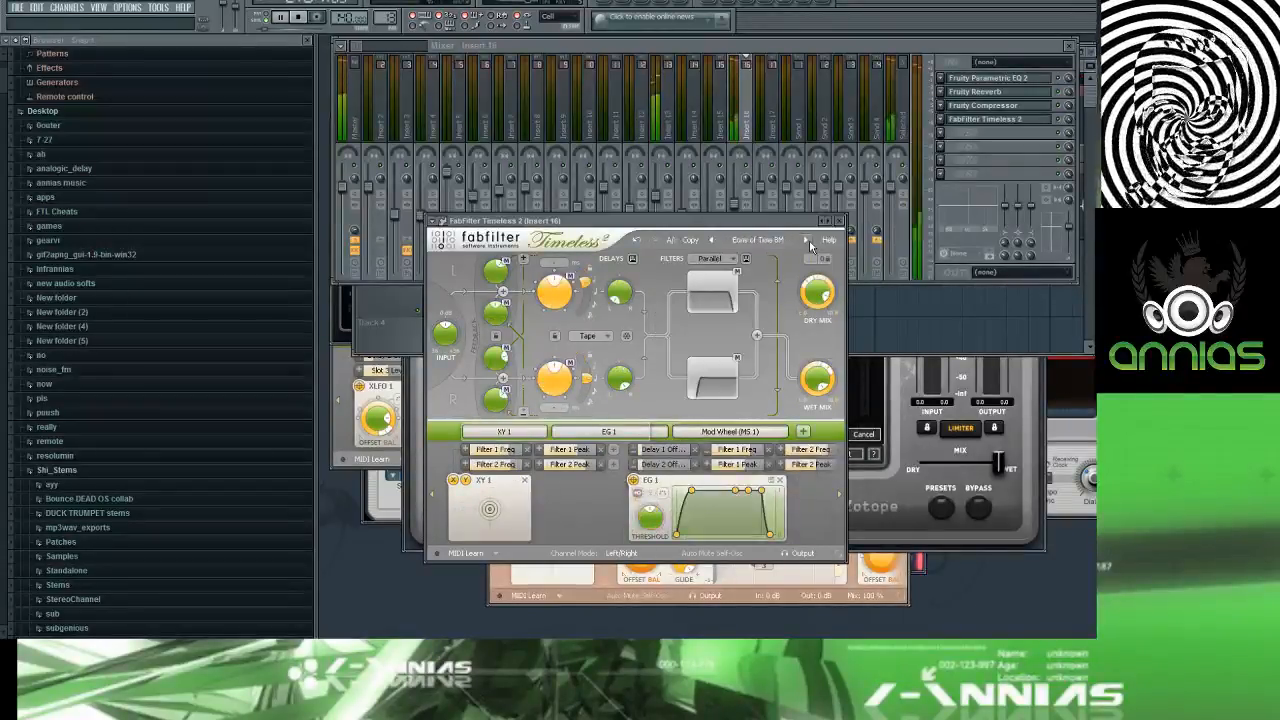
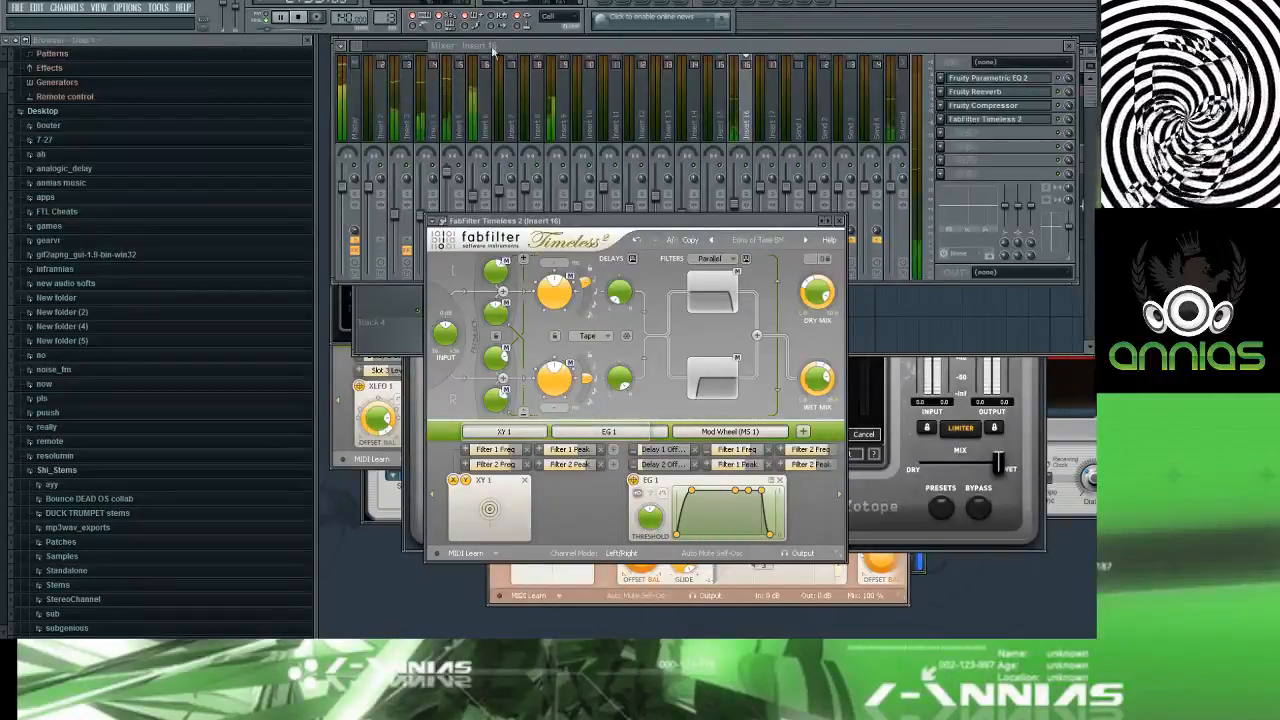
# Step: In Fruity Parametric EQ 2 on Insert 16, boost band 2 and band 5 (about 590 Hz) and deeply cut band 3
pyautogui.click(985, 78)
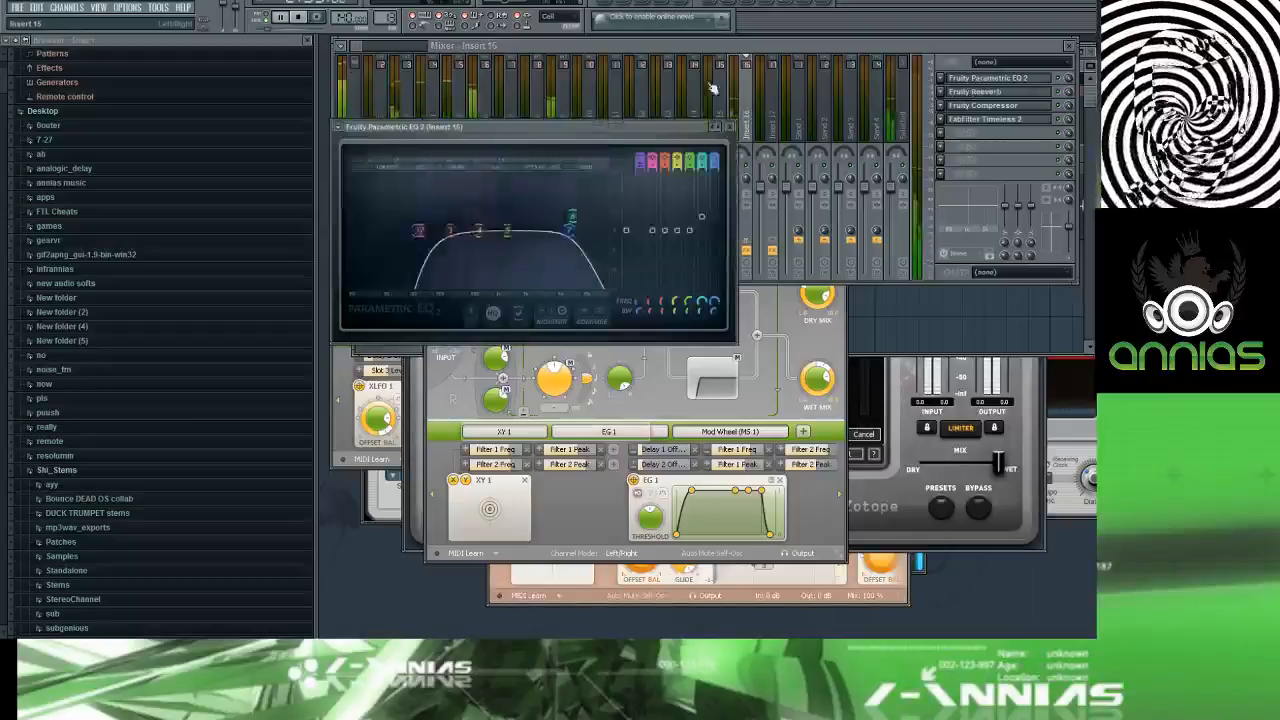
pyautogui.moveTo(507, 231); pyautogui.dragTo(490, 193)
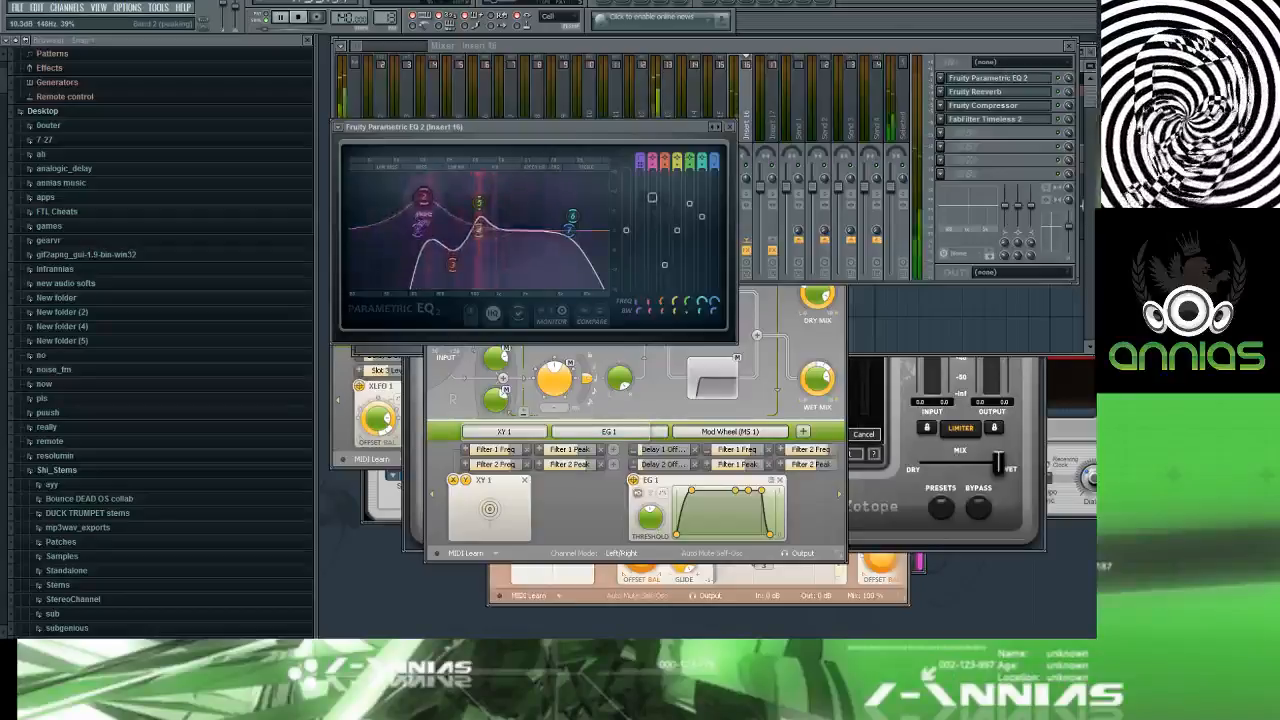
pyautogui.moveTo(424, 197); pyautogui.dragTo(434, 191)
pyautogui.moveTo(453, 265); pyautogui.dragTo(453, 269)
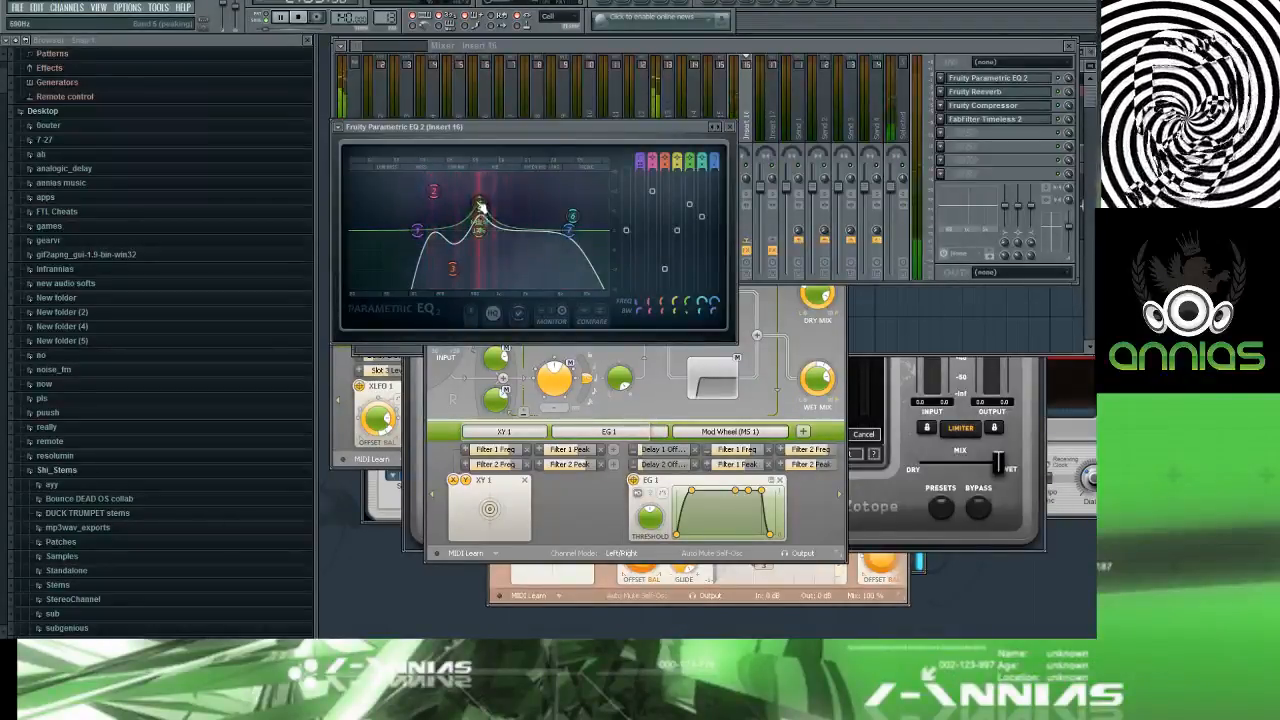
# Step: Raise the Fruity Compressor gain on Insert 16 to 17.5 dB
pyautogui.click(990, 105)
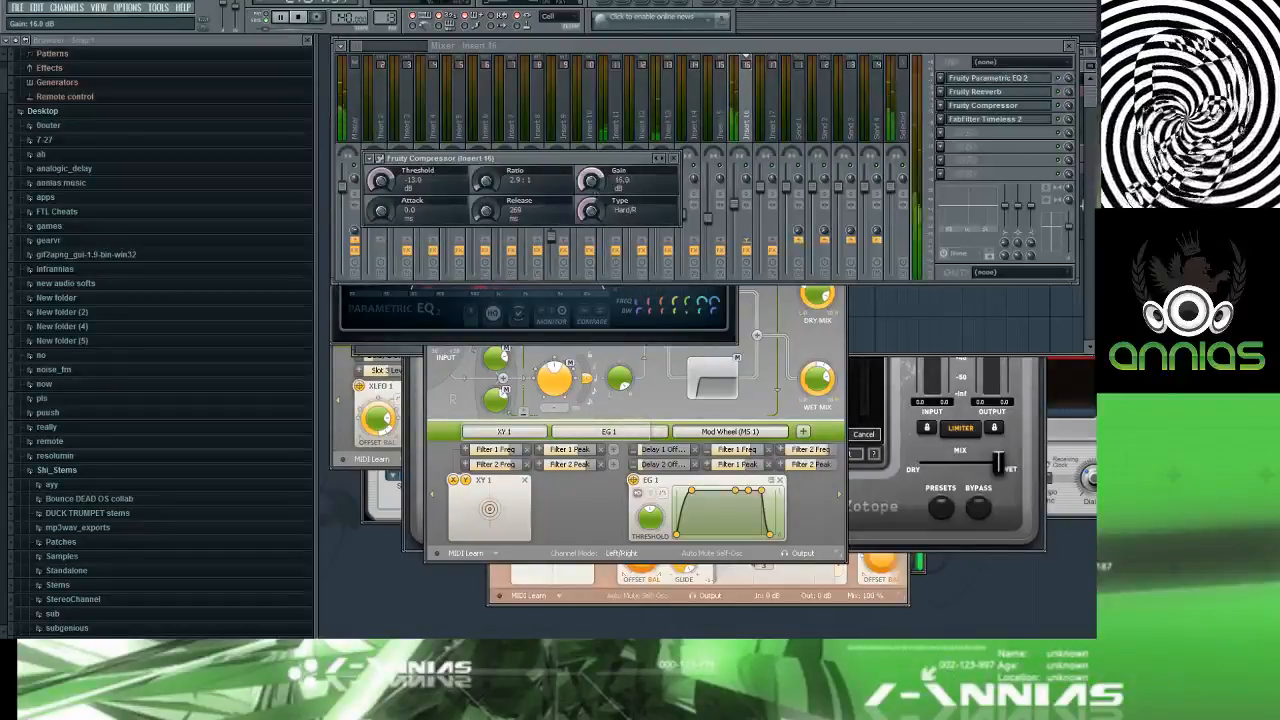
pyautogui.moveTo(591, 179); pyautogui.dragTo(591, 165)
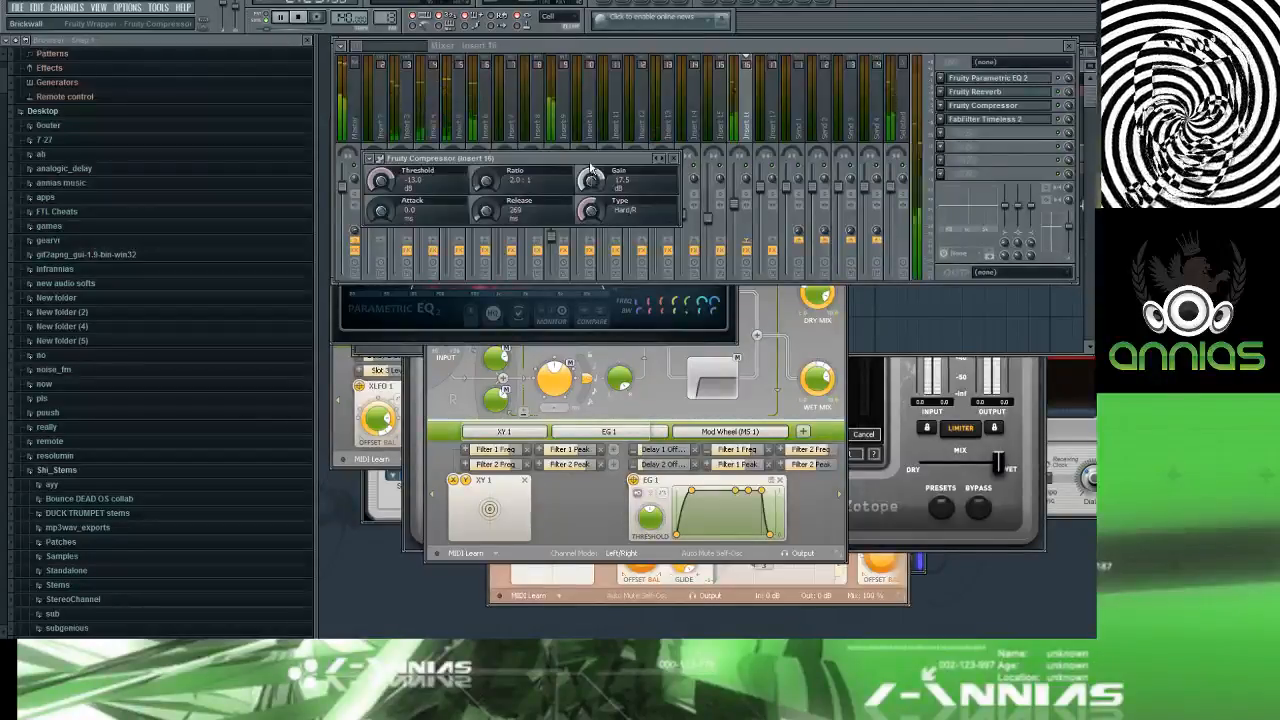
# Step: Slice a short piece around the second drum hit near the start of the Track 2 clip, mute it and audition the change
pyautogui.press('F5')
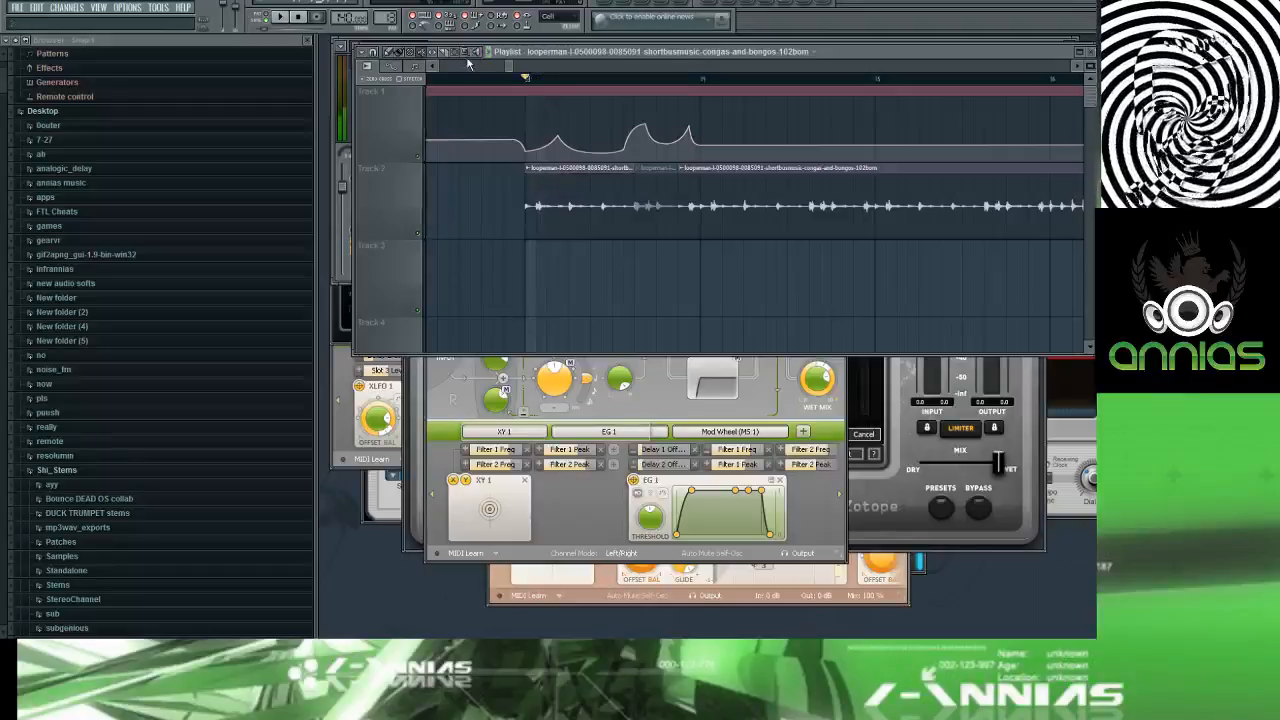
pyautogui.scroll(4, 486, 202)
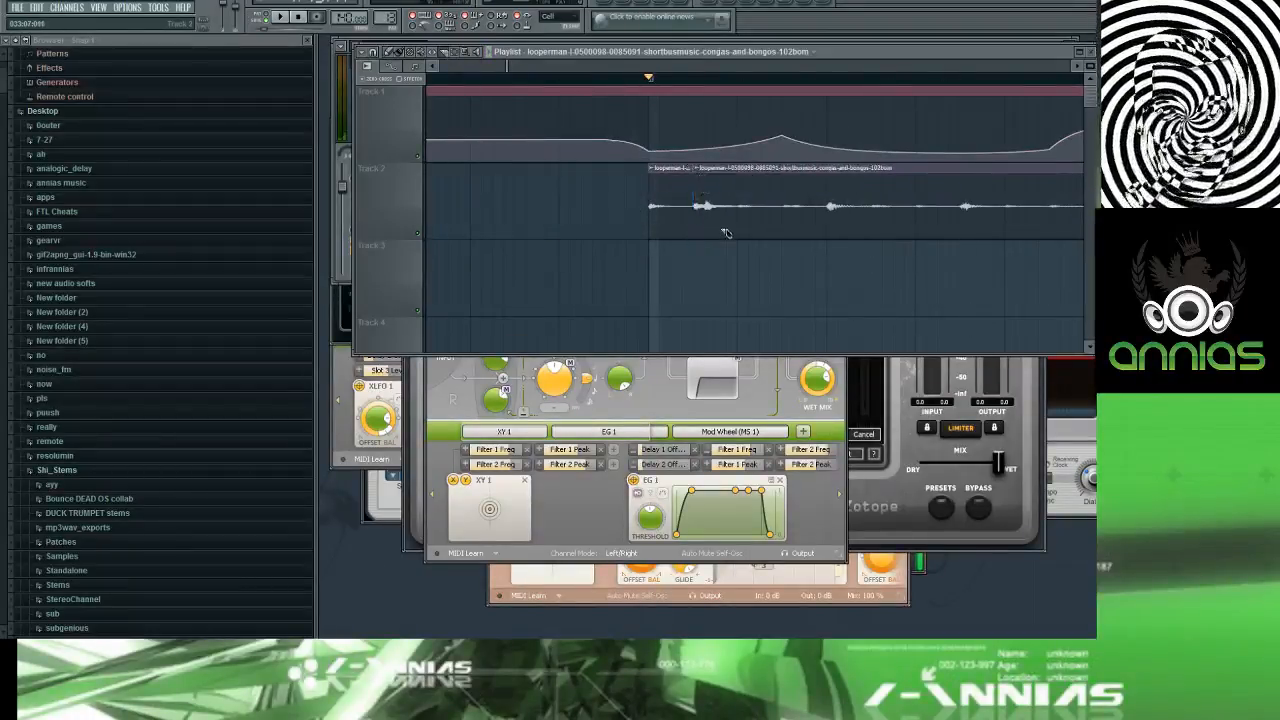
pyautogui.moveTo(748, 190); pyautogui.dragTo(660, 183)
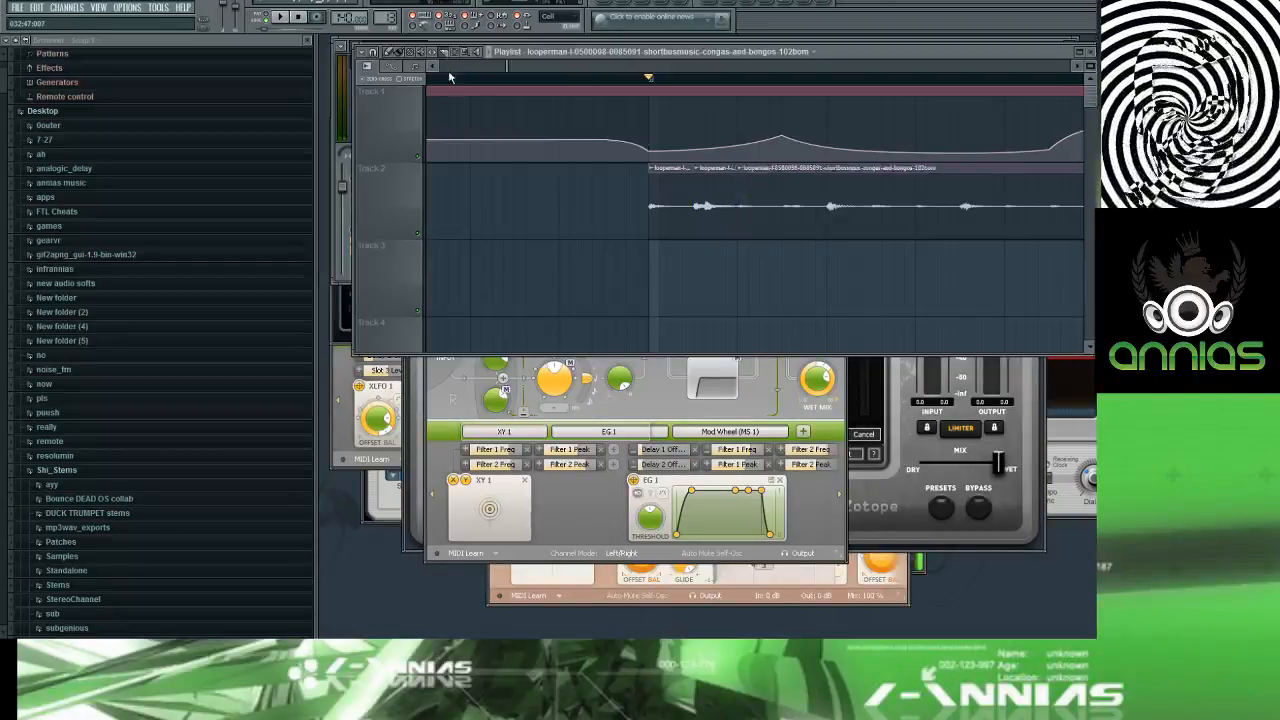
pyautogui.press('space')
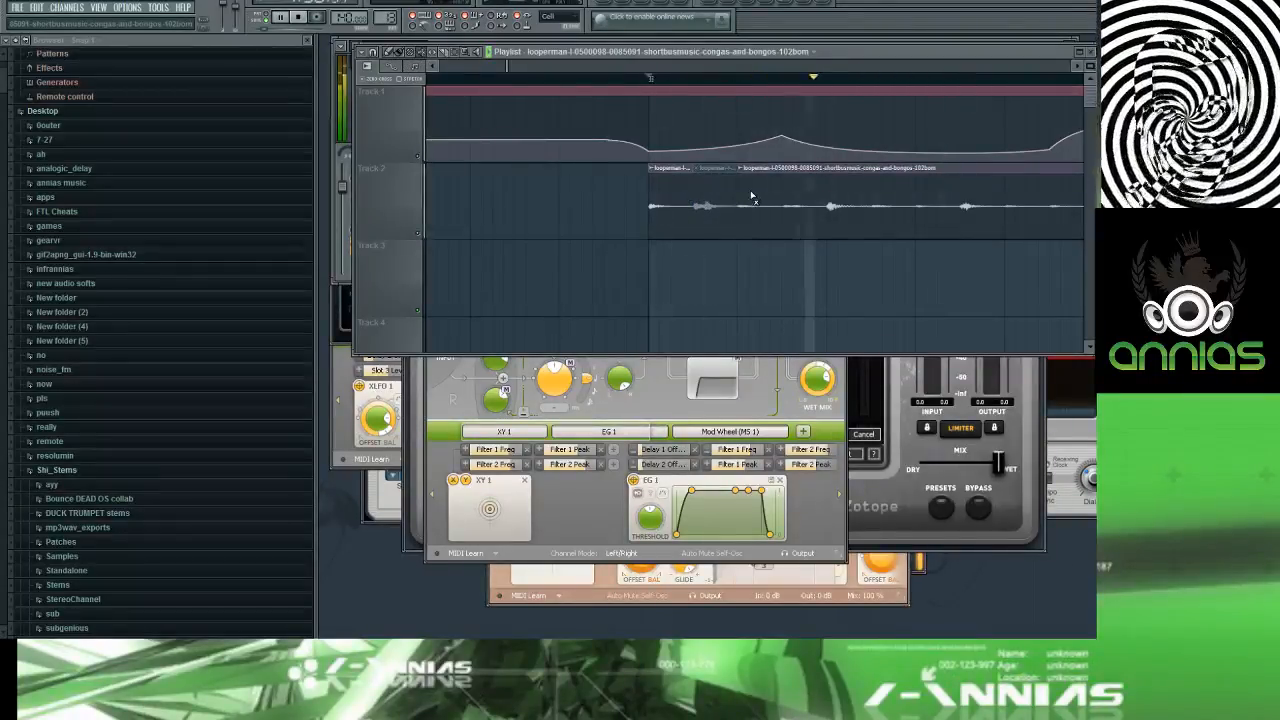
pyautogui.press('space')
pyautogui.press('space')
pyautogui.press('space')
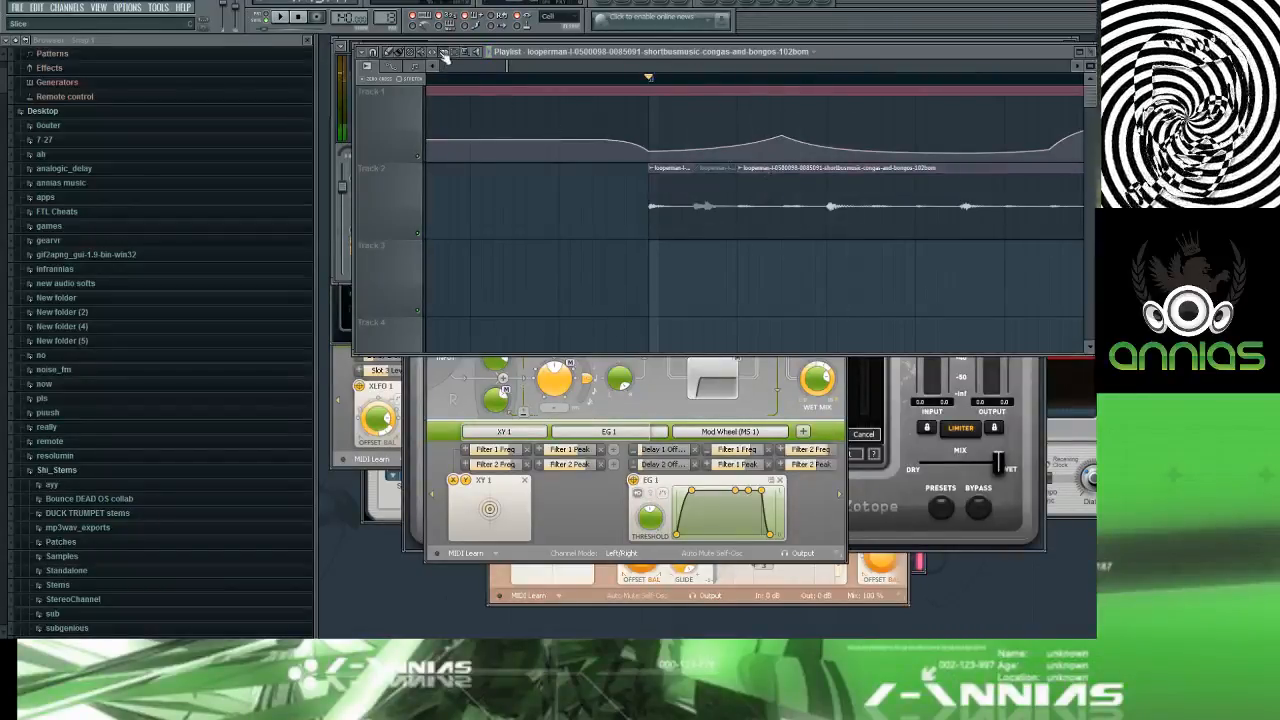
# Step: Slice off another equally short piece right after the muted one on Track 2, mute it too and audition the result
pyautogui.click(788, 183)
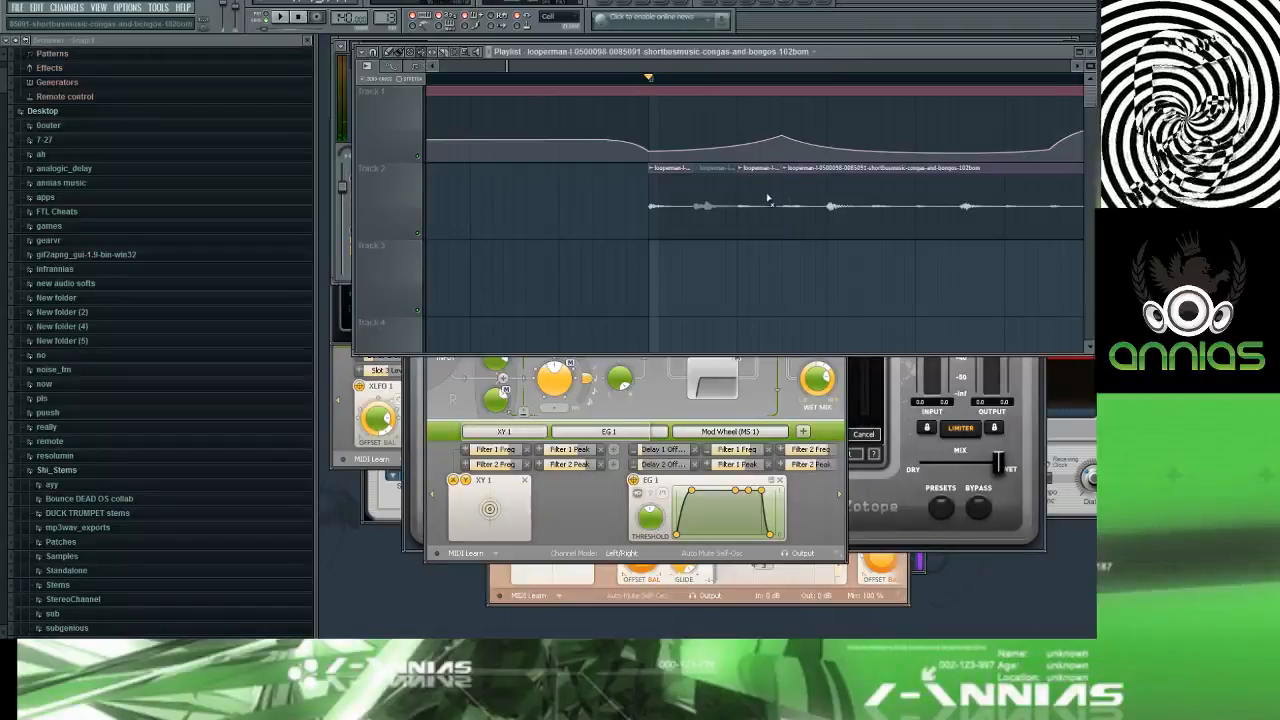
pyautogui.press('space')
pyautogui.press('space')
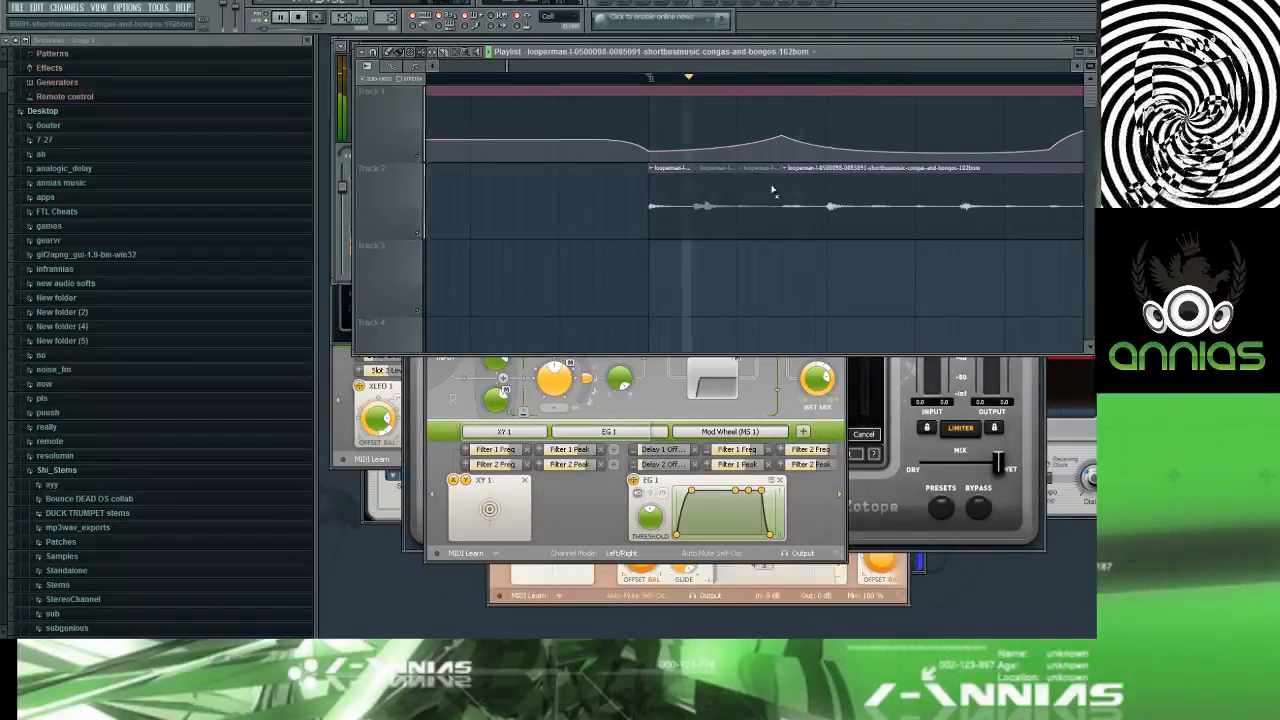
pyautogui.press('space')
pyautogui.press('space')
pyautogui.press('space')
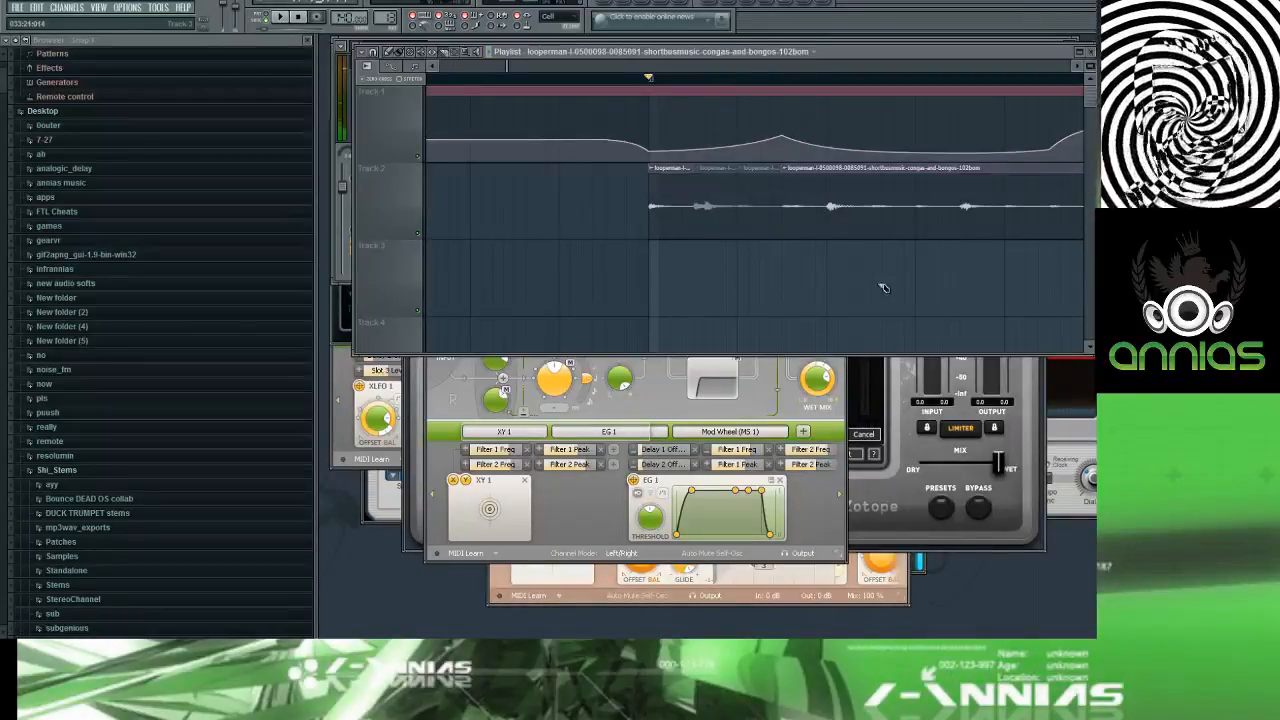
# Step: Cut out a slice holding the next strong drum hit on Track 2, shift it forward in time by half its length and play it back
pyautogui.moveTo(830, 185); pyautogui.dragTo(830, 200)
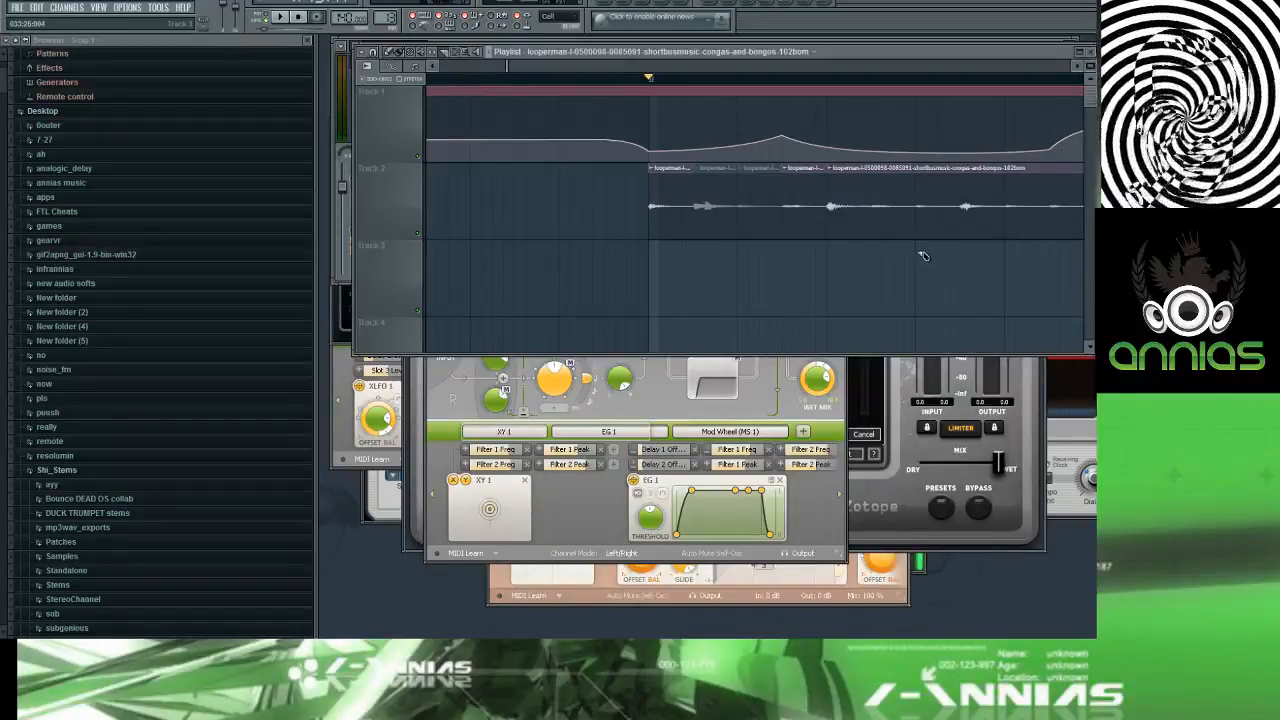
pyautogui.moveTo(918, 222); pyautogui.dragTo(922, 177)
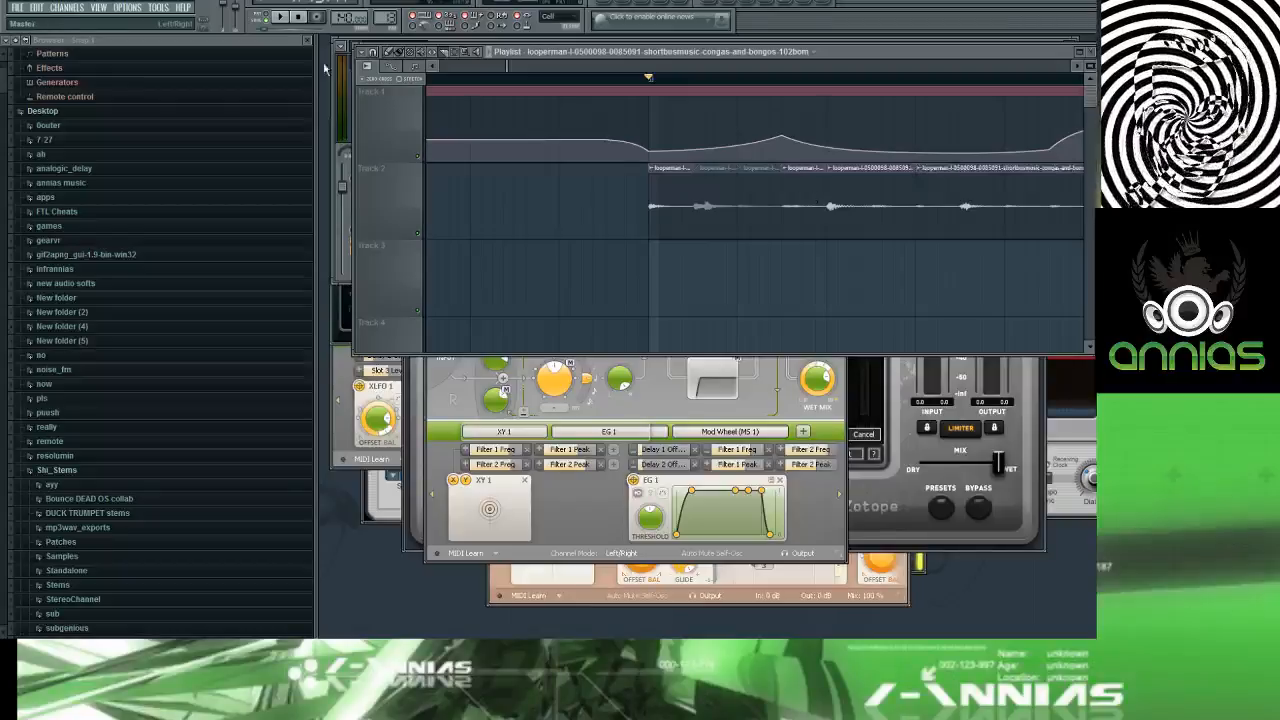
pyautogui.moveTo(843, 208); pyautogui.dragTo(906, 216)
pyautogui.press('space')
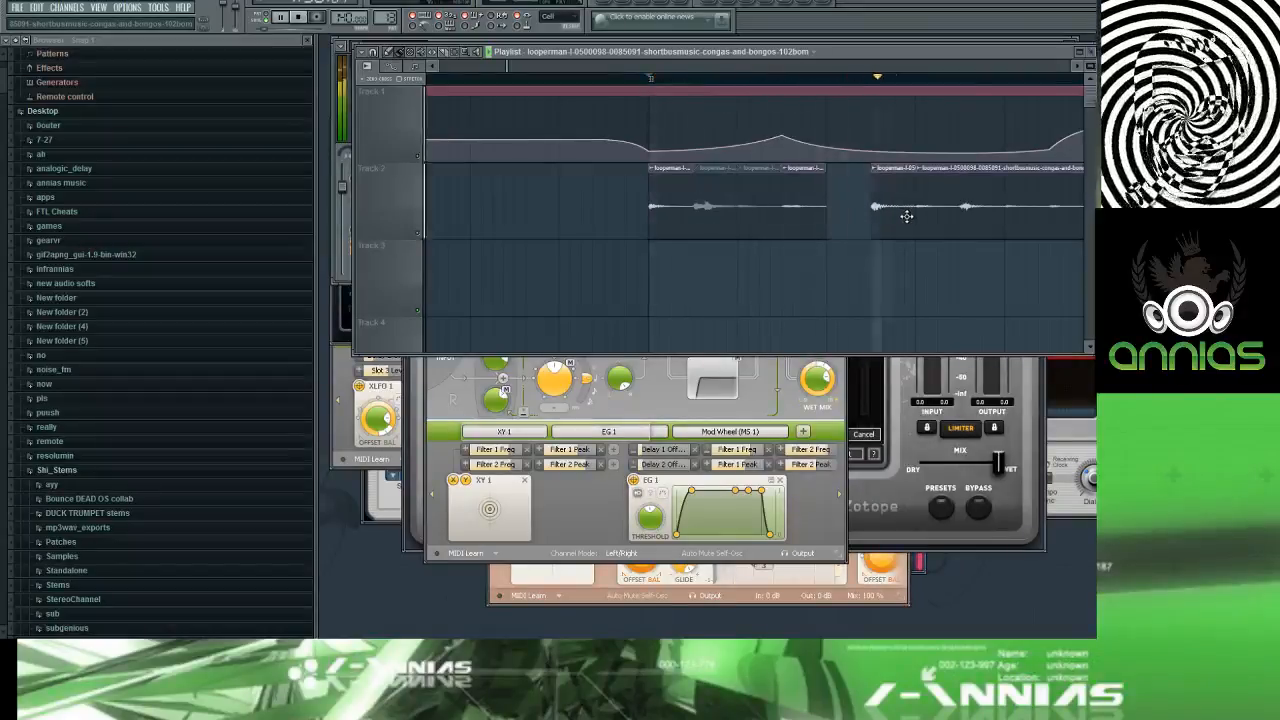
pyautogui.press('space')
pyautogui.press('space')
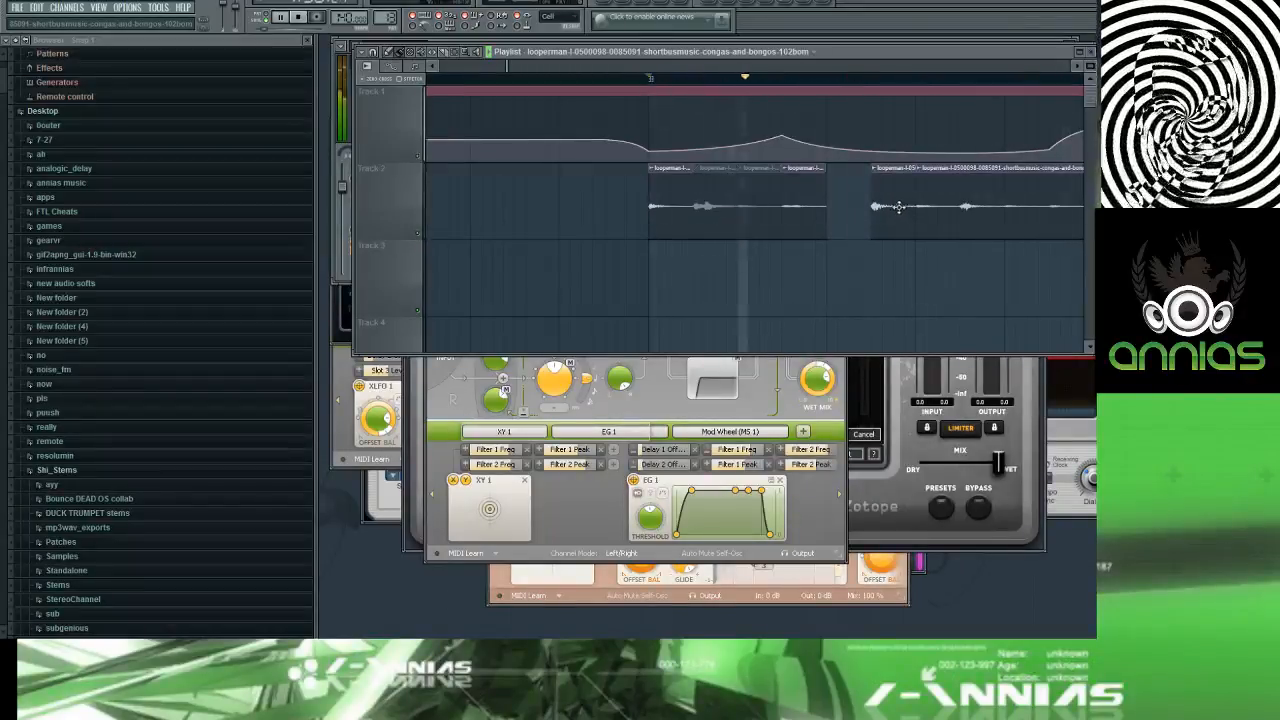
# Step: Shorten the end of the slice before the gap on Track 2 and play back the edited section
pyautogui.doubleClick(807, 186)
pyautogui.doubleClick(822, 186)
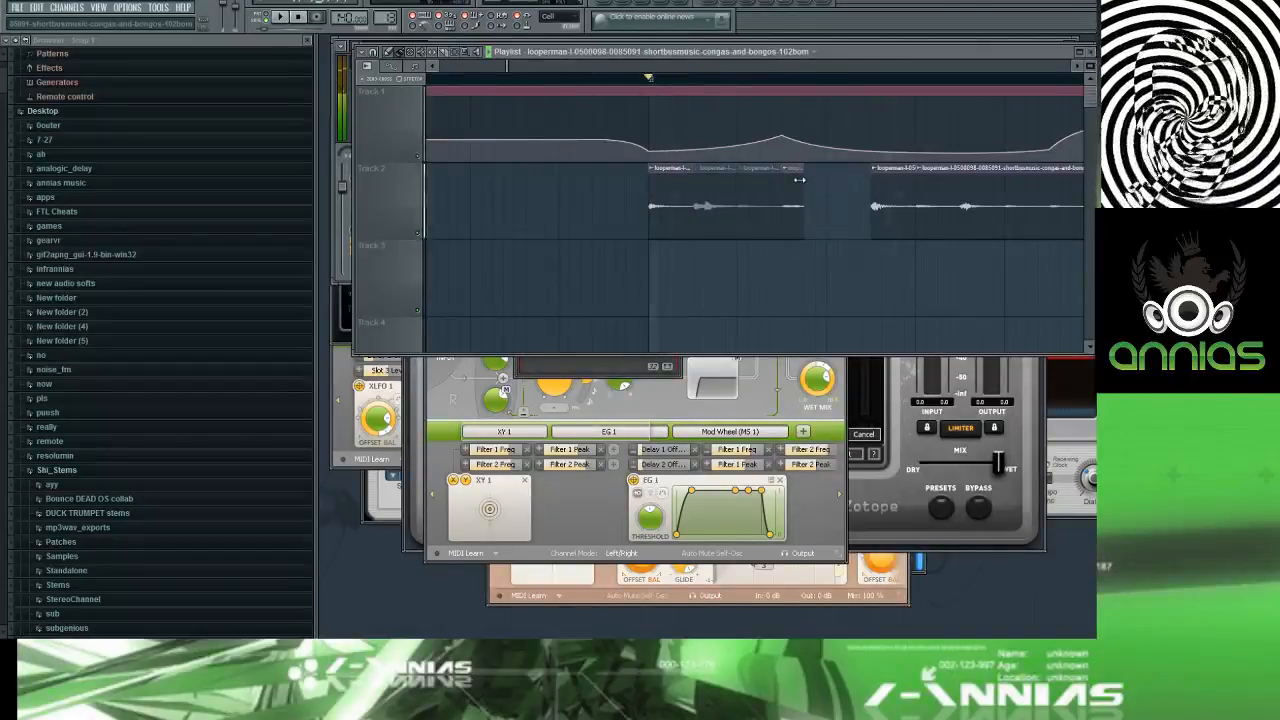
pyautogui.press('F9')
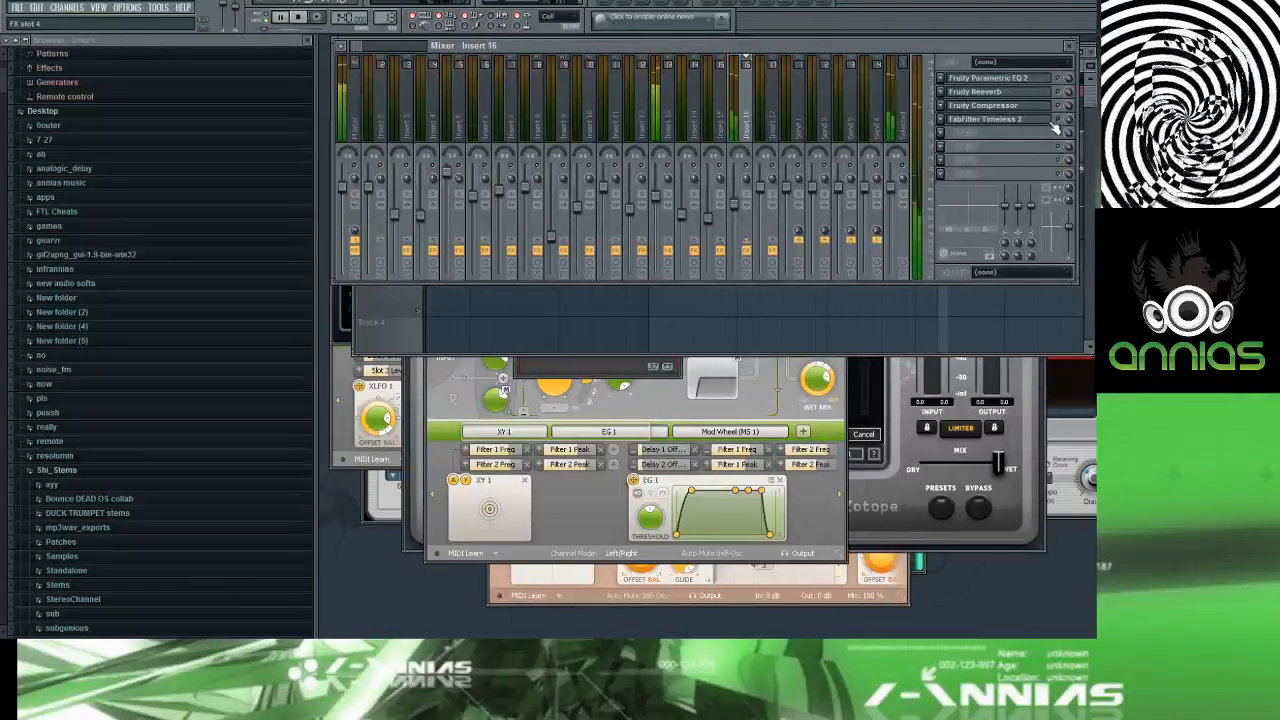
pyautogui.press('F9')
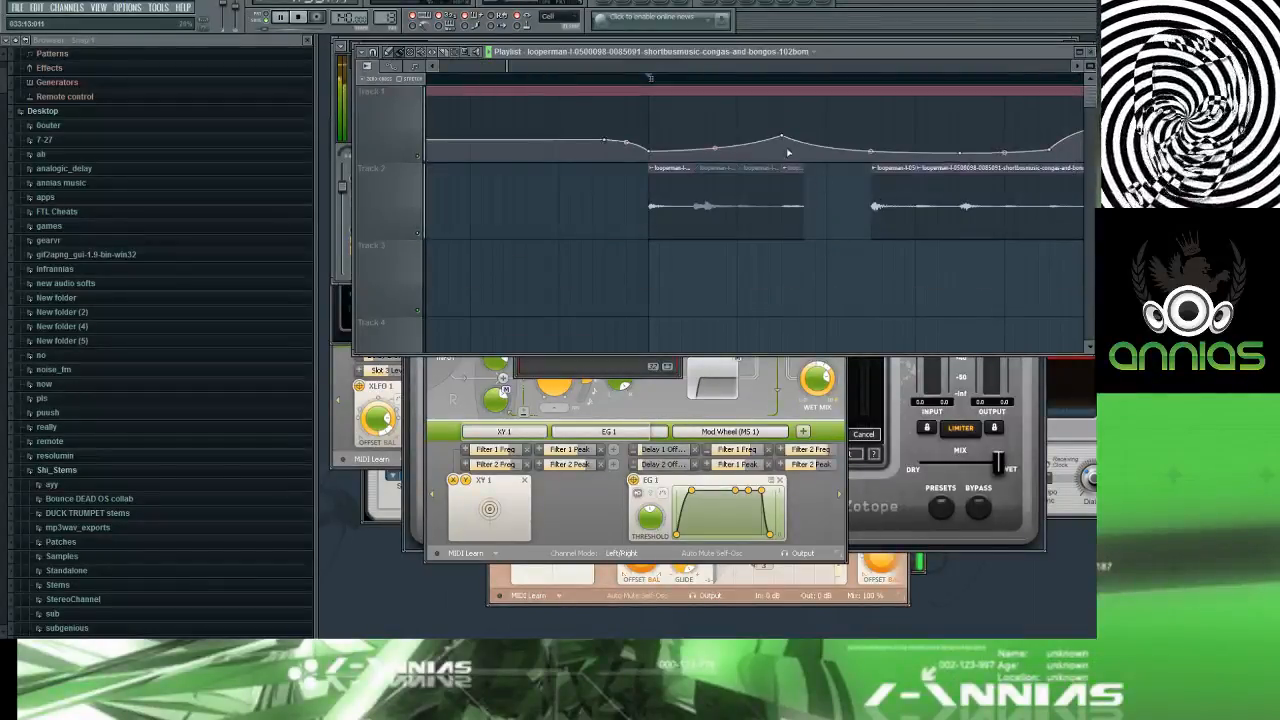
# Step: Slice out a short piece around the drum hit shortly after bar 34 on Track 2 and mute it
pyautogui.click(1079, 67)
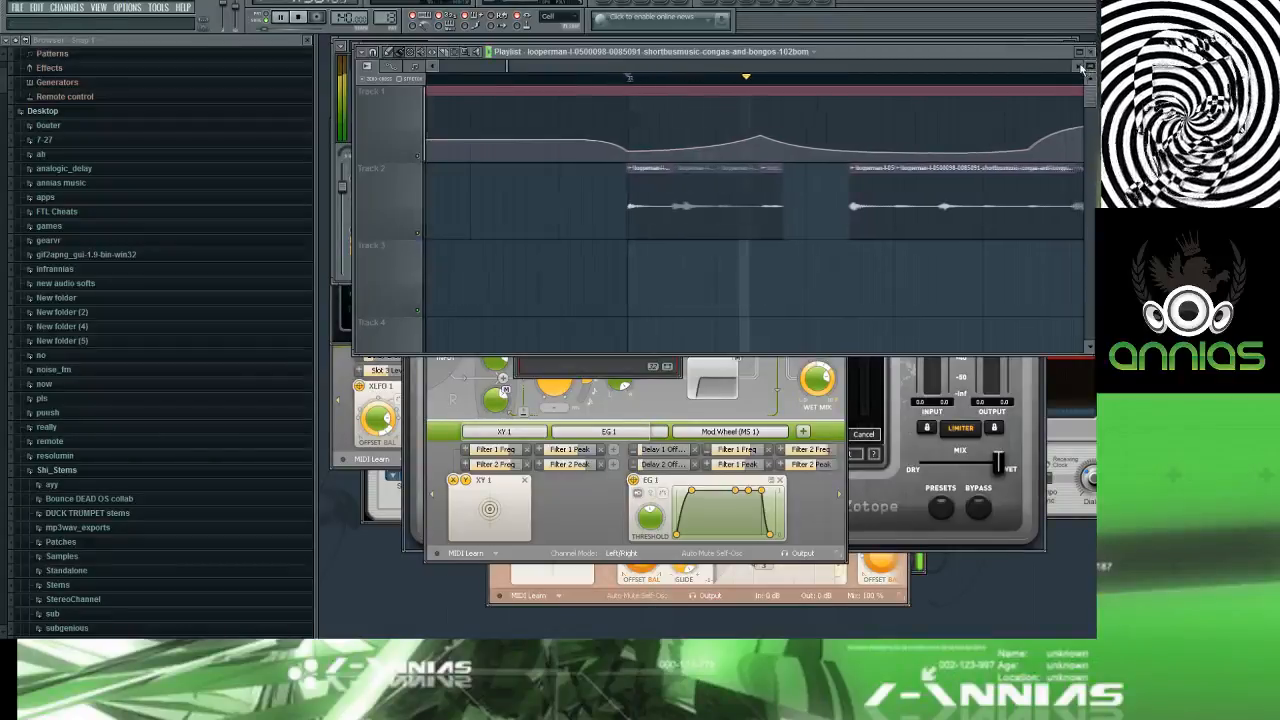
pyautogui.click(1080, 68)
pyautogui.click(1080, 68)
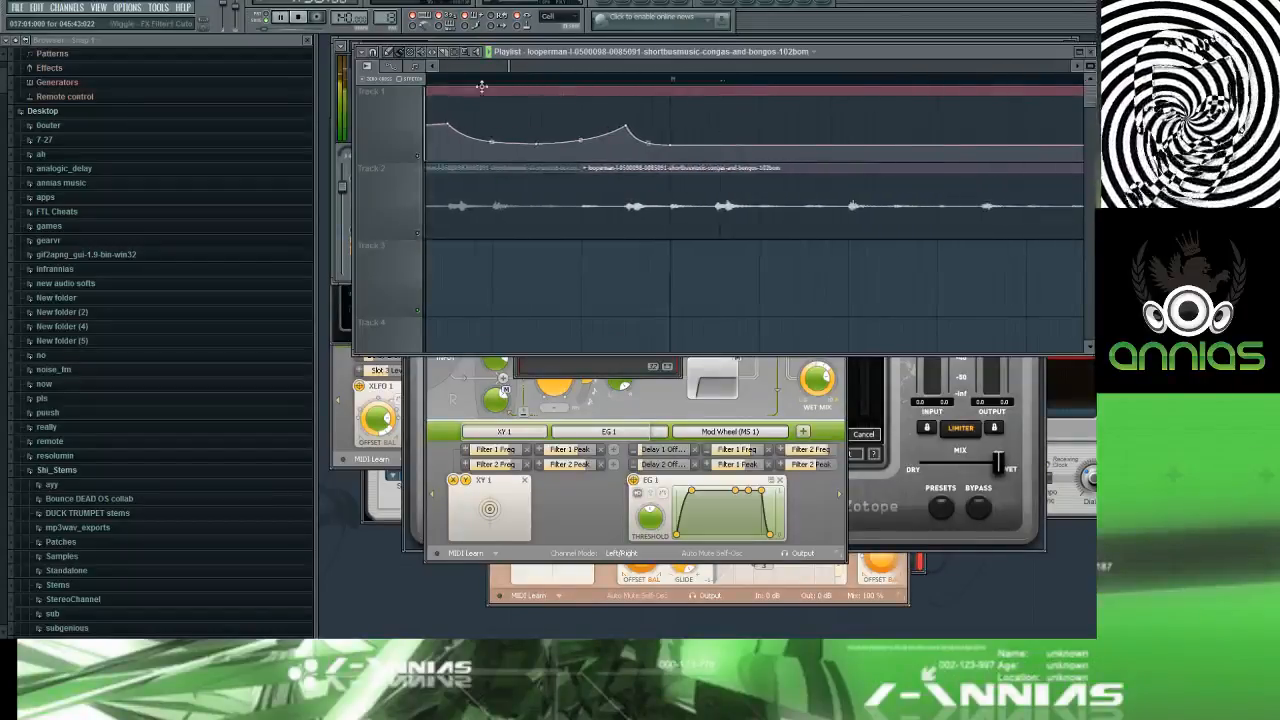
pyautogui.moveTo(716, 243); pyautogui.dragTo(716, 176)
pyautogui.moveTo(763, 246); pyautogui.dragTo(771, 190)
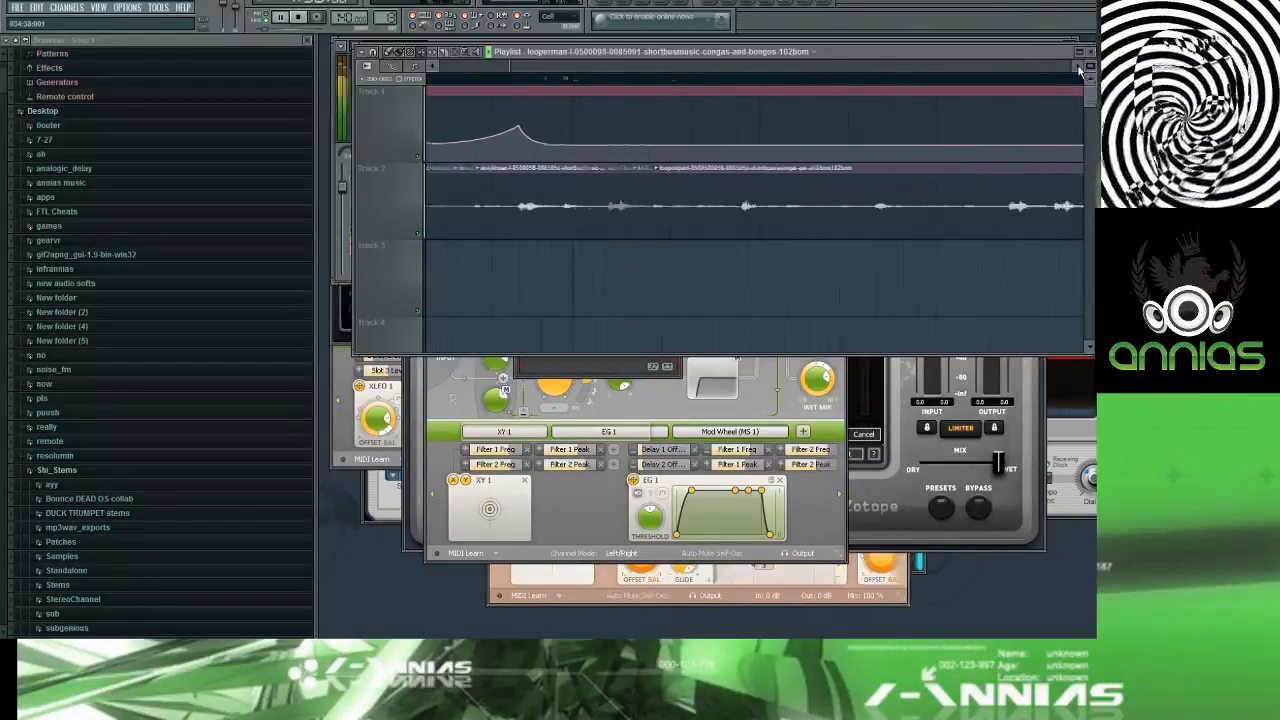
# Step: Slice out the pair of drum hits in the second half of bar 34 on Track 2, mute them and audition the section
pyautogui.click(631, 83)
pyautogui.press('space')
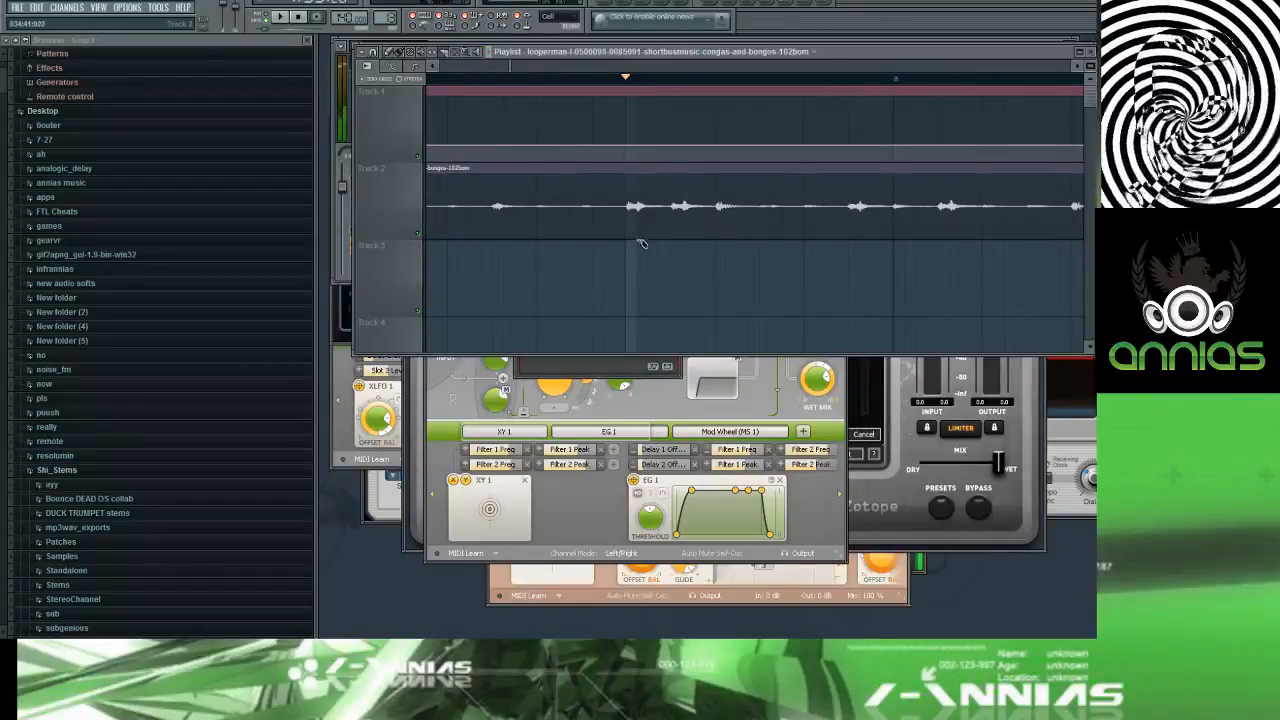
pyautogui.moveTo(631, 242); pyautogui.dragTo(638, 184)
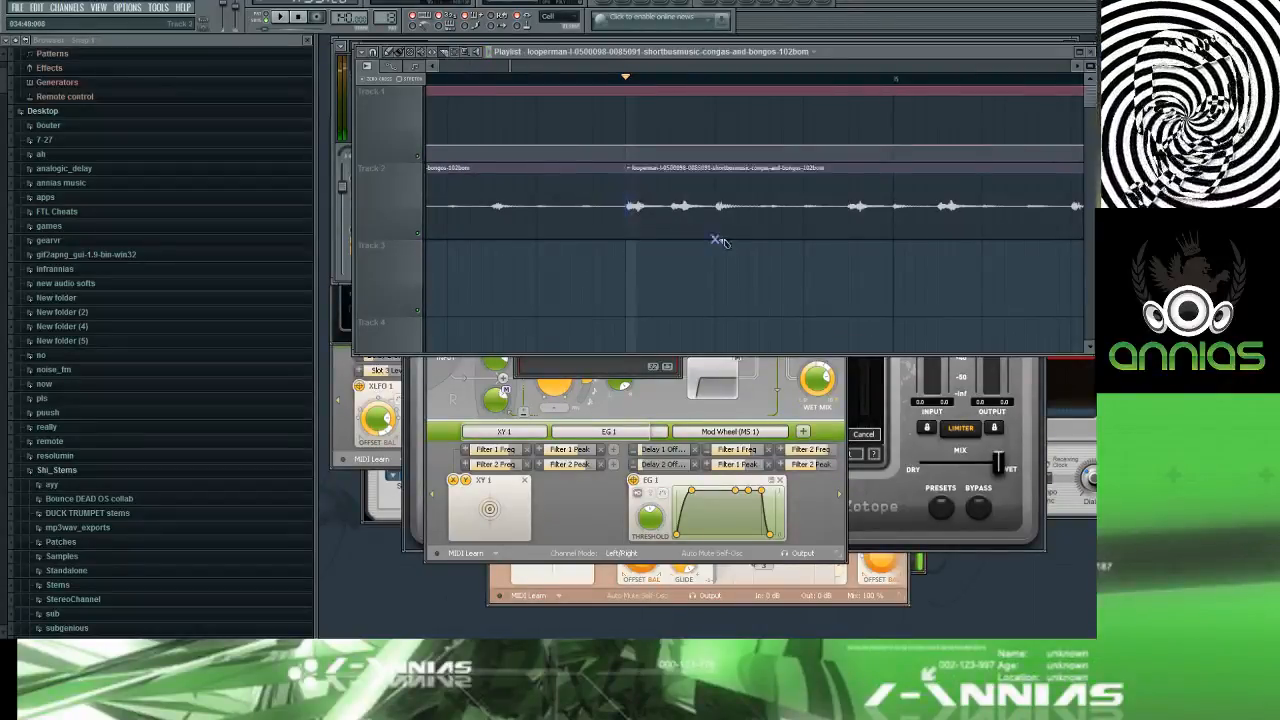
pyautogui.moveTo(718, 188); pyautogui.dragTo(718, 185)
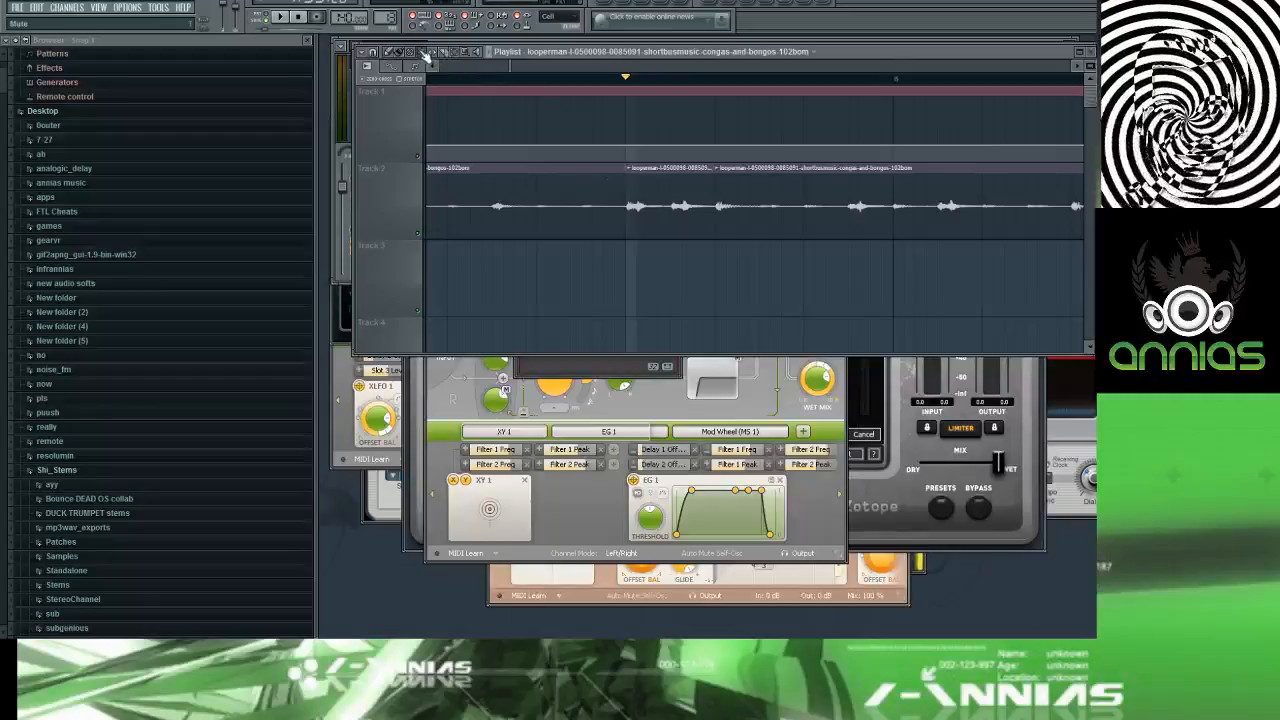
pyautogui.press('space')
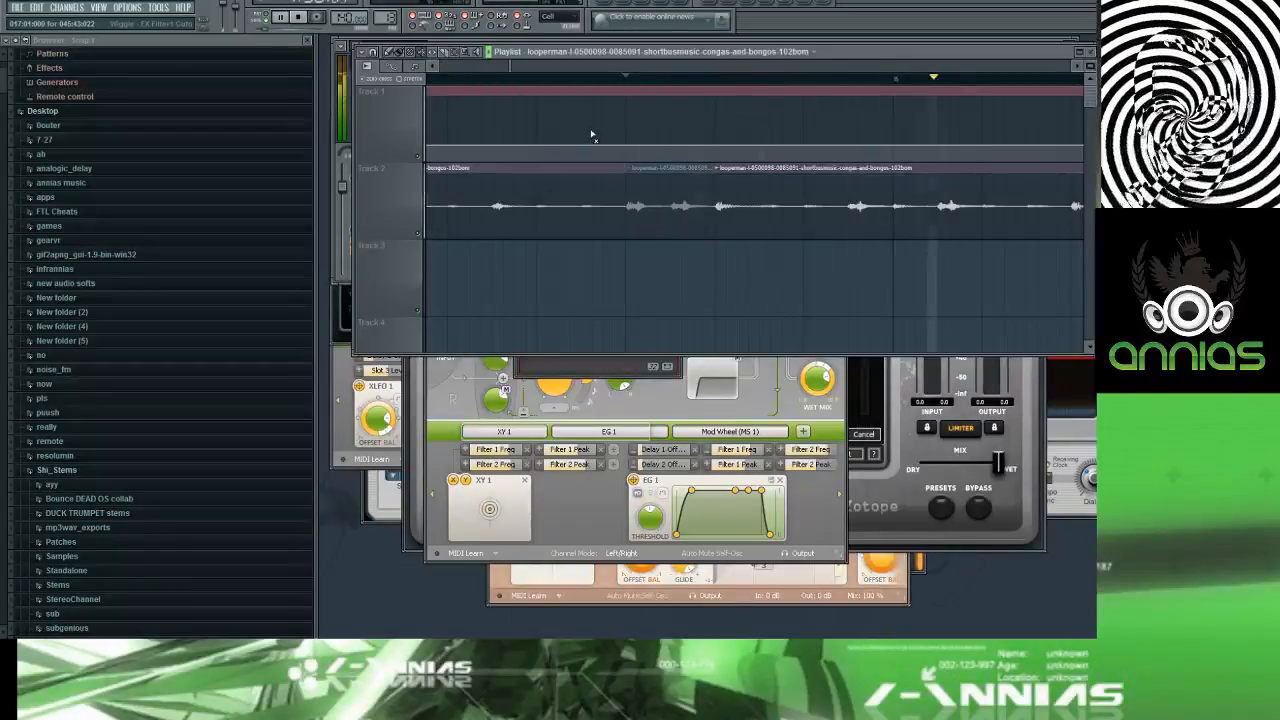
pyautogui.click(433, 66)
pyautogui.click(493, 78)
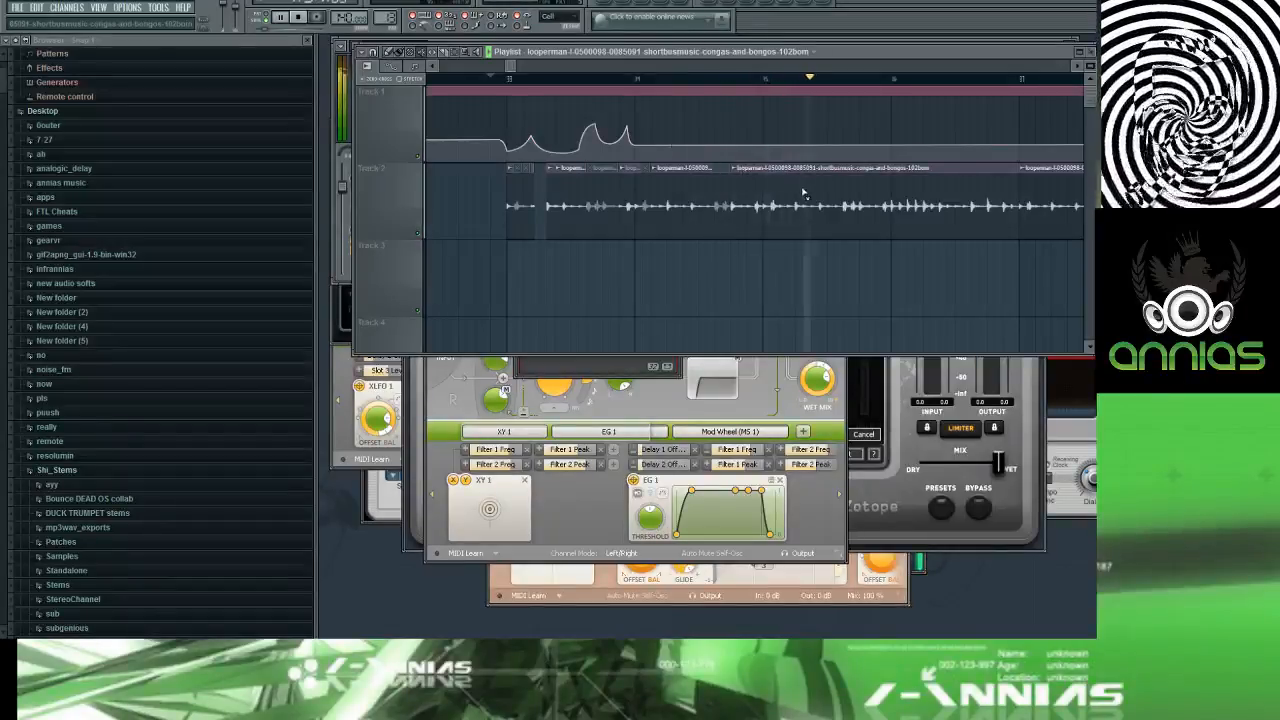
# Step: Slice out the two close drum hits in the second half of bar 35 on Track 2, mute the slice and play it back
pyautogui.press('space')
pyautogui.scroll(2, 874, 217)
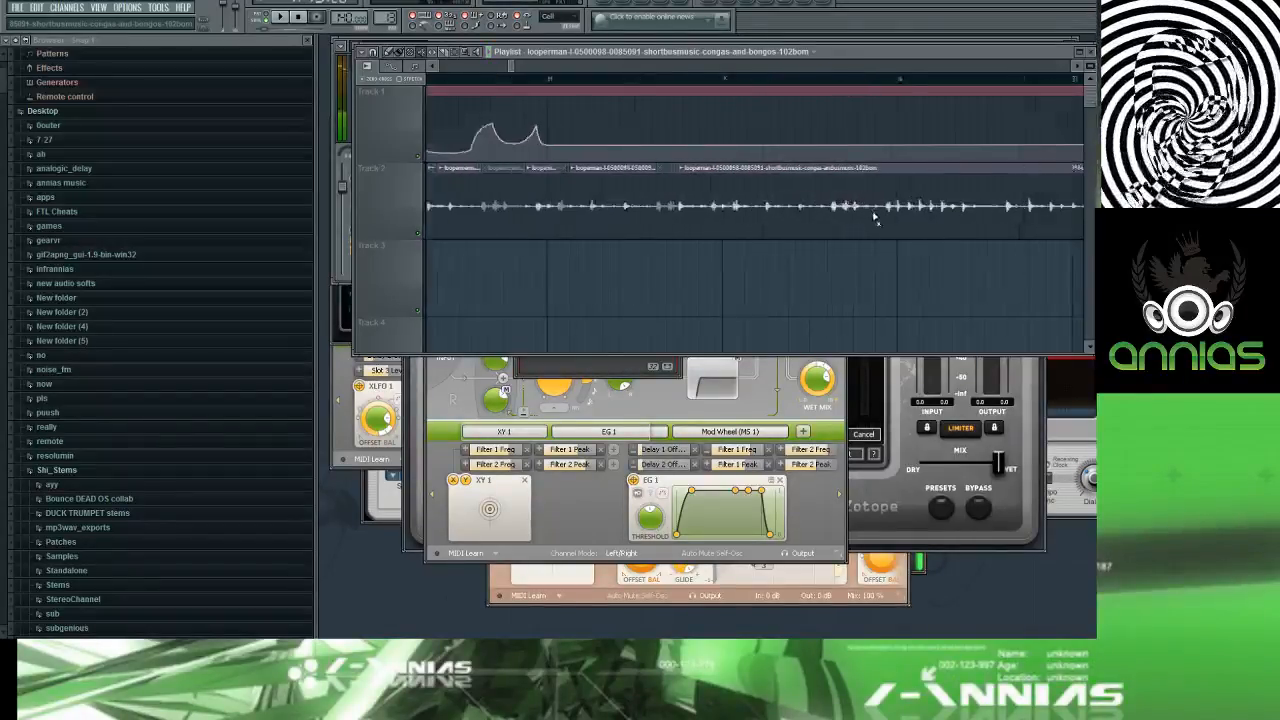
pyautogui.scroll(3, 874, 217)
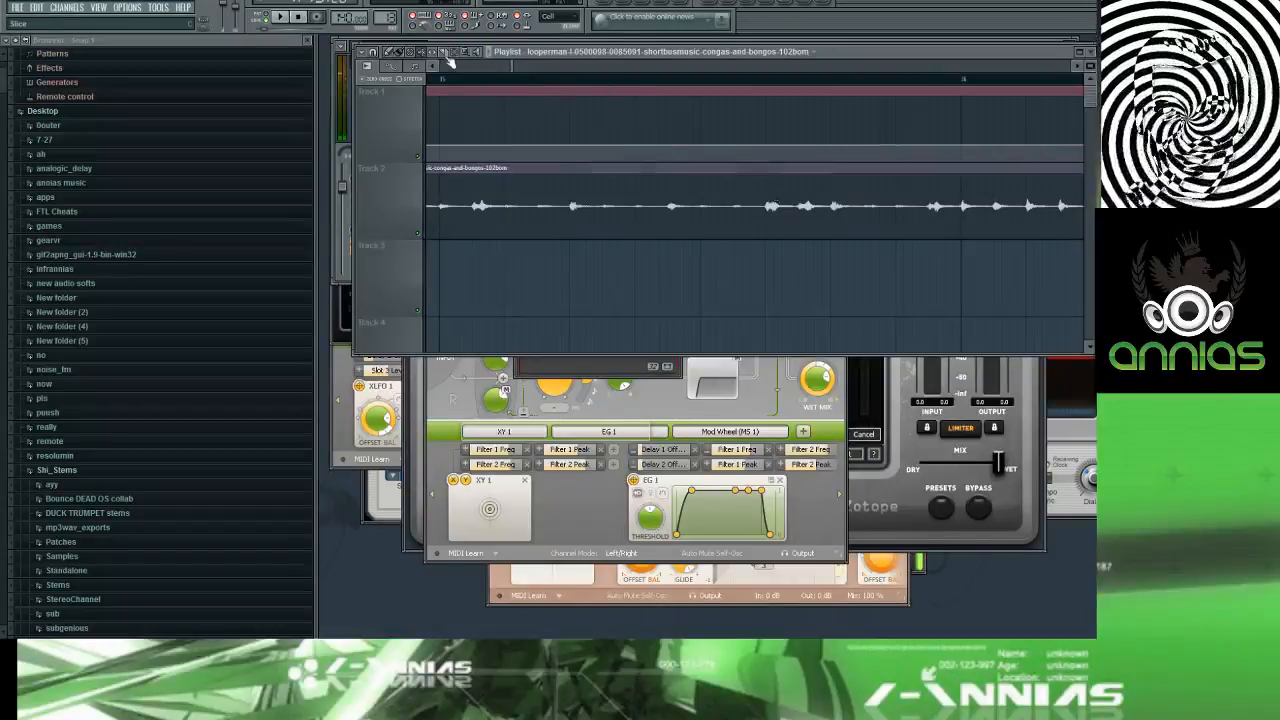
pyautogui.moveTo(770, 183); pyautogui.dragTo(834, 201)
pyautogui.hotkey('ctrl', 'z')
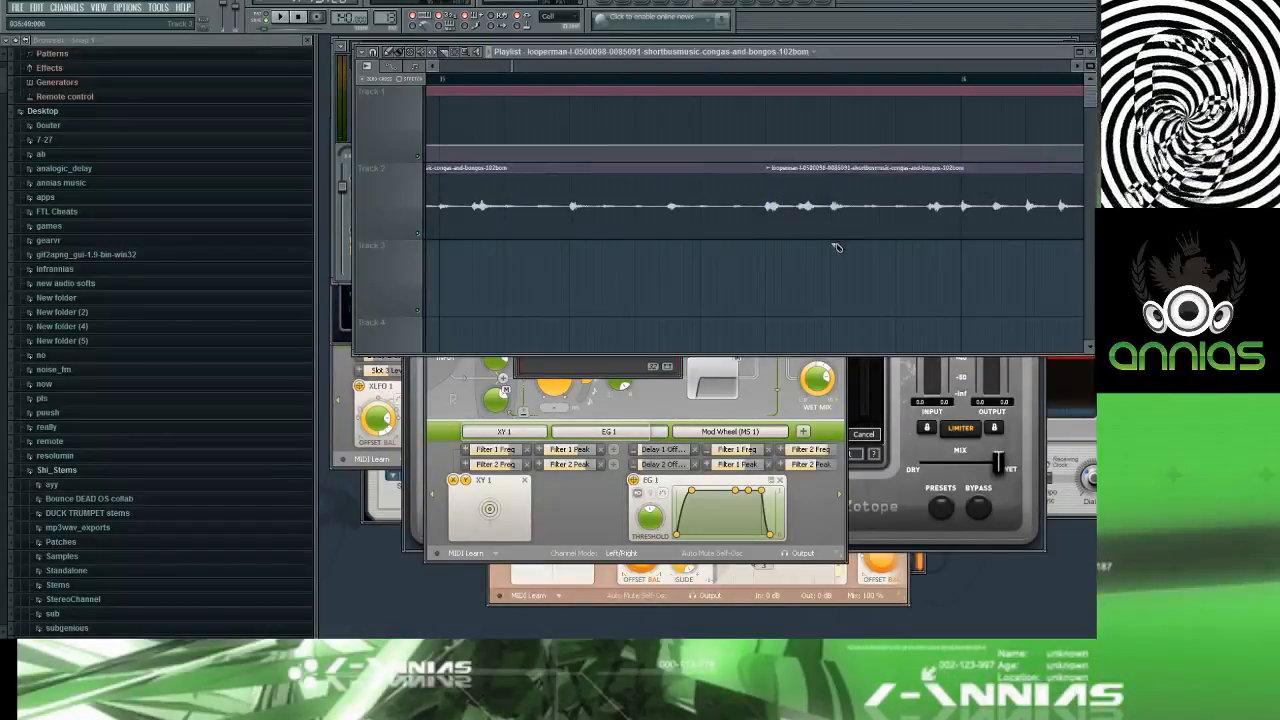
pyautogui.click(838, 192)
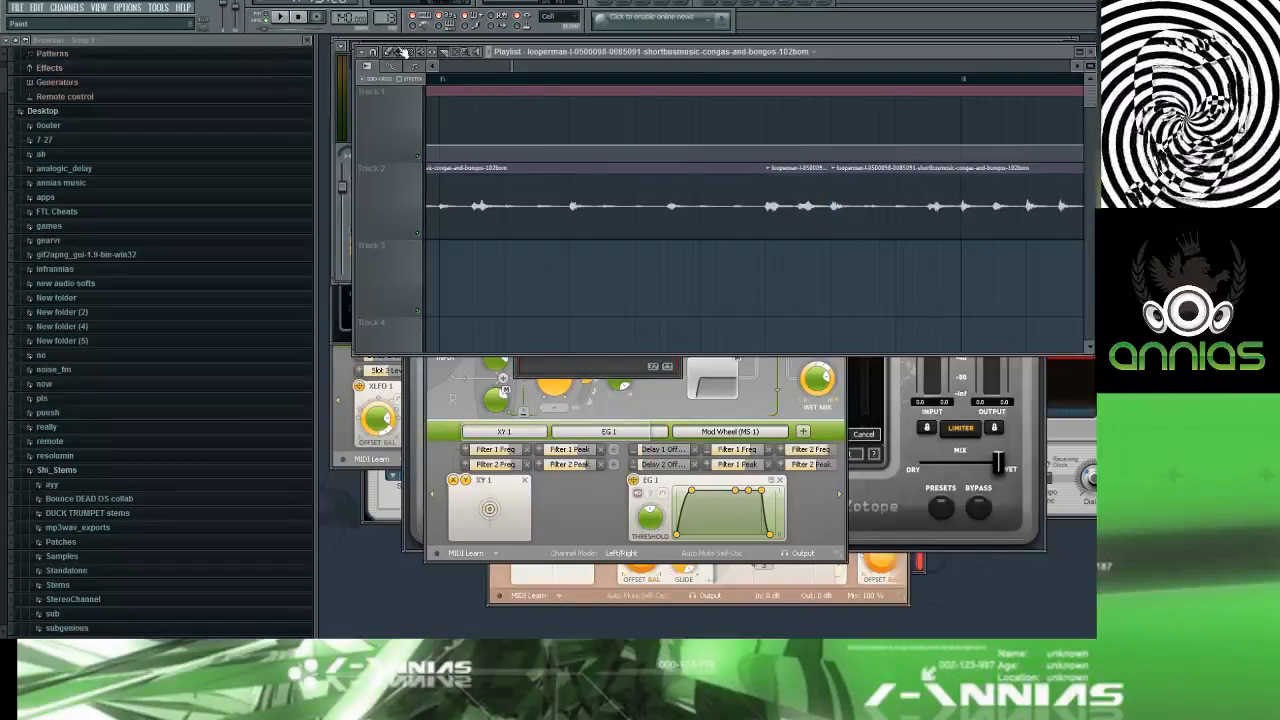
pyautogui.click(425, 52)
pyautogui.click(782, 196)
pyautogui.press('space')
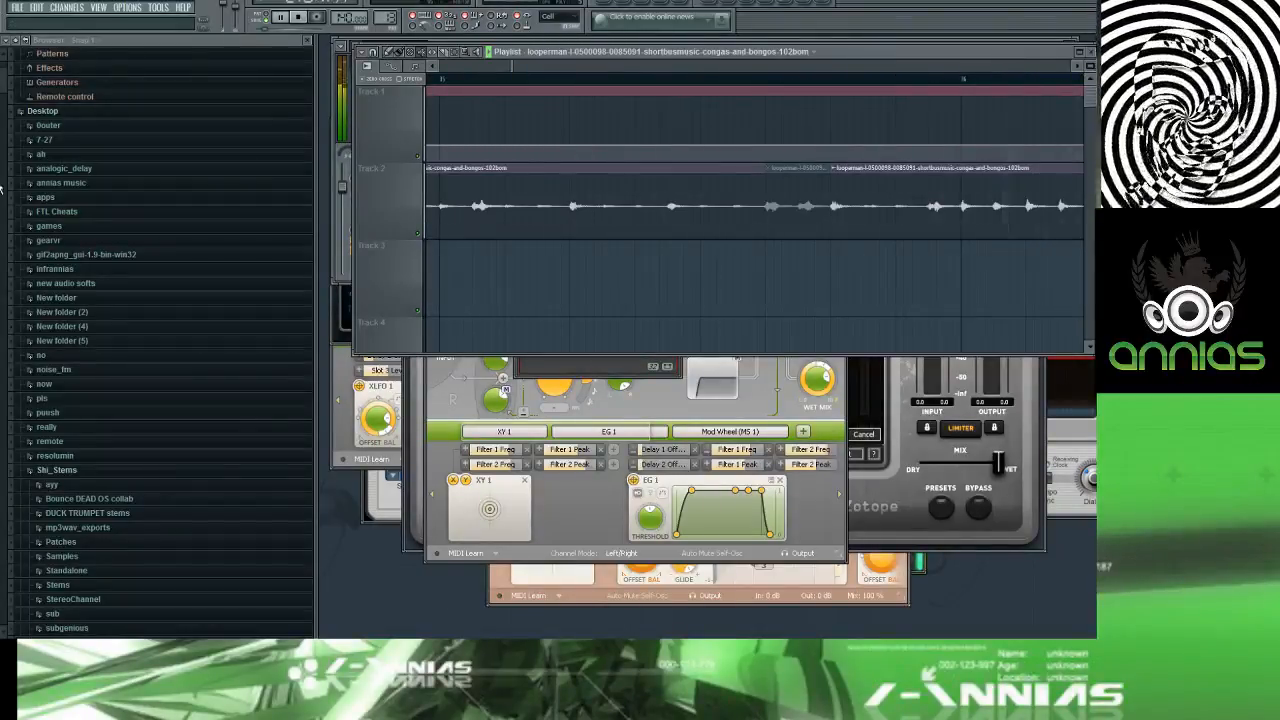
# Step: Duplicate the edited four-bar section four times along Track 2, deleting the old clips that follow it
pyautogui.scroll(8, 760, 193)
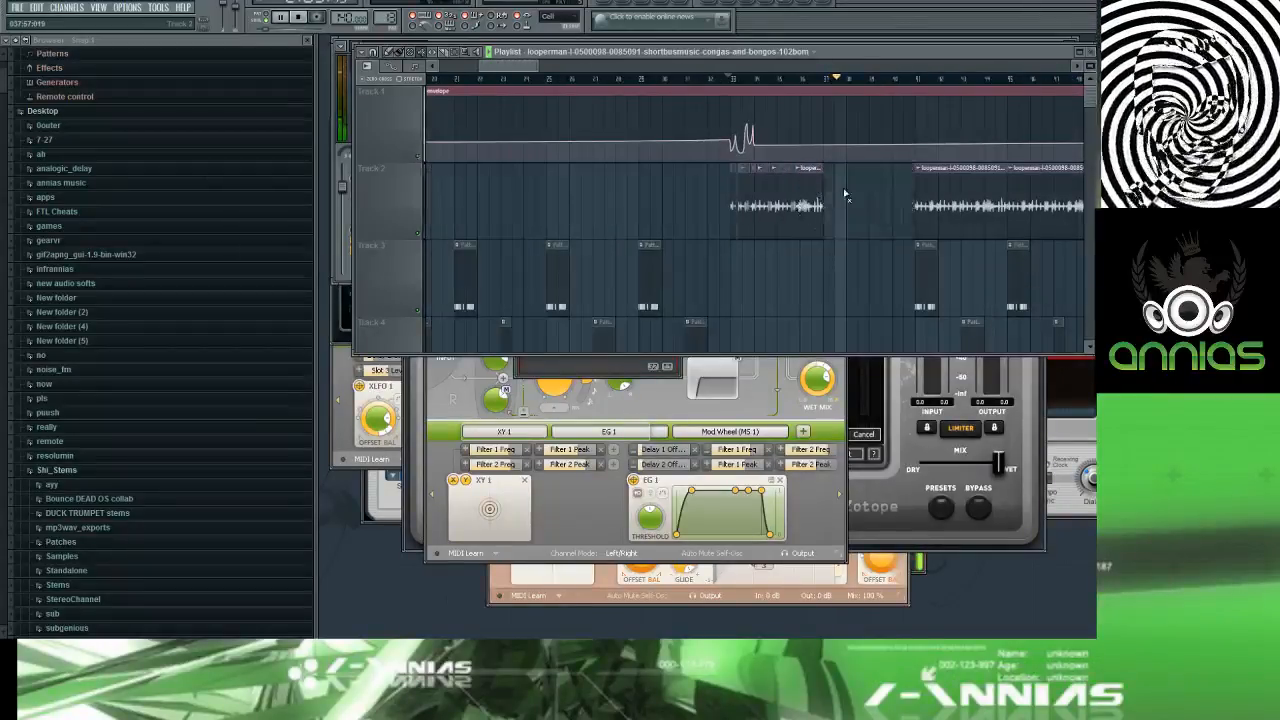
pyautogui.moveTo(846, 196); pyautogui.dragTo(709, 197)
pyautogui.hotkey('ctrl', 'b')
pyautogui.rightClick(957, 185)
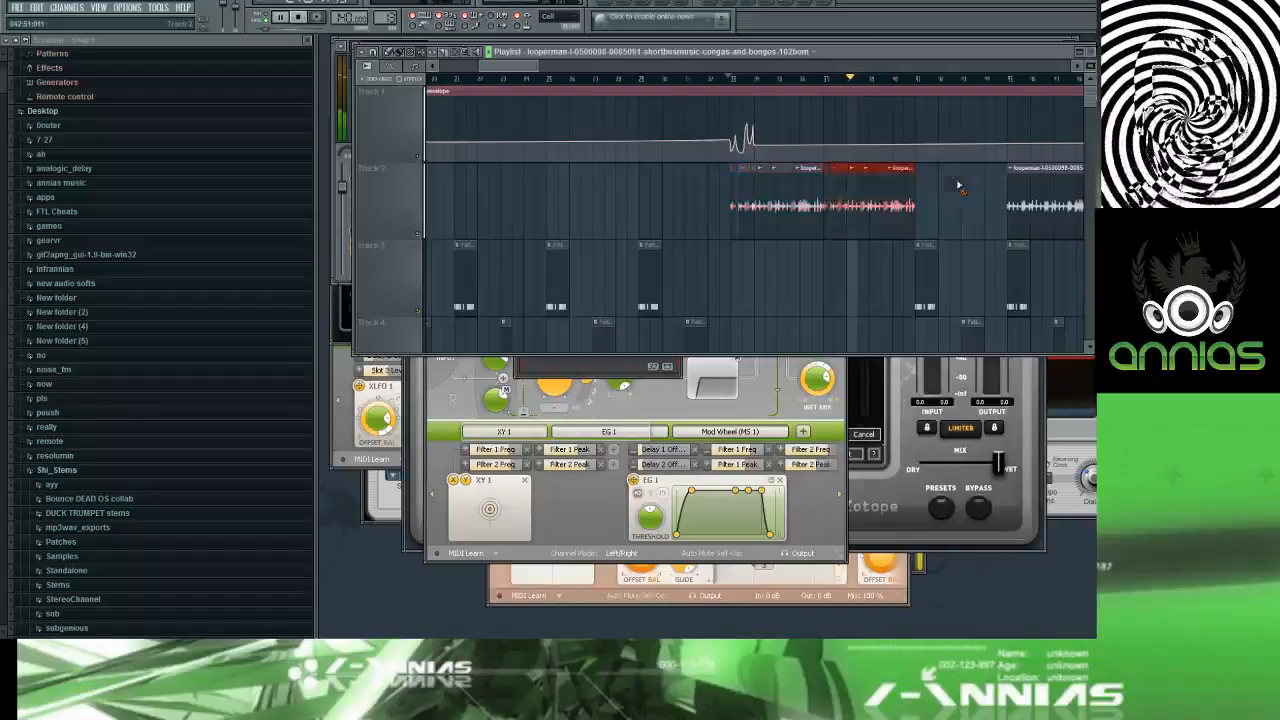
pyautogui.rightClick(1043, 188)
pyautogui.hotkey('ctrl', 'b')
pyautogui.hotkey('ctrl', 'b')
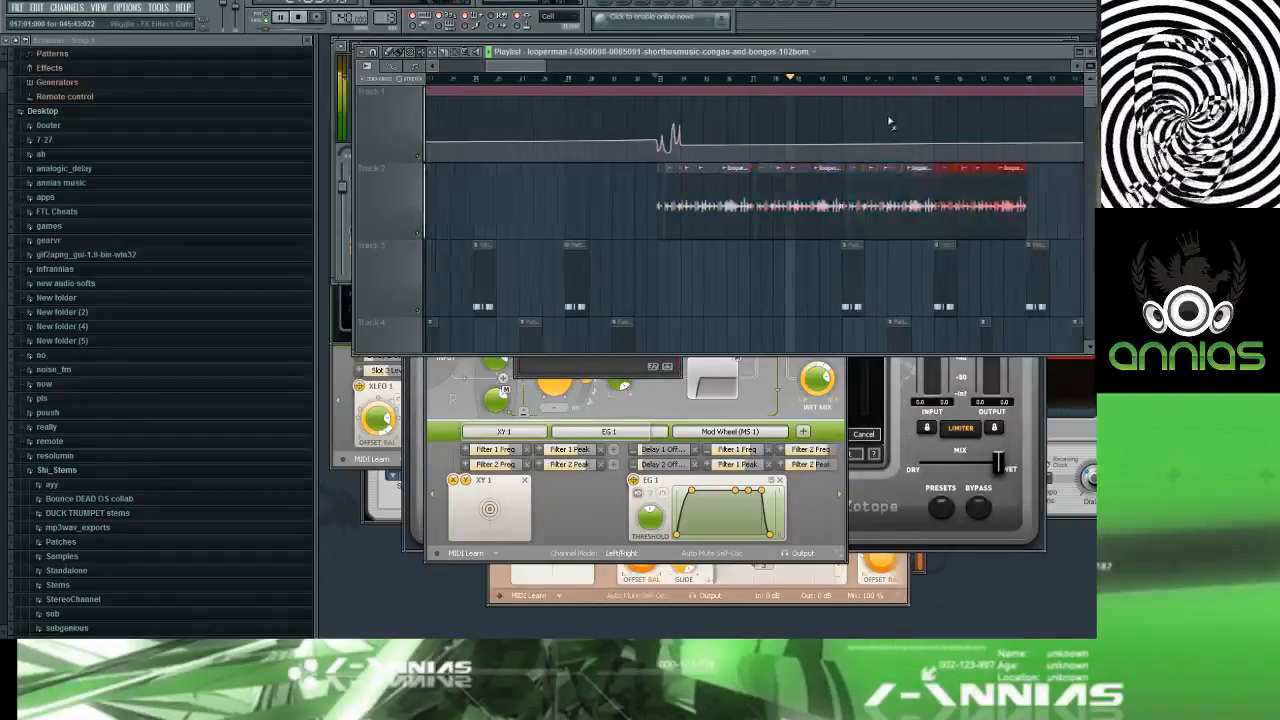
pyautogui.moveTo(533, 73); pyautogui.dragTo(551, 73)
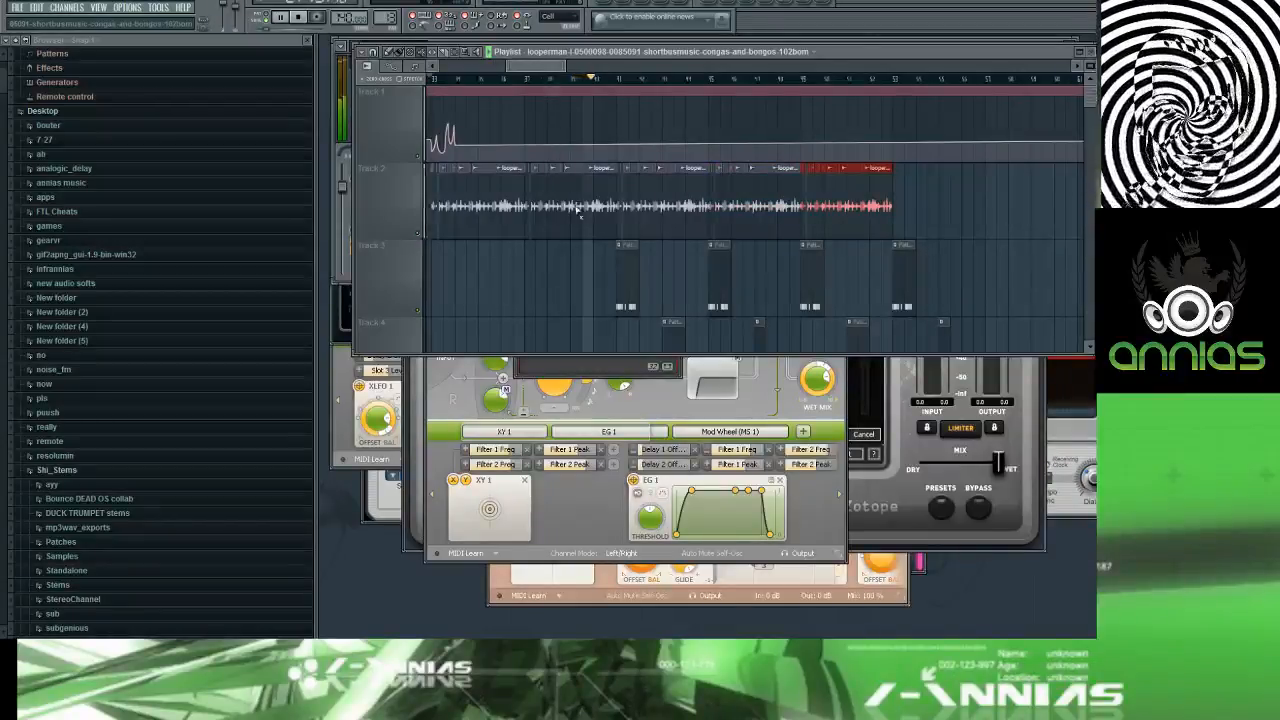
# Step: Lower the volume of the congas-and-bongos loop's mixer track to 63% (-9.1 dB) and return to the playlist
pyautogui.scroll(5, 680, 194)
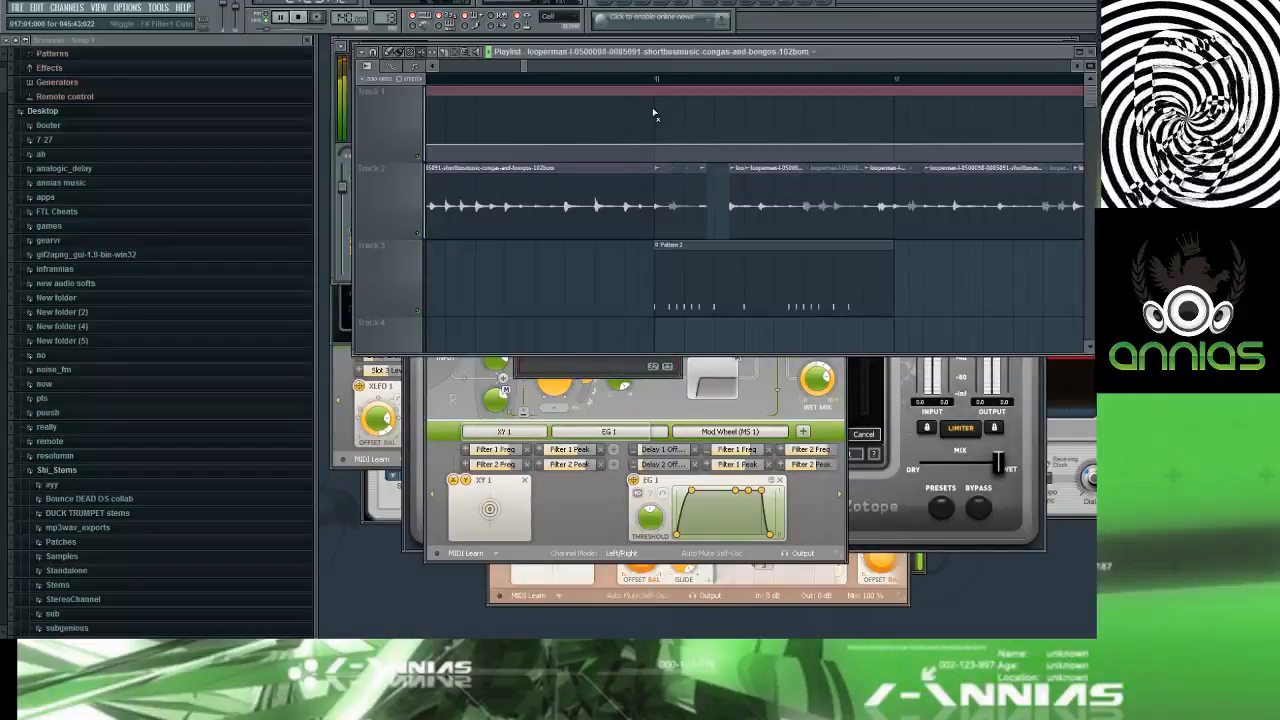
pyautogui.press('F9')
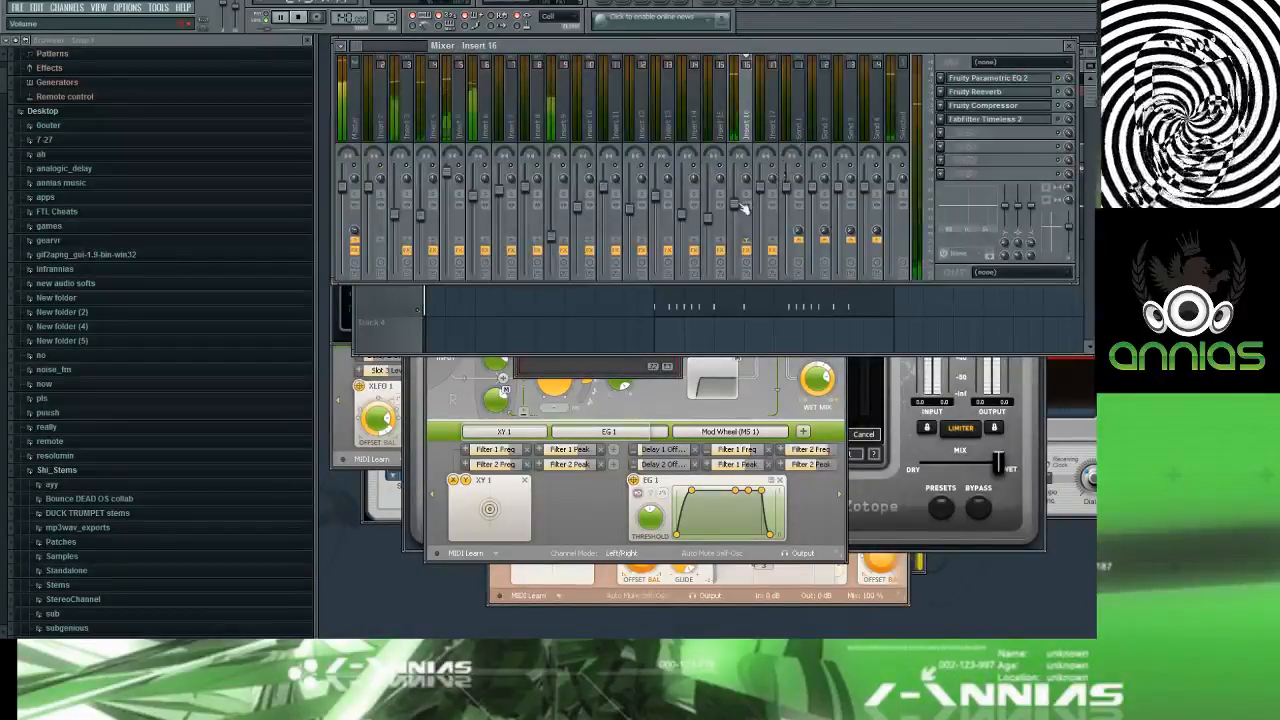
pyautogui.moveTo(737, 205); pyautogui.dragTo(737, 220)
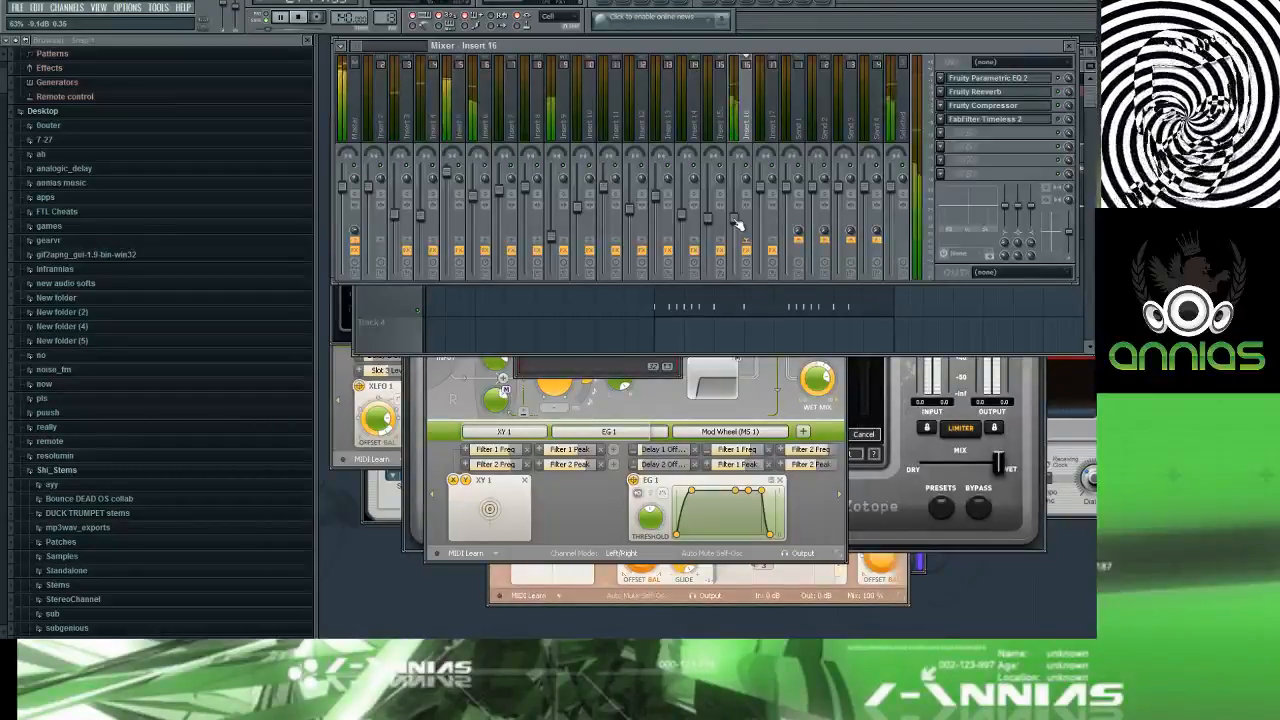
pyautogui.press('F5')
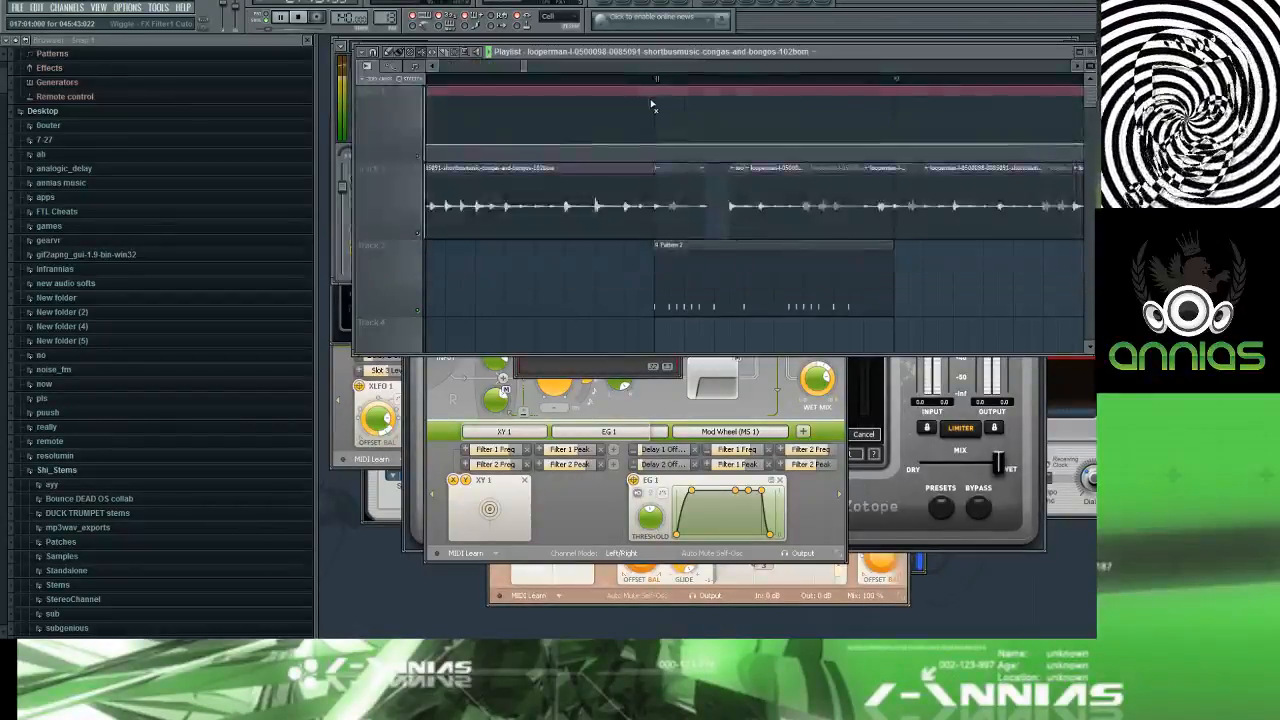
# Step: Review the duplicated sections in the playlist and play back the passage leading into bar 41
pyautogui.scroll(-6, 651, 107)
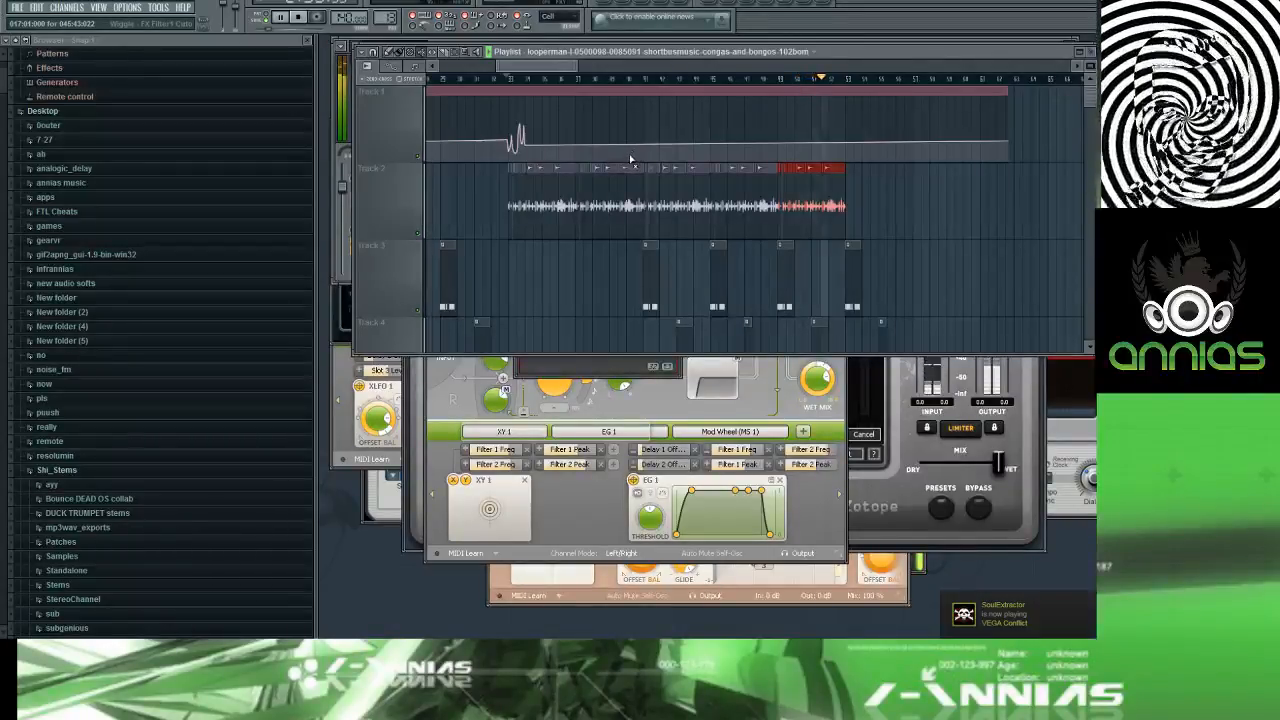
pyautogui.scroll(3, 586, 183)
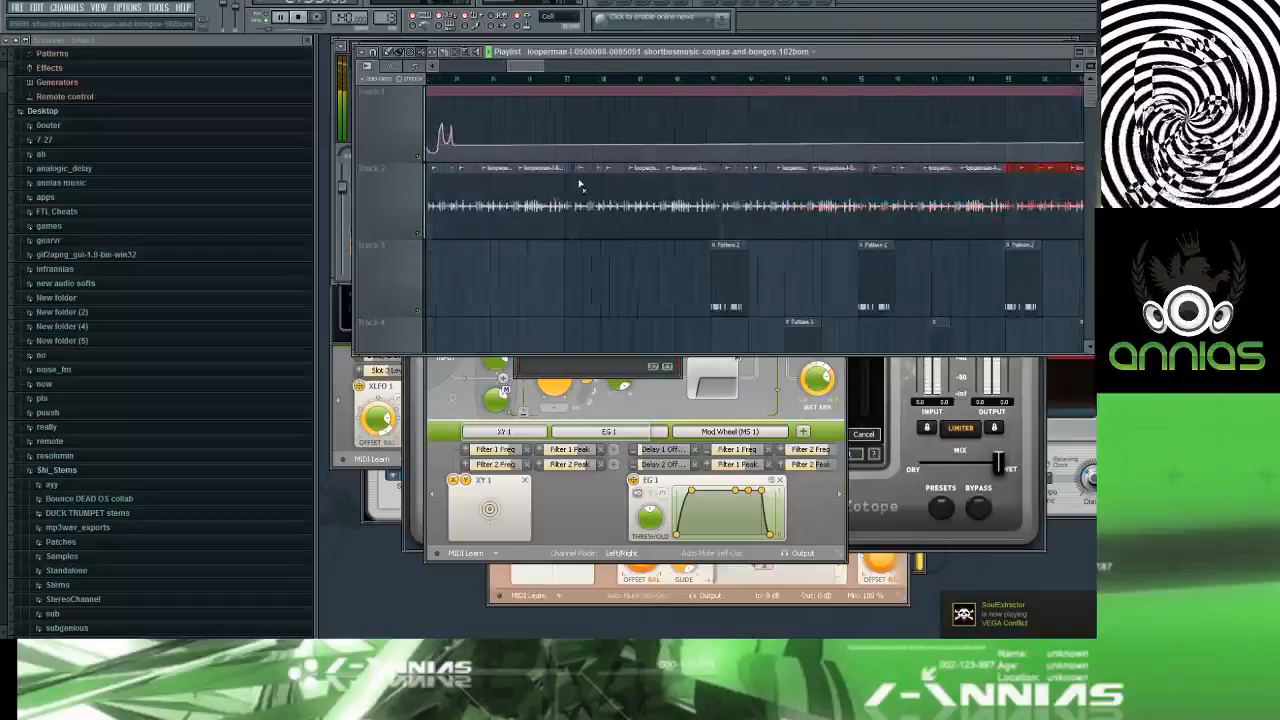
pyautogui.moveTo(537, 66); pyautogui.dragTo(629, 72)
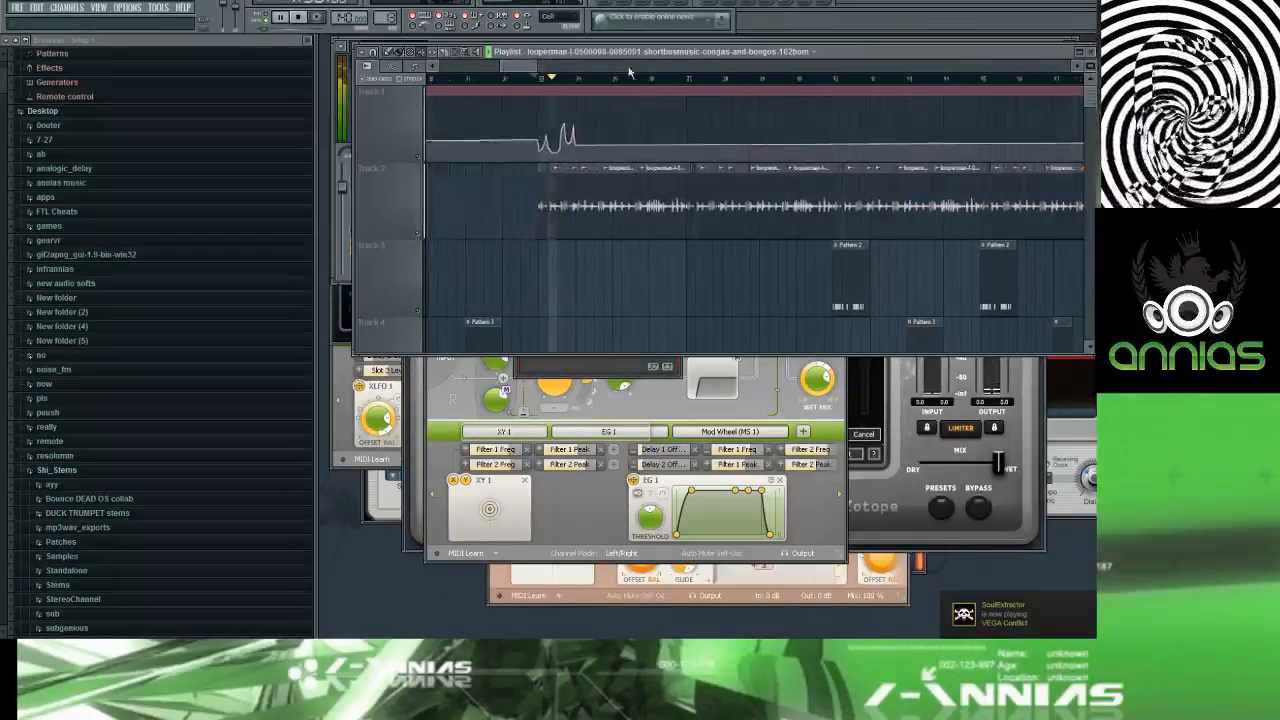
pyautogui.click(790, 67)
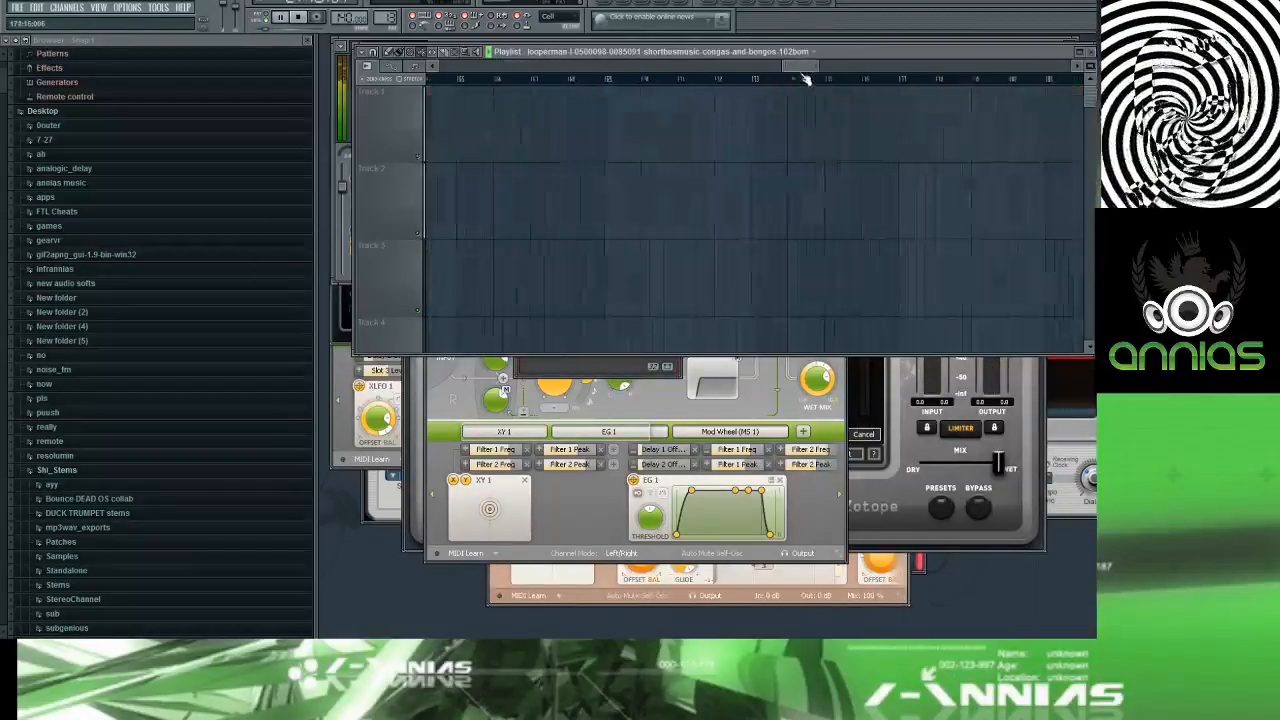
pyautogui.moveTo(775, 67); pyautogui.dragTo(548, 79)
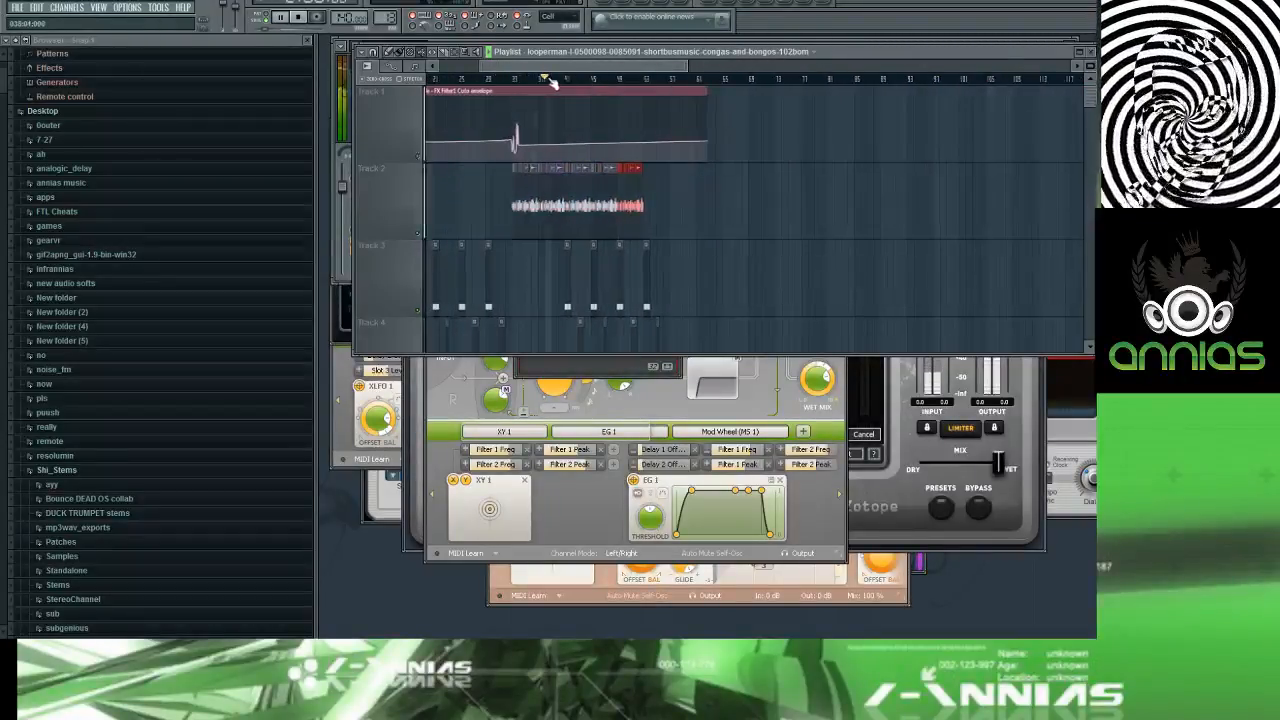
pyautogui.scroll(10, 543, 192)
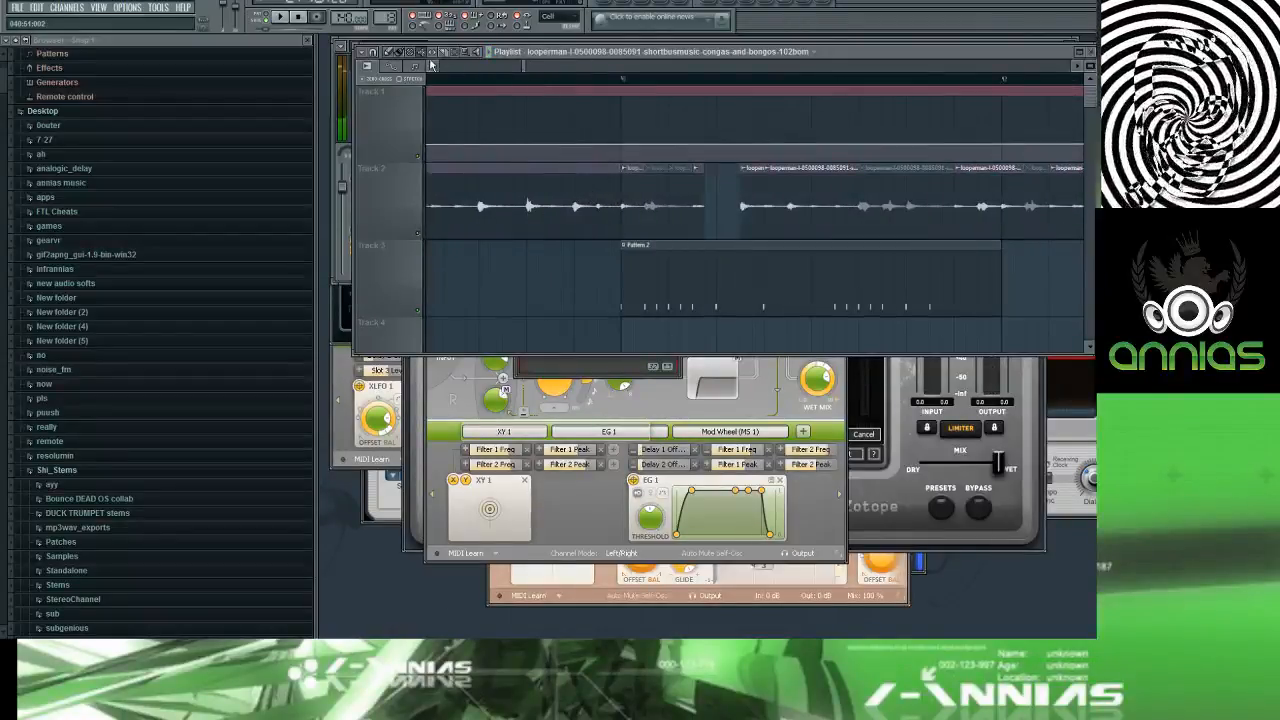
pyautogui.press('space')
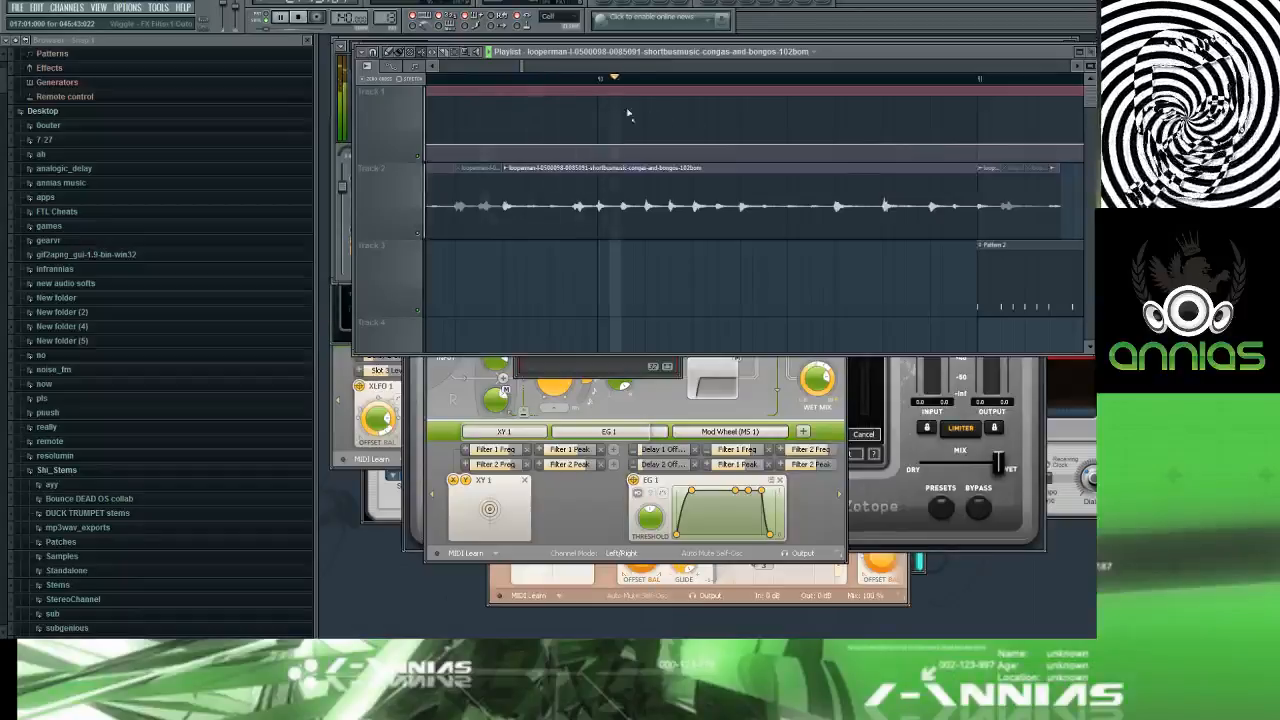
# Step: Shorten the end of the Track 2 clip before bar 41, leaving a gap of about three eighths of a bar
pyautogui.doubleClick(978, 175)
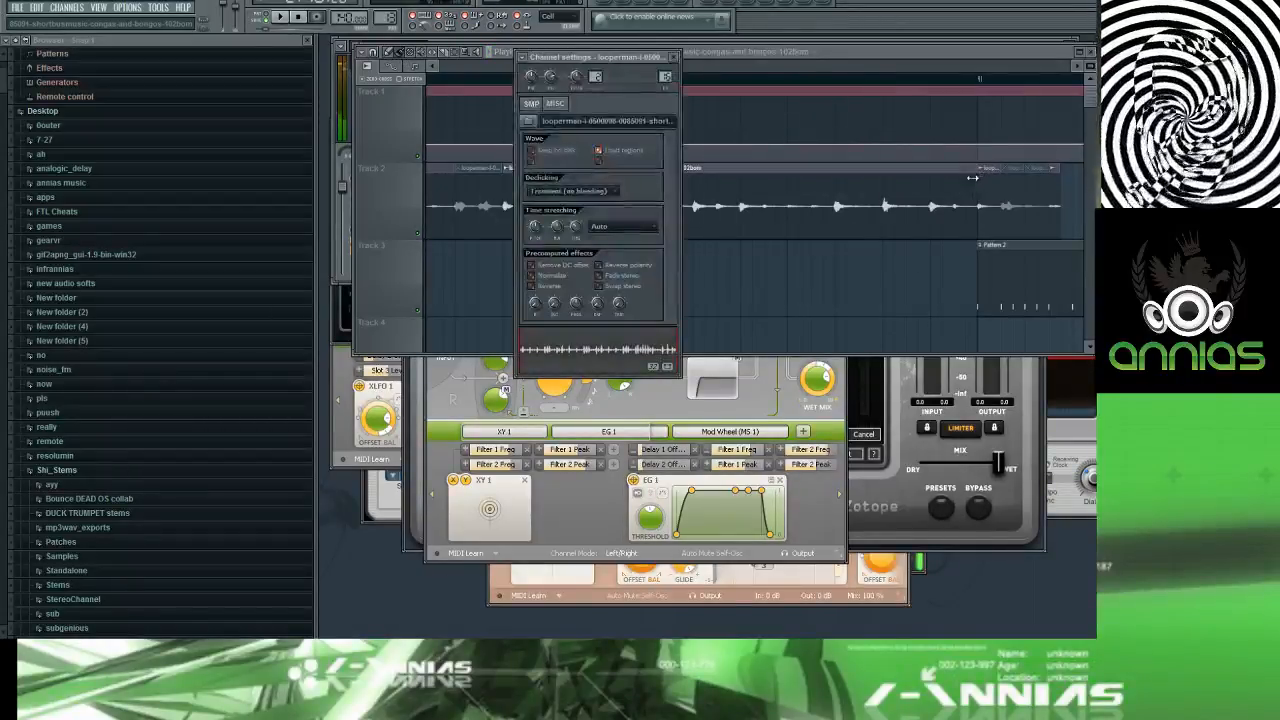
pyautogui.doubleClick(974, 178)
pyautogui.moveTo(943, 183); pyautogui.dragTo(828, 187)
pyautogui.doubleClick(944, 194)
pyautogui.scroll(1, 828, 187)
pyautogui.scroll(3, 828, 187)
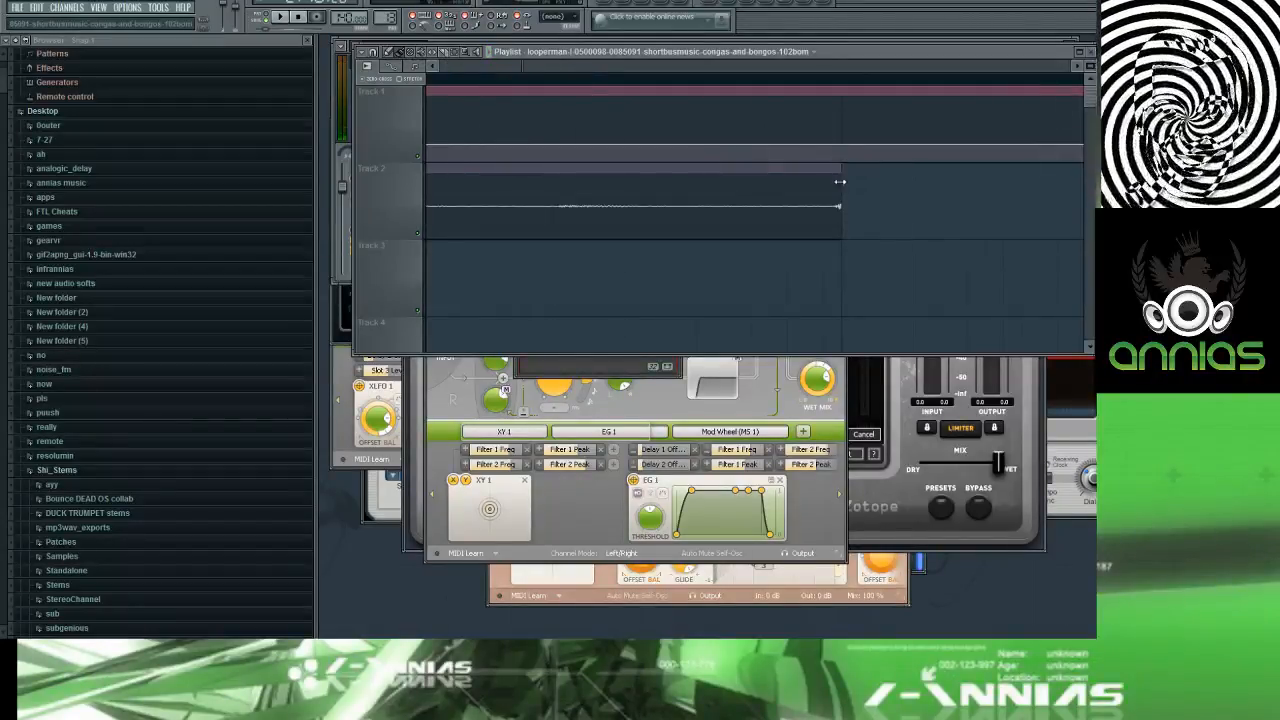
pyautogui.moveTo(840, 181); pyautogui.dragTo(708, 183)
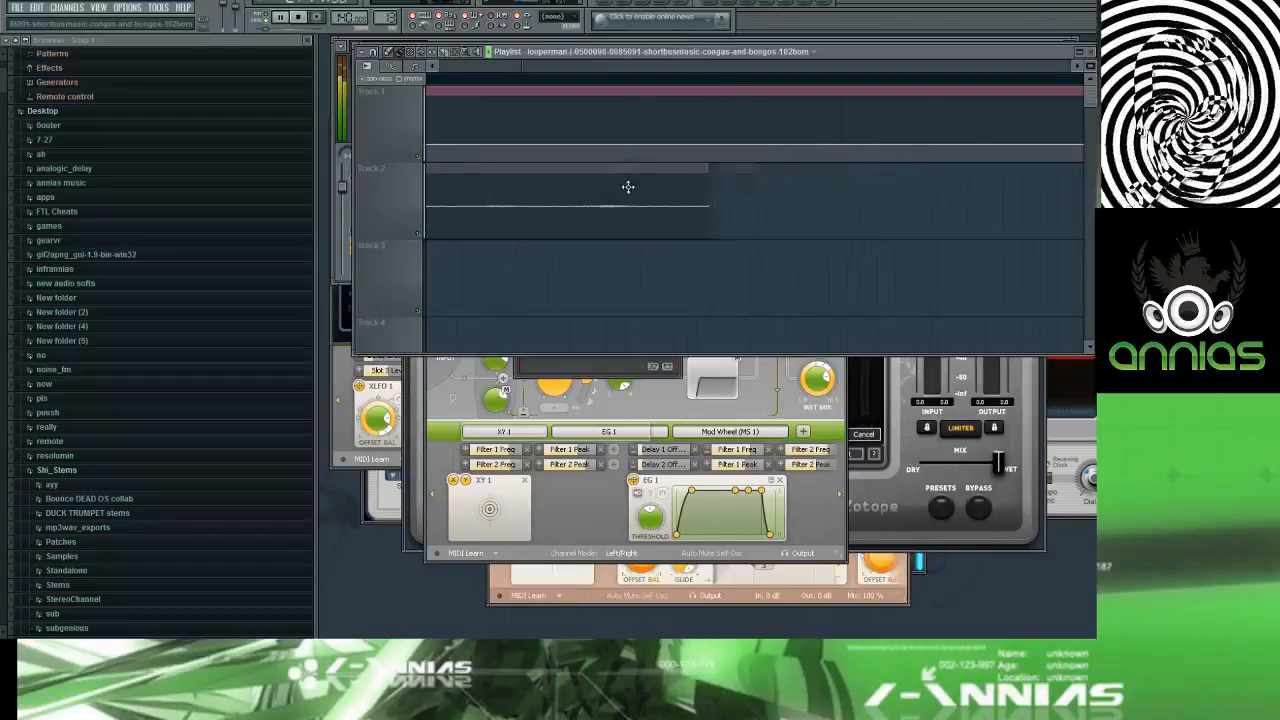
pyautogui.scroll(-8, 628, 187)
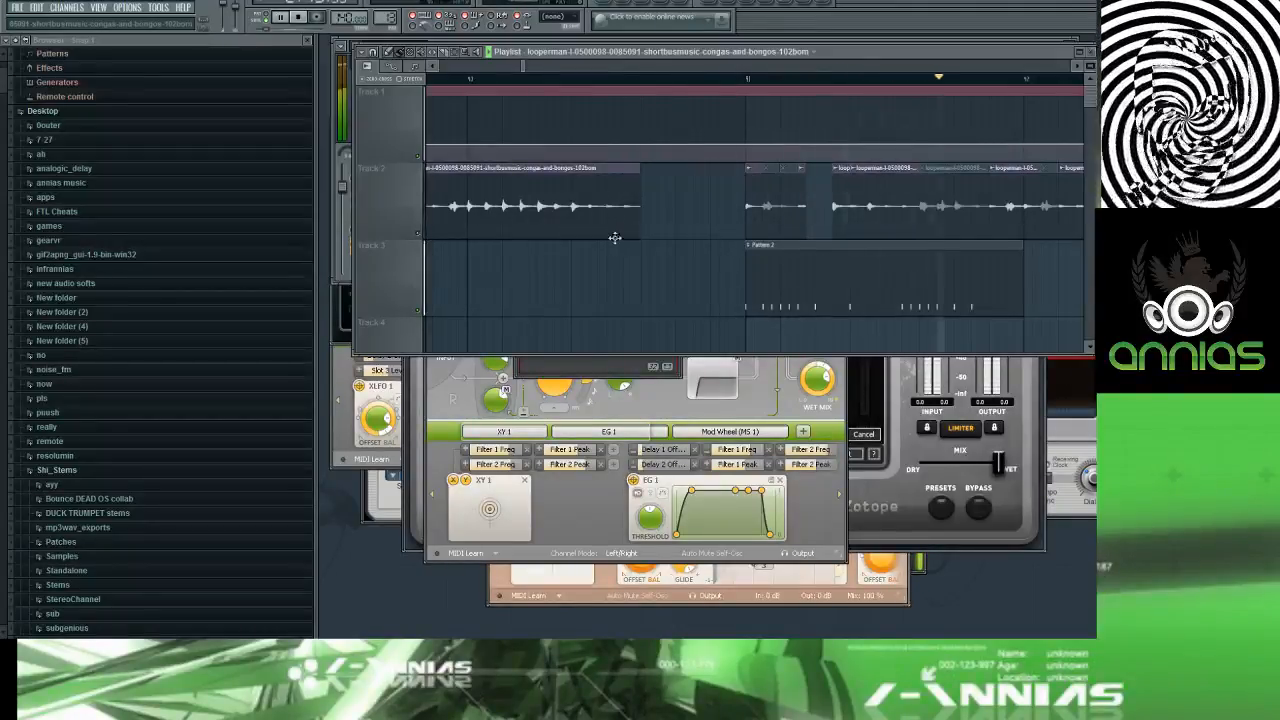
# Step: Audition the shortened clip ending and the gap before bar 41, starting playback near the clip's last drum hits
pyautogui.press('space')
pyautogui.click(612, 78)
pyautogui.press('space')
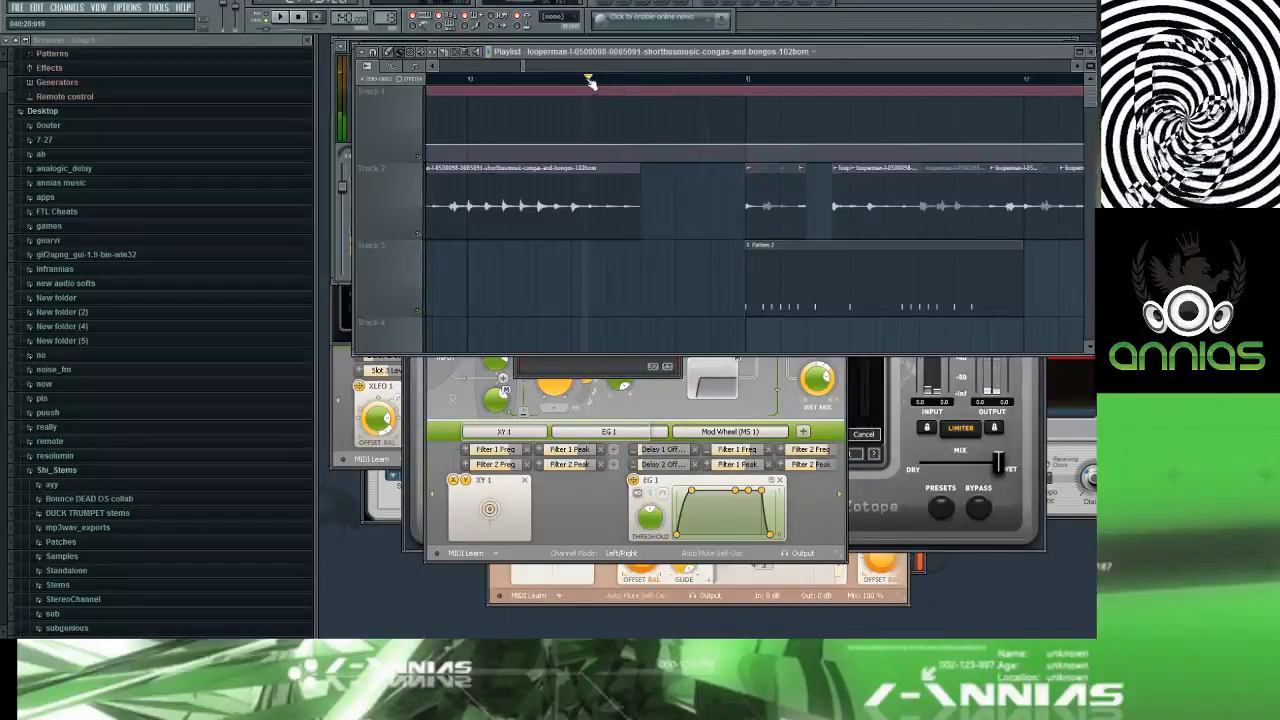
pyautogui.click(580, 78)
pyautogui.click(571, 78)
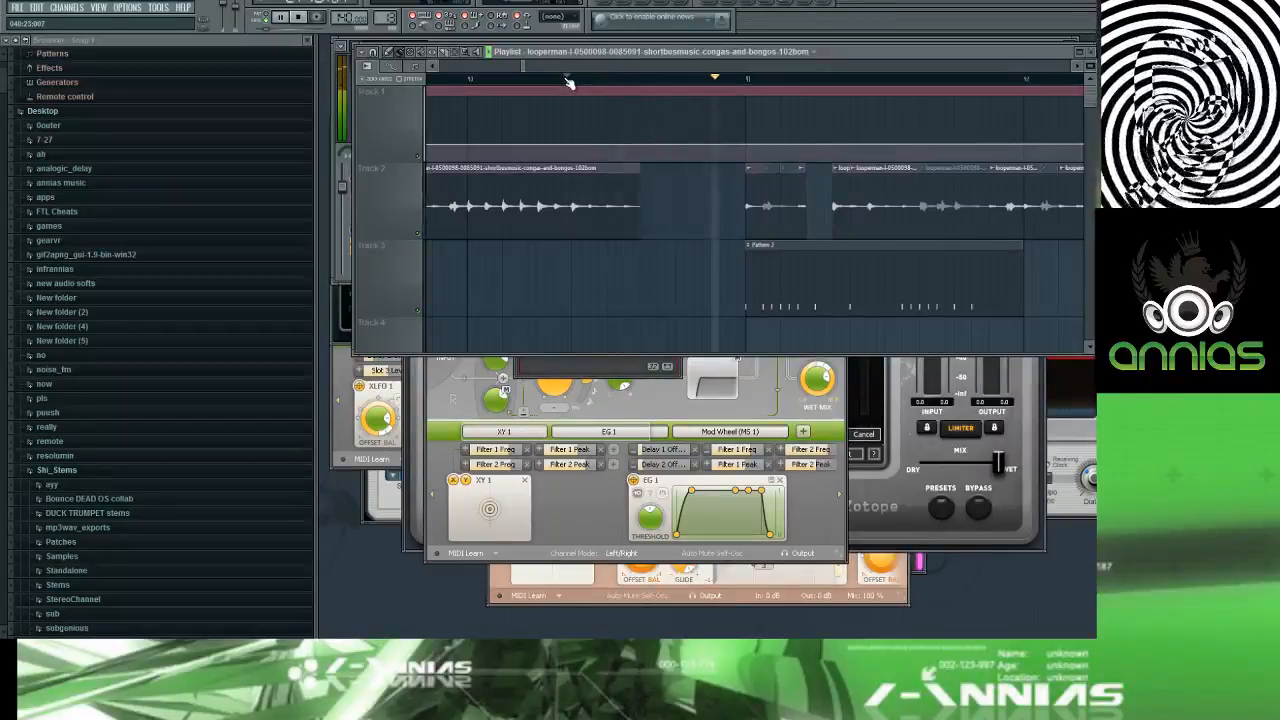
pyautogui.press('space')
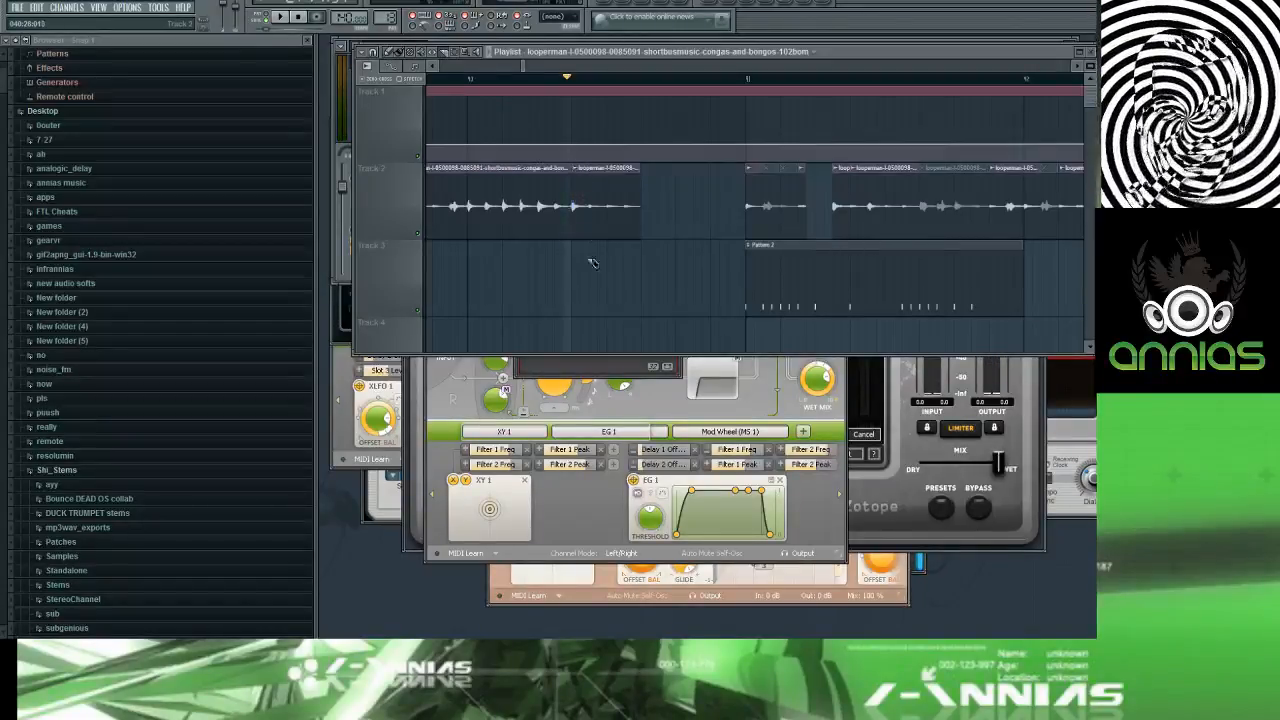
# Step: Make the short final slice of Track 2 before bar 41 unique as a sample
pyautogui.scroll(6, 569, 239)
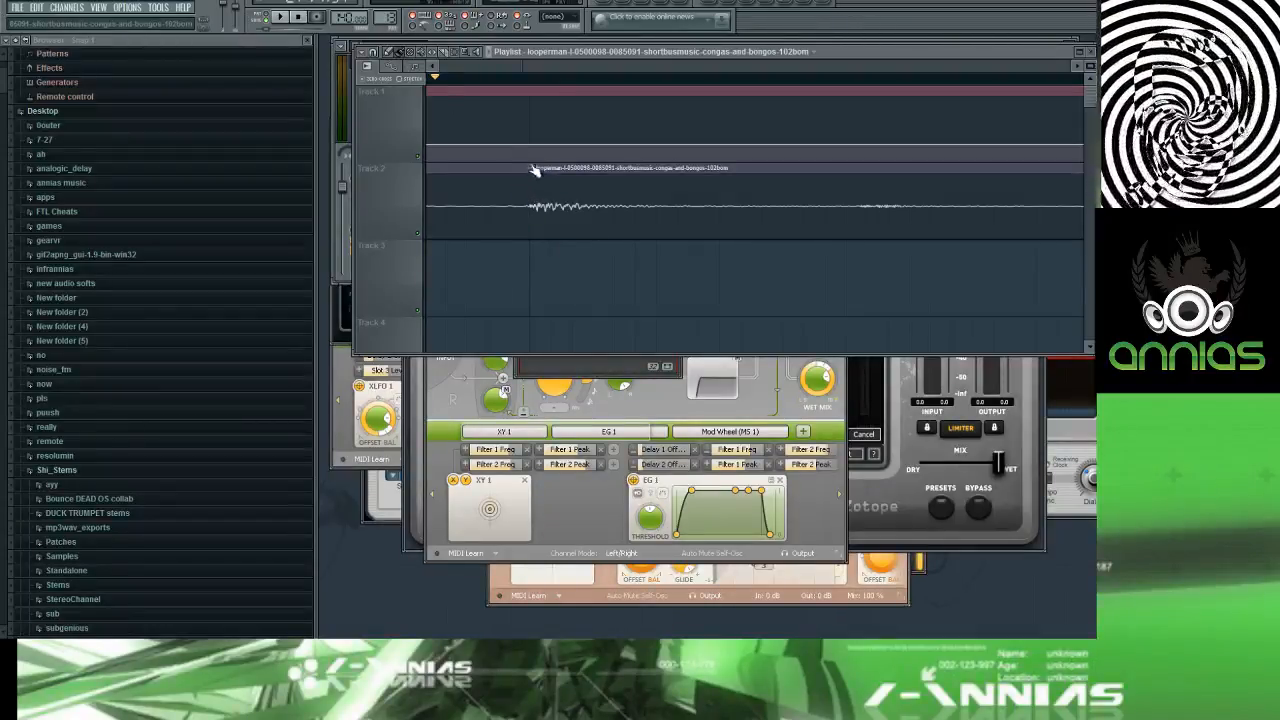
pyautogui.click(532, 167)
pyautogui.click(565, 310)
pyautogui.click(1028, 468)
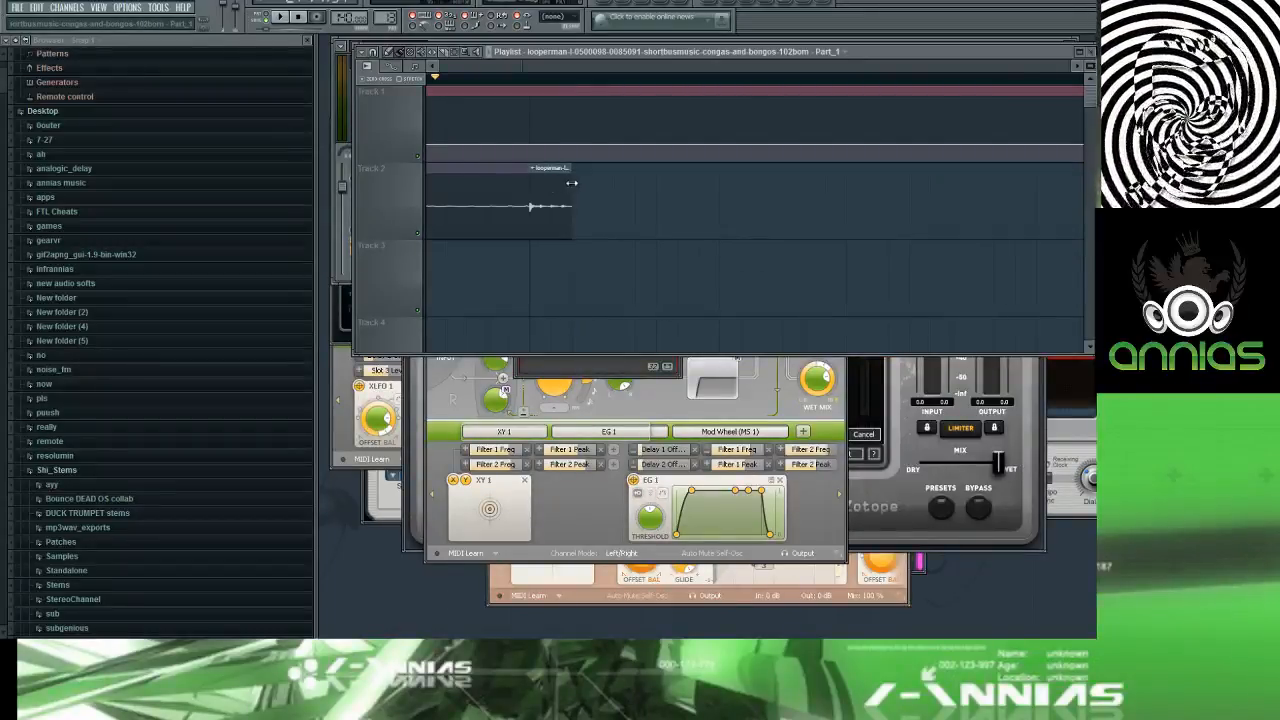
# Step: Extend the preceding Track 2 clip over the removed slice to about three eighths of a bar before bar 41 and audition it from bar 39
pyautogui.scroll(-10, 595, 183)
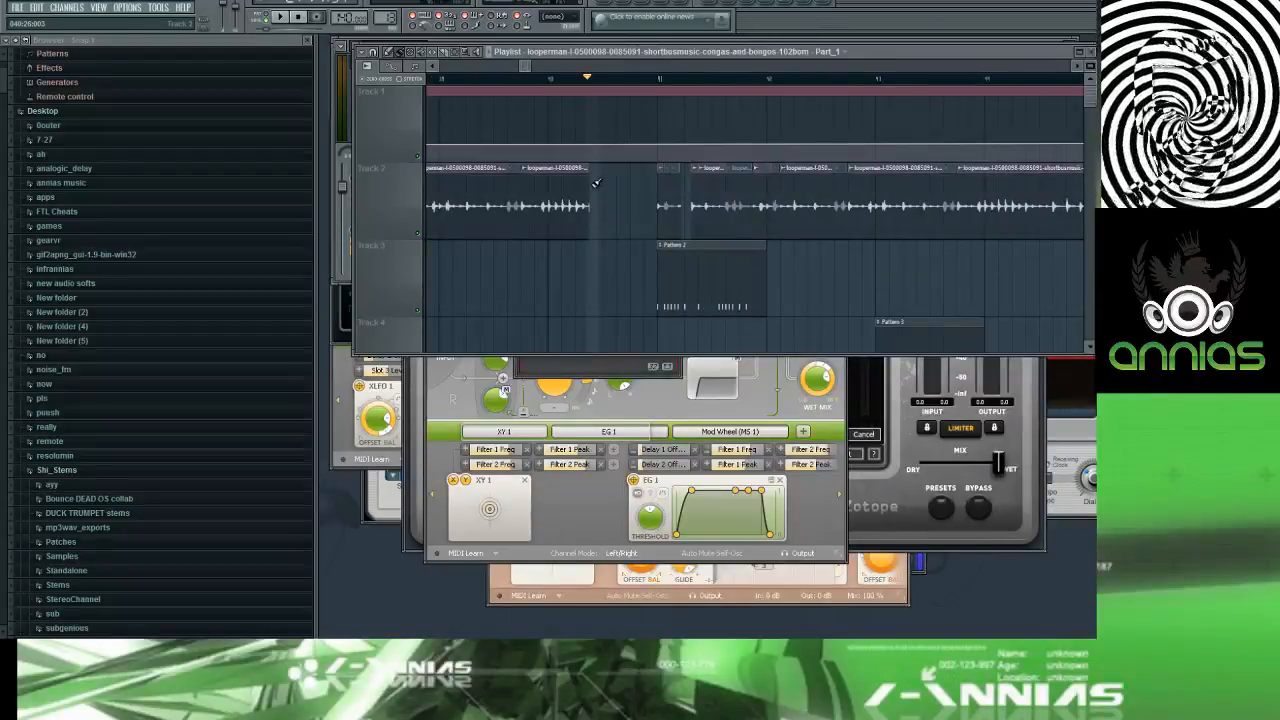
pyautogui.moveTo(588, 184); pyautogui.dragTo(590, 185)
pyautogui.press('space')
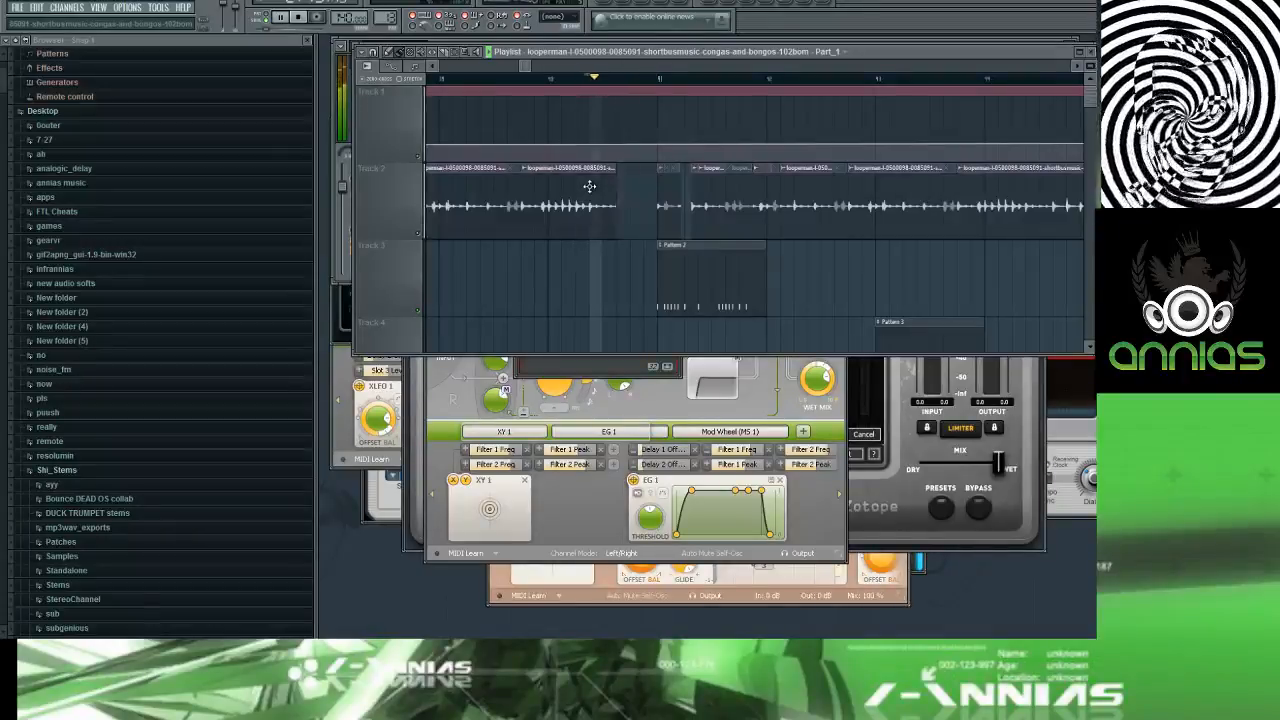
pyautogui.click(444, 80)
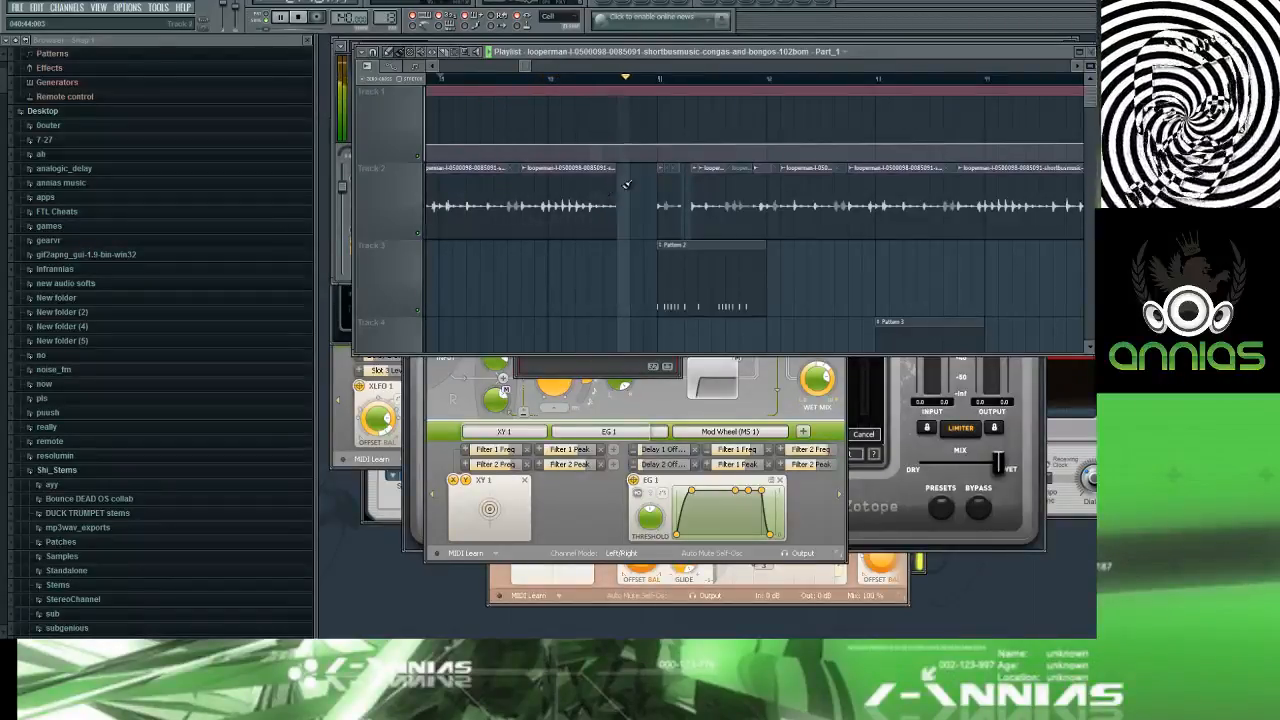
pyautogui.press('space')
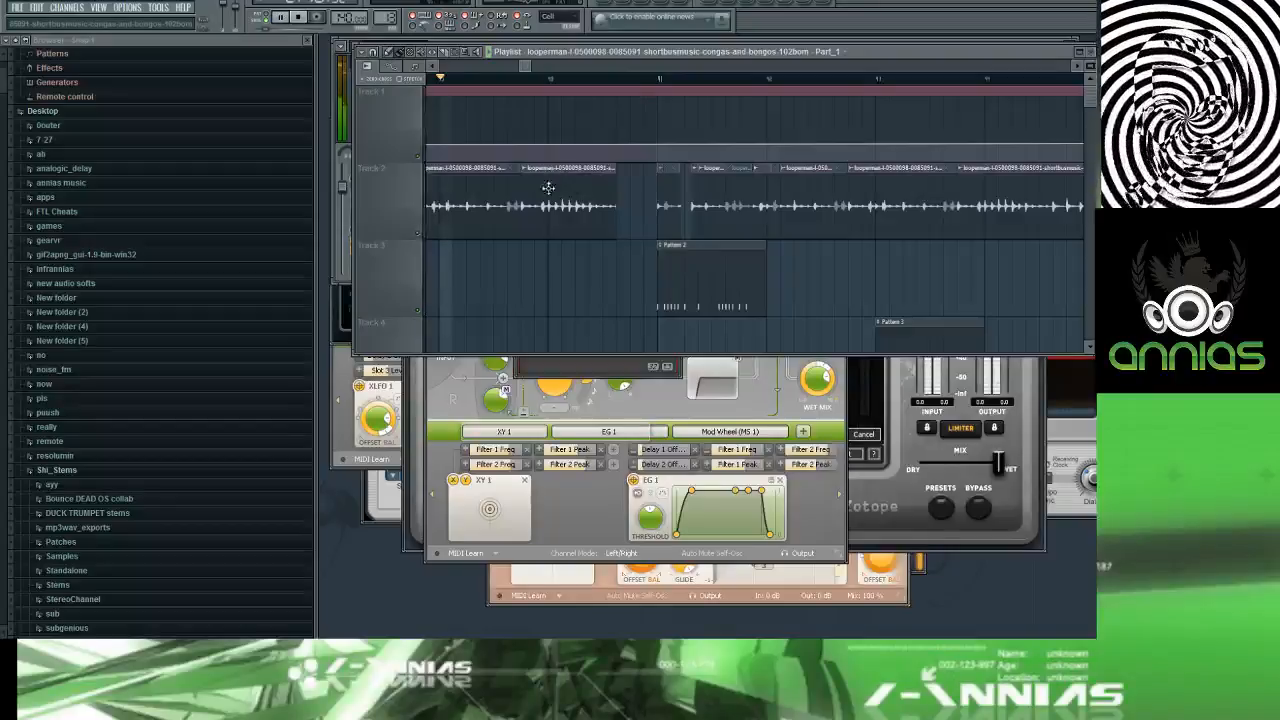
pyautogui.scroll(2, 548, 188)
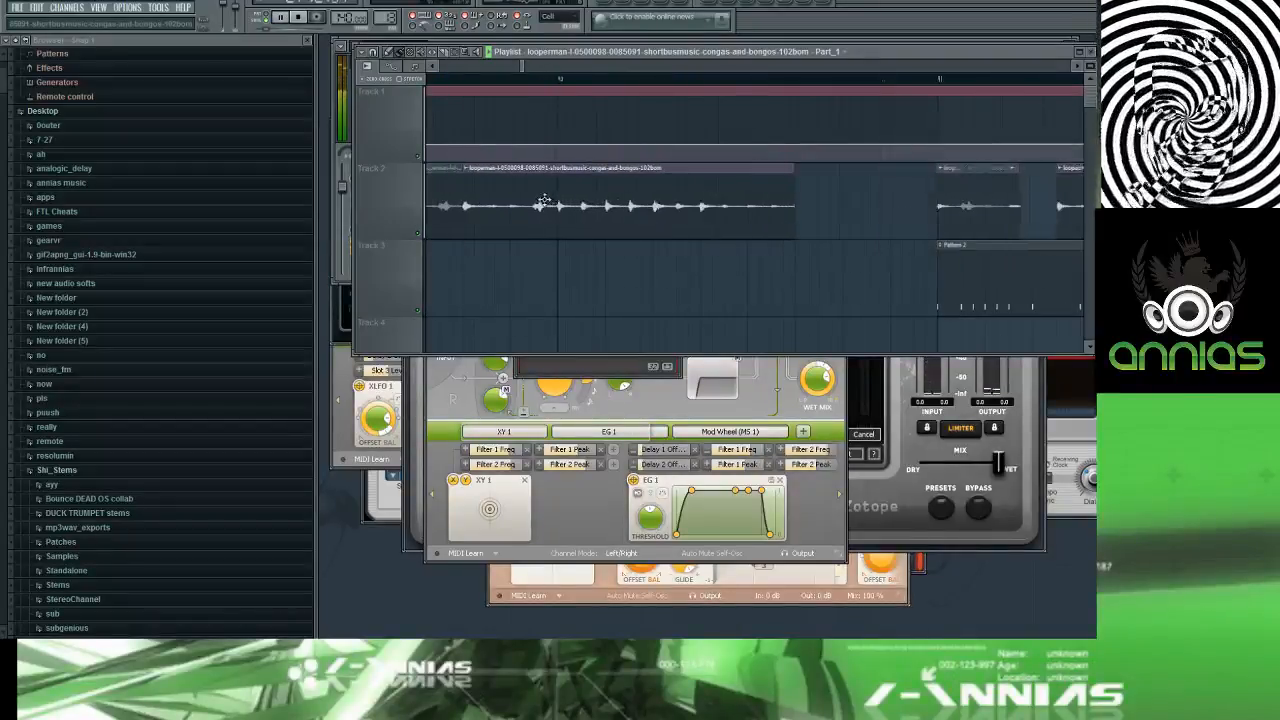
pyautogui.press('space')
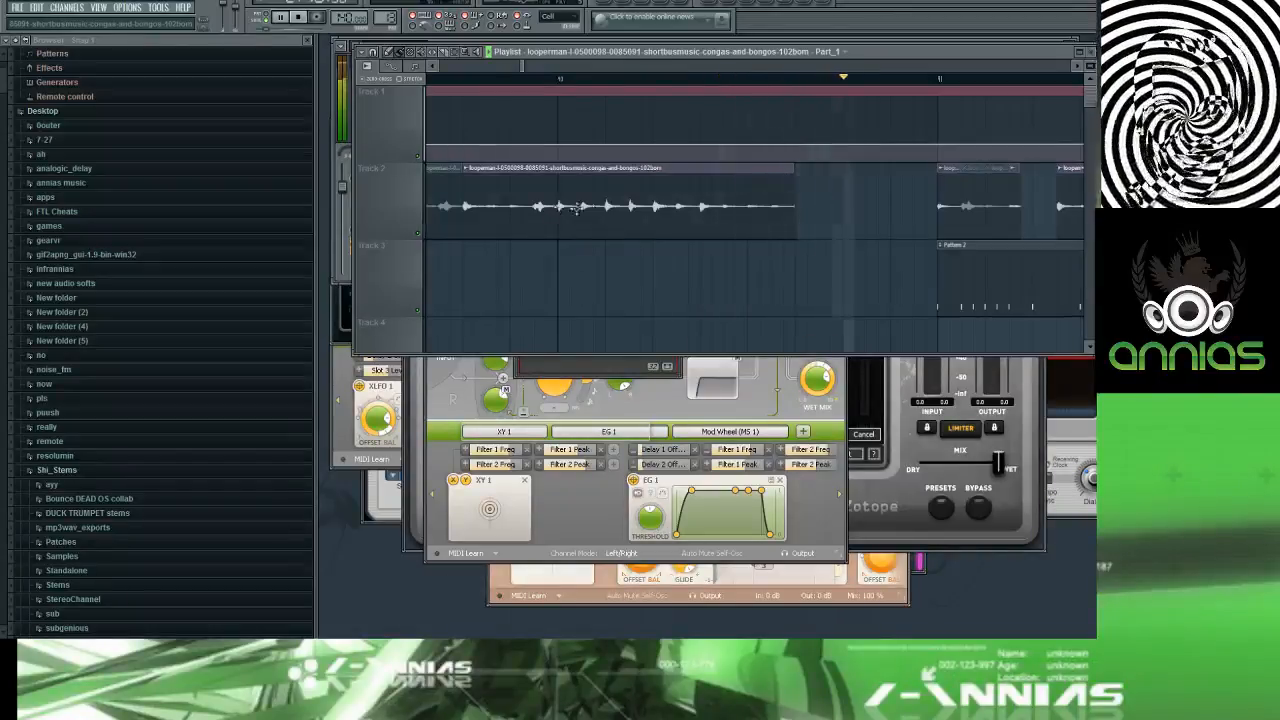
pyautogui.press('space')
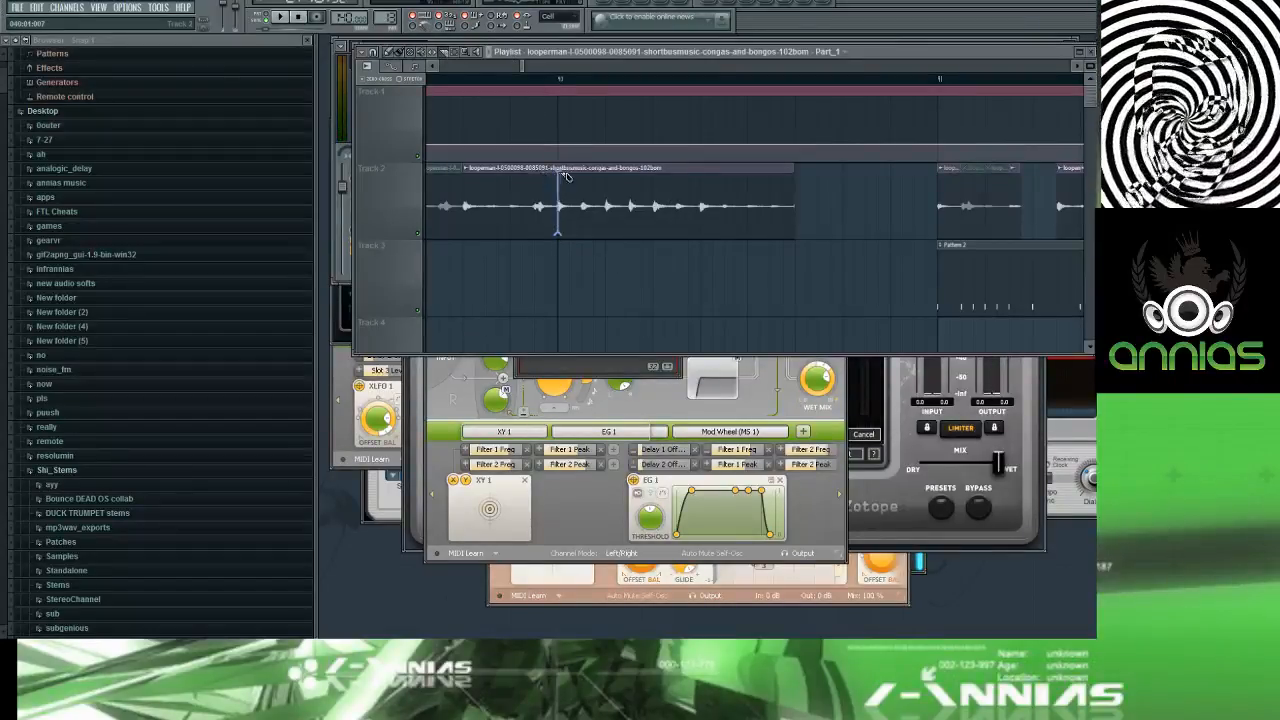
# Step: Slice the Track 2 congas-and-bongos clip at bar 40 and make the slice after the cut unique
pyautogui.moveTo(565, 177); pyautogui.dragTo(567, 171)
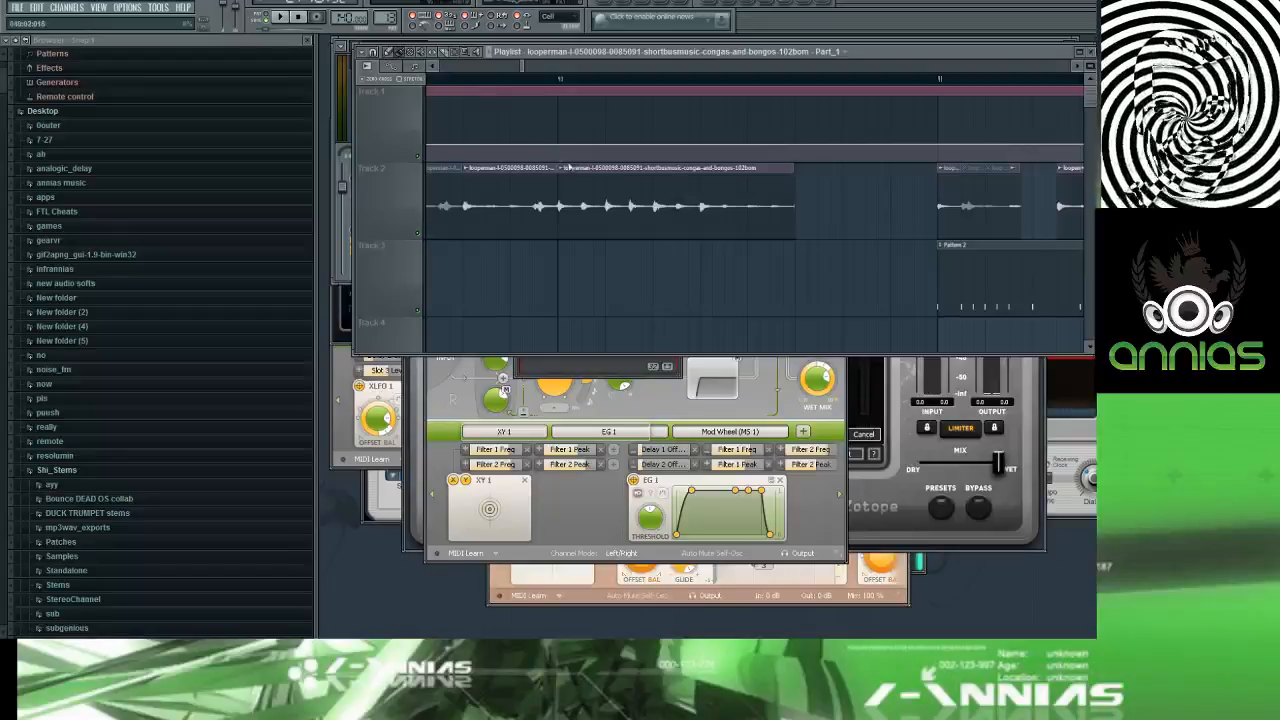
pyautogui.click(567, 168)
pyautogui.click(605, 249)
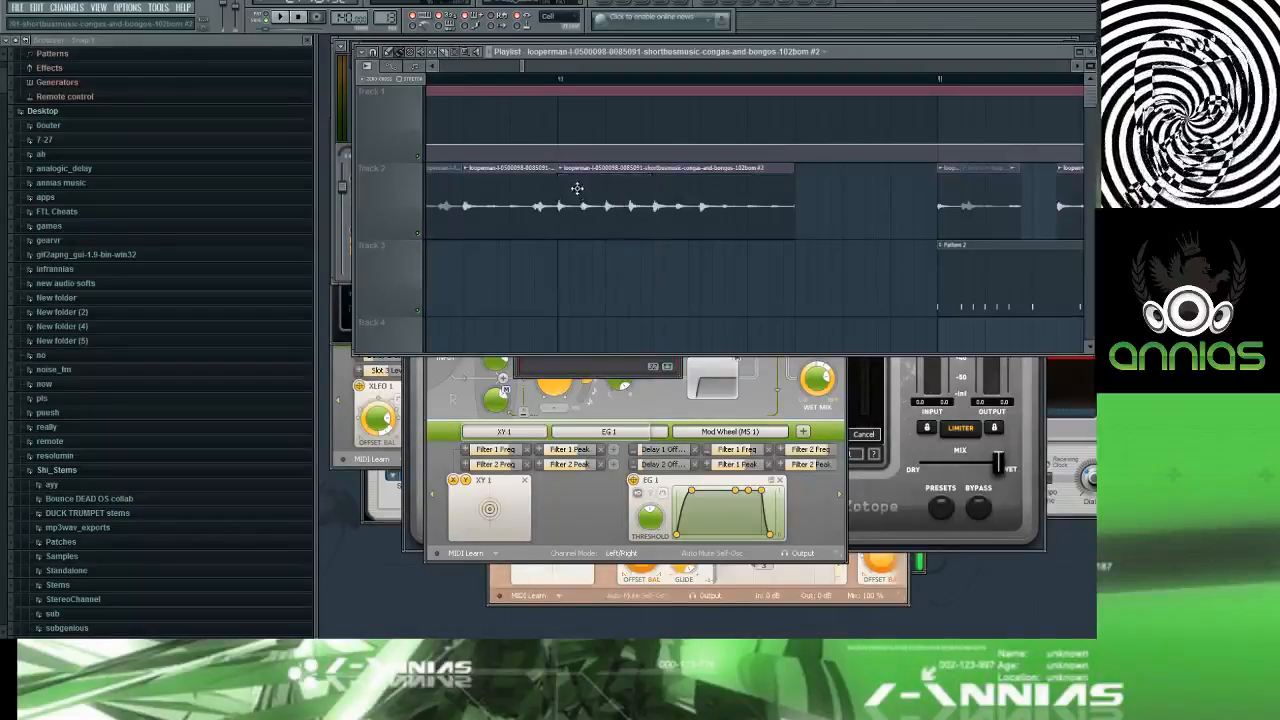
# Step: Open the unique slice's channel settings and route it to mixer track Insert 13
pyautogui.doubleClick(577, 188)
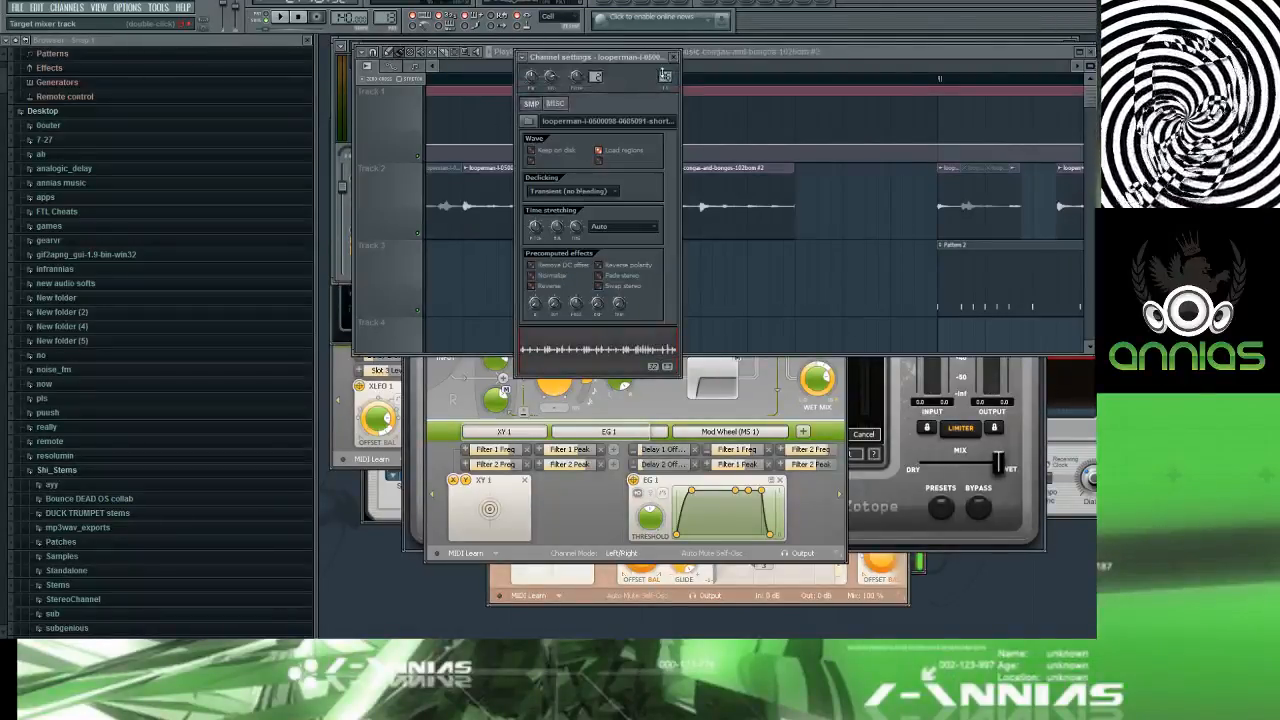
pyautogui.doubleClick(664, 76)
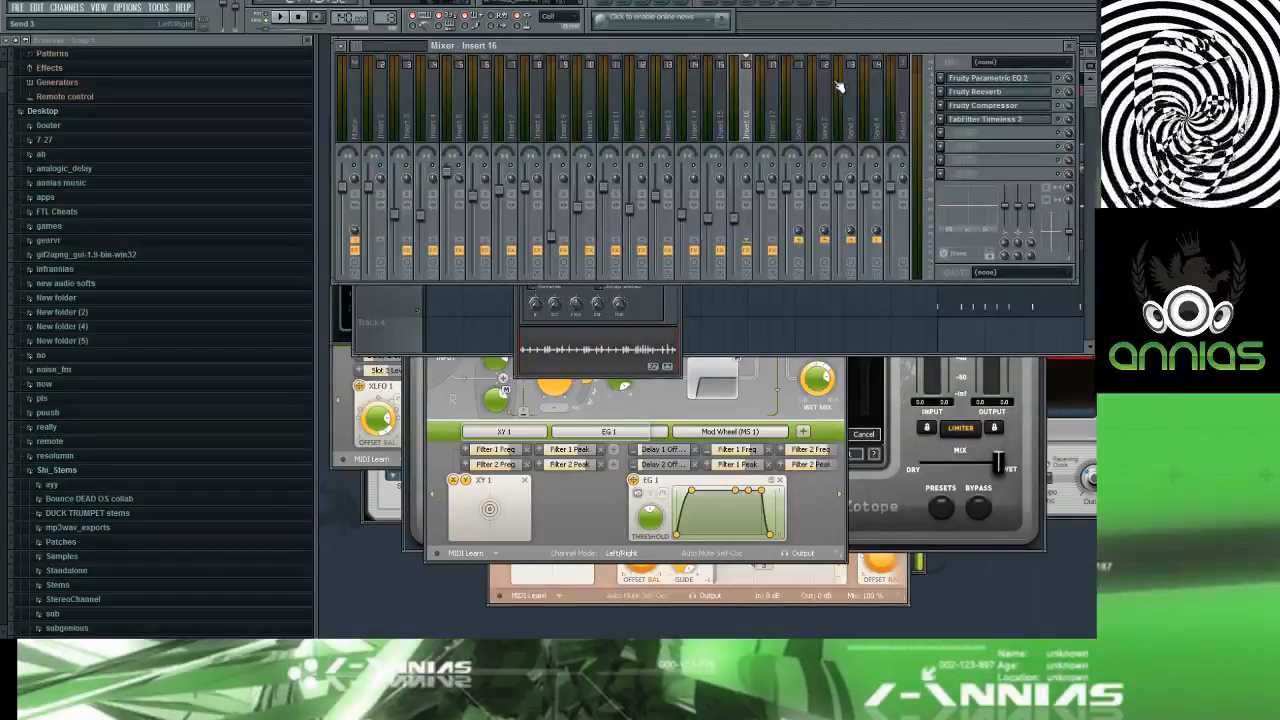
pyautogui.press('F5')
pyautogui.doubleClick(645, 167)
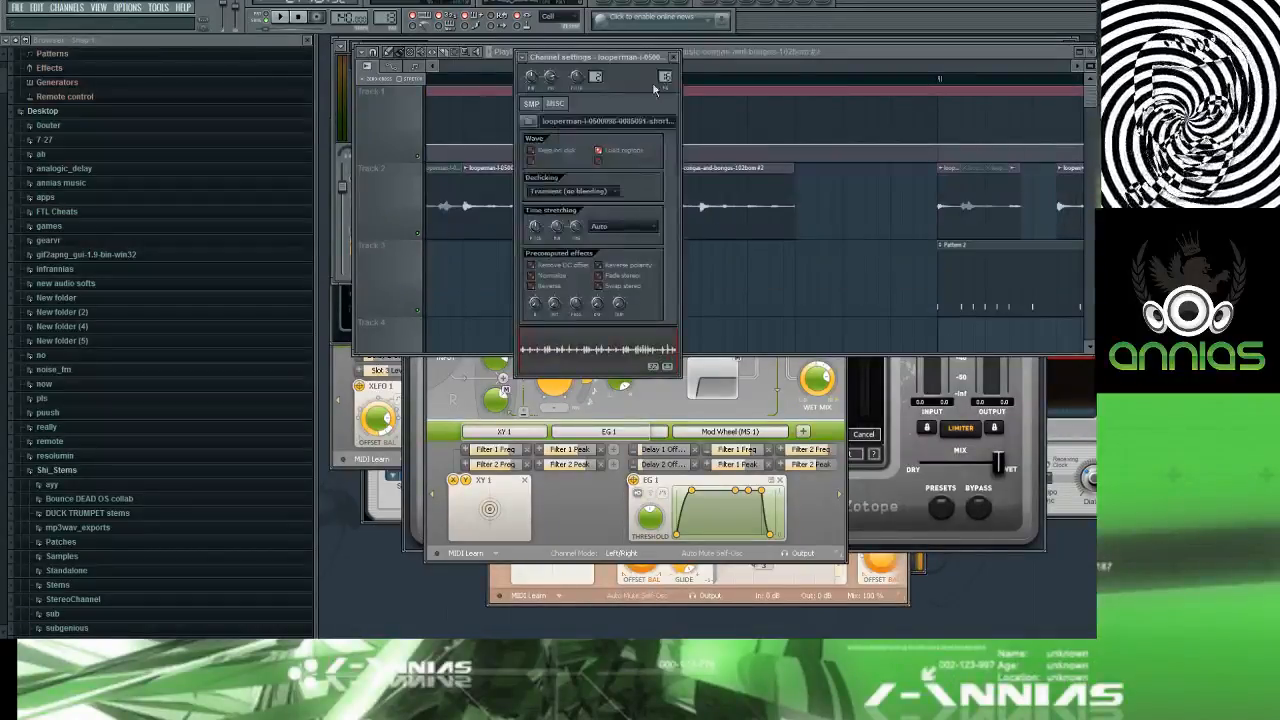
pyautogui.doubleClick(664, 76)
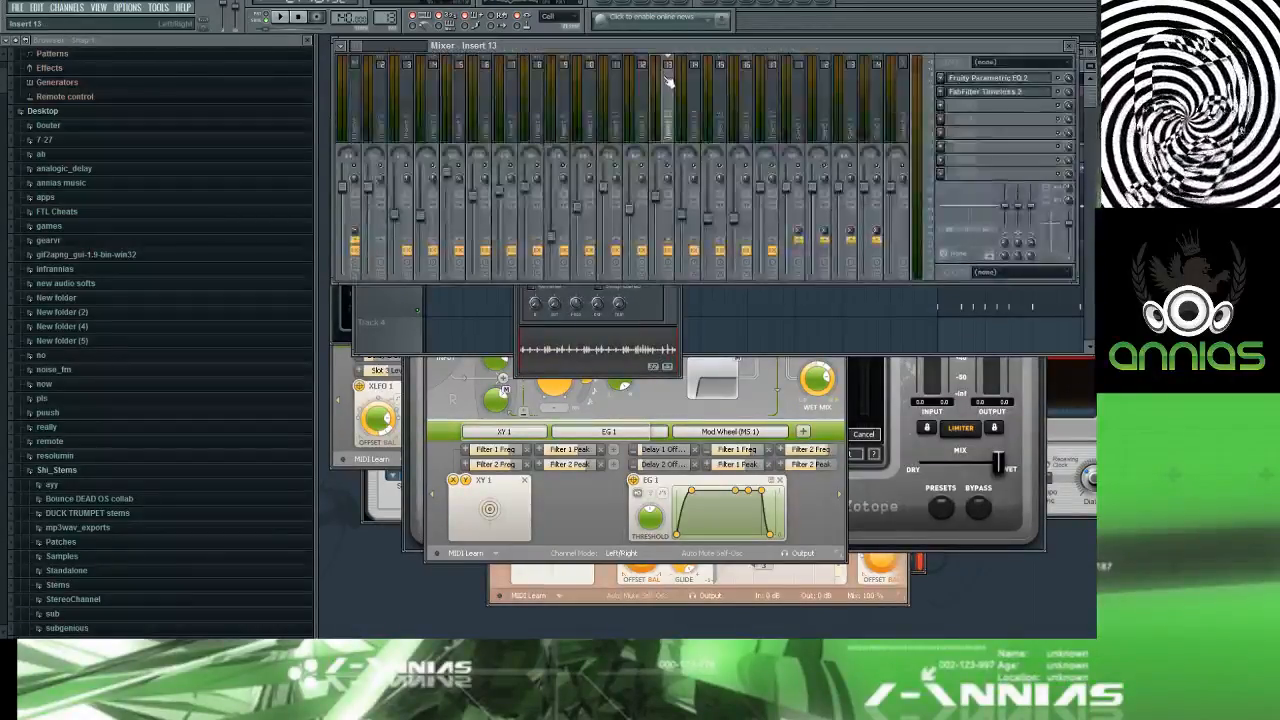
pyautogui.press('F5')
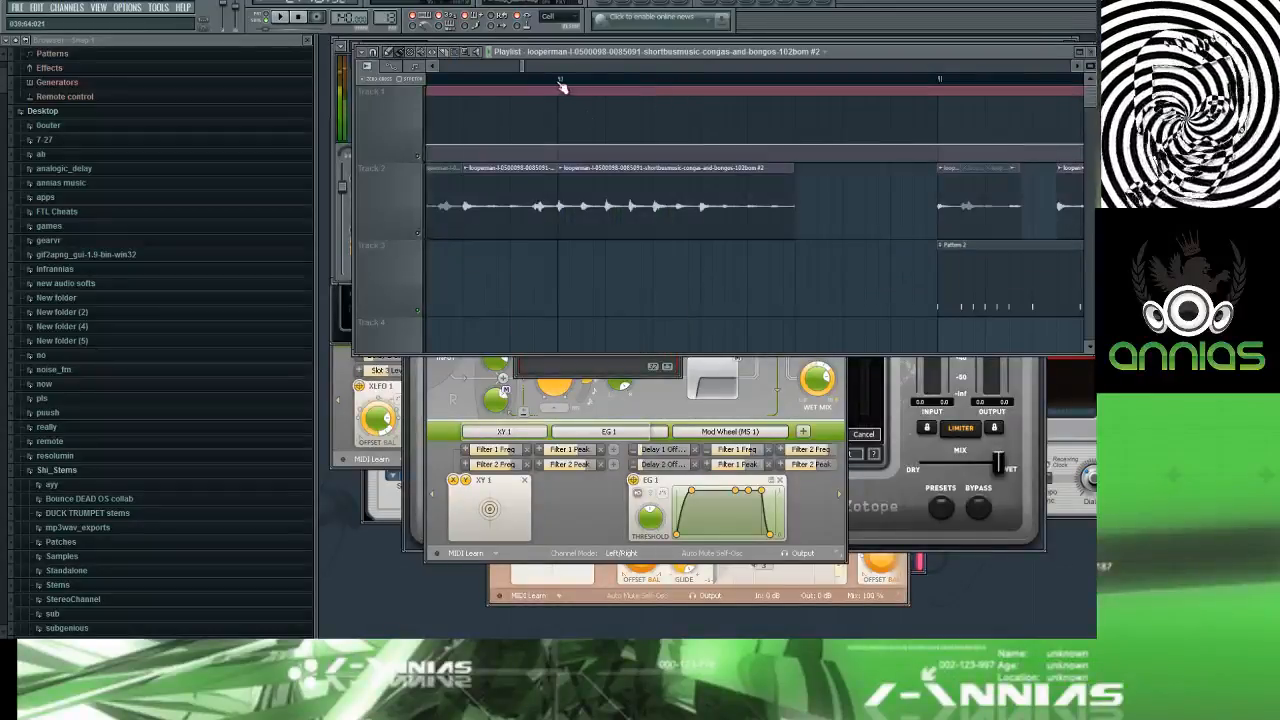
# Step: Route the unique slice to mixer track Insert 17 and play back the passage around bar 41
pyautogui.press('F6')
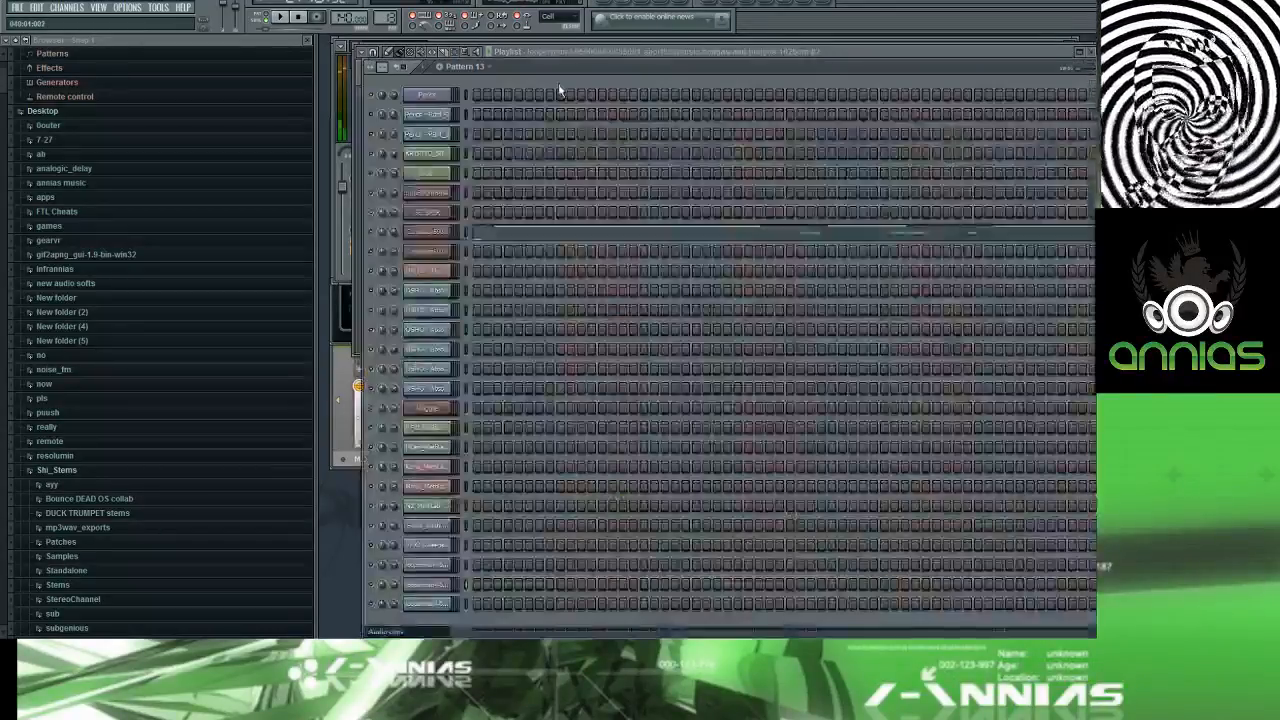
pyautogui.press('F5')
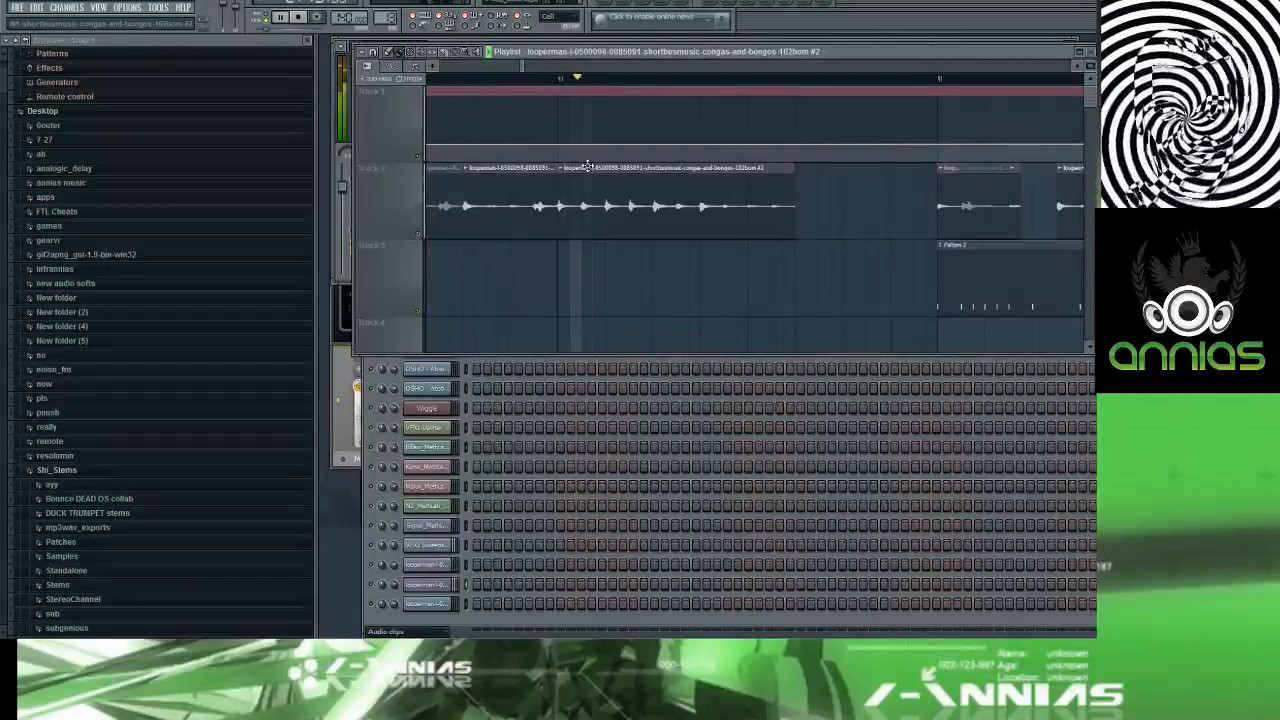
pyautogui.doubleClick(597, 190)
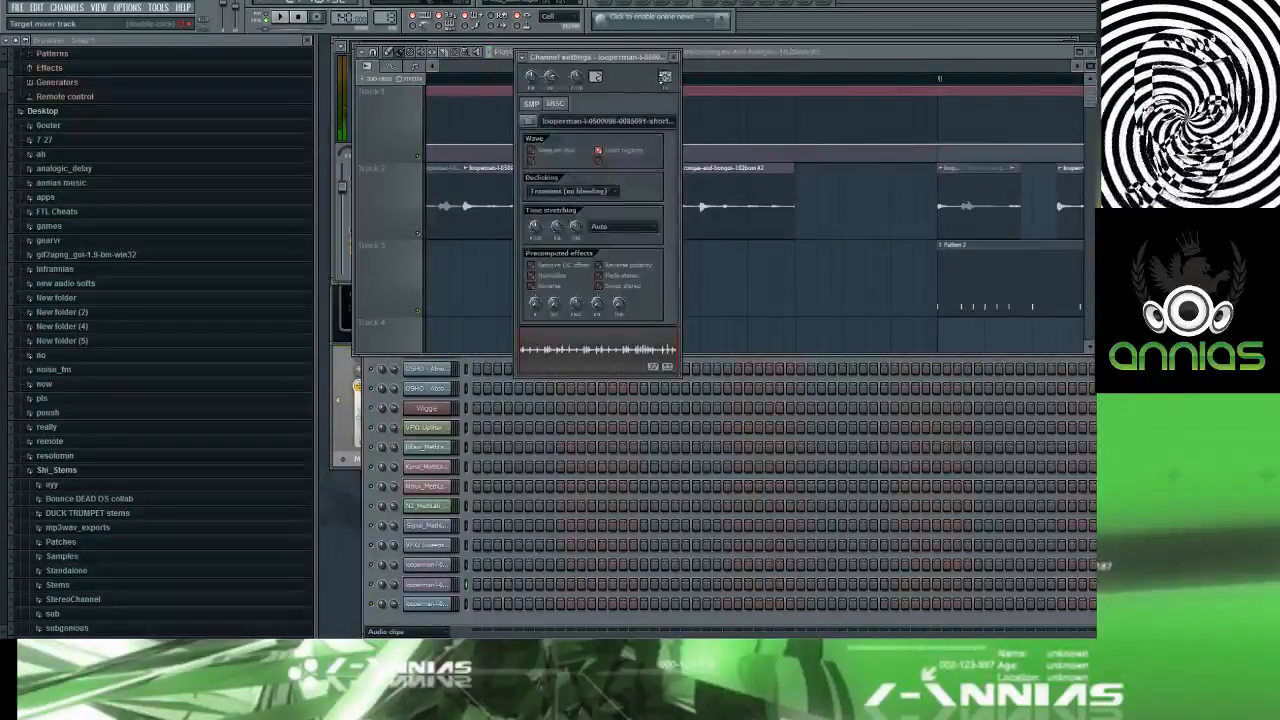
pyautogui.press('space')
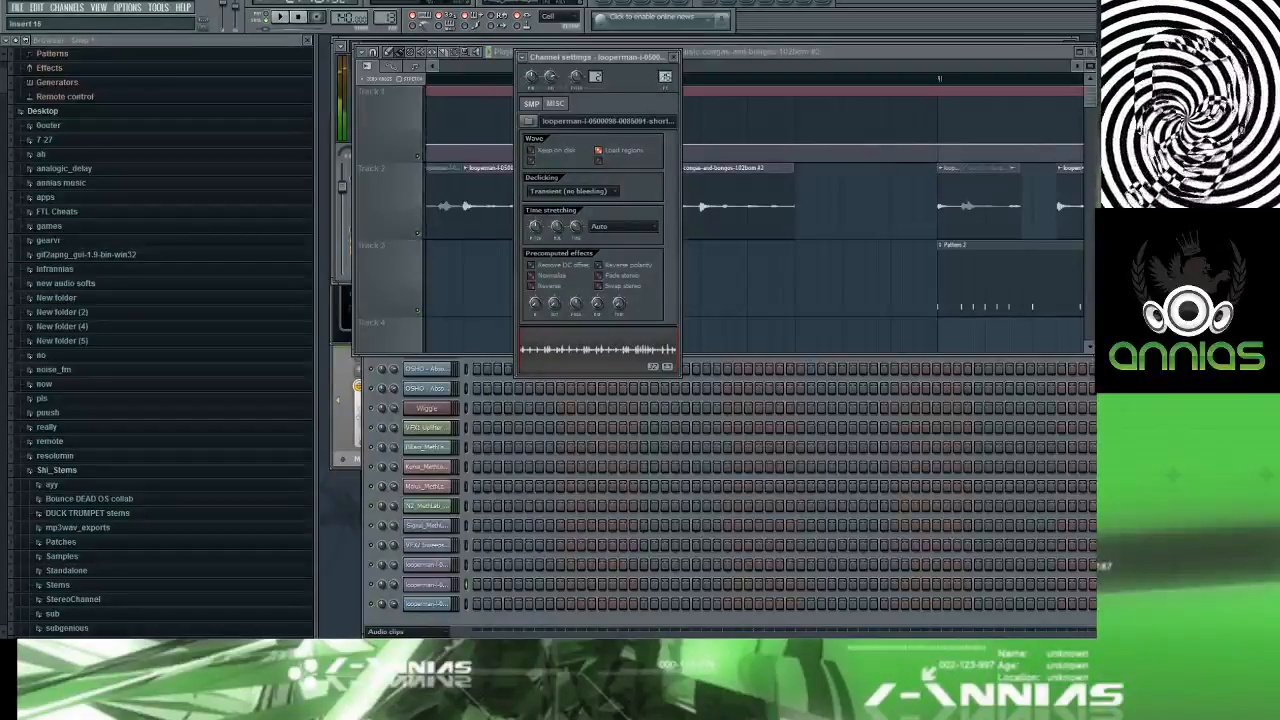
pyautogui.doubleClick(664, 76)
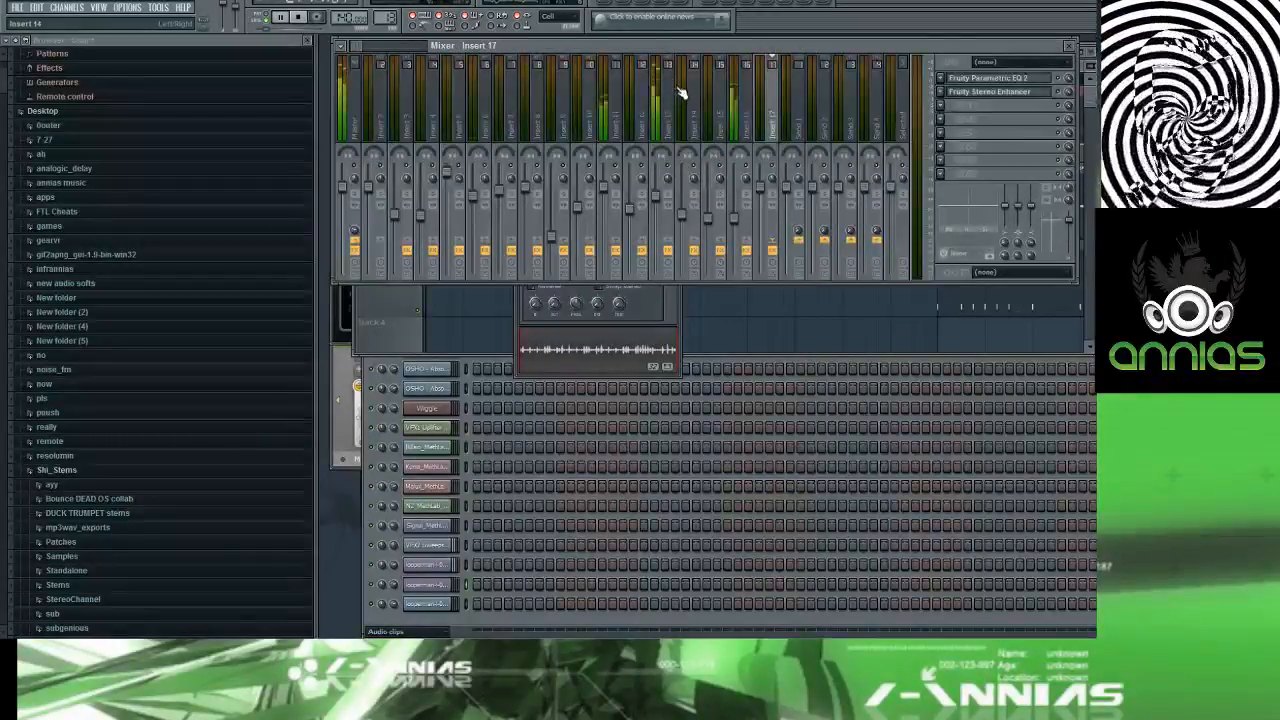
pyautogui.press('F9')
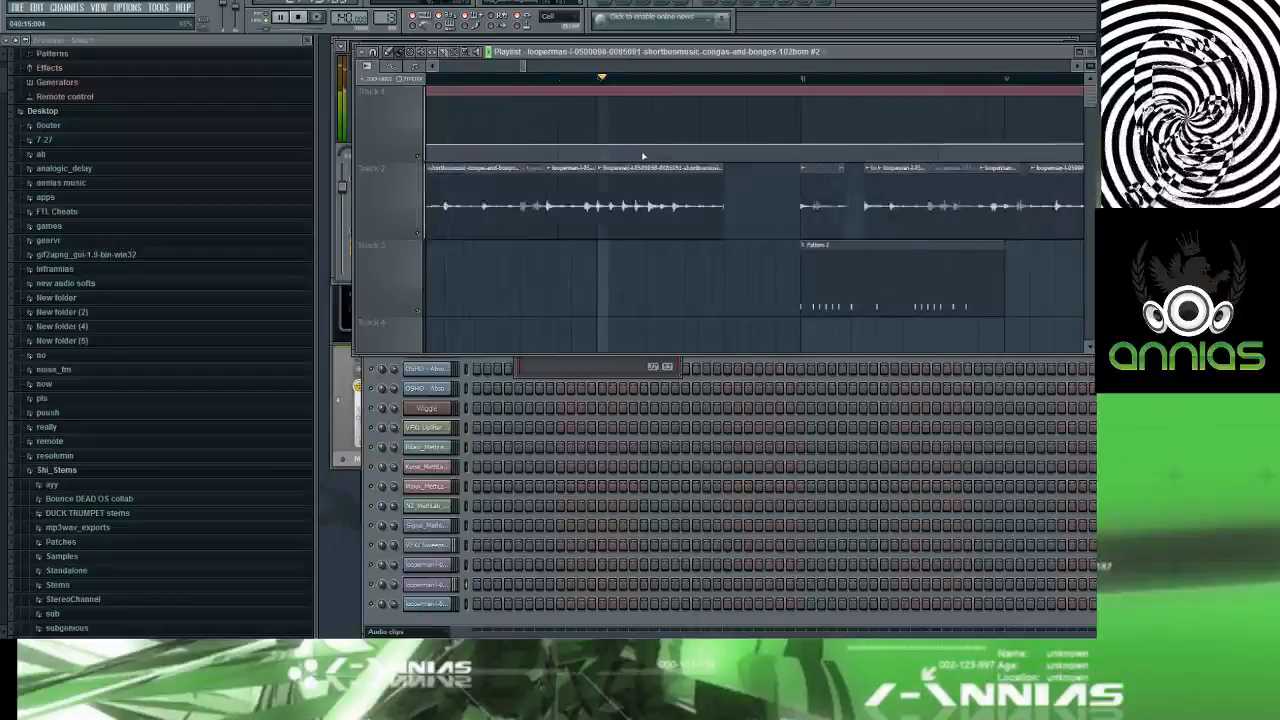
pyautogui.scroll(-2, 643, 156)
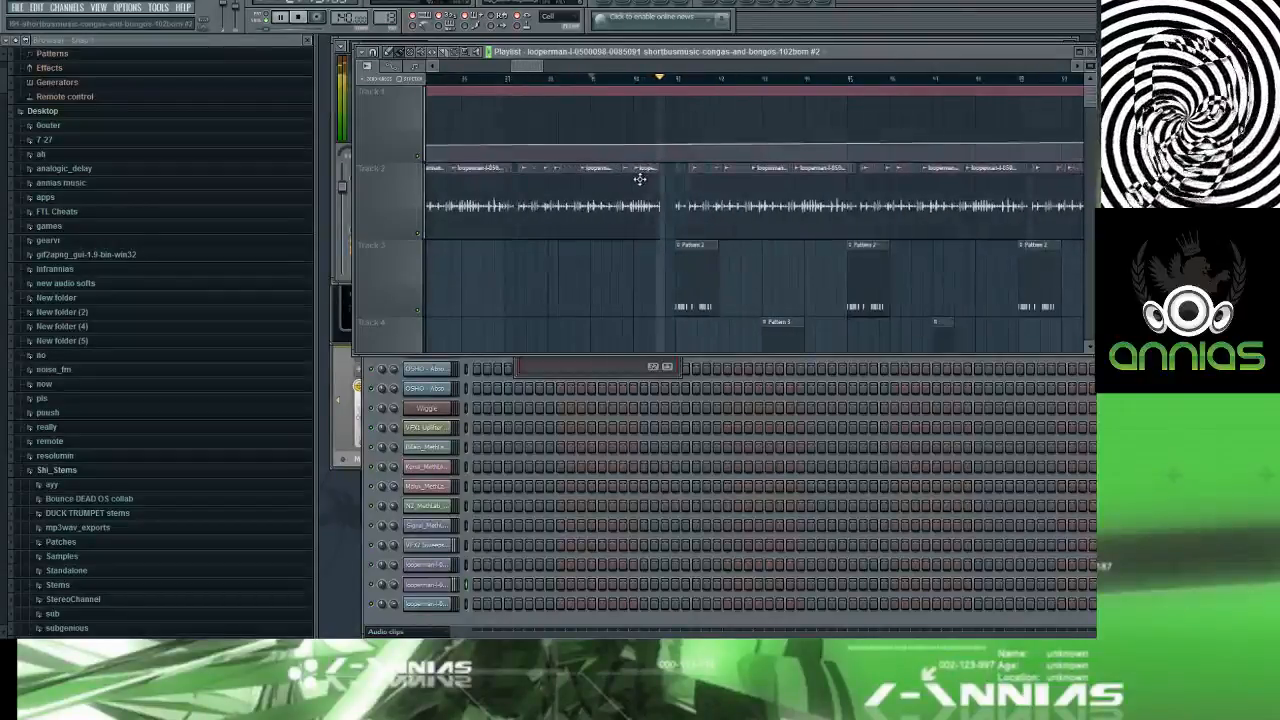
pyautogui.click(723, 80)
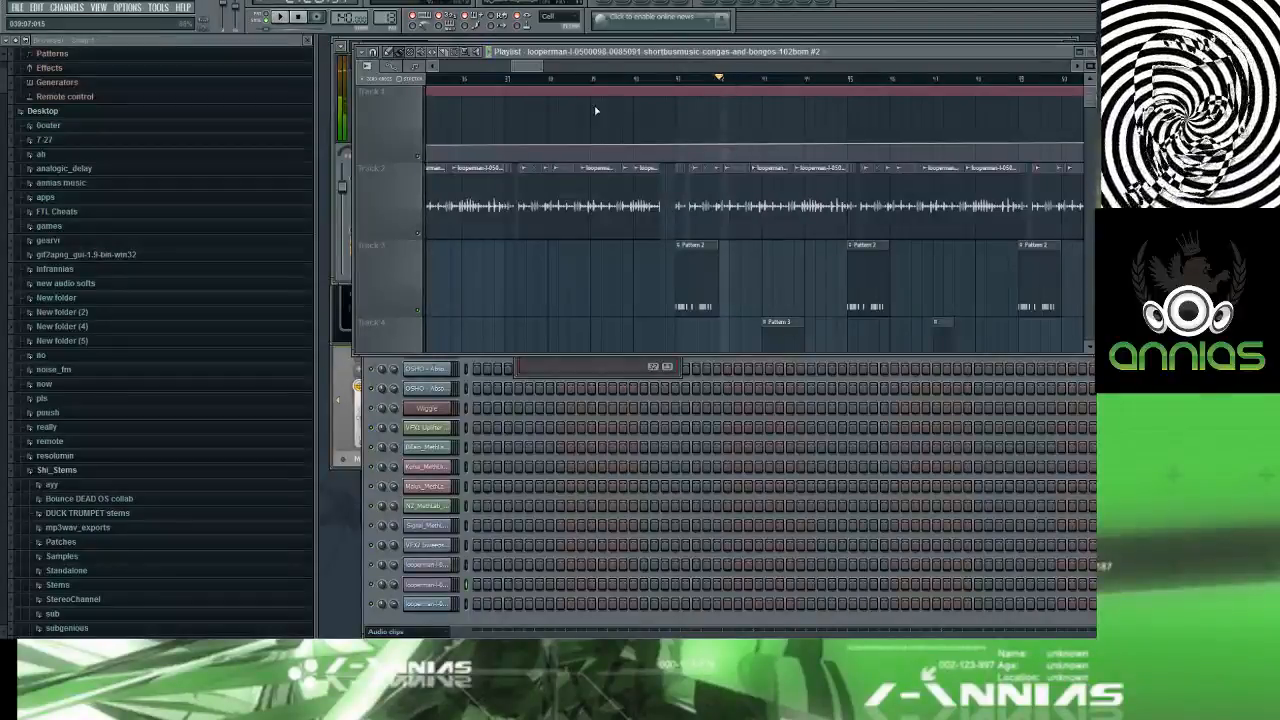
# Step: Open the audio settings, move the settings window into view and save the project as a new version
pyautogui.click(130, 7)
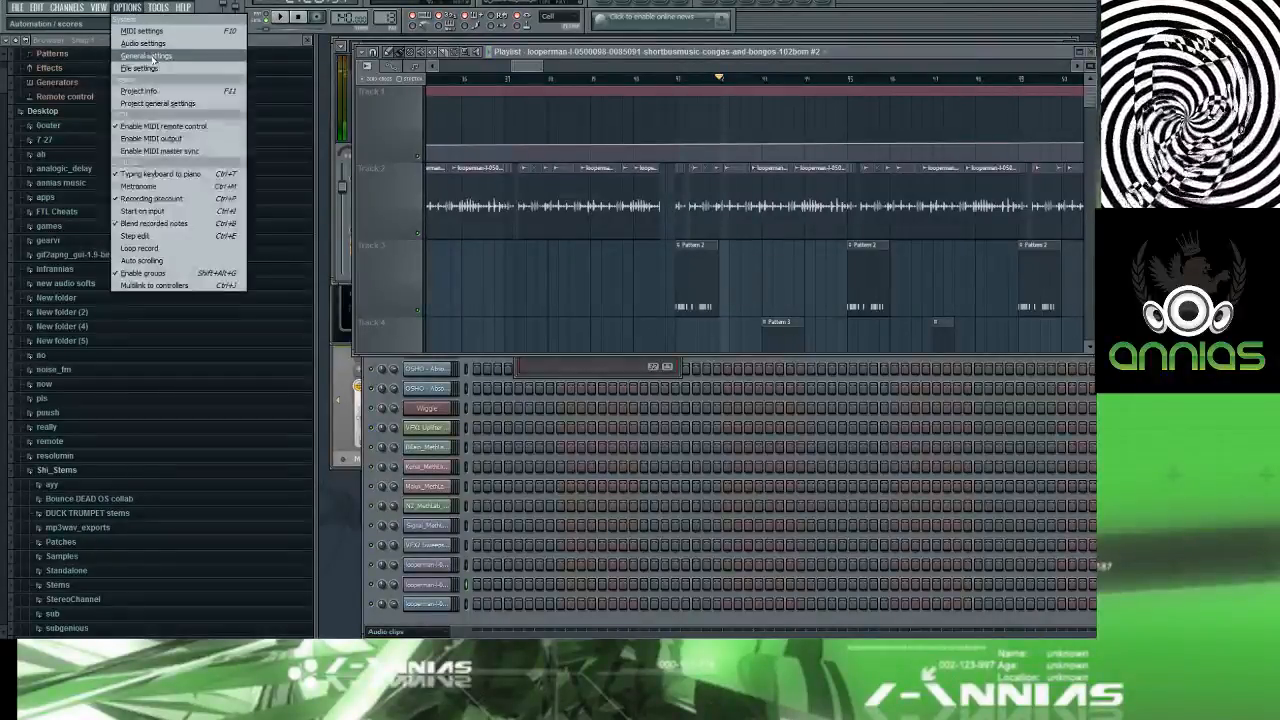
pyautogui.click(150, 44)
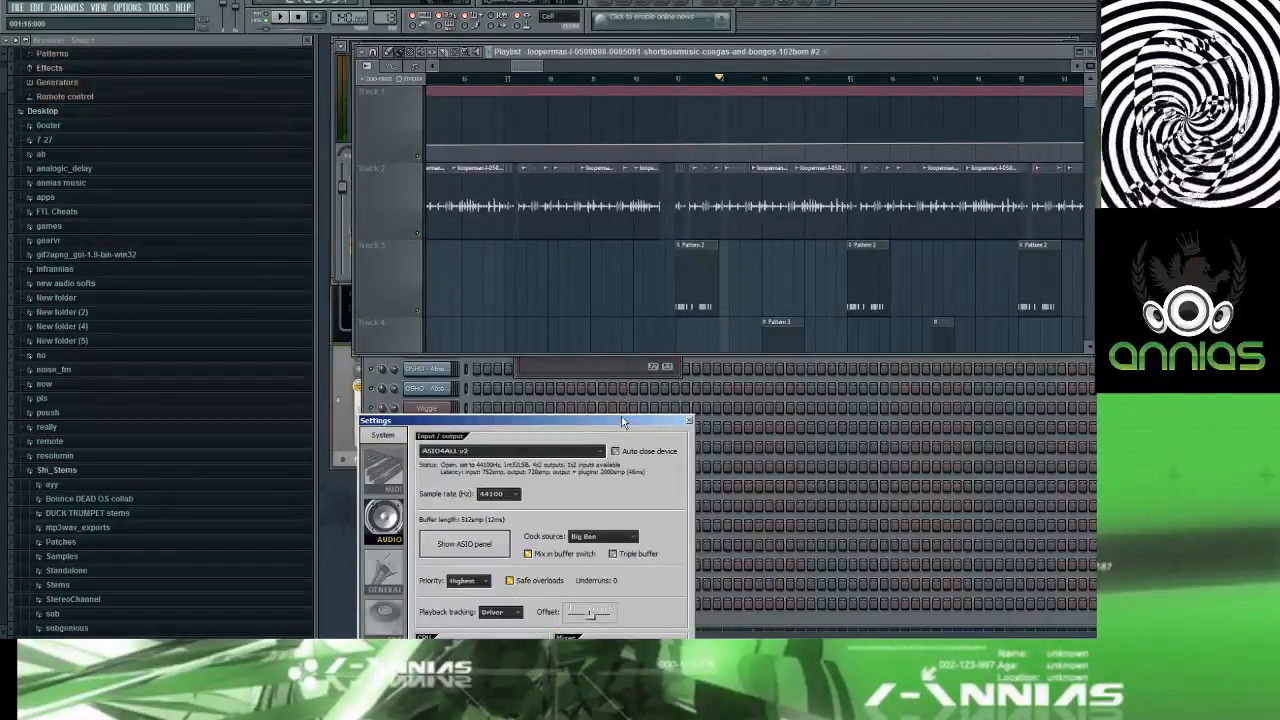
pyautogui.moveTo(619, 419); pyautogui.dragTo(658, 215)
pyautogui.click(17, 7)
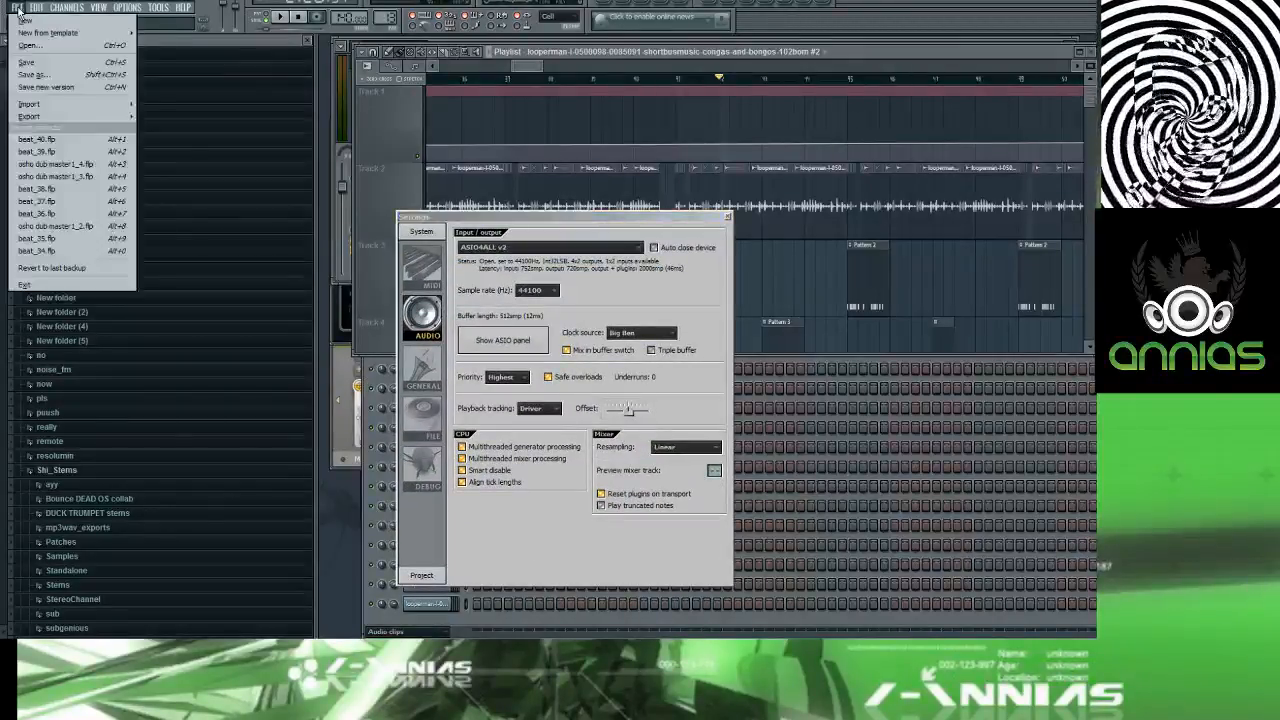
pyautogui.click(30, 88)
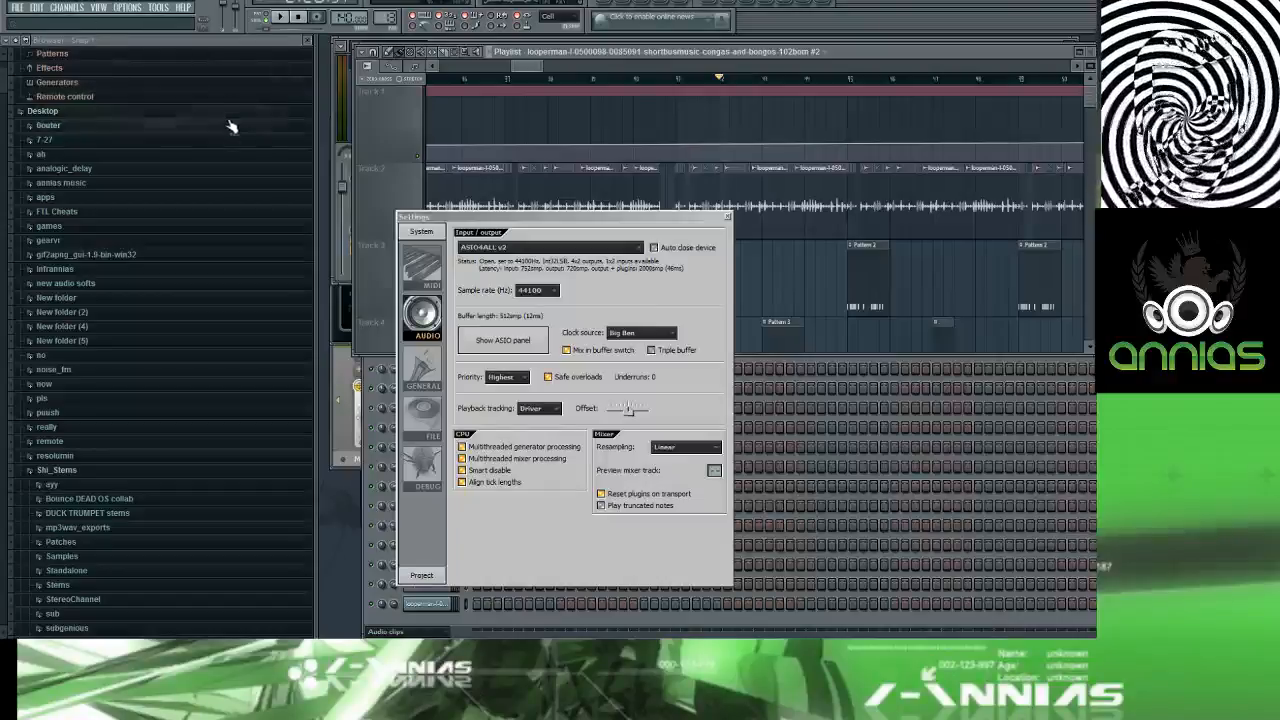
# Step: Reset the audio output by selecting Primary Sound Driver and then ASIO4ALL v2 again, and close the settings
pyautogui.click(597, 248)
pyautogui.click(560, 236)
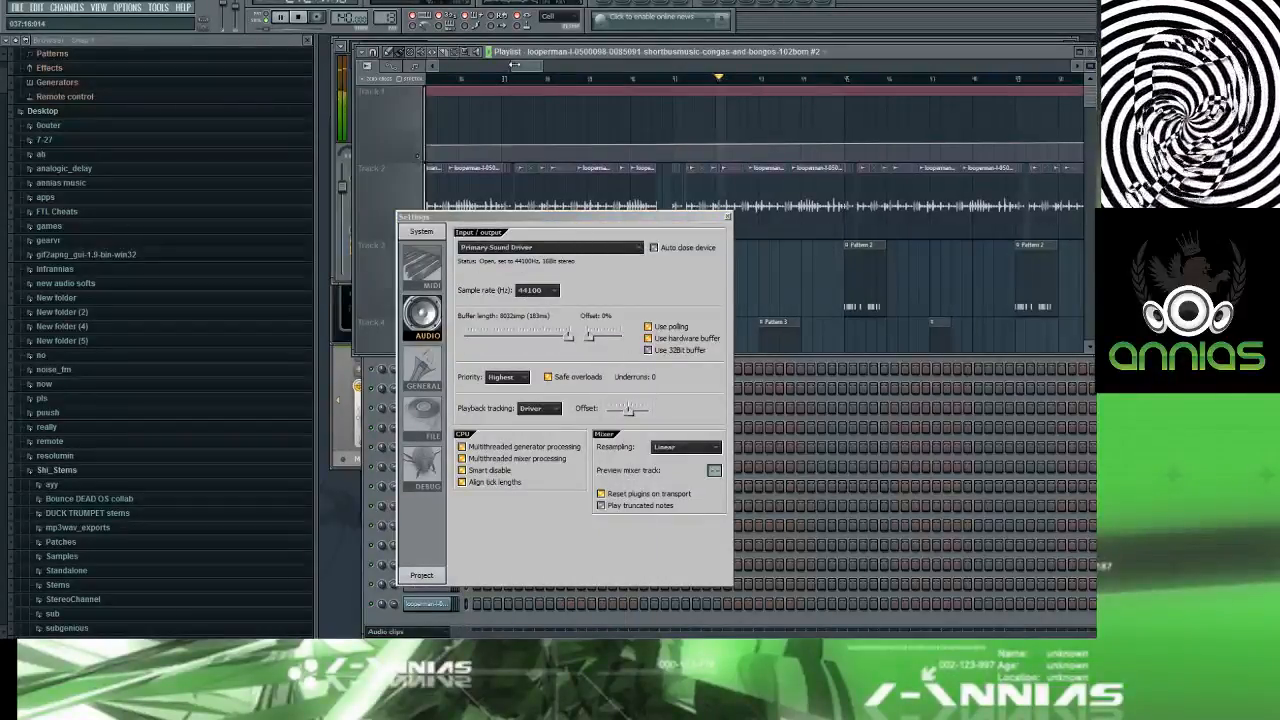
pyautogui.click(540, 247)
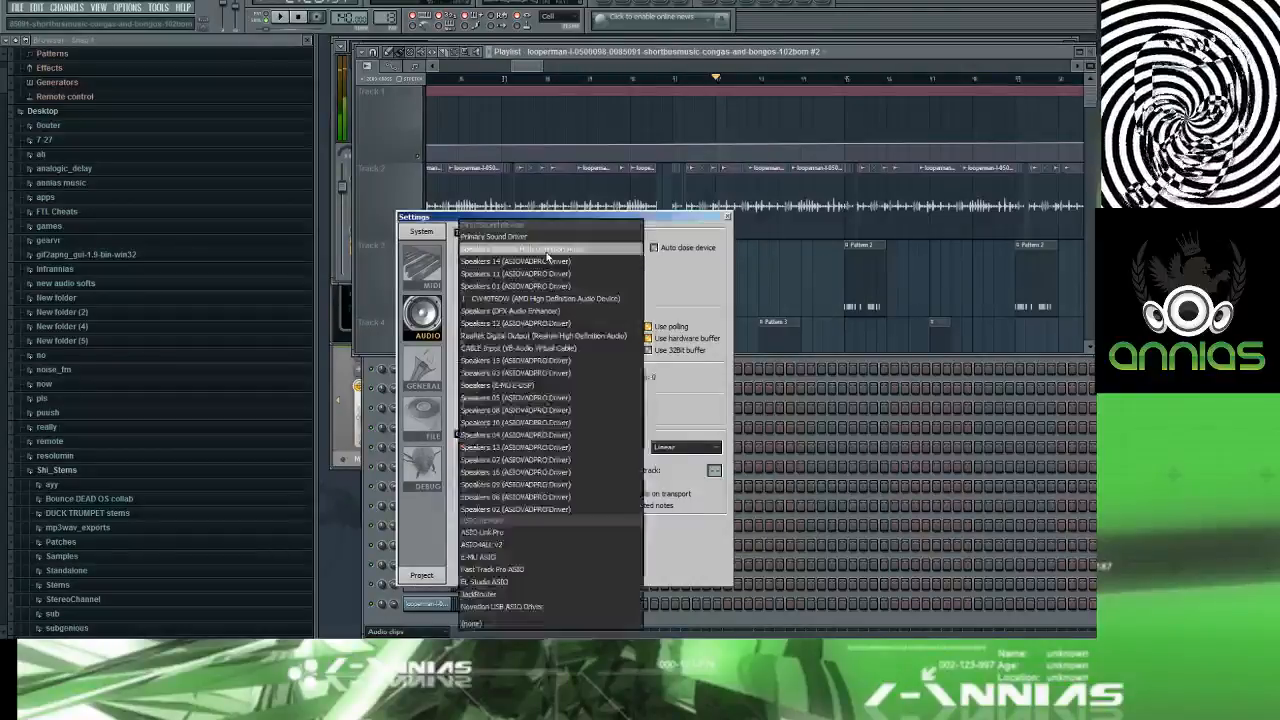
pyautogui.click(508, 546)
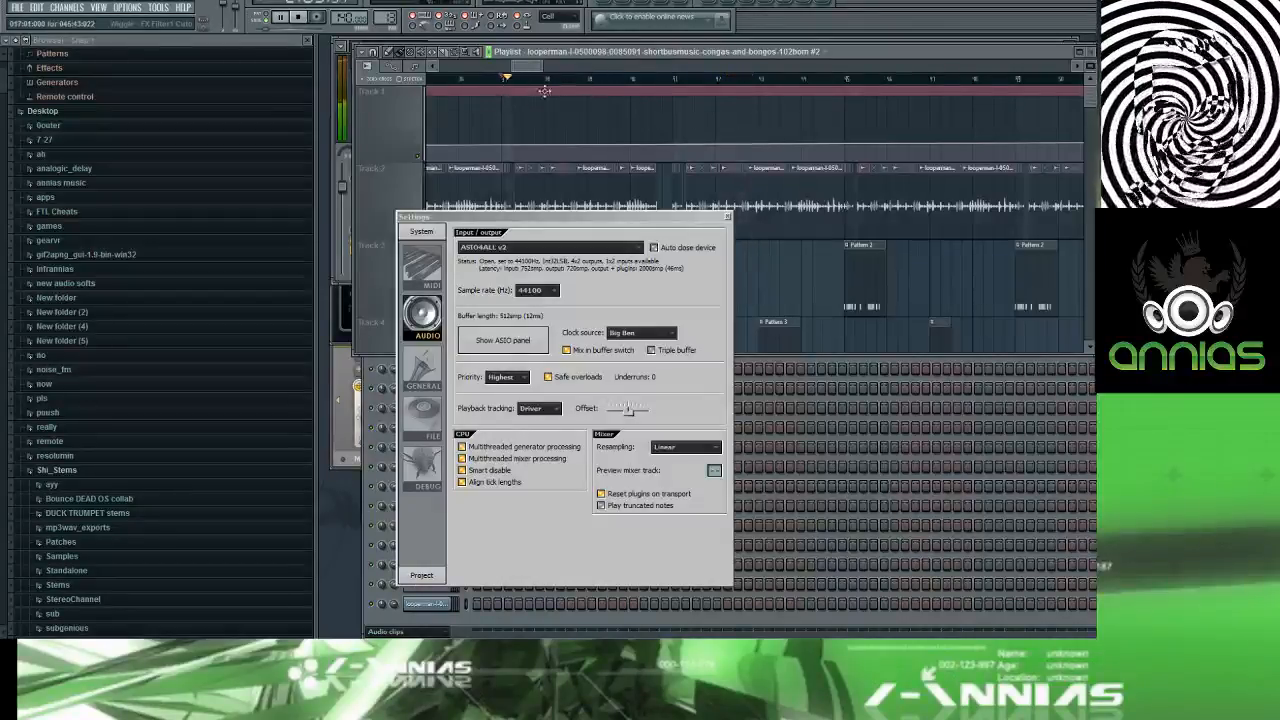
pyautogui.click(728, 218)
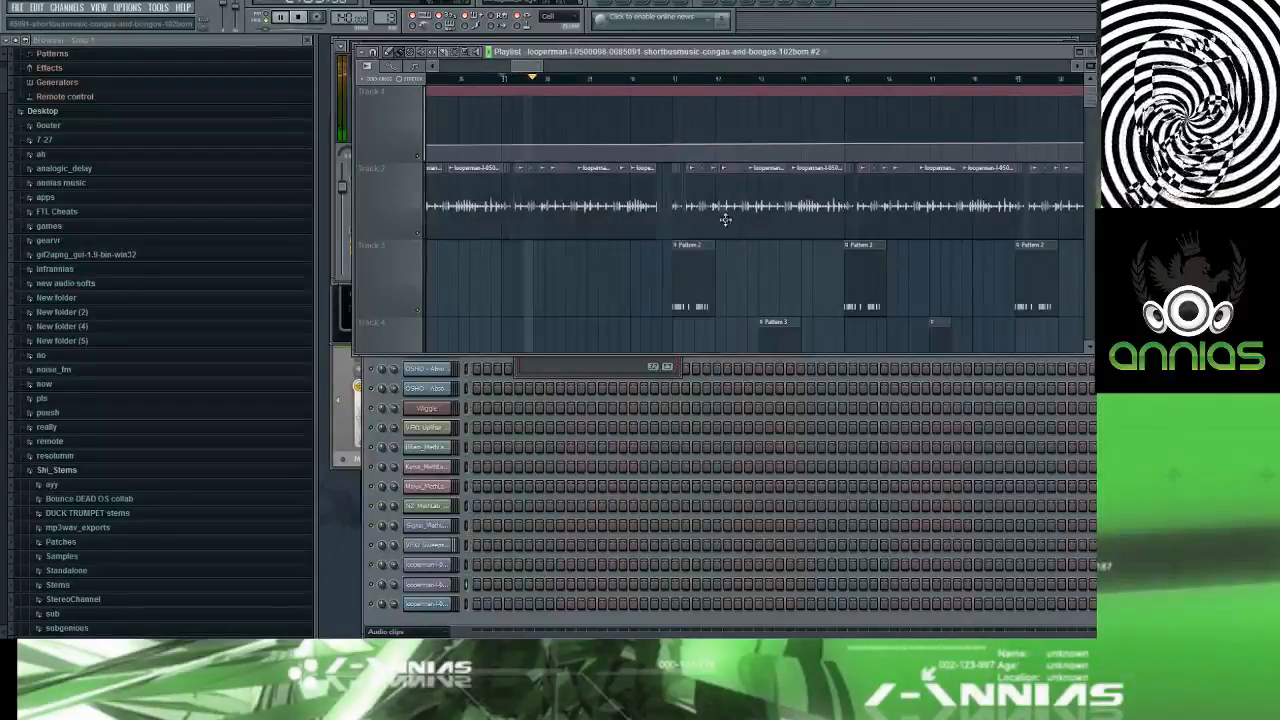
# Step: Look over the playlist tracks during playback and examine the end of the Track 2 slice before bar 41
pyautogui.scroll(3, 632, 196)
pyautogui.scroll(-8, 631, 198)
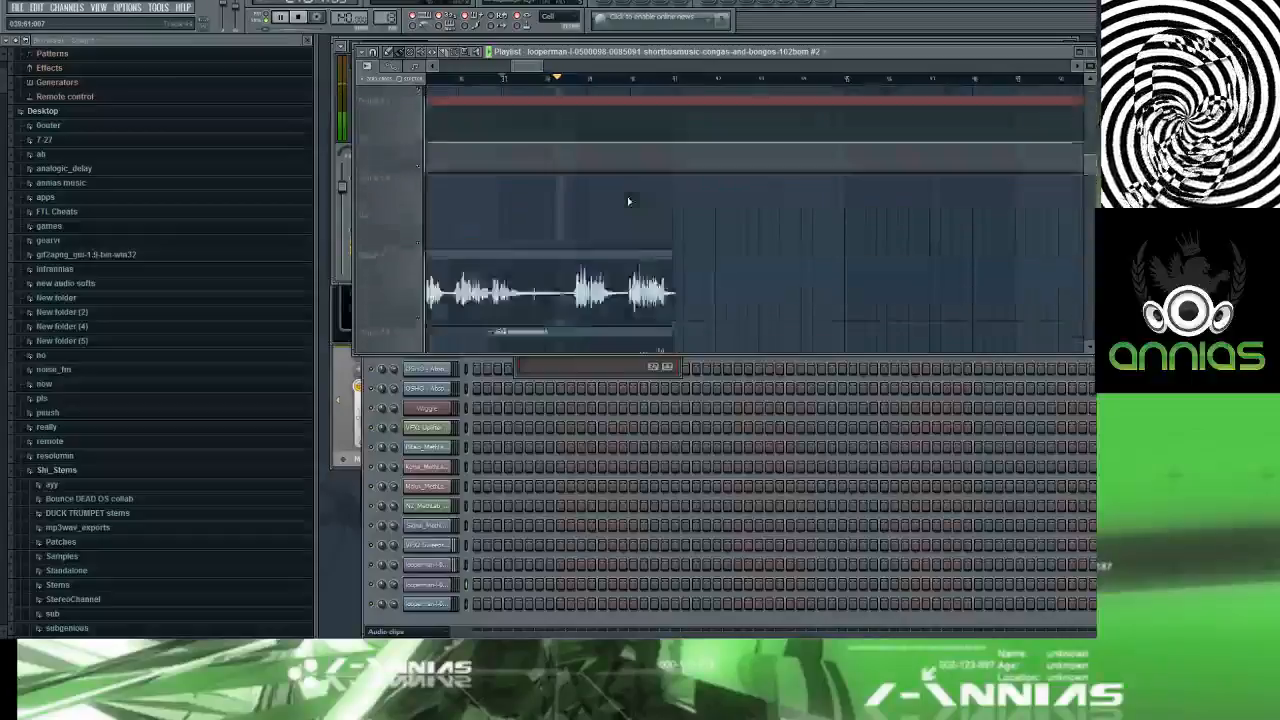
pyautogui.scroll(7, 632, 198)
pyautogui.scroll(10, 632, 213)
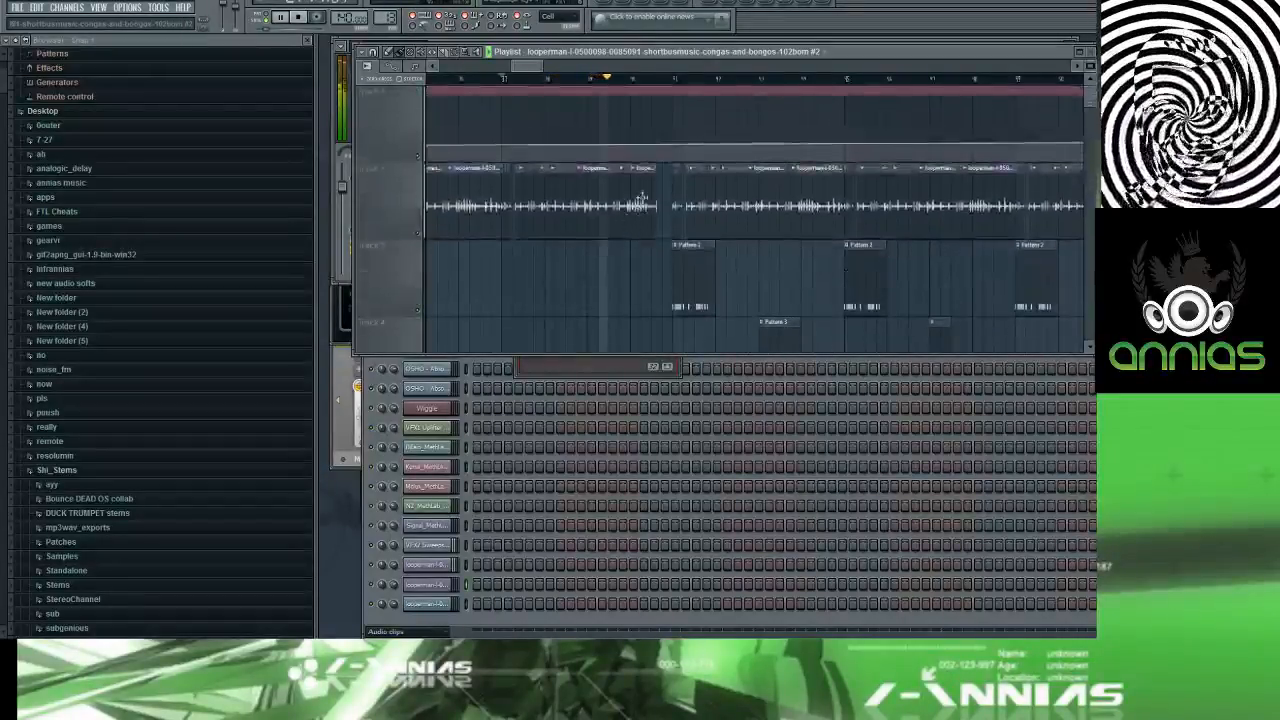
pyautogui.scroll(3, 640, 212)
pyautogui.scroll(2, 658, 206)
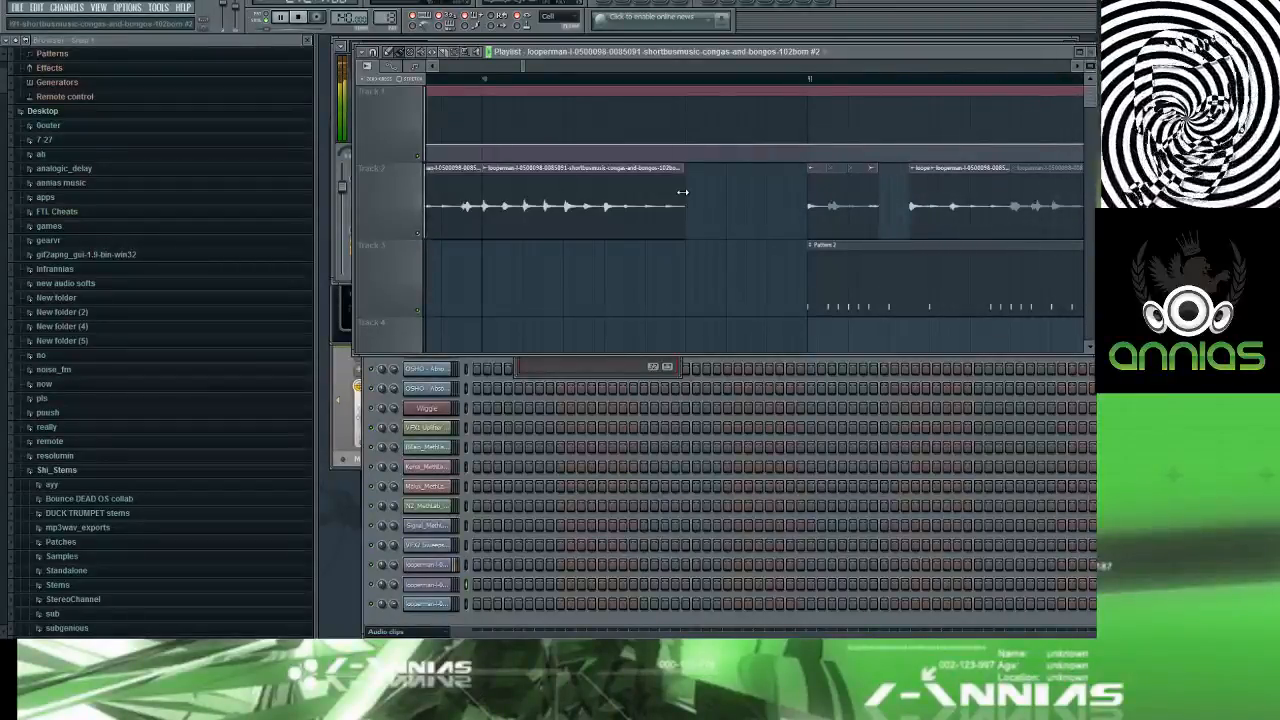
# Step: Play back the passage just before bar 41 several times to hear the end of the Track 2 slice
pyautogui.press('space')
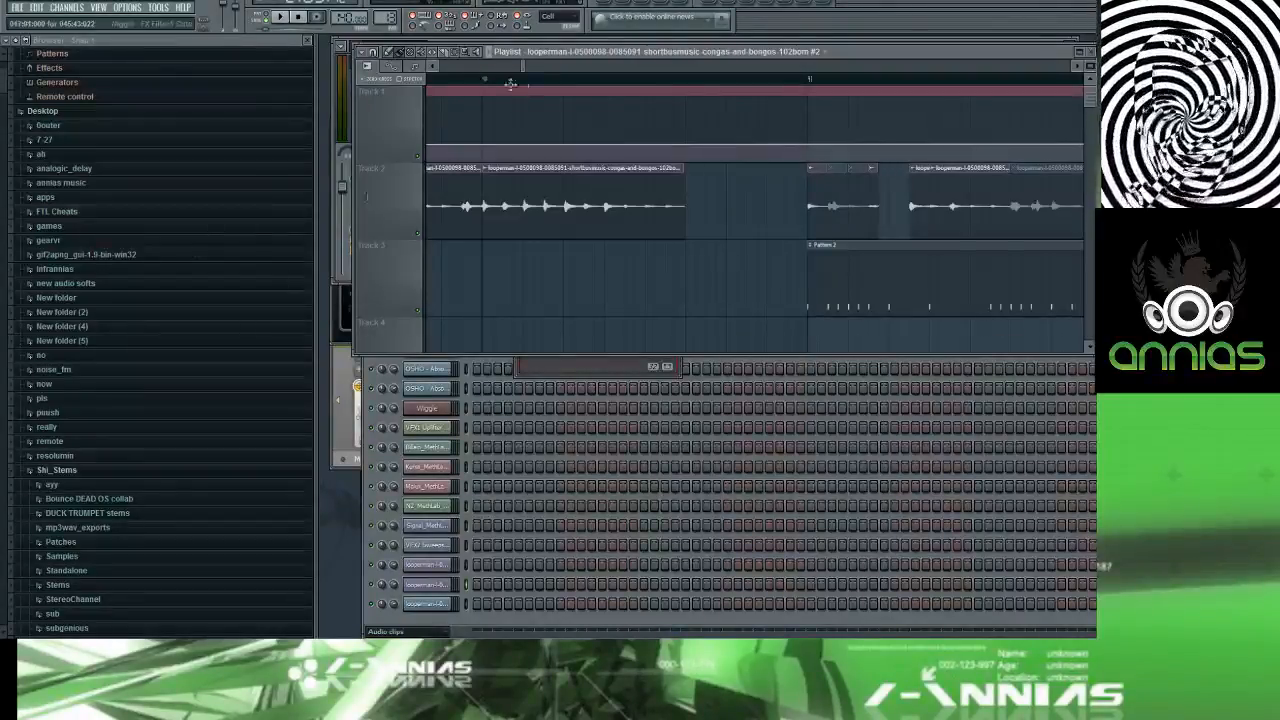
pyautogui.press('space')
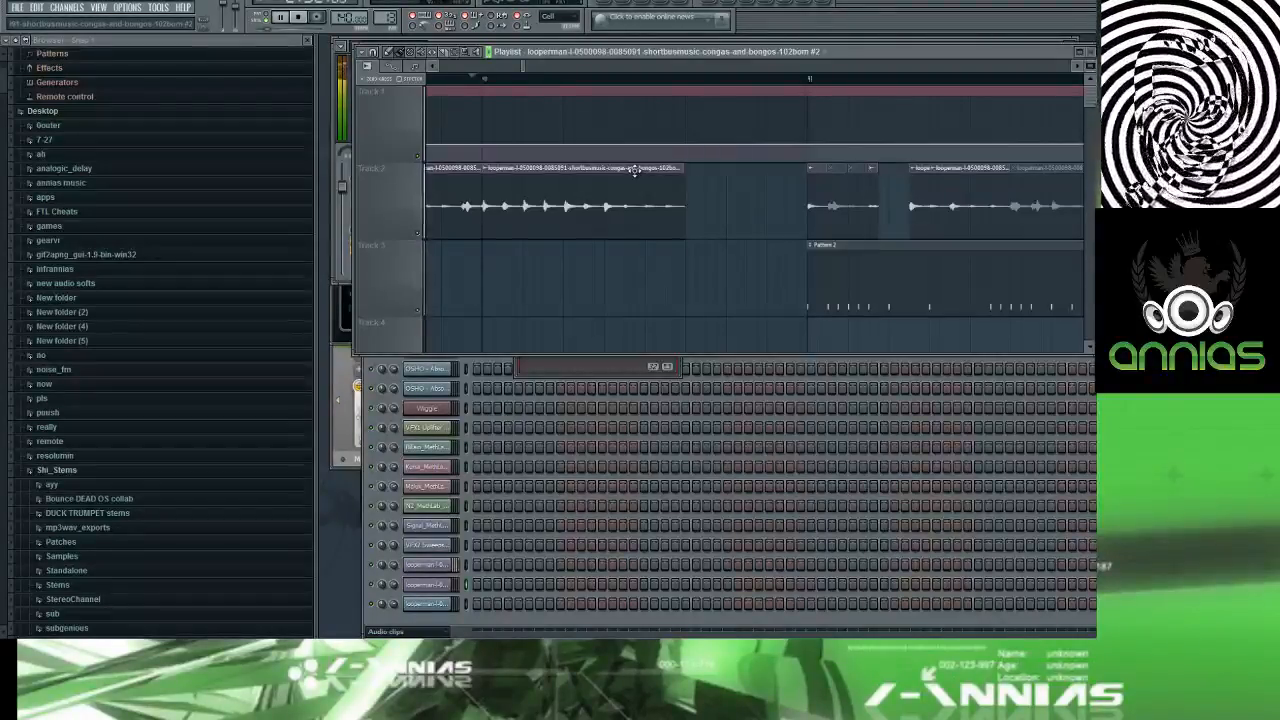
pyautogui.press('space')
pyautogui.press('space')
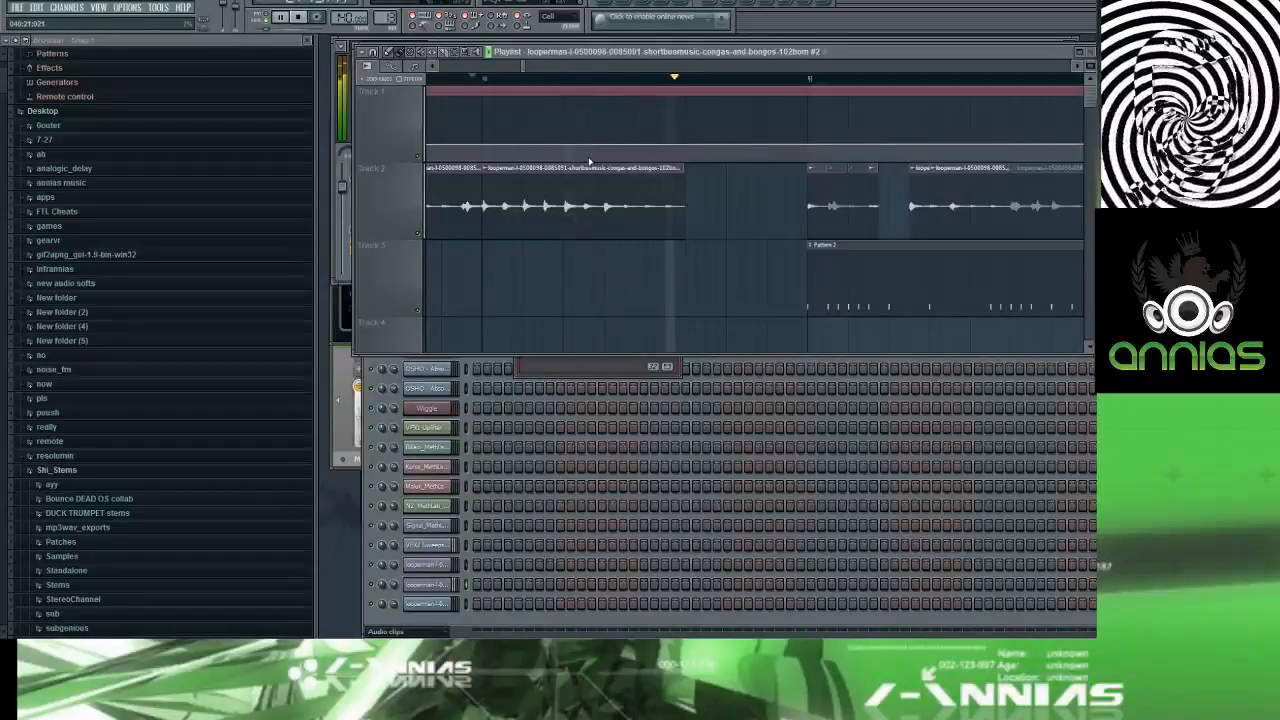
pyautogui.press('space')
# Step: Open the channel settings of the Track 2 slice before bar 41 and check its target mixer track
pyautogui.rightClick(488, 176)
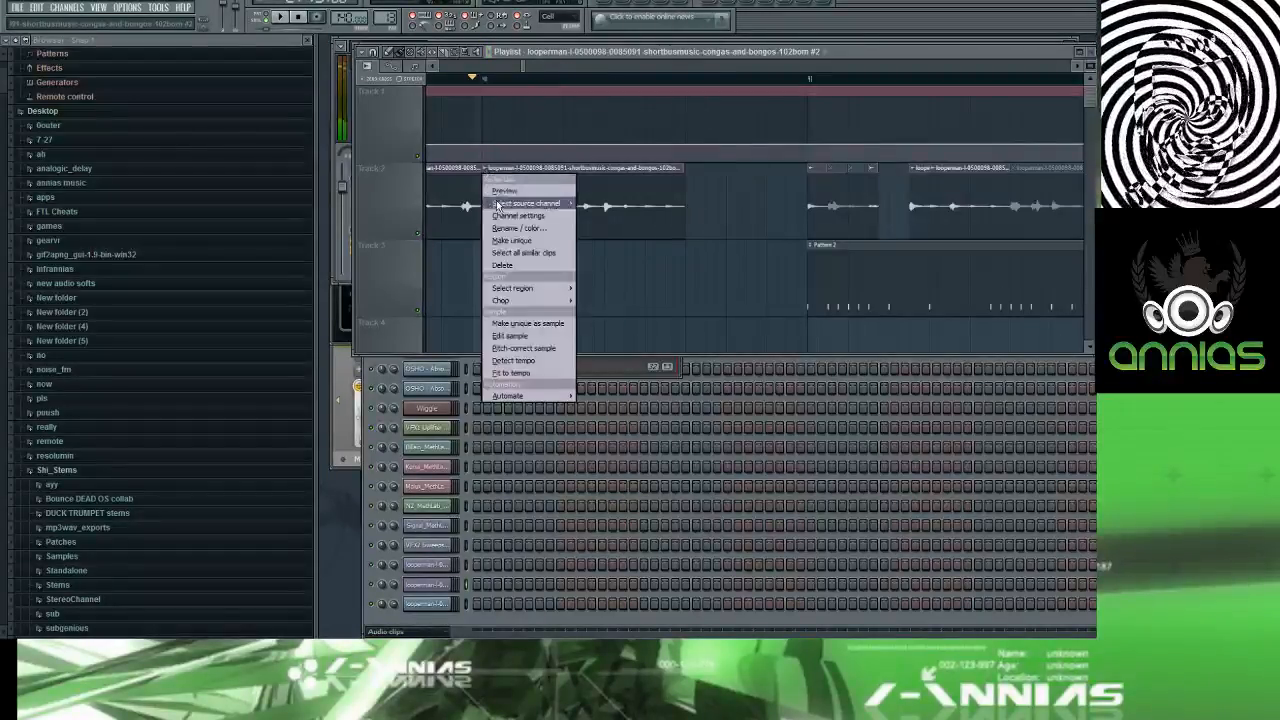
pyautogui.click(620, 188)
pyautogui.doubleClick(580, 183)
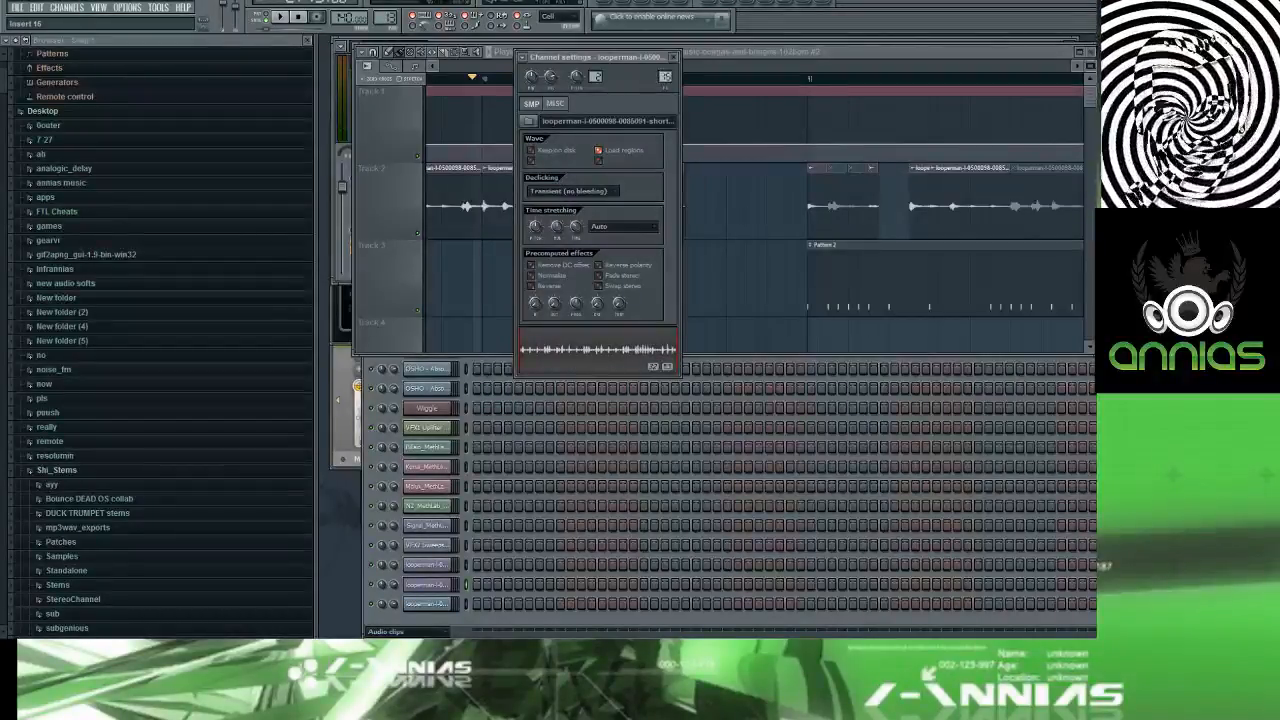
pyautogui.press('F9')
pyautogui.press('F5')
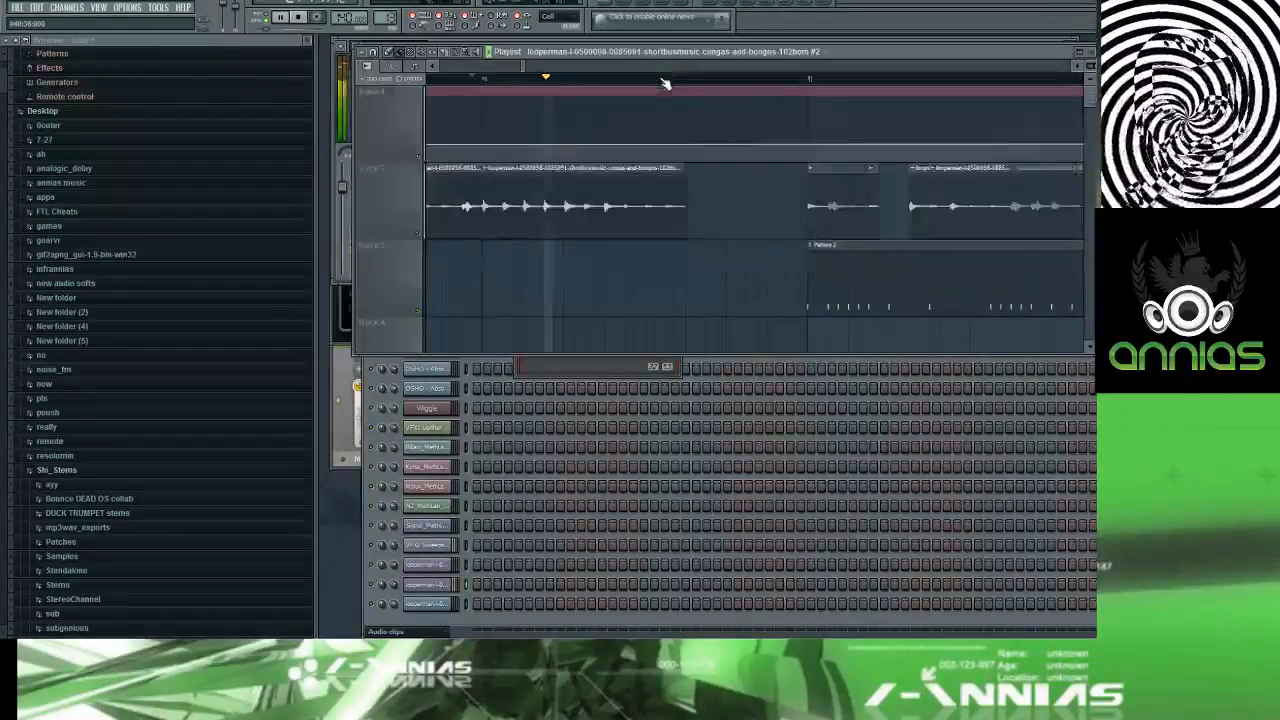
pyautogui.doubleClick(633, 186)
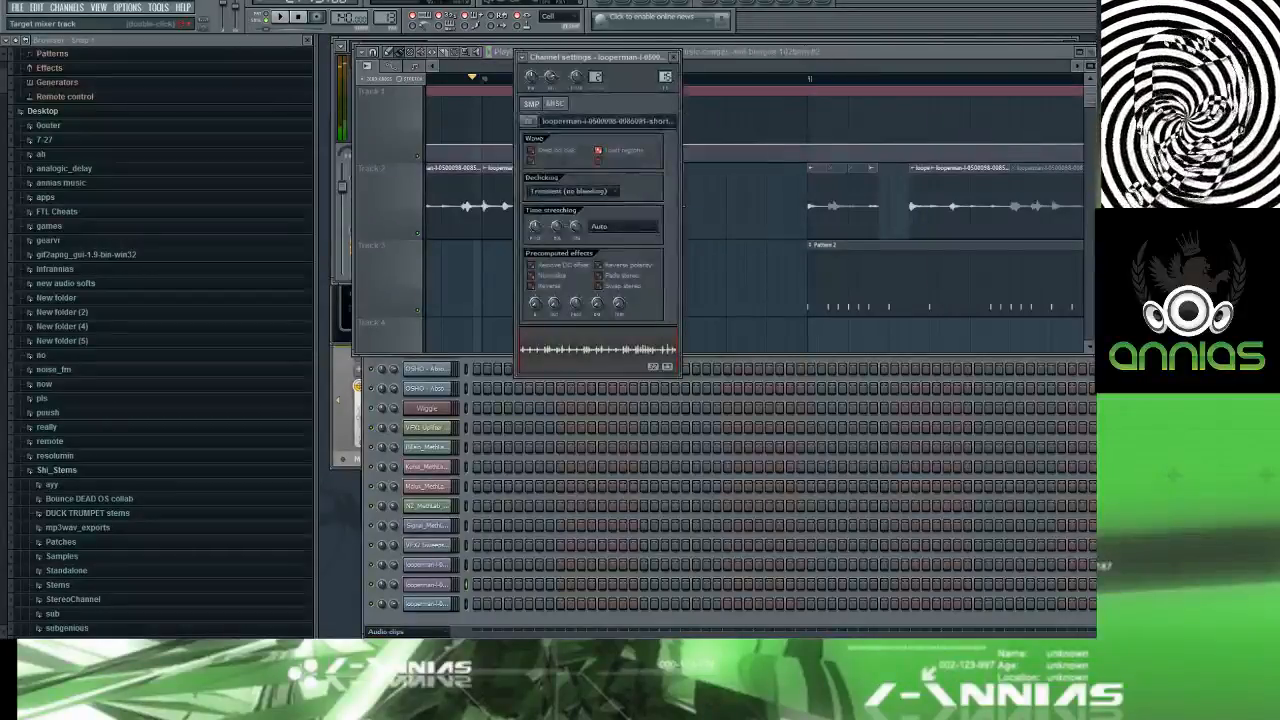
pyautogui.press('F9')
pyautogui.press('F5')
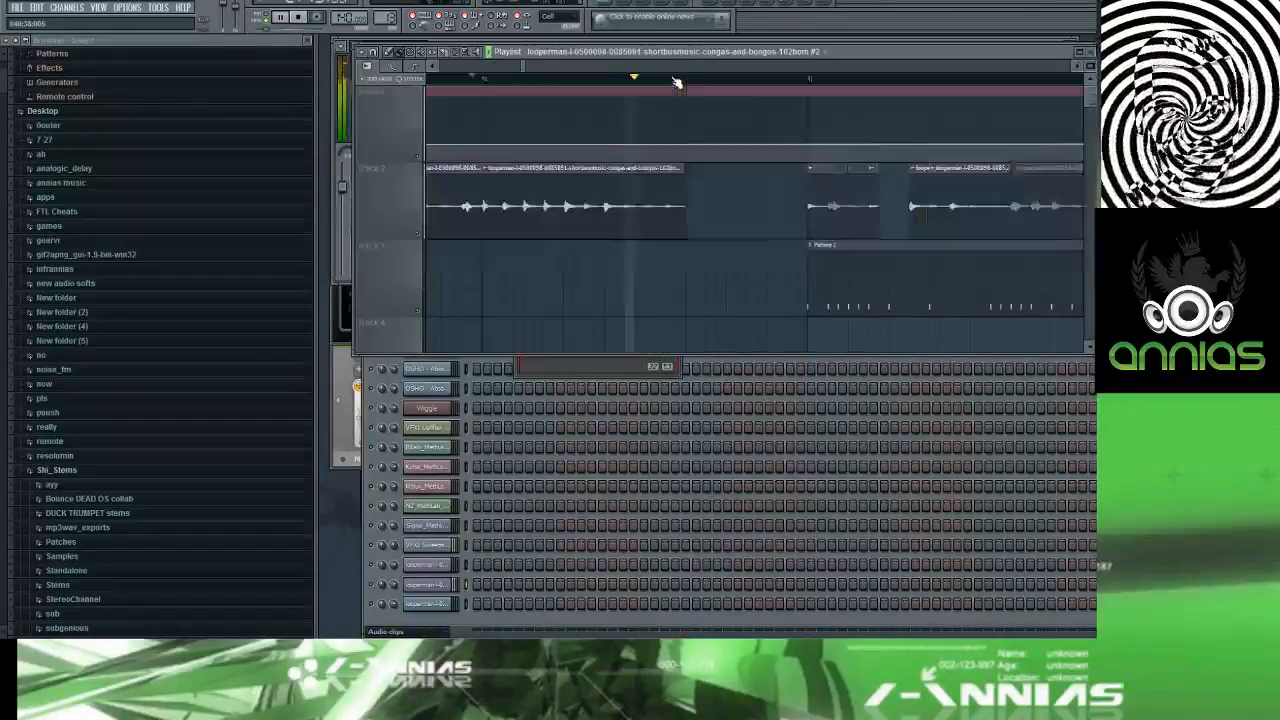
# Step: Open the mixer from the slice's channel settings and examine the effects on Inserts 12 to 14, including during playback
pyautogui.doubleClick(637, 186)
pyautogui.press('space')
pyautogui.doubleClick(662, 77)
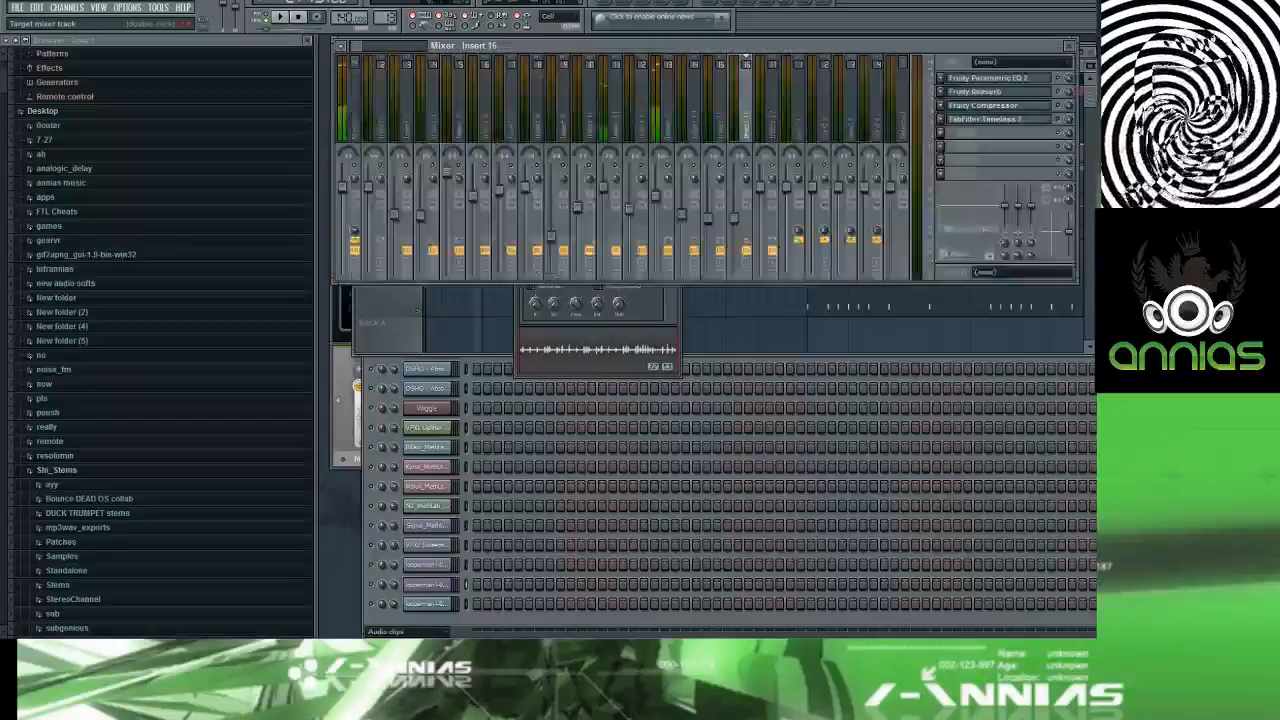
pyautogui.click(694, 112)
pyautogui.click(668, 112)
pyautogui.click(642, 112)
pyautogui.click(668, 112)
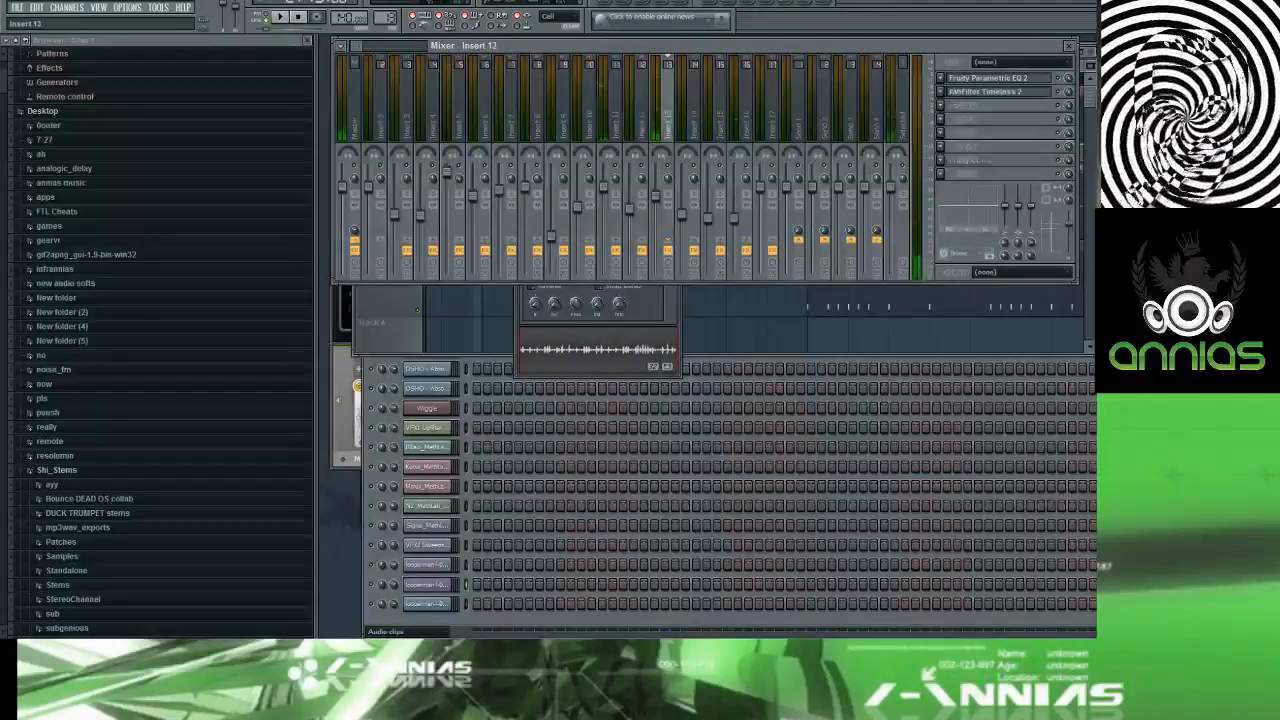
pyautogui.press('space')
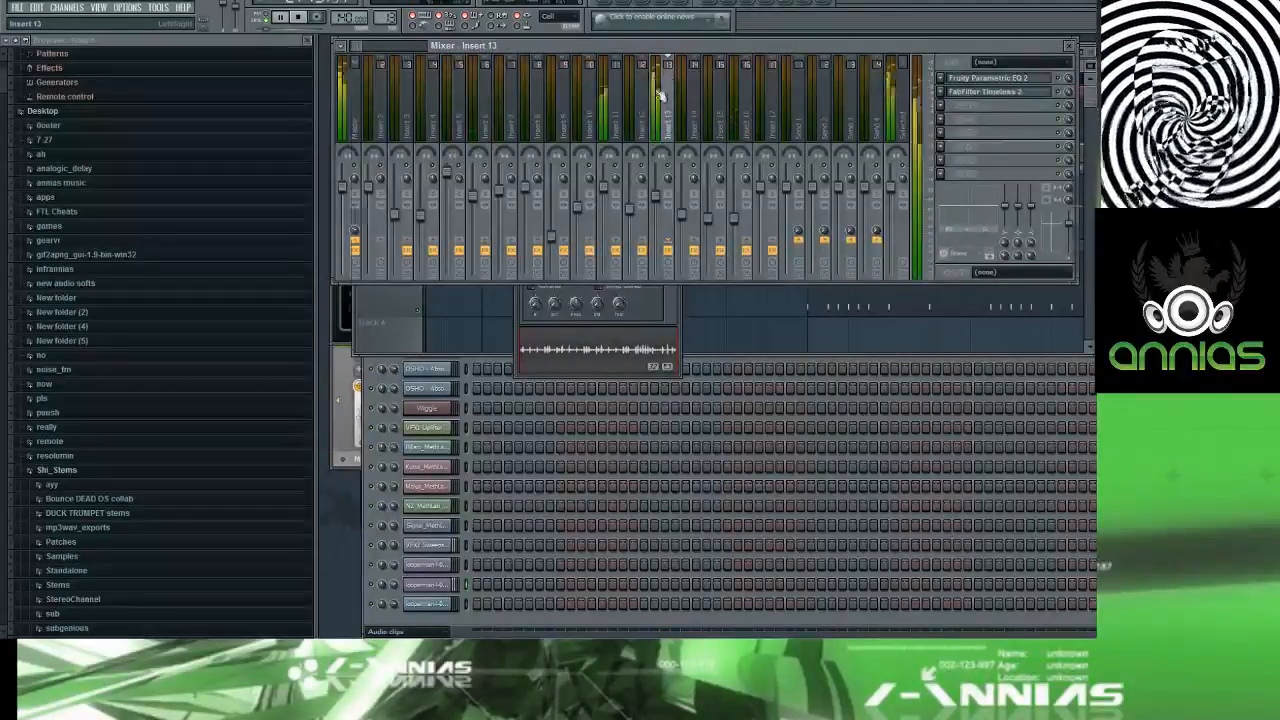
# Step: Compare the slice's channel settings with the mixer while switching between the playlist, the step sequencer and the mixer
pyautogui.press('F5')
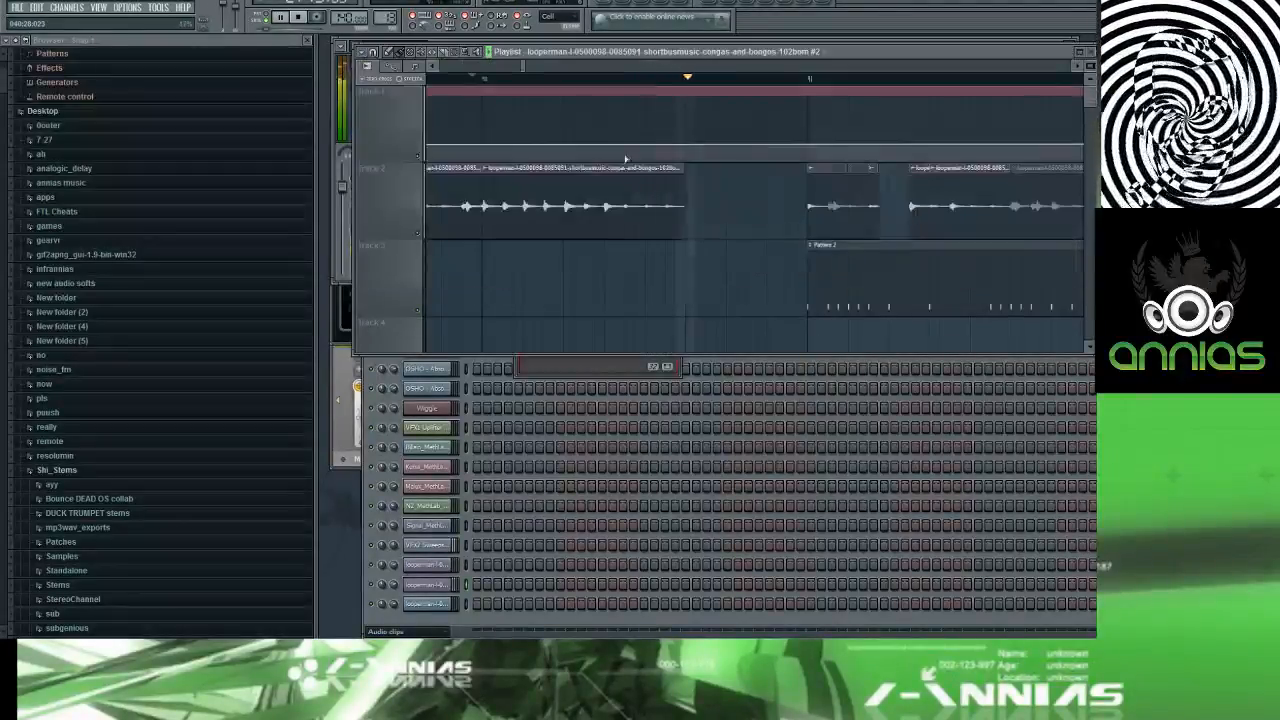
pyautogui.doubleClick(618, 212)
pyautogui.press('F9')
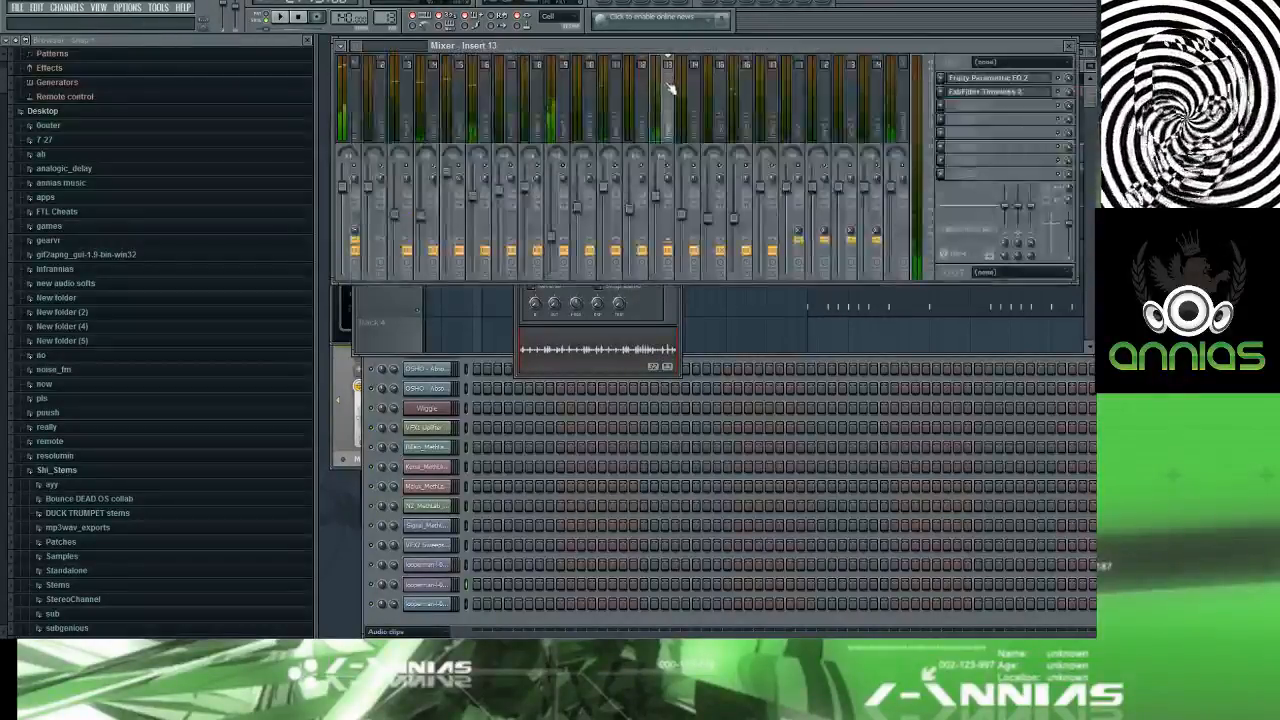
pyautogui.press('F5')
pyautogui.press('F6')
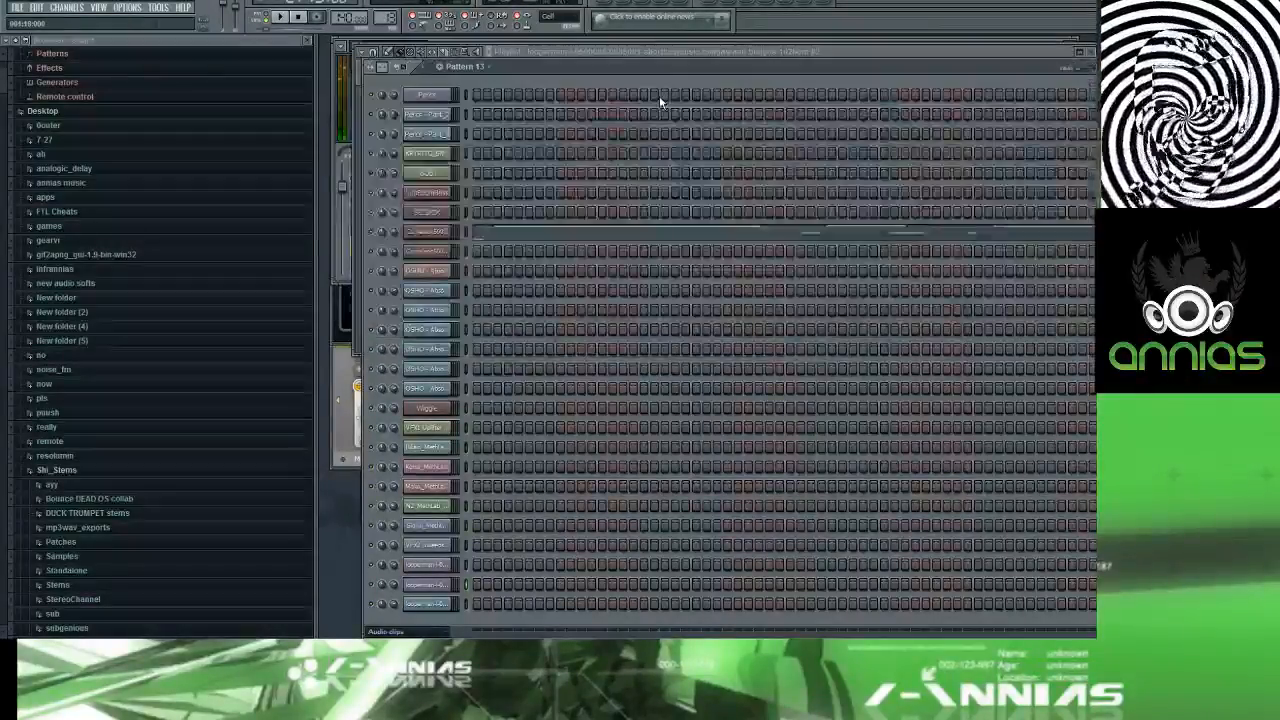
pyautogui.press('F5')
pyautogui.press('F9')
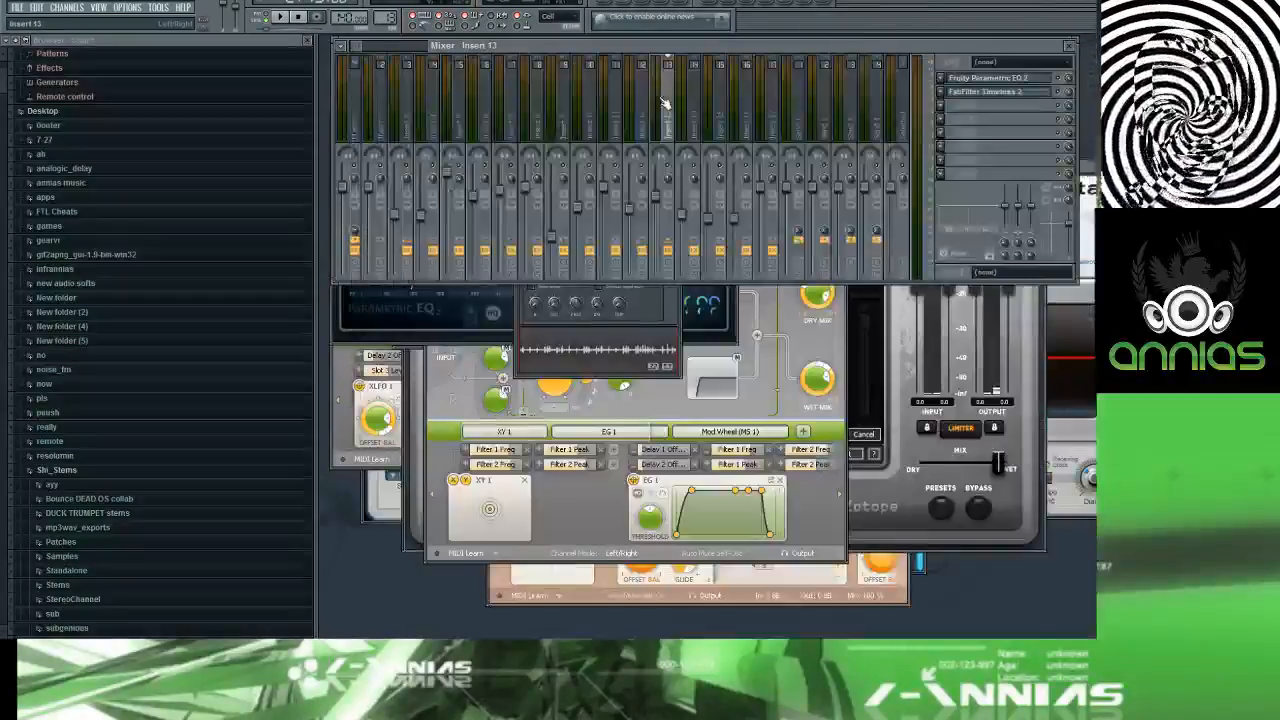
pyautogui.press('F5')
pyautogui.press('F6')
pyautogui.press('F5')
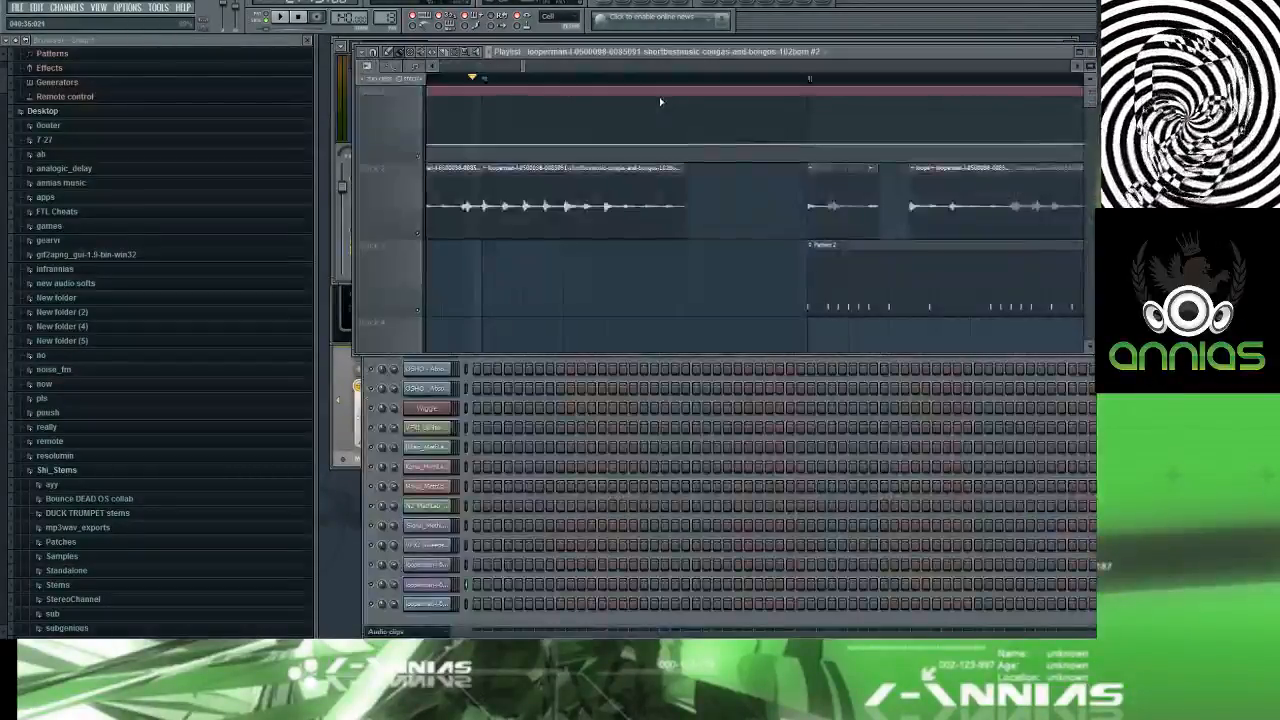
pyautogui.doubleClick(651, 178)
pyautogui.press('F9')
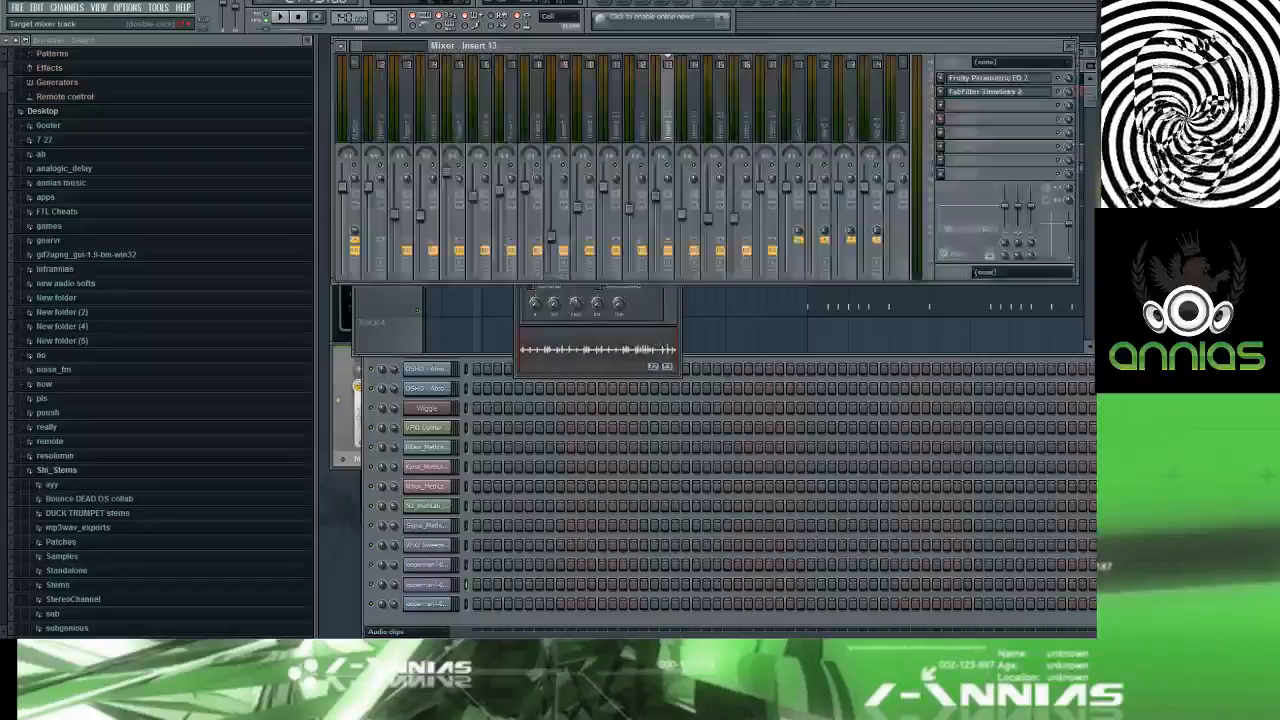
# Step: Go through the mixer tracks from Insert 11 down to Insert 6 and examine the effects loaded on each
pyautogui.click(615, 122)
pyautogui.press('Left')
pyautogui.press('Left')
pyautogui.press('Left')
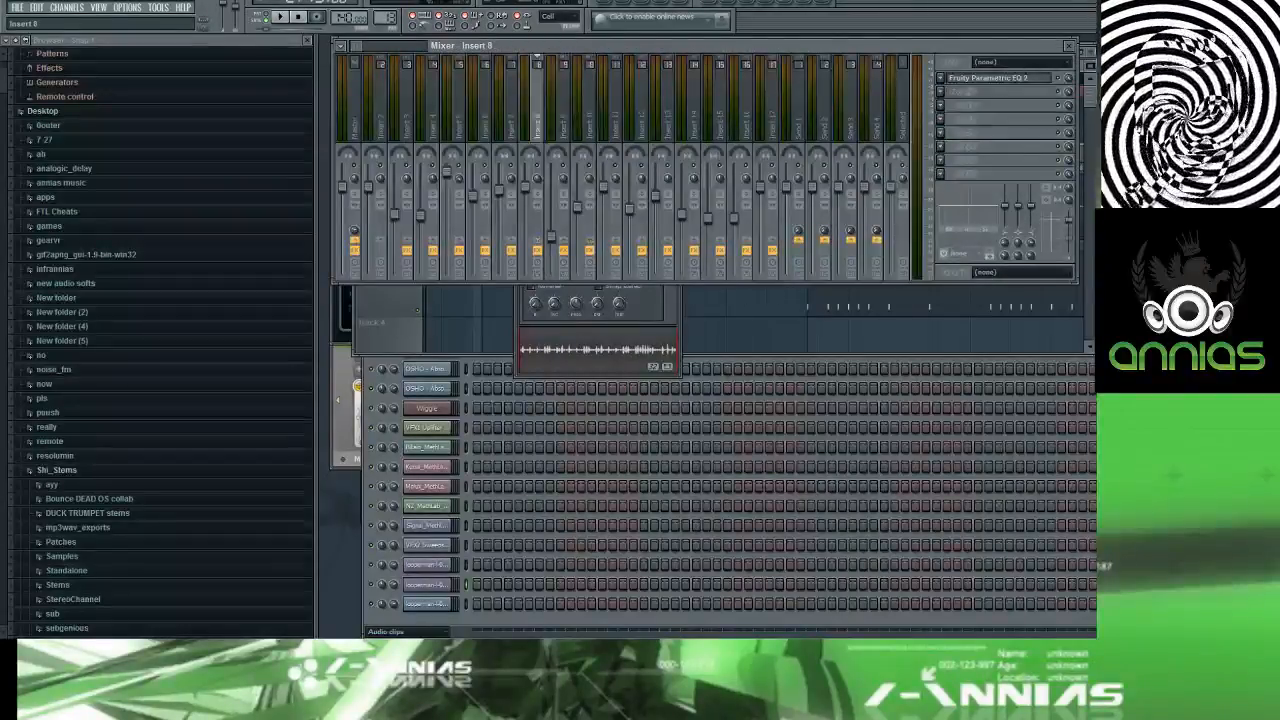
pyautogui.press('Right')
pyautogui.press('Left')
pyautogui.press('Left')
pyautogui.press('Left')
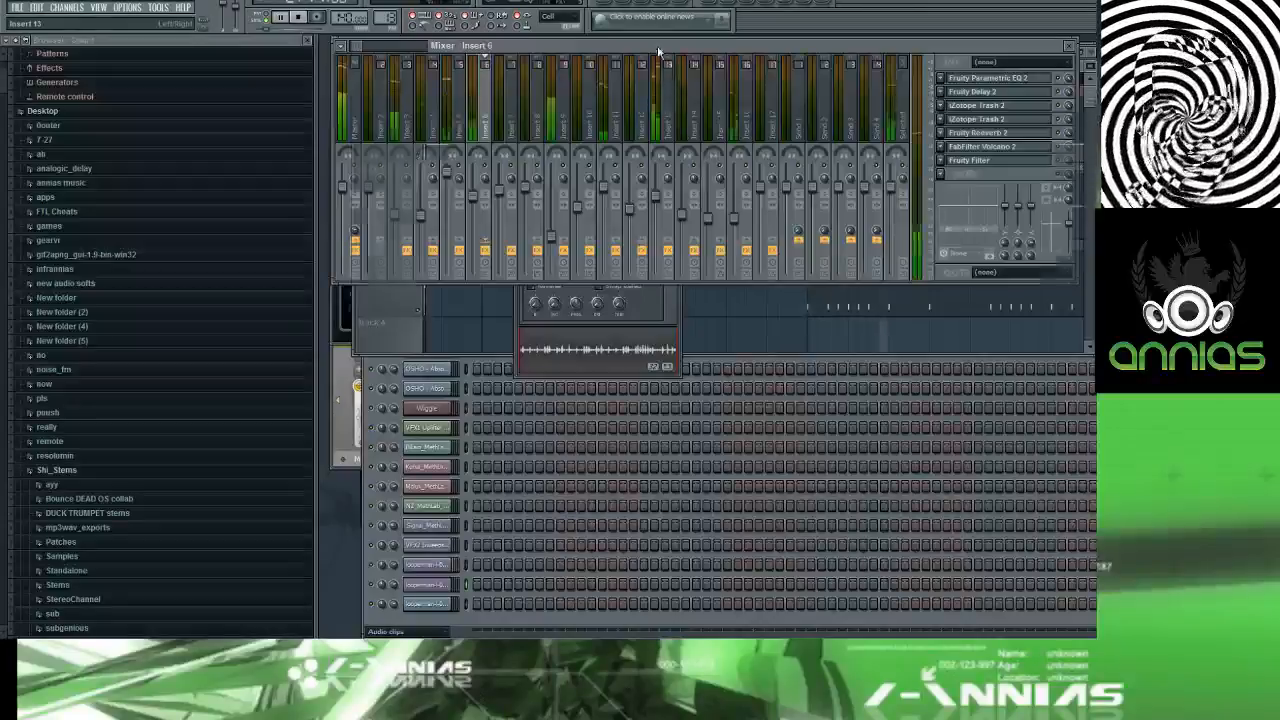
# Step: Play back the arrangement from bar 39 to hear the passage leading into bar 41
pyautogui.press('F5')
pyautogui.press('space')
pyautogui.scroll(-3, 502, 87)
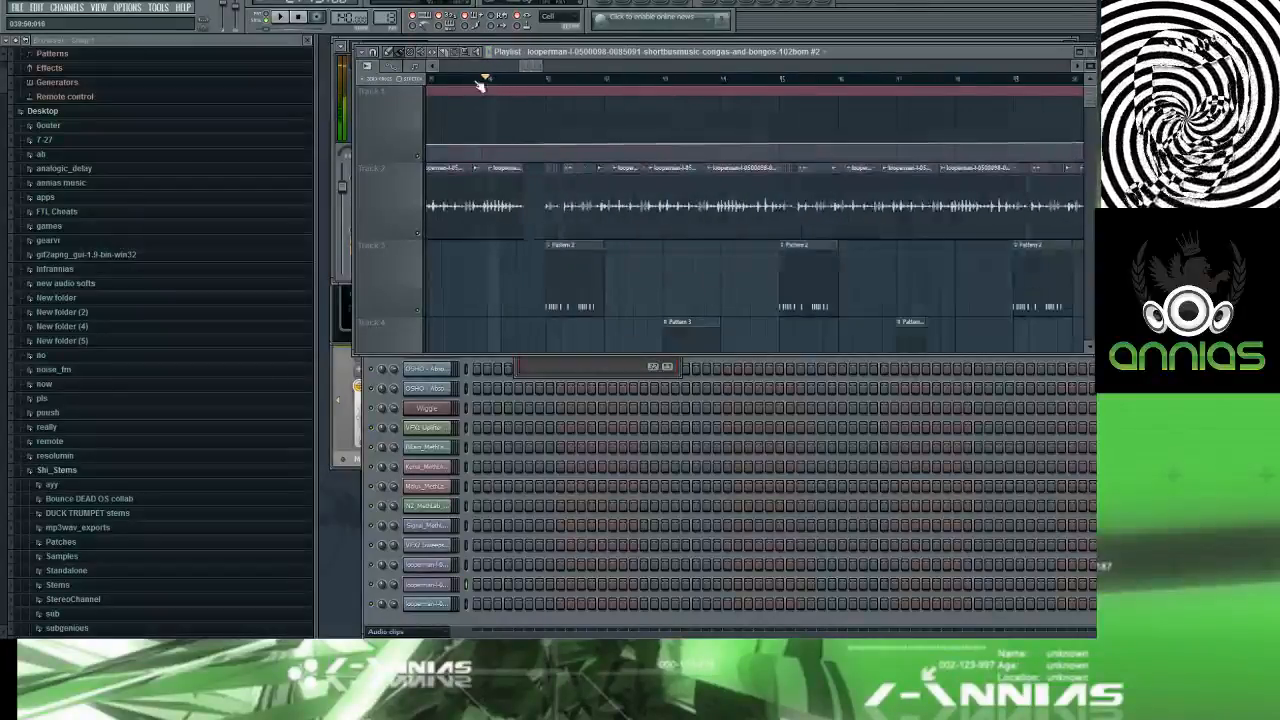
pyautogui.click(436, 80)
pyautogui.press('space')
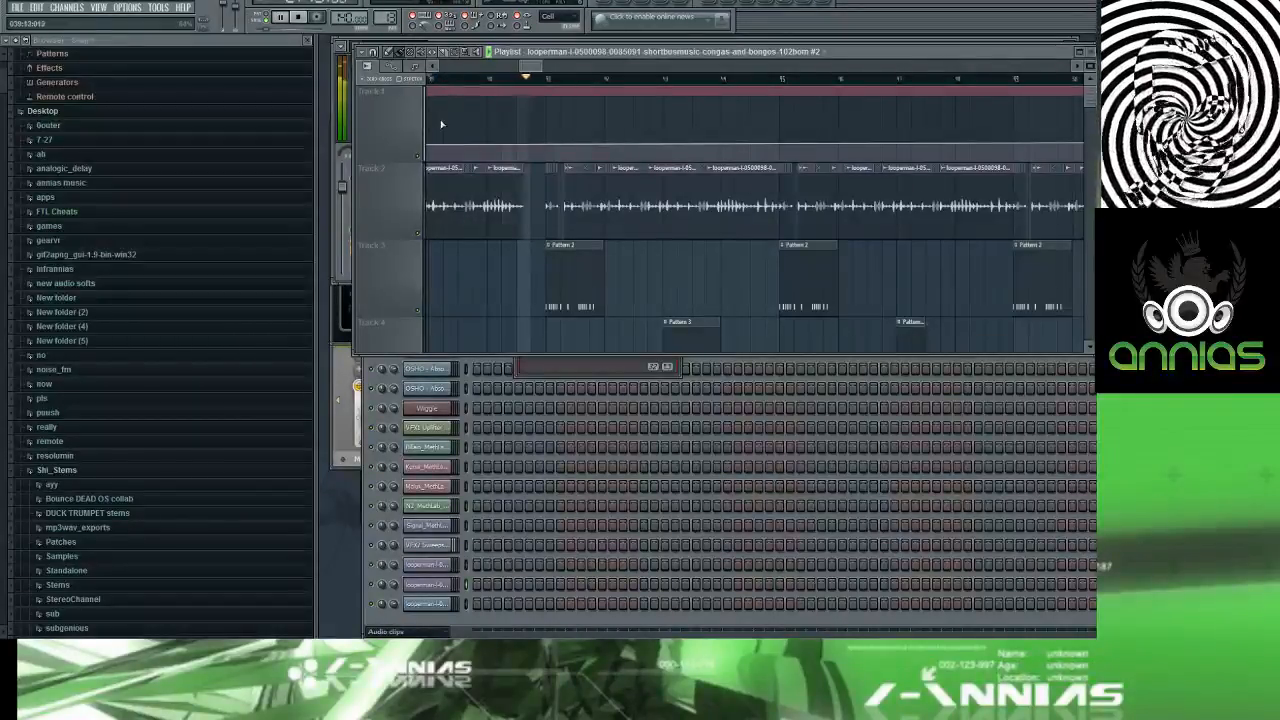
# Step: Extend the Track 2 slice before bar 41 so it ends at bar 41, and play the passage from bar 40
pyautogui.scroll(5, 517, 174)
pyautogui.press('space')
pyautogui.moveTo(532, 195); pyautogui.dragTo(593, 196)
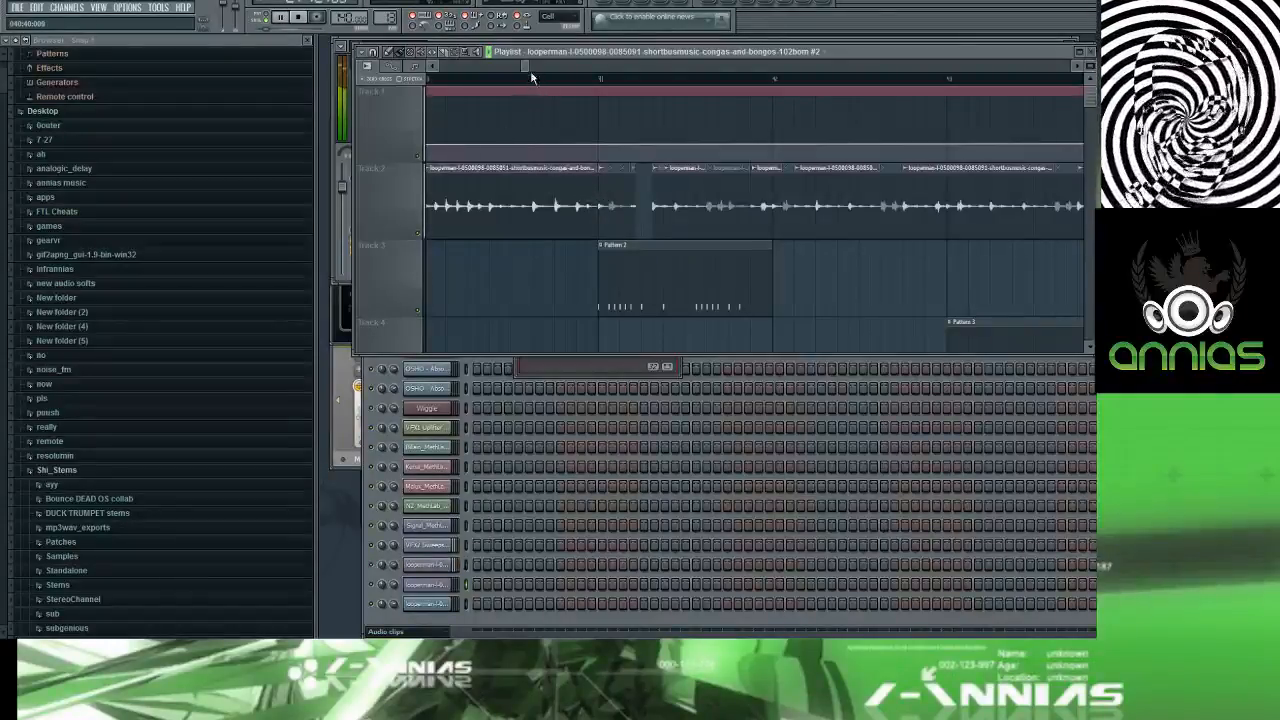
pyautogui.press('space')
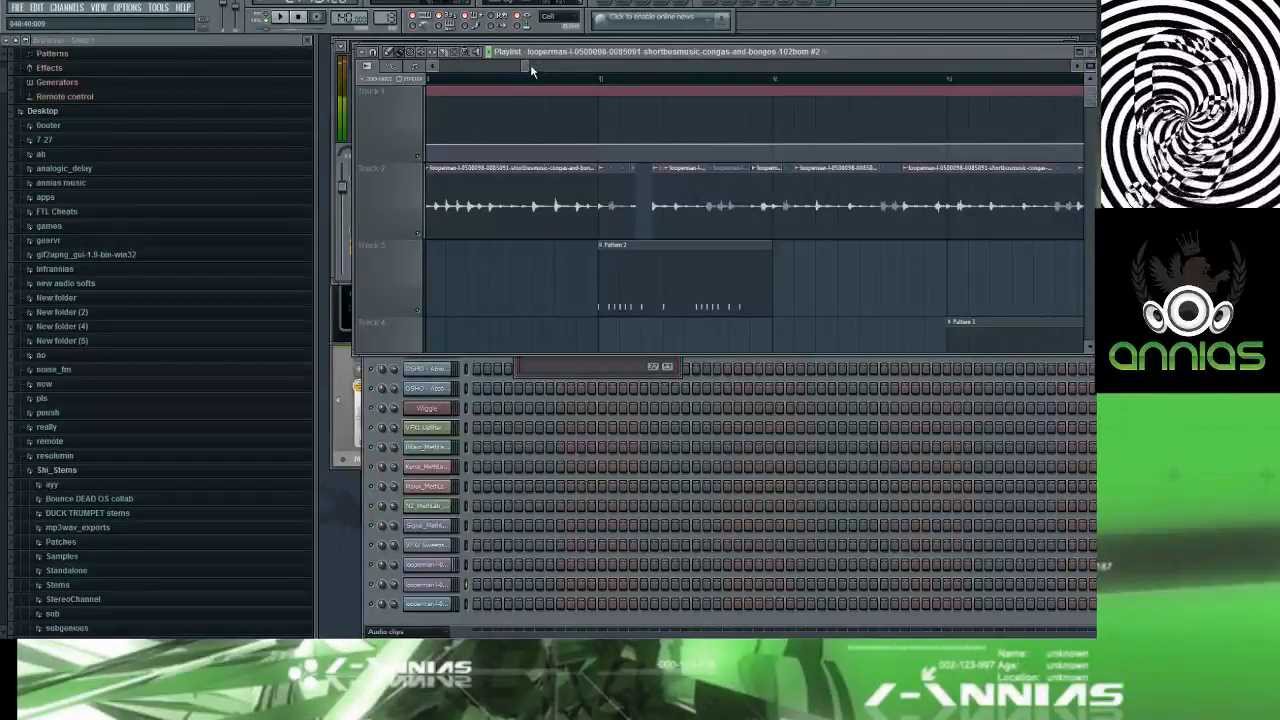
pyautogui.moveTo(528, 65)
pyautogui.mouseDown()
pyautogui.moveTo(563, 65)
pyautogui.moveTo(514, 65)
pyautogui.moveTo(538, 65)
pyautogui.mouseUp()
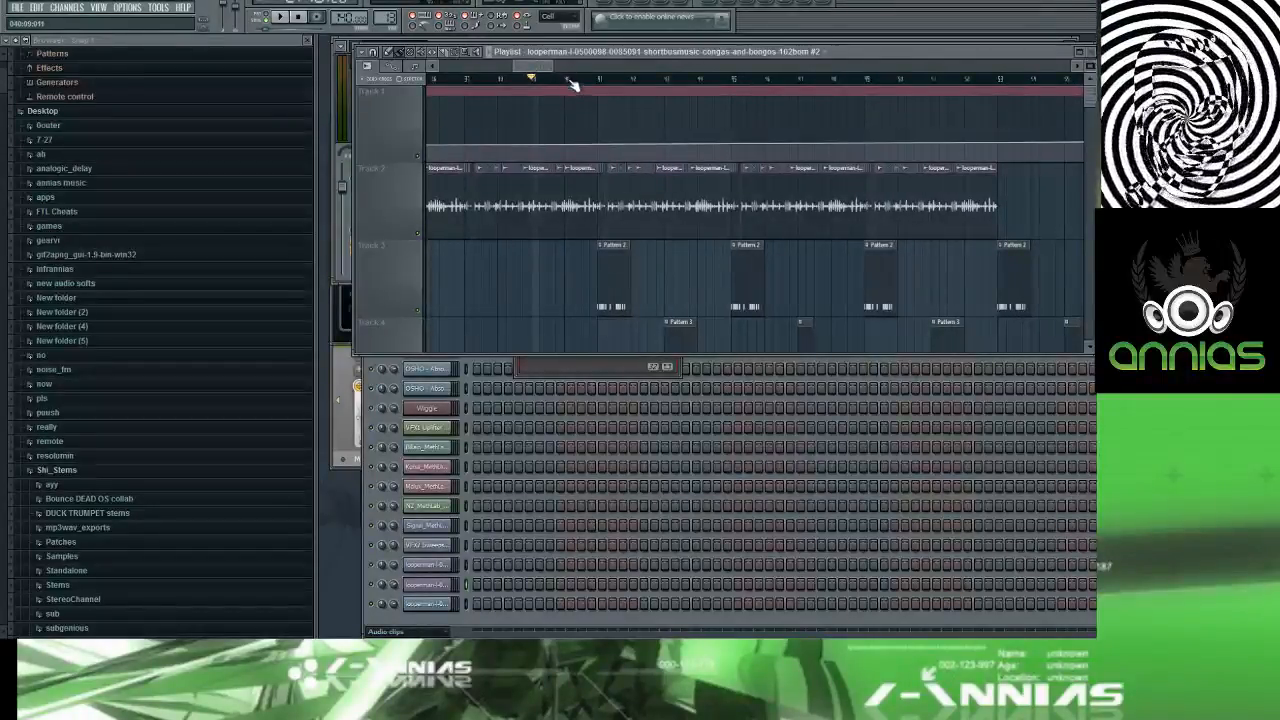
pyautogui.click(566, 79)
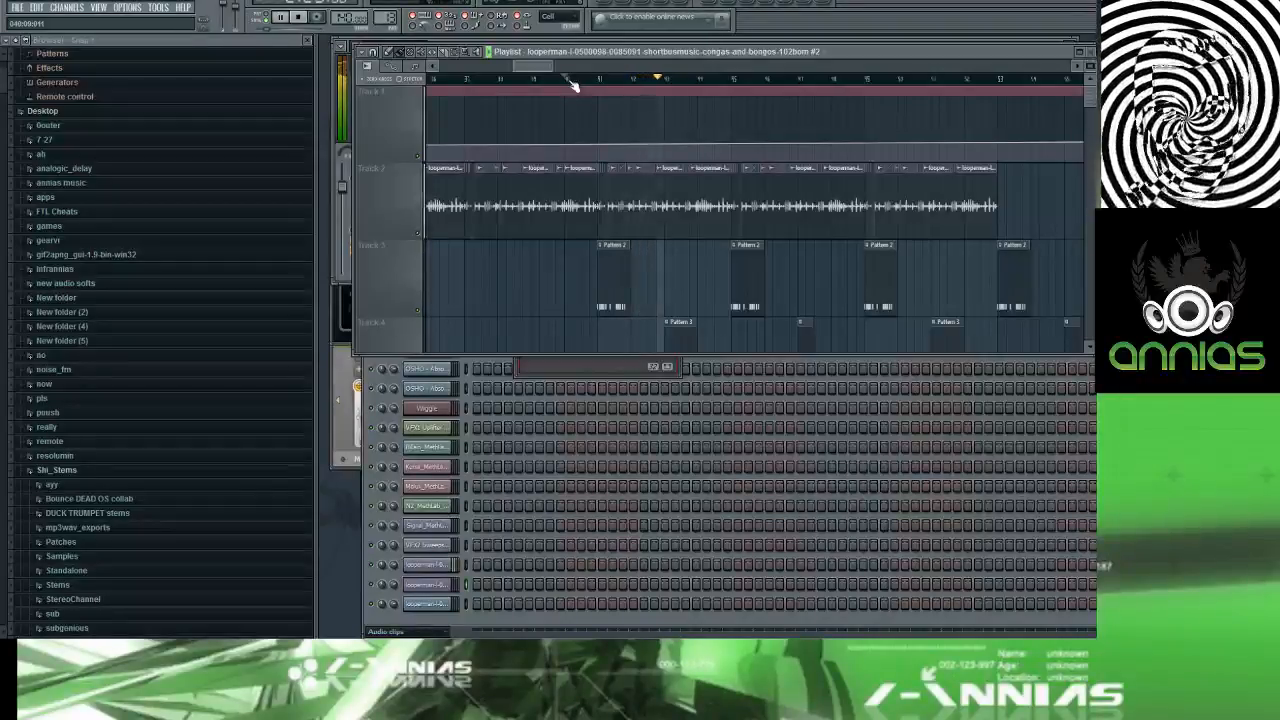
# Step: Select all the Track 2 percussion slices and paste a copy of them at the start of the same track
pyautogui.moveTo(548, 67); pyautogui.dragTo(466, 67)
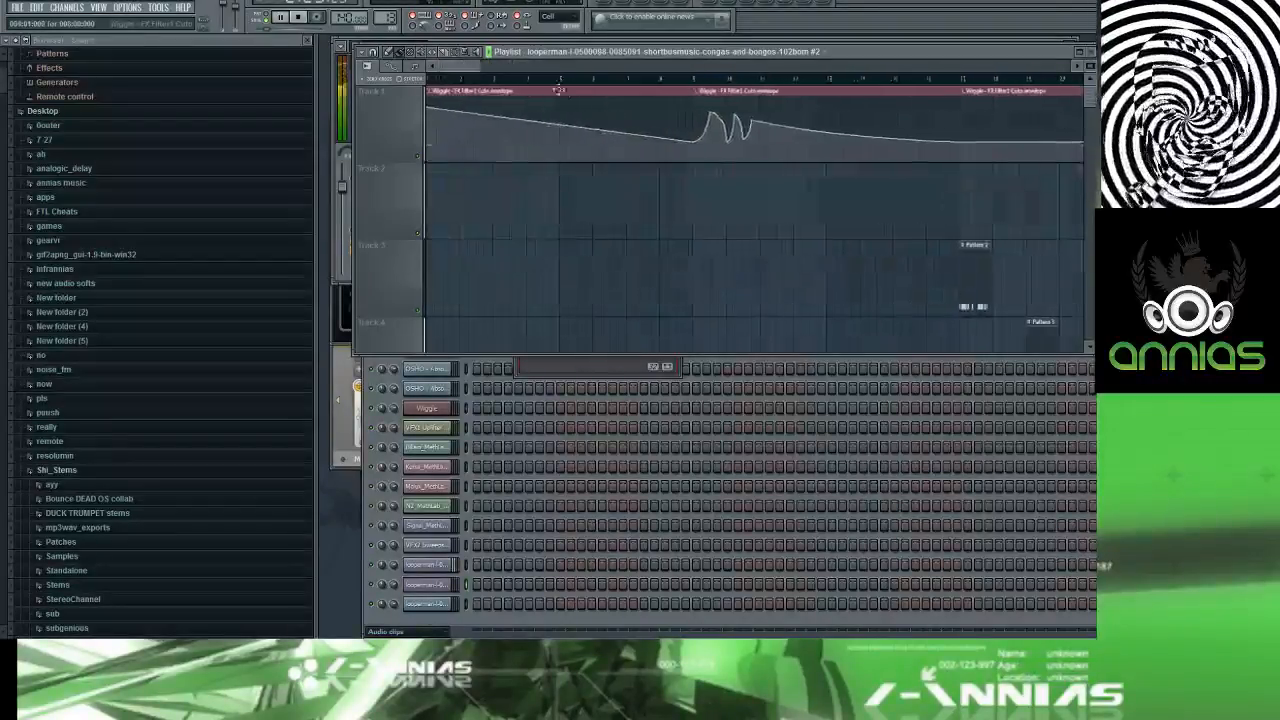
pyautogui.scroll(-5, 557, 190)
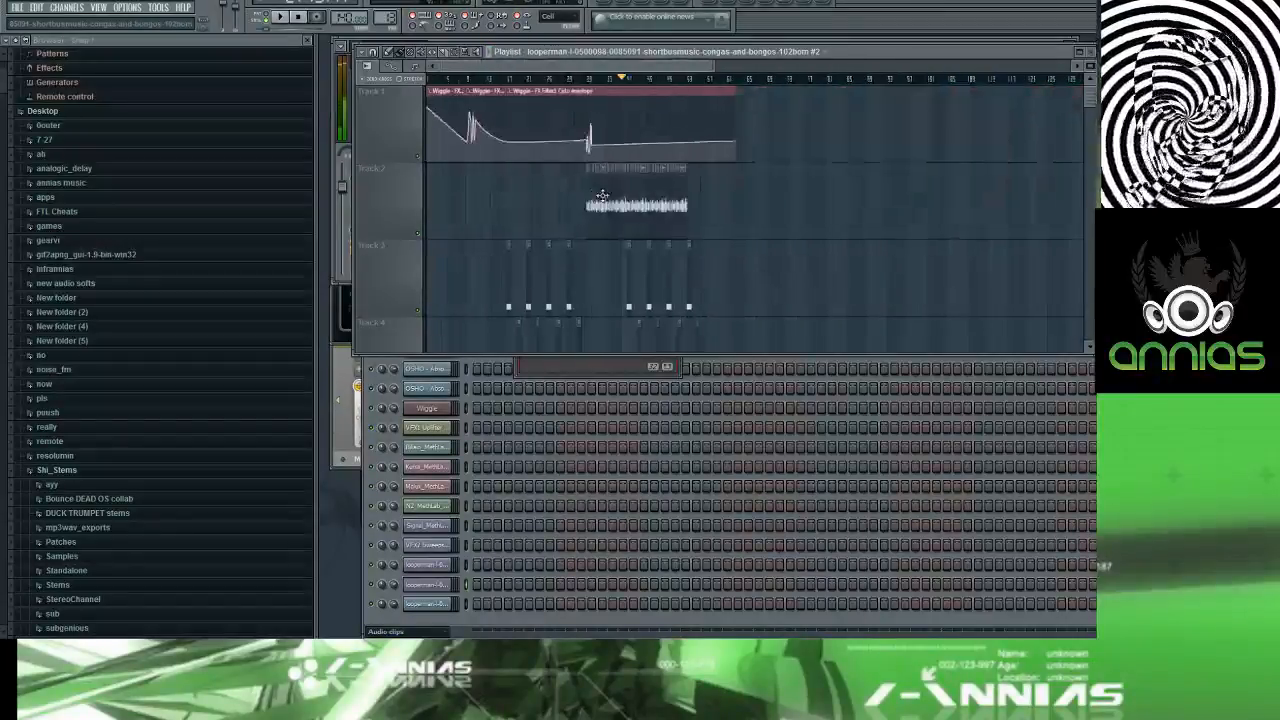
pyautogui.moveTo(596, 194); pyautogui.dragTo(756, 191)
pyautogui.moveTo(763, 192); pyautogui.dragTo(570, 183)
pyautogui.hotkey('ctrl', 'c')
pyautogui.hotkey('ctrl', 'v')
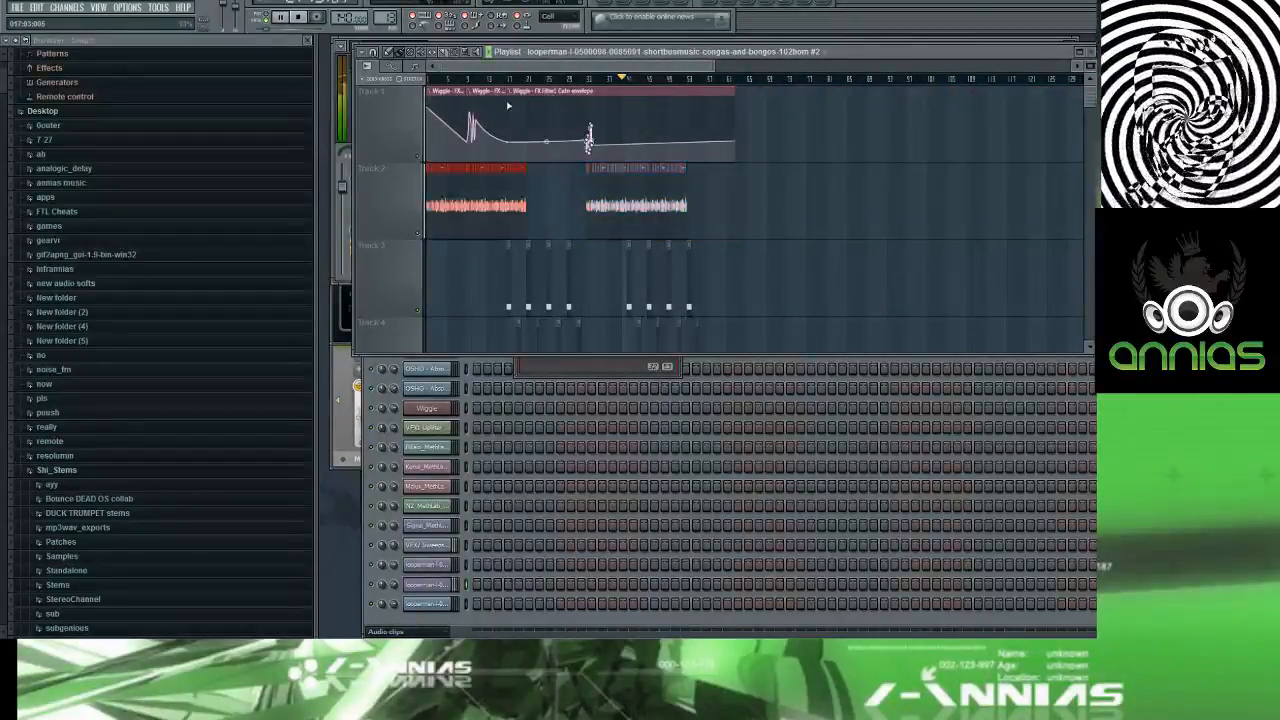
# Step: Play back the copied percussion slices from bar 1 along with the filter cutoff automation
pyautogui.click(428, 79)
pyautogui.press('space')
pyautogui.scroll(5, 460, 110)
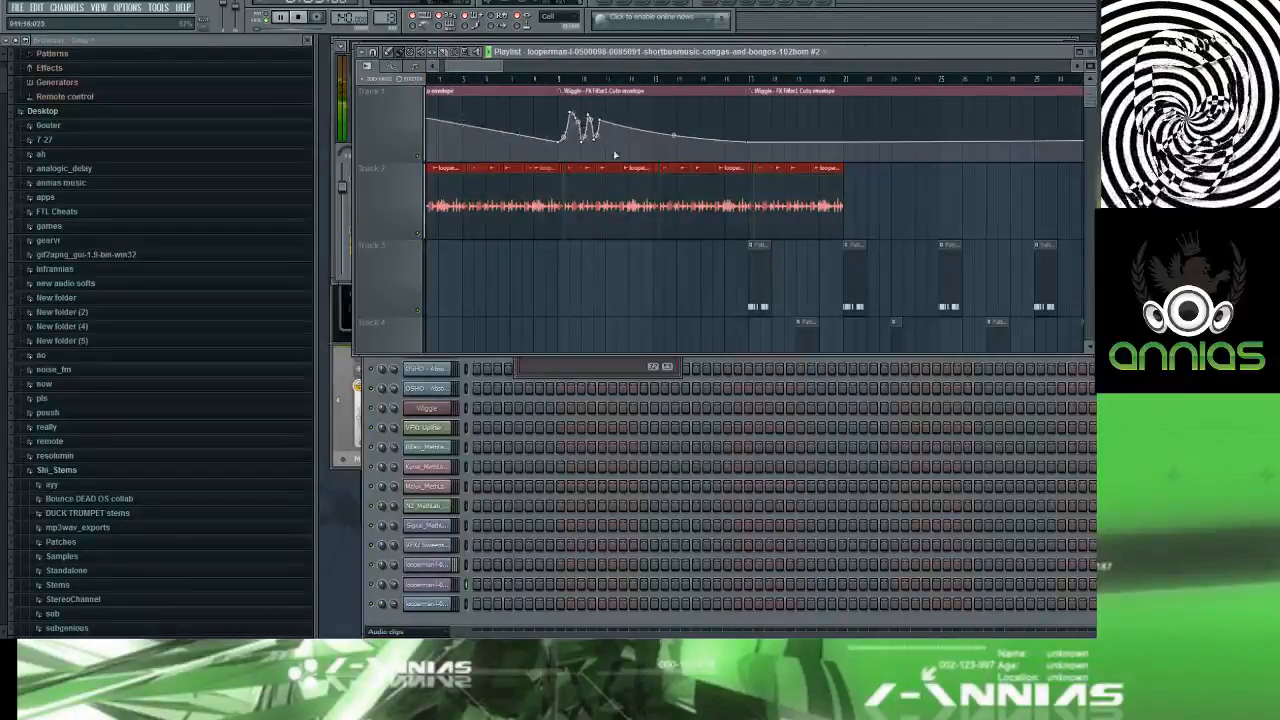
pyautogui.scroll(2, 595, 86)
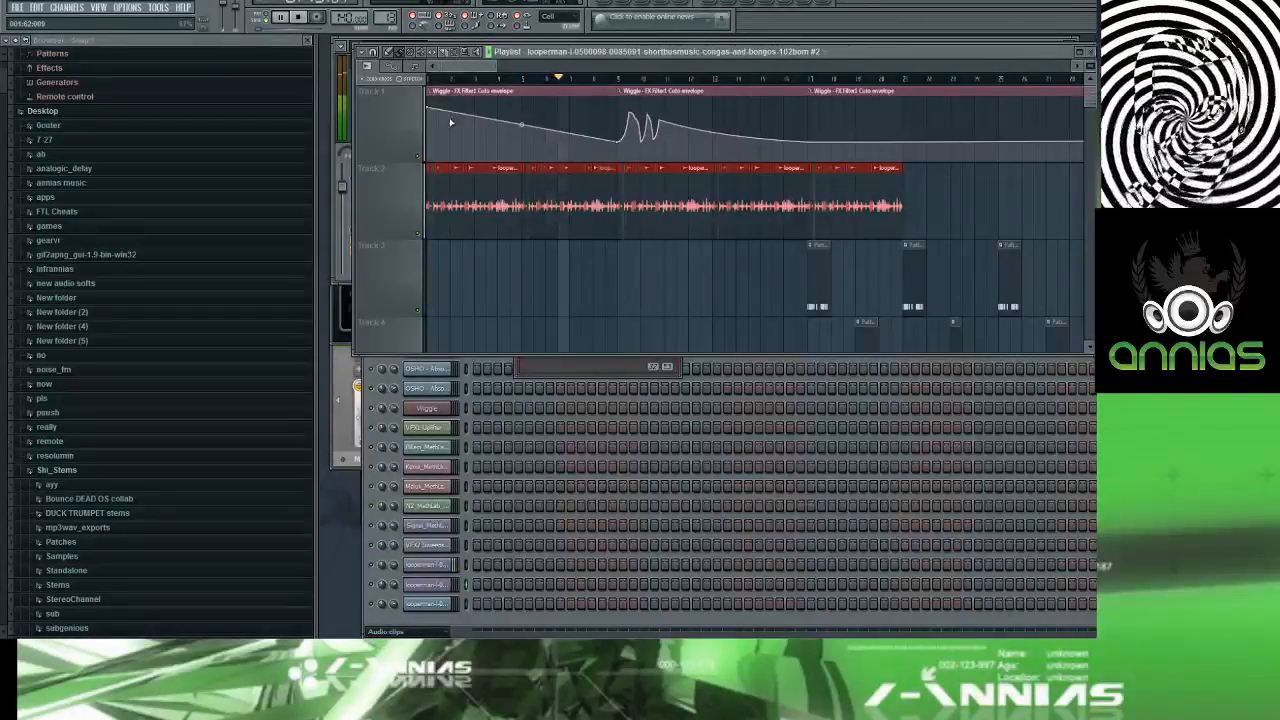
# Step: Open the channel settings of the copied slices and examine the effects on their mixer tracks, Insert 17 and Insert 16
pyautogui.doubleClick(528, 183)
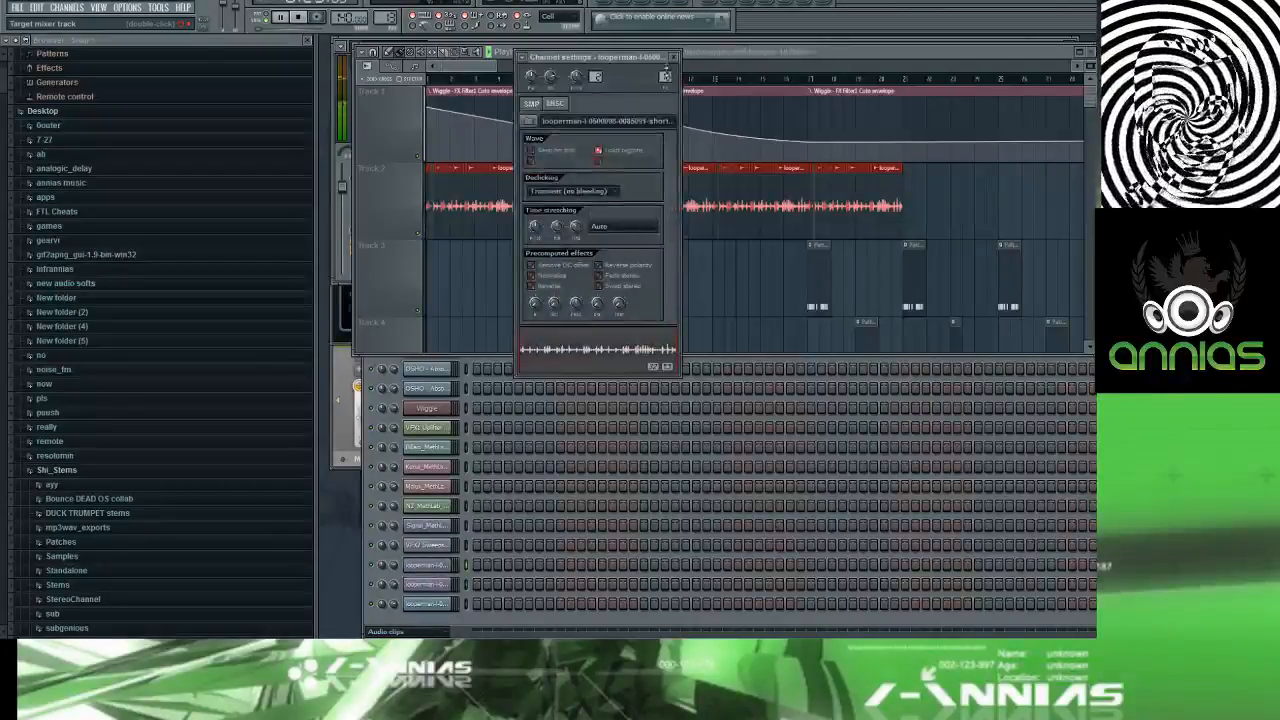
pyautogui.doubleClick(484, 183)
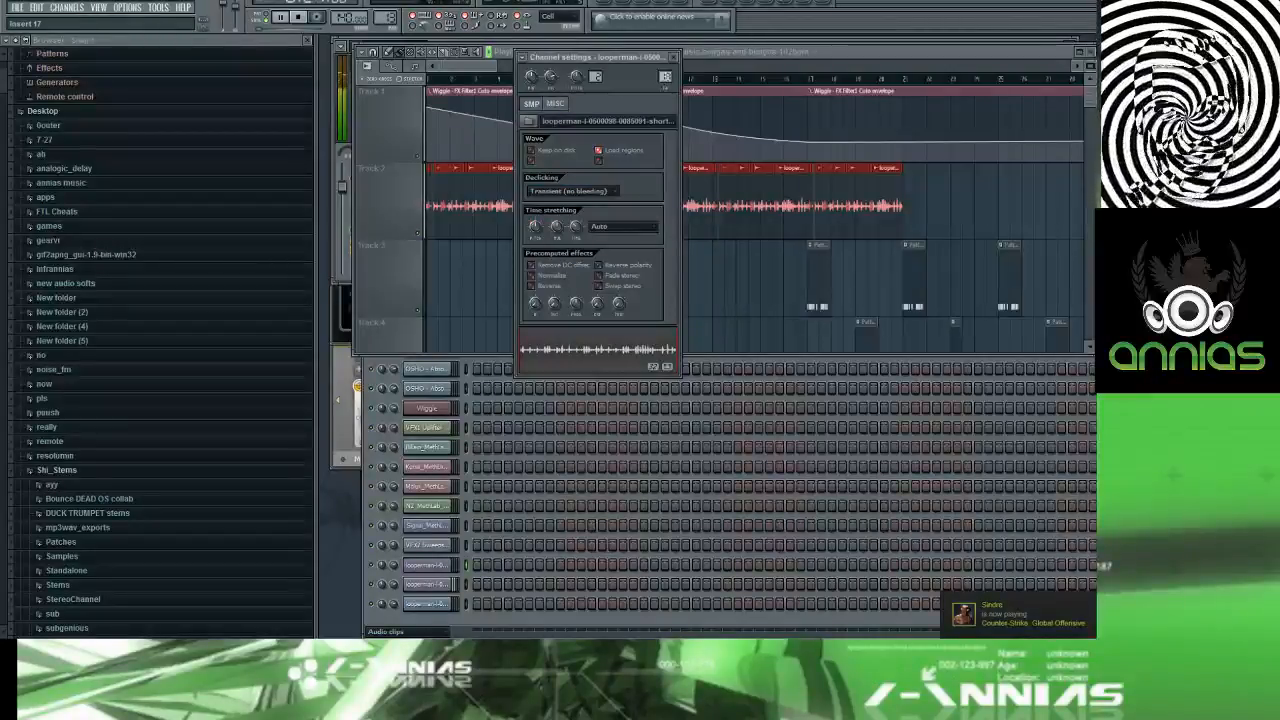
pyautogui.doubleClick(666, 78)
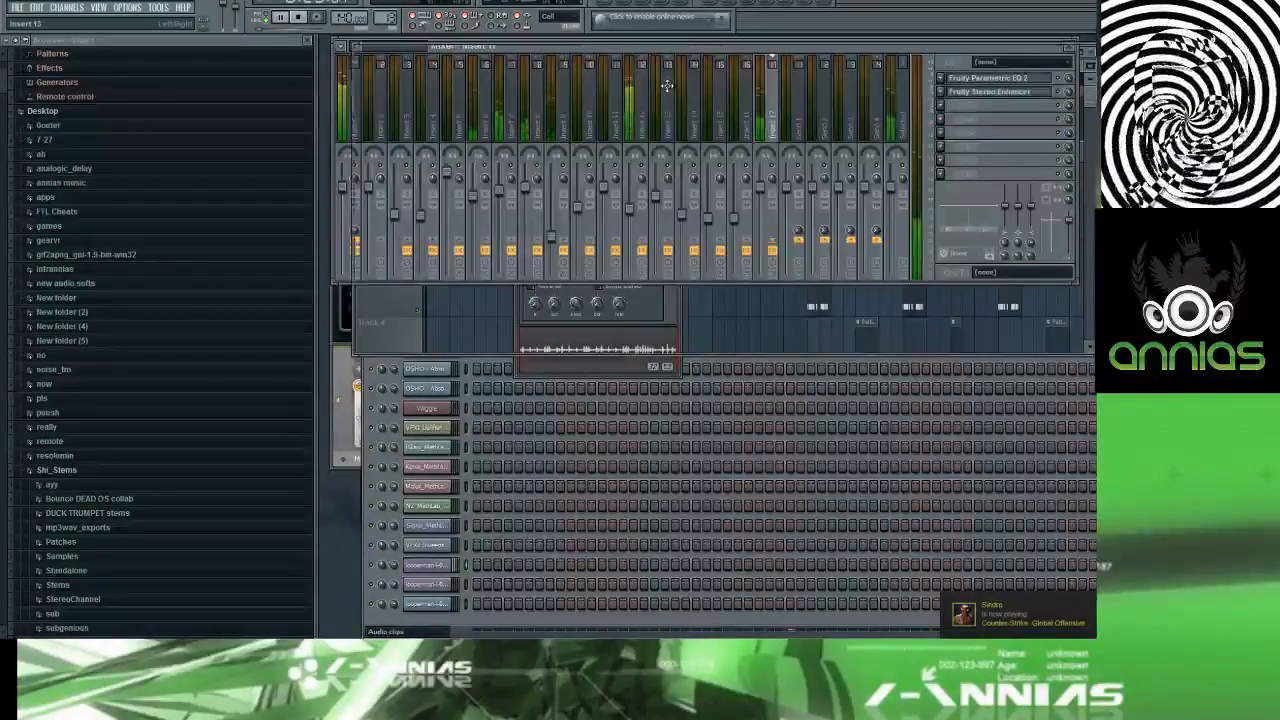
pyautogui.press('F5')
pyautogui.doubleClick(597, 197)
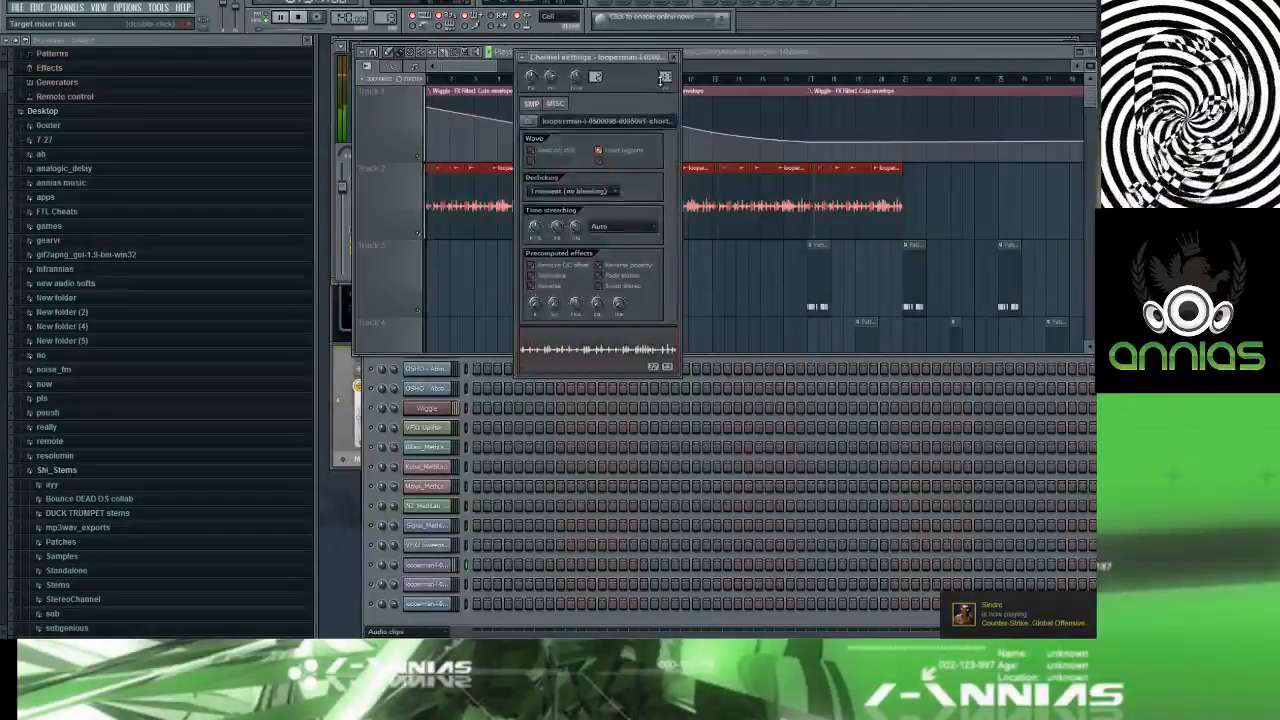
pyautogui.doubleClick(665, 79)
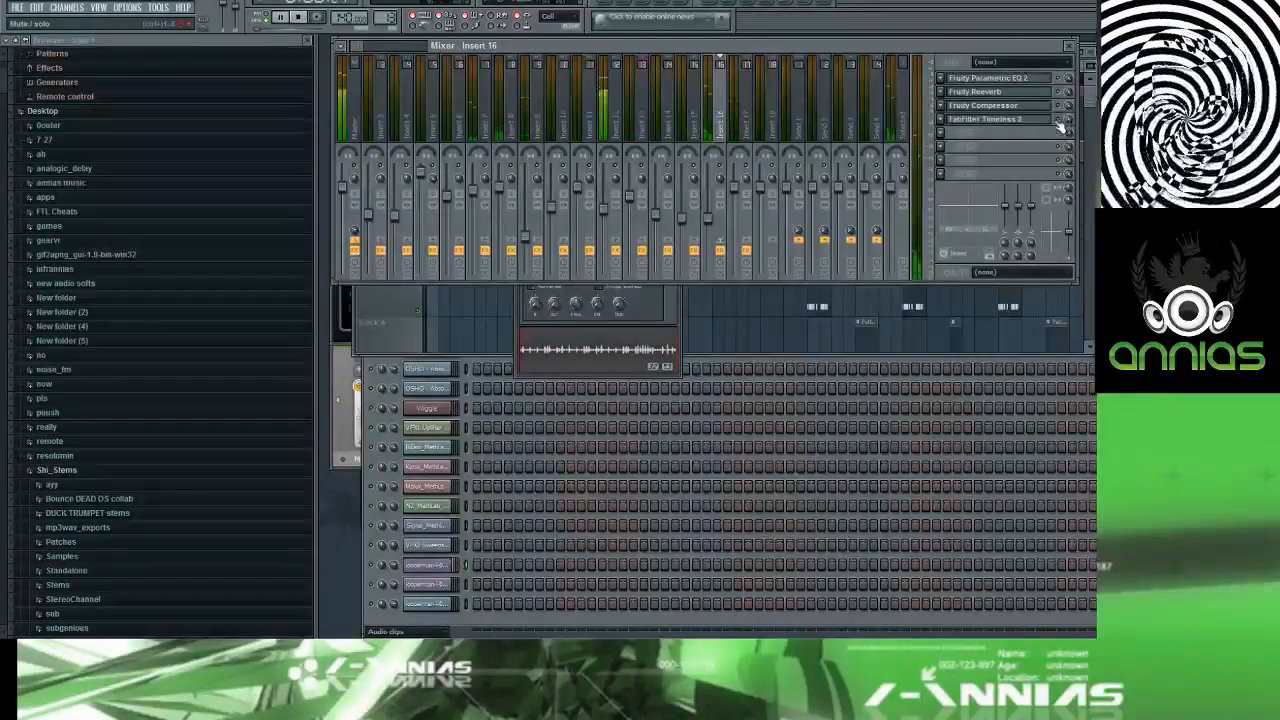
# Step: Open FabFilter Timeless 2 on Insert 16 and step forward through its presets while the song plays
pyautogui.click(988, 120)
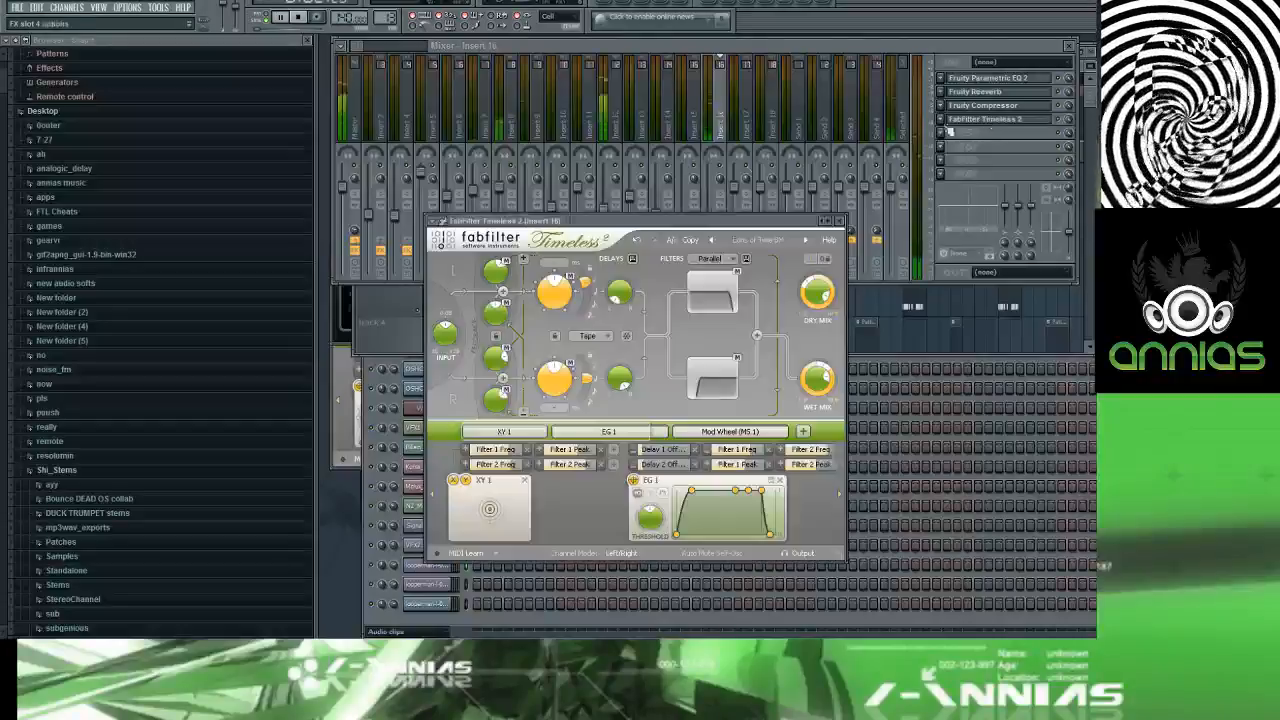
pyautogui.click(807, 242)
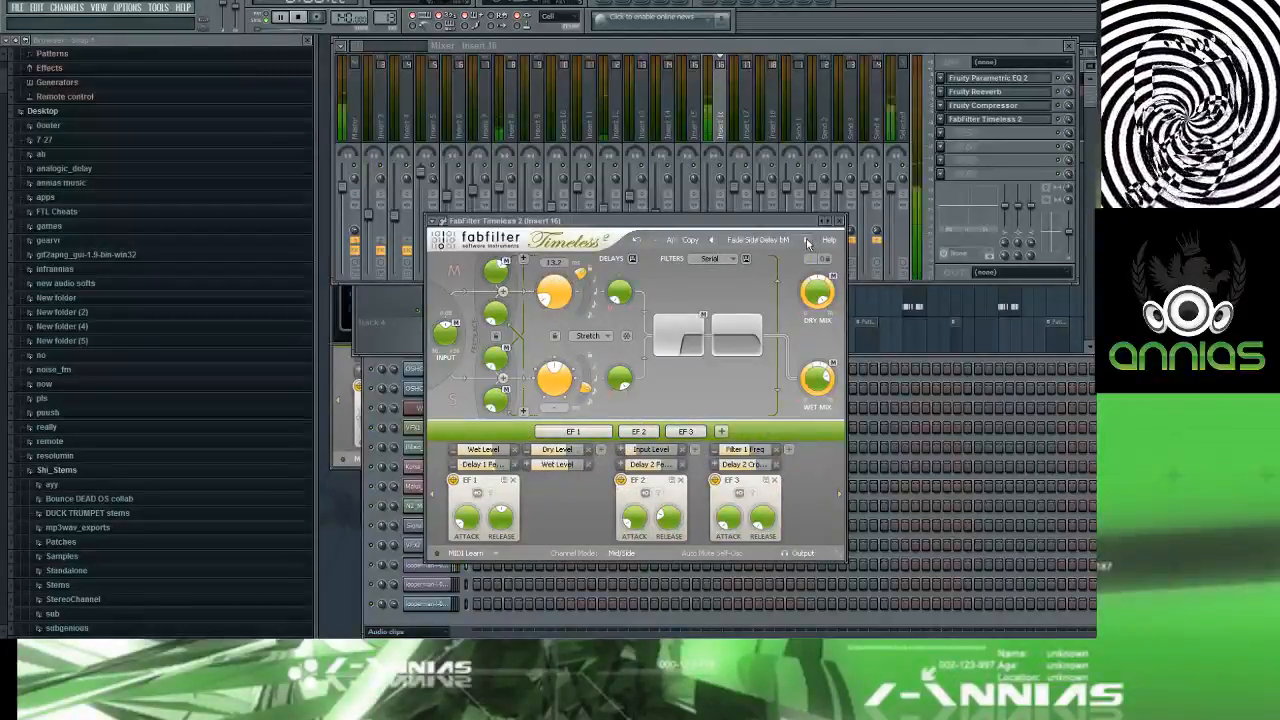
pyautogui.click(807, 242)
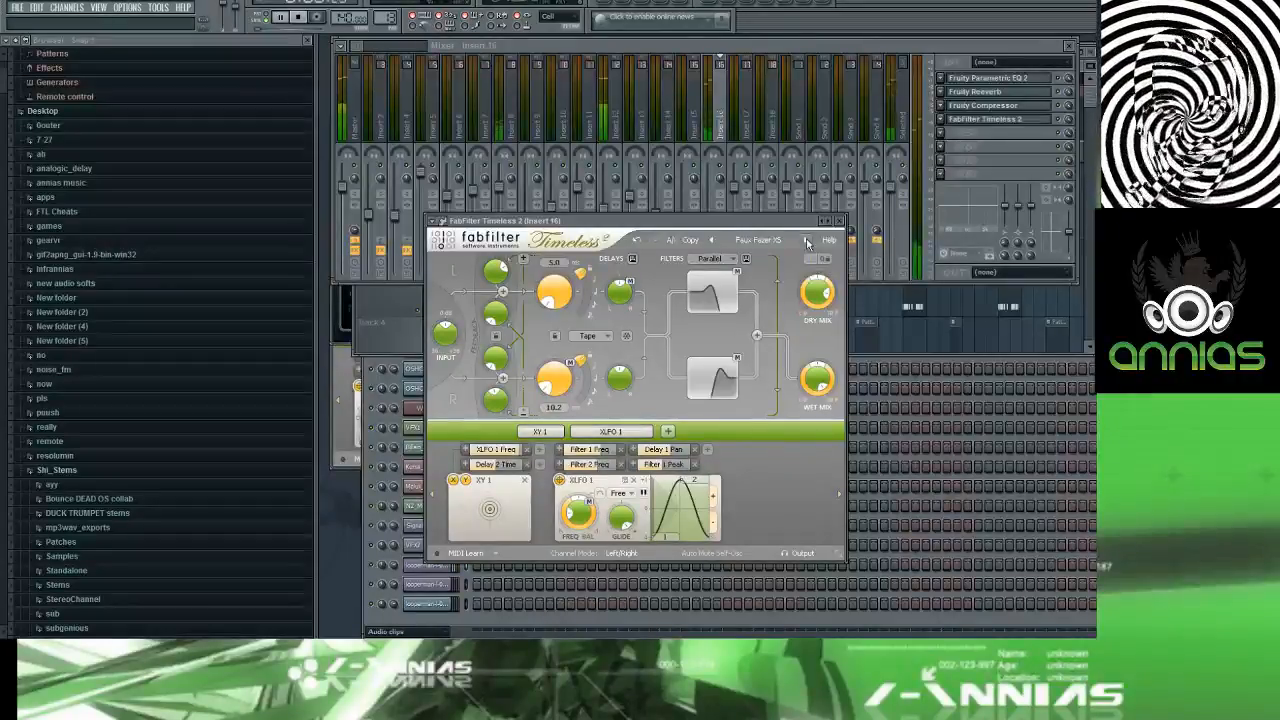
pyautogui.click(808, 243)
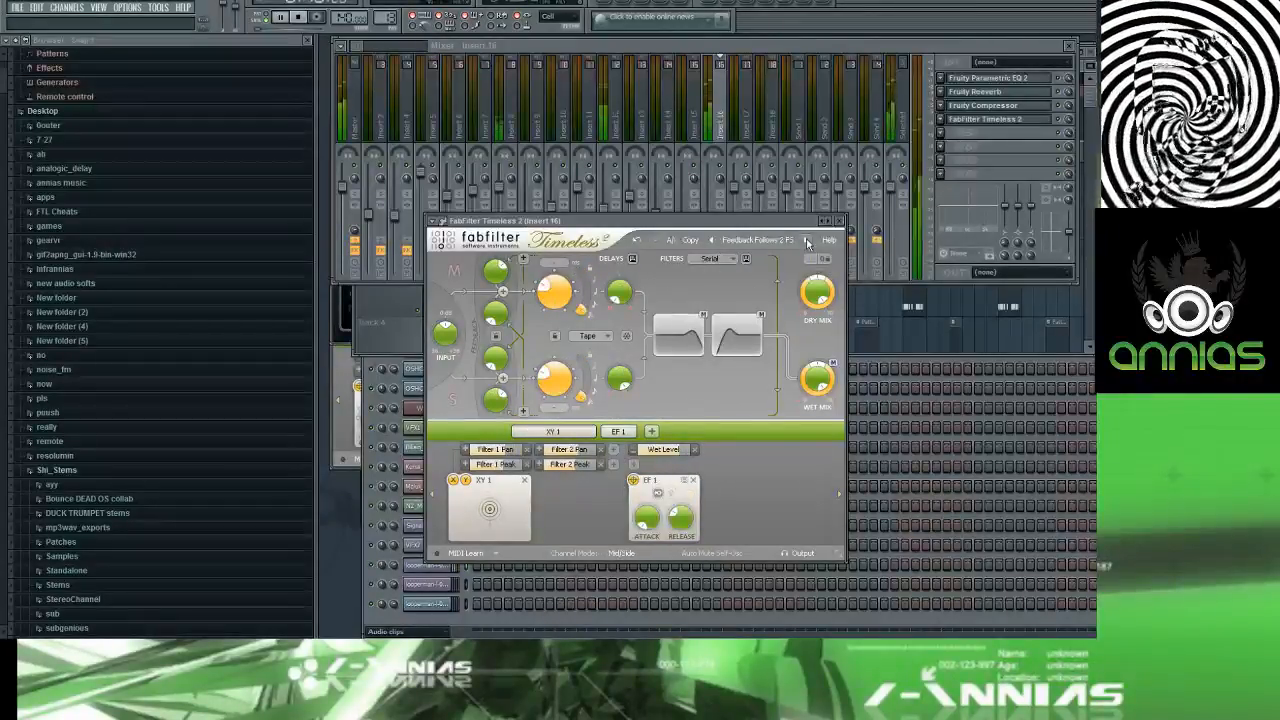
pyautogui.click(808, 243)
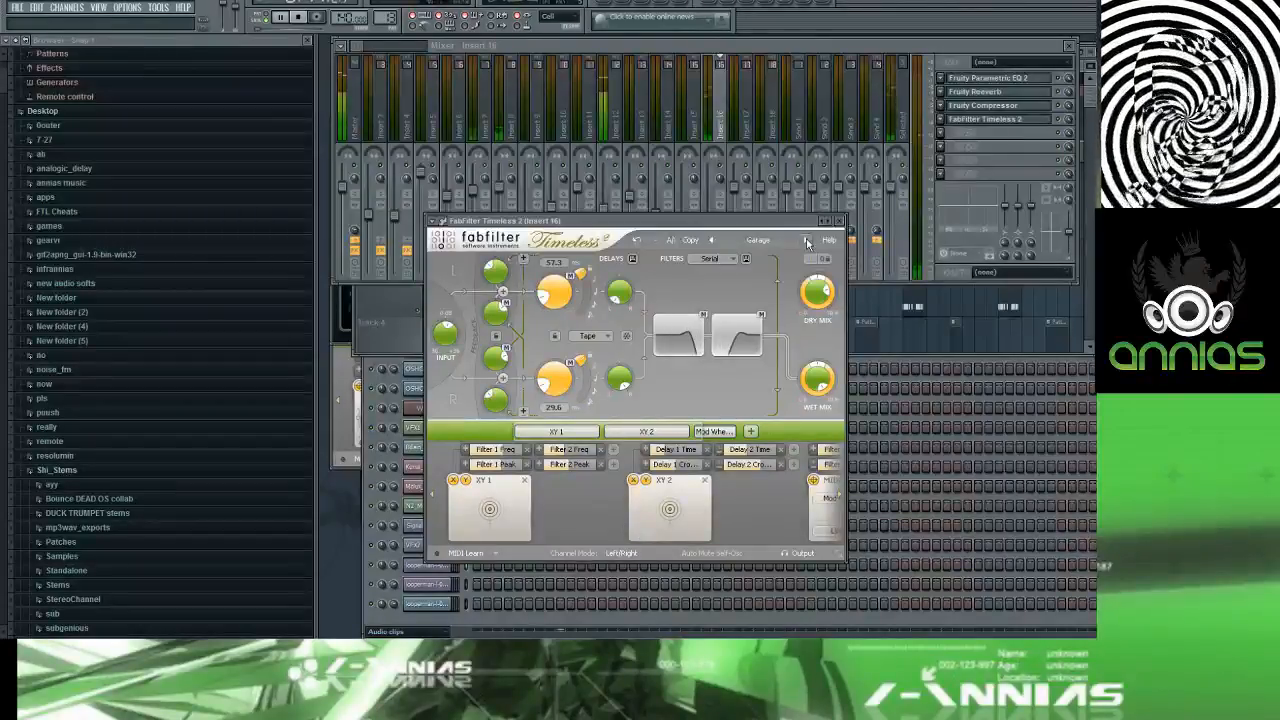
pyautogui.click(808, 243)
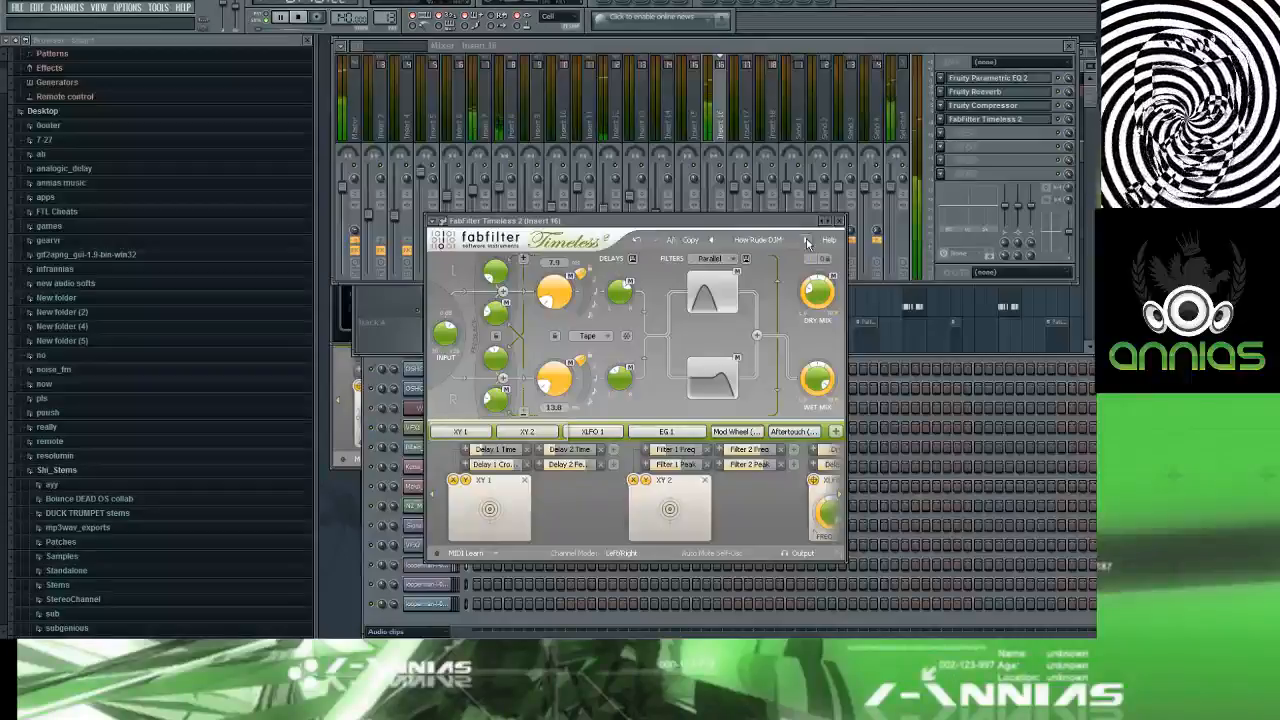
pyautogui.click(808, 243)
pyautogui.click(808, 243)
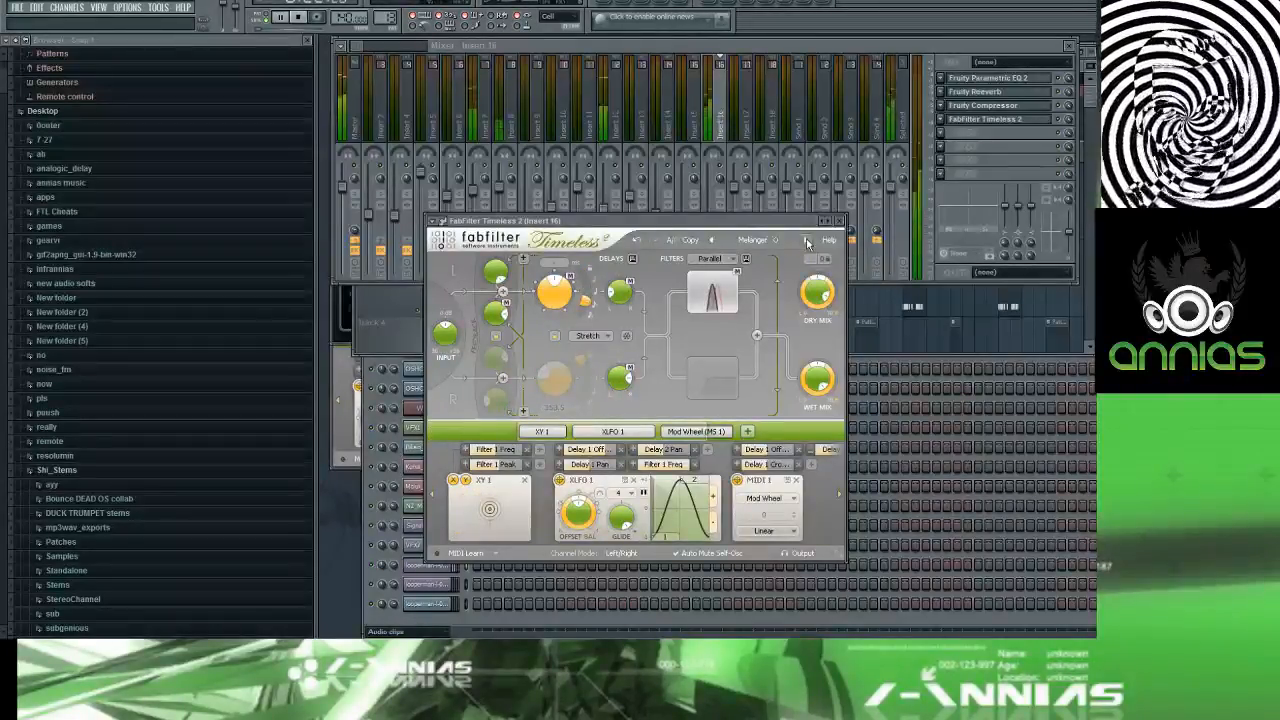
pyautogui.click(808, 243)
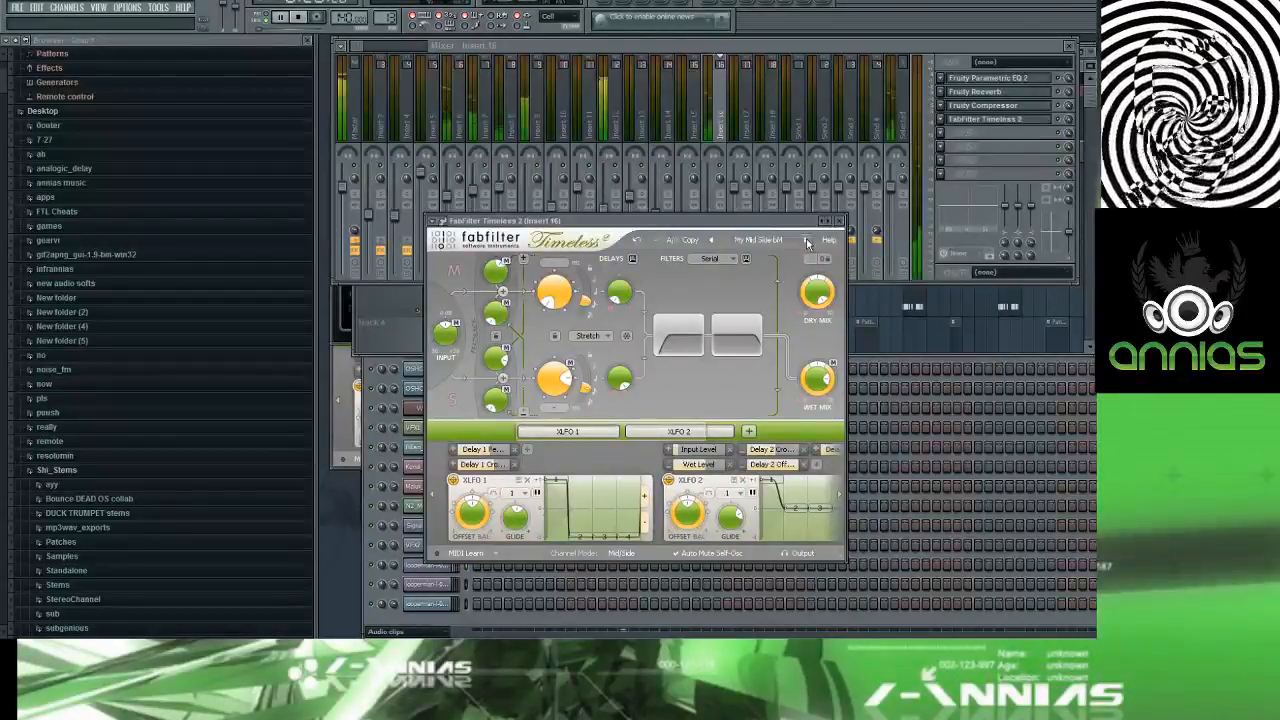
pyautogui.click(808, 243)
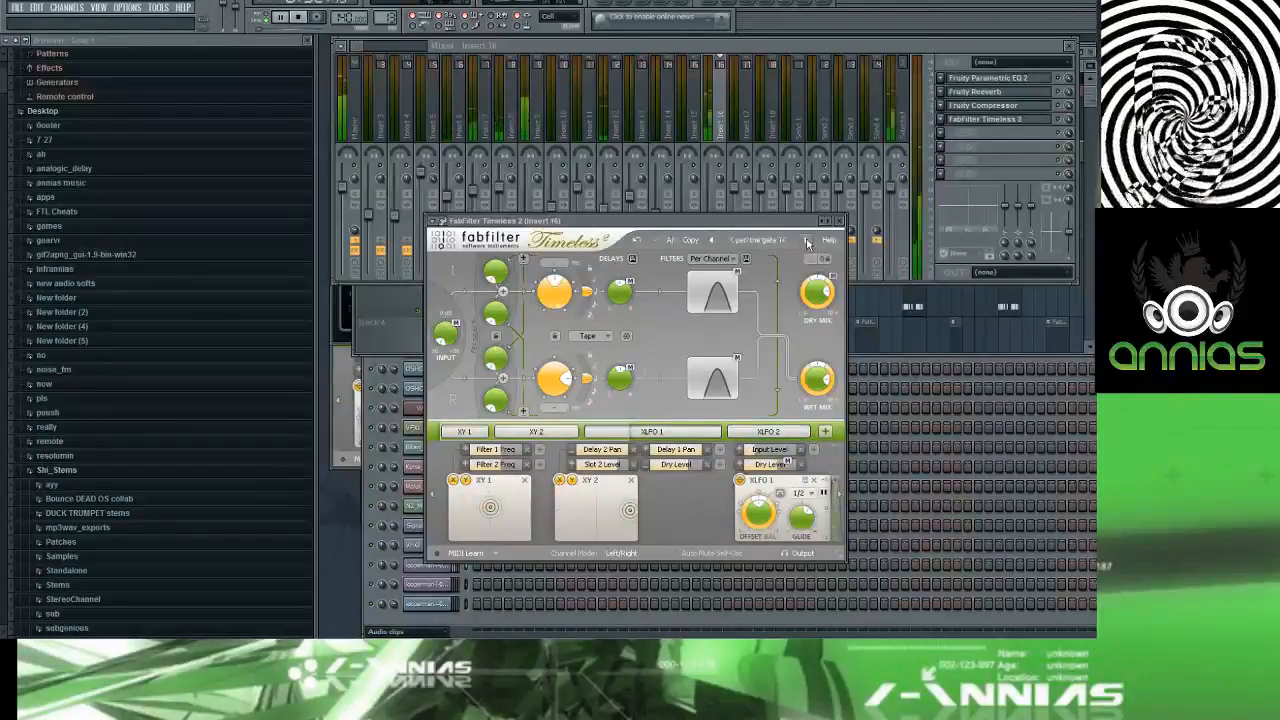
pyautogui.click(808, 243)
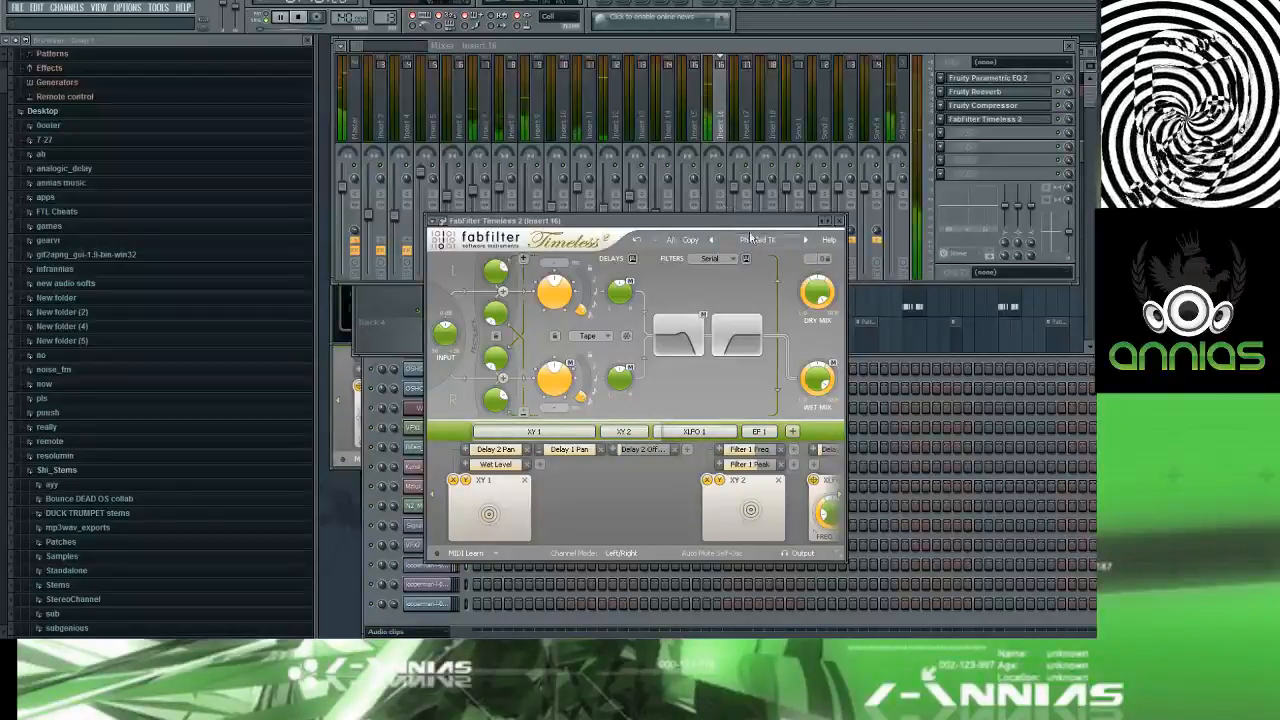
pyautogui.press('F5')
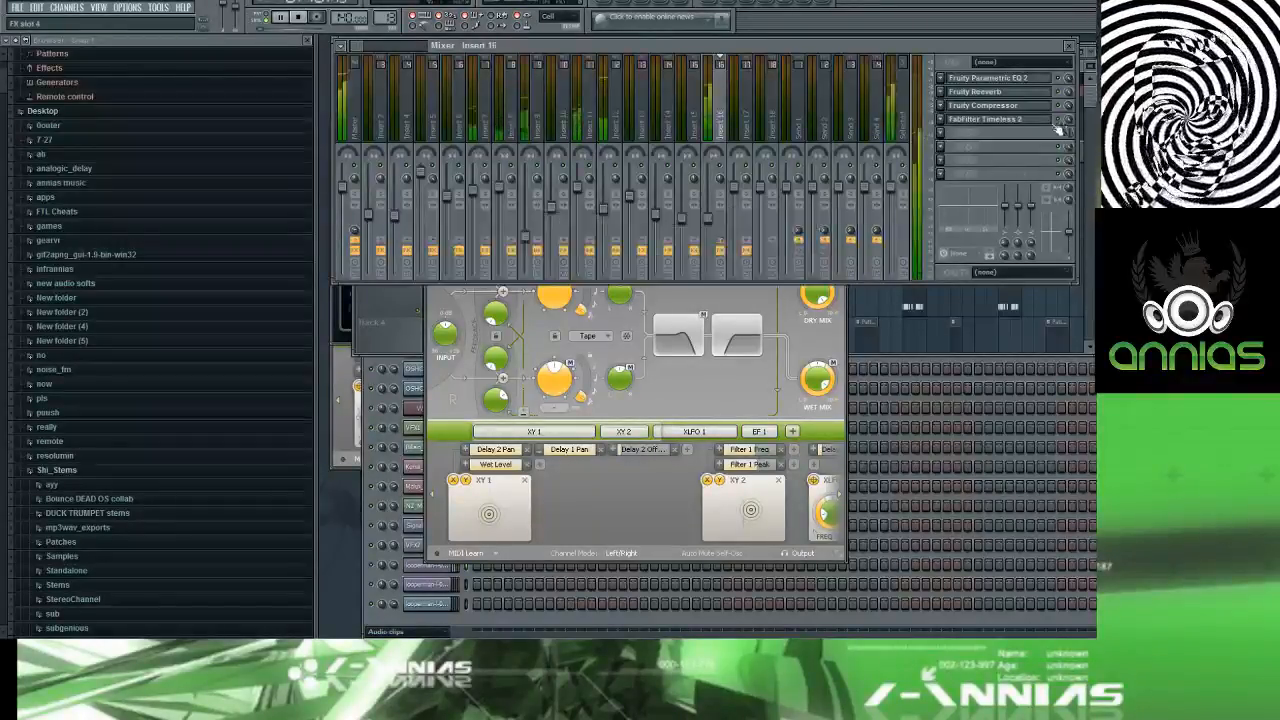
# Step: Play the playlist from just before bar 9 and review the effects, vocal and percussion tracks
pyautogui.moveTo(908, 209)
pyautogui.mouseDown()
pyautogui.moveTo(557, 172)
pyautogui.moveTo(412, 194)
pyautogui.mouseUp()
pyautogui.scroll(-4, 697, 167)
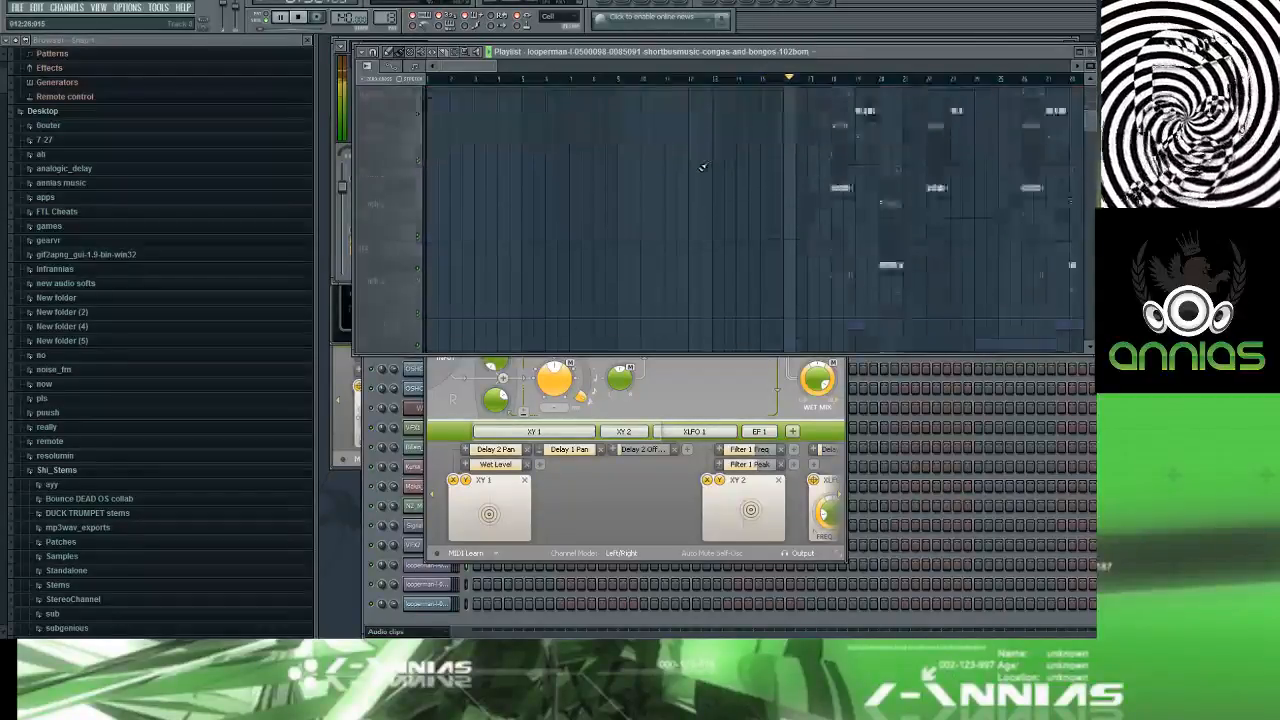
pyautogui.scroll(-3, 699, 167)
pyautogui.scroll(-4, 793, 236)
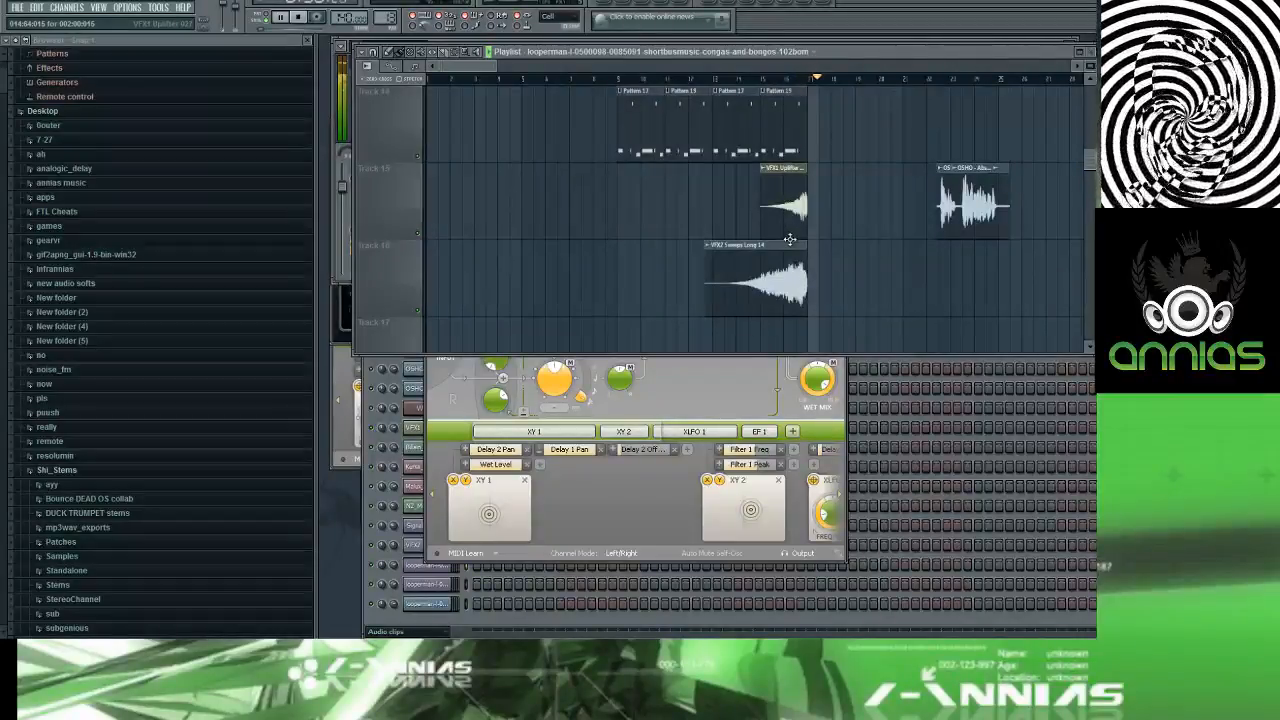
pyautogui.click(609, 80)
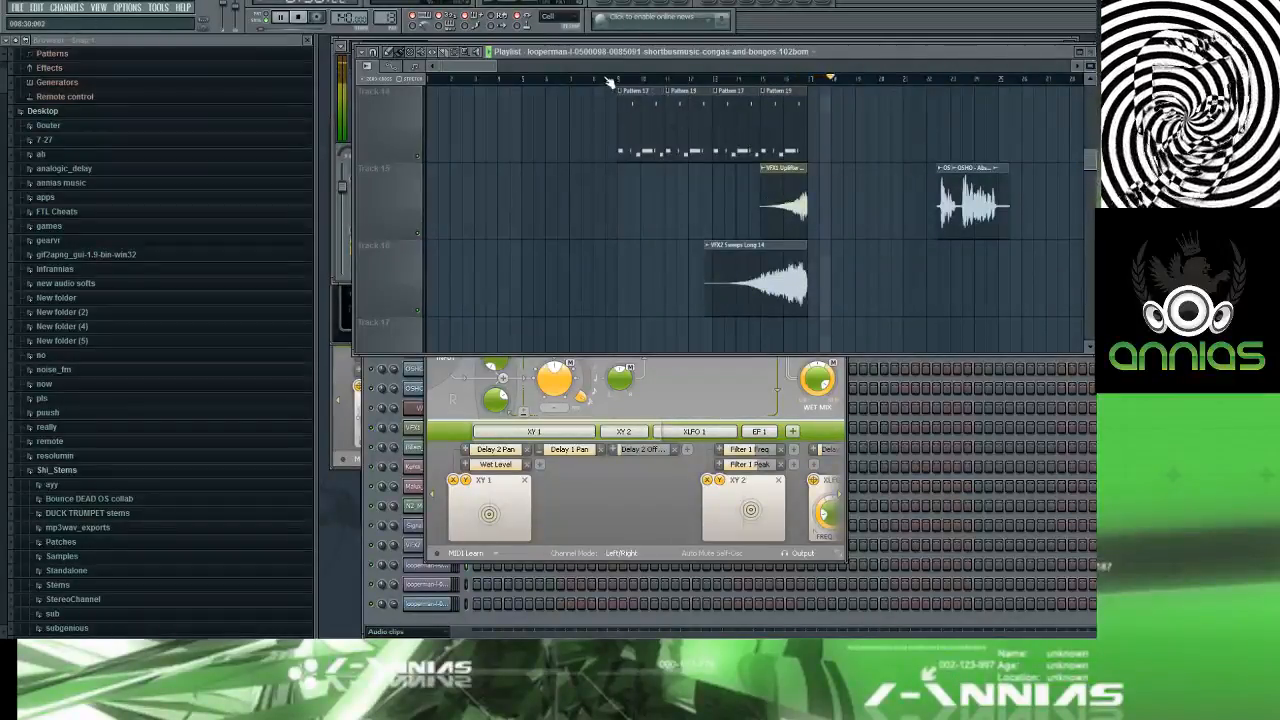
pyautogui.scroll(13, 637, 121)
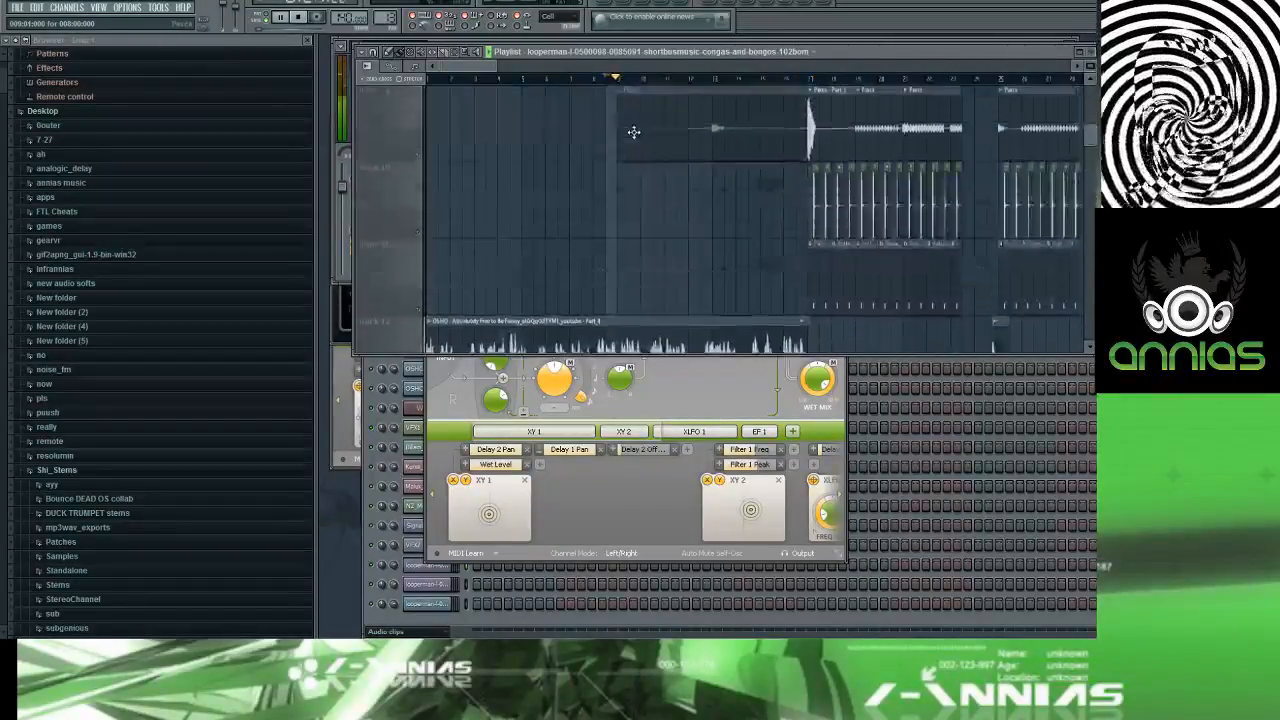
pyautogui.scroll(-9, 602, 151)
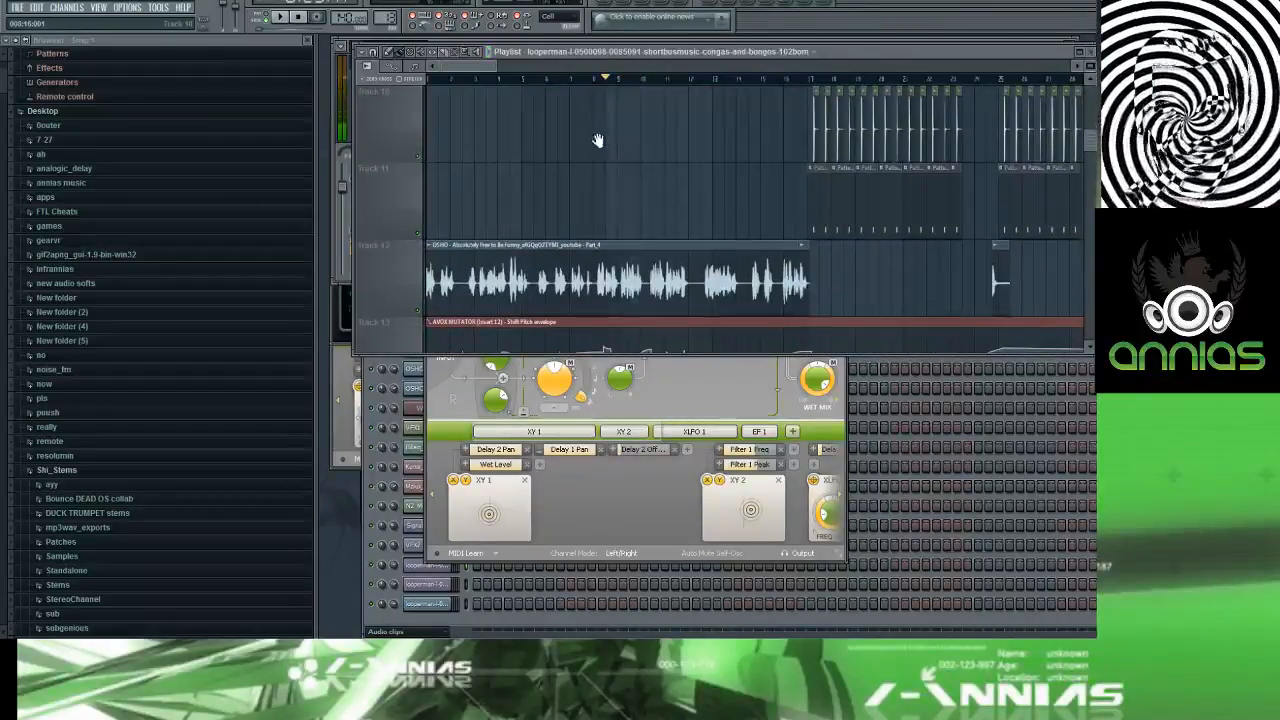
# Step: Show the whole arrangement in the playlist and play the passage from about bar 31
pyautogui.keyDown('ctrl'); pyautogui.rightClick(602, 141); pyautogui.keyUp('ctrl')
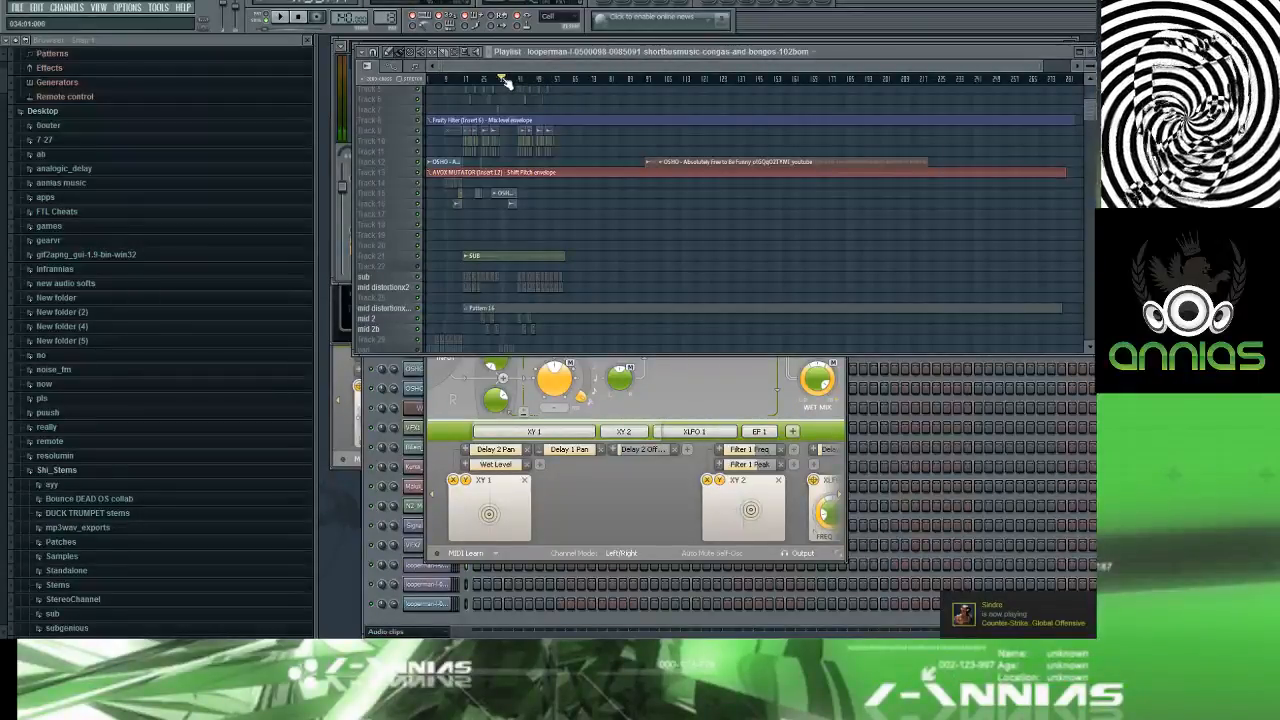
pyautogui.press('space')
pyautogui.scroll(3, 508, 95)
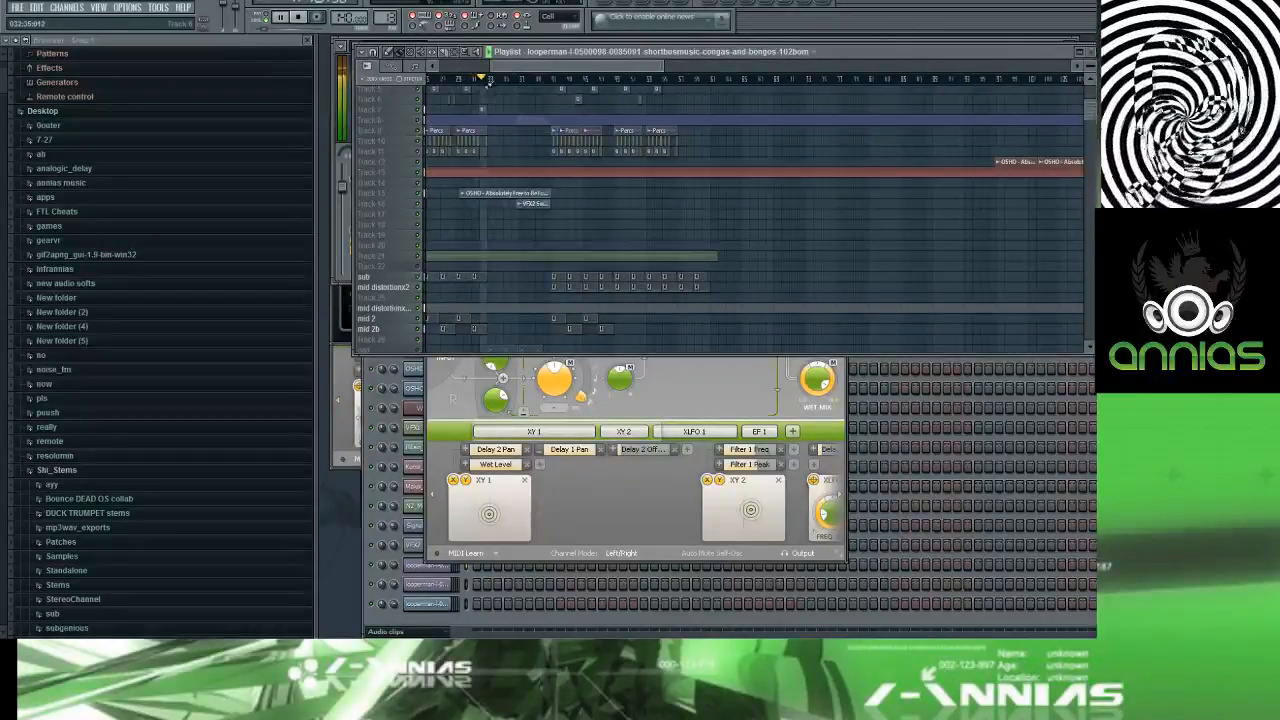
pyautogui.moveTo(503, 66); pyautogui.dragTo(438, 58)
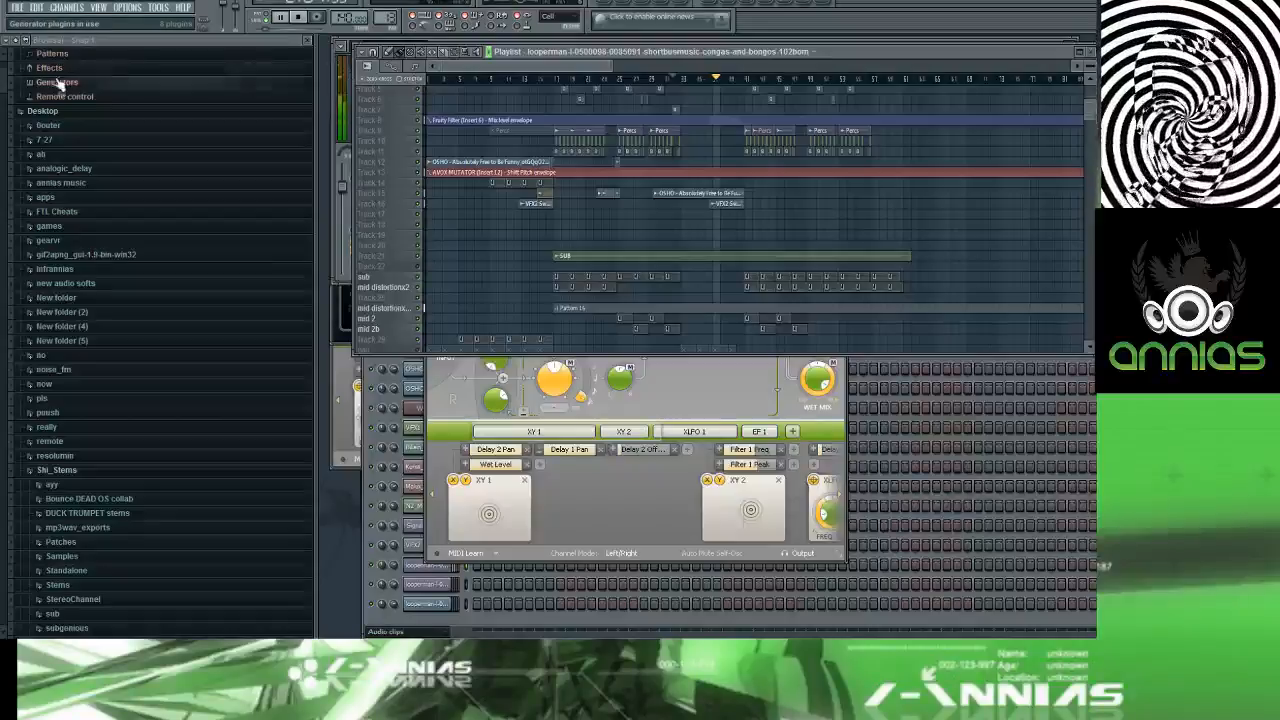
# Step: Stop playback and preview the acidpro darbuka and Algerian rai beat loops and the 90 bpm tabla loops in the sample browser
pyautogui.moveTo(4, 76); pyautogui.dragTo(24, 214)
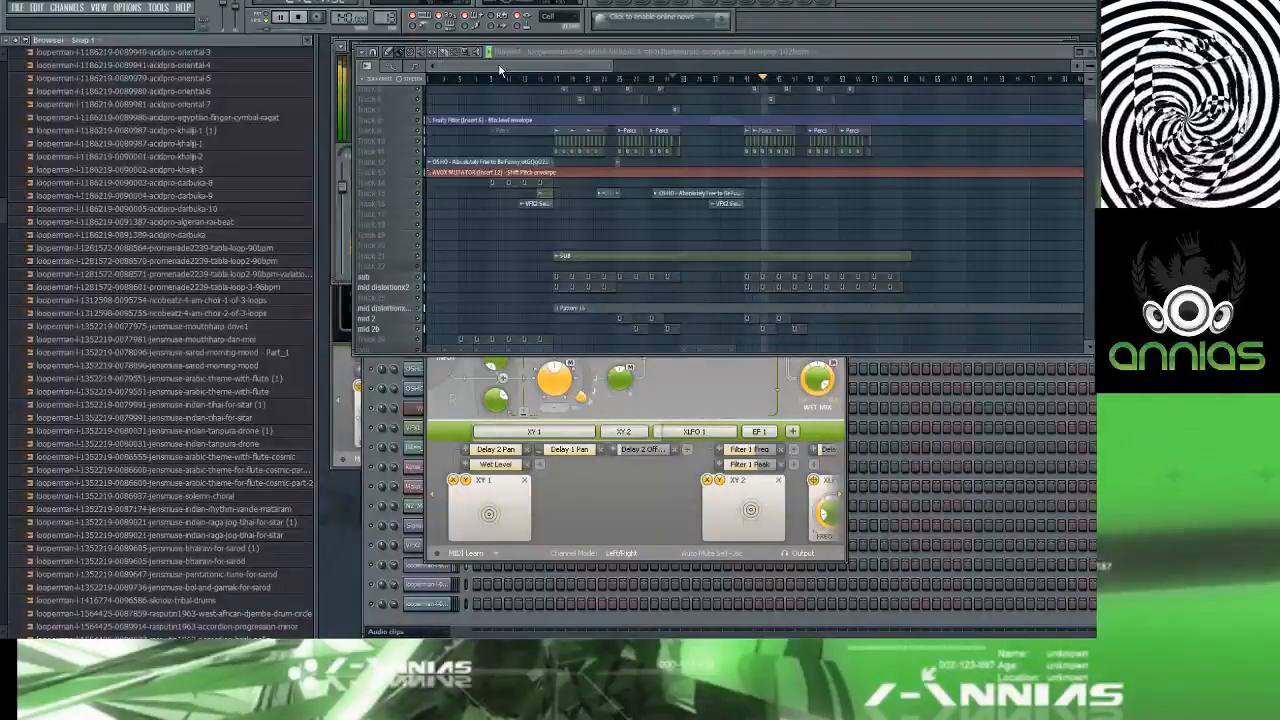
pyautogui.press('space')
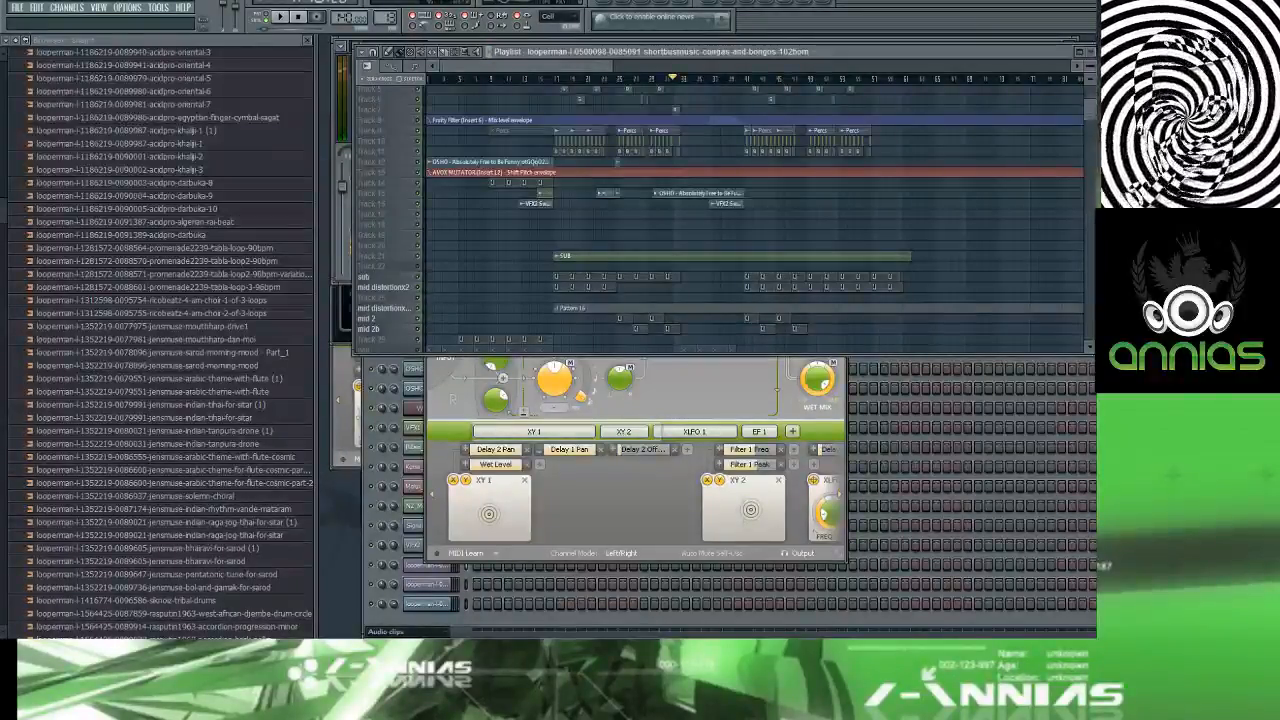
pyautogui.moveTo(1090, 66); pyautogui.dragTo(1090, 66)
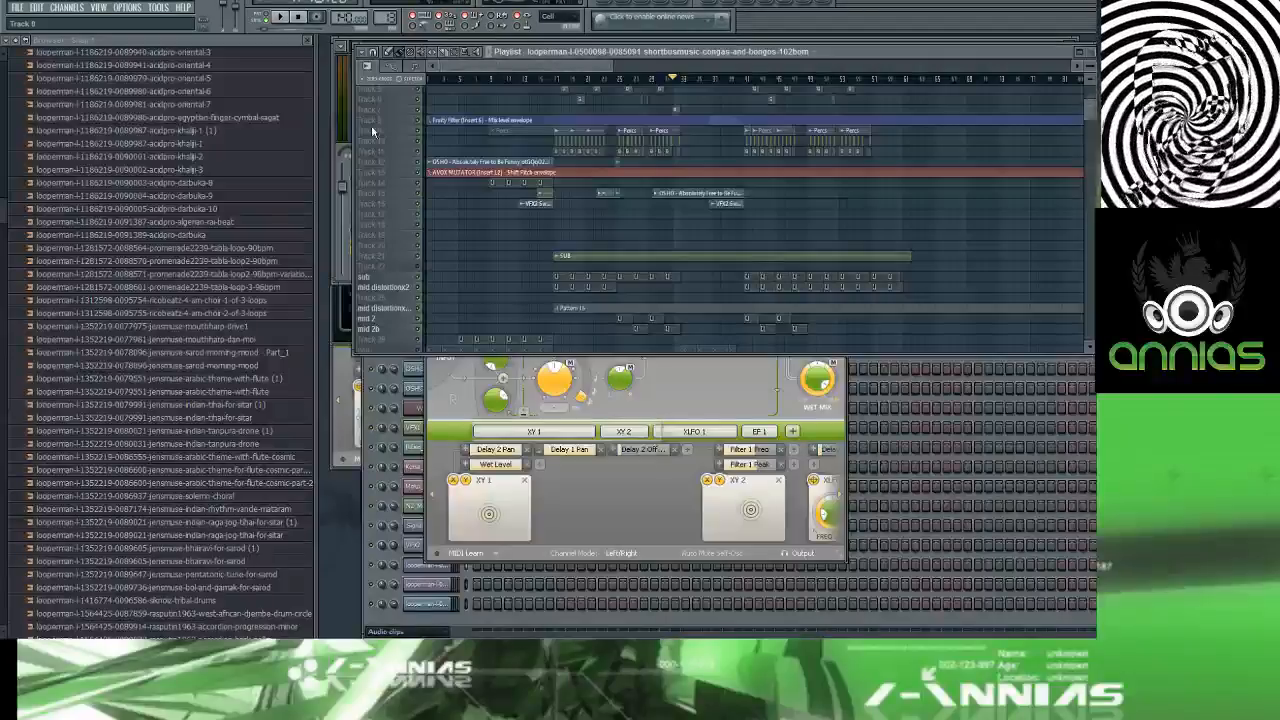
pyautogui.click(259, 203)
pyautogui.click(259, 210)
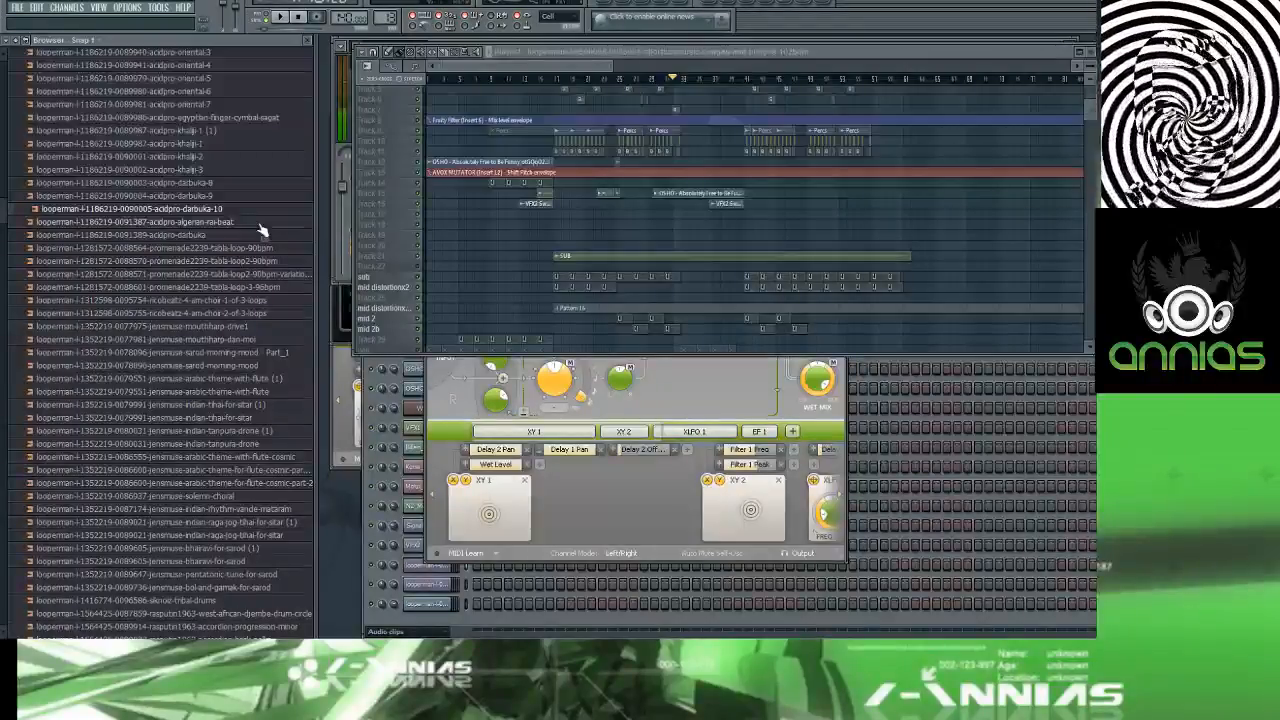
pyautogui.click(258, 224)
pyautogui.click(259, 235)
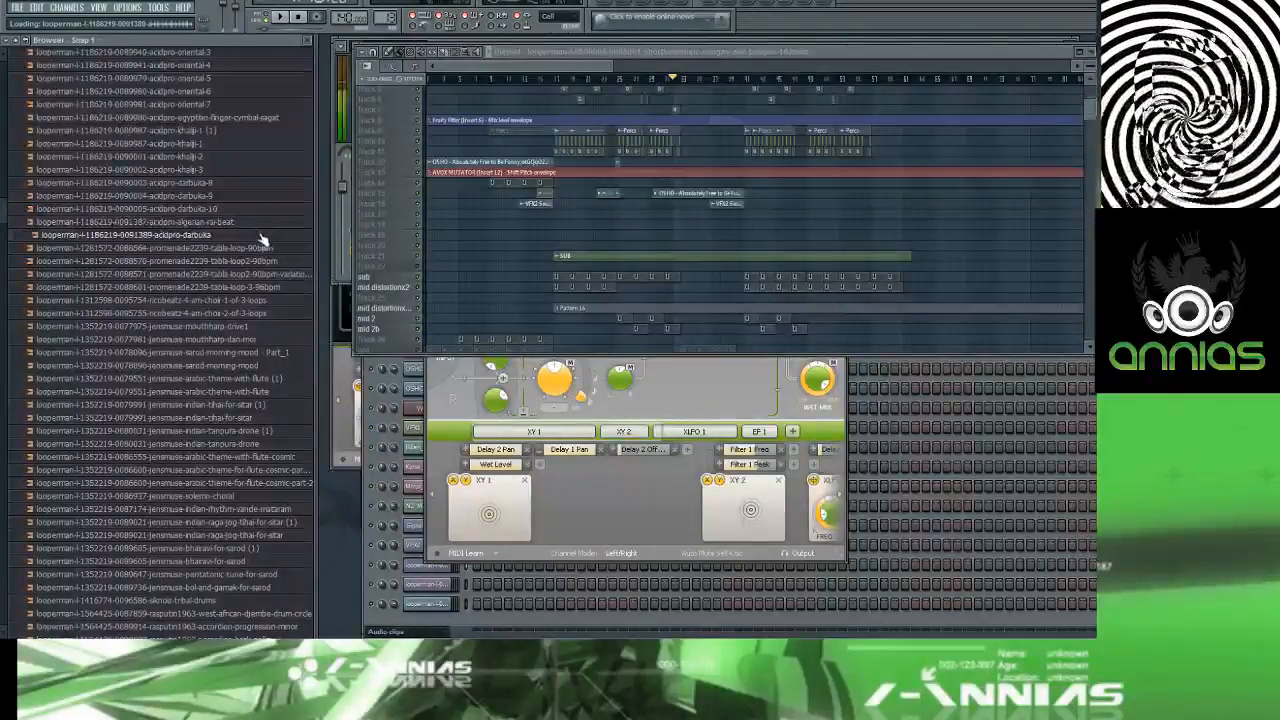
pyautogui.click(262, 247)
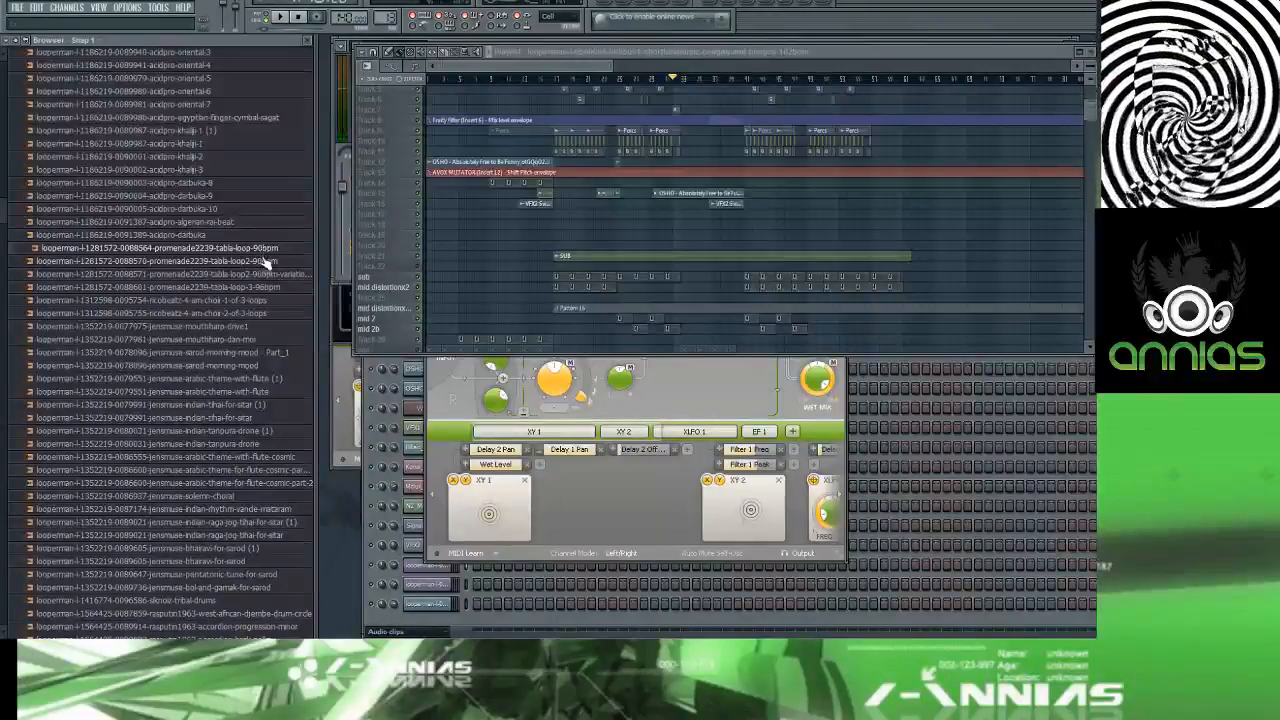
pyautogui.click(265, 261)
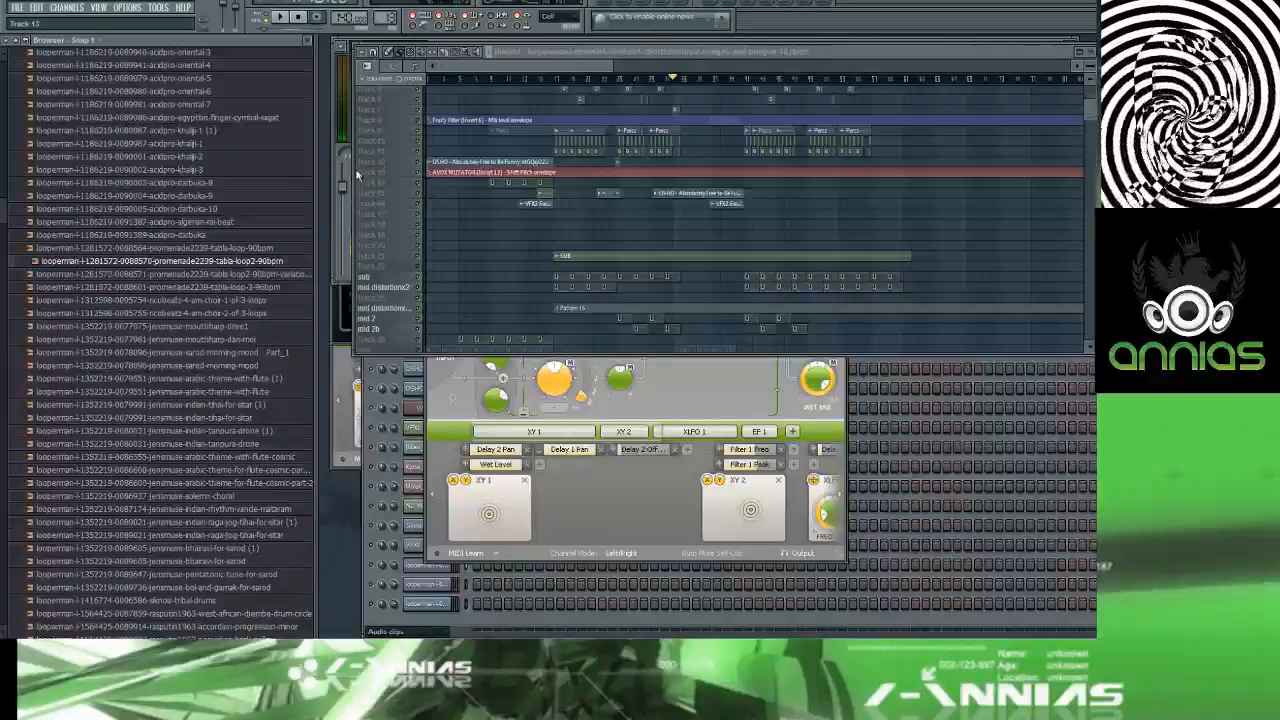
# Step: Preview the choir, mouth harp, sarod morning mood, Arabic flute theme and solemn choral loops in the sample browser
pyautogui.scroll(3, 250, 340)
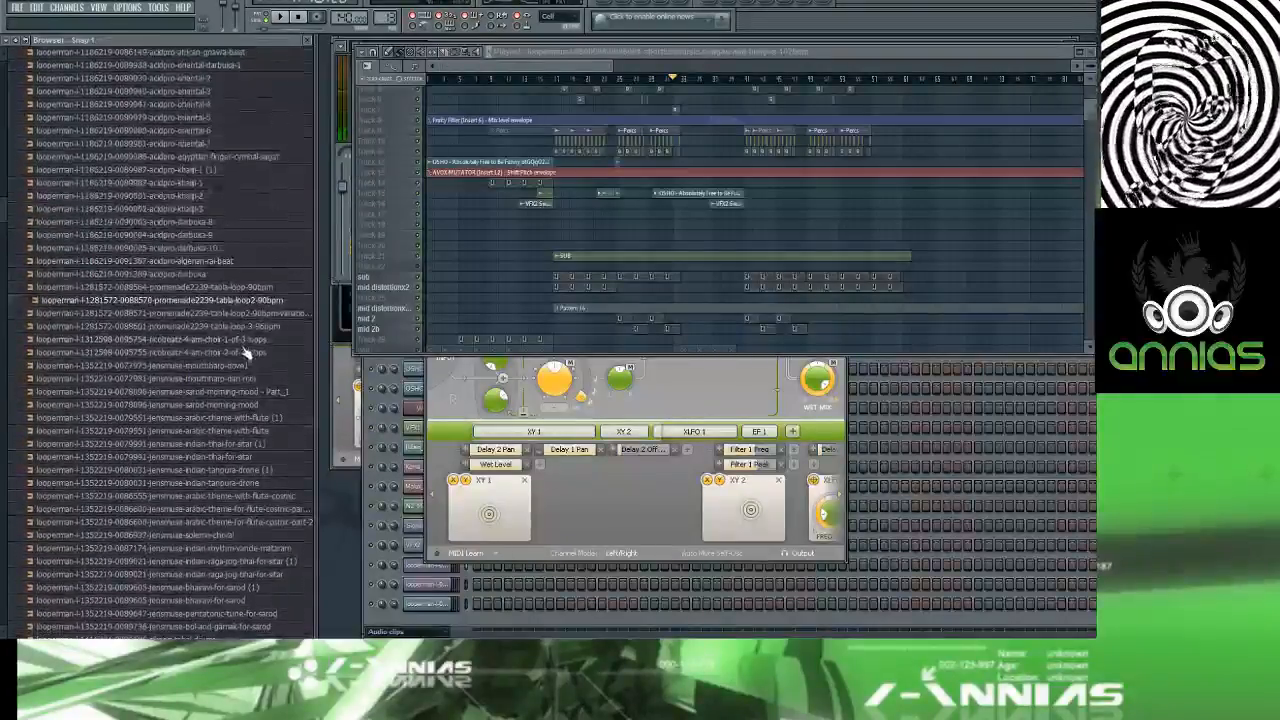
pyautogui.click(247, 341)
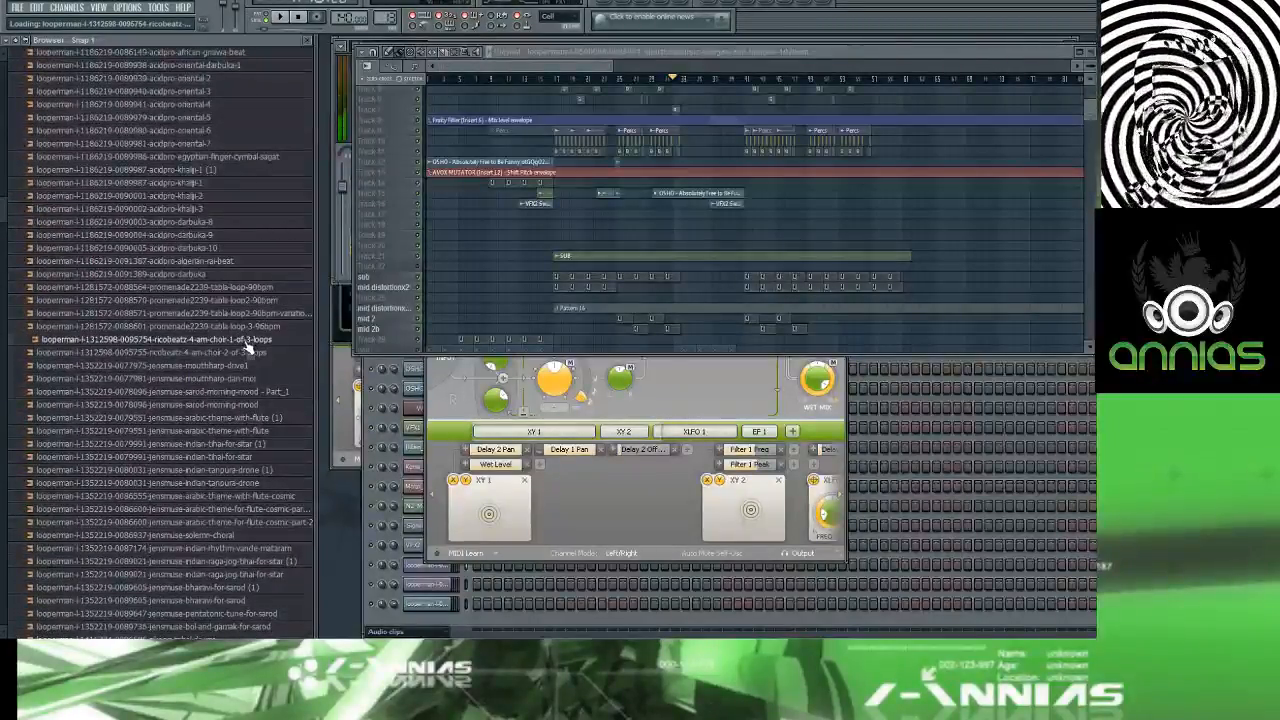
pyautogui.click(249, 367)
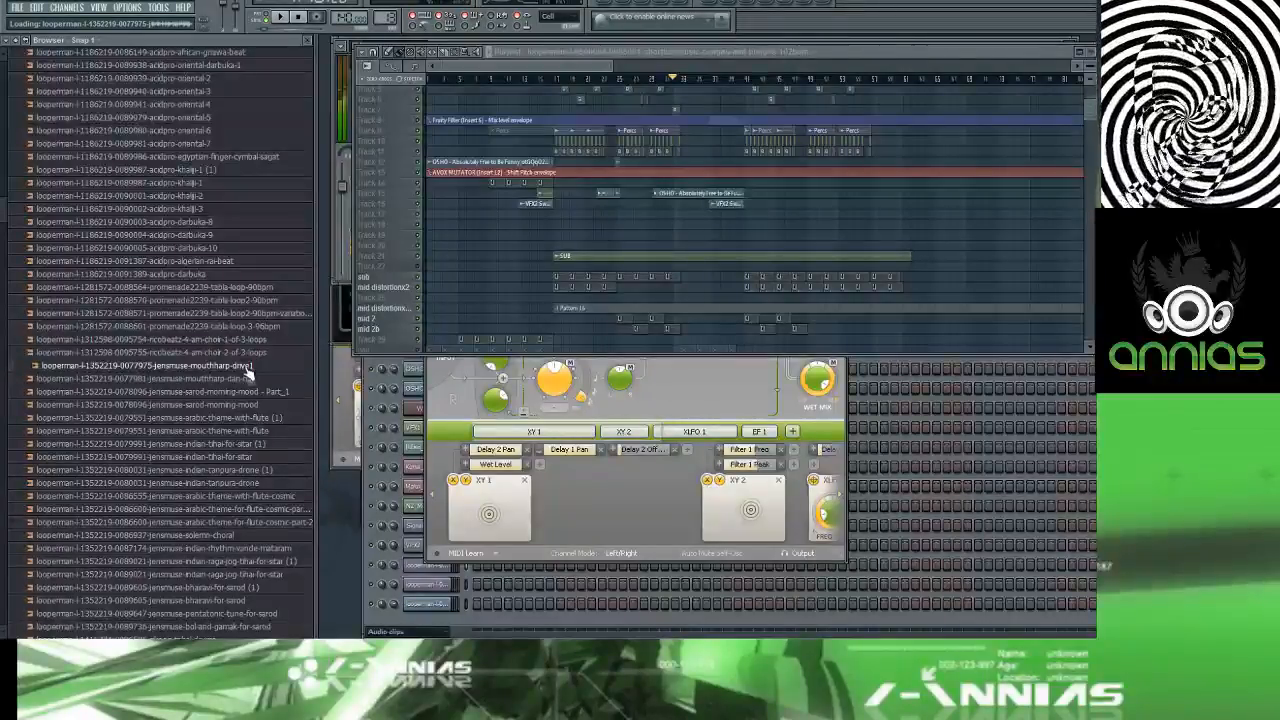
pyautogui.scroll(-9, 250, 360)
pyautogui.click(252, 300)
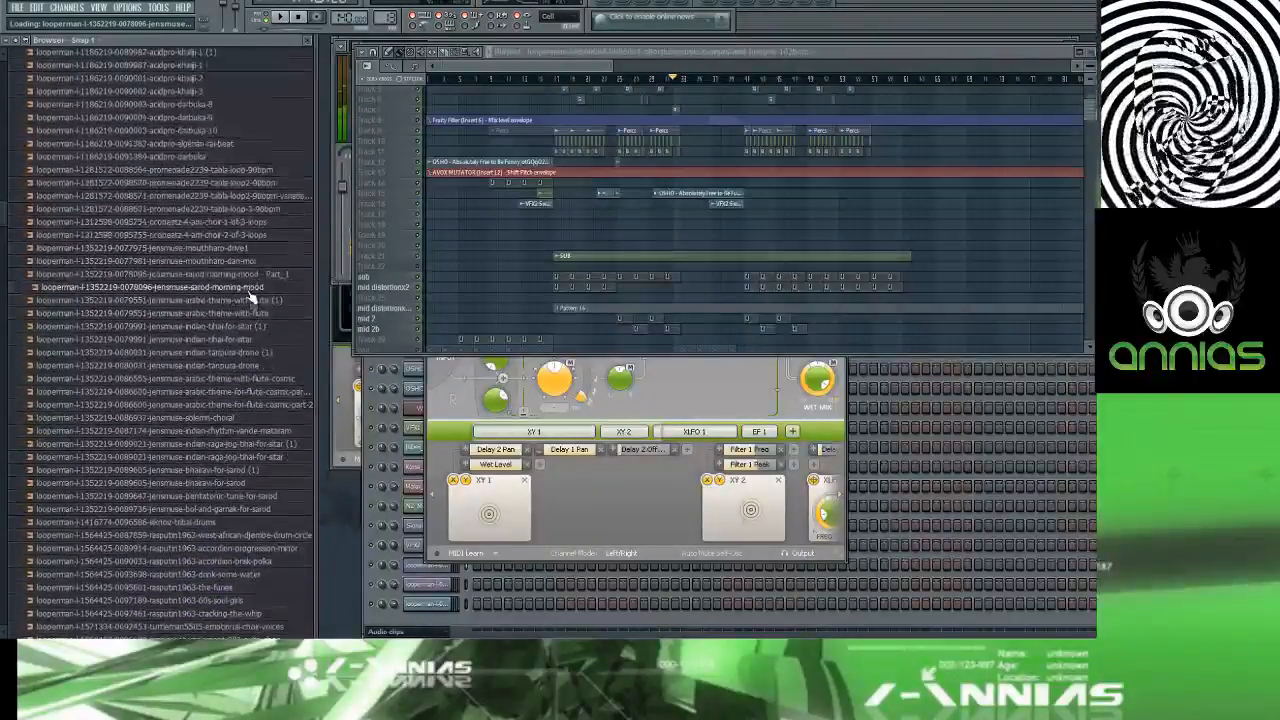
pyautogui.click(255, 313)
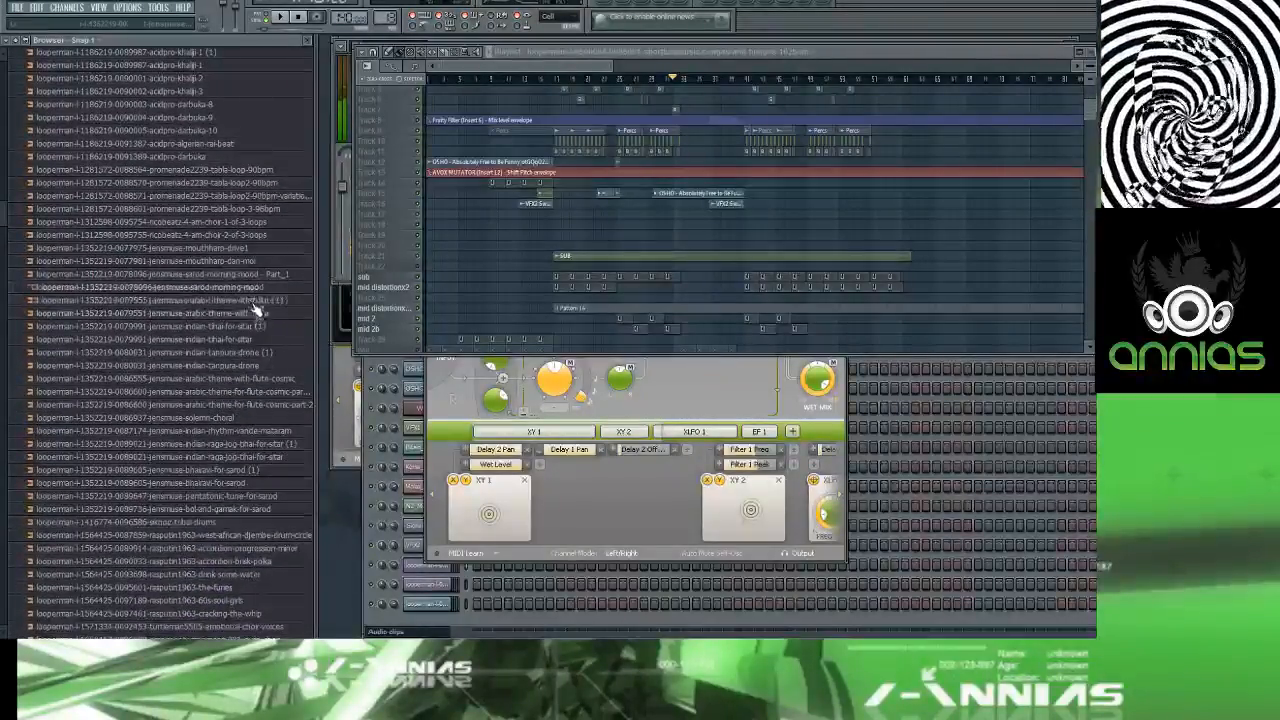
pyautogui.click(257, 365)
pyautogui.click(257, 378)
pyautogui.click(256, 391)
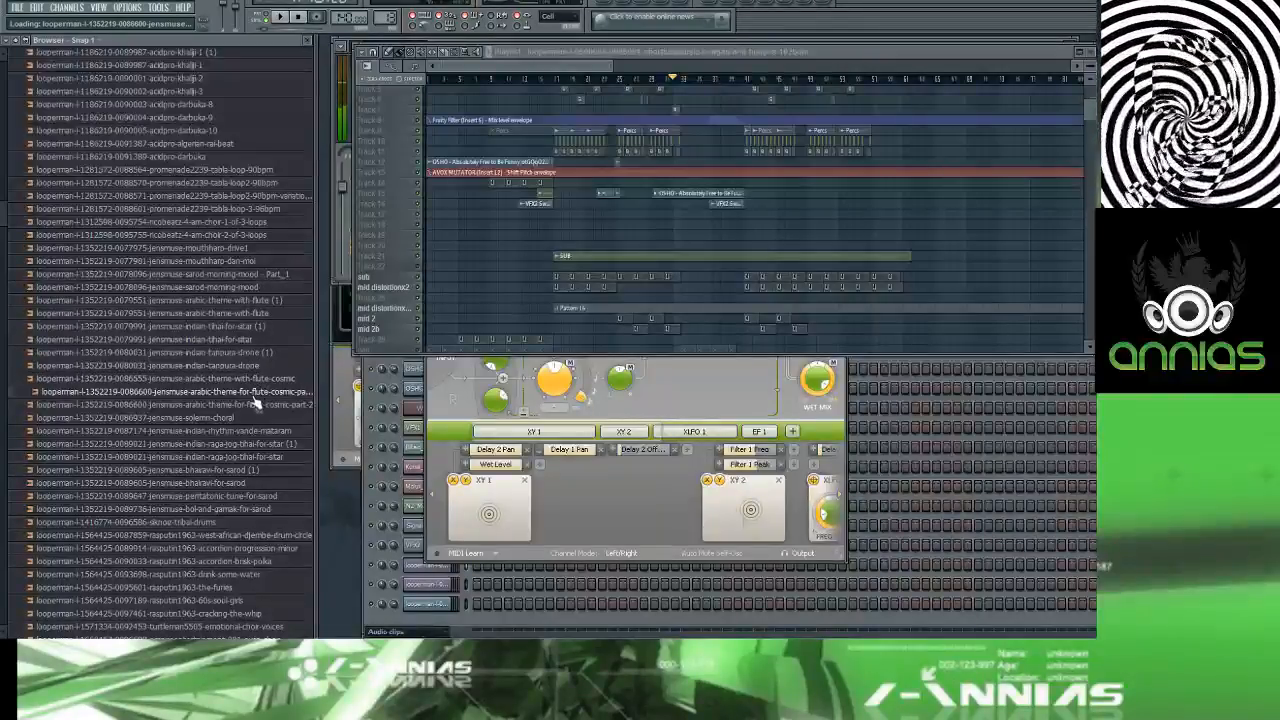
pyautogui.click(251, 417)
# Step: Place the indian-tanpura-drone loop at bar 1 on Track 18 and open its channel settings
pyautogui.click(252, 366)
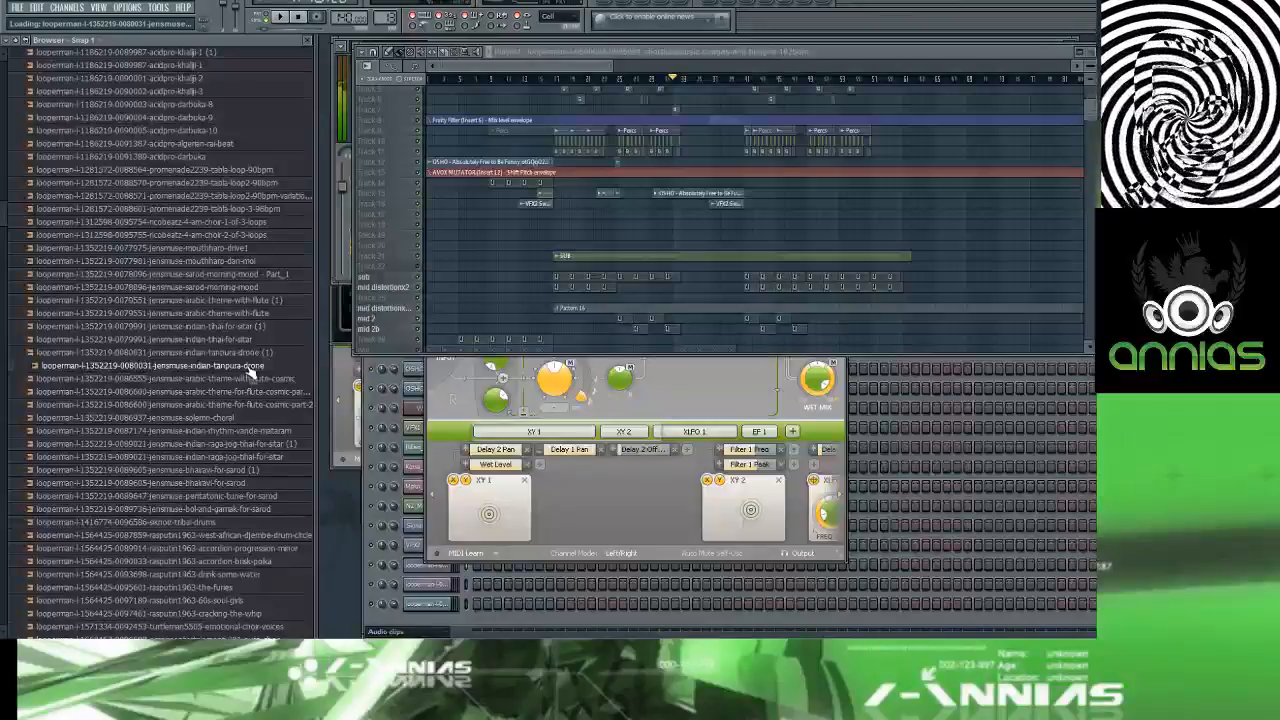
pyautogui.moveTo(252, 368); pyautogui.dragTo(428, 224)
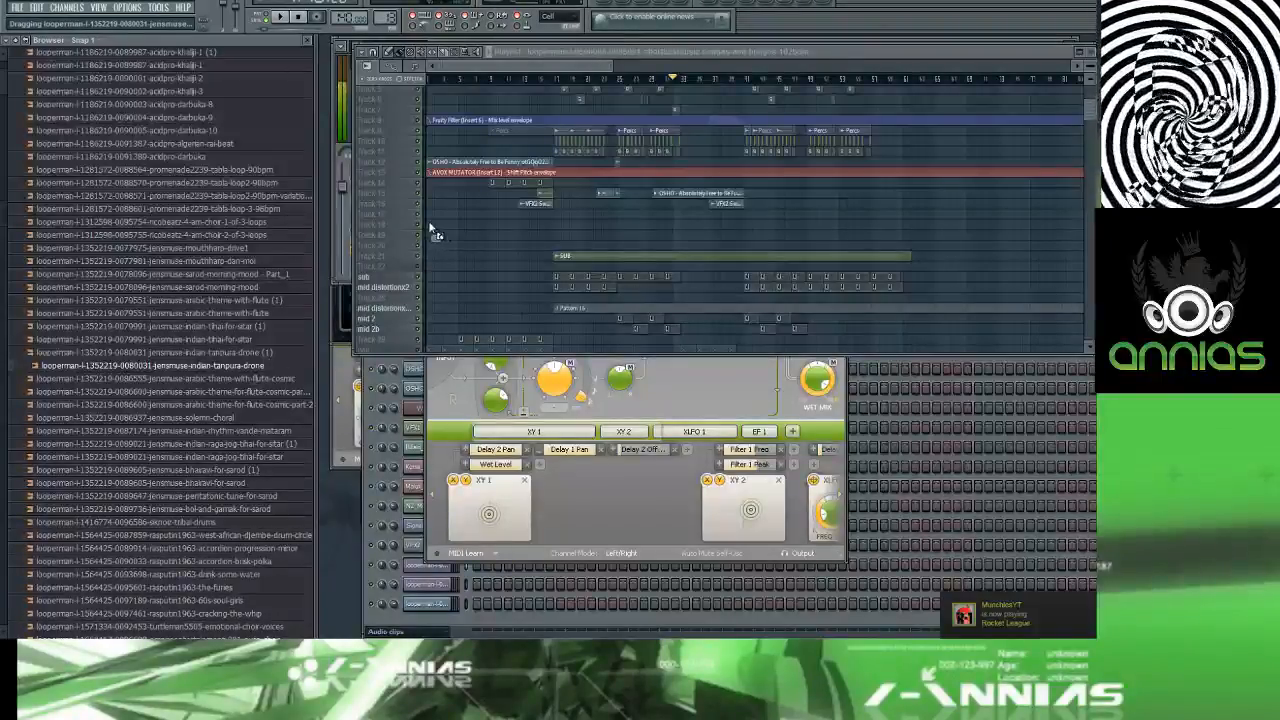
pyautogui.doubleClick(435, 224)
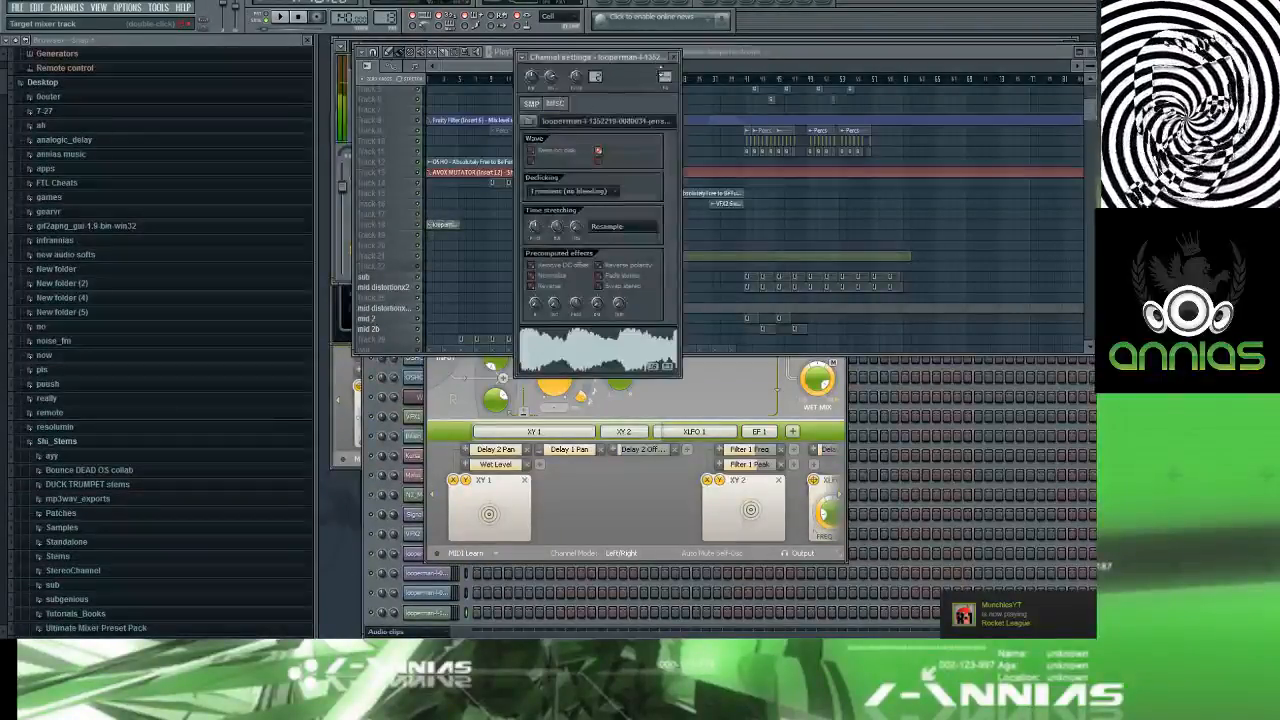
# Step: Assign the tanpura drone channel to a mixer track, lower its channel volume to about 67%, and play from bar 1
pyautogui.moveTo(660, 73); pyautogui.dragTo(660, 13)
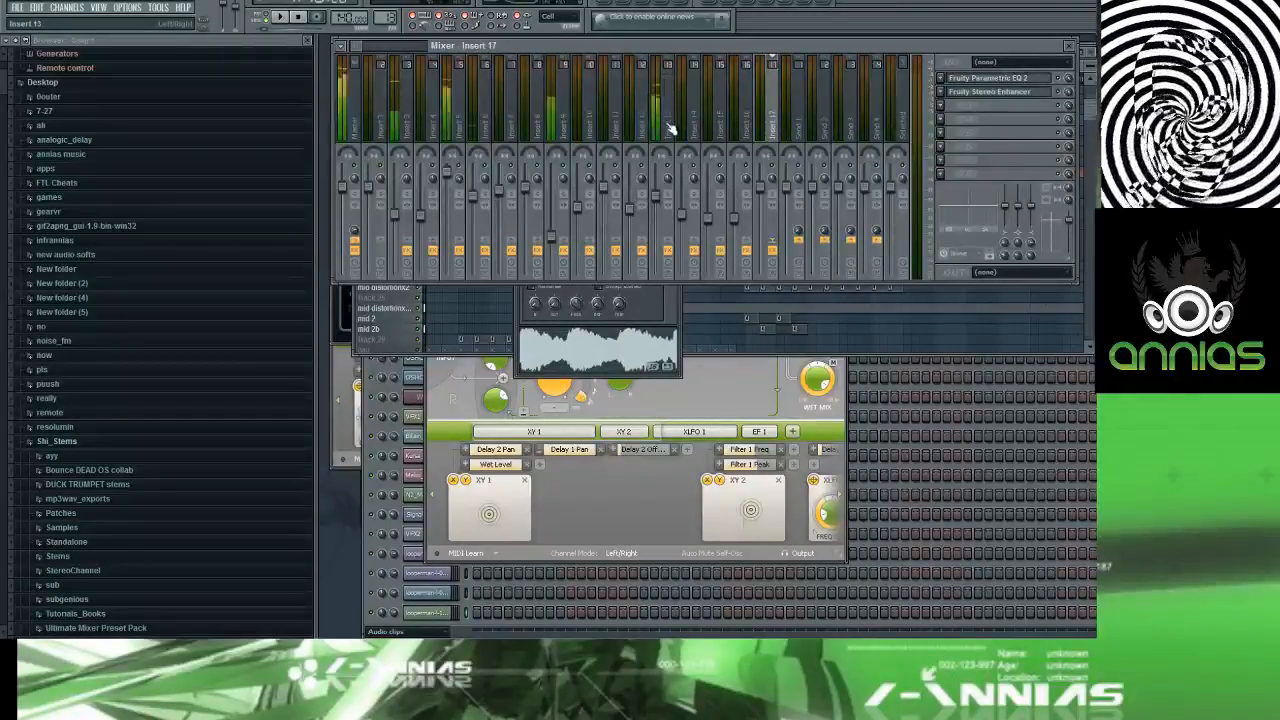
pyautogui.press('F5')
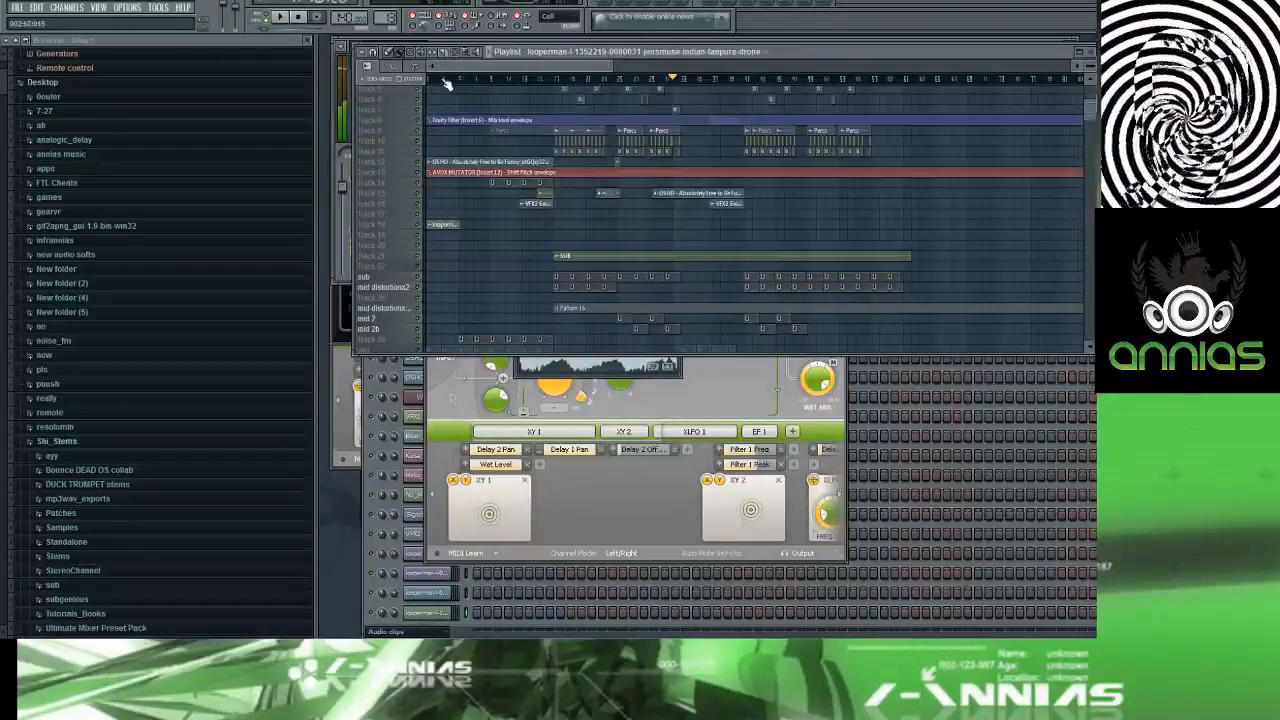
pyautogui.doubleClick(442, 226)
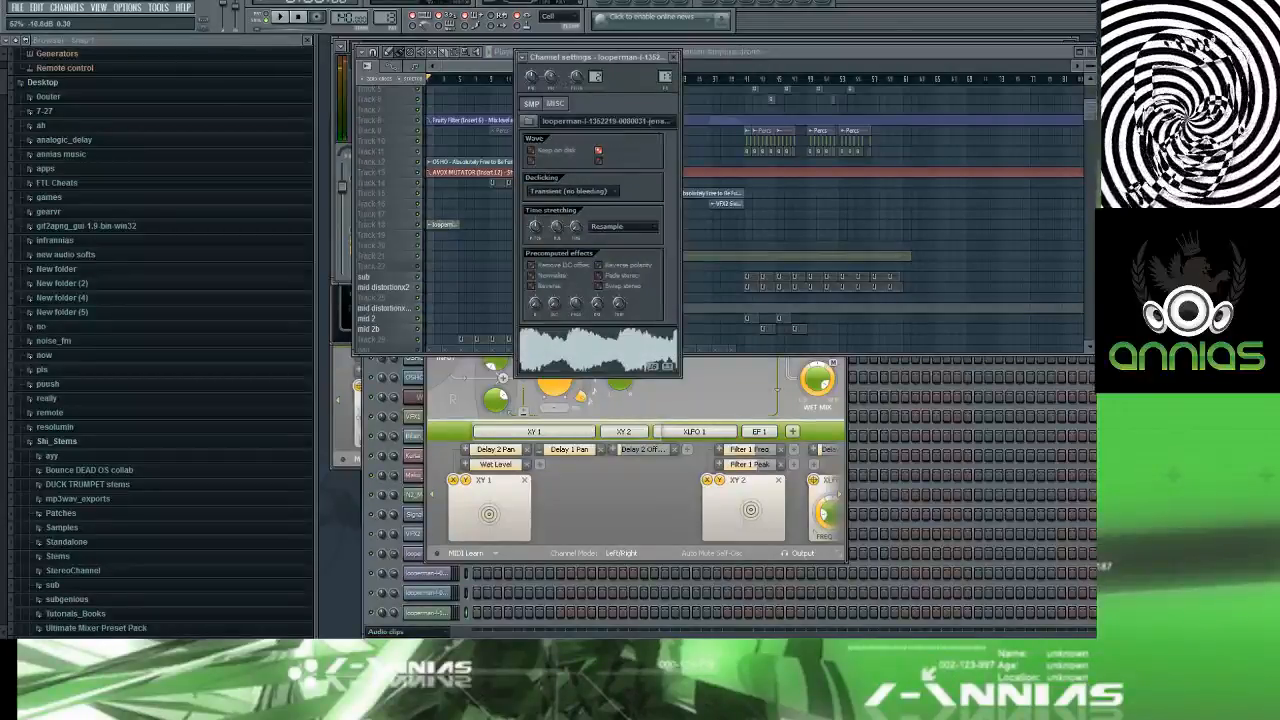
pyautogui.press('space')
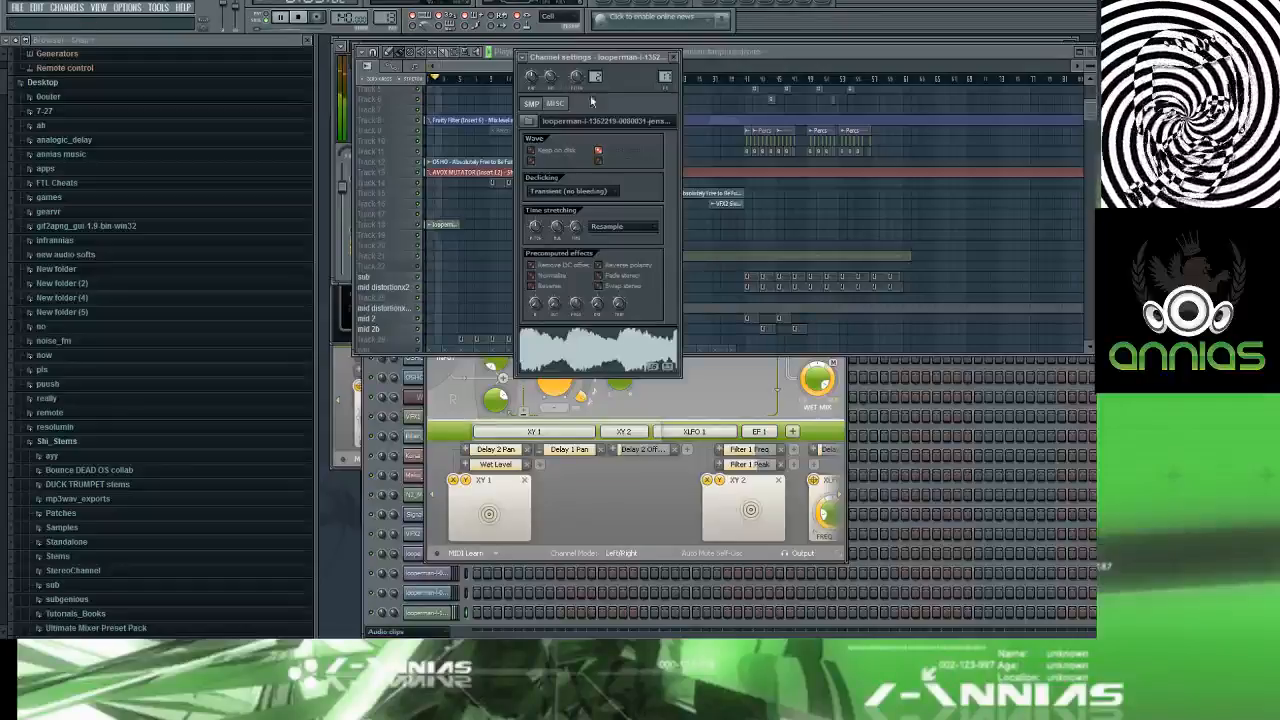
# Step: Place a second indian-tanpura-drone clip on Track 18, directly after the first one
pyautogui.moveTo(1090, 78); pyautogui.dragTo(1090, 66)
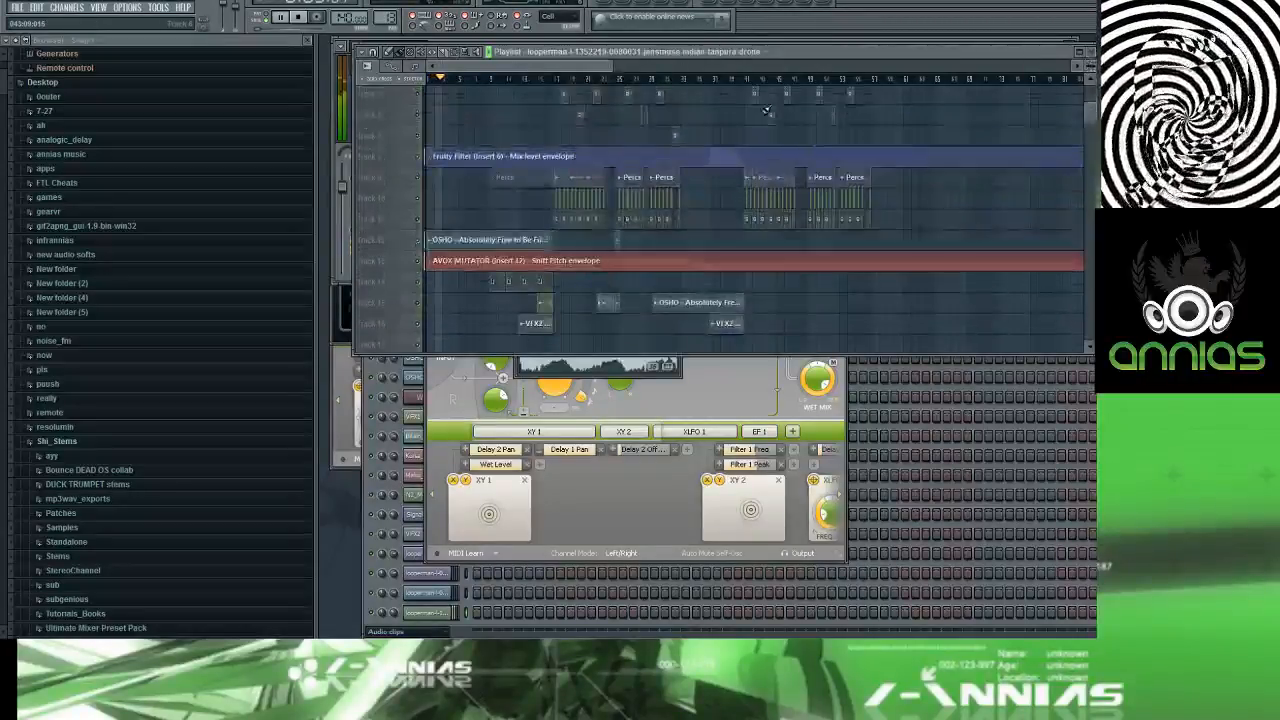
pyautogui.scroll(-3, 482, 260)
pyautogui.scroll(5, 482, 260)
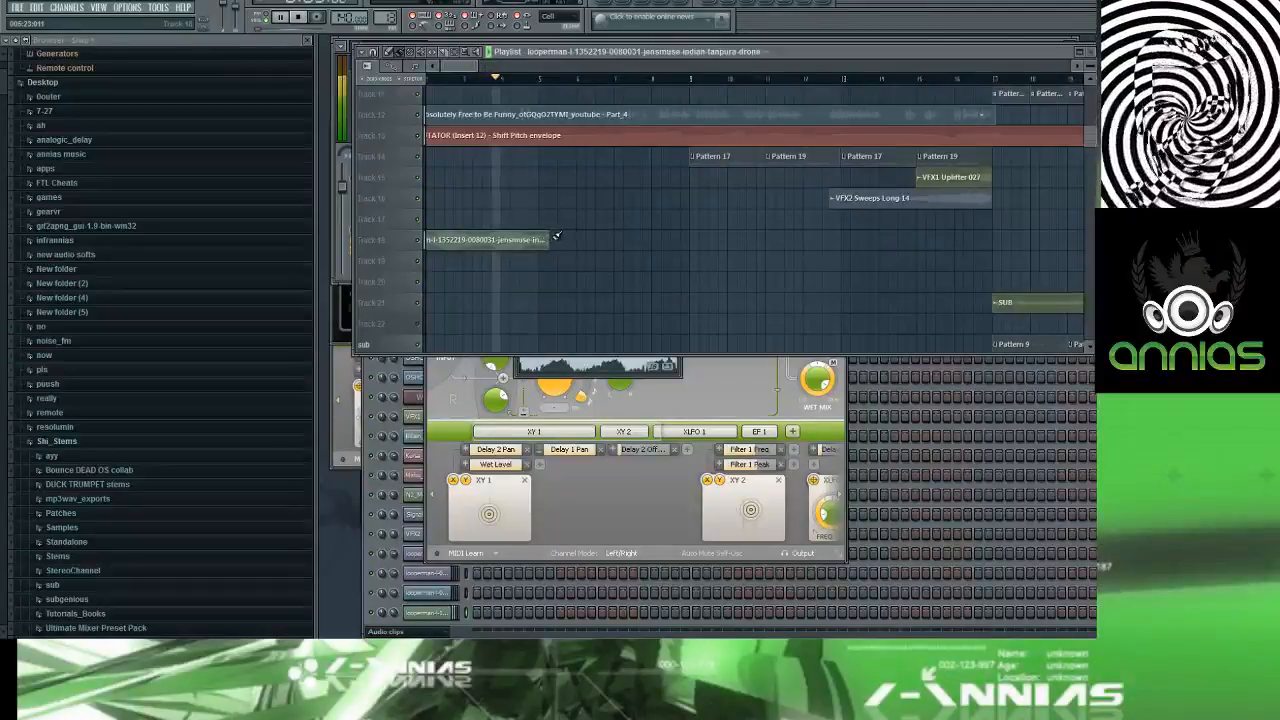
pyautogui.click(567, 238)
pyautogui.doubleClick(587, 245)
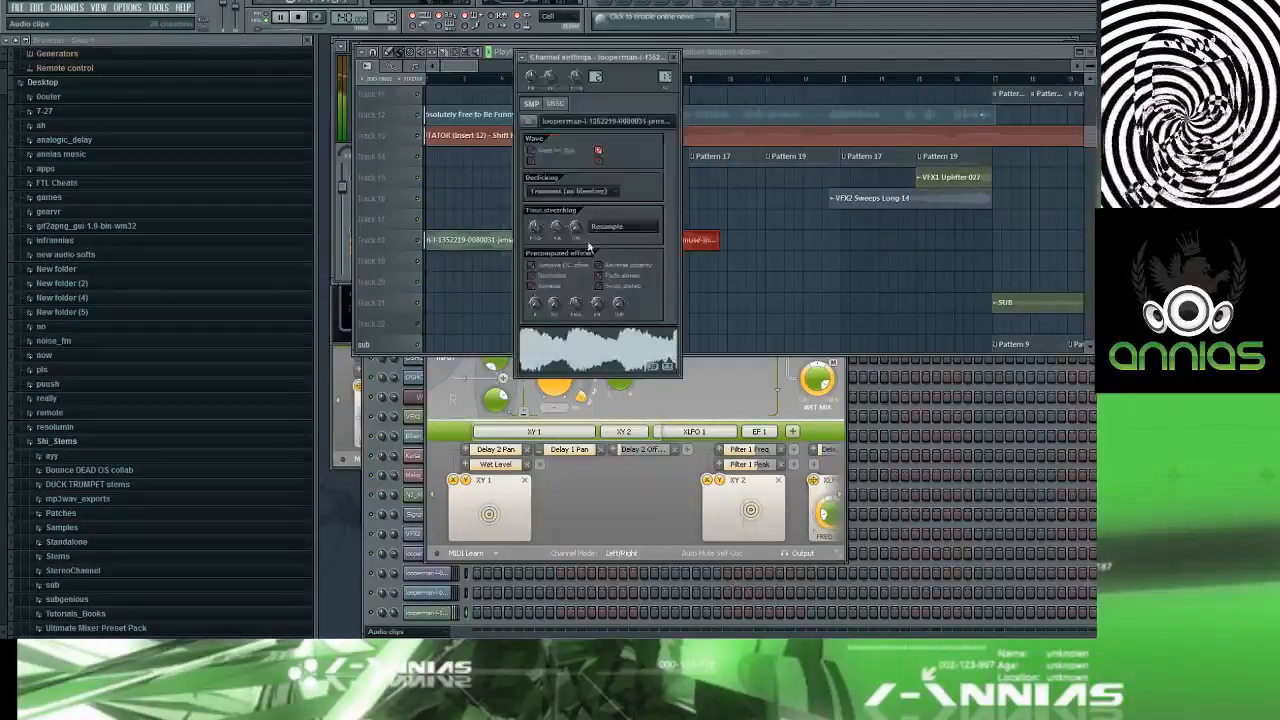
pyautogui.click(673, 57)
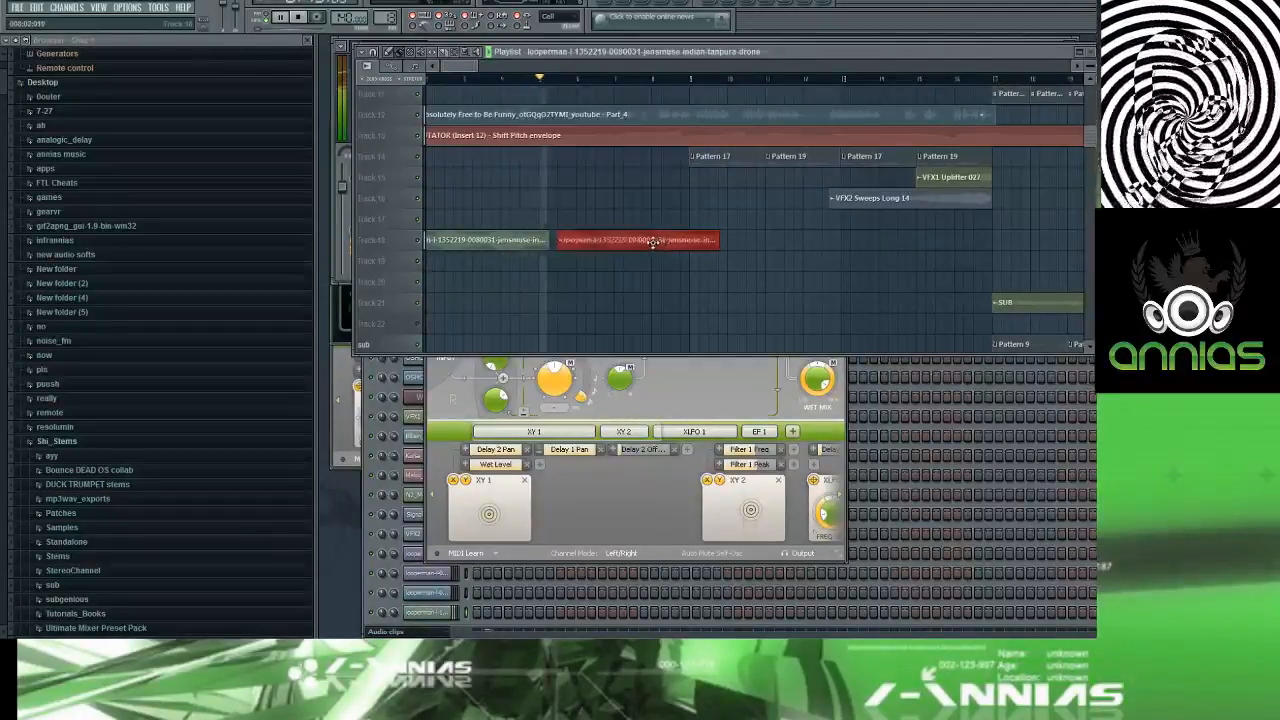
pyautogui.moveTo(657, 242); pyautogui.dragTo(648, 242)
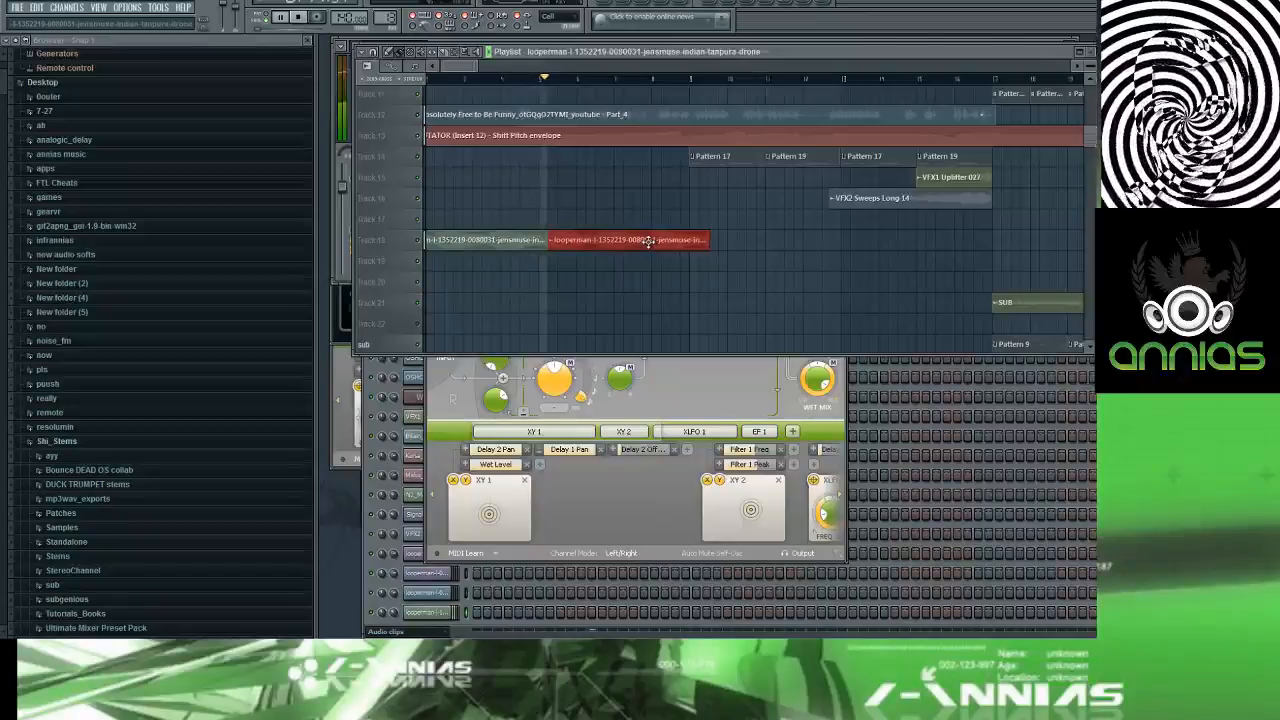
# Step: Add two more tanpura drone clips end to end on Track 18 and trim the last one at bar 17
pyautogui.click(740, 240)
pyautogui.moveTo(770, 240); pyautogui.dragTo(741, 240)
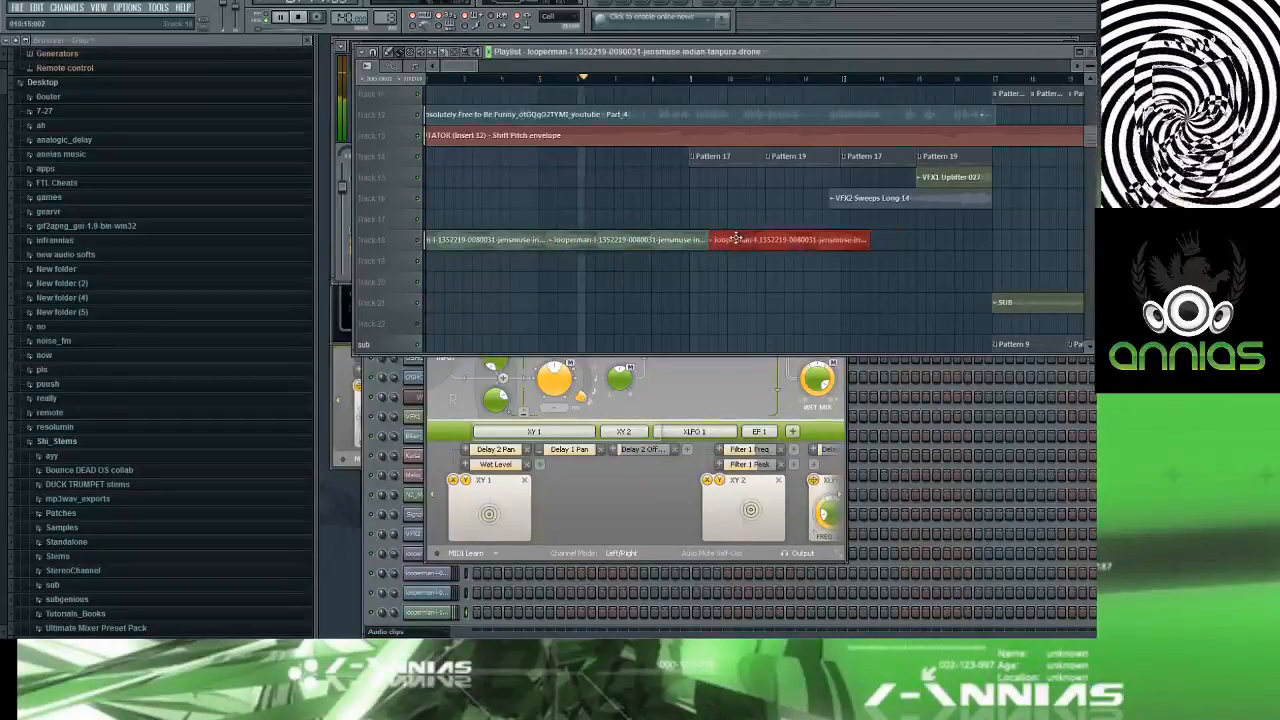
pyautogui.click(890, 243)
pyautogui.moveTo(890, 243); pyautogui.dragTo(880, 243)
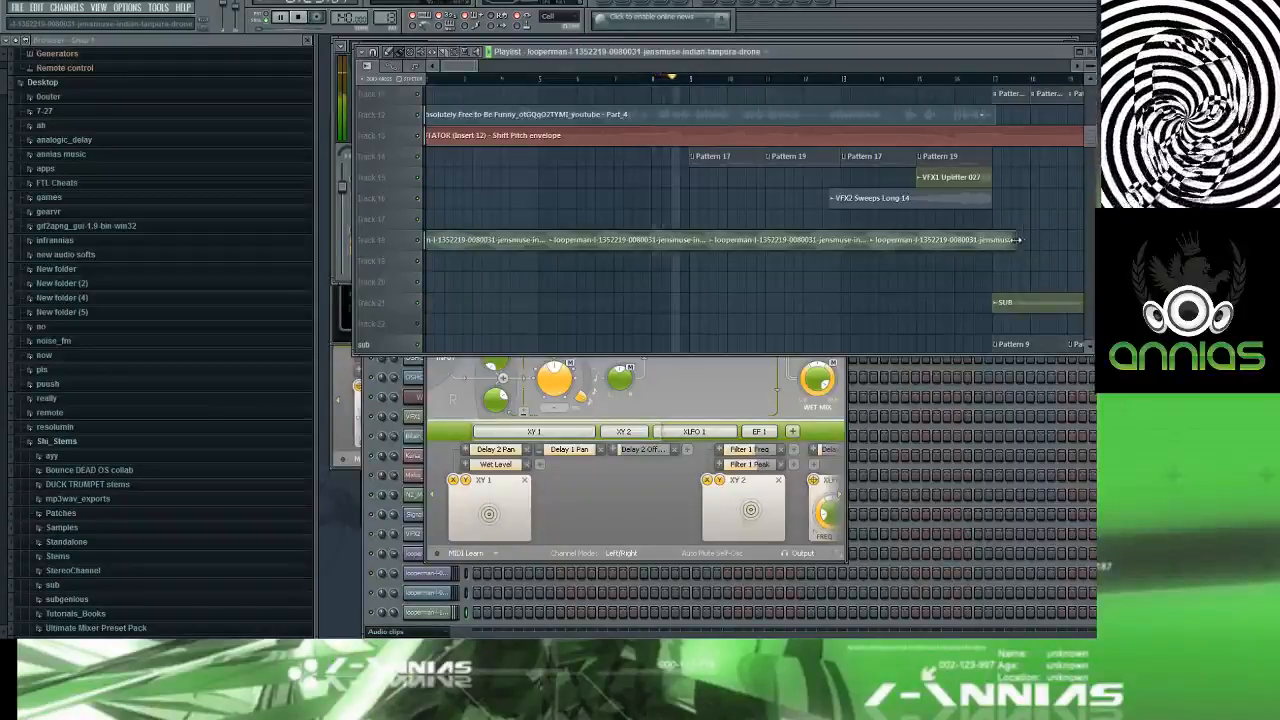
pyautogui.moveTo(1031, 239); pyautogui.dragTo(992, 240)
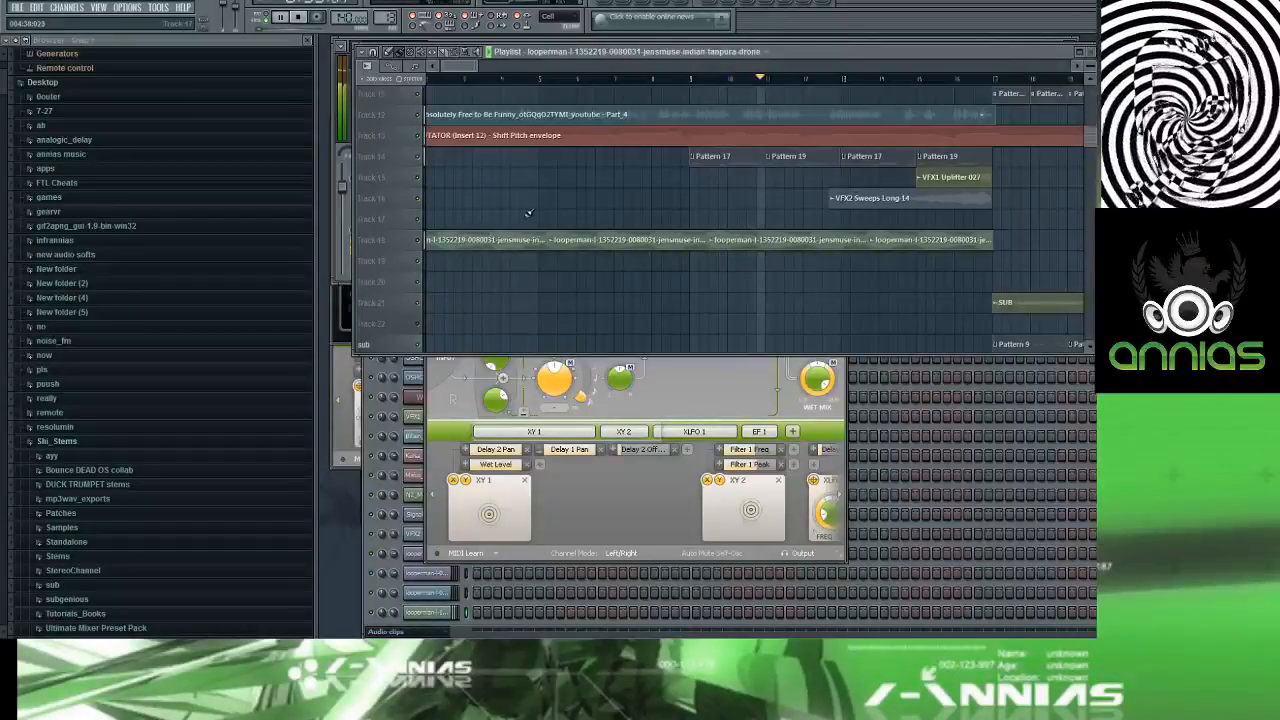
# Step: Look over the tracks above and below the drone clips during playback, and stop the song
pyautogui.scroll(5, 532, 228)
pyautogui.scroll(5, 532, 232)
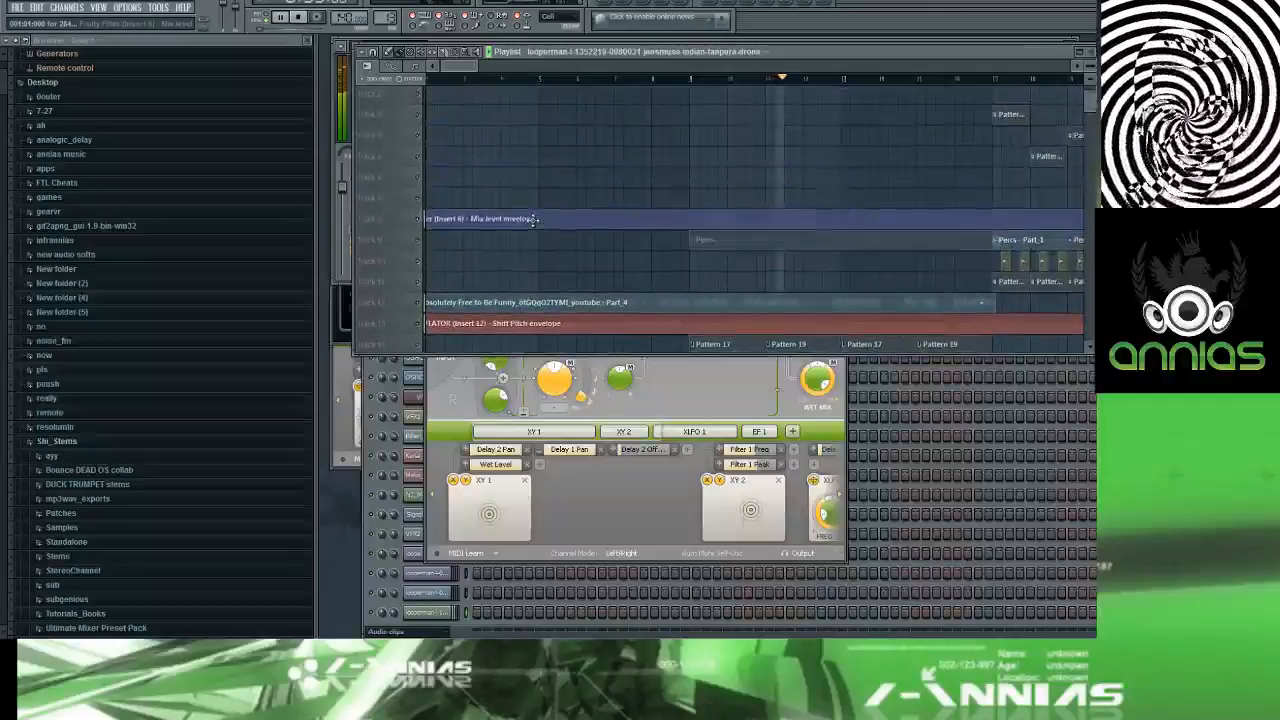
pyautogui.scroll(-4, 538, 218)
pyautogui.scroll(-6, 537, 216)
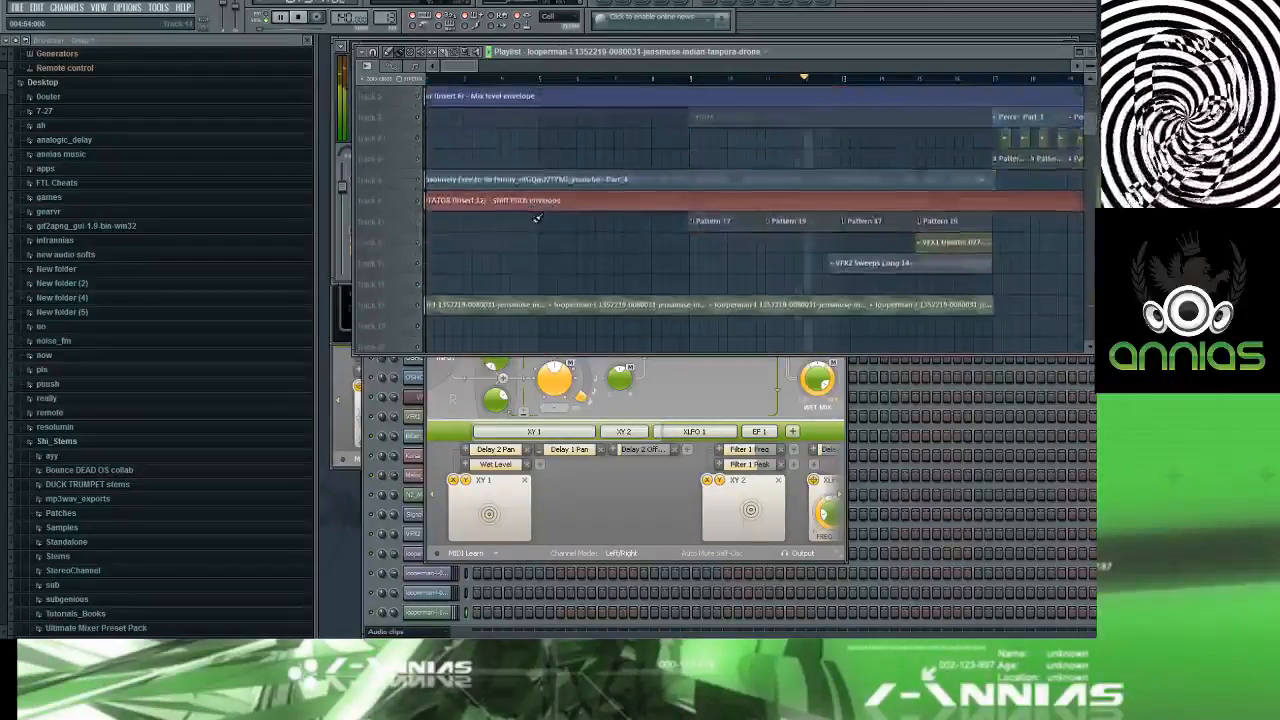
pyautogui.scroll(-3, 537, 218)
pyautogui.press('space')
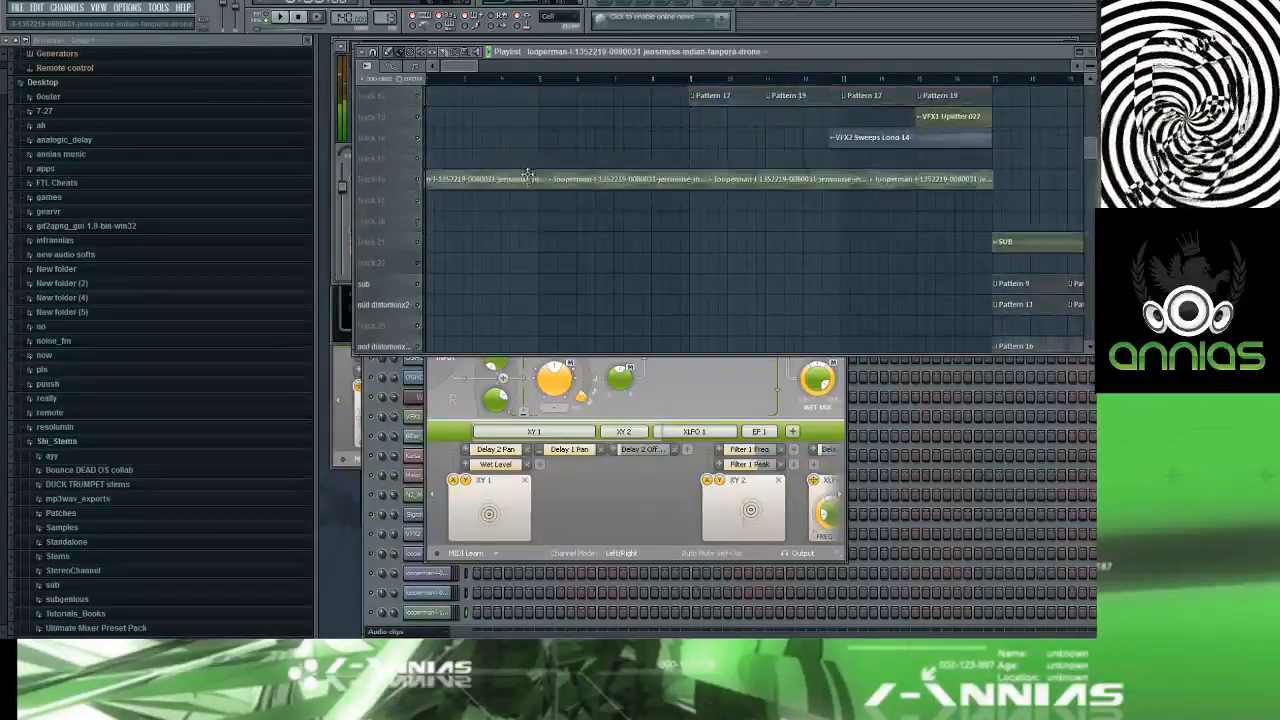
# Step: Adjust the tanpura drone's pitch shift, switch its time stretching mode to Auto, and play from bar 5
pyautogui.doubleClick(525, 181)
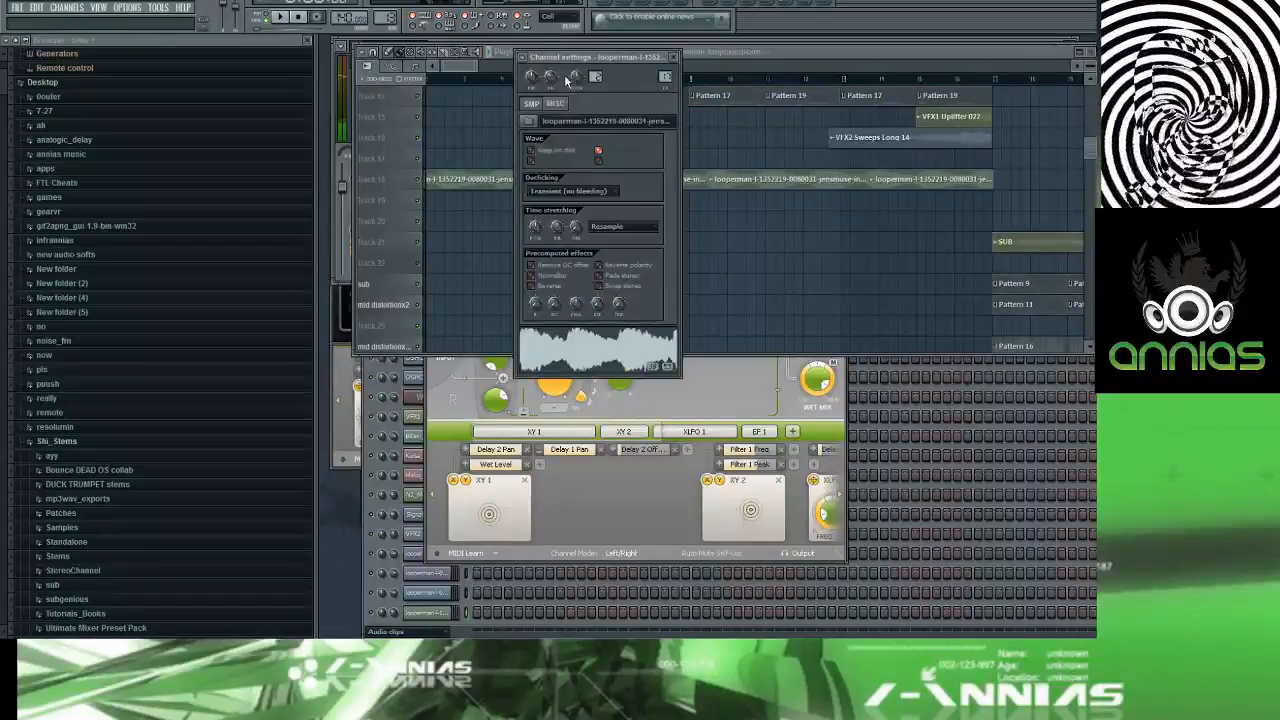
pyautogui.moveTo(604, 62); pyautogui.dragTo(598, 142)
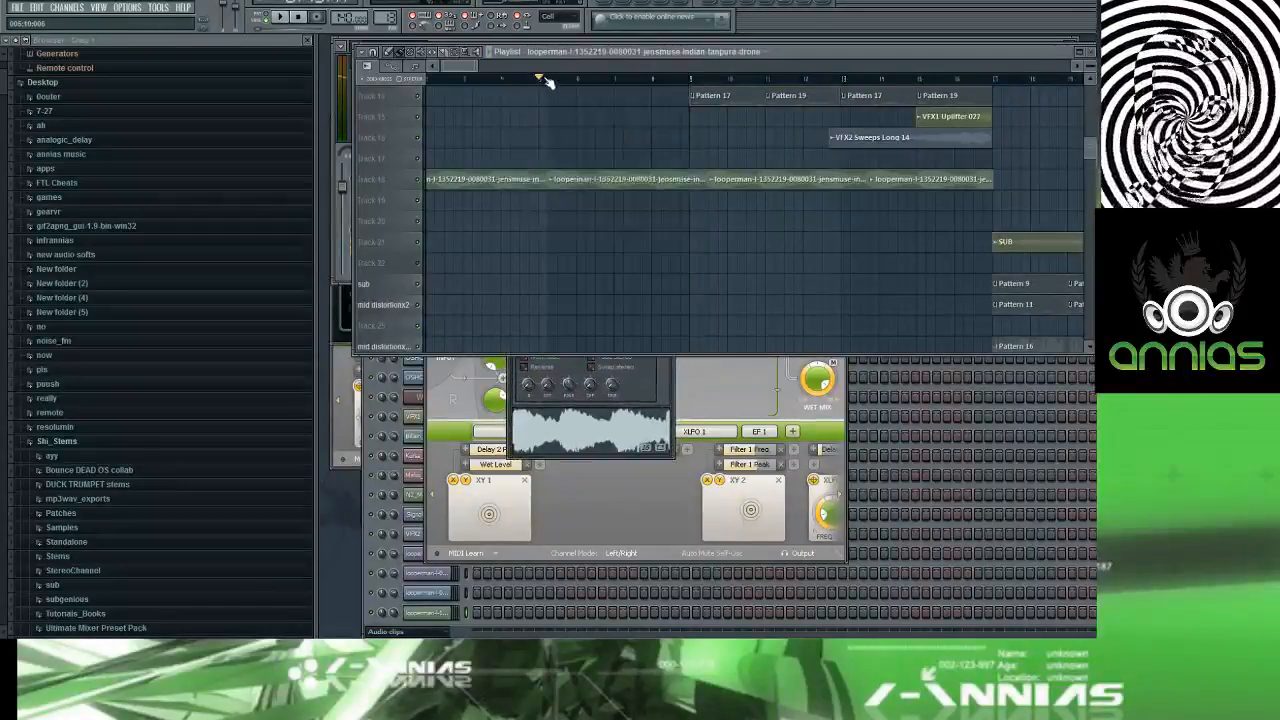
pyautogui.press('F9')
pyautogui.press('F5')
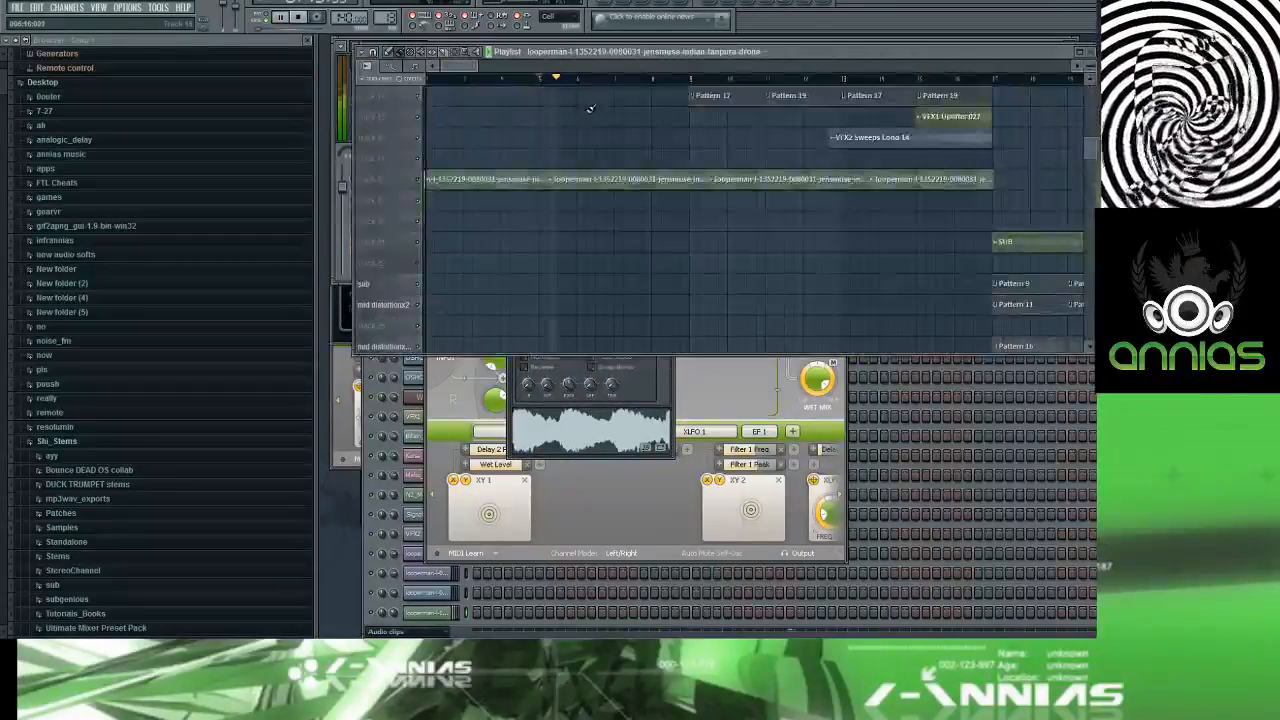
pyautogui.click(653, 390)
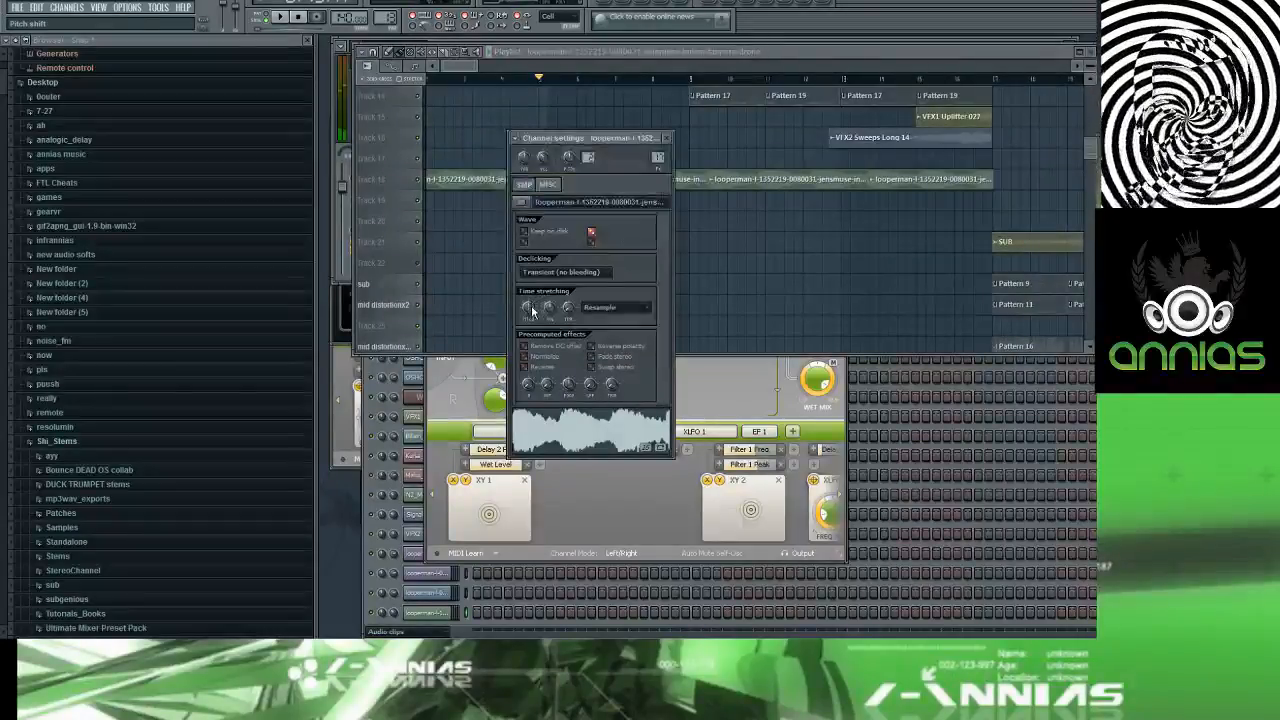
pyautogui.moveTo(528, 308); pyautogui.dragTo(530, 311)
pyautogui.press('space')
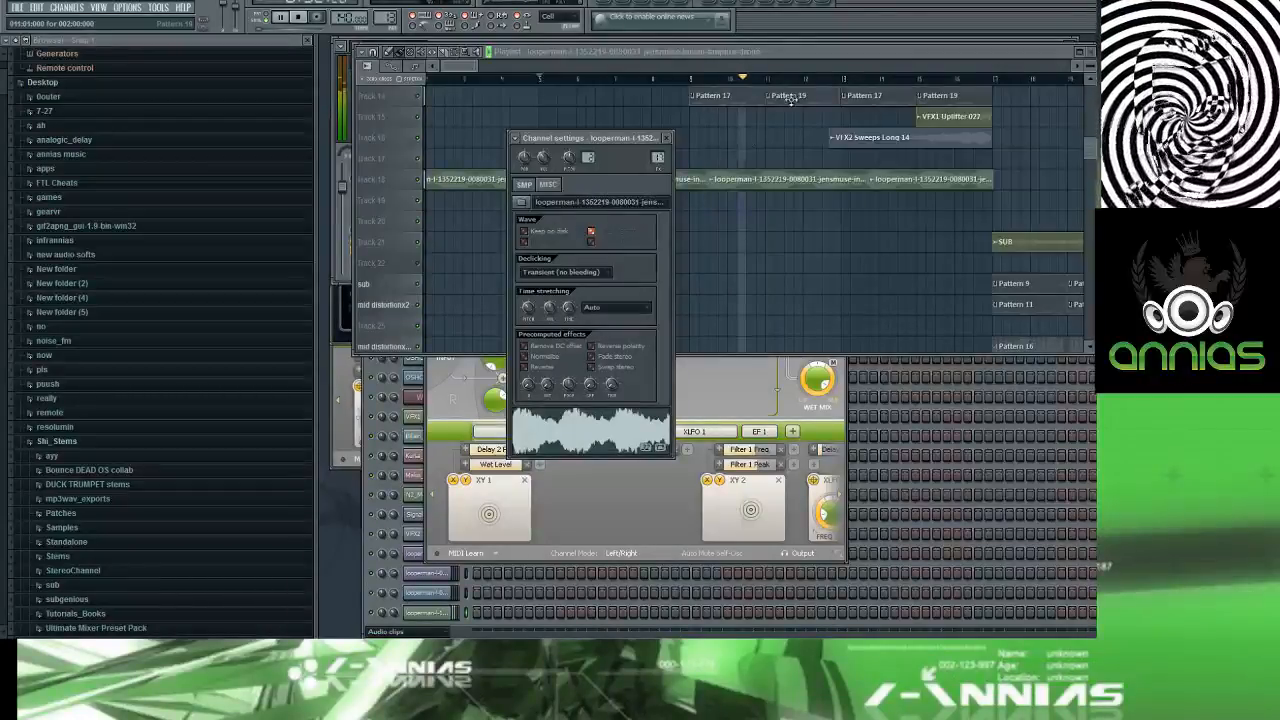
# Step: Play the passage from bar 16 and slice off the short tail of the last tanpura drone clip around bar 17
pyautogui.click(957, 78)
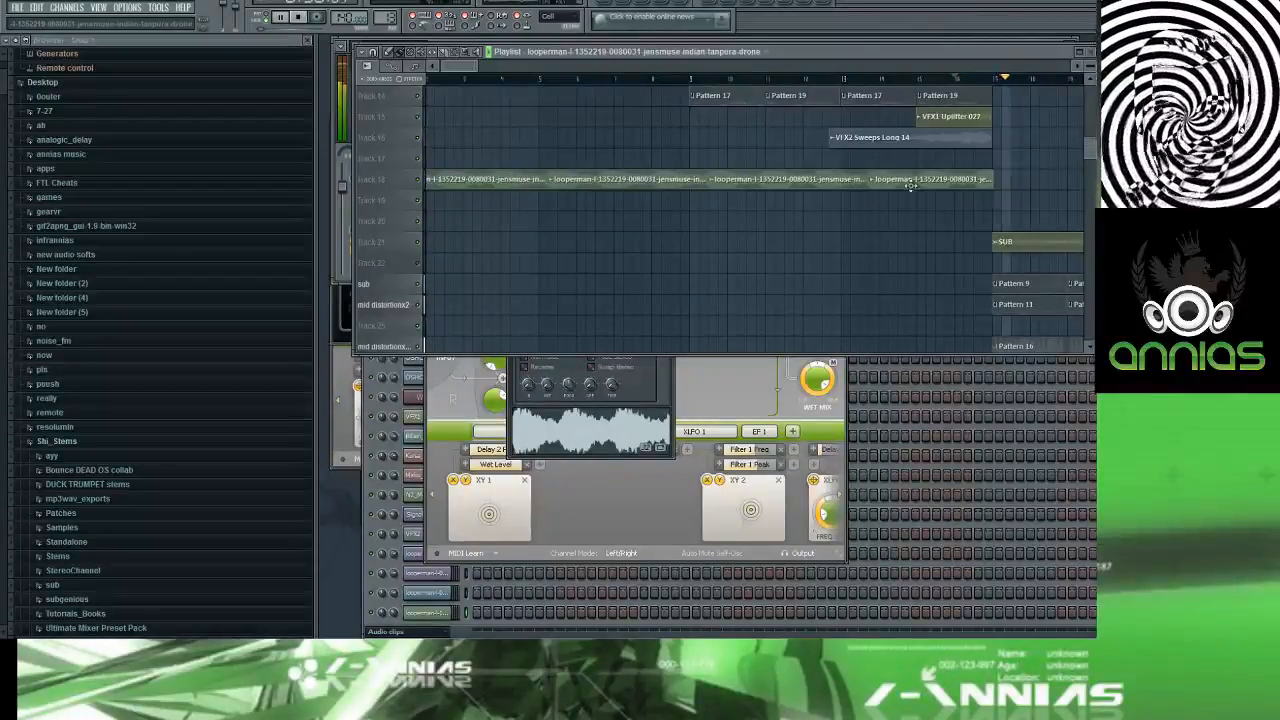
pyautogui.scroll(3, 915, 188)
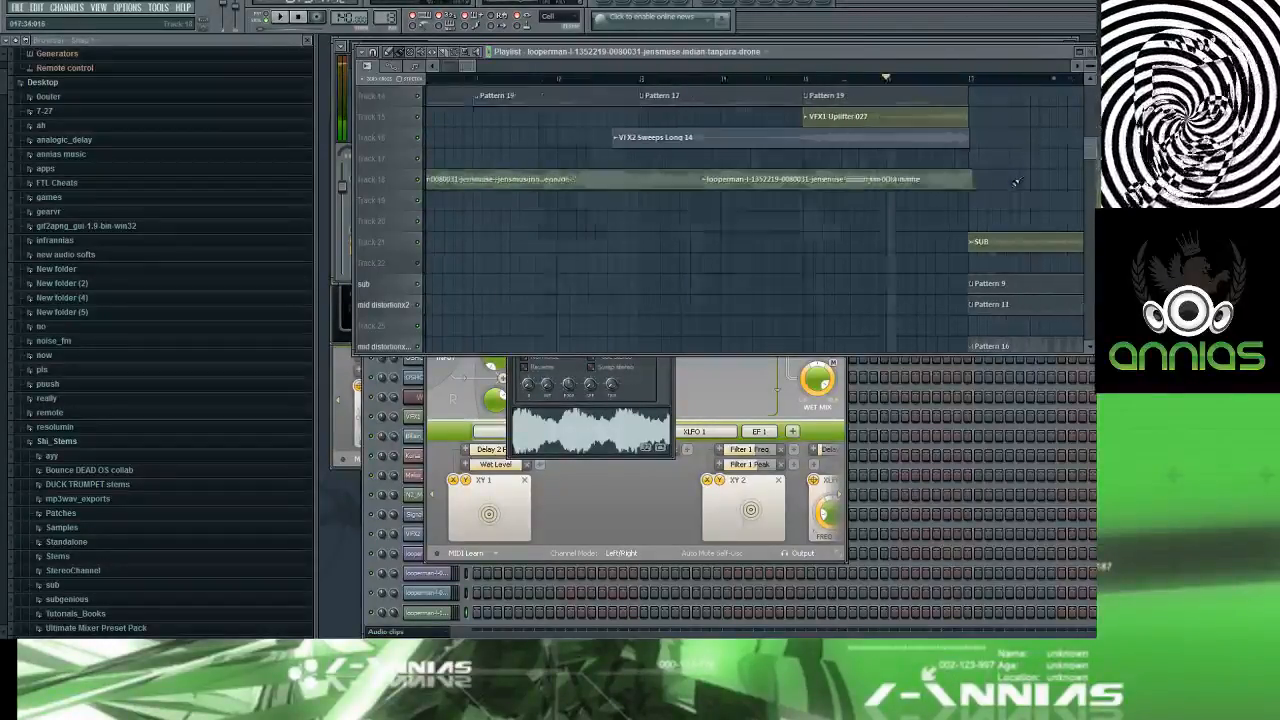
pyautogui.scroll(5, 985, 180)
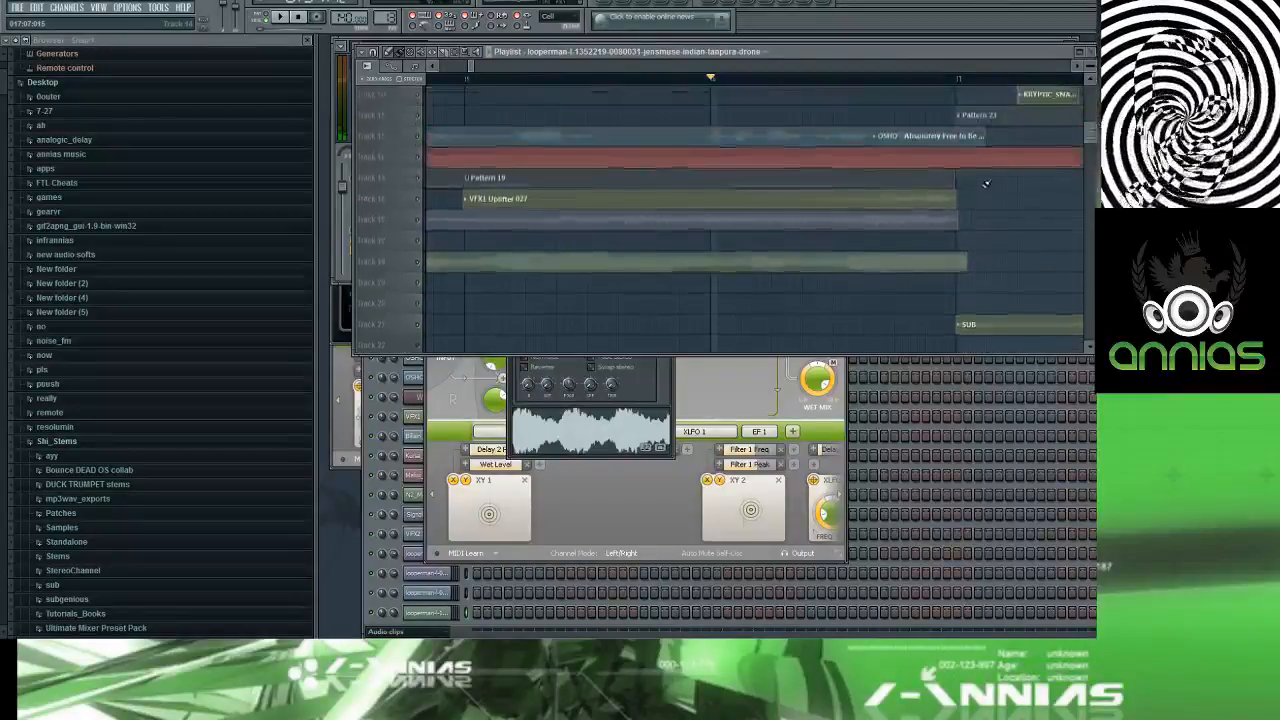
pyautogui.doubleClick(943, 200)
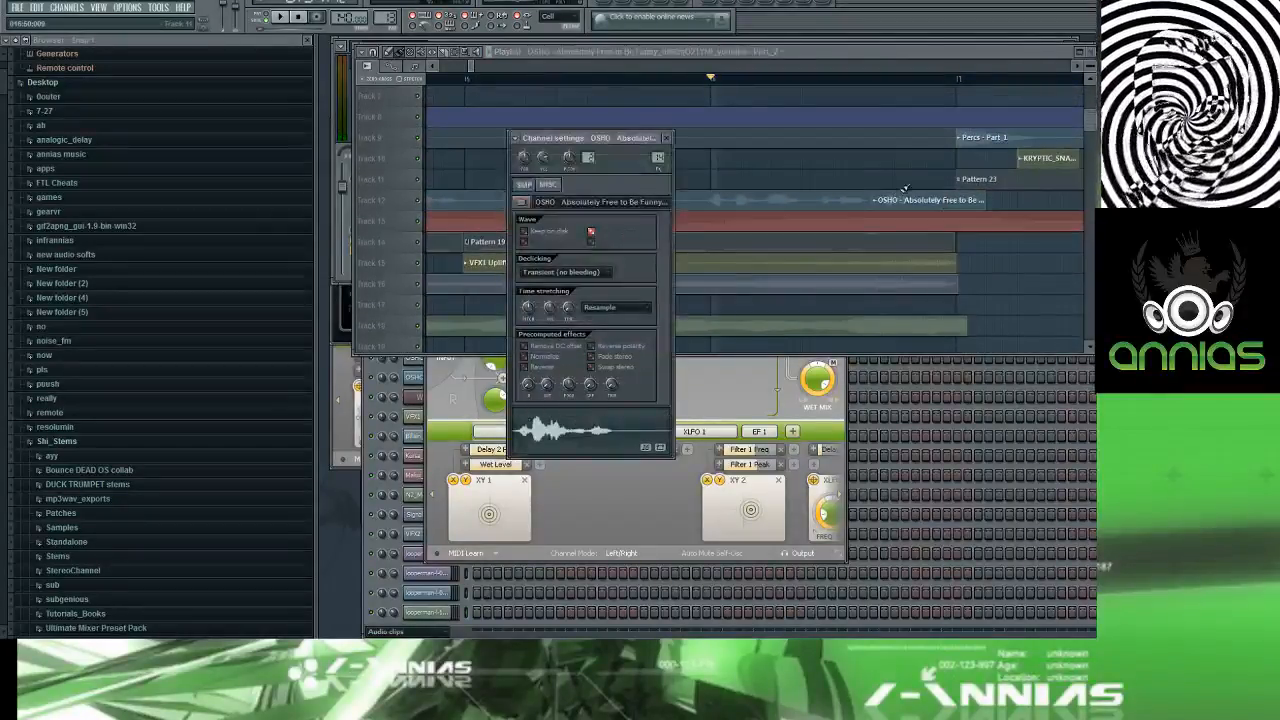
pyautogui.doubleClick(918, 326)
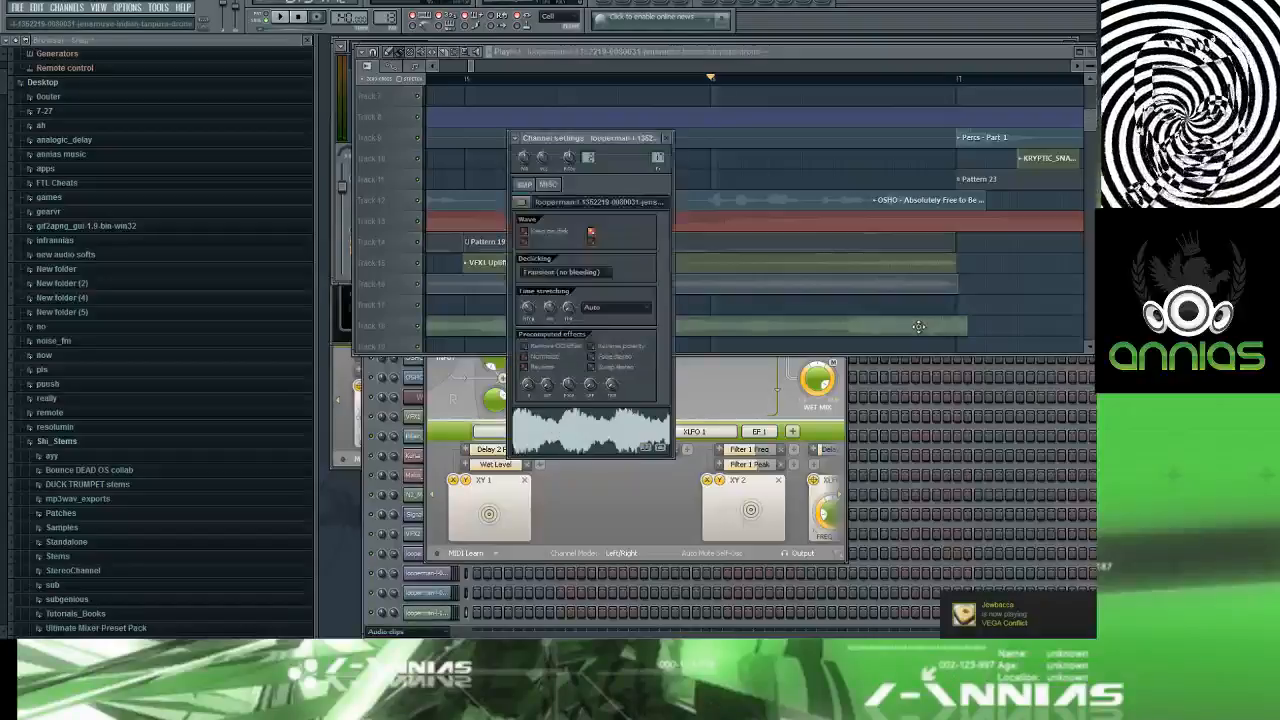
pyautogui.click(462, 84)
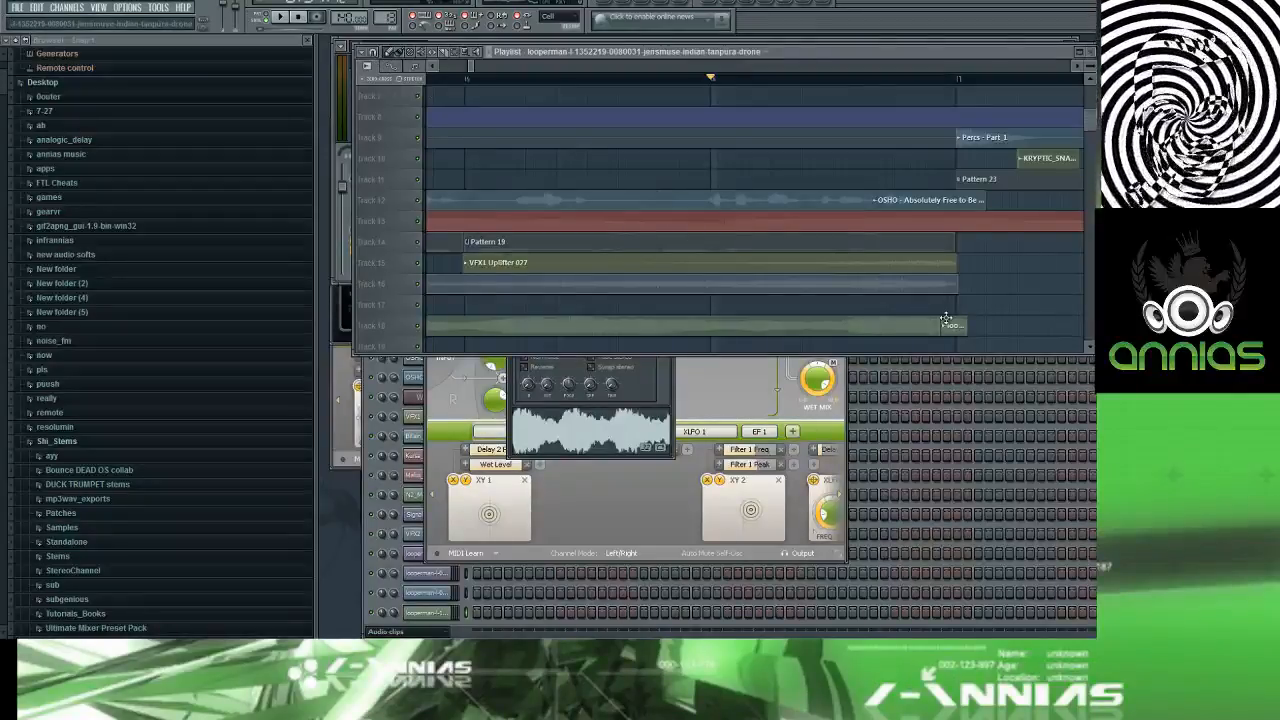
# Step: Make the sliced tail of the tanpura drone on Track 18 unique as its own sample
pyautogui.scroll(-6, 933, 150)
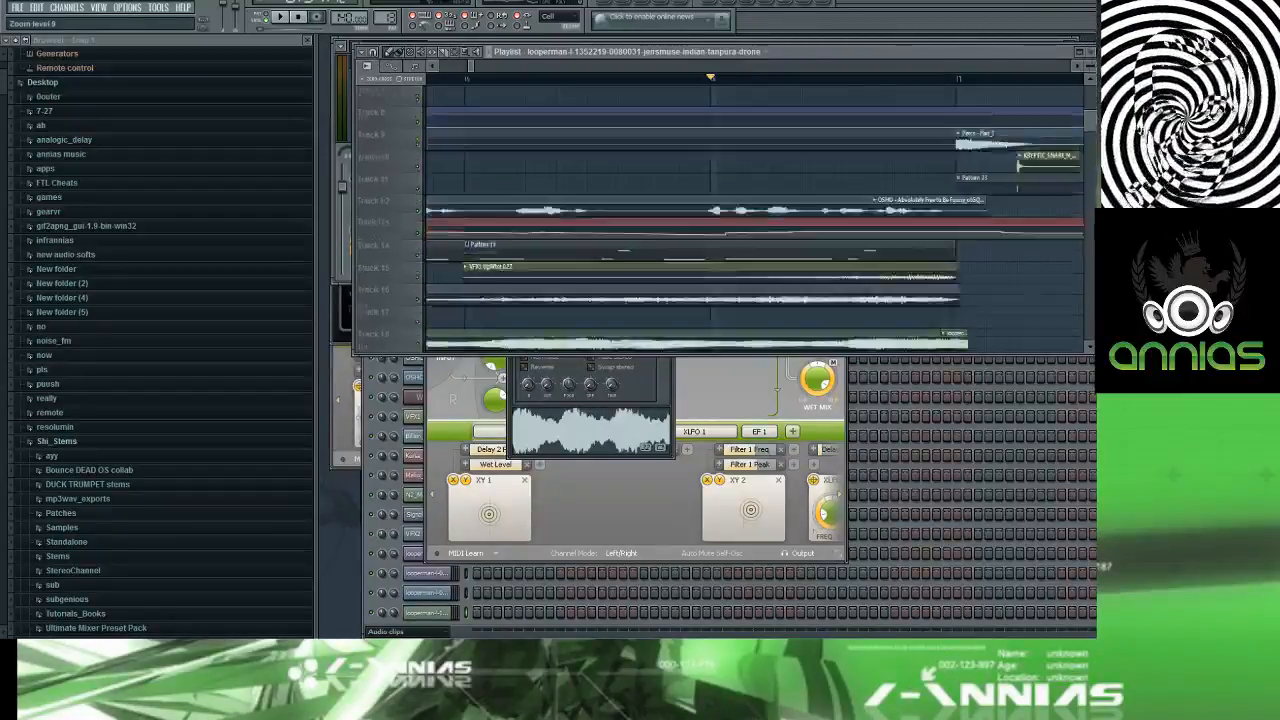
pyautogui.scroll(-4, 933, 150)
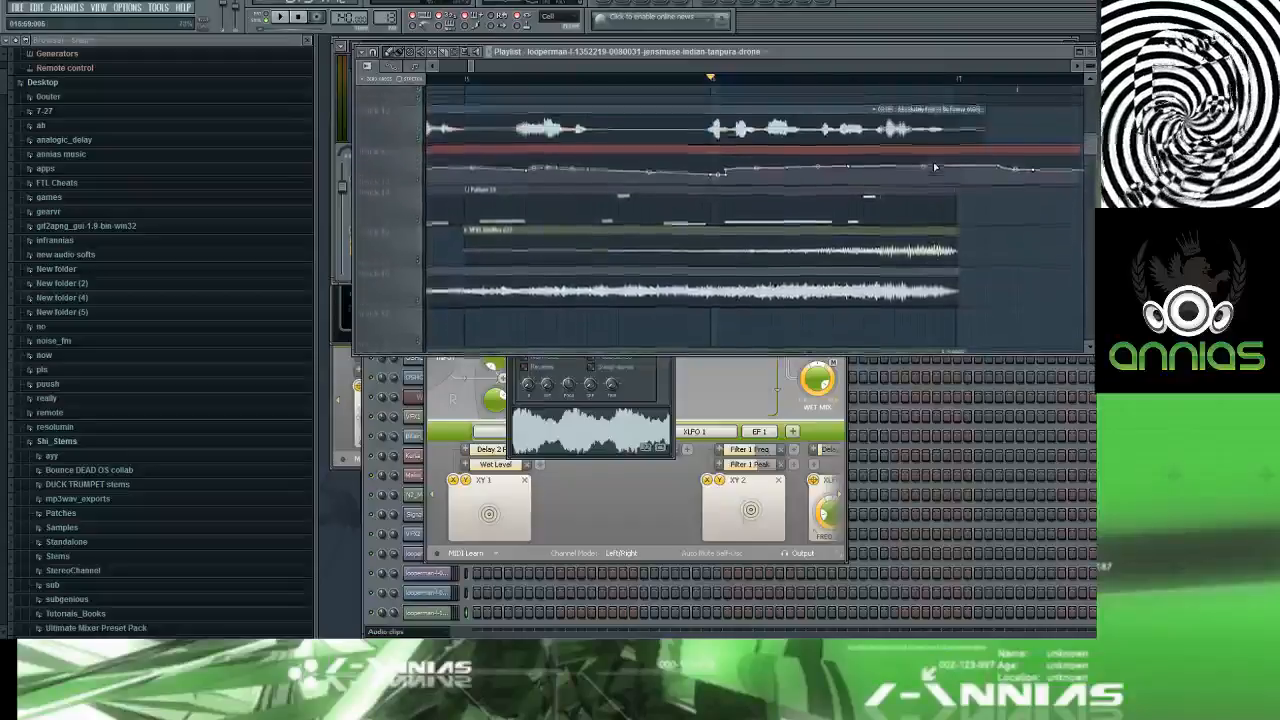
pyautogui.rightClick(945, 236)
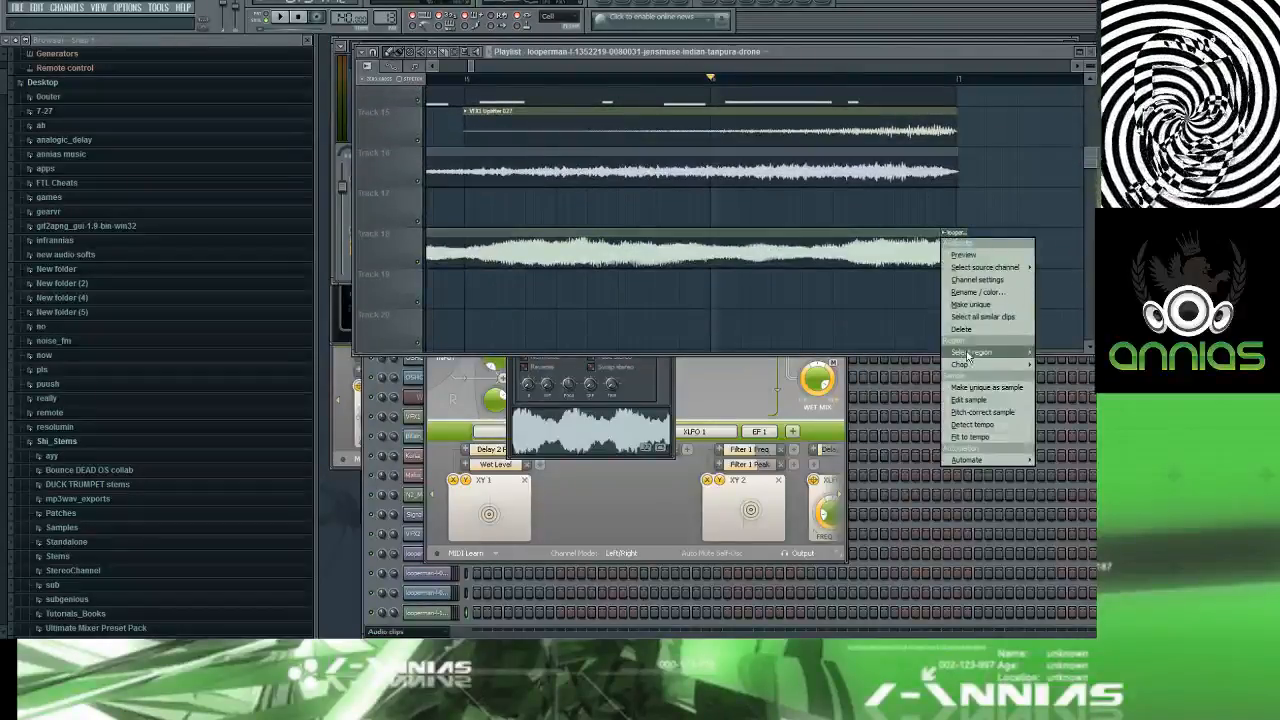
pyautogui.click(987, 387)
pyautogui.press('Return')
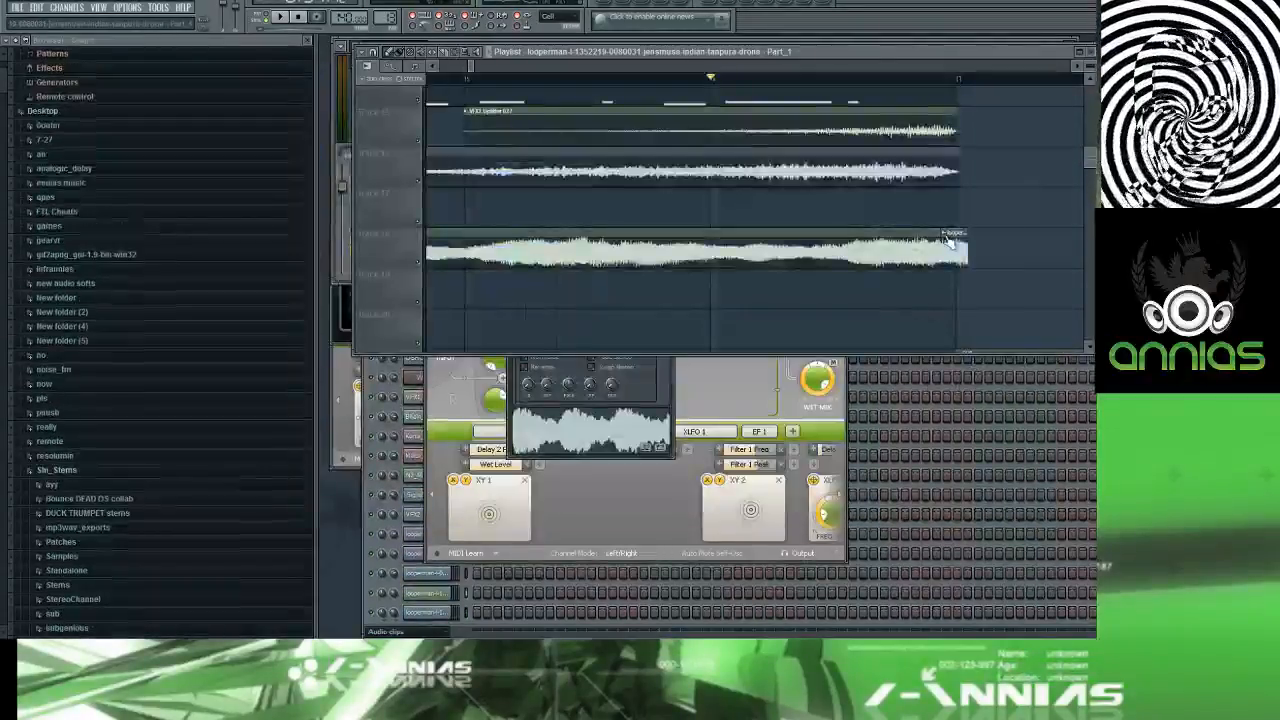
# Step: Route the sliced drone tail's channel to mixer Insert 14, which carries the FabFilter Timeless 2 delay
pyautogui.click(946, 235)
pyautogui.click(950, 238)
pyautogui.doubleClick(948, 240)
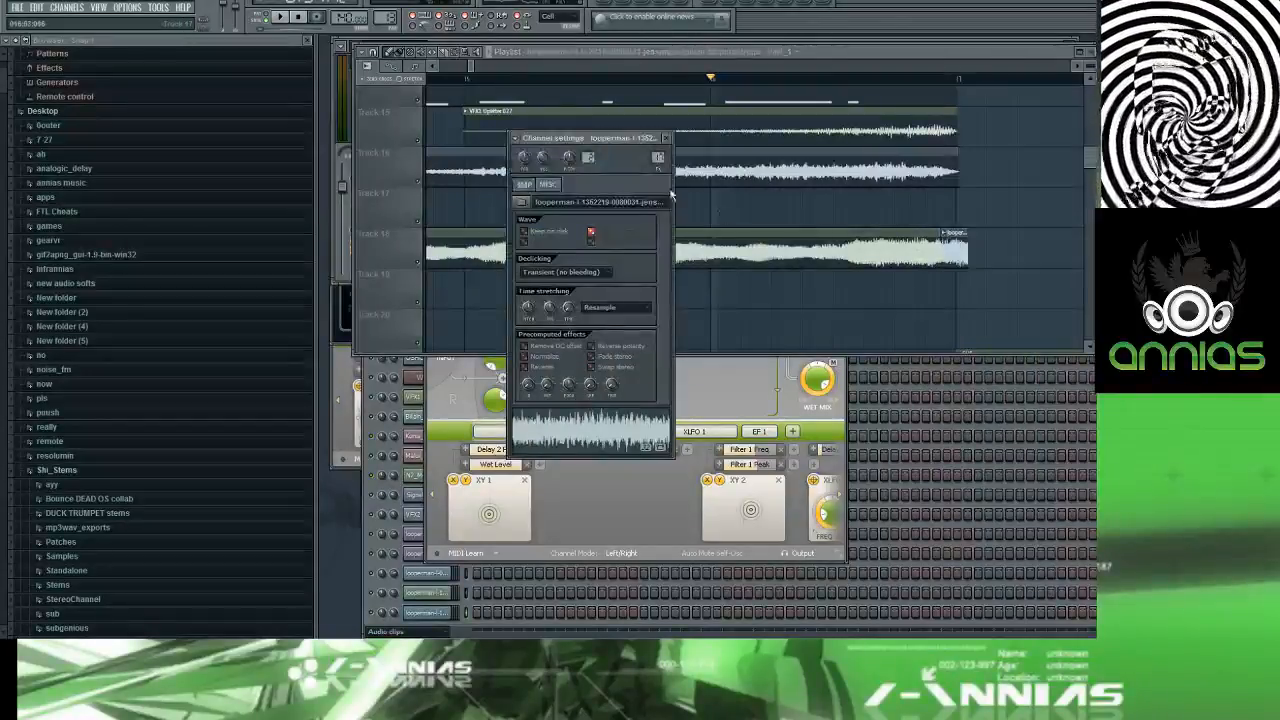
pyautogui.doubleClick(659, 159)
pyautogui.press('Left')
pyautogui.press('Left')
pyautogui.press('Left')
pyautogui.press('Left')
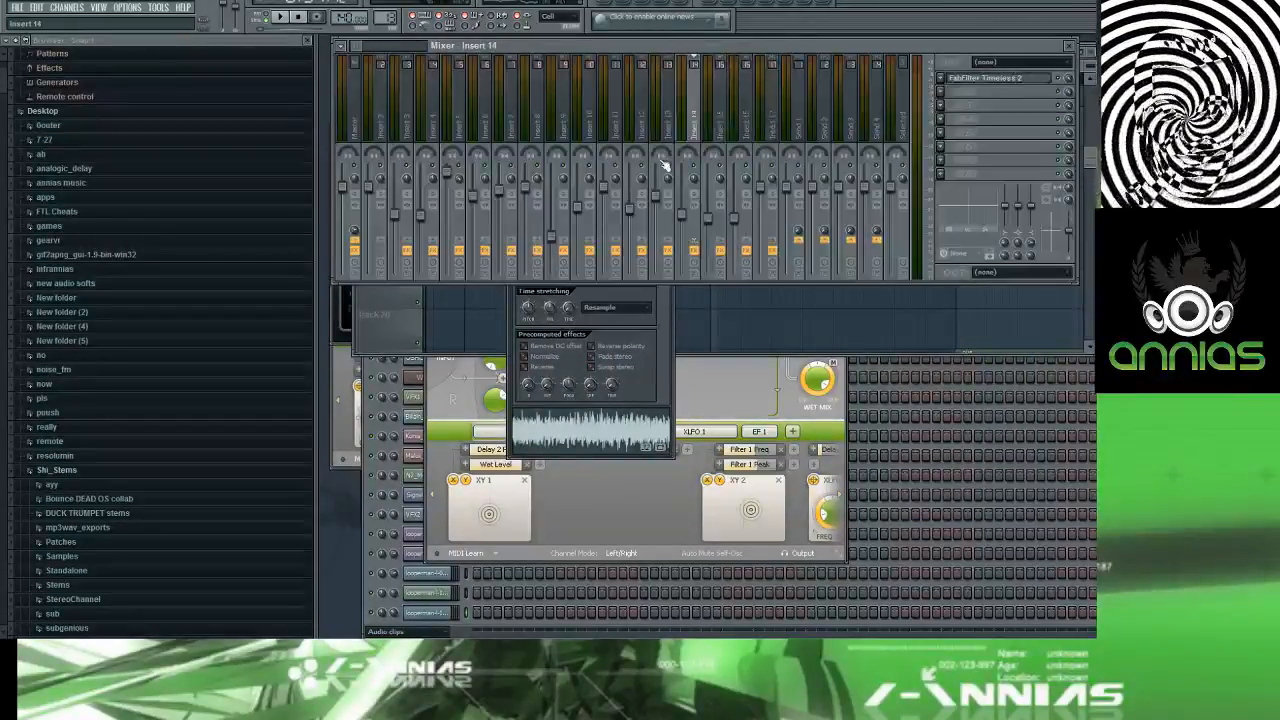
# Step: Play the transition into bar 17 to hear the delayed drone tail, check its channel settings, and stop playback
pyautogui.press('space')
pyautogui.press('F5')
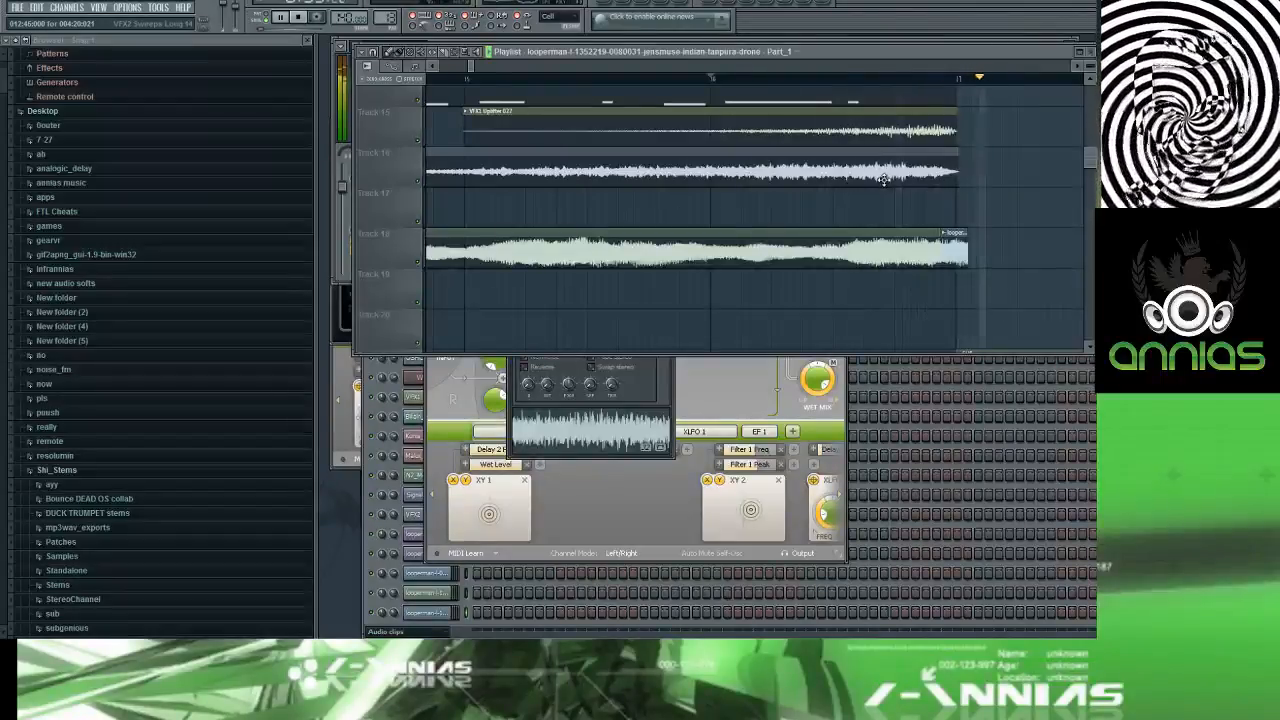
pyautogui.doubleClick(925, 233)
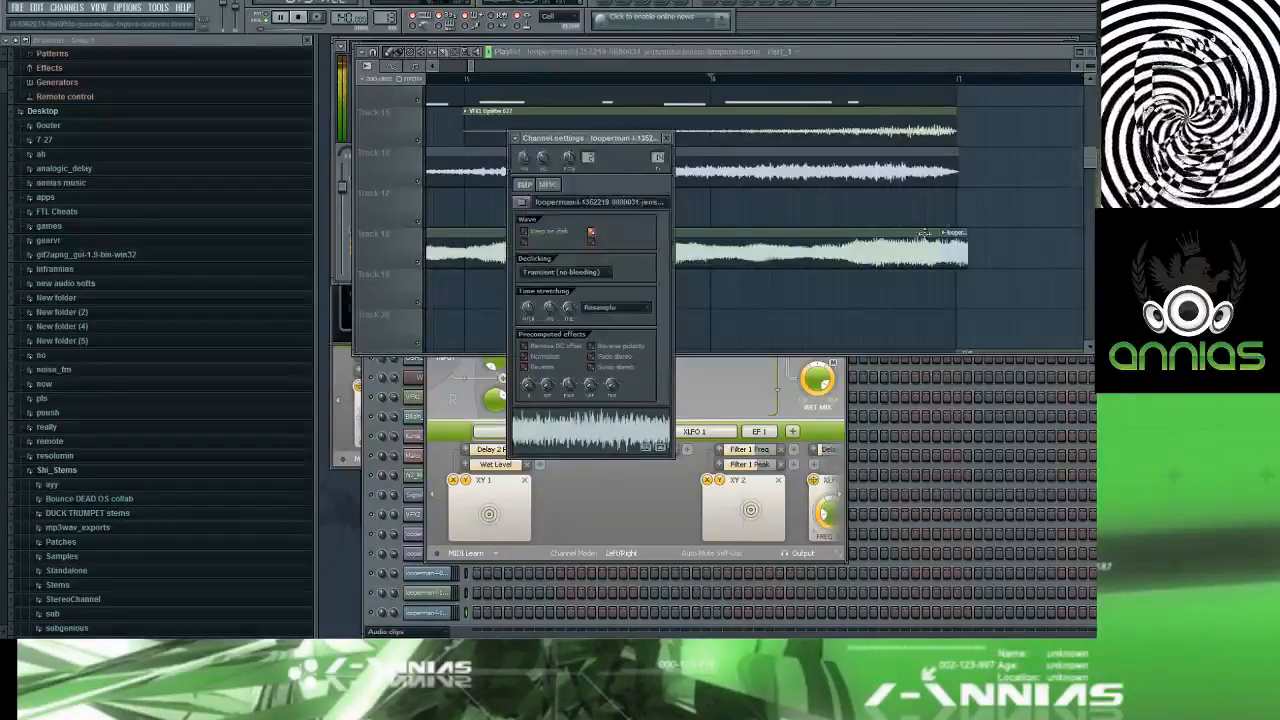
pyautogui.click(545, 104)
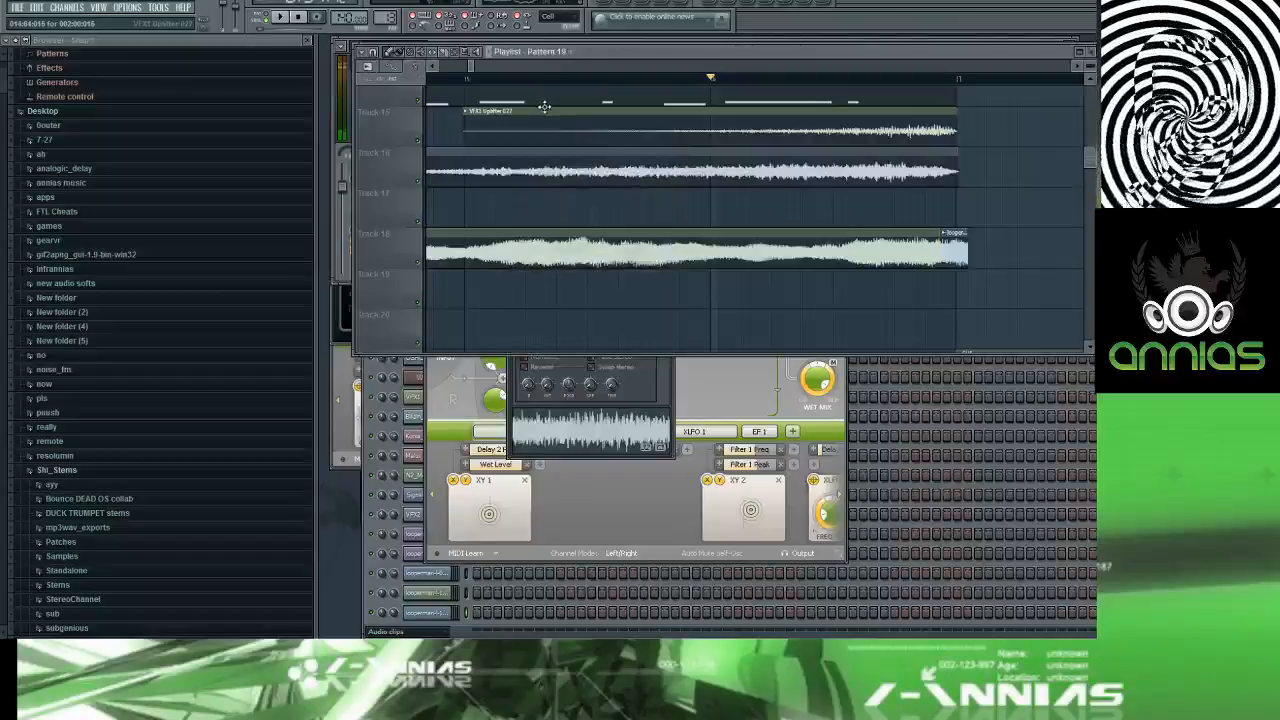
# Step: Trim the sliced tanpura tail's start to bar 17 and shift the shortened clip back against the main drone on Track 18
pyautogui.click(962, 257)
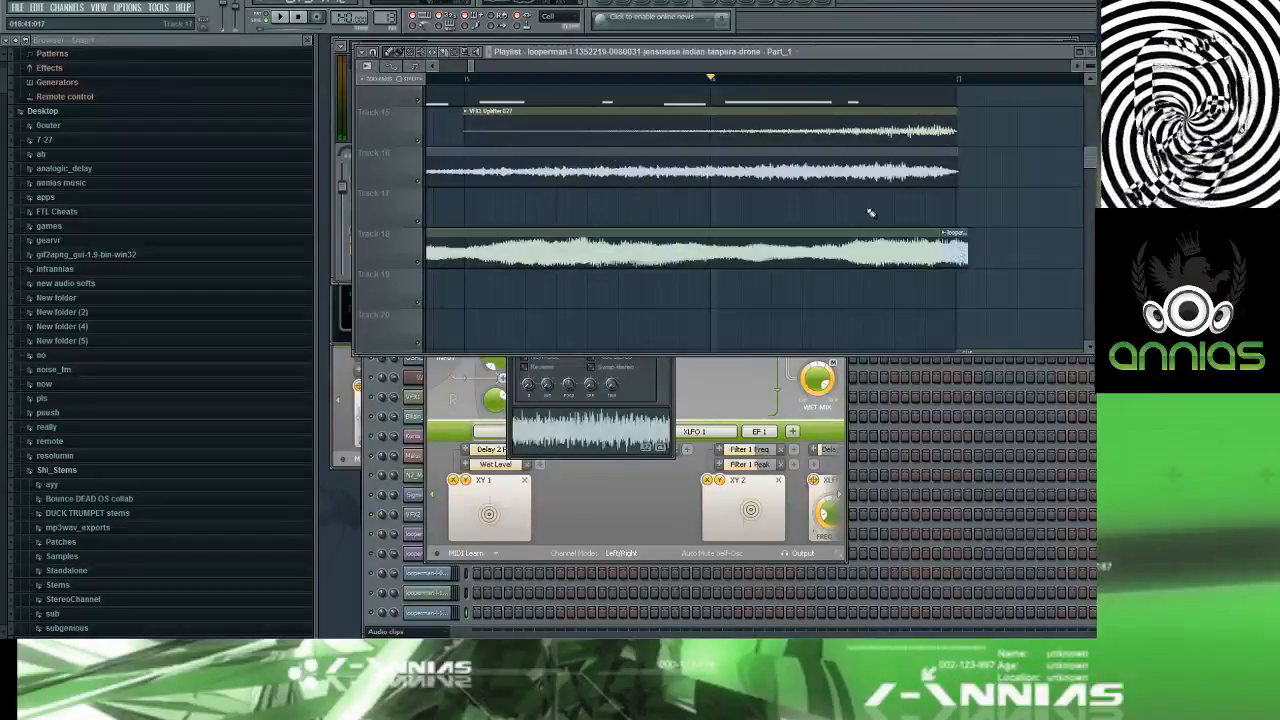
pyautogui.doubleClick(960, 253)
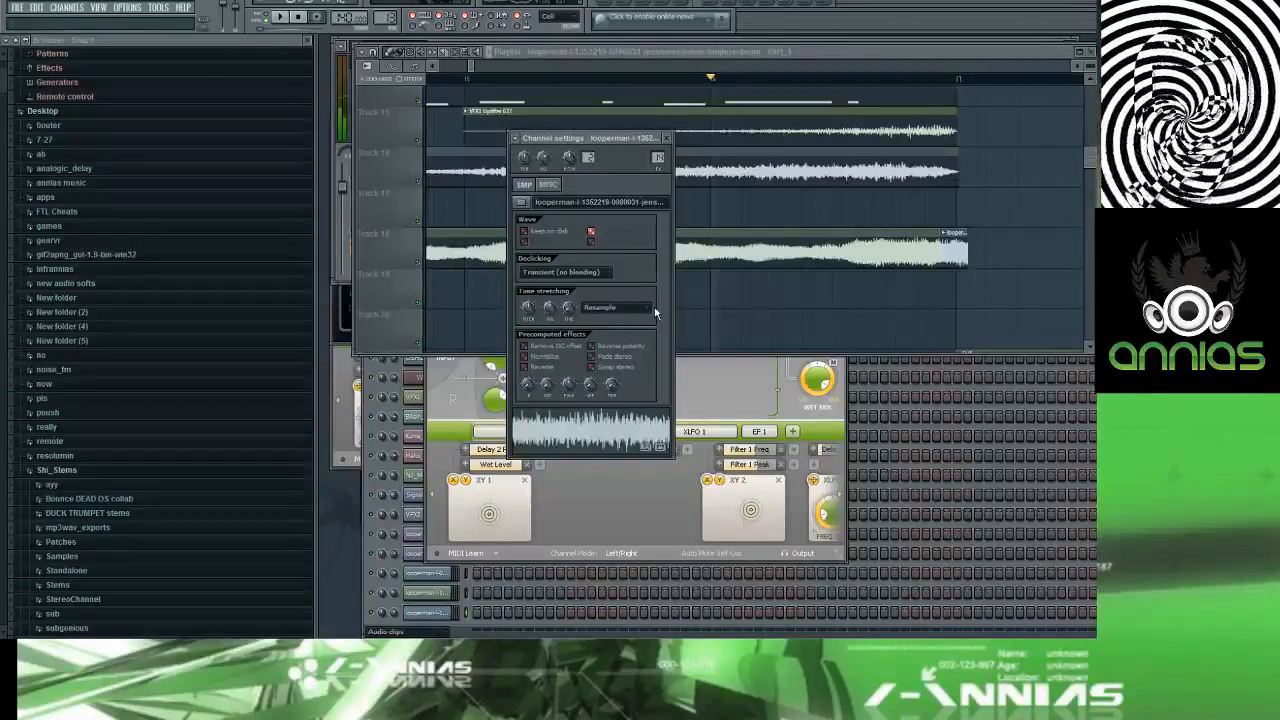
pyautogui.click(913, 80)
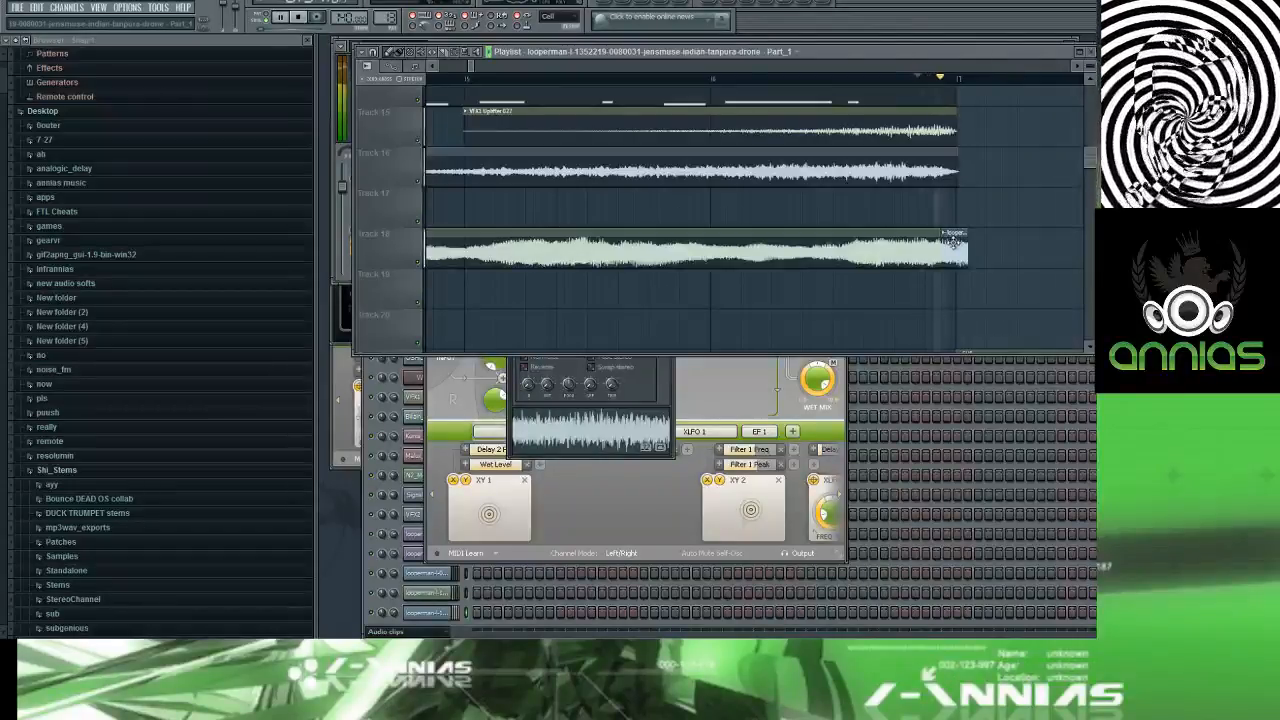
pyautogui.moveTo(952, 238); pyautogui.dragTo(968, 244)
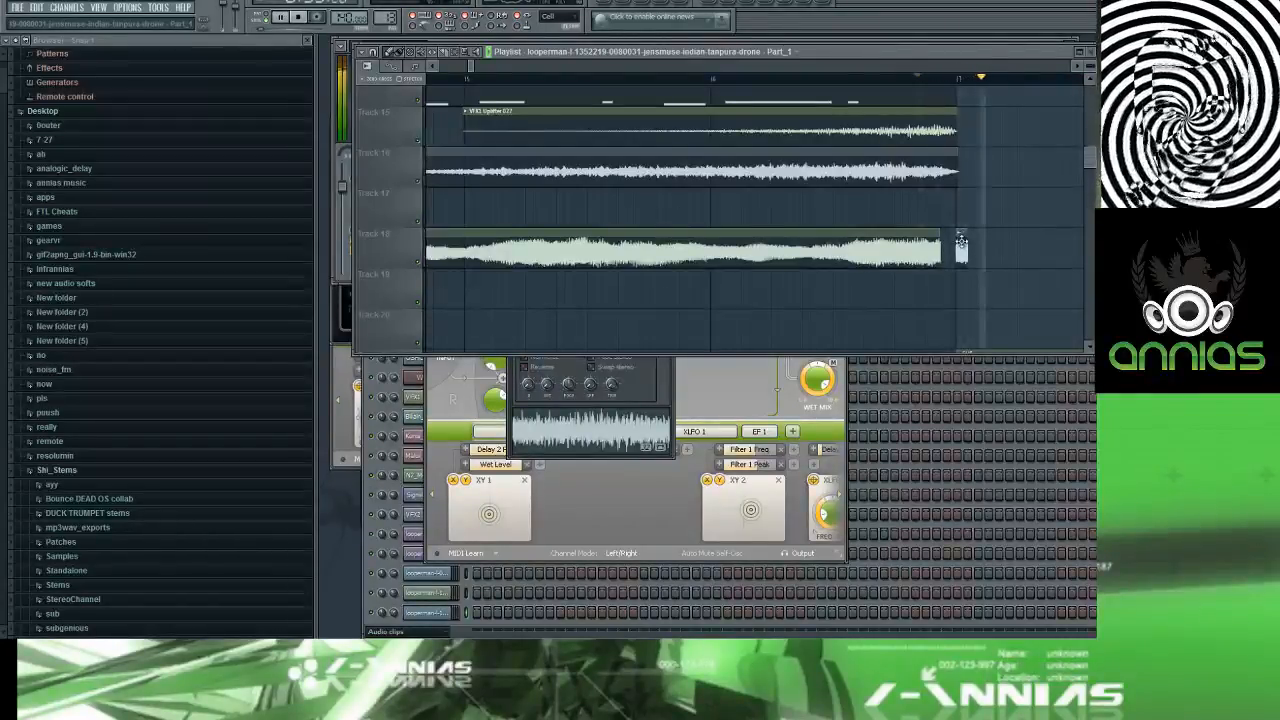
pyautogui.moveTo(960, 241); pyautogui.dragTo(953, 240)
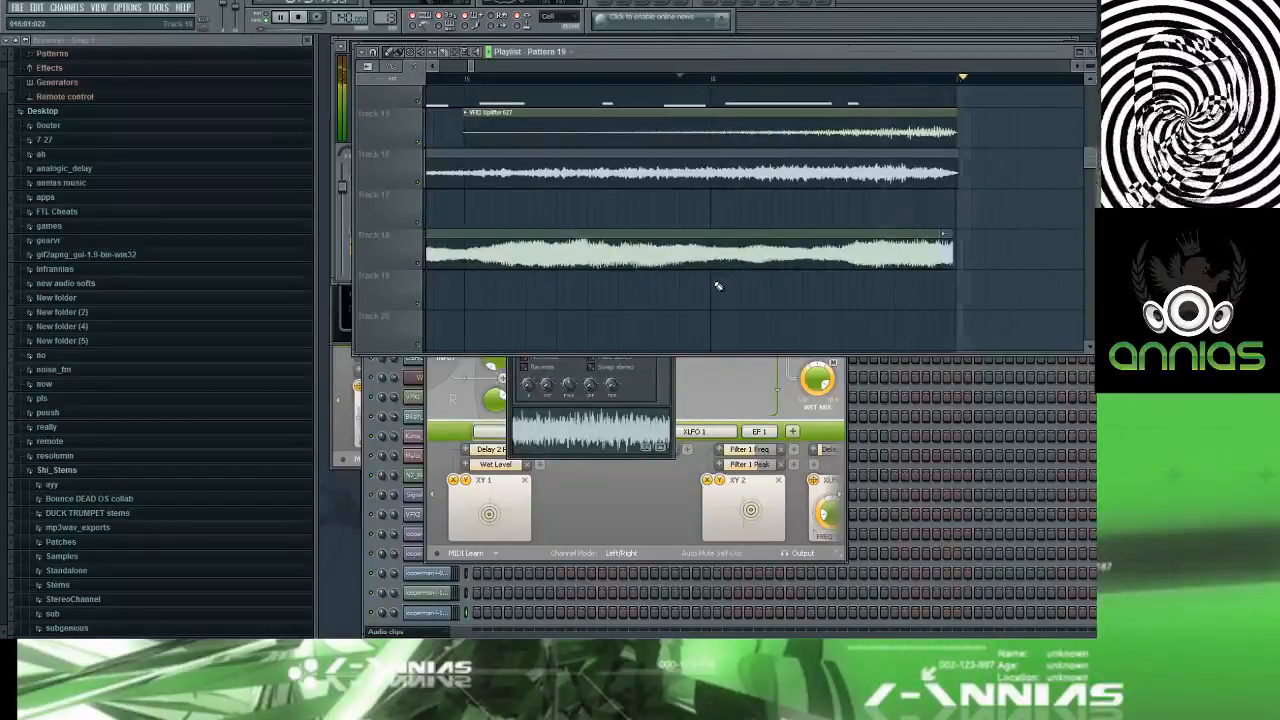
# Step: Shift the shortened tanpura tail forward so it reaches bar 17, leaving a small gap after the main drone clip
pyautogui.scroll(4, 951, 246)
pyautogui.press('space')
pyautogui.click(940, 250)
pyautogui.moveTo(953, 252); pyautogui.dragTo(960, 252)
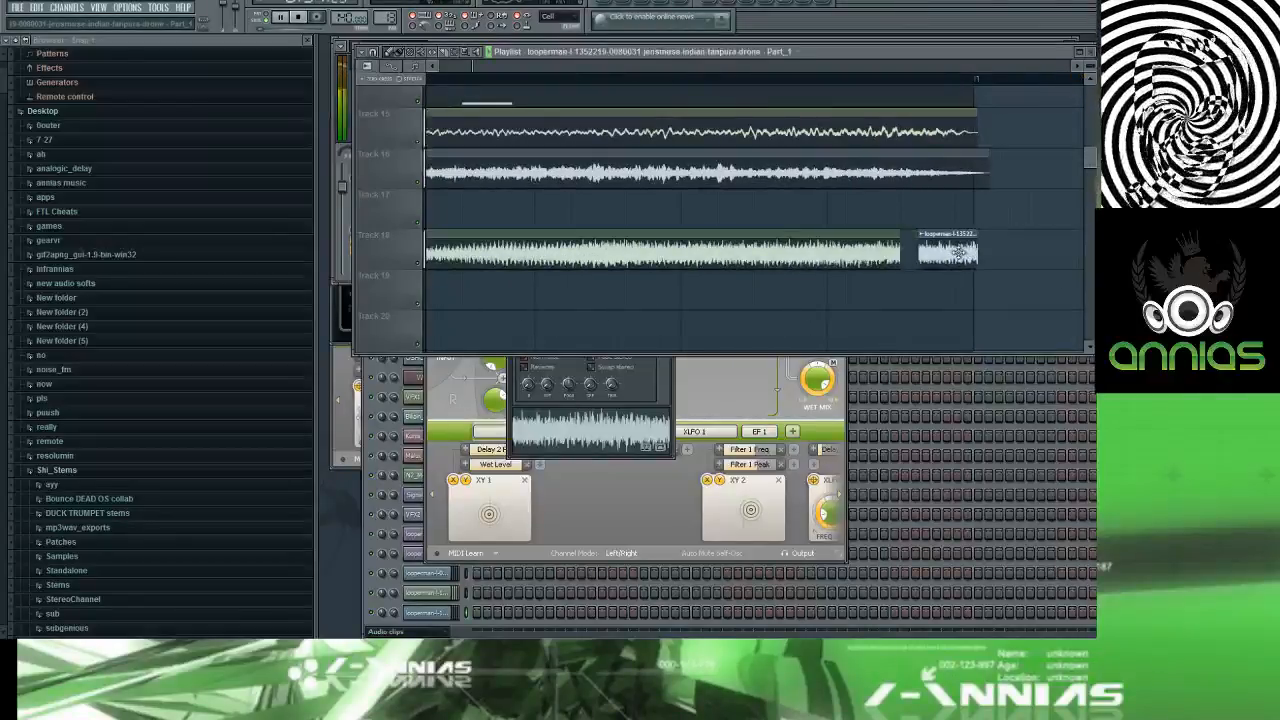
pyautogui.scroll(2, 986, 253)
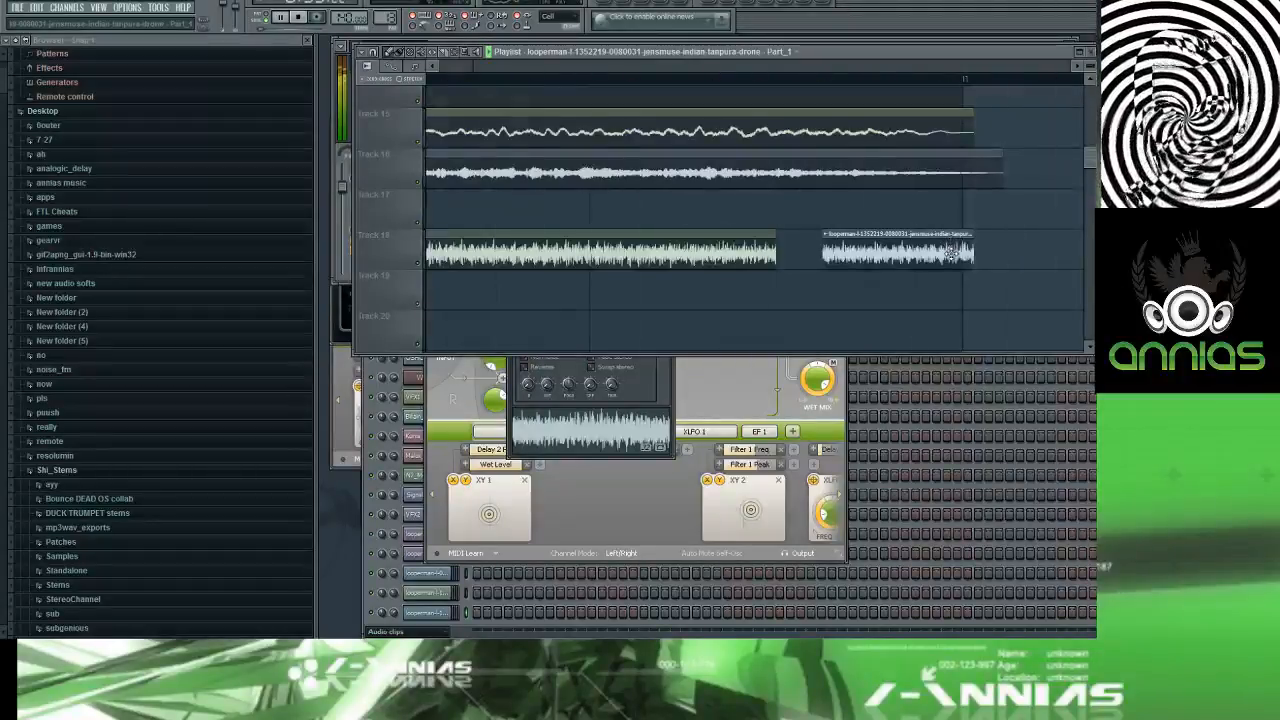
pyautogui.scroll(3, 966, 250)
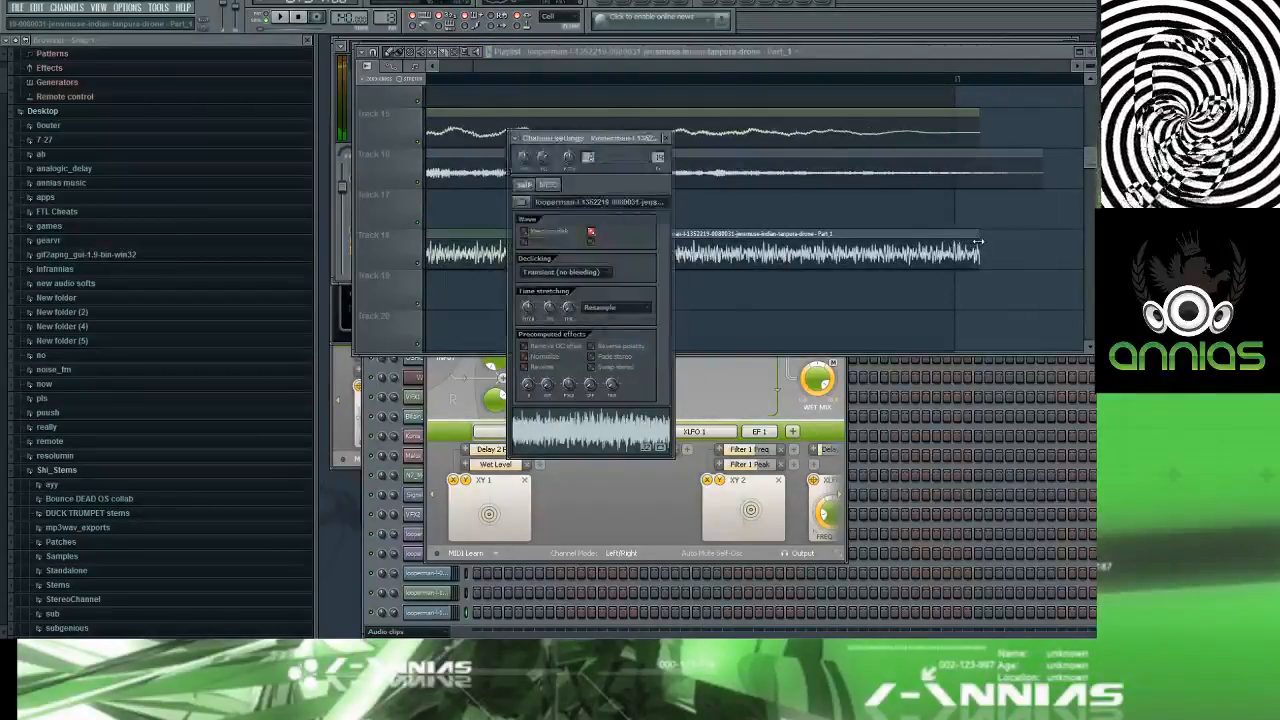
# Step: Trim the end of the tanpura tail clip exactly to the bar 17 line and play the transition
pyautogui.click(978, 242)
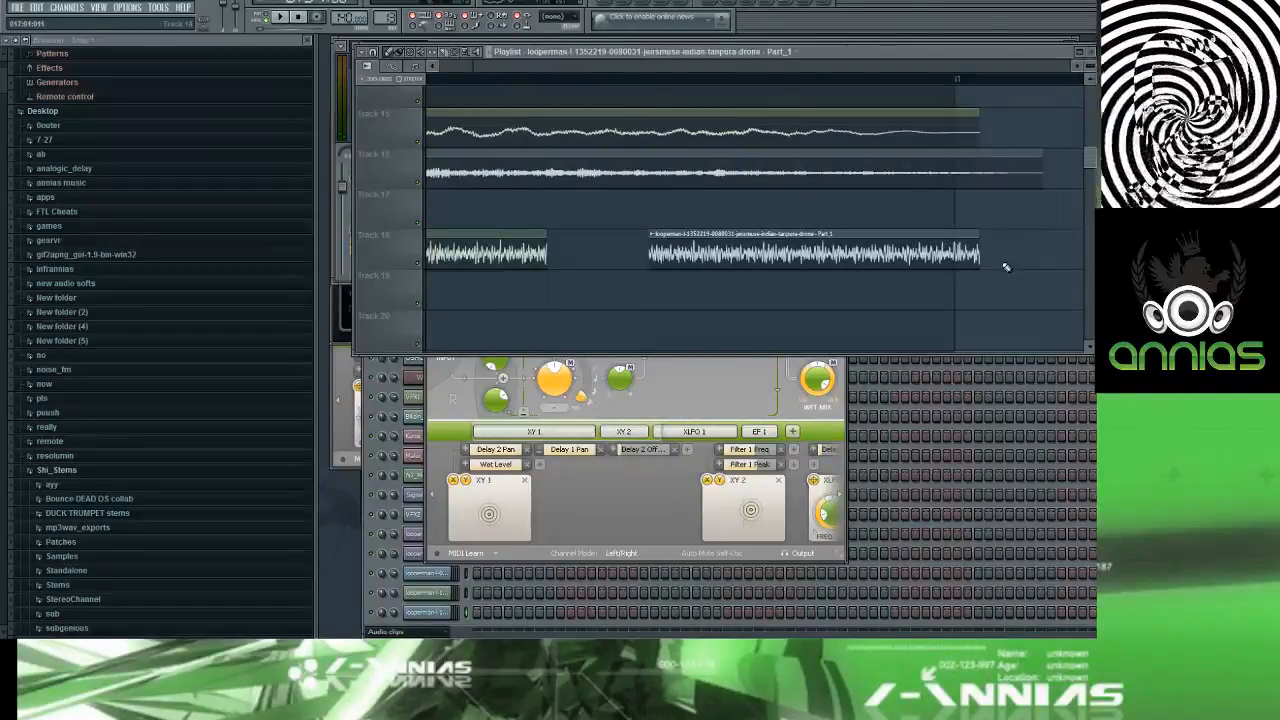
pyautogui.doubleClick(978, 244)
pyautogui.doubleClick(979, 245)
pyautogui.moveTo(969, 244); pyautogui.dragTo(973, 245)
pyautogui.doubleClick(978, 244)
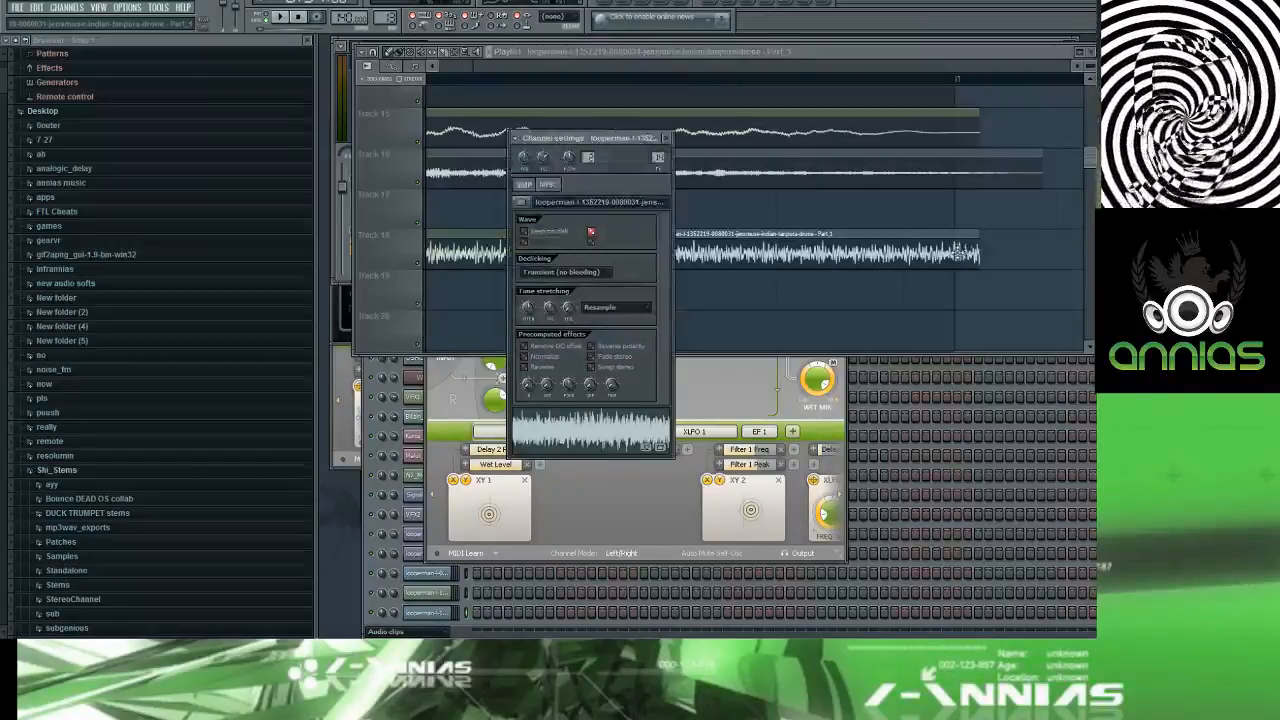
pyautogui.moveTo(977, 251); pyautogui.dragTo(962, 246)
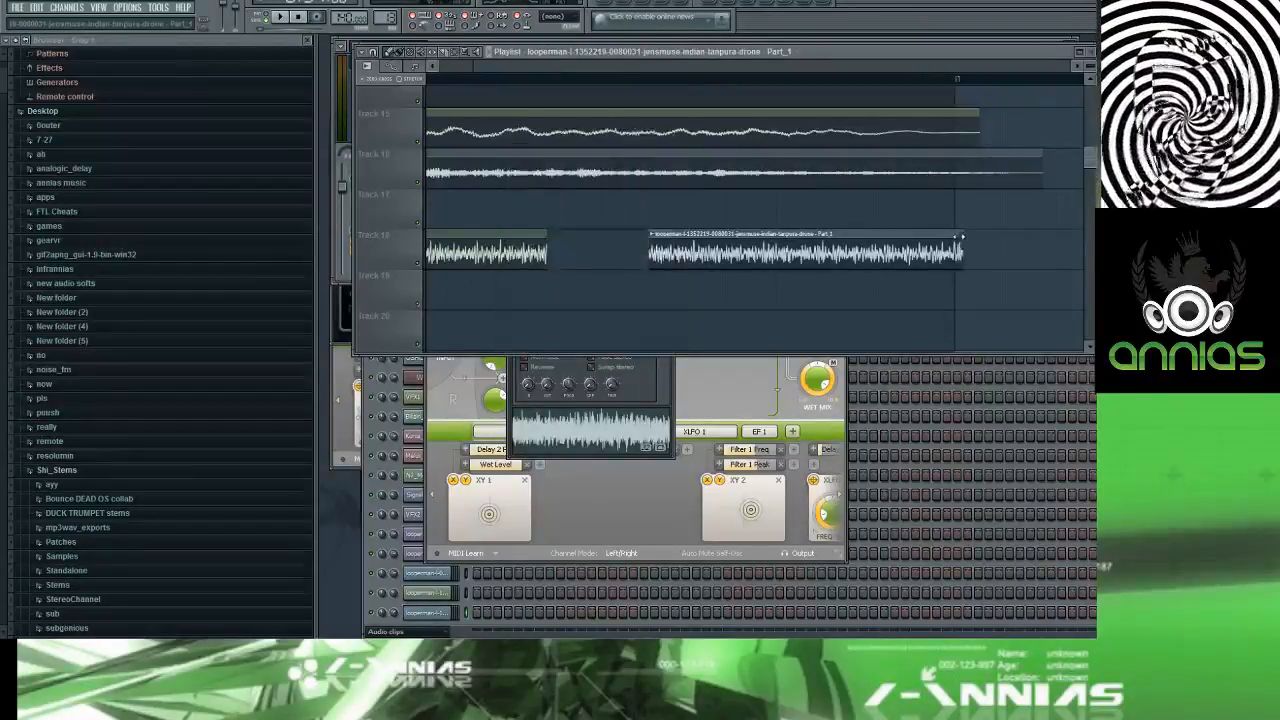
pyautogui.press('space')
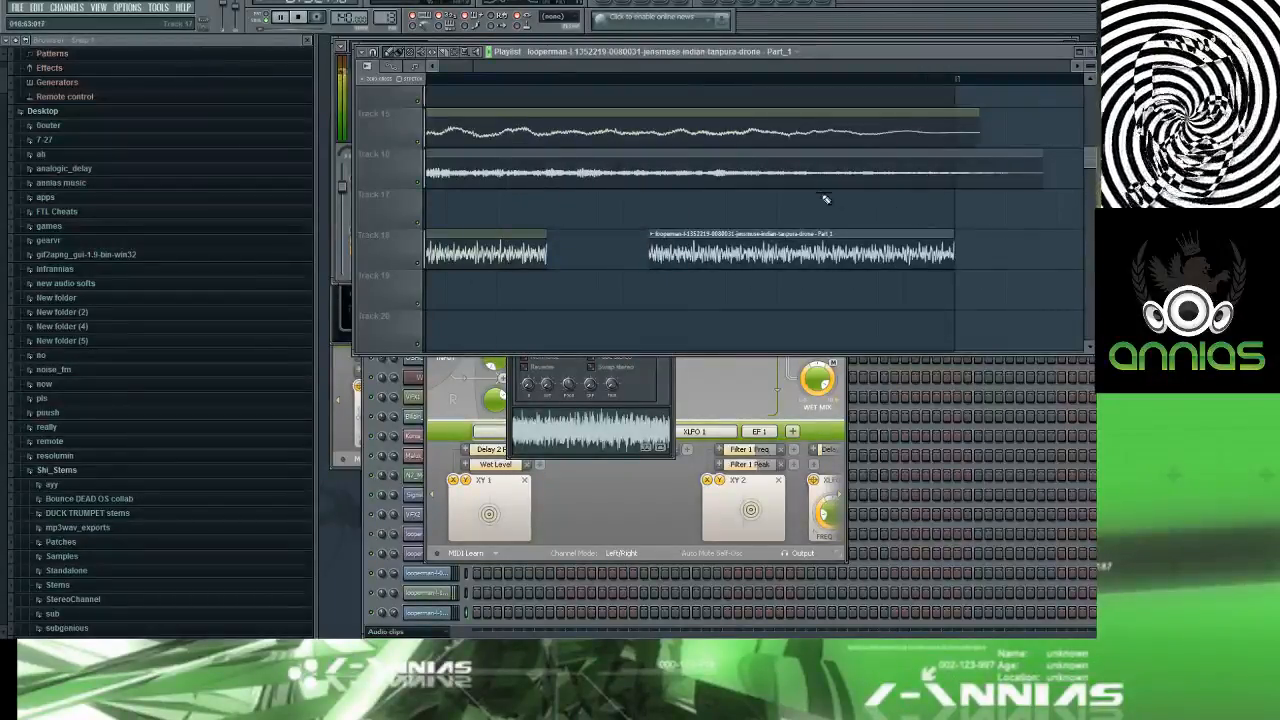
# Step: Place a copy of the tanpura tail on Track 18 so it ends at bar 19
pyautogui.scroll(-4, 760, 214)
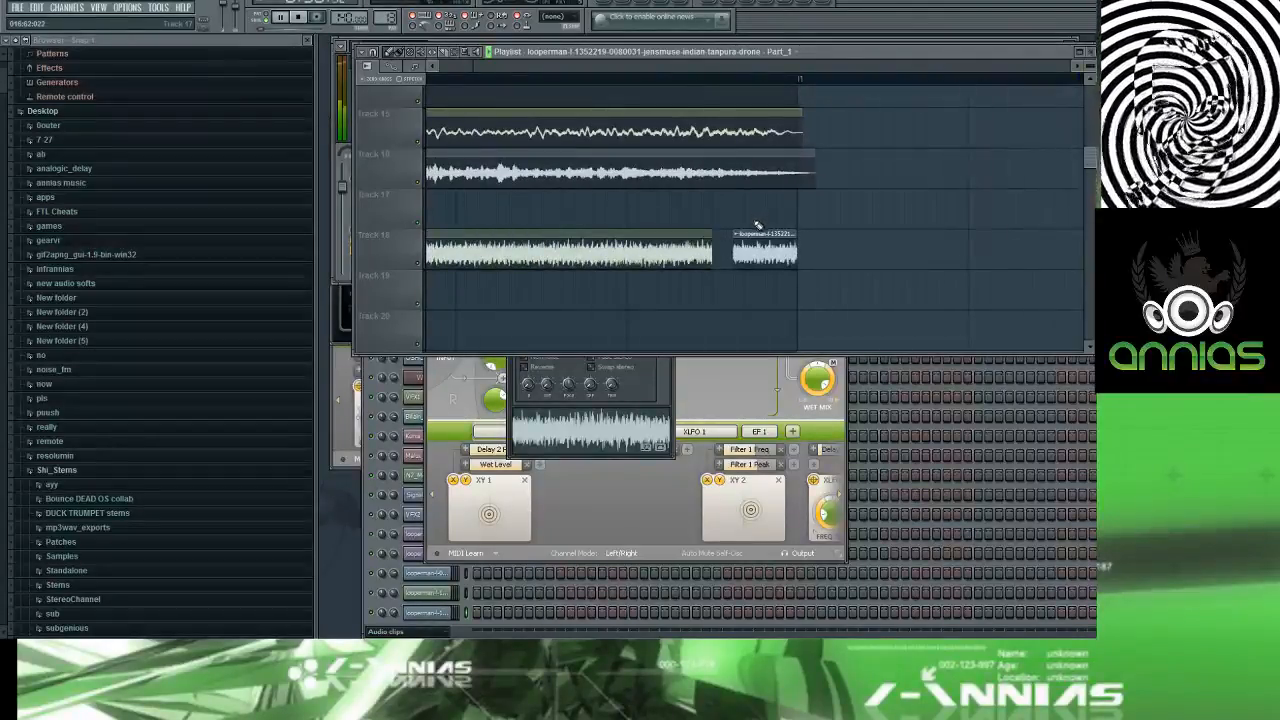
pyautogui.scroll(-5, 811, 211)
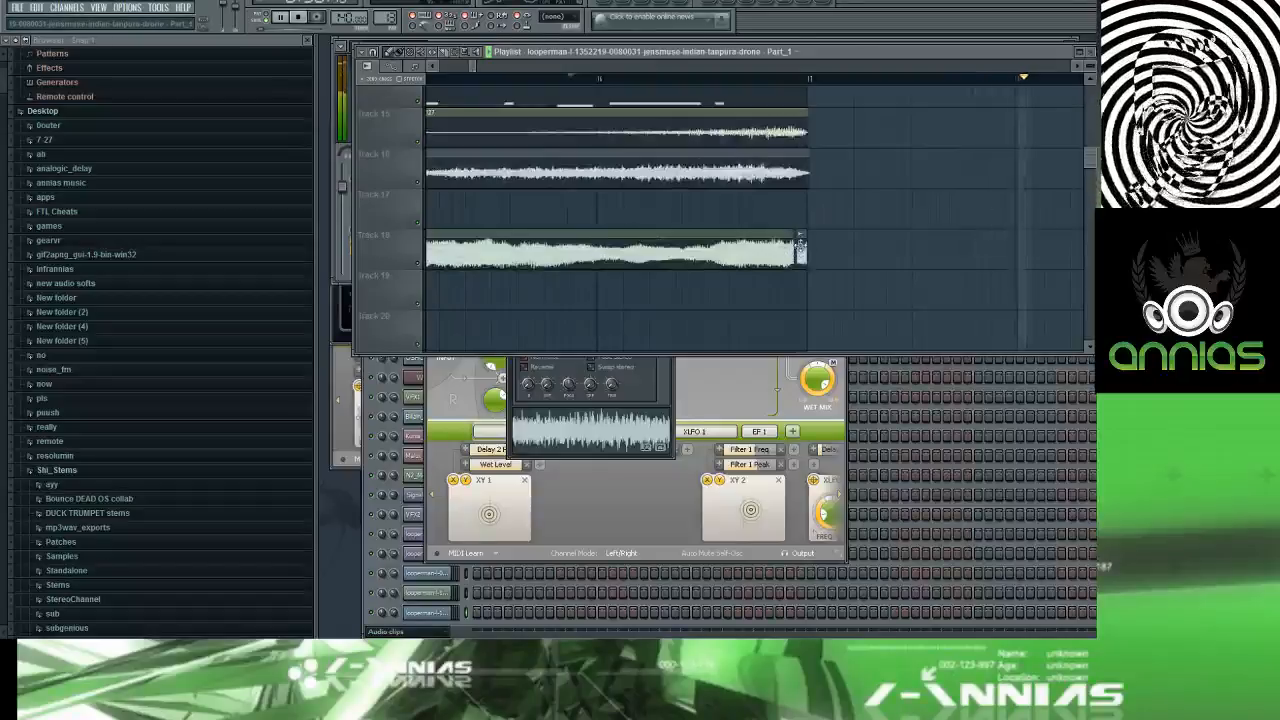
pyautogui.scroll(-4, 822, 245)
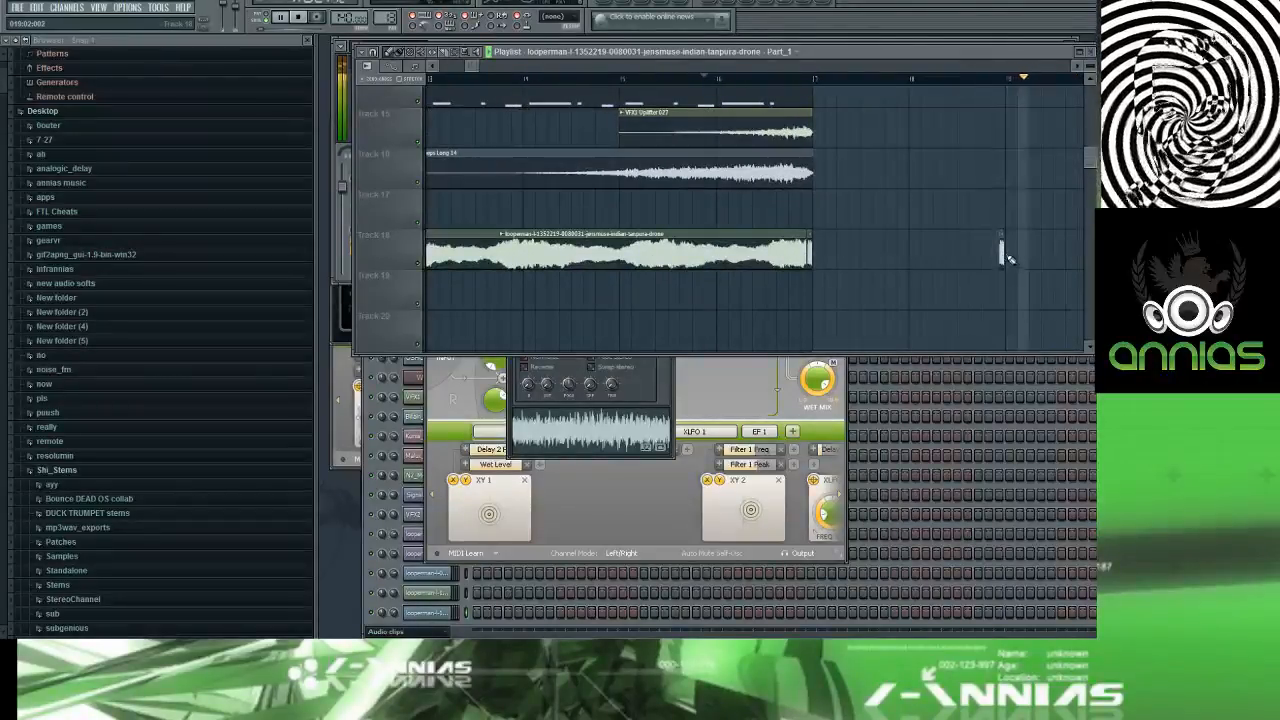
pyautogui.scroll(-2, 972, 230)
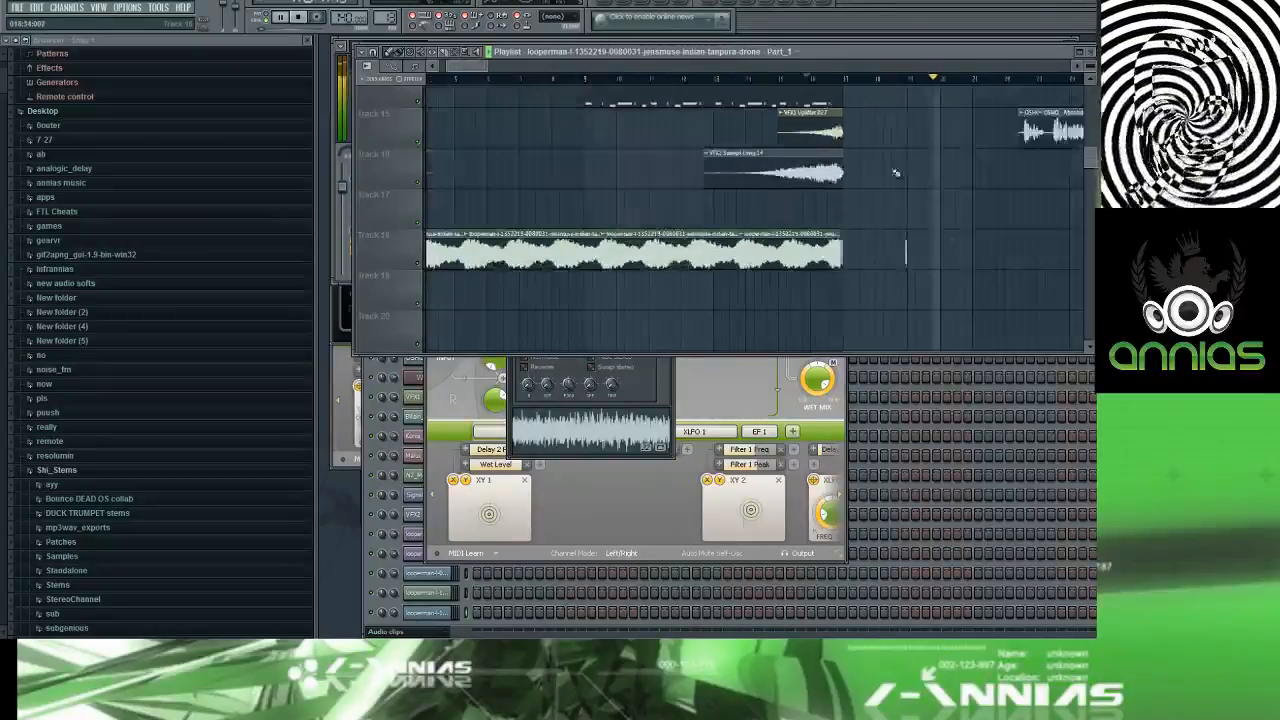
# Step: Place another copy of the tanpura tail on Track 18, aligned to end at bar 21
pyautogui.scroll(3, 976, 279)
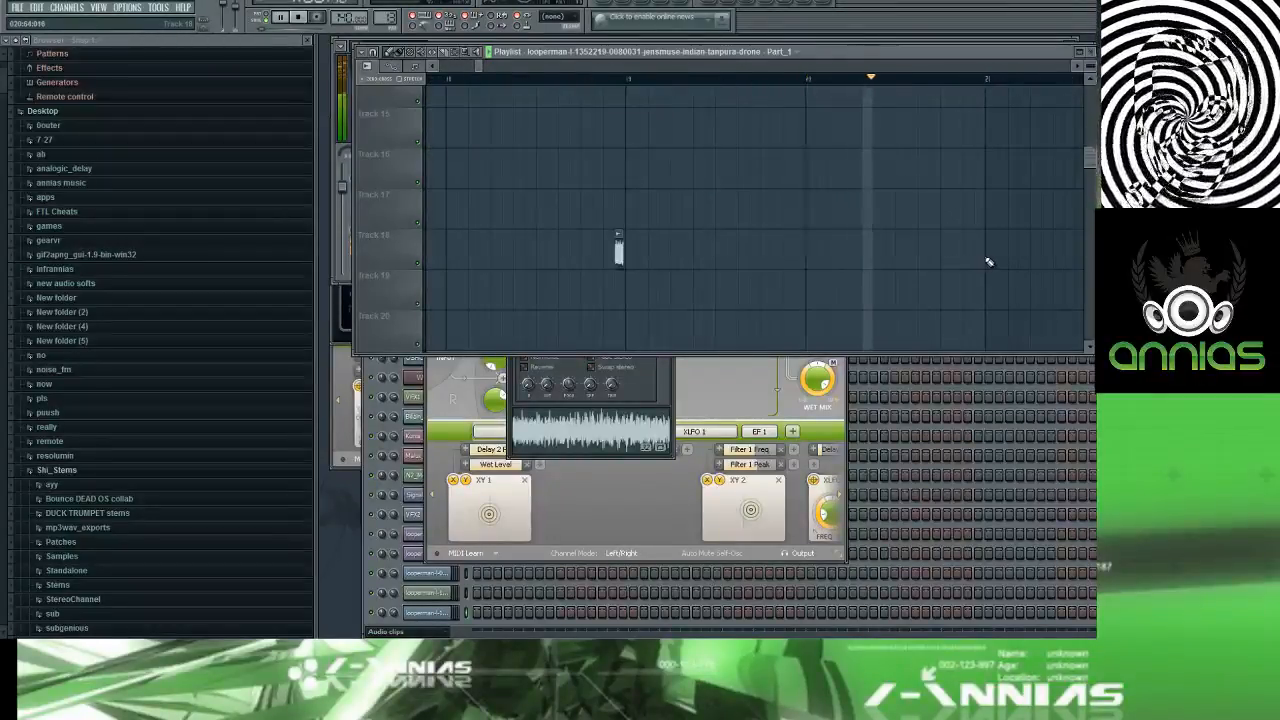
pyautogui.scroll(-2, 987, 262)
pyautogui.click(983, 255)
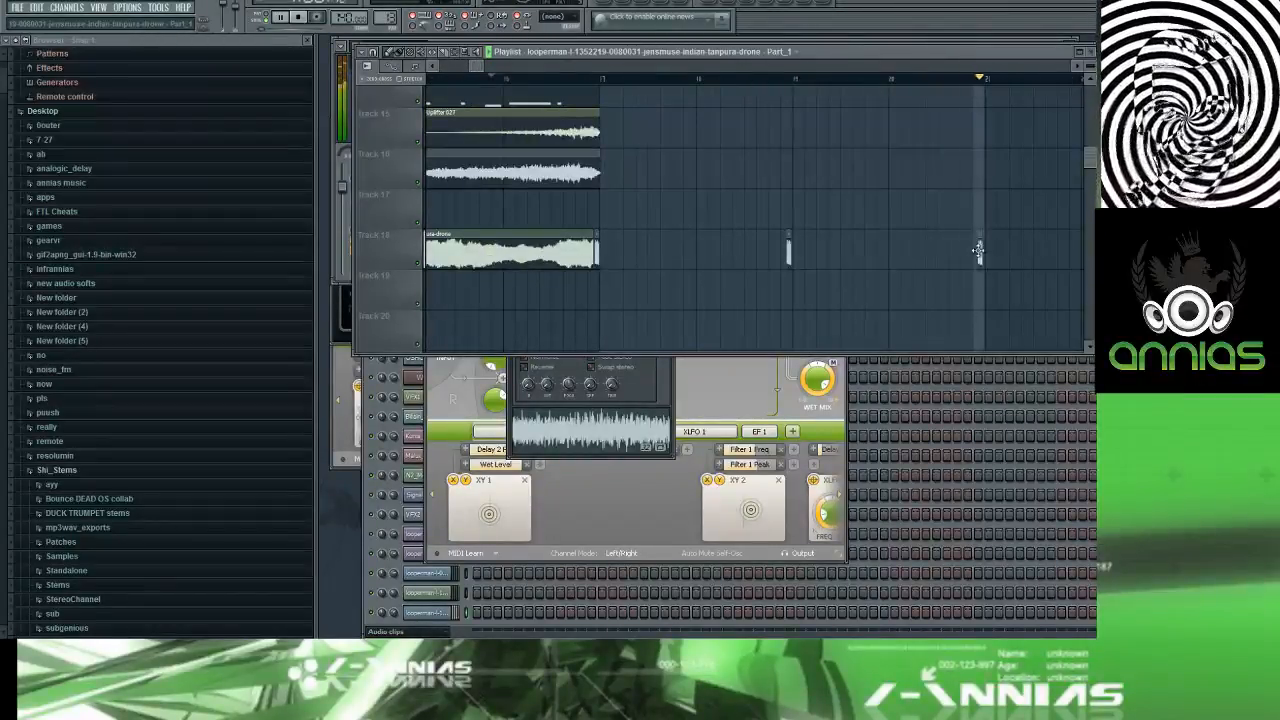
pyautogui.scroll(3, 990, 258)
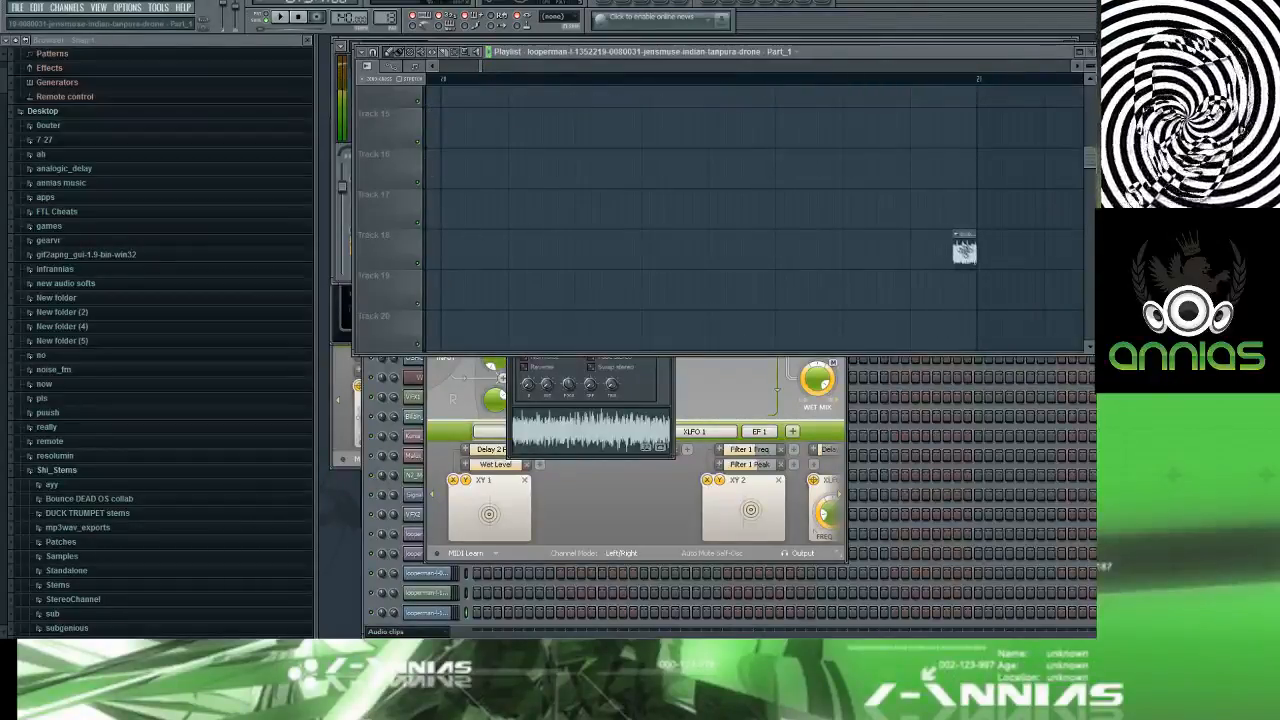
pyautogui.scroll(-3, 809, 129)
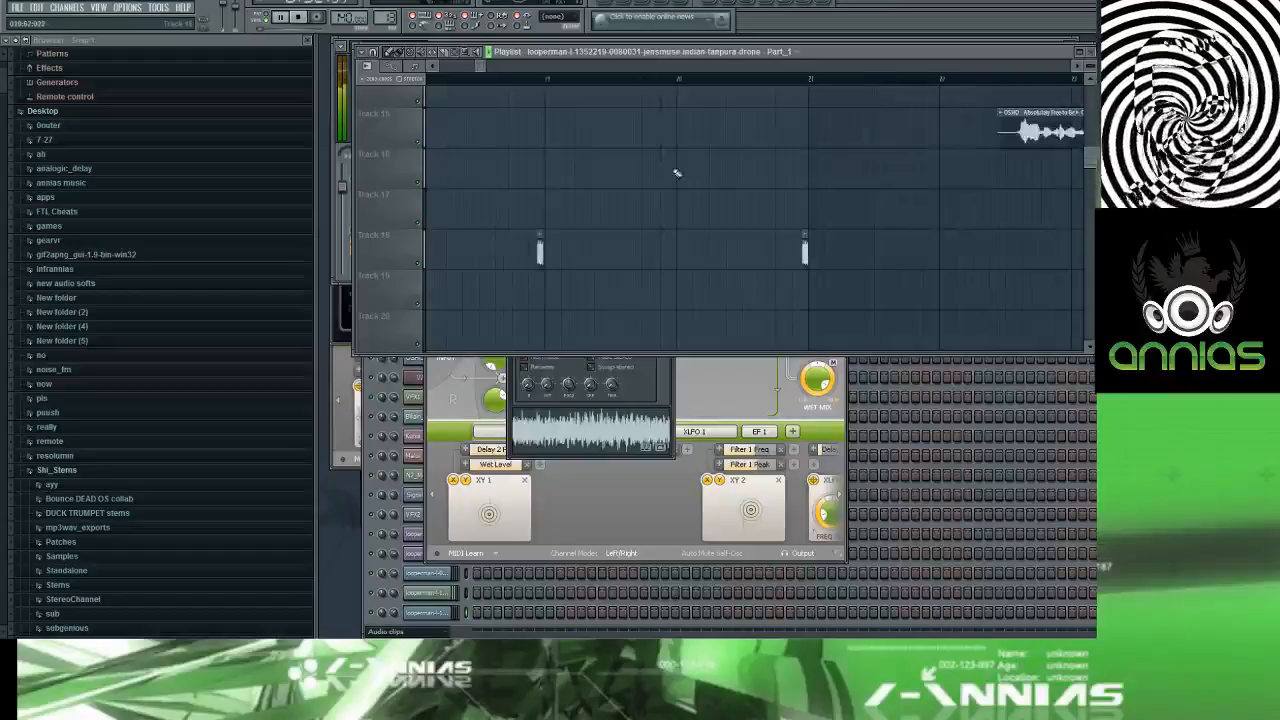
# Step: Play the passage around bars 19 to 21 and check the timing of the delayed tanpura tail copies
pyautogui.scroll(4, 521, 256)
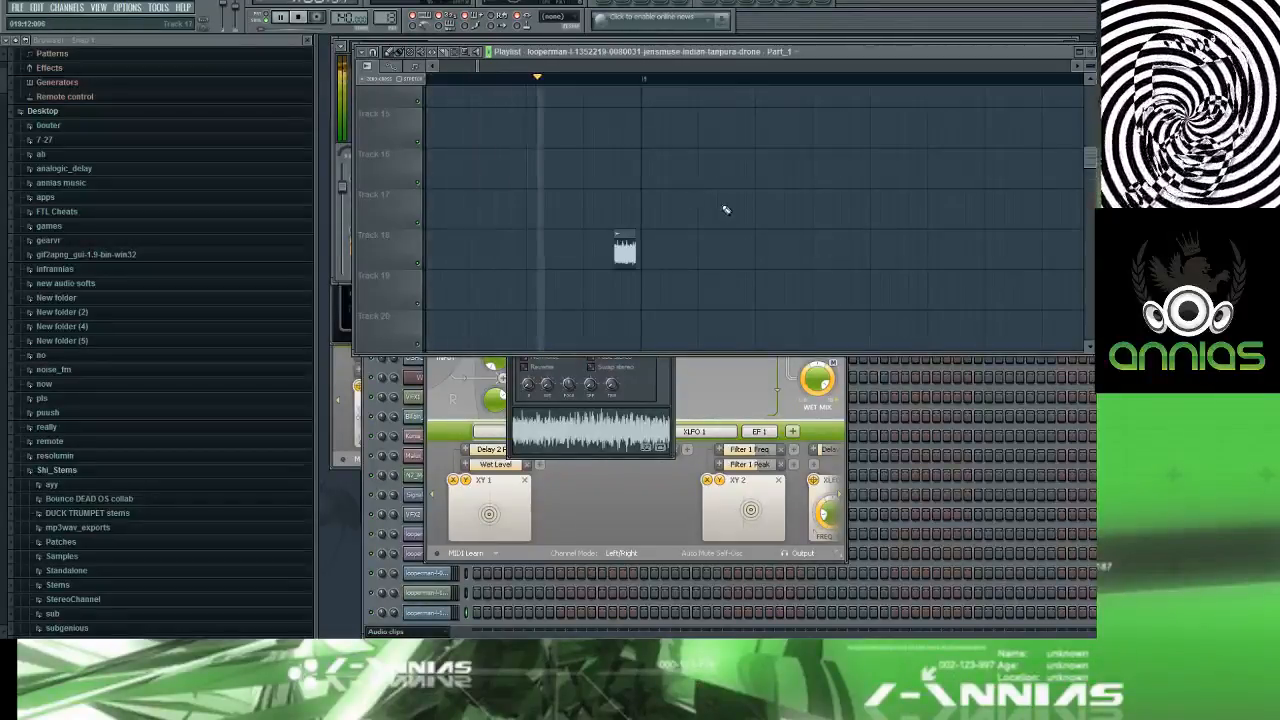
pyautogui.scroll(-5, 710, 240)
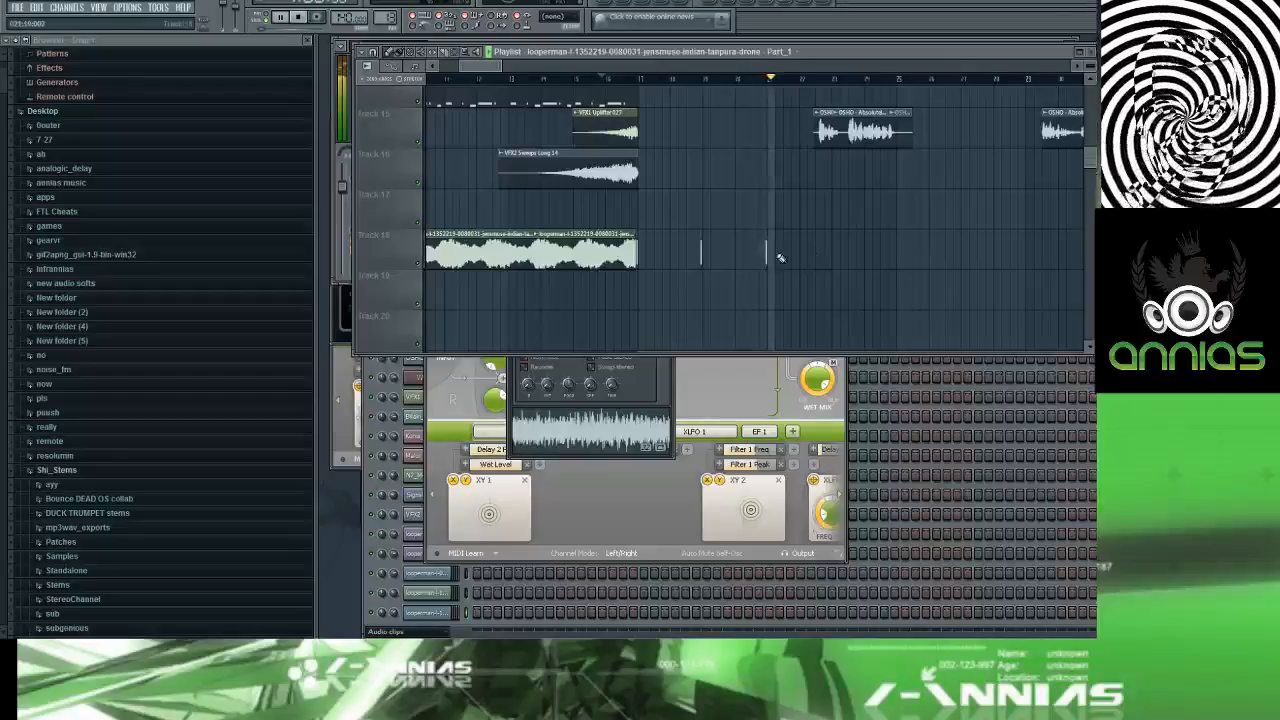
pyautogui.scroll(7, 773, 257)
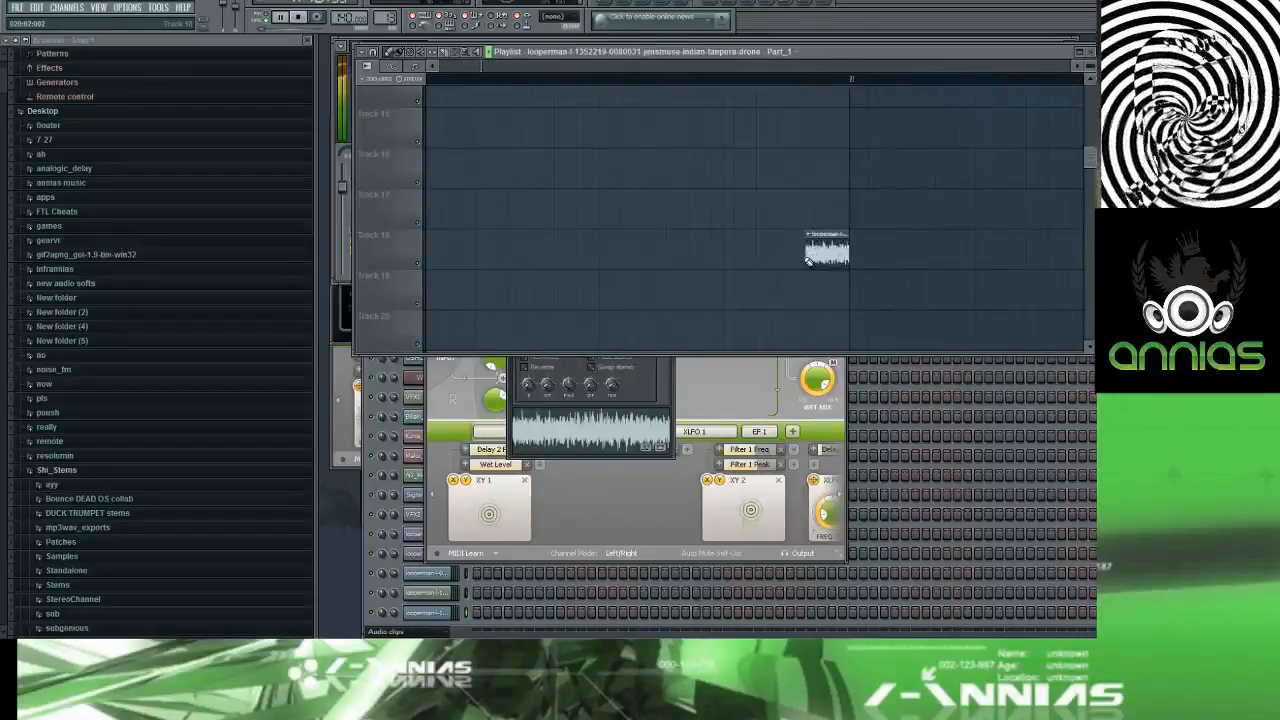
pyautogui.scroll(-2, 806, 261)
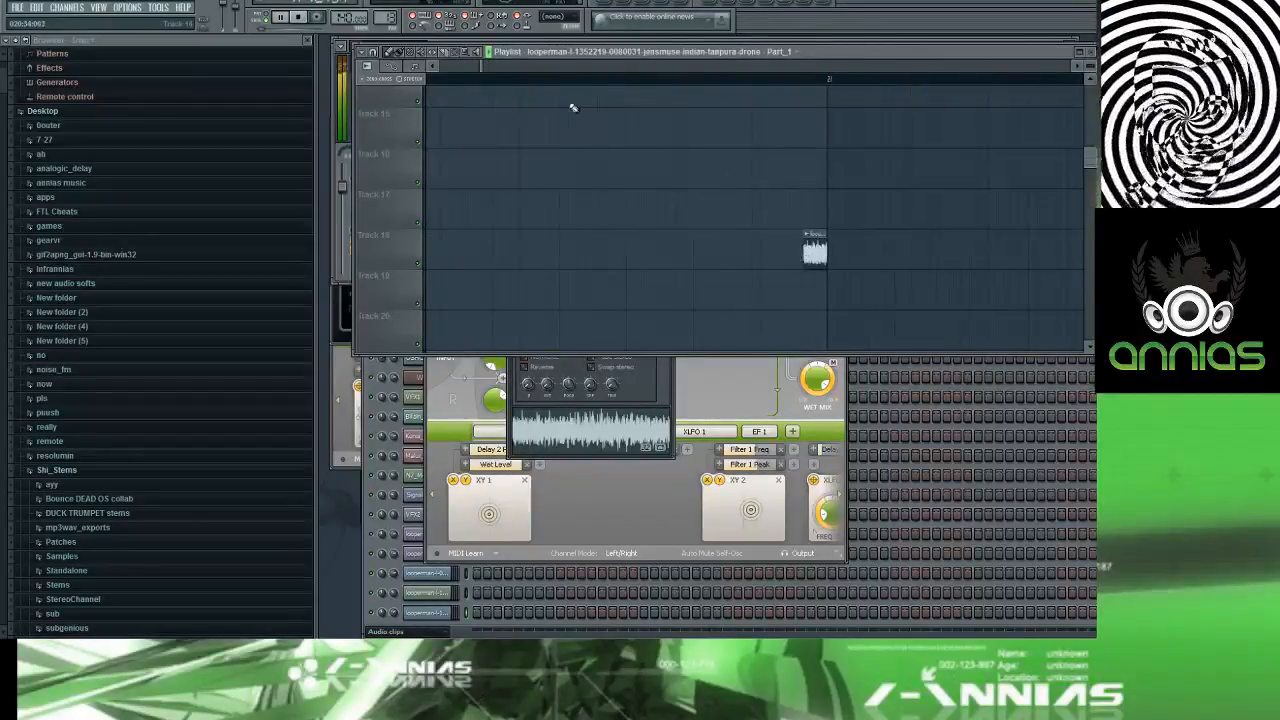
pyautogui.click(432, 66)
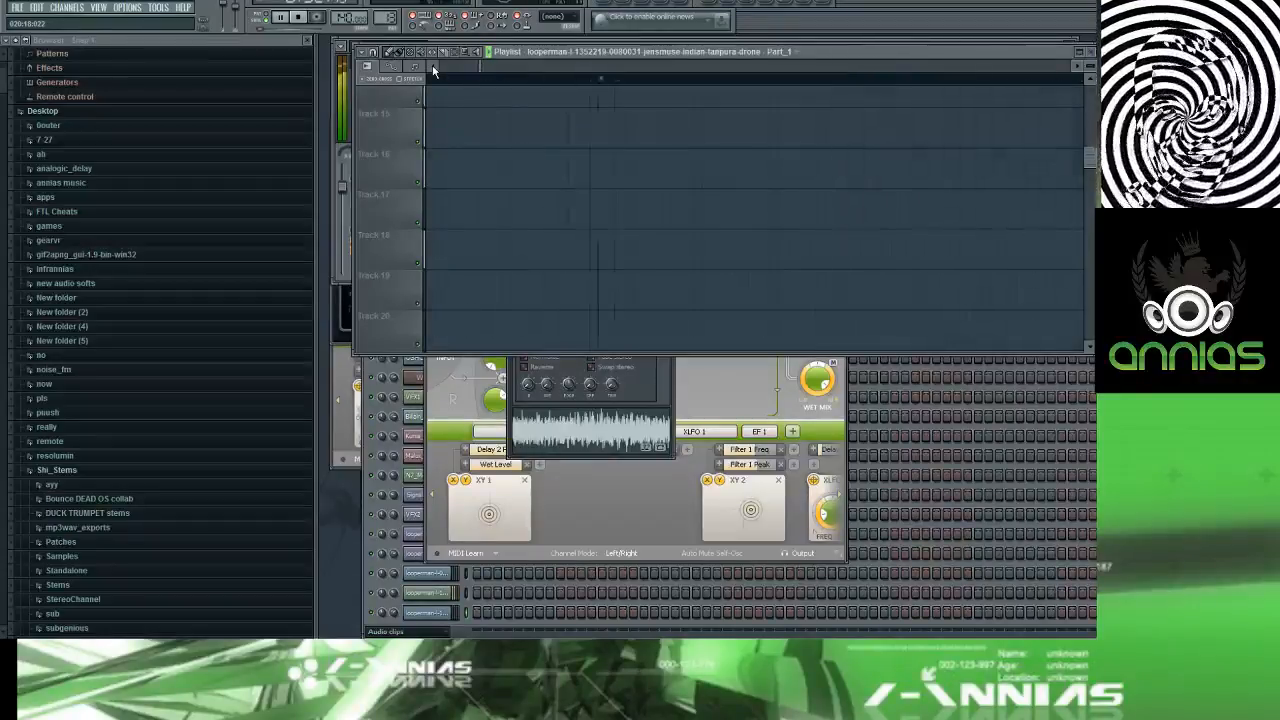
pyautogui.scroll(-3, 617, 146)
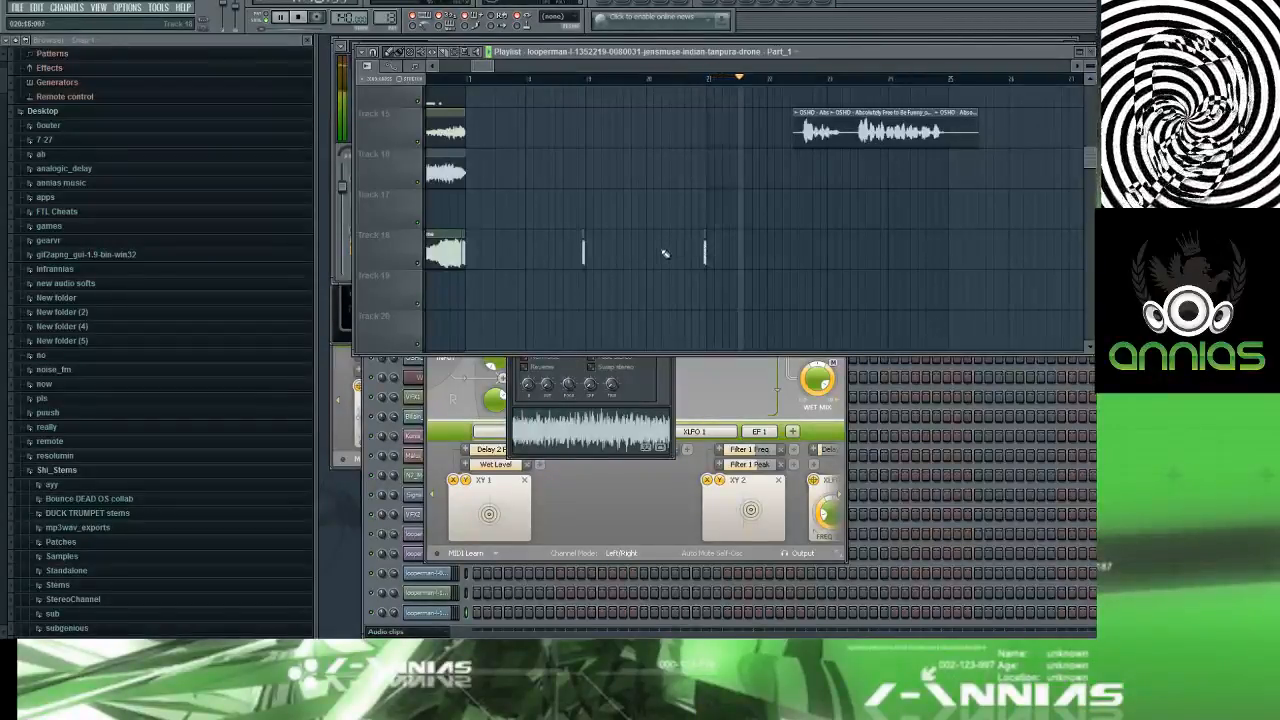
pyautogui.scroll(2, 663, 258)
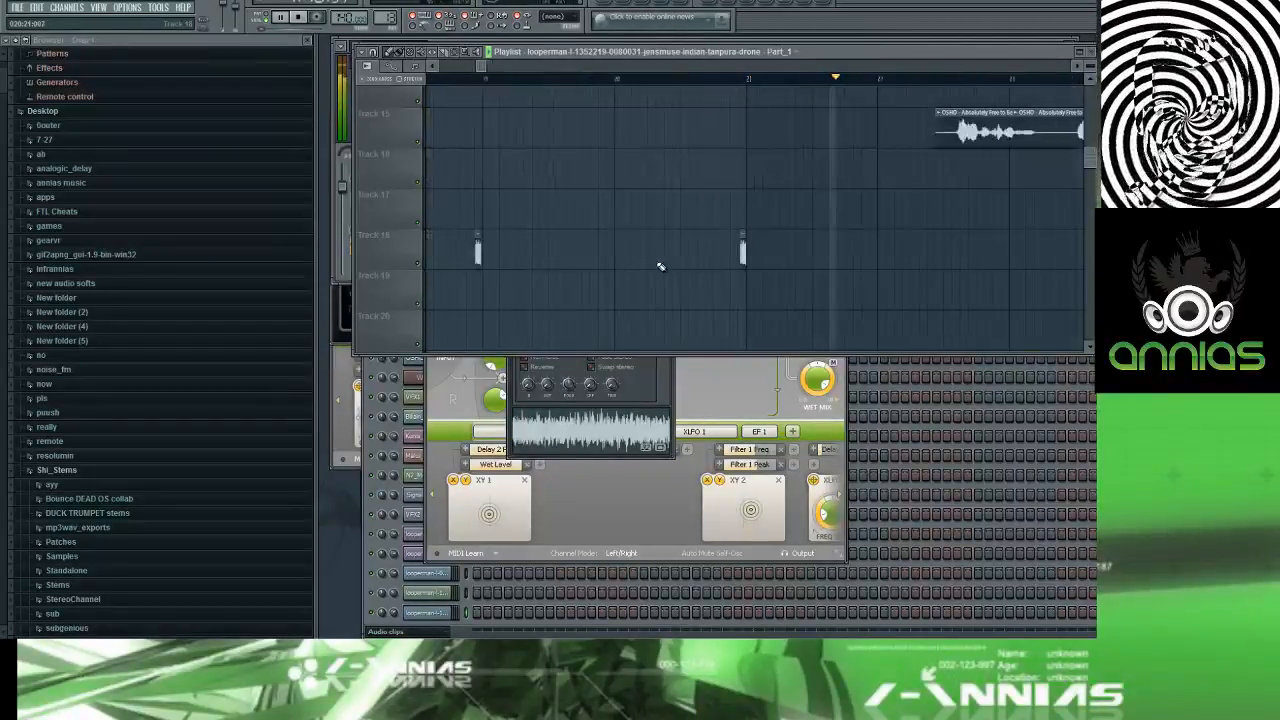
# Step: Move the tanpura tail copy from bar 21 so it ends at bar 23, beneath the OSHO vocal sample
pyautogui.click(1008, 248)
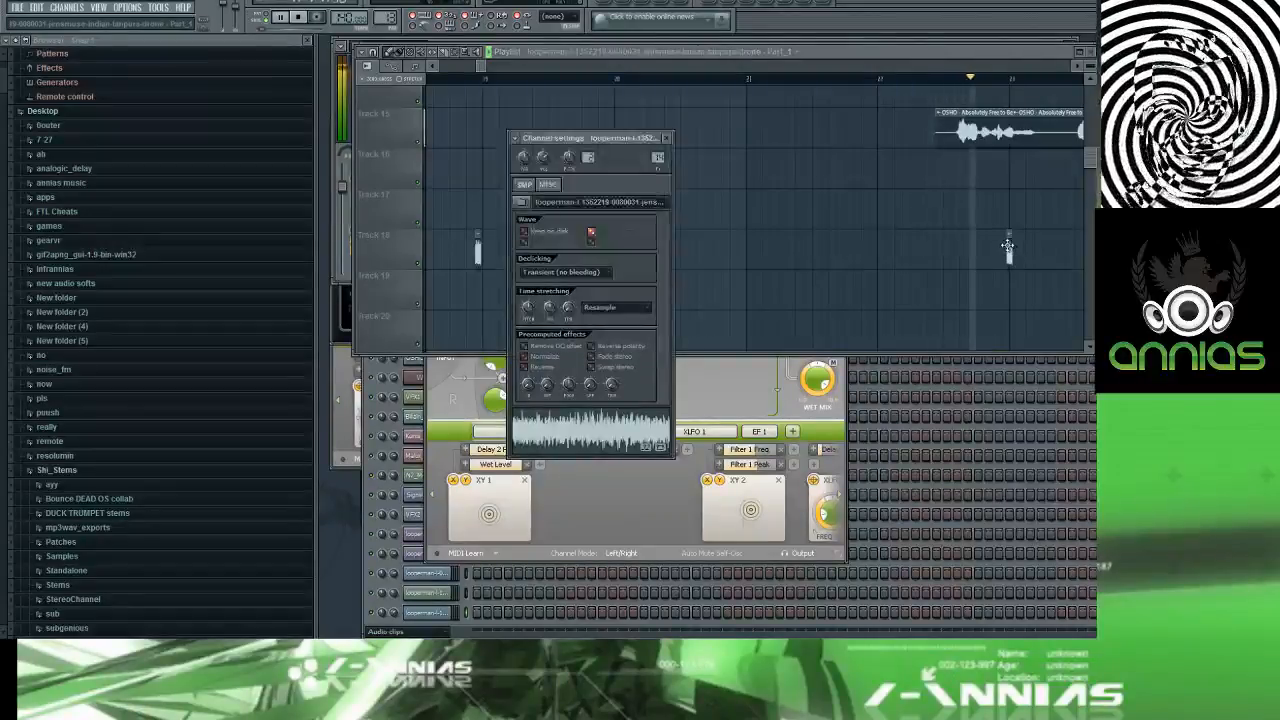
pyautogui.doubleClick(1008, 246)
pyautogui.doubleClick(1010, 255)
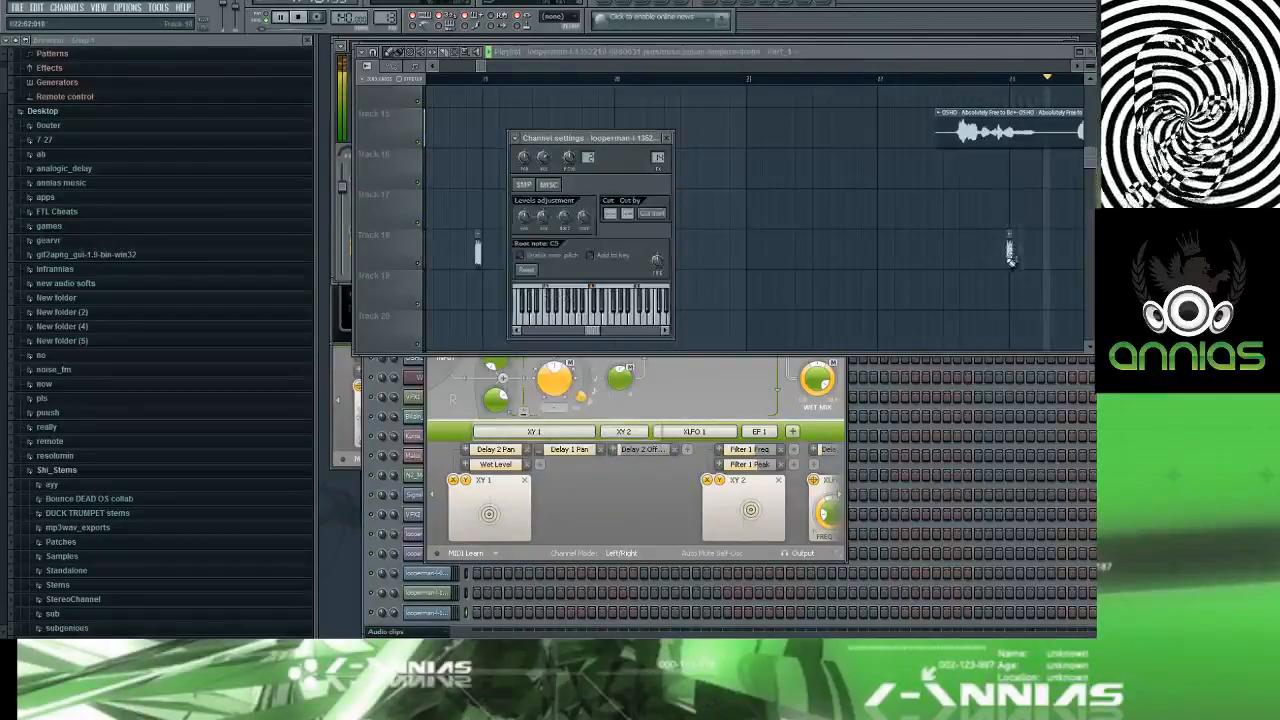
pyautogui.click(1010, 256)
pyautogui.scroll(3, 1011, 250)
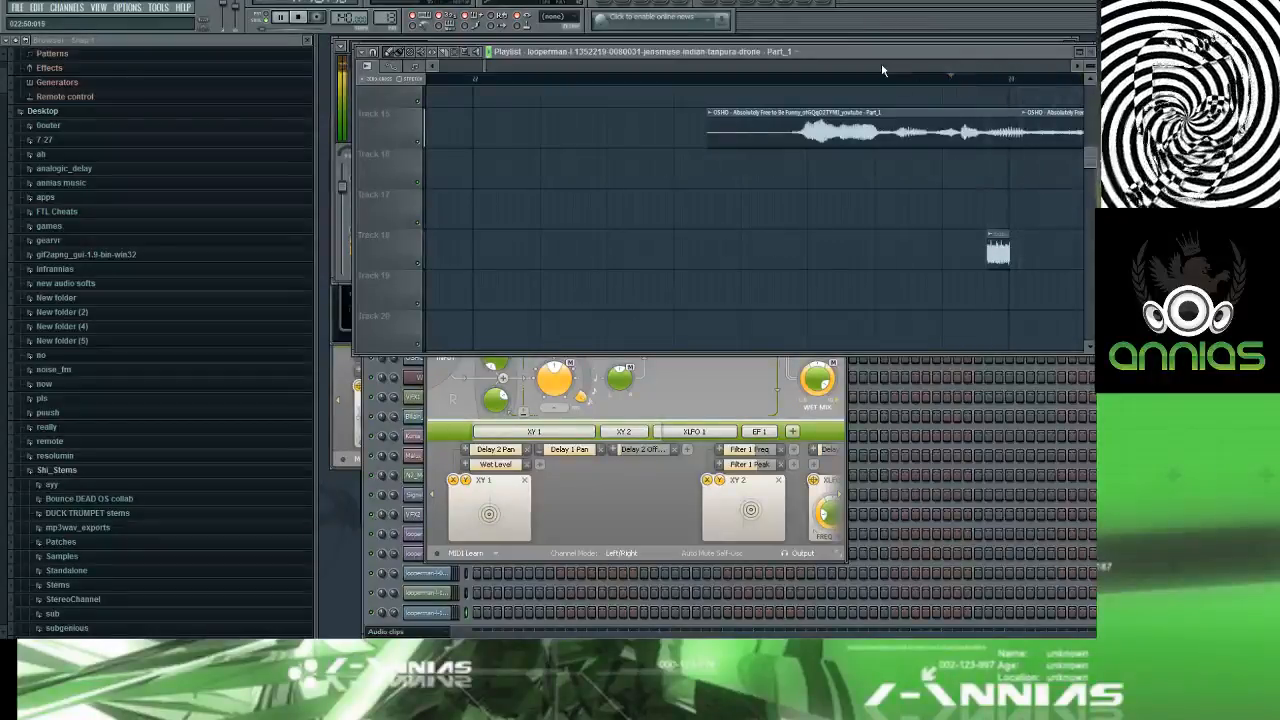
# Step: Try another copy of the tanpura tail ending at bar 25 on Track 18 and play that passage
pyautogui.scroll(-6, 866, 165)
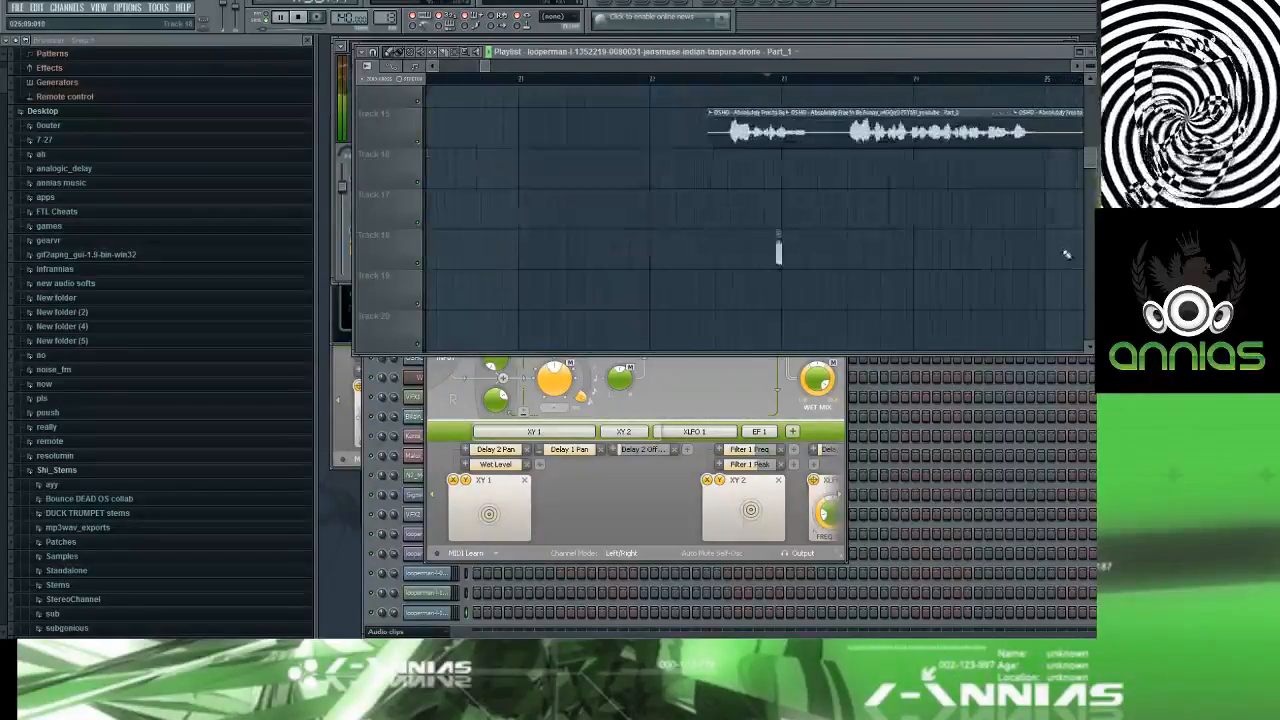
pyautogui.scroll(2, 1066, 255)
pyautogui.scroll(1, 1037, 249)
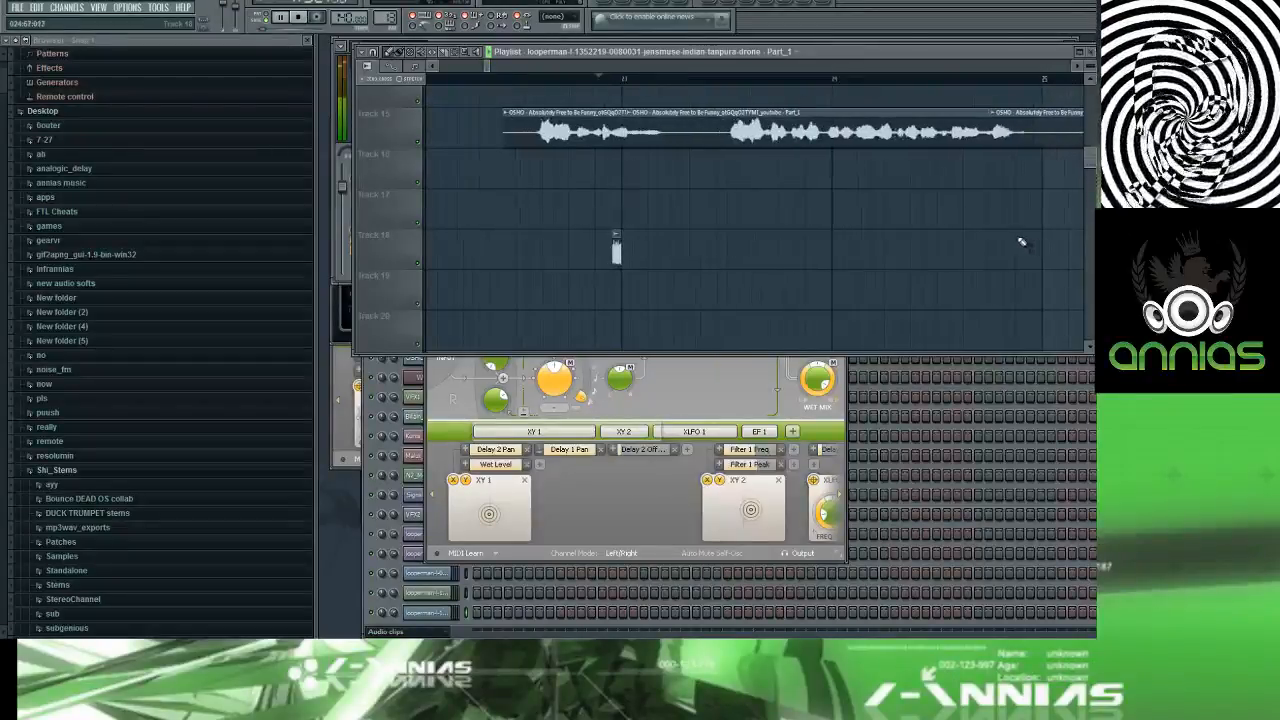
pyautogui.click(1022, 242)
pyautogui.doubleClick(1025, 244)
pyautogui.click(1026, 249)
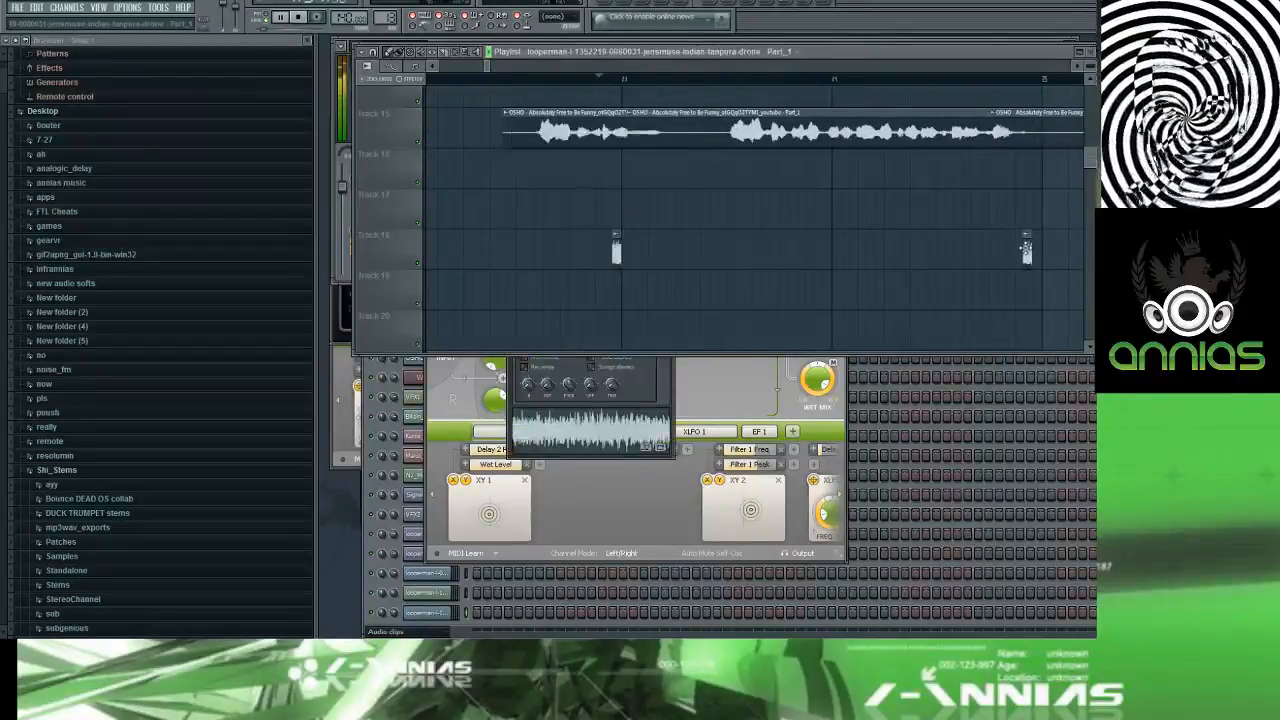
pyautogui.moveTo(1026, 249); pyautogui.dragTo(1037, 249)
pyautogui.moveTo(975, 82); pyautogui.dragTo(996, 82)
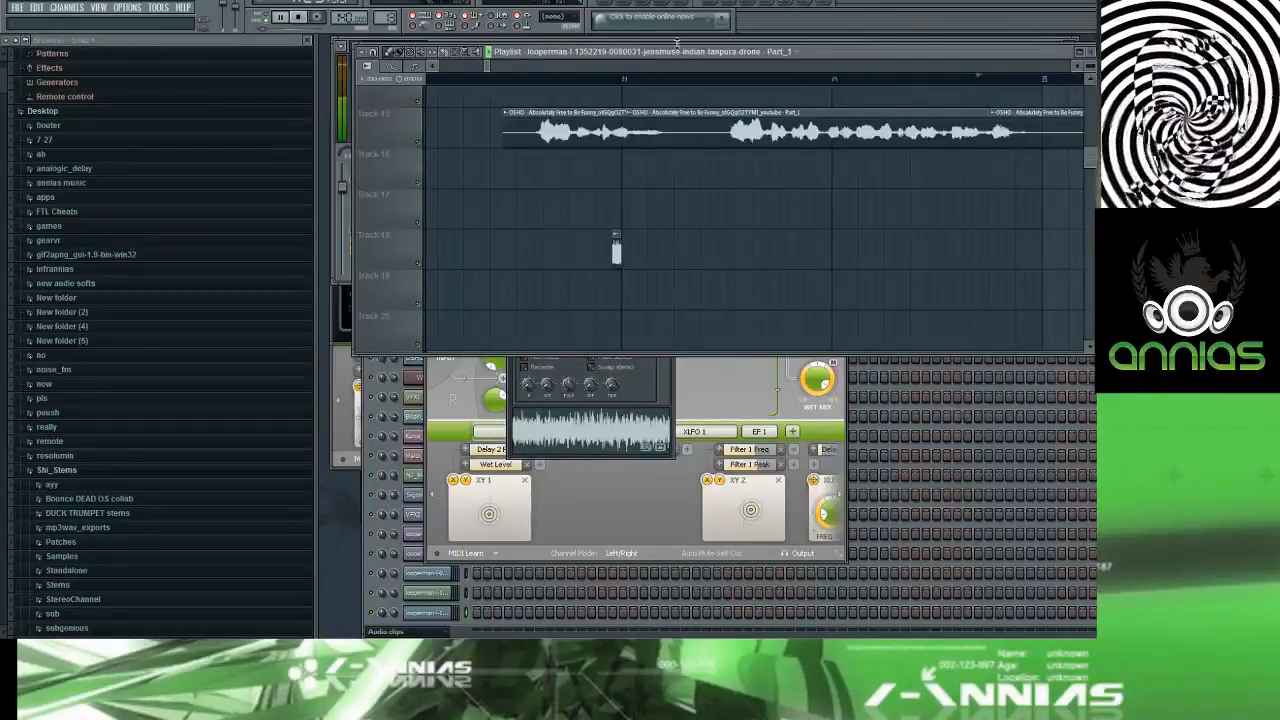
# Step: Play the arrangement from the beginning of the song to review the drone intro
pyautogui.scroll(-6, 670, 175)
pyautogui.scroll(6, 560, 178)
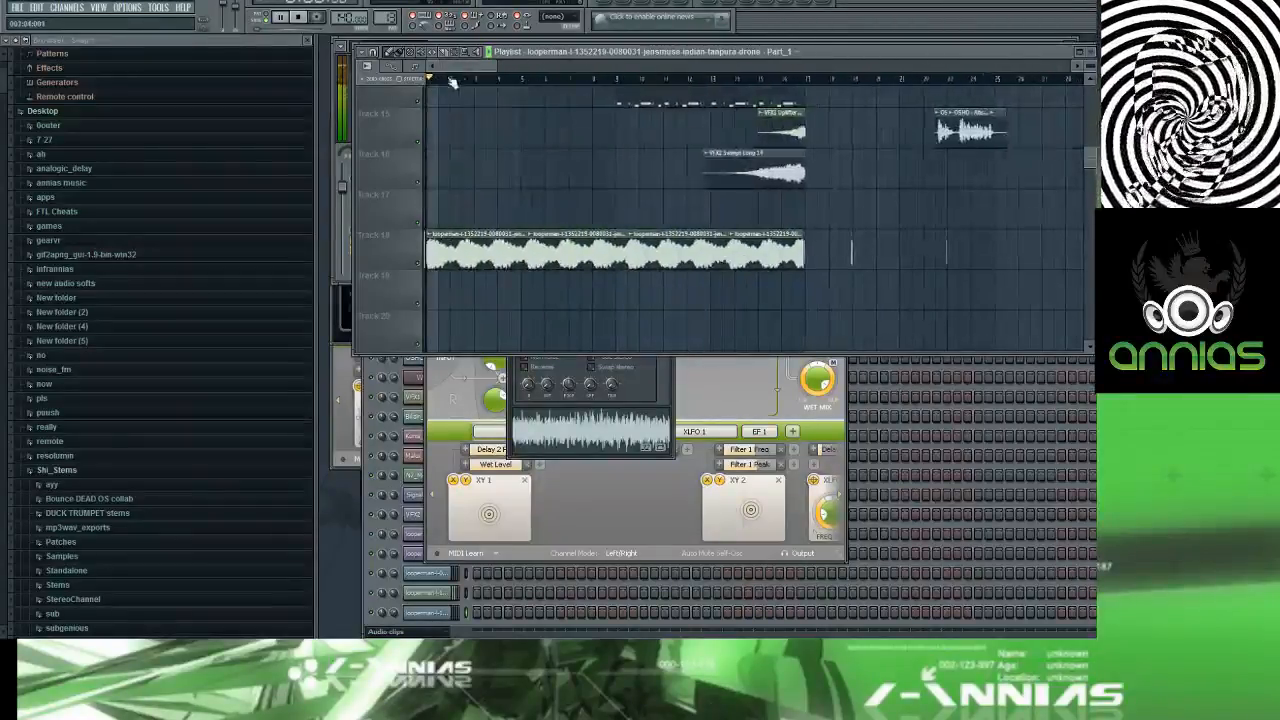
# Step: Make the first tanpura drone clip on Track 18 unique and apply a fade-in to it in its channel settings
pyautogui.doubleClick(447, 260)
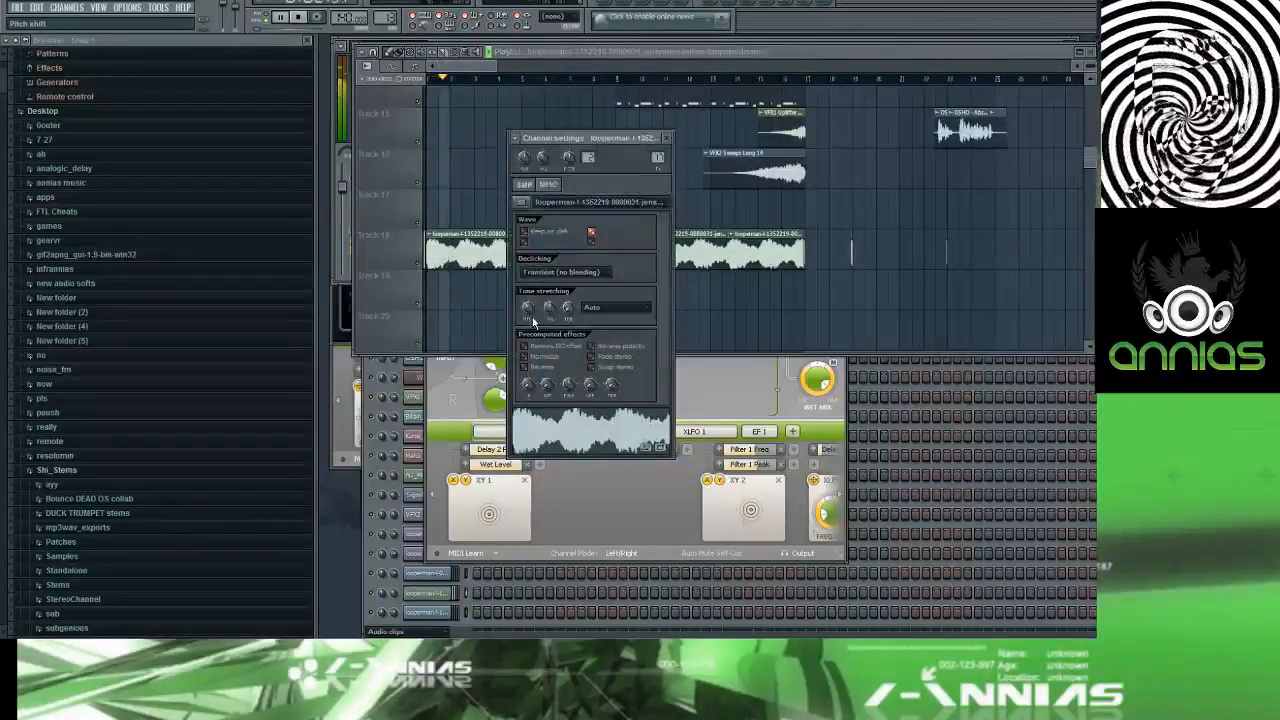
pyautogui.rightClick(431, 241)
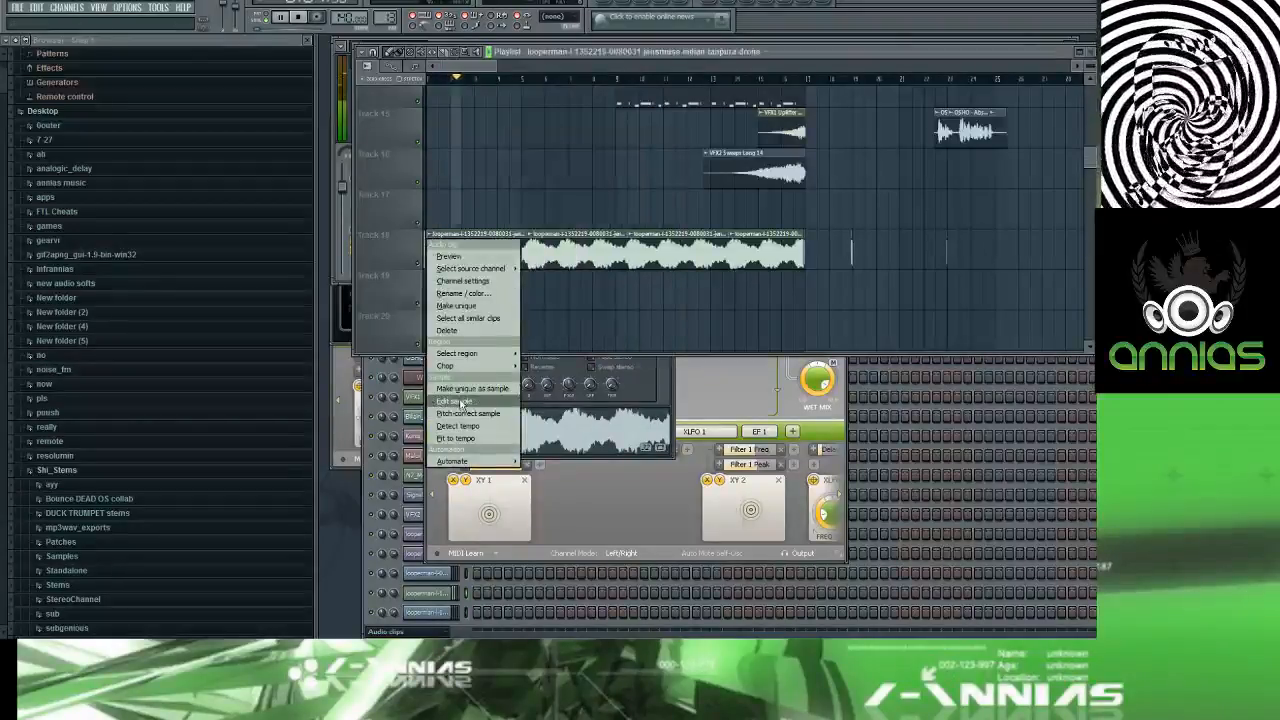
pyautogui.click(456, 306)
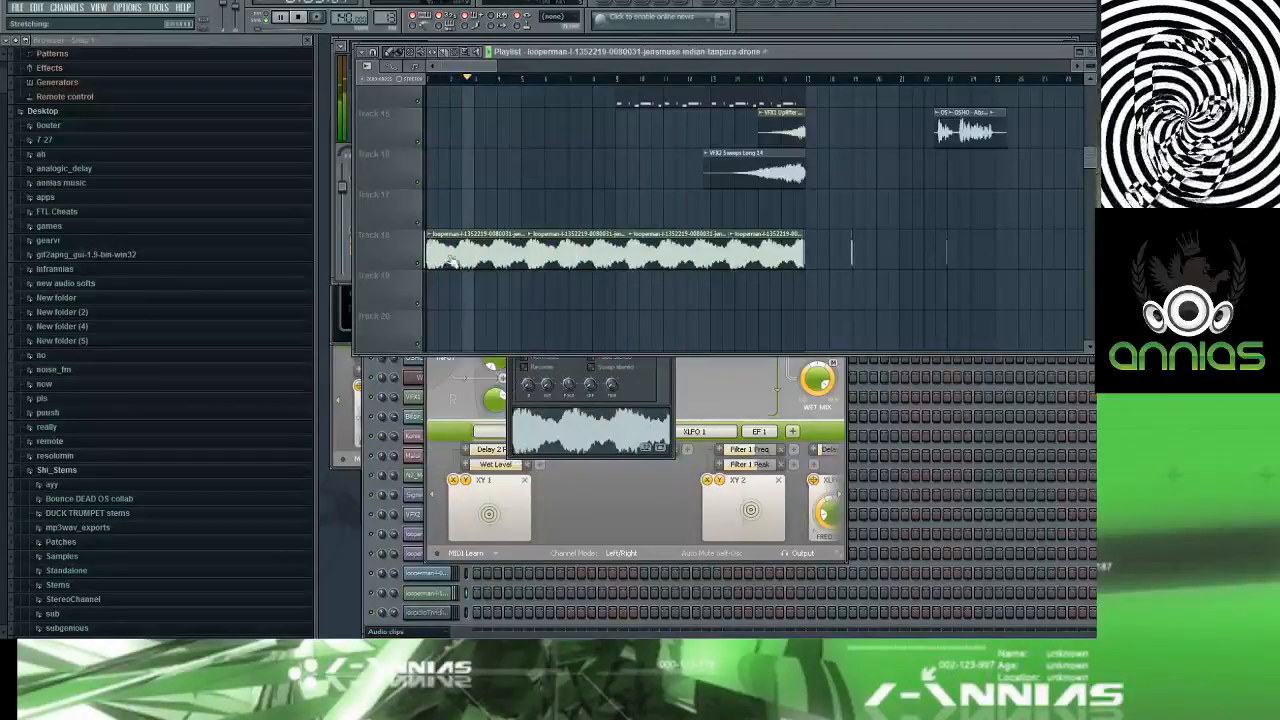
pyautogui.doubleClick(449, 248)
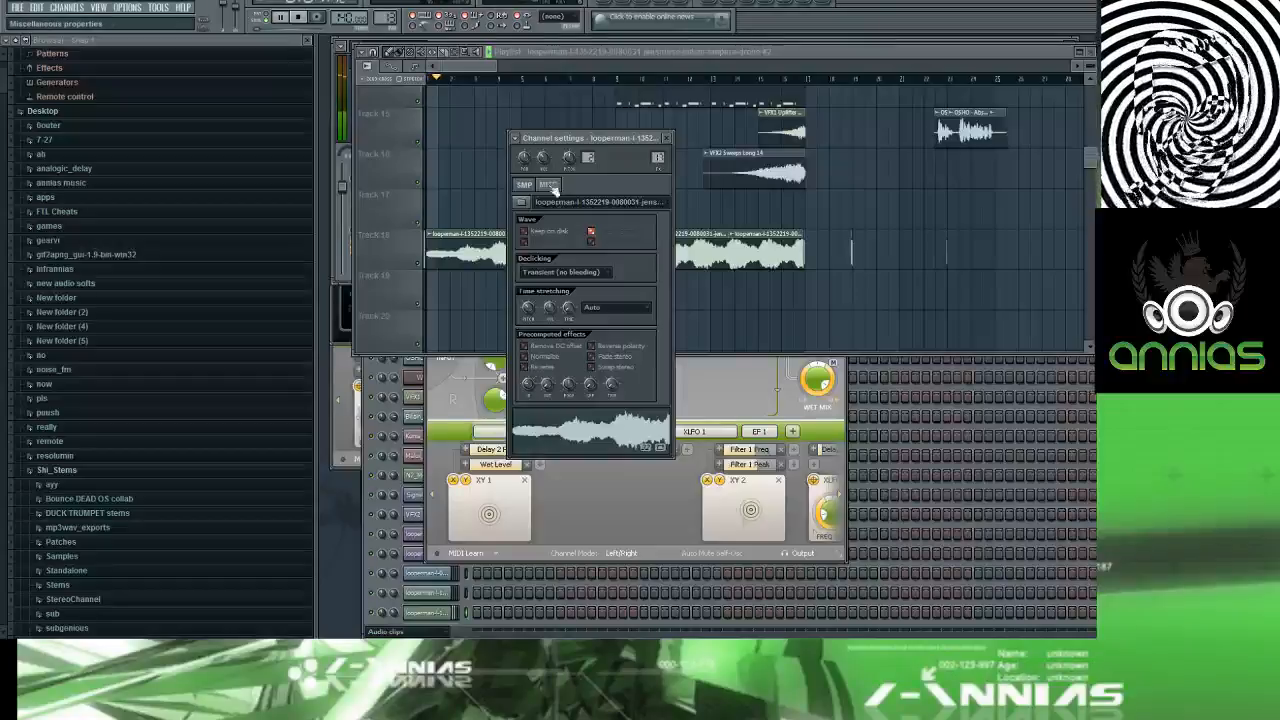
pyautogui.click(667, 139)
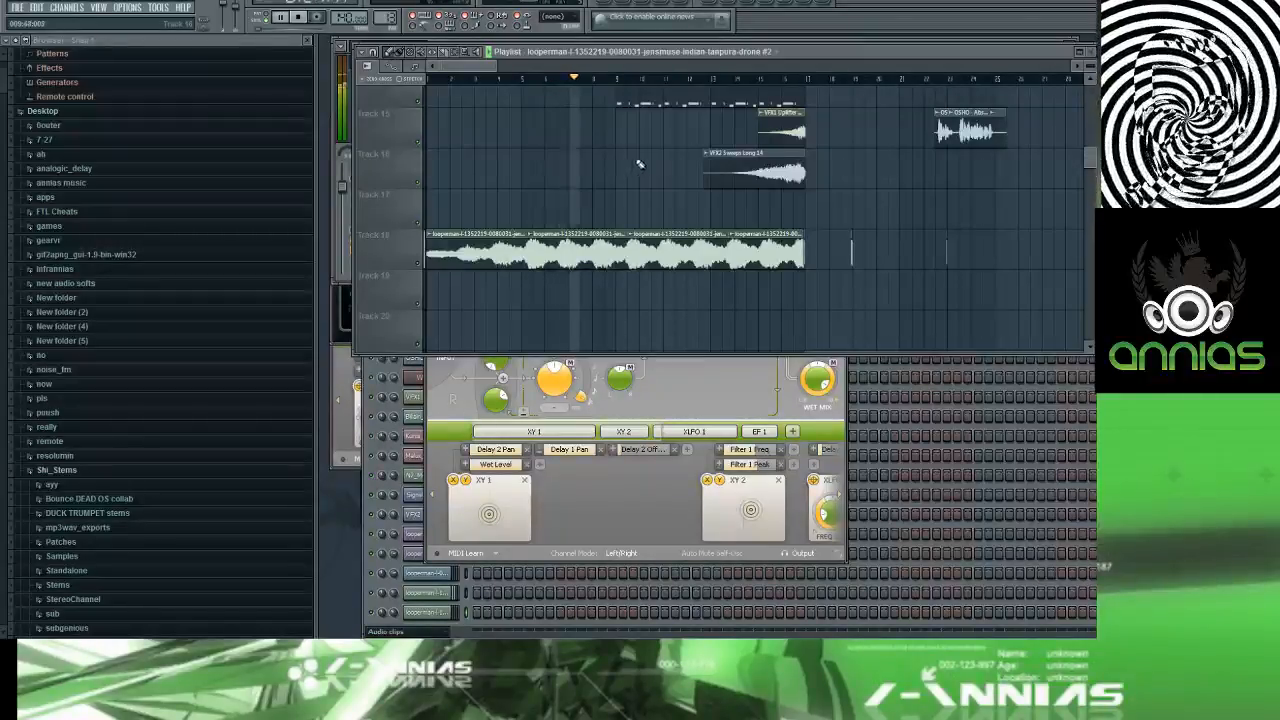
# Step: Delete the two Pattern 21 clips covering bars 1 to 4 on Track 32
pyautogui.scroll(10, 640, 165)
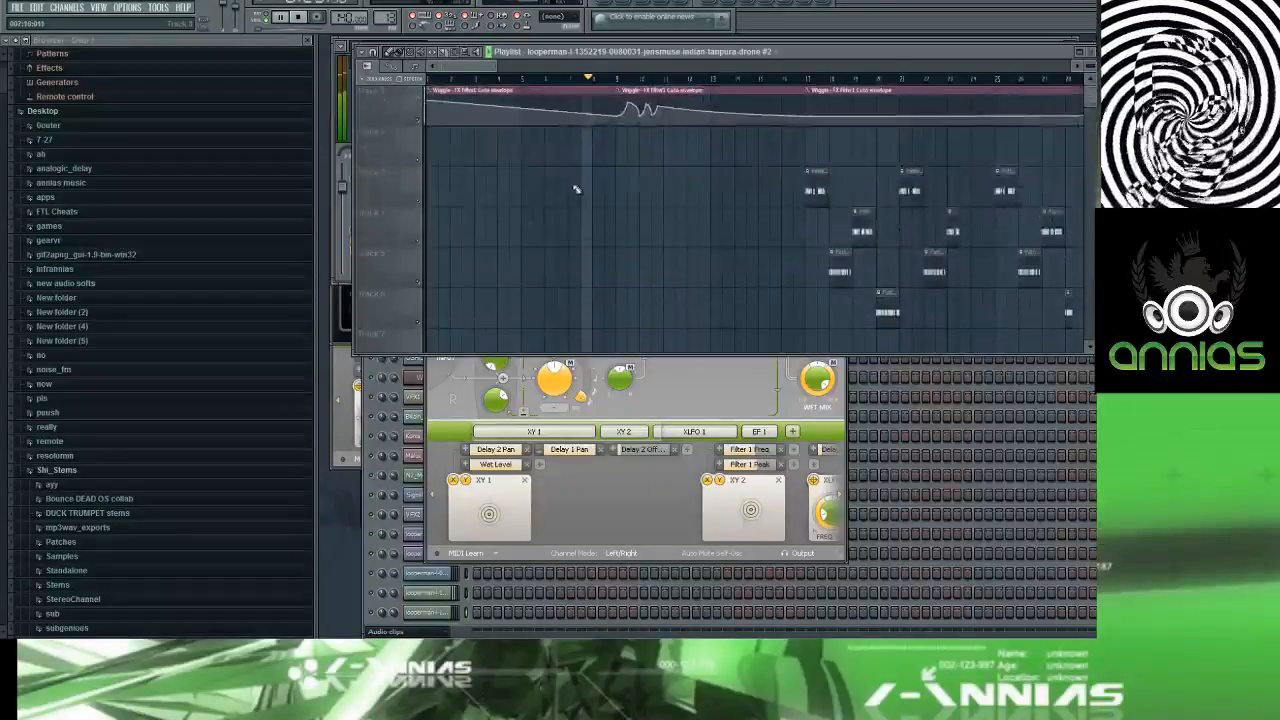
pyautogui.scroll(-8, 576, 189)
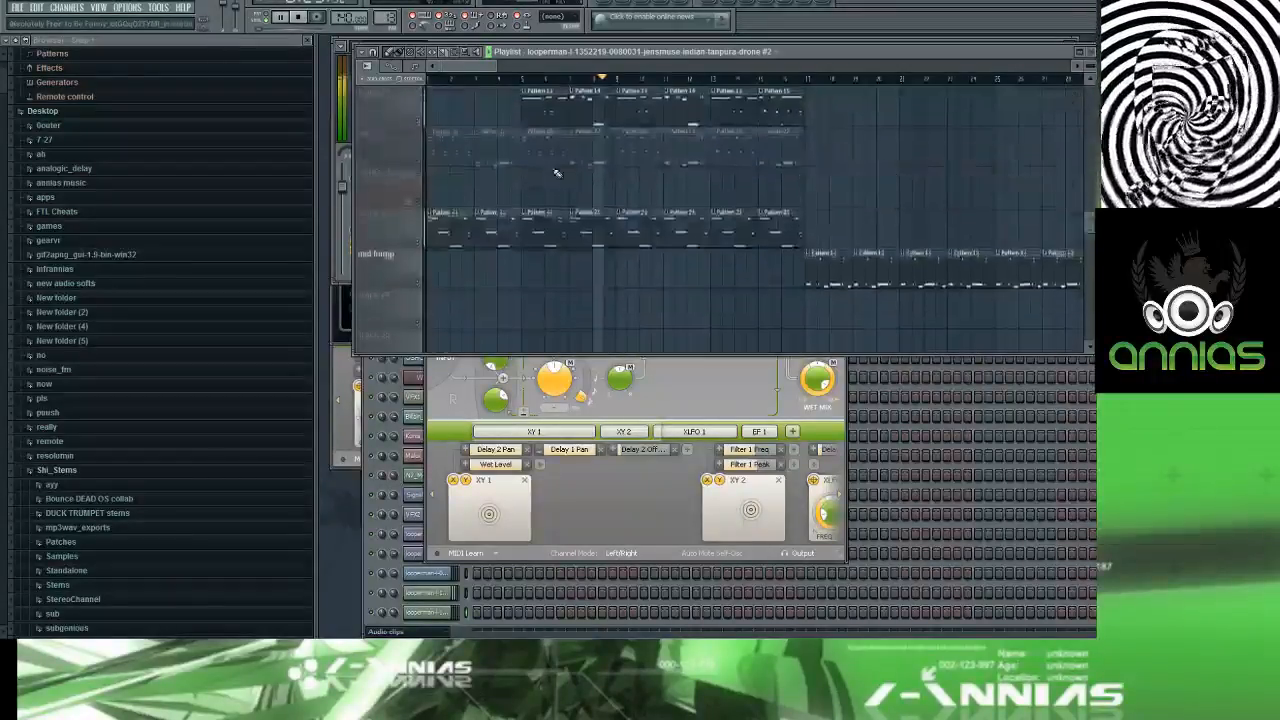
pyautogui.press('space')
pyautogui.scroll(-1, 474, 212)
pyautogui.scroll(1, 471, 222)
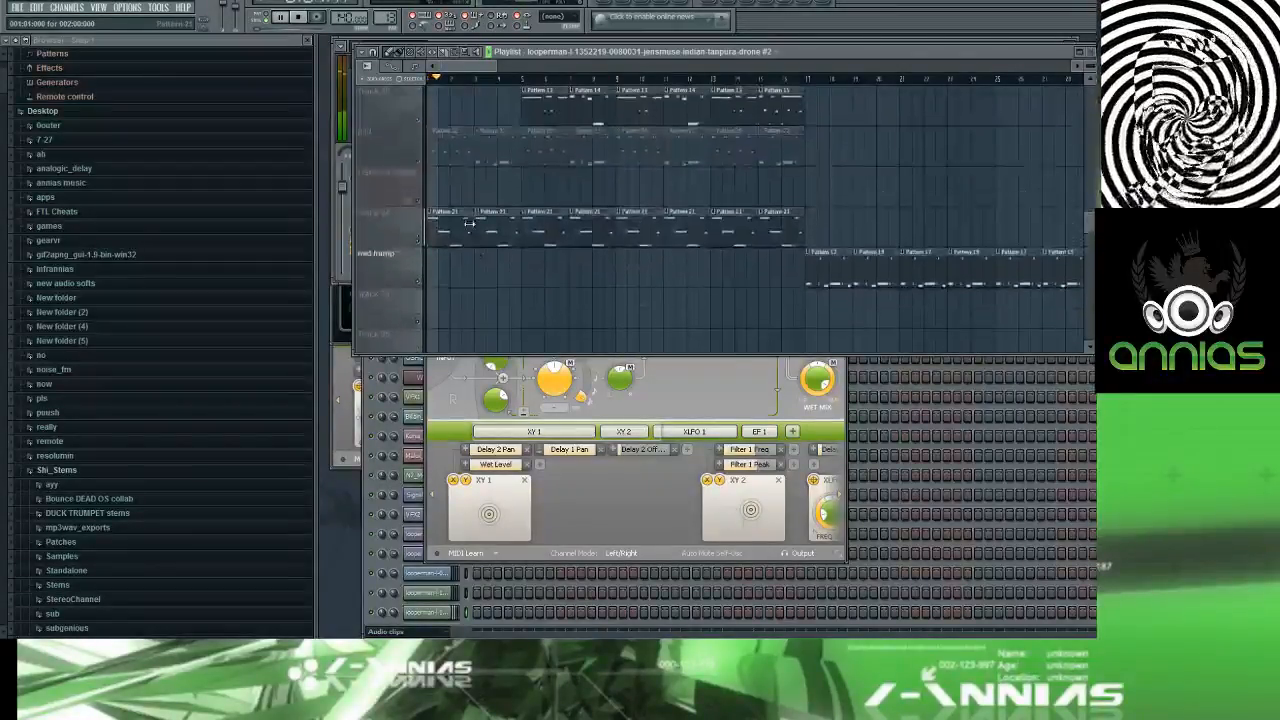
pyautogui.rightClick(460, 220)
pyautogui.rightClick(499, 230)
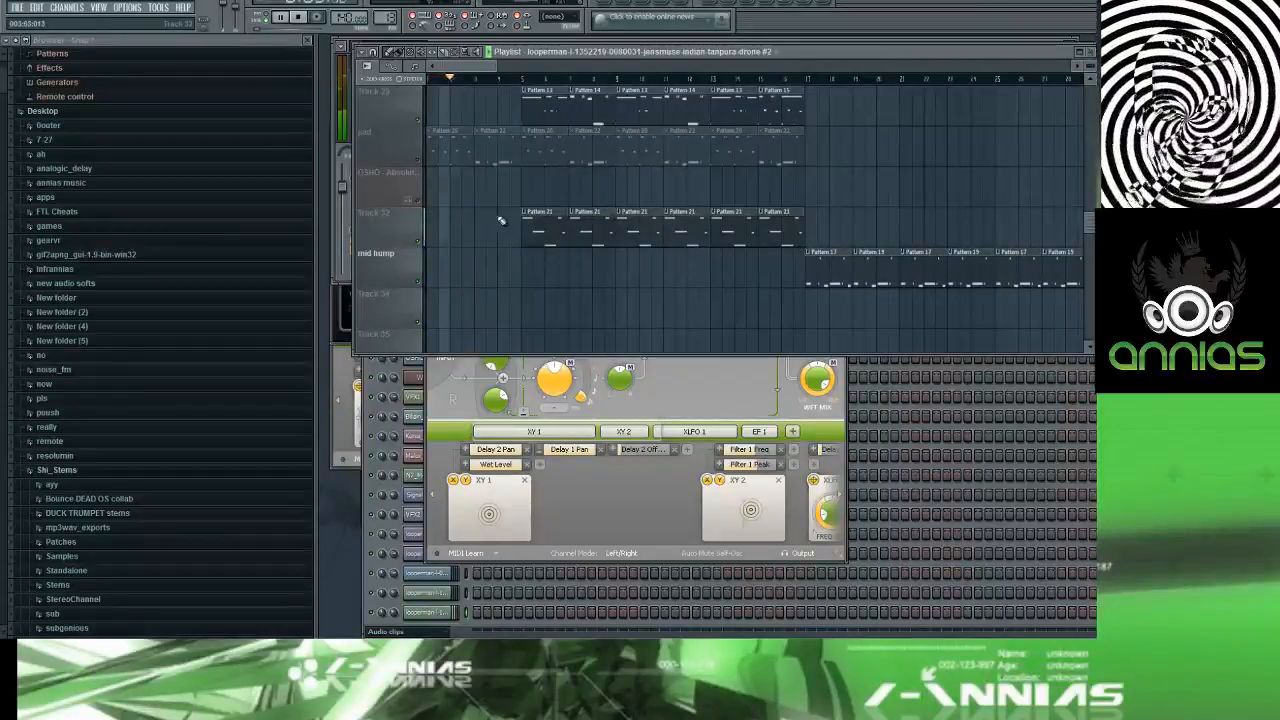
# Step: Delete the first Pattern 13 and Pattern 14 clips in bars 5 to 8 on Track 29
pyautogui.press('space')
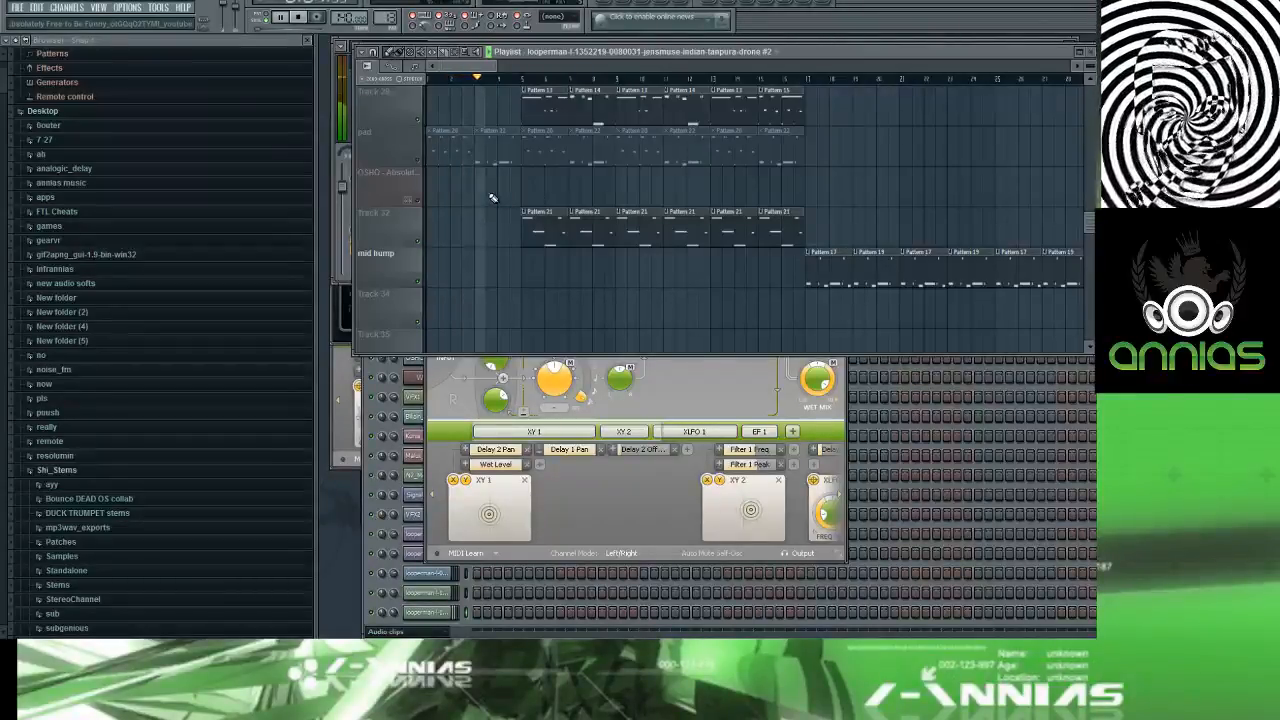
pyautogui.rightClick(540, 103)
pyautogui.rightClick(576, 115)
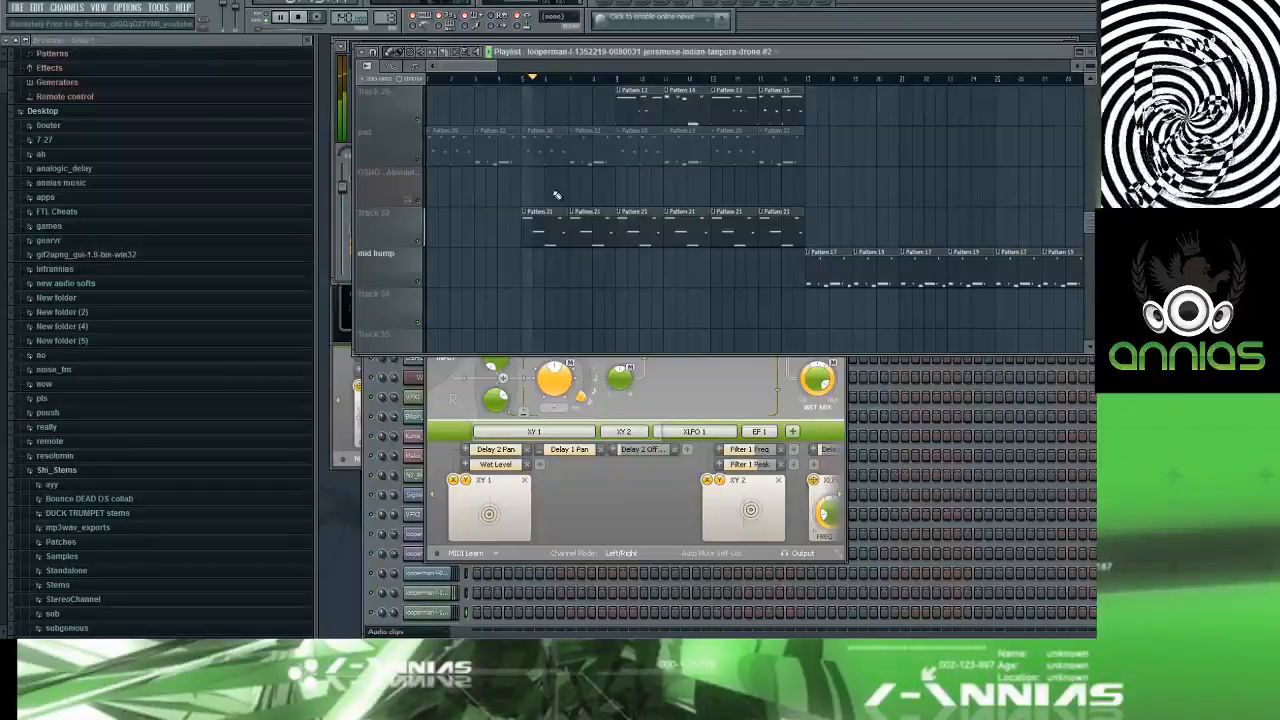
# Step: Thin out Track 14 by deleting the pattern clip at bar 13, keeping only the one at bar 15
pyautogui.scroll(-1, 555, 193)
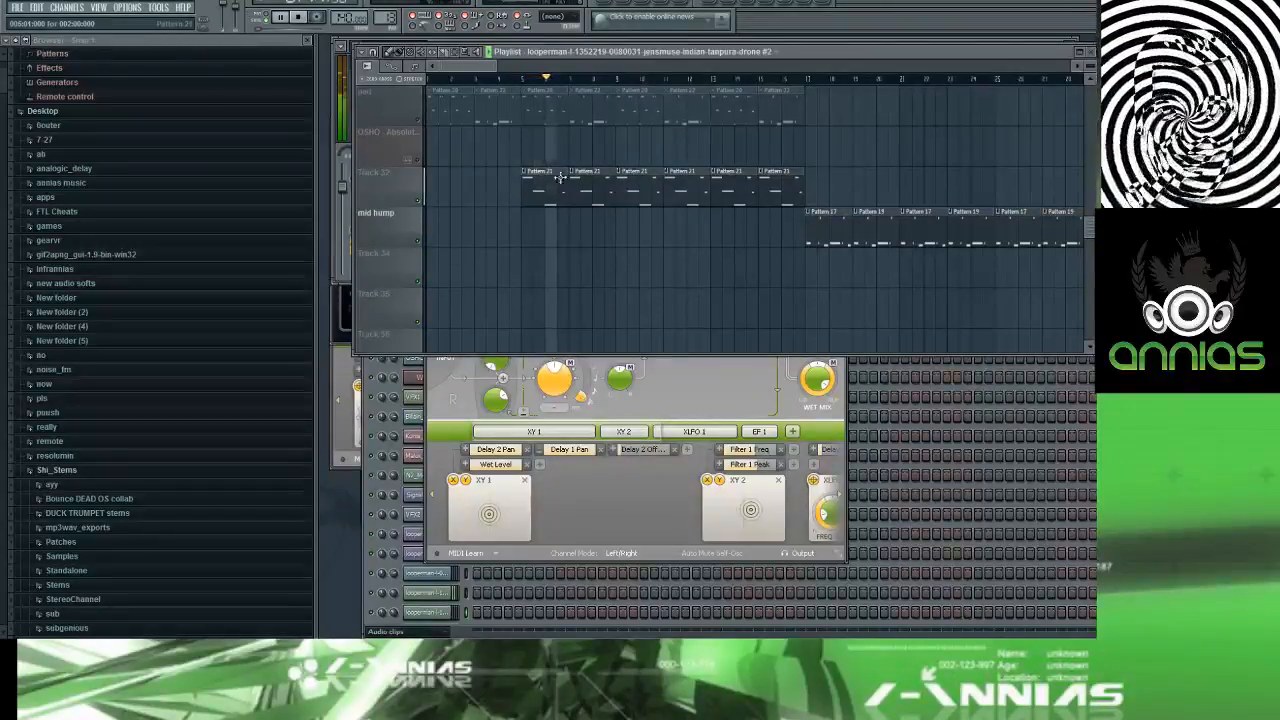
pyautogui.scroll(3, 560, 163)
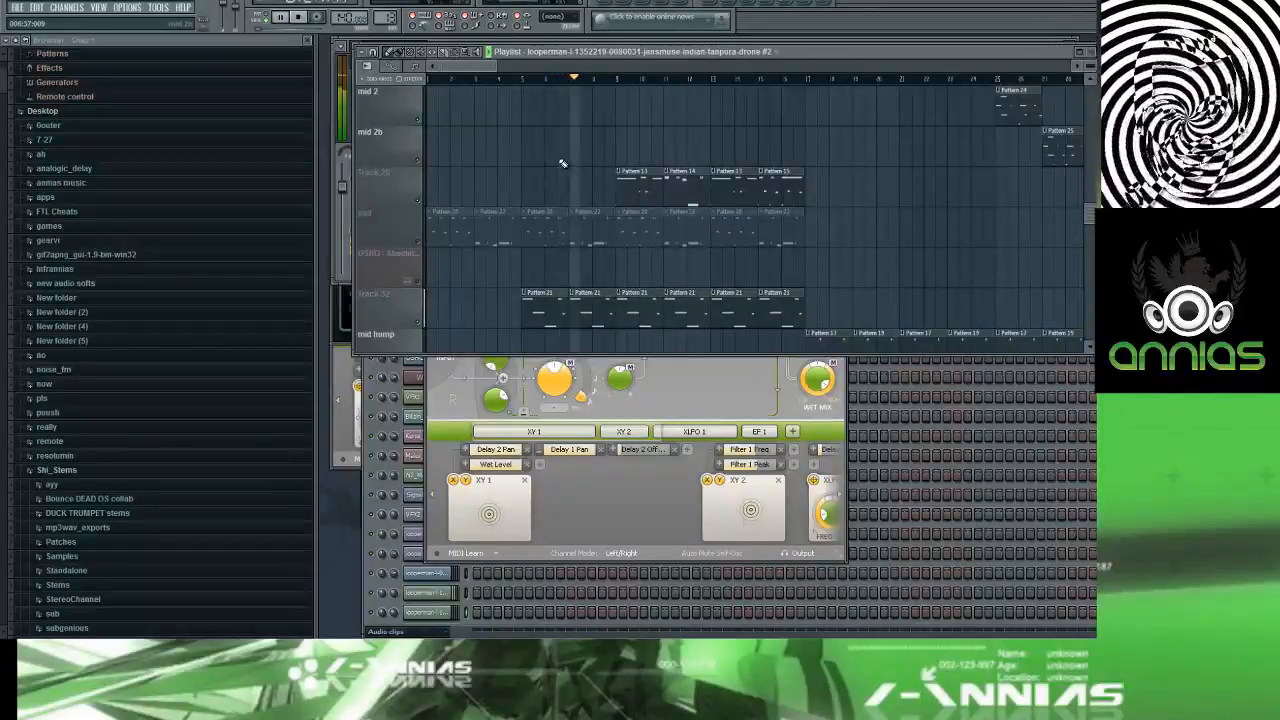
pyautogui.scroll(-4, 563, 163)
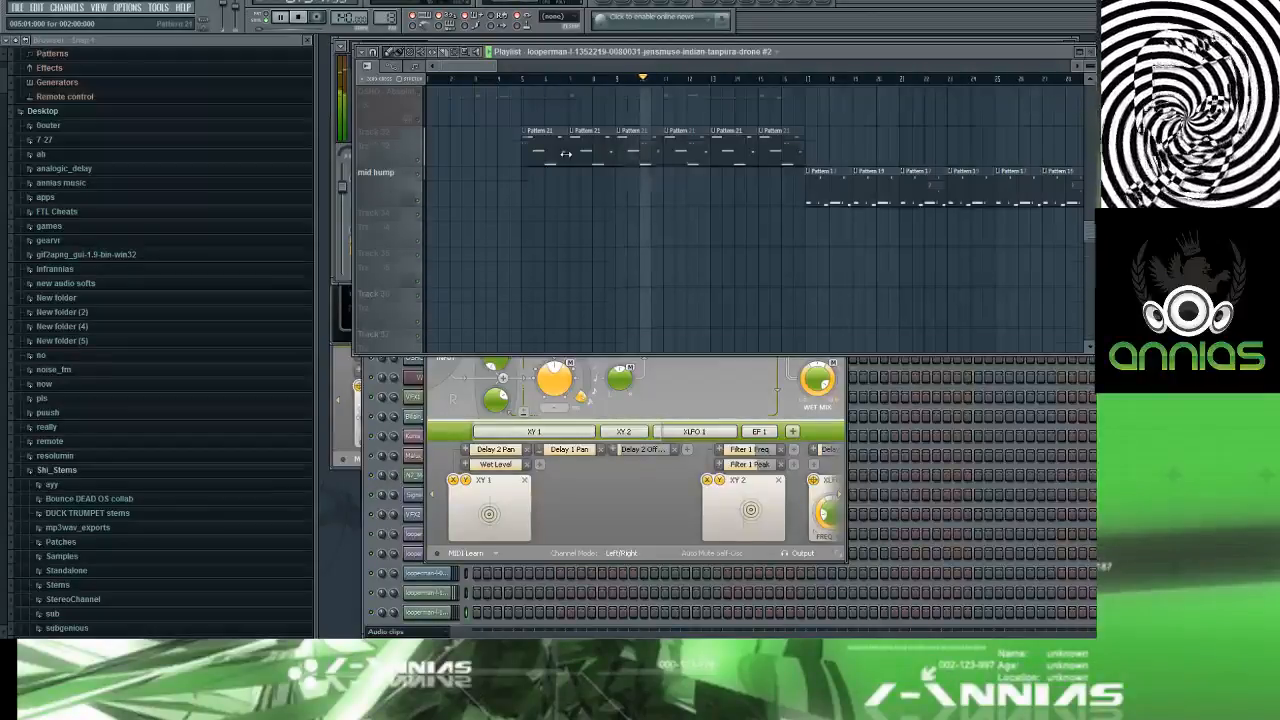
pyautogui.scroll(3, 565, 157)
pyautogui.scroll(1, 565, 160)
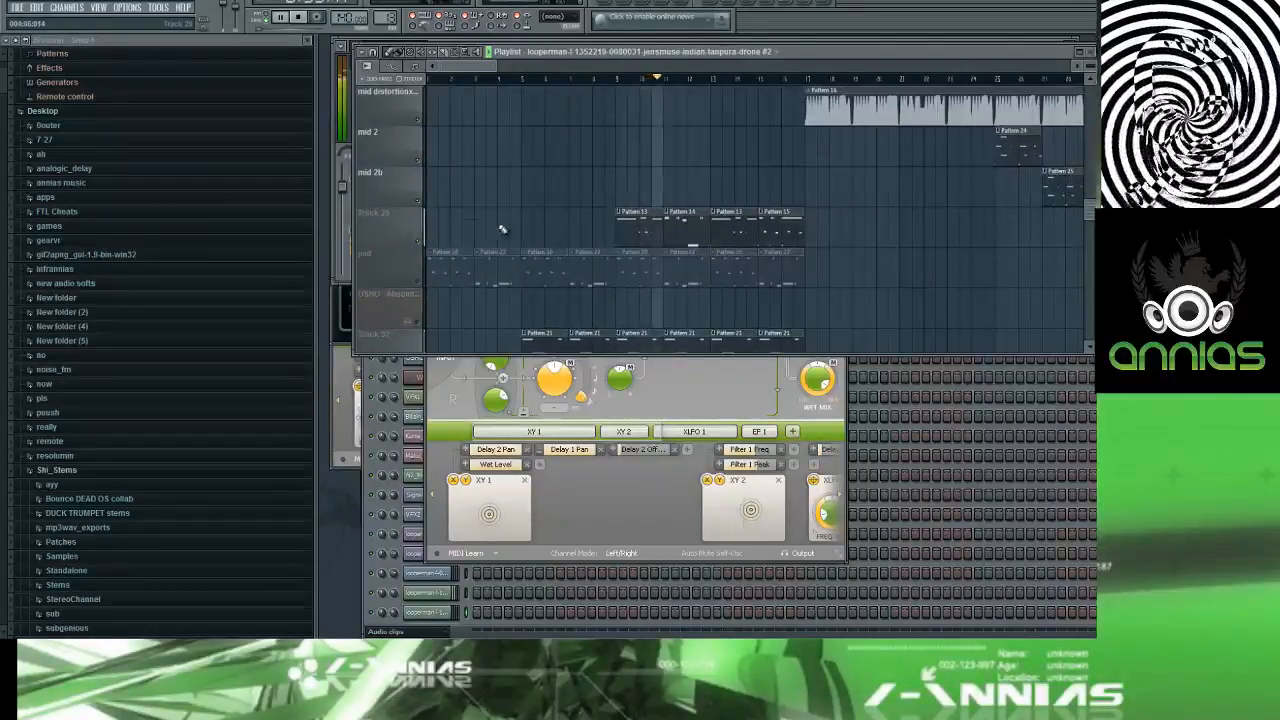
pyautogui.scroll(-5, 583, 220)
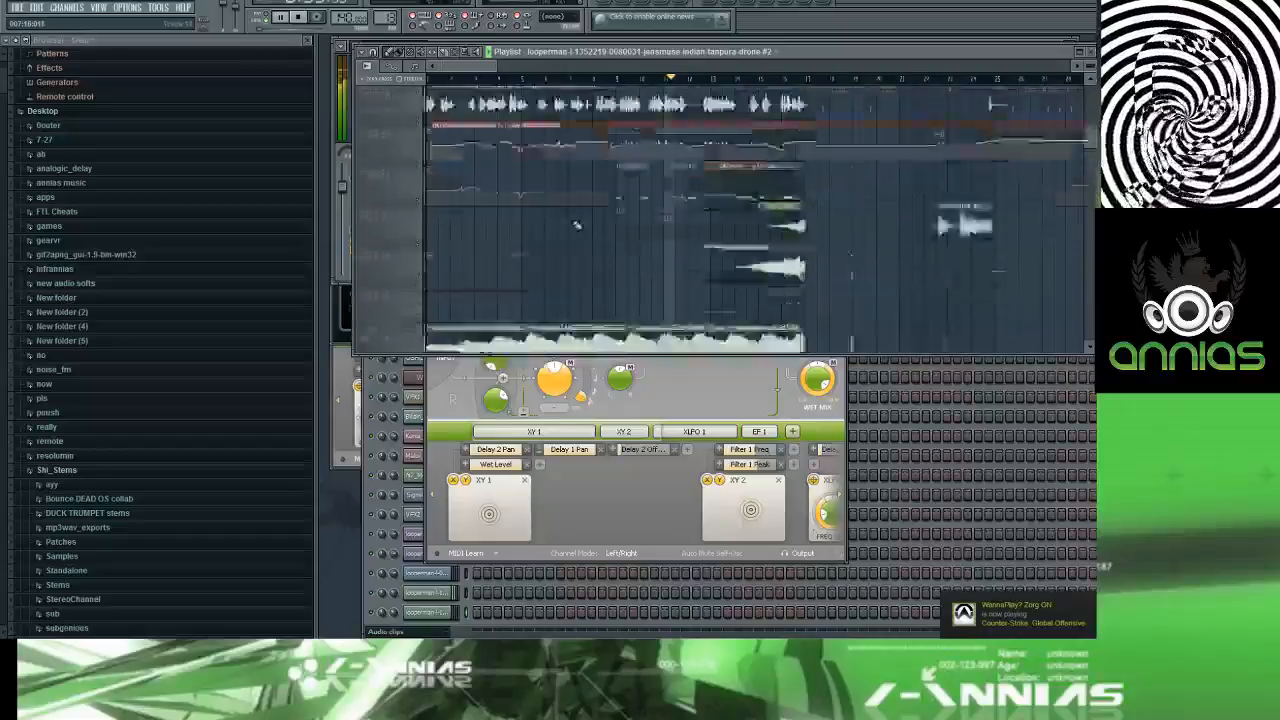
pyautogui.scroll(-2, 575, 249)
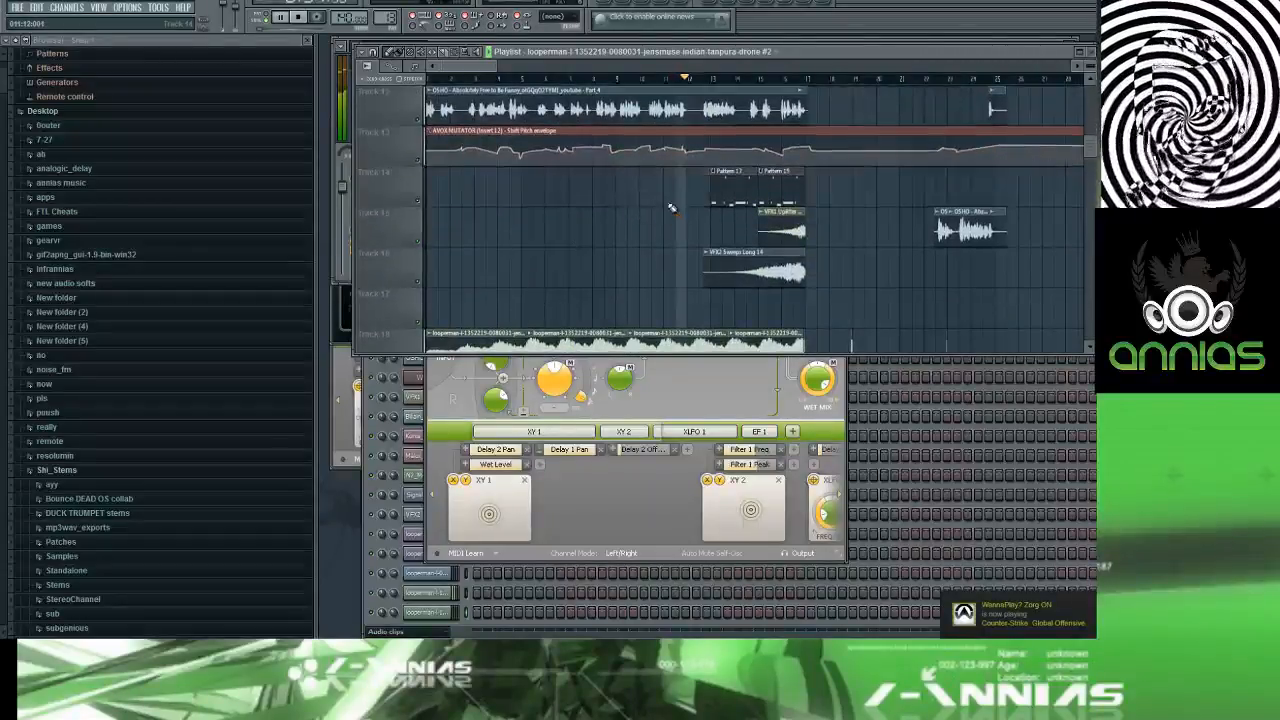
pyautogui.rightClick(717, 204)
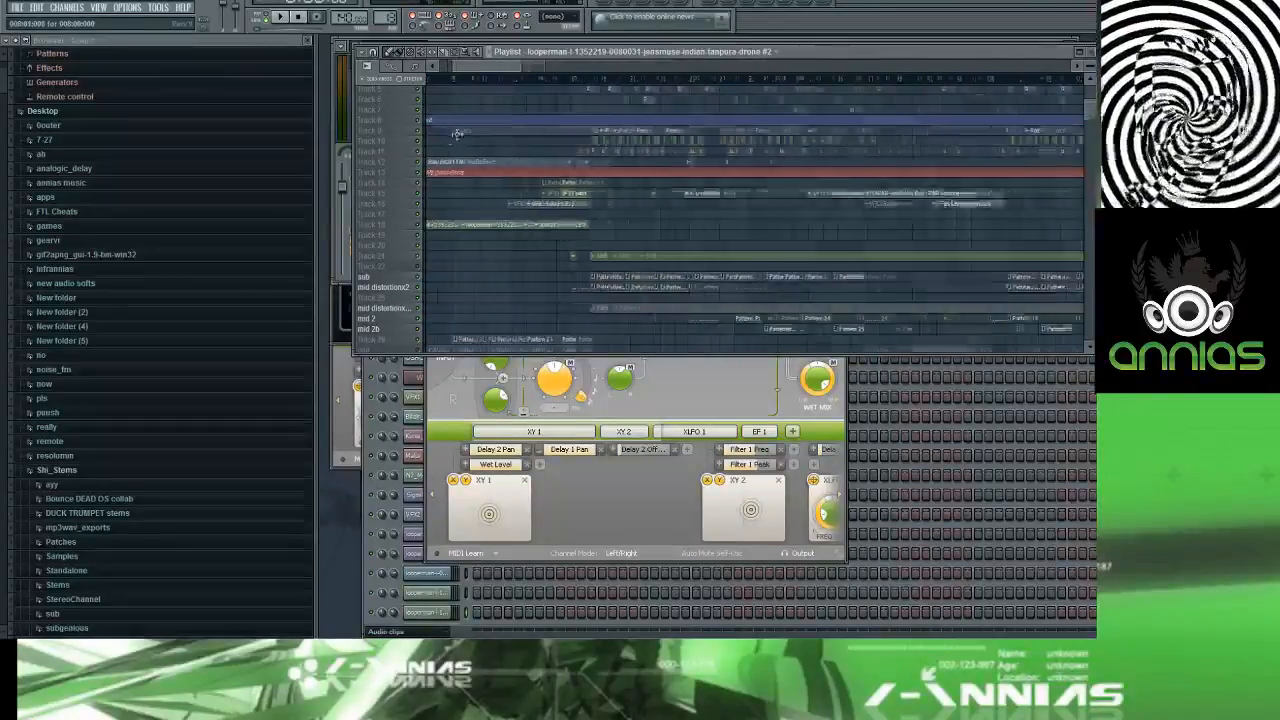
# Step: Open the channel settings of the tanpura drone clip around bar 12 on Track 18 and check its time-stretching pitch control
pyautogui.scroll(4, 447, 131)
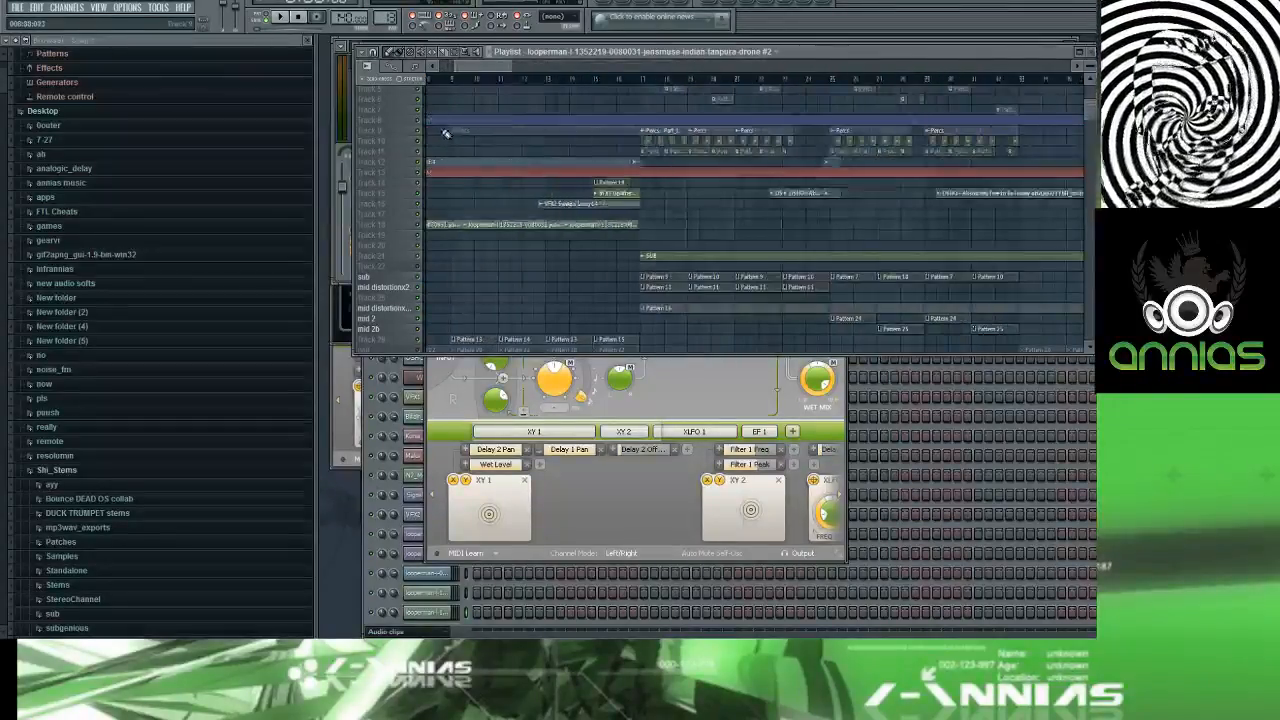
pyautogui.scroll(-3, 453, 128)
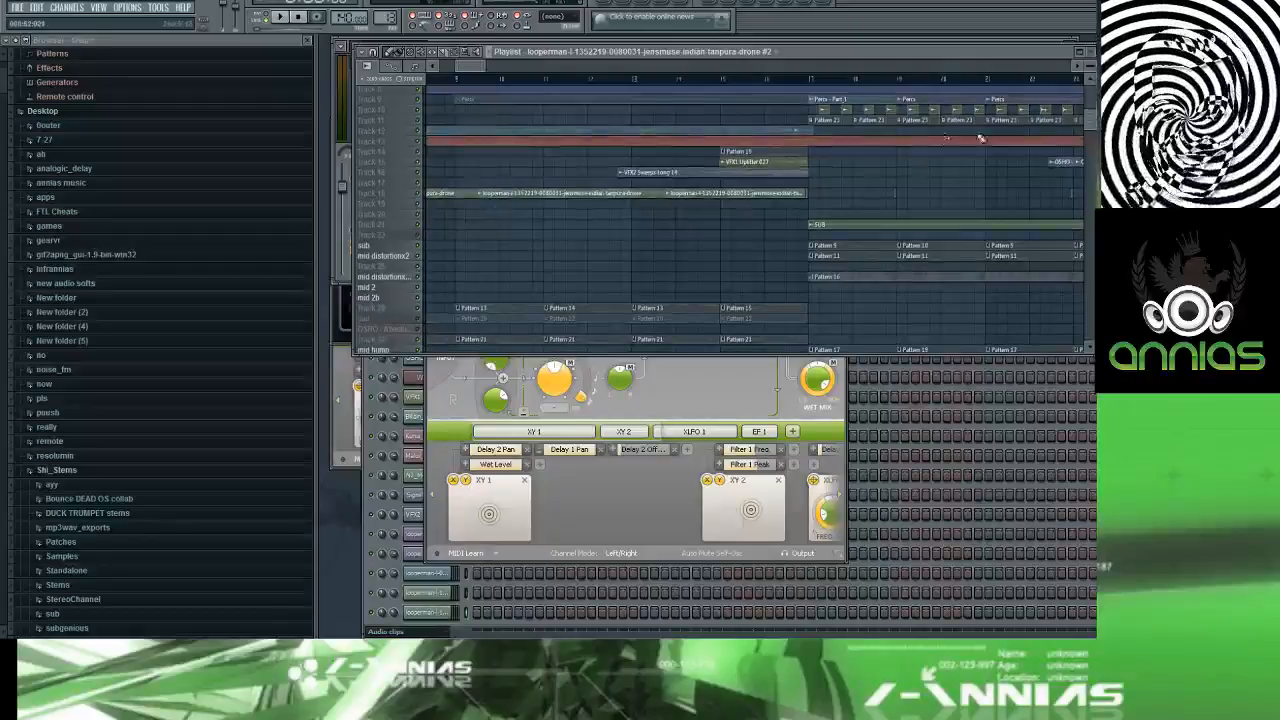
pyautogui.moveTo(1090, 66); pyautogui.dragTo(1090, 108)
pyautogui.scroll(-3, 603, 194)
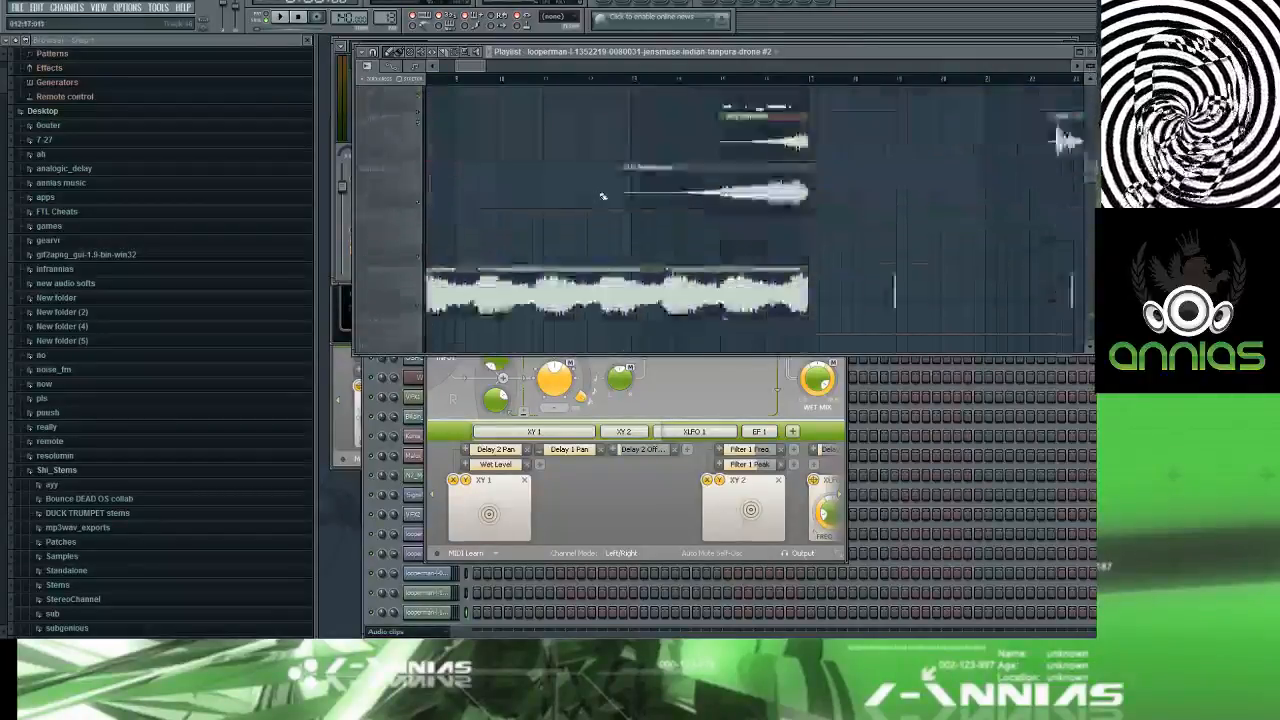
pyautogui.doubleClick(610, 158)
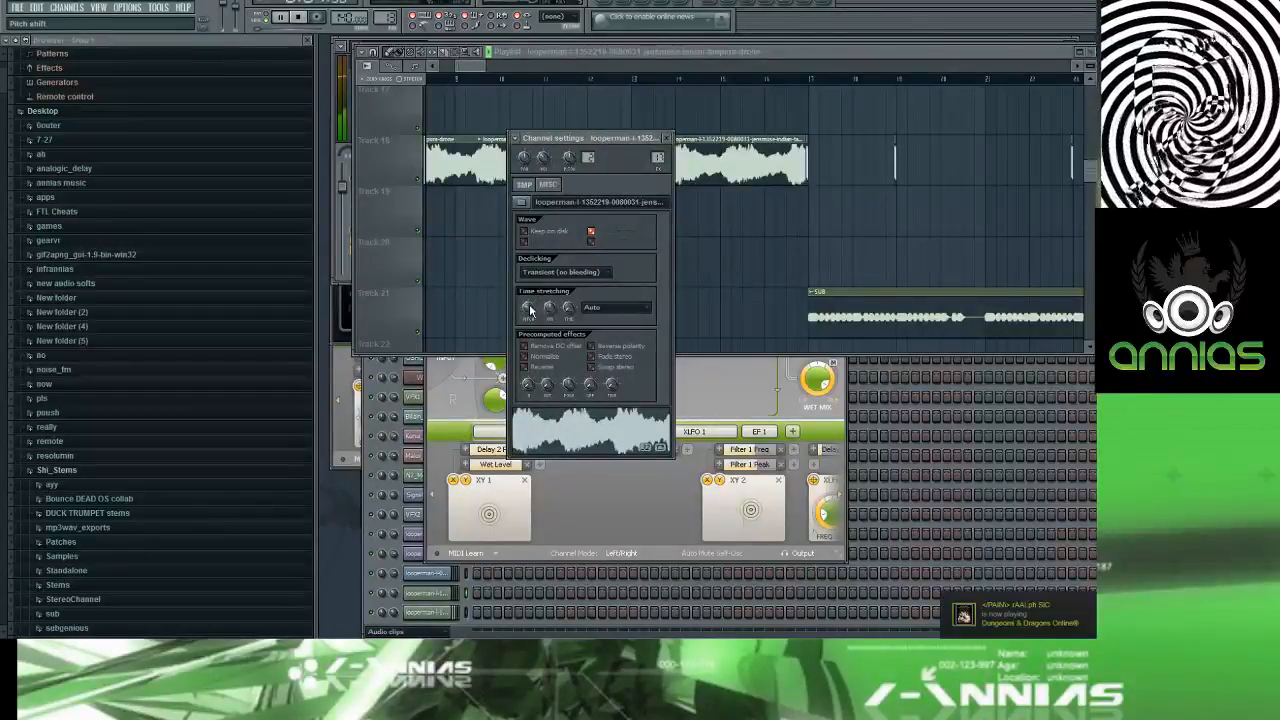
pyautogui.click(634, 78)
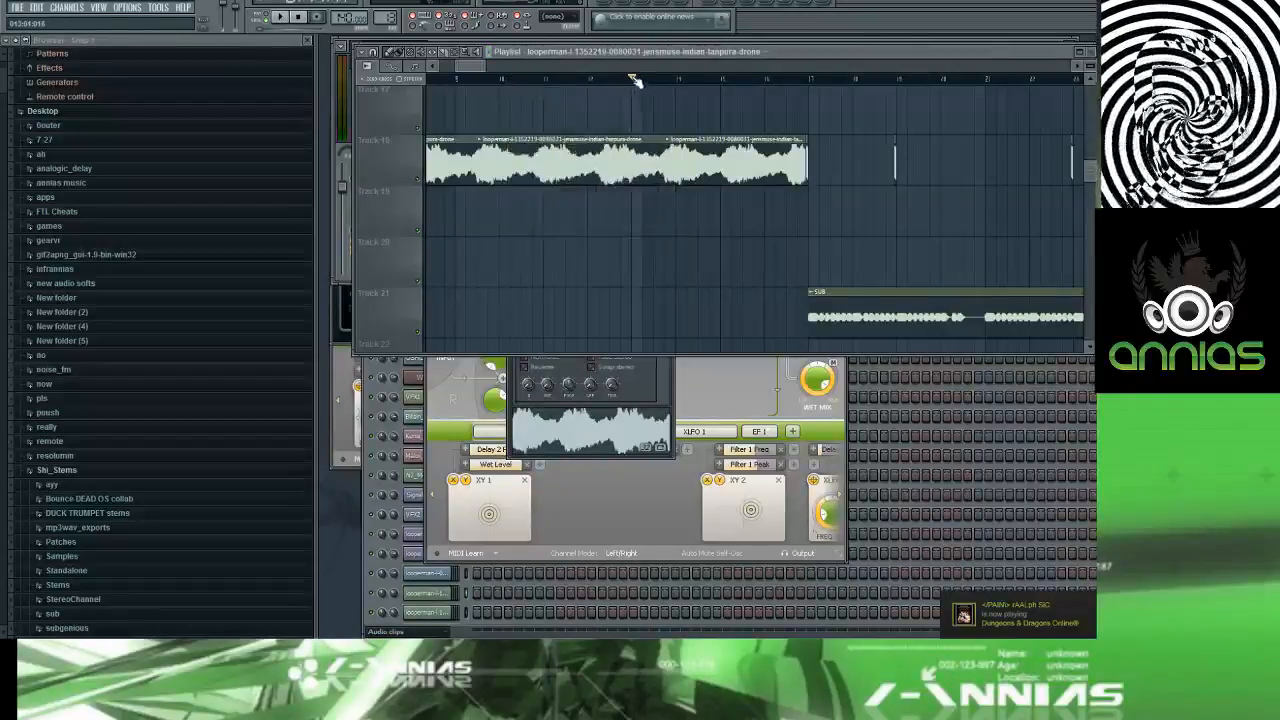
# Step: Set the global snap to Cell and play the tanpura drone from around bar 9
pyautogui.click(461, 79)
pyautogui.press('space')
pyautogui.scroll(1, 548, 22)
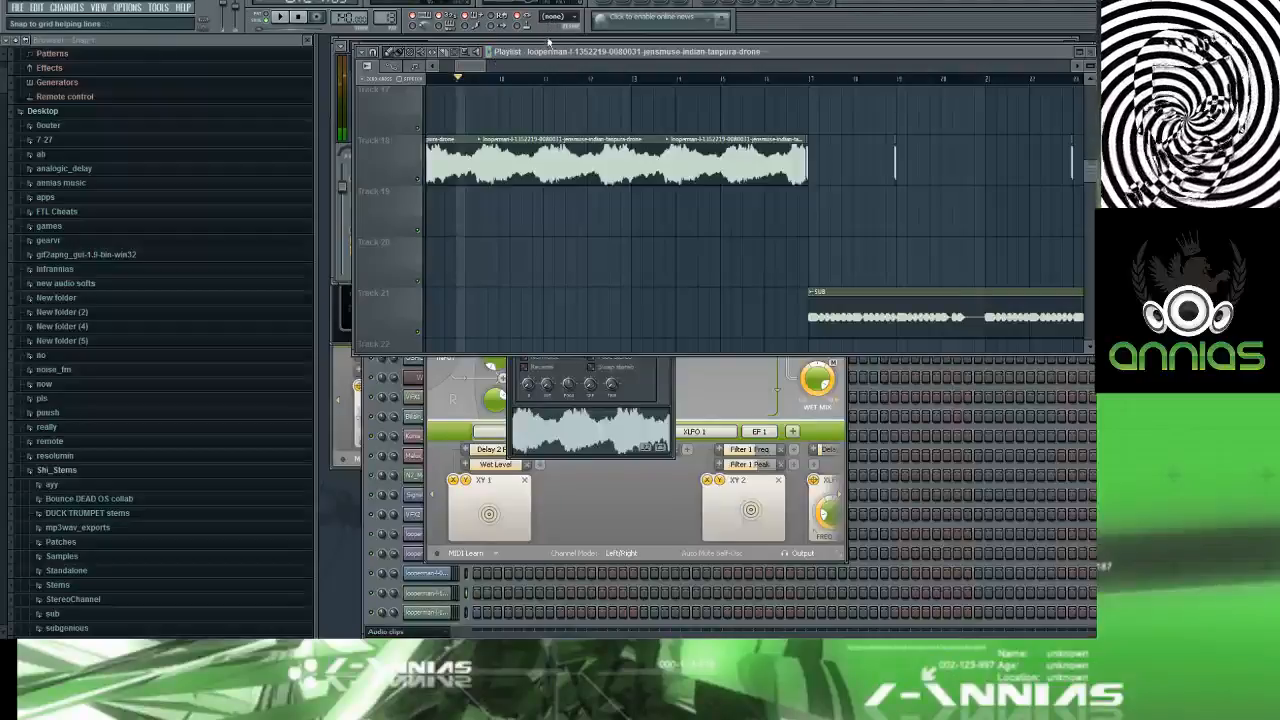
pyautogui.click(456, 79)
pyautogui.press('space')
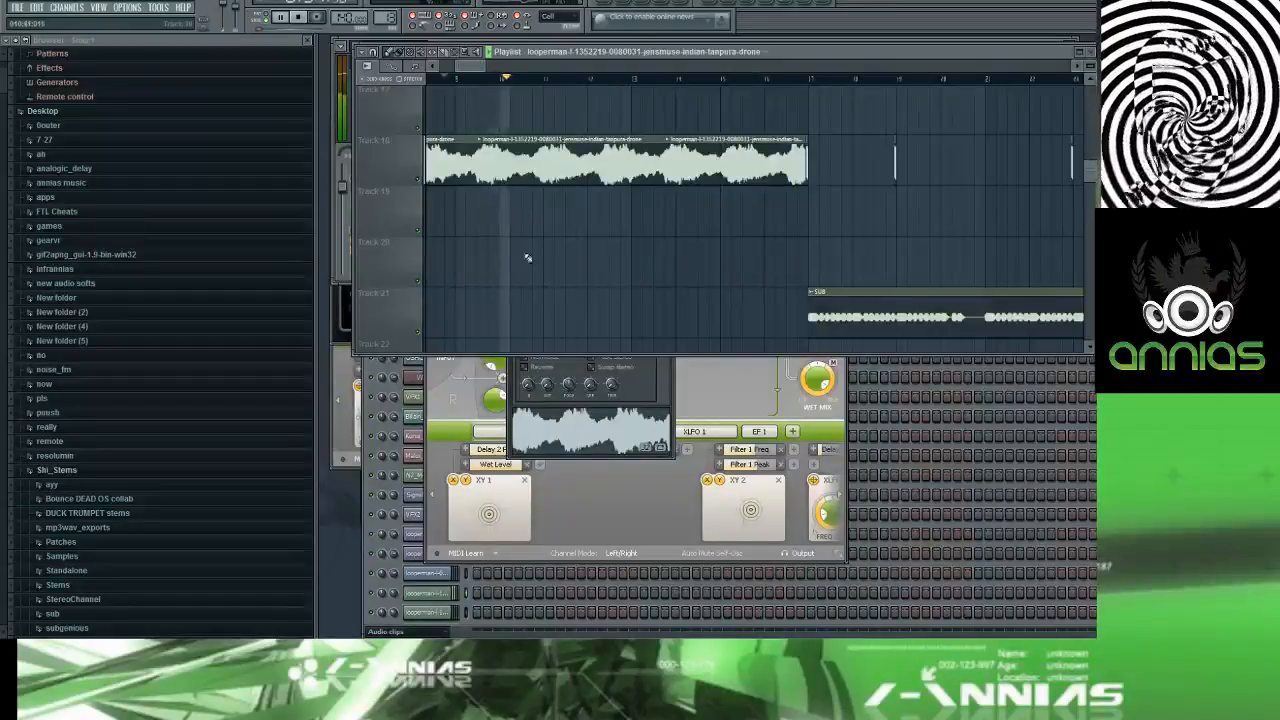
# Step: Lower the time-stretching pitch of the tanpura drone sample and play the arrangement from around bar 9 to audition it
pyautogui.click(607, 410)
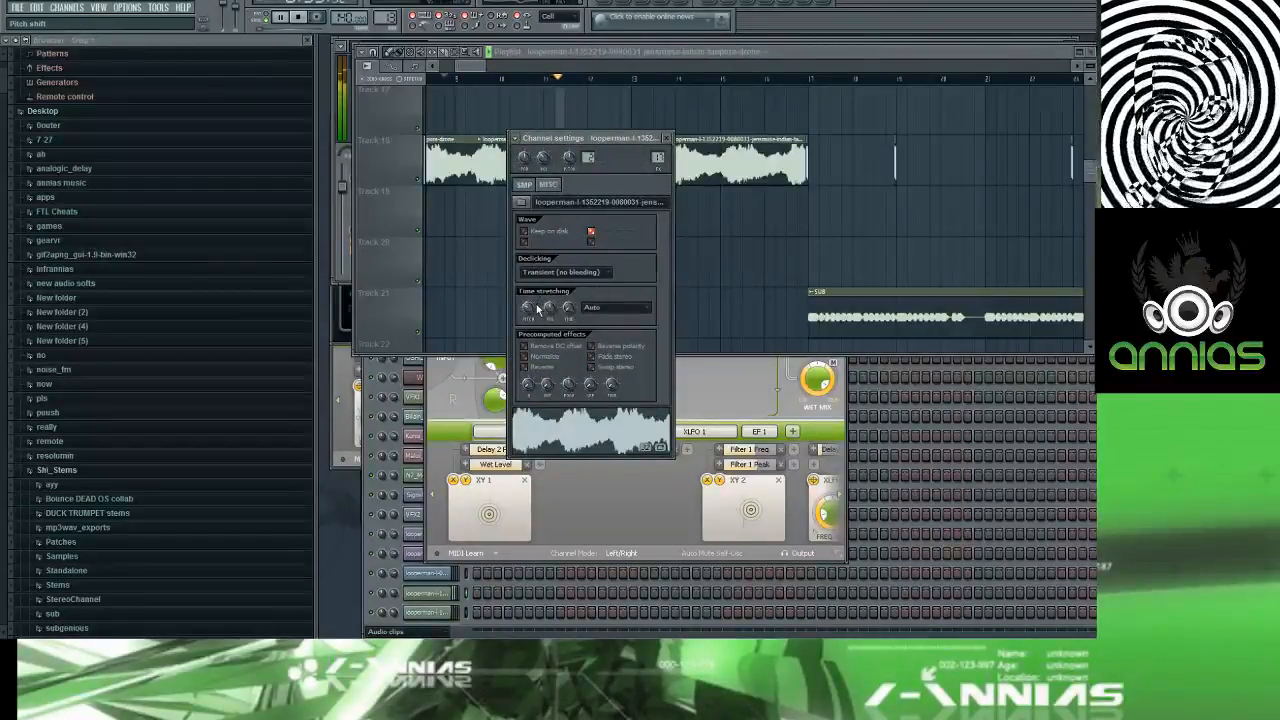
pyautogui.press('space')
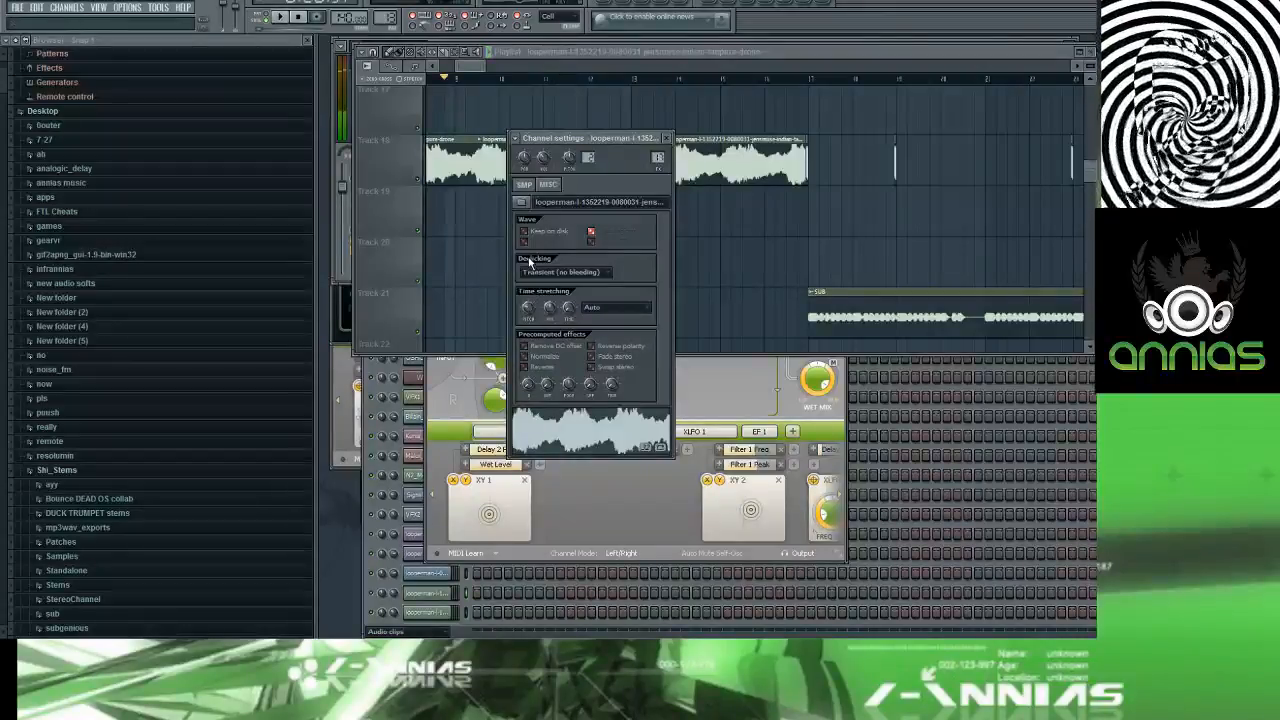
pyautogui.moveTo(530, 313); pyautogui.dragTo(528, 333)
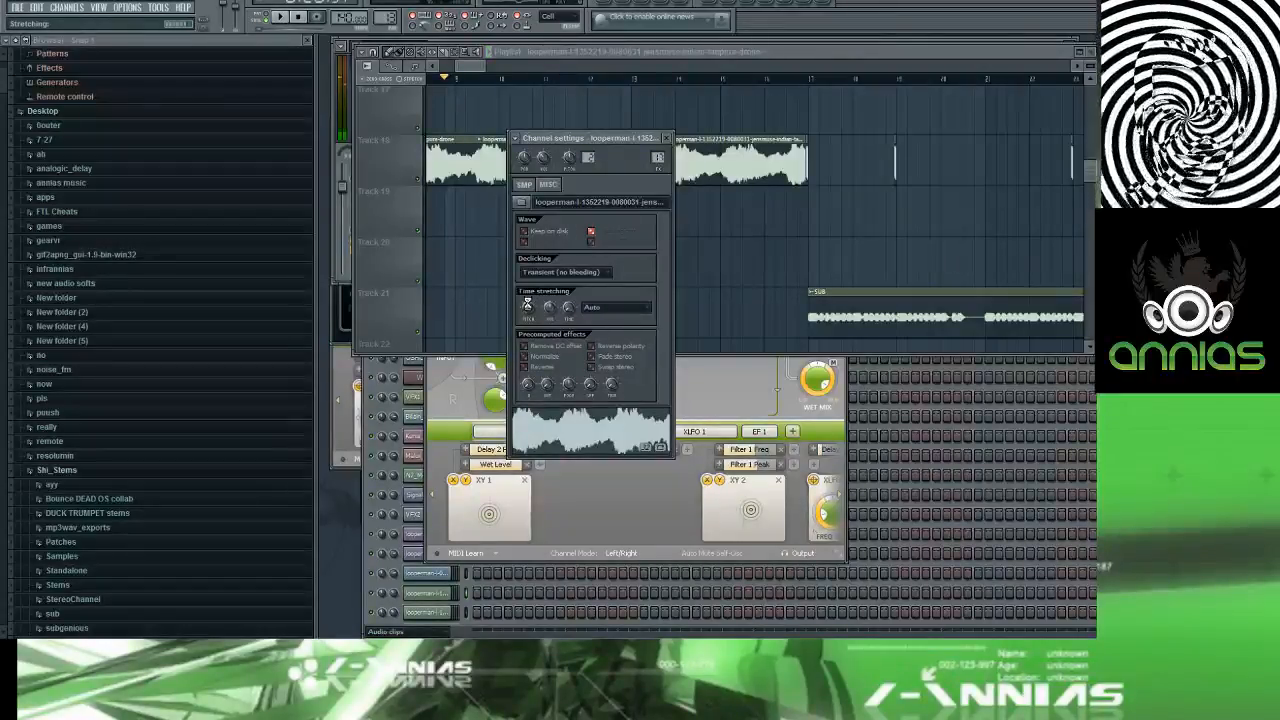
pyautogui.press('space')
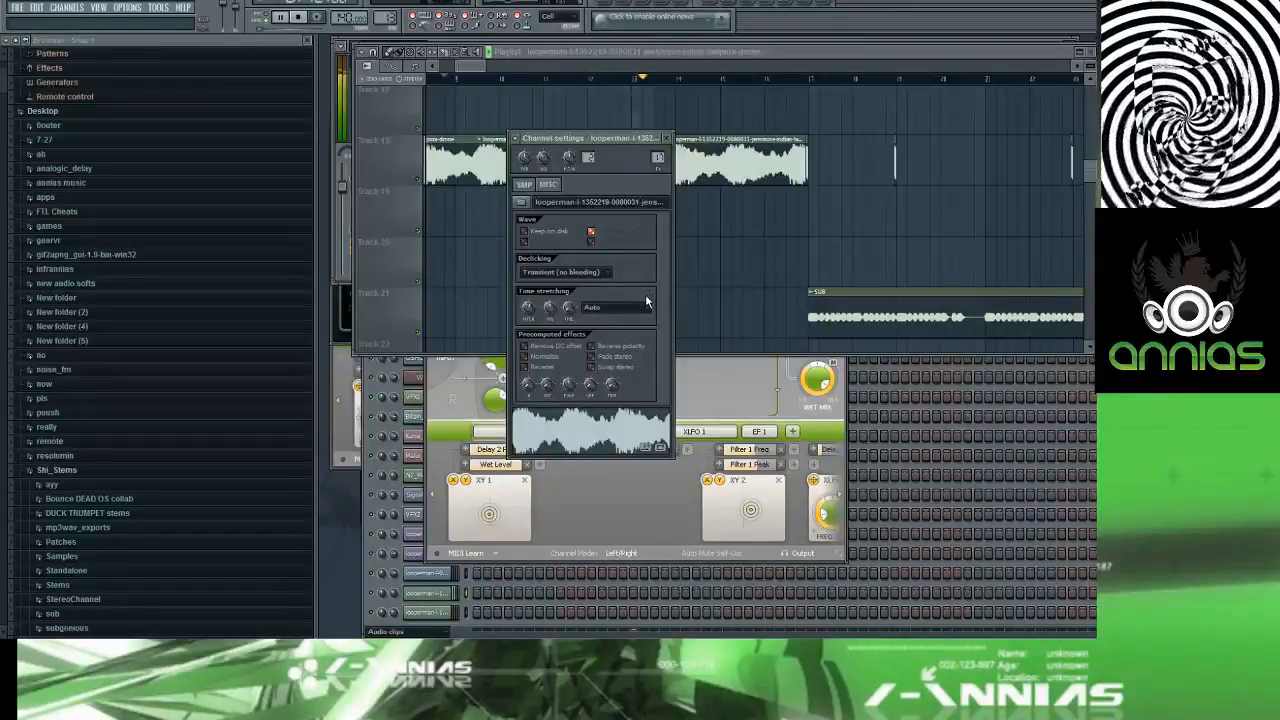
pyautogui.click(548, 184)
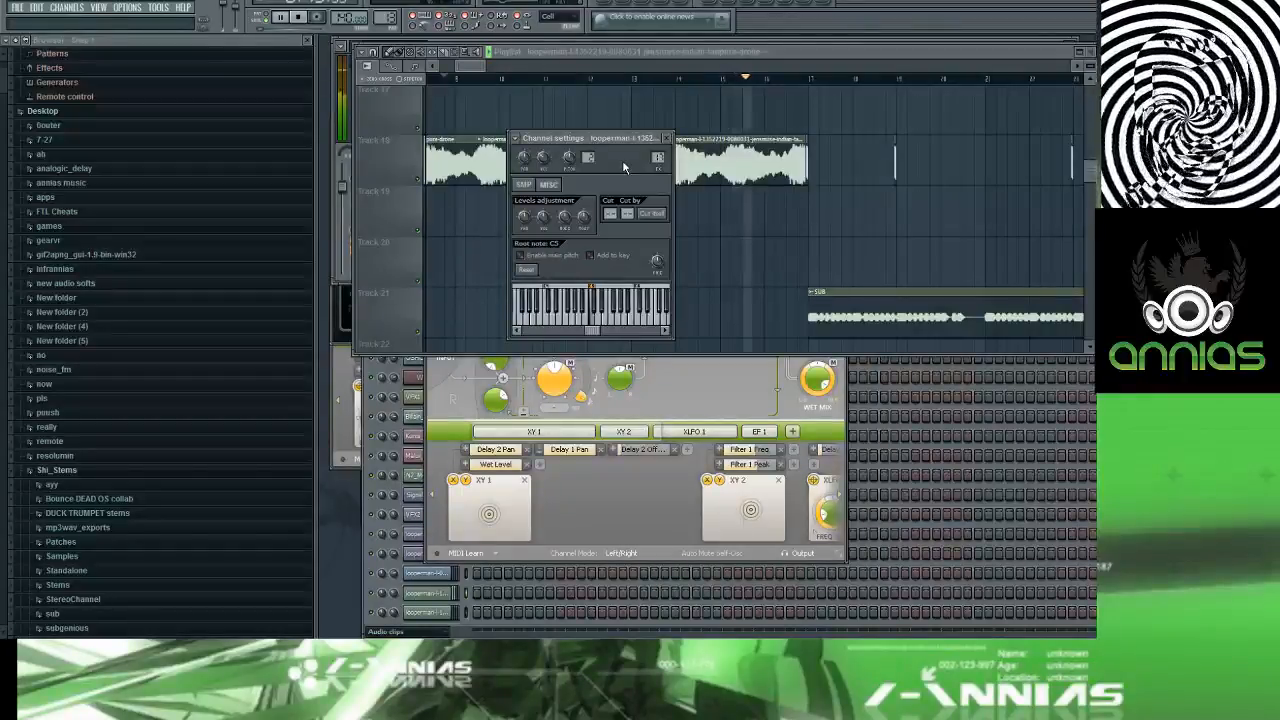
pyautogui.click(759, 150)
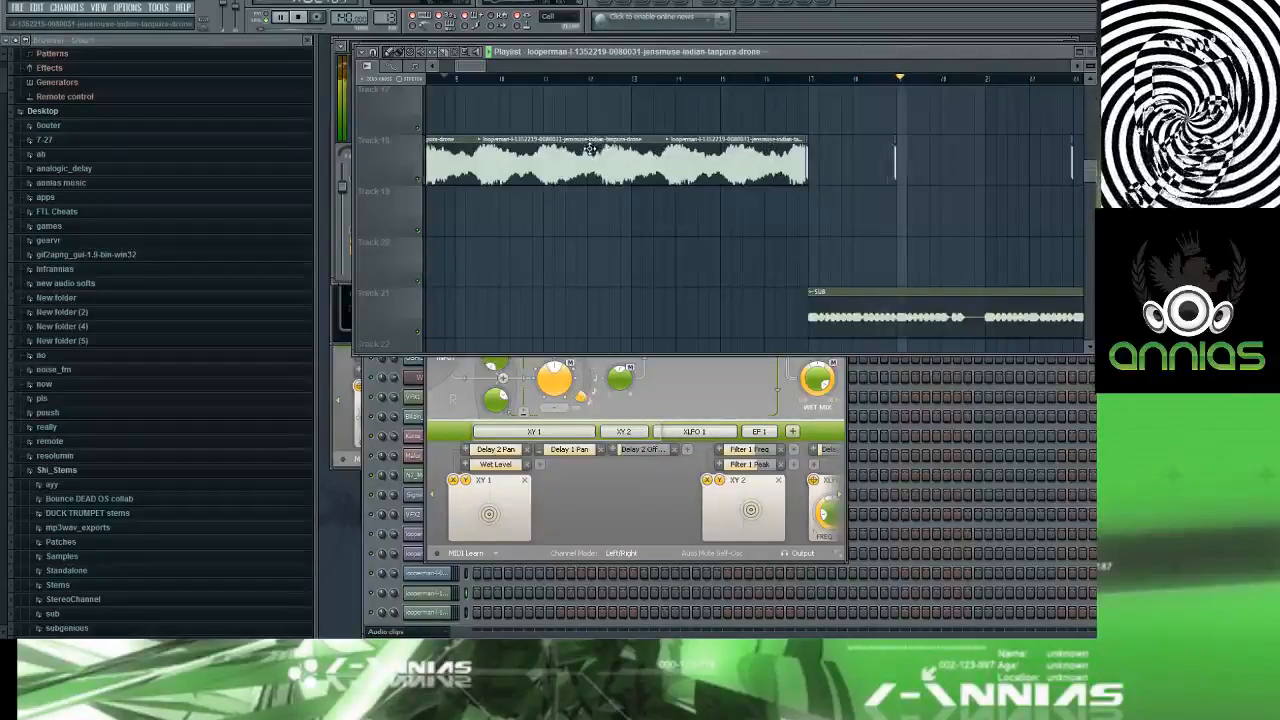
# Step: Compare the passage around bar 19 with and without the delayed tanpura tail, and delete the copy ending at bar 19 on Track 18
pyautogui.moveTo(471, 67); pyautogui.dragTo(491, 74)
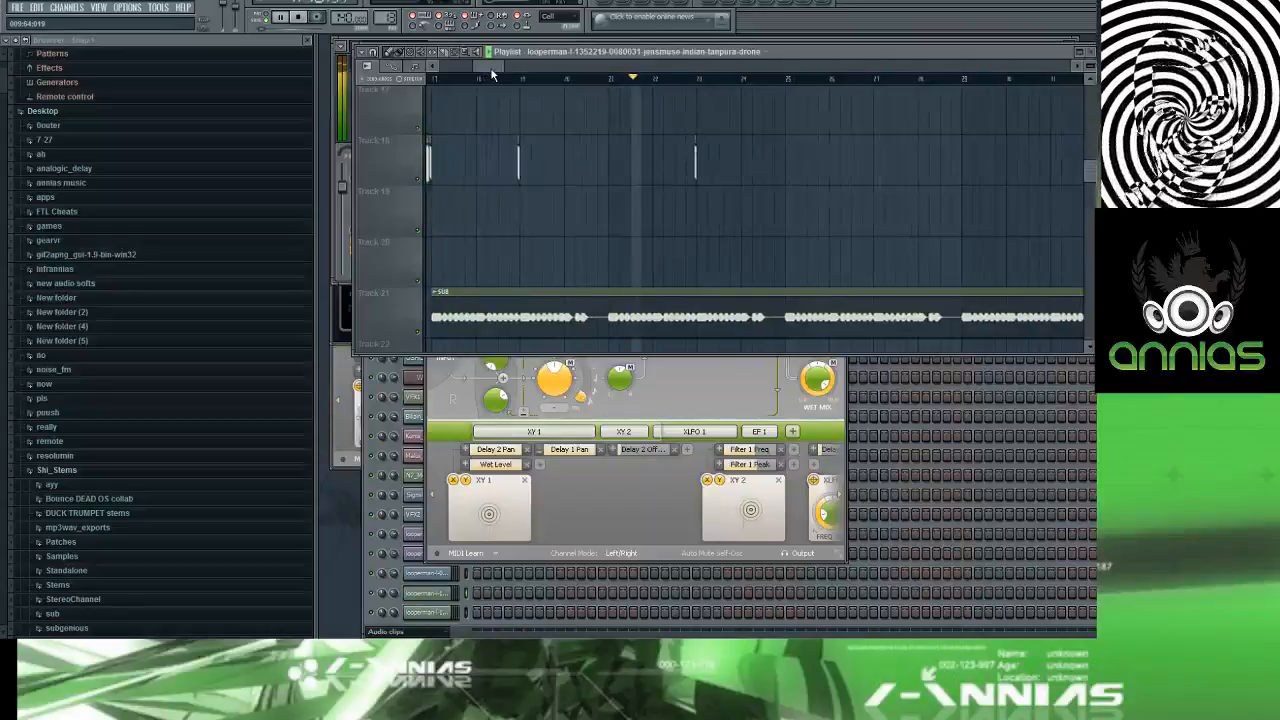
pyautogui.rightClick(517, 156)
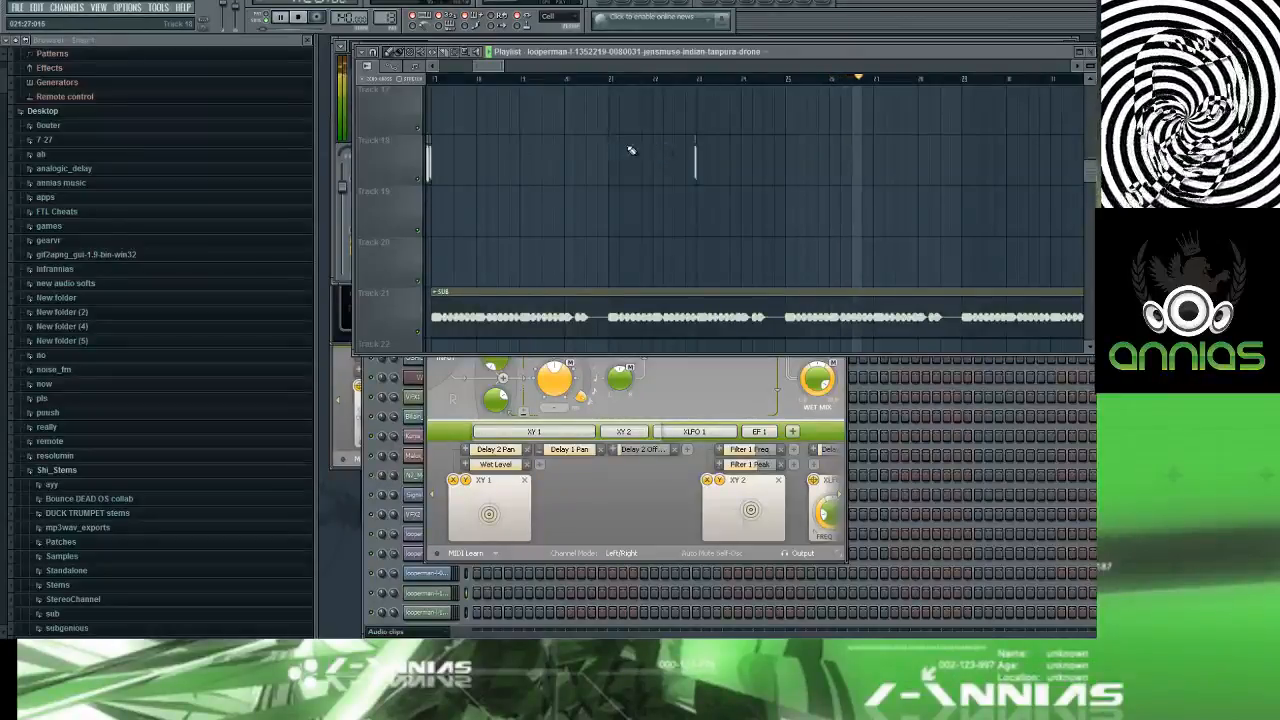
pyautogui.hotkey('ctrl', 'z')
pyautogui.press('space')
pyautogui.press('space')
pyautogui.click(505, 79)
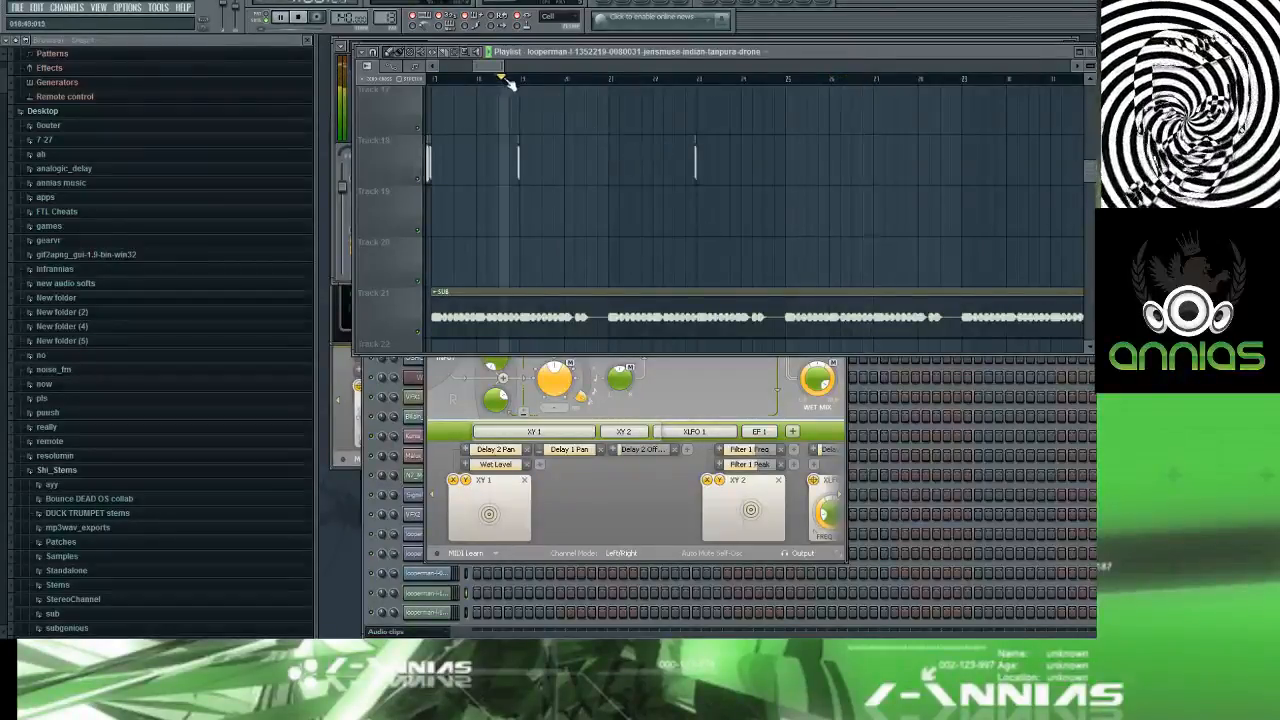
pyautogui.rightClick(518, 158)
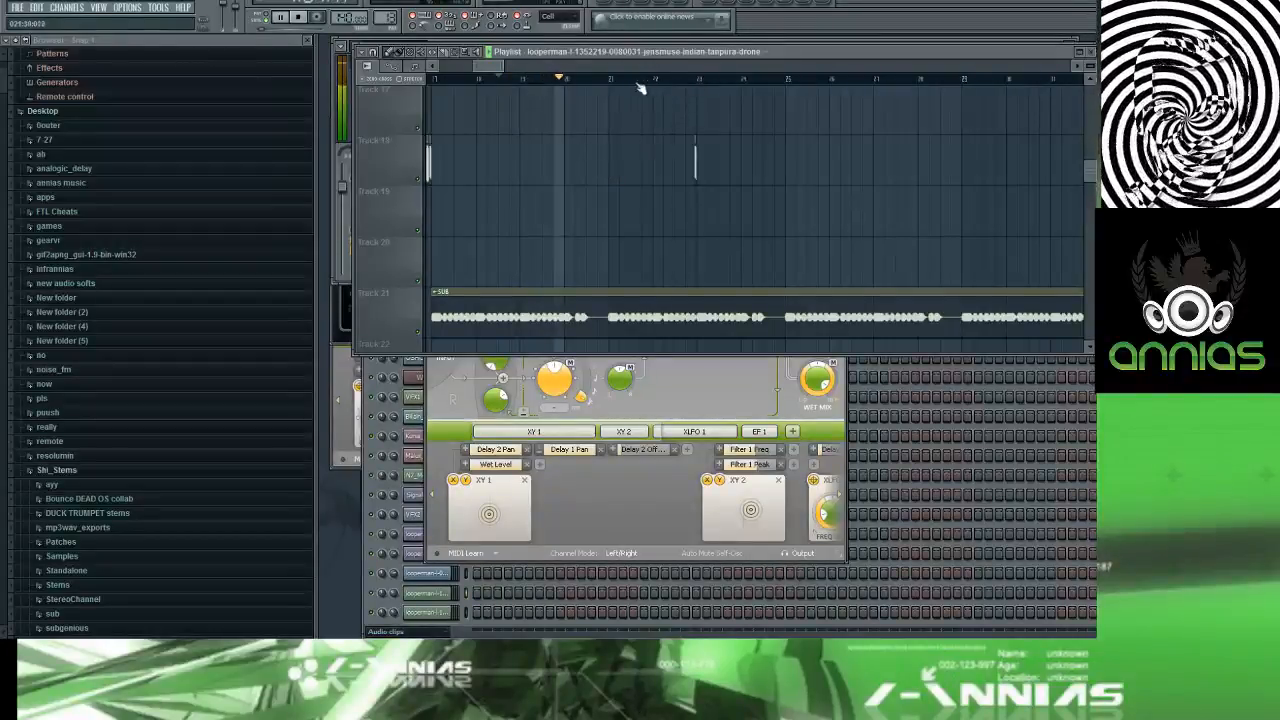
# Step: Audition the passages starting around bars 21 and 23 to hear the arrangement with the tanpura tail accent
pyautogui.click(612, 79)
pyautogui.click(690, 80)
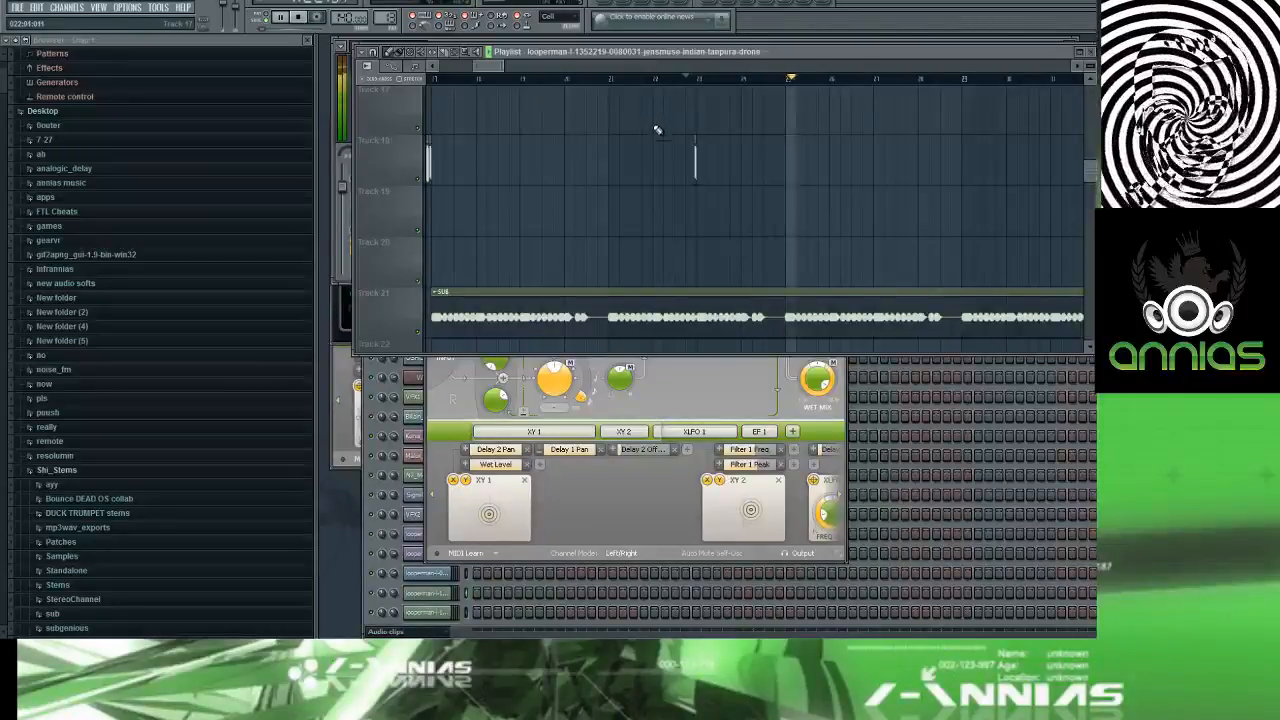
pyautogui.moveTo(503, 68); pyautogui.dragTo(446, 71)
pyautogui.press('space')
# Step: Play the arrangement from bar 1 to audition the tanpura drone intro on Track 18
pyautogui.moveTo(1091, 66); pyautogui.dragTo(1091, 60)
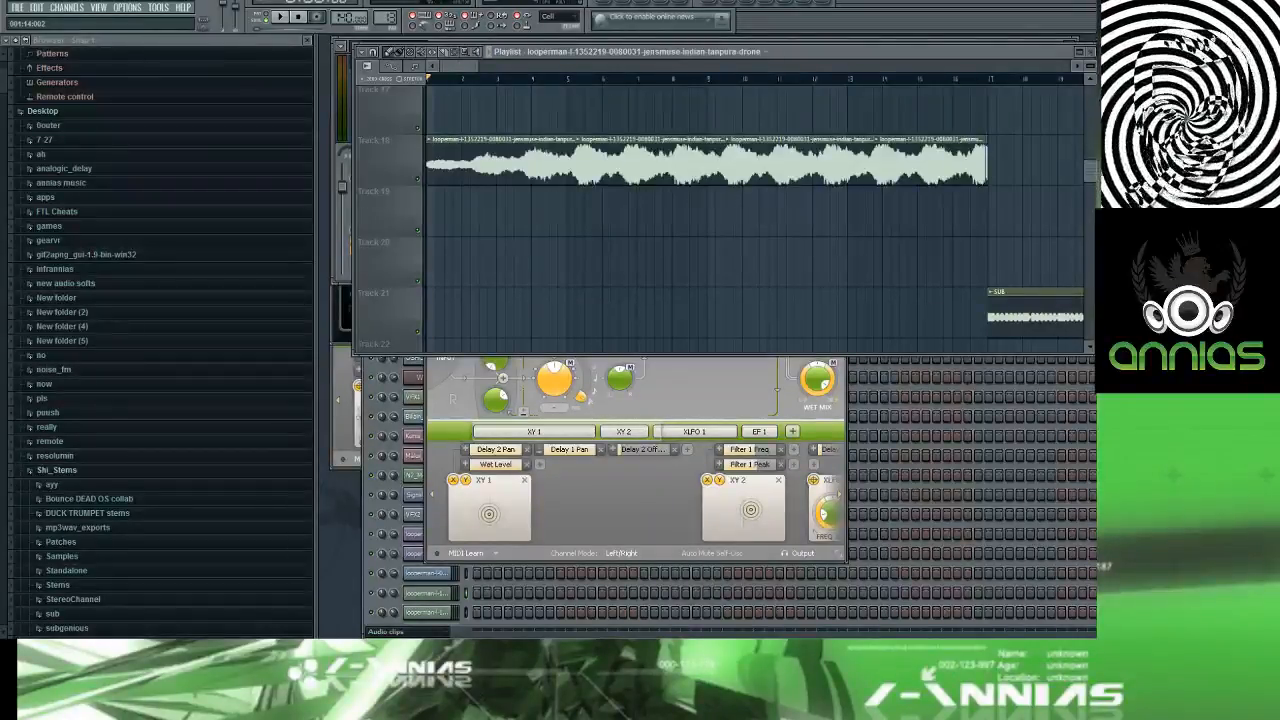
pyautogui.press('space')
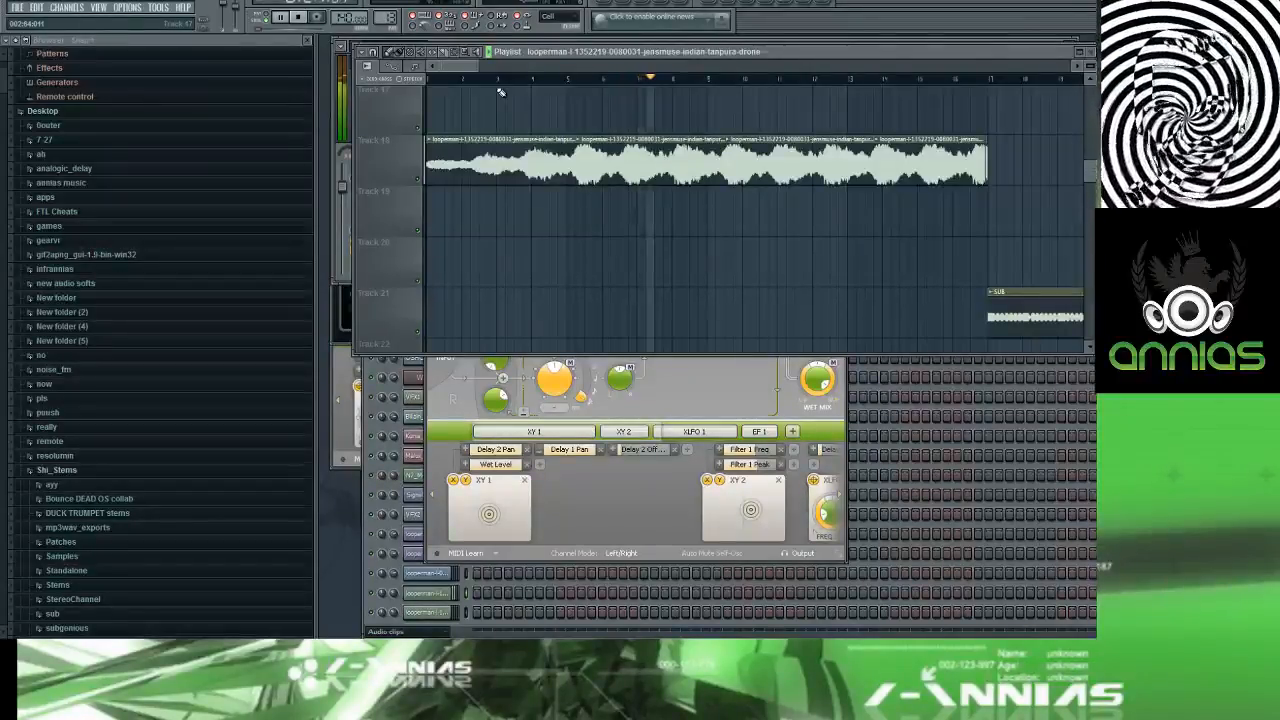
pyautogui.press('space')
# Step: Make the second tanpura drone clip on Track 18 unique and reverse its sample so it fades out
pyautogui.click(580, 140)
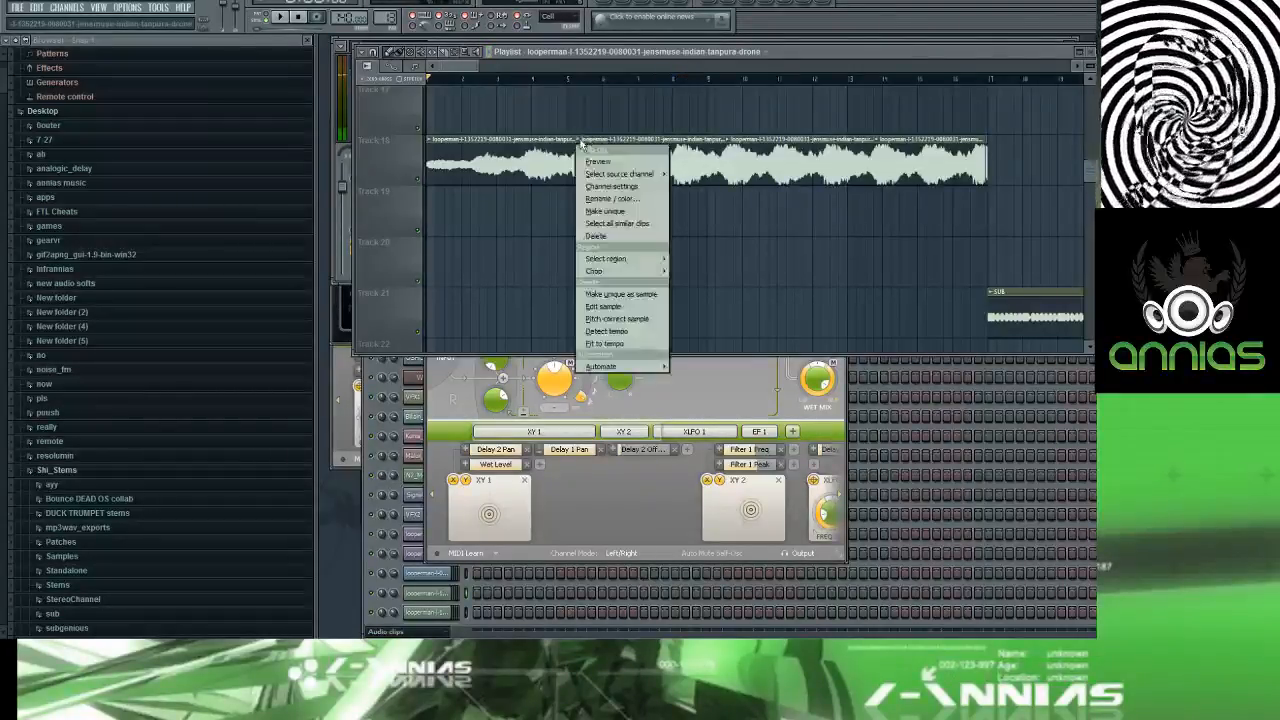
pyautogui.click(590, 220)
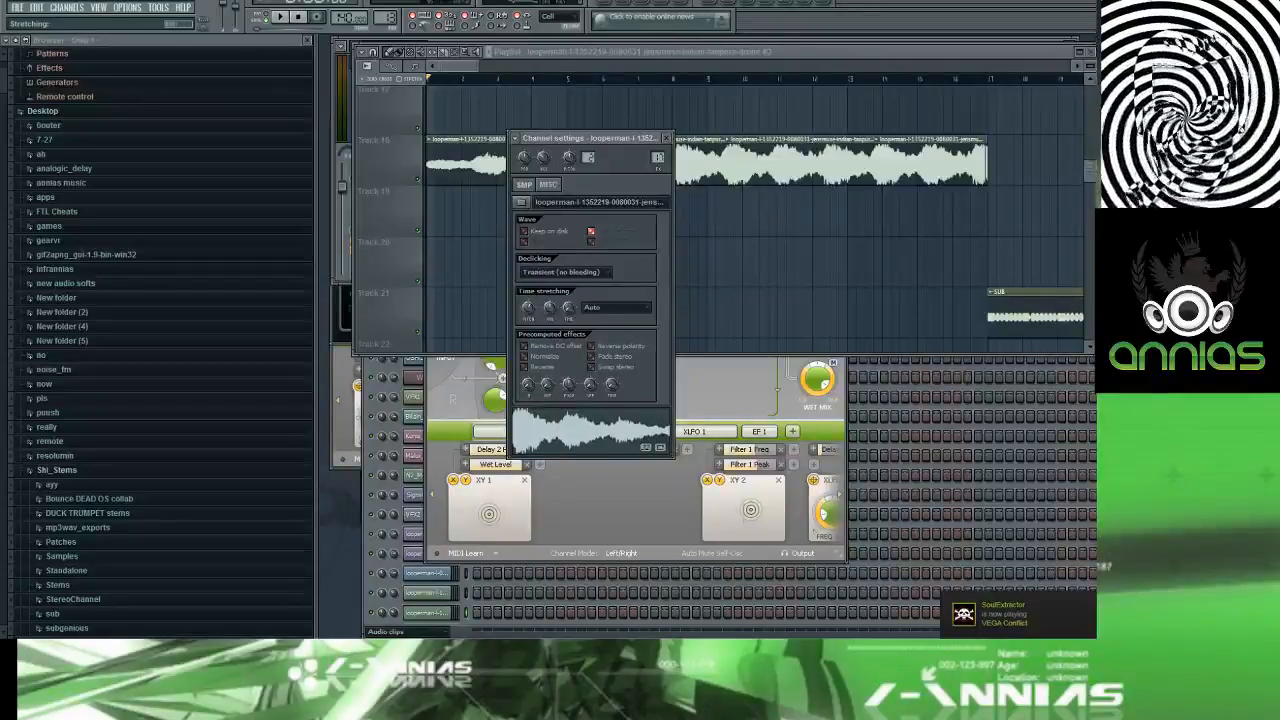
pyautogui.click(665, 138)
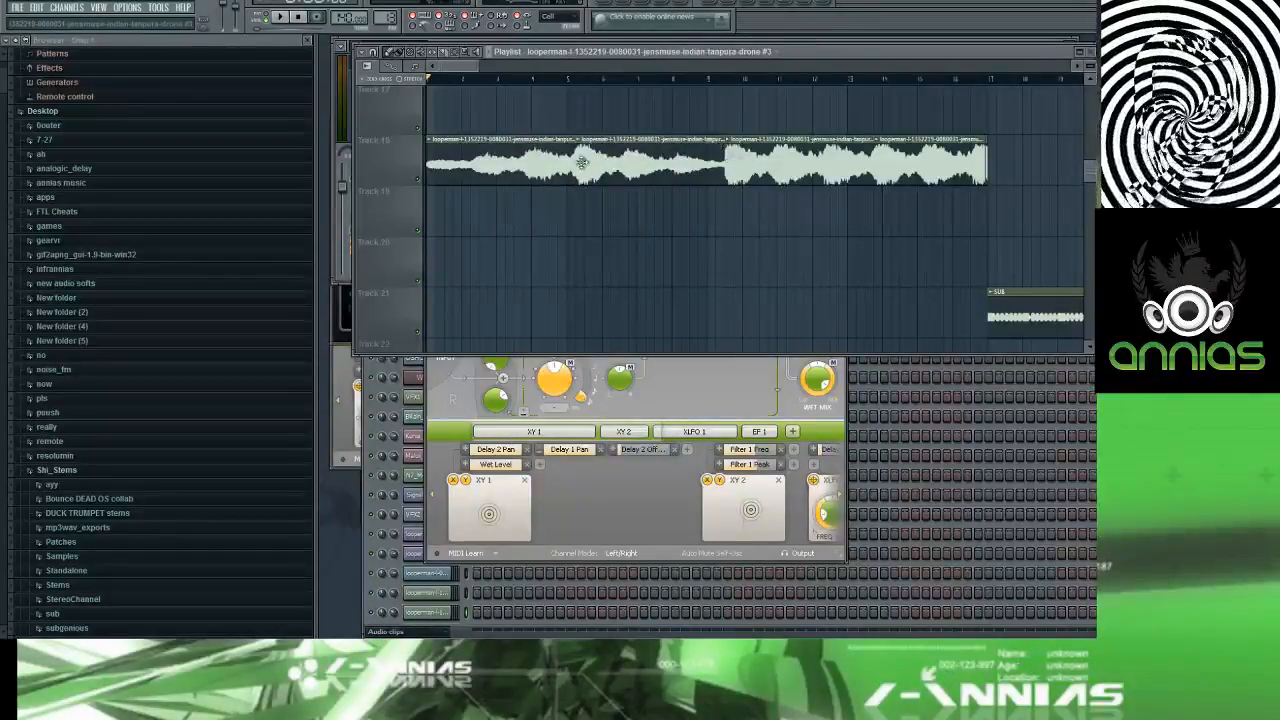
# Step: Replace the last two full-volume drone clips on Track 18 with the fade-in and reversed versions, trimming the last one just before bar 17
pyautogui.rightClick(755, 158)
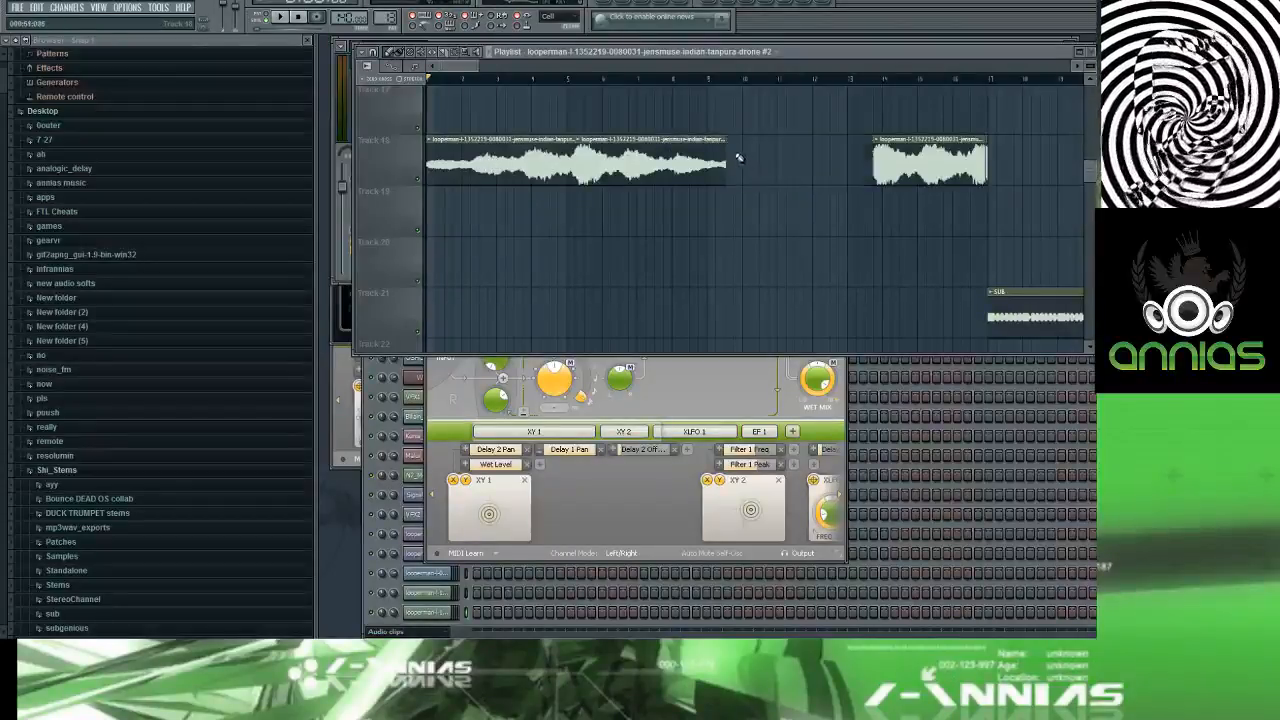
pyautogui.click(733, 154)
pyautogui.rightClick(899, 160)
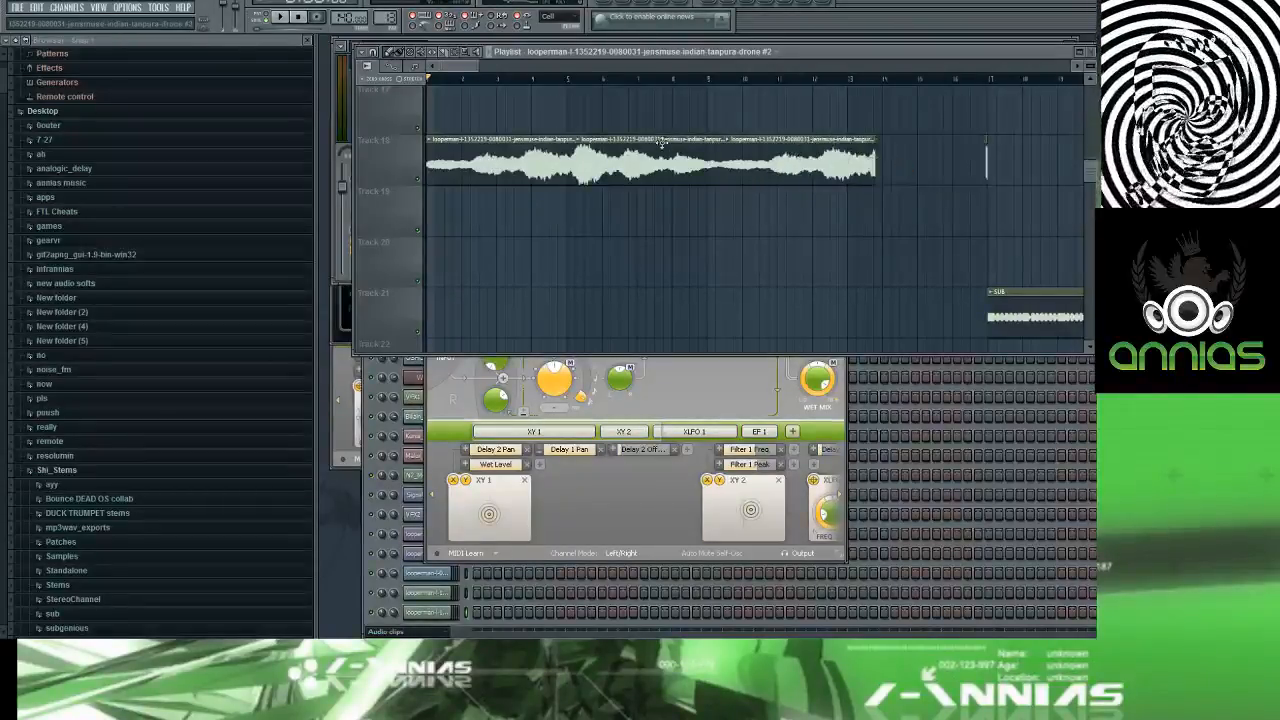
pyautogui.click(903, 157)
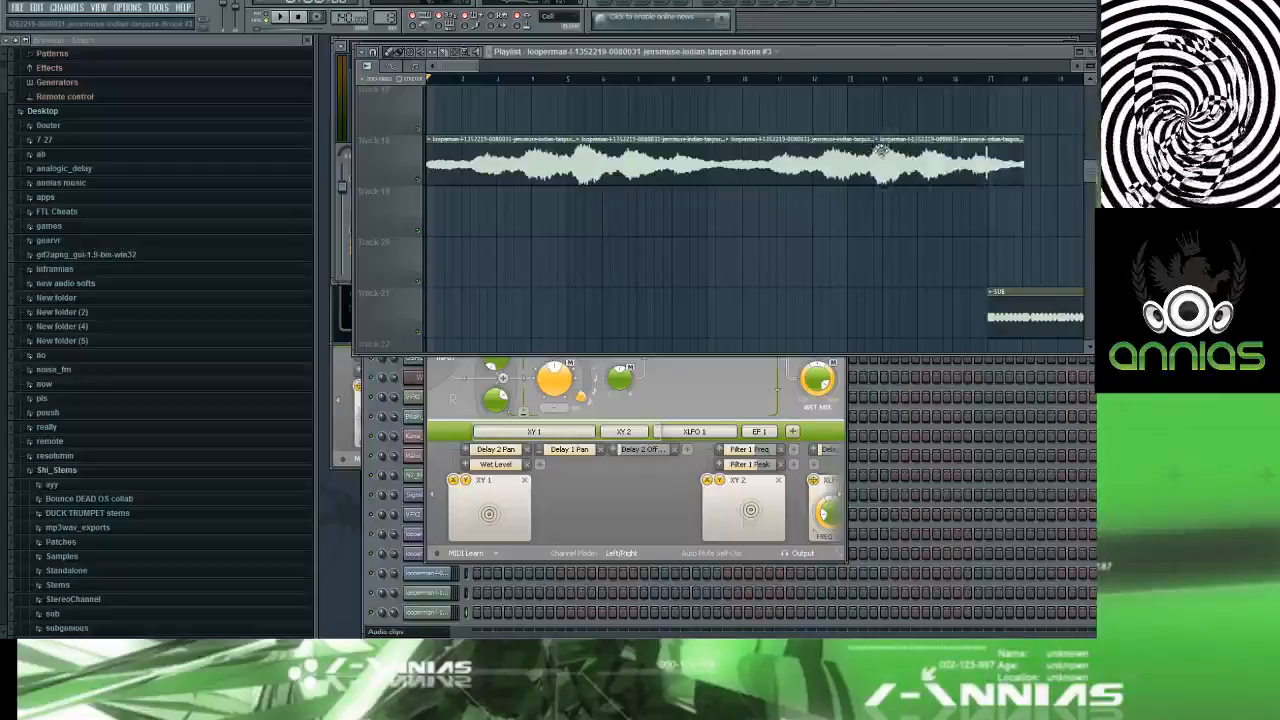
pyautogui.rightClick(990, 157)
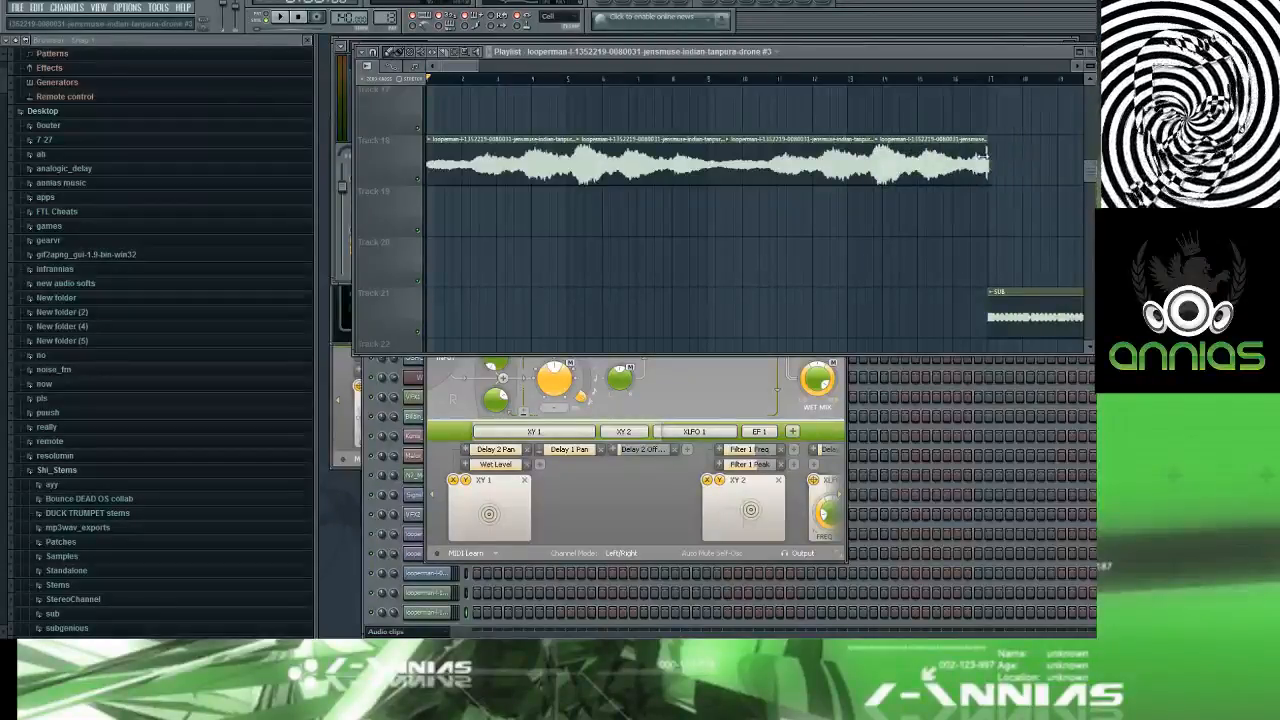
pyautogui.moveTo(987, 158); pyautogui.dragTo(981, 158)
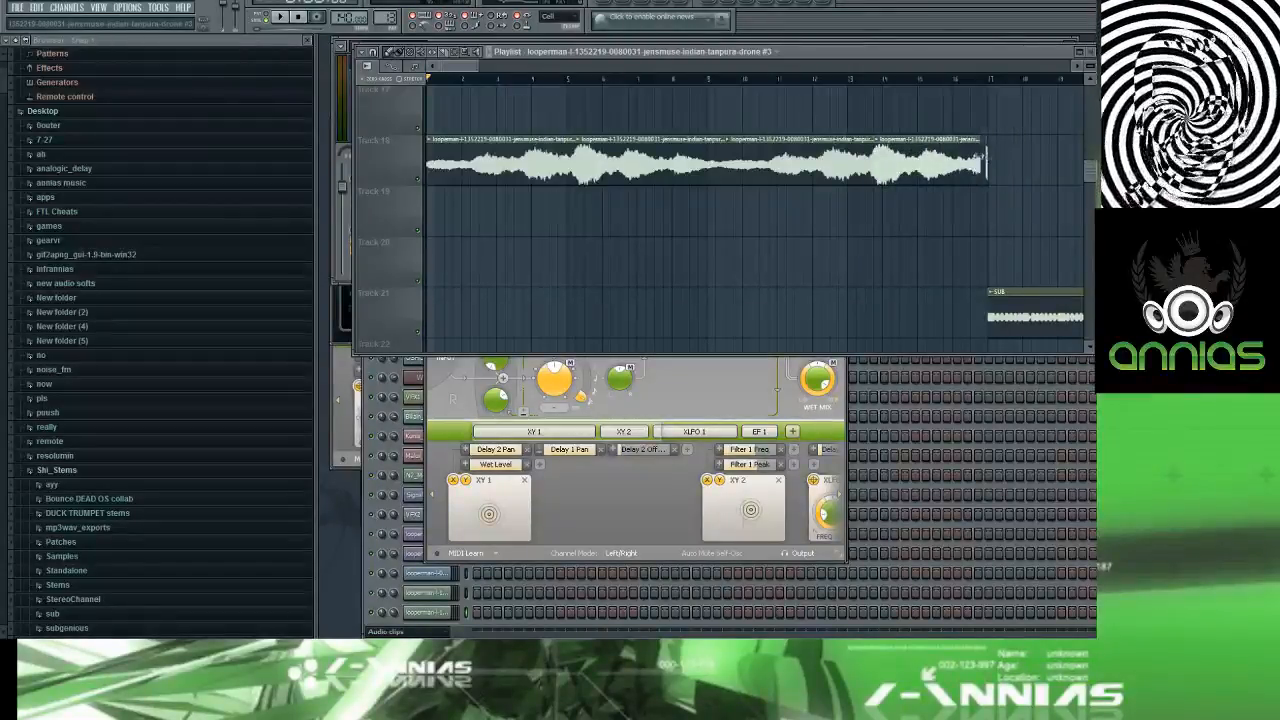
pyautogui.scroll(1, 986, 158)
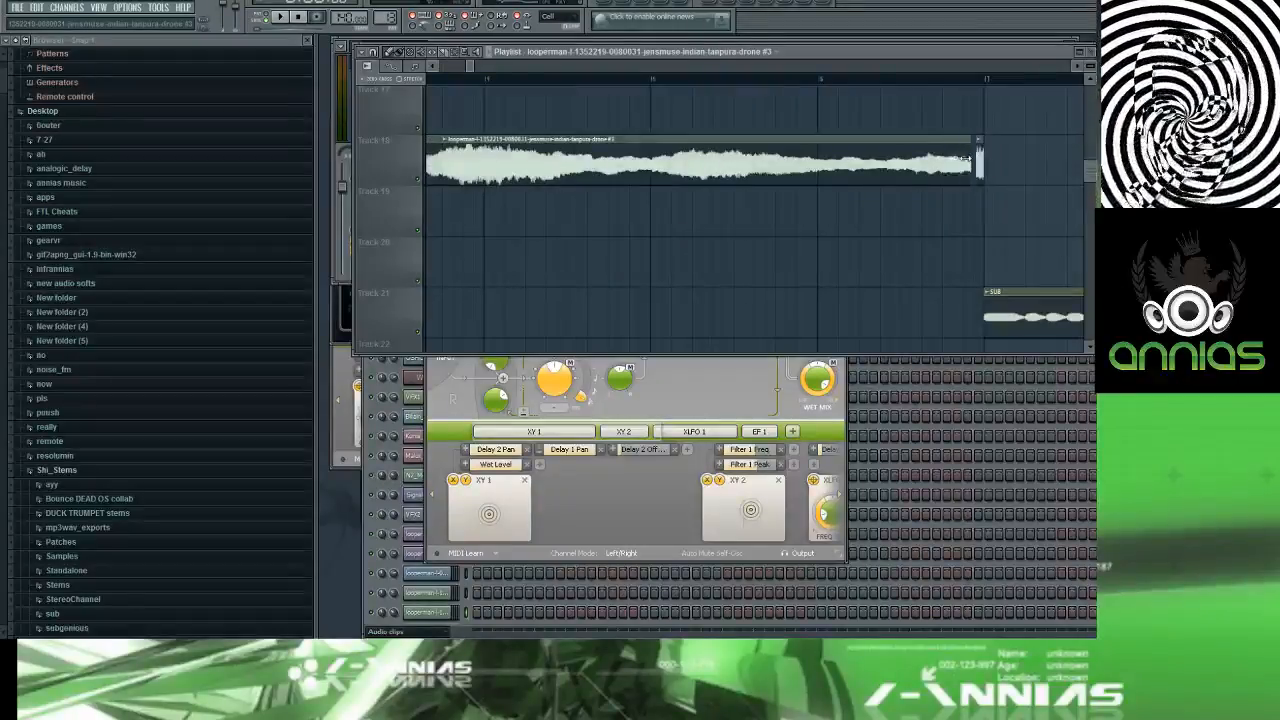
# Step: Play the alternating fade-in and reversed tanpura drone clips on Track 18 from around bar 5
pyautogui.press('space')
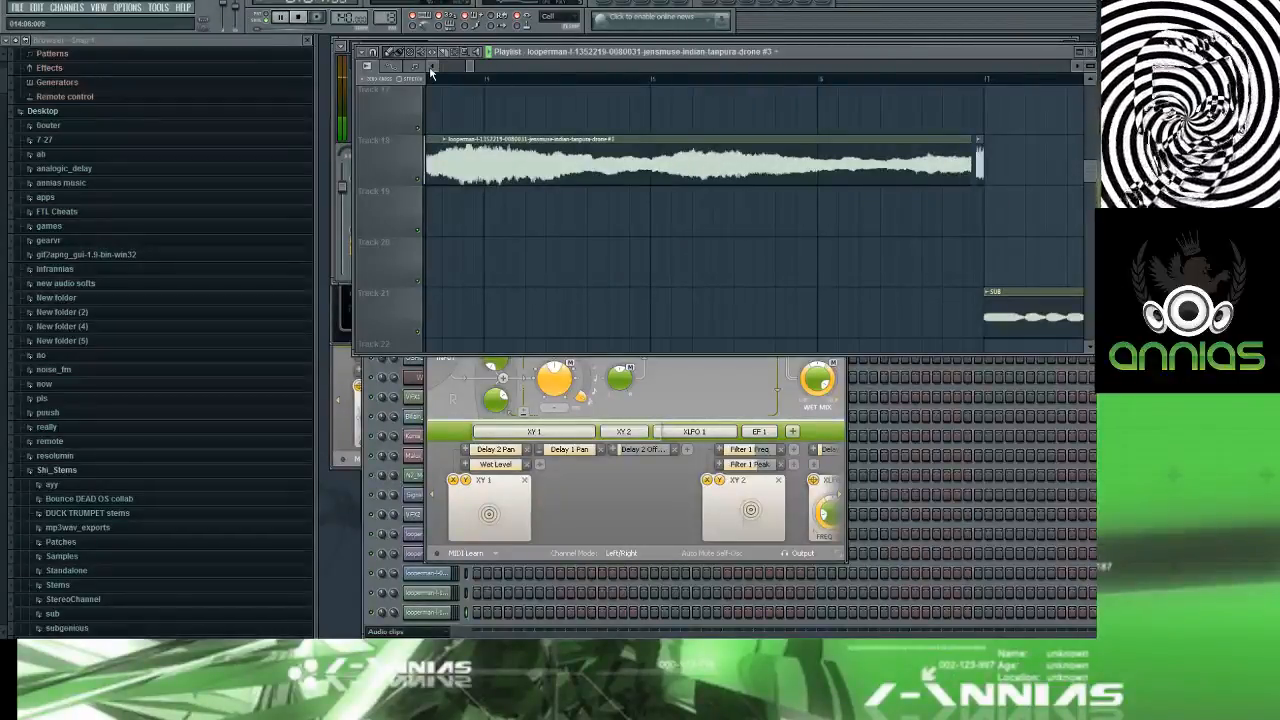
pyautogui.click(431, 68)
pyautogui.scroll(-3, 561, 107)
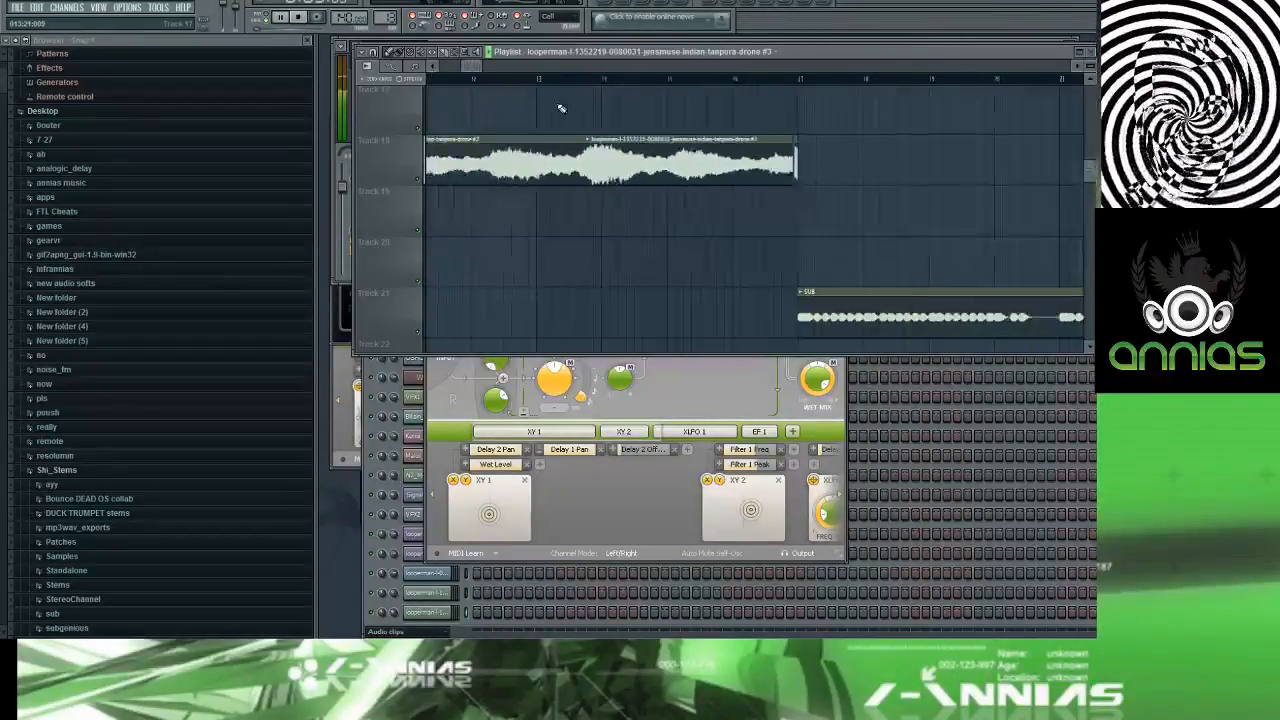
pyautogui.scroll(-4, 528, 123)
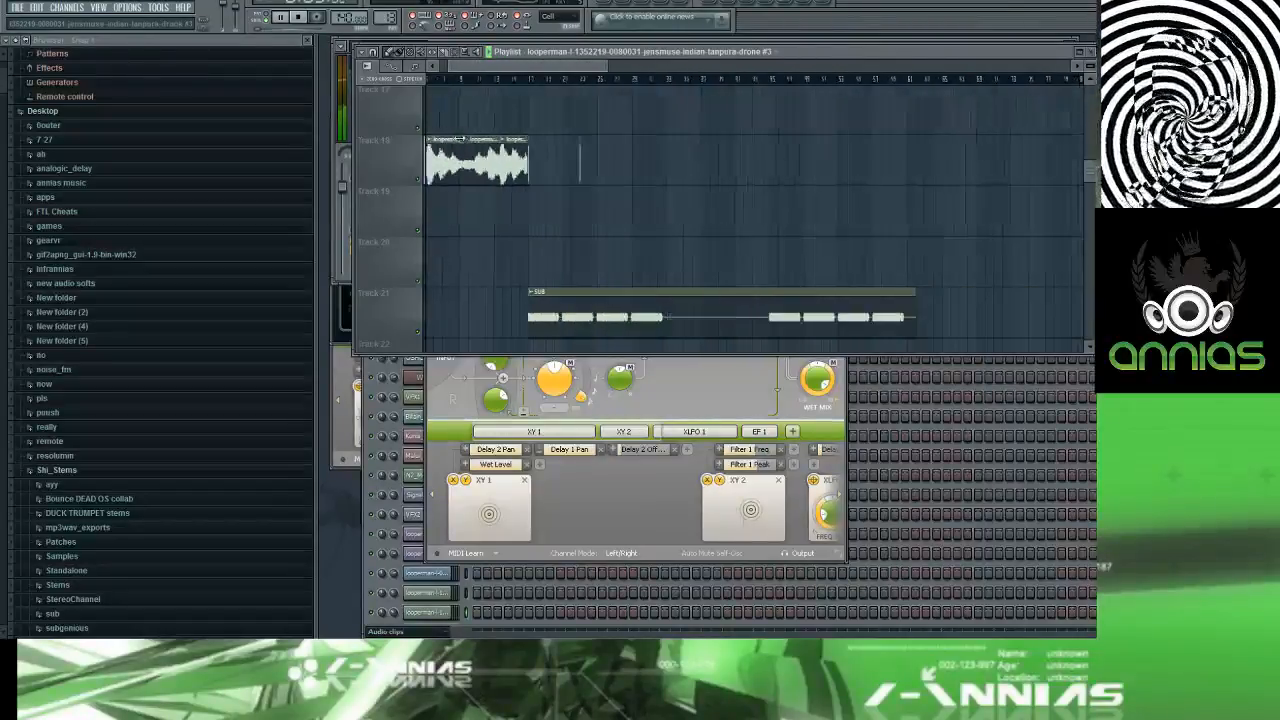
pyautogui.scroll(-2, 459, 138)
pyautogui.moveTo(512, 67); pyautogui.dragTo(491, 70)
pyautogui.scroll(4, 443, 160)
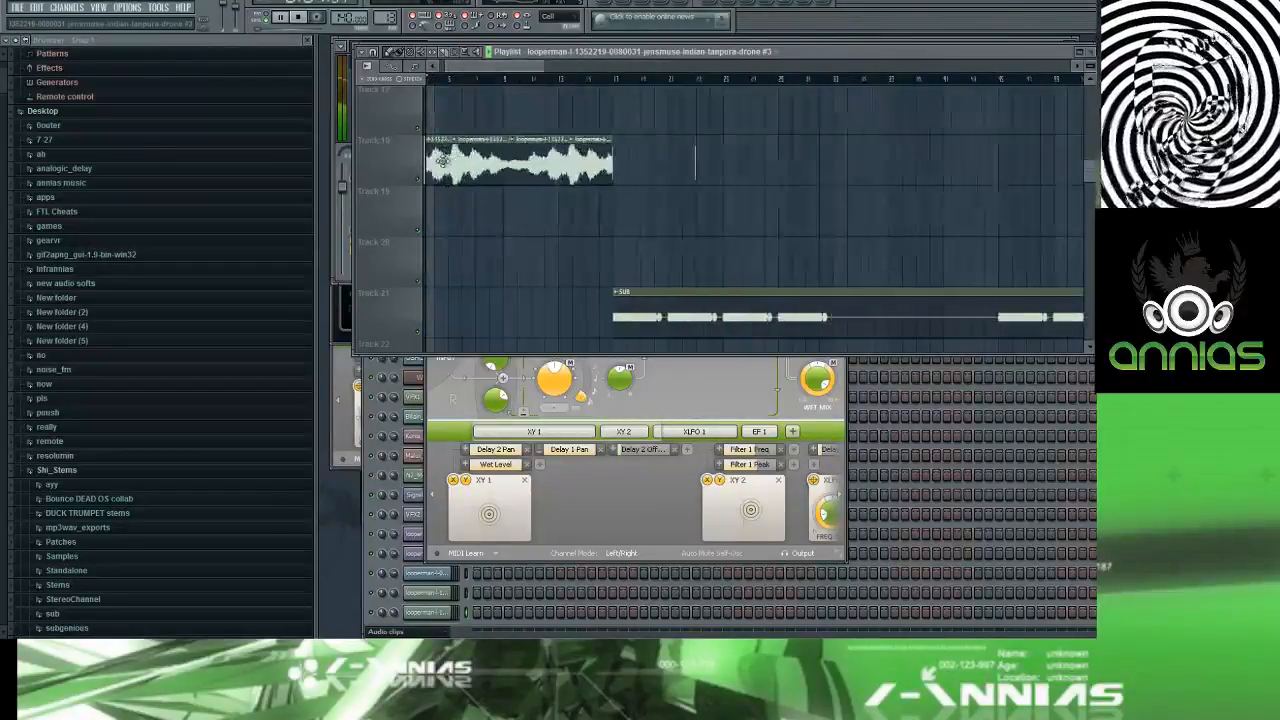
pyautogui.scroll(4, 441, 160)
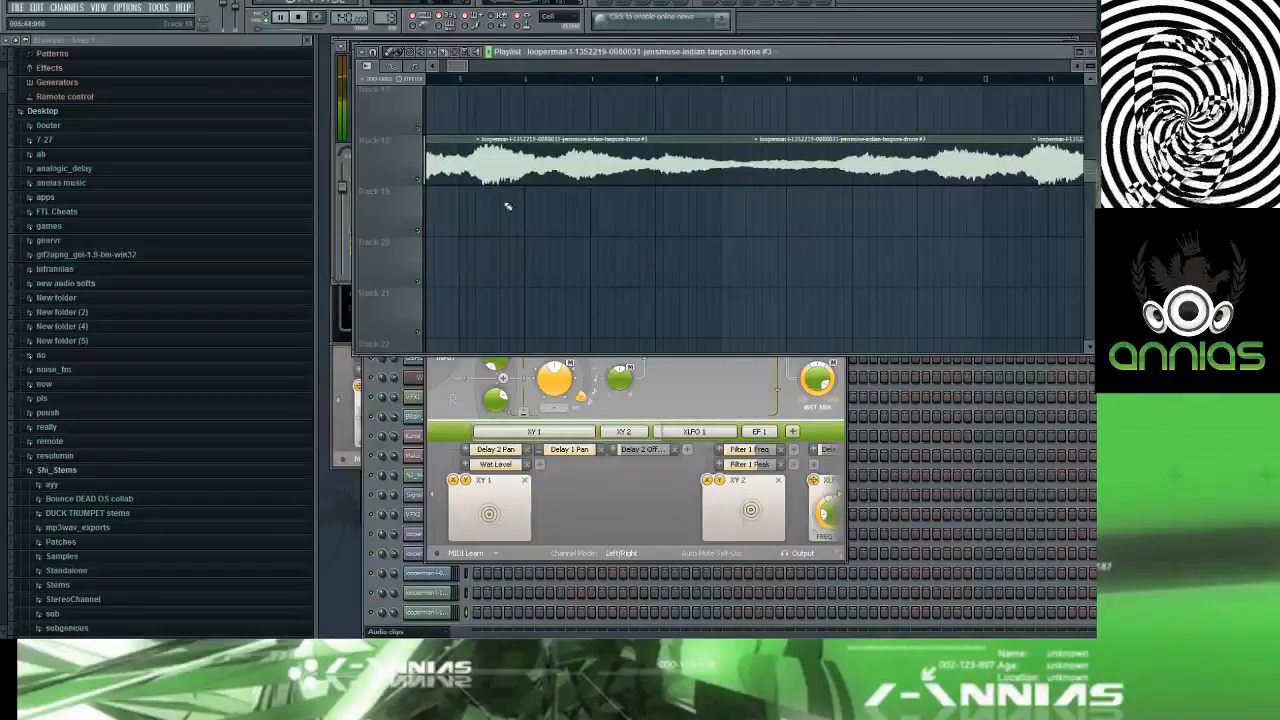
pyautogui.press('space')
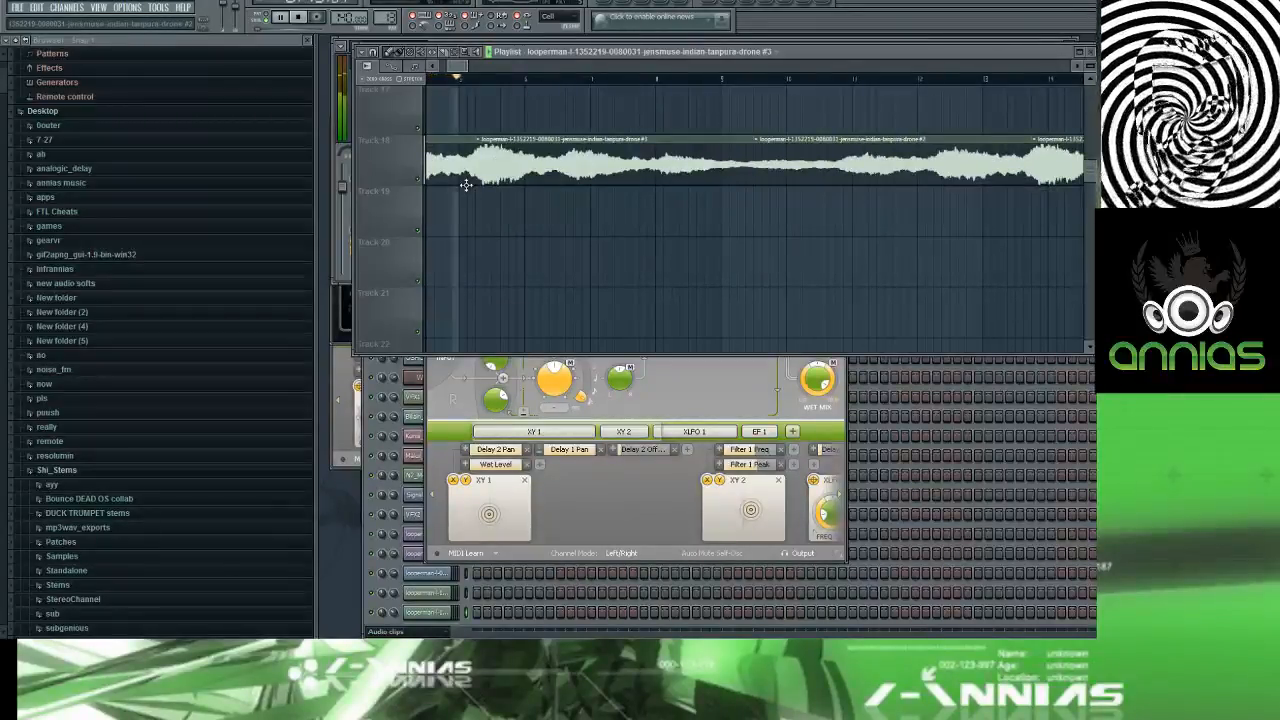
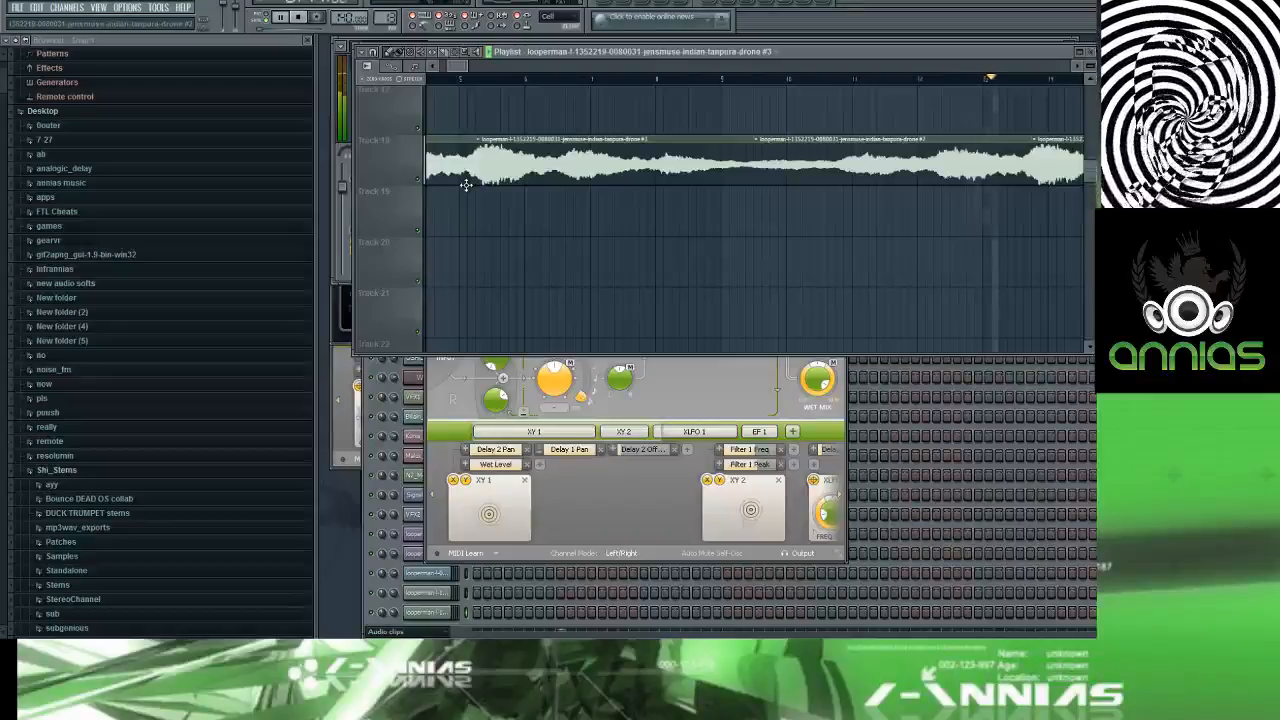
# Step: Play the intro from around bar 9 while examining the pattern clips on the pad and Track 32 tracks
pyautogui.scroll(3, 657, 208)
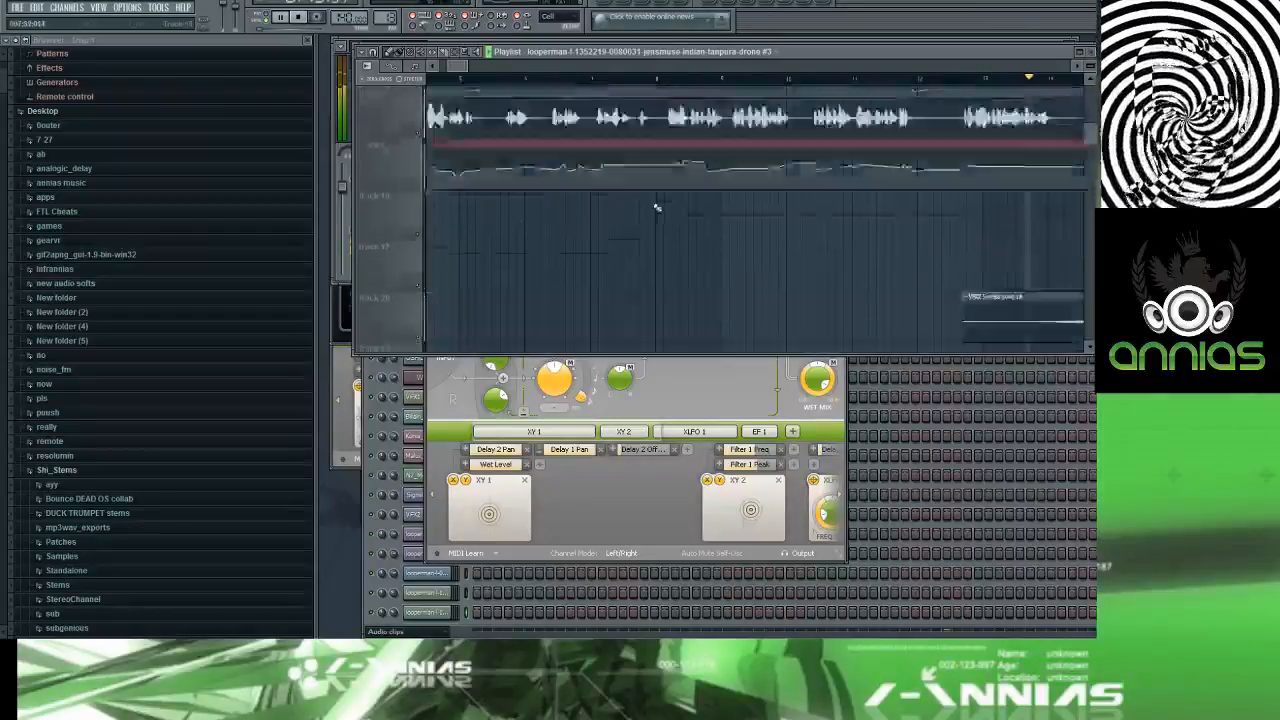
pyautogui.scroll(4, 657, 208)
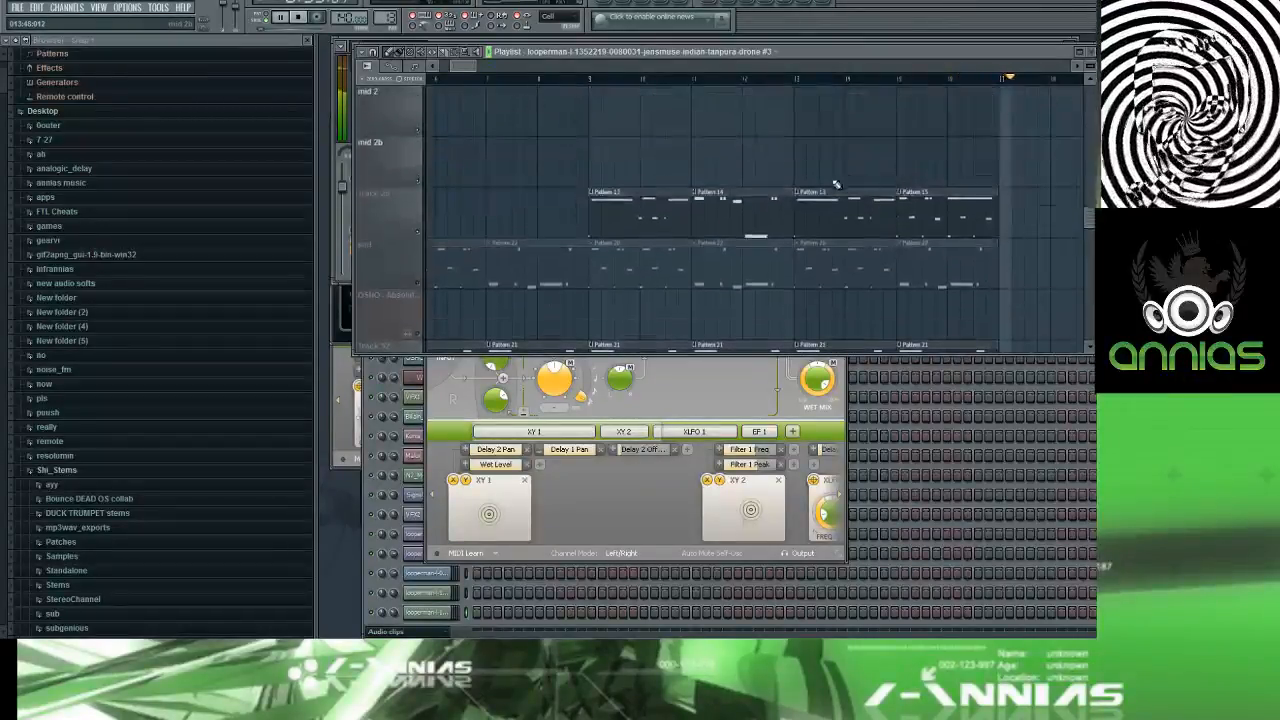
pyautogui.click(572, 78)
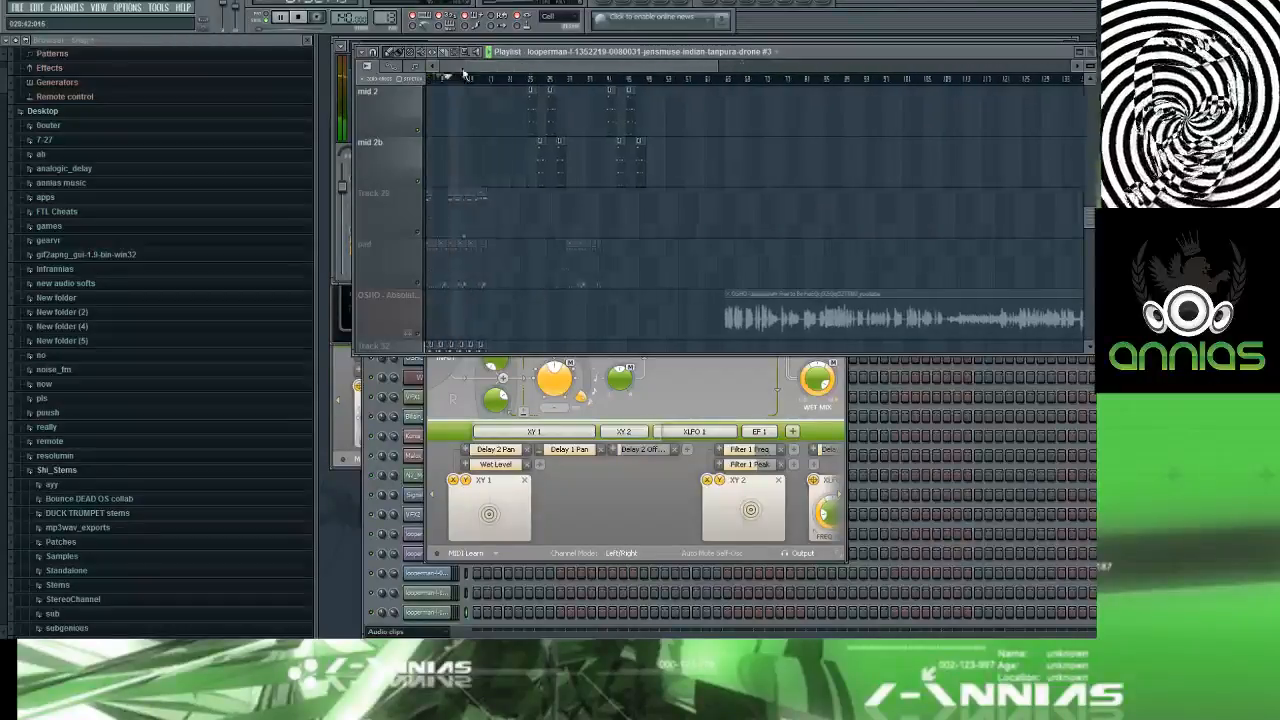
pyautogui.moveTo(463, 72); pyautogui.dragTo(454, 73)
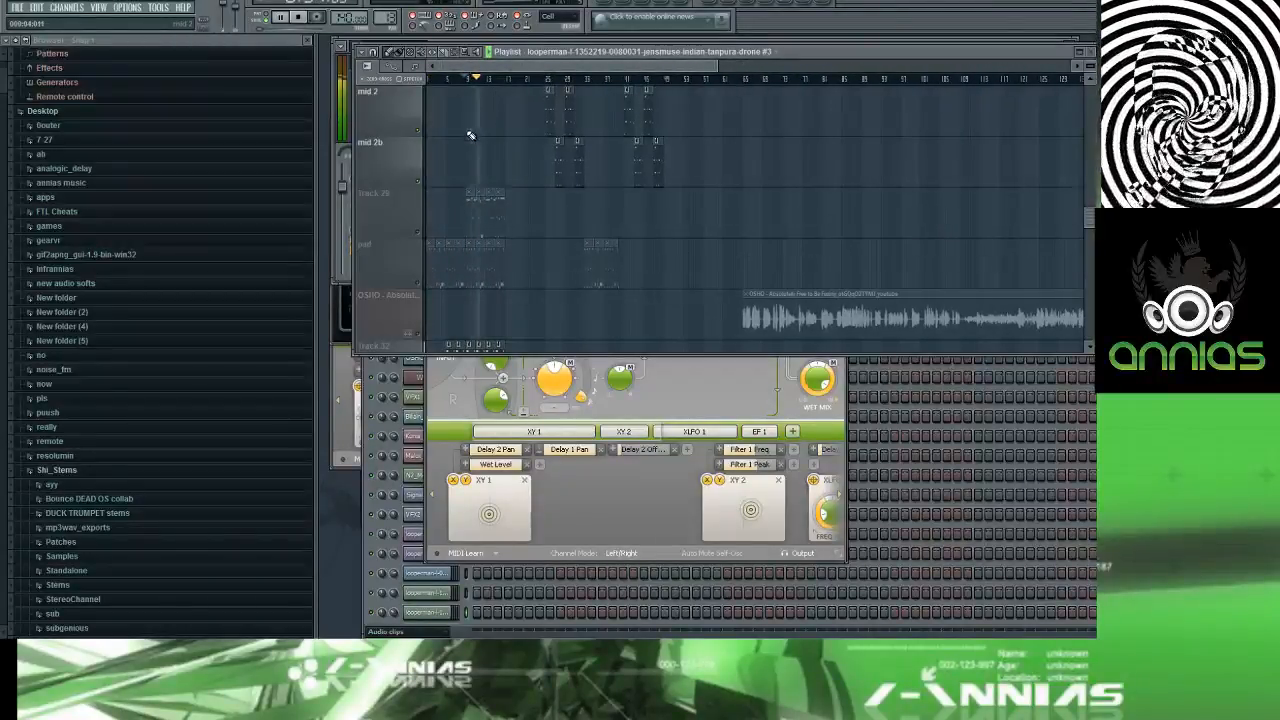
pyautogui.scroll(-3, 467, 136)
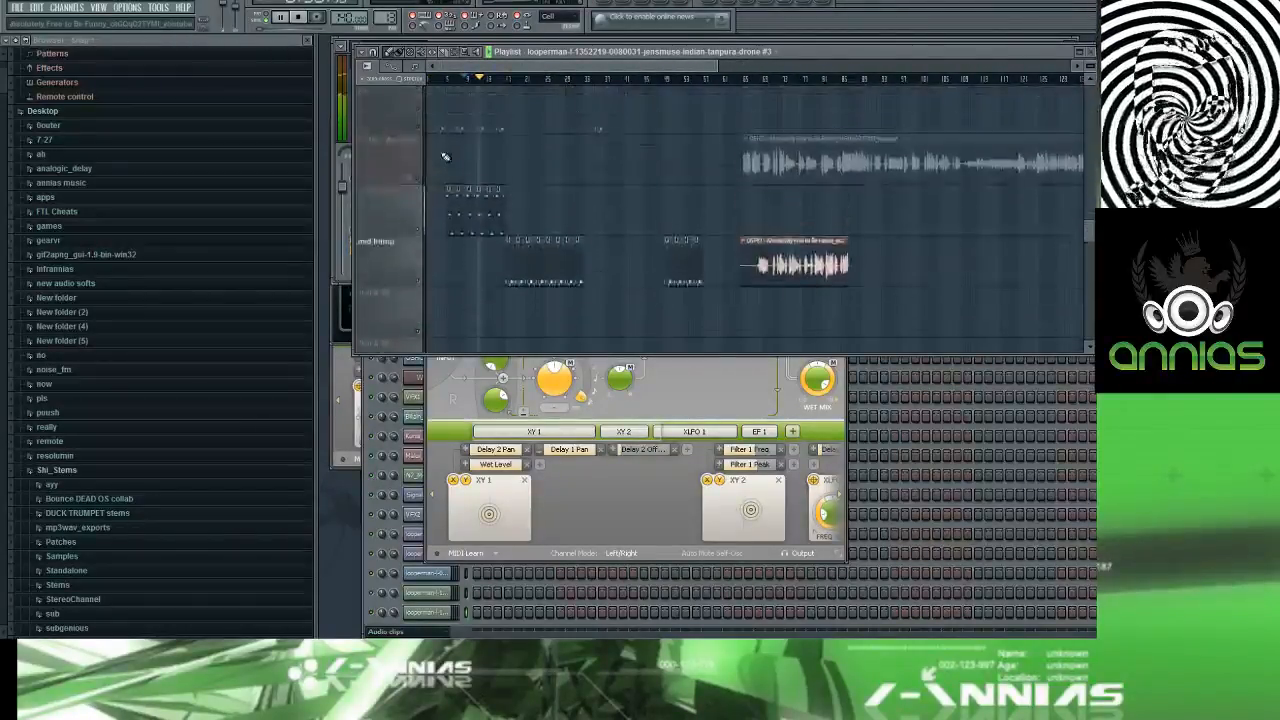
pyautogui.scroll(-3, 551, 178)
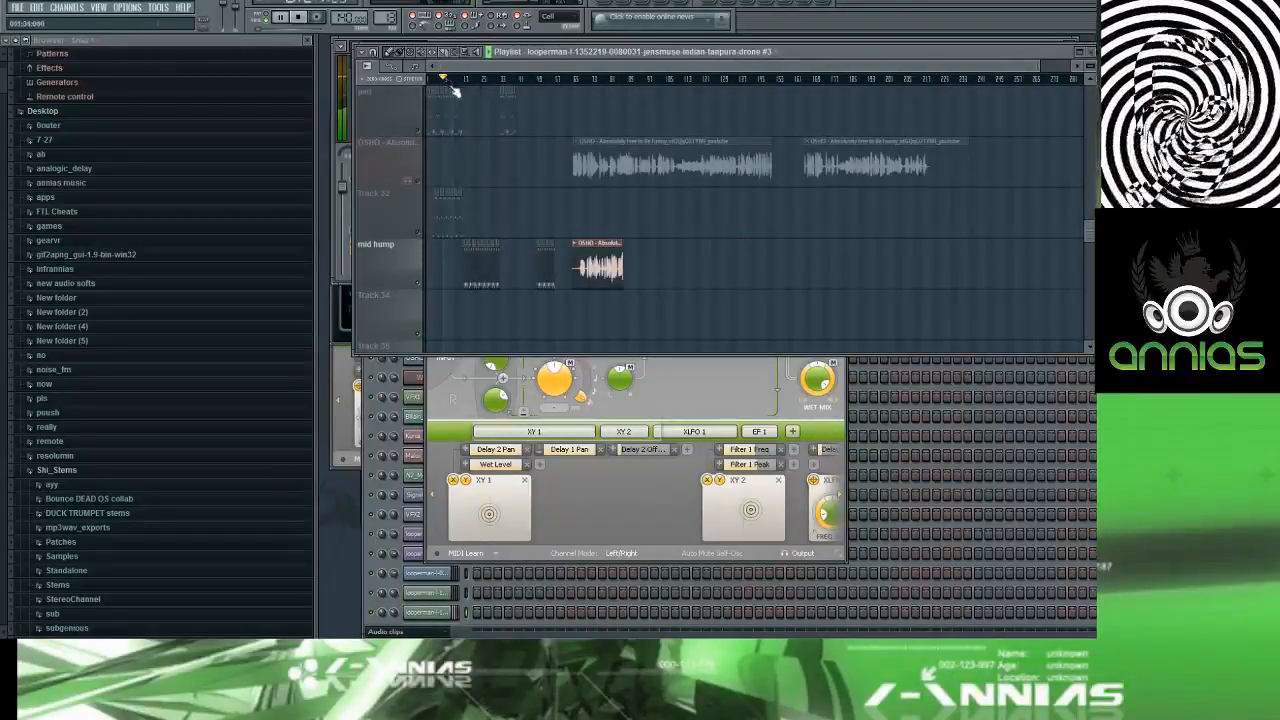
pyautogui.scroll(4, 450, 140)
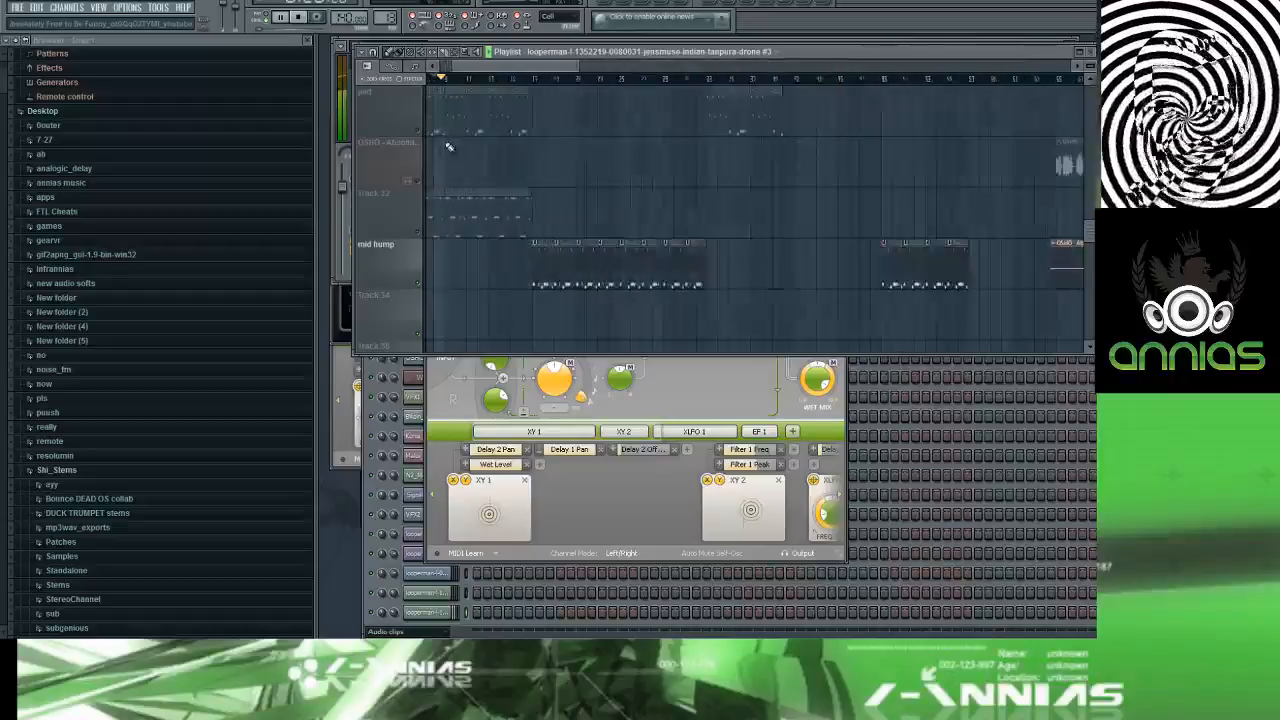
pyautogui.scroll(3, 452, 144)
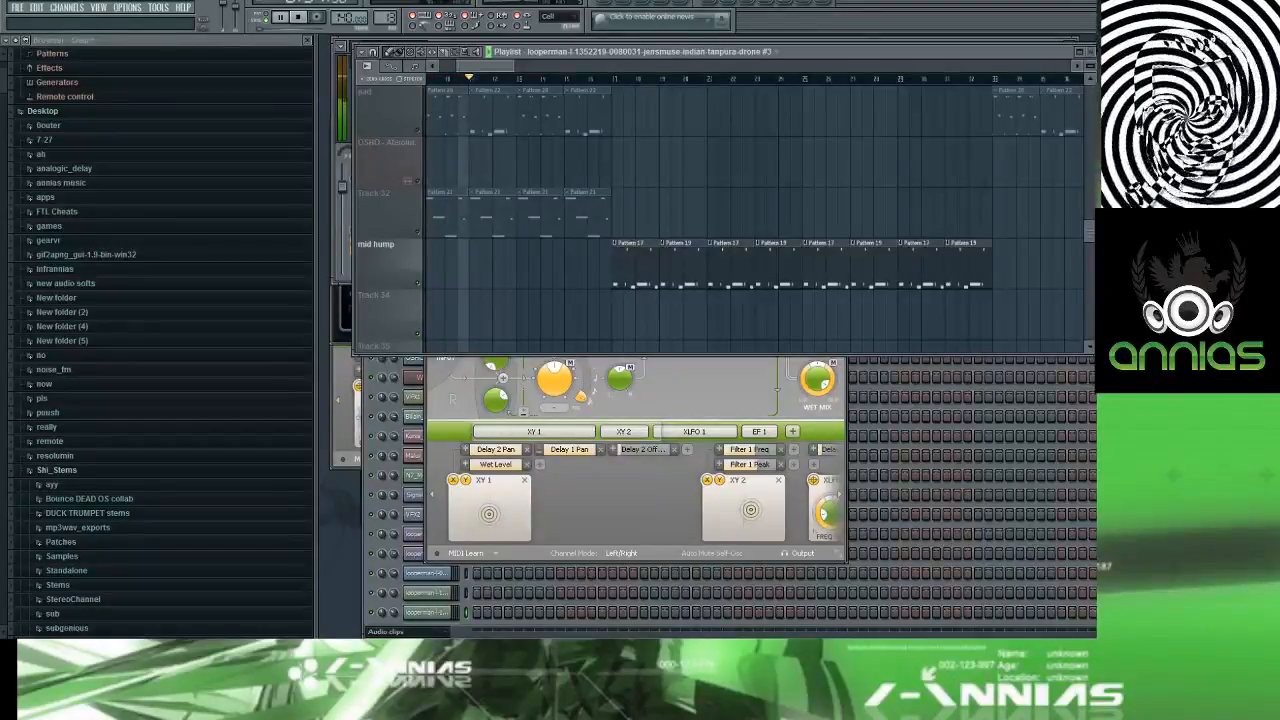
pyautogui.press('space')
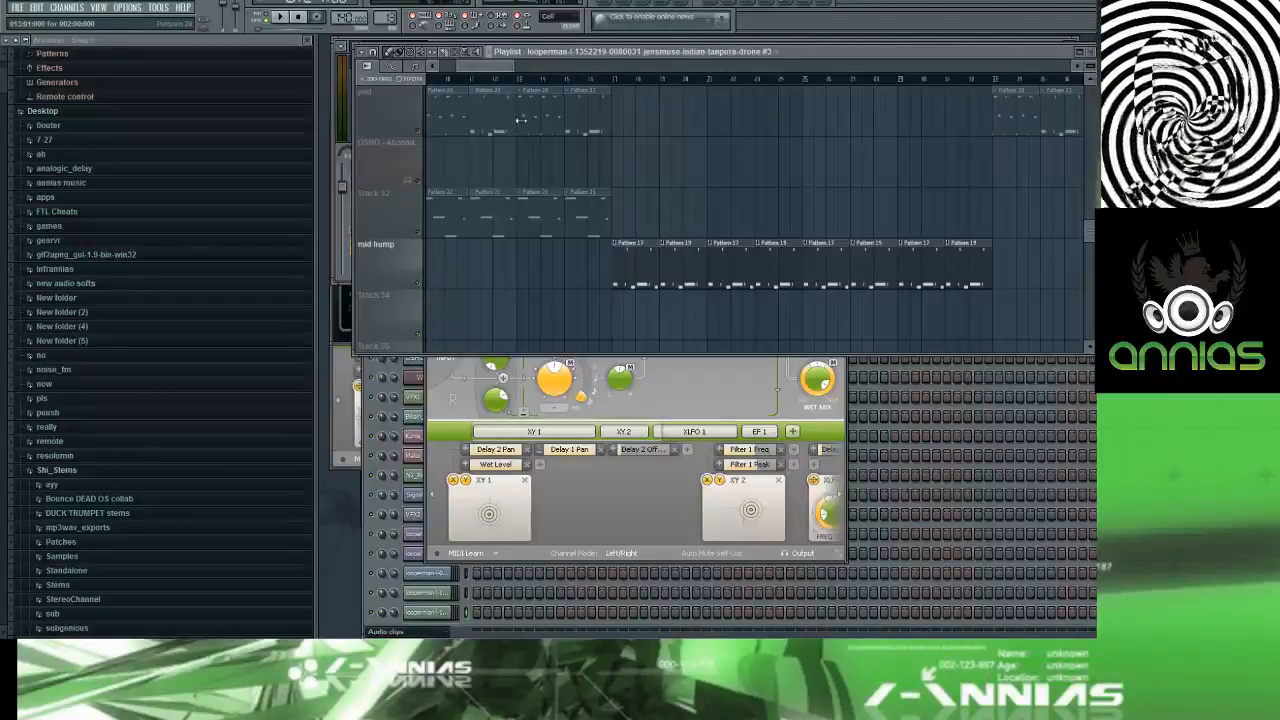
# Step: Review the miscellaneous and time-stretching pitch settings of the first tanpura drone clip on Track 18, and play the arrangement from bar 1
pyautogui.press('F6')
pyautogui.press('F6')
pyautogui.scroll(-6, 528, 194)
pyautogui.scroll(6, 528, 195)
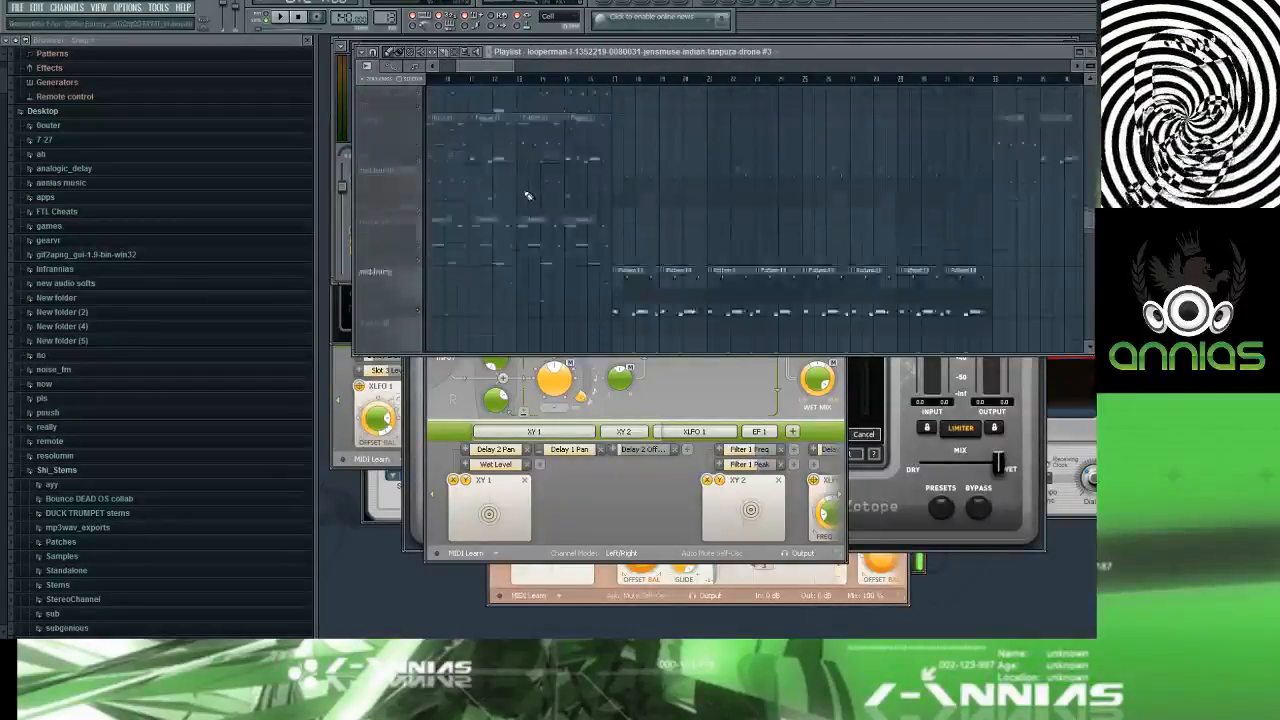
pyautogui.scroll(-8, 528, 194)
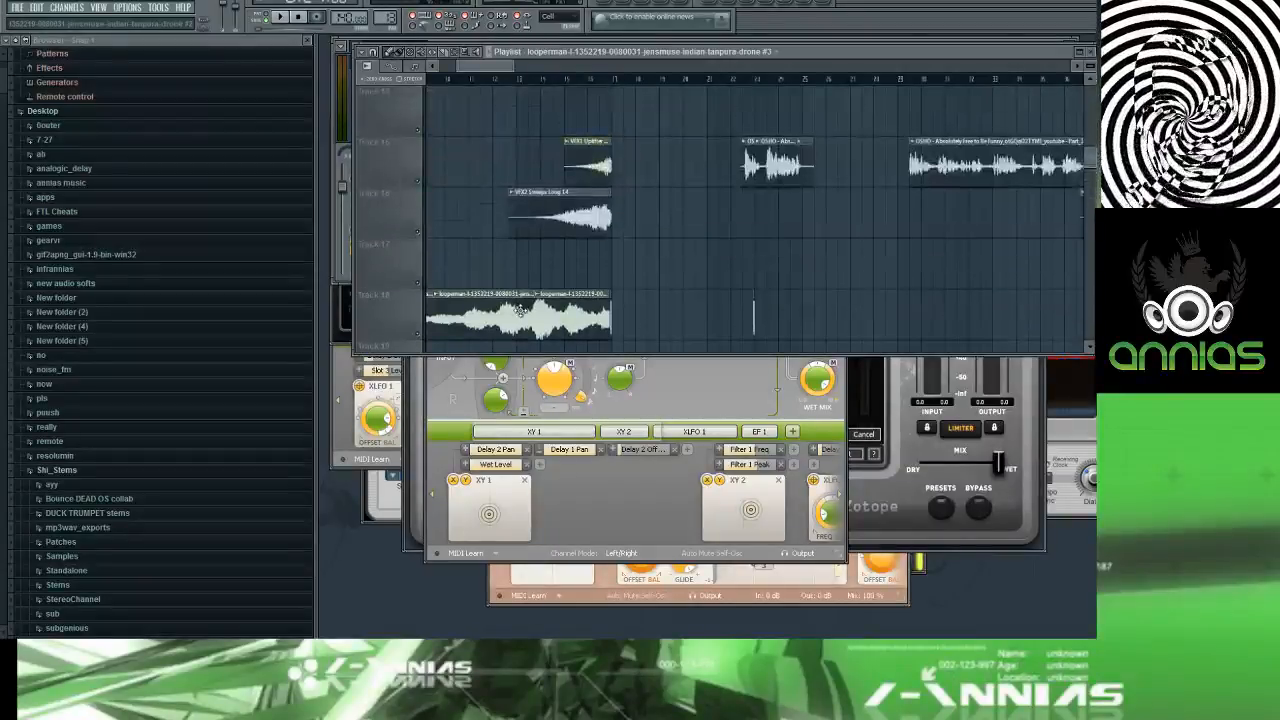
pyautogui.hscroll(-4, 500, 306)
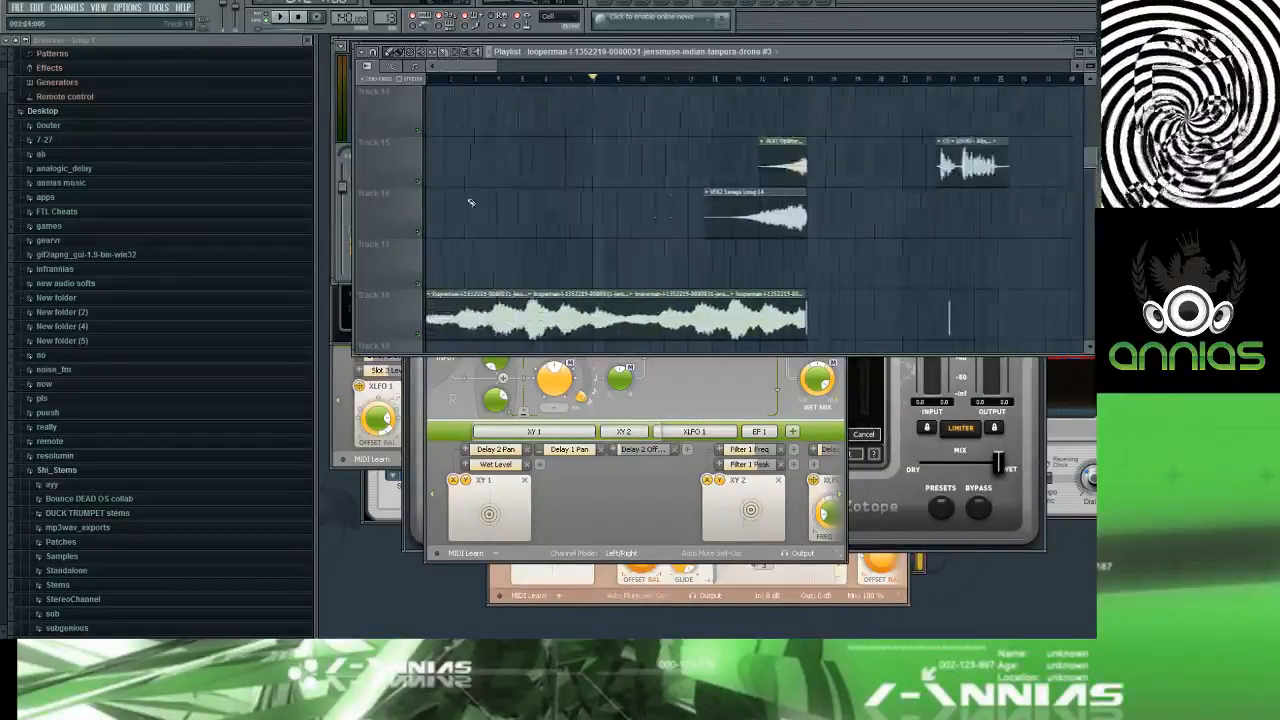
pyautogui.doubleClick(481, 302)
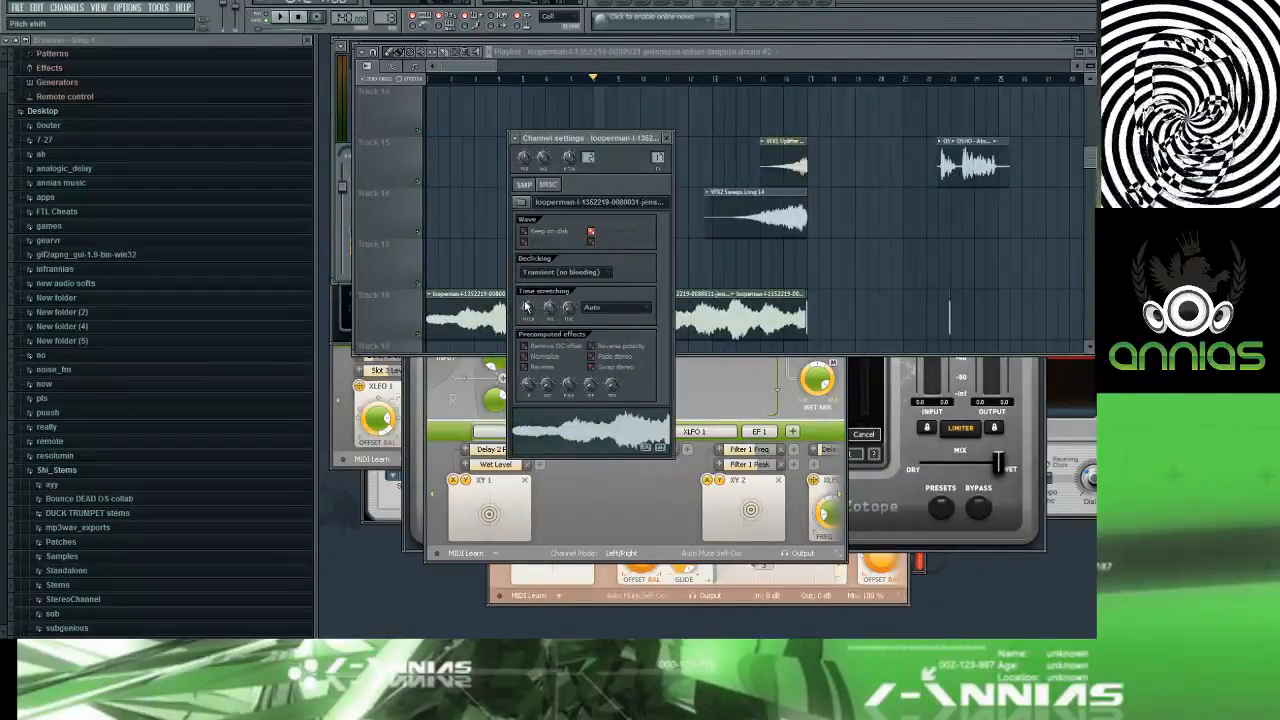
pyautogui.click(550, 186)
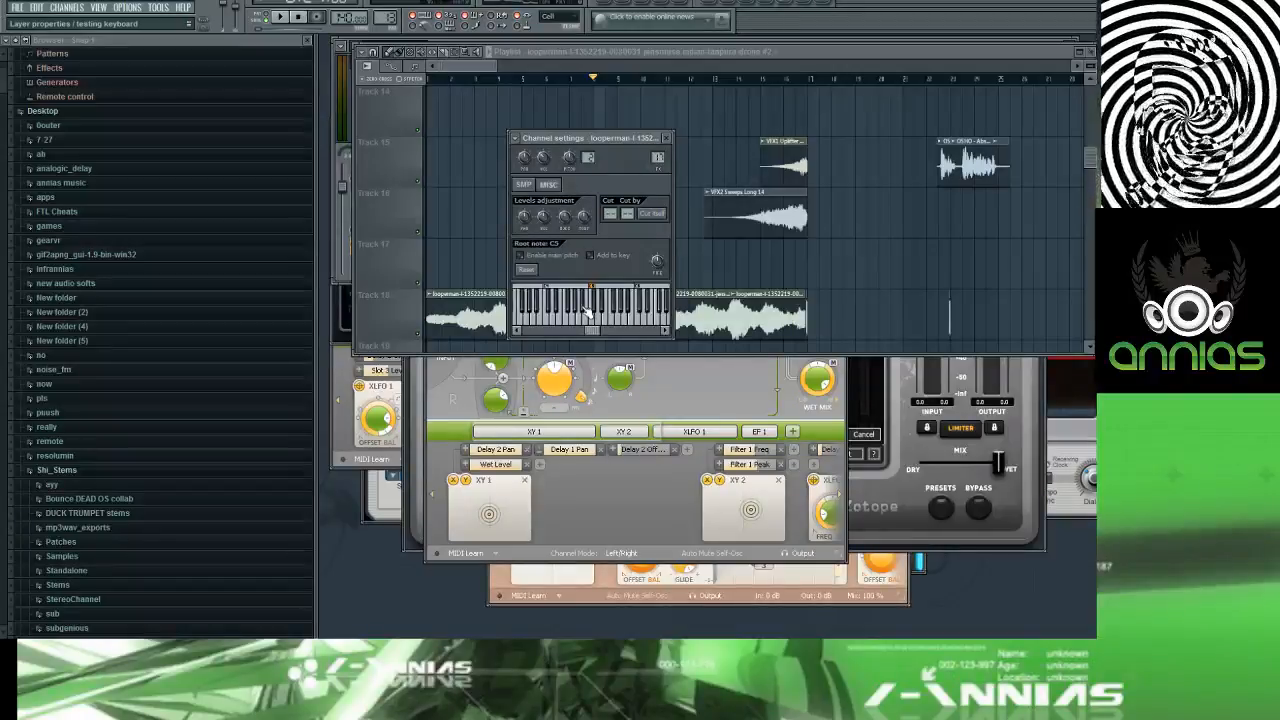
pyautogui.click(530, 186)
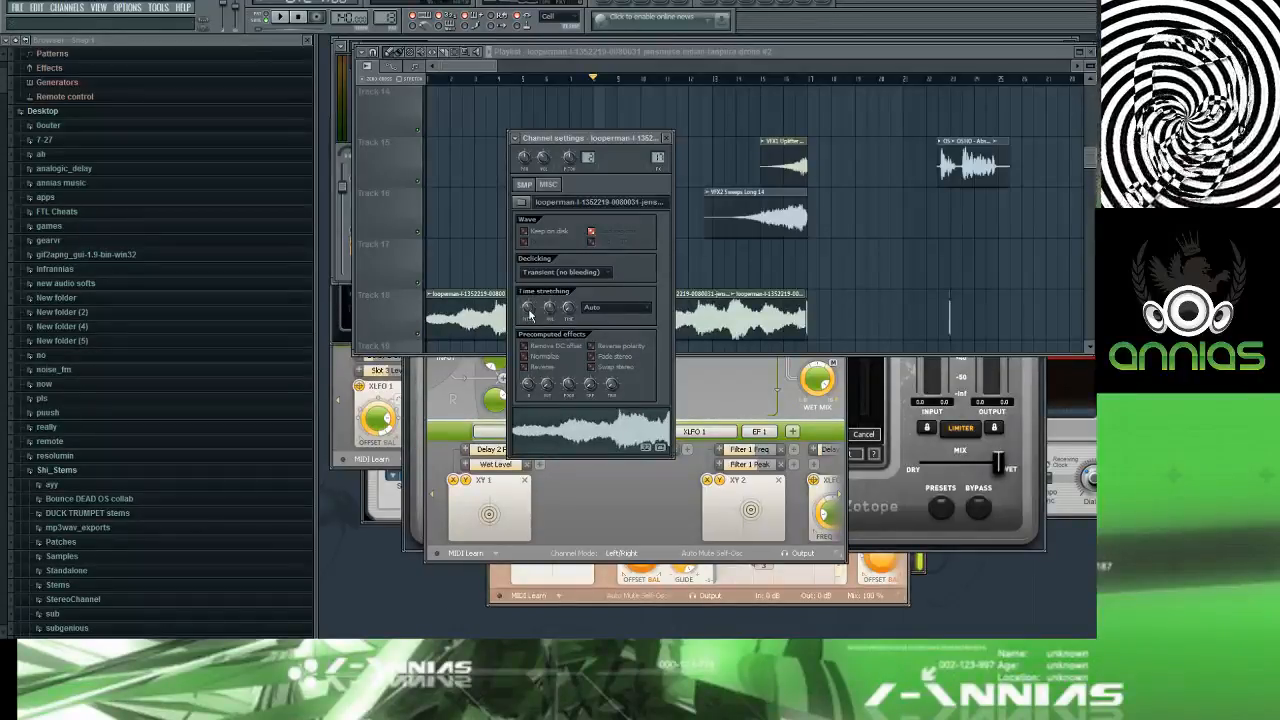
pyautogui.click(430, 77)
pyautogui.press('space')
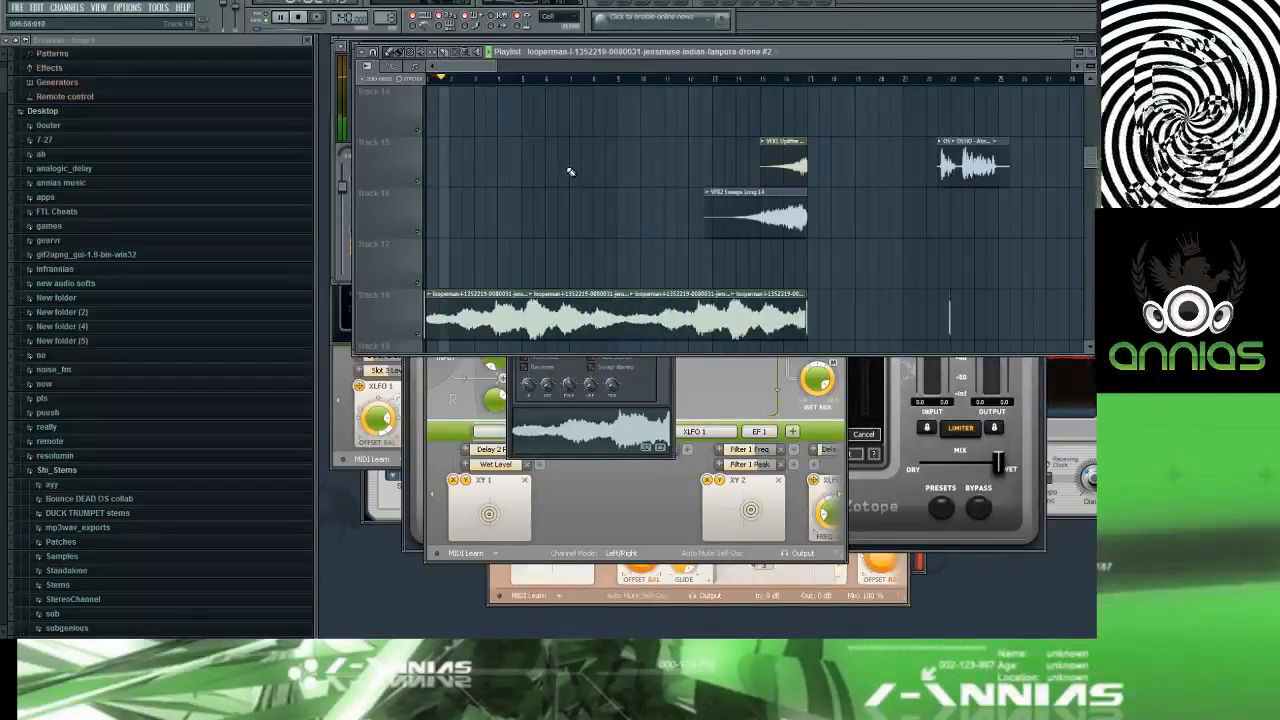
# Step: Adjust the time-stretching pitch shift of the reversed and fade-in tanpura drone clips on Track 18 while the intro plays
pyautogui.doubleClick(556, 312)
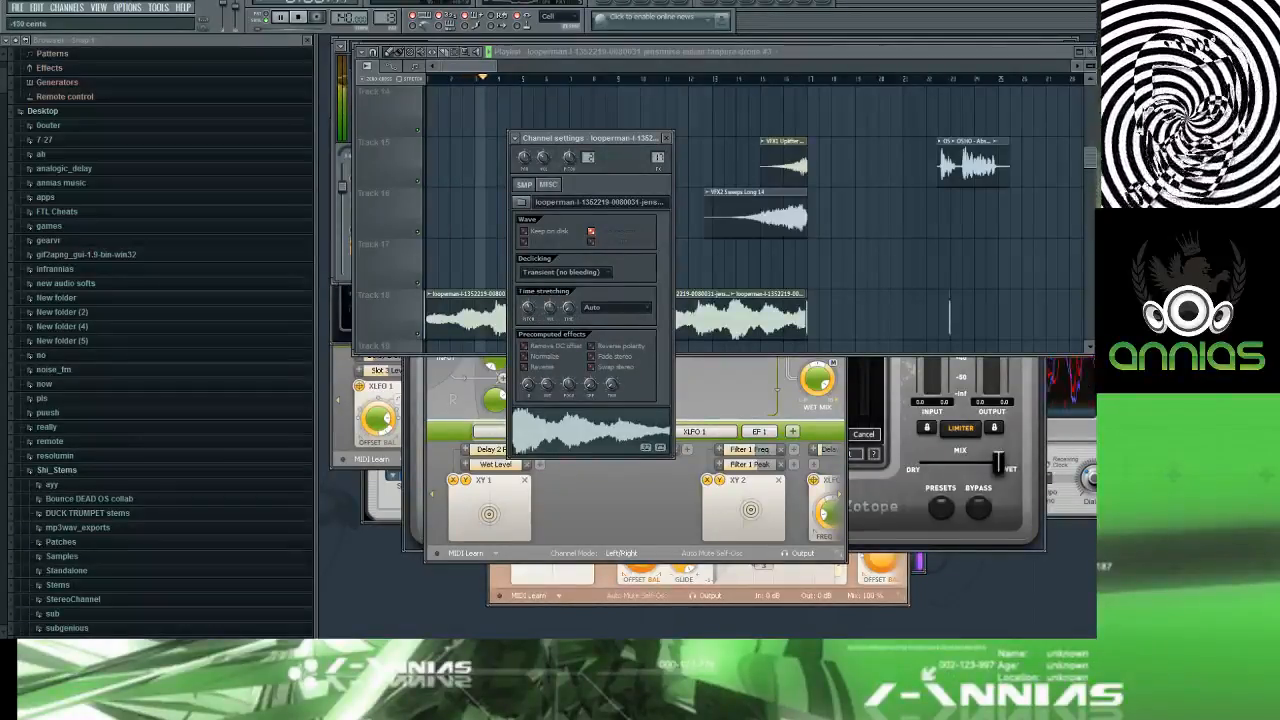
pyautogui.click(470, 61)
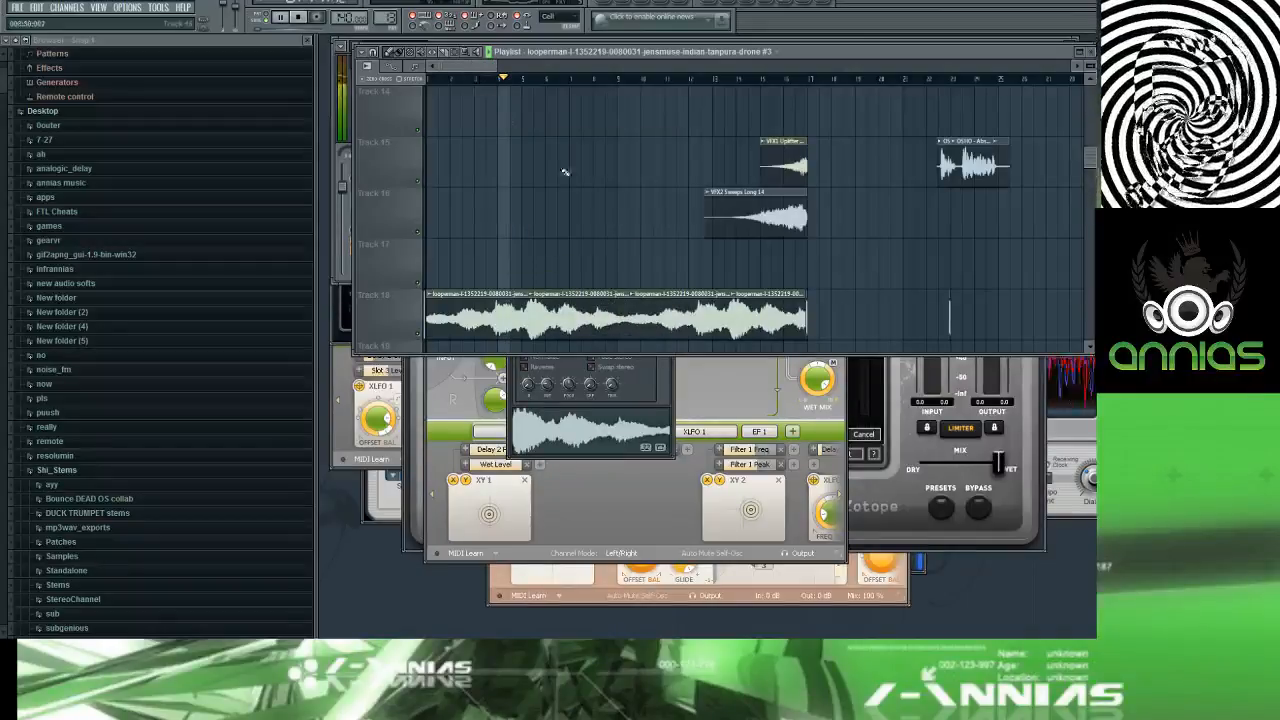
pyautogui.doubleClick(644, 303)
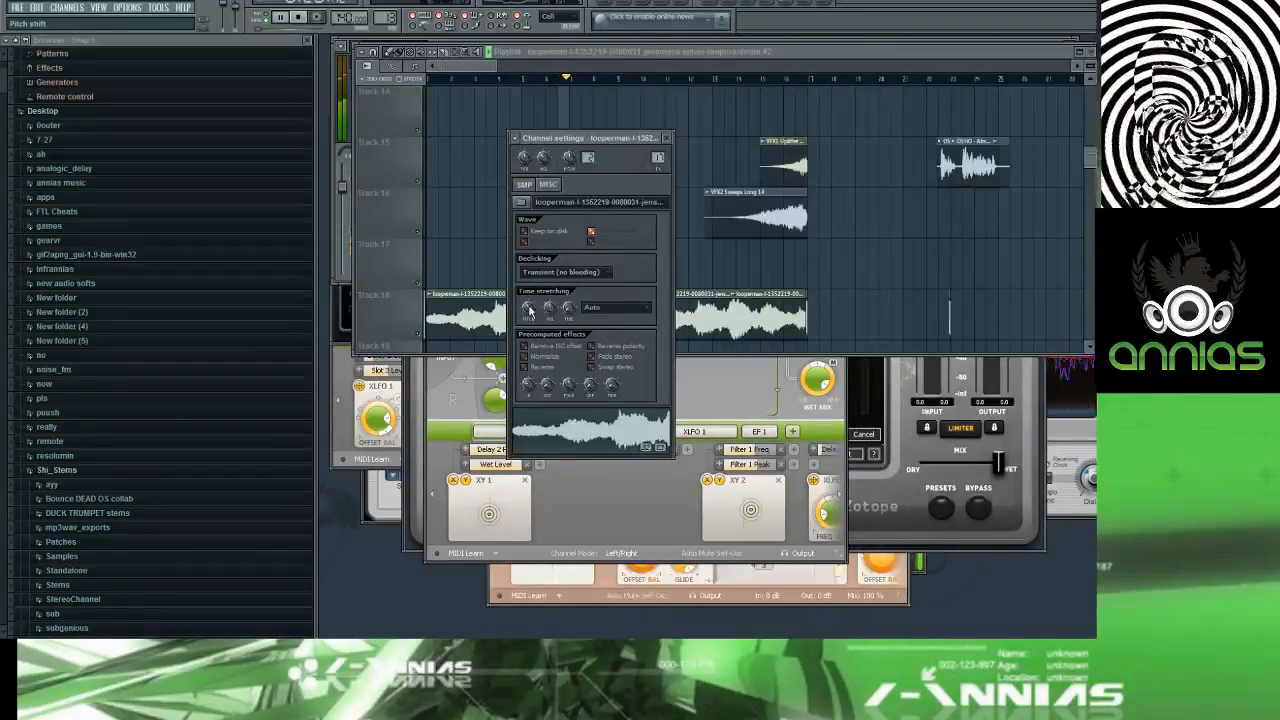
pyautogui.moveTo(530, 312)
pyautogui.mouseDown()
pyautogui.moveTo(530, 326)
pyautogui.moveTo(530, 296)
pyautogui.mouseUp()
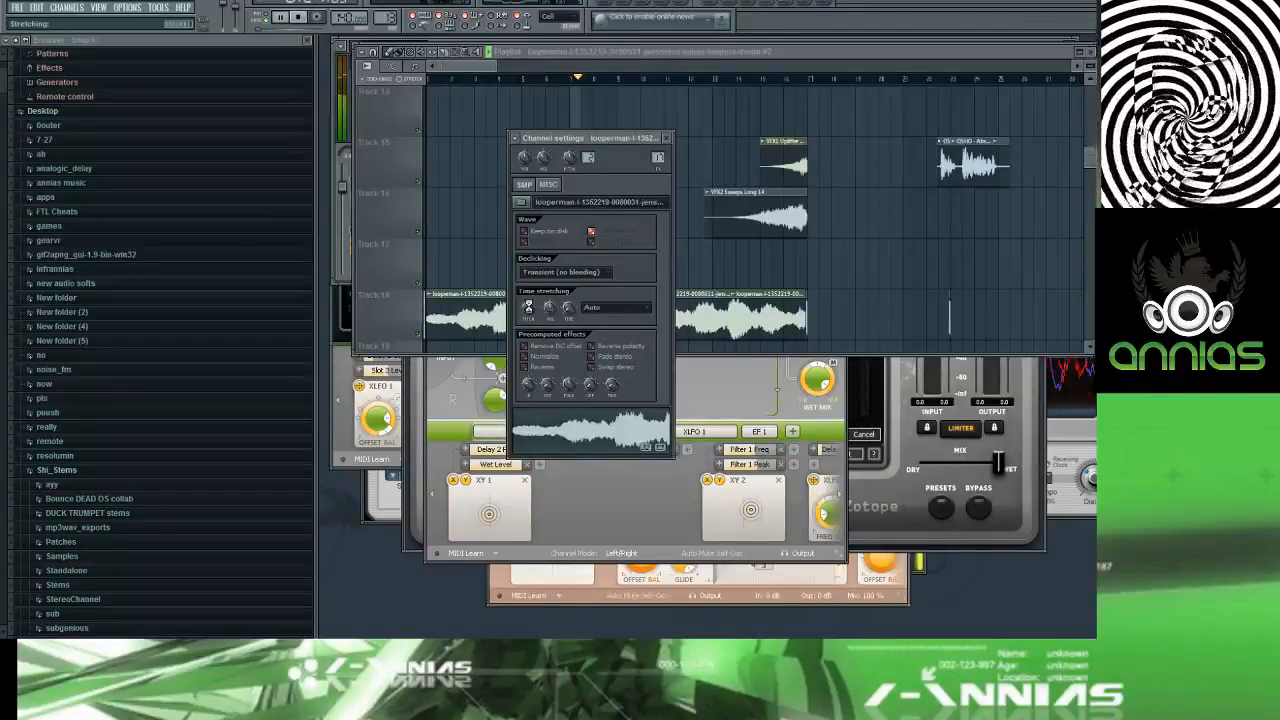
pyautogui.click(493, 66)
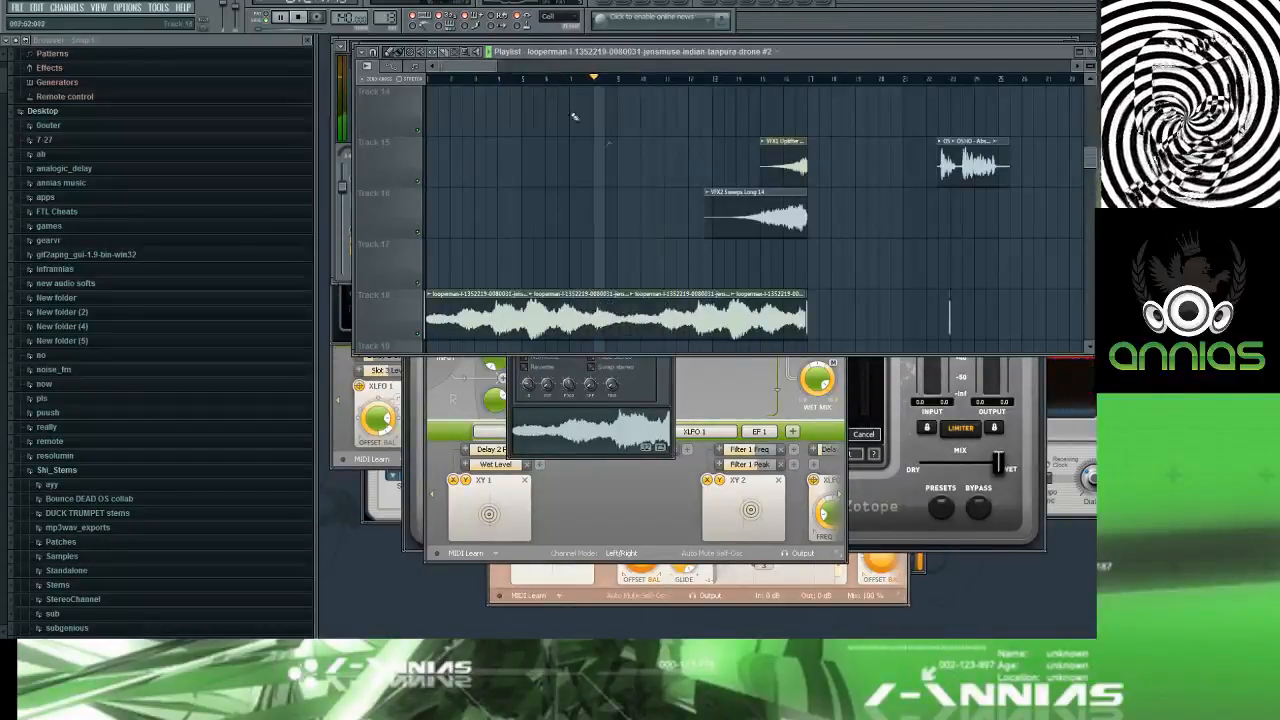
pyautogui.doubleClick(758, 312)
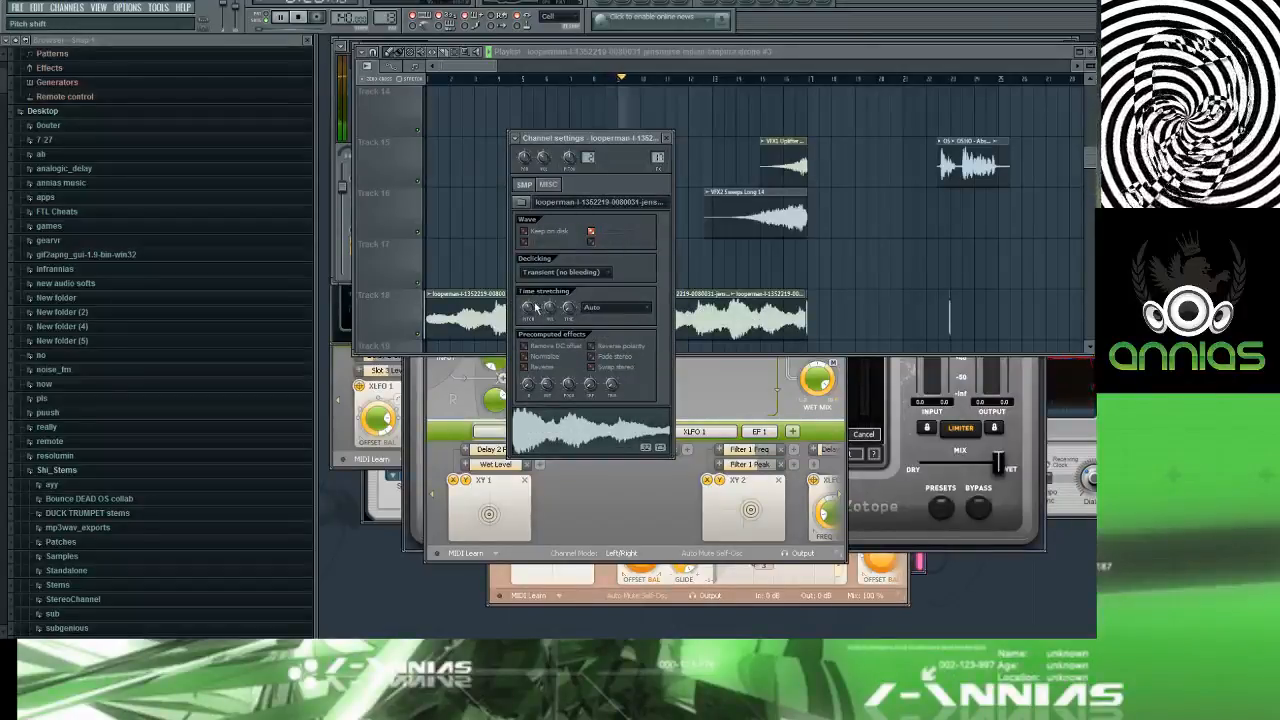
pyautogui.click(668, 138)
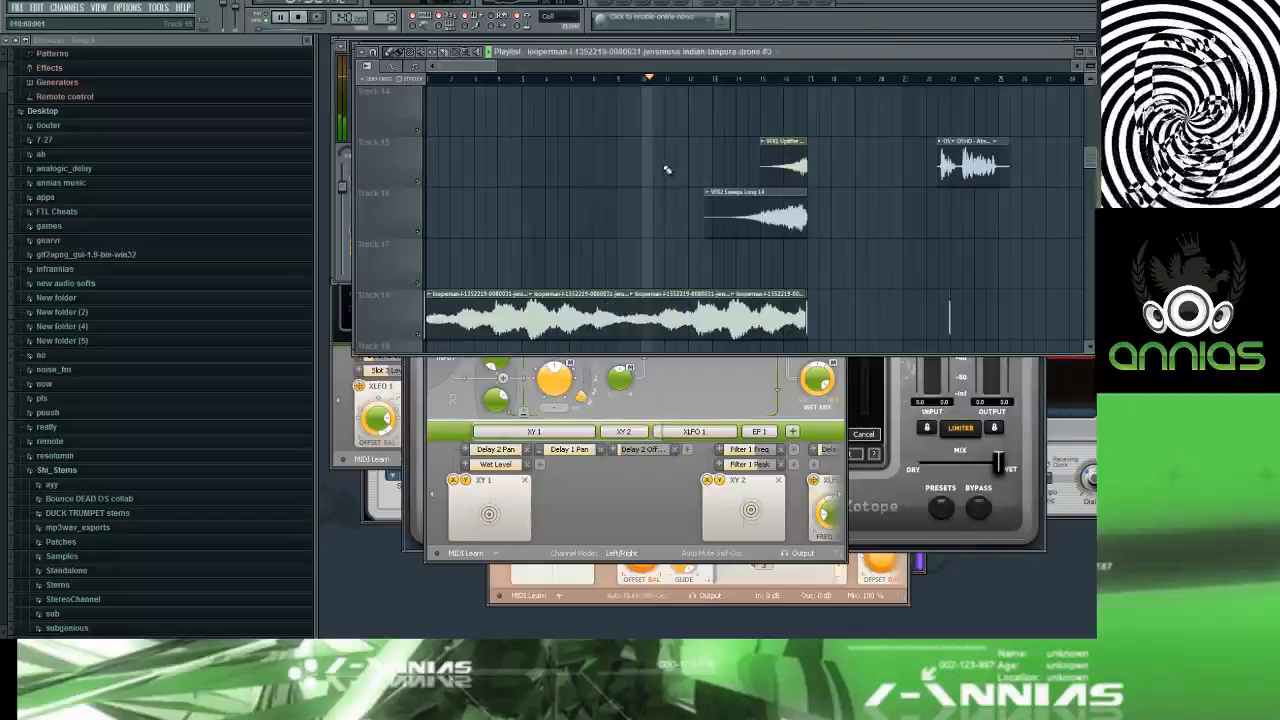
# Step: Mute the tanpura drone on Track 18 and open the OSHO voice clip's mixer insert from its channel settings for inspection
pyautogui.click(421, 340)
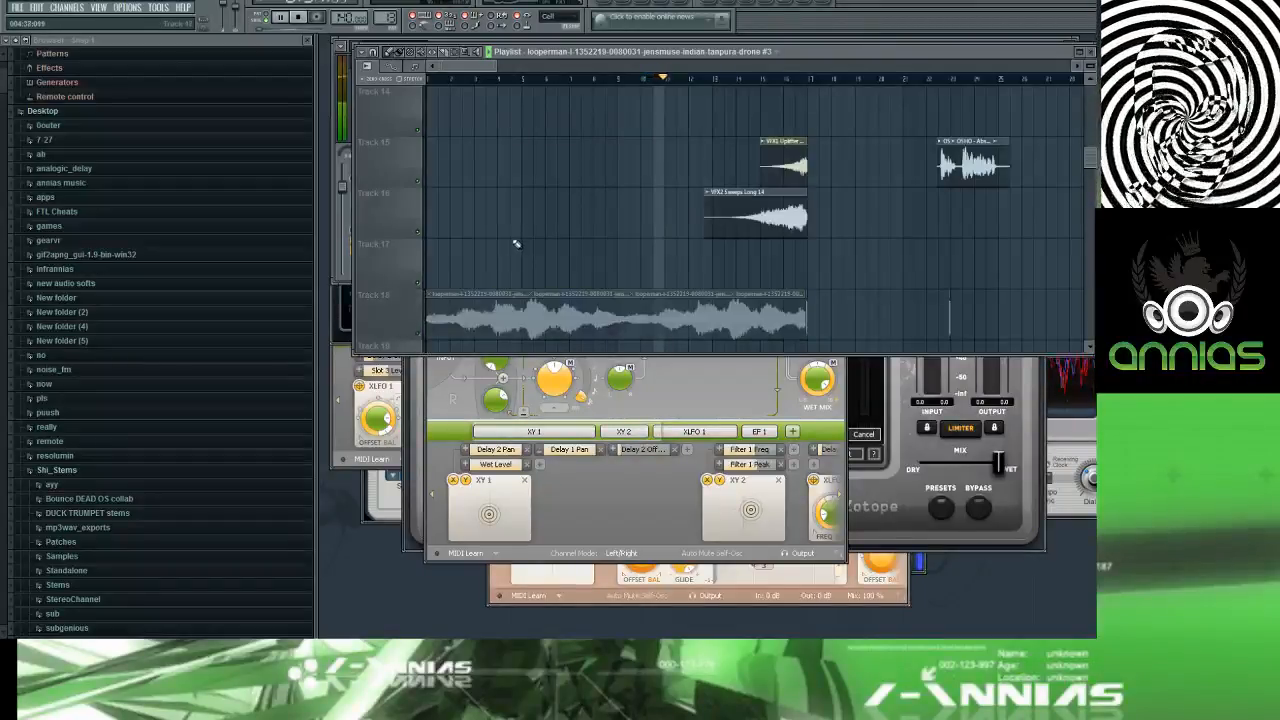
pyautogui.scroll(6, 656, 175)
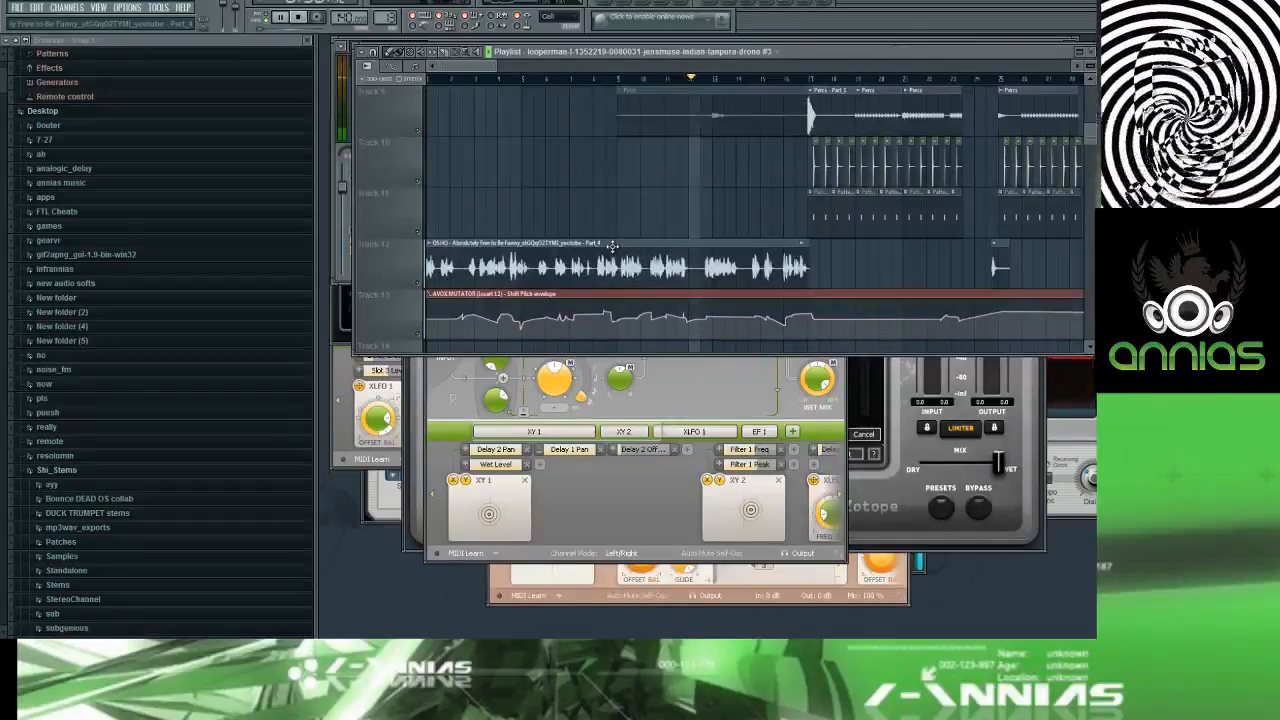
pyautogui.doubleClick(612, 245)
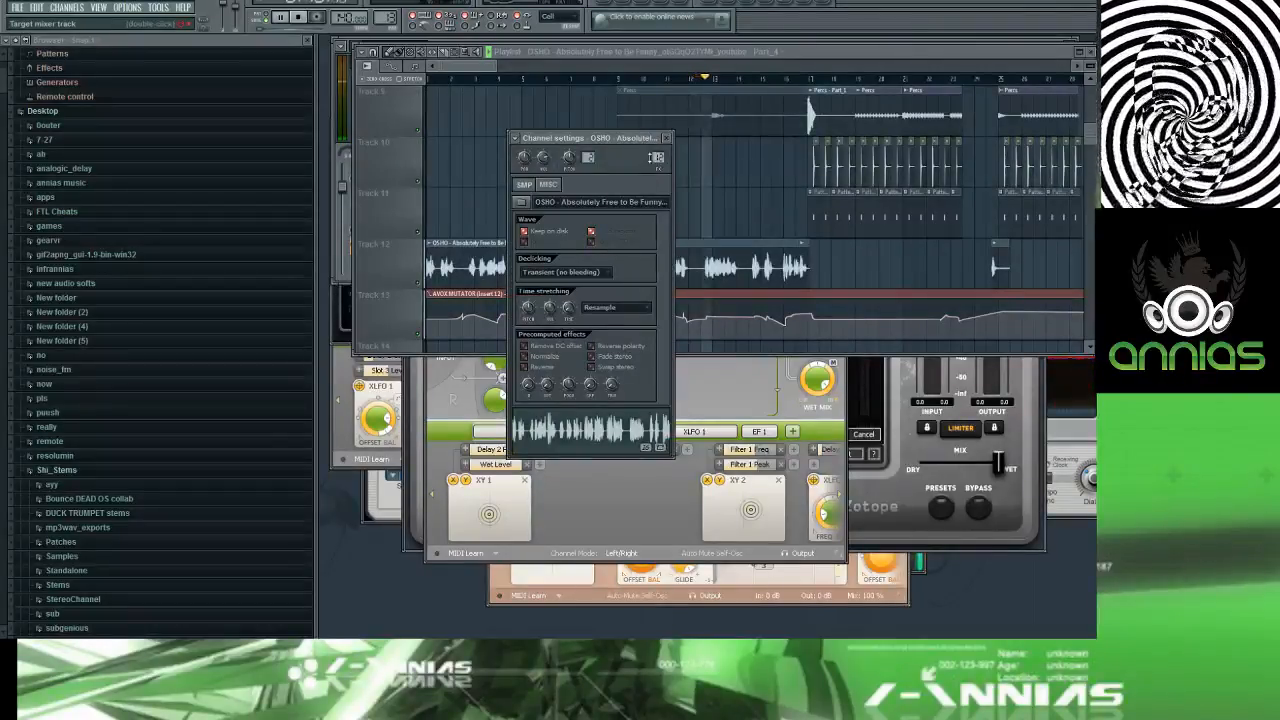
pyautogui.click(656, 157)
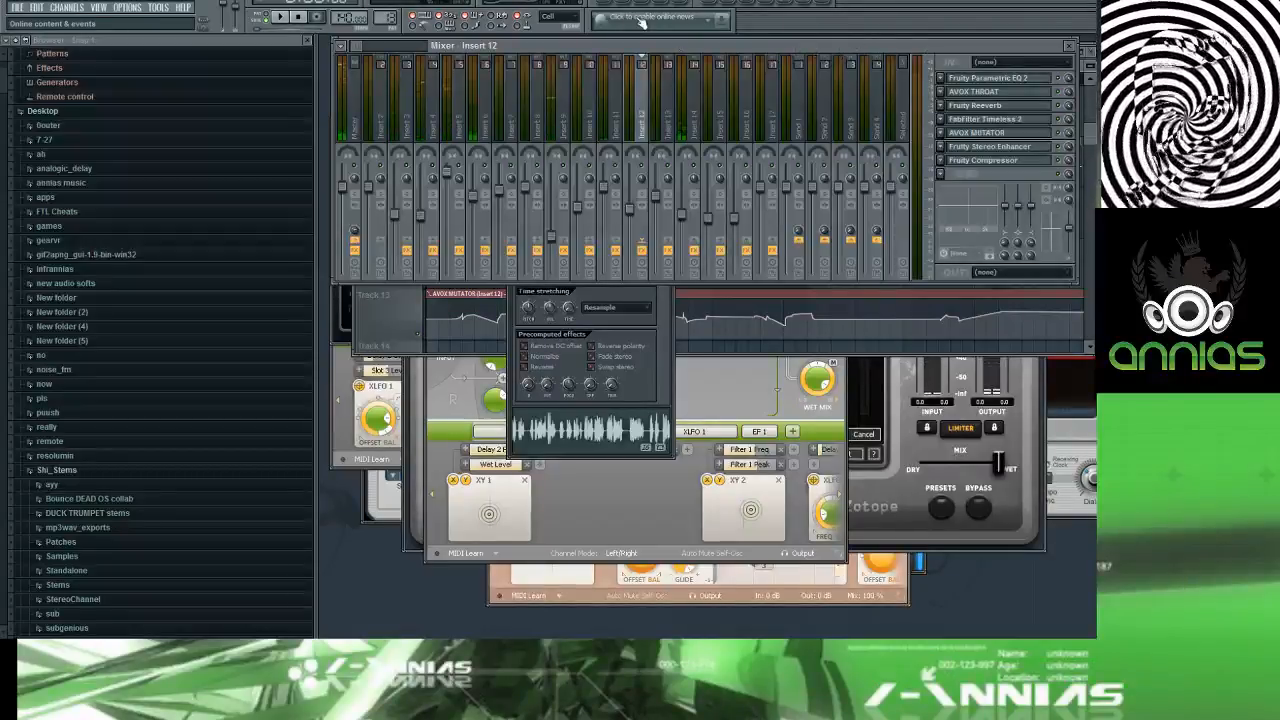
pyautogui.click(603, 3)
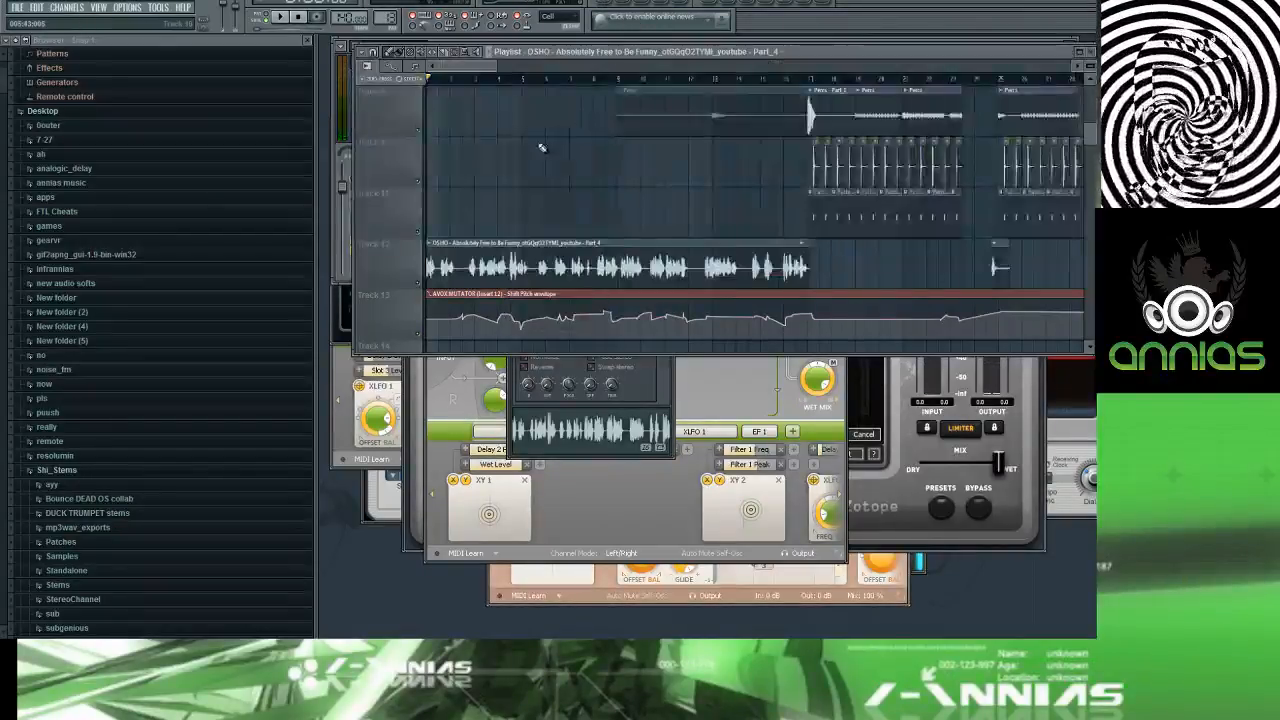
# Step: Copy the pattern clips on Tracks 3 to 7 from bars 17 to 32, paste them at bar 1, and start playback
pyautogui.scroll(8, 508, 181)
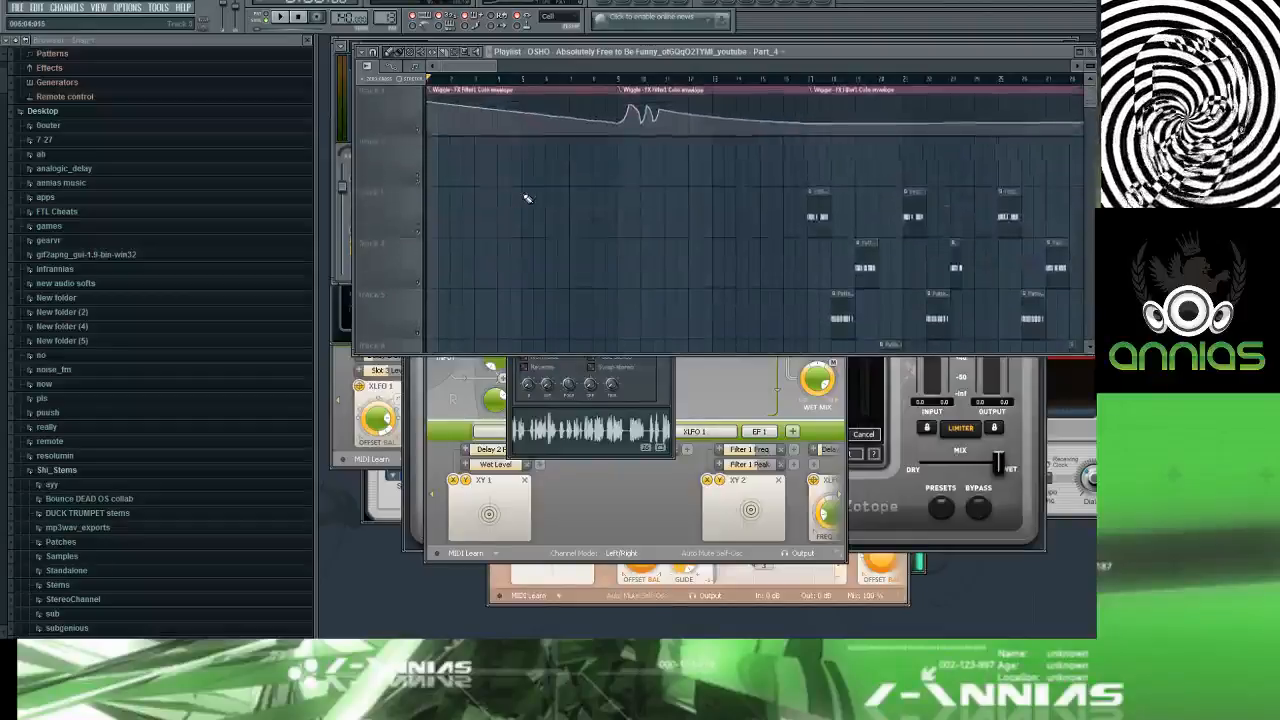
pyautogui.scroll(-1, 540, 190)
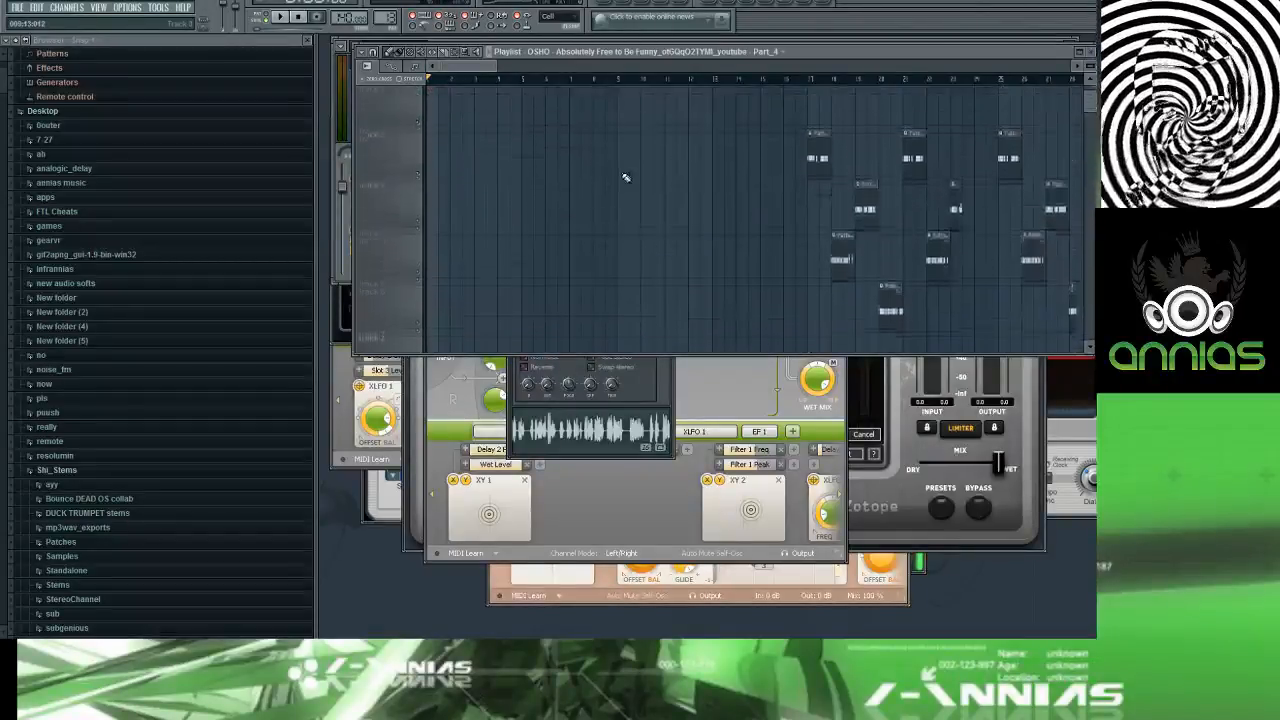
pyautogui.scroll(-2, 652, 181)
pyautogui.moveTo(601, 157); pyautogui.dragTo(918, 345)
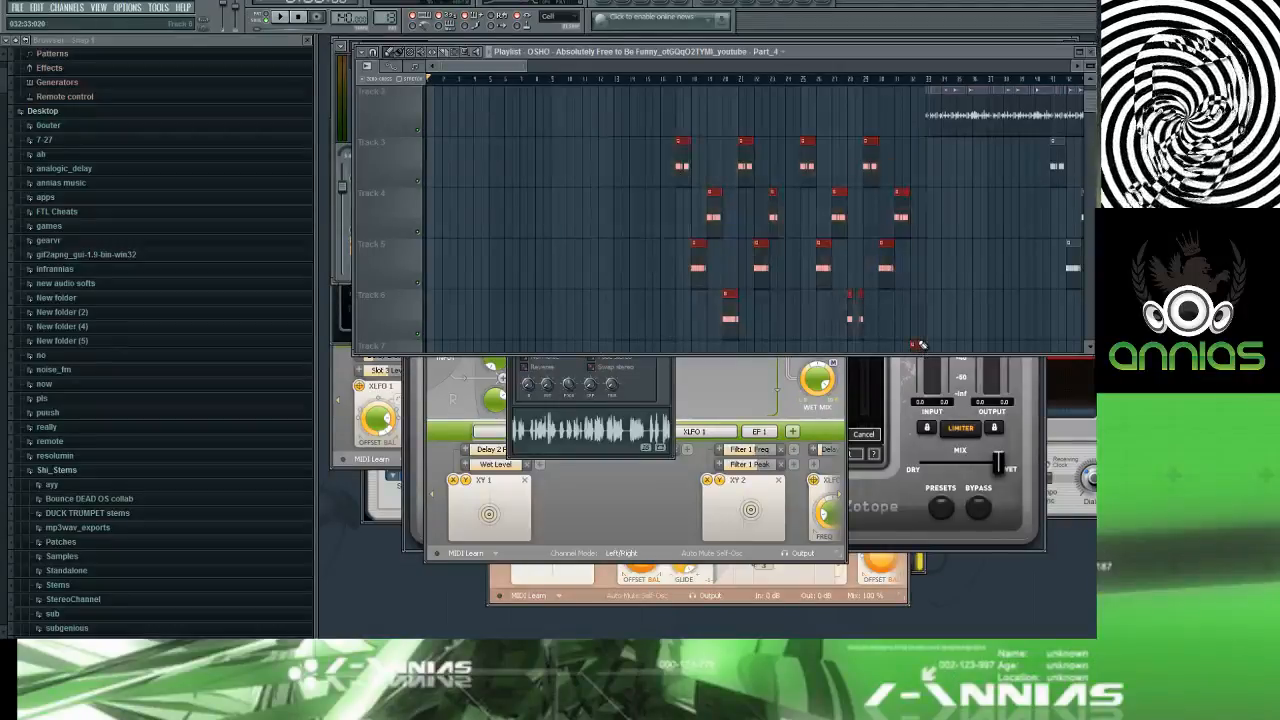
pyautogui.hotkey('ctrl', 'c')
pyautogui.hotkey('ctrl', 'v')
pyautogui.press('space')
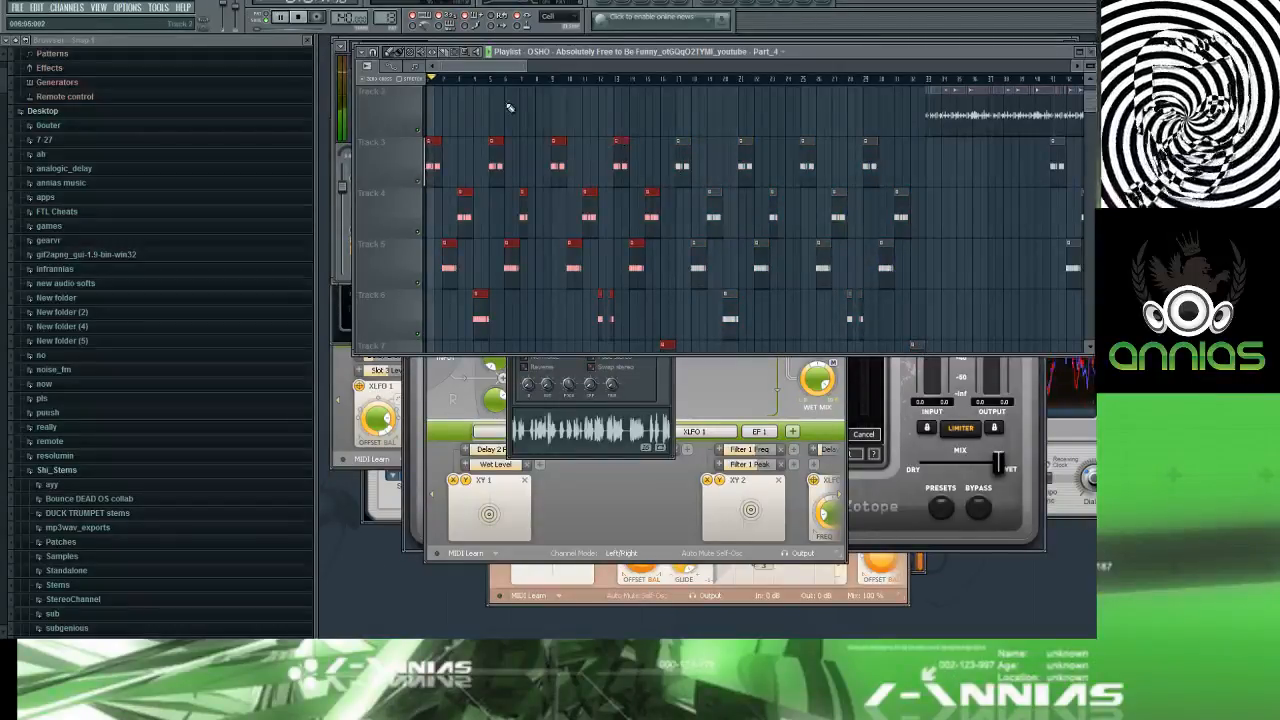
# Step: Unmute the tanpura drone on Track 18 and play from bar 1 to compare its pitch with the copied patterns
pyautogui.scroll(-3, 508, 107)
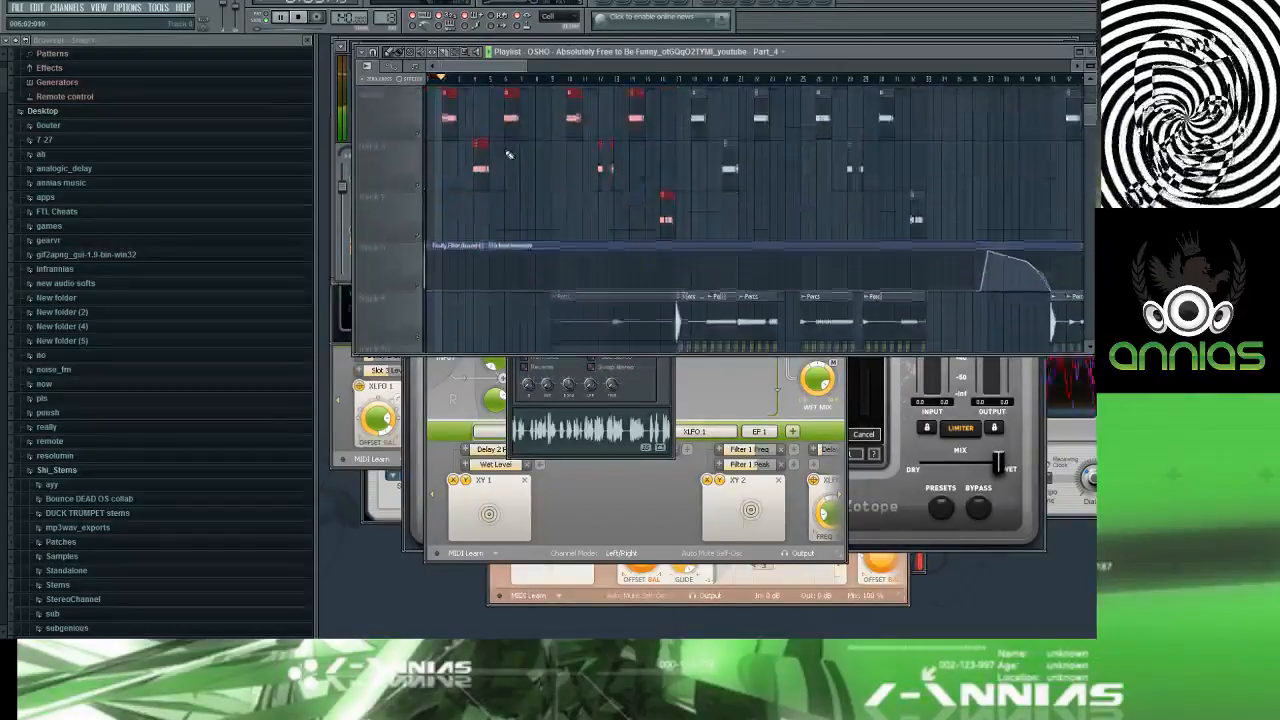
pyautogui.scroll(4, 508, 154)
pyautogui.scroll(-3, 506, 151)
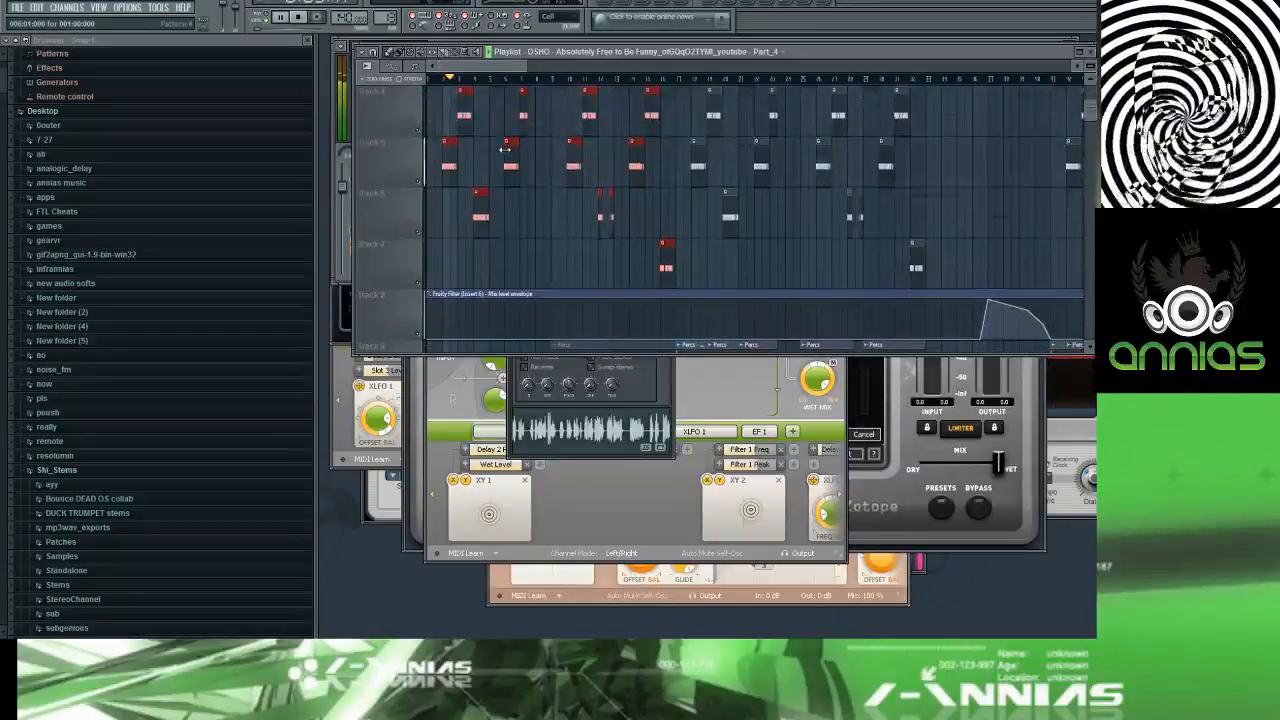
pyautogui.scroll(-5, 578, 203)
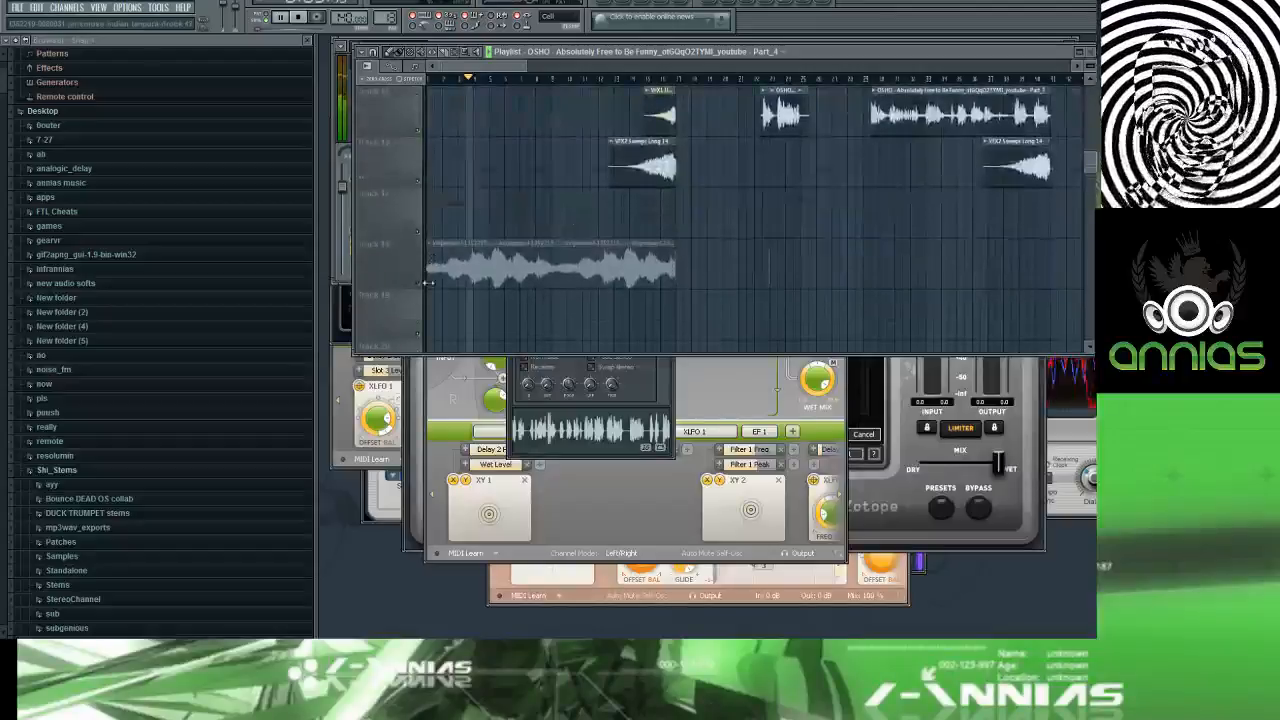
pyautogui.click(418, 284)
pyautogui.click(430, 79)
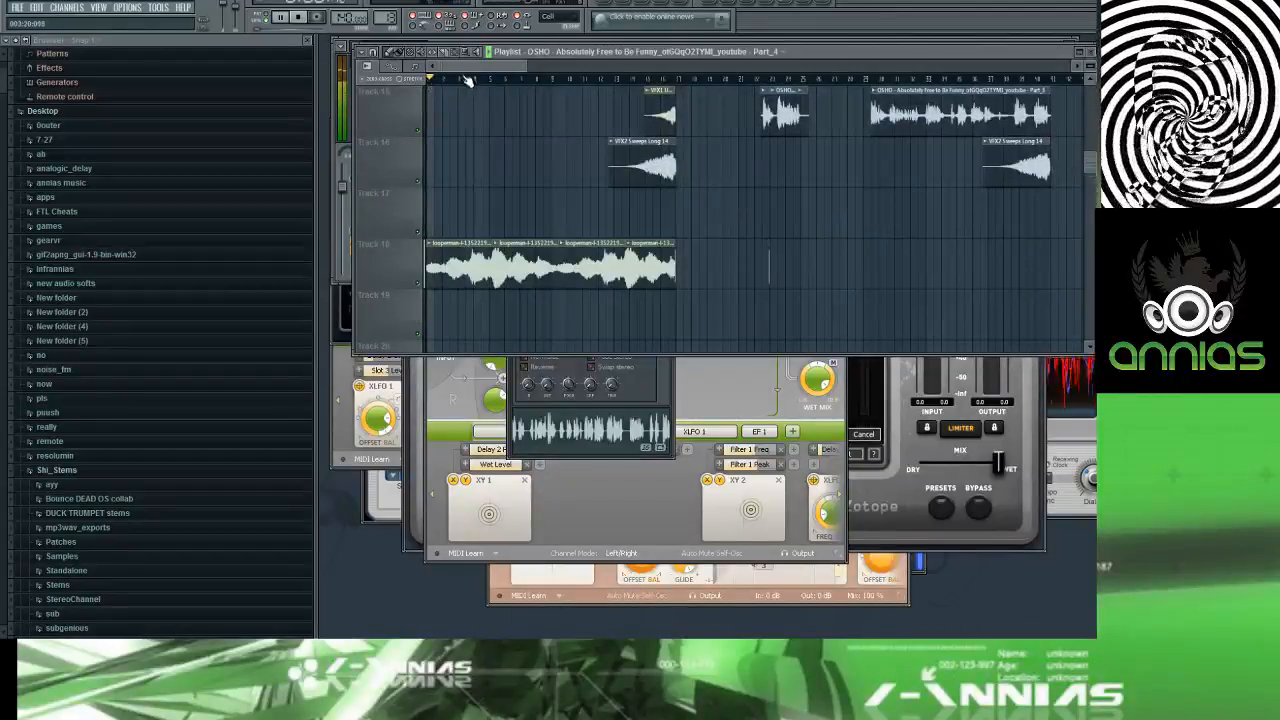
pyautogui.scroll(6, 490, 165)
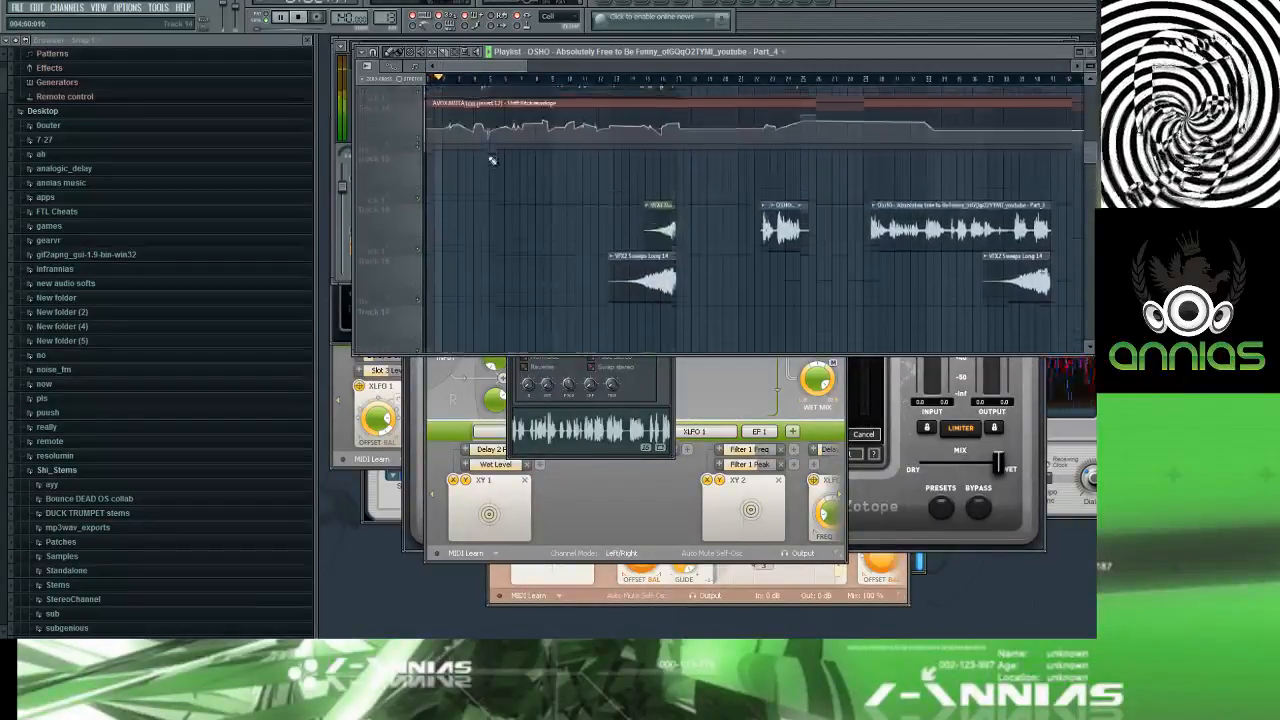
pyautogui.scroll(-5, 494, 184)
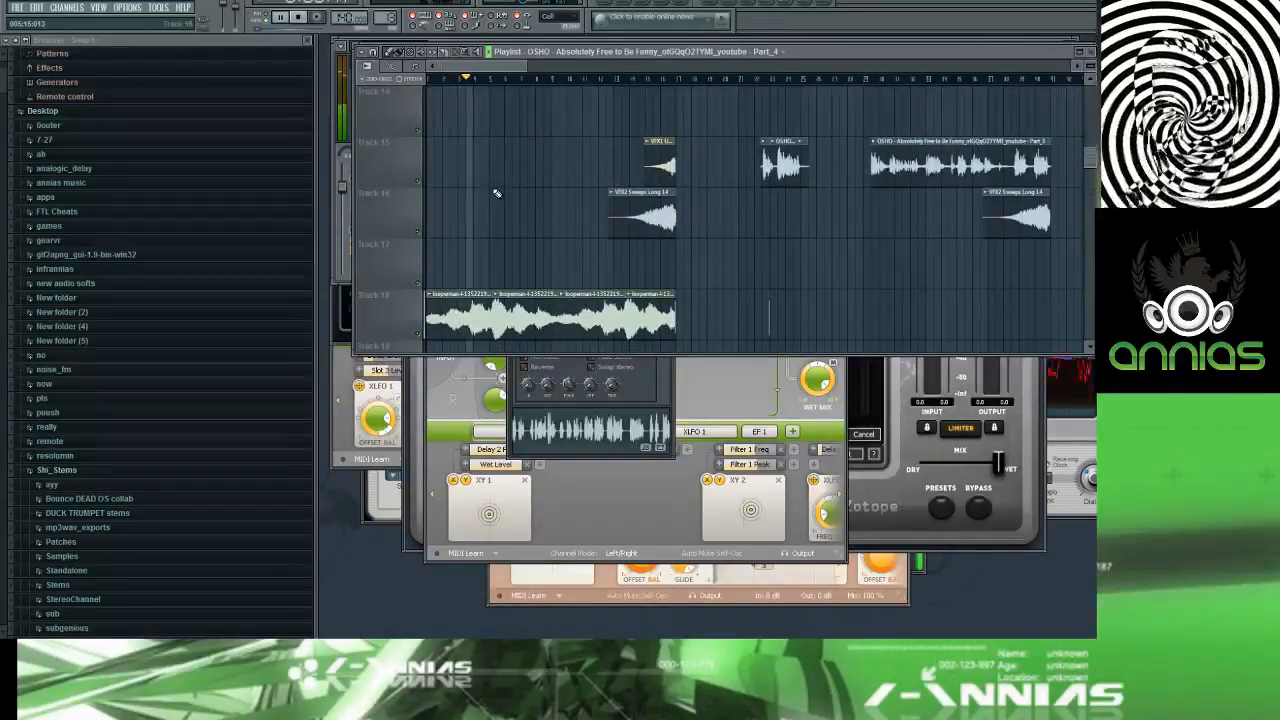
pyautogui.scroll(9, 496, 193)
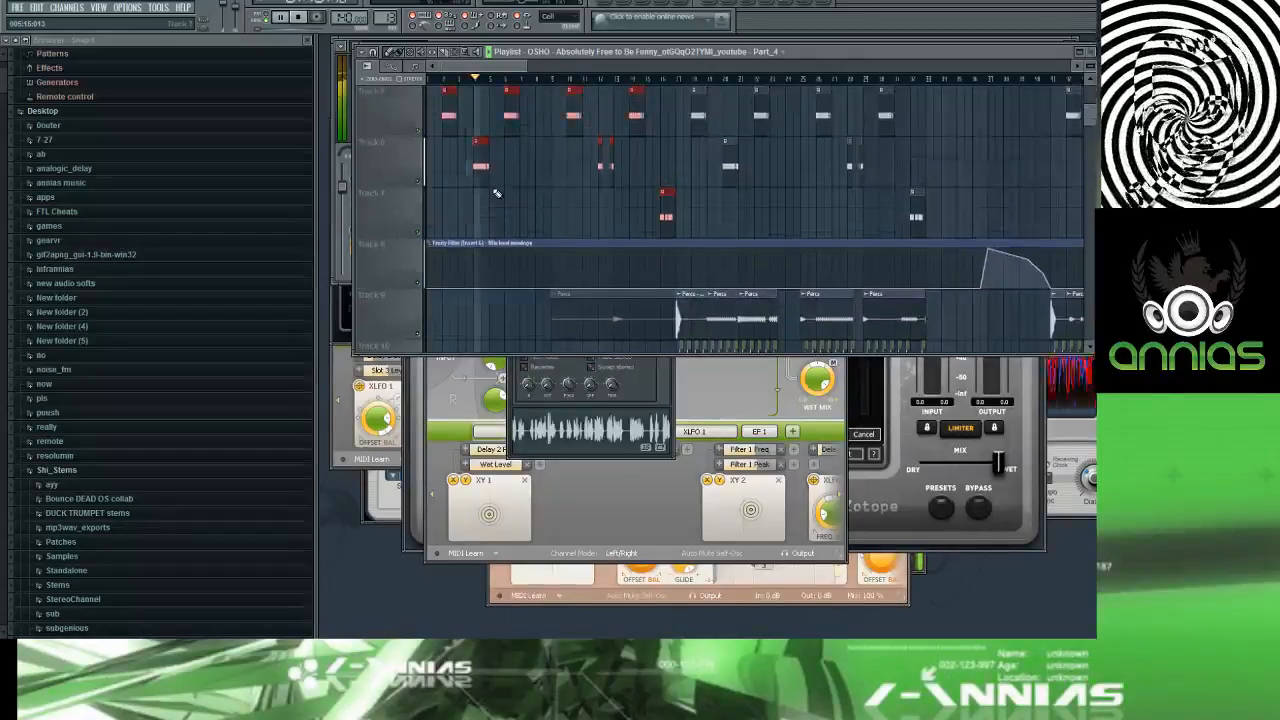
# Step: Paste the copied percussion loop clips at the start of Track 2 and restart playback from the beginning
pyautogui.scroll(-2, 514, 194)
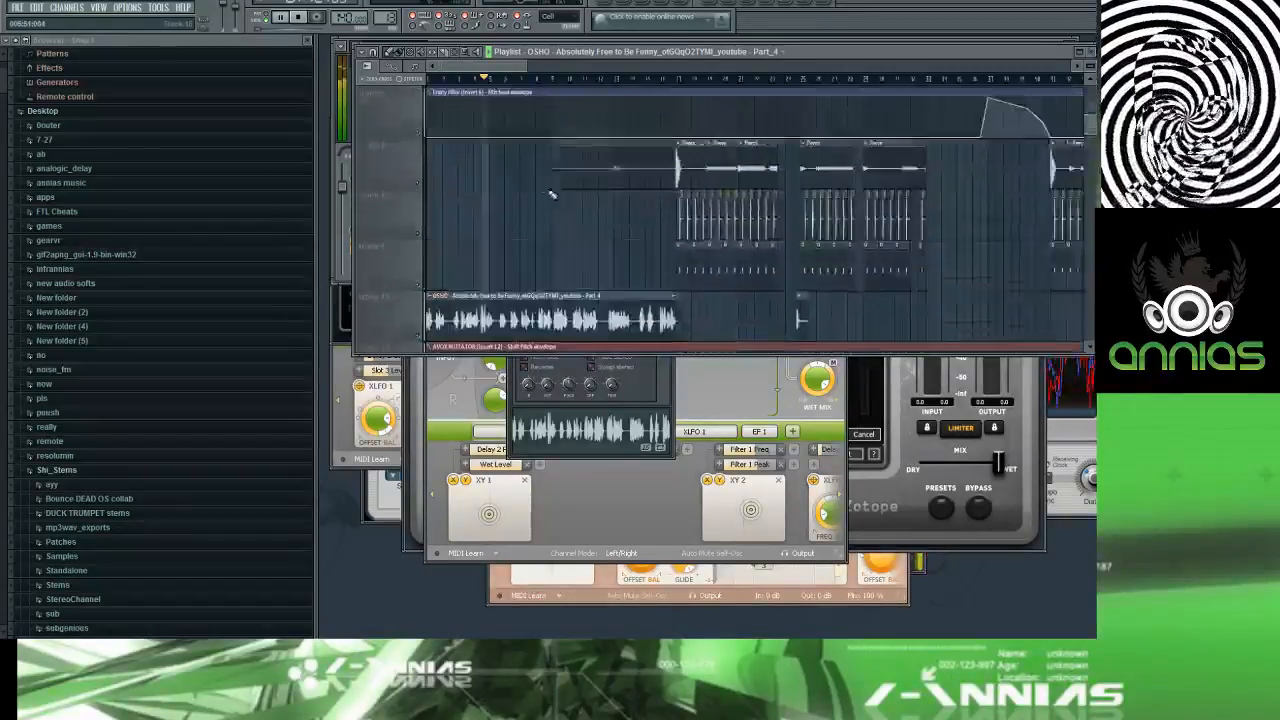
pyautogui.scroll(3, 703, 183)
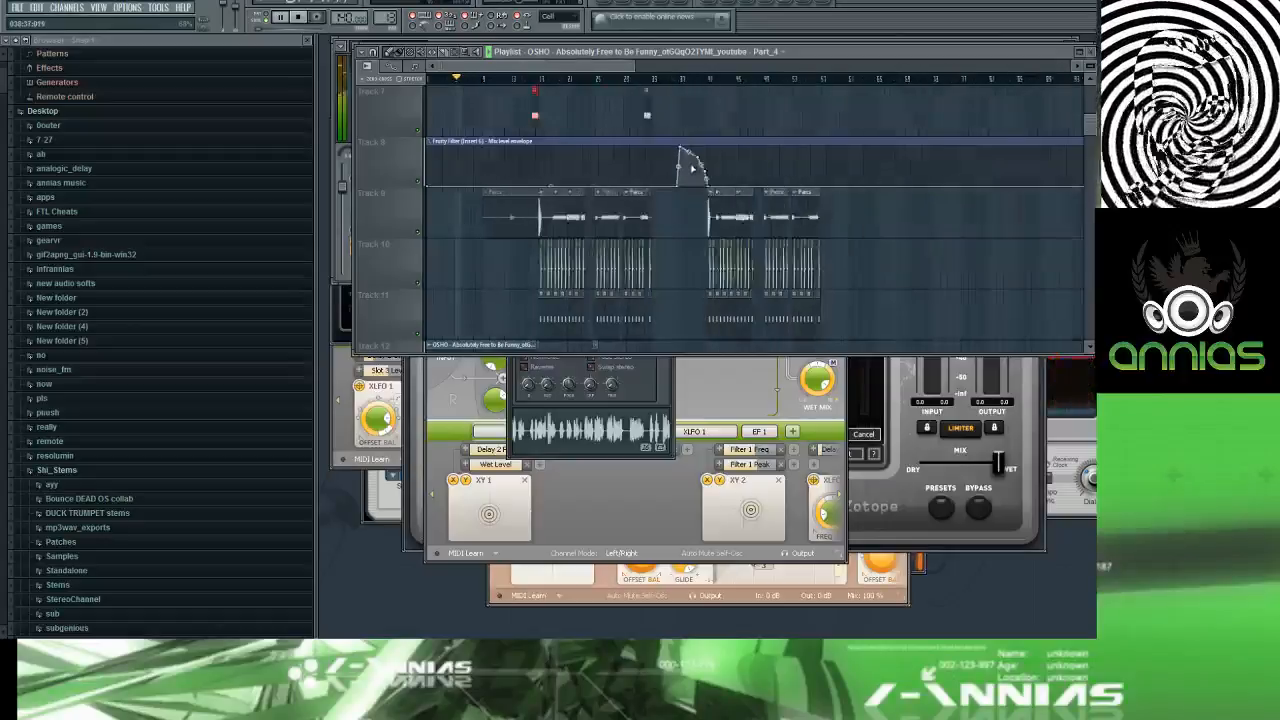
pyautogui.scroll(-4, 703, 183)
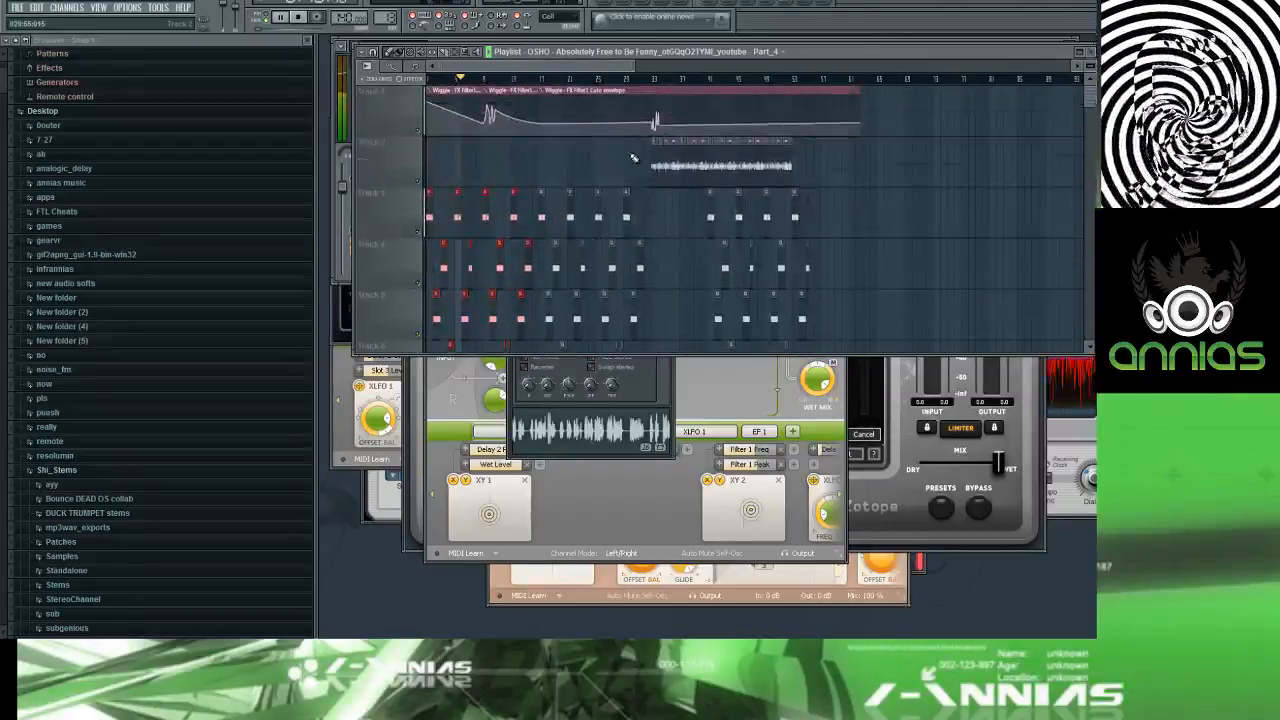
pyautogui.hotkey('ctrl', 'v')
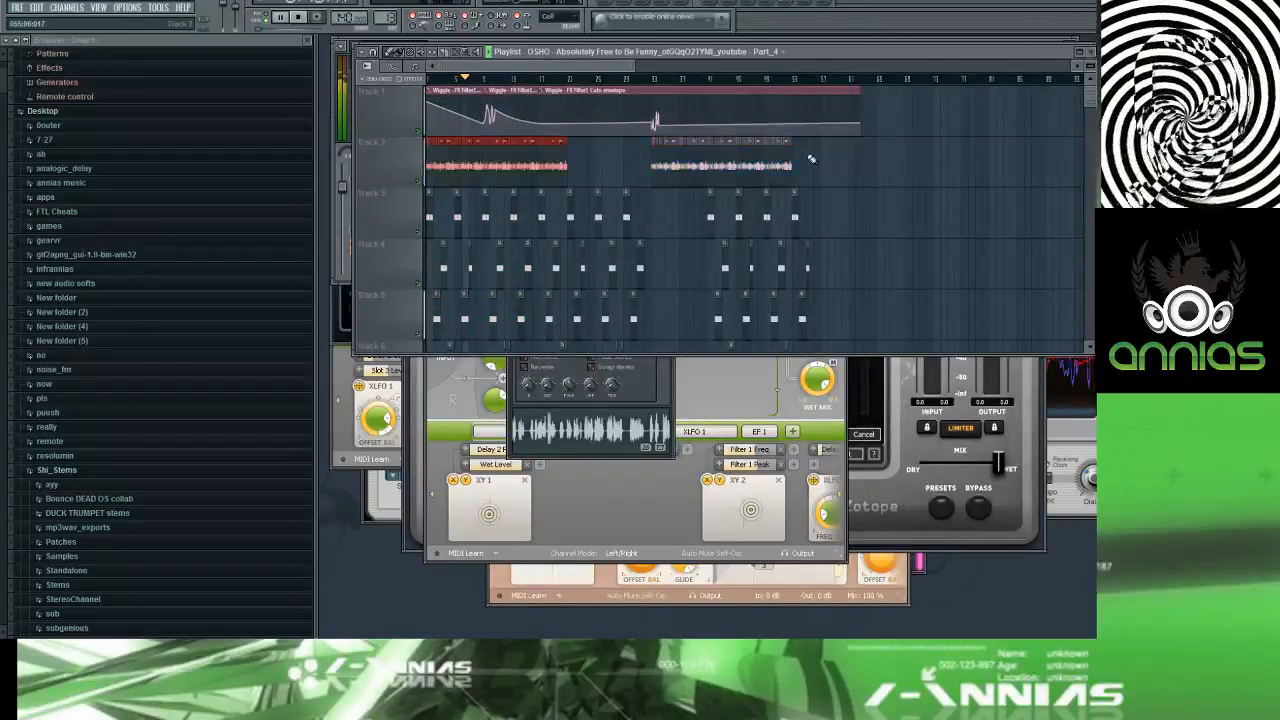
pyautogui.press('space')
pyautogui.press('space')
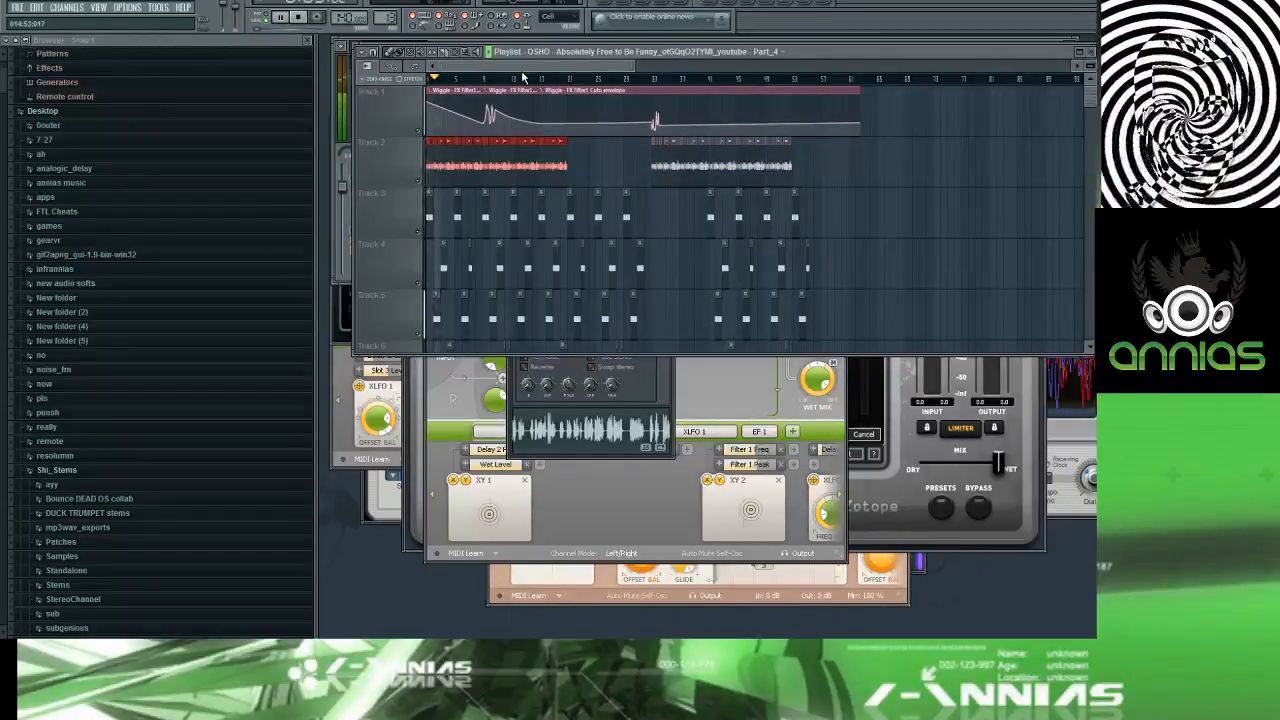
# Step: Listen to the arrangement with the pasted Track 2 loops while examining how they line up with the patterns, automation and vocal tracks
pyautogui.scroll(-6, 487, 117)
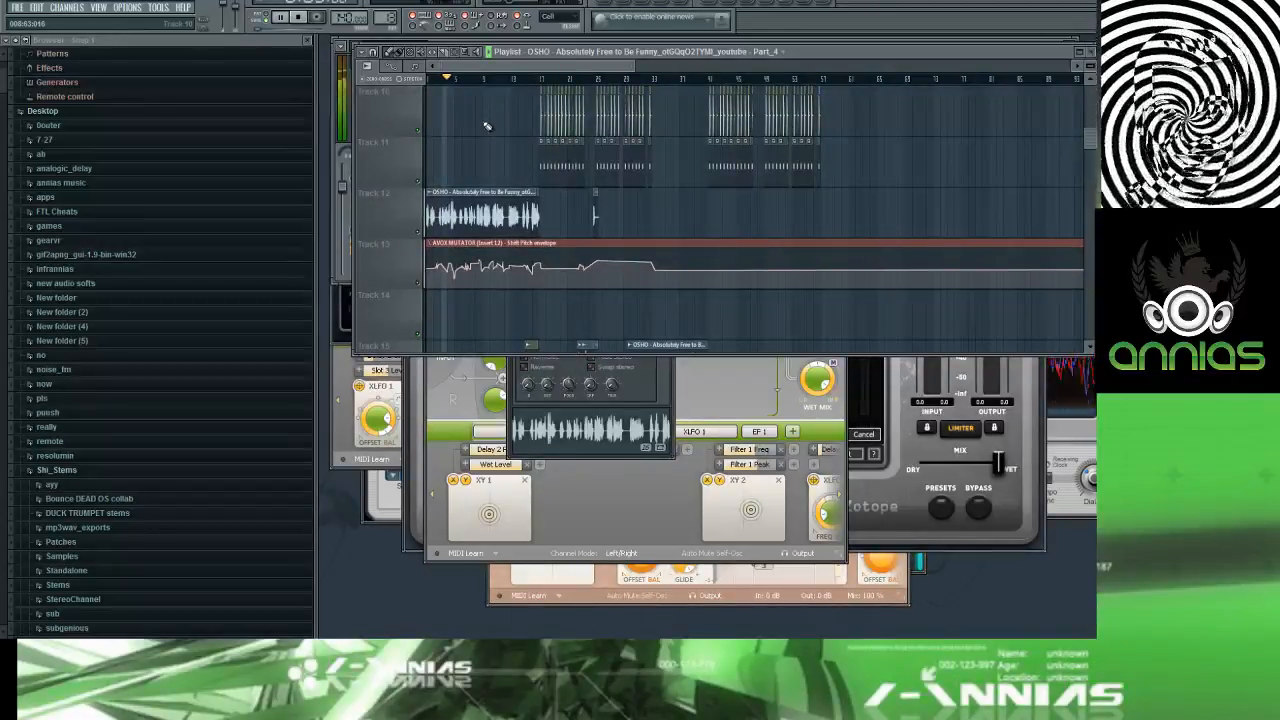
pyautogui.scroll(6, 487, 126)
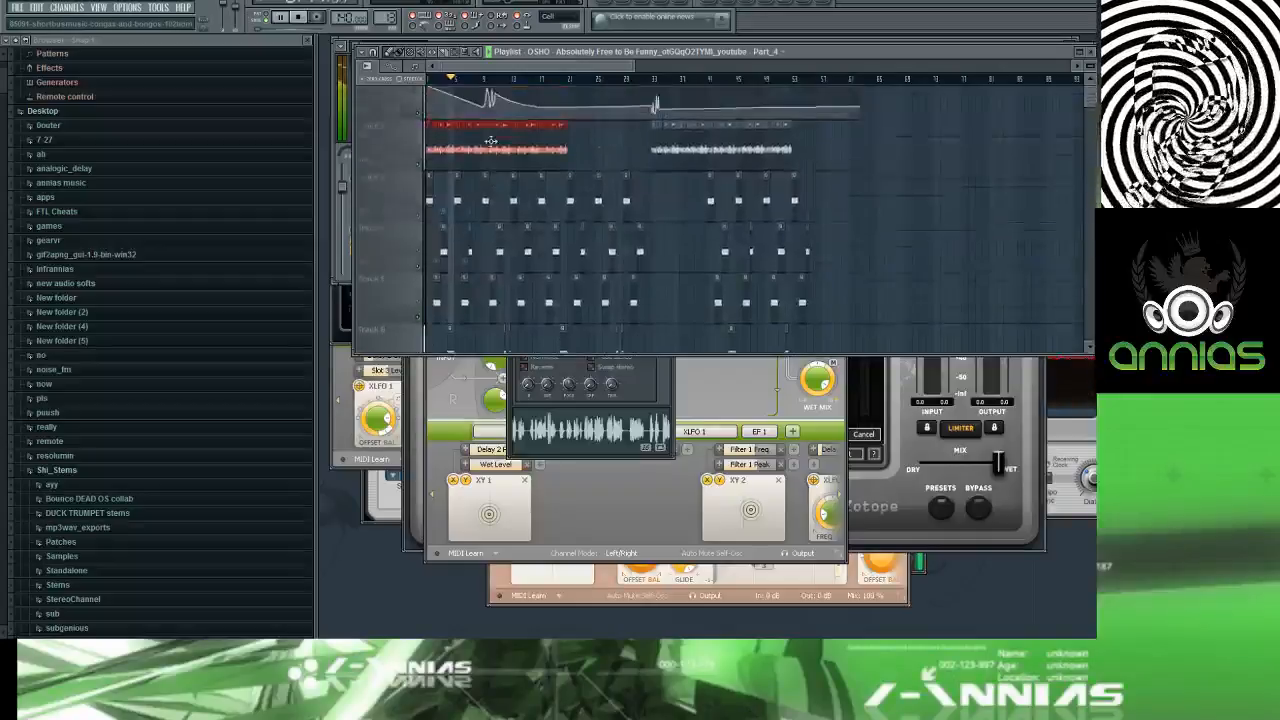
pyautogui.scroll(-1, 492, 143)
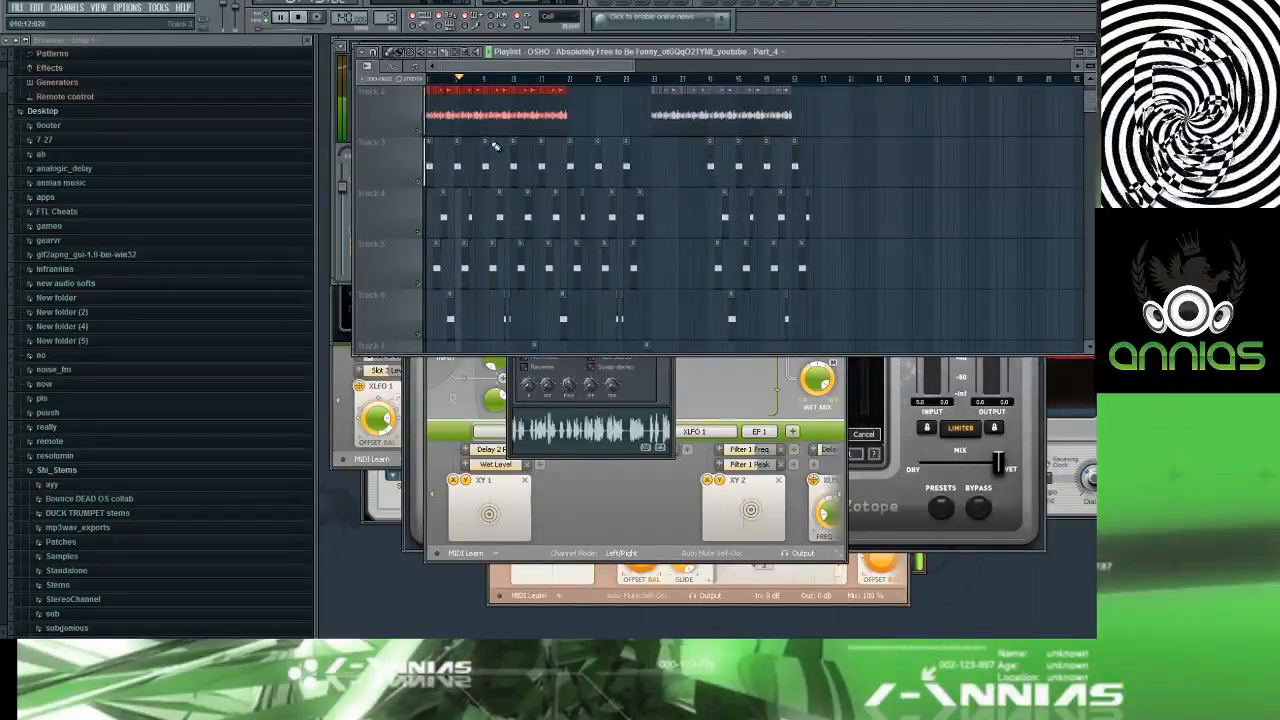
pyautogui.scroll(-4, 494, 146)
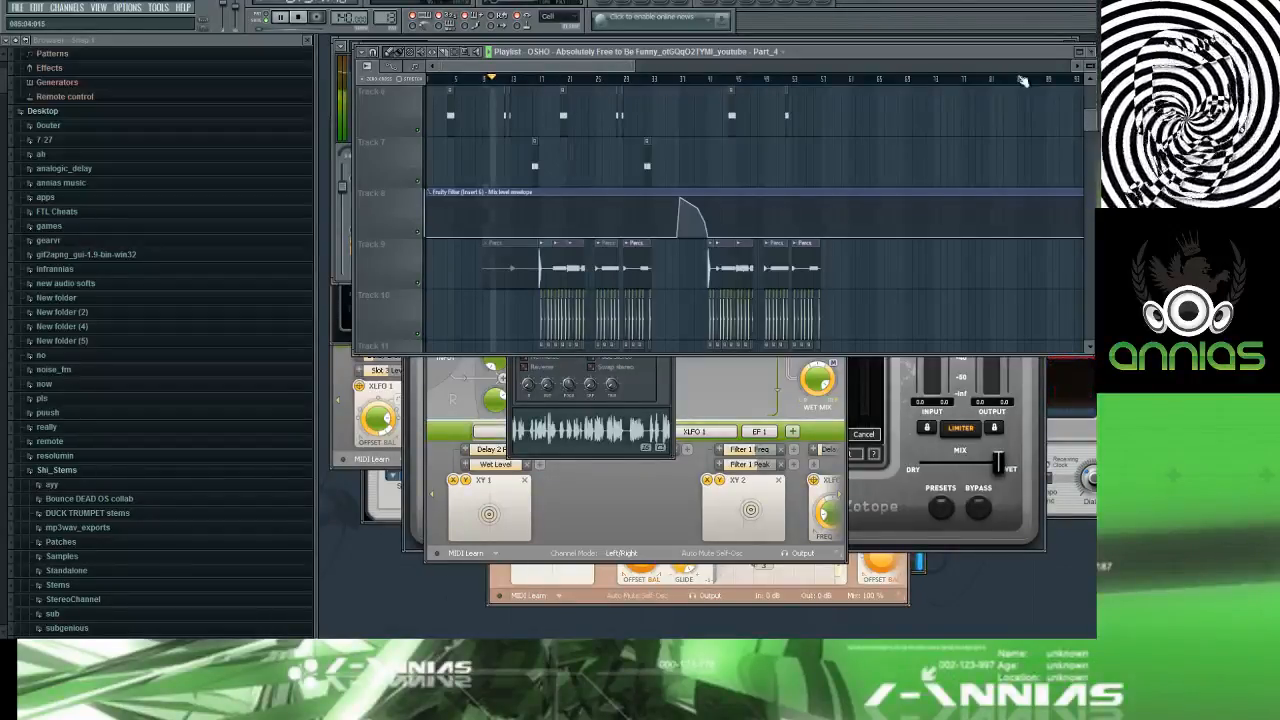
pyautogui.moveTo(1091, 122)
pyautogui.mouseDown()
pyautogui.moveTo(1089, 93)
pyautogui.moveTo(1091, 128)
pyautogui.mouseUp()
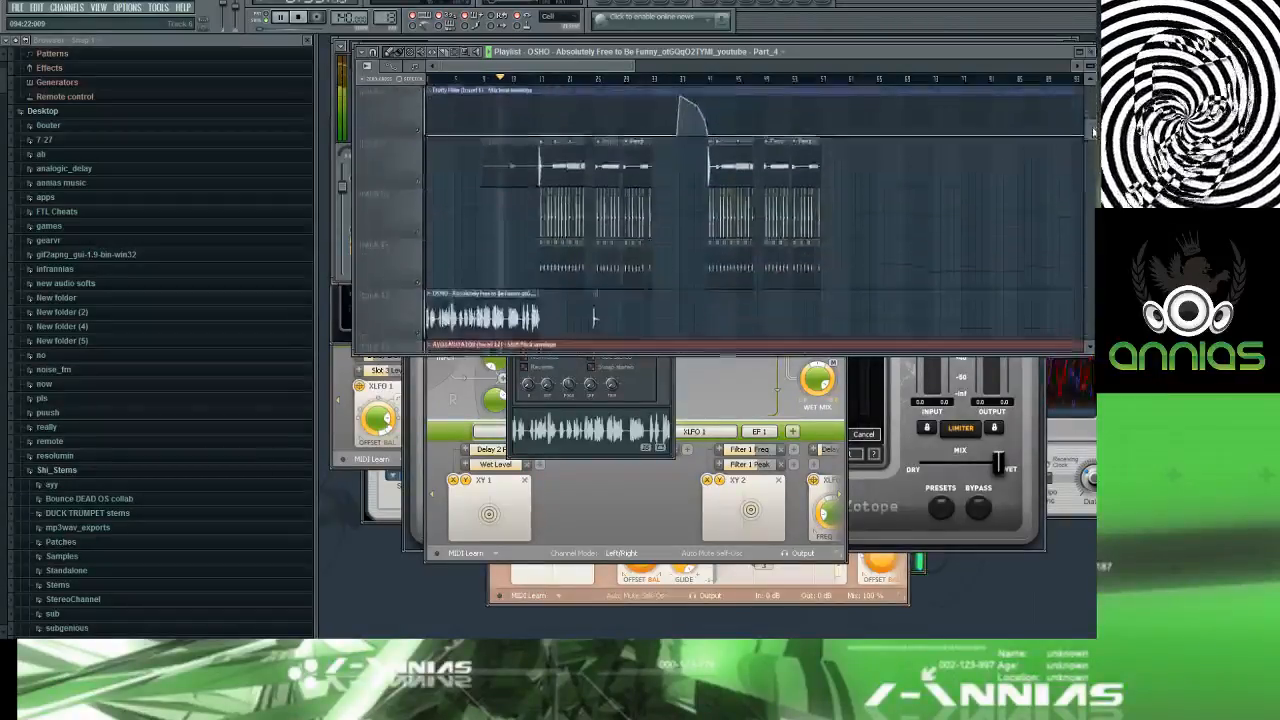
pyautogui.scroll(5, 596, 300)
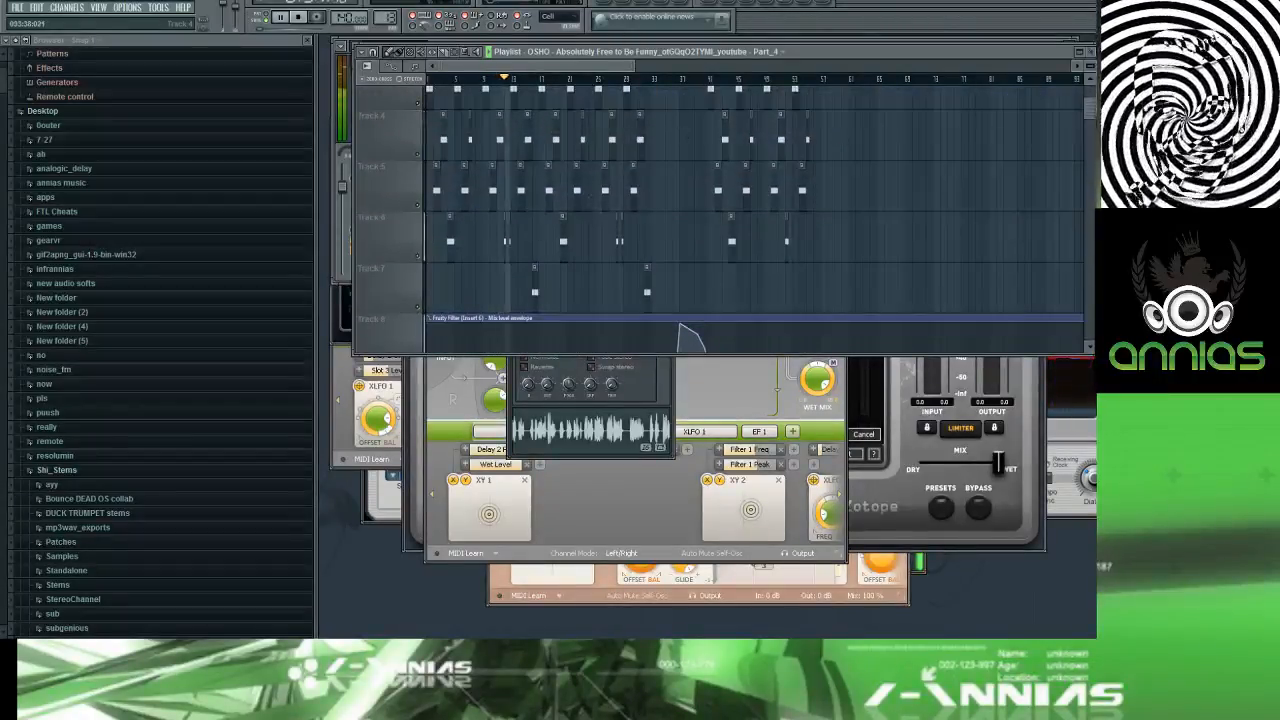
pyautogui.scroll(2, 640, 230)
pyautogui.scroll(-3, 640, 230)
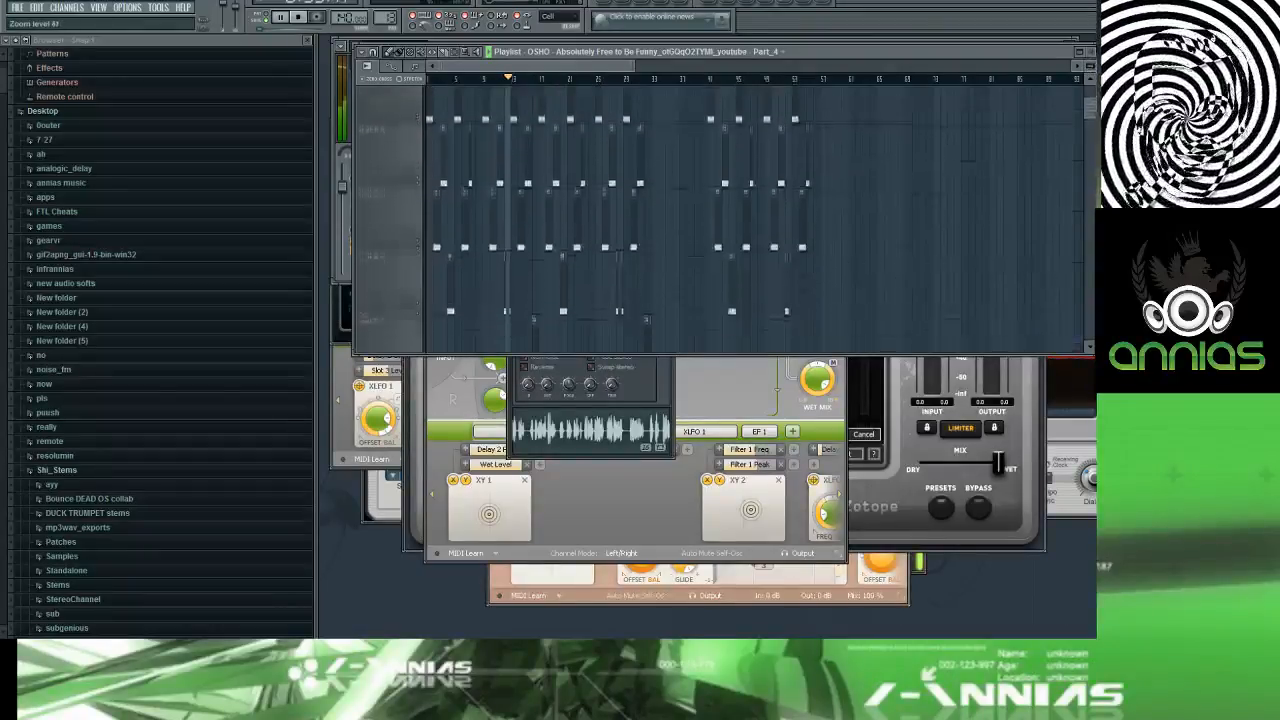
pyautogui.scroll(7, 511, 80)
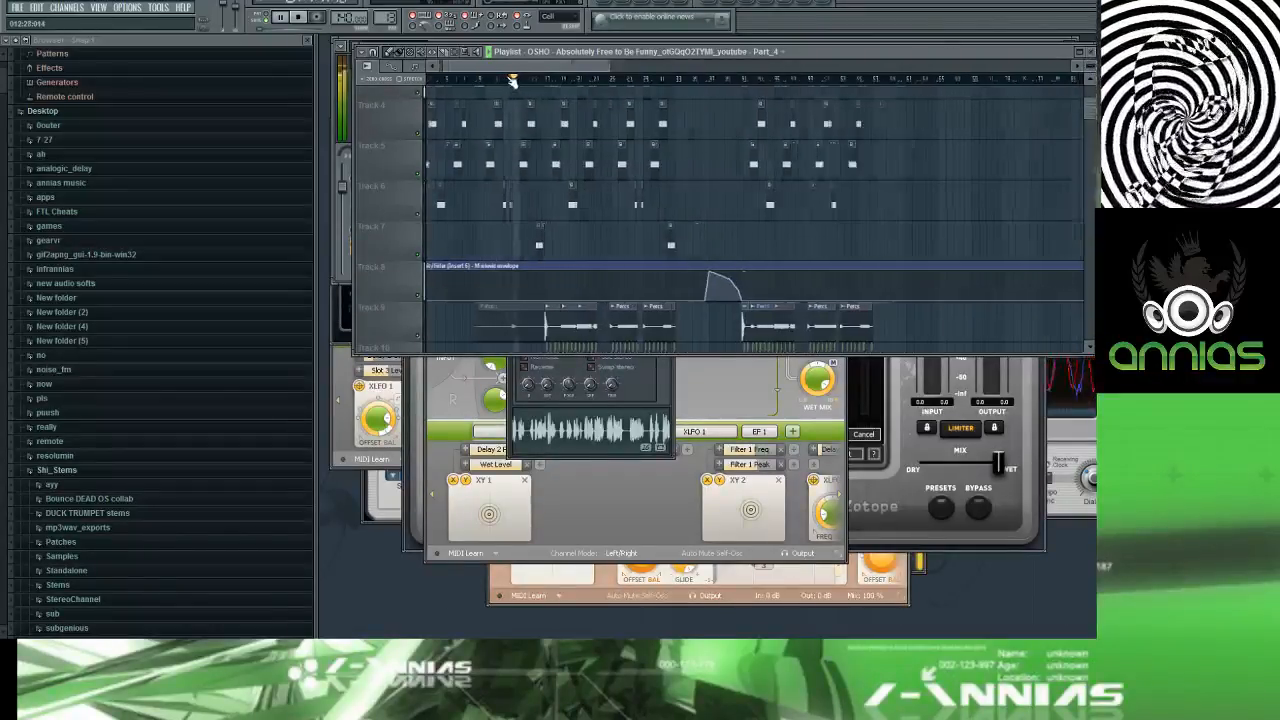
pyautogui.scroll(-6, 520, 140)
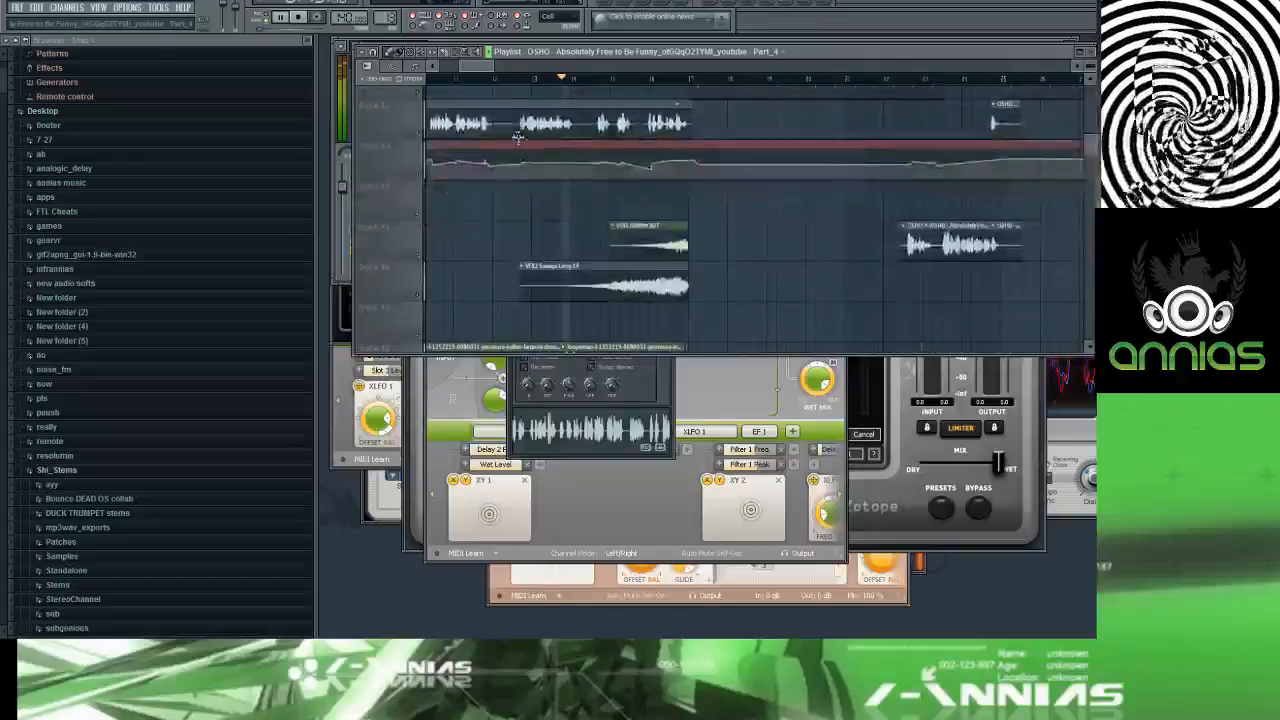
pyautogui.moveTo(482, 70); pyautogui.dragTo(459, 66)
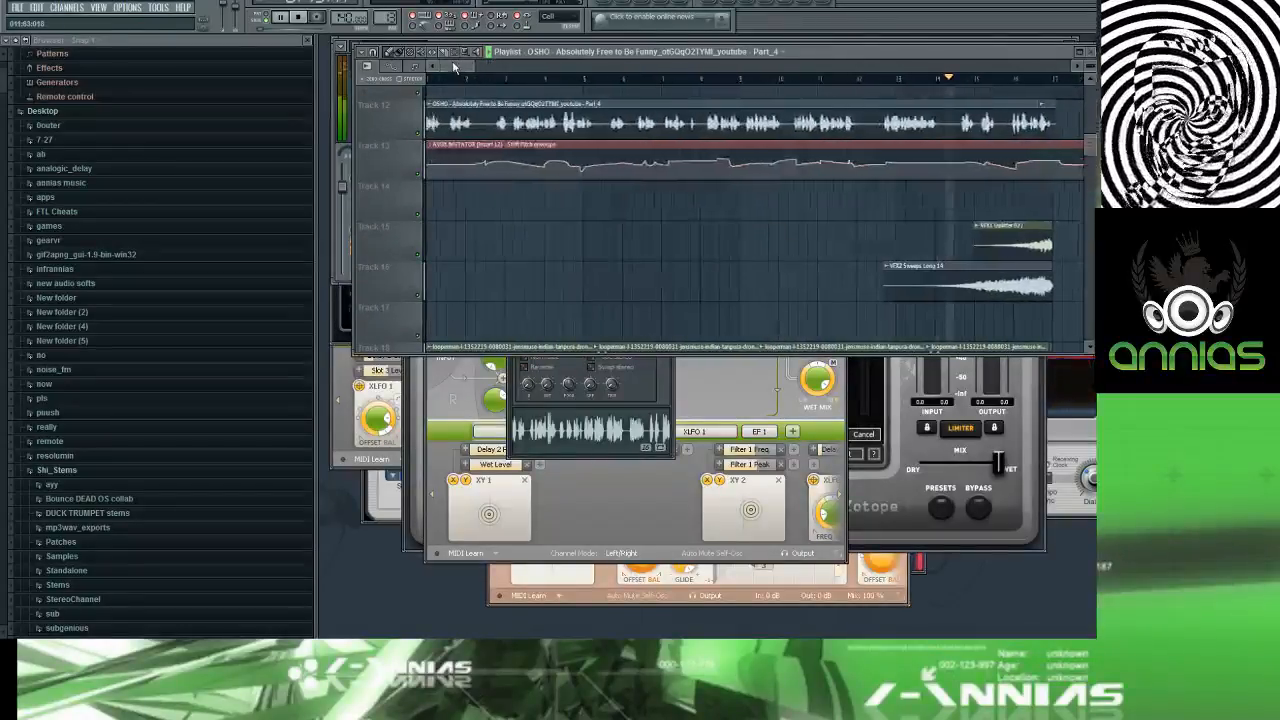
pyautogui.scroll(8, 695, 125)
pyautogui.scroll(3, 715, 147)
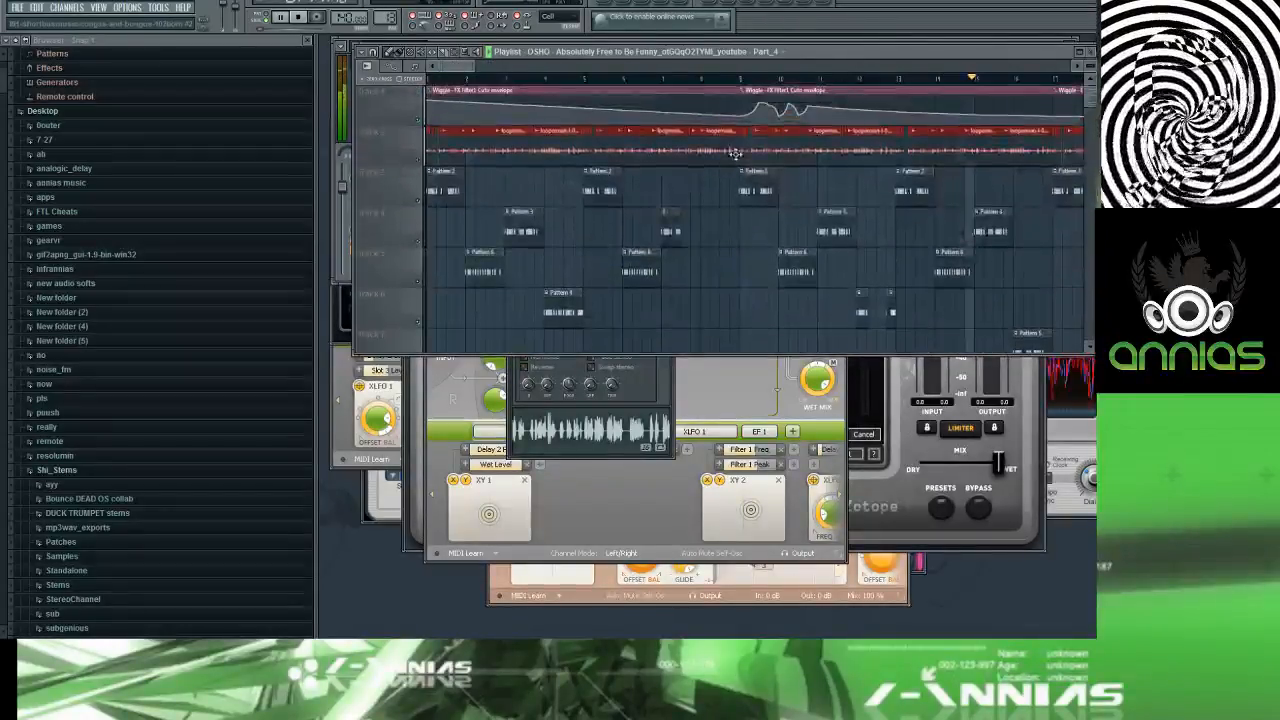
pyautogui.scroll(-2, 738, 156)
pyautogui.scroll(1, 740, 156)
pyautogui.scroll(-3, 740, 156)
pyautogui.scroll(4, 700, 150)
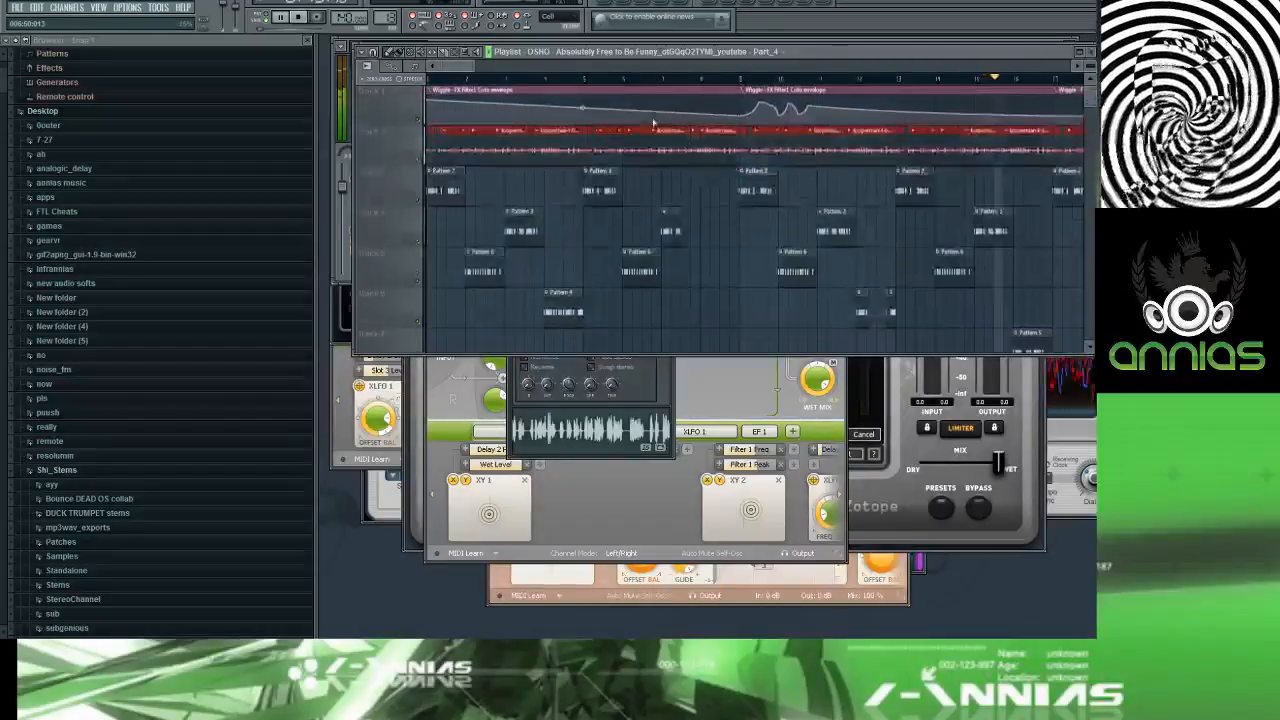
pyautogui.moveTo(455, 67); pyautogui.dragTo(470, 66)
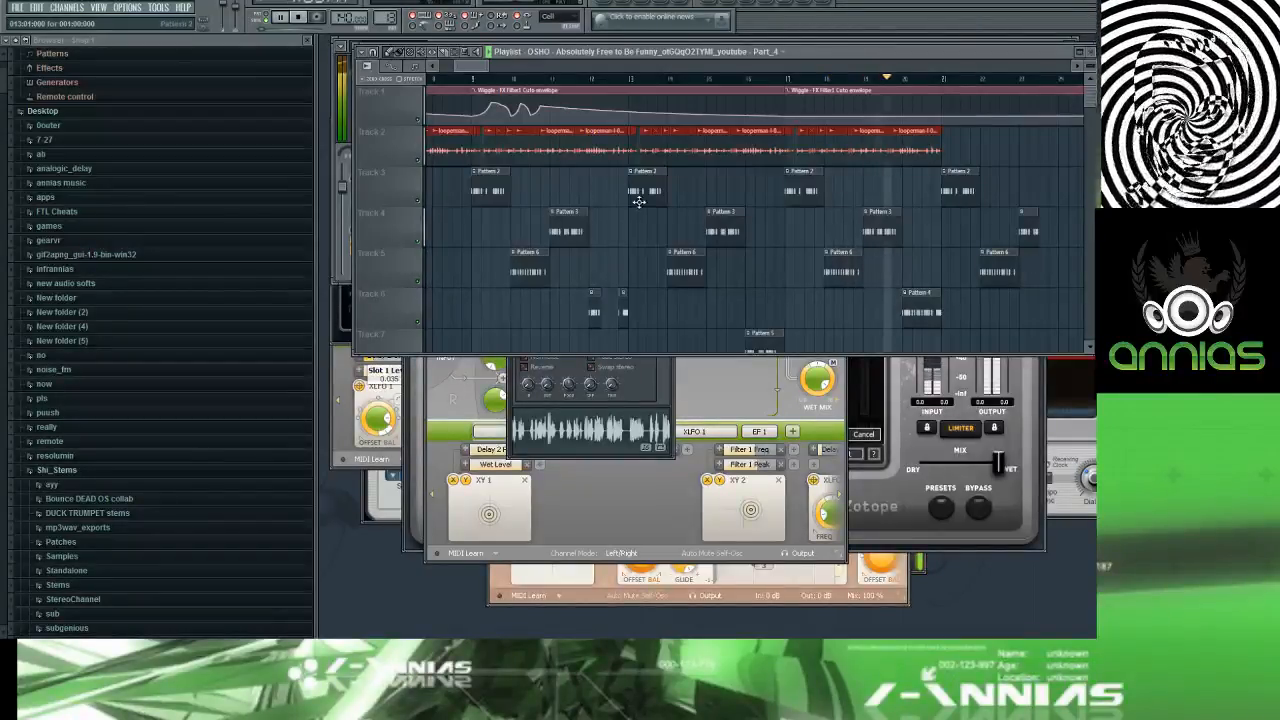
pyautogui.scroll(-4, 640, 205)
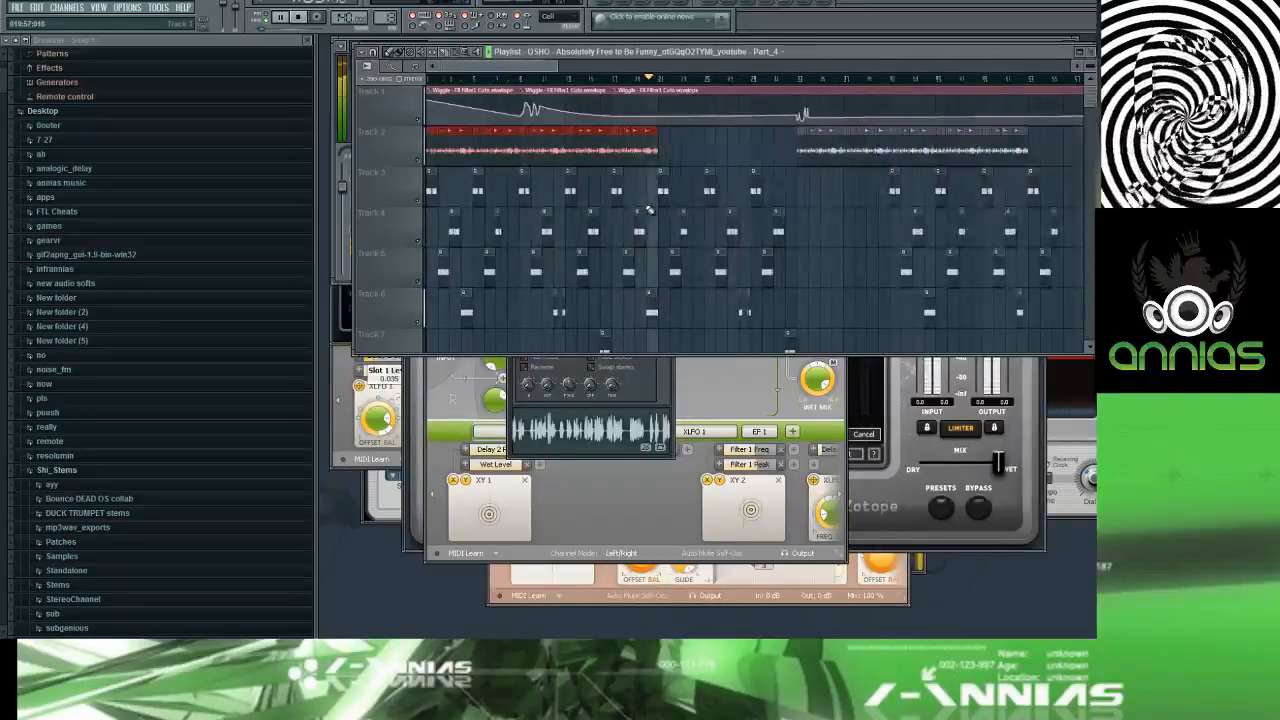
# Step: Review the whole song layout in the playlist, from the intro vocal and sweeps to the bass and percussion sections
pyautogui.keyDown('ctrl'); pyautogui.rightClick(681, 144); pyautogui.keyUp('ctrl')
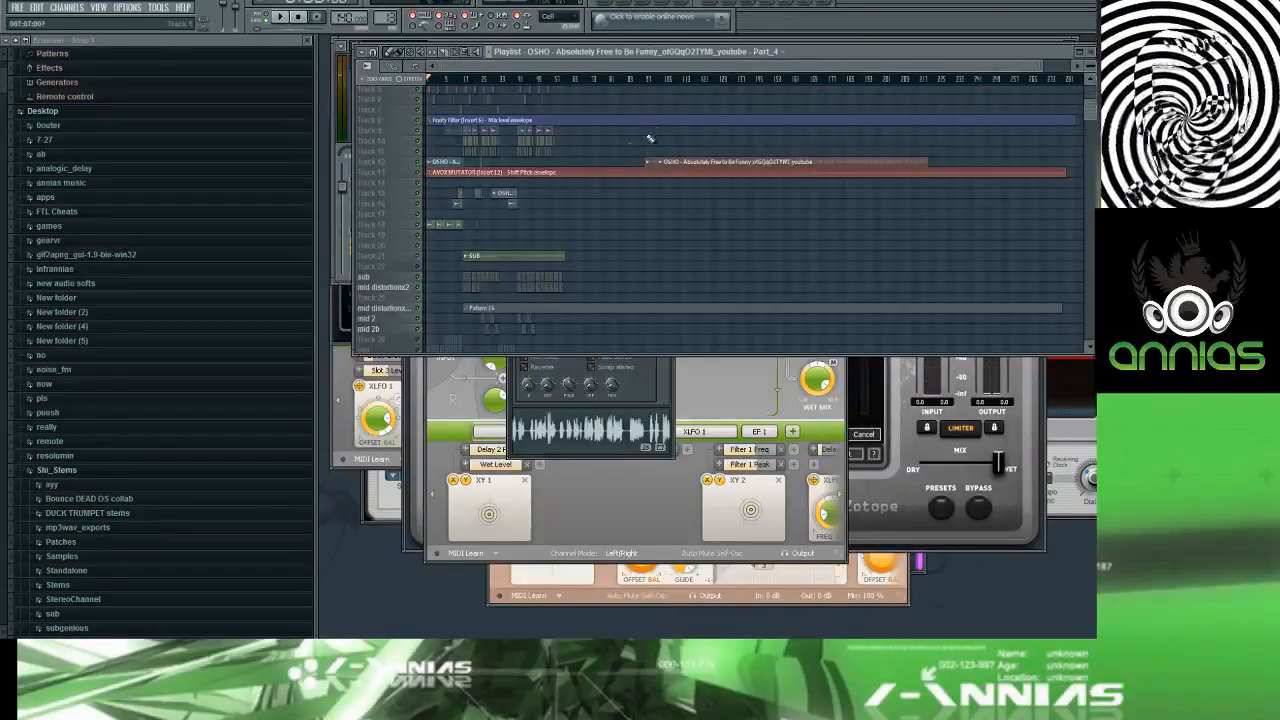
pyautogui.moveTo(1089, 67); pyautogui.dragTo(1089, 90)
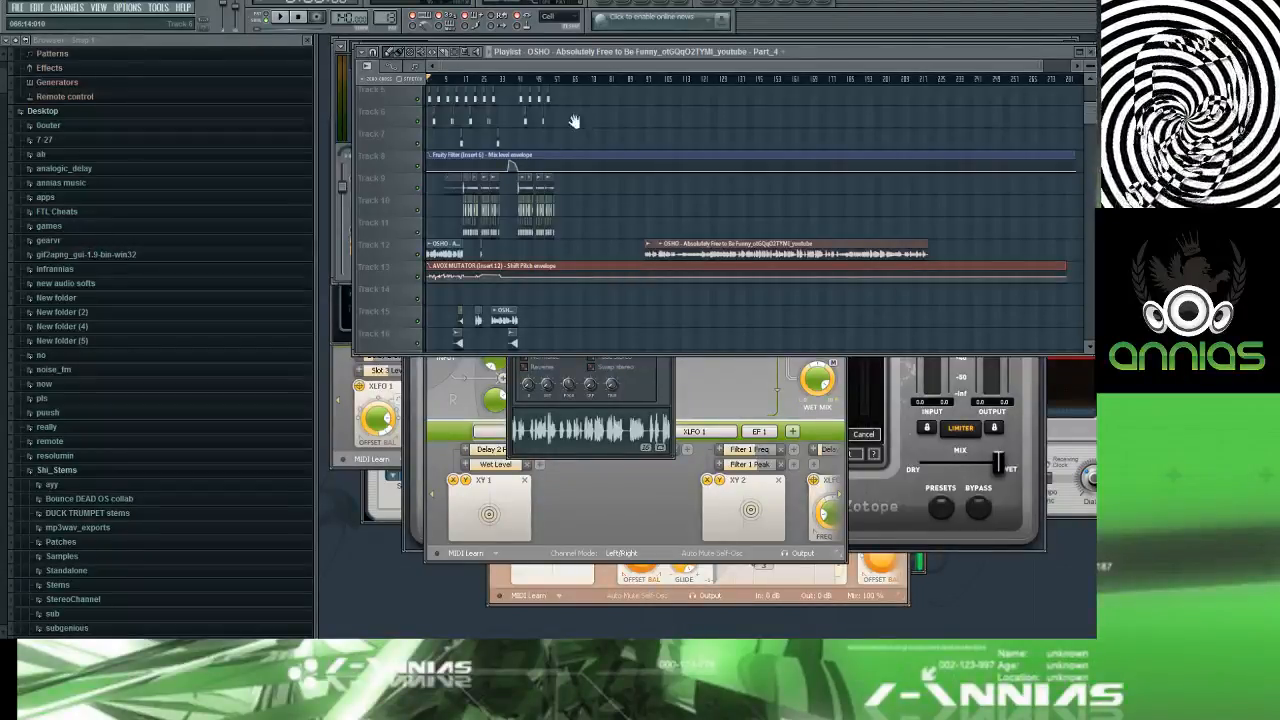
pyautogui.keyDown('alt'); pyautogui.scroll(-2, 575, 121); pyautogui.keyUp('alt')
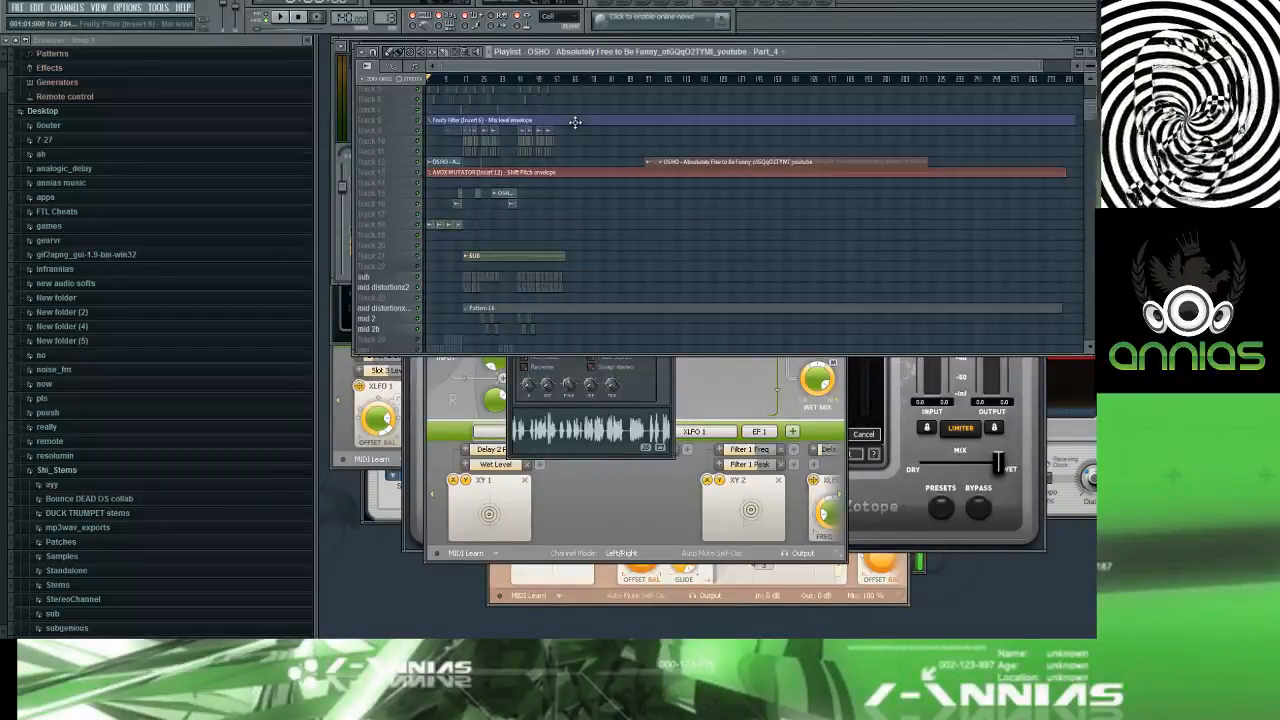
pyautogui.keyDown('ctrl'); pyautogui.scroll(1, 466, 216); pyautogui.keyUp('ctrl')
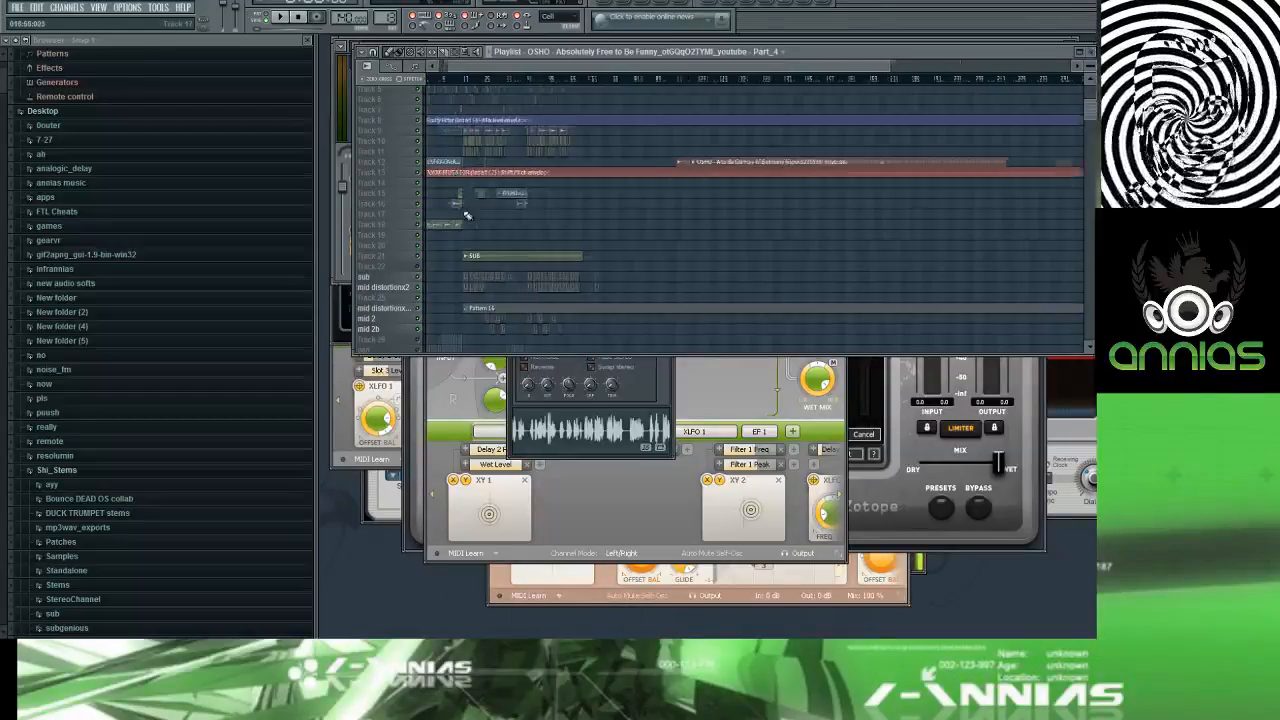
pyautogui.keyDown('ctrl'); pyautogui.scroll(3, 466, 216); pyautogui.keyUp('ctrl')
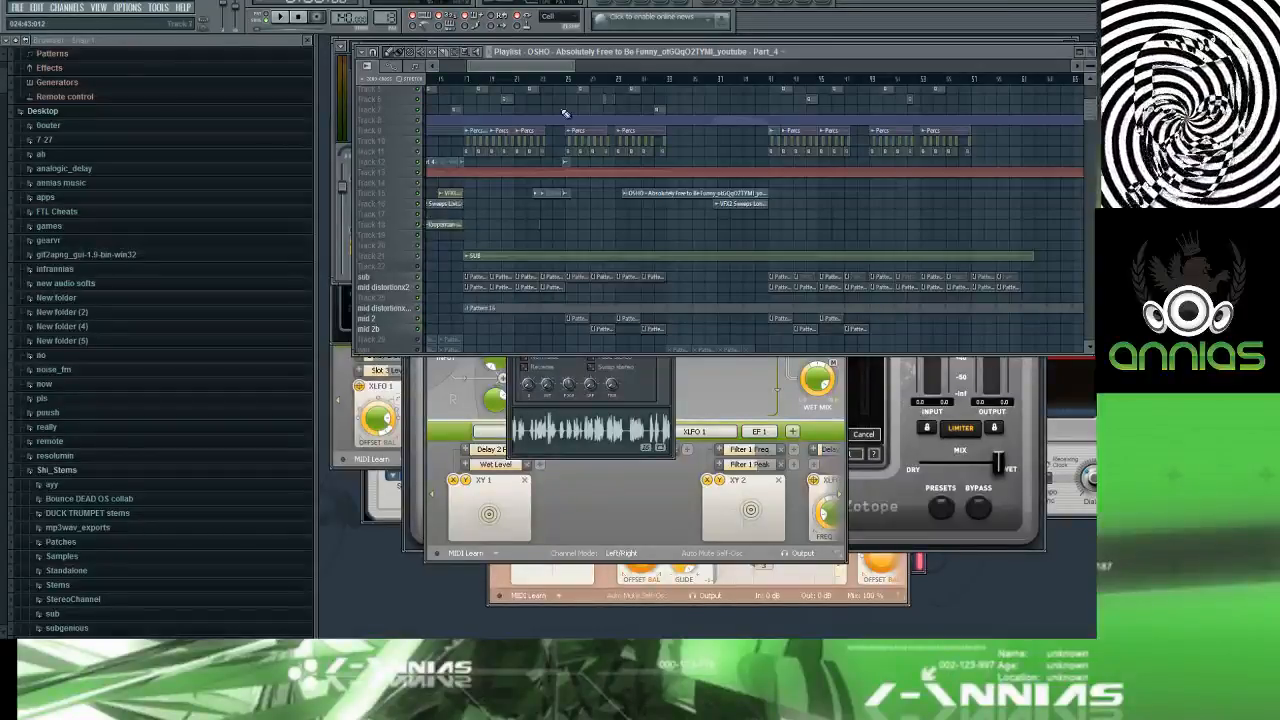
pyautogui.moveTo(526, 68)
pyautogui.mouseDown()
pyautogui.moveTo(480, 68)
pyautogui.moveTo(530, 66)
pyautogui.mouseUp()
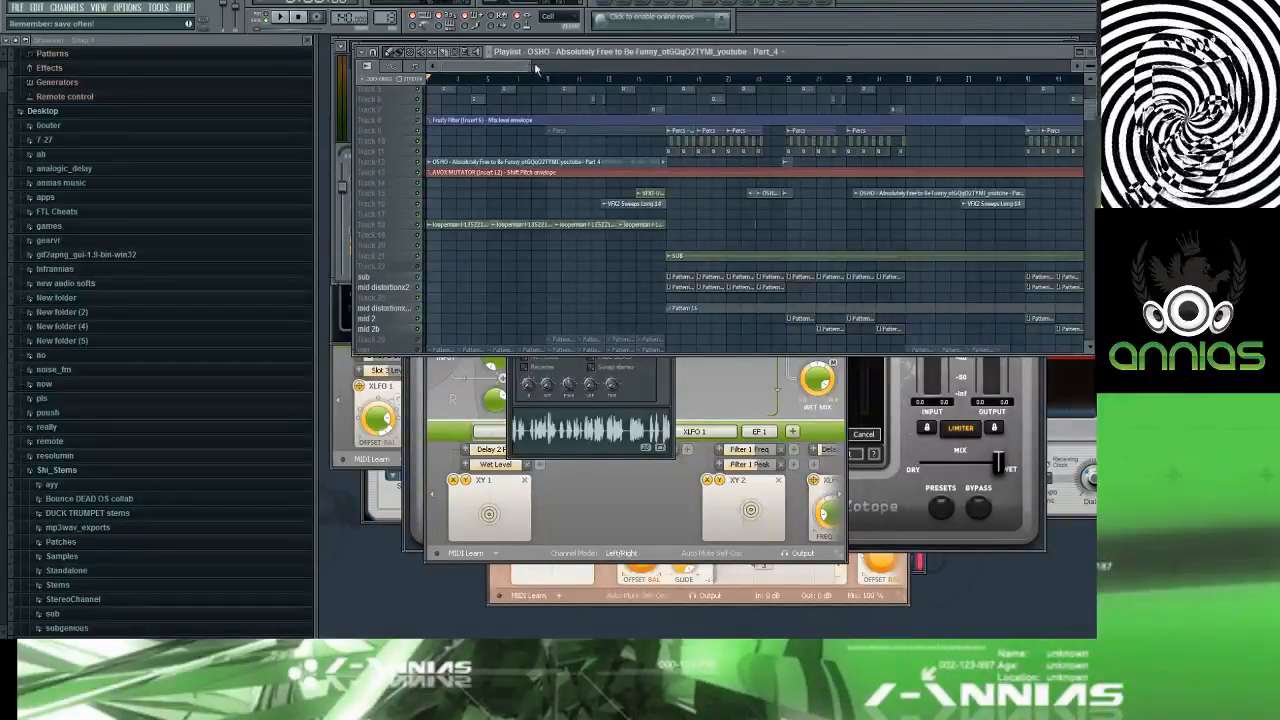
pyautogui.scroll(-3, 548, 156)
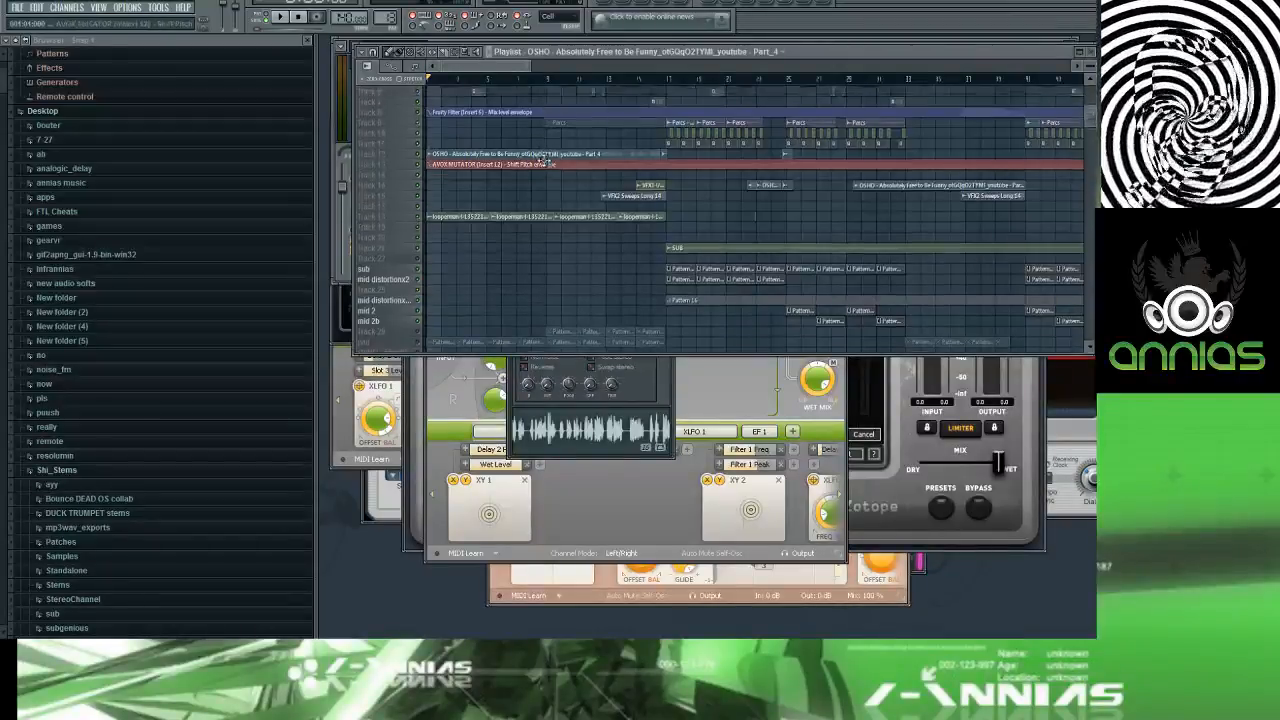
pyautogui.scroll(3, 511, 188)
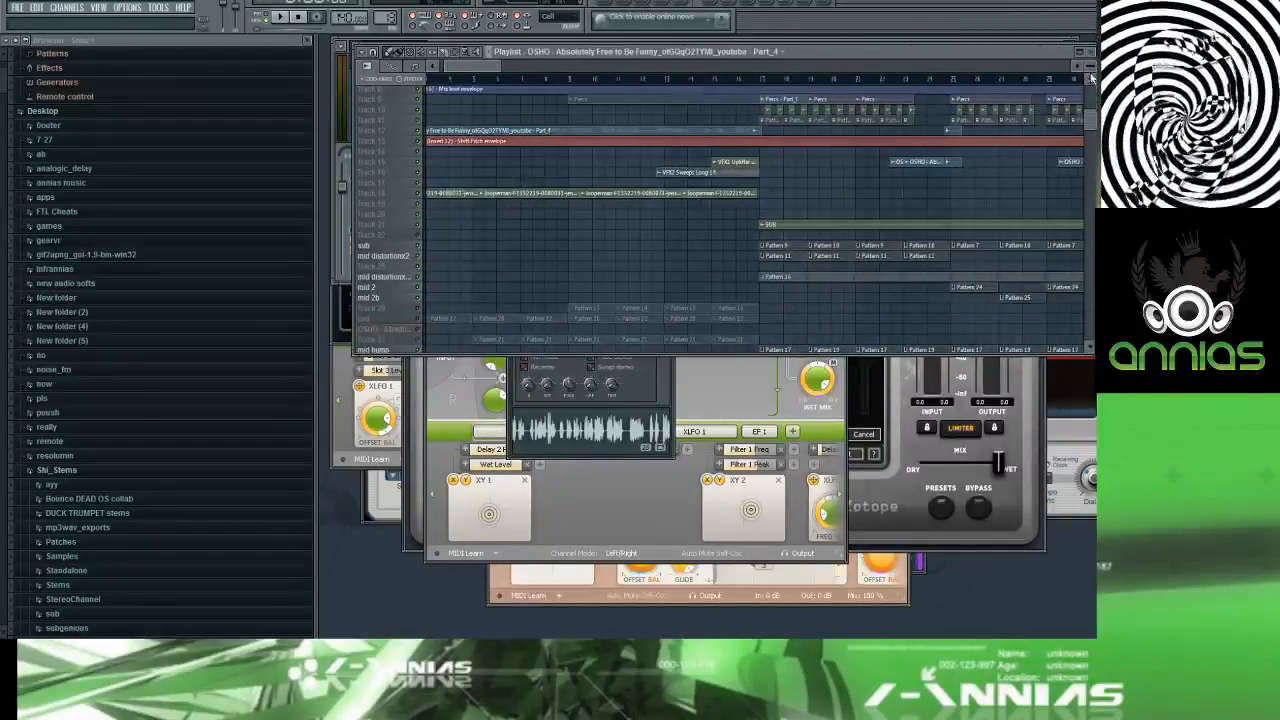
pyautogui.moveTo(1091, 78); pyautogui.dragTo(1091, 140)
pyautogui.scroll(-2, 714, 194)
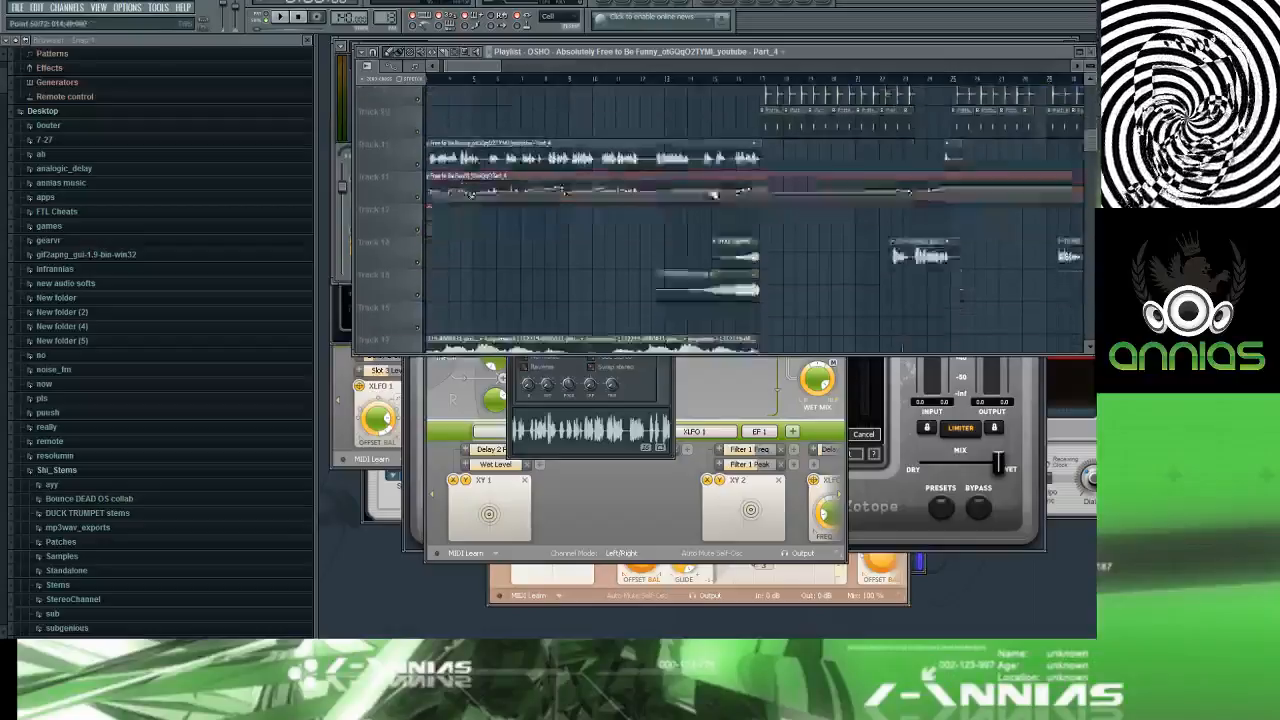
# Step: Play the song from bar 1 and listen to the intro
pyautogui.press('space')
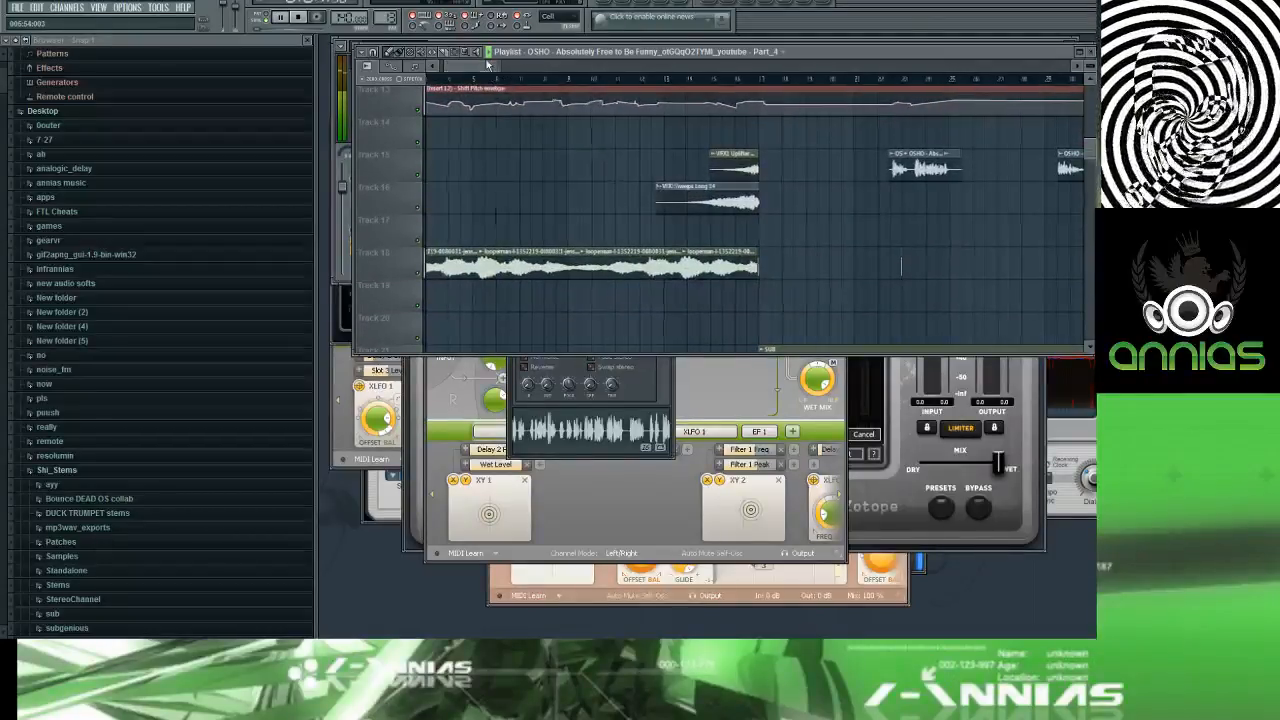
pyautogui.moveTo(487, 65); pyautogui.dragTo(445, 66)
pyautogui.click(431, 77)
pyautogui.scroll(7, 486, 162)
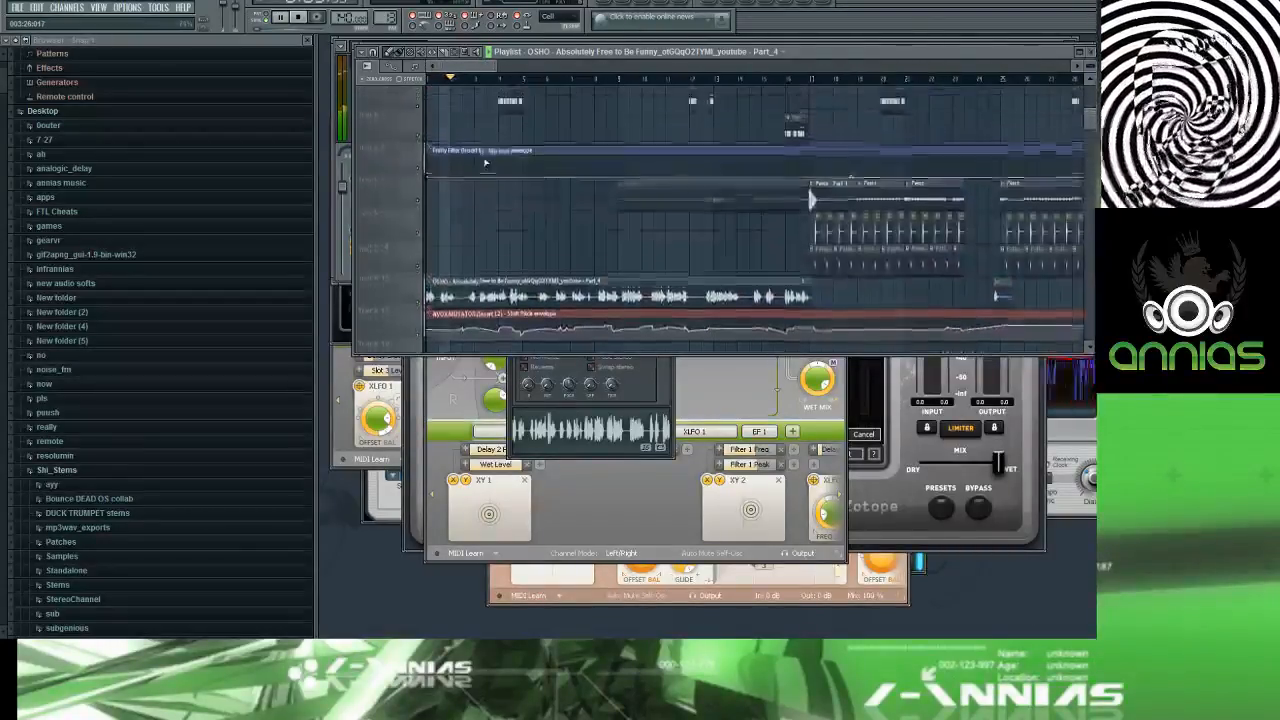
# Step: Delete the Track 2 loop clips between bar 1 and bar 8, and resume playback from about bar 8
pyautogui.scroll(4, 486, 162)
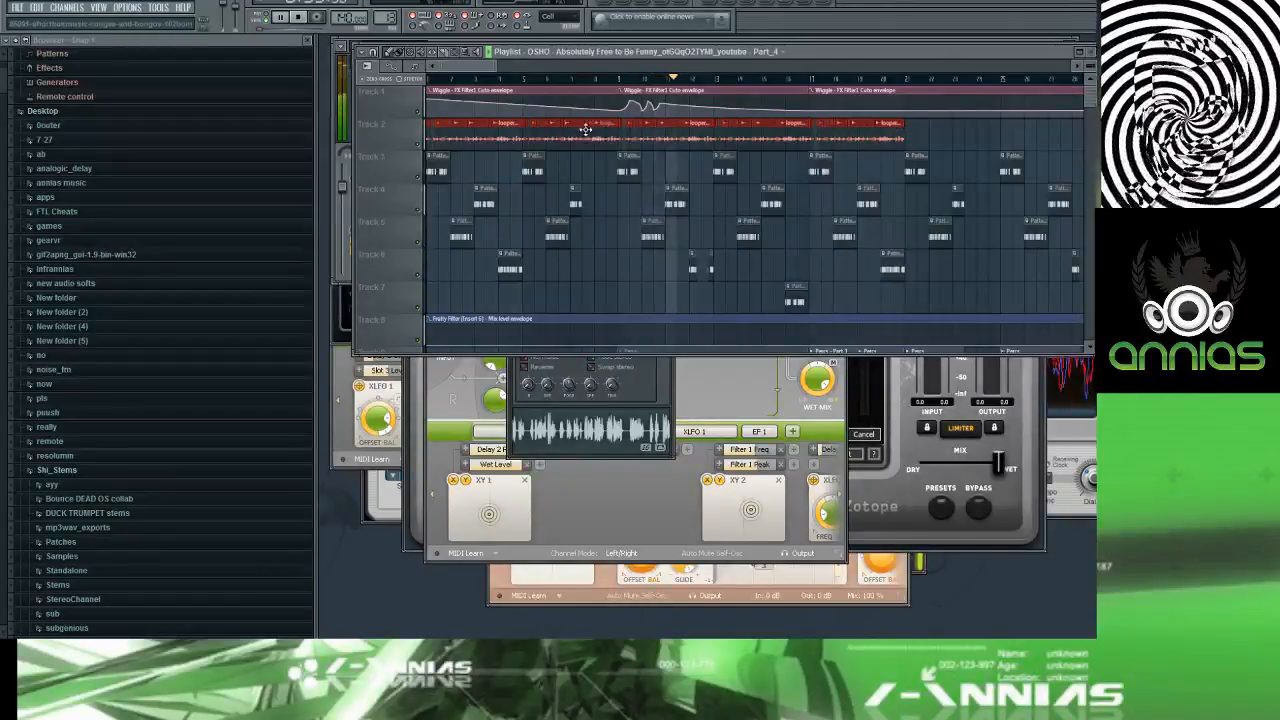
pyautogui.moveTo(587, 135); pyautogui.dragTo(432, 125)
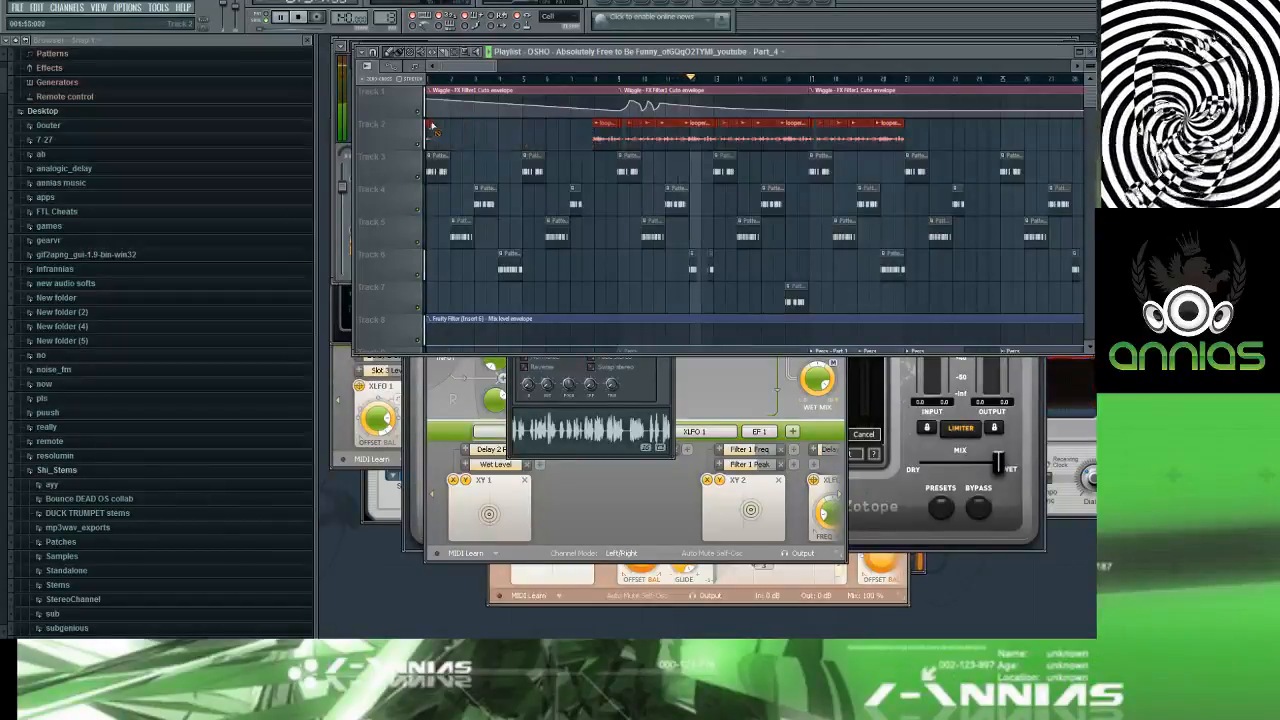
pyautogui.click(592, 79)
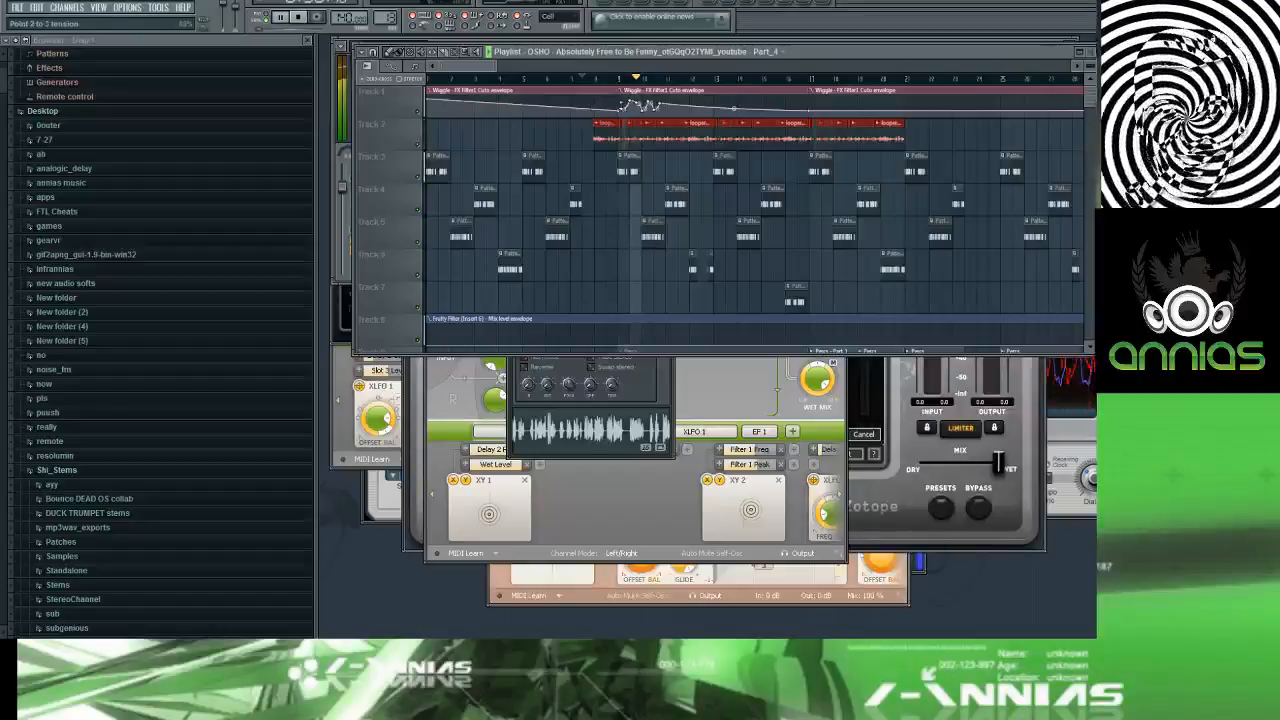
# Step: Trim the first remaining loop clip on Track 2 to end at bar 9 and open its channel settings
pyautogui.scroll(5, 603, 127)
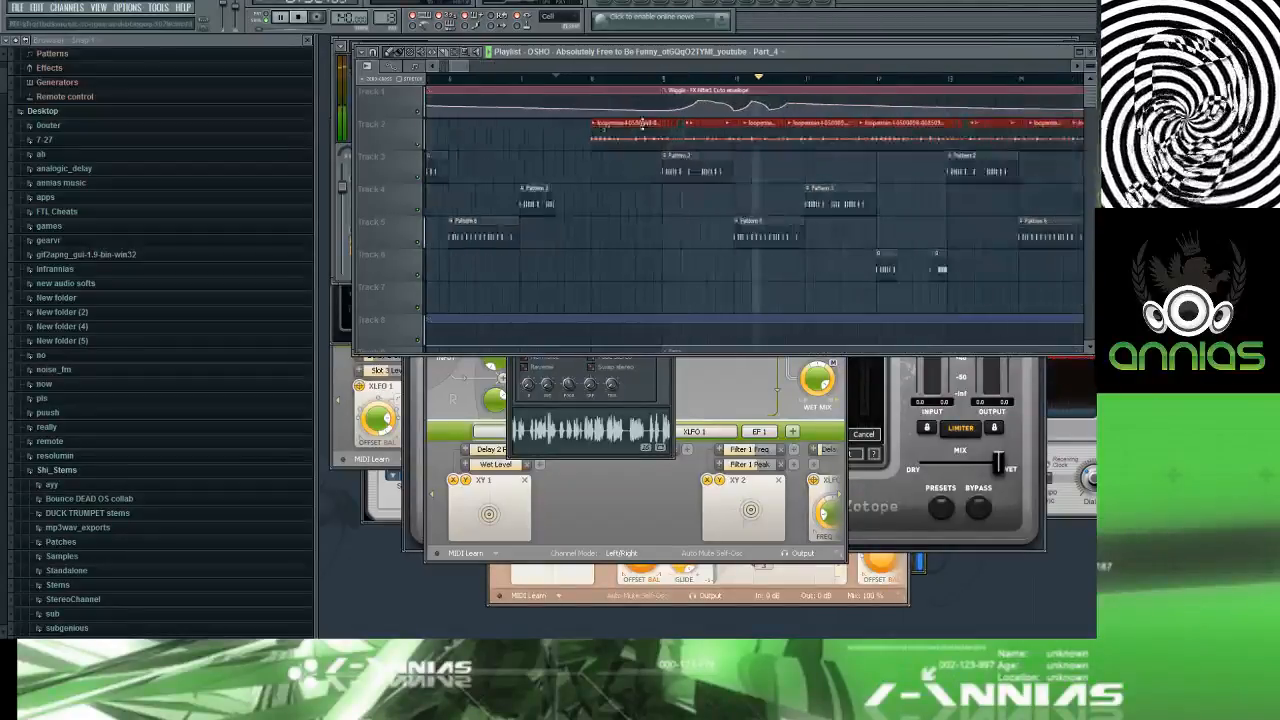
pyautogui.doubleClick(665, 130)
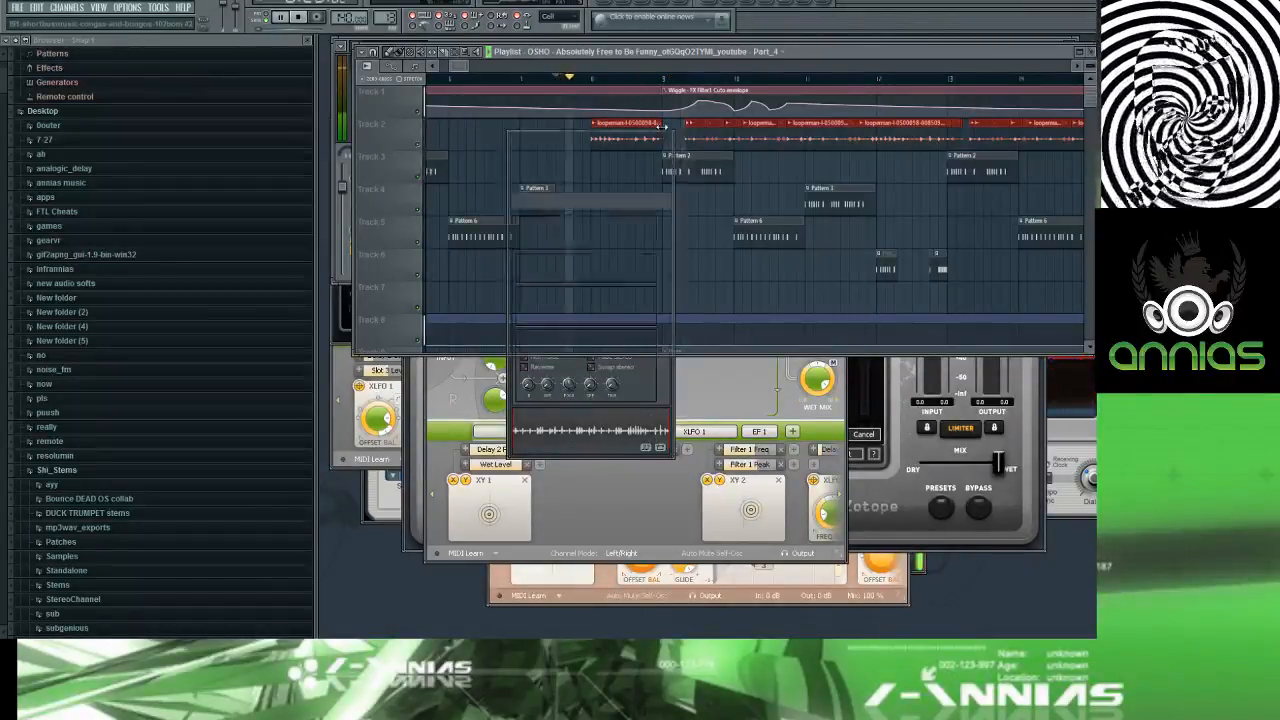
# Step: Trim the first percussion loop clip on Track 2 to end about midway through bar 8, with the song playing
pyautogui.click(660, 129)
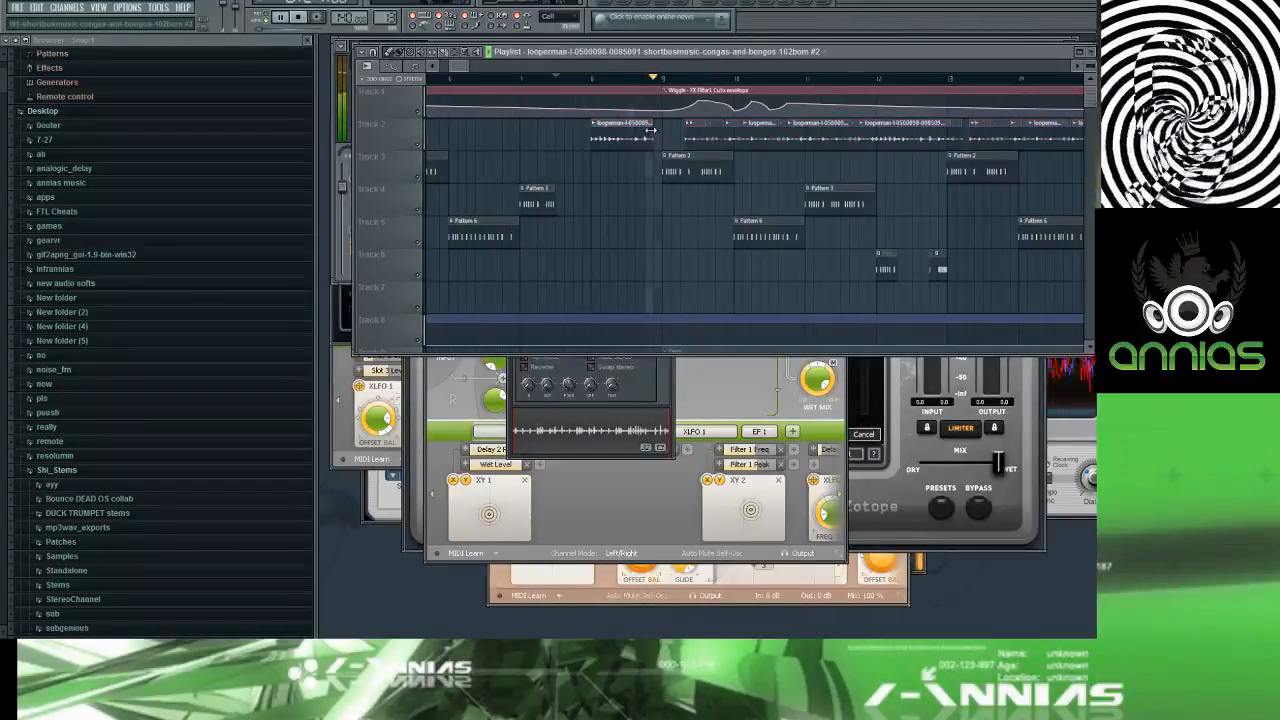
pyautogui.press('space')
pyautogui.press('space')
pyautogui.moveTo(650, 130); pyautogui.dragTo(631, 127)
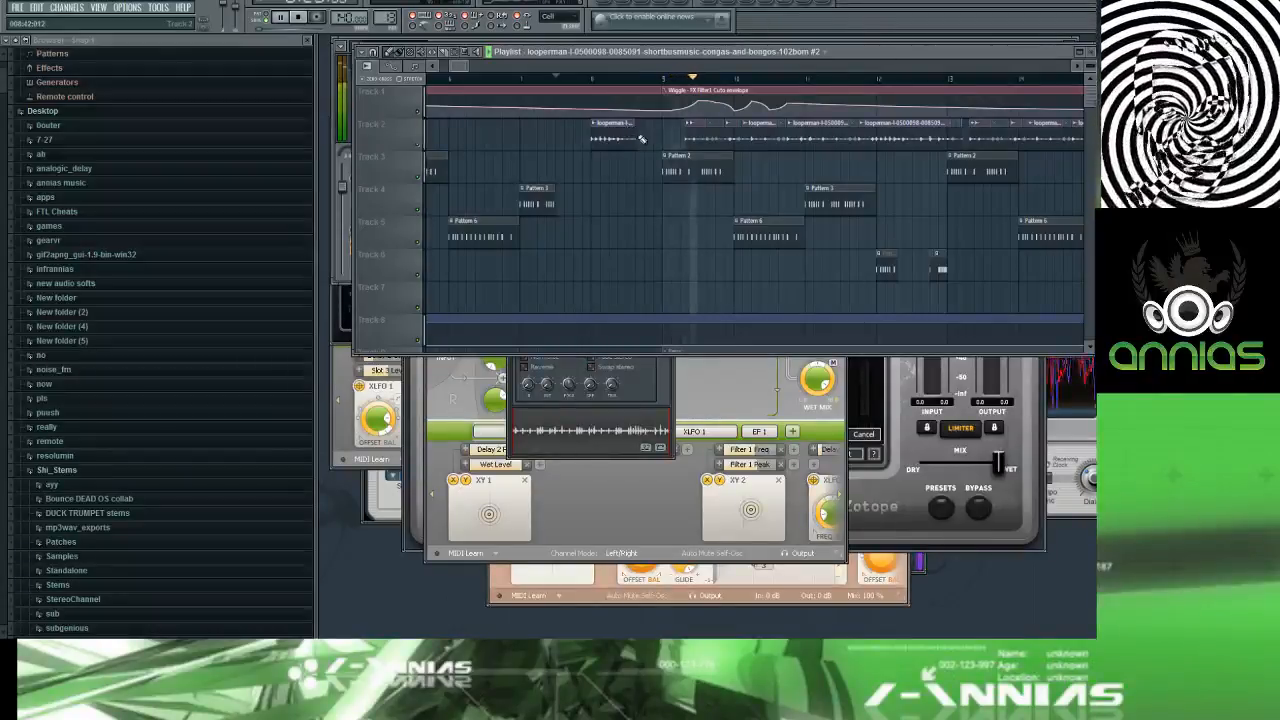
pyautogui.press('space')
# Step: Delete all remaining percussion loop clips from Track 2 and restart playback
pyautogui.rightClick(632, 132)
pyautogui.scroll(-5, 714, 136)
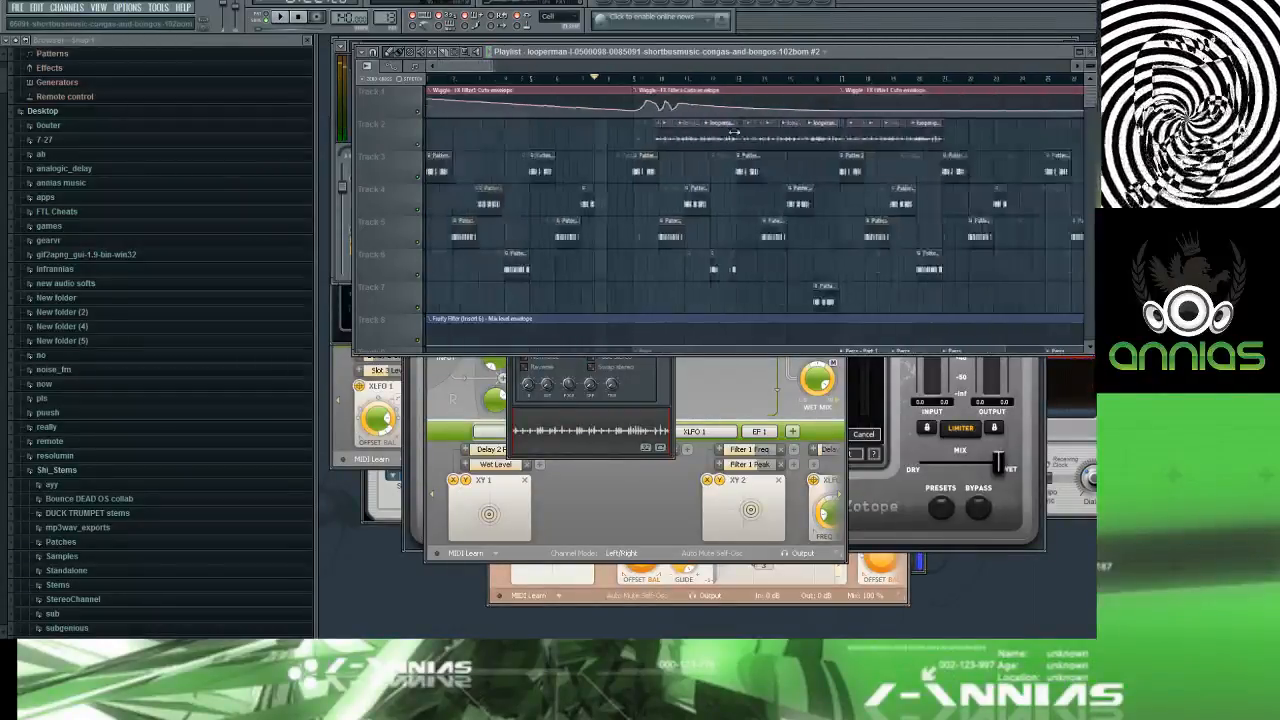
pyautogui.moveTo(893, 142); pyautogui.dragTo(643, 147)
pyautogui.press('space')
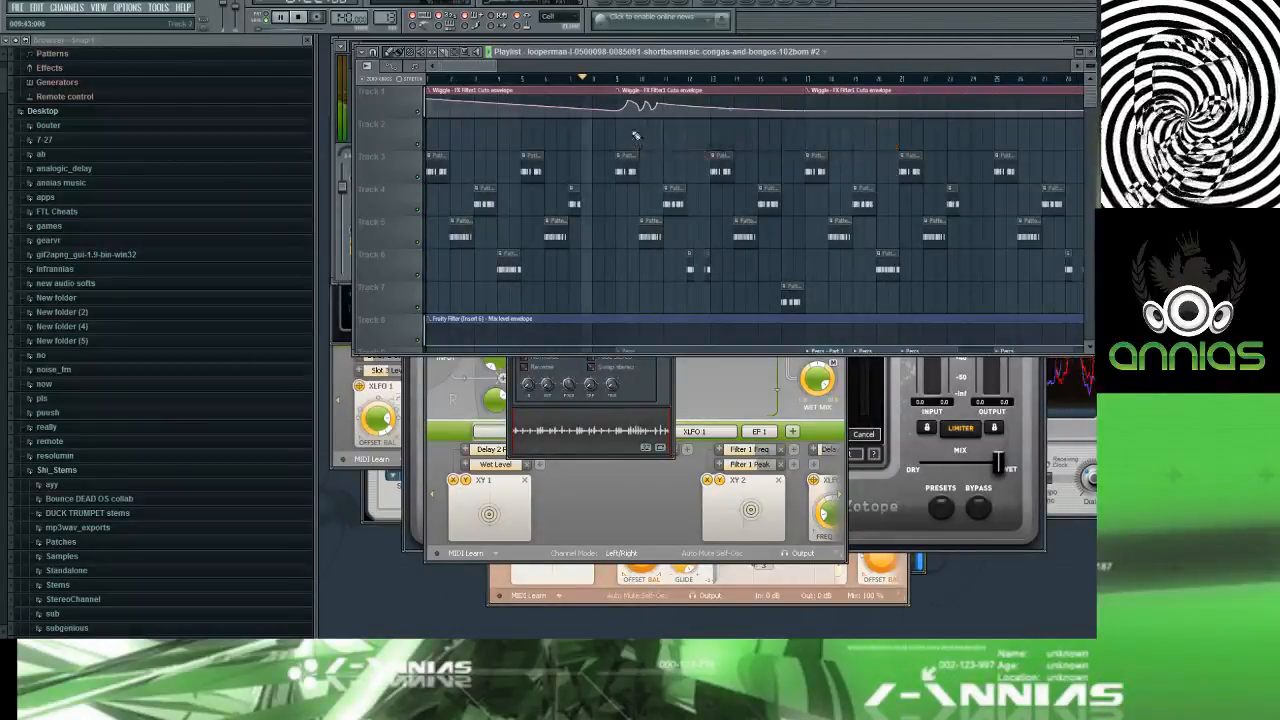
# Step: Delete the Track 7 pattern clip at bar 16 and play from about that bar
pyautogui.scroll(-5, 549, 135)
pyautogui.scroll(5, 568, 155)
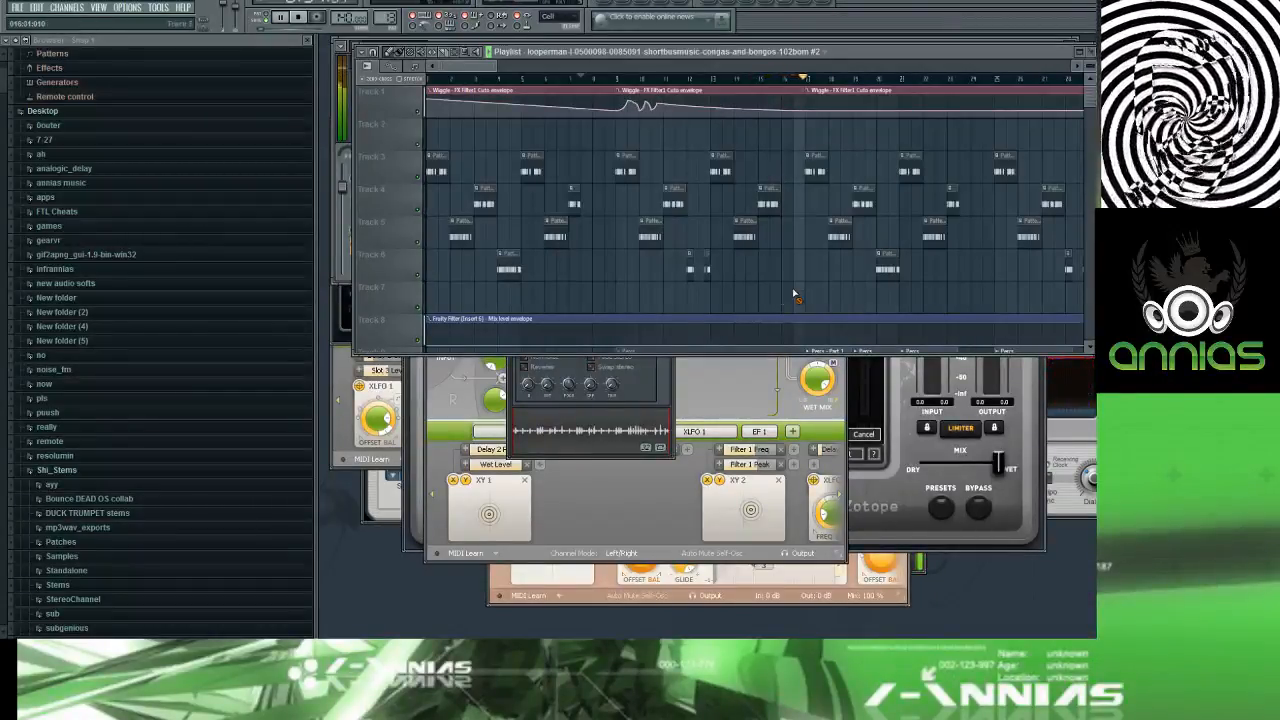
pyautogui.click(787, 80)
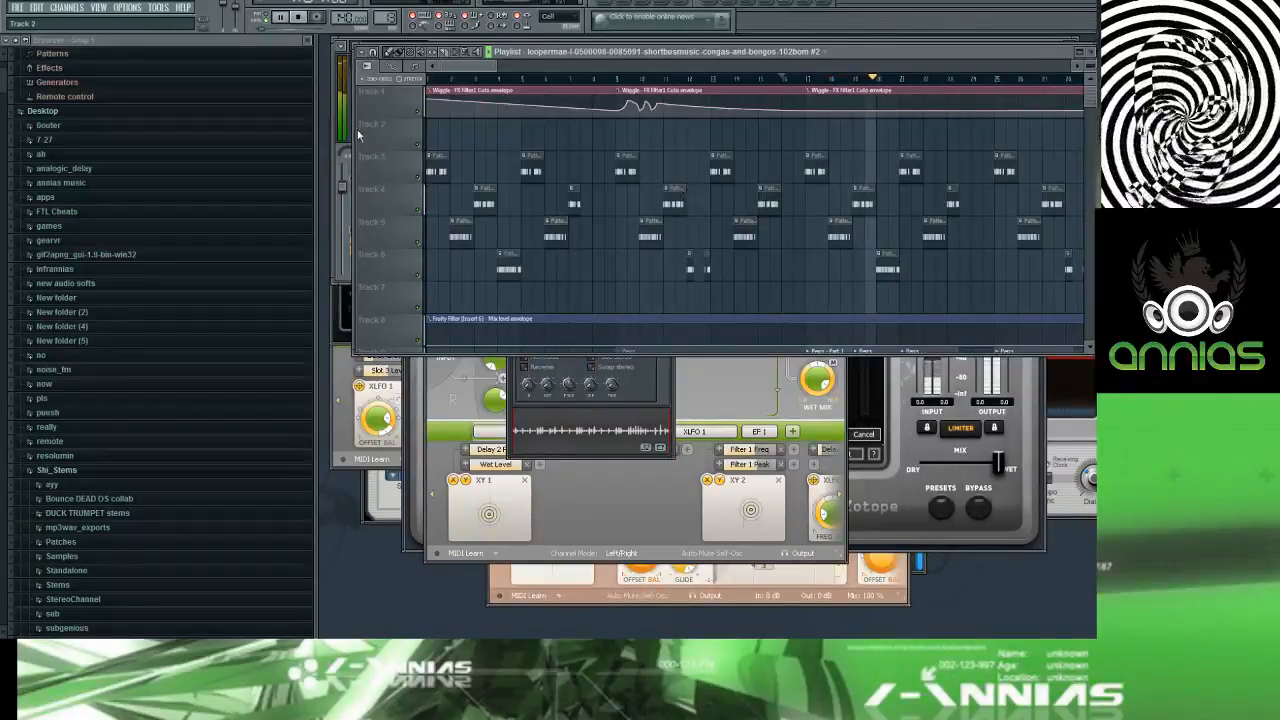
# Step: Insert an empty track above Track 4, place Pattern 2 on it at bar 1, and make that clip unique
pyautogui.rightClick(414, 196)
pyautogui.click(432, 266)
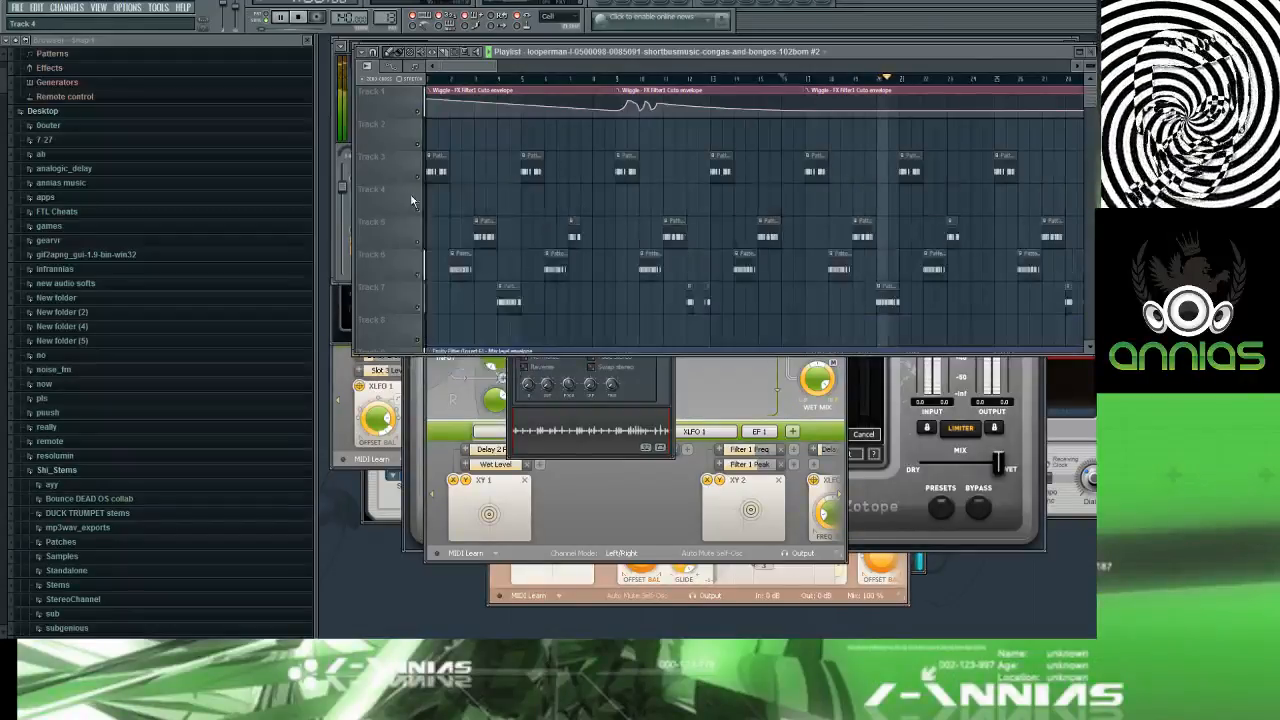
pyautogui.click(437, 170)
pyautogui.click(436, 200)
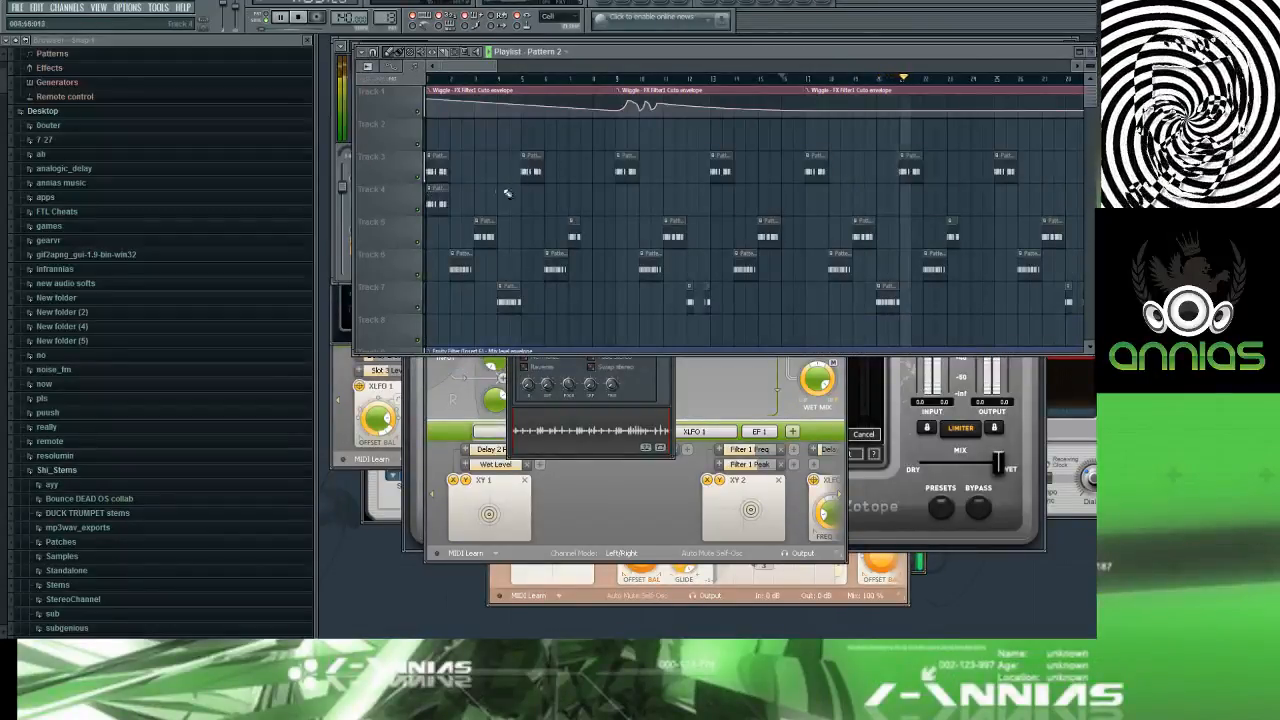
pyautogui.rightClick(432, 200)
pyautogui.click(456, 260)
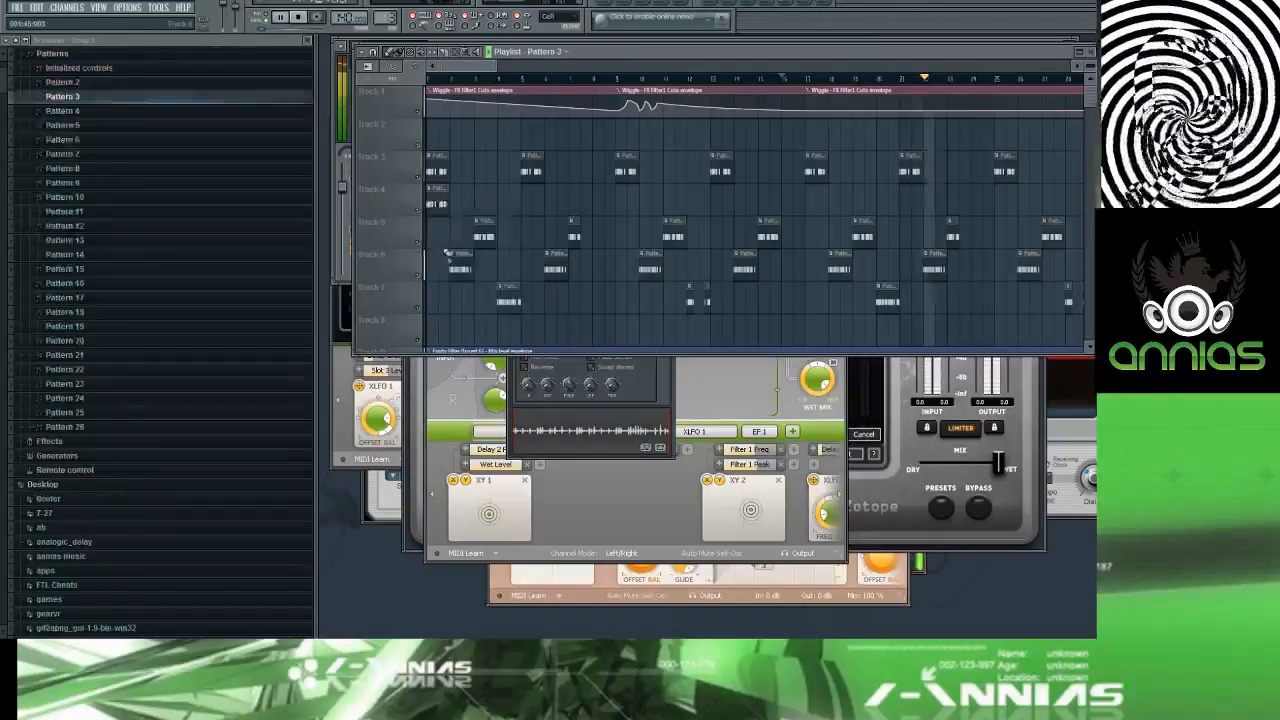
# Step: Check Pattern 3's steps in the step sequencer and return the playlist position to bar 1
pyautogui.doubleClick(437, 194)
pyautogui.press('space')
pyautogui.press('F6')
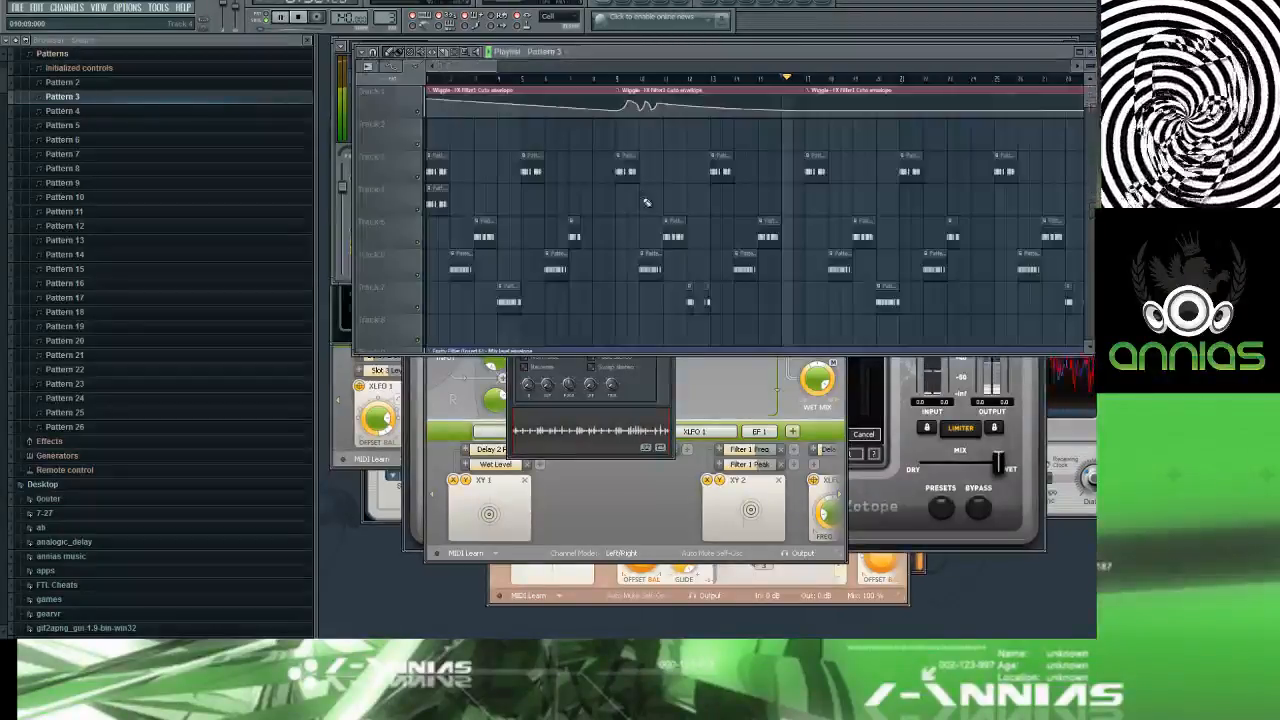
pyautogui.click(429, 80)
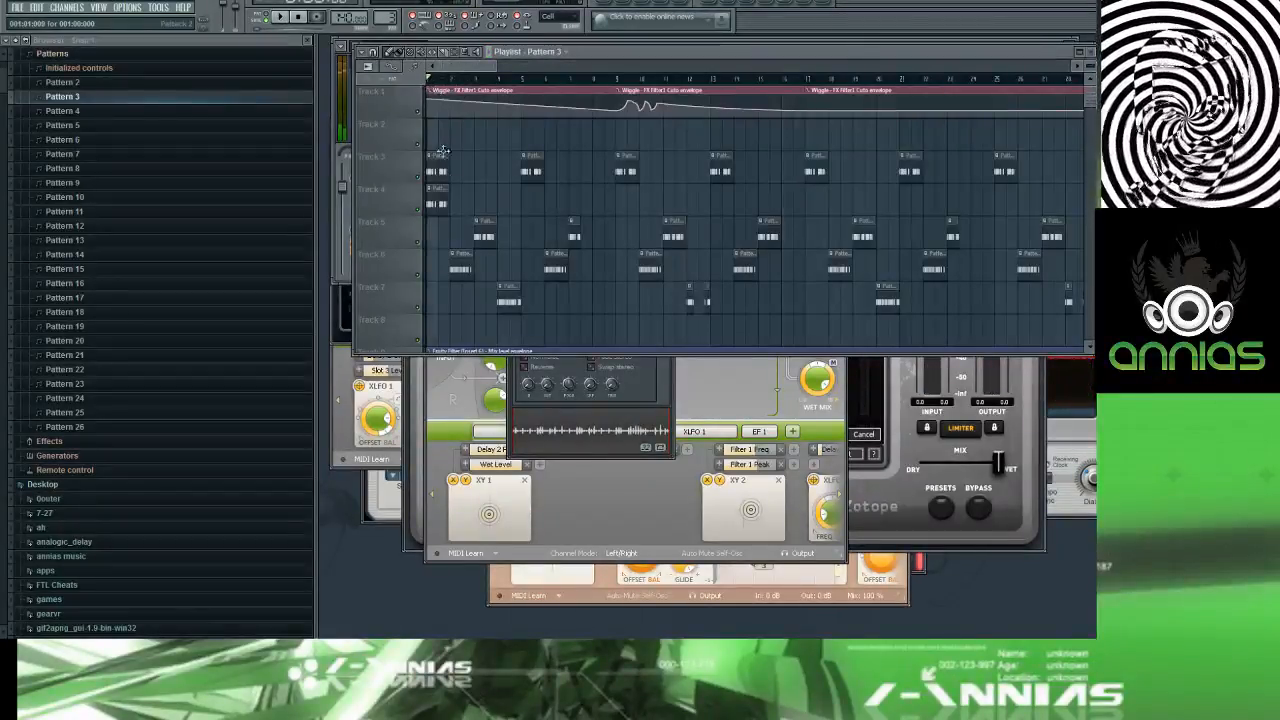
# Step: Place Pattern 3 on Track 4 at bars 5, 9 and 13, and delete the Track 3 clips at bars 1, 5, 9 and 13
pyautogui.rightClick(445, 171)
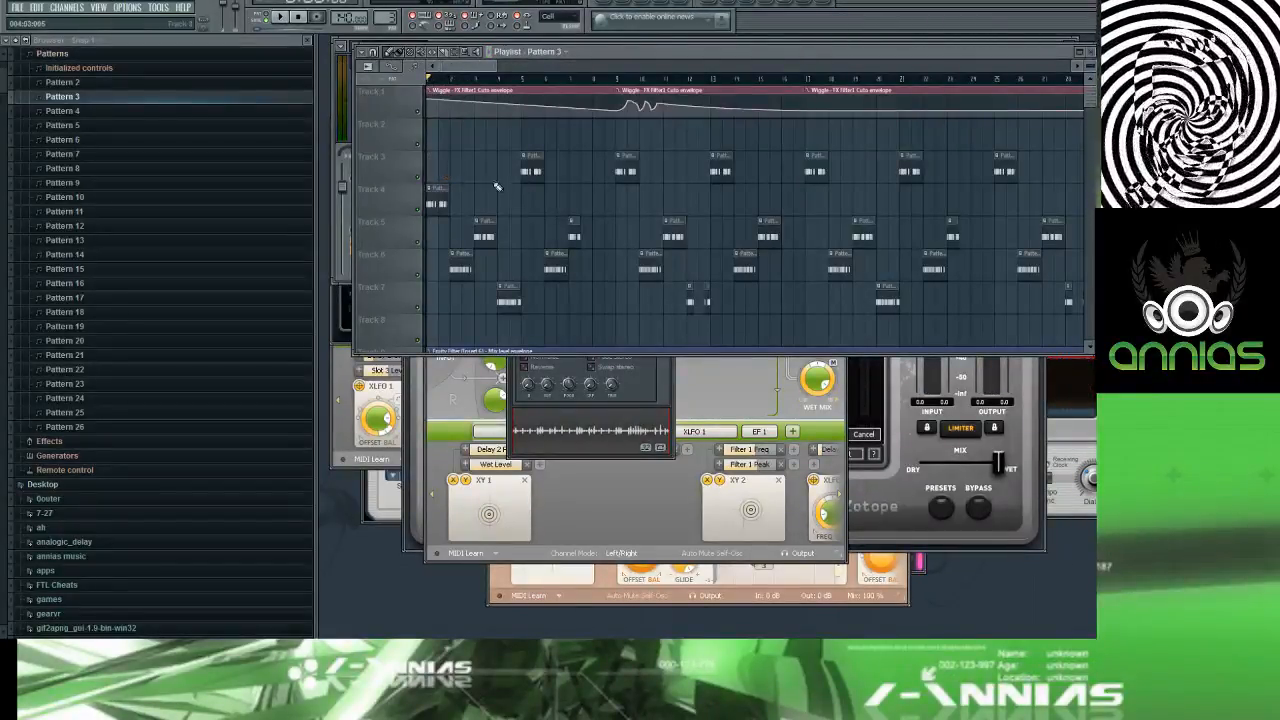
pyautogui.click(528, 197)
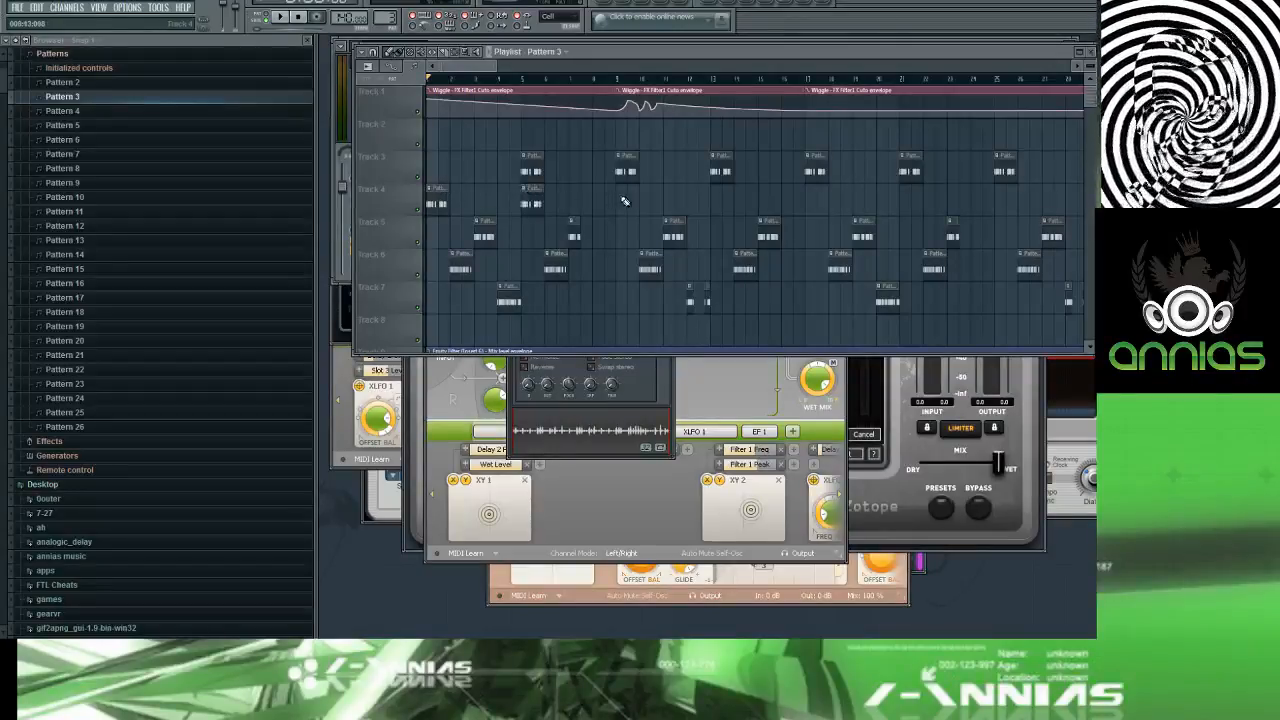
pyautogui.click(624, 201)
pyautogui.click(716, 197)
pyautogui.rightClick(720, 166)
pyautogui.rightClick(626, 166)
pyautogui.rightClick(532, 167)
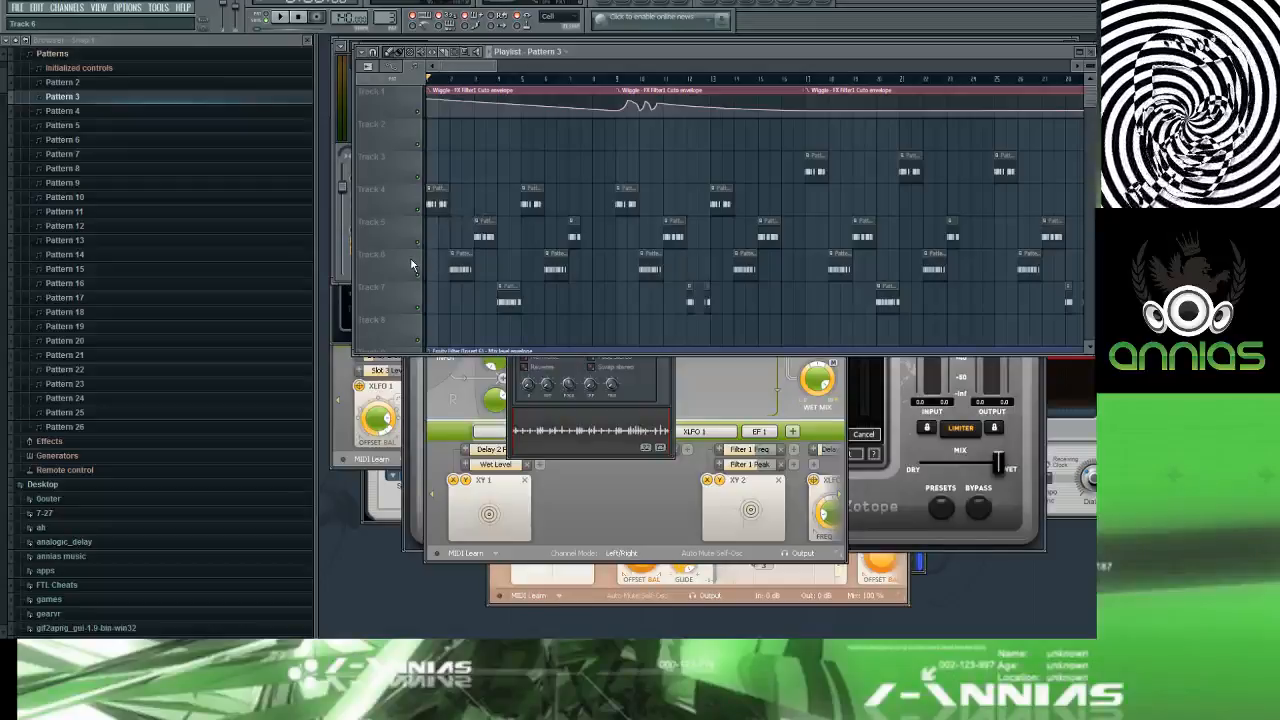
# Step: Review Pattern 3 in the step sequencer and play the song from bar 1 in the playlist
pyautogui.doubleClick(438, 195)
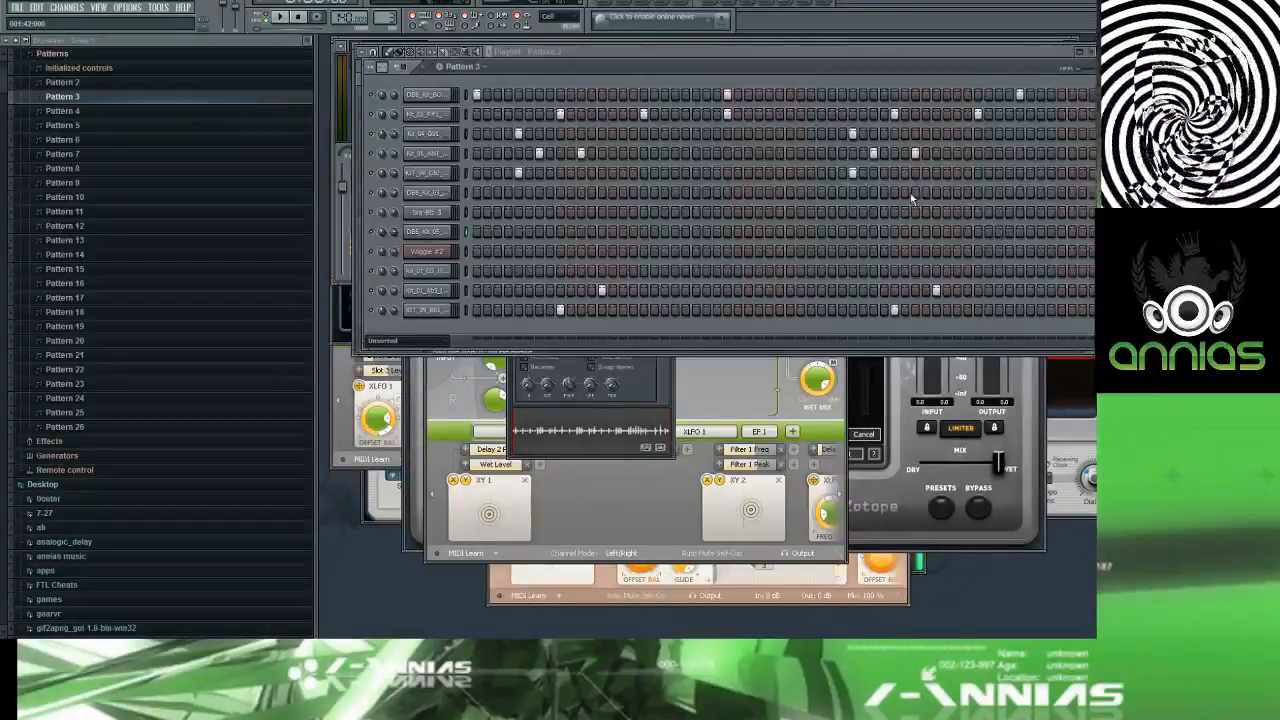
pyautogui.press('F6')
pyautogui.press('space')
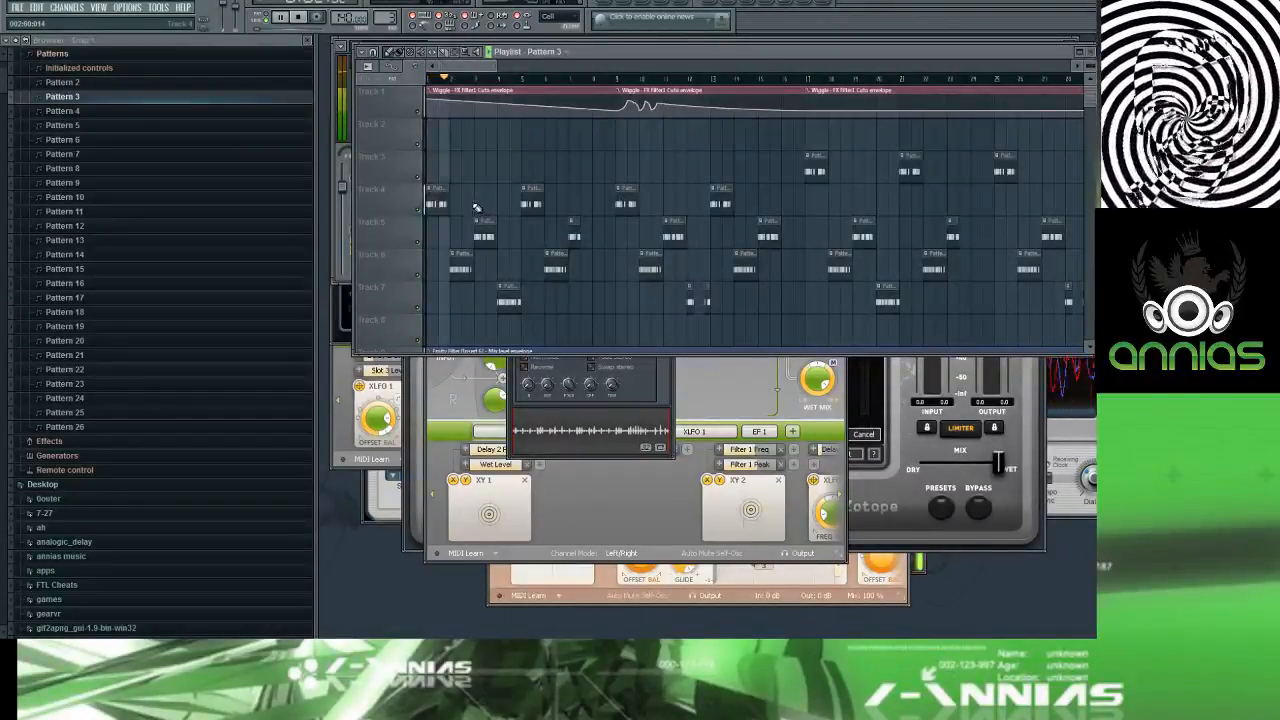
# Step: Insert an empty track above Track 7 in the playlist
pyautogui.scroll(-2, 470, 208)
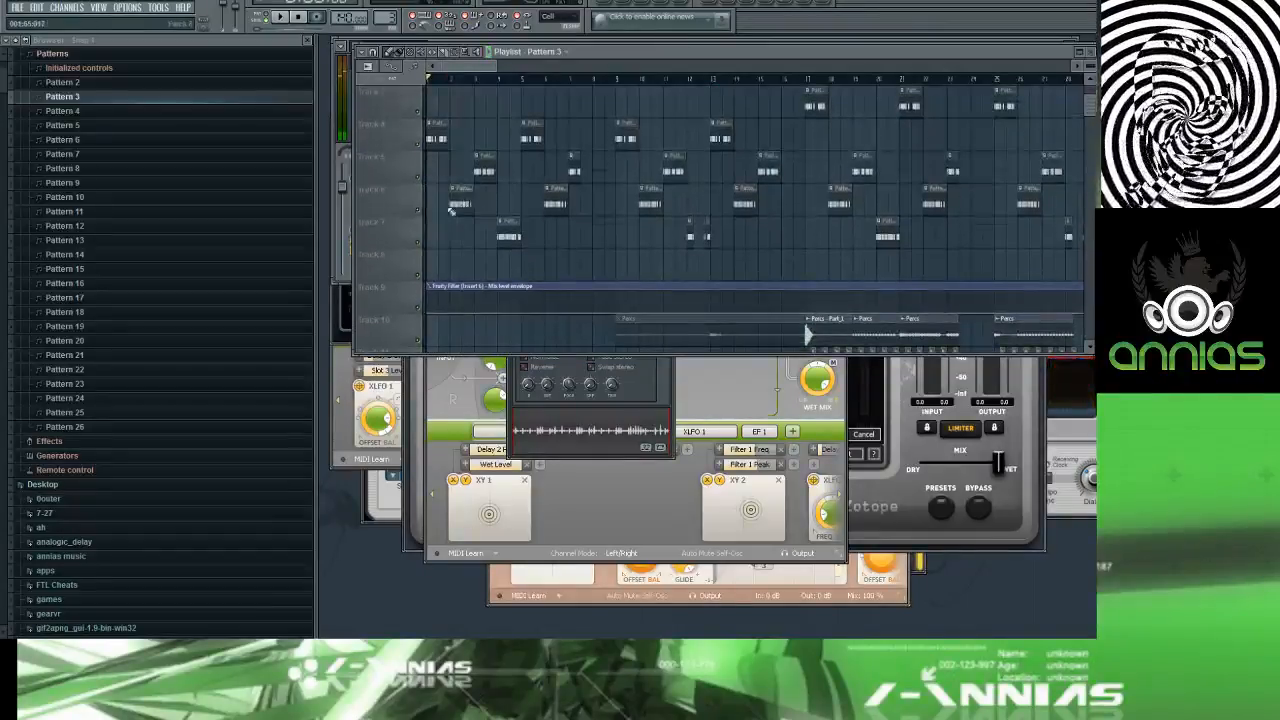
pyautogui.rightClick(404, 226)
pyautogui.click(446, 360)
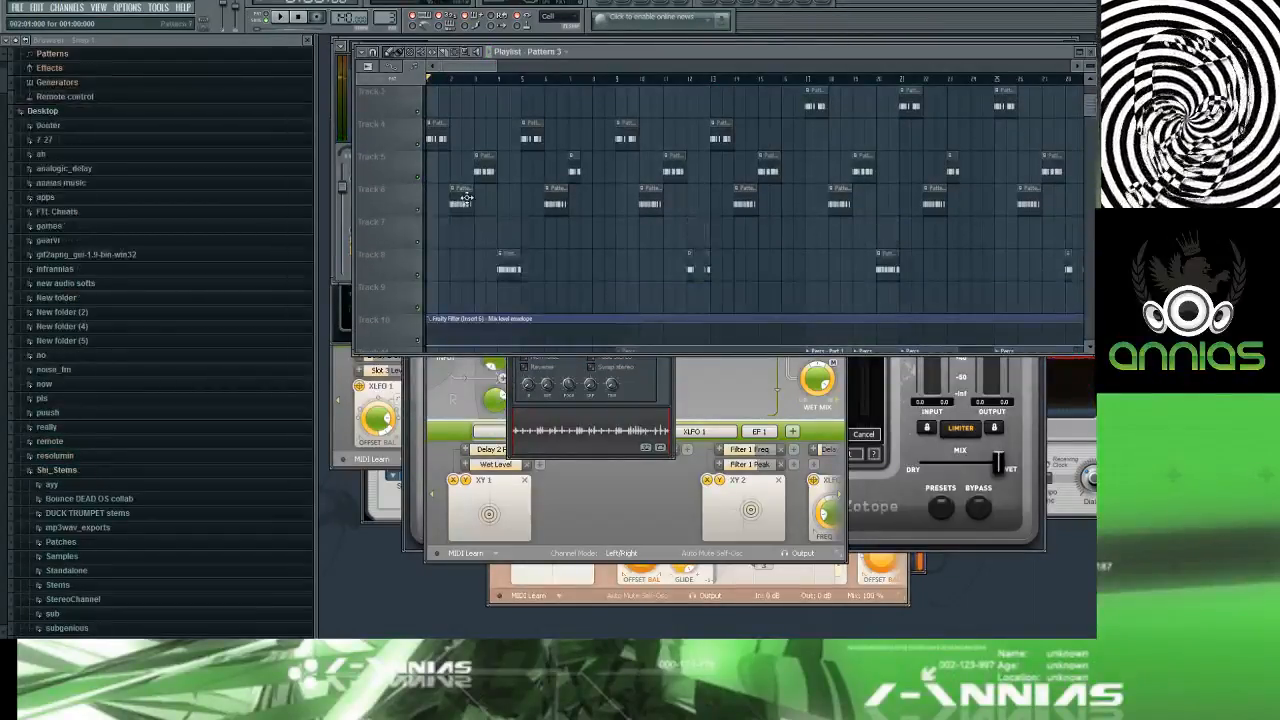
# Step: Place a Pattern 7 clip on the empty Track 7 at bar 2 and make it unique
pyautogui.click(467, 198)
pyautogui.click(456, 229)
pyautogui.rightClick(558, 226)
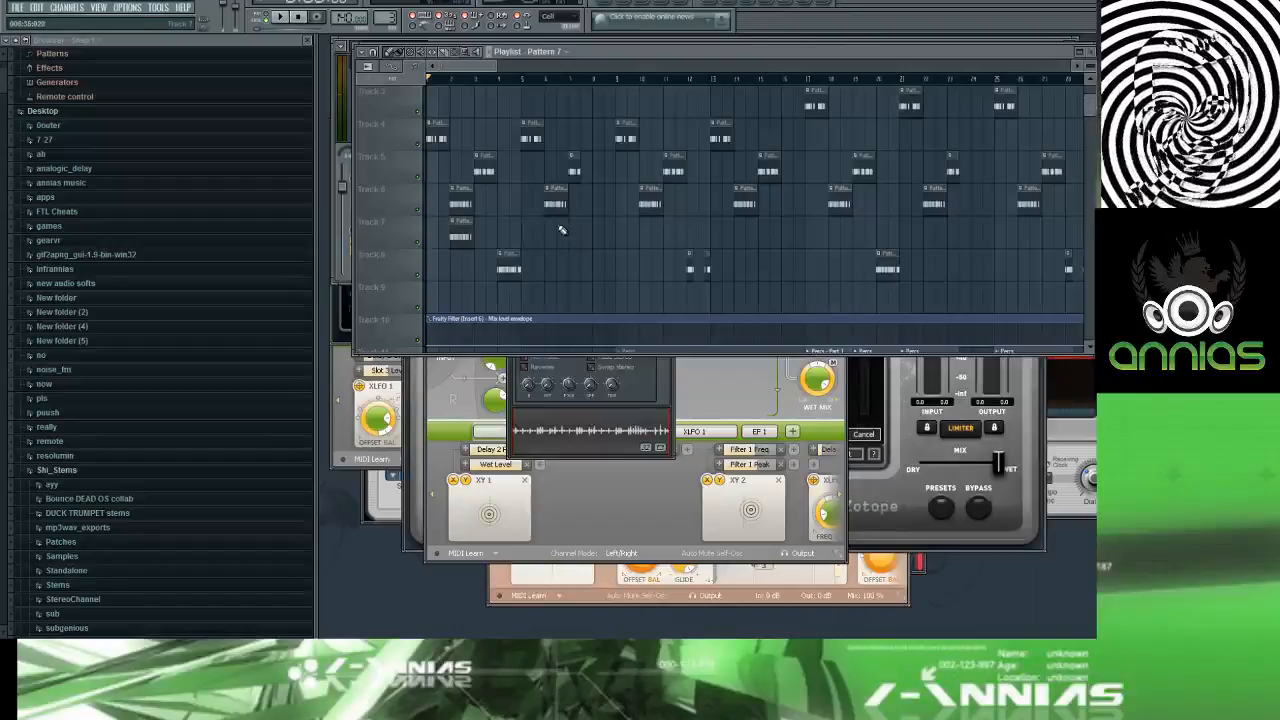
pyautogui.click(455, 226)
pyautogui.click(477, 286)
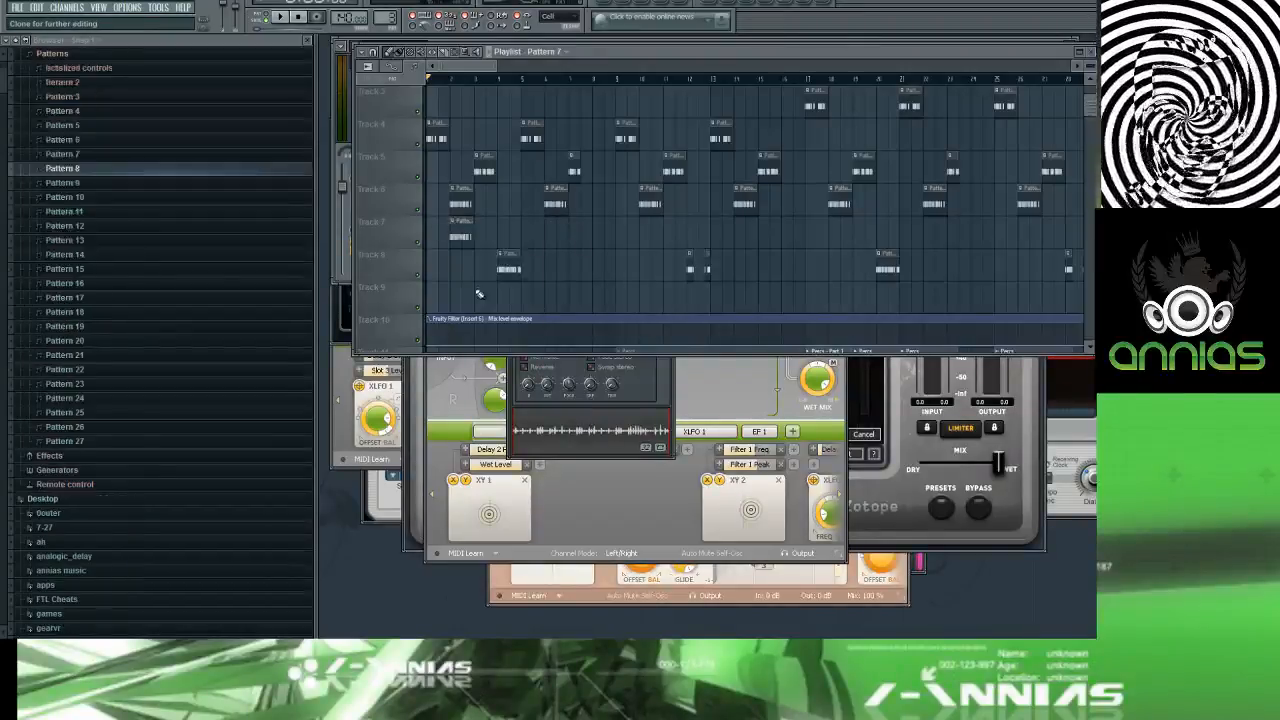
# Step: Place Pattern 8 clips on Track 7 at bars 6, 10 and 14
pyautogui.click(542, 235)
pyautogui.click(645, 228)
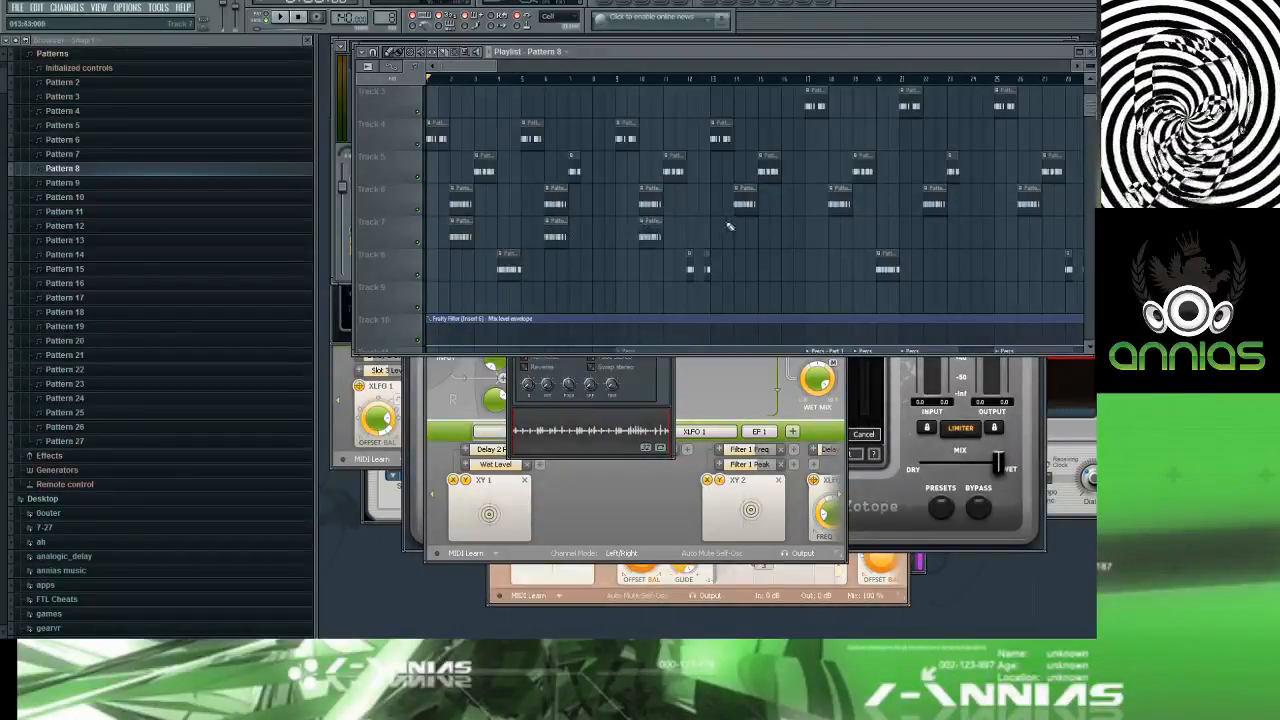
pyautogui.click(740, 228)
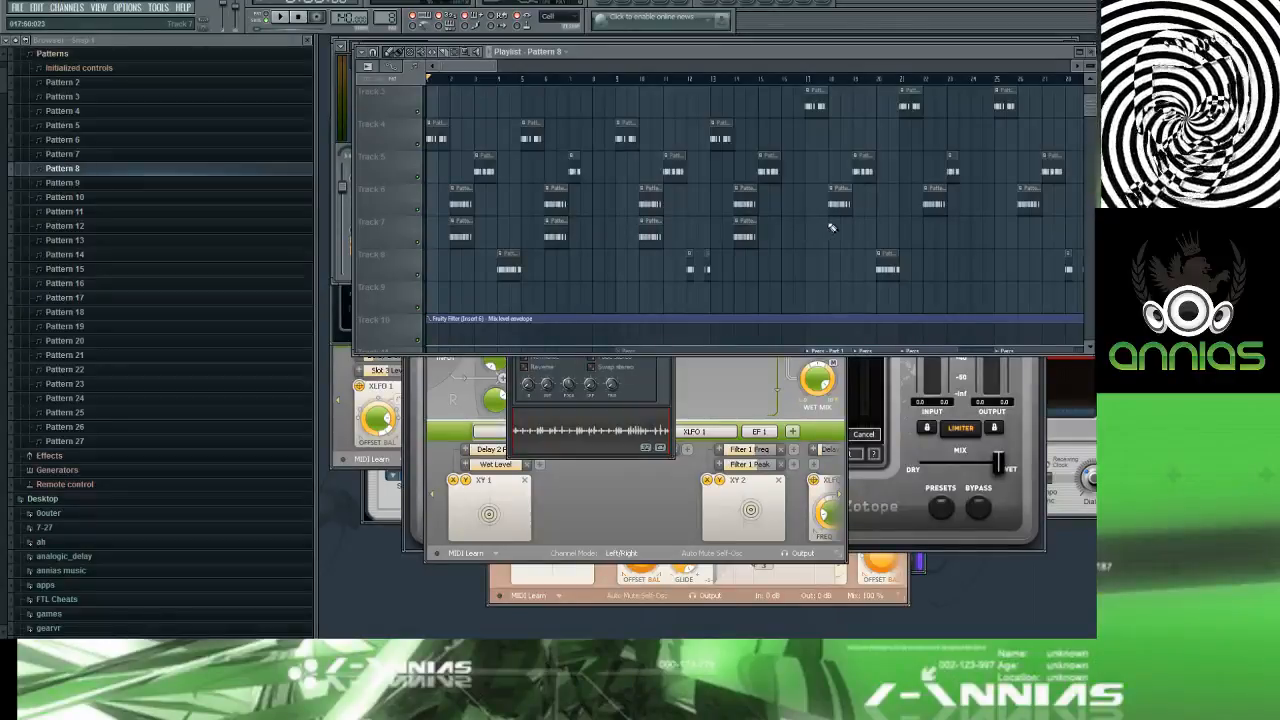
# Step: Delete the Track 6 clips at bars 2, 6, 10 and 14, and check Pattern 8 in the step sequencer
pyautogui.rightClick(460, 204)
pyautogui.rightClick(555, 204)
pyautogui.rightClick(650, 204)
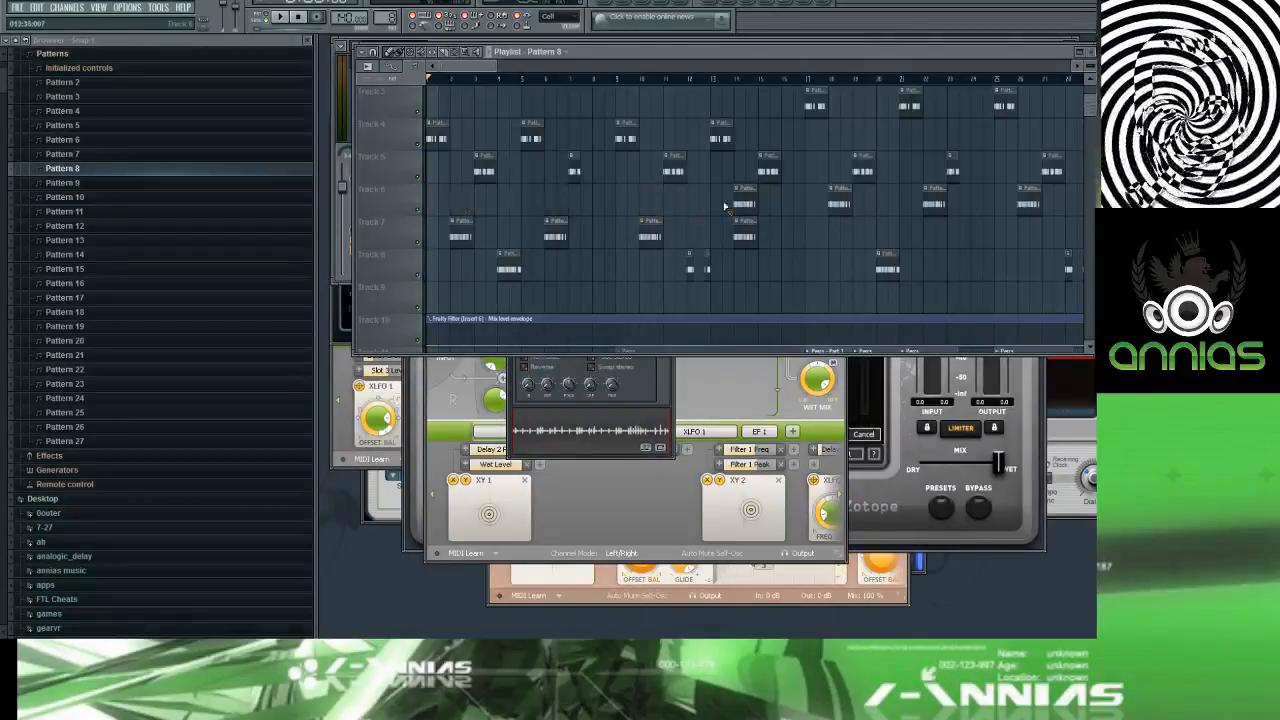
pyautogui.rightClick(745, 204)
pyautogui.doubleClick(465, 232)
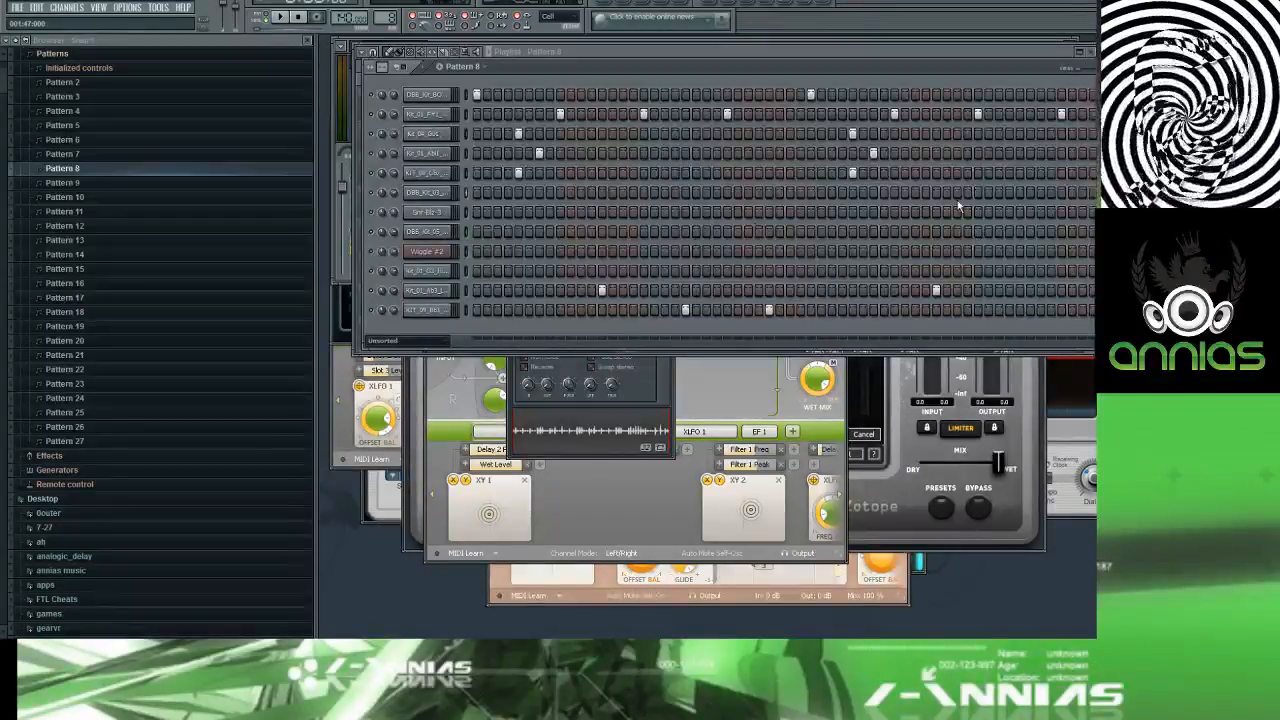
pyautogui.press('F6')
# Step: Insert an empty track above Track 6 and place a Pattern 4 clip on it at bar 3
pyautogui.rightClick(417, 186)
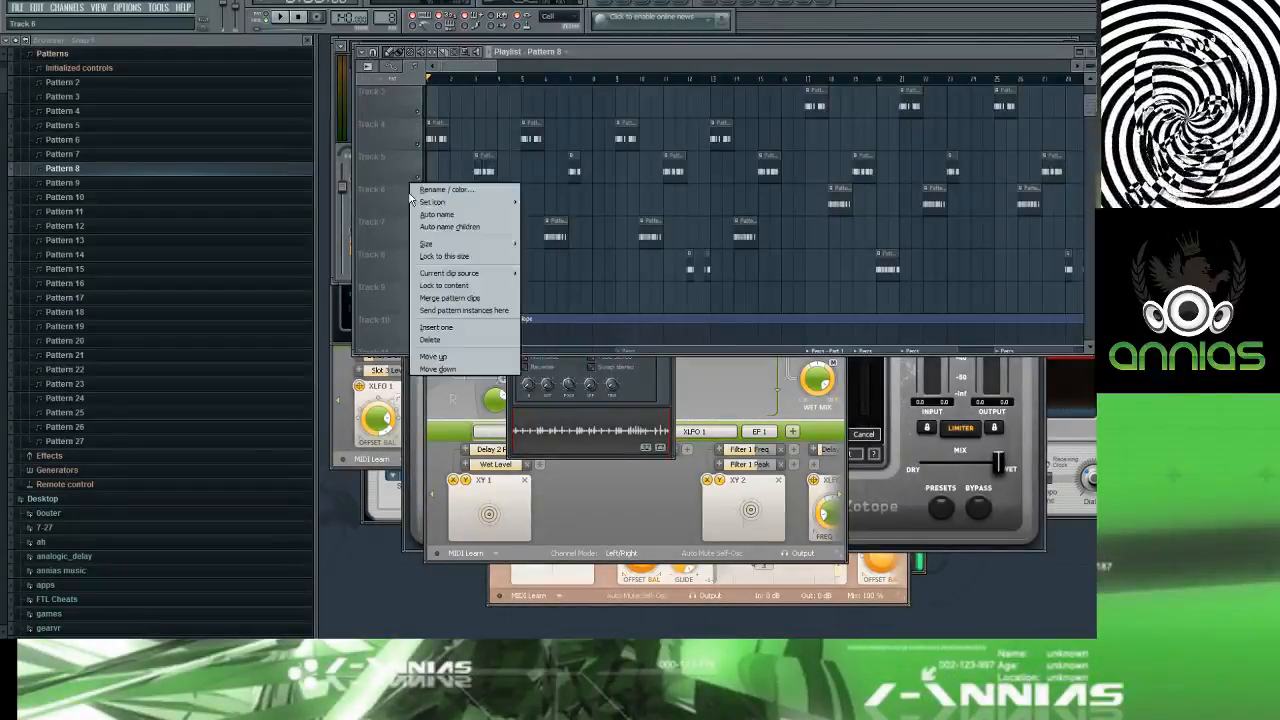
pyautogui.click(436, 327)
pyautogui.click(482, 197)
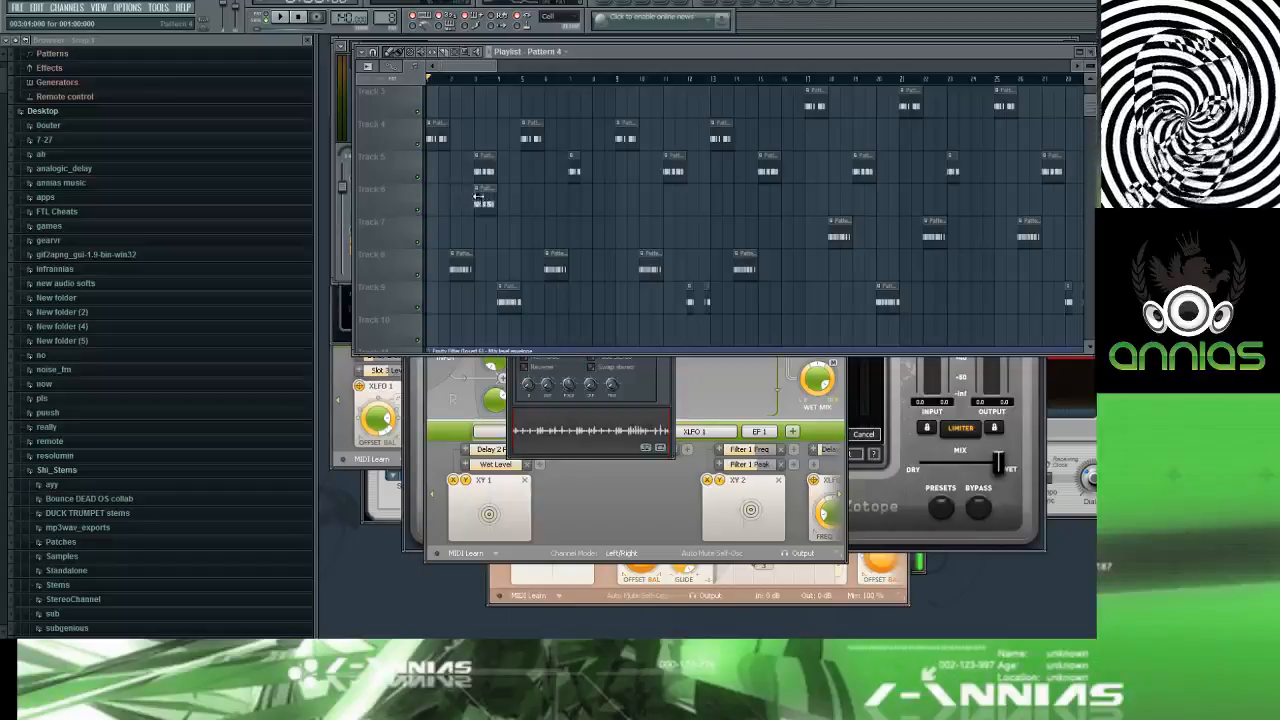
pyautogui.click(572, 205)
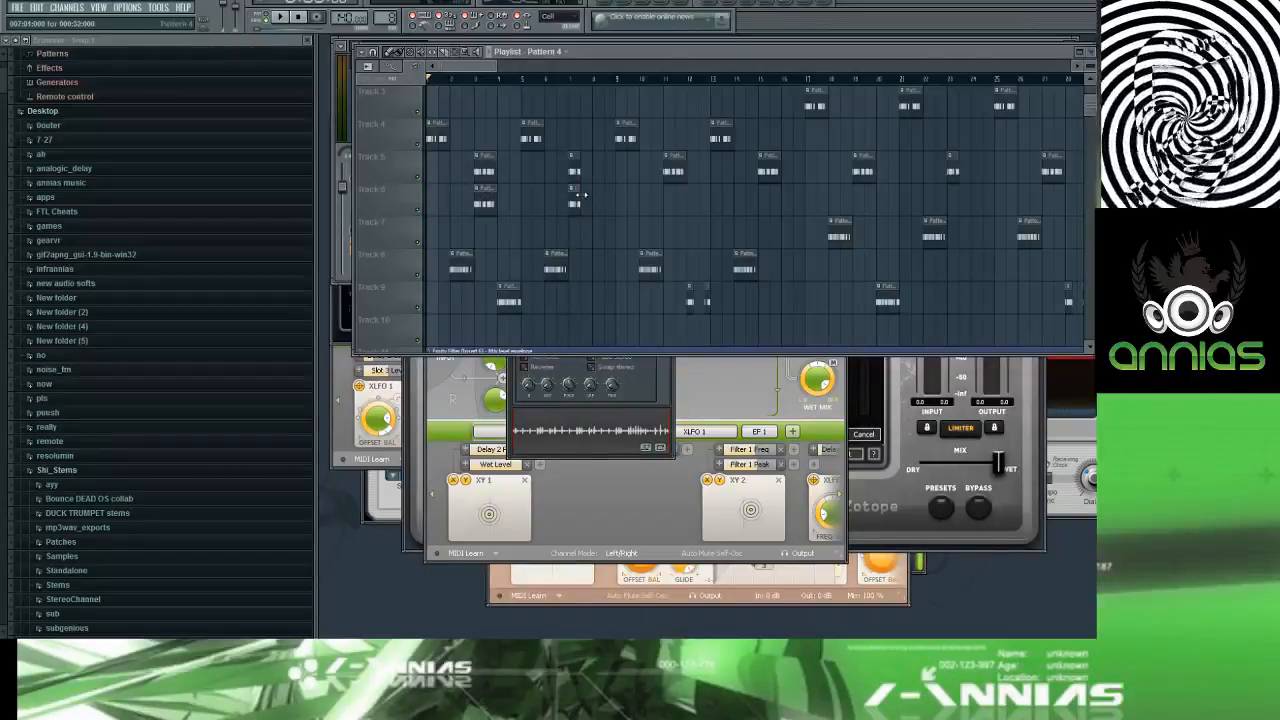
pyautogui.click(667, 197)
pyautogui.click(666, 190)
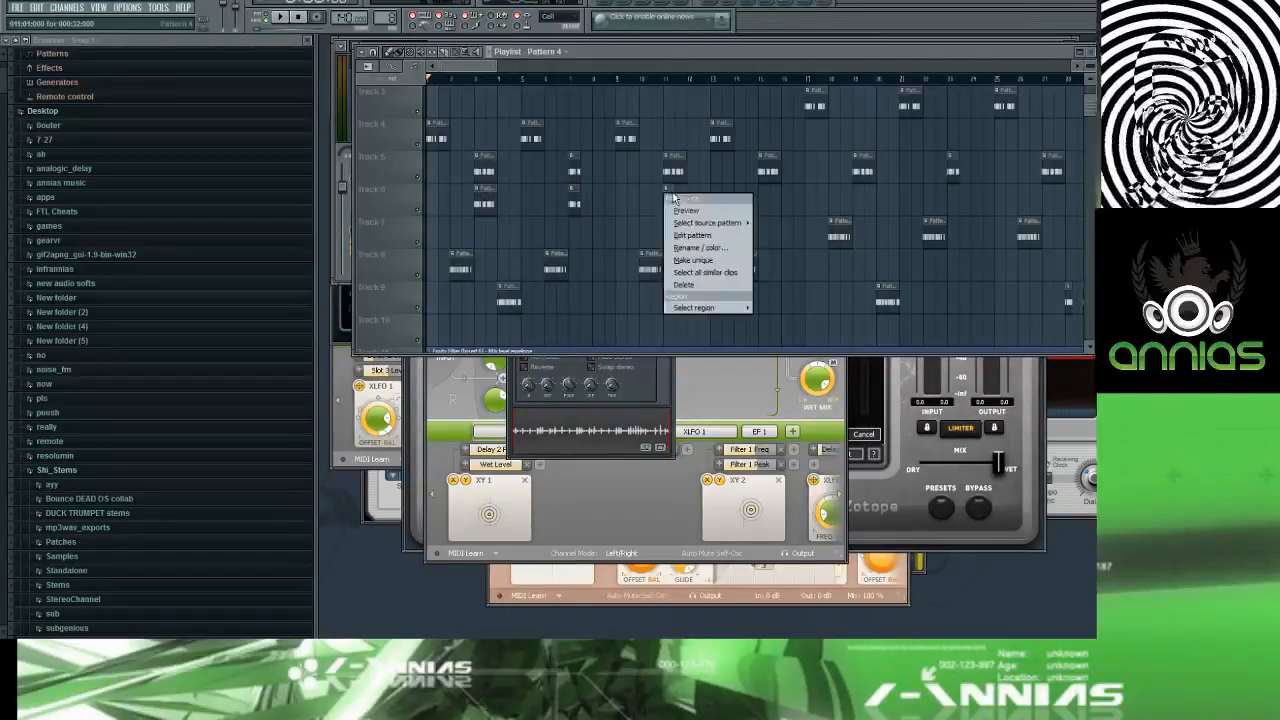
pyautogui.click(673, 189)
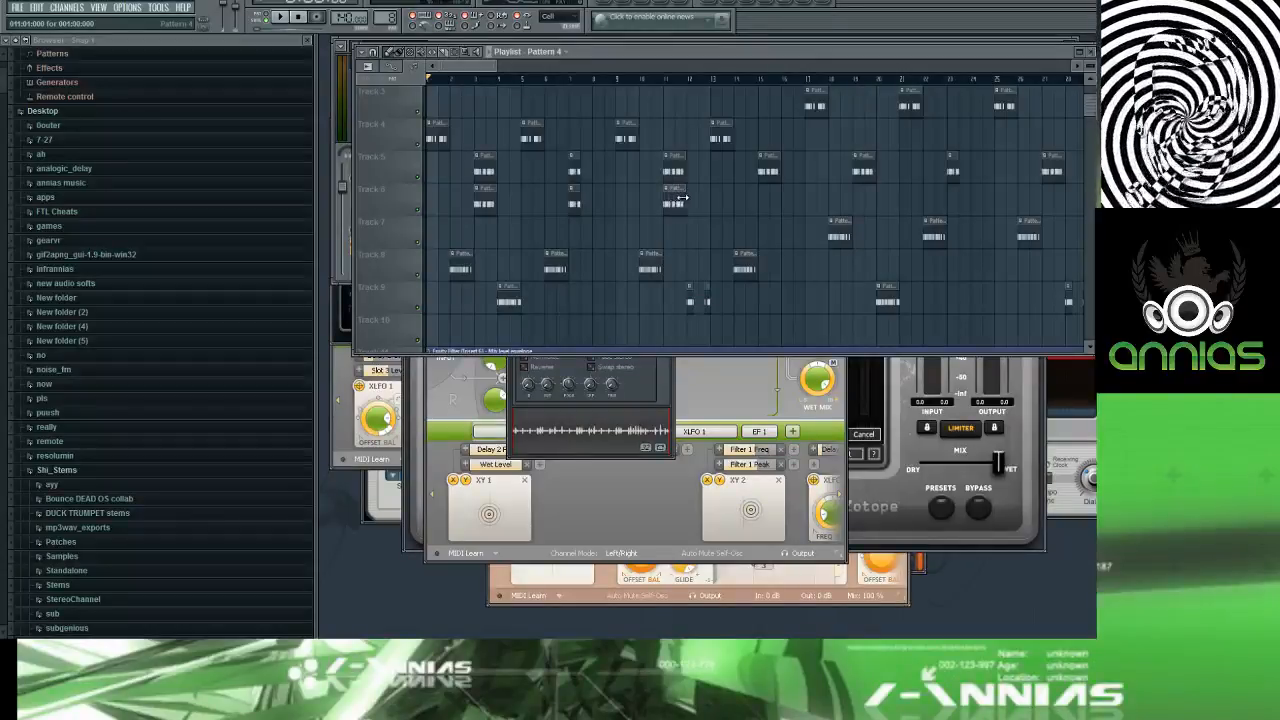
pyautogui.click(766, 196)
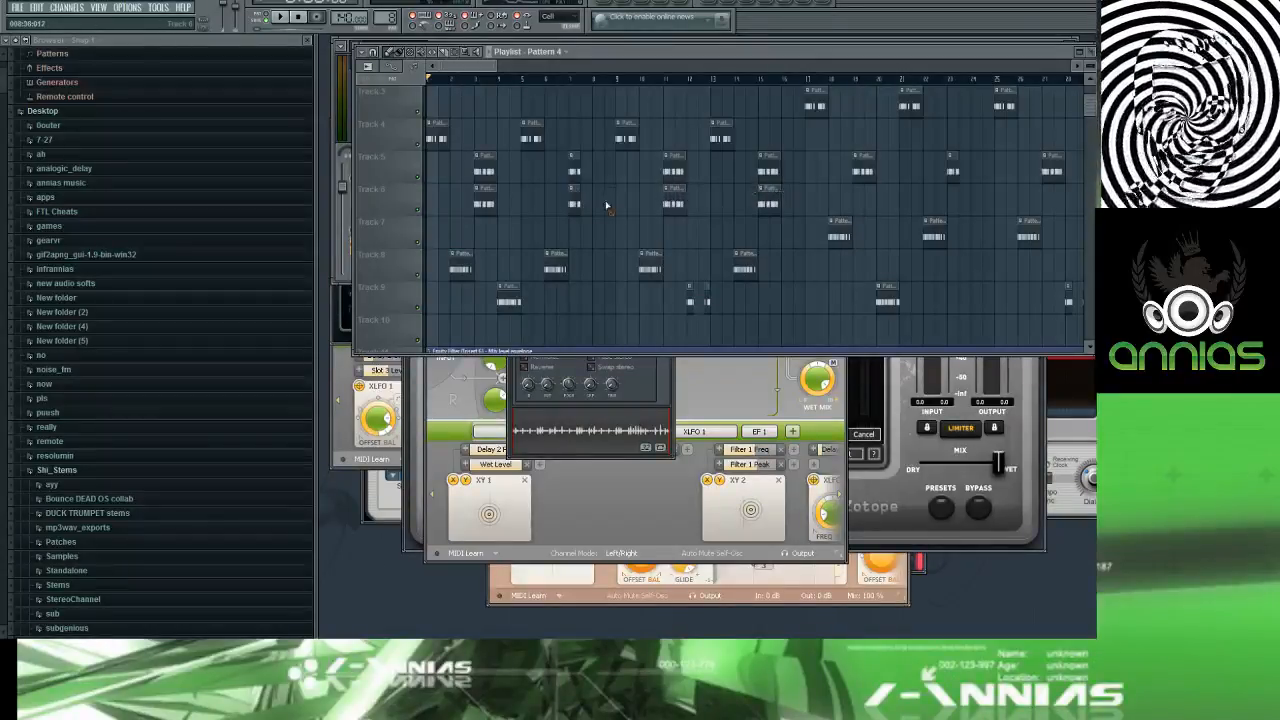
pyautogui.rightClick(577, 200)
pyautogui.rightClick(673, 200)
pyautogui.rightClick(768, 200)
# Step: Make the Track 6 clip at bar 3 unique and place copies of it at bars 7, 11 and 15
pyautogui.click(478, 196)
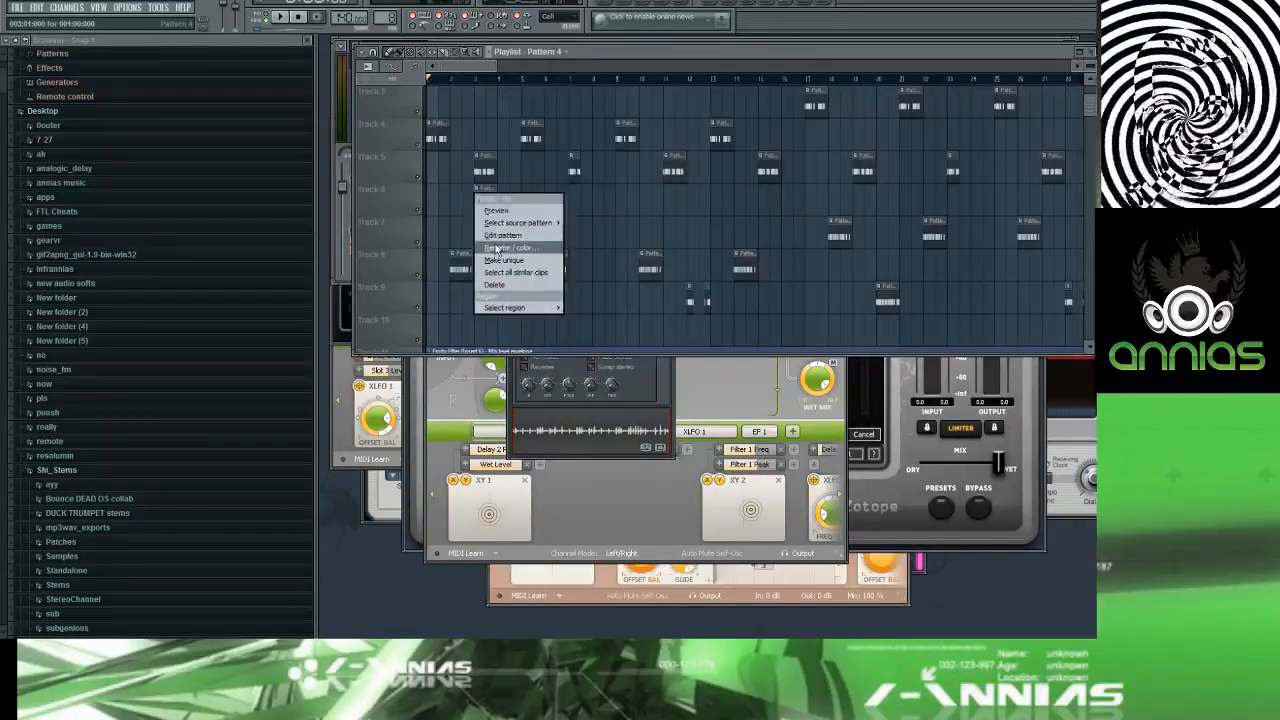
pyautogui.click(503, 260)
pyautogui.click(578, 196)
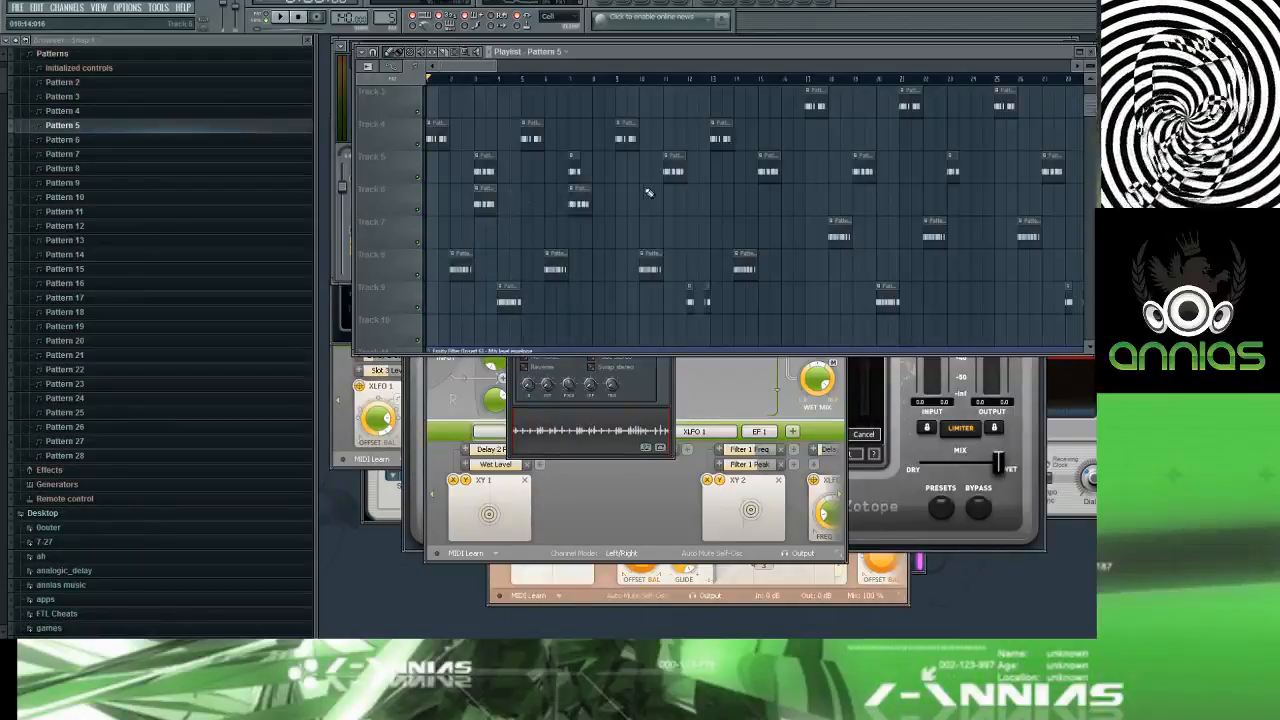
pyautogui.click(668, 196)
pyautogui.click(766, 190)
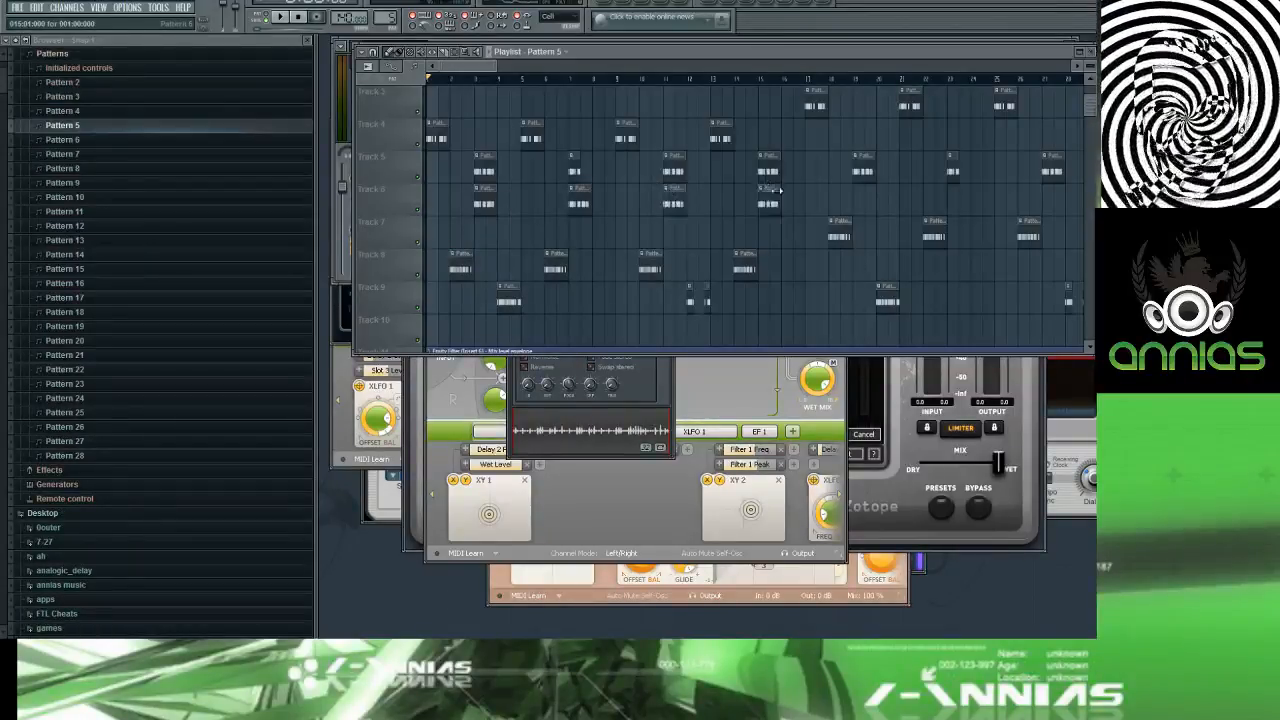
# Step: Clear the first active step in Pattern 5's sixth channel and shorten the Track 6 clip at bar 7 to half a bar
pyautogui.doubleClick(584, 194)
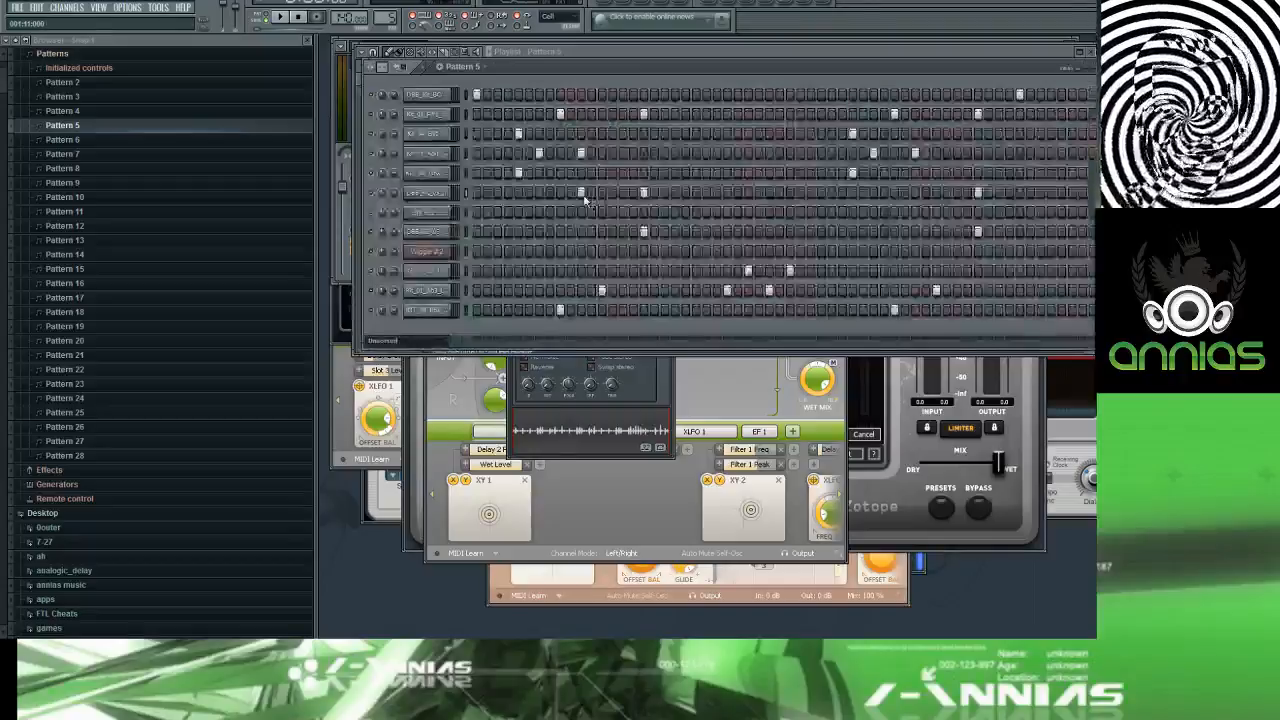
pyautogui.rightClick(584, 196)
pyautogui.press('F6')
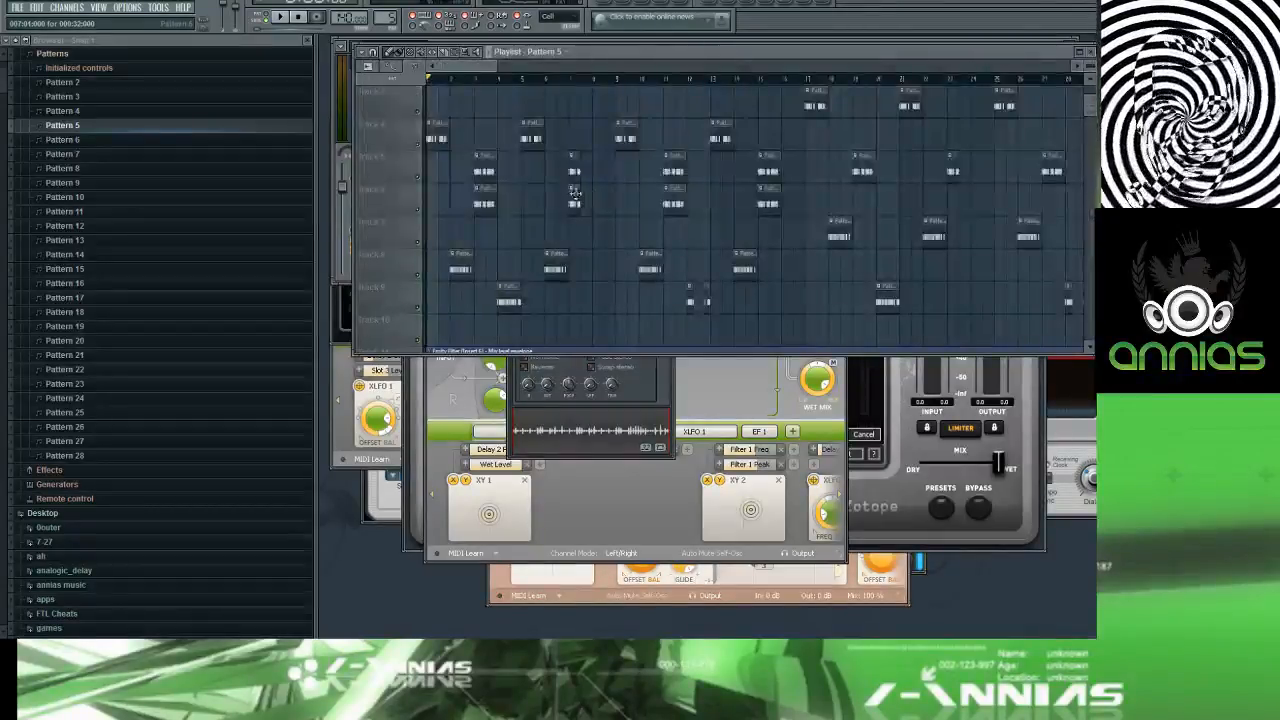
# Step: Delete the Track 5 clips at bars 3, 7, 11 and 15, and check Pattern 5 in the step sequencer
pyautogui.rightClick(572, 165)
pyautogui.rightClick(673, 165)
pyautogui.rightClick(768, 162)
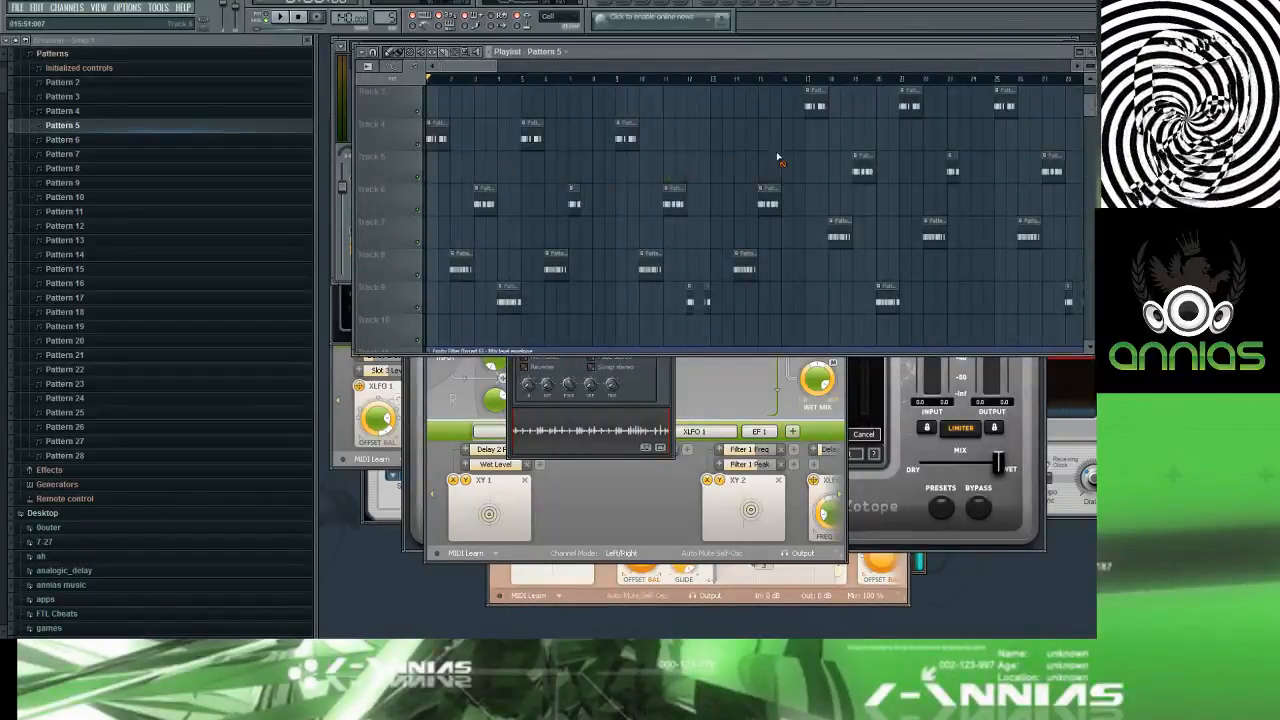
pyautogui.hotkey('ctrl', 'z')
pyautogui.rightClick(768, 163)
pyautogui.rightClick(673, 172)
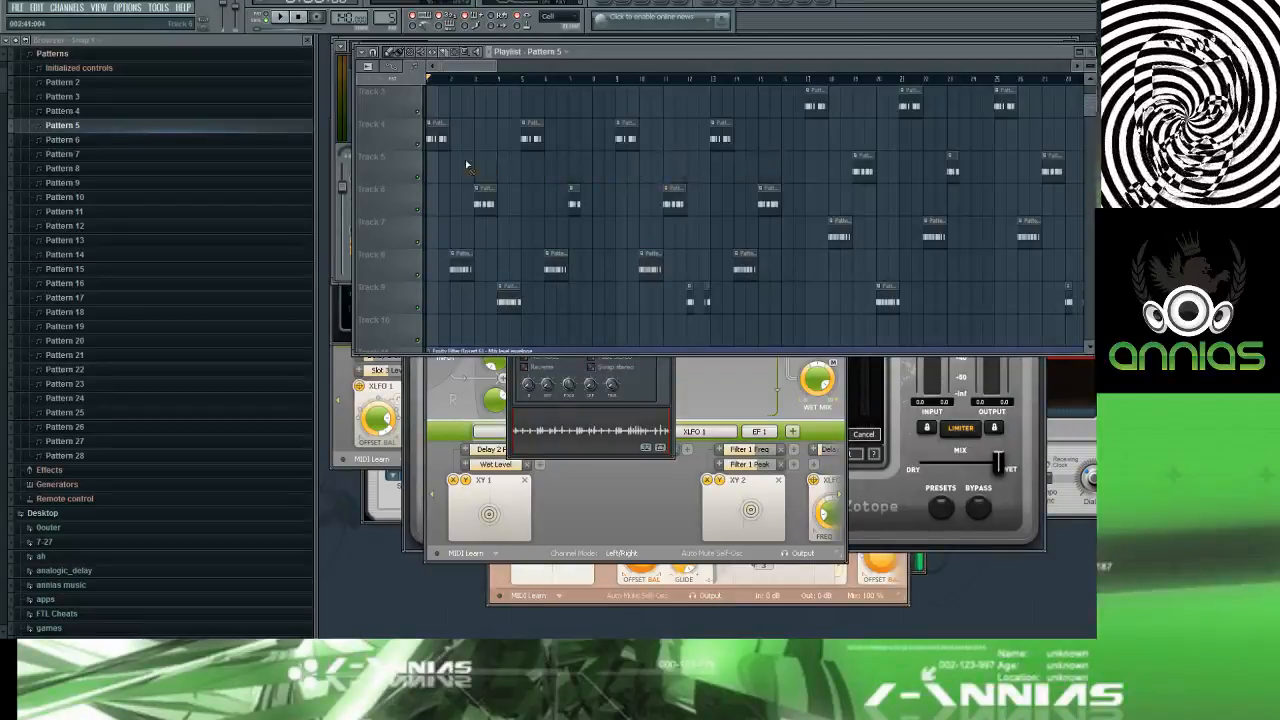
pyautogui.doubleClick(484, 204)
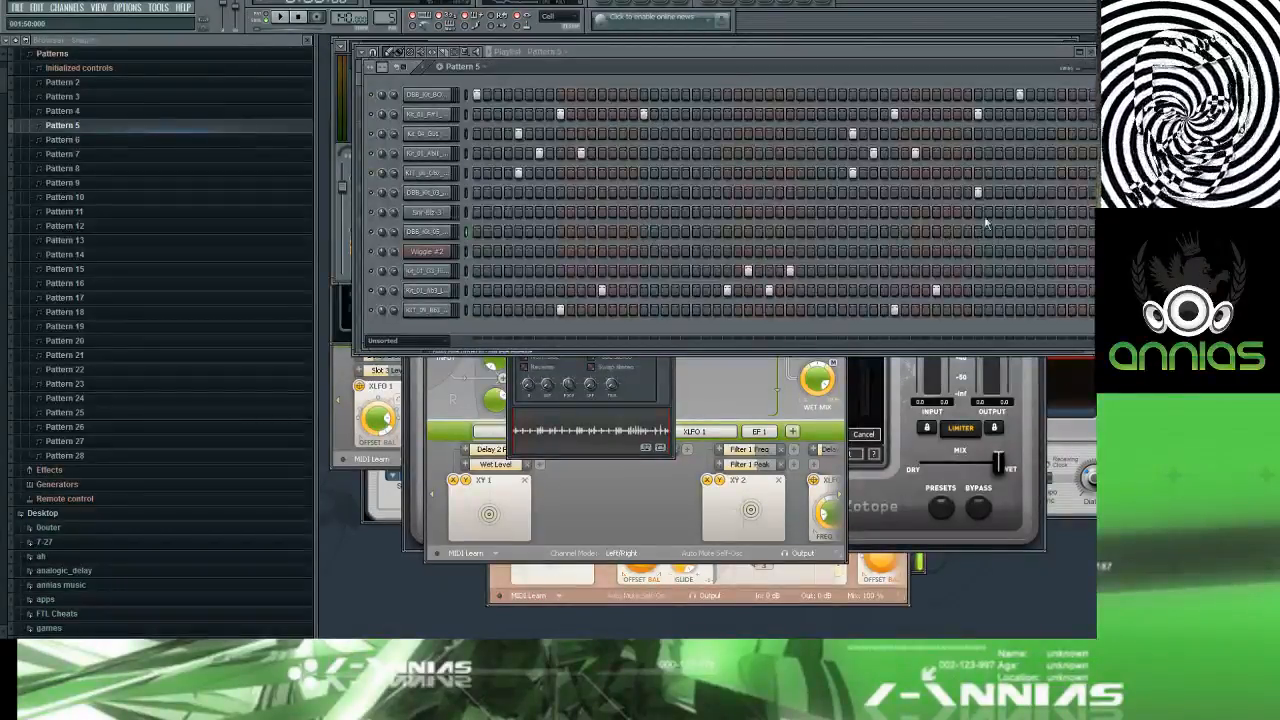
pyautogui.press('F6')
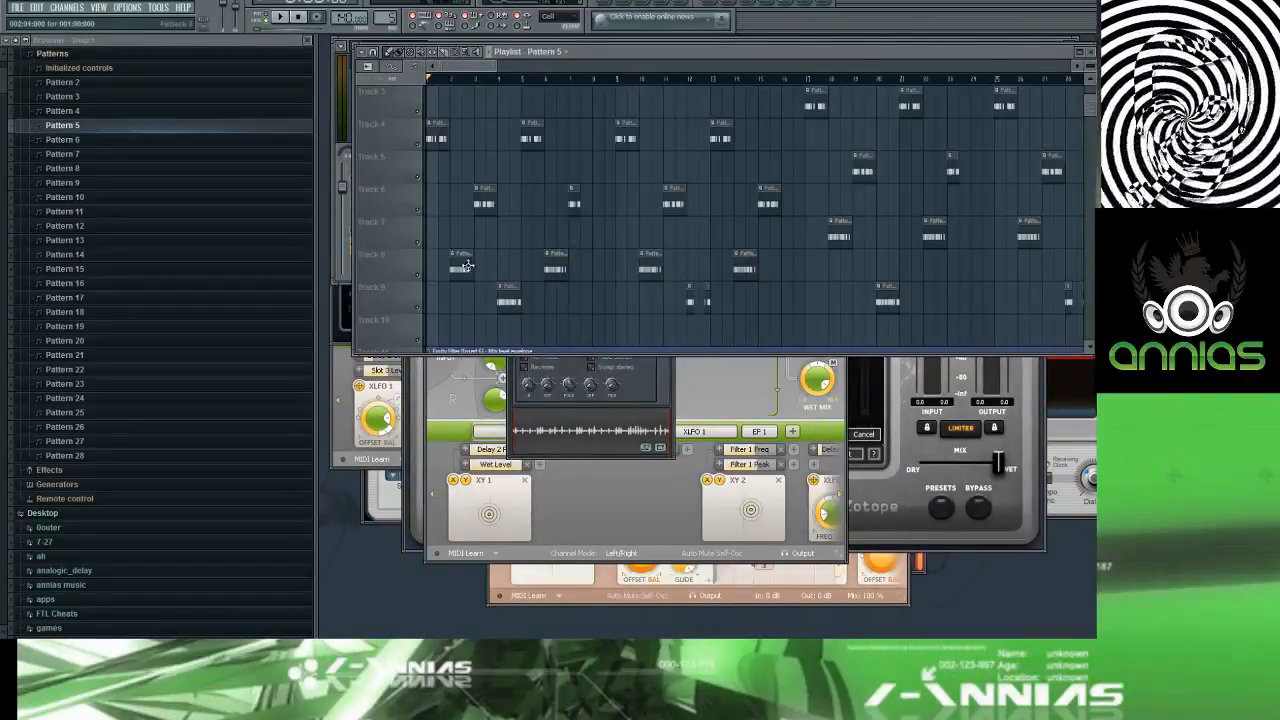
# Step: Start playback at bar 4, insert an empty track above Track 10 and place a Pattern 6 clip on it at bar 4
pyautogui.press('space')
pyautogui.click(500, 80)
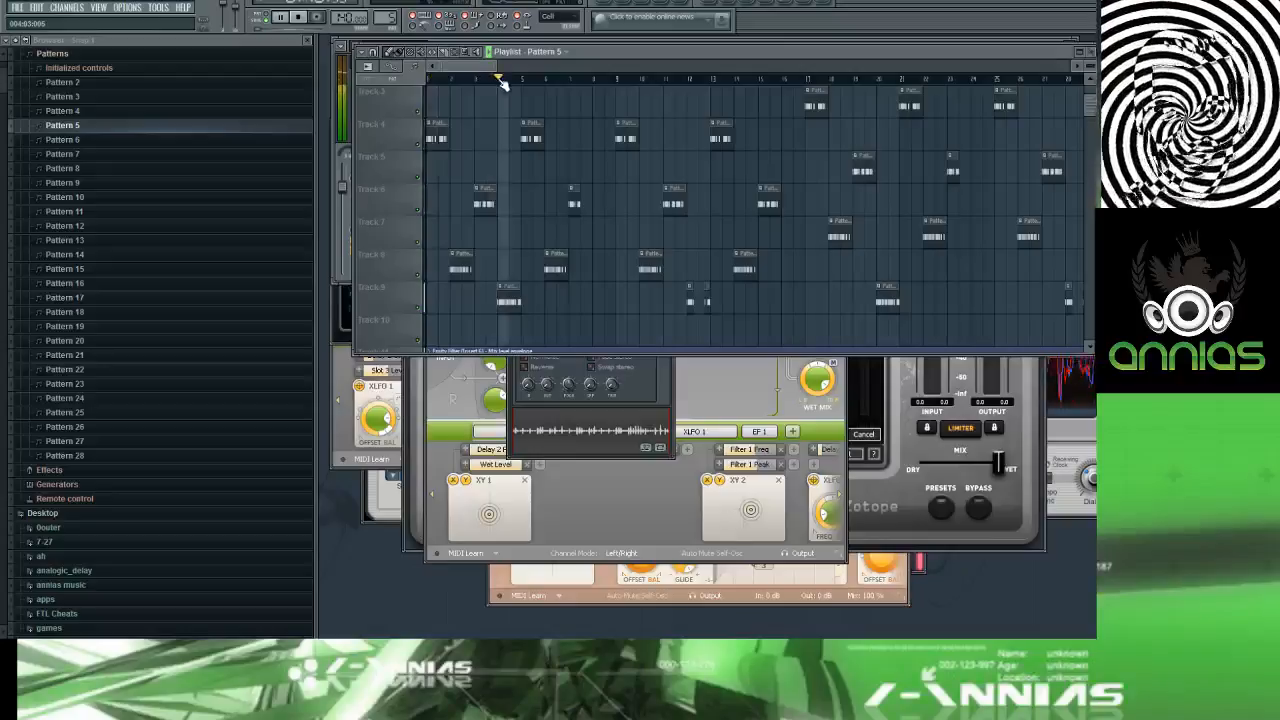
pyautogui.scroll(-2, 406, 258)
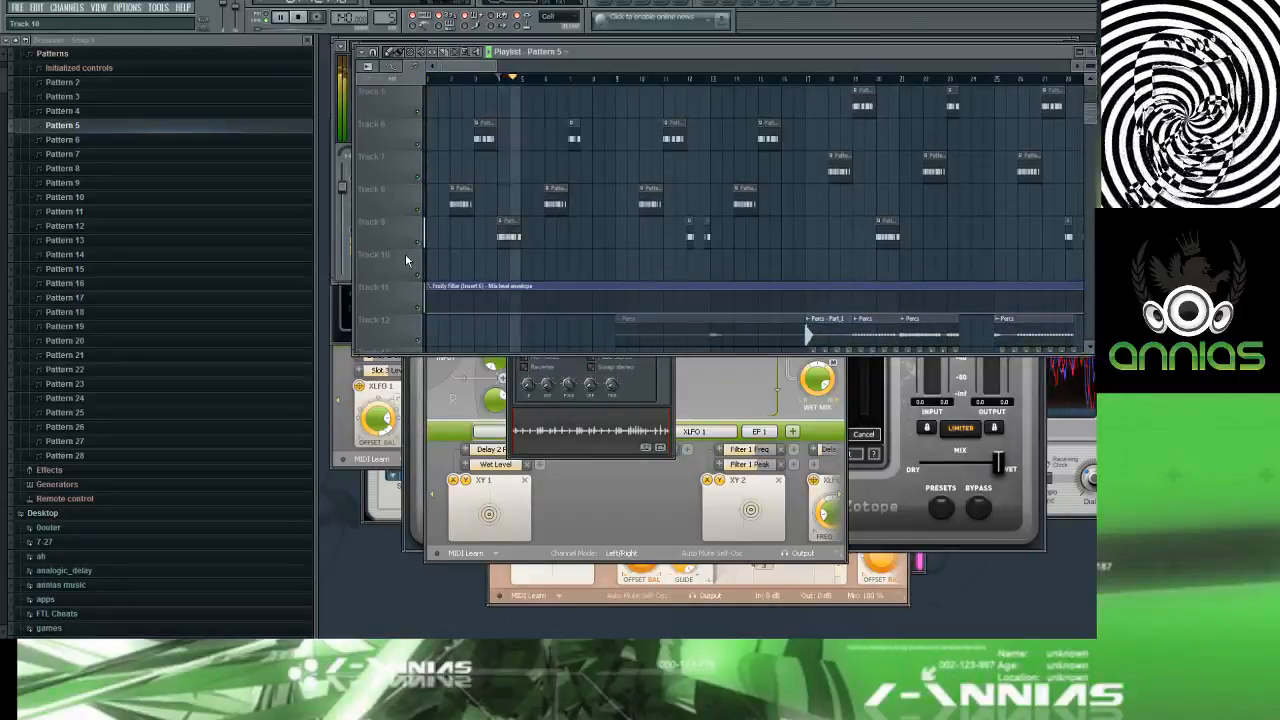
pyautogui.rightClick(406, 258)
pyautogui.click(437, 392)
pyautogui.click(503, 258)
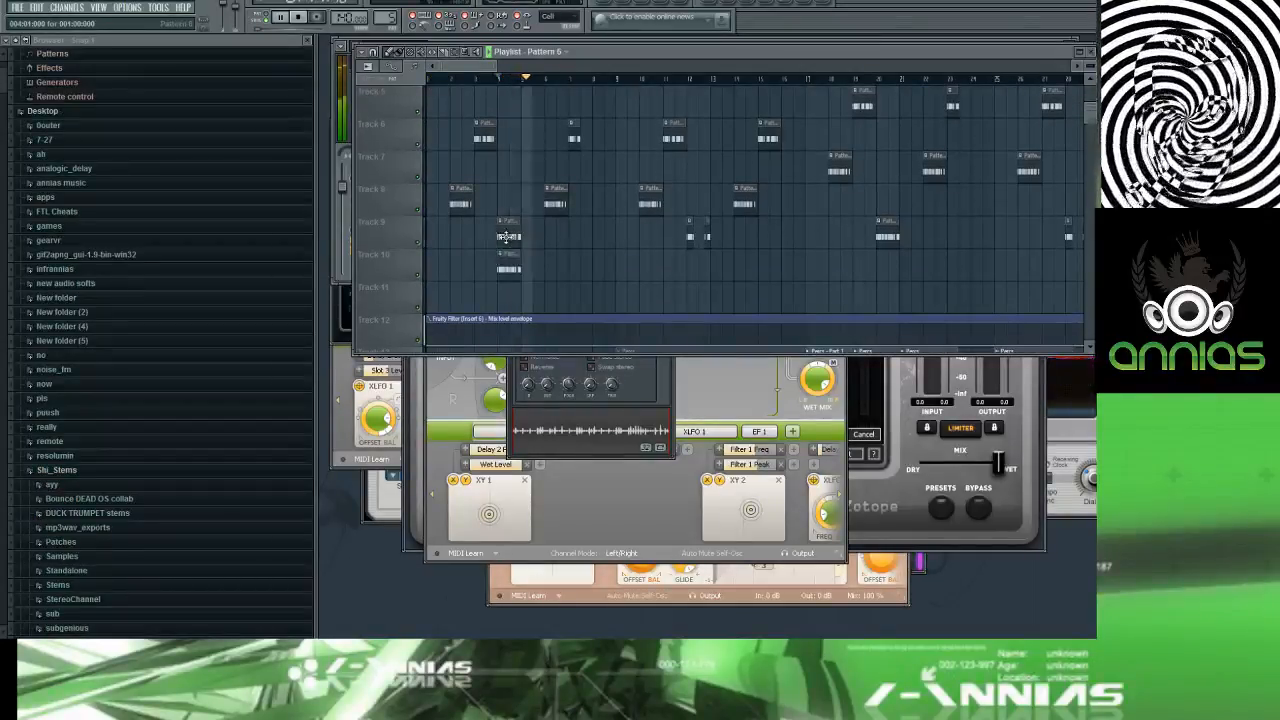
# Step: Make the Track 10 clip at bar 4 unique and clear all steps in Pattern 7's sixth and eighth channels
pyautogui.click(502, 255)
pyautogui.click(518, 325)
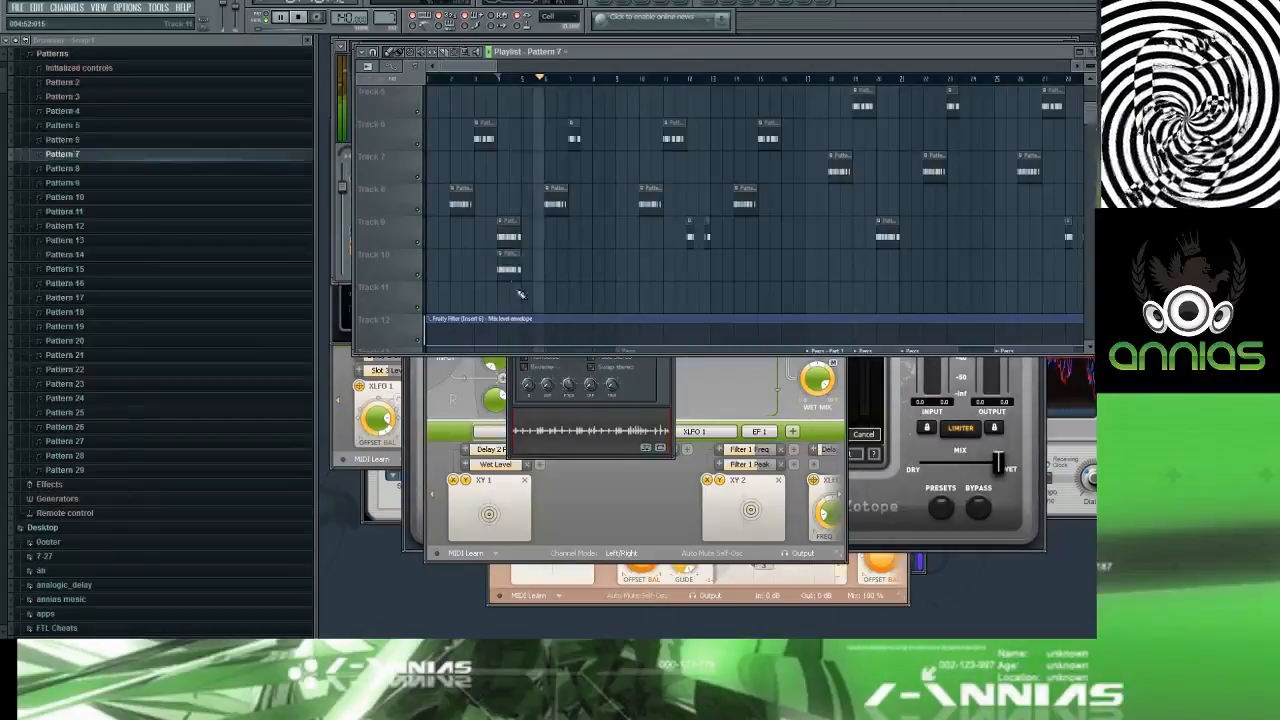
pyautogui.doubleClick(509, 262)
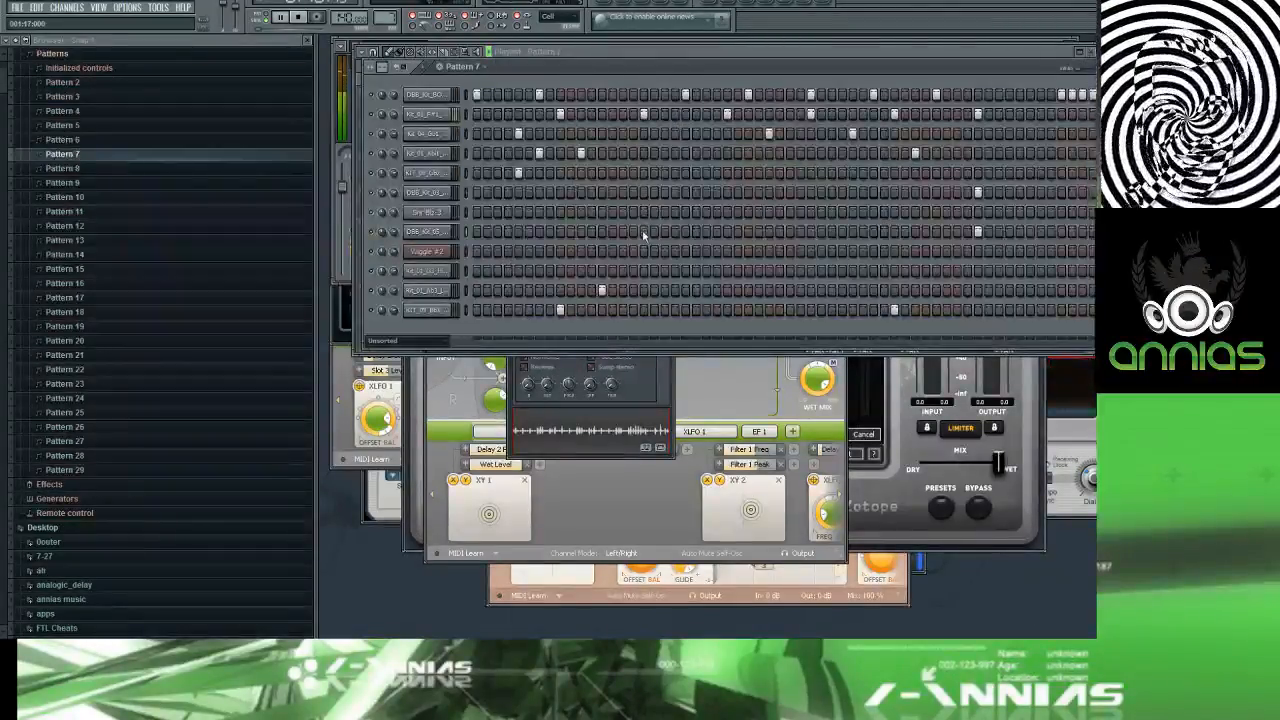
pyautogui.rightClick(978, 233)
pyautogui.rightClick(978, 196)
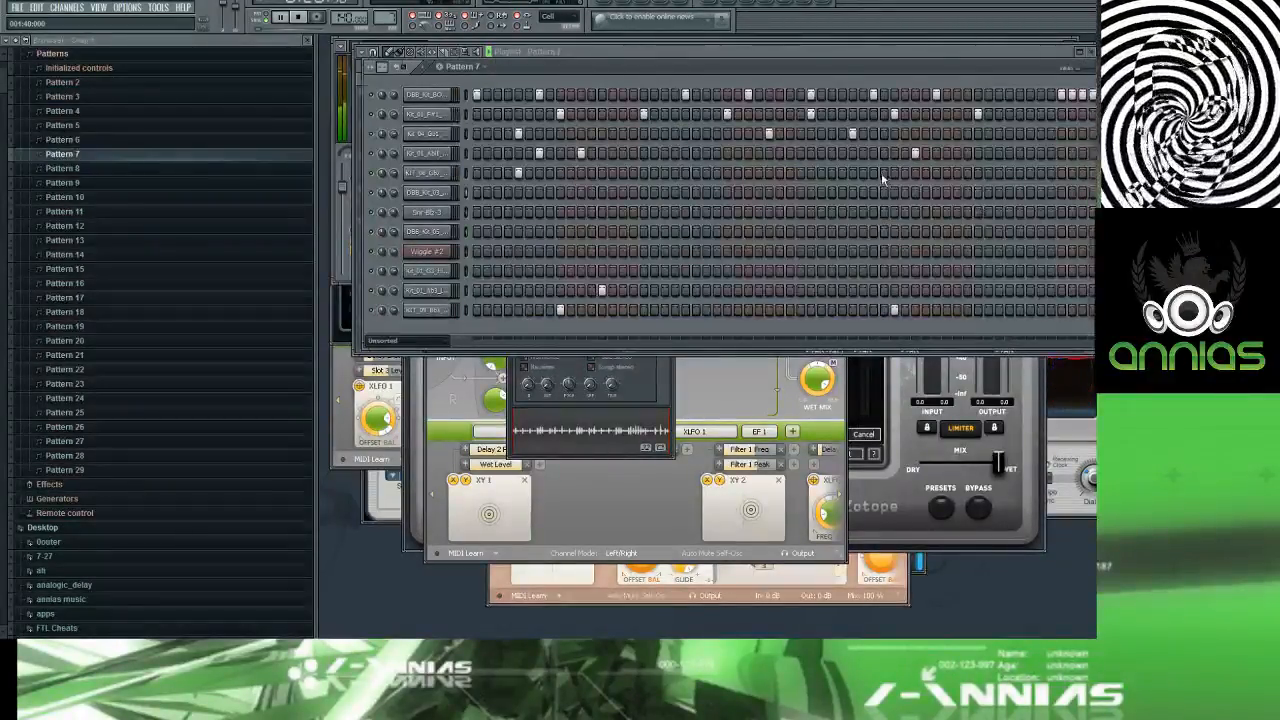
pyautogui.press('F5')
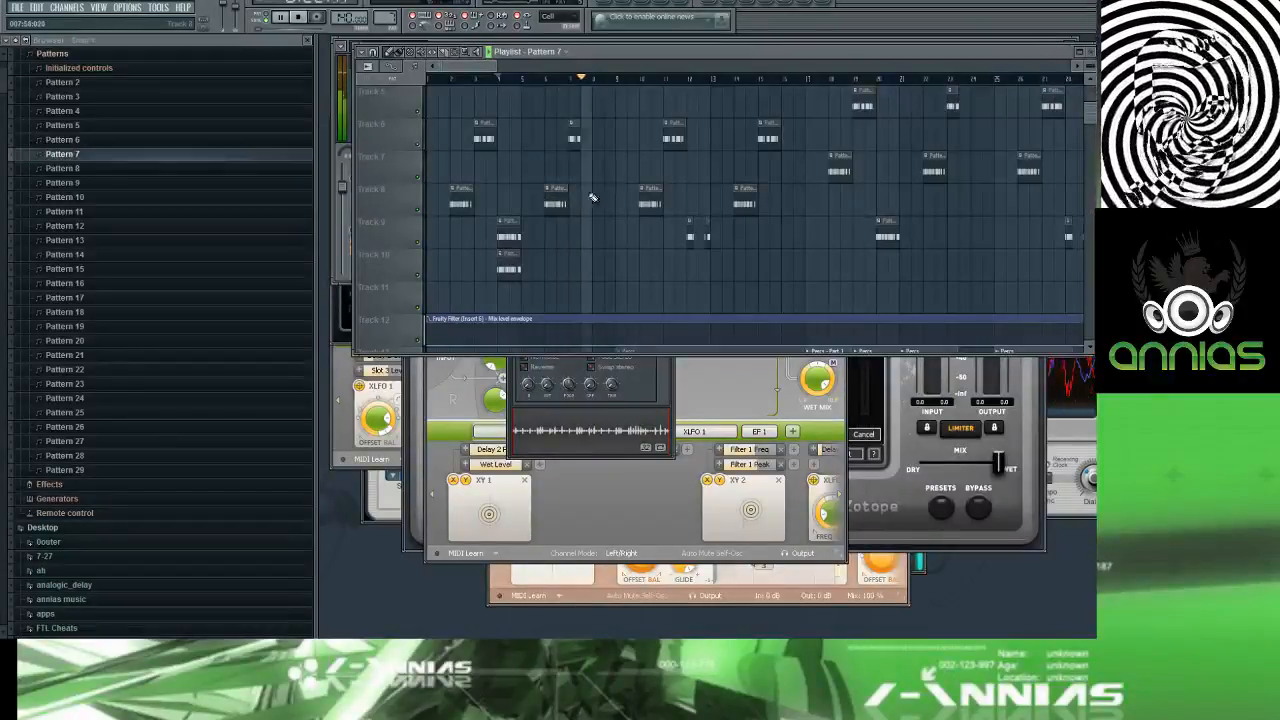
# Step: Look over the playlist tracks and listen to the intro from bar 1 and from bar 7
pyautogui.scroll(2, 660, 188)
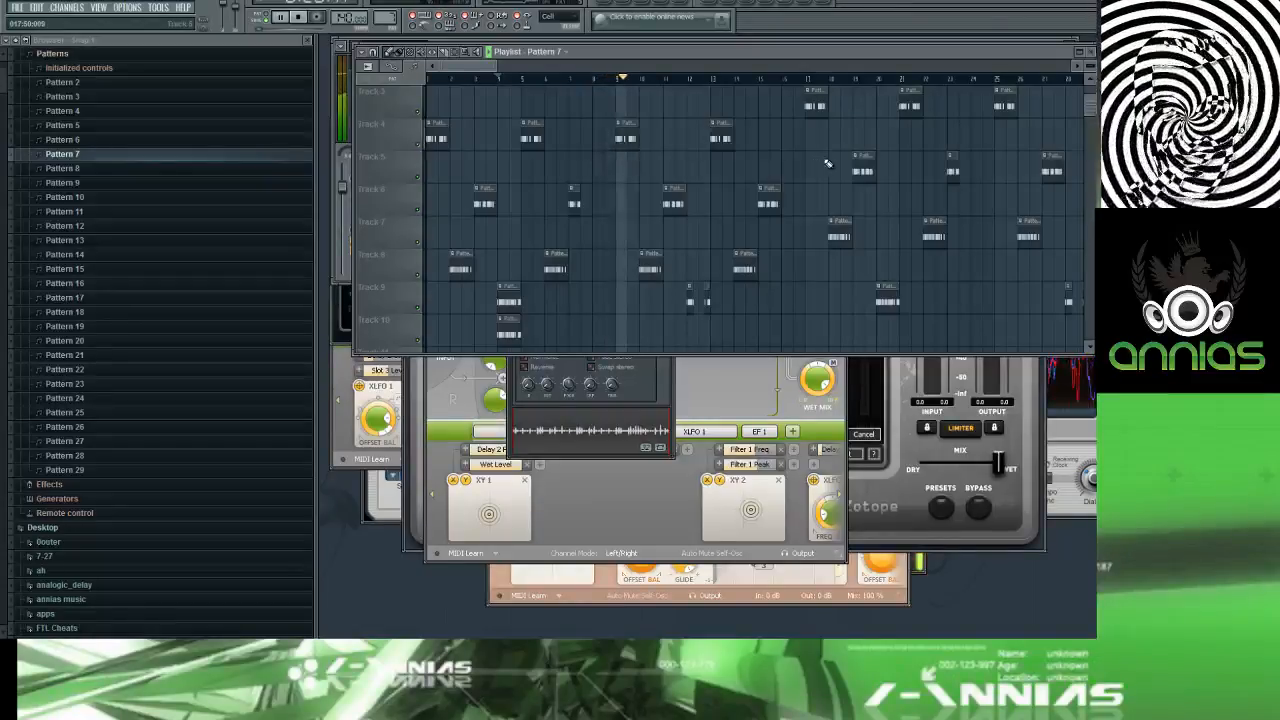
pyautogui.scroll(-5, 920, 143)
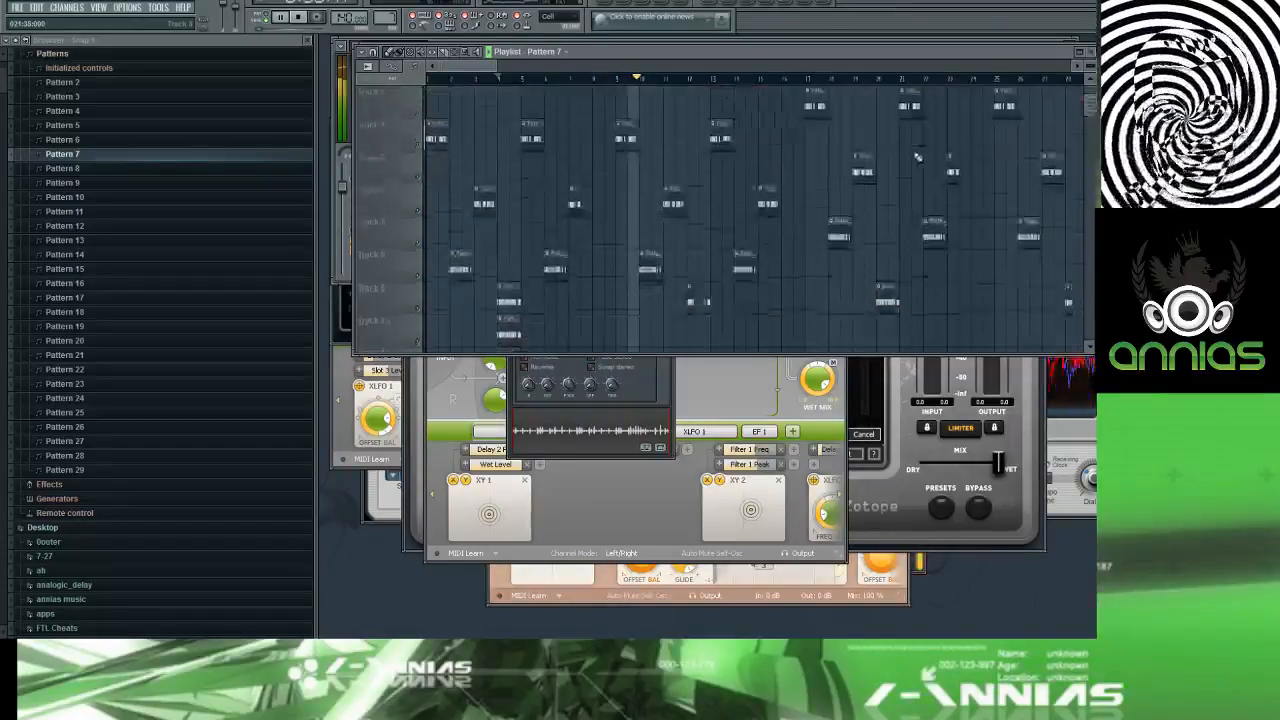
pyautogui.scroll(-5, 920, 158)
pyautogui.scroll(6, 879, 162)
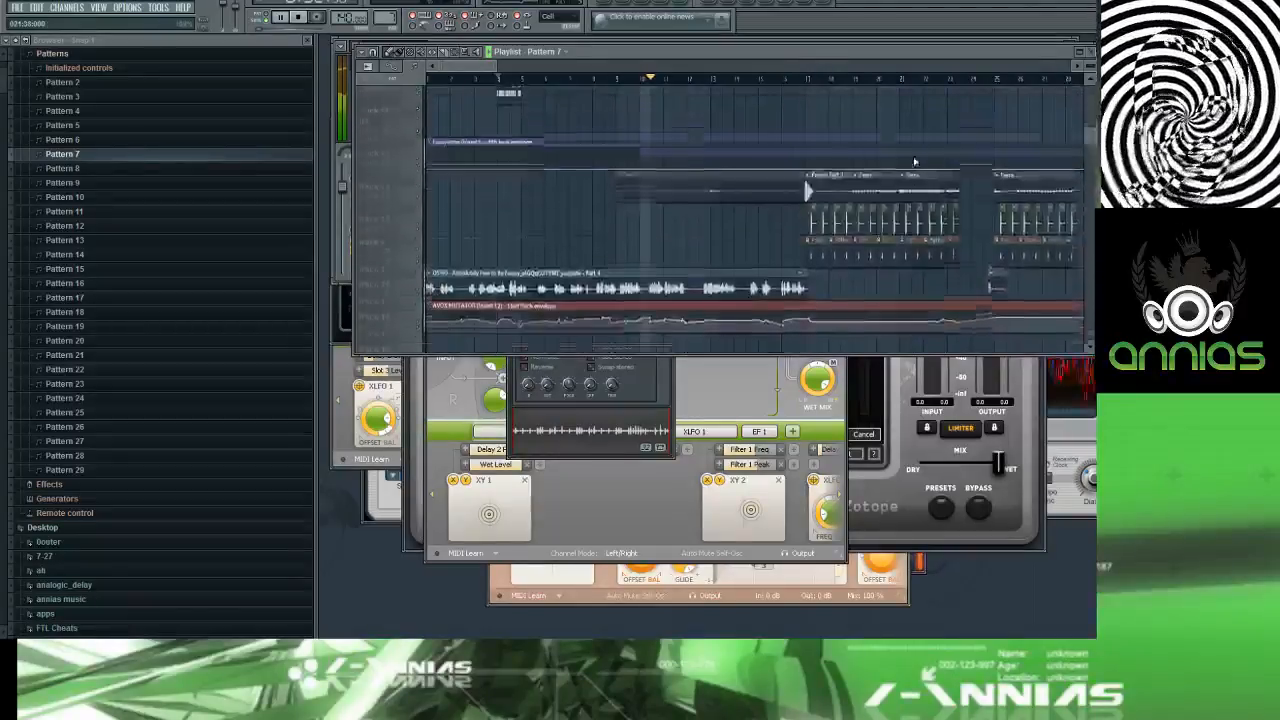
pyautogui.scroll(4, 879, 162)
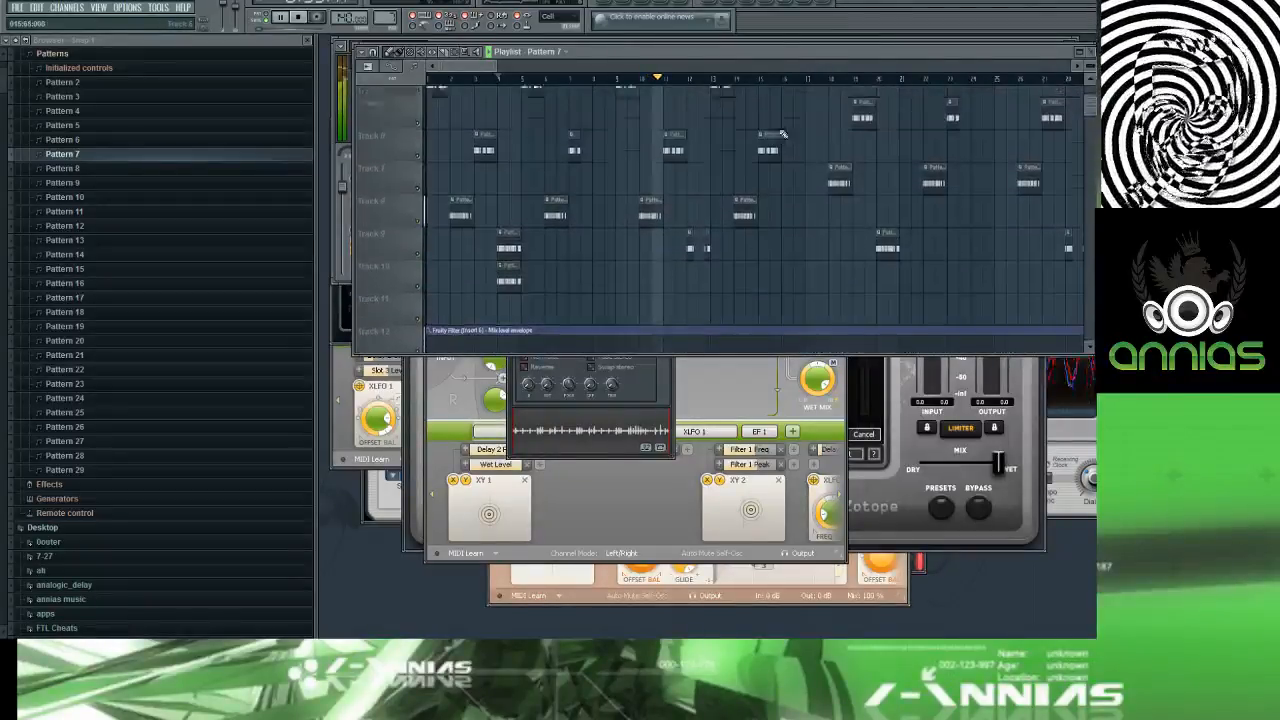
pyautogui.click(575, 82)
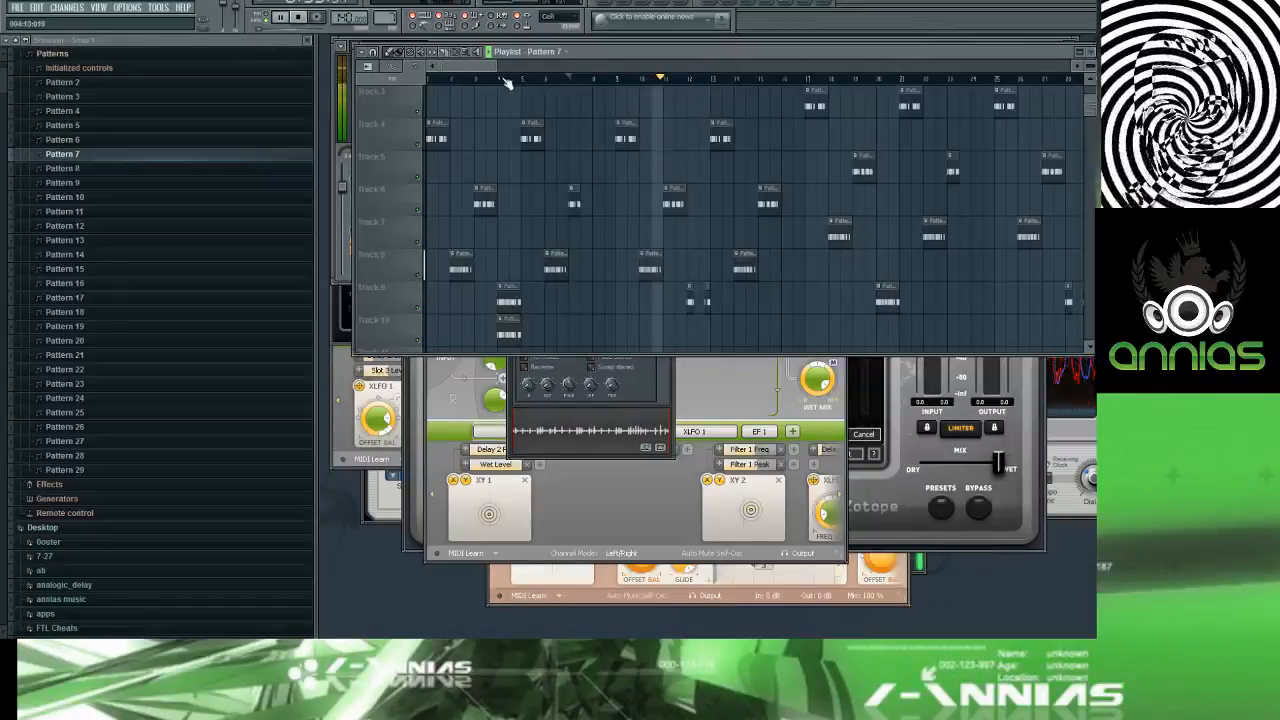
pyautogui.click(436, 84)
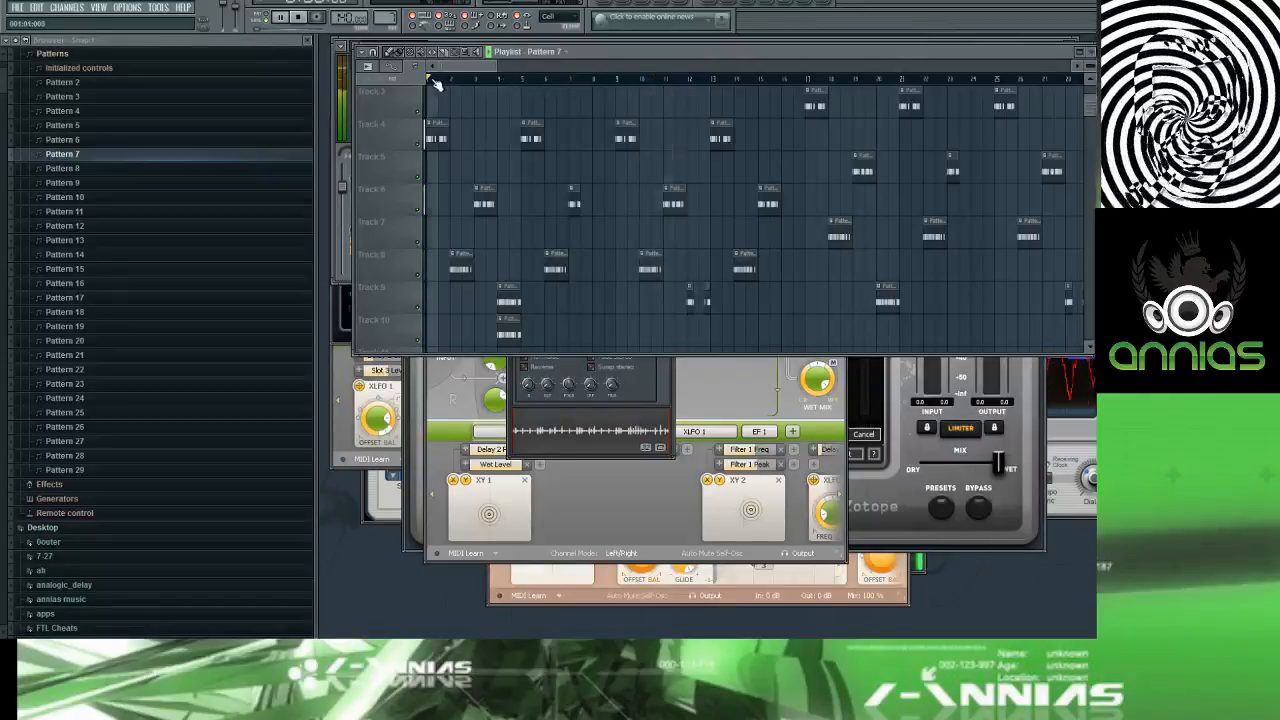
pyautogui.click(575, 84)
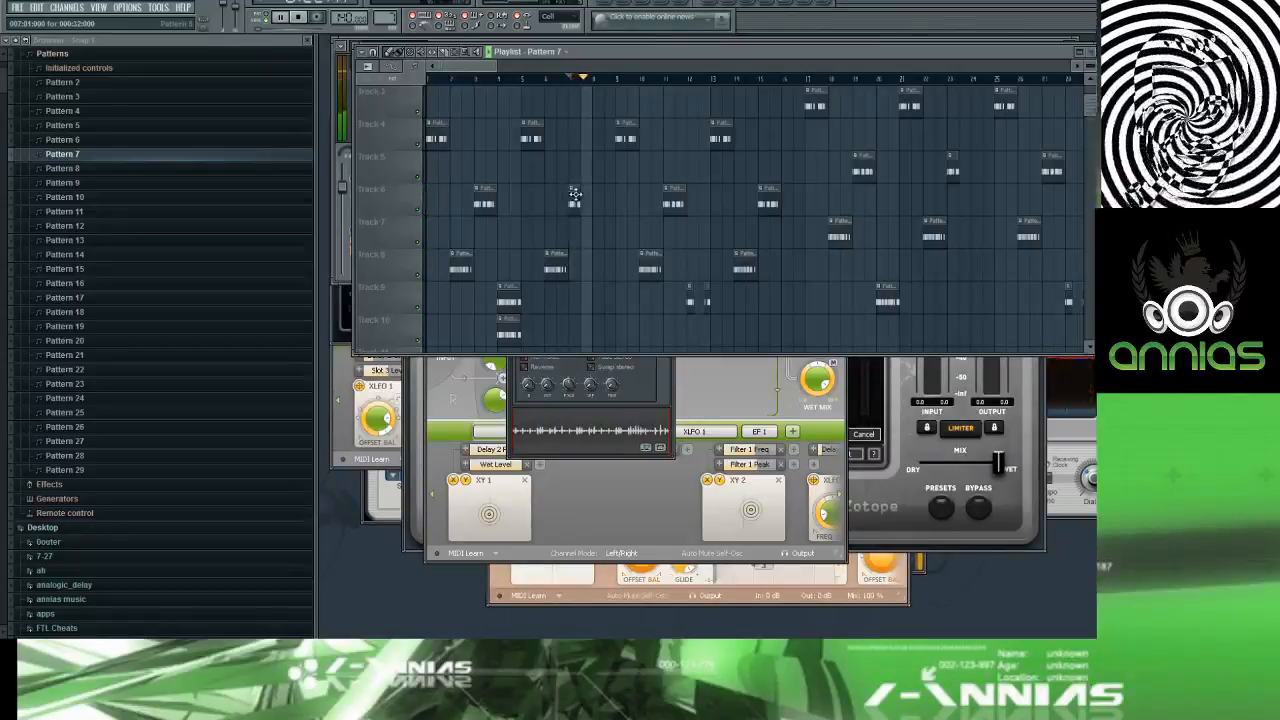
# Step: Clear the first active step in Pattern 5's sixth channel and lengthen the Track 6 clip at bar 7 to a full bar
pyautogui.scroll(4, 589, 204)
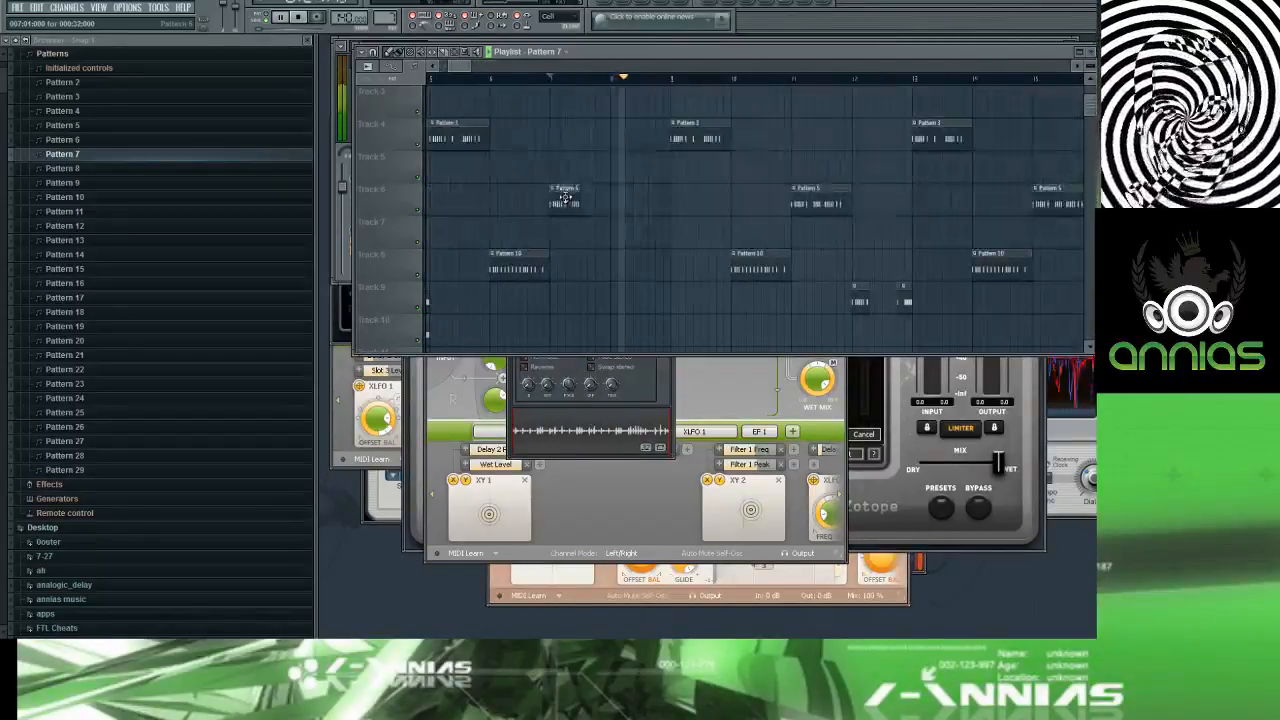
pyautogui.press('space')
pyautogui.press('space')
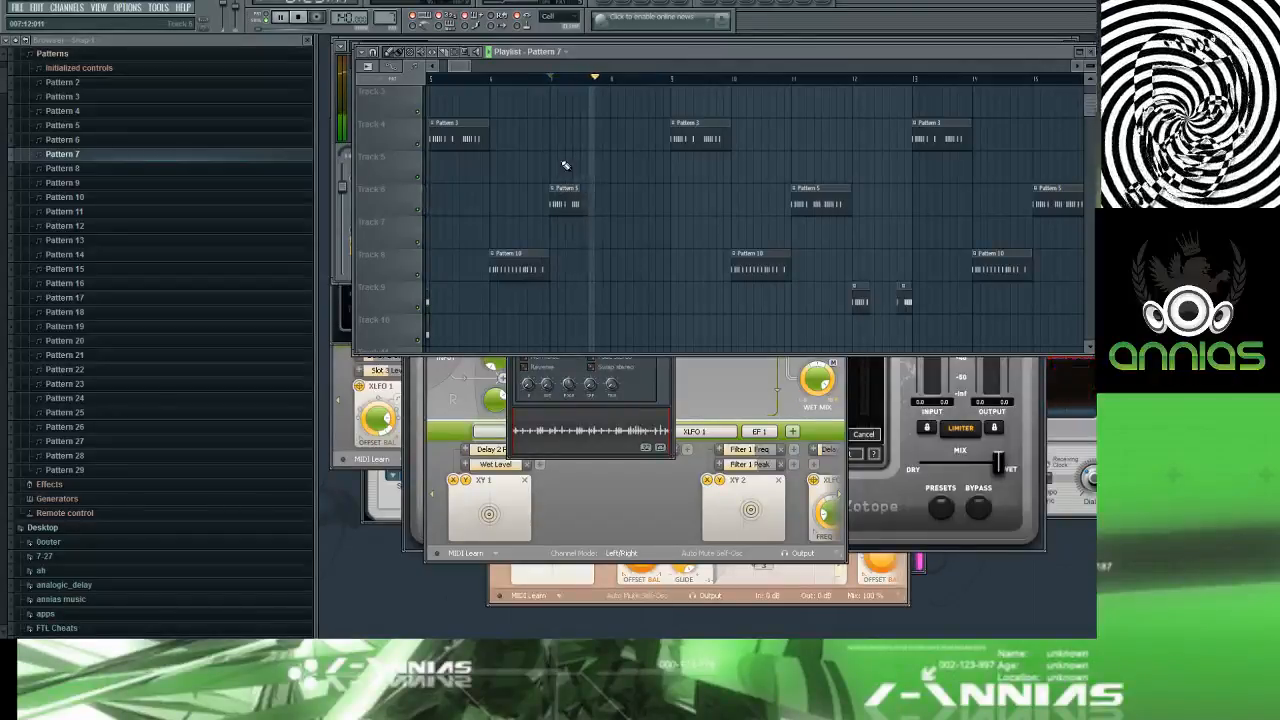
pyautogui.doubleClick(578, 195)
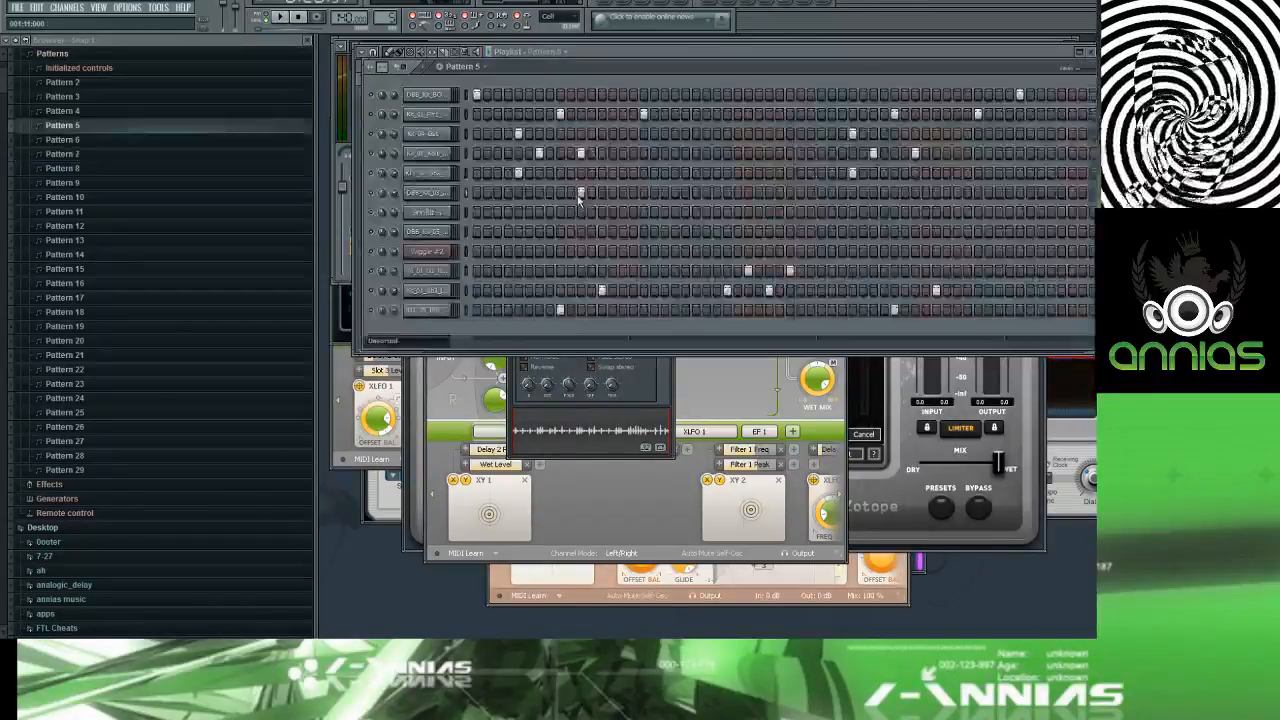
pyautogui.rightClick(582, 196)
pyautogui.press('F6')
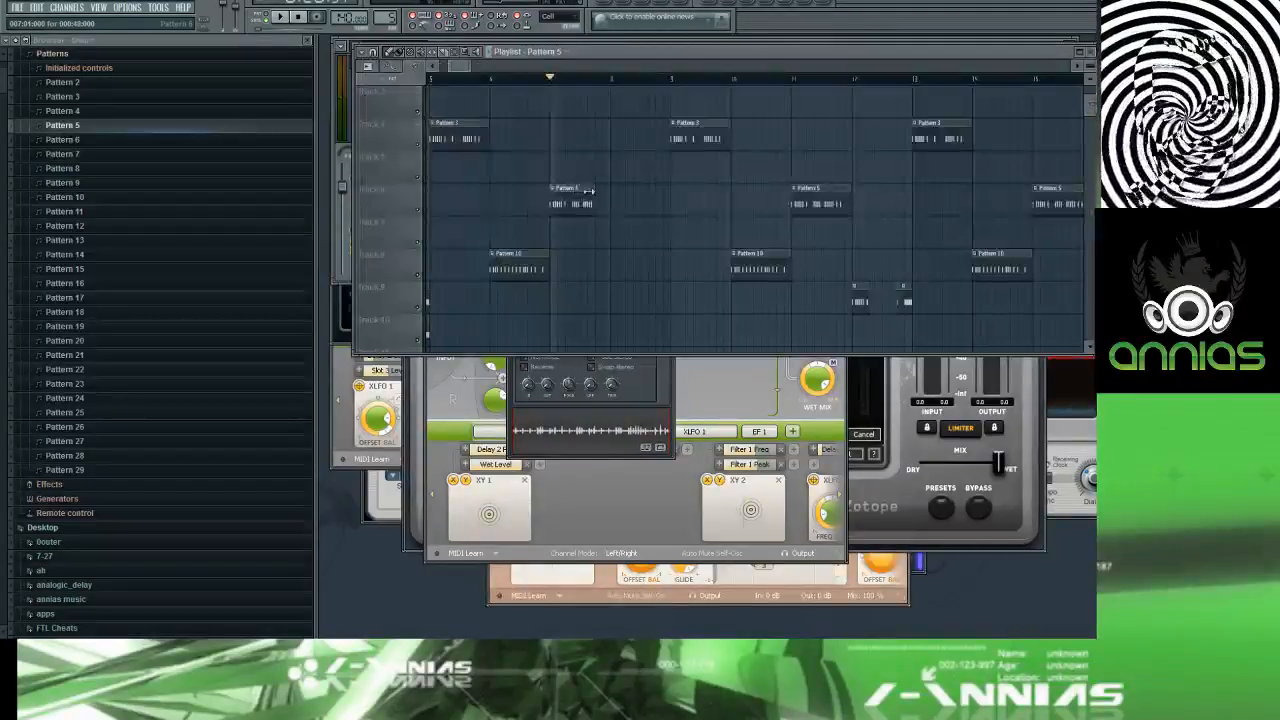
pyautogui.press('space')
pyautogui.scroll(-4, 593, 140)
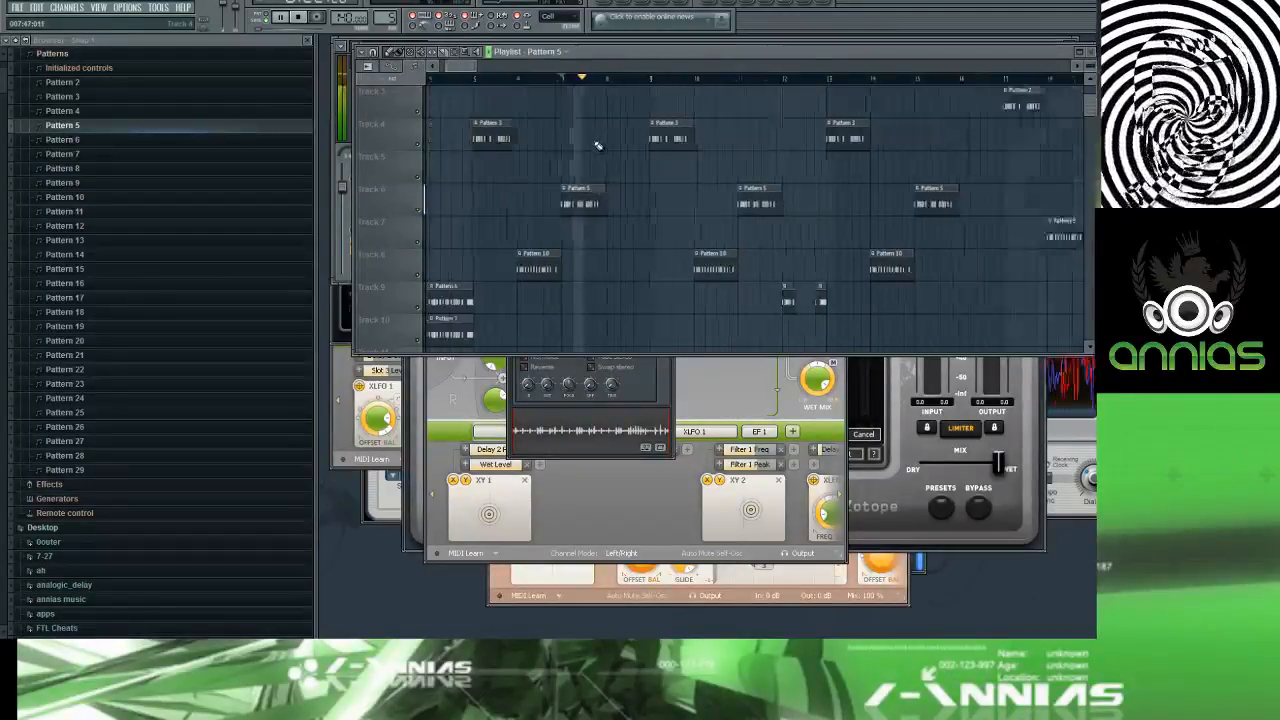
# Step: Compare Patterns 7 and 6 in the step sequencer and delete the Track 9 clip at bar 4
pyautogui.scroll(-1, 595, 146)
pyautogui.scroll(-2, 551, 149)
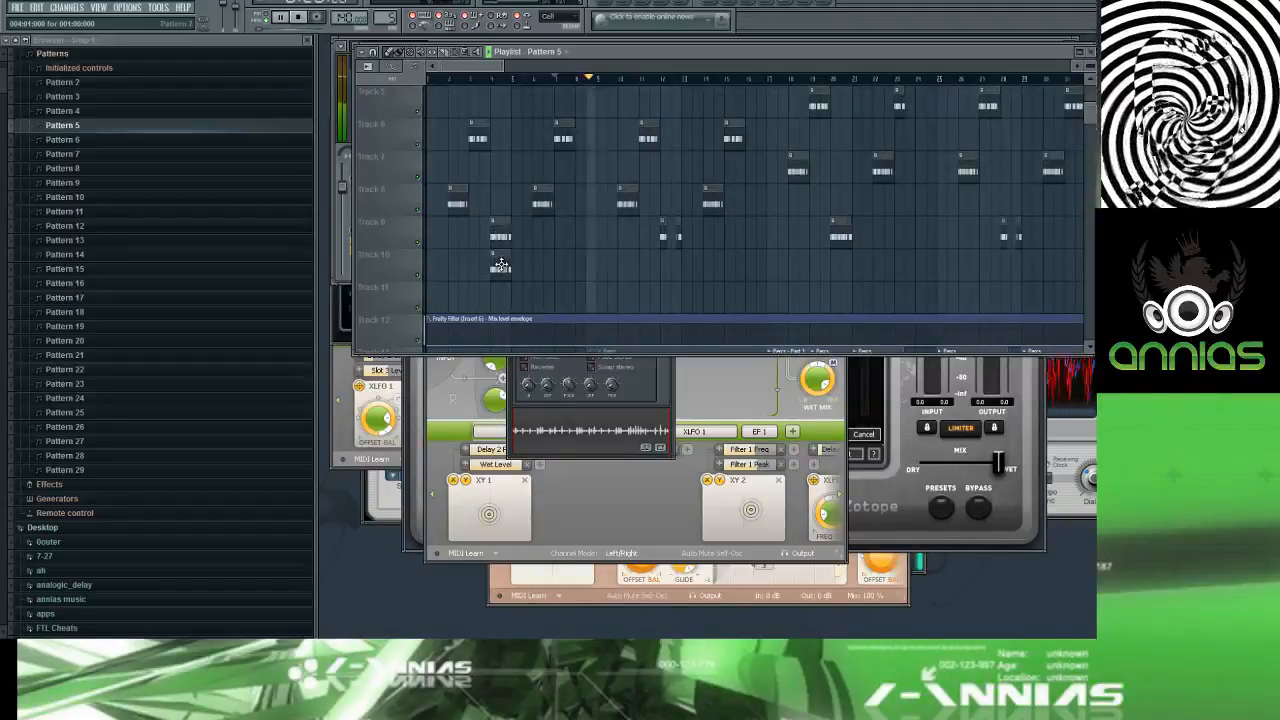
pyautogui.doubleClick(498, 256)
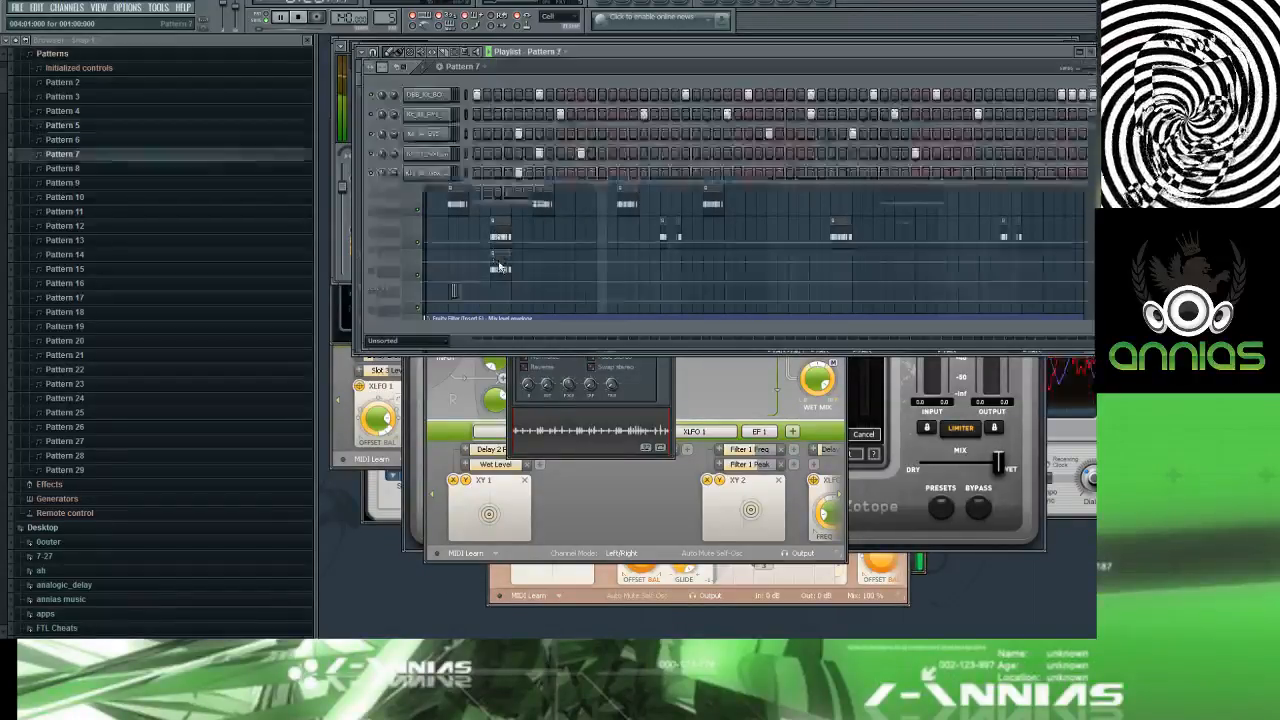
pyautogui.press('F5')
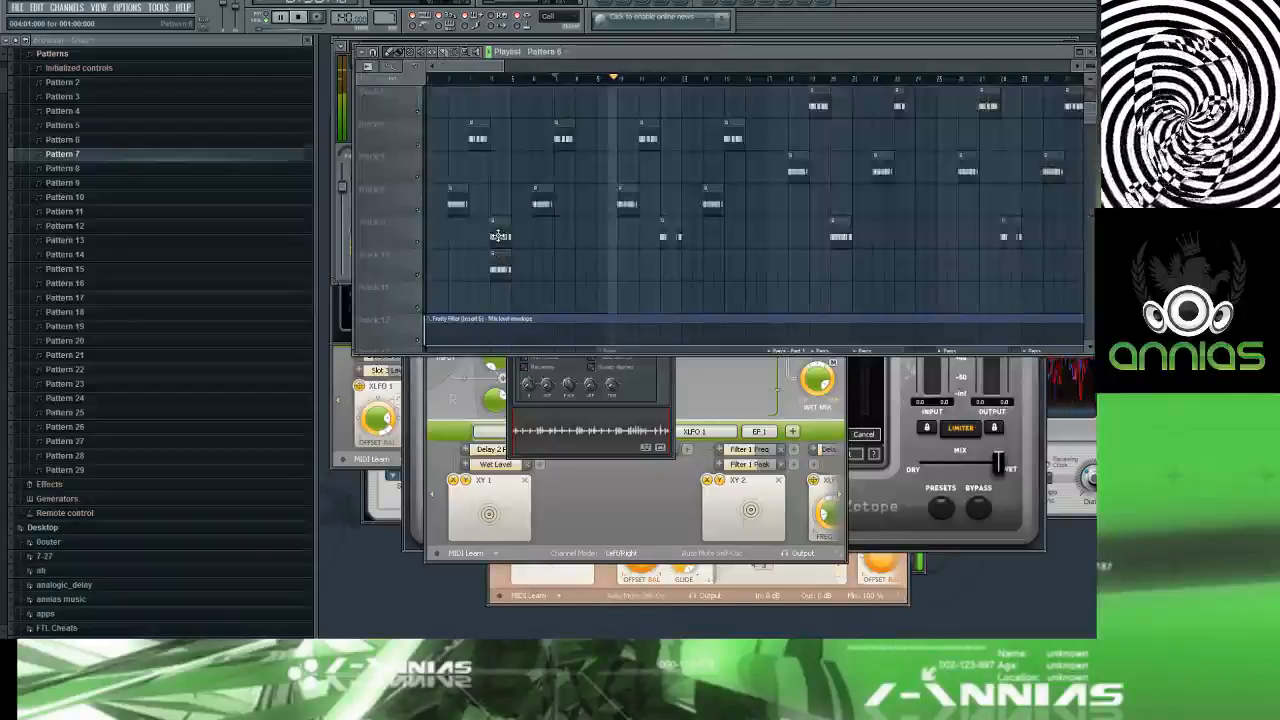
pyautogui.doubleClick(498, 238)
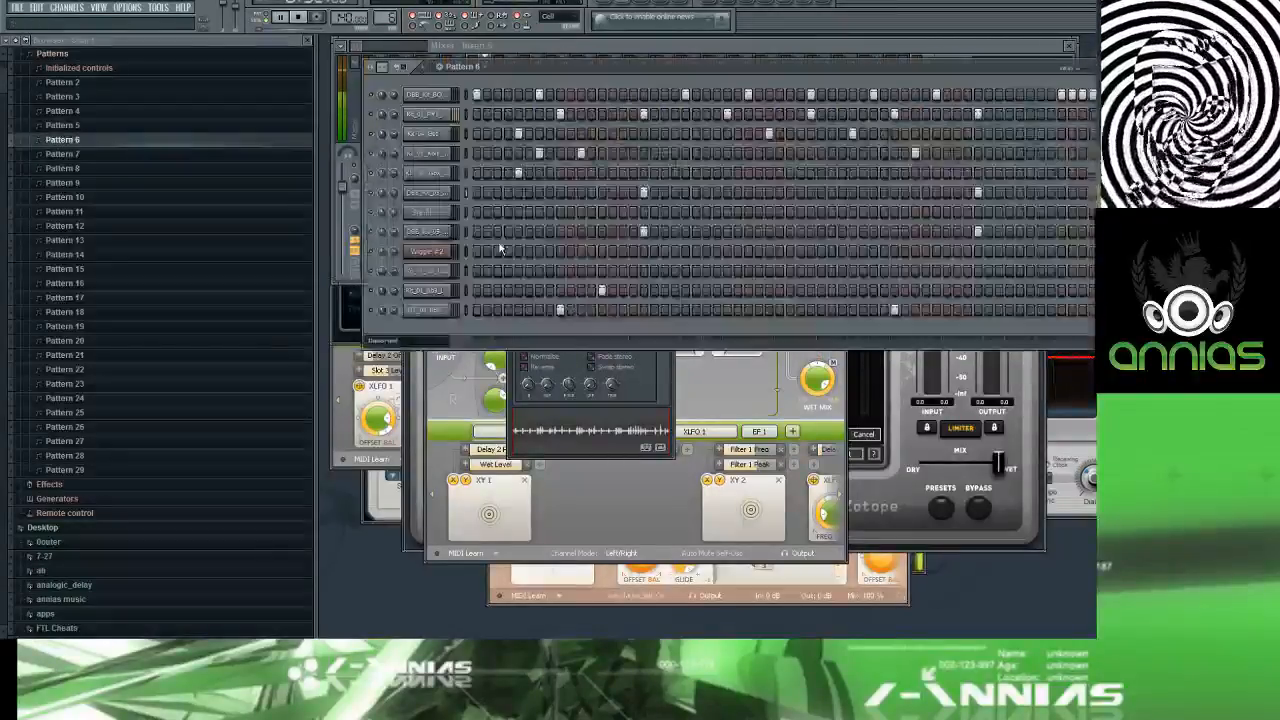
pyautogui.press('F5')
pyautogui.rightClick(507, 238)
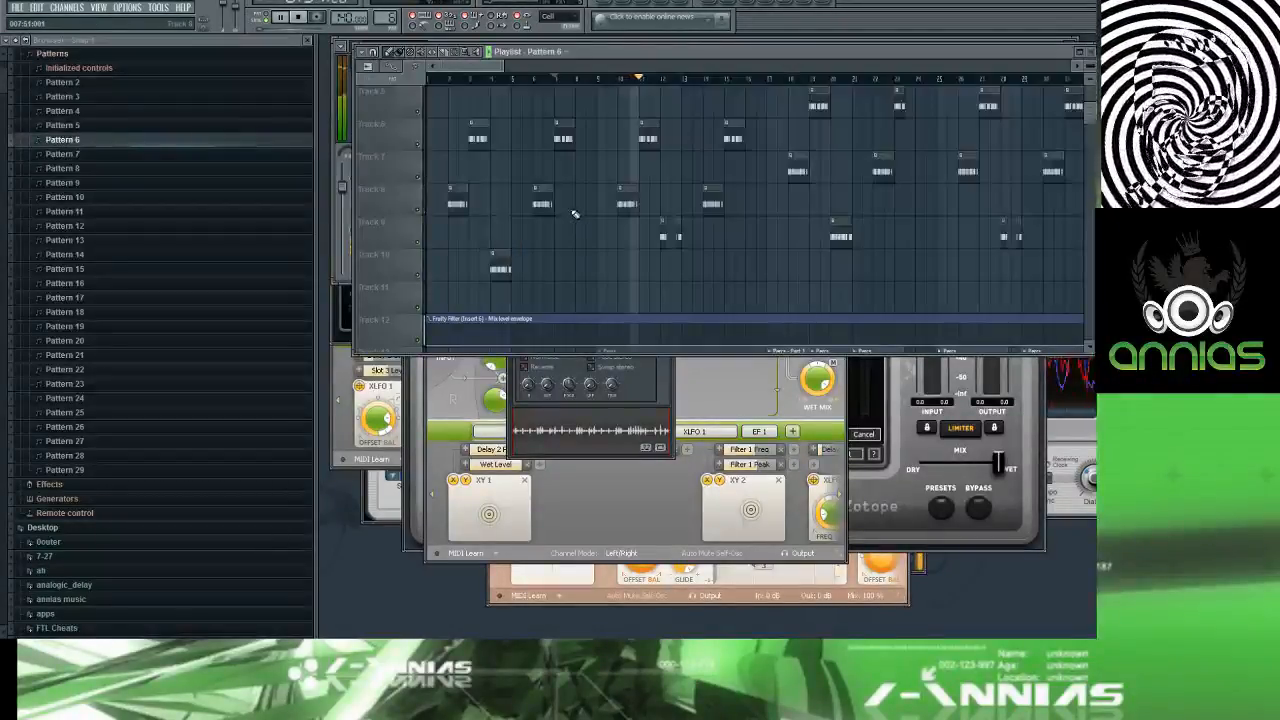
# Step: Place a Pattern 7 clip on Track 10 at bar 8, make it unique, and listen from bars 8 and 16
pyautogui.click(577, 266)
pyautogui.click(584, 80)
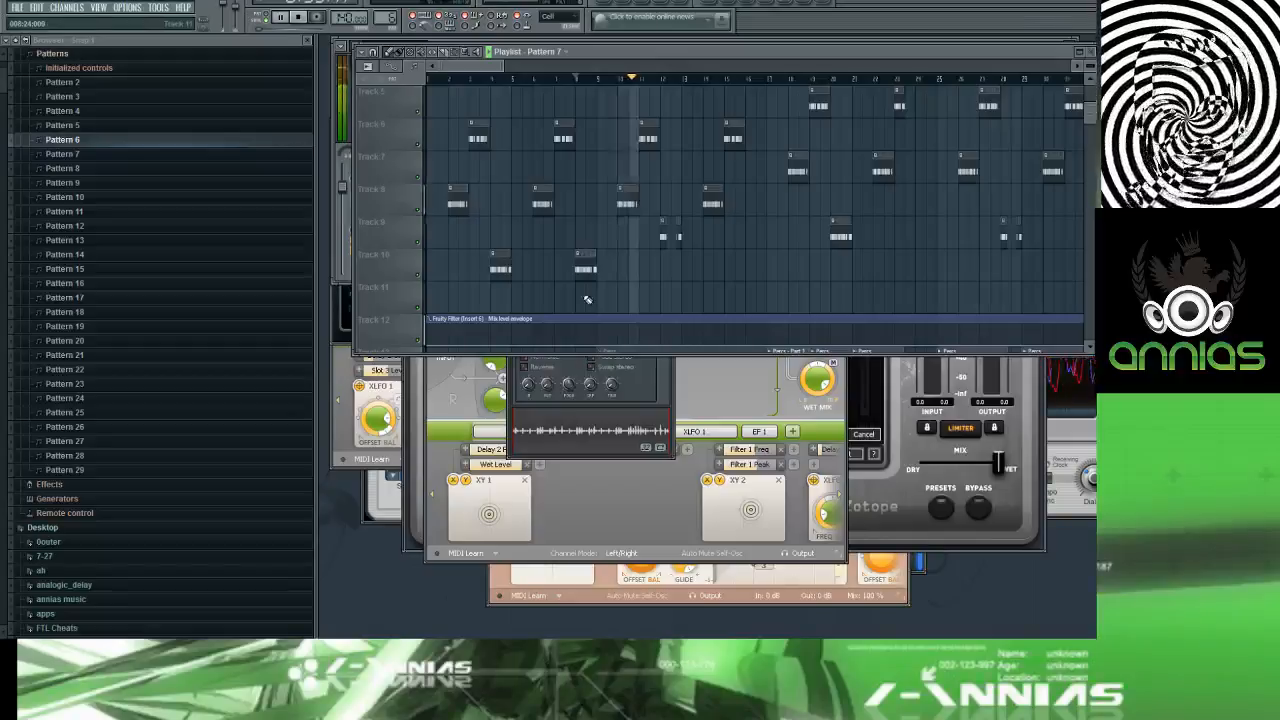
pyautogui.click(579, 256)
pyautogui.click(604, 325)
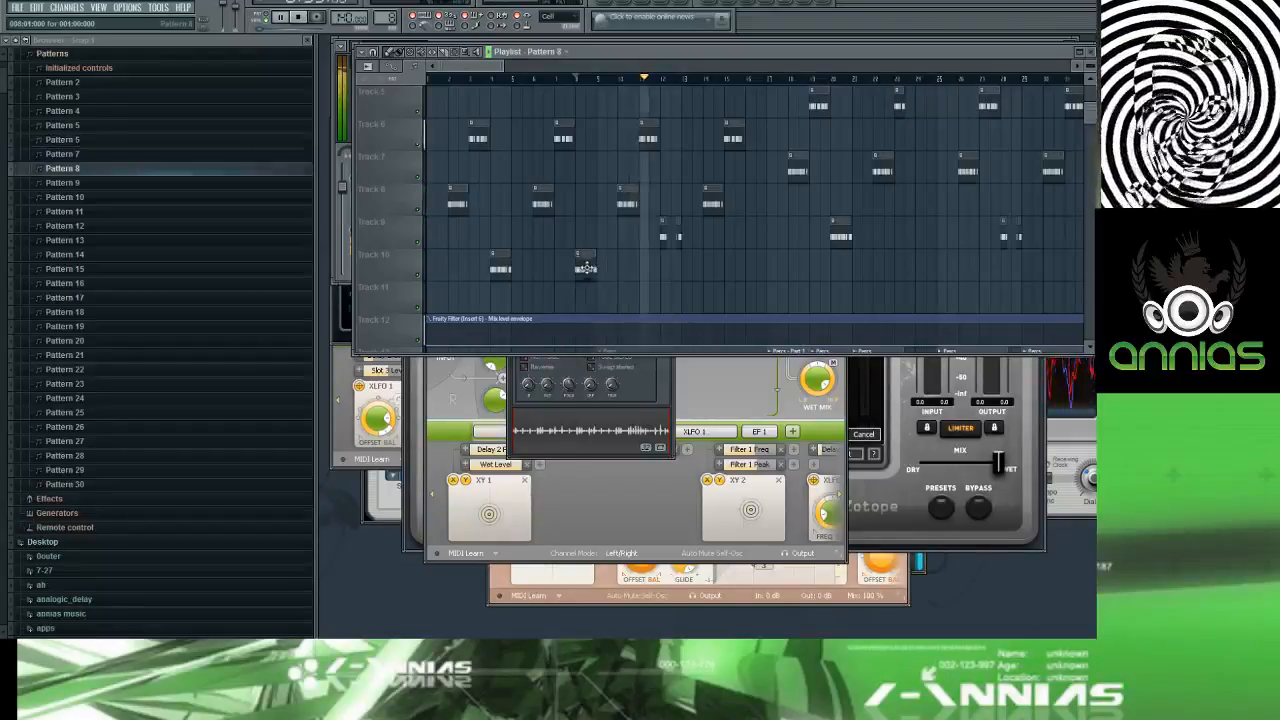
pyautogui.click(746, 80)
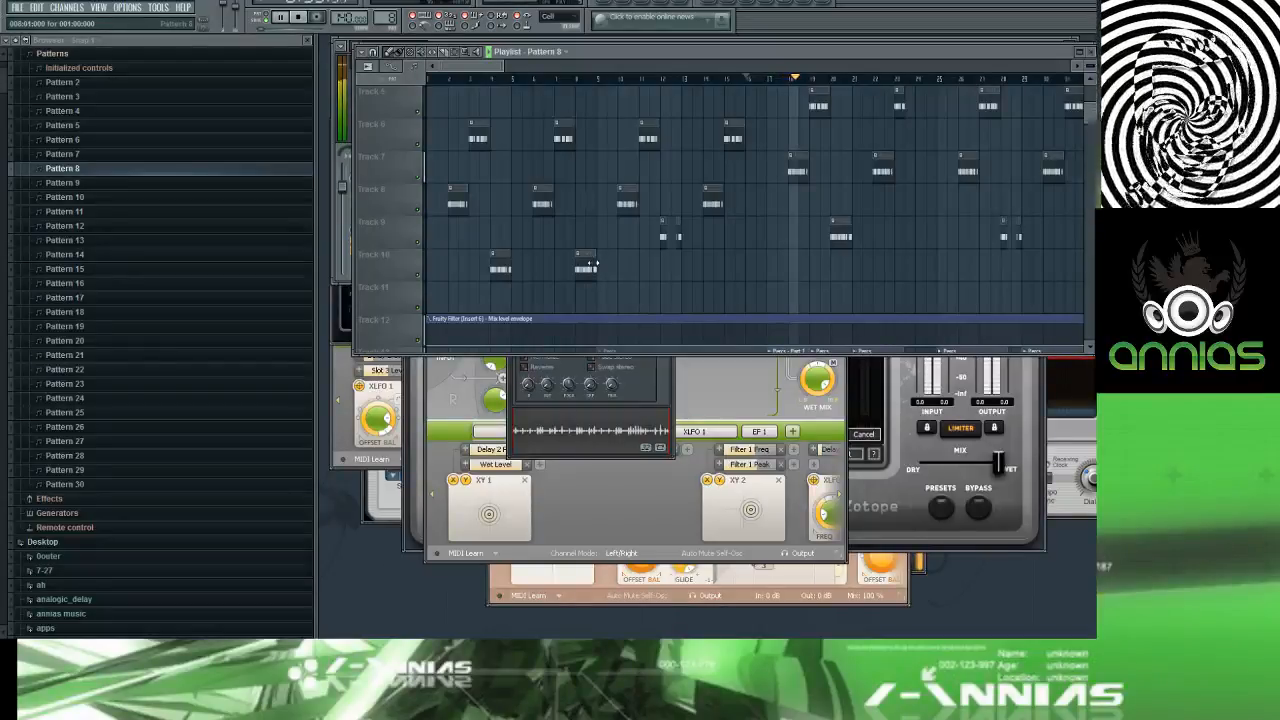
pyautogui.click(579, 254)
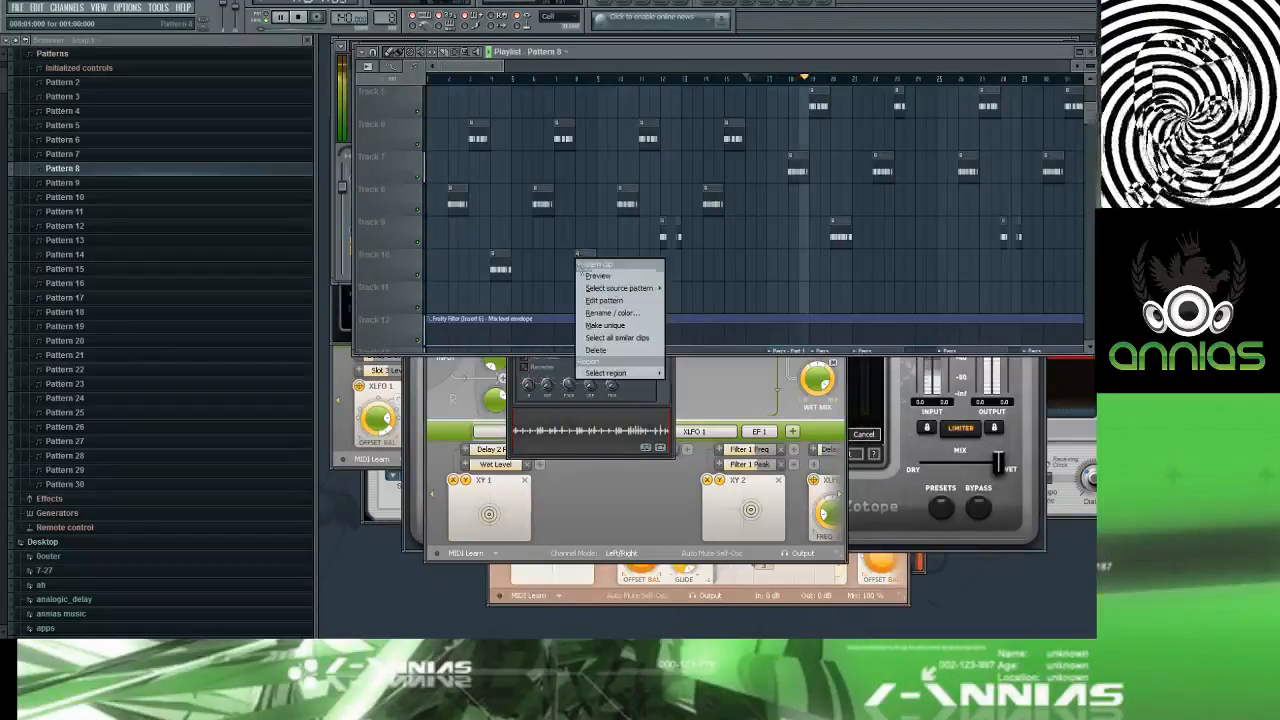
pyautogui.click(614, 331)
pyautogui.click(670, 366)
# Step: Thin out Pattern 8 by clearing two mid-bar kick steps and the last closed hi-hat step, and reduce the closing kick roll to two hits
pyautogui.doubleClick(579, 266)
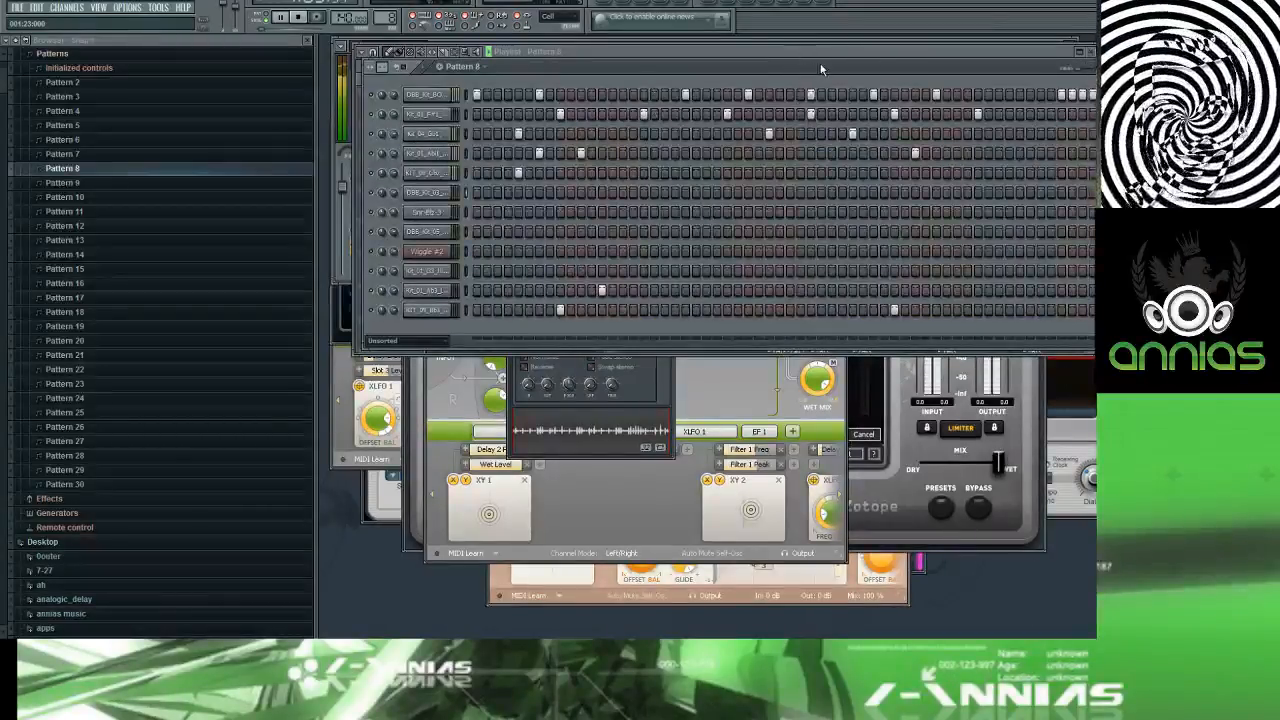
pyautogui.rightClick(750, 92)
pyautogui.rightClick(874, 97)
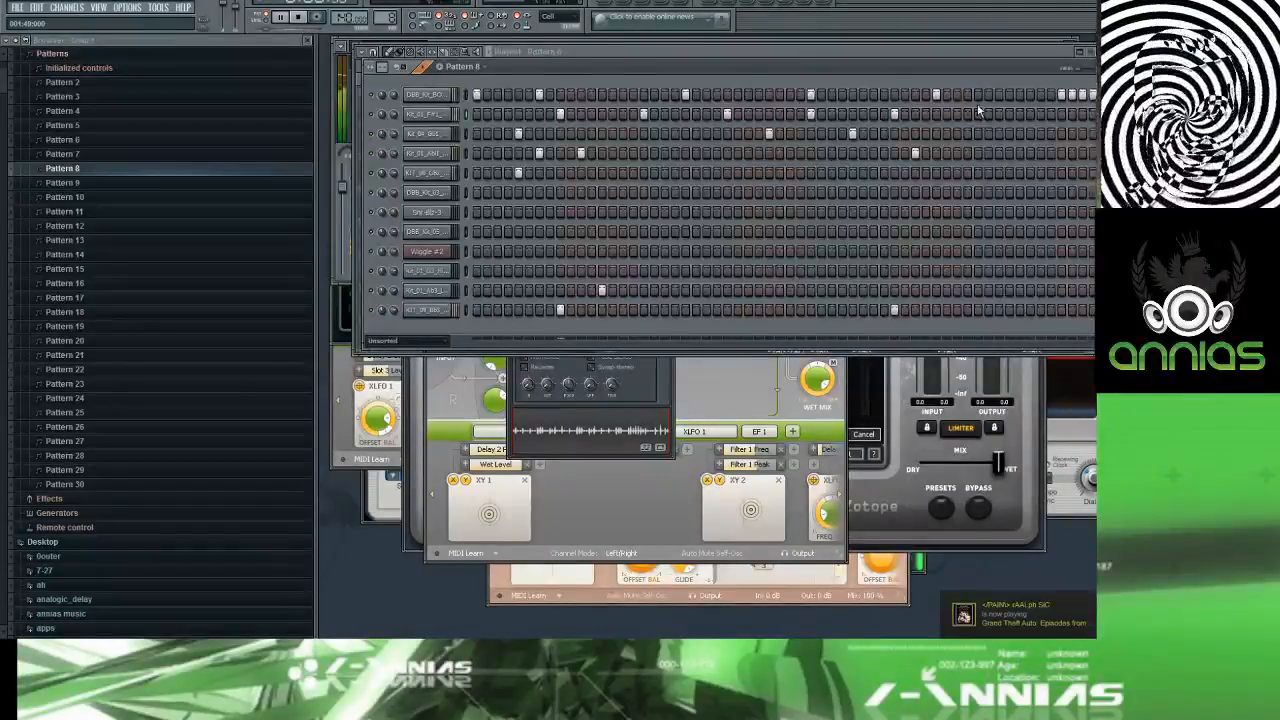
pyautogui.moveTo(872, 74); pyautogui.dragTo(809, 80)
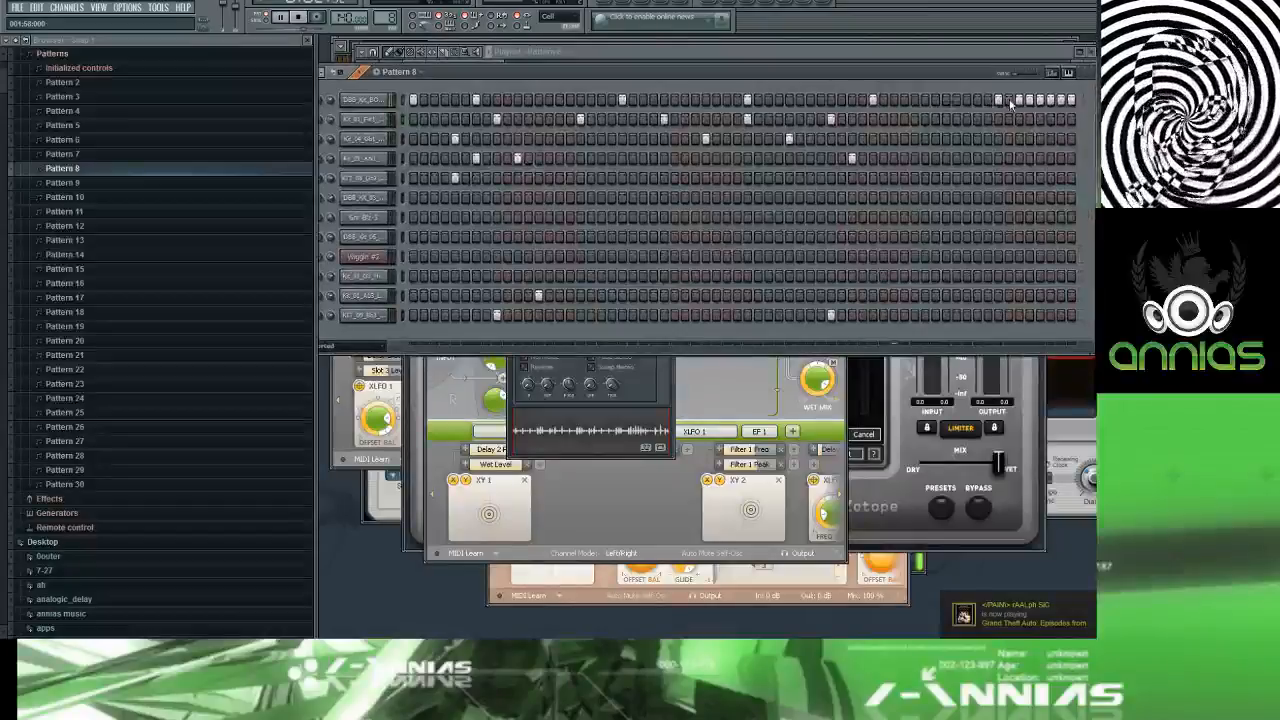
pyautogui.rightClick(1040, 102)
pyautogui.rightClick(1050, 103)
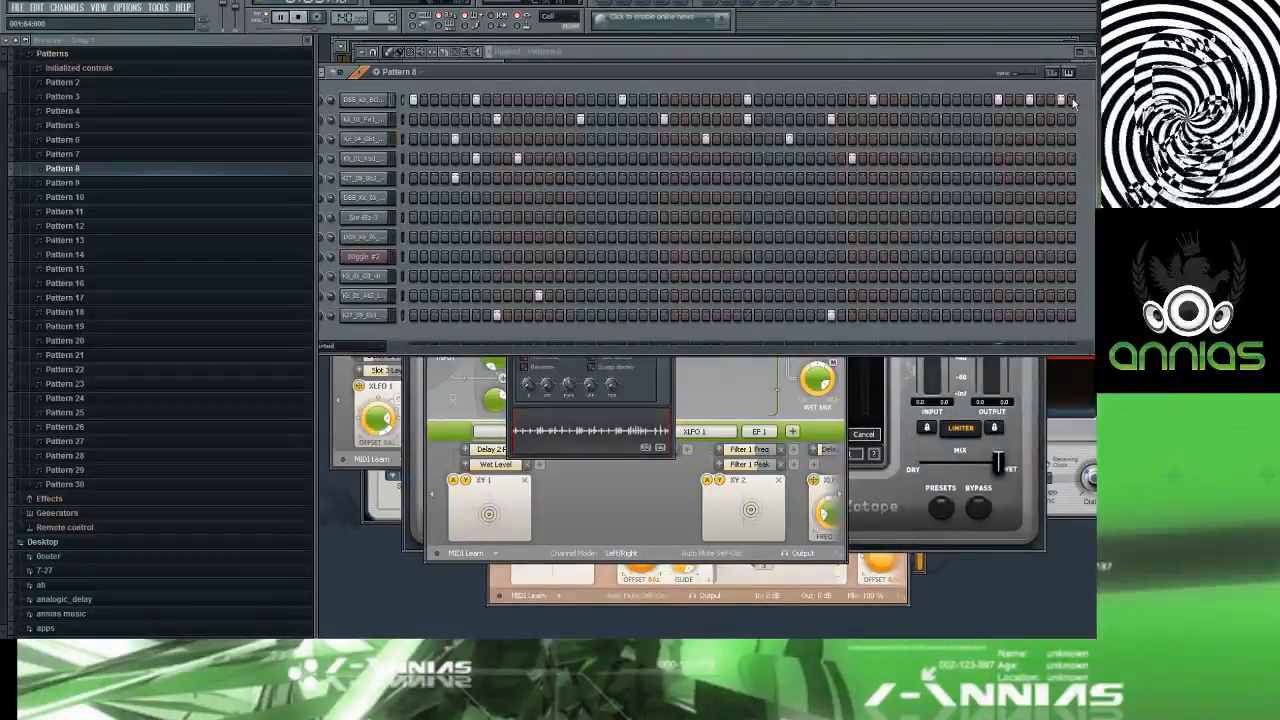
pyautogui.click(1040, 101)
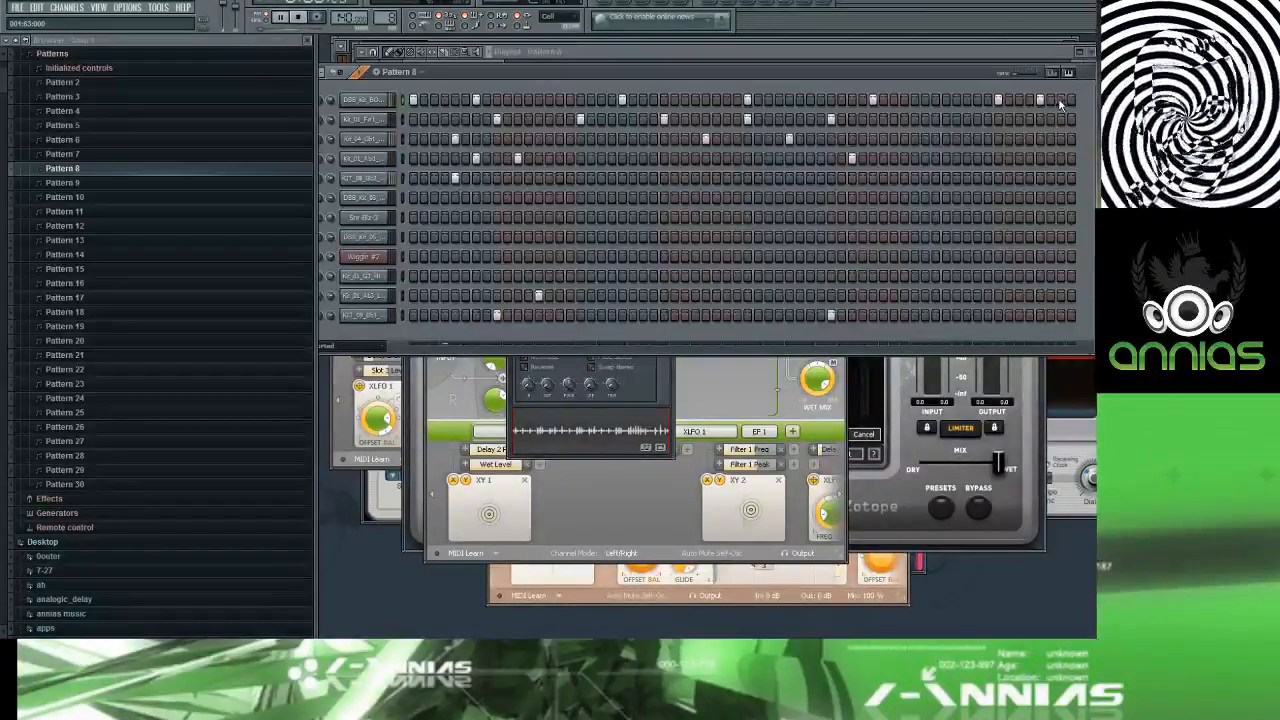
# Step: Listen to the intro in the playlist from bar 1 through bar 12
pyautogui.press('F5')
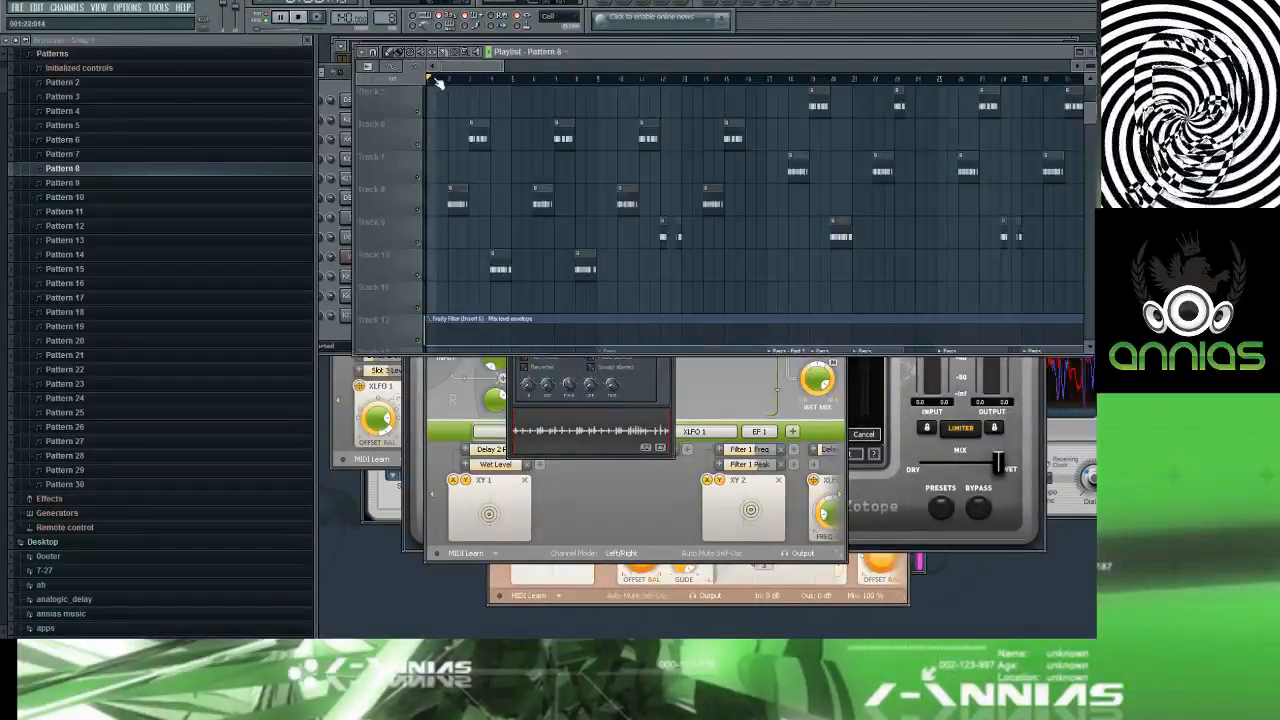
pyautogui.click(488, 56)
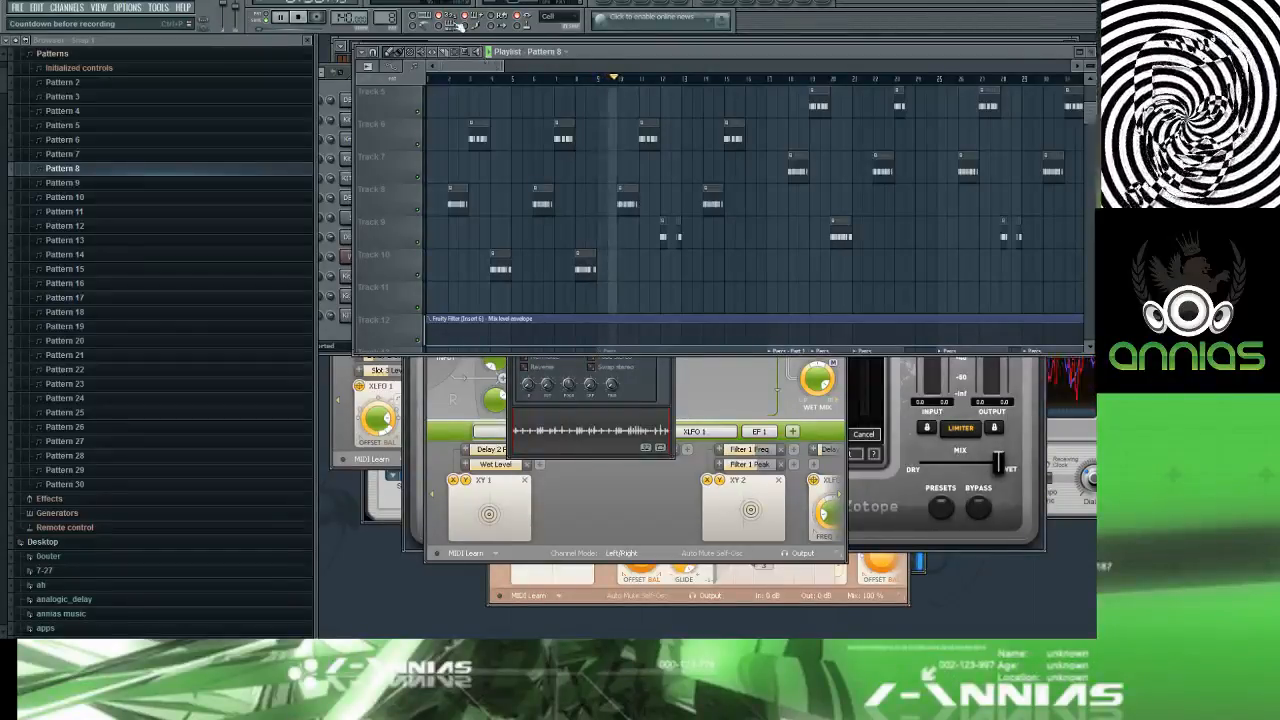
pyautogui.moveTo(493, 66); pyautogui.dragTo(502, 67)
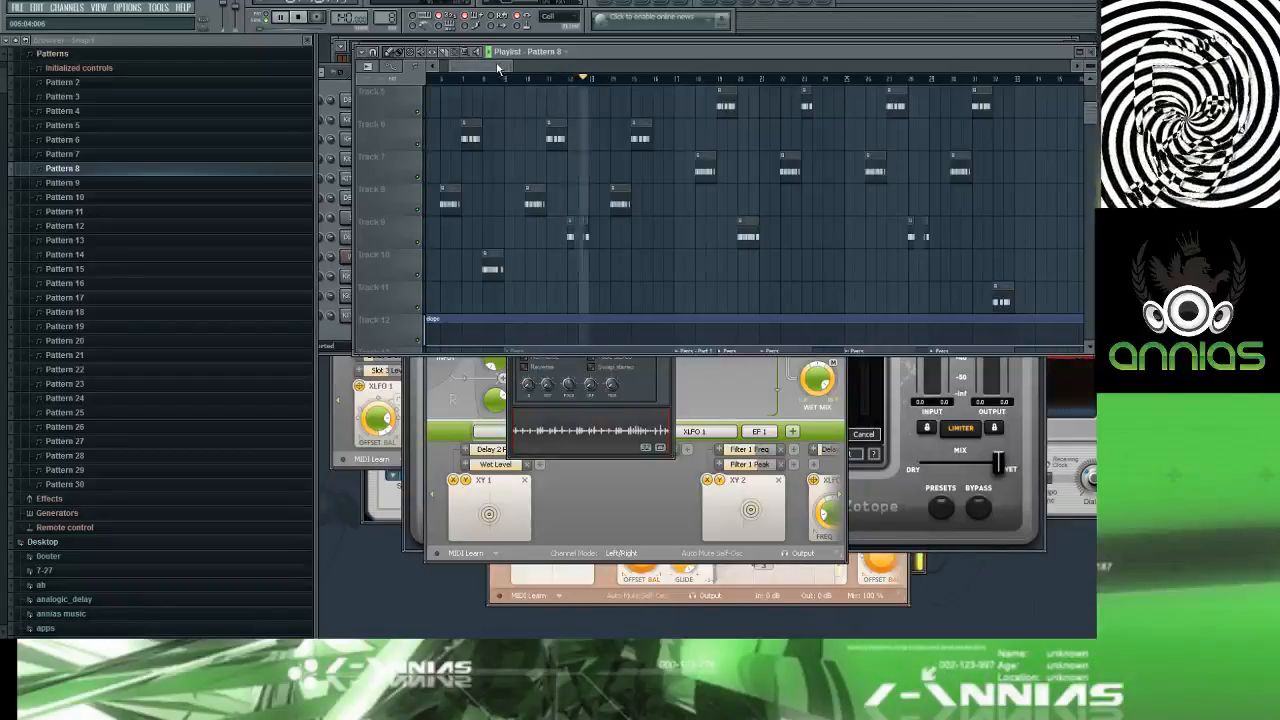
# Step: Make the Track 9 clip at bar 12 unique and open its pattern for editing
pyautogui.click(570, 224)
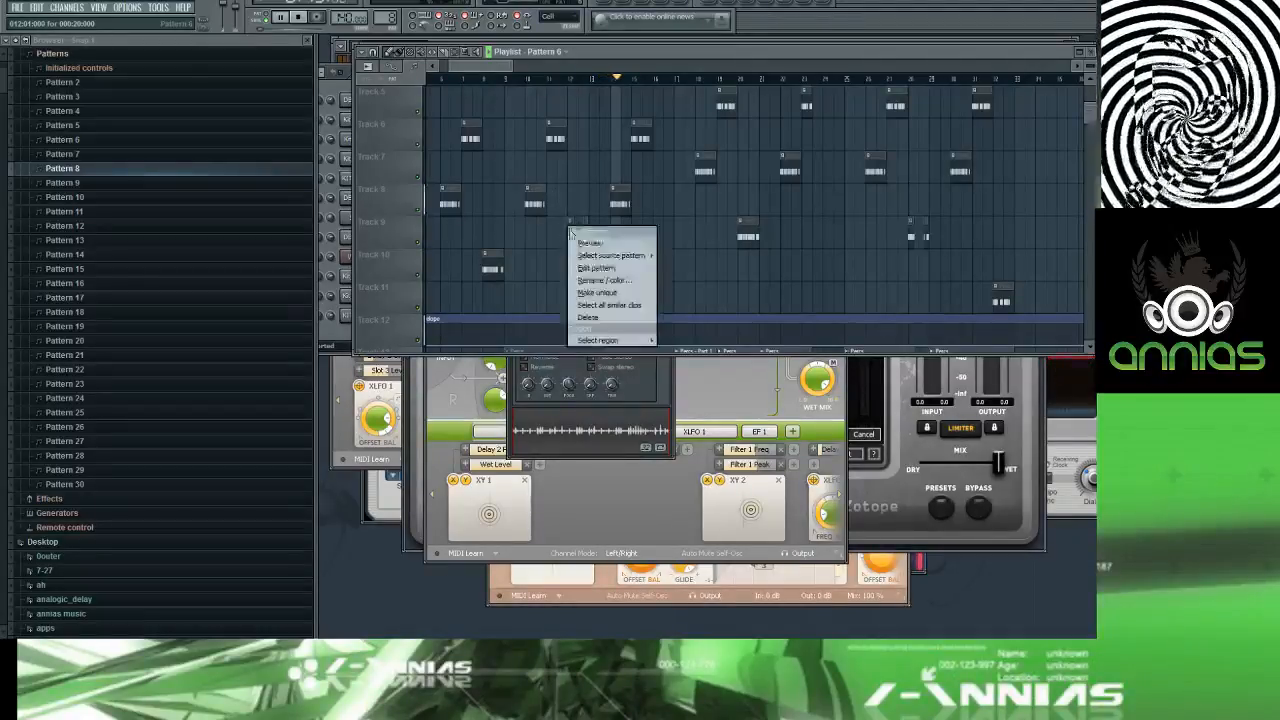
pyautogui.click(585, 294)
pyautogui.doubleClick(570, 227)
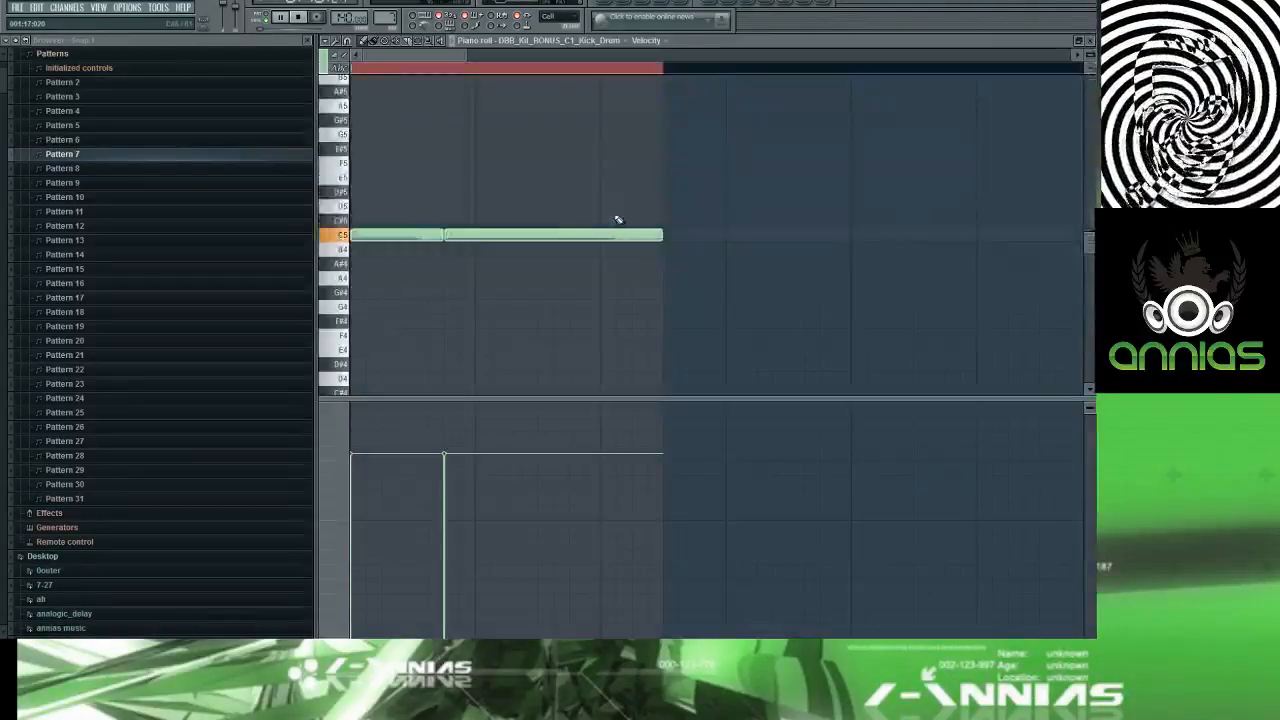
# Step: Delete the notes from the sixth channel (acoustic snare) and the eighth channel in Pattern 7
pyautogui.press('F6')
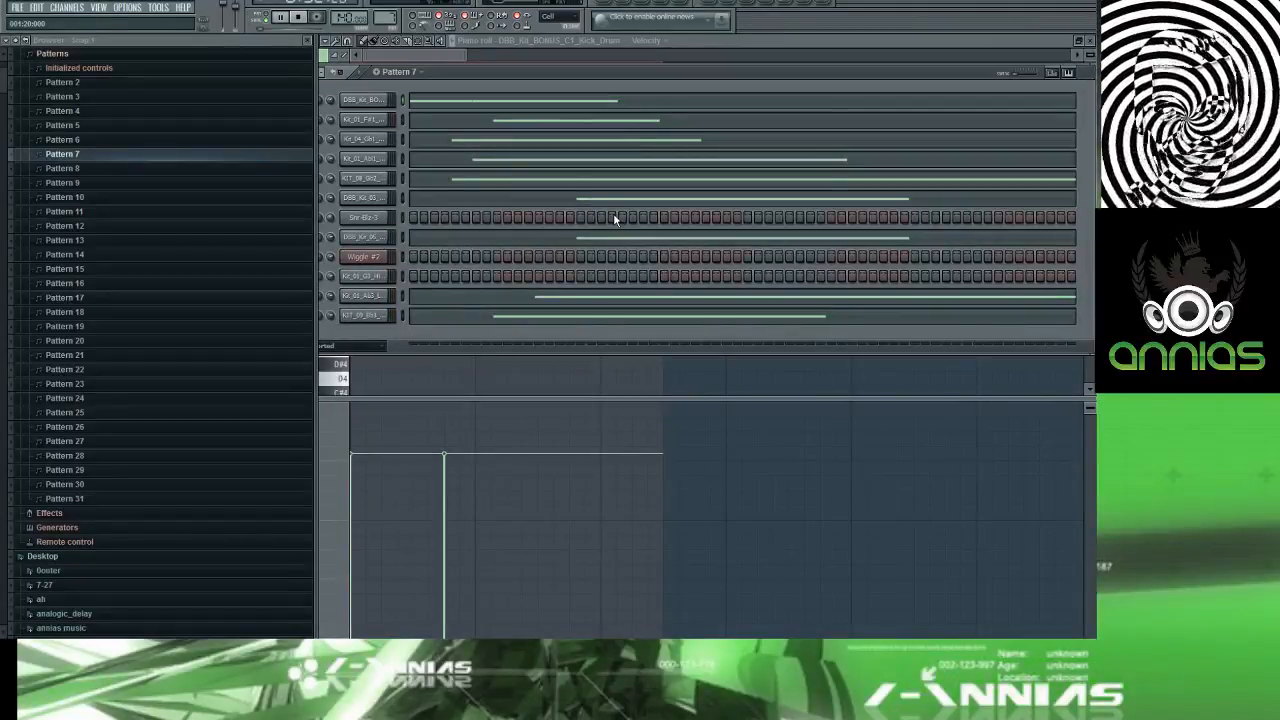
pyautogui.press('F6')
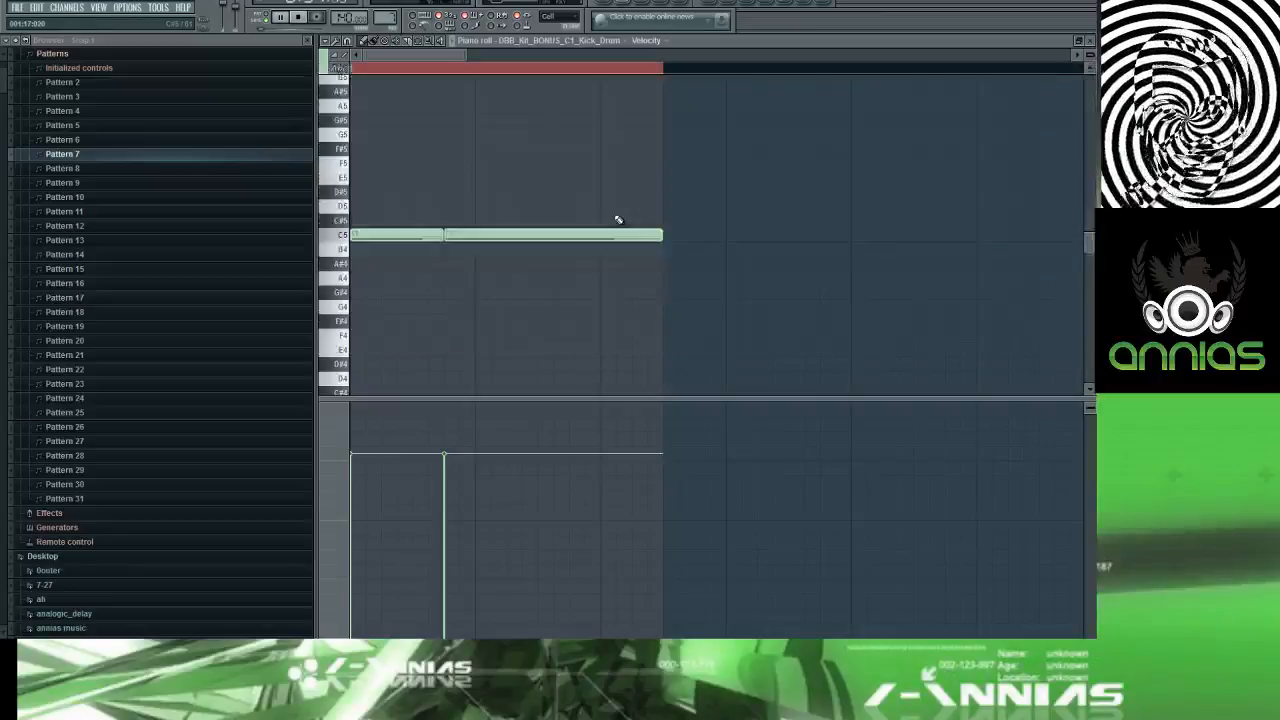
pyautogui.press('F6')
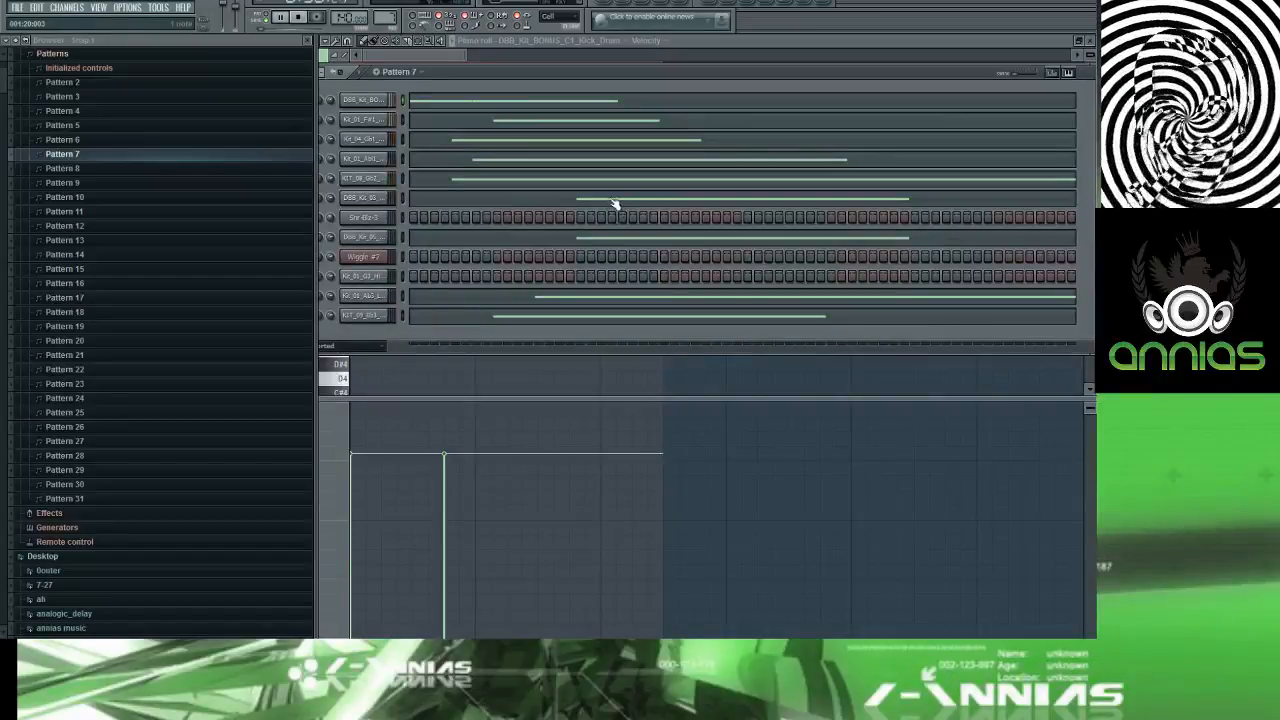
pyautogui.click(614, 203)
pyautogui.press('F6')
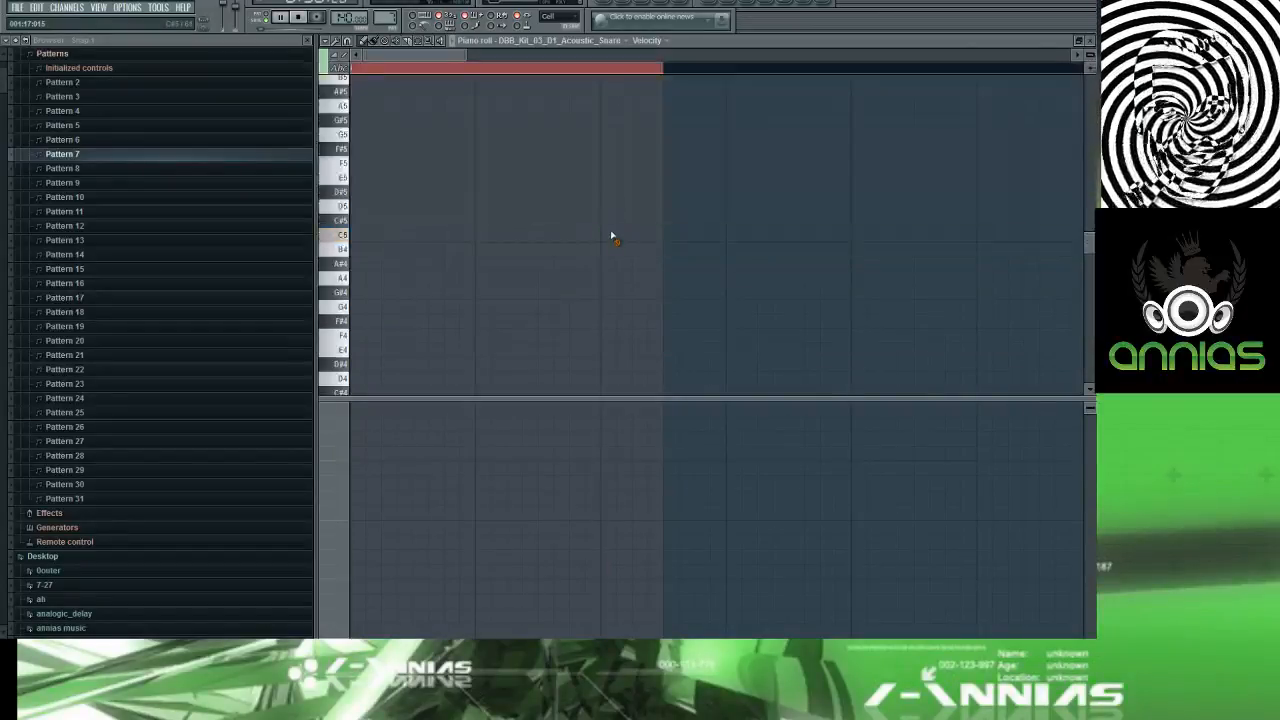
pyautogui.press('F6')
pyautogui.press('F6')
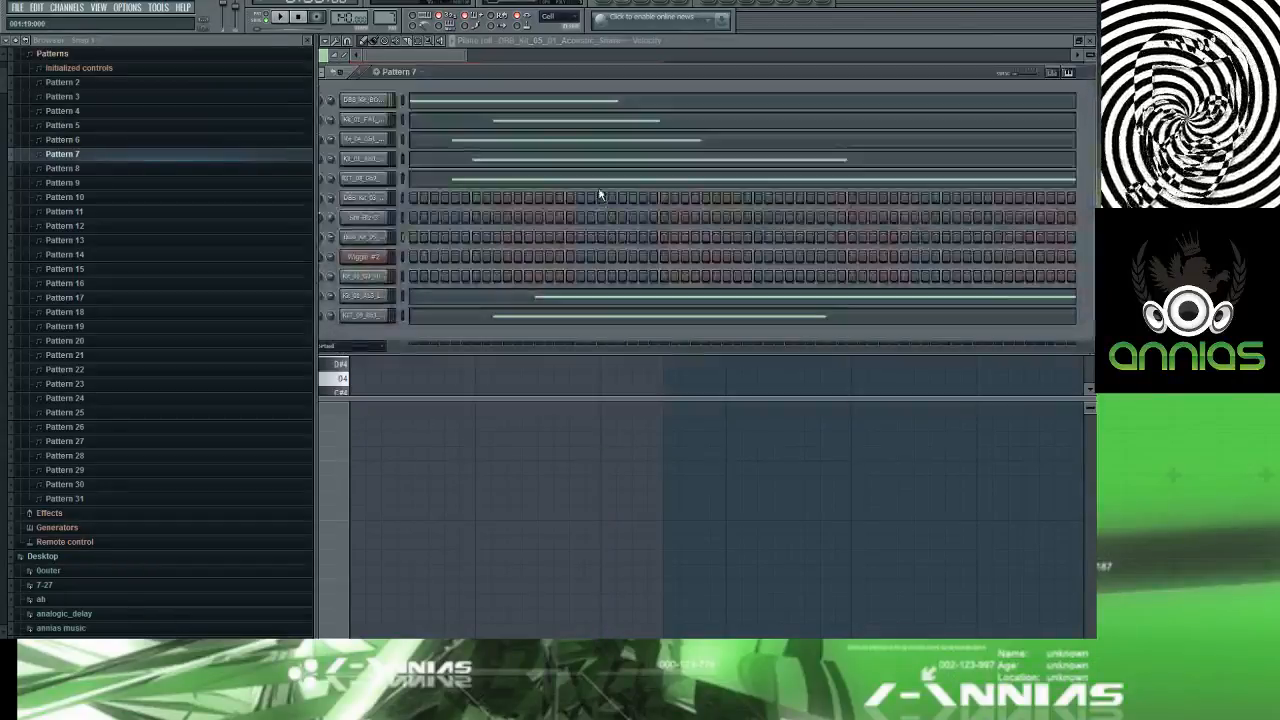
pyautogui.press('F5')
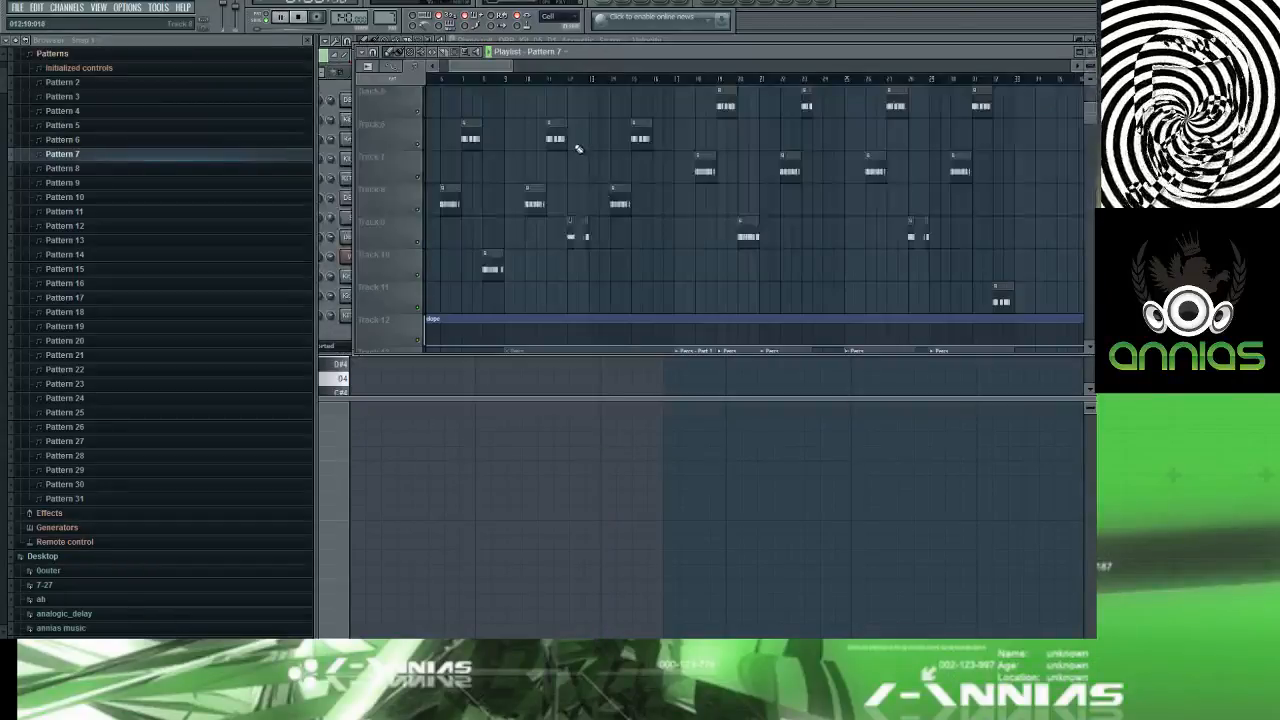
# Step: Listen to the Track 9 clip at bar 12 and delete the second closed hi-hat note in Pattern 7
pyautogui.click(560, 79)
pyautogui.scroll(4, 573, 190)
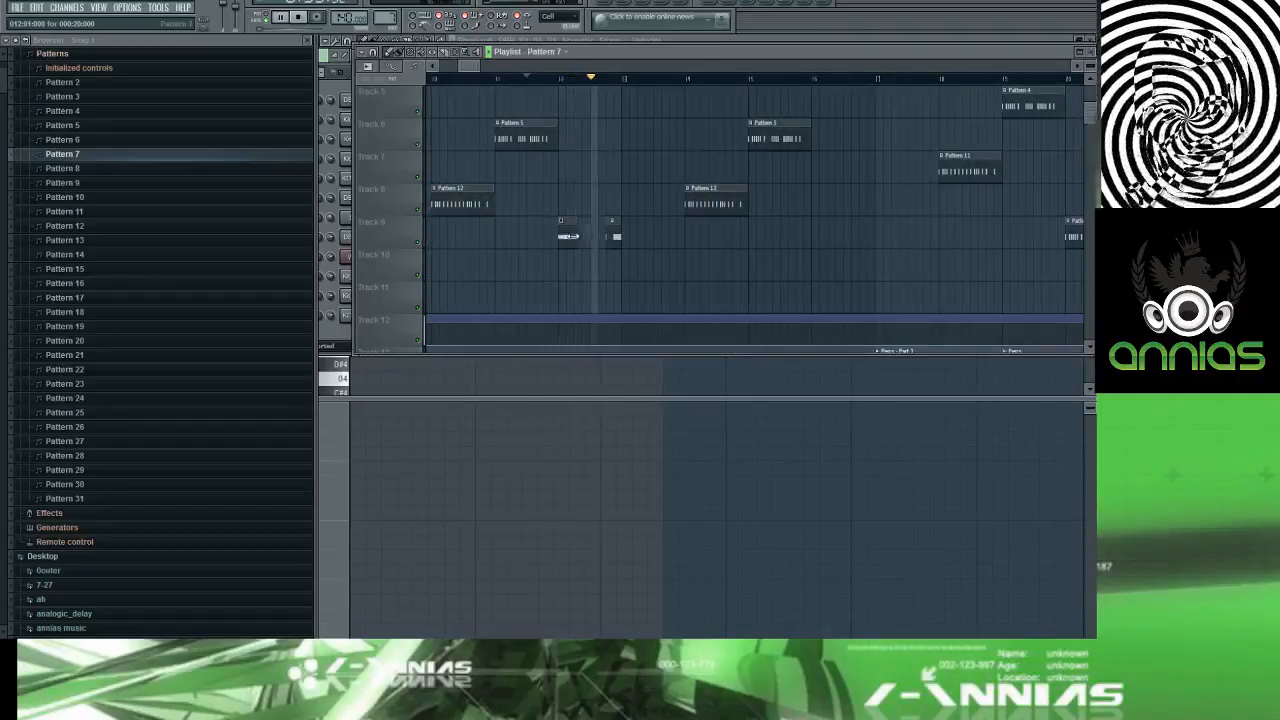
pyautogui.doubleClick(575, 234)
pyautogui.press('F5')
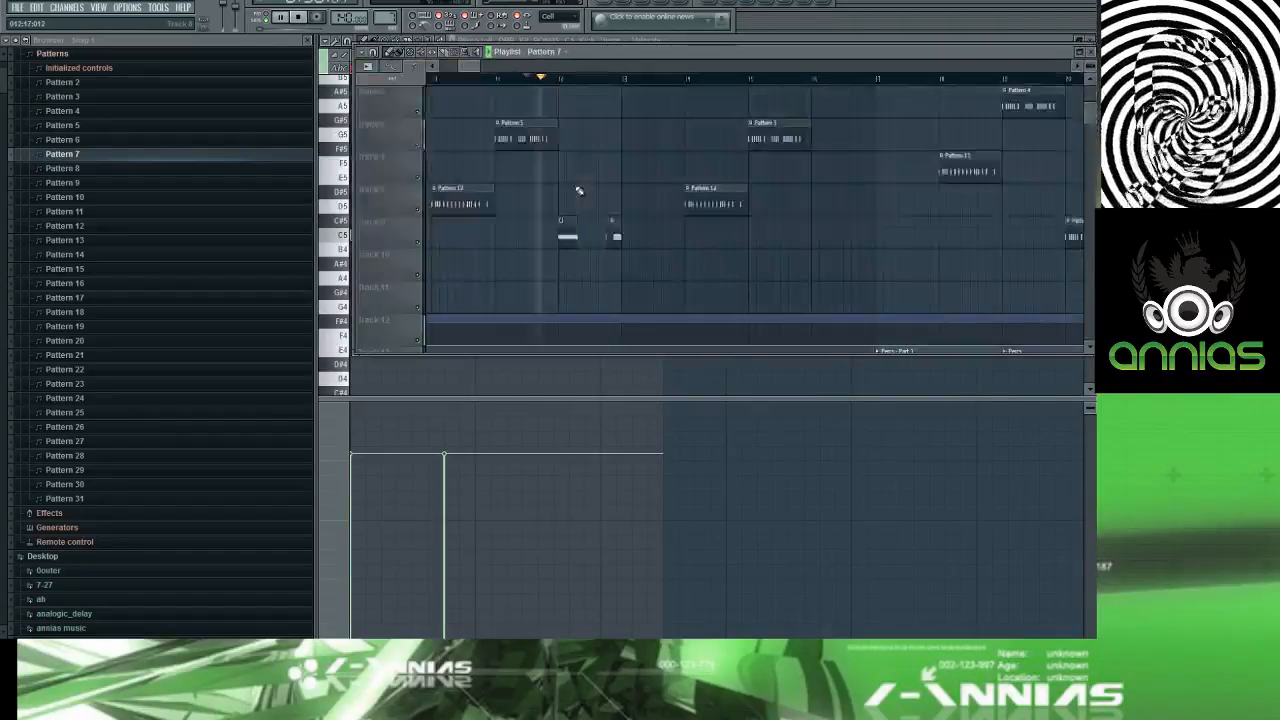
pyautogui.press('F5')
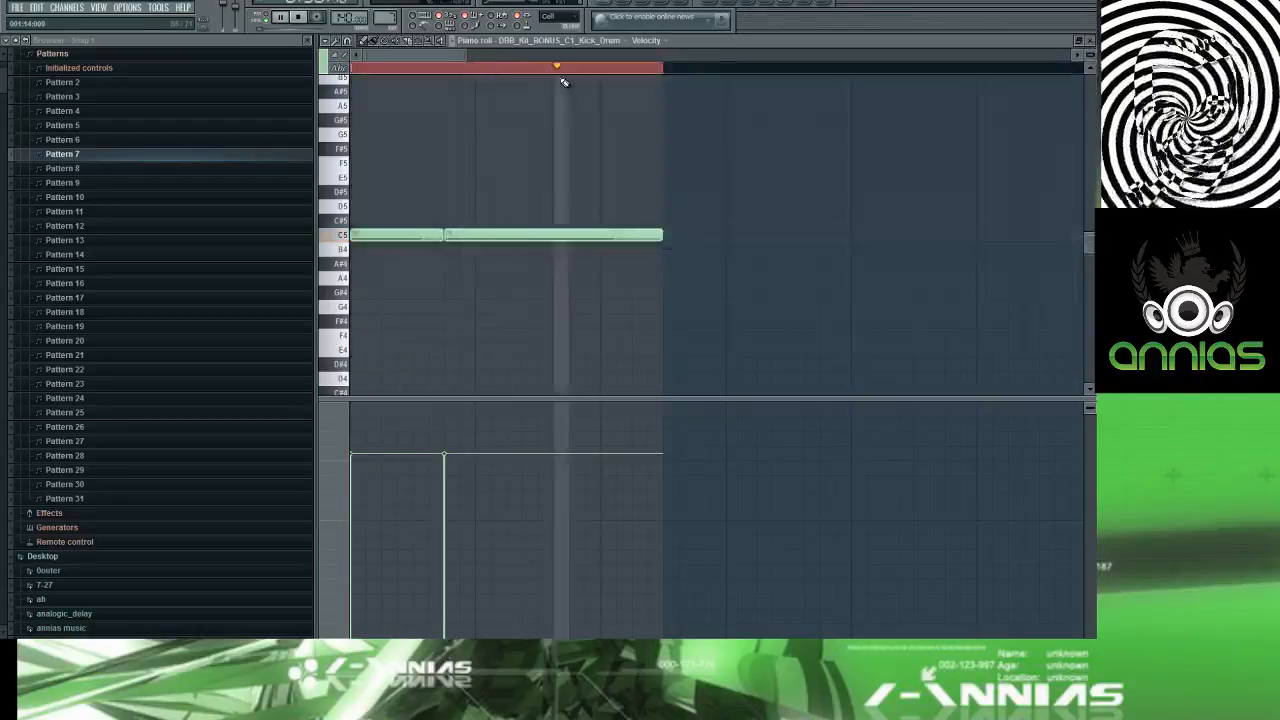
pyautogui.press('F6')
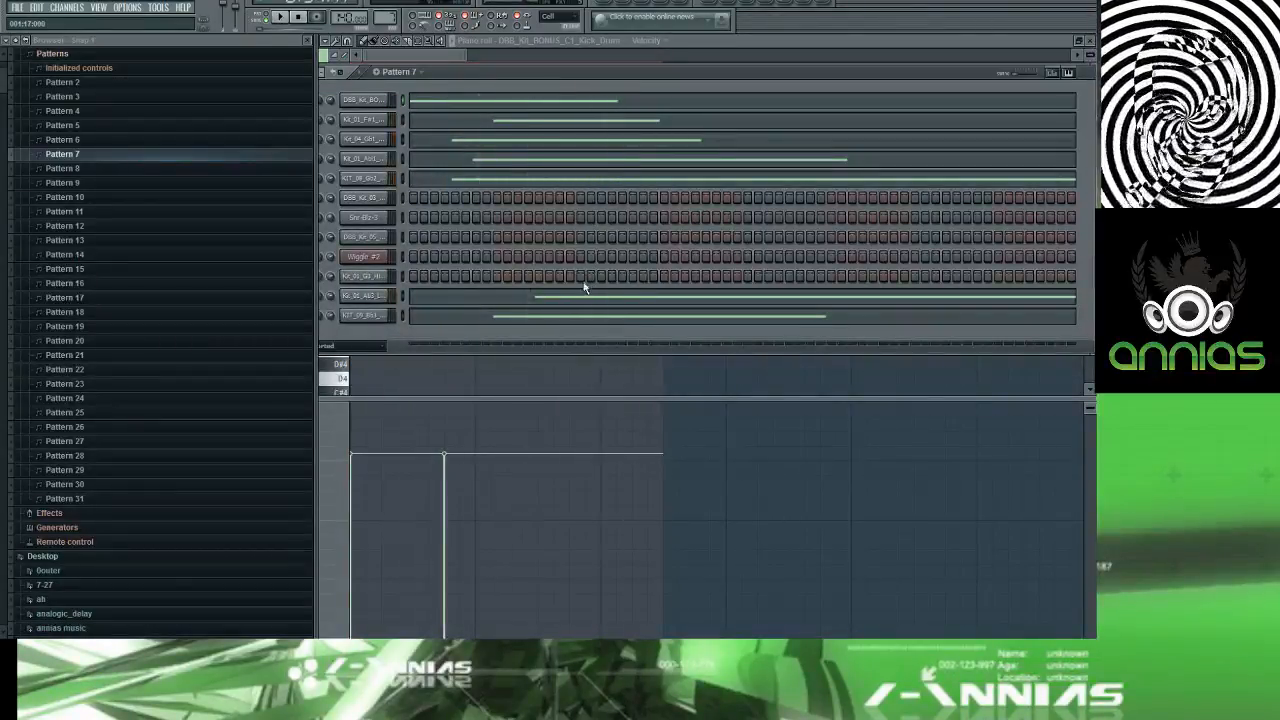
pyautogui.click(581, 124)
pyautogui.press('space')
pyautogui.rightClick(638, 234)
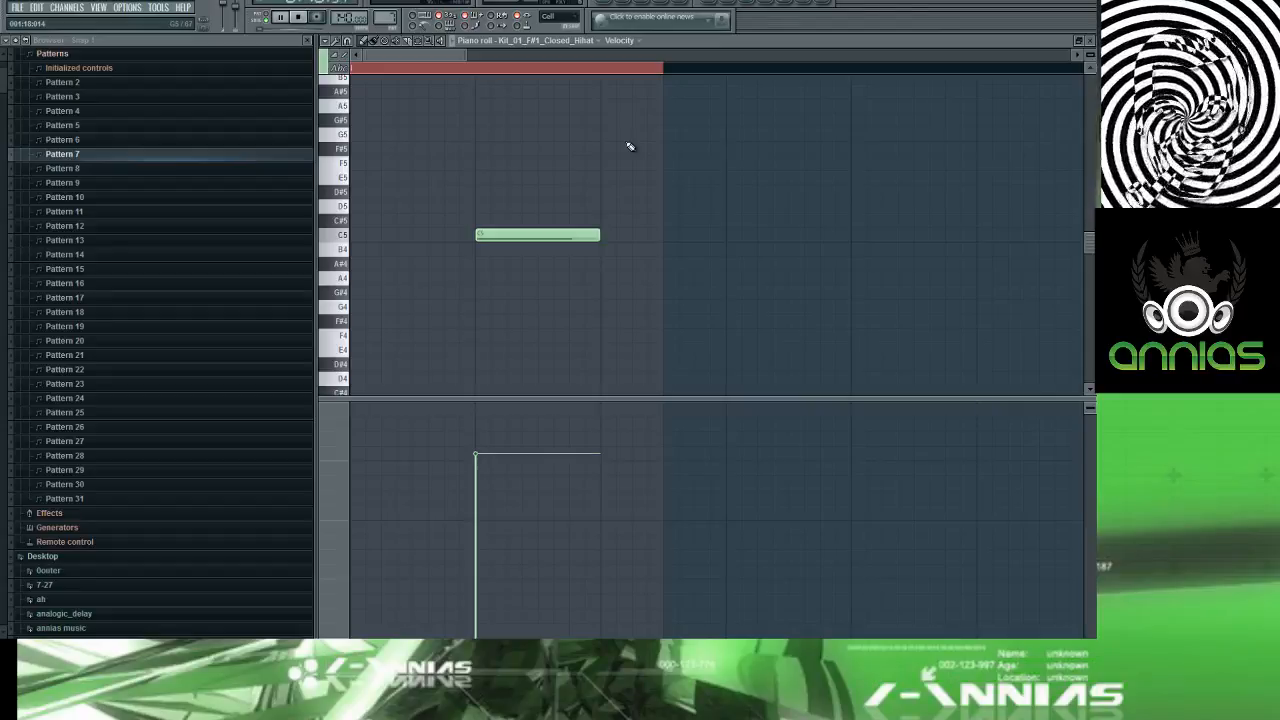
# Step: Delete the Track 6 clip at bar 15 and listen to the playlist from bar 14
pyautogui.press('F5')
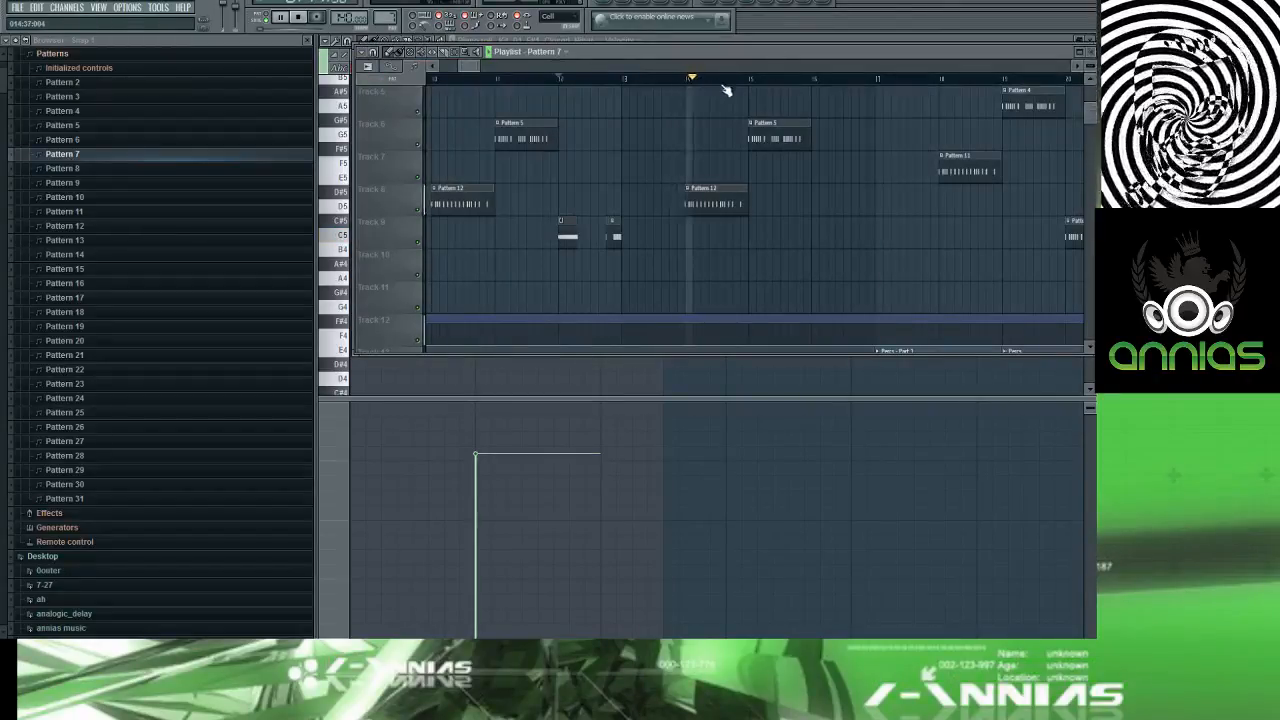
pyautogui.scroll(2, 748, 128)
pyautogui.scroll(3, 748, 128)
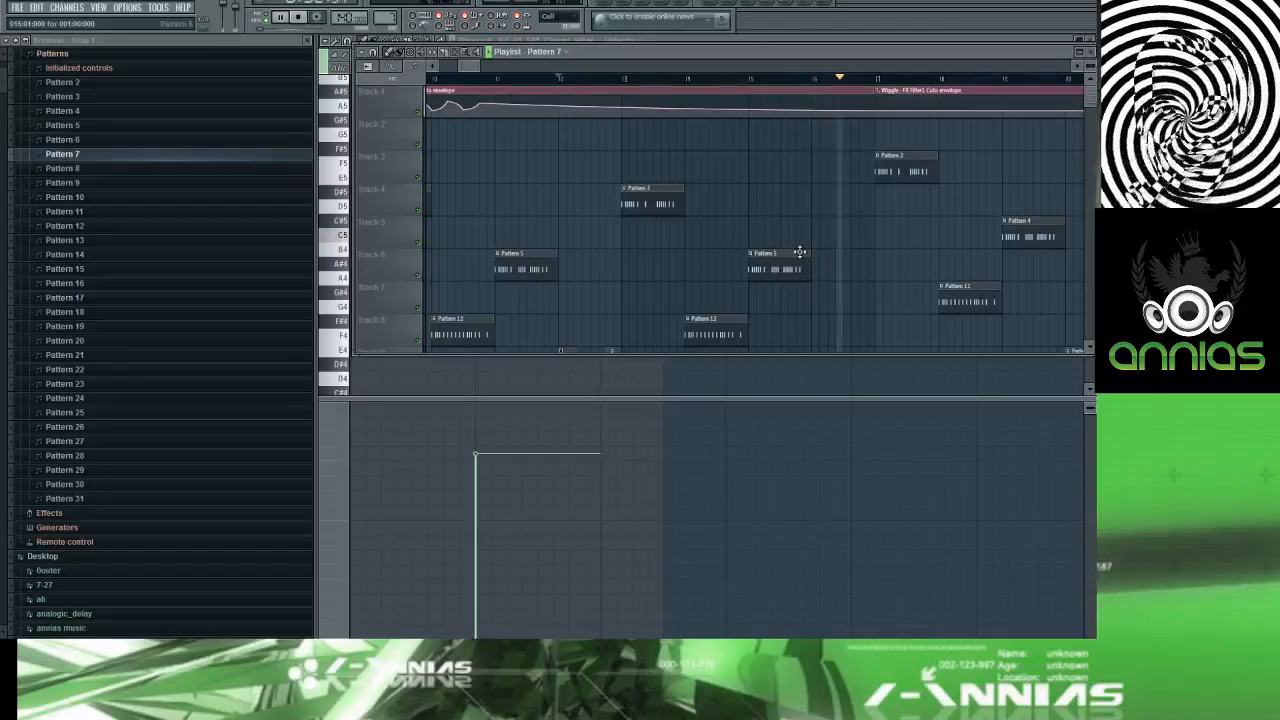
pyautogui.click(756, 80)
pyautogui.click(745, 80)
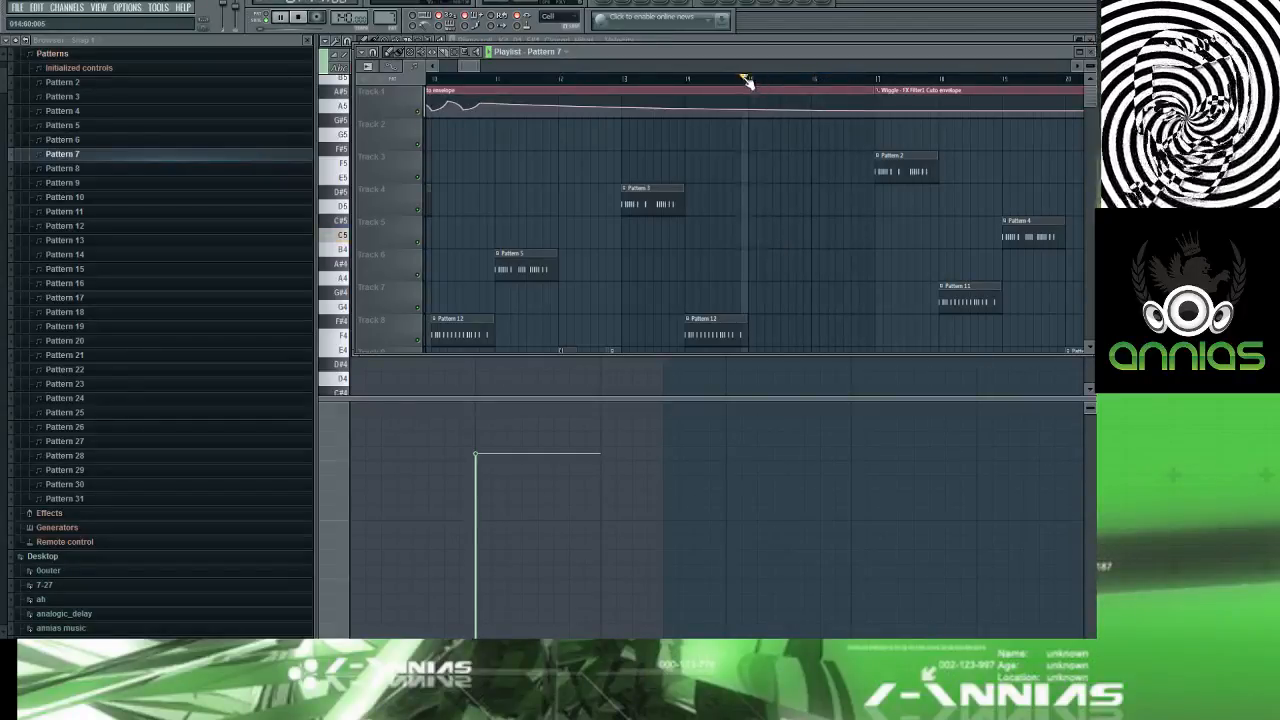
pyautogui.click(709, 79)
pyautogui.click(686, 79)
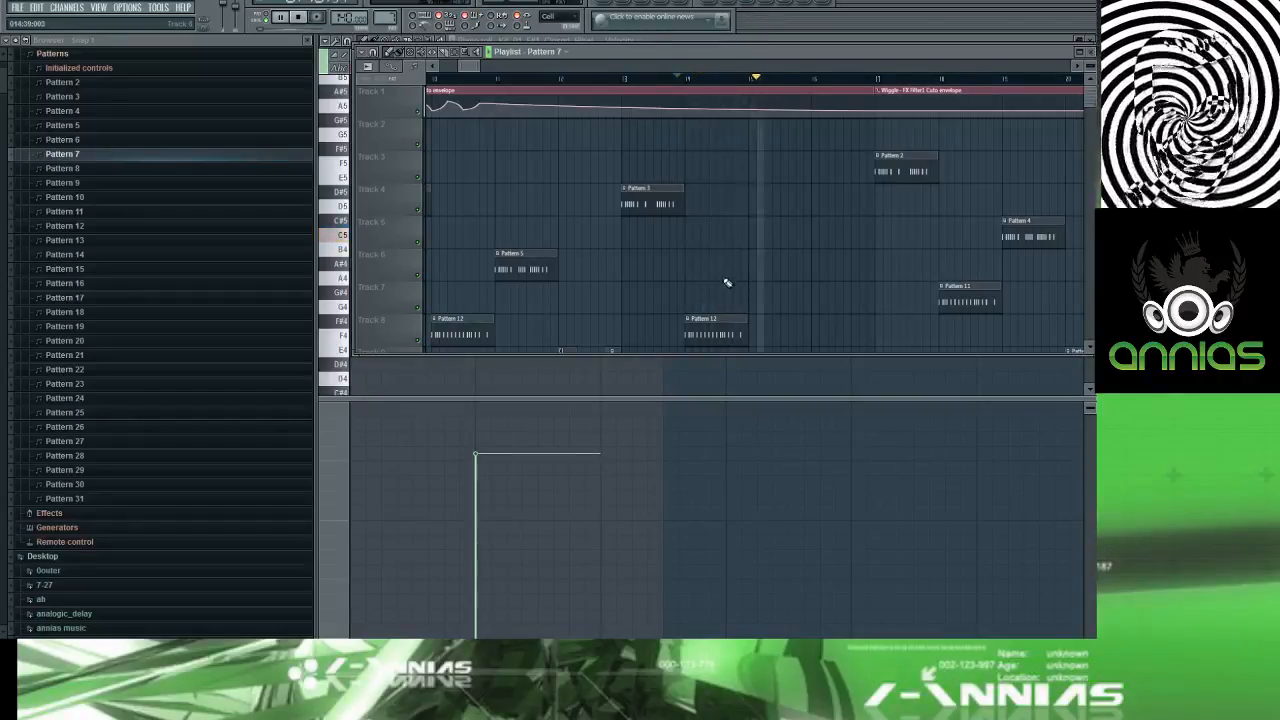
# Step: Make the Track 8 clip at bar 14 unique and clear the last closed hi-hat step in its pattern
pyautogui.click(690, 318)
pyautogui.click(708, 395)
pyautogui.doubleClick(713, 331)
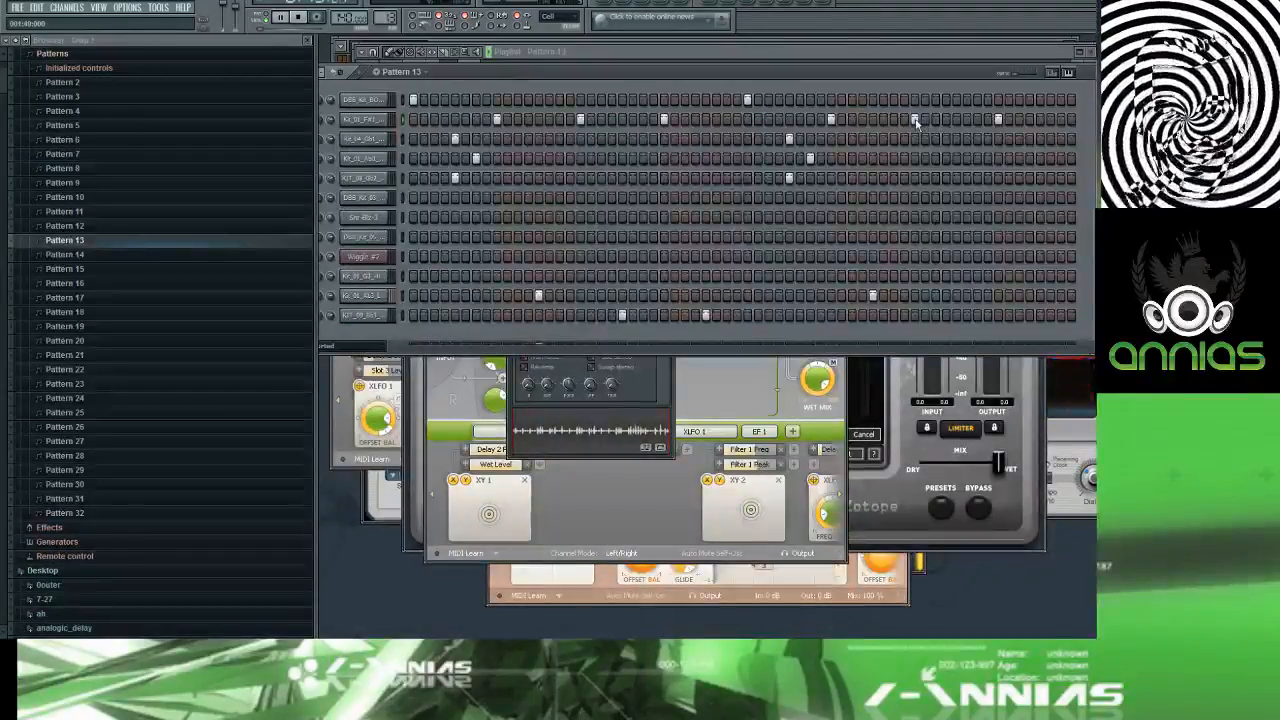
pyautogui.click(998, 120)
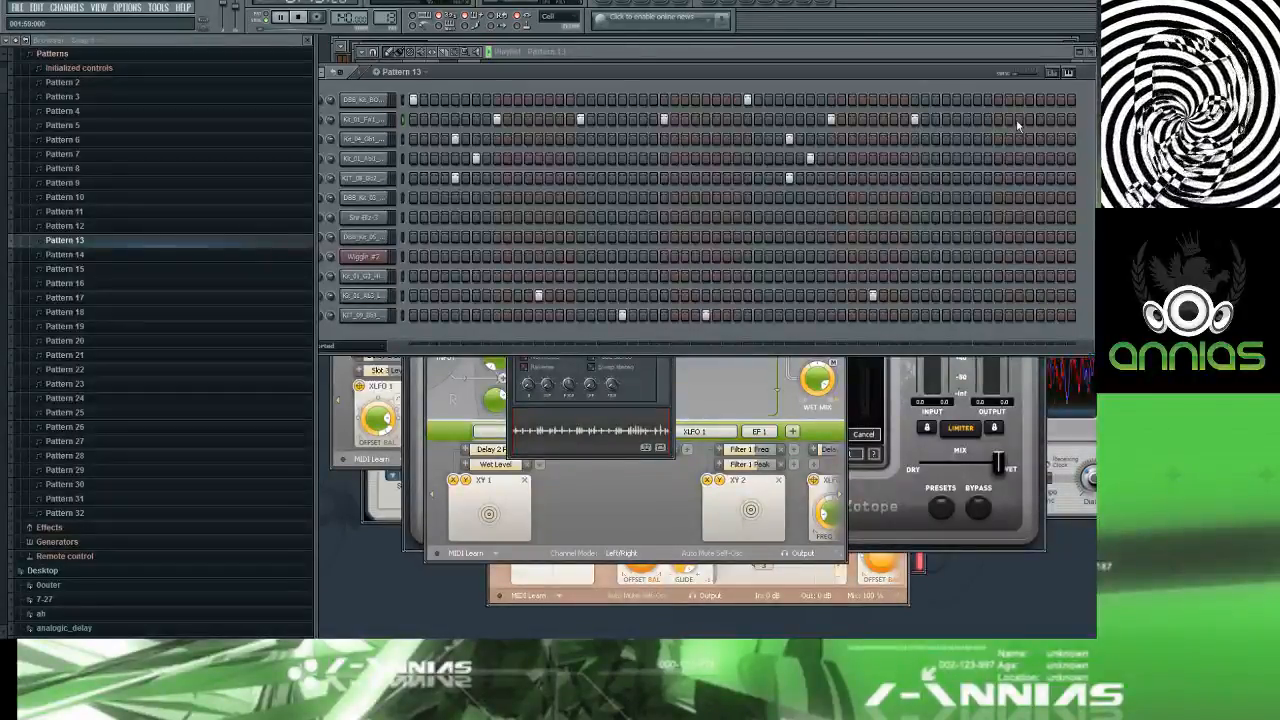
pyautogui.press('F5')
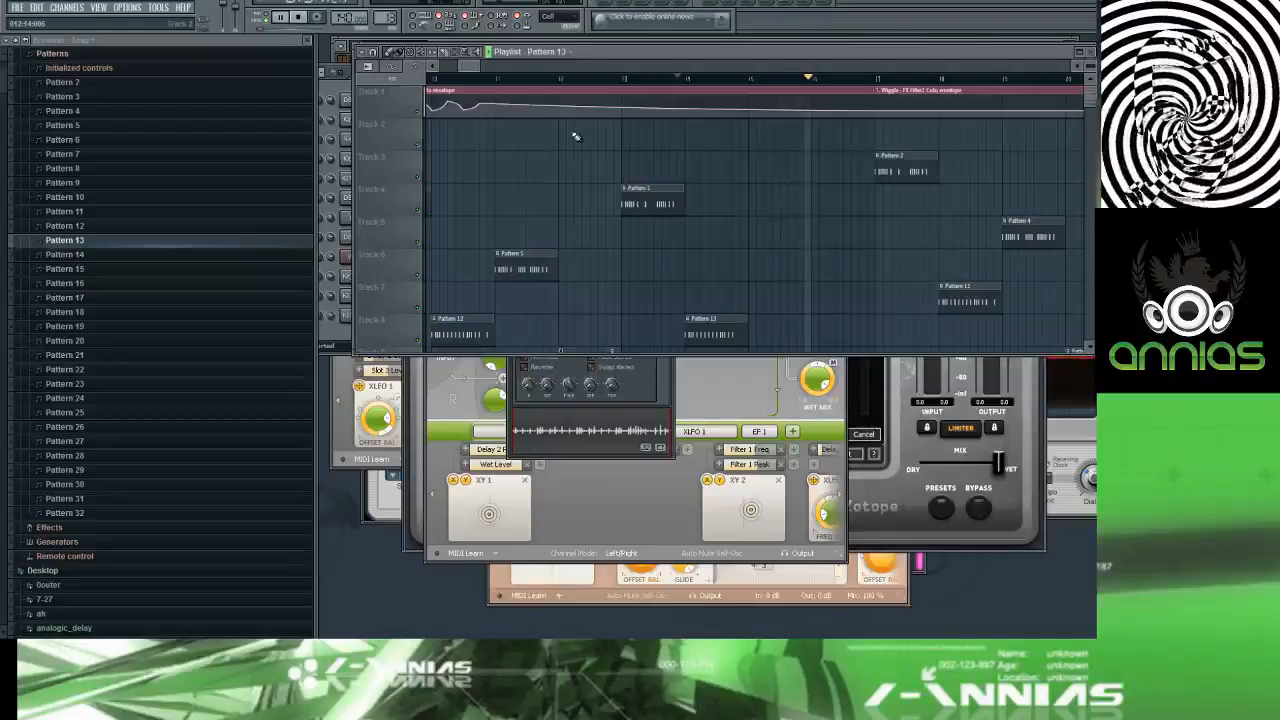
# Step: Look over the playlist's drum, synth, vocal and effect tracks while the song plays past the intro
pyautogui.moveTo(480, 66); pyautogui.dragTo(543, 65)
pyautogui.scroll(-4, 595, 118)
pyautogui.scroll(4, 594, 120)
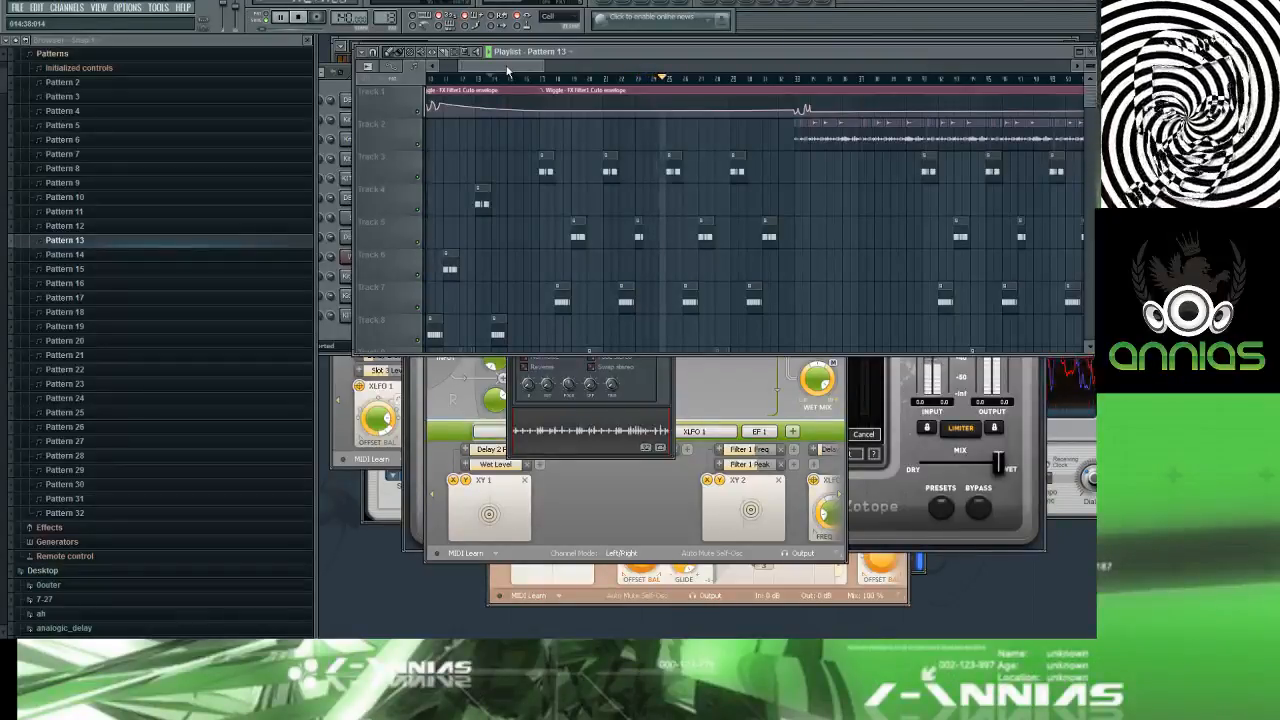
pyautogui.moveTo(507, 70); pyautogui.dragTo(531, 61)
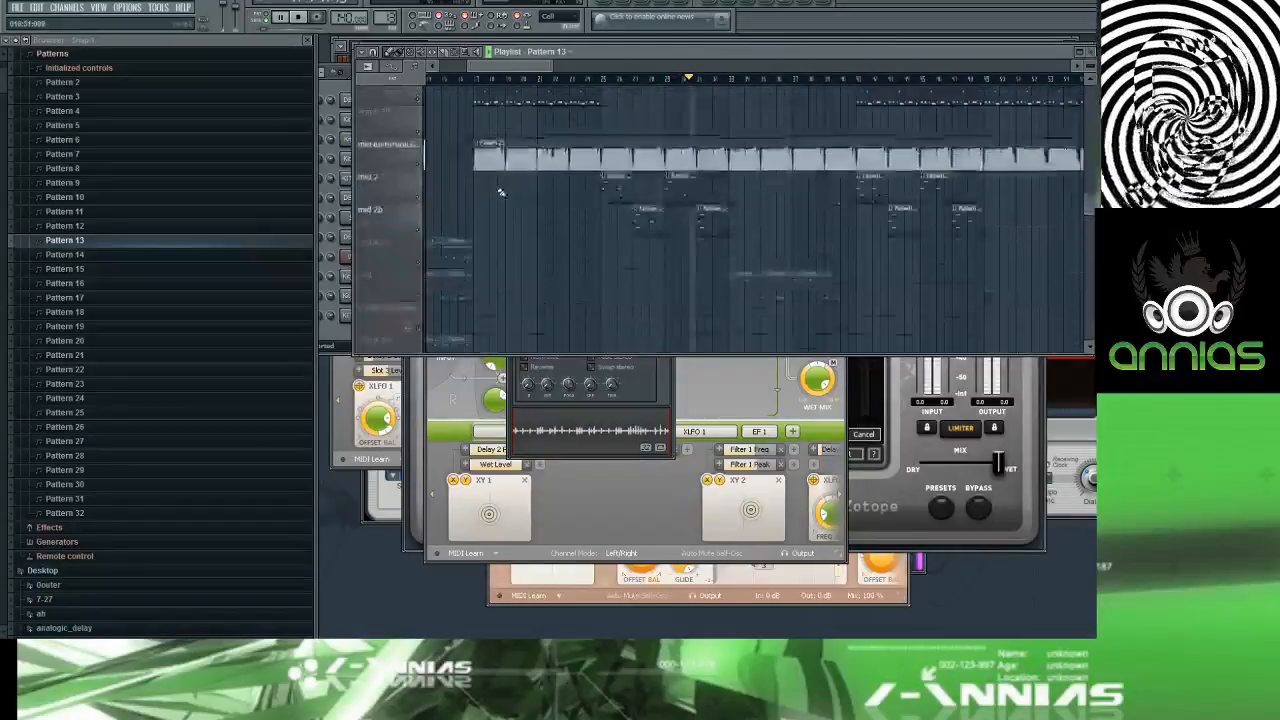
pyautogui.scroll(-3, 505, 210)
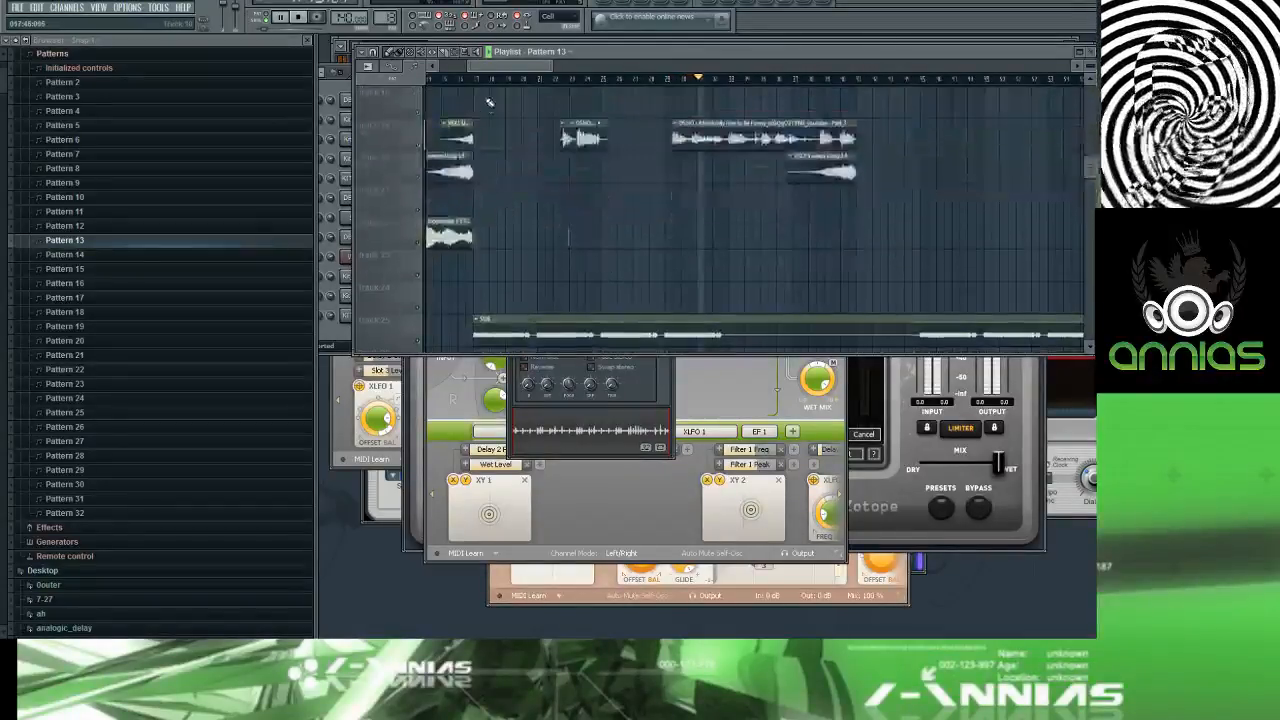
pyautogui.moveTo(496, 66); pyautogui.dragTo(458, 72)
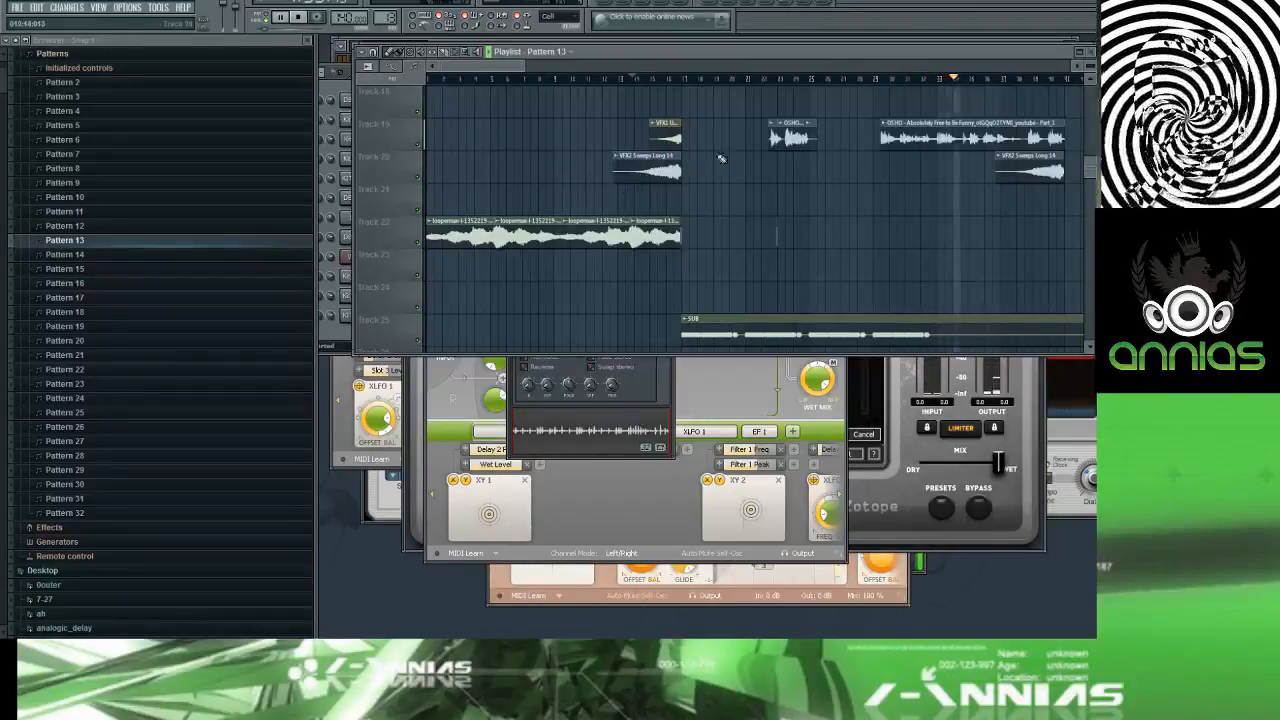
pyautogui.moveTo(490, 69); pyautogui.dragTo(549, 76)
pyautogui.scroll(4, 570, 127)
pyautogui.scroll(6, 570, 127)
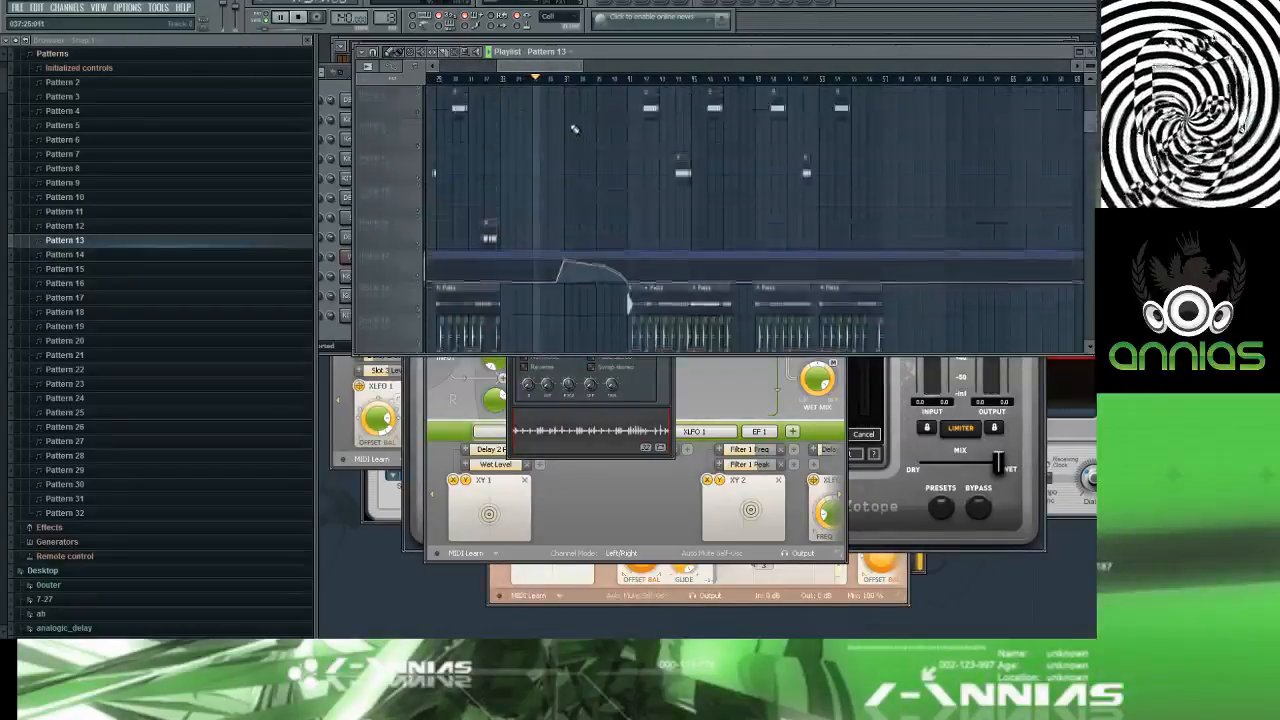
# Step: Open the congas-and-bongos loop's channel settings and check its mixer insert's effects, replaying the song from bar 33
pyautogui.click(550, 132)
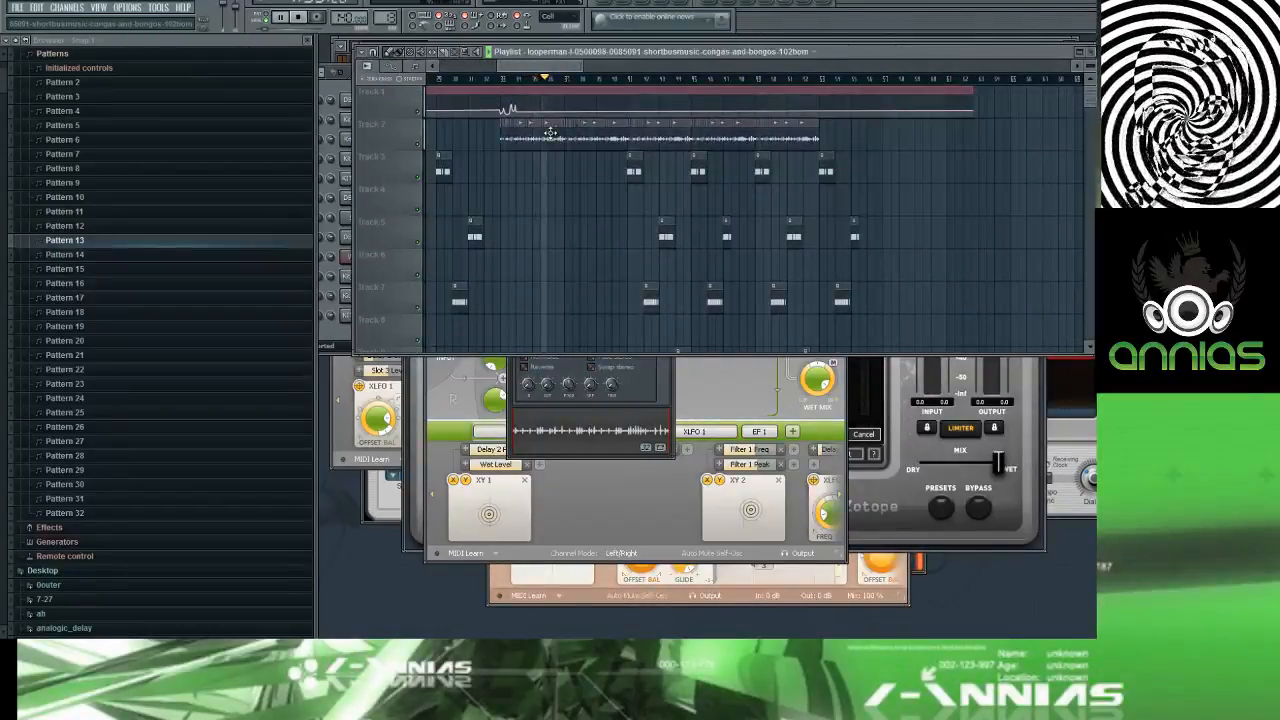
pyautogui.doubleClick(550, 133)
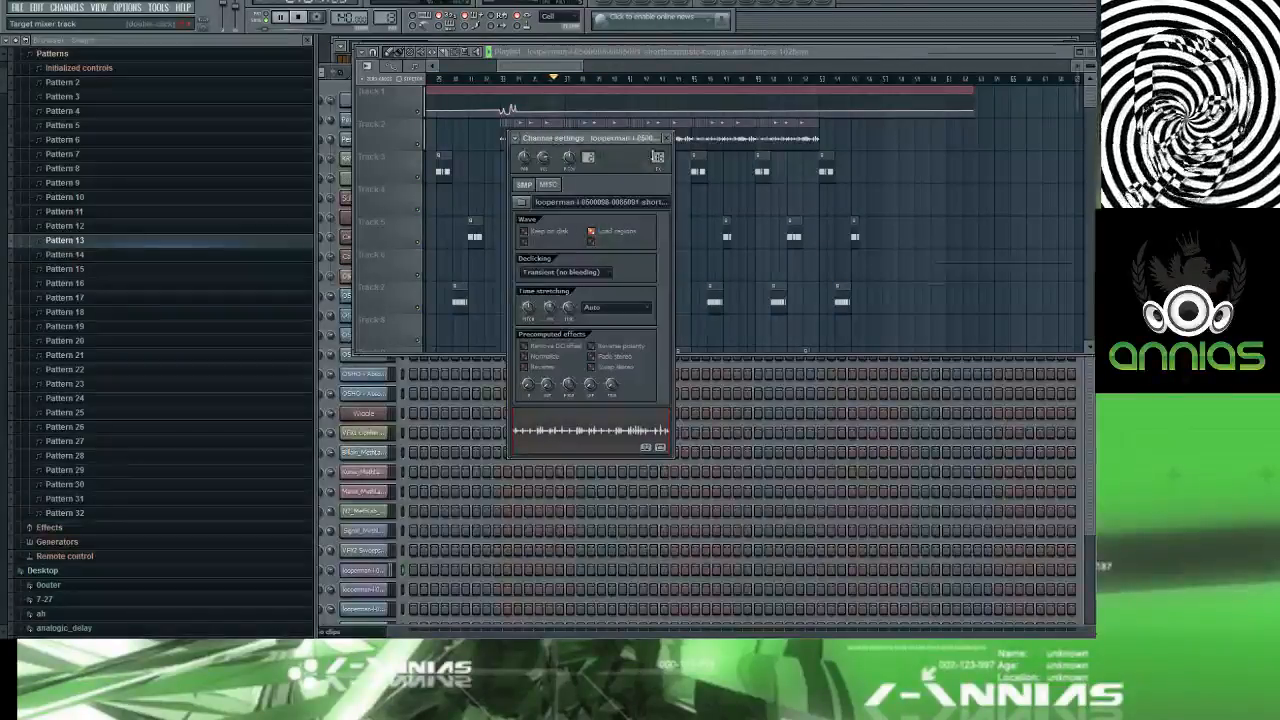
pyautogui.press('F9')
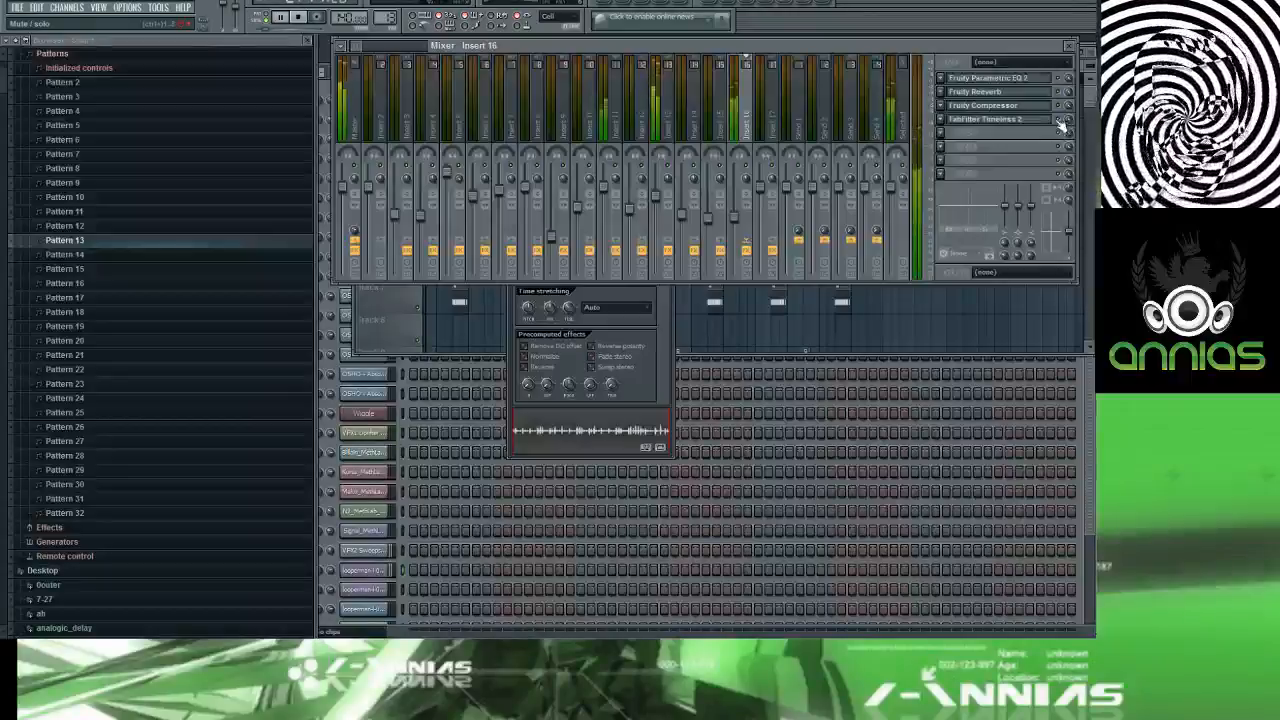
pyautogui.press('F5')
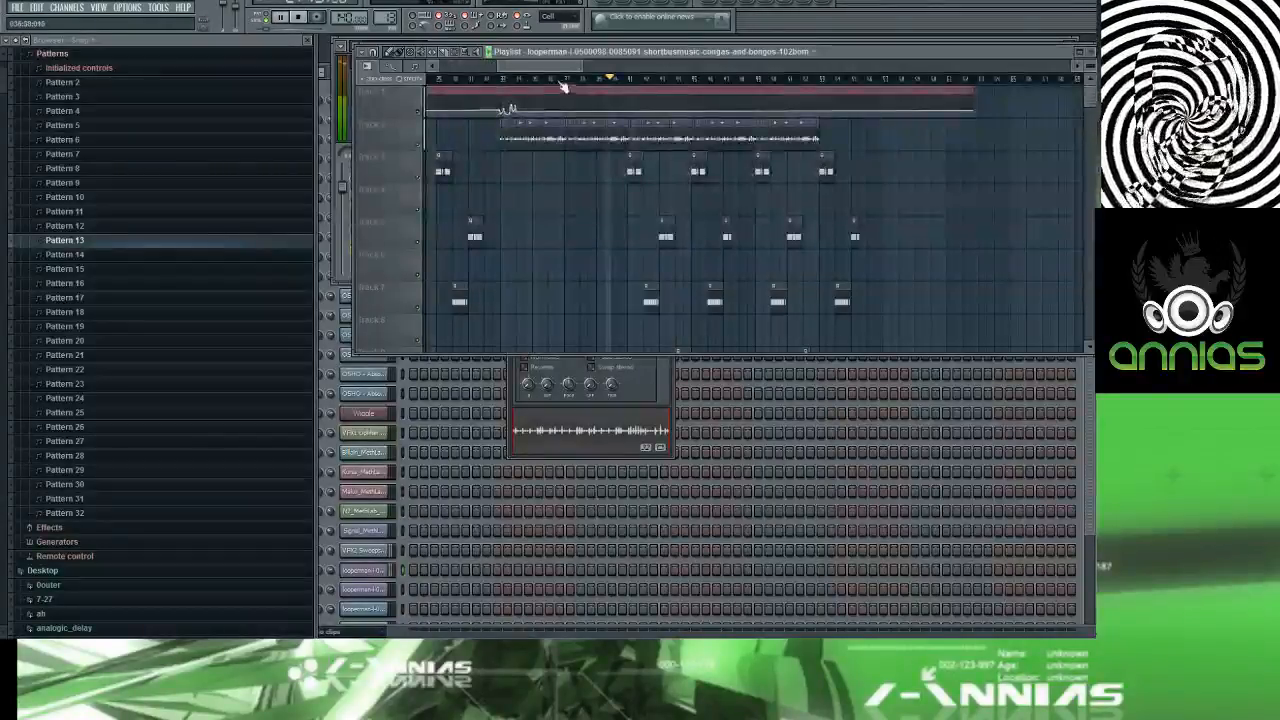
pyautogui.click(502, 80)
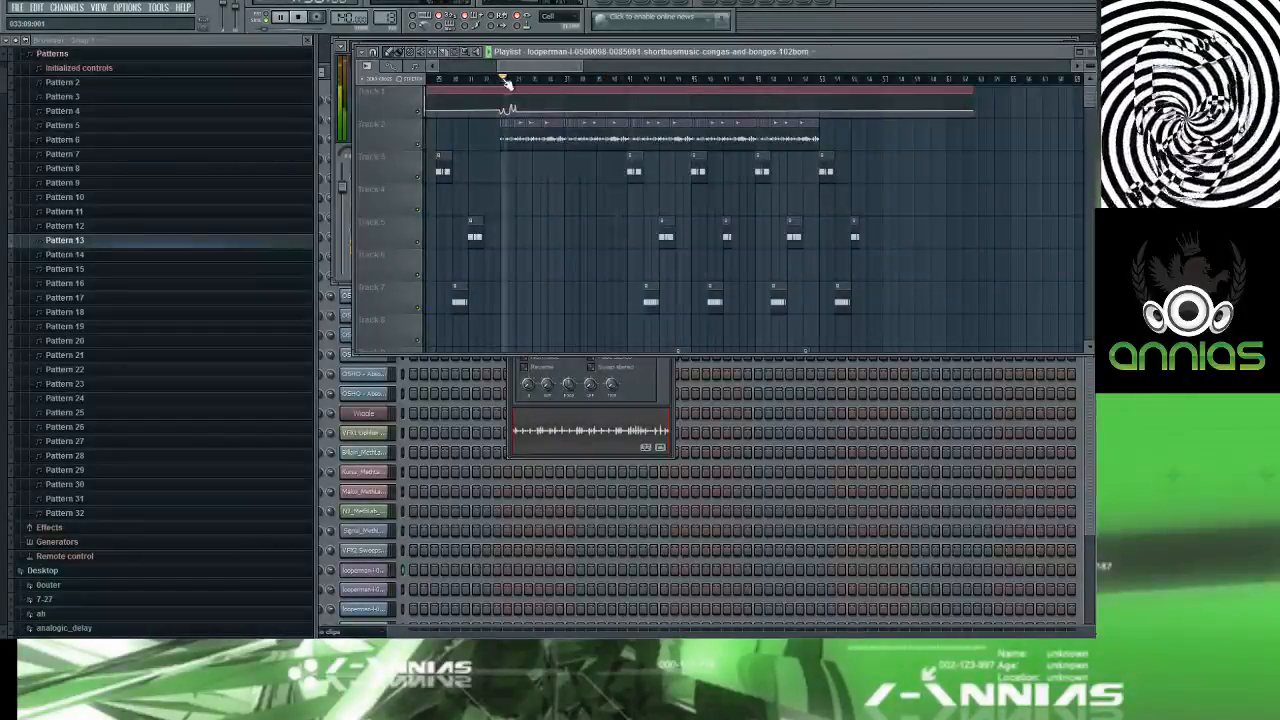
pyautogui.click(503, 83)
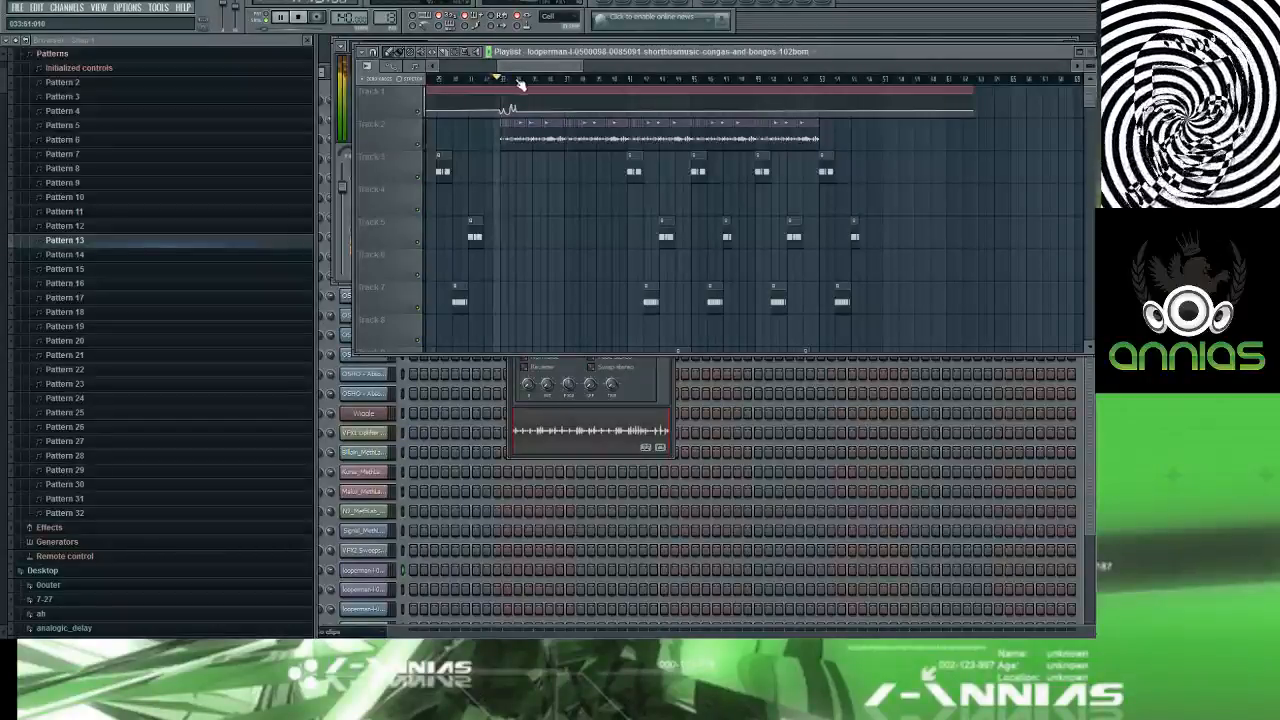
# Step: Open FabFilter Timeless 2 on Insert 16 and save the project as beat_42.flp
pyautogui.press('F9')
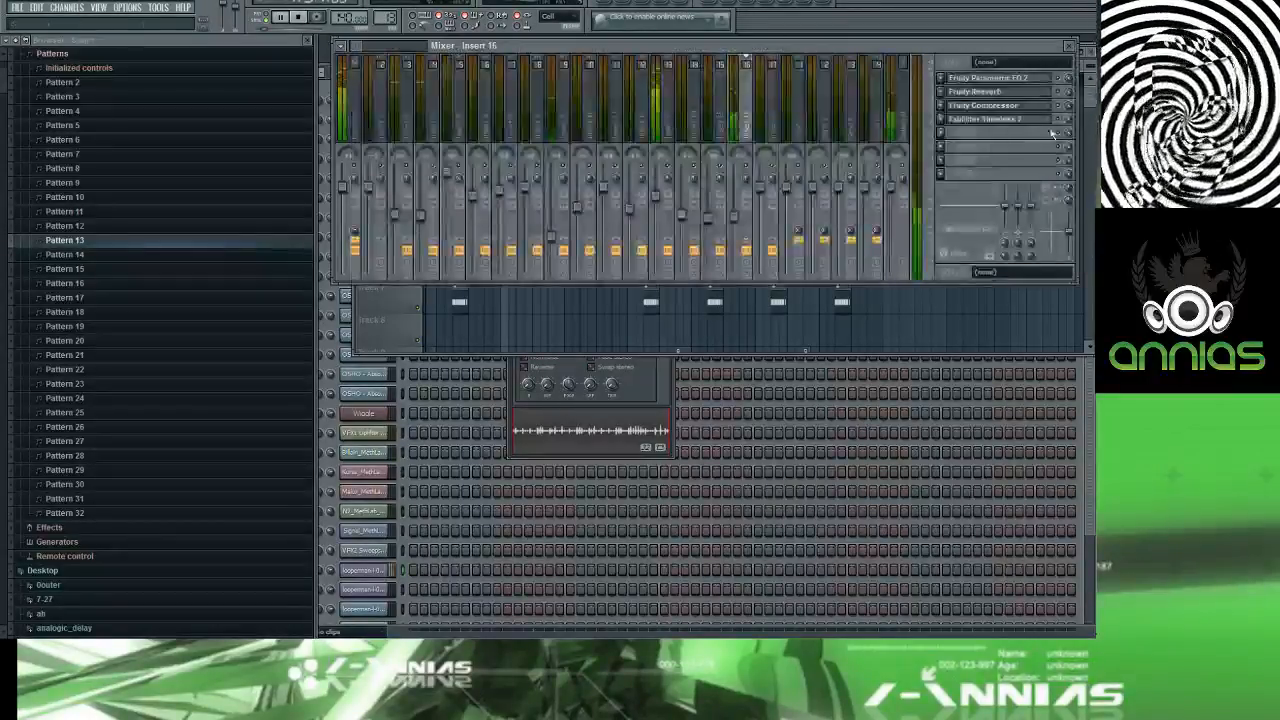
pyautogui.click(1030, 121)
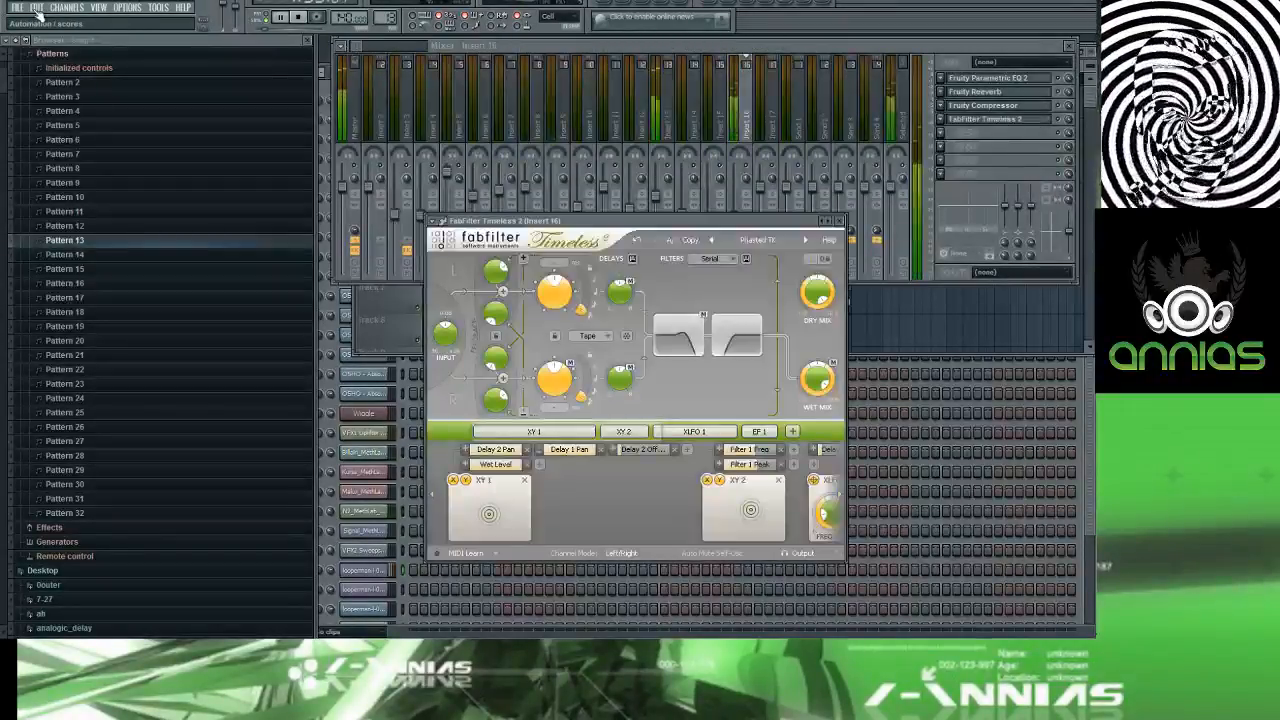
pyautogui.click(16, 7)
pyautogui.click(40, 87)
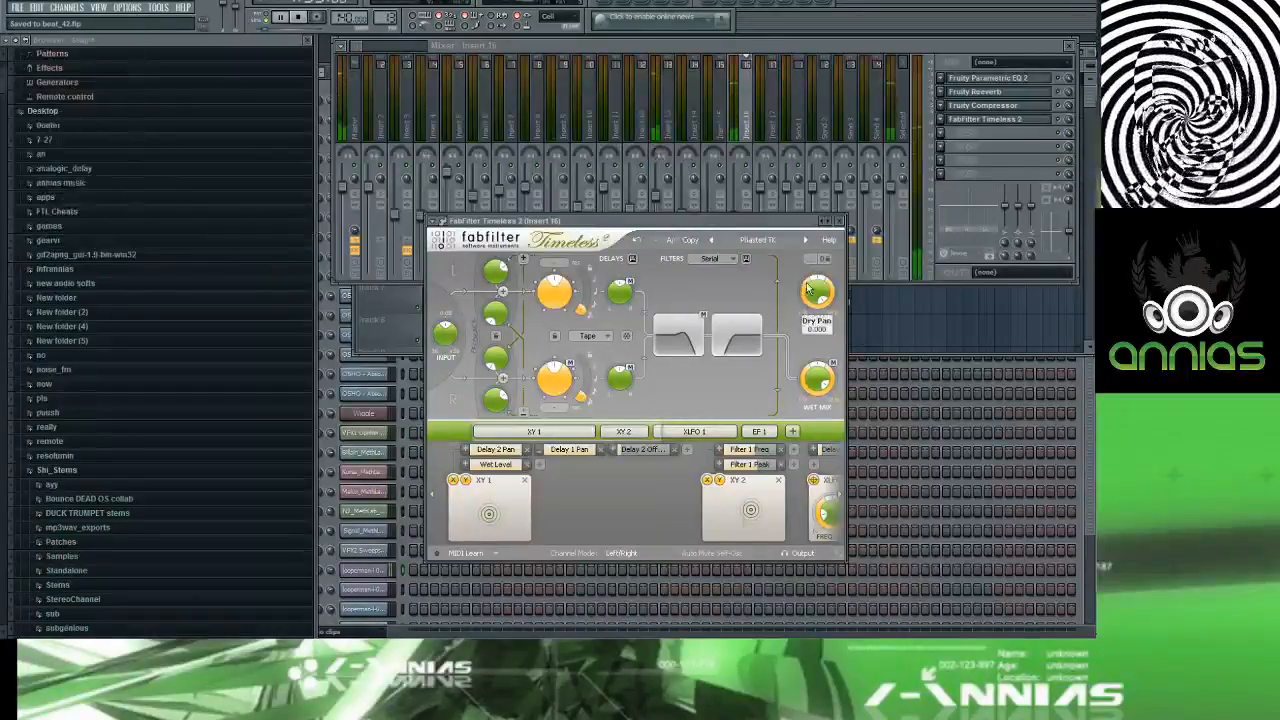
# Step: Audition successive Timeless 2 presets on the percussion loop and choose "Are you notch TK"
pyautogui.click(806, 244)
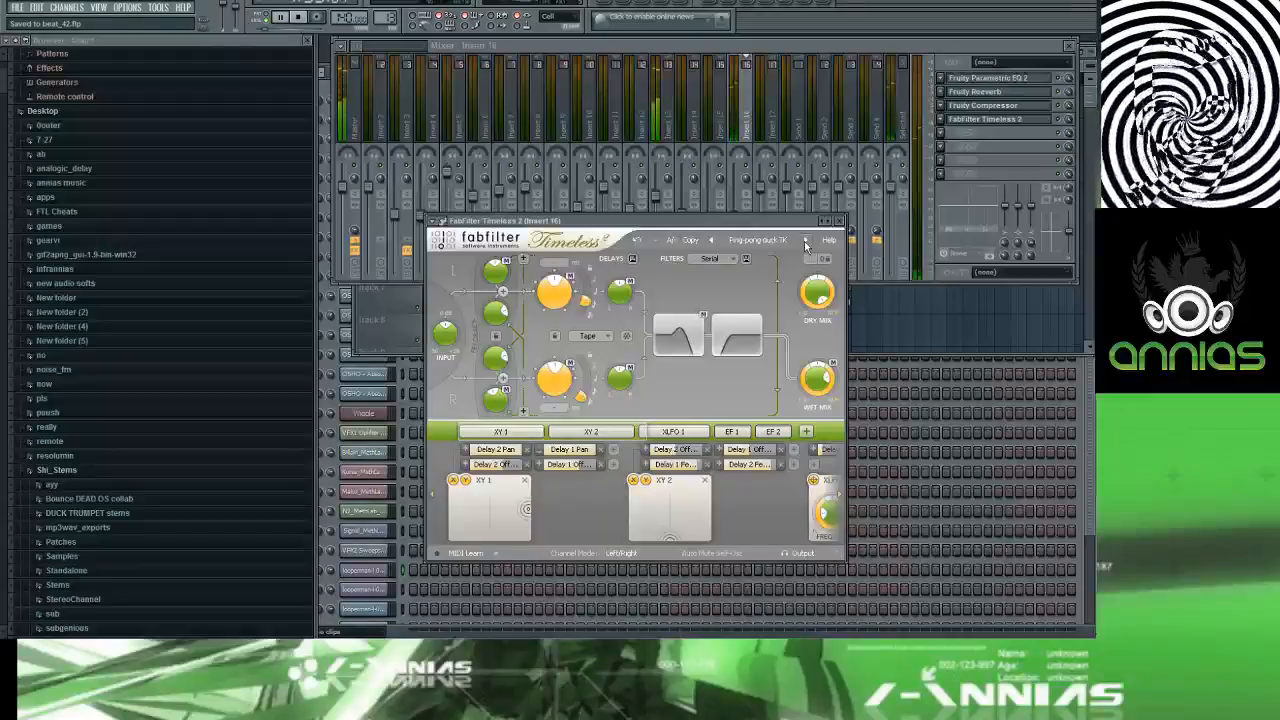
pyautogui.click(806, 244)
pyautogui.click(806, 244)
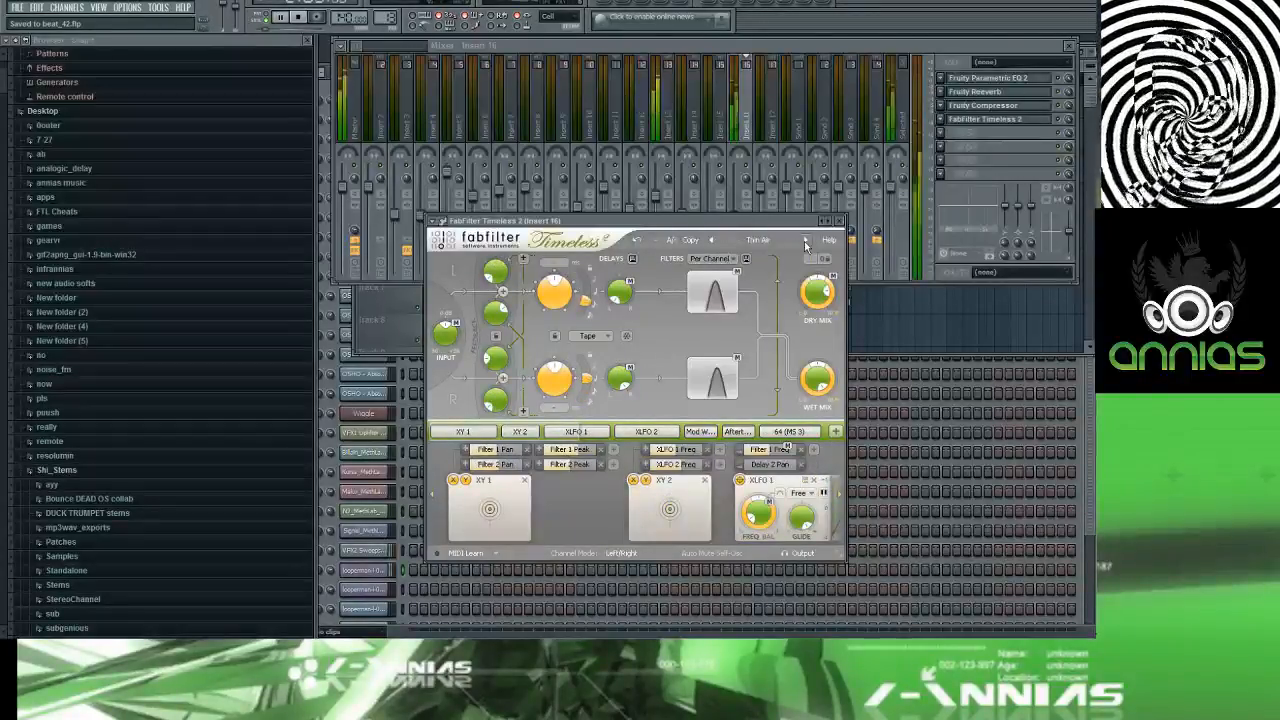
pyautogui.click(806, 244)
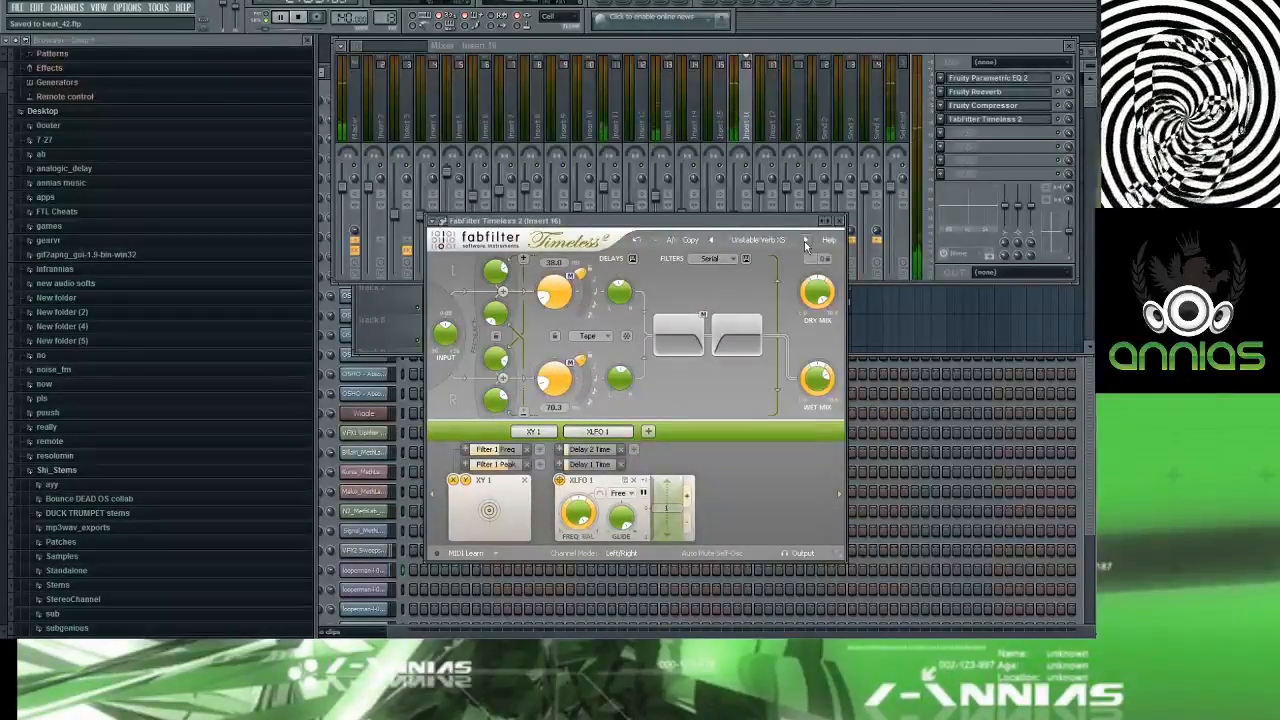
pyautogui.click(806, 244)
pyautogui.click(806, 244)
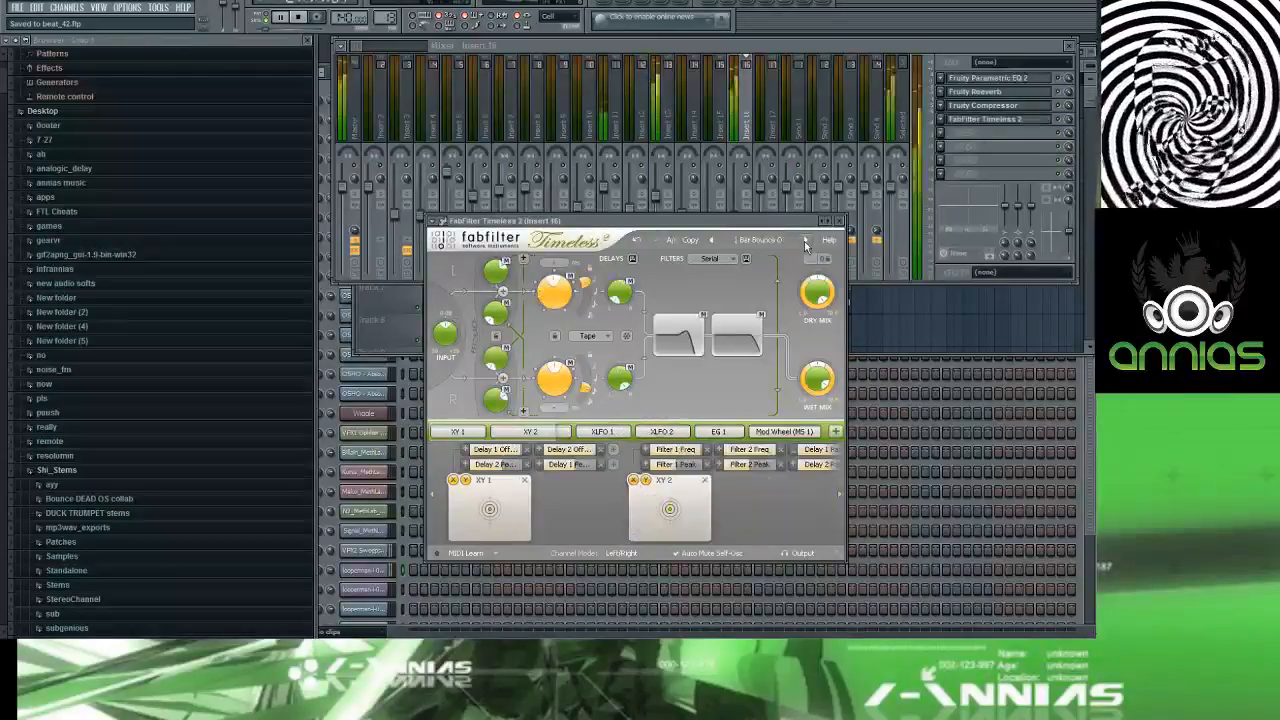
pyautogui.click(806, 244)
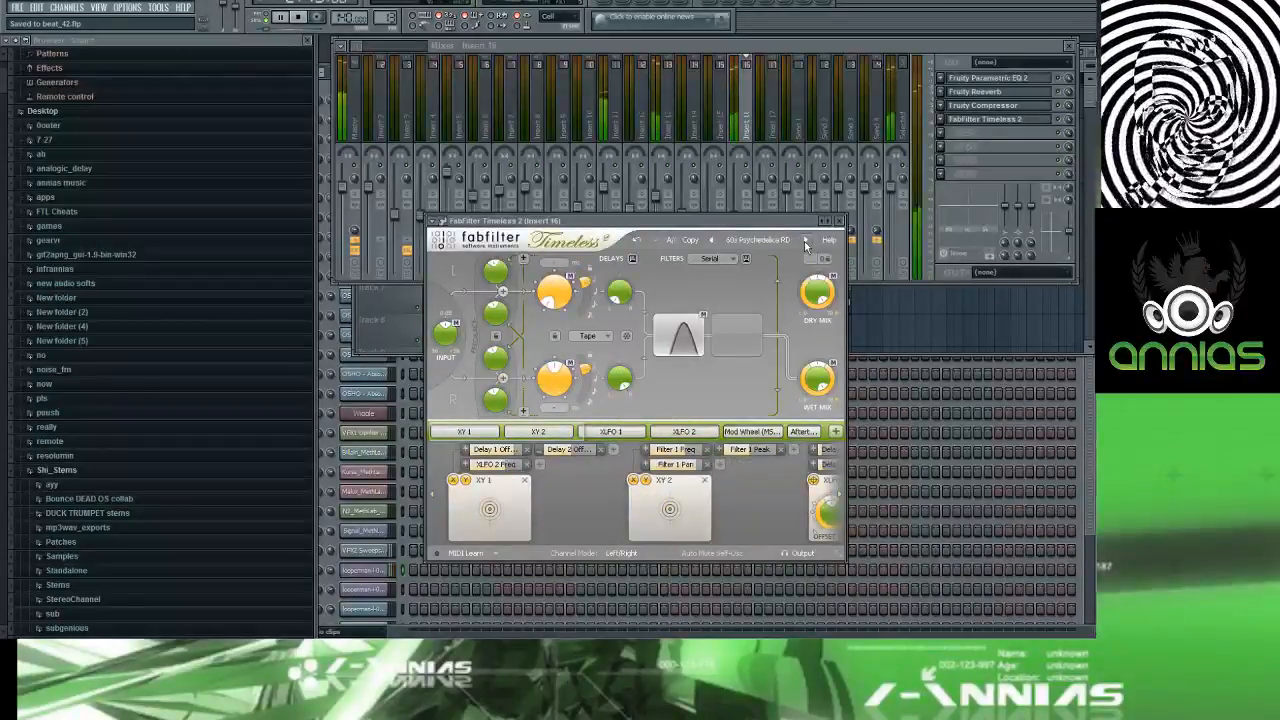
pyautogui.click(806, 244)
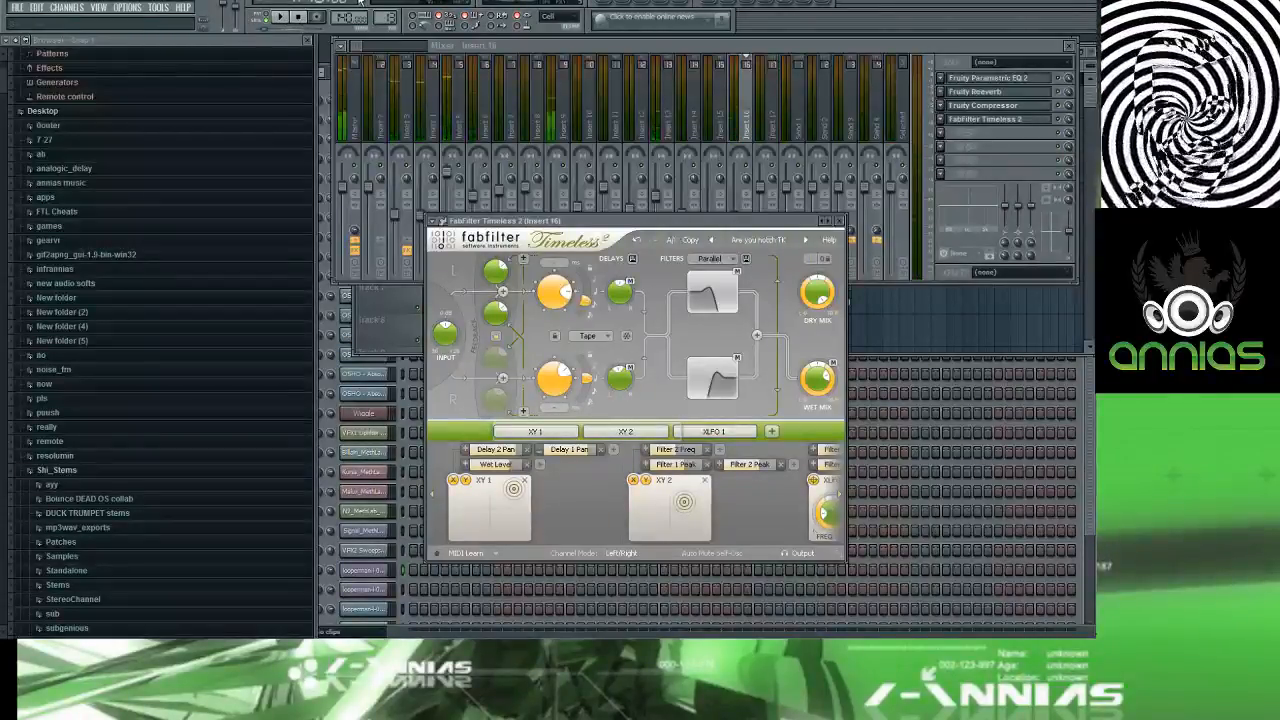
# Step: Replay the song from bar 33 and raise the wet level of Timeless 2 on Insert 16
pyautogui.click(610, 2)
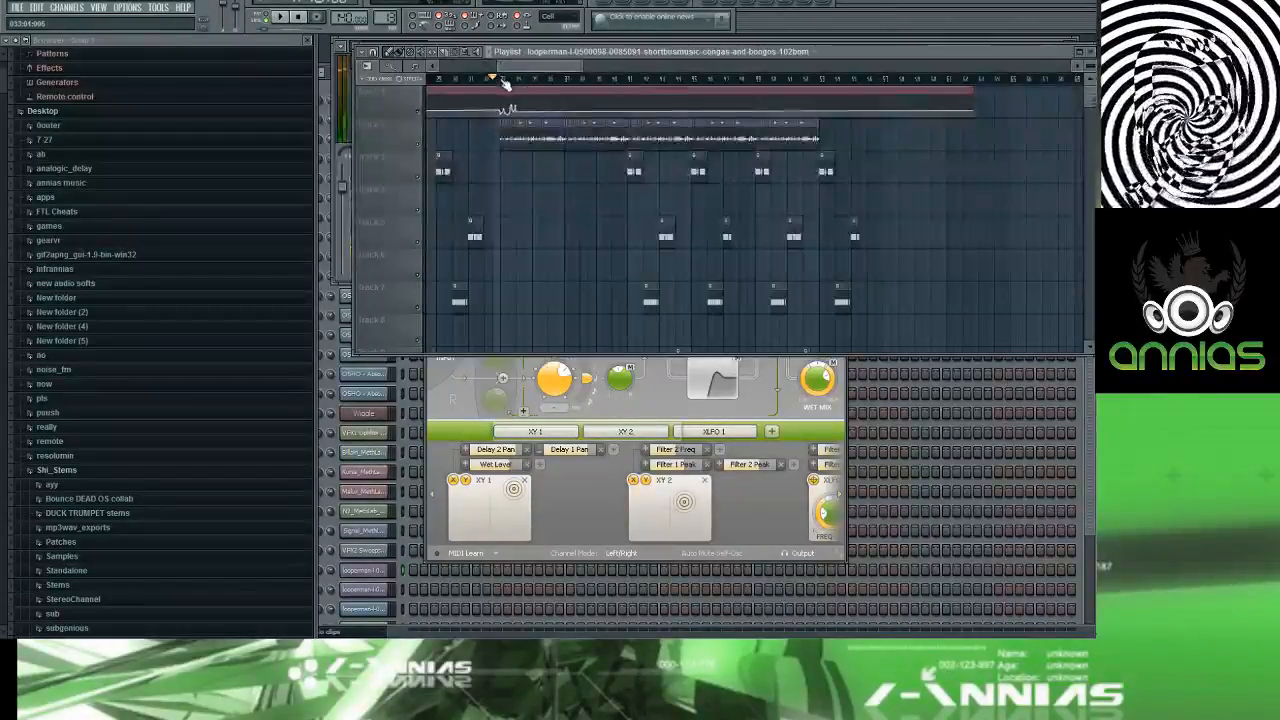
pyautogui.press('space')
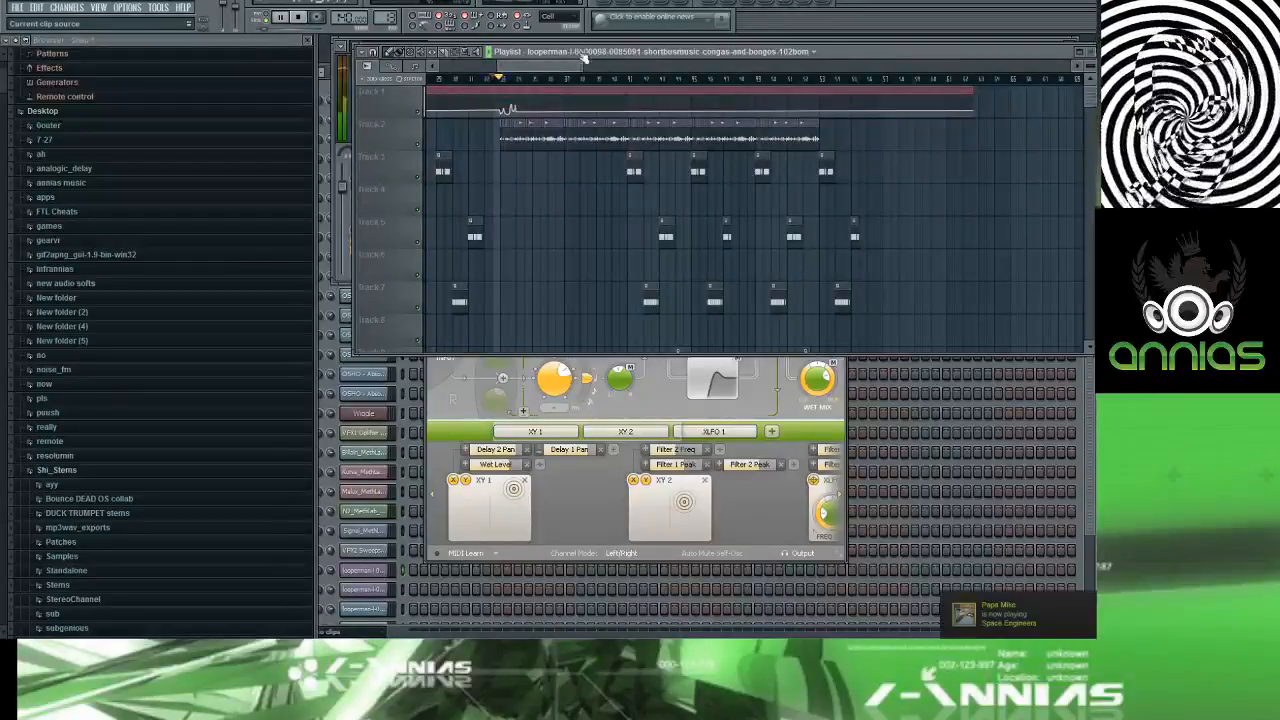
pyautogui.click(771, 503)
pyautogui.moveTo(815, 378)
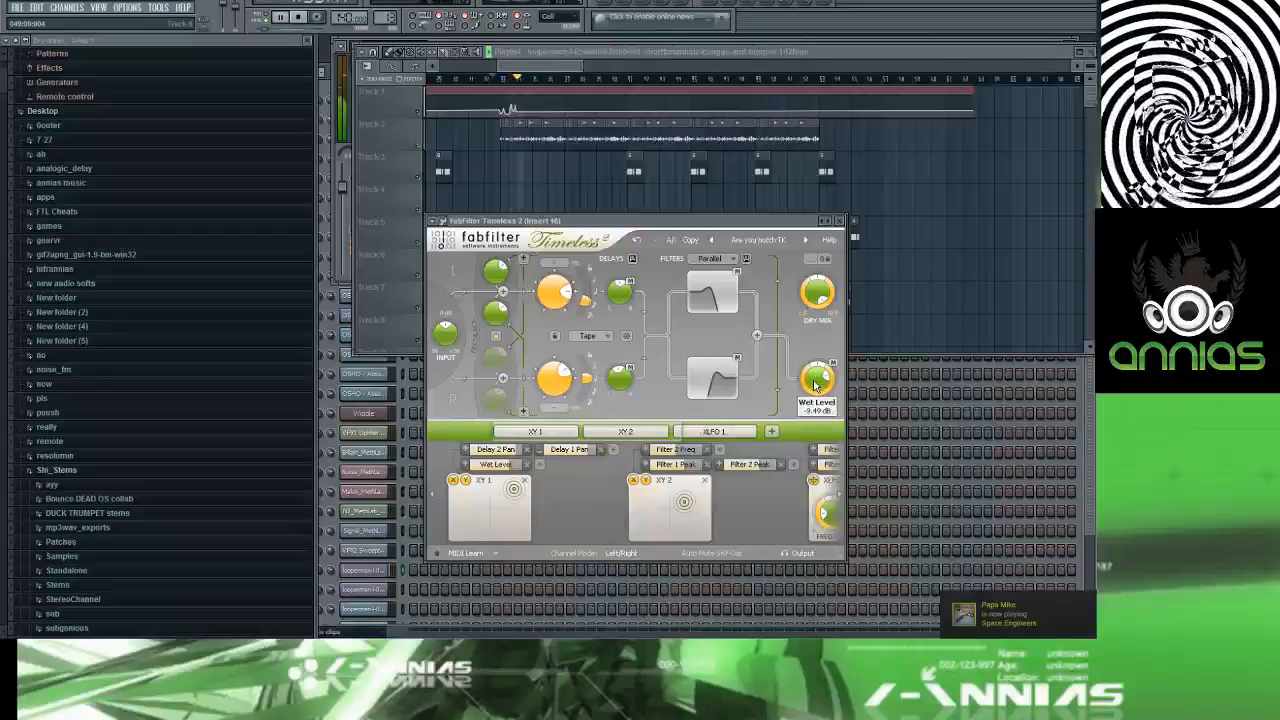
pyautogui.moveTo(815, 380); pyautogui.dragTo(816, 366)
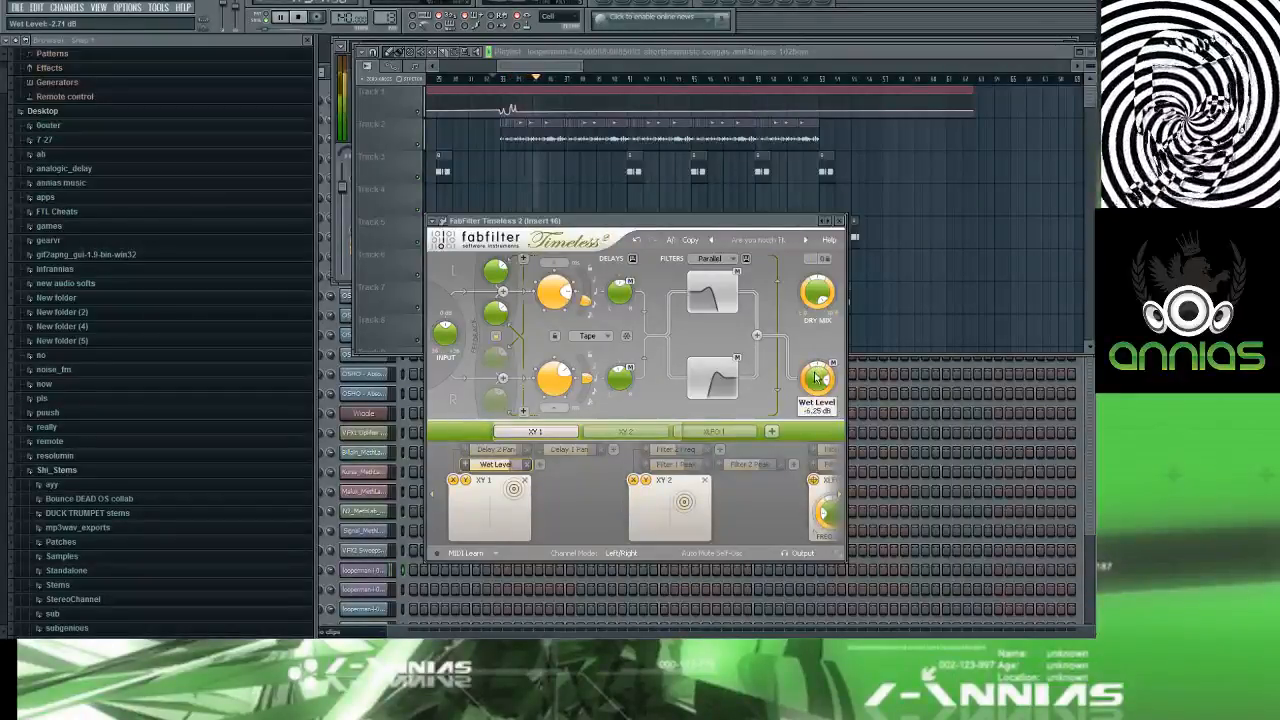
pyautogui.doubleClick(816, 381)
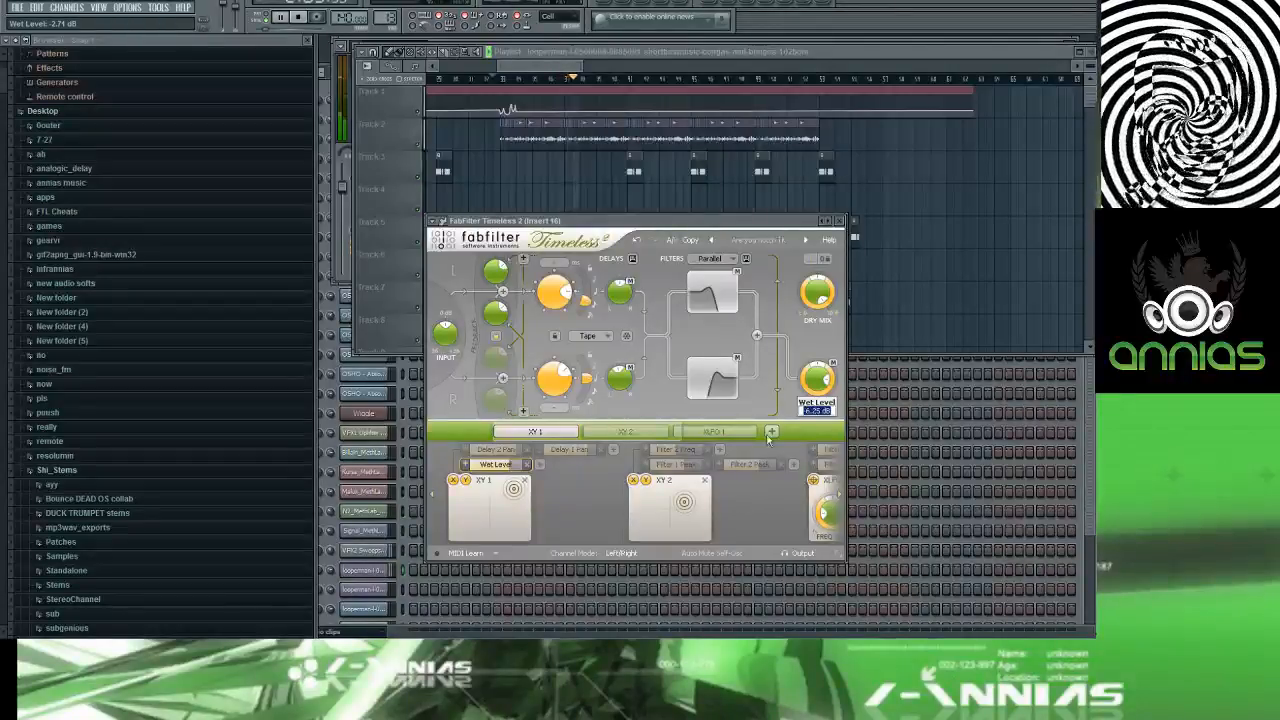
pyautogui.click(816, 376)
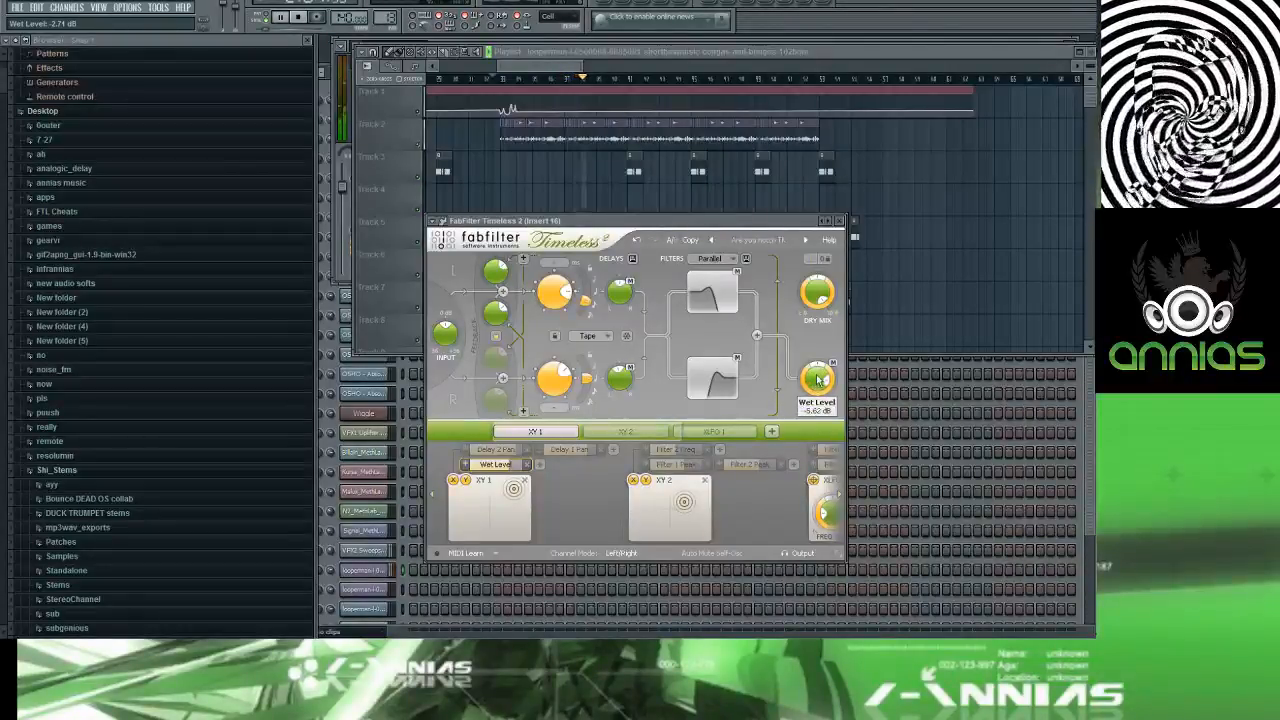
pyautogui.moveTo(818, 372); pyautogui.dragTo(818, 381)
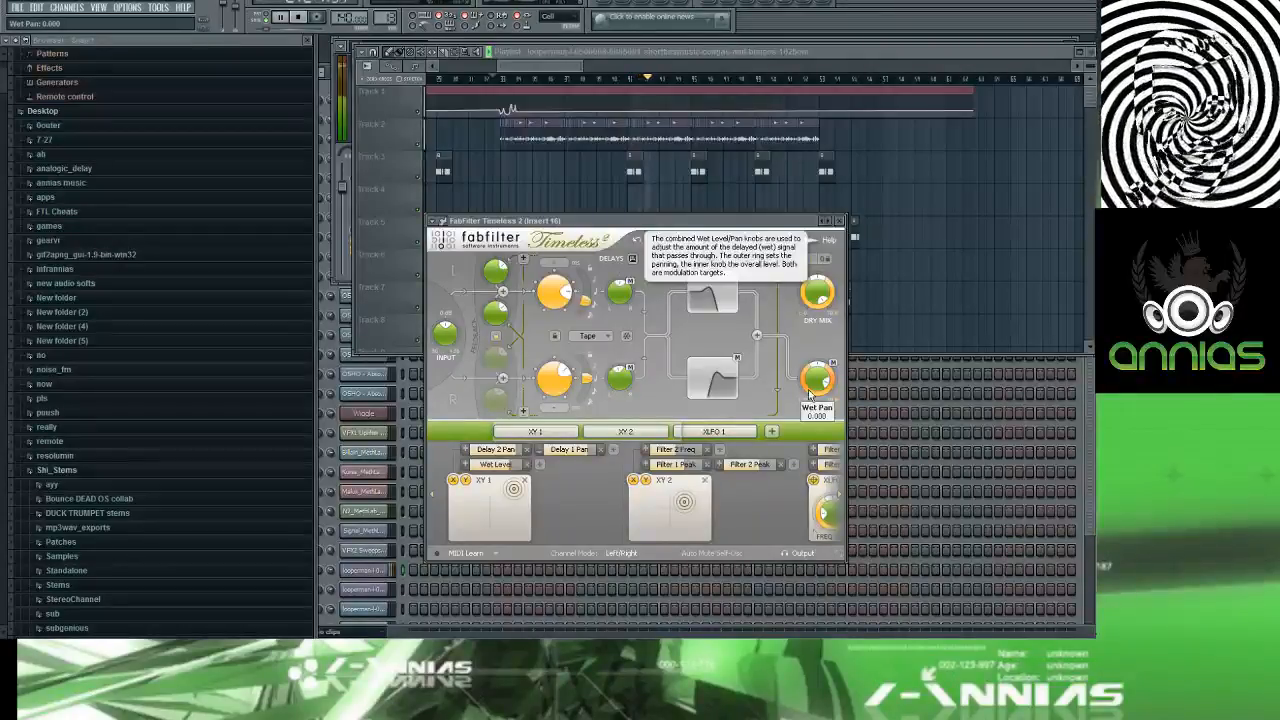
pyautogui.moveTo(823, 294)
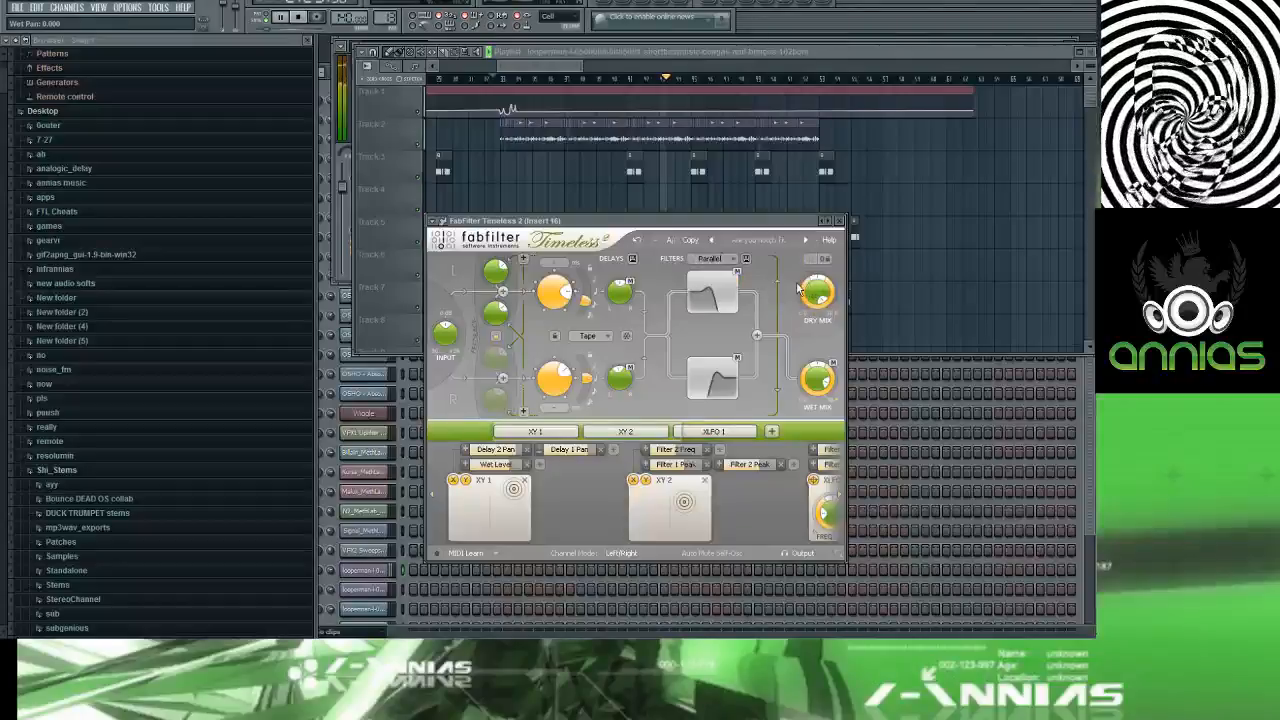
# Step: Raise Insert 9's volume slightly in the mixer and open its Fruity Parametric EQ 2
pyautogui.click(805, 45)
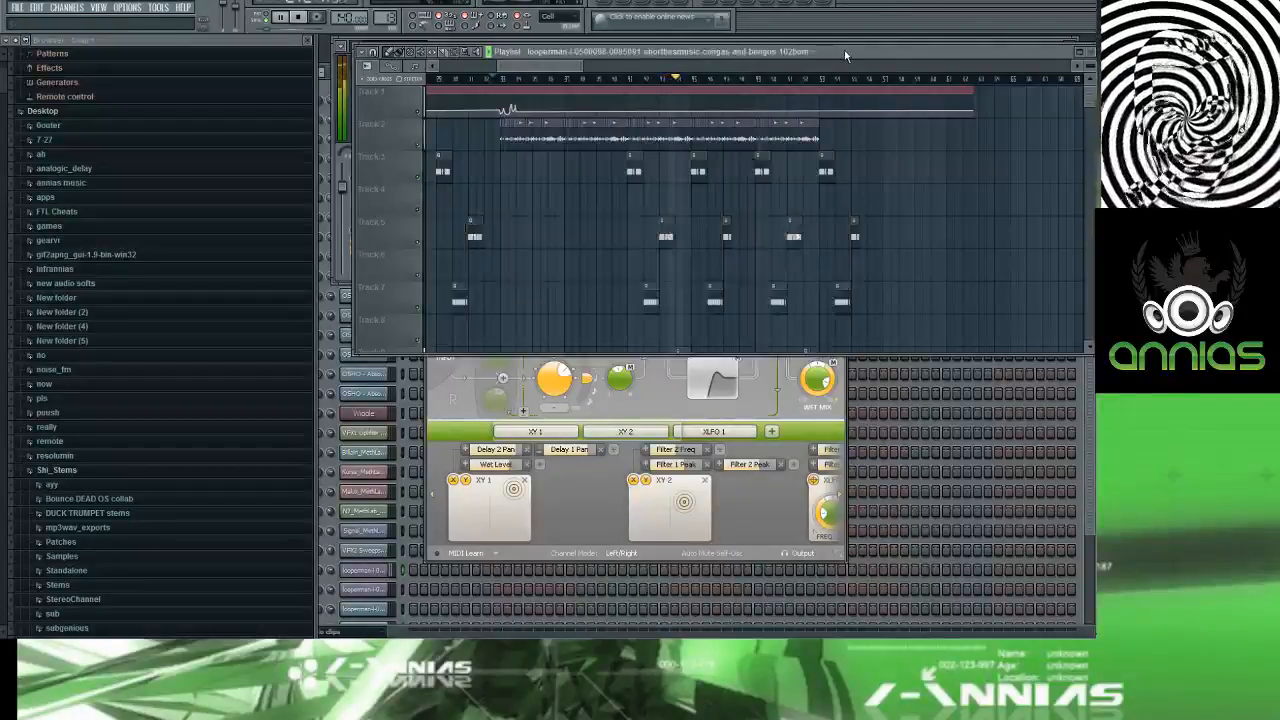
pyautogui.press('F9')
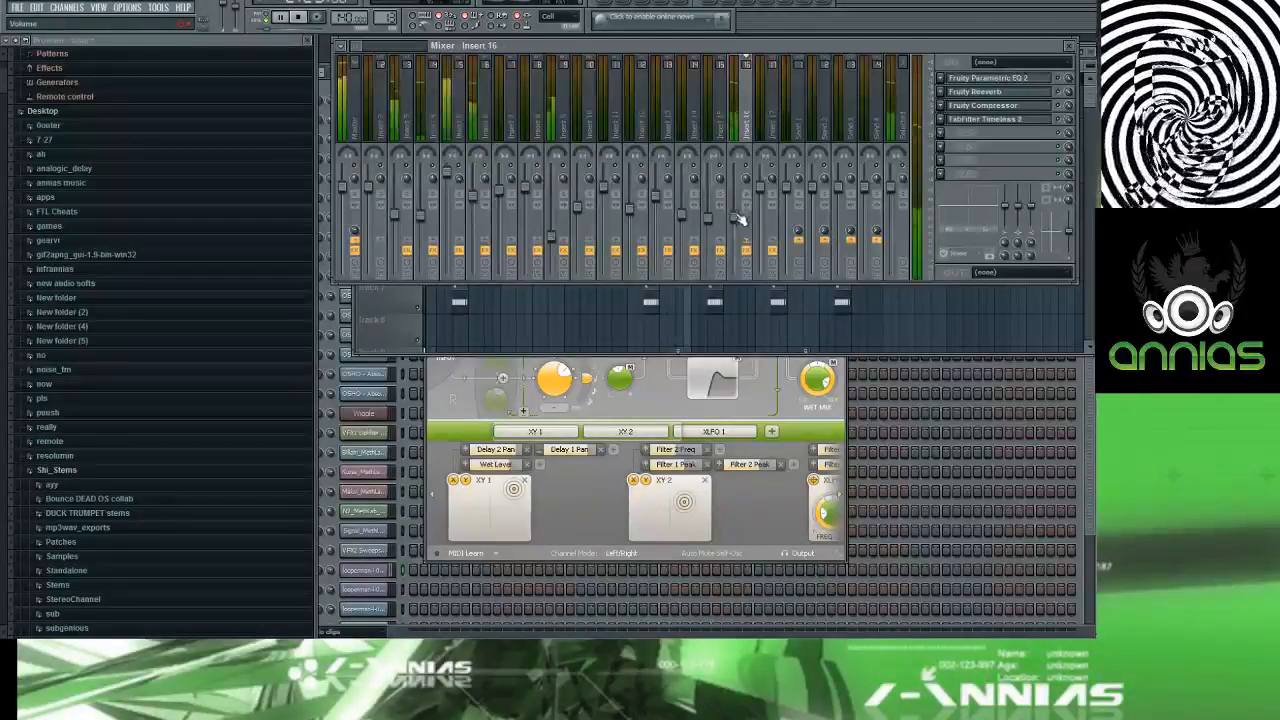
pyautogui.click(562, 242)
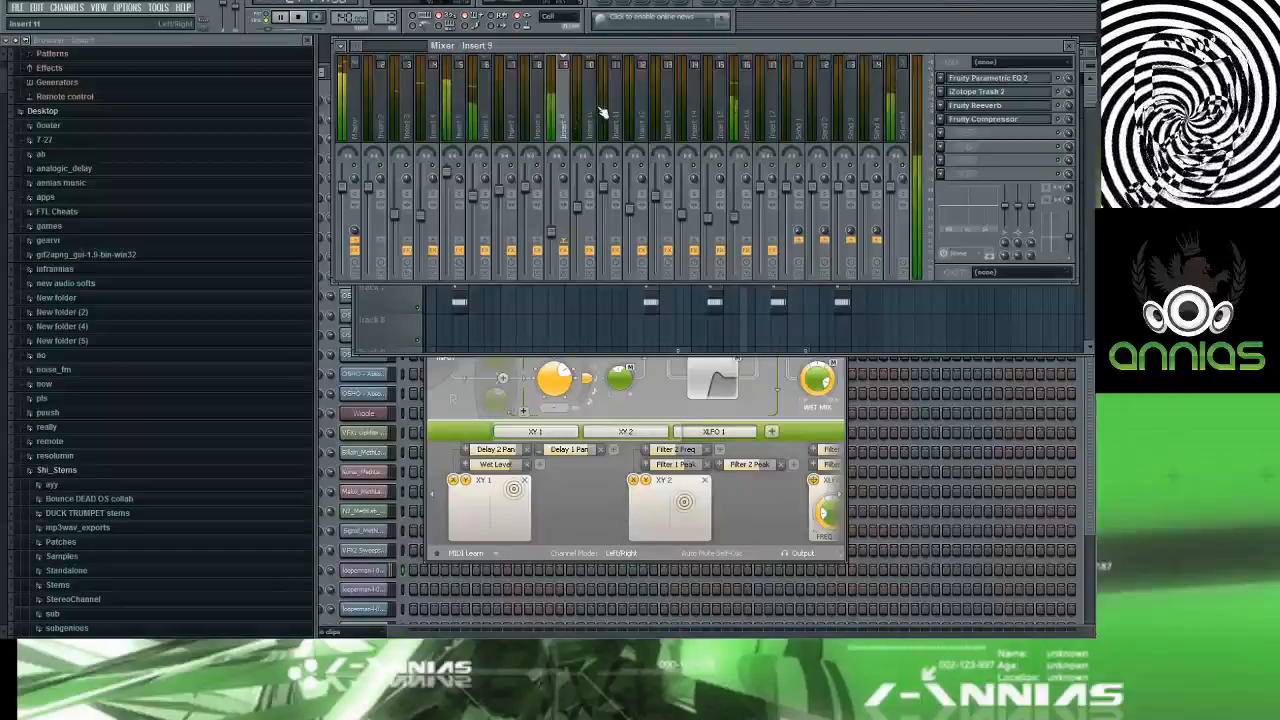
pyautogui.click(955, 79)
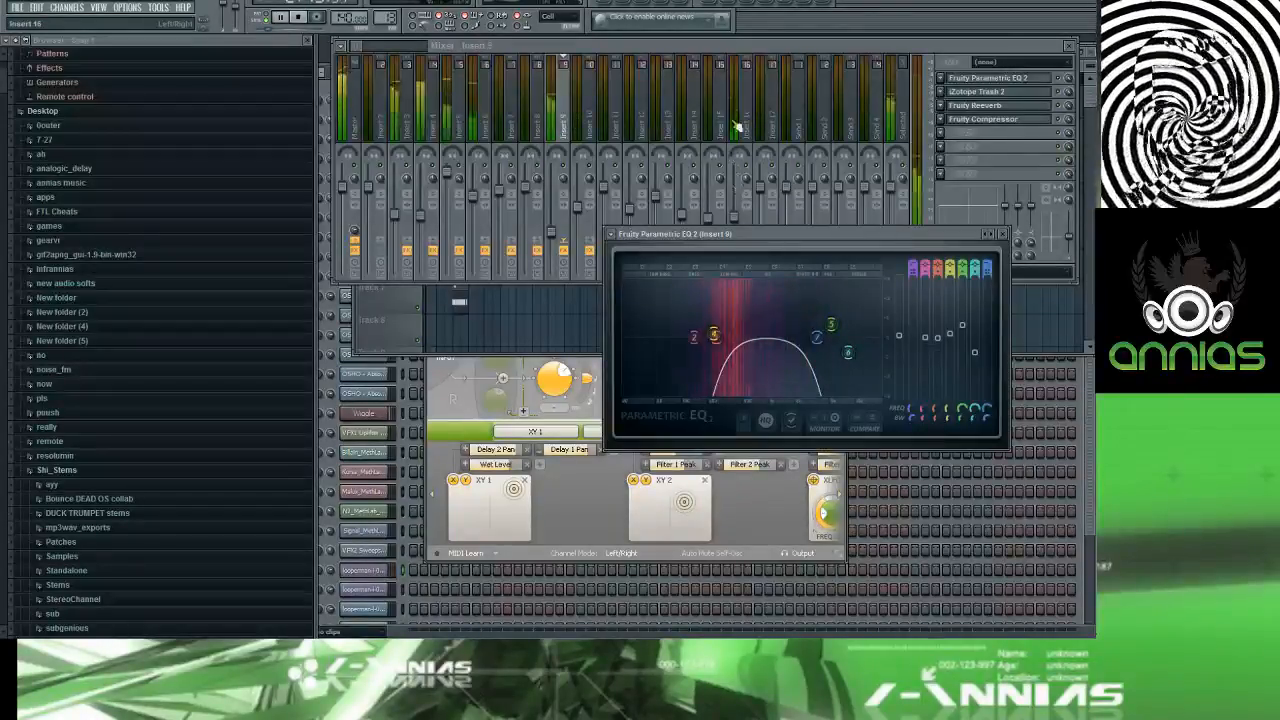
# Step: Increase the band 6 high boost and the band 2 low boost in Insert 16's Fruity Parametric EQ 2
pyautogui.click(746, 124)
pyautogui.click(1013, 84)
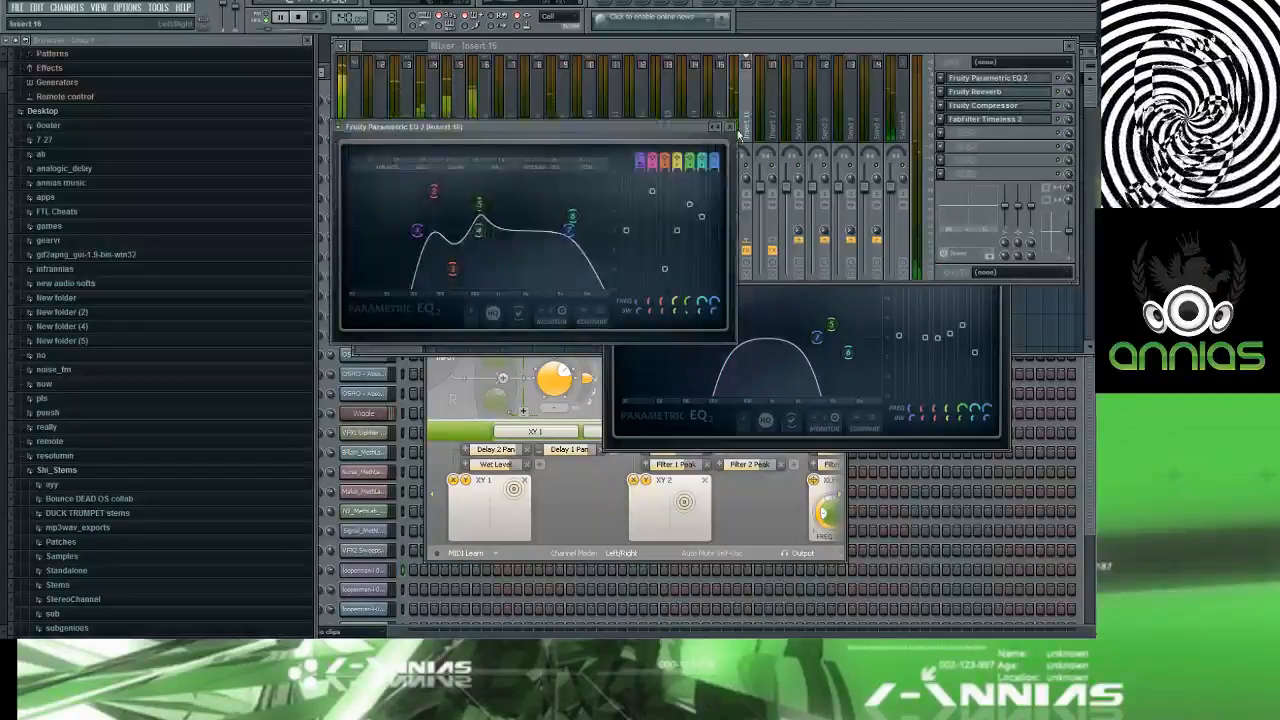
pyautogui.moveTo(563, 203); pyautogui.dragTo(567, 199)
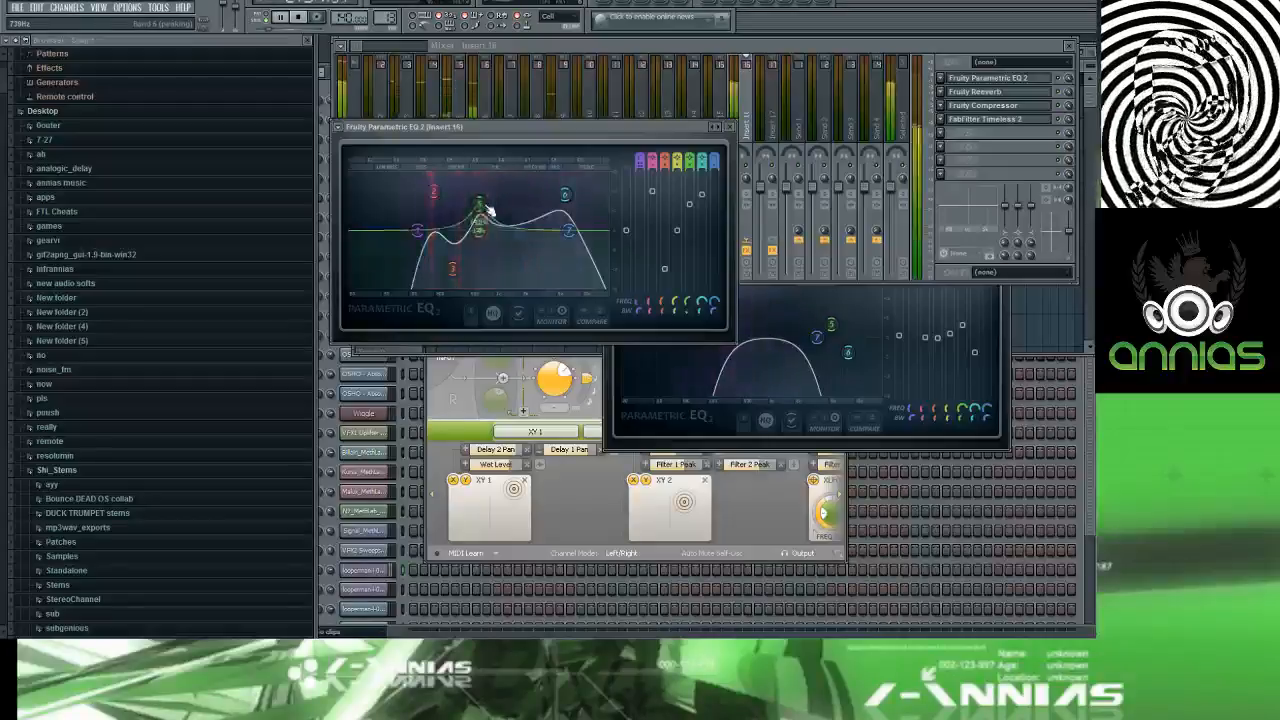
pyautogui.moveTo(480, 204); pyautogui.dragTo(429, 180)
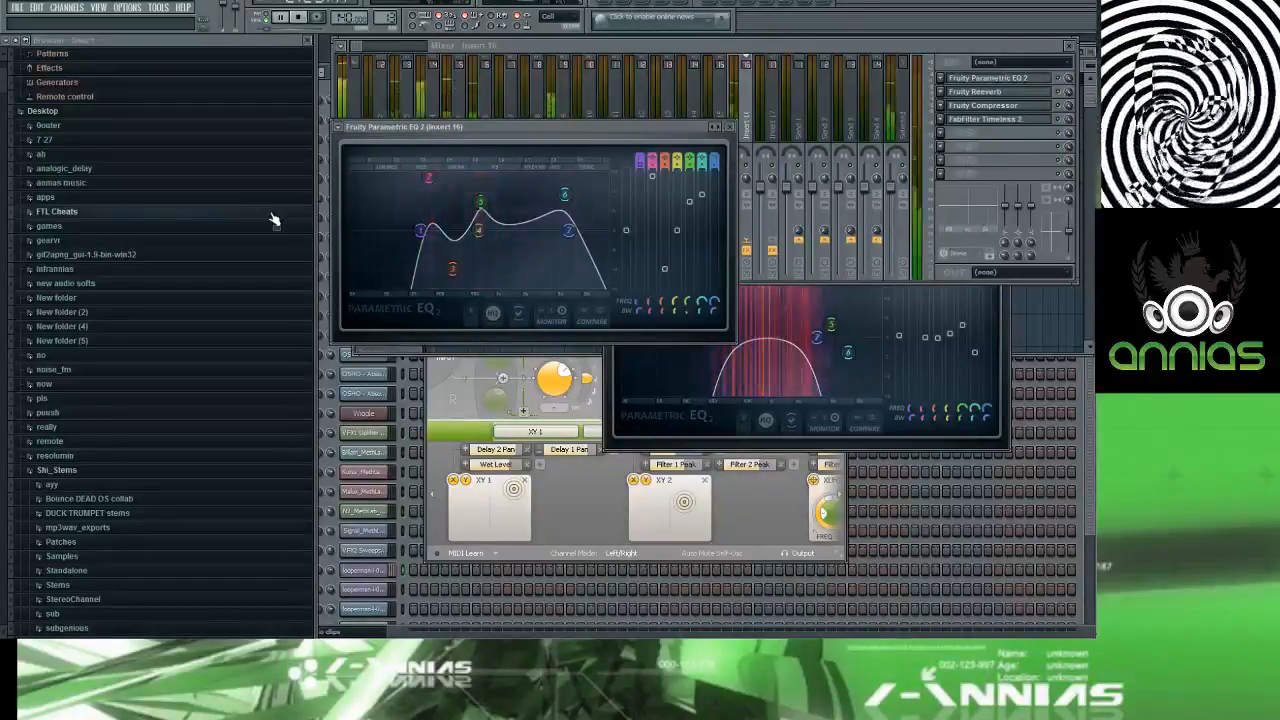
# Step: Duplicate the last four bars of the congas-and-bongos loop on Track 2 to fill bars 53 to 57
pyautogui.click(657, 46)
pyautogui.press('F5')
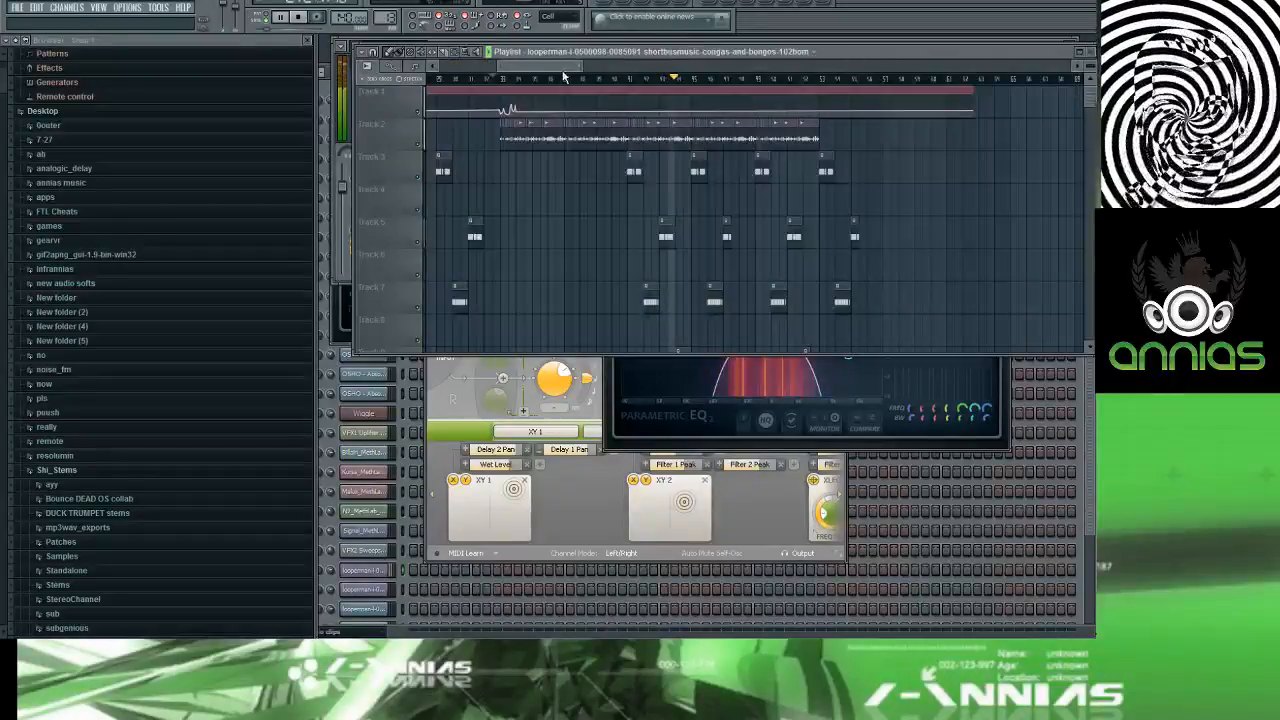
pyautogui.moveTo(562, 71)
pyautogui.mouseDown()
pyautogui.moveTo(599, 66)
pyautogui.moveTo(570, 65)
pyautogui.mouseUp()
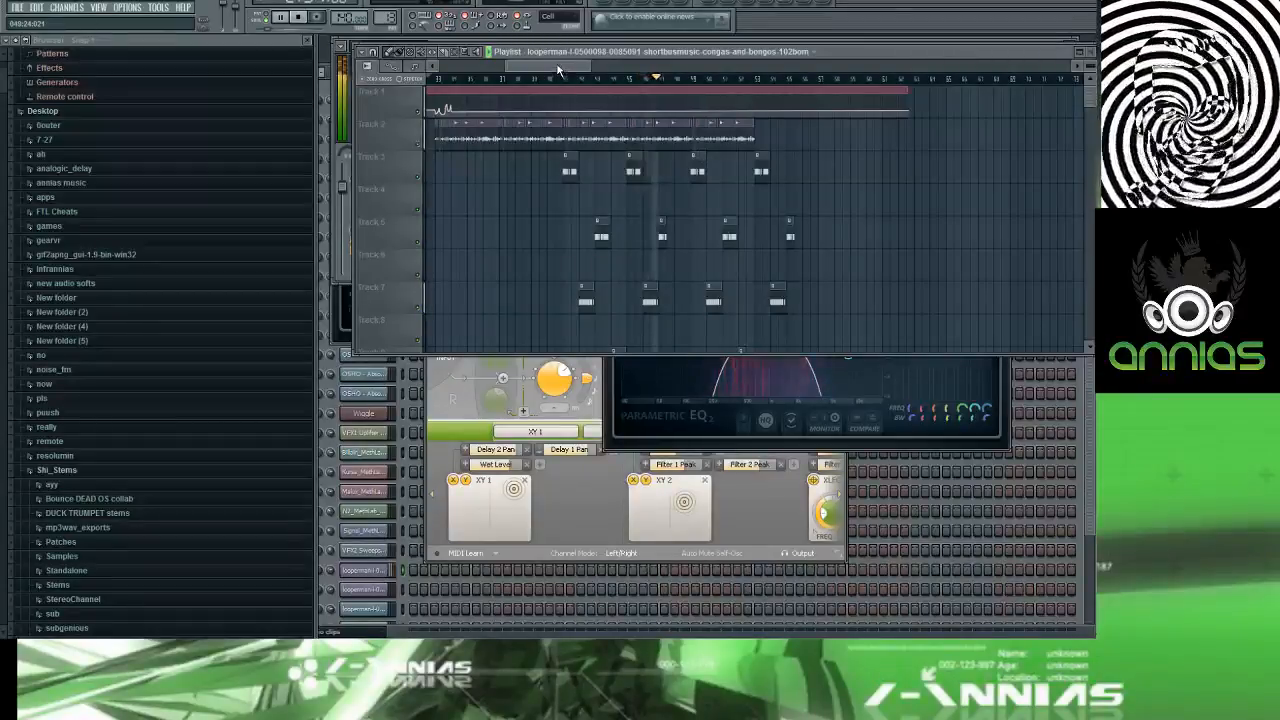
pyautogui.moveTo(558, 70)
pyautogui.mouseDown()
pyautogui.moveTo(572, 70)
pyautogui.moveTo(478, 66)
pyautogui.moveTo(565, 70)
pyautogui.mouseUp()
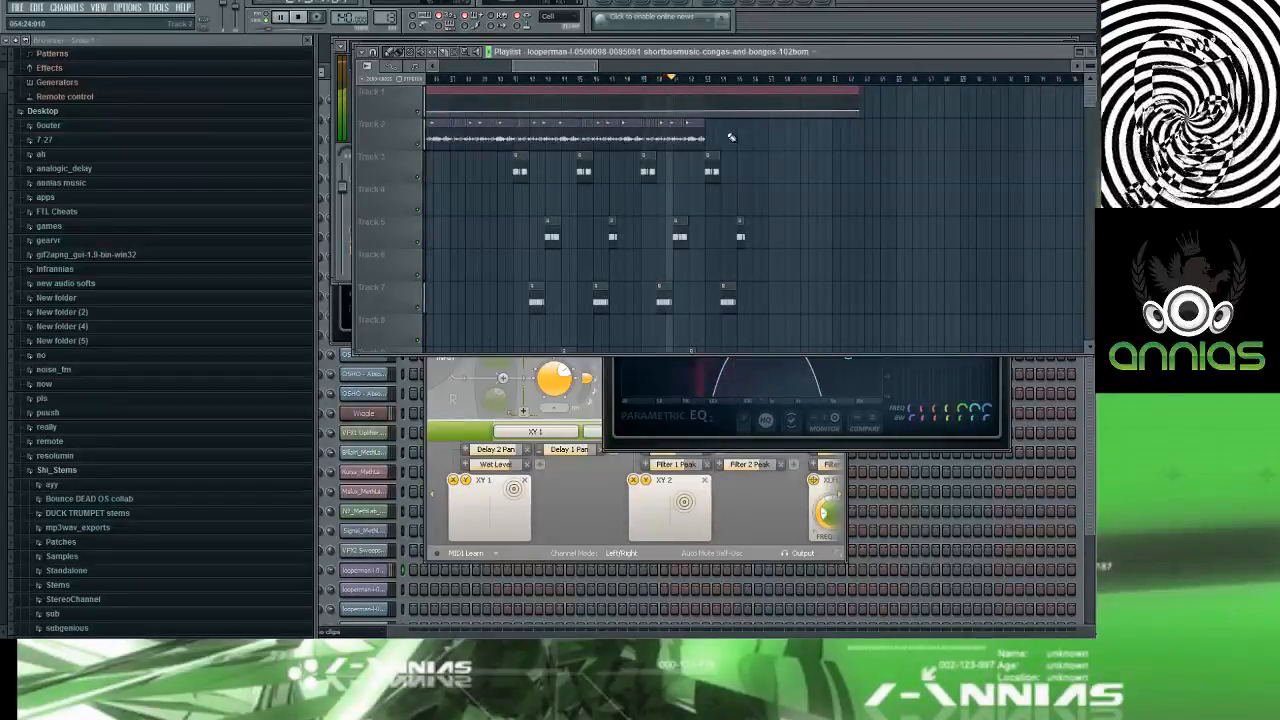
pyautogui.moveTo(731, 137); pyautogui.dragTo(640, 140)
pyautogui.scroll(5, 640, 143)
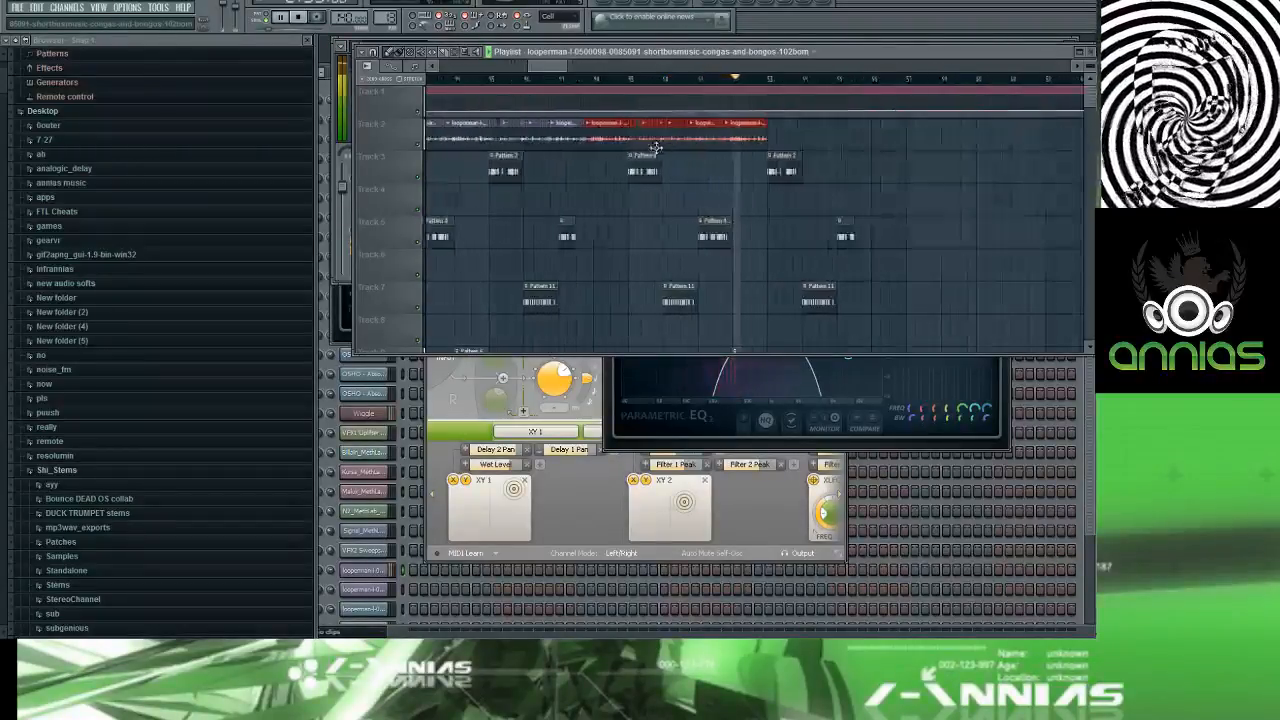
pyautogui.moveTo(847, 140); pyautogui.dragTo(626, 138)
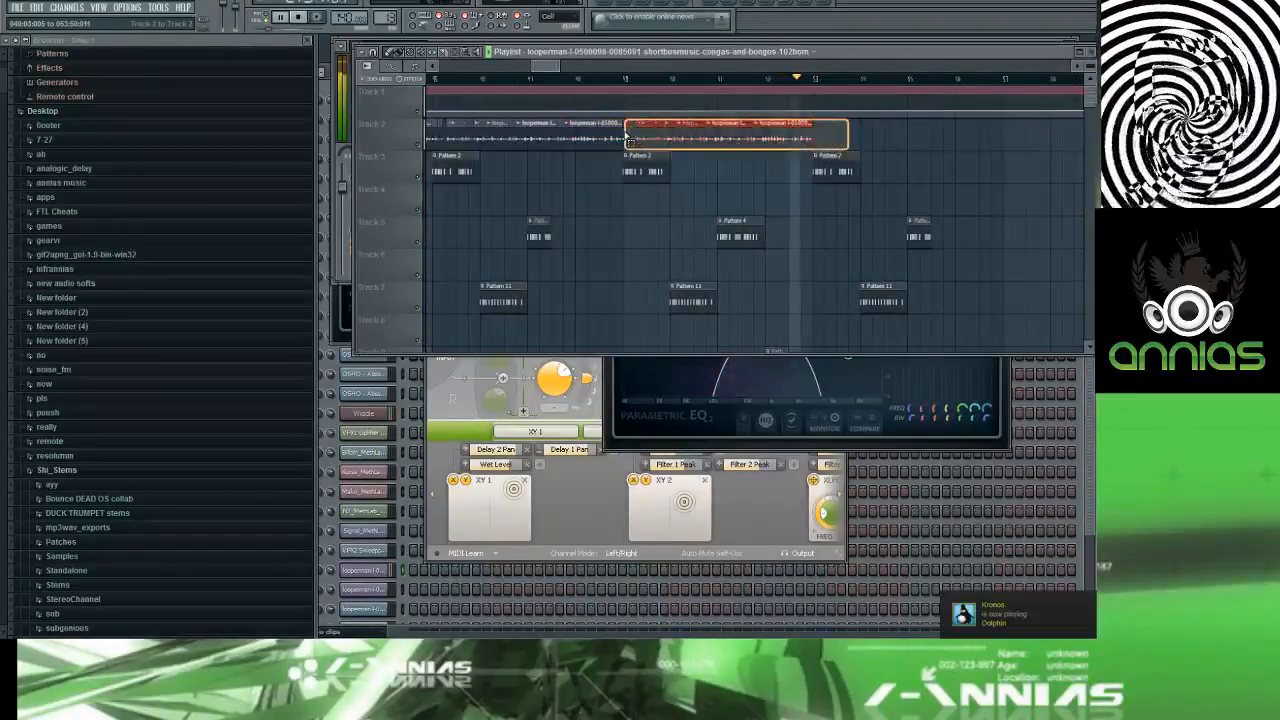
pyautogui.hotkey('ctrl', 'b')
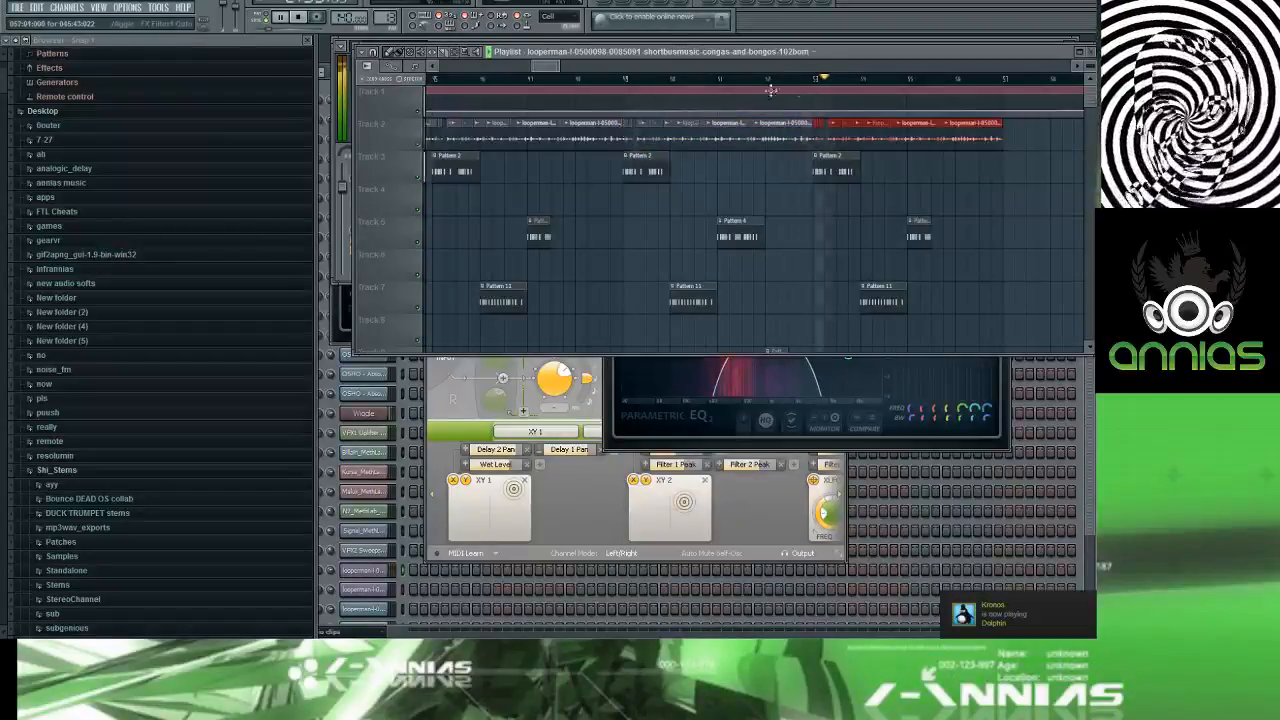
# Step: Duplicate the drum pattern clips of the latest section, from Track 3 down to Track 9, after the existing ones
pyautogui.scroll(-3, 834, 143)
pyautogui.scroll(-4, 834, 143)
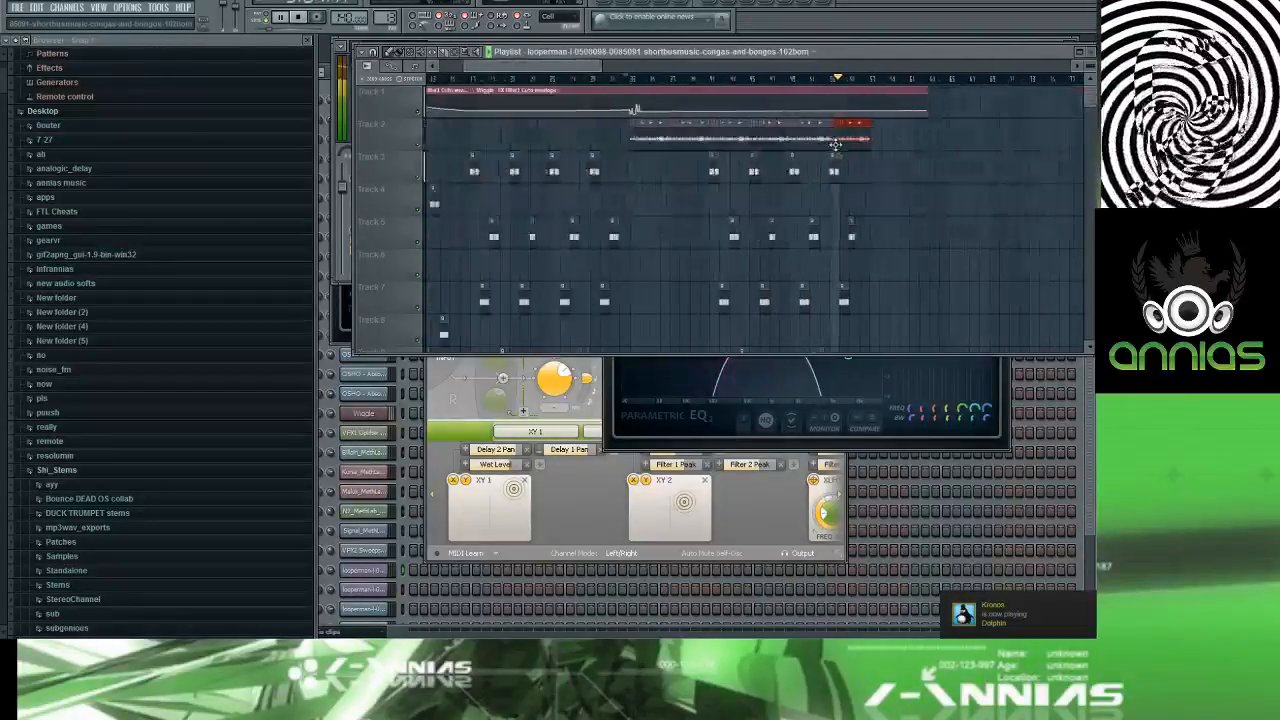
pyautogui.scroll(-5, 910, 148)
pyautogui.scroll(-5, 910, 148)
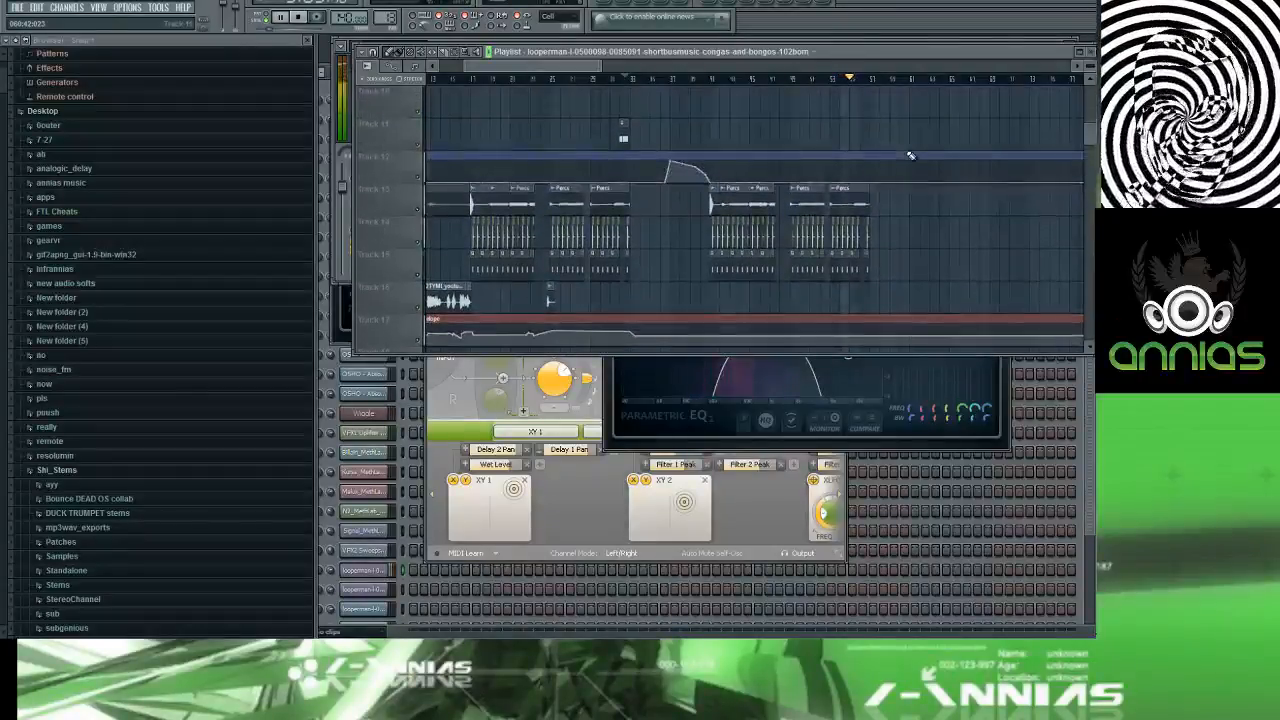
pyautogui.scroll(-5, 908, 154)
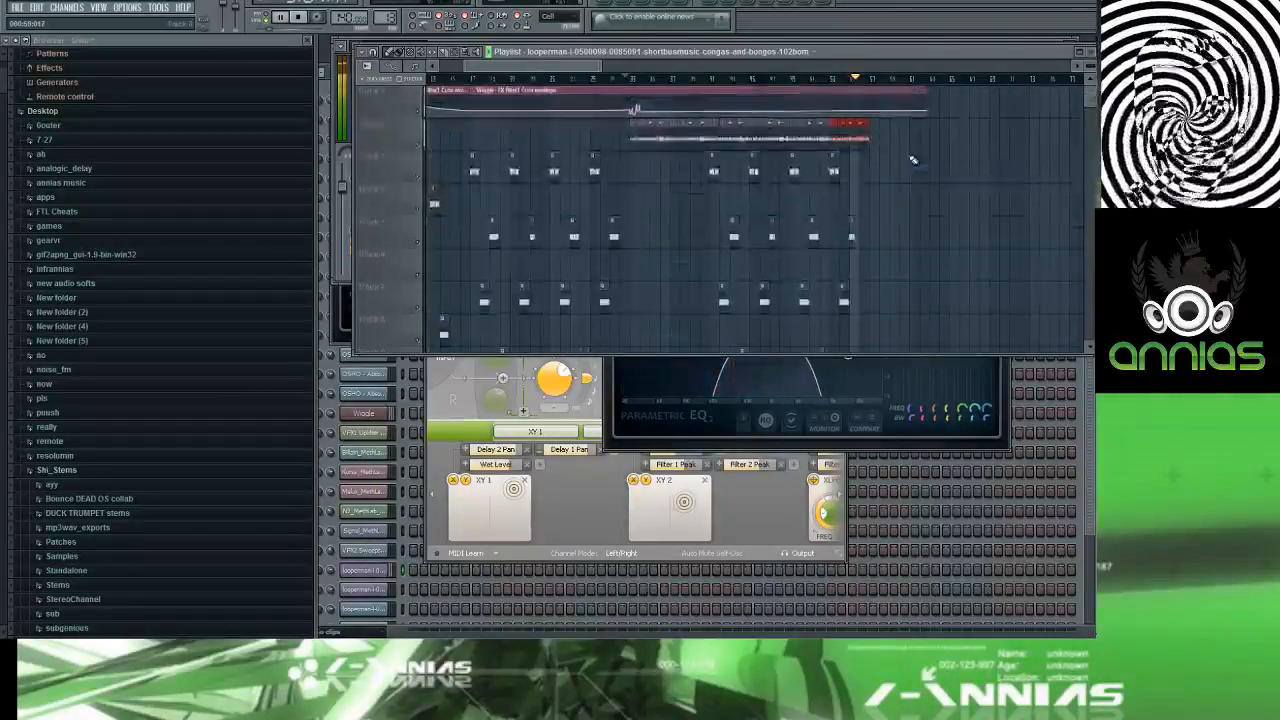
pyautogui.moveTo(908, 150); pyautogui.dragTo(711, 264)
pyautogui.hotkey('ctrl', 'b')
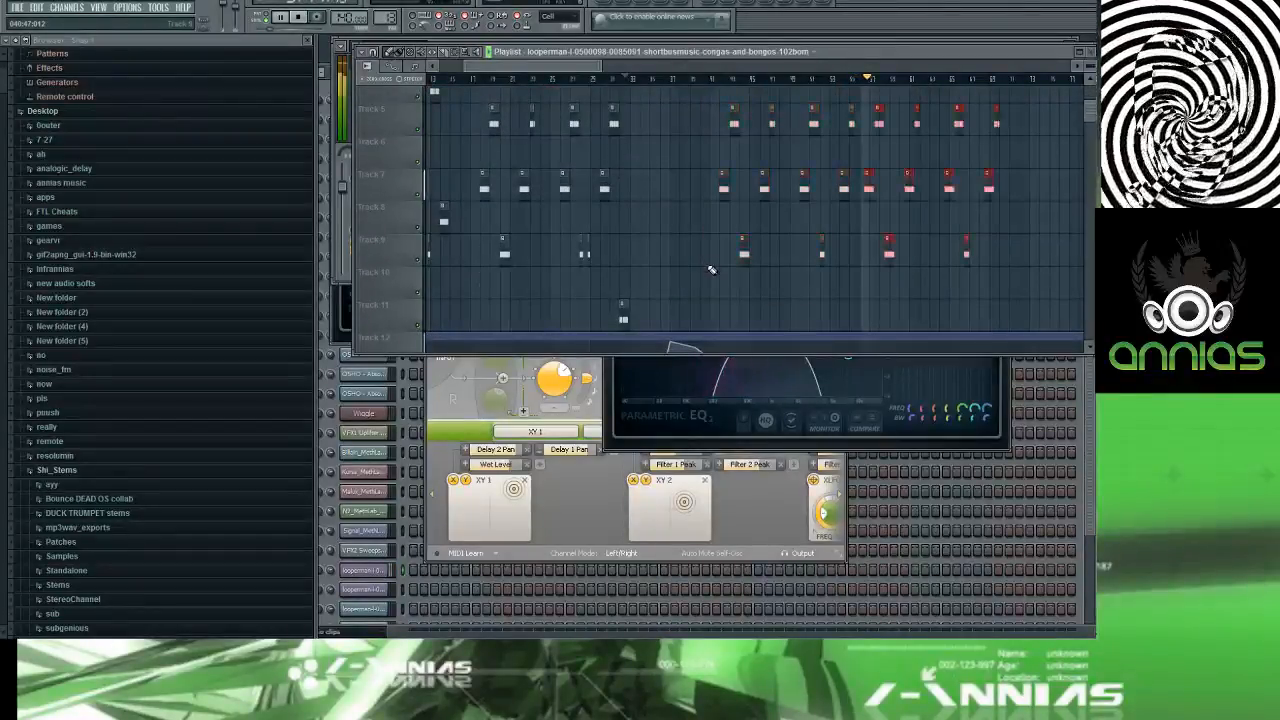
# Step: Align the duplicated drum pattern clips so that the first Pattern 2 copy starts at bar 57
pyautogui.scroll(4, 857, 171)
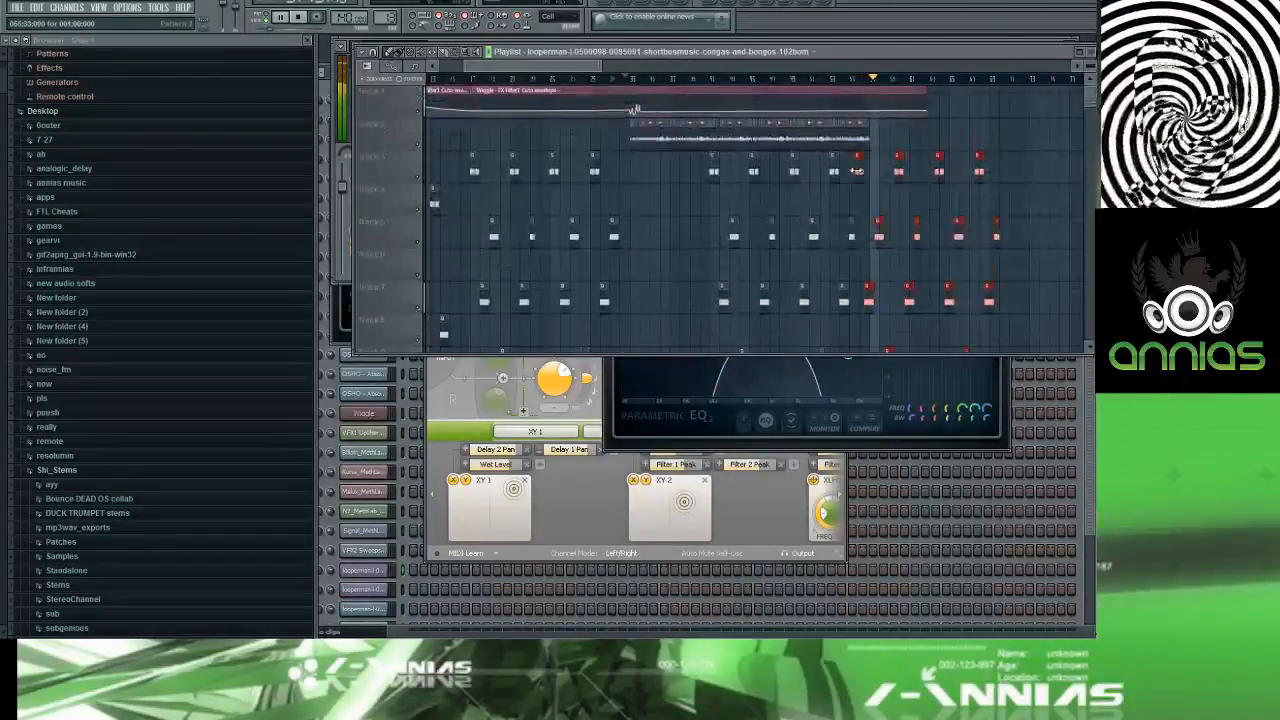
pyautogui.moveTo(858, 171); pyautogui.dragTo(875, 171)
pyautogui.scroll(4, 875, 171)
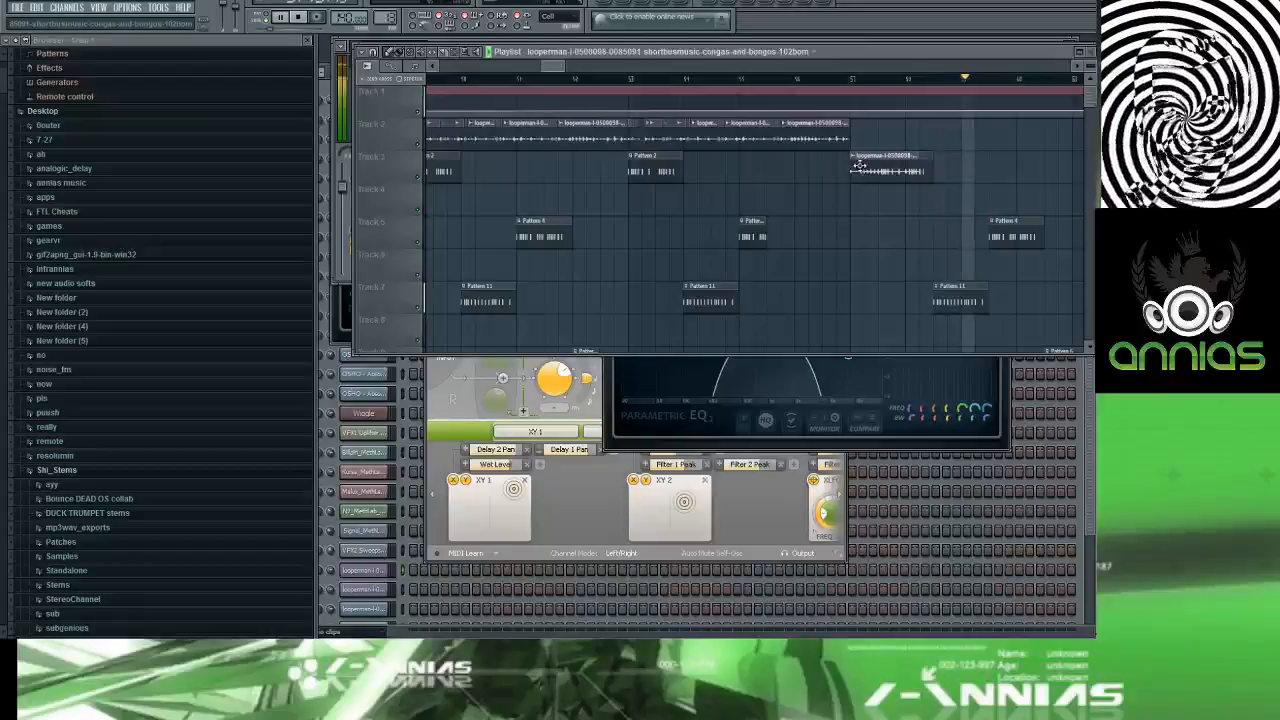
pyautogui.hotkey('ctrl', 'z')
pyautogui.moveTo(888, 167); pyautogui.dragTo(864, 167)
# Step: Play the song from bar 57 and look through the lower tracks for parts to continue into the new section
pyautogui.press('space')
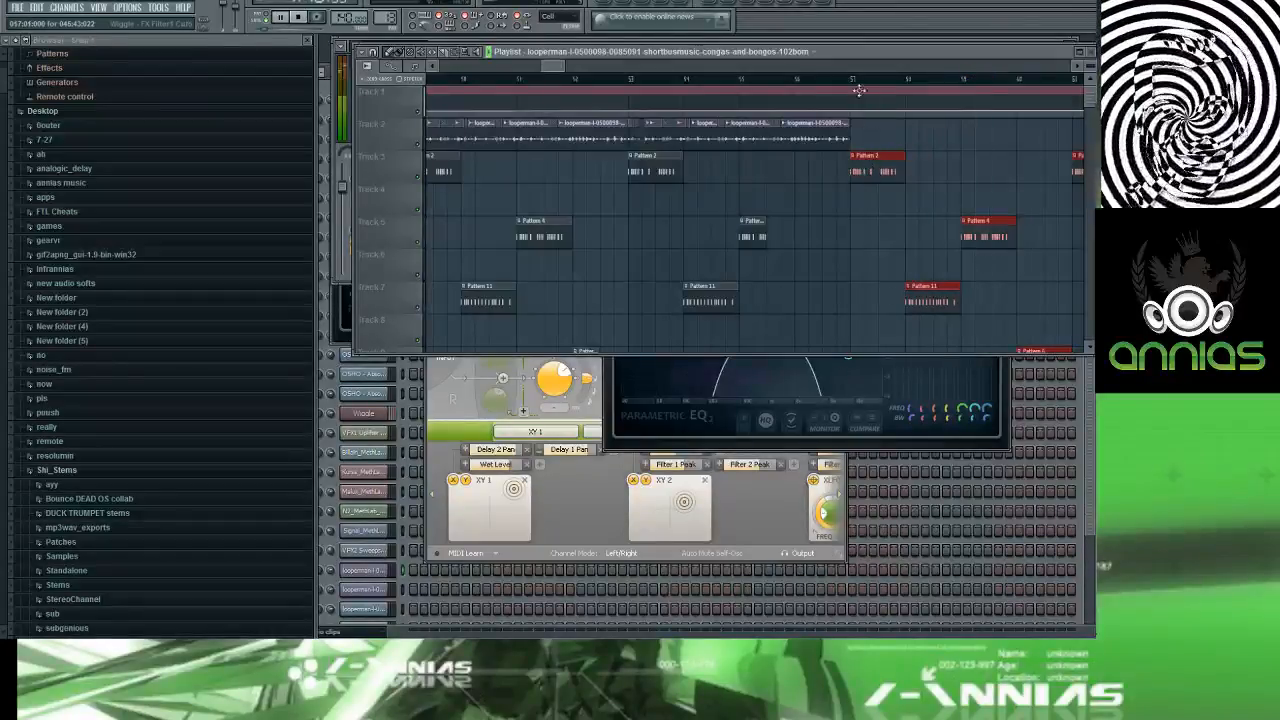
pyautogui.click(851, 79)
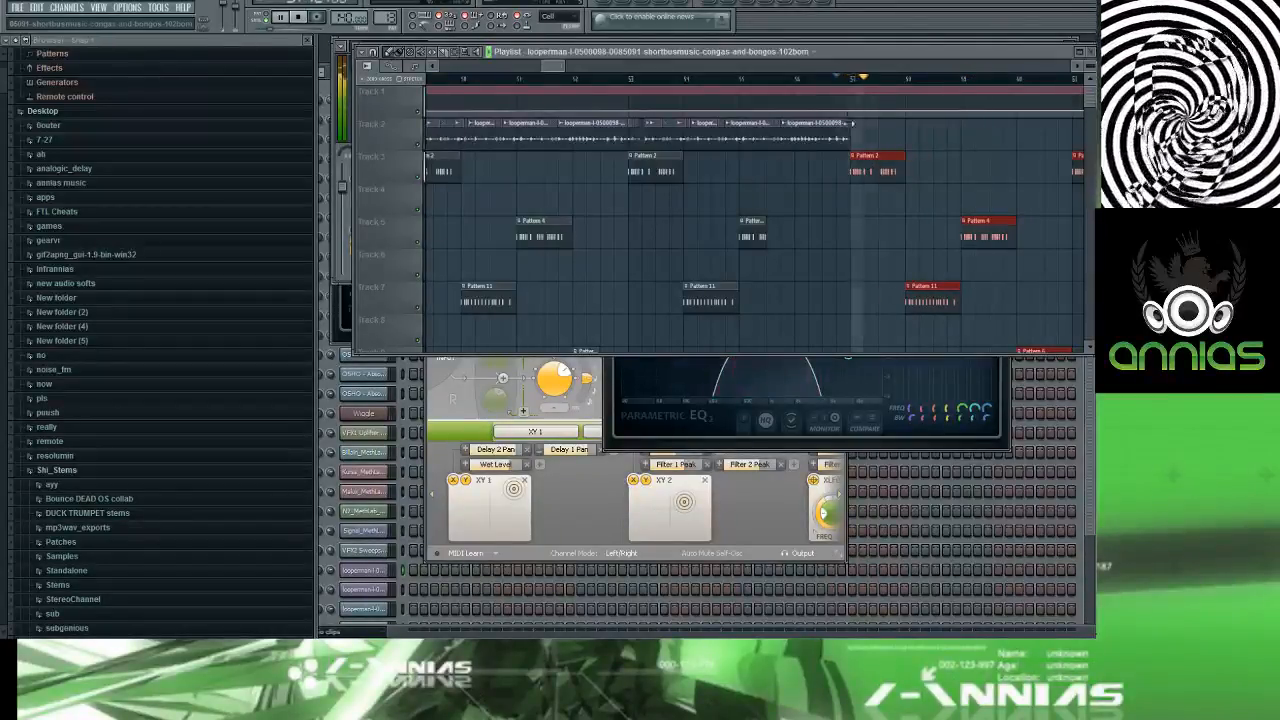
pyautogui.scroll(-5, 857, 165)
pyautogui.scroll(-3, 858, 163)
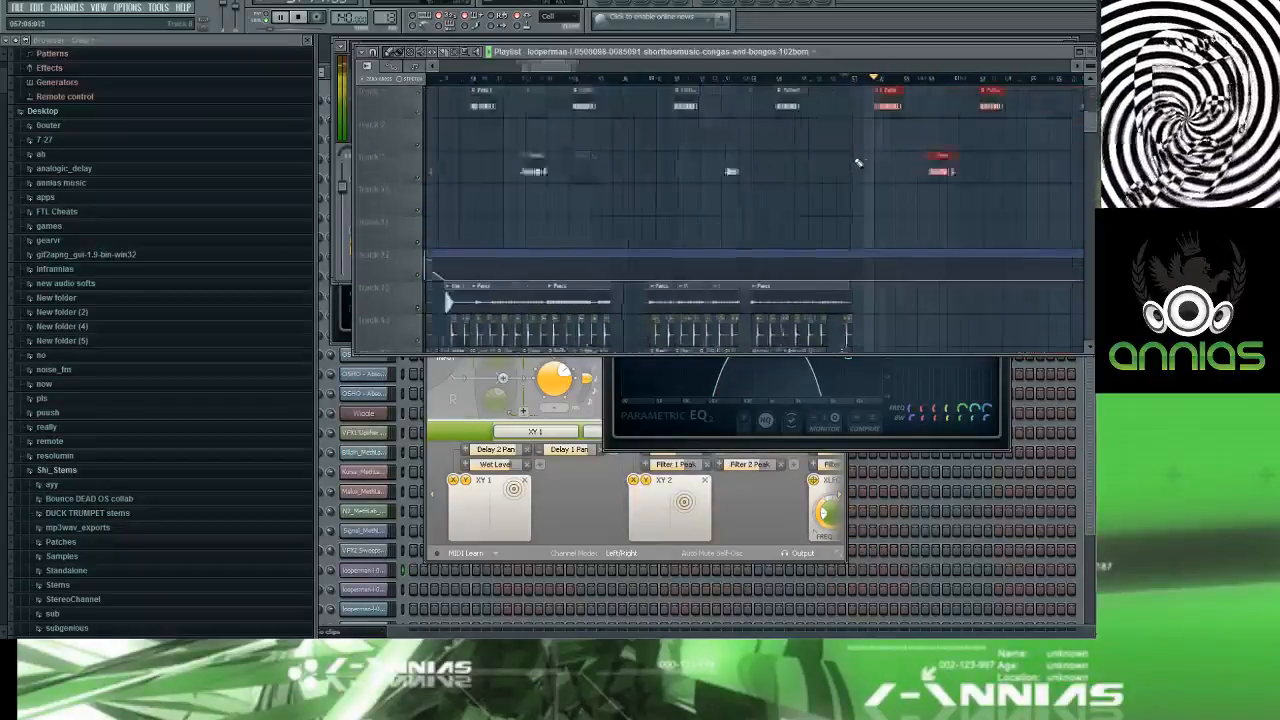
pyautogui.scroll(-3, 858, 163)
pyautogui.scroll(-2, 848, 107)
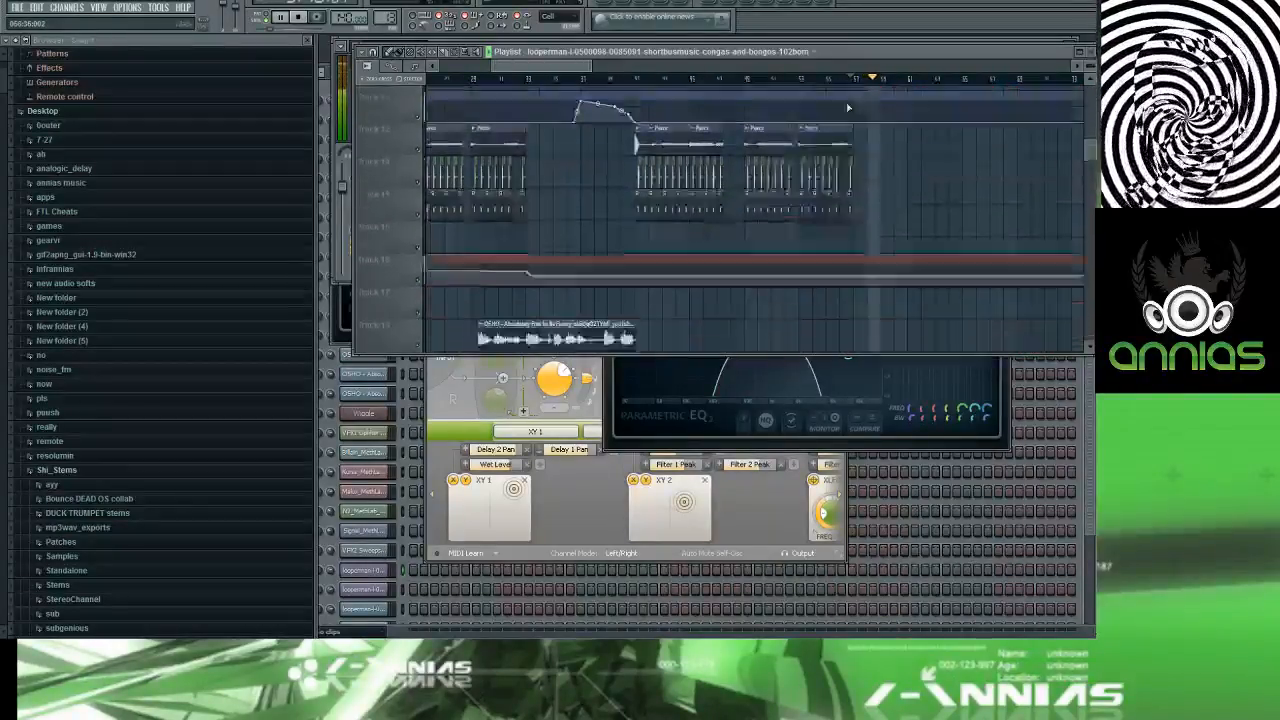
pyautogui.scroll(-5, 850, 115)
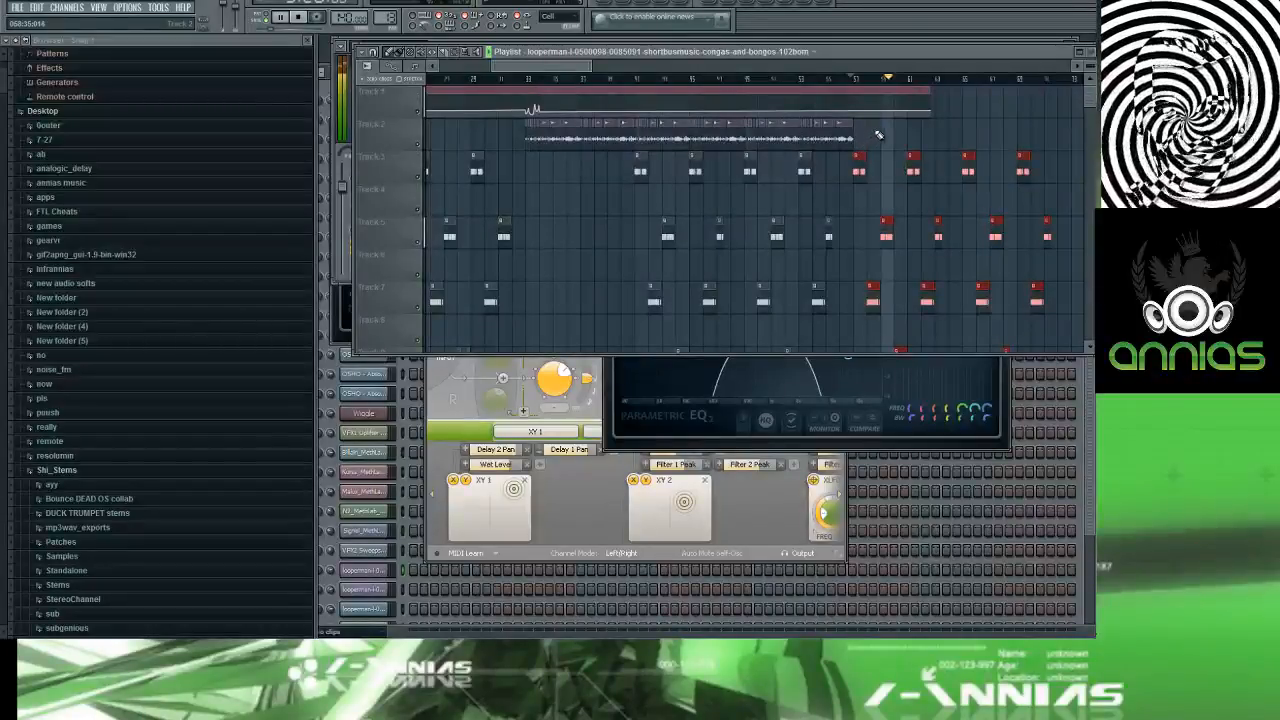
# Step: Replay the transition into bar 57, restarting from just before bar 53, and examine the percussion loop clips on Track 2
pyautogui.click(844, 81)
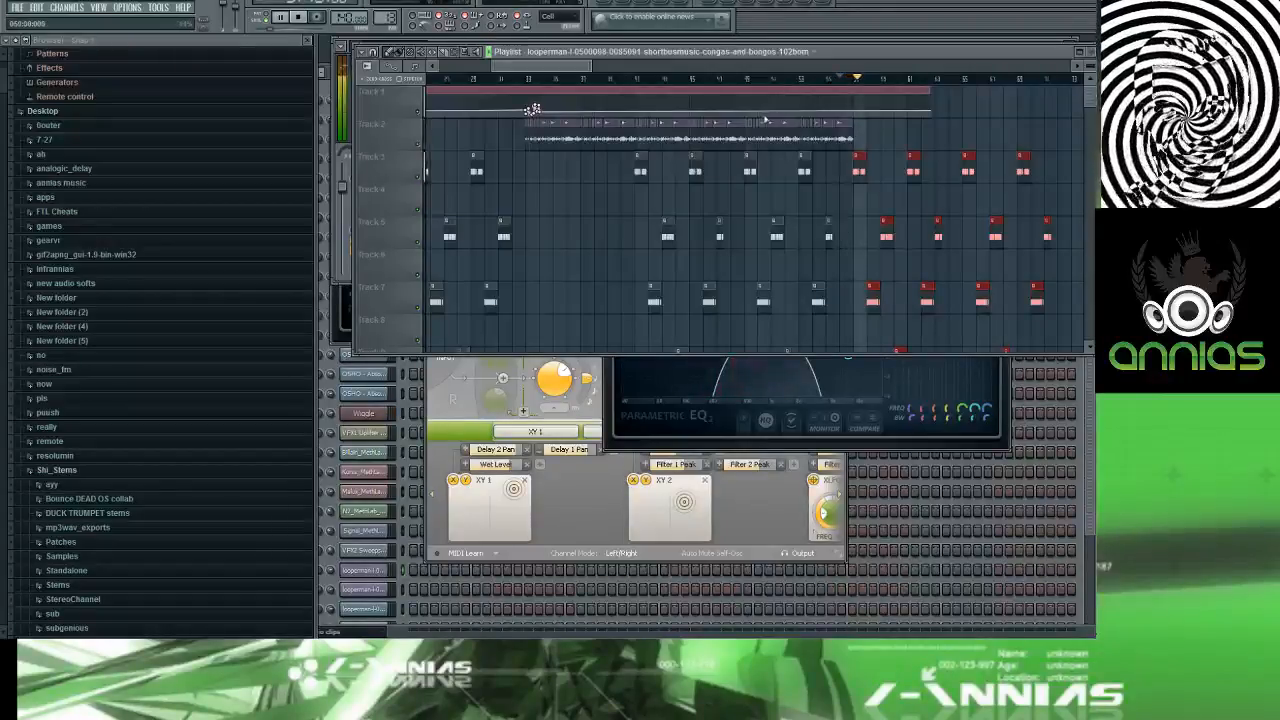
pyautogui.scroll(3, 830, 130)
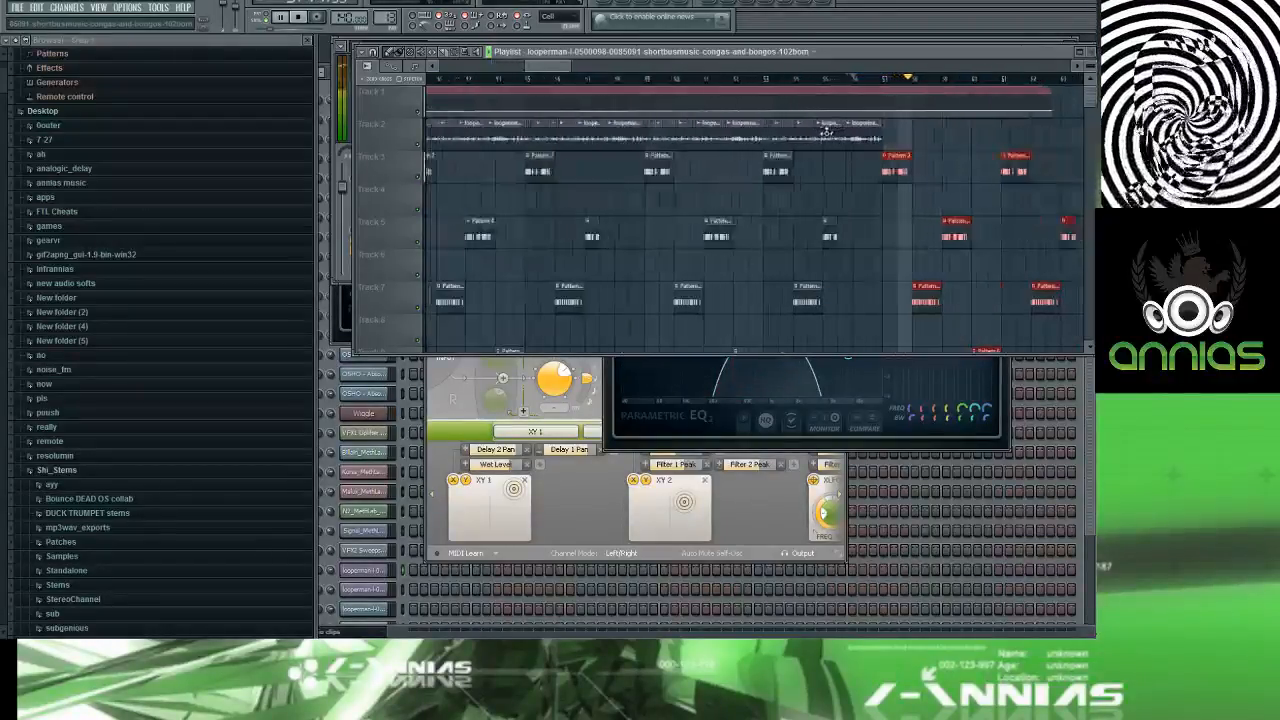
pyautogui.click(762, 82)
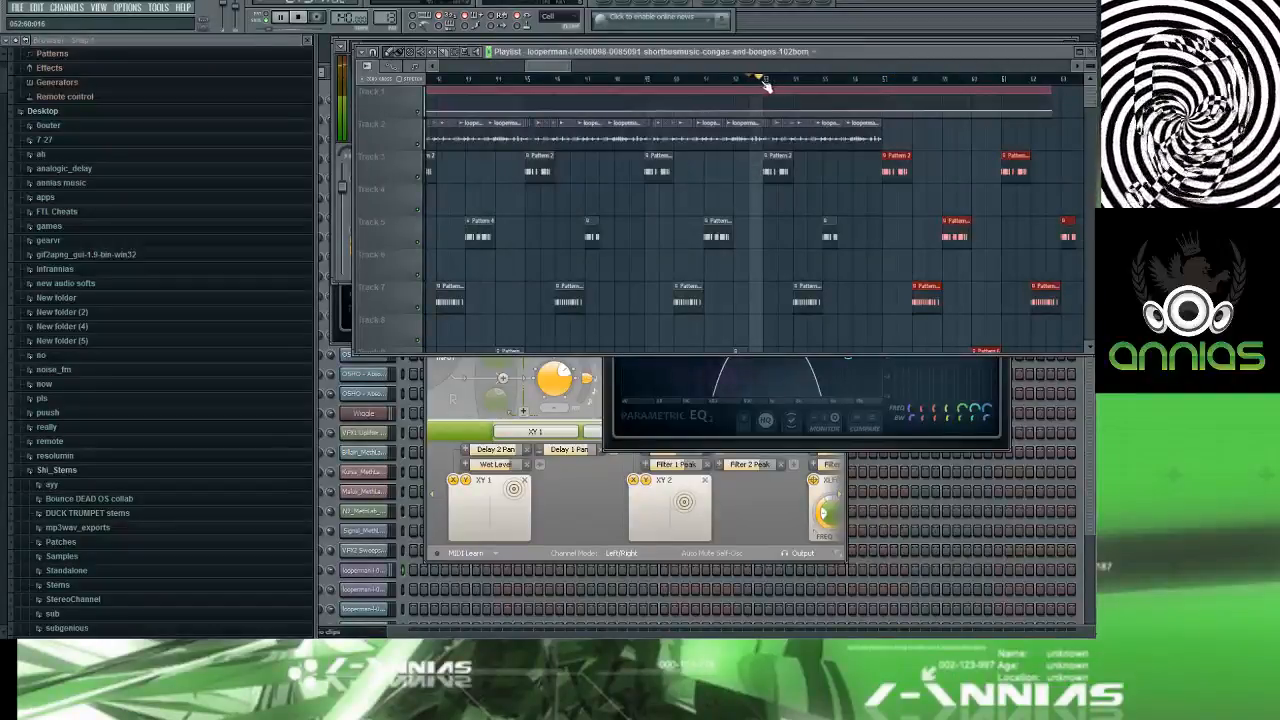
pyautogui.moveTo(563, 66)
pyautogui.mouseDown()
pyautogui.moveTo(526, 64)
pyautogui.moveTo(544, 65)
pyautogui.mouseUp()
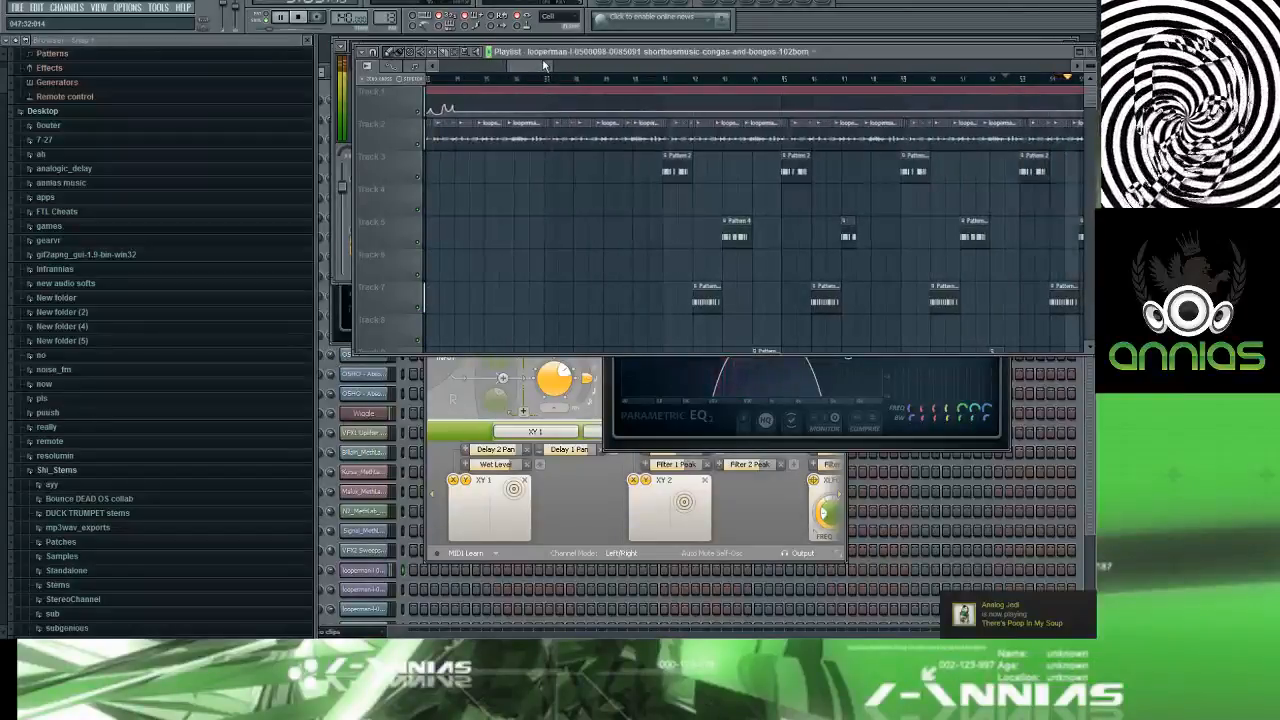
pyautogui.scroll(5, 651, 185)
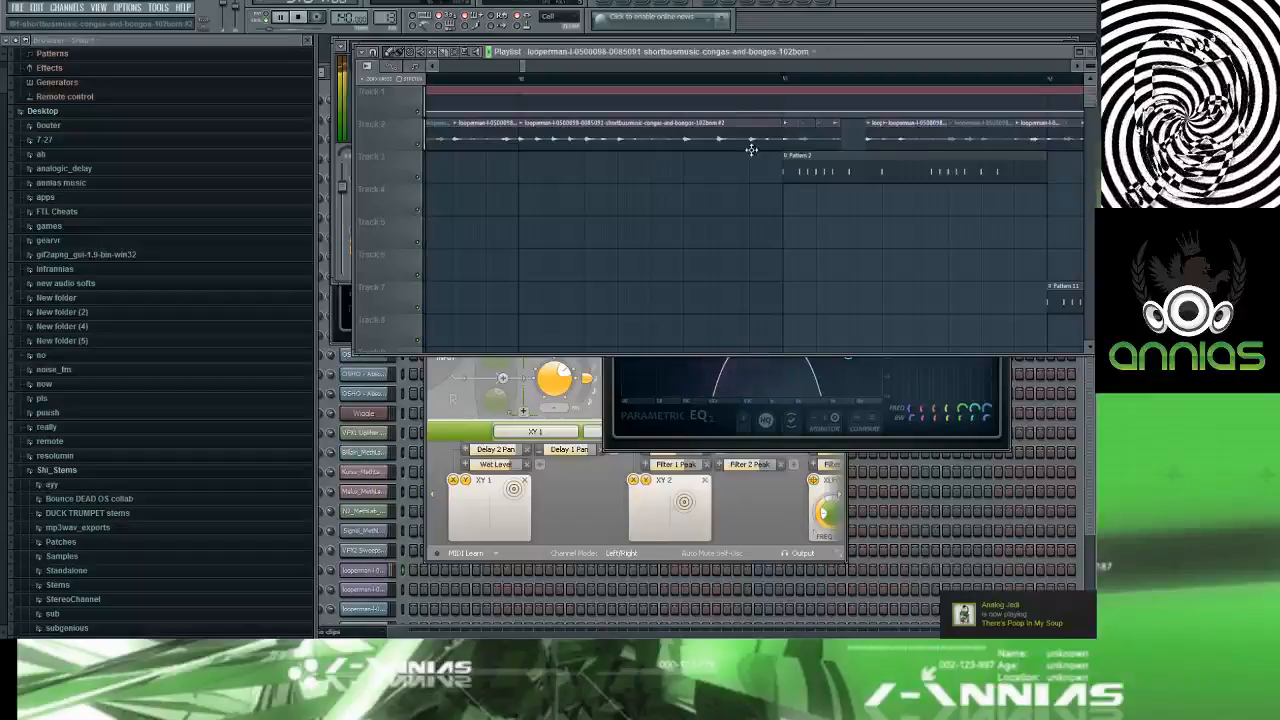
pyautogui.scroll(-5, 751, 150)
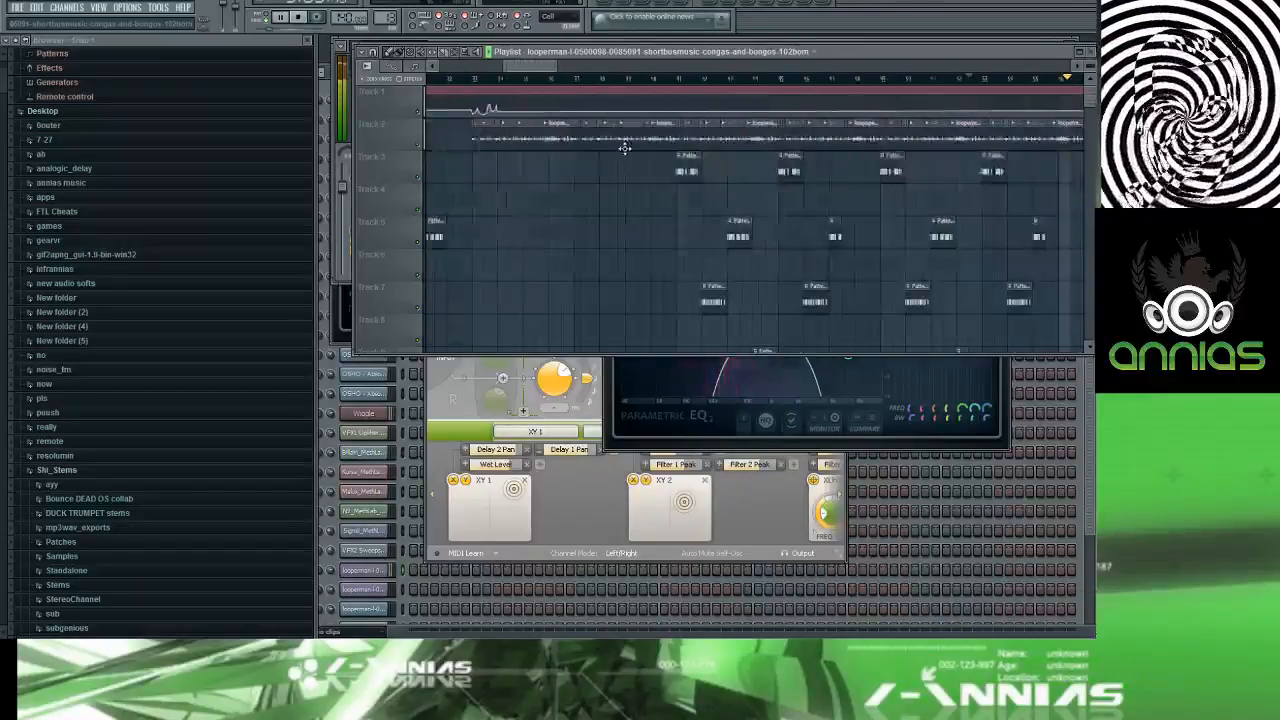
# Step: Continue the Pattern 24 clips on the mid hump track from bar 57 to bar 63
pyautogui.scroll(-2, 562, 152)
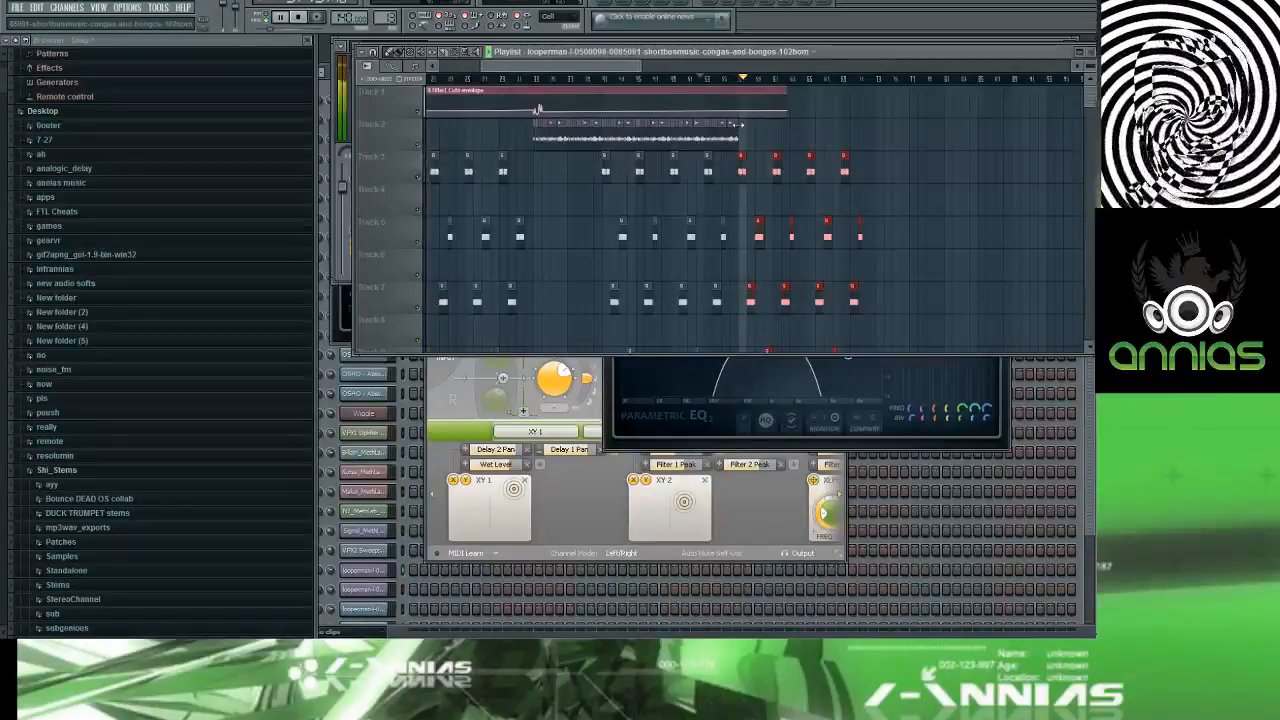
pyautogui.scroll(-8, 740, 140)
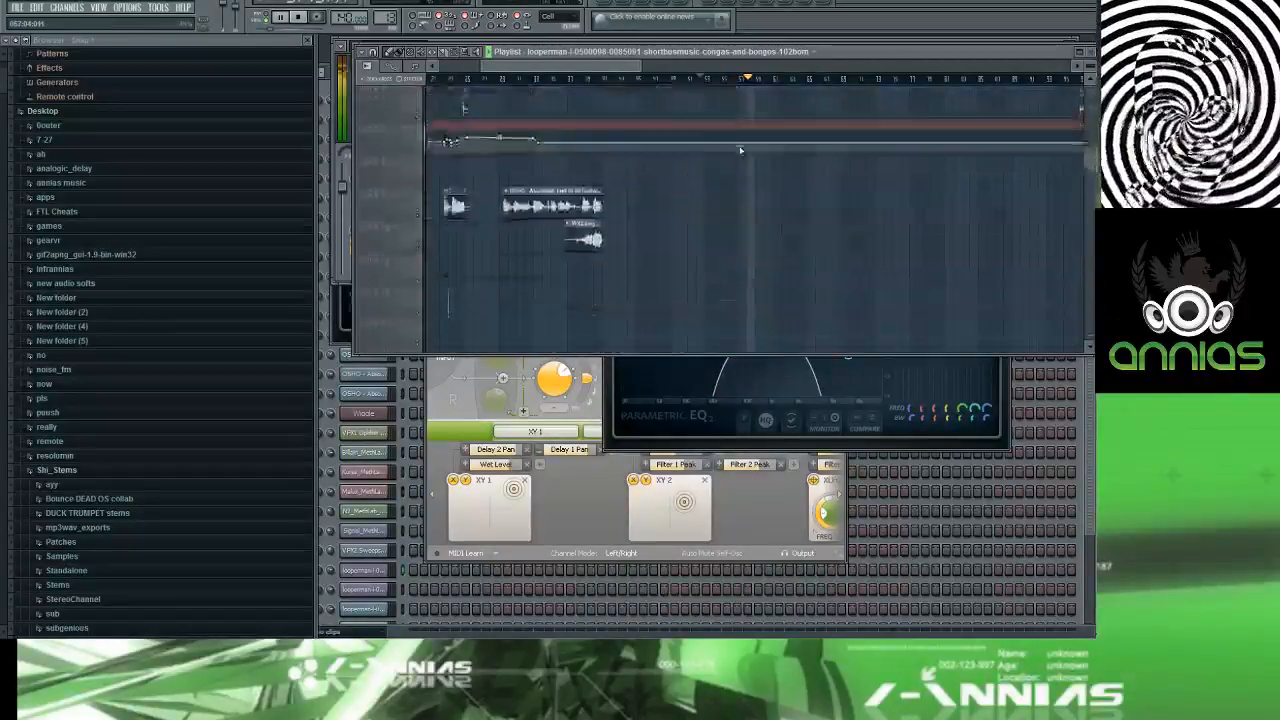
pyautogui.scroll(-6, 743, 151)
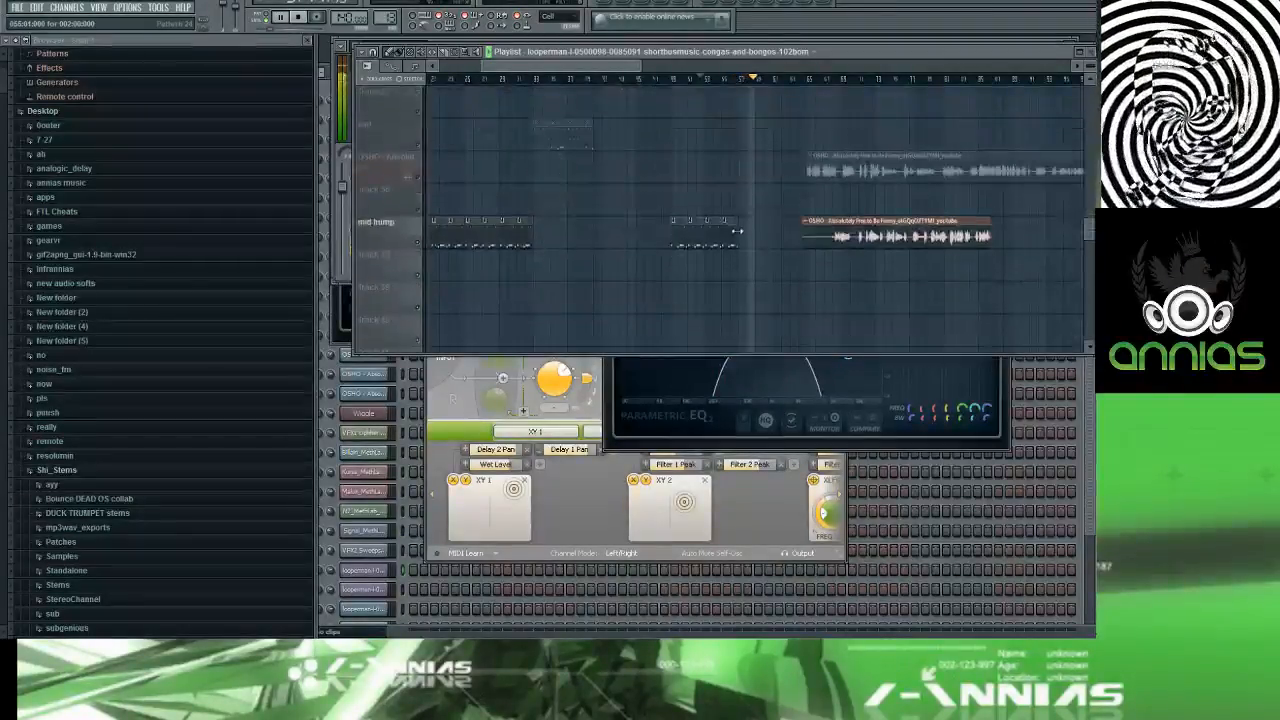
pyautogui.moveTo(739, 230); pyautogui.dragTo(743, 230)
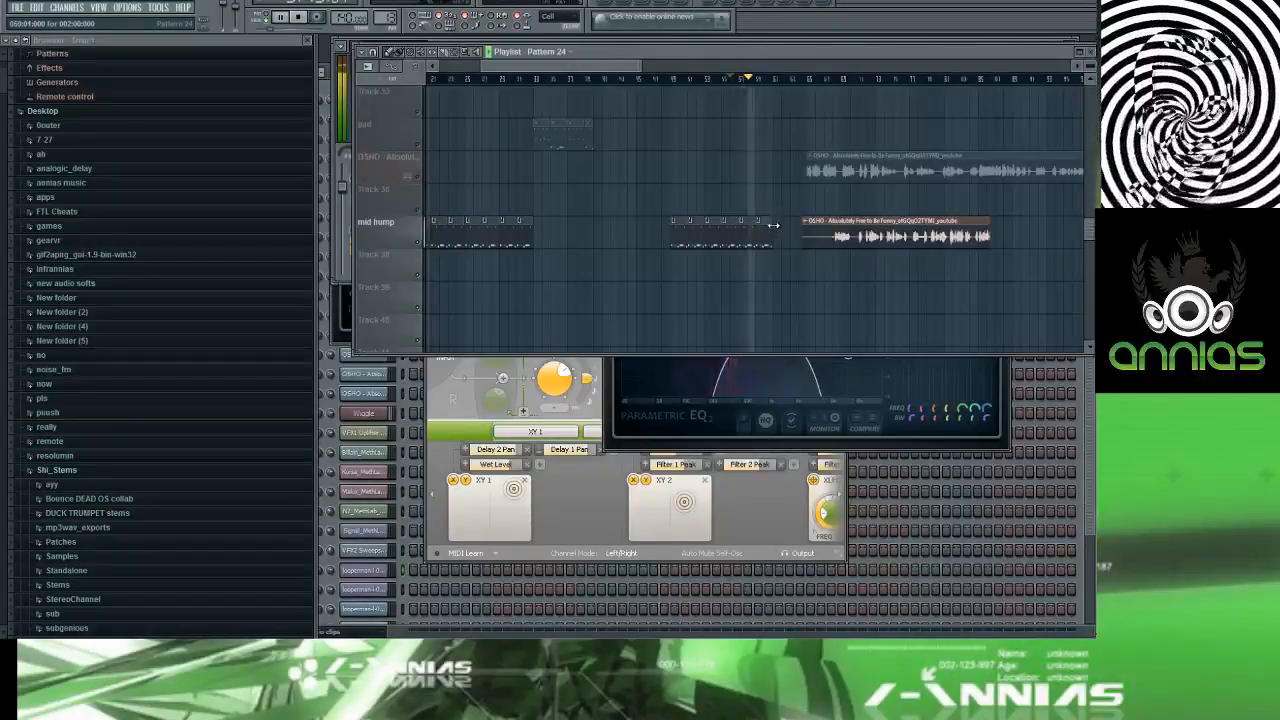
pyautogui.scroll(6, 773, 225)
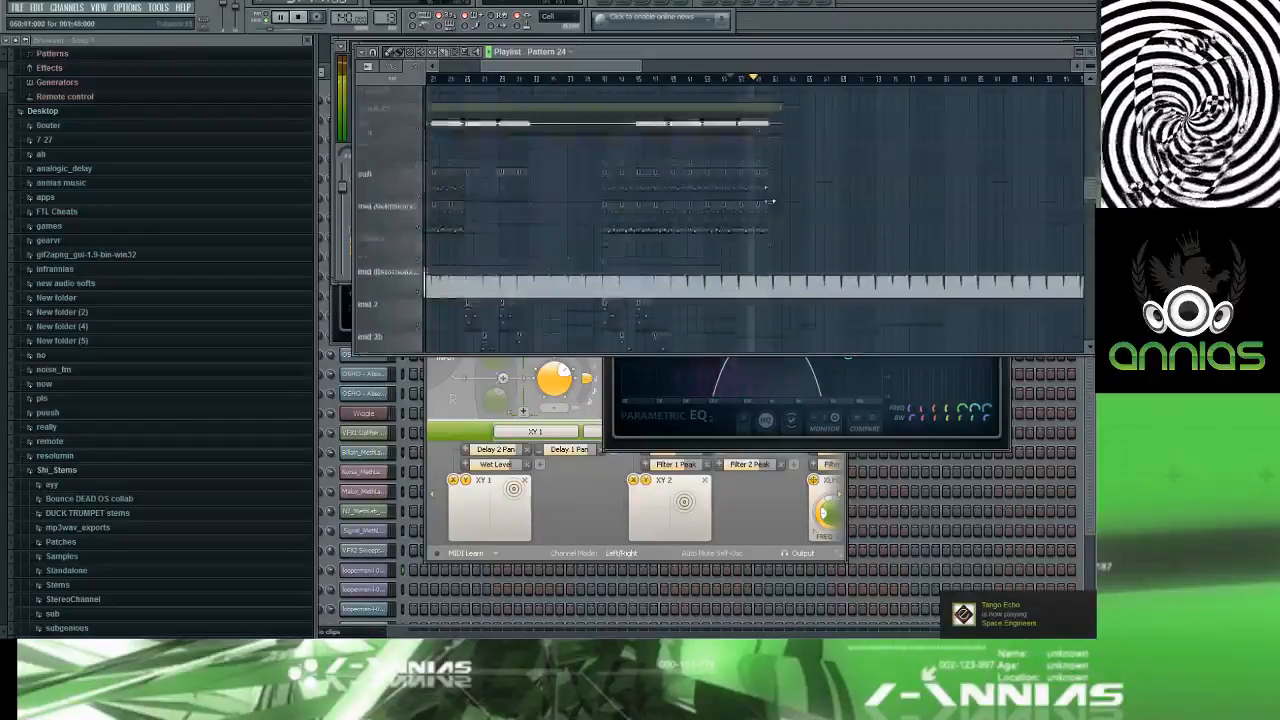
pyautogui.scroll(8, 775, 235)
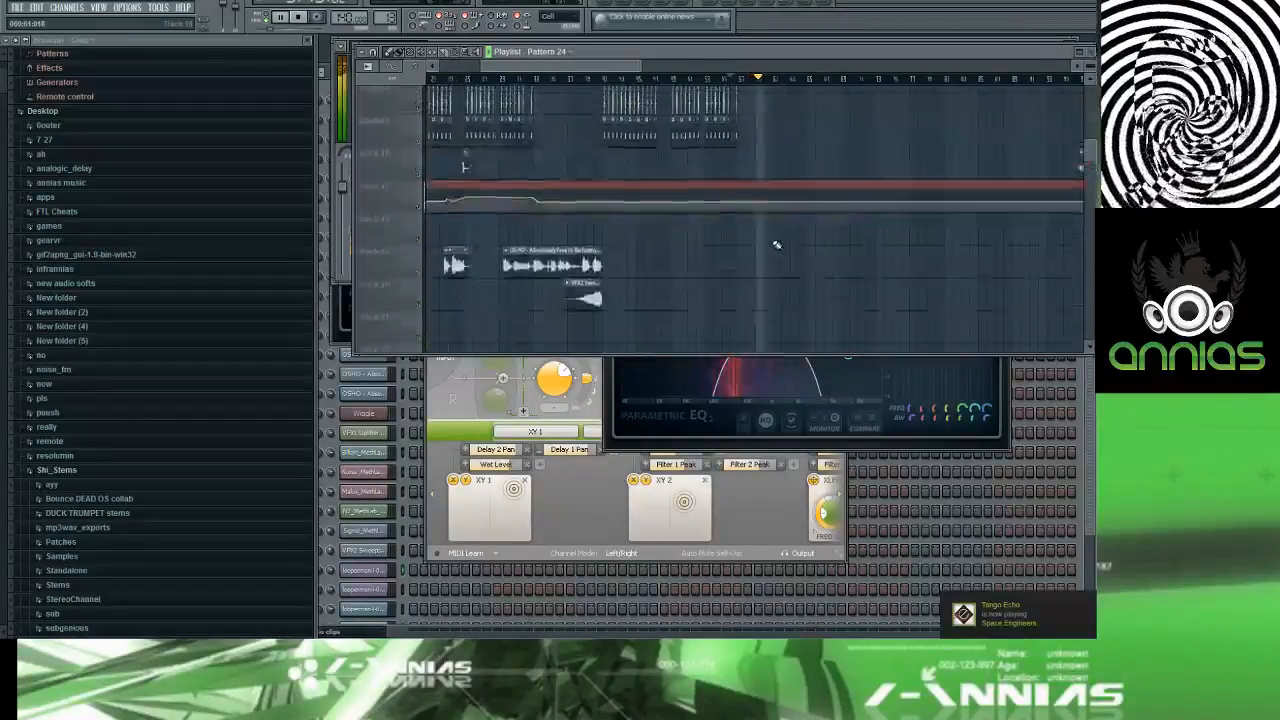
pyautogui.scroll(-4, 775, 230)
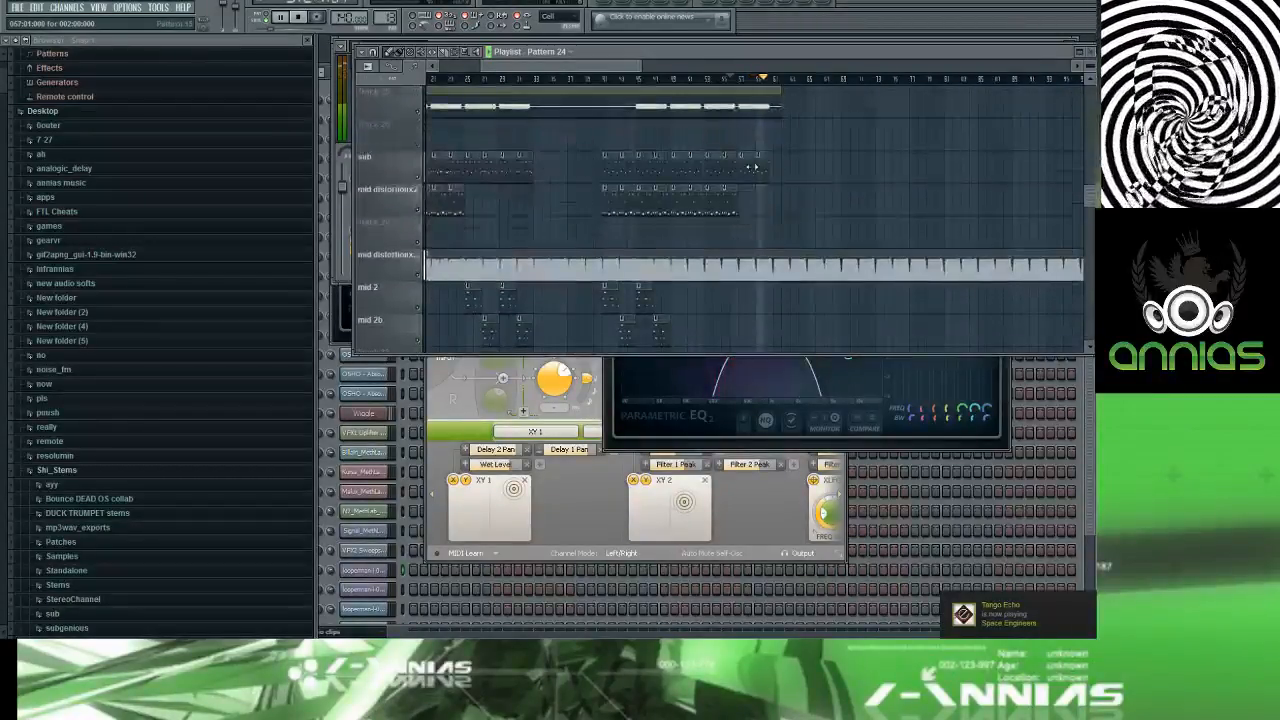
pyautogui.scroll(-5, 749, 206)
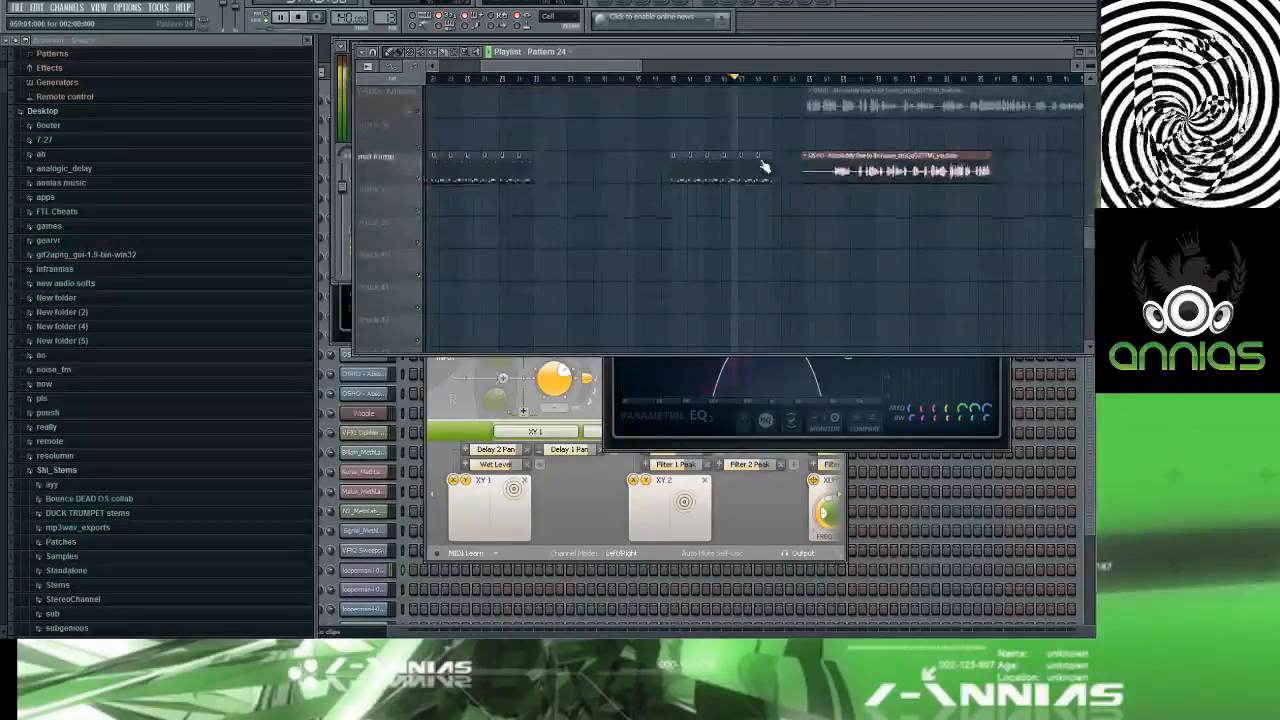
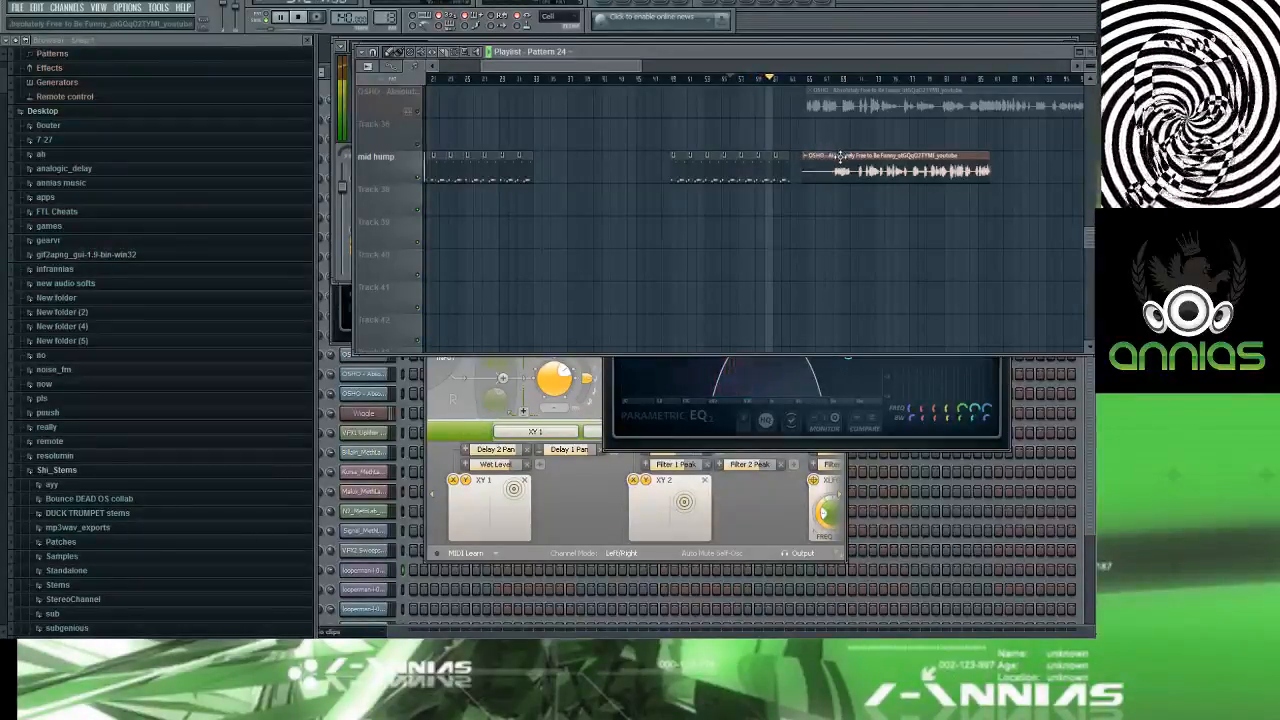
# Step: Move the OSHO vocal clip on the mid hump track about 19 bars later and the OSHO clip above it about 17 bars later
pyautogui.scroll(4, 840, 157)
pyautogui.click(842, 302)
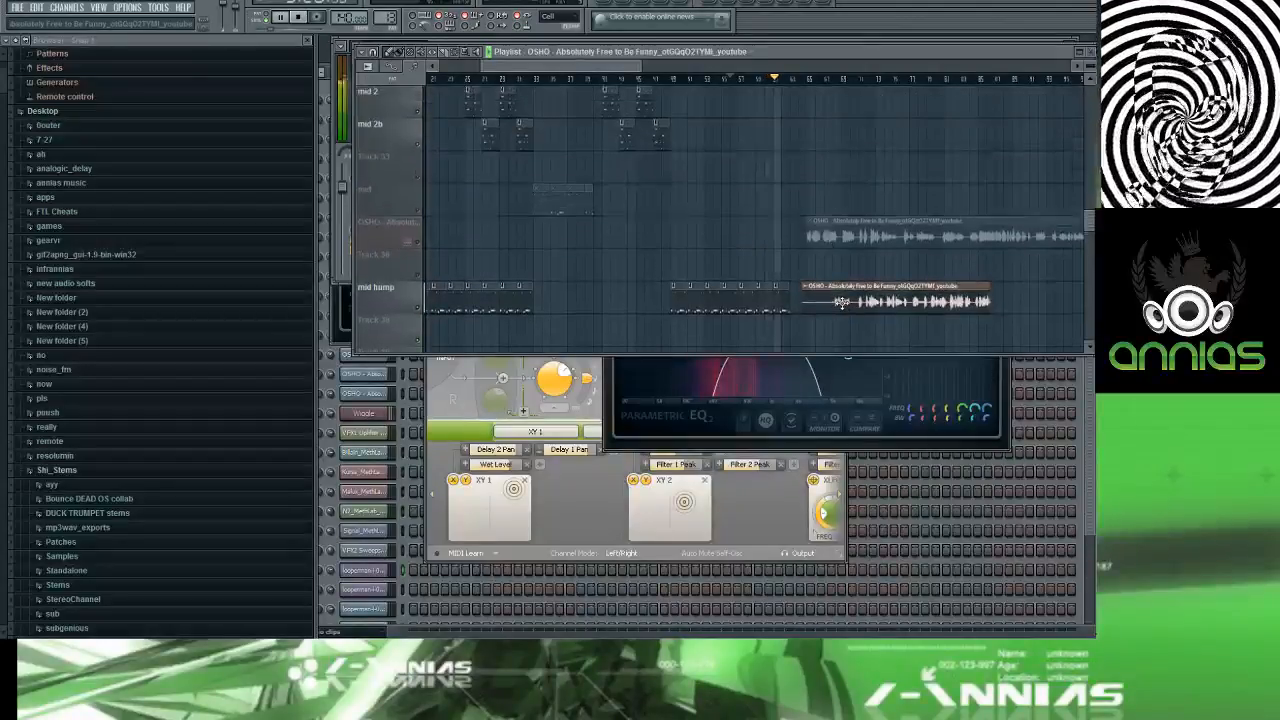
pyautogui.moveTo(842, 303); pyautogui.dragTo(1005, 298)
pyautogui.moveTo(846, 236); pyautogui.dragTo(992, 238)
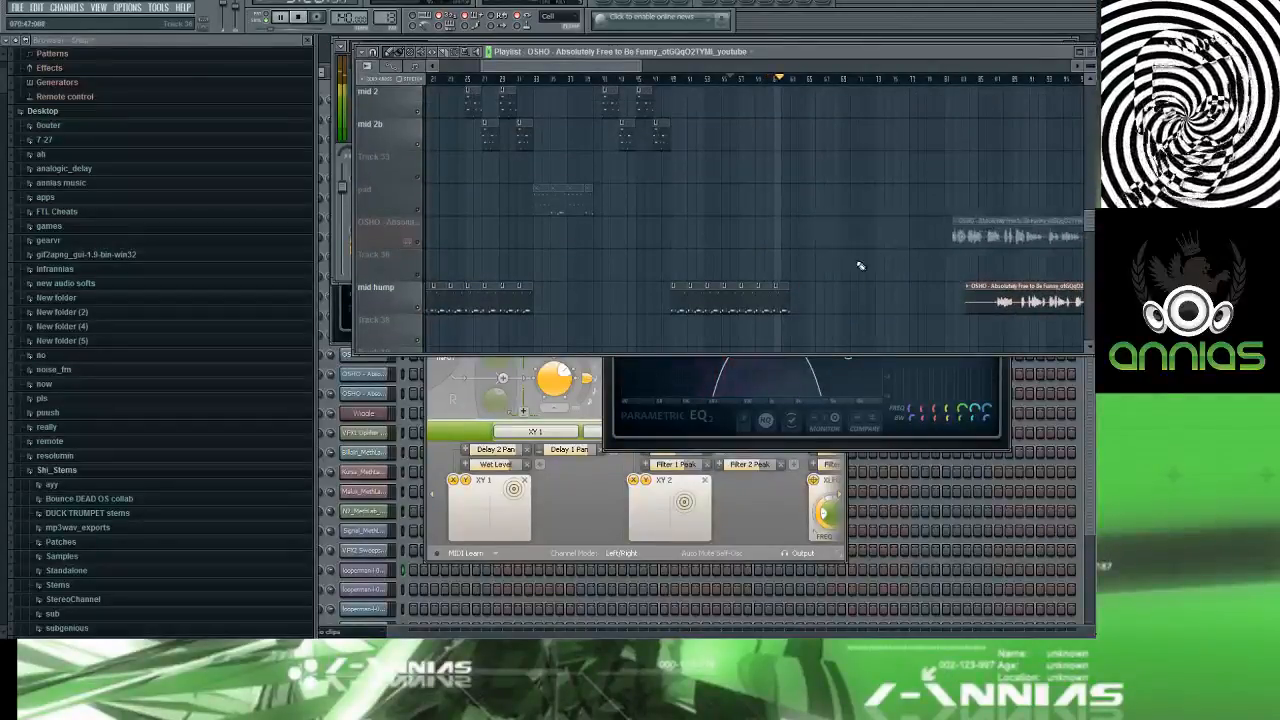
pyautogui.scroll(-5, 813, 270)
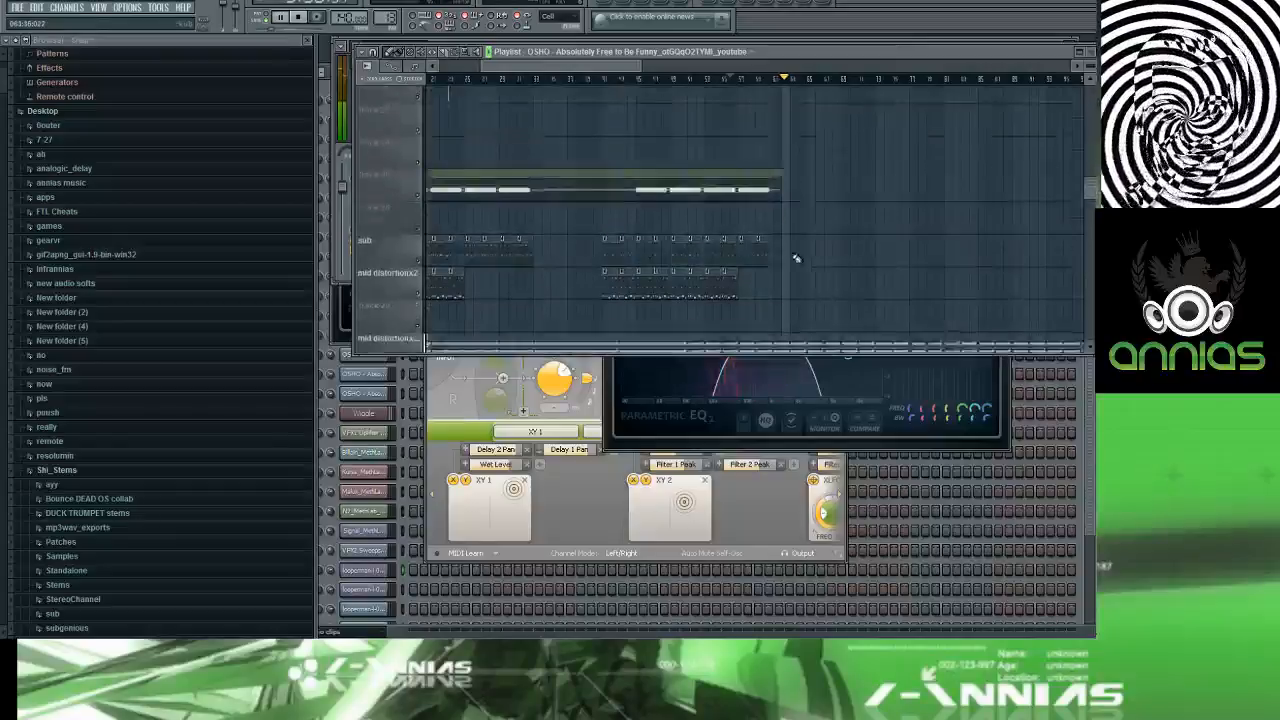
# Step: Examine the sub track's opening patterns from bar 17 against its clips from bar 41, playing both sections
pyautogui.scroll(3, 750, 245)
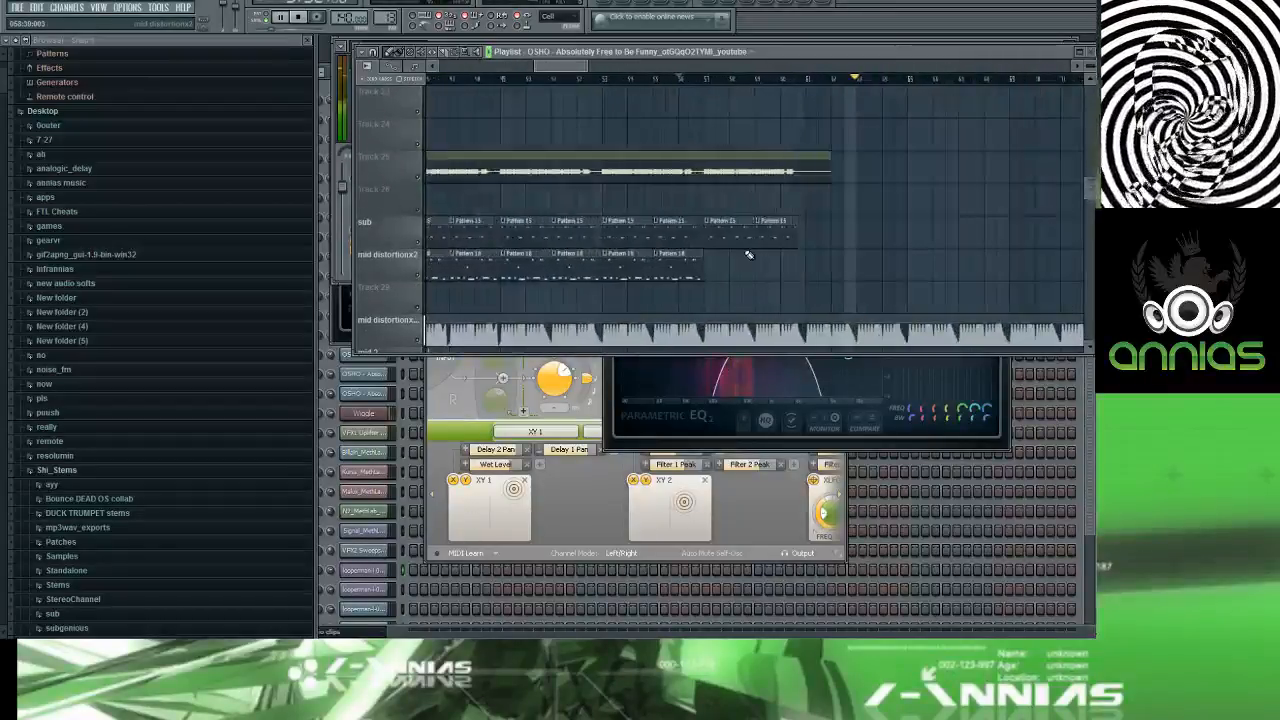
pyautogui.click(679, 78)
pyautogui.moveTo(573, 66); pyautogui.dragTo(501, 59)
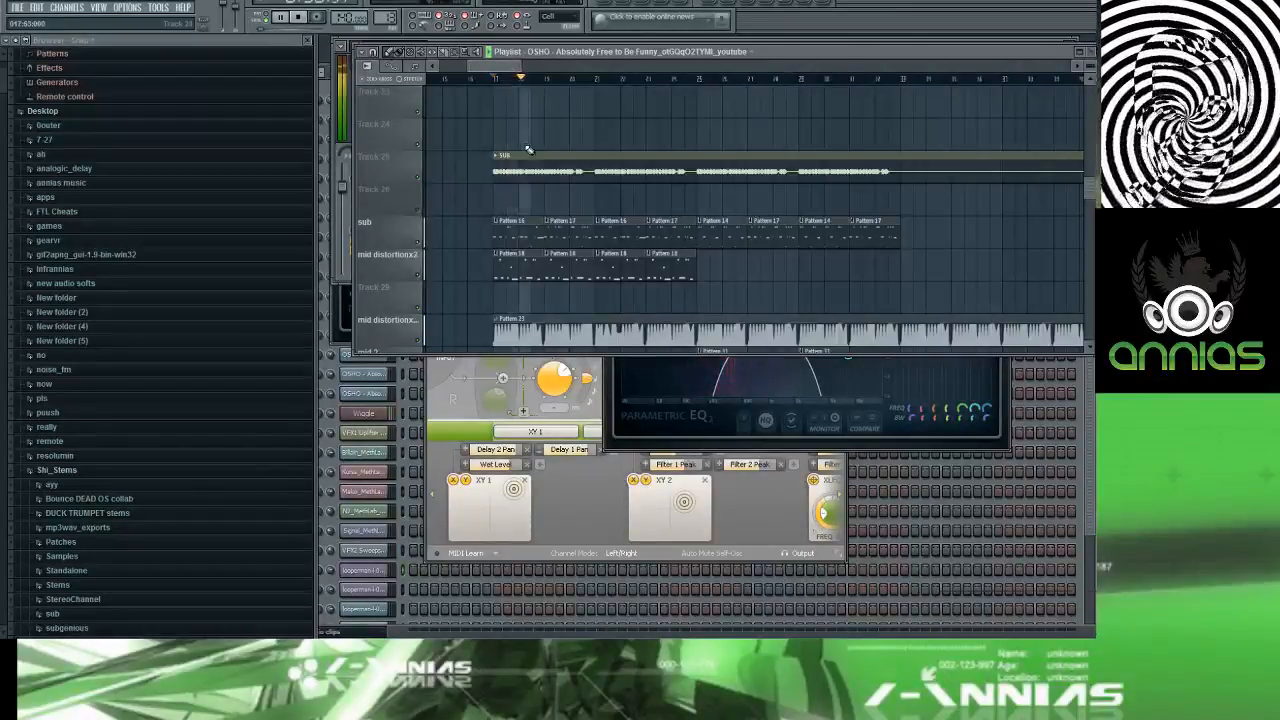
pyautogui.moveTo(500, 216); pyautogui.dragTo(665, 218)
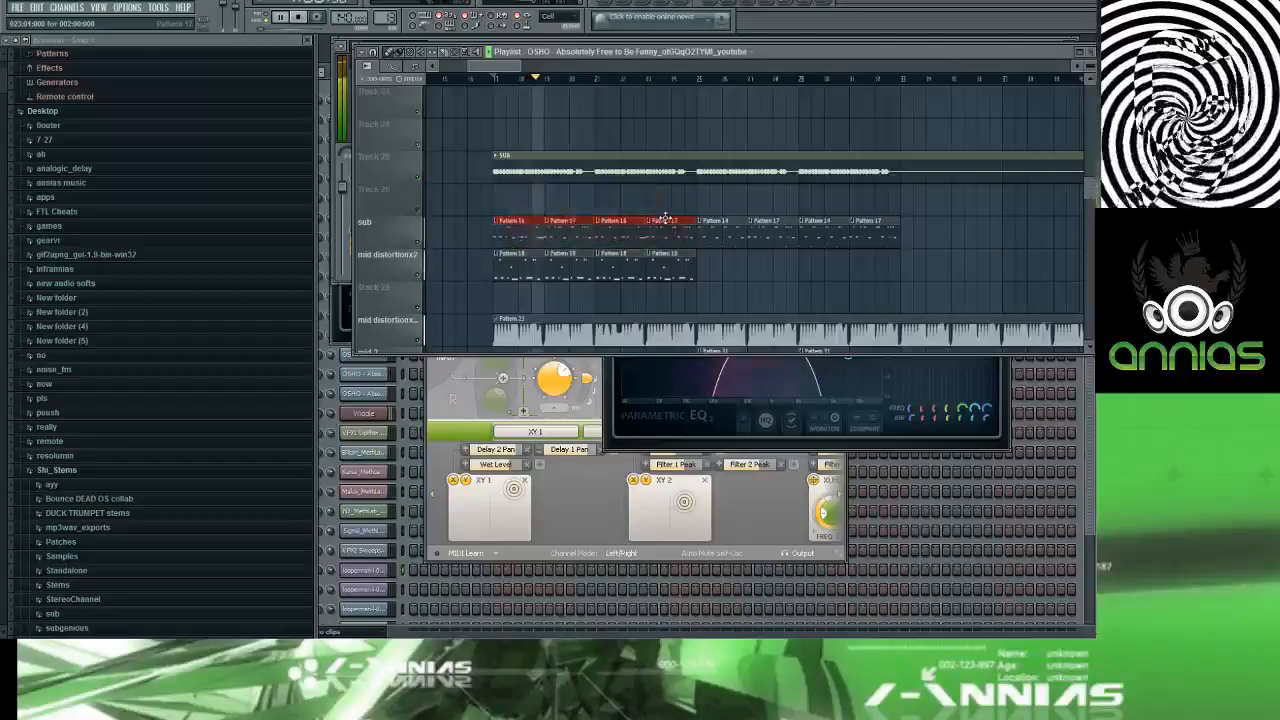
pyautogui.moveTo(496, 66); pyautogui.dragTo(543, 66)
pyautogui.click(545, 79)
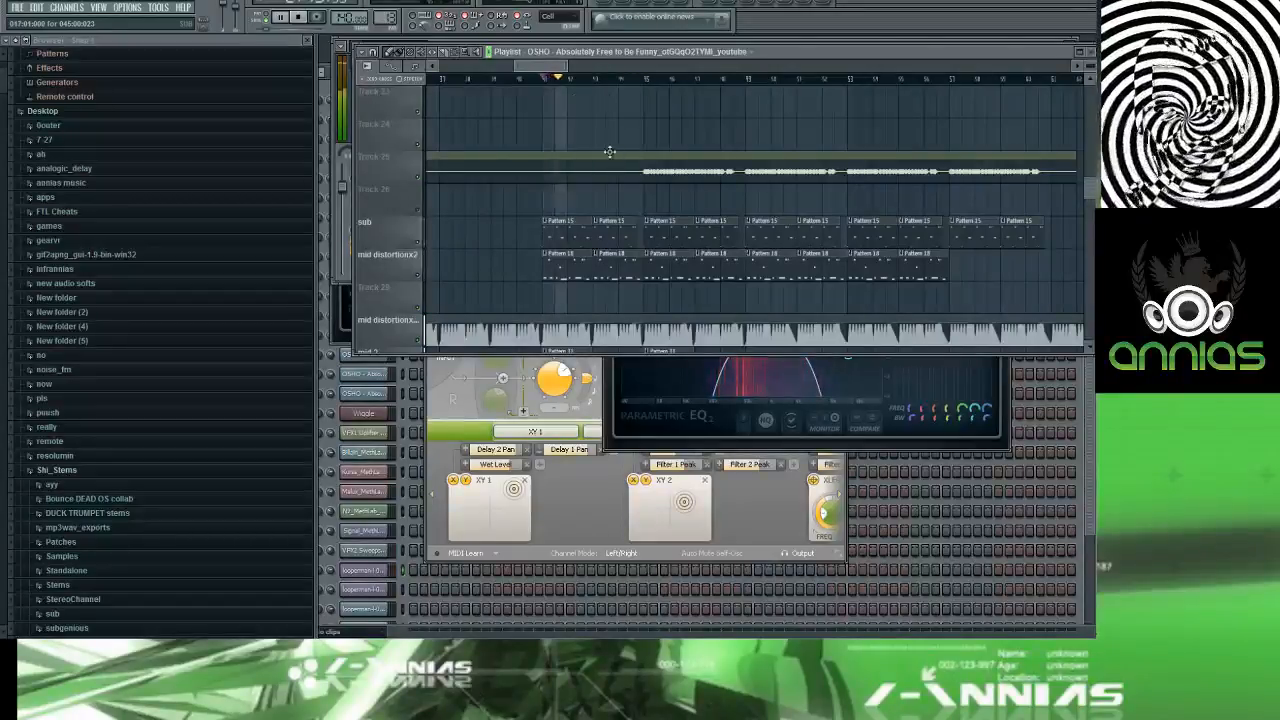
# Step: Open Pattern 15 from the sub track in the piano roll and show the SubBoomBass notes of its second bar
pyautogui.doubleClick(610, 230)
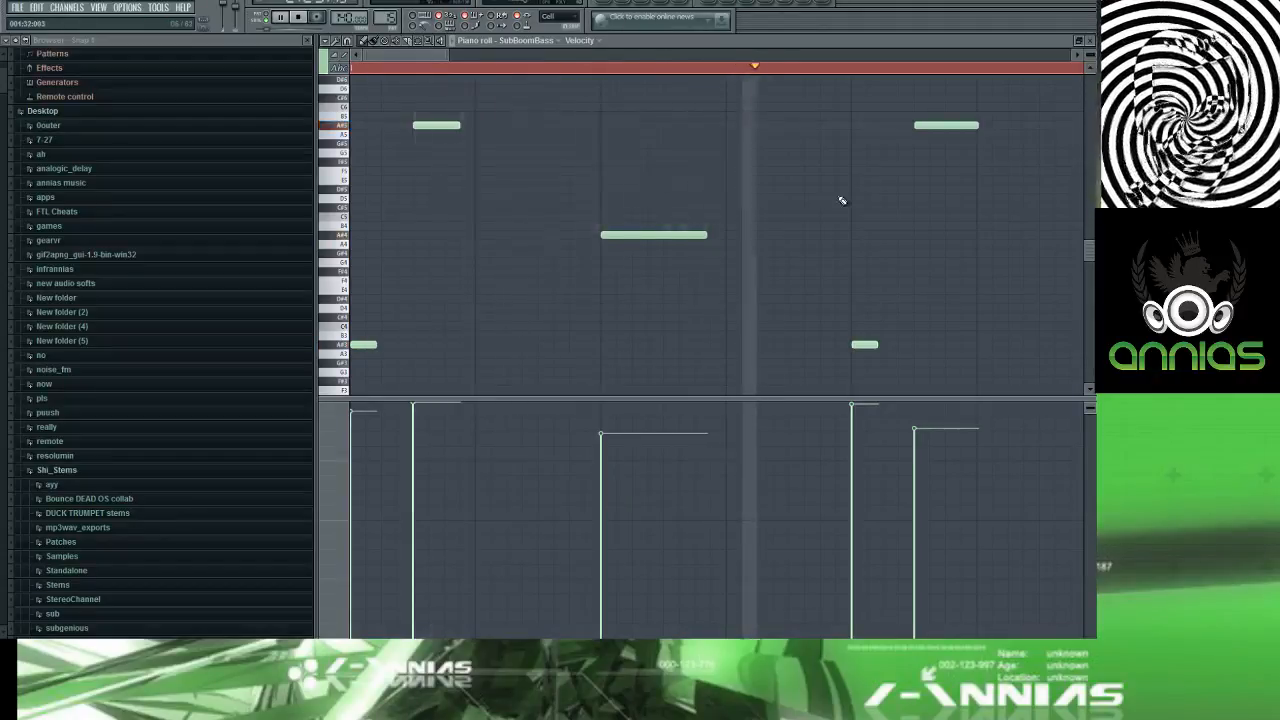
pyautogui.moveTo(433, 58); pyautogui.dragTo(524, 54)
pyautogui.press('space')
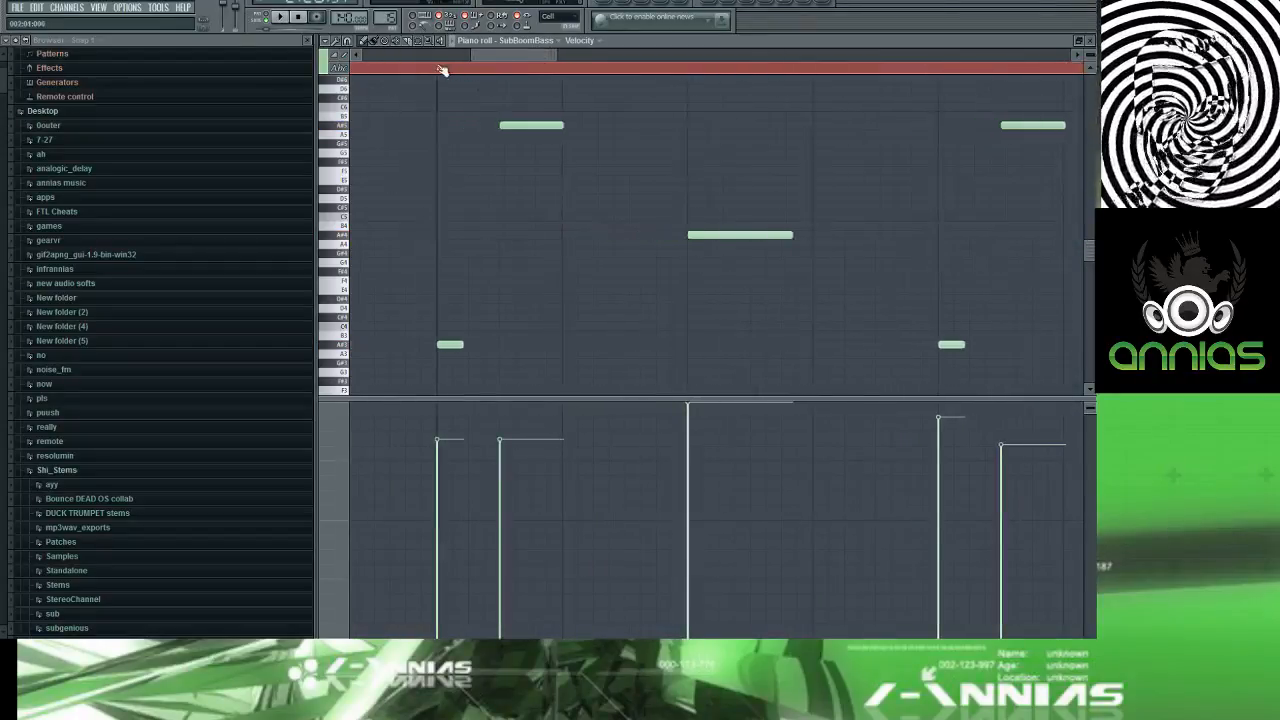
# Step: Try raising bar 2's long A#4 note an octave to A#5 and extending it up to the following low A#3 note
pyautogui.press('space')
pyautogui.press('space')
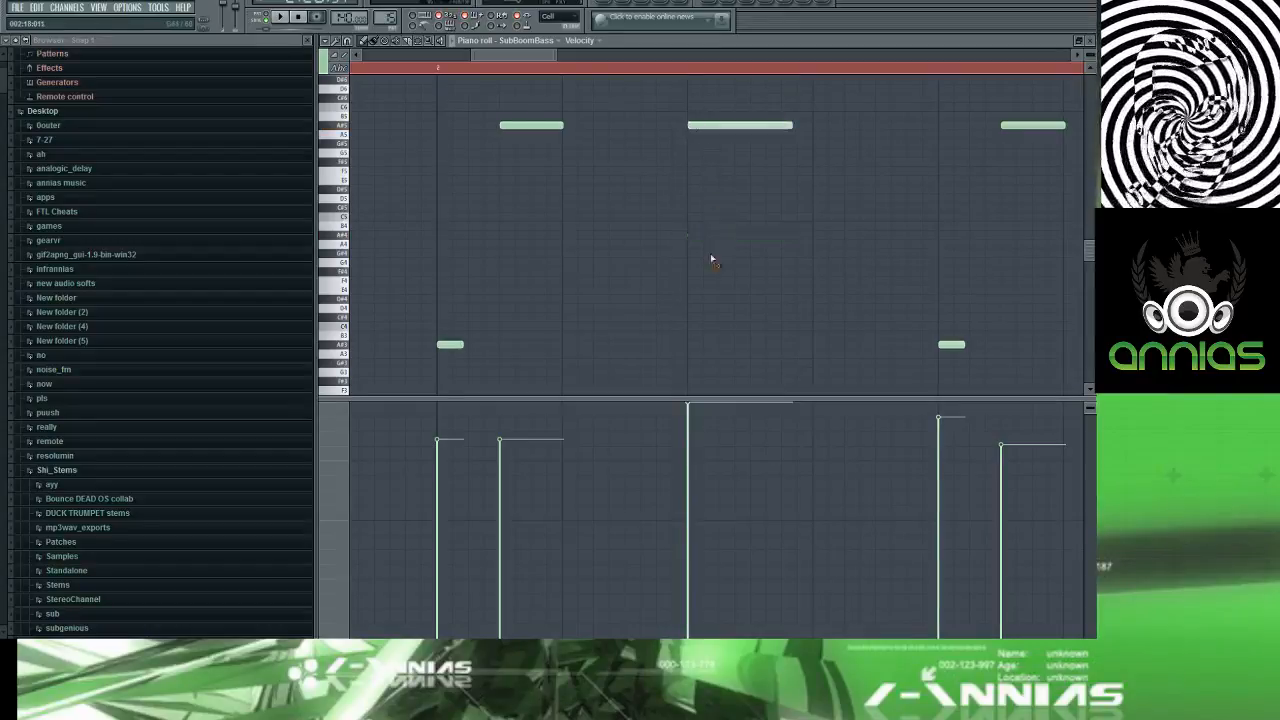
pyautogui.press('space')
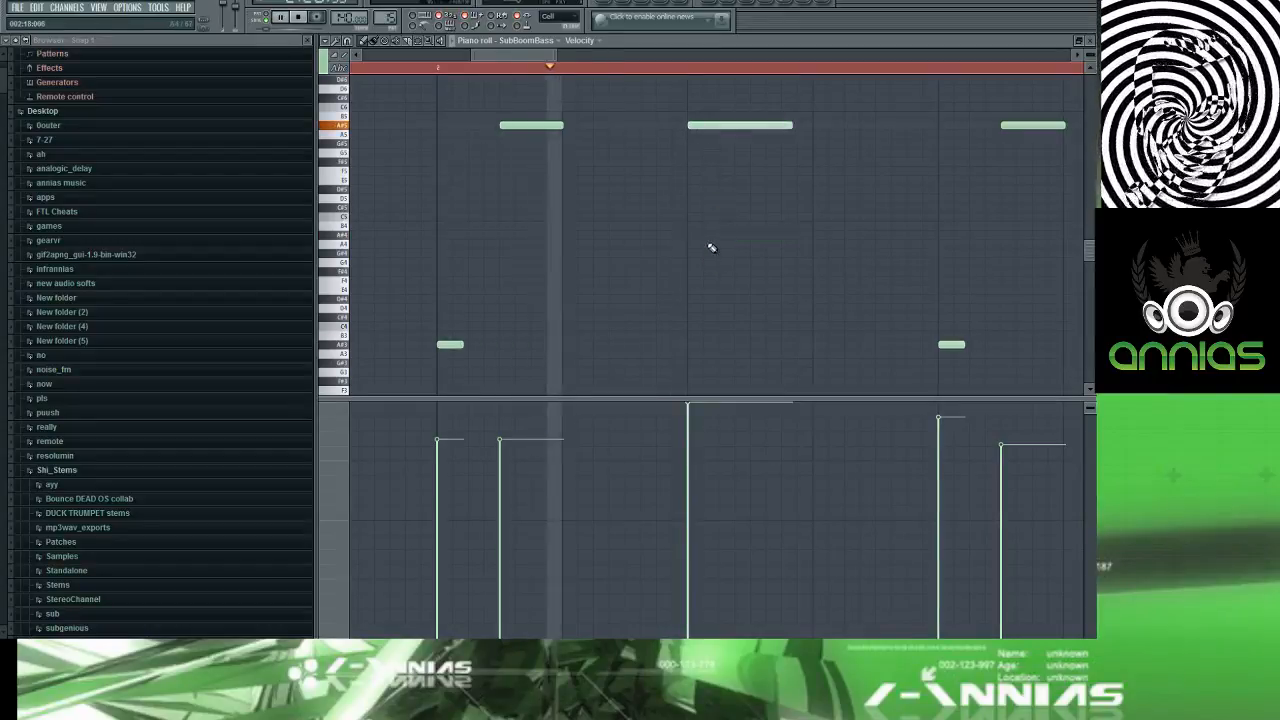
pyautogui.doubleClick(794, 125)
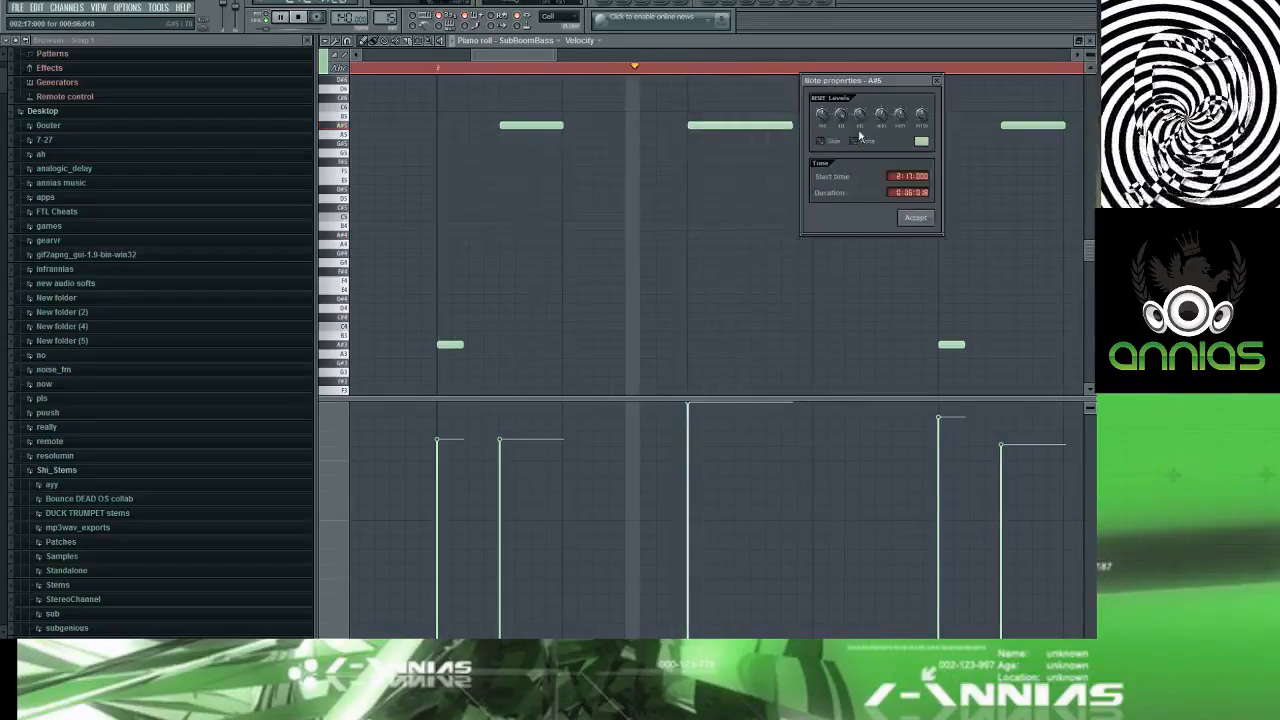
pyautogui.click(940, 81)
pyautogui.moveTo(792, 125); pyautogui.dragTo(934, 125)
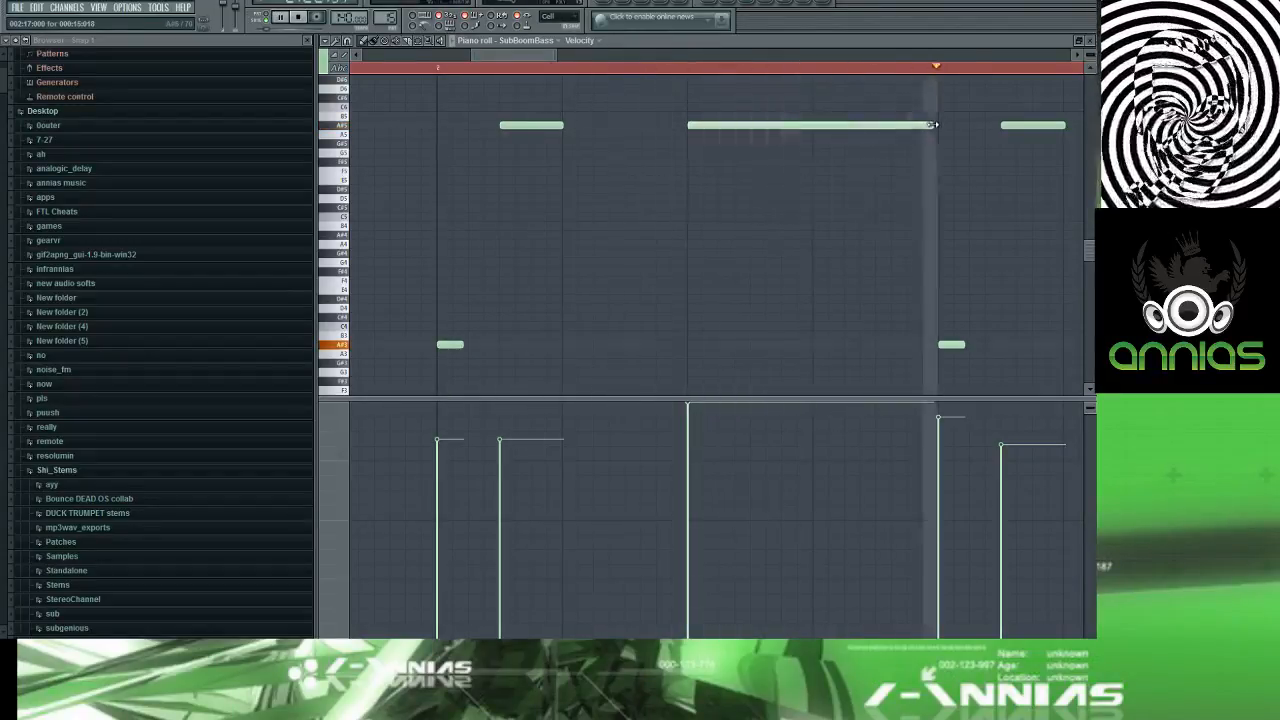
pyautogui.press('space')
# Step: Return bar 2's long A#5 note to A#4 at its shorter length and try an overlapping B4 note at 2:23
pyautogui.scroll(5, 906, 136)
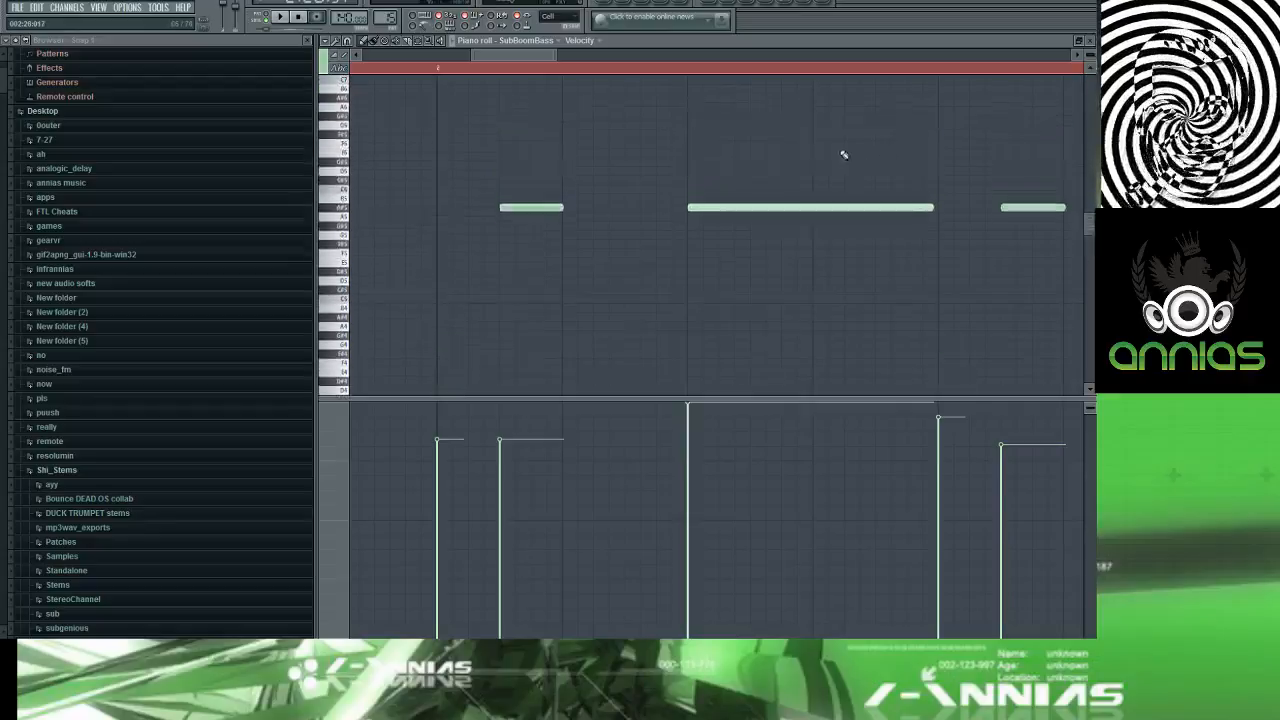
pyautogui.click(693, 179)
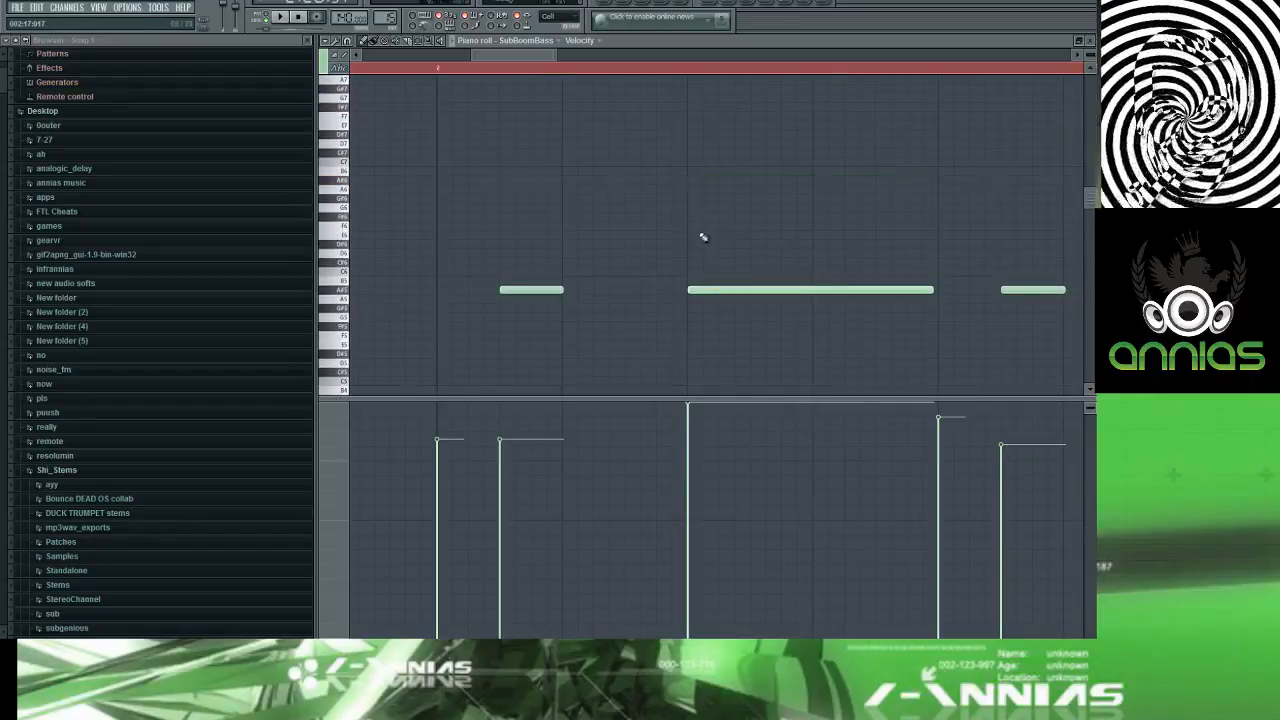
pyautogui.scroll(-4, 700, 233)
pyautogui.moveTo(707, 233); pyautogui.dragTo(695, 263)
pyautogui.rightClick(703, 153)
pyautogui.press('space')
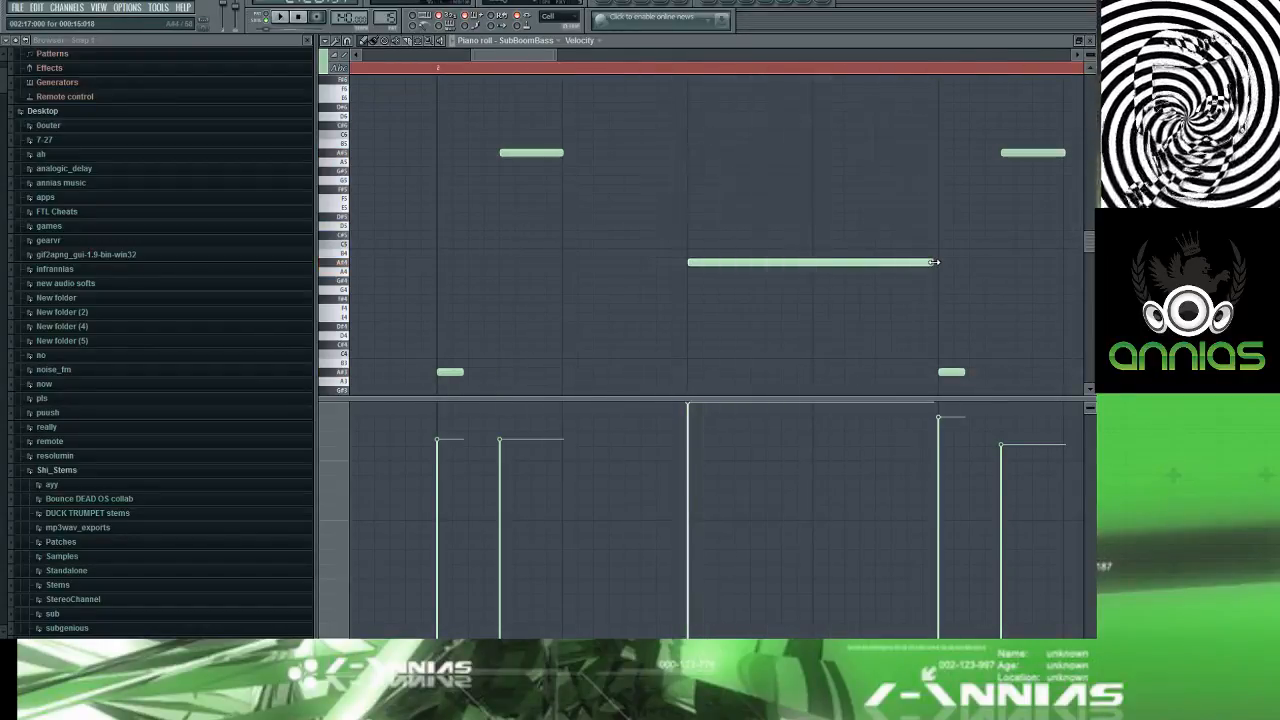
pyautogui.moveTo(934, 262); pyautogui.dragTo(792, 262)
pyautogui.click(780, 253)
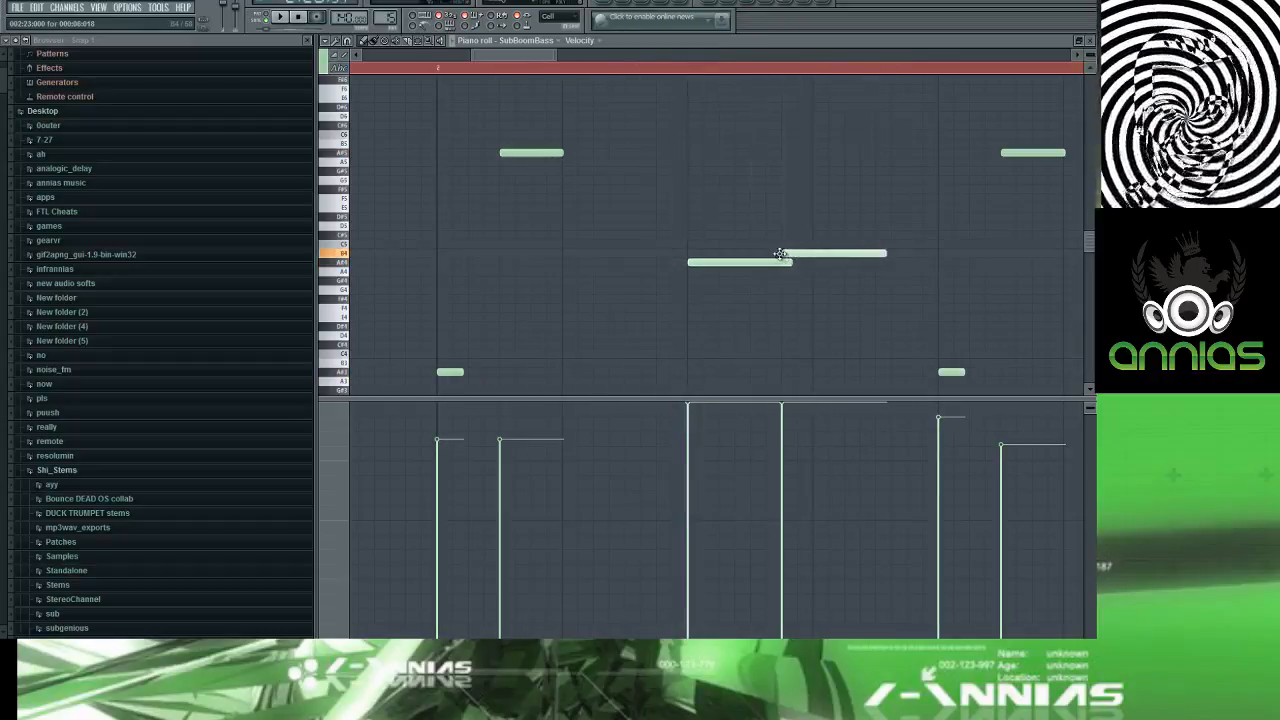
pyautogui.rightClick(781, 254)
# Step: Shorten bar 2's A#4 note at 2:17 and repeat it at 2:23 and 2:29, each with the same short length
pyautogui.doubleClick(789, 262)
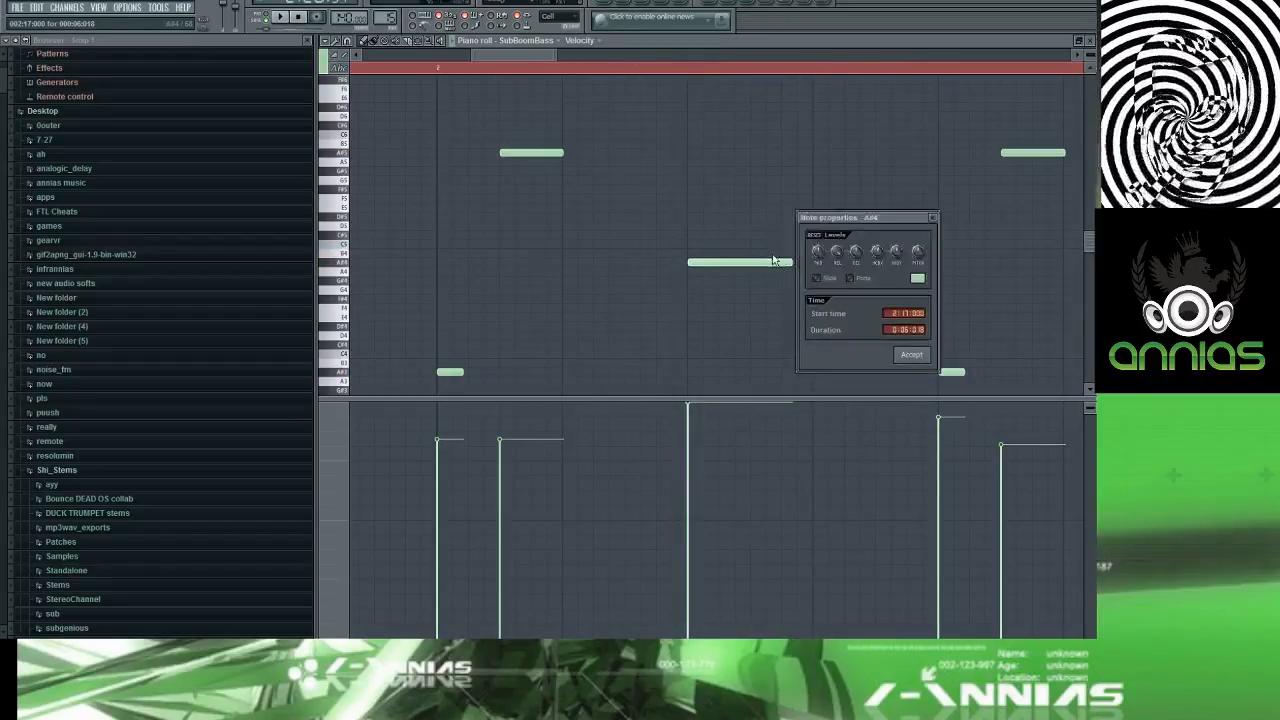
pyautogui.click(773, 260)
pyautogui.press('space')
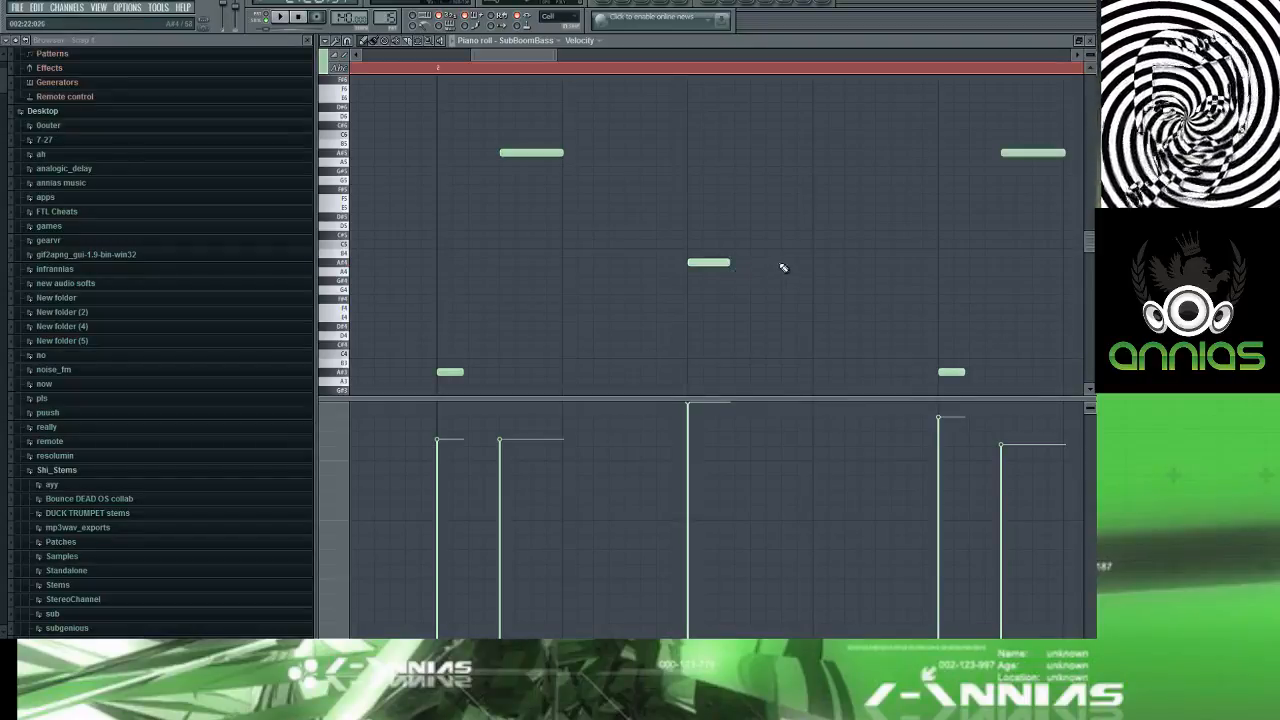
pyautogui.moveTo(799, 263); pyautogui.dragTo(803, 265)
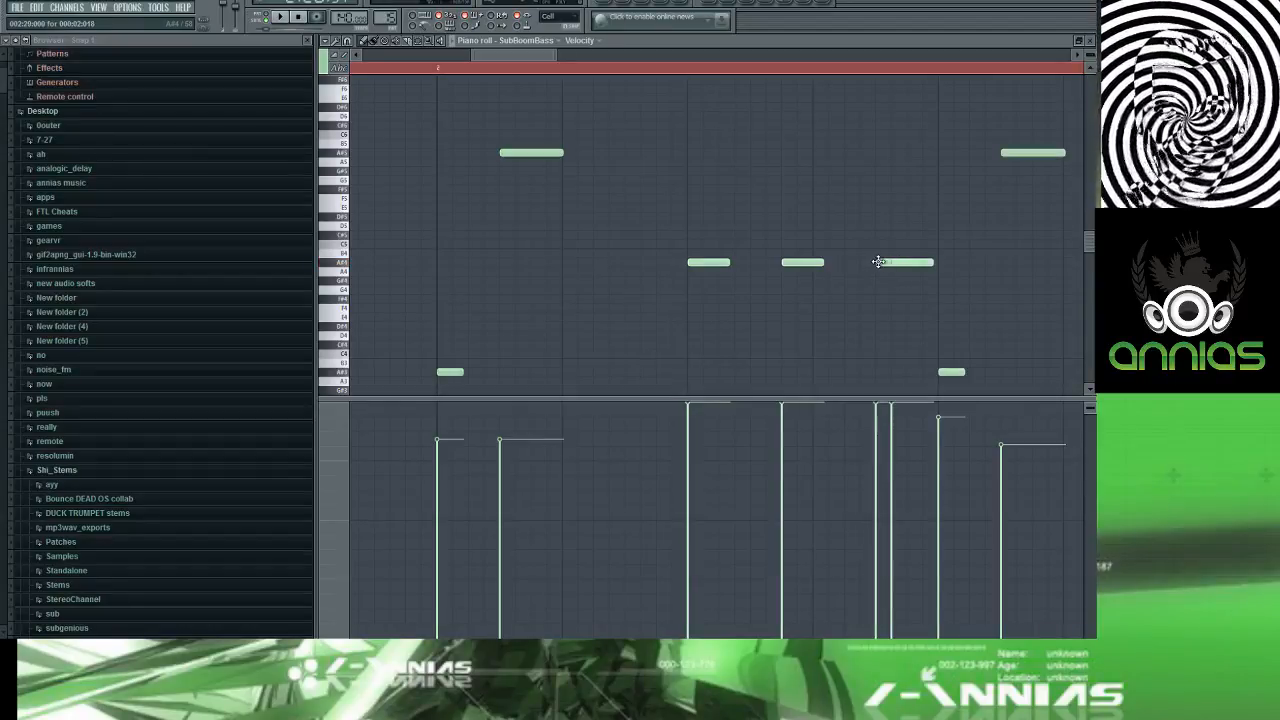
pyautogui.press('space')
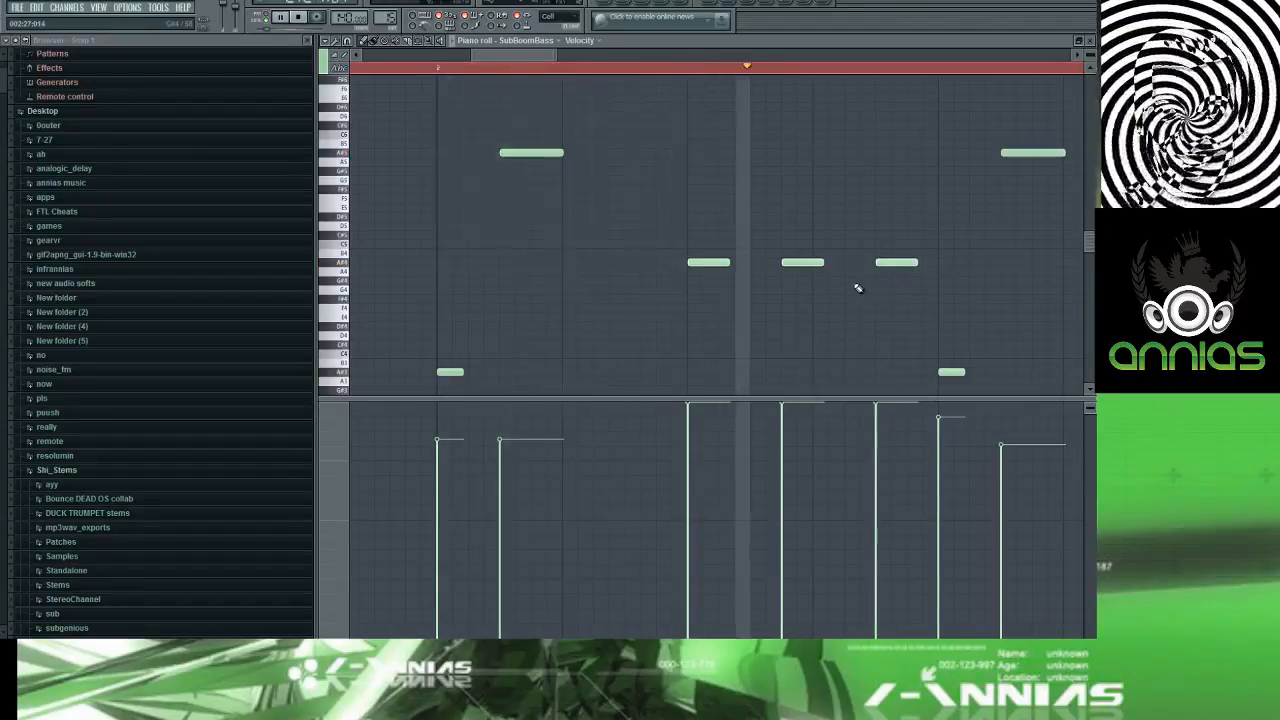
# Step: Raise the middle of the three short notes to A#5 and lower the A#5 note after the second A#3 to A#4
pyautogui.rightClick(796, 262)
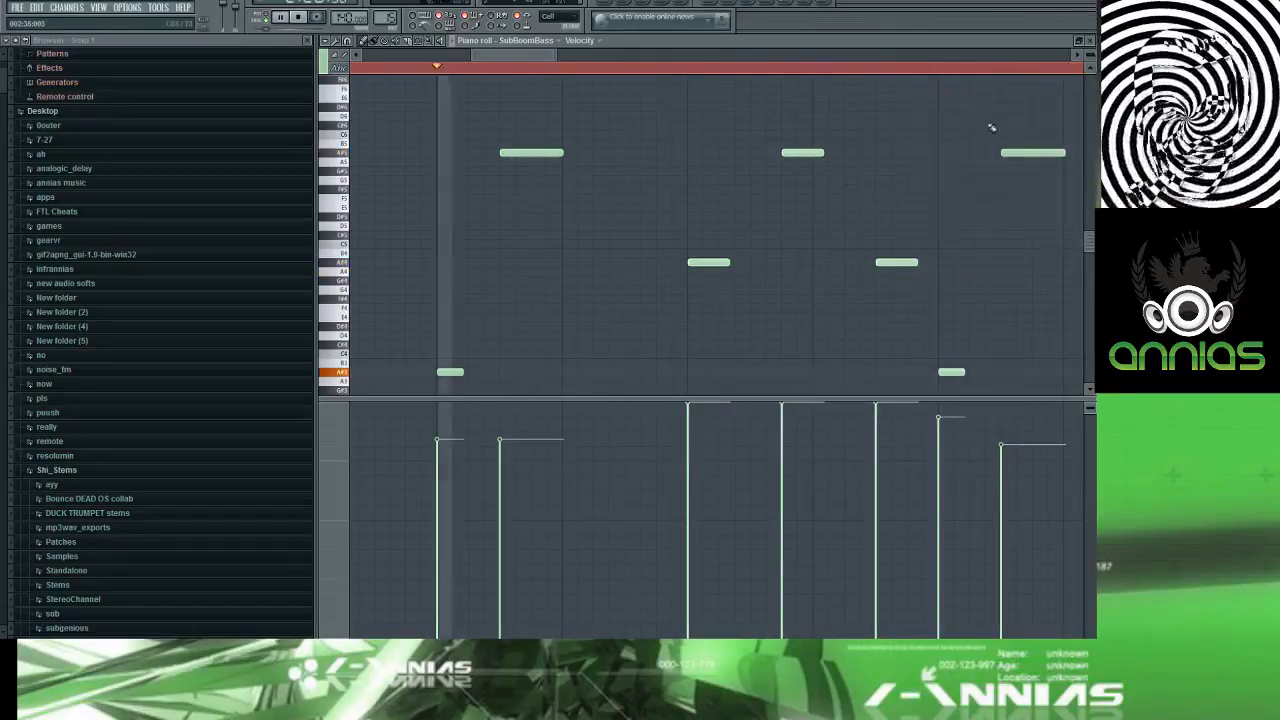
pyautogui.click(1003, 263)
pyautogui.rightClick(1020, 153)
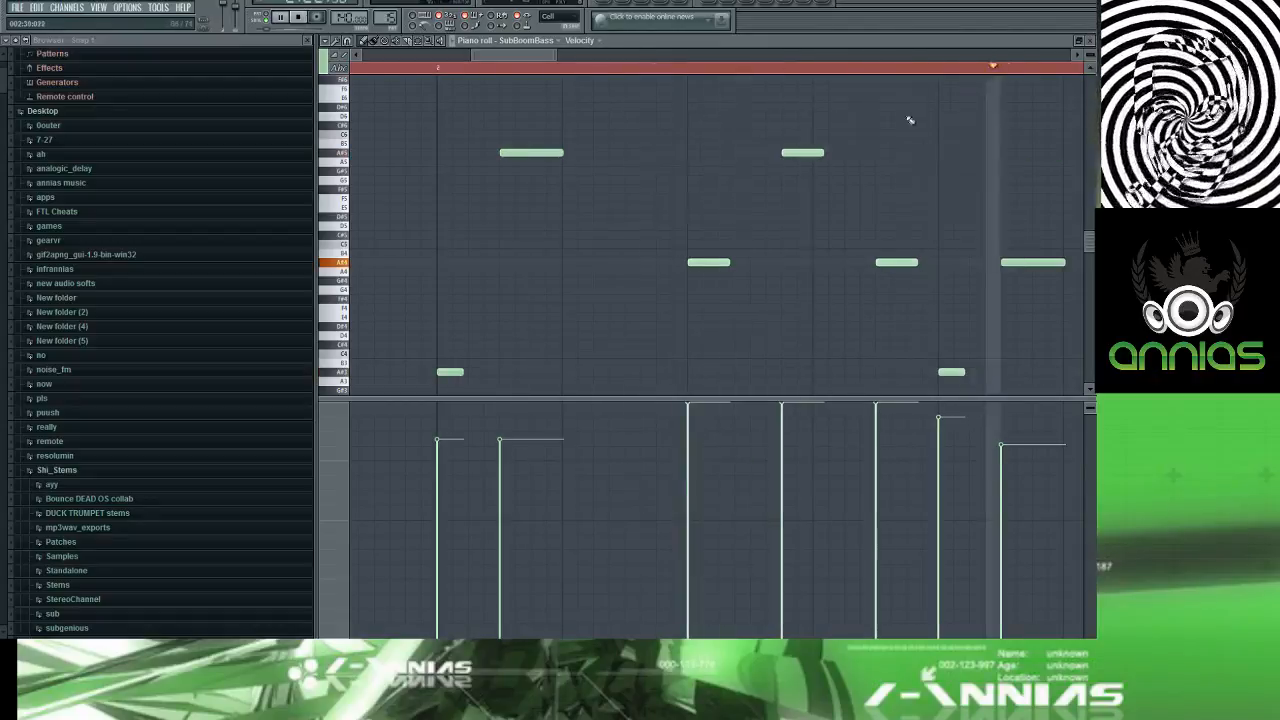
pyautogui.click(579, 44)
pyautogui.click(580, 45)
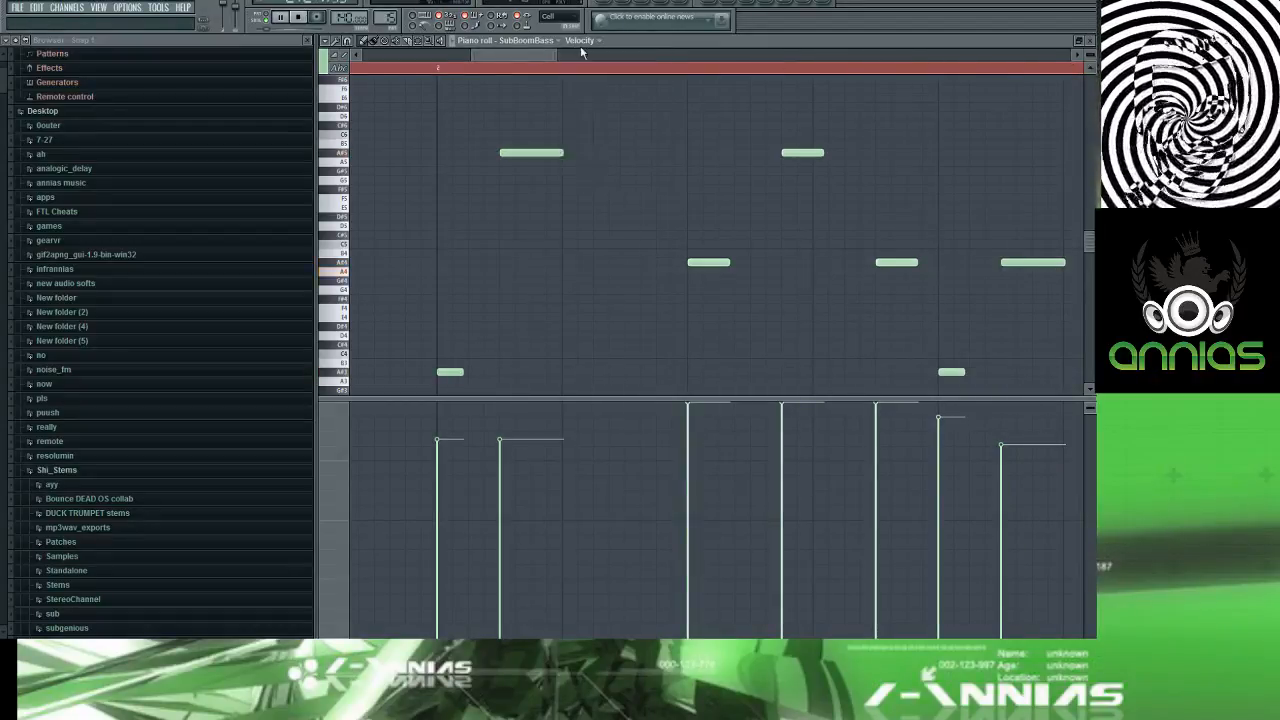
# Step: Place a sustained A#3 note after bar 2's last A#5 note, directly at the end of the marked pattern range
pyautogui.moveTo(548, 54); pyautogui.dragTo(600, 54)
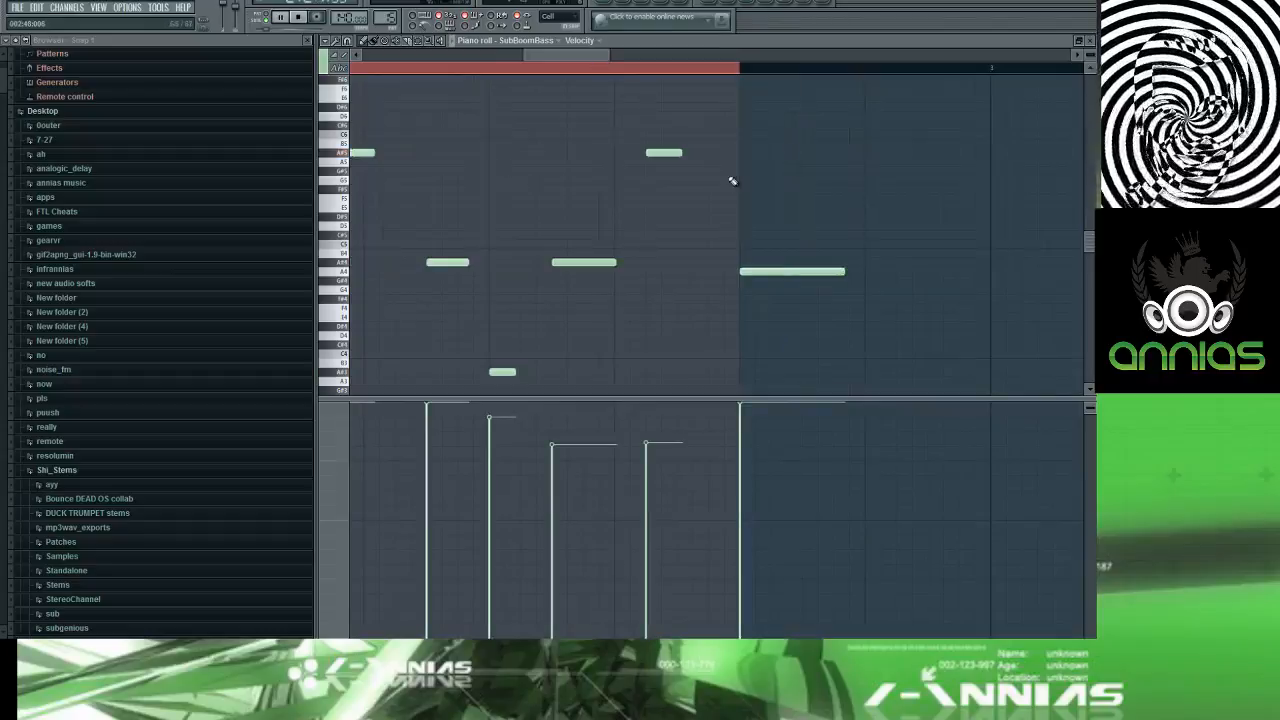
pyautogui.scroll(-2, 707, 176)
pyautogui.scroll(-4, 707, 176)
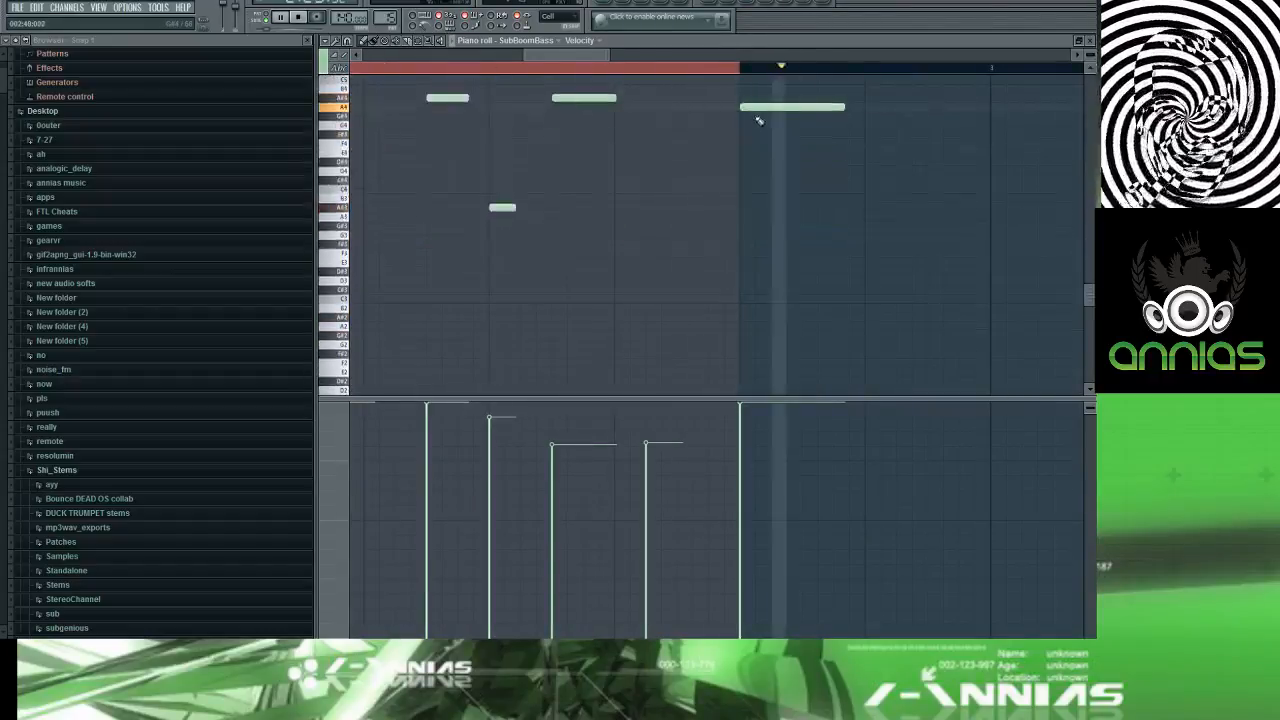
pyautogui.press('space')
pyautogui.click(749, 214)
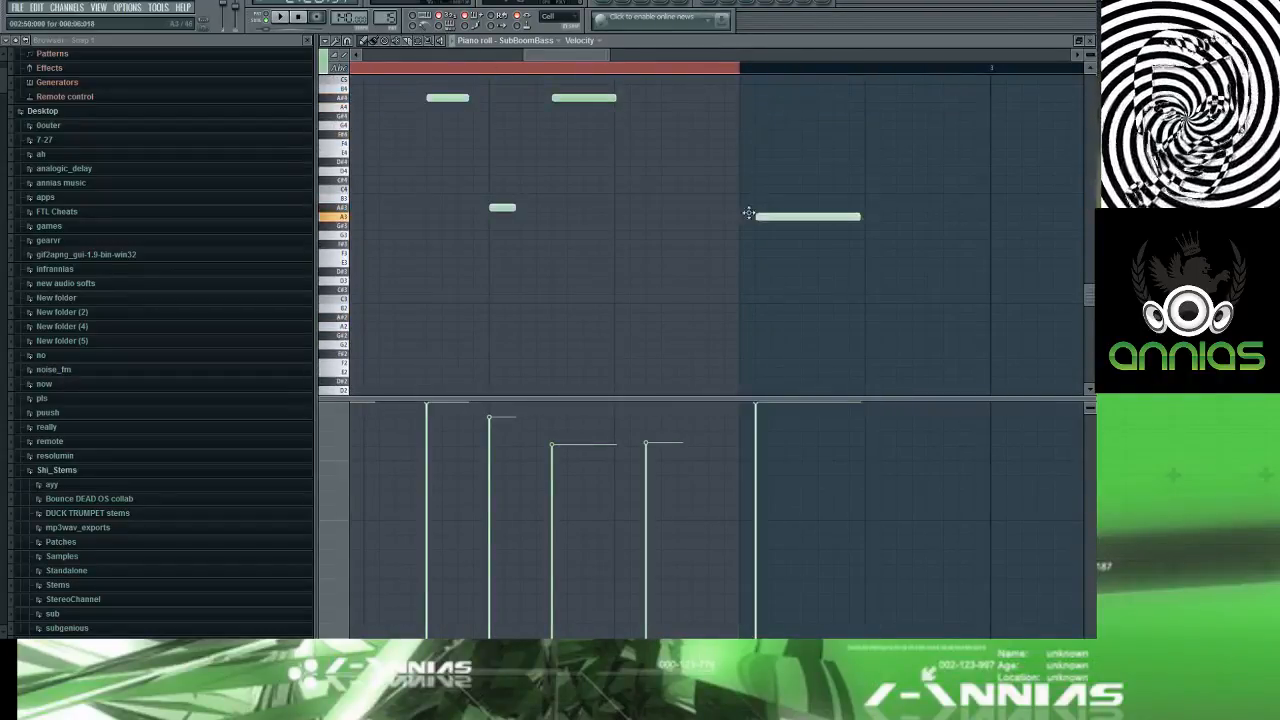
pyautogui.moveTo(776, 213); pyautogui.dragTo(761, 213)
pyautogui.press('space')
pyautogui.scroll(4, 780, 157)
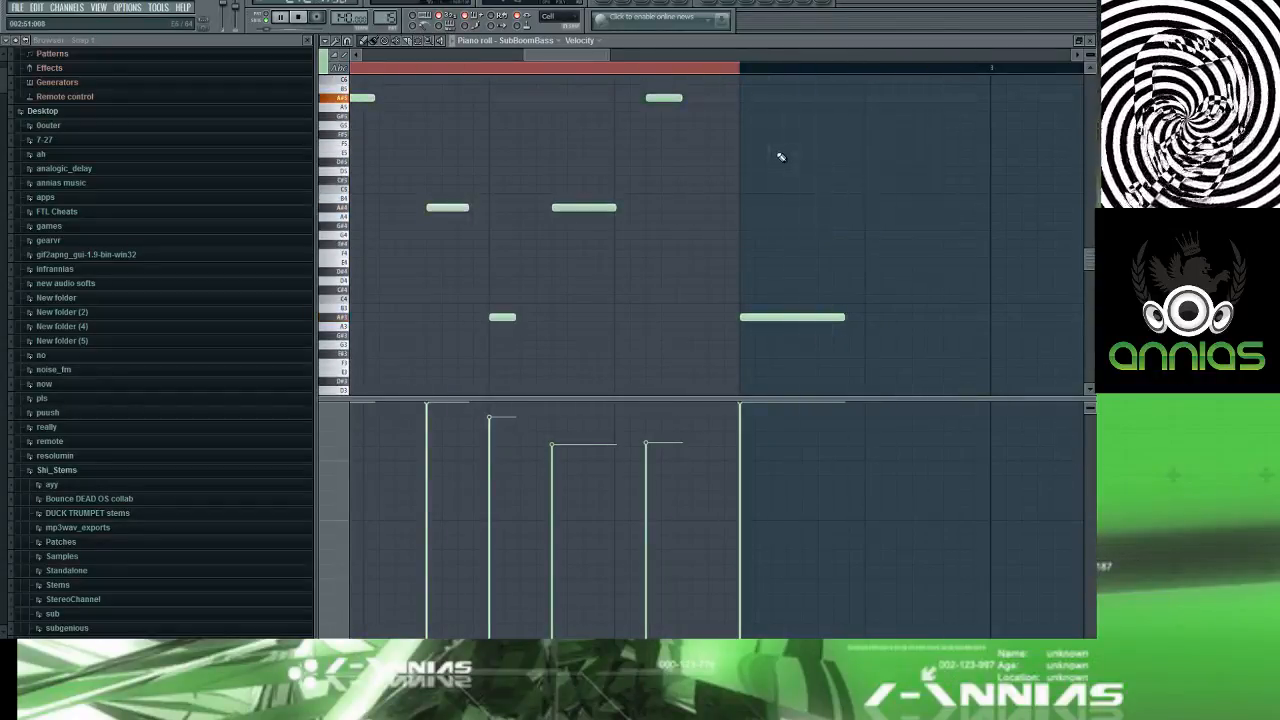
# Step: Play the sub clips from bar 41, locate the bar 43 clip's Pattern 16 in the project browser, and examine its notes
pyautogui.press('F5')
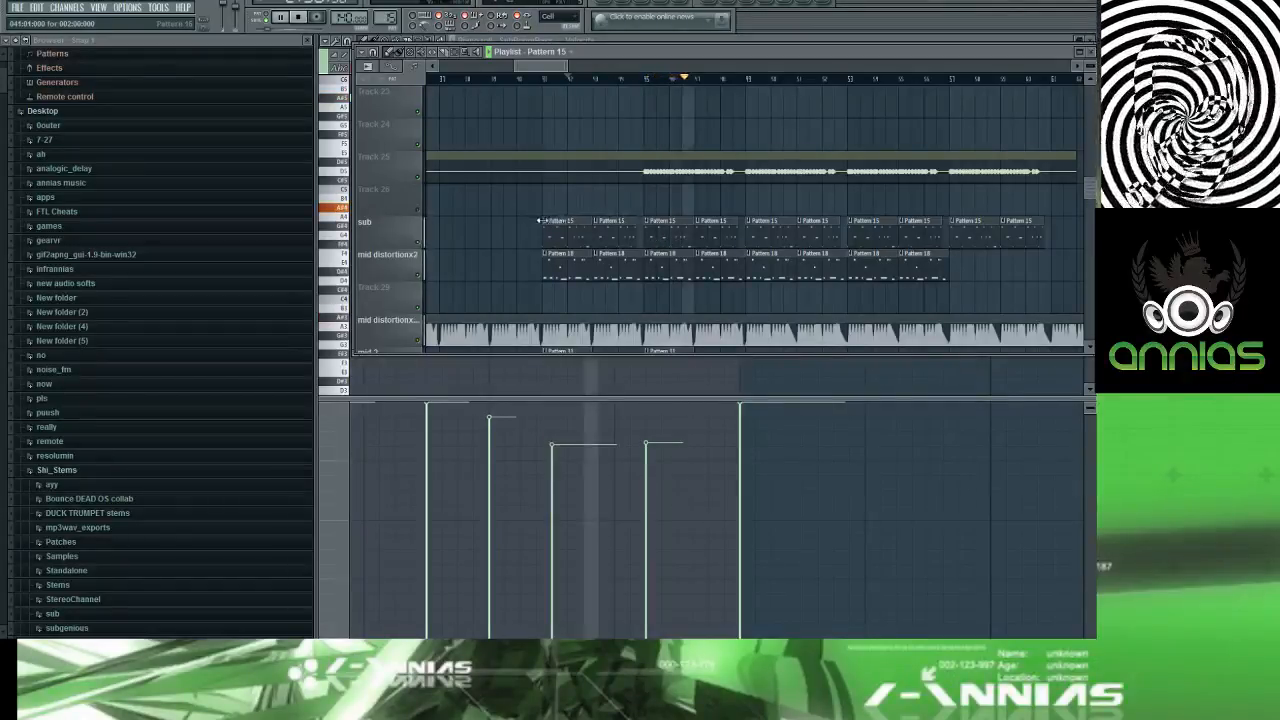
pyautogui.press('space')
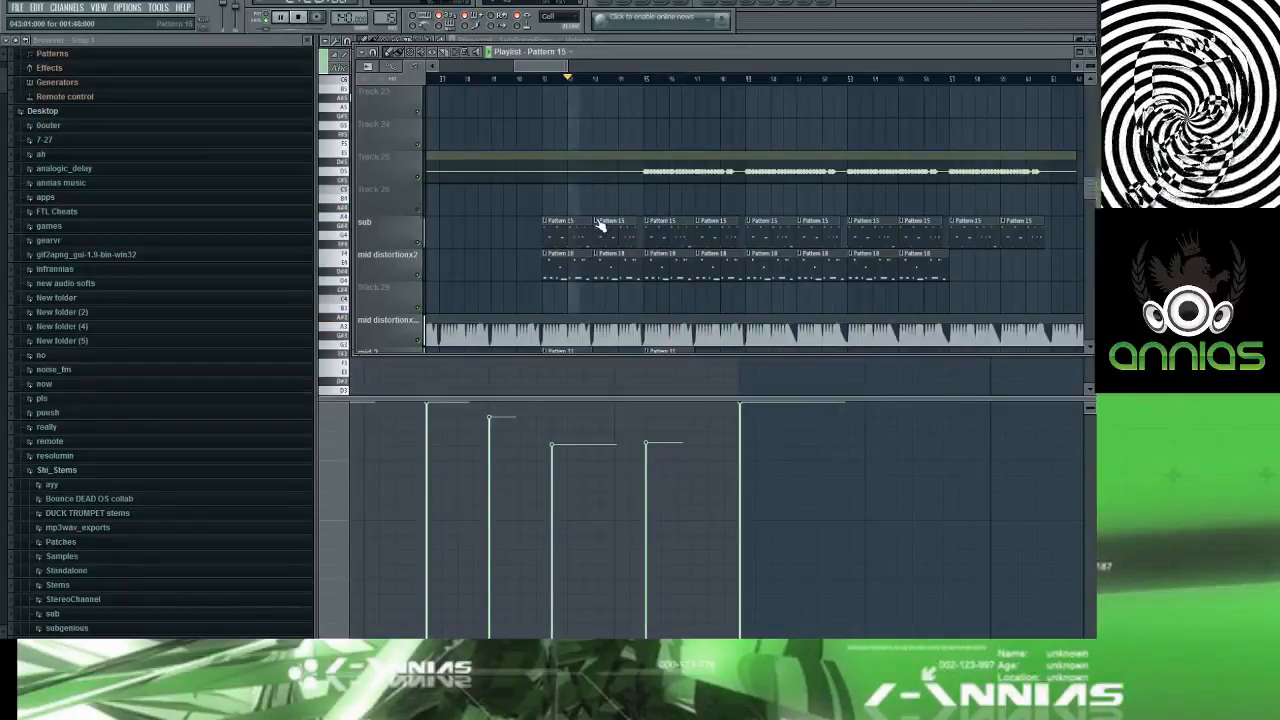
pyautogui.rightClick(598, 222)
pyautogui.click(620, 293)
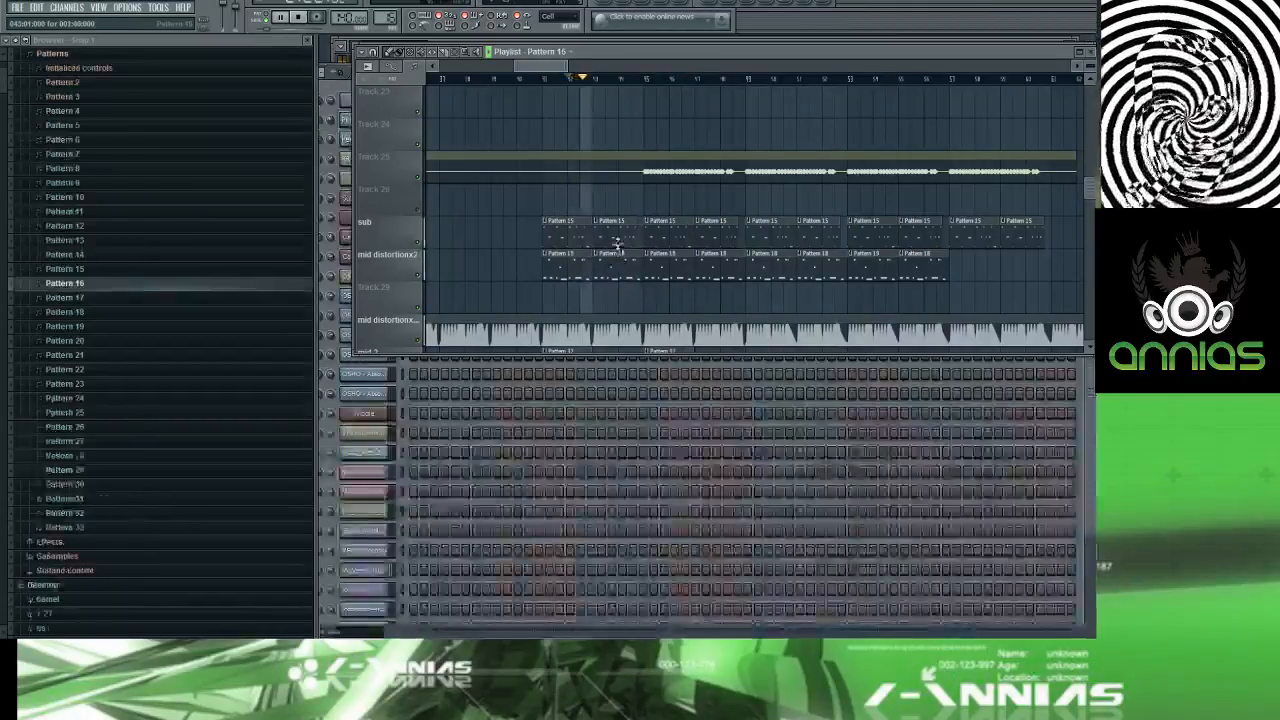
pyautogui.doubleClick(617, 240)
pyautogui.press('space')
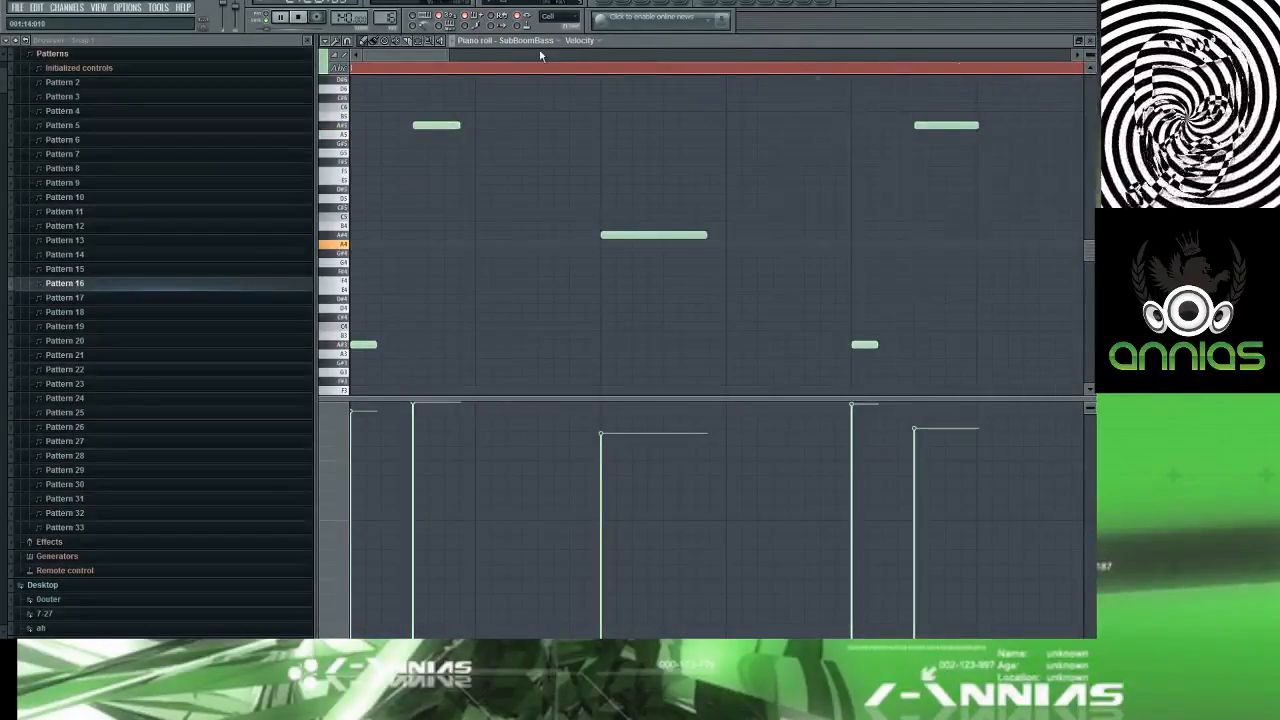
pyautogui.moveTo(440, 52); pyautogui.dragTo(431, 80)
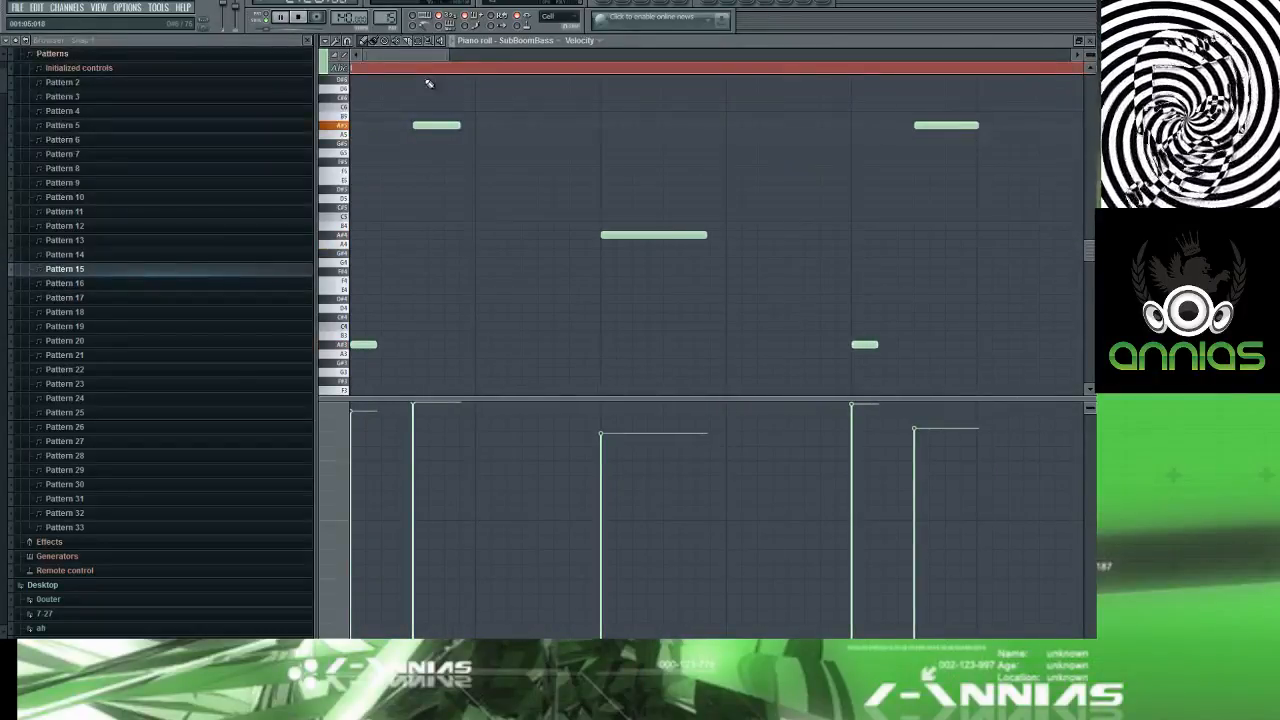
# Step: Replay the arrangement from bar 41 and examine the sub and mid track clips between bars 41 and 45 up close
pyautogui.press('F5')
pyautogui.click(545, 78)
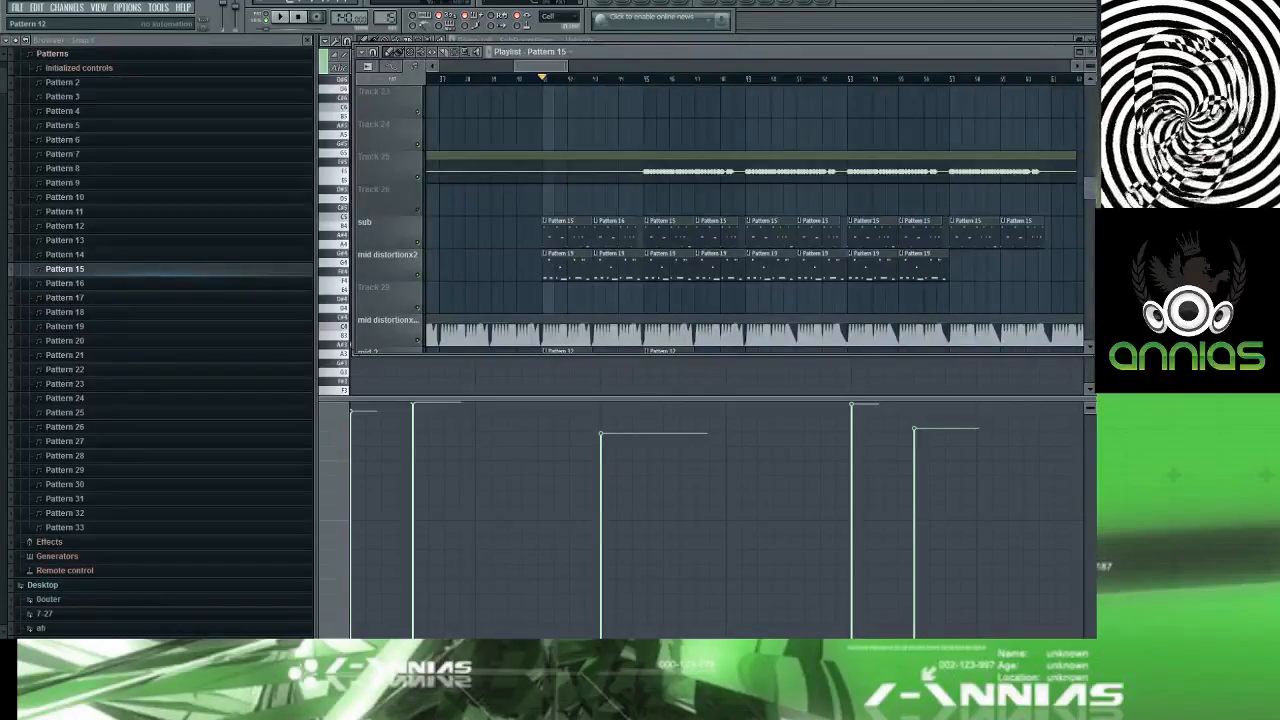
pyautogui.press('space')
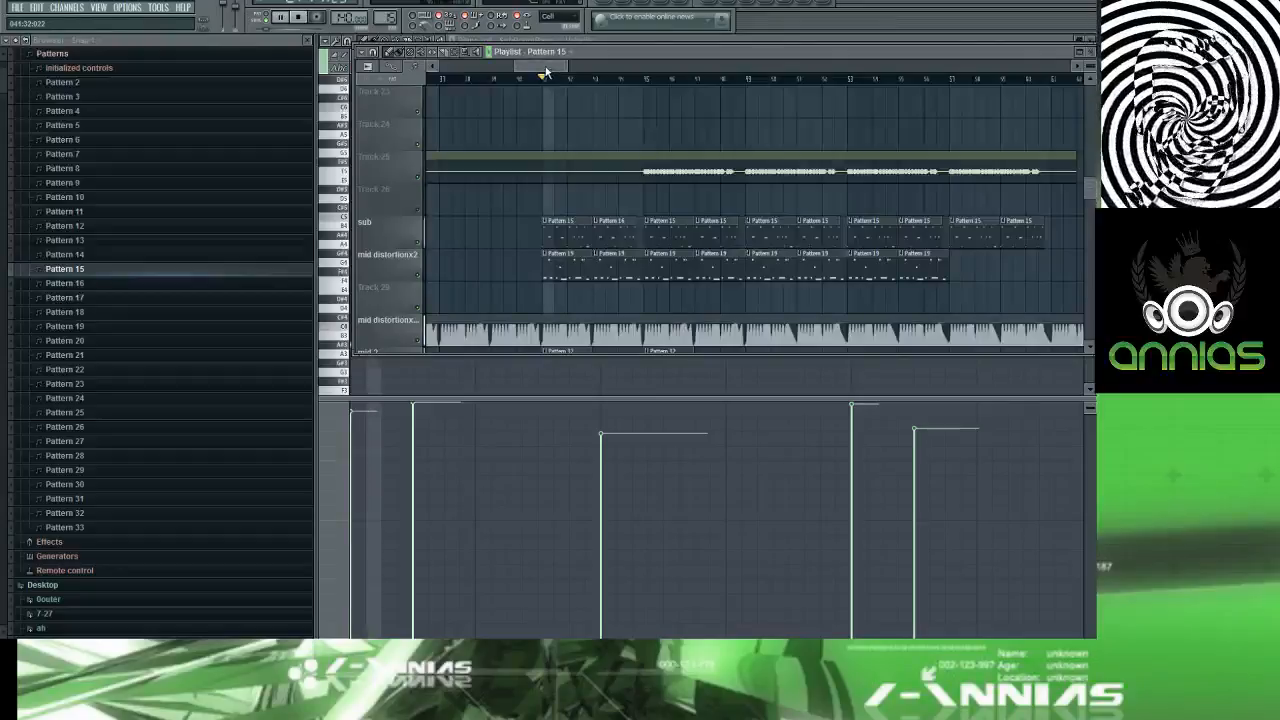
pyautogui.moveTo(548, 68); pyautogui.dragTo(553, 68)
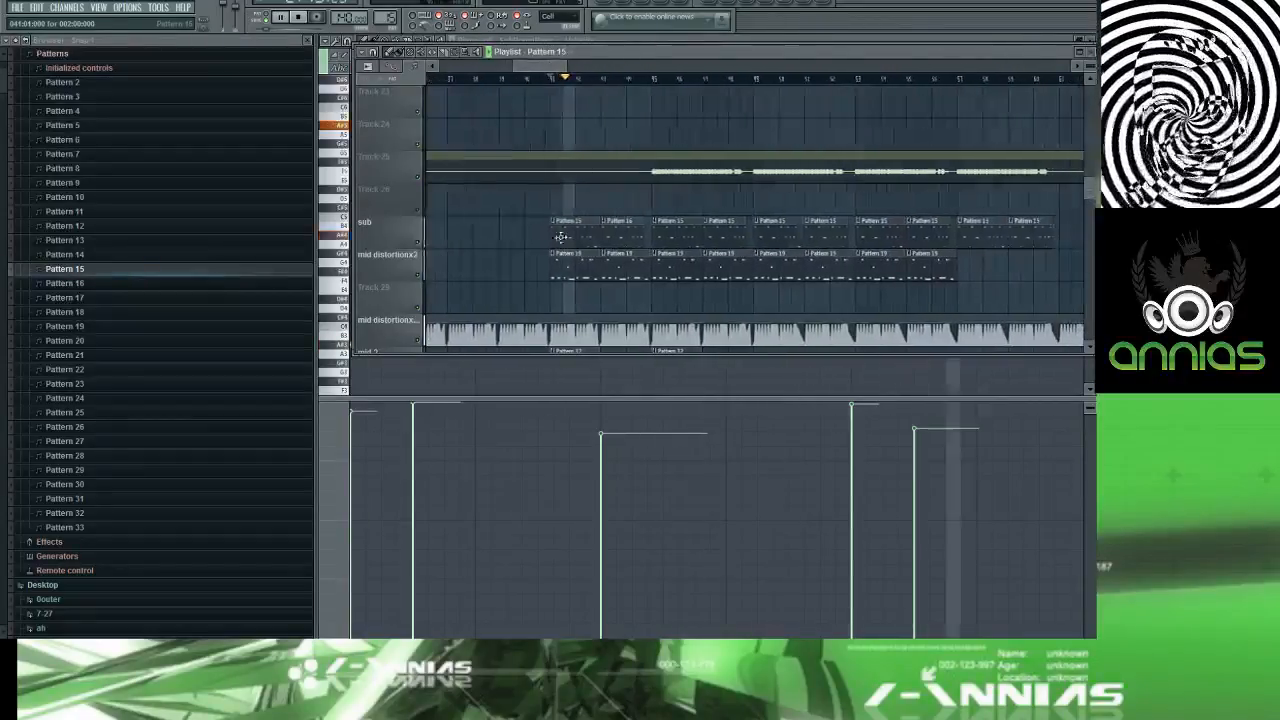
pyautogui.scroll(7, 565, 237)
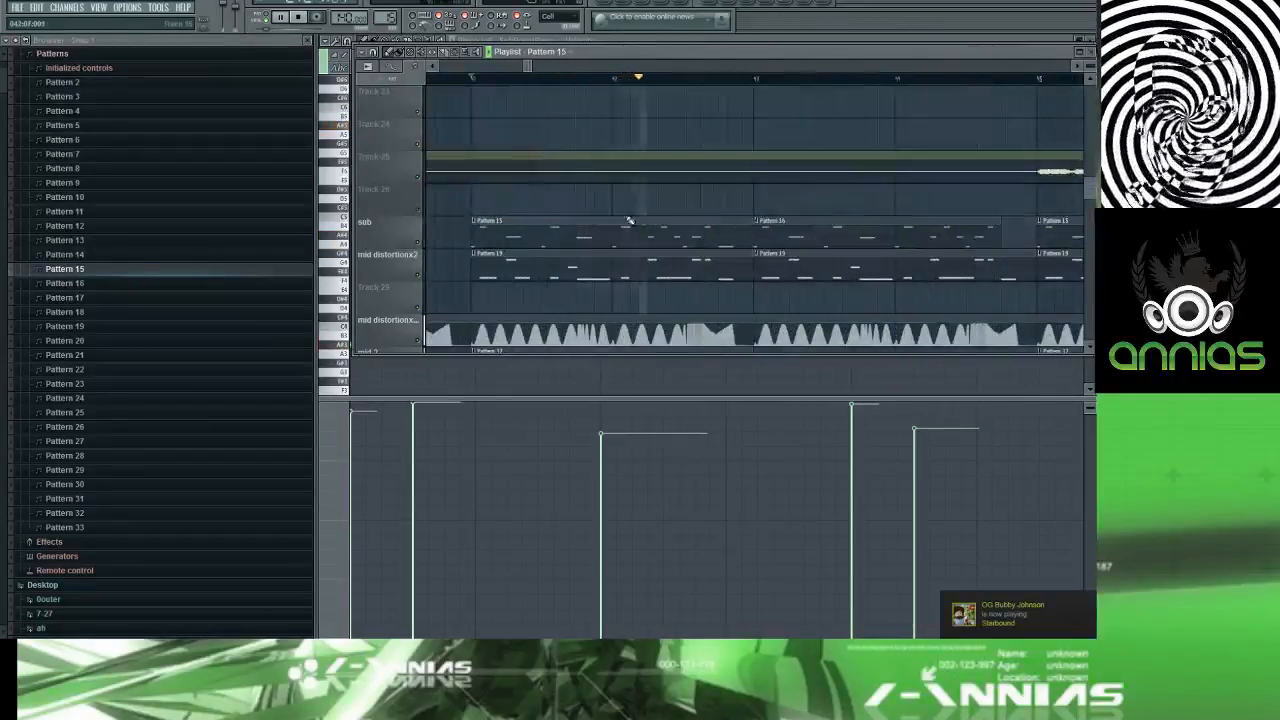
pyautogui.scroll(-3, 654, 220)
pyautogui.scroll(1, 711, 167)
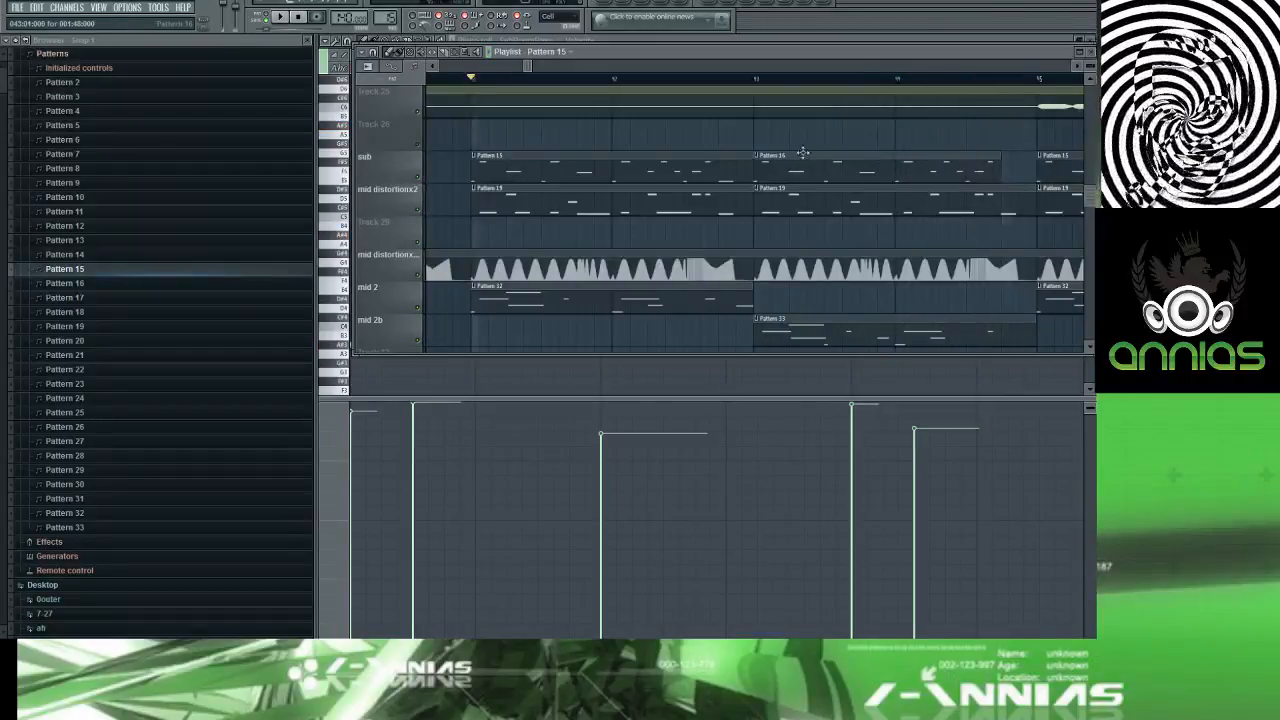
# Step: Mark bar 44 as the song's time selection and play that bar
pyautogui.click(900, 79)
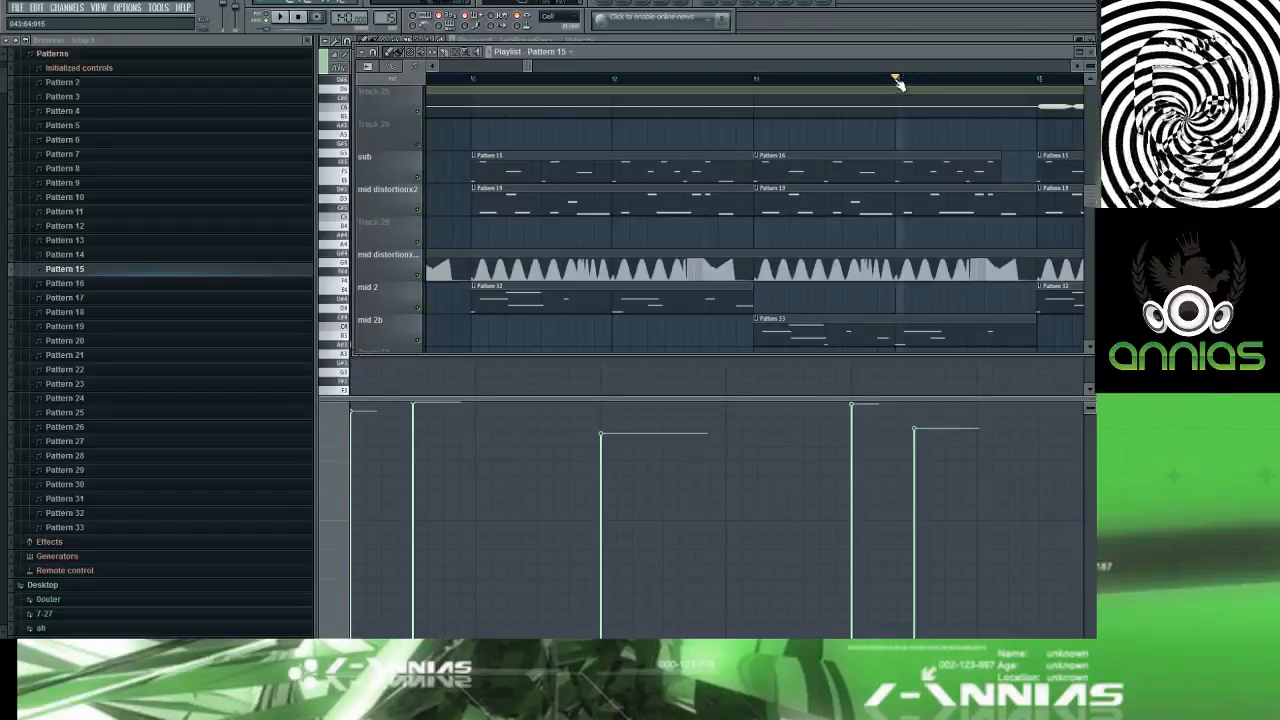
pyautogui.moveTo(897, 80); pyautogui.dragTo(927, 78)
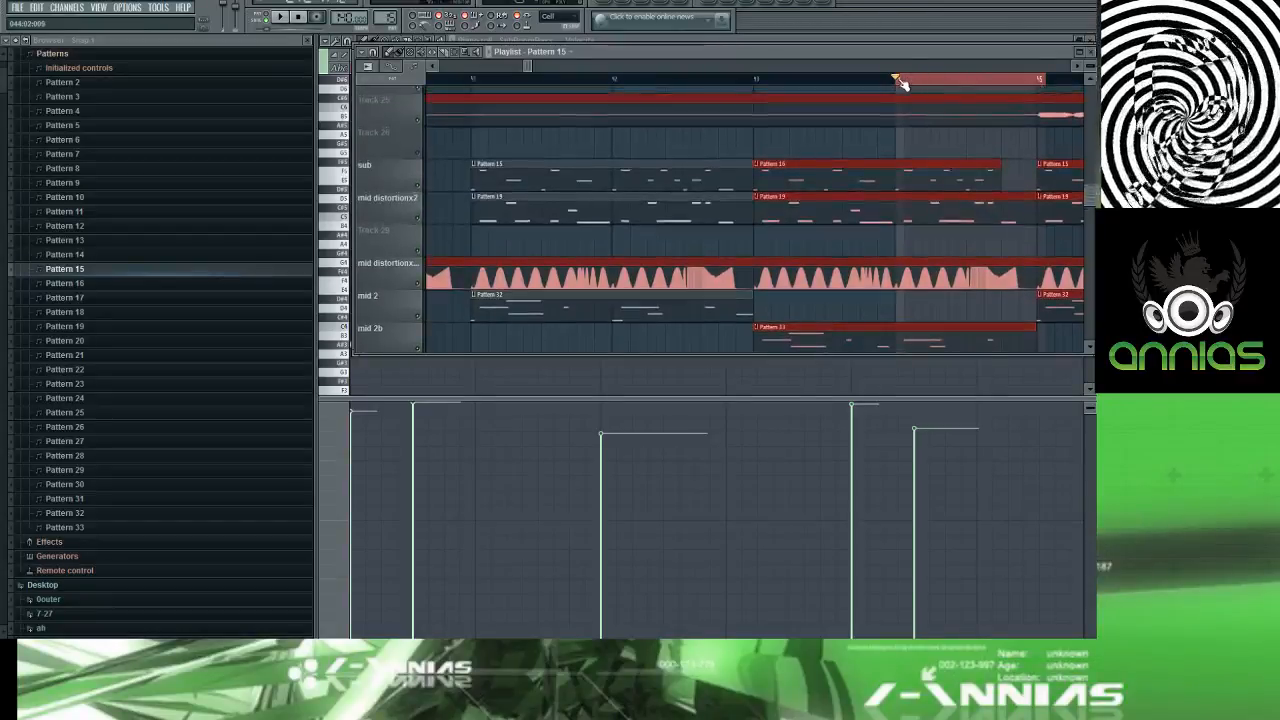
pyautogui.press('space')
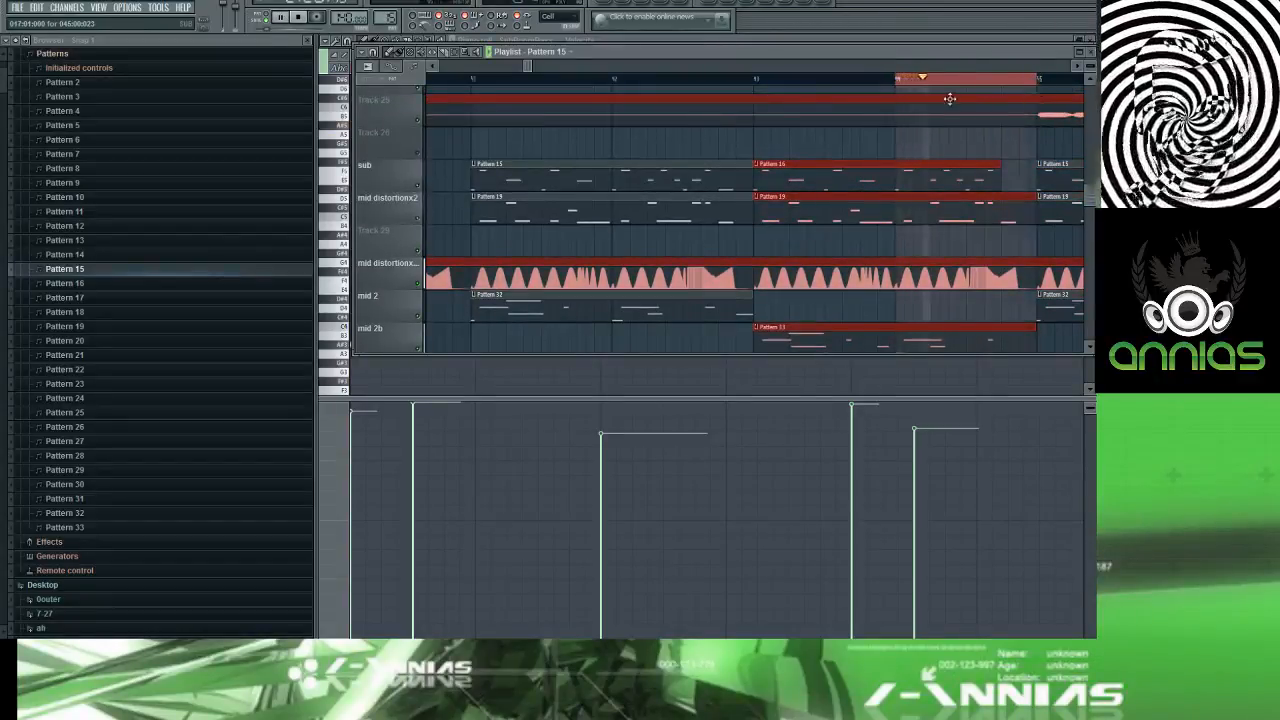
pyautogui.press('space')
# Step: In Pattern 16, replace the short A#3 note at 2:33:000 with an A#5 note lengthened almost to the following A#4 note
pyautogui.doubleClick(972, 180)
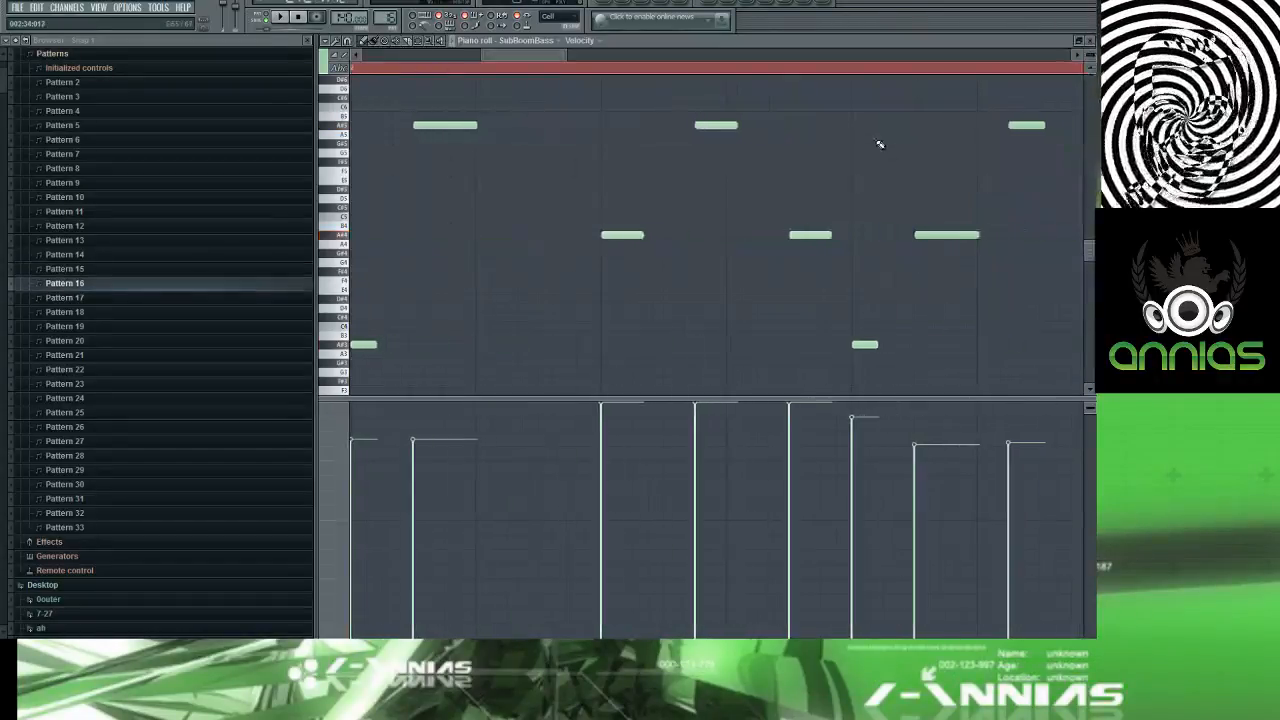
pyautogui.press('space')
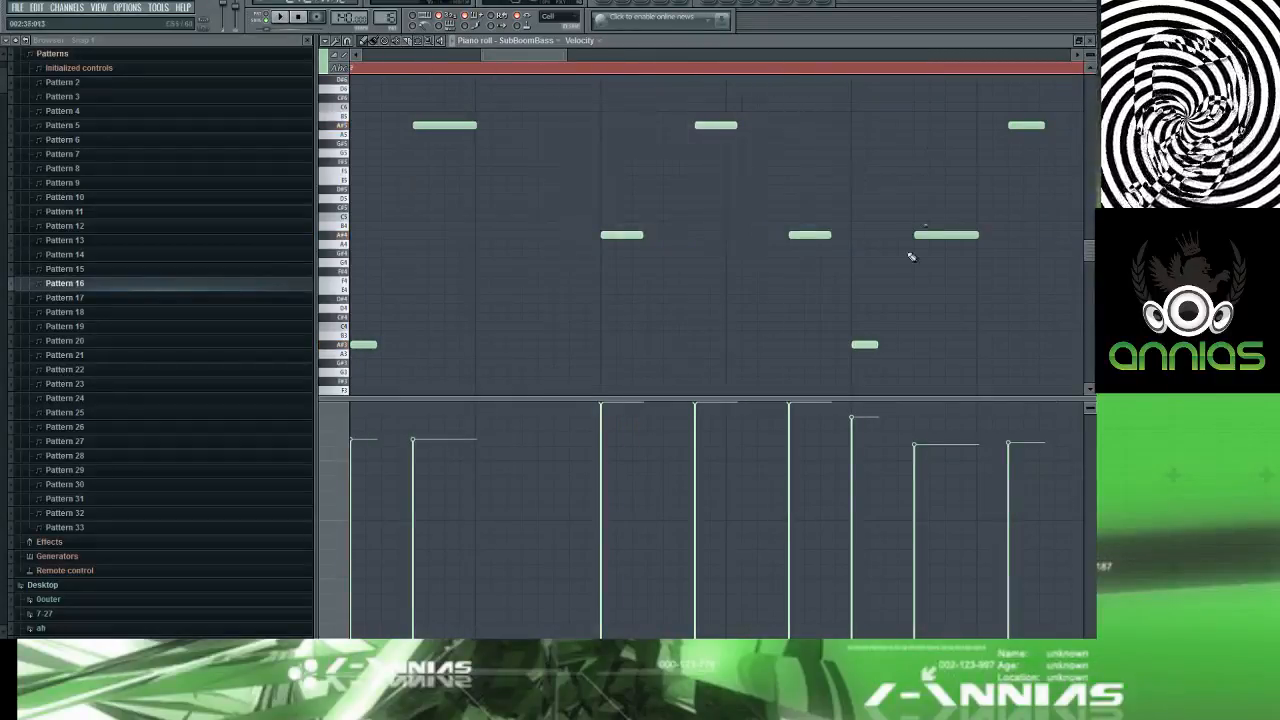
pyautogui.doubleClick(866, 347)
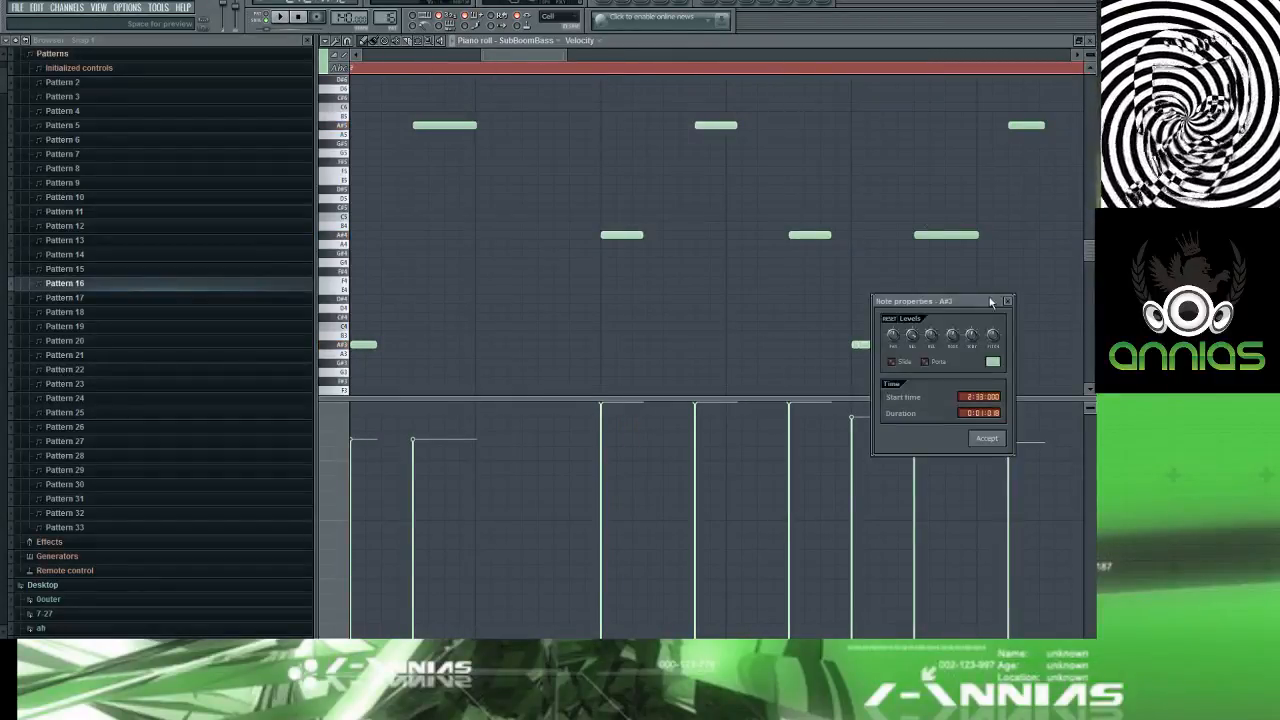
pyautogui.click(1006, 301)
pyautogui.doubleClick(859, 344)
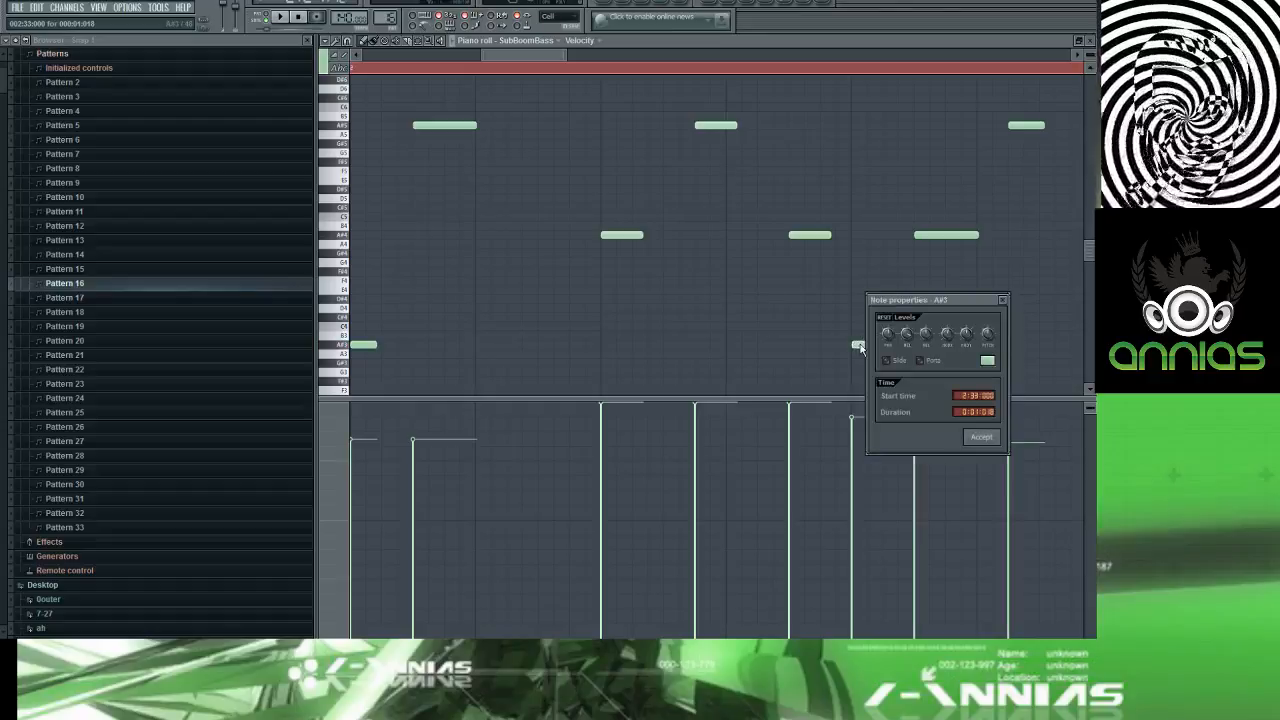
pyautogui.click(1004, 301)
pyautogui.rightClick(857, 343)
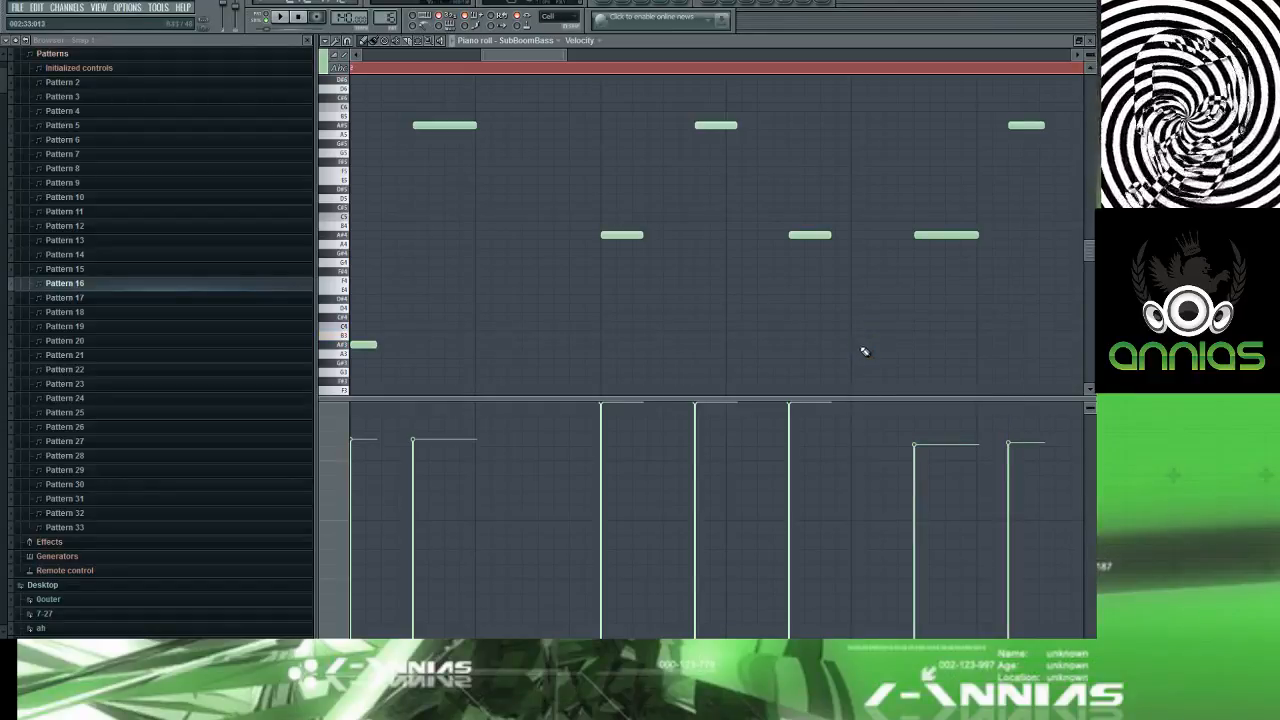
pyautogui.click(860, 136)
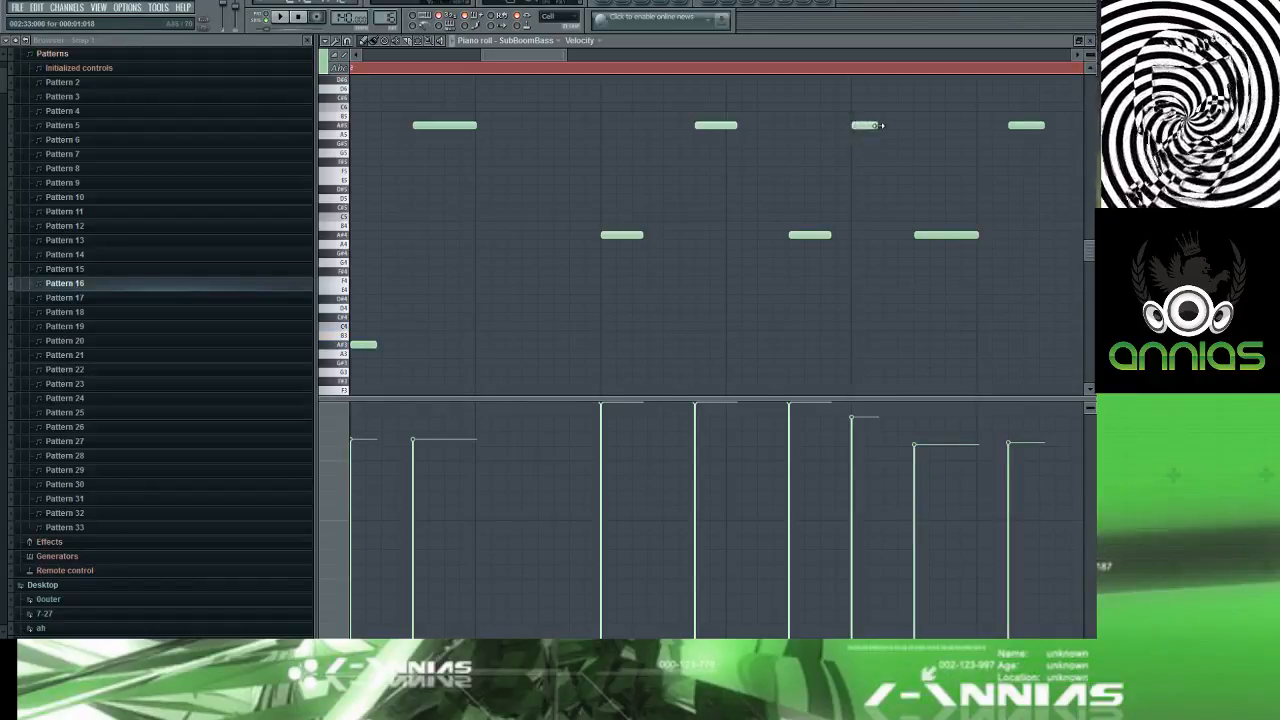
pyautogui.moveTo(895, 125); pyautogui.dragTo(910, 126)
# Step: Play the revised bar 44 notes, replay the arrangement from bars 41 and 43, and clear the time selection
pyautogui.press('space')
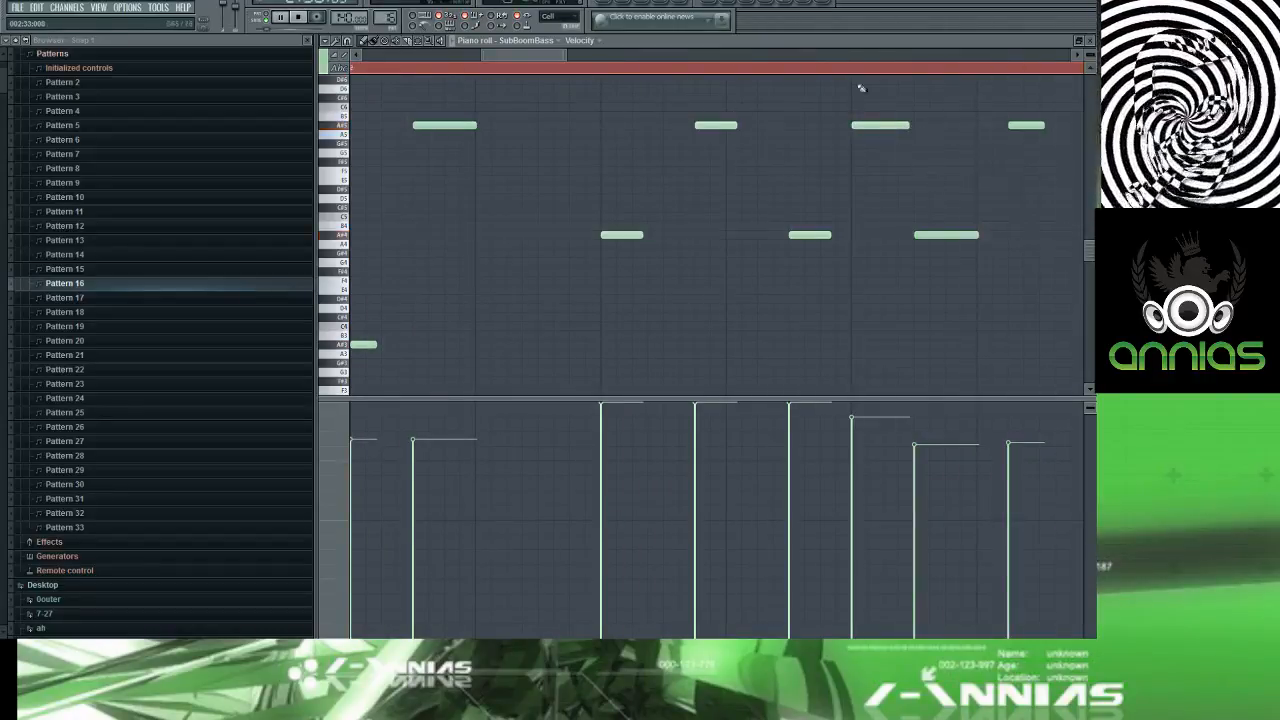
pyautogui.scroll(4, 880, 150)
pyautogui.scroll(-2, 748, 147)
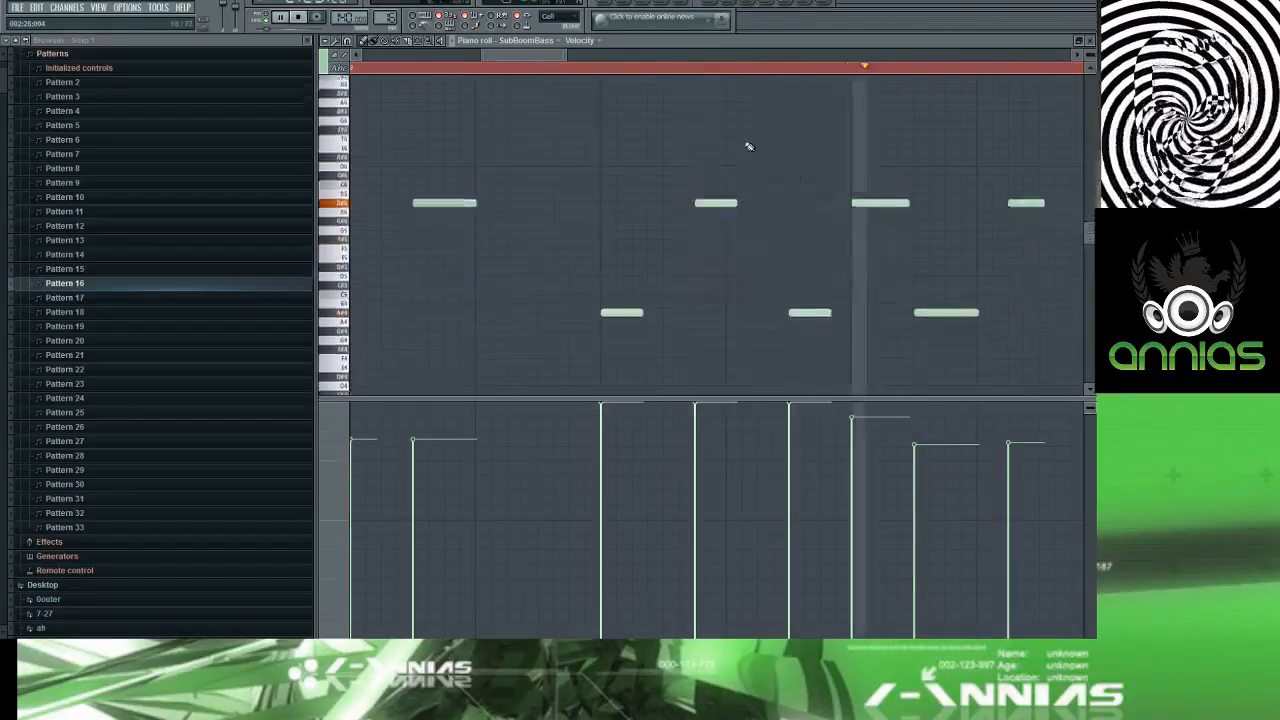
pyautogui.scroll(-2, 748, 147)
pyautogui.moveTo(542, 55); pyautogui.dragTo(573, 54)
pyautogui.press('F5')
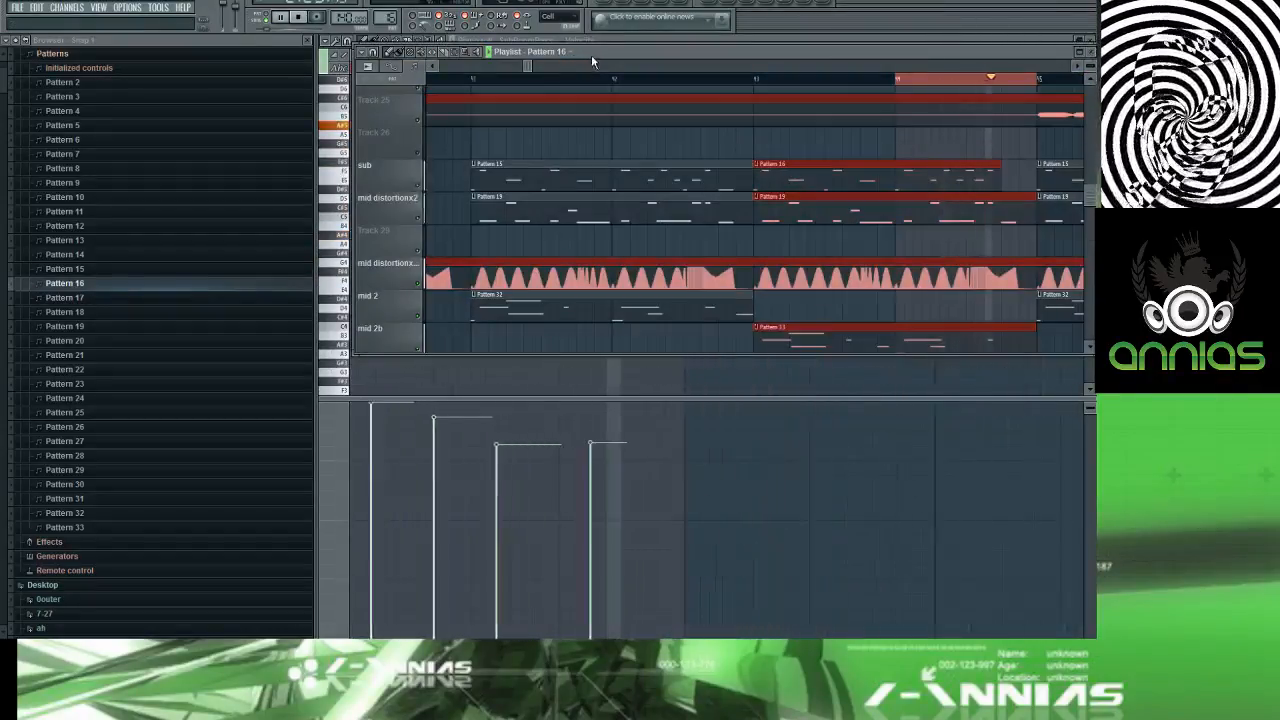
pyautogui.click(477, 82)
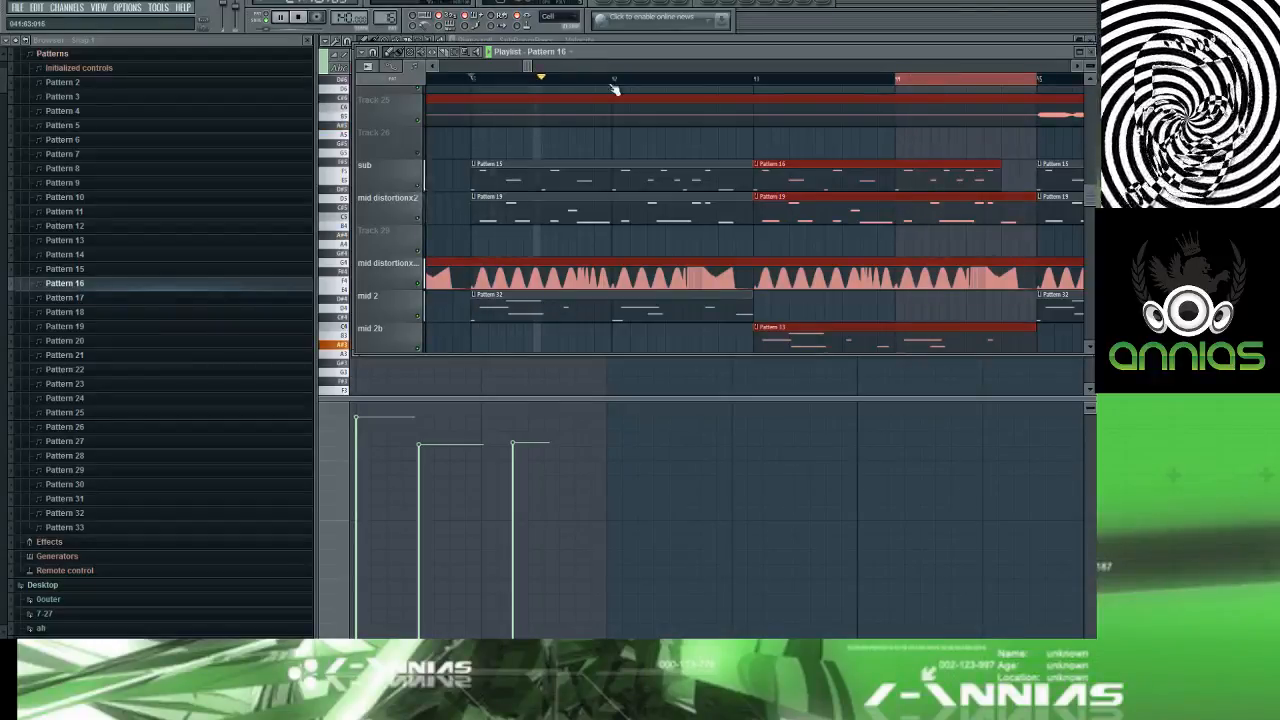
pyautogui.press('space')
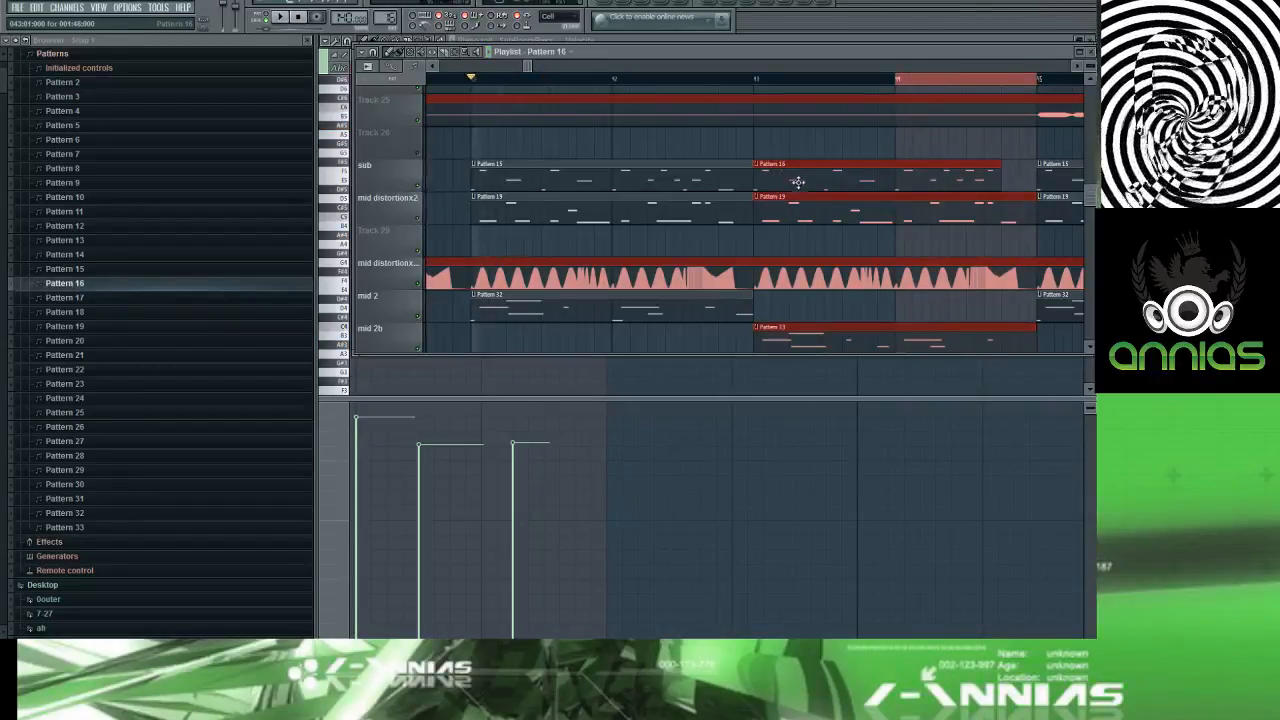
pyautogui.click(756, 80)
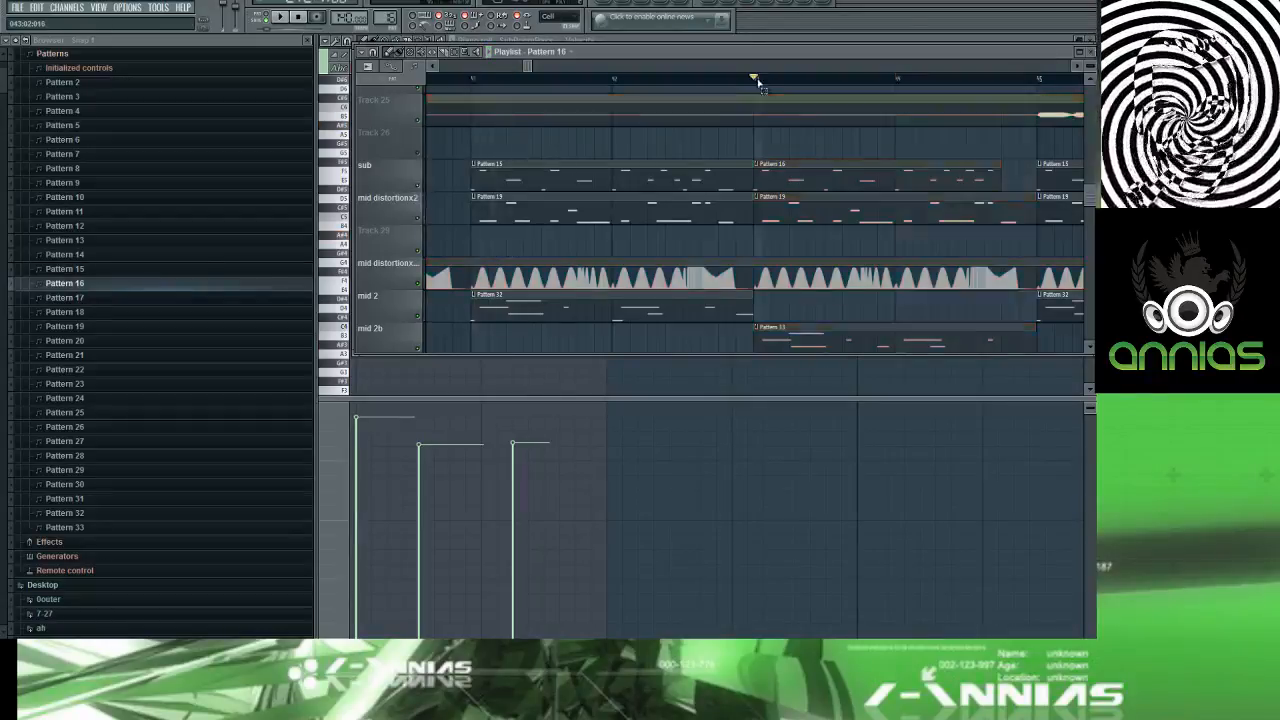
pyautogui.press('space')
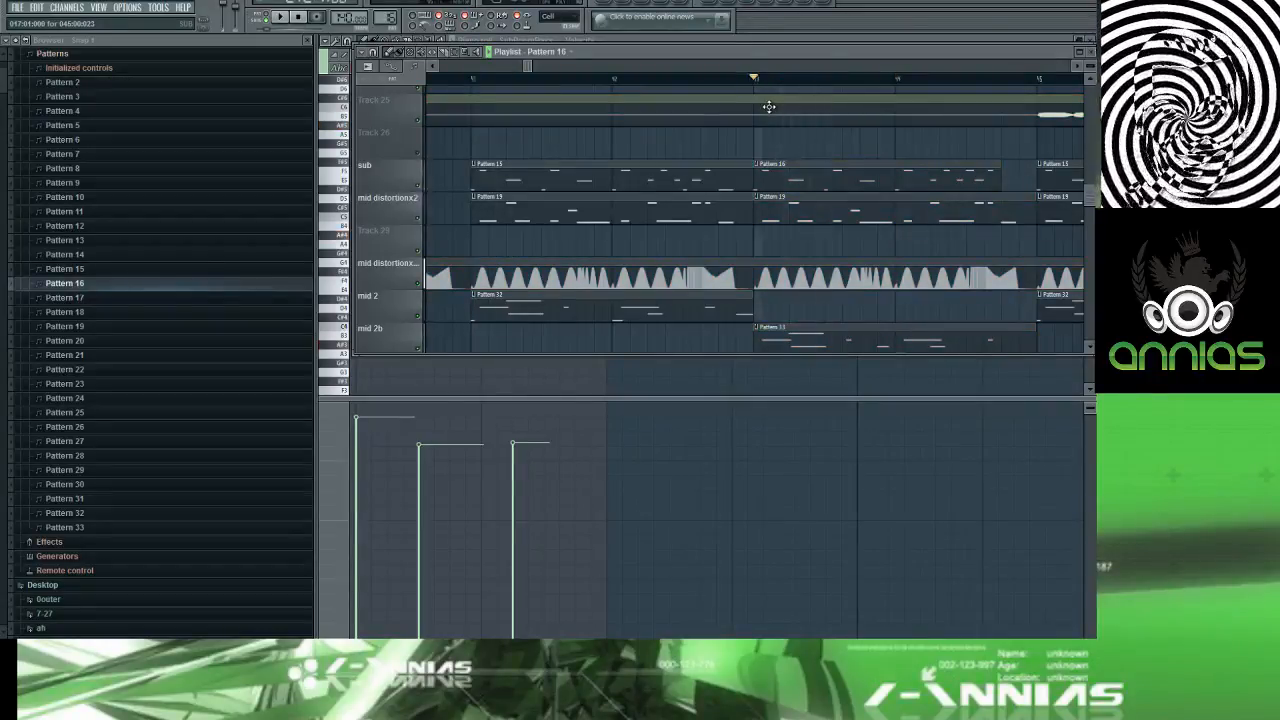
pyautogui.press('space')
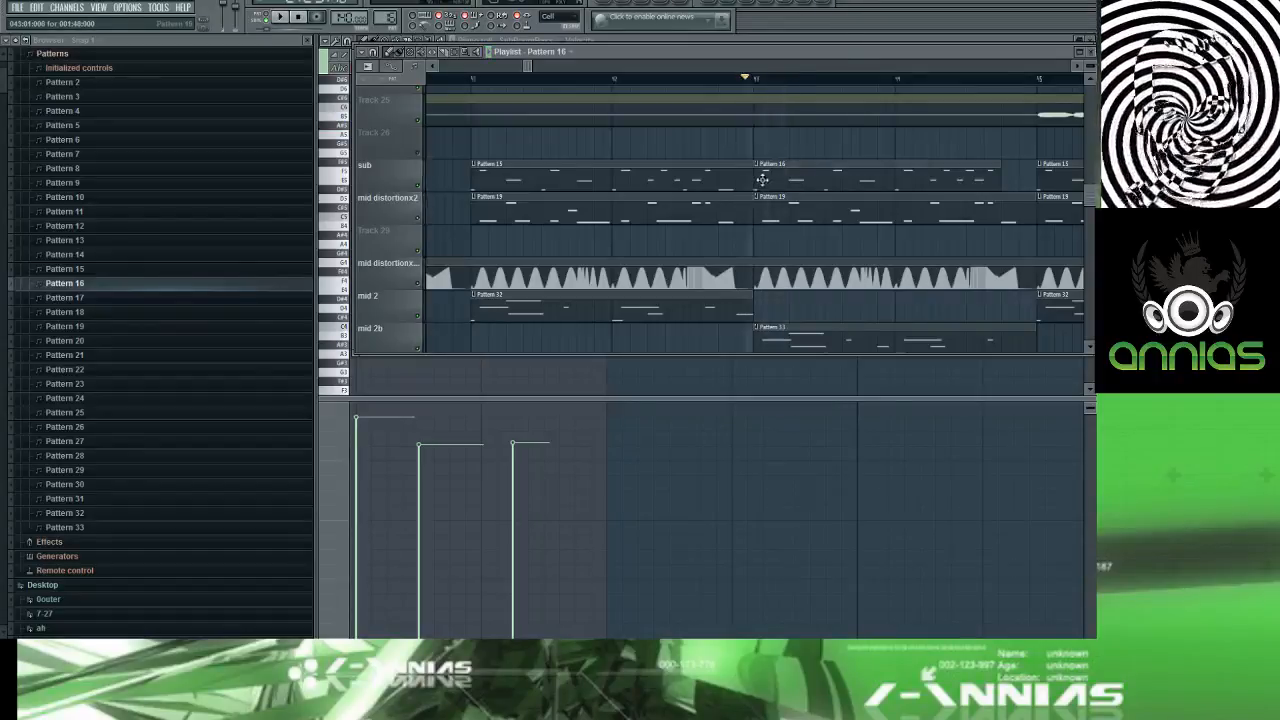
# Step: Replace Pattern 16's opening A#3 note with a short A#4 note starting at 1:03:000
pyautogui.doubleClick(762, 179)
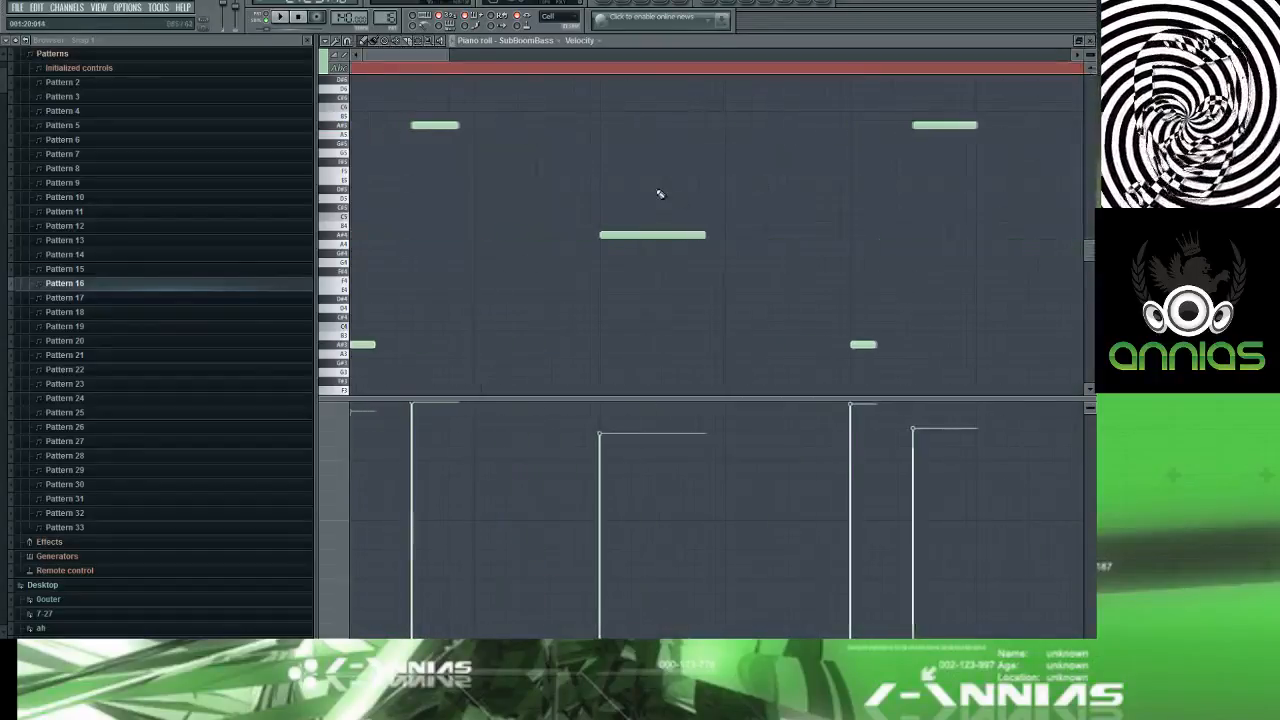
pyautogui.doubleClick(367, 345)
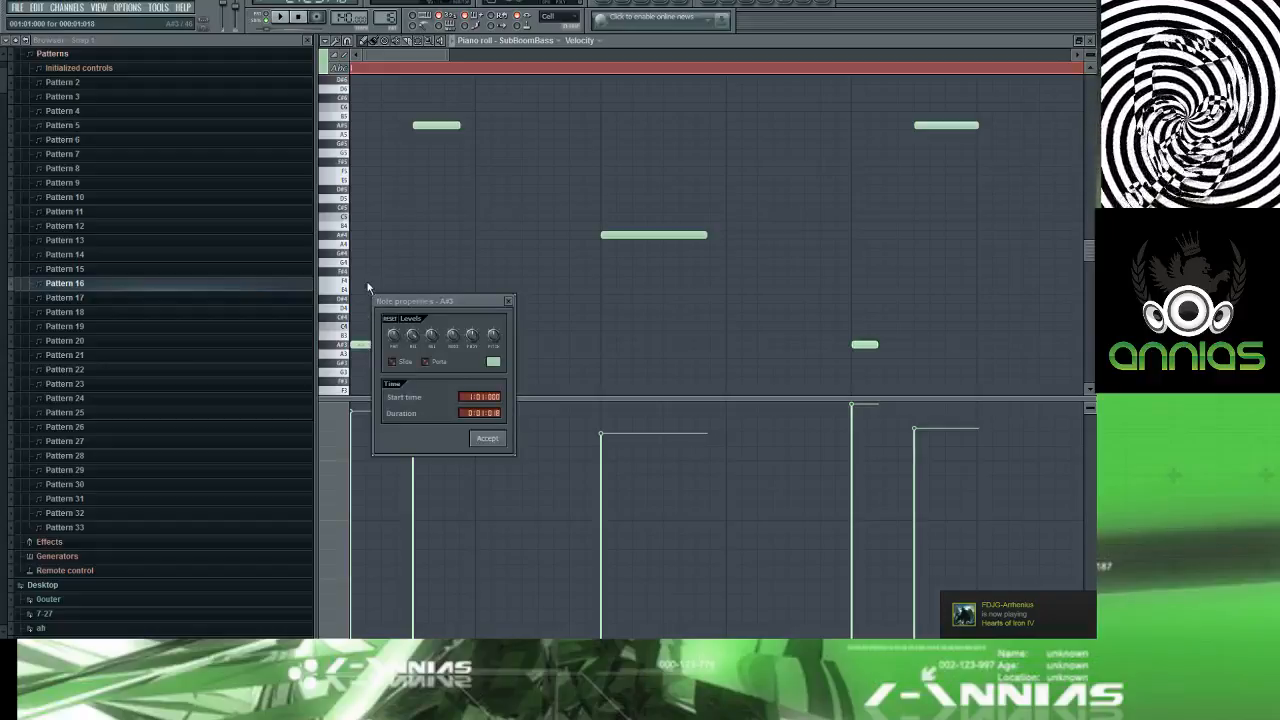
pyautogui.click(367, 346)
pyautogui.rightClick(364, 344)
pyautogui.click(357, 228)
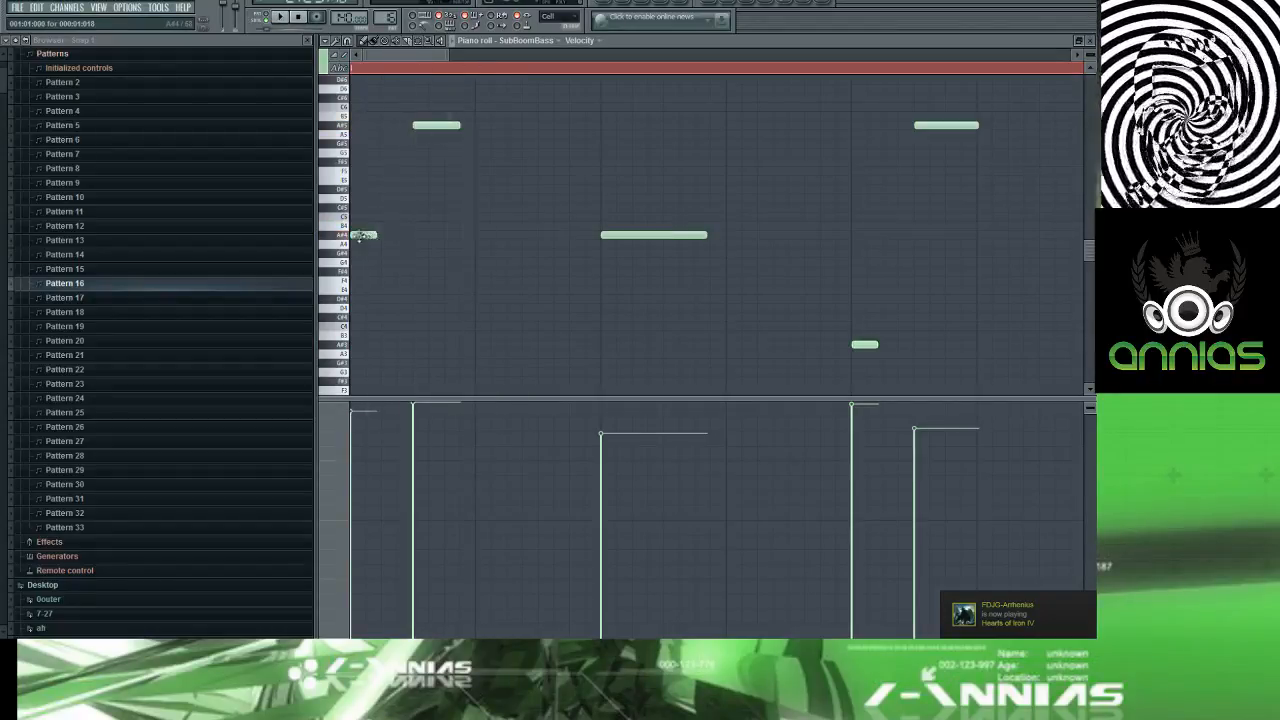
pyautogui.moveTo(360, 237); pyautogui.dragTo(390, 237)
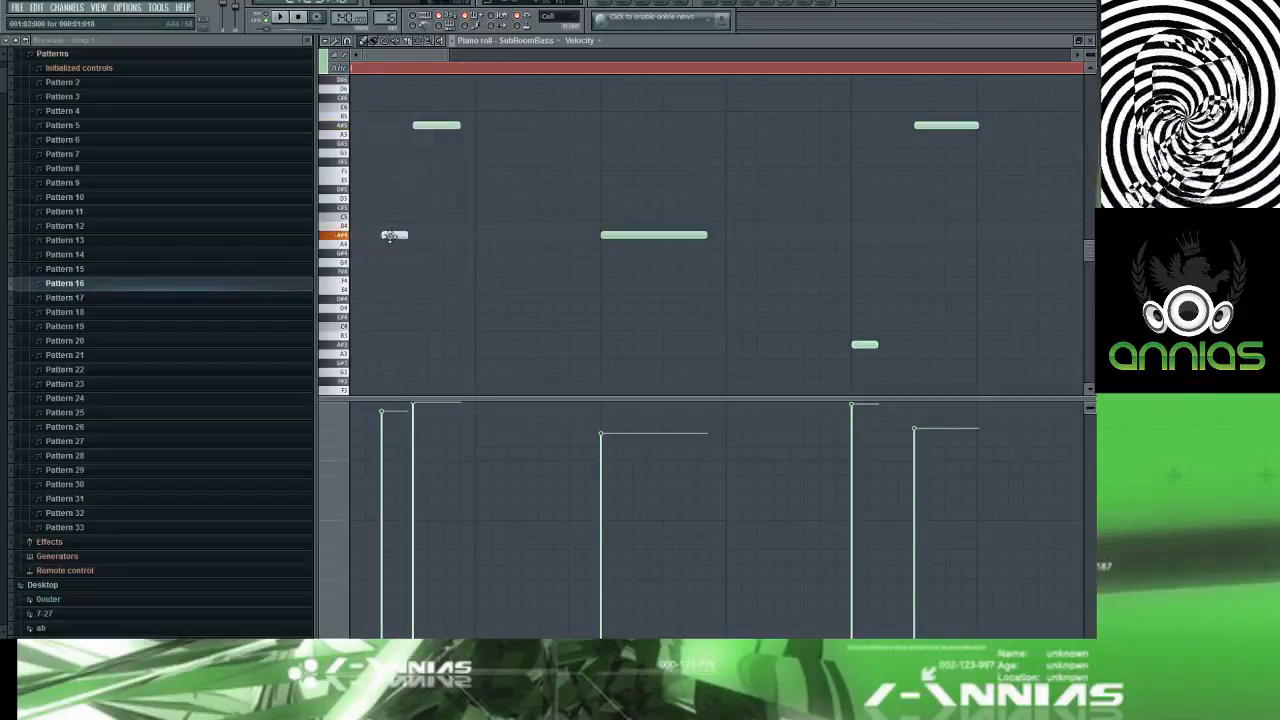
# Step: Lengthen the short A#4 note at 1:03:000 slightly past the start of the first A#5 note and play the result
pyautogui.press('space')
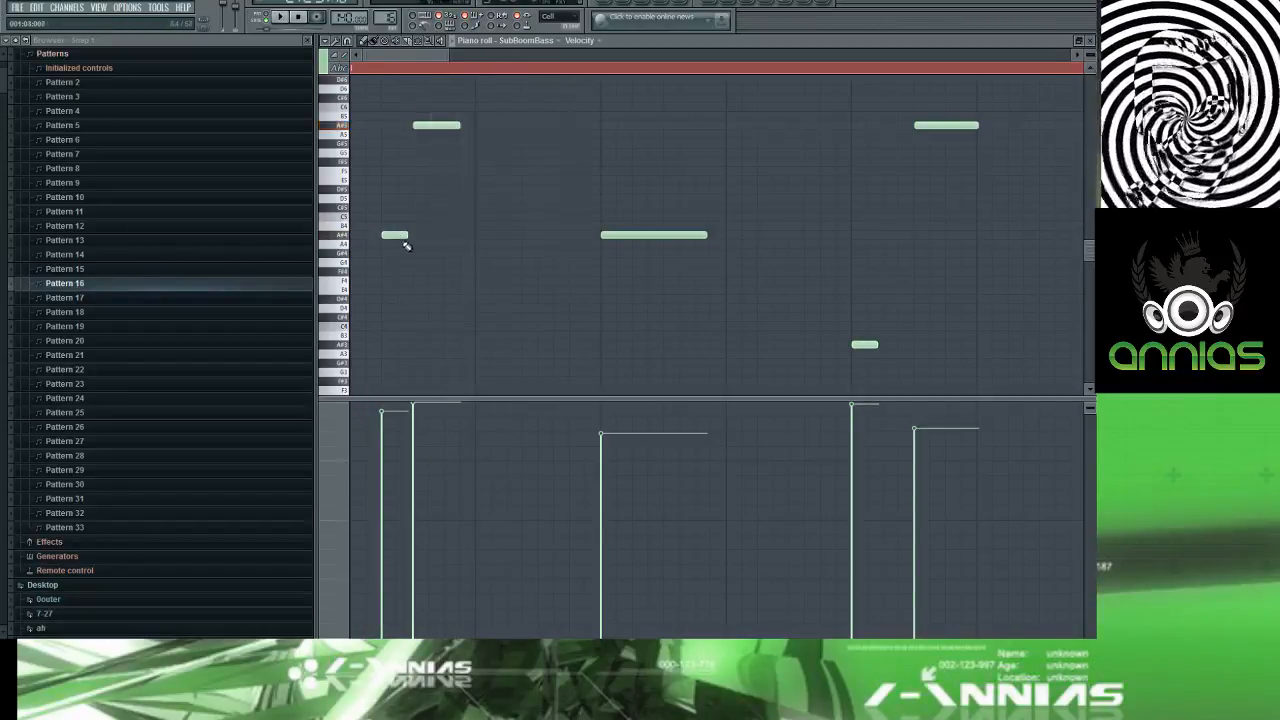
pyautogui.click(424, 236)
pyautogui.rightClick(431, 237)
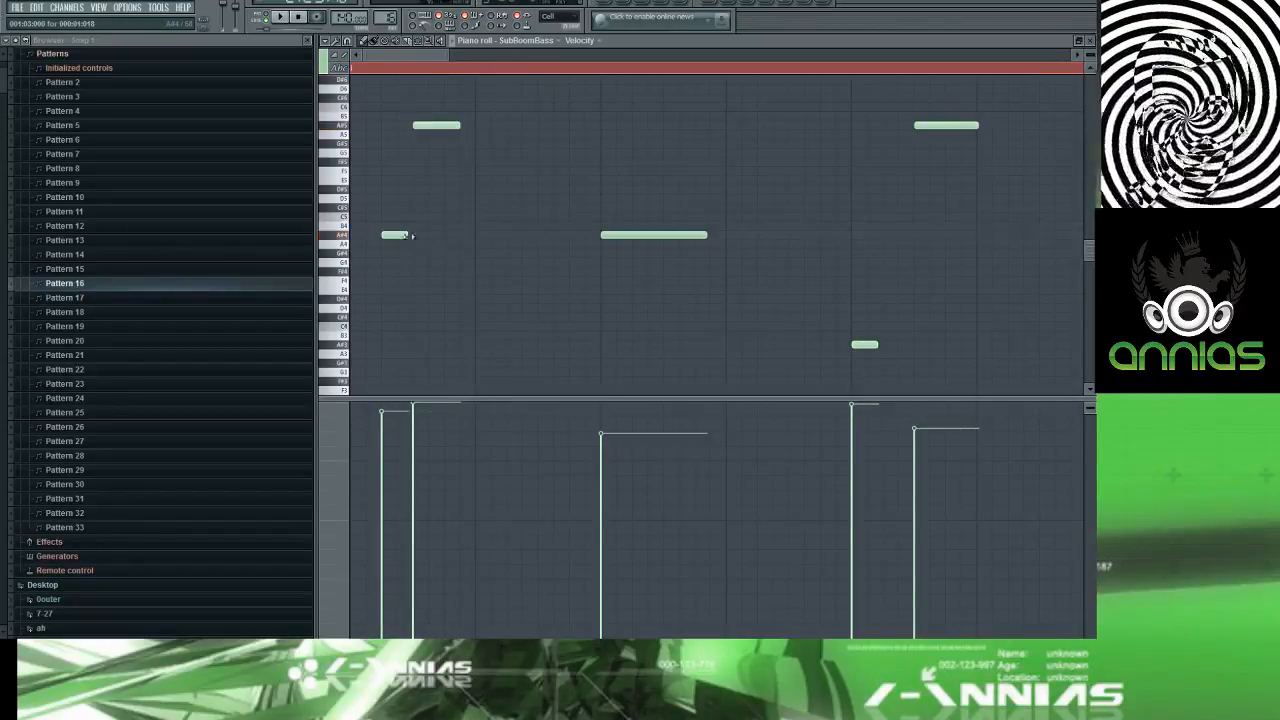
pyautogui.doubleClick(403, 236)
pyautogui.press('Escape')
pyautogui.doubleClick(404, 236)
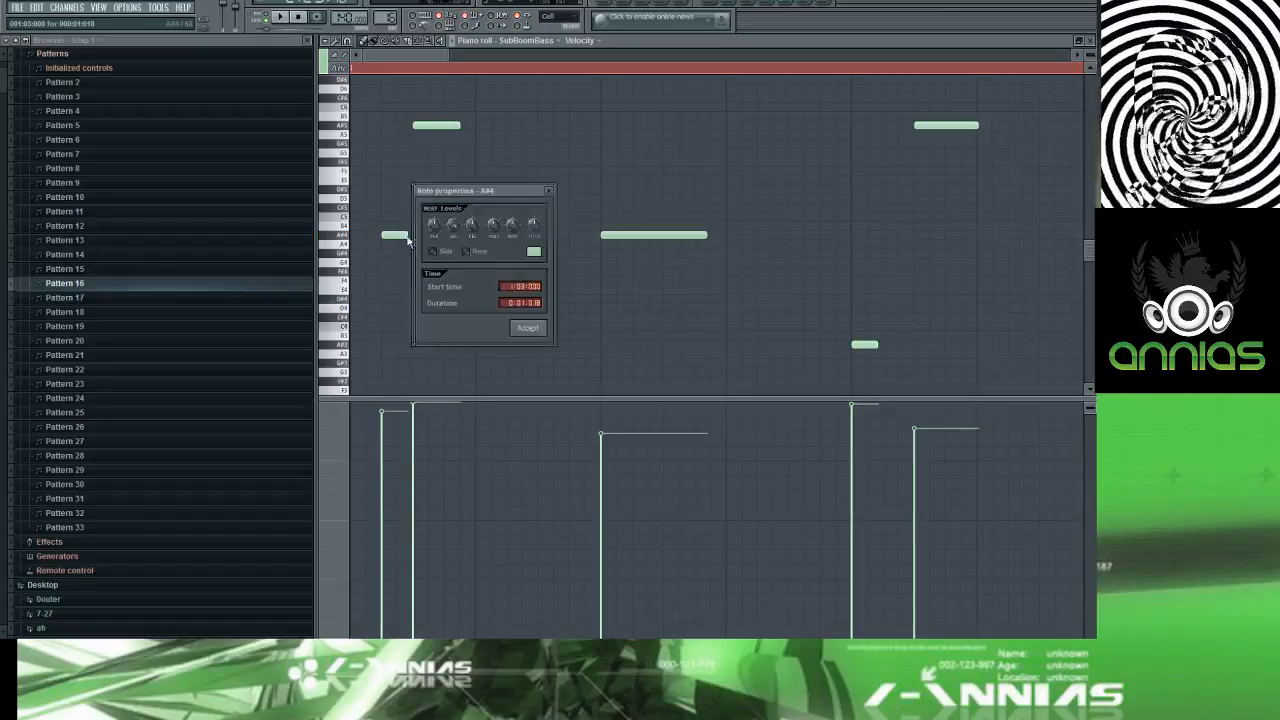
pyautogui.press('Escape')
pyautogui.press('space')
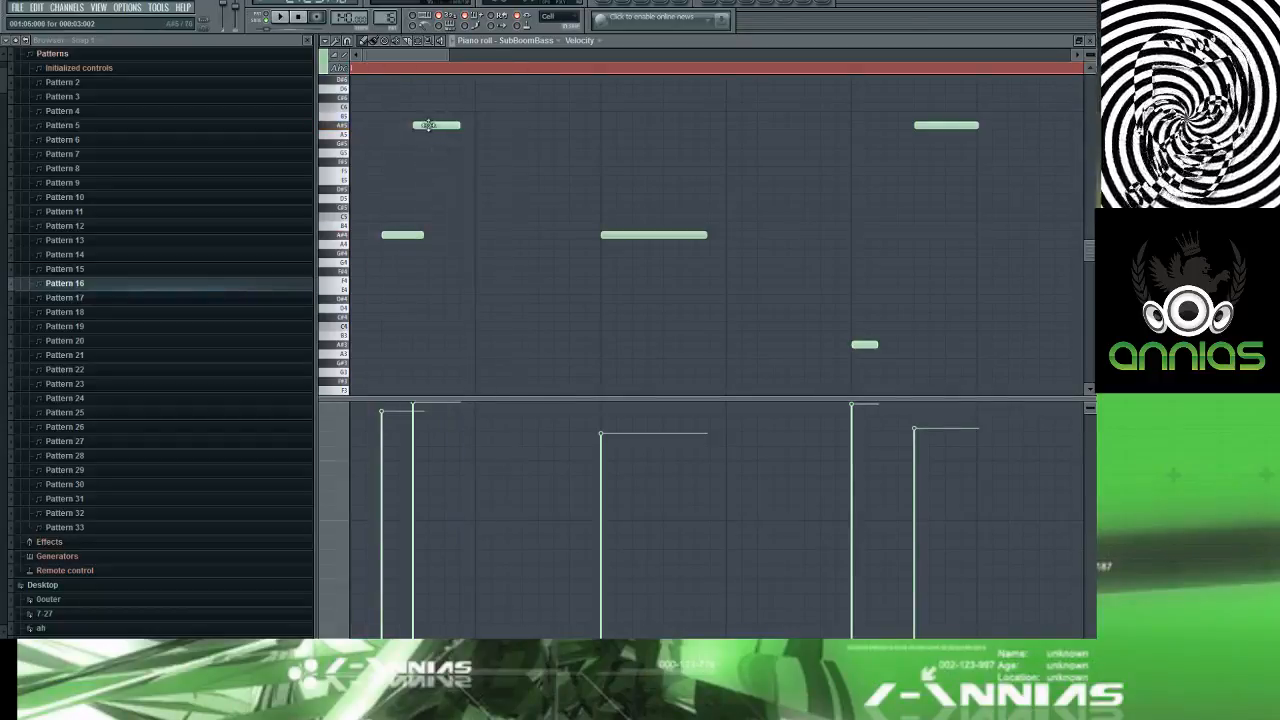
# Step: Move Pattern 16's first A#5 note to 1:09:000, lengthen it to about six steps, and replay the arrangement from bar 41
pyautogui.moveTo(427, 124); pyautogui.dragTo(489, 126)
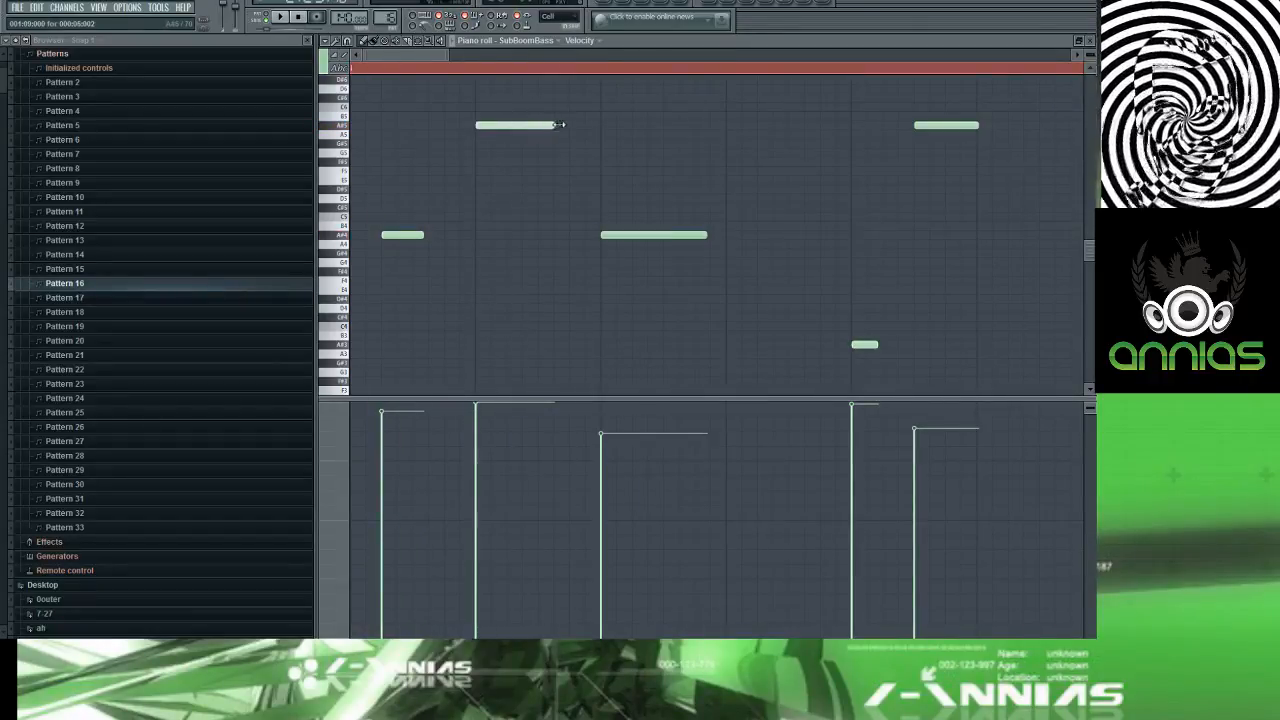
pyautogui.moveTo(560, 124); pyautogui.dragTo(574, 126)
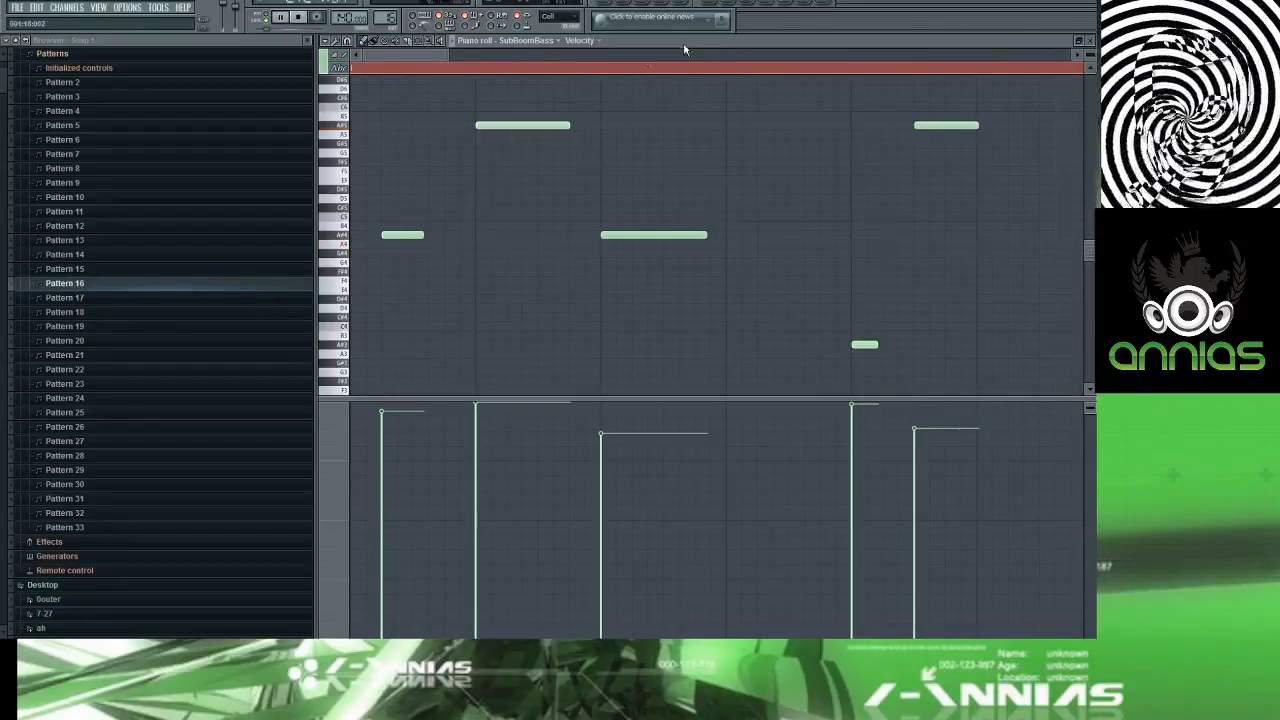
pyautogui.press('F5')
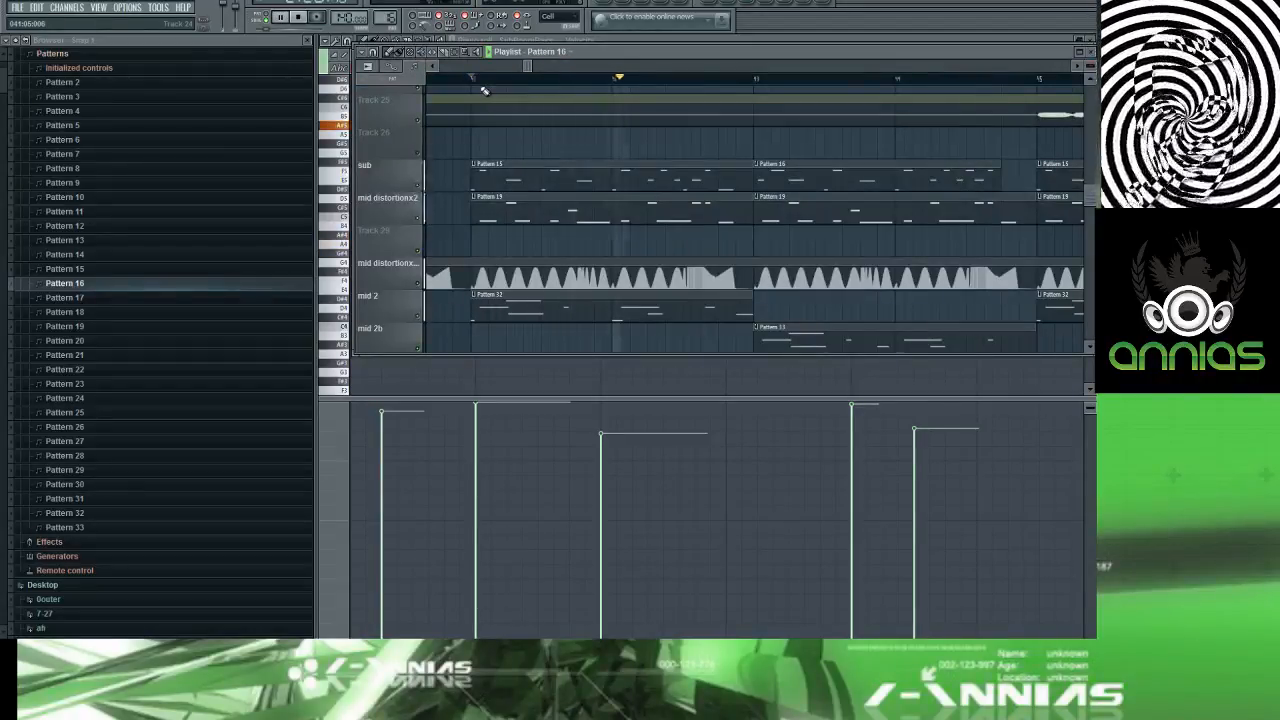
pyautogui.click(485, 78)
# Step: In Pattern 15, move bar 2's first A#5 note to 2:09:000, lengthen it to about seven steps, and play it back
pyautogui.doubleClick(625, 169)
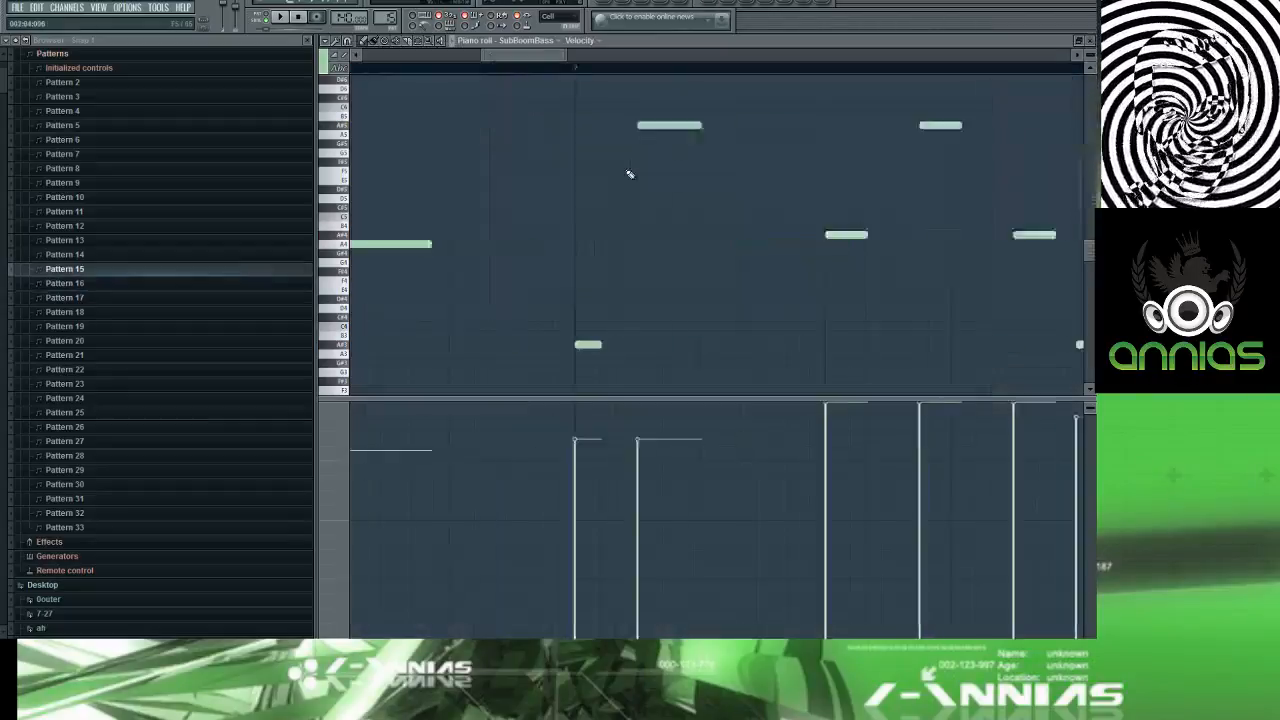
pyautogui.moveTo(431, 125); pyautogui.dragTo(493, 128)
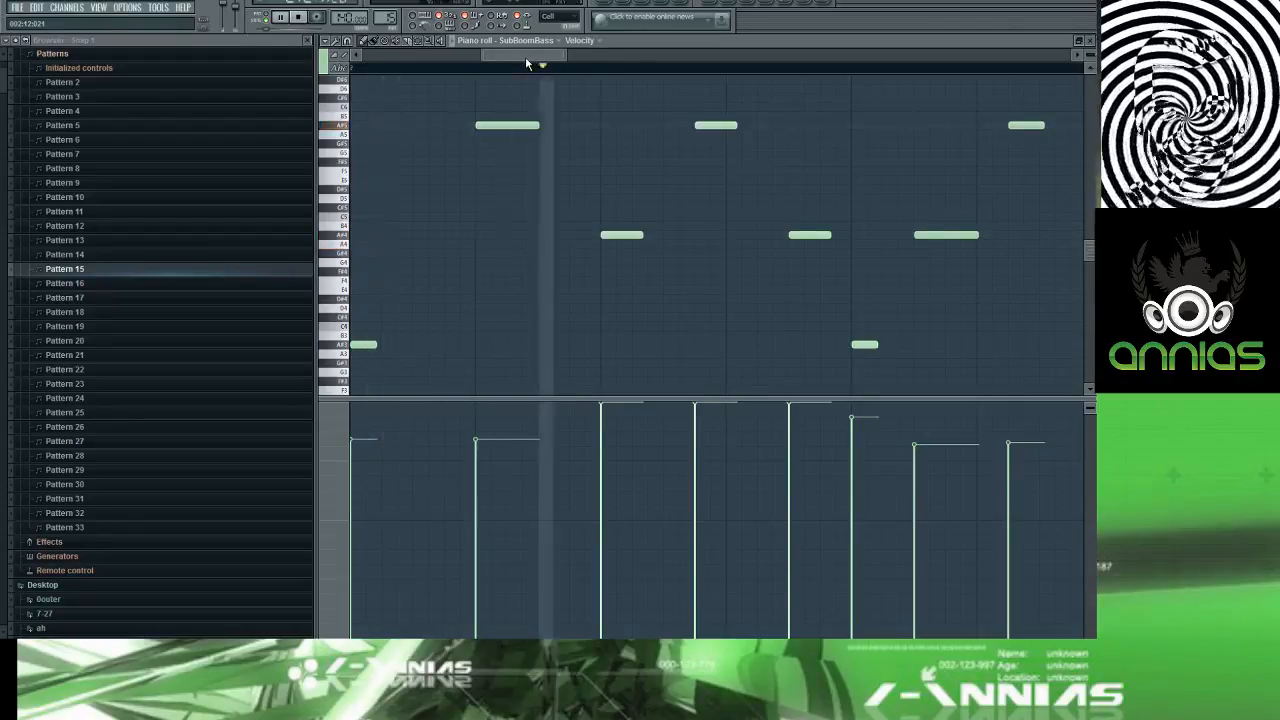
pyautogui.press('space')
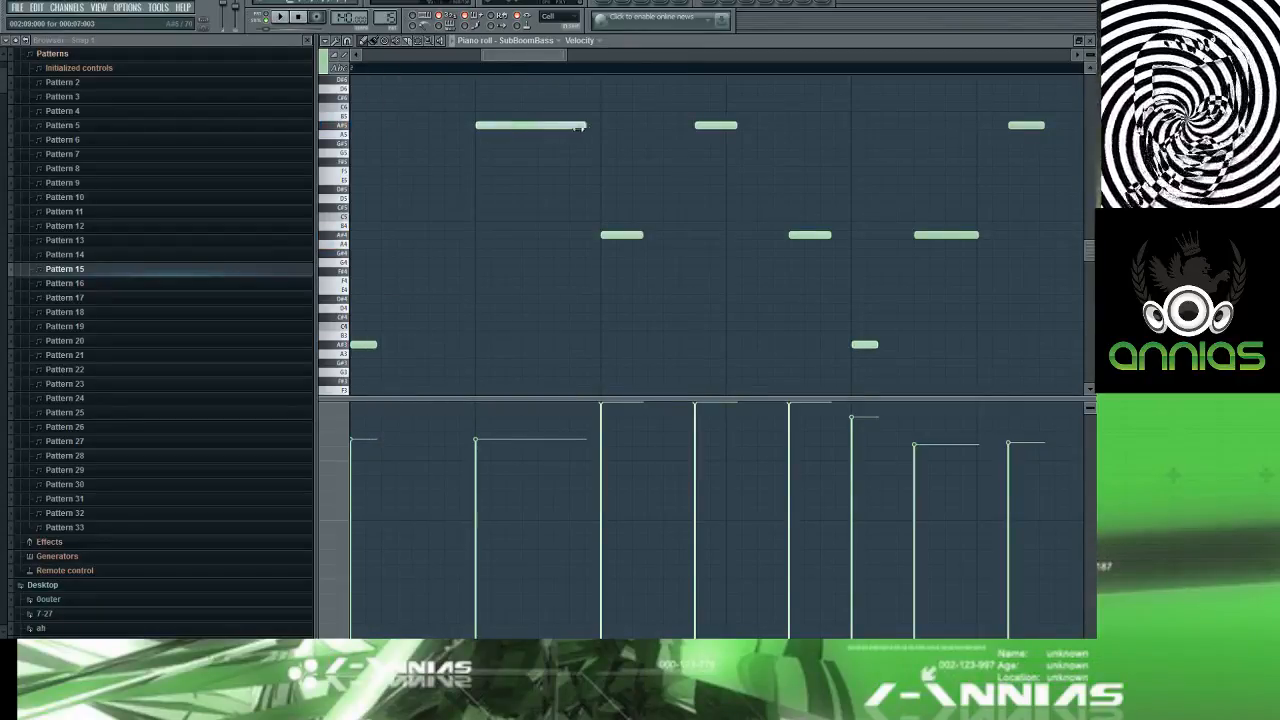
pyautogui.press('space')
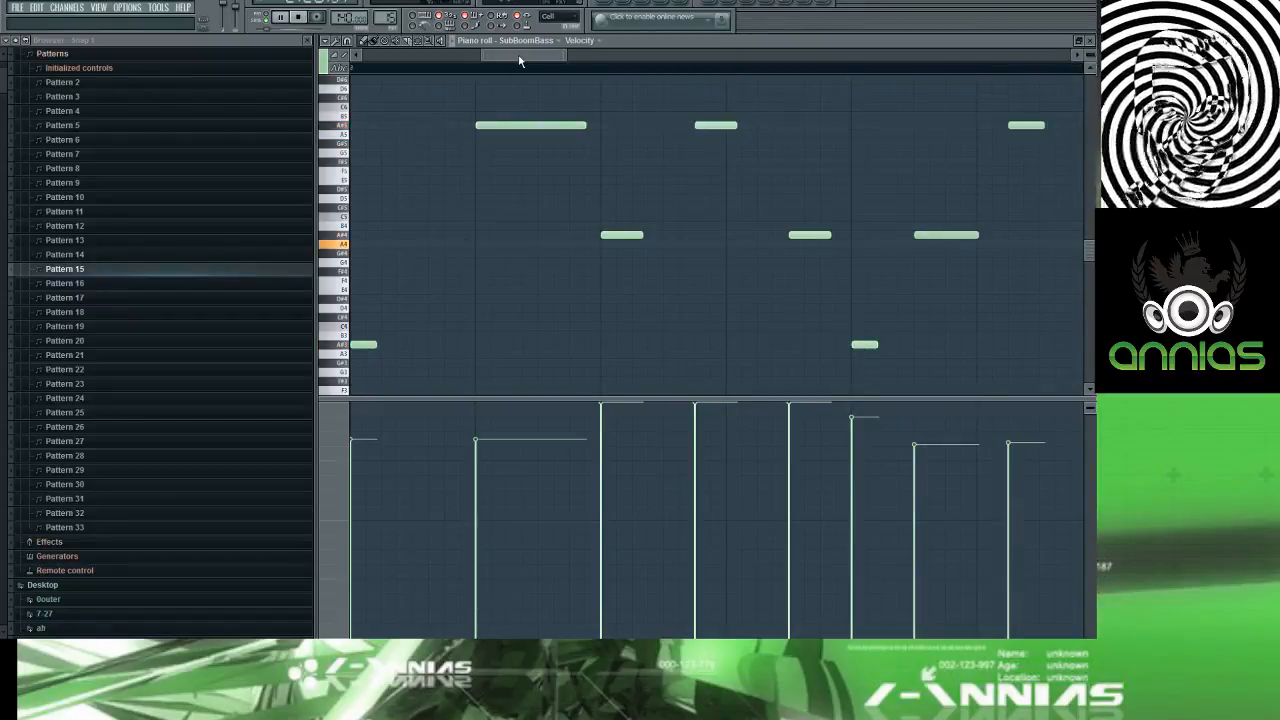
# Step: Pick Pattern 16 from the bar 43 sub clip and replace the sub track's clip at bar 47 with it
pyautogui.press('F5')
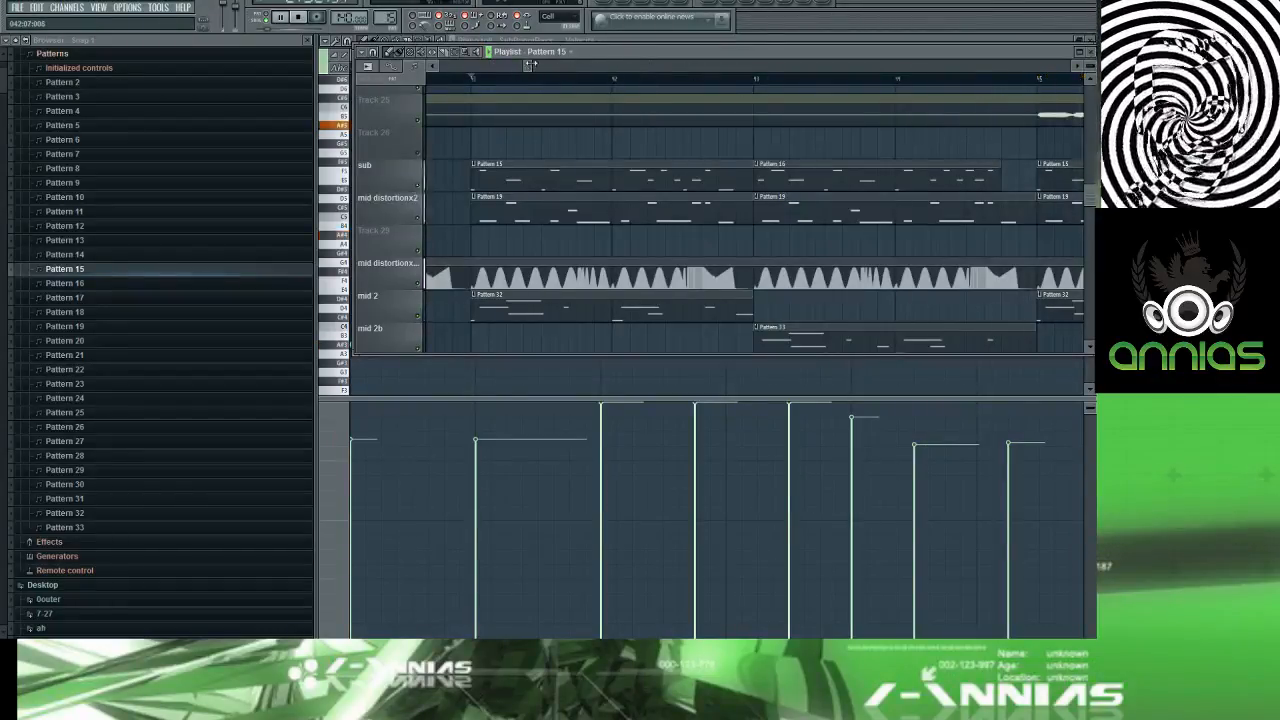
pyautogui.moveTo(531, 65); pyautogui.dragTo(547, 65)
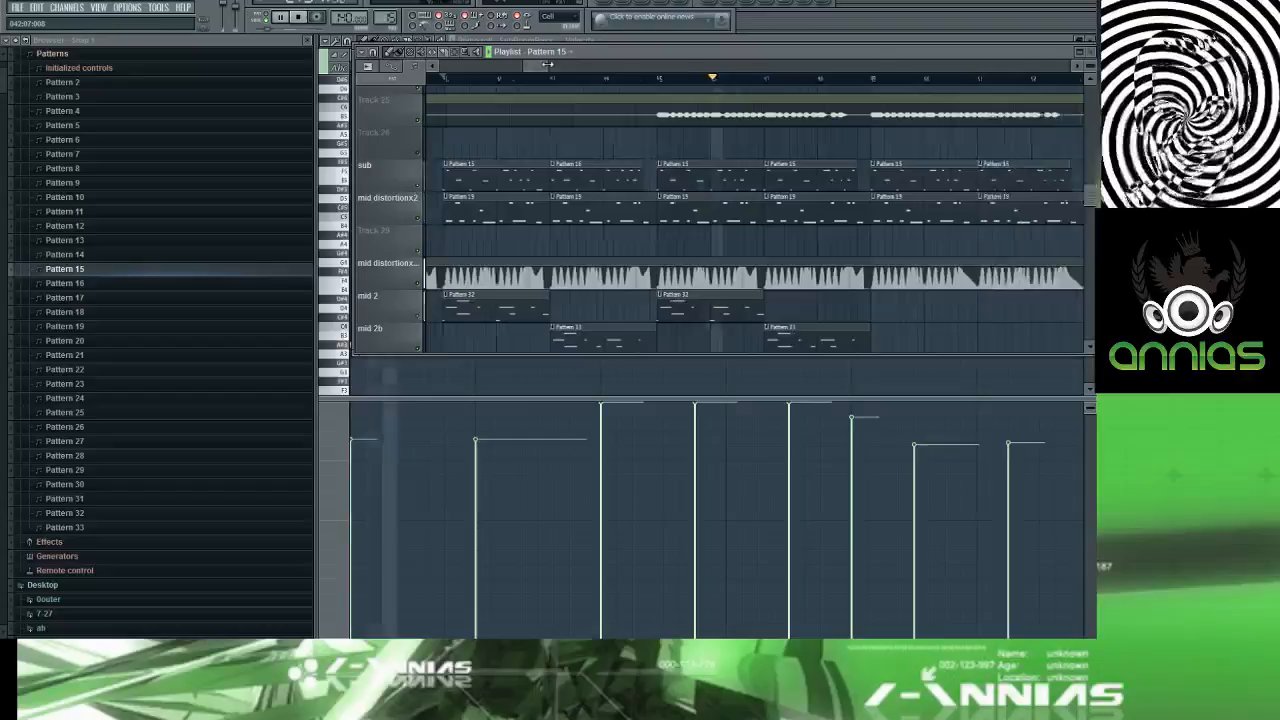
pyautogui.click(627, 186)
pyautogui.rightClick(802, 173)
pyautogui.click(783, 177)
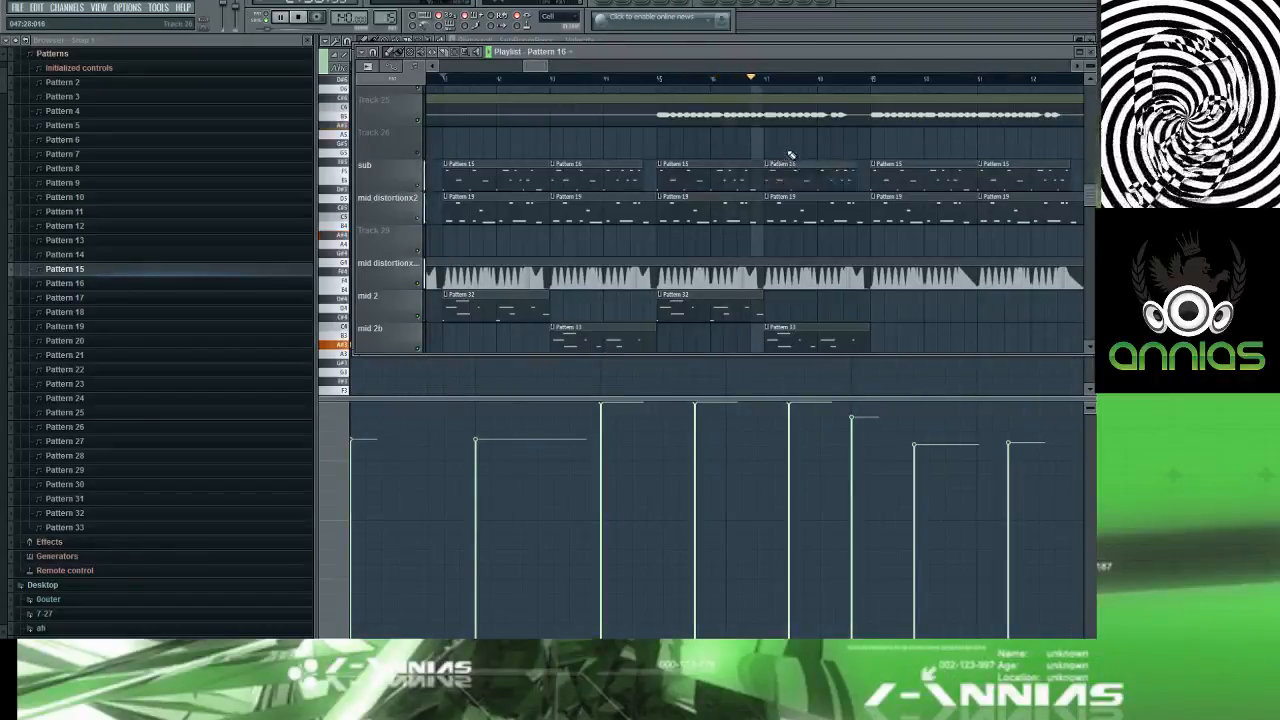
# Step: Replace the sub track's clip at bar 51 with Pattern 16 and replay the arrangement from bar 41
pyautogui.rightClick(994, 178)
pyautogui.click(970, 163)
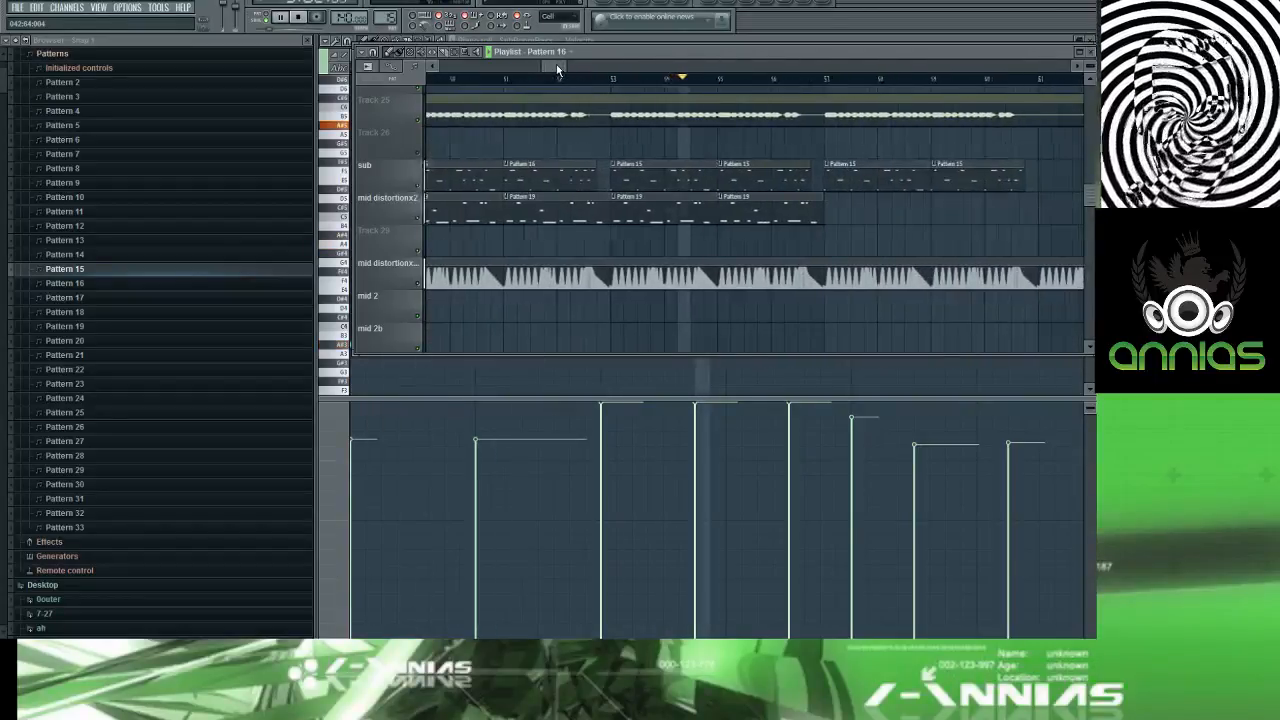
pyautogui.moveTo(549, 68); pyautogui.dragTo(532, 67)
pyautogui.click(617, 79)
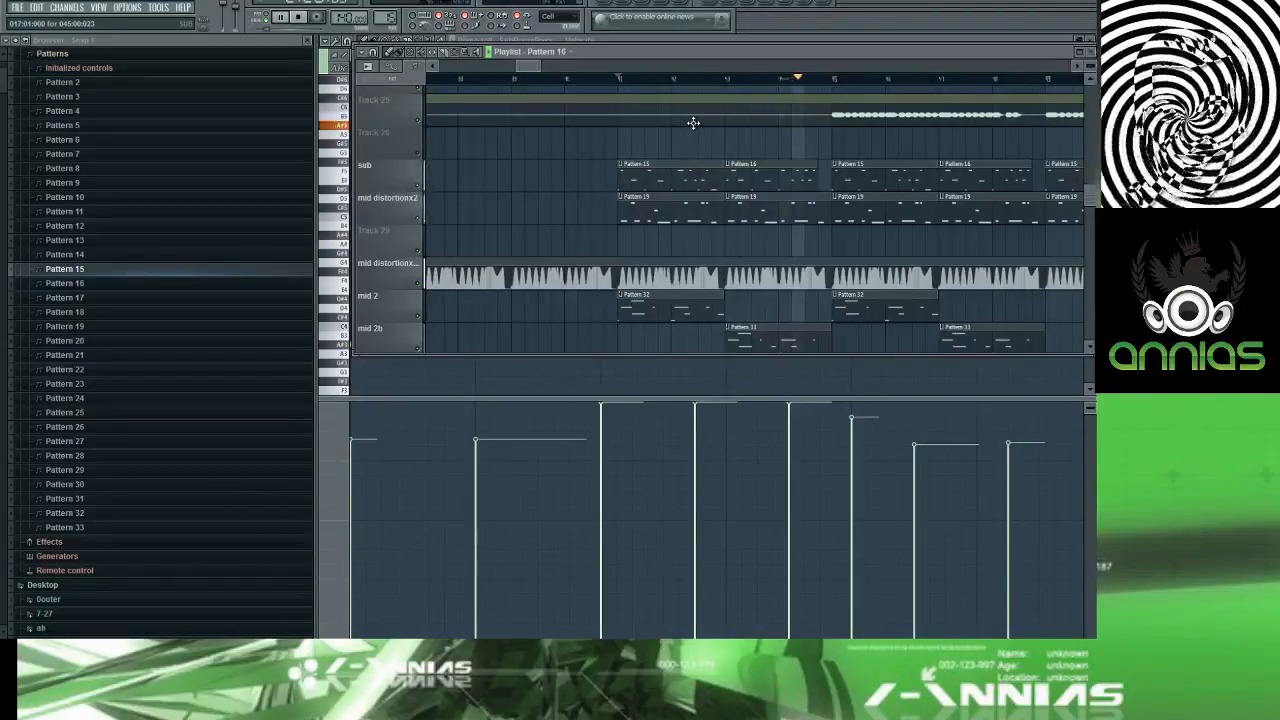
# Step: Open Pattern 16 from the bar 43 sub clip and listen to its notes from bar 2 onward
pyautogui.doubleClick(796, 180)
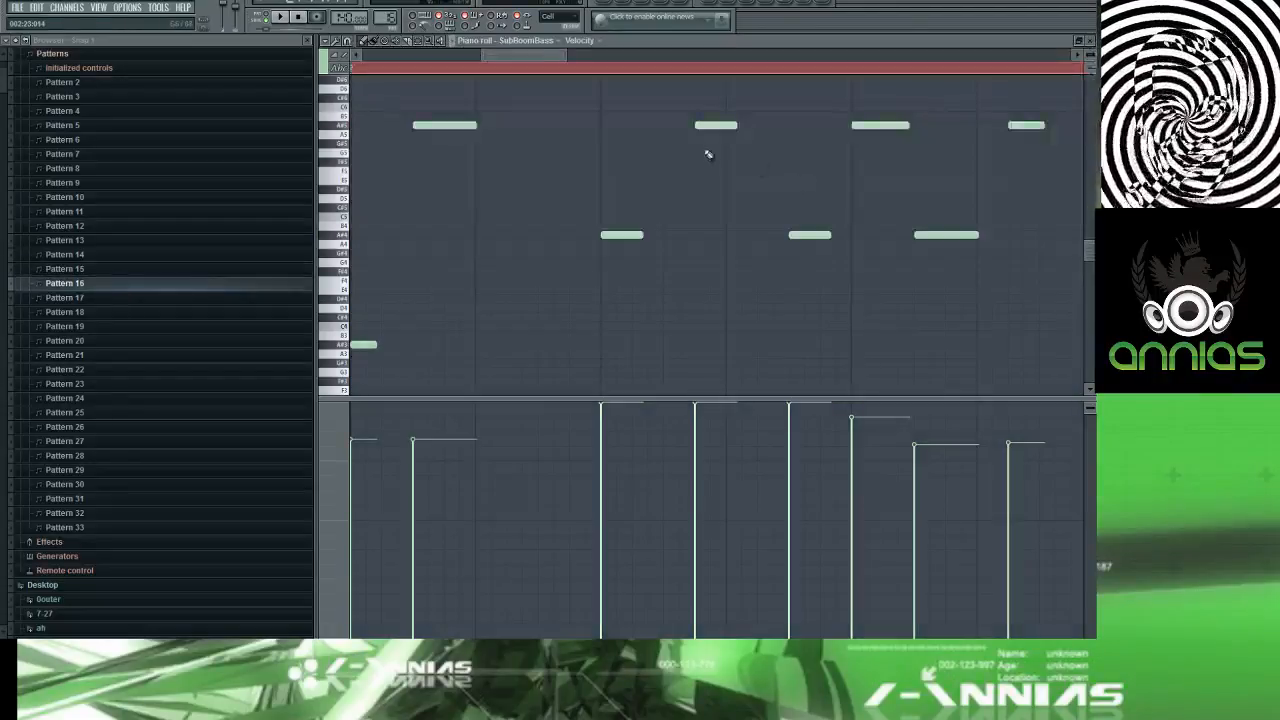
pyautogui.press('space')
pyautogui.scroll(-6, 707, 156)
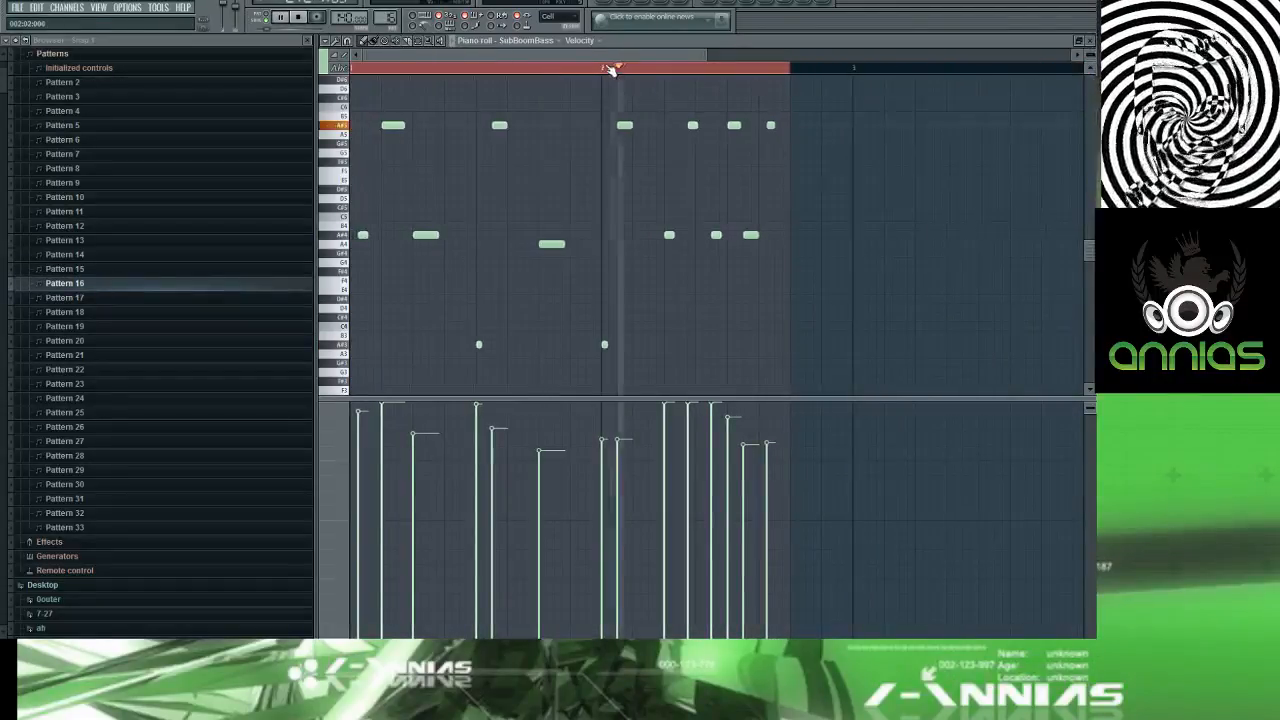
pyautogui.click(606, 69)
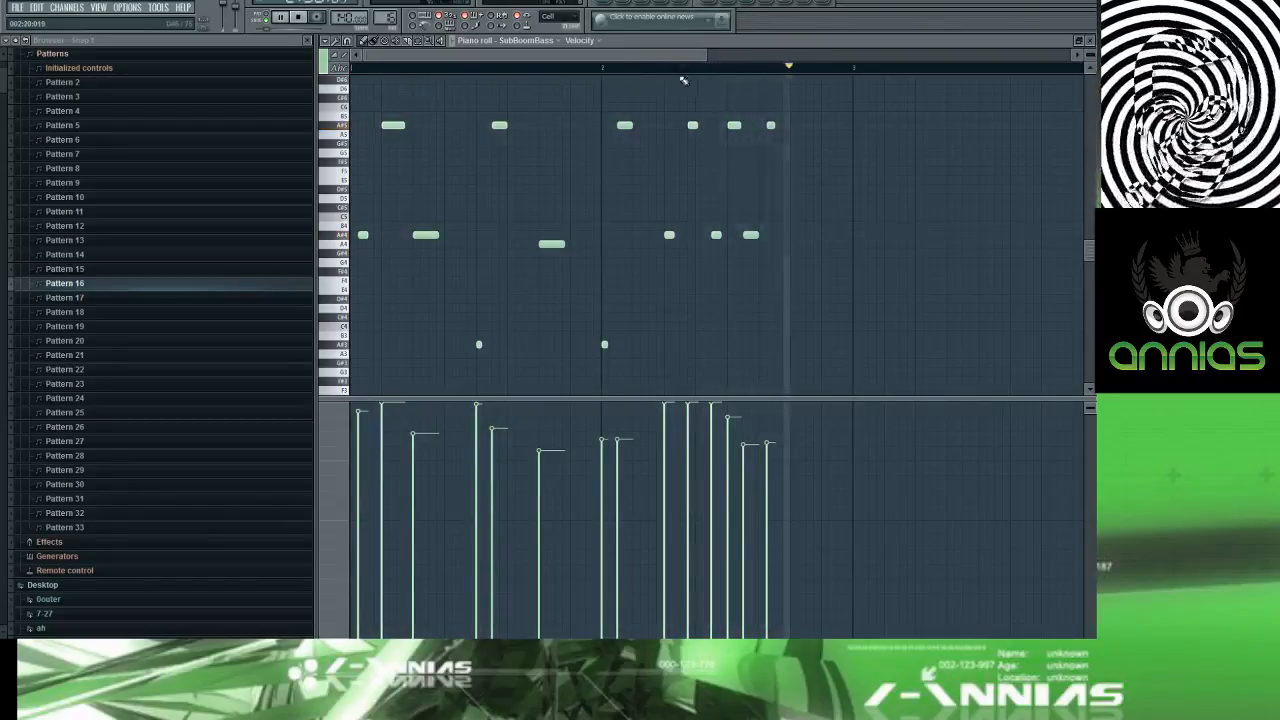
pyautogui.scroll(3, 733, 124)
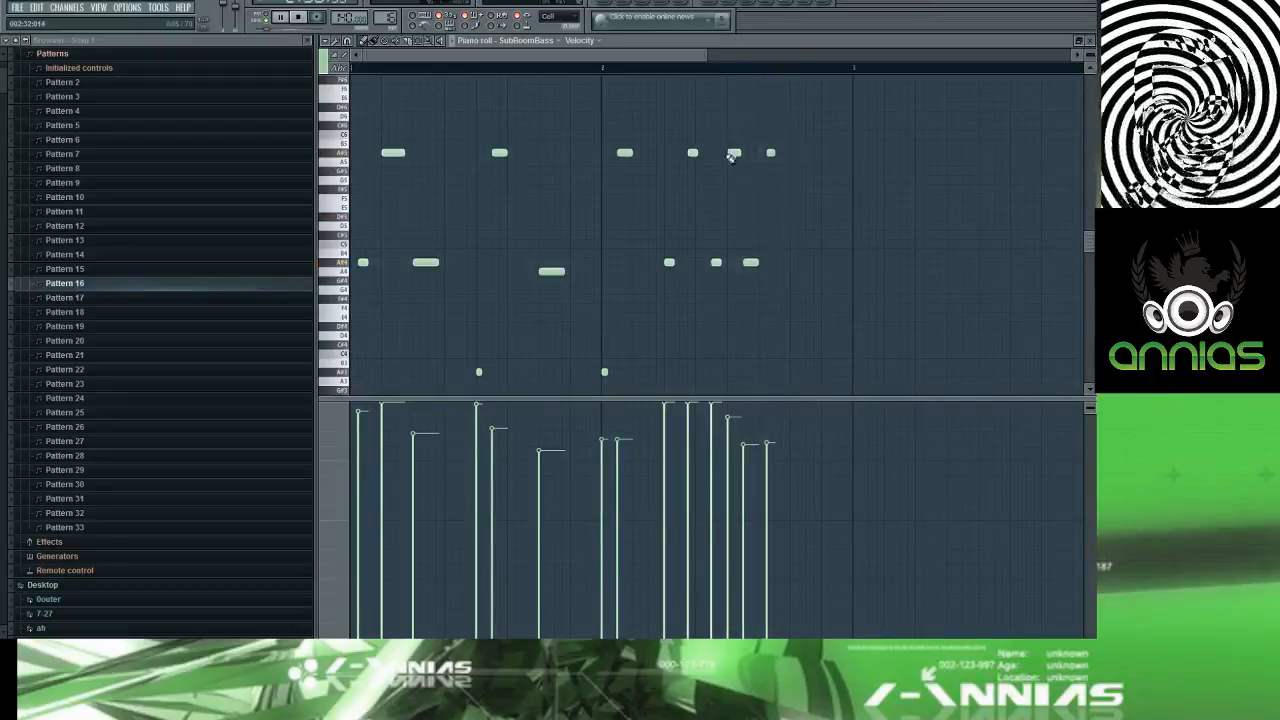
pyautogui.press('space')
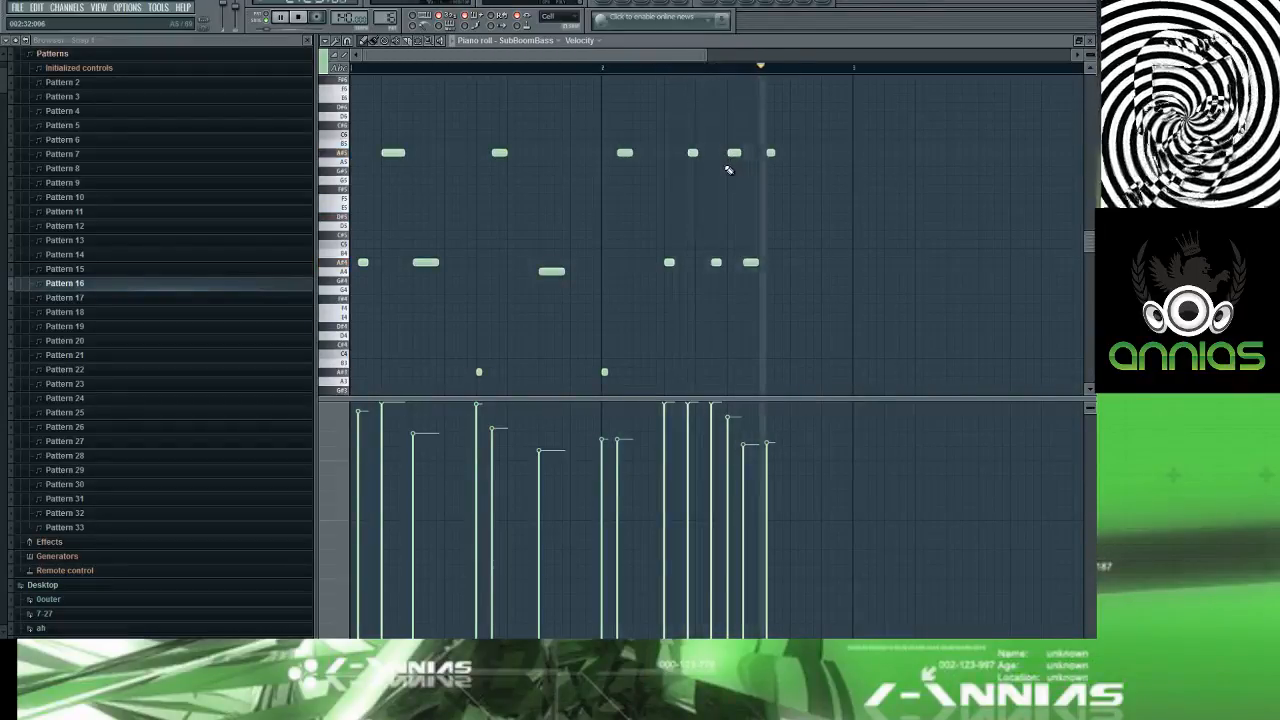
pyautogui.press('space')
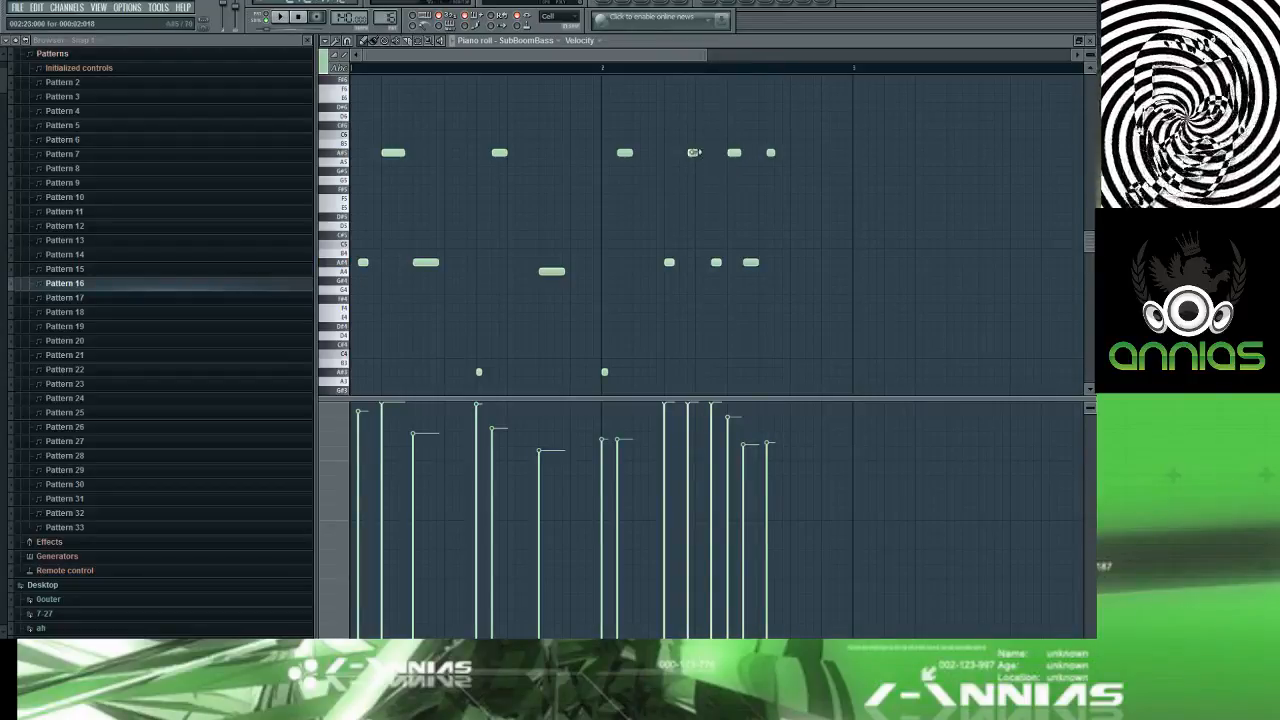
# Step: Delete the five notes that follow the A#4 note at 2:17:000 in Pattern 16 and play the rest
pyautogui.moveTo(806, 140); pyautogui.dragTo(696, 280)
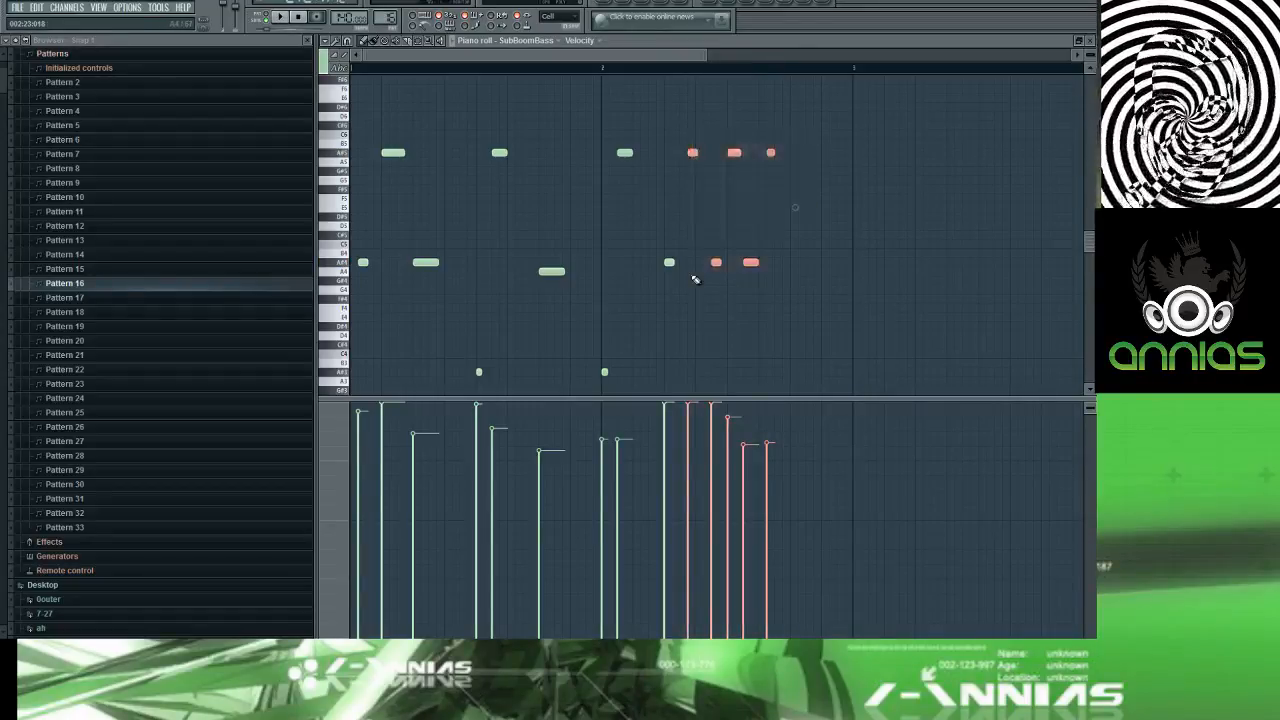
pyautogui.press('Delete')
pyautogui.press('space')
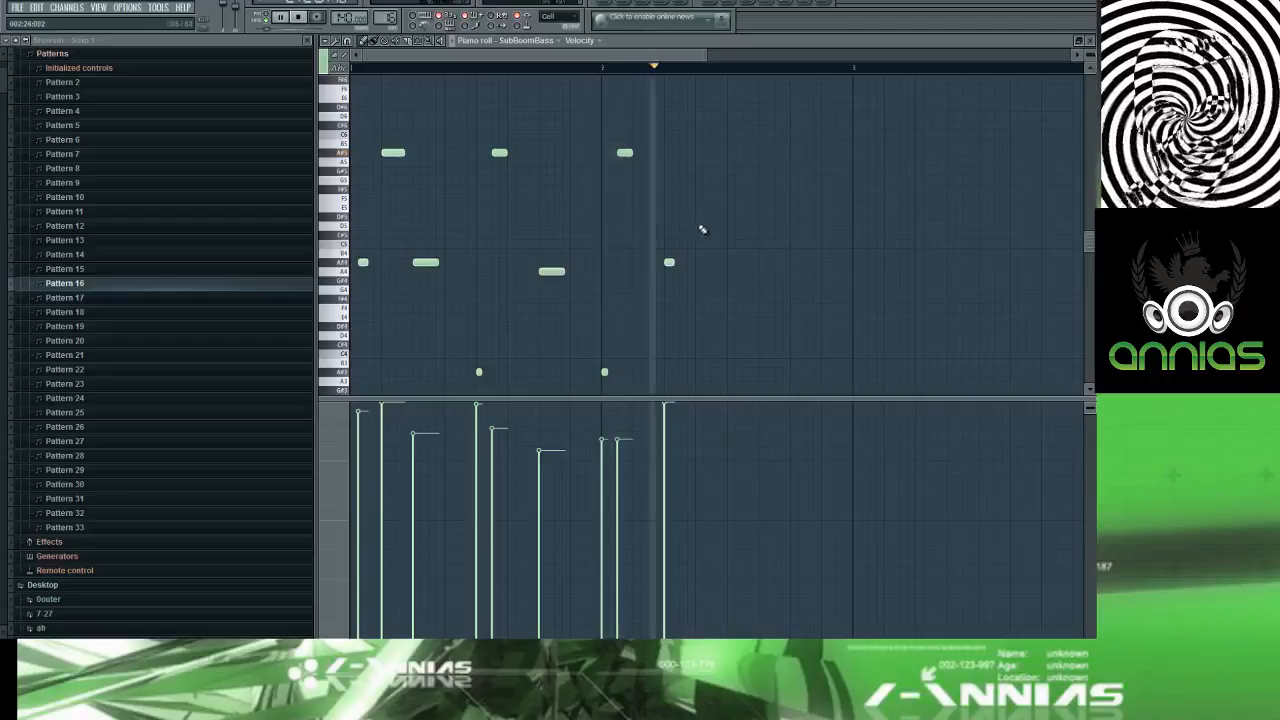
# Step: Lengthen the A#4 note at 2:17:000 to about 13 steps and play the result
pyautogui.doubleClick(670, 262)
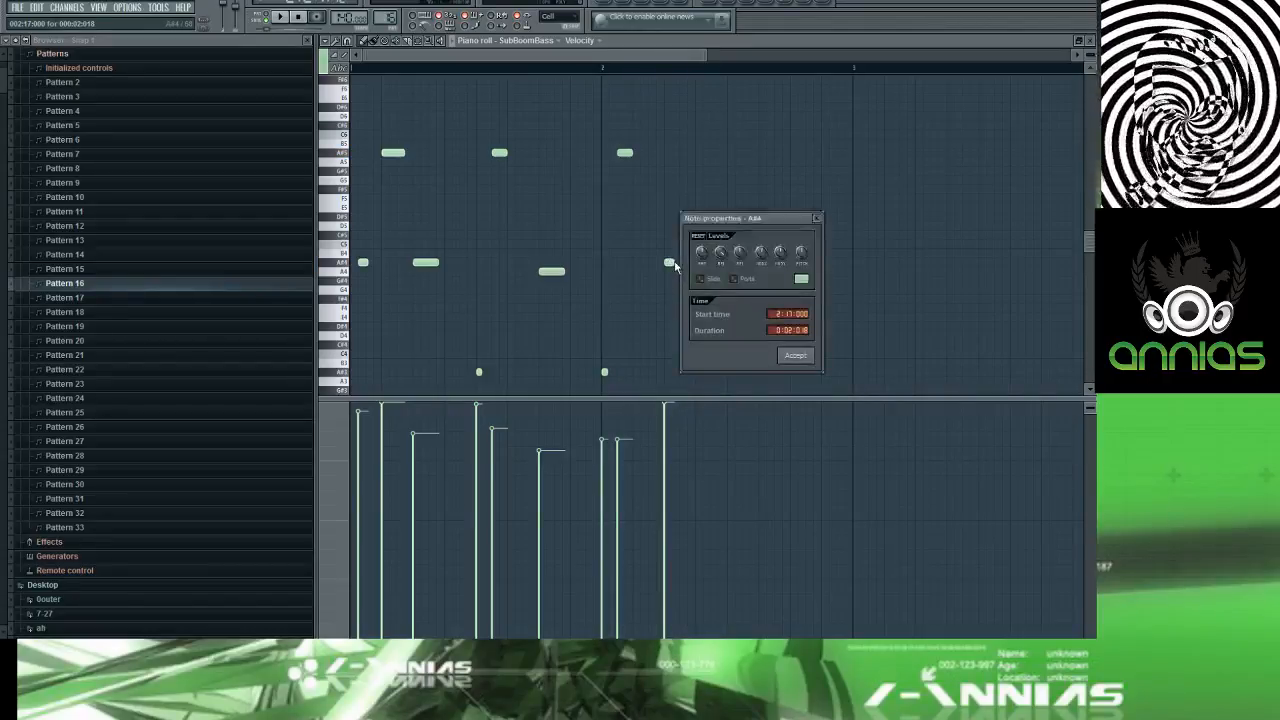
pyautogui.moveTo(675, 265); pyautogui.dragTo(718, 273)
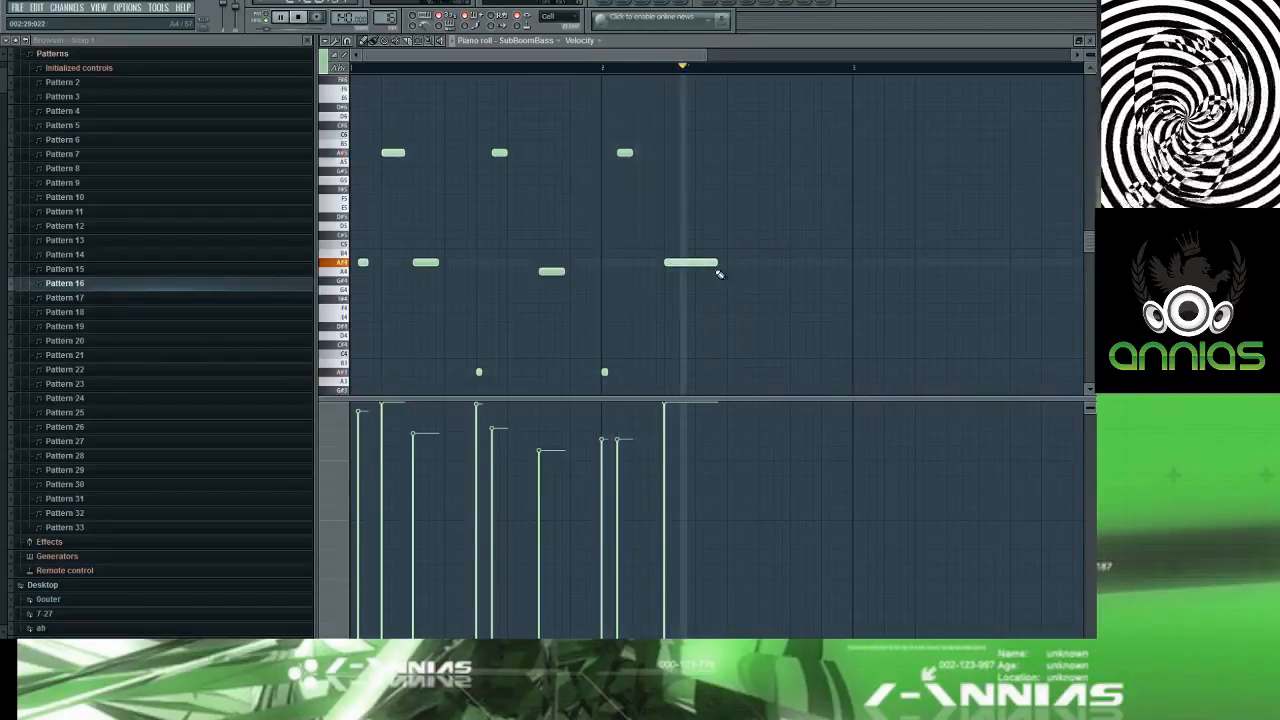
pyautogui.press('space')
pyautogui.doubleClick(708, 265)
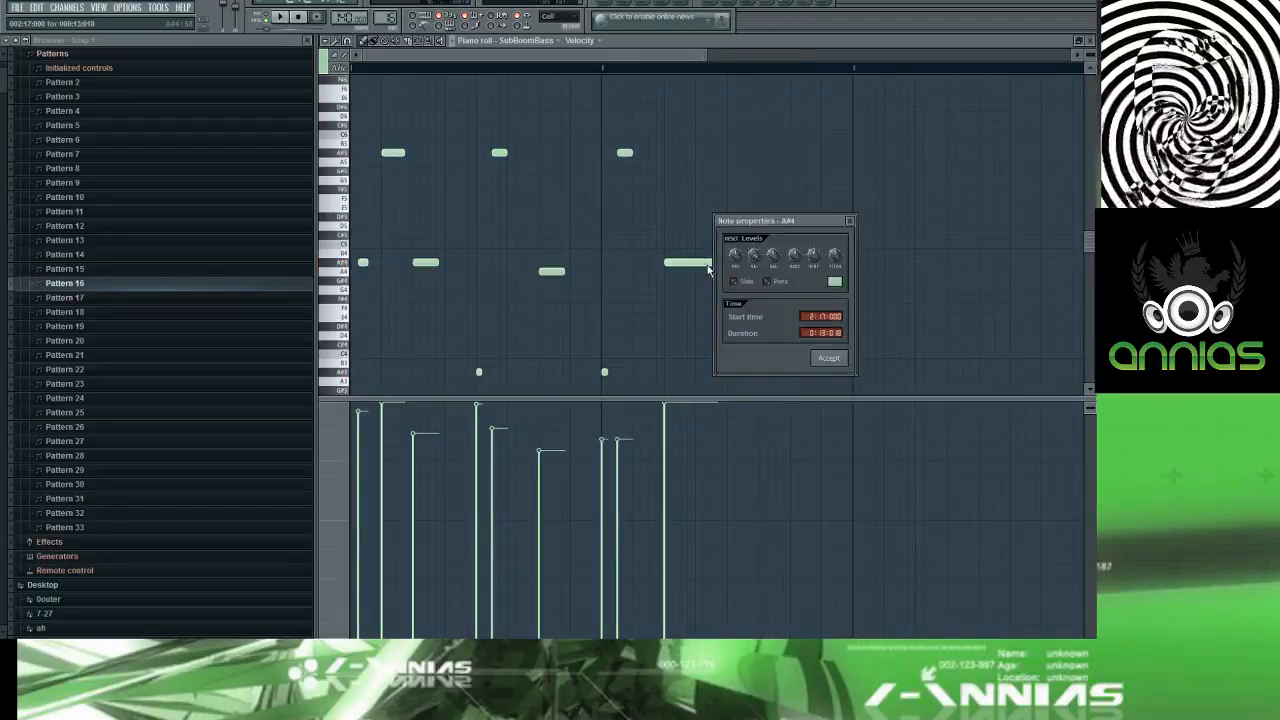
pyautogui.press('Escape')
pyautogui.press('space')
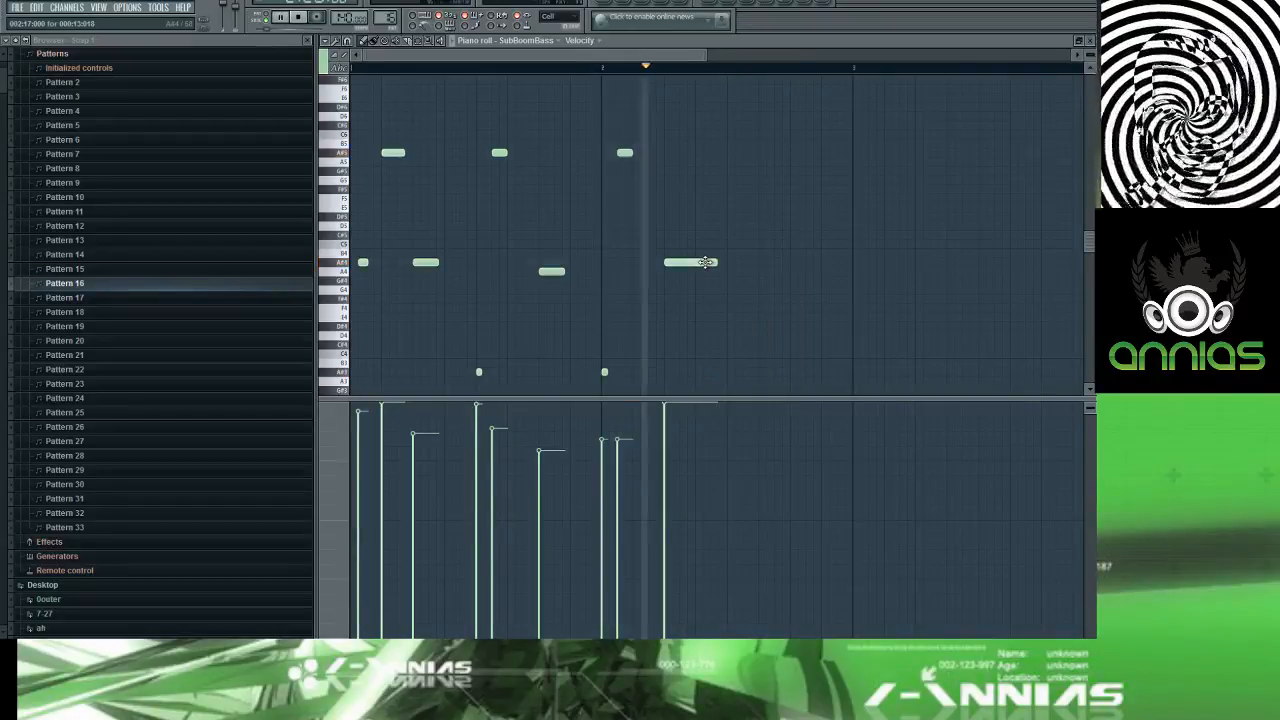
# Step: Shorten the A#4 note at 2:17:000 to about seven steps and add one of equal length at 2:33:000
pyautogui.press('space')
pyautogui.moveTo(716, 263); pyautogui.dragTo(698, 262)
pyautogui.press('space')
pyautogui.click(733, 262)
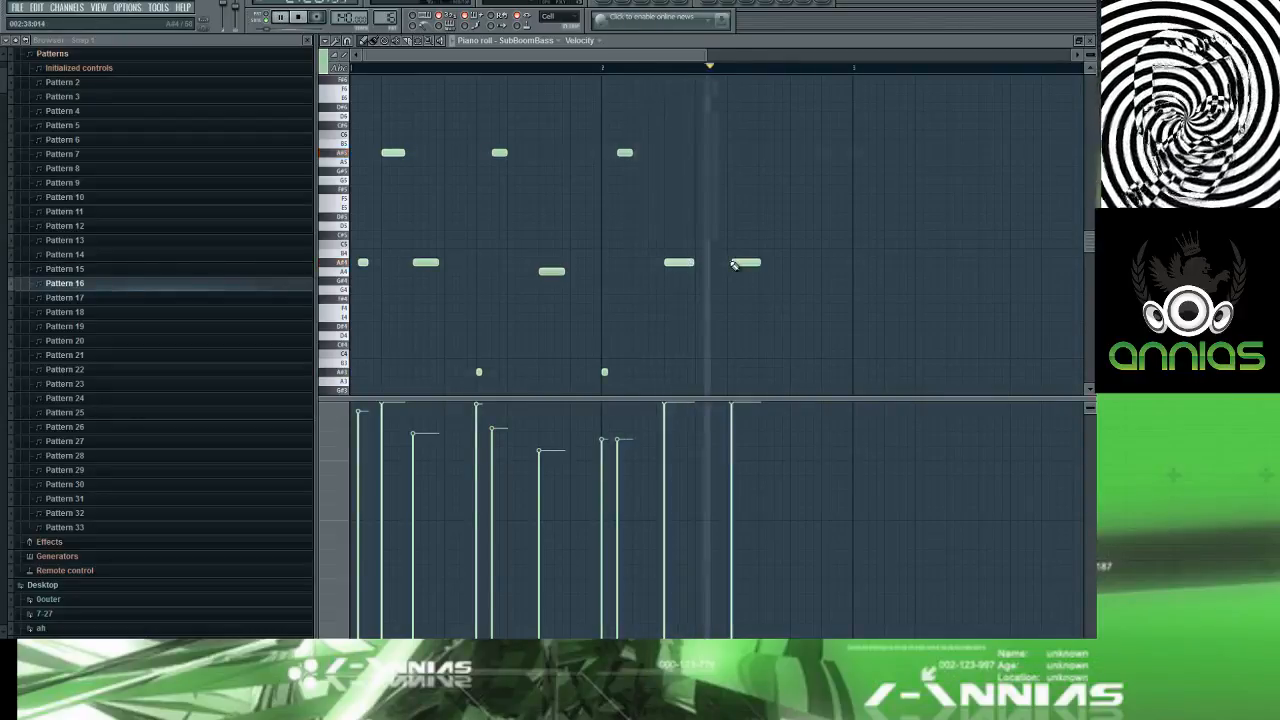
pyautogui.moveTo(733, 262); pyautogui.dragTo(730, 262)
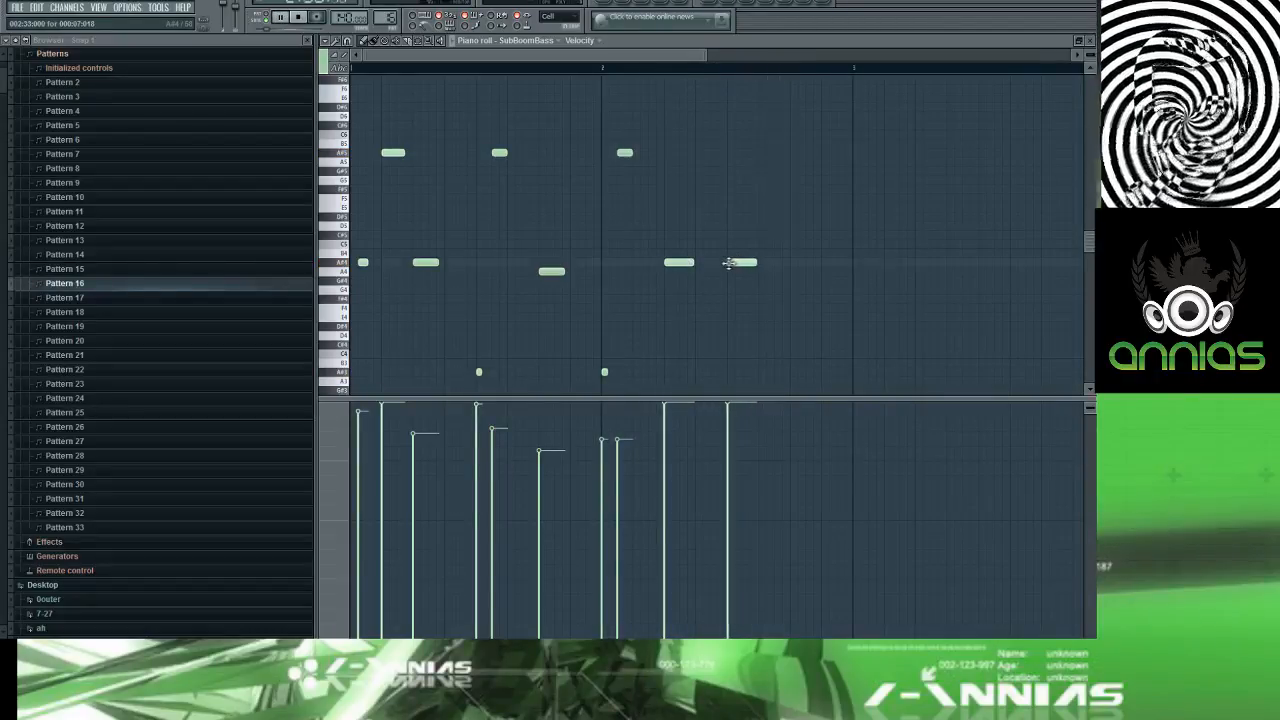
# Step: Try a third A#4 note at 2:49:000, remove it, and play the pattern without it
pyautogui.click(790, 262)
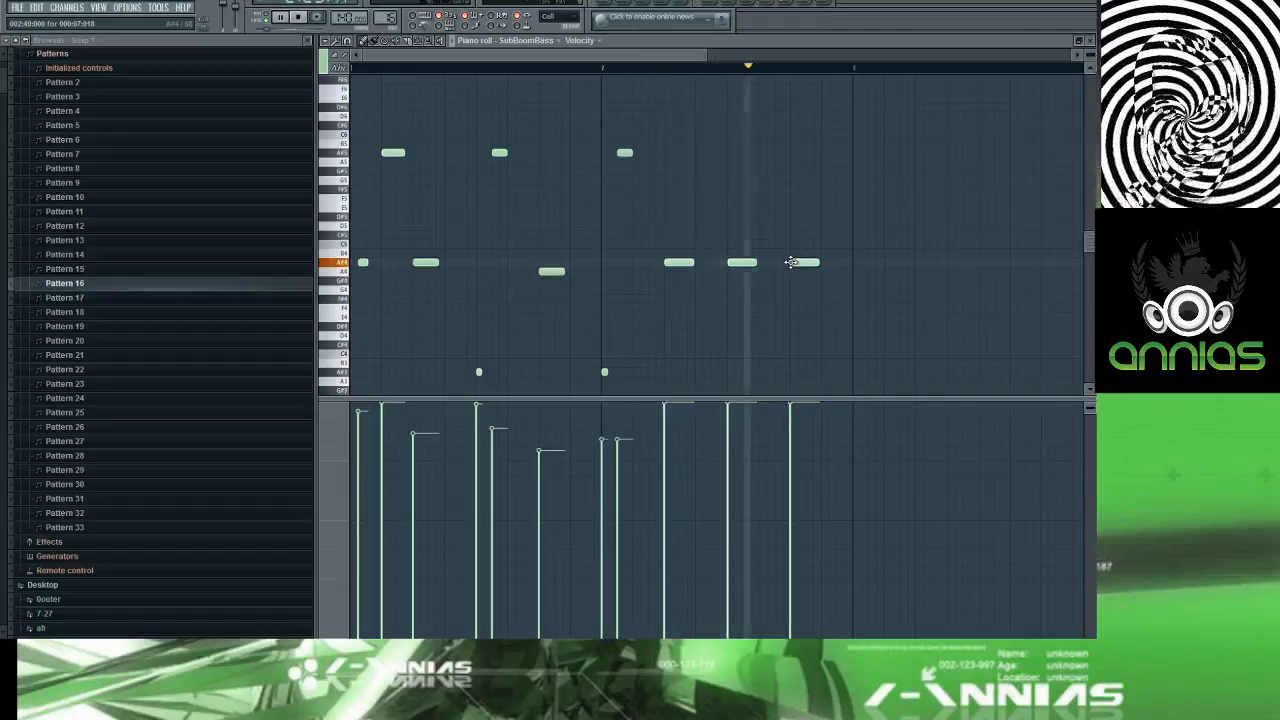
pyautogui.press('space')
pyautogui.press('space')
pyautogui.rightClick(800, 262)
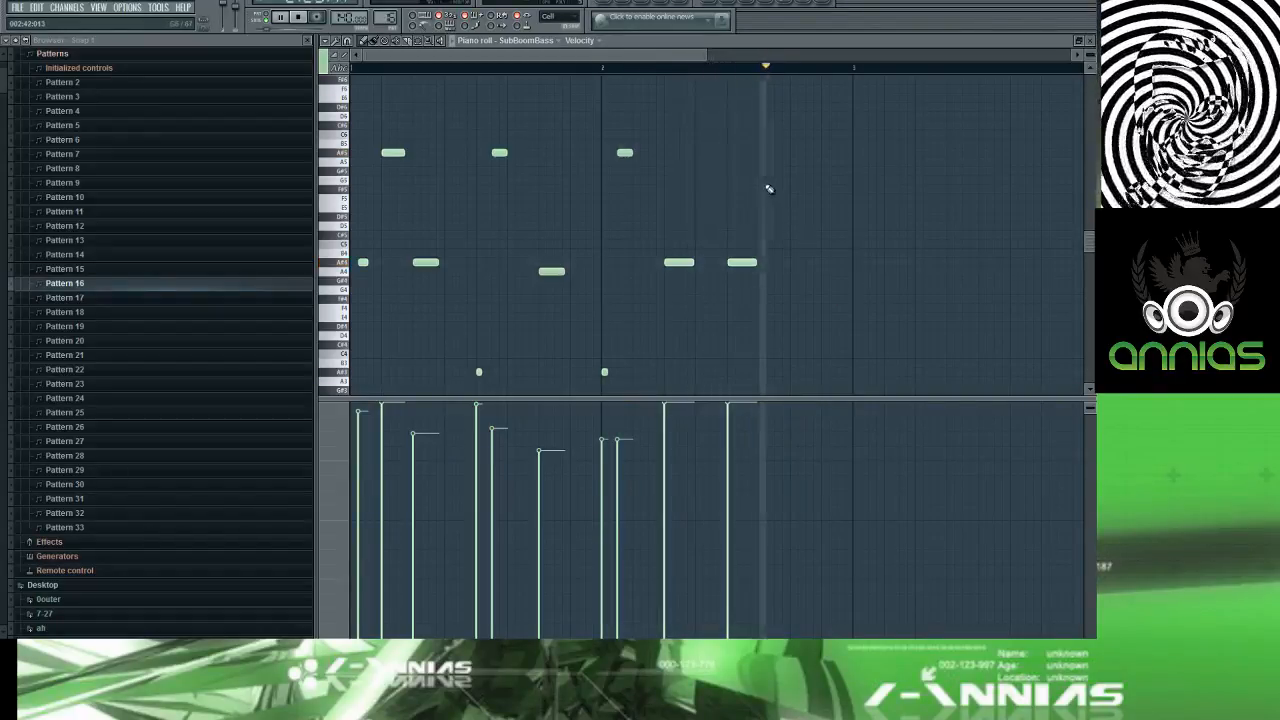
pyautogui.press('space')
pyautogui.press('space')
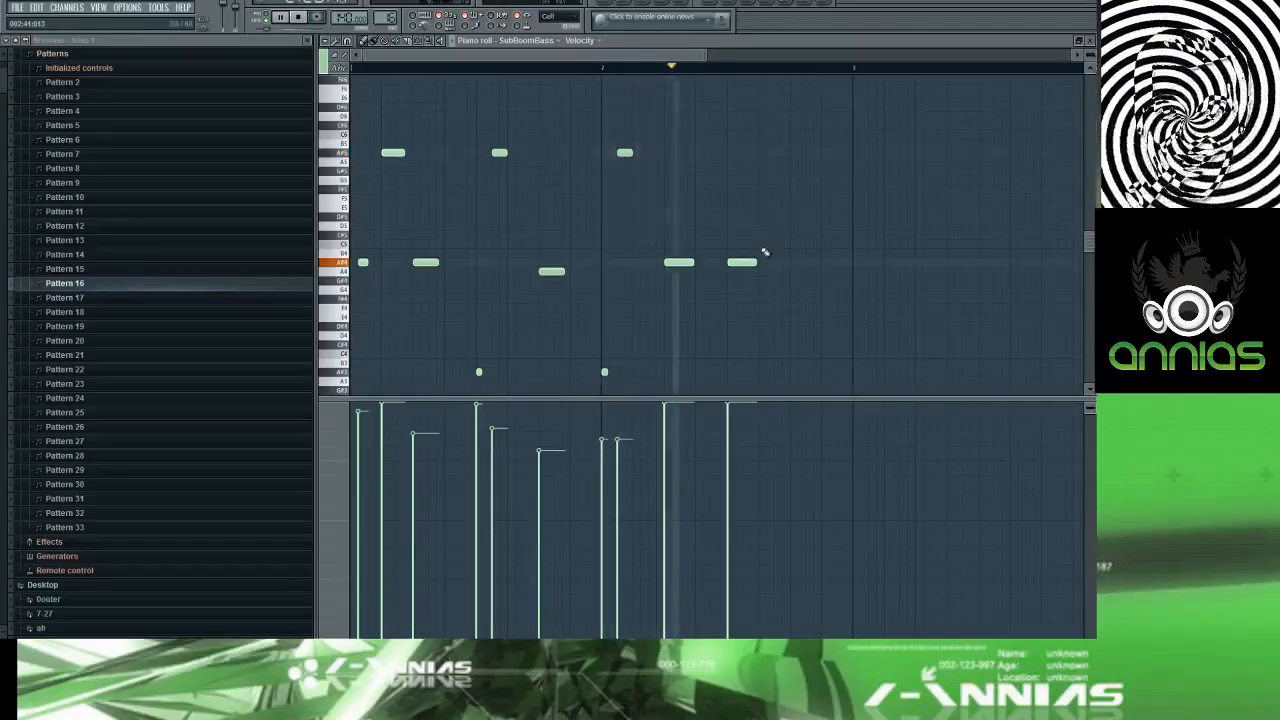
# Step: Try a seven-step note at 2:41:000 on B4, B5 and D#6, and remove it along with its stray duplicate
pyautogui.click(765, 252)
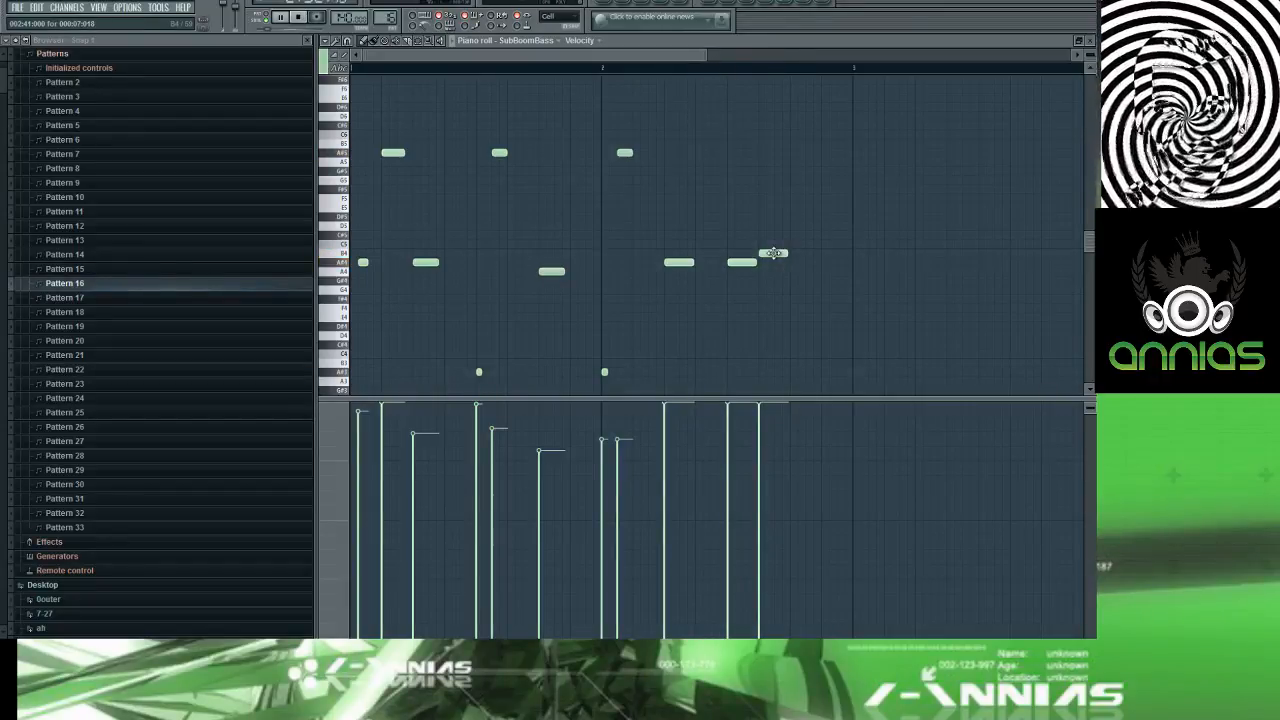
pyautogui.moveTo(773, 253); pyautogui.dragTo(770, 143)
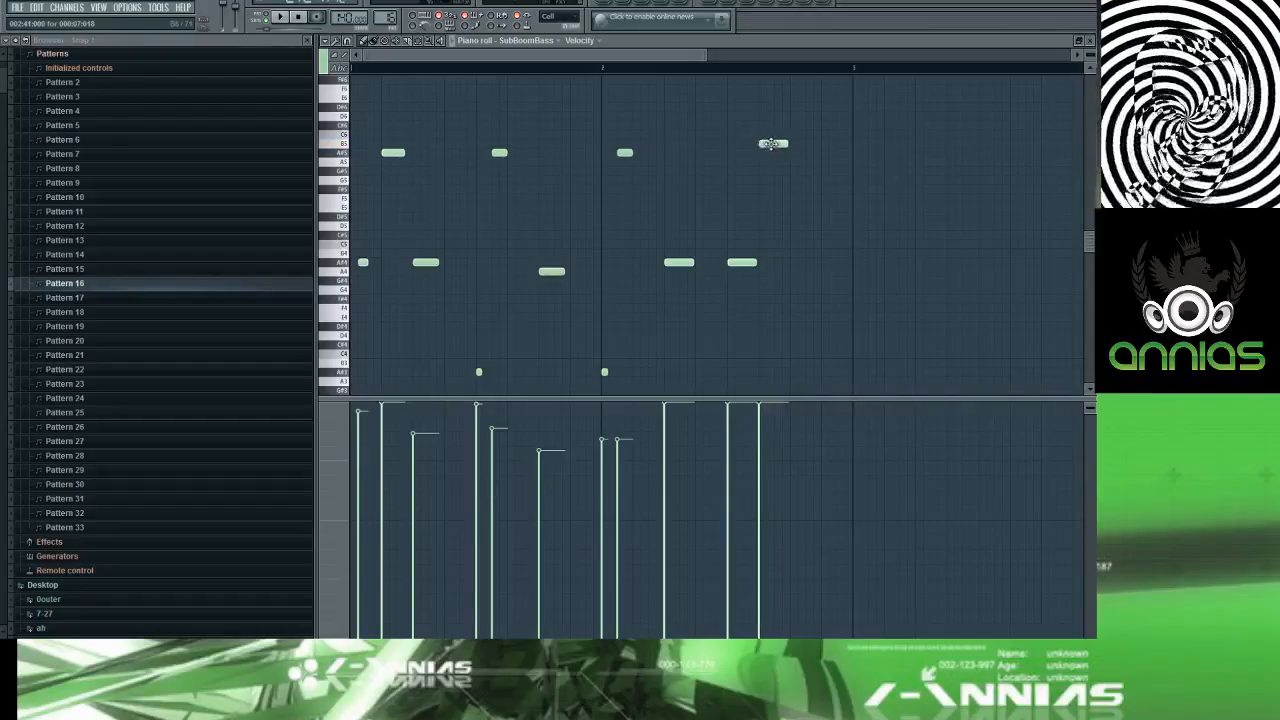
pyautogui.press('space')
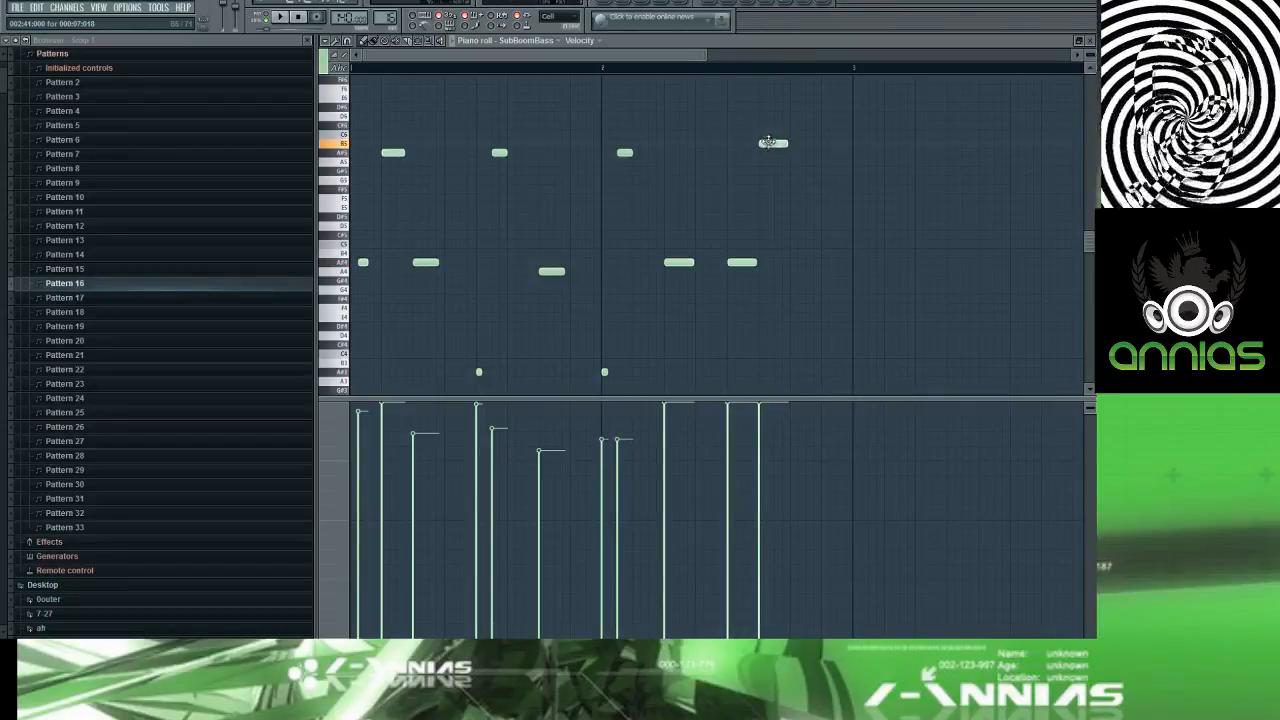
pyautogui.moveTo(768, 142); pyautogui.dragTo(768, 107)
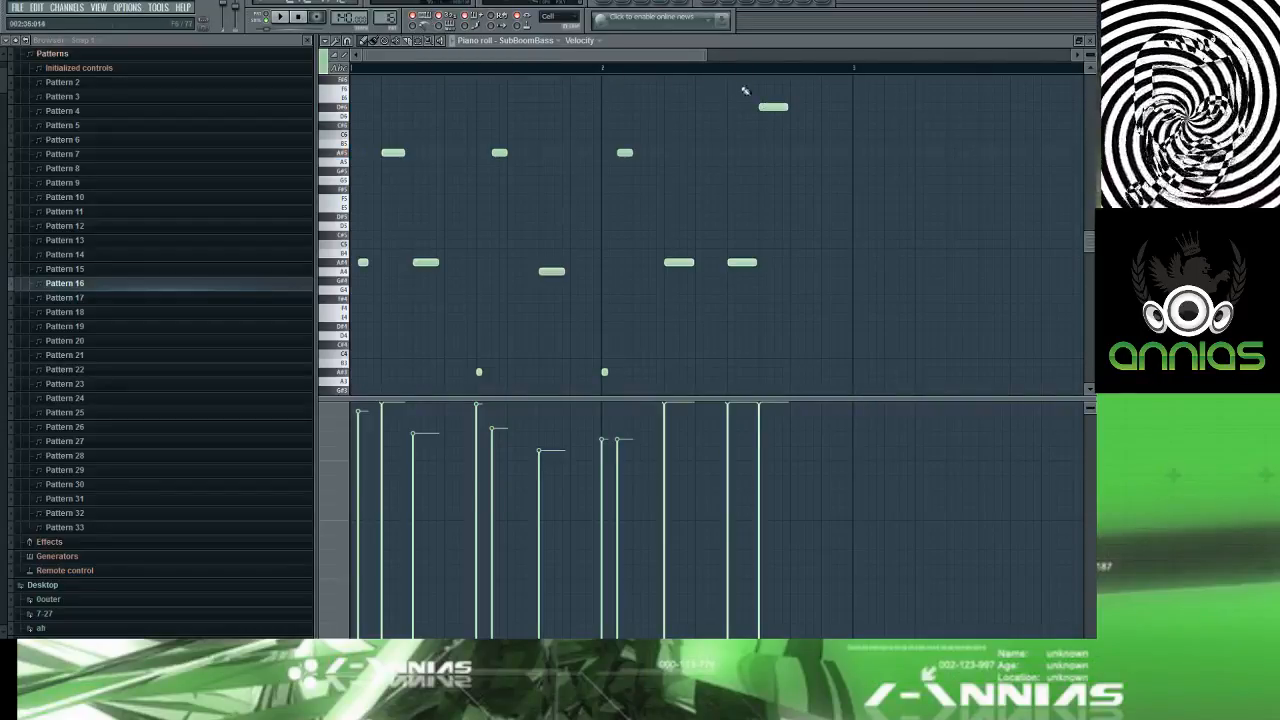
pyautogui.doubleClick(772, 107)
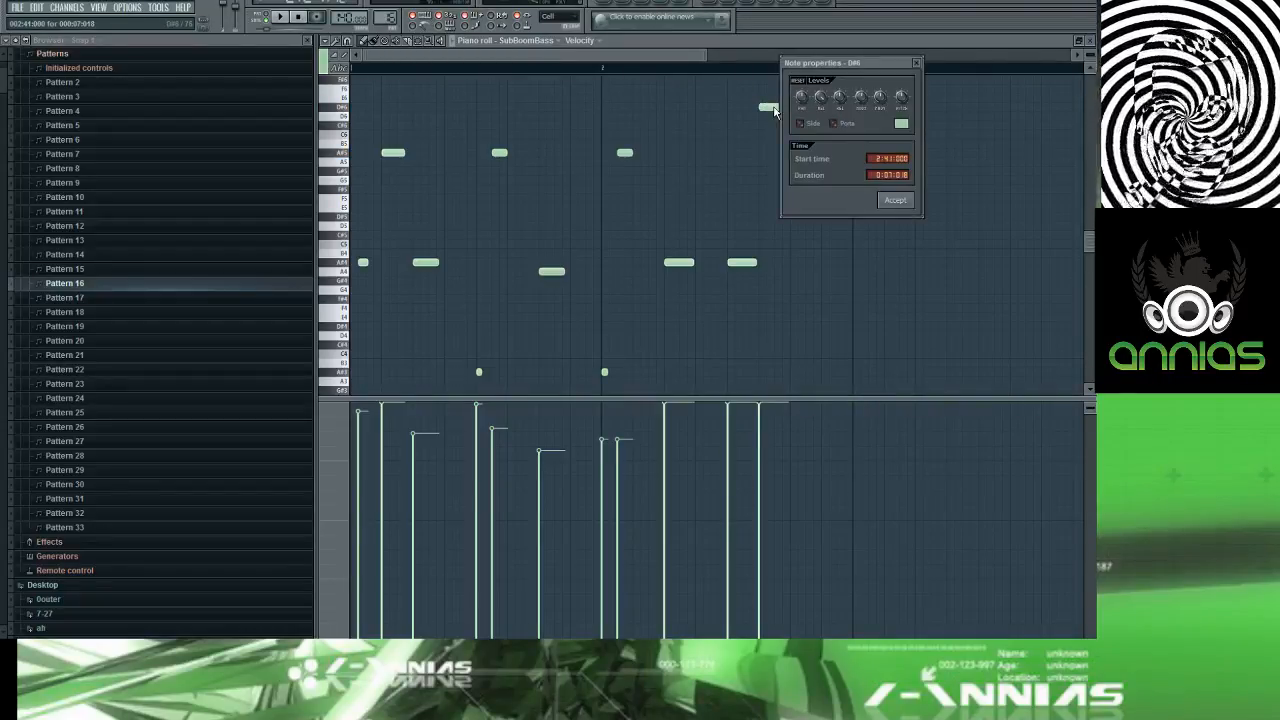
pyautogui.click(774, 108)
pyautogui.moveTo(774, 107); pyautogui.dragTo(774, 107)
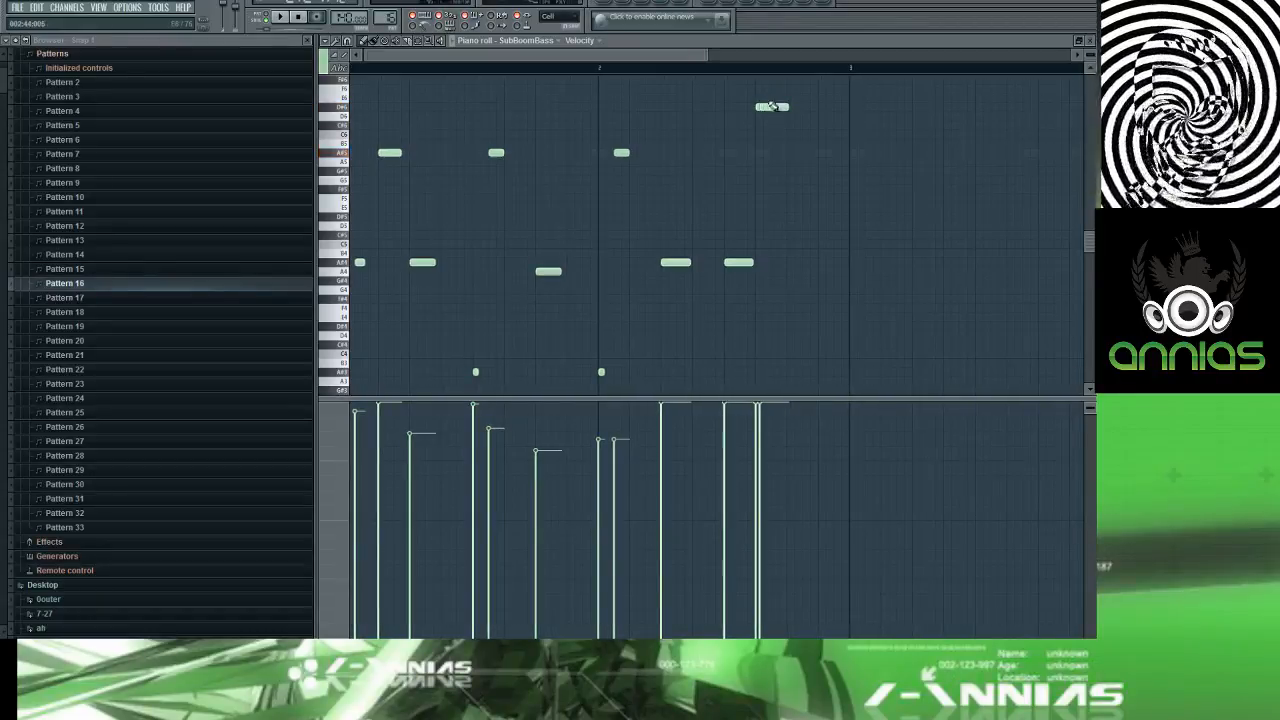
pyautogui.doubleClick(760, 105)
pyautogui.press('Escape')
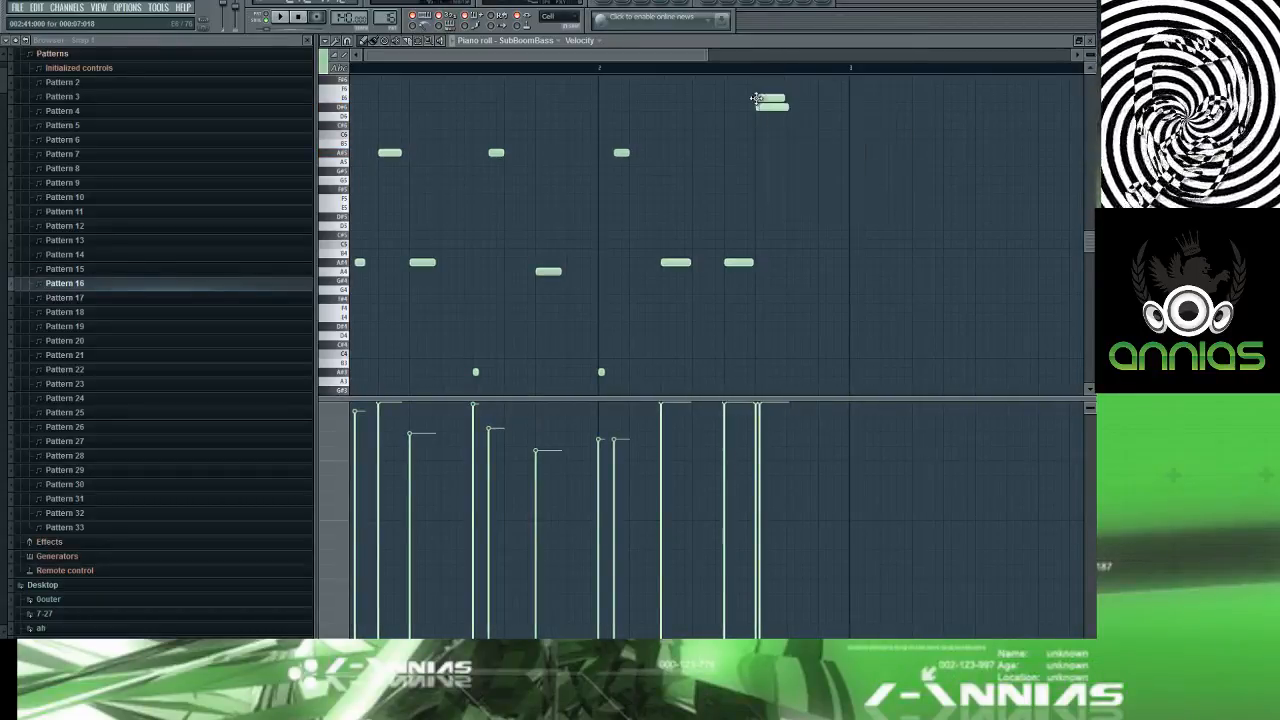
pyautogui.rightClick(757, 98)
pyautogui.rightClick(761, 107)
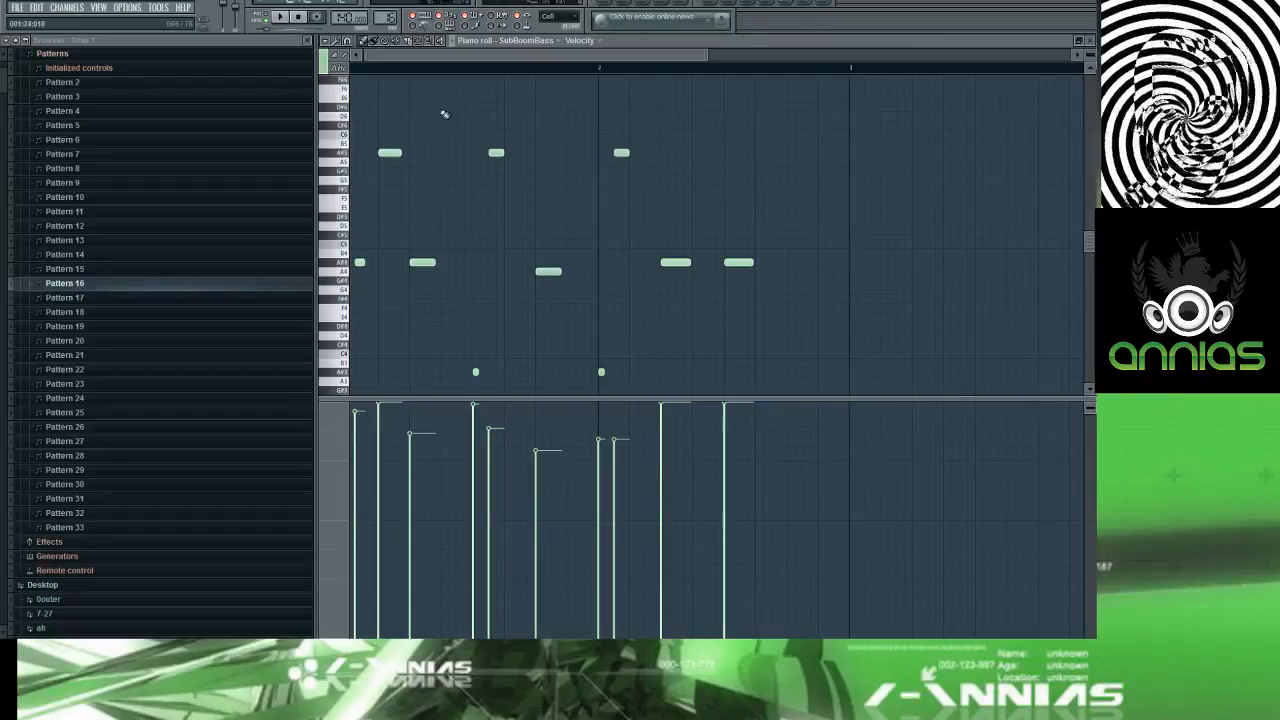
# Step: Audition high pitches around F6 and add a seven-step F6 note at 2:25:000 between the two long A#4 notes
pyautogui.click(344, 100)
pyautogui.click(345, 92)
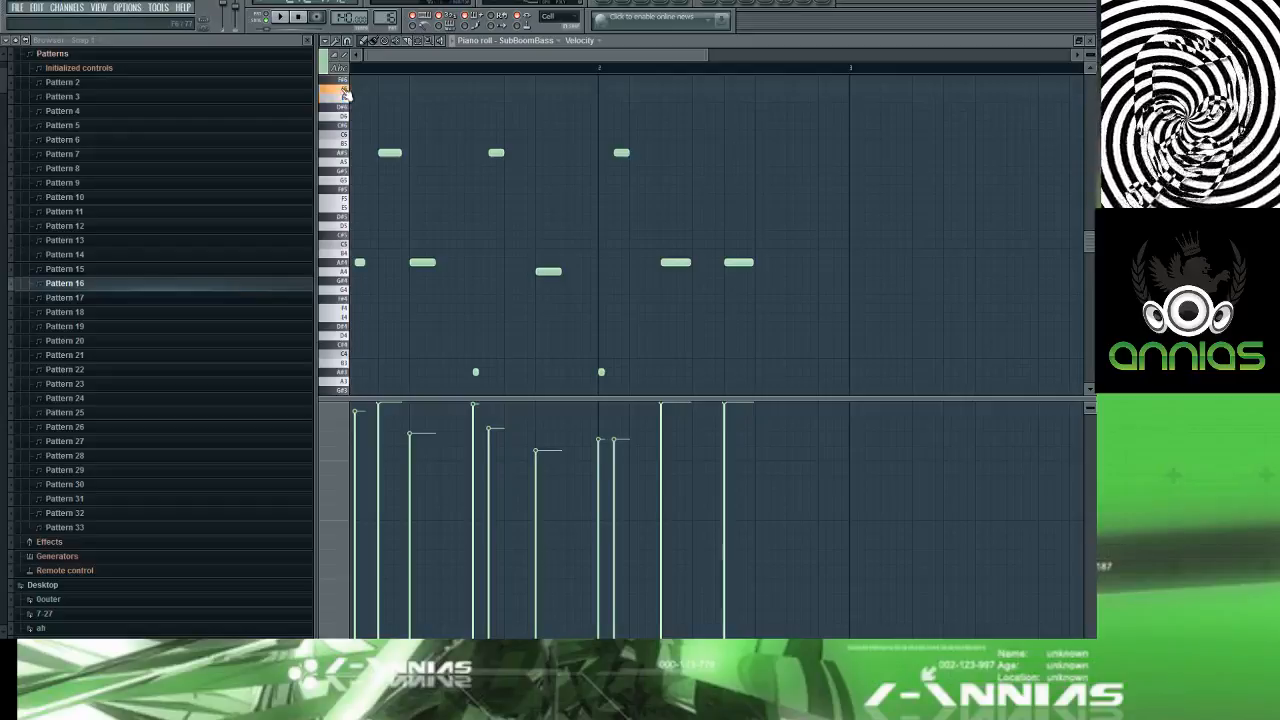
pyautogui.click(348, 91)
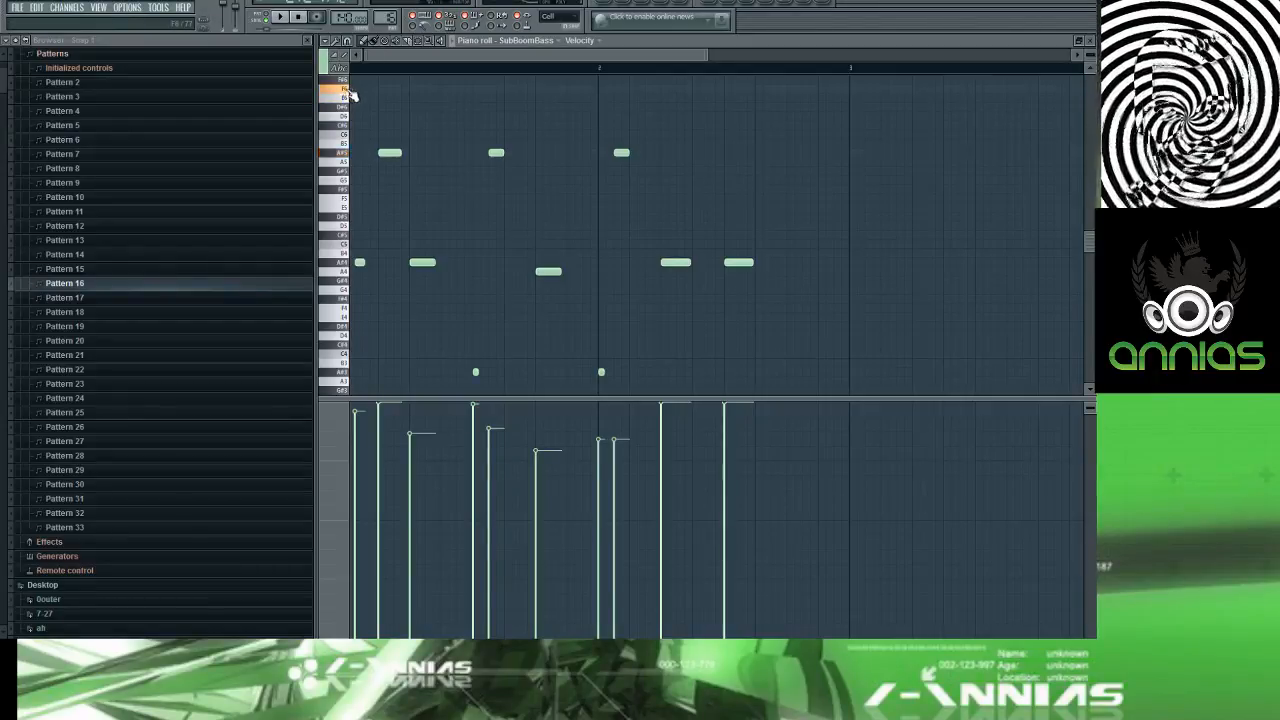
pyautogui.moveTo(704, 89); pyautogui.dragTo(697, 88)
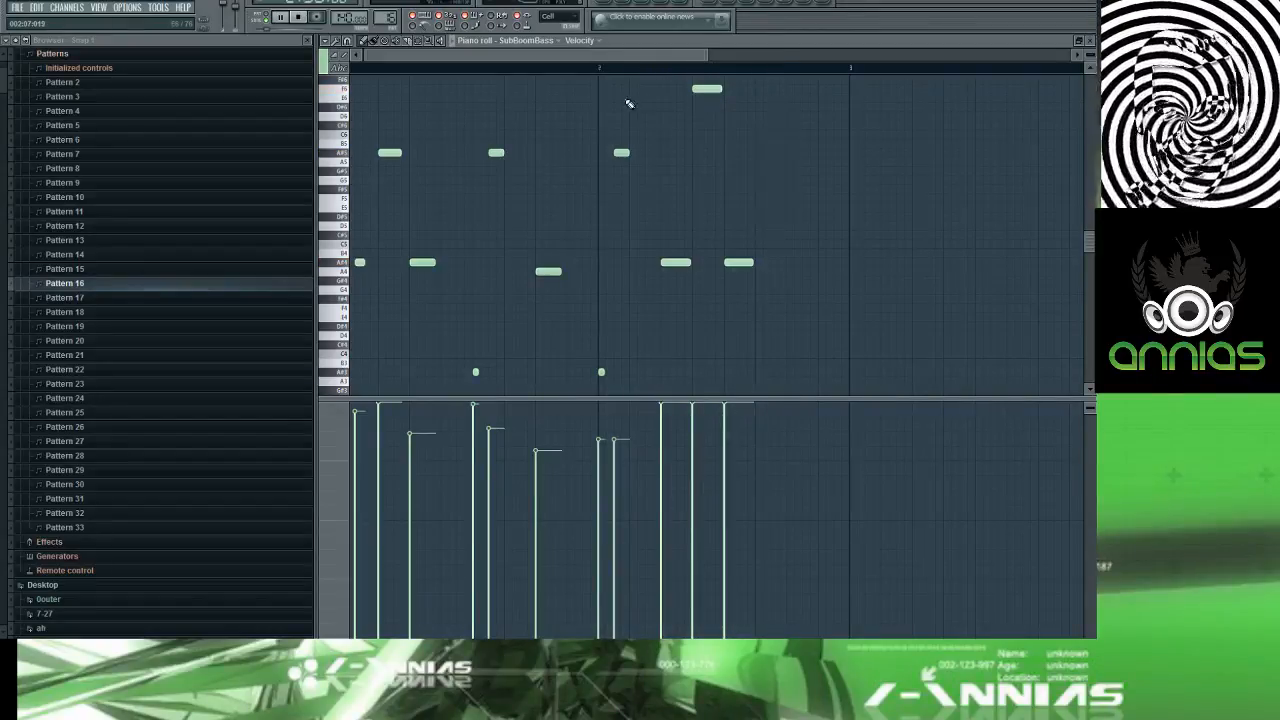
# Step: Return to the playlist and play the arrangement from bar 41 to hear the edited sub bass
pyautogui.press('F5')
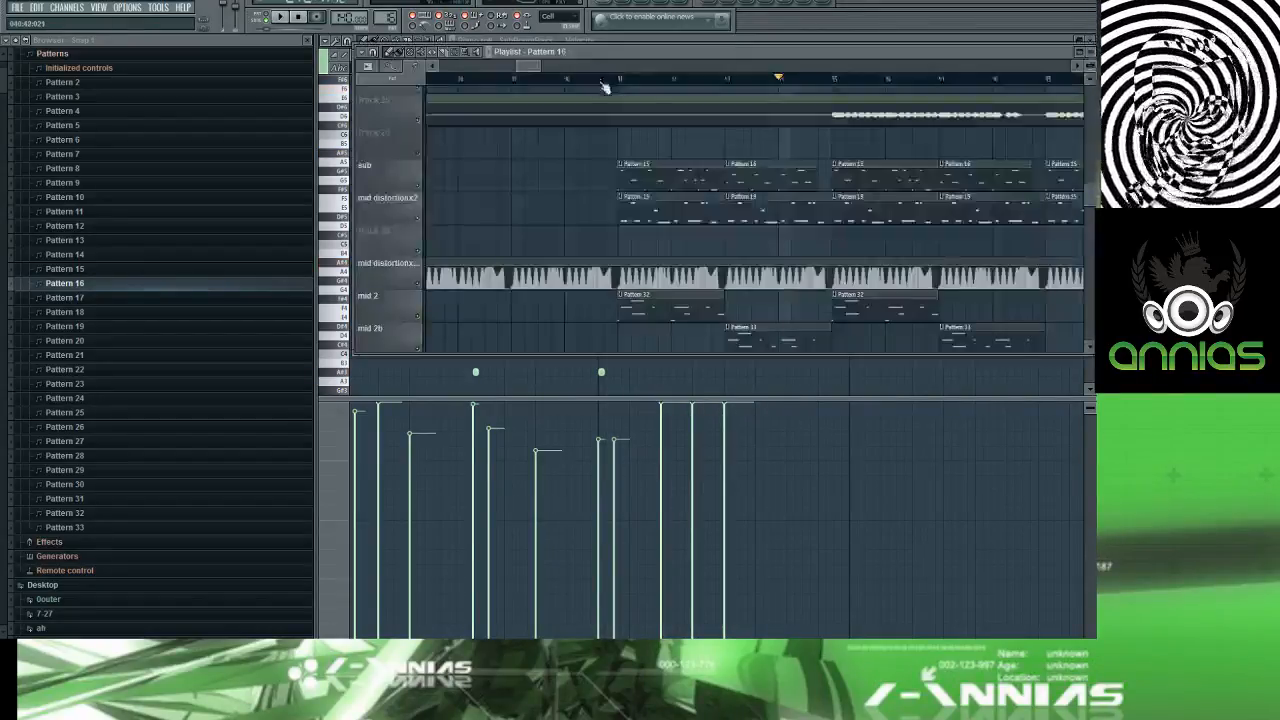
pyautogui.click(620, 80)
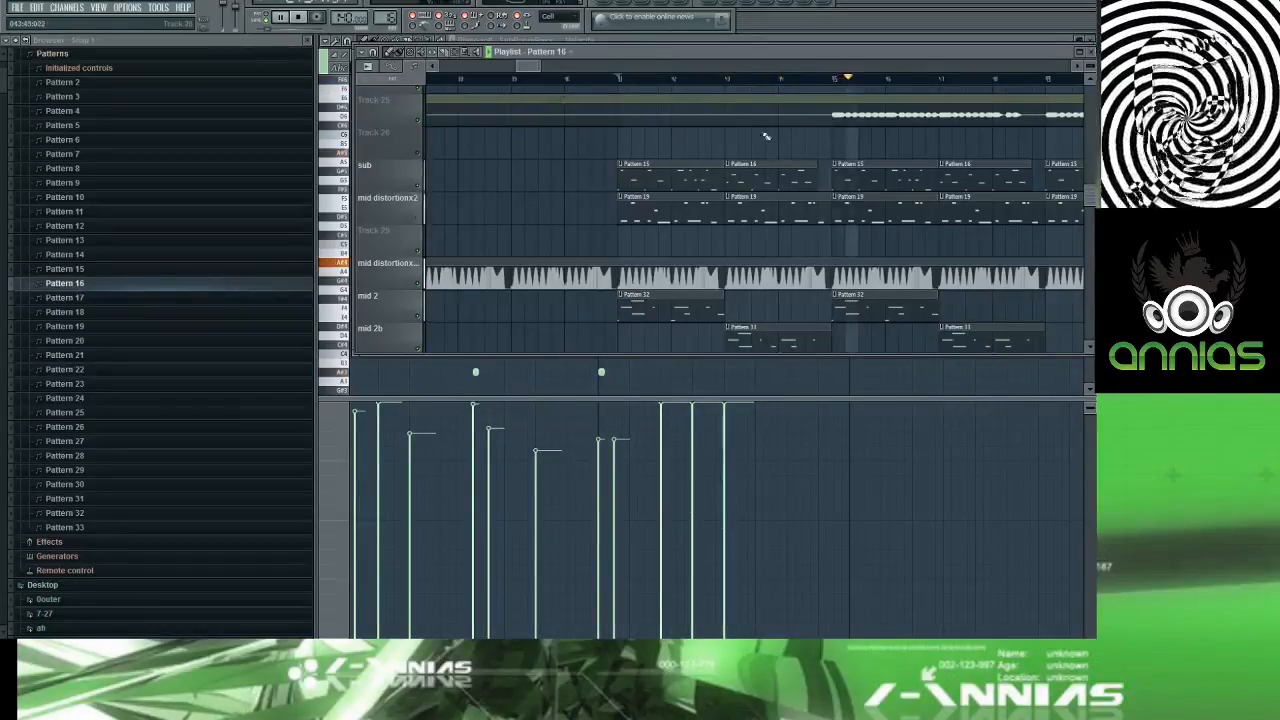
pyautogui.press('space')
# Step: Reopen Pattern 16 from the bar 43 sub clip, play bar 2, and clear the time selection before replaying it
pyautogui.doubleClick(808, 167)
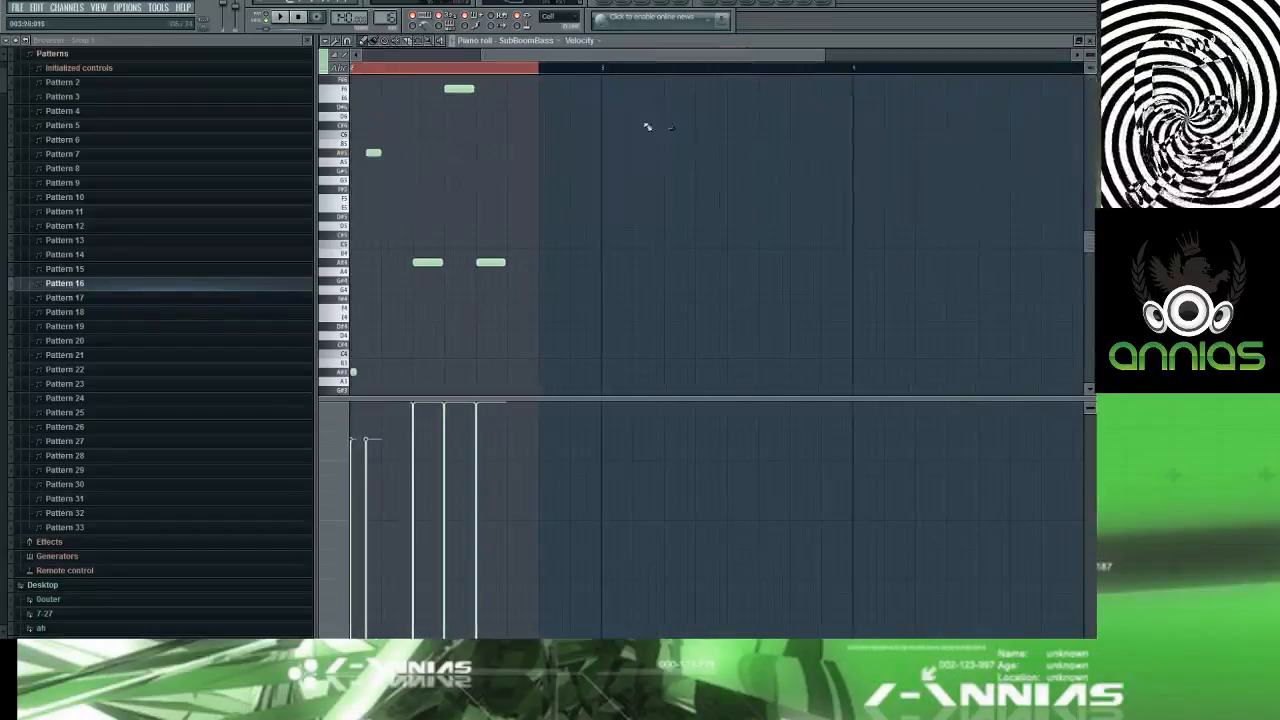
pyautogui.press('space')
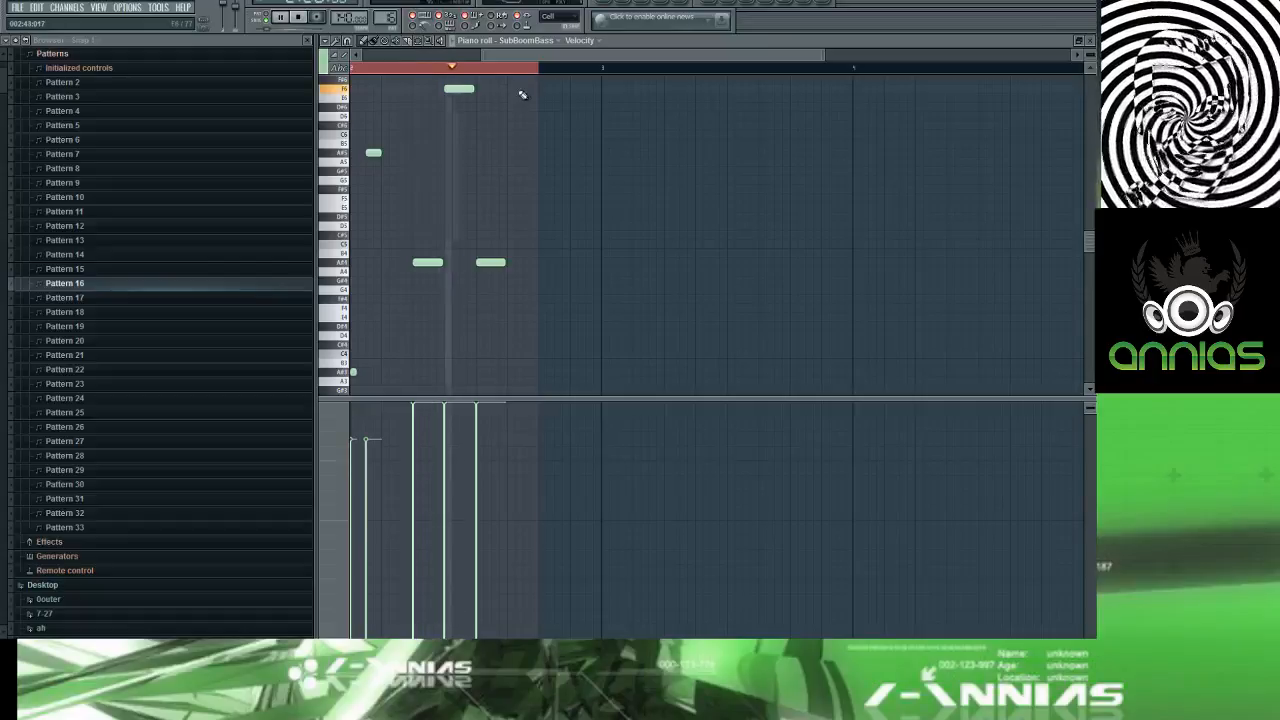
pyautogui.rightClick(540, 70)
pyautogui.press('space')
pyautogui.press('space')
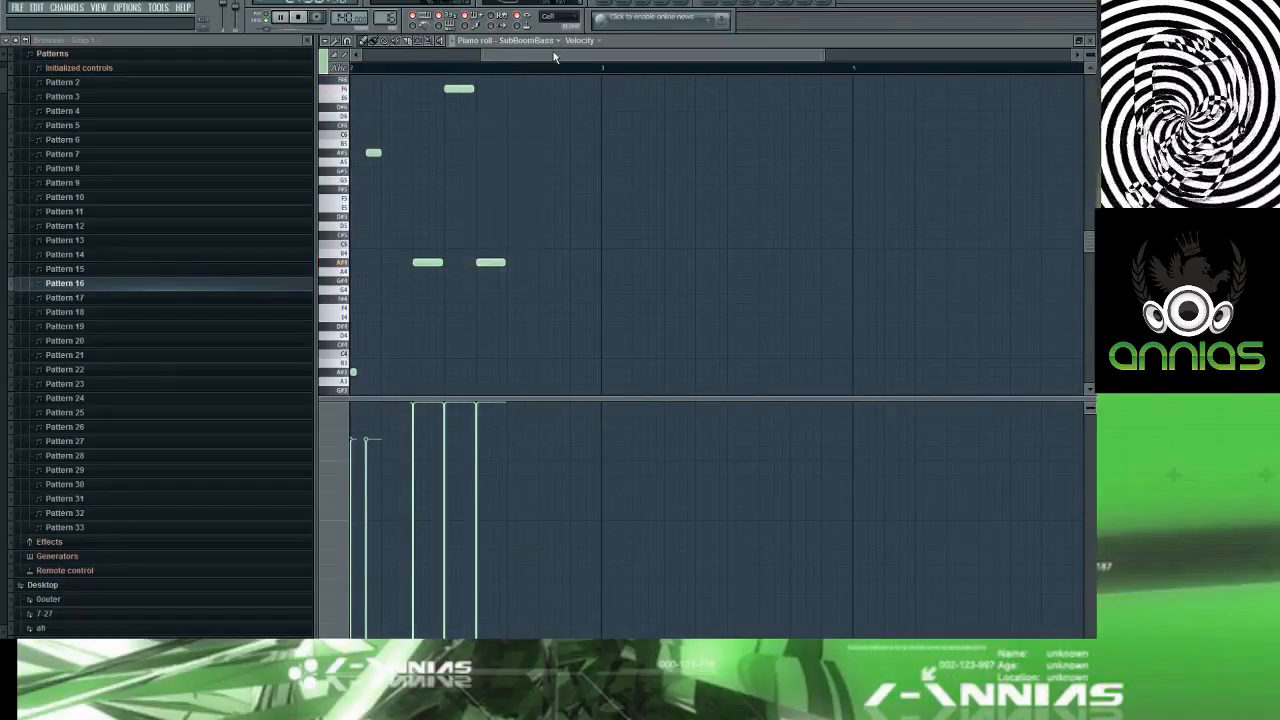
# Step: Play the Pattern 16 sub bass notes from the start of bar 2
pyautogui.moveTo(554, 56); pyautogui.dragTo(426, 52)
pyautogui.press('space')
pyautogui.click(602, 69)
pyautogui.press('space')
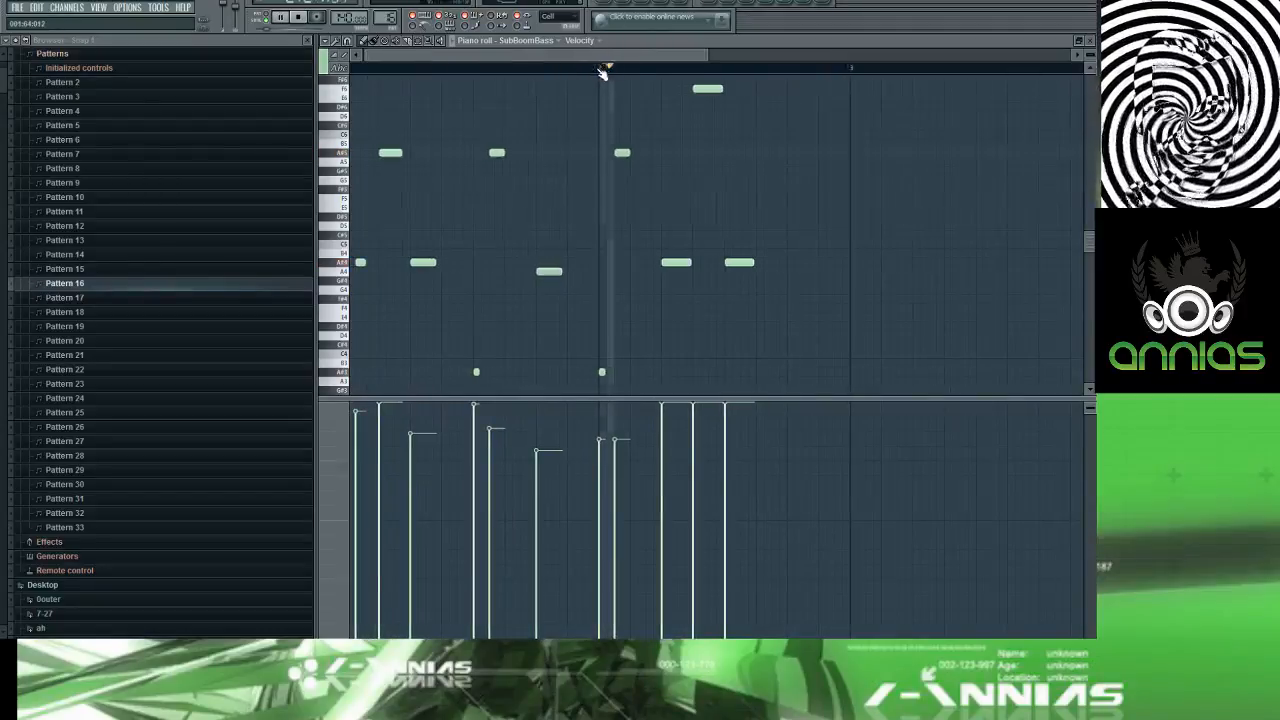
pyautogui.press('space')
# Step: Try lengthening the short A#3 note at 2:01:000 up to the following A#5 note, and replay it
pyautogui.keyDown('ctrl'); pyautogui.scroll(3, 597, 371); pyautogui.keyUp('ctrl')
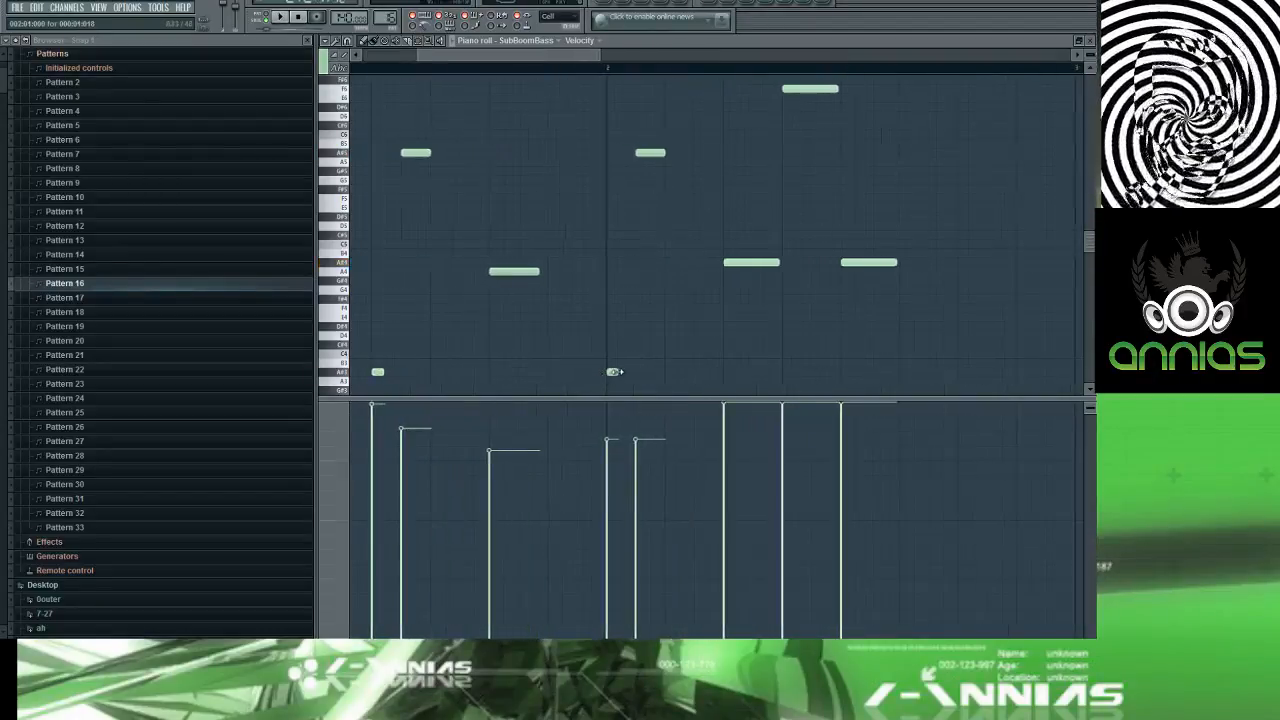
pyautogui.doubleClick(614, 374)
pyautogui.press('Escape')
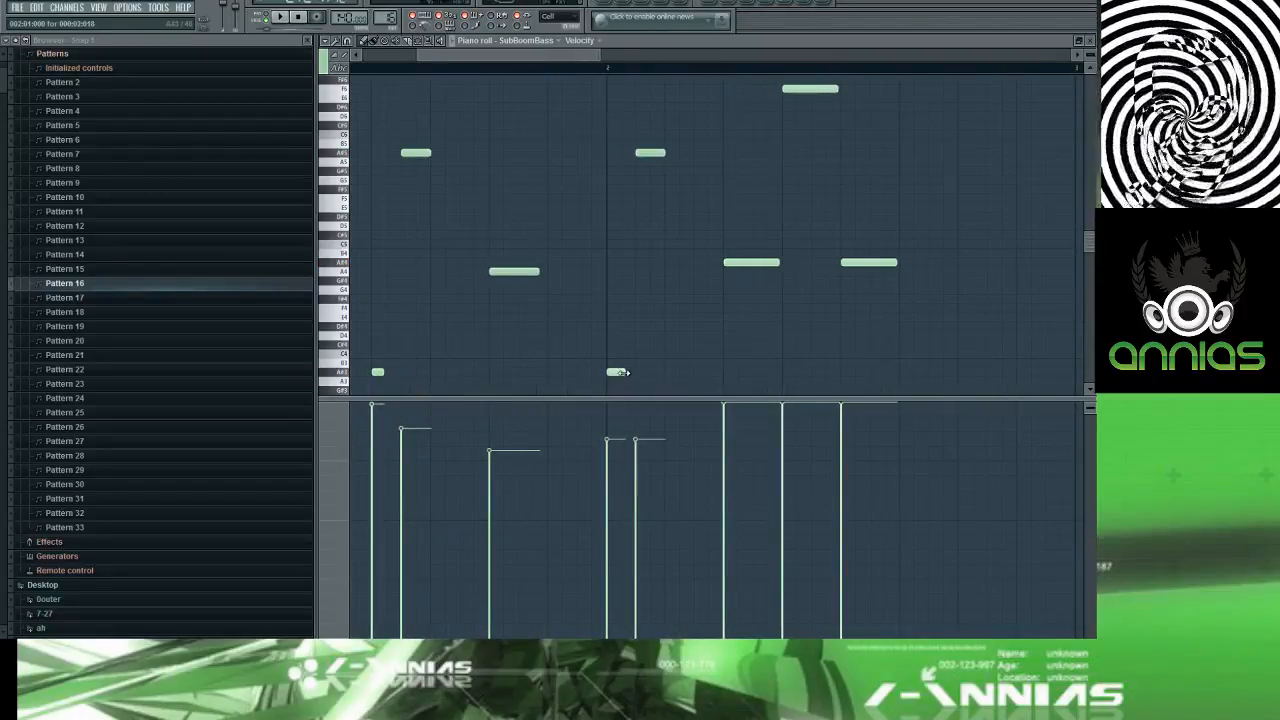
pyautogui.press('space')
pyautogui.press('space')
pyautogui.moveTo(624, 373); pyautogui.dragTo(634, 374)
pyautogui.press('space')
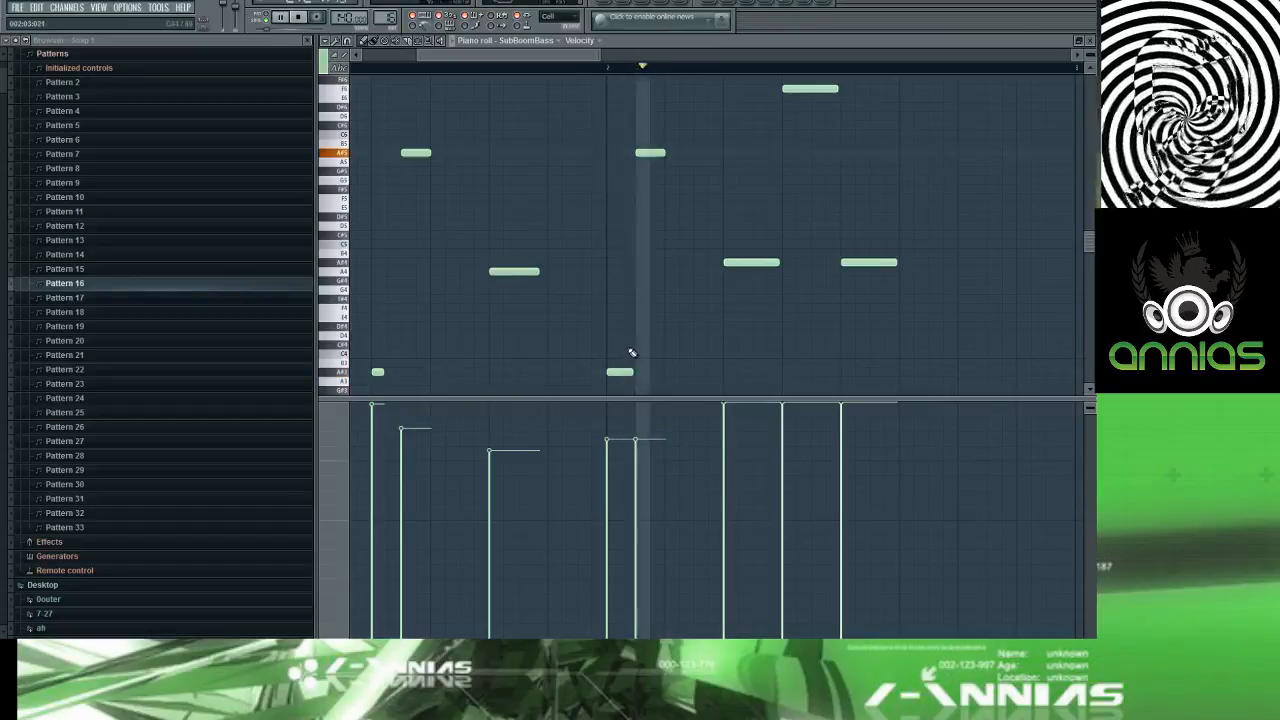
# Step: Replay bar 2, remove the A#3 note at 2:01:000, and play the pattern without it
pyautogui.click(604, 67)
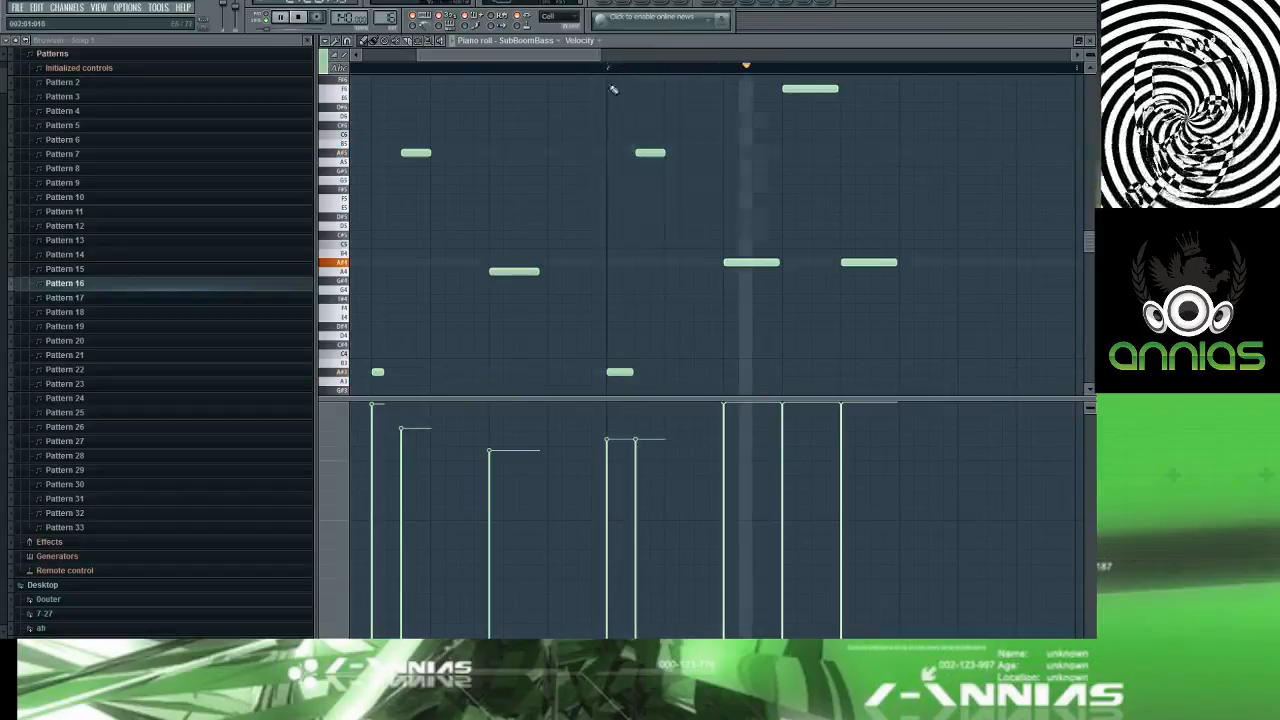
pyautogui.press('space')
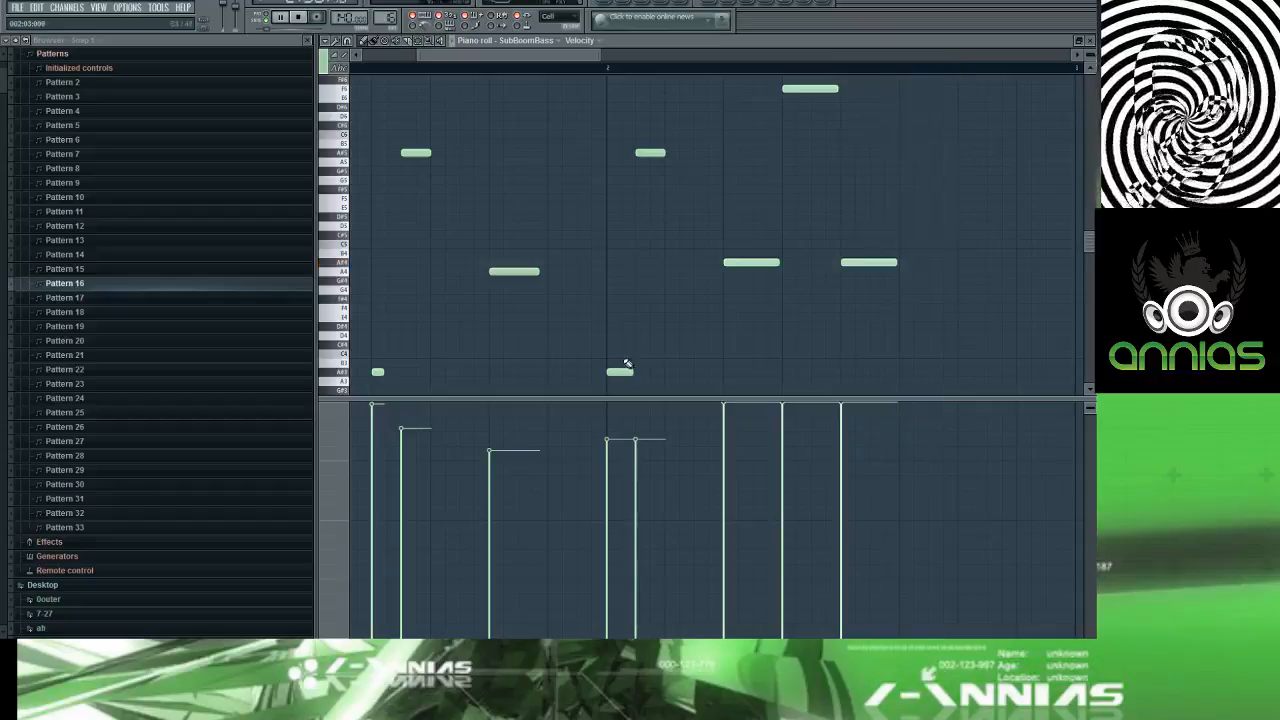
pyautogui.rightClick(625, 365)
pyautogui.press('space')
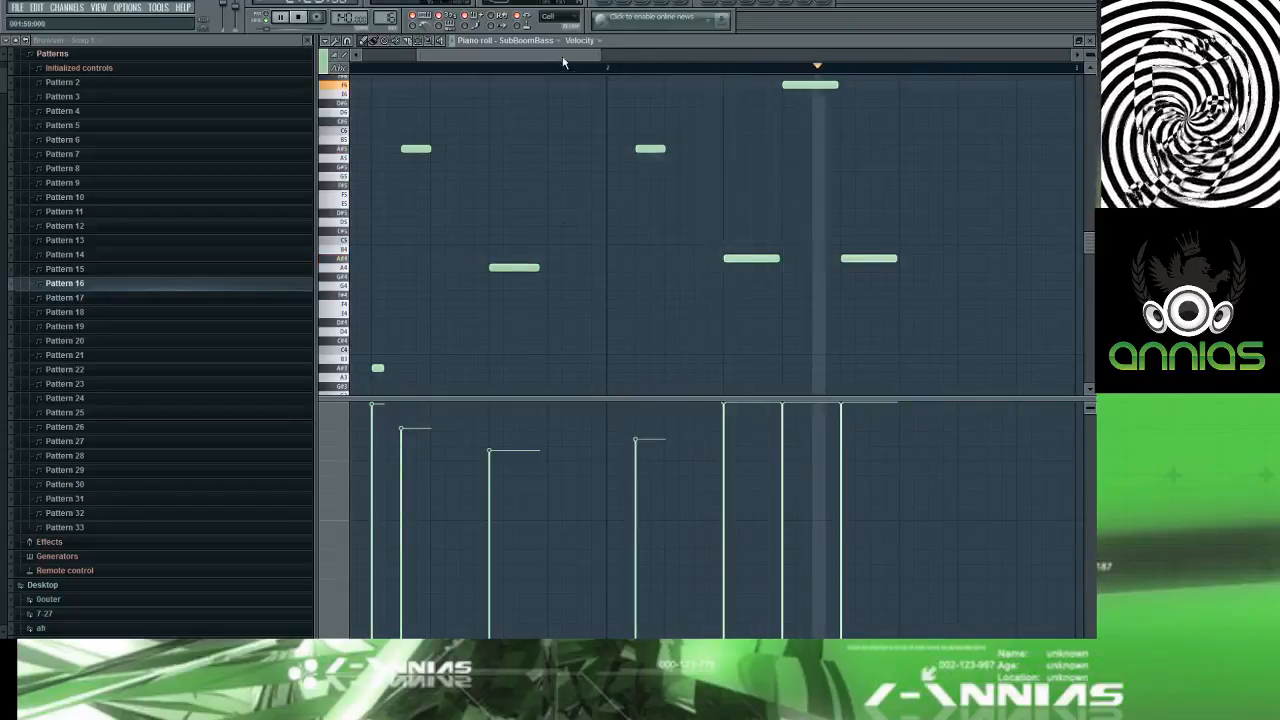
# Step: Add a seven-step E6 note at 2:41:000 after the second long A#4 note, and replay bar 2
pyautogui.click(907, 94)
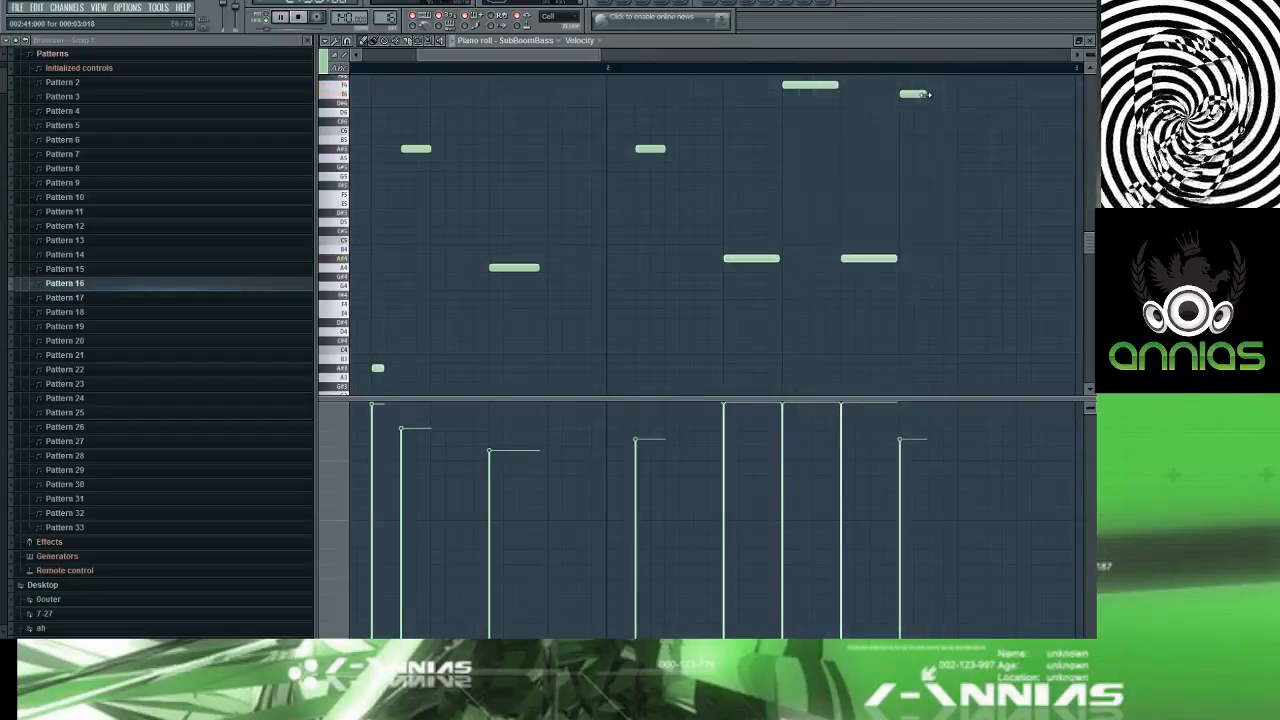
pyautogui.moveTo(928, 94); pyautogui.dragTo(957, 95)
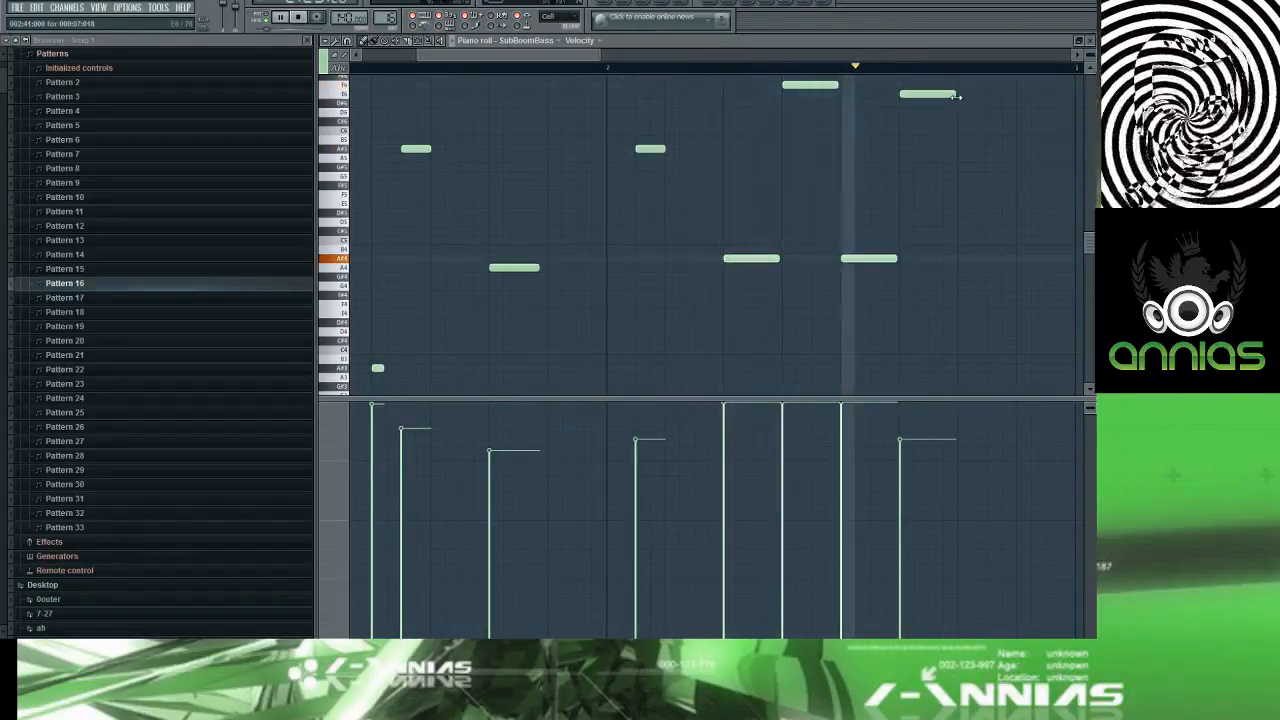
pyautogui.press('space')
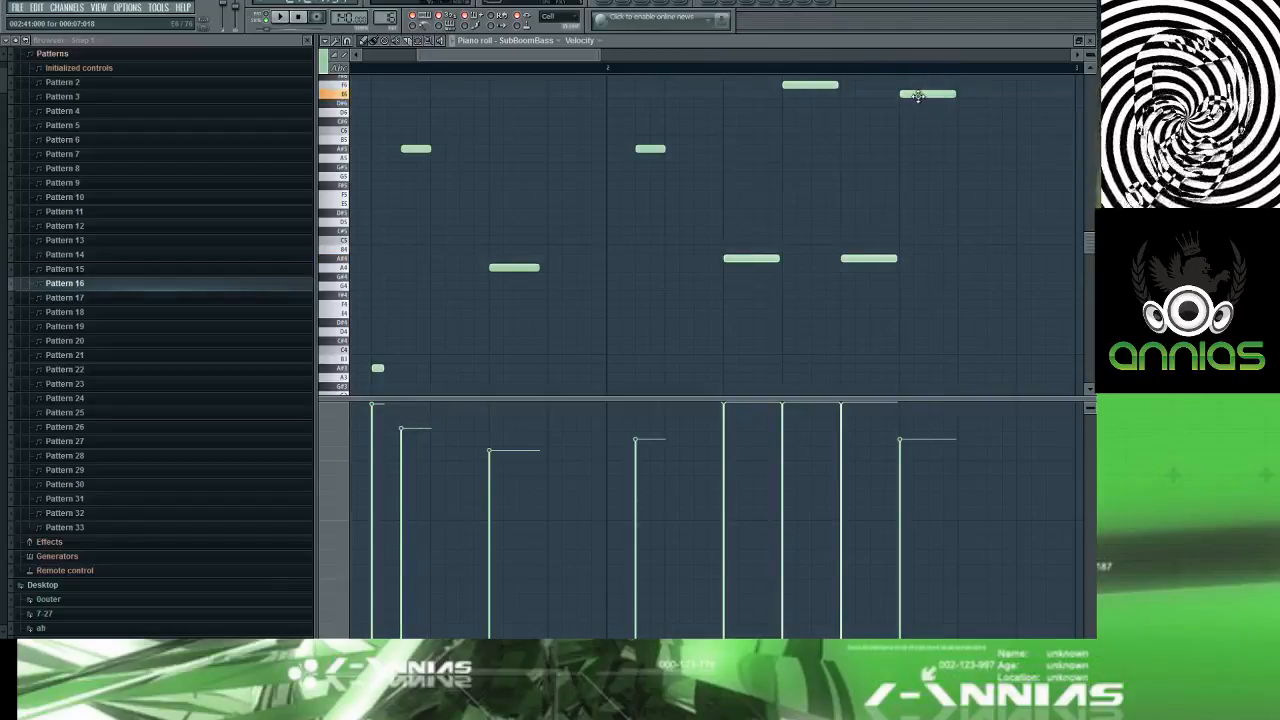
pyautogui.press('space')
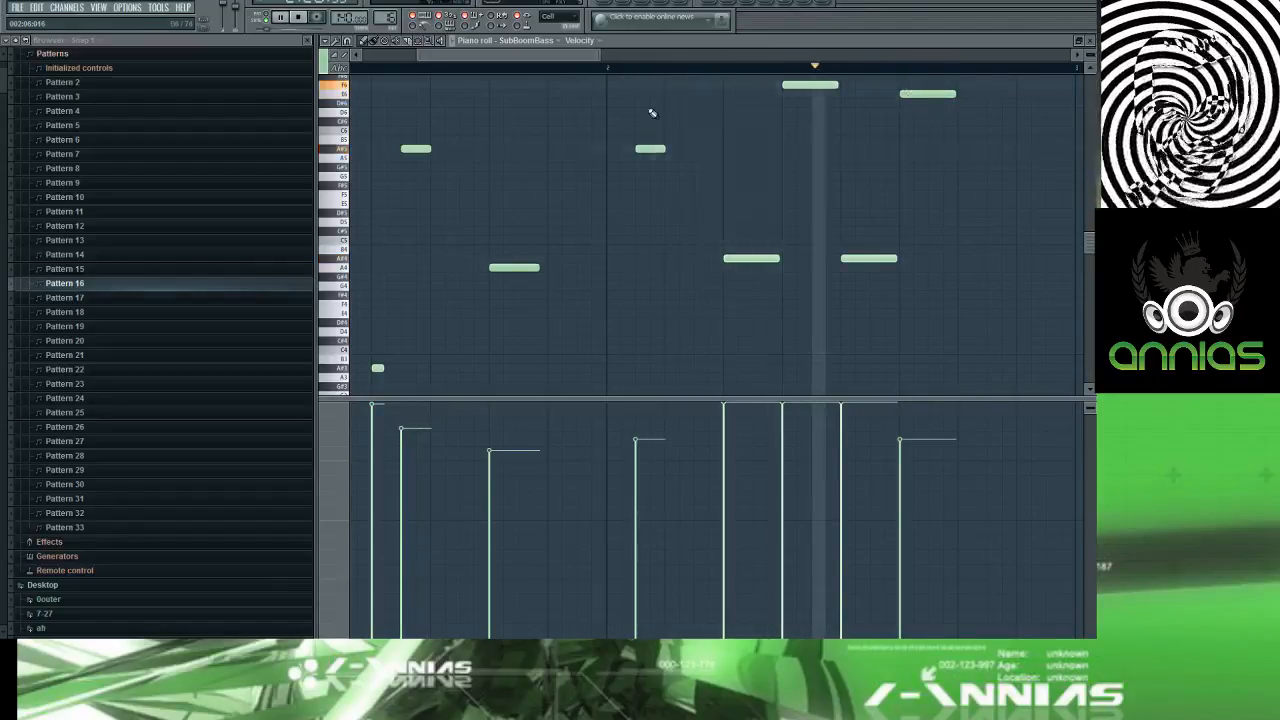
pyautogui.press('space')
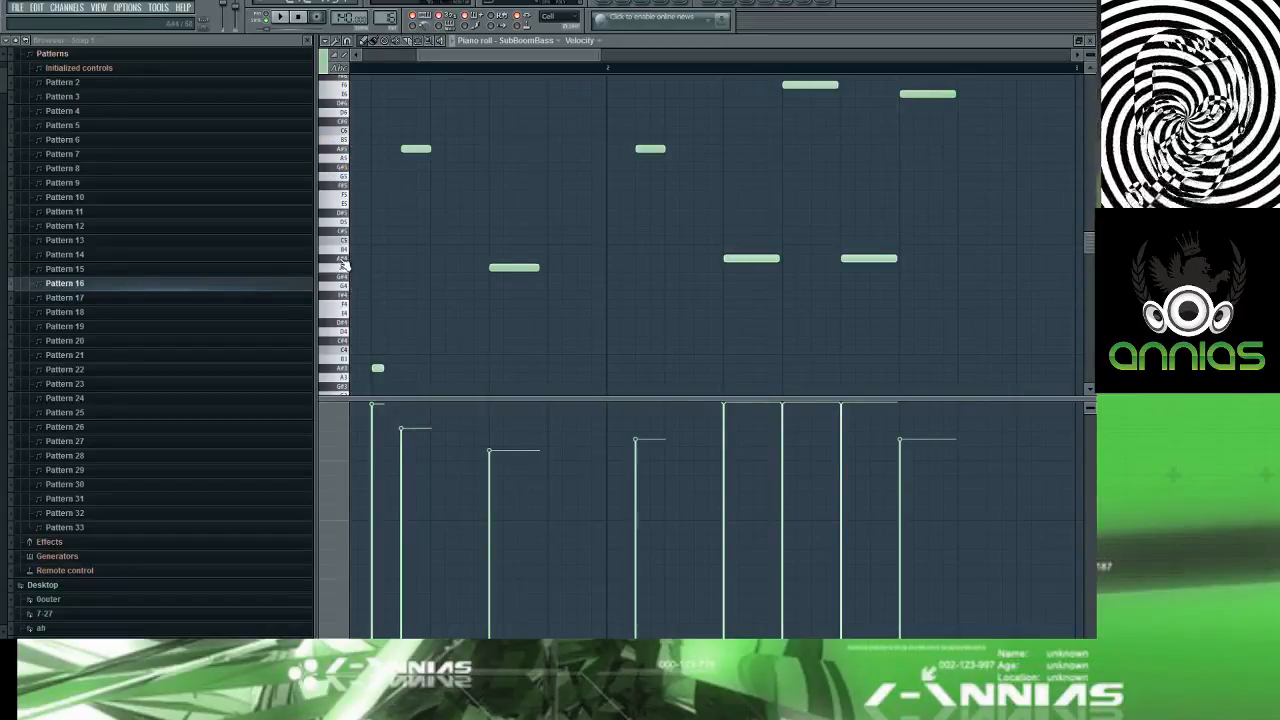
# Step: Audition SubBoomBass pitches around C5 with playback stopped
pyautogui.press('z')
pyautogui.press('4')
pyautogui.press('3')
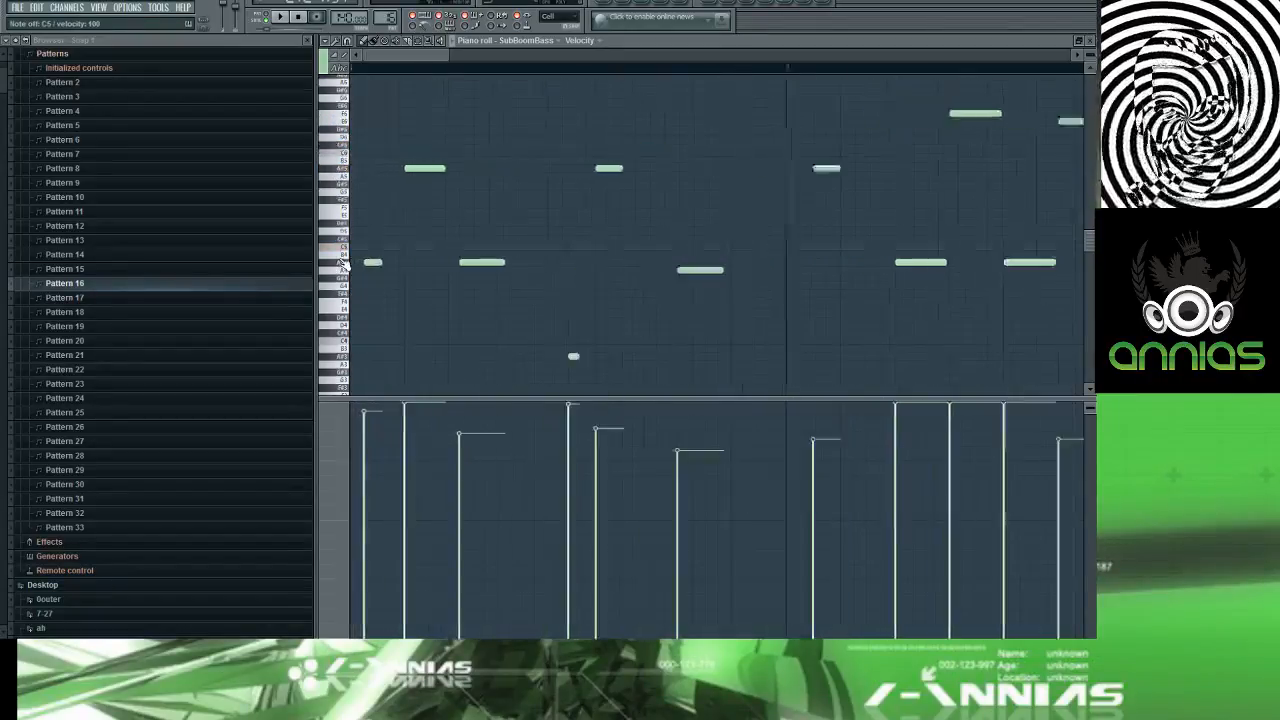
pyautogui.press('4')
pyautogui.press('z')
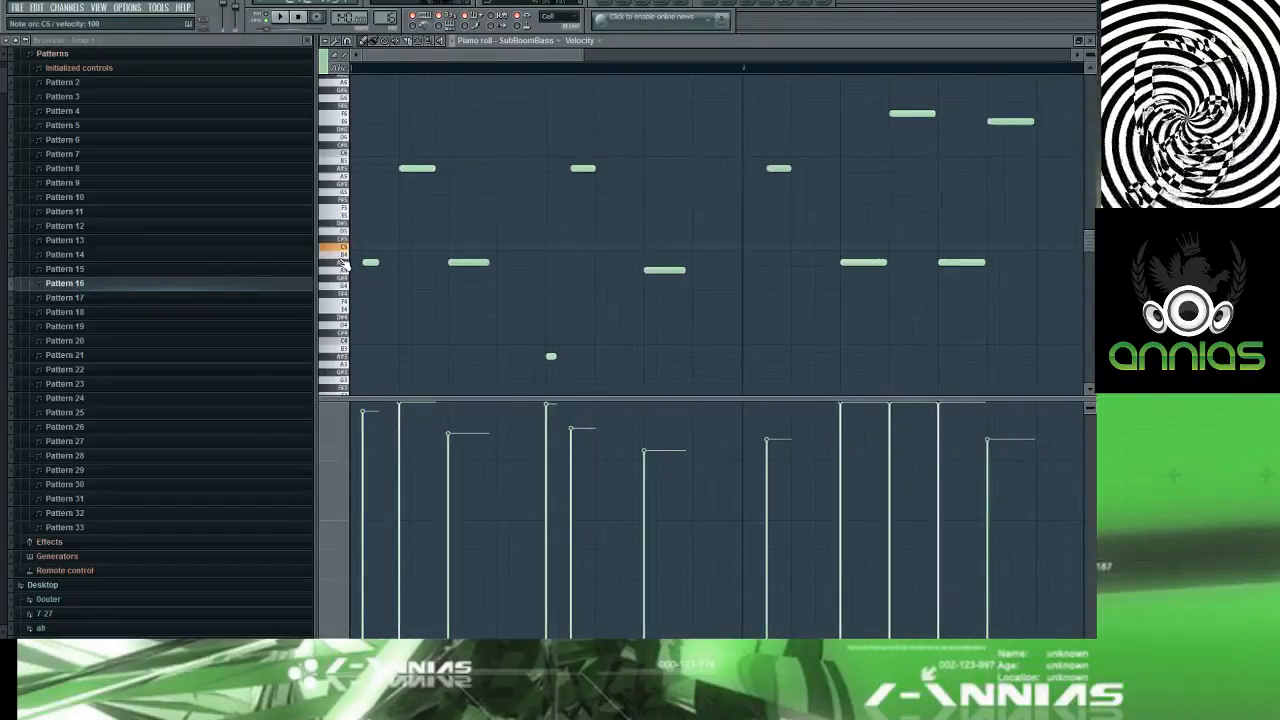
pyautogui.press('3')
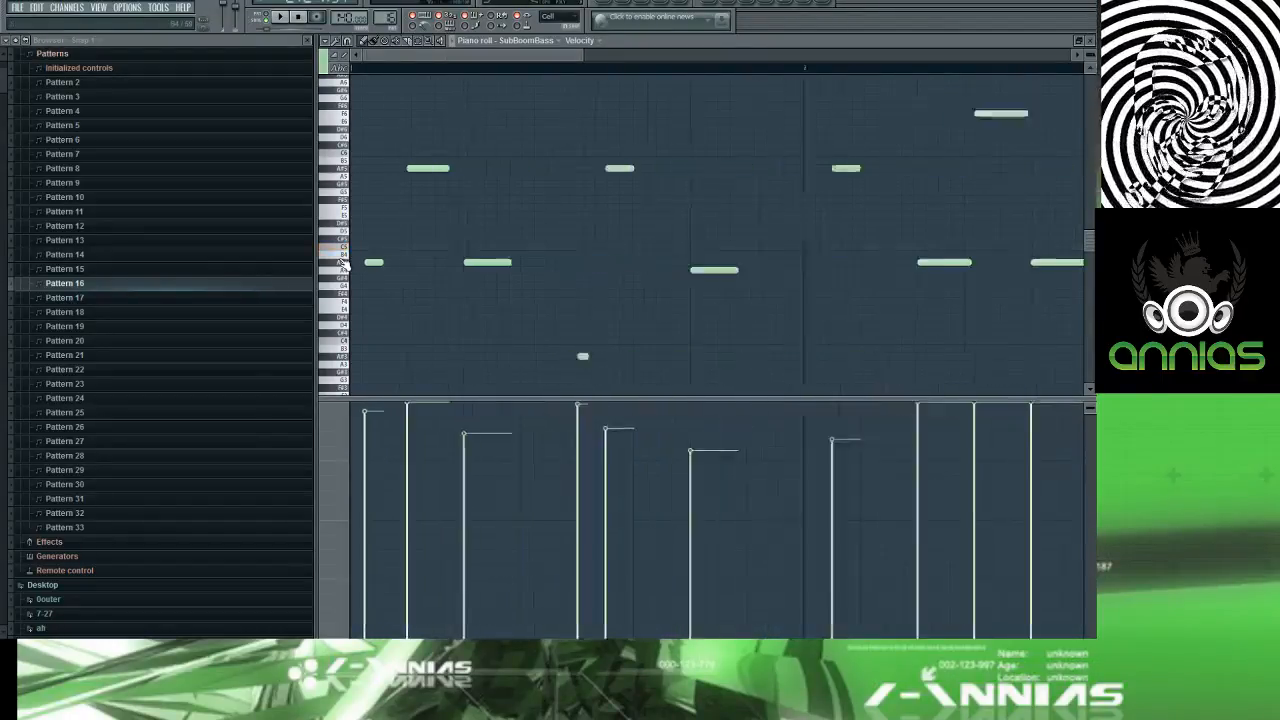
pyautogui.press('4')
pyautogui.press('5')
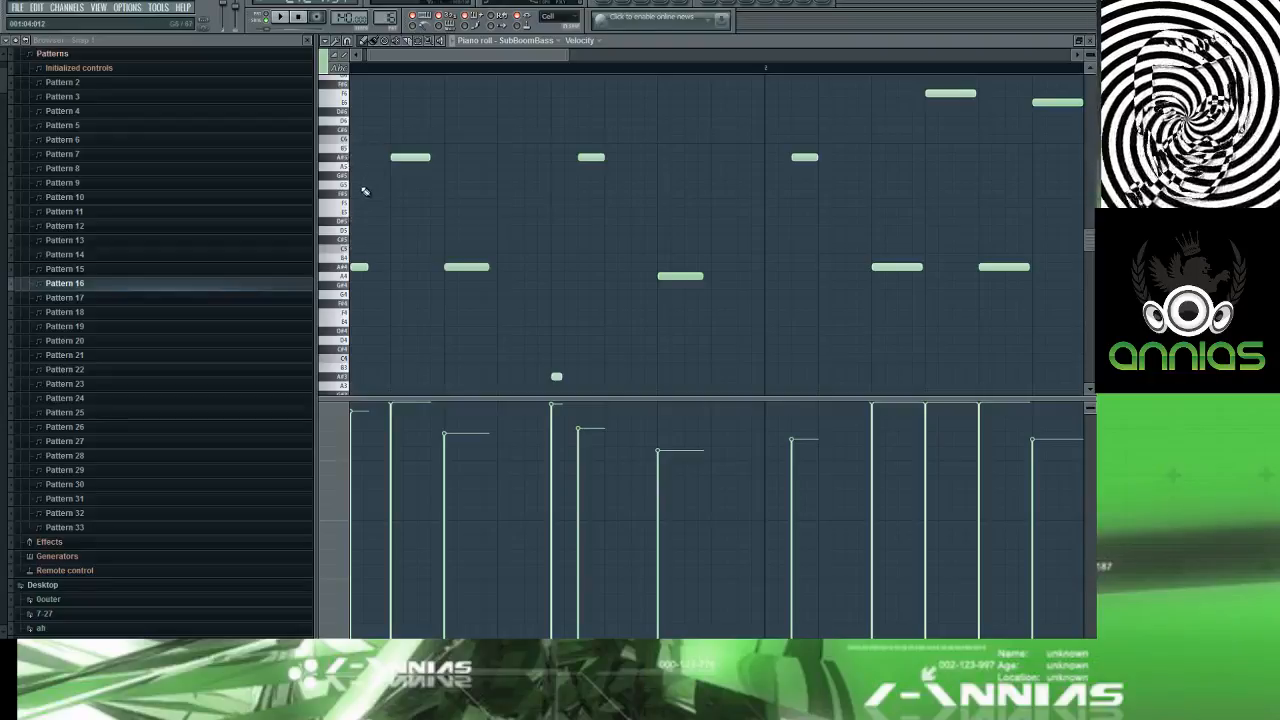
# Step: Audition lower SubBoomBass pitches, including D#4 and F#4, and compare them with C5
pyautogui.press('z')
pyautogui.press('z')
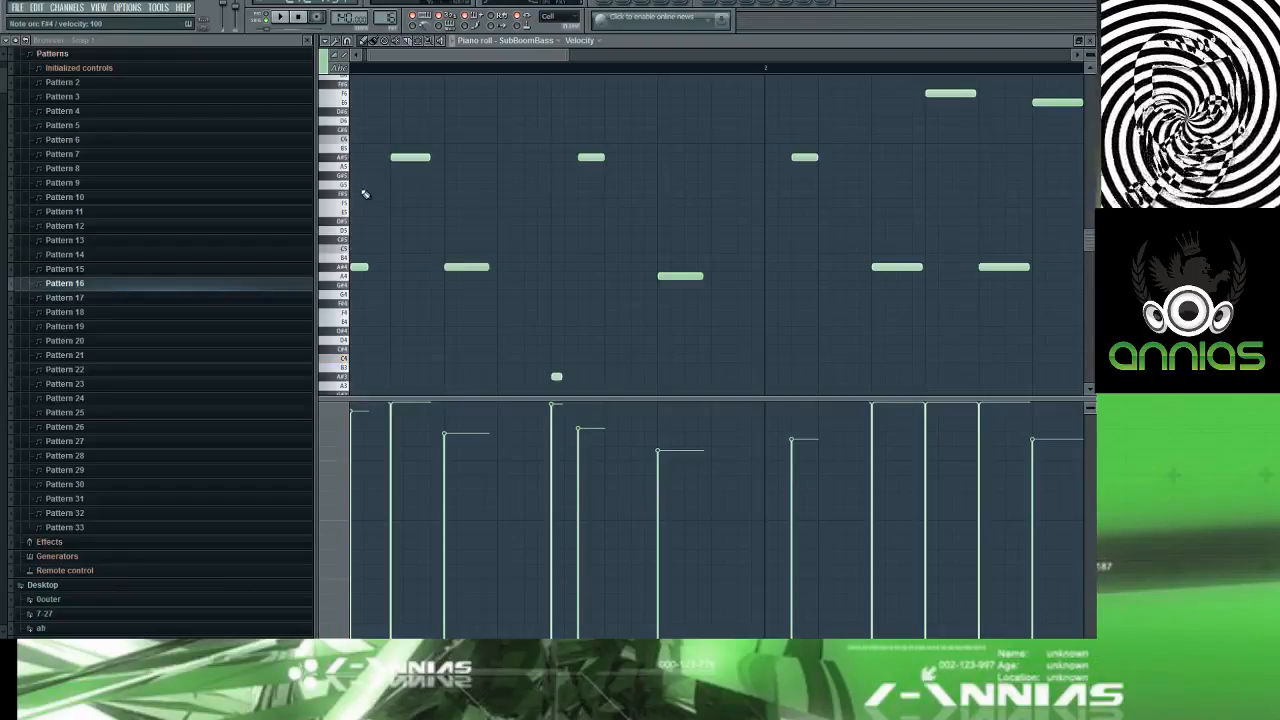
pyautogui.press('z')
pyautogui.press('d')
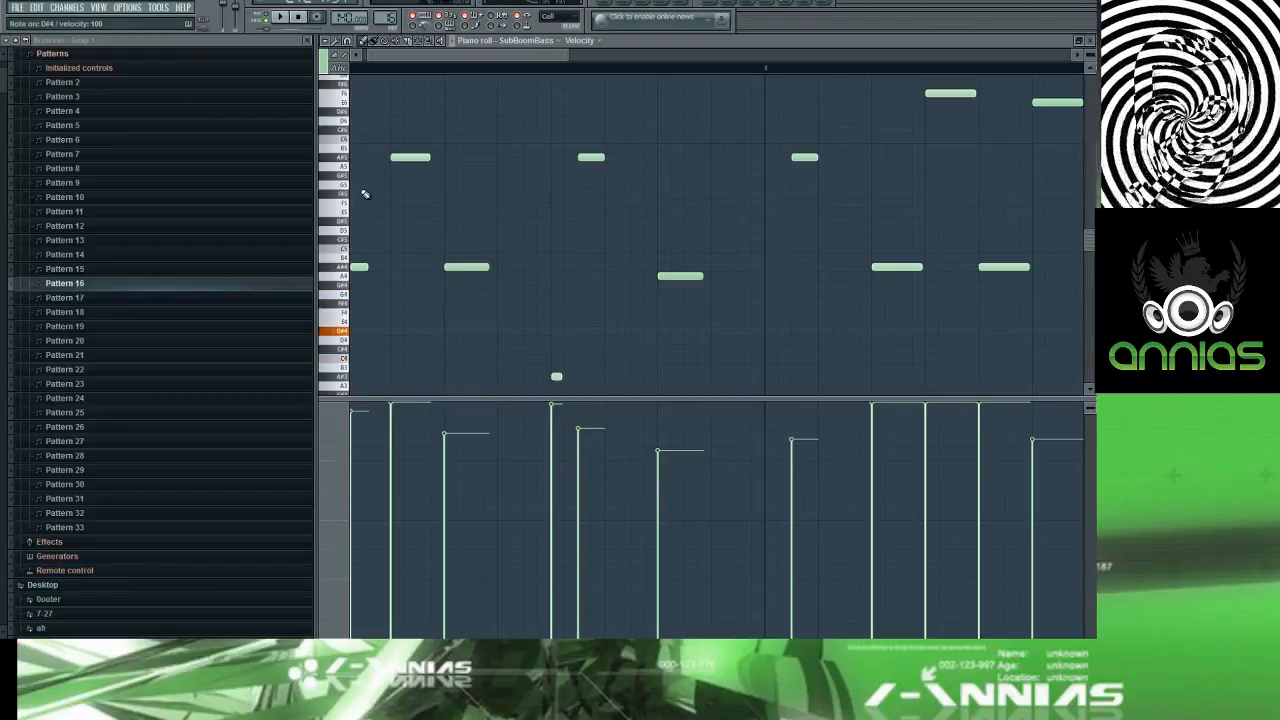
pyautogui.press('v')
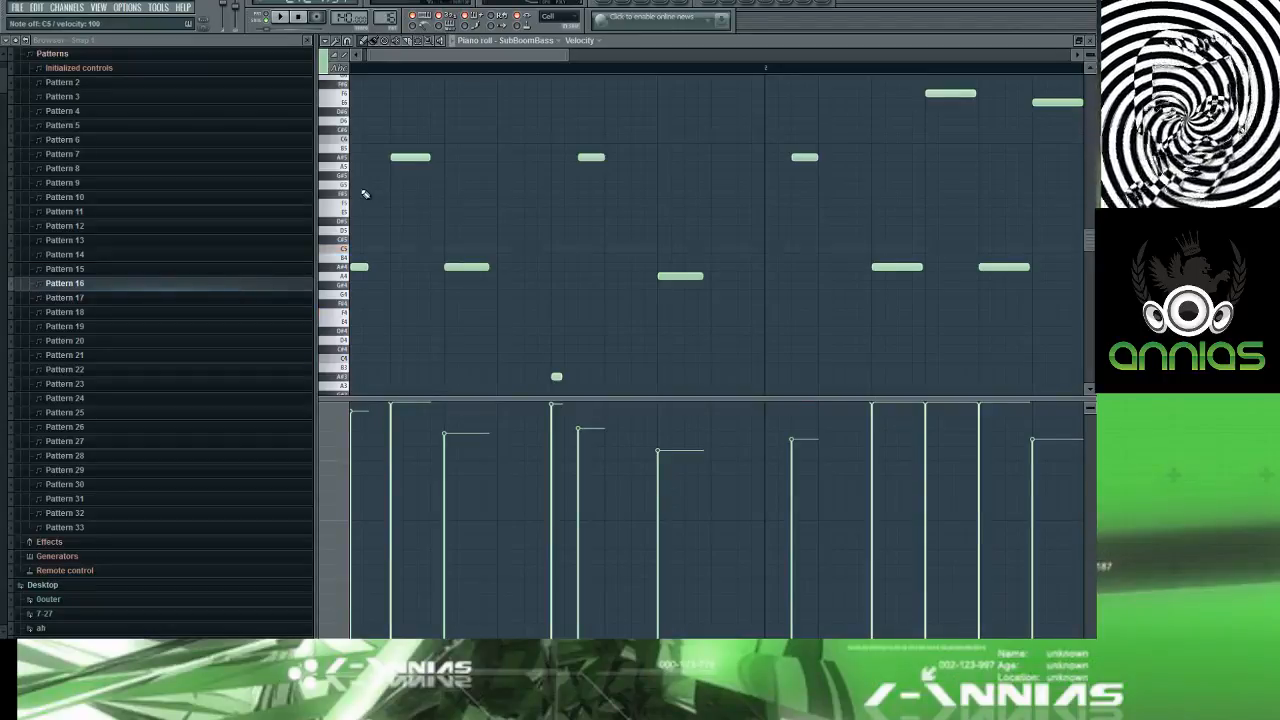
pyautogui.scroll(-2, 365, 194)
pyautogui.press('q')
pyautogui.scroll(3, 365, 194)
pyautogui.scroll(-3, 365, 194)
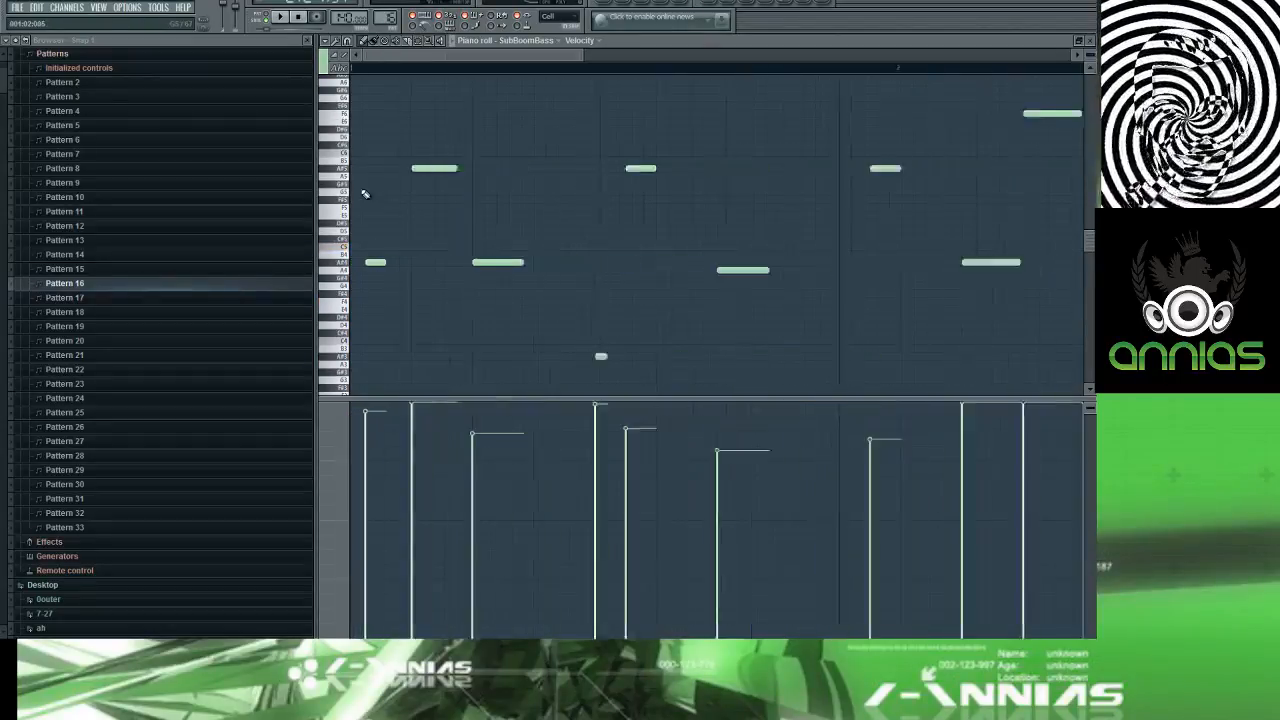
pyautogui.scroll(-1, 371, 210)
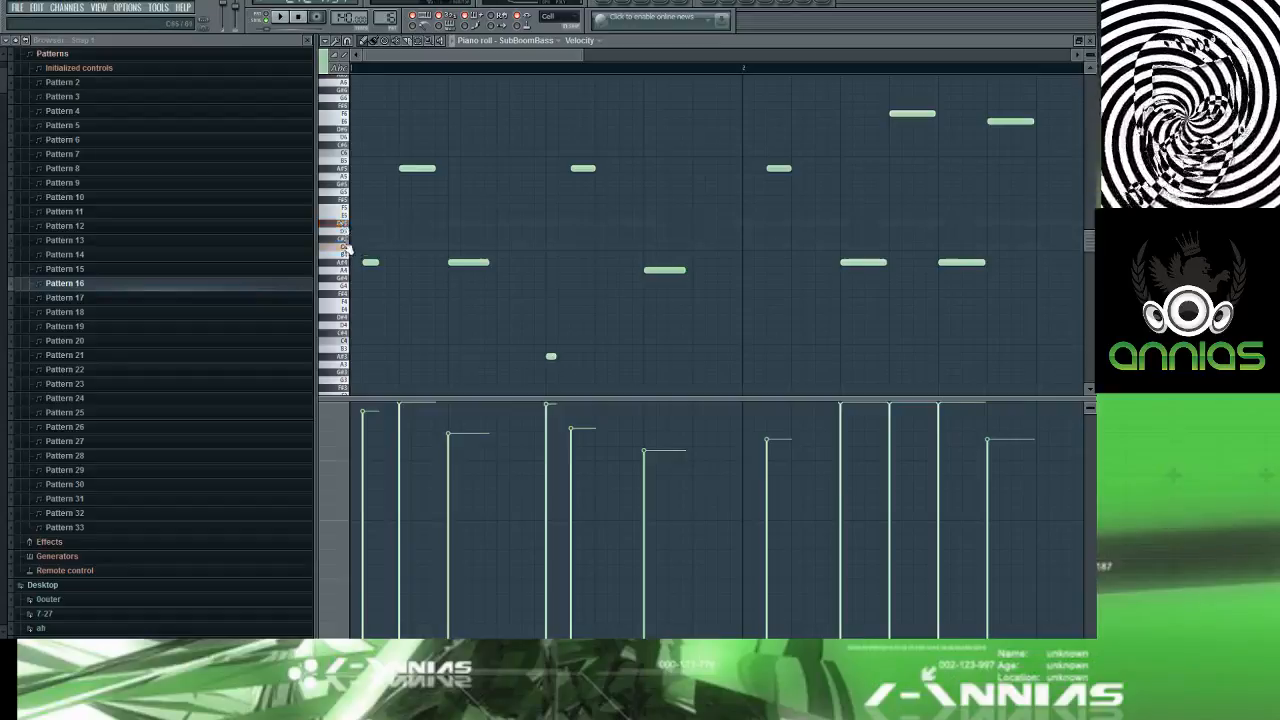
# Step: Audition high pitches around E6, try a seven-step D#6 note at 2:49:000, and play it from bar 2
pyautogui.click(341, 201)
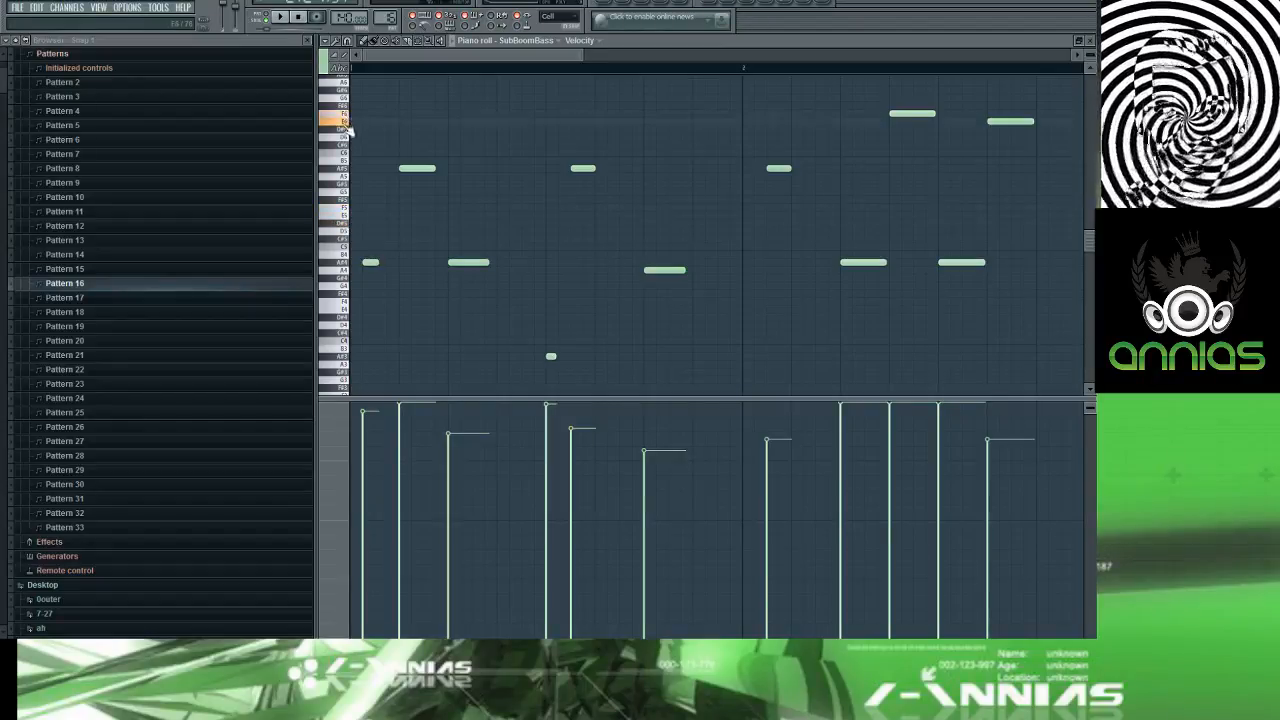
pyautogui.press('space')
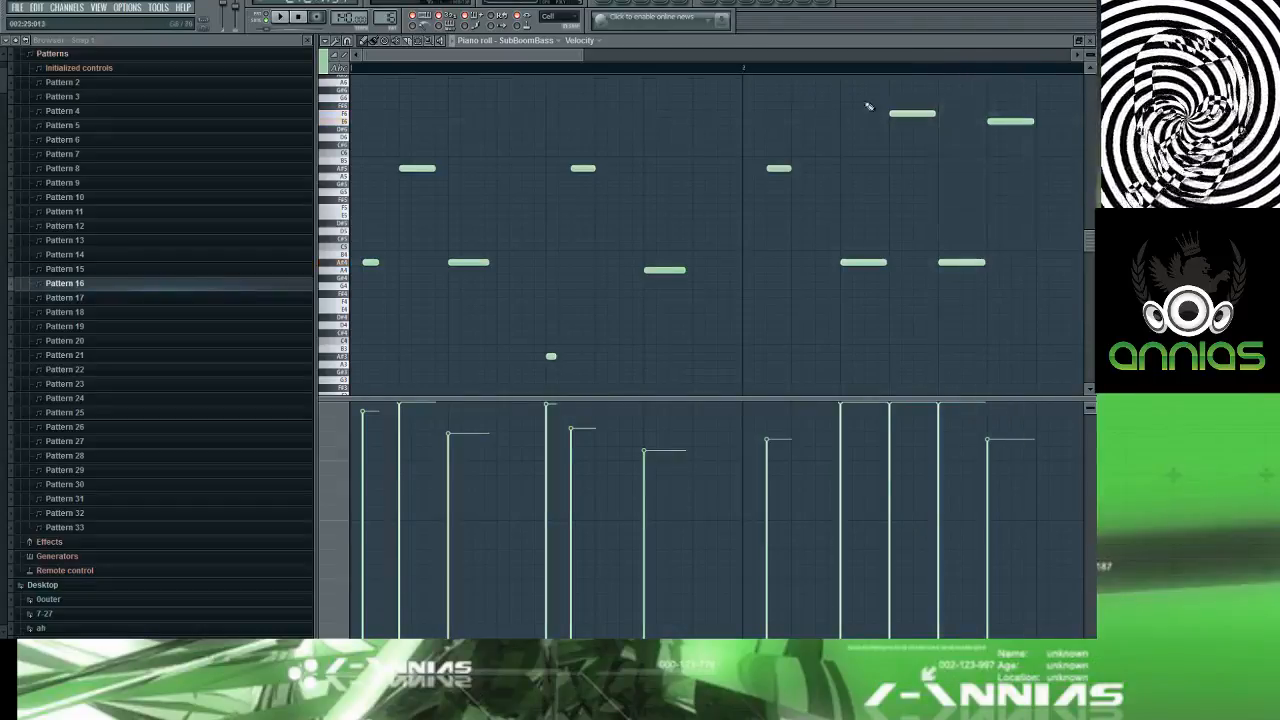
pyautogui.click(1043, 128)
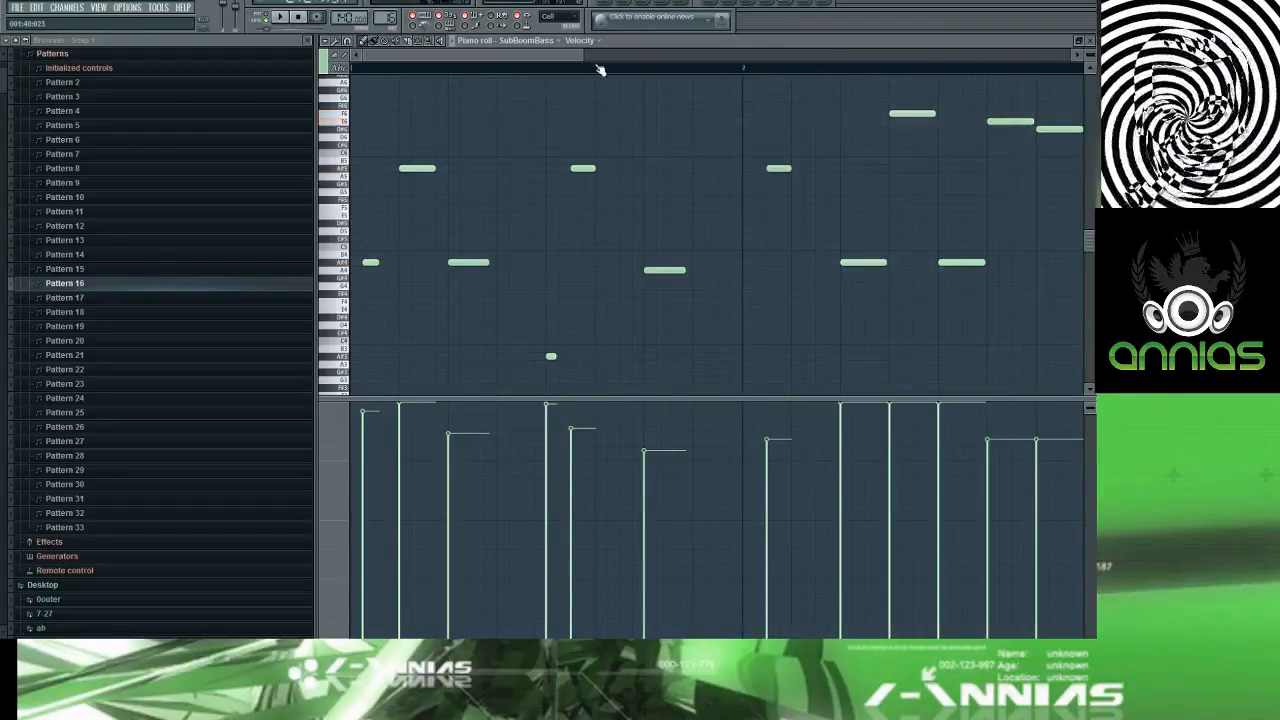
pyautogui.press('F5')
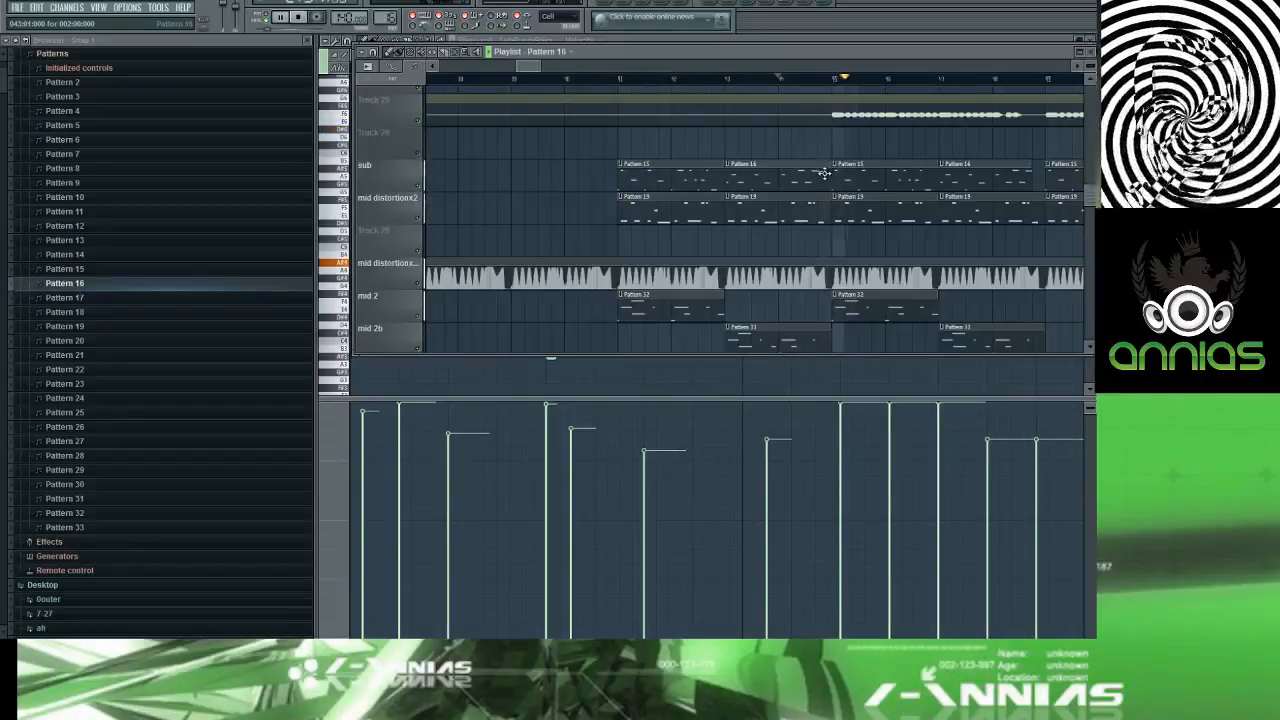
pyautogui.press('F5')
pyautogui.press('space')
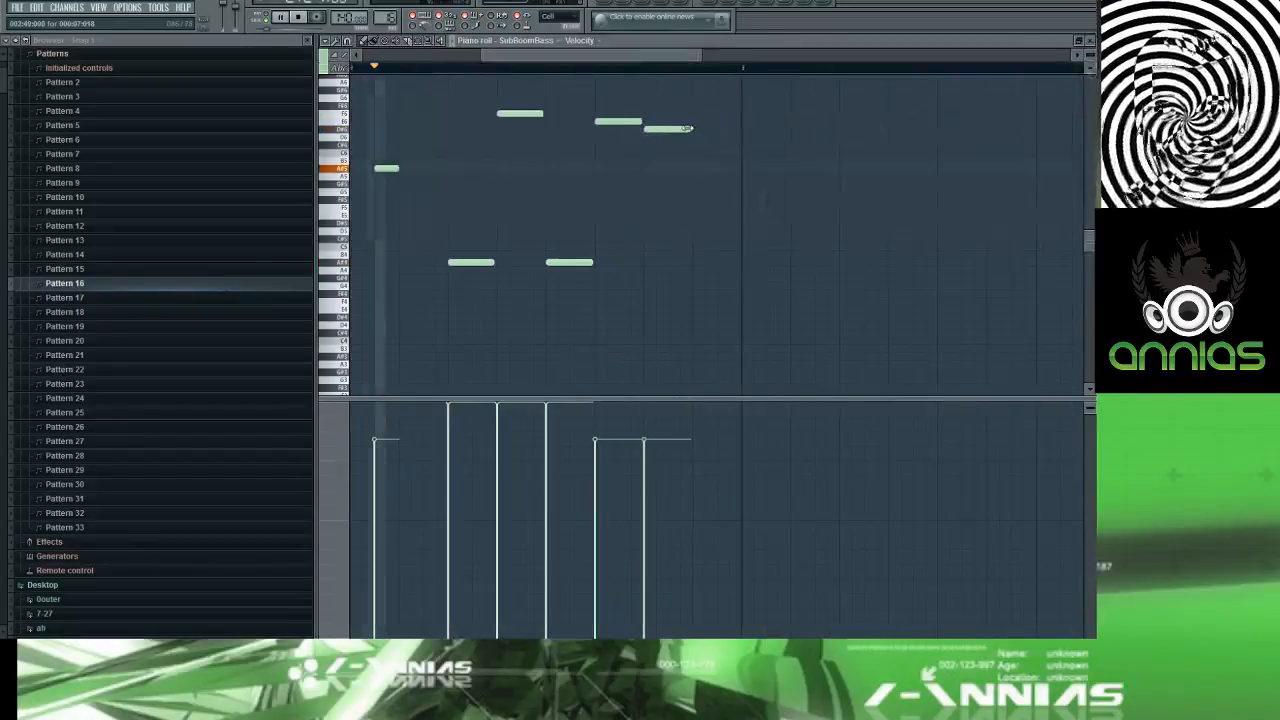
# Step: Try extending the D#6 note at 2:49:000 to fifteen steps, and remove the note
pyautogui.doubleClick(690, 129)
pyautogui.press('Escape')
pyautogui.moveTo(688, 128); pyautogui.dragTo(736, 130)
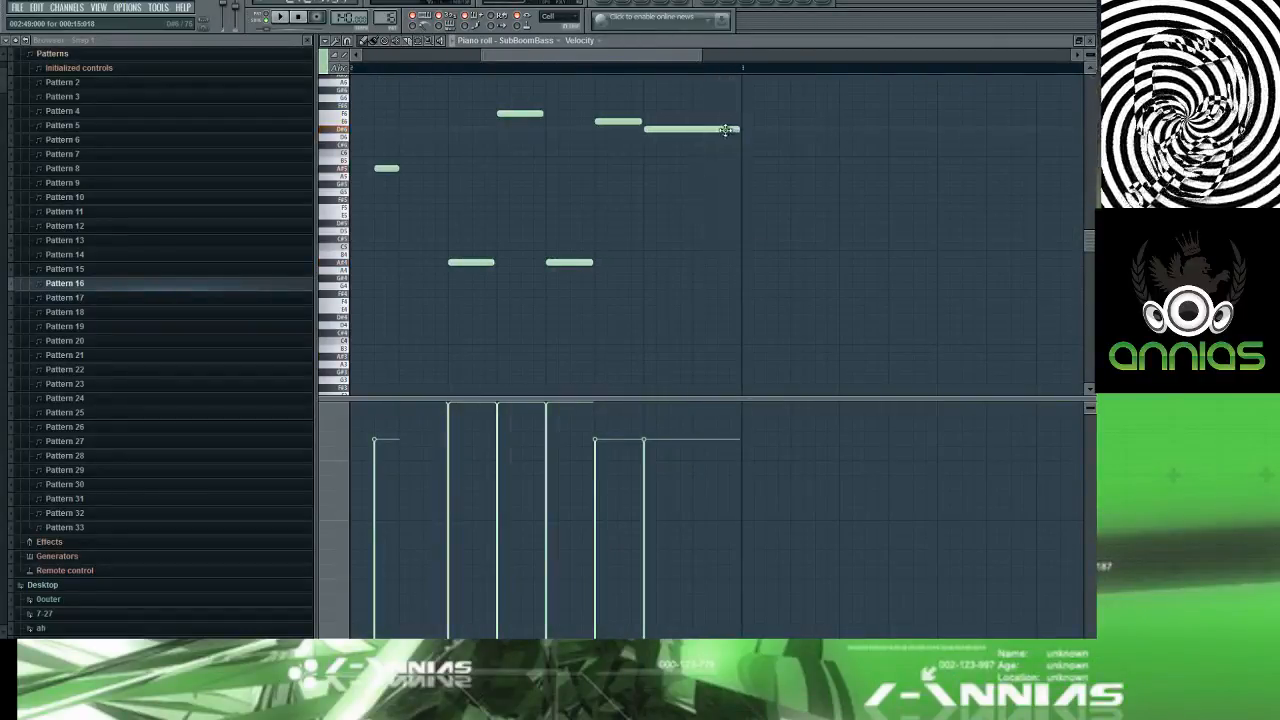
pyautogui.rightClick(725, 130)
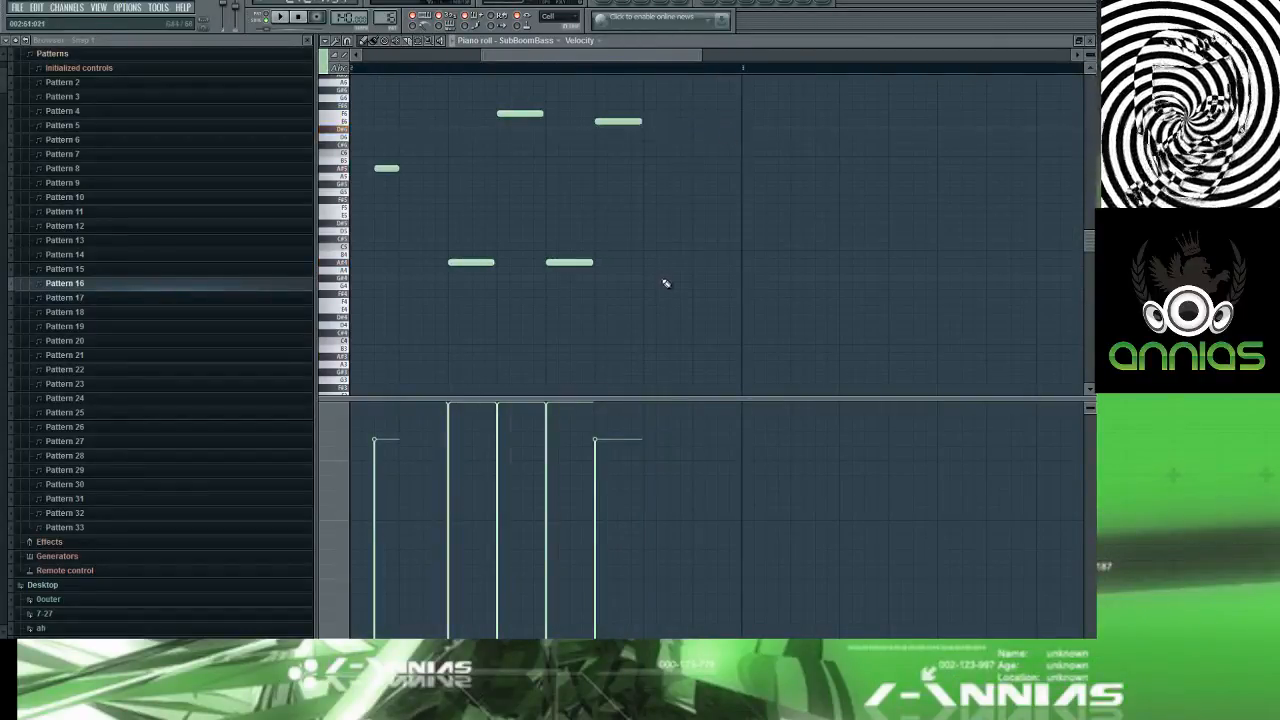
# Step: Place a fifteen-step D#5 note at 2:49:000, directly following the E6 note, and check it in playback
pyautogui.moveTo(666, 284); pyautogui.dragTo(657, 228)
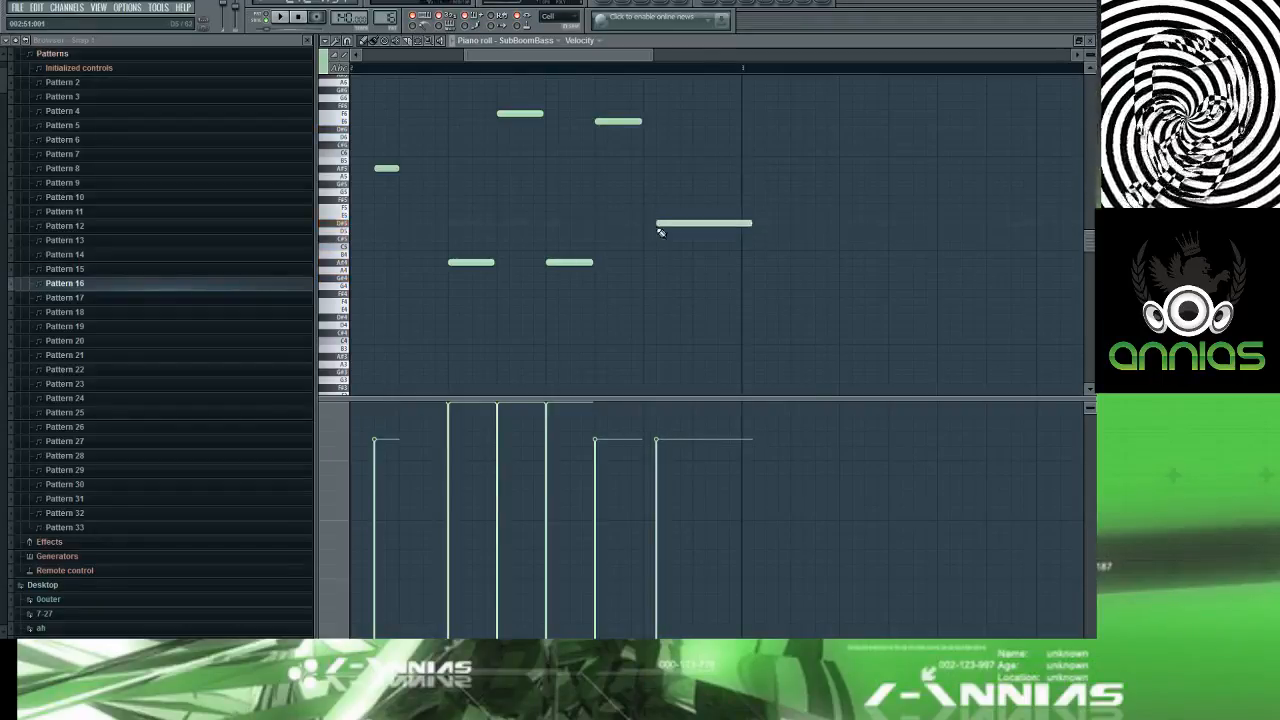
pyautogui.press('space')
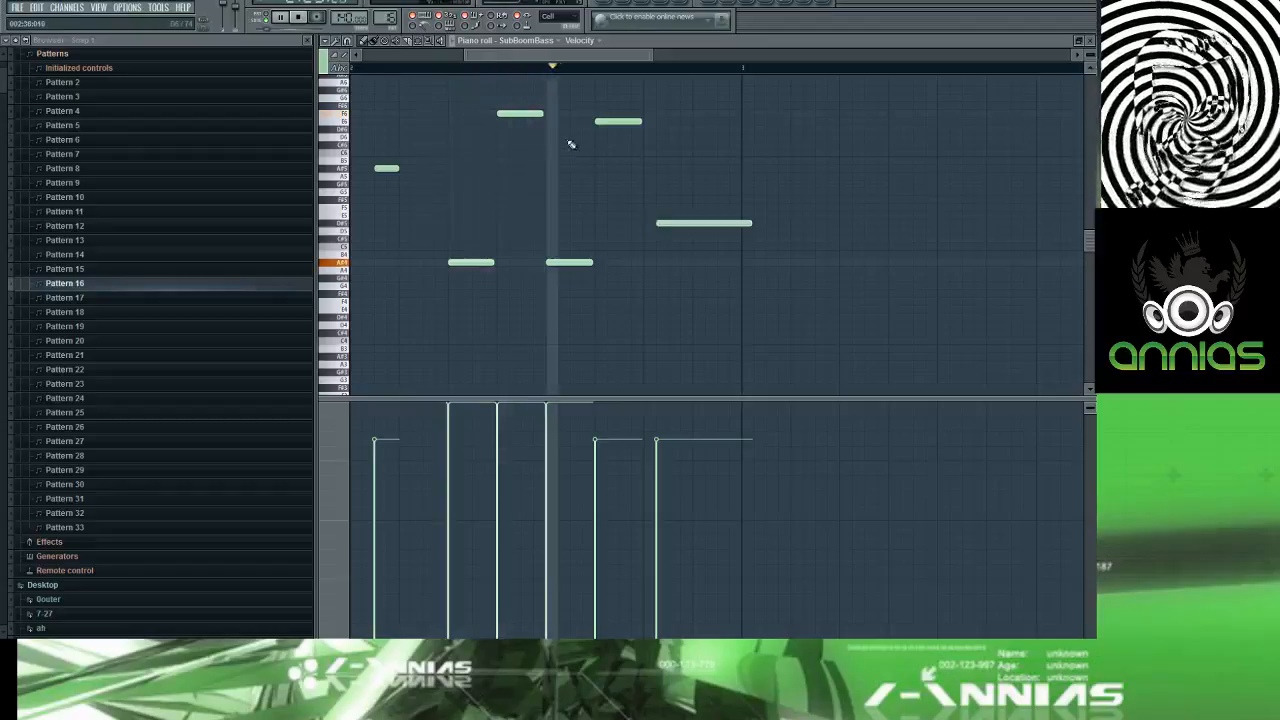
pyautogui.press('space')
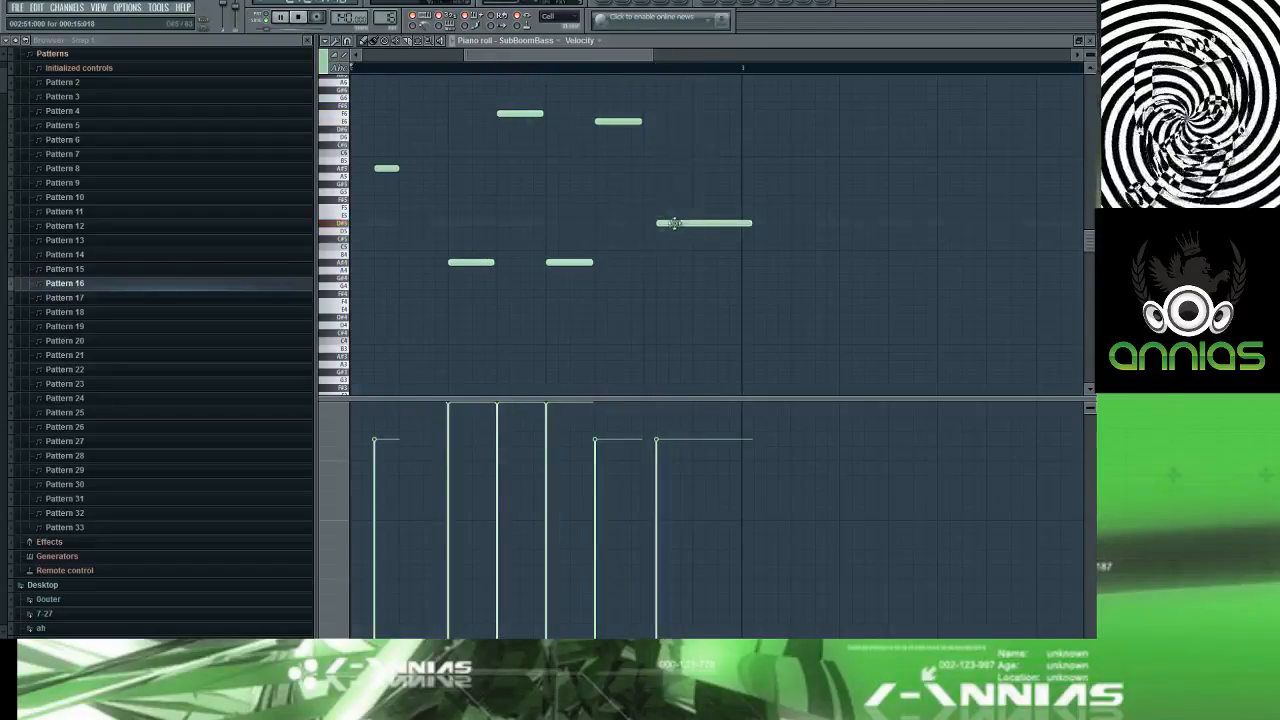
pyautogui.press('space')
pyautogui.moveTo(673, 222); pyautogui.dragTo(661, 223)
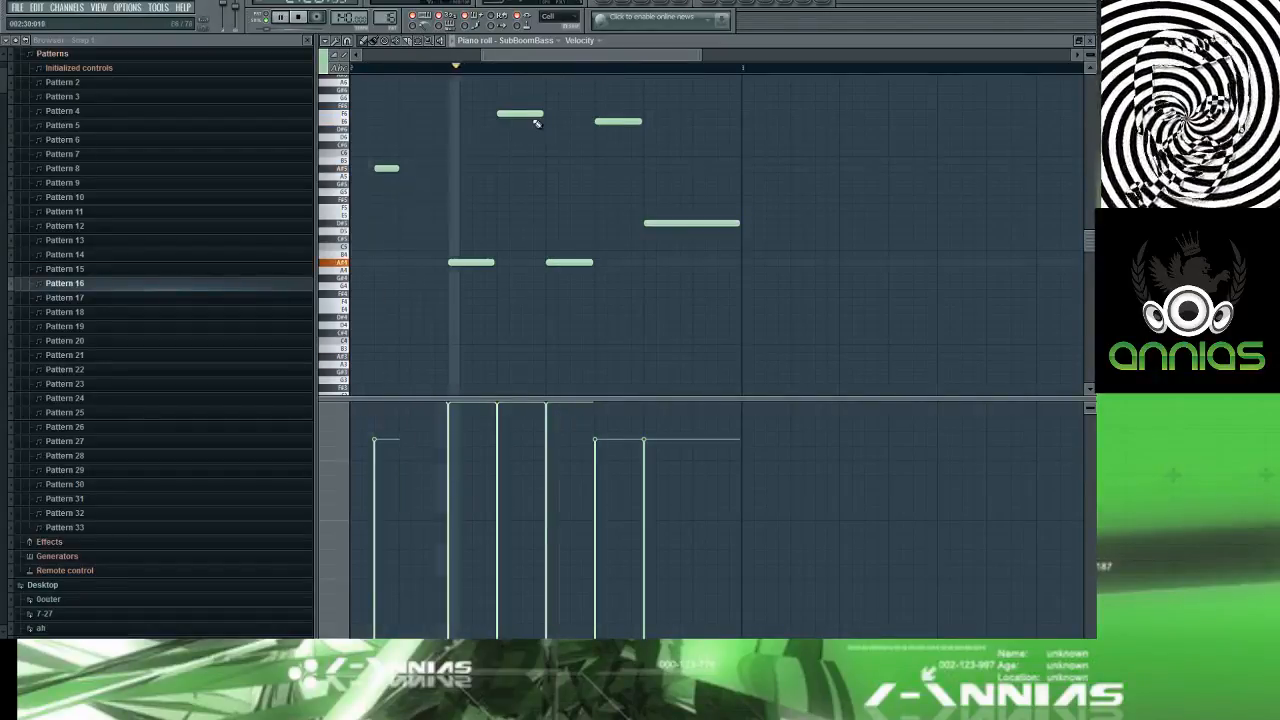
# Step: Shorten the F6 note to three steps by starting it at 2:29:000, and replay bar 2
pyautogui.moveTo(519, 115); pyautogui.dragTo(546, 115)
pyautogui.press('space')
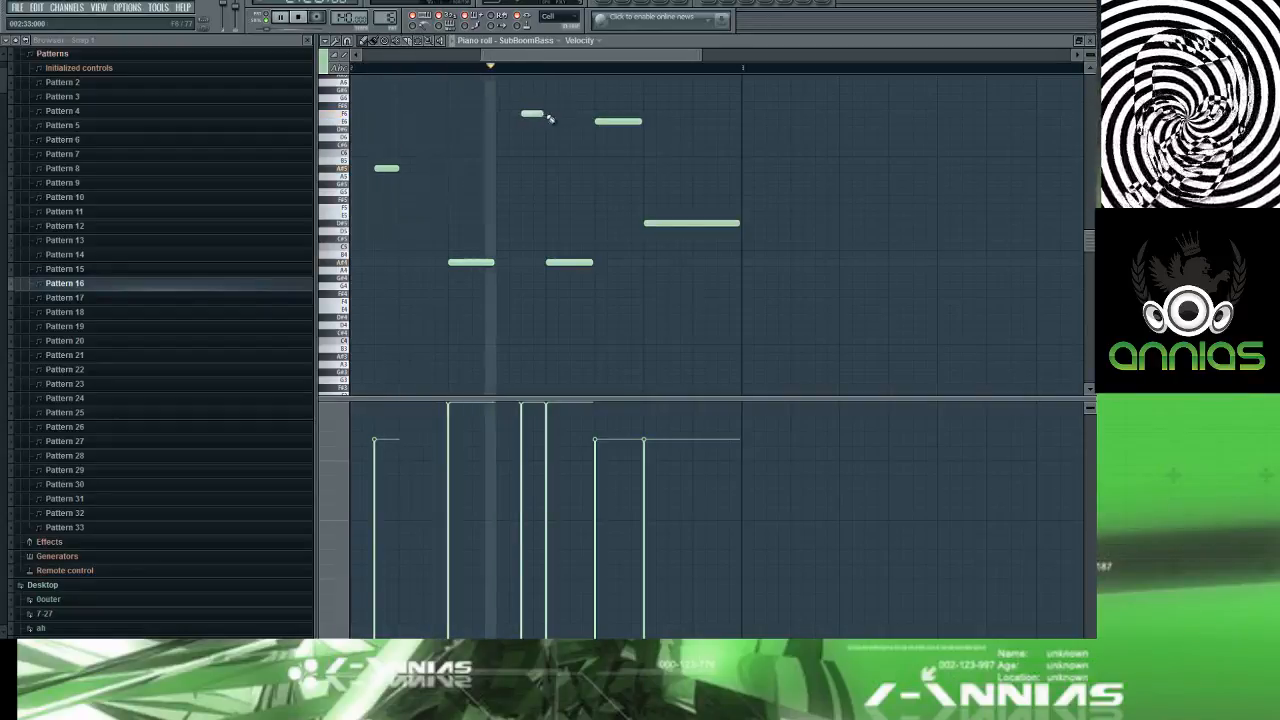
pyautogui.press('space')
pyautogui.keyDown('ctrl'); pyautogui.scroll(3, 530, 135); pyautogui.keyUp('ctrl')
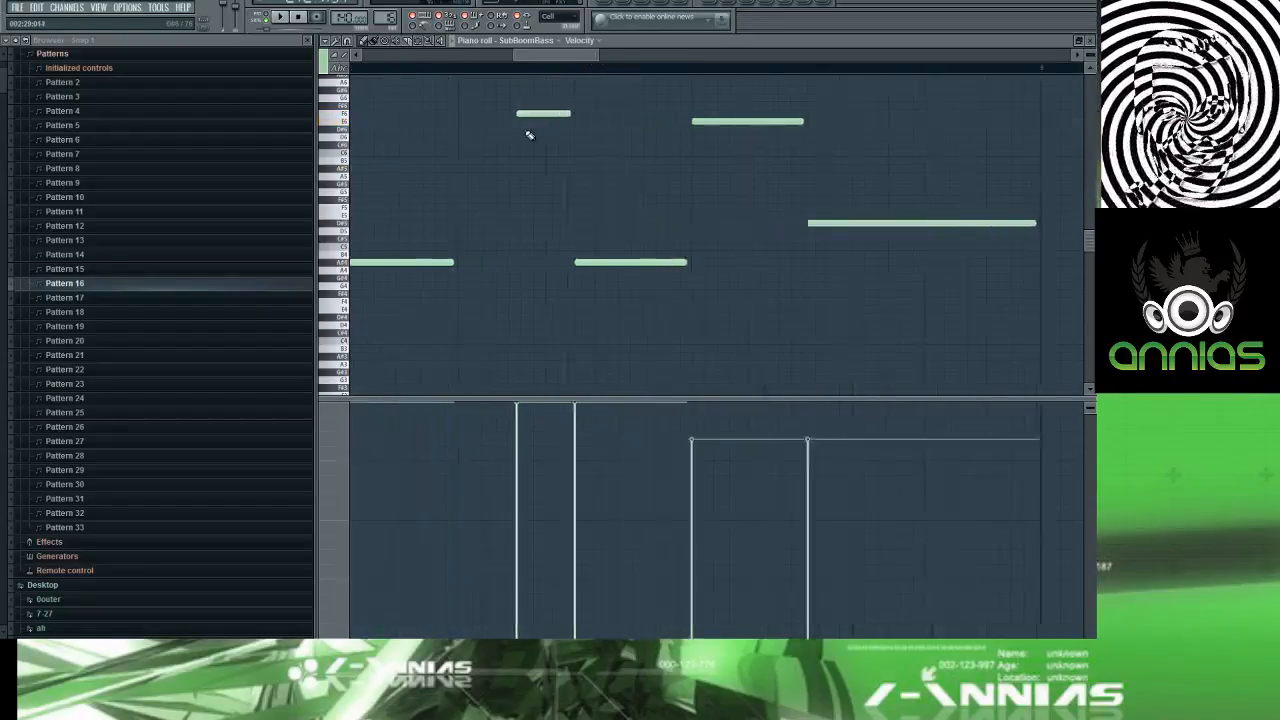
pyautogui.keyDown('ctrl'); pyautogui.scroll(2, 530, 135); pyautogui.keyUp('ctrl')
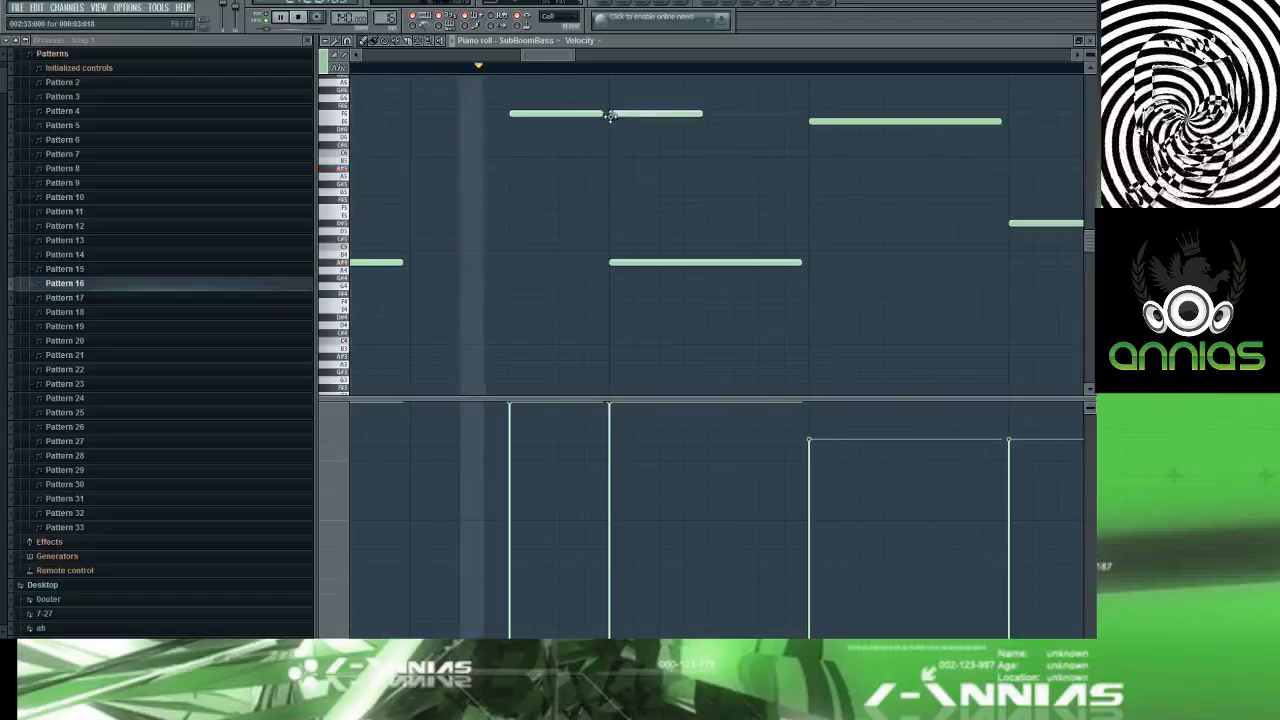
# Step: Play bar 2, move the E6 note's start to 2:45:000, and shorten it to three steps
pyautogui.press('space')
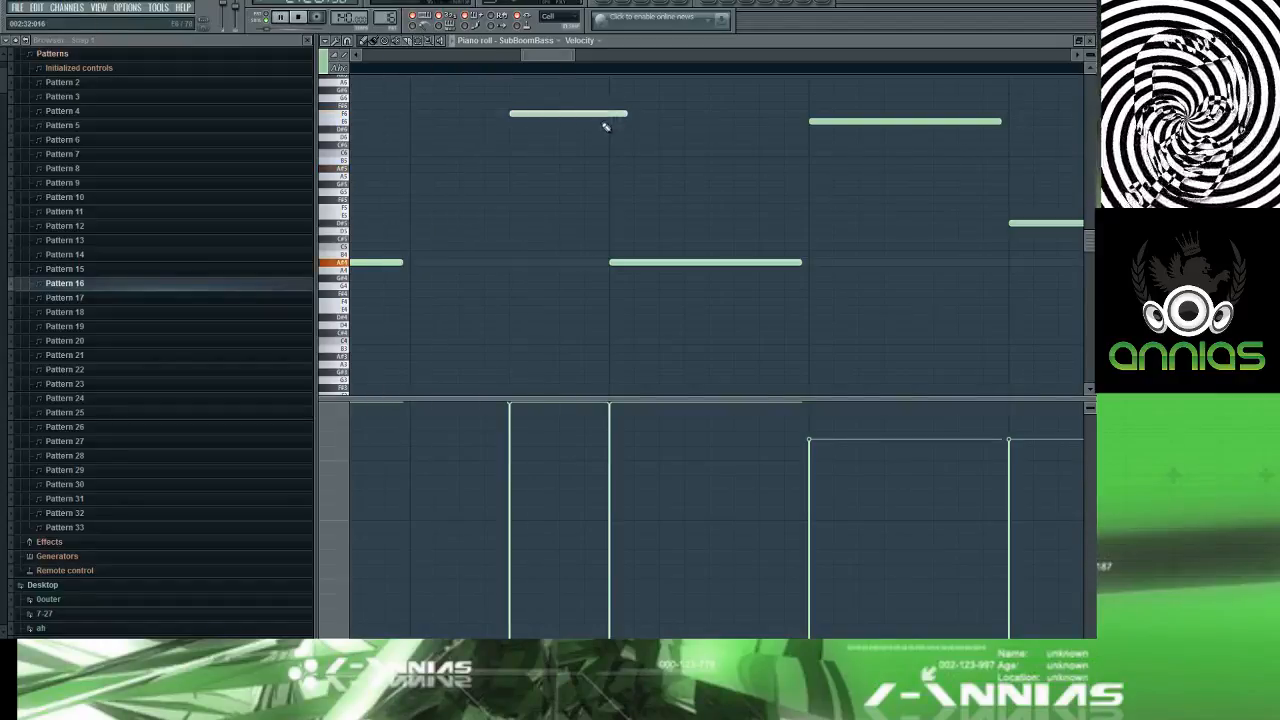
pyautogui.press('space')
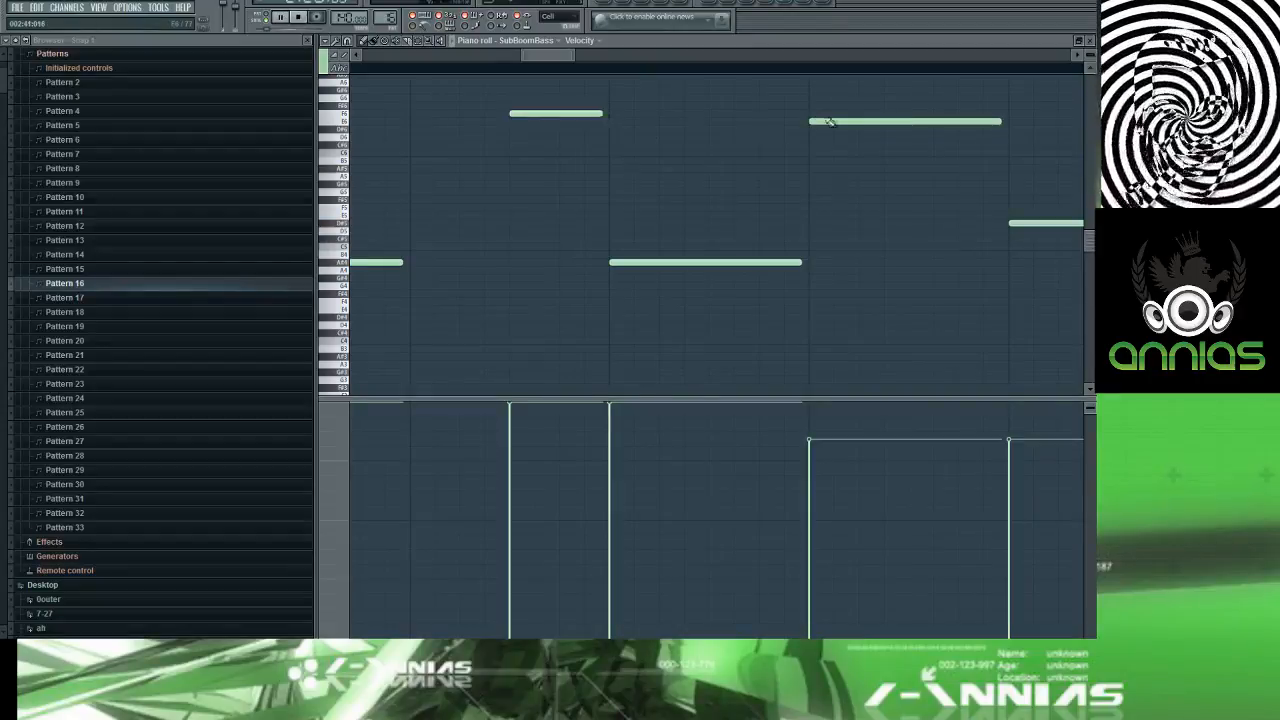
pyautogui.moveTo(828, 121); pyautogui.dragTo(928, 121)
pyautogui.press('space')
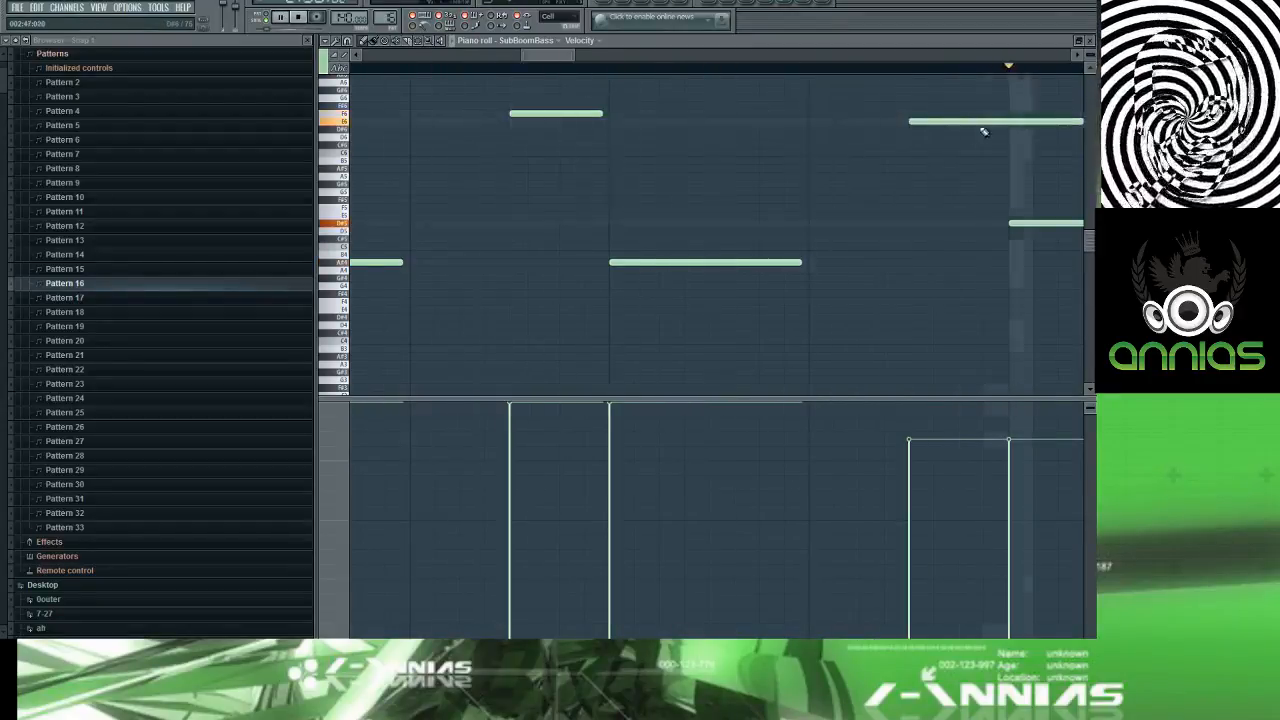
pyautogui.scroll(-2, 1000, 123)
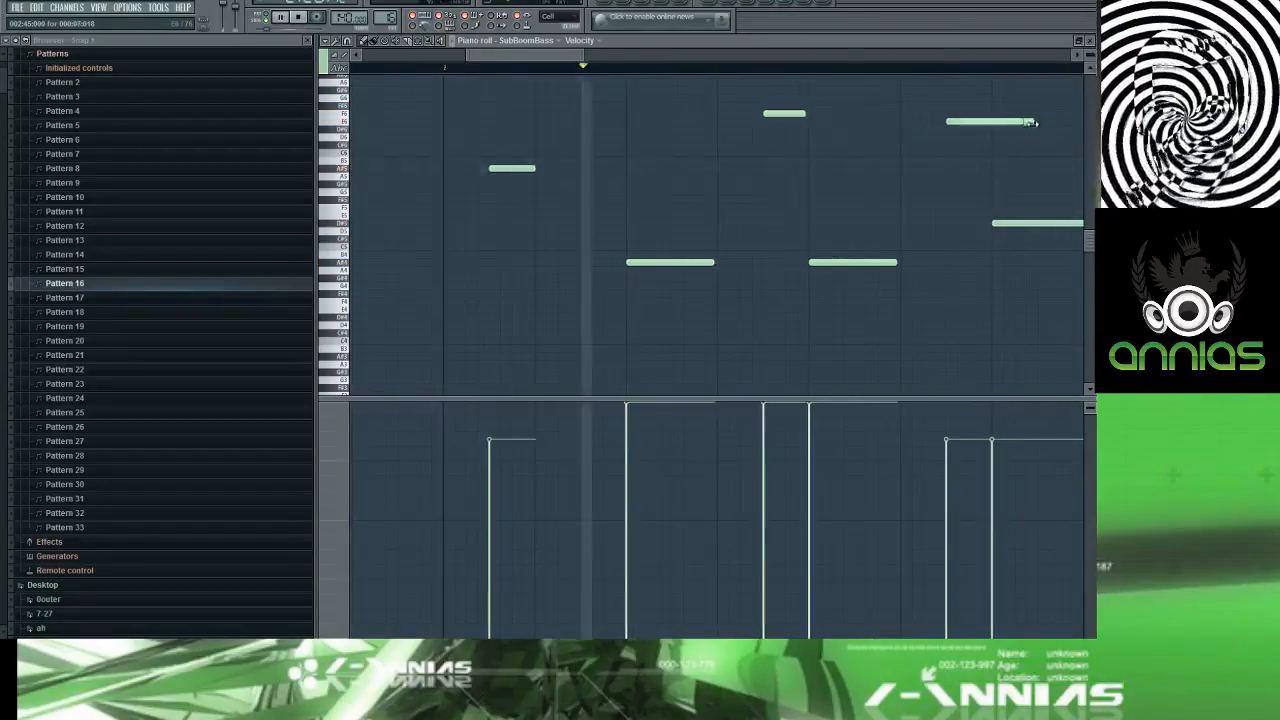
pyautogui.moveTo(1030, 122); pyautogui.dragTo(989, 122)
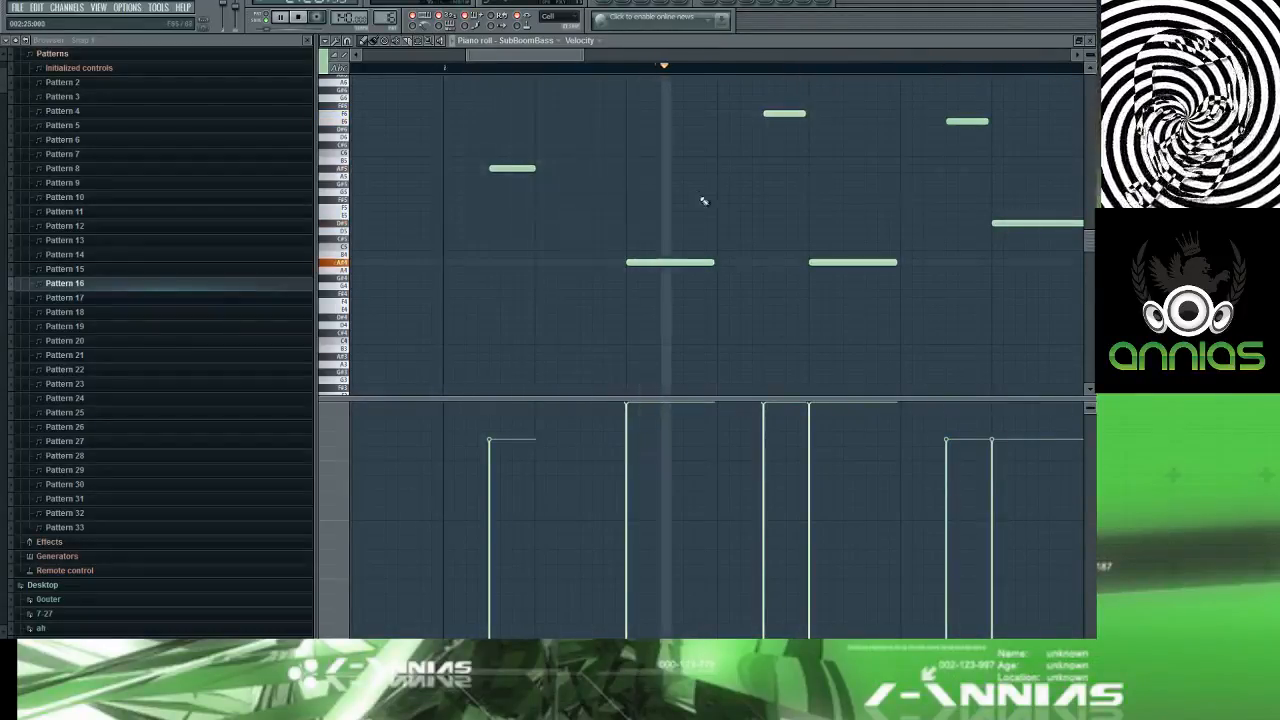
# Step: Replay the bar and lengthen the A#5 note at 2:05:000 to eleven steps, ending just before the first A#4 note
pyautogui.press('space')
pyautogui.press('space')
pyautogui.moveTo(566, 168); pyautogui.dragTo(620, 174)
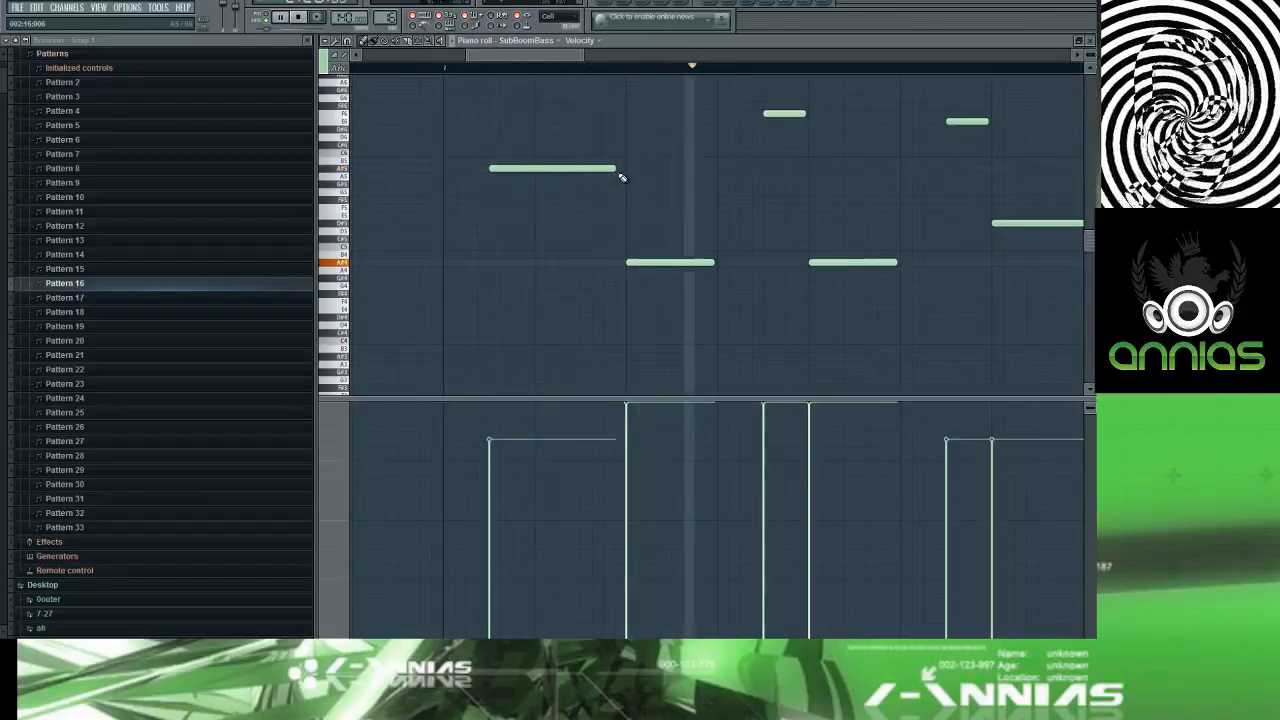
# Step: Try an A#5 note at 2:25:000, after the first A#4 note, and remove it
pyautogui.click(720, 170)
pyautogui.click(845, 164)
pyautogui.rightClick(840, 168)
pyautogui.rightClick(848, 163)
pyautogui.press('space')
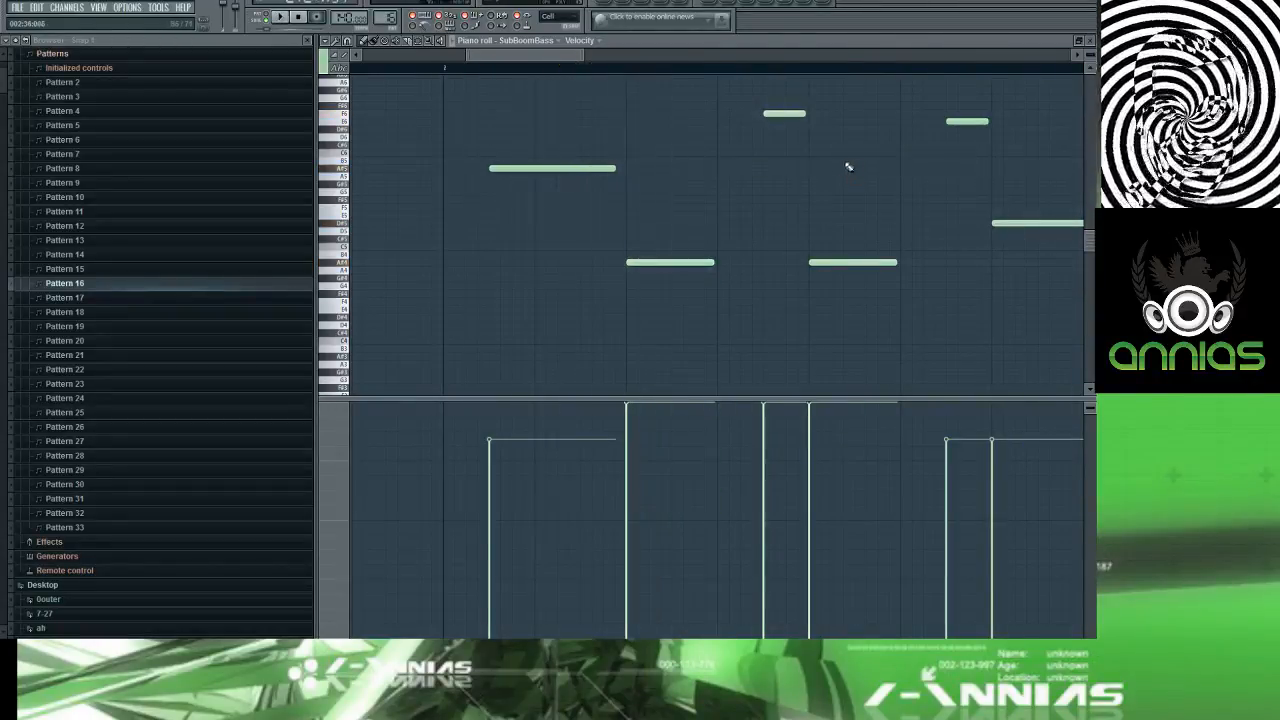
pyautogui.click(720, 168)
pyautogui.rightClick(842, 168)
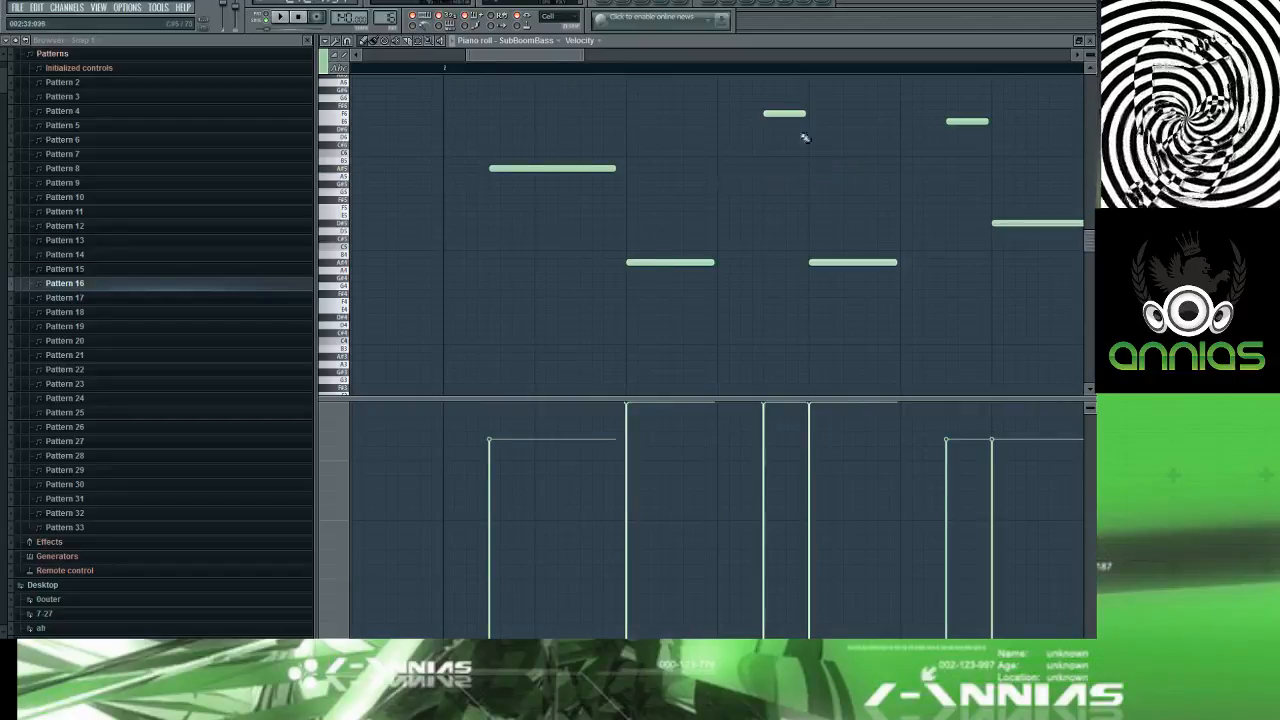
# Step: Place a three-step A#5 note at 2:25:000, directly before the F6 note, and play the bar
pyautogui.click(783, 108)
pyautogui.rightClick(790, 110)
pyautogui.click(731, 176)
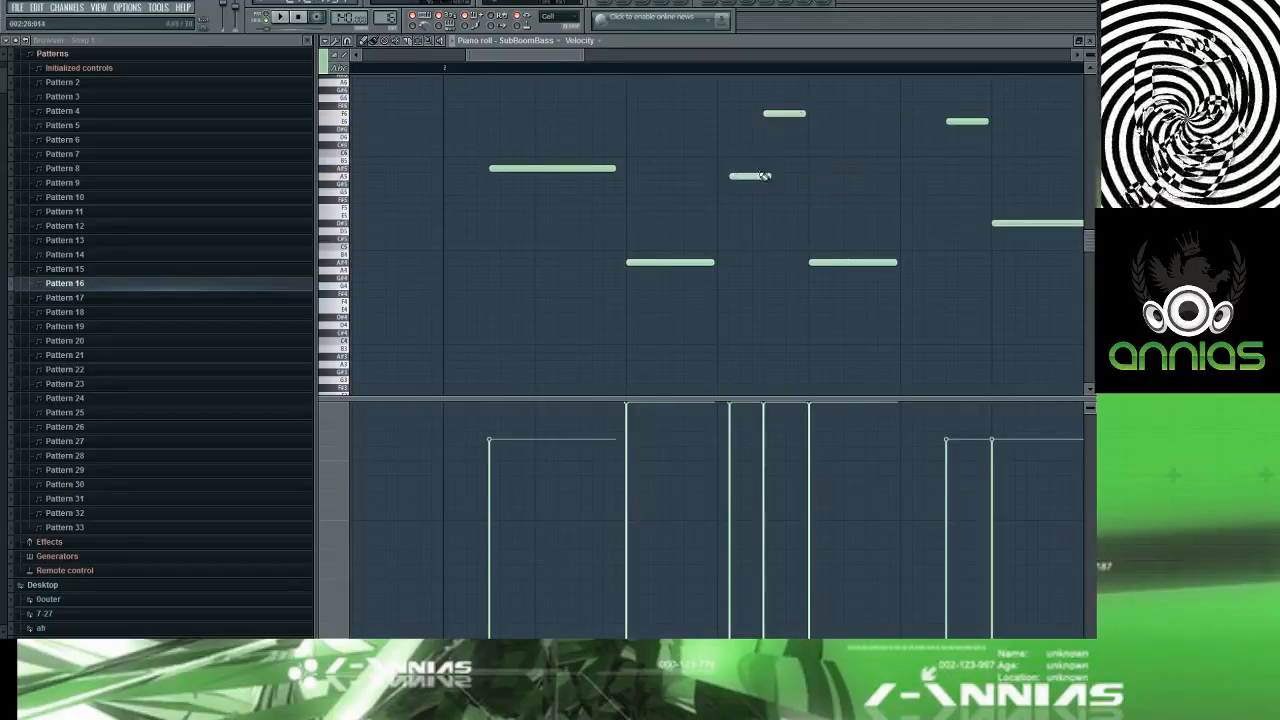
pyautogui.rightClick(729, 177)
pyautogui.click(728, 170)
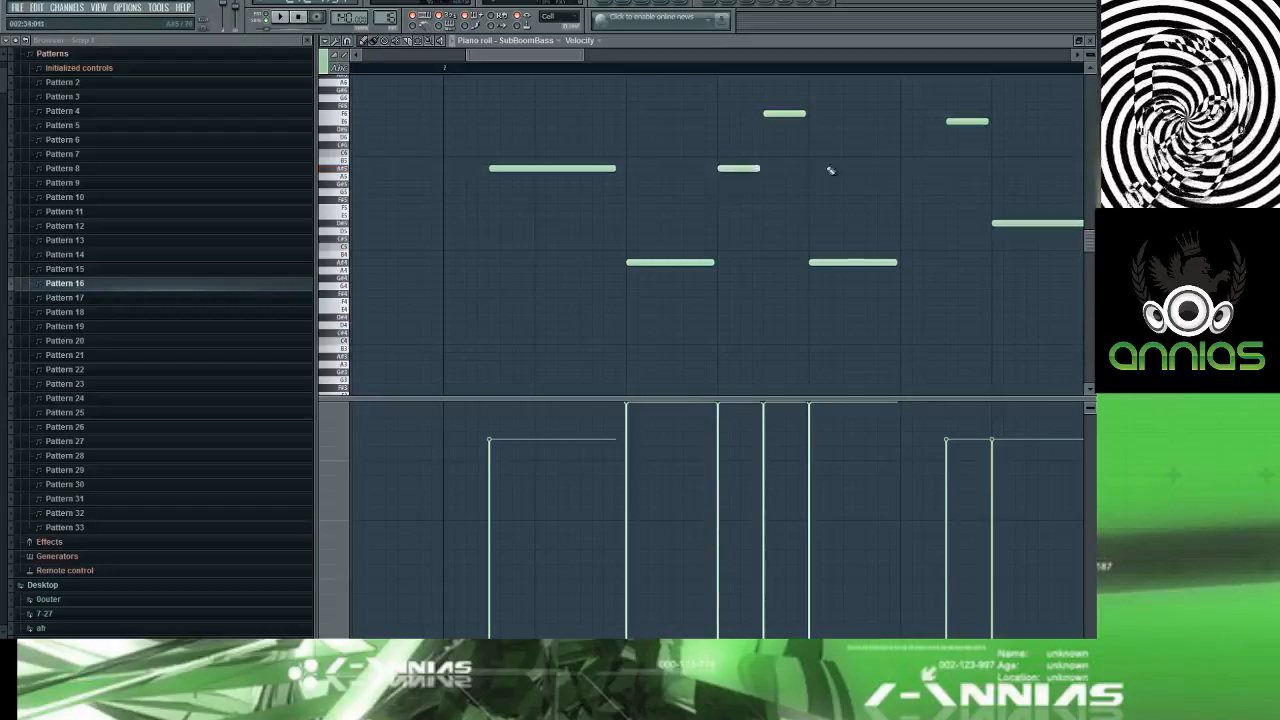
pyautogui.press('space')
# Step: Place a three-step A5 note at 2:41:000, directly before the E6 note, and check it in playback
pyautogui.click(905, 170)
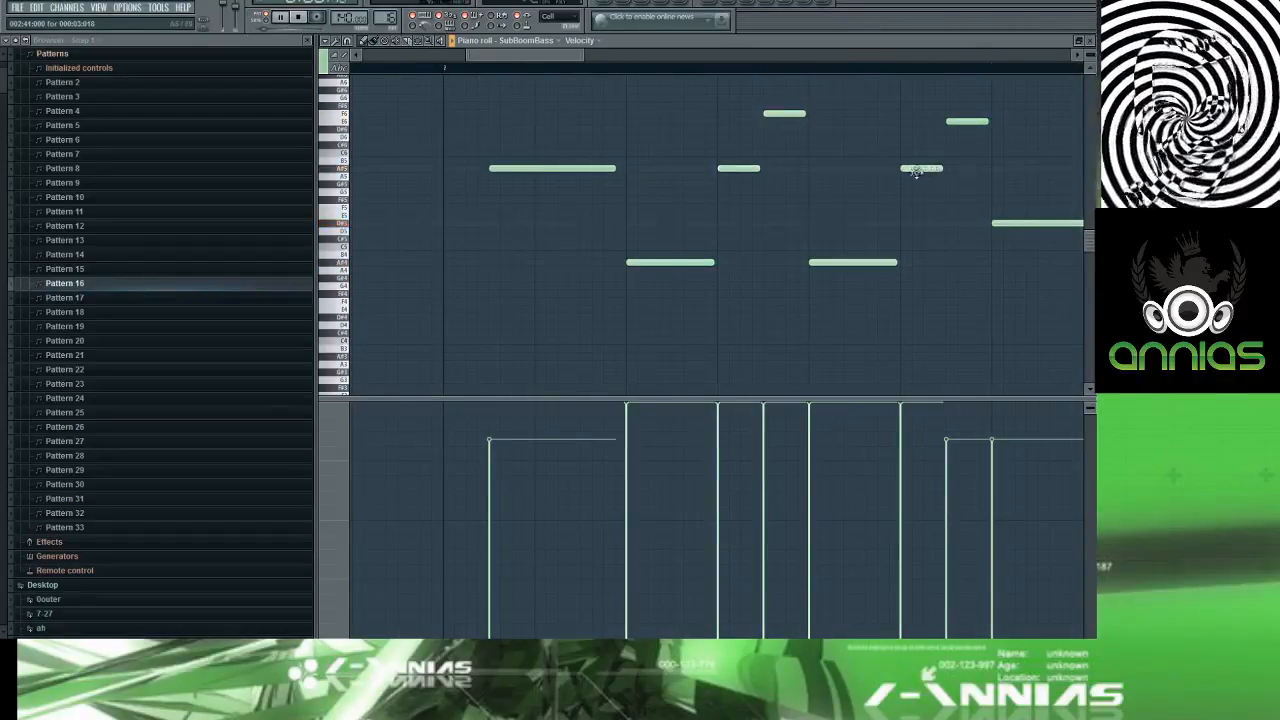
pyautogui.moveTo(915, 171); pyautogui.dragTo(921, 189)
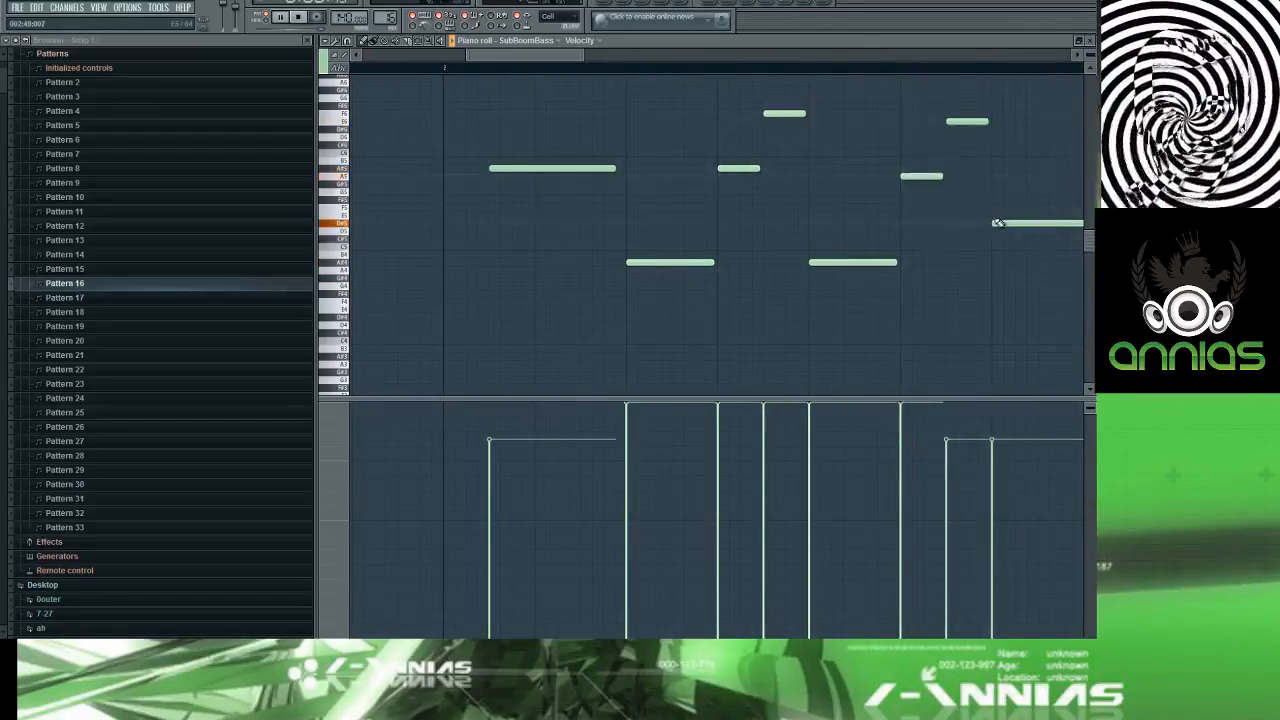
pyautogui.press('space')
pyautogui.press('space')
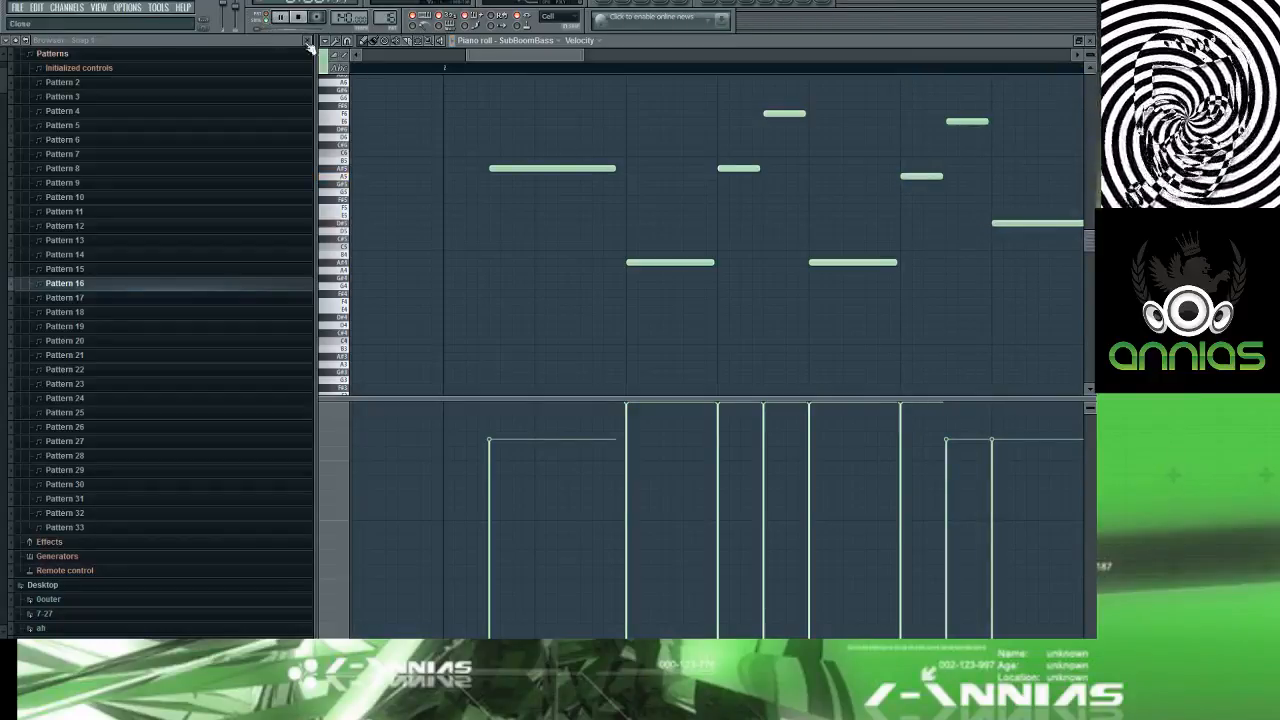
# Step: Listen to the reworked sub bass in the song arrangement from bar 39, and again from bar 47
pyautogui.press('F5')
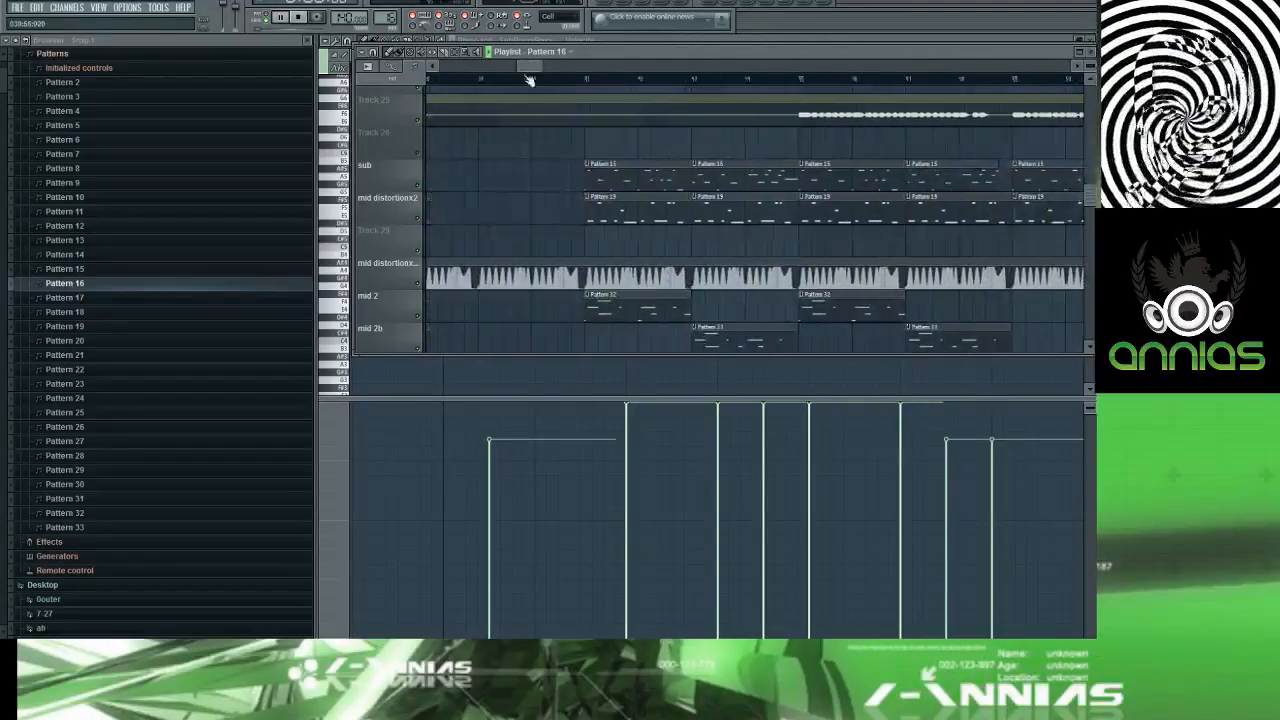
pyautogui.click(483, 82)
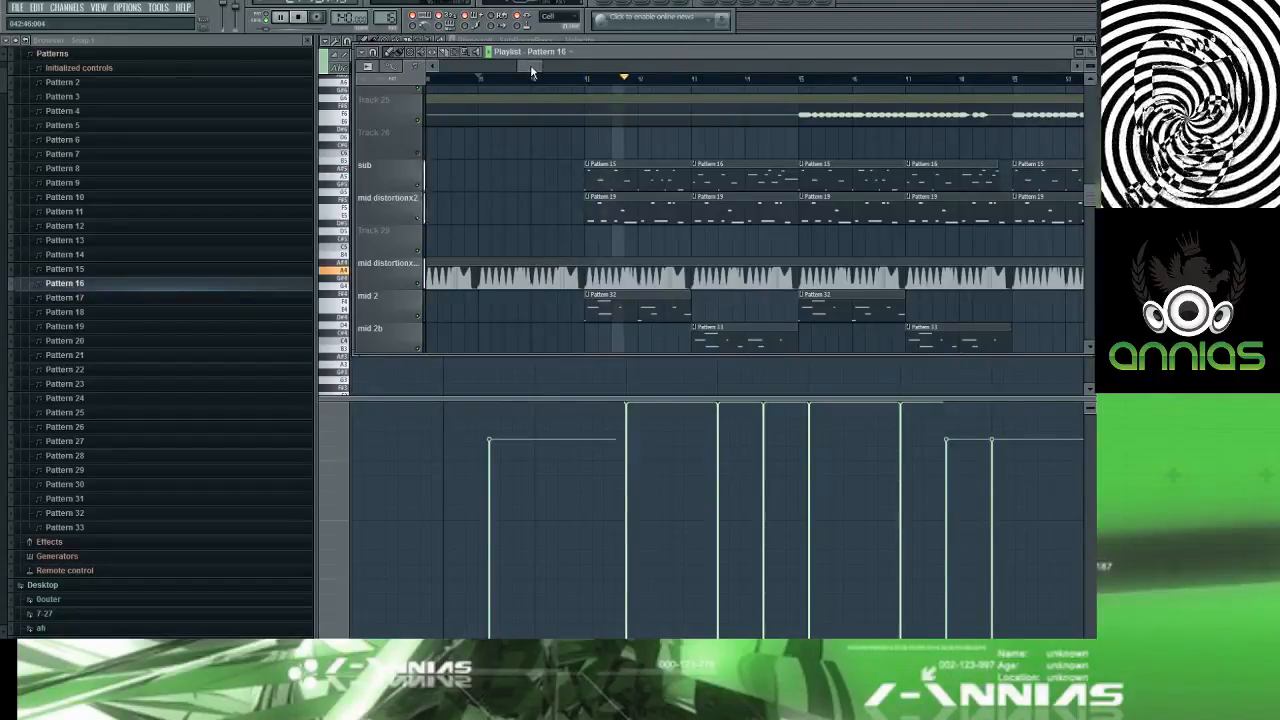
pyautogui.moveTo(530, 64); pyautogui.dragTo(541, 71)
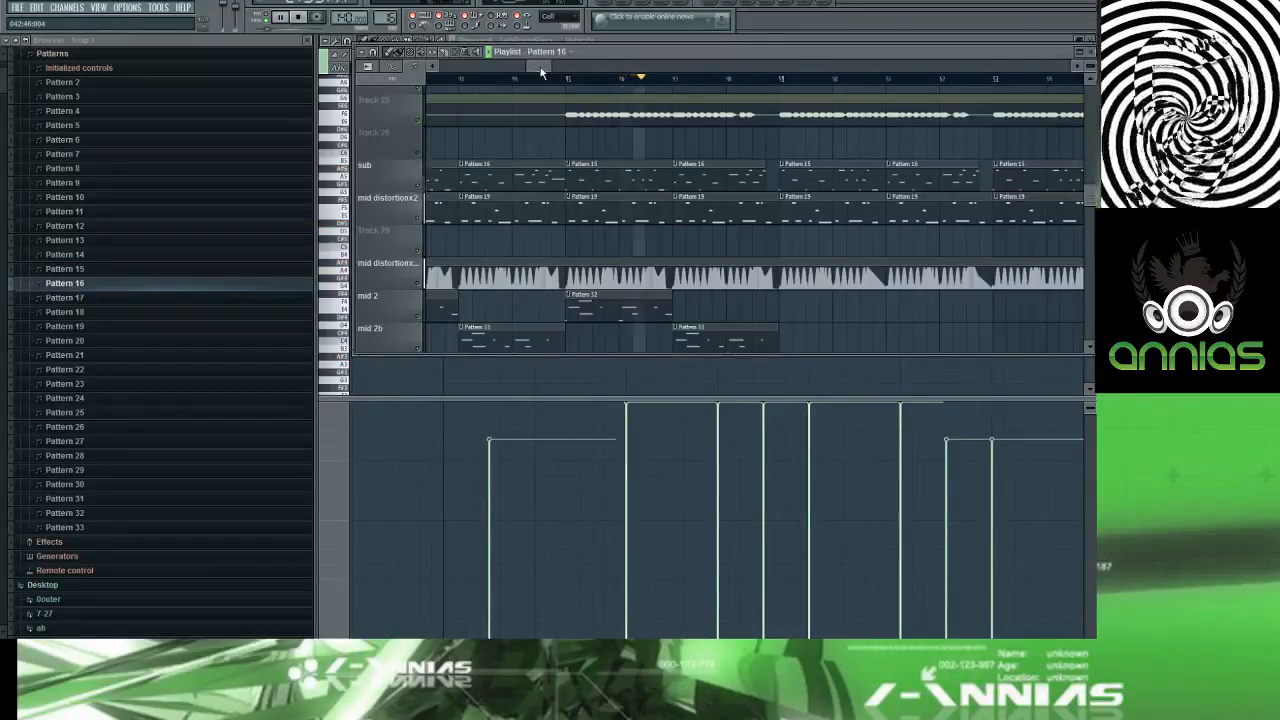
pyautogui.moveTo(541, 68); pyautogui.dragTo(548, 67)
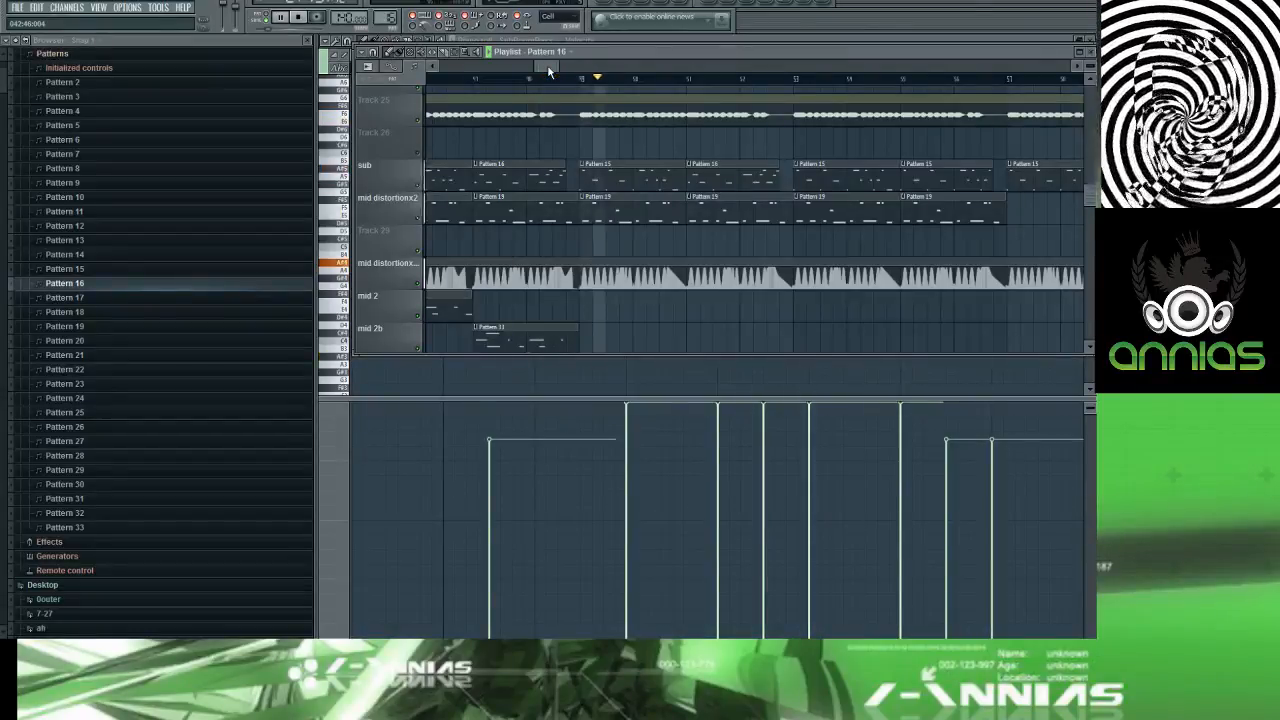
pyautogui.click(484, 80)
pyautogui.moveTo(546, 67); pyautogui.dragTo(536, 67)
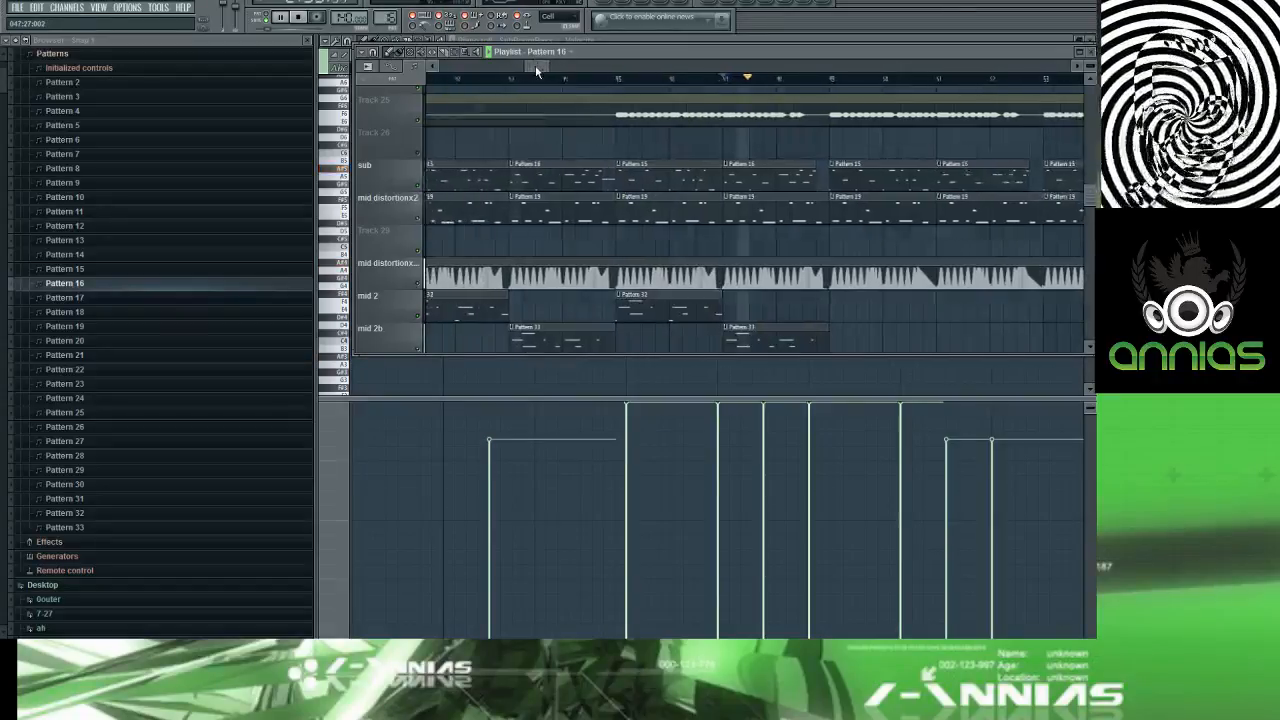
pyautogui.press('space')
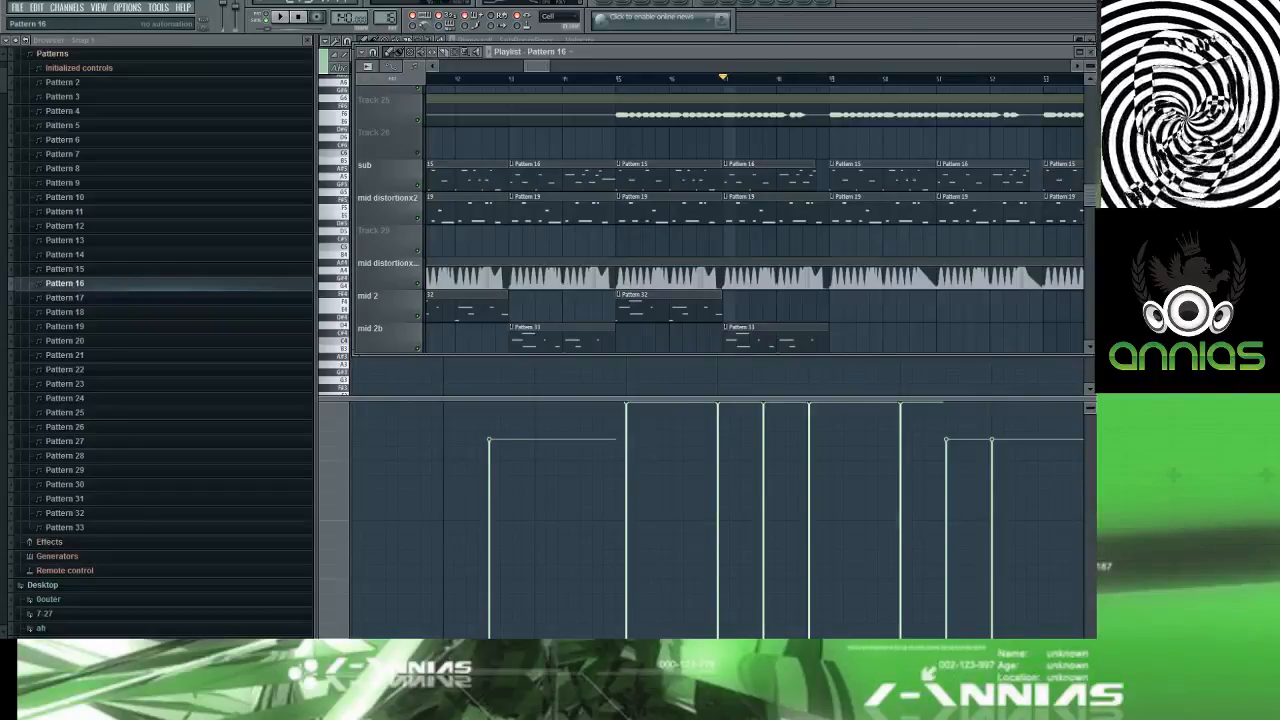
pyautogui.hotkey('alt', 'Tab')
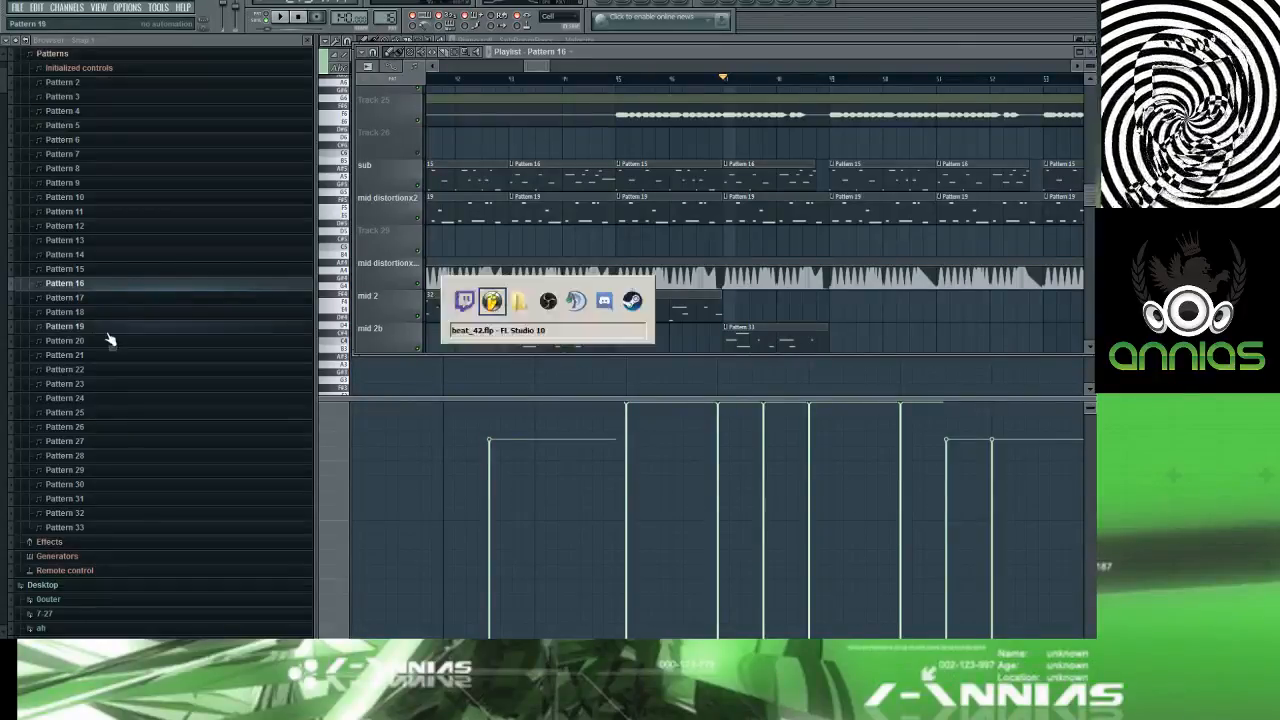
pyautogui.press('space')
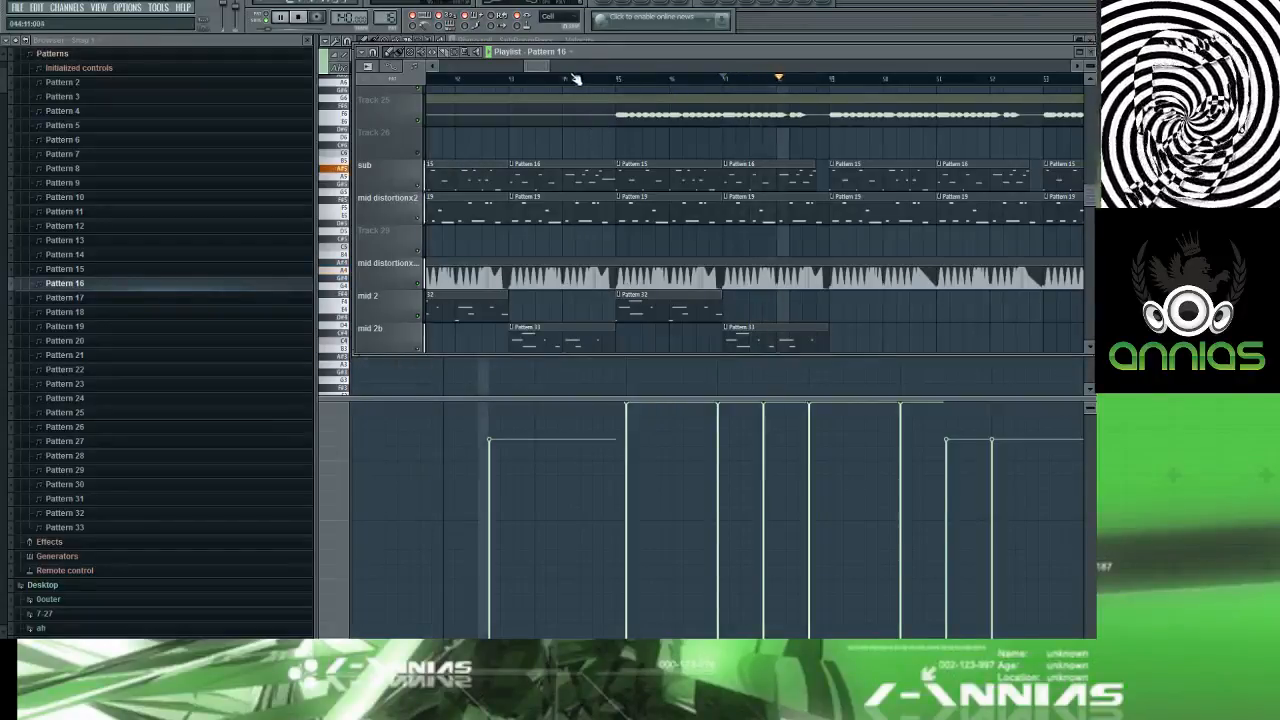
# Step: Make the Pattern 16 clip at bar 47 on the sub track unique
pyautogui.moveTo(543, 66); pyautogui.dragTo(545, 68)
pyautogui.click(660, 165)
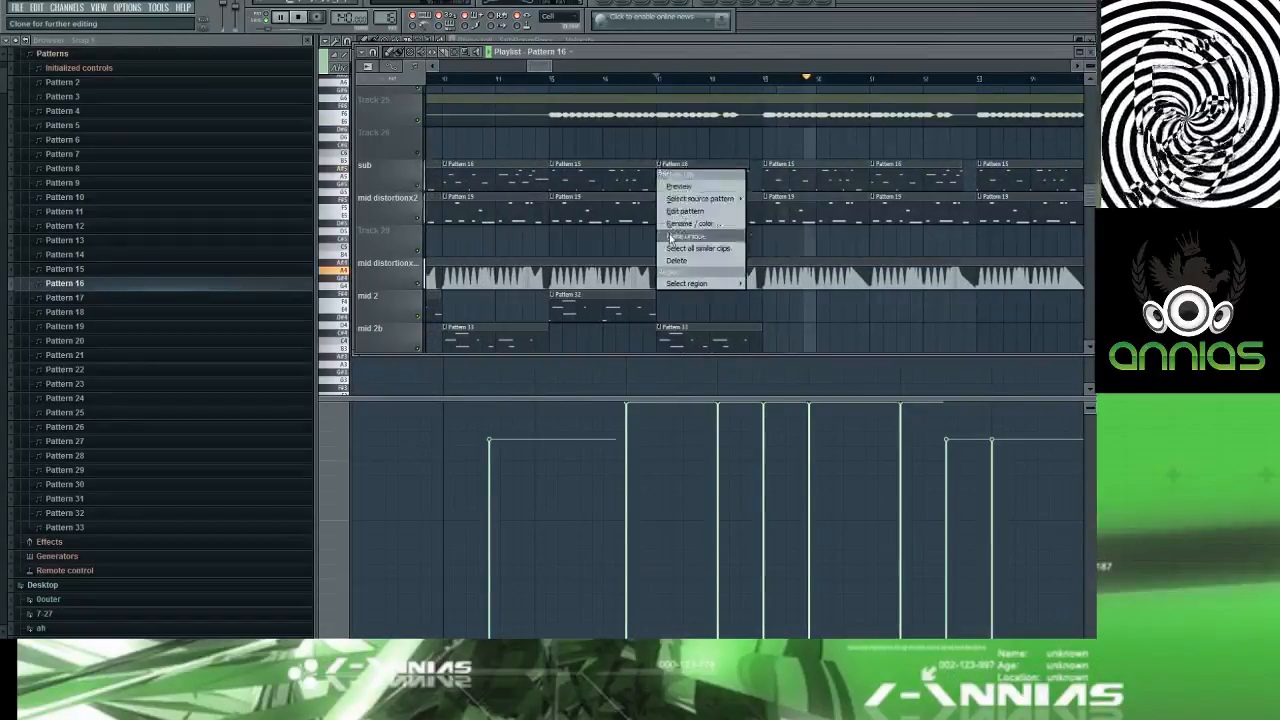
pyautogui.click(684, 236)
pyautogui.moveTo(543, 67); pyautogui.dragTo(545, 68)
pyautogui.press('space')
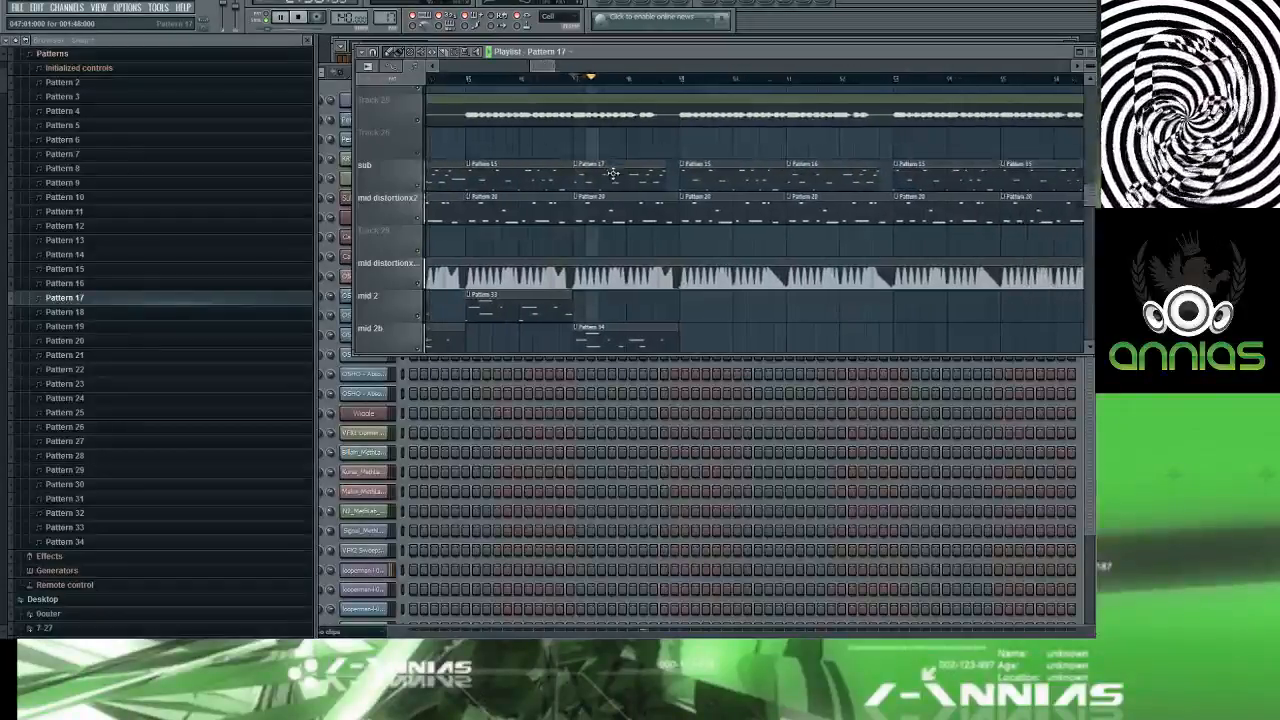
# Step: Open Pattern 17's sub bass notes and move the F6 note to 2:31:000 and the A#4 note after it to 2:37:000
pyautogui.doubleClick(646, 177)
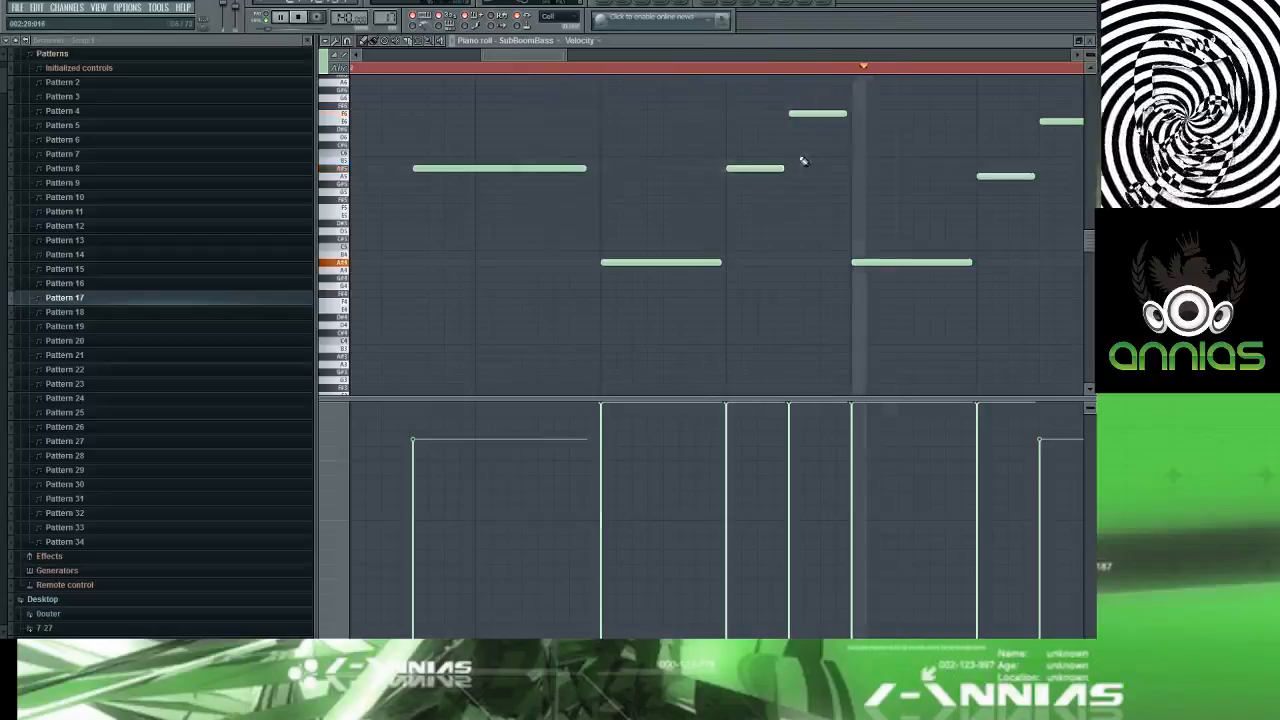
pyautogui.moveTo(533, 54); pyautogui.dragTo(563, 60)
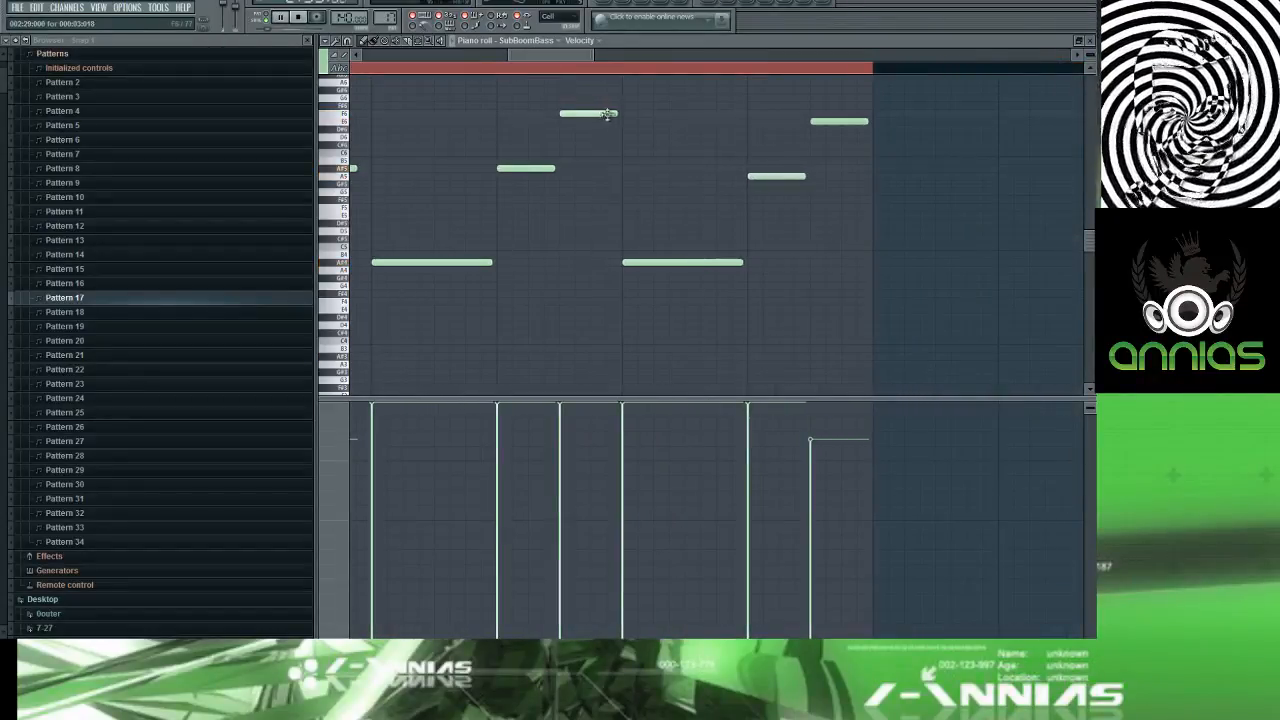
pyautogui.moveTo(606, 113); pyautogui.dragTo(638, 114)
pyautogui.moveTo(663, 262); pyautogui.dragTo(730, 261)
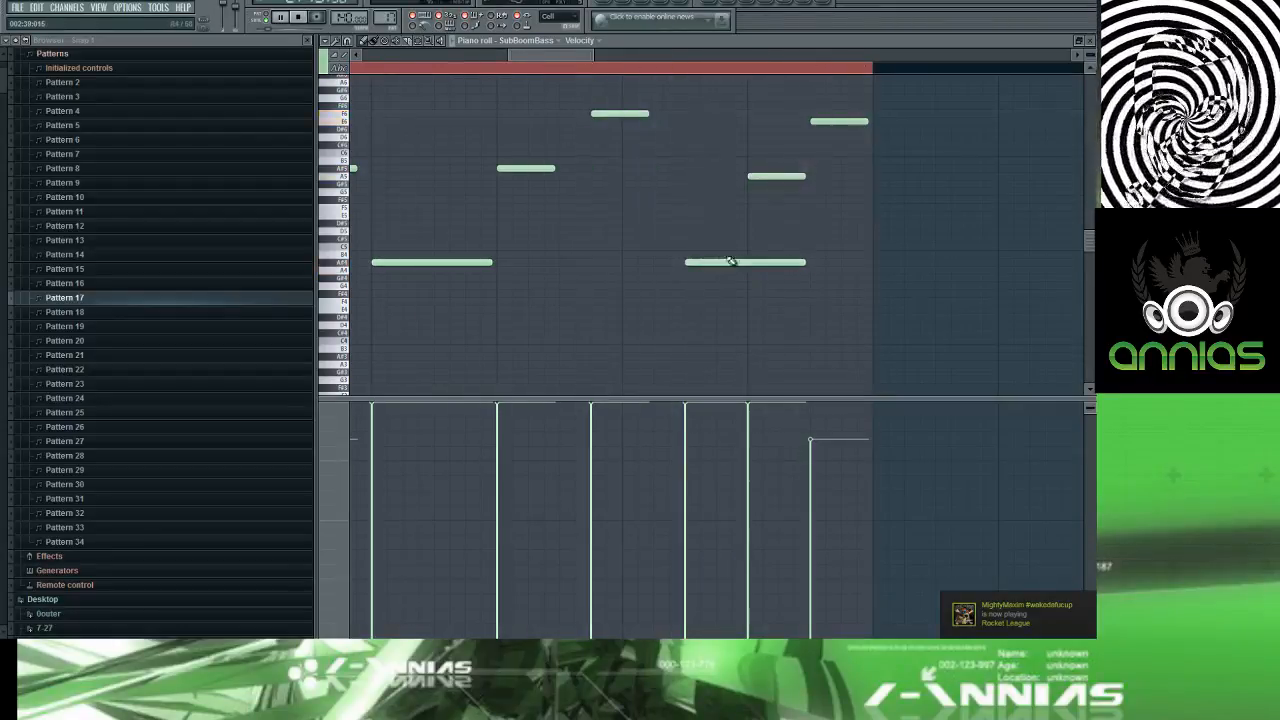
# Step: Move the A5 note to 2:45:000 and the E6 note to 2:47:000, and shorten both to one step
pyautogui.click(787, 177)
pyautogui.moveTo(787, 175); pyautogui.dragTo(838, 176)
pyautogui.moveTo(827, 122); pyautogui.dragTo(856, 121)
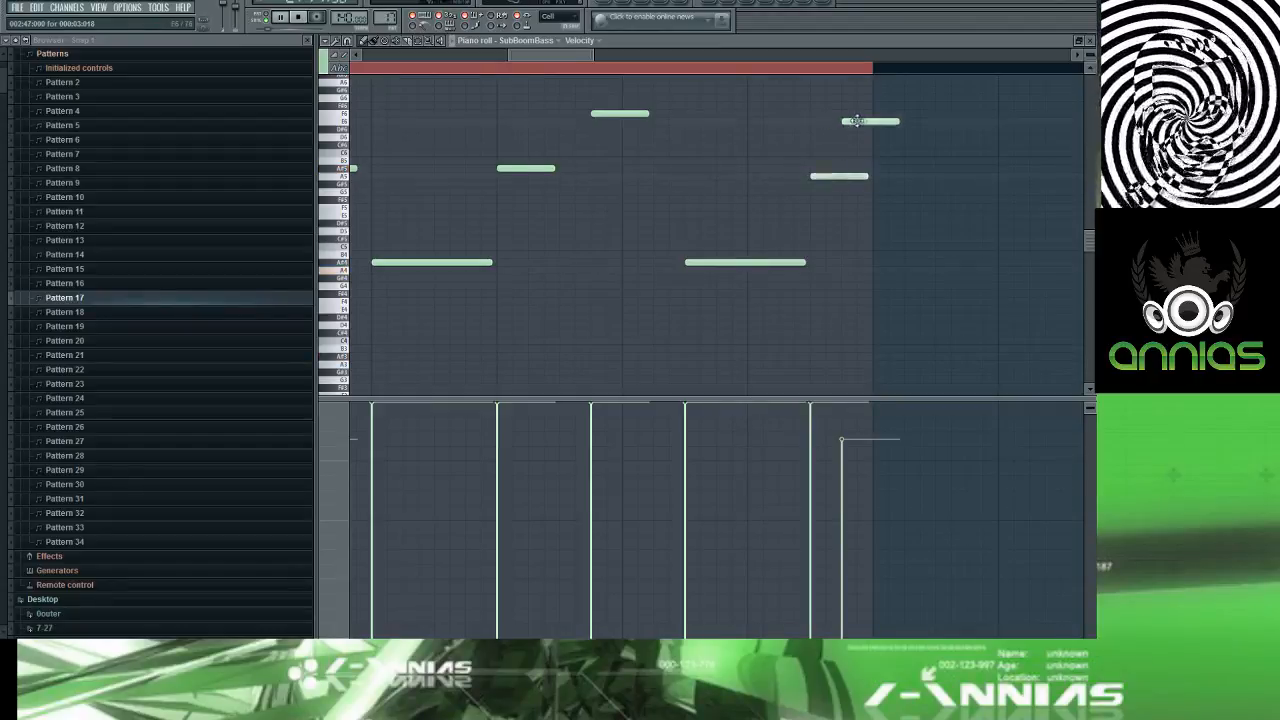
pyautogui.click(837, 177)
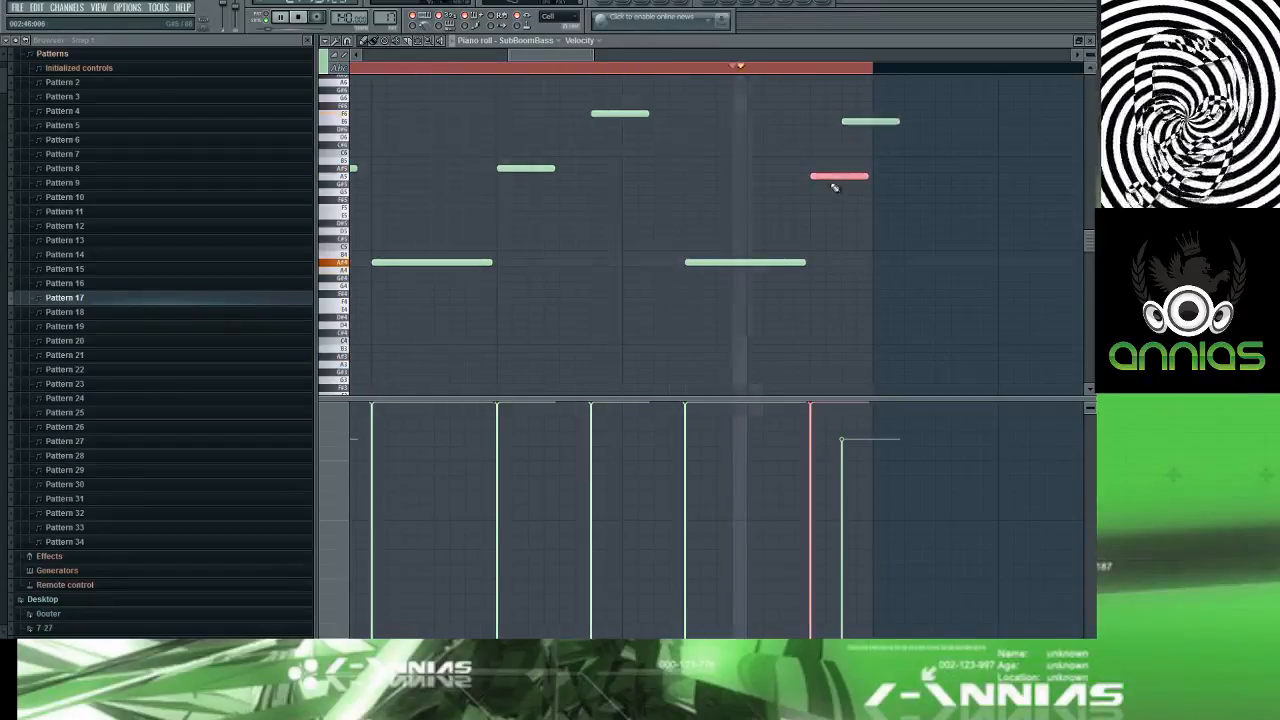
pyautogui.moveTo(832, 214); pyautogui.dragTo(870, 121)
pyautogui.click(880, 122)
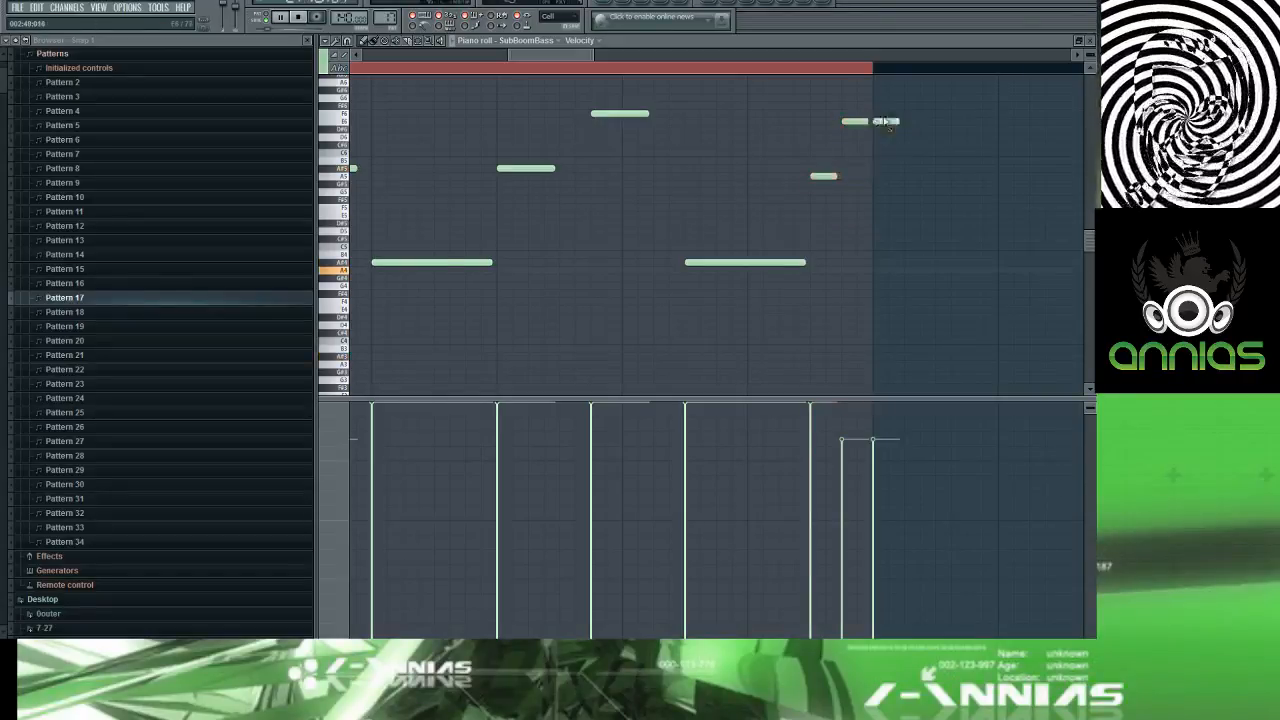
pyautogui.rightClick(885, 122)
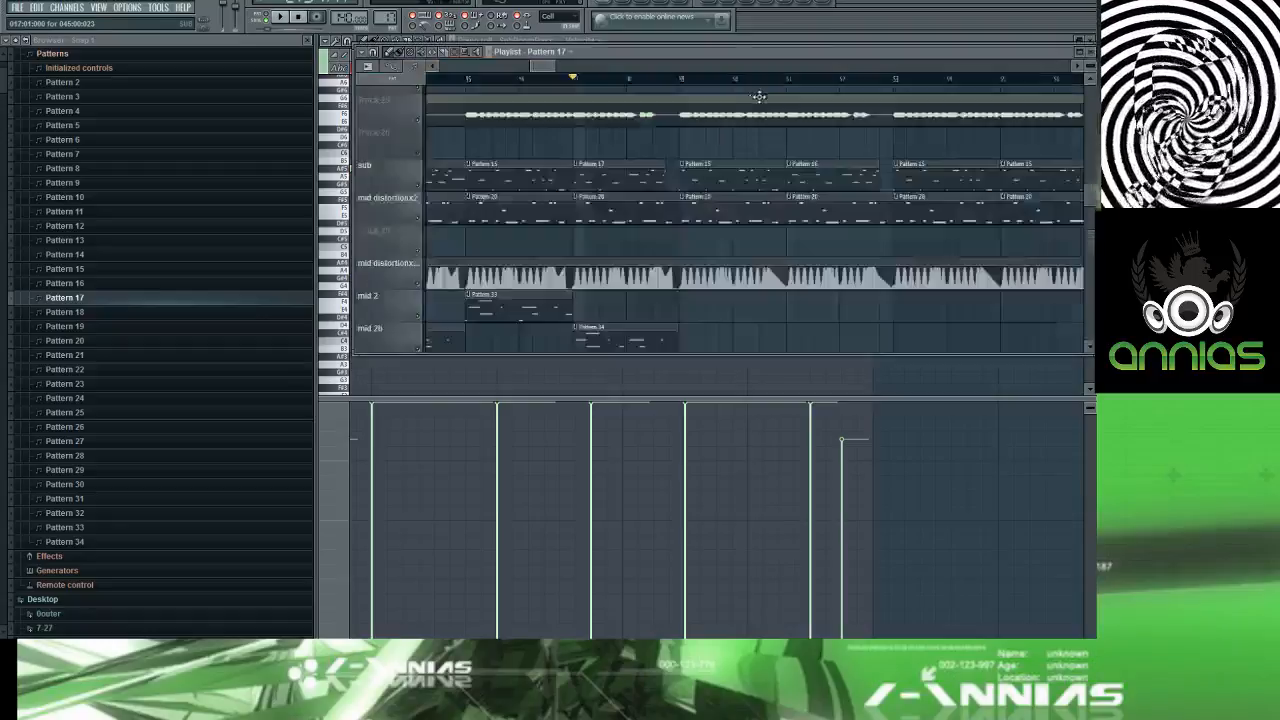
# Step: Extend the Pattern 17 clip at bar 47 to two full bars and add a one-step A5 note at 2:50:000
pyautogui.press('F5')
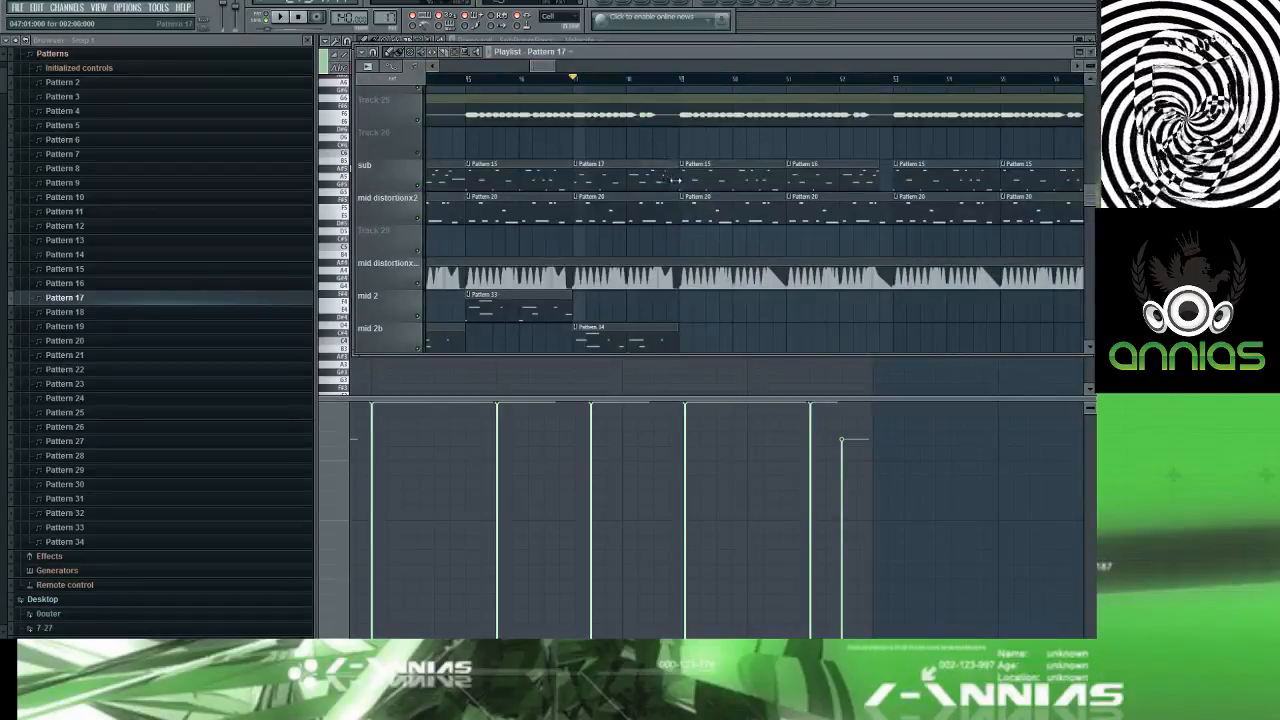
pyautogui.doubleClick(676, 180)
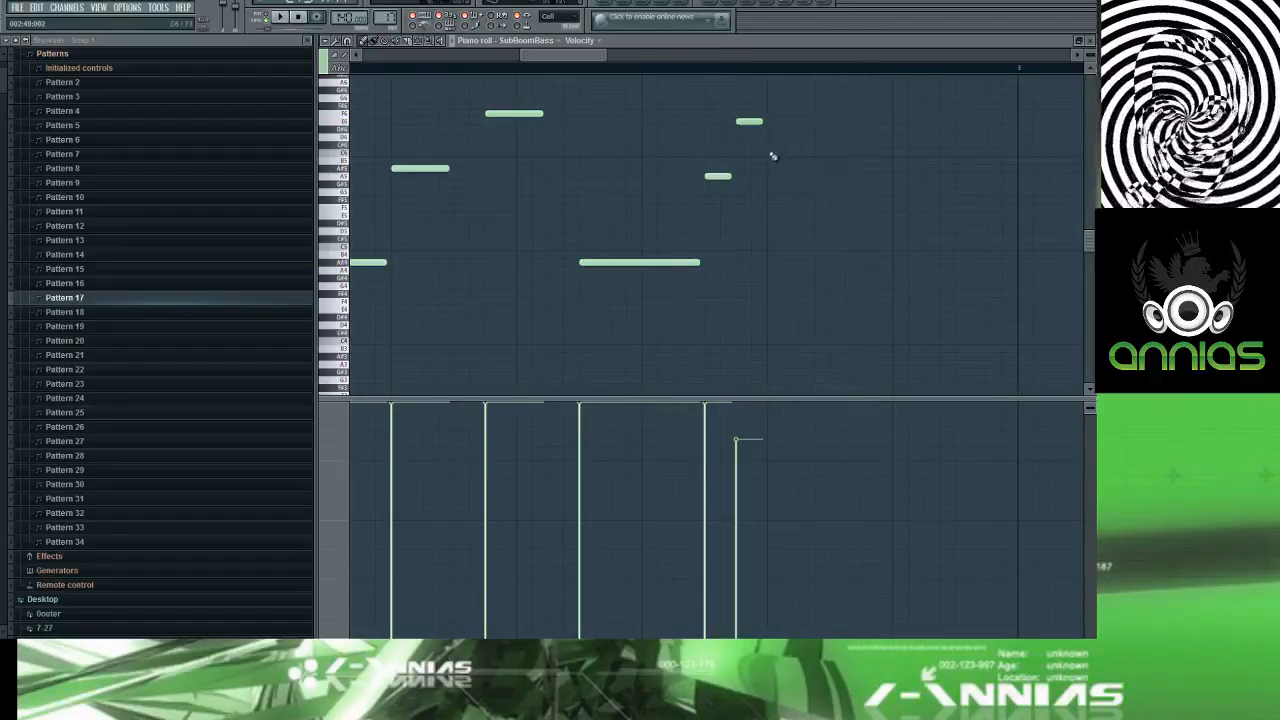
pyautogui.click(782, 177)
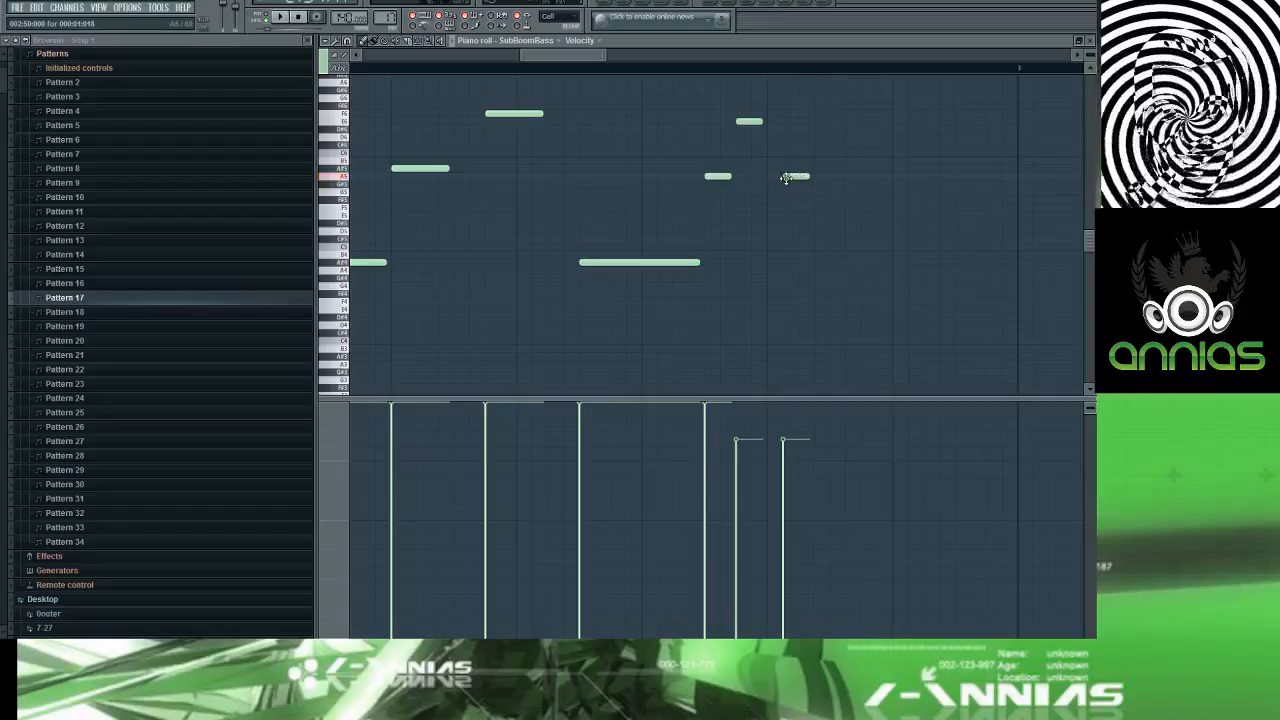
# Step: Replace the last A5 note in Pattern 17 with eight evenly spaced notes repeating A#4, A5, E6 up to bar 3
pyautogui.rightClick(791, 176)
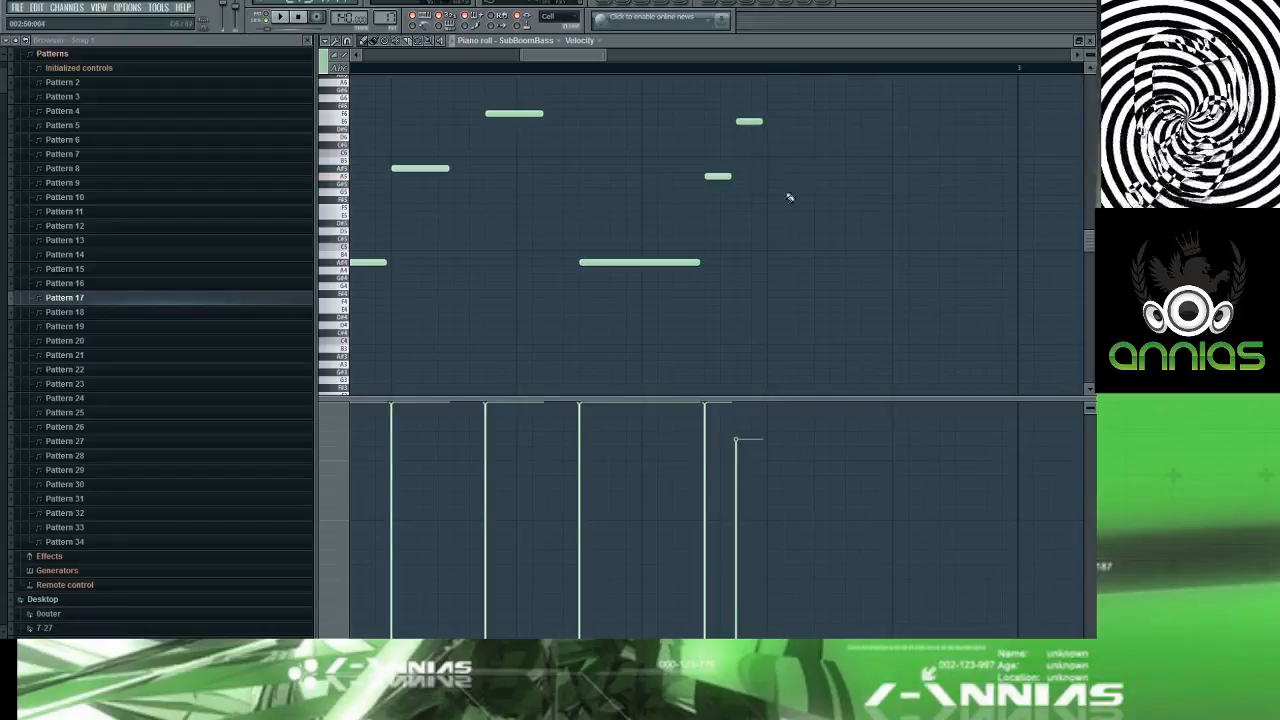
pyautogui.click(777, 266)
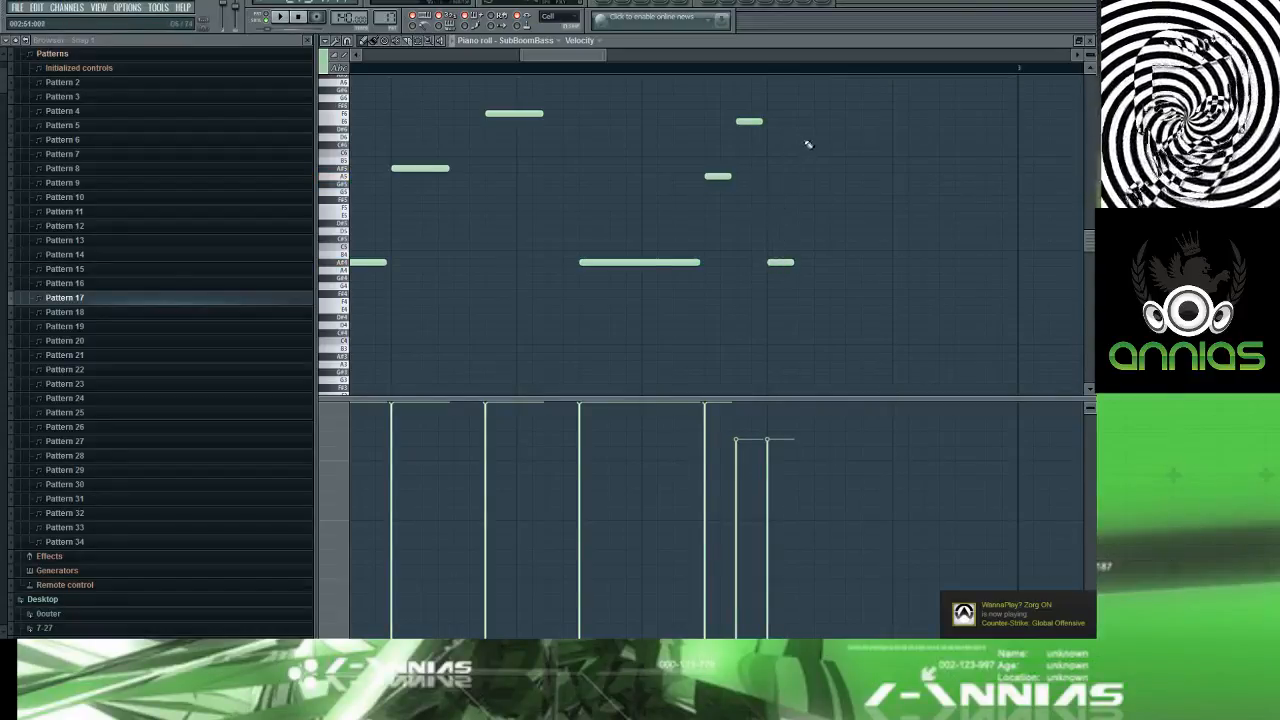
pyautogui.click(810, 177)
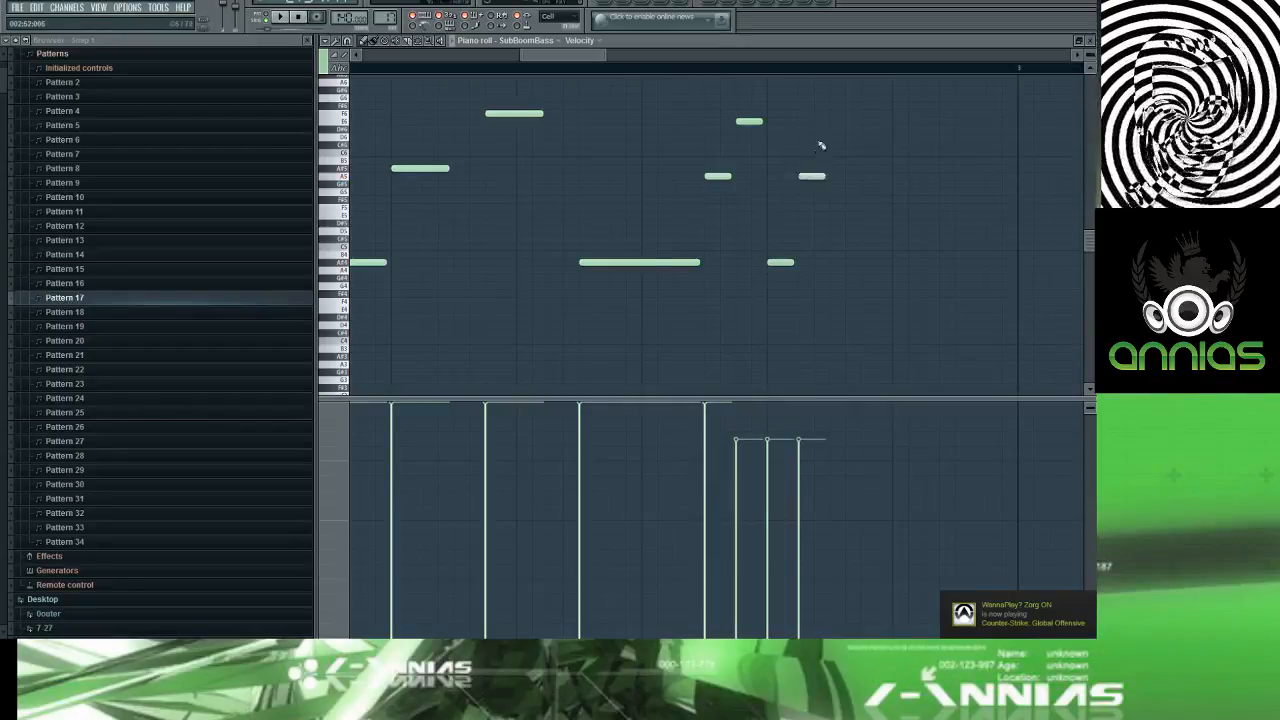
pyautogui.click(835, 124)
pyautogui.click(867, 262)
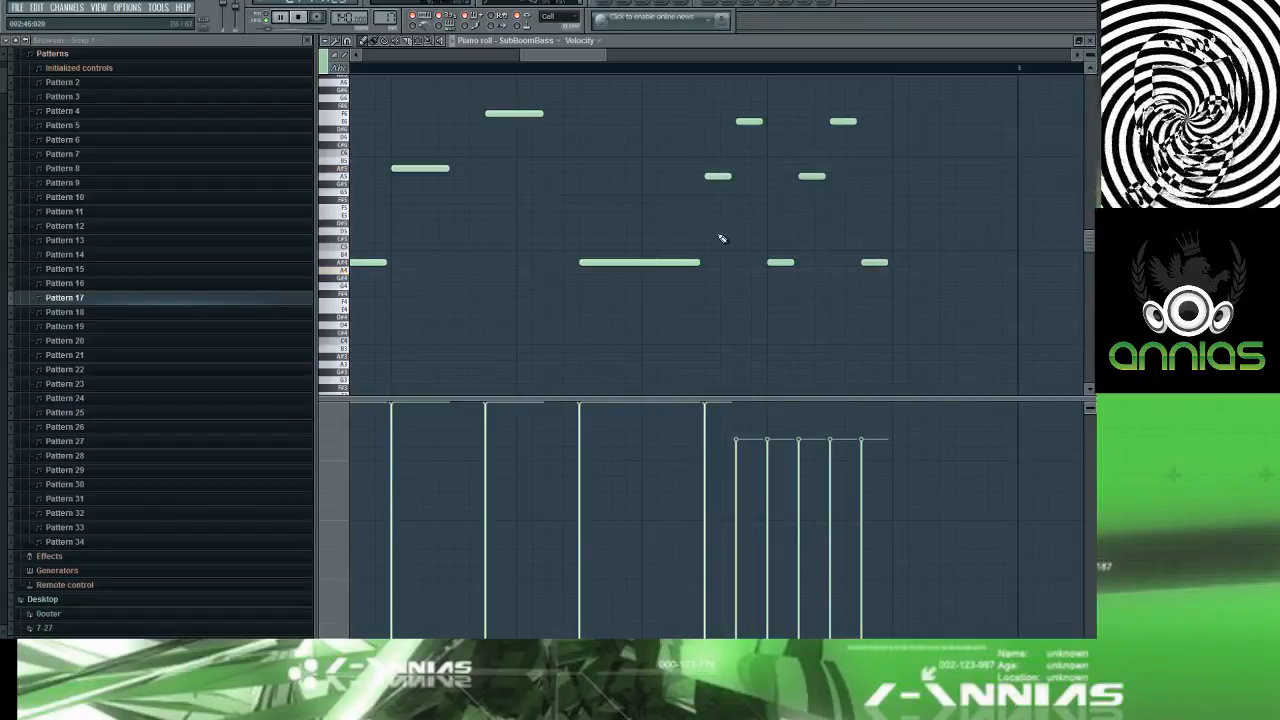
pyautogui.press('space')
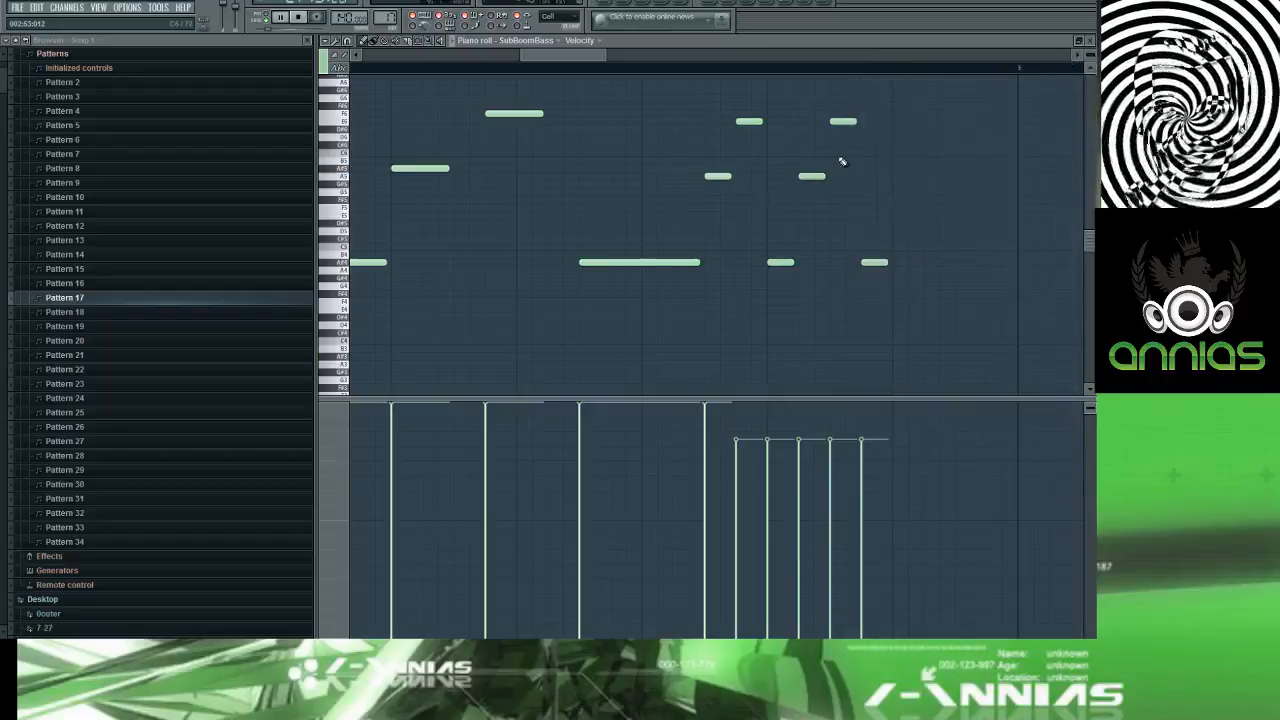
pyautogui.click(898, 178)
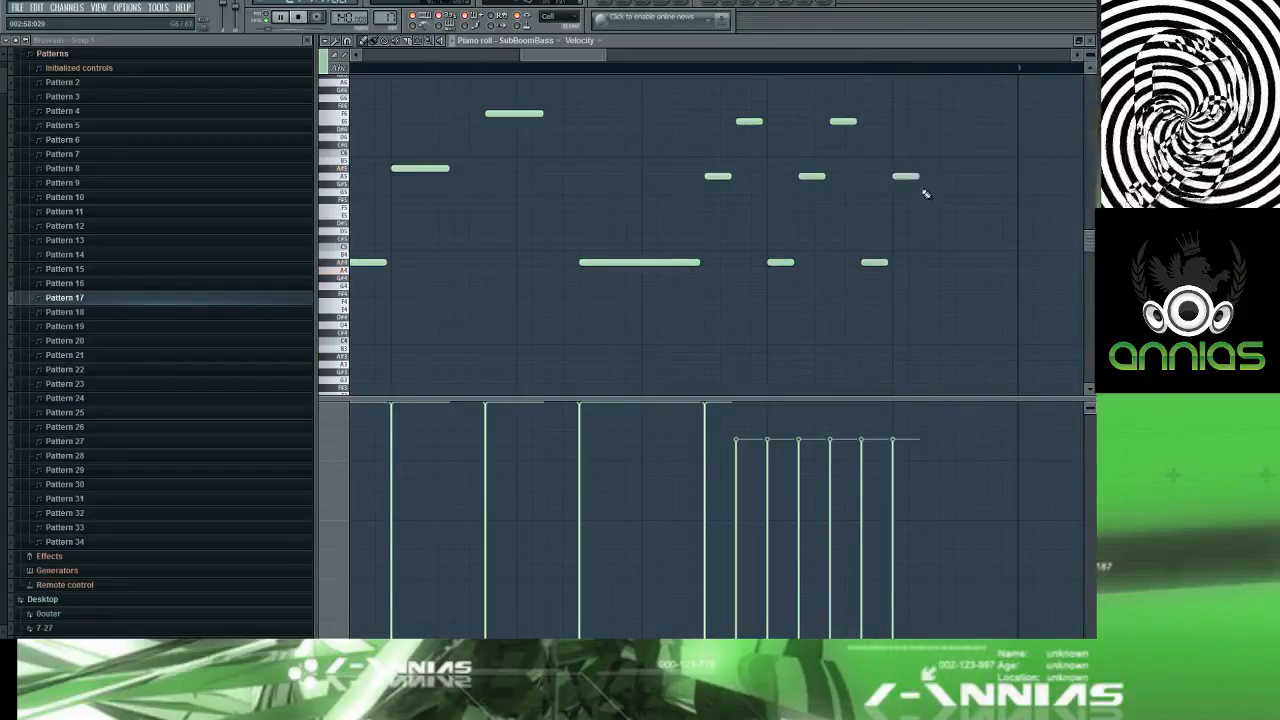
pyautogui.click(929, 122)
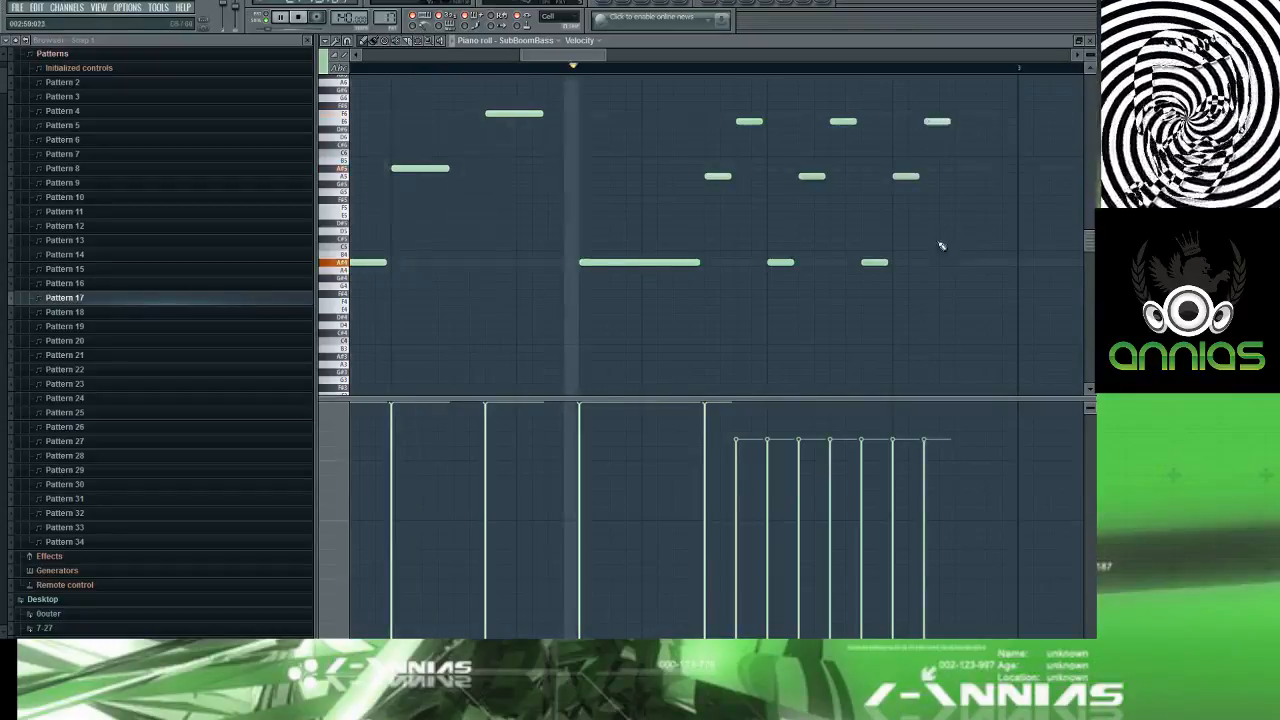
pyautogui.click(964, 266)
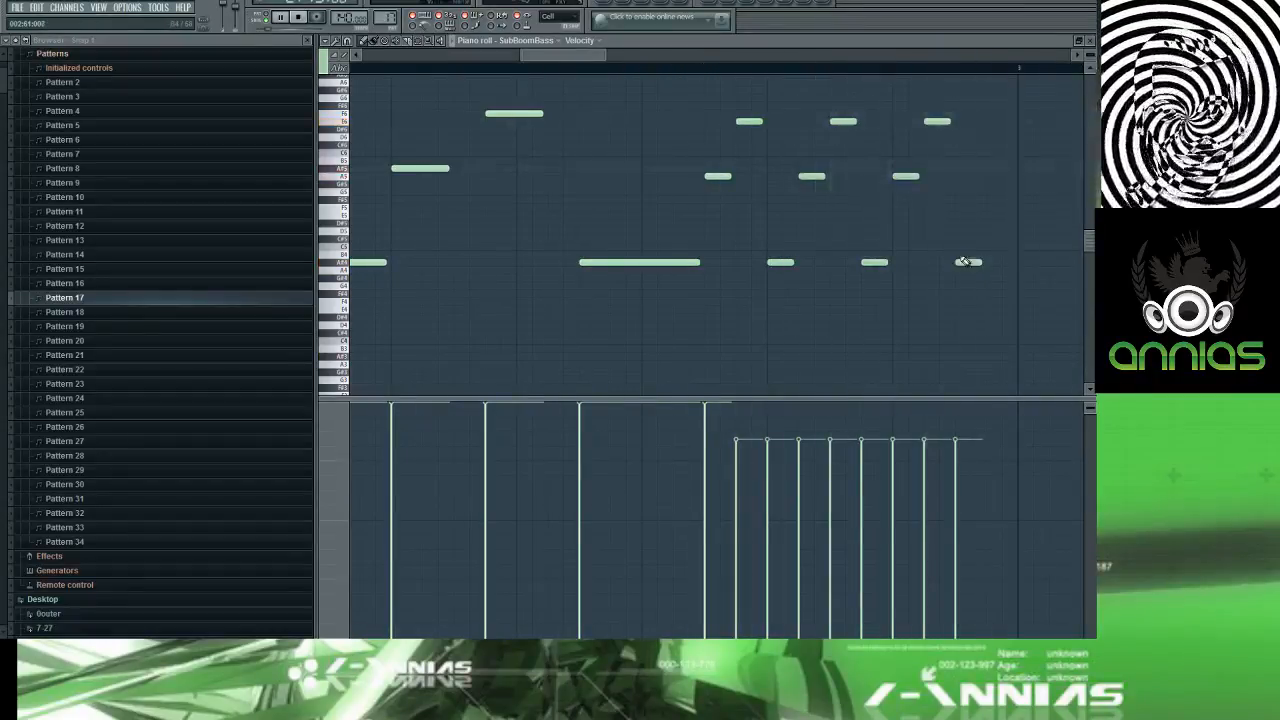
pyautogui.click(994, 179)
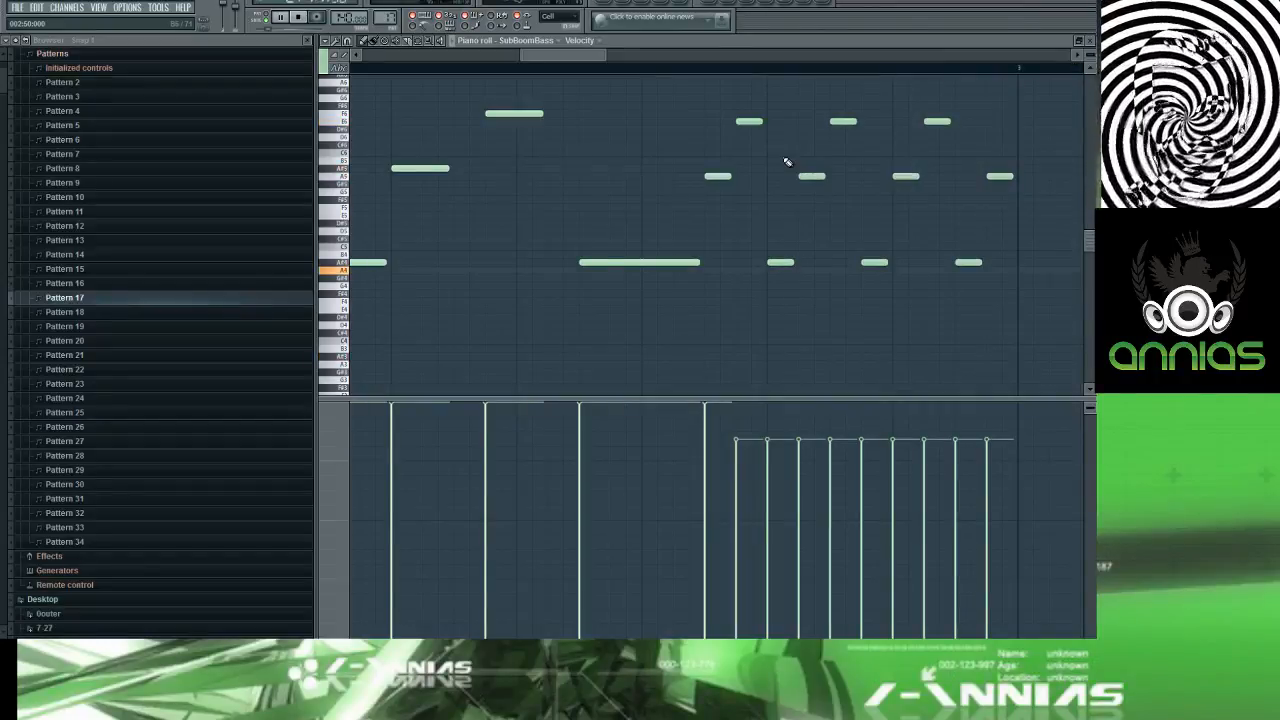
# Step: Delete the six pattern clips following the first Pattern 17 clip on the playlist's sub track
pyautogui.press('F5')
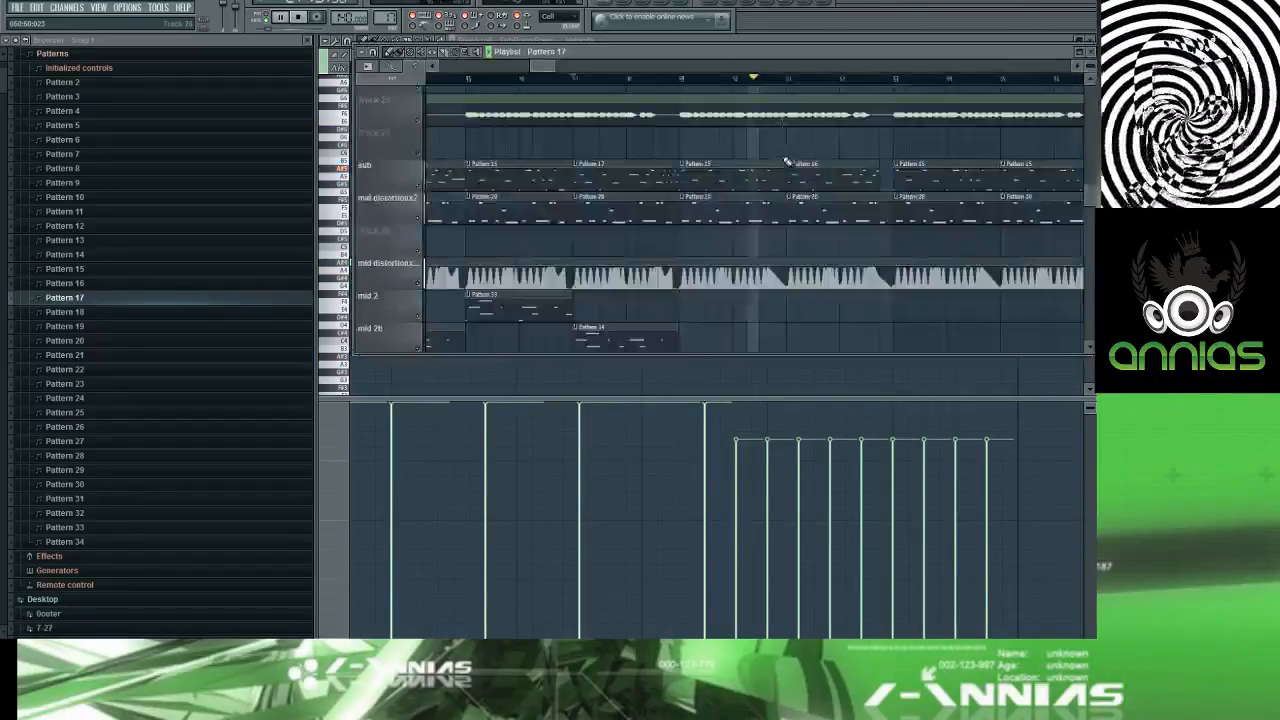
pyautogui.scroll(-2, 752, 162)
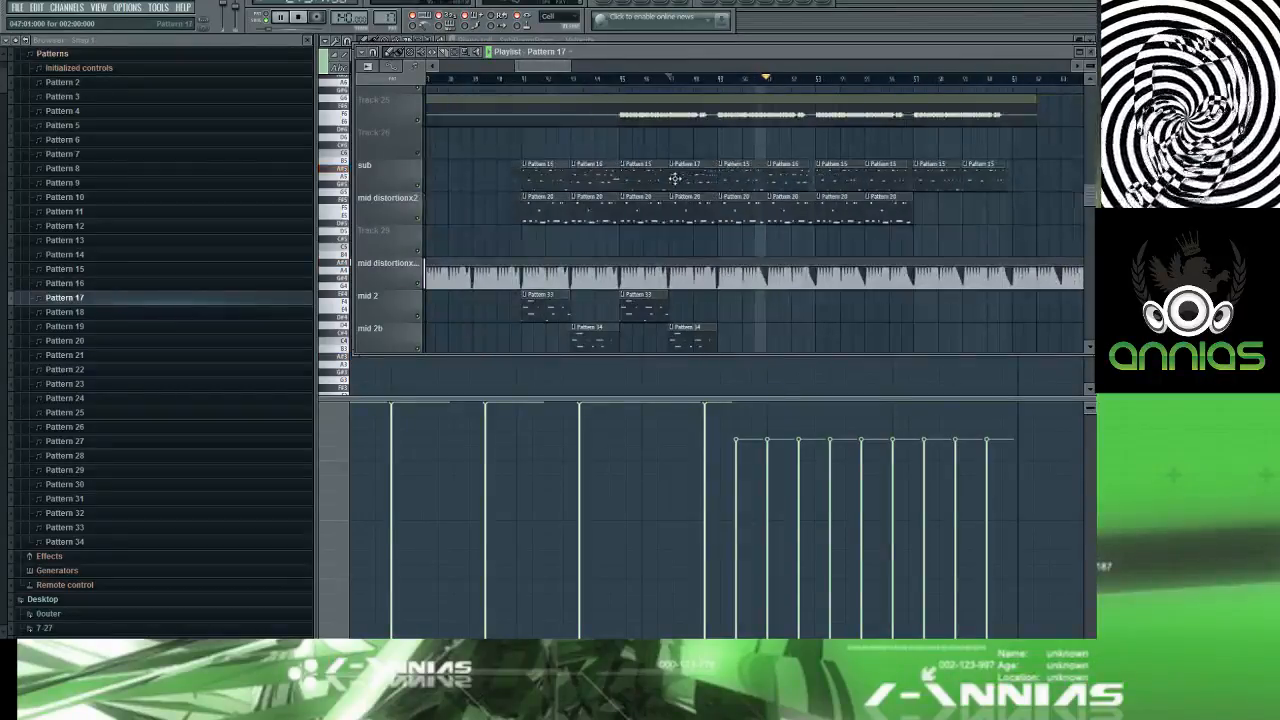
pyautogui.rightClick(751, 166)
pyautogui.rightClick(790, 168)
pyautogui.rightClick(831, 169)
pyautogui.rightClick(936, 173)
pyautogui.rightClick(985, 175)
pyautogui.rightClick(886, 174)
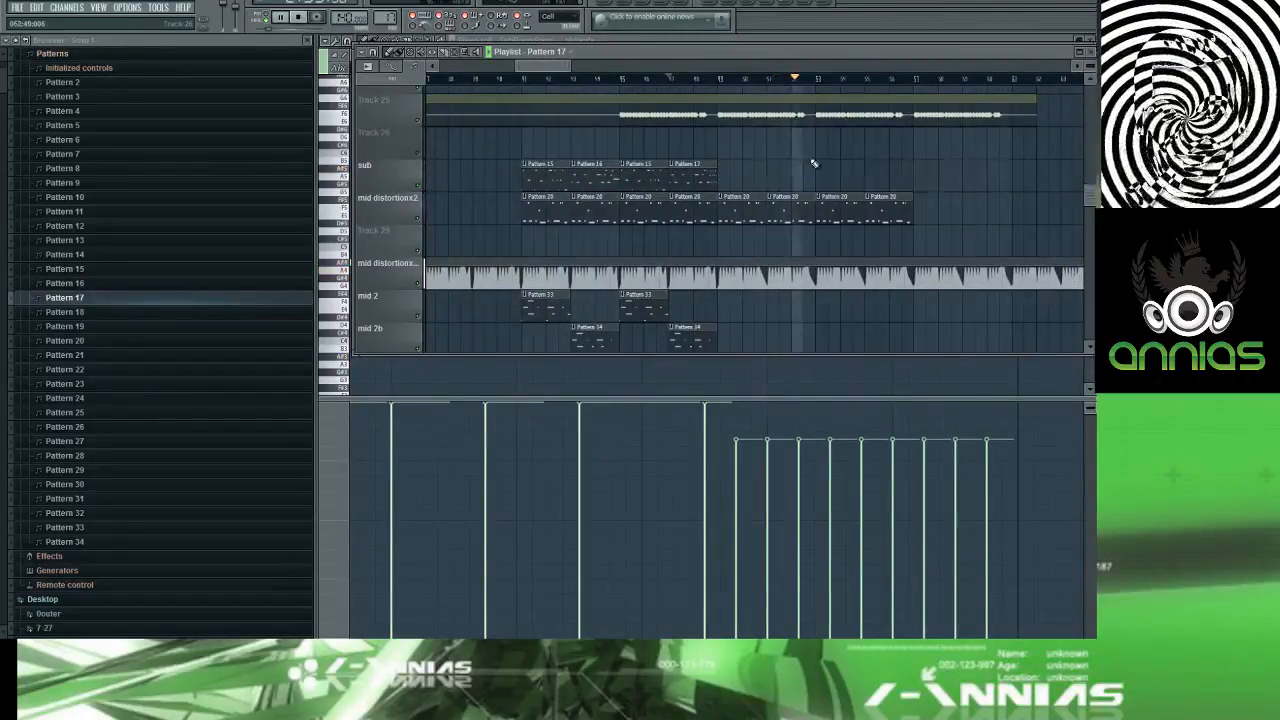
# Step: Duplicate the four remaining sub track clips twice in a row and stop playback
pyautogui.moveTo(764, 160); pyautogui.dragTo(523, 166)
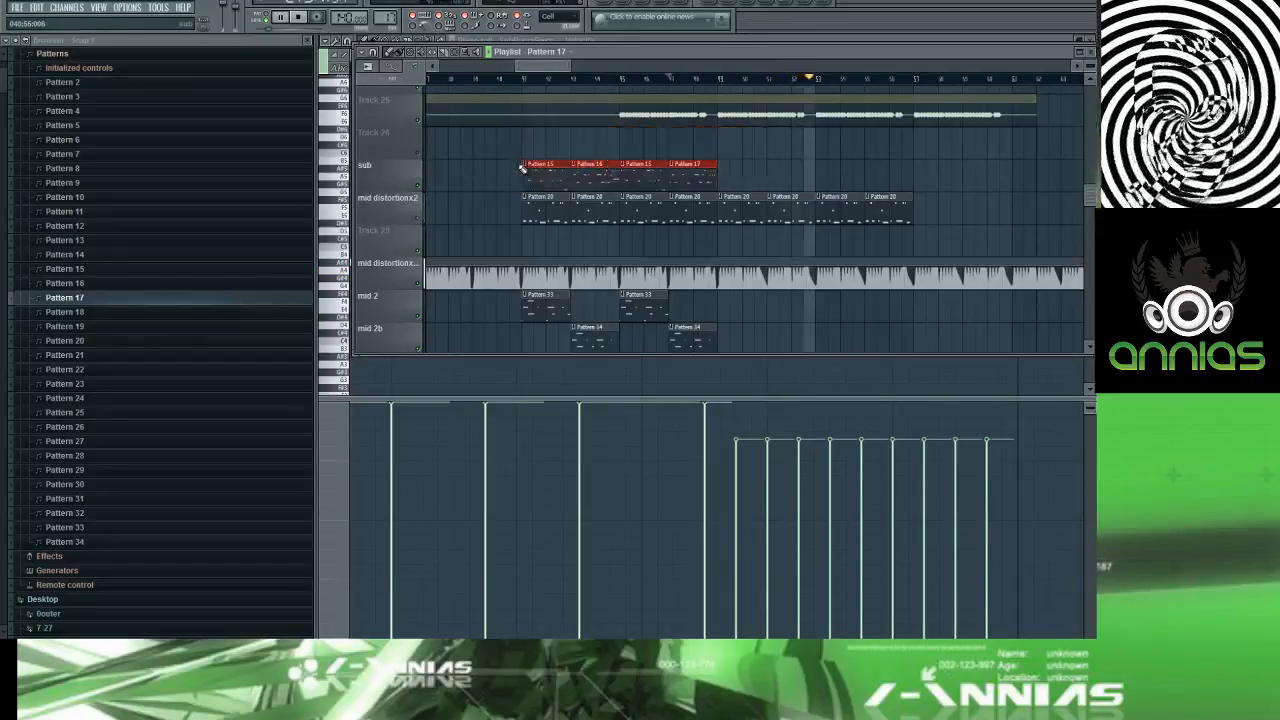
pyautogui.hotkey('ctrl', 'b')
pyautogui.hotkey('ctrl', 'b')
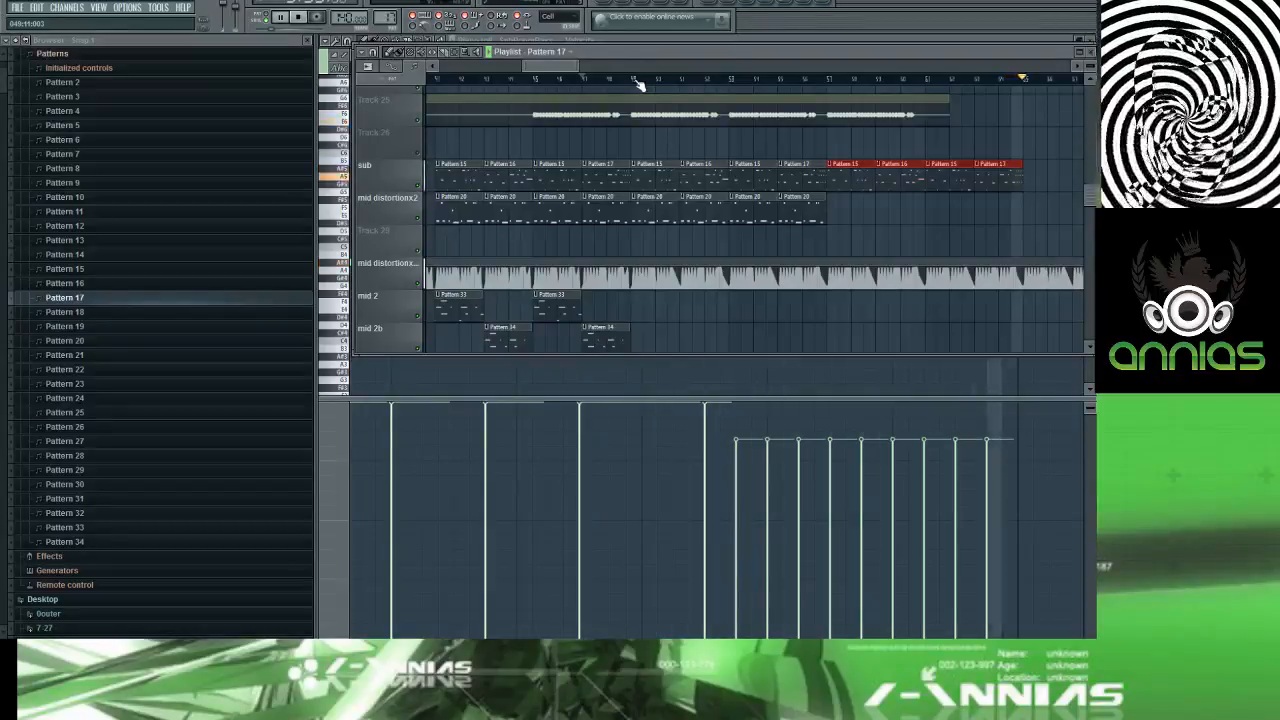
pyautogui.press('space')
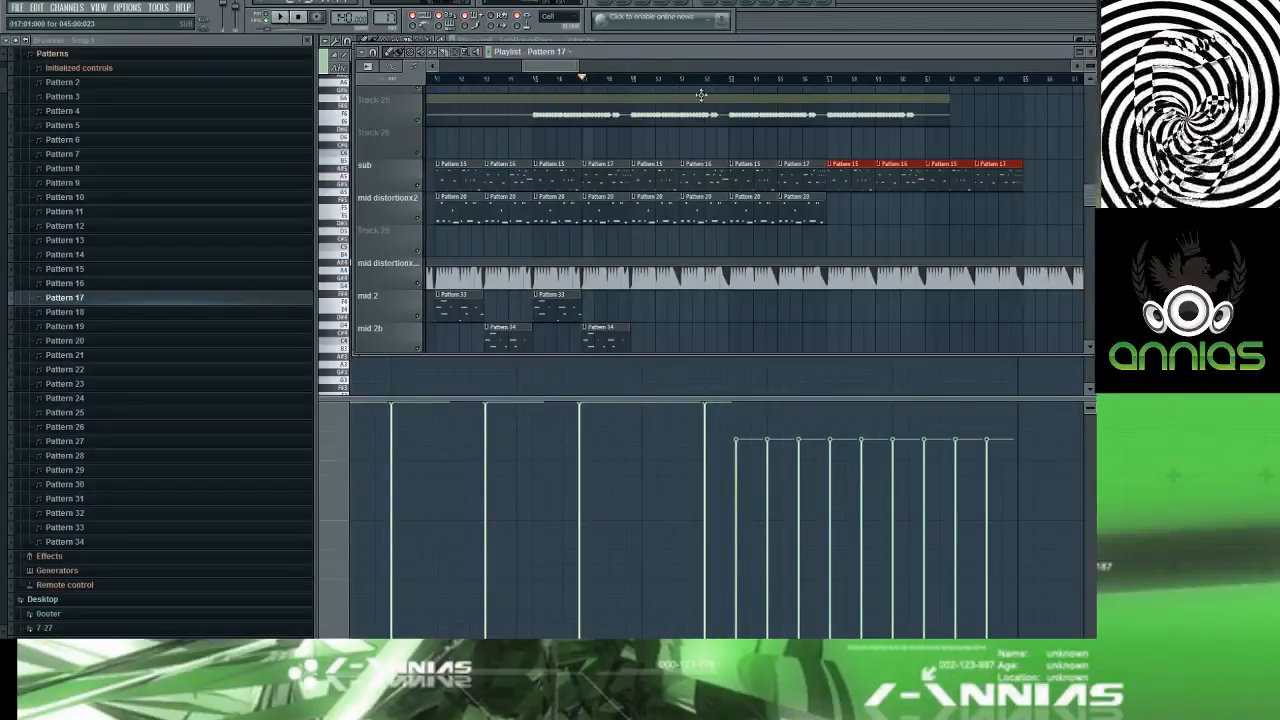
# Step: Play back Pattern 17's SubBoomBass notes in the piano roll
pyautogui.press('F5')
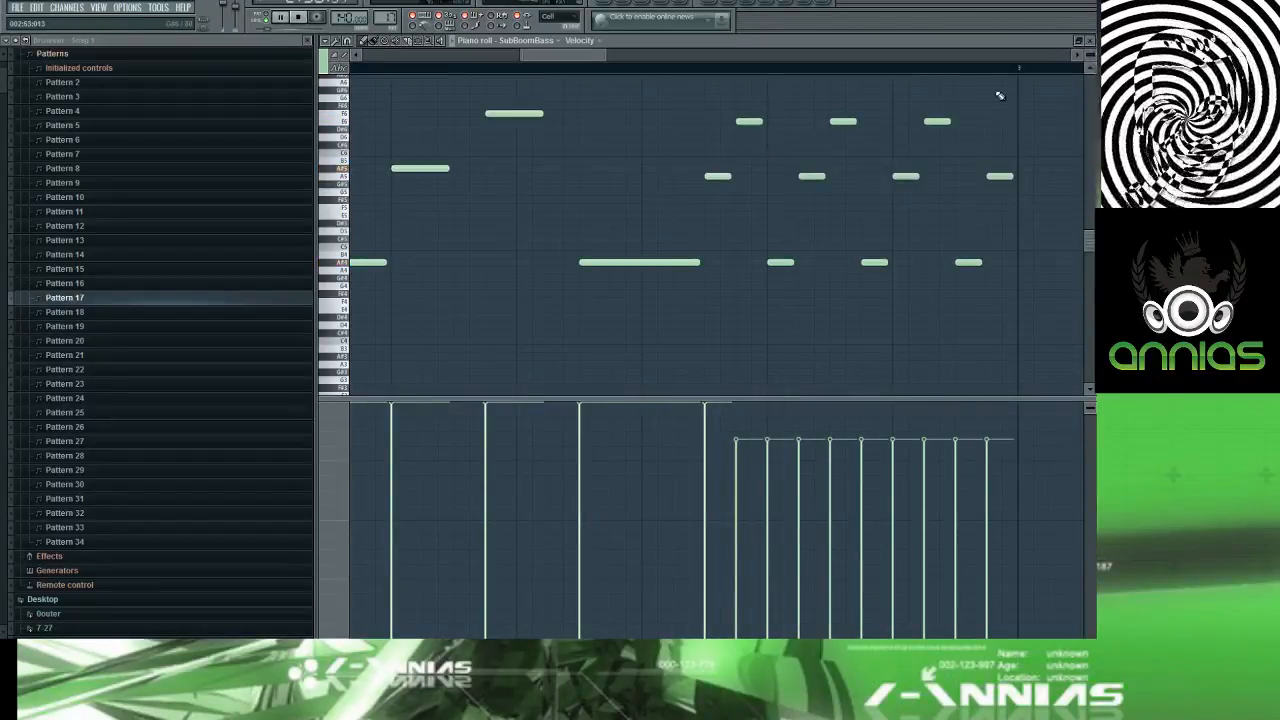
pyautogui.press('space')
pyautogui.press('space')
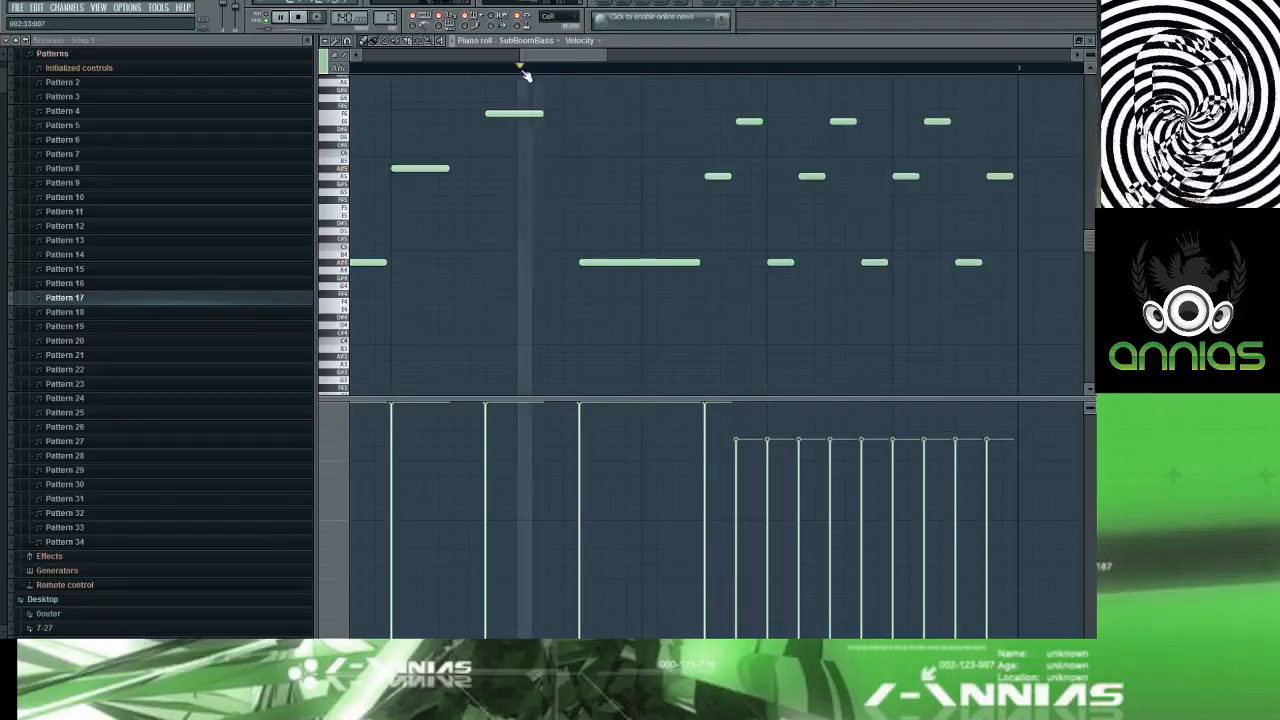
pyautogui.moveTo(1015, 150); pyautogui.dragTo(862, 276)
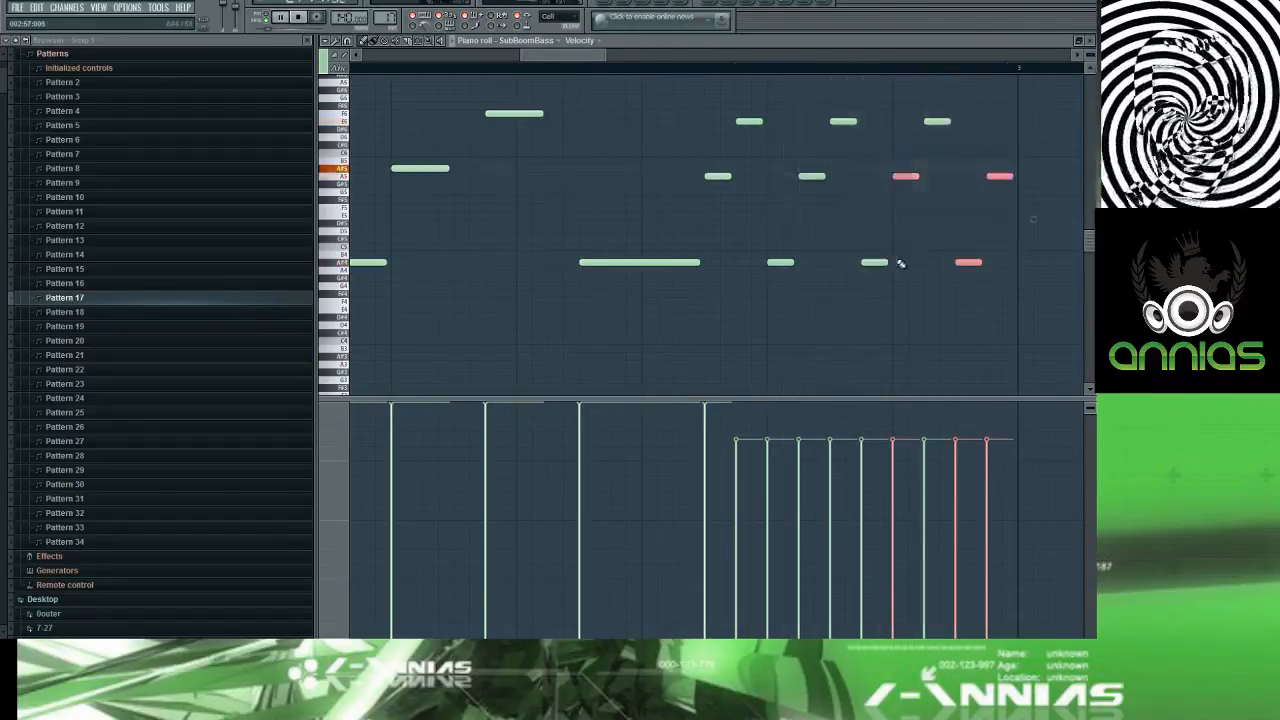
pyautogui.moveTo(1023, 96); pyautogui.dragTo(720, 304)
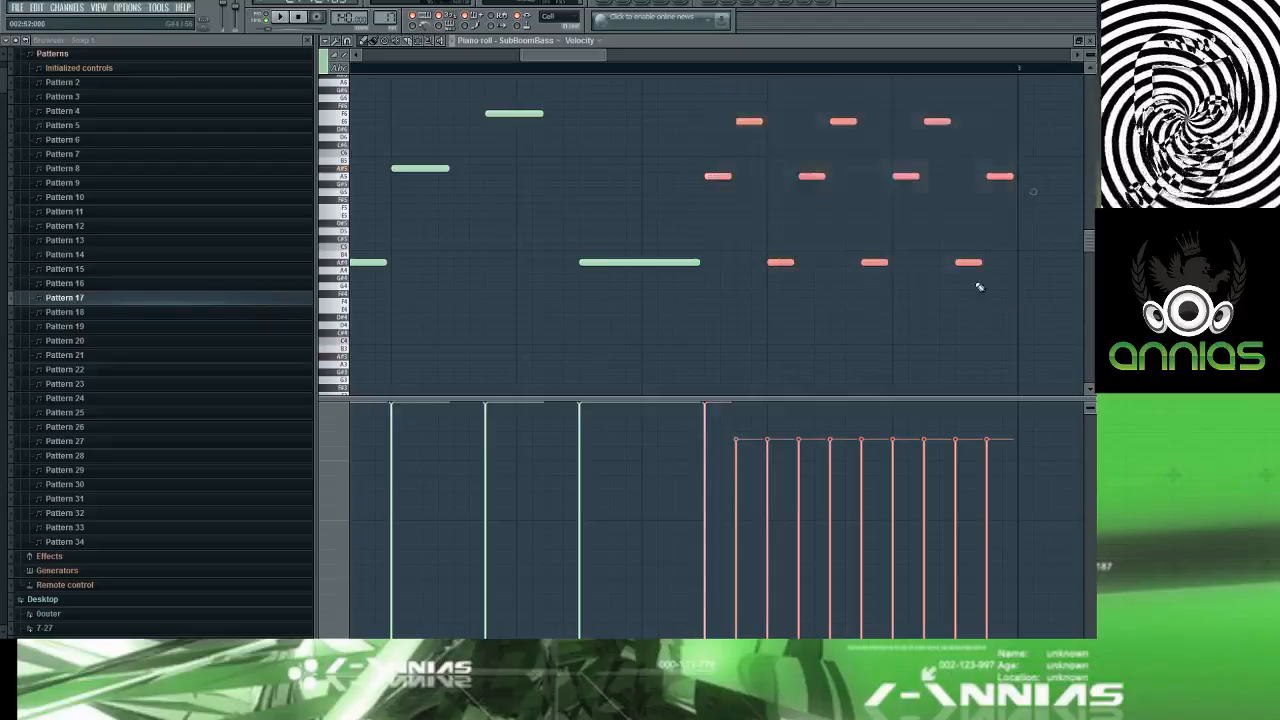
pyautogui.scroll(5, 981, 262)
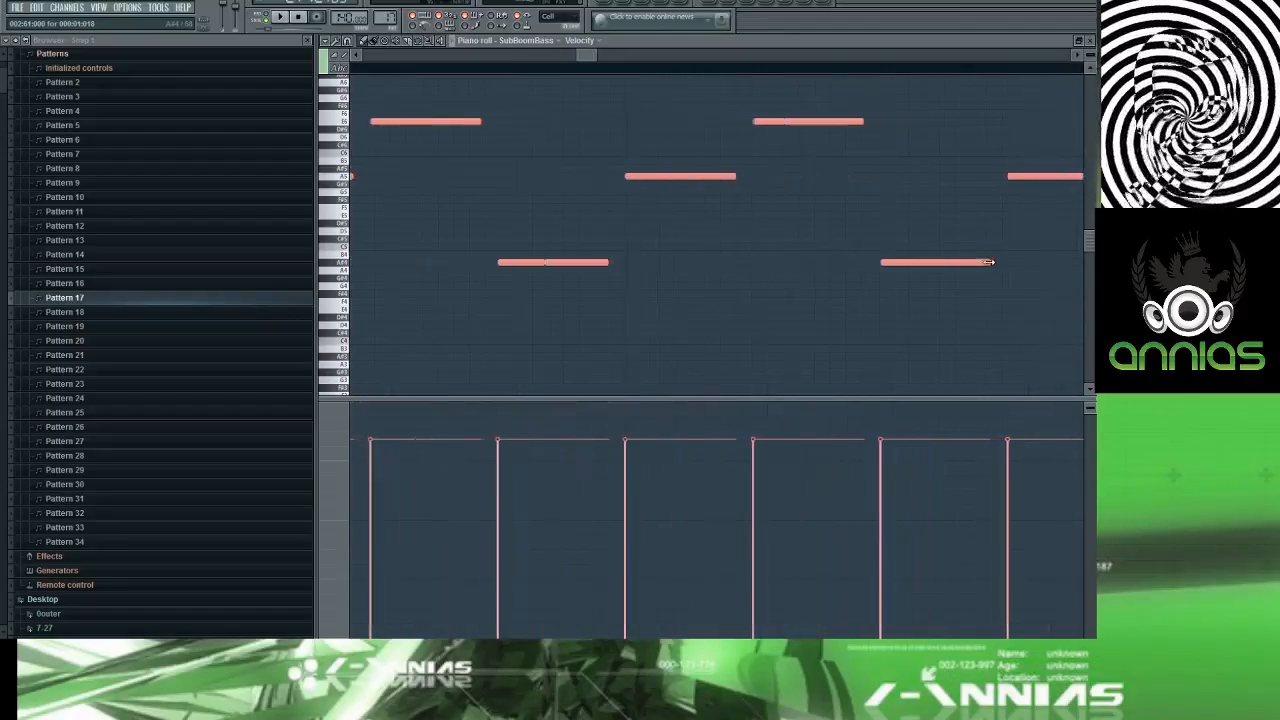
pyautogui.doubleClick(981, 262)
pyautogui.press('Escape')
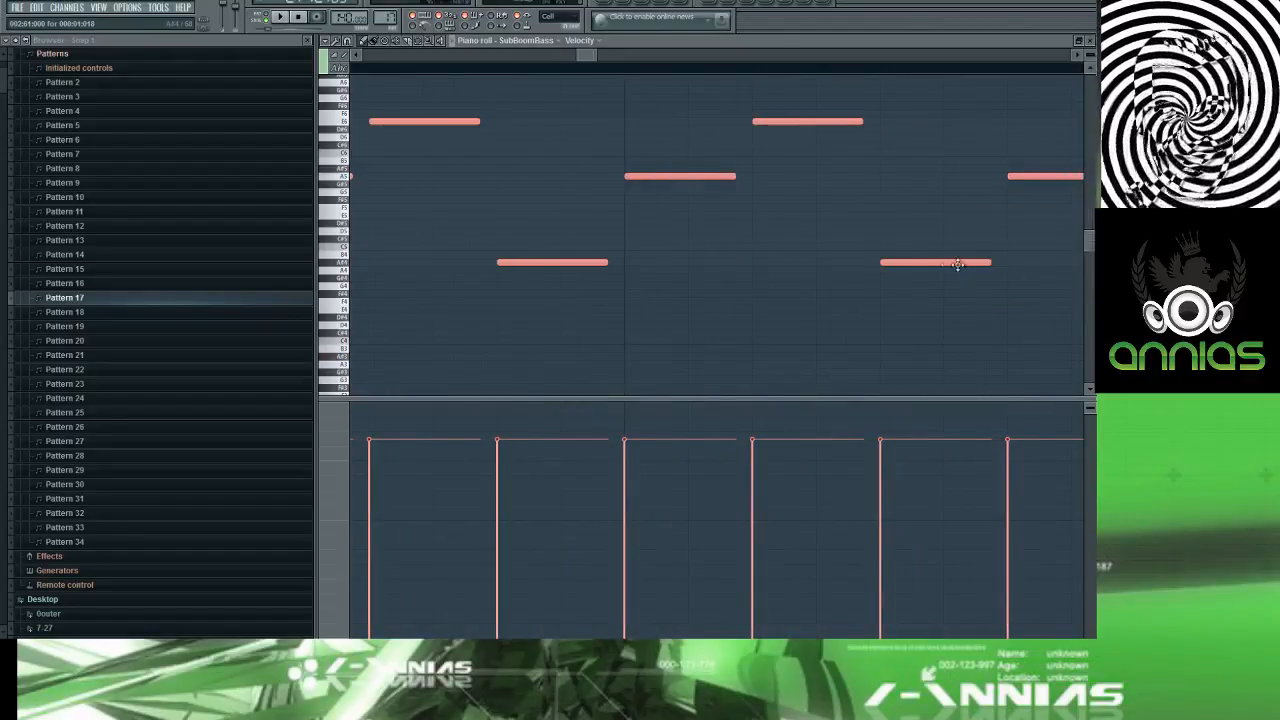
pyautogui.doubleClick(989, 261)
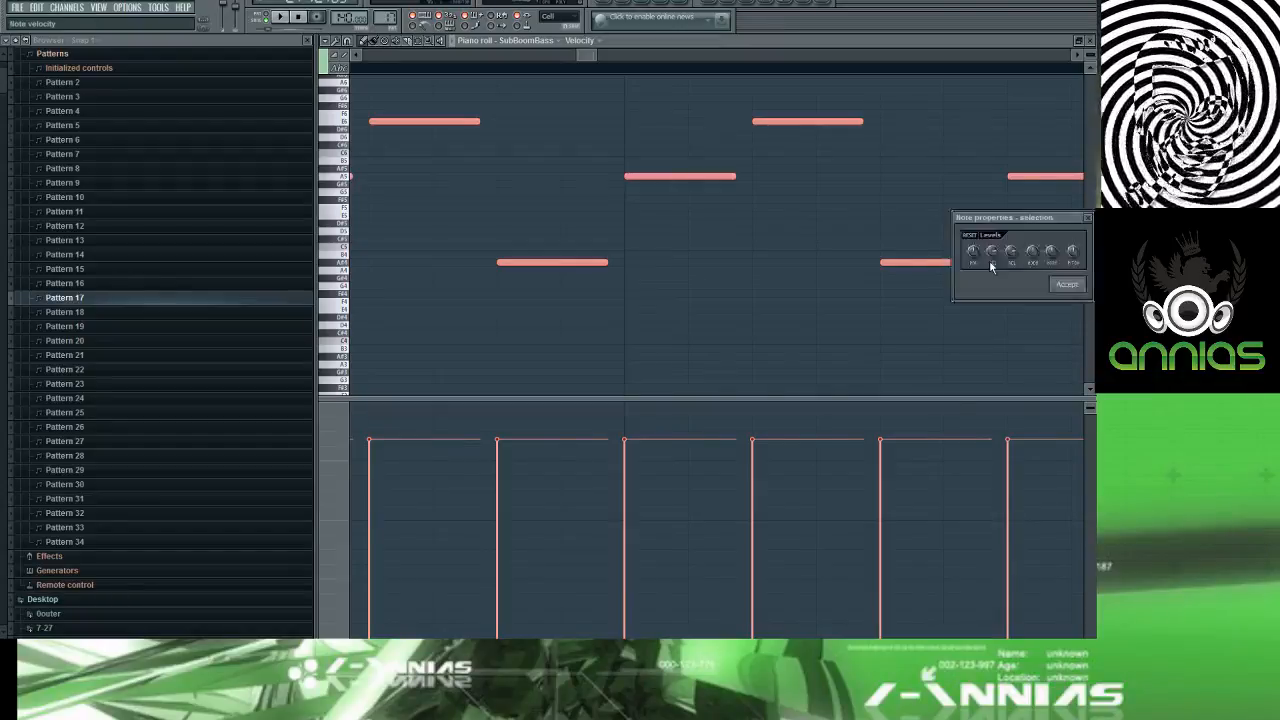
pyautogui.press('Escape')
pyautogui.doubleClick(979, 264)
pyautogui.press('Escape')
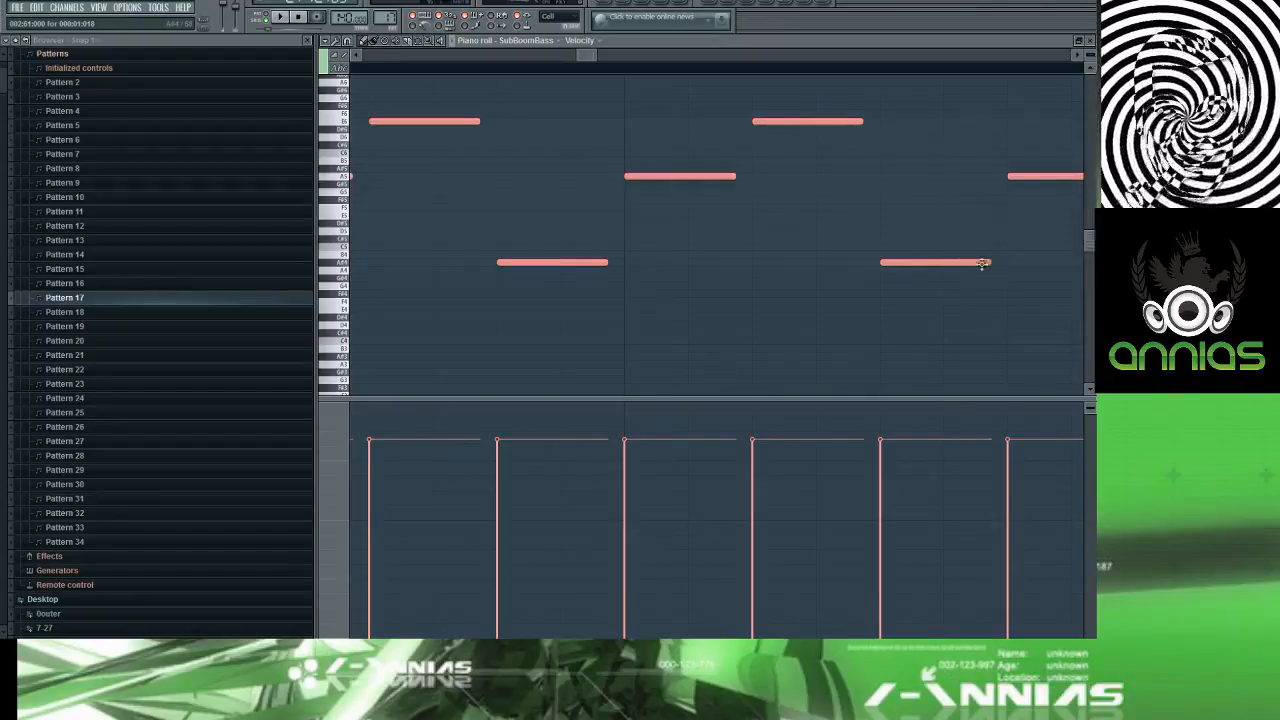
pyautogui.press('Escape')
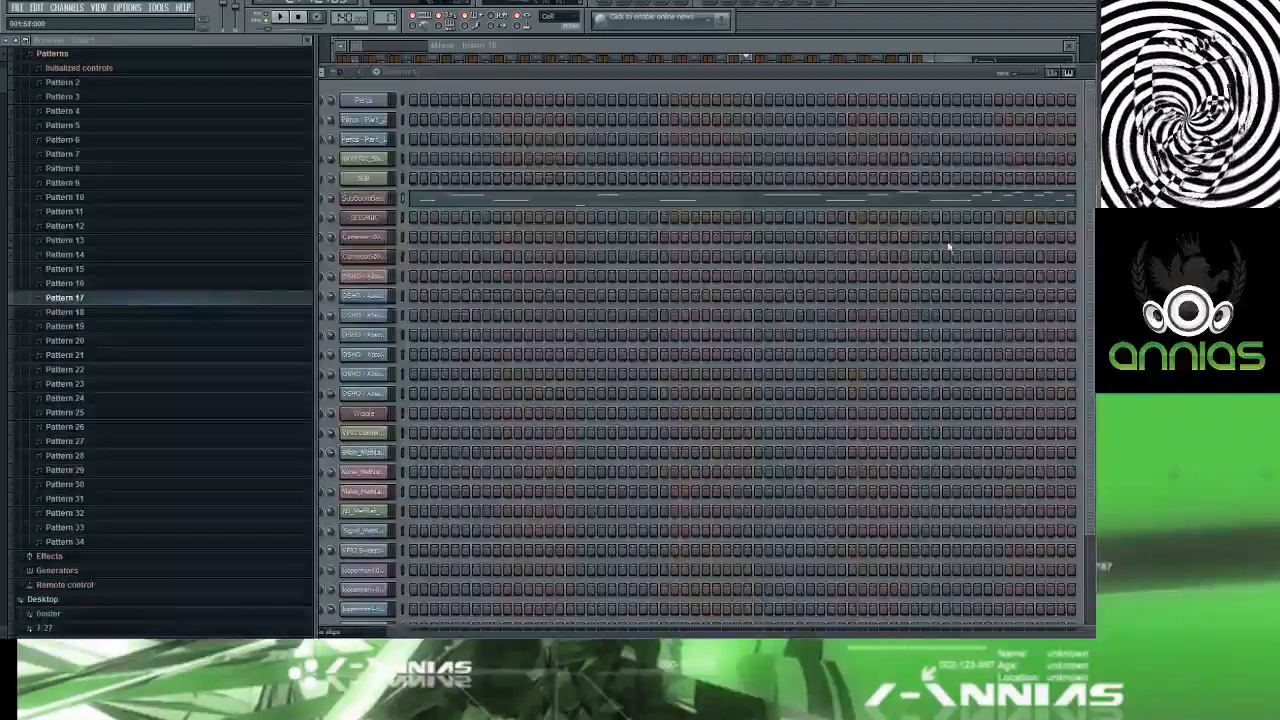
# Step: Shorten the ten closing notes of the SubBoomBass pattern together to a length of 000:00:018 and play the result
pyautogui.press('F5')
pyautogui.press('F7')
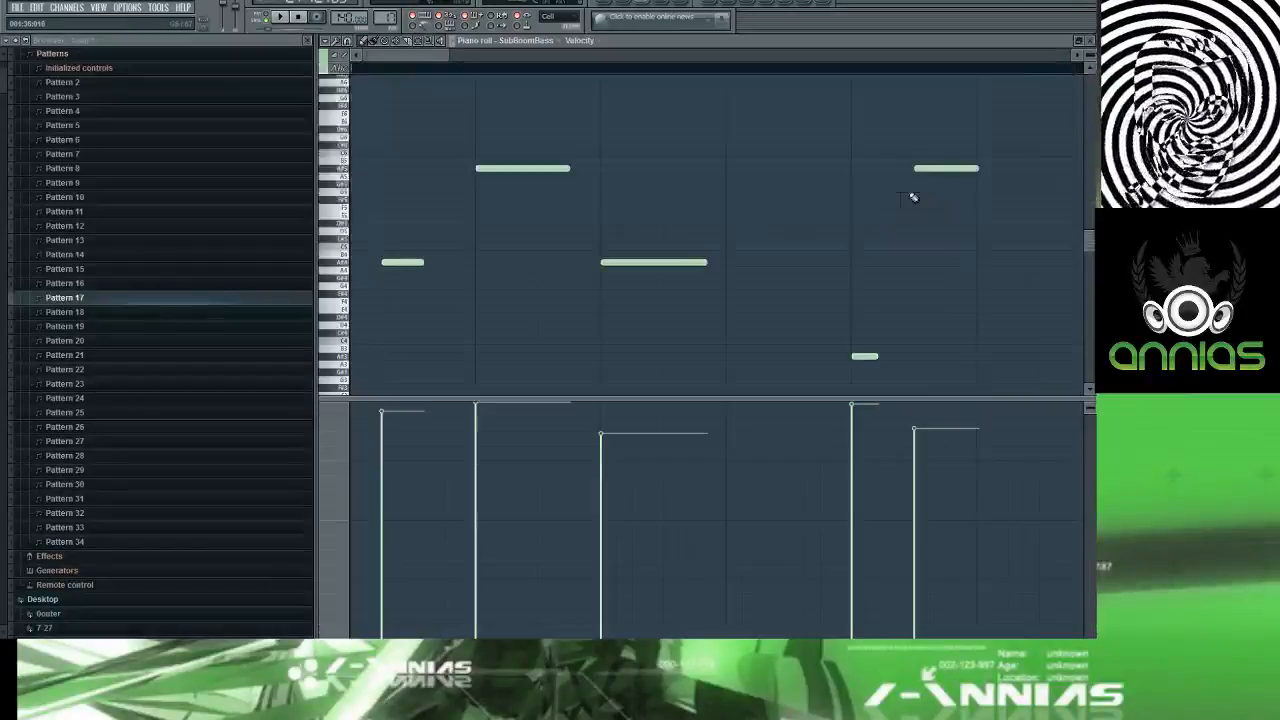
pyautogui.scroll(-8, 924, 212)
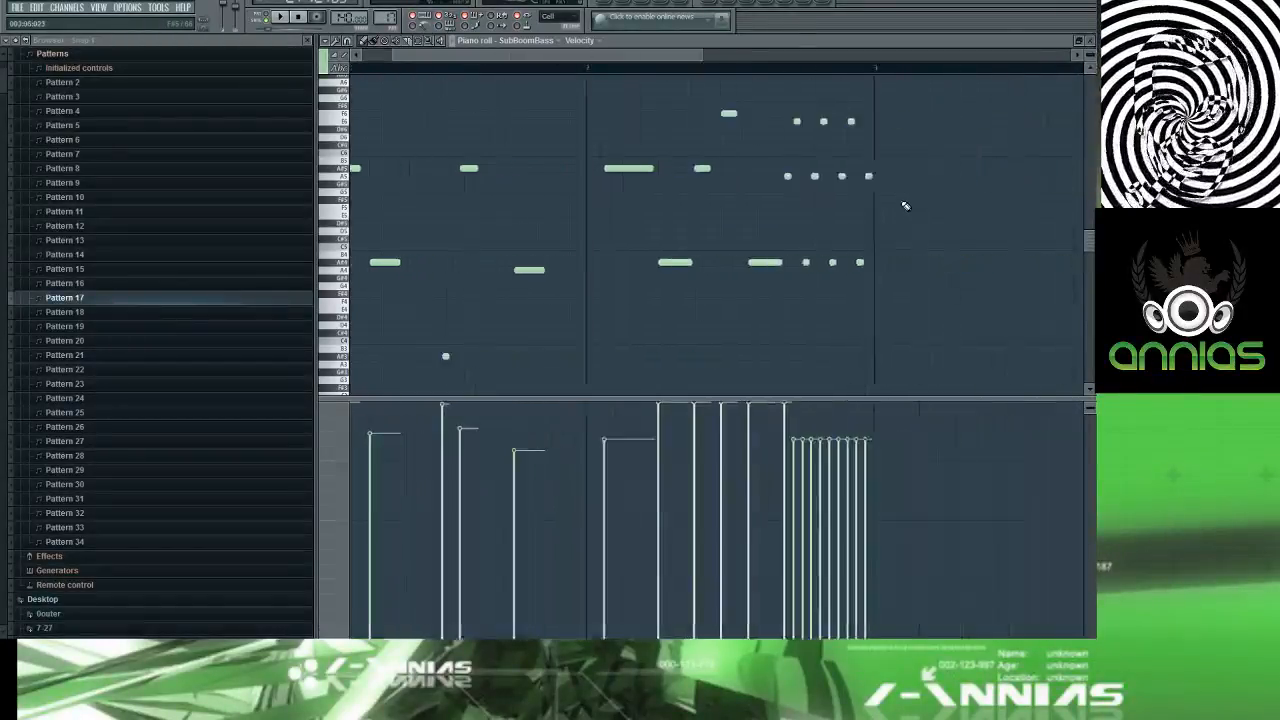
pyautogui.scroll(4, 796, 213)
pyautogui.moveTo(823, 86); pyautogui.dragTo(395, 328)
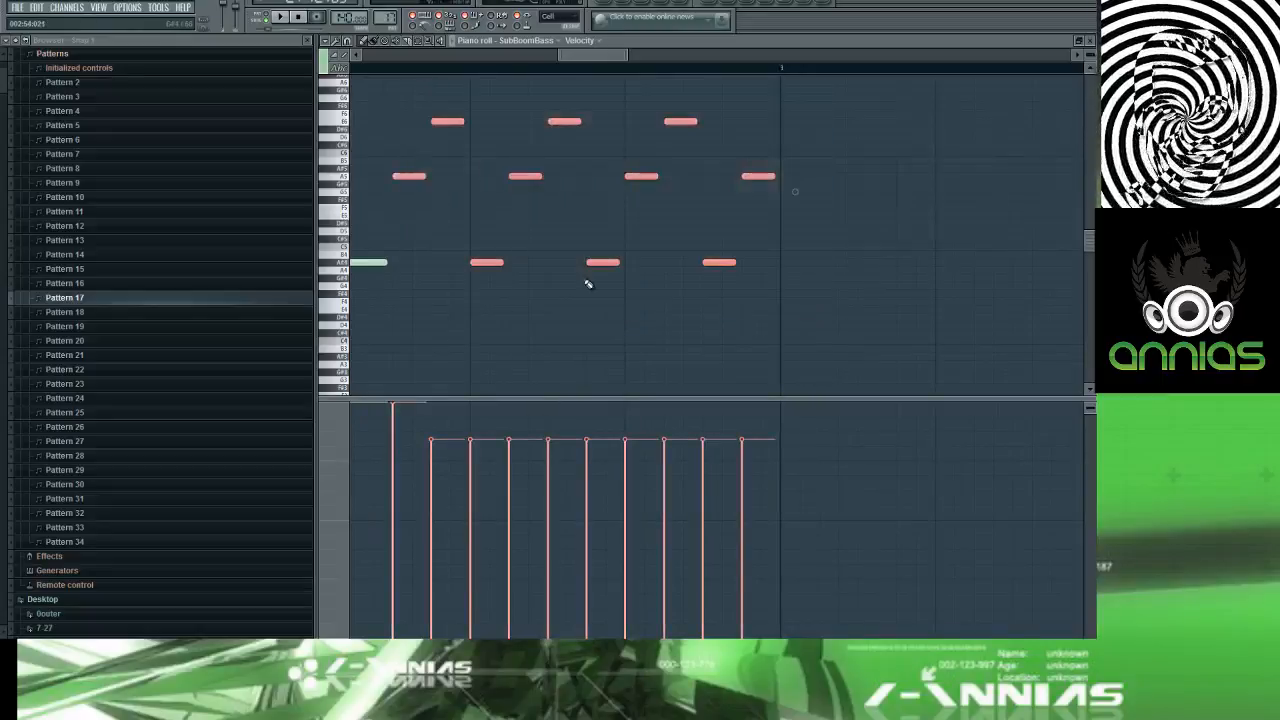
pyautogui.doubleClick(733, 263)
pyautogui.click(735, 264)
pyautogui.doubleClick(735, 263)
pyautogui.click(738, 264)
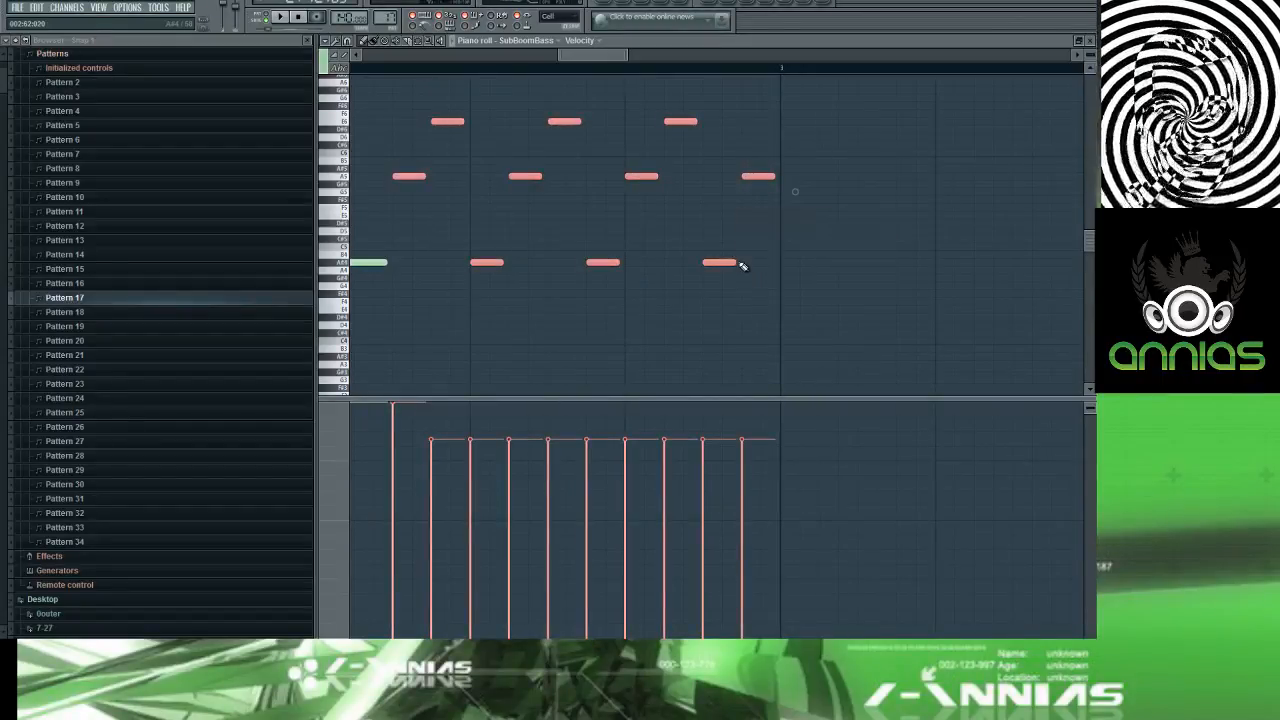
pyautogui.moveTo(736, 262); pyautogui.dragTo(714, 263)
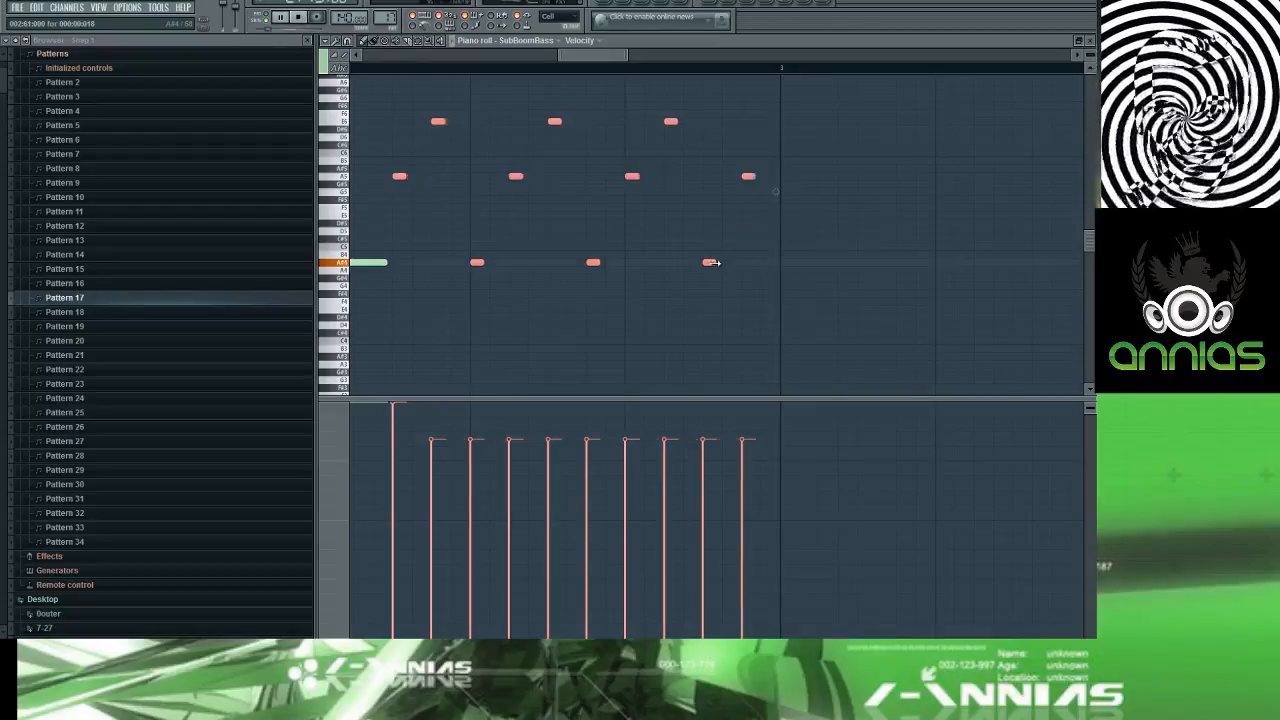
pyautogui.press('space')
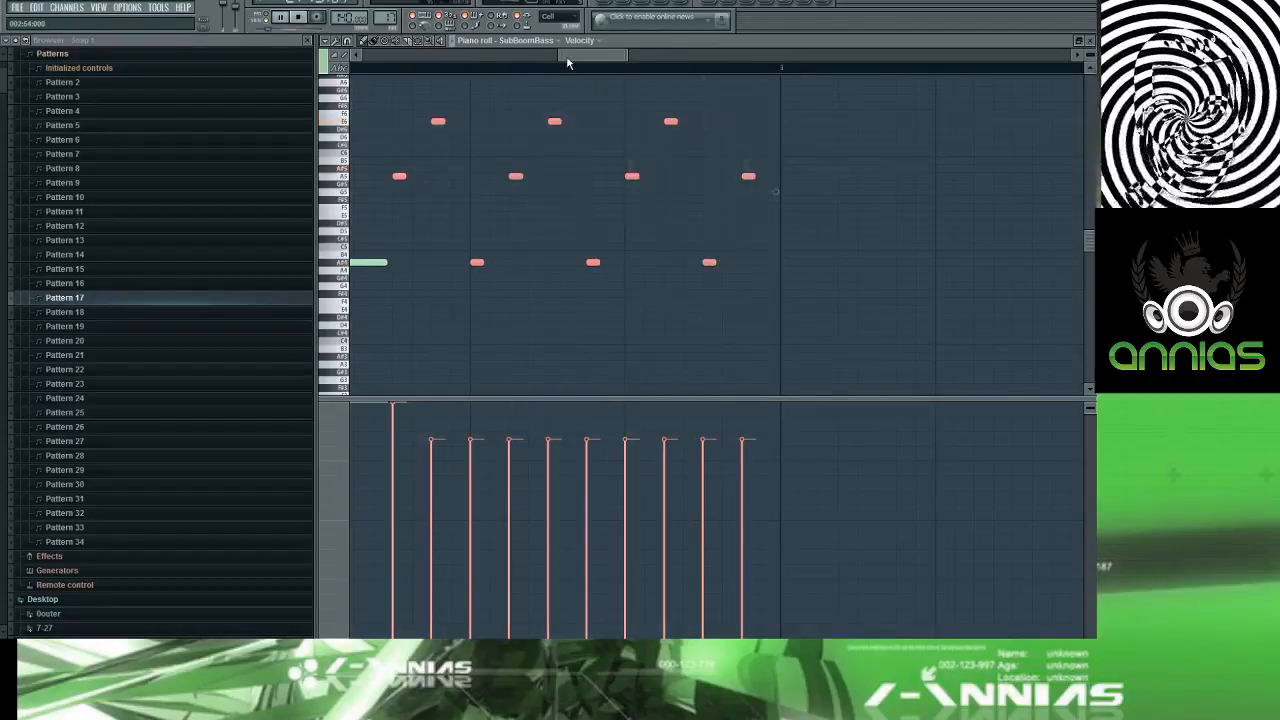
# Step: Listen to the duplicated sub clips in the playlist from several playback positions
pyautogui.moveTo(569, 54); pyautogui.dragTo(540, 57)
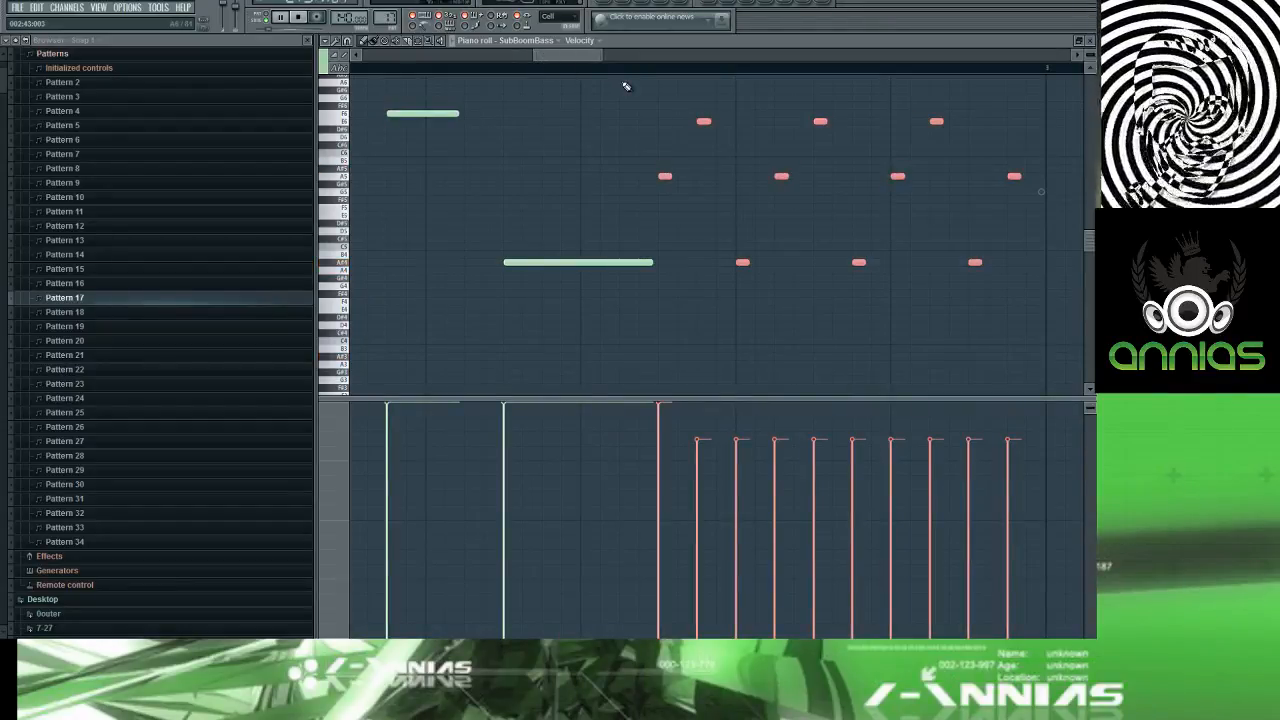
pyautogui.press('F5')
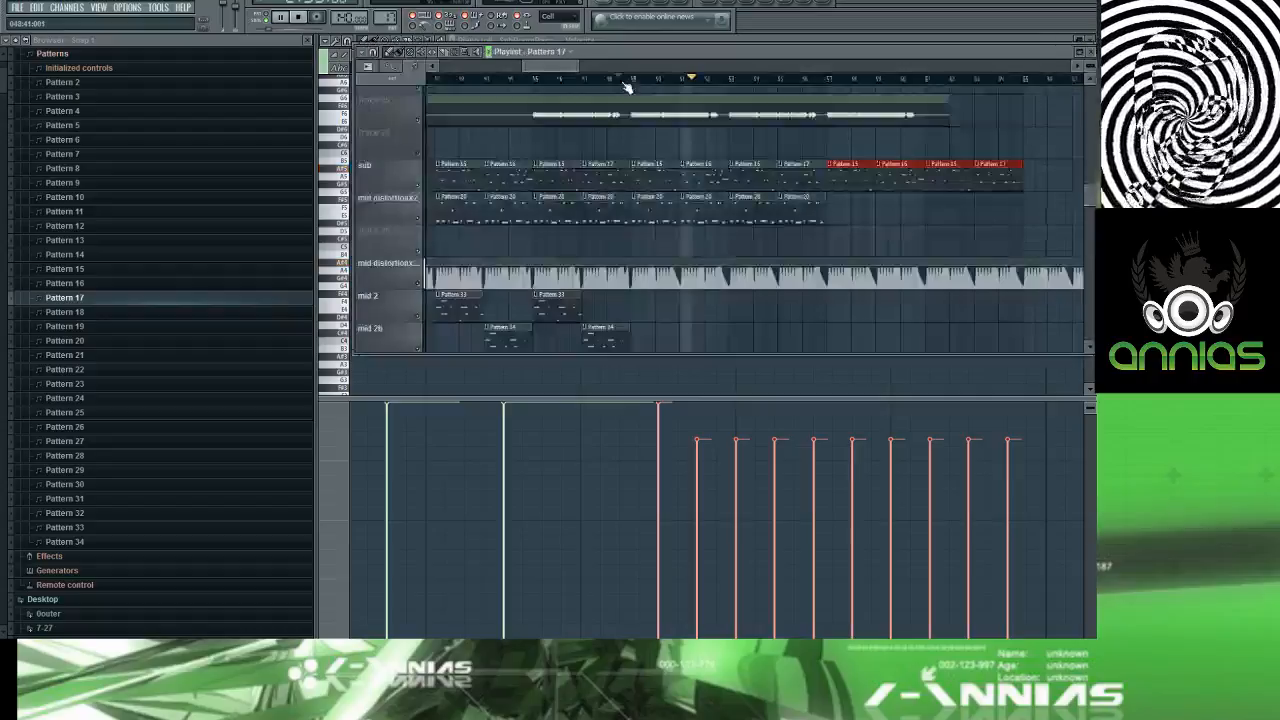
pyautogui.click(779, 79)
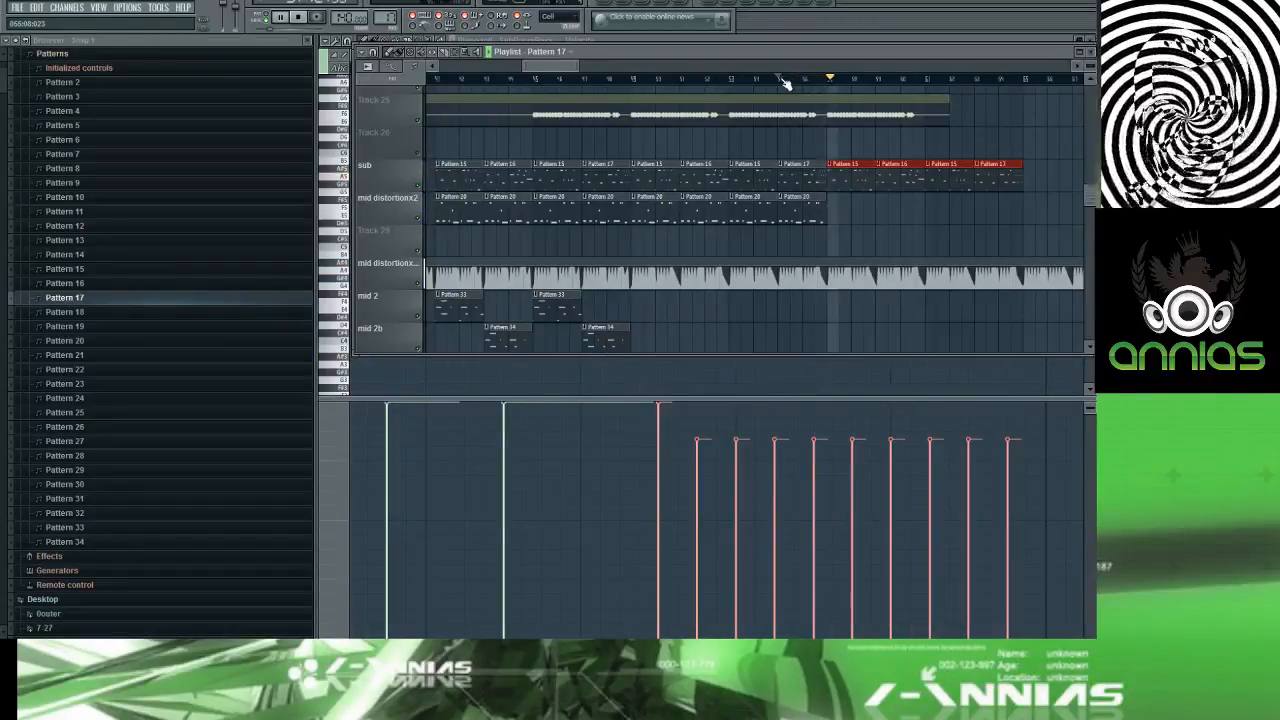
pyautogui.click(599, 80)
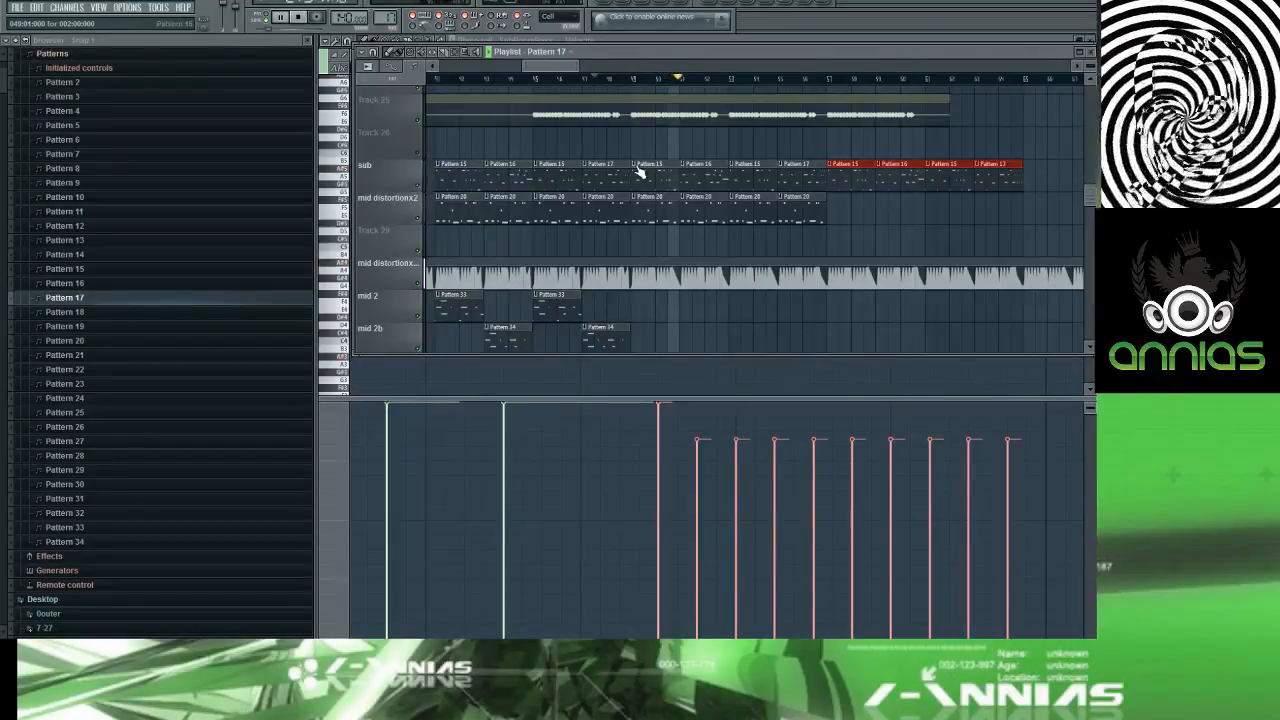
pyautogui.moveTo(552, 66); pyautogui.dragTo(532, 66)
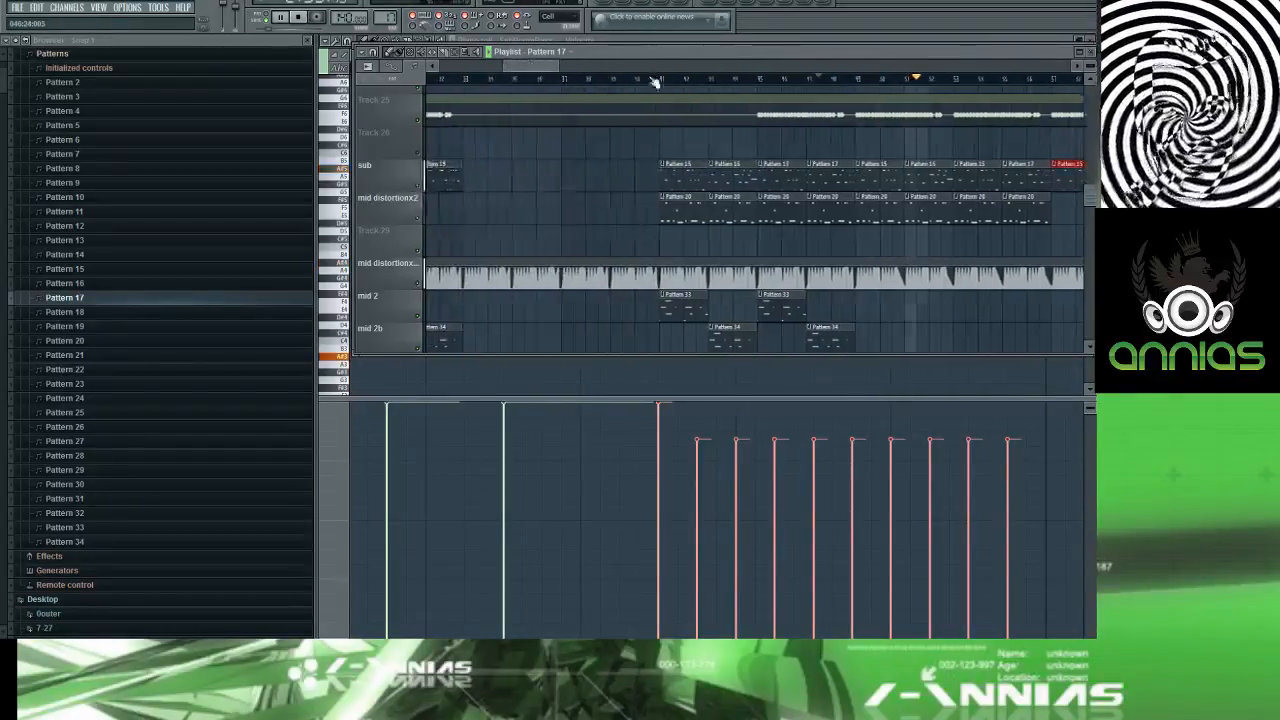
# Step: Listen to the drop from the start of the sub clips and examine the sub and mid tracks in the playlist
pyautogui.click(658, 80)
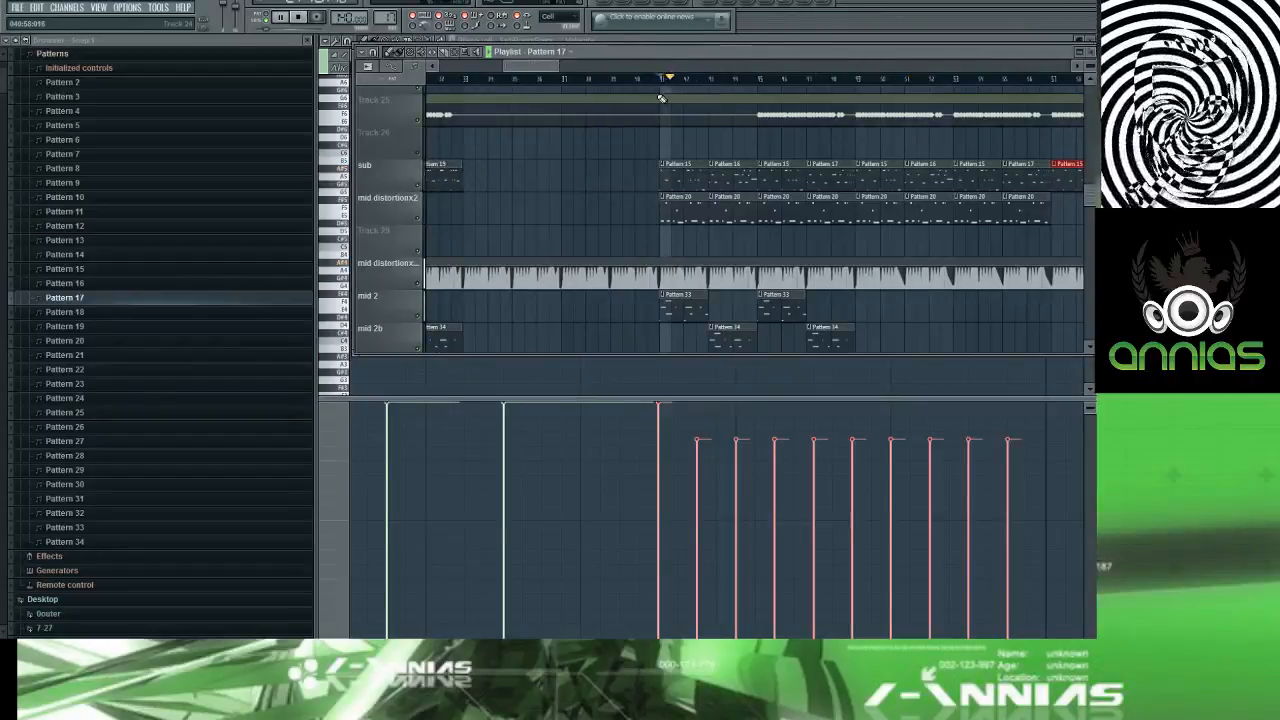
pyautogui.scroll(-5, 670, 140)
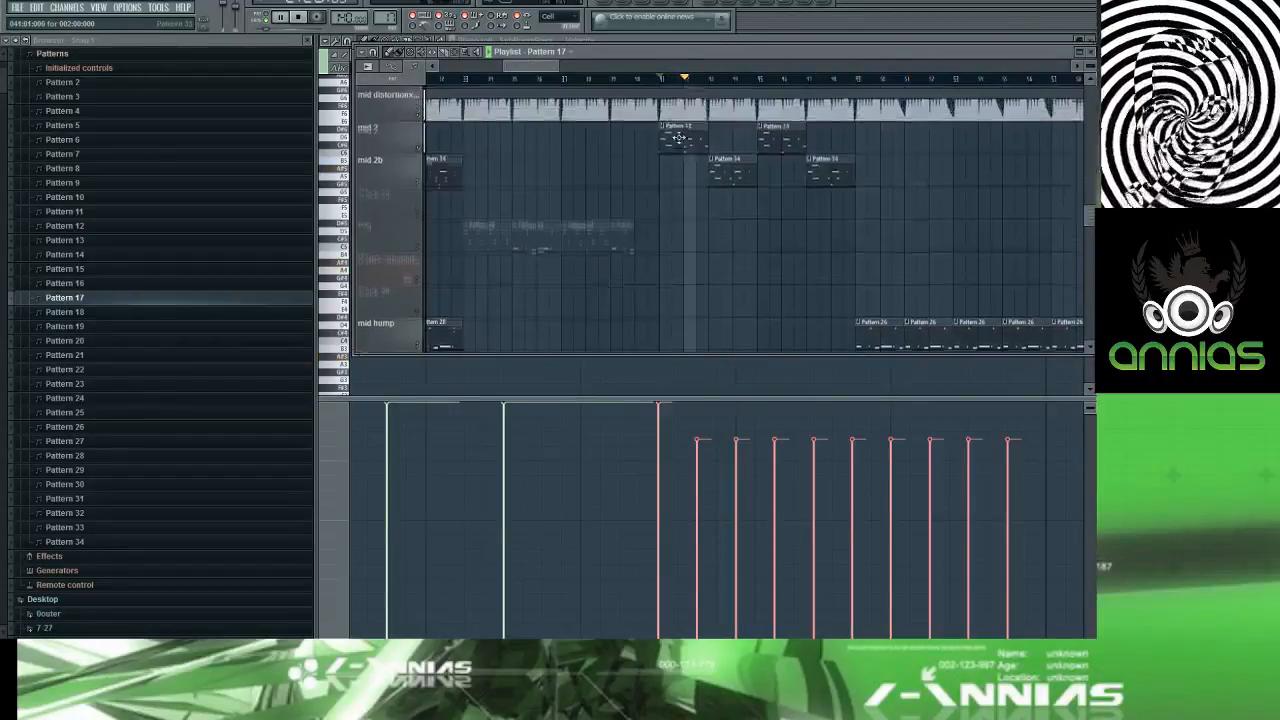
pyautogui.scroll(4, 700, 195)
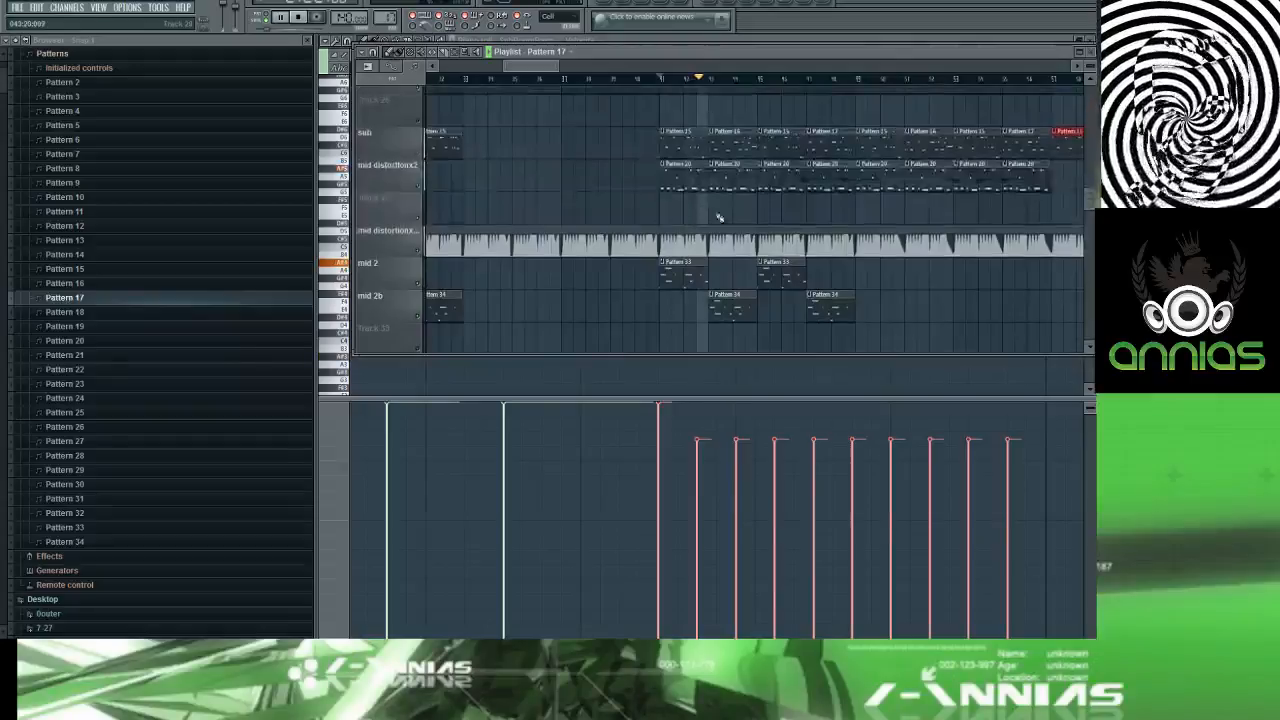
pyautogui.scroll(2, 730, 222)
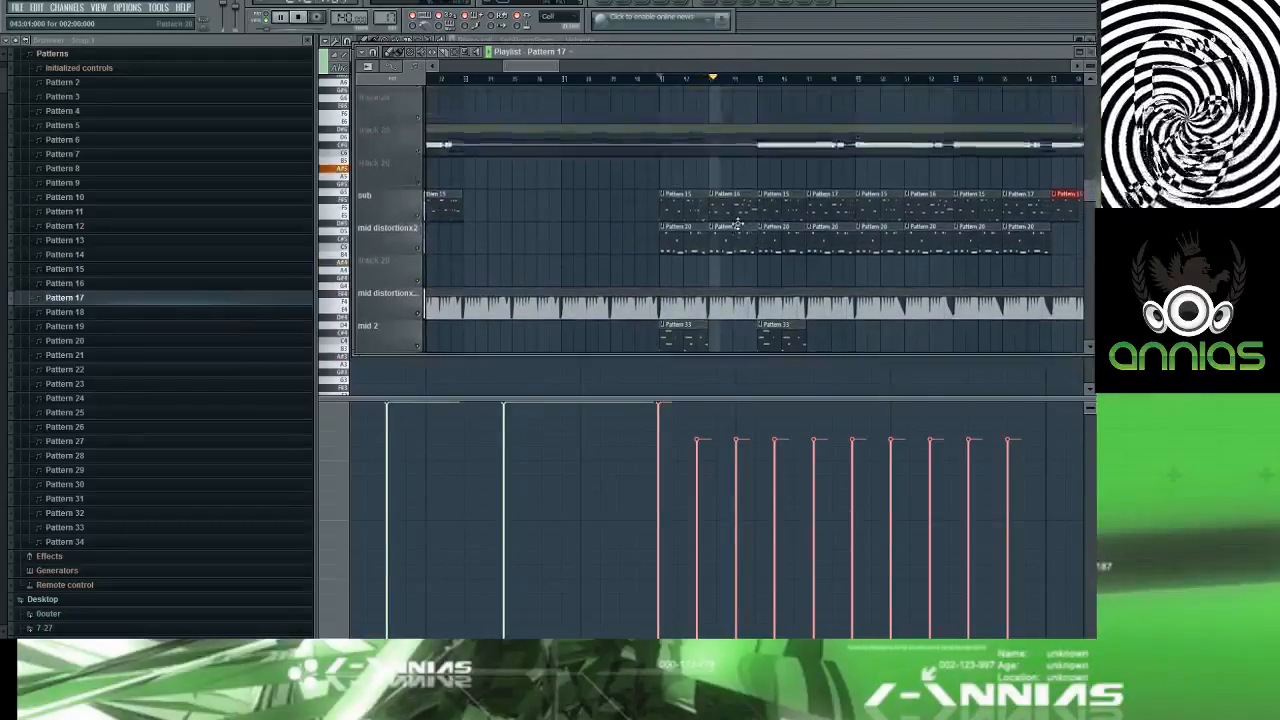
pyautogui.scroll(-3, 737, 225)
pyautogui.scroll(4, 742, 240)
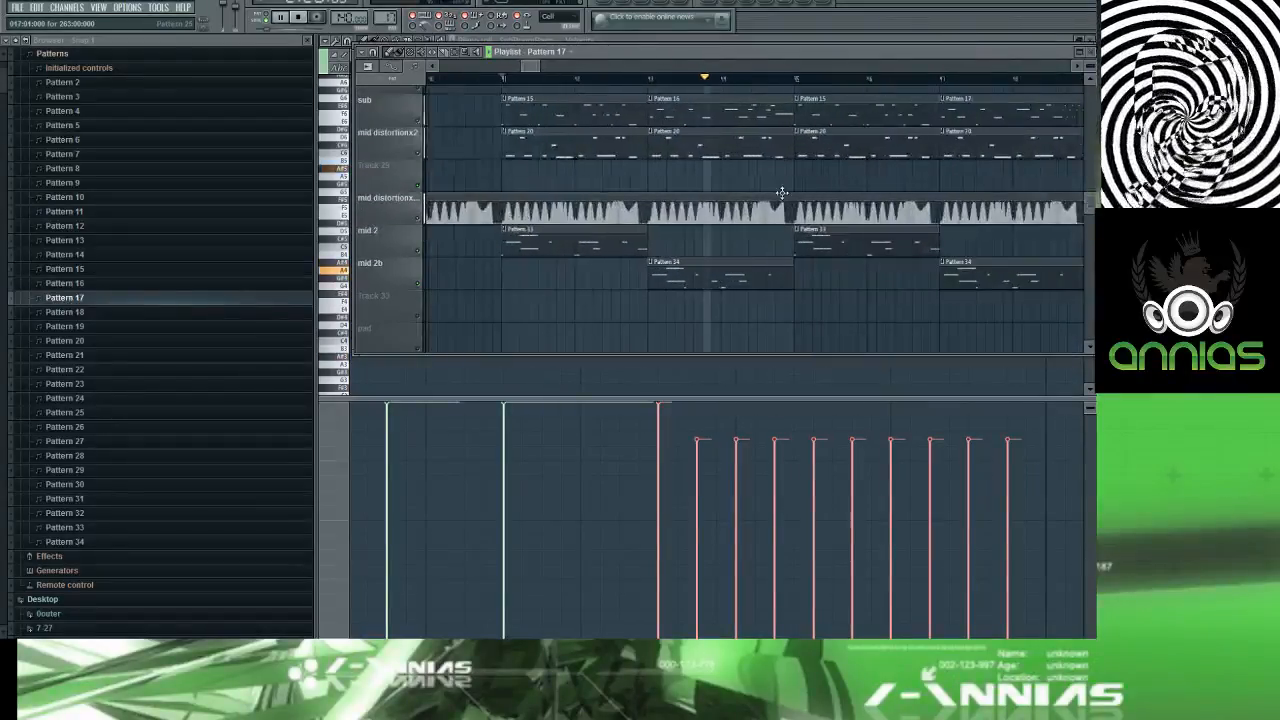
pyautogui.moveTo(537, 67); pyautogui.dragTo(545, 68)
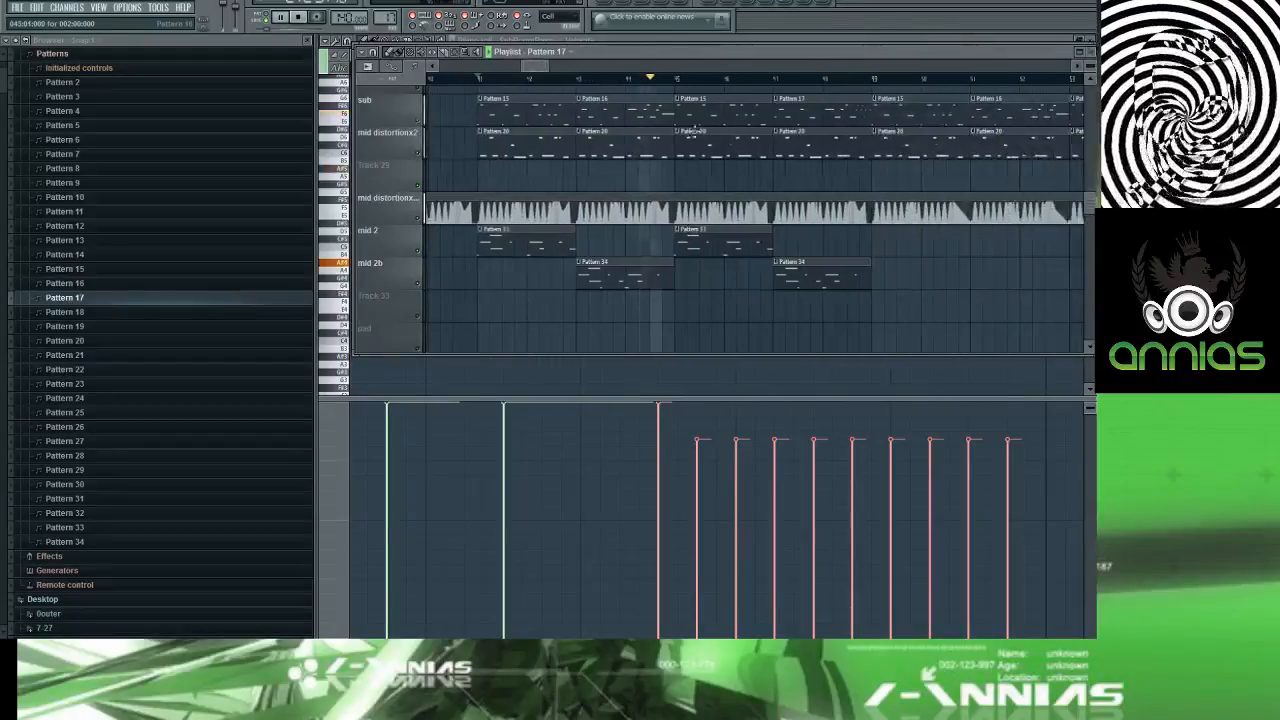
# Step: Make the second Pattern 34 clip on the mid 2b track unique and copy Pattern 17's SubBoomBass notes
pyautogui.click(781, 265)
pyautogui.click(795, 334)
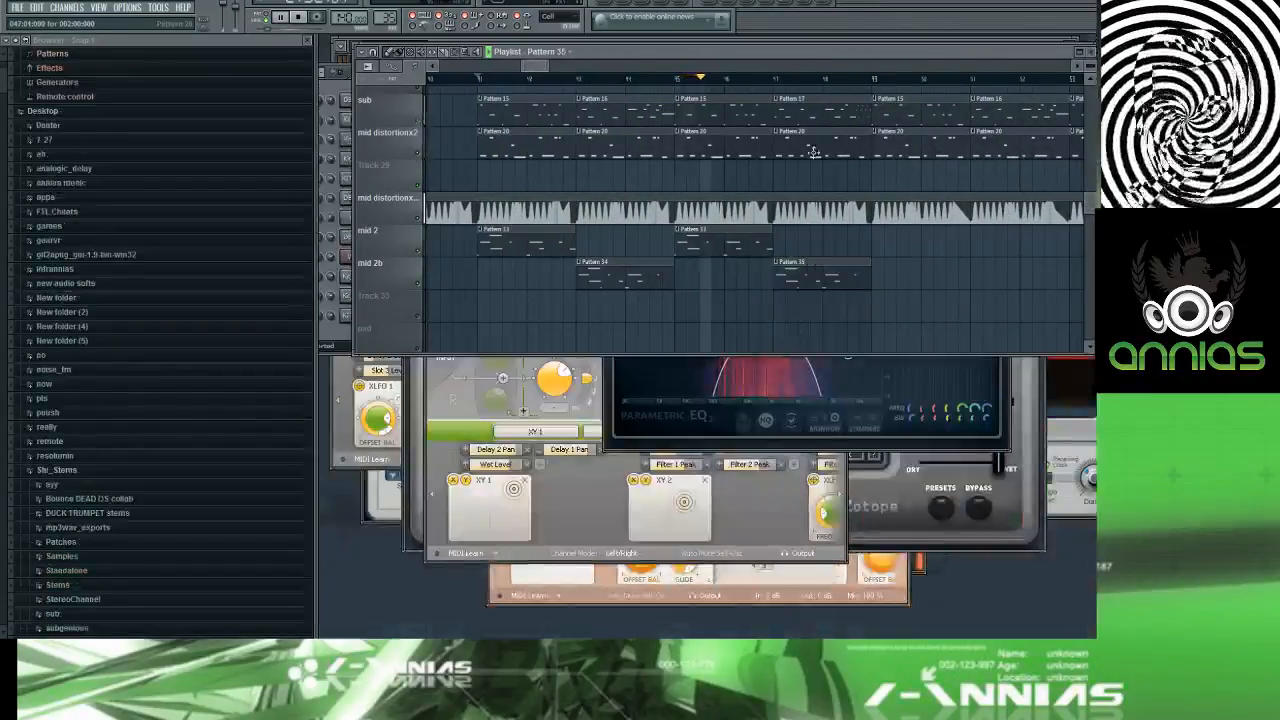
pyautogui.doubleClick(812, 113)
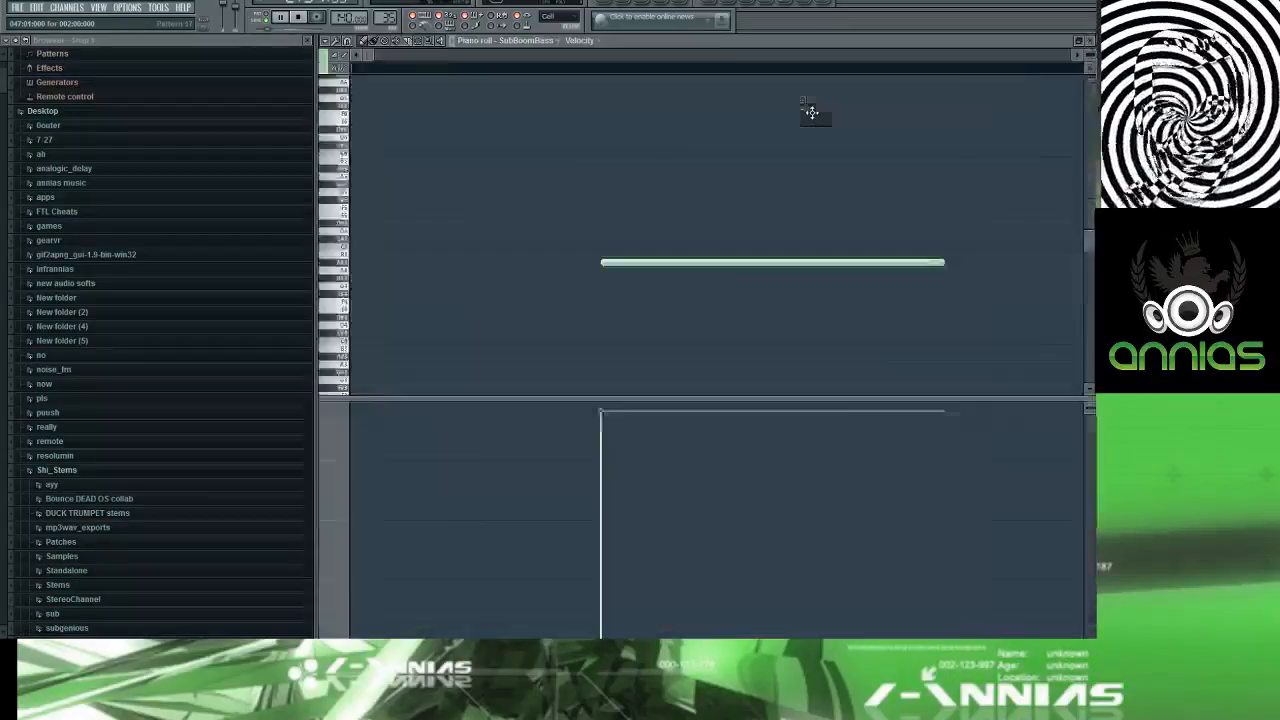
pyautogui.scroll(-4, 811, 114)
pyautogui.press('F6')
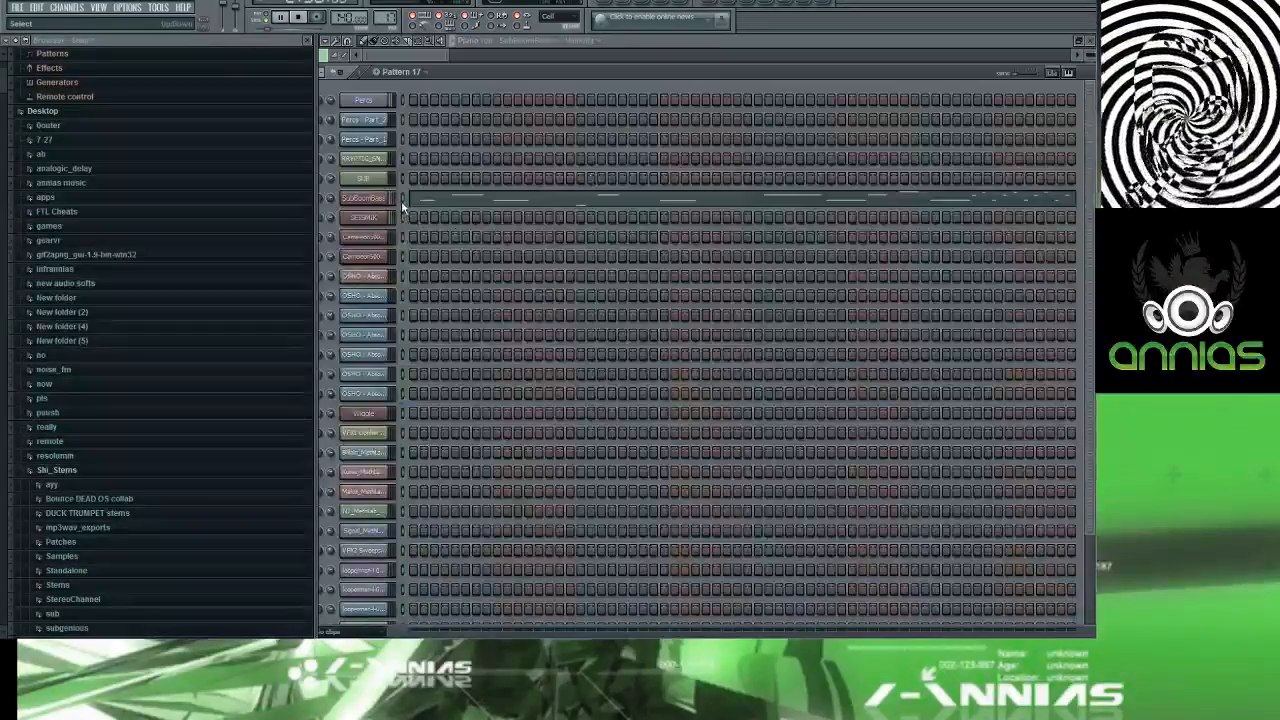
pyautogui.press('F5')
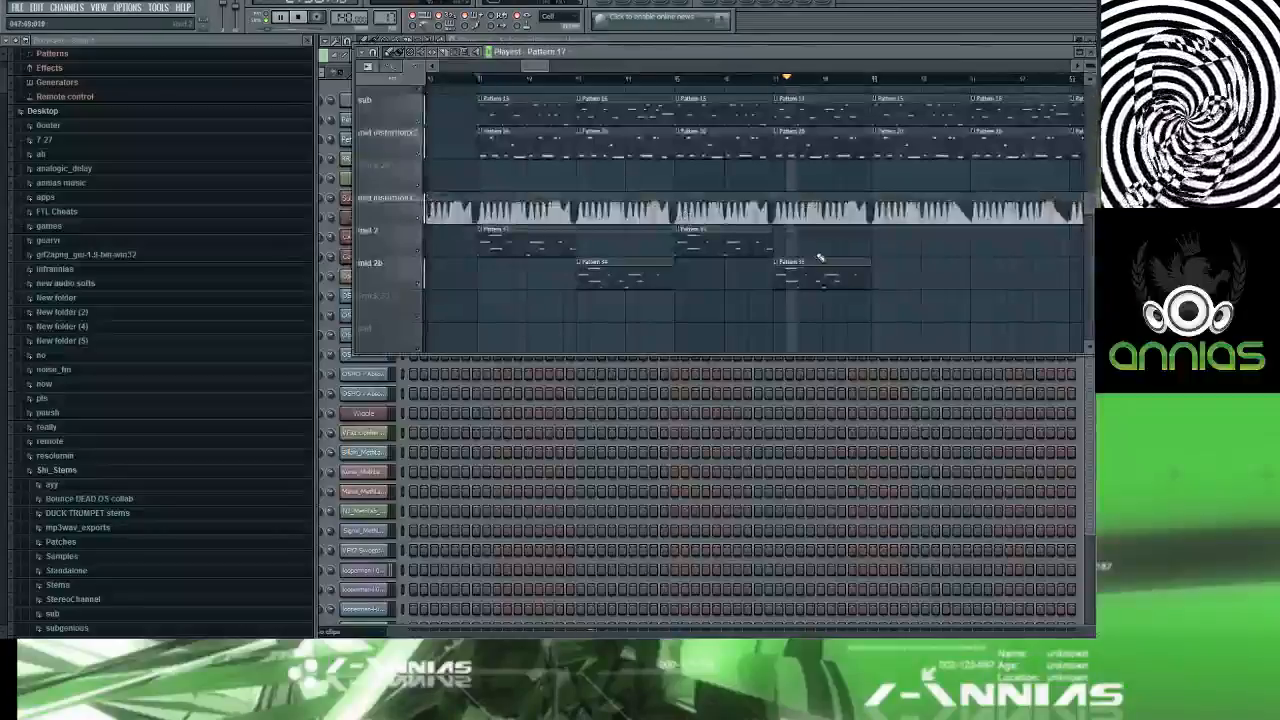
# Step: Replace the Wiggle #2 notes in Pattern 35 with the copied SubBoomBass notes
pyautogui.doubleClick(806, 273)
pyautogui.press('F6')
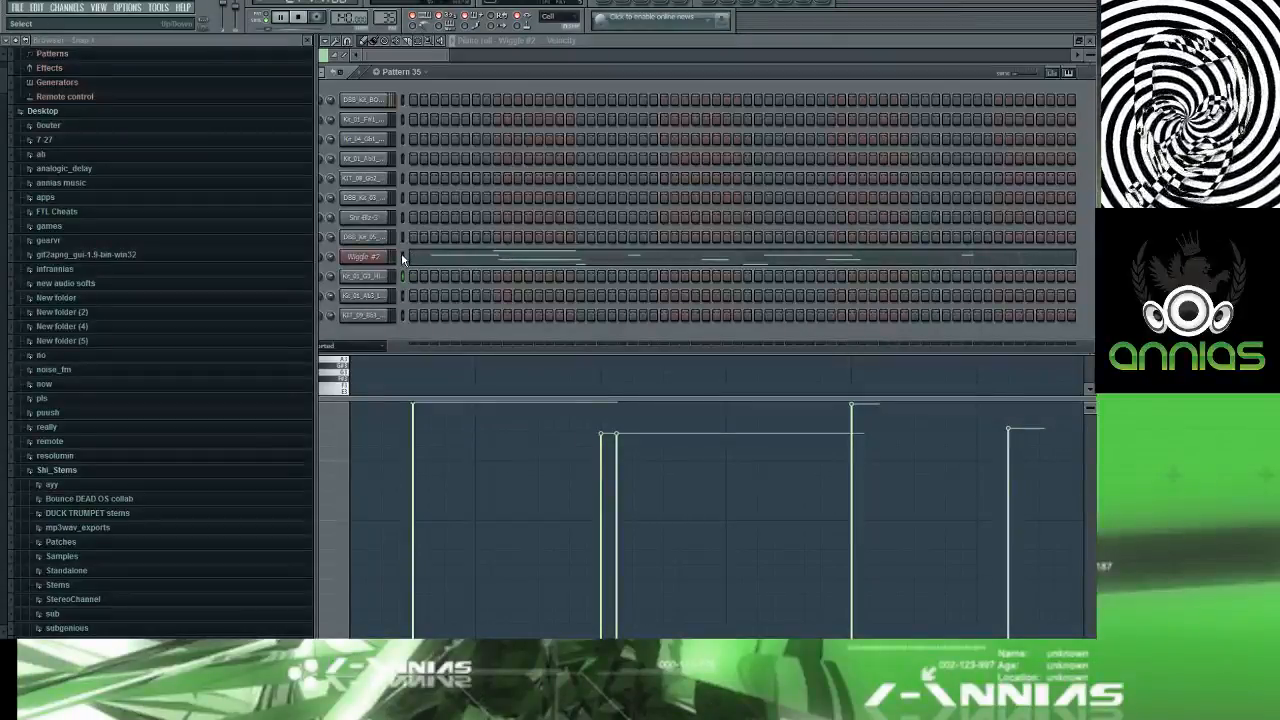
pyautogui.press('space')
pyautogui.press('space')
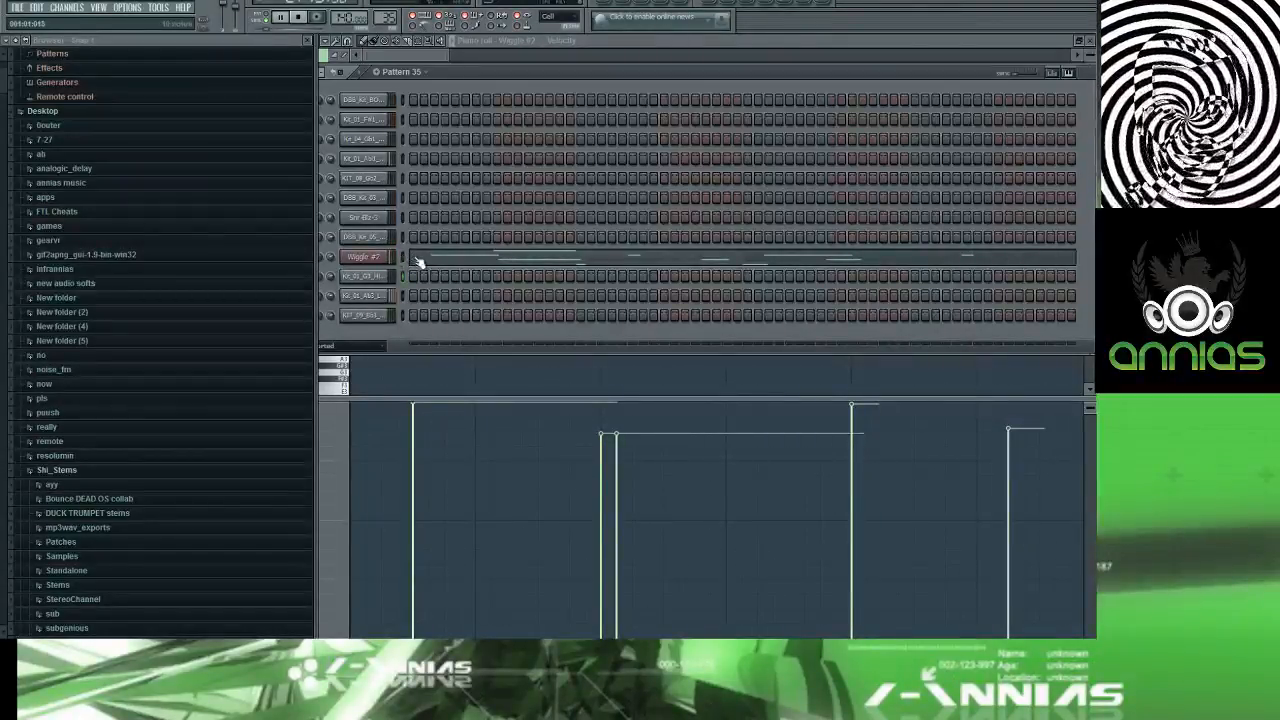
pyautogui.click(417, 258)
pyautogui.moveTo(411, 56); pyautogui.dragTo(651, 54)
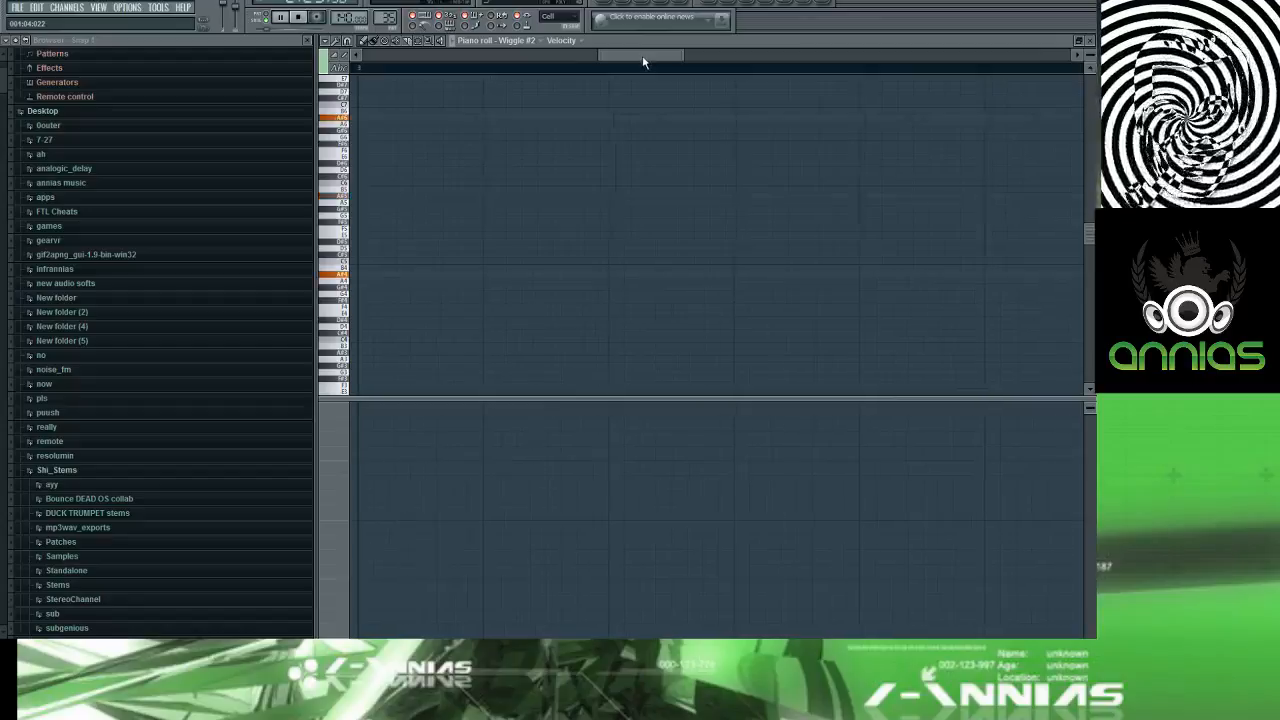
pyautogui.moveTo(643, 60); pyautogui.dragTo(369, 58)
pyautogui.press('F5')
pyautogui.press('F6')
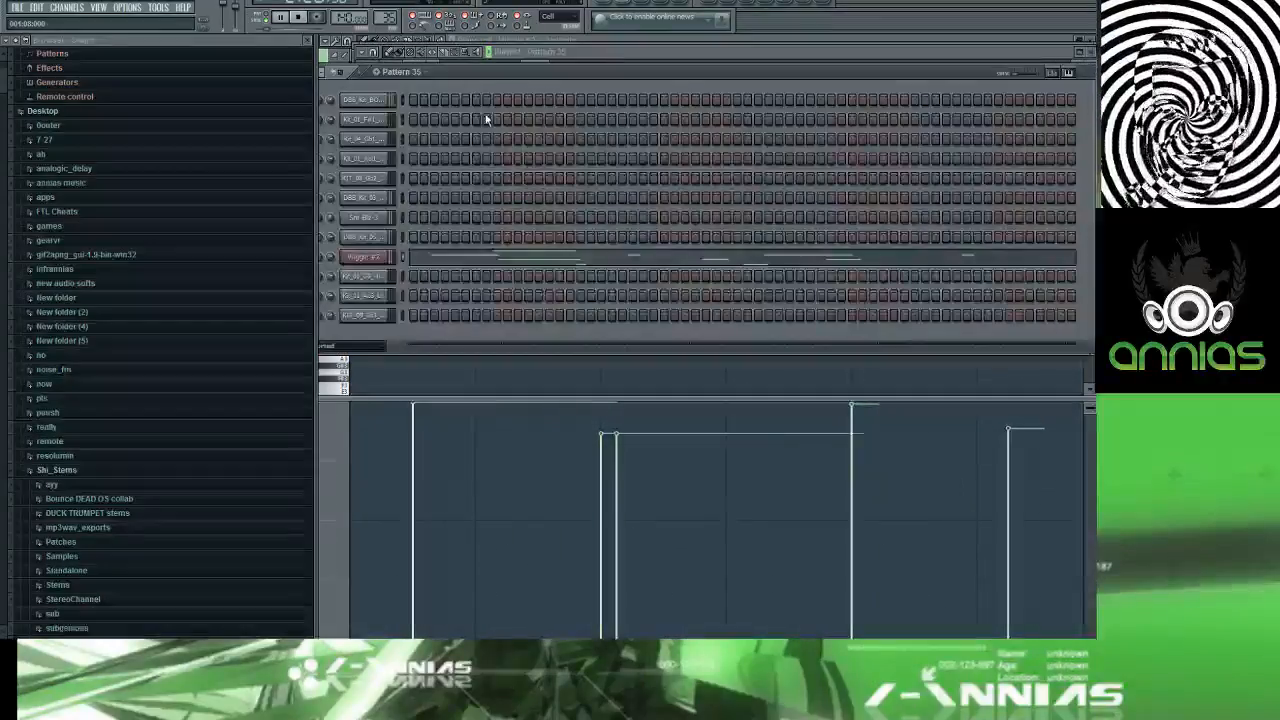
pyautogui.click(403, 266)
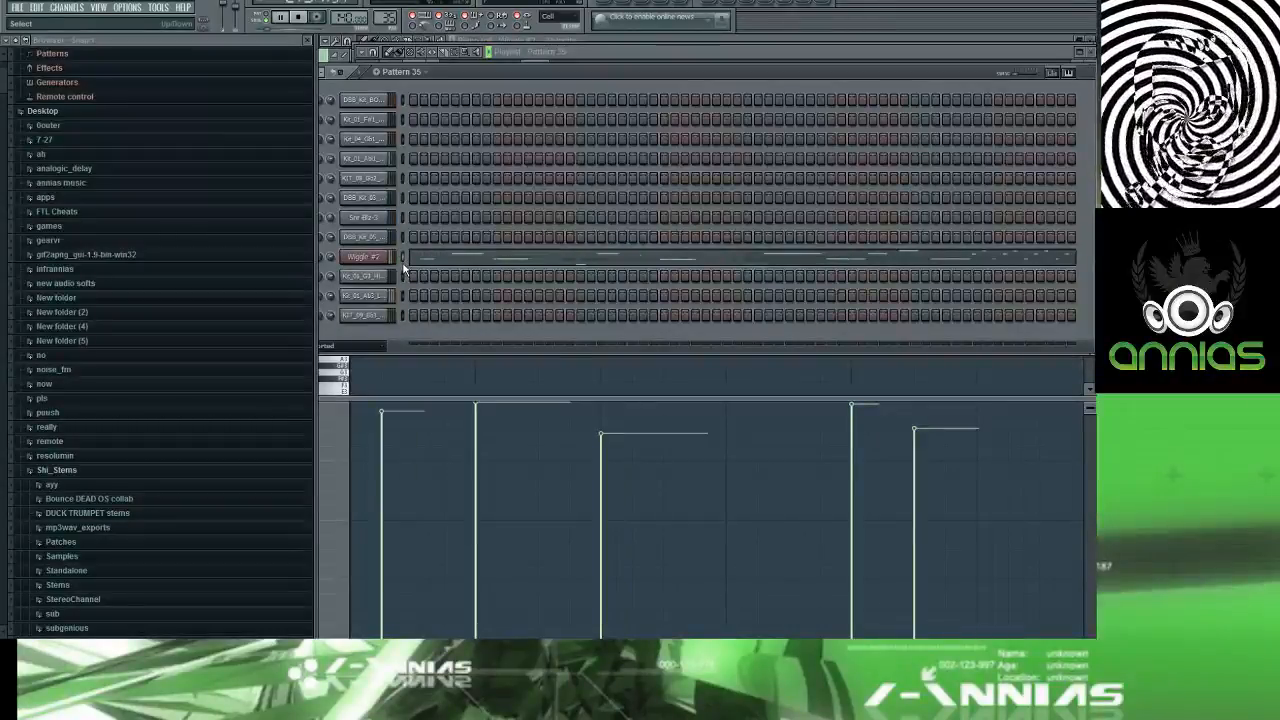
# Step: Play the Pattern 35 clip in the playlist and put Pattern 34 back in its place on the mid 2b track
pyautogui.press('F5')
pyautogui.click(783, 80)
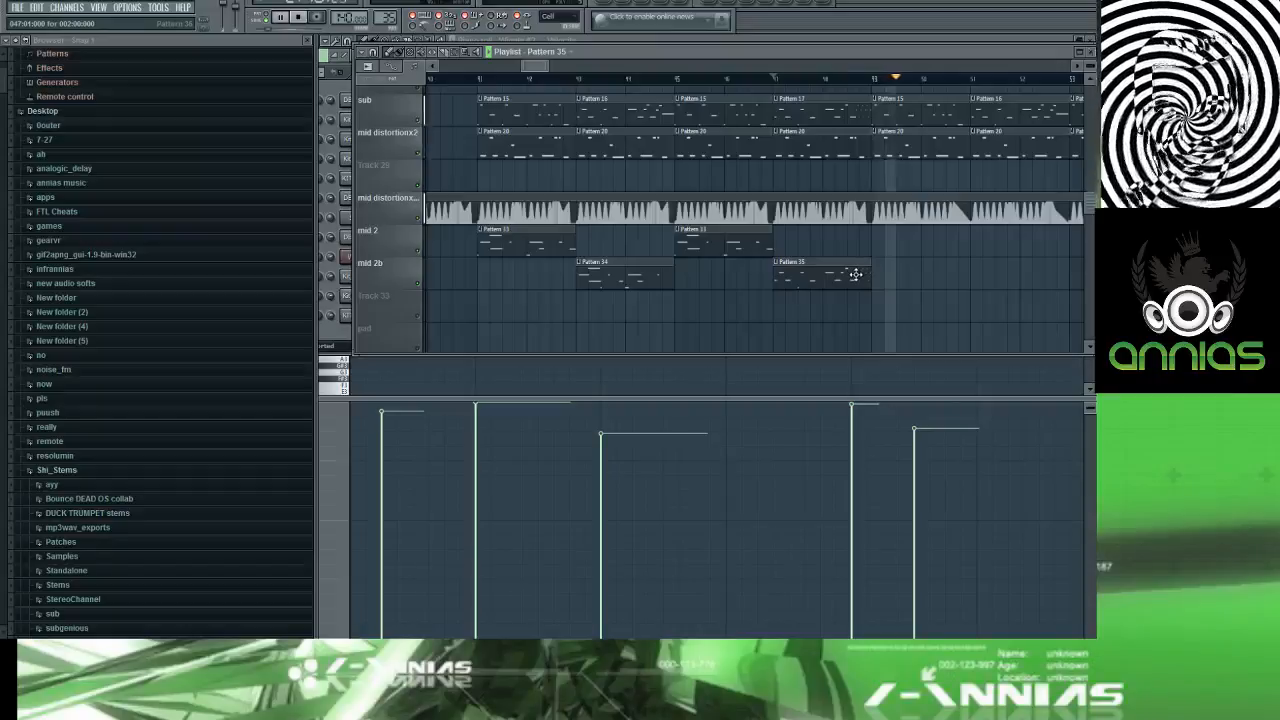
pyautogui.click(852, 80)
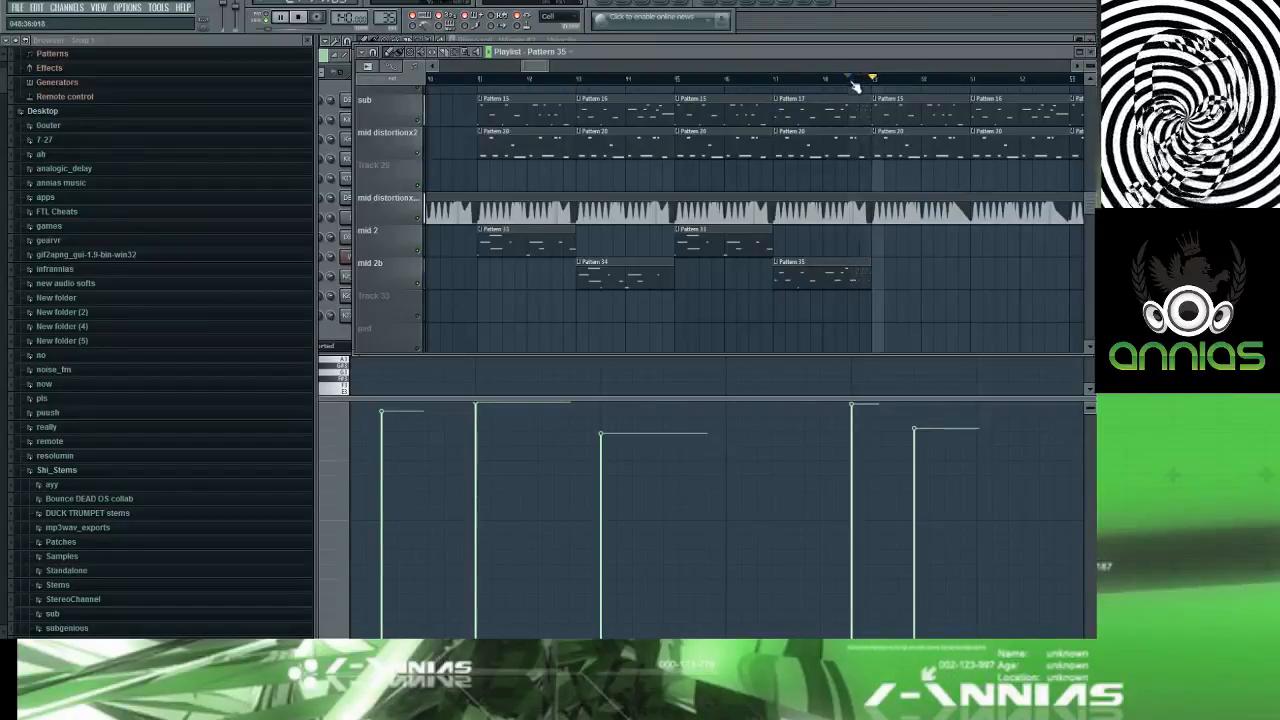
pyautogui.rightClick(783, 267)
pyautogui.click(633, 276)
pyautogui.click(777, 266)
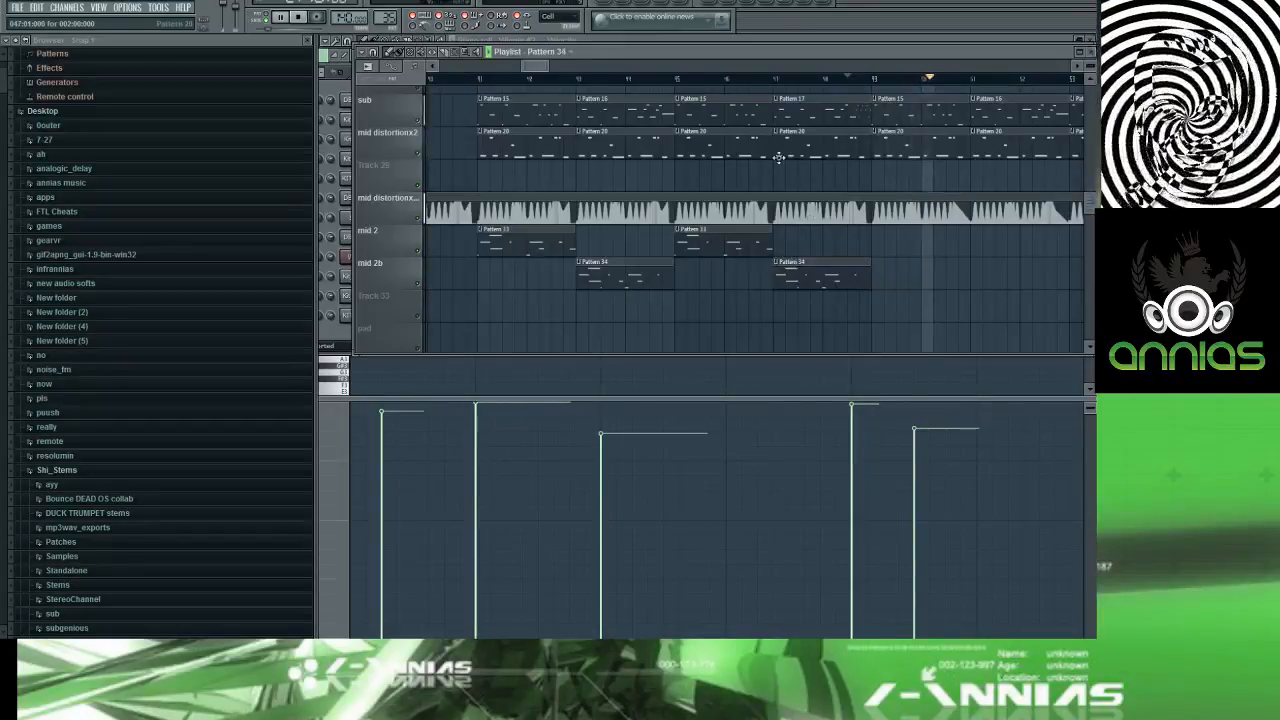
# Step: Audition the second Pattern 34 clip on the mid 2b track, check its Wiggle #2 notes and make the clip unique
pyautogui.click(781, 80)
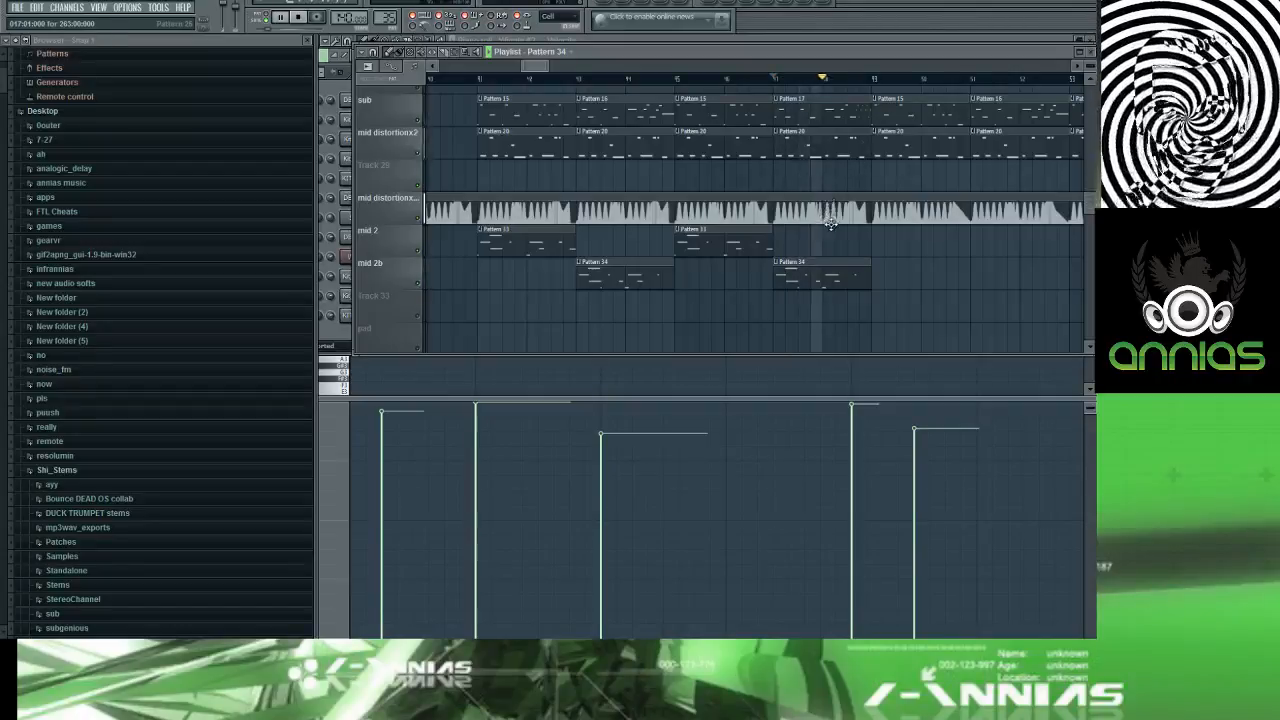
pyautogui.doubleClick(855, 271)
pyautogui.press('F5')
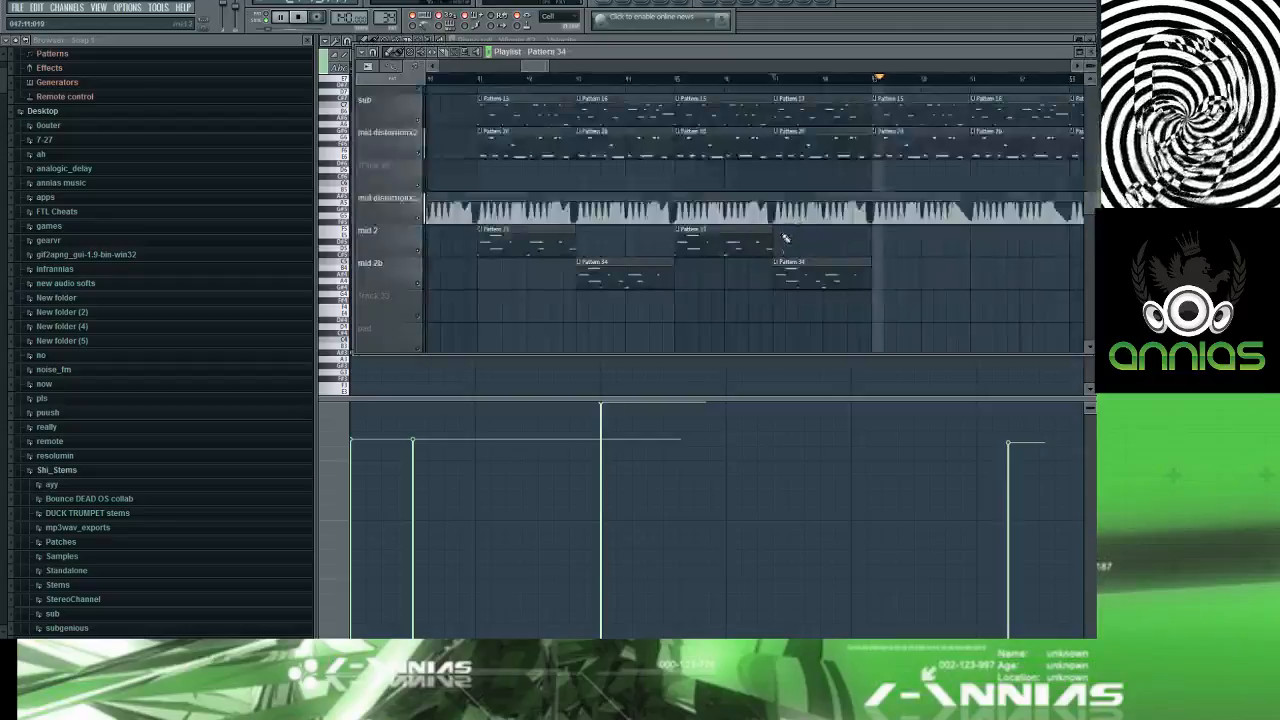
pyautogui.rightClick(775, 266)
pyautogui.click(793, 336)
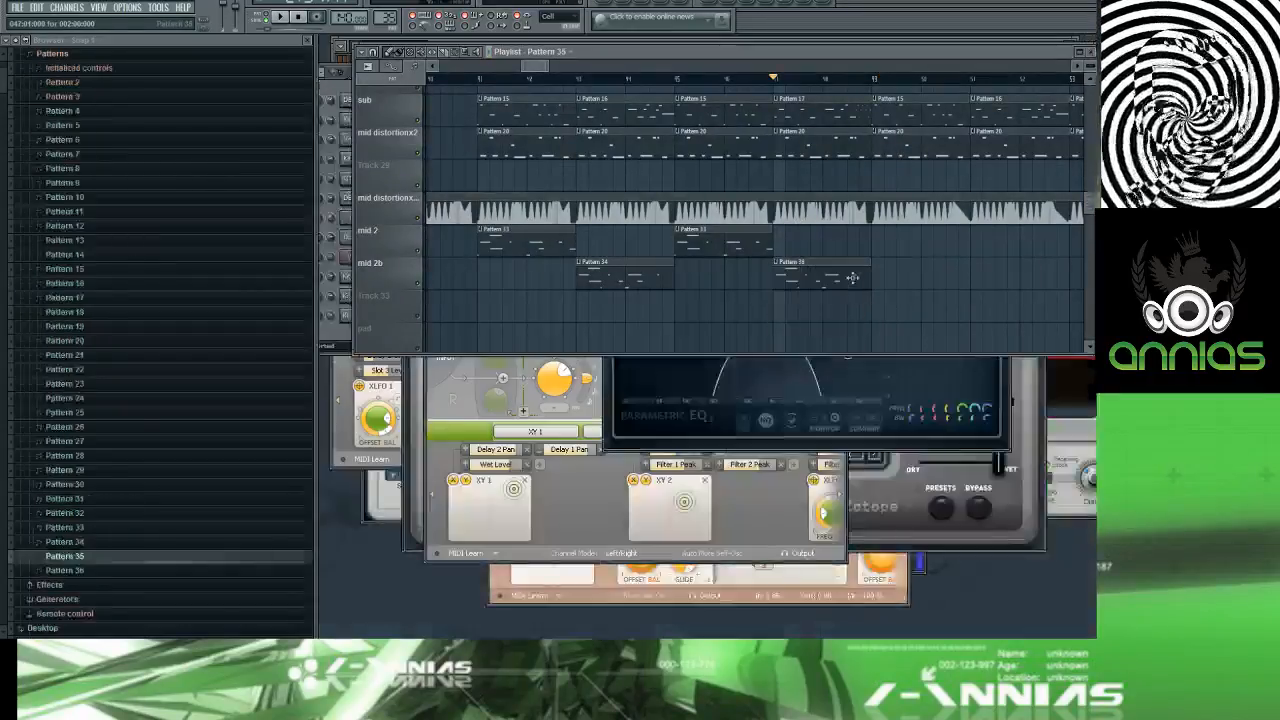
pyautogui.press('F5')
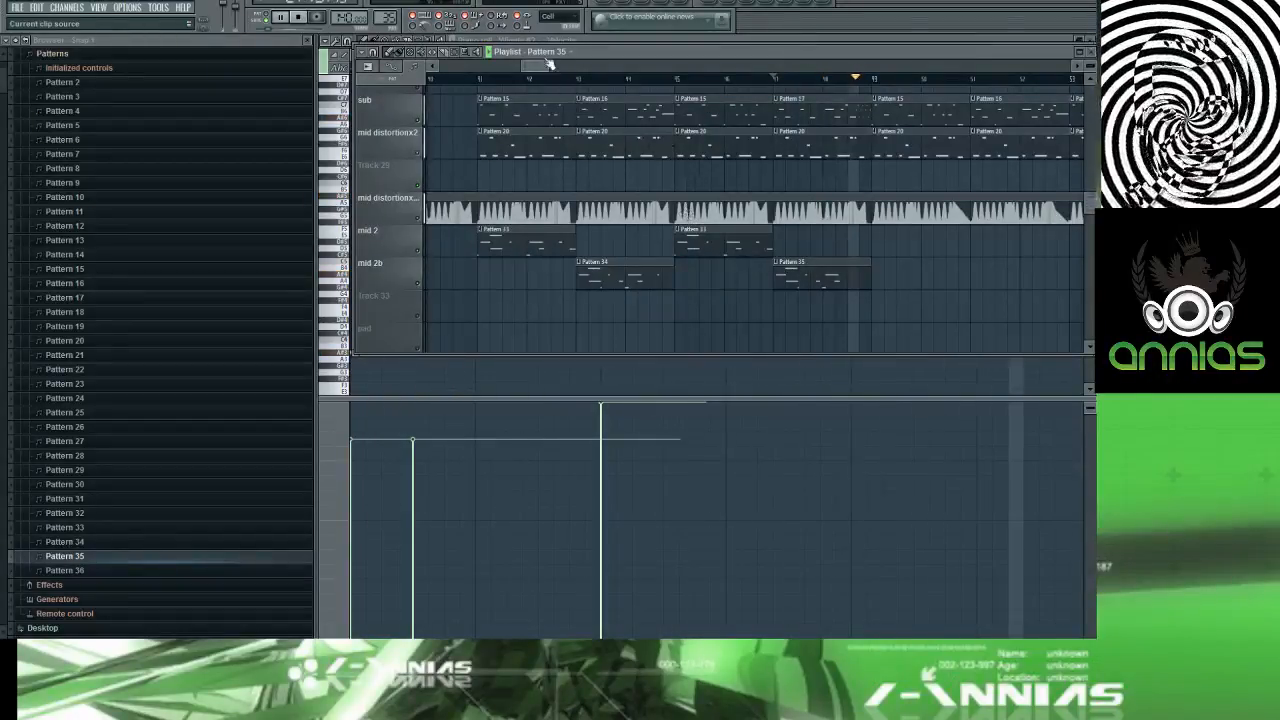
# Step: Listen to the second half of the drop and look through the playlist tracks for parts that stop too early
pyautogui.moveTo(535, 67); pyautogui.dragTo(566, 65)
pyautogui.click(920, 78)
pyautogui.scroll(-5, 563, 78)
pyautogui.scroll(-1, 541, 176)
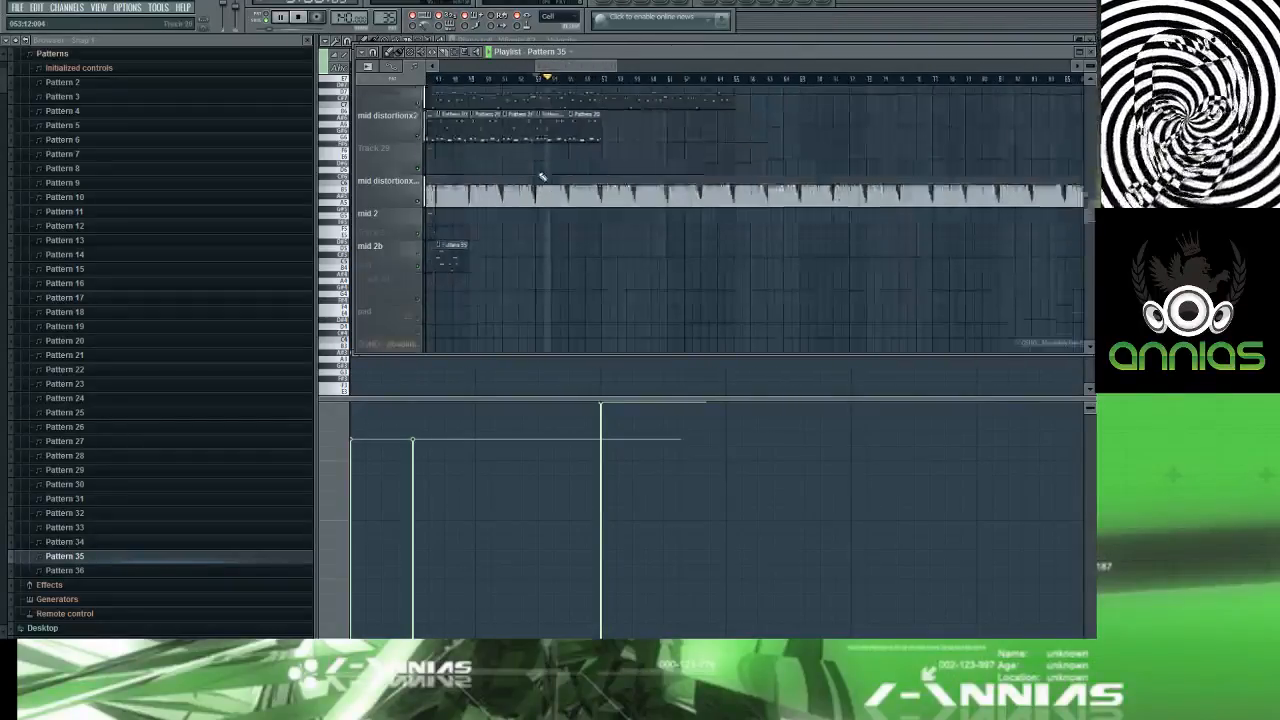
pyautogui.scroll(-4, 541, 176)
pyautogui.moveTo(572, 67)
pyautogui.mouseDown()
pyautogui.moveTo(406, 61)
pyautogui.moveTo(627, 69)
pyautogui.moveTo(487, 55)
pyautogui.moveTo(590, 64)
pyautogui.moveTo(562, 72)
pyautogui.mouseUp()
pyautogui.click(575, 78)
pyautogui.scroll(8, 571, 163)
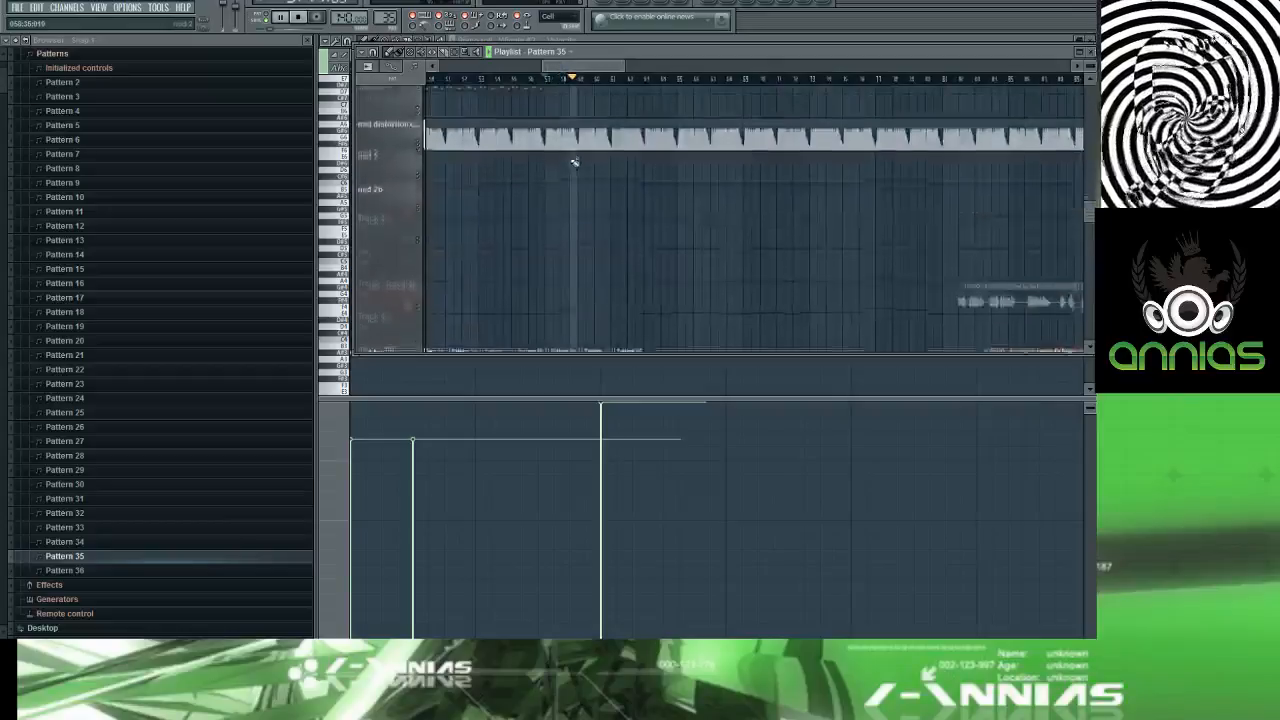
pyautogui.scroll(7, 572, 121)
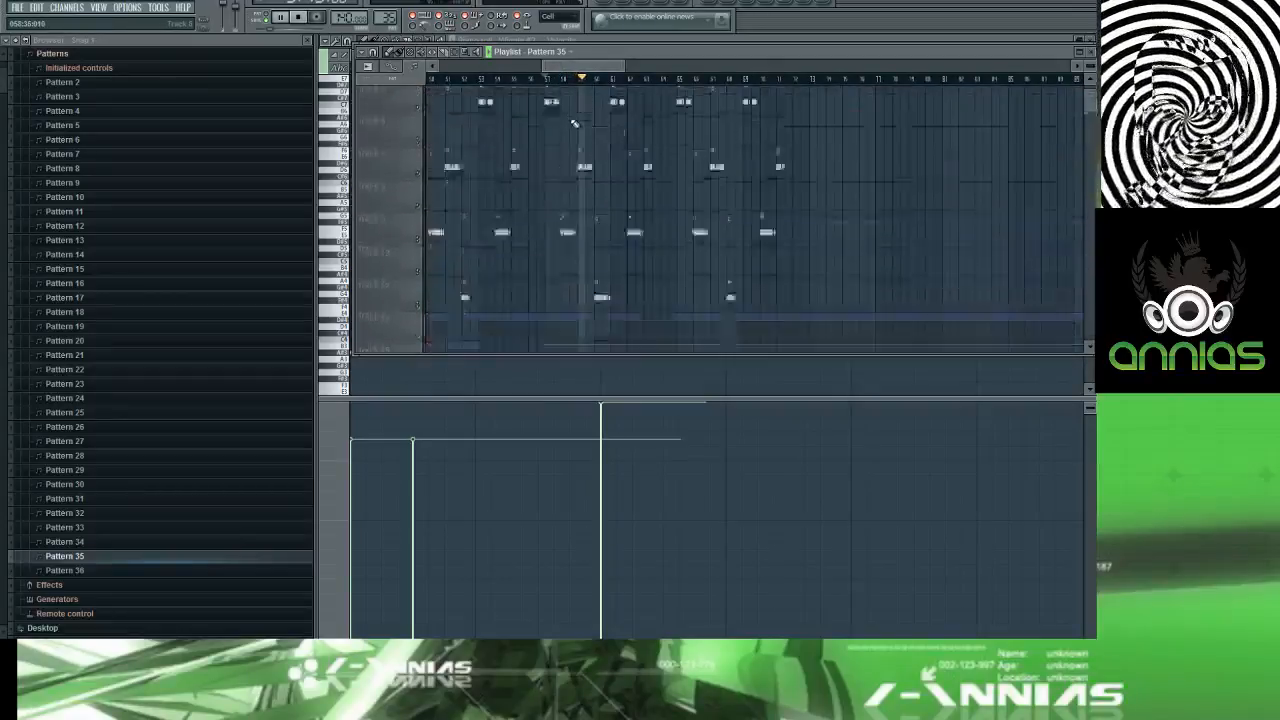
# Step: Duplicate the last four bars of conga and bongo loop clips on Track 2 so they extend to bar 61
pyautogui.moveTo(584, 68); pyautogui.dragTo(537, 60)
pyautogui.click(537, 56)
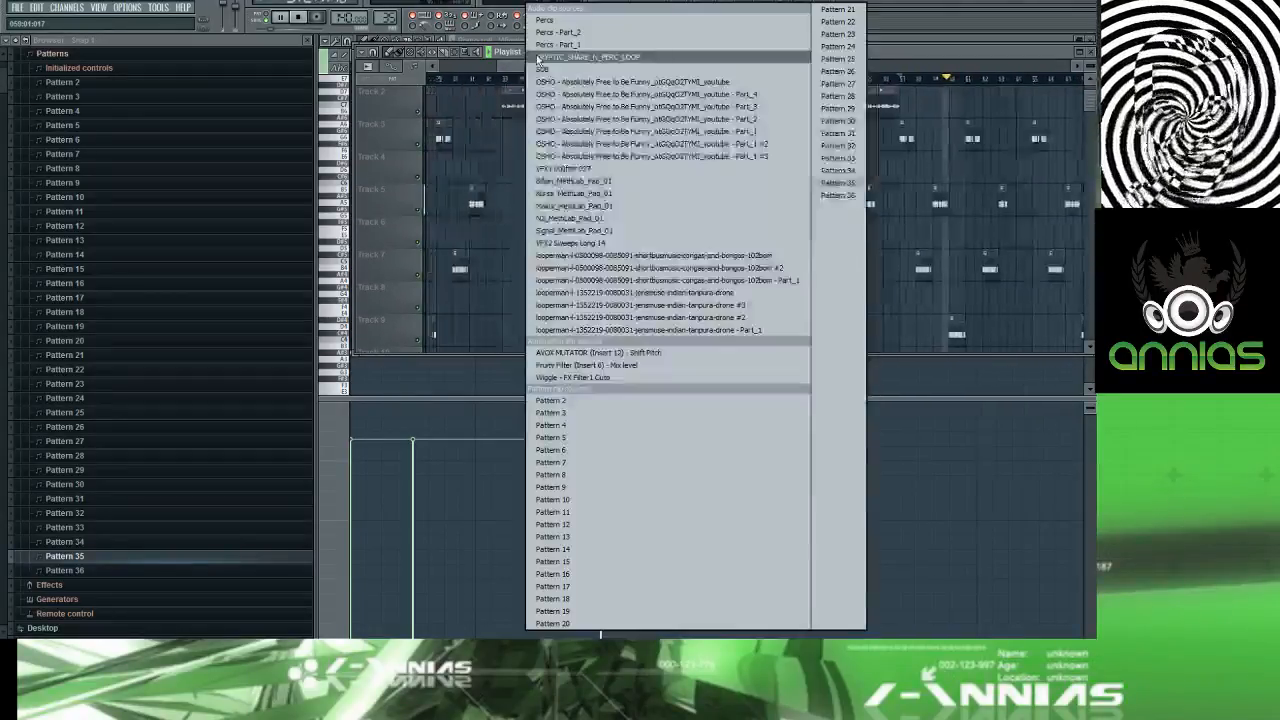
pyautogui.click(519, 57)
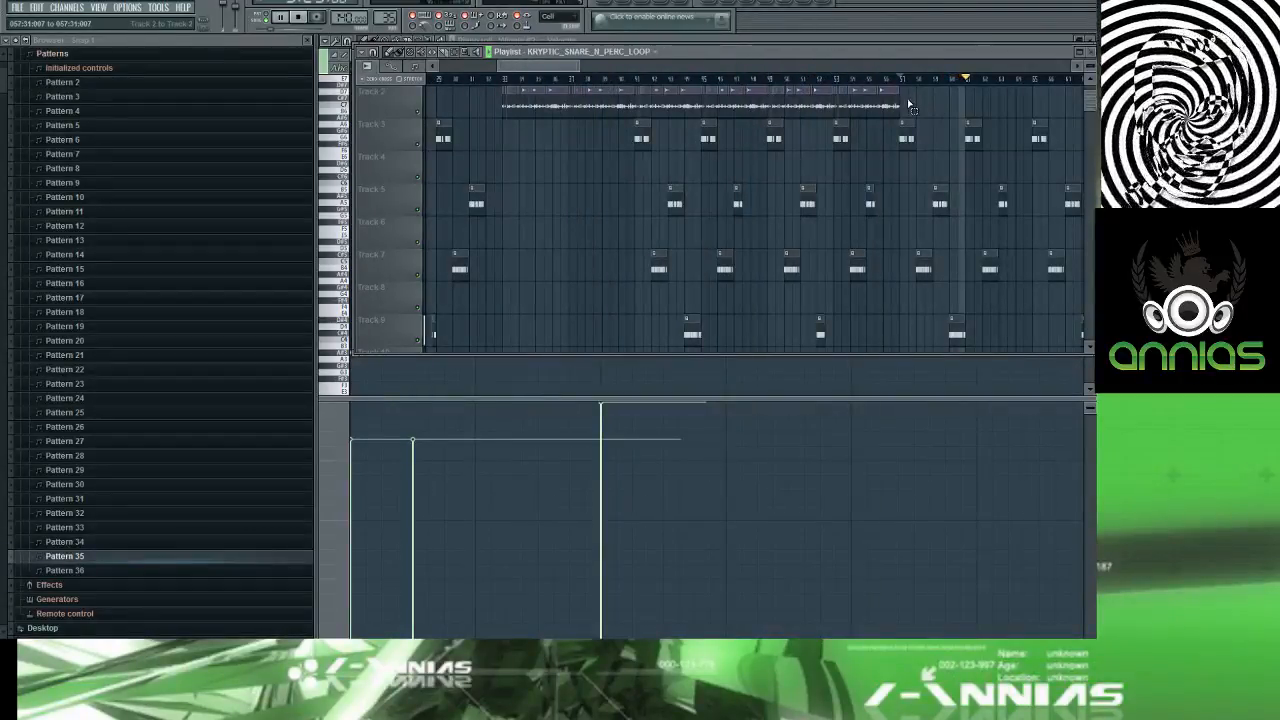
pyautogui.moveTo(910, 105); pyautogui.dragTo(833, 105)
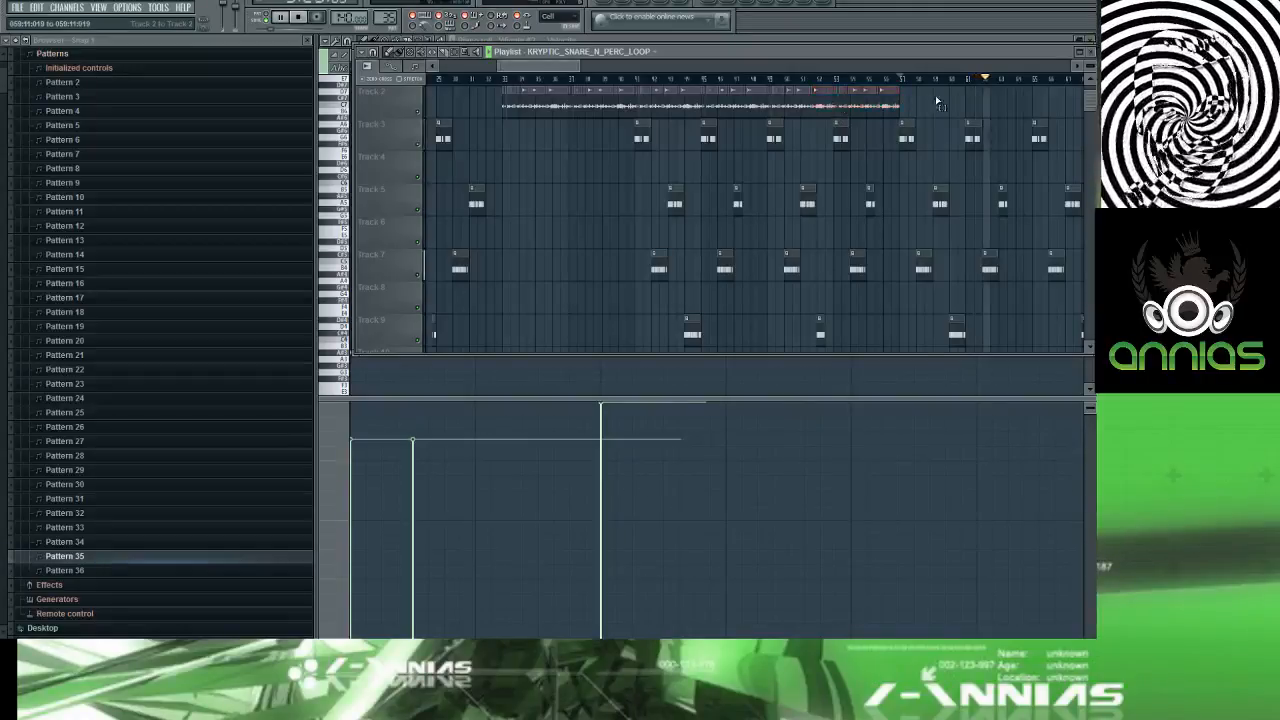
pyautogui.moveTo(935, 90); pyautogui.dragTo(750, 106)
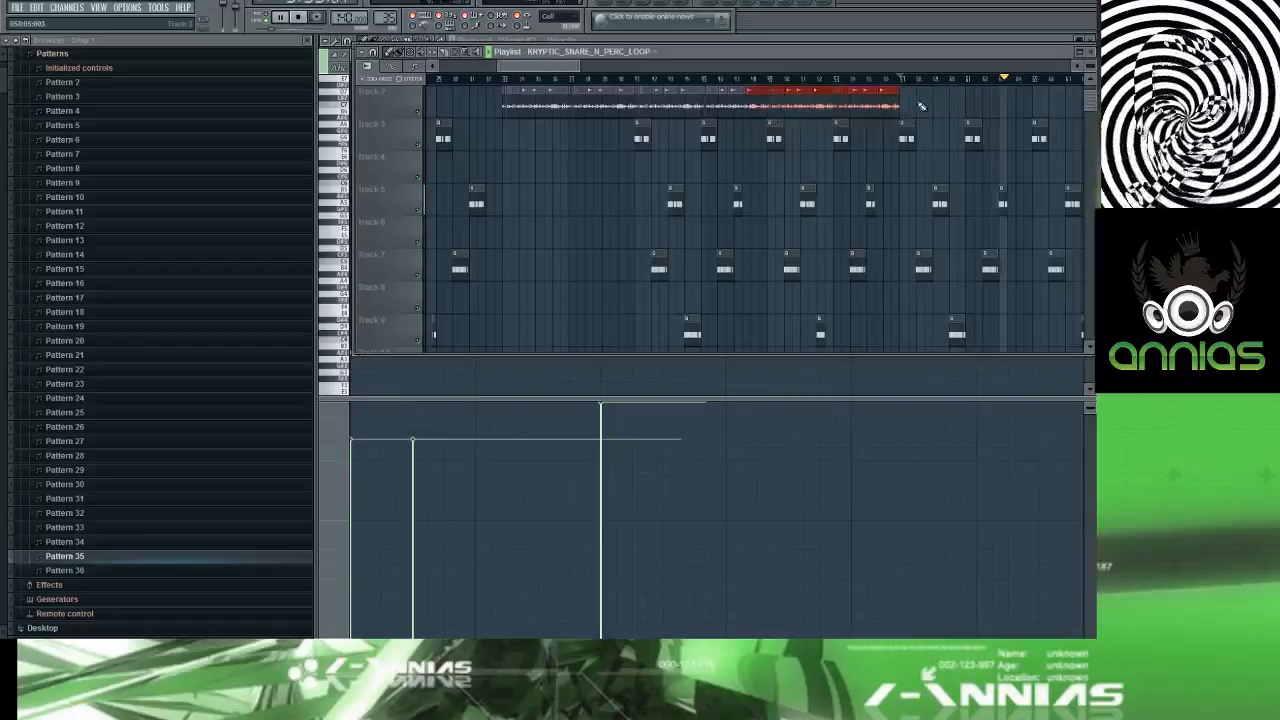
pyautogui.keyDown('ctrl'); pyautogui.click(944, 105); pyautogui.keyUp('ctrl')
pyautogui.scroll(3, 789, 126)
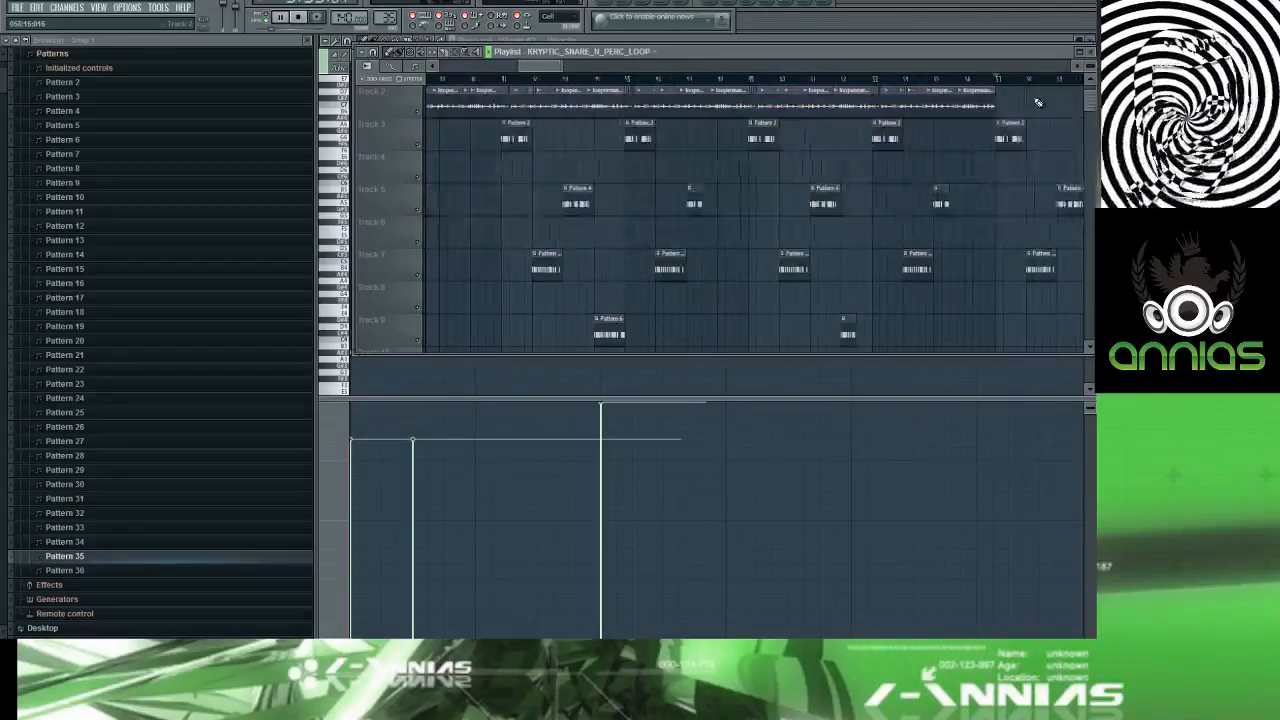
pyautogui.moveTo(911, 112); pyautogui.dragTo(913, 118)
pyautogui.moveTo(1024, 104); pyautogui.dragTo(873, 108)
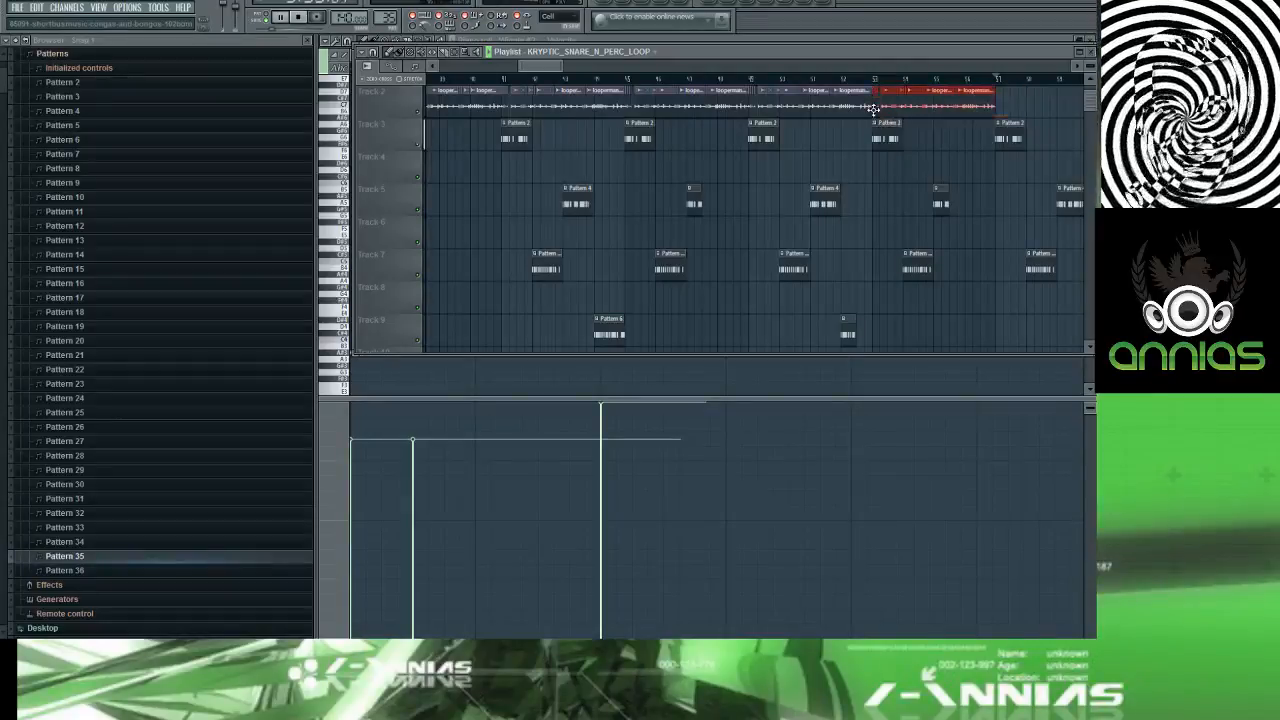
pyautogui.hotkey('ctrl', 'b')
pyautogui.click(899, 79)
pyautogui.hotkey('ctrl', 'd')
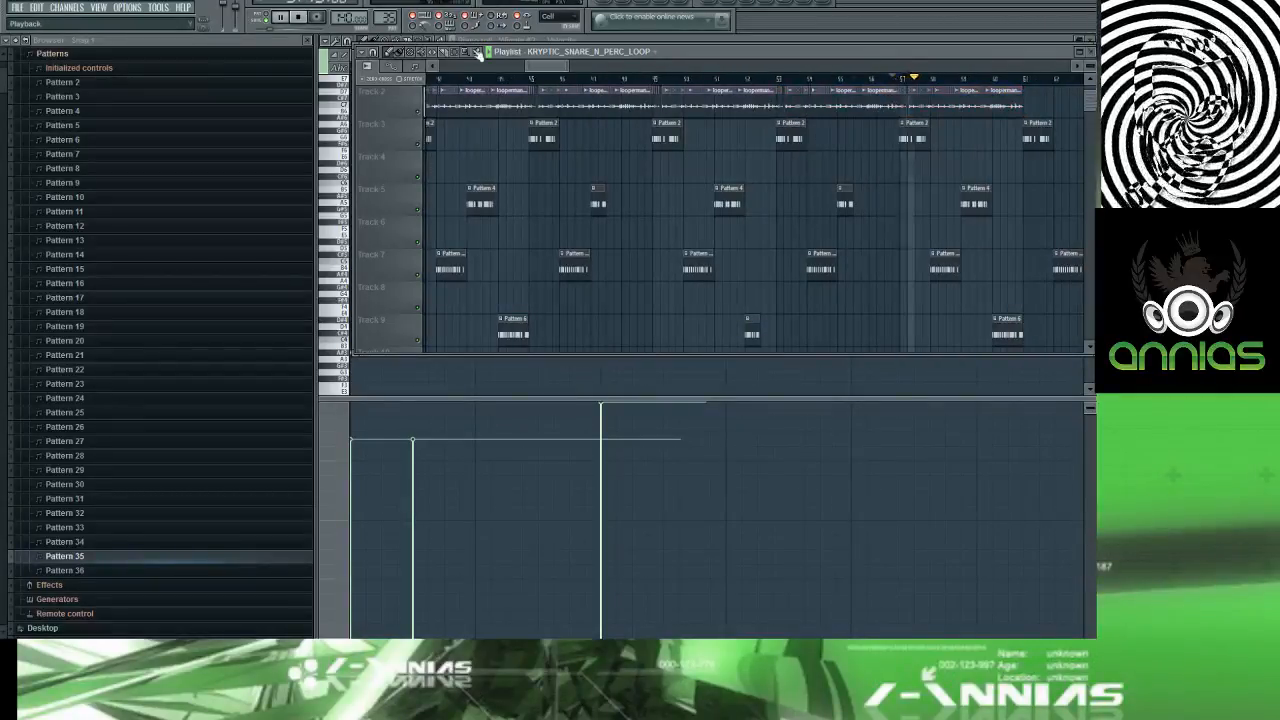
# Step: Duplicate the final four-bar group of Track 2 percussion clips once more, extending the loops to bar 65
pyautogui.moveTo(567, 66); pyautogui.dragTo(605, 64)
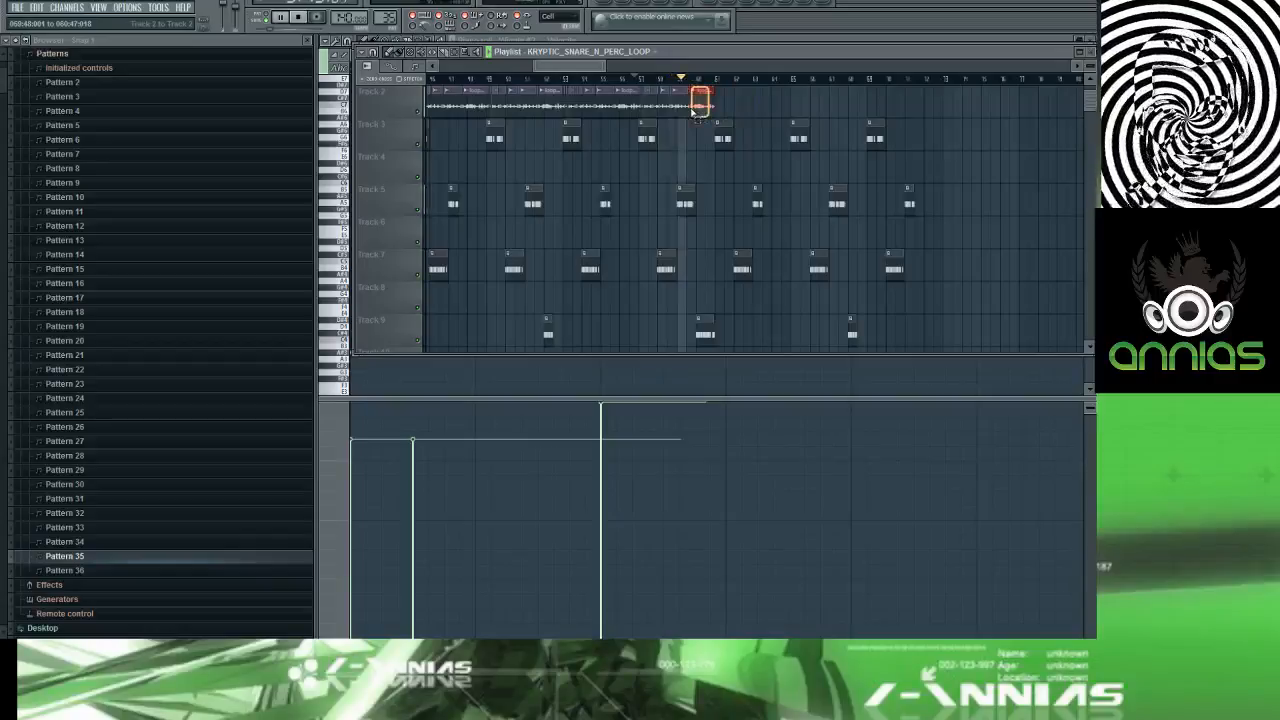
pyautogui.moveTo(691, 112); pyautogui.dragTo(645, 110)
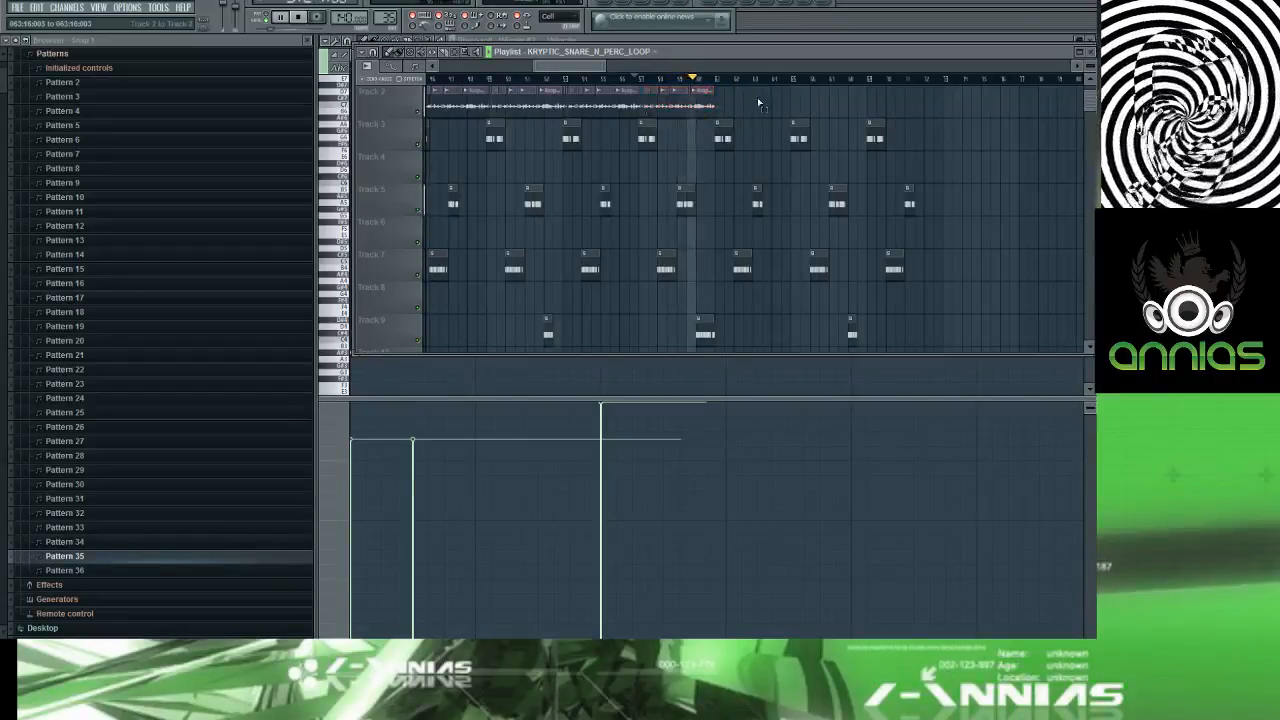
pyautogui.moveTo(737, 88); pyautogui.dragTo(642, 111)
pyautogui.hotkey('ctrl', 'b')
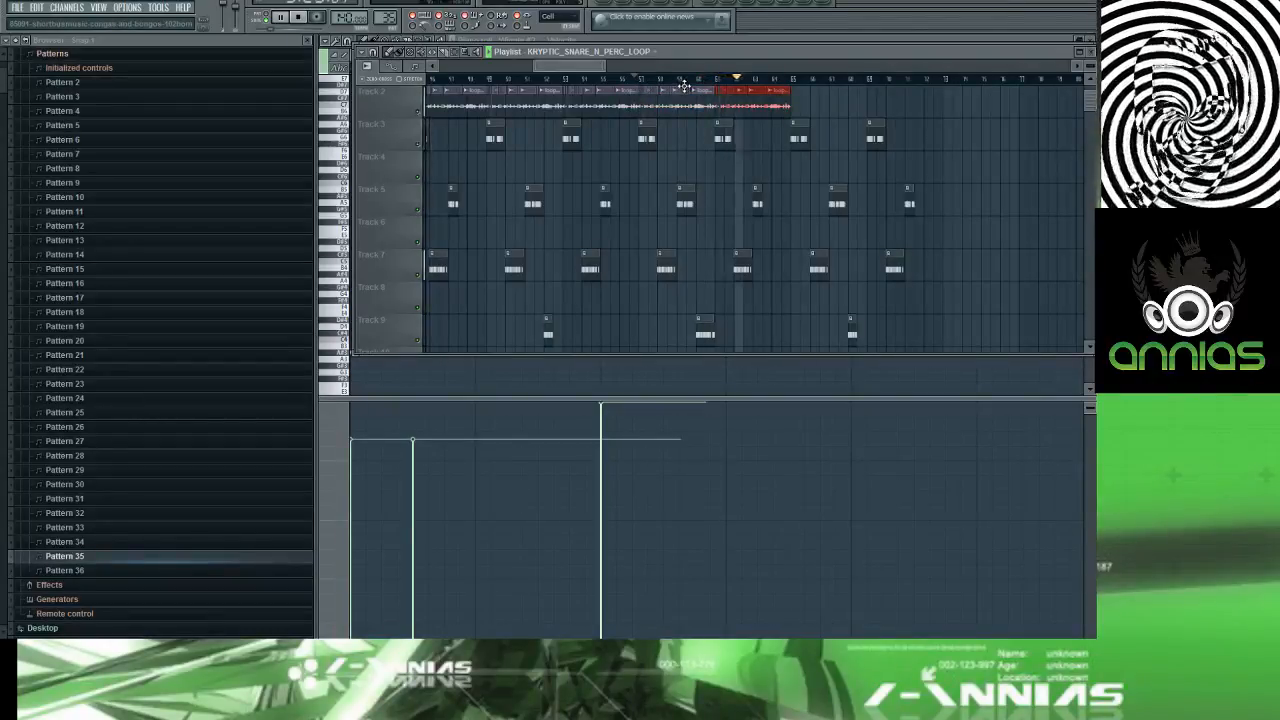
# Step: Look through the playlist tracks around bar 65 to compare where the percussion, sub and mid bass parts end
pyautogui.keyDown('ctrl'); pyautogui.click(822, 106); pyautogui.keyUp('ctrl')
pyautogui.scroll(-2, 827, 105)
pyautogui.scroll(3, 828, 107)
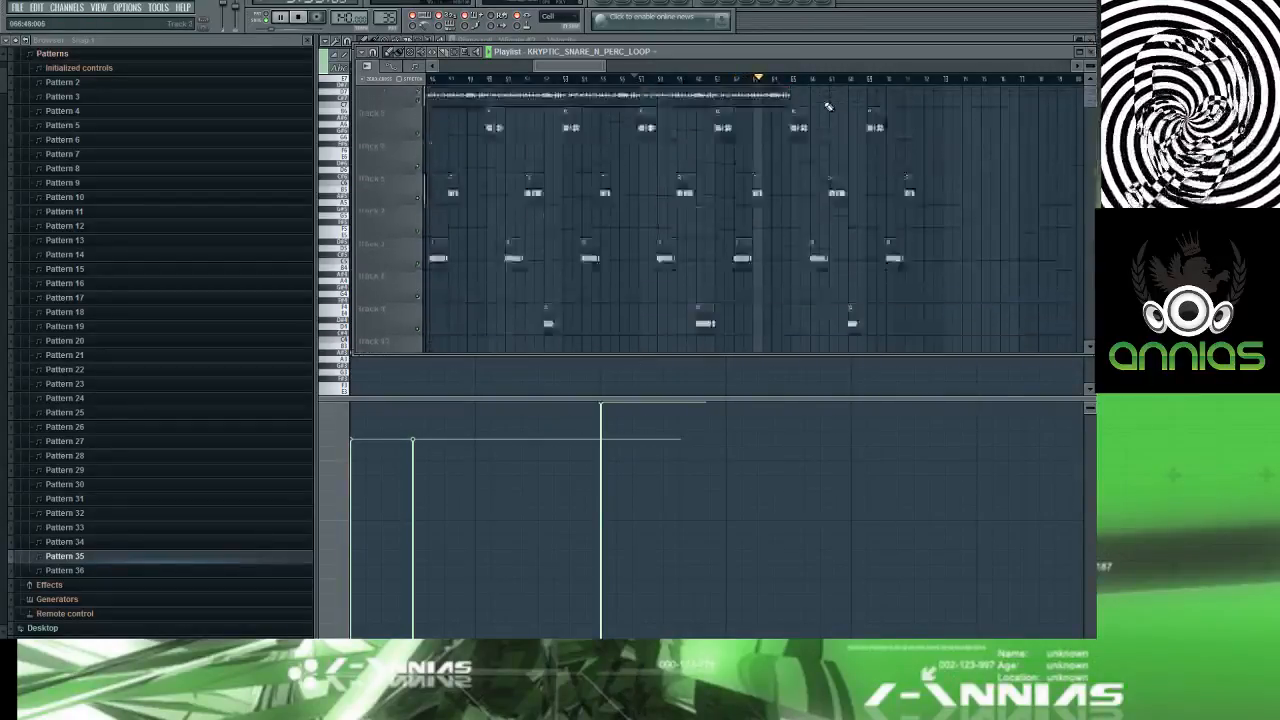
pyautogui.scroll(-2, 833, 121)
pyautogui.scroll(2, 833, 128)
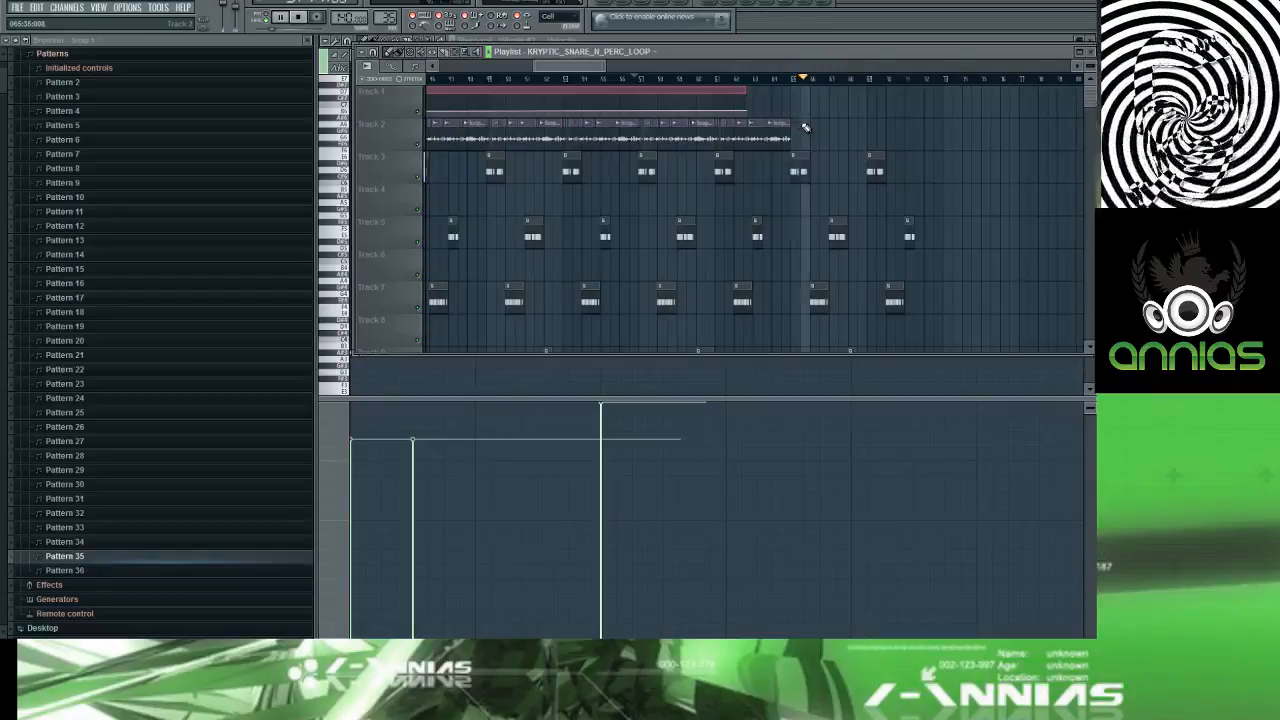
pyautogui.scroll(-3, 810, 106)
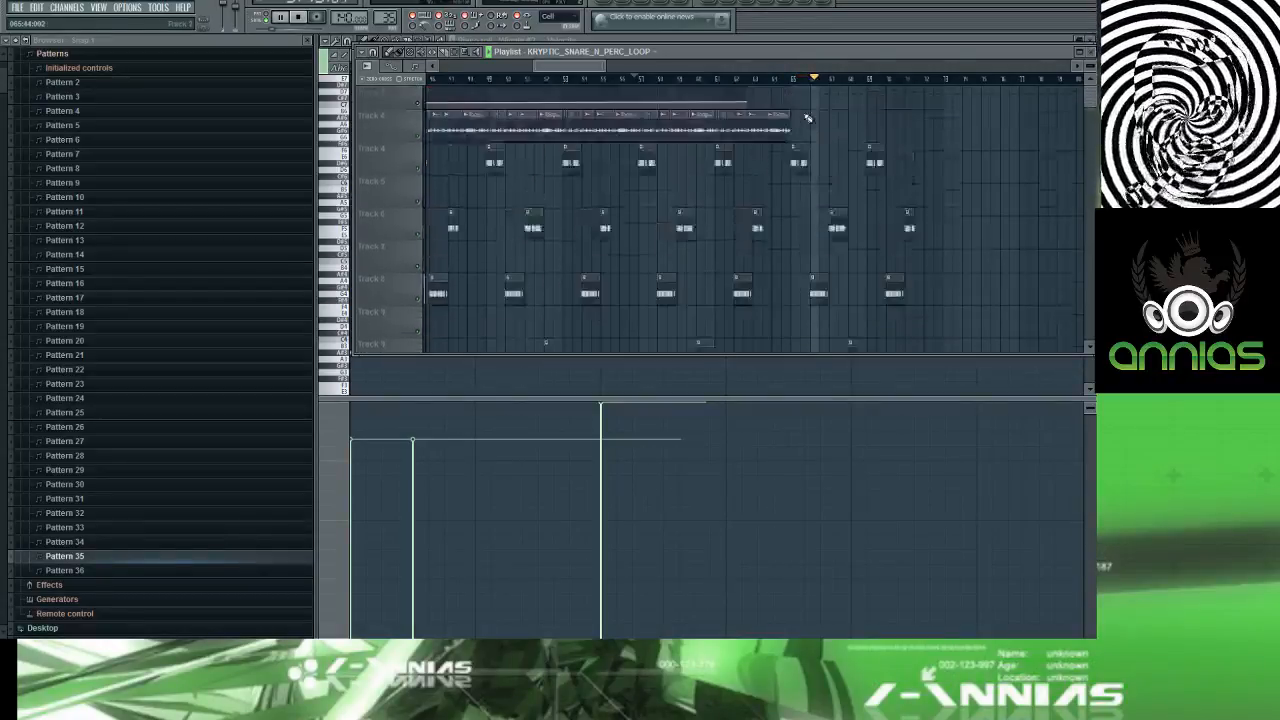
pyautogui.scroll(-10, 805, 117)
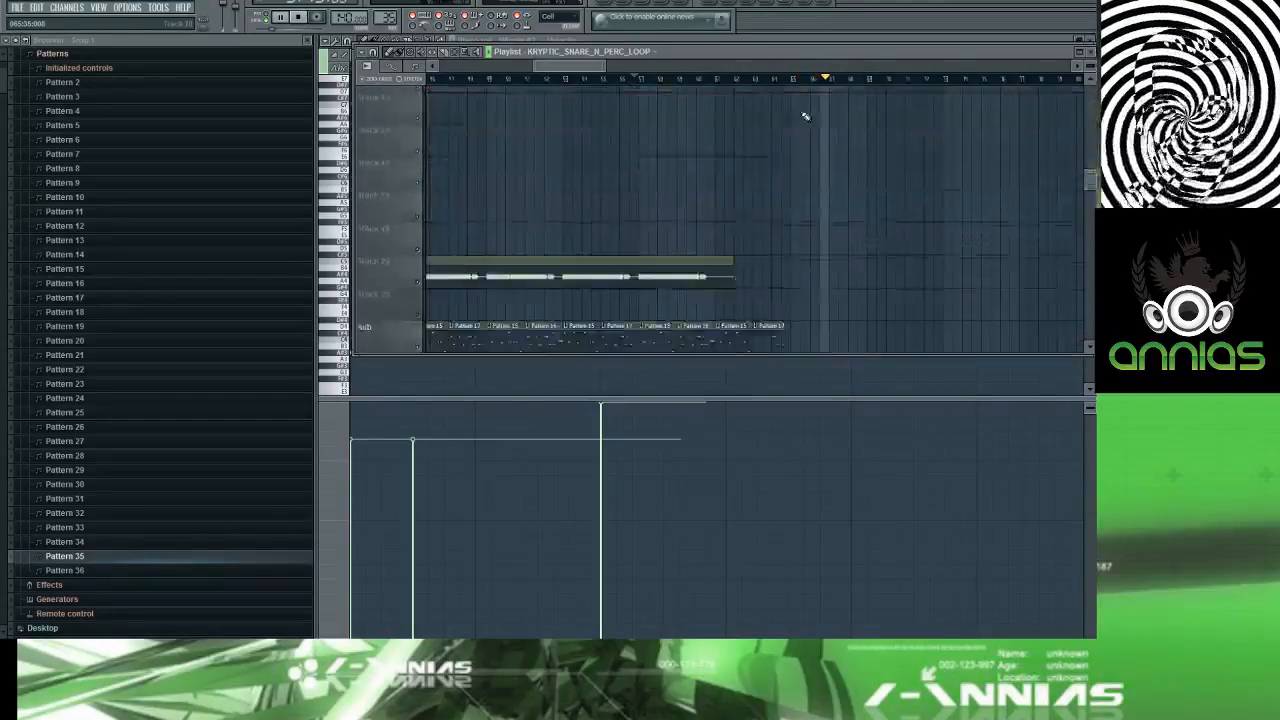
pyautogui.scroll(5, 805, 122)
pyautogui.scroll(-3, 804, 130)
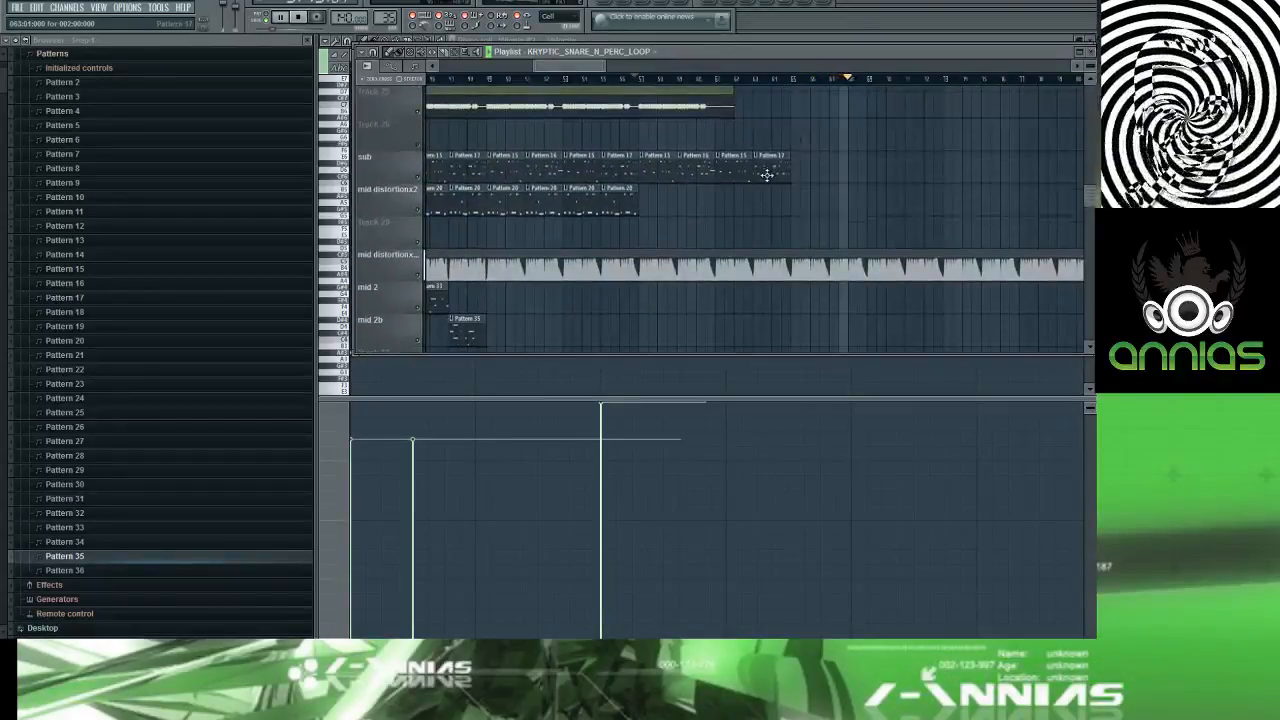
pyautogui.click(766, 175)
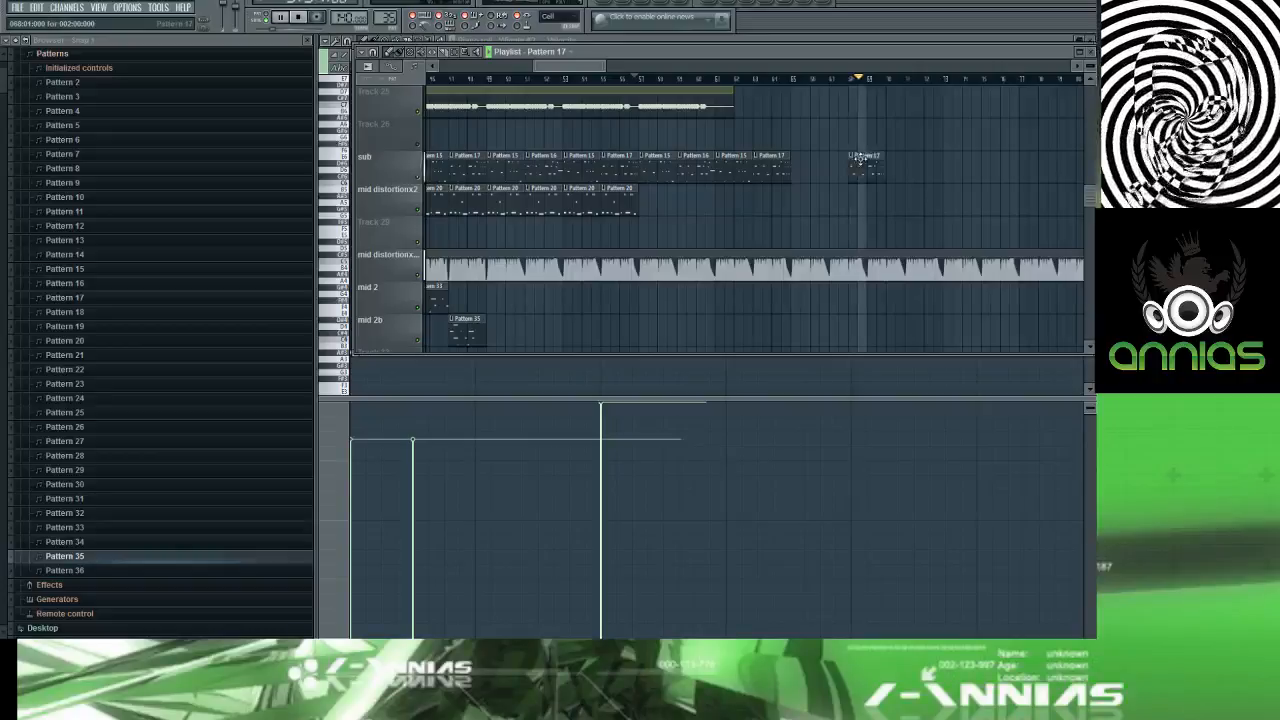
pyautogui.rightClick(861, 162)
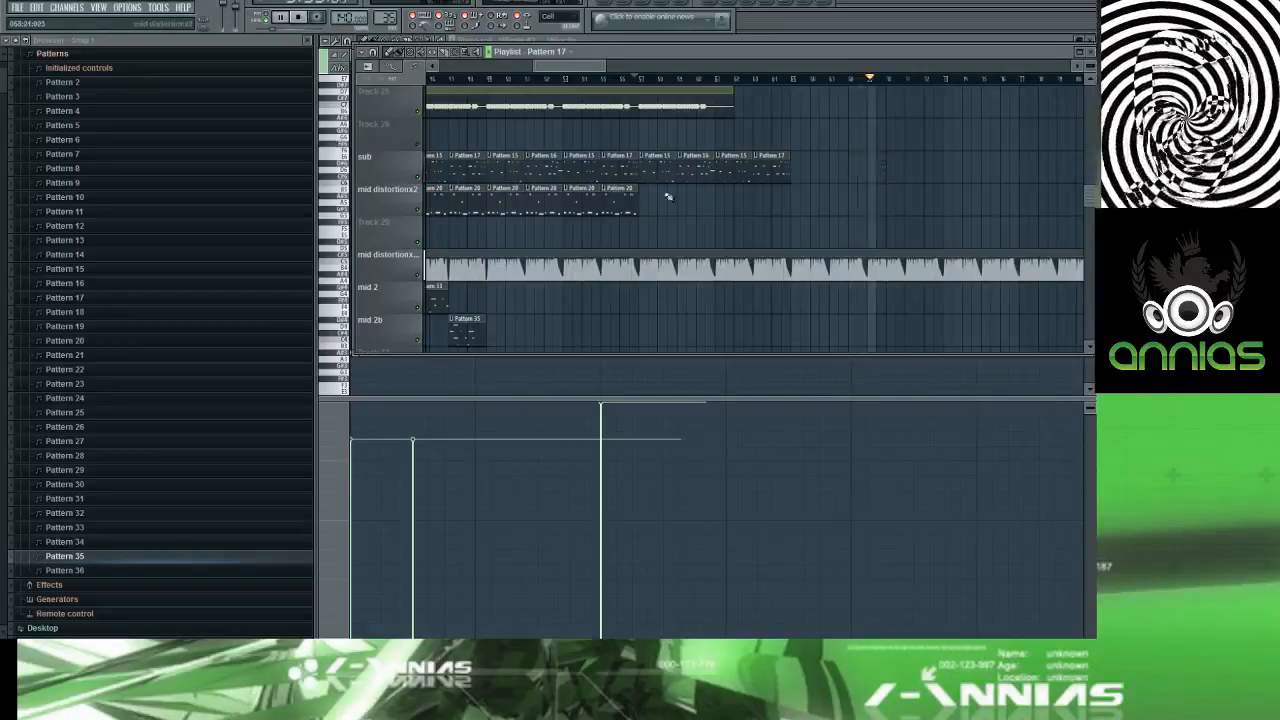
pyautogui.scroll(-3, 668, 196)
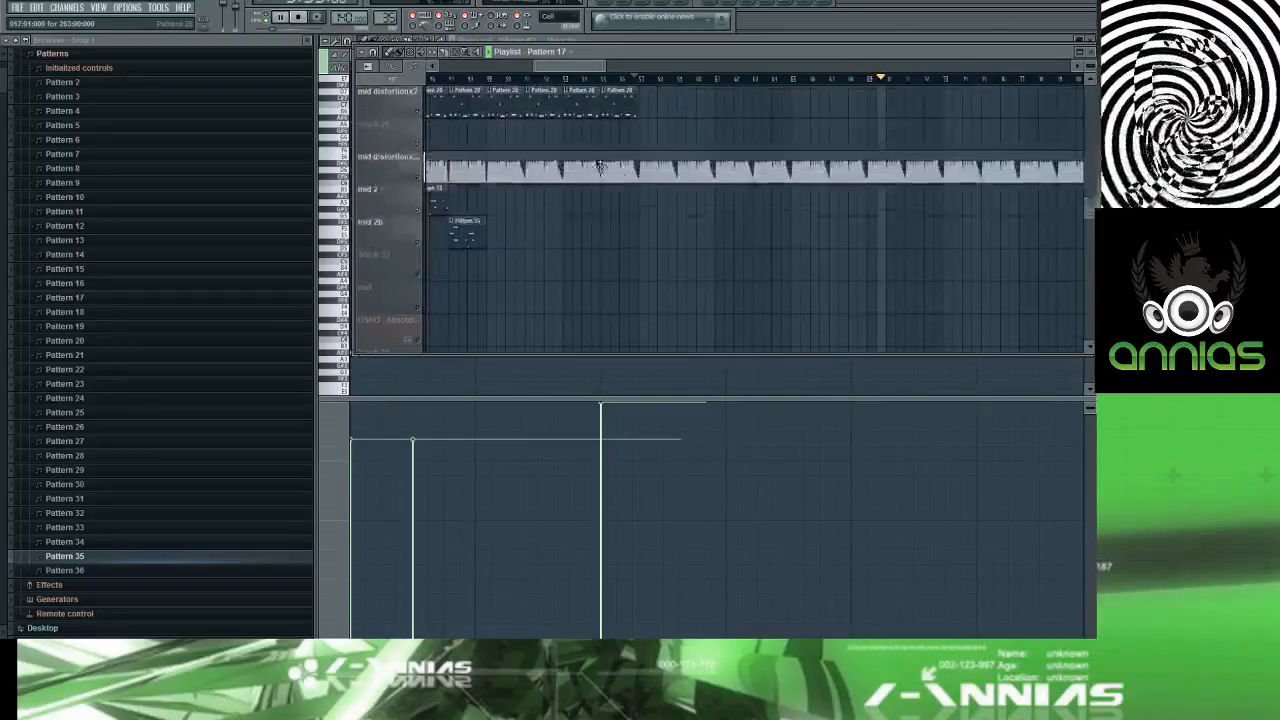
pyautogui.scroll(4, 628, 122)
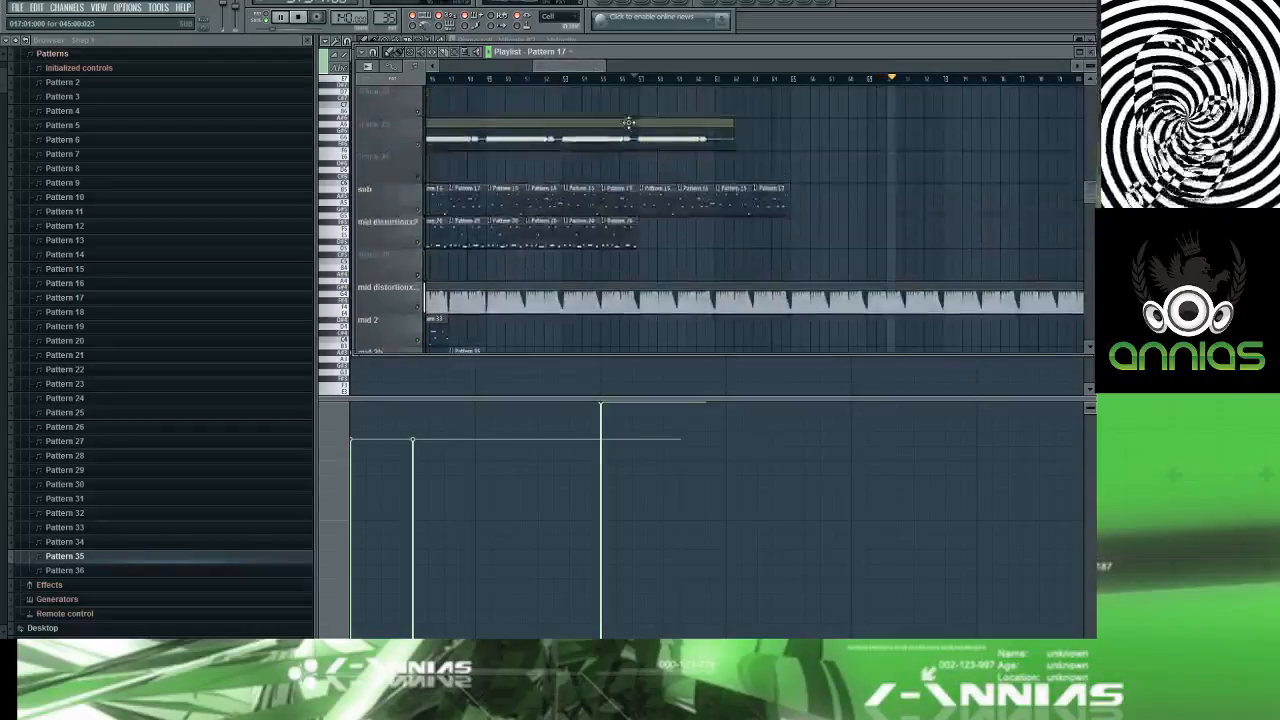
pyautogui.click(628, 222)
pyautogui.click(903, 235)
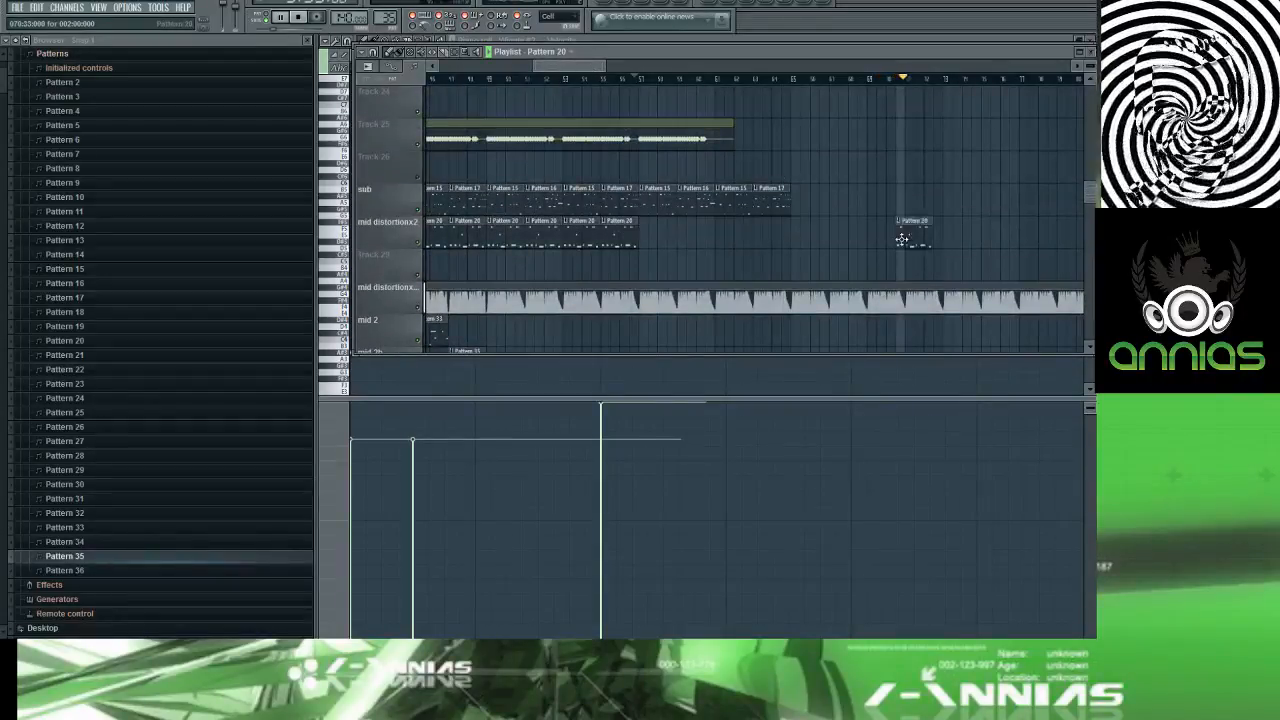
pyautogui.rightClick(912, 232)
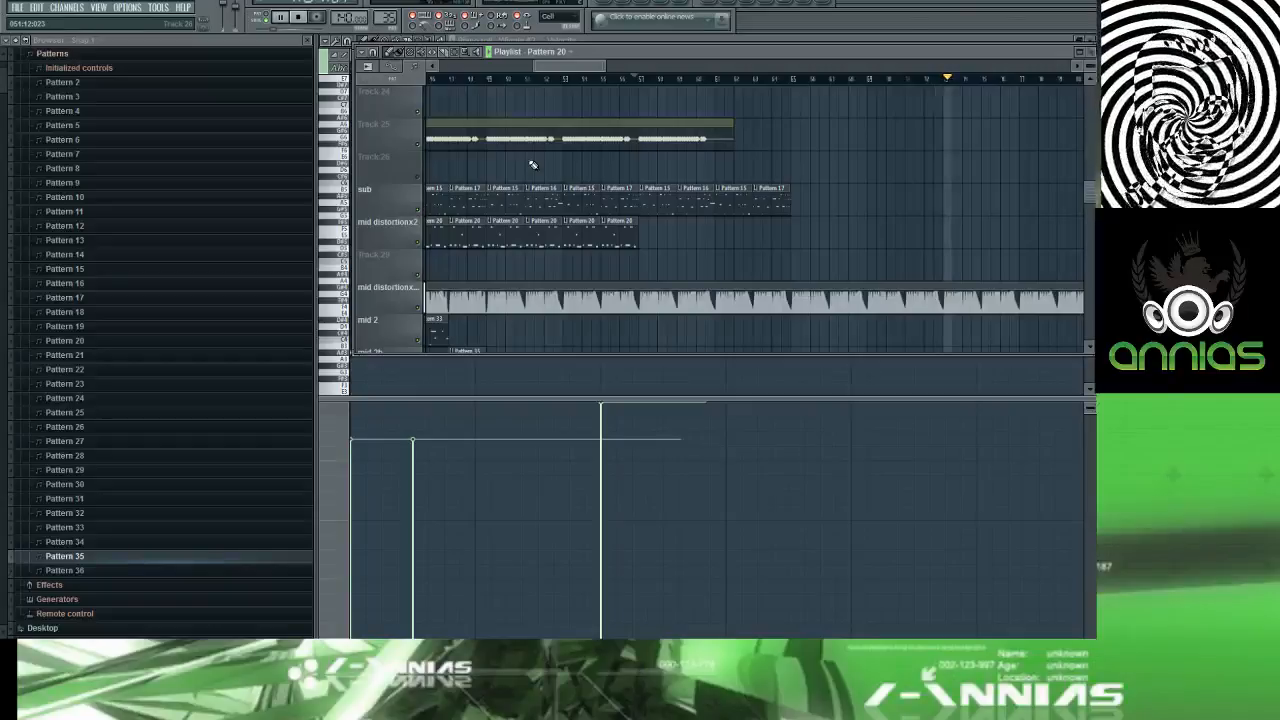
# Step: Save the project as a new version
pyautogui.click(17, 7)
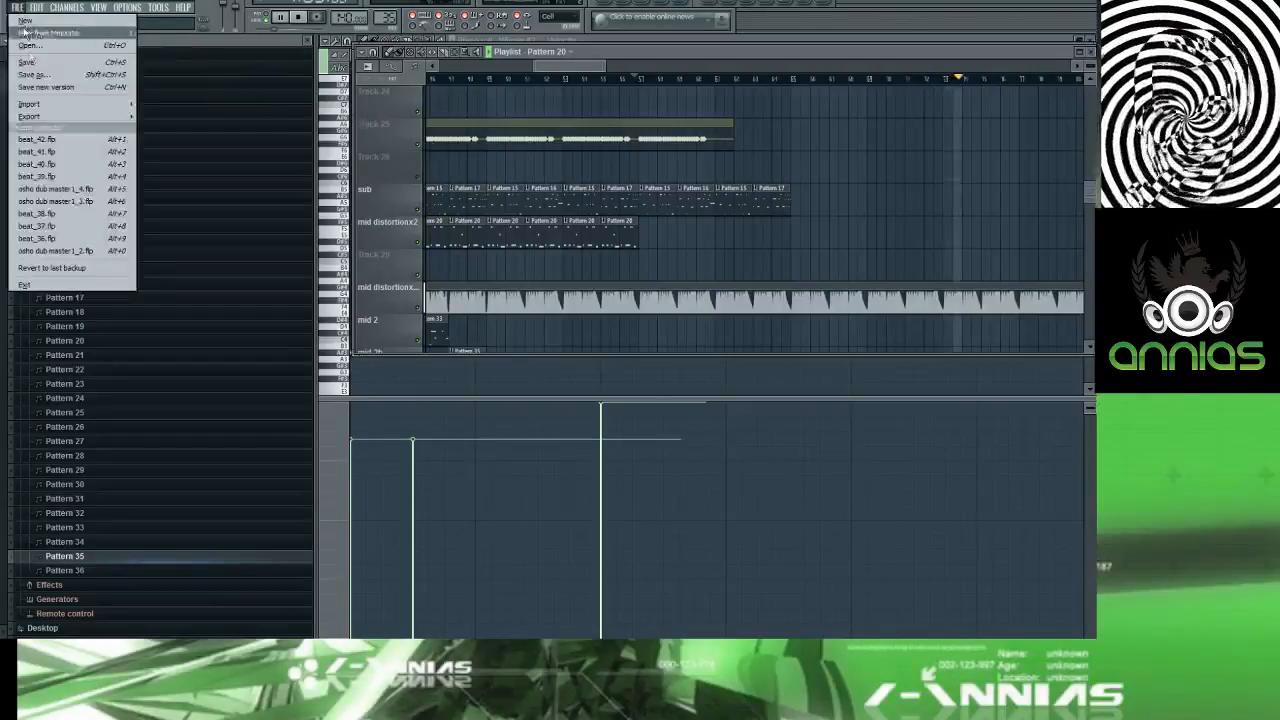
pyautogui.click(48, 86)
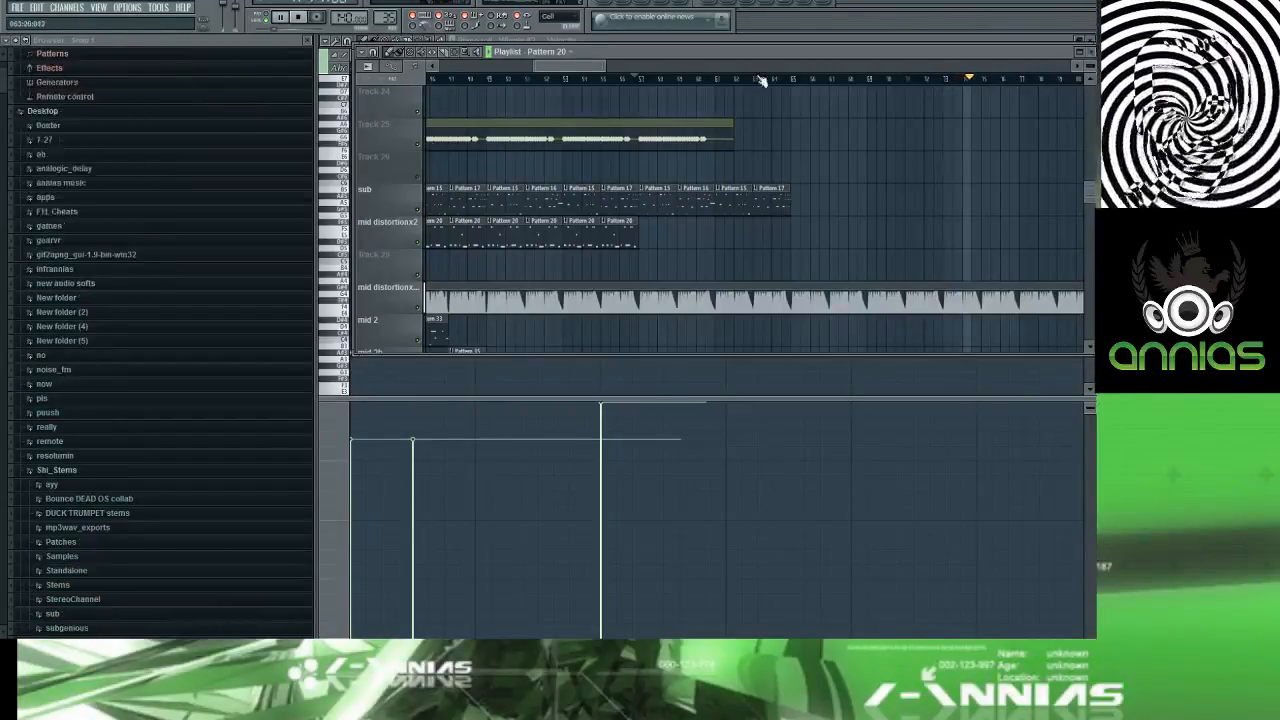
# Step: Copy the two Percs clips from bars 49 to 57 on Track 13 to bar 65 and audition them there
pyautogui.click(795, 79)
pyautogui.scroll(10, 797, 175)
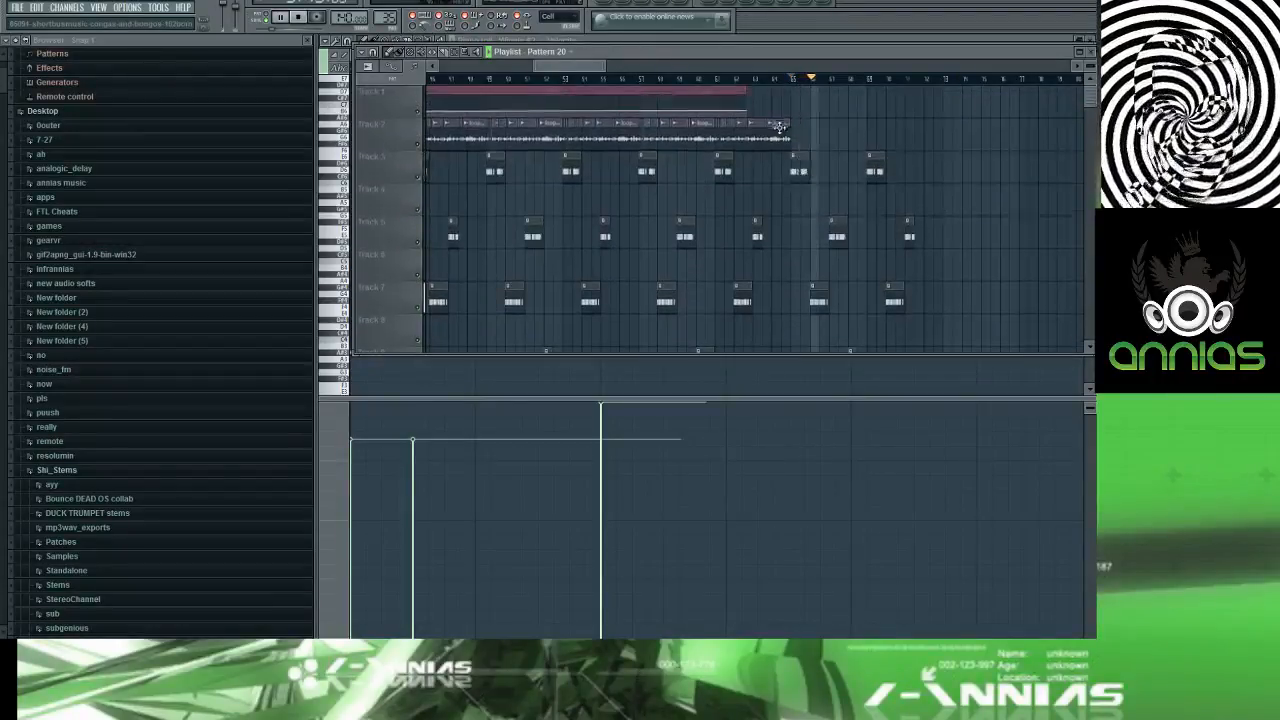
pyautogui.scroll(-4, 805, 168)
pyautogui.scroll(-4, 812, 157)
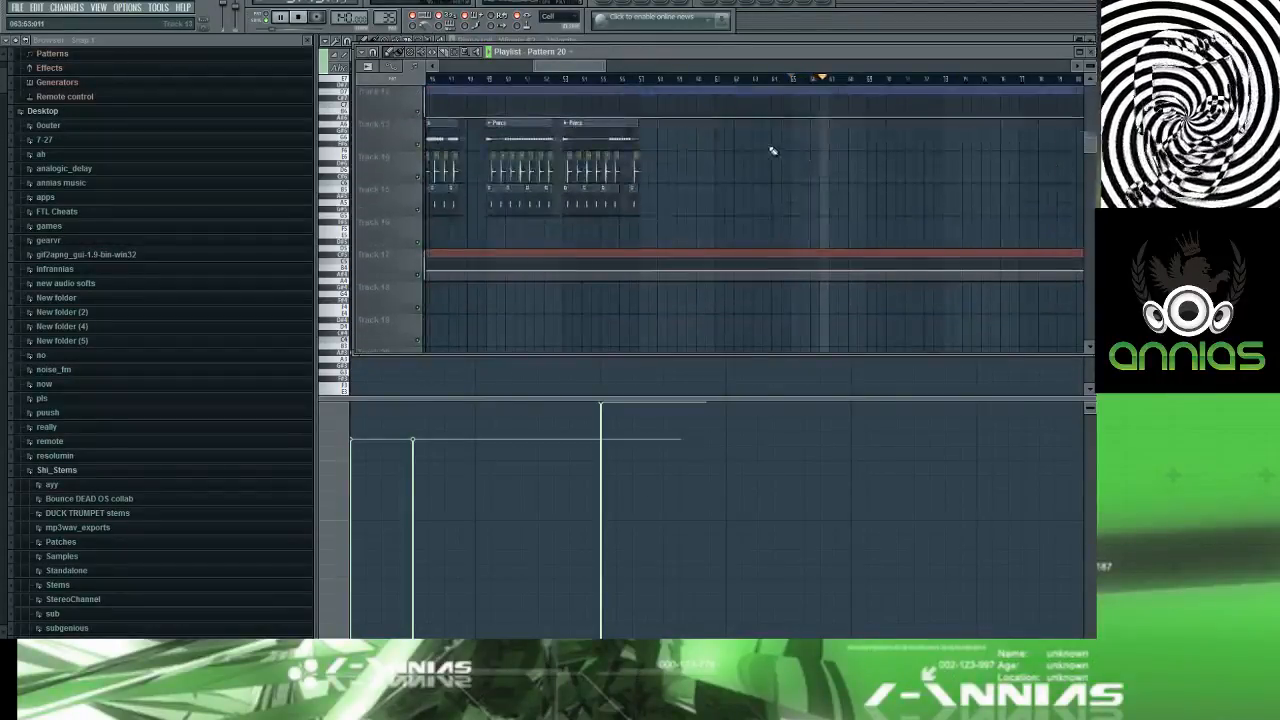
pyautogui.moveTo(690, 148); pyautogui.dragTo(831, 123)
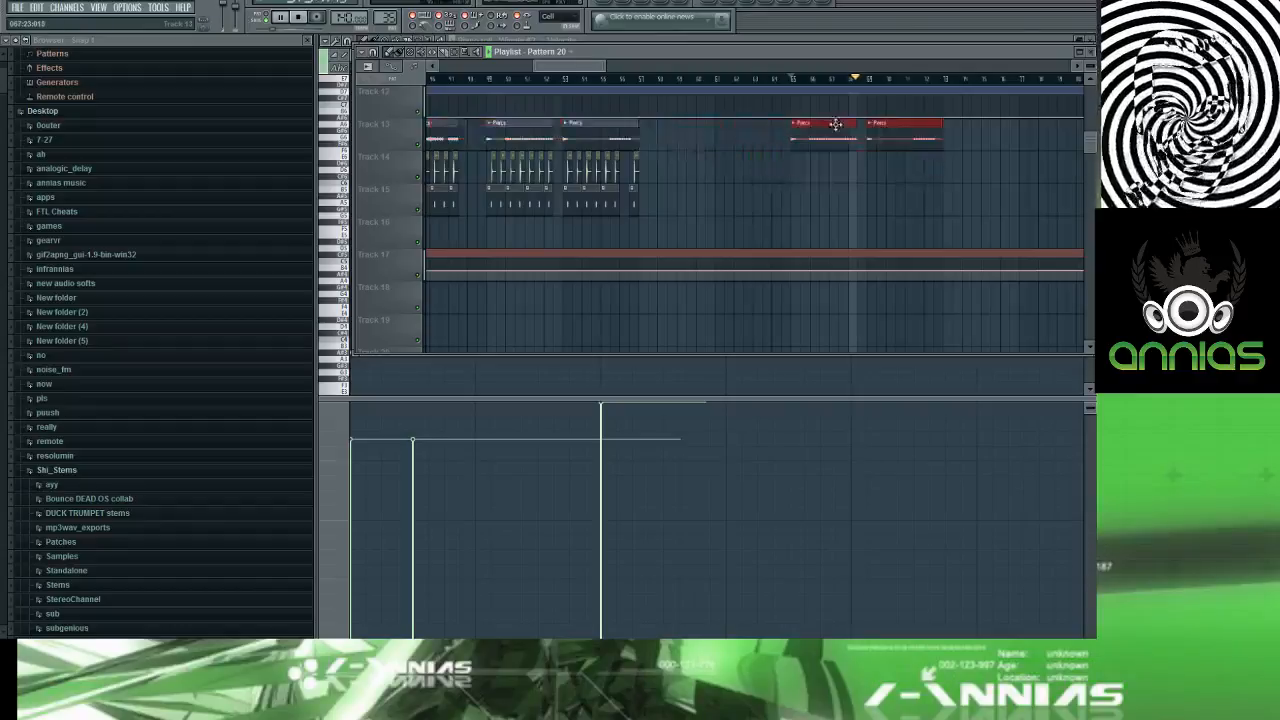
pyautogui.click(786, 80)
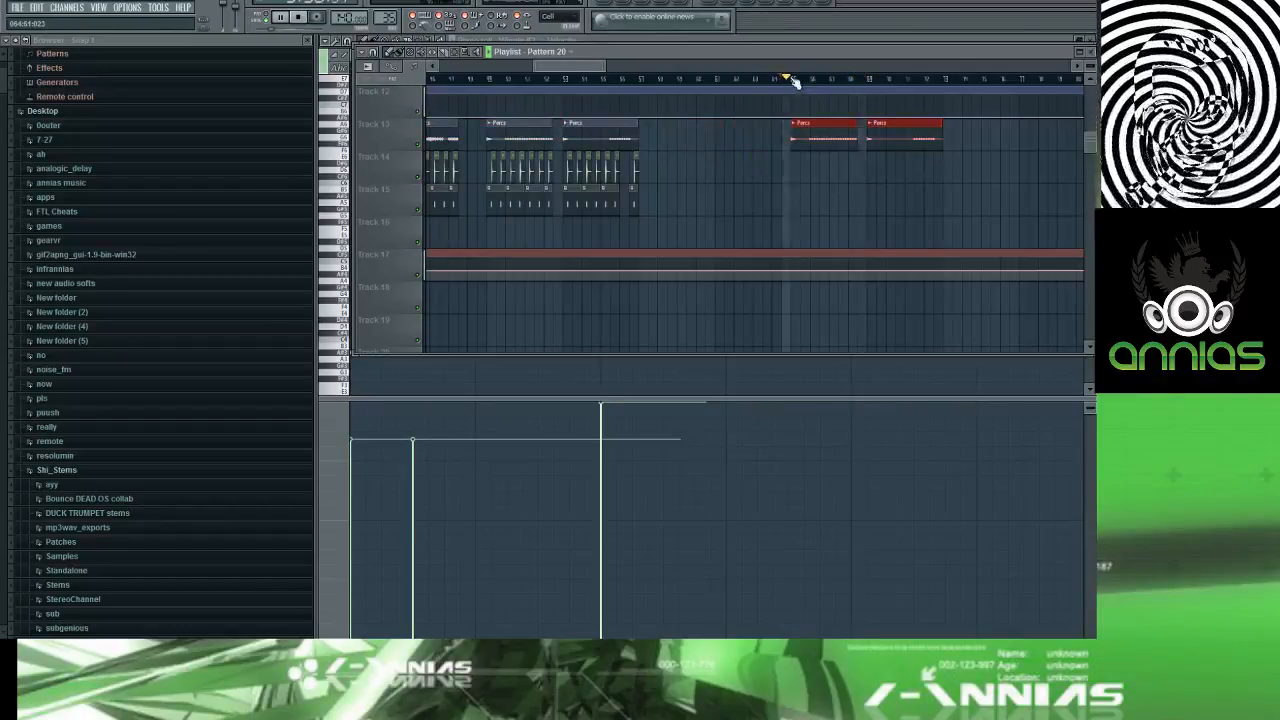
pyautogui.click(793, 80)
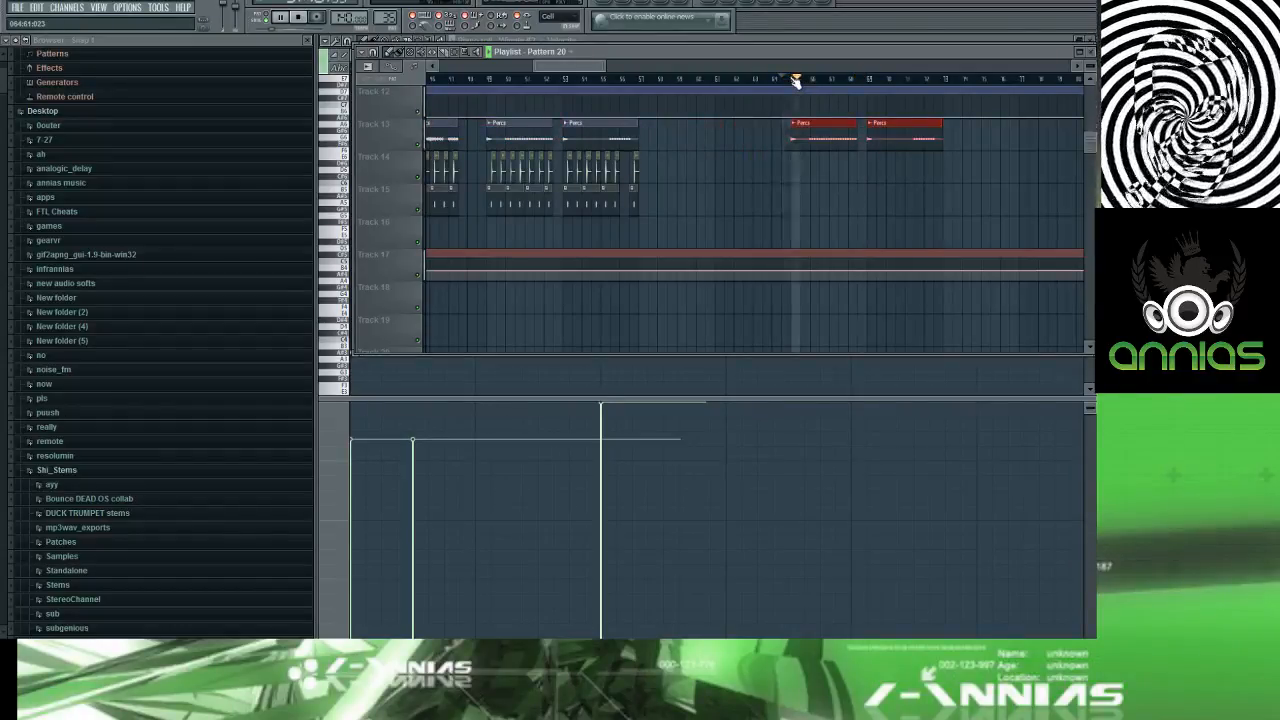
# Step: Copy the two Percs clips to bar 57 on Track 13, filling the gap before bar 65, and listen from bar 57
pyautogui.click(631, 86)
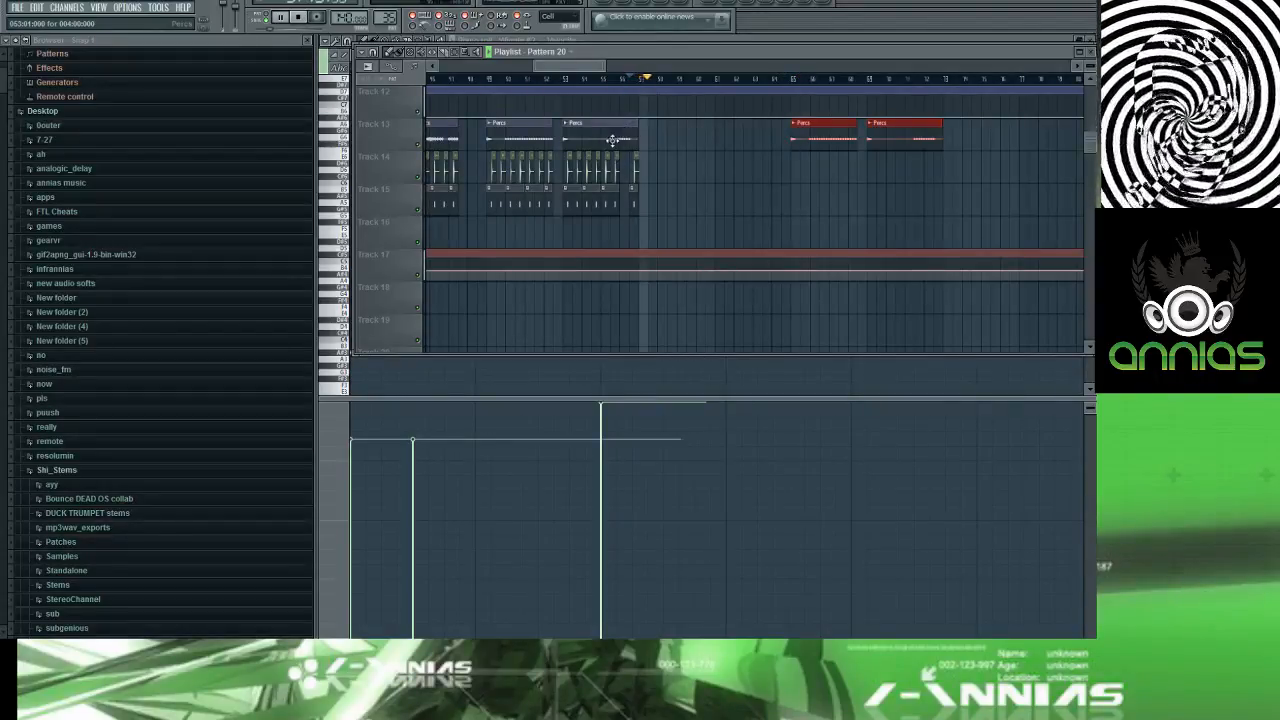
pyautogui.moveTo(630, 142); pyautogui.dragTo(590, 138)
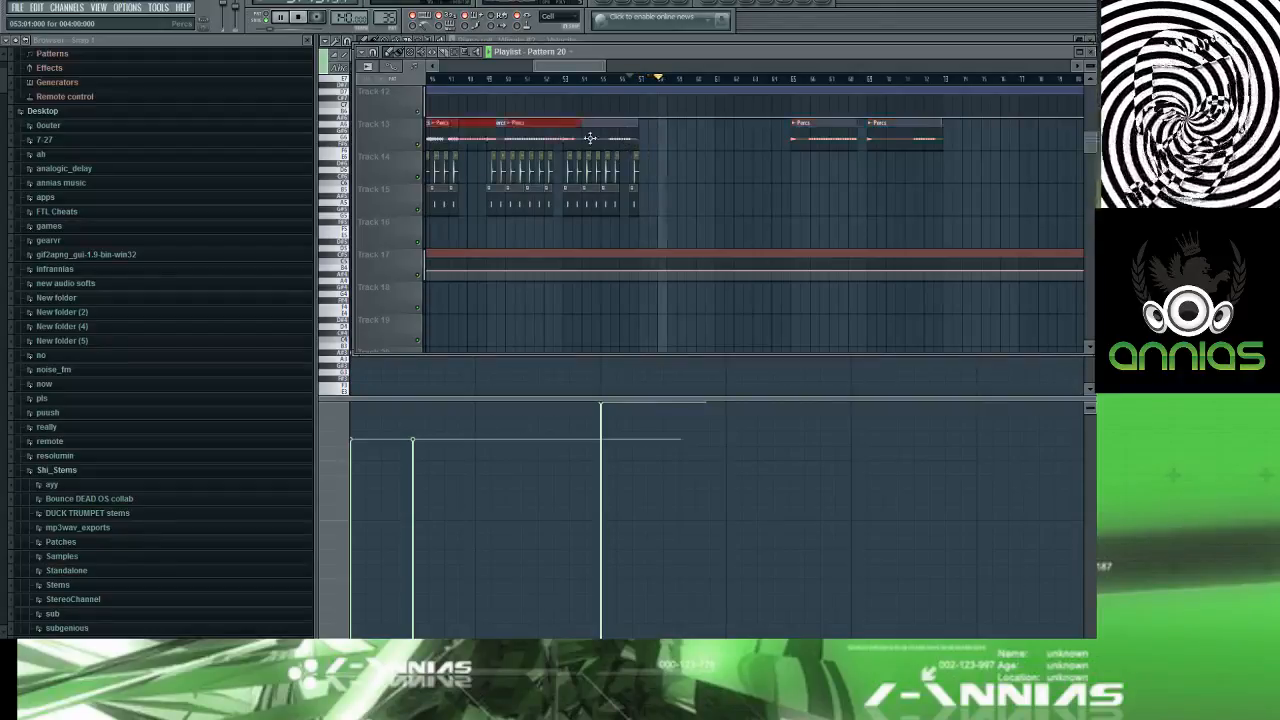
pyautogui.doubleClick(470, 137)
pyautogui.moveTo(469, 133); pyautogui.dragTo(676, 134)
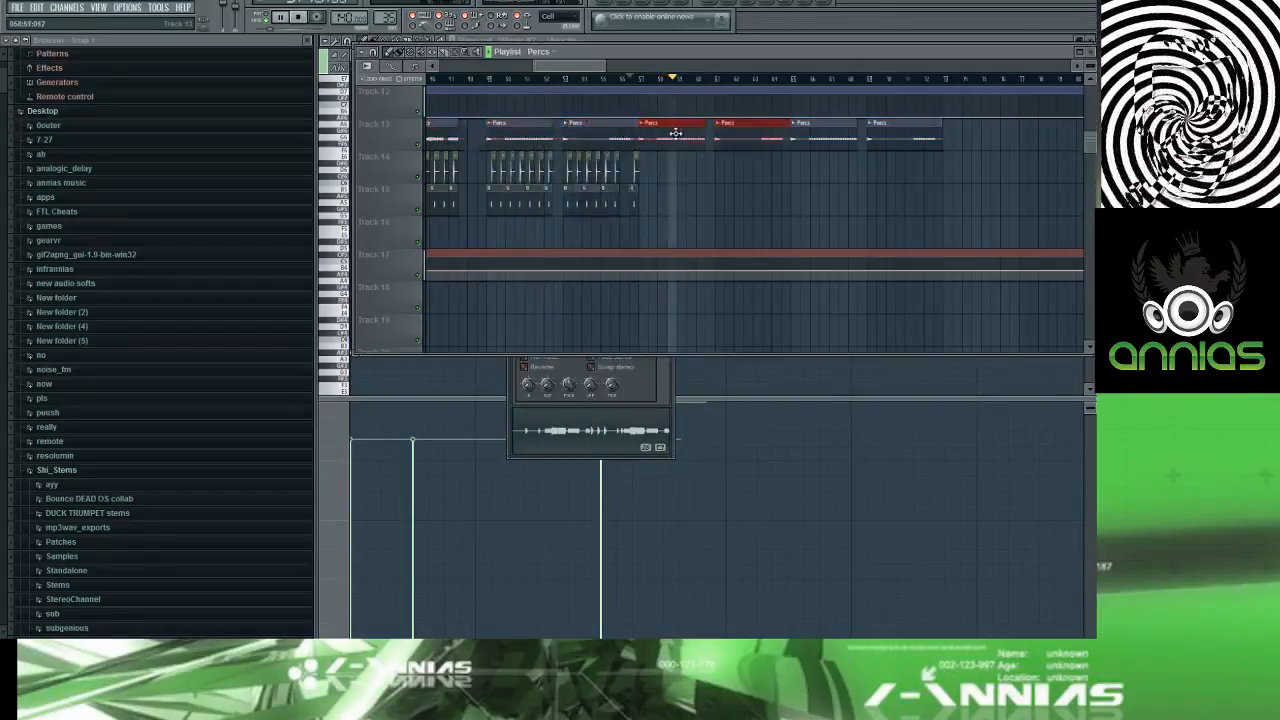
pyautogui.click(643, 80)
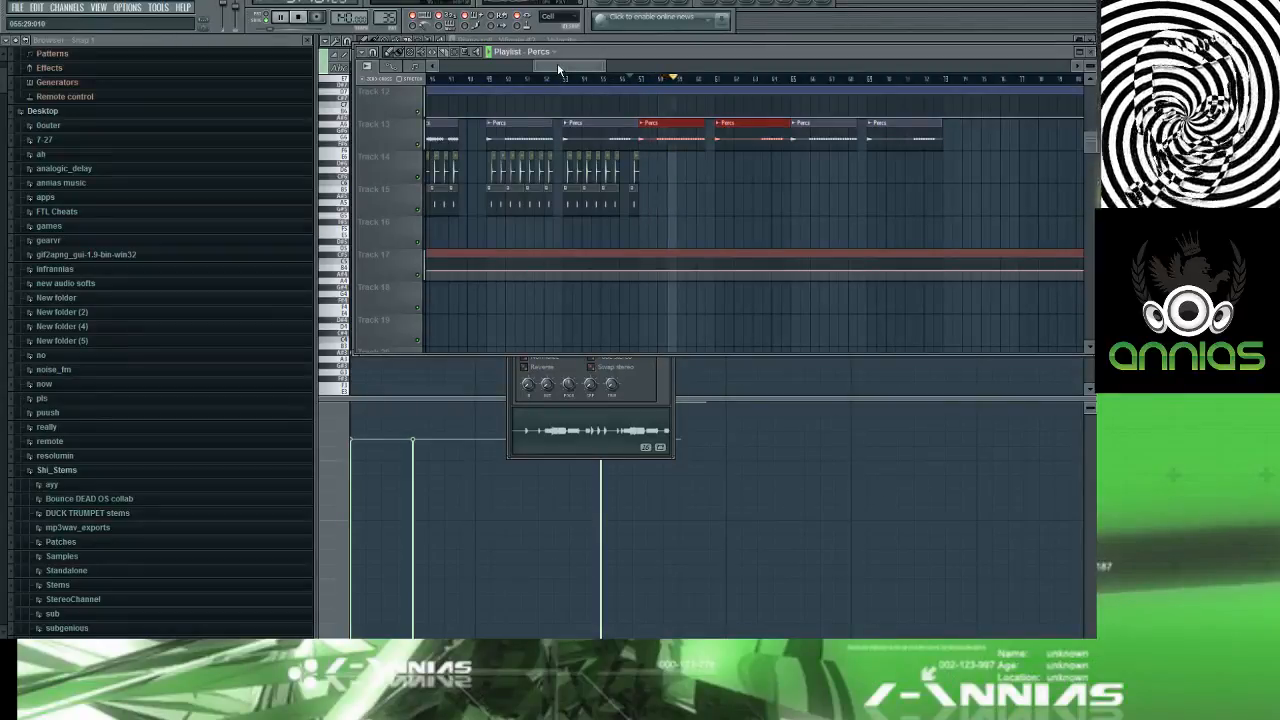
pyautogui.moveTo(563, 61)
pyautogui.mouseDown()
pyautogui.moveTo(520, 64)
pyautogui.moveTo(546, 67)
pyautogui.mouseUp()
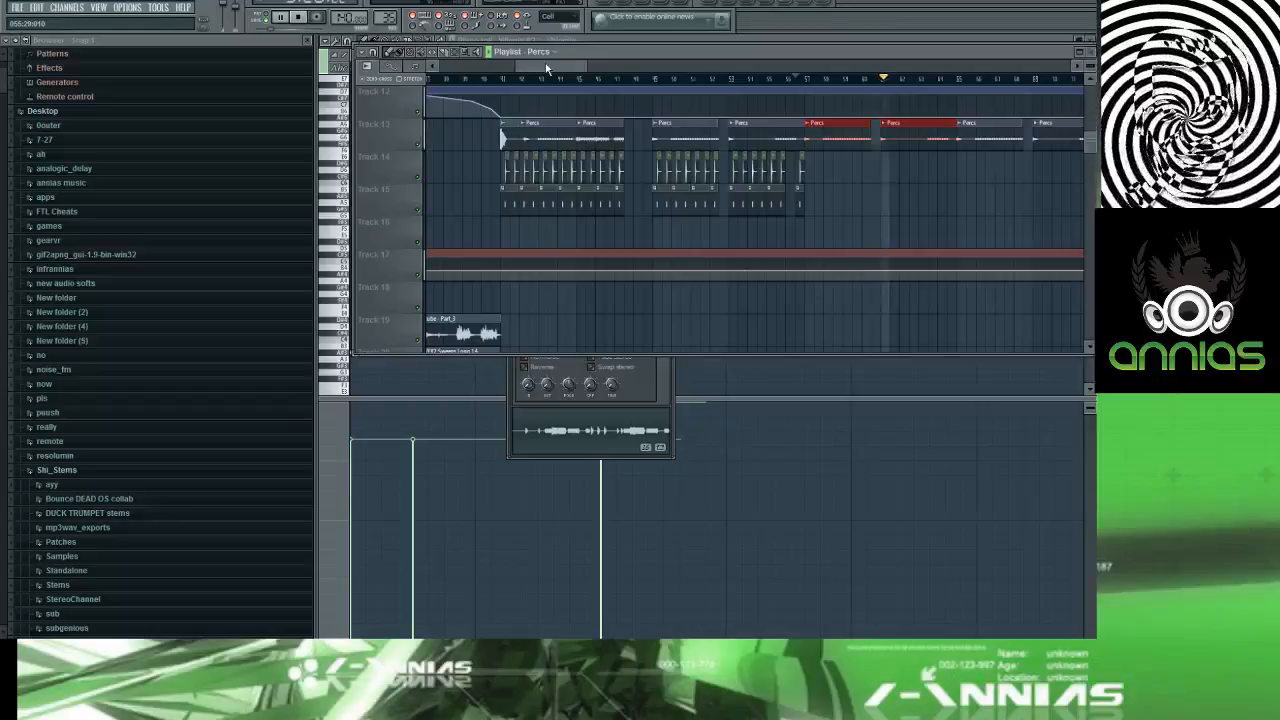
pyautogui.moveTo(546, 67)
pyautogui.mouseDown()
pyautogui.moveTo(572, 67)
pyautogui.moveTo(560, 67)
pyautogui.mouseUp()
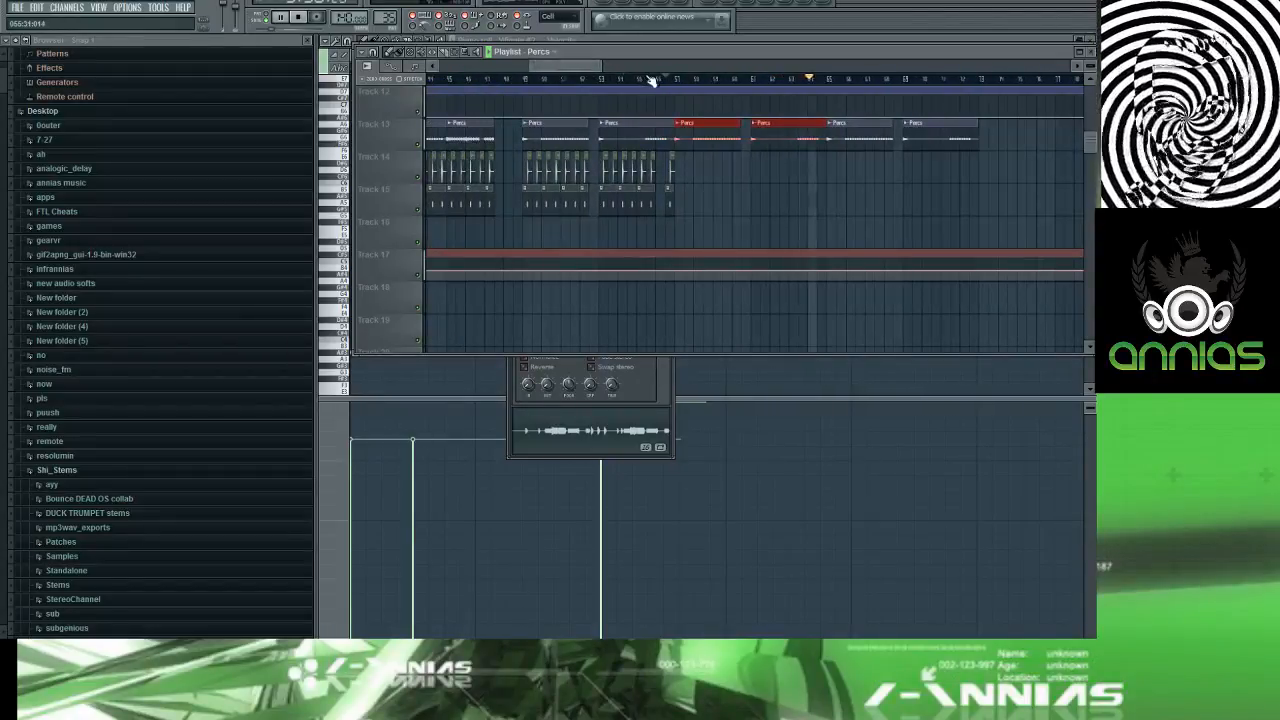
# Step: Trim the end of the Percs clip at bar 61 to a length of two and a half bars and play its ending
pyautogui.scroll(2, 822, 158)
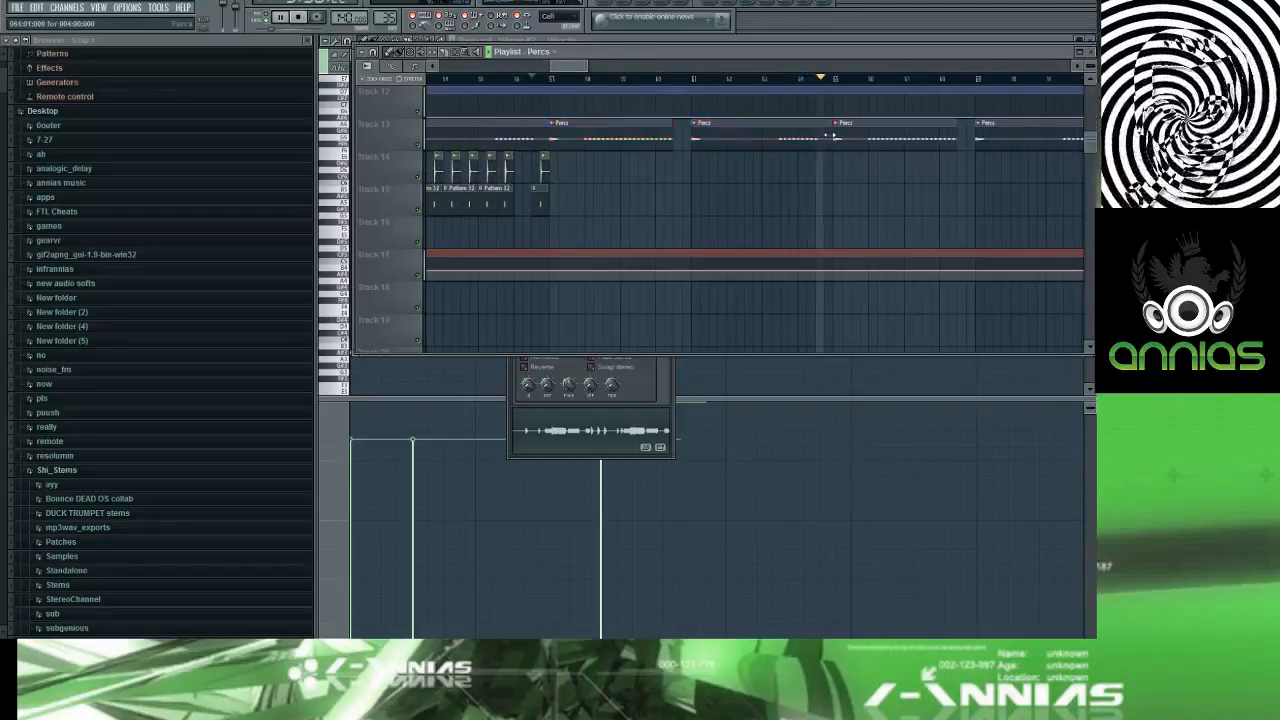
pyautogui.click(829, 136)
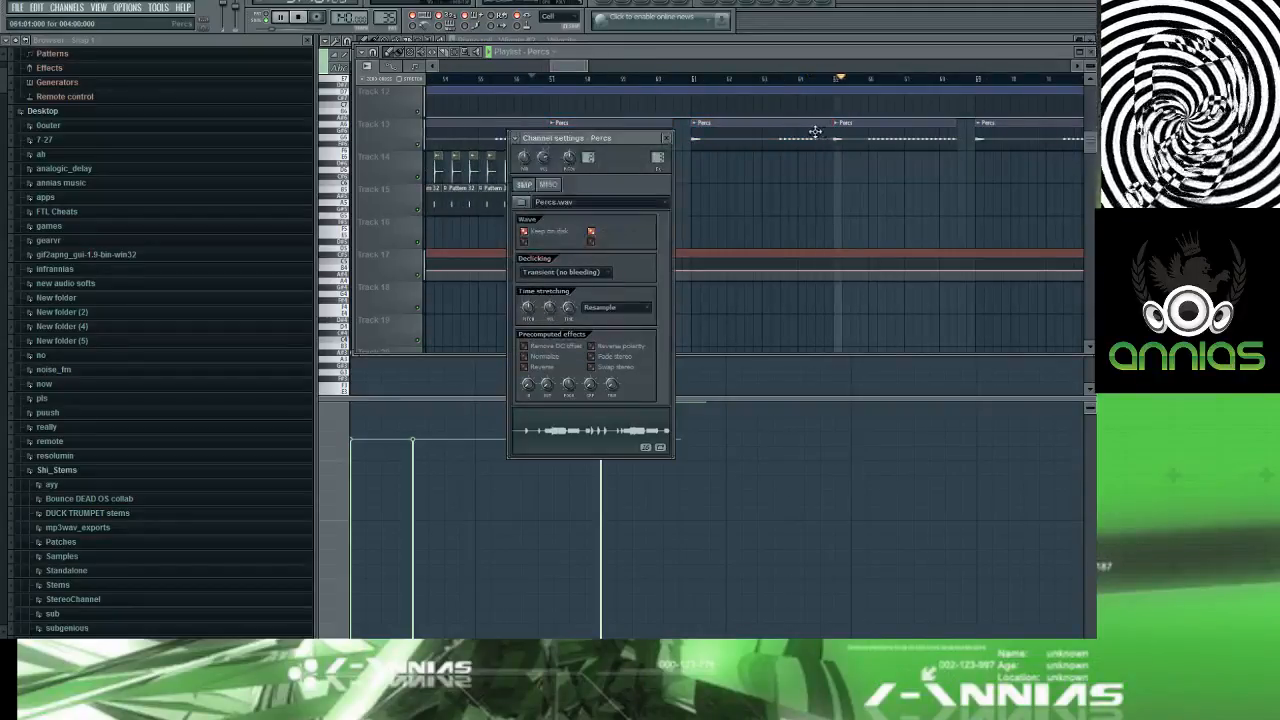
pyautogui.click(812, 136)
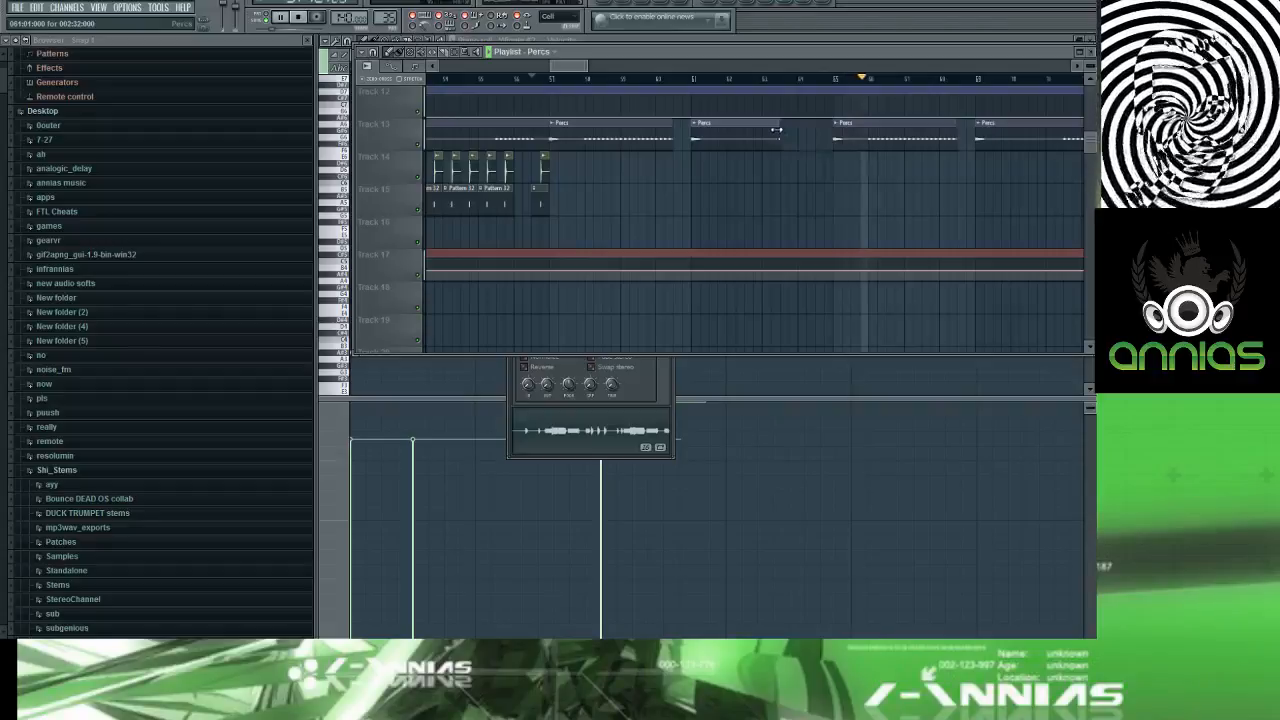
pyautogui.click(769, 81)
pyautogui.scroll(5, 778, 122)
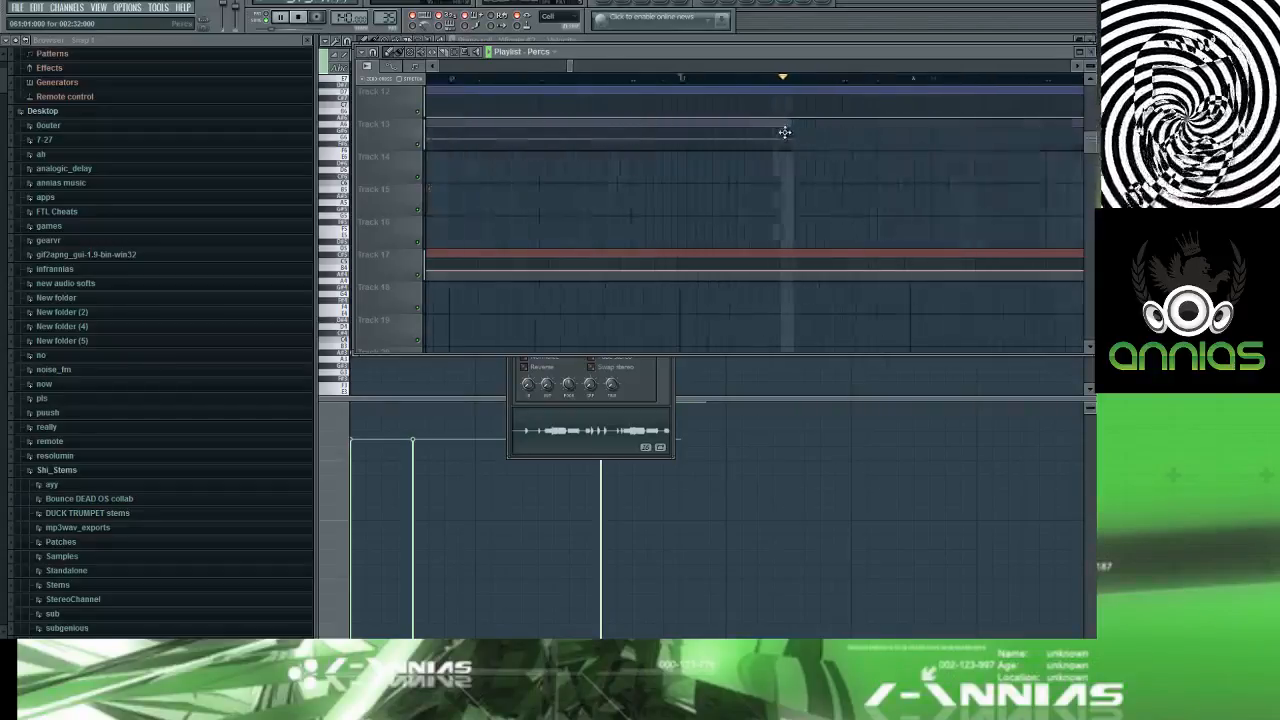
pyautogui.scroll(-1, 810, 121)
pyautogui.scroll(-4, 862, 132)
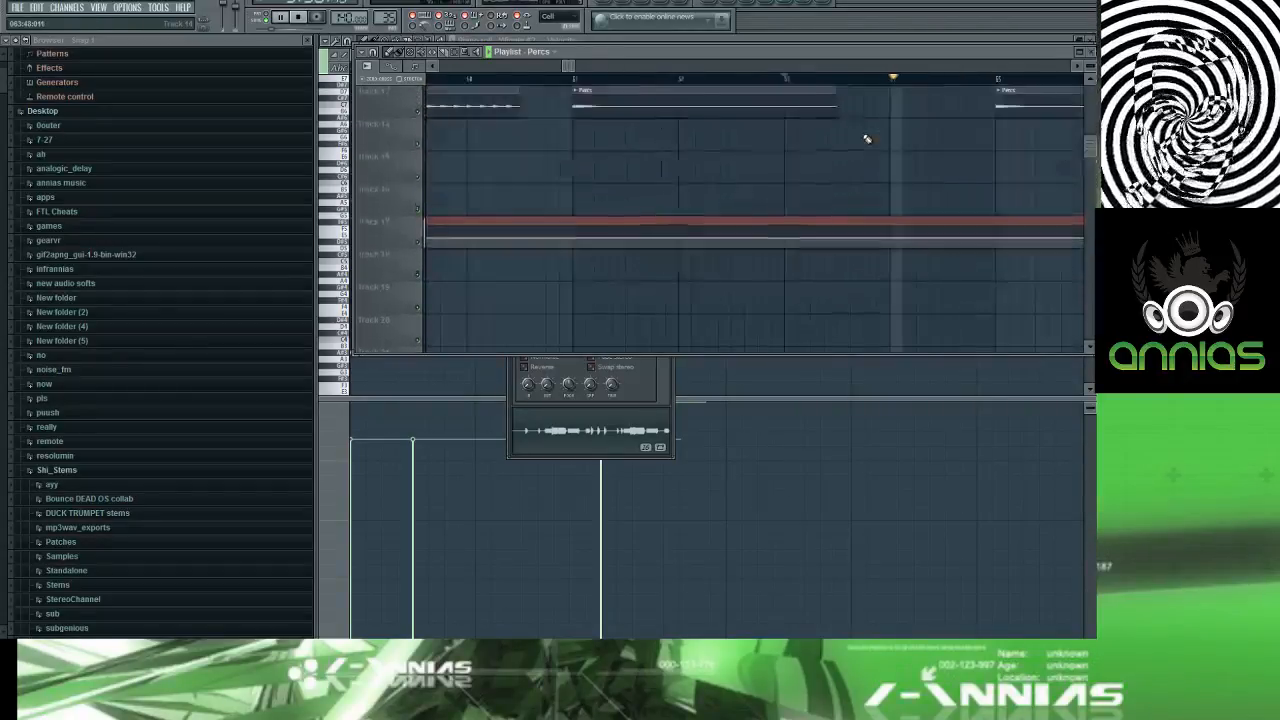
pyautogui.scroll(2, 909, 141)
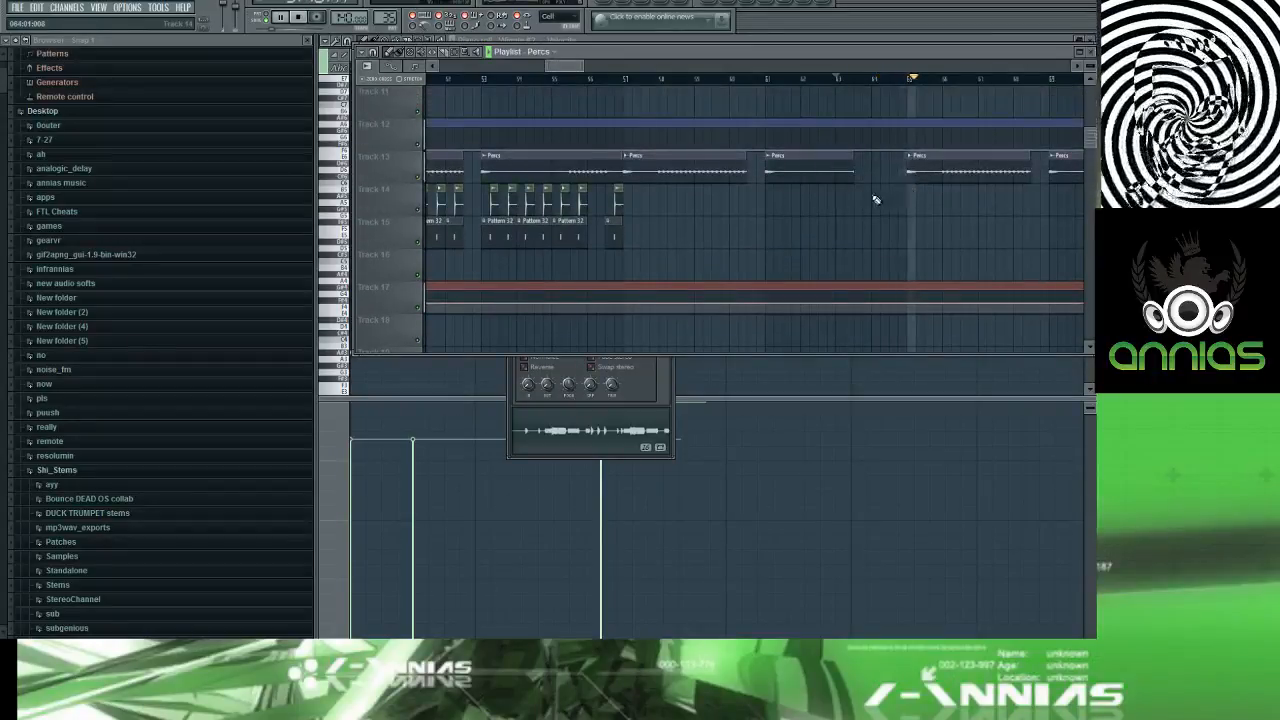
# Step: Move the long "OSHO - Absolutely Free to Be Funny" audio clip earlier so it starts shortly after bar 65
pyautogui.scroll(-5, 917, 190)
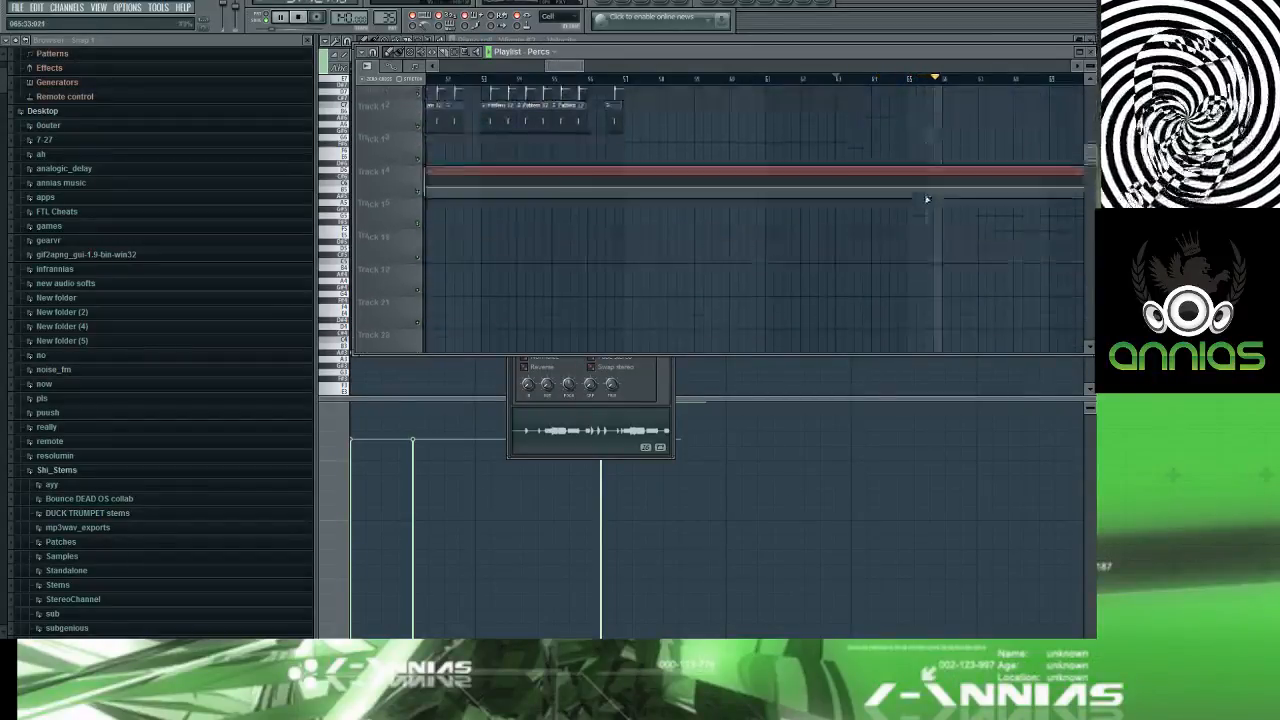
pyautogui.scroll(-4, 927, 190)
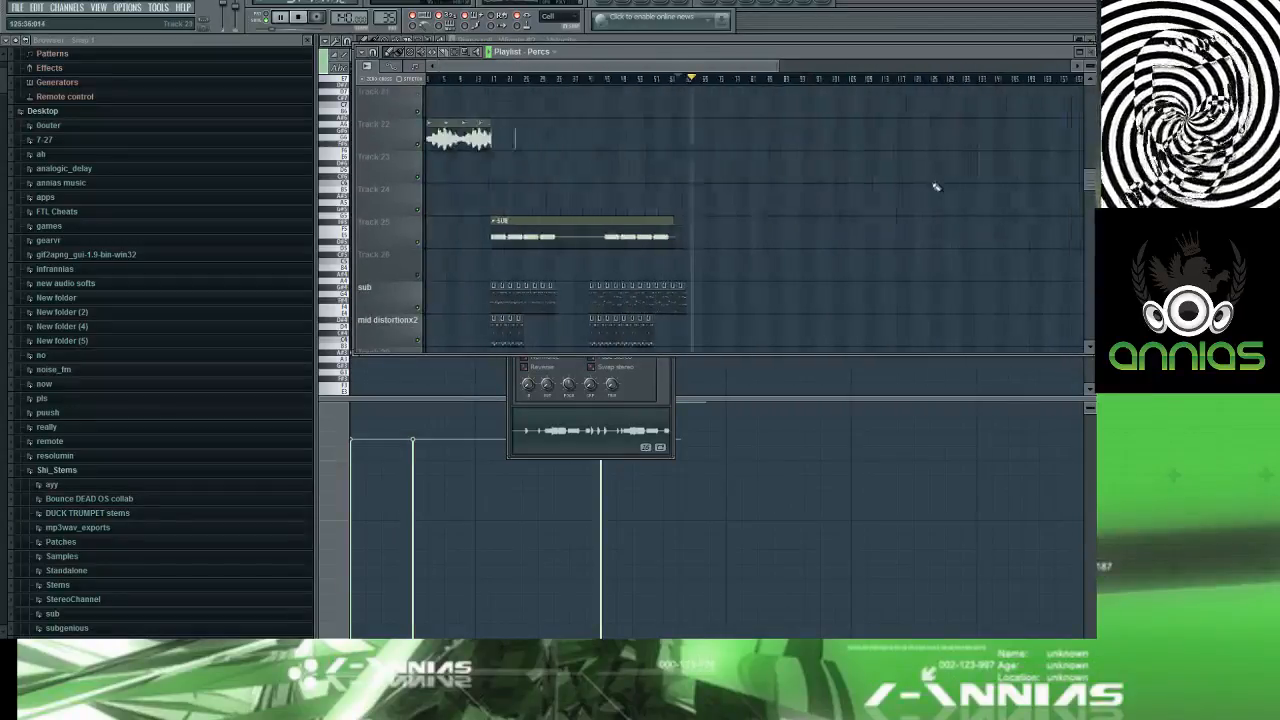
pyautogui.scroll(-4, 940, 200)
pyautogui.scroll(-1, 900, 165)
pyautogui.scroll(4, 853, 190)
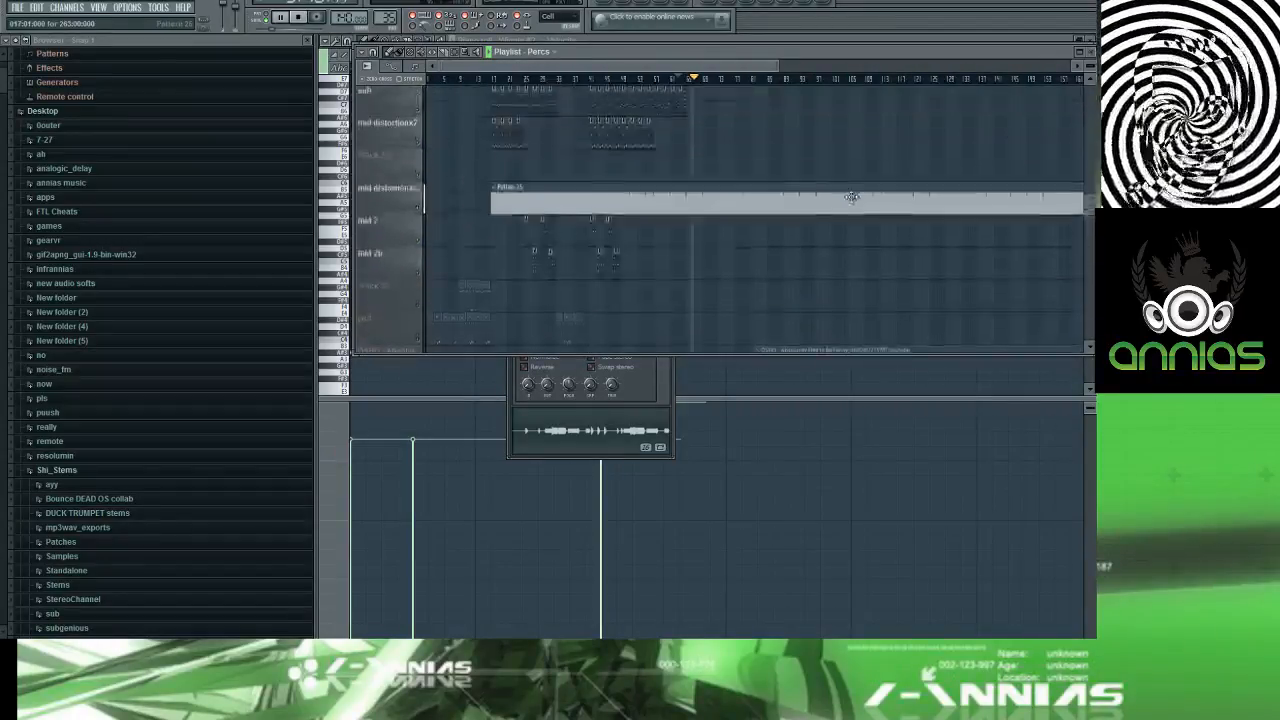
pyautogui.scroll(-4, 851, 202)
pyautogui.scroll(2, 855, 250)
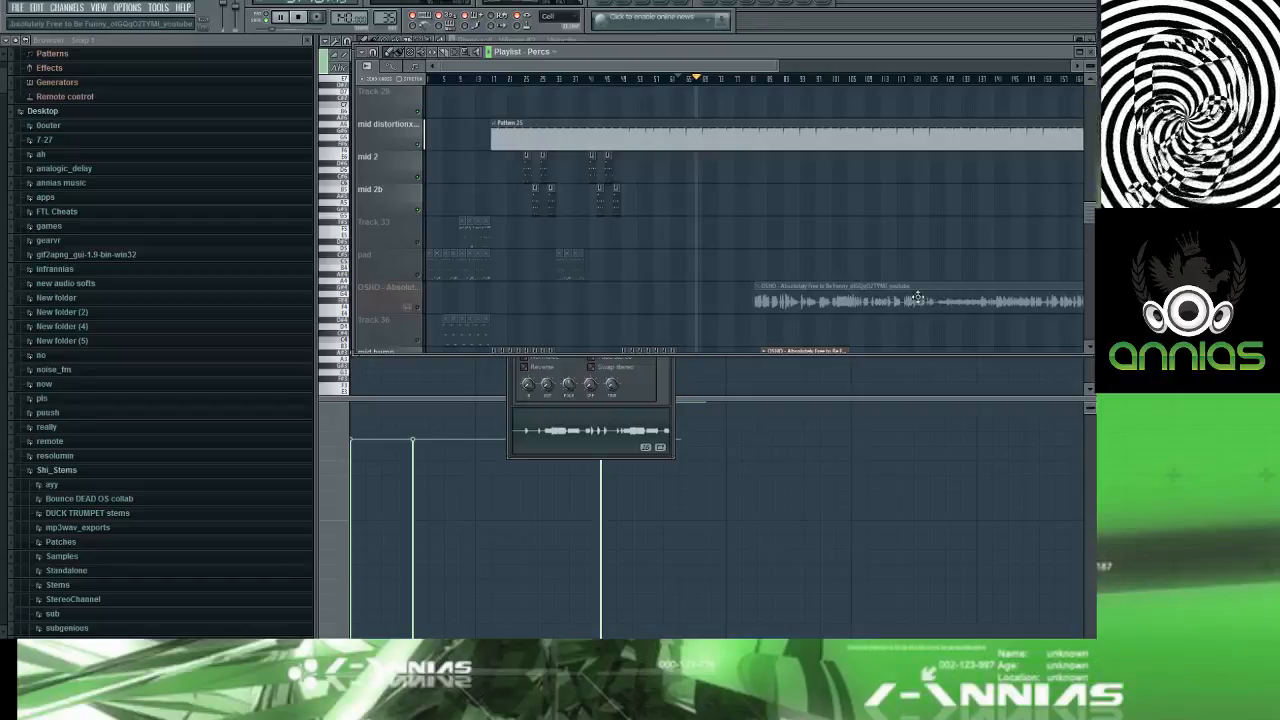
pyautogui.moveTo(773, 285); pyautogui.dragTo(715, 285)
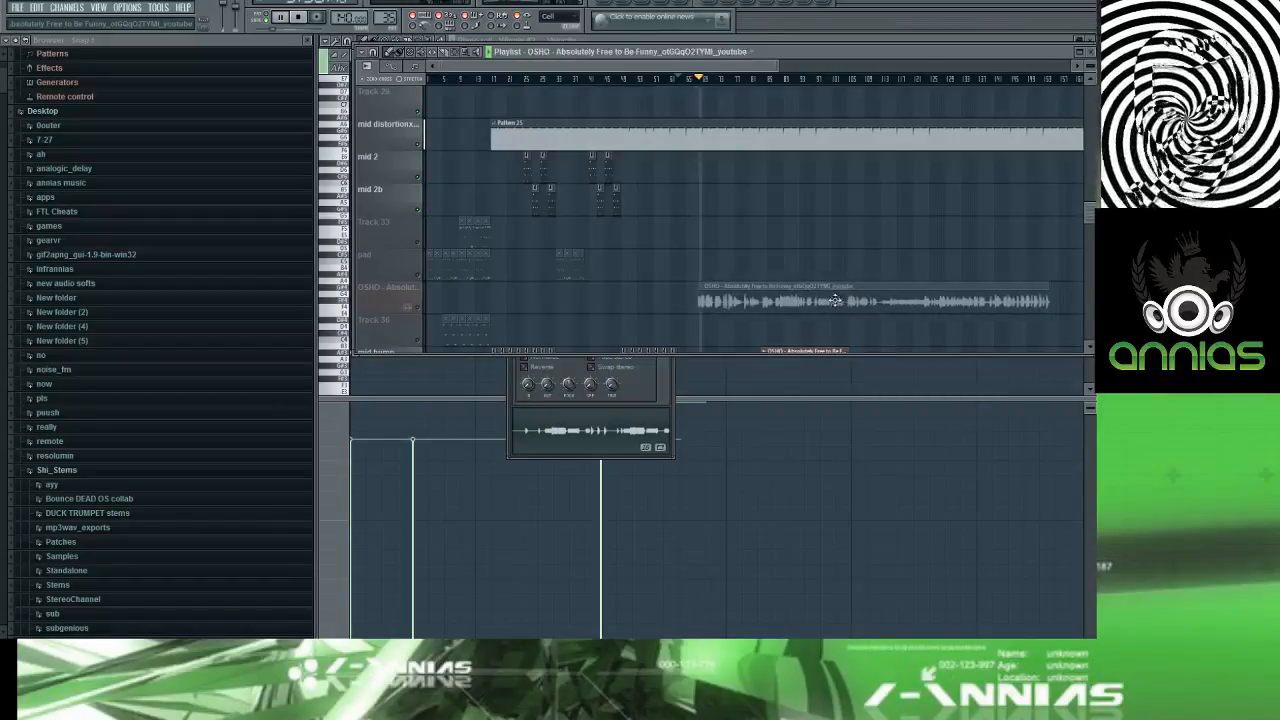
# Step: Unmute the OSHO vocal track, try its long clip earlier at about bar 31, and play from bar 57
pyautogui.click(418, 308)
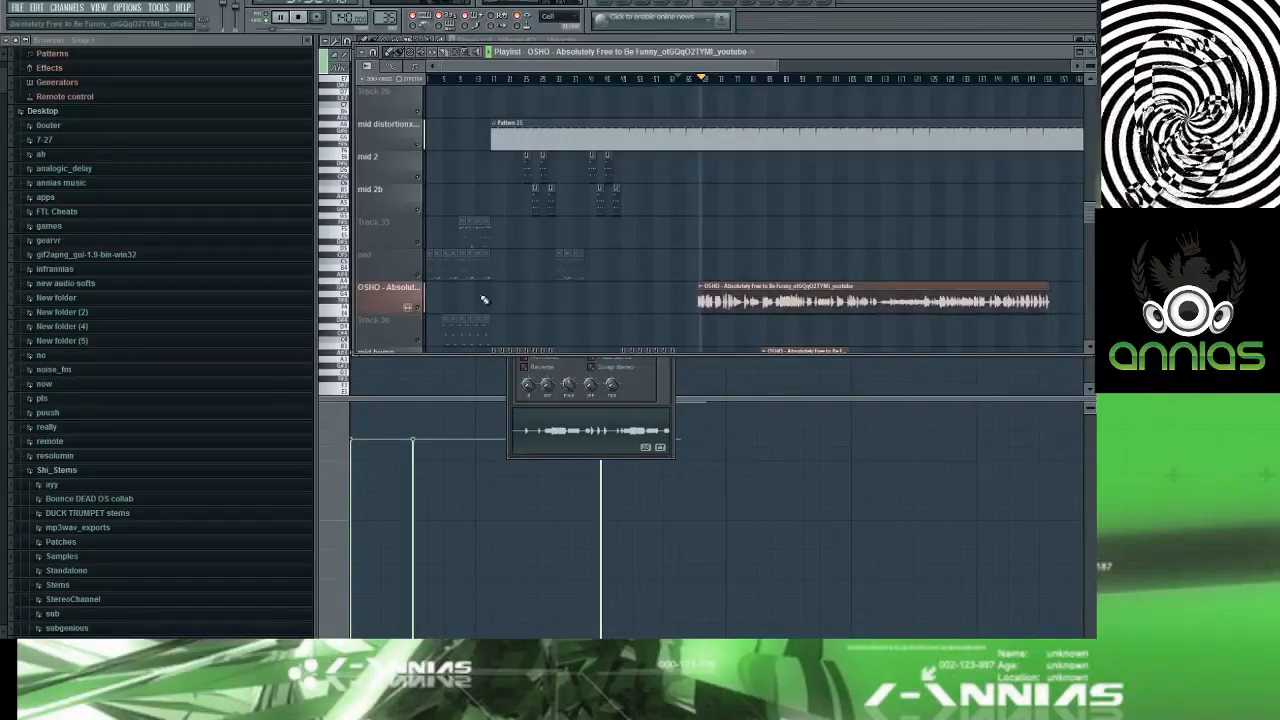
pyautogui.moveTo(822, 288); pyautogui.dragTo(673, 305)
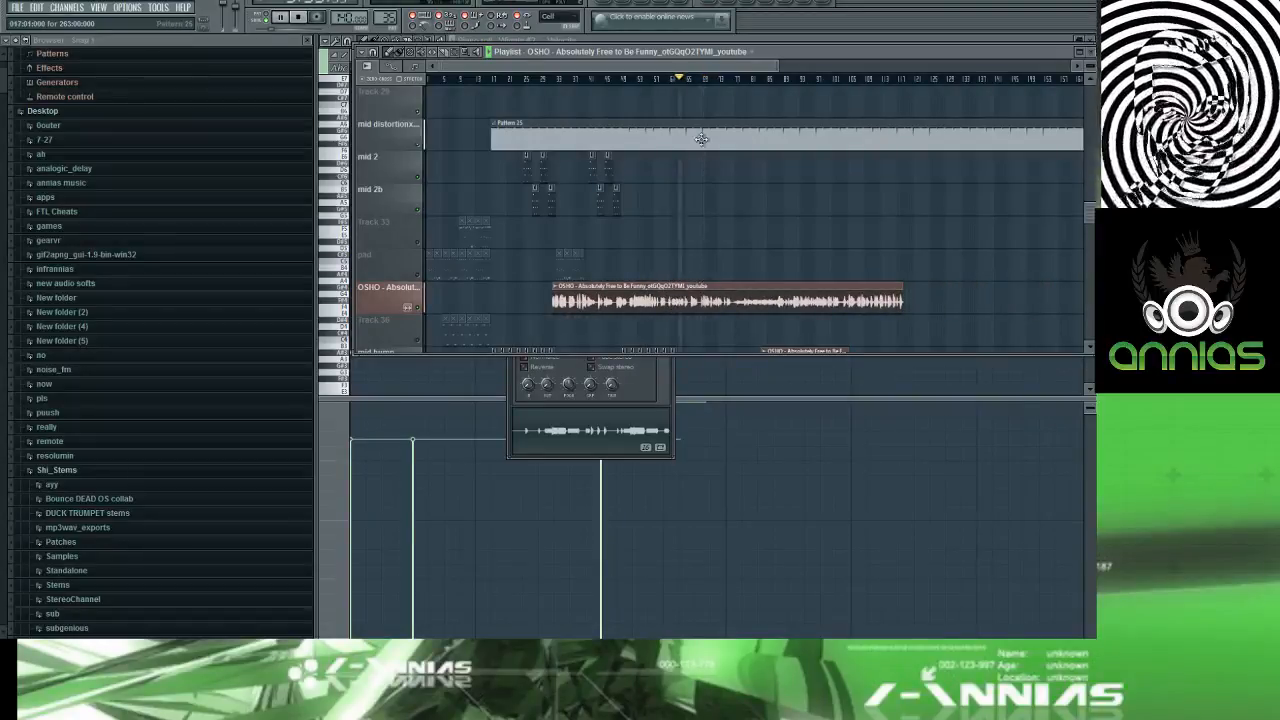
pyautogui.click(653, 80)
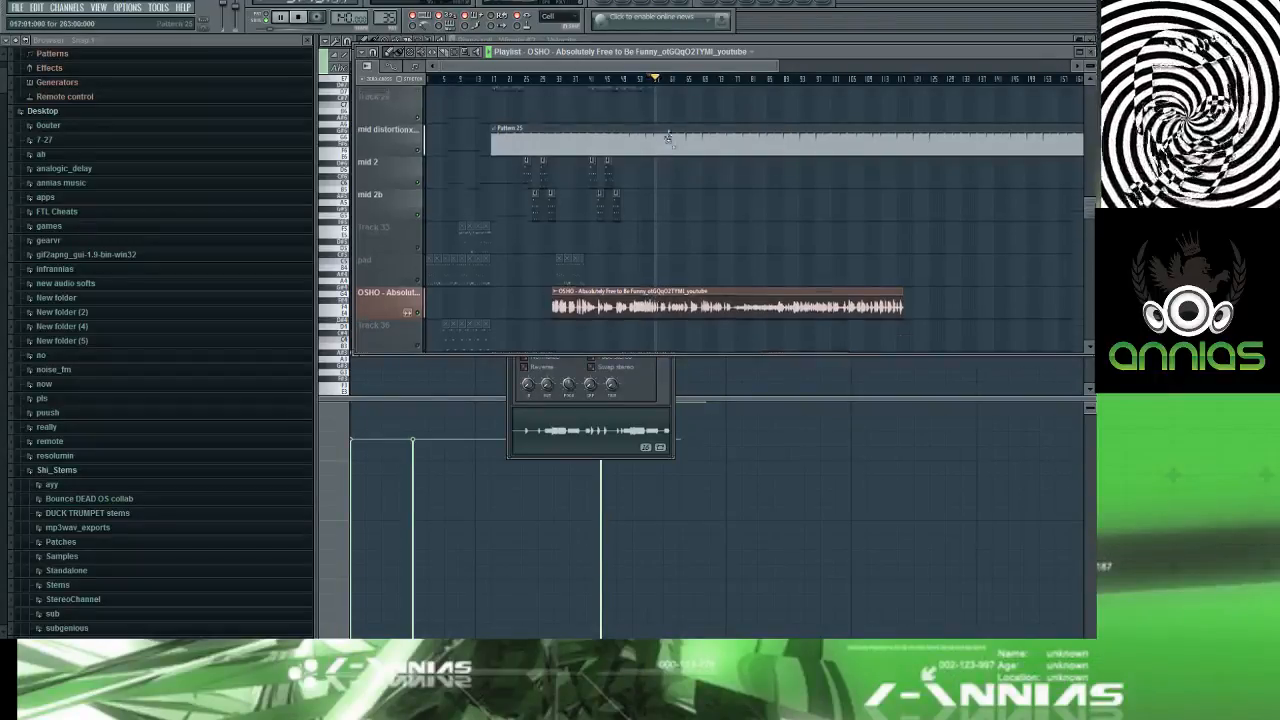
# Step: Move the long OSHO vocal clip to start at about bar 106, just after the short OSHO clip
pyautogui.scroll(6, 652, 250)
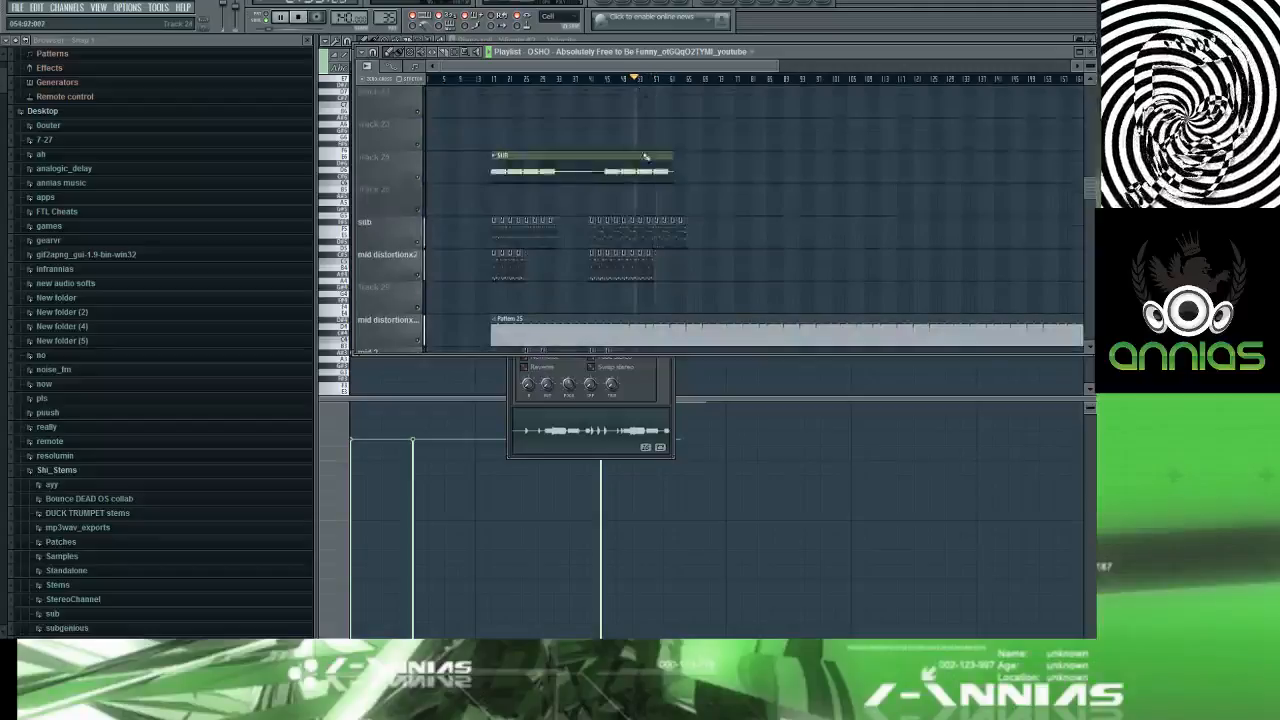
pyautogui.scroll(-5, 655, 178)
pyautogui.moveTo(733, 233); pyautogui.dragTo(752, 233)
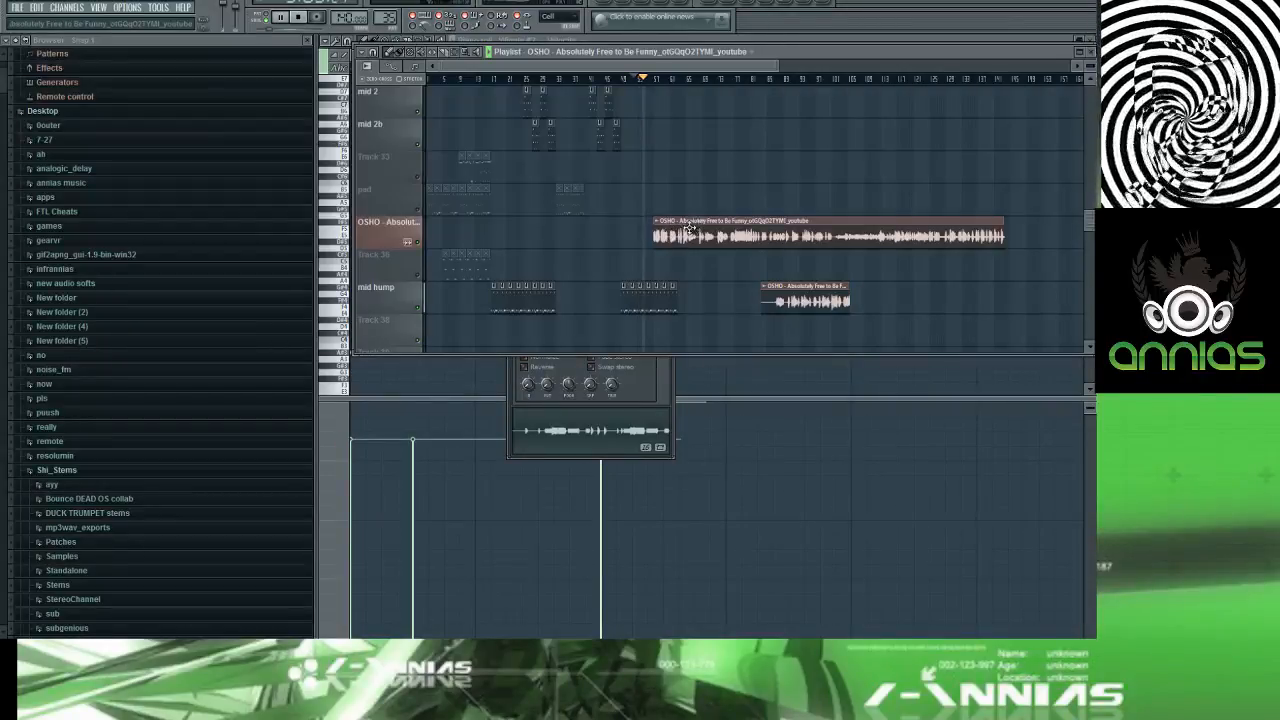
pyautogui.moveTo(773, 235); pyautogui.dragTo(945, 236)
pyautogui.click(975, 208)
pyautogui.rightClick(974, 213)
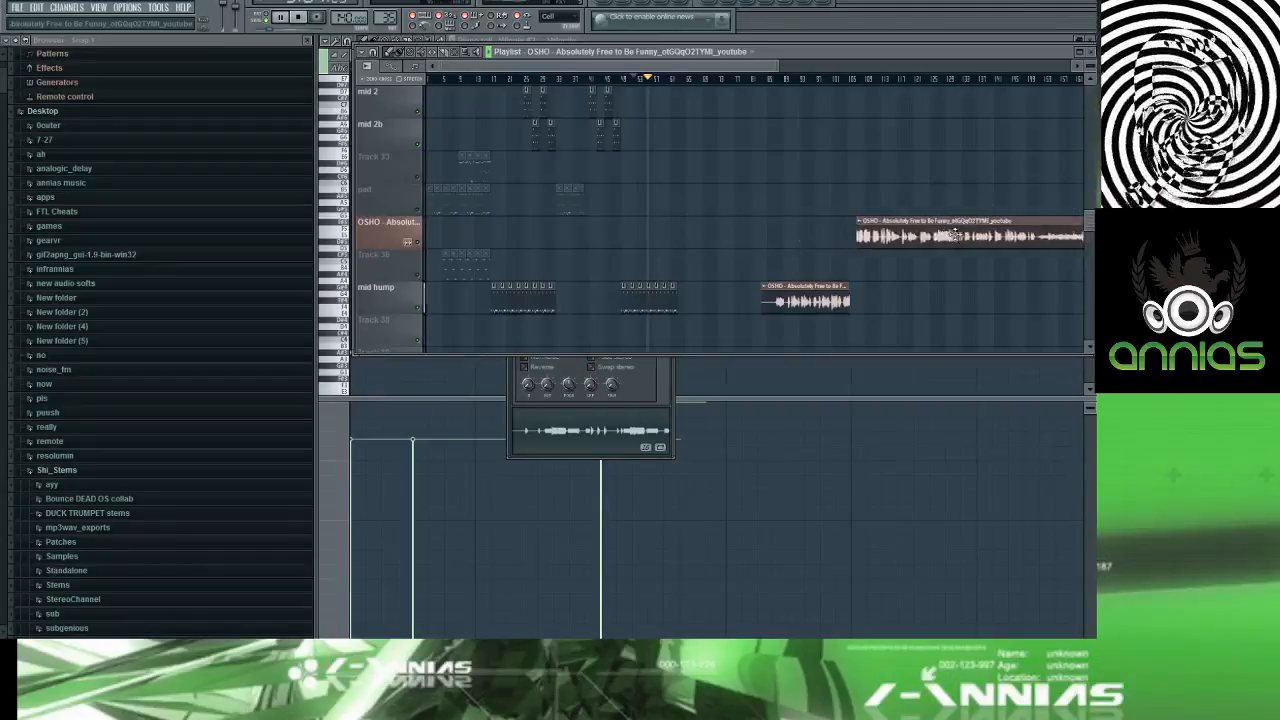
# Step: Audition the short OSHO clip from about bar 89 and the beginning of the long clip up to about bar 112
pyautogui.click(785, 81)
pyautogui.click(812, 82)
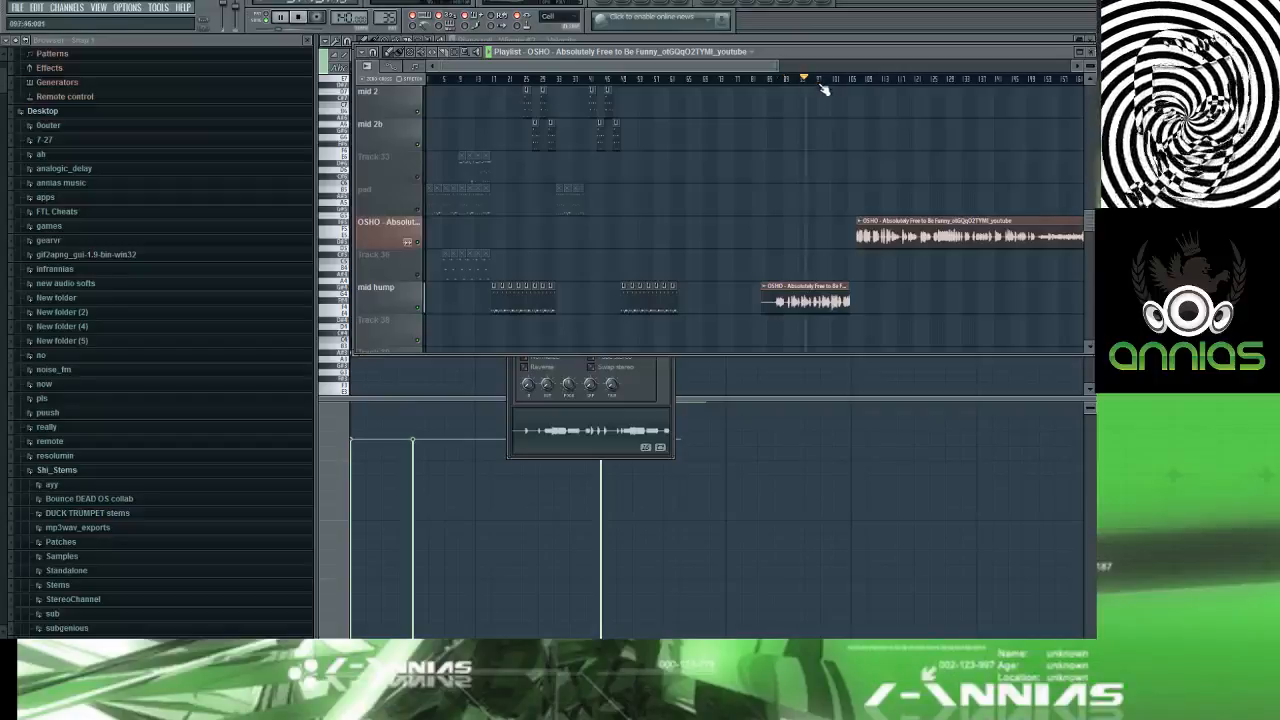
pyautogui.click(829, 82)
pyautogui.click(848, 82)
pyautogui.click(879, 80)
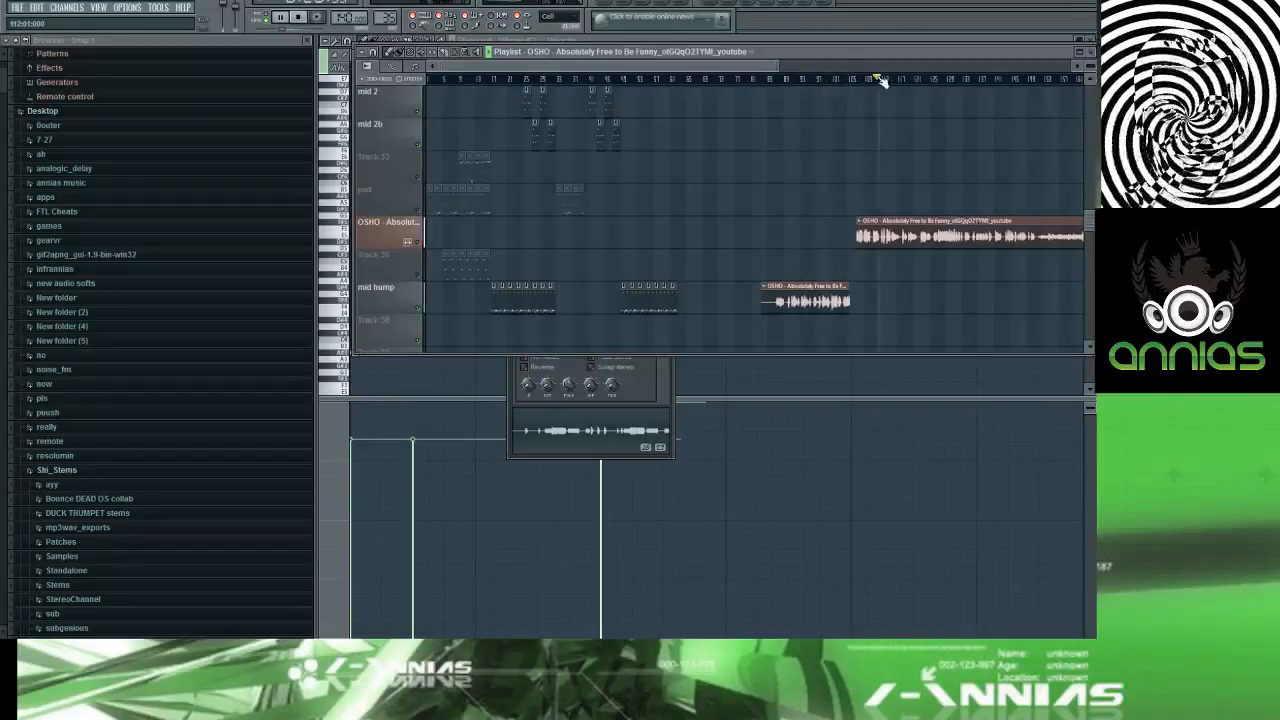
# Step: Audition the middle of the long OSHO clip from several points between about bars 124 and 133
pyautogui.scroll(3, 964, 124)
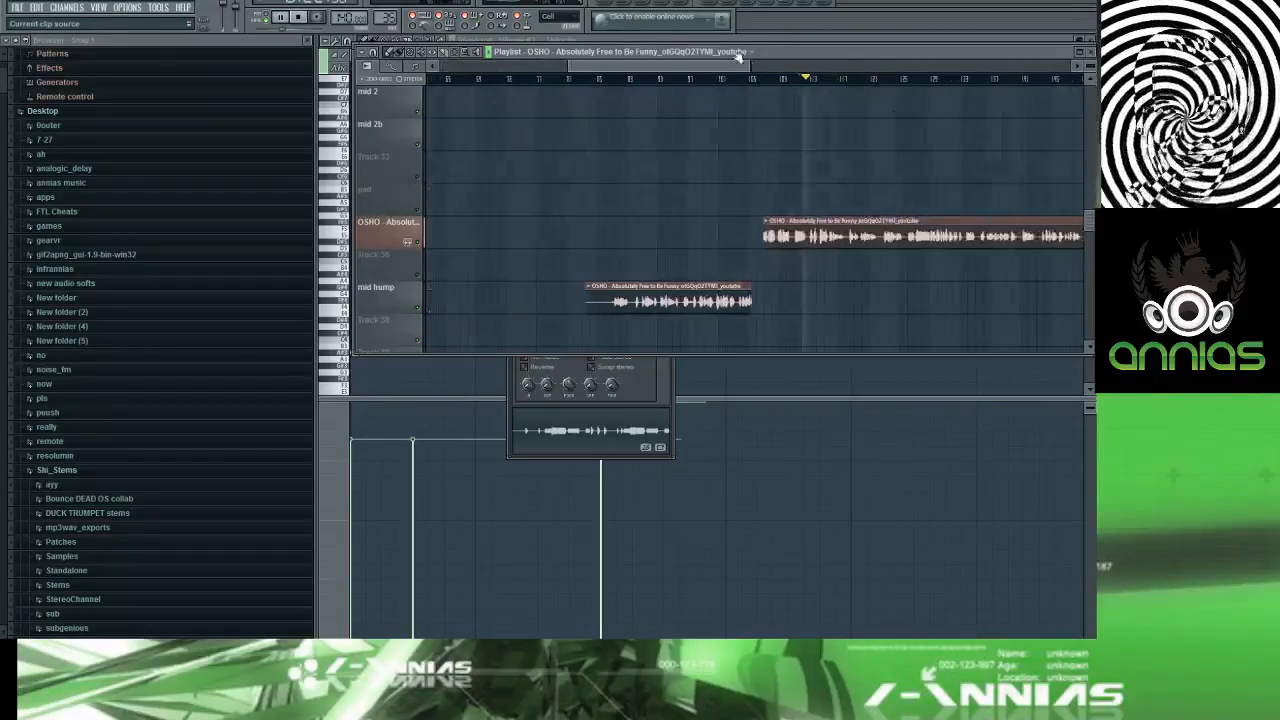
pyautogui.moveTo(741, 66); pyautogui.dragTo(770, 70)
pyautogui.click(742, 80)
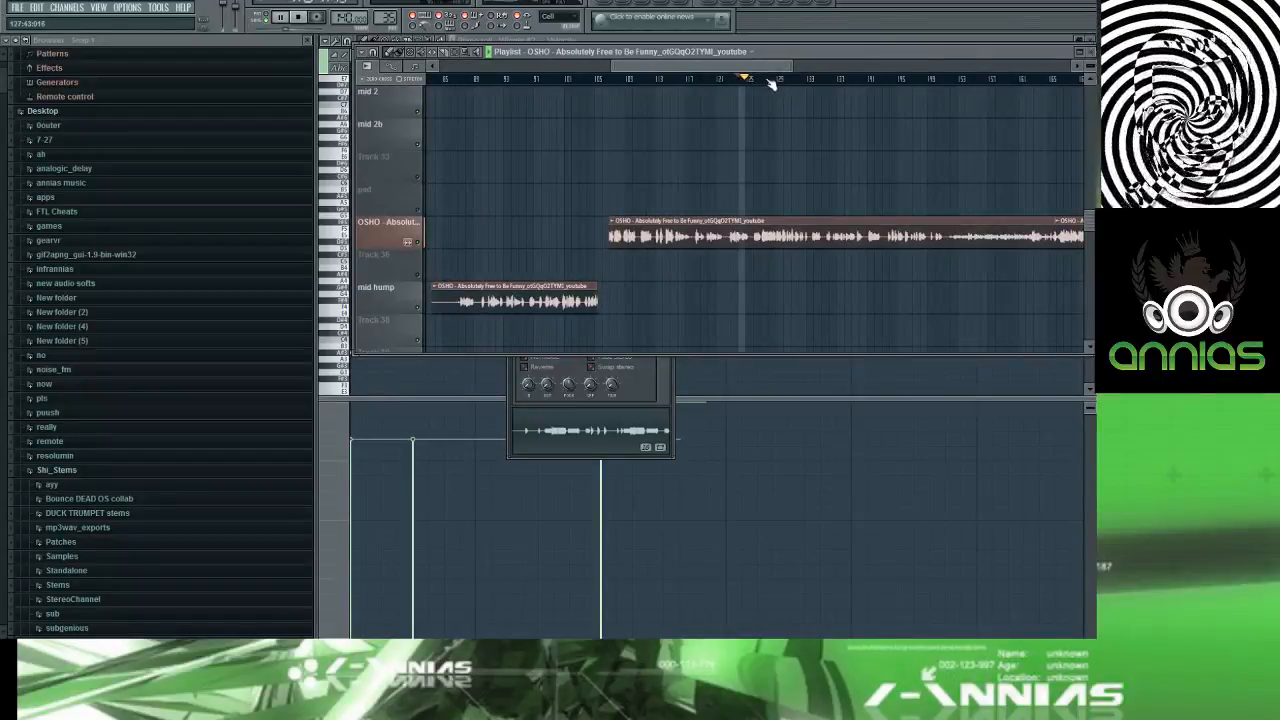
pyautogui.click(772, 80)
pyautogui.click(792, 80)
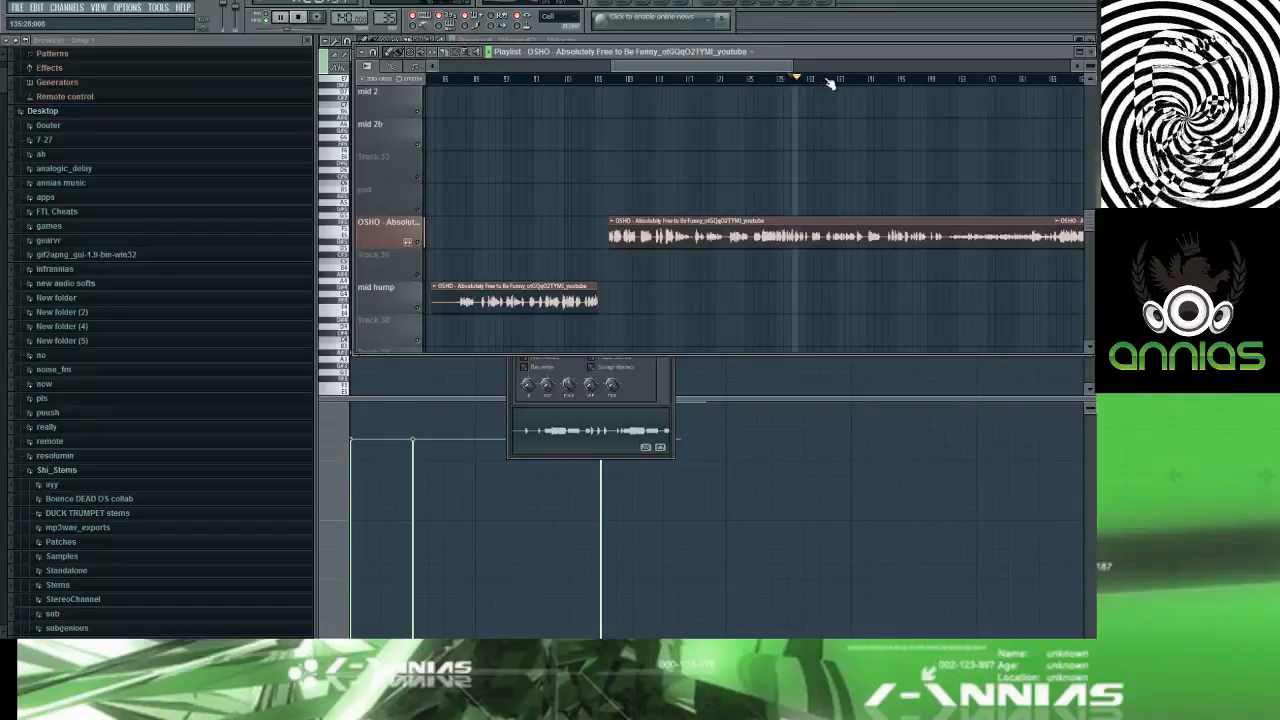
pyautogui.click(823, 80)
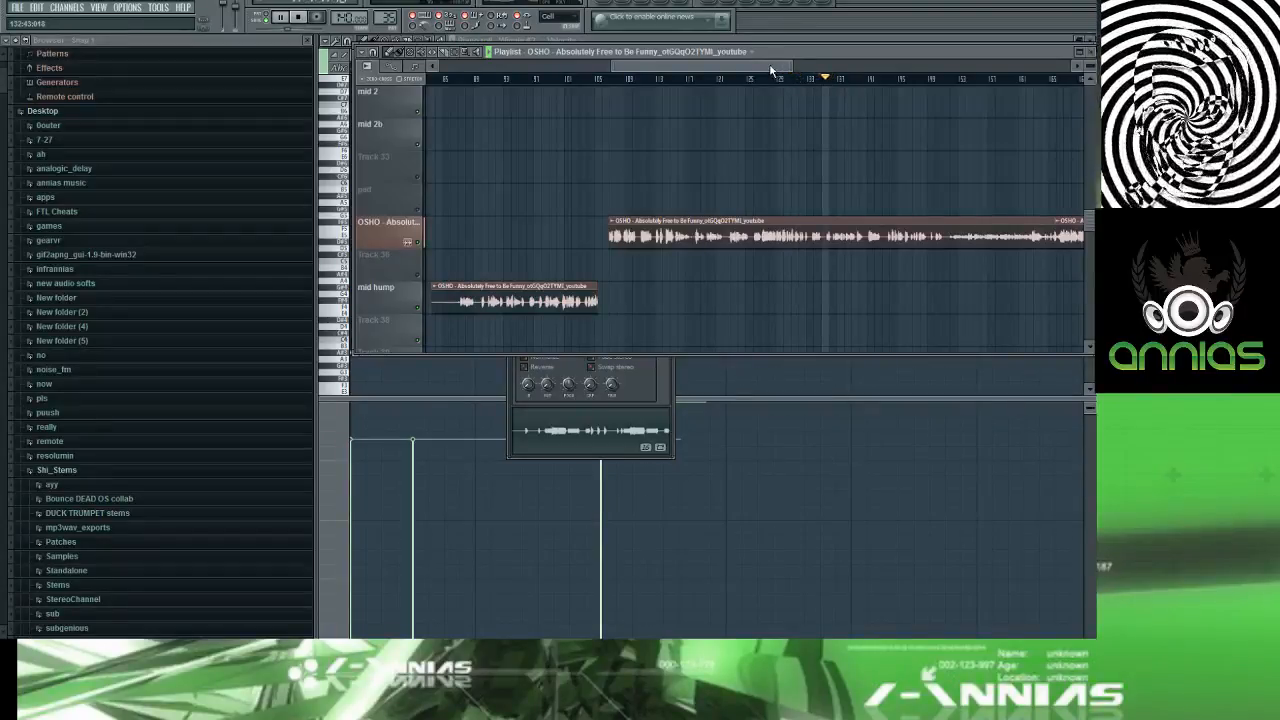
pyautogui.moveTo(769, 63); pyautogui.dragTo(814, 68)
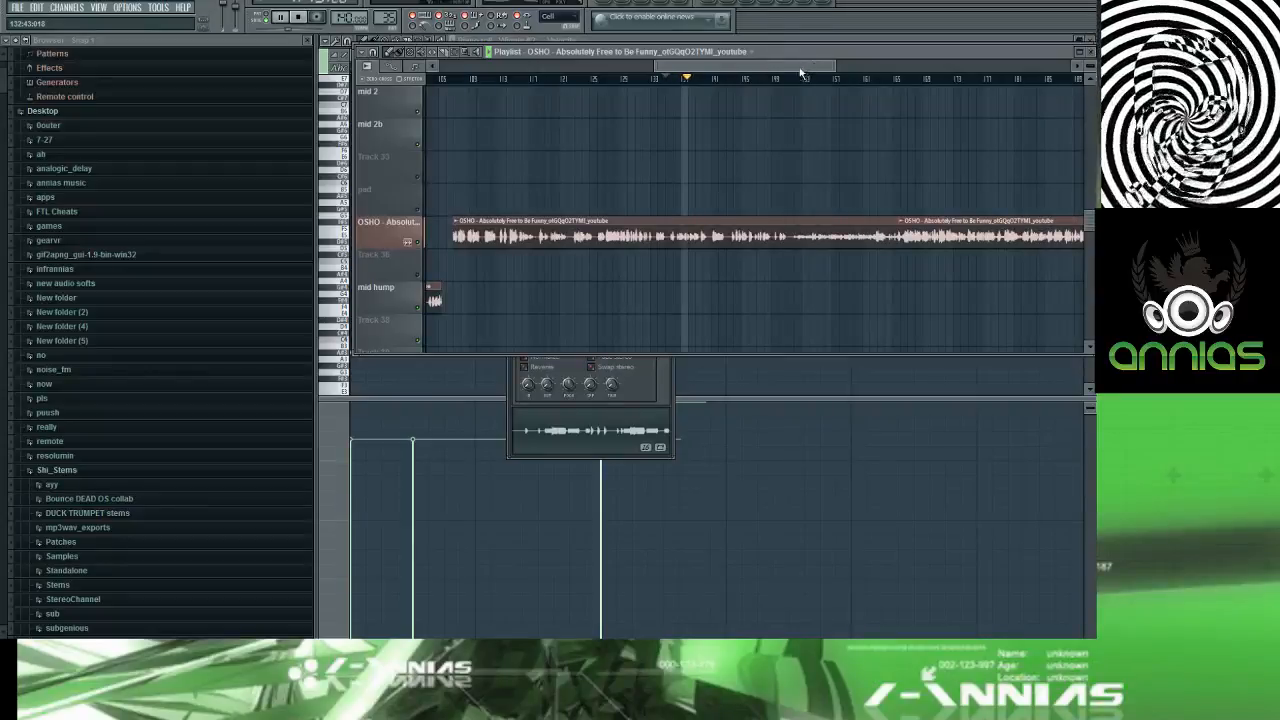
pyautogui.press('space')
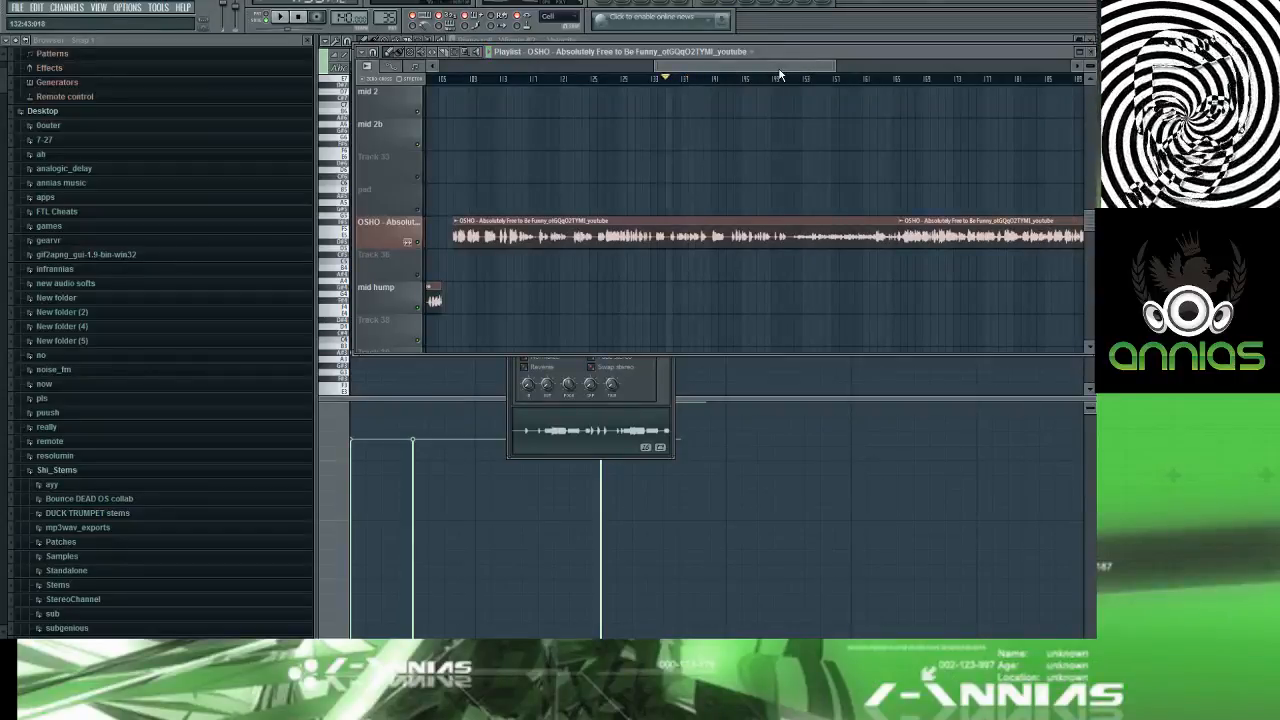
# Step: Look over the channel rack and return to the playlist, replaying the long OSHO clip from about bar 133
pyautogui.doubleClick(726, 236)
pyautogui.press('F6')
pyautogui.scroll(-5, 738, 241)
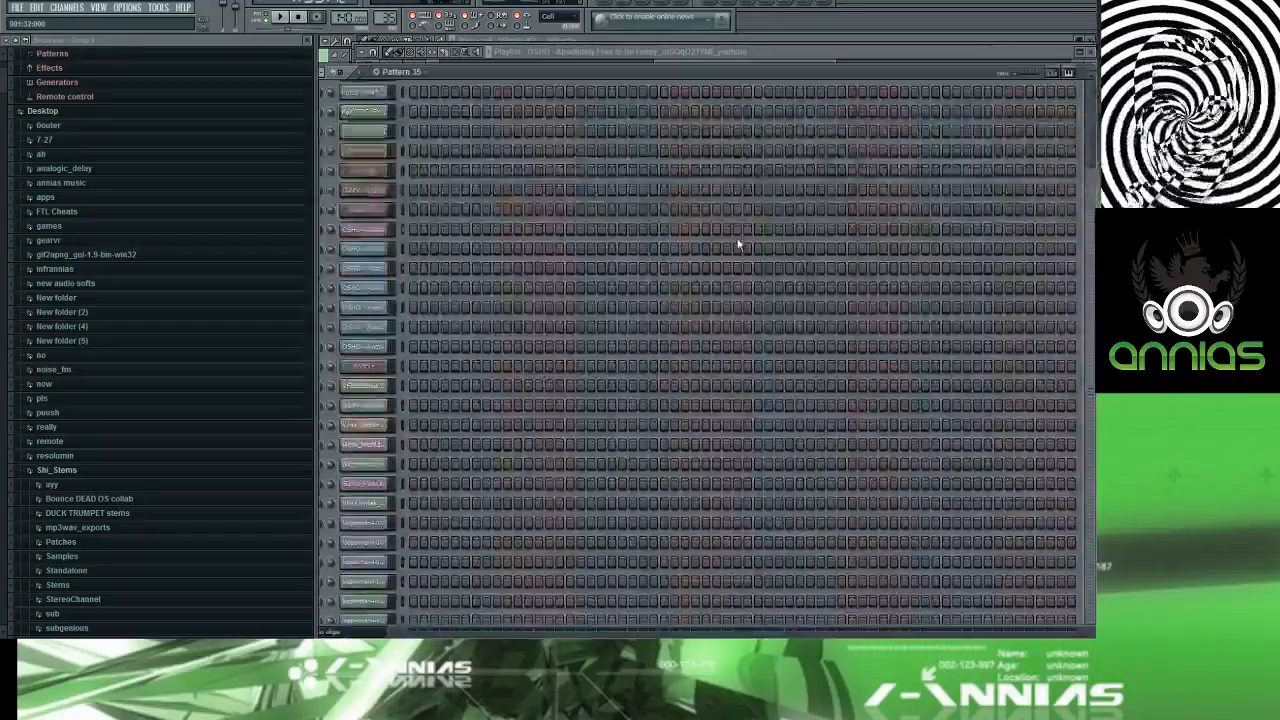
pyautogui.scroll(4, 738, 244)
pyautogui.press('F5')
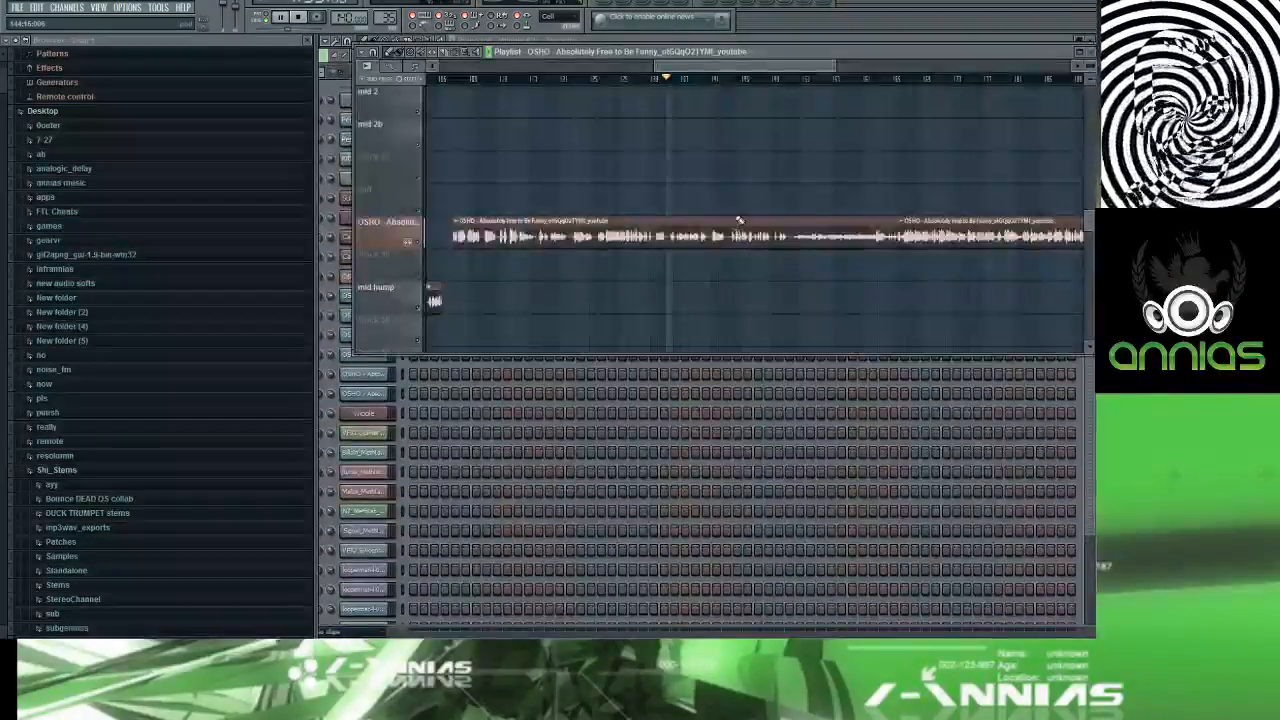
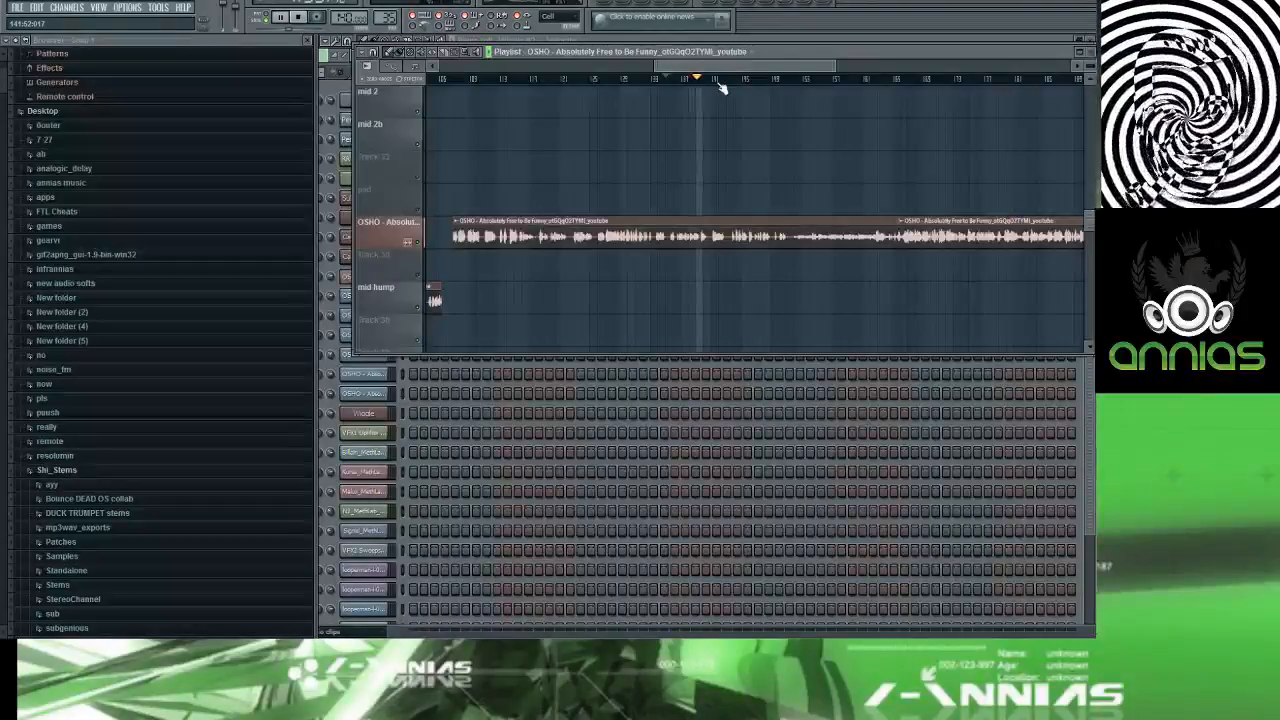
# Step: Stop playback, open the channel settings of the overlapping OSHO clip on Track 16 and move that clip later in the timeline
pyautogui.scroll(-5, 717, 140)
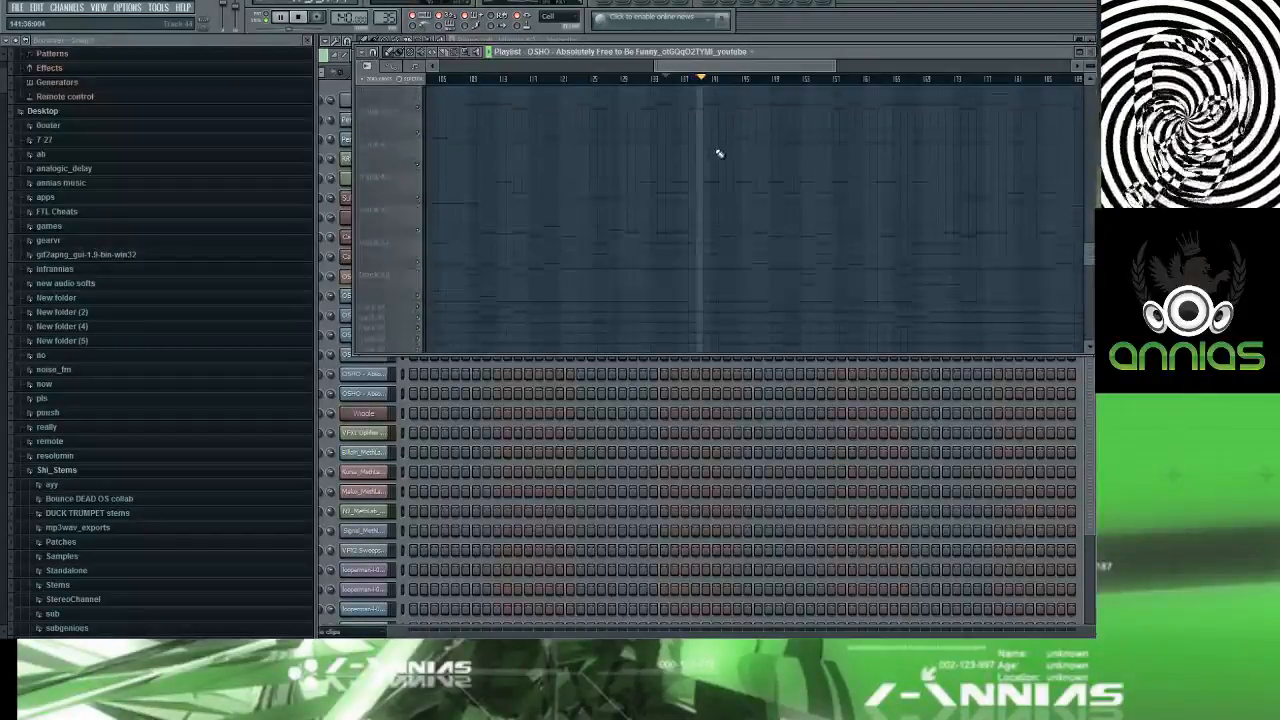
pyautogui.scroll(5, 719, 153)
pyautogui.scroll(-1, 720, 155)
pyautogui.scroll(1, 721, 156)
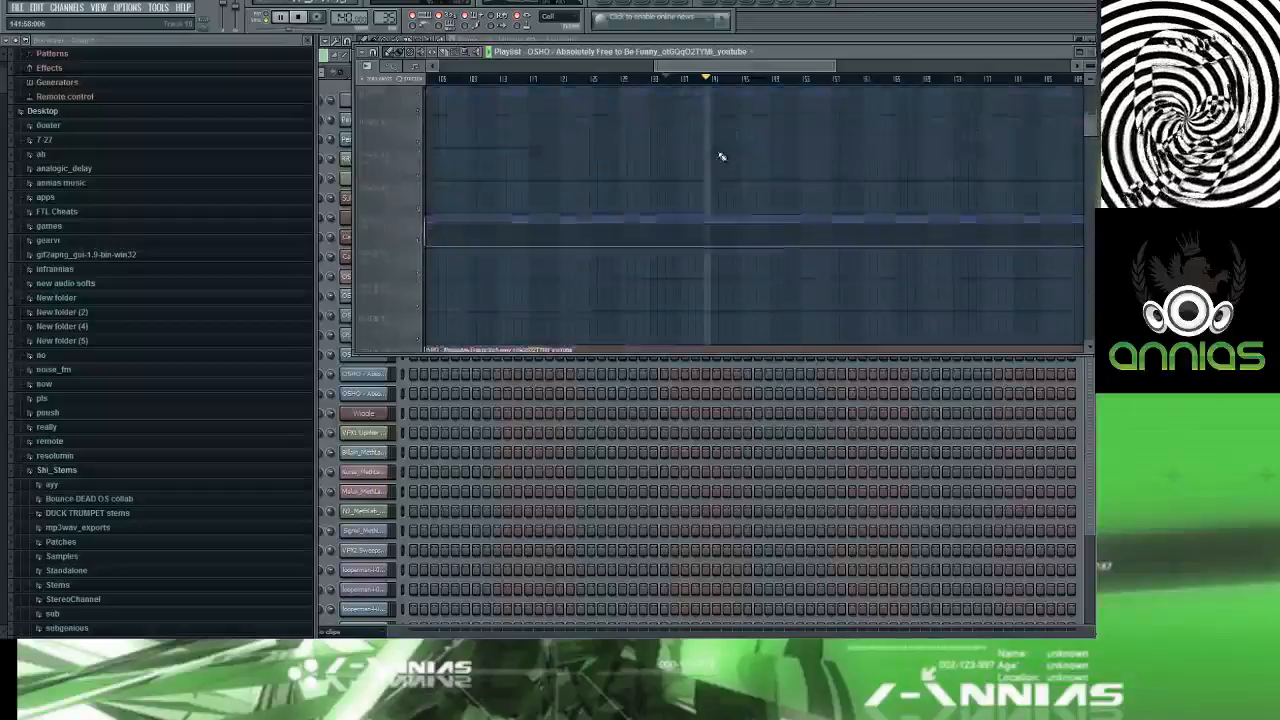
pyautogui.scroll(5, 721, 156)
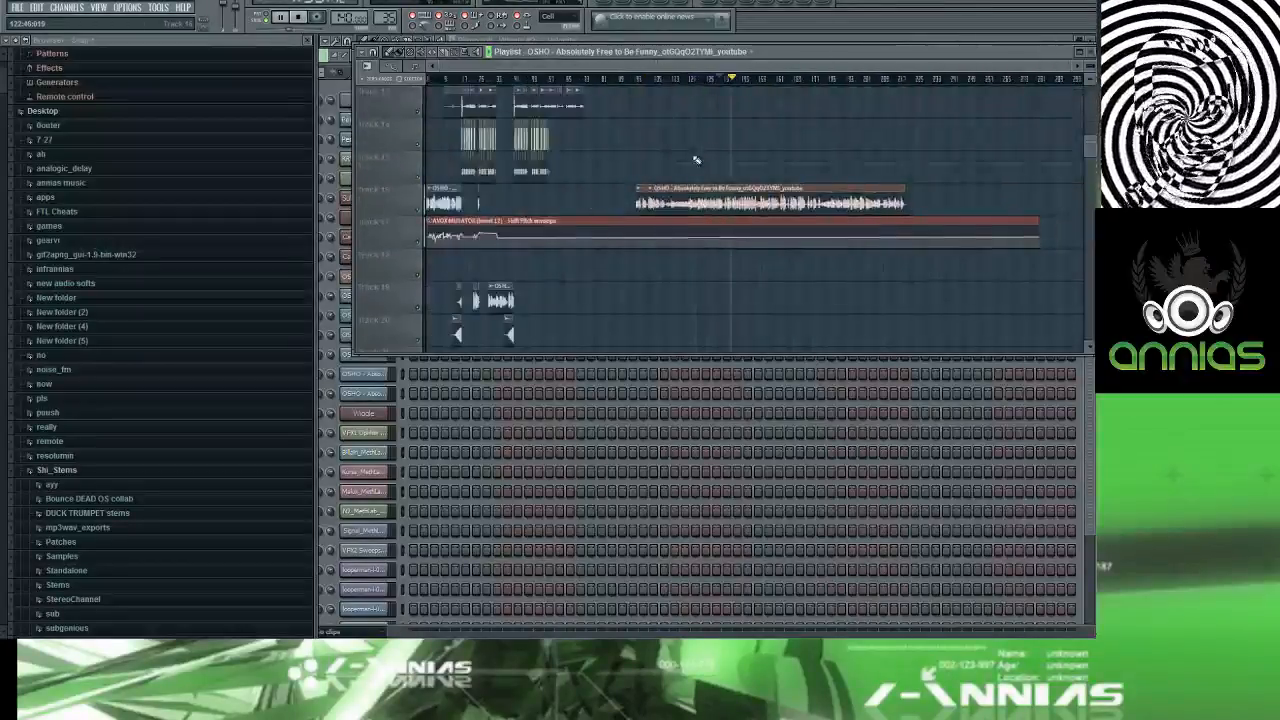
pyautogui.press('space')
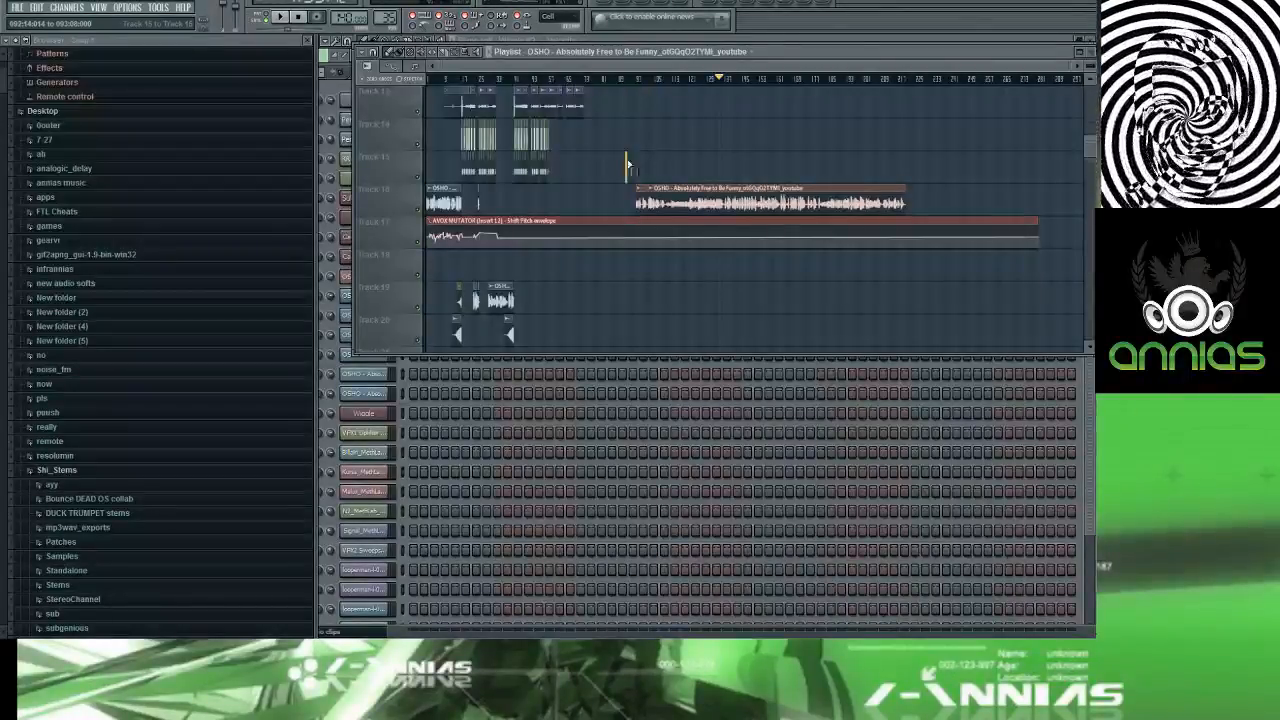
pyautogui.doubleClick(706, 194)
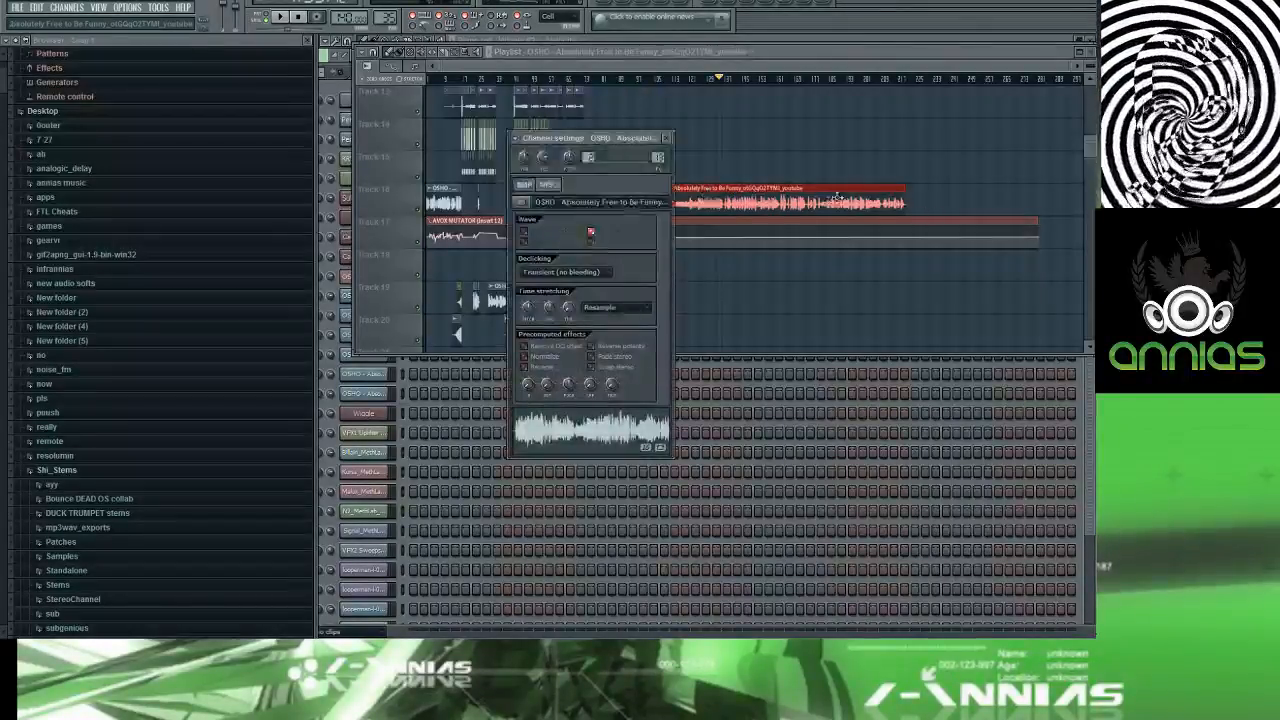
pyautogui.moveTo(837, 198); pyautogui.dragTo(1062, 202)
# Step: Audition the second long clip on the OSHO track from several points between about bars 164 and 176
pyautogui.scroll(-4, 840, 240)
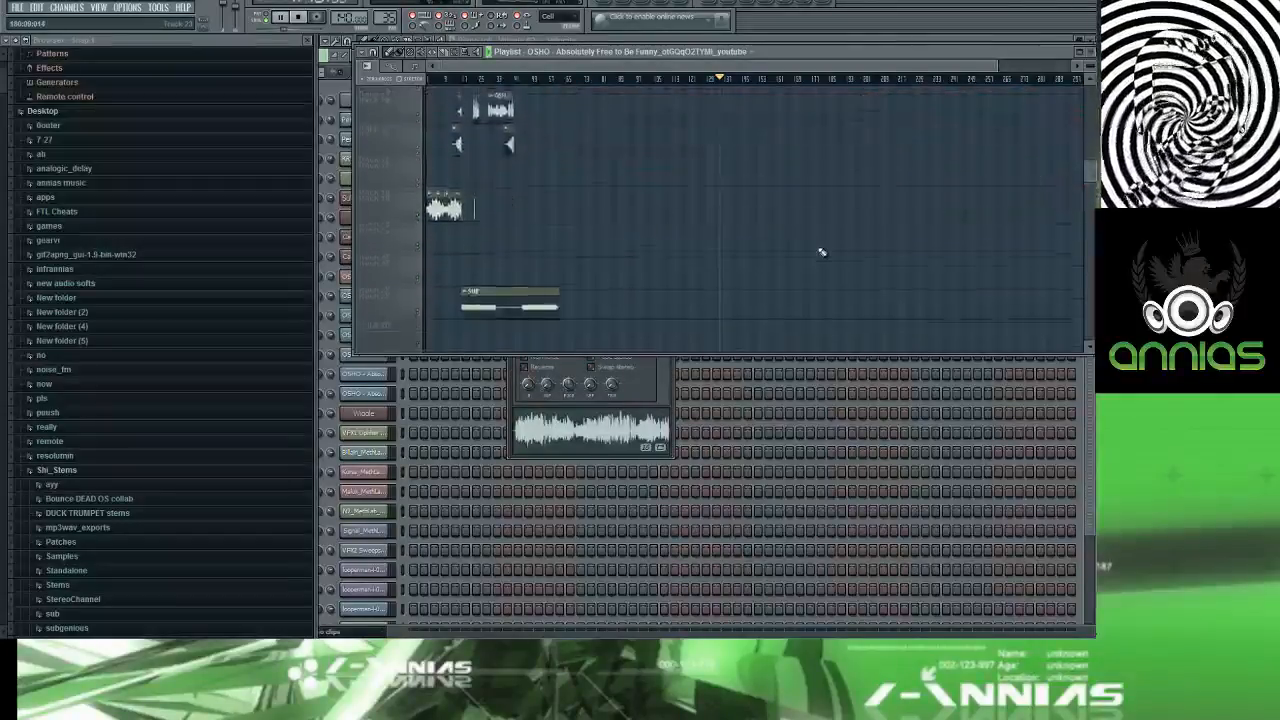
pyautogui.scroll(4, 780, 245)
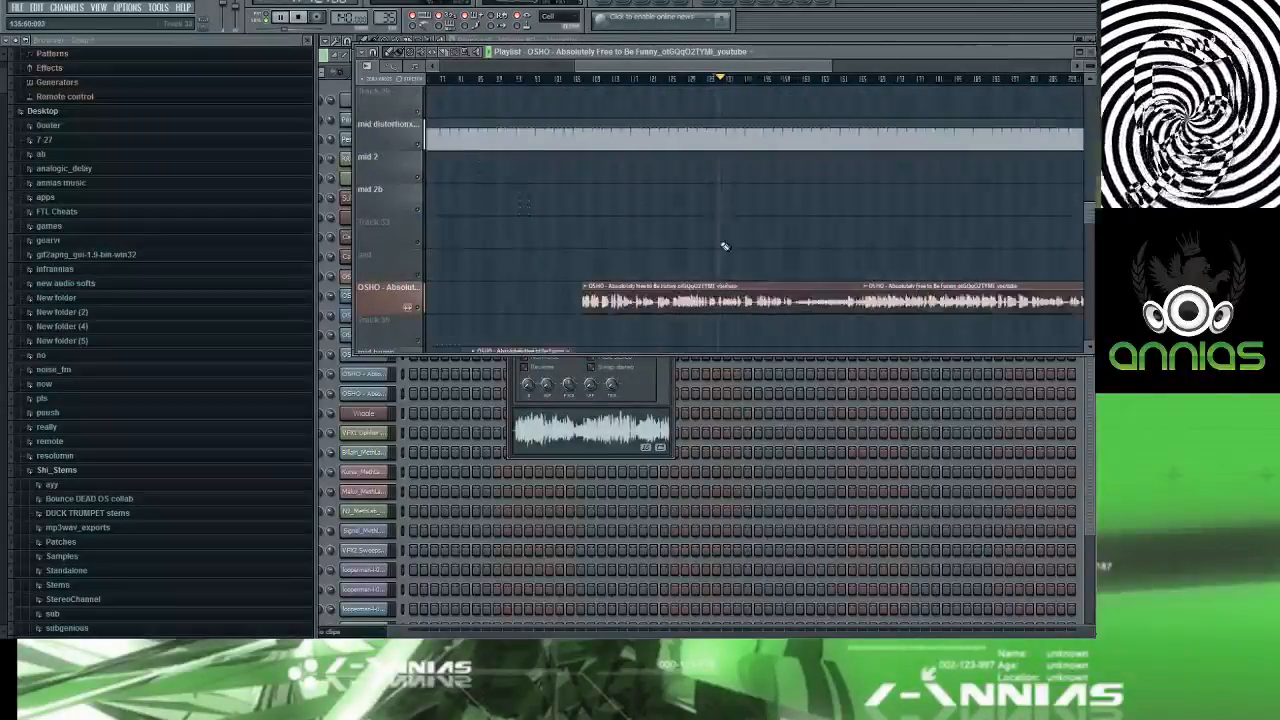
pyautogui.scroll(3, 725, 246)
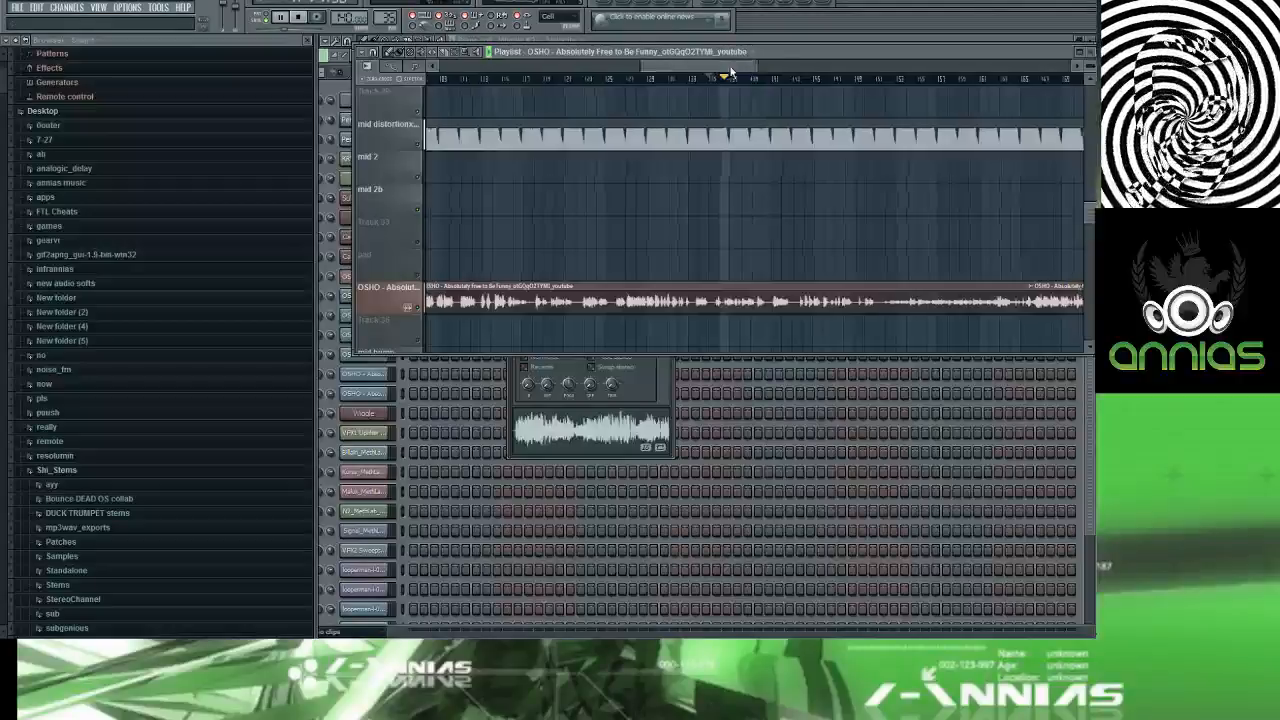
pyautogui.moveTo(727, 67); pyautogui.dragTo(768, 67)
pyautogui.click(764, 79)
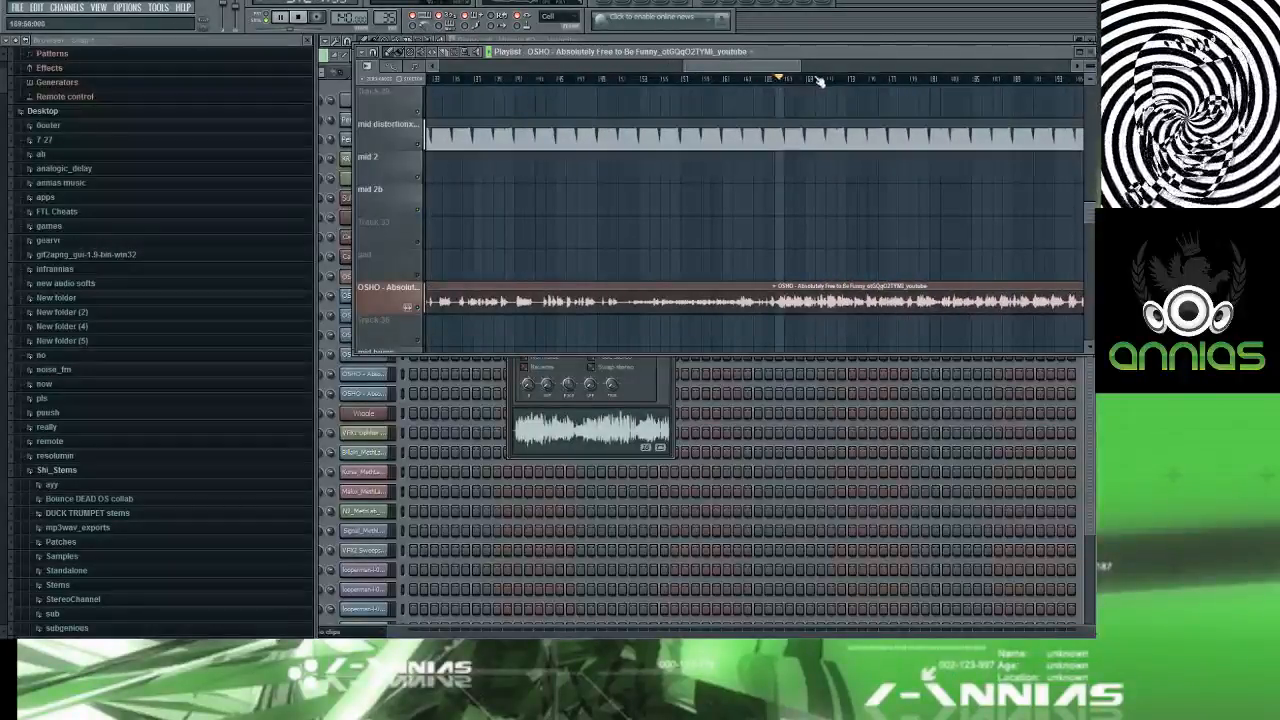
pyautogui.click(817, 79)
pyautogui.moveTo(757, 65); pyautogui.dragTo(784, 66)
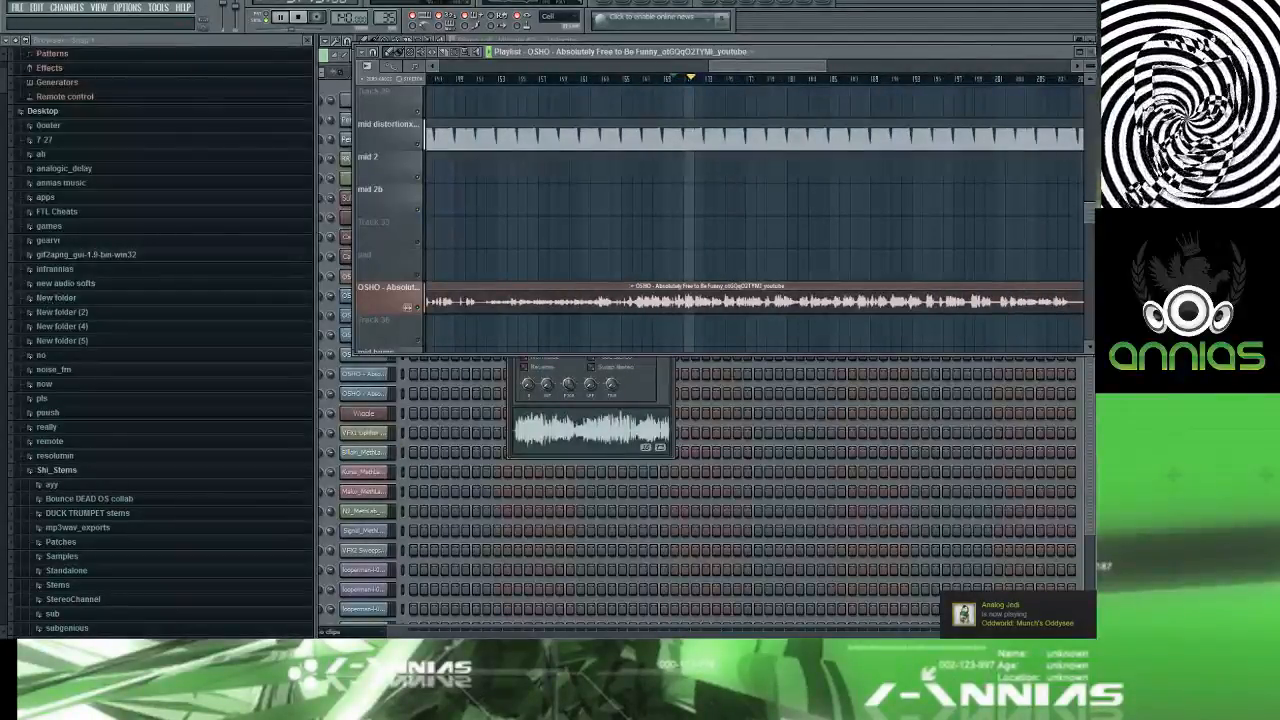
pyautogui.press('space')
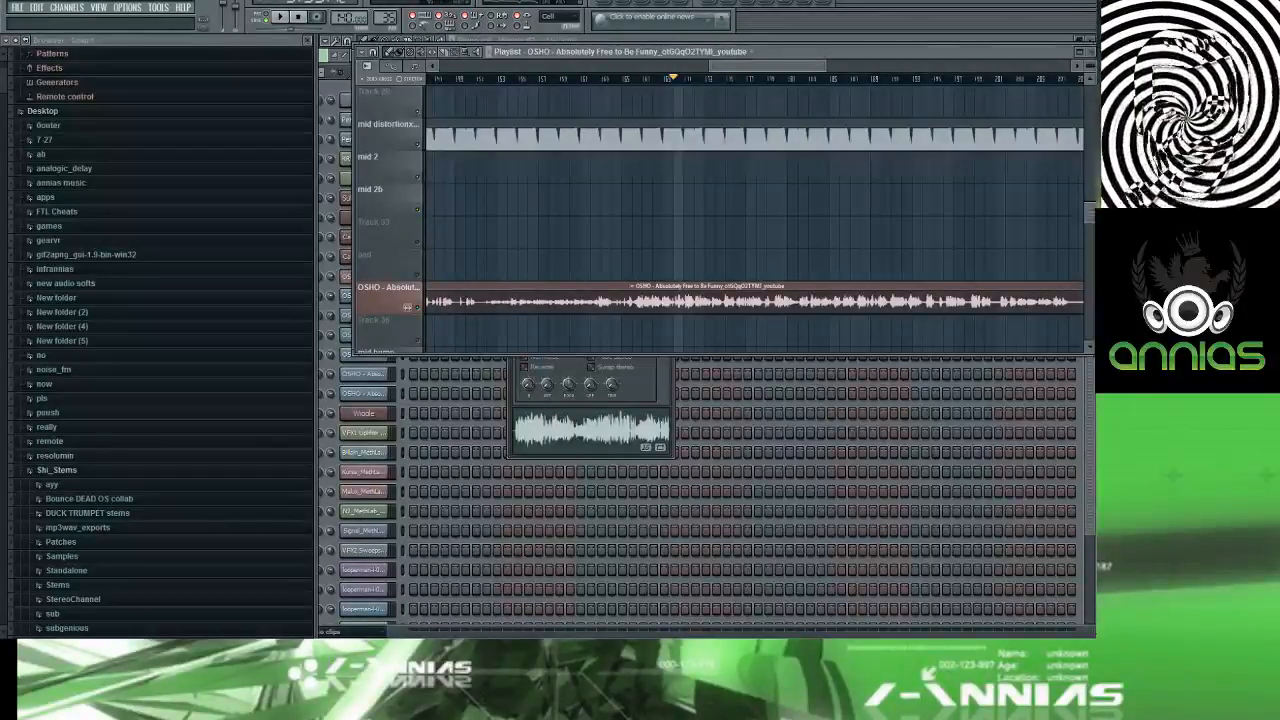
pyautogui.click(711, 78)
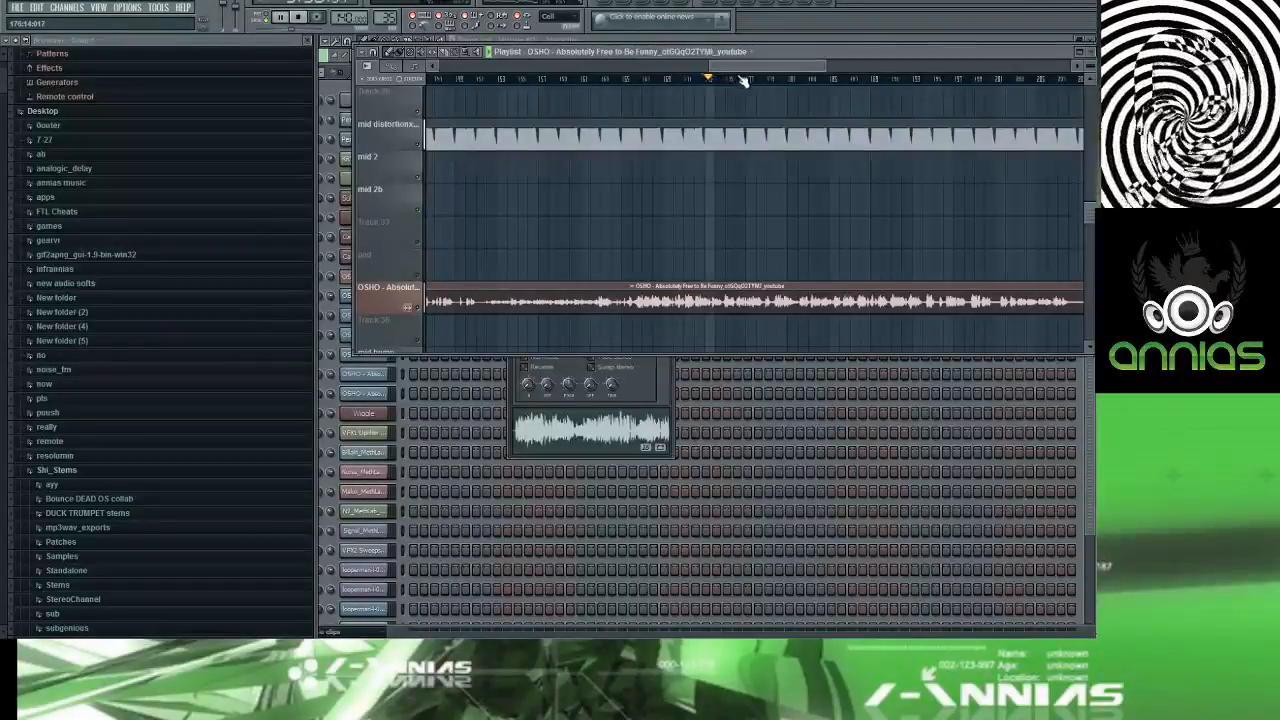
pyautogui.click(736, 79)
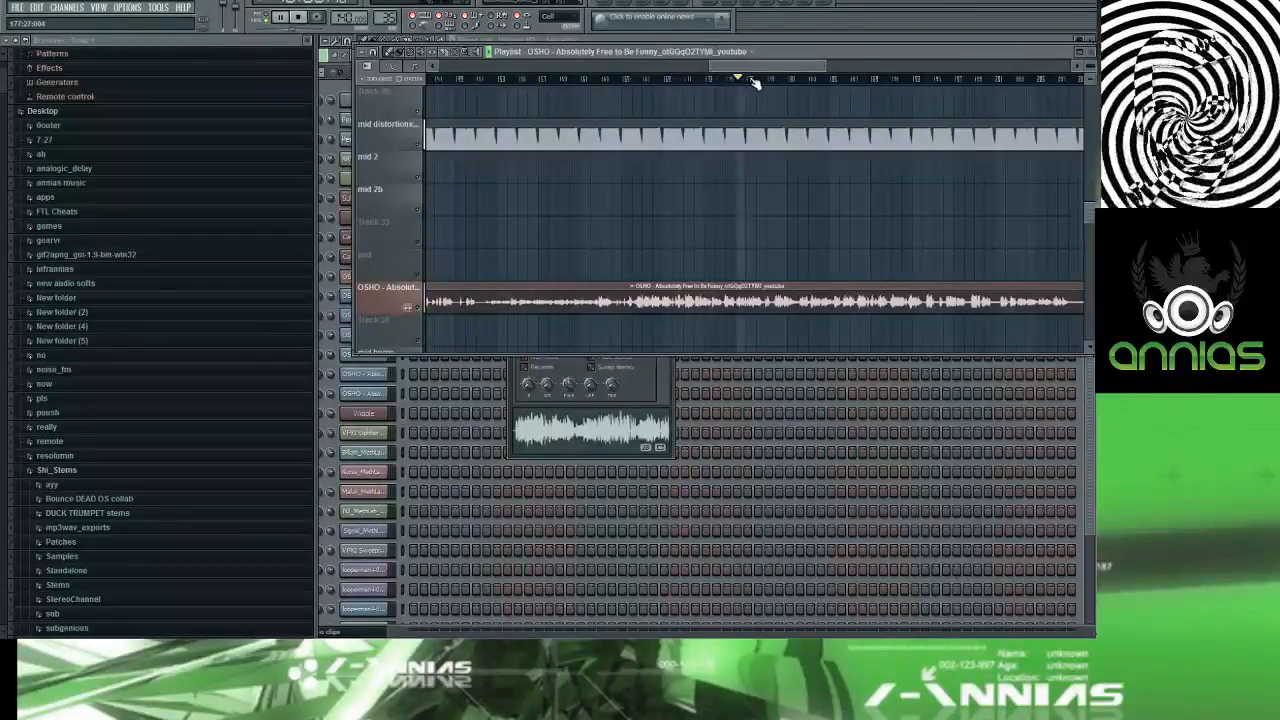
# Step: Examine the other playlist tracks for clips around bar 180 while the OSHO vocal plays
pyautogui.scroll(12, 774, 114)
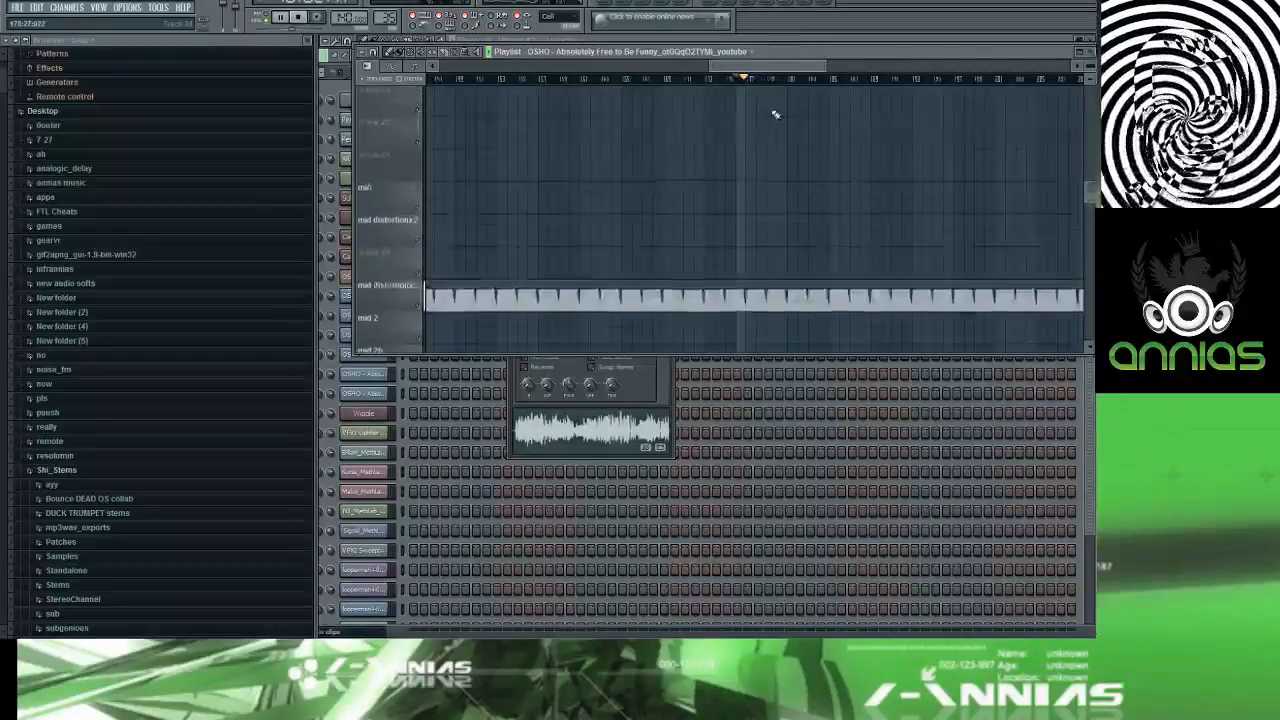
pyautogui.scroll(-4, 770, 117)
pyautogui.scroll(-10, 770, 117)
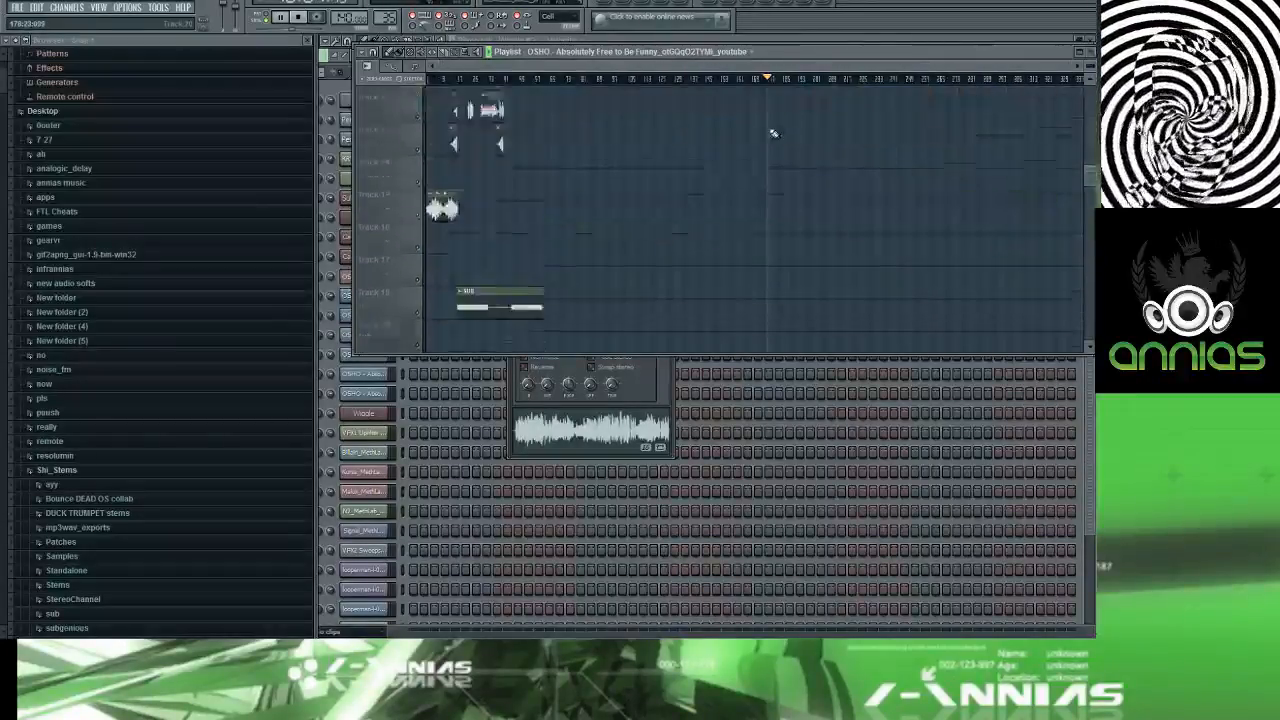
pyautogui.scroll(8, 790, 150)
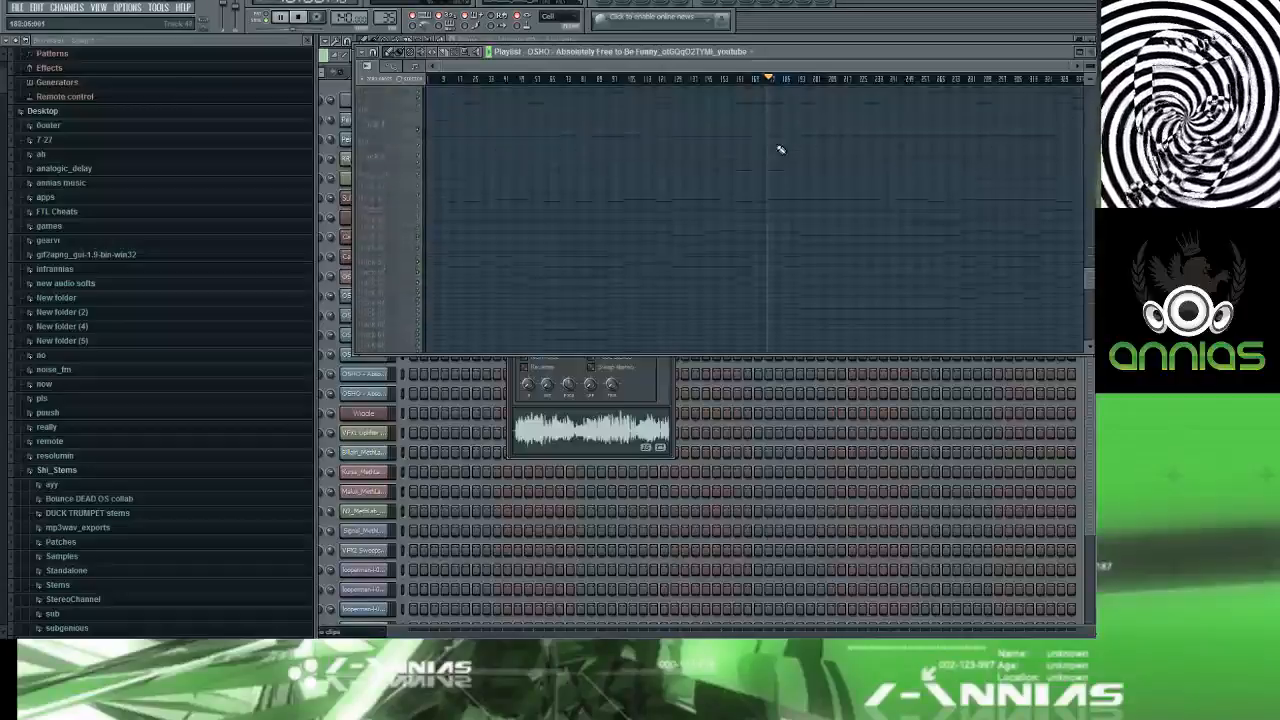
pyautogui.scroll(-6, 790, 148)
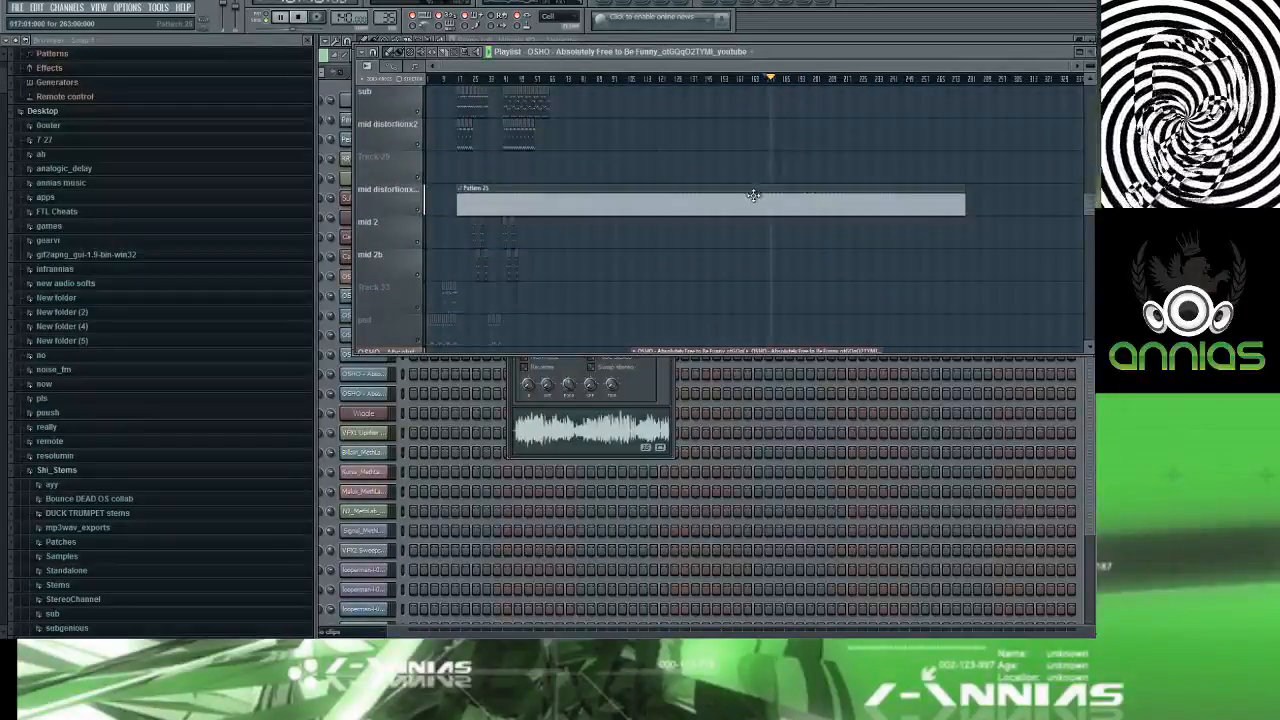
pyautogui.scroll(5, 758, 197)
pyautogui.scroll(-1, 761, 198)
pyautogui.scroll(-1, 760, 197)
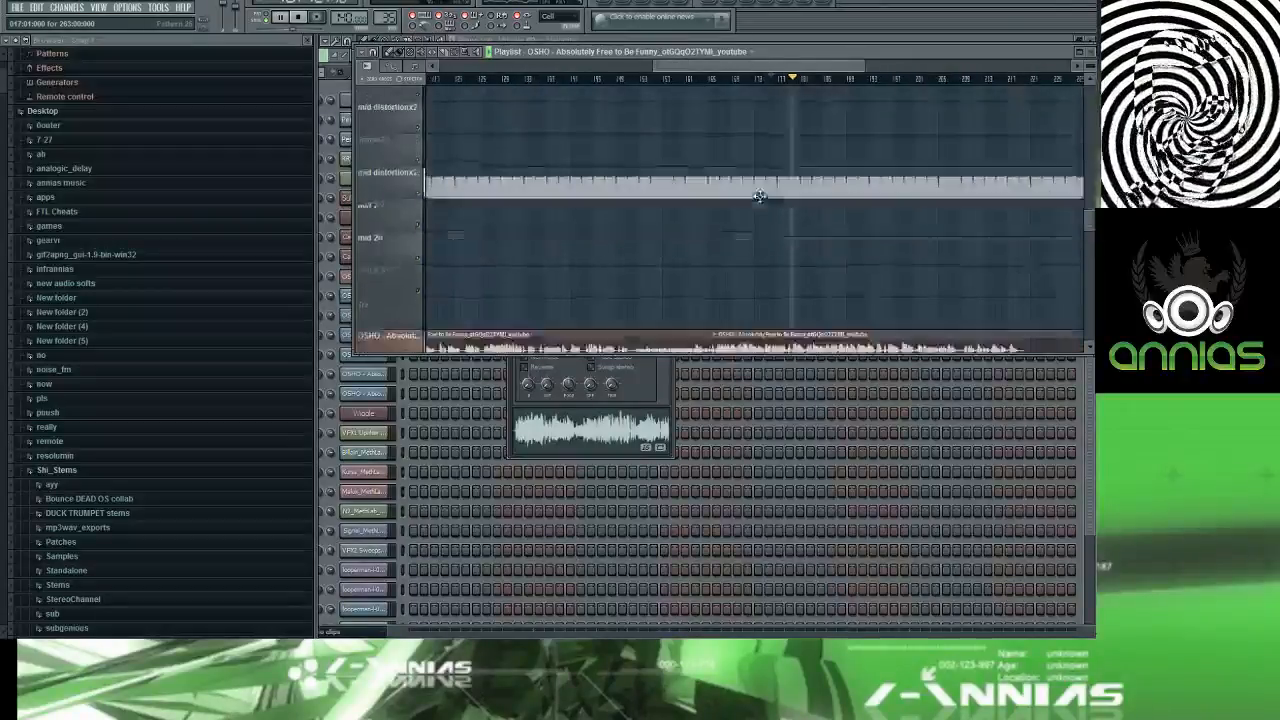
# Step: Look over the playlist tracks and timeline for the placement of the OSHO clips relative to the rest of the arrangement
pyautogui.scroll(5, 760, 198)
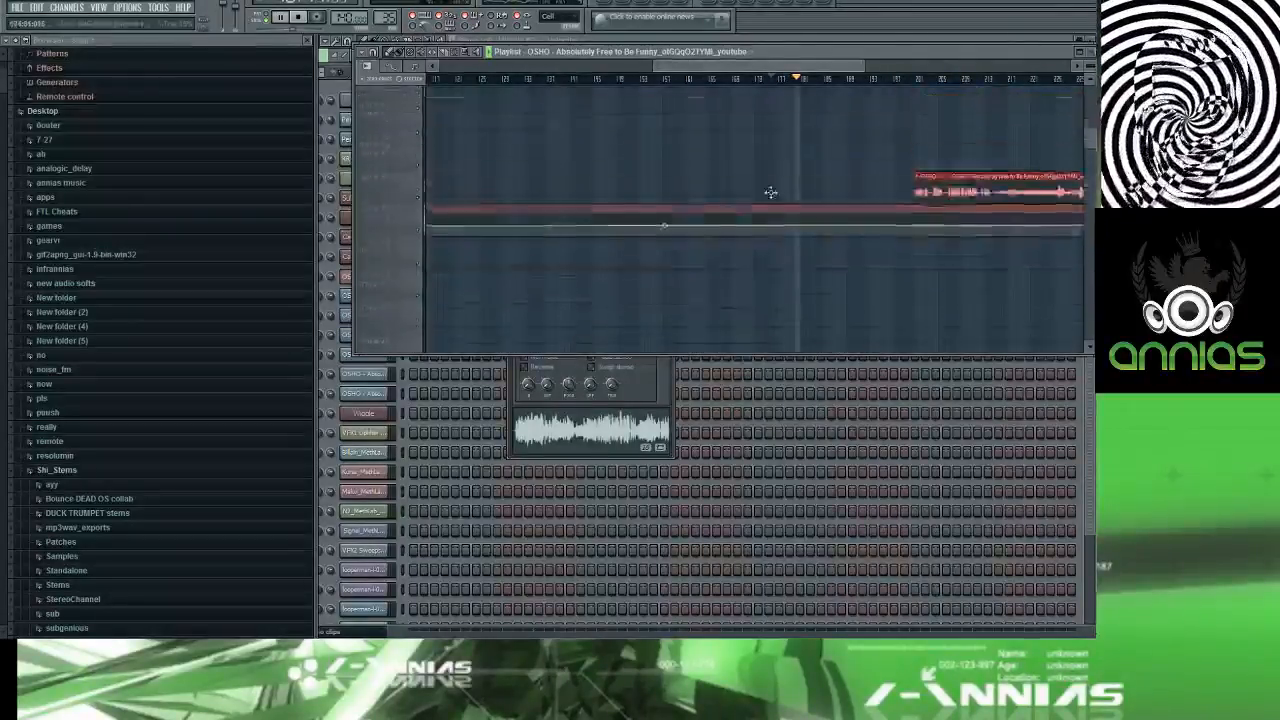
pyautogui.scroll(4, 768, 190)
pyautogui.scroll(-6, 765, 188)
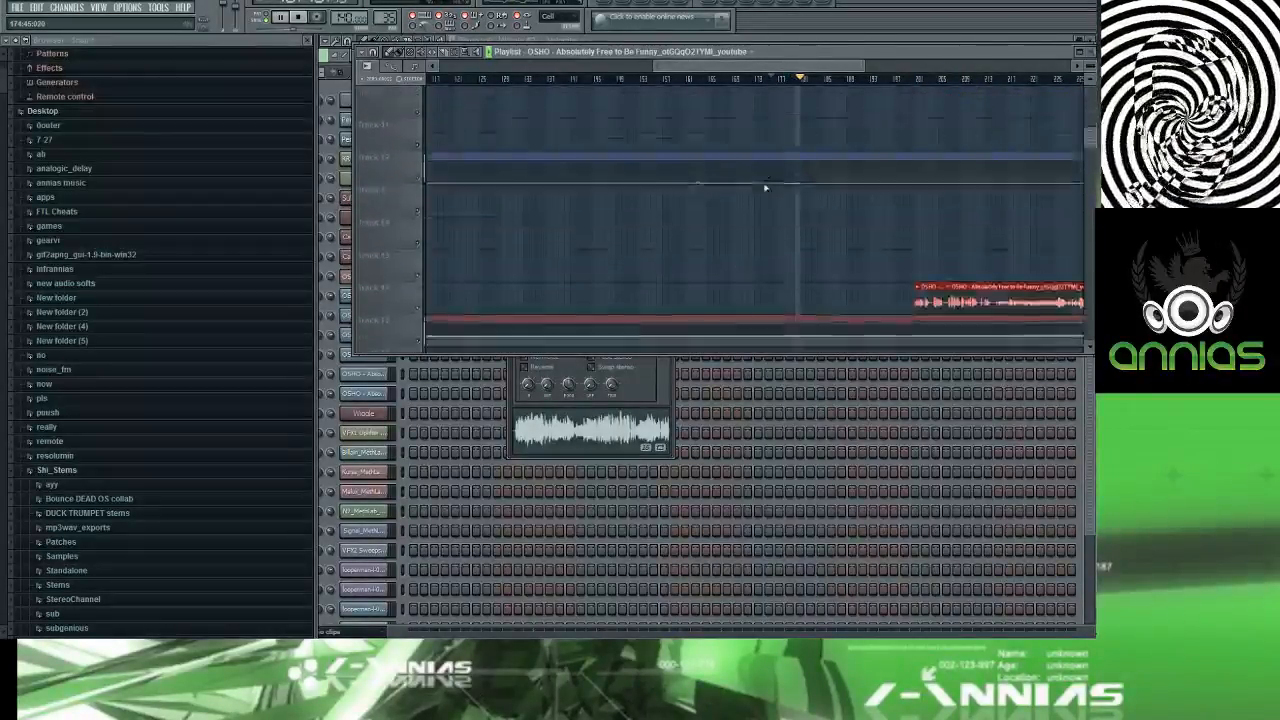
pyautogui.scroll(2, 744, 152)
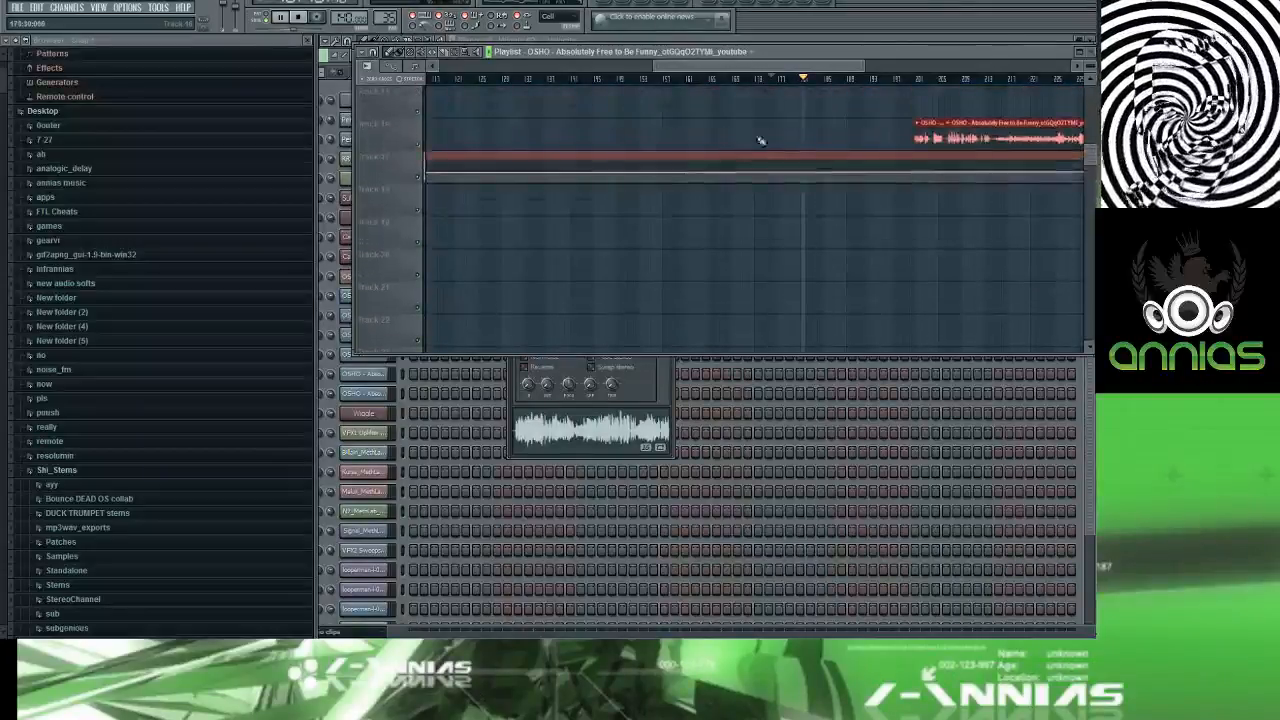
pyautogui.scroll(5, 794, 102)
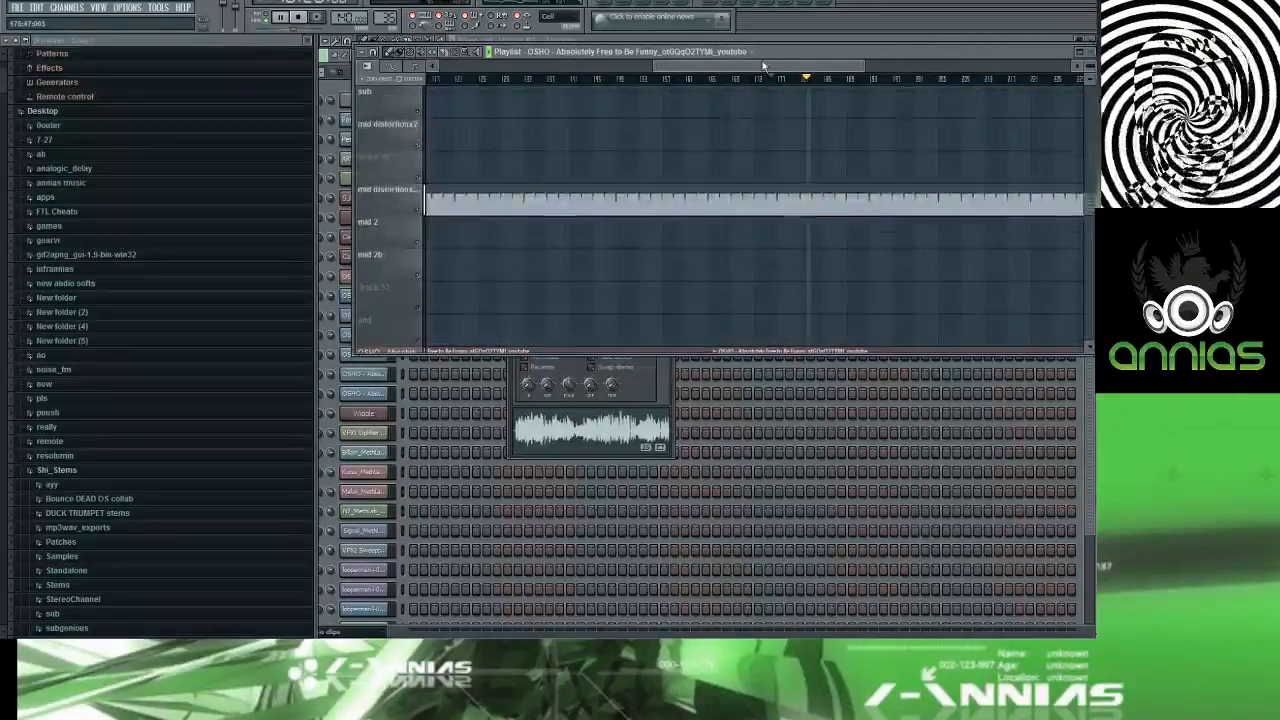
pyautogui.moveTo(763, 70); pyautogui.dragTo(520, 70)
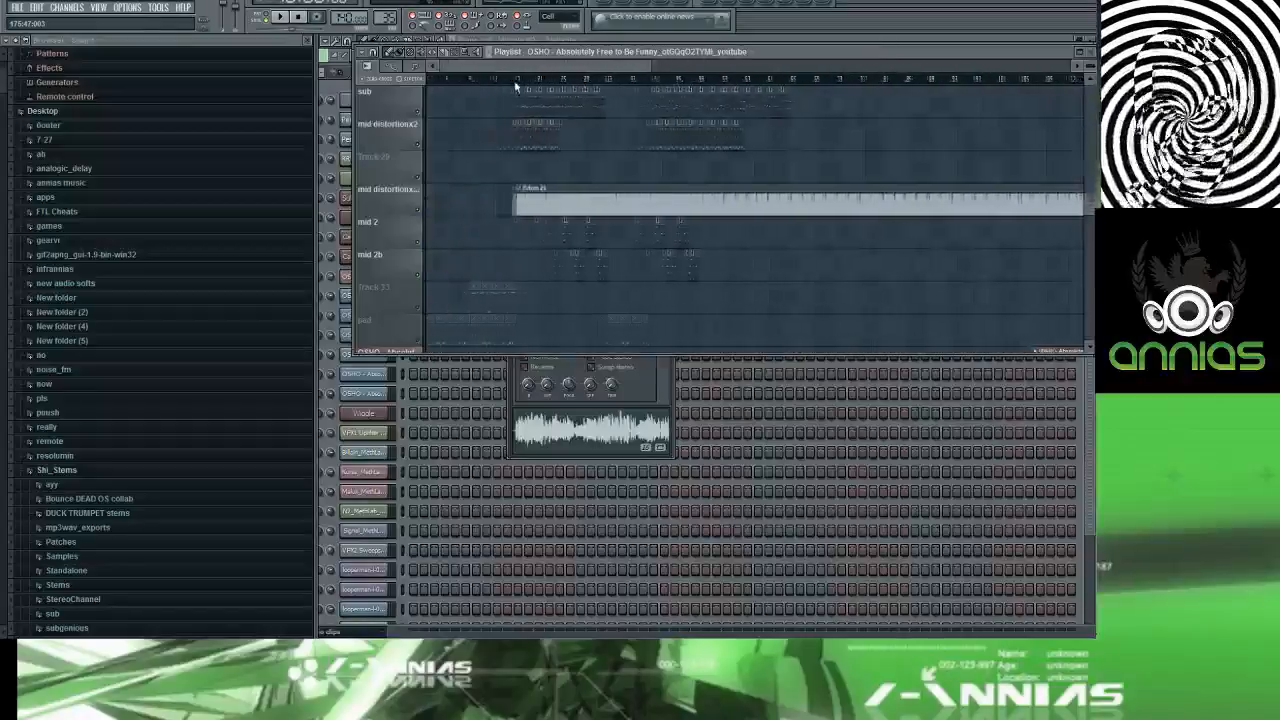
pyautogui.click(734, 70)
pyautogui.scroll(-5, 751, 134)
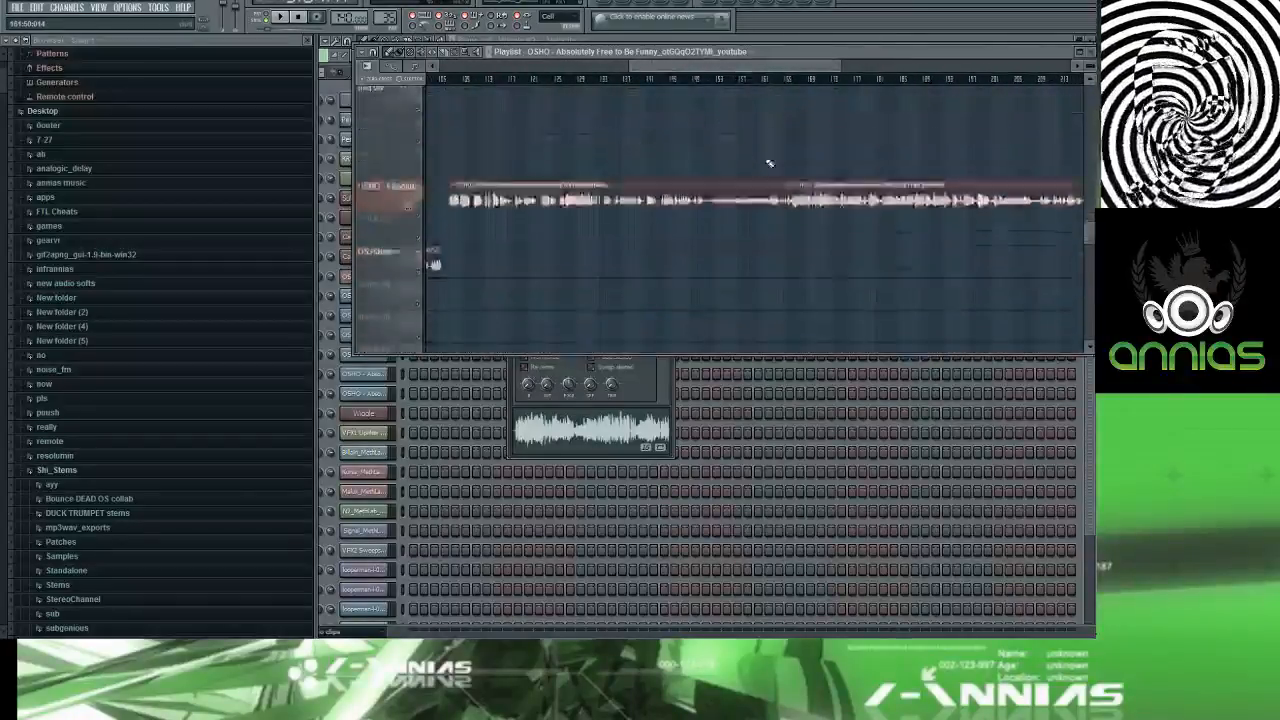
pyautogui.moveTo(666, 72); pyautogui.dragTo(590, 72)
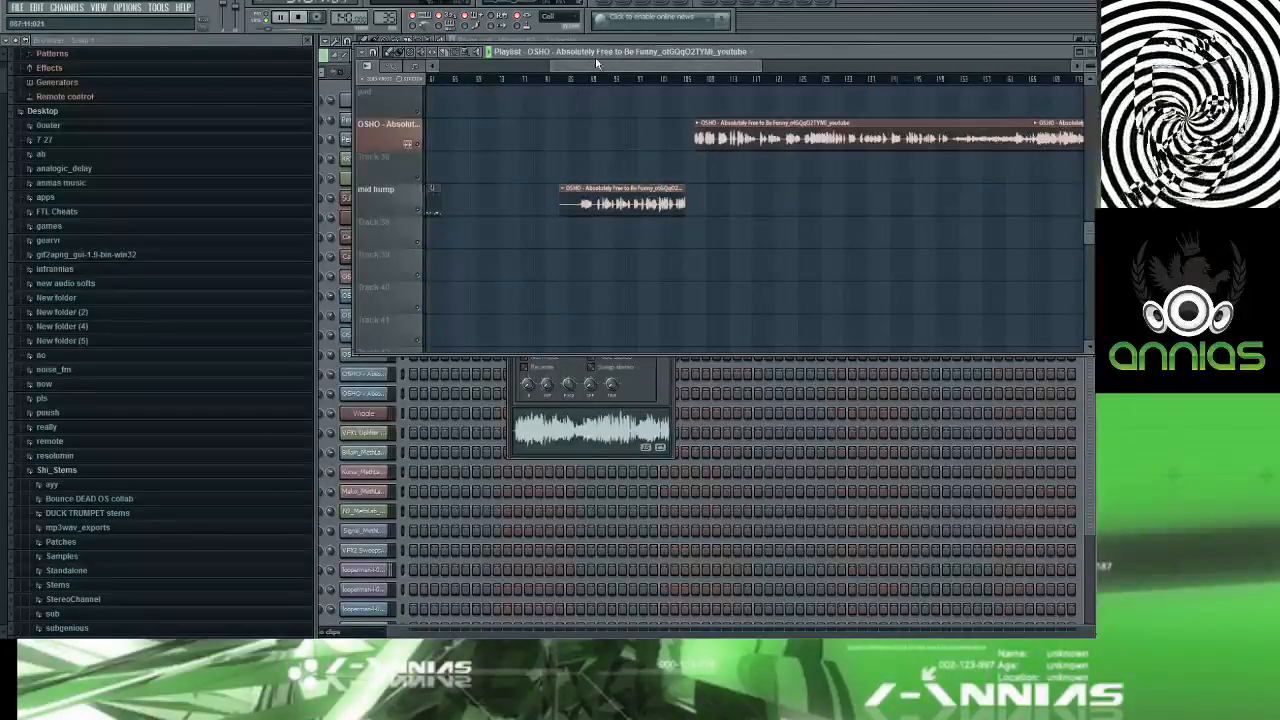
pyautogui.moveTo(597, 66); pyautogui.dragTo(546, 68)
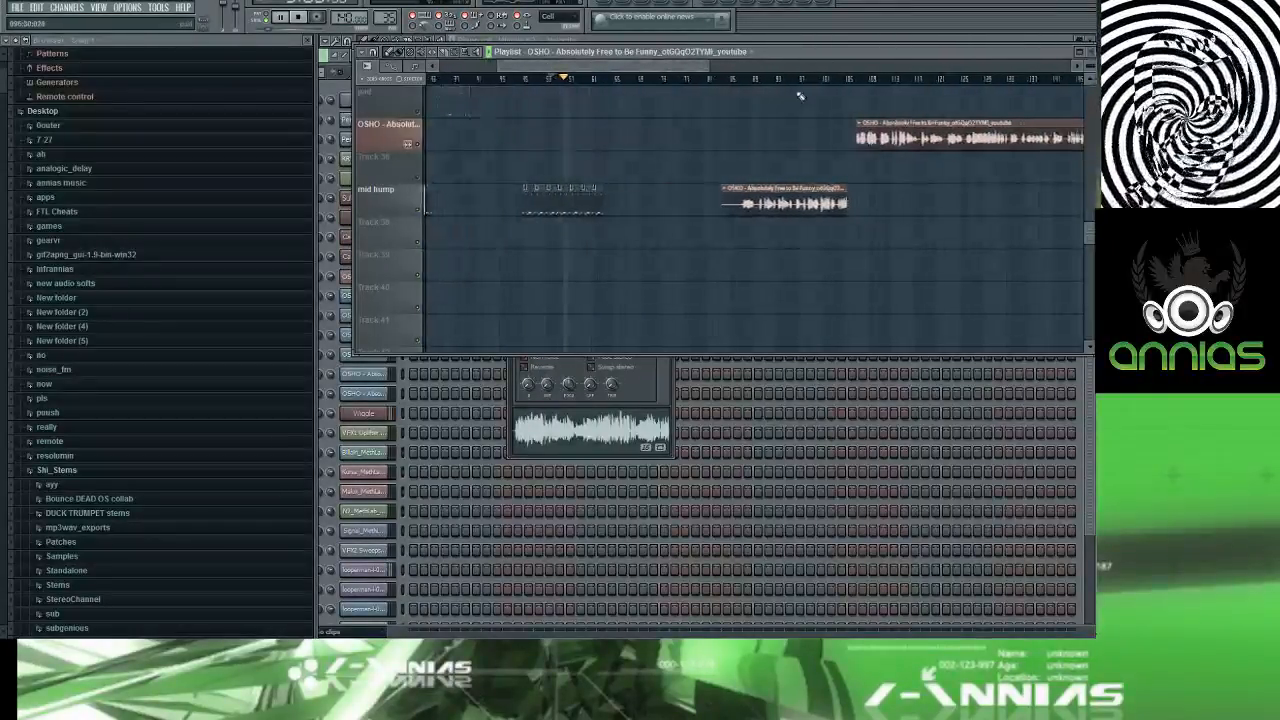
# Step: Move the selected OSHO clips on Track 16 earlier in the timeline so they start at bar 57, right after the Pattern 12 clips
pyautogui.scroll(6, 883, 166)
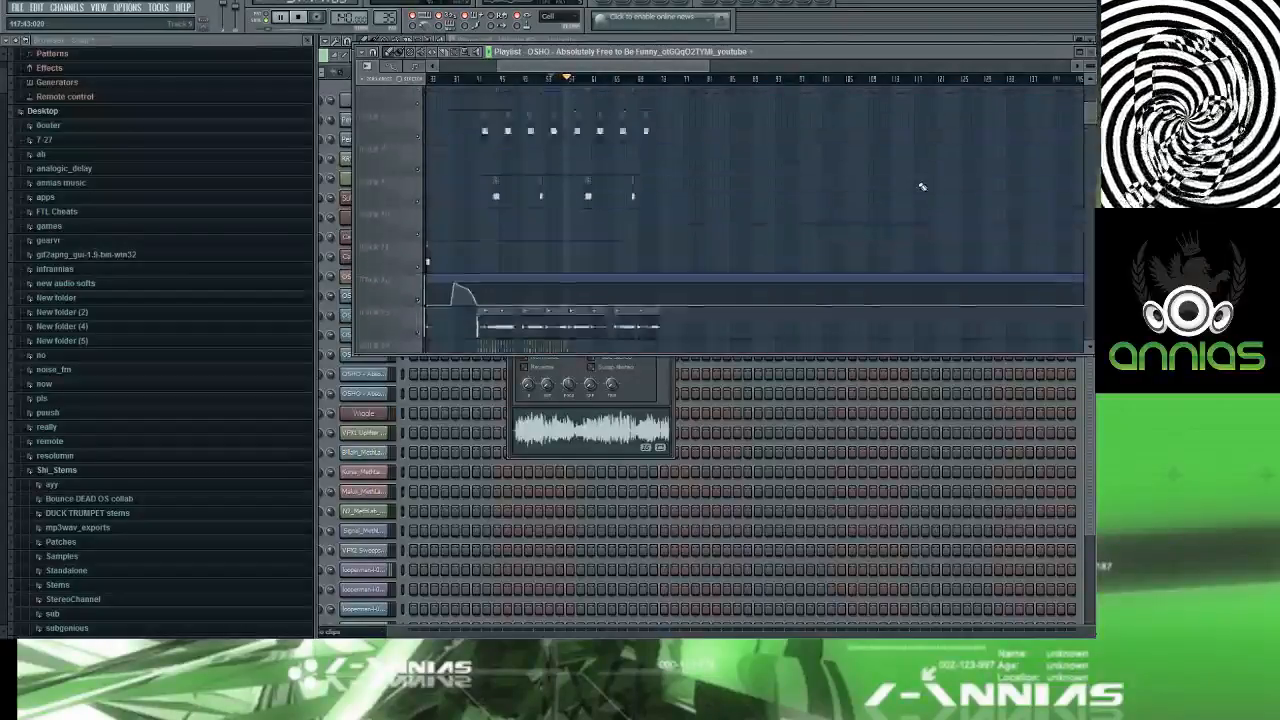
pyautogui.scroll(1, 922, 187)
pyautogui.scroll(-8, 928, 188)
pyautogui.scroll(-6, 872, 195)
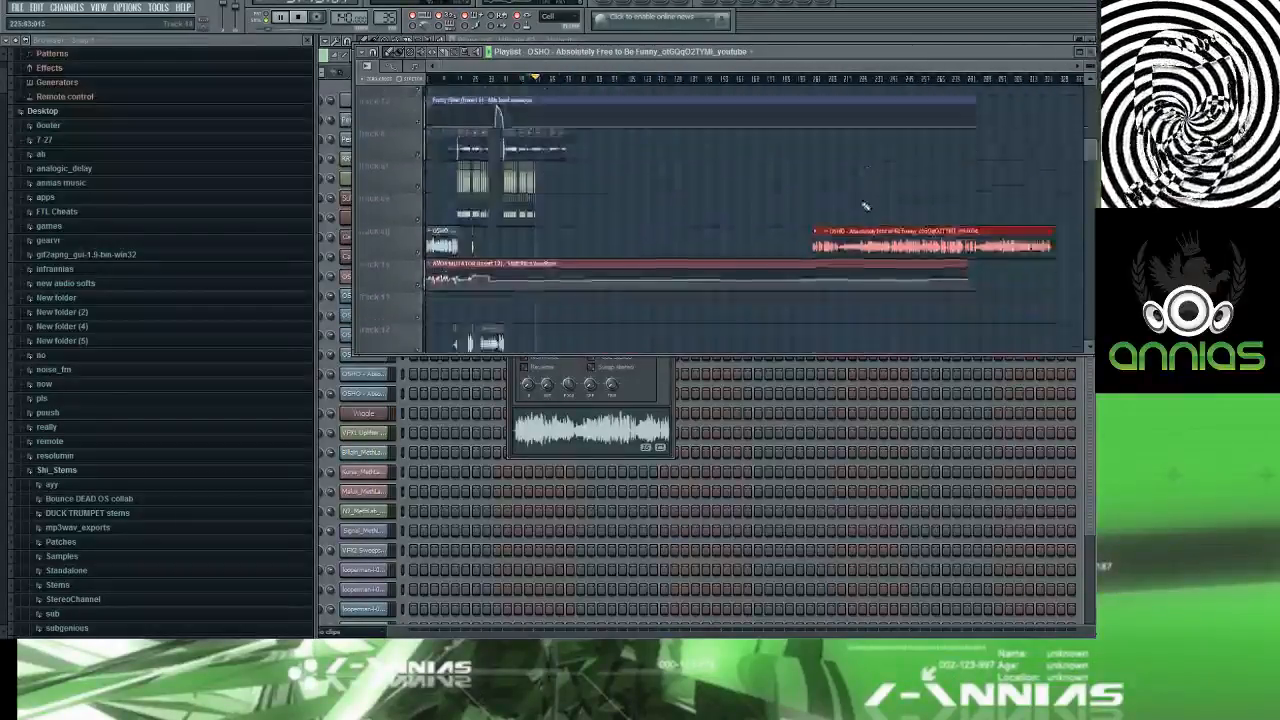
pyautogui.scroll(-8, 866, 206)
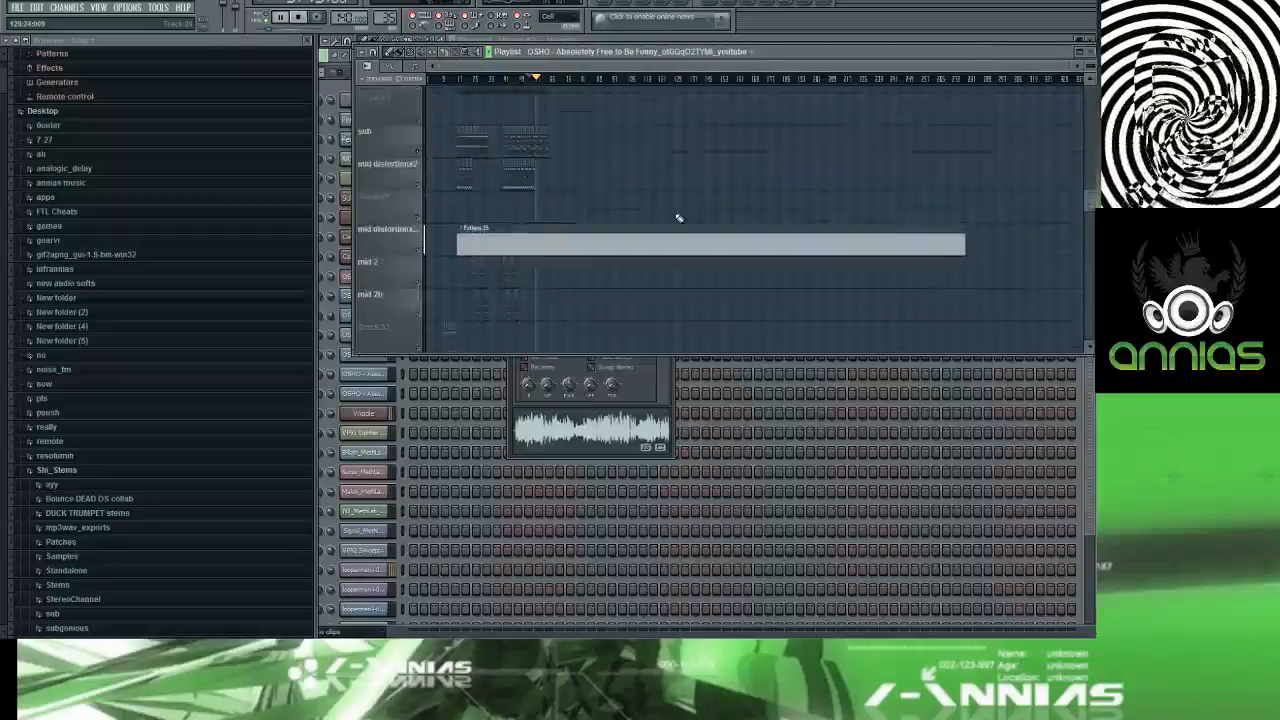
pyautogui.scroll(8, 679, 218)
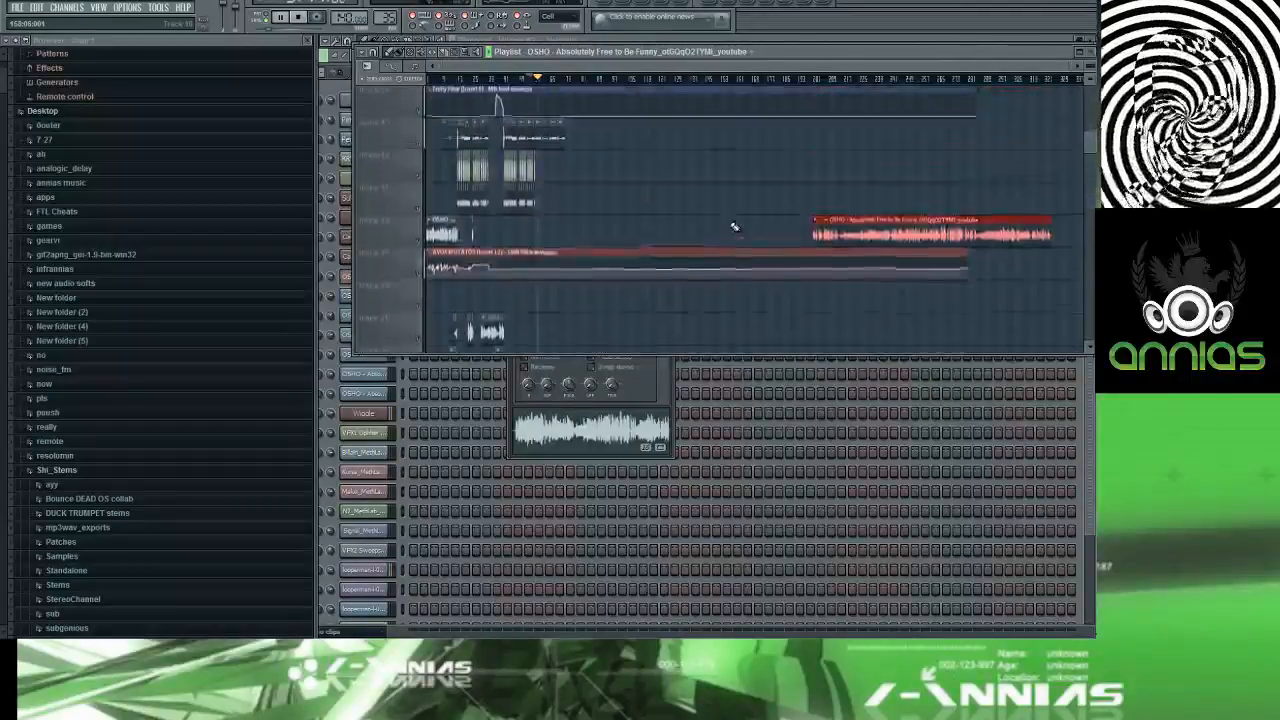
pyautogui.moveTo(786, 117); pyautogui.dragTo(659, 232)
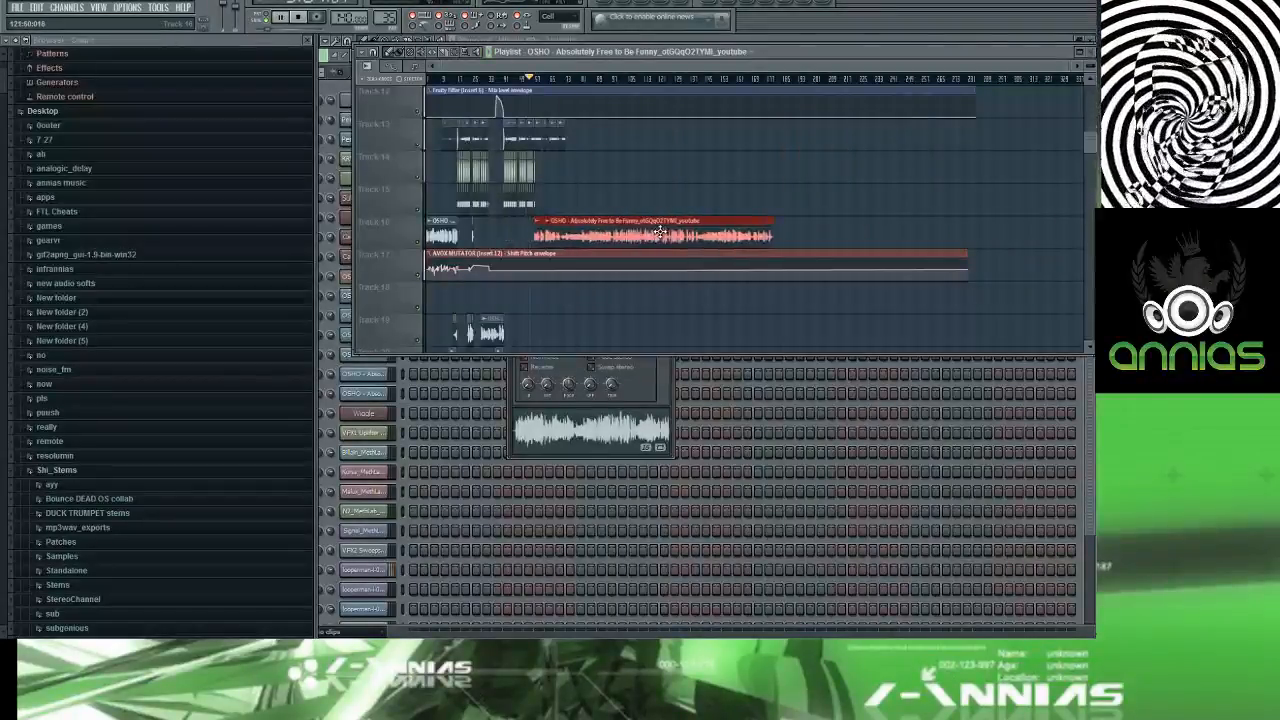
pyautogui.scroll(5, 534, 200)
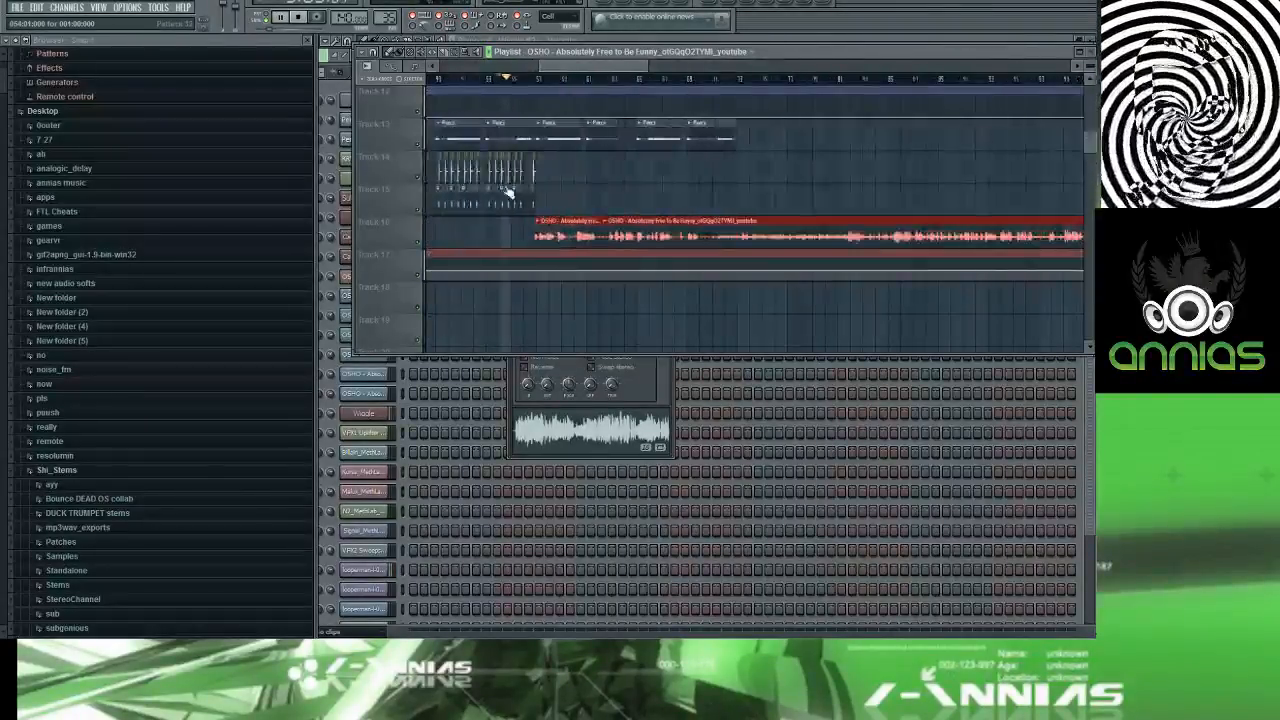
pyautogui.scroll(3, 508, 192)
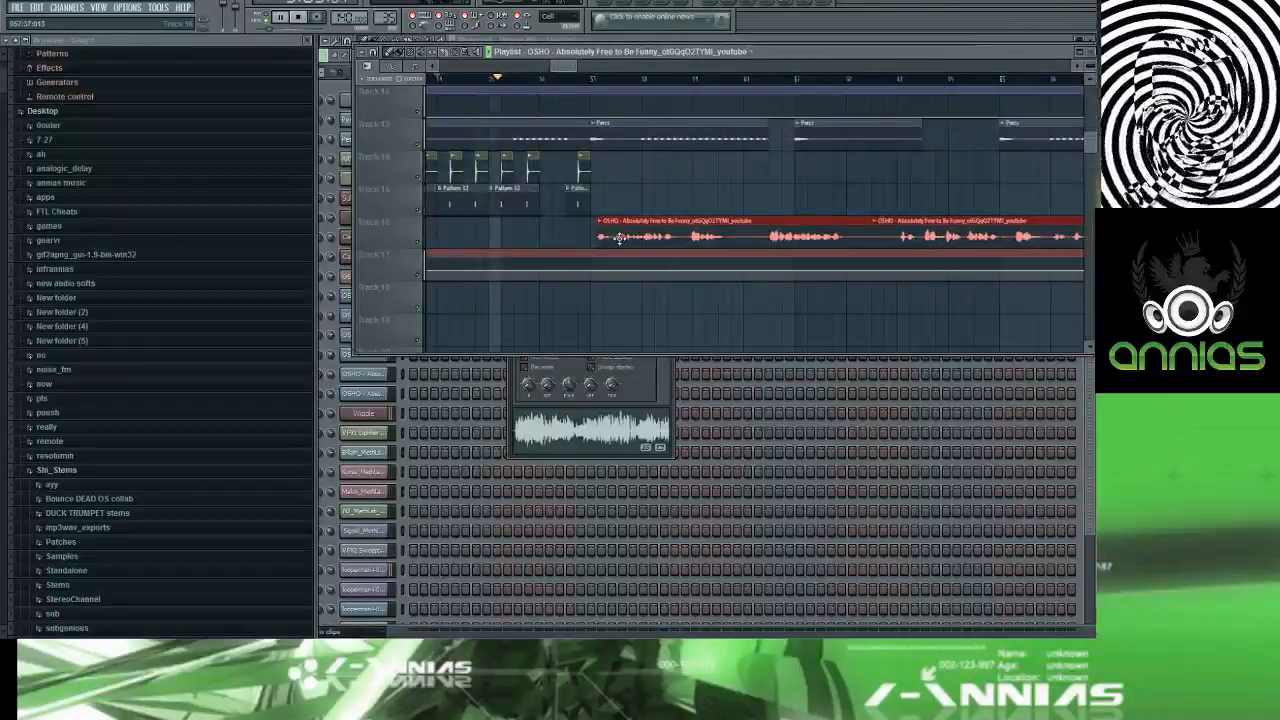
pyautogui.scroll(4, 619, 237)
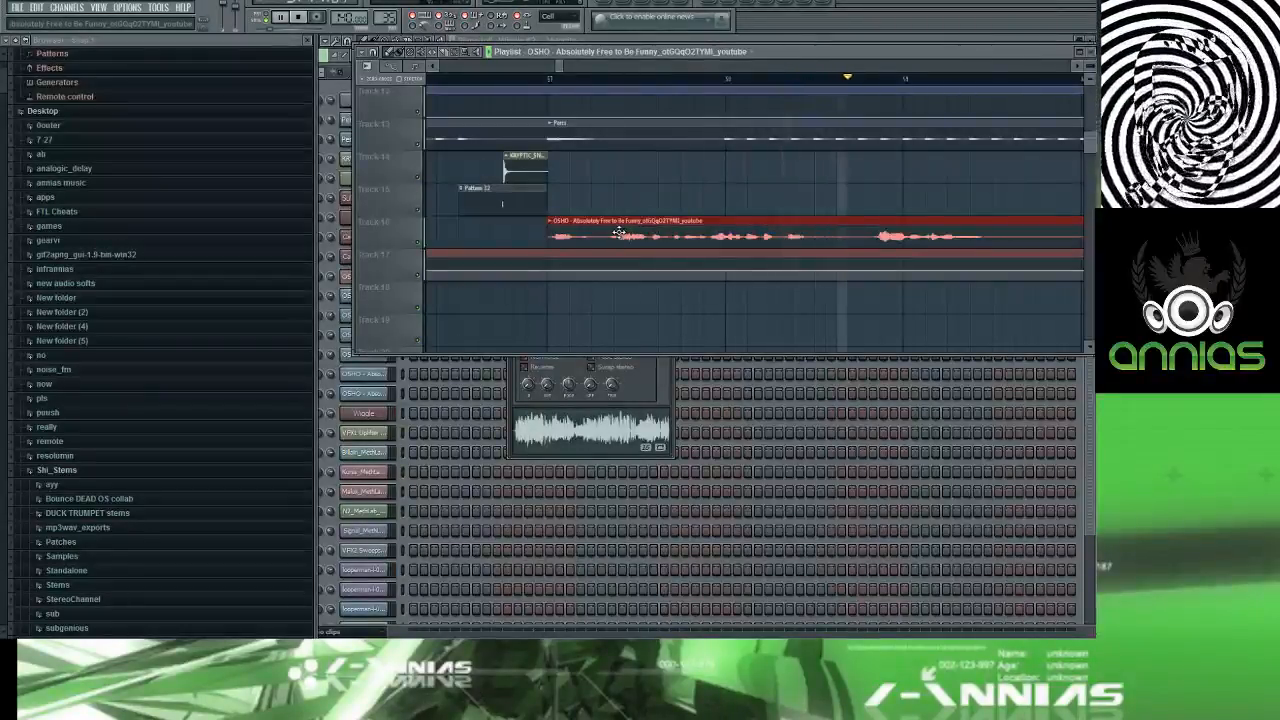
# Step: Audition the OSHO vocal on Track 16 from bar 57 onward, jumping ahead to about bars 69, 73 and 81
pyautogui.scroll(-3, 786, 200)
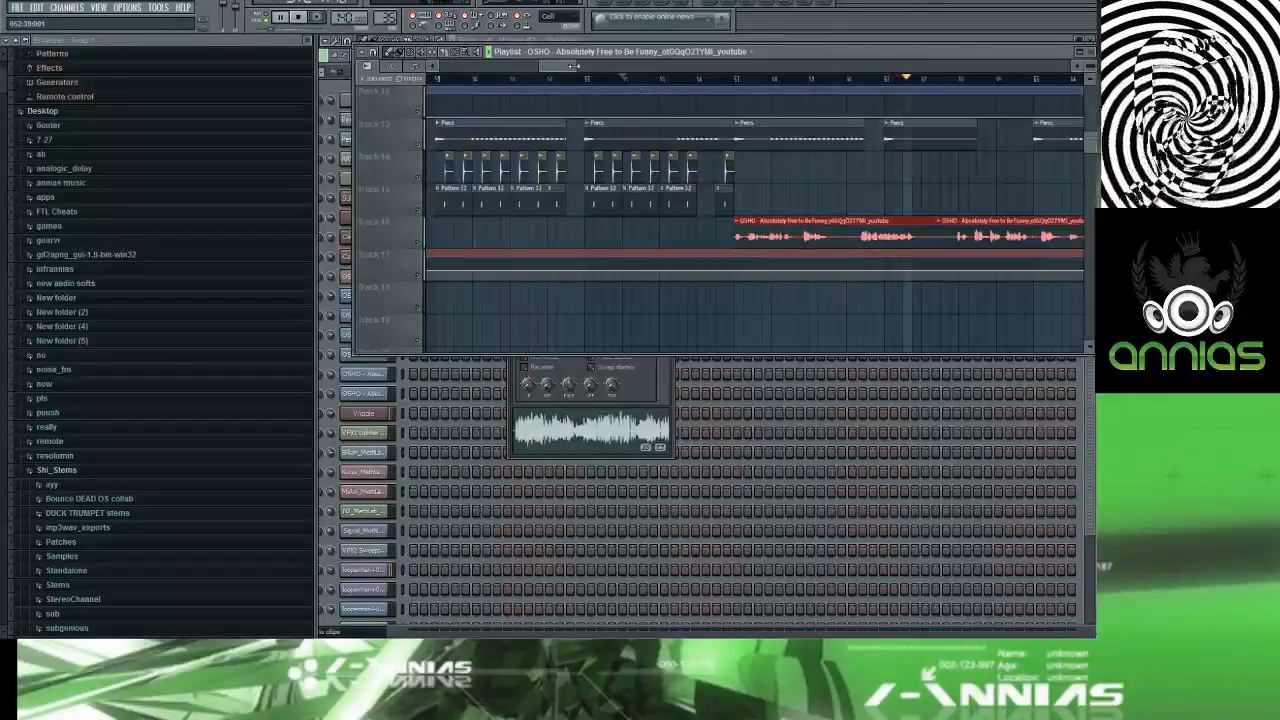
pyautogui.moveTo(577, 64); pyautogui.dragTo(577, 68)
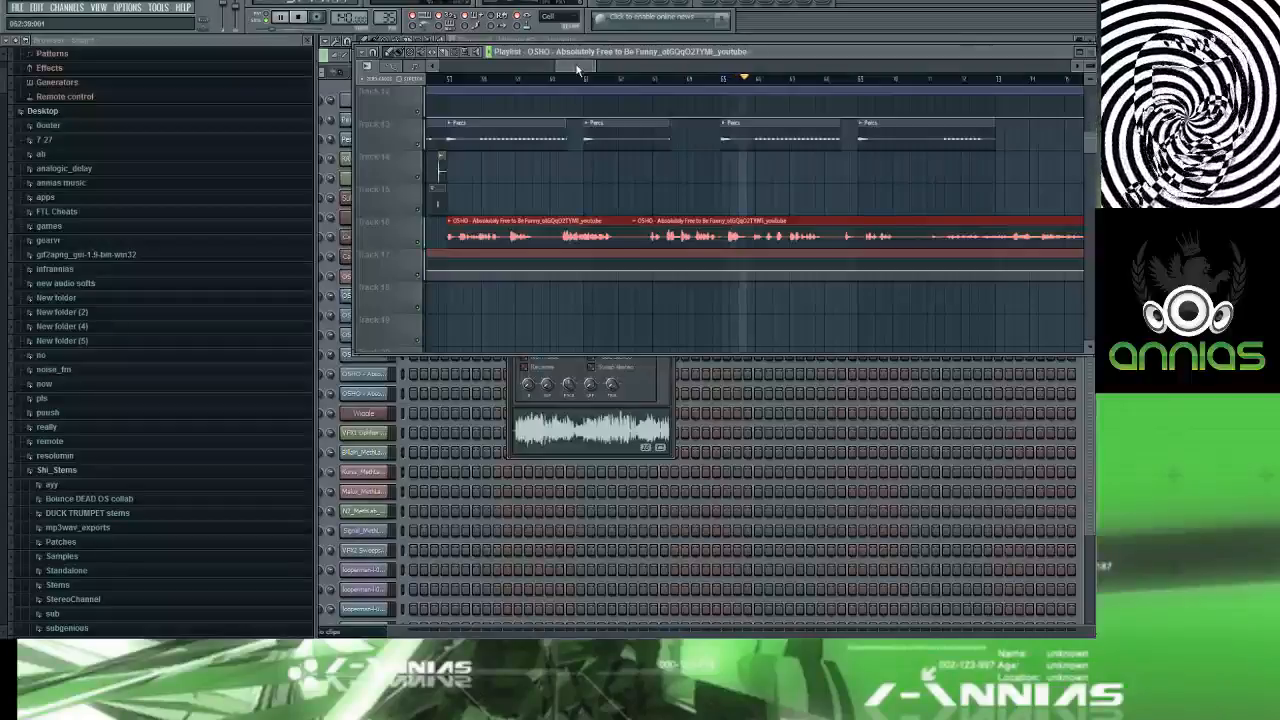
pyautogui.moveTo(578, 69); pyautogui.dragTo(597, 69)
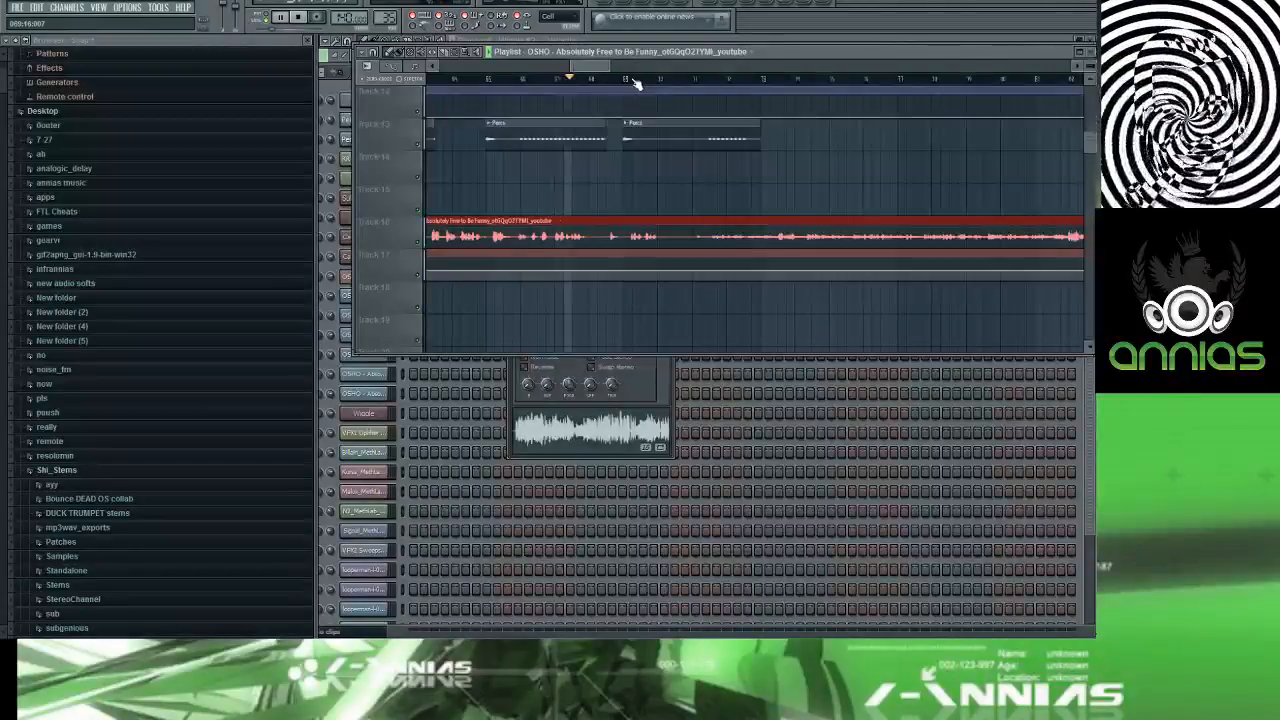
pyautogui.click(630, 79)
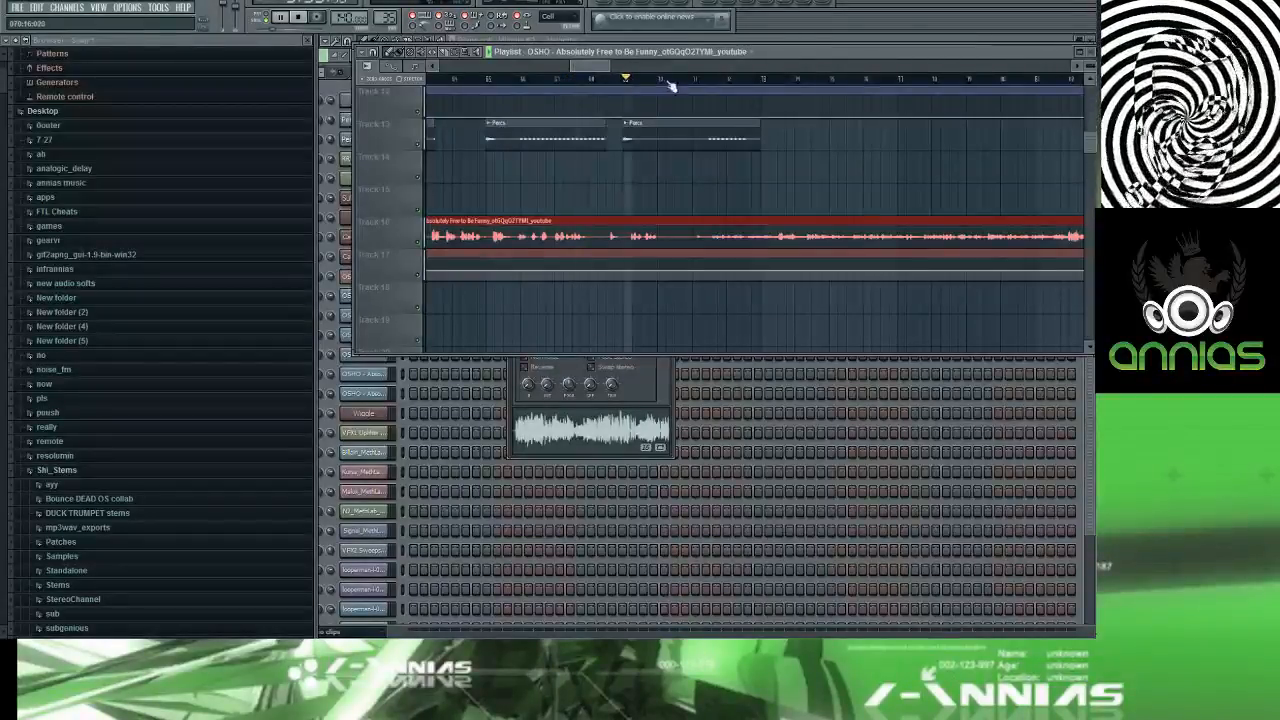
pyautogui.click(757, 80)
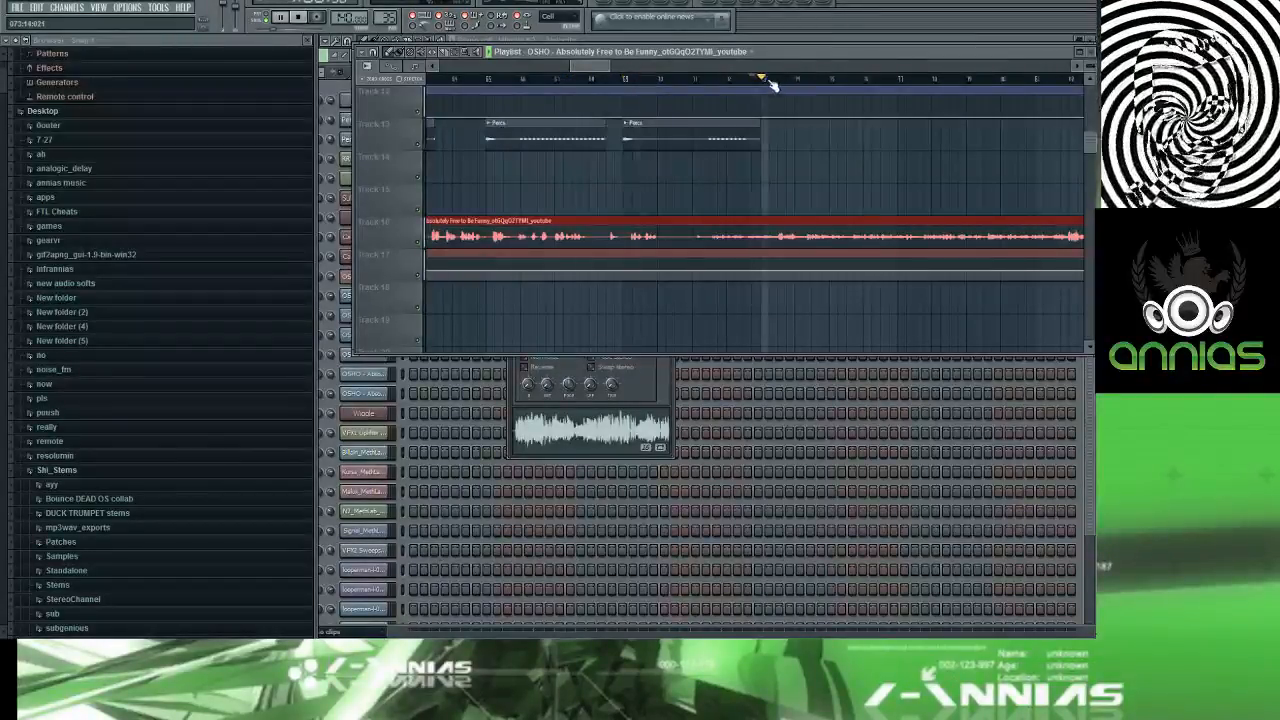
pyautogui.click(850, 80)
pyautogui.moveTo(900, 83); pyautogui.dragTo(988, 80)
pyautogui.scroll(-3, 765, 82)
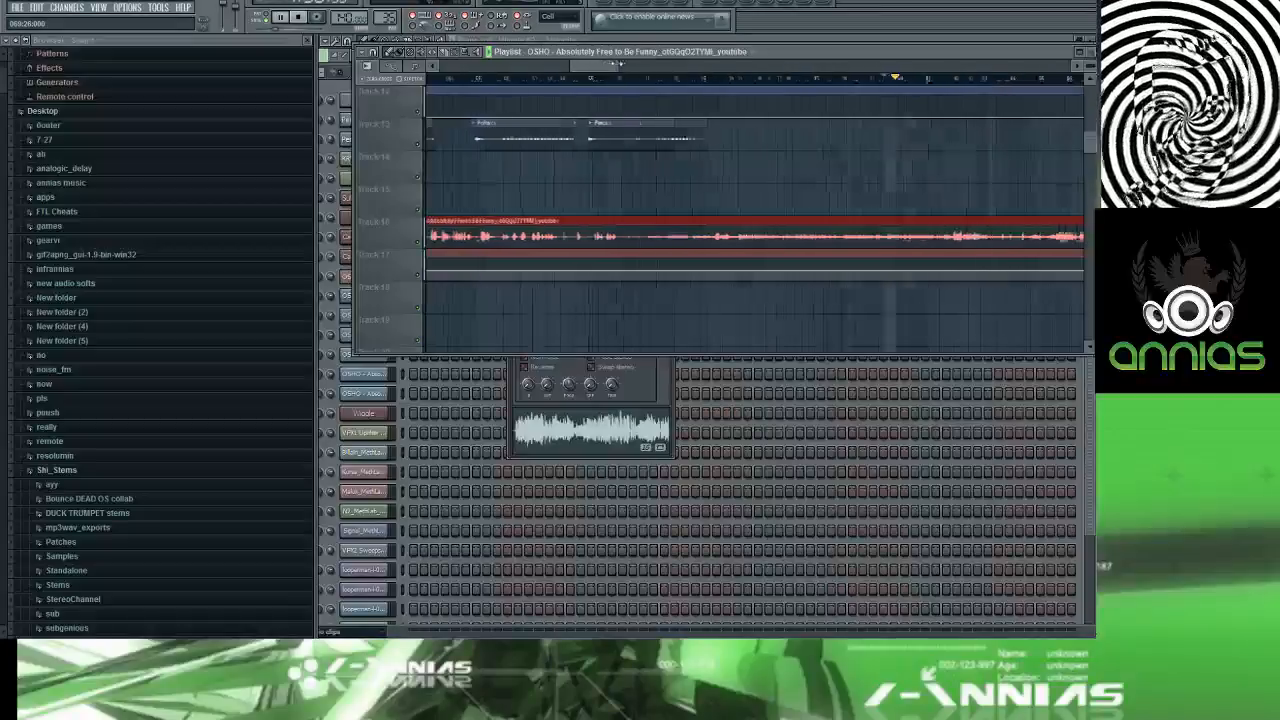
pyautogui.click(768, 80)
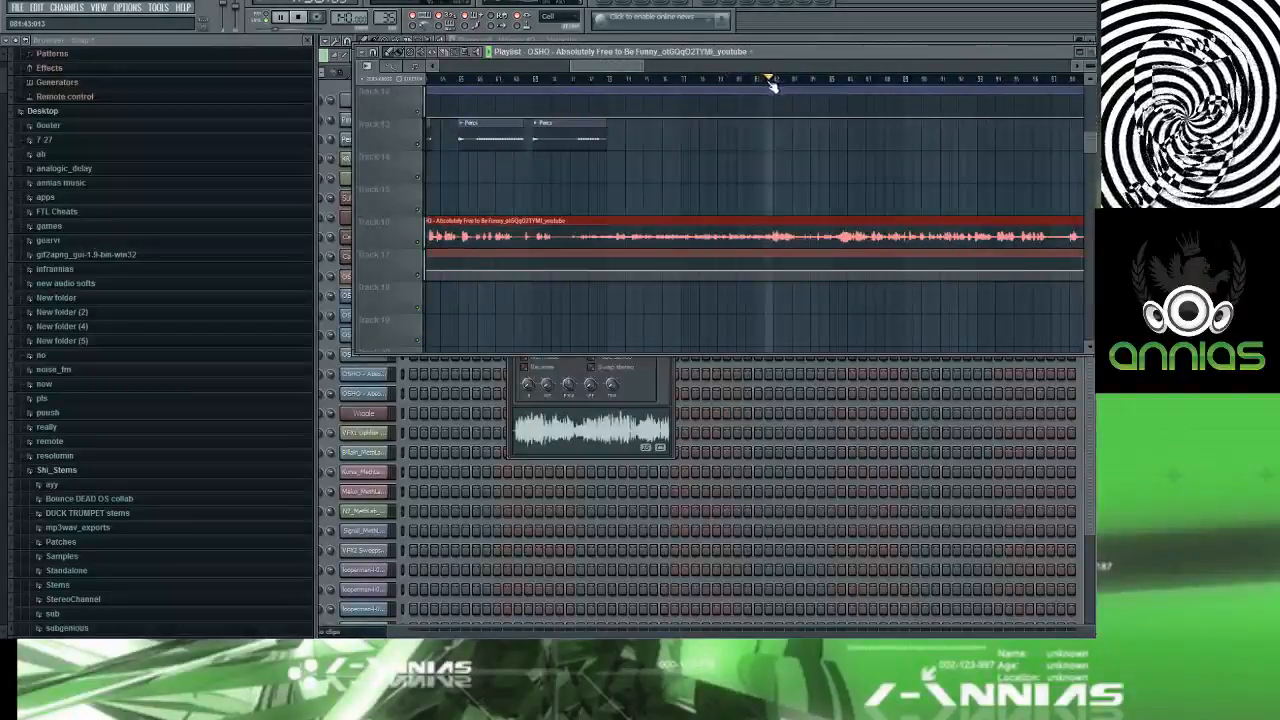
pyautogui.click(752, 80)
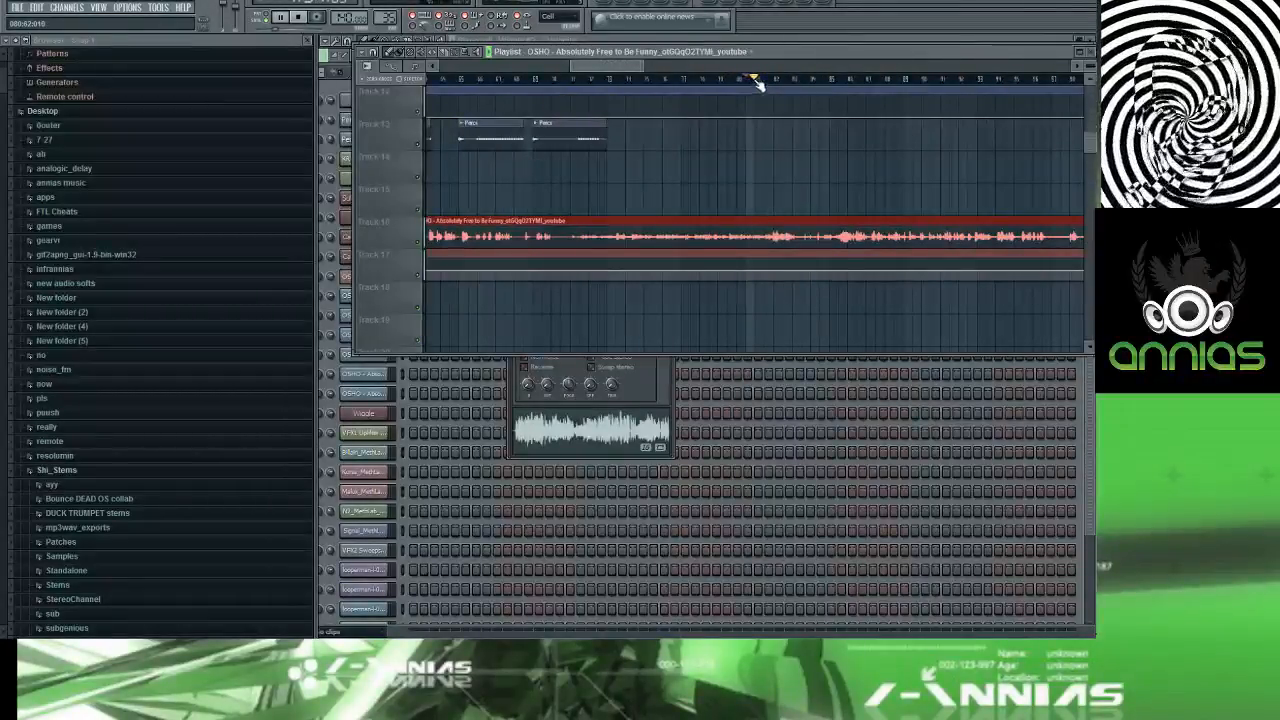
pyautogui.click(758, 80)
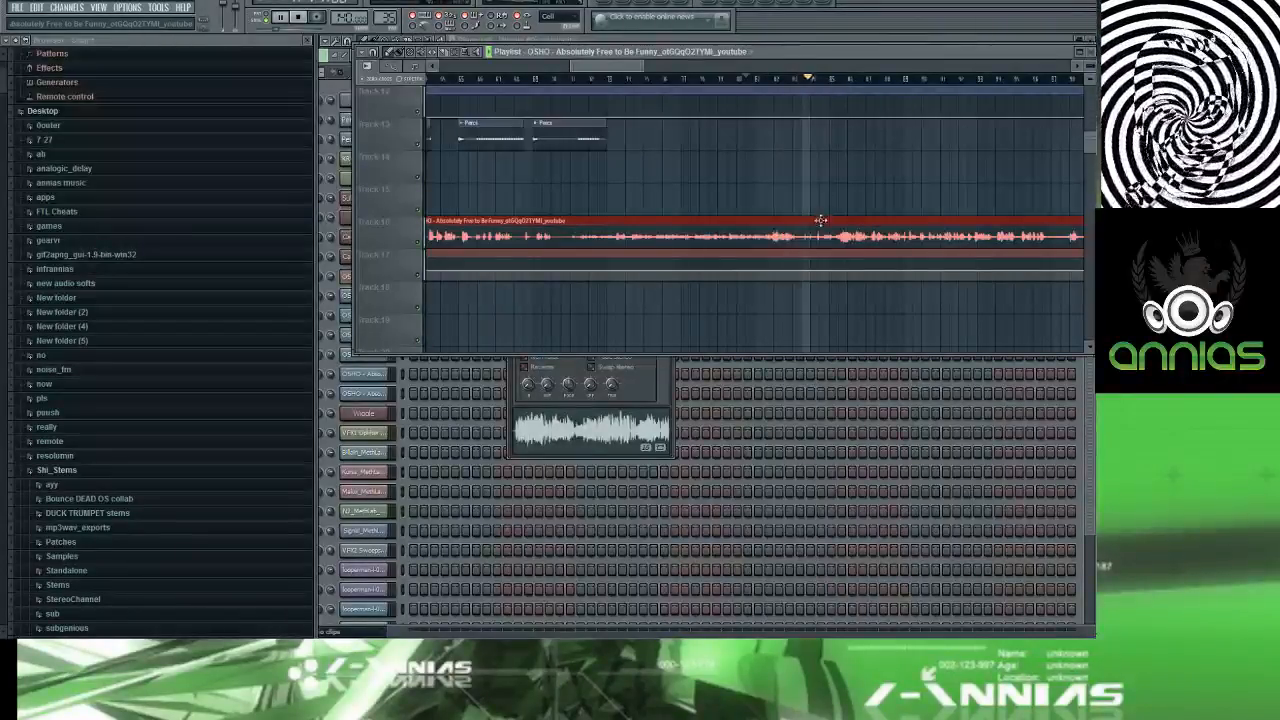
# Step: Follow the OSHO vocal in close-up, stop playback and slice the Track 16 clip before the phrase in bar 86
pyautogui.scroll(4, 820, 234)
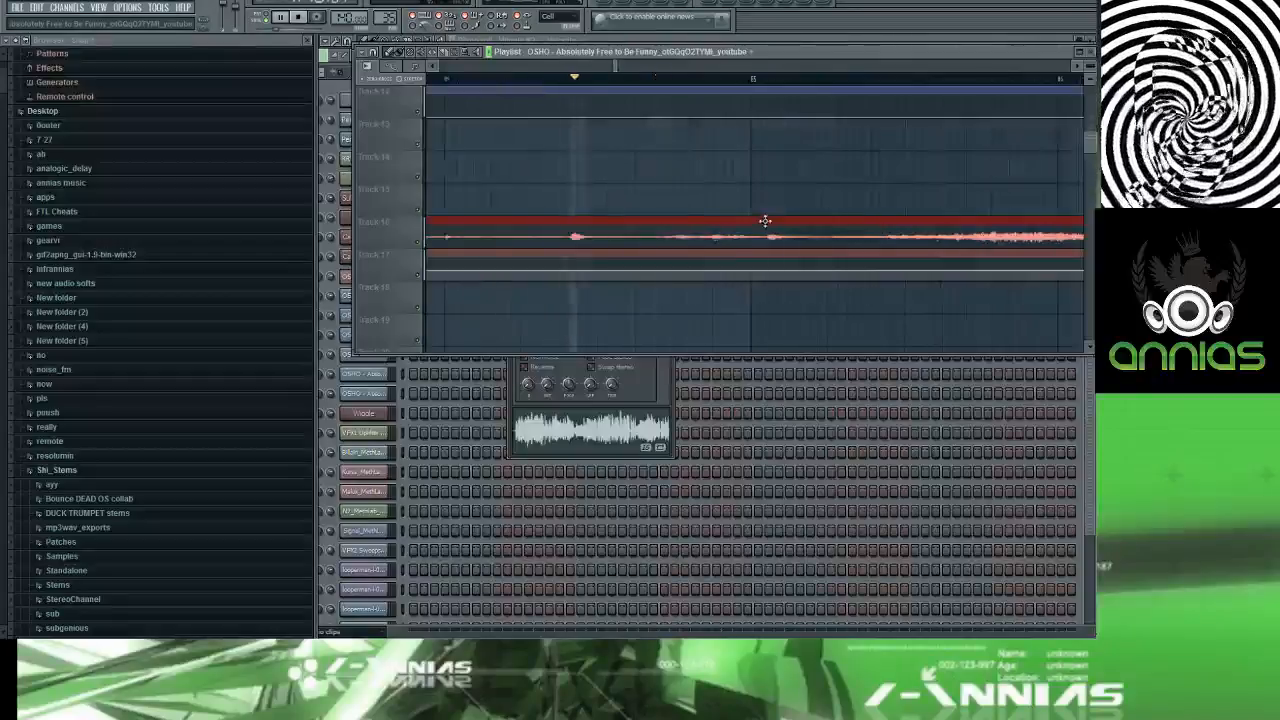
pyautogui.click(1078, 67)
pyautogui.click(1079, 68)
pyautogui.click(1079, 68)
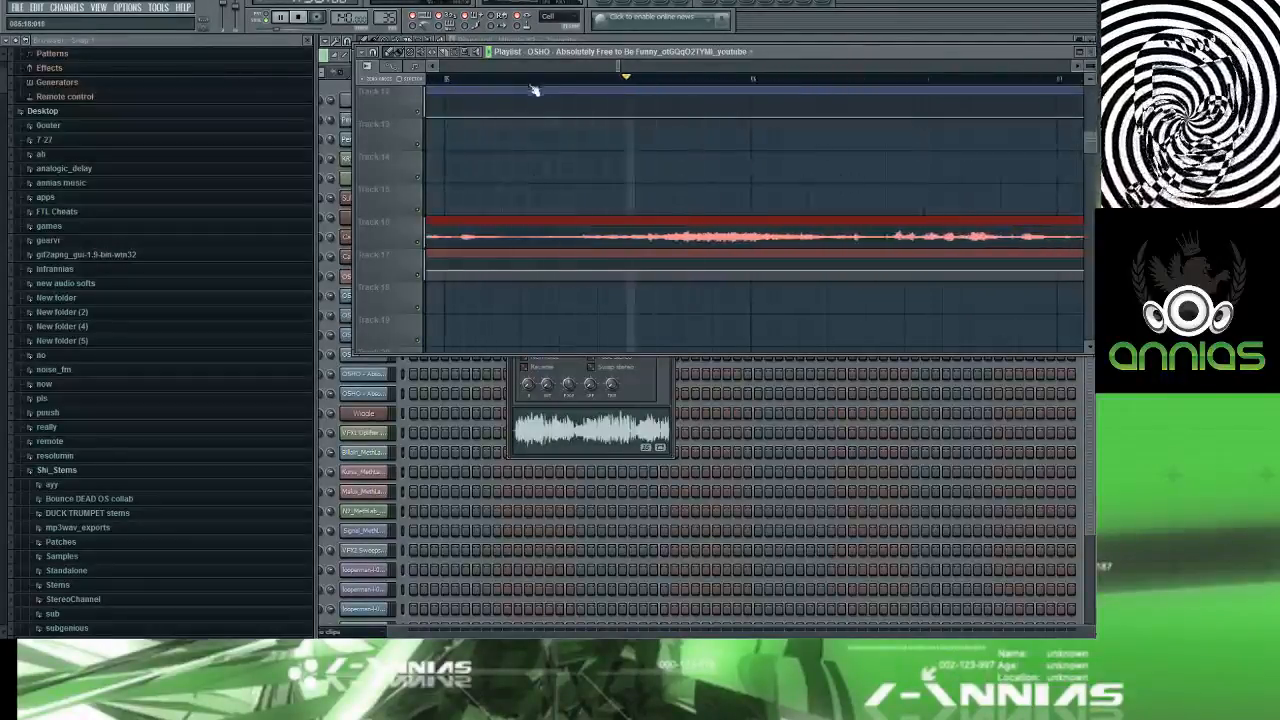
pyautogui.click(432, 70)
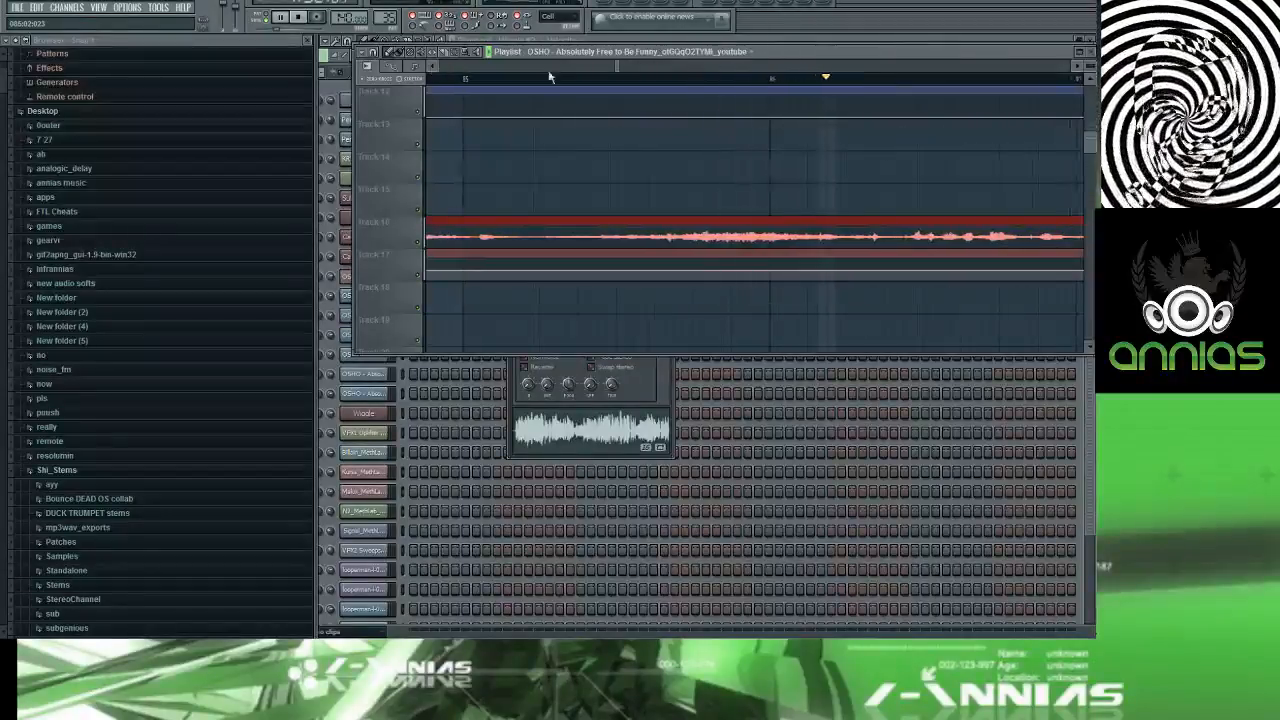
pyautogui.click(1077, 67)
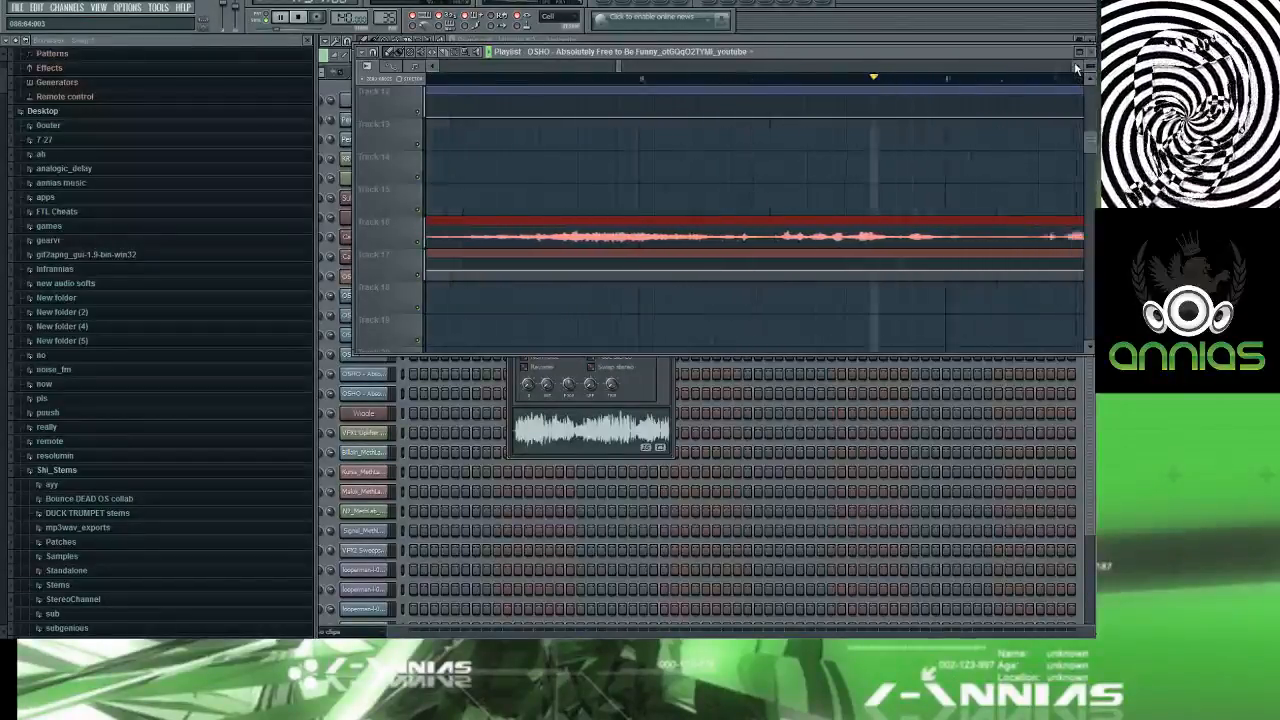
pyautogui.press('space')
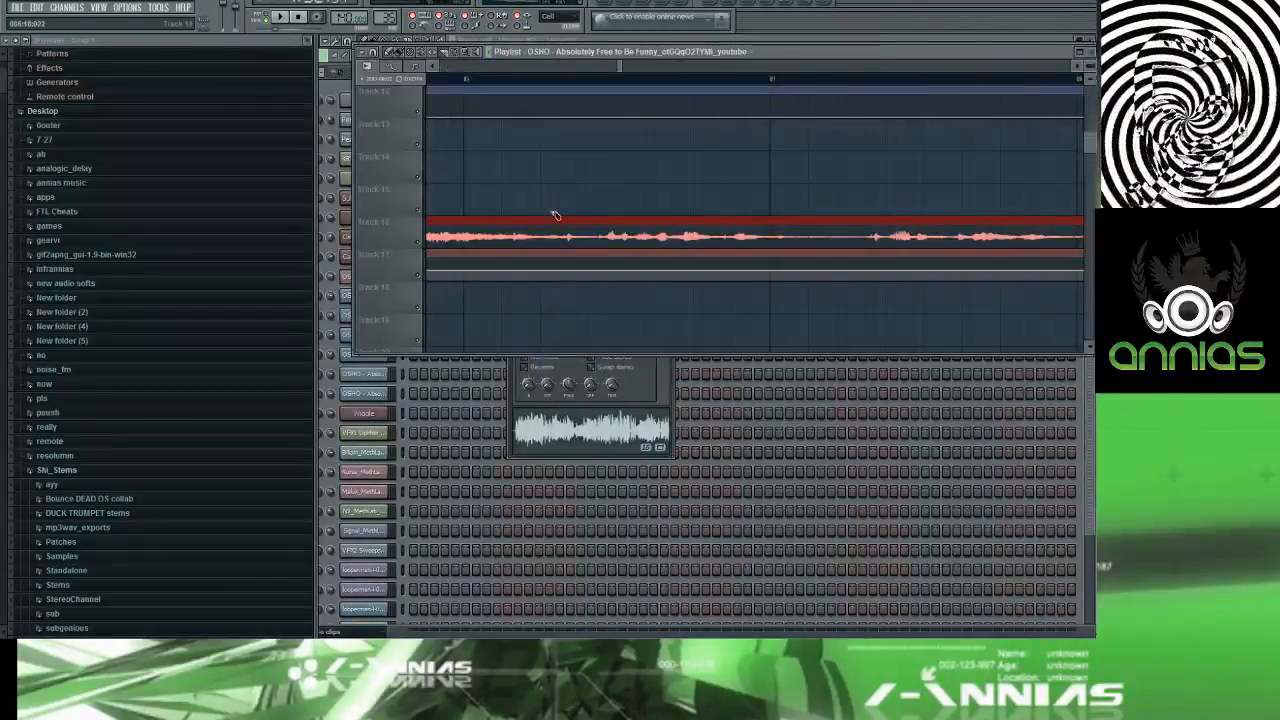
pyautogui.click(600, 217)
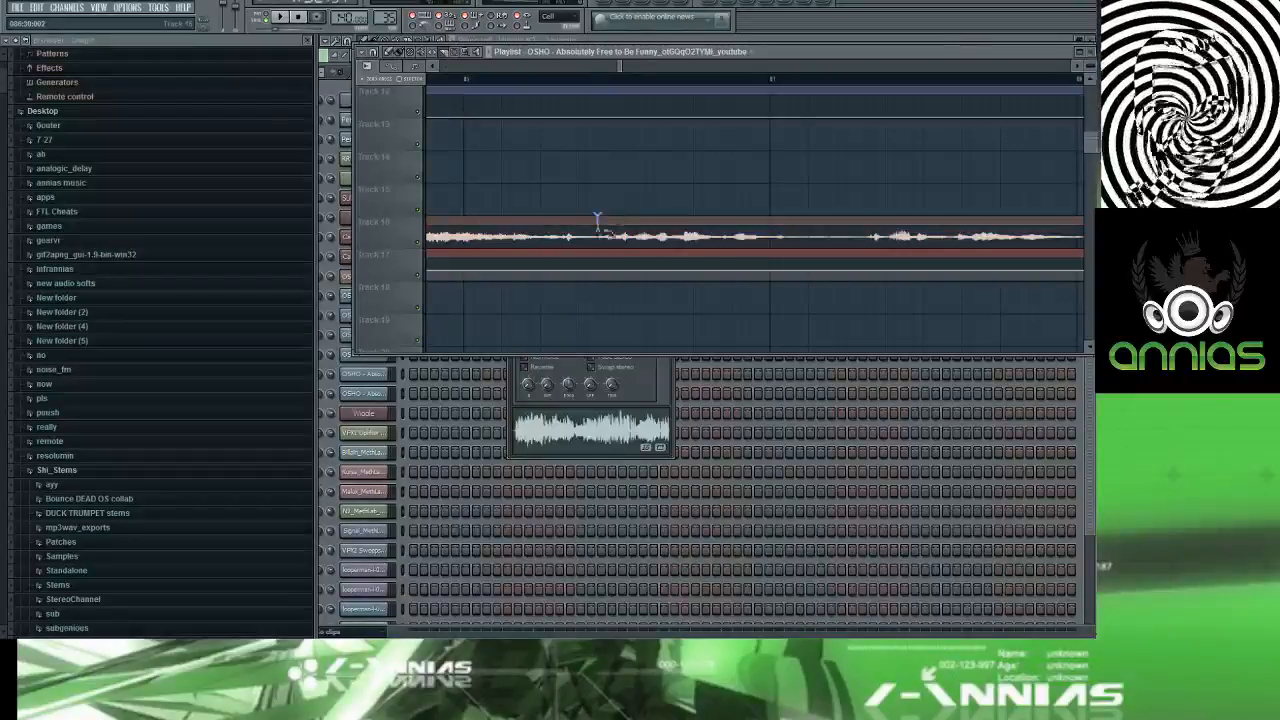
# Step: Play the OSHO vocal from the cut in bar 86, stop, and view the surrounding section of Track 16
pyautogui.click(600, 79)
pyautogui.press('space')
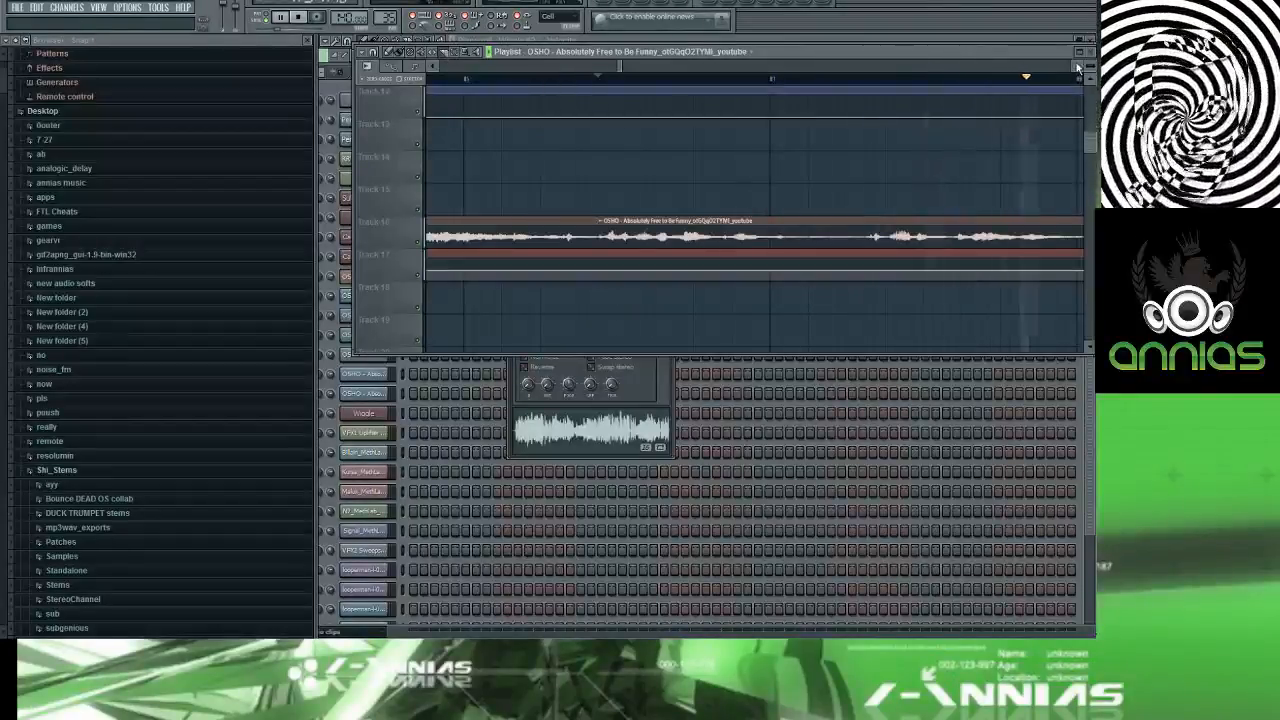
pyautogui.press('space')
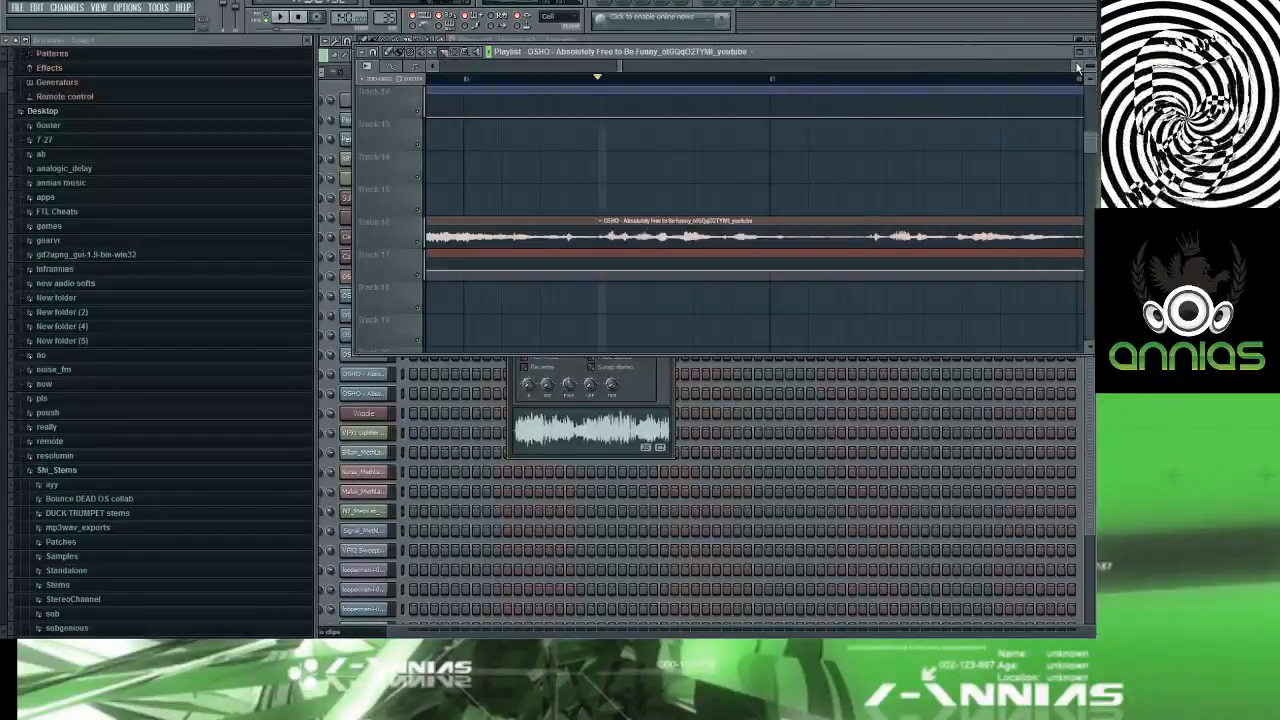
pyautogui.scroll(-3, 832, 140)
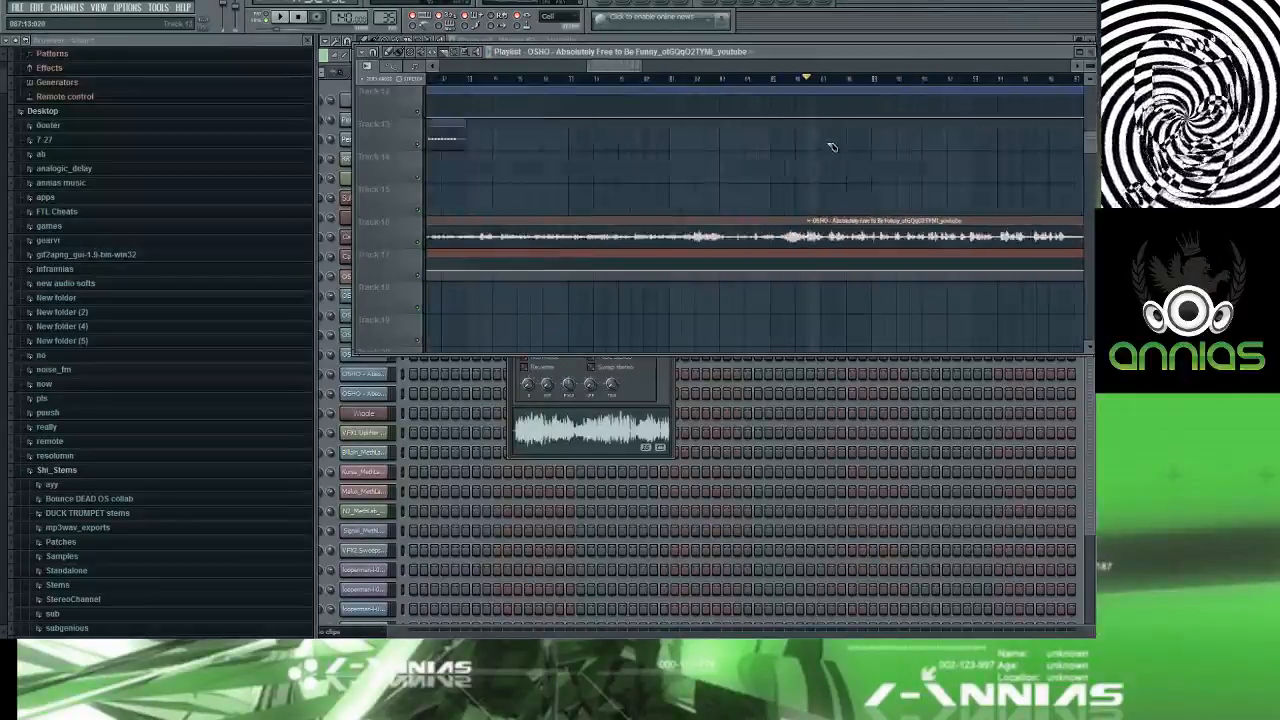
pyautogui.scroll(-2, 832, 187)
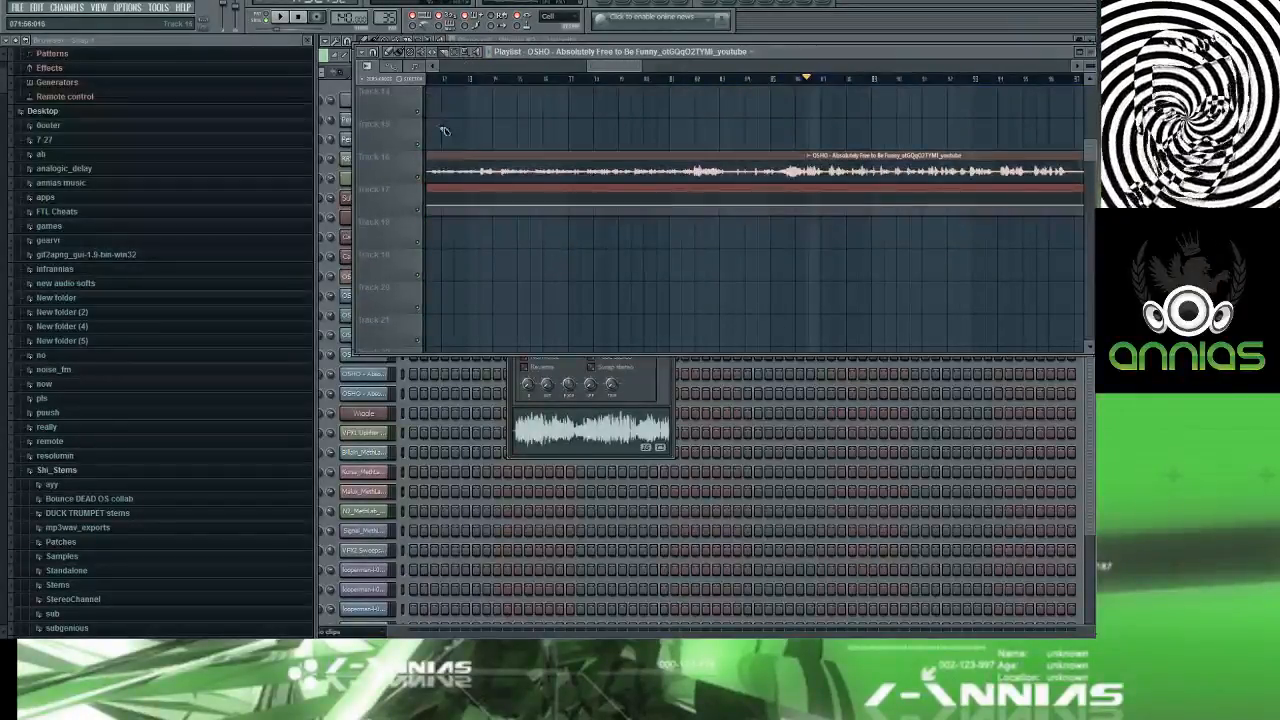
# Step: Move the spare OSHO clips on the mid bump track and the OSHO track further along the timeline, clear of the working section
pyautogui.scroll(5, 548, 162)
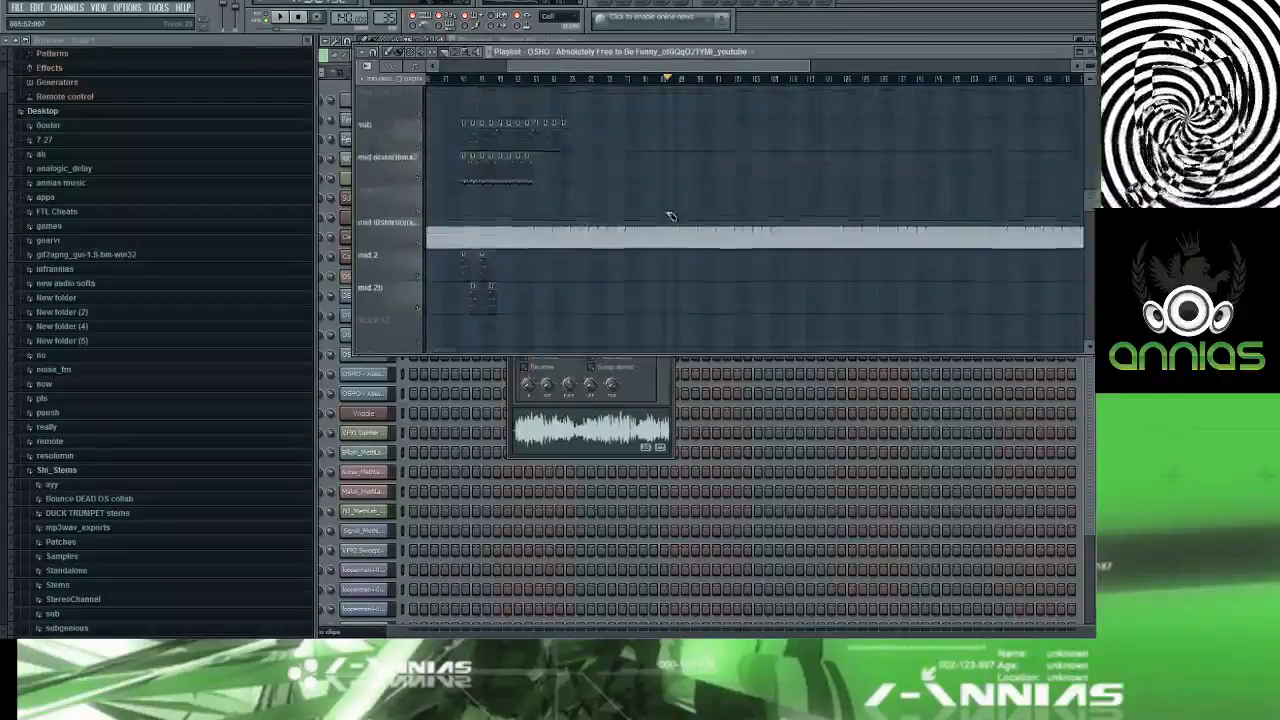
pyautogui.scroll(-1, 674, 216)
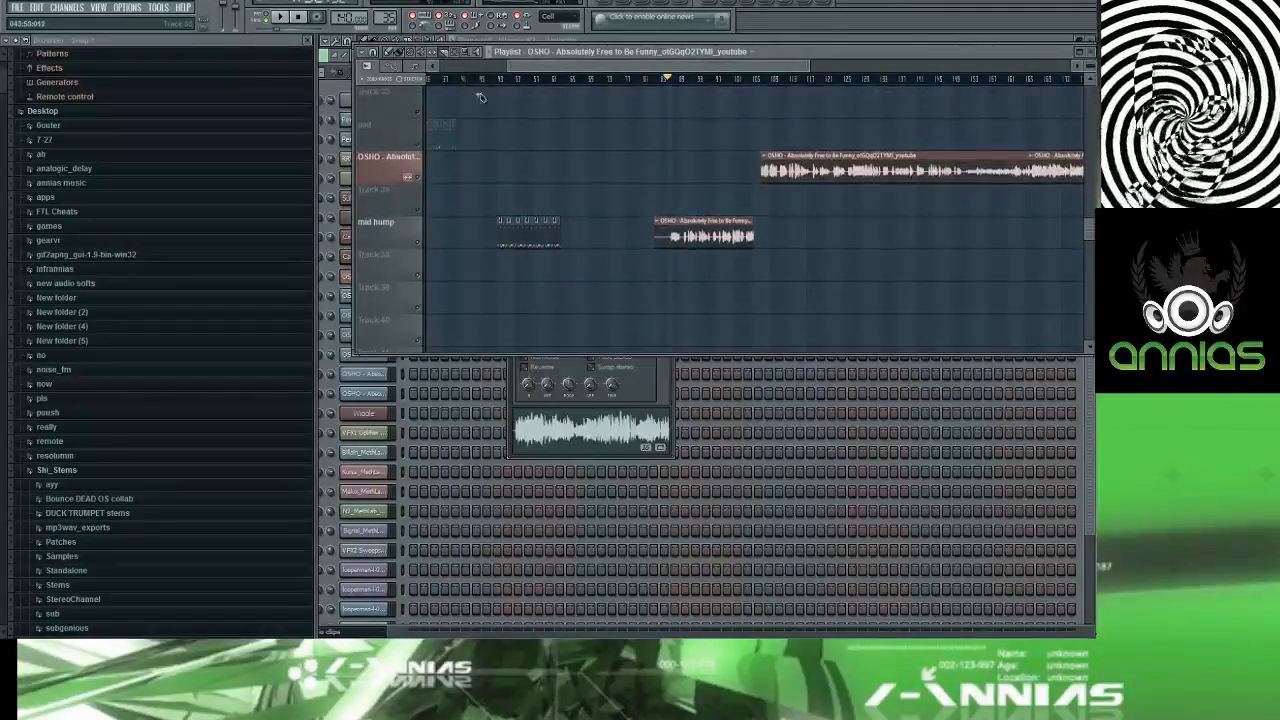
pyautogui.moveTo(721, 228); pyautogui.dragTo(983, 231)
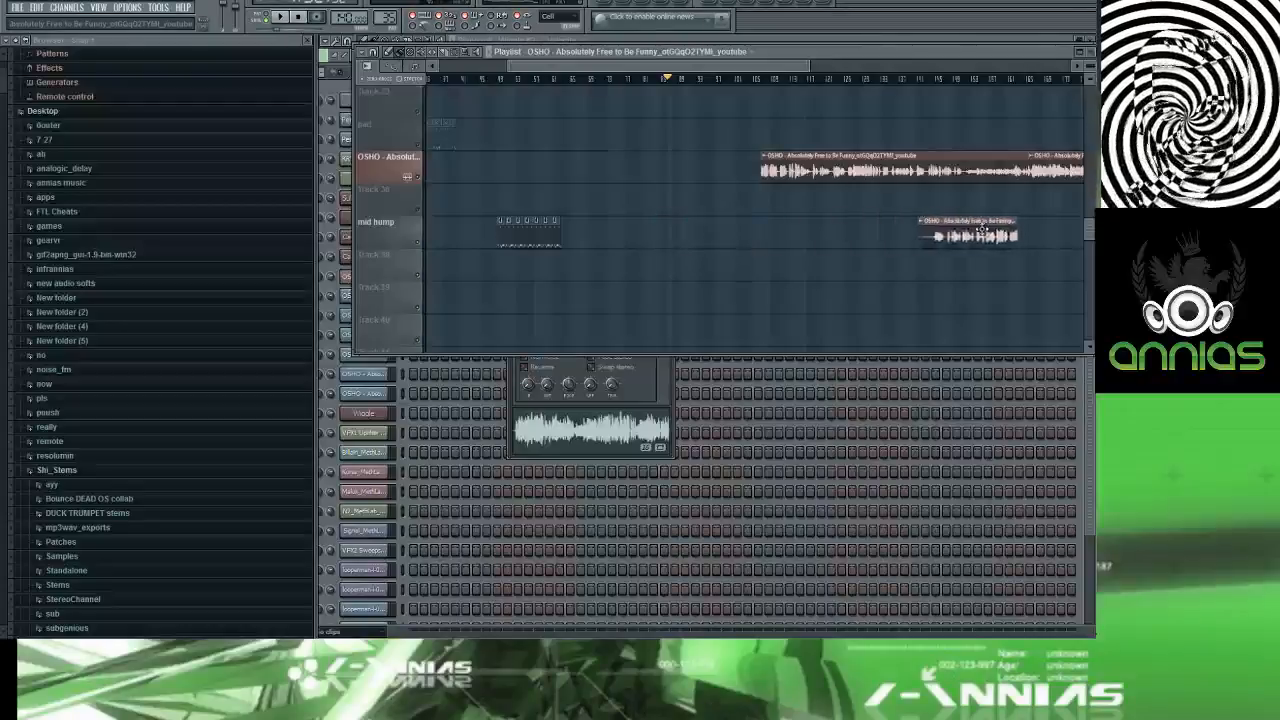
pyautogui.moveTo(844, 160); pyautogui.dragTo(1015, 170)
# Step: Delete the OSHO vocal before the cut in bar 86 on Track 16 while the song plays
pyautogui.scroll(12, 866, 196)
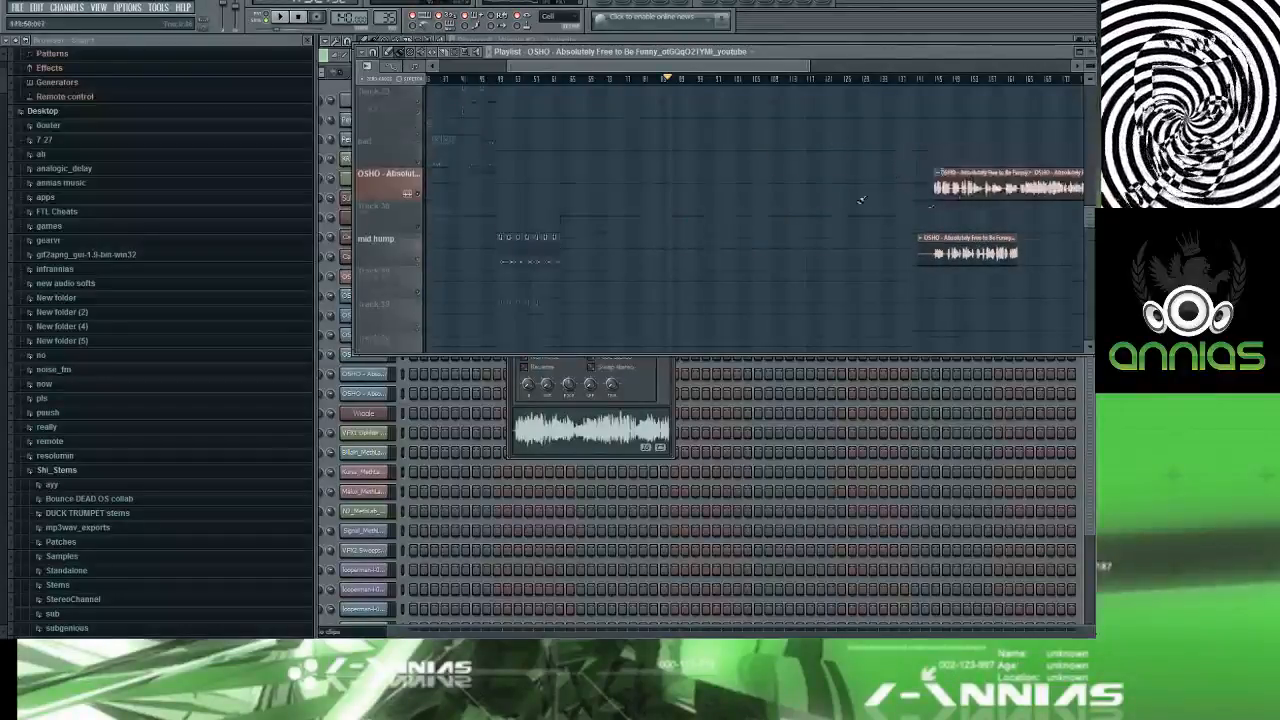
pyautogui.press('space')
pyautogui.scroll(4, 644, 232)
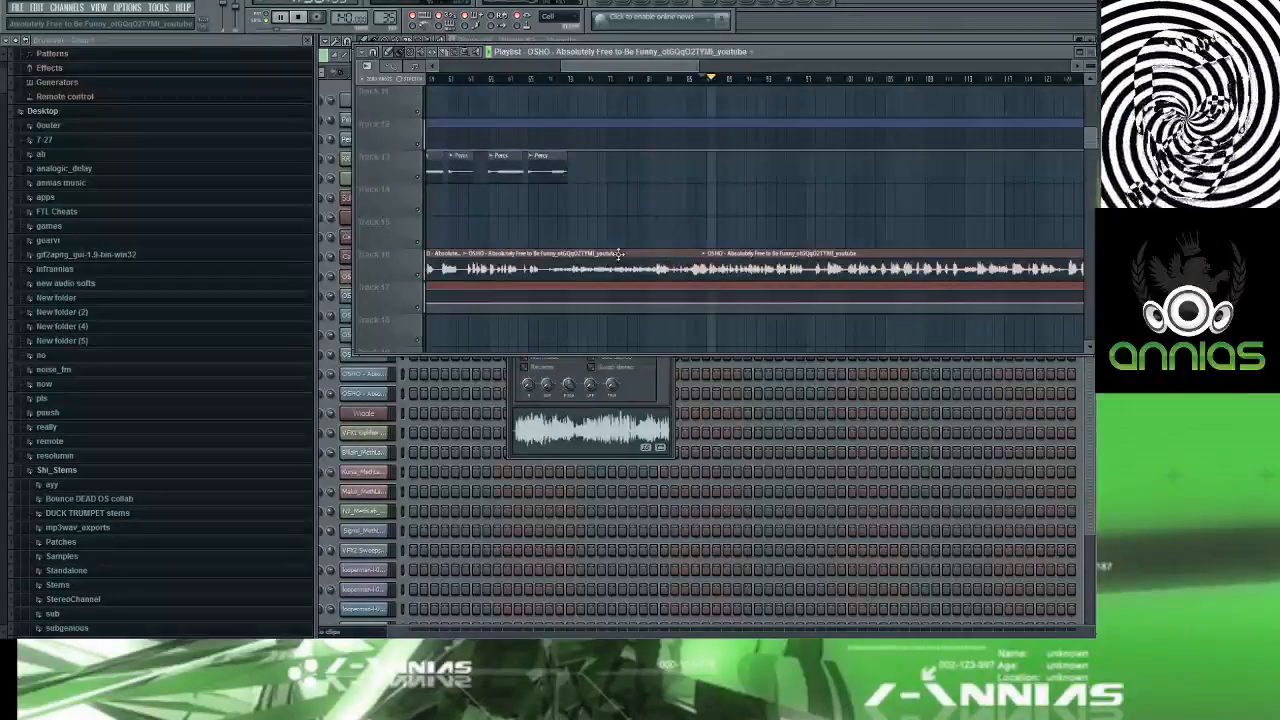
pyautogui.rightClick(603, 266)
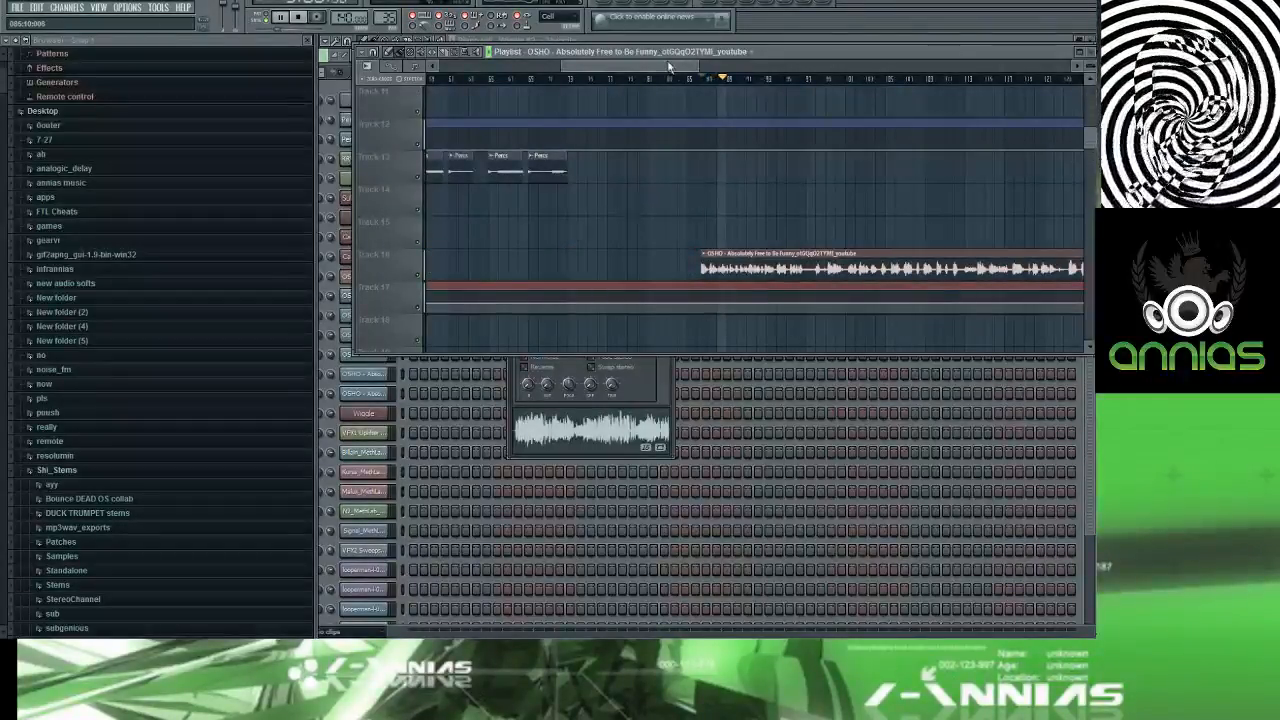
# Step: Follow the remaining OSHO vocal on Track 16 during playback from bar 86 to about bar 99
pyautogui.moveTo(670, 67); pyautogui.dragTo(683, 68)
pyautogui.scroll(5, 757, 188)
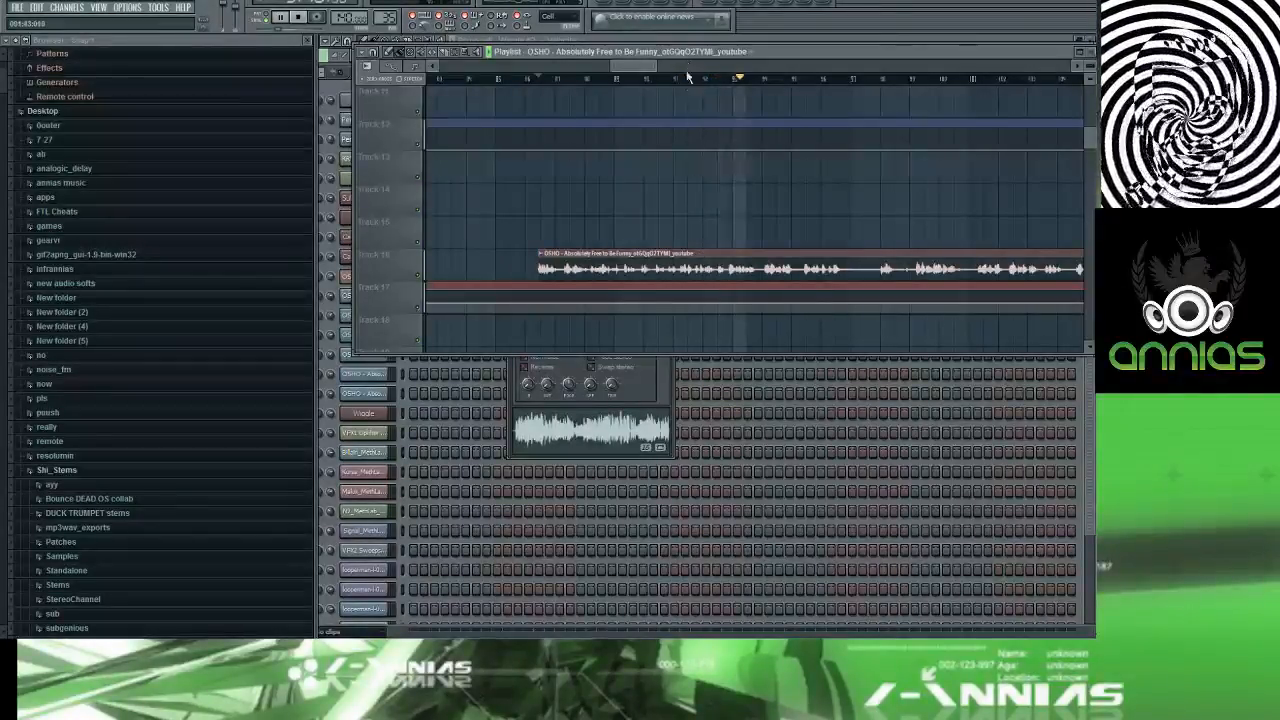
pyautogui.moveTo(644, 65); pyautogui.dragTo(643, 65)
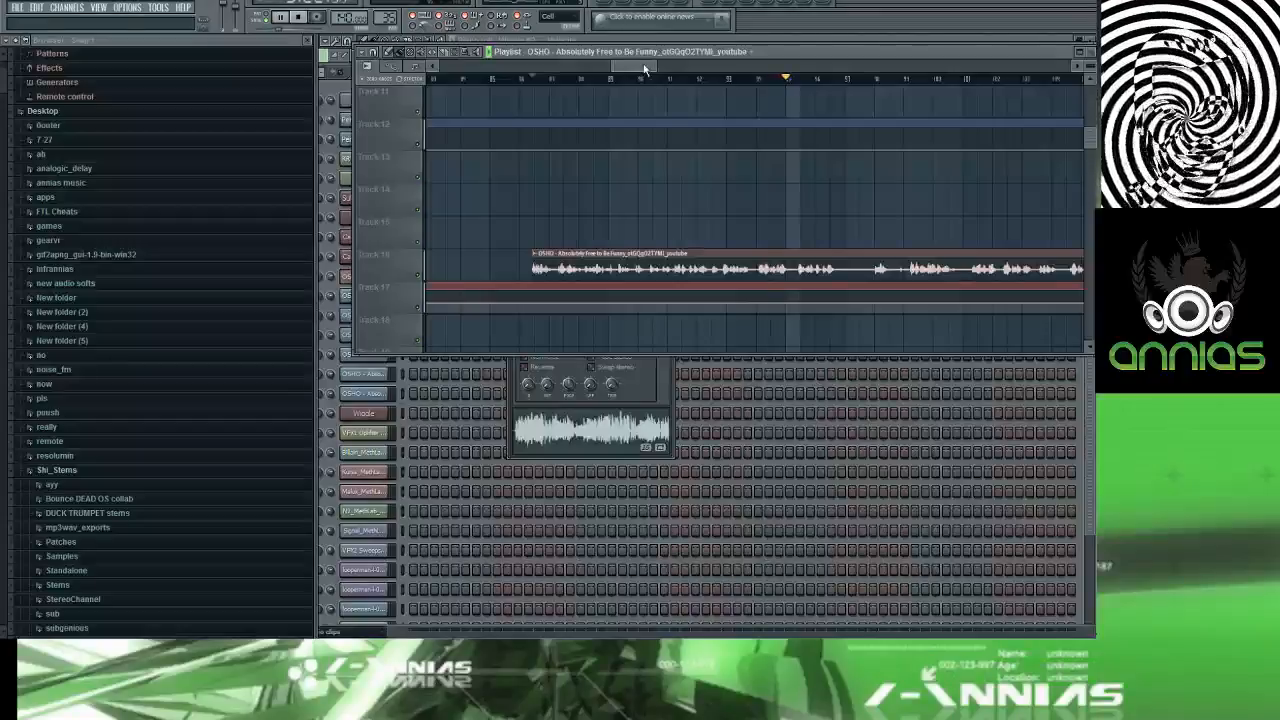
pyautogui.moveTo(657, 66); pyautogui.dragTo(670, 66)
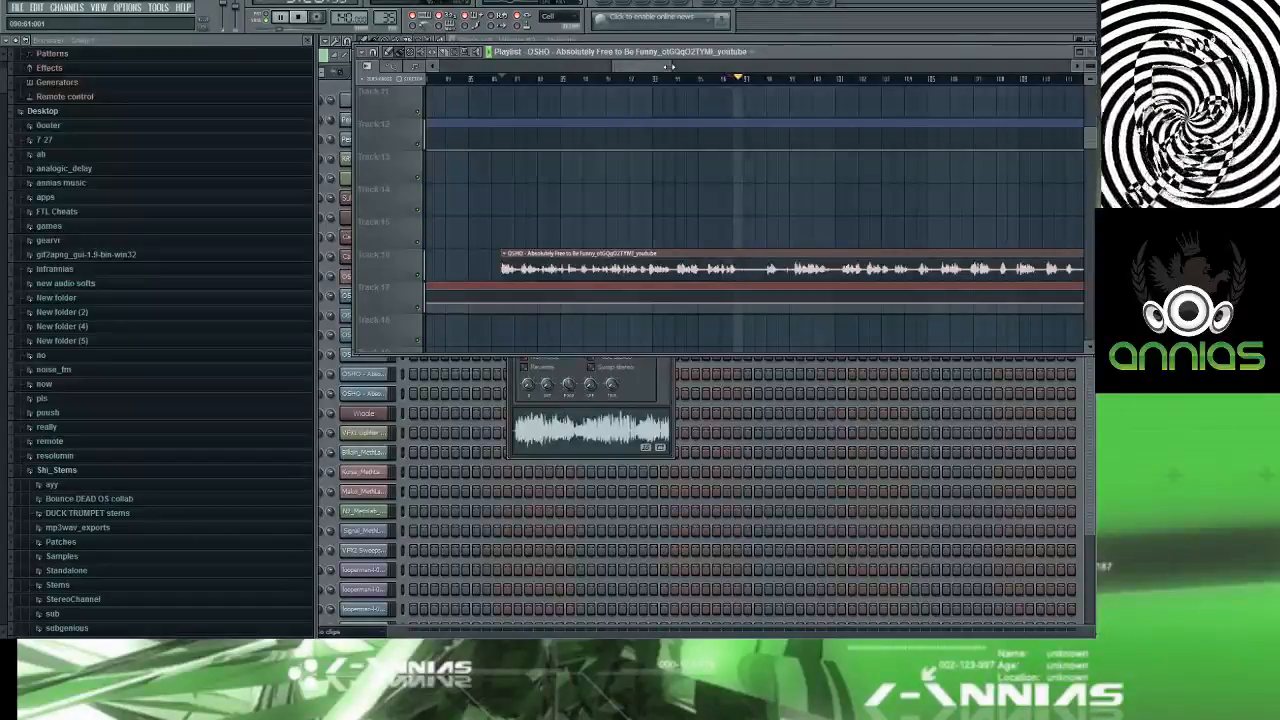
pyautogui.moveTo(670, 66); pyautogui.dragTo(675, 66)
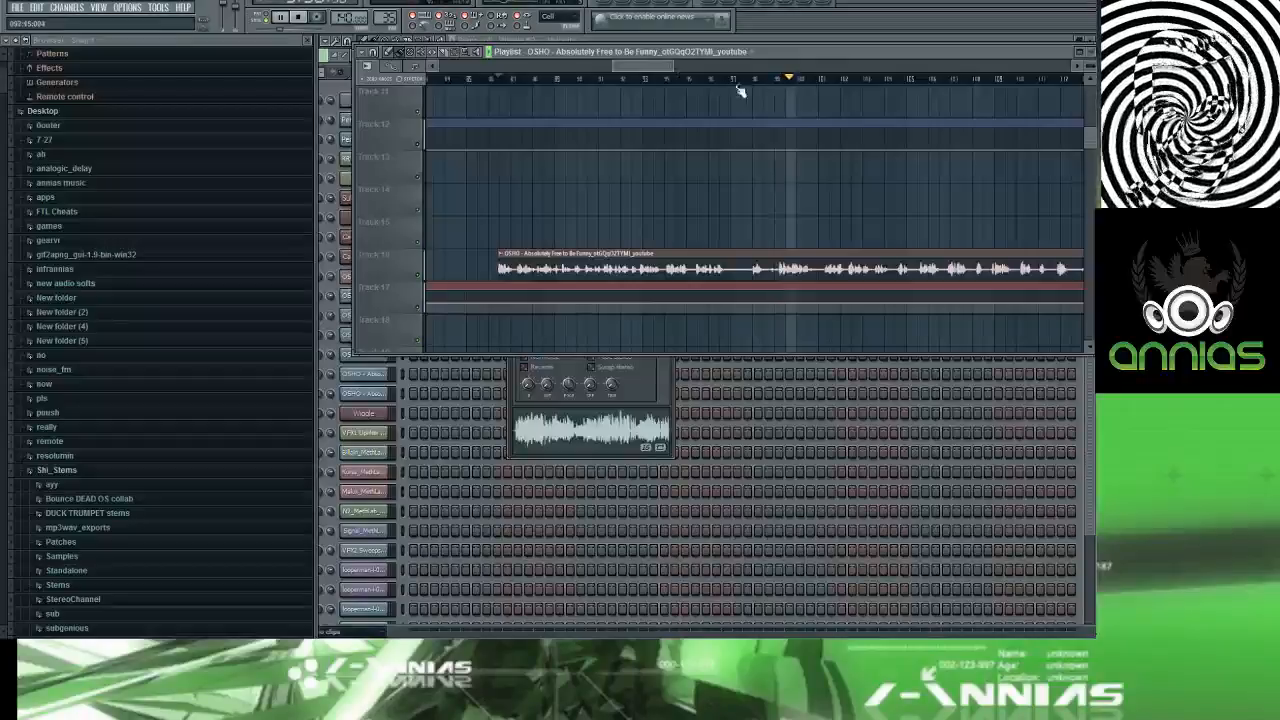
# Step: Play the drop from about bar 40, stop, and place the playback position near bar 56
pyautogui.press('space')
pyautogui.moveTo(655, 66)
pyautogui.mouseDown()
pyautogui.moveTo(531, 70)
pyautogui.moveTo(545, 70)
pyautogui.mouseUp()
pyautogui.click(591, 78)
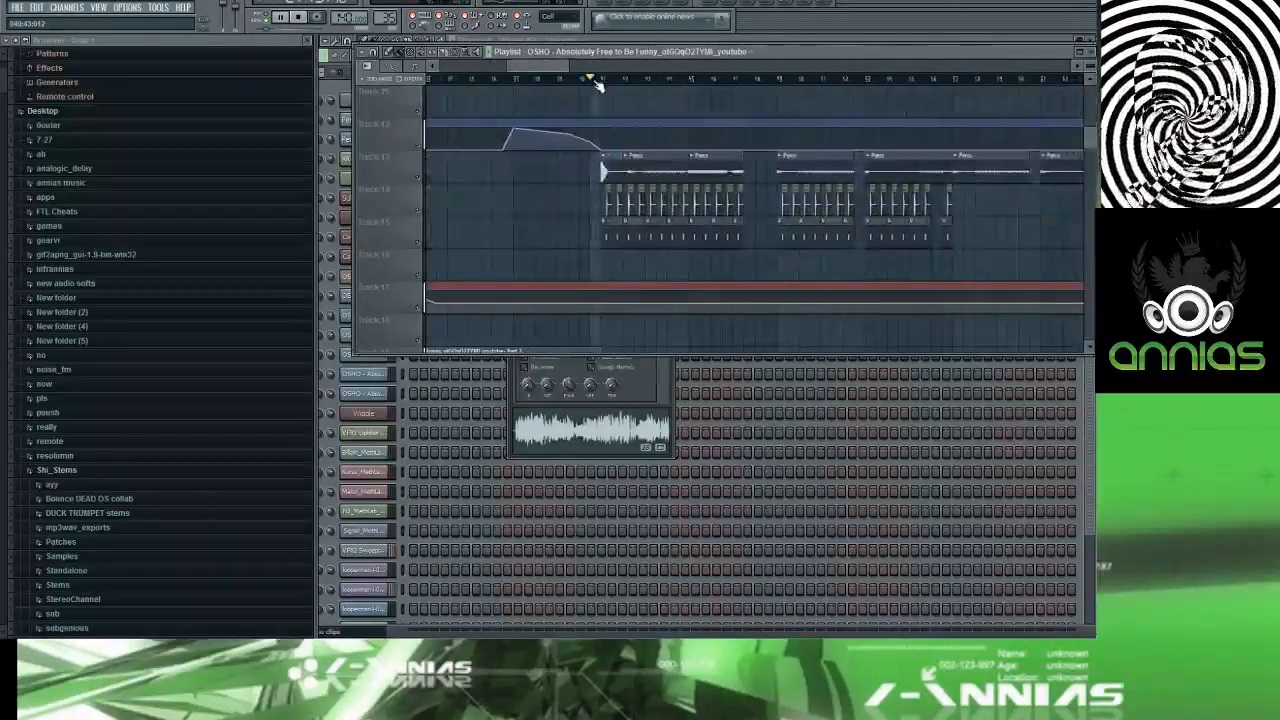
pyautogui.press('space')
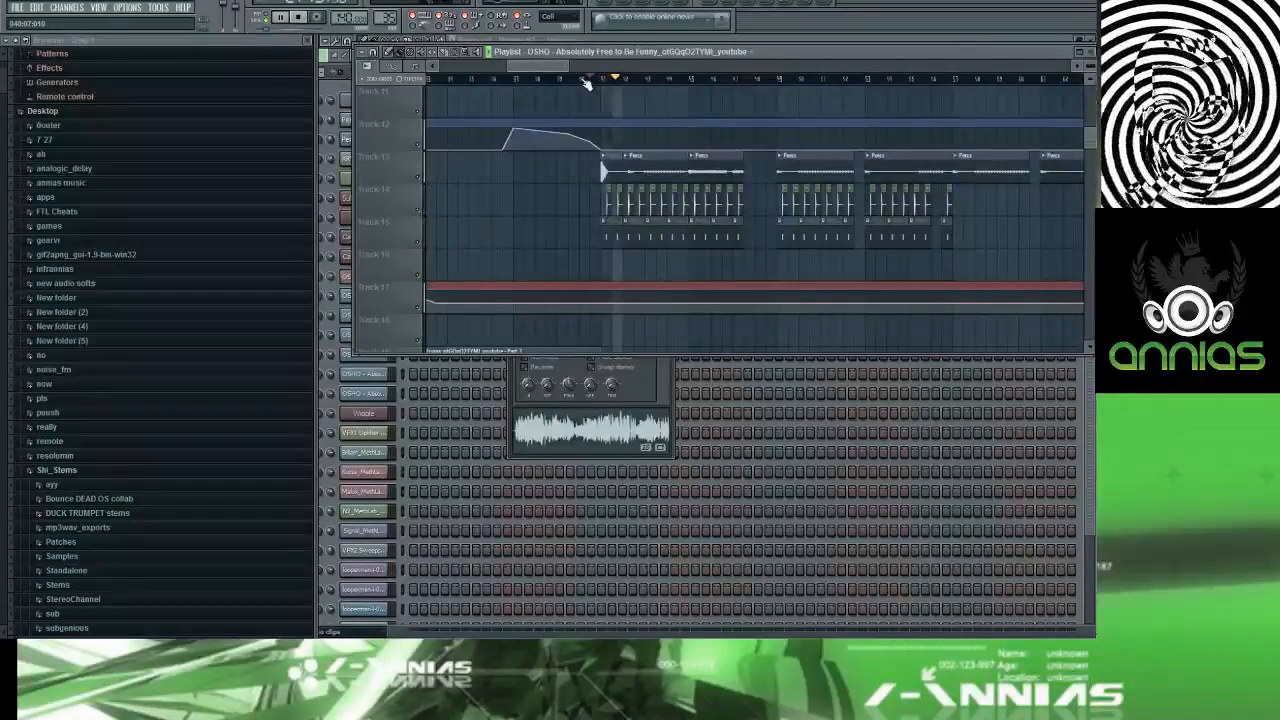
pyautogui.click(941, 79)
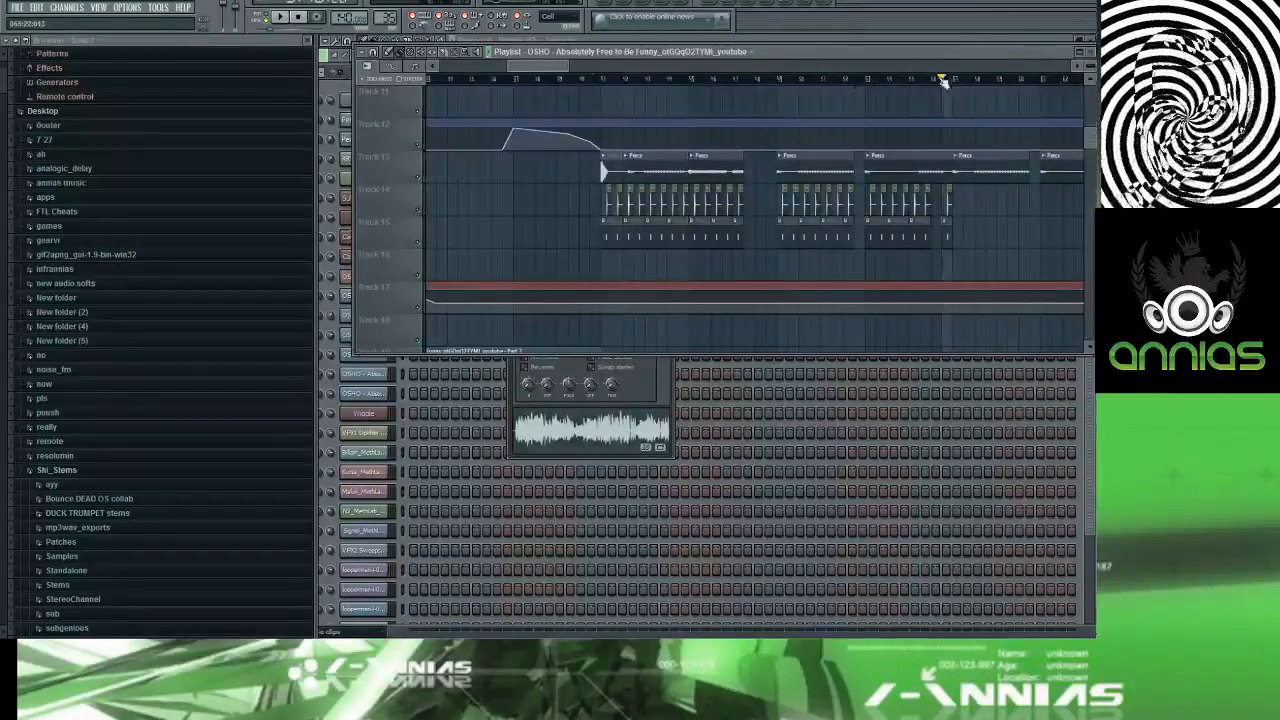
# Step: Find the start of the phrase in bar 99 and slice the OSHO clip on Track 16 just before it
pyautogui.moveTo(566, 68); pyautogui.dragTo(659, 69)
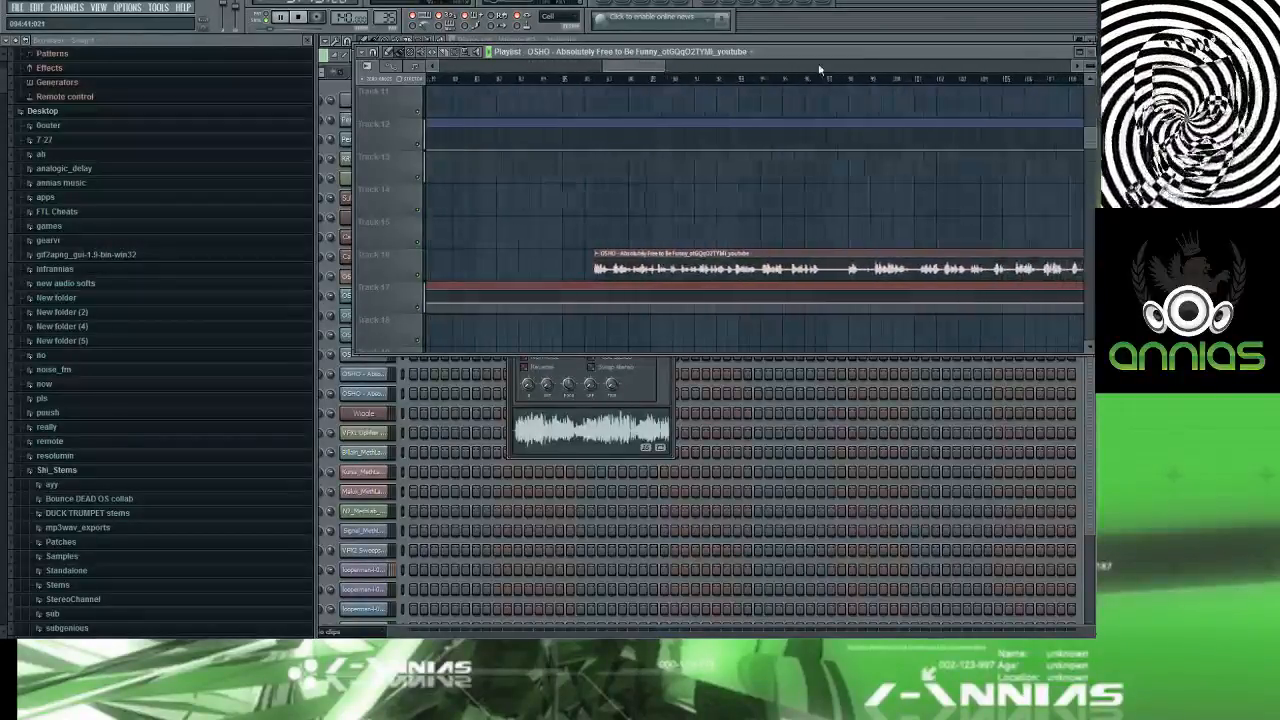
pyautogui.click(872, 82)
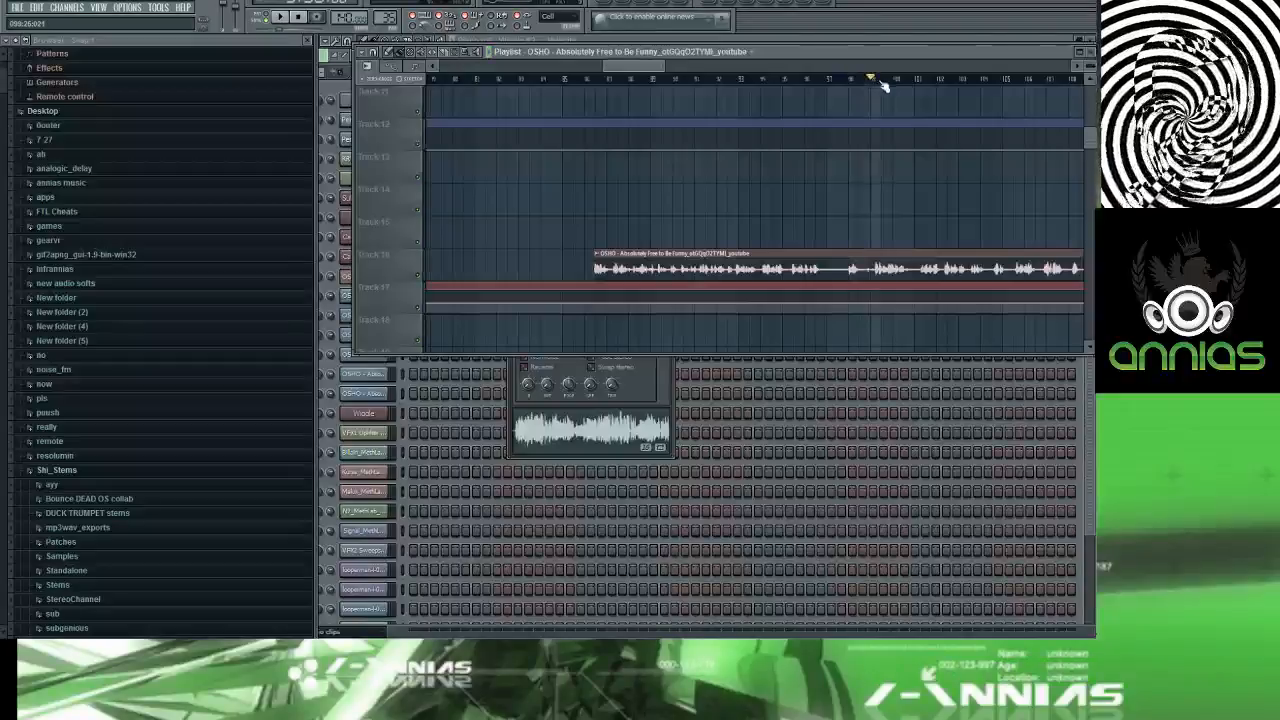
pyautogui.scroll(5, 875, 135)
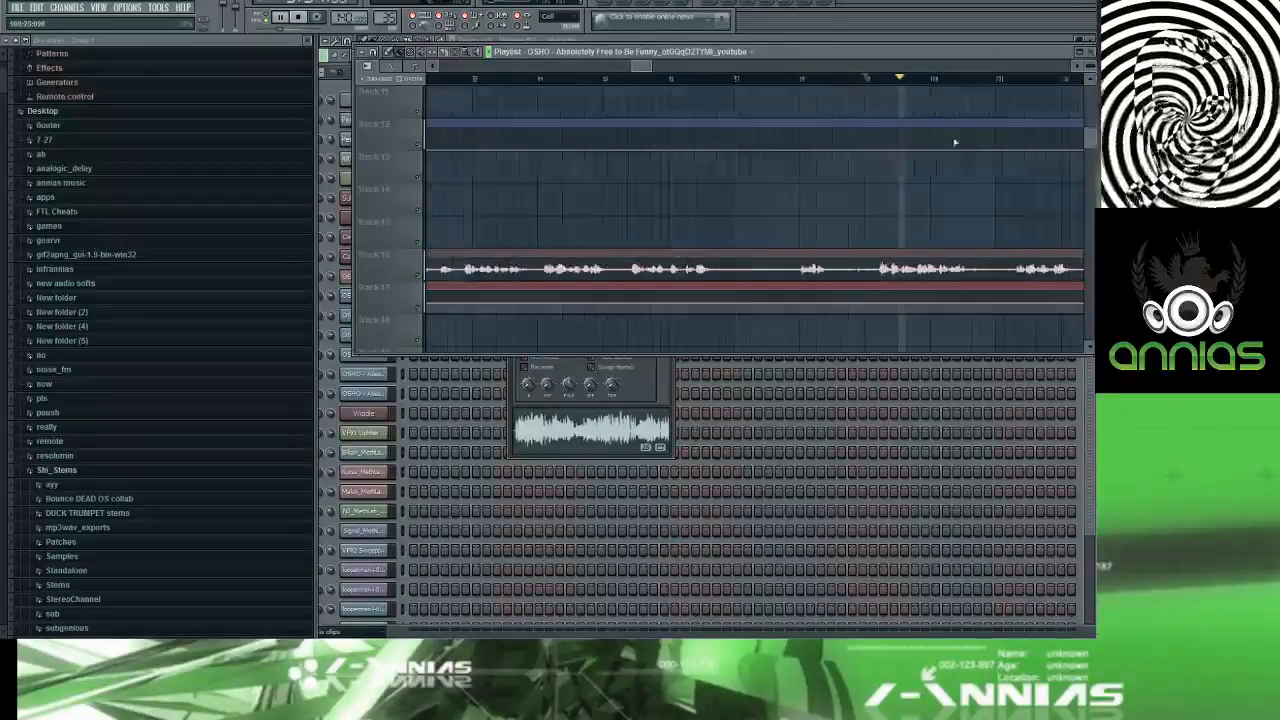
pyautogui.press('space')
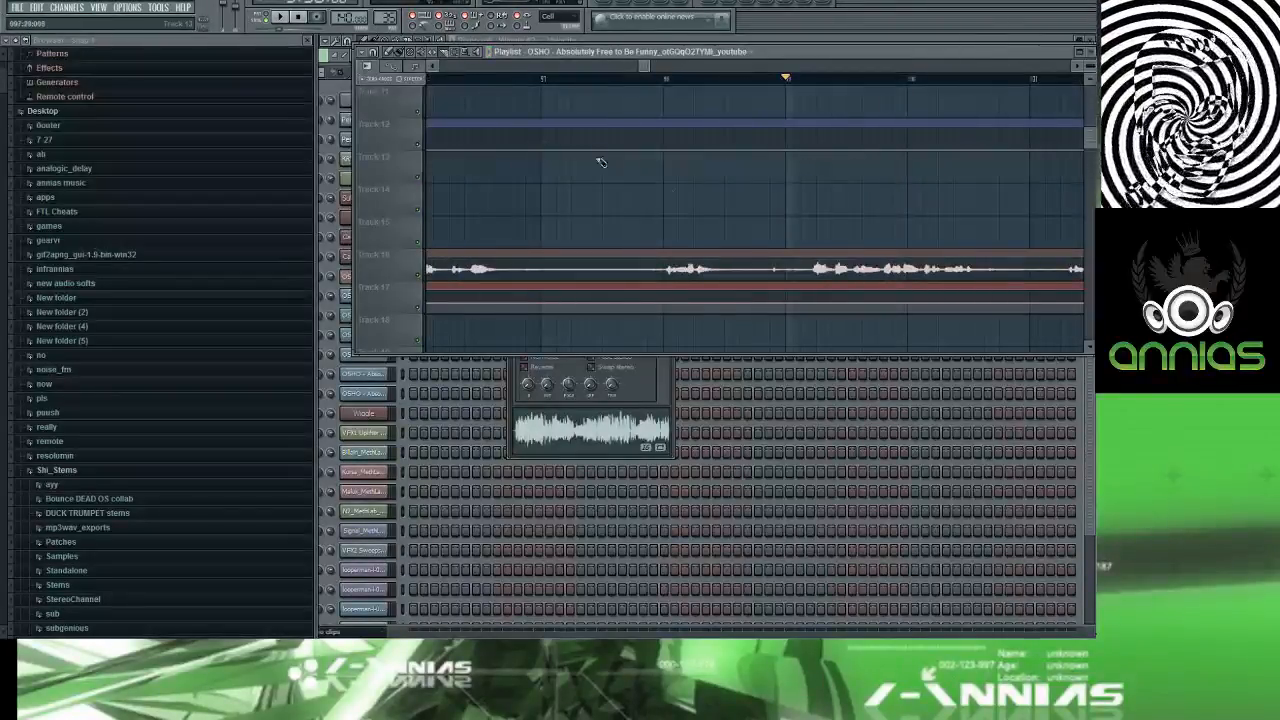
pyautogui.press('space')
pyautogui.scroll(4, 850, 243)
pyautogui.press('space')
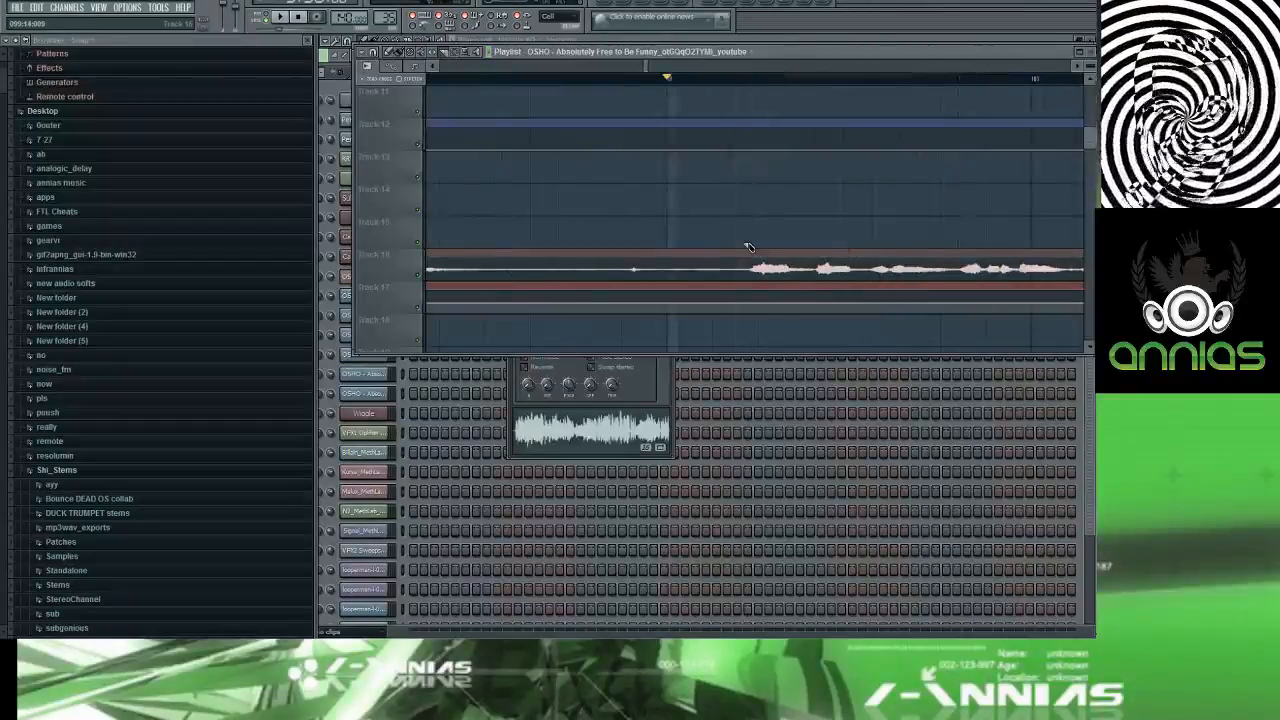
pyautogui.moveTo(750, 243); pyautogui.dragTo(749, 280)
# Step: Play the OSHO vocal from the bar 99 cut and slice the Track 16 clip again where the phrase ends in bar 110
pyautogui.press('space')
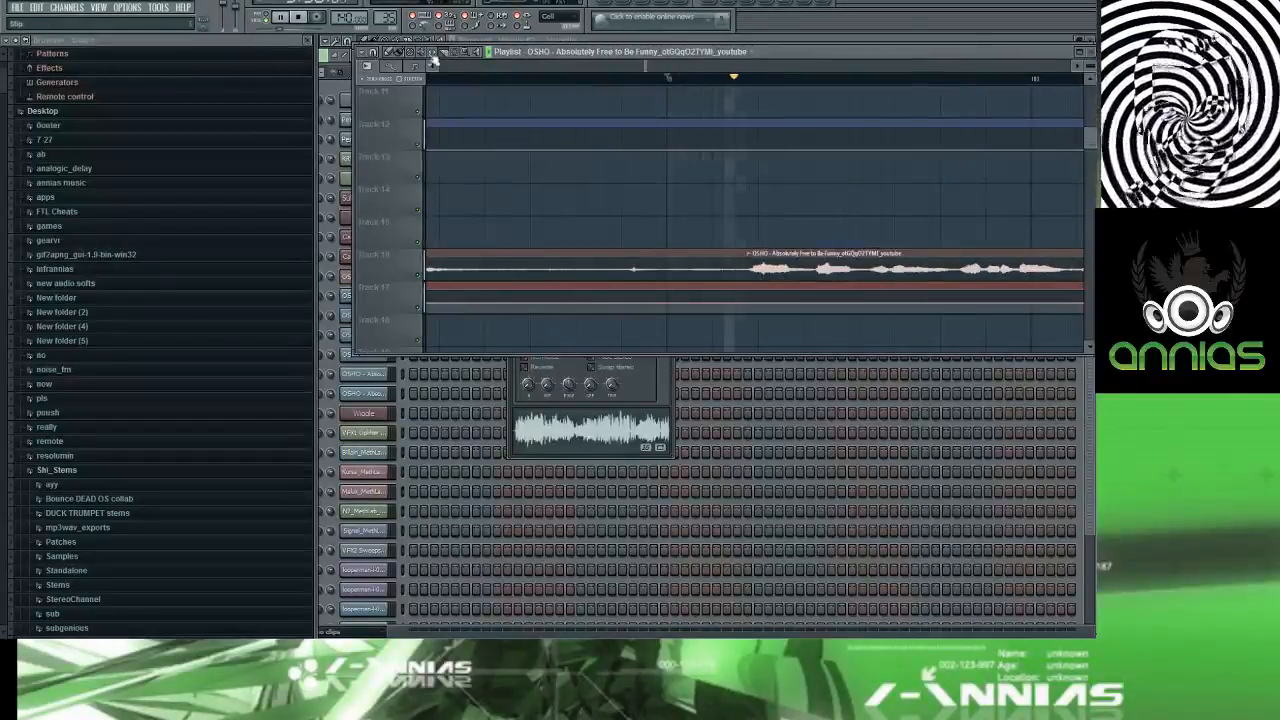
pyautogui.press('space')
pyautogui.press('space')
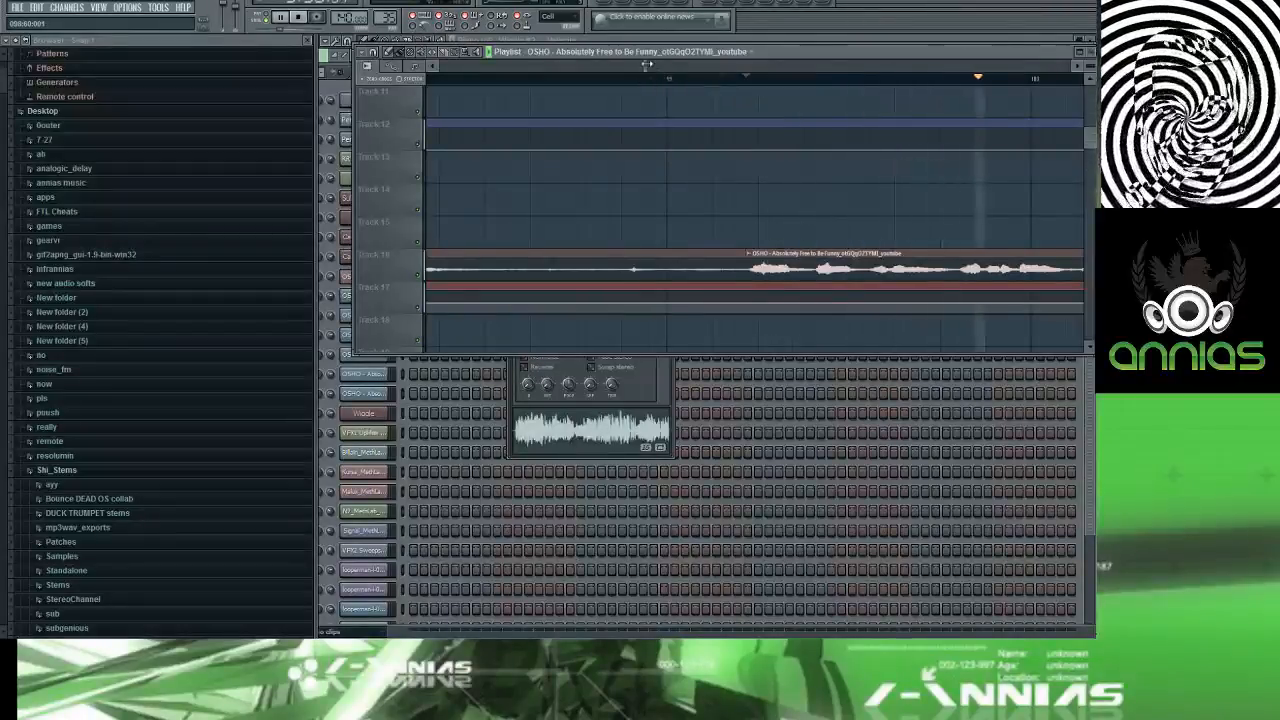
pyautogui.moveTo(648, 66); pyautogui.dragTo(665, 66)
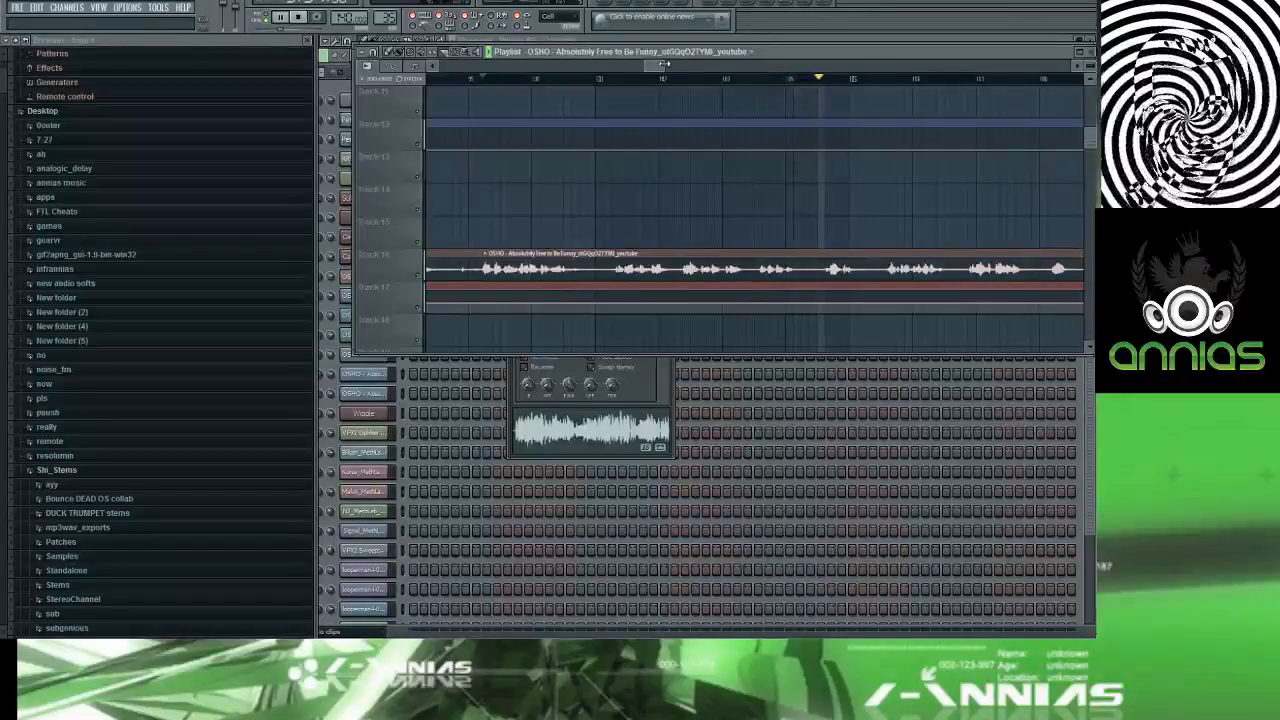
pyautogui.moveTo(663, 67); pyautogui.dragTo(685, 68)
pyautogui.scroll(2, 735, 246)
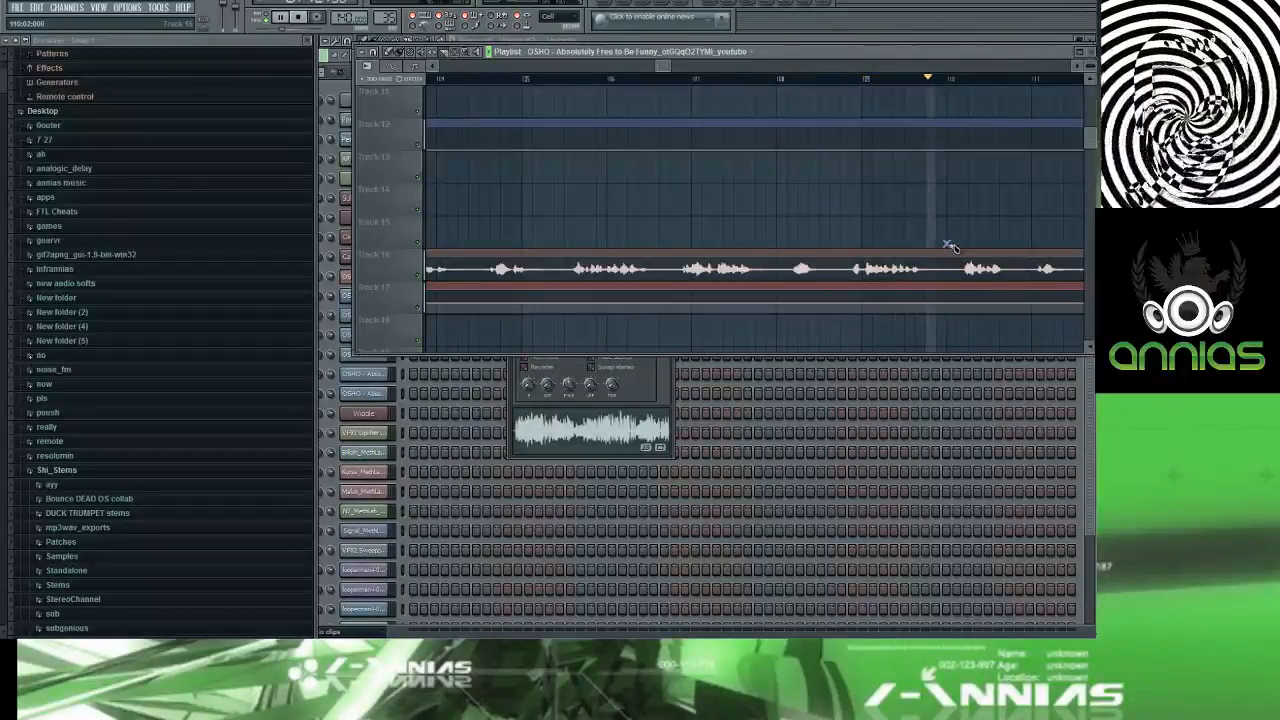
pyautogui.press('space')
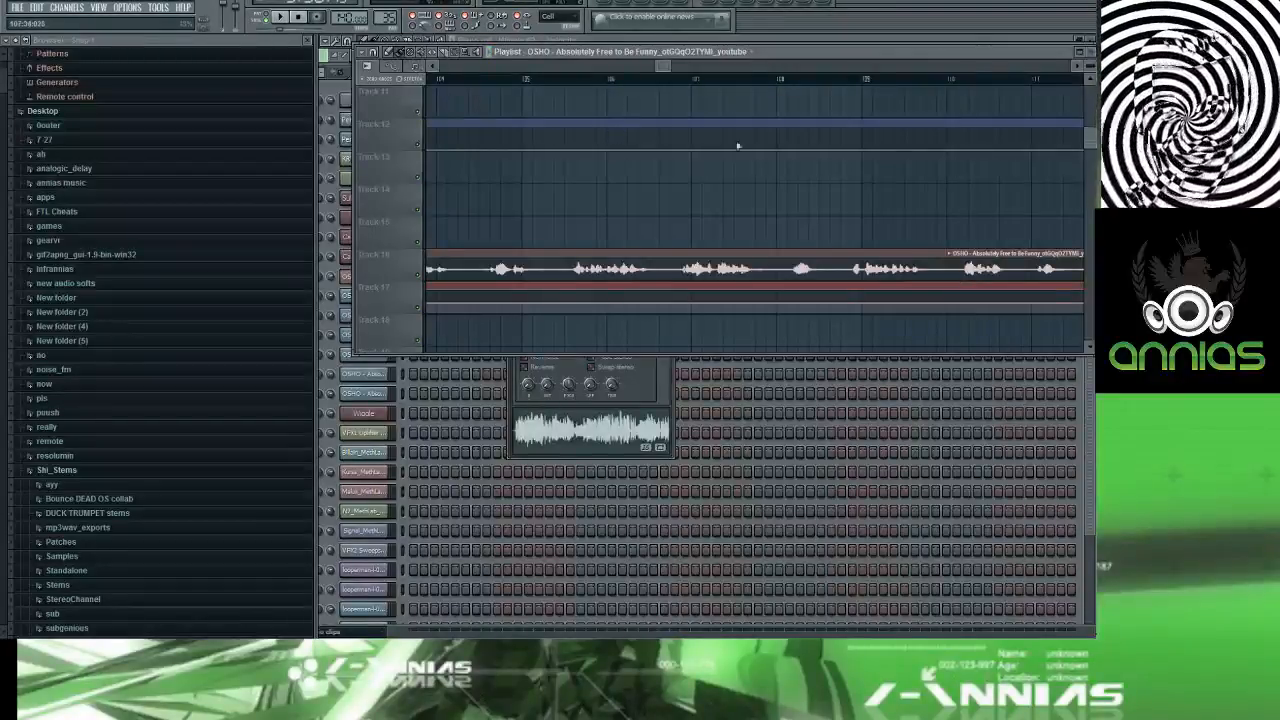
# Step: Put a copy of the OSHO phrase cut between bars 99 and 110 on Track 14 and delete the extra copies on Track 15
pyautogui.scroll(-5, 729, 177)
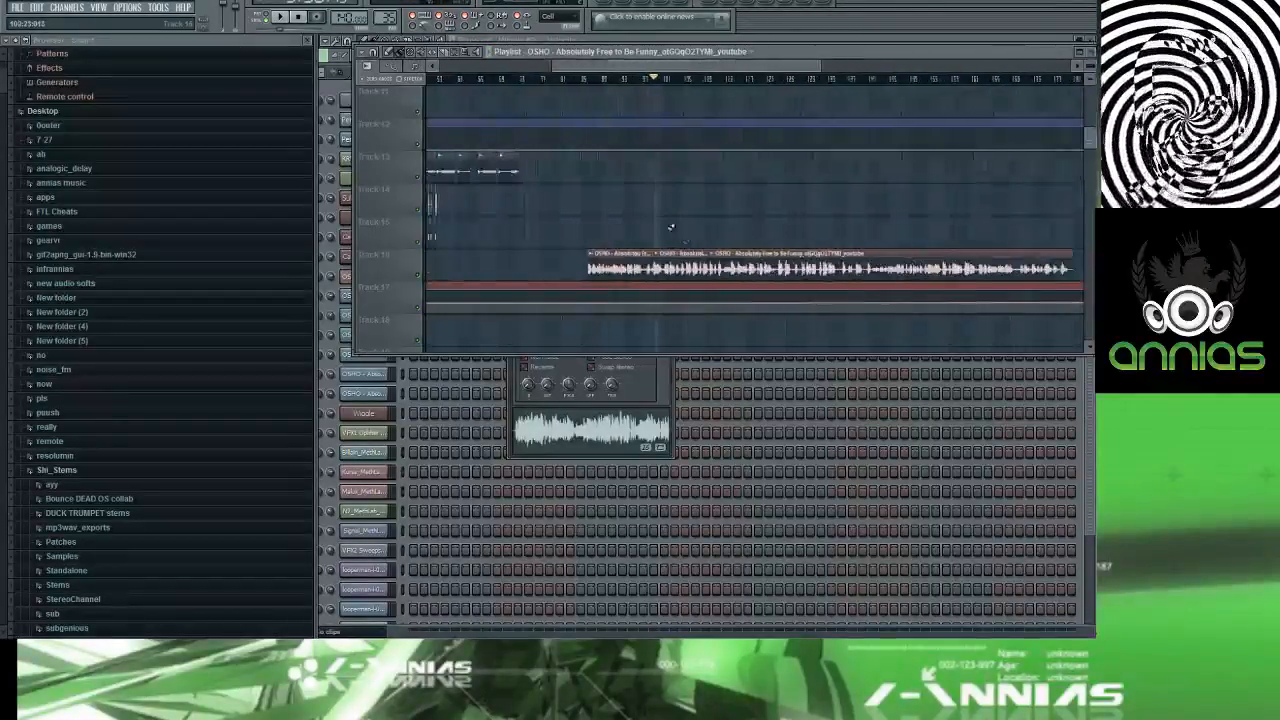
pyautogui.press('space')
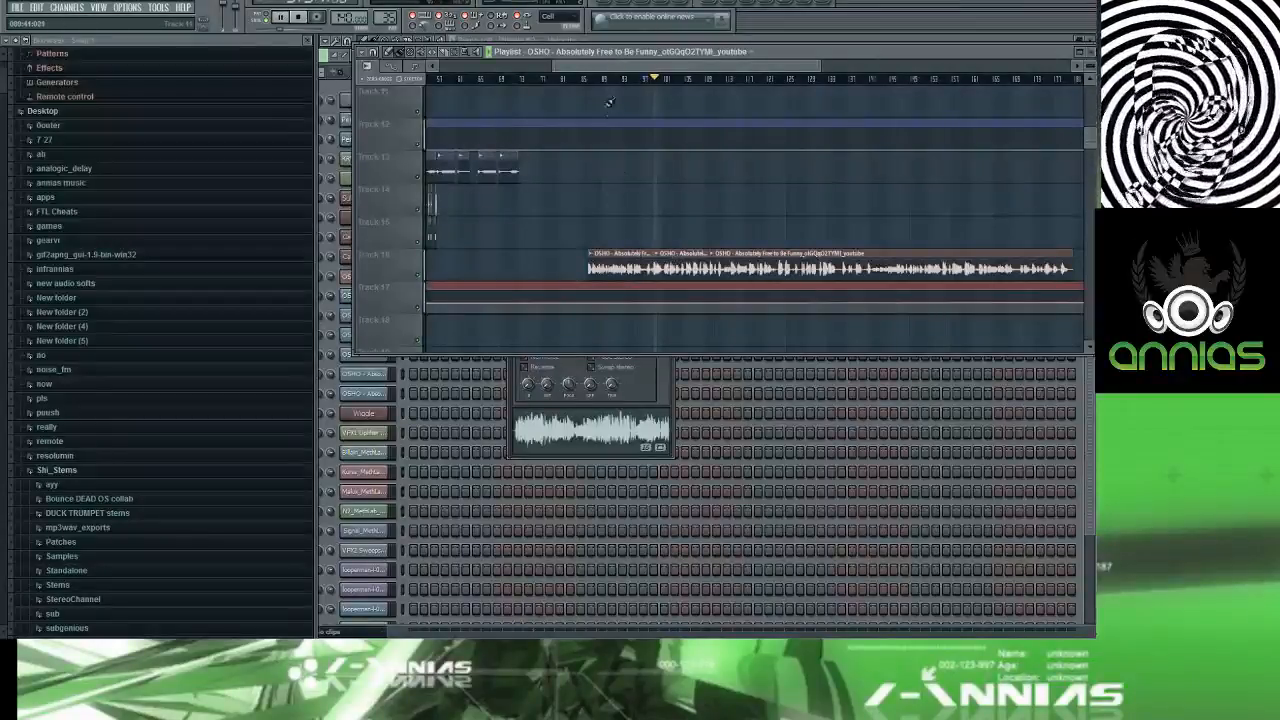
pyautogui.press('space')
pyautogui.click(667, 261)
pyautogui.moveTo(674, 218)
pyautogui.mouseDown()
pyautogui.moveTo(646, 203)
pyautogui.moveTo(555, 238)
pyautogui.mouseUp()
pyautogui.rightClick(694, 234)
pyautogui.rightClick(640, 236)
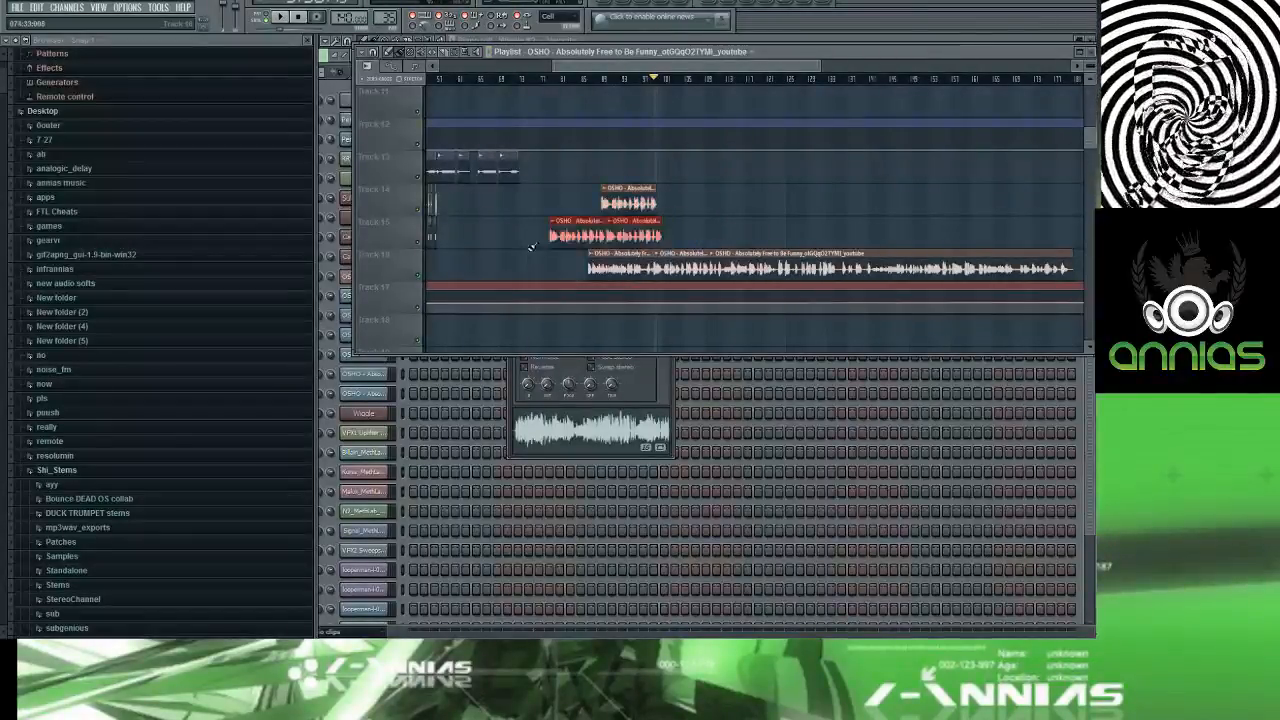
pyautogui.rightClick(575, 238)
pyautogui.rightClick(636, 234)
# Step: Place the cut OSHO phrase on Track 16 at bar 57, right after the Pattern 12 clips, with playback running
pyautogui.moveTo(588, 68); pyautogui.dragTo(474, 68)
pyautogui.click(702, 79)
pyautogui.press('space')
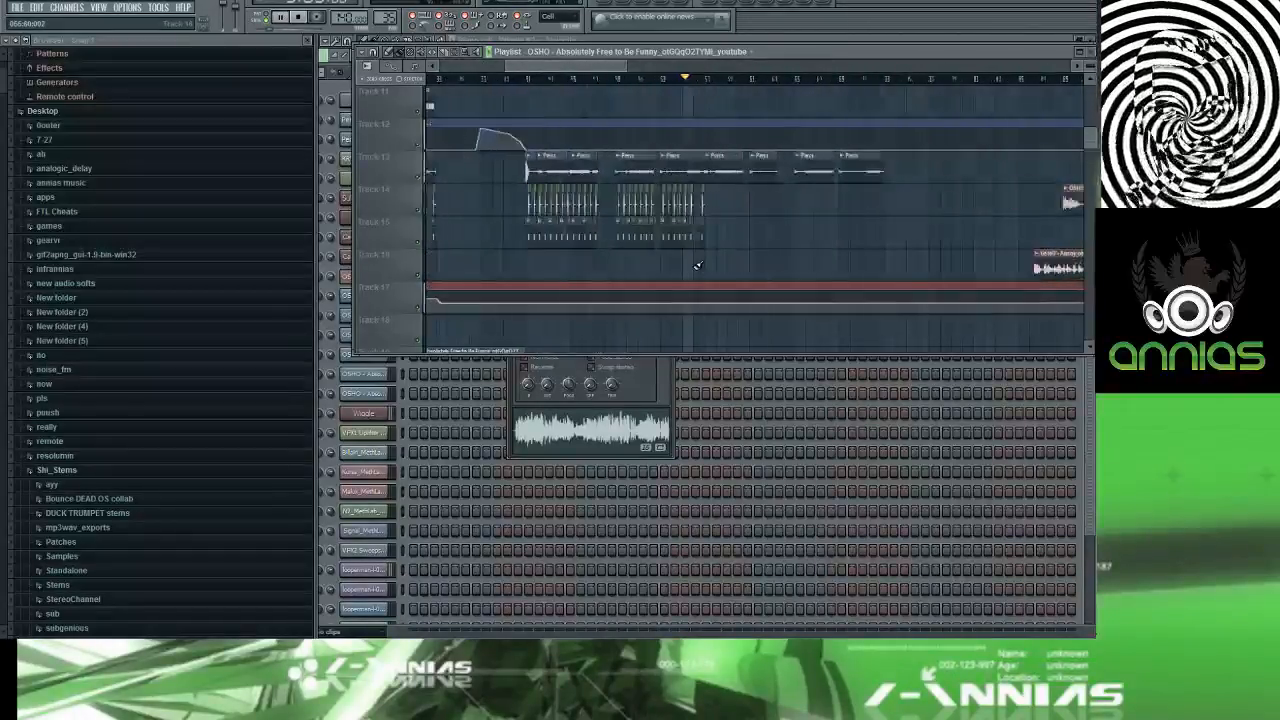
pyautogui.click(722, 262)
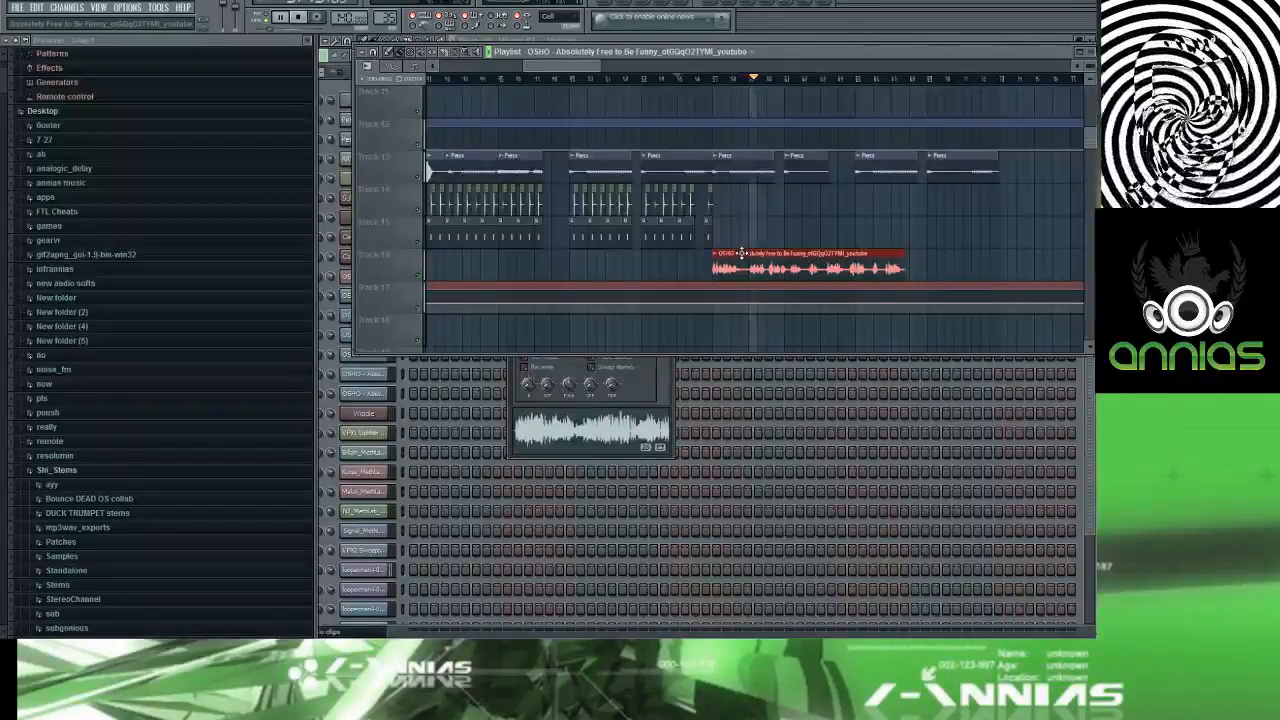
# Step: Make the OSHO clip at bar 57 on Track 16 unique so it gets its own channel
pyautogui.scroll(-4, 789, 221)
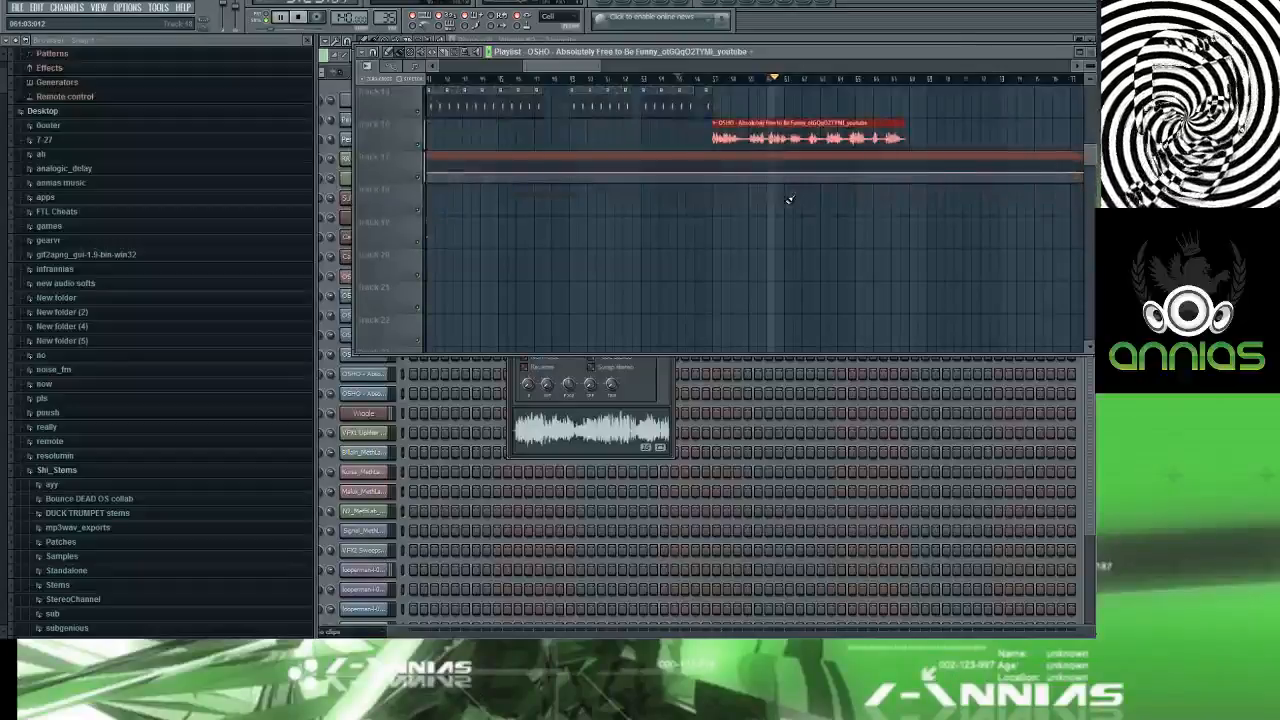
pyautogui.doubleClick(768, 125)
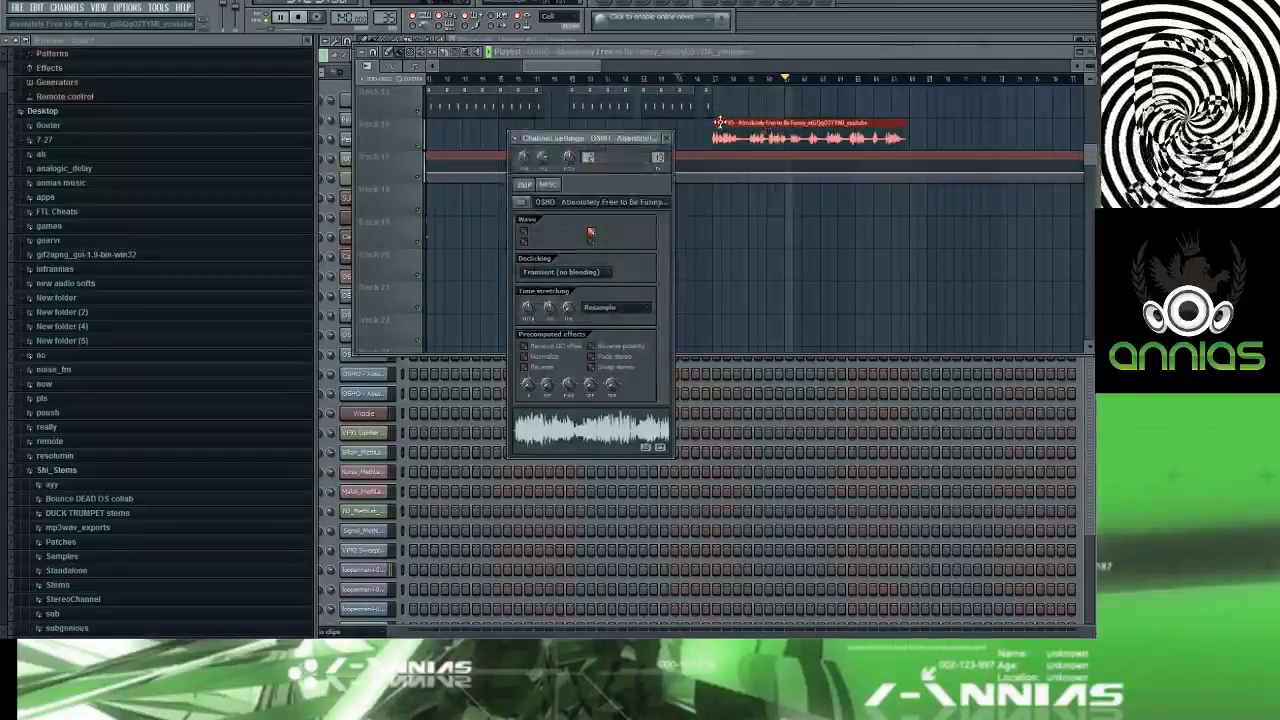
pyautogui.click(718, 126)
pyautogui.click(737, 200)
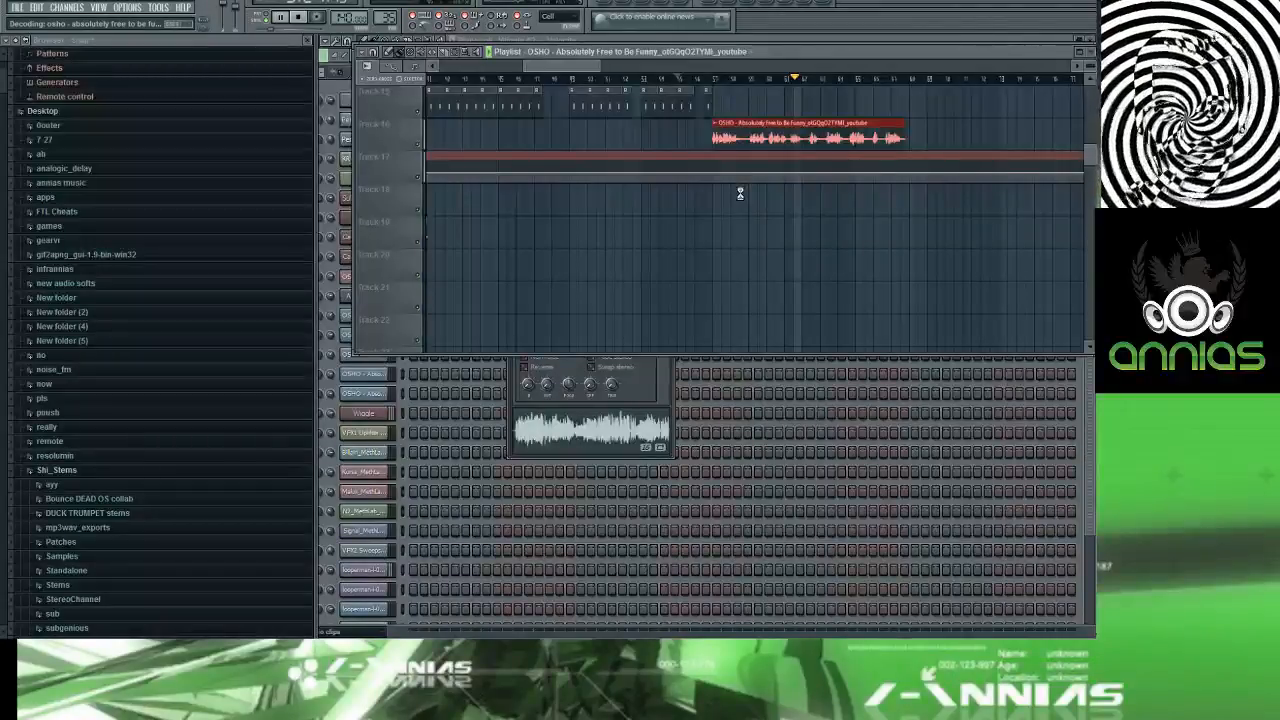
# Step: Raise the level adjustment of the OSHO clip's channel and replay the phrase from bar 57
pyautogui.doubleClick(728, 135)
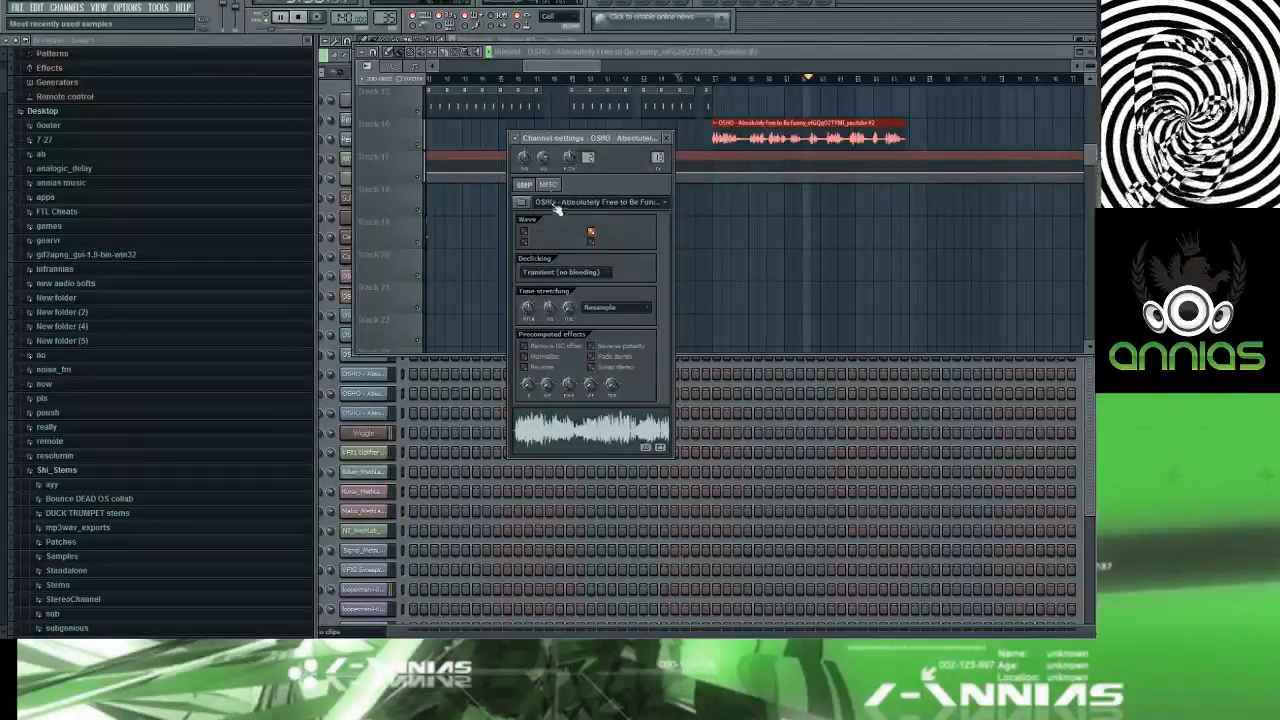
pyautogui.click(549, 185)
pyautogui.moveTo(550, 213); pyautogui.dragTo(550, 203)
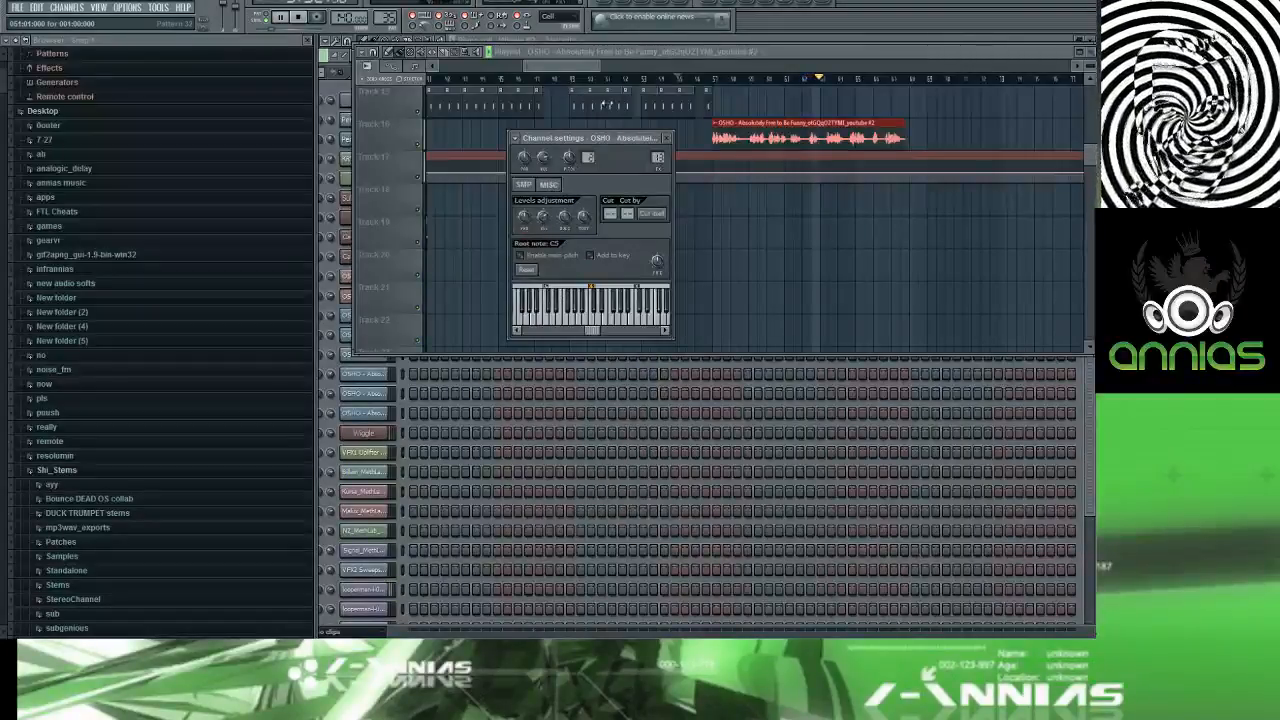
pyautogui.click(708, 78)
# Step: Check Insert 13 in the mixer and the OSHO channel's level settings while the phrase plays
pyautogui.doubleClick(735, 143)
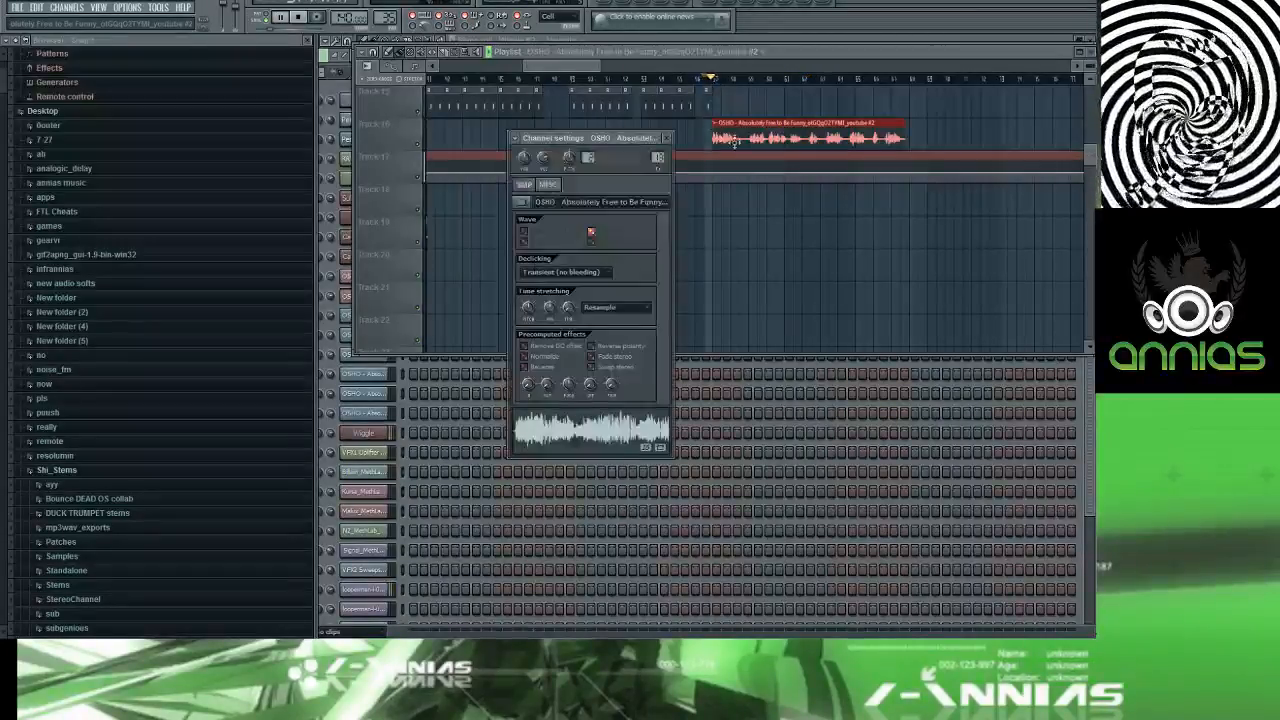
pyautogui.press('F9')
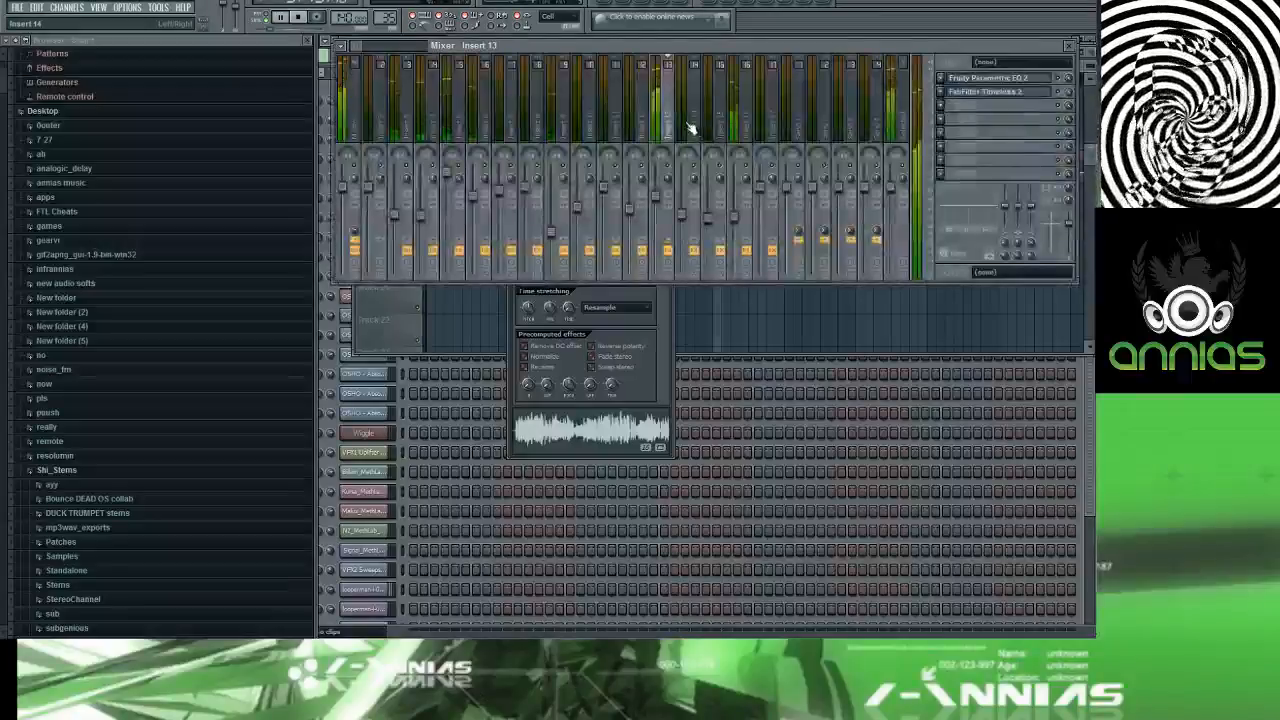
pyautogui.press('F5')
pyautogui.doubleClick(726, 130)
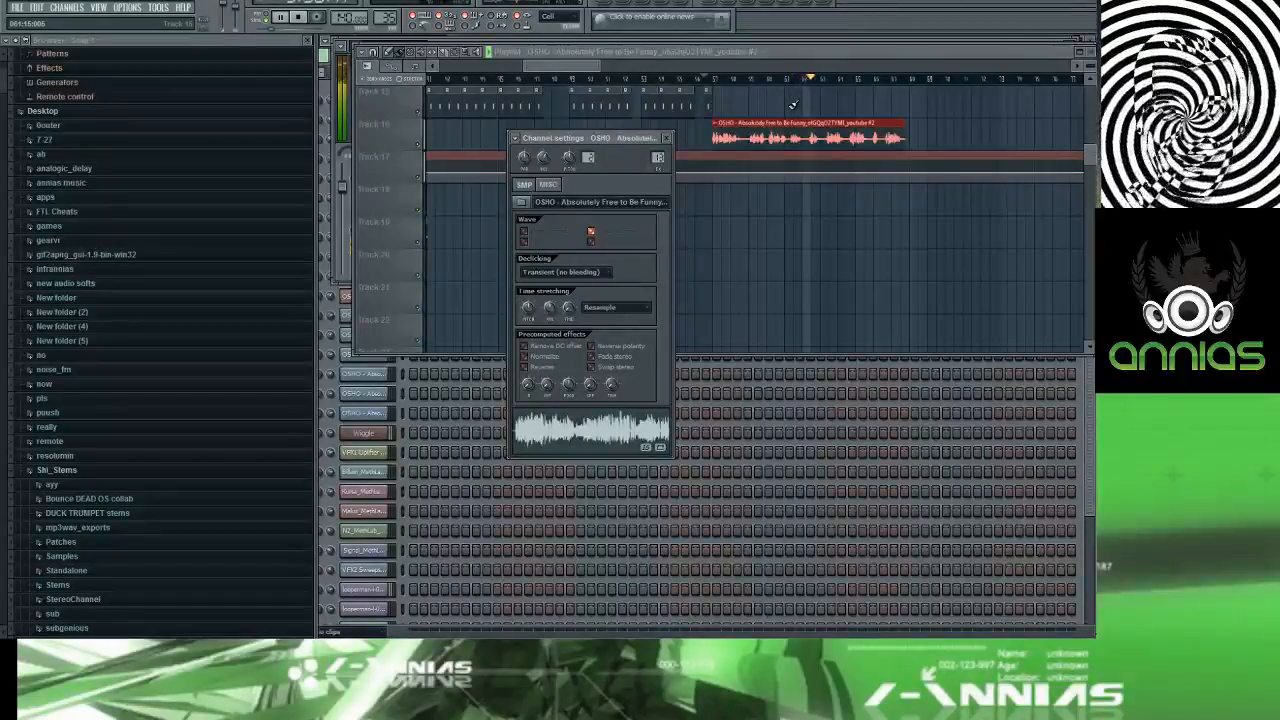
pyautogui.click(548, 185)
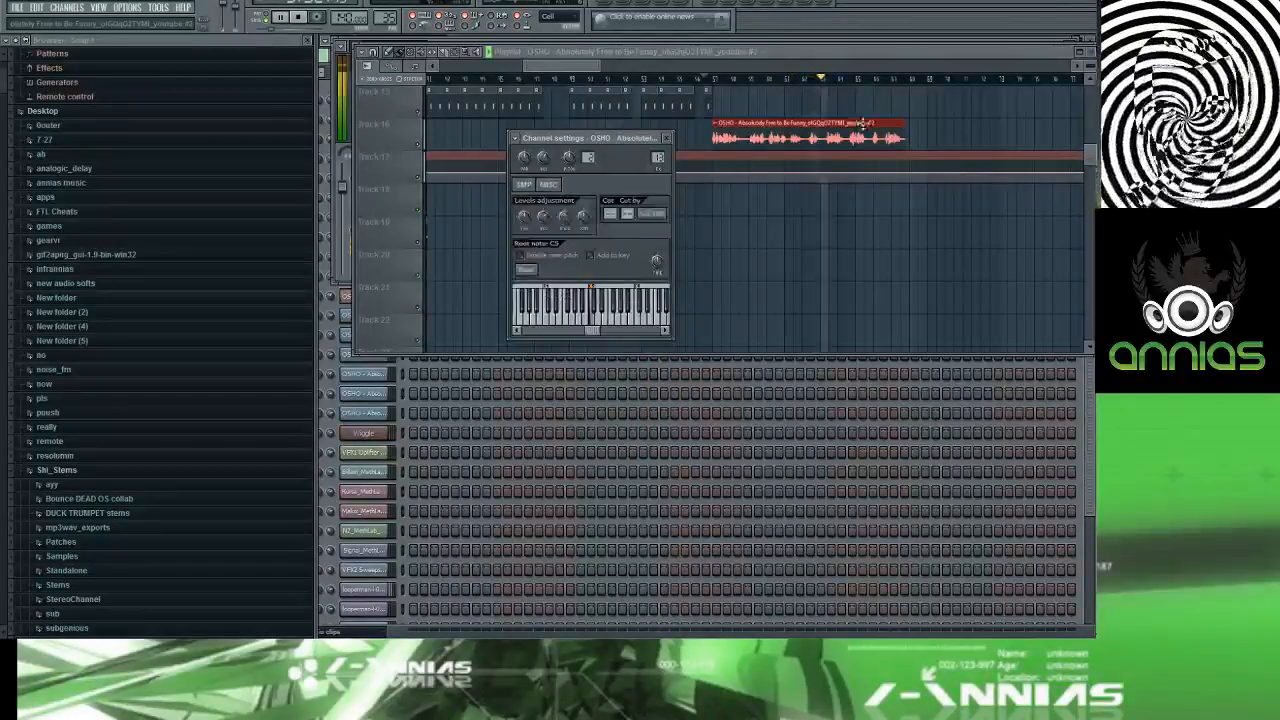
pyautogui.click(869, 55)
# Step: Extend the end of the OSHO clip on Track 16 to about bar 70 and move the clip to start at bar 60
pyautogui.scroll(3, 857, 157)
pyautogui.scroll(5, 857, 157)
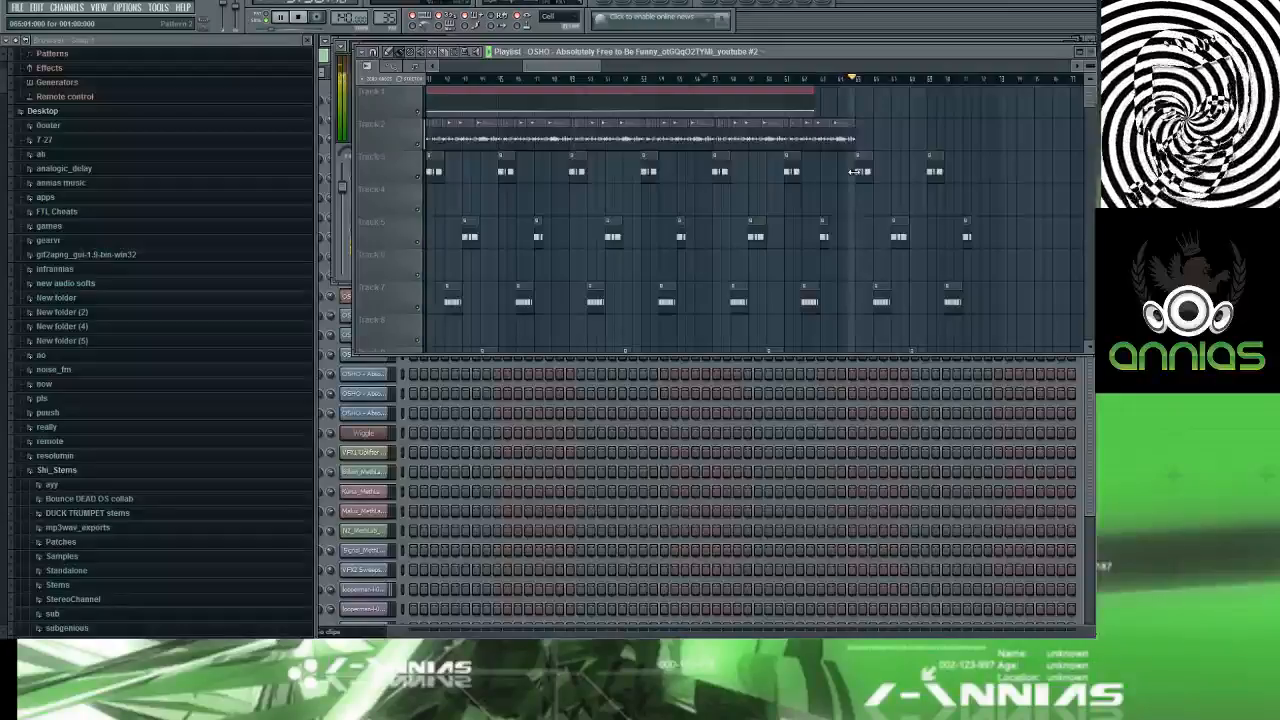
pyautogui.scroll(-8, 855, 172)
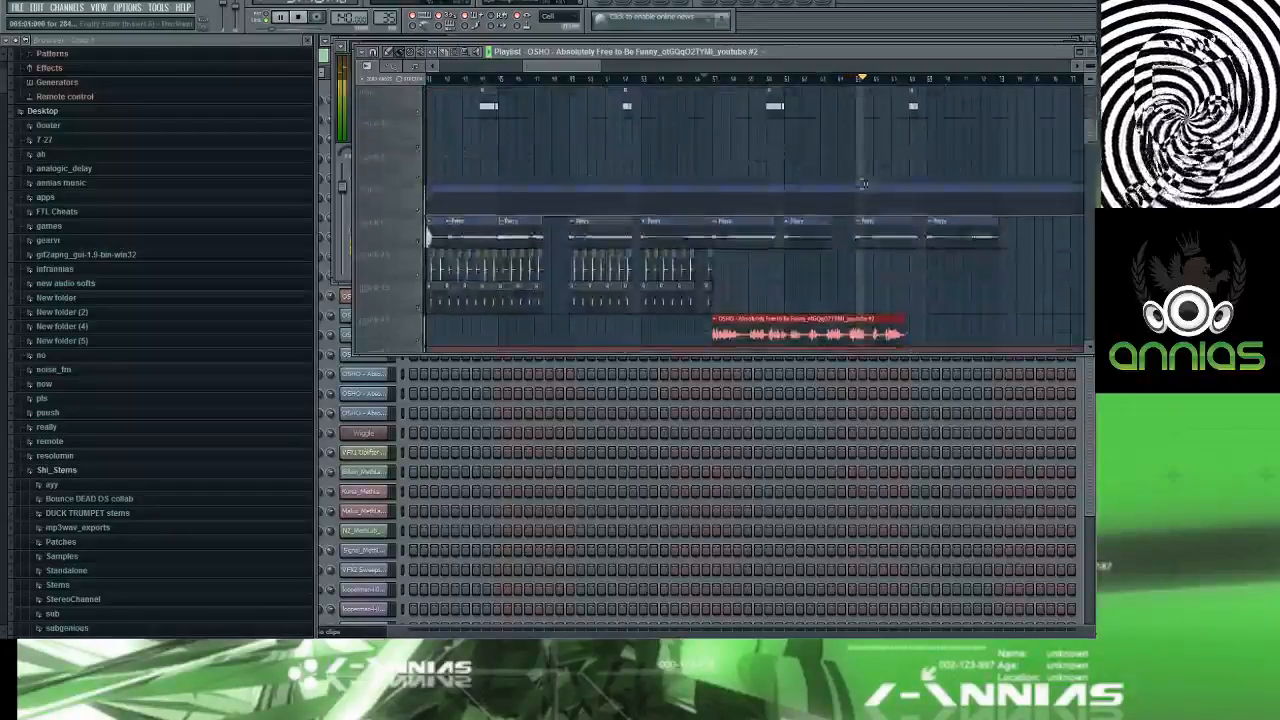
pyautogui.scroll(2, 870, 187)
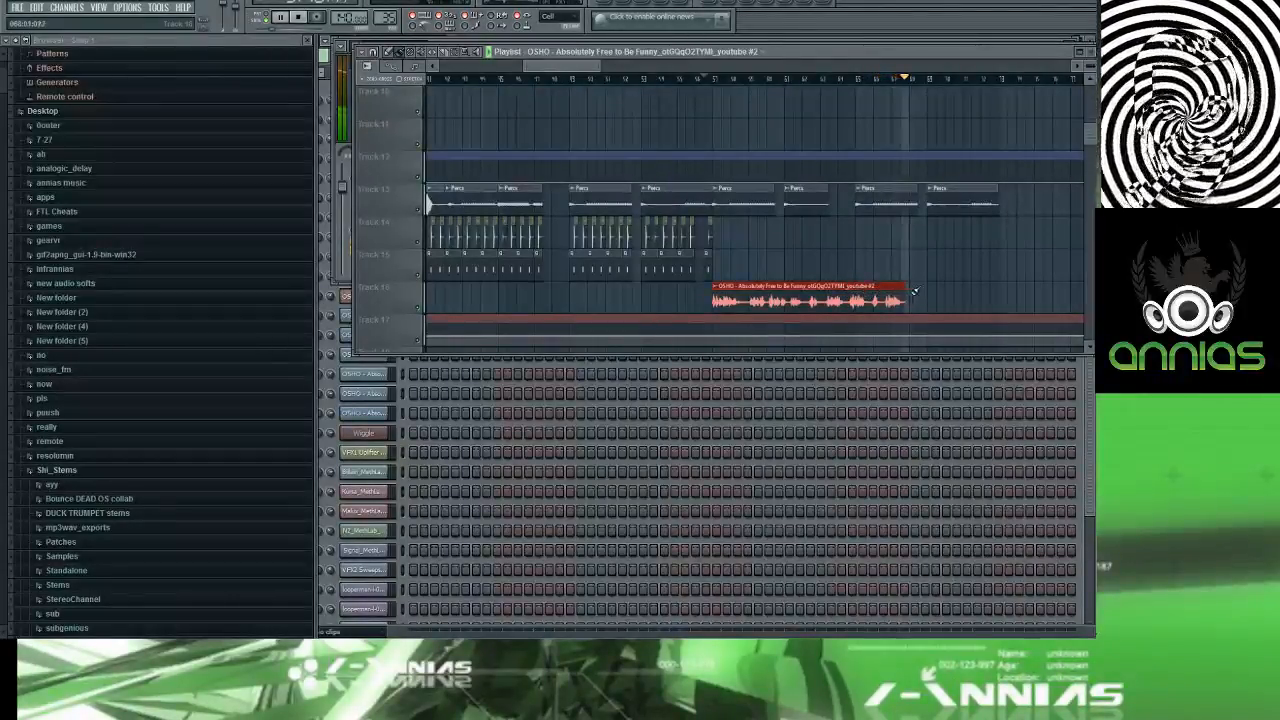
pyautogui.moveTo(906, 291); pyautogui.dragTo(930, 292)
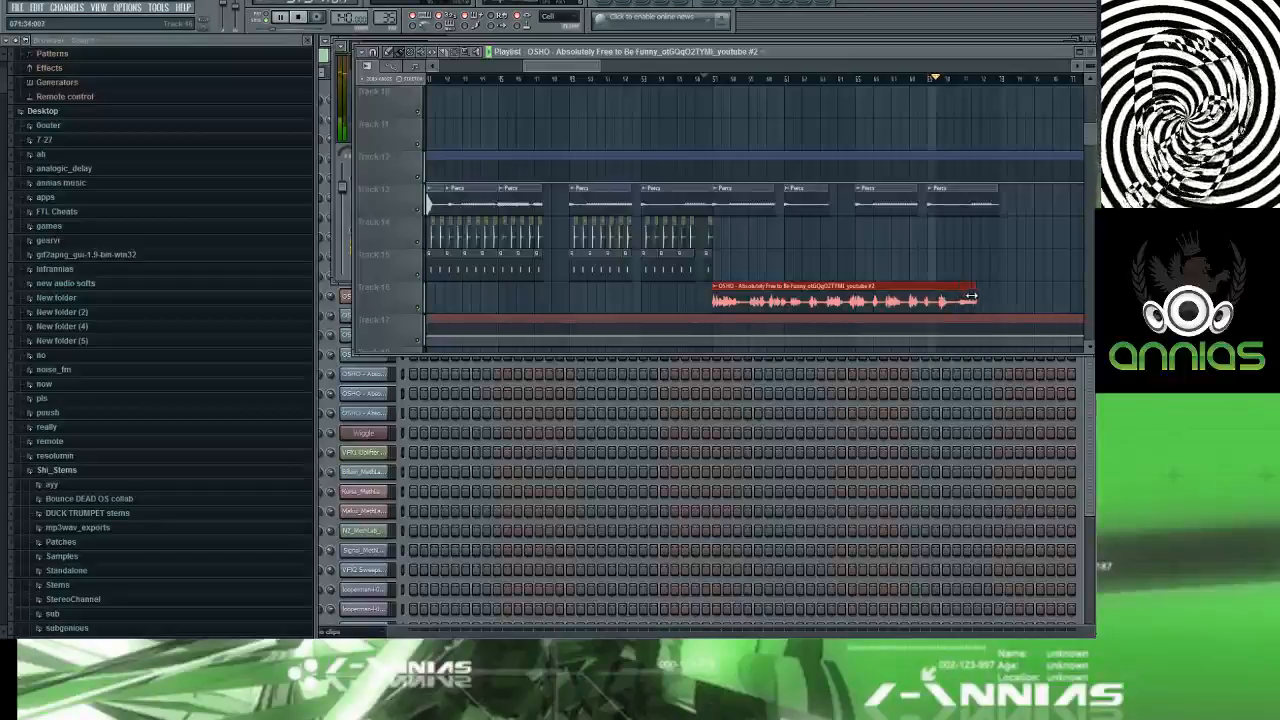
pyautogui.moveTo(970, 296); pyautogui.dragTo(952, 296)
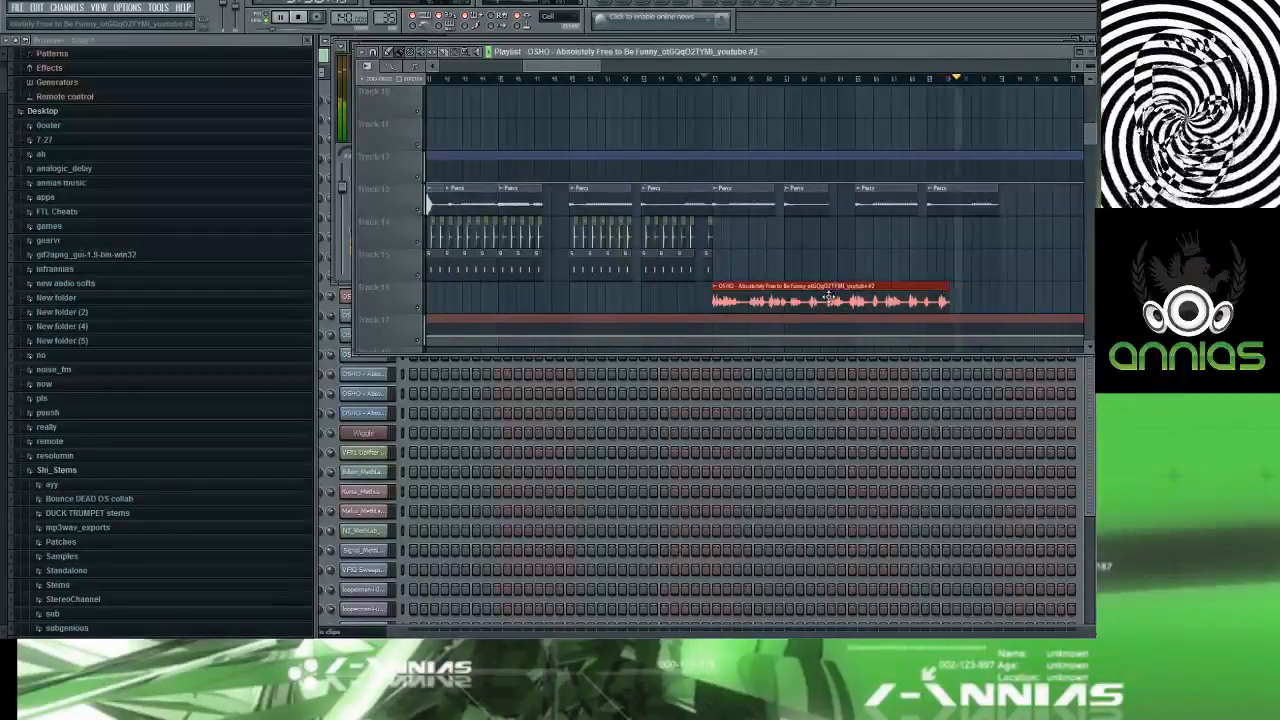
pyautogui.moveTo(862, 296); pyautogui.dragTo(913, 296)
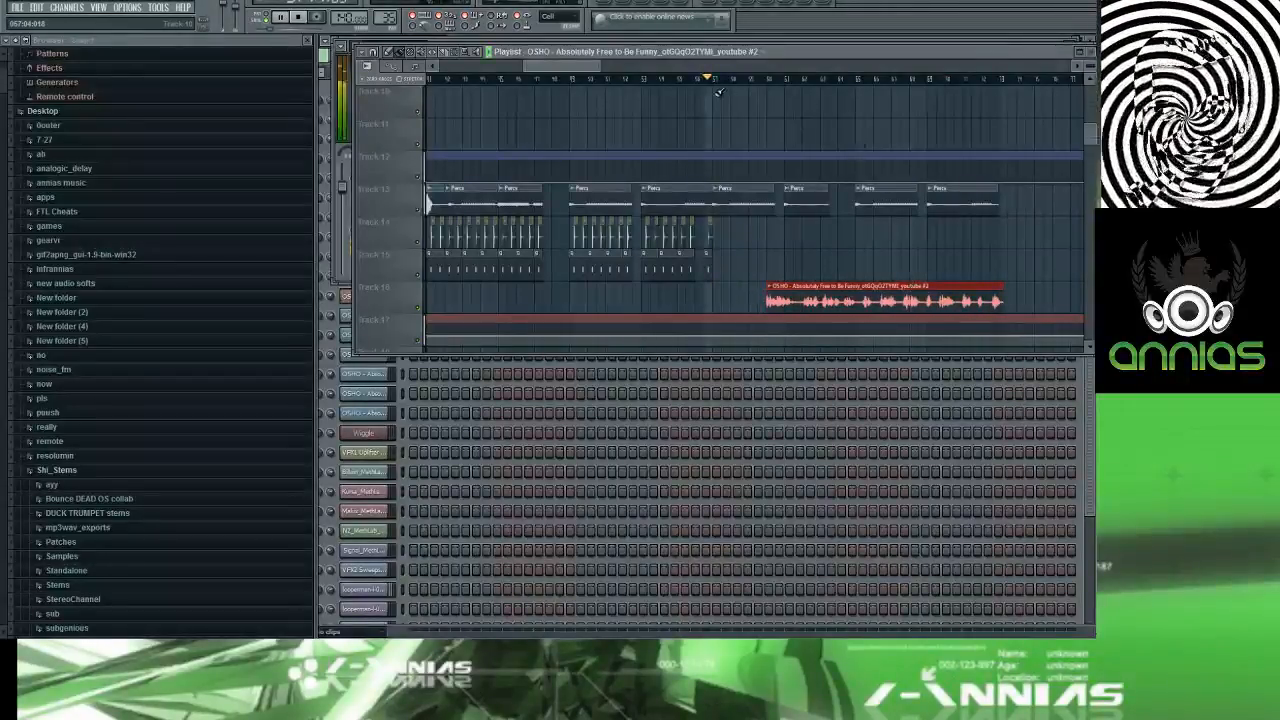
pyautogui.scroll(-3, 730, 135)
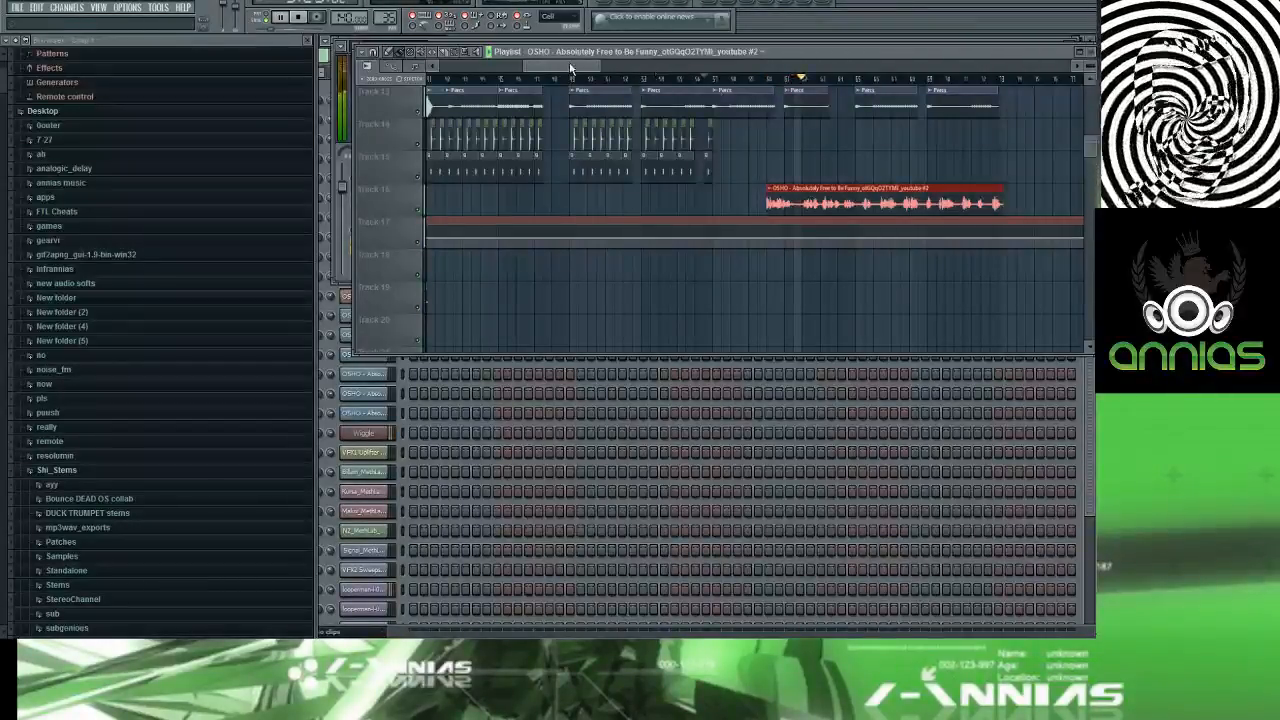
# Step: Duplicate the last four bars of the conga and bongo loop on Track 2 until the loop reaches bar 73
pyautogui.moveTo(570, 66); pyautogui.dragTo(633, 75)
pyautogui.moveTo(648, 79); pyautogui.dragTo(596, 73)
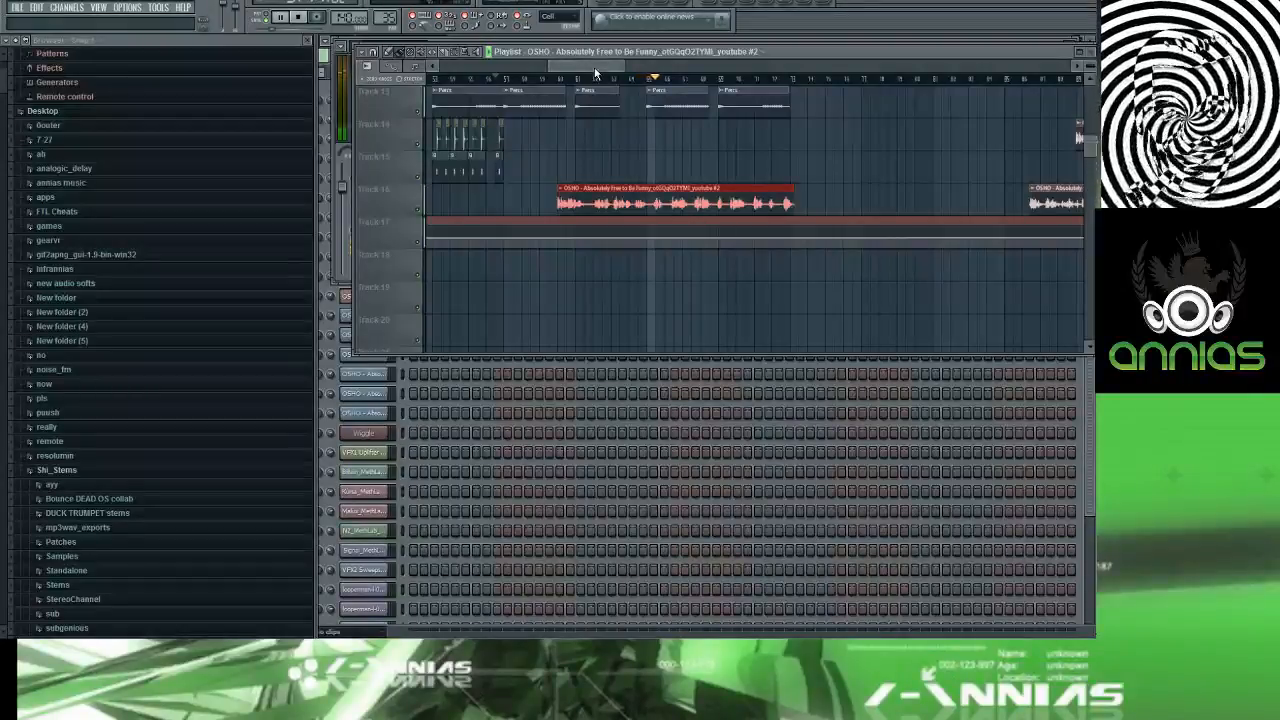
pyautogui.scroll(5, 645, 153)
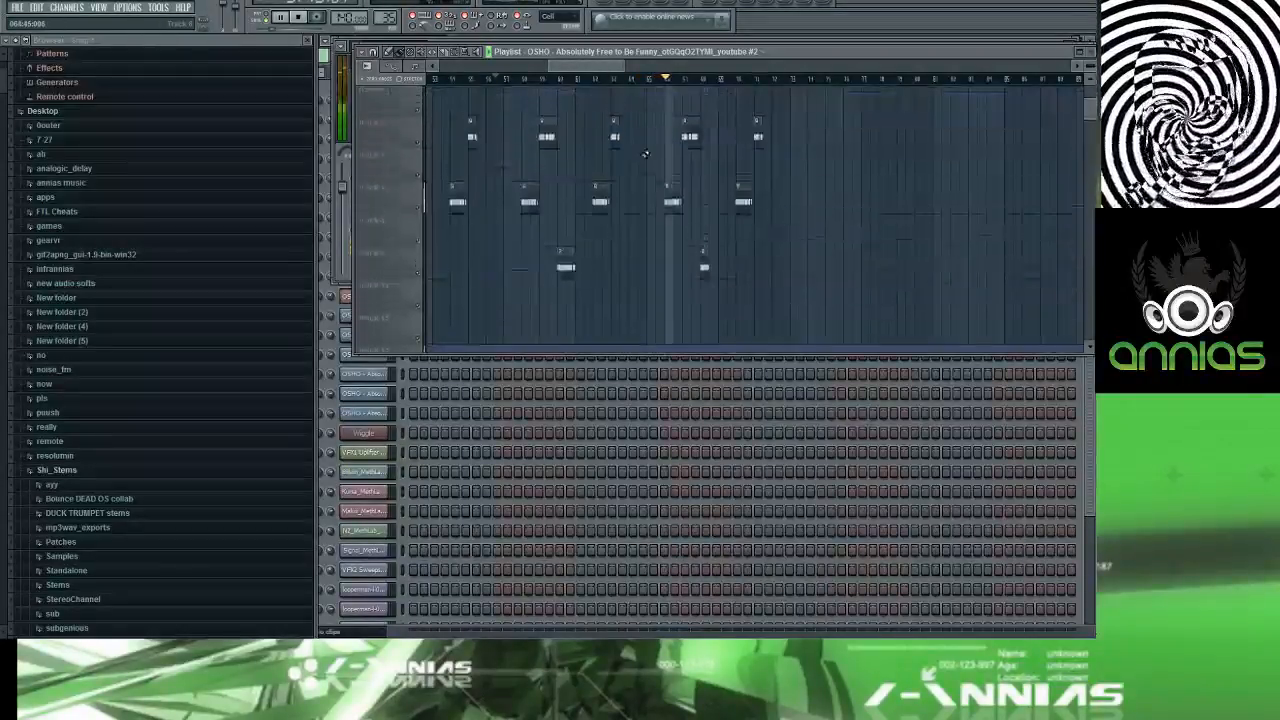
pyautogui.scroll(3, 645, 153)
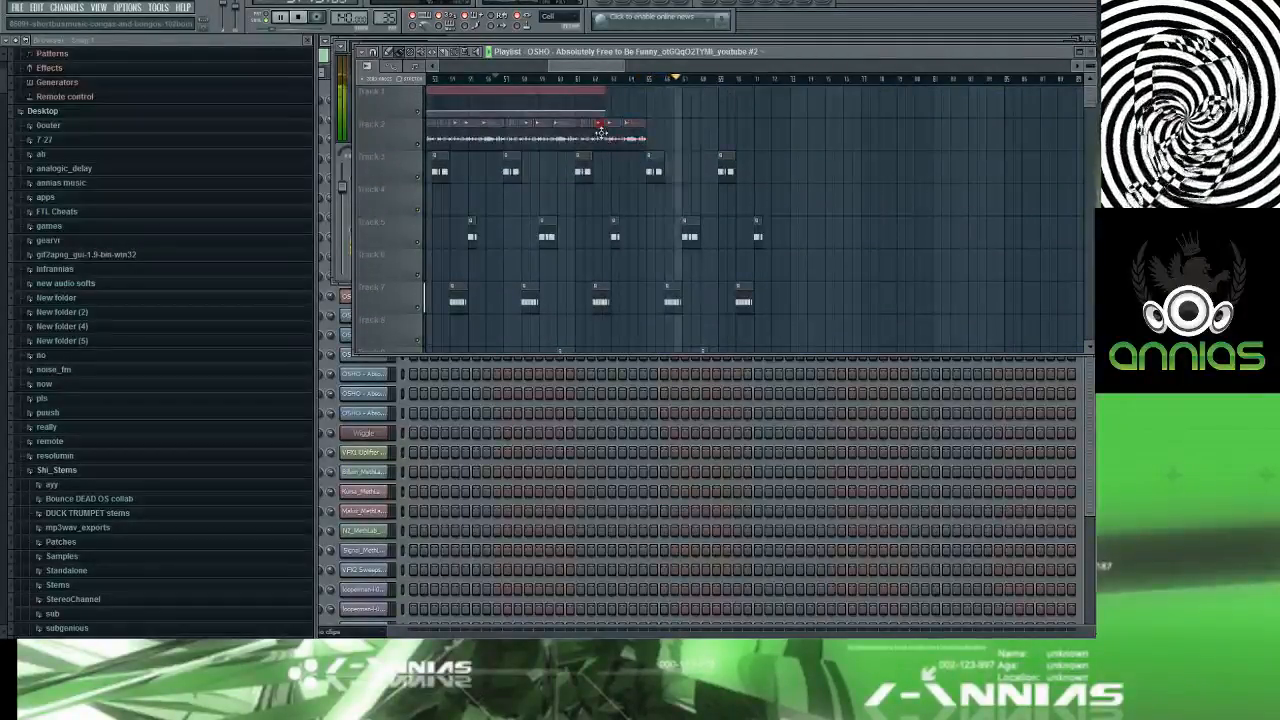
pyautogui.moveTo(643, 130); pyautogui.dragTo(577, 143)
pyautogui.hotkey('ctrl', 'b')
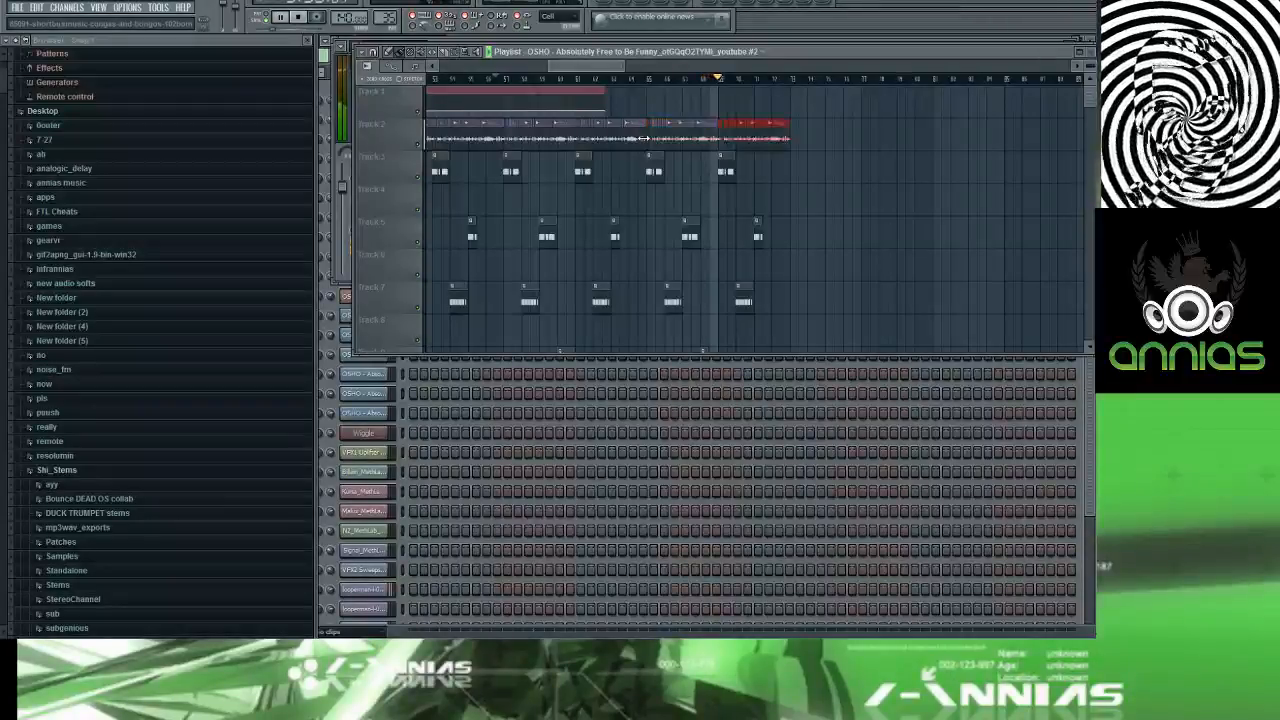
# Step: Delete the final slice of the loop on Track 2 just before bar 73
pyautogui.scroll(-6, 741, 172)
pyautogui.scroll(-2, 738, 175)
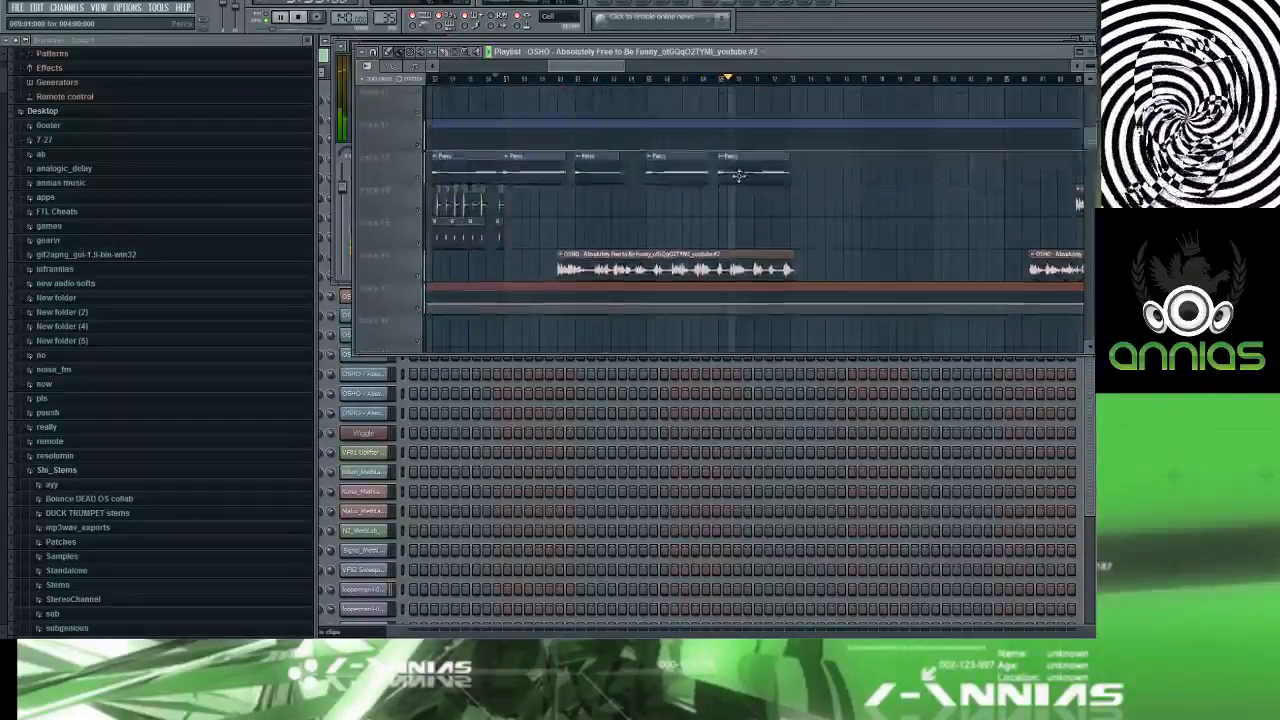
pyautogui.scroll(8, 732, 178)
pyautogui.scroll(2, 728, 182)
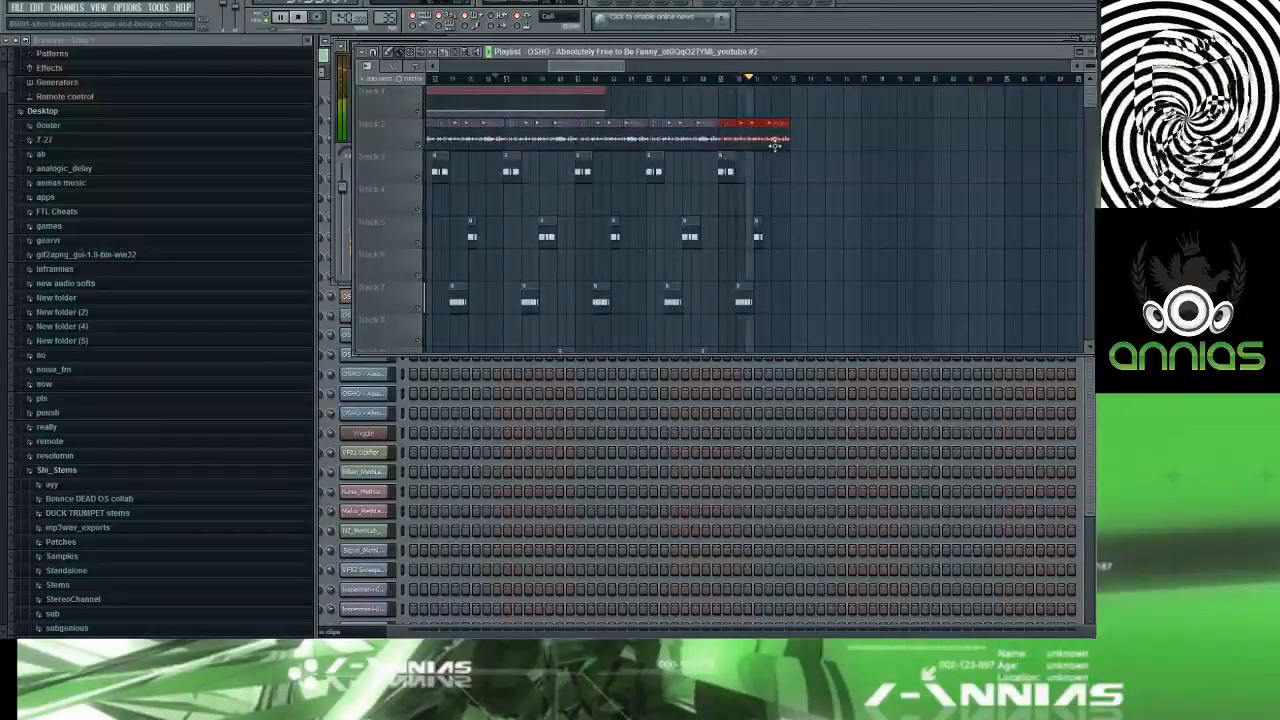
pyautogui.scroll(1, 785, 160)
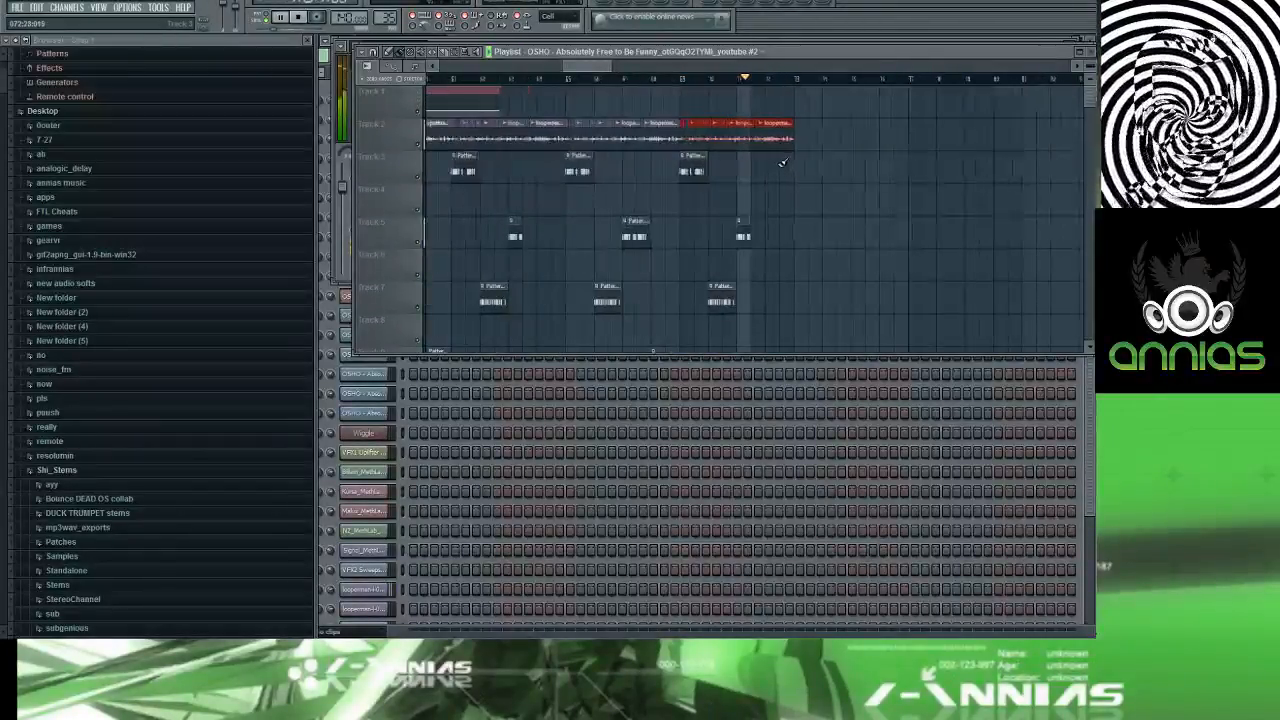
pyautogui.scroll(-2, 783, 162)
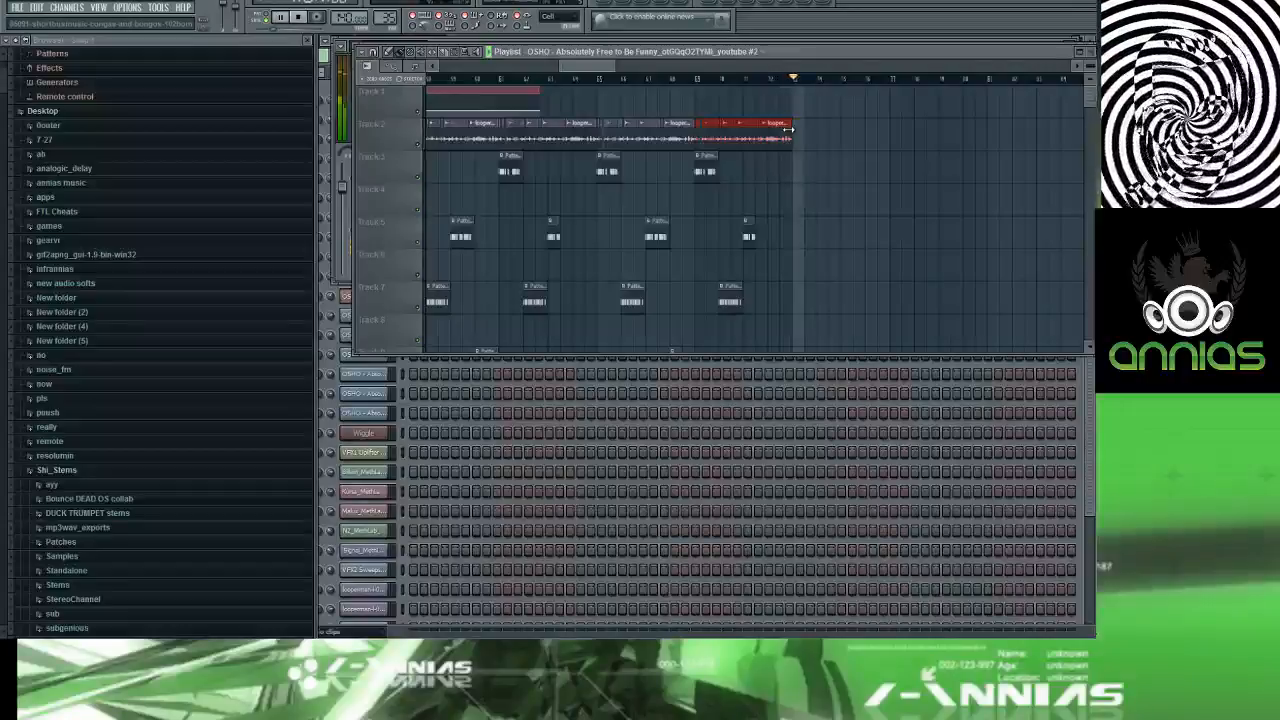
pyautogui.rightClick(777, 108)
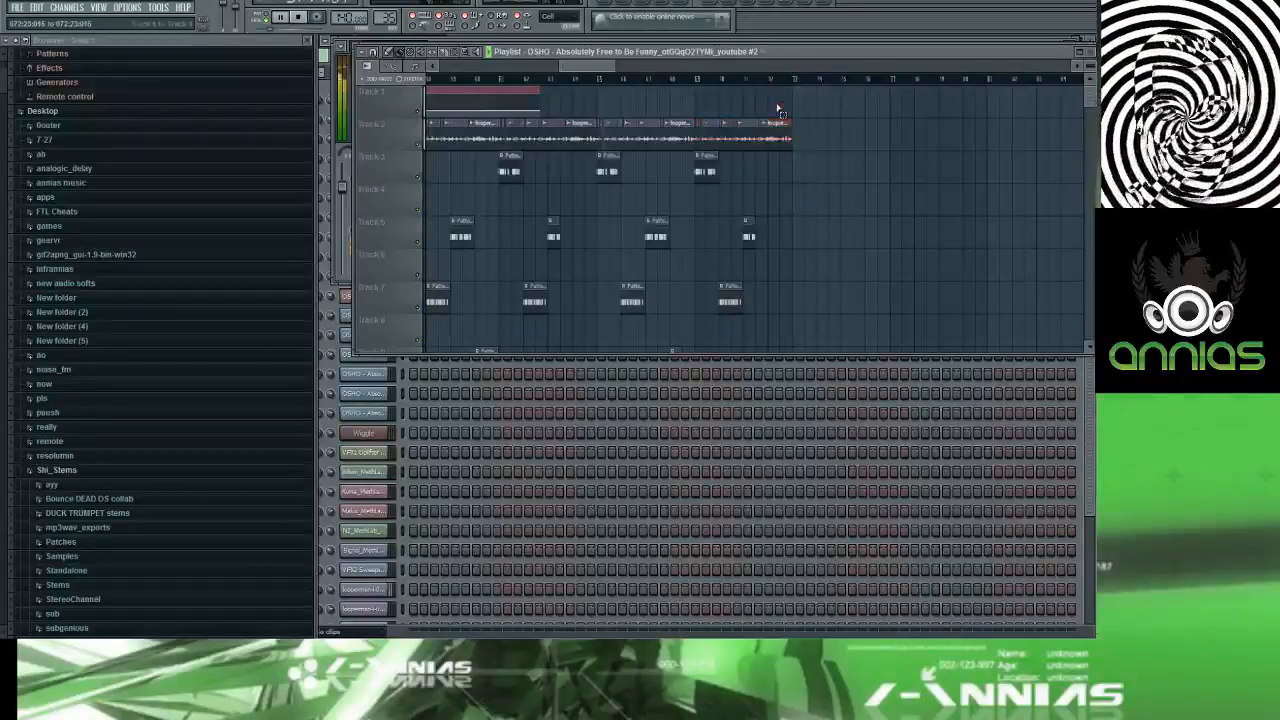
pyautogui.rightClick(786, 143)
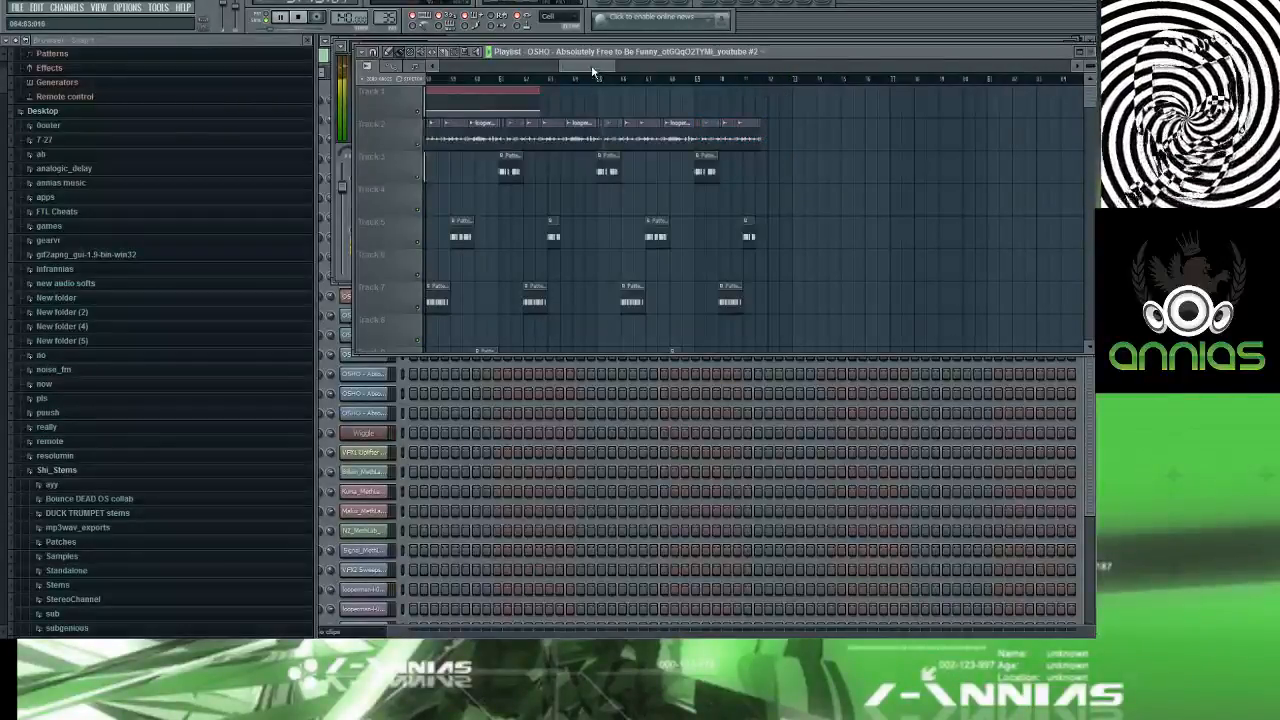
# Step: Listen through the OSHO phrase and examine how the percussion, loop and pattern clips end towards bar 73
pyautogui.moveTo(591, 65); pyautogui.dragTo(583, 68)
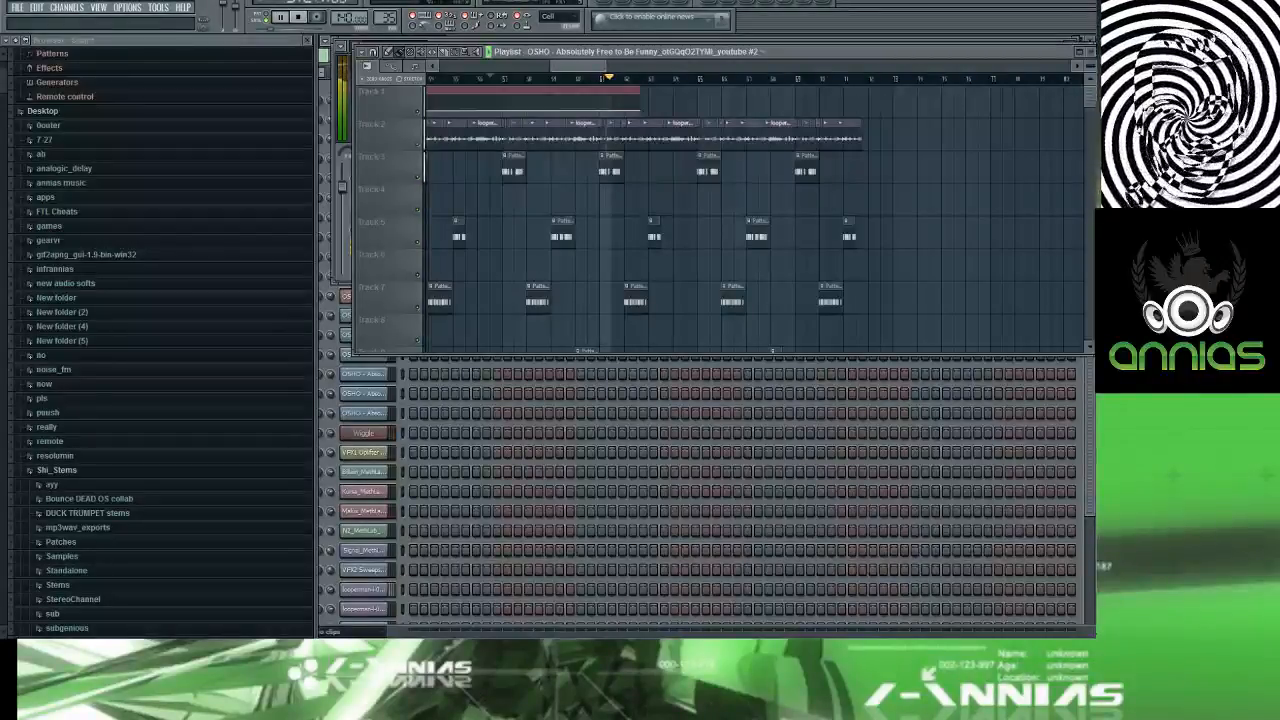
pyautogui.scroll(-3, 660, 175)
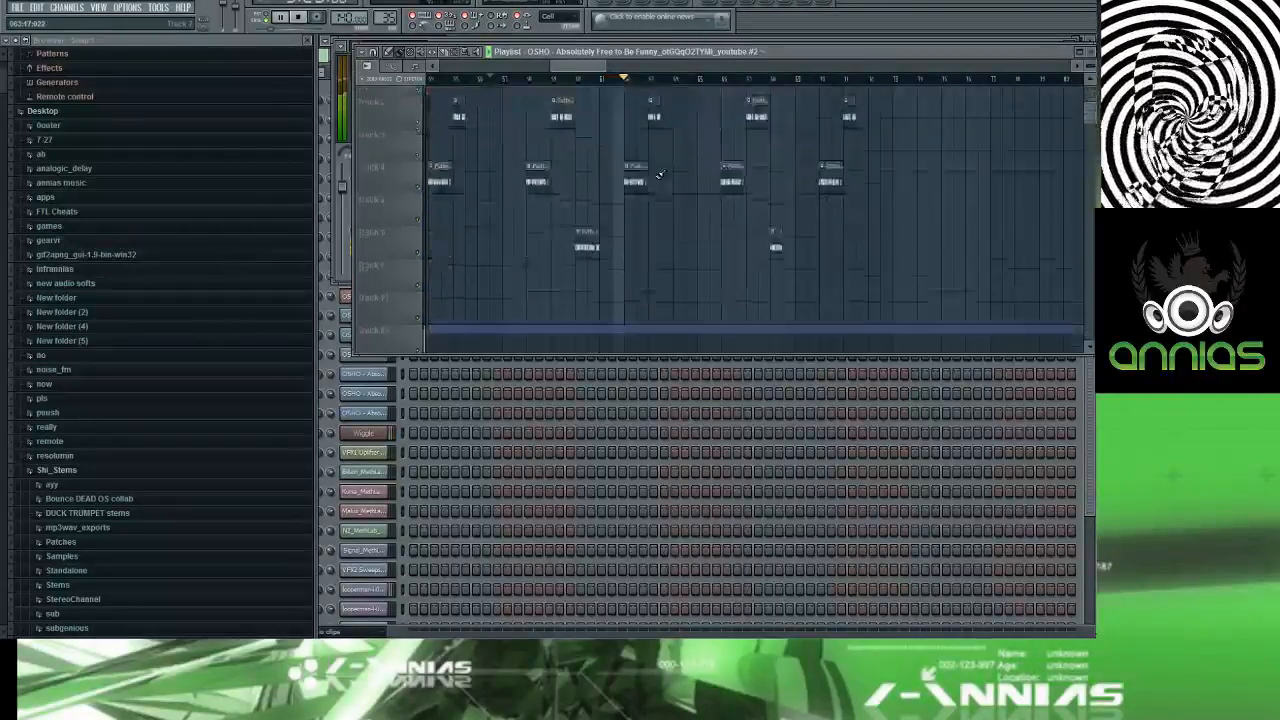
pyautogui.scroll(-5, 660, 175)
pyautogui.scroll(2, 660, 190)
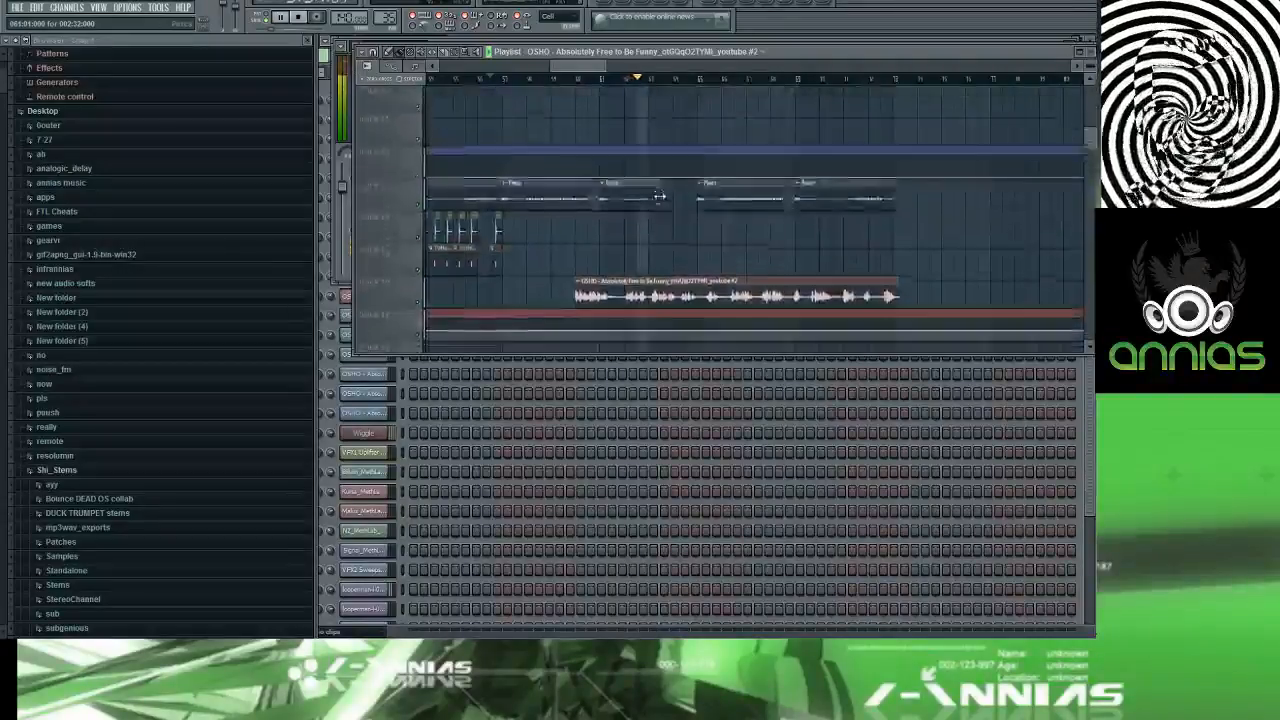
pyautogui.scroll(-2, 660, 195)
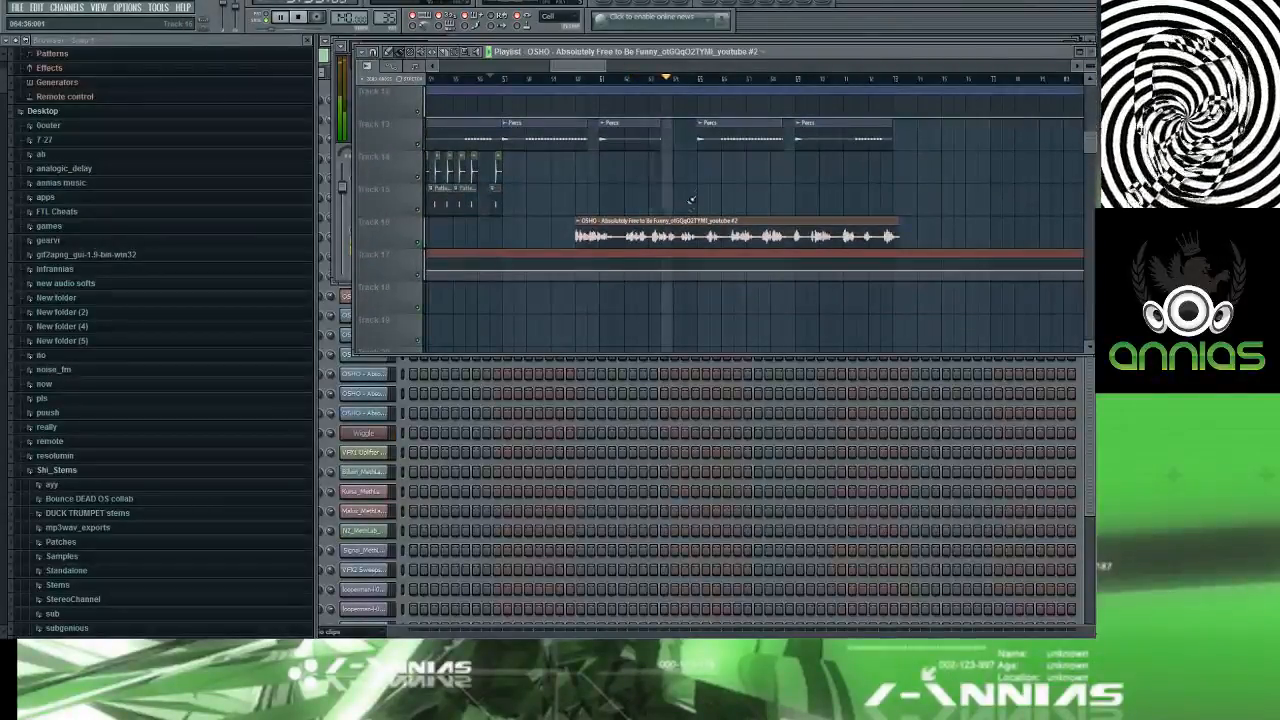
pyautogui.scroll(3, 690, 230)
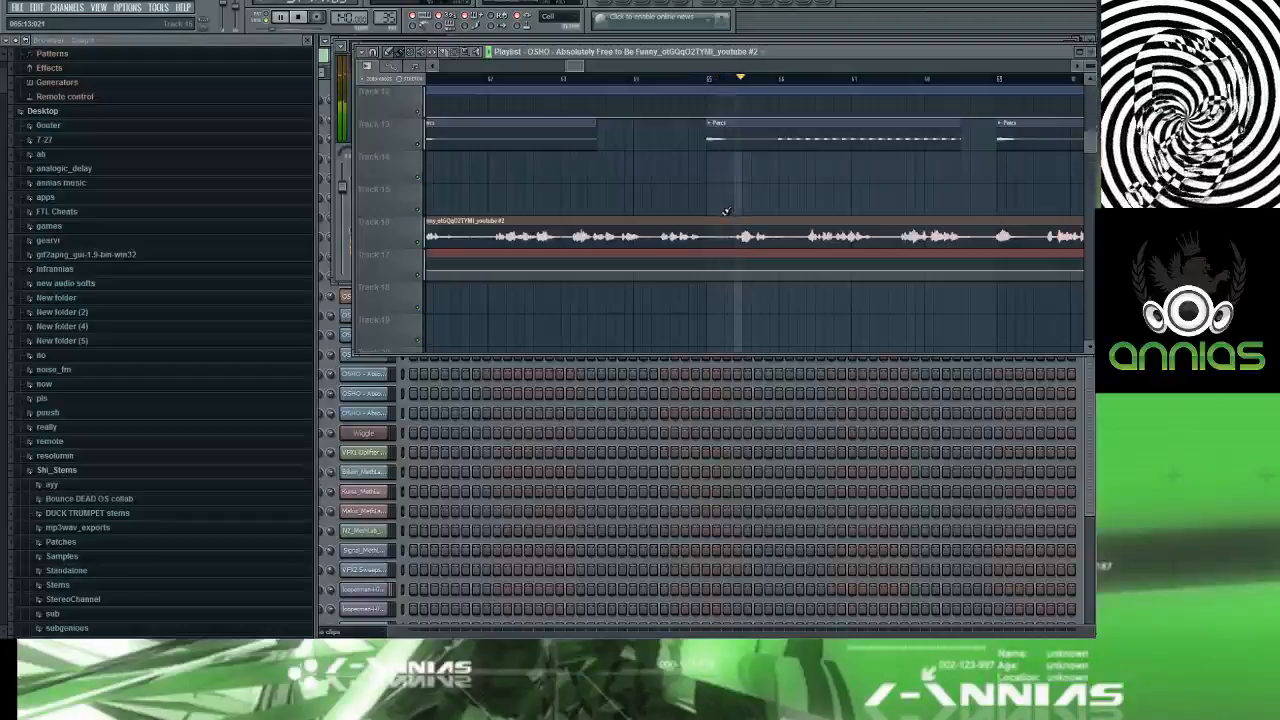
pyautogui.moveTo(580, 65); pyautogui.dragTo(603, 65)
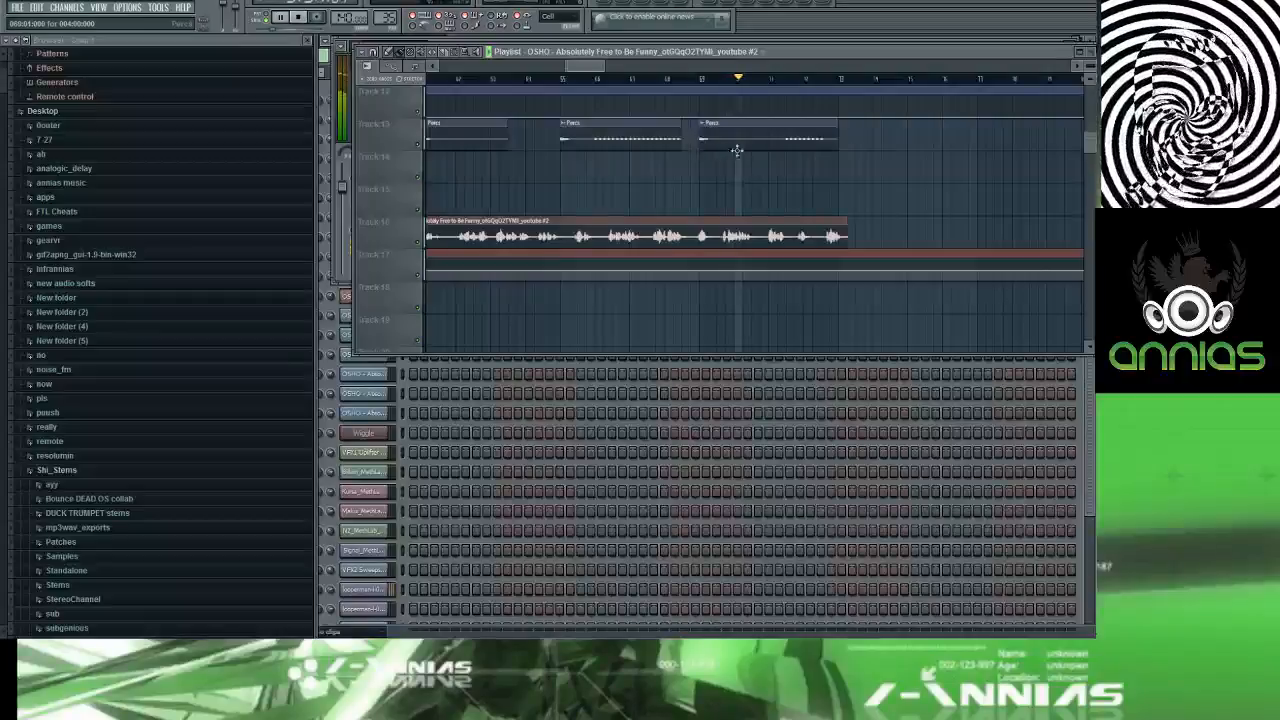
pyautogui.scroll(5, 750, 180)
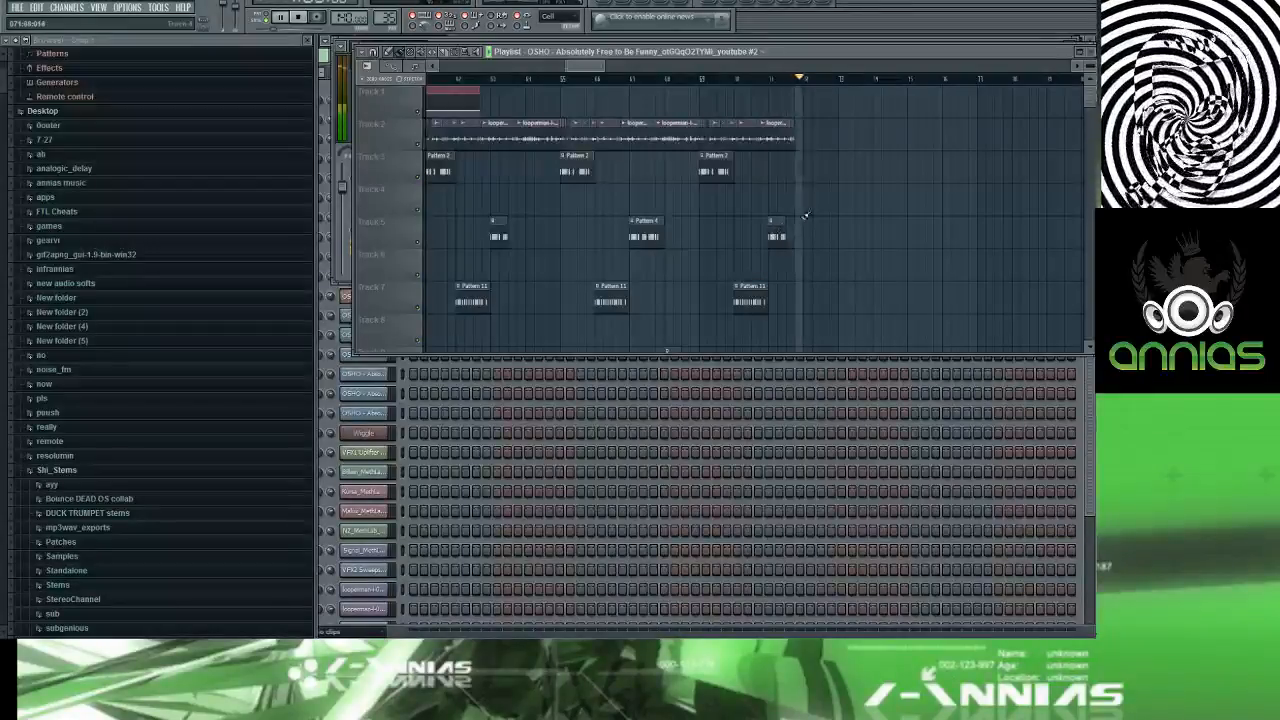
pyautogui.scroll(-5, 816, 172)
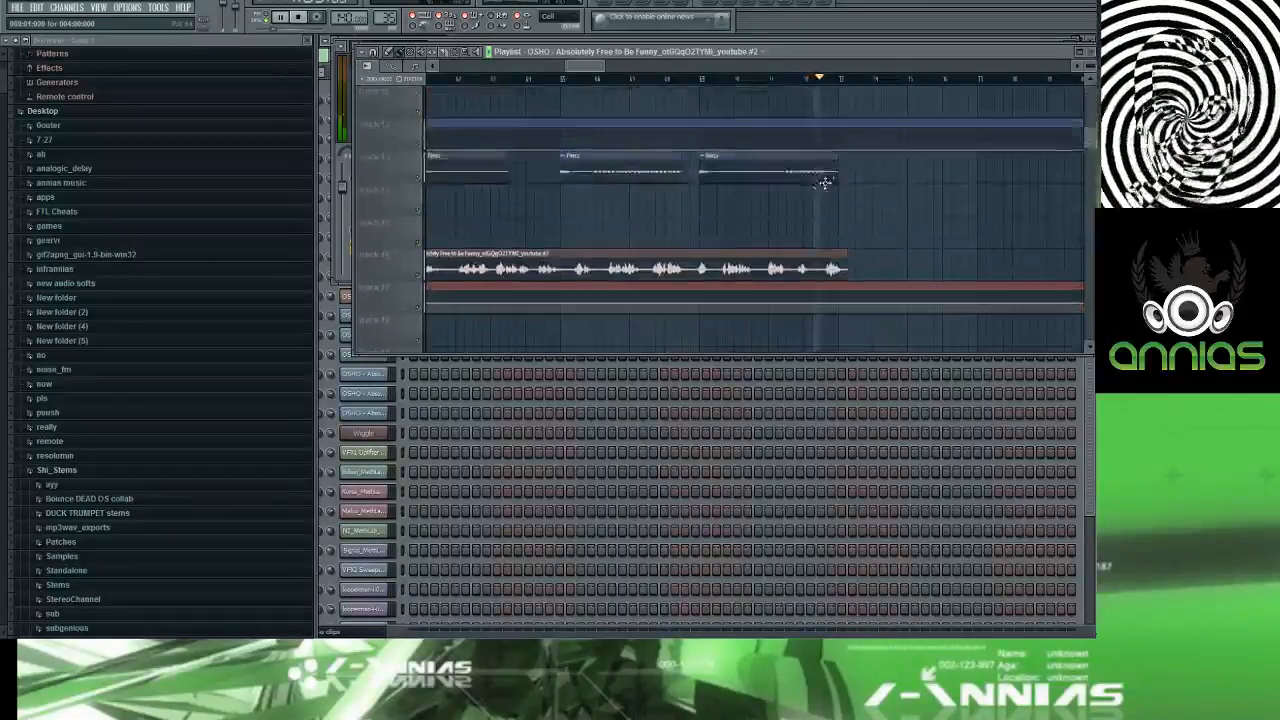
# Step: Shorten the last Percs clip on Track 13 to end at about bar 71 and replay from bar 69
pyautogui.doubleClick(837, 167)
pyautogui.moveTo(822, 166); pyautogui.dragTo(777, 168)
pyautogui.click(760, 78)
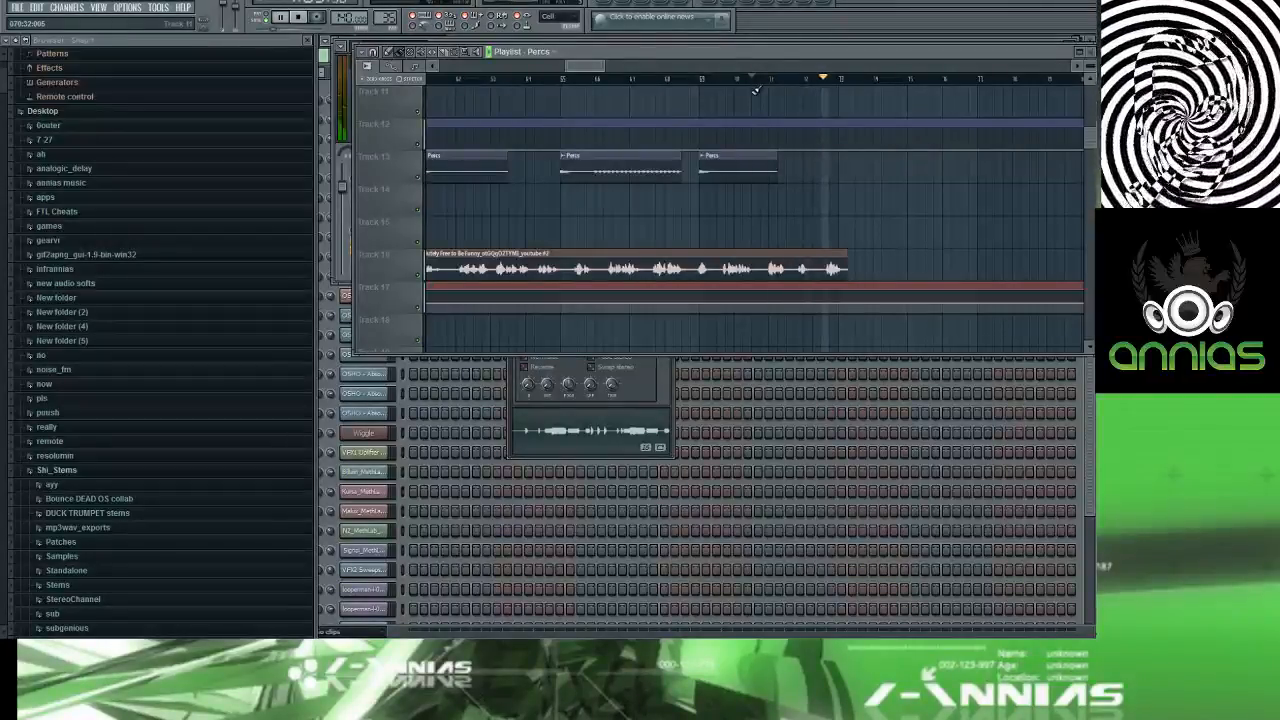
pyautogui.scroll(10, 760, 91)
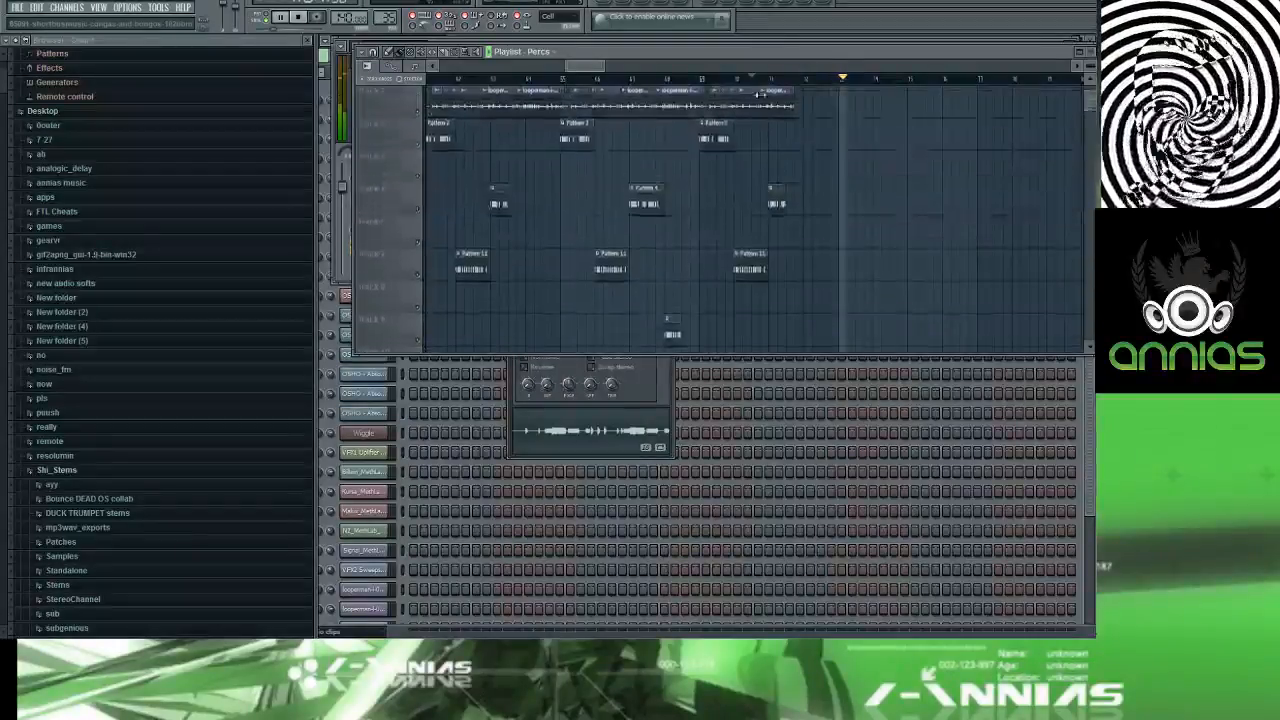
pyautogui.click(714, 79)
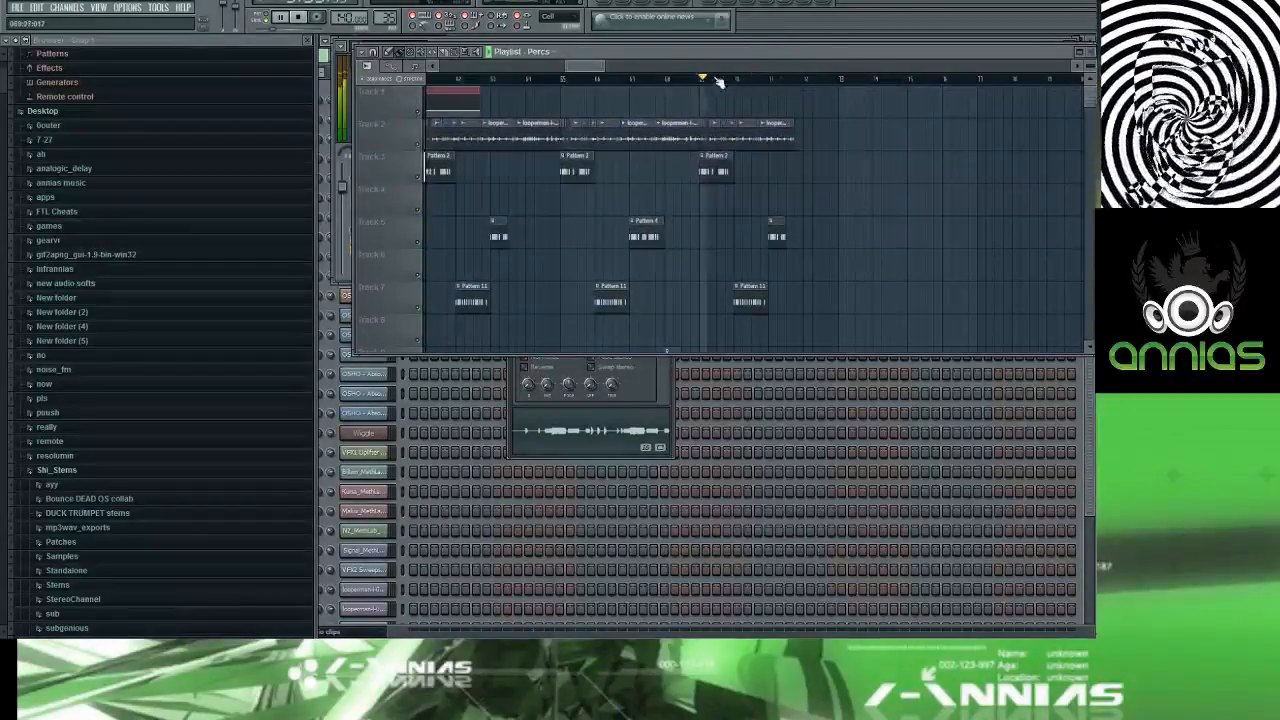
pyautogui.scroll(-5, 750, 100)
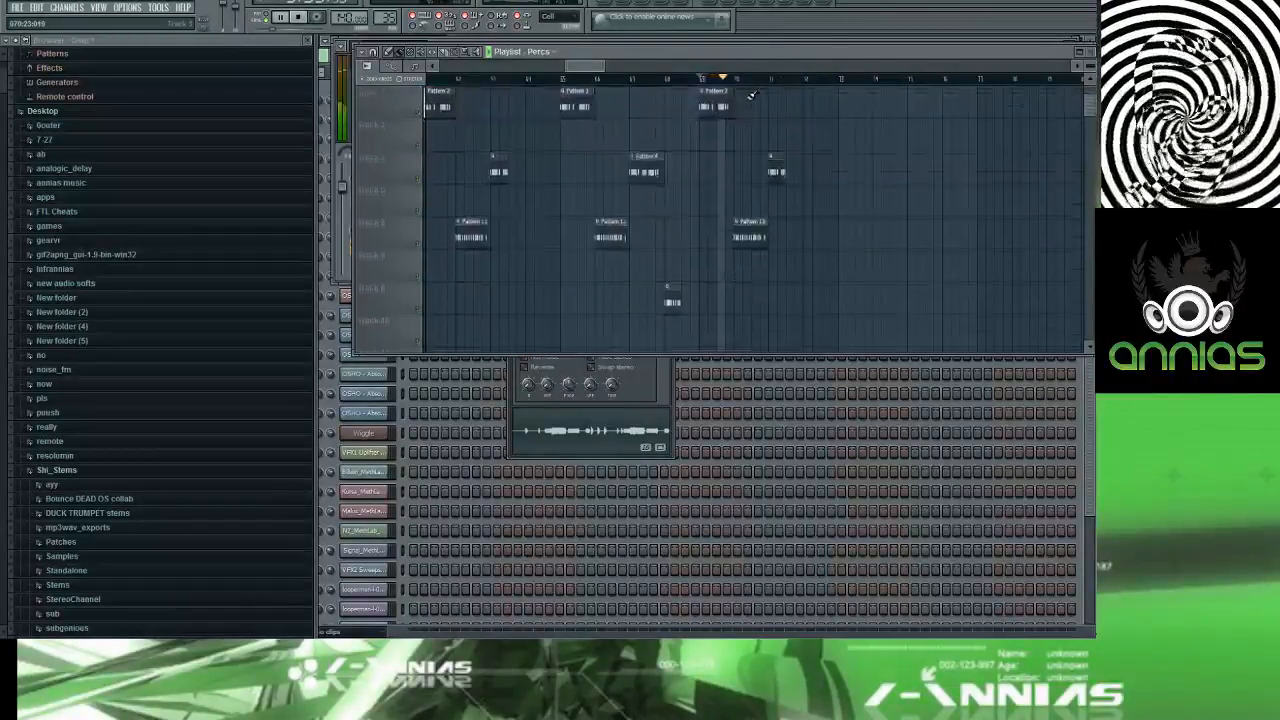
# Step: Locate the mid bump track in the playlist and replay the arrangement around it from bars 63 and 61
pyautogui.scroll(-10, 745, 155)
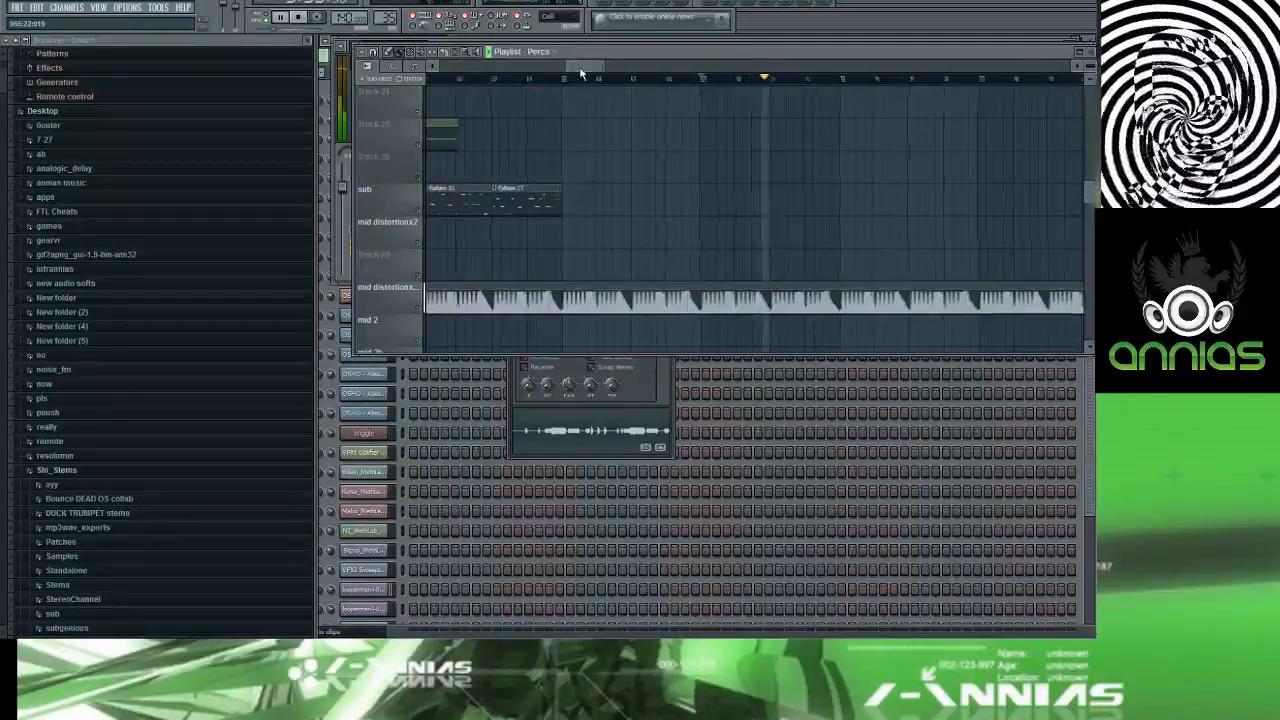
pyautogui.moveTo(580, 68)
pyautogui.mouseDown()
pyautogui.moveTo(509, 67)
pyautogui.moveTo(571, 67)
pyautogui.mouseUp()
pyautogui.scroll(-4, 700, 140)
pyautogui.scroll(-6, 700, 140)
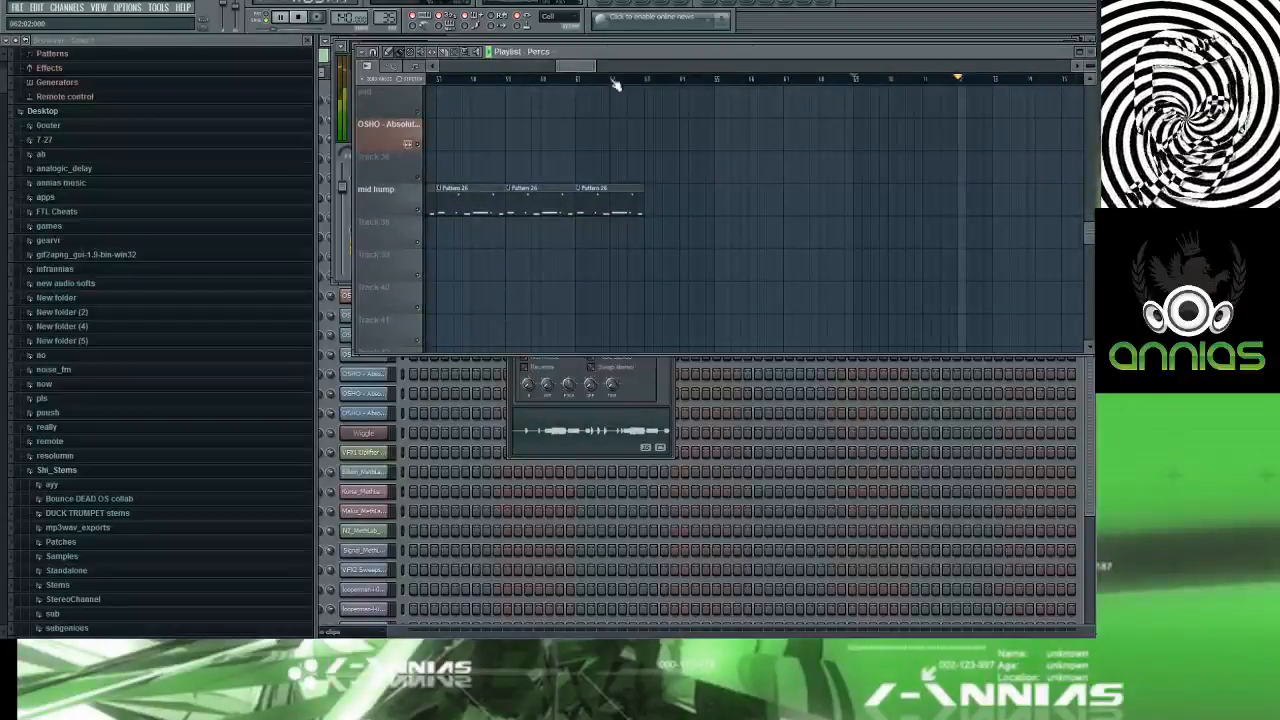
pyautogui.click(650, 78)
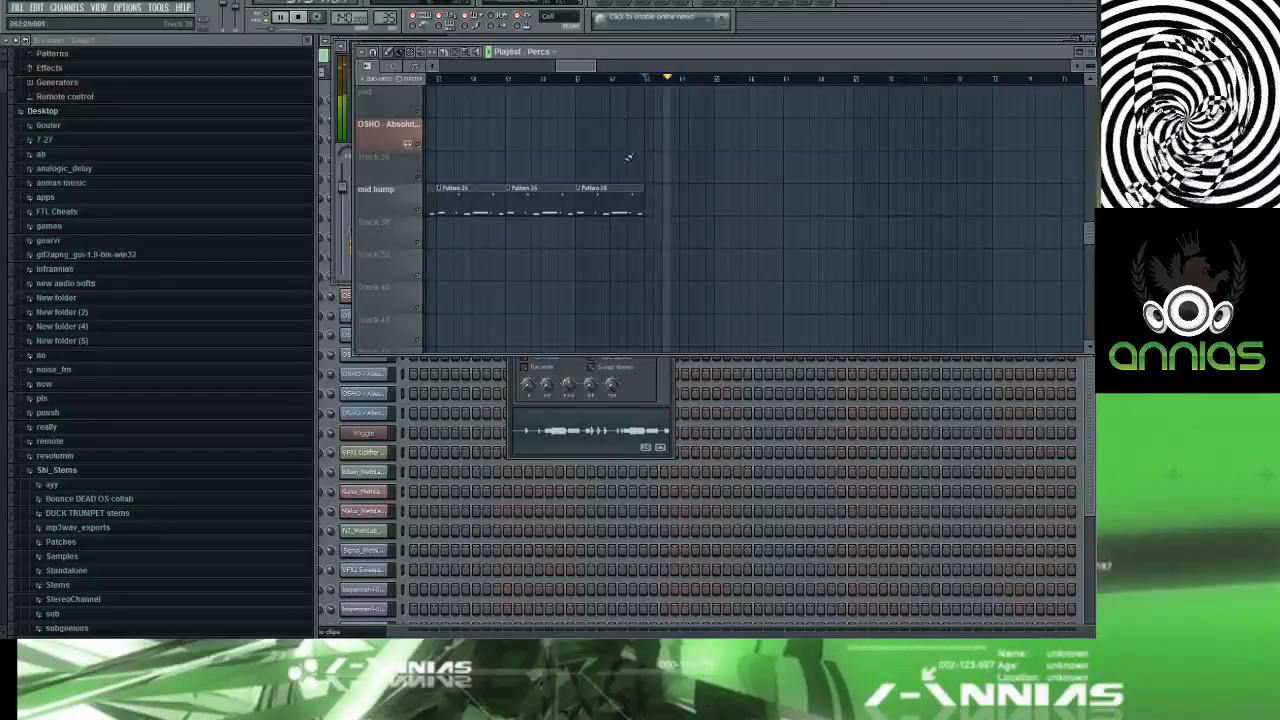
pyautogui.click(578, 79)
pyautogui.scroll(3, 600, 130)
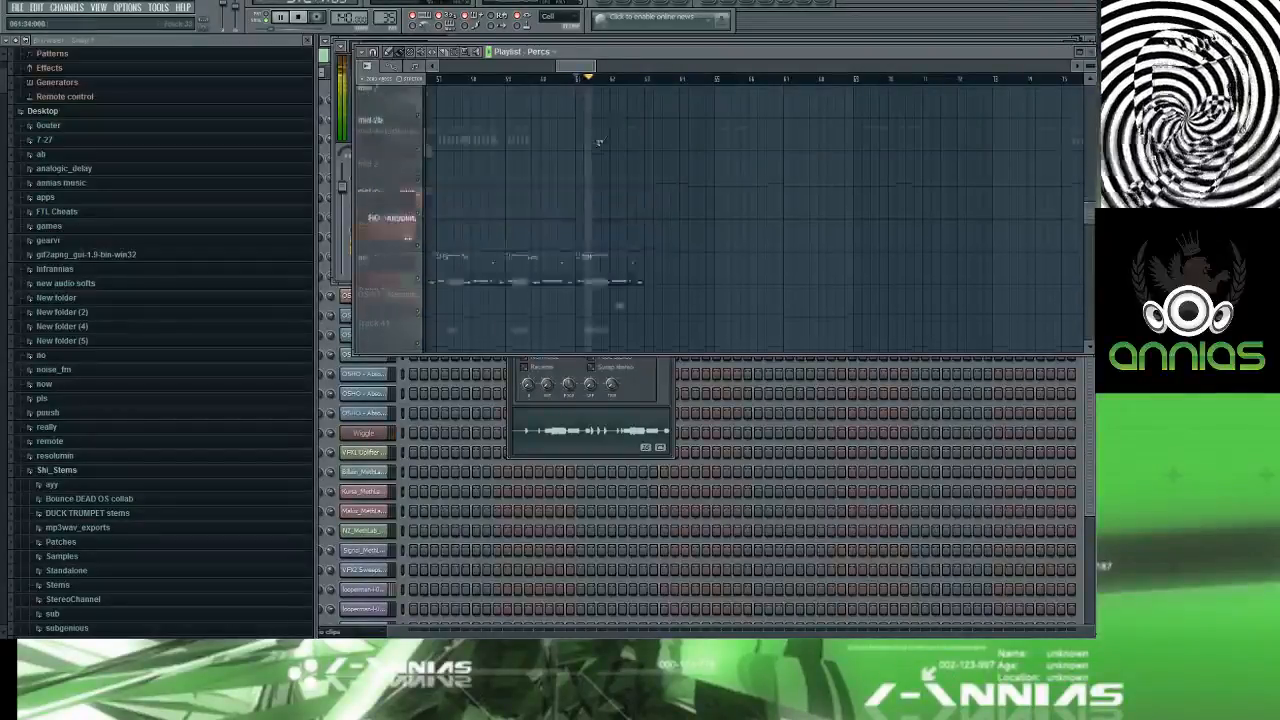
pyautogui.scroll(-3, 610, 143)
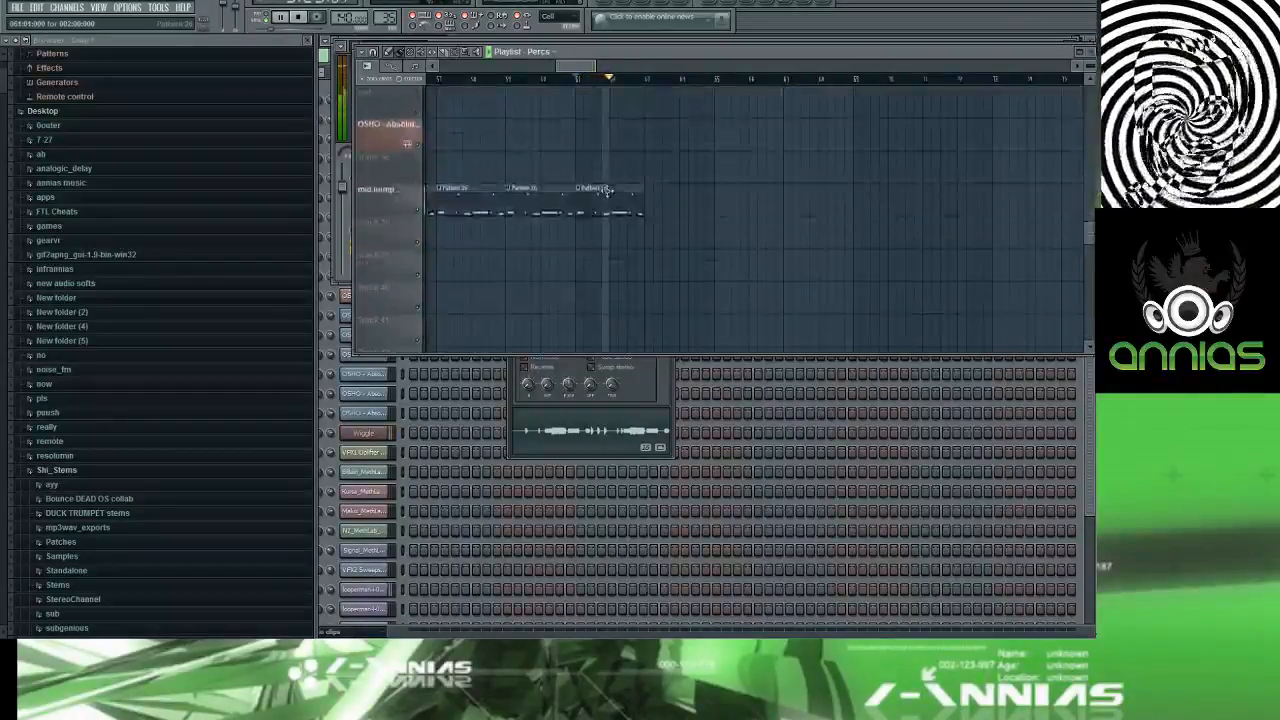
# Step: Add five consecutive Pattern 26 clips on the mid bump track from bar 63, extending the part to bar 73
pyautogui.click(647, 190)
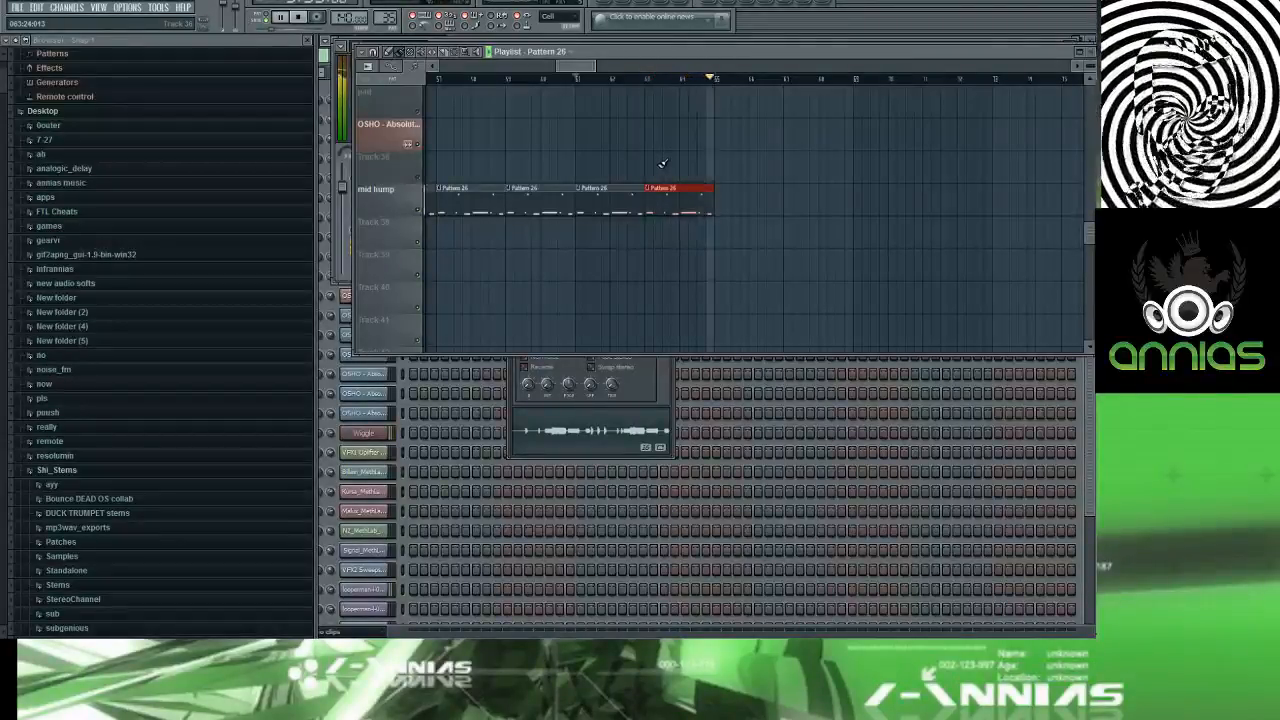
pyautogui.click(724, 194)
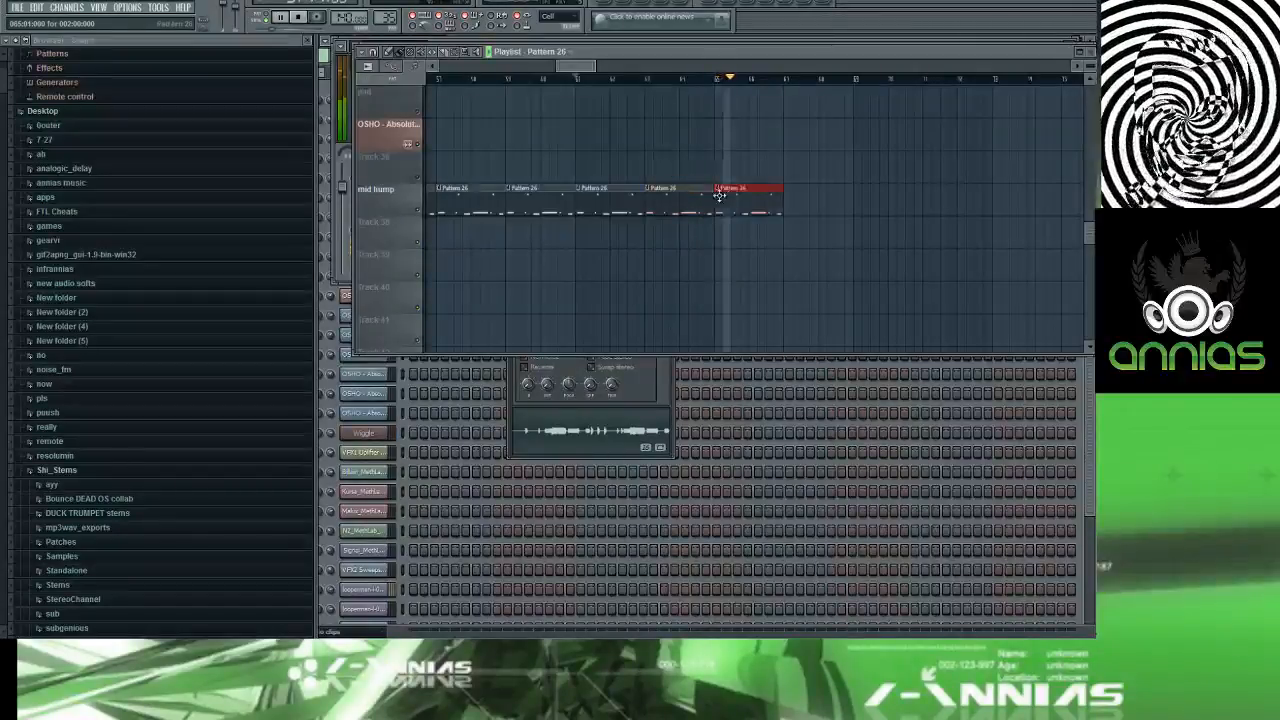
pyautogui.click(790, 195)
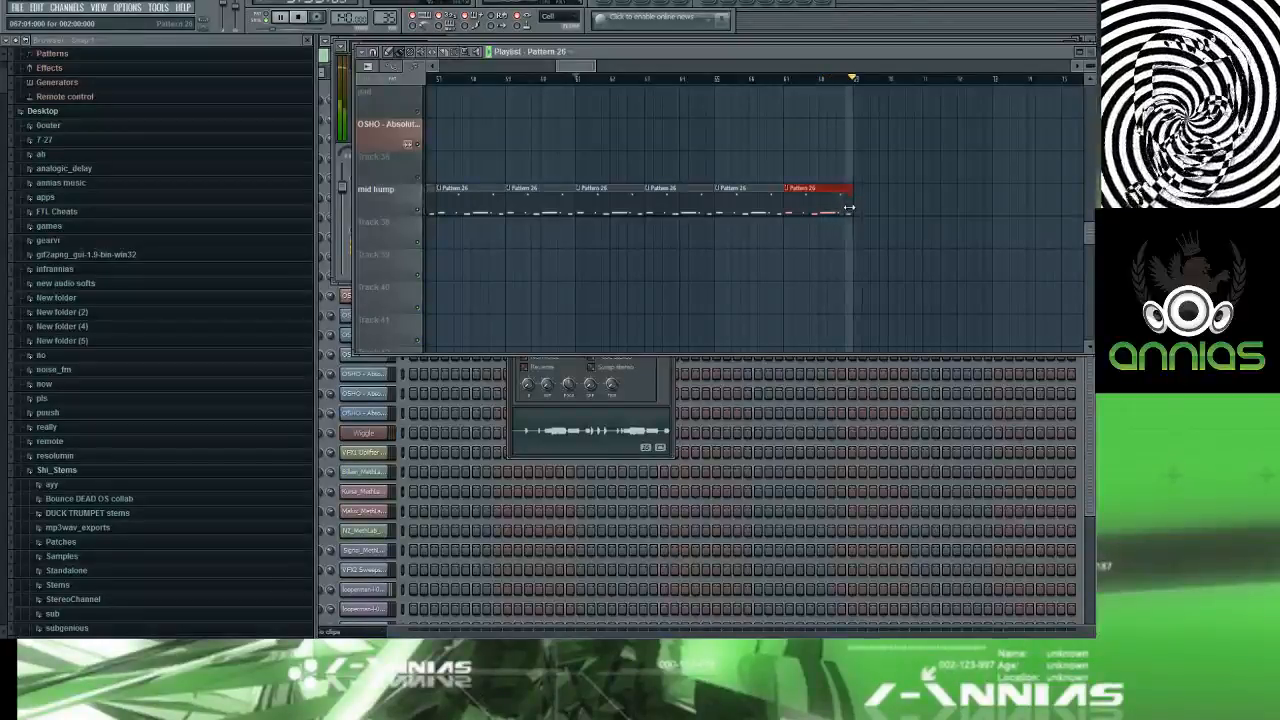
pyautogui.click(856, 207)
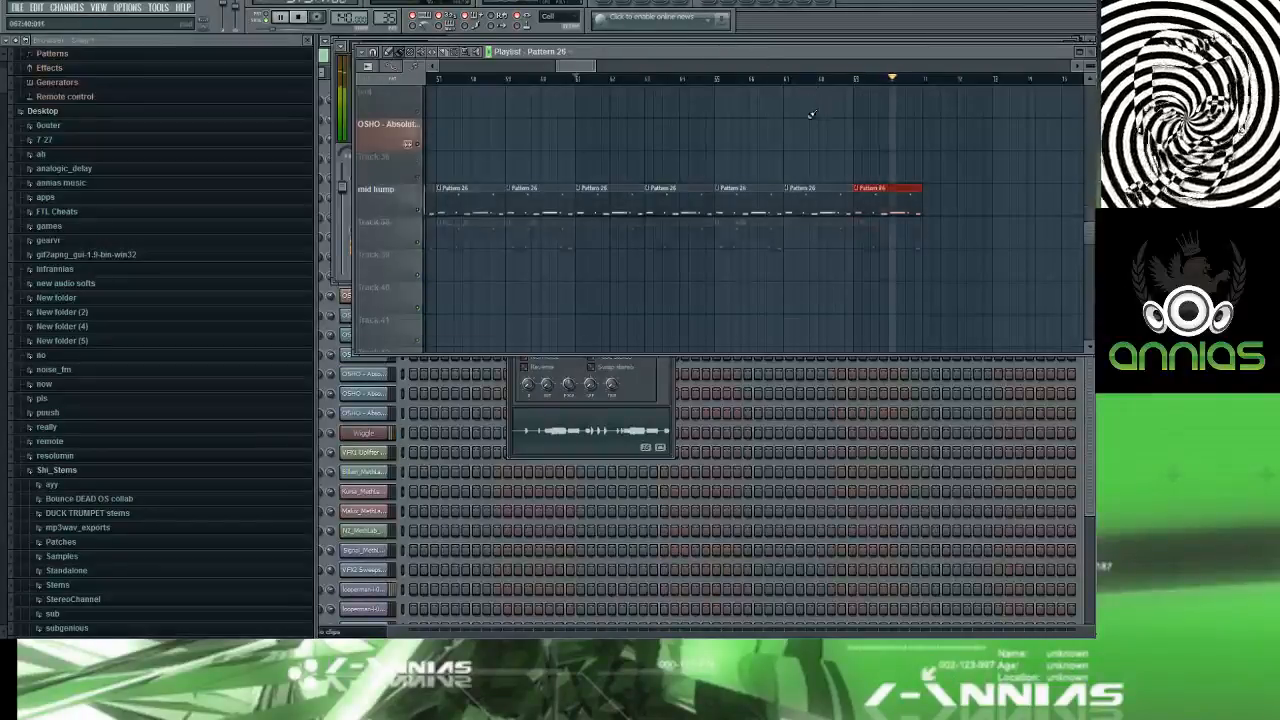
pyautogui.scroll(-4, 797, 125)
pyautogui.scroll(-5, 797, 125)
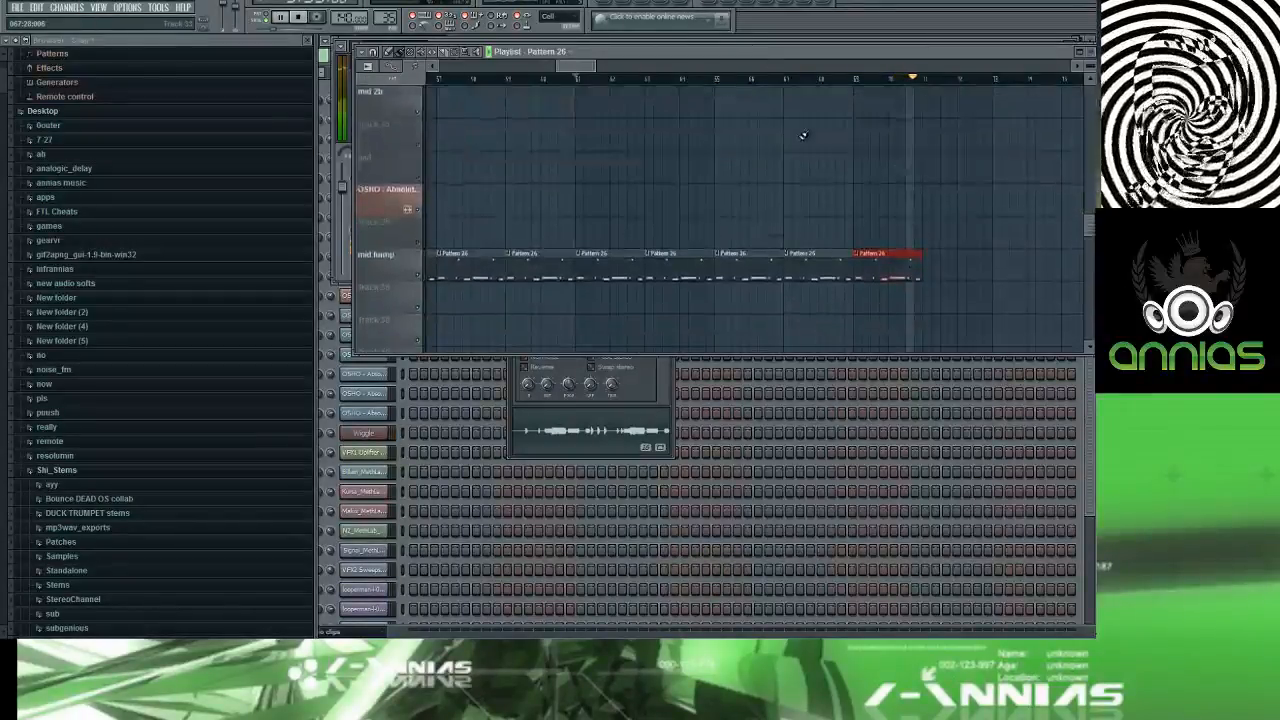
pyautogui.click(930, 254)
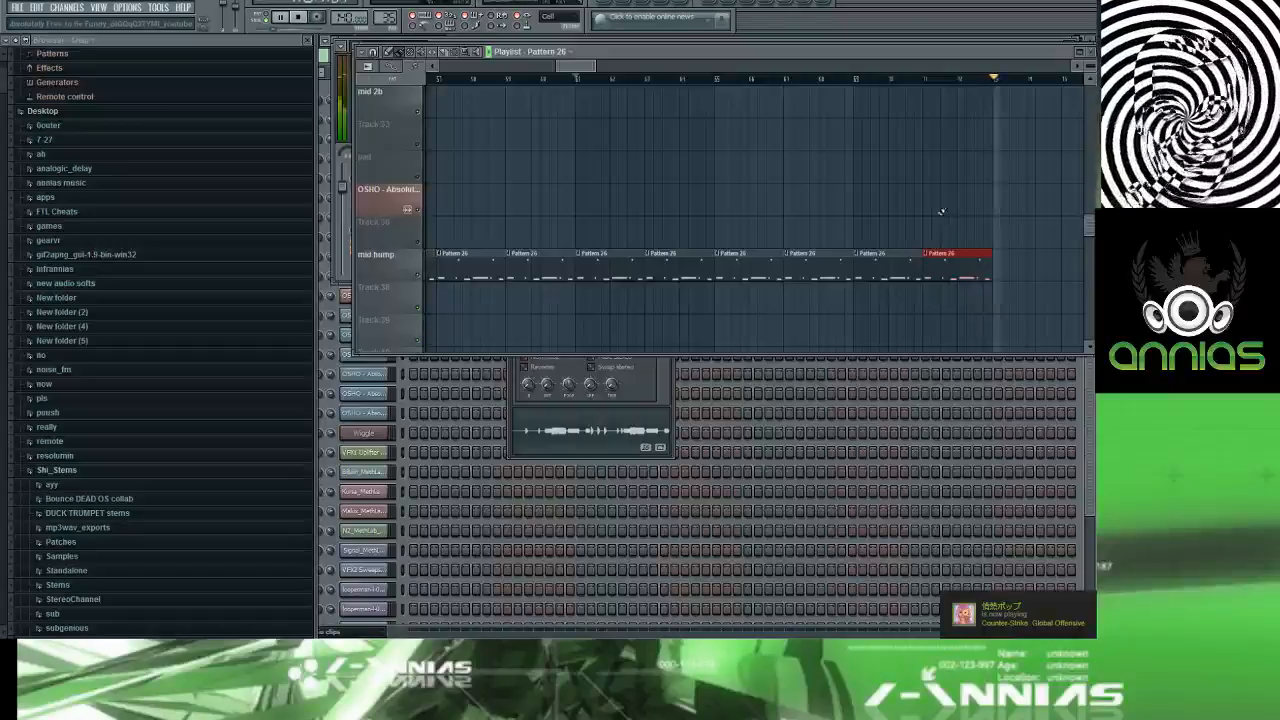
pyautogui.scroll(5, 905, 147)
pyautogui.scroll(-4, 900, 140)
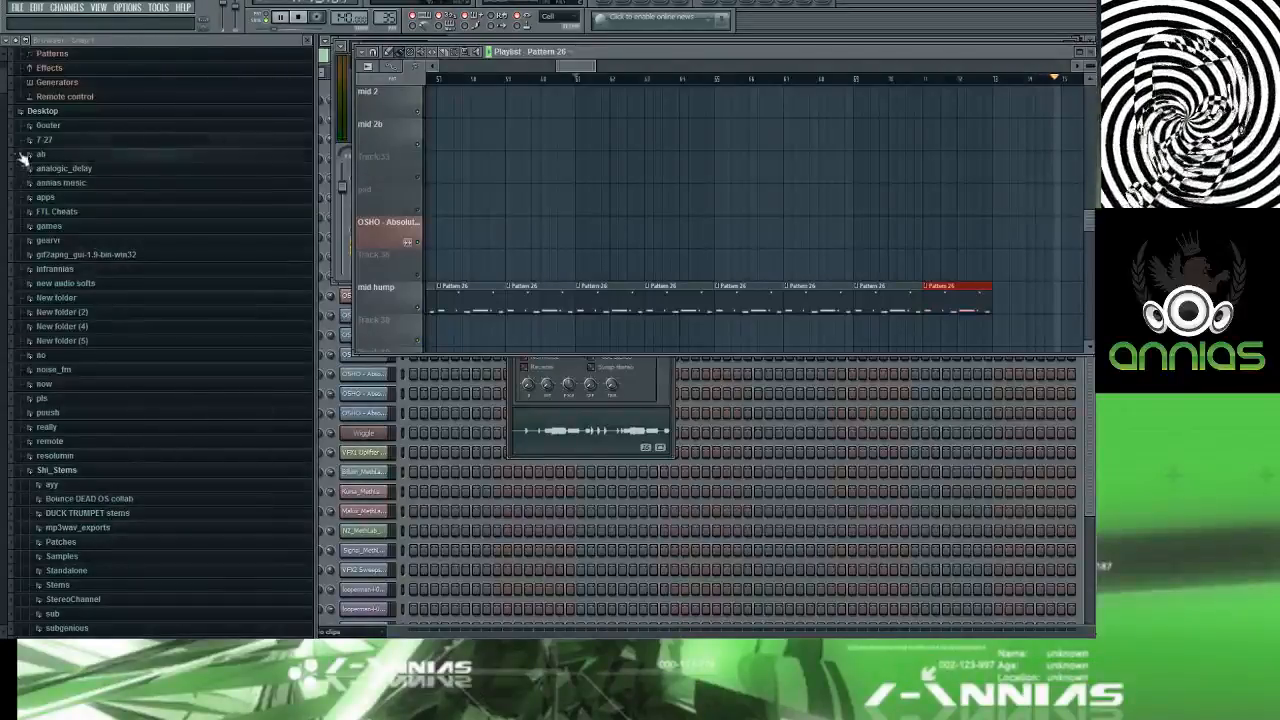
# Step: Find the Veng FX2 sample pack in the browser and open its VFX2 Downsweeps folder
pyautogui.scroll(-10, 6, 150)
pyautogui.scroll(-15, 5, 157)
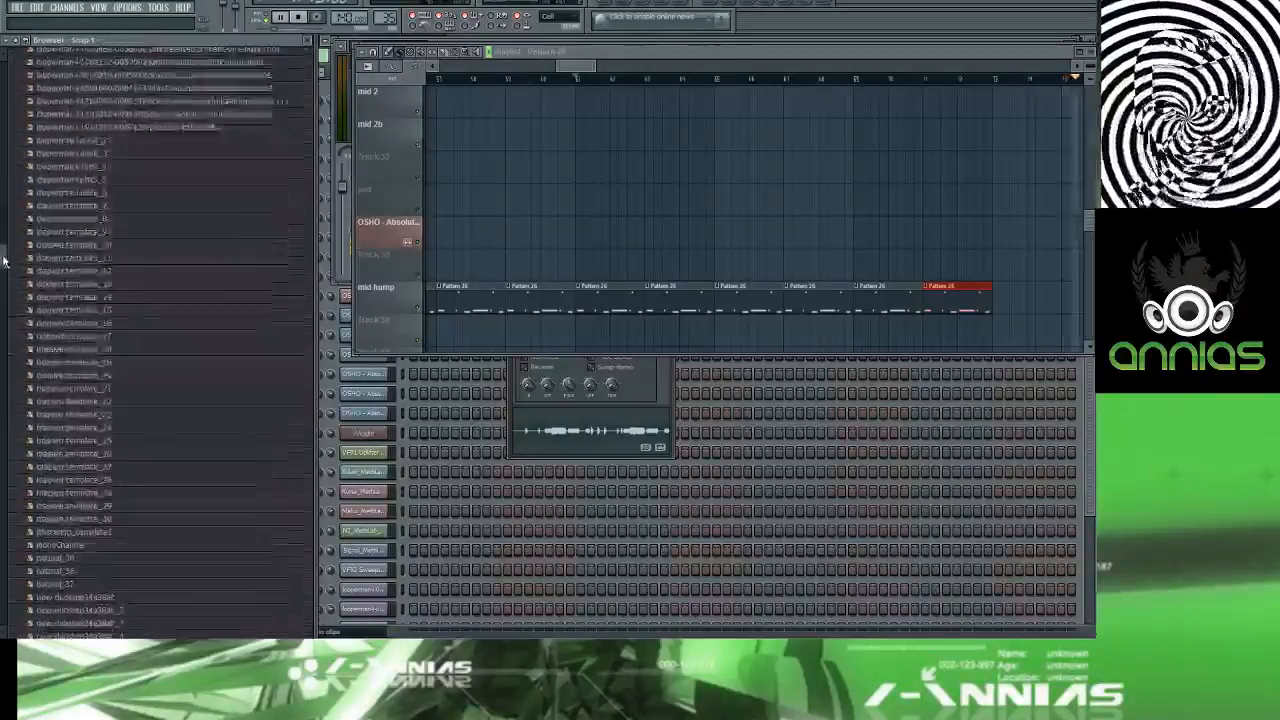
pyautogui.scroll(-15, 8, 484)
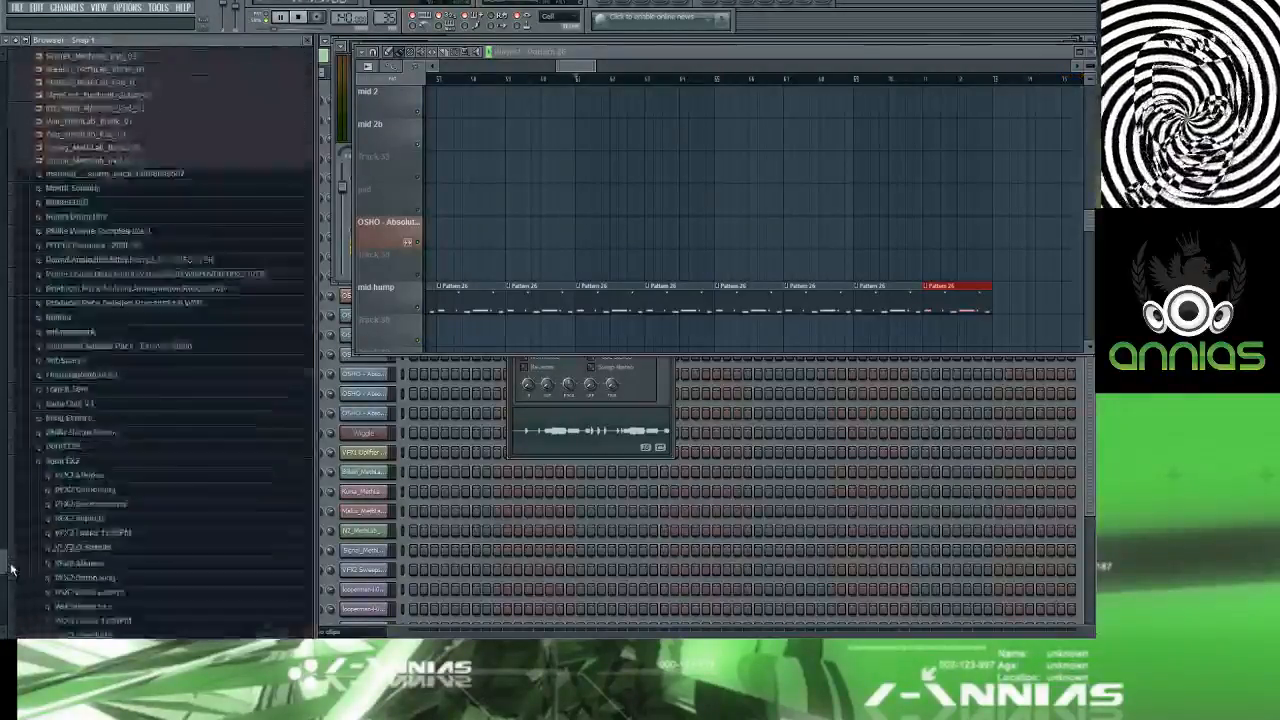
pyautogui.scroll(-15, 8, 527)
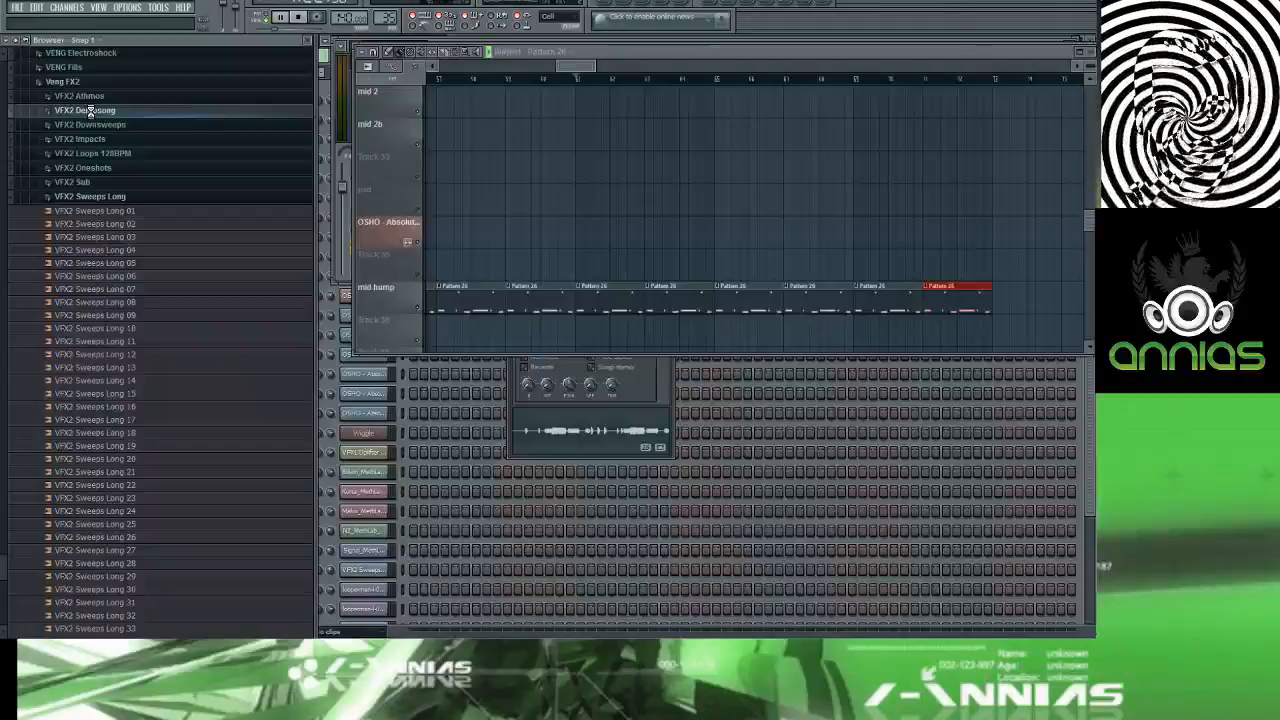
pyautogui.click(90, 111)
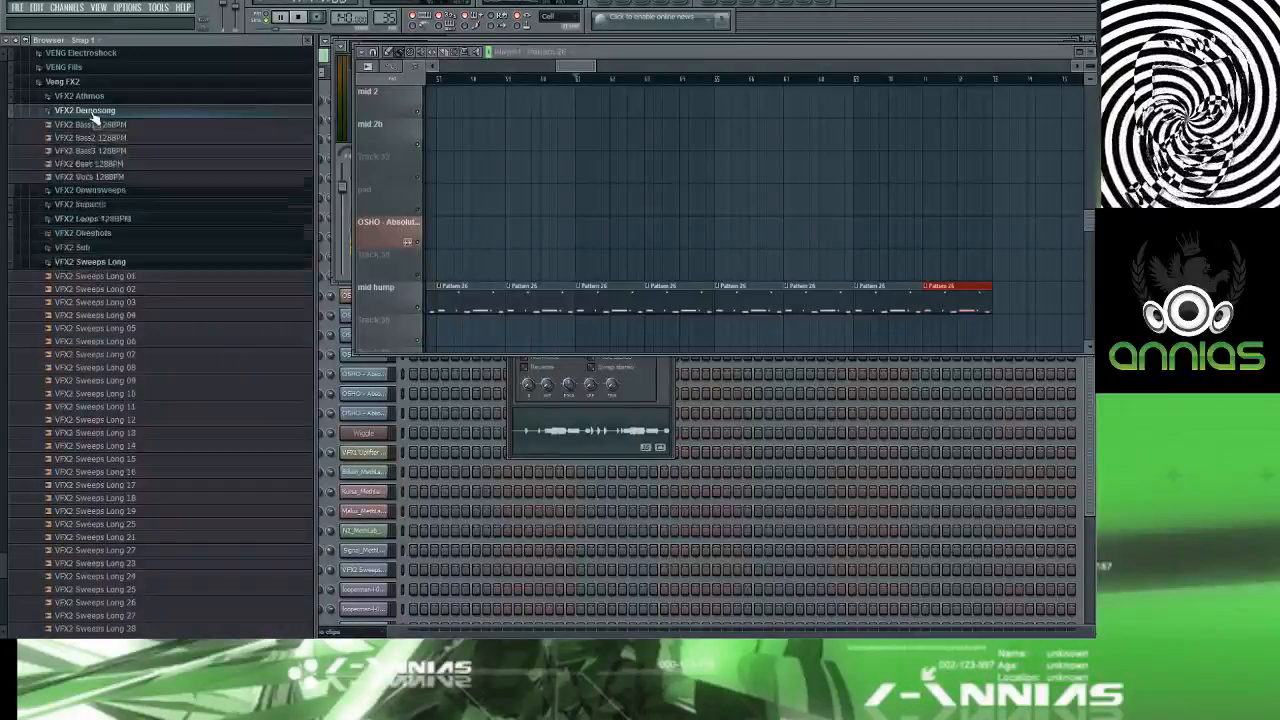
pyautogui.click(91, 112)
pyautogui.click(98, 126)
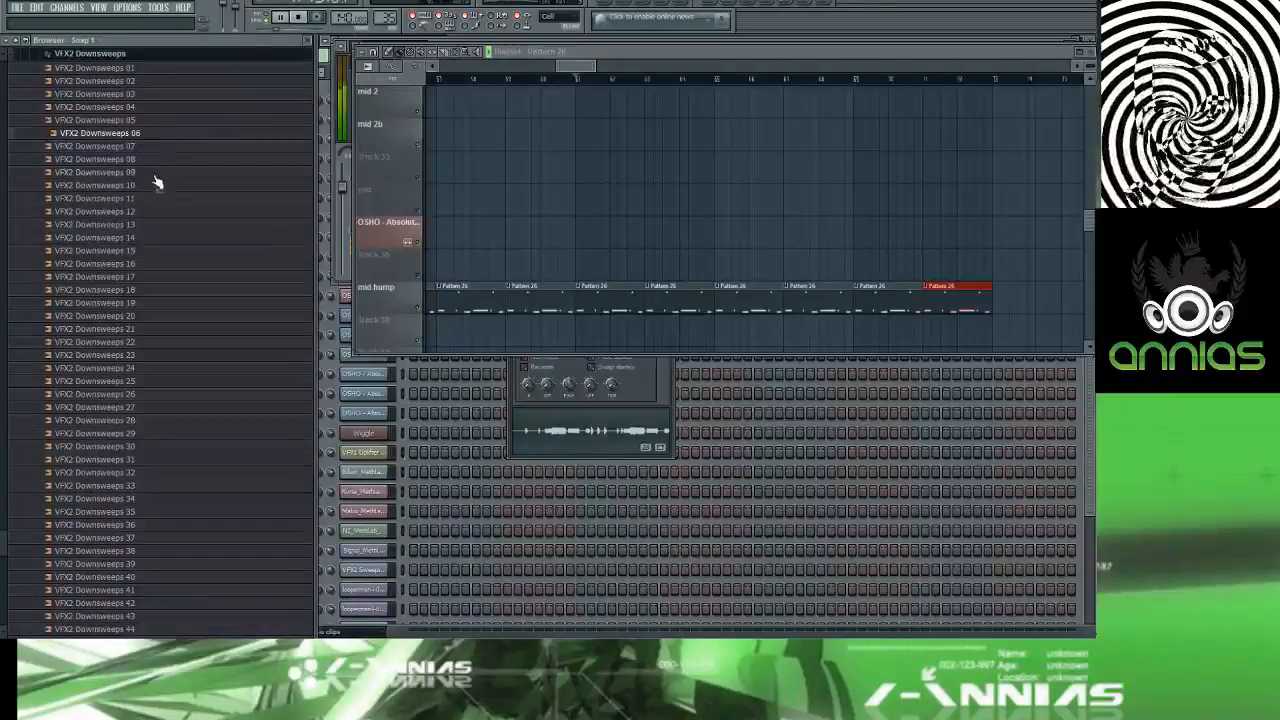
# Step: Audition a spread of downsweep samples between VFX2 Downsweeps 09 and VFX2 Downsweeps 49
pyautogui.click(156, 176)
pyautogui.click(158, 228)
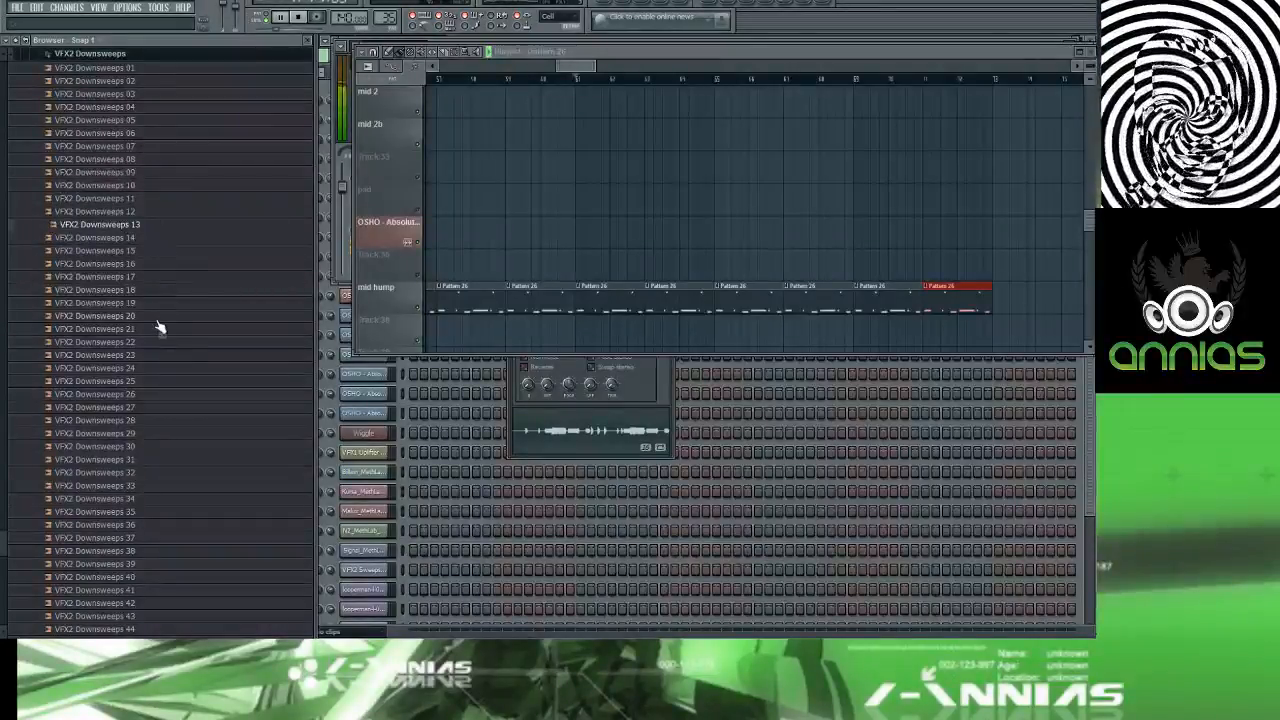
pyautogui.click(157, 357)
pyautogui.click(157, 381)
pyautogui.scroll(-1, 161, 427)
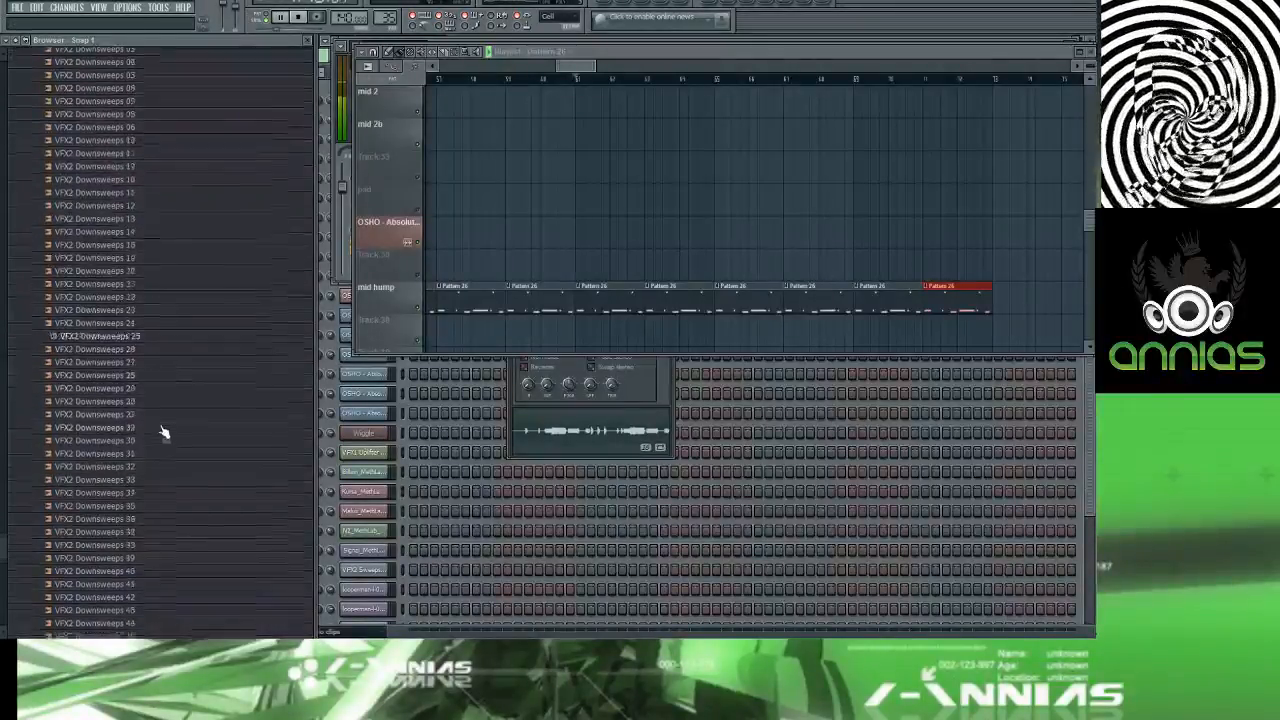
pyautogui.scroll(-1, 161, 428)
pyautogui.click(161, 425)
pyautogui.scroll(-5, 167, 423)
pyautogui.click(168, 422)
pyautogui.scroll(-5, 168, 421)
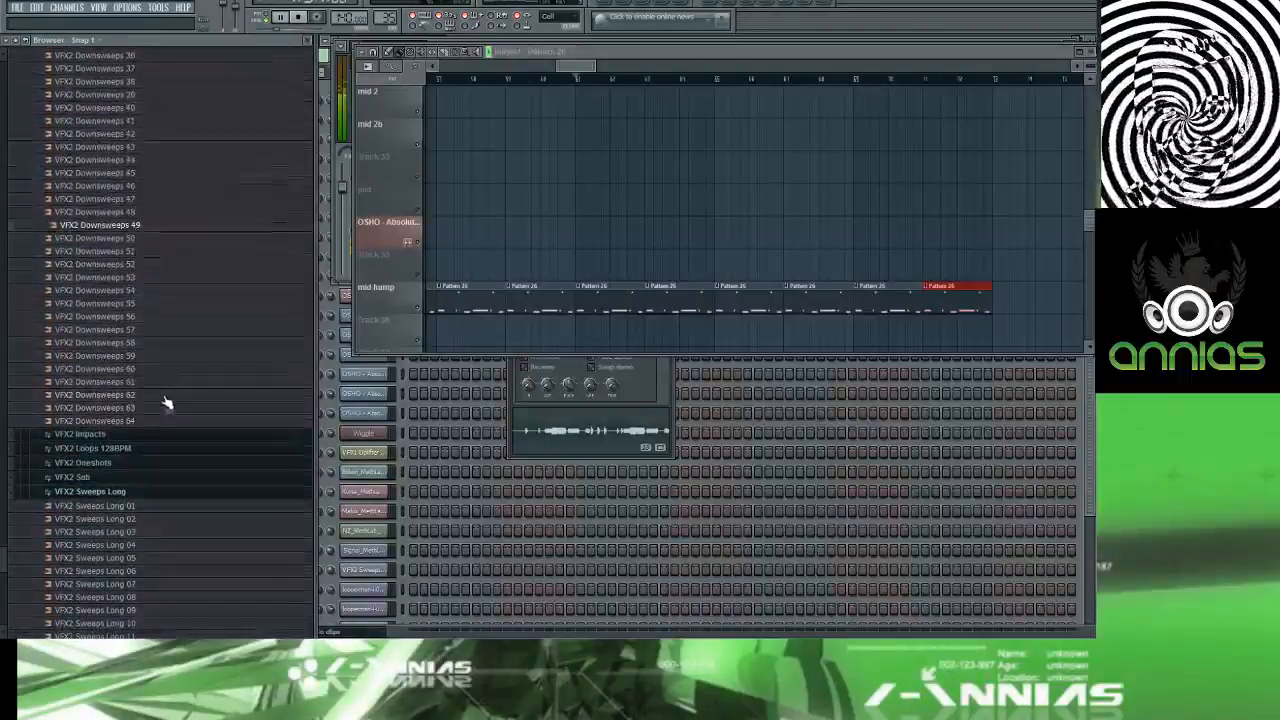
pyautogui.scroll(3, 160, 400)
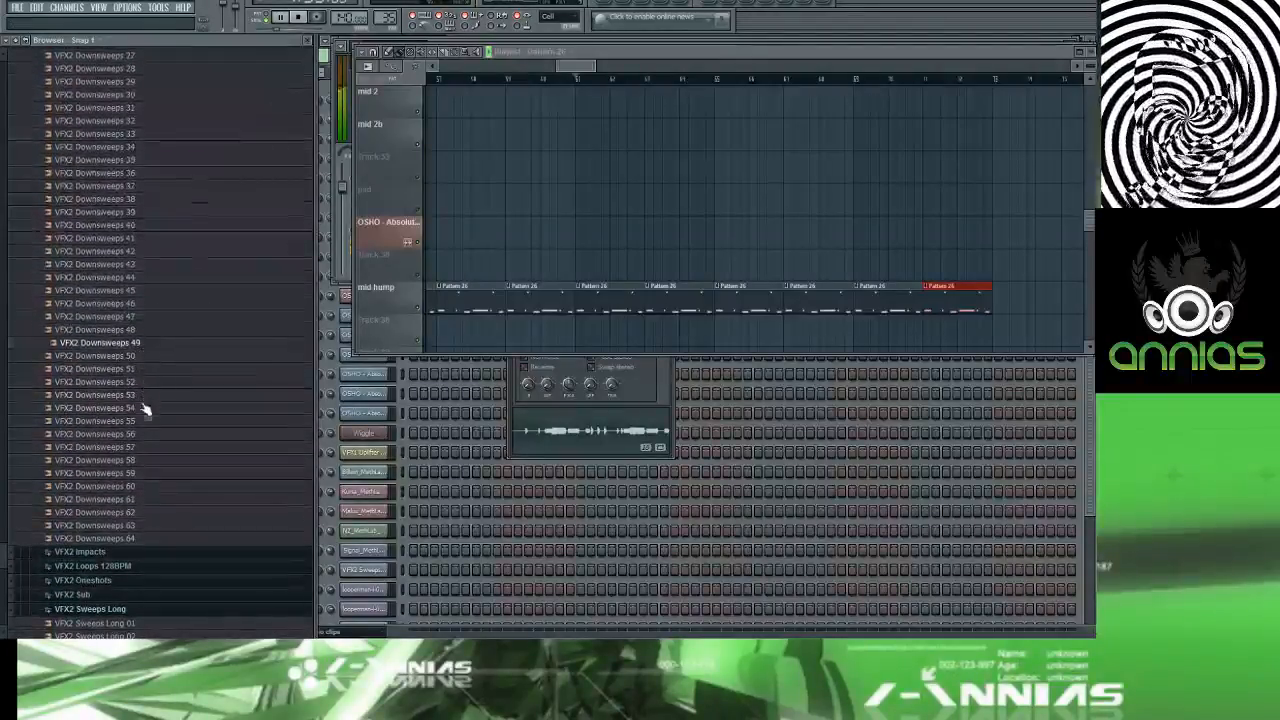
# Step: Audition VFX2 Downsweeps 54, 55, 57, 58, 60, 61 and 62
pyautogui.click(143, 408)
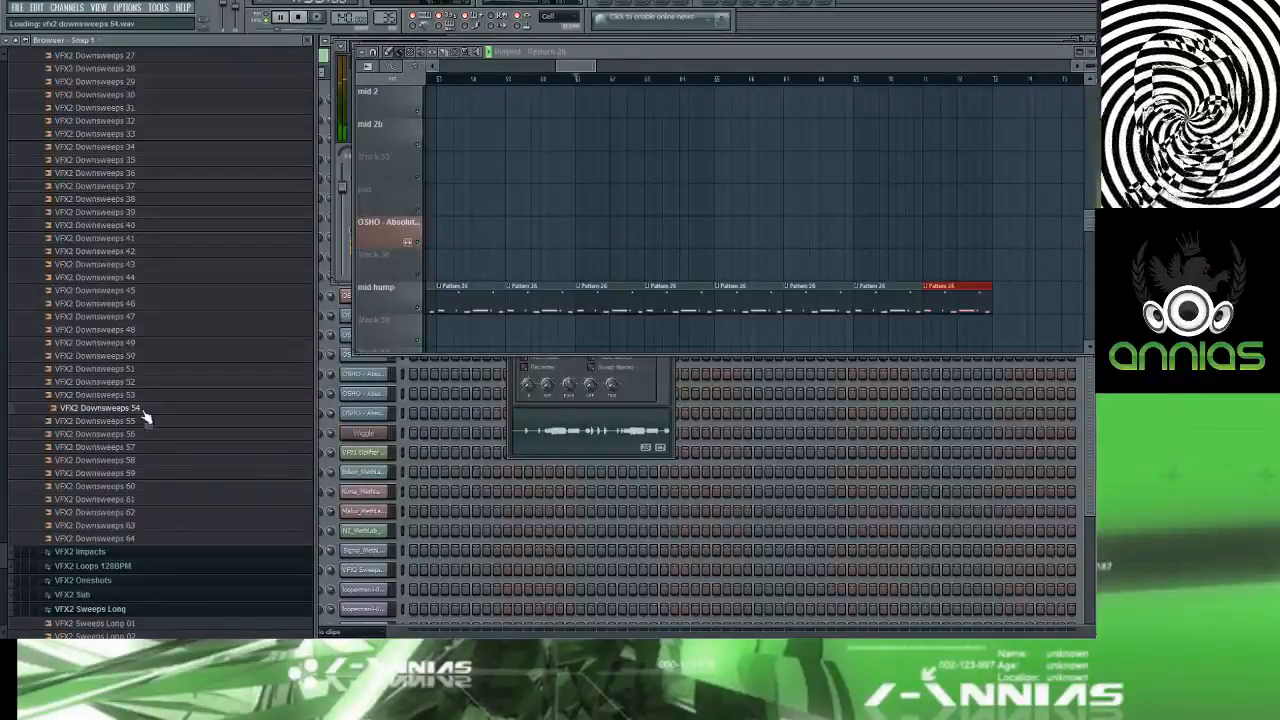
pyautogui.click(144, 420)
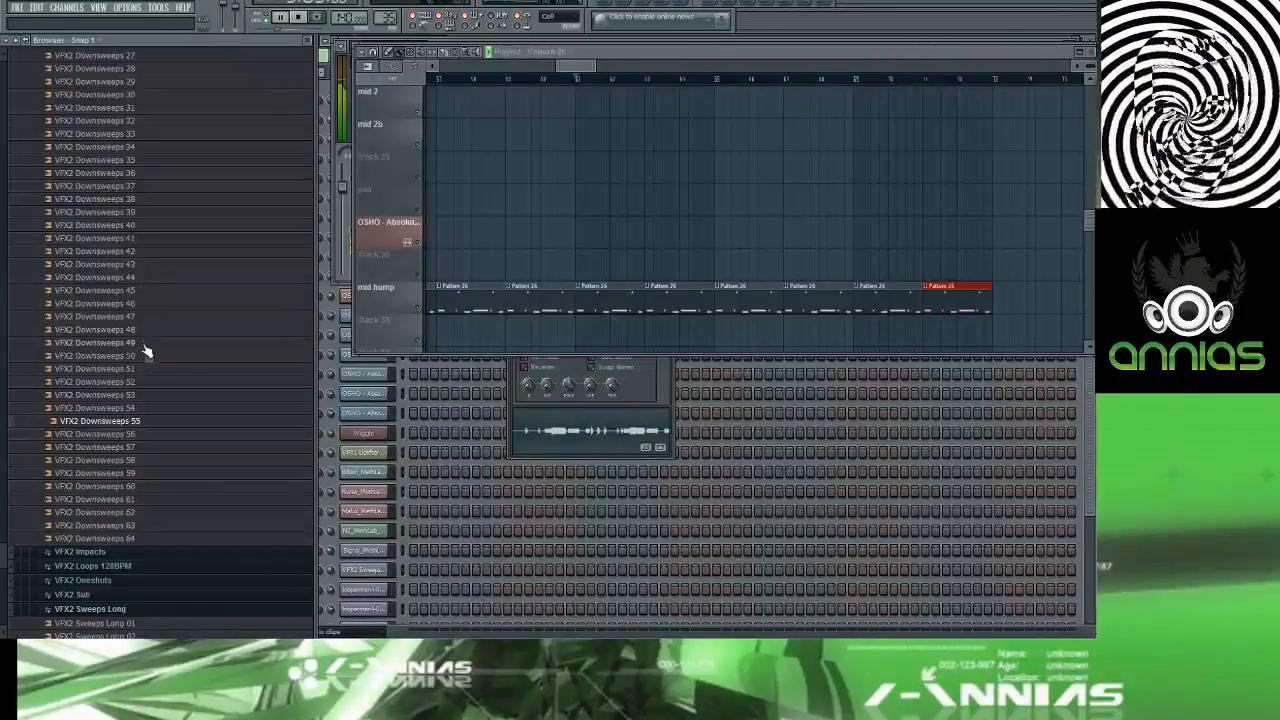
pyautogui.click(149, 447)
pyautogui.click(147, 460)
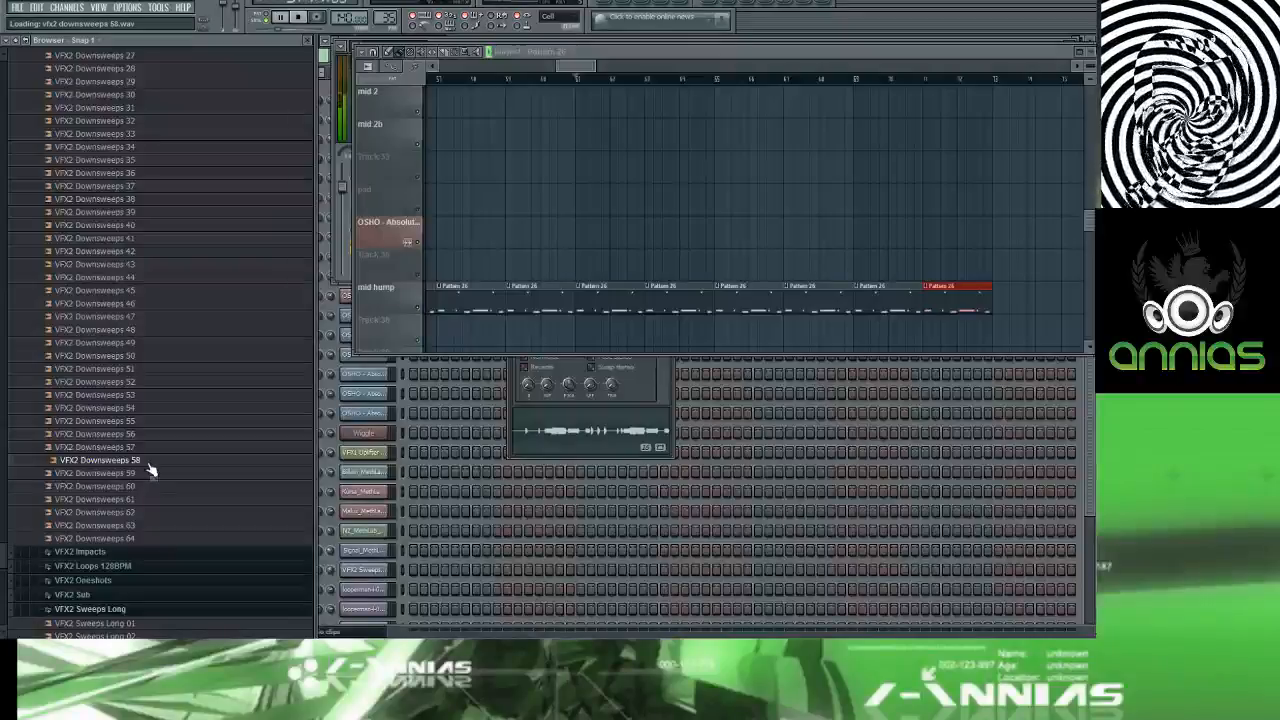
pyautogui.click(153, 487)
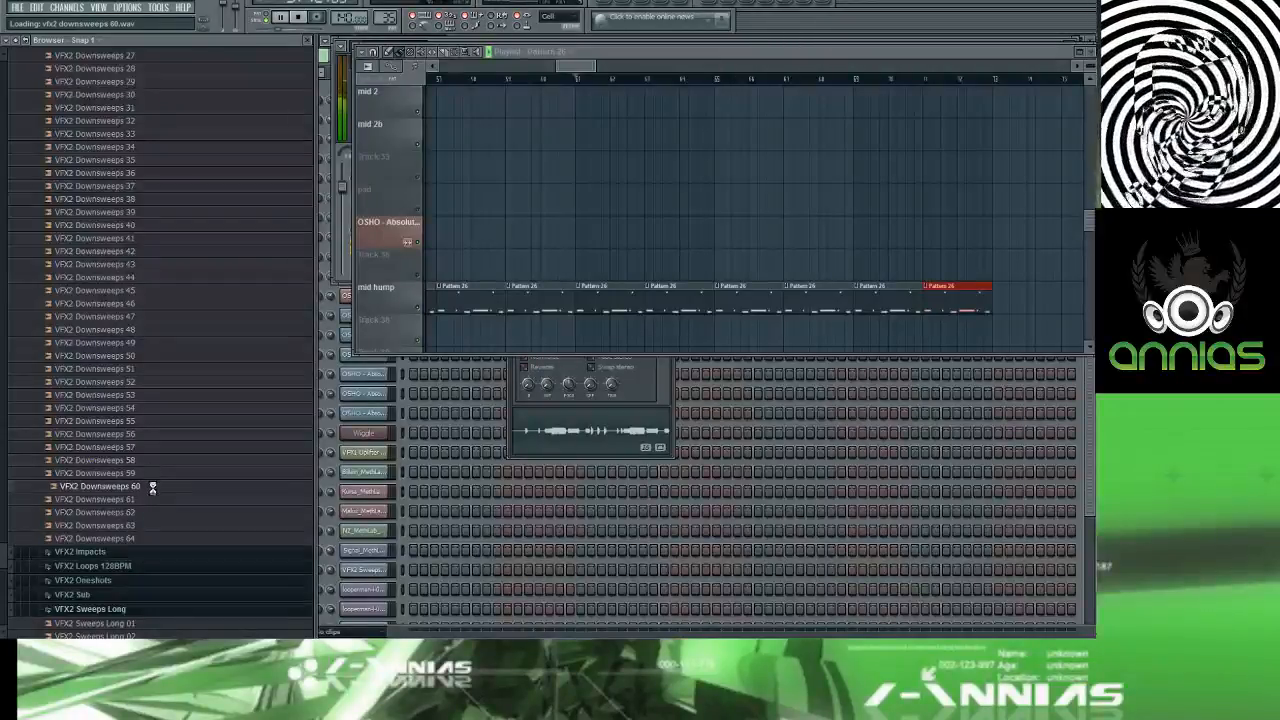
pyautogui.click(157, 501)
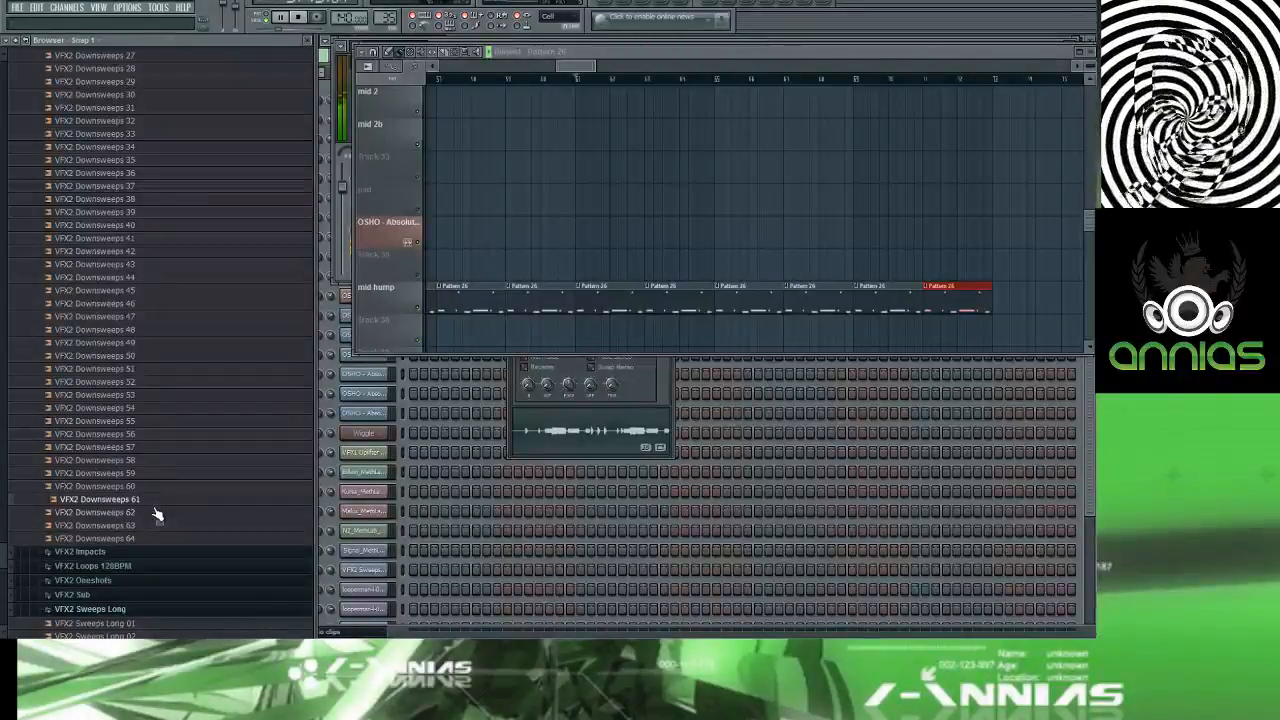
pyautogui.click(157, 513)
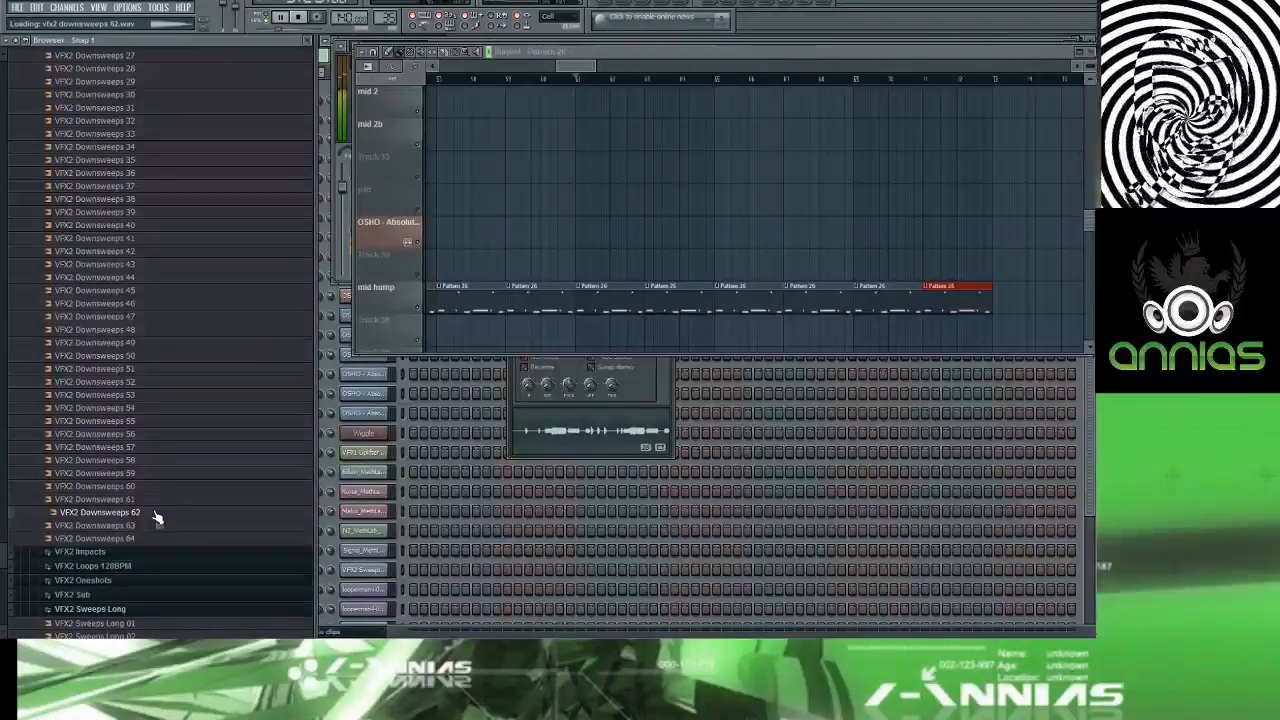
# Step: Replay from bar 57 and examine how the Percs, OSHO vocal, sub and mid distortion tracks line up after the drop
pyautogui.click(449, 82)
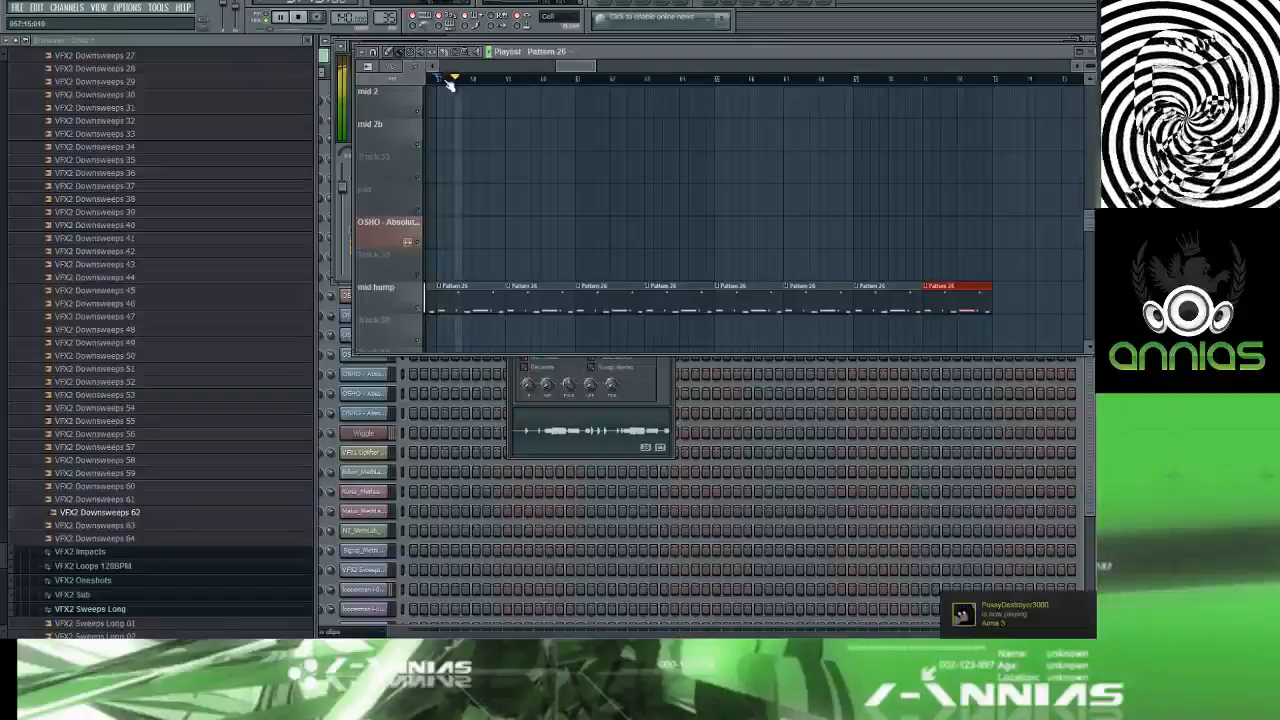
pyautogui.scroll(14, 463, 76)
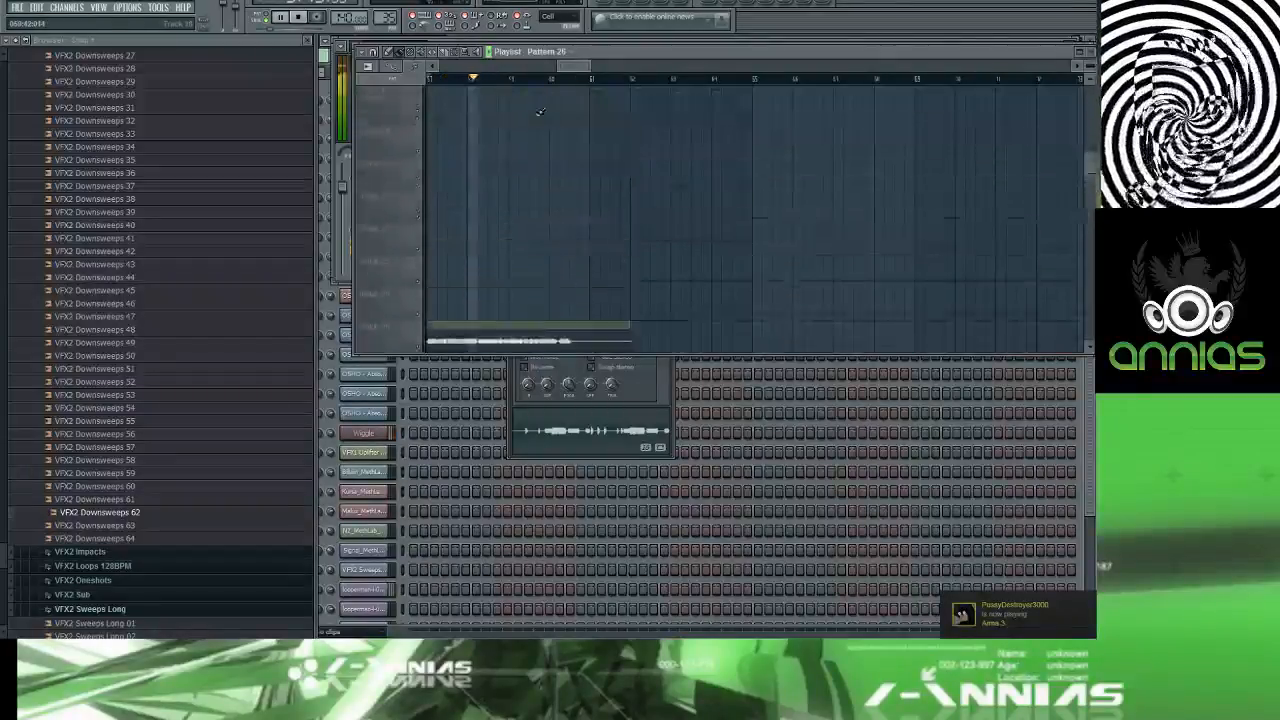
pyautogui.scroll(-2, 566, 121)
pyautogui.scroll(6, 566, 121)
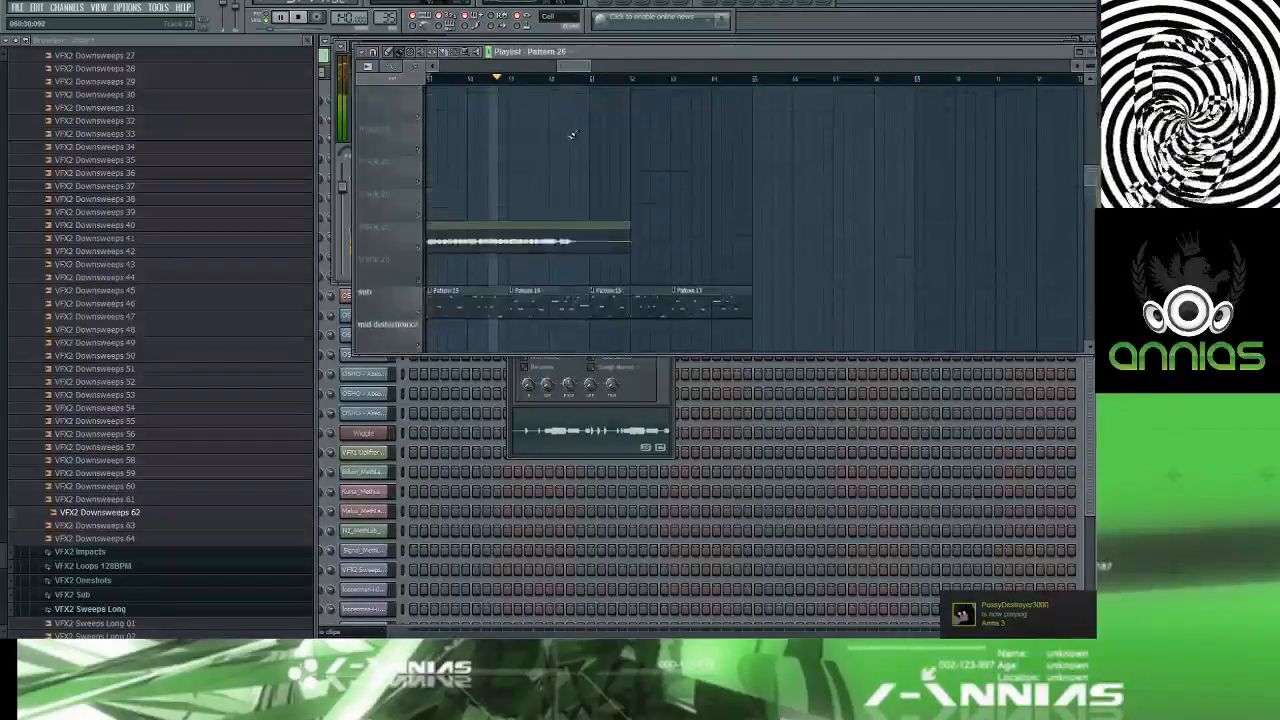
pyautogui.scroll(-6, 552, 138)
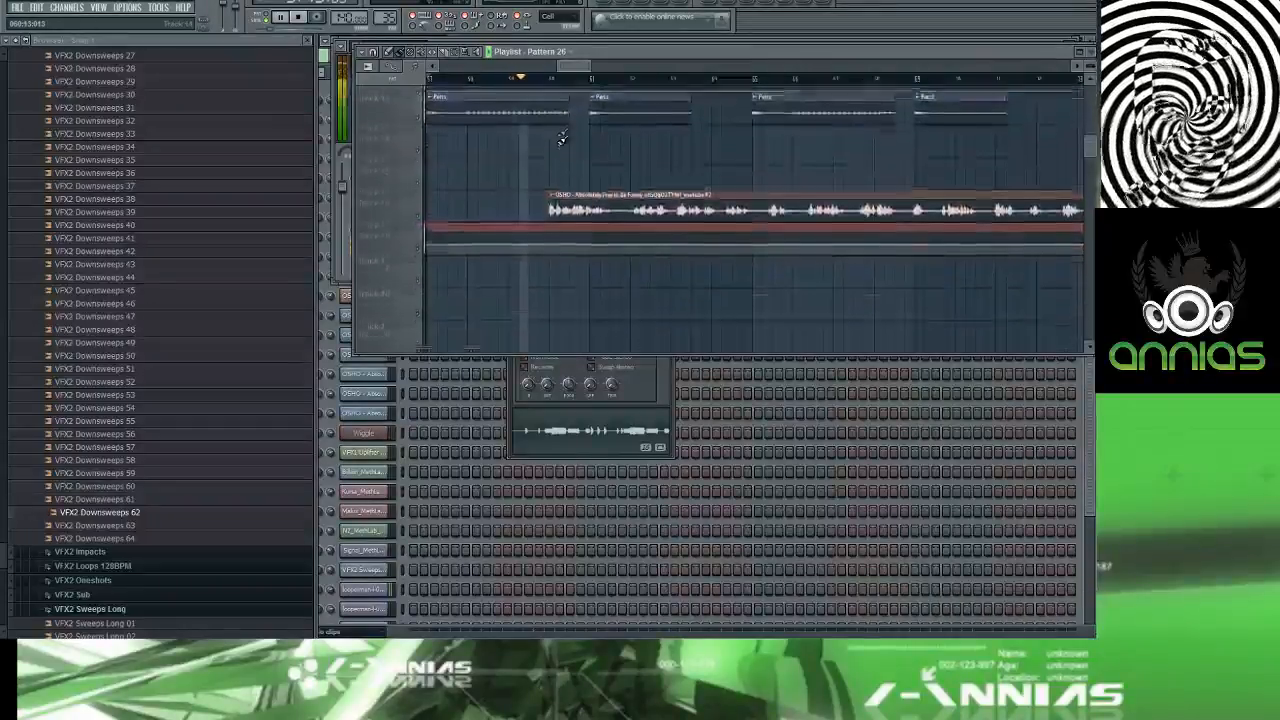
pyautogui.scroll(-1, 560, 137)
pyautogui.scroll(-6, 604, 131)
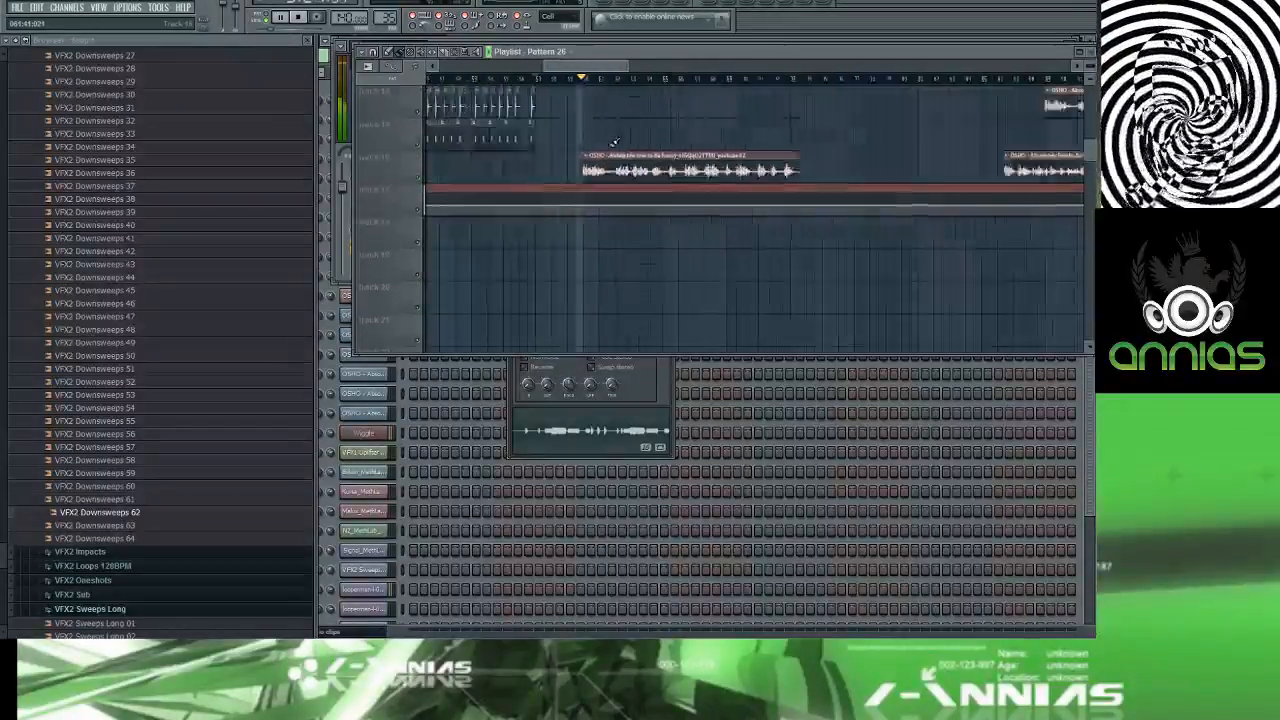
pyautogui.scroll(4, 610, 150)
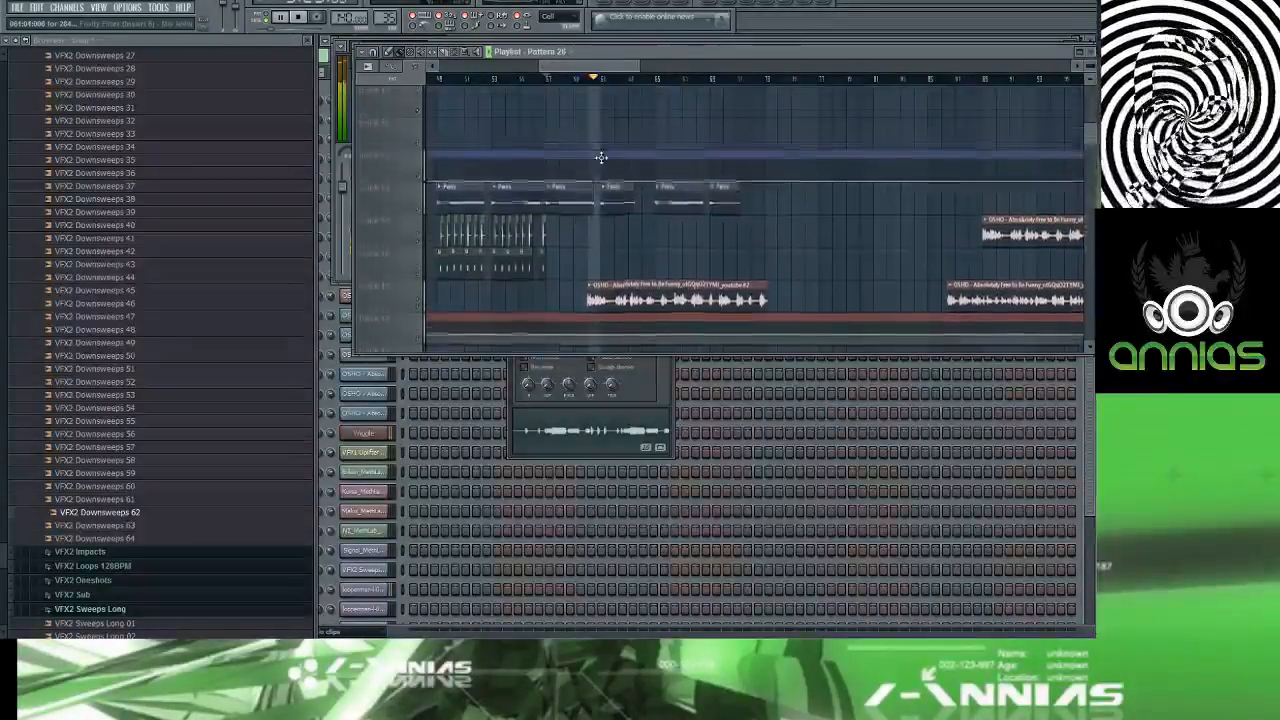
pyautogui.scroll(-5, 601, 158)
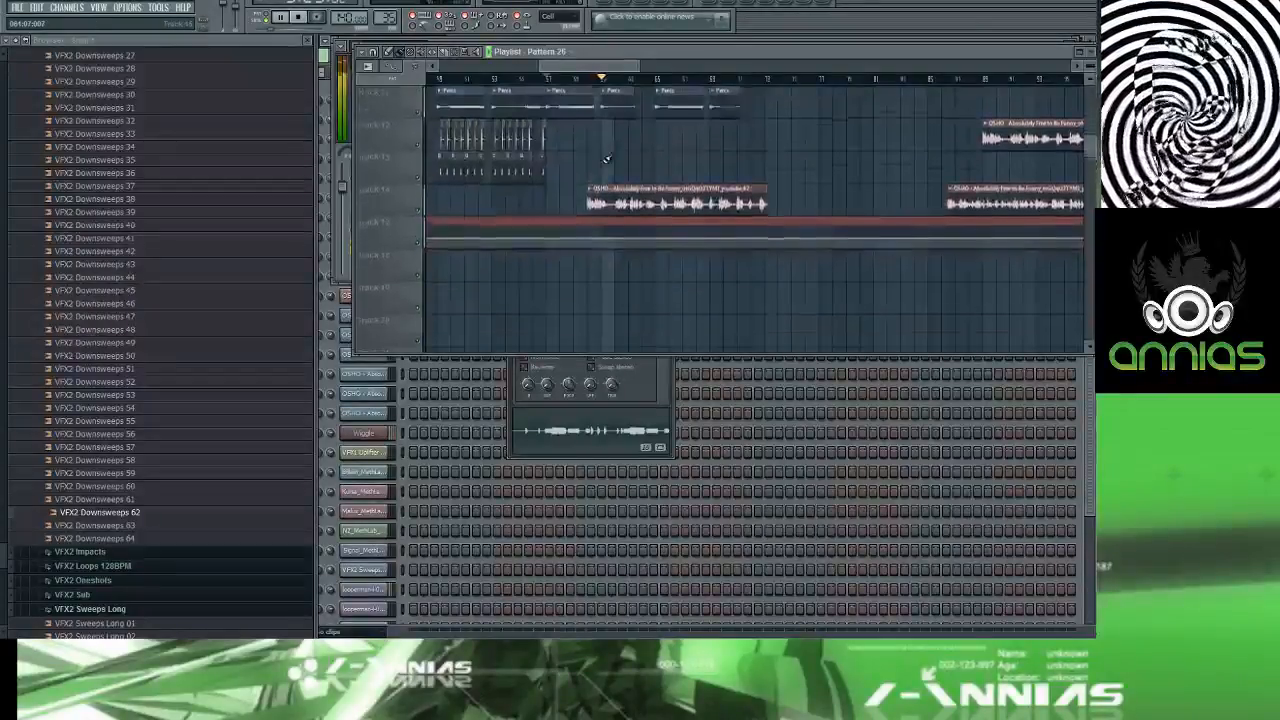
pyautogui.scroll(-5, 601, 158)
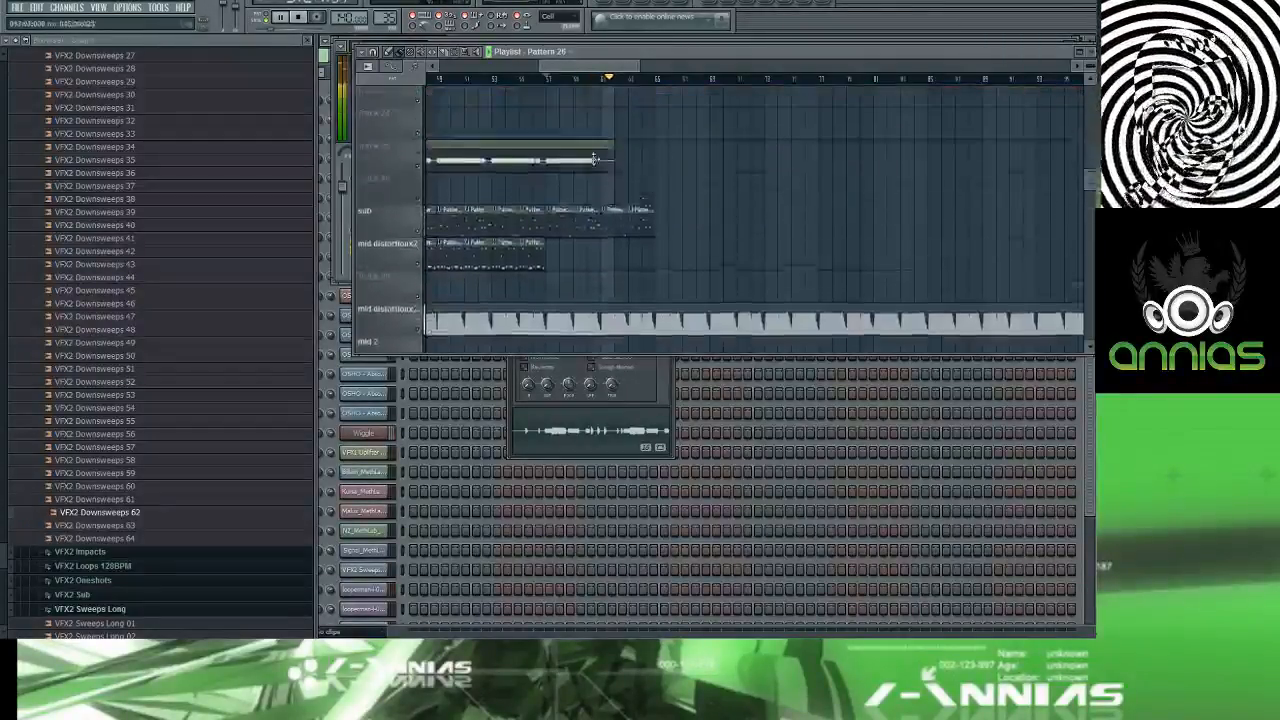
# Step: Place the VFX2 Downsweeps 62 sample on the mid 2b track at bar 55 and replay from just before it
pyautogui.click(500, 80)
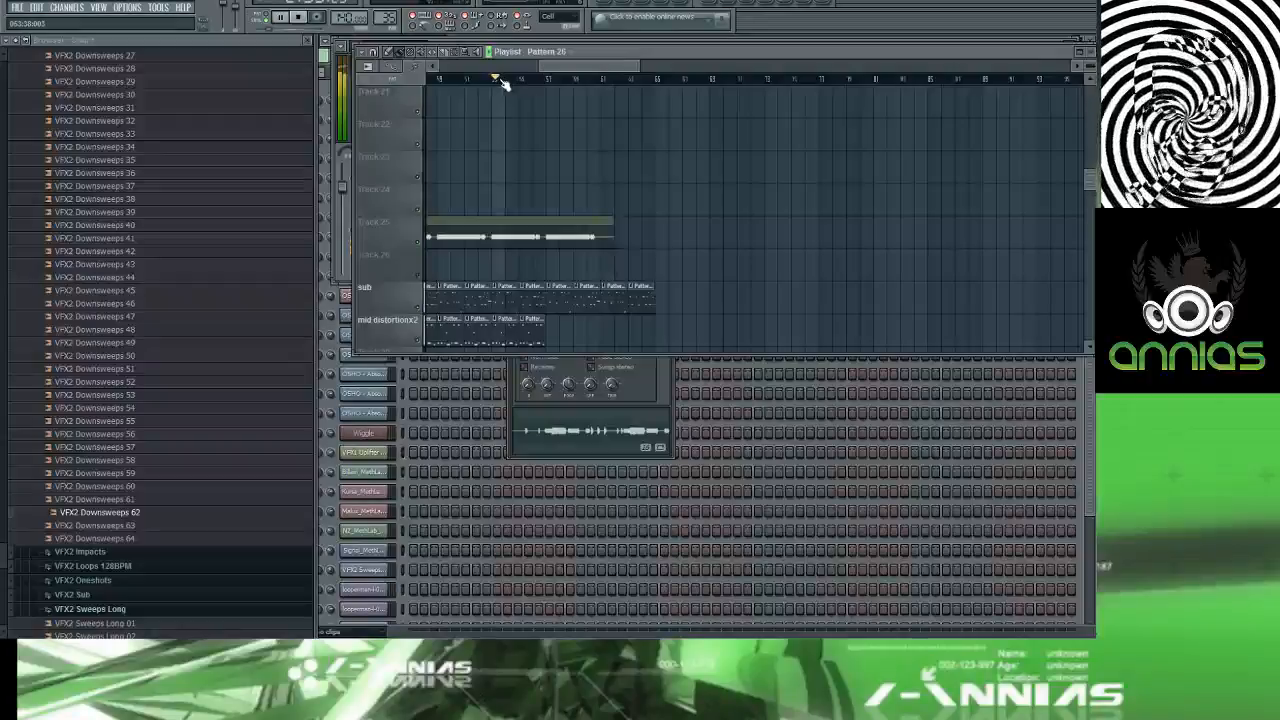
pyautogui.scroll(-5, 520, 120)
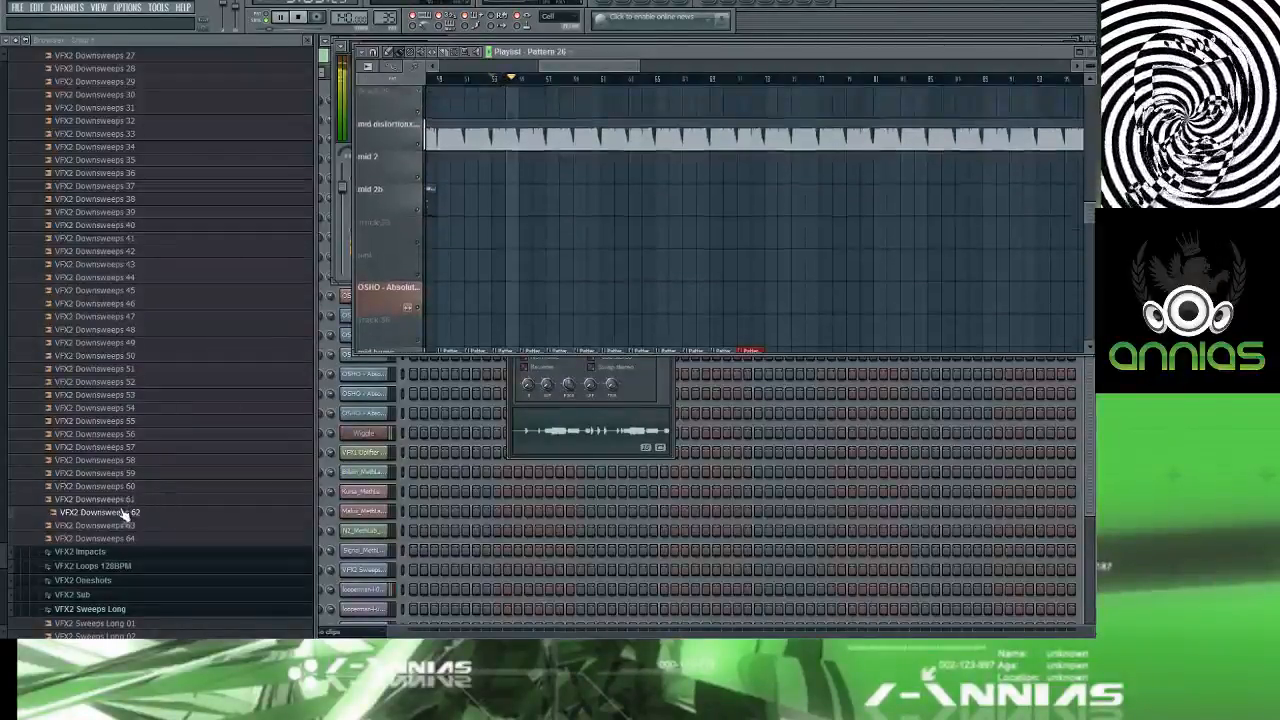
pyautogui.moveTo(126, 514); pyautogui.dragTo(530, 198)
pyautogui.click(514, 79)
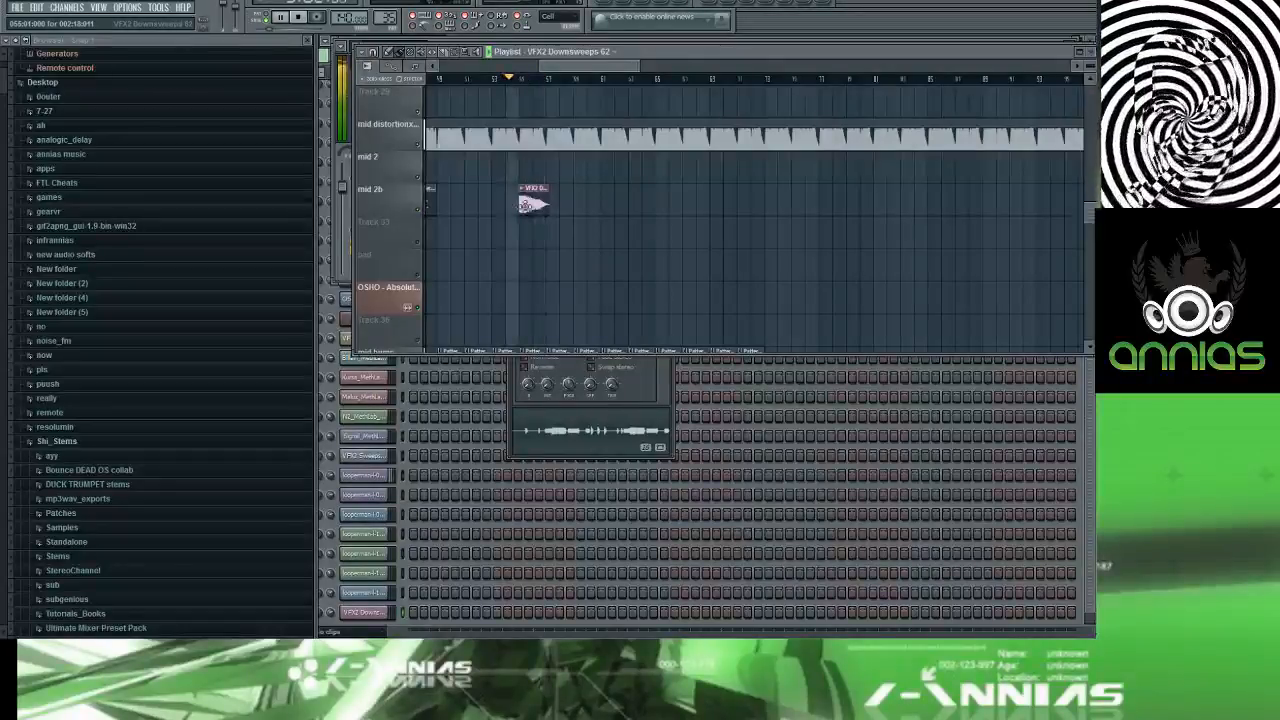
# Step: Stop playback, open the VFX2 Downsweeps 62 channel settings and check the mixer for an insert to route it to
pyautogui.doubleClick(529, 199)
pyautogui.press('space')
pyautogui.press('F9')
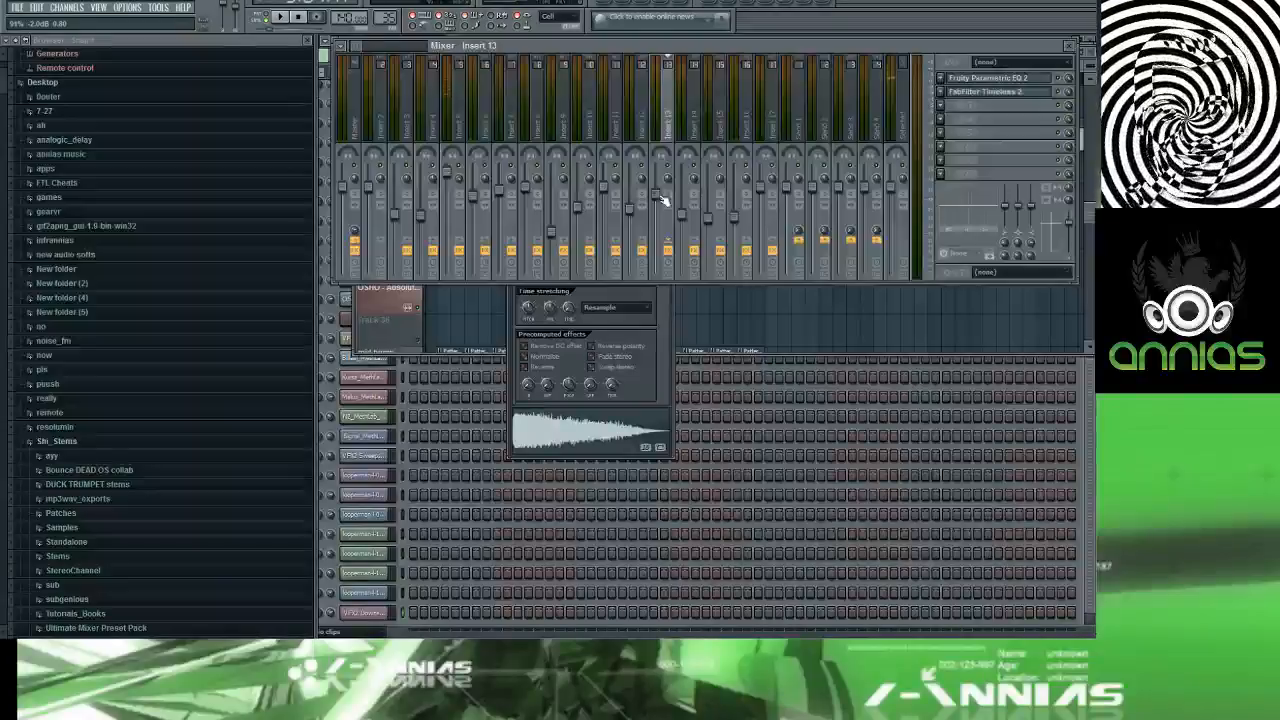
pyautogui.press('F5')
pyautogui.doubleClick(541, 201)
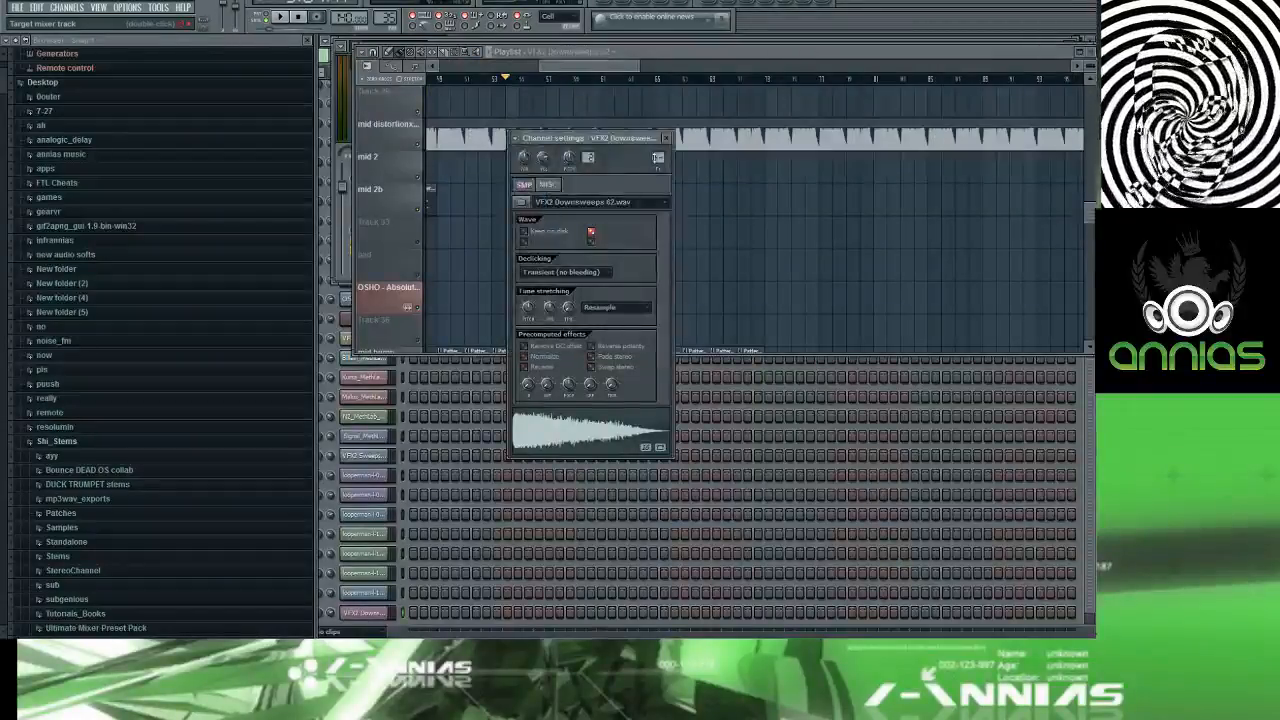
pyautogui.doubleClick(657, 158)
pyautogui.press('F5')
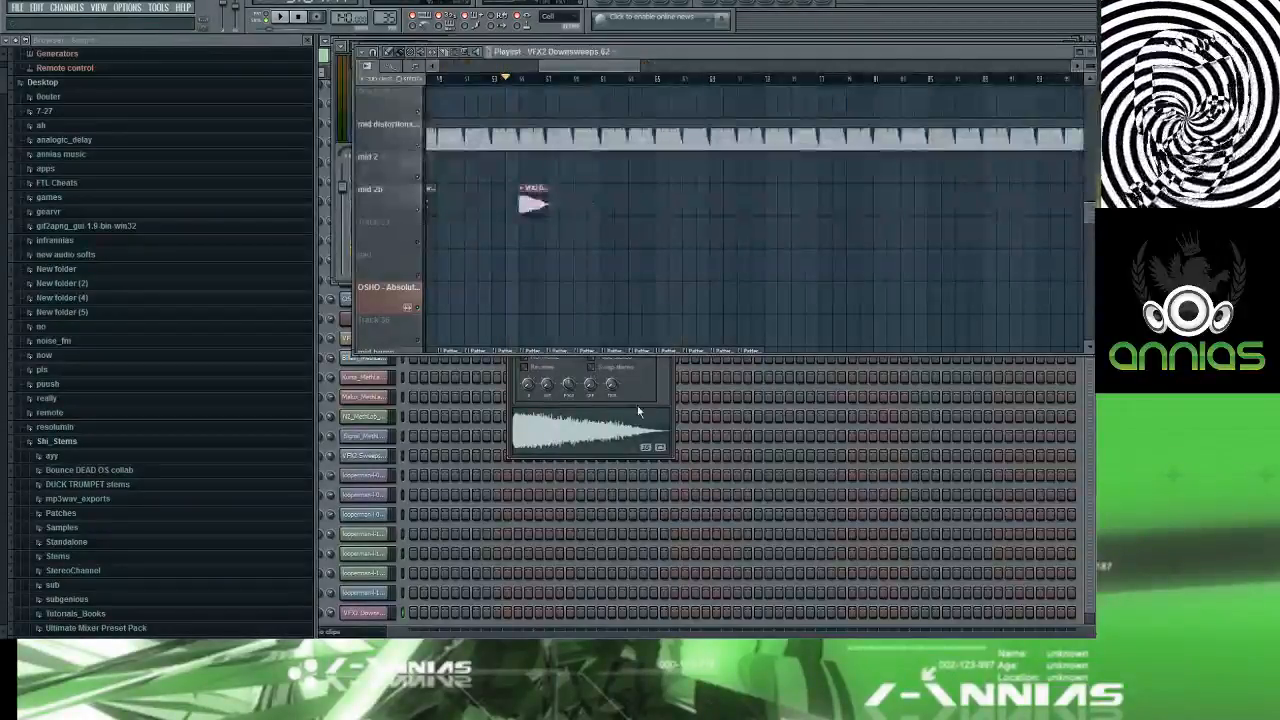
pyautogui.click(637, 405)
pyautogui.doubleClick(658, 153)
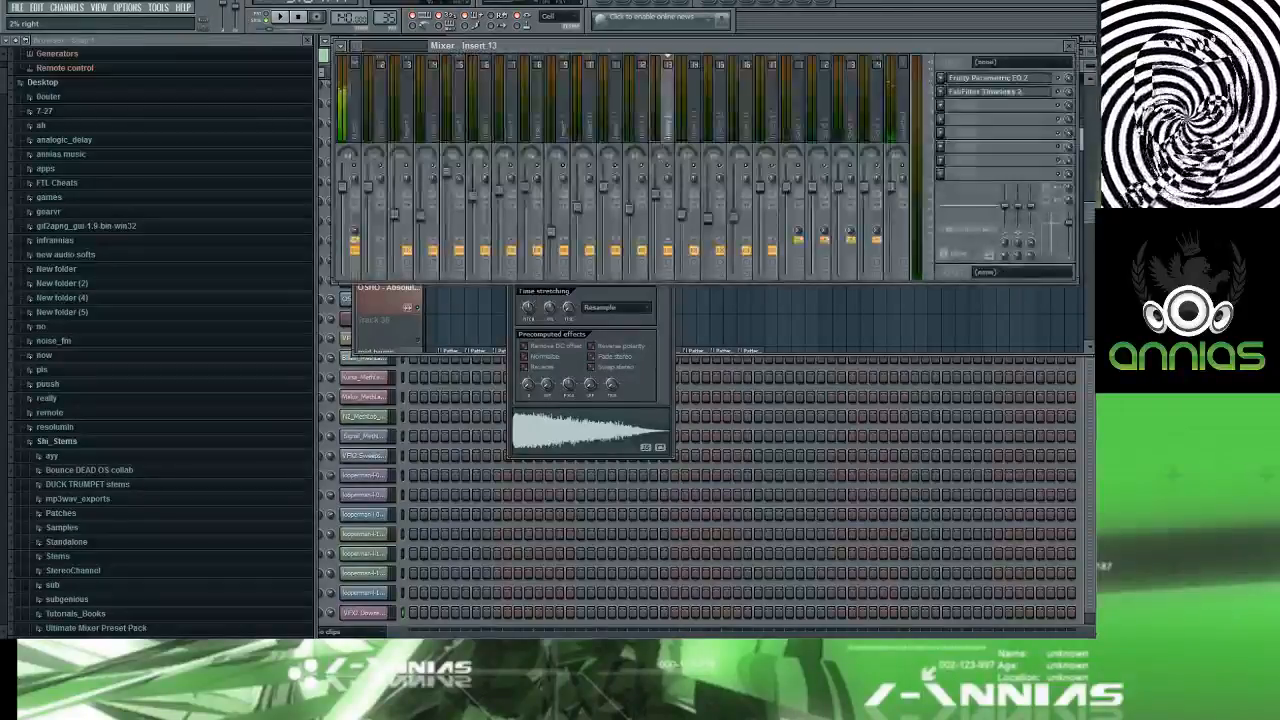
pyautogui.press('F5')
pyautogui.click(646, 394)
pyautogui.doubleClick(658, 160)
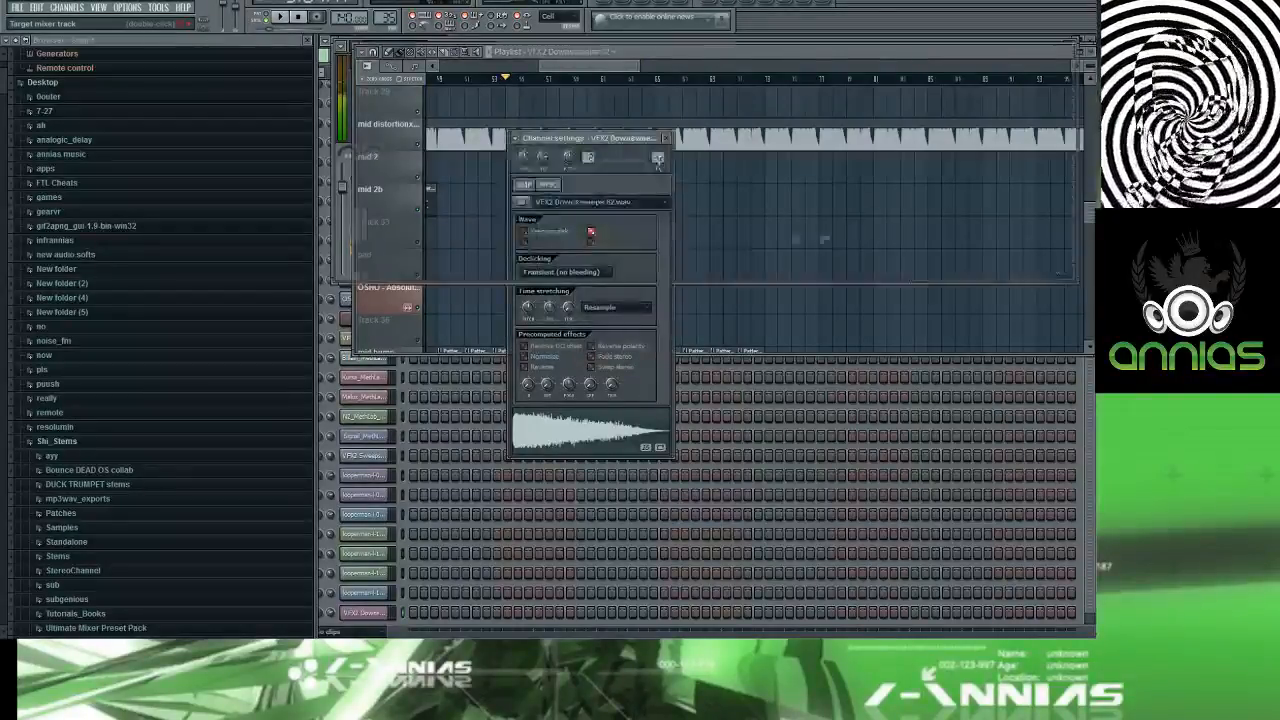
pyautogui.click(666, 170)
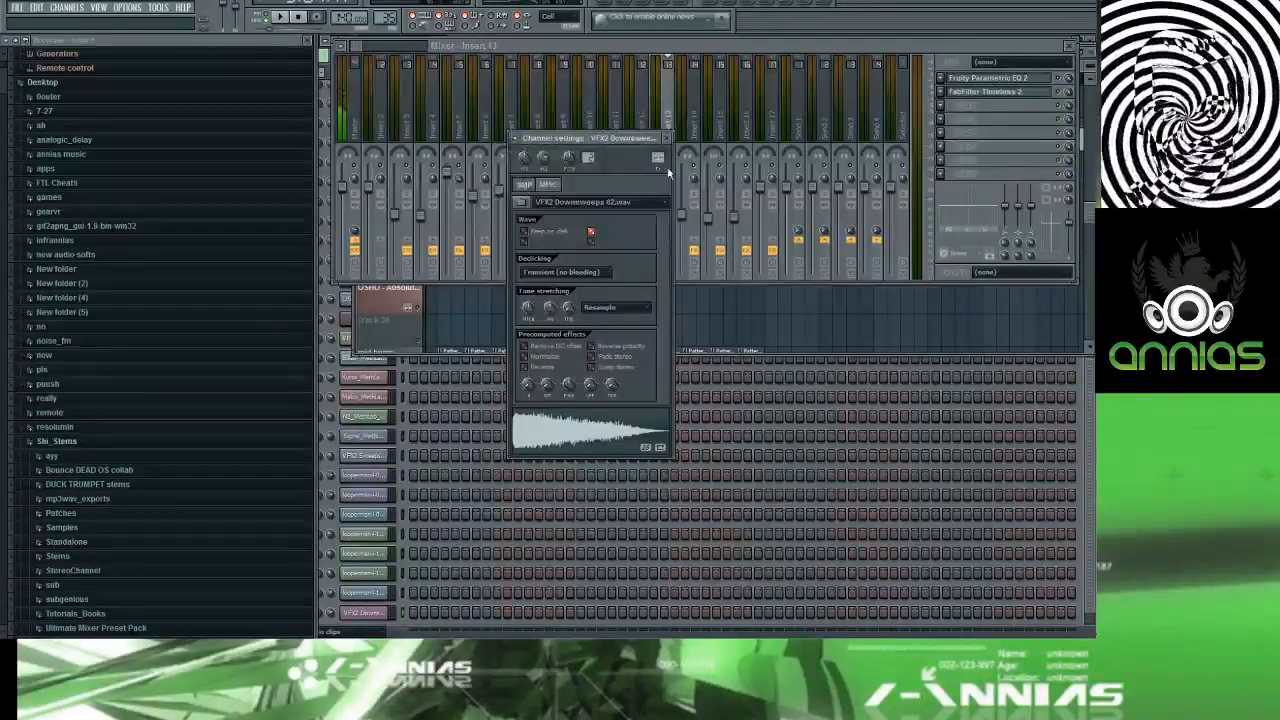
# Step: Route the VFX2 Downsweeps 62 channel to mixer insert 11
pyautogui.moveTo(656, 156); pyautogui.dragTo(648, 137)
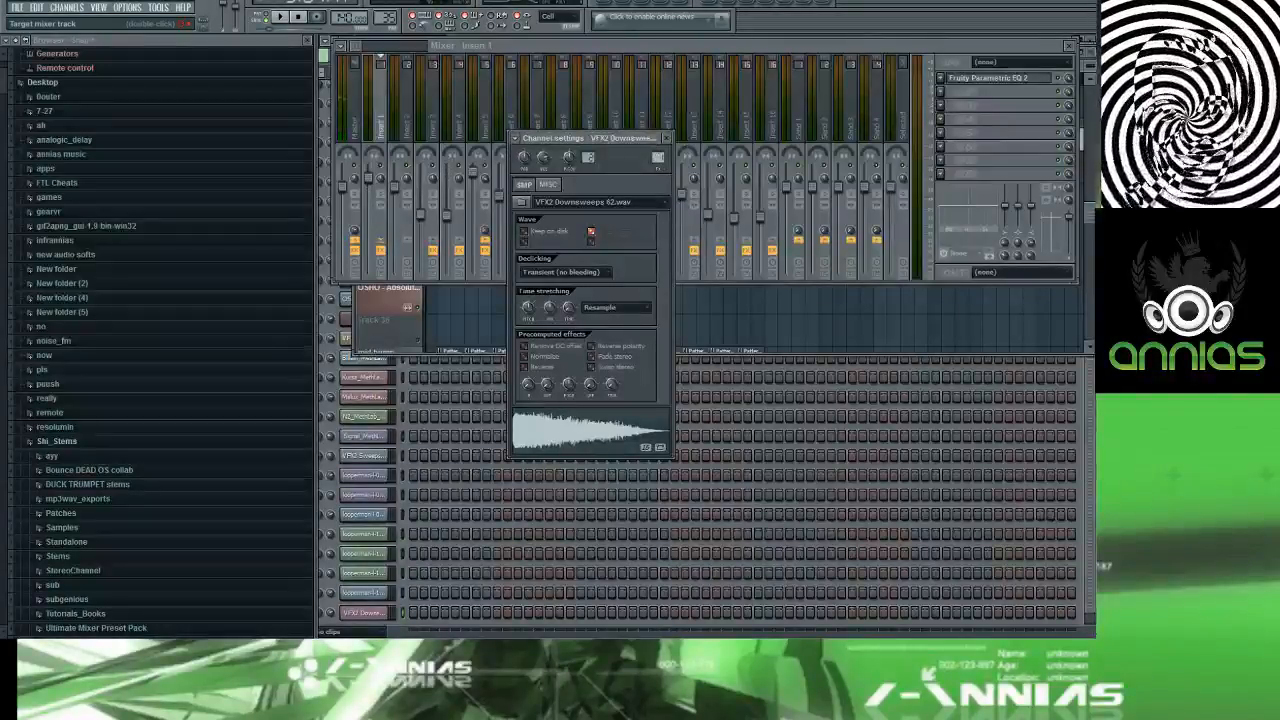
pyautogui.press('F5')
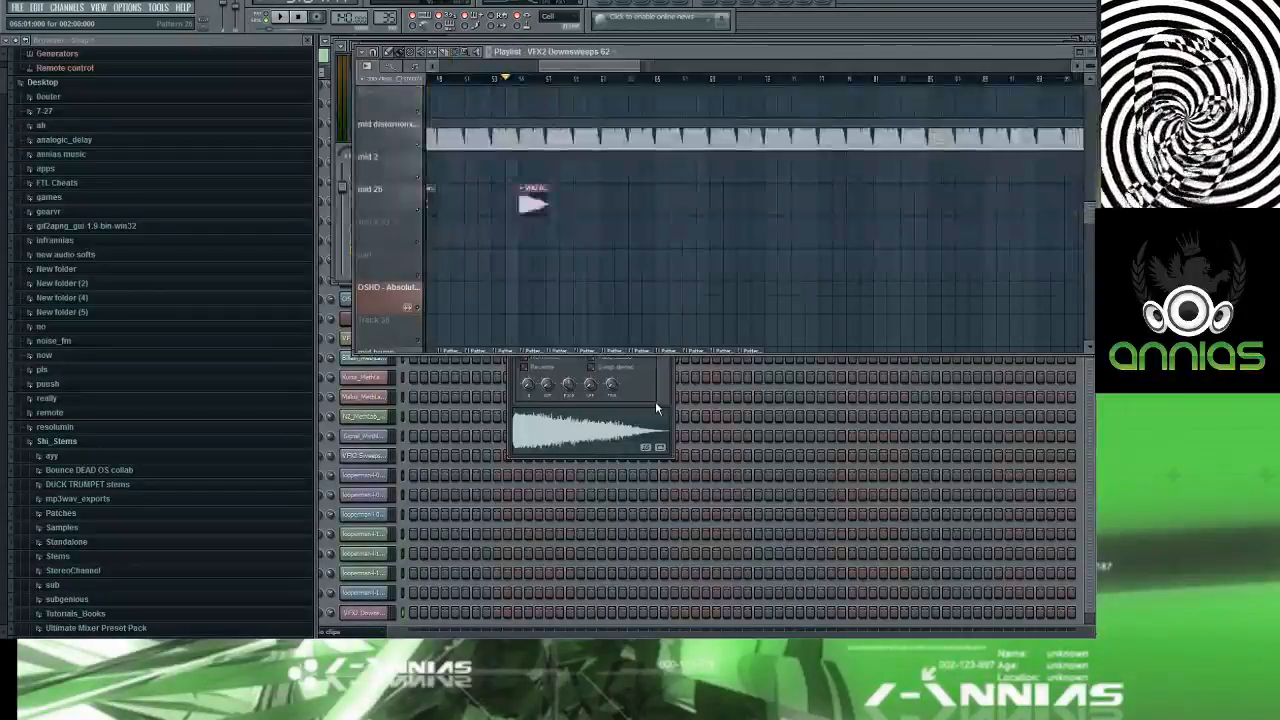
pyautogui.click(656, 403)
pyautogui.press('F9')
pyautogui.press('F5')
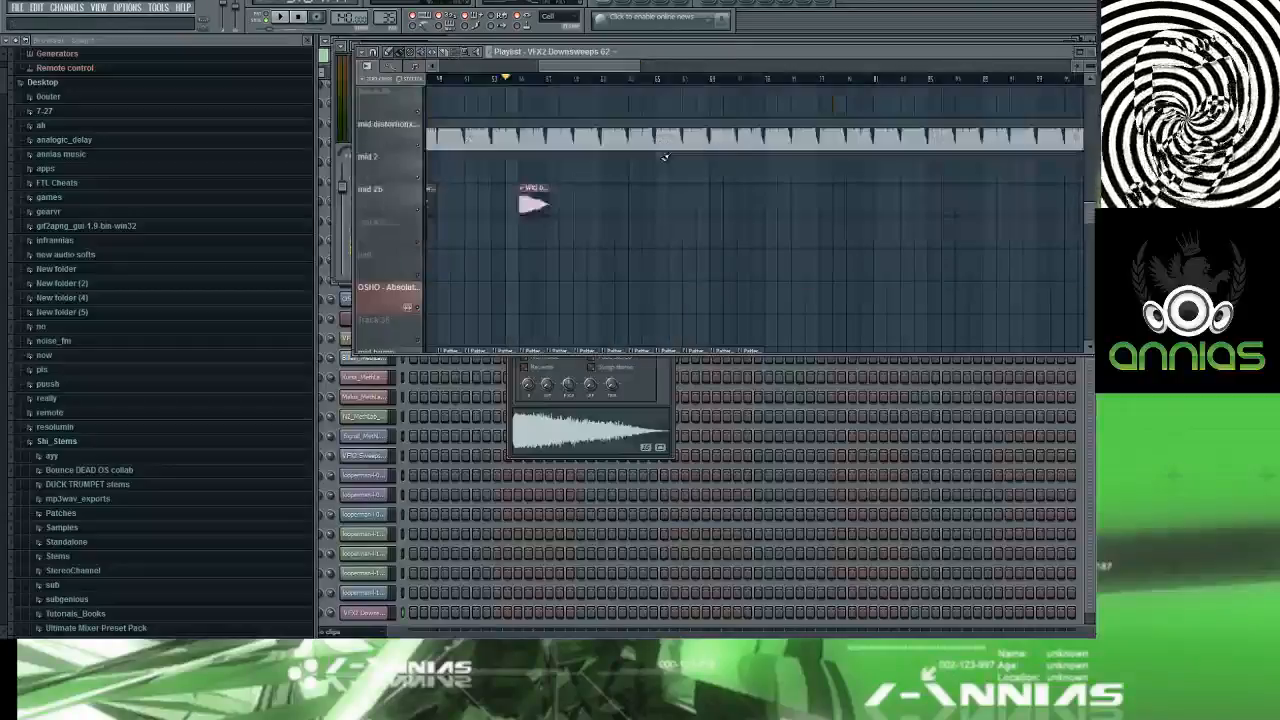
pyautogui.click(672, 366)
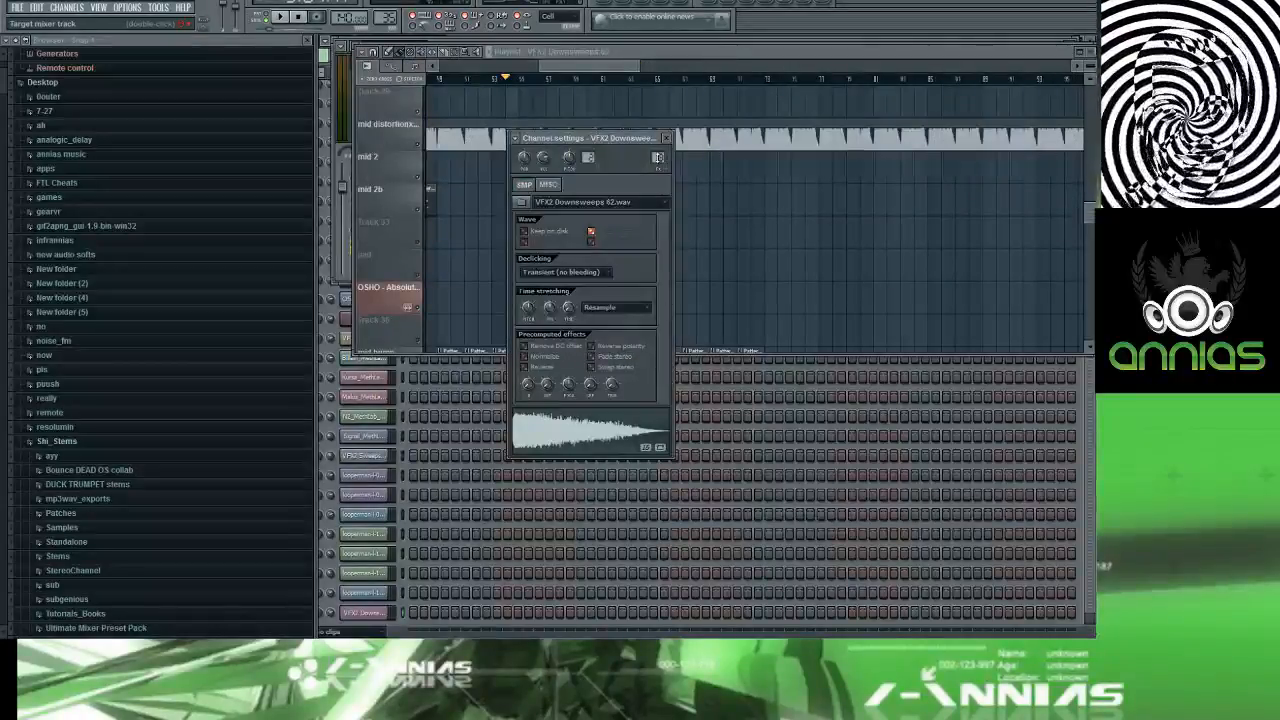
pyautogui.press('F9')
pyautogui.press('F5')
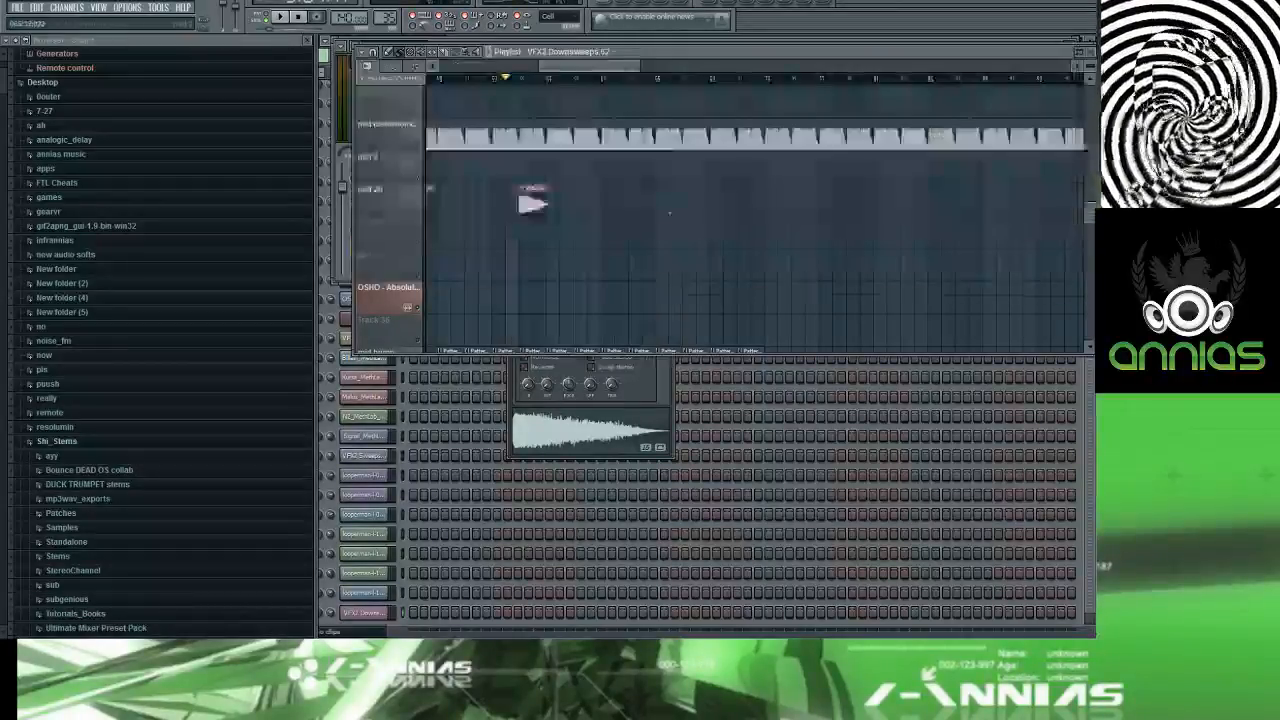
pyautogui.click(657, 383)
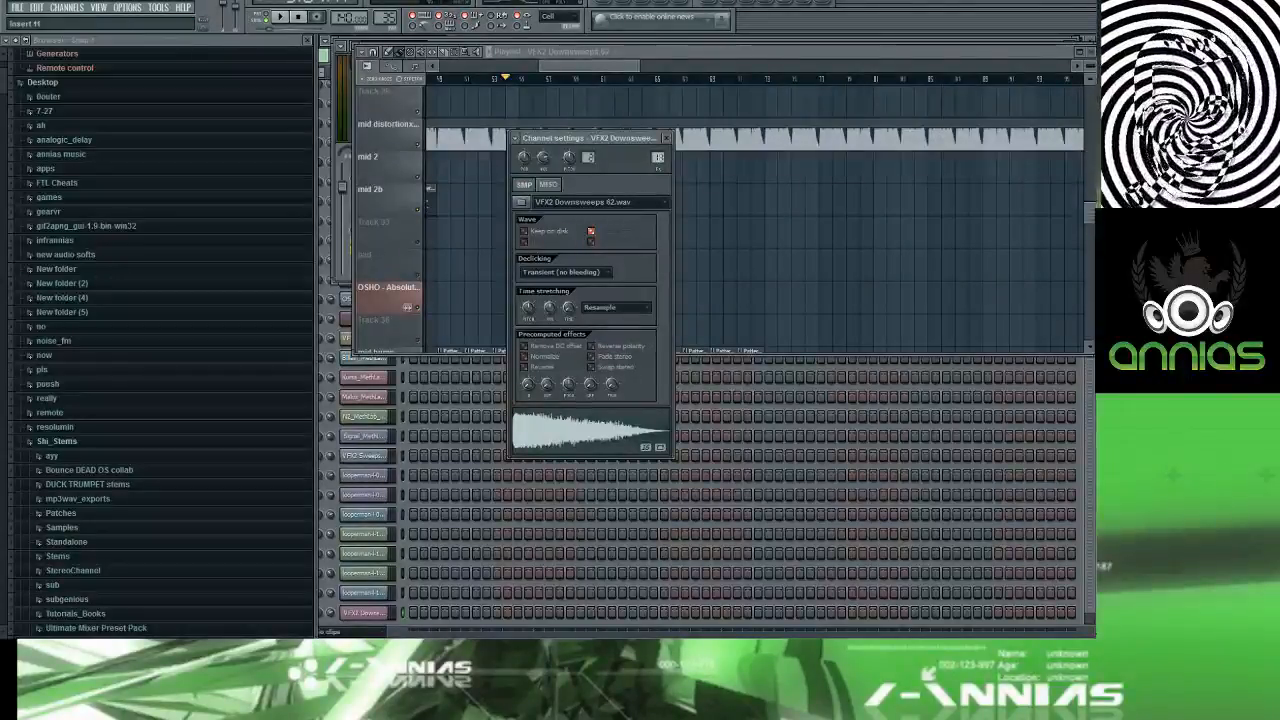
# Step: Play the downsweep in context and set the VFX2 Downsweeps 62 channel volume to about -11.2 dB
pyautogui.press('space')
pyautogui.press('F5')
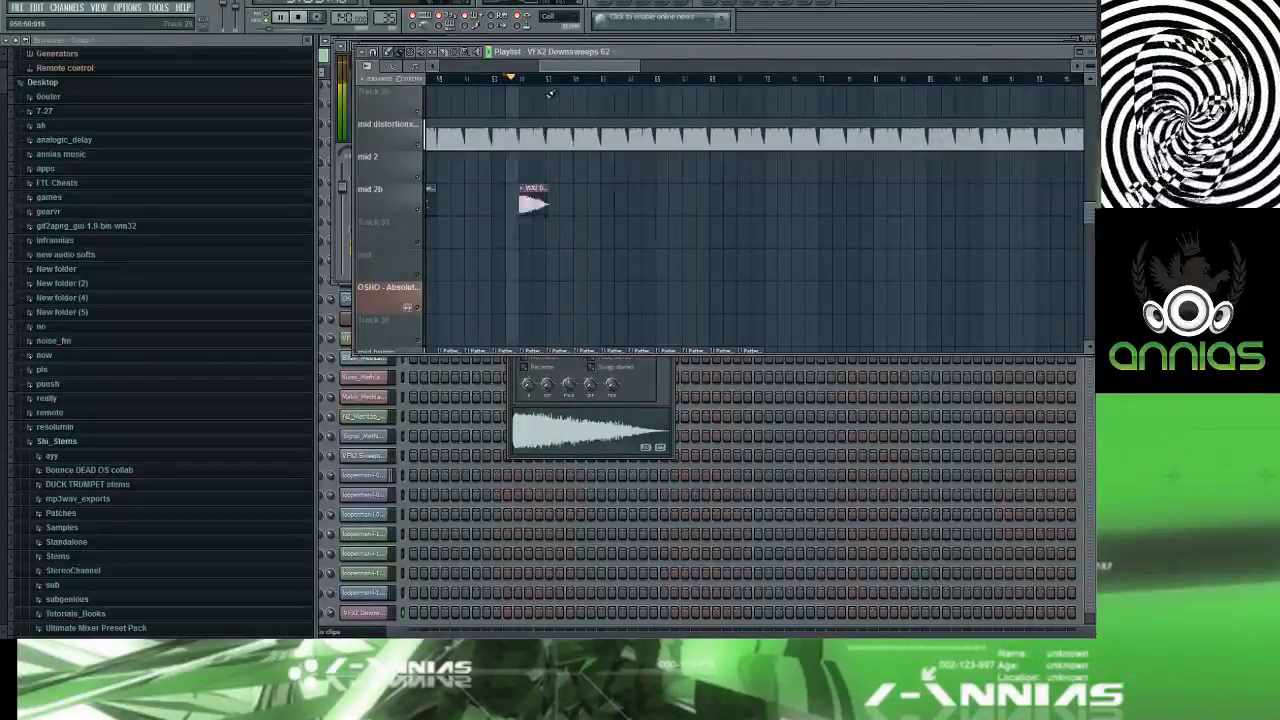
pyautogui.doubleClick(535, 203)
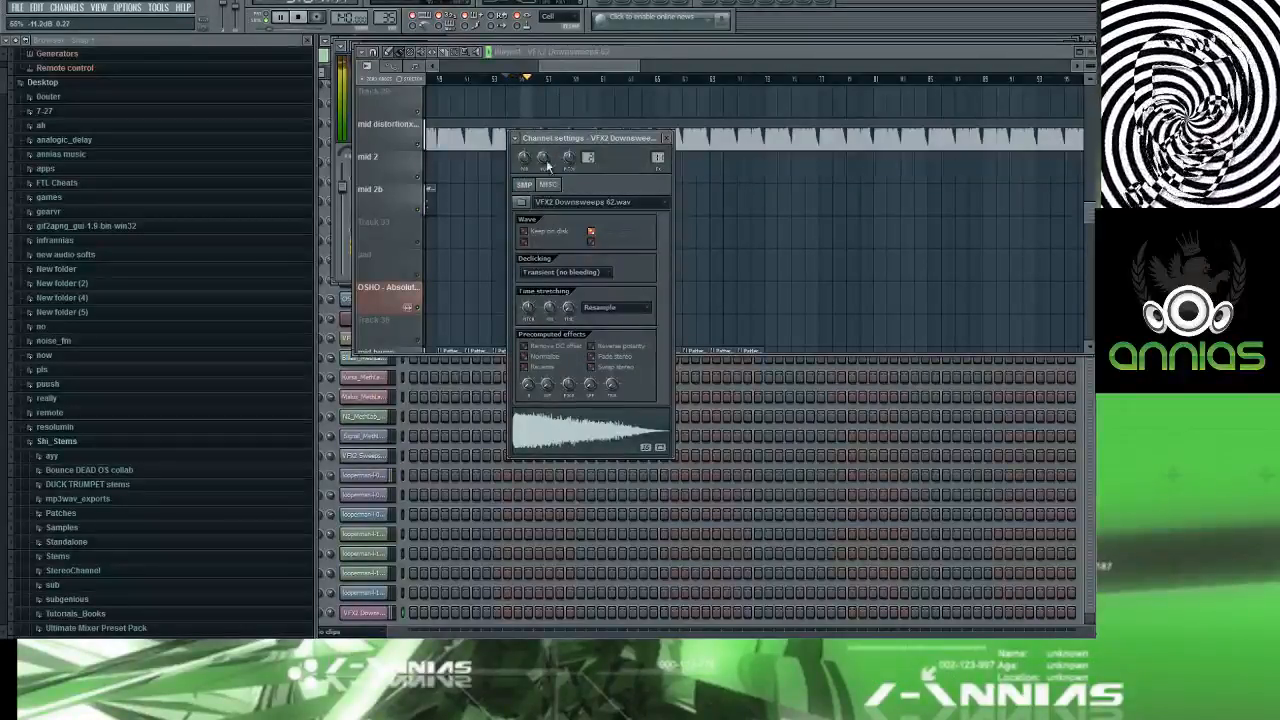
pyautogui.click(570, 70)
# Step: Delete the OSHO vocal clip on track 16 that spans about bars 60 to 73
pyautogui.scroll(-6, 592, 110)
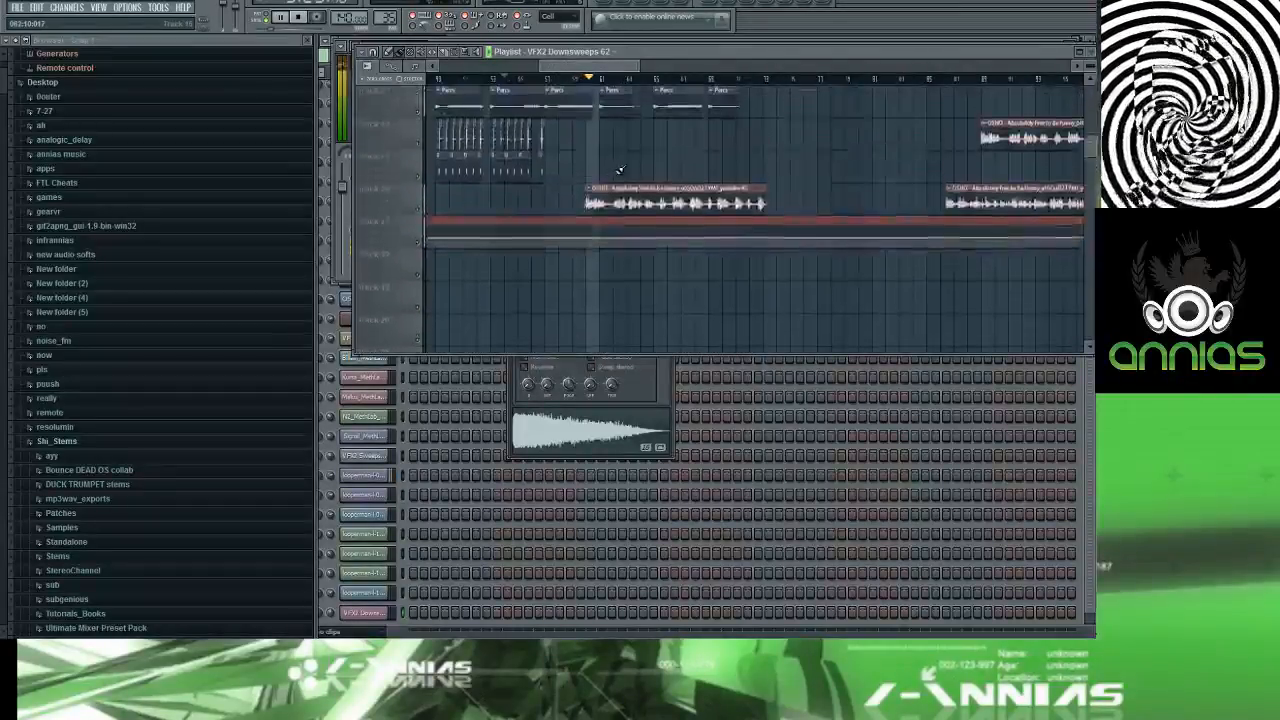
pyautogui.scroll(2, 598, 165)
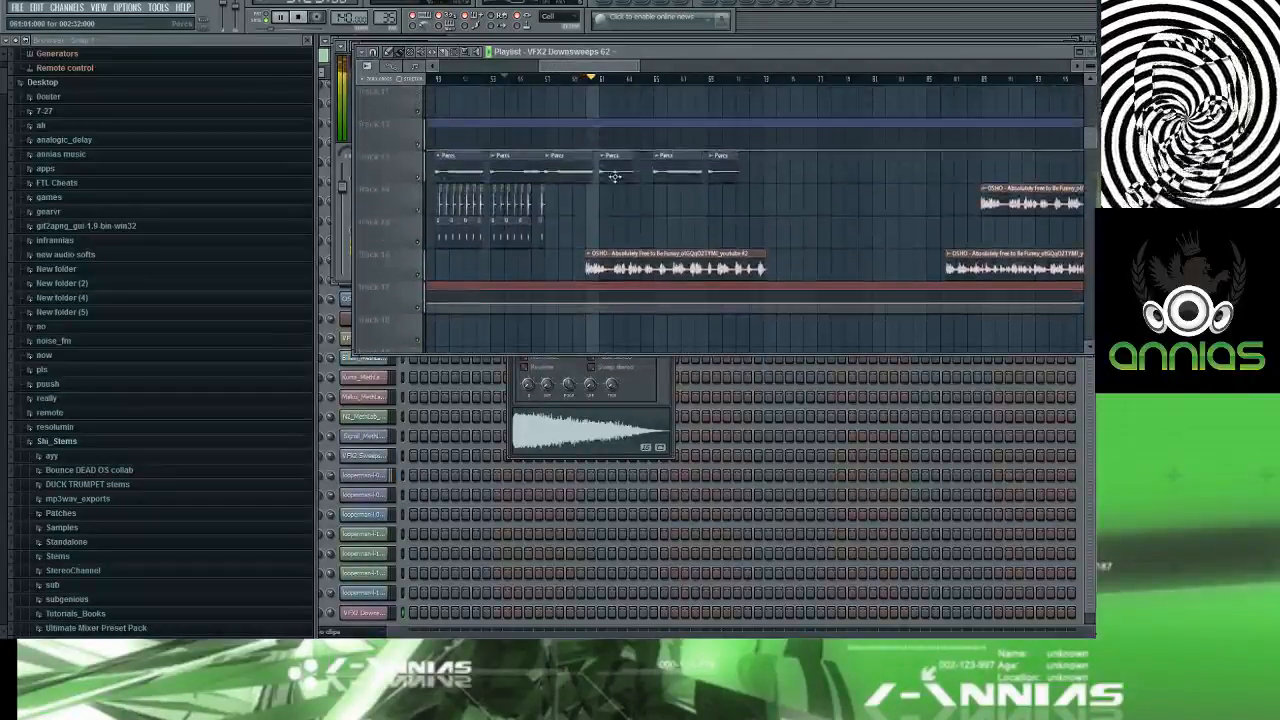
pyautogui.rightClick(645, 257)
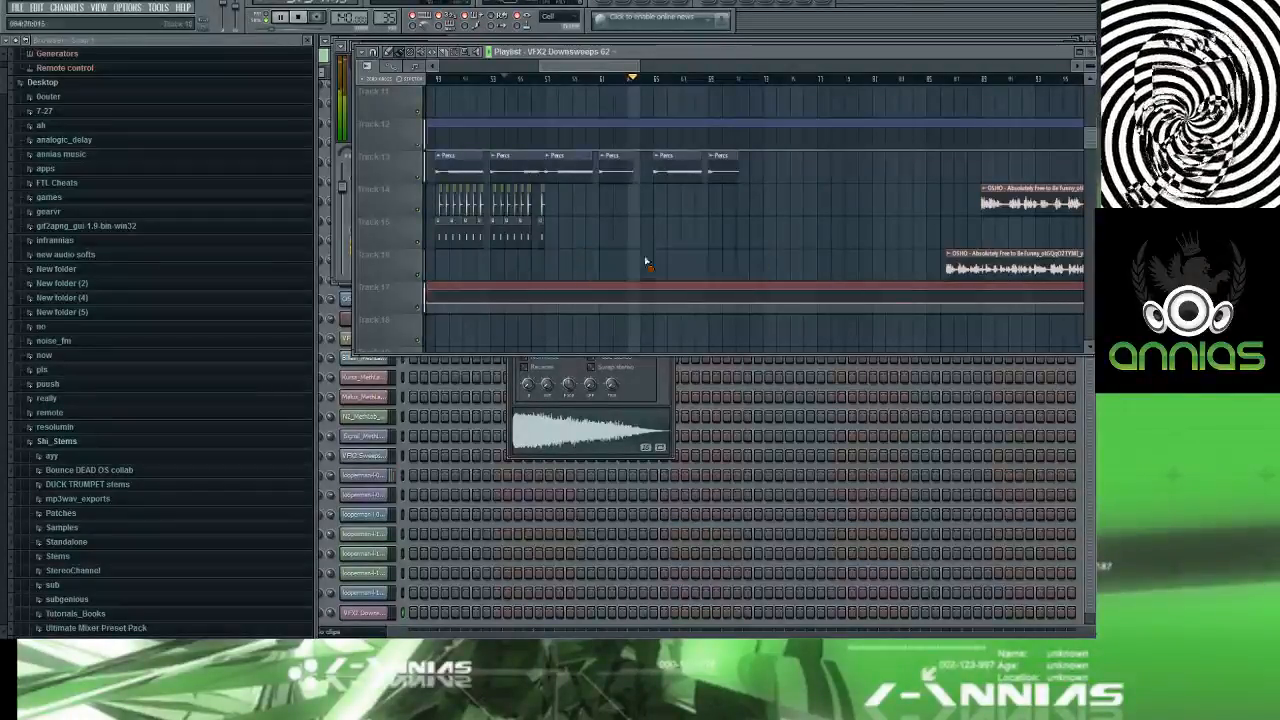
# Step: Replay from about bar 55 and examine where the percussion, sub, mid distortion and mid bump clips end after the drop
pyautogui.click(524, 80)
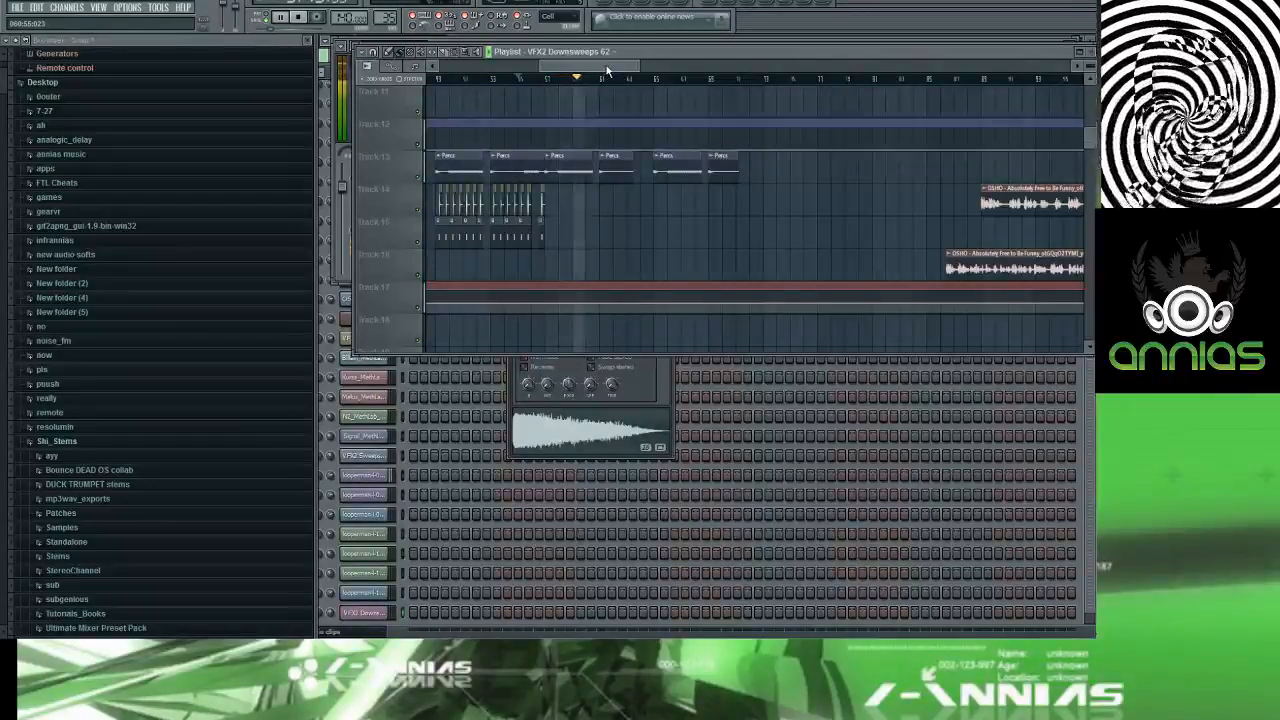
pyautogui.moveTo(610, 67)
pyautogui.mouseDown()
pyautogui.moveTo(598, 67)
pyautogui.moveTo(725, 63)
pyautogui.moveTo(580, 65)
pyautogui.moveTo(618, 68)
pyautogui.mouseUp()
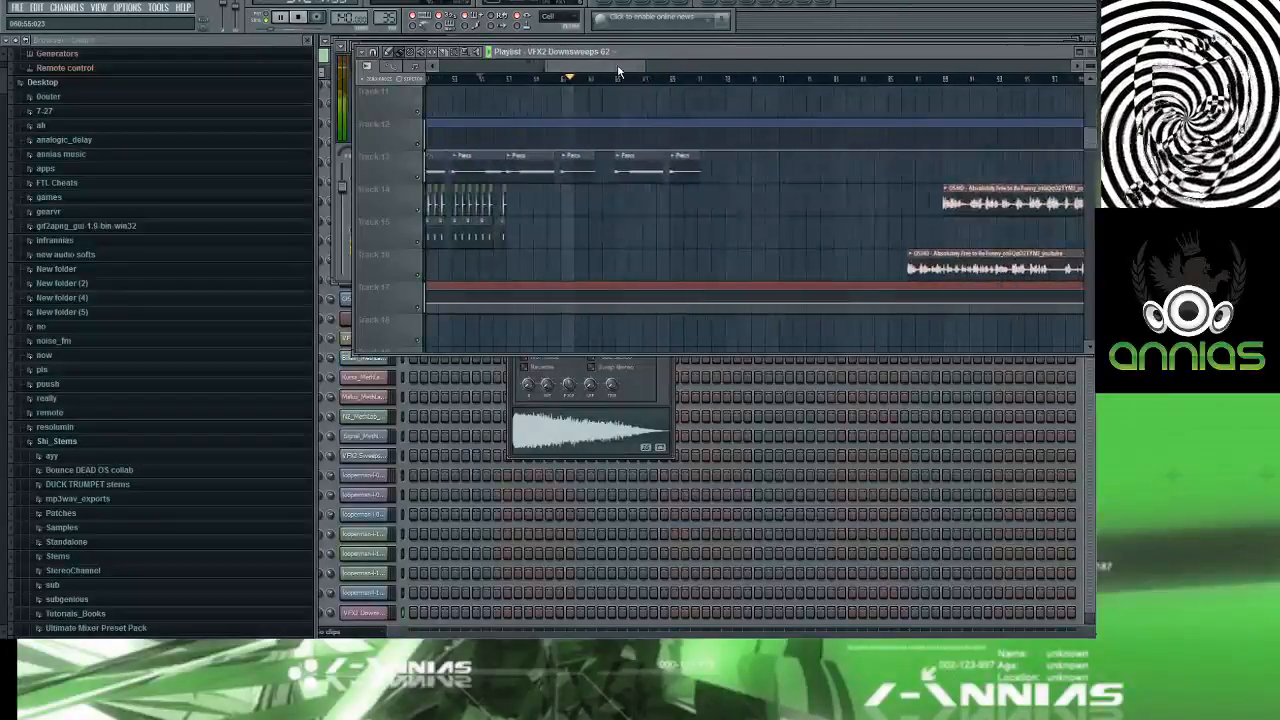
pyautogui.scroll(-5, 650, 185)
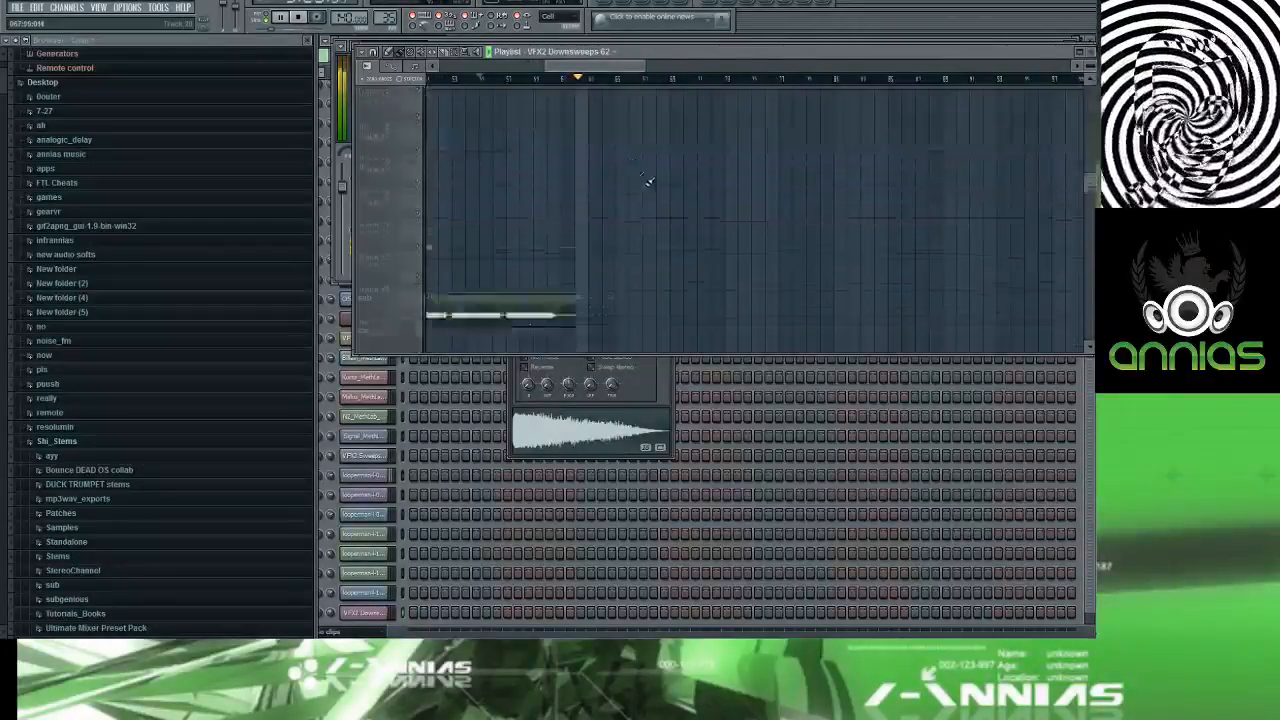
pyautogui.scroll(-6, 650, 190)
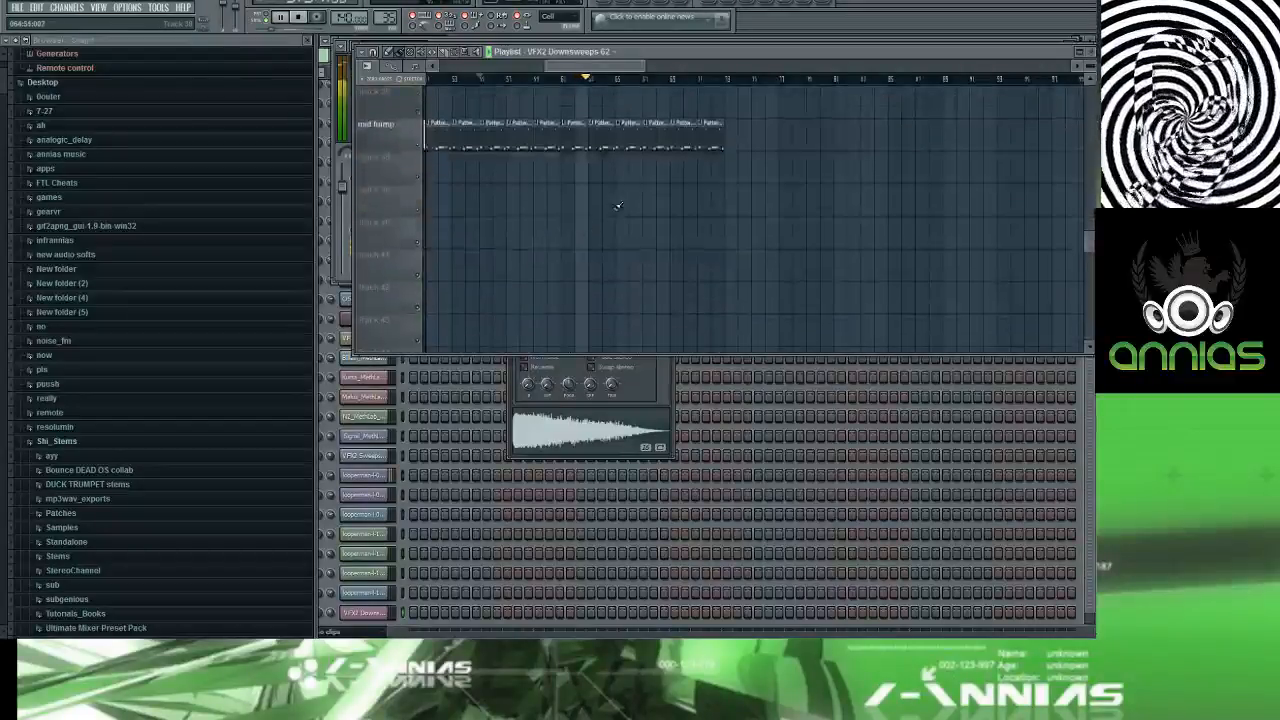
pyautogui.scroll(10, 630, 195)
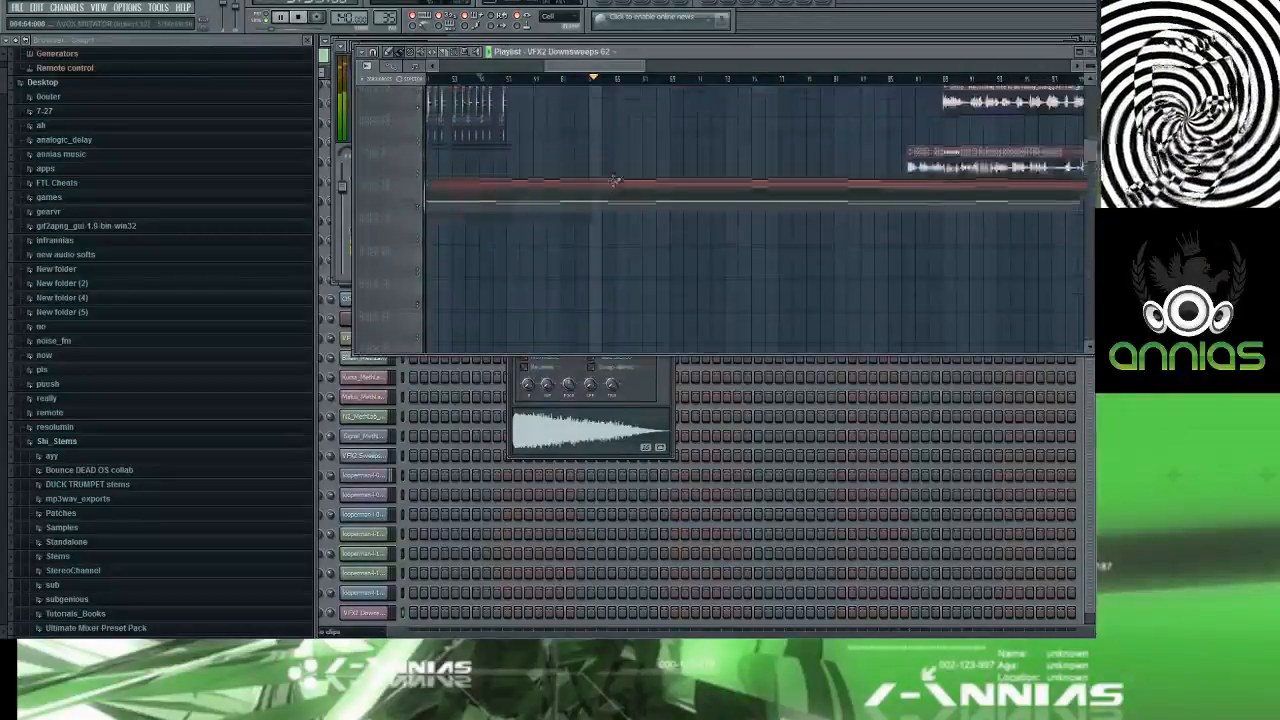
pyautogui.scroll(-1, 618, 180)
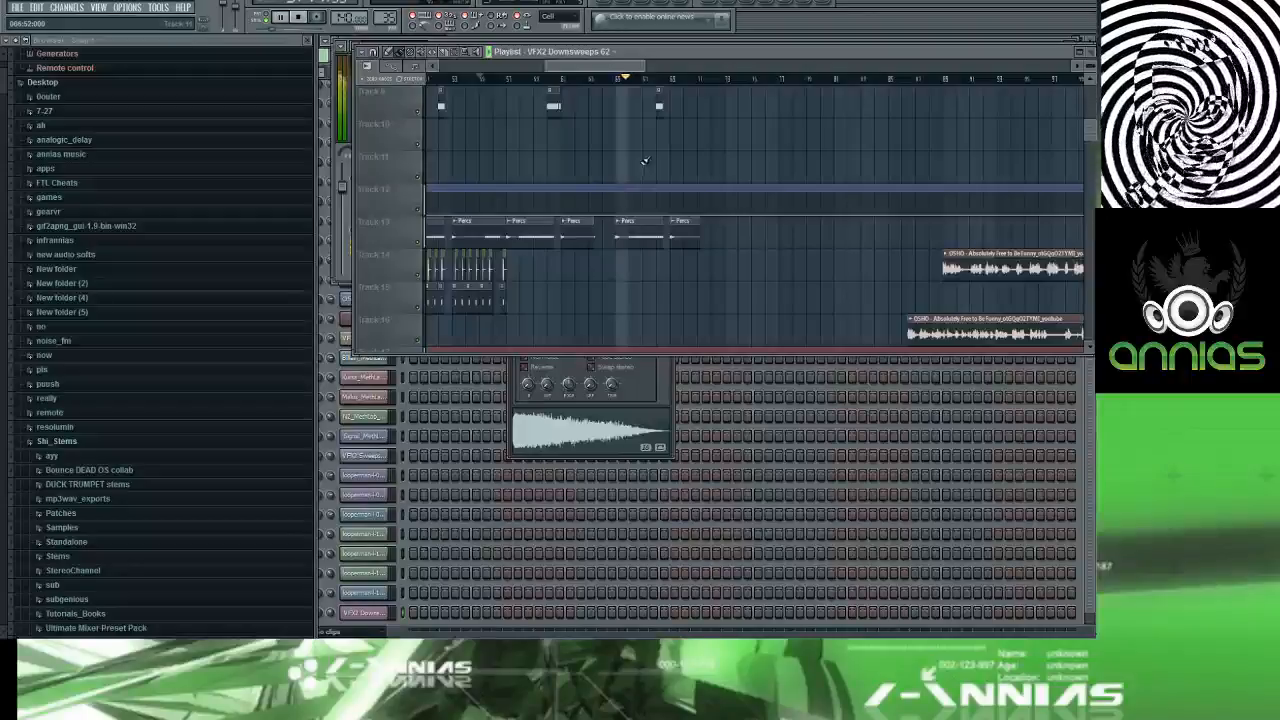
pyautogui.scroll(5, 640, 170)
pyautogui.scroll(-5, 645, 160)
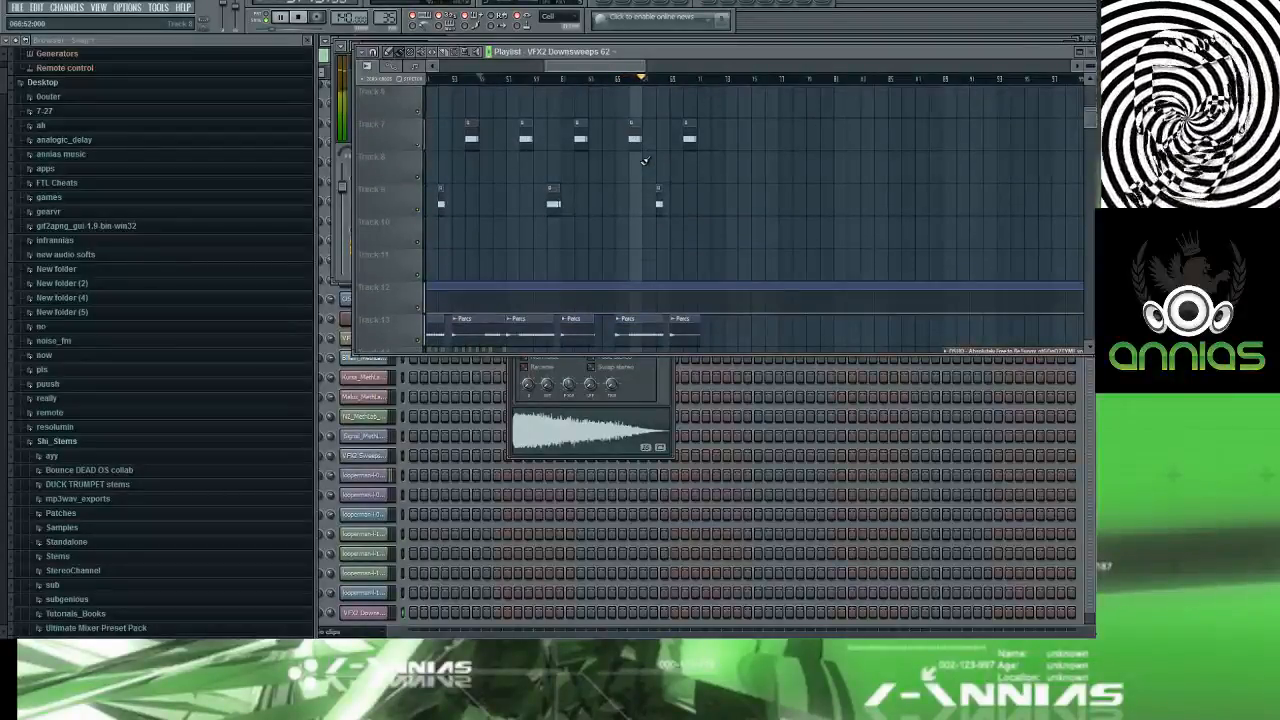
pyautogui.scroll(-6, 645, 160)
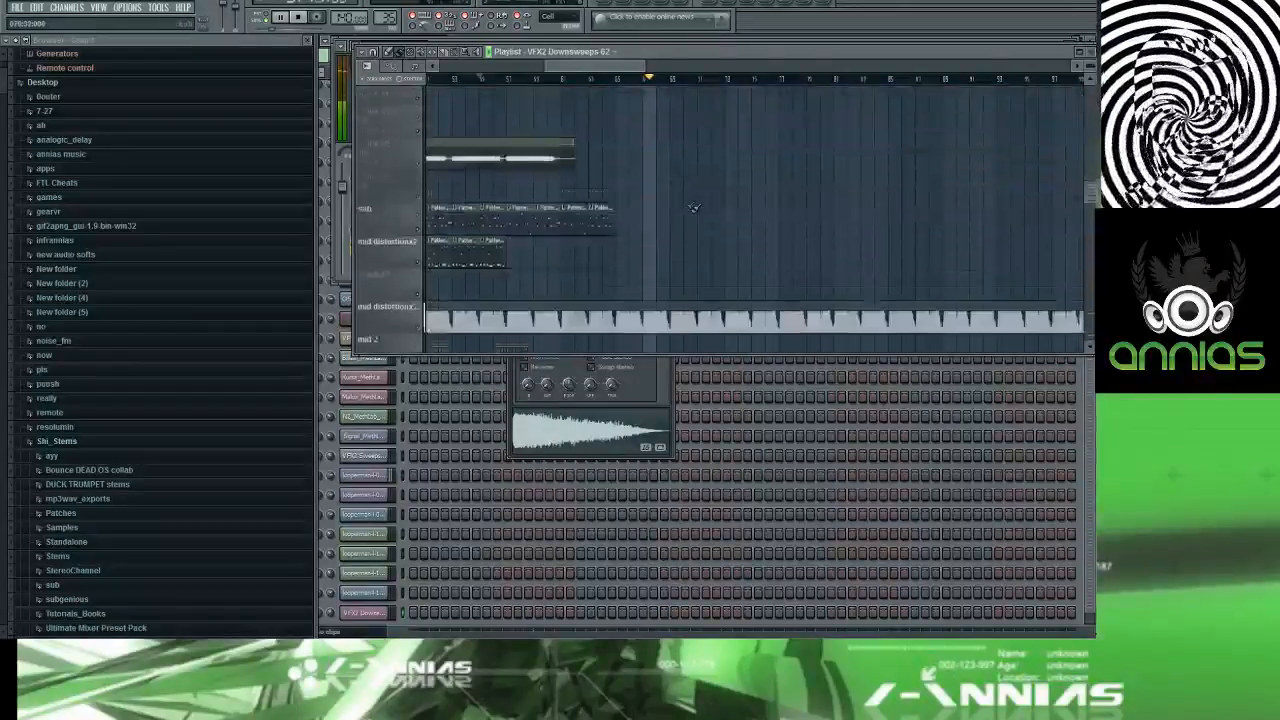
pyautogui.scroll(-6, 690, 205)
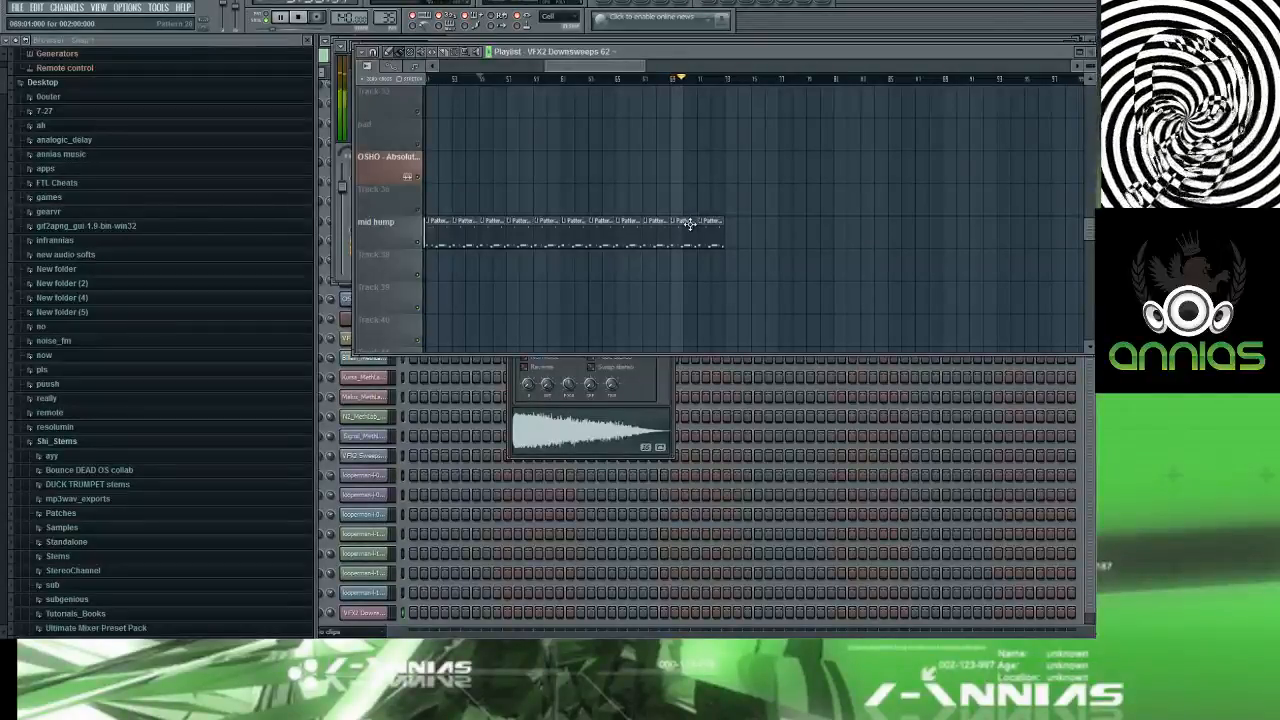
pyautogui.scroll(5, 695, 222)
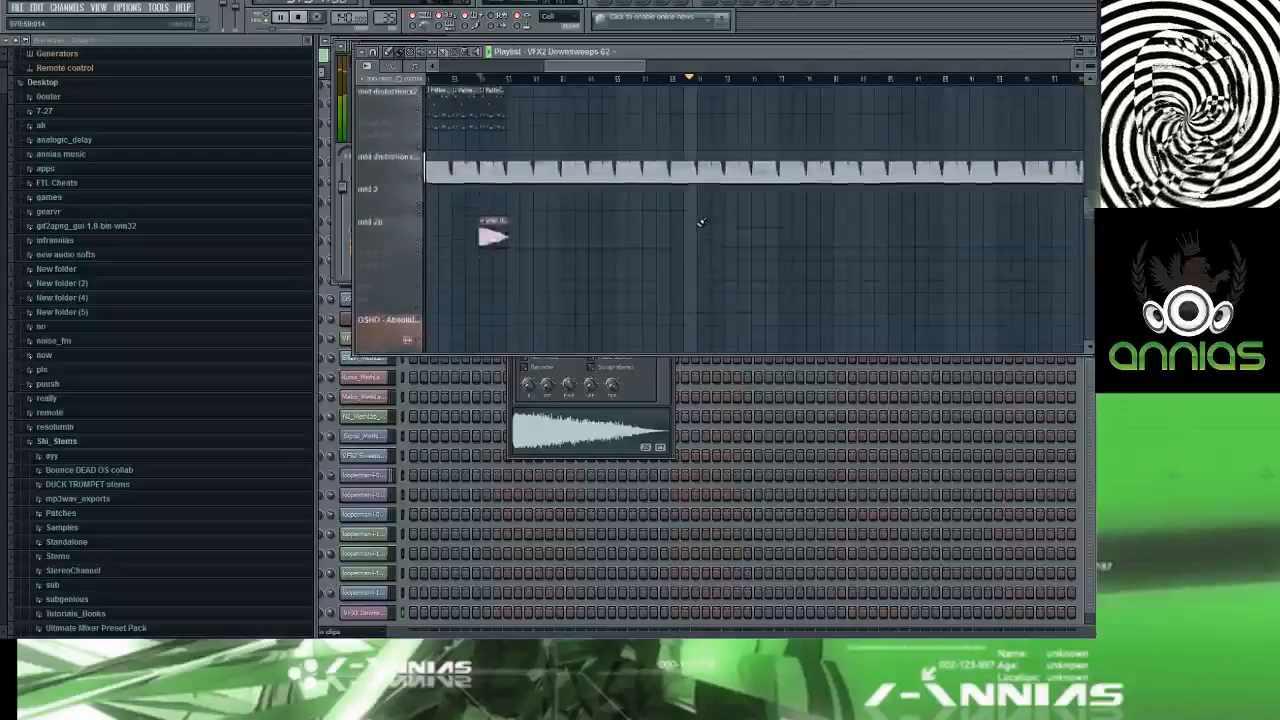
pyautogui.scroll(8, 695, 222)
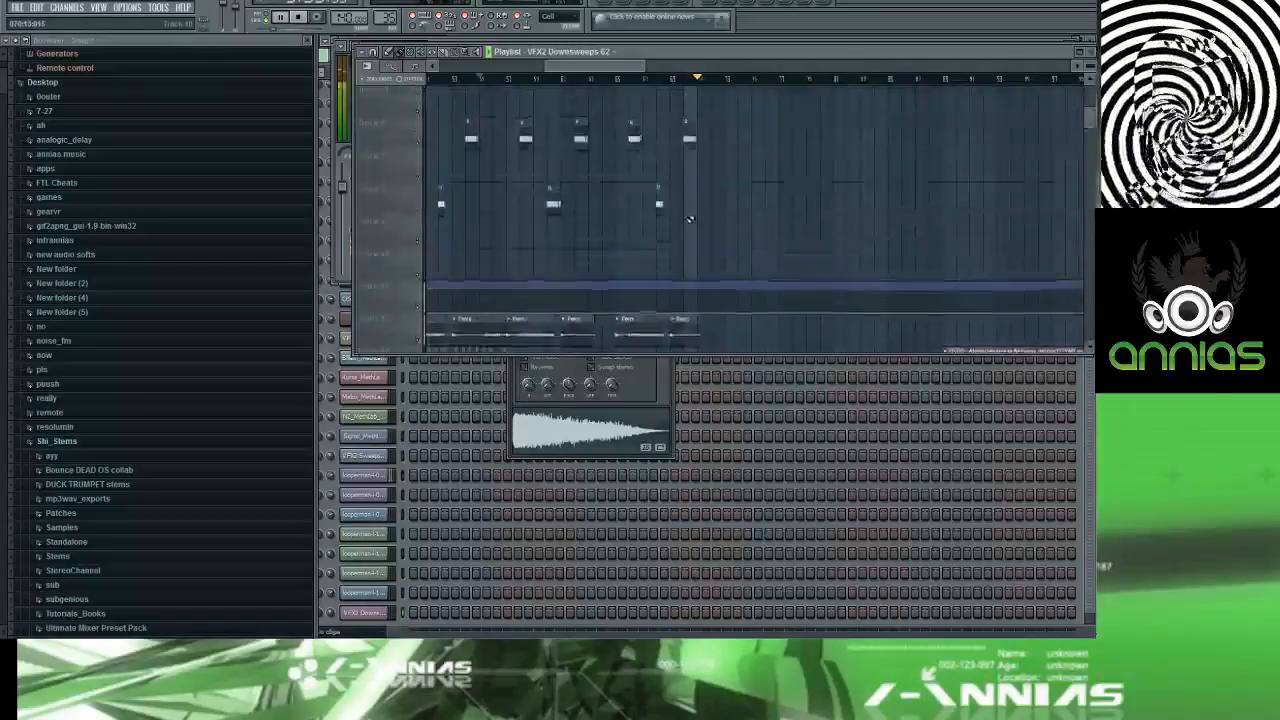
pyautogui.scroll(2, 691, 218)
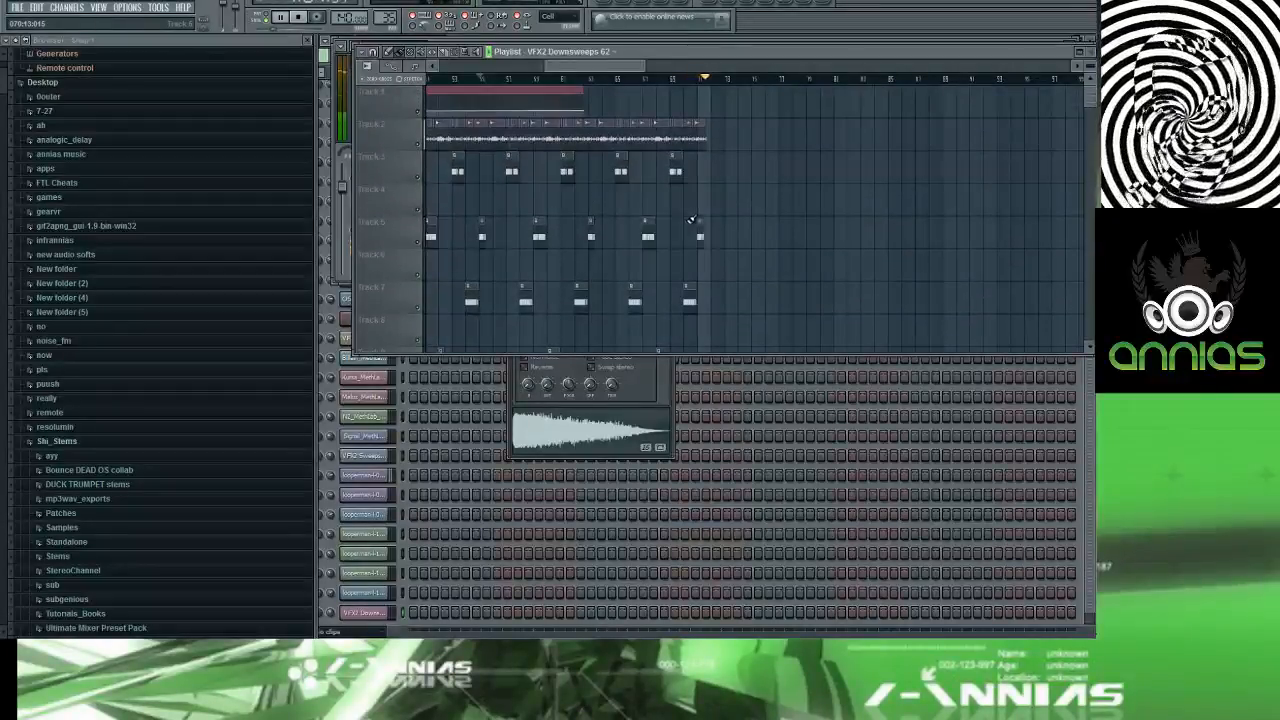
pyautogui.scroll(-8, 691, 218)
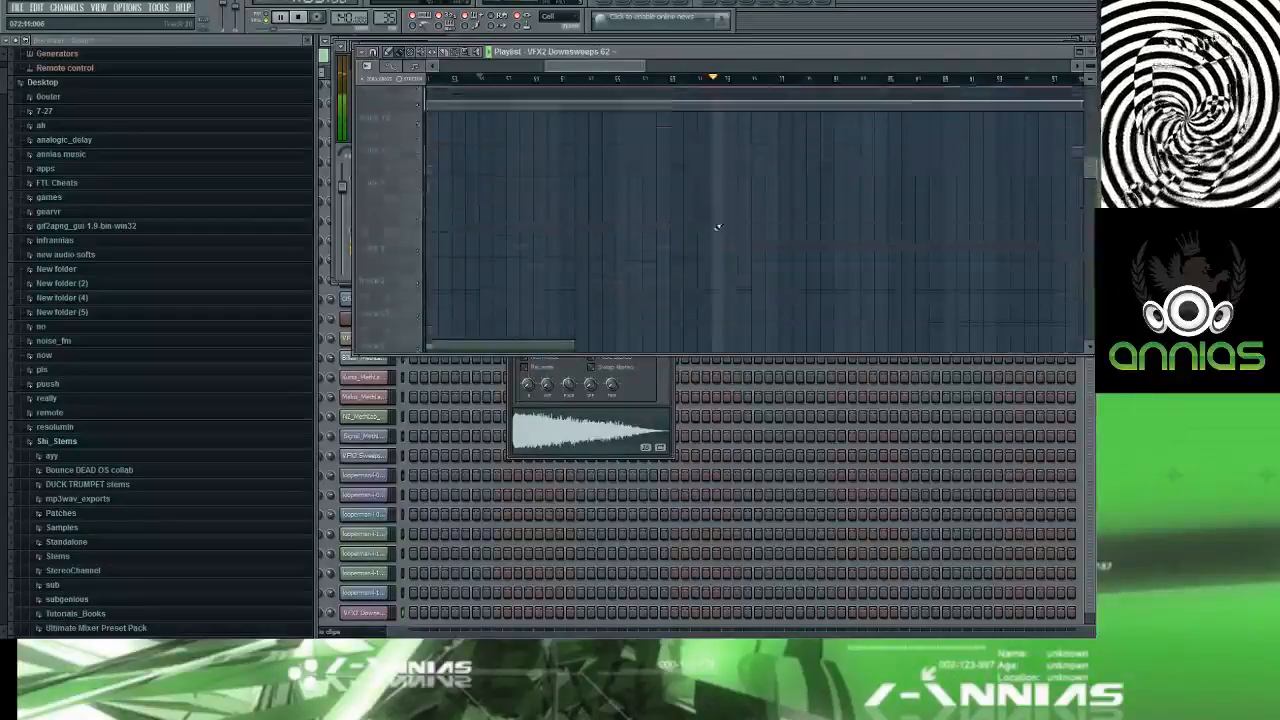
# Step: Replay from about bar 65 and check the sub and mid bump tracks against the playback
pyautogui.click(625, 79)
pyautogui.scroll(6, 697, 157)
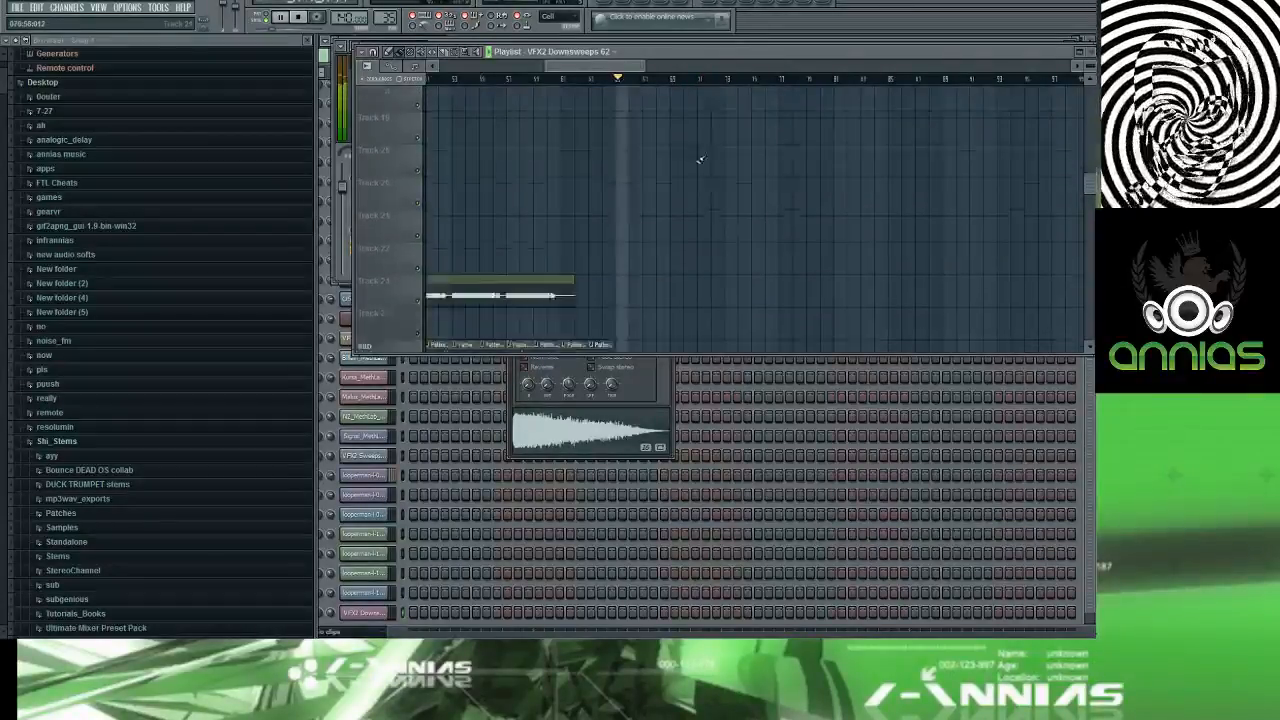
pyautogui.scroll(-5, 710, 170)
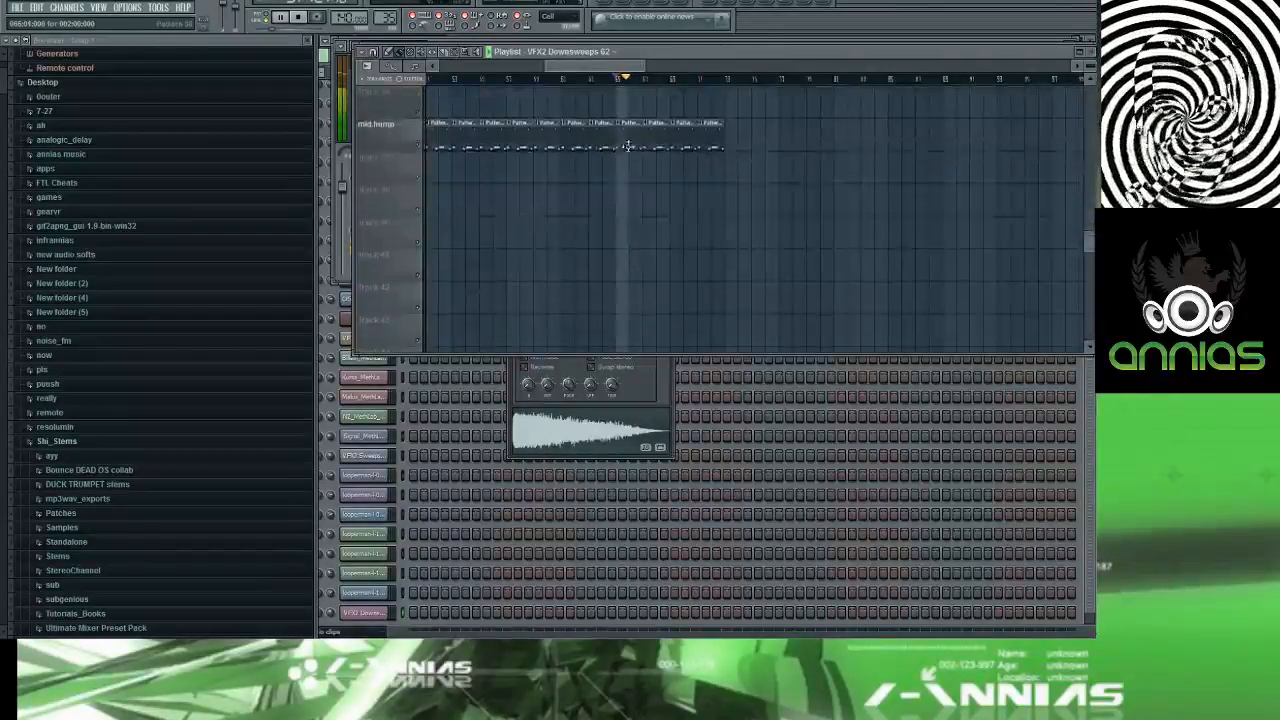
# Step: Replay from about bars 63 and 56 and compare where the sub, mid distortion and percussion clips end
pyautogui.click(598, 77)
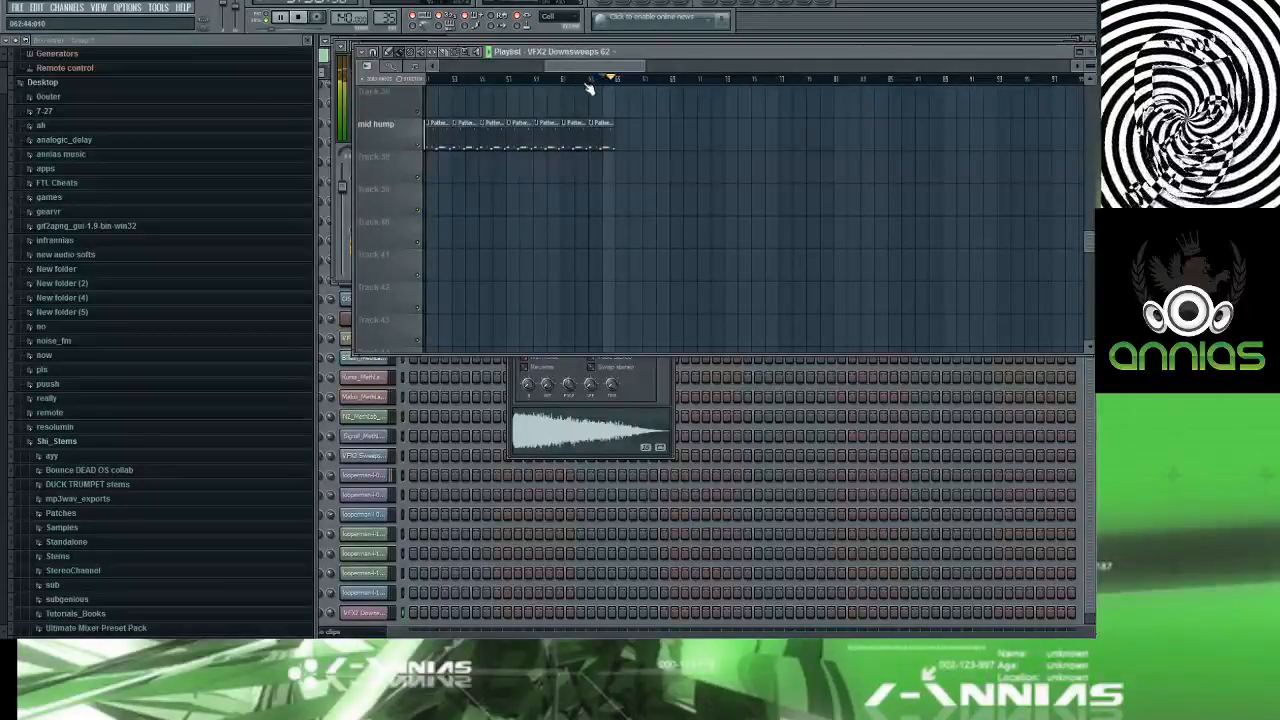
pyautogui.click(505, 80)
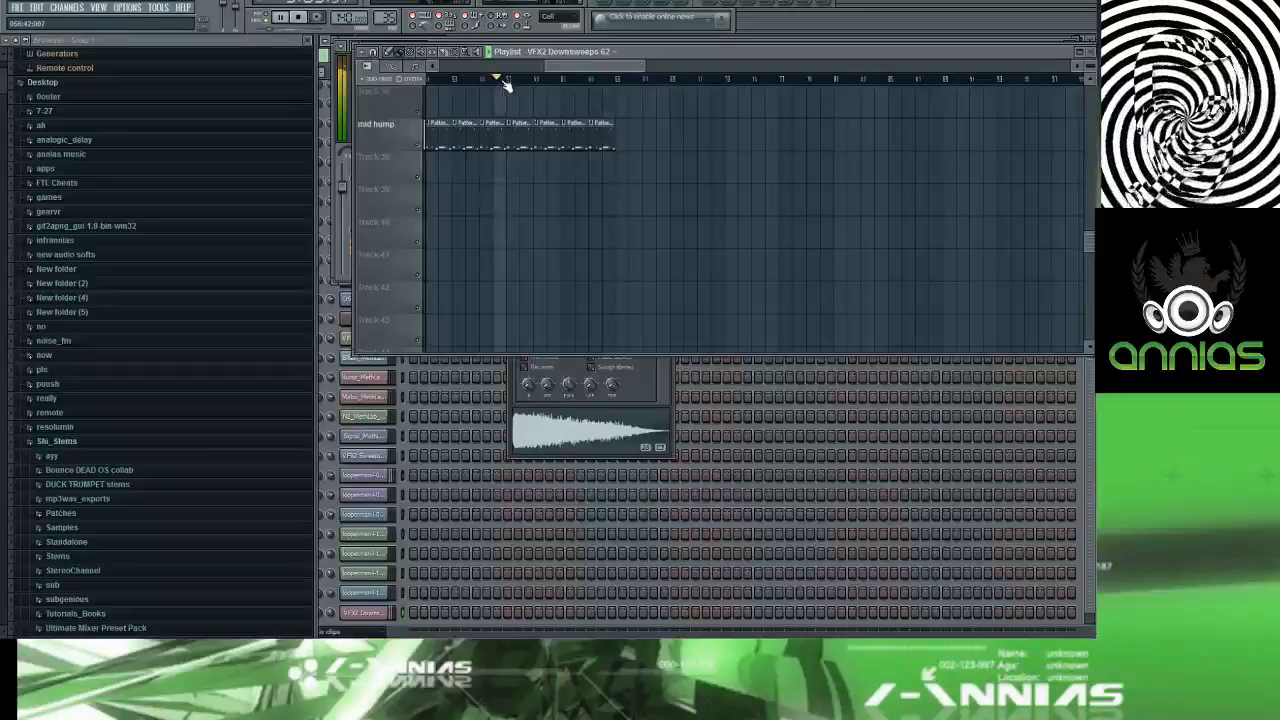
pyautogui.scroll(8, 510, 90)
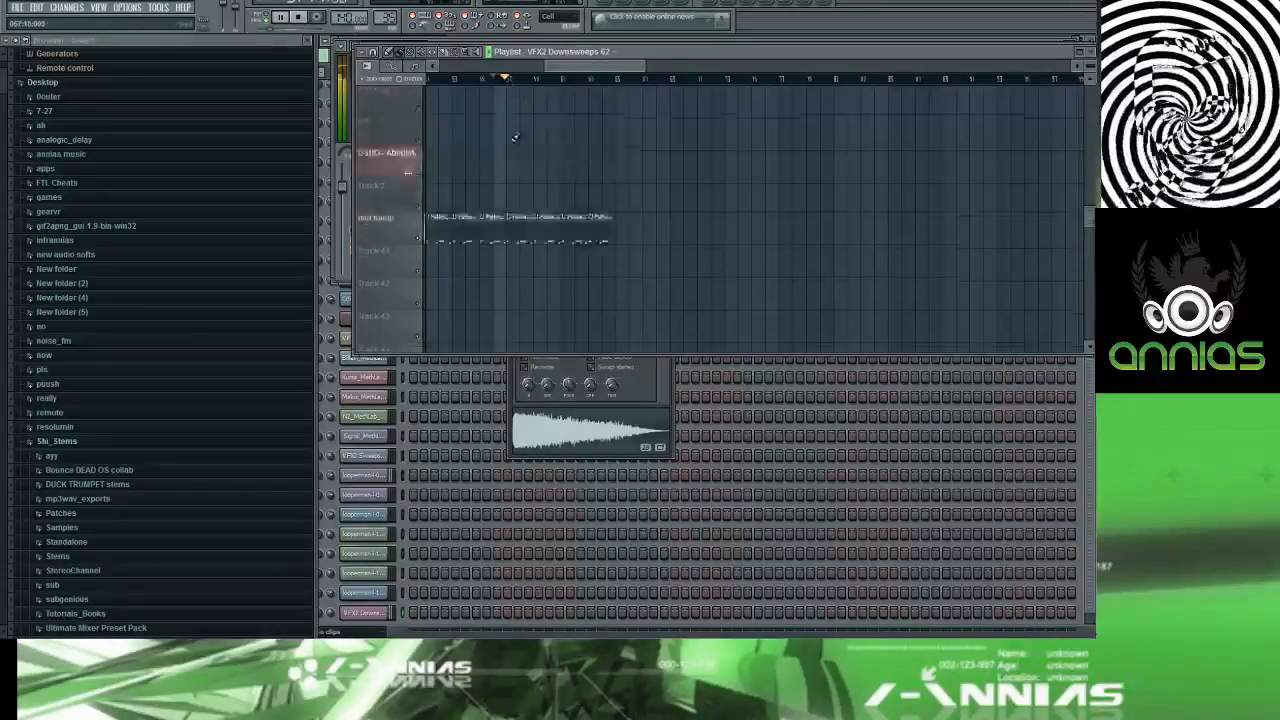
pyautogui.scroll(-4, 554, 136)
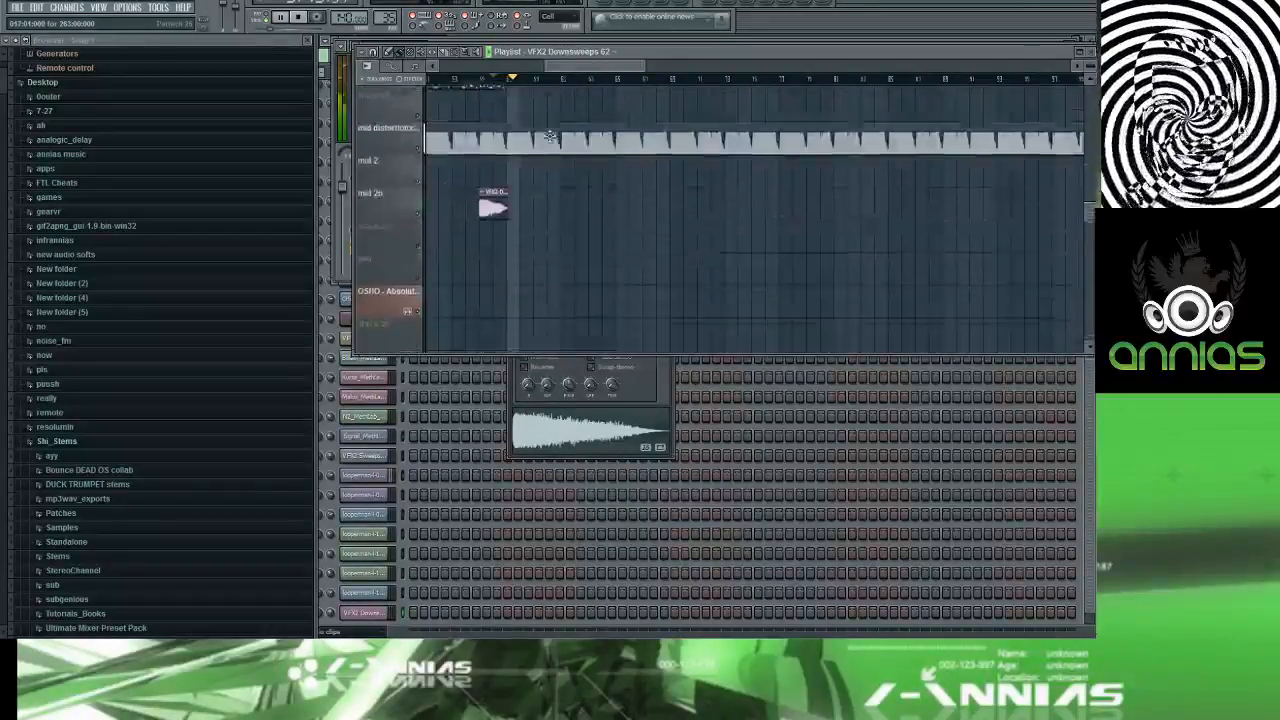
pyautogui.scroll(3, 545, 138)
pyautogui.click(605, 79)
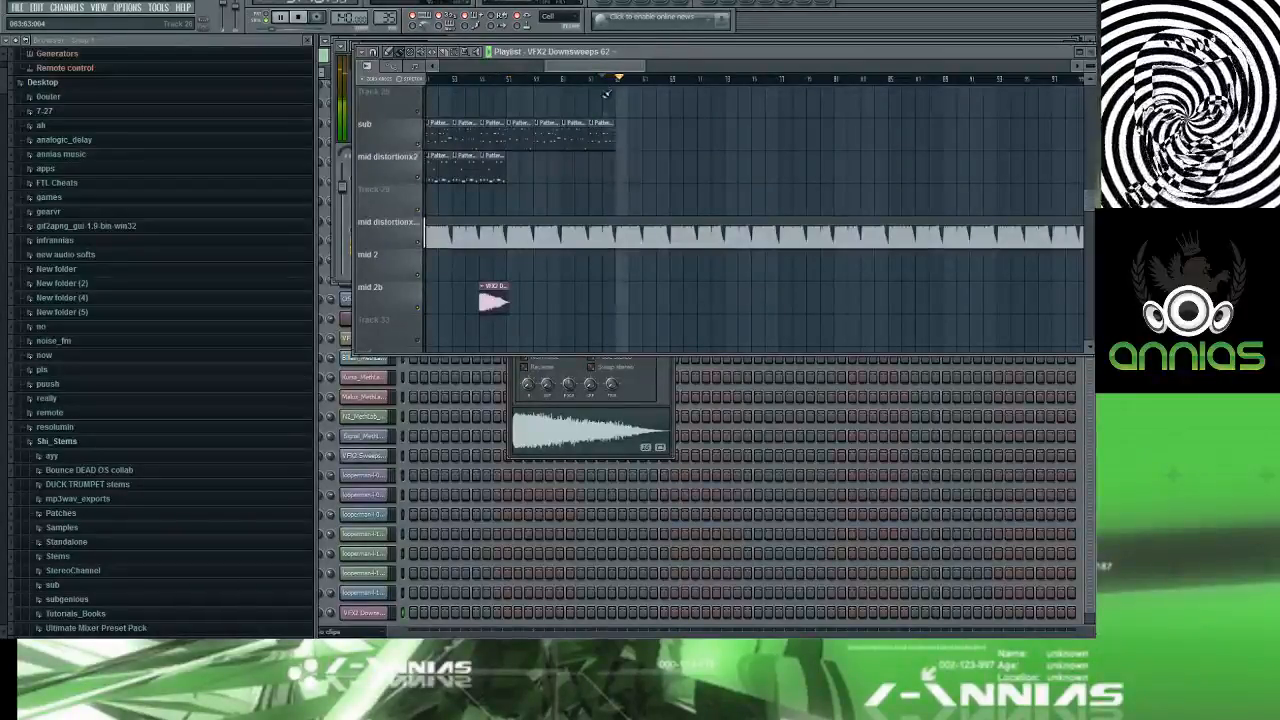
pyautogui.scroll(10, 608, 100)
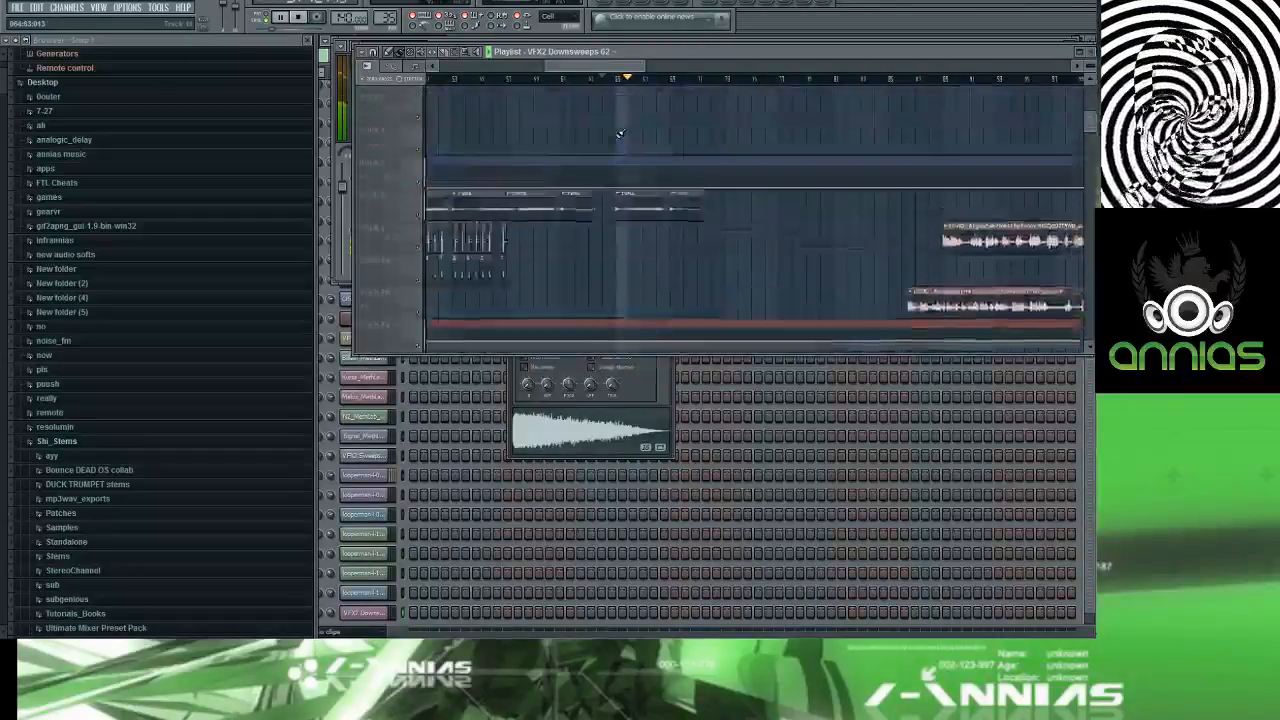
pyautogui.scroll(2, 620, 140)
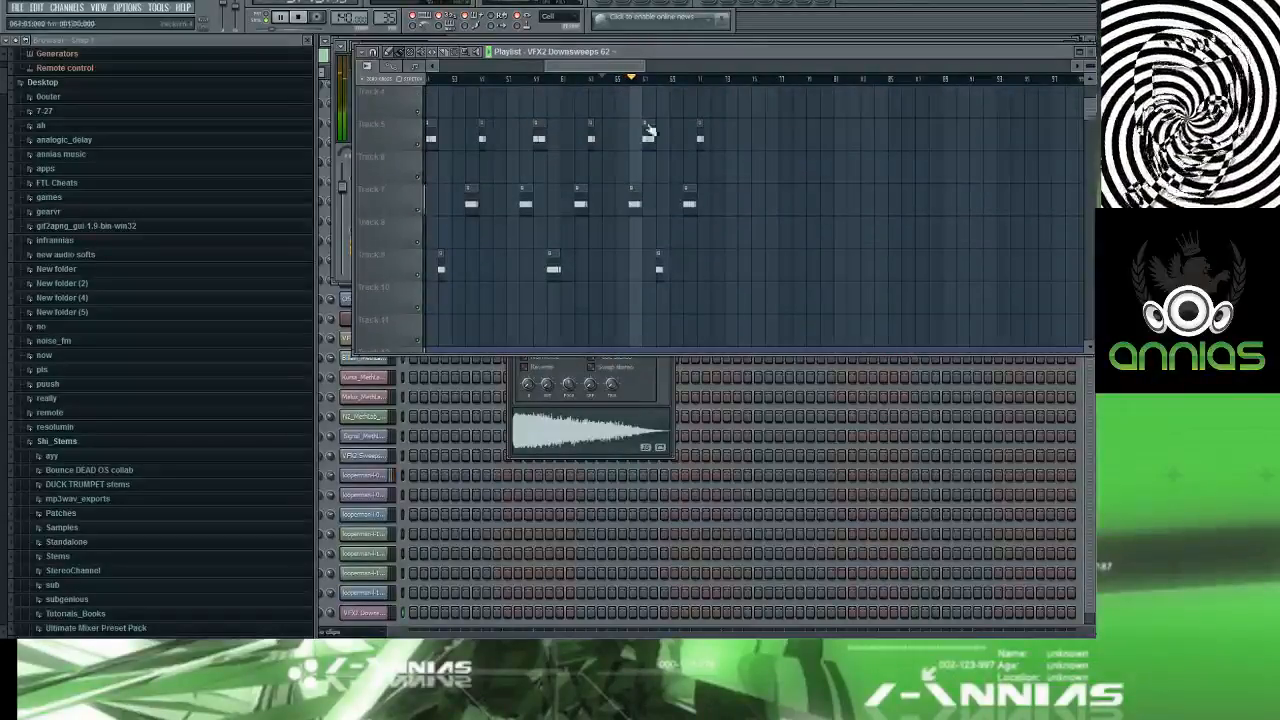
# Step: Play from about bar 71 and examine all tracks for where the song's last clips and sound finish
pyautogui.click(701, 80)
pyautogui.scroll(-6, 734, 123)
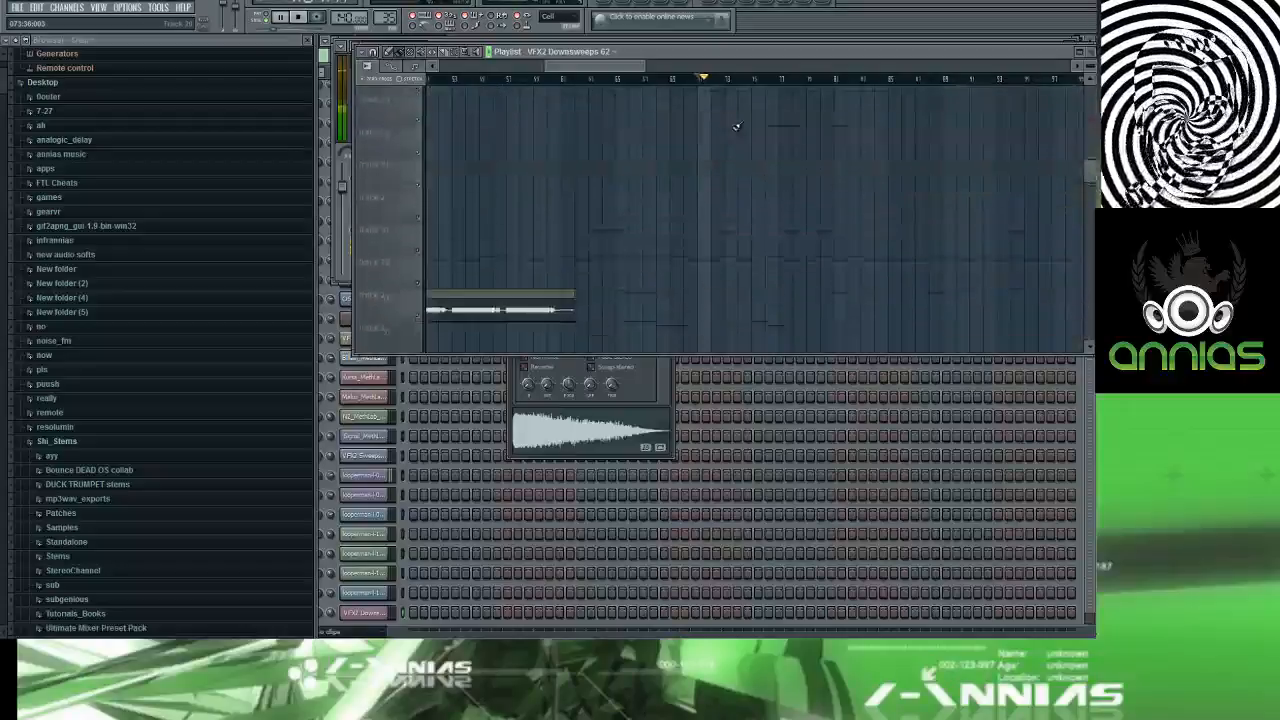
pyautogui.scroll(-2, 760, 152)
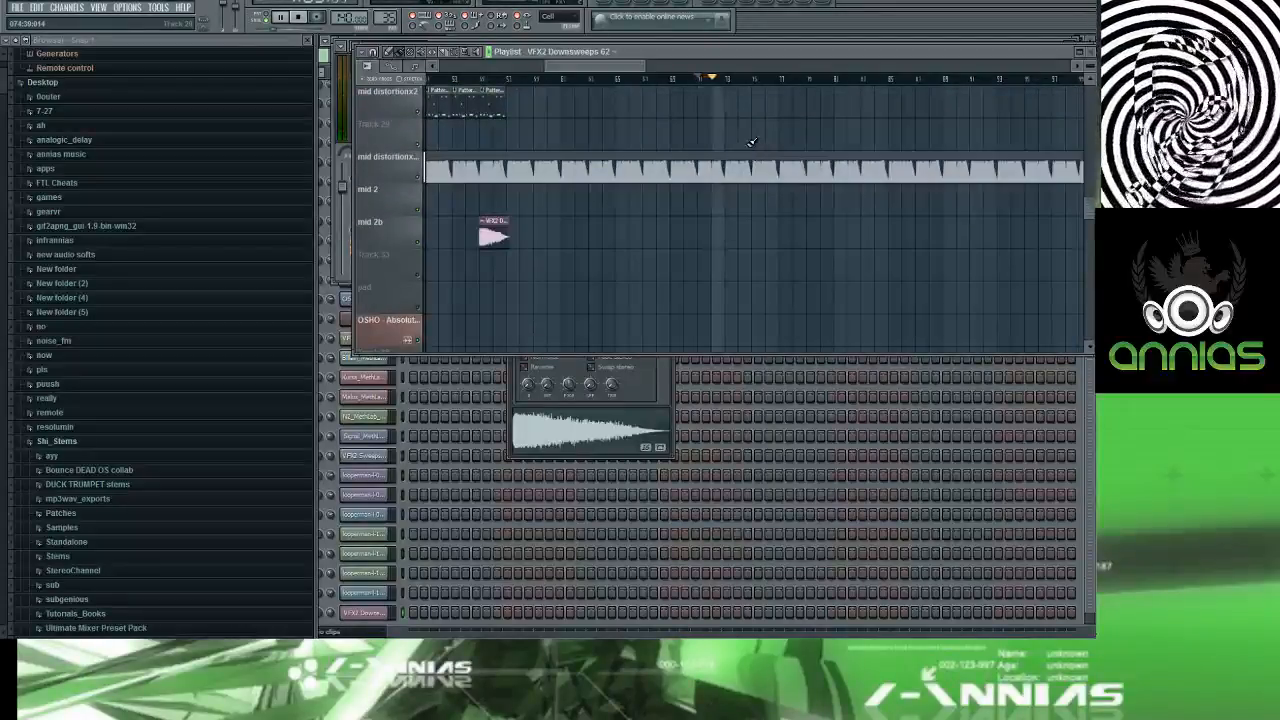
pyautogui.scroll(4, 751, 142)
pyautogui.scroll(5, 748, 142)
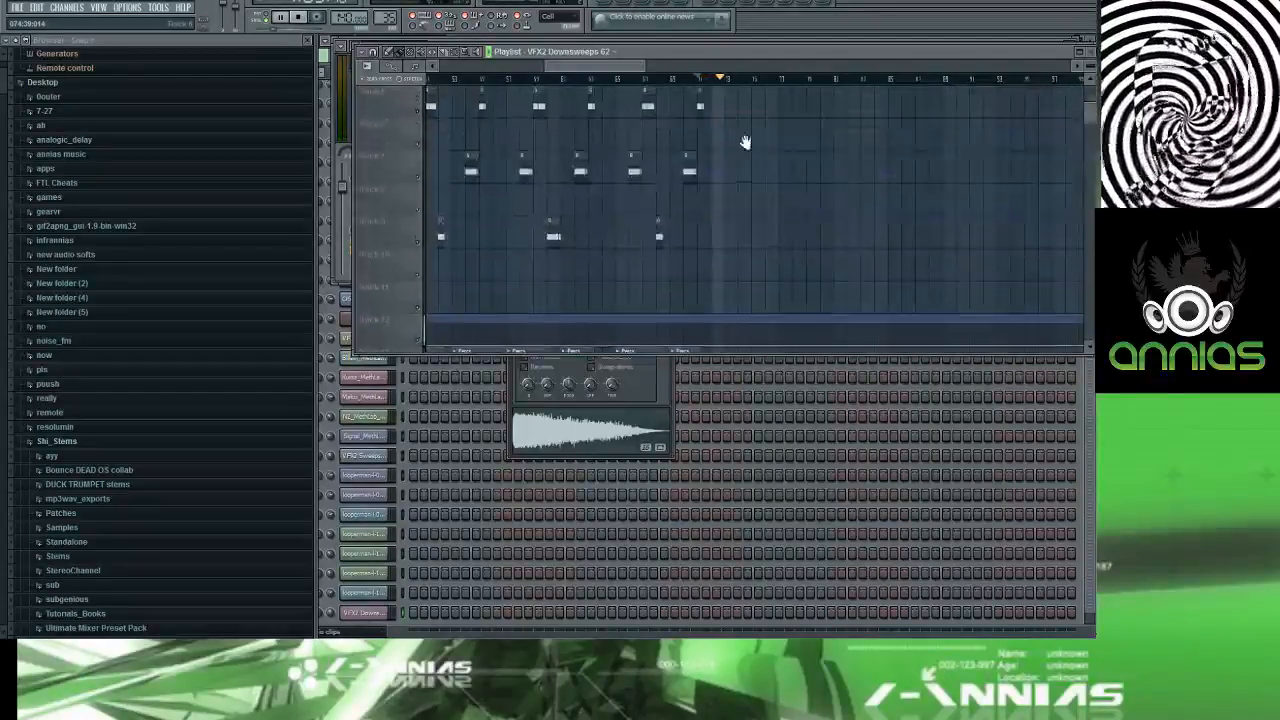
pyautogui.scroll(-5, 745, 142)
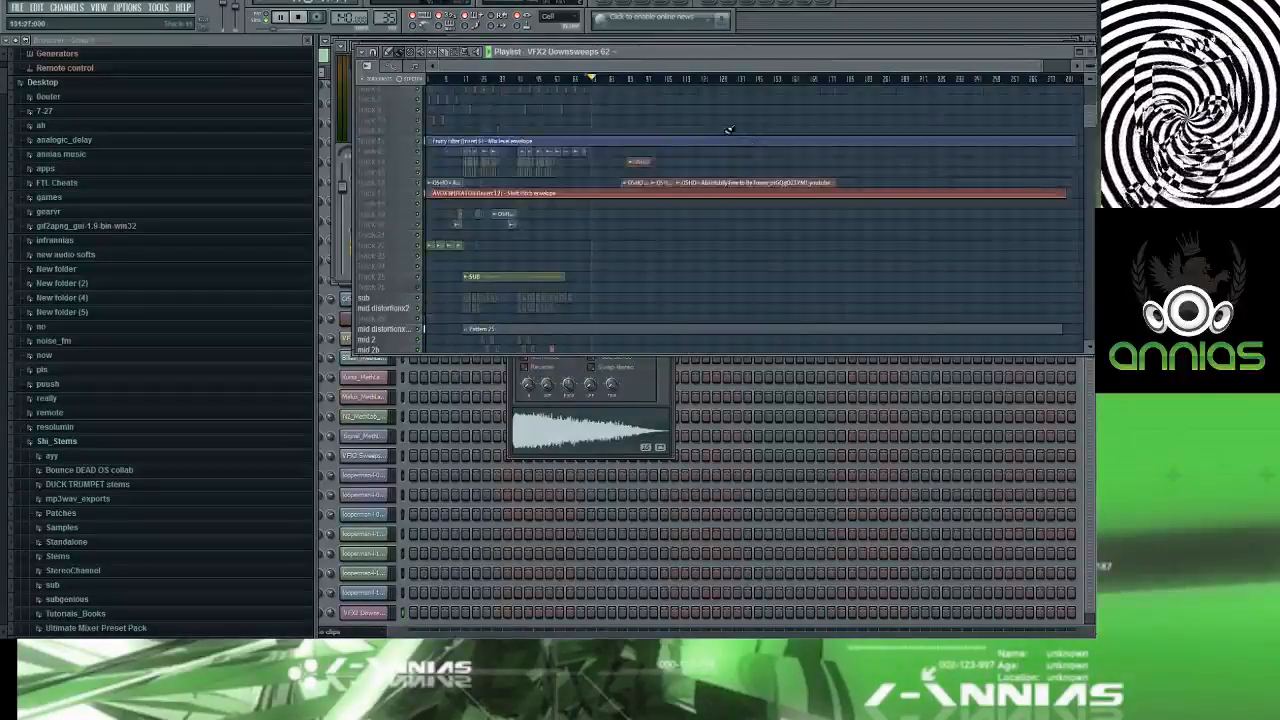
pyautogui.scroll(5, 580, 90)
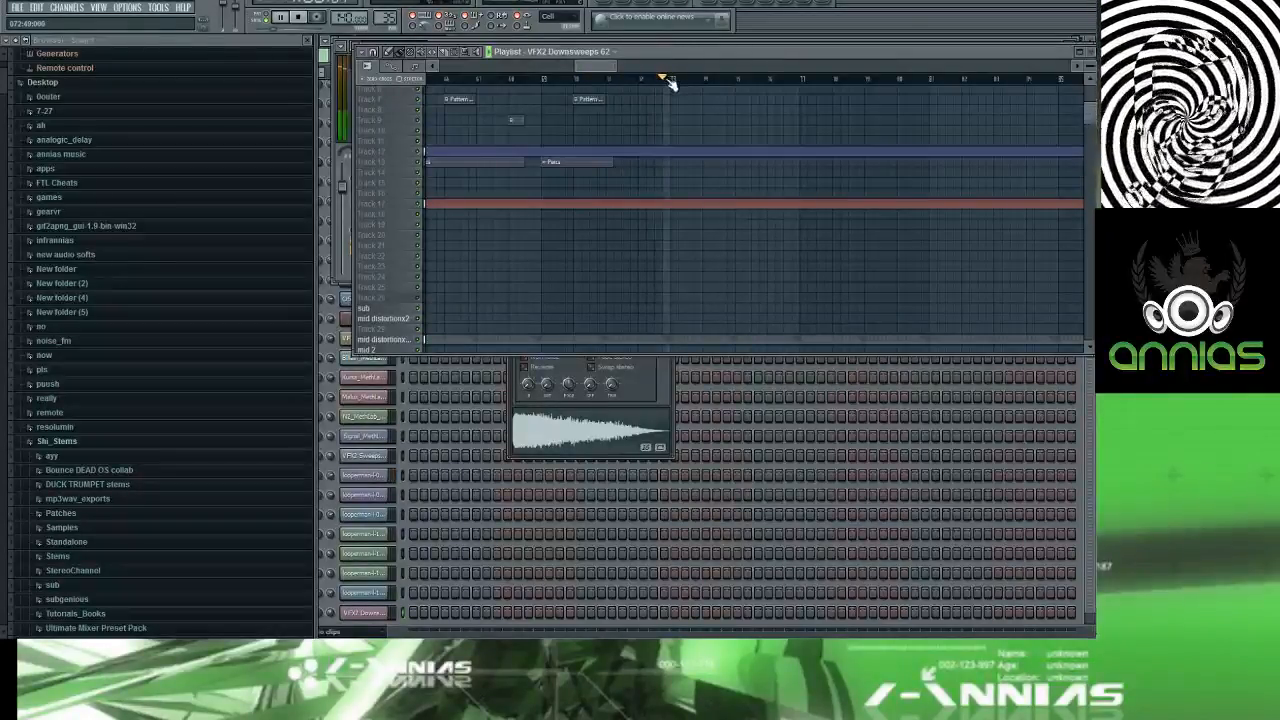
# Step: Select the playlist's time range from the song start to about bar 73
pyautogui.moveTo(667, 81)
pyautogui.mouseDown()
pyautogui.moveTo(625, 79)
pyautogui.moveTo(673, 82)
pyautogui.mouseUp()
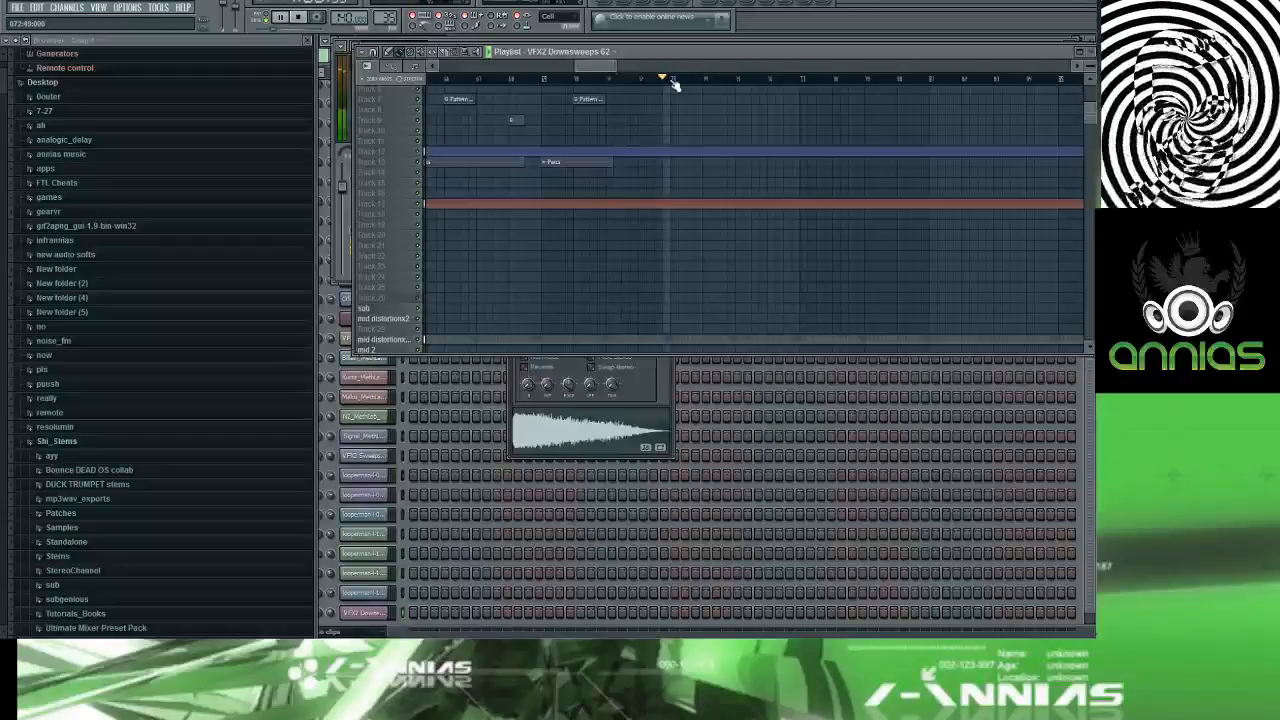
pyautogui.click(673, 82)
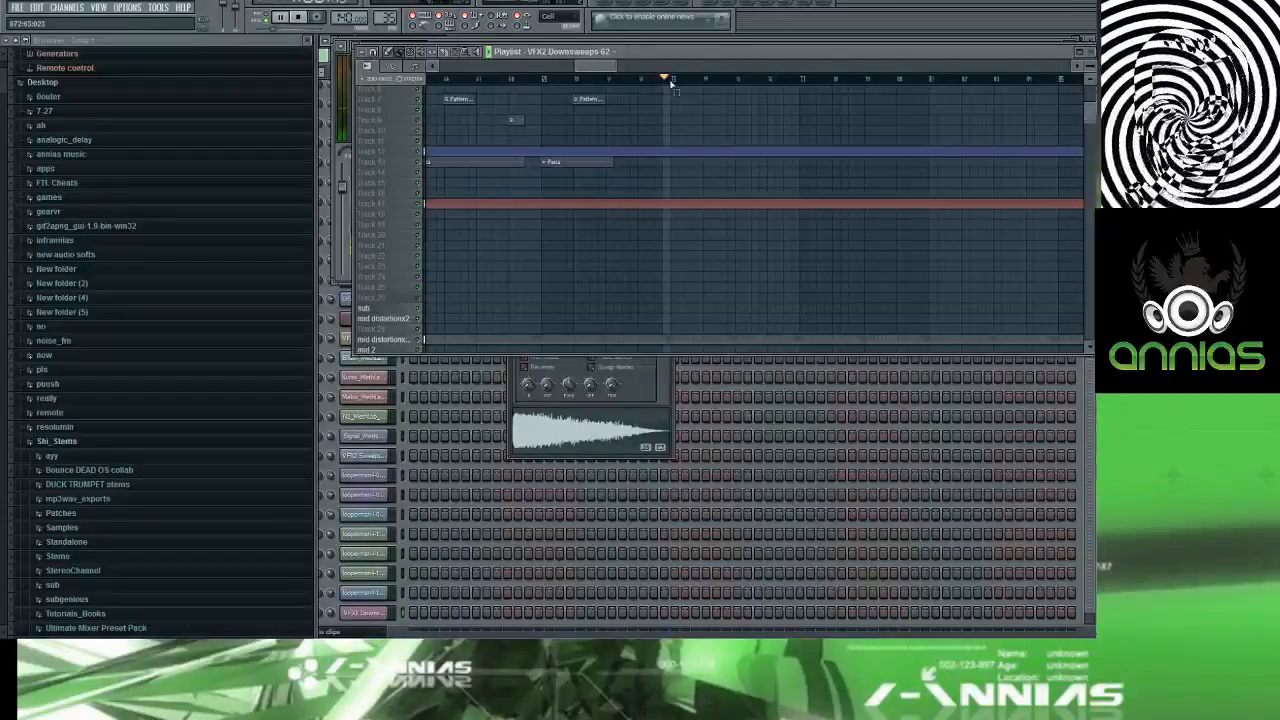
pyautogui.moveTo(673, 82); pyautogui.dragTo(404, 88)
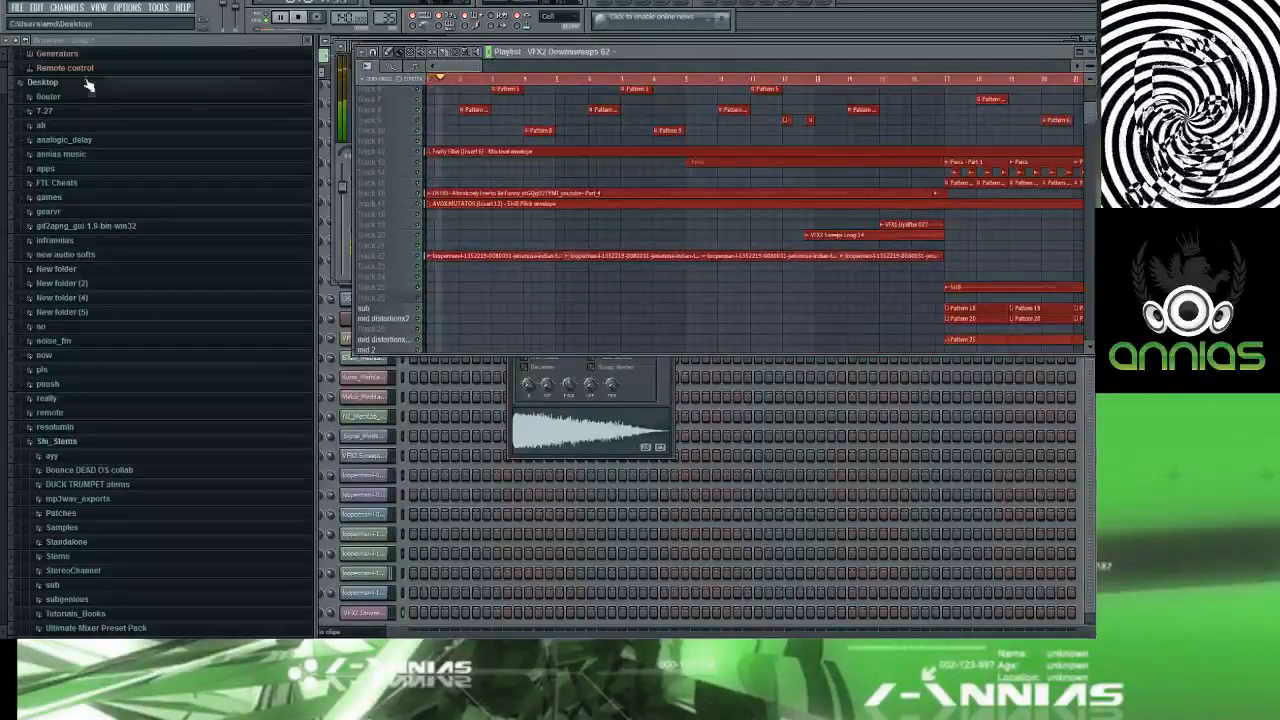
# Step: Save the project as new incremental versions, stopping playback before the last save
pyautogui.click(20, 9)
pyautogui.click(56, 88)
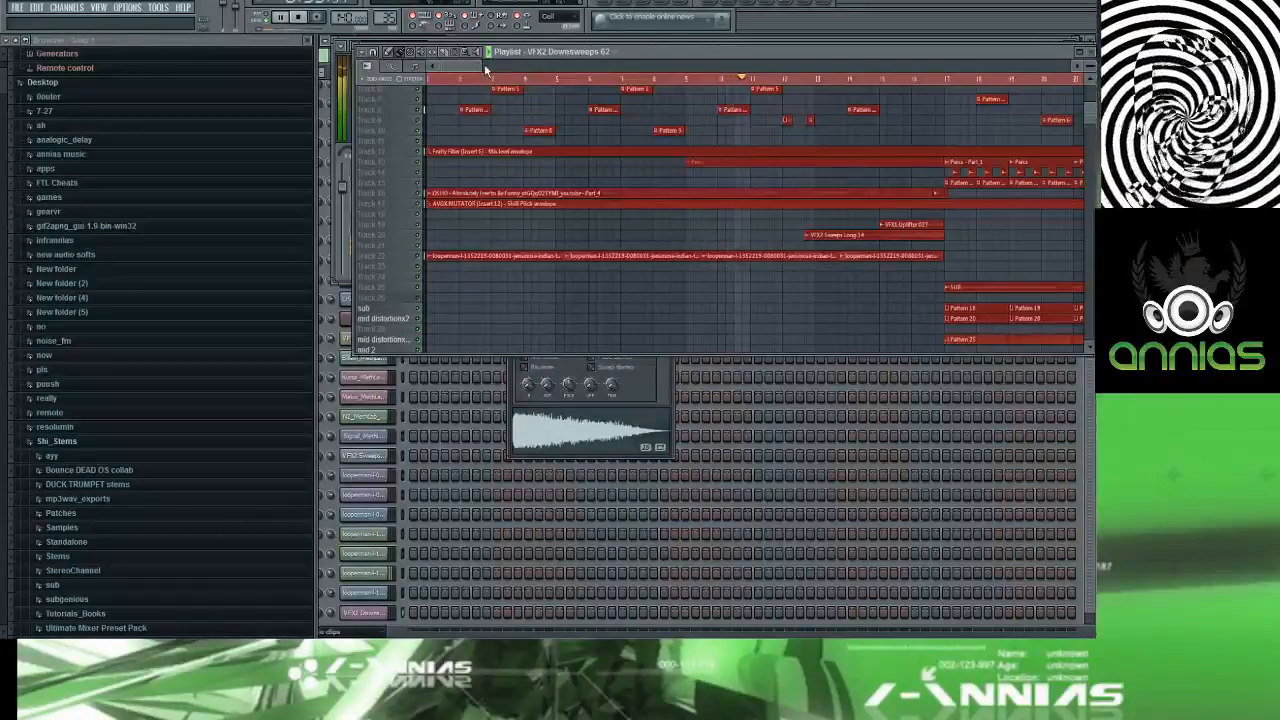
pyautogui.press('space')
pyautogui.click(16, 7)
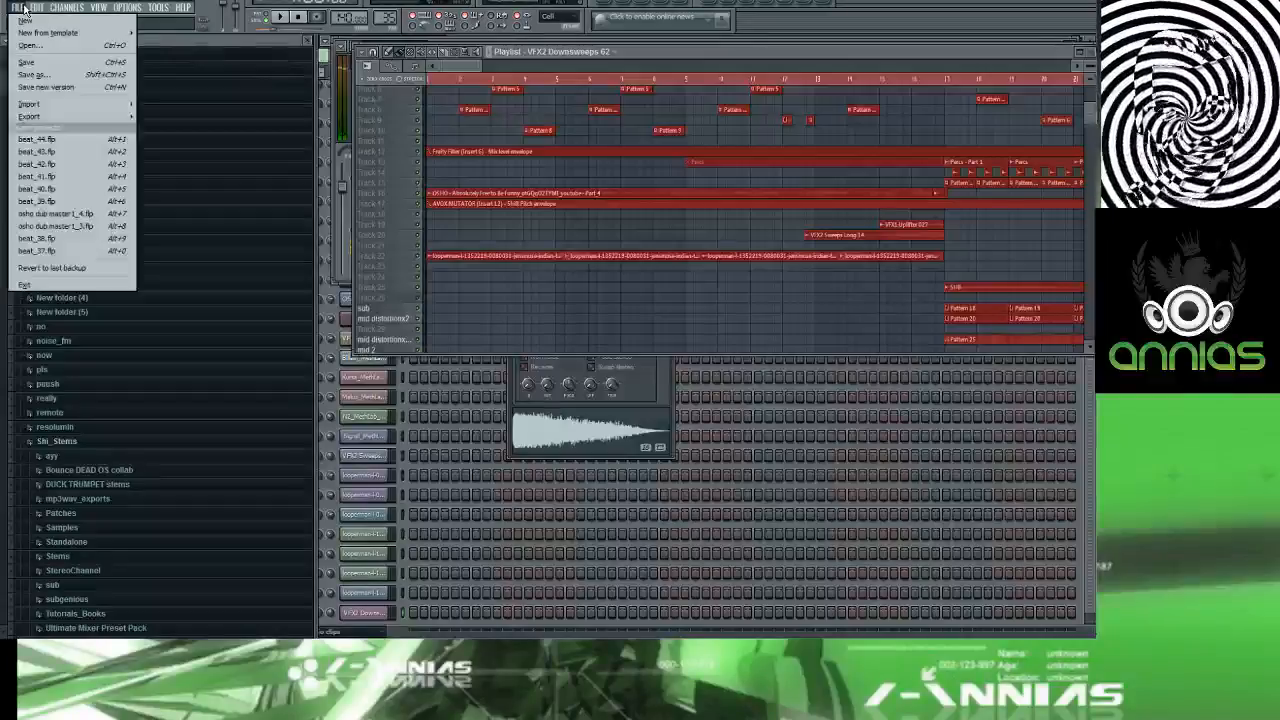
pyautogui.click(45, 87)
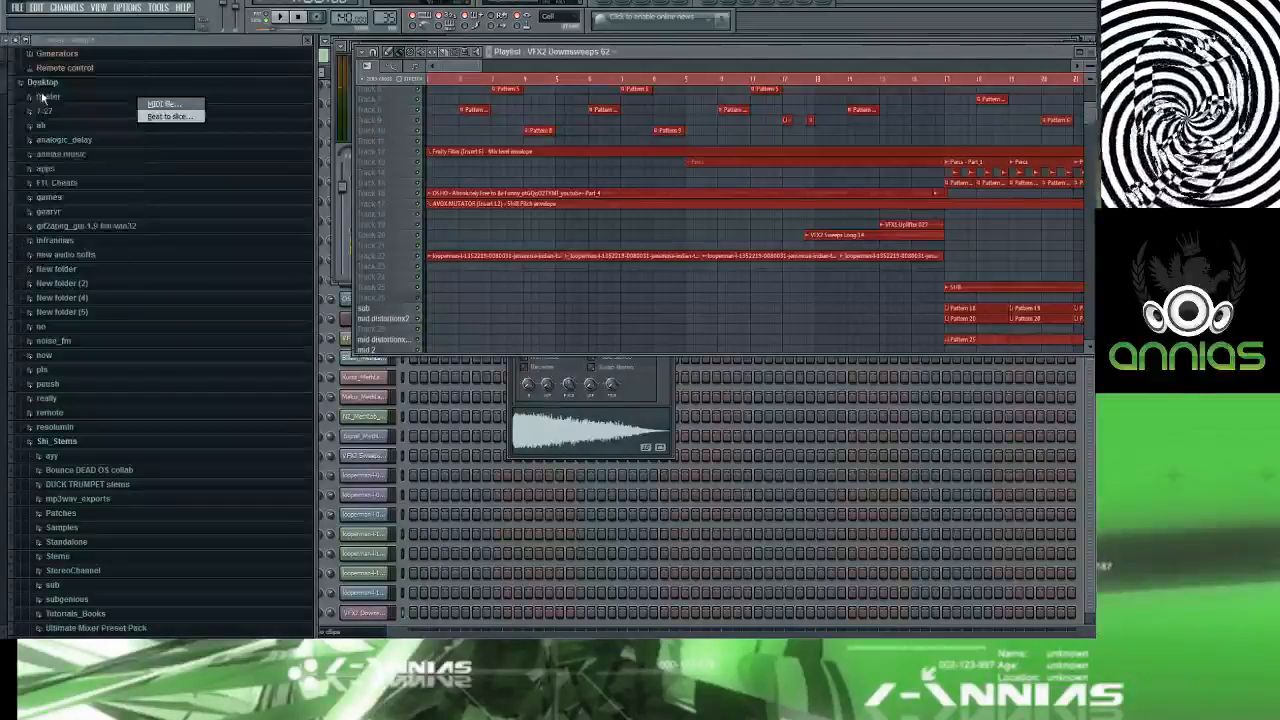
# Step: Begin a WAV export of the project and choose the favorite folder Shi_Stems as the destination
pyautogui.click(16, 7)
pyautogui.moveTo(90, 116)
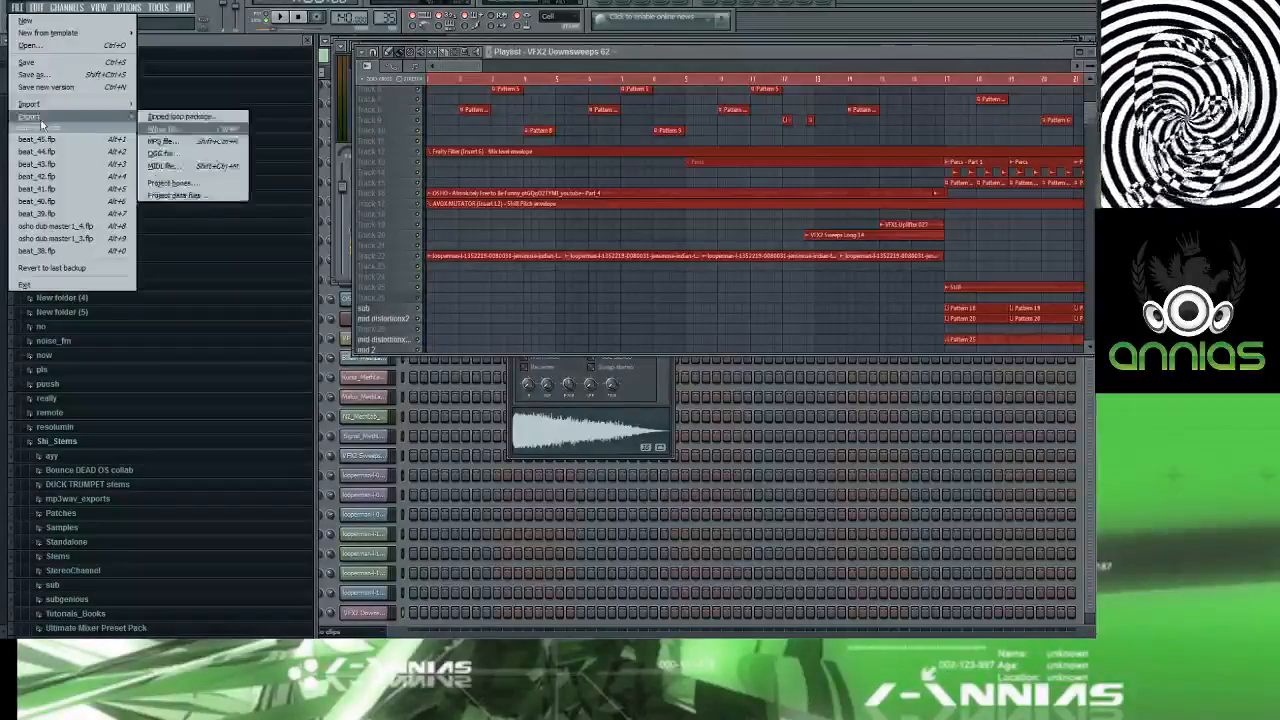
pyautogui.click(176, 131)
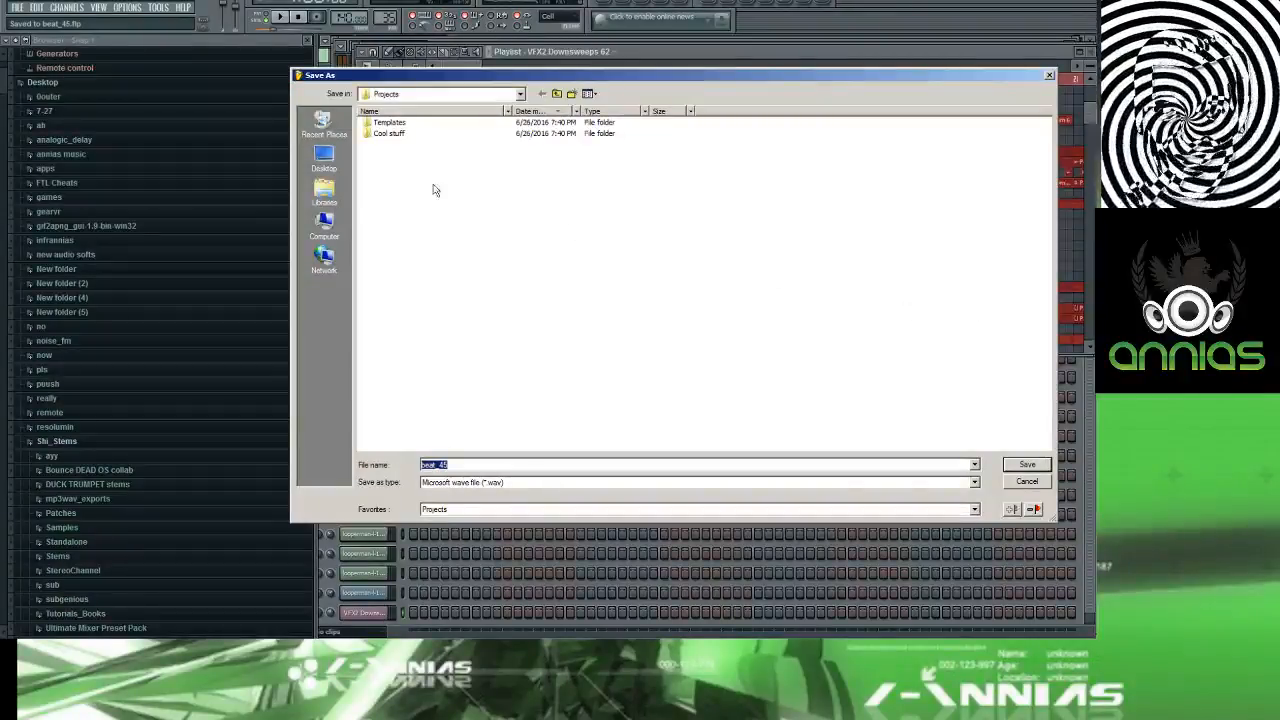
pyautogui.click(455, 508)
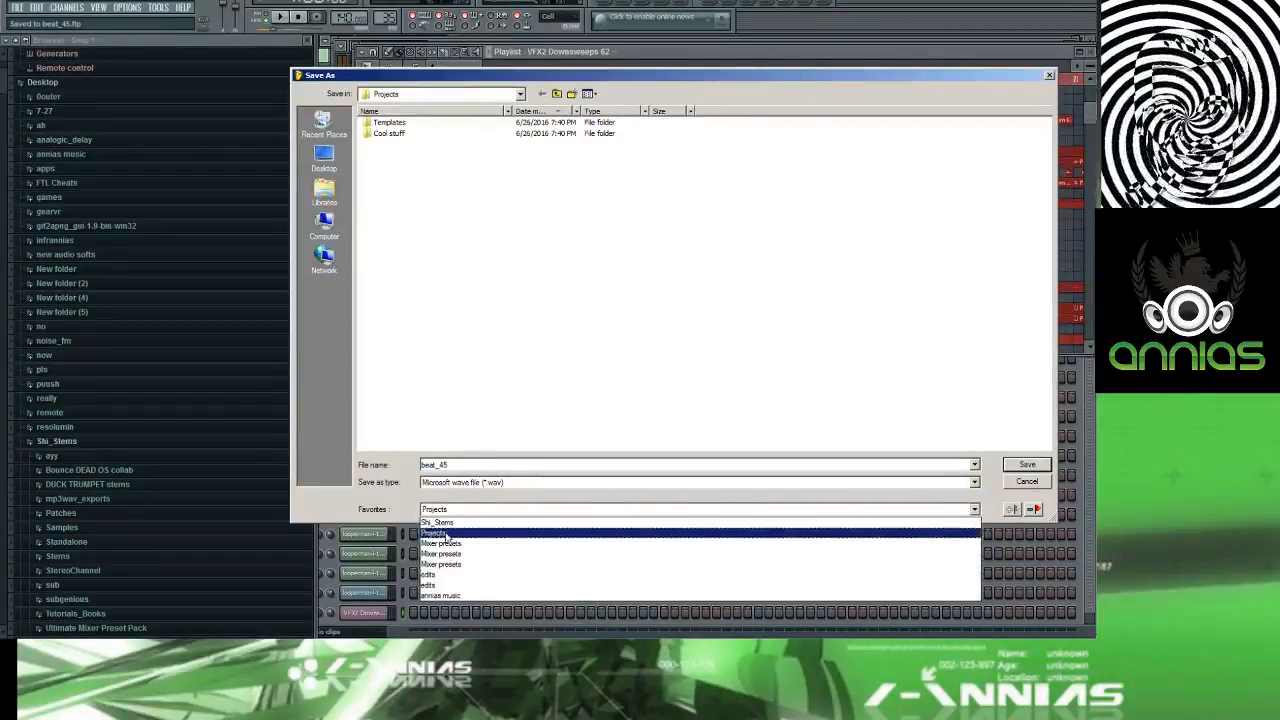
pyautogui.click(458, 524)
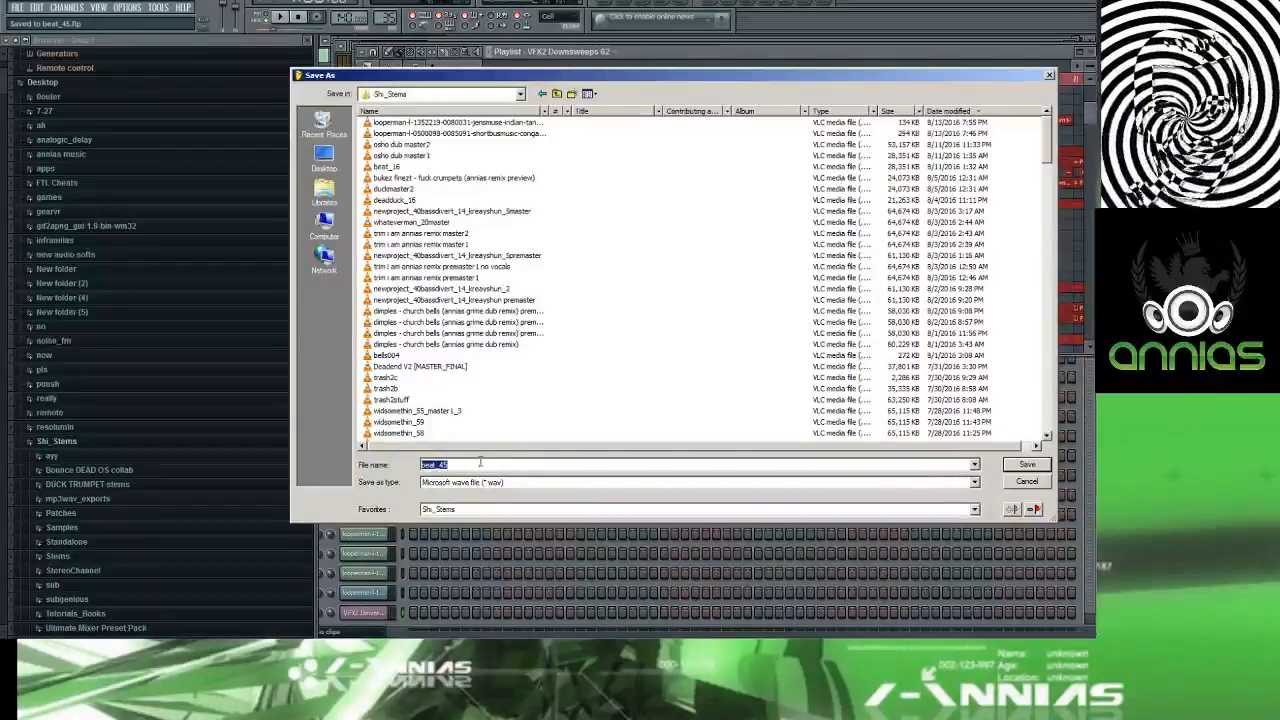
# Step: Name the WAV export "osho dub maybefinal", based on the existing osho dub master2 name, and start rendering
pyautogui.click(400, 144)
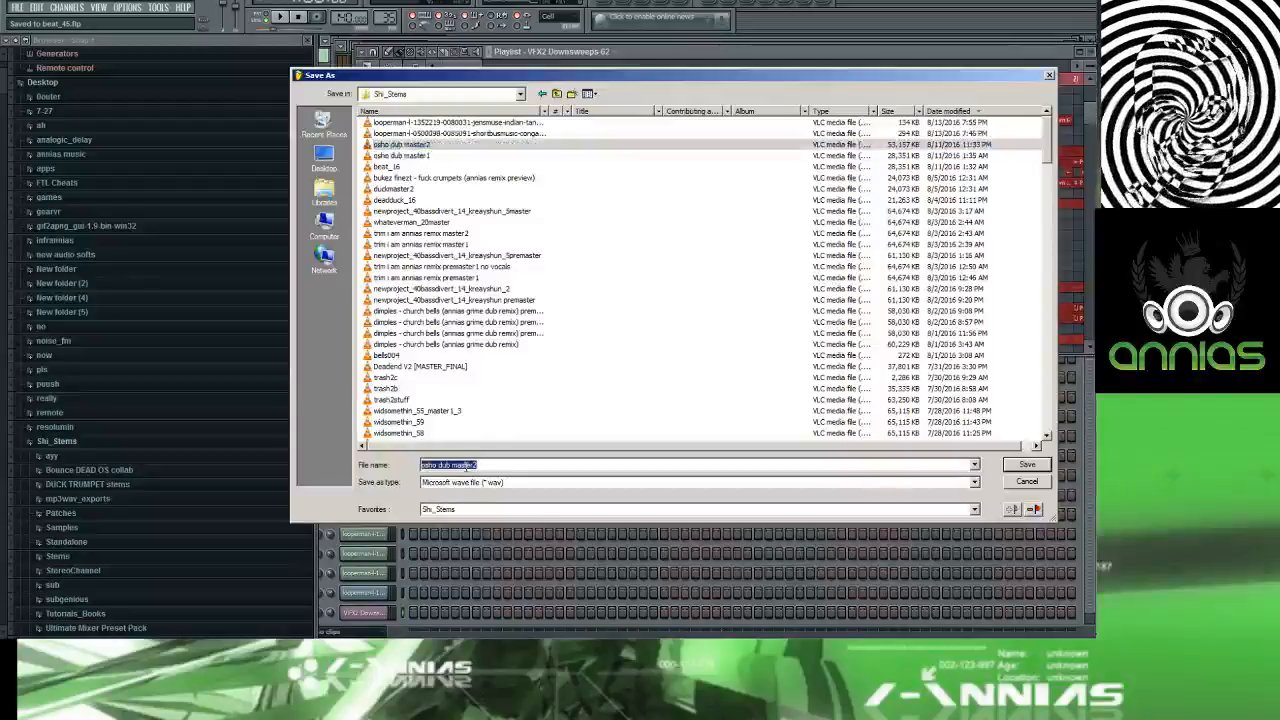
pyautogui.click(465, 466)
pyautogui.press('BackSpace')
pyautogui.press('BackSpace')
pyautogui.press('BackSpace')
pyautogui.press('BackSpace')
pyautogui.press('BackSpace')
pyautogui.press('BackSpace')
pyautogui.press('BackSpace')
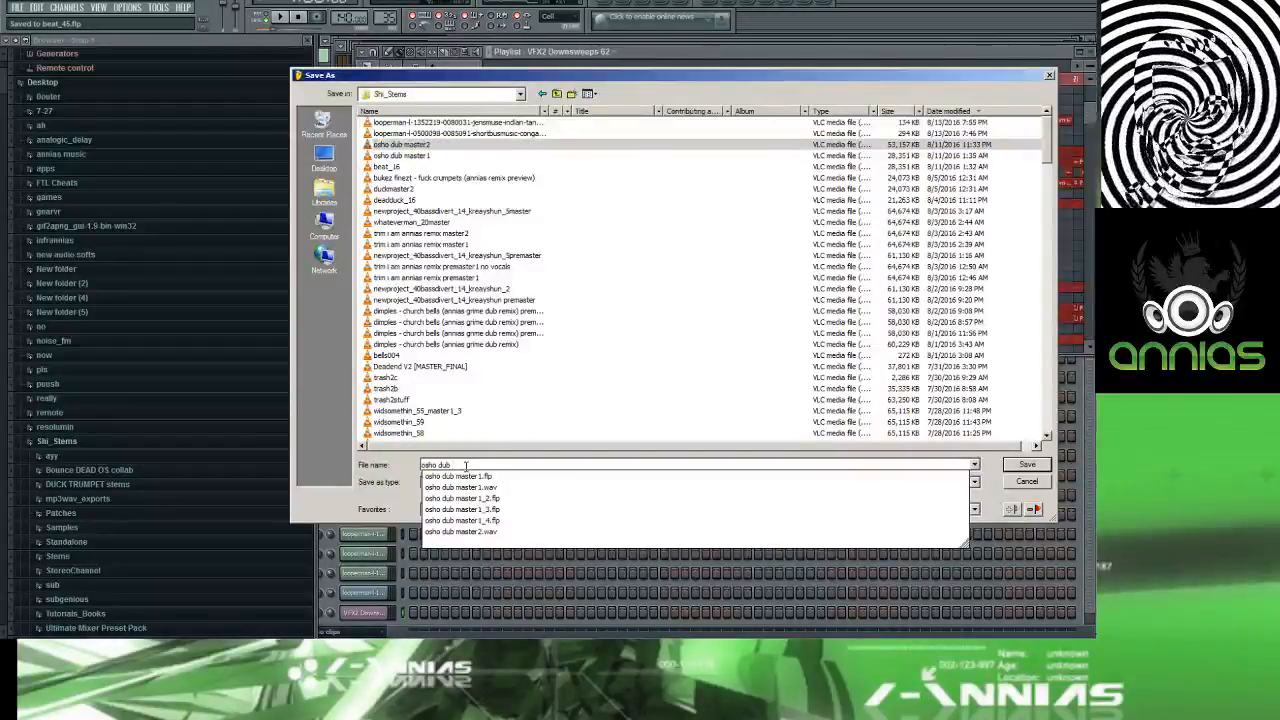
pyautogui.write('maybe')
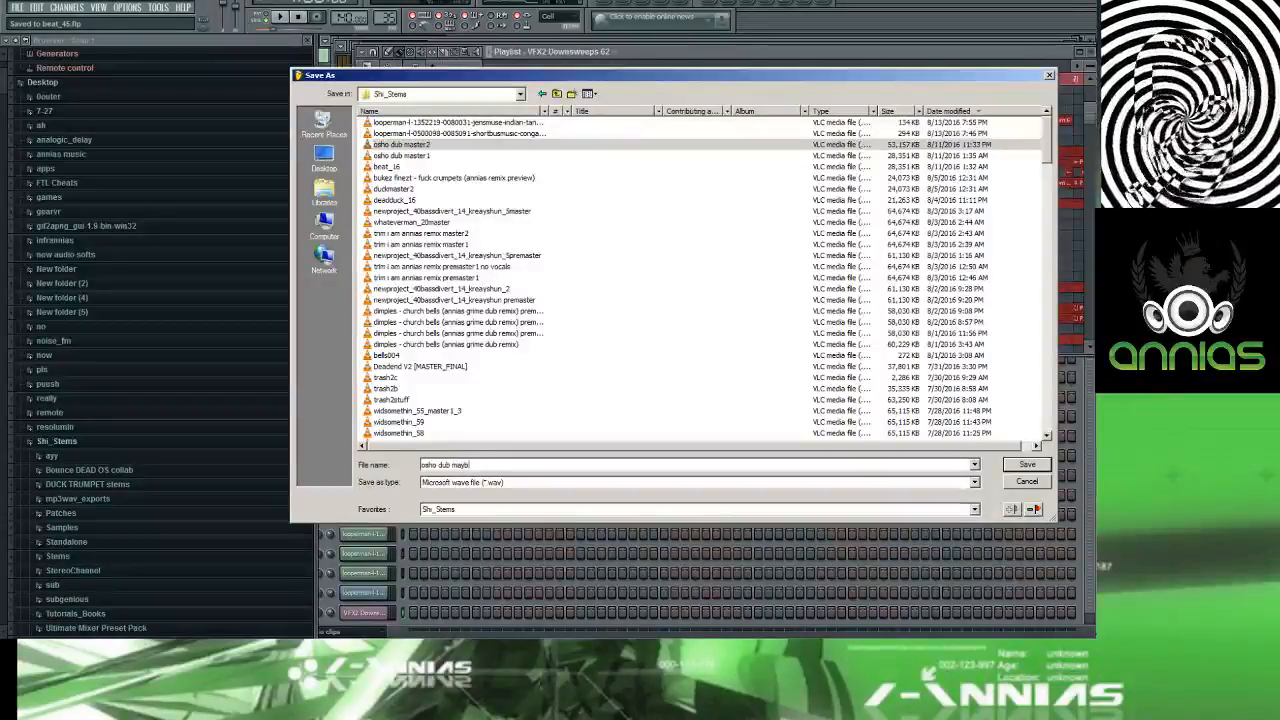
pyautogui.write('final')
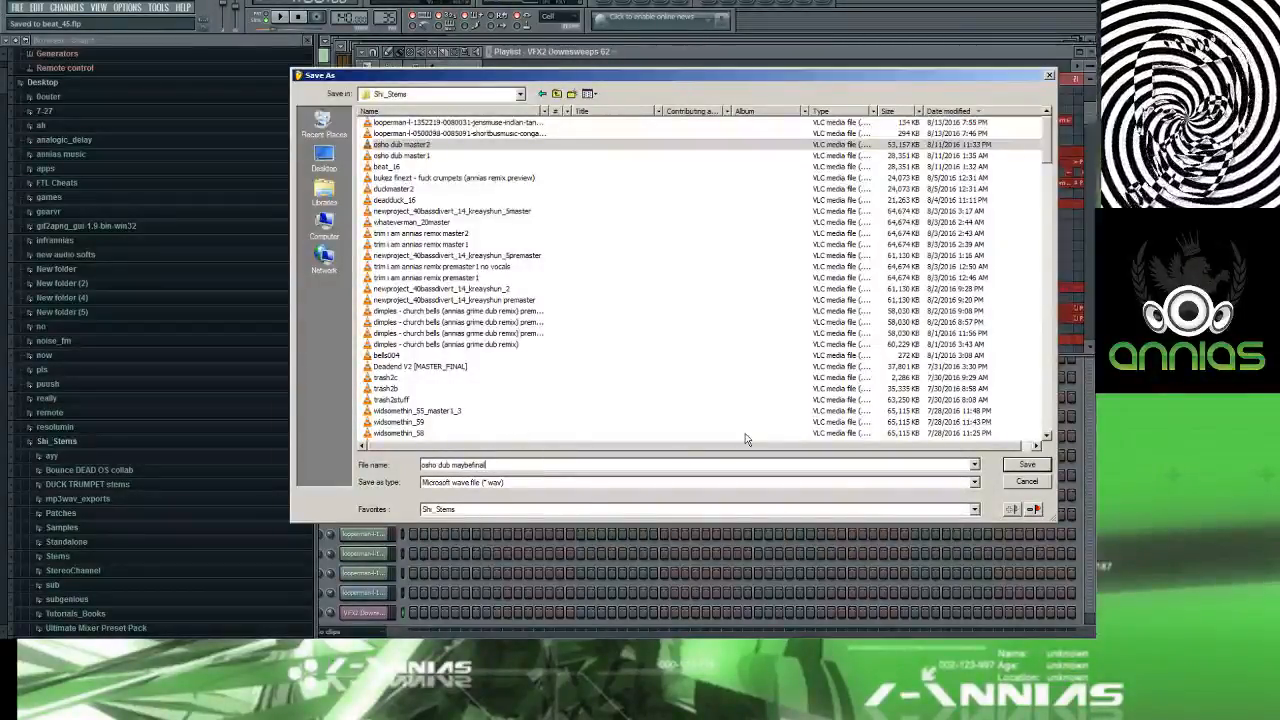
pyautogui.press('Return')
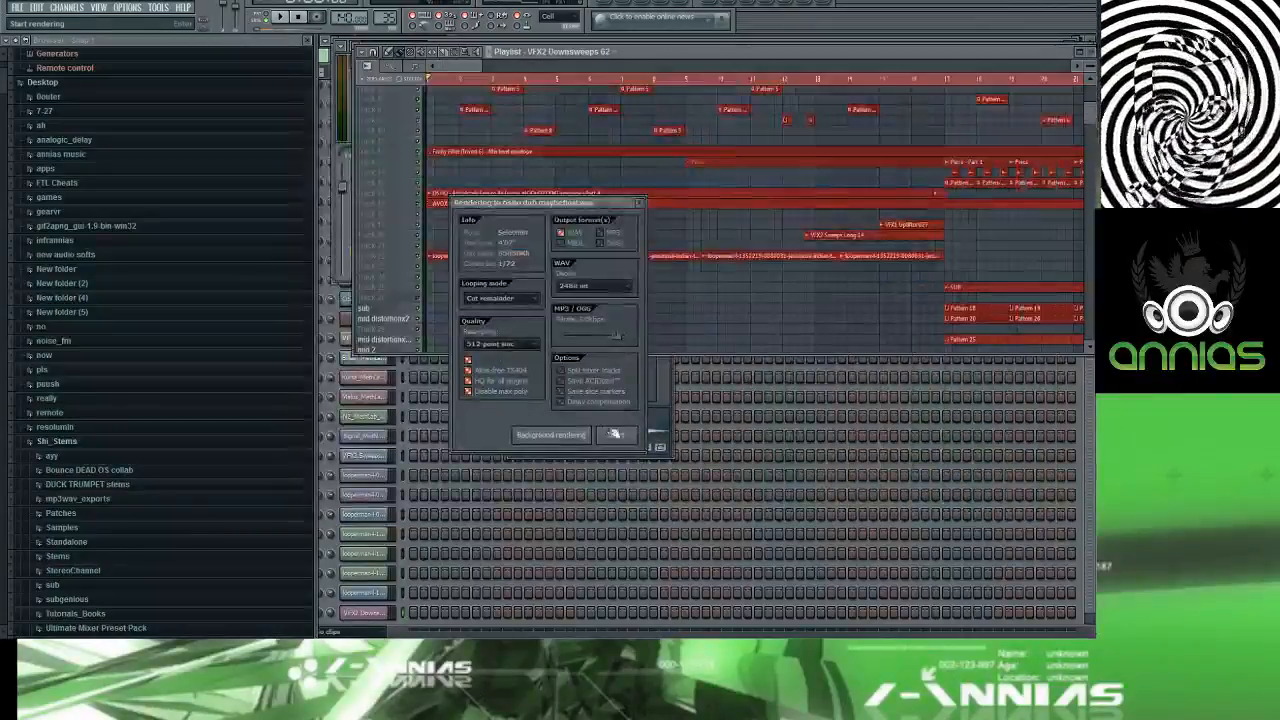
pyautogui.click(616, 434)
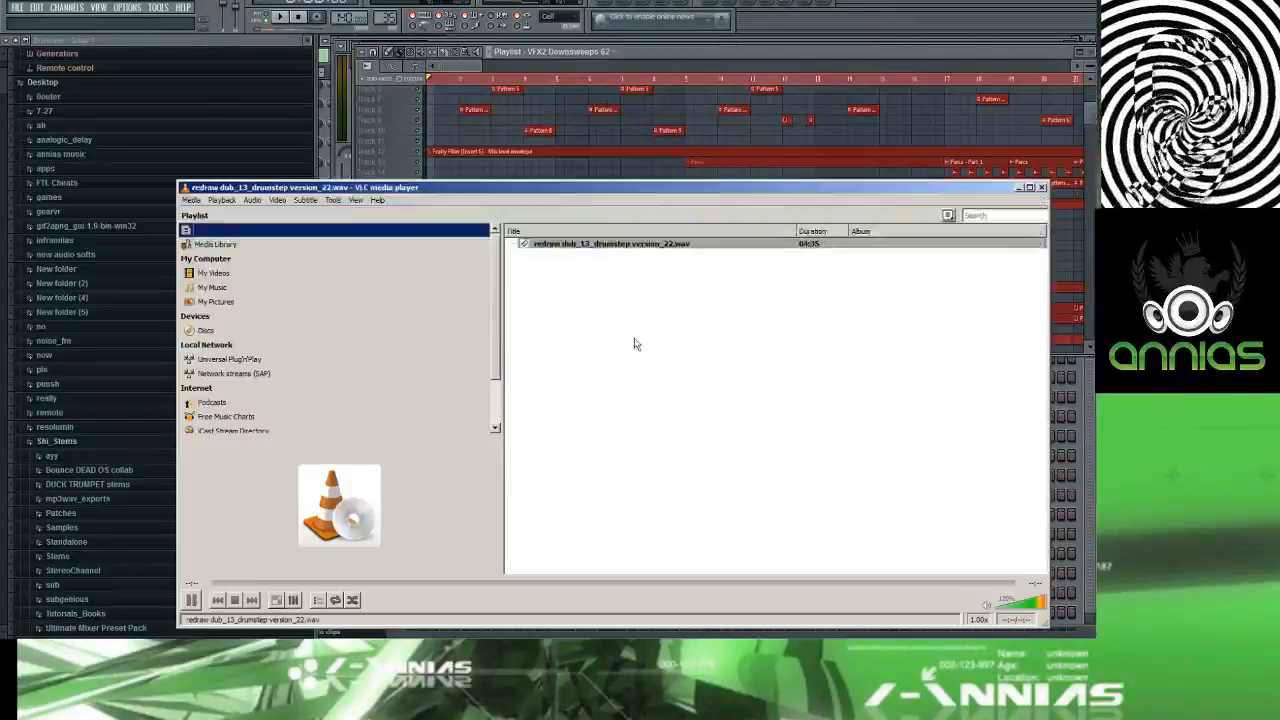
# Step: Switch to VLC media player, lower its playback volume, and return to the FL Studio rendering window
pyautogui.moveTo(1036, 606); pyautogui.dragTo(1028, 608)
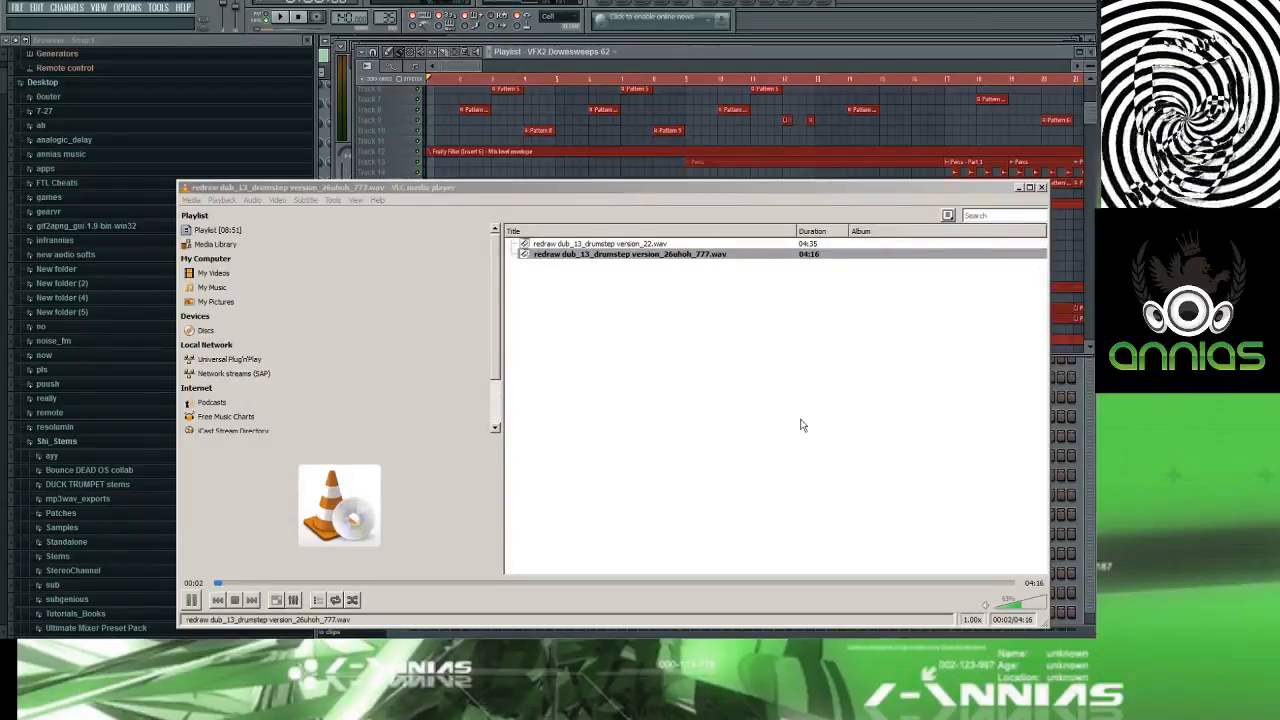
pyautogui.click(540, 648)
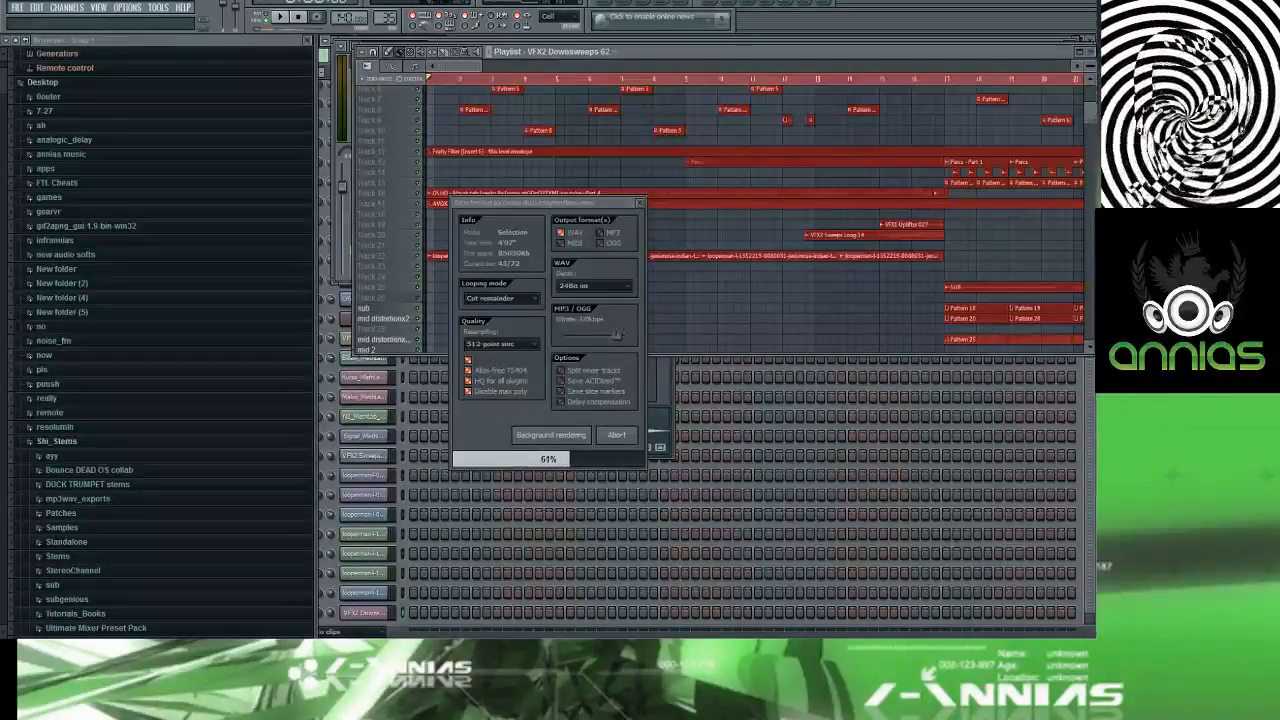
# Step: Switch from the rendering window to the Shi_Stems folder in Windows Explorer and move that window into view
pyautogui.hotkey('alt', 'Tab')
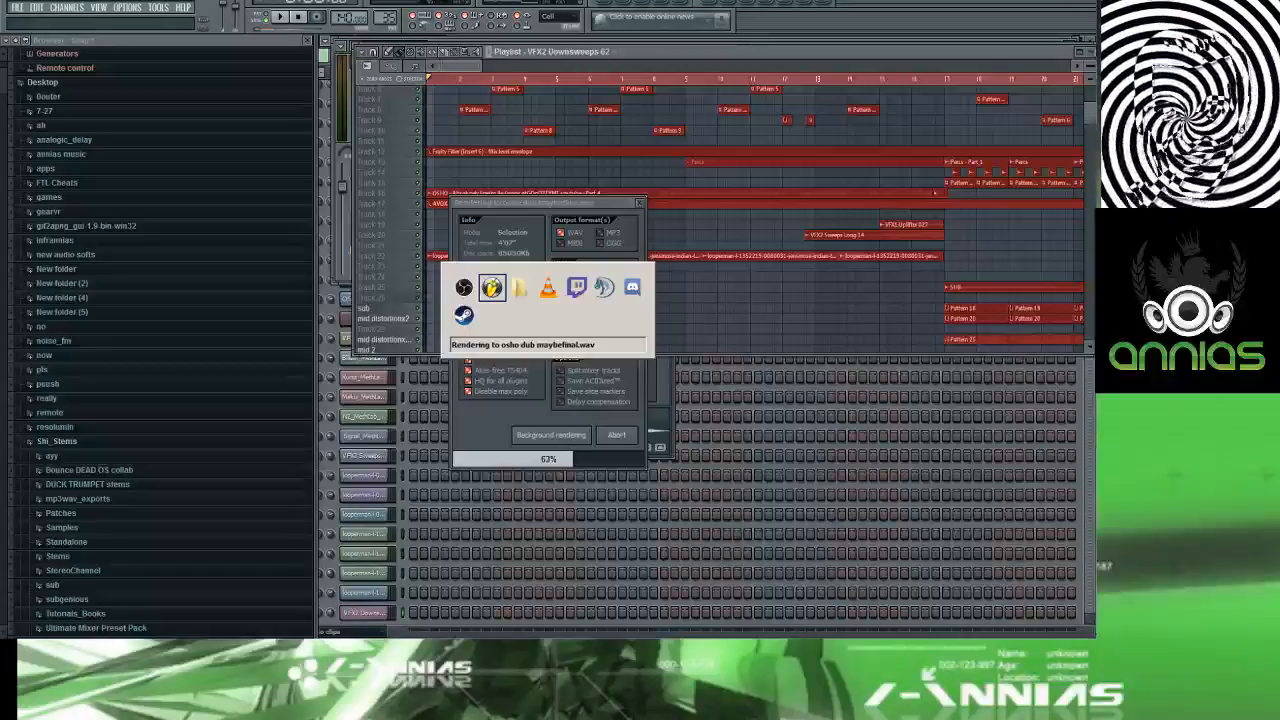
pyautogui.hotkey('alt', 'Tab')
pyautogui.hotkey('alt', 'Tab')
pyautogui.hotkey('alt', 'Tab')
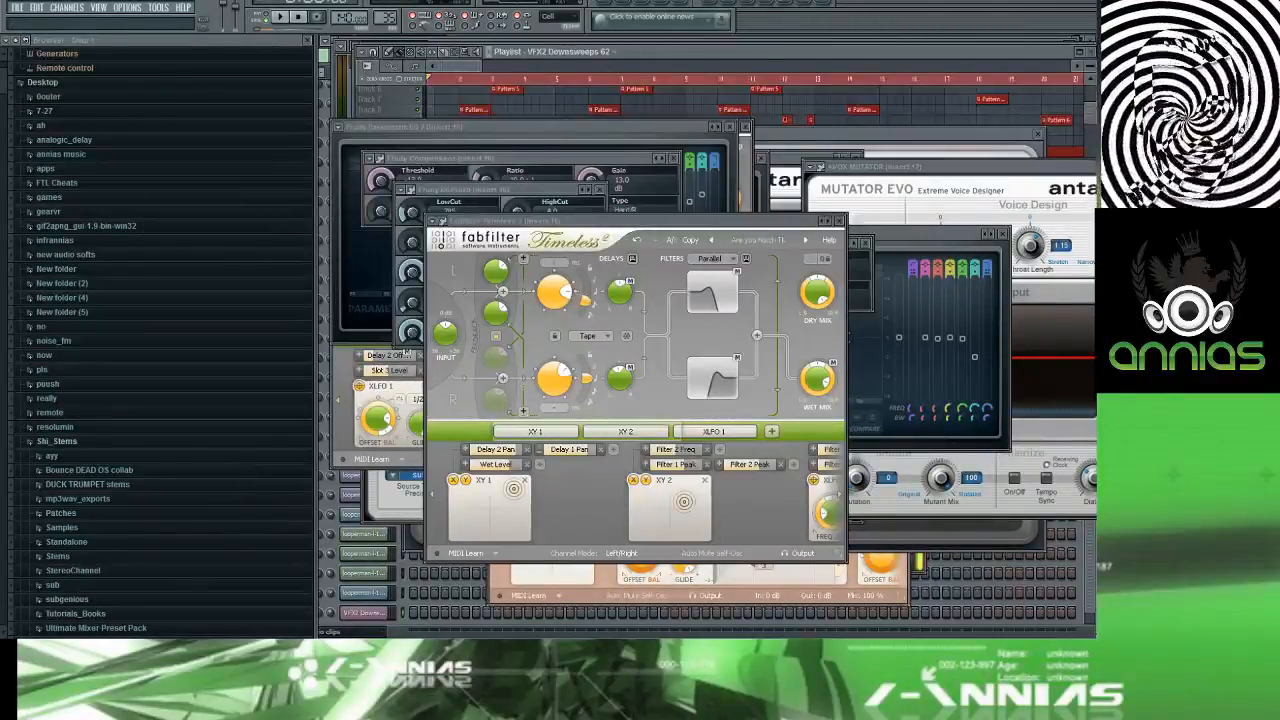
pyautogui.moveTo(2, 112); pyautogui.dragTo(580, 94)
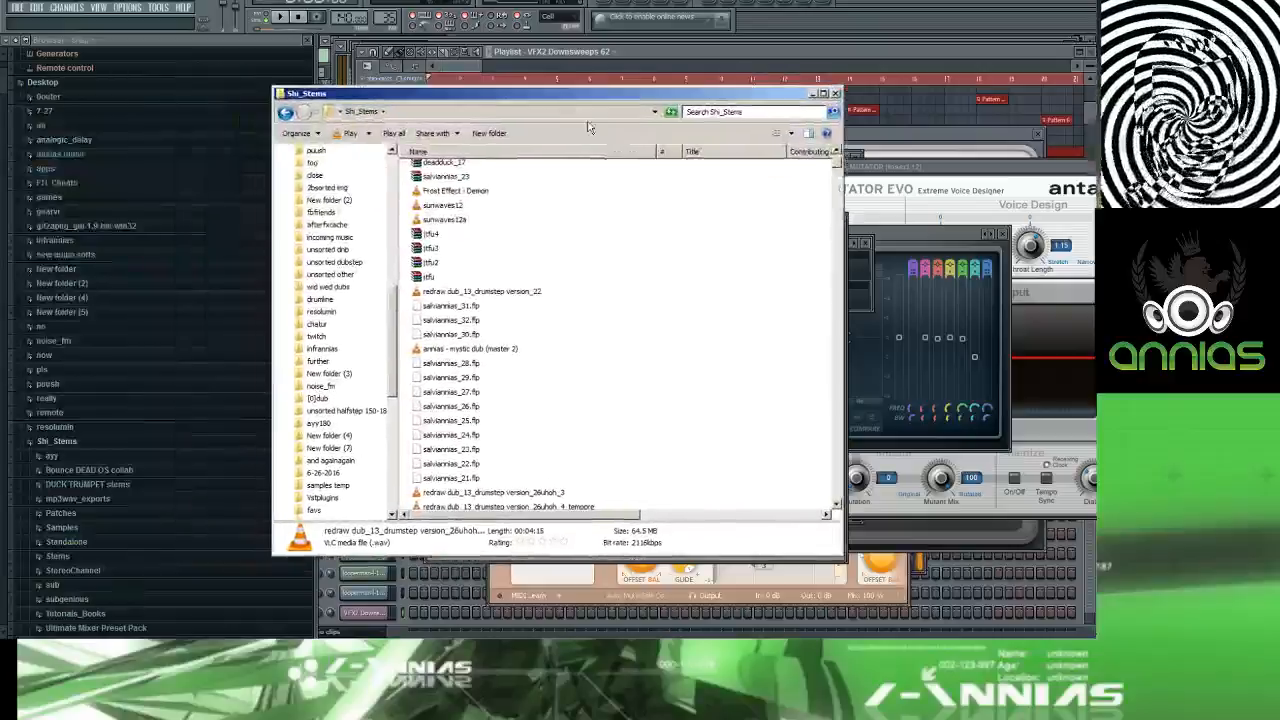
# Step: Look through the Shi_Stems file list for the export osho dub maybefinal and select it
pyautogui.click(838, 182)
pyautogui.click(838, 153)
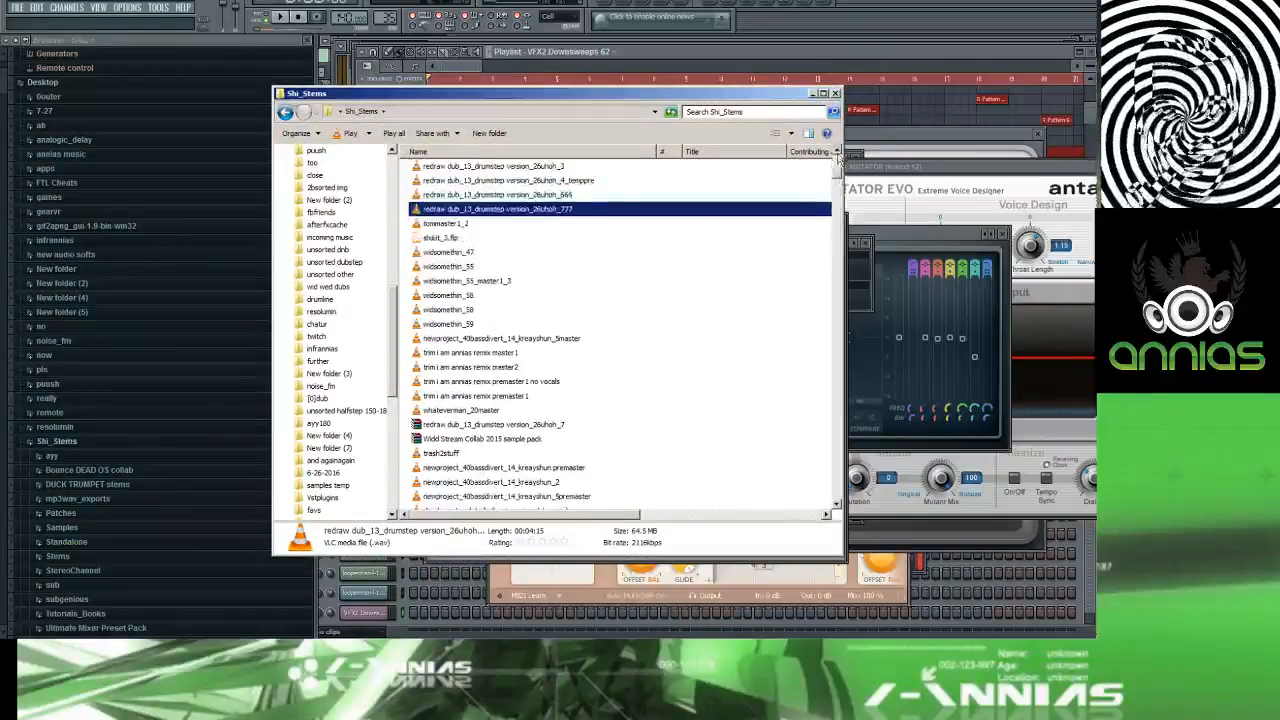
pyautogui.click(838, 158)
pyautogui.click(838, 158)
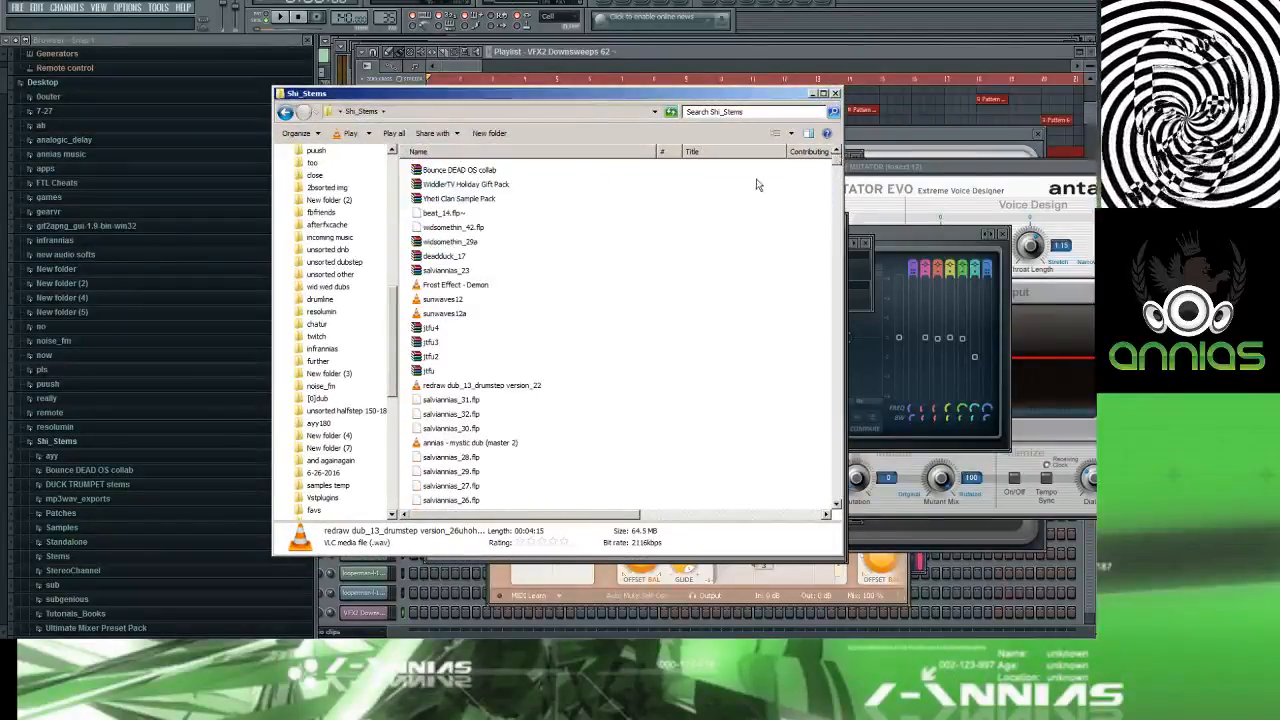
pyautogui.scroll(-3, 688, 152)
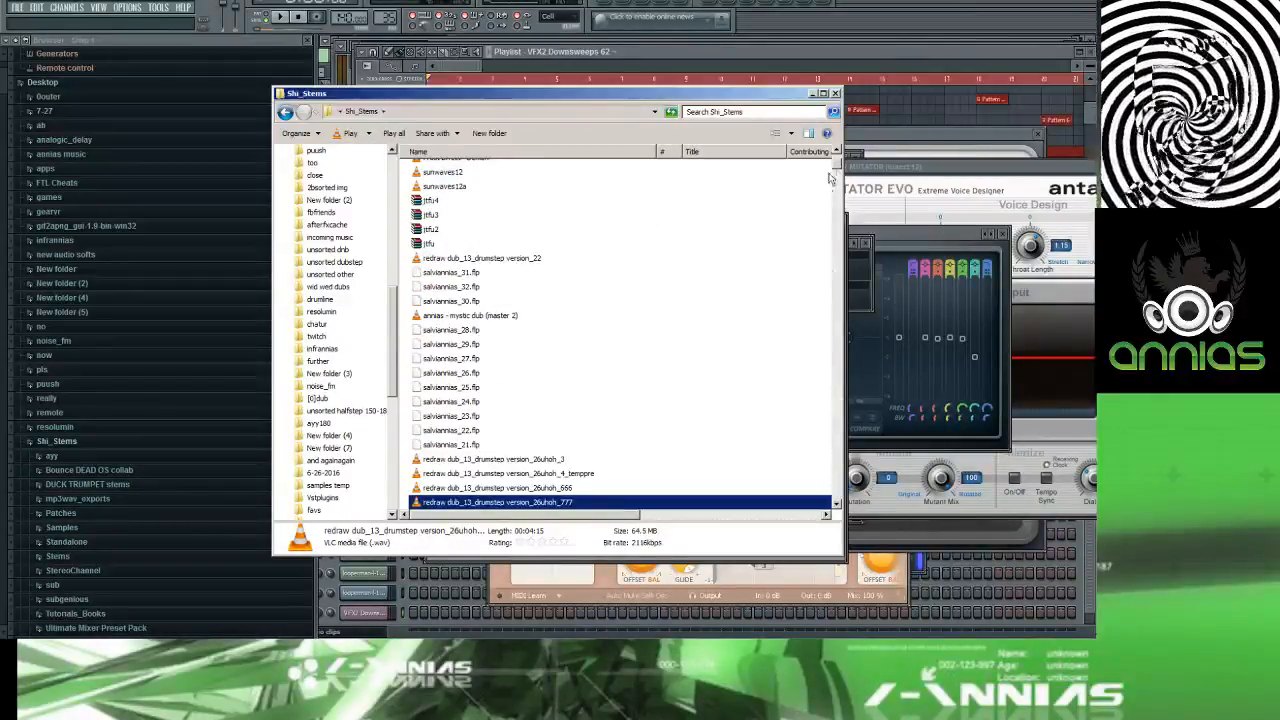
pyautogui.scroll(3, 832, 176)
pyautogui.click(657, 285)
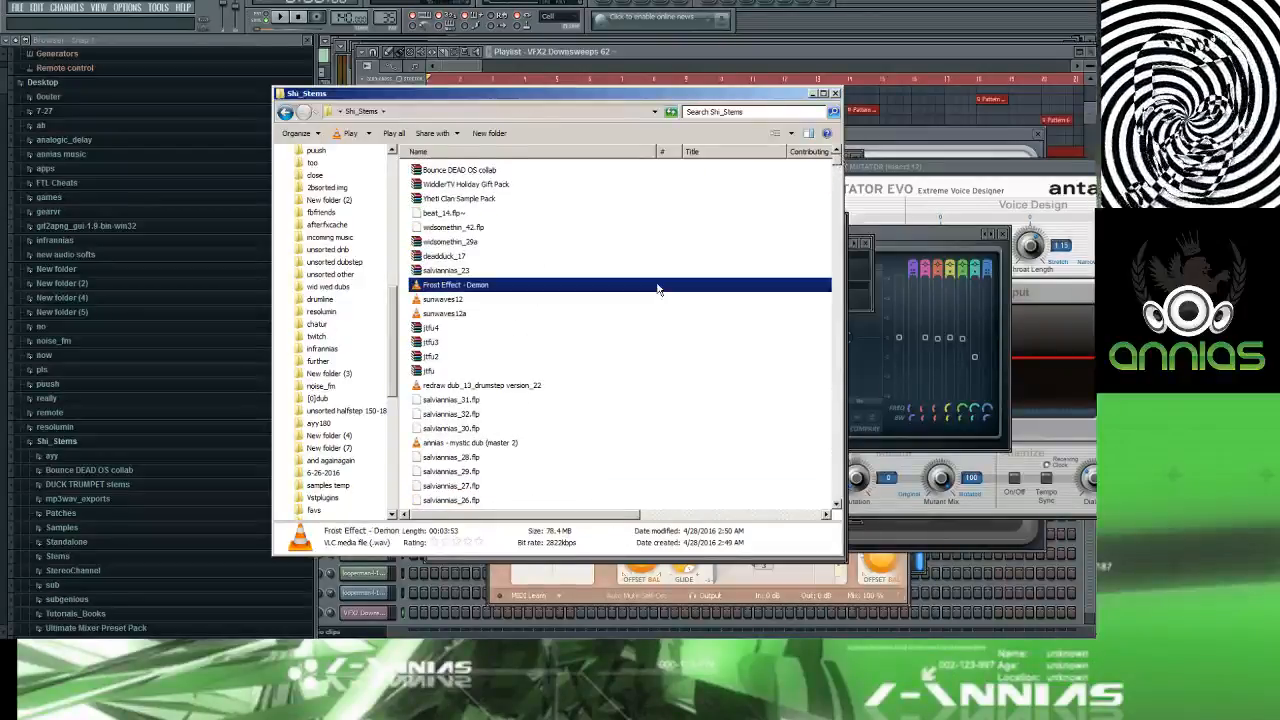
pyautogui.scroll(-6, 657, 286)
pyautogui.scroll(-2, 651, 328)
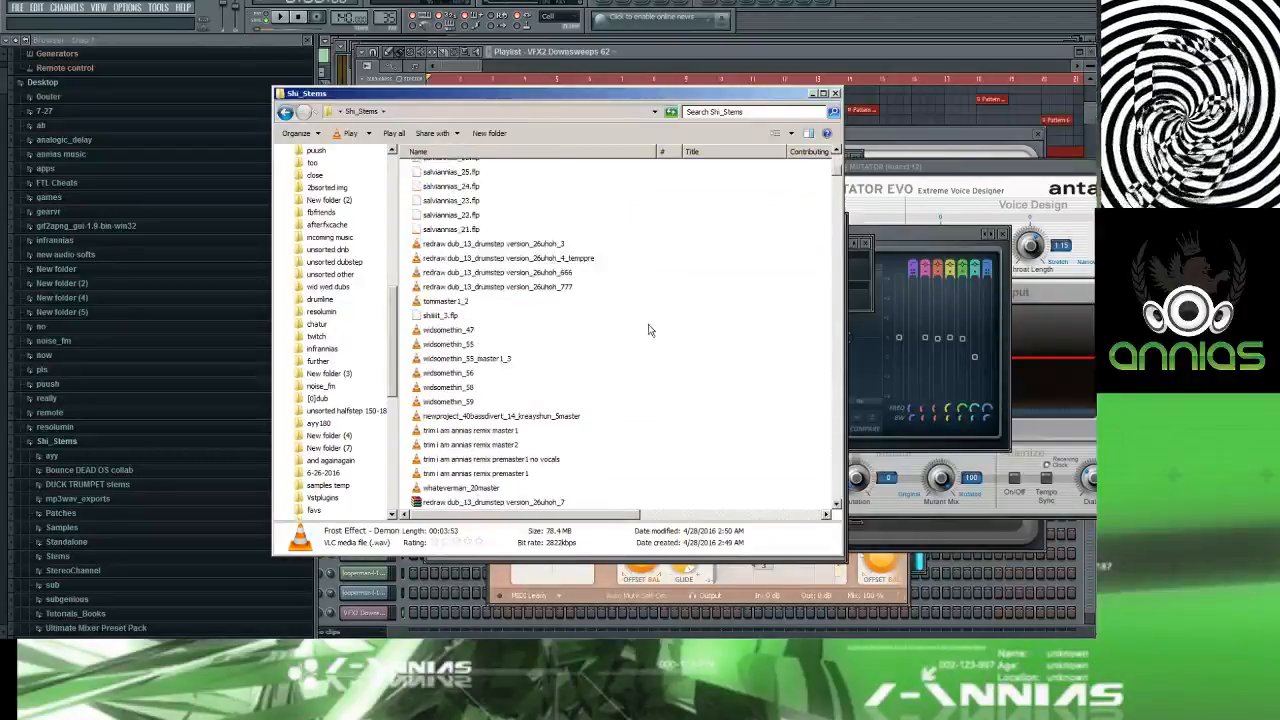
pyautogui.scroll(-1, 622, 362)
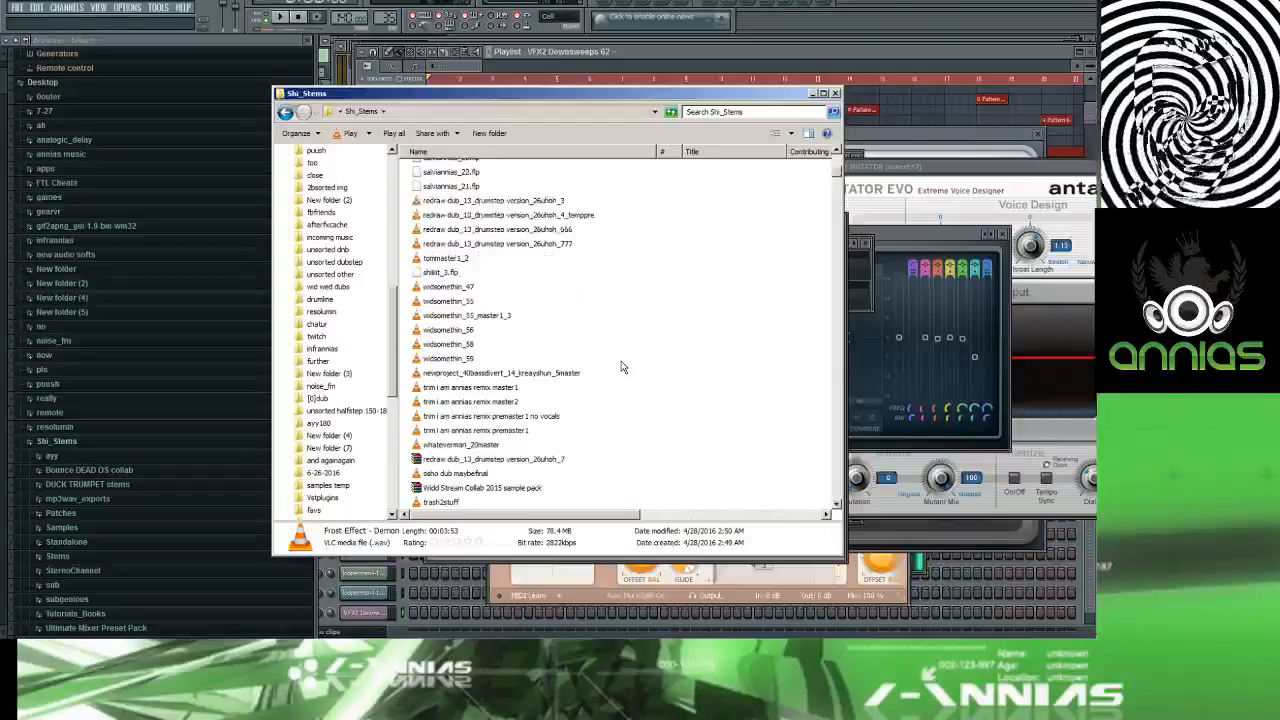
pyautogui.scroll(3, 622, 362)
pyautogui.scroll(-7, 622, 358)
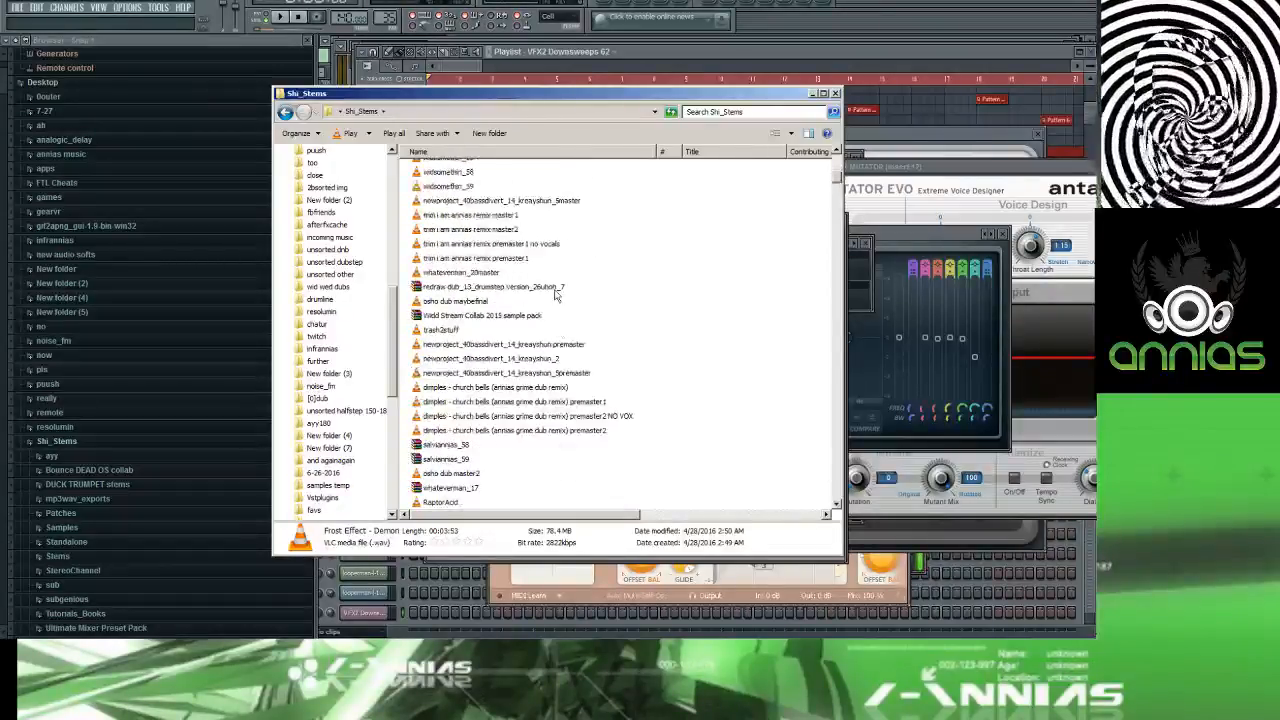
pyautogui.click(466, 302)
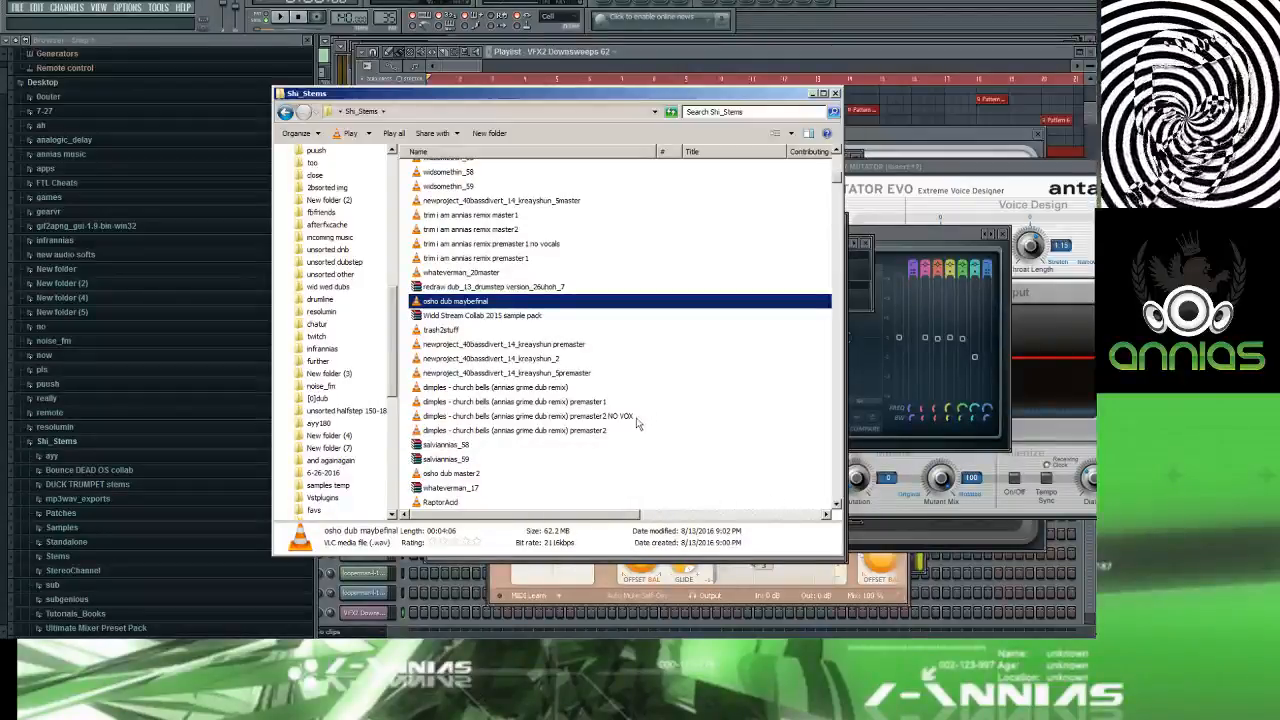
# Step: Switch to VLC media player, toggle its mute, and play redraw dub_13_drumstep version_26uhoh_777.wav before replaying osho dub maybefinal.wav
pyautogui.click(505, 646)
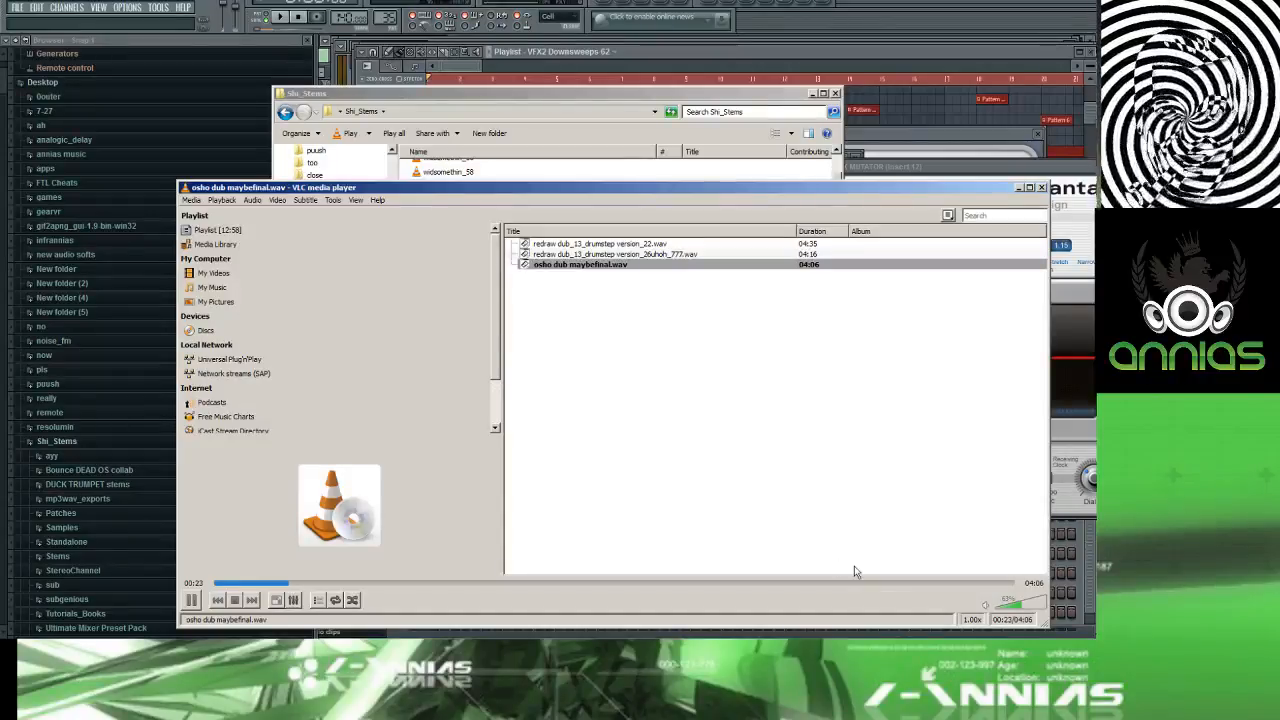
pyautogui.click(986, 607)
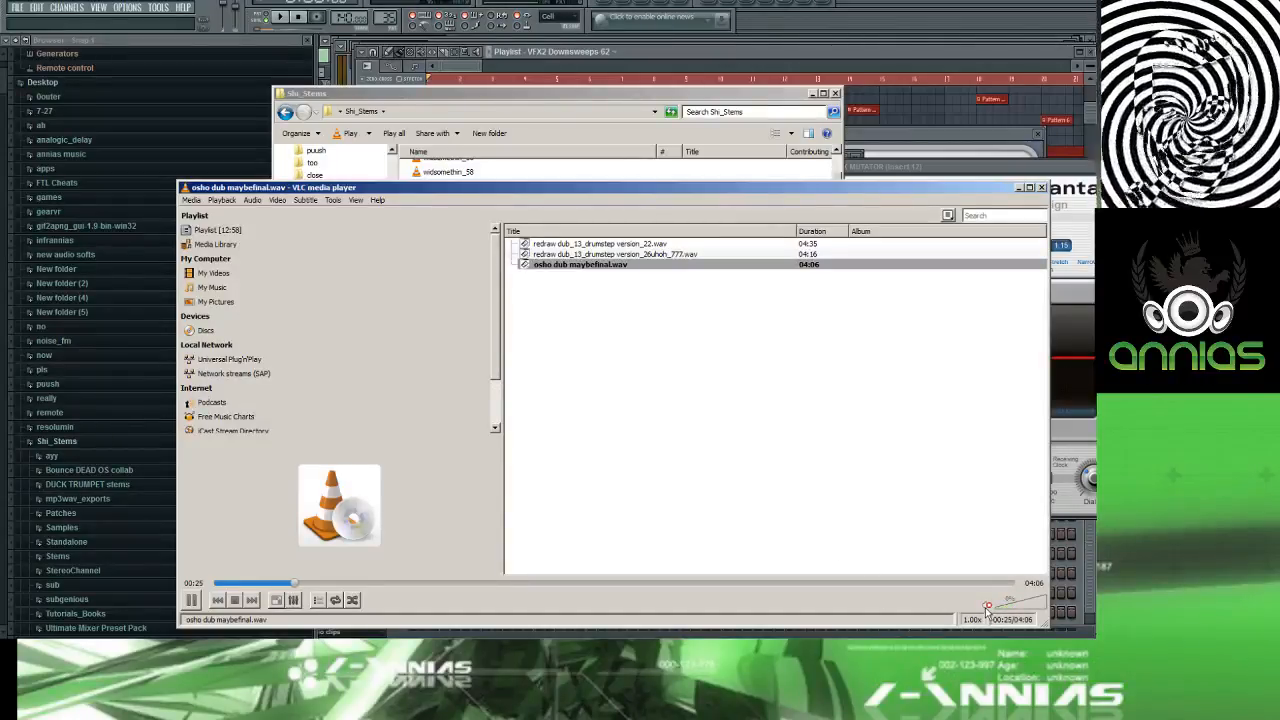
pyautogui.click(987, 608)
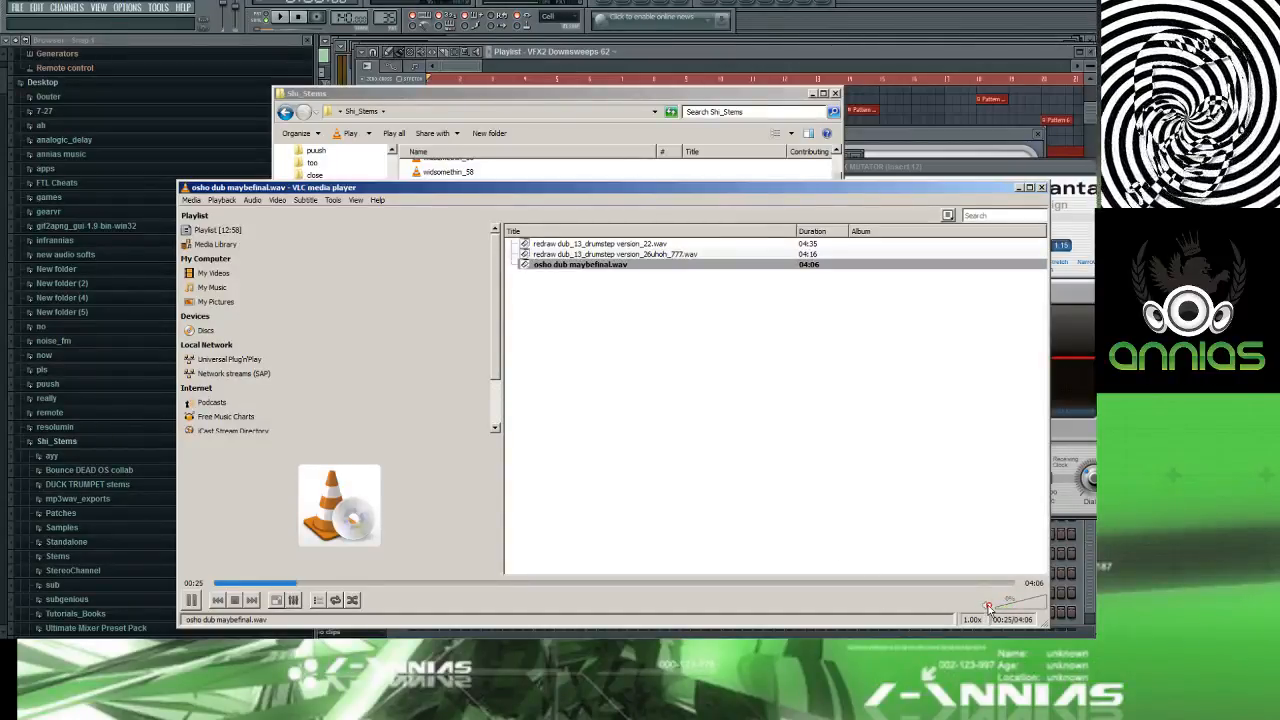
pyautogui.doubleClick(630, 255)
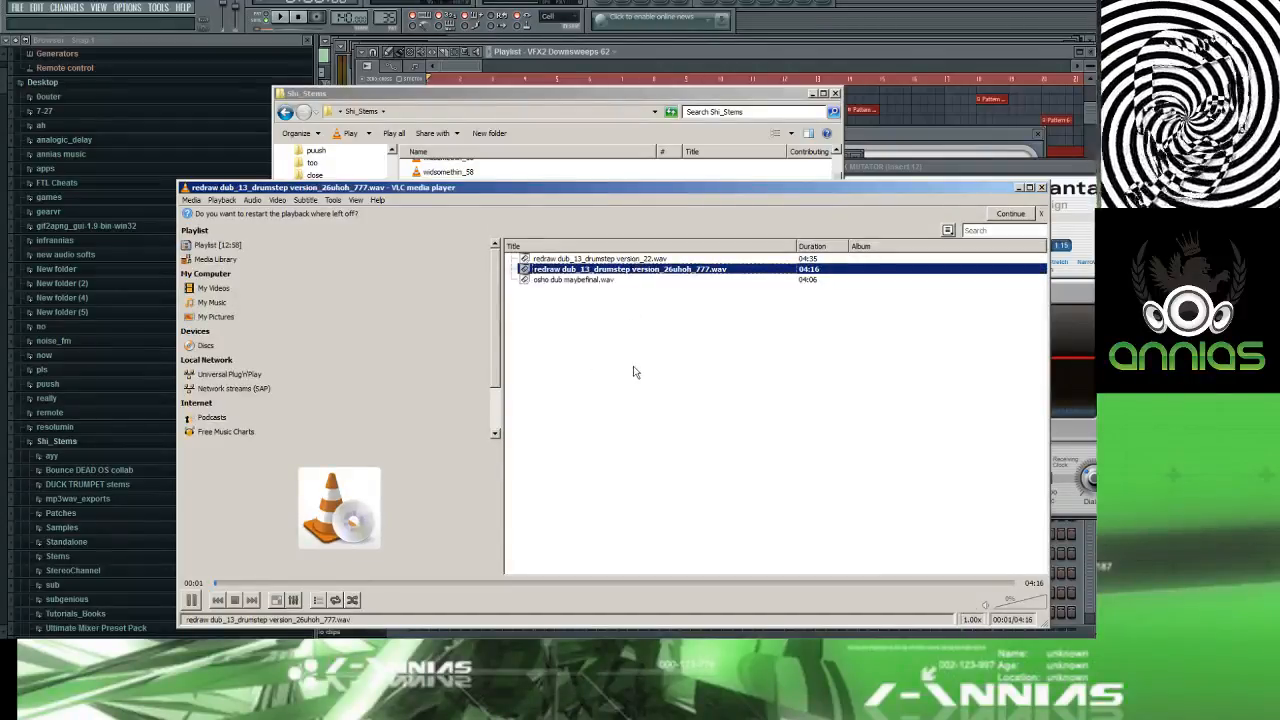
pyautogui.doubleClick(630, 282)
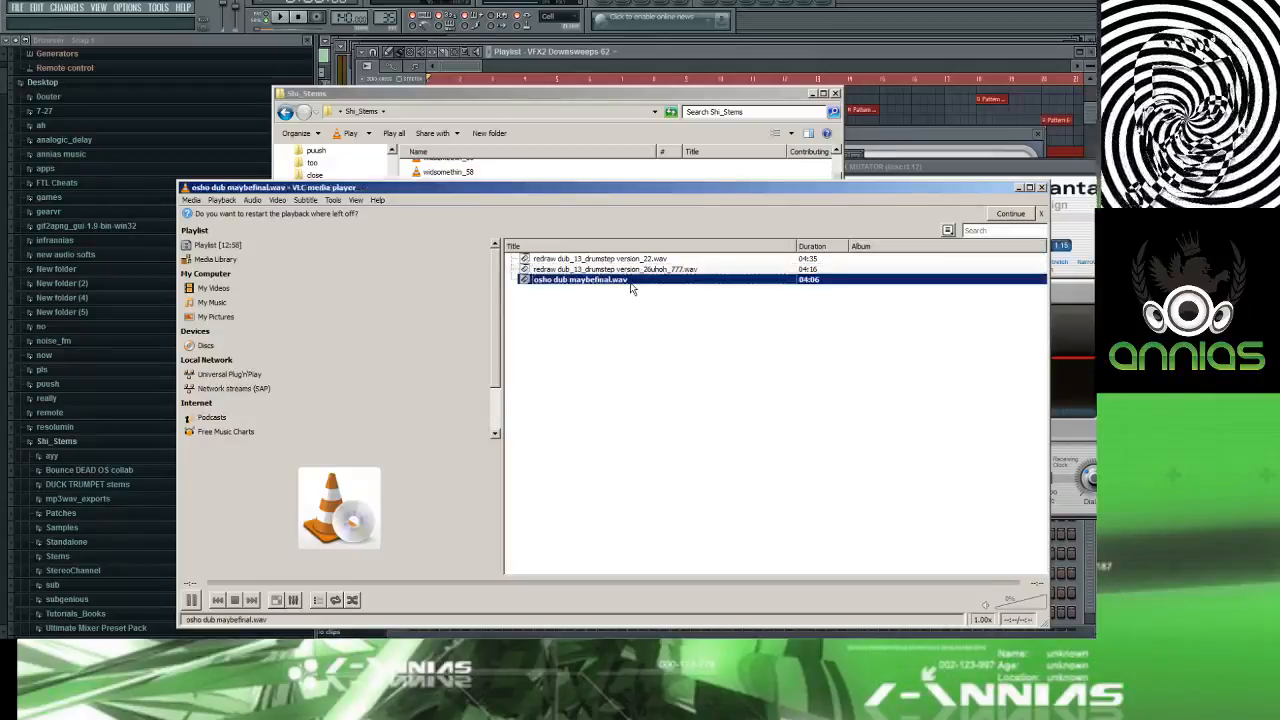
# Step: Return to FL Studio and show the mixer
pyautogui.click(808, 36)
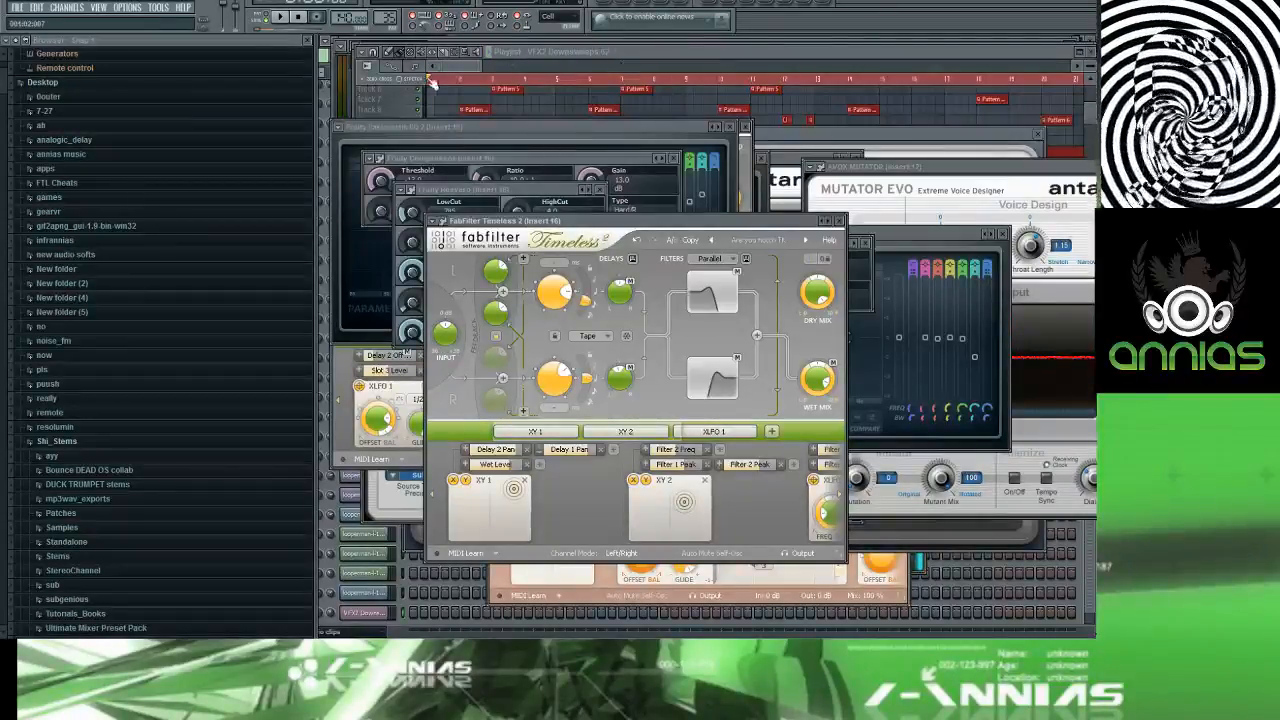
pyautogui.press('F9')
# Step: Stop and close VLC media player, and play osho dub maybefinal again from the Shi_Stems folder
pyautogui.hotkey('alt', 'Tab')
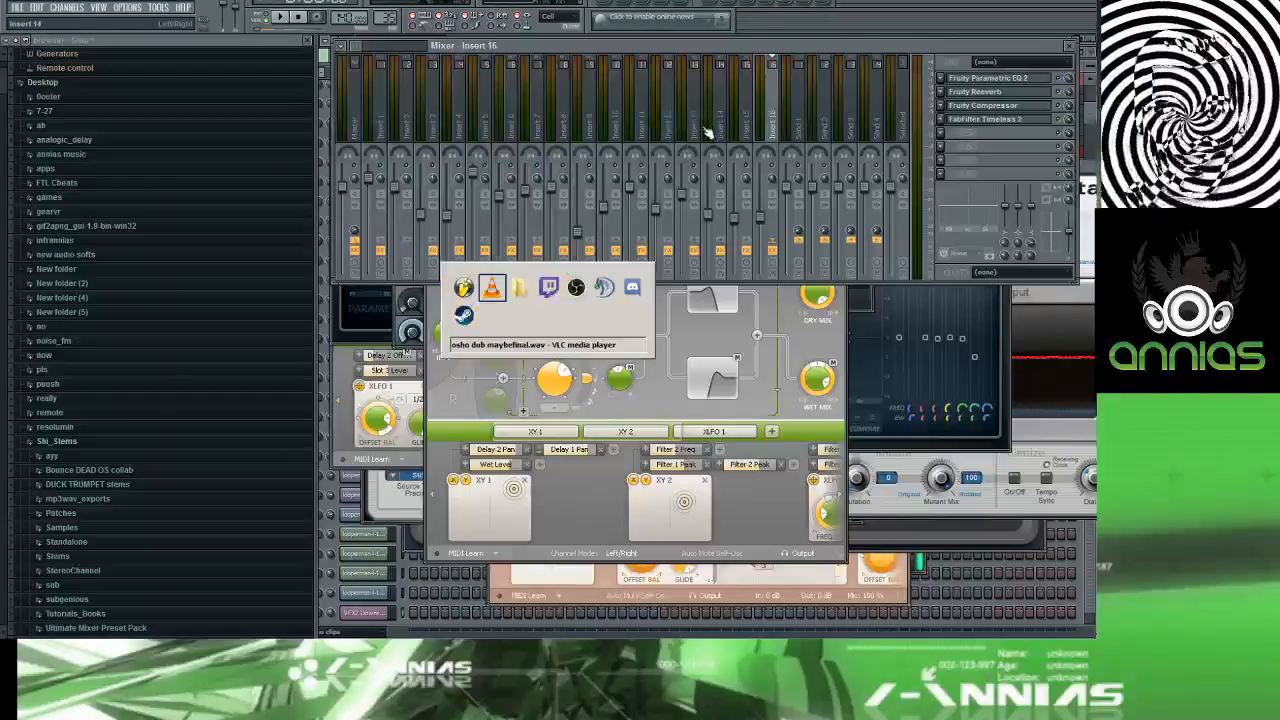
pyautogui.click(641, 332)
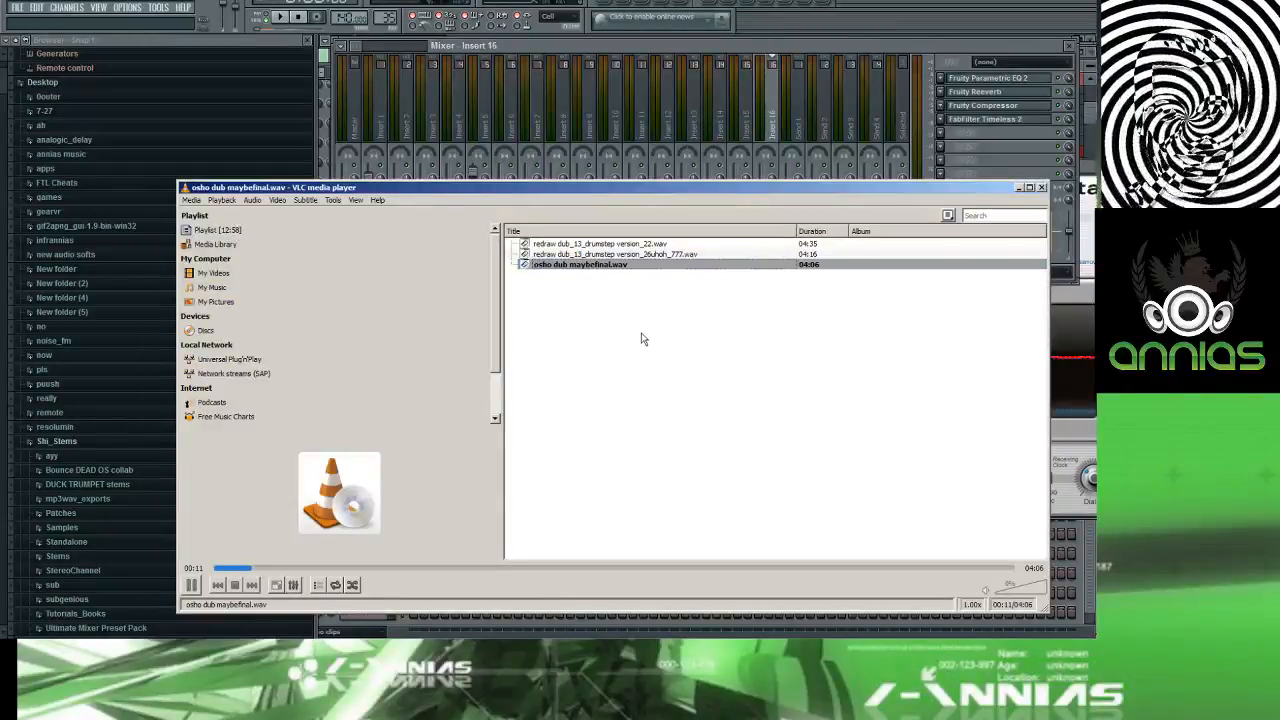
pyautogui.click(234, 585)
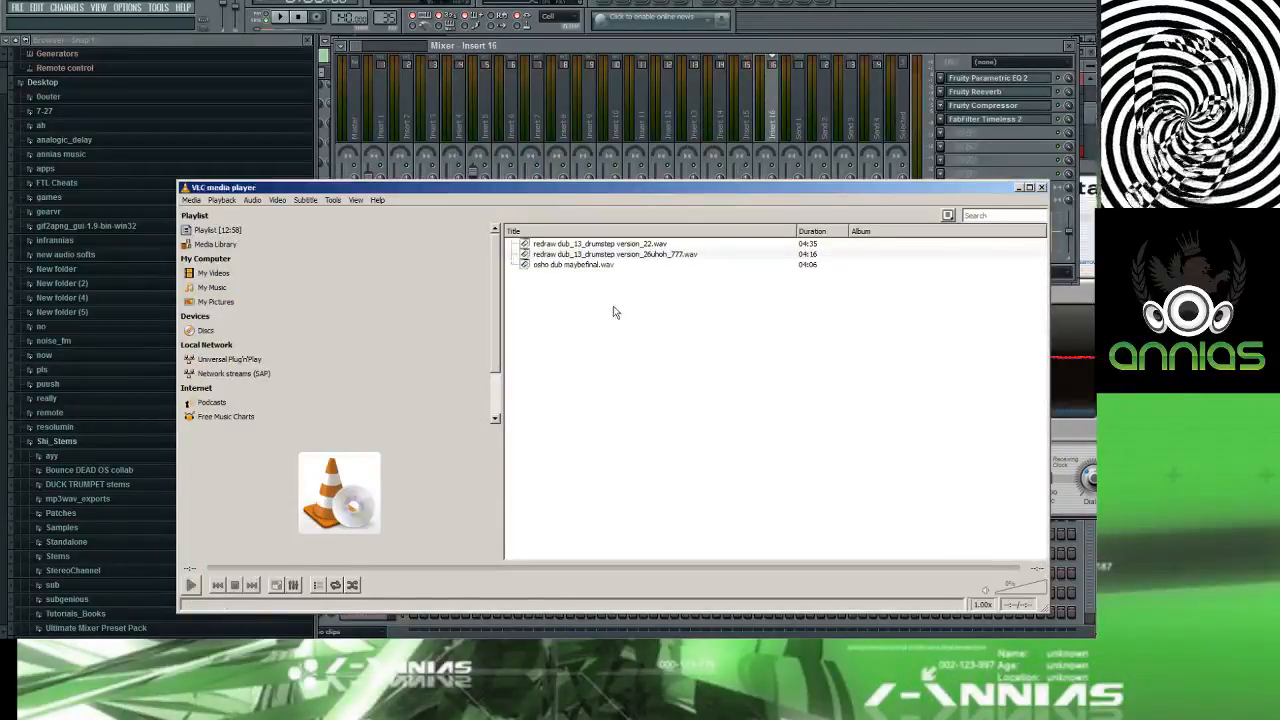
pyautogui.click(1041, 188)
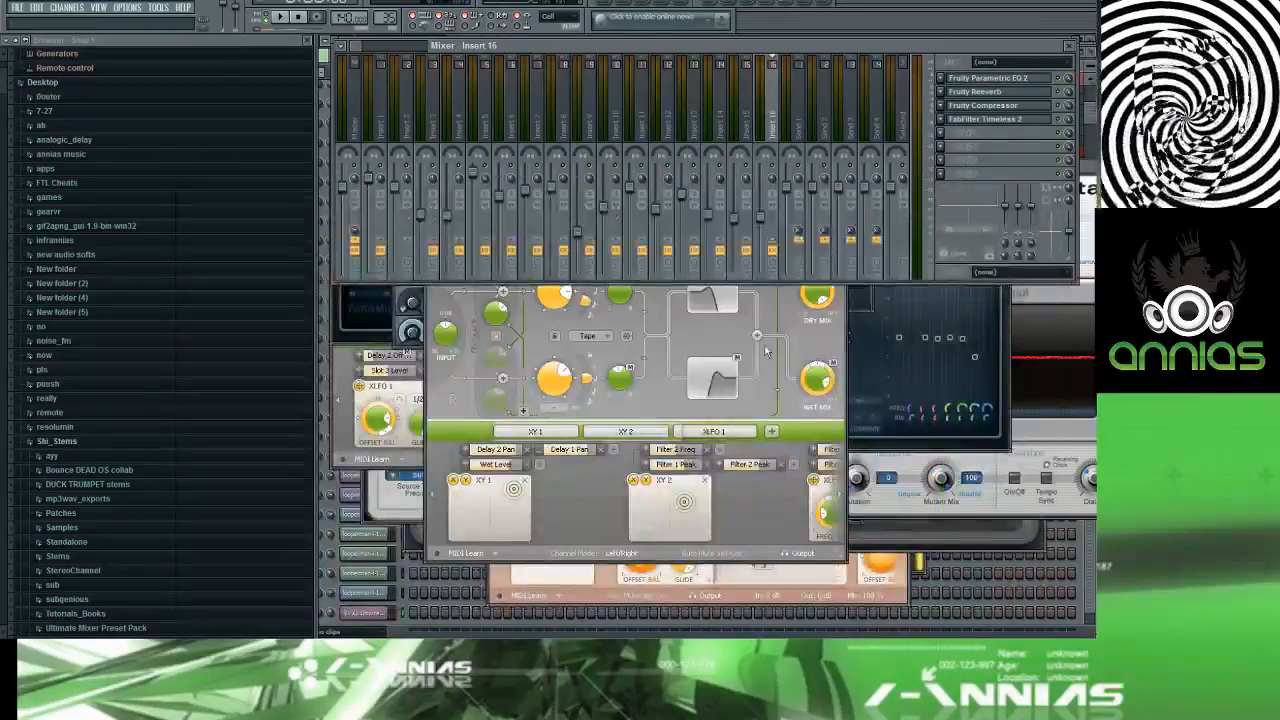
pyautogui.hotkey('alt', 'Tab')
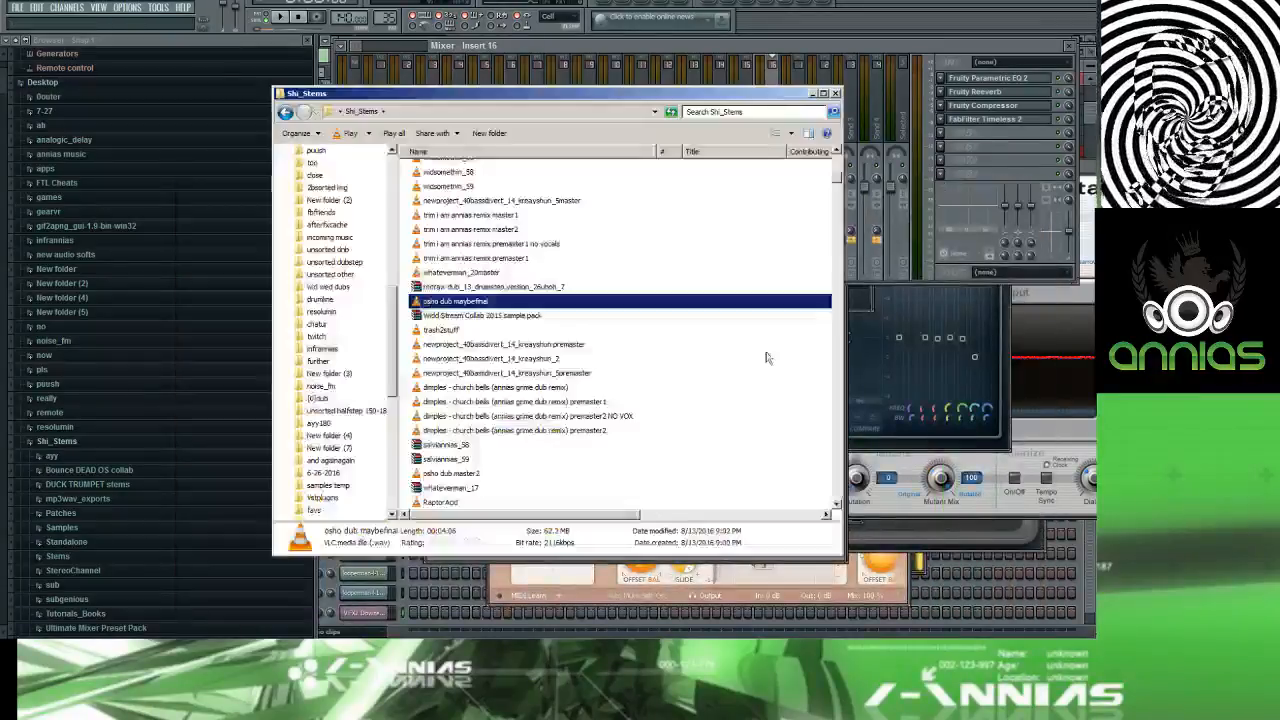
pyautogui.doubleClick(553, 302)
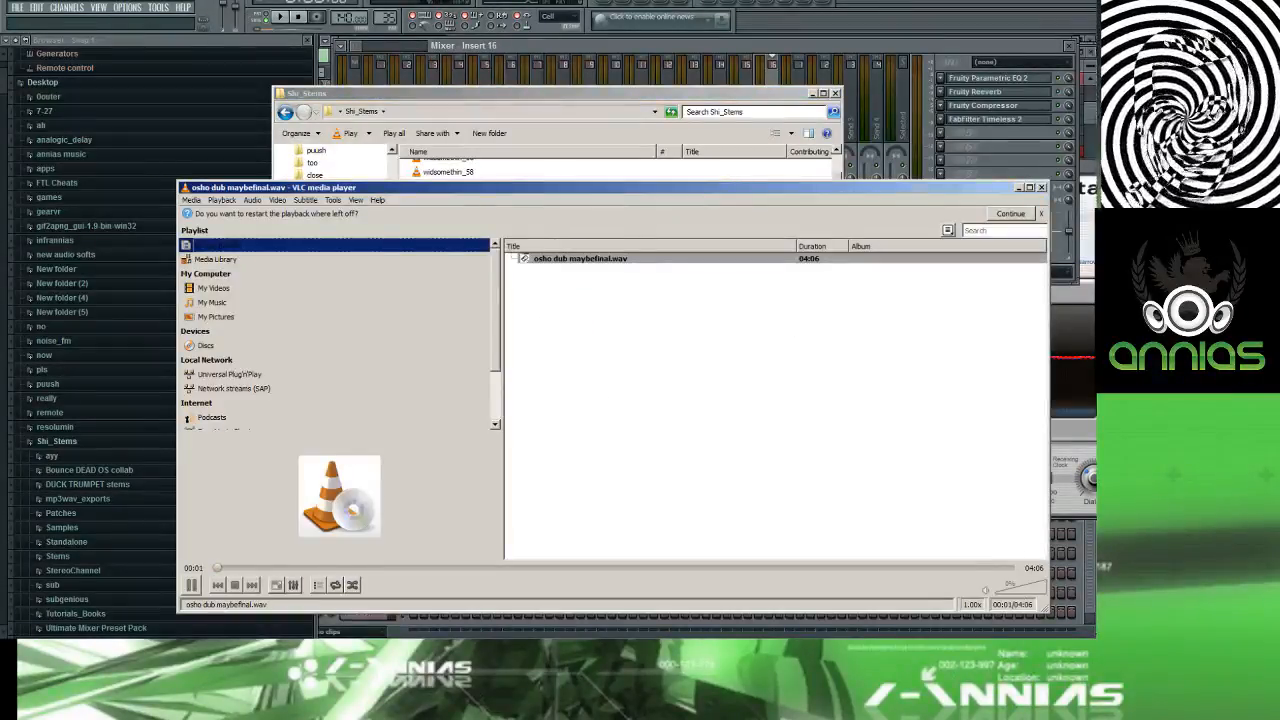
# Step: Check the Windows volume sliders of the audio output devices while osho dub maybefinal.wav plays
pyautogui.click(1022, 648)
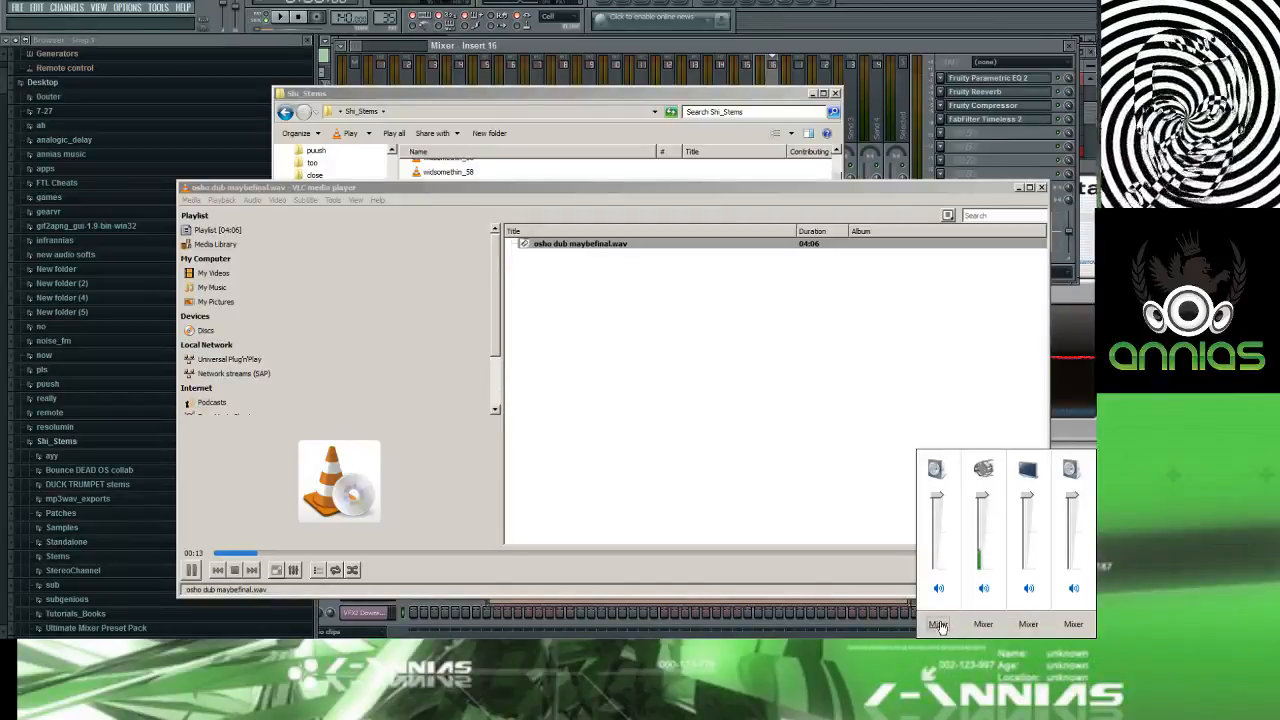
pyautogui.click(937, 624)
pyautogui.click(1088, 428)
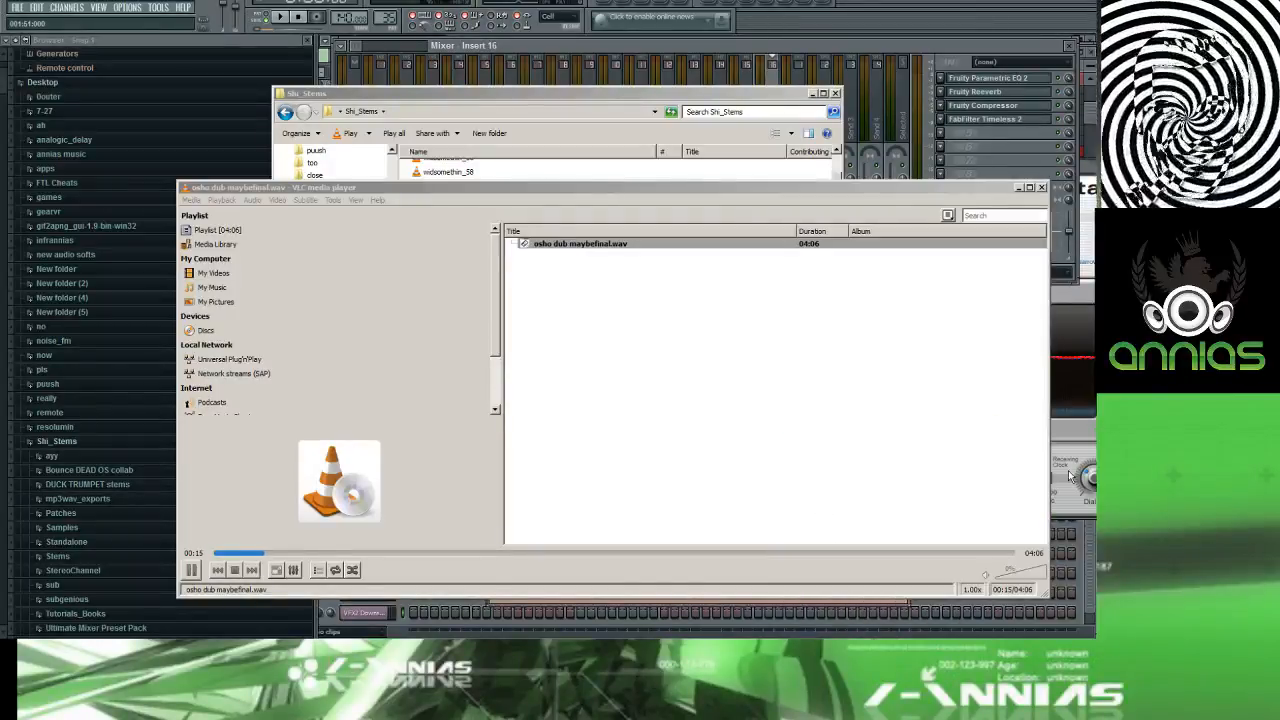
# Step: Open the Windows playback devices and inspect the Realtek High Definition Audio and E-MU E-DSP speakers
pyautogui.rightClick(1050, 645)
pyautogui.click(1016, 605)
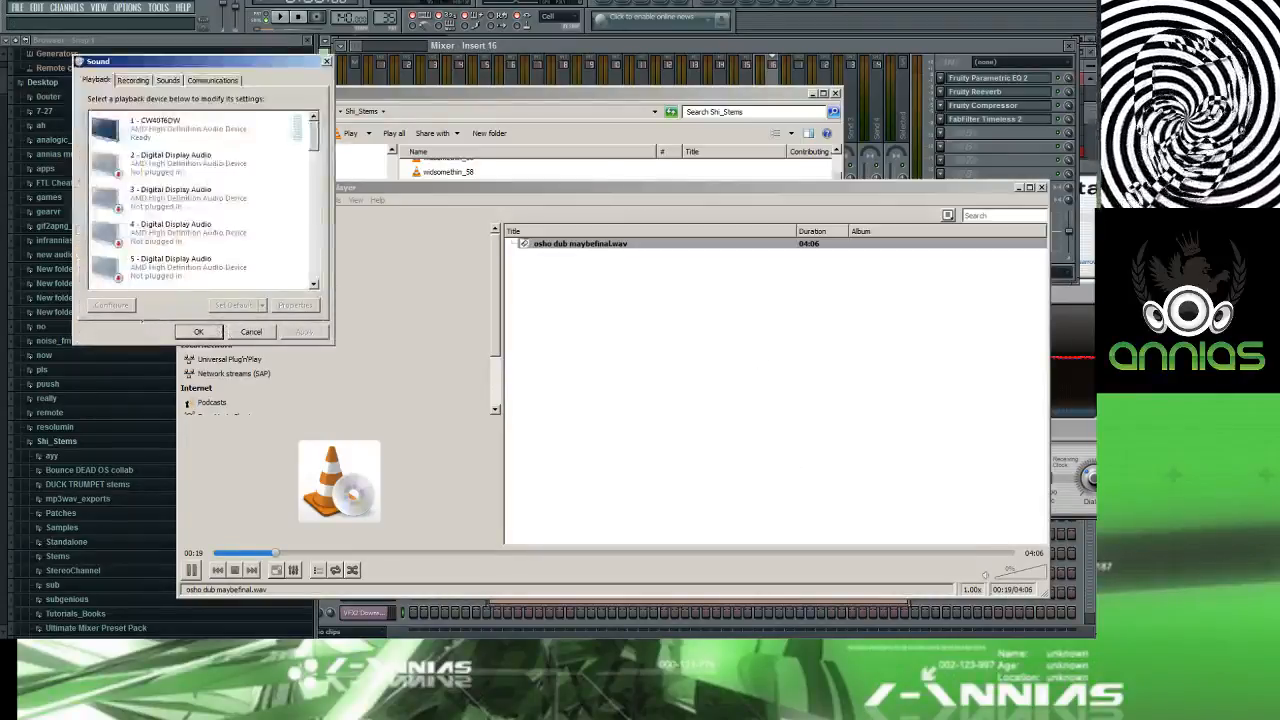
pyautogui.moveTo(313, 130); pyautogui.dragTo(318, 275)
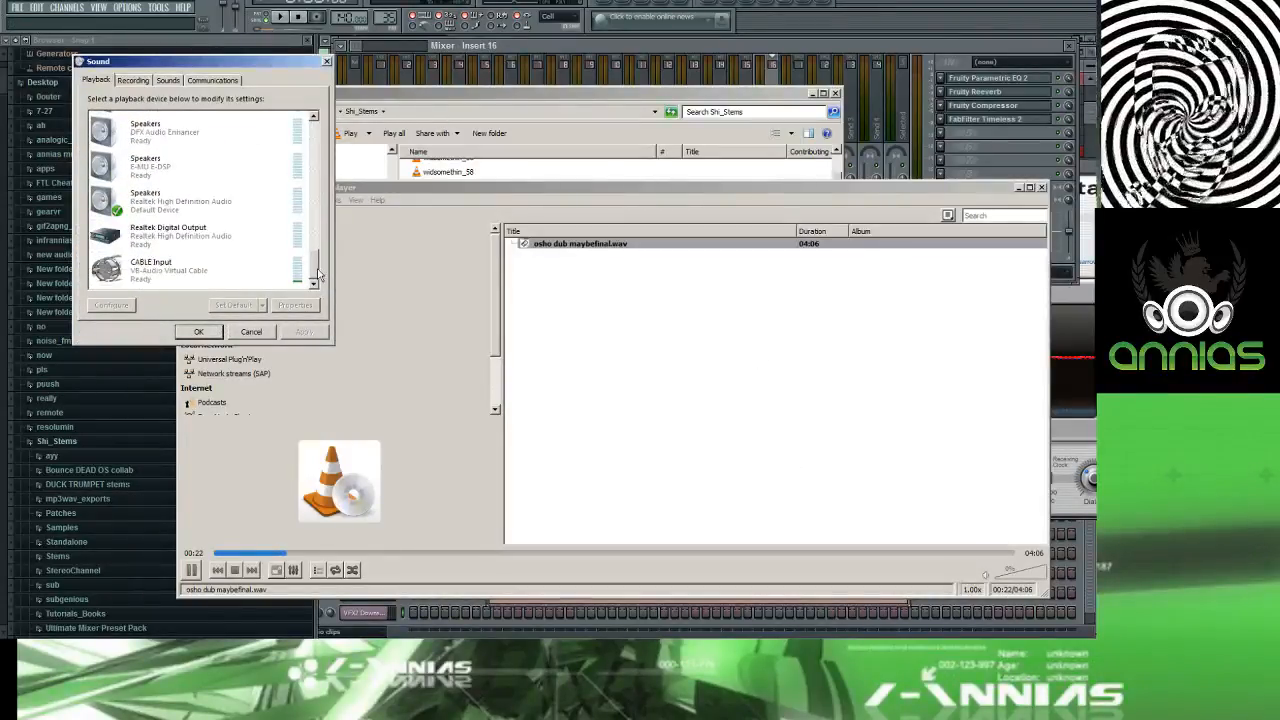
pyautogui.rightClick(237, 210)
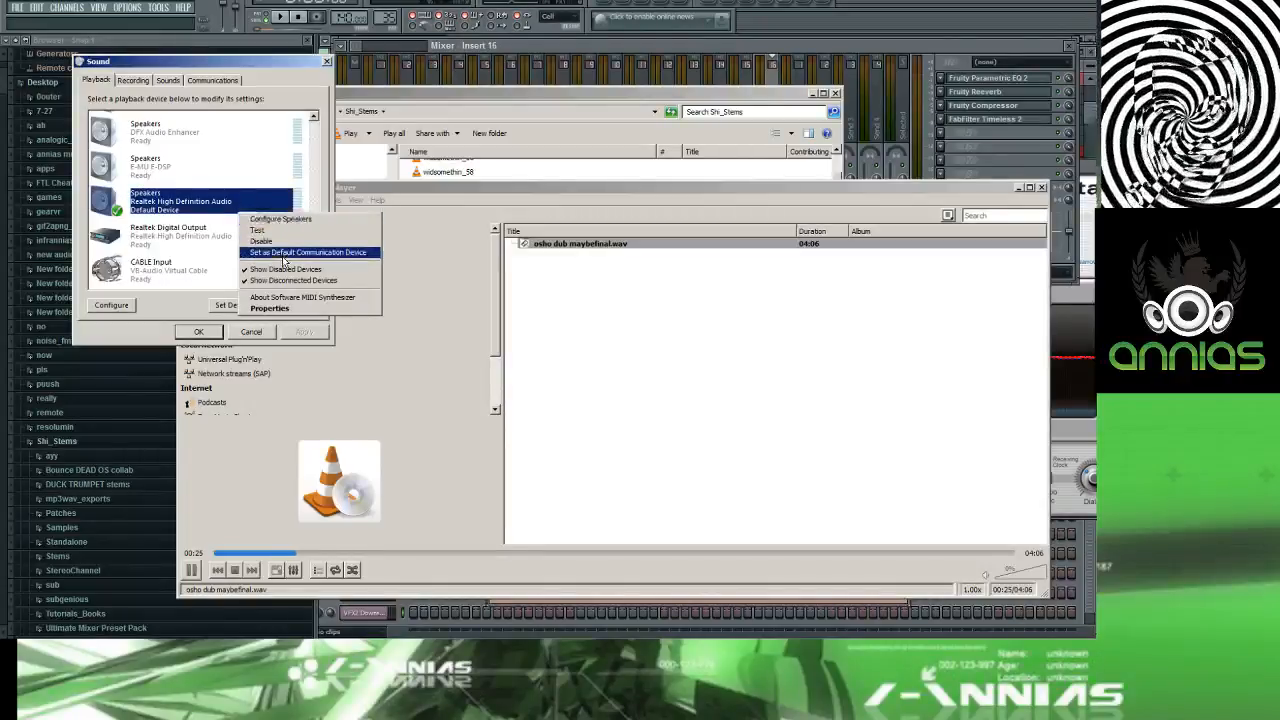
pyautogui.click(175, 178)
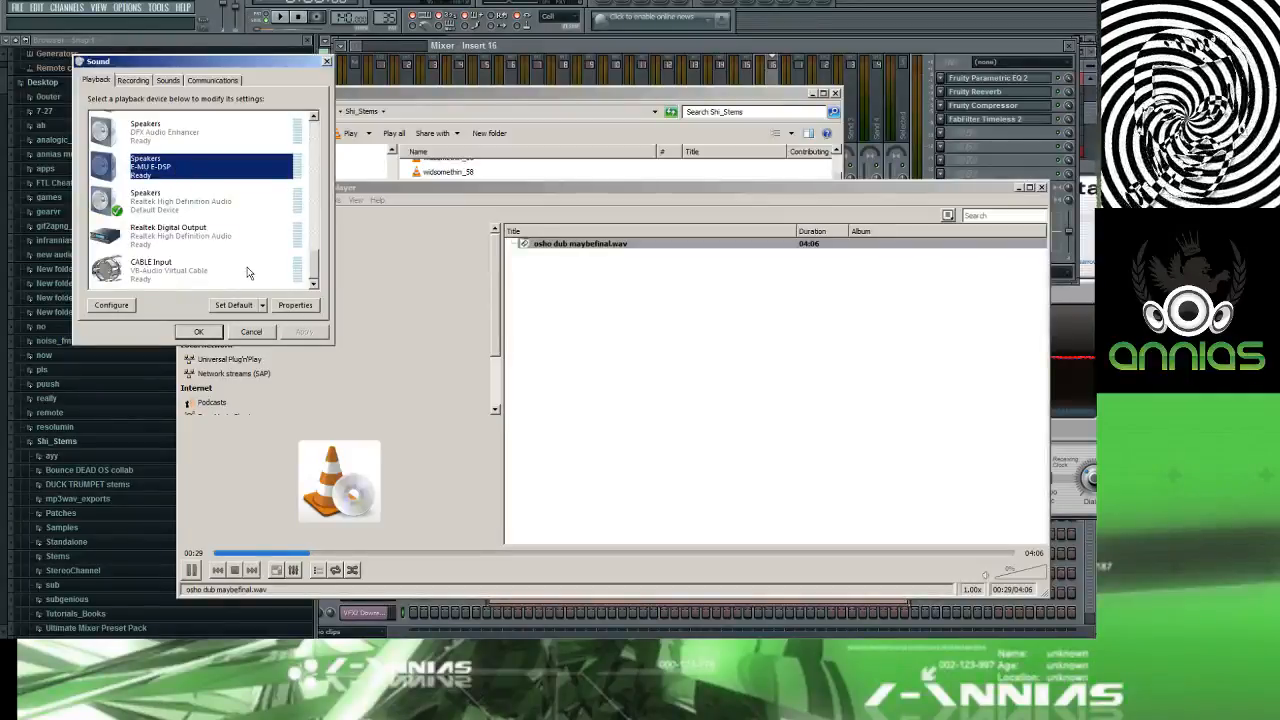
# Step: Check the VLC and Shi_Stems windows, and run a test sound on the Realtek High Definition Audio speakers
pyautogui.click(648, 330)
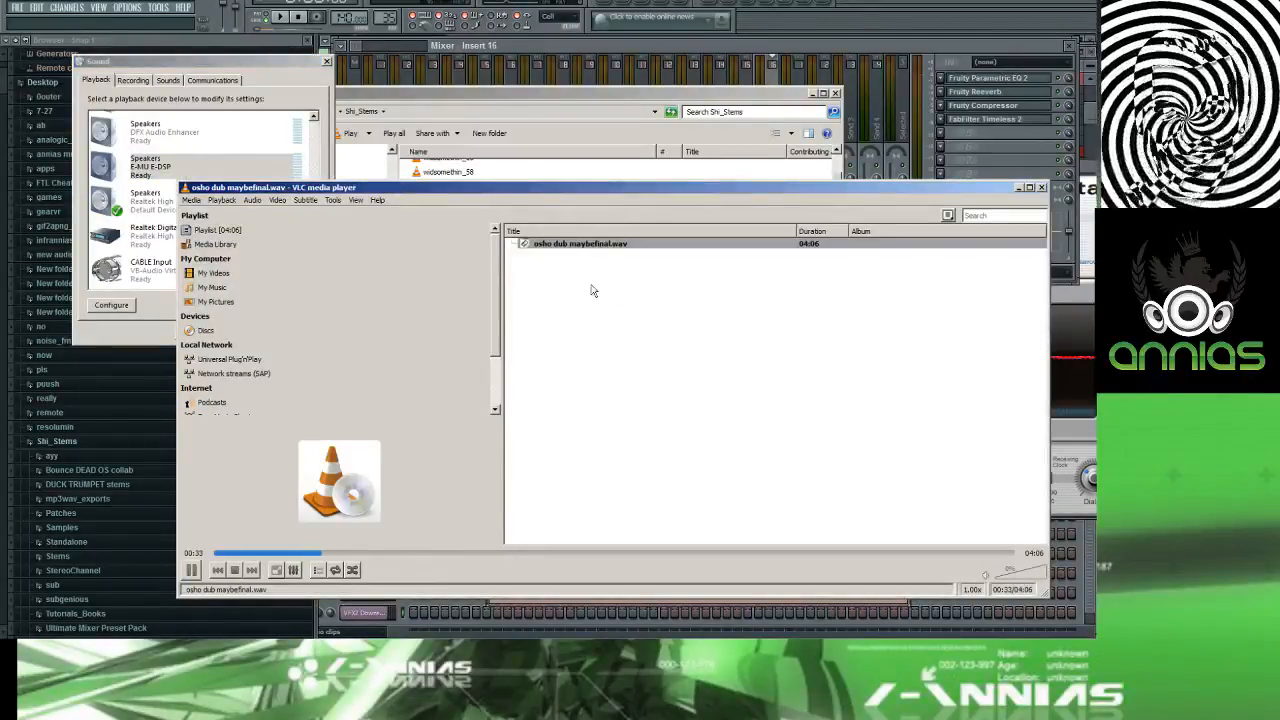
pyautogui.click(757, 103)
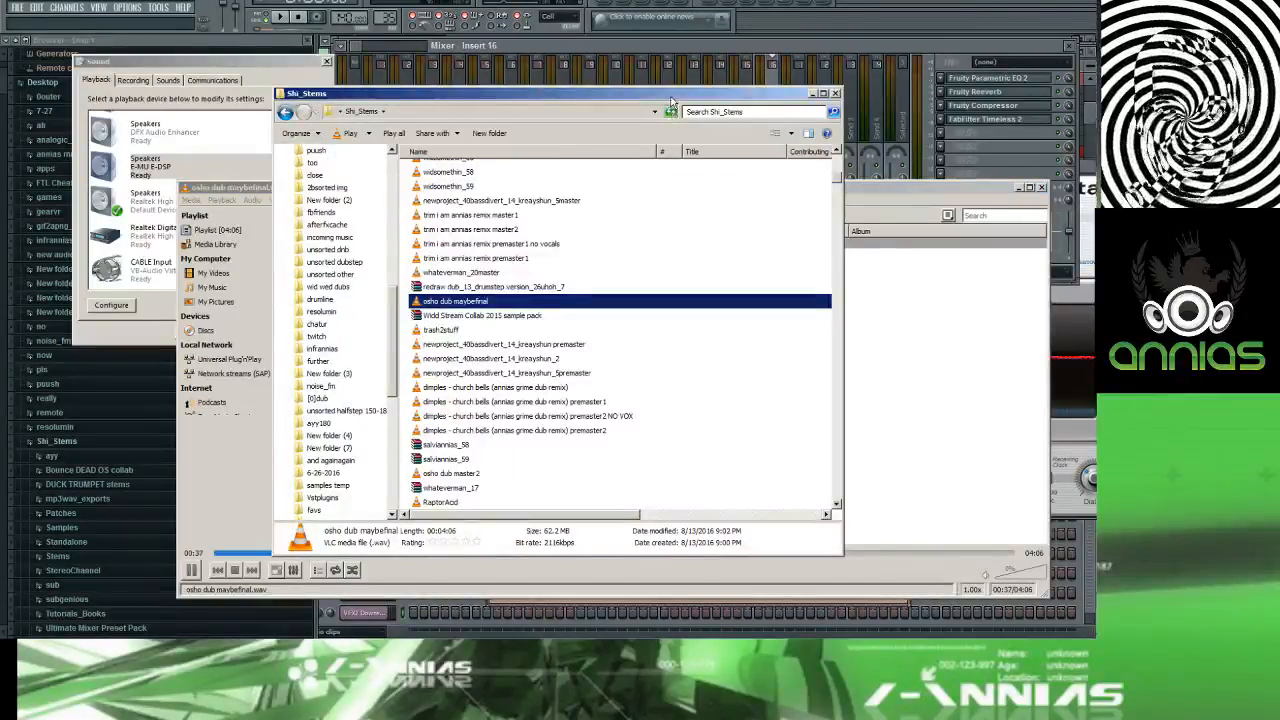
pyautogui.rightClick(152, 202)
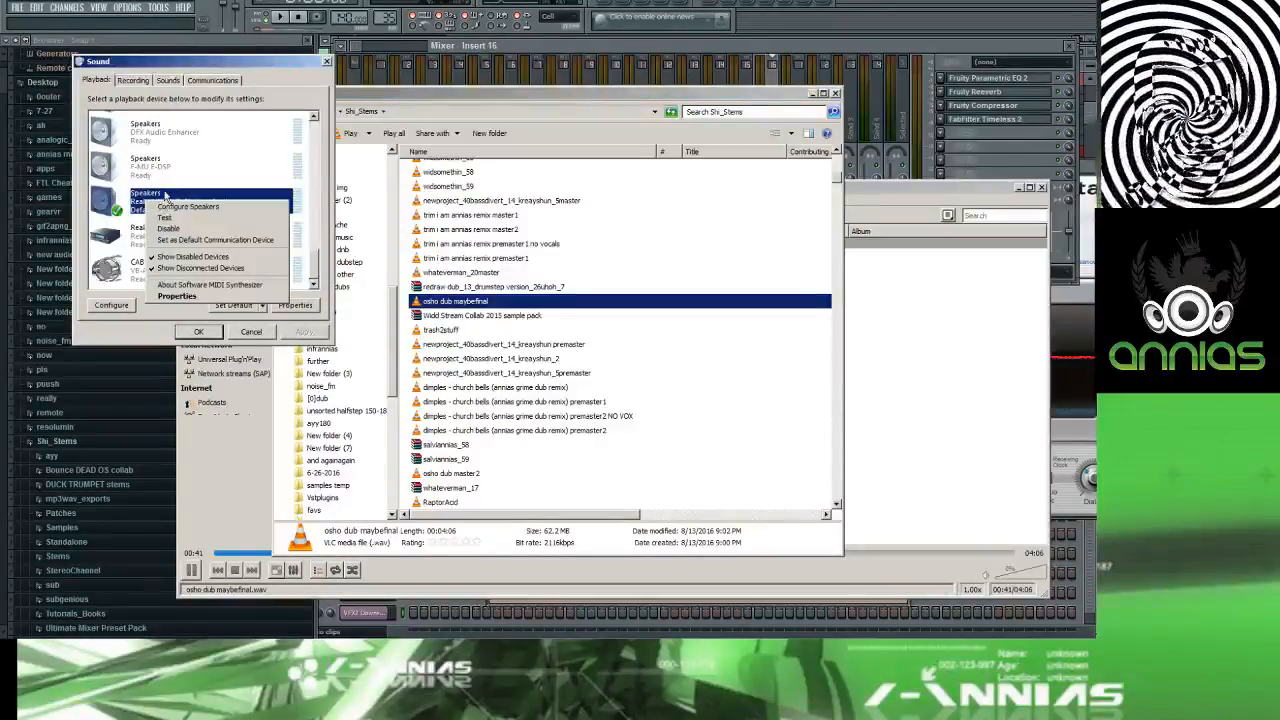
pyautogui.click(166, 217)
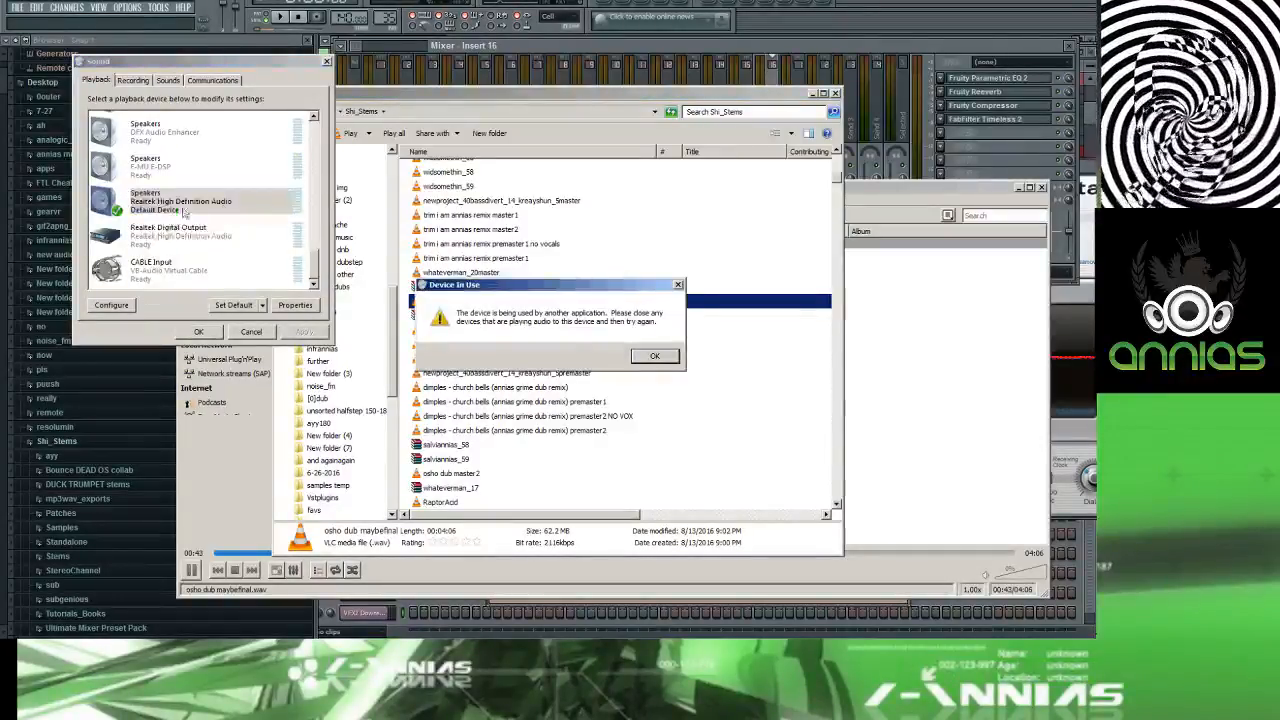
# Step: Dismiss the device warning, close beat_45.flp without saving, and load the osho dub mastering project
pyautogui.click(648, 357)
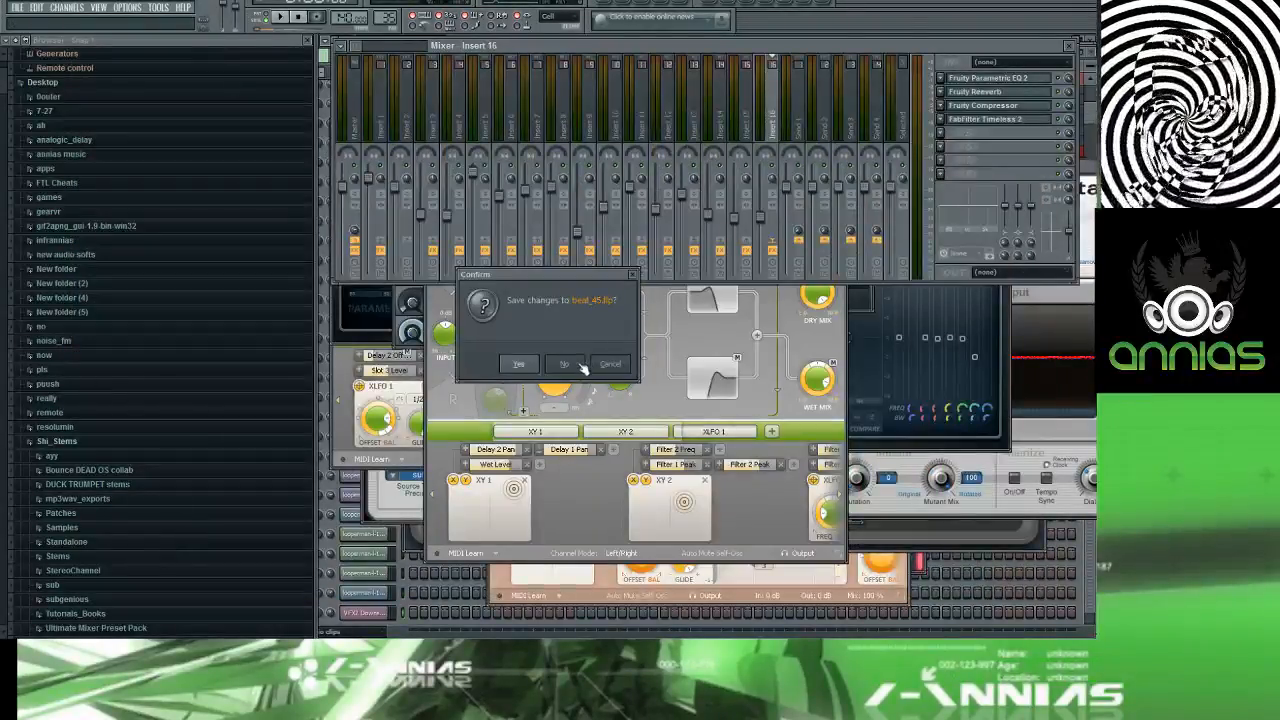
pyautogui.click(566, 365)
pyautogui.click(16, 7)
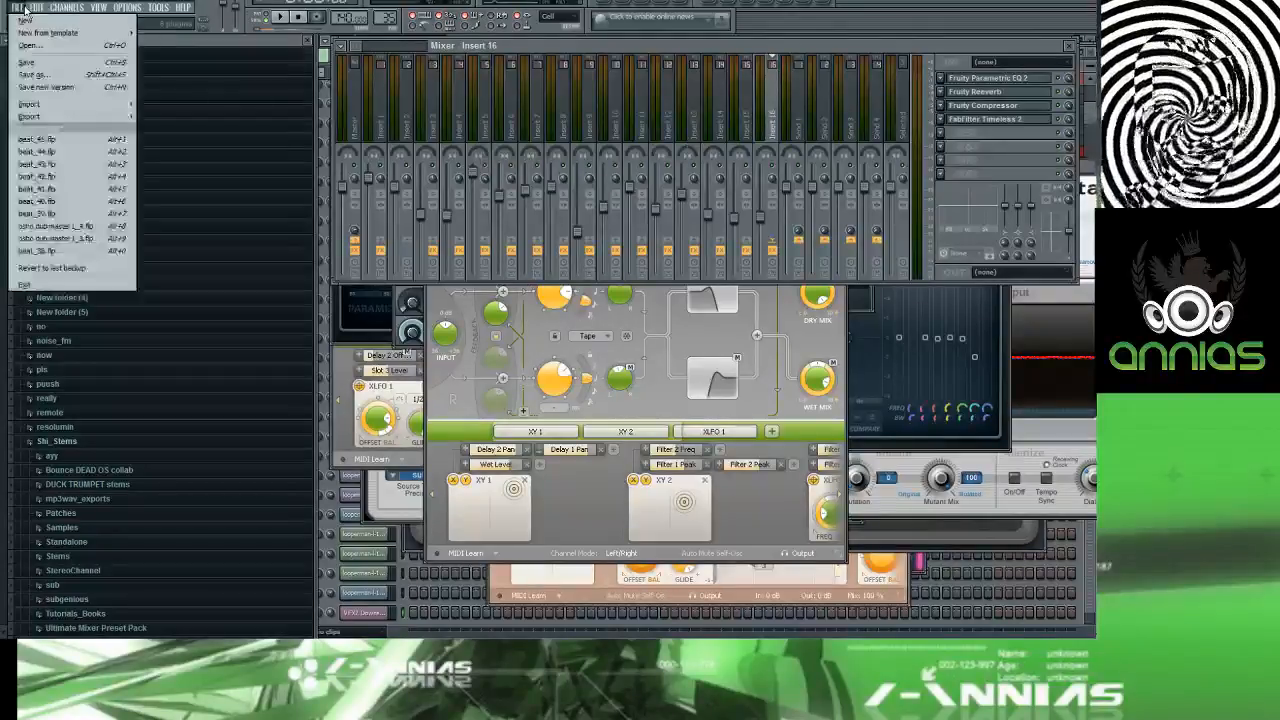
pyautogui.click(38, 91)
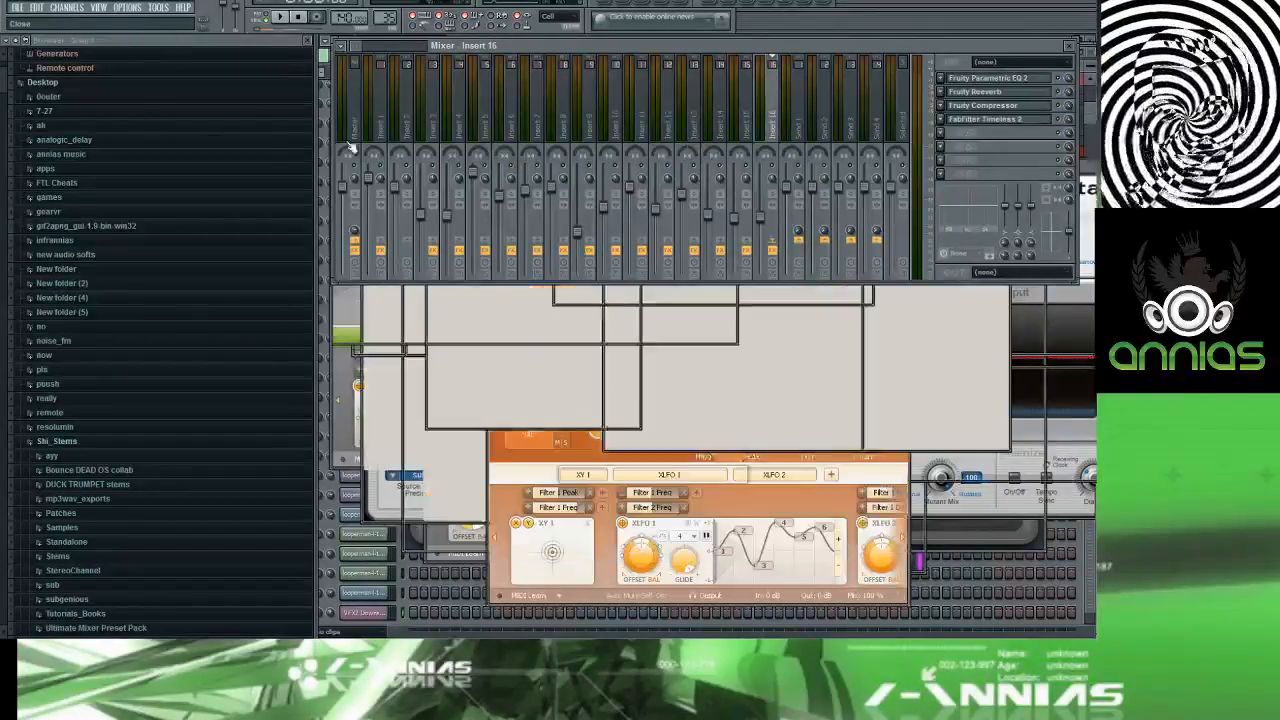
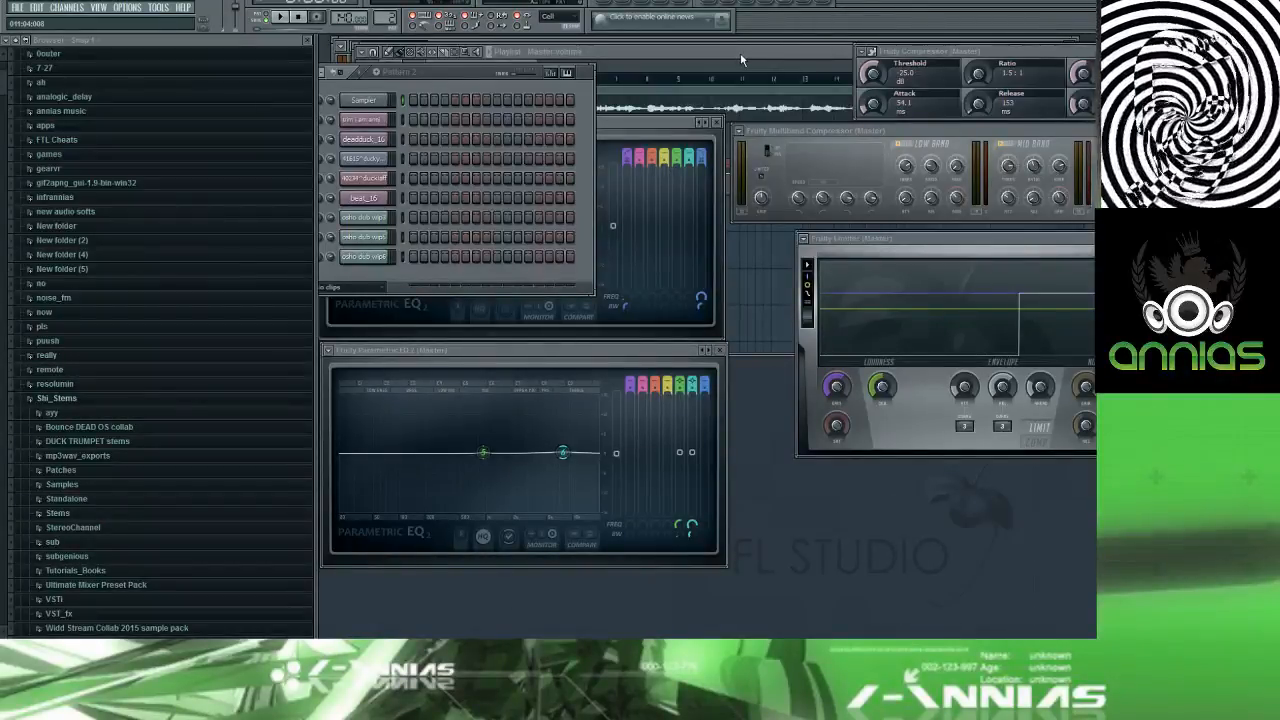
# Step: Bring the playlist forward and delete the osho dub wip audio clip from Track 1
pyautogui.click(741, 60)
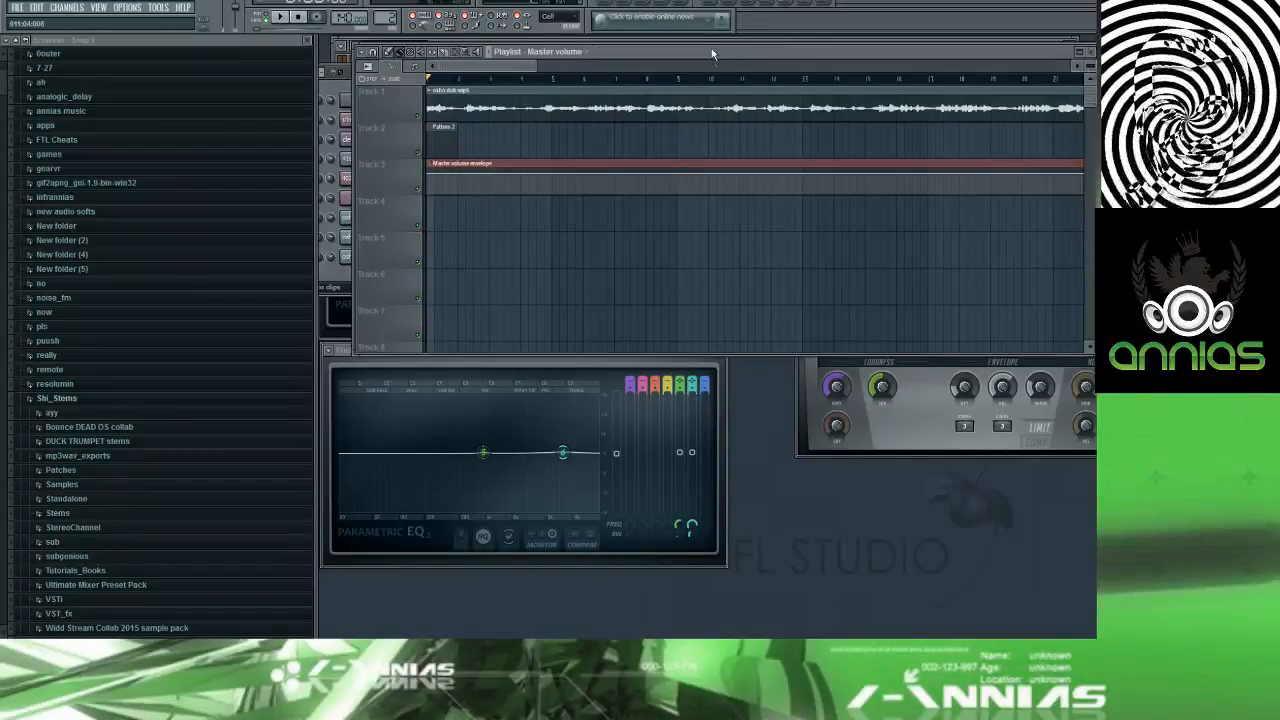
pyautogui.rightClick(507, 99)
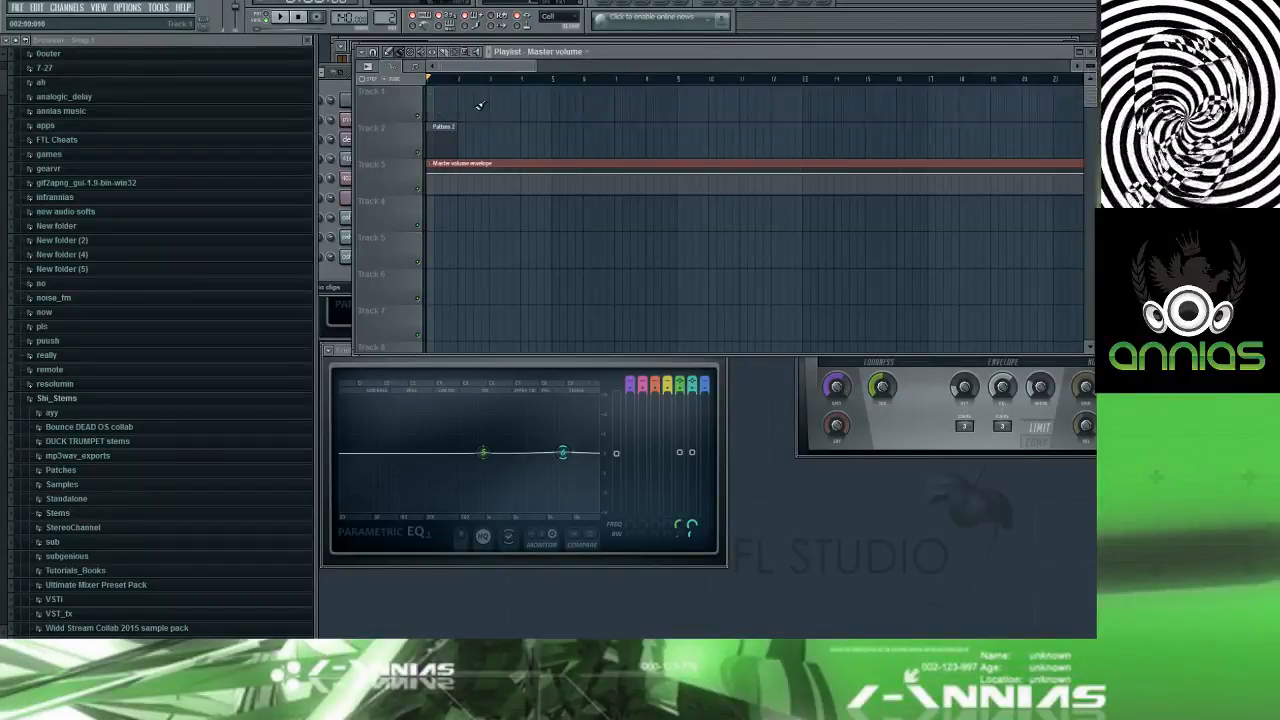
pyautogui.scroll(-5, 541, 95)
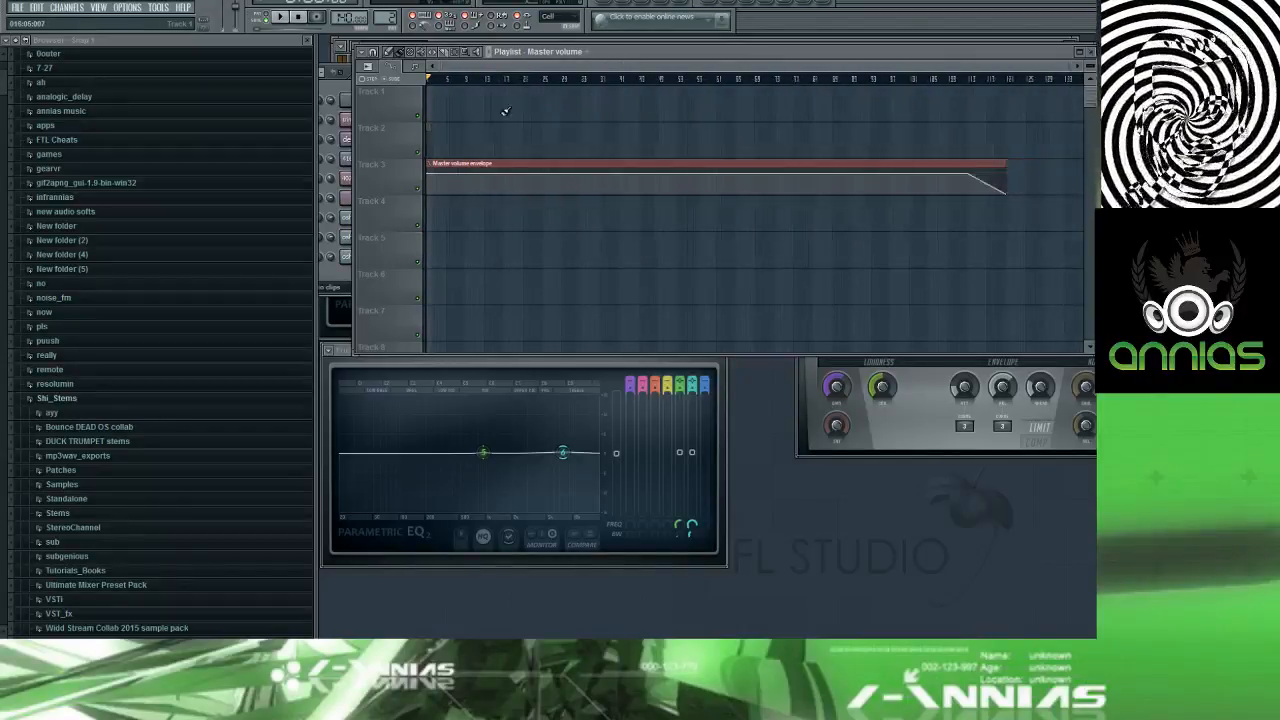
# Step: Place the osho dub maybefinal file from the Shi_Stems folder at the start of Track 1 in the playlist
pyautogui.hotkey('alt', 'Tab')
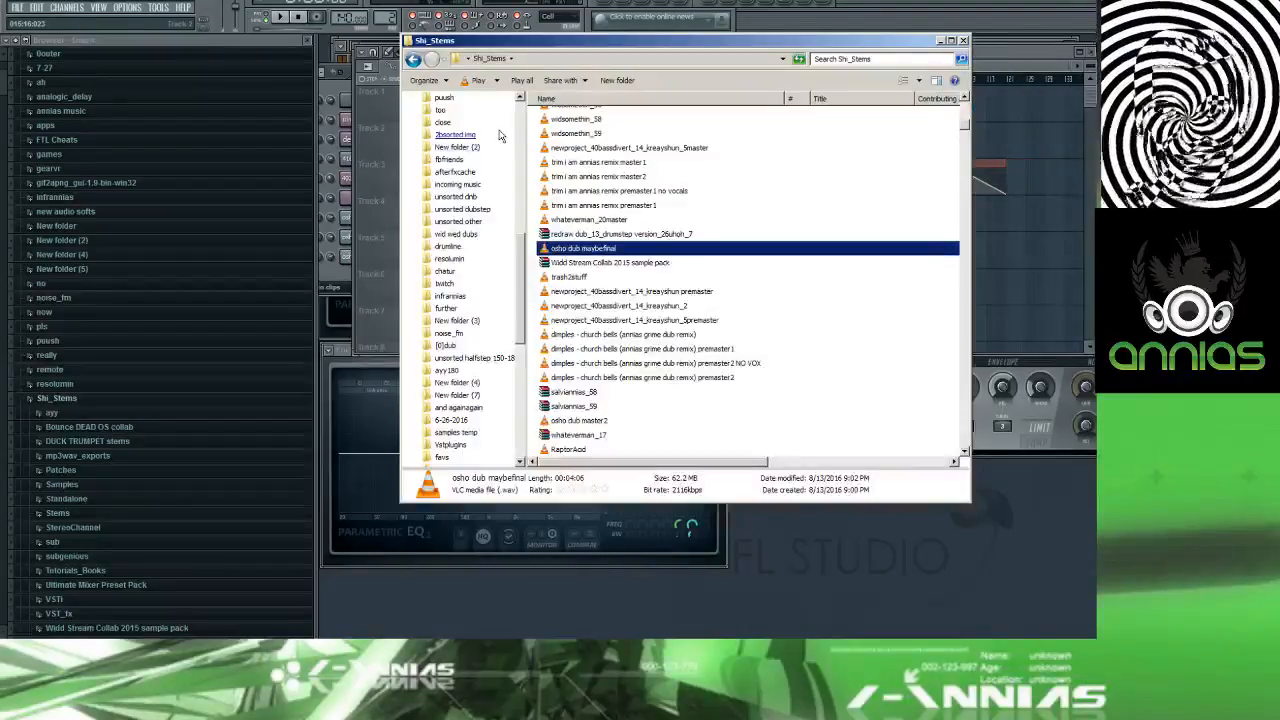
pyautogui.doubleClick(552, 48)
pyautogui.doubleClick(583, 2)
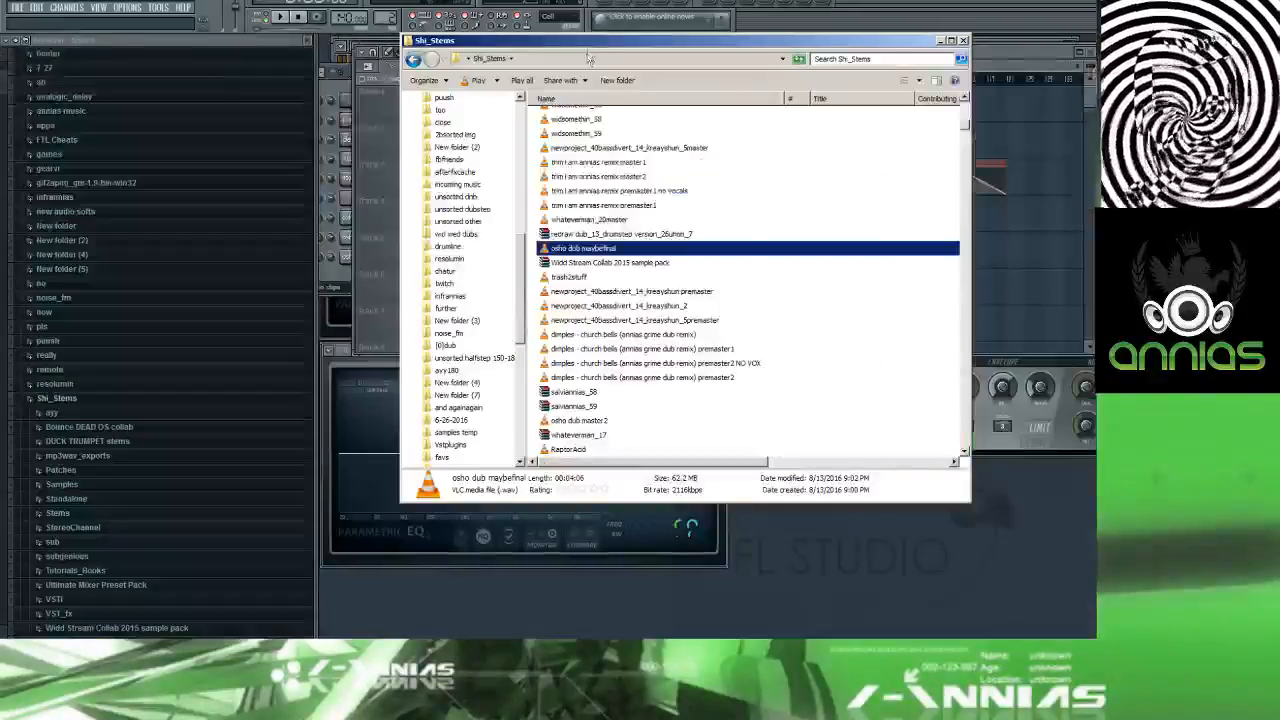
pyautogui.moveTo(584, 39); pyautogui.dragTo(784, 28)
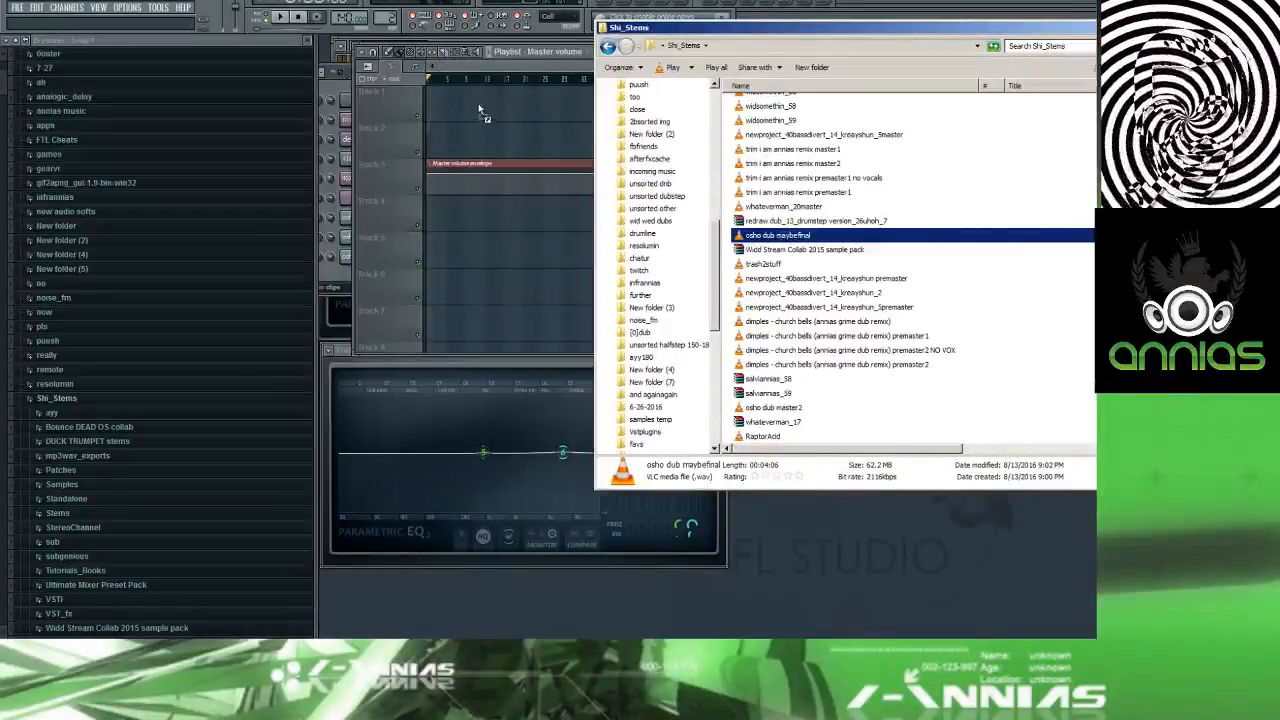
pyautogui.moveTo(446, 106); pyautogui.dragTo(446, 104)
# Step: Start playback and mute Track 3, keeping its Master volume envelope clip in place
pyautogui.press('space')
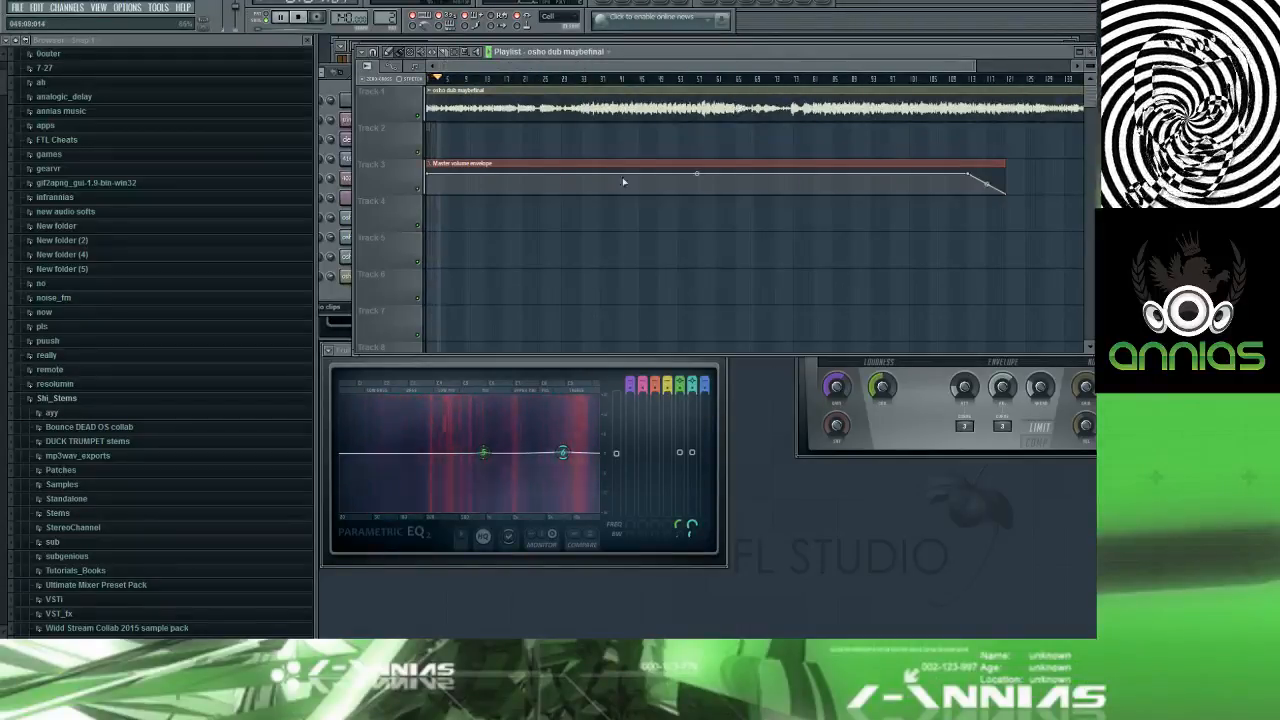
pyautogui.rightClick(462, 162)
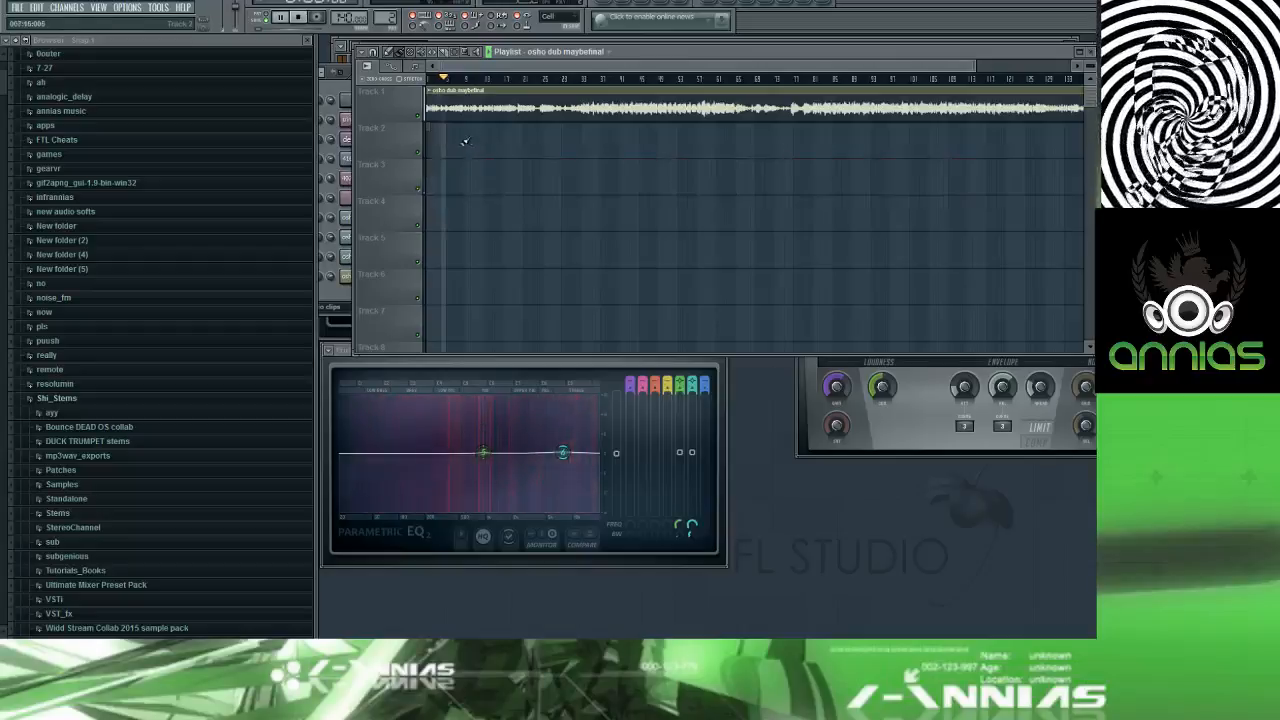
pyautogui.click(436, 174)
pyautogui.click(418, 189)
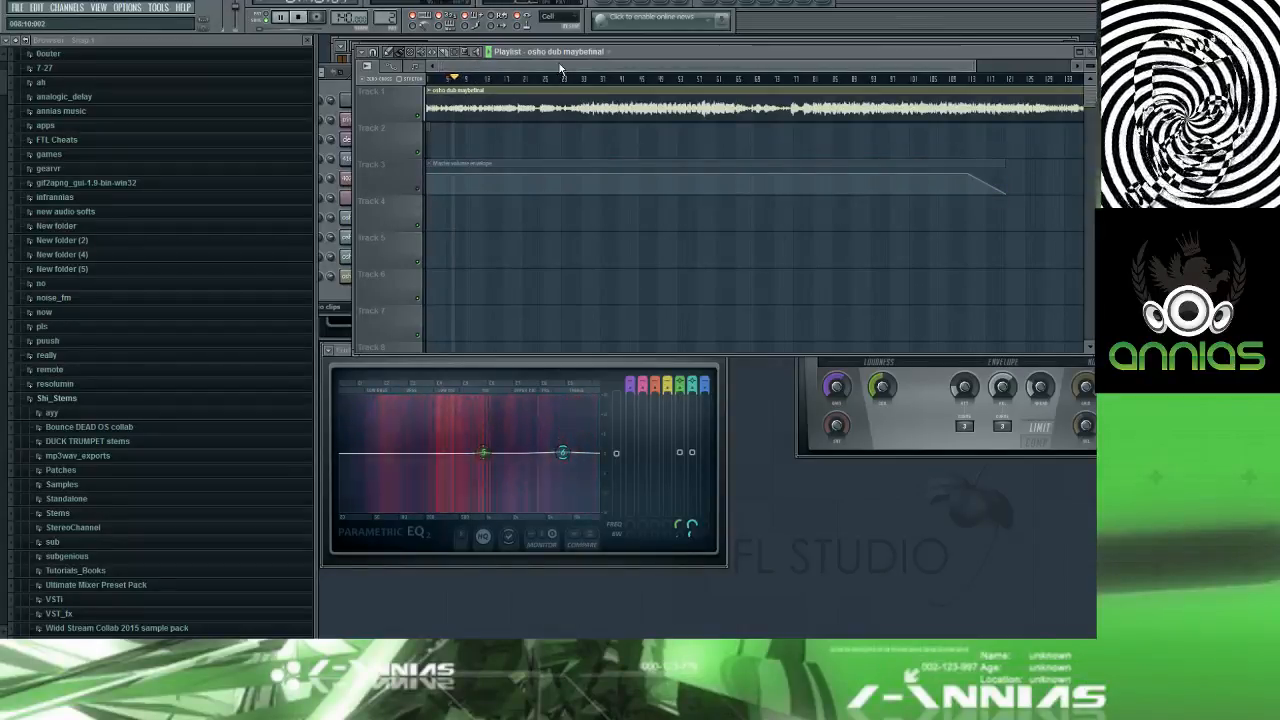
# Step: Hide the playlist, channel rack and mixer, and narrow the browser so the Master effect windows fit in the workspace
pyautogui.press('F9')
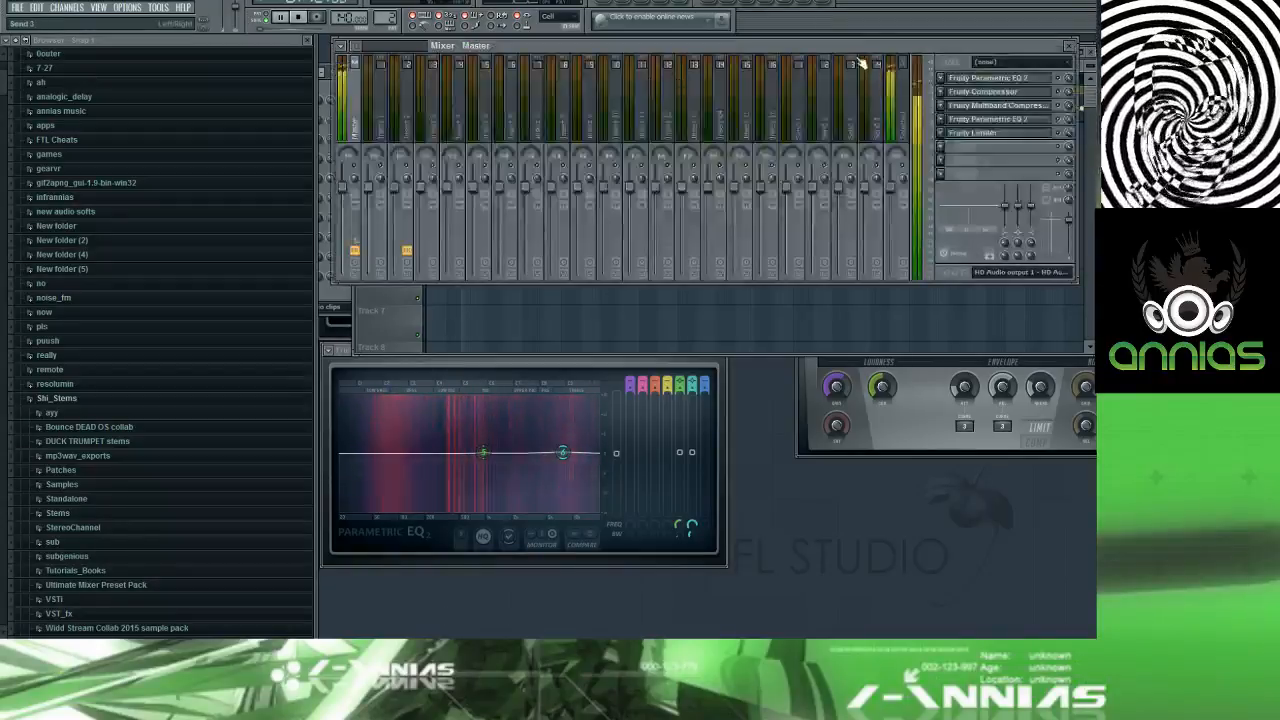
pyautogui.press('F6')
pyautogui.press('F5')
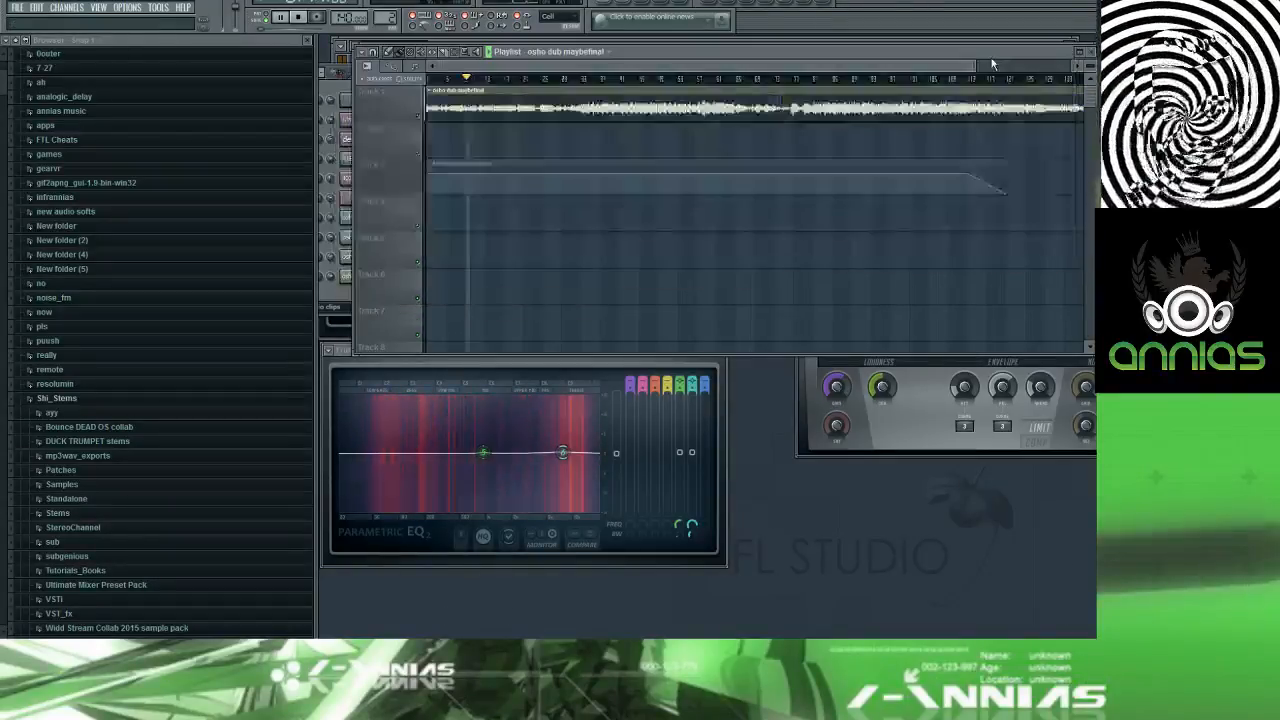
pyautogui.press('F5')
pyautogui.press('F5')
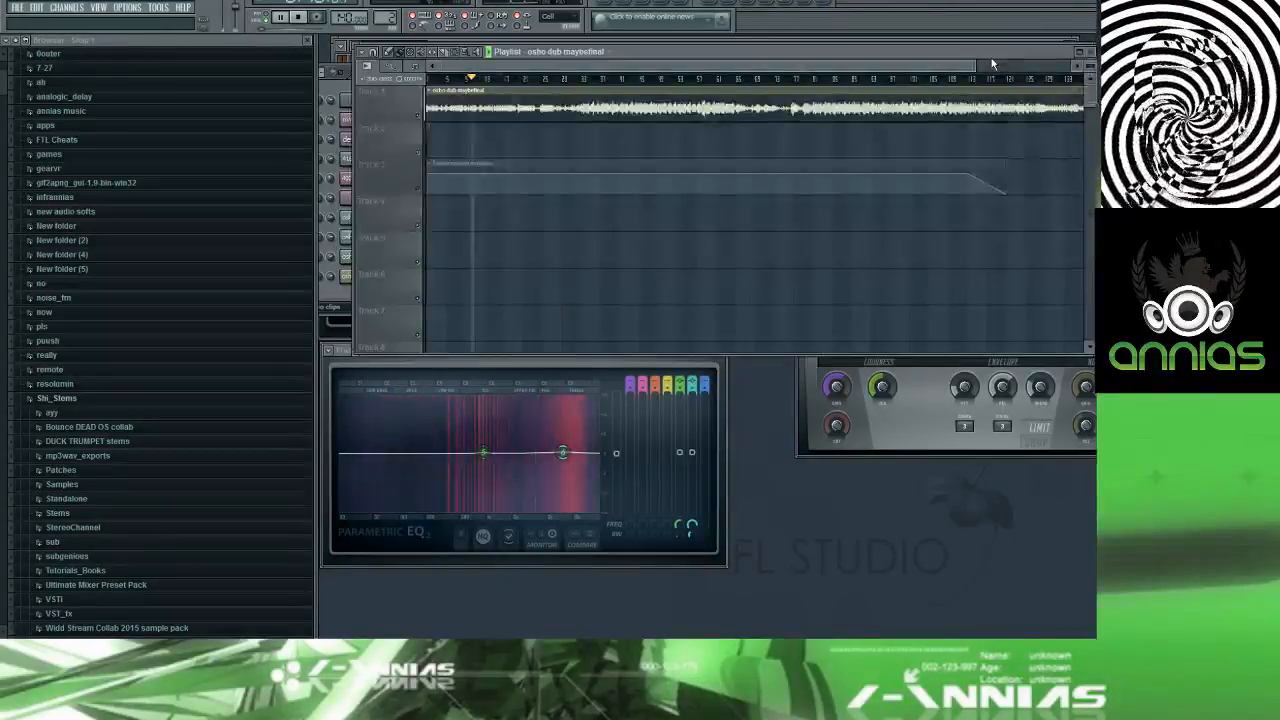
pyautogui.press('F6')
pyautogui.press('F9')
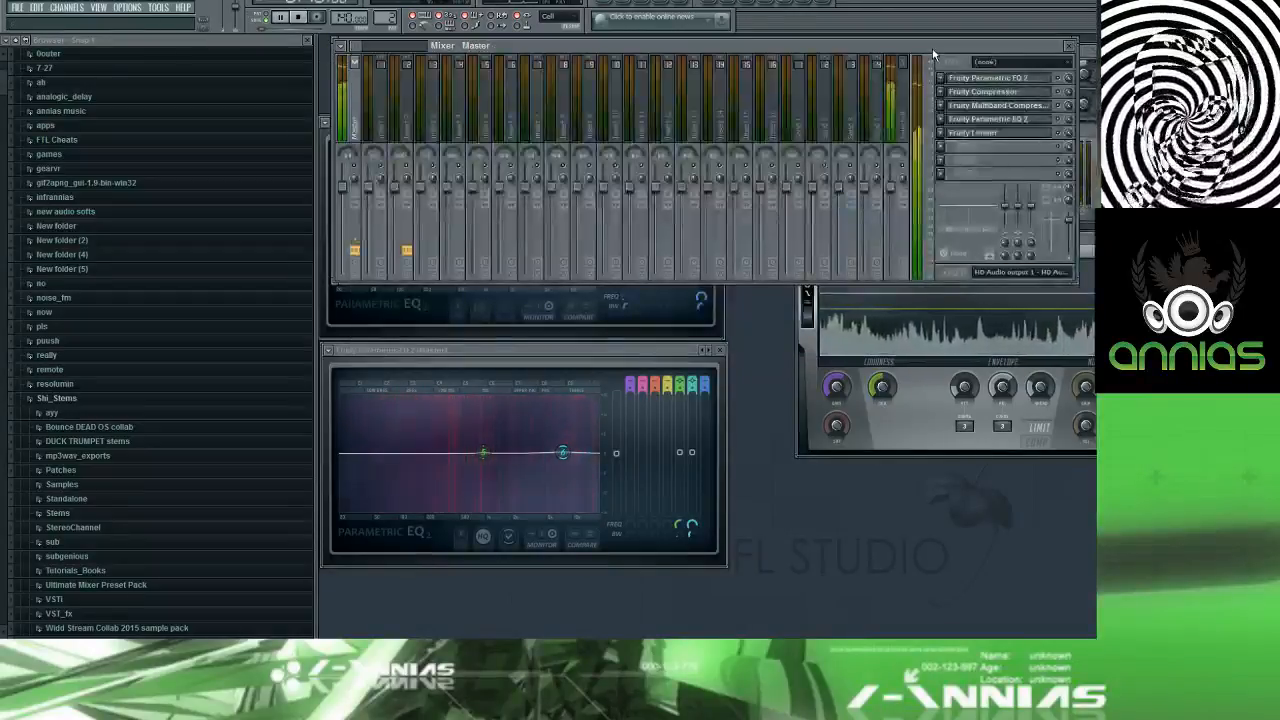
pyautogui.press('F9')
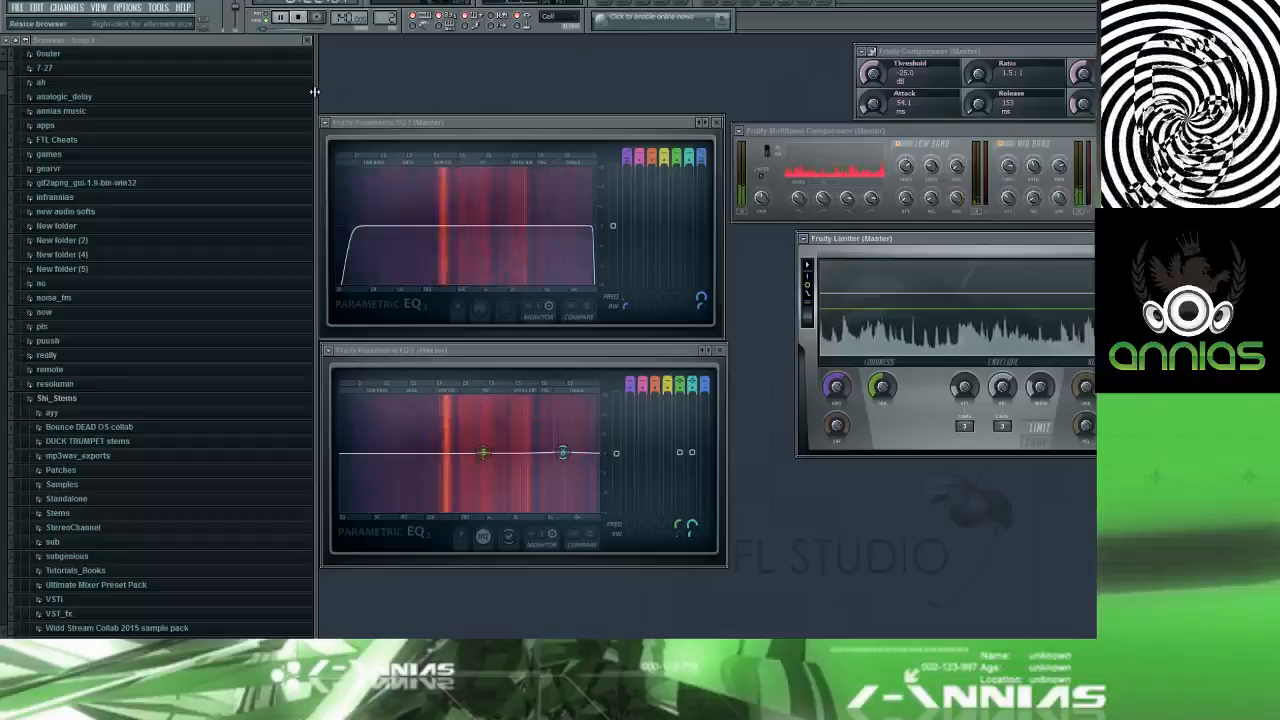
pyautogui.moveTo(314, 91); pyautogui.dragTo(213, 90)
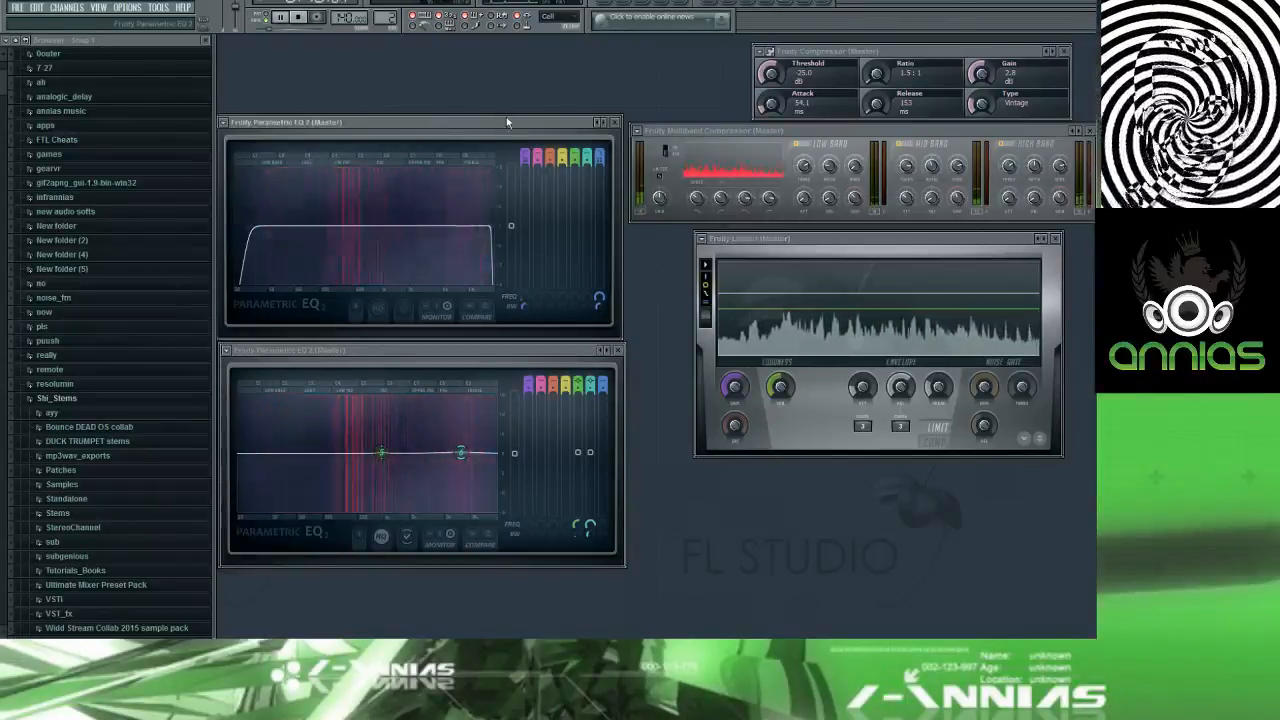
# Step: Stop playback and load VoxengoRecorder into the last effect slot of the Master mixer track
pyautogui.press('space')
pyautogui.click(686, 5)
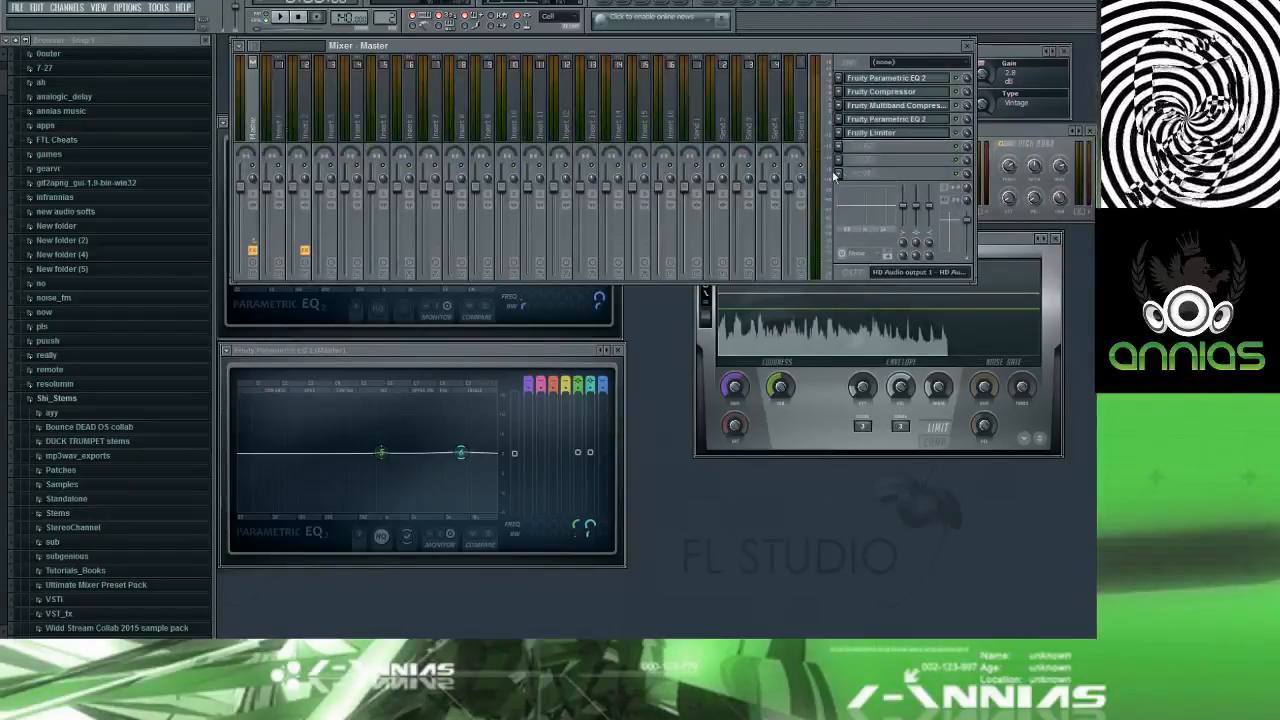
pyautogui.click(835, 175)
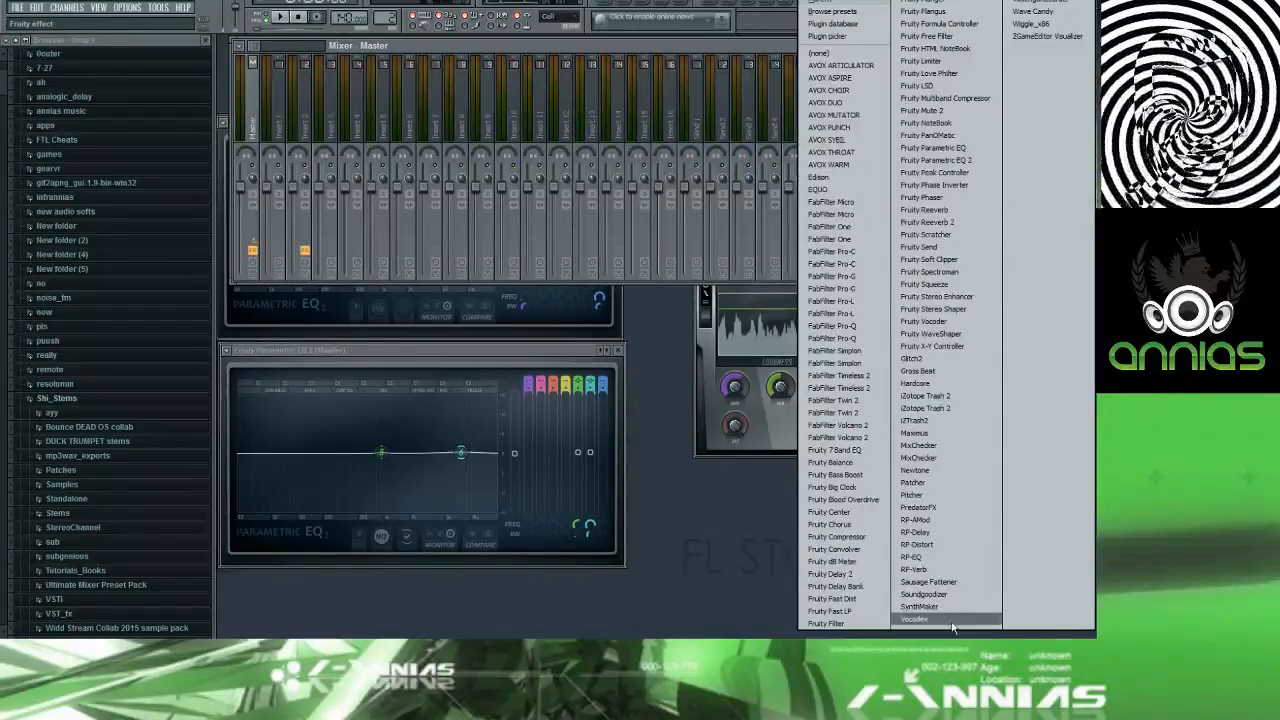
pyautogui.click(1026, 4)
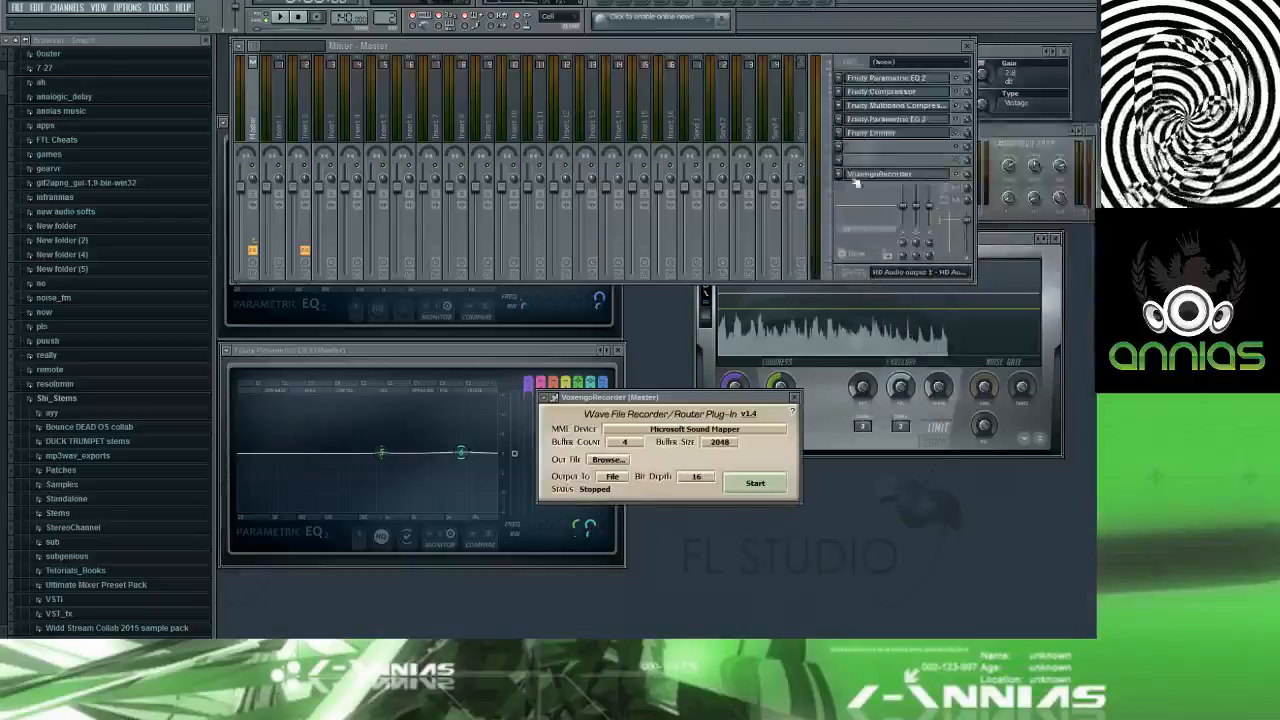
# Step: Set VoxengoRecorder's MME device to CABLE Input with output to MME, move its window clear, and start routing during playback
pyautogui.click(684, 430)
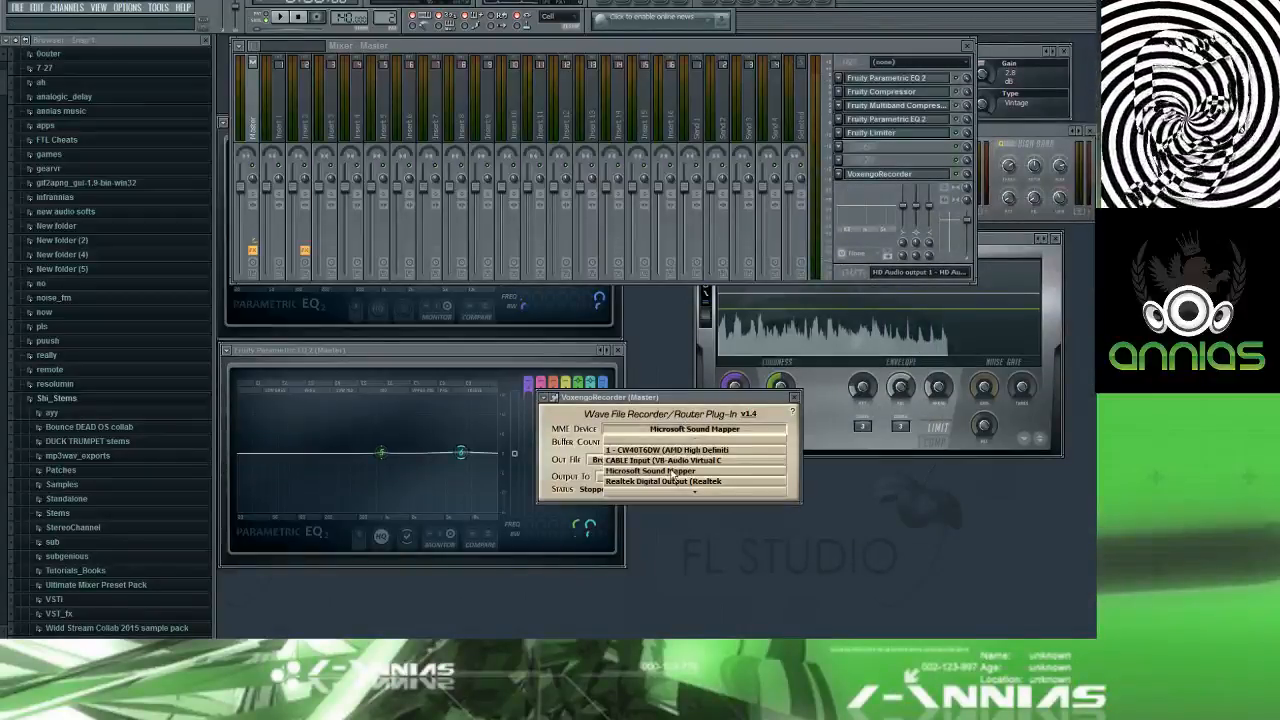
pyautogui.click(670, 461)
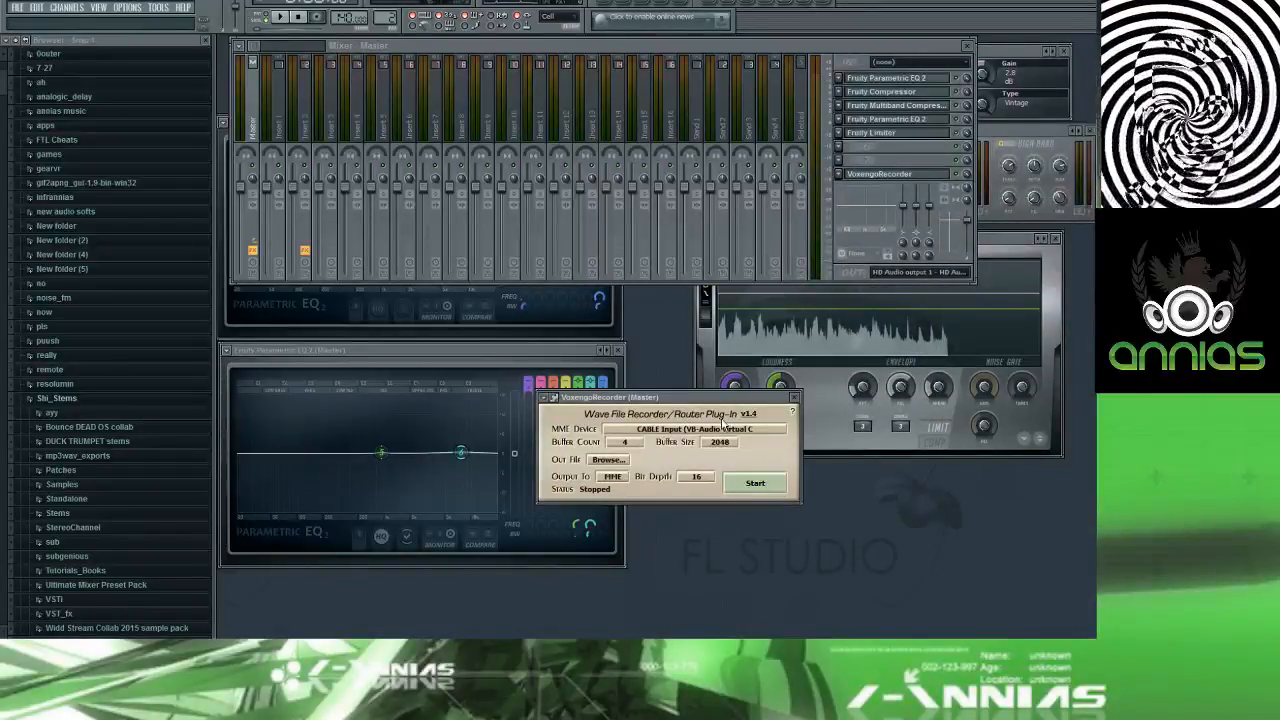
pyautogui.moveTo(702, 398); pyautogui.dragTo(862, 510)
pyautogui.click(748, 47)
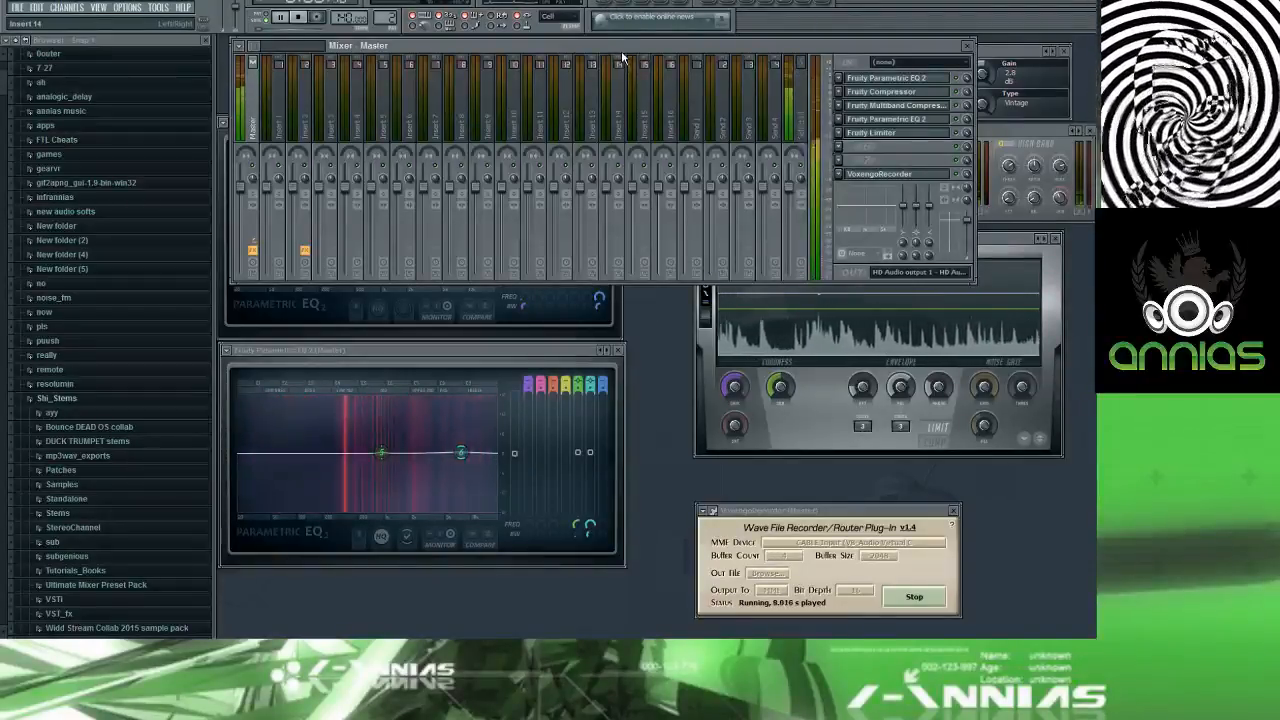
# Step: Hide the mixer and move both Fruity Parametric EQ 2 windows lower, one stacked above the other
pyautogui.click(690, 3)
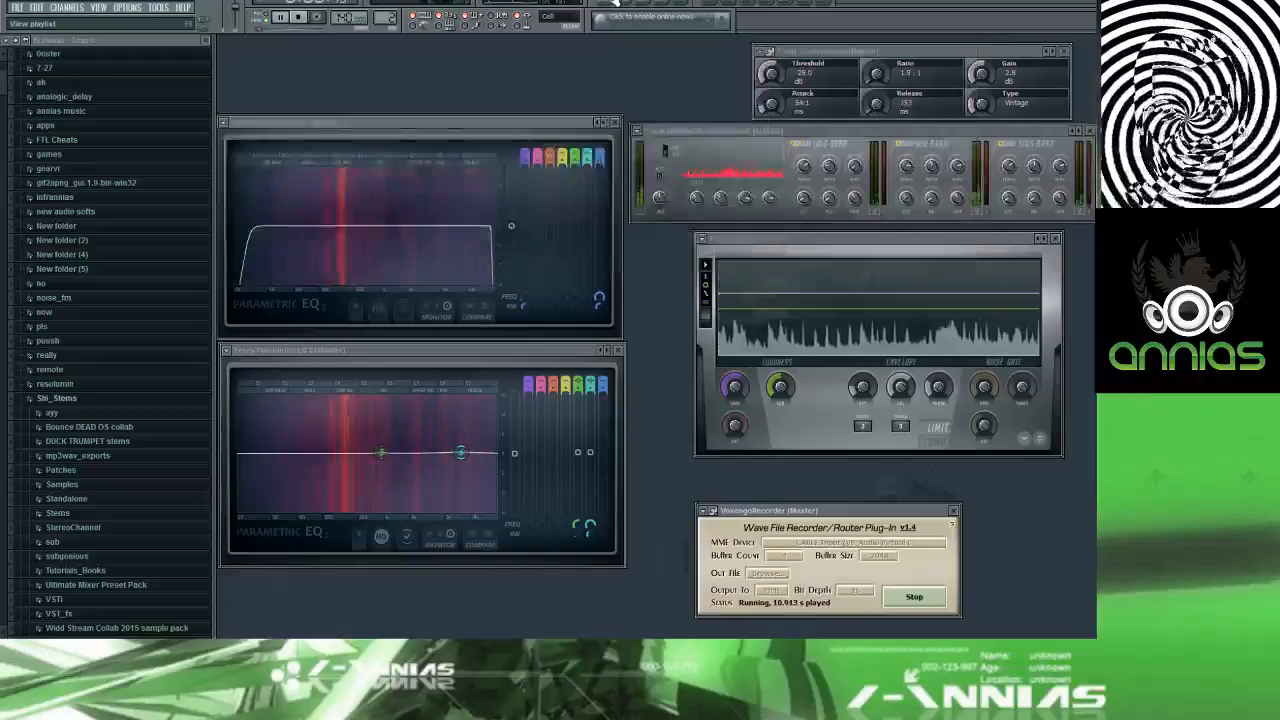
pyautogui.click(607, 3)
pyautogui.click(607, 3)
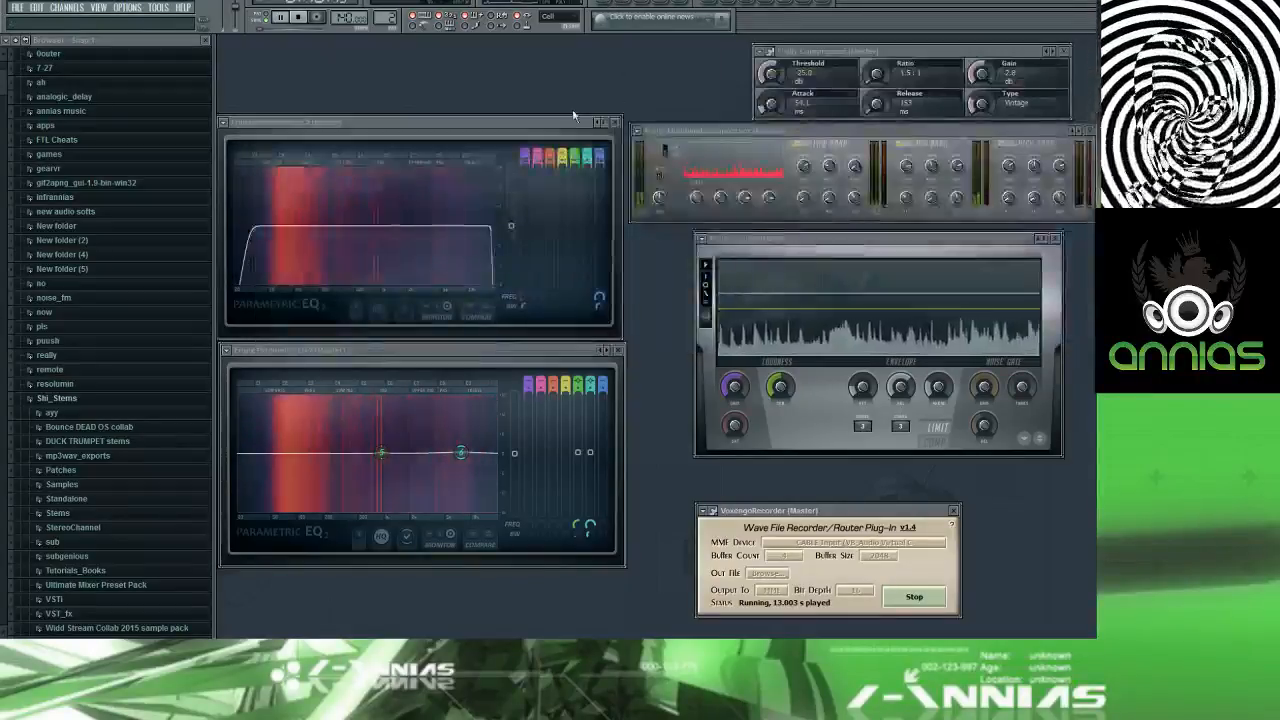
pyautogui.moveTo(443, 350); pyautogui.dragTo(440, 421)
pyautogui.moveTo(459, 131); pyautogui.dragTo(463, 204)
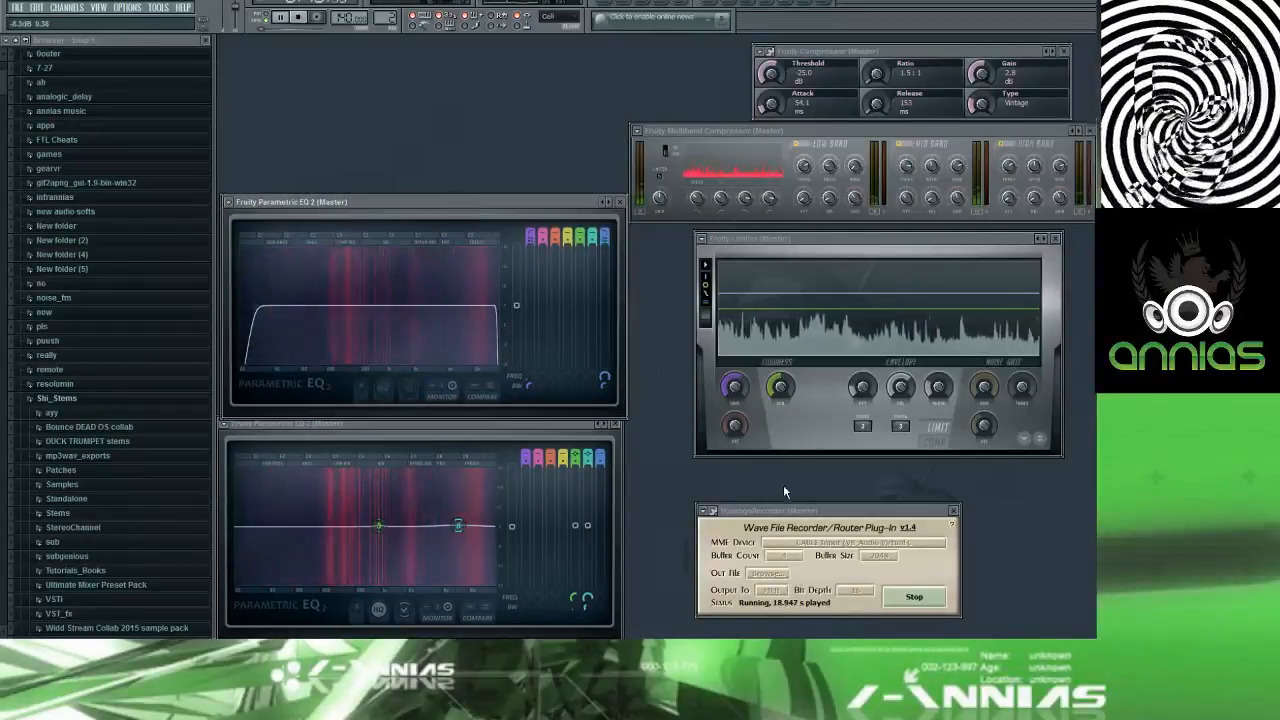
# Step: Move VoxengoRecorder aside and stack the Fruity Compressor, Multiband Compressor and Limiter windows beside the two EQs
pyautogui.moveTo(807, 514); pyautogui.dragTo(949, 530)
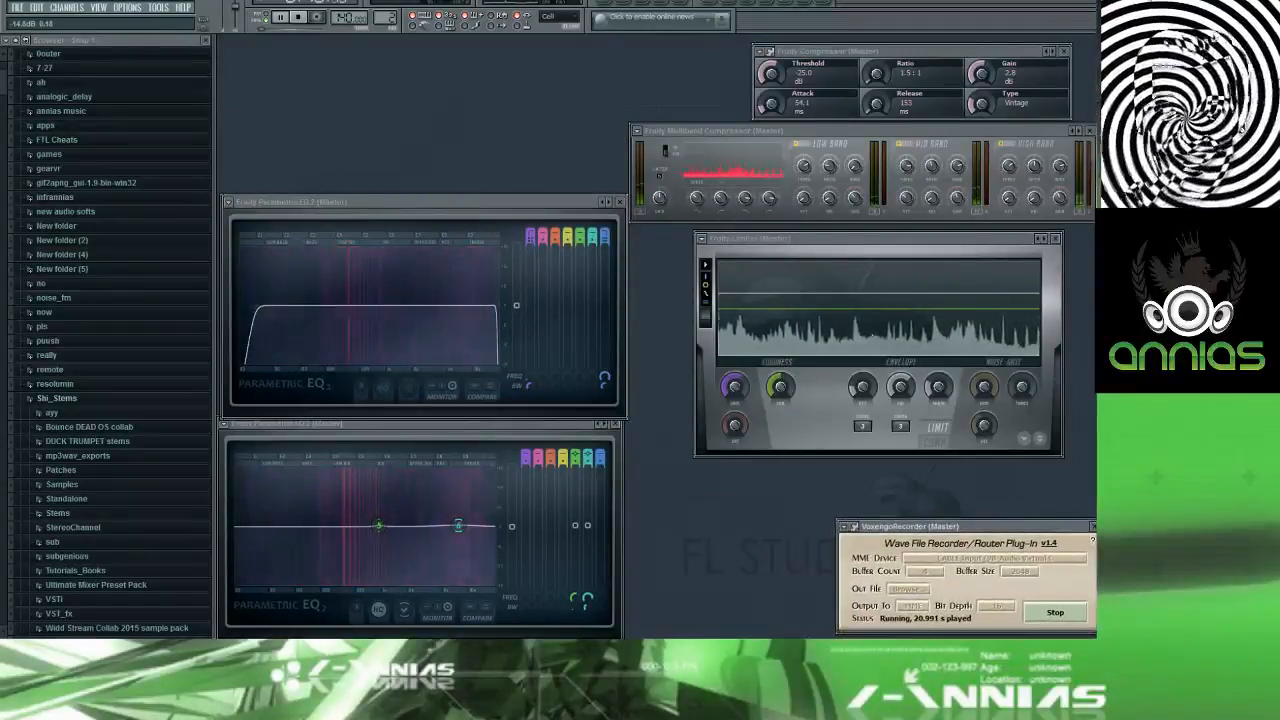
pyautogui.moveTo(891, 240); pyautogui.dragTo(757, 419)
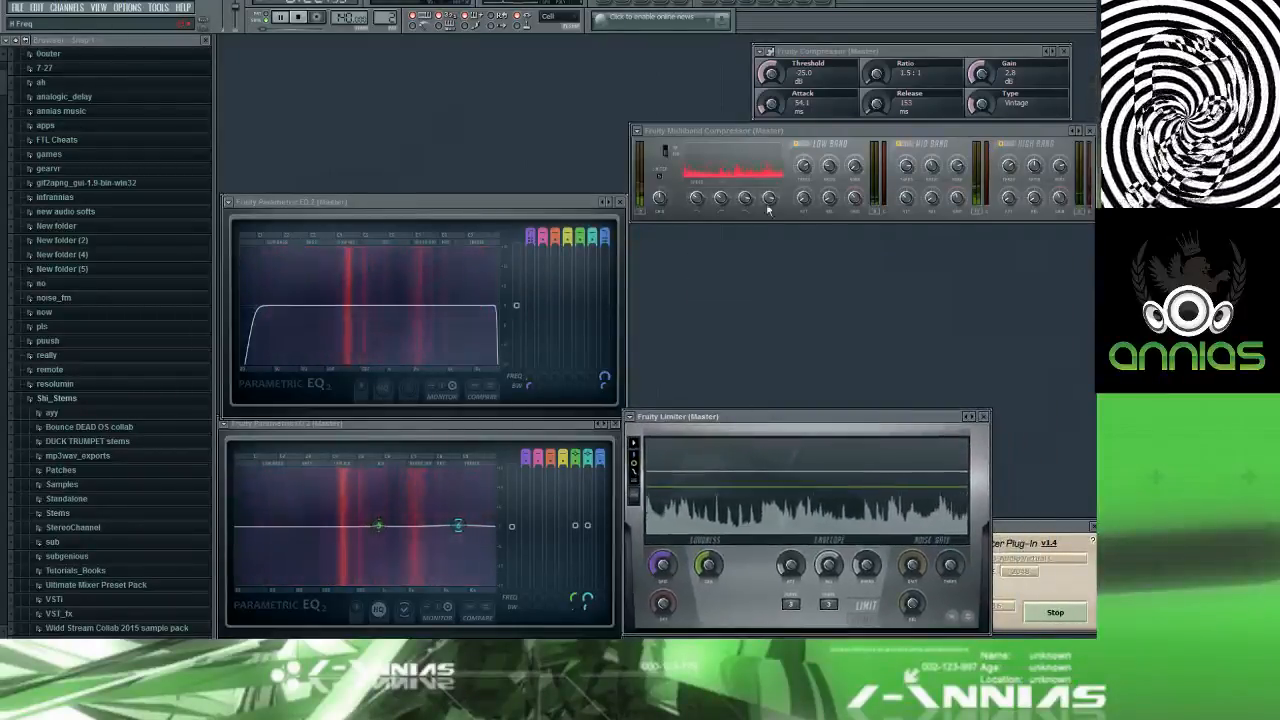
pyautogui.click(808, 132)
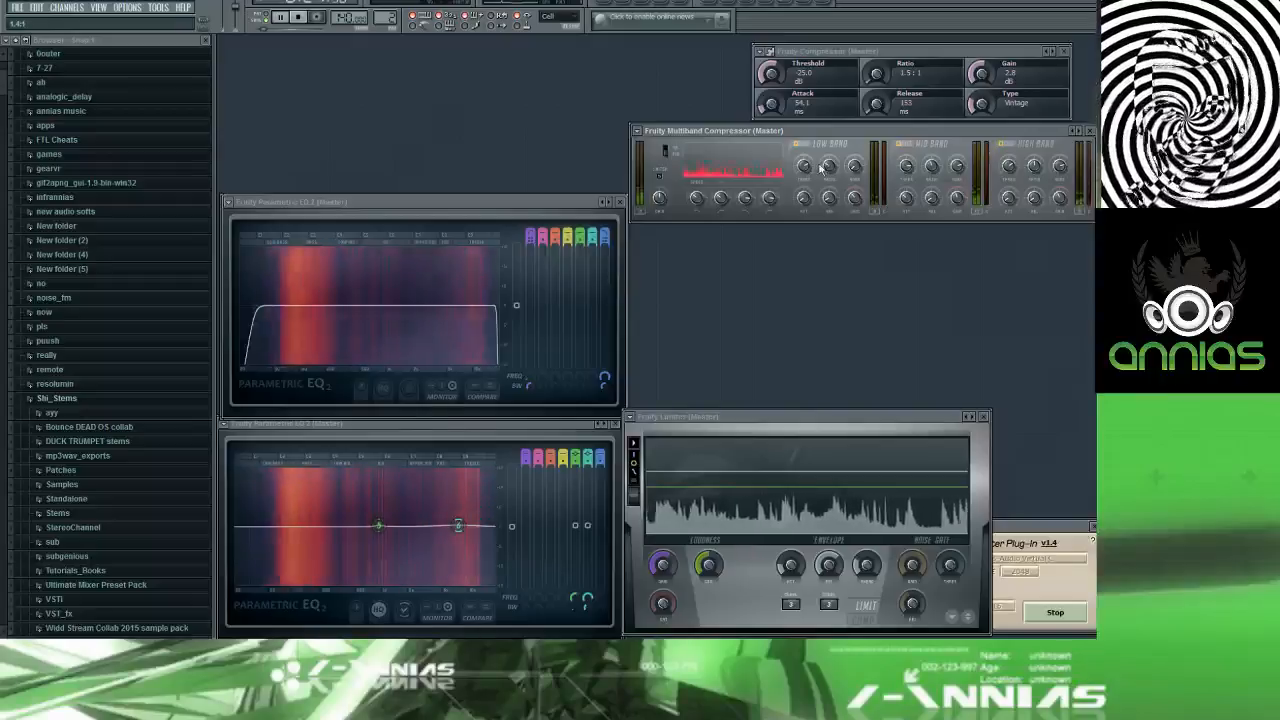
pyautogui.moveTo(825, 139); pyautogui.dragTo(826, 317)
pyautogui.moveTo(861, 65); pyautogui.dragTo(743, 232)
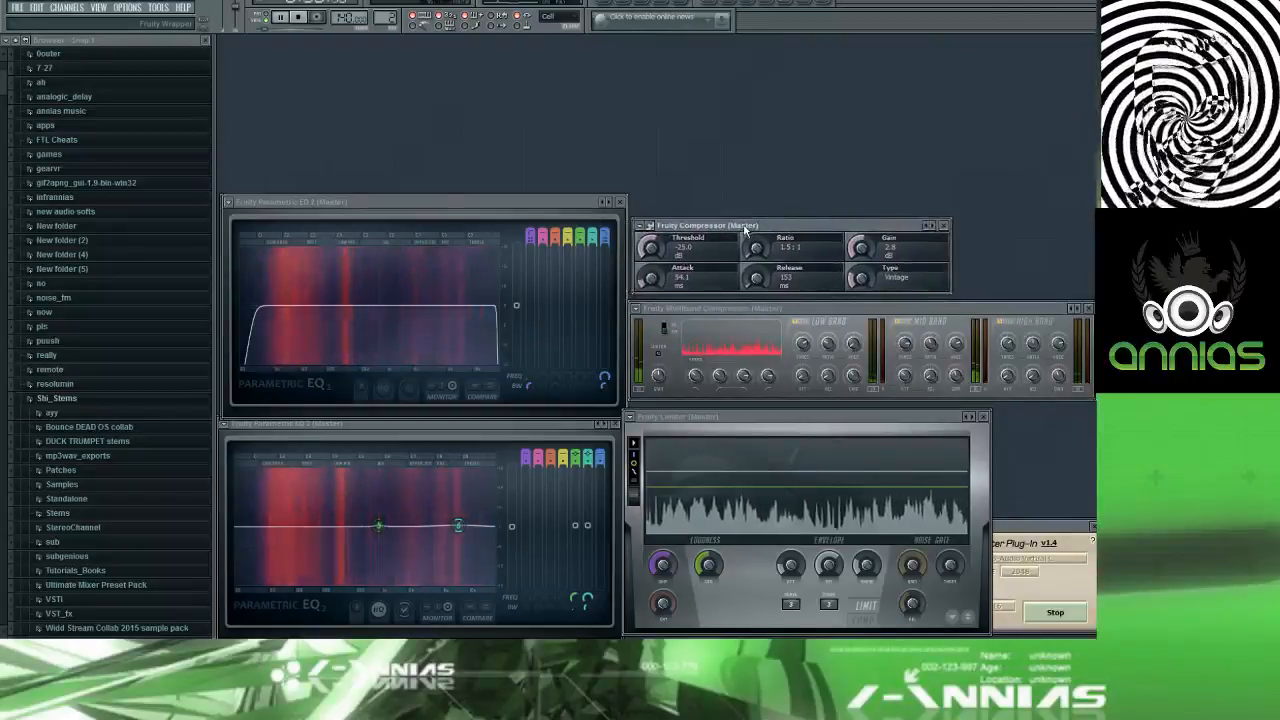
# Step: Show the playlist shortened to about three tracks above the effect windows, and place the Multiband Compressor above the Fruity Compressor
pyautogui.press('F5')
pyautogui.moveTo(713, 50); pyautogui.dragTo(681, 44)
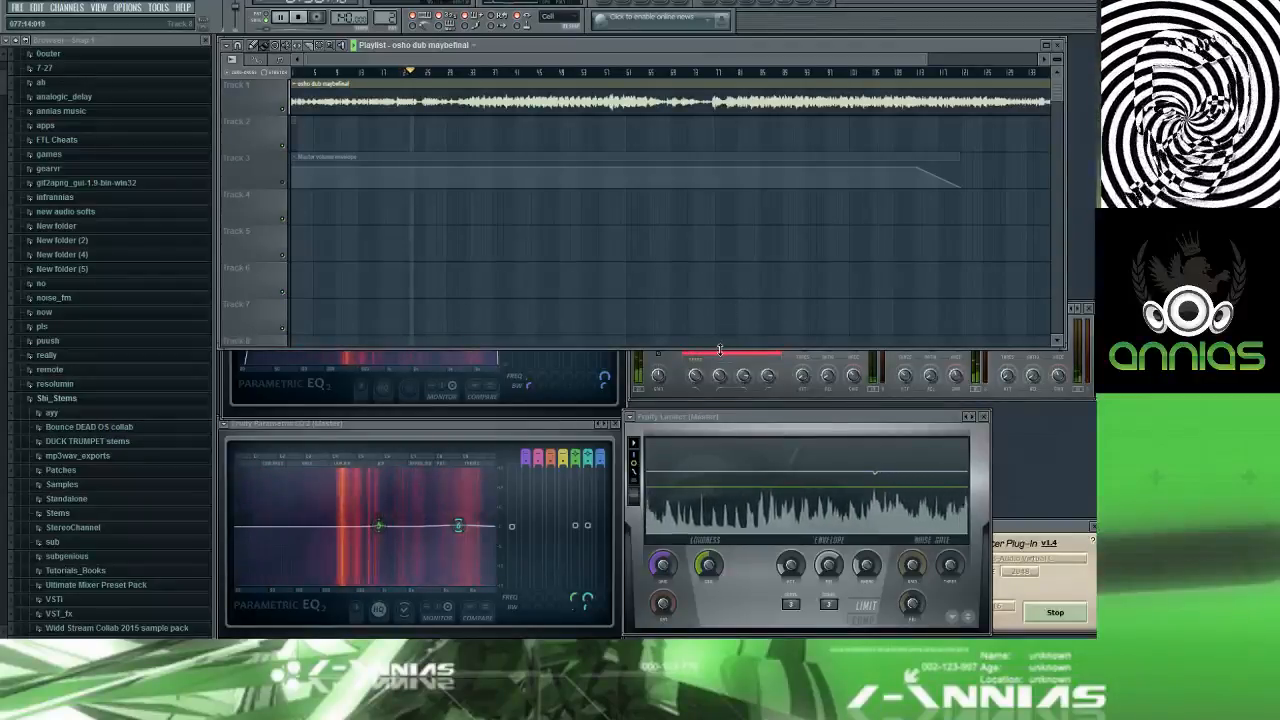
pyautogui.moveTo(719, 350); pyautogui.dragTo(707, 188)
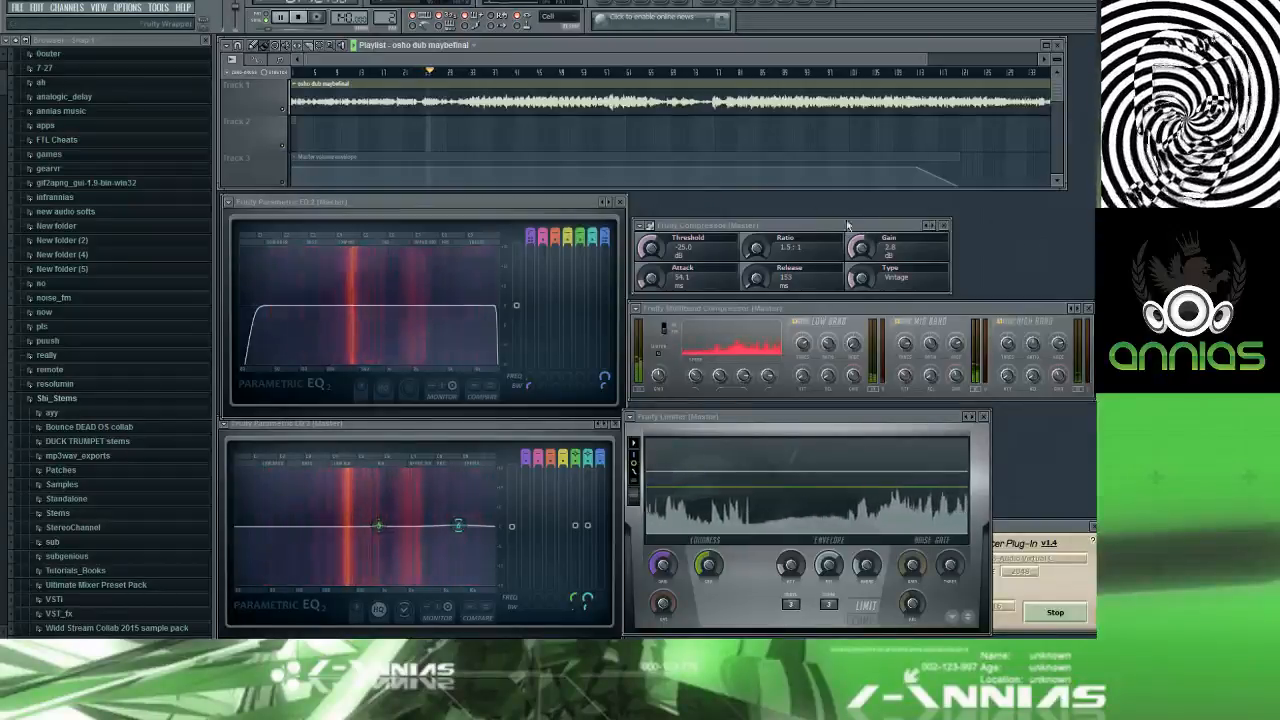
pyautogui.moveTo(765, 227); pyautogui.dragTo(789, 208)
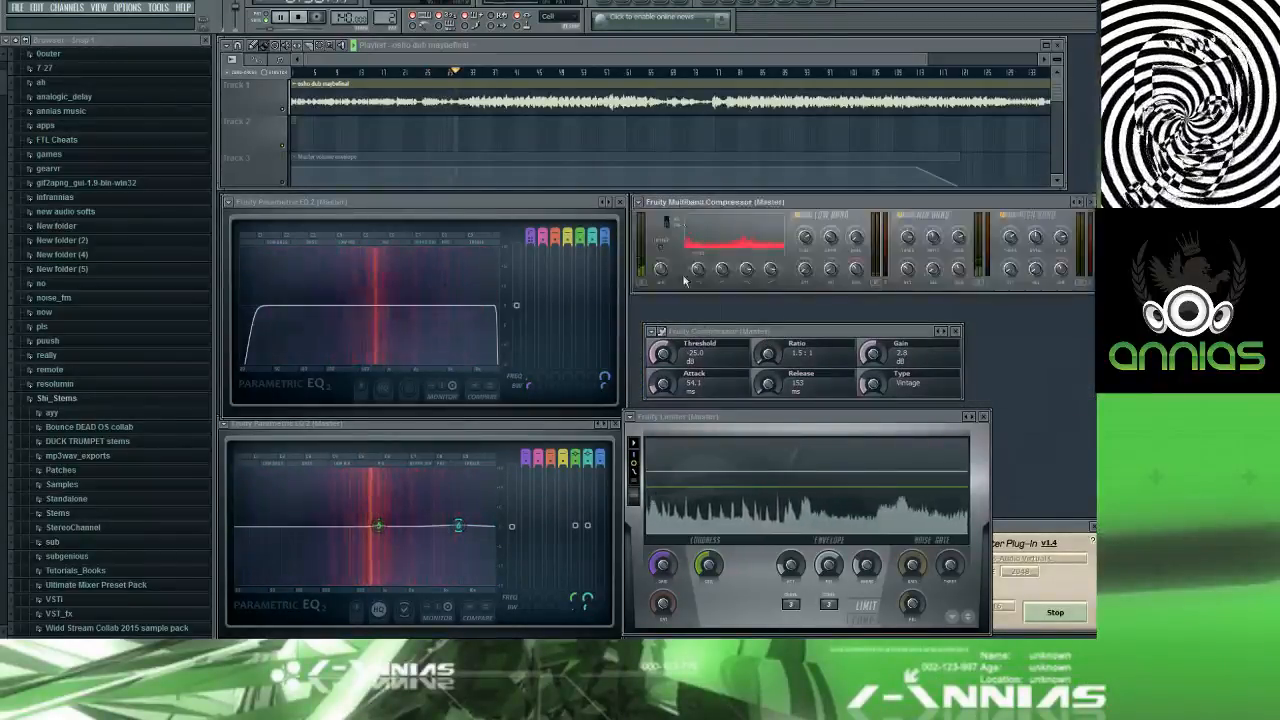
# Step: Stack the Limiter below the Multiband Compressor with the Fruity Compressor beneath it, and align the lower Parametric EQ 2 under the upper one
pyautogui.moveTo(721, 336); pyautogui.dragTo(802, 334)
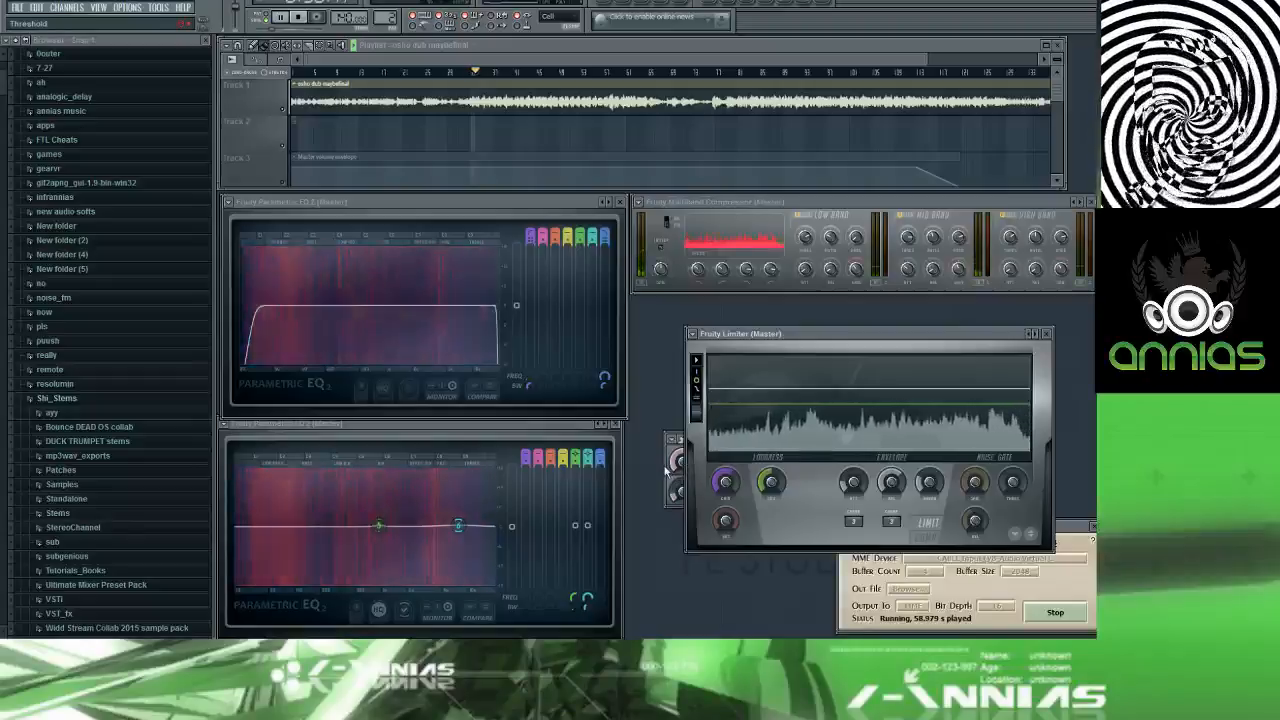
pyautogui.click(680, 440)
pyautogui.moveTo(752, 440); pyautogui.dragTo(719, 511)
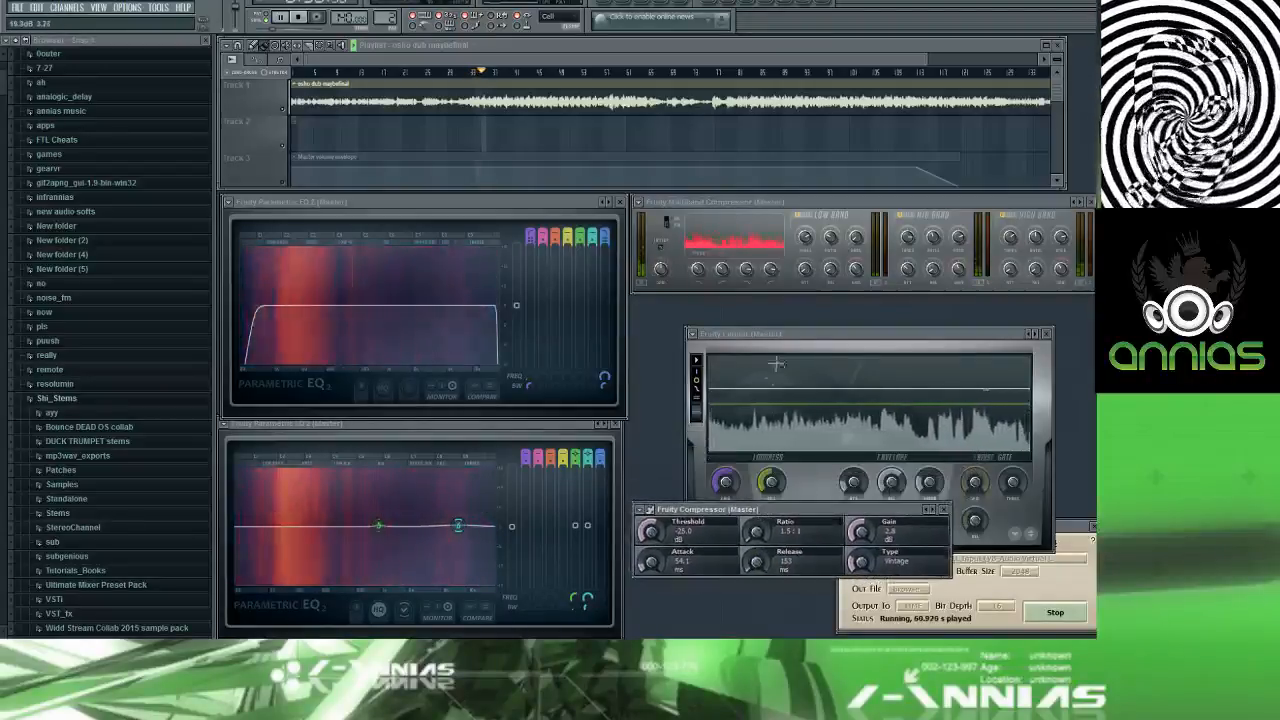
pyautogui.moveTo(788, 341); pyautogui.dragTo(734, 313)
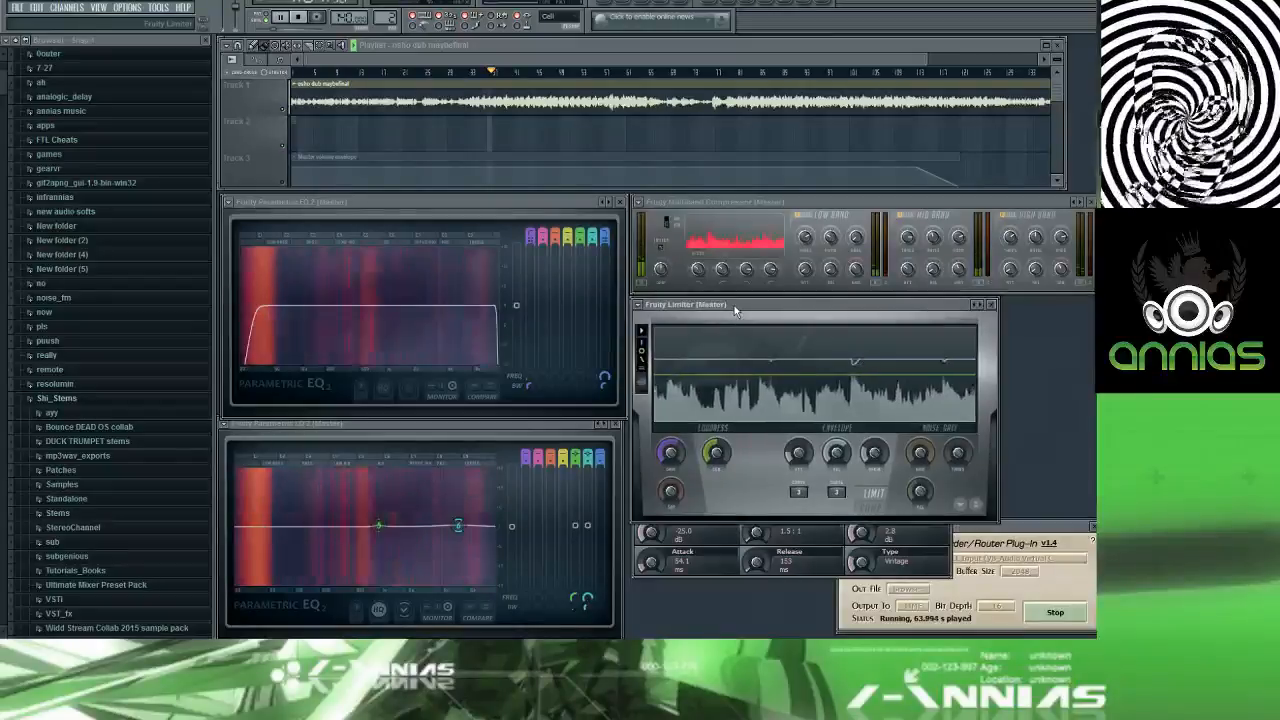
pyautogui.click(936, 564)
pyautogui.moveTo(895, 511); pyautogui.dragTo(889, 538)
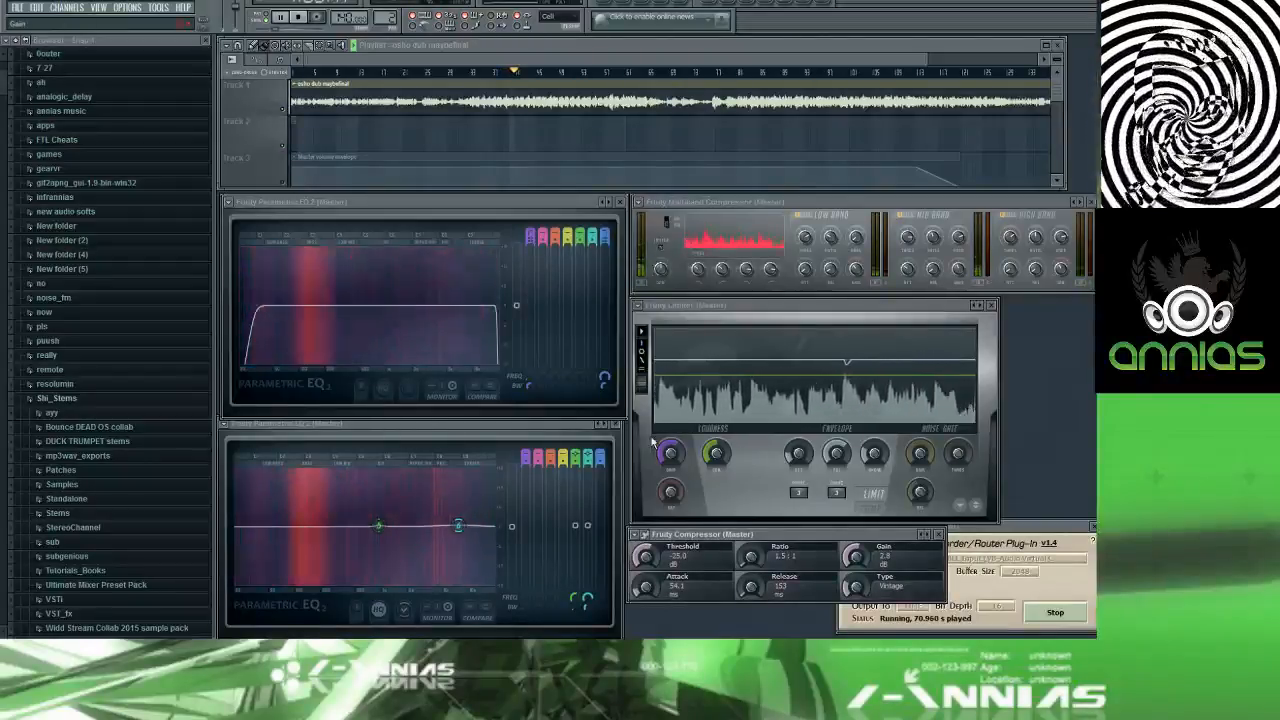
pyautogui.moveTo(569, 424); pyautogui.dragTo(564, 432)
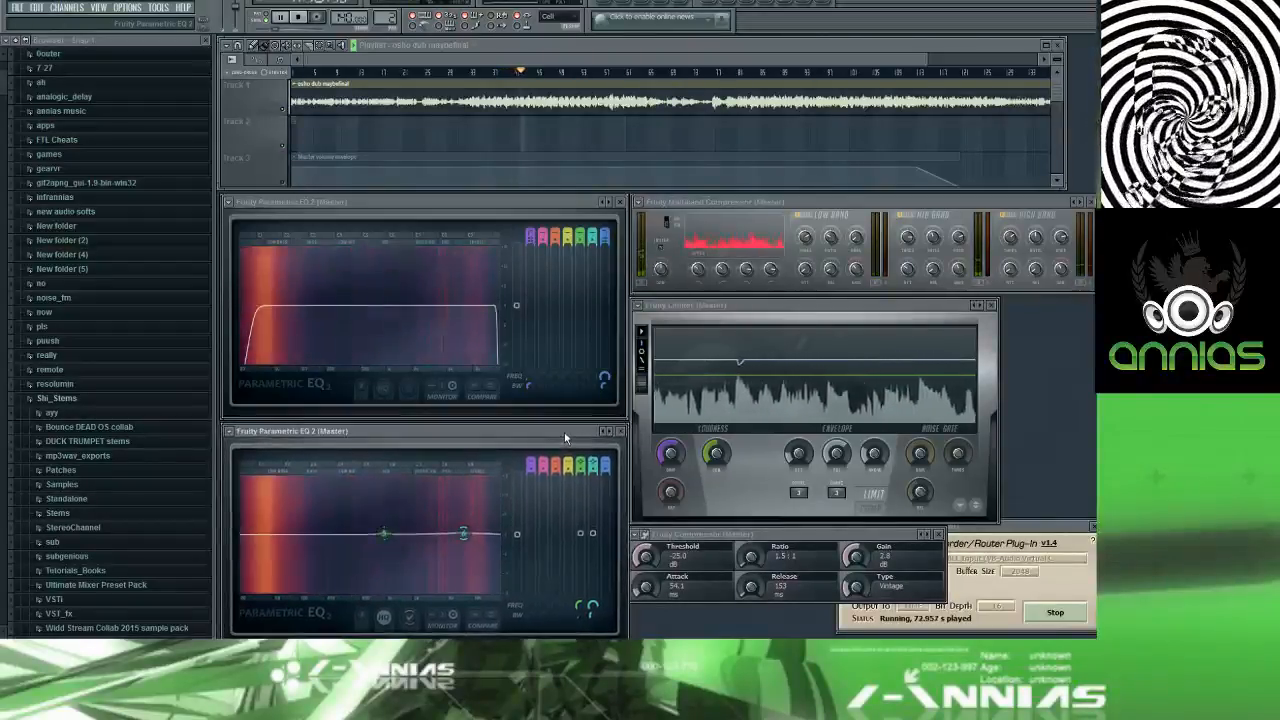
pyautogui.moveTo(691, 536); pyautogui.dragTo(697, 537)
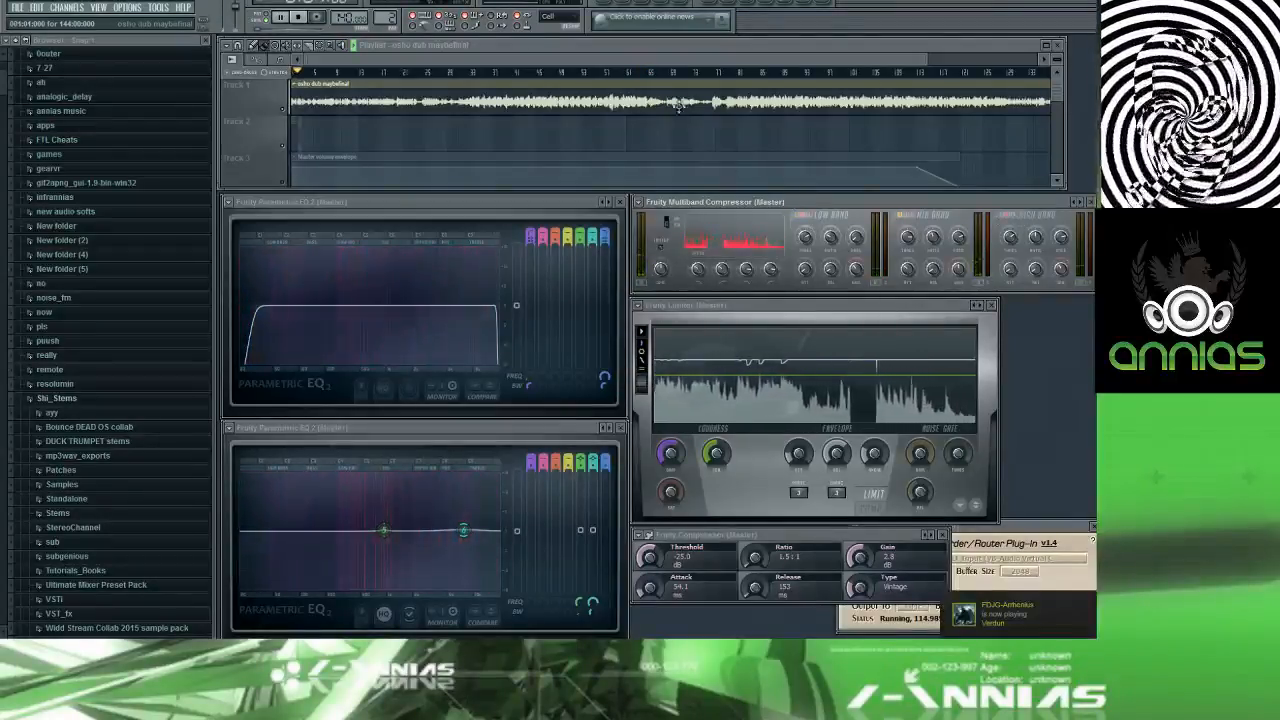
# Step: Play from just before the track's first loud section and adjust the Multiband Compressor's mid-band gain, low-band threshold and low-band gain
pyautogui.click(473, 72)
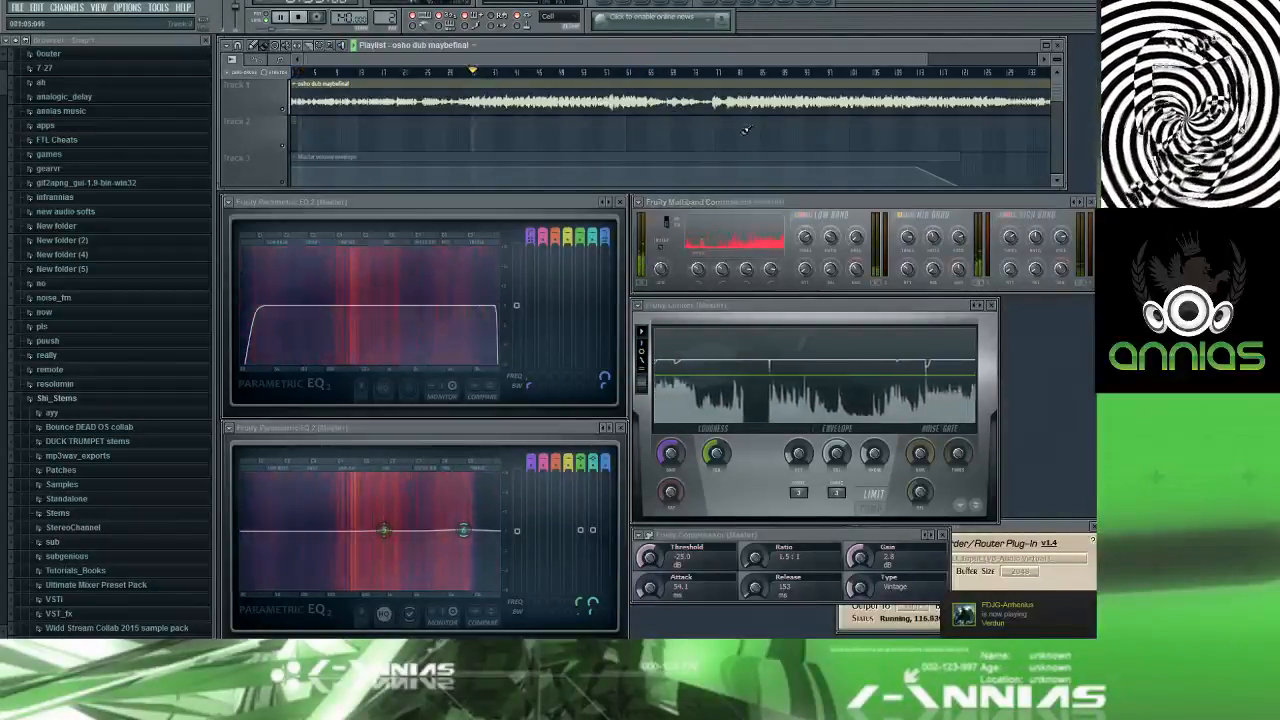
pyautogui.click(958, 270)
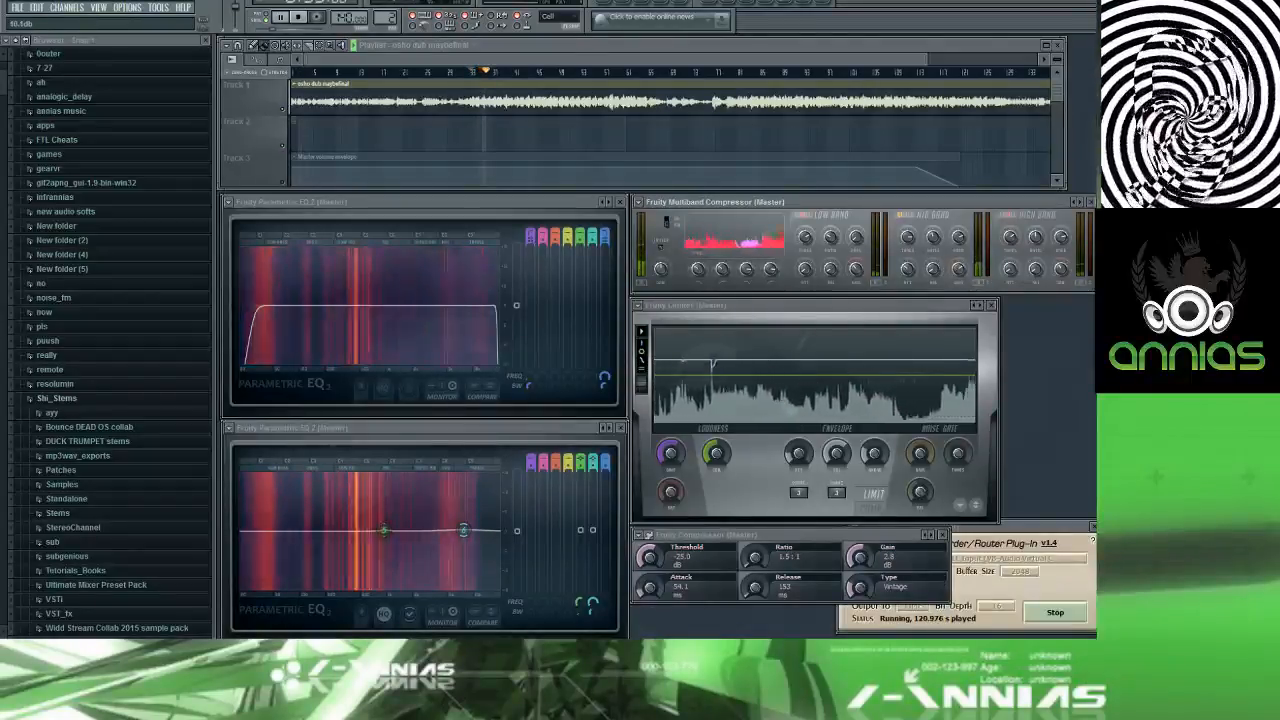
pyautogui.moveTo(958, 270); pyautogui.dragTo(958, 256)
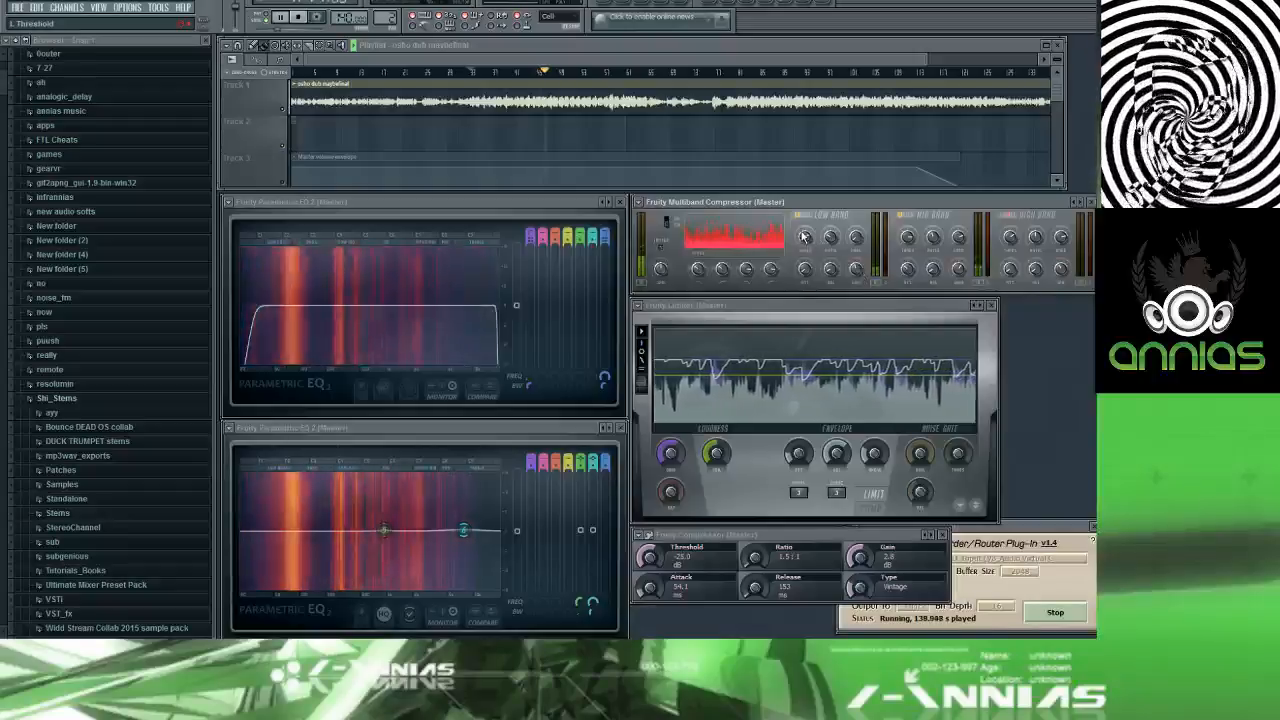
pyautogui.moveTo(806, 238); pyautogui.dragTo(806, 235)
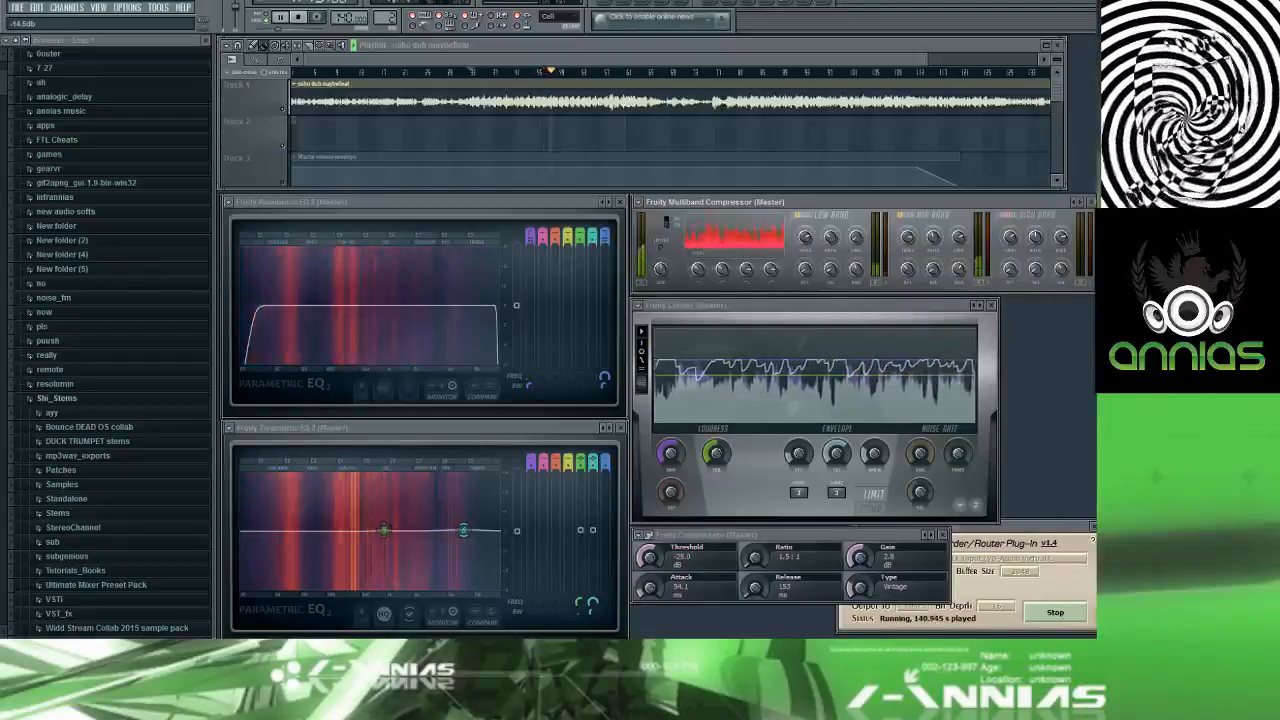
pyautogui.moveTo(857, 269); pyautogui.dragTo(857, 267)
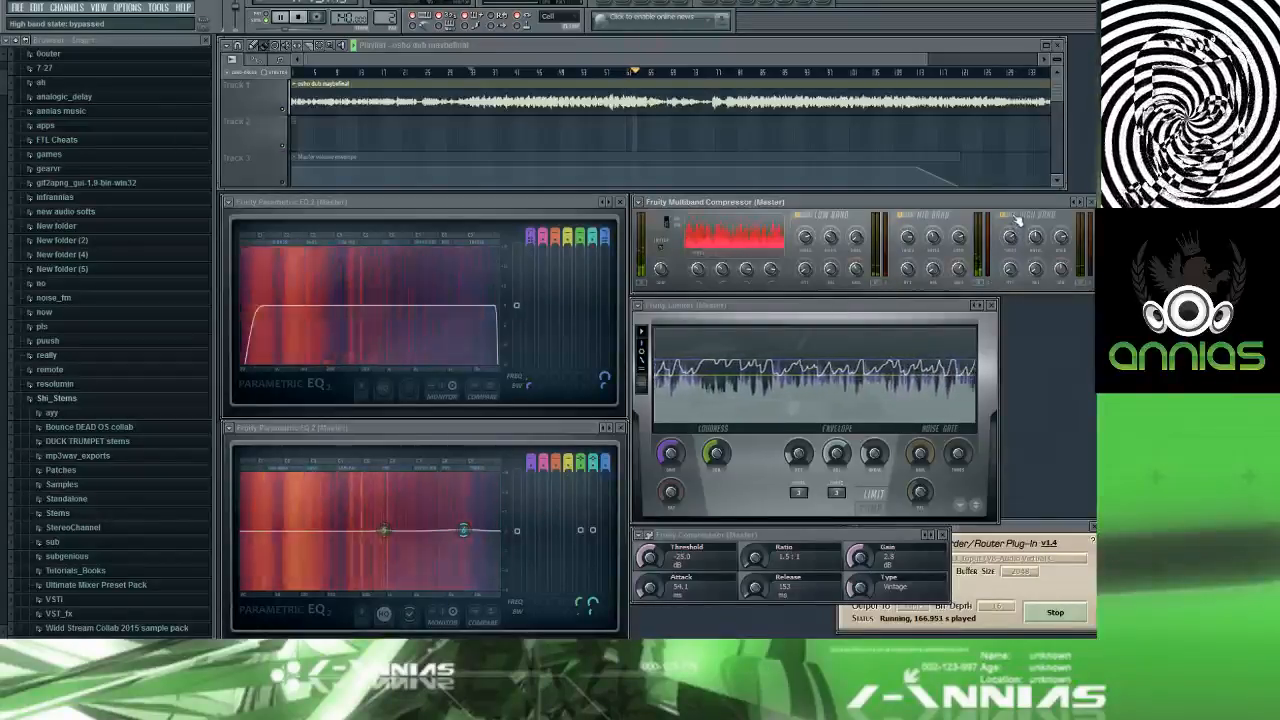
# Step: Compare the Multiband Compressor's bands bypassed and active, continuing playback from the end of the breakdown
pyautogui.click(908, 216)
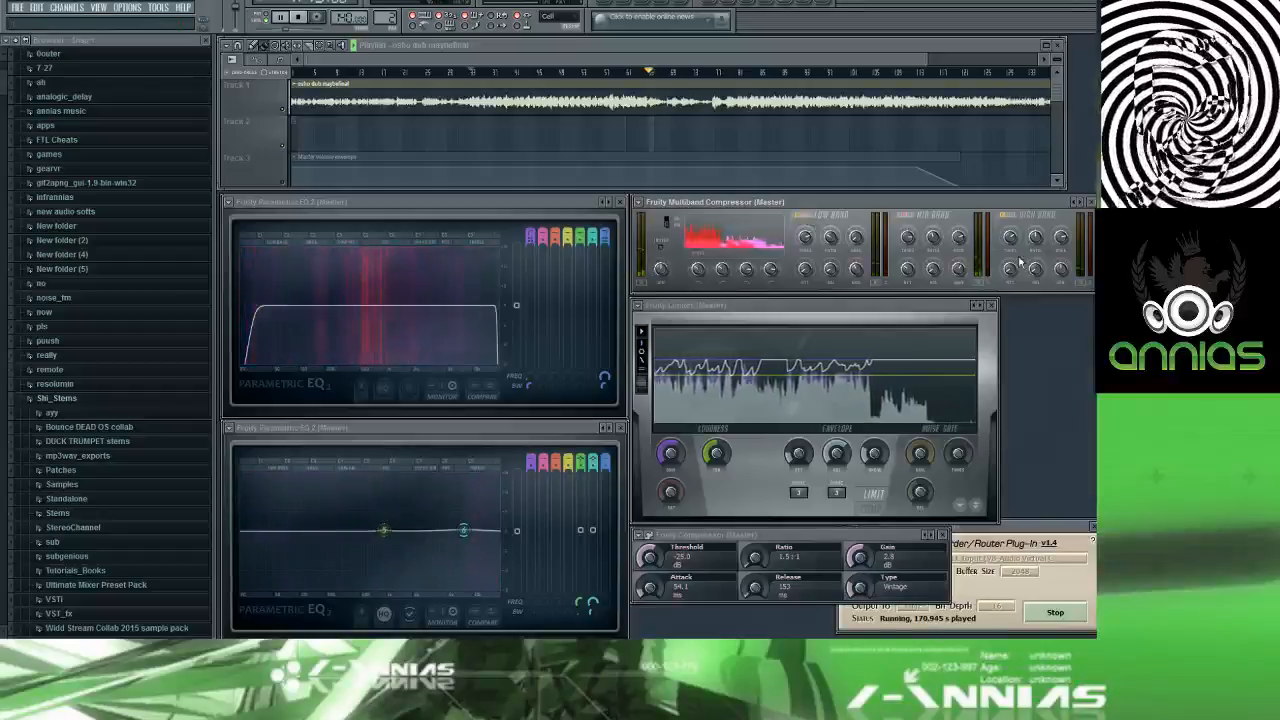
pyautogui.click(906, 216)
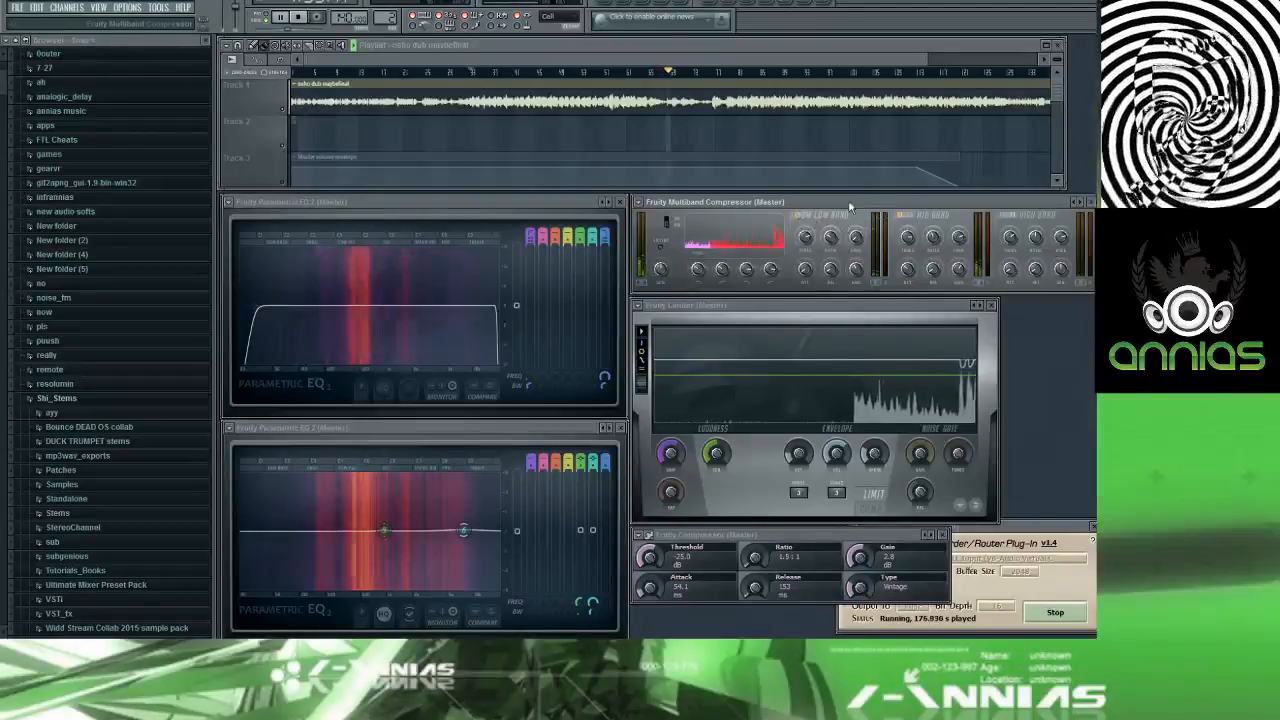
pyautogui.click(716, 76)
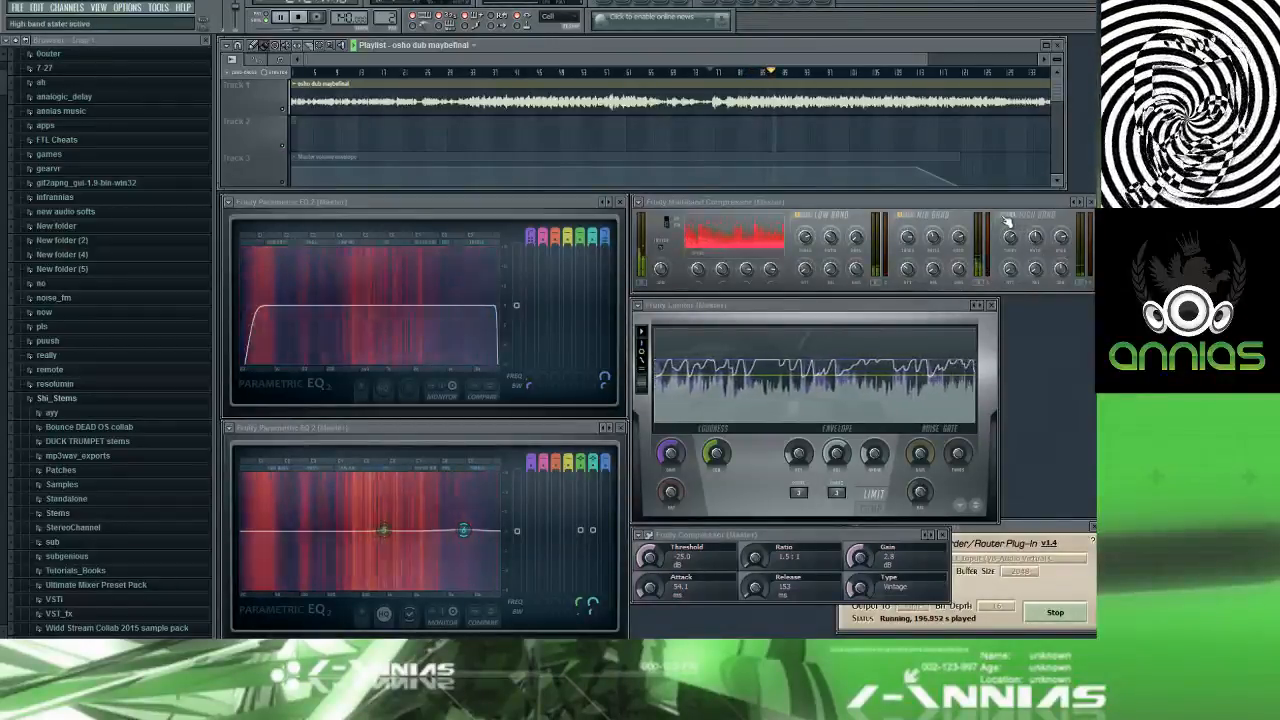
# Step: Fine-tune the Multiband Compressor's mid-band gain and the Limiter's soft saturation threshold
pyautogui.click(960, 268)
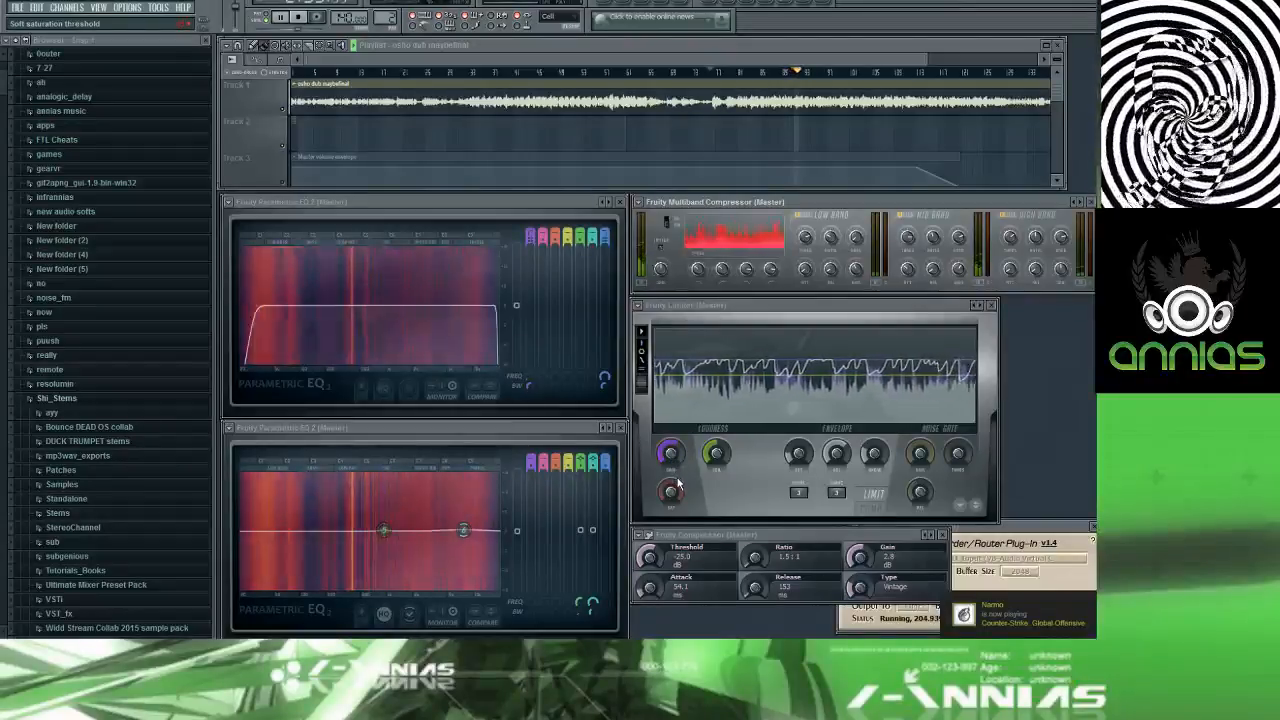
pyautogui.moveTo(678, 486); pyautogui.dragTo(678, 462)
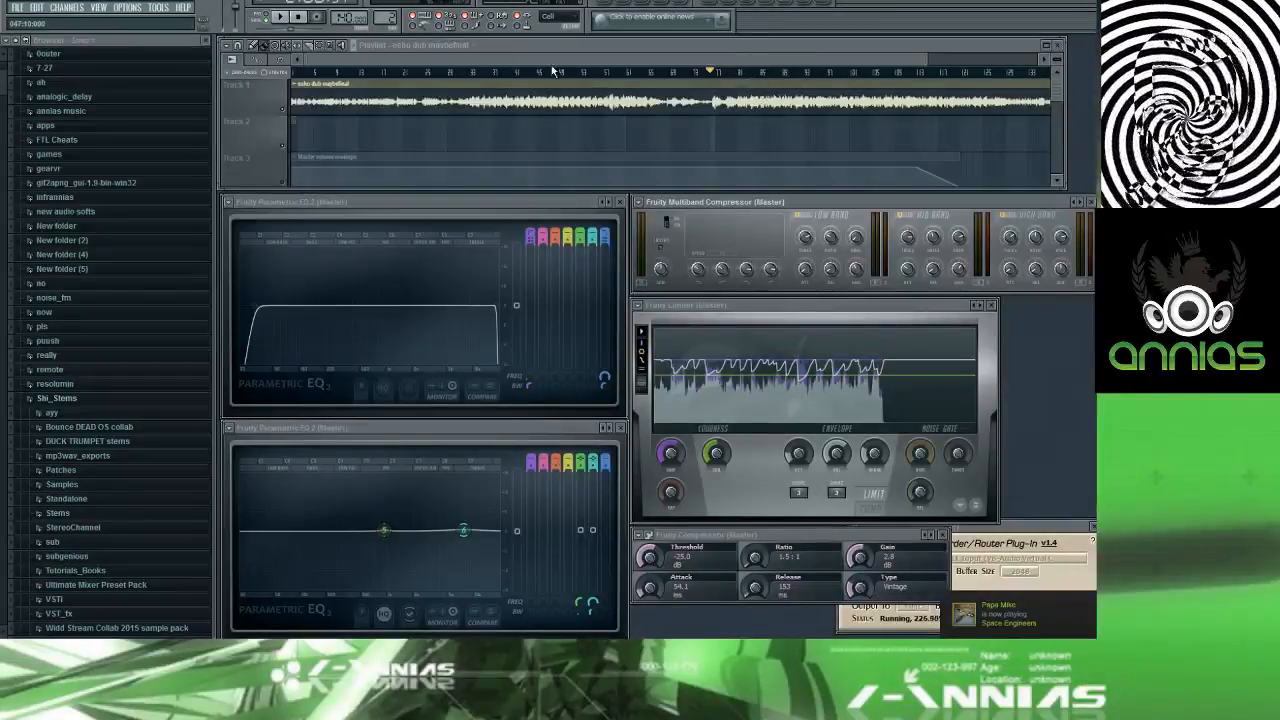
# Step: Play the loud section after the breakdown, with the rest of the track shown in the playlist, to judge the master
pyautogui.click(744, 74)
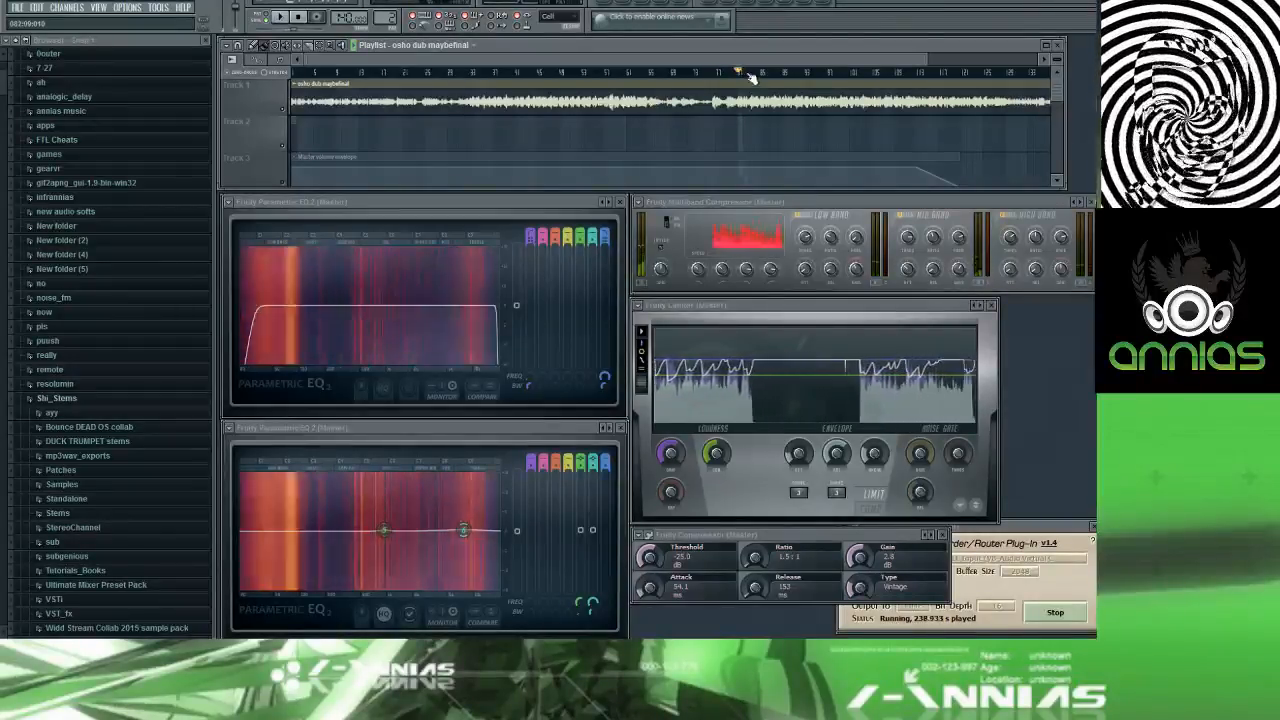
pyautogui.scroll(1, 700, 100)
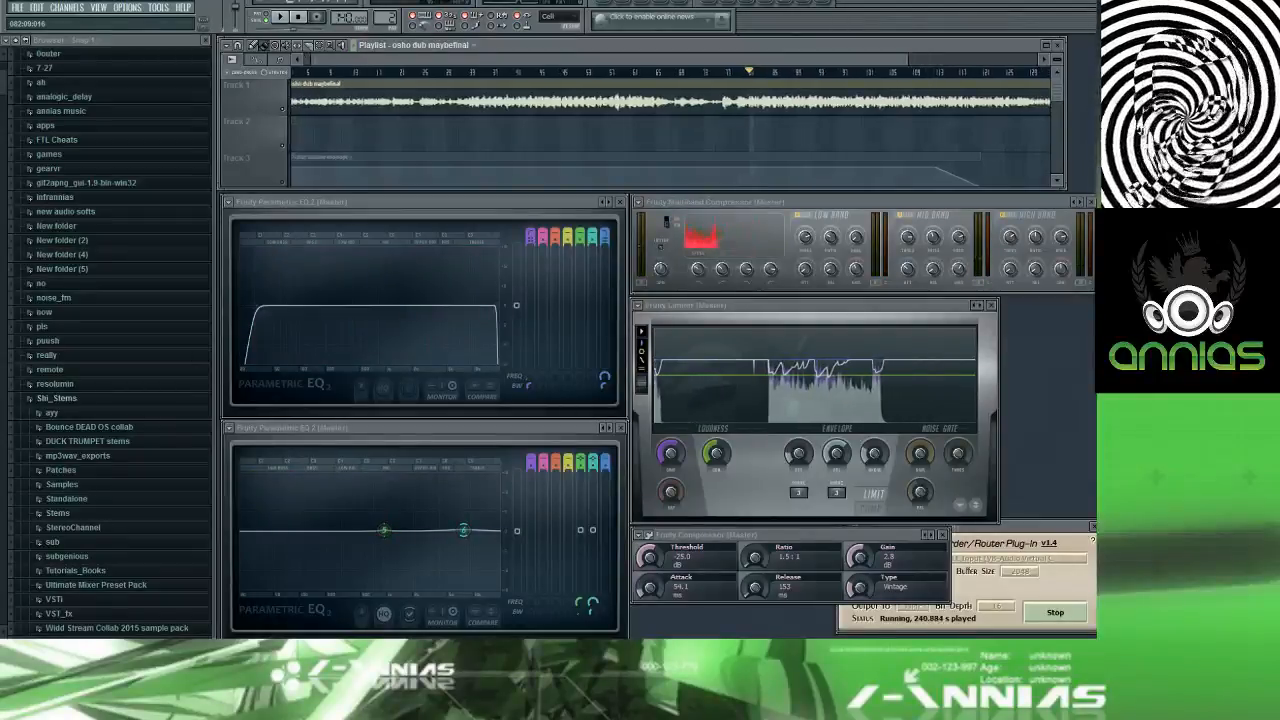
pyautogui.moveTo(612, 59); pyautogui.dragTo(690, 59)
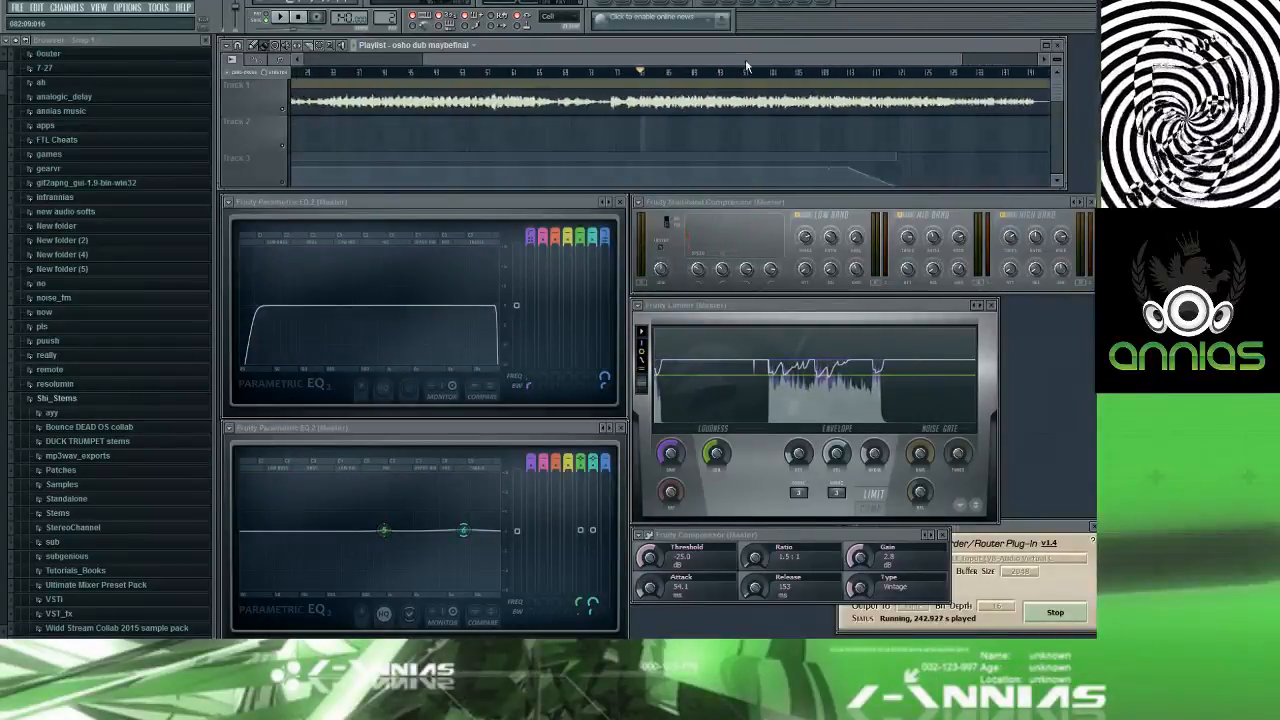
pyautogui.press('space')
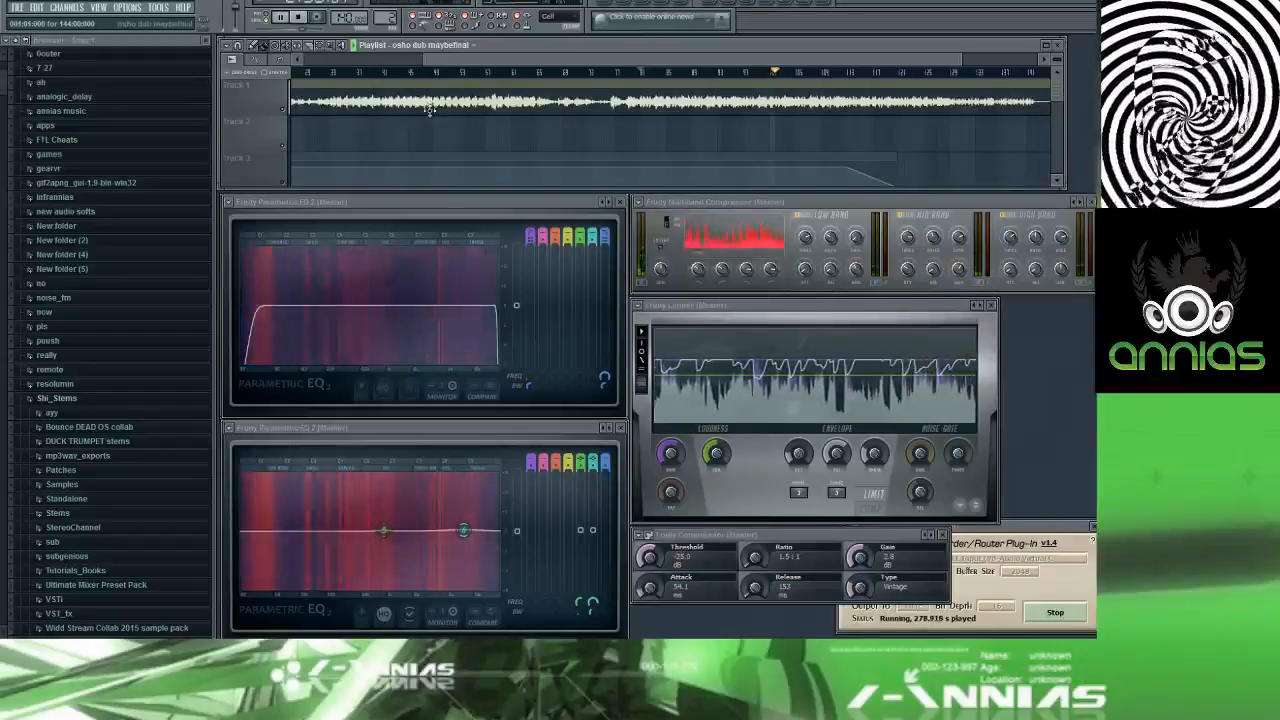
# Step: In the lower Parametric EQ 2, boost peaking band 6 at about 6300 Hz and slightly raise the green midrange band
pyautogui.moveTo(465, 531); pyautogui.dragTo(460, 519)
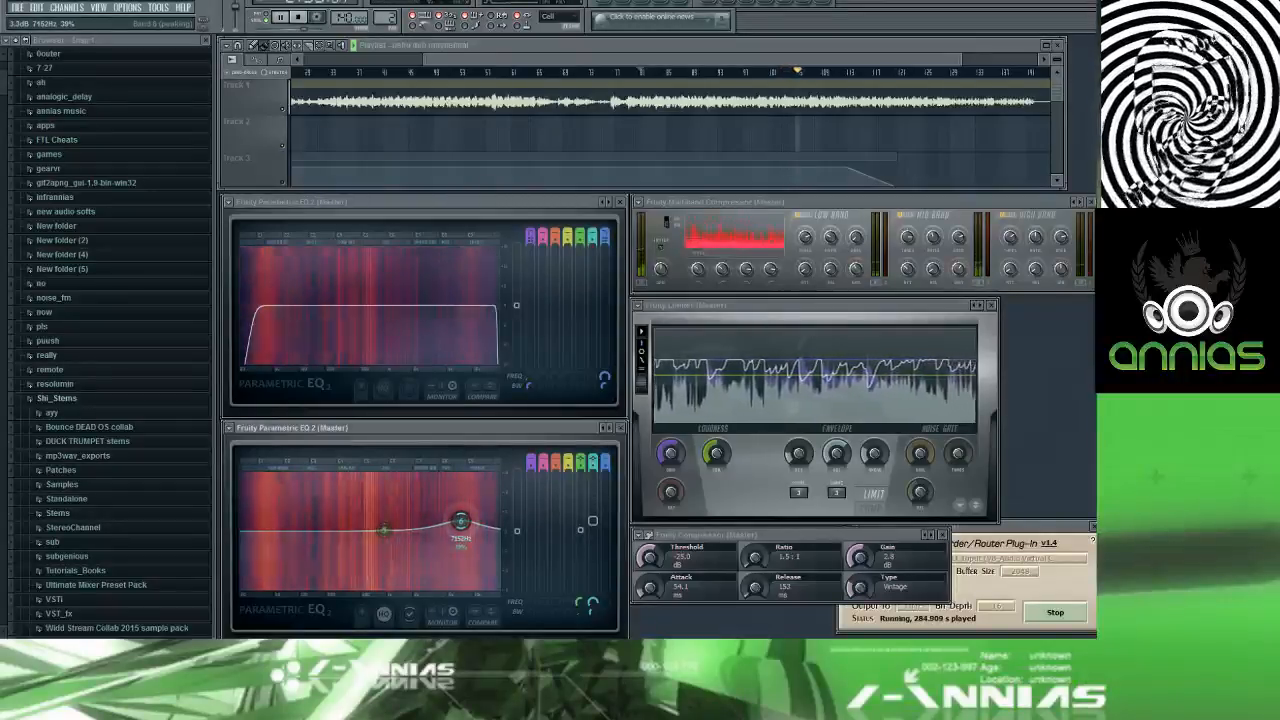
pyautogui.moveTo(460, 521); pyautogui.dragTo(460, 512)
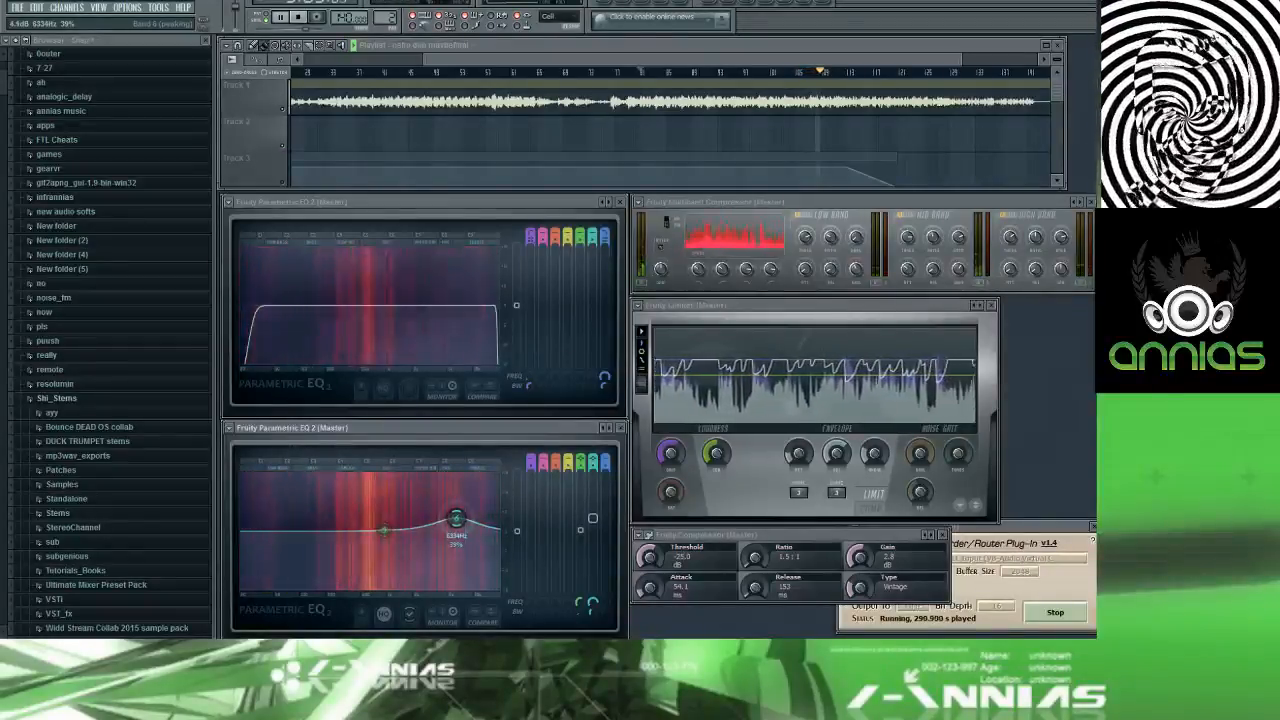
pyautogui.moveTo(386, 531); pyautogui.dragTo(457, 522)
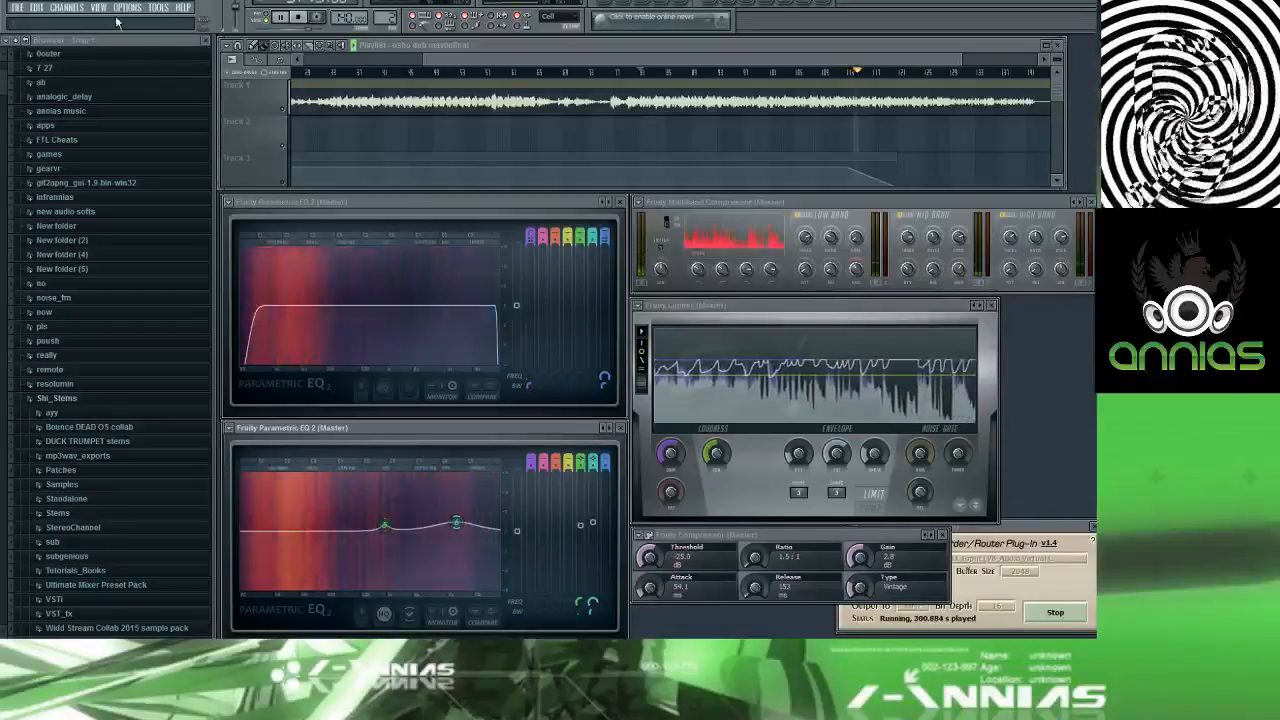
# Step: Save the project as a new version
pyautogui.click(17, 7)
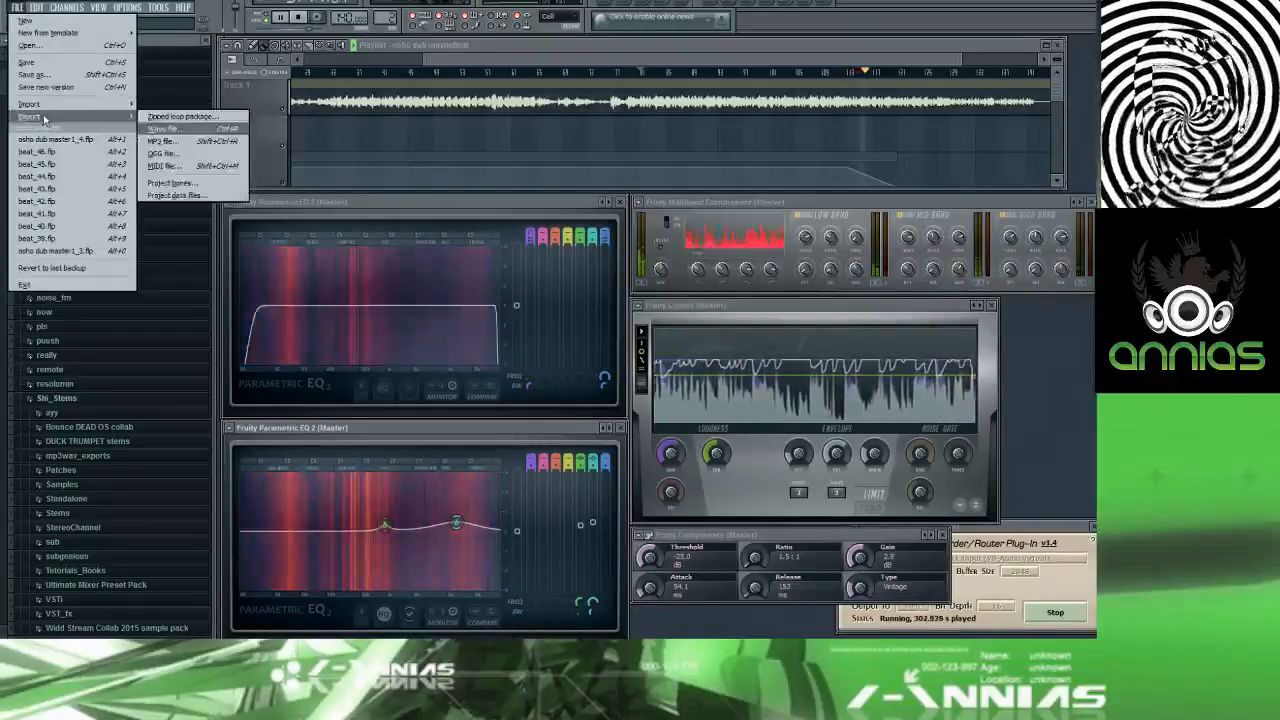
pyautogui.click(45, 88)
# Step: Try to render the project as the WAV file osho dub master3 in the Shi_Stems folder
pyautogui.click(17, 7)
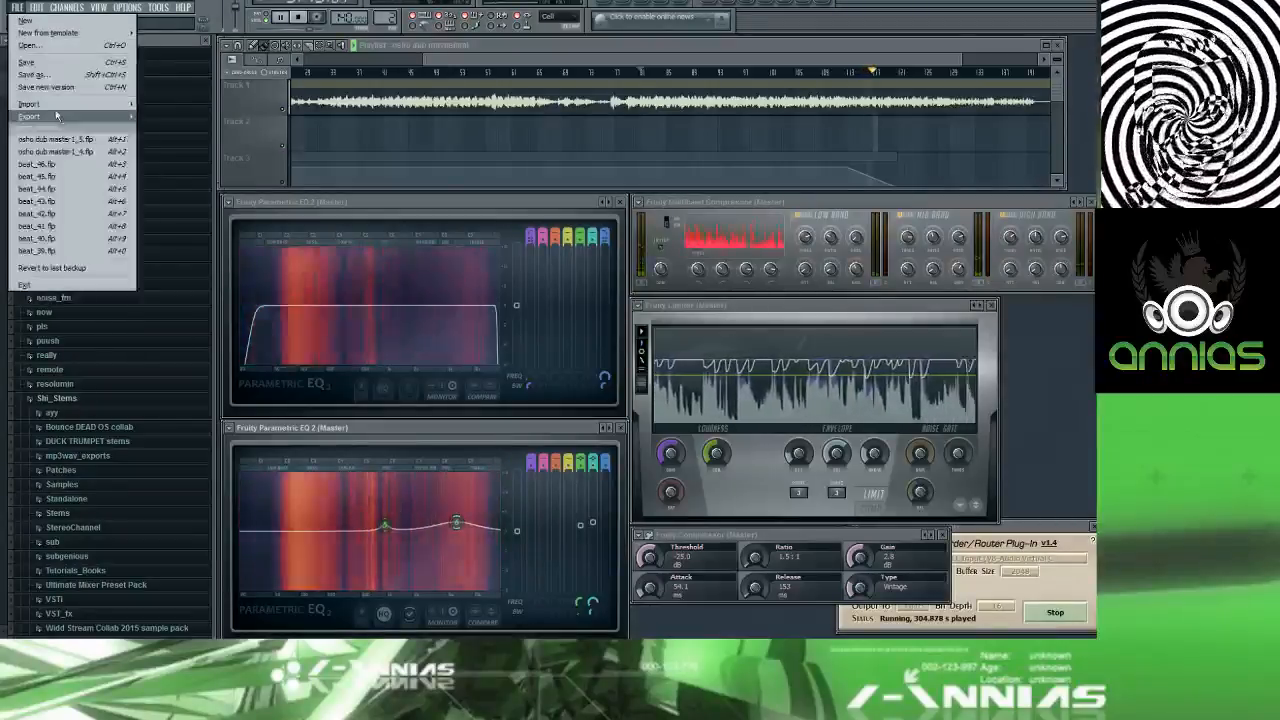
pyautogui.moveTo(30, 116)
pyautogui.click(163, 129)
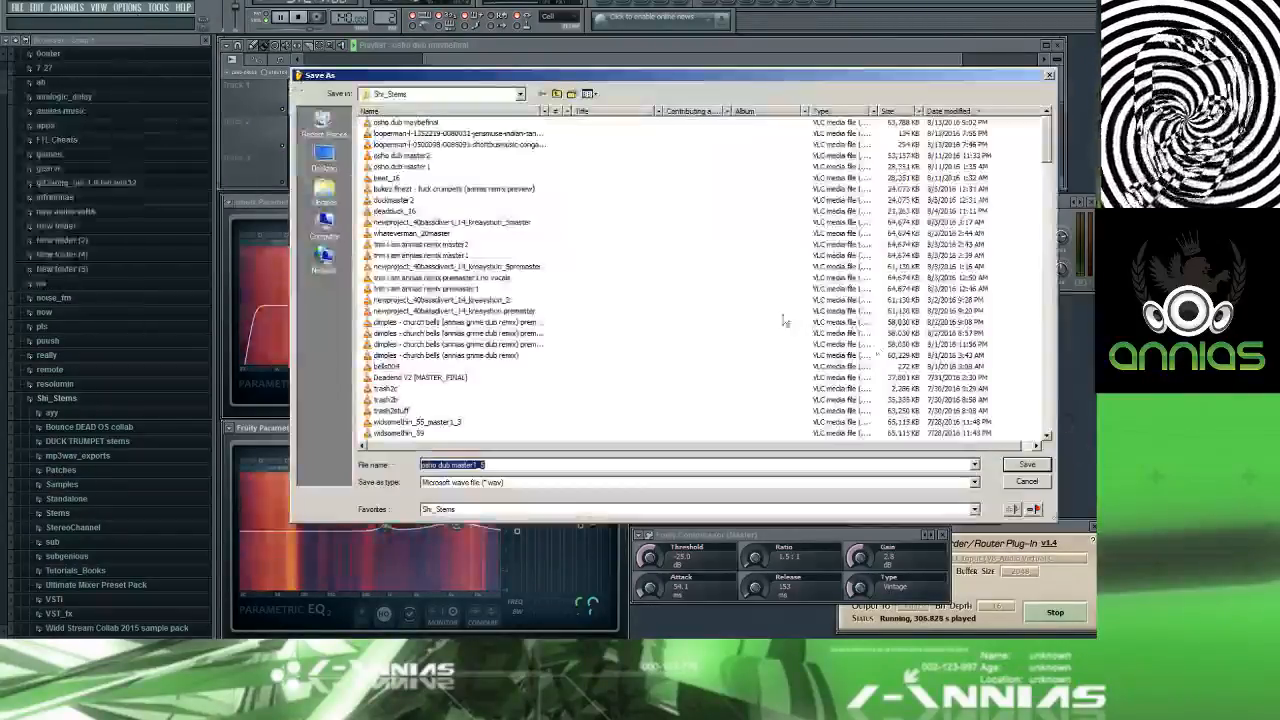
pyautogui.click(483, 157)
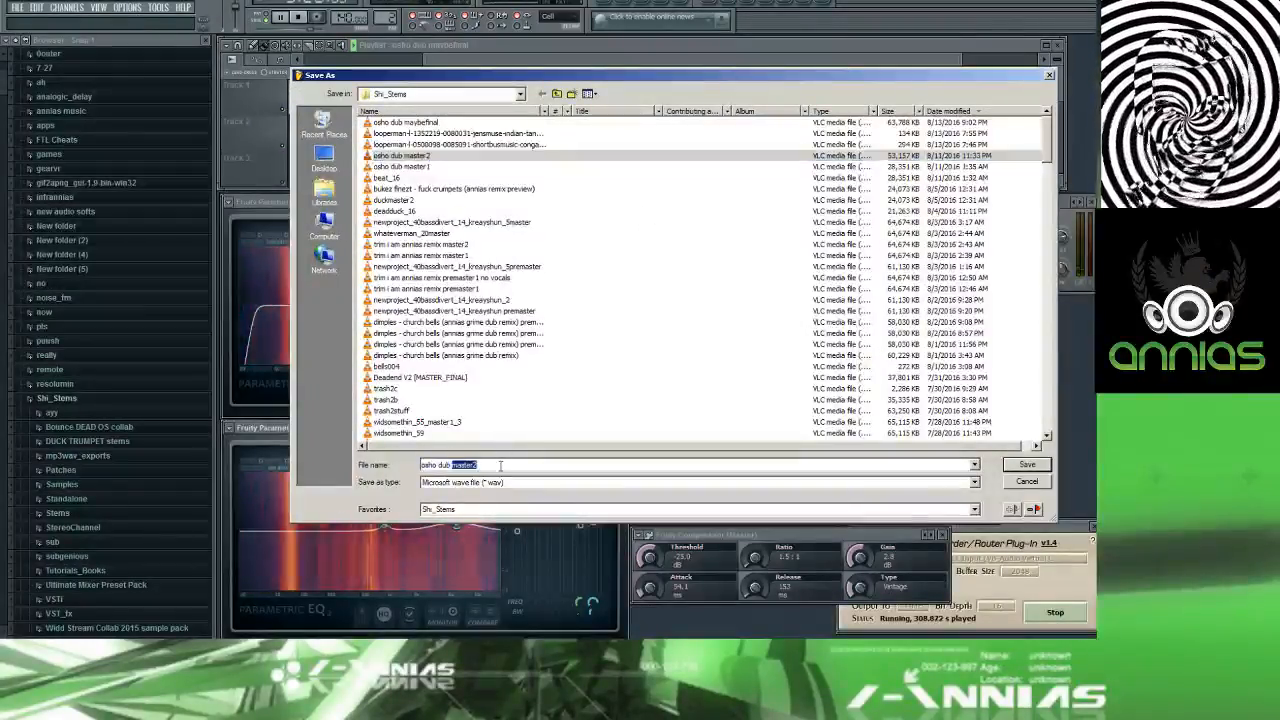
pyautogui.click(502, 466)
pyautogui.press('BackSpace')
pyautogui.write('3')
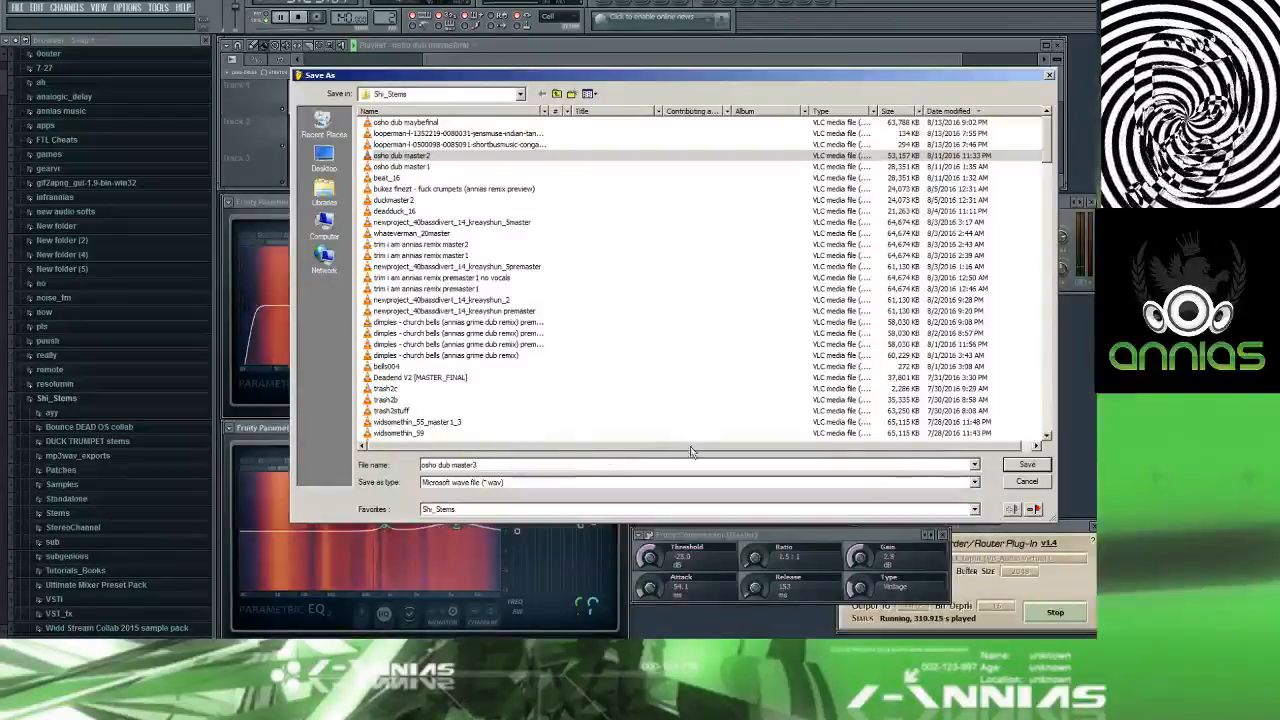
pyautogui.click(1027, 466)
pyautogui.press('Return')
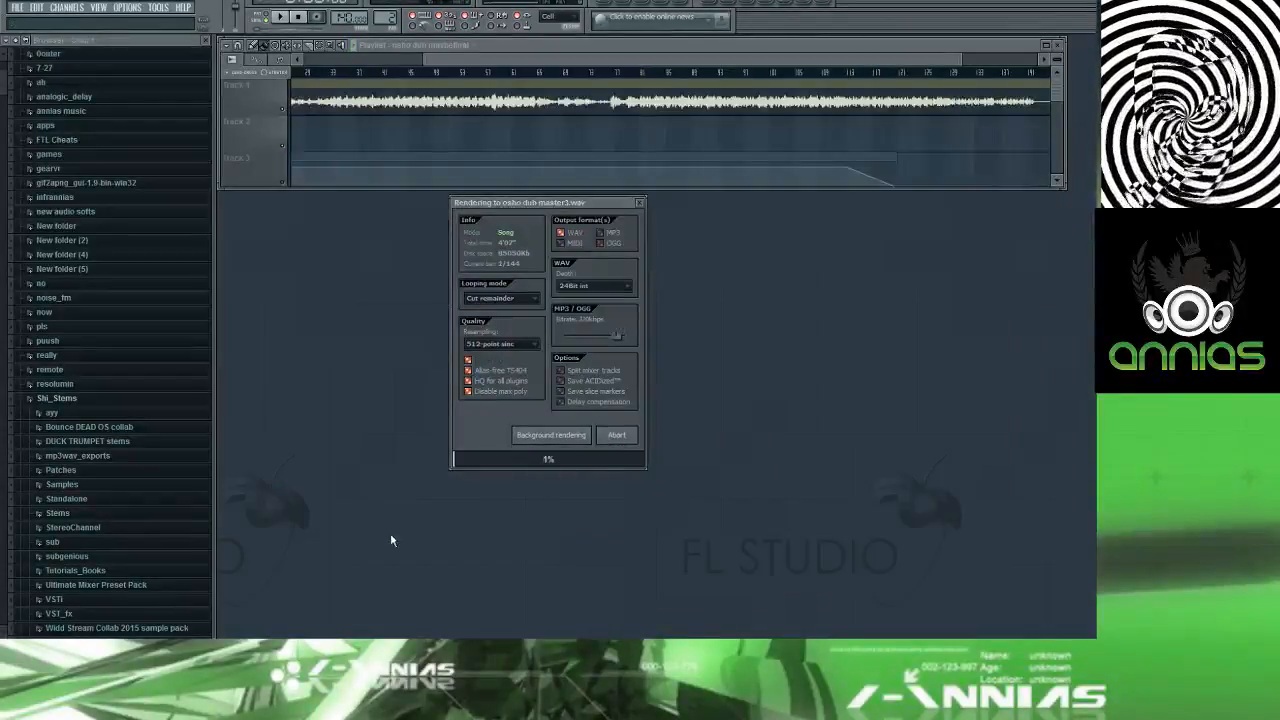
pyautogui.click(292, 648)
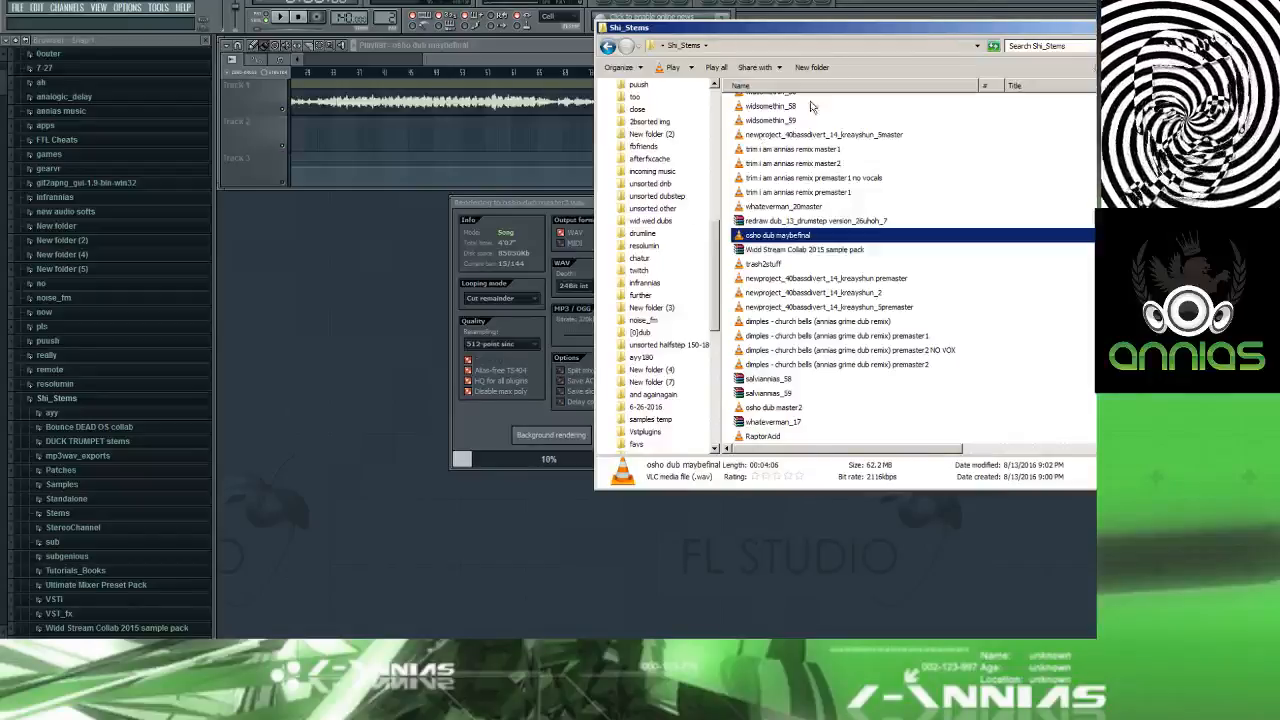
pyautogui.click(549, 70)
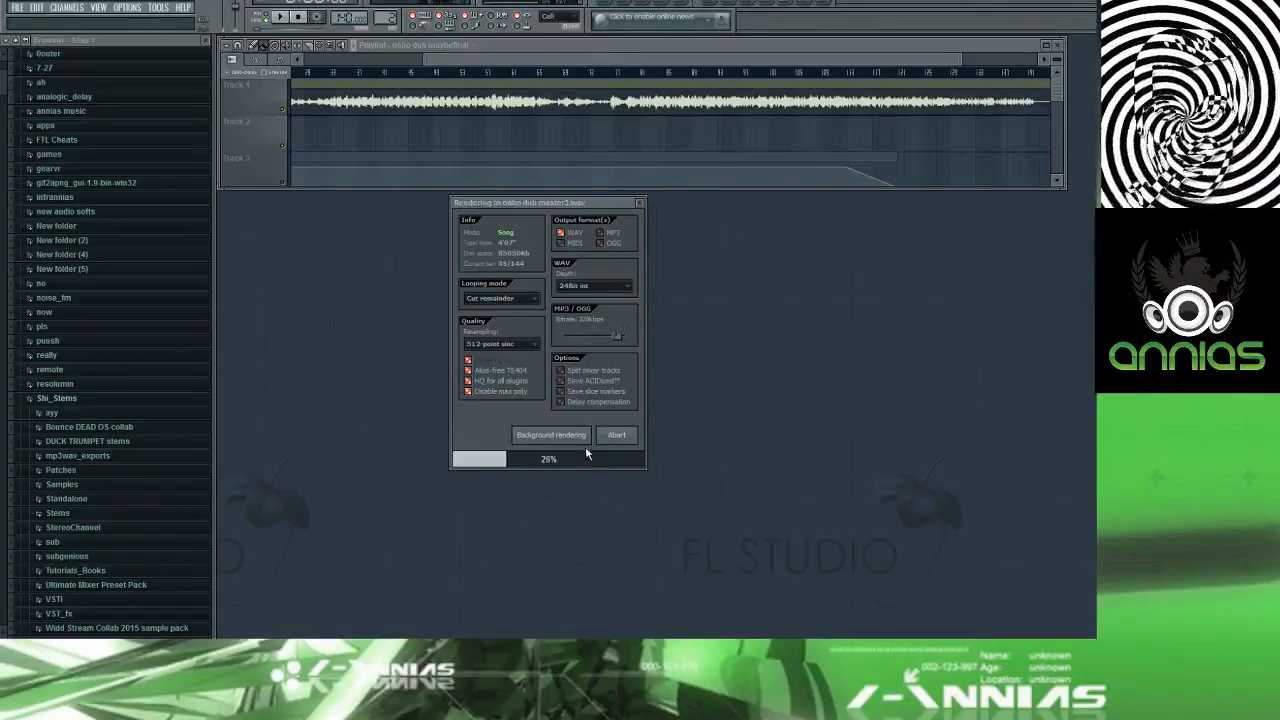
pyautogui.click(616, 436)
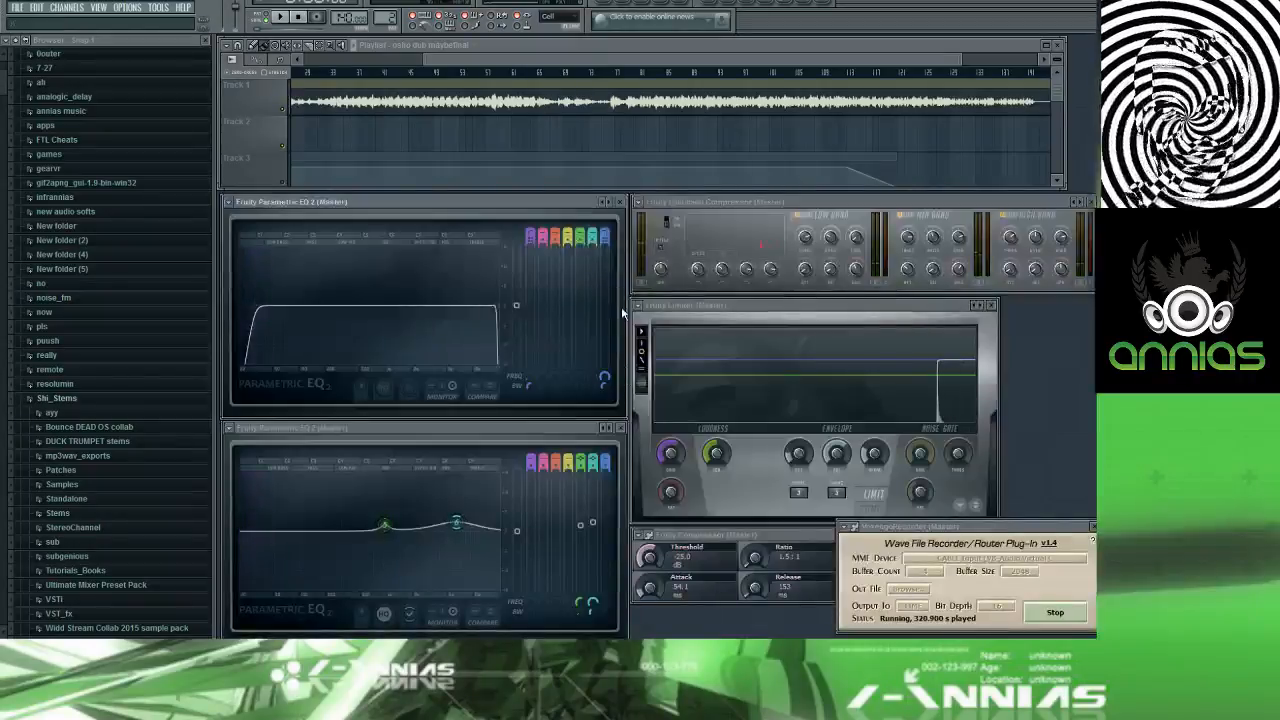
# Step: Play the track's ending from around bar 140 to check how the audio finishes
pyautogui.moveTo(600, 60); pyautogui.dragTo(699, 54)
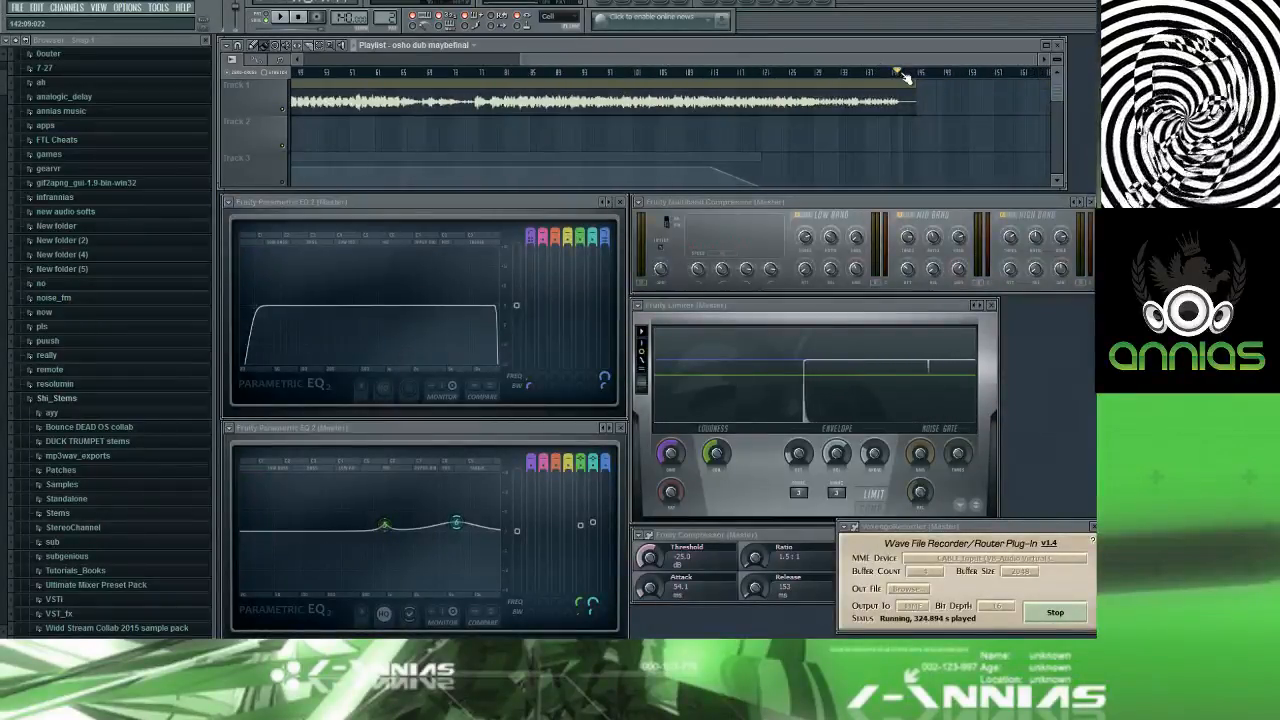
pyautogui.moveTo(905, 75); pyautogui.dragTo(896, 76)
pyautogui.press('space')
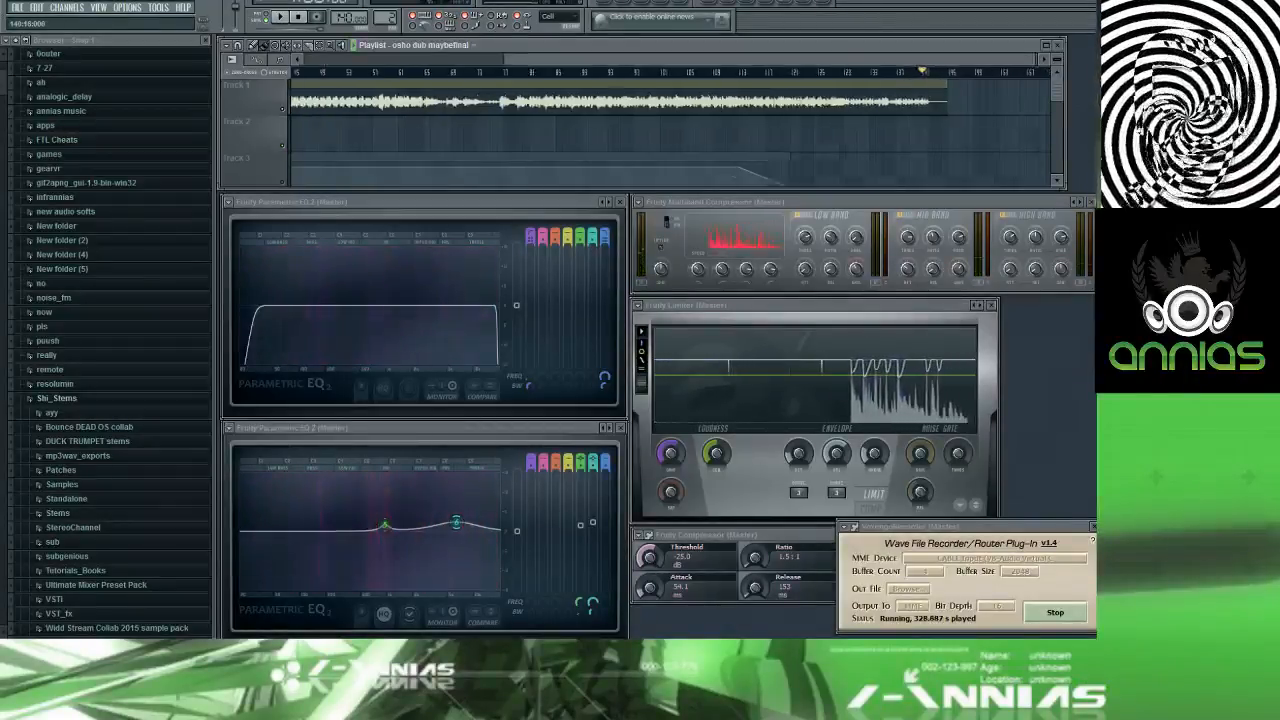
# Step: Render the project as the WAV file osho dub master3 in the Shi_Stems folder, replacing the existing file
pyautogui.click(20, 8)
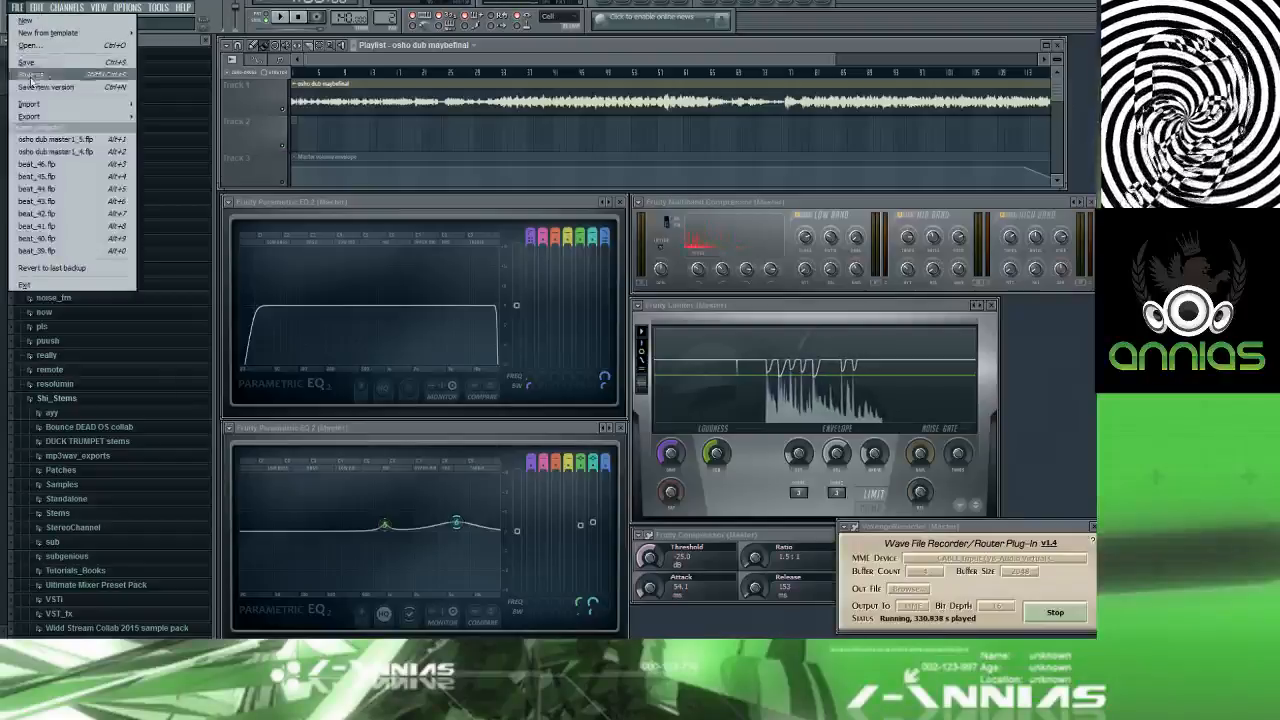
pyautogui.click(170, 110)
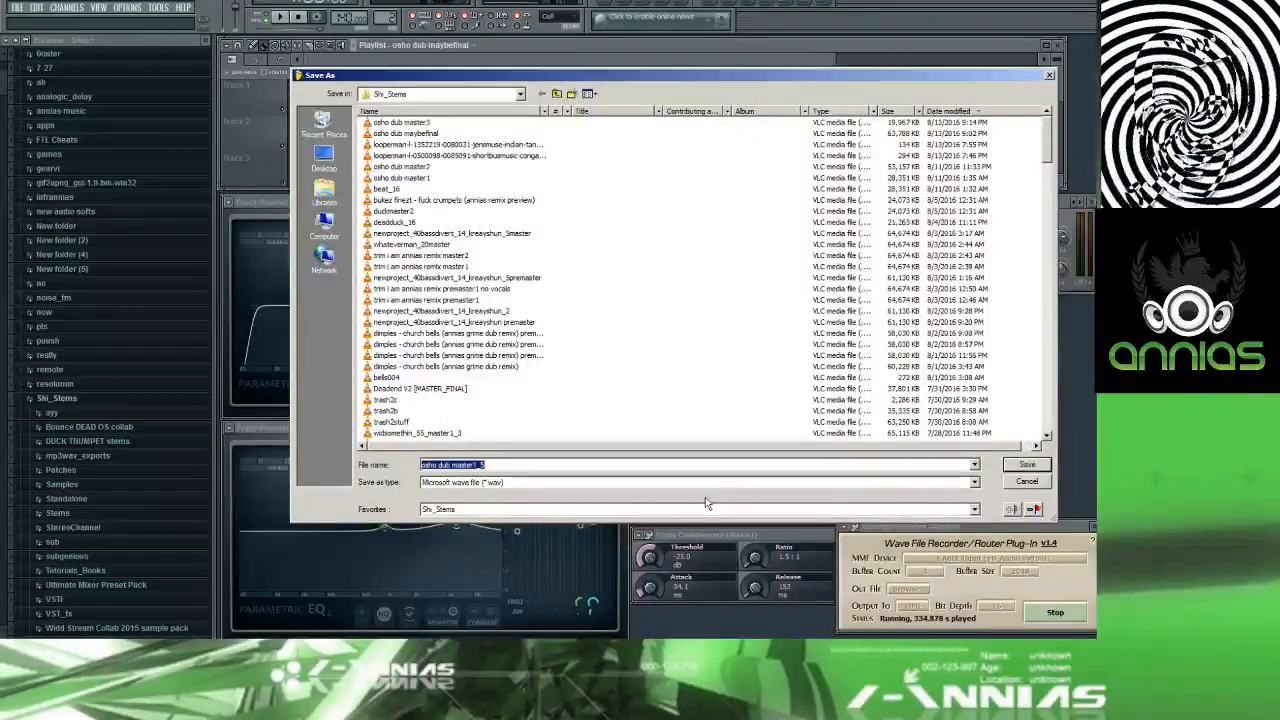
pyautogui.click(420, 122)
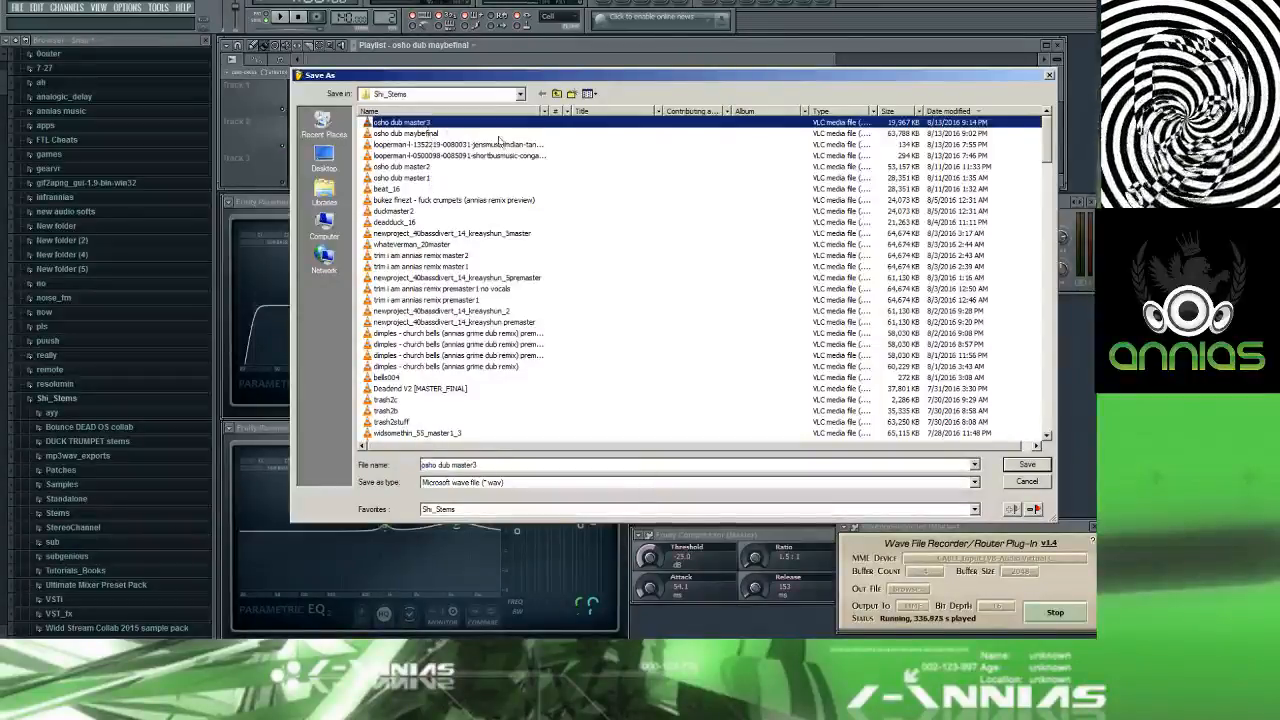
pyautogui.click(1024, 465)
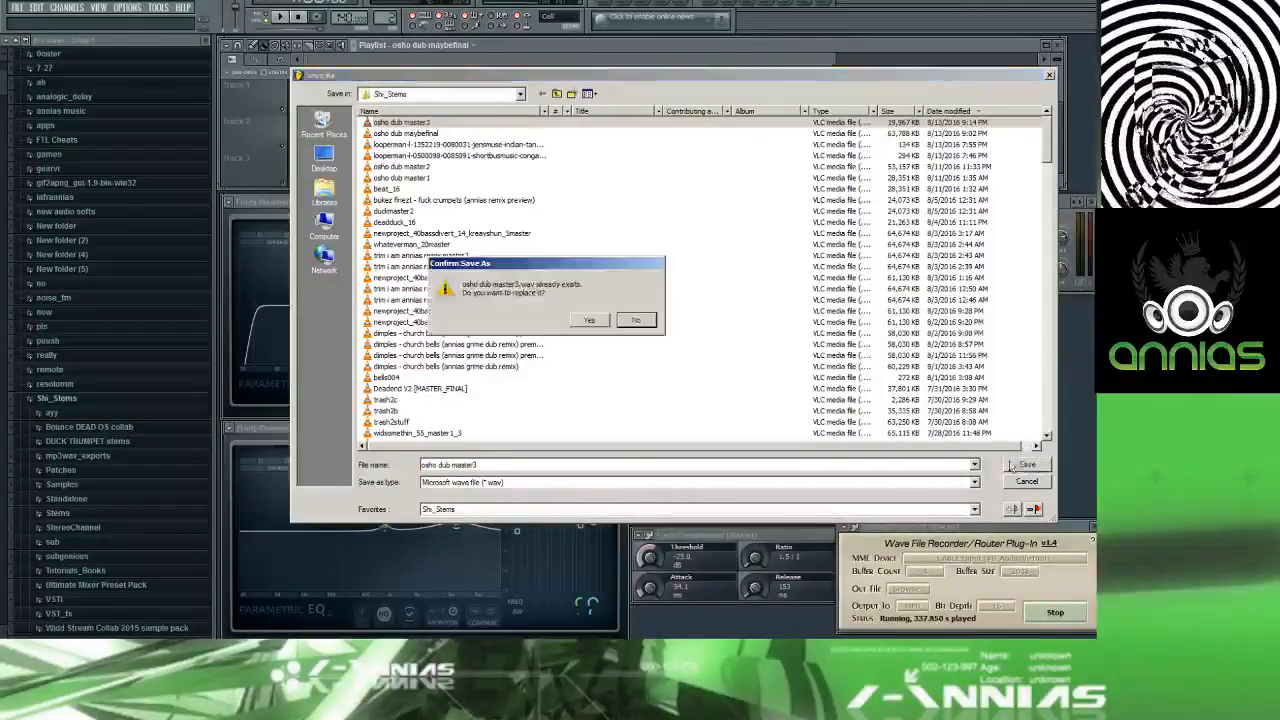
pyautogui.click(603, 319)
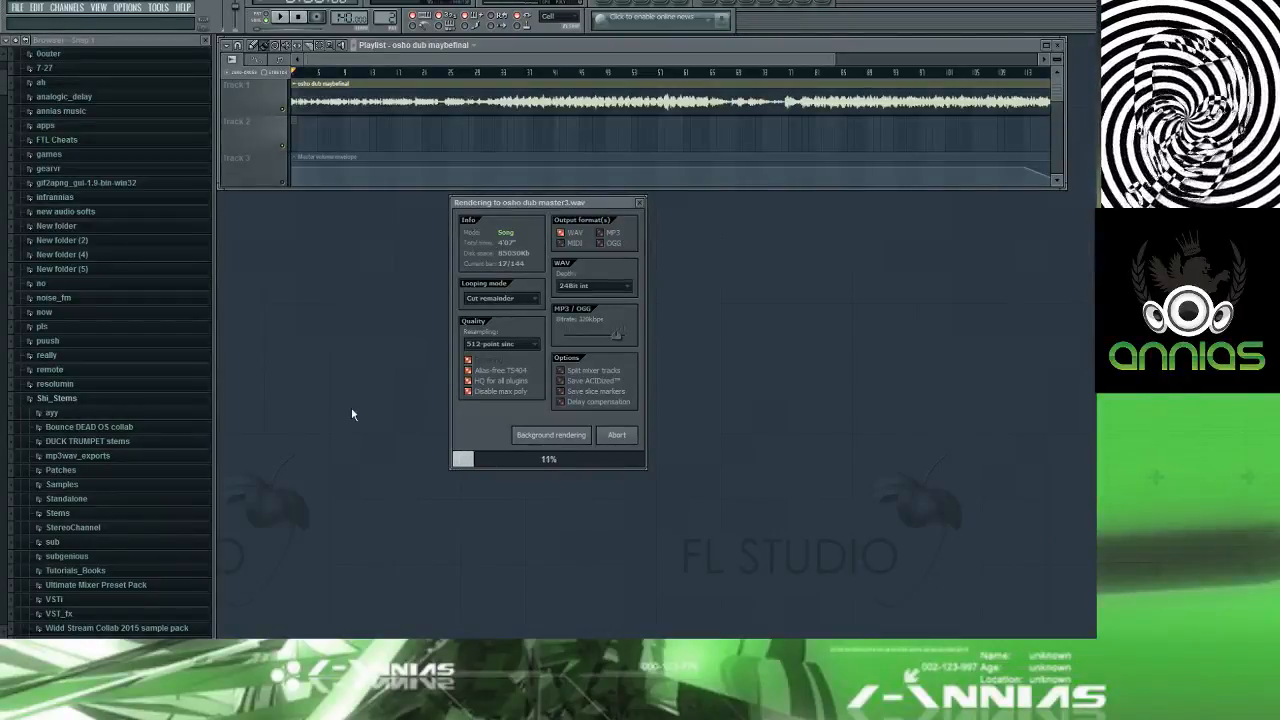
# Step: Switch to the Shi_Stems folder in Windows Explorer and play the trash2stuff audio file in VLC media player for comparison
pyautogui.hotkey('alt', 'Tab')
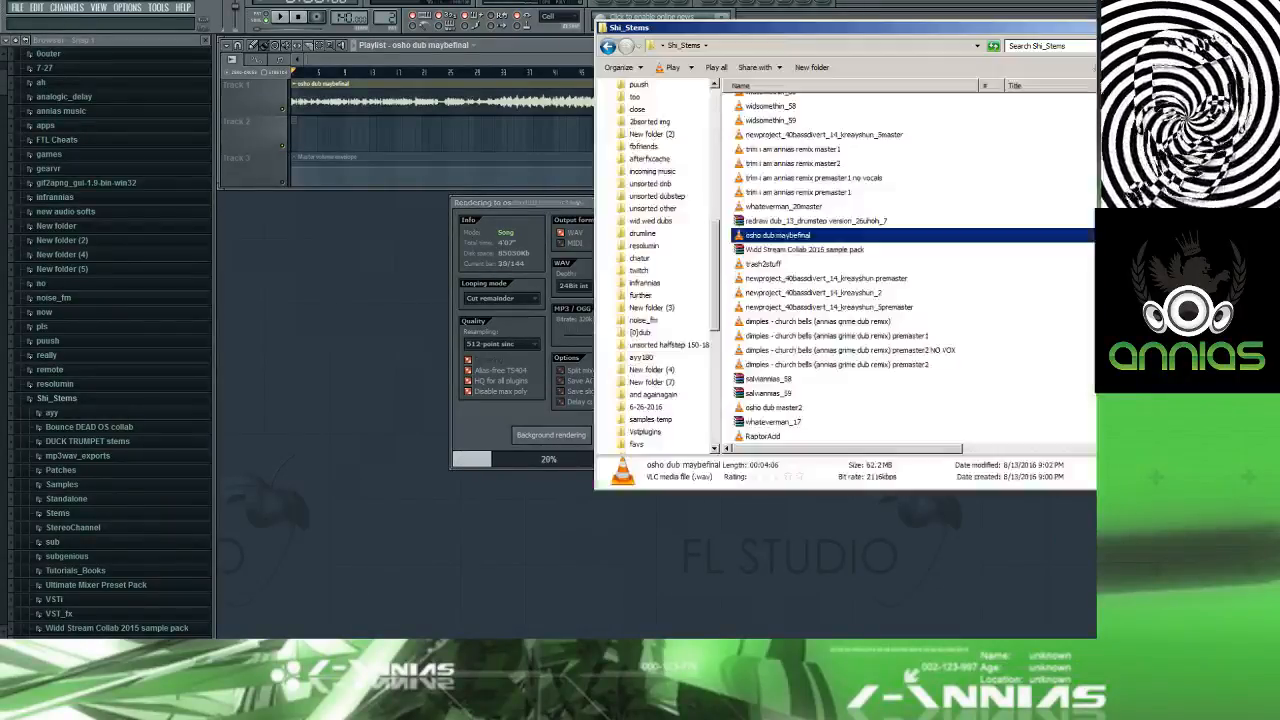
pyautogui.click(764, 263)
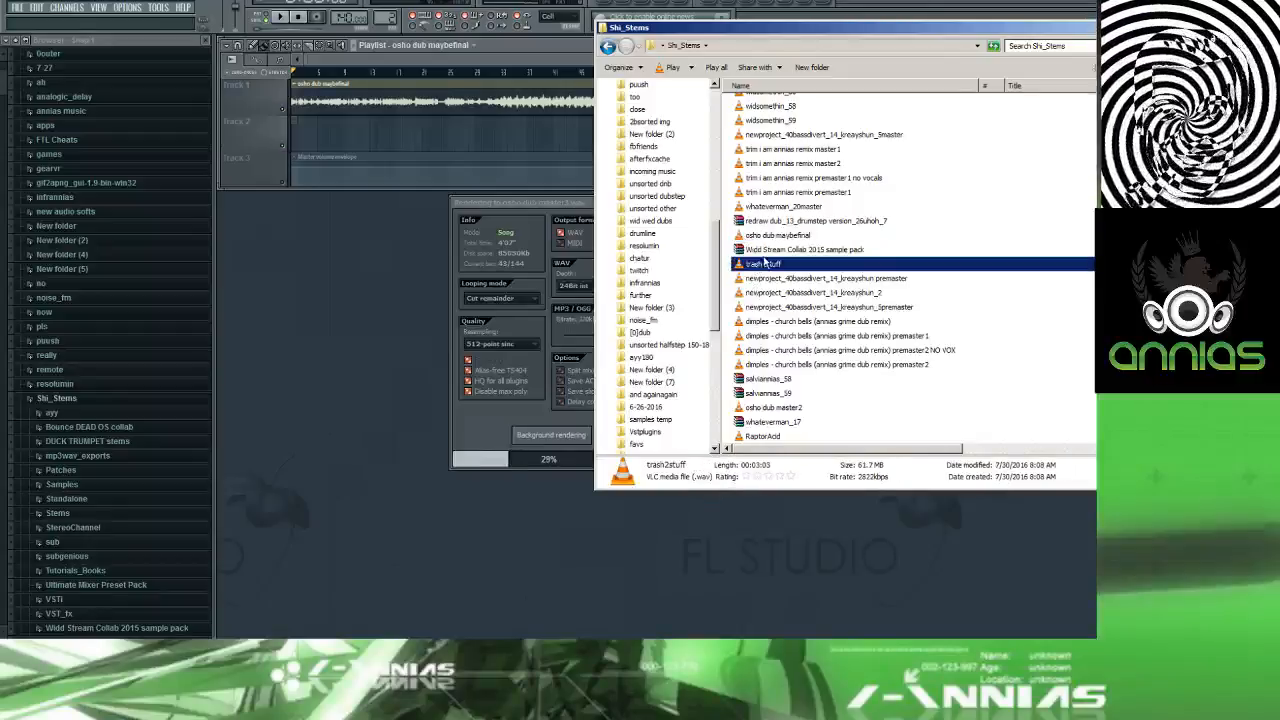
pyautogui.click(797, 194)
pyautogui.click(789, 265)
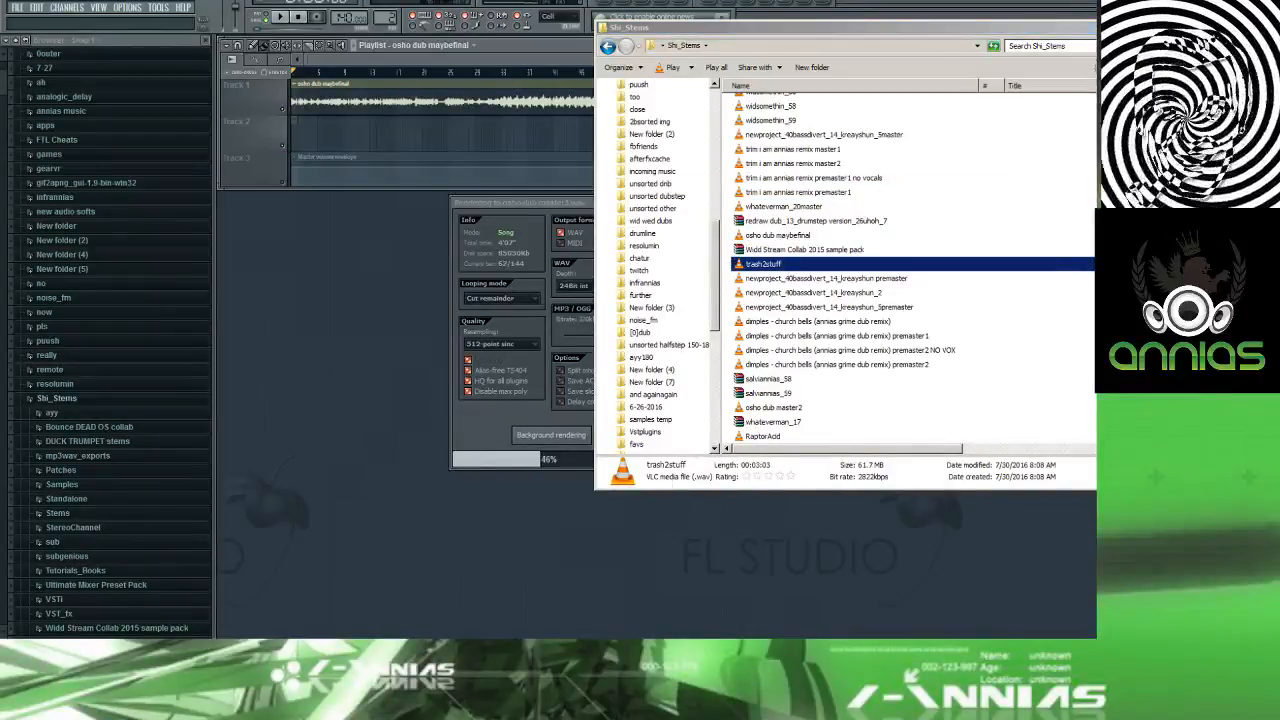
pyautogui.hotkey('alt', 'Tab')
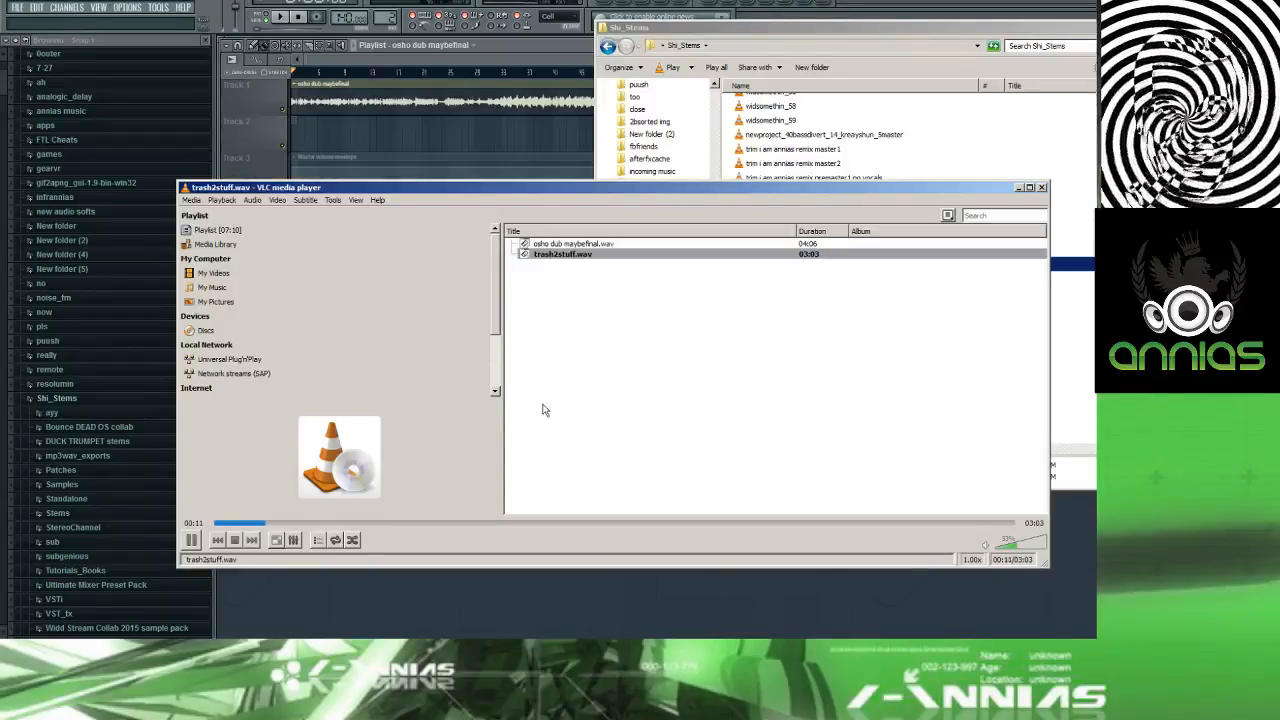
pyautogui.moveTo(598, 198); pyautogui.dragTo(610, 172)
# Step: Enlarge the Shi_Stems folder window and sort its files by date modified, newest first
pyautogui.click(752, 35)
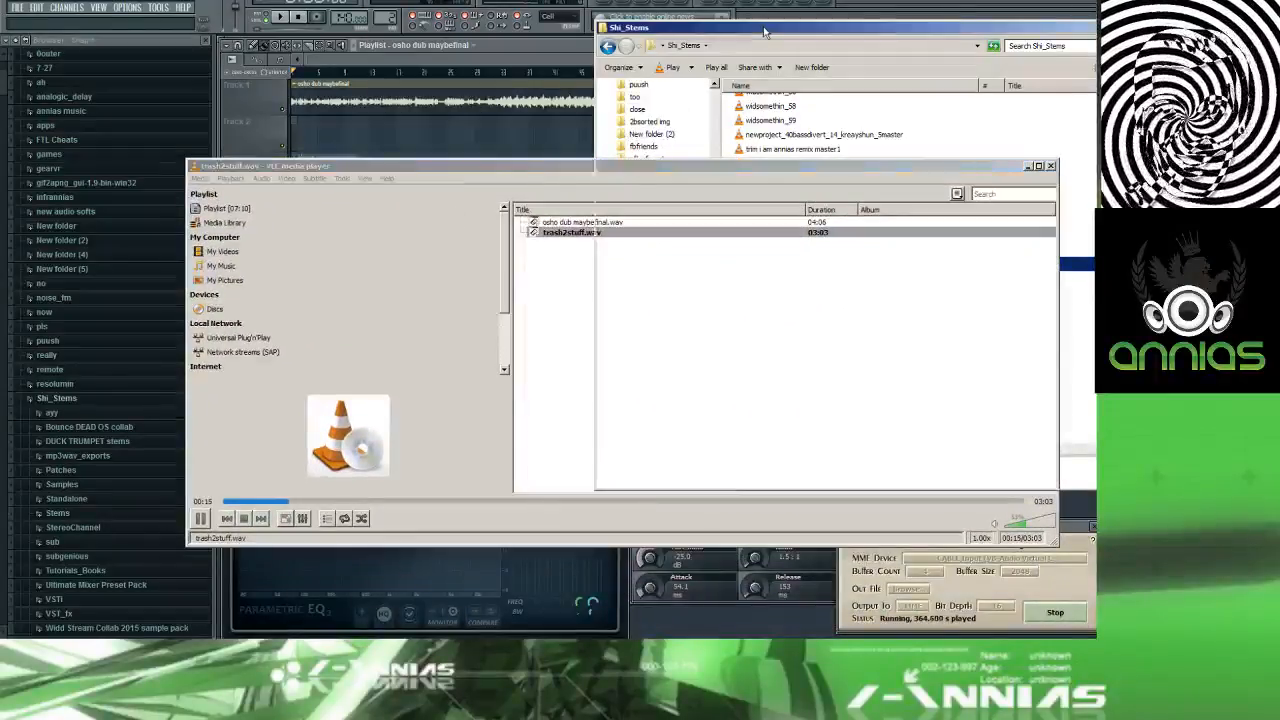
pyautogui.scroll(5, 790, 170)
pyautogui.scroll(8, 790, 170)
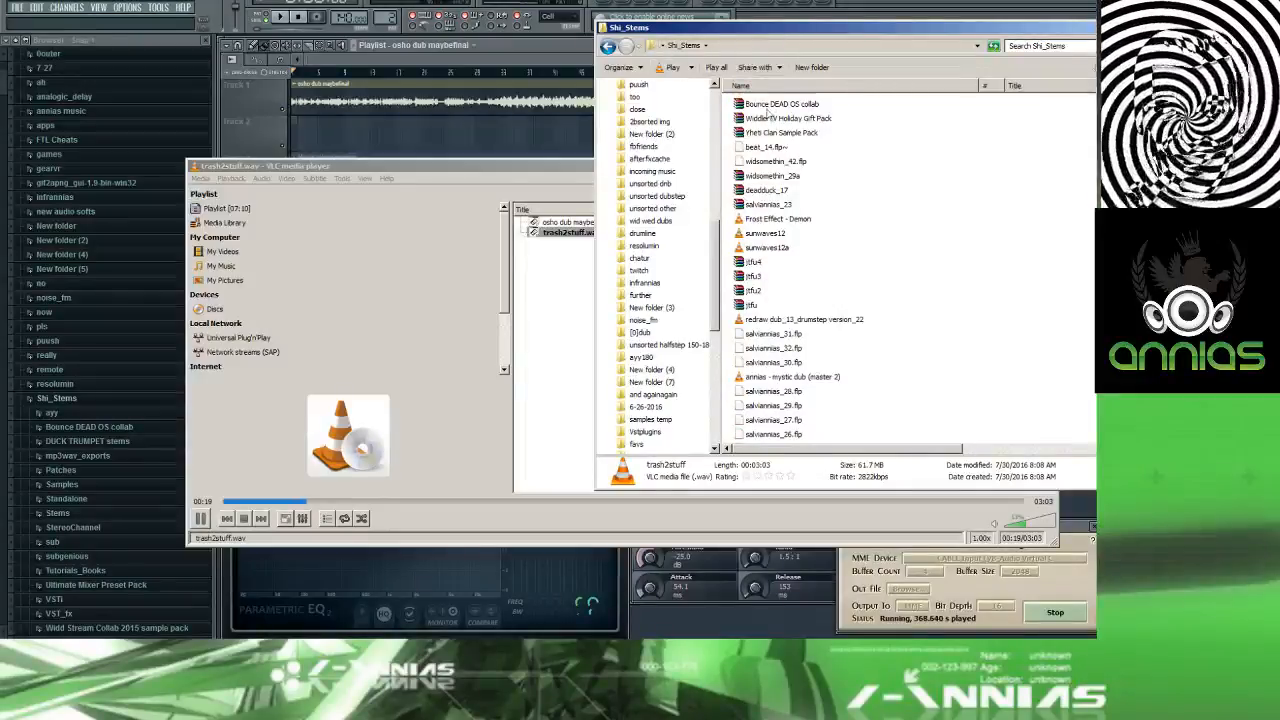
pyautogui.click(853, 166)
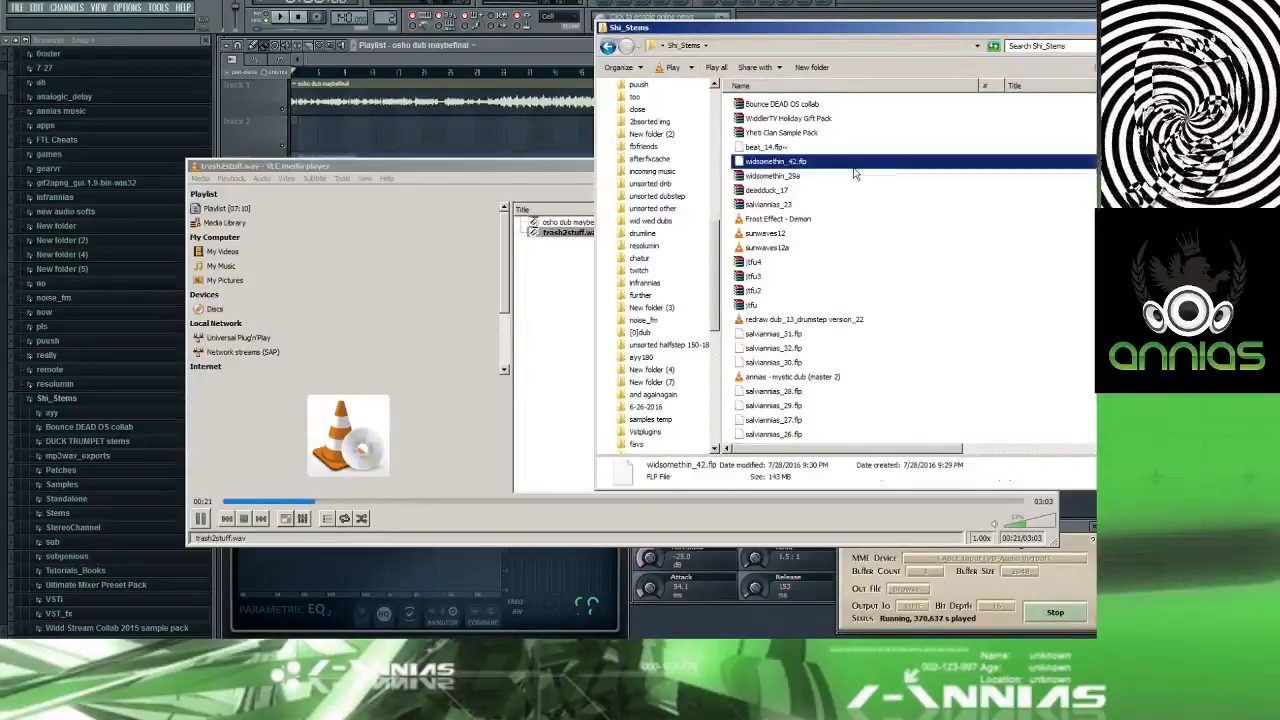
pyautogui.moveTo(862, 30); pyautogui.dragTo(662, 55)
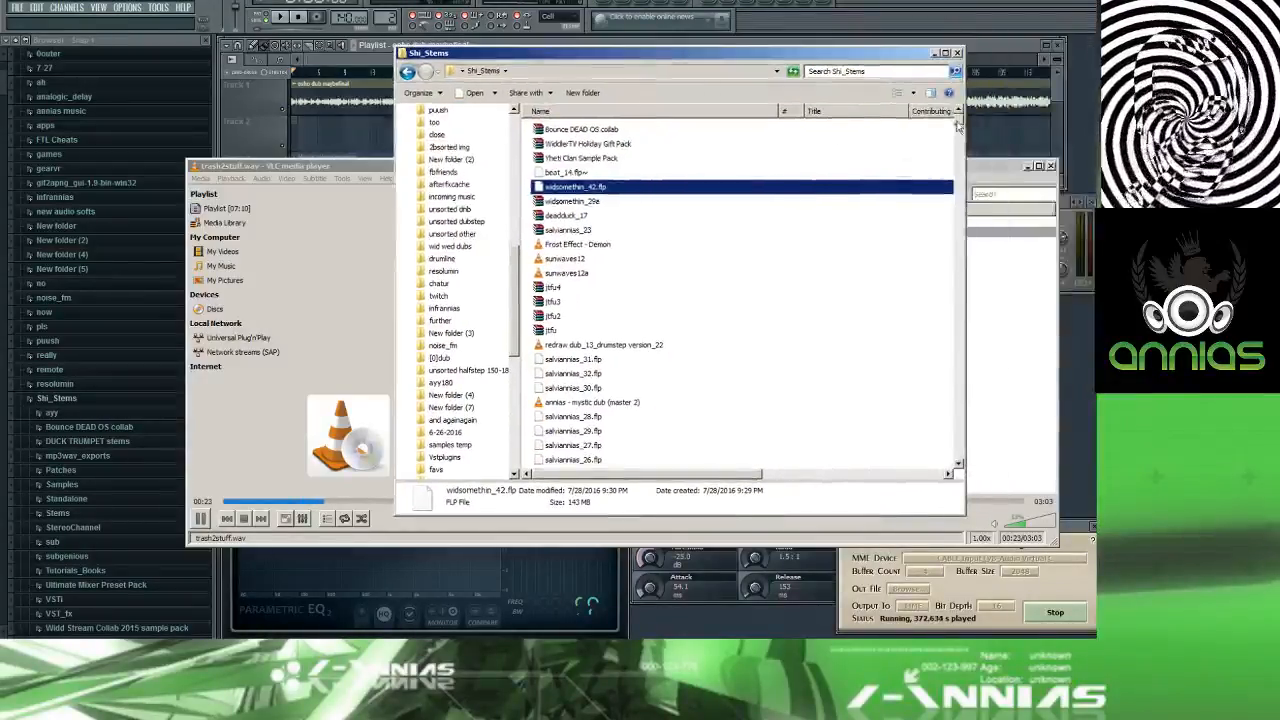
pyautogui.moveTo(964, 124); pyautogui.dragTo(1068, 126)
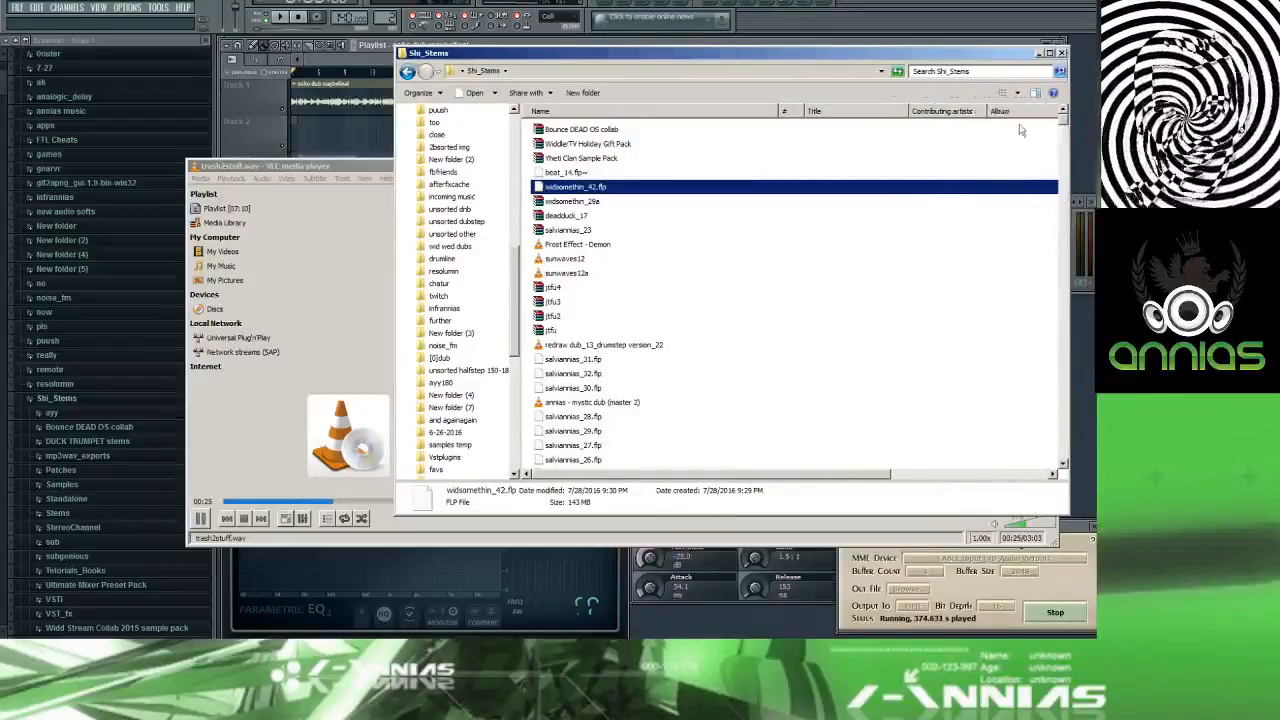
pyautogui.doubleClick(947, 57)
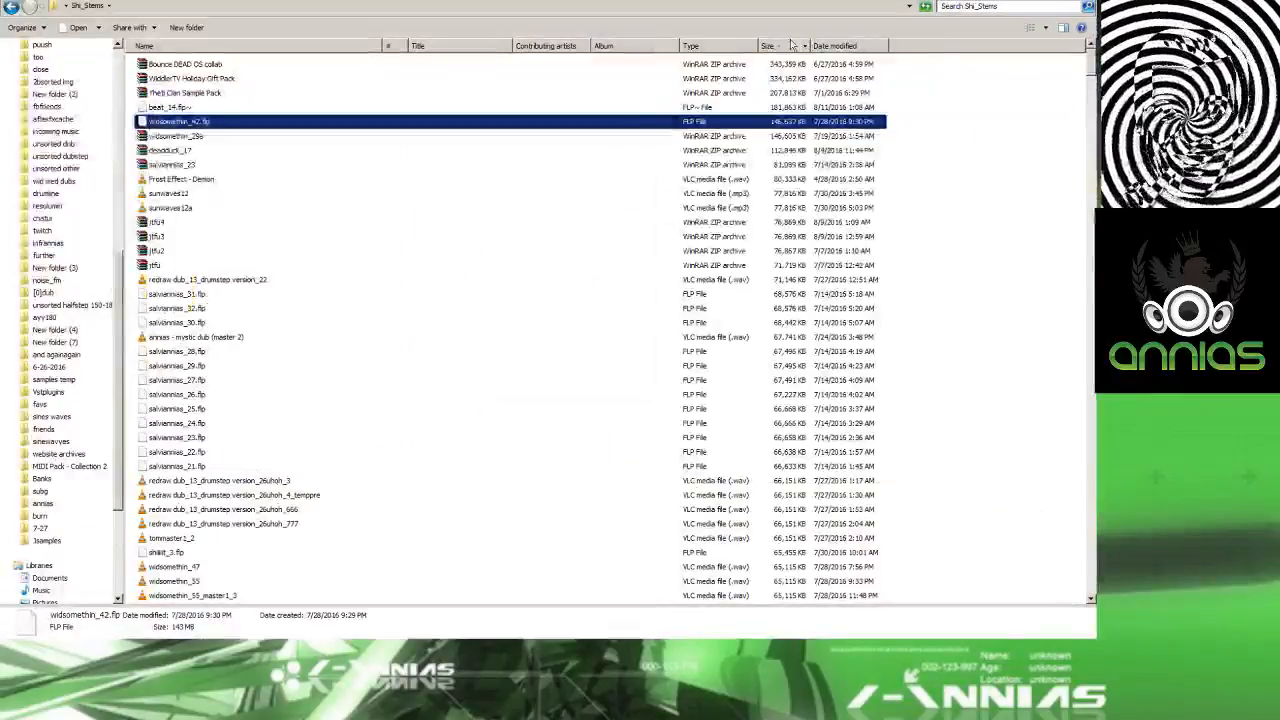
pyautogui.click(836, 50)
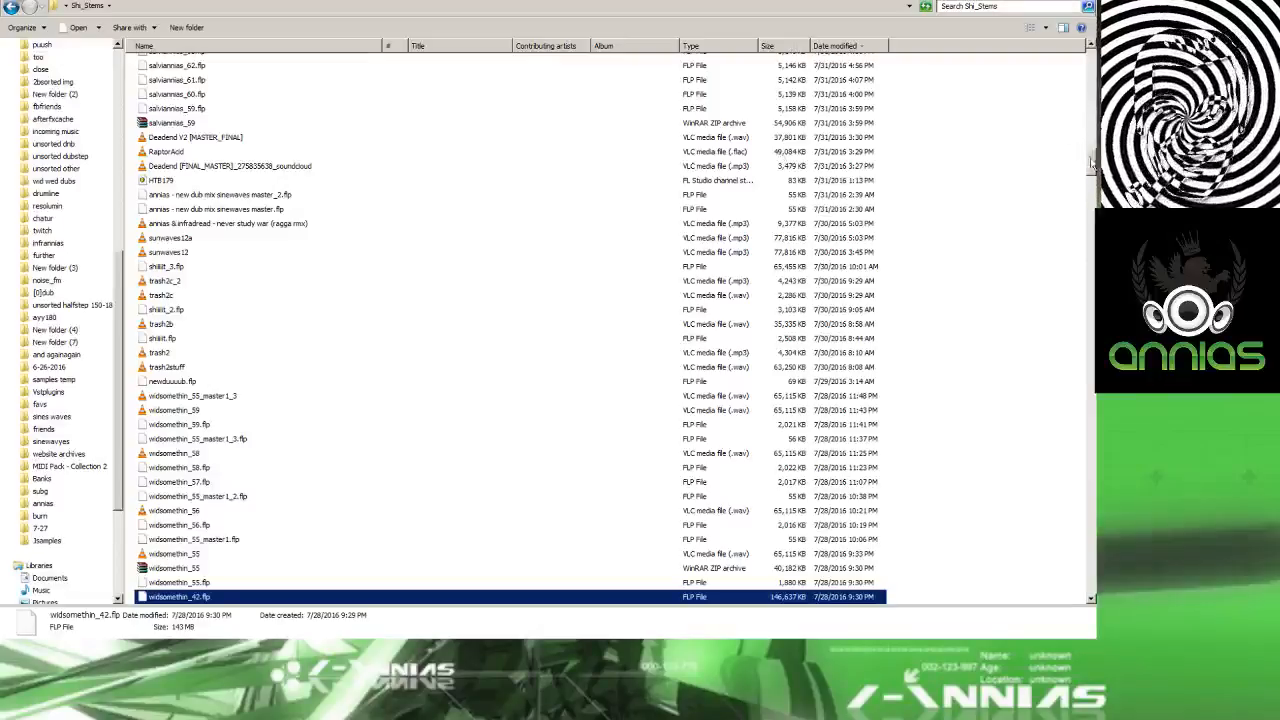
pyautogui.moveTo(1091, 162); pyautogui.dragTo(1088, 62)
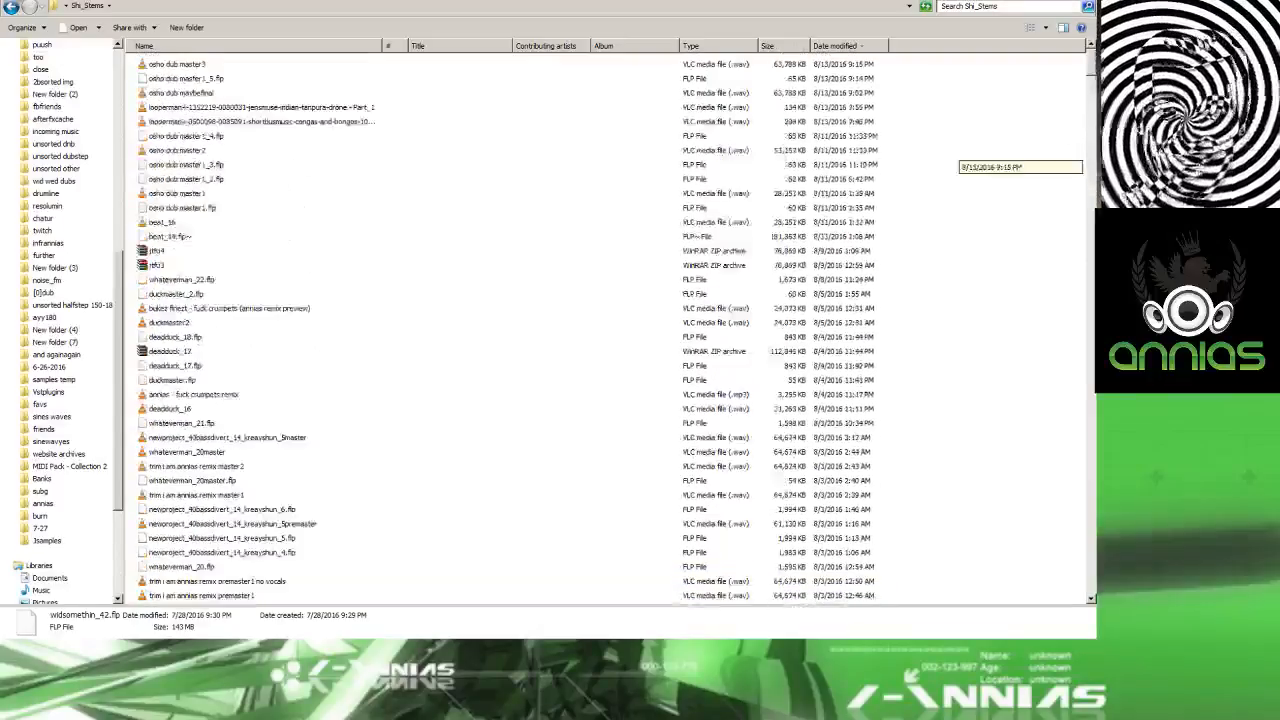
# Step: Play the rendered osho dub master3 in VLC media player to check its sound and length, and close the player
pyautogui.click(176, 66)
pyautogui.click(1078, 0)
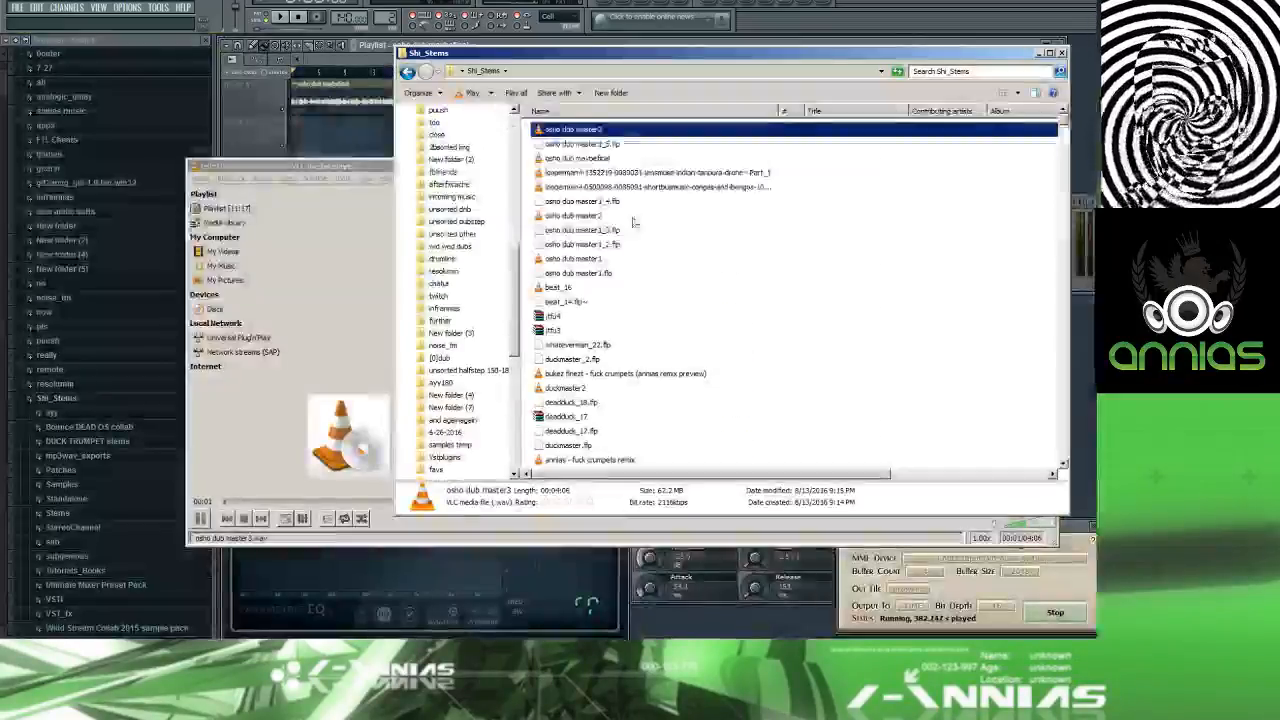
pyautogui.click(343, 177)
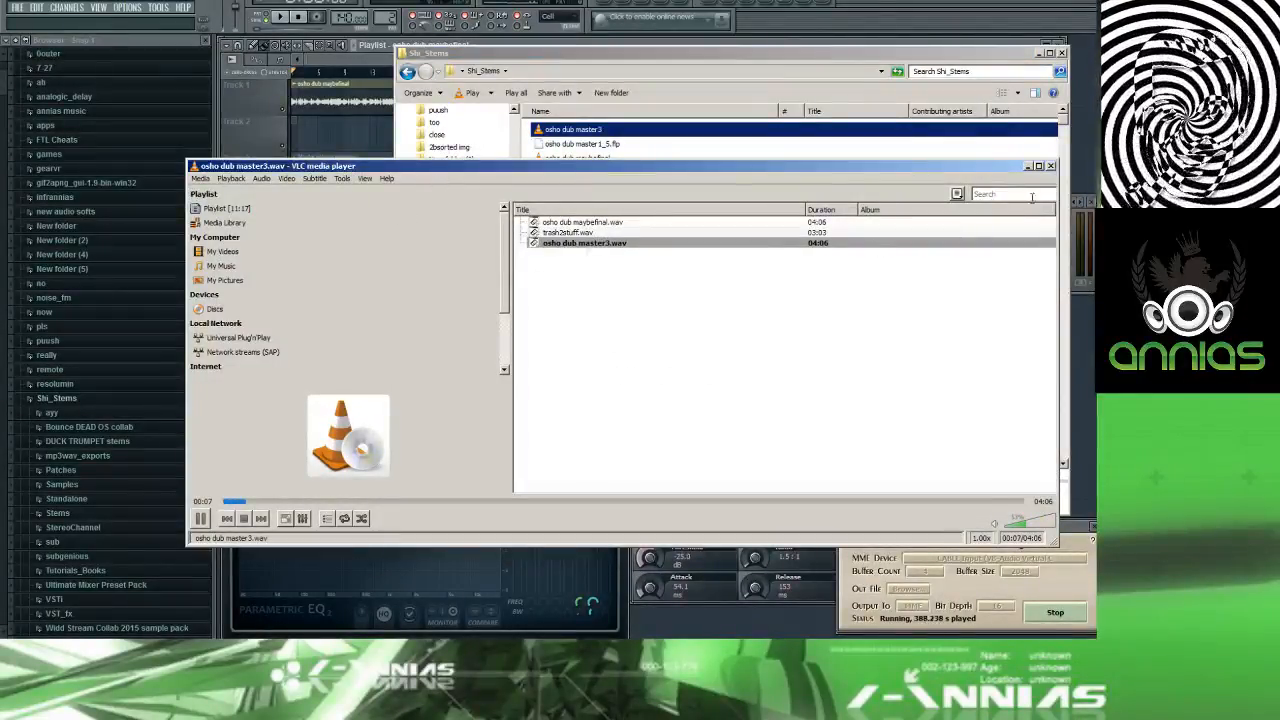
pyautogui.click(1050, 168)
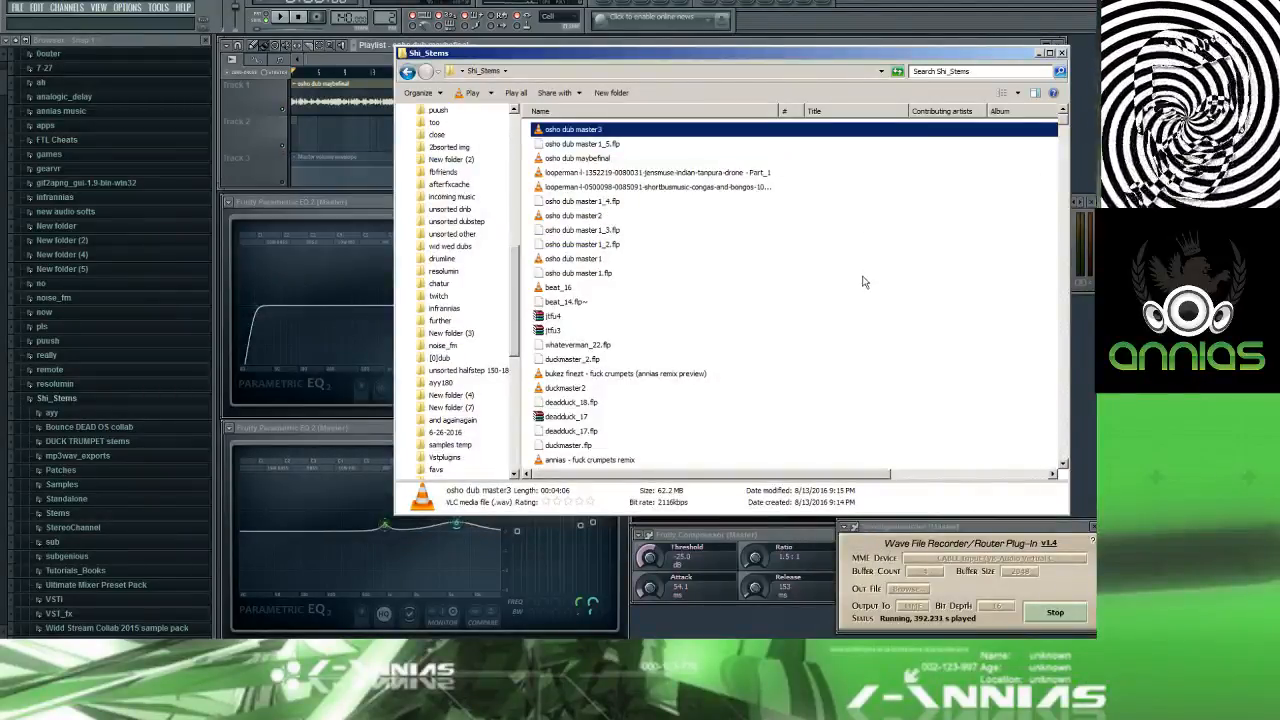
# Step: Return to FL Studio and start a new empty project
pyautogui.click(136, 3)
pyautogui.click(17, 8)
pyautogui.click(62, 86)
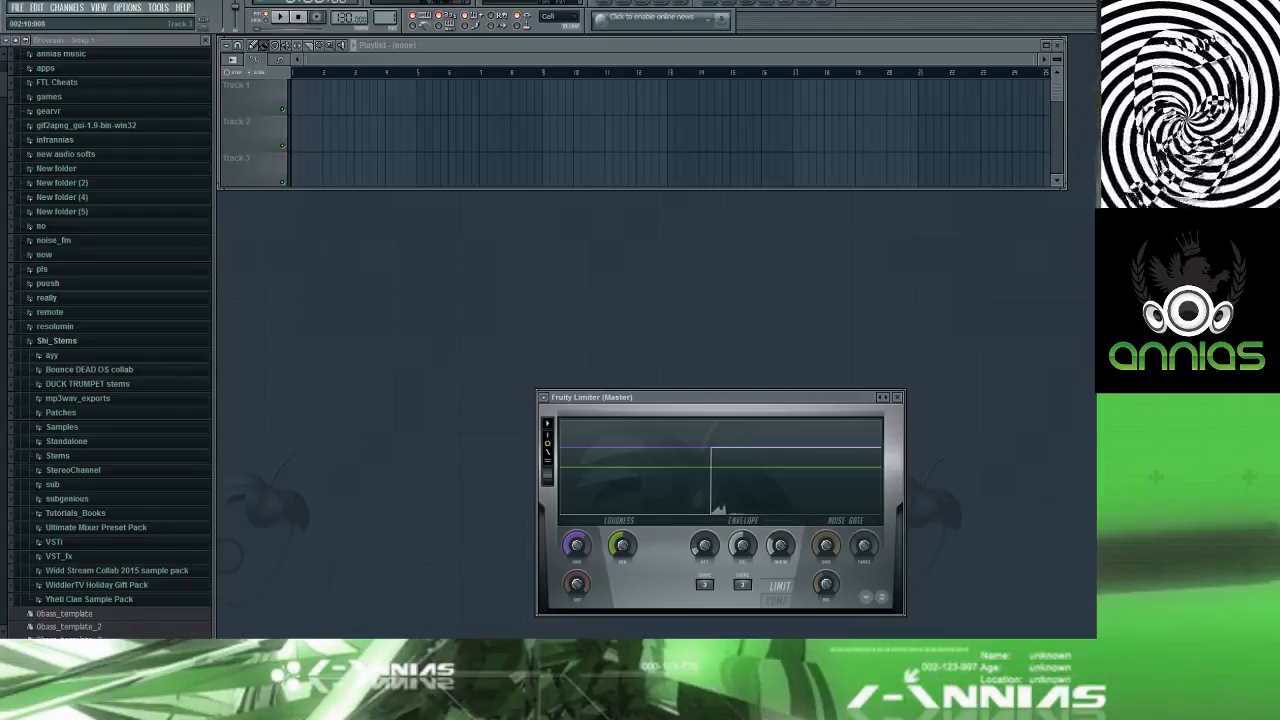
# Step: Add the osho dub master3 audio file to the playlist and place its clip at the start of Track 1
pyautogui.hotkey('alt', 'Tab')
pyautogui.moveTo(570, 149); pyautogui.dragTo(363, 134)
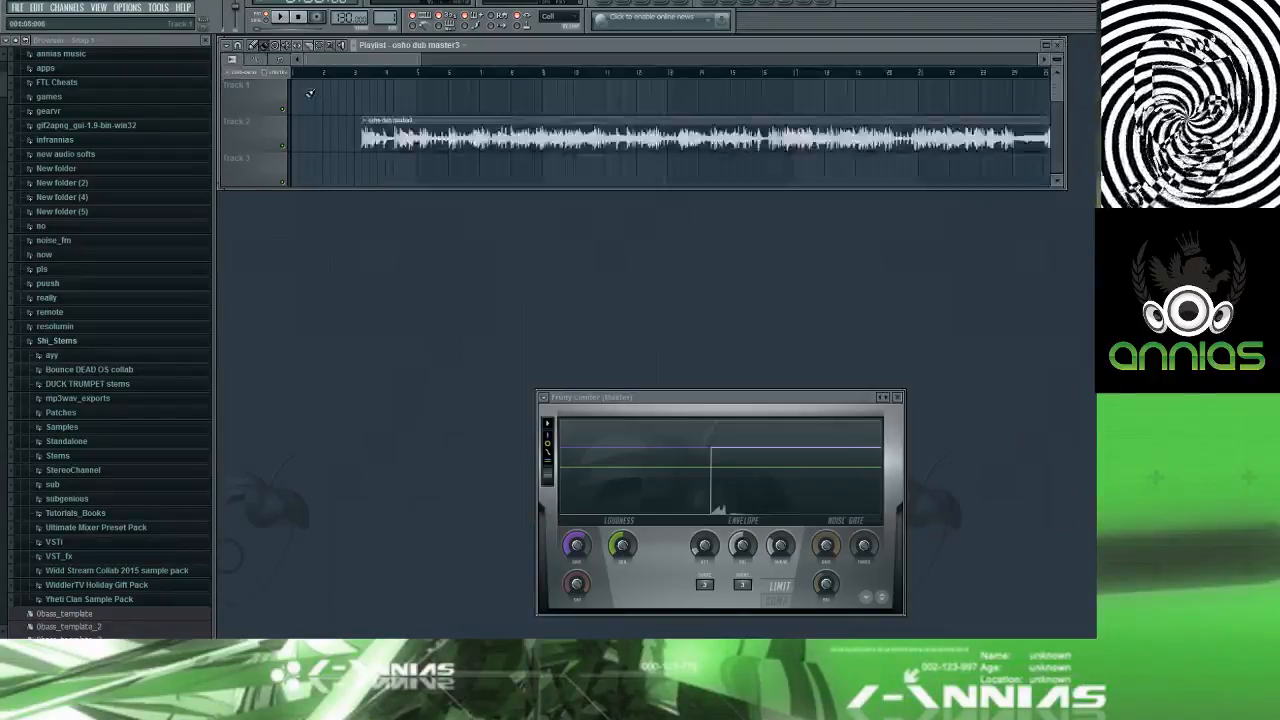
pyautogui.click(343, 98)
pyautogui.rightClick(419, 135)
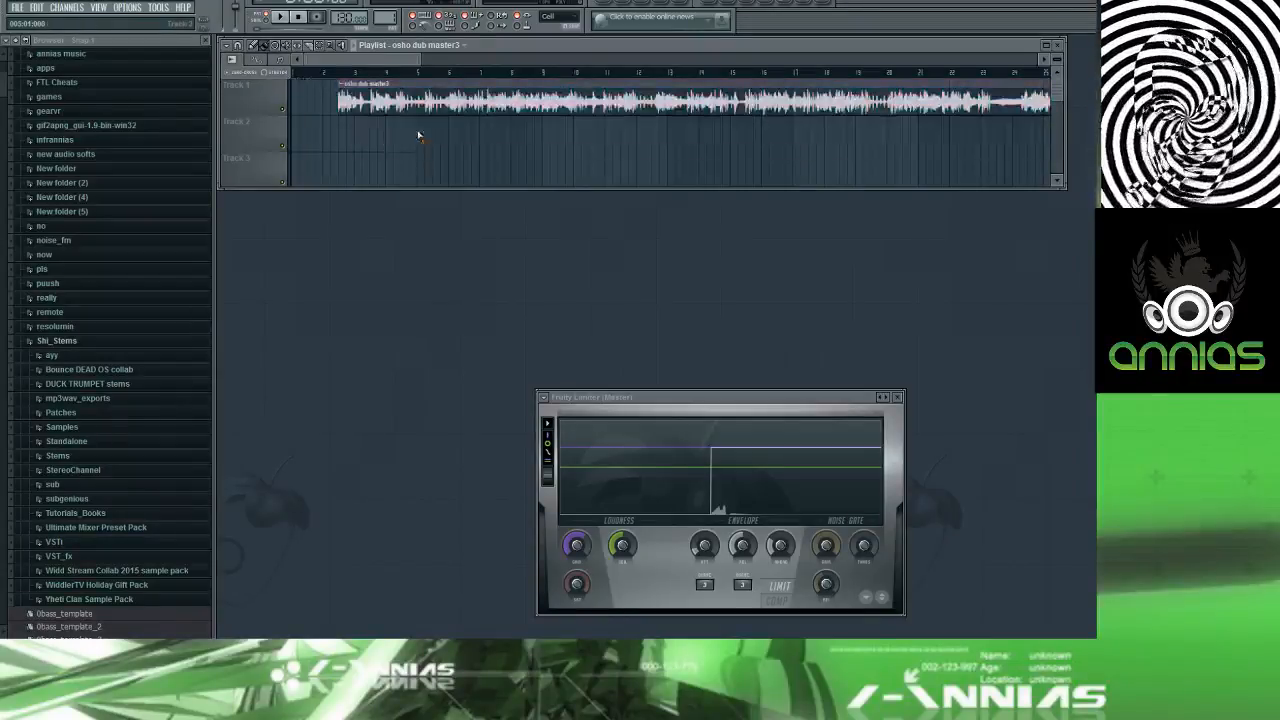
pyautogui.moveTo(368, 110); pyautogui.dragTo(322, 110)
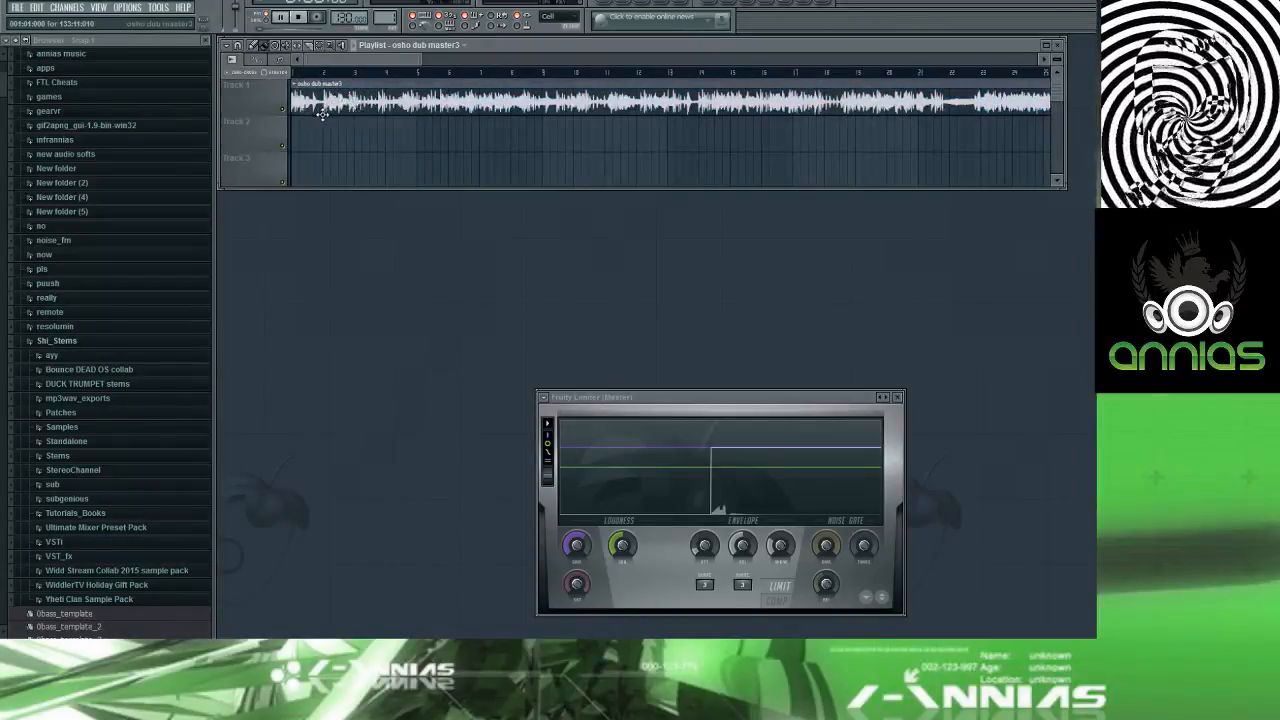
# Step: Play the track briefly in song mode and replace the master channel's Fruity Limiter with VoxengoRecorder
pyautogui.click(264, 19)
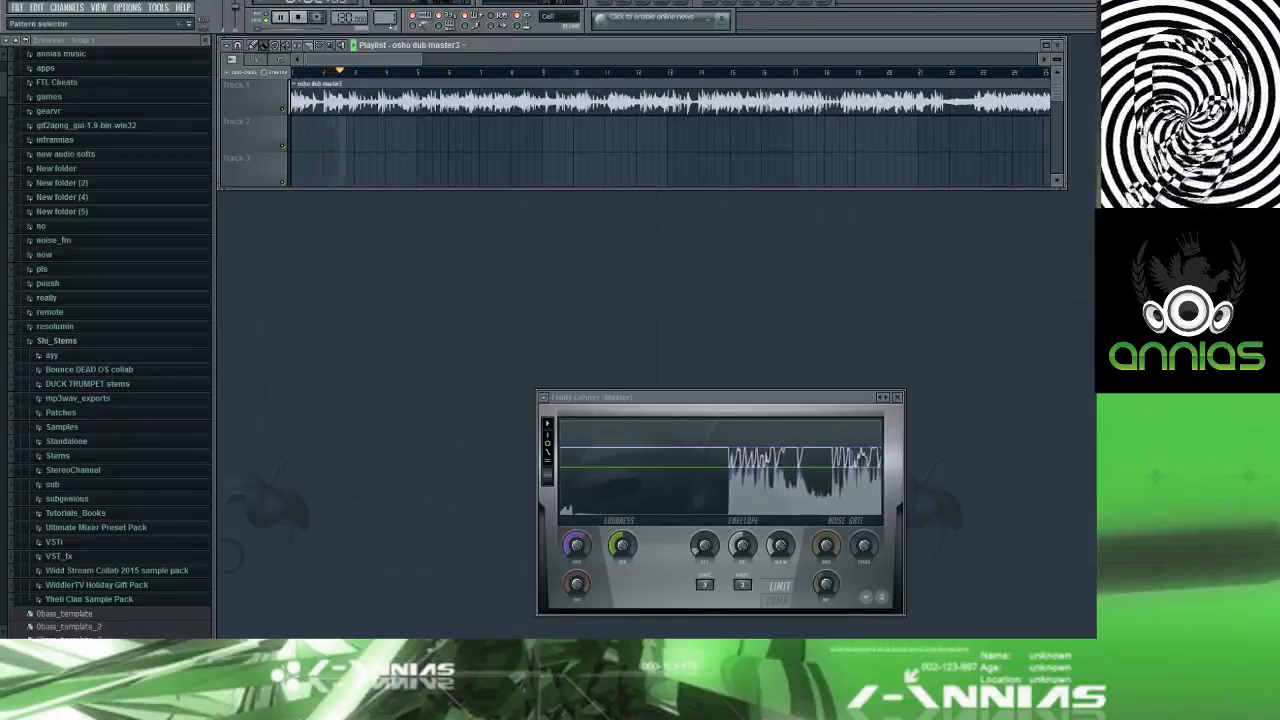
pyautogui.press('F9')
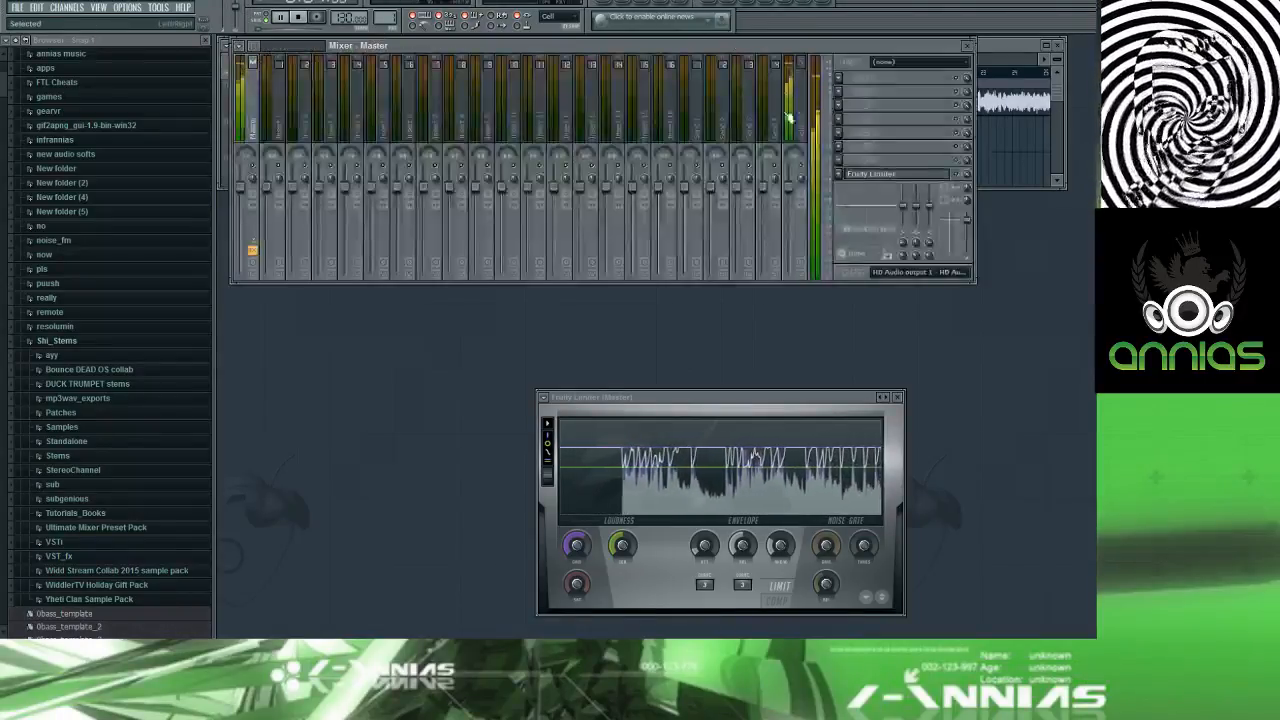
pyautogui.press('space')
pyautogui.click(839, 174)
pyautogui.click(855, 190)
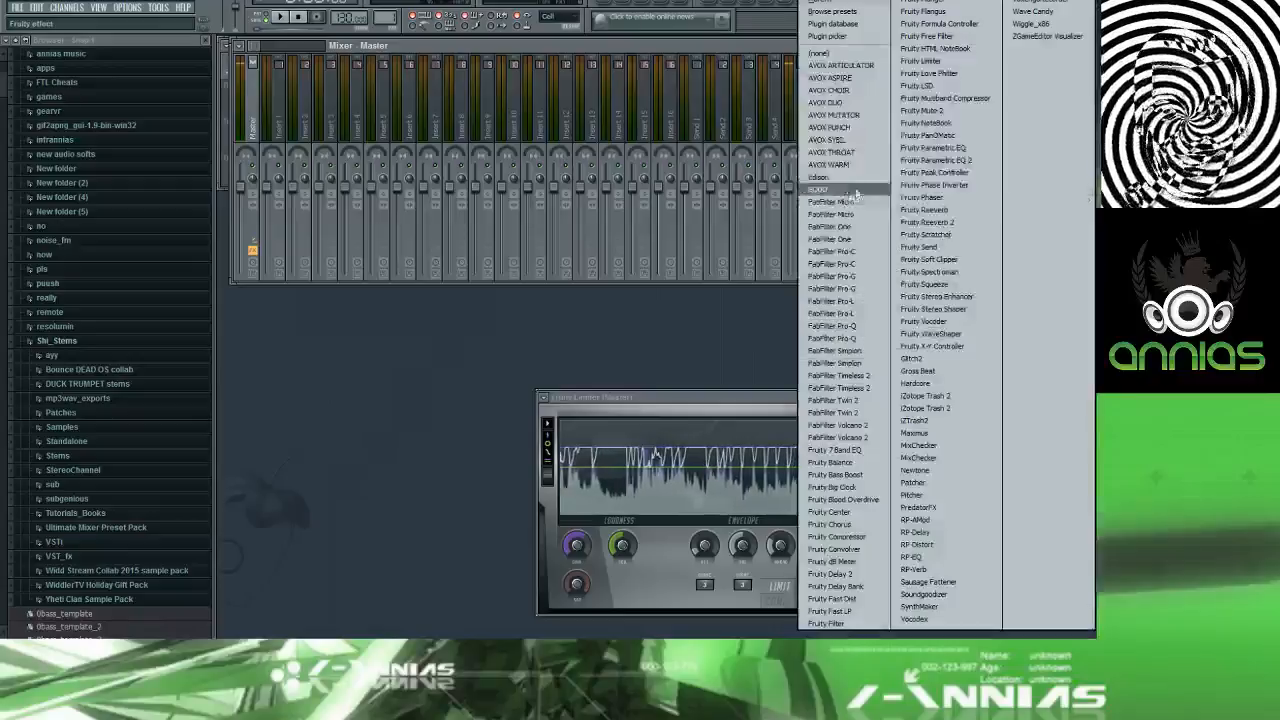
pyautogui.click(1040, 1)
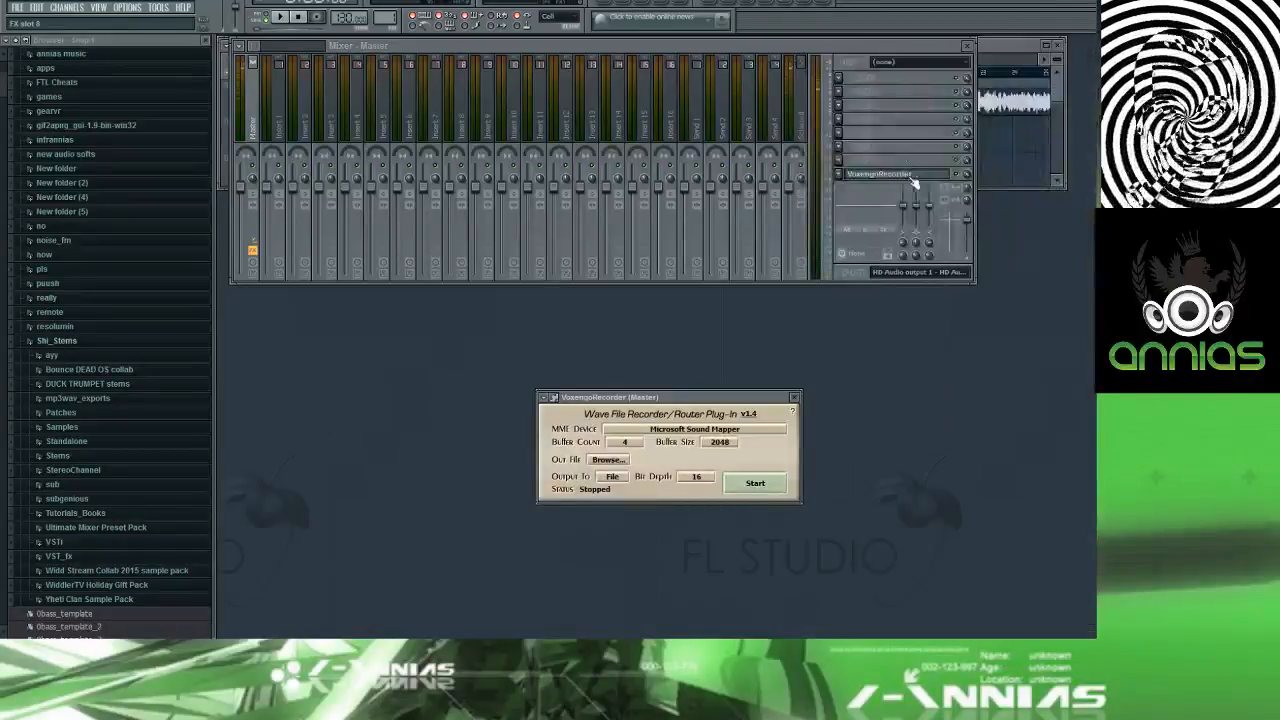
# Step: Route VoxengoRecorder's output to the CABLE Input MME device, start it, and play the song
pyautogui.click(627, 430)
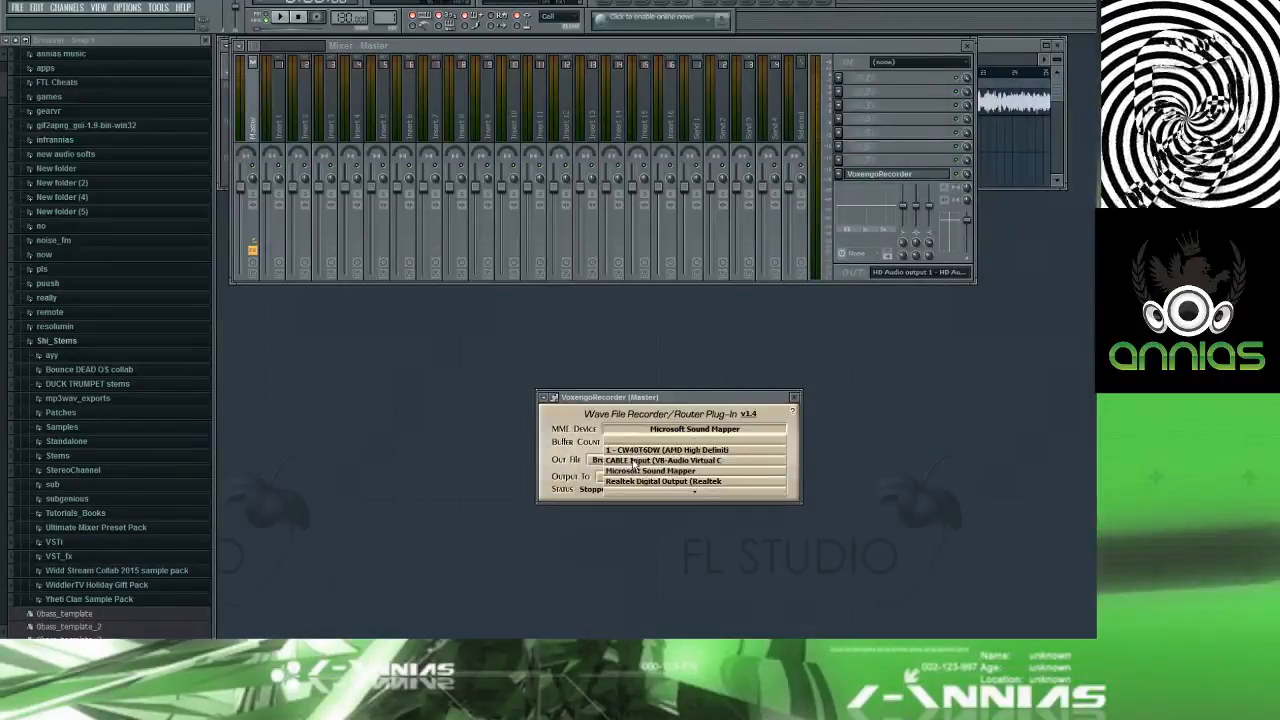
pyautogui.click(633, 461)
pyautogui.click(755, 483)
pyautogui.press('space')
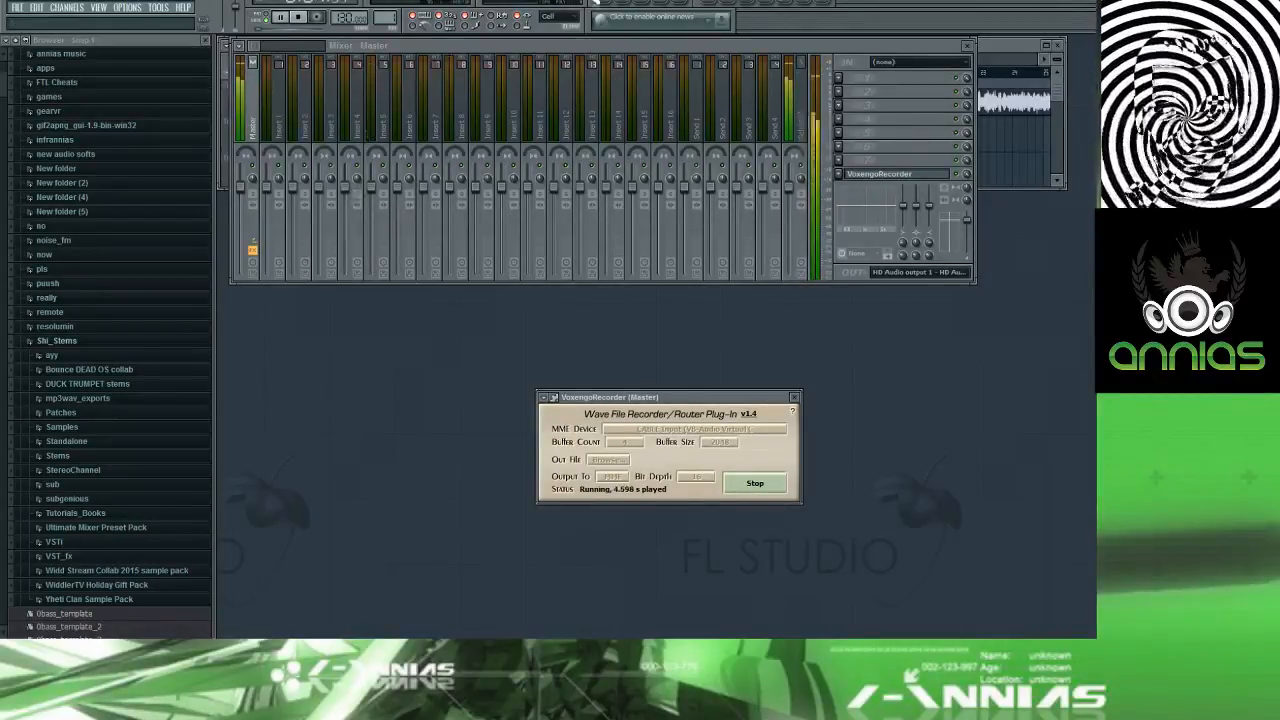
# Step: Enlarge the playlist and its tracks and examine the waveform of the osho dub master3 clip
pyautogui.click(594, 3)
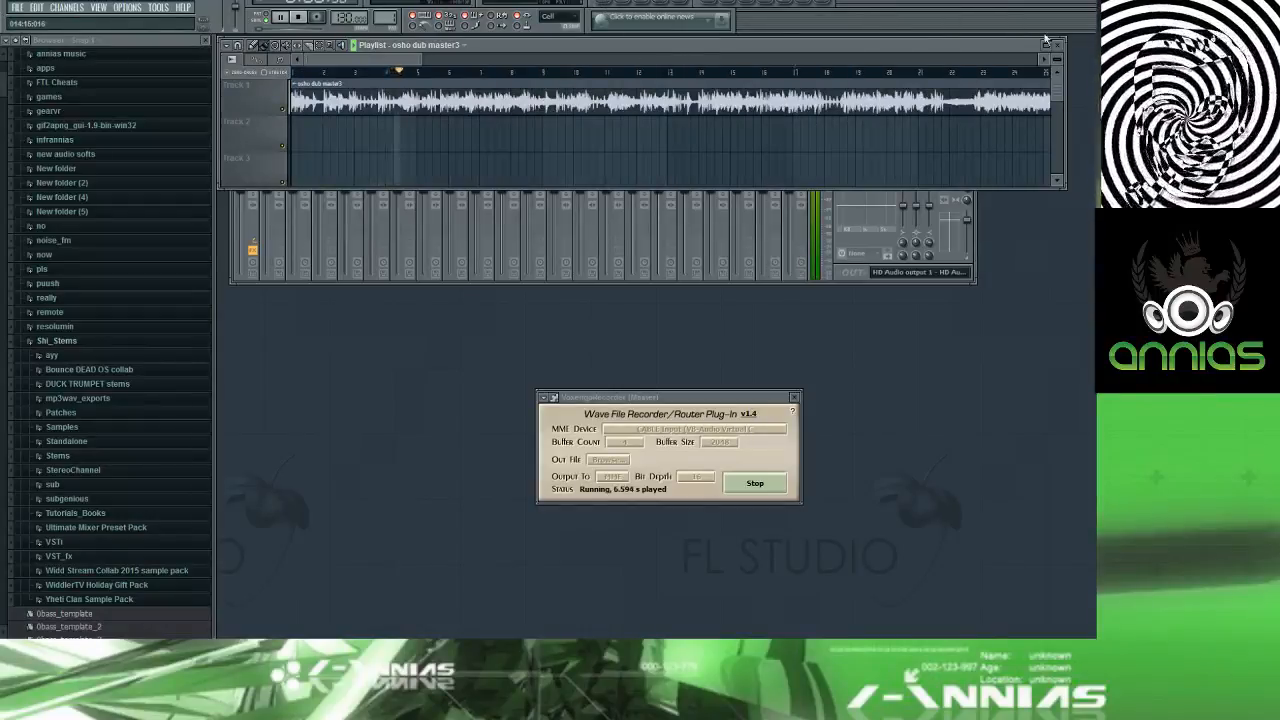
pyautogui.moveTo(1058, 60)
pyautogui.mouseDown()
pyautogui.moveTo(1058, 72)
pyautogui.moveTo(1058, 48)
pyautogui.mouseUp()
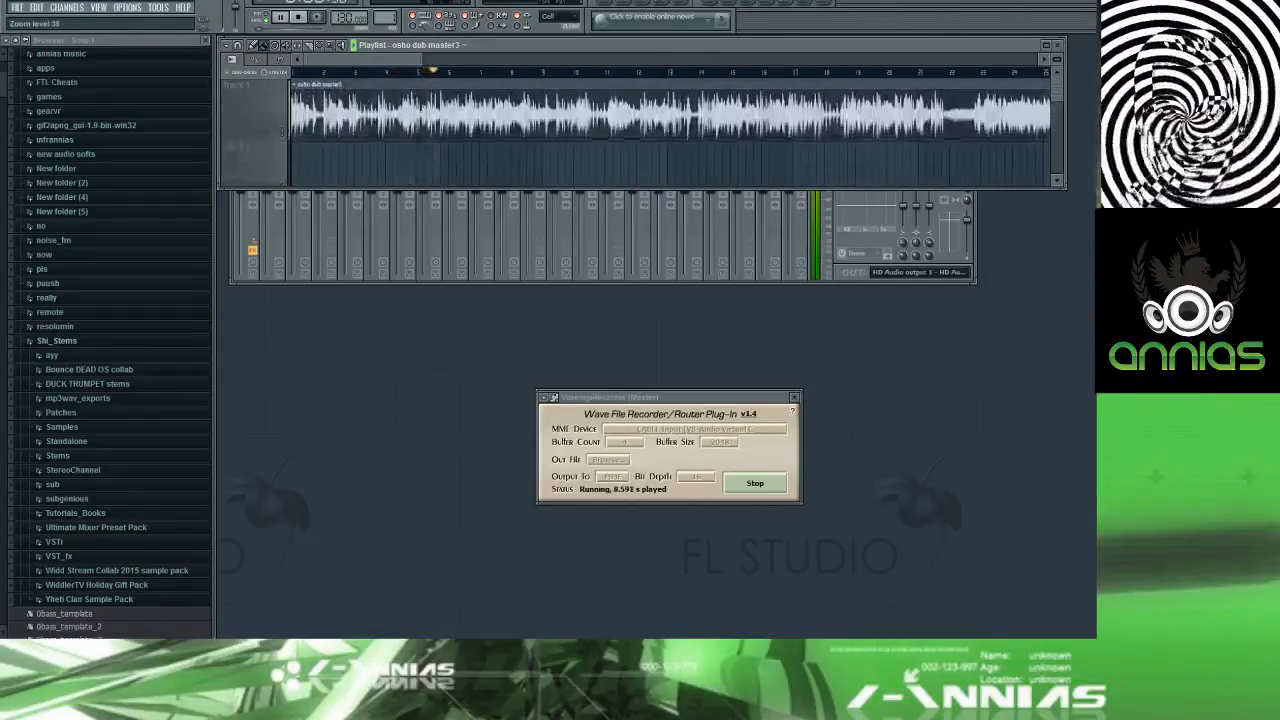
pyautogui.scroll(-5, 815, 73)
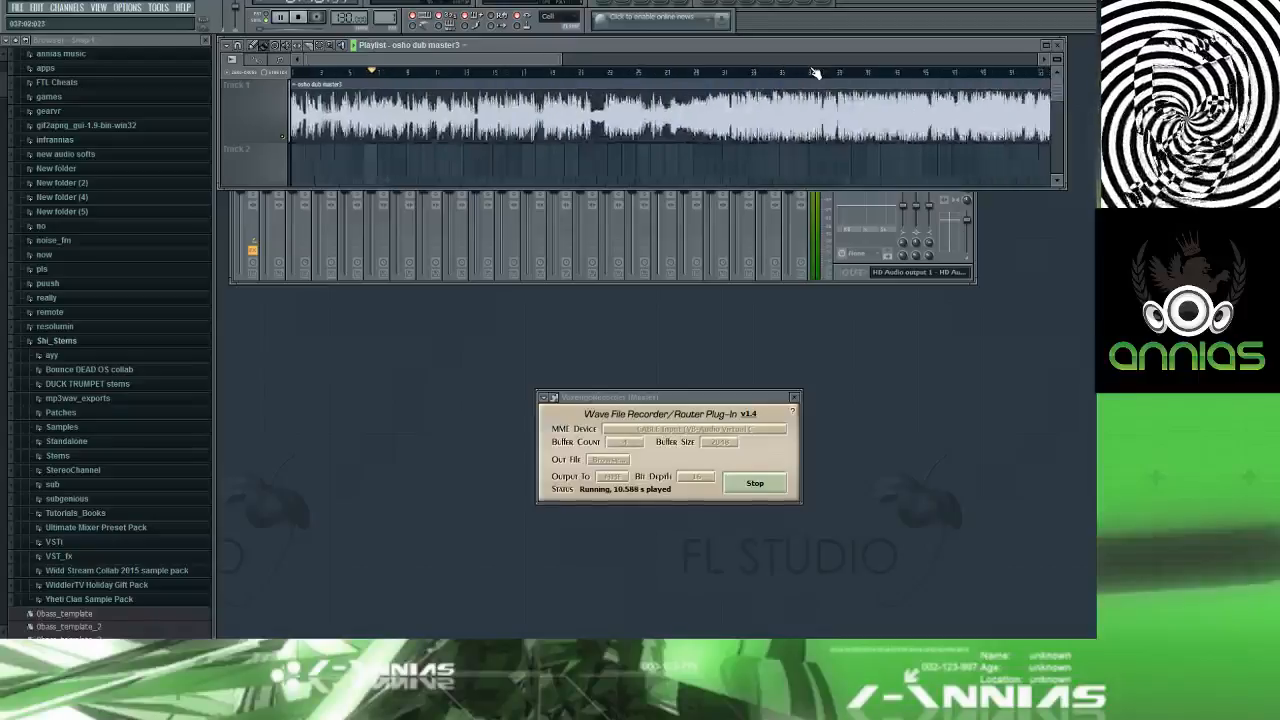
pyautogui.scroll(-3, 815, 73)
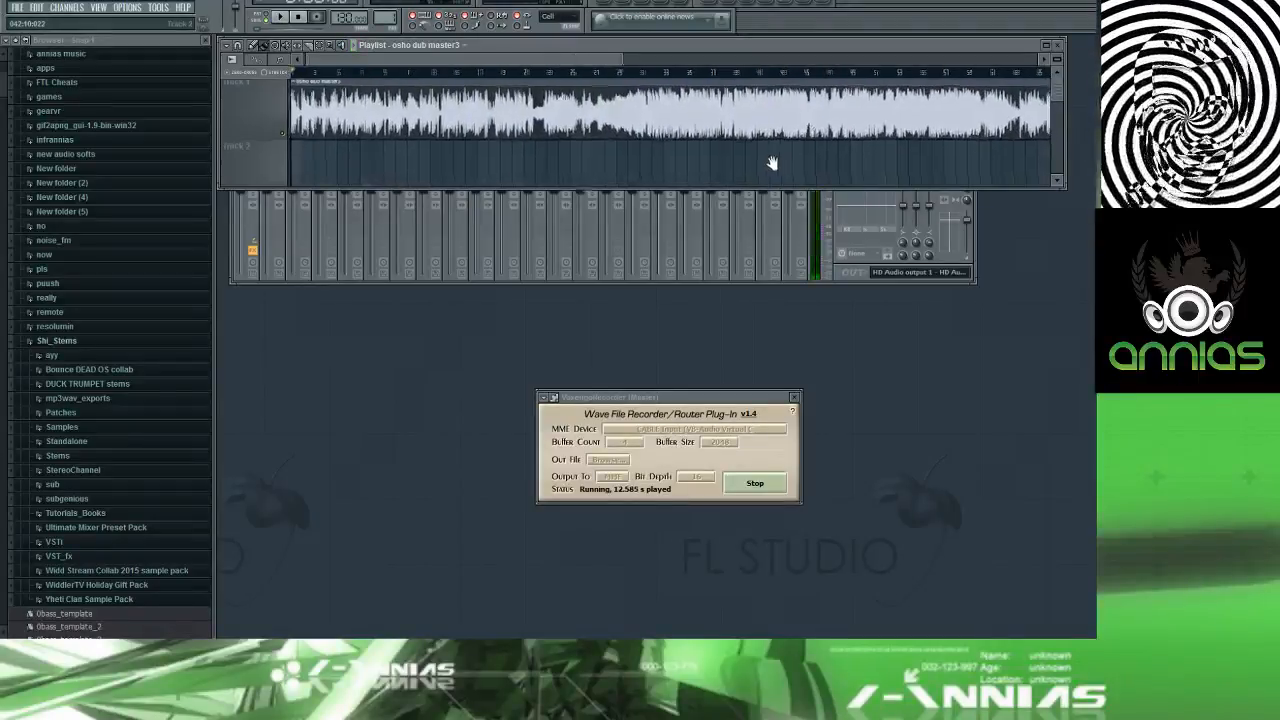
pyautogui.click(1046, 45)
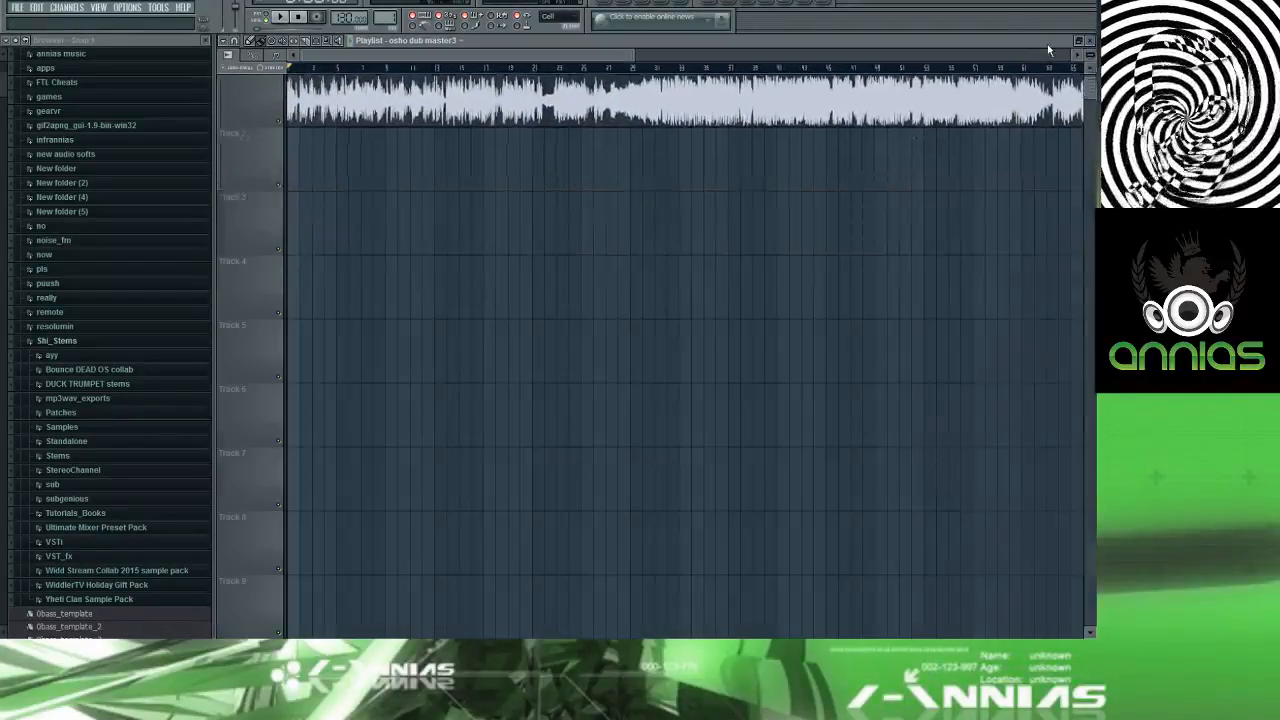
# Step: Enlarge the playlist tracks and play the osho dub master3 clip from its start, following its waveform
pyautogui.moveTo(1089, 57); pyautogui.dragTo(1088, 52)
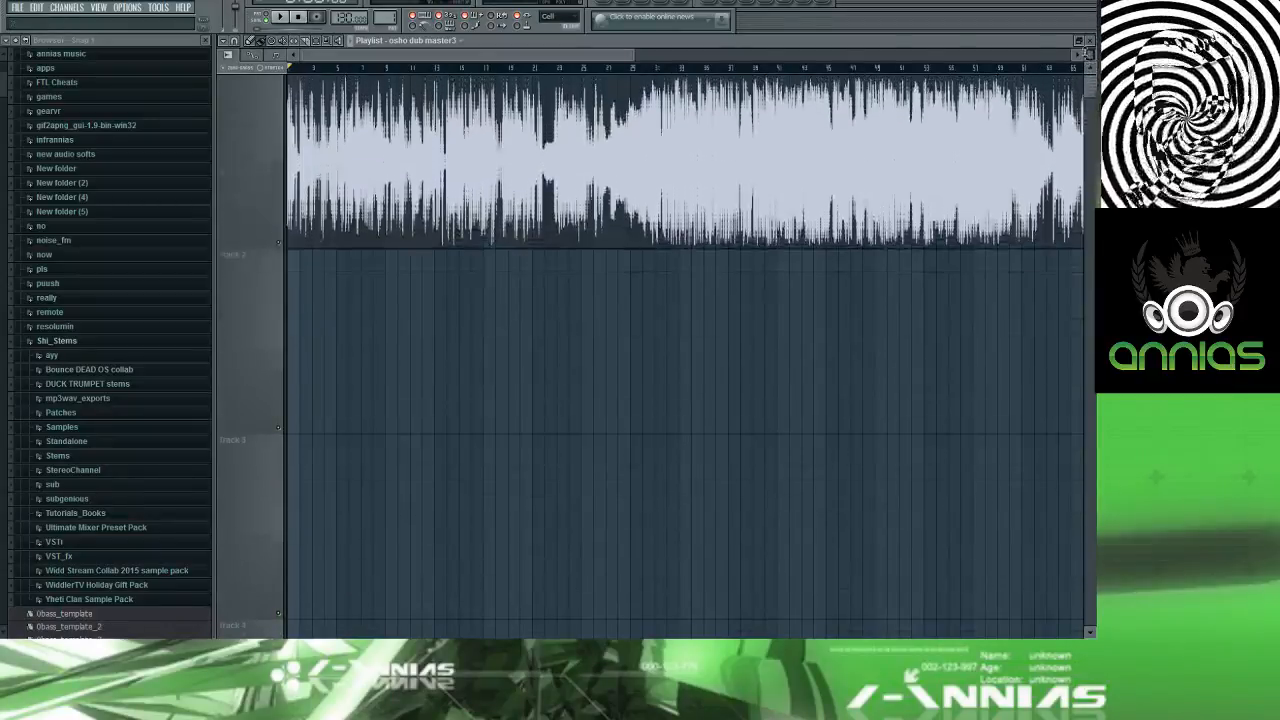
pyautogui.scroll(5, 625, 75)
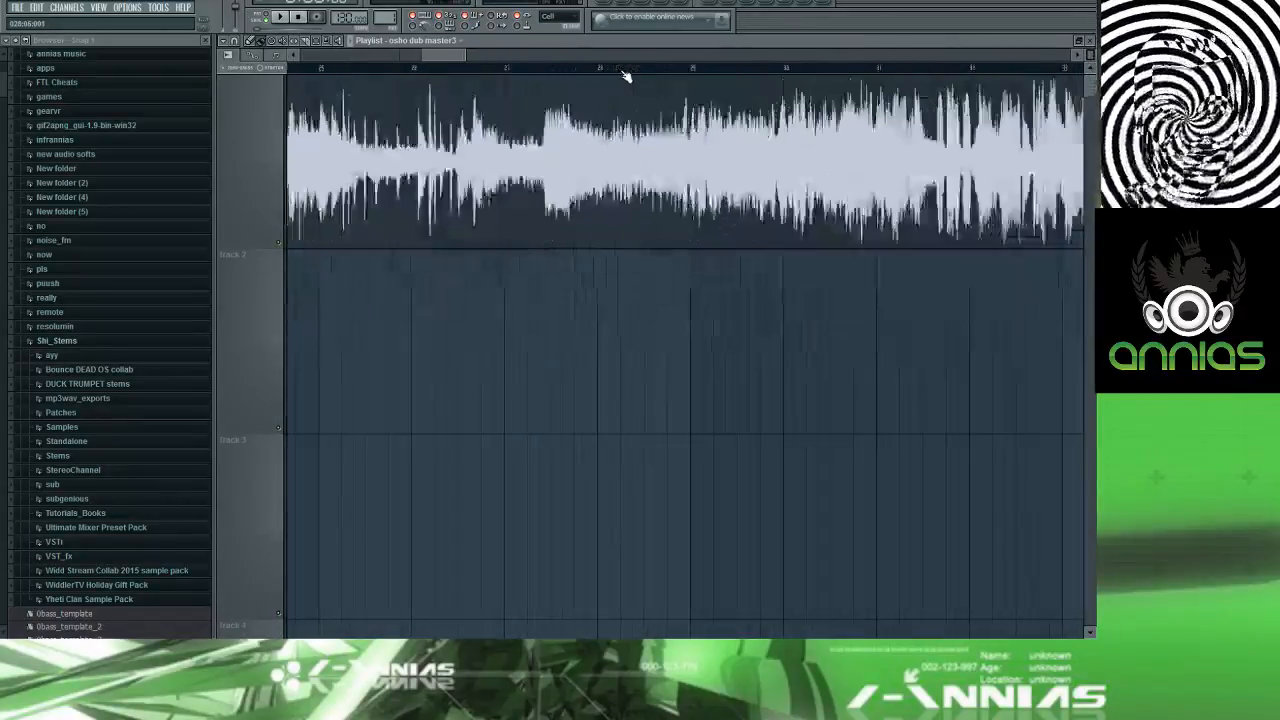
pyautogui.scroll(2, 625, 75)
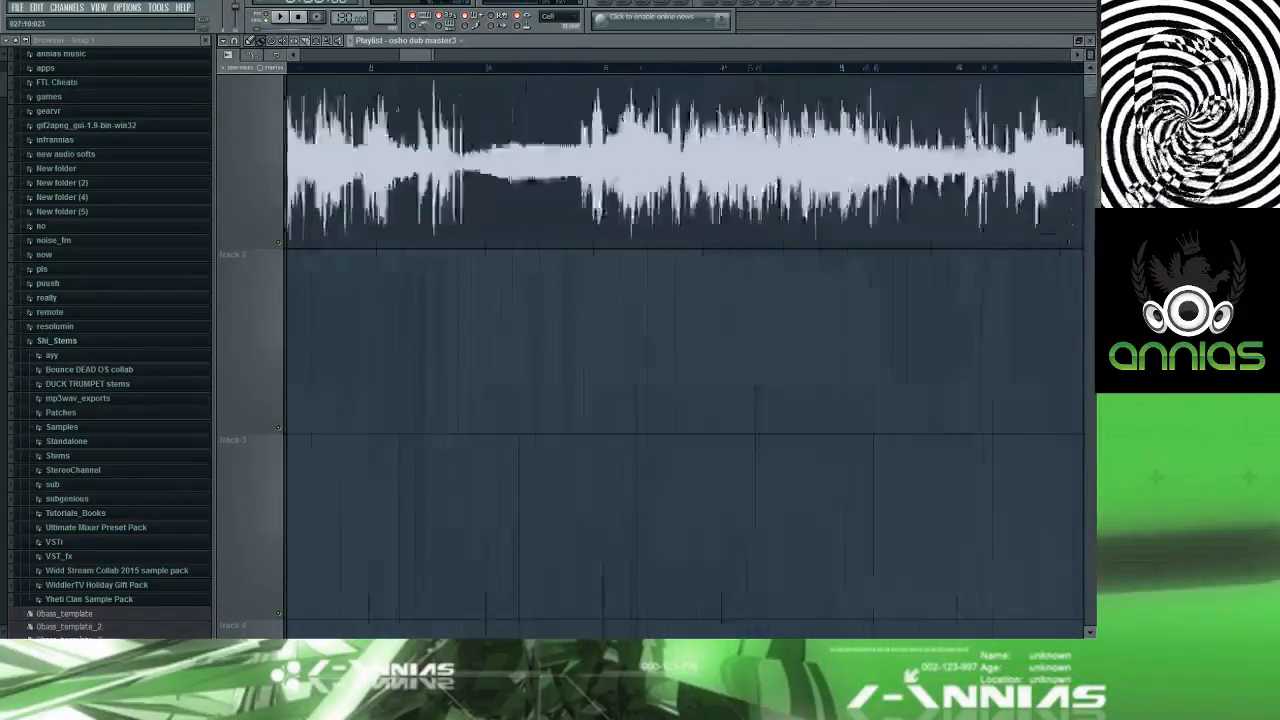
pyautogui.moveTo(434, 54); pyautogui.dragTo(366, 78)
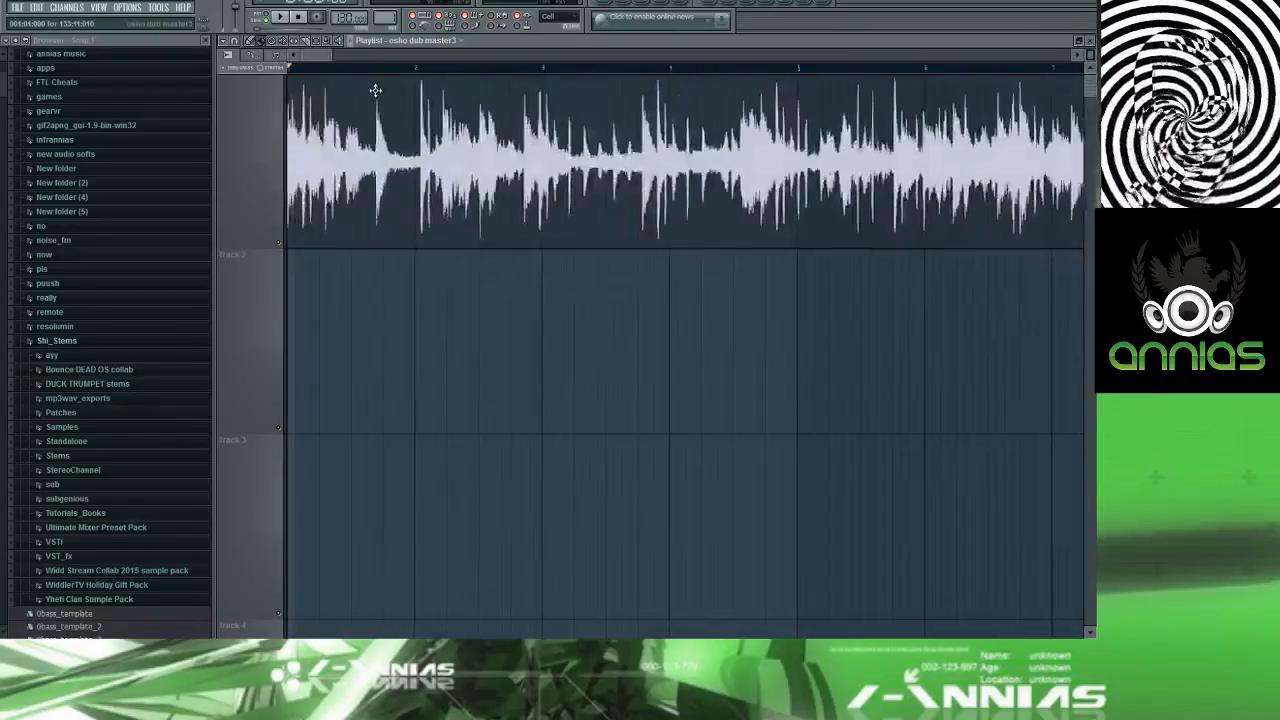
pyautogui.press('space')
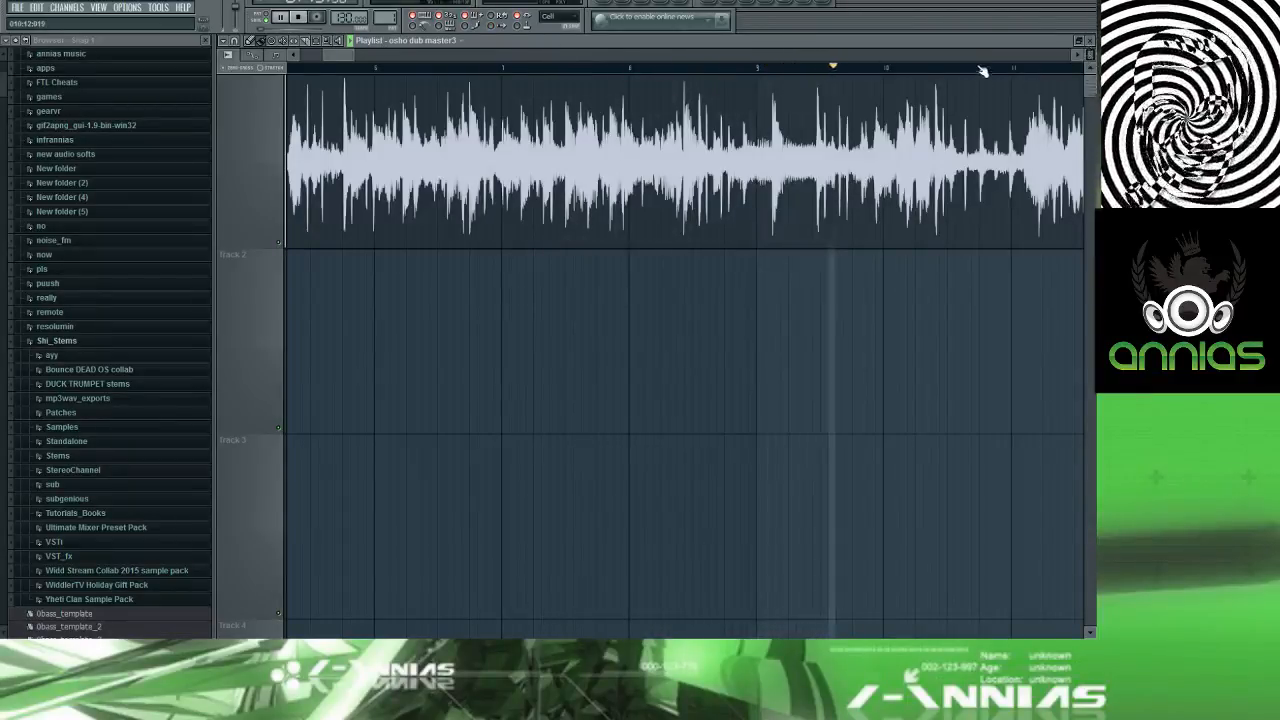
pyautogui.scroll(4, 981, 68)
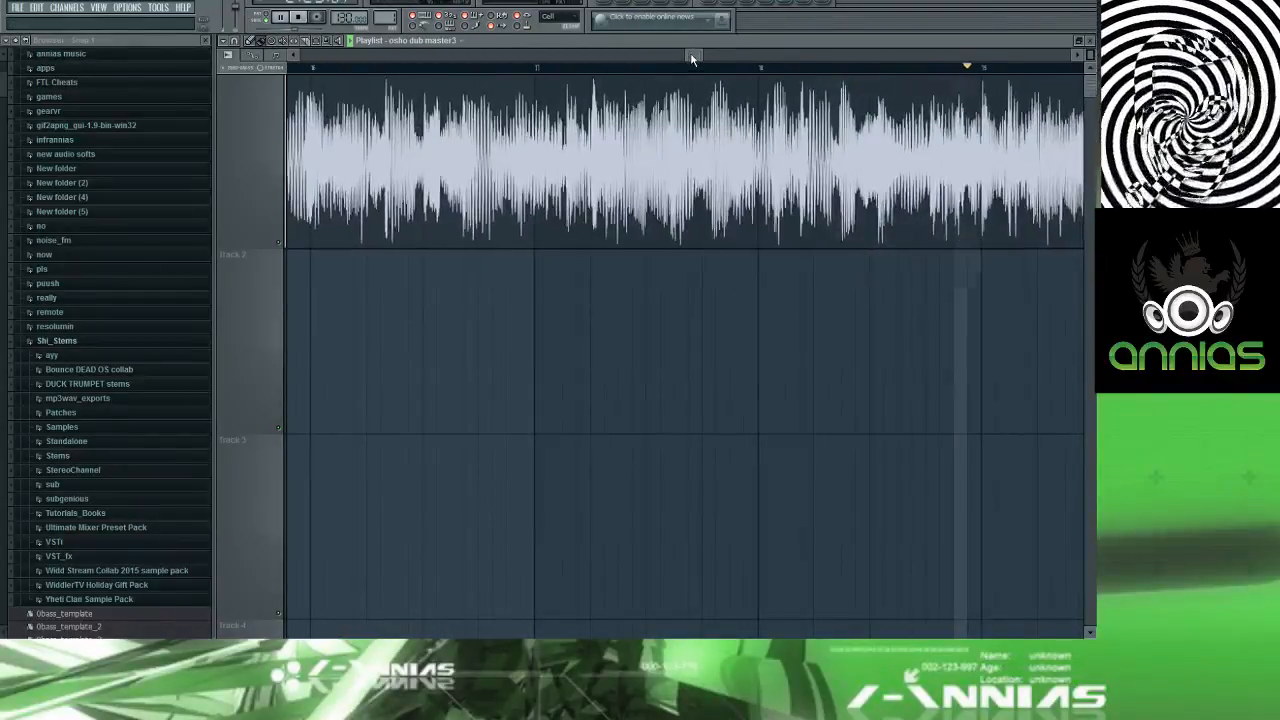
# Step: Play the clip from the dense section just before the mid-song breakdown, and stop playback
pyautogui.scroll(-10, 707, 57)
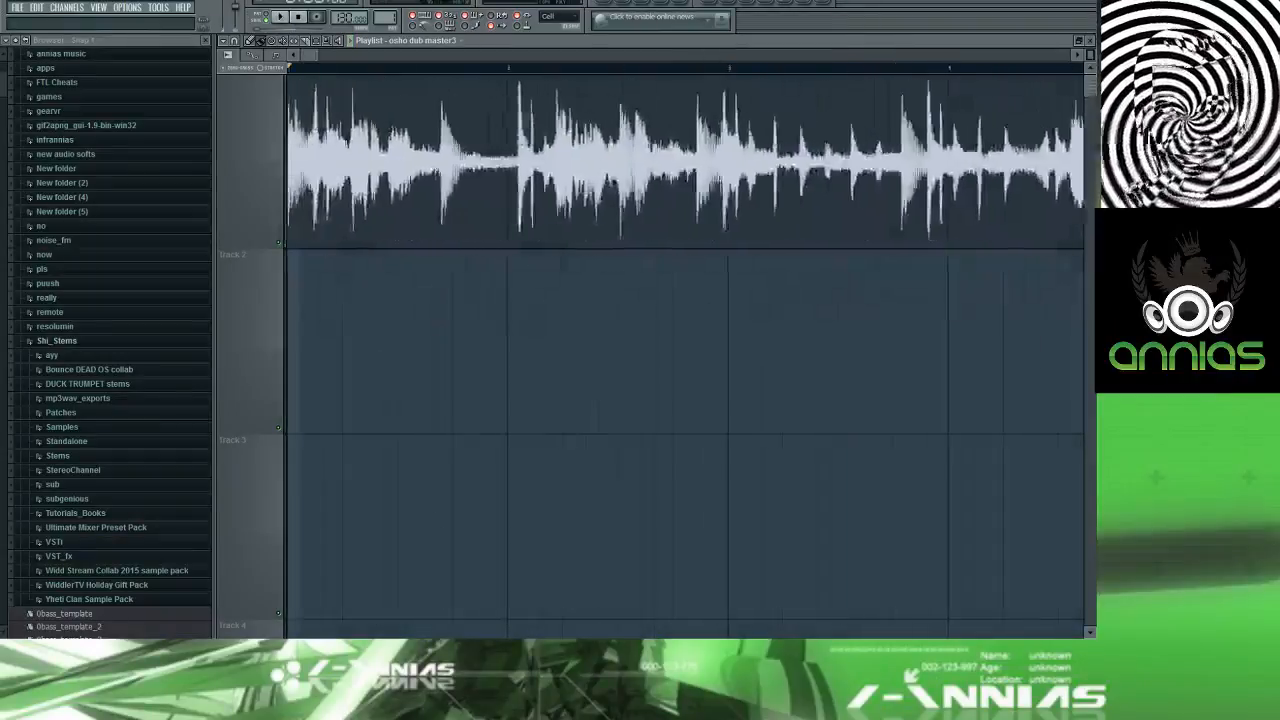
pyautogui.moveTo(1066, 55); pyautogui.dragTo(700, 55)
pyautogui.click(848, 70)
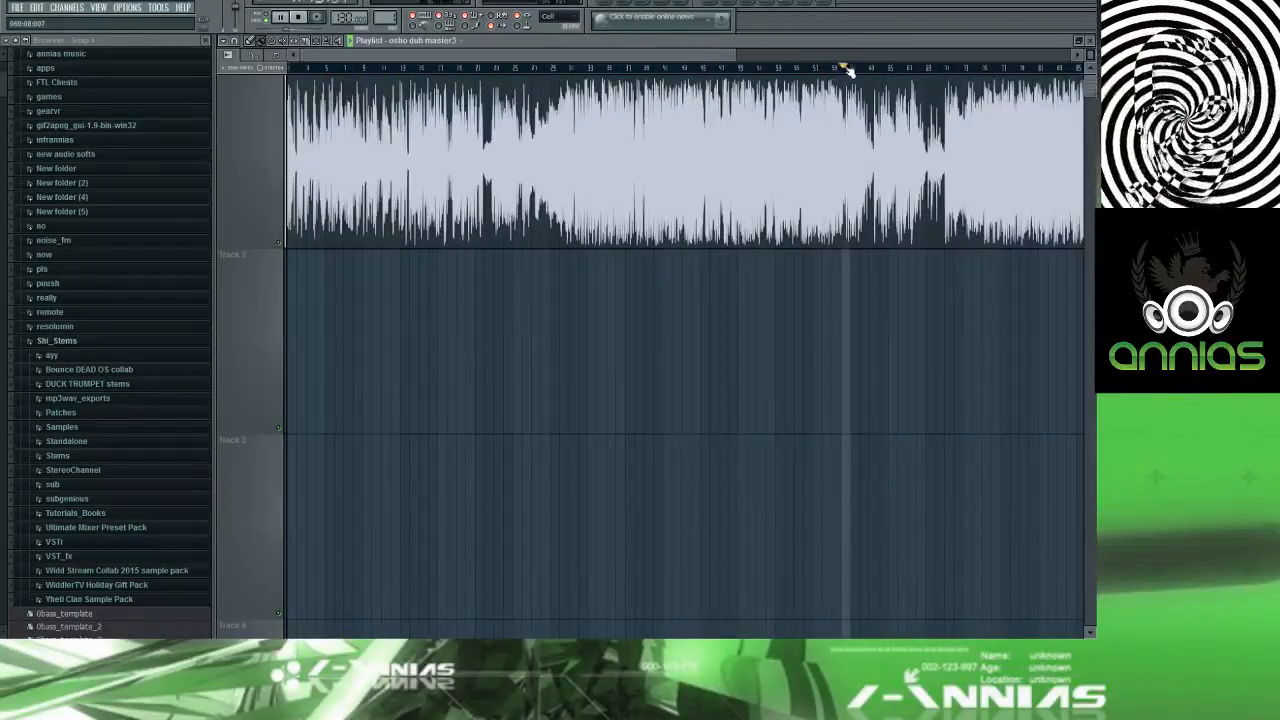
pyautogui.click(828, 67)
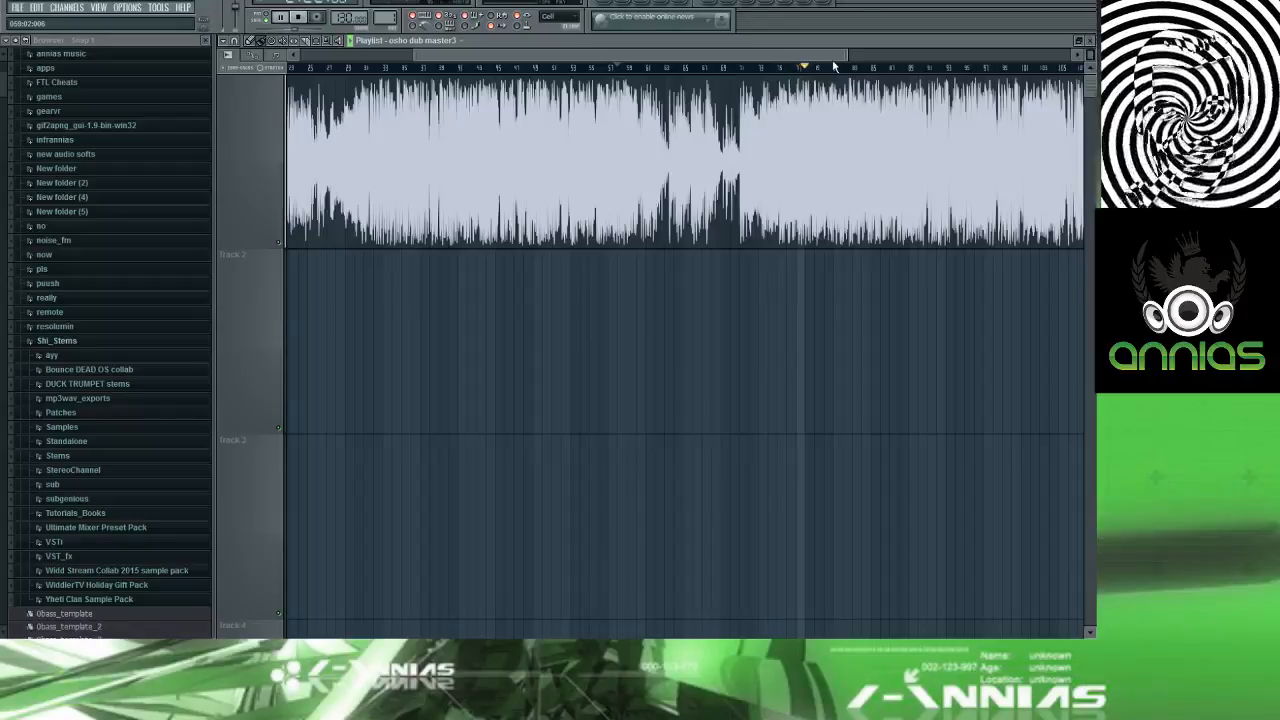
pyautogui.press('space')
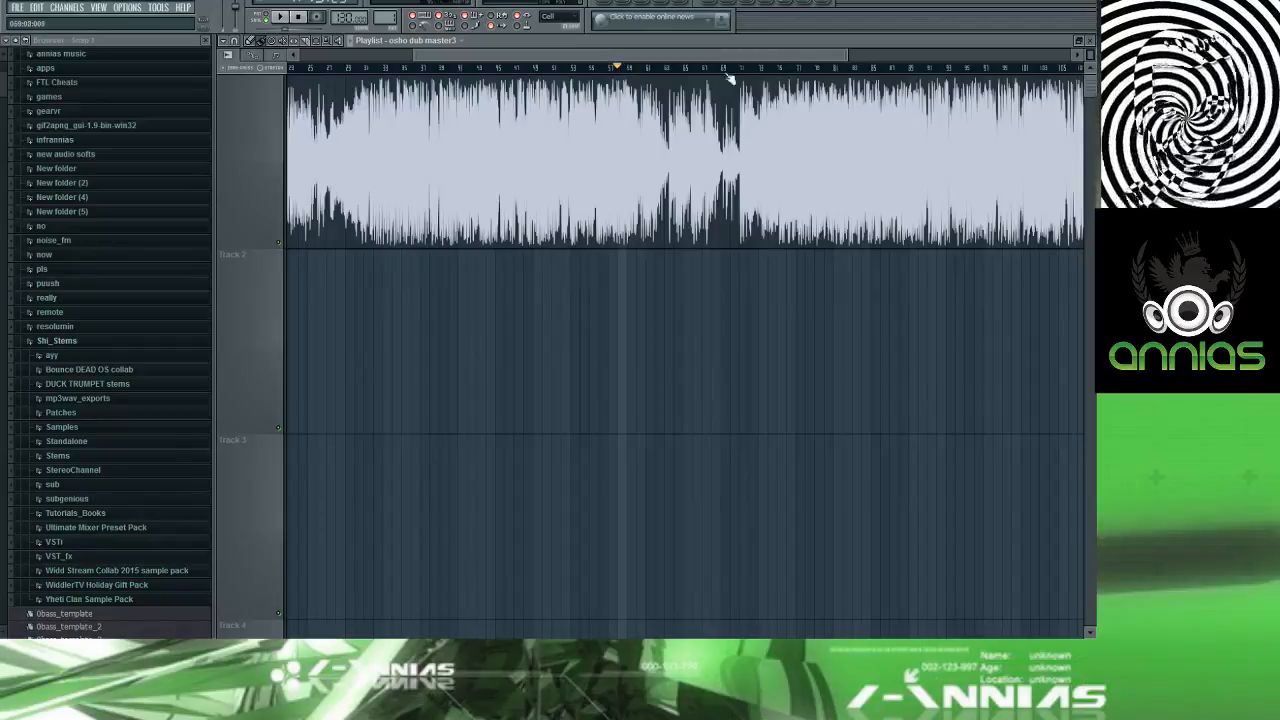
# Step: Replay the passage leading into the mid-song breakdown from a slightly earlier point, and stop playback
pyautogui.moveTo(606, 68)
pyautogui.mouseDown()
pyautogui.moveTo(606, 54)
pyautogui.moveTo(555, 60)
pyautogui.moveTo(568, 60)
pyautogui.mouseUp()
pyautogui.click(604, 68)
pyautogui.press('space')
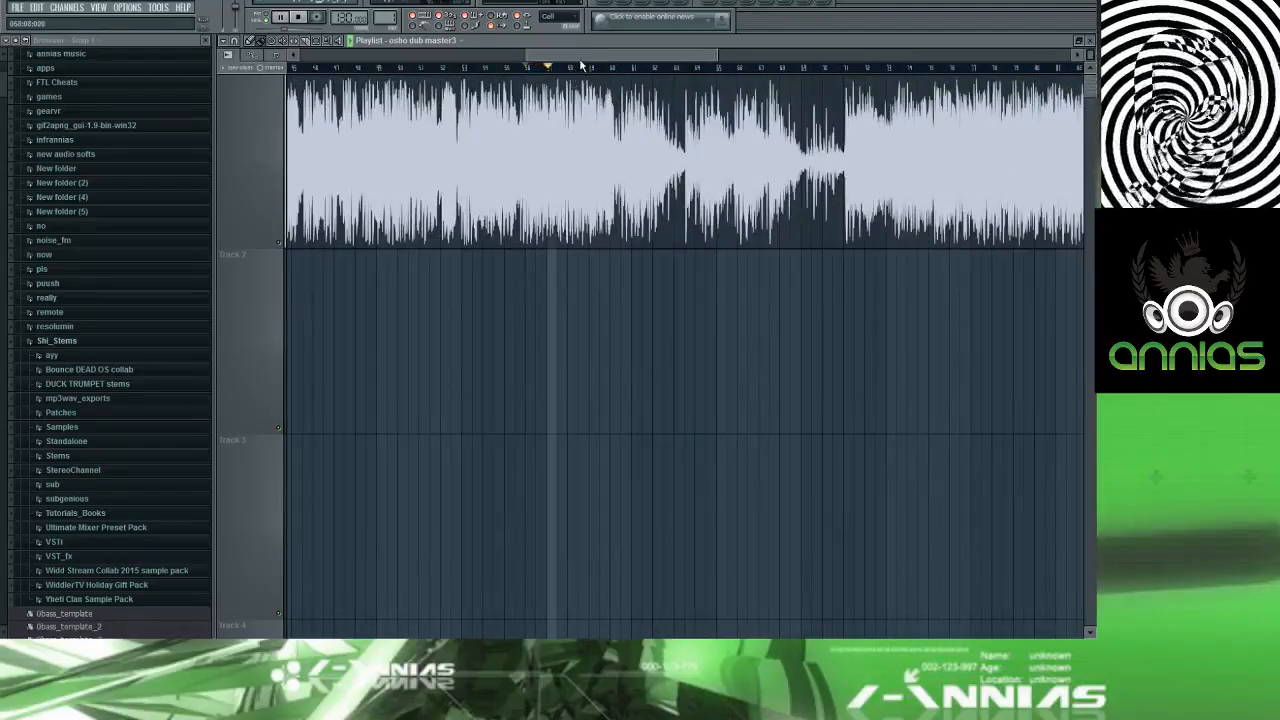
pyautogui.press('space')
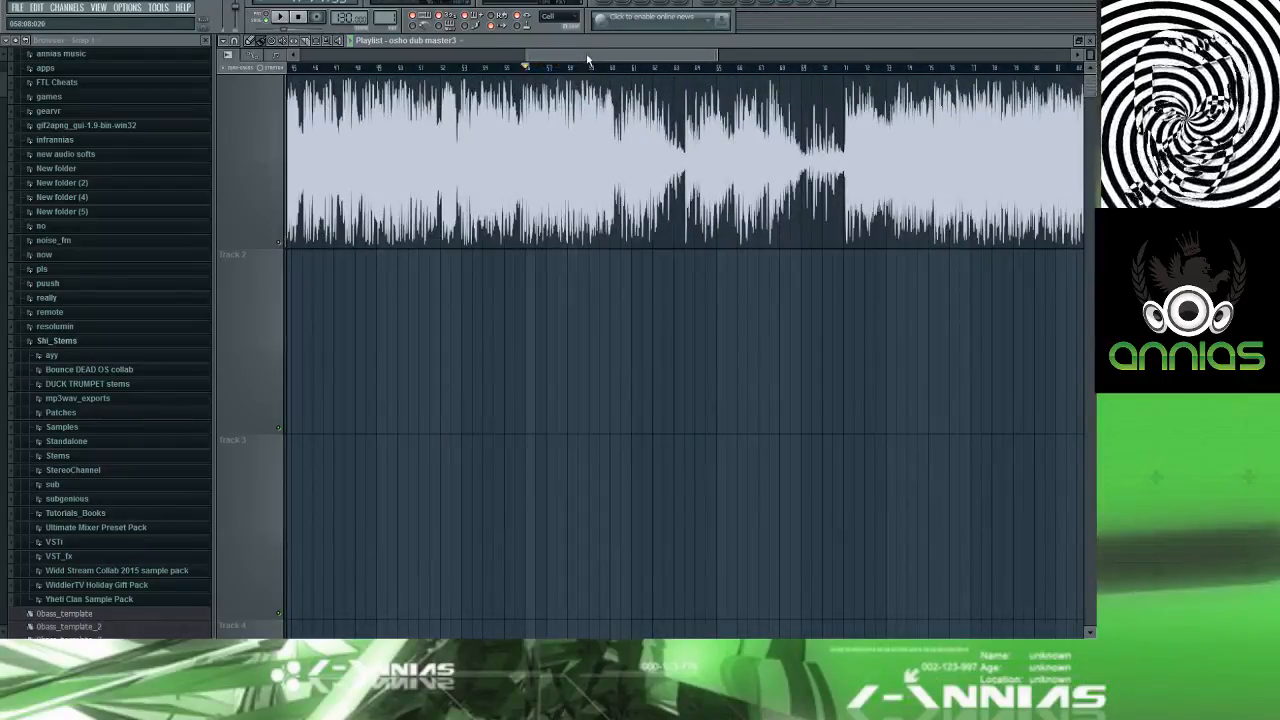
pyautogui.moveTo(588, 60); pyautogui.dragTo(646, 60)
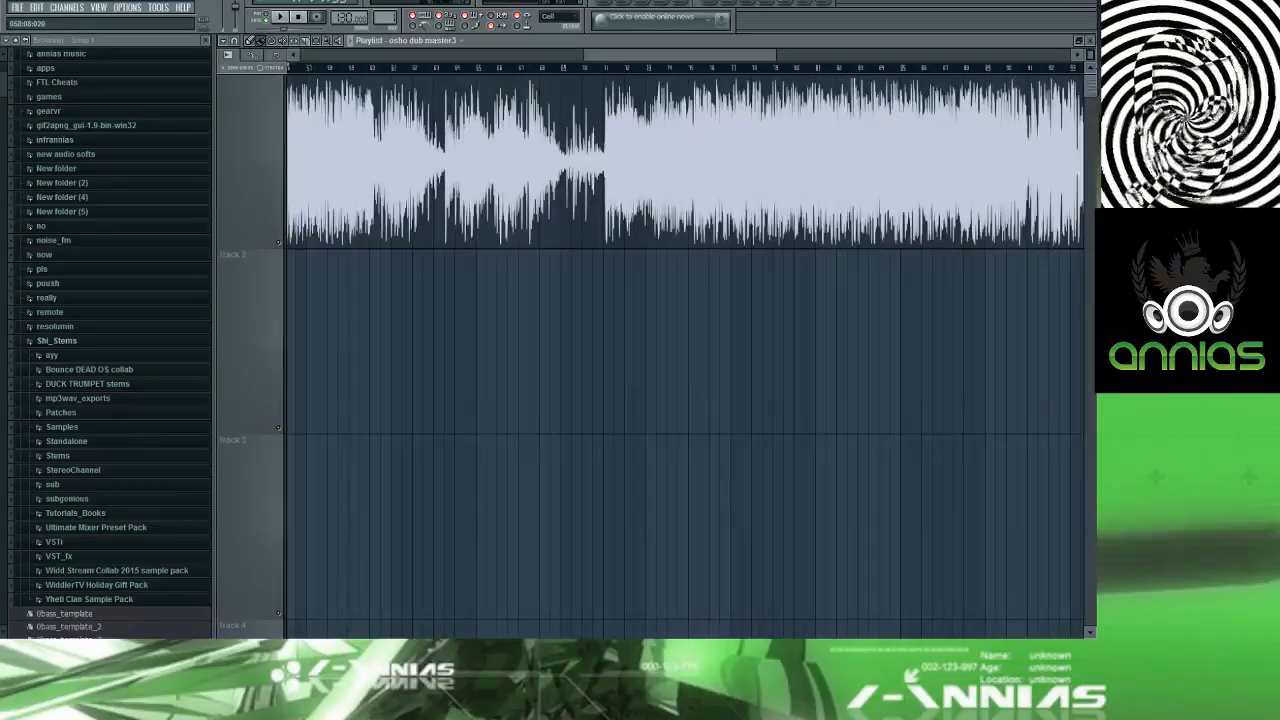
# Step: Audition short excerpts of the loud section that starts right after the breakdown
pyautogui.click(606, 72)
pyautogui.press('space')
pyautogui.press('space')
pyautogui.click(649, 71)
pyautogui.press('space')
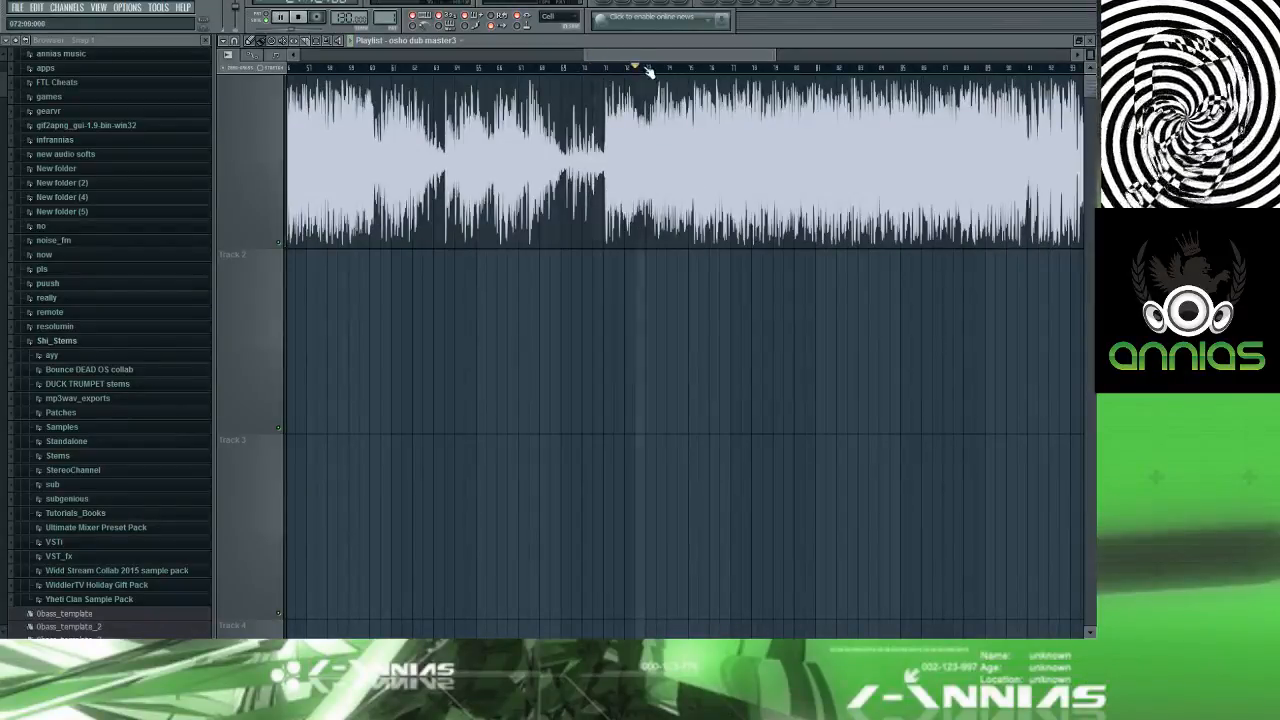
pyautogui.press('space')
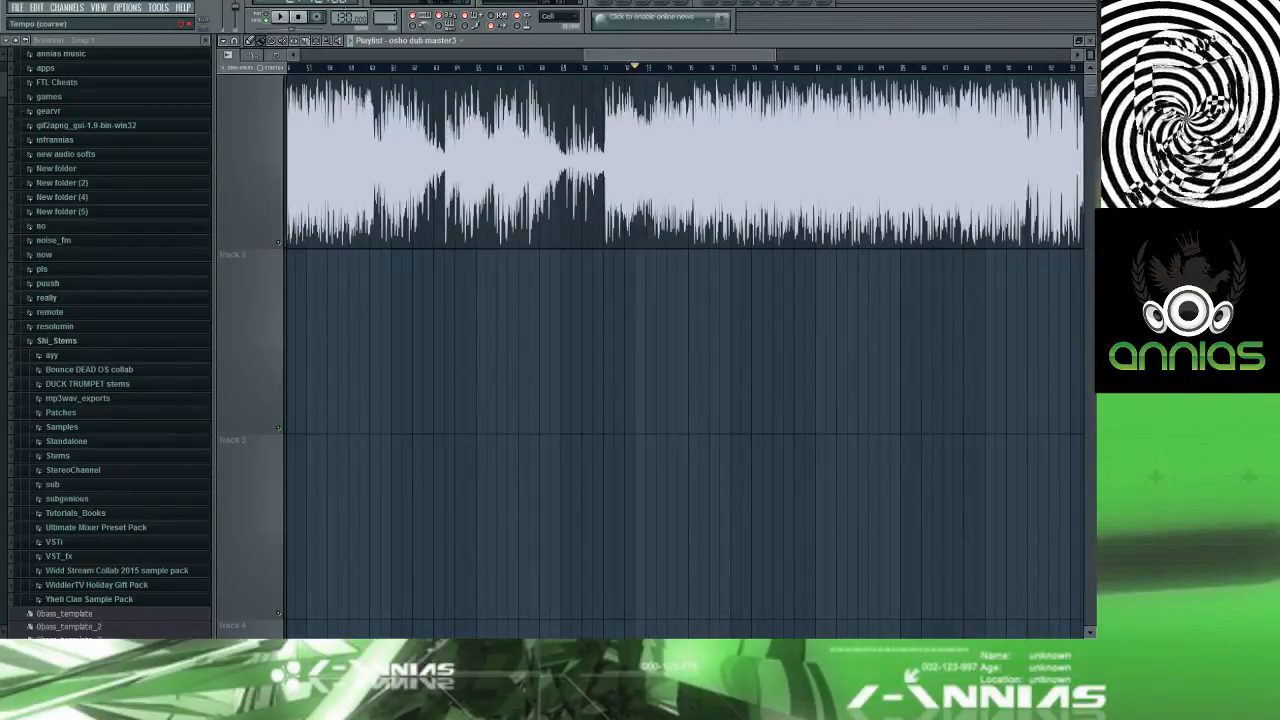
# Step: Set the project tempo to 140 BPM and play the loud section after the breakdown
pyautogui.moveTo(346, 17); pyautogui.dragTo(346, 7)
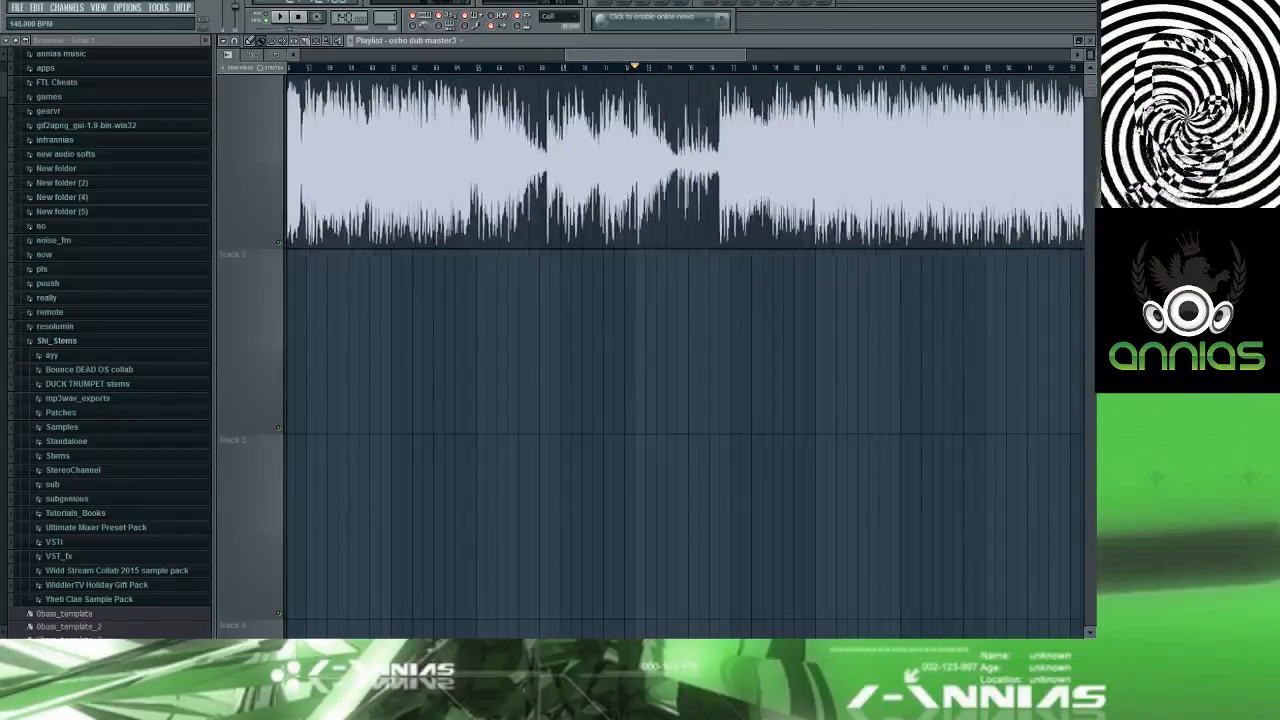
pyautogui.press('space')
pyautogui.click(778, 56)
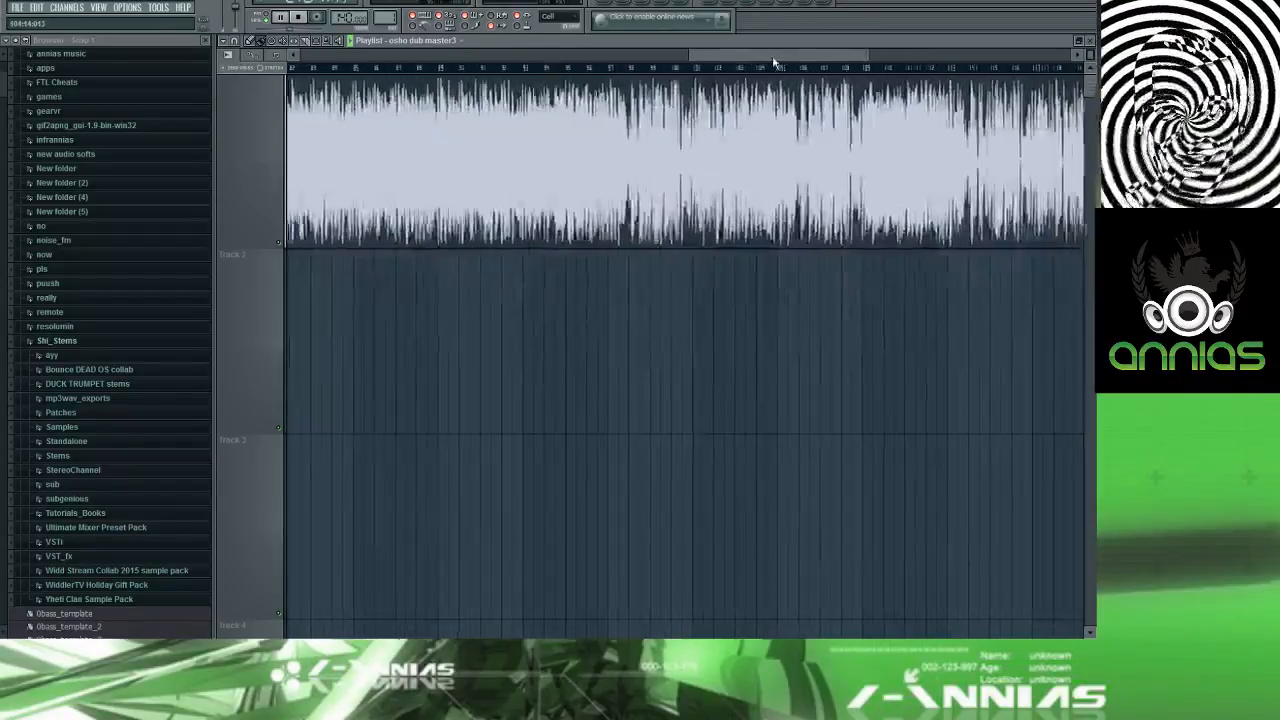
pyautogui.click(895, 67)
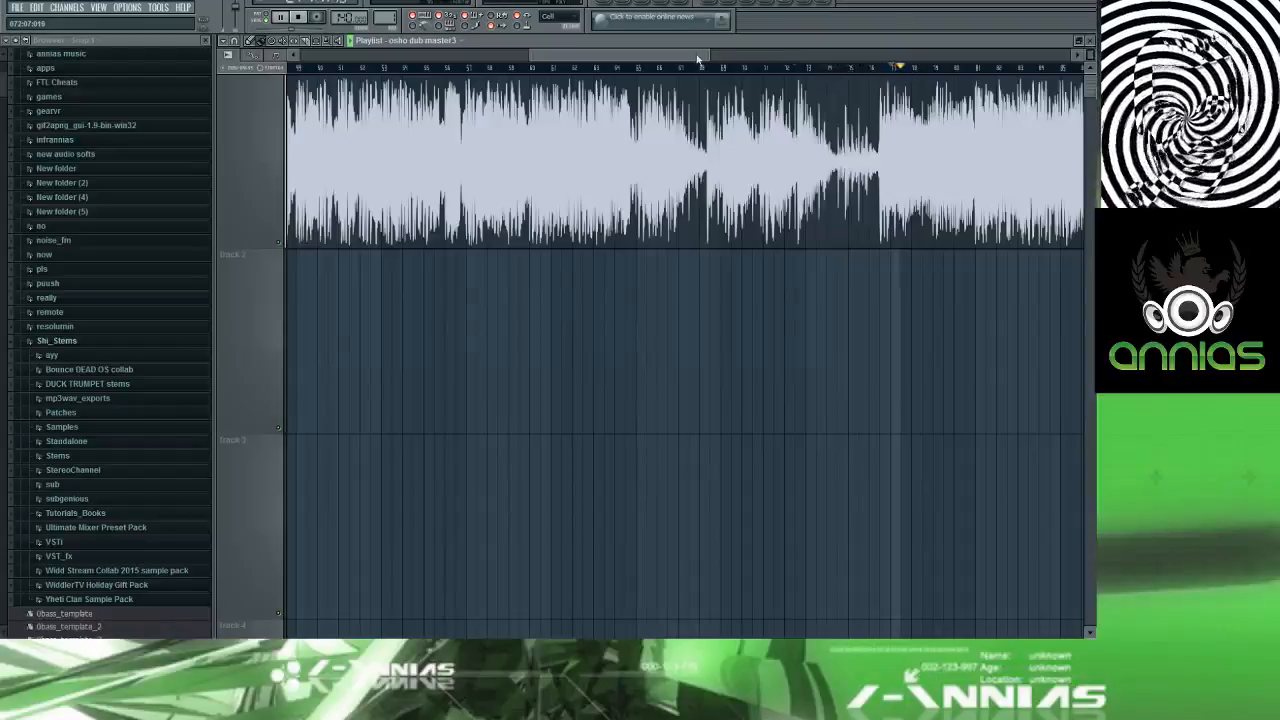
pyautogui.moveTo(698, 60); pyautogui.dragTo(783, 51)
pyautogui.press('space')
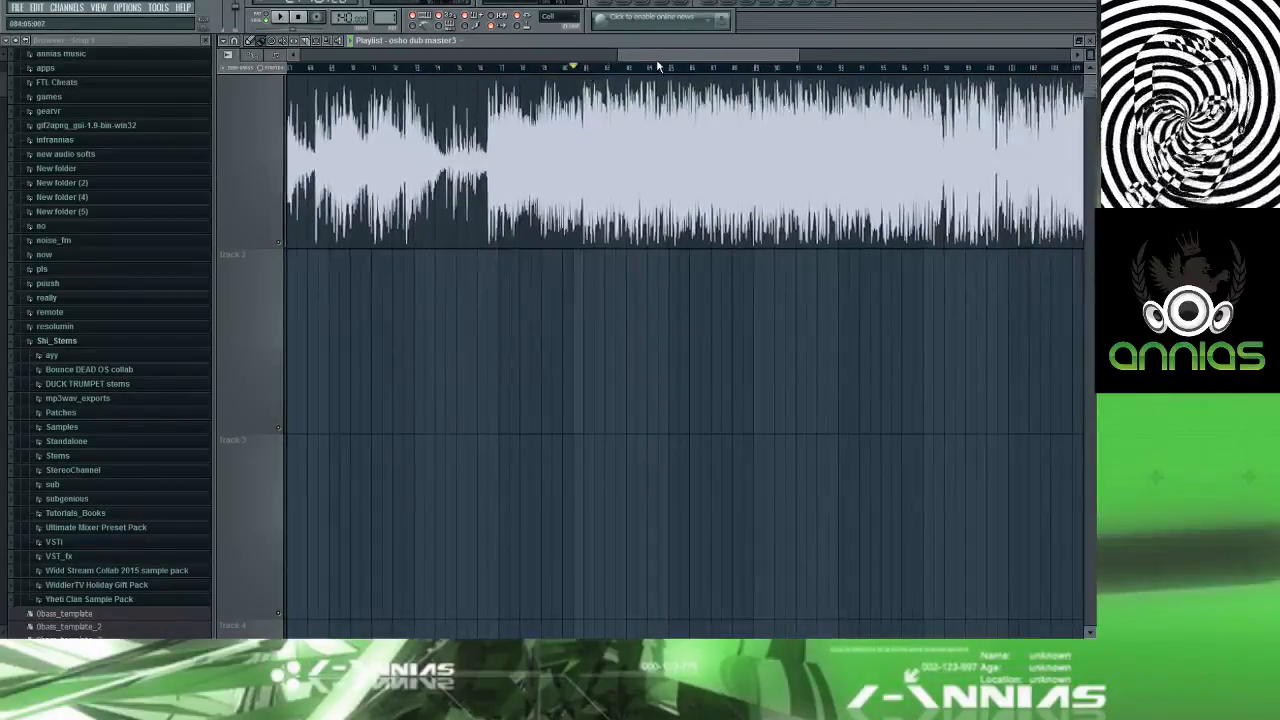
# Step: Examine the peaks and individual wave cycles of the clip in the loud section around bar 81
pyautogui.moveTo(657, 58)
pyautogui.mouseDown()
pyautogui.moveTo(621, 58)
pyautogui.moveTo(700, 57)
pyautogui.moveTo(680, 57)
pyautogui.mouseUp()
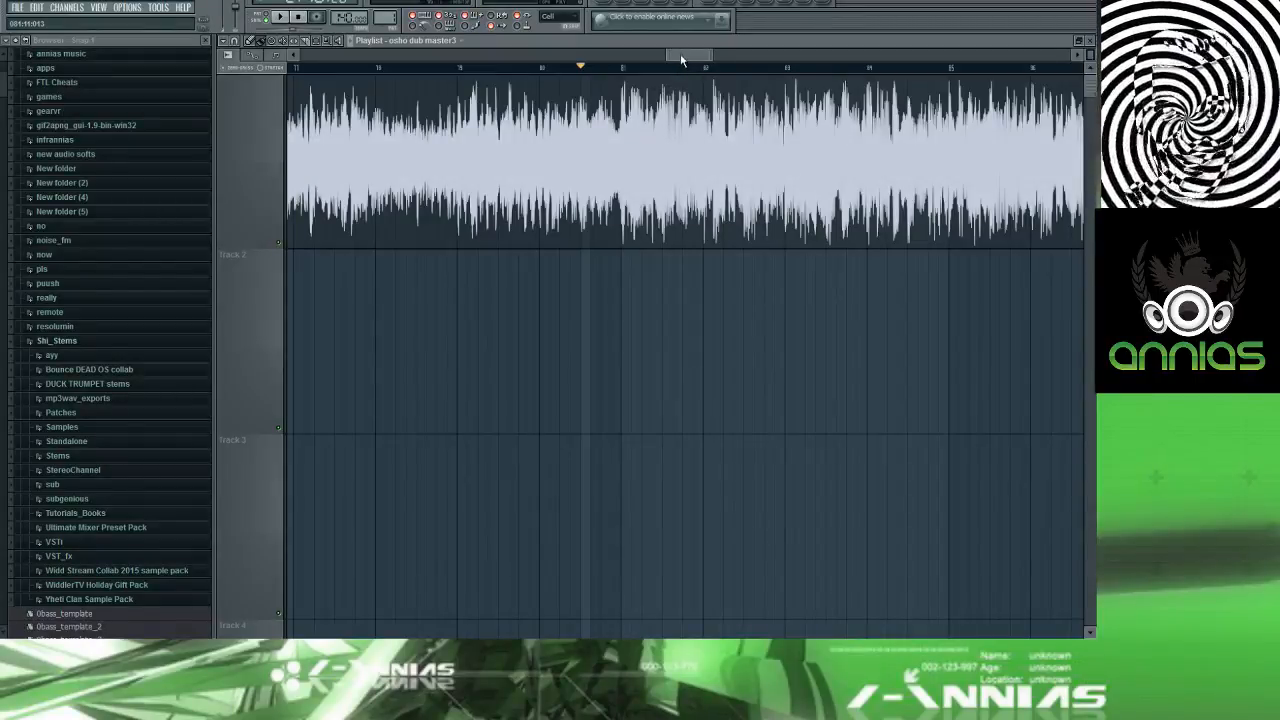
pyautogui.moveTo(680, 55); pyautogui.dragTo(695, 55)
pyautogui.scroll(4, 690, 55)
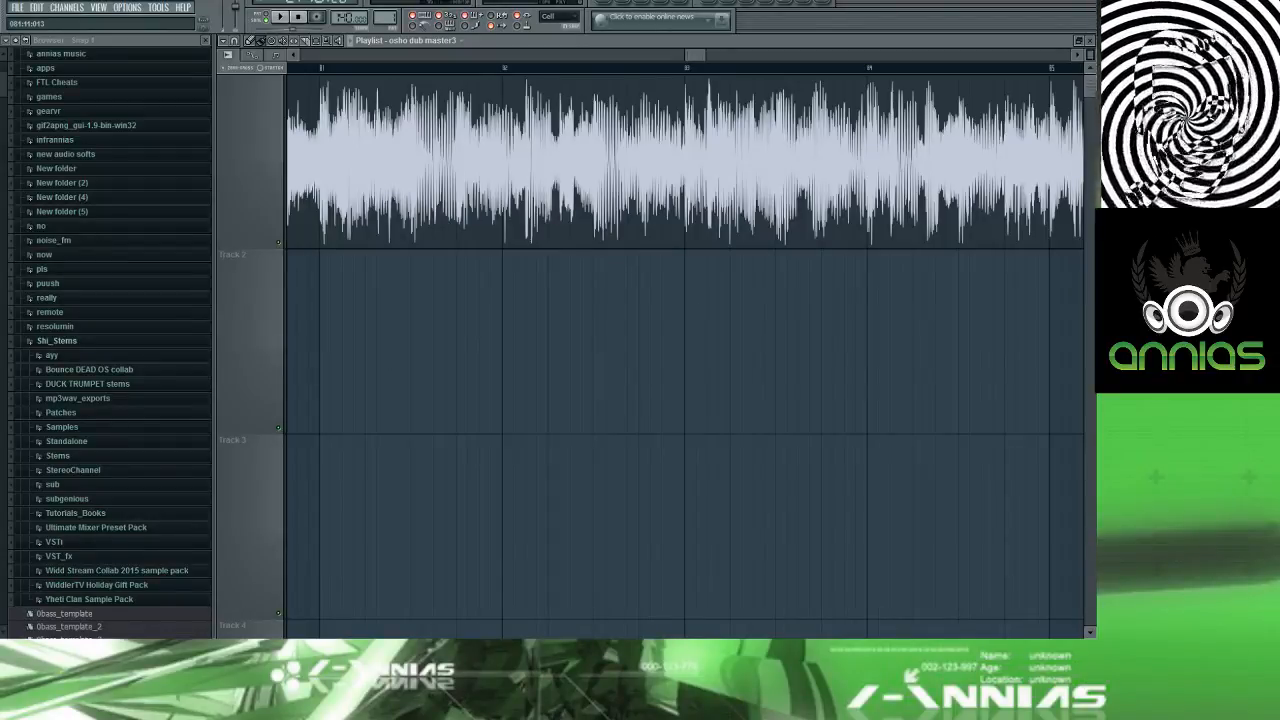
pyautogui.scroll(3, 700, 300)
pyautogui.scroll(1, 700, 300)
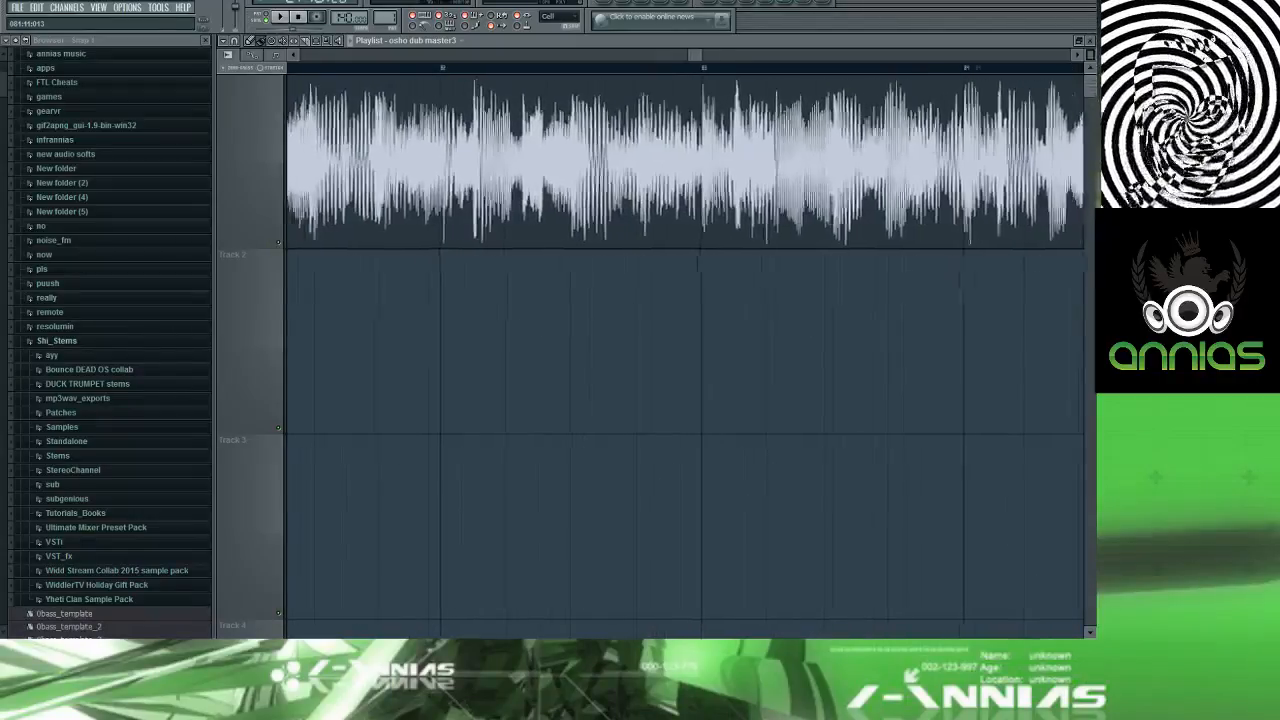
pyautogui.scroll(-3, 700, 300)
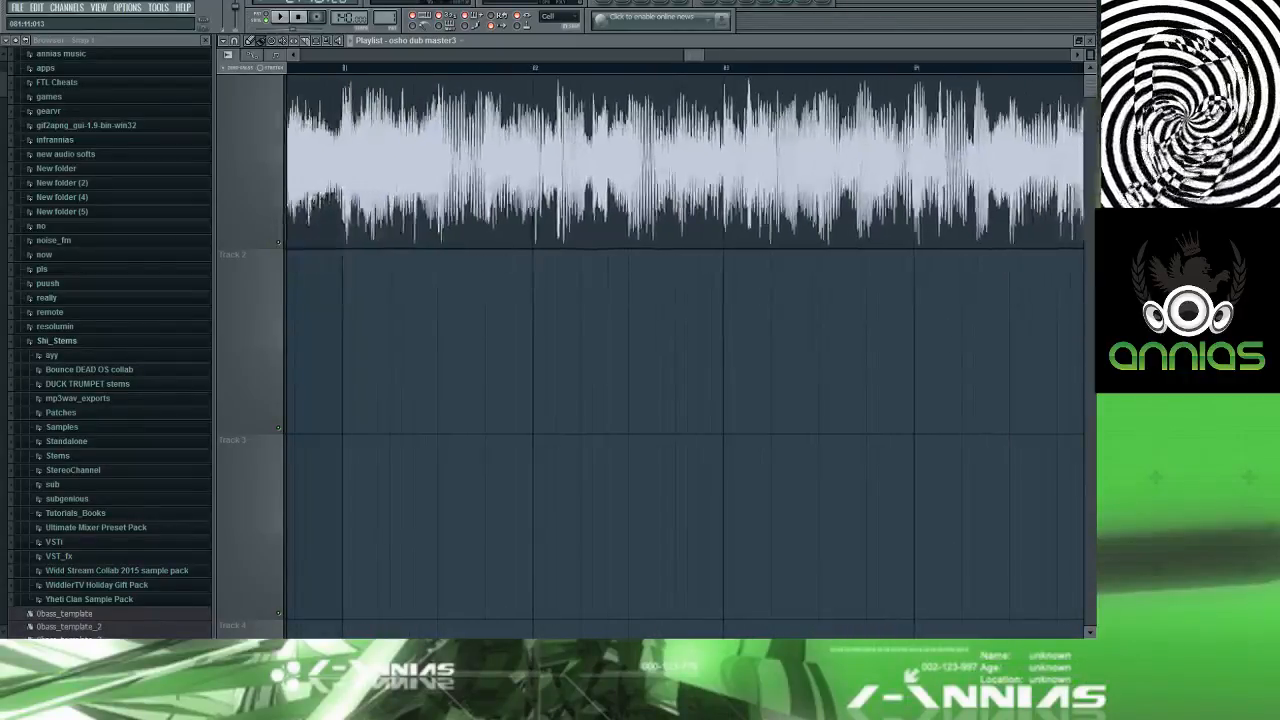
pyautogui.hscroll(-2, 687, 350)
pyautogui.moveTo(1083, 103); pyautogui.dragTo(1086, 115)
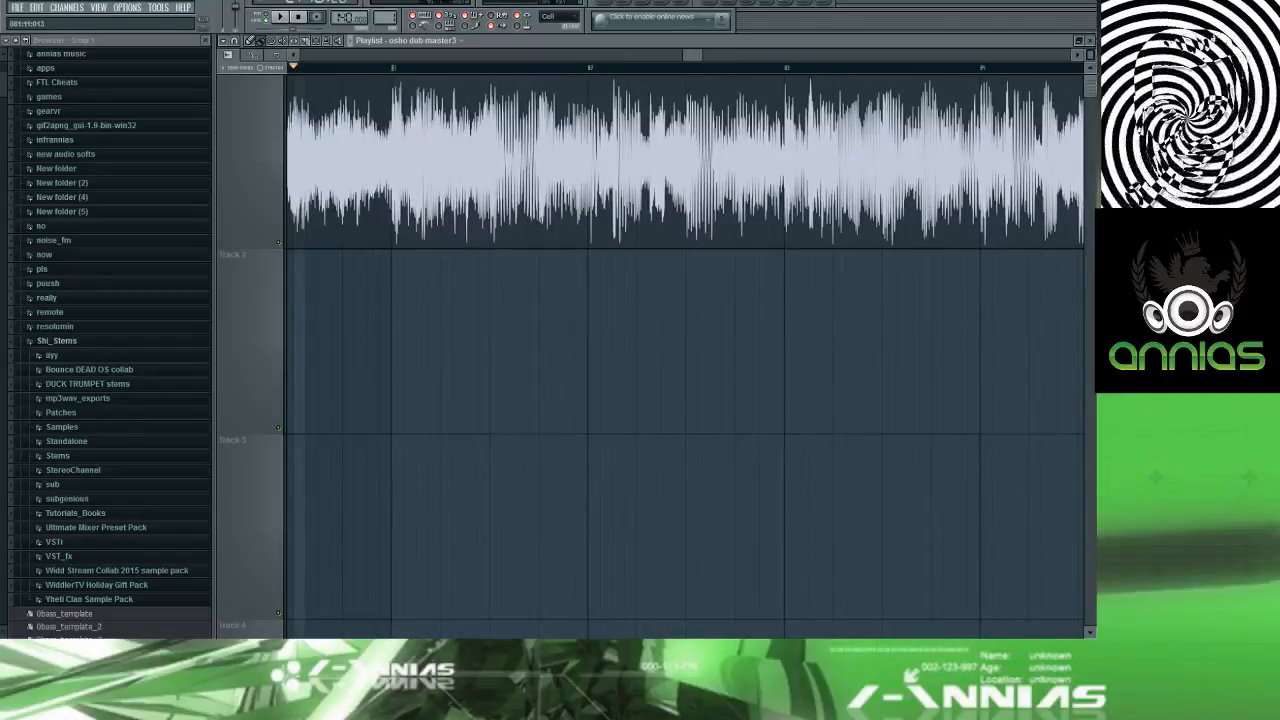
pyautogui.moveTo(1086, 115)
pyautogui.mouseDown()
pyautogui.moveTo(1085, 194)
pyautogui.moveTo(1085, 92)
pyautogui.moveTo(1085, 155)
pyautogui.mouseUp()
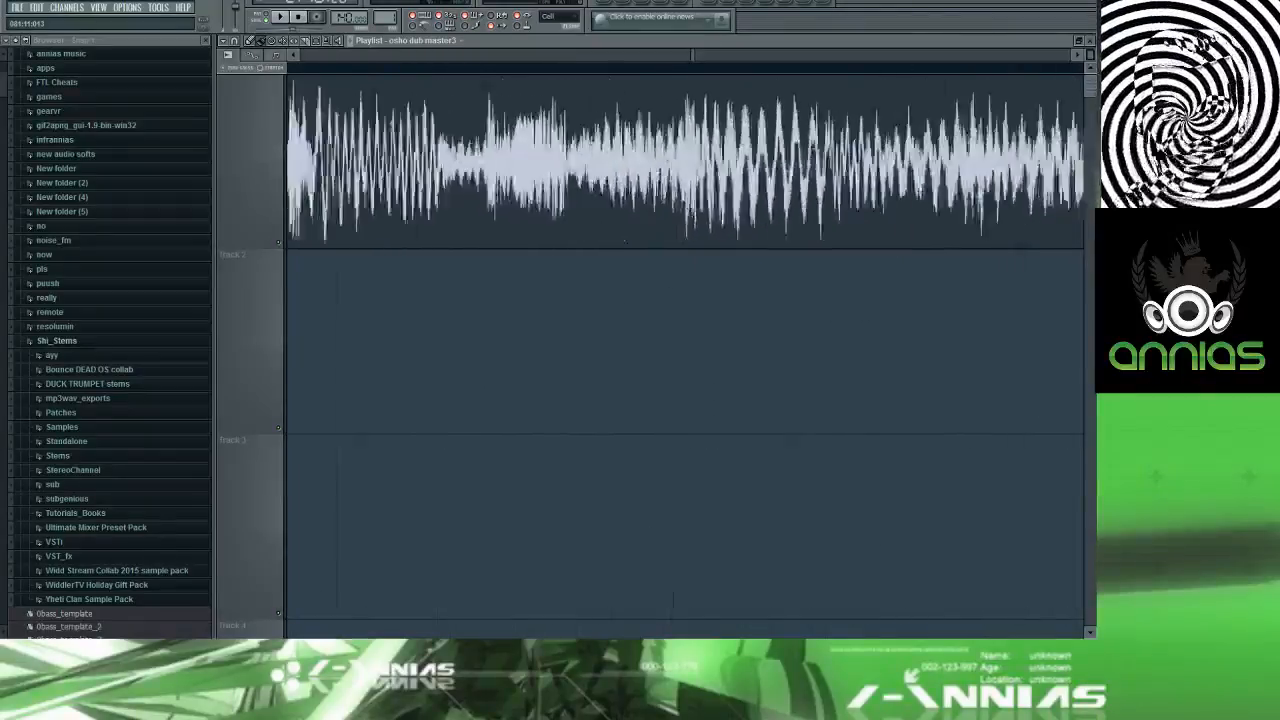
pyautogui.moveTo(1085, 217); pyautogui.dragTo(1085, 268)
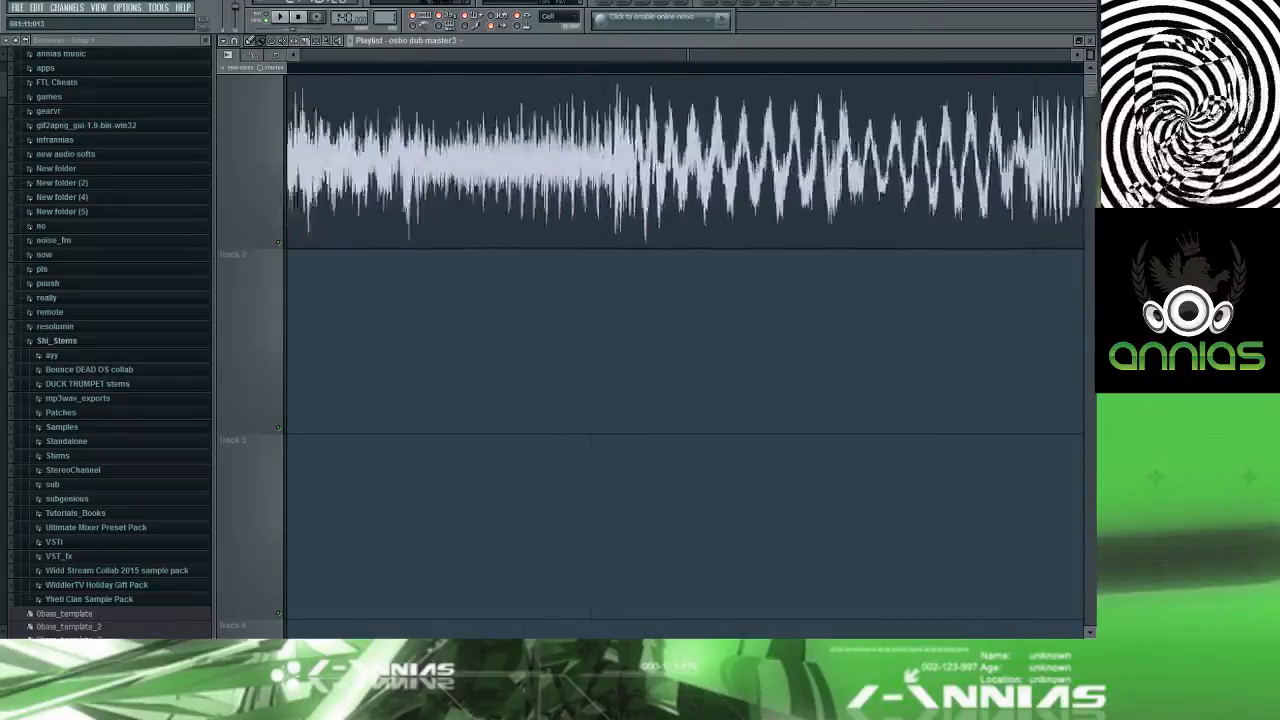
pyautogui.moveTo(1085, 314)
pyautogui.mouseDown()
pyautogui.moveTo(1085, 228)
pyautogui.moveTo(1090, 247)
pyautogui.mouseUp()
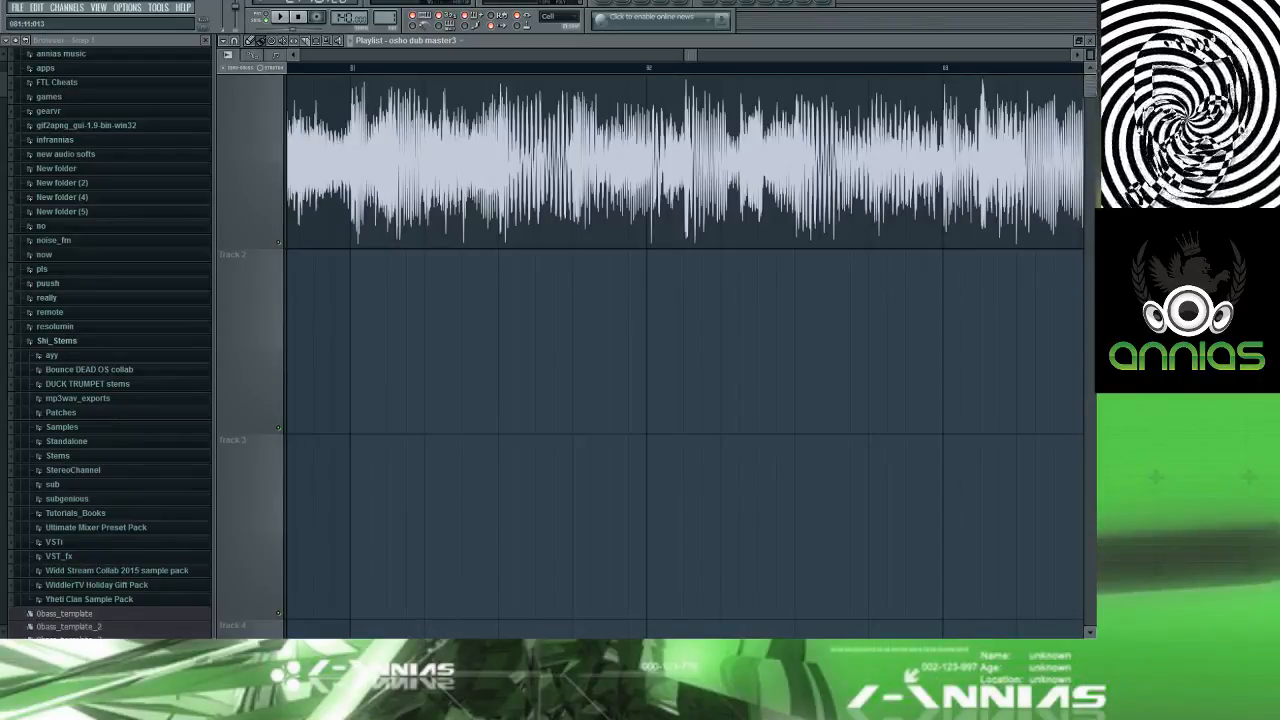
pyautogui.scroll(5, 548, 160)
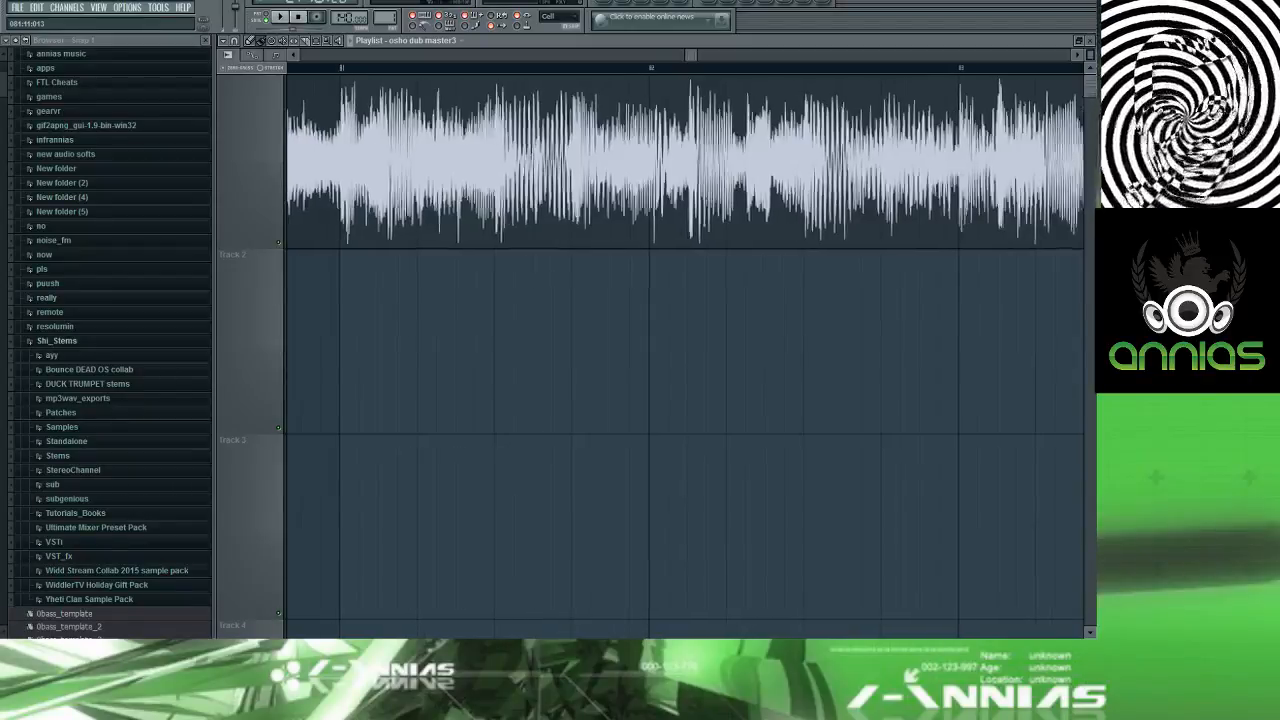
# Step: Play the passage around bar 81 repeatedly in short bursts and compare its sound with the waveform
pyautogui.moveTo(691, 55); pyautogui.dragTo(677, 53)
pyautogui.press('space')
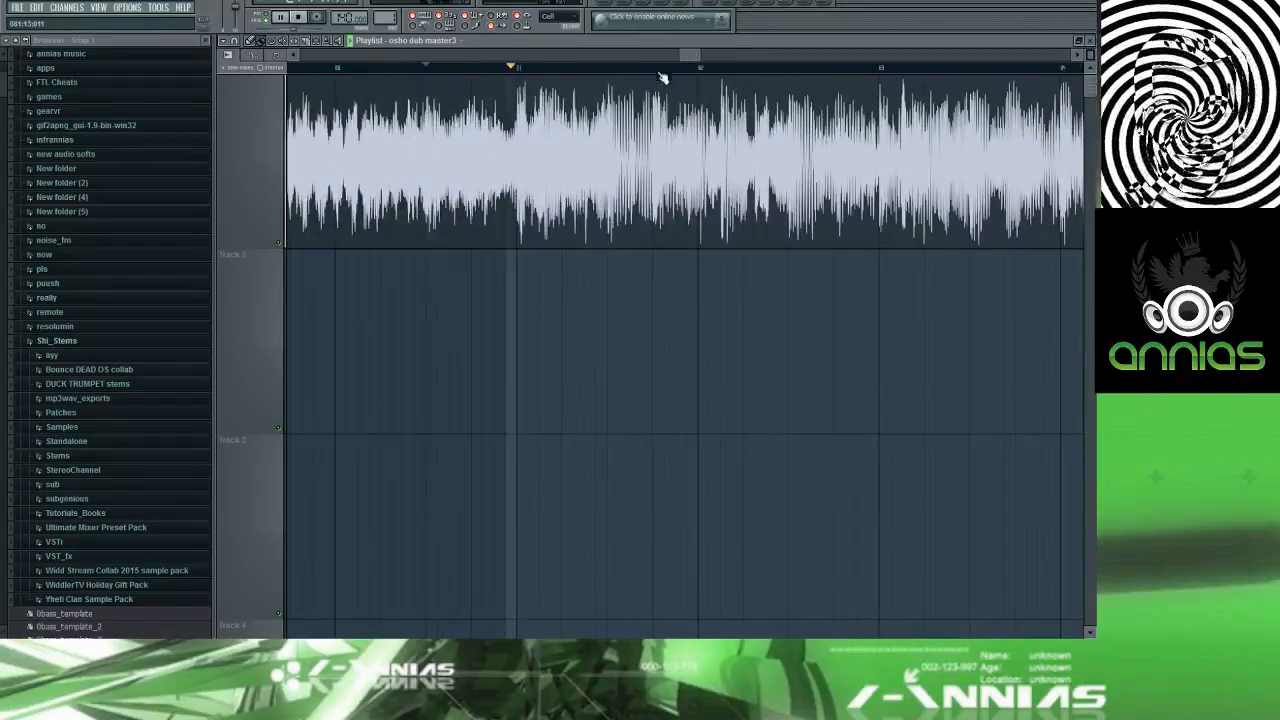
pyautogui.press('space')
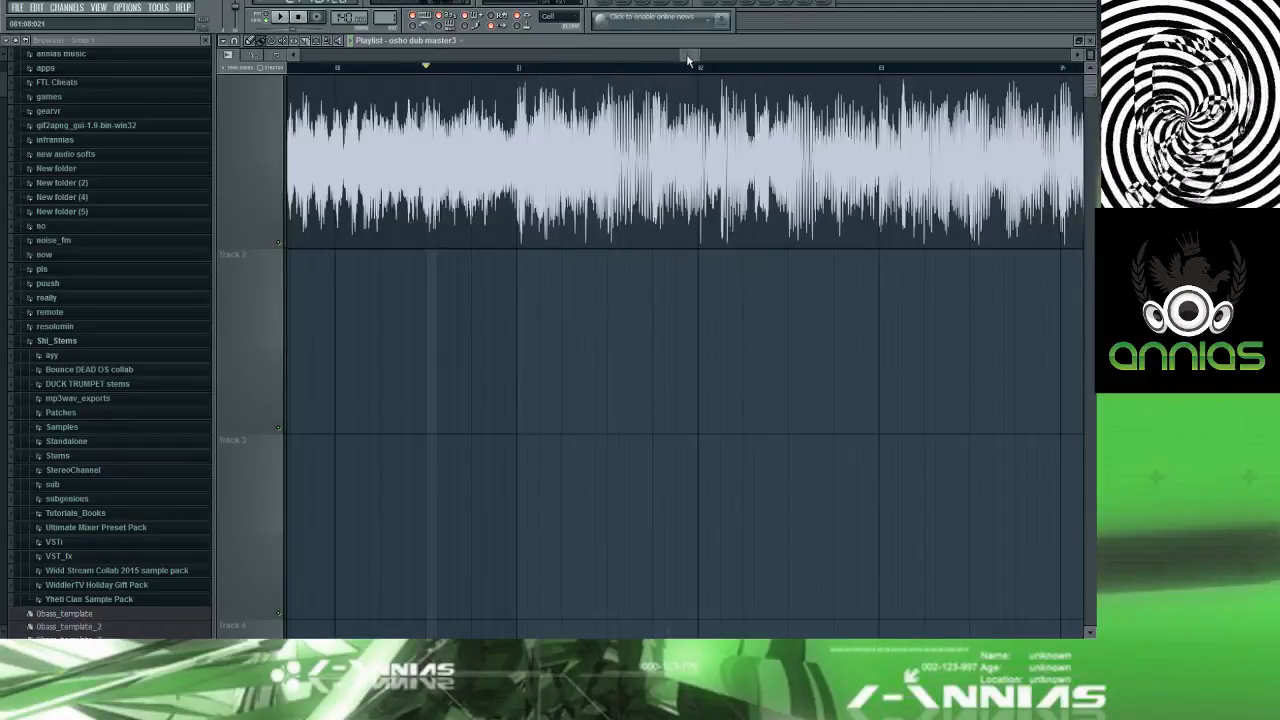
pyautogui.moveTo(688, 55); pyautogui.dragTo(685, 55)
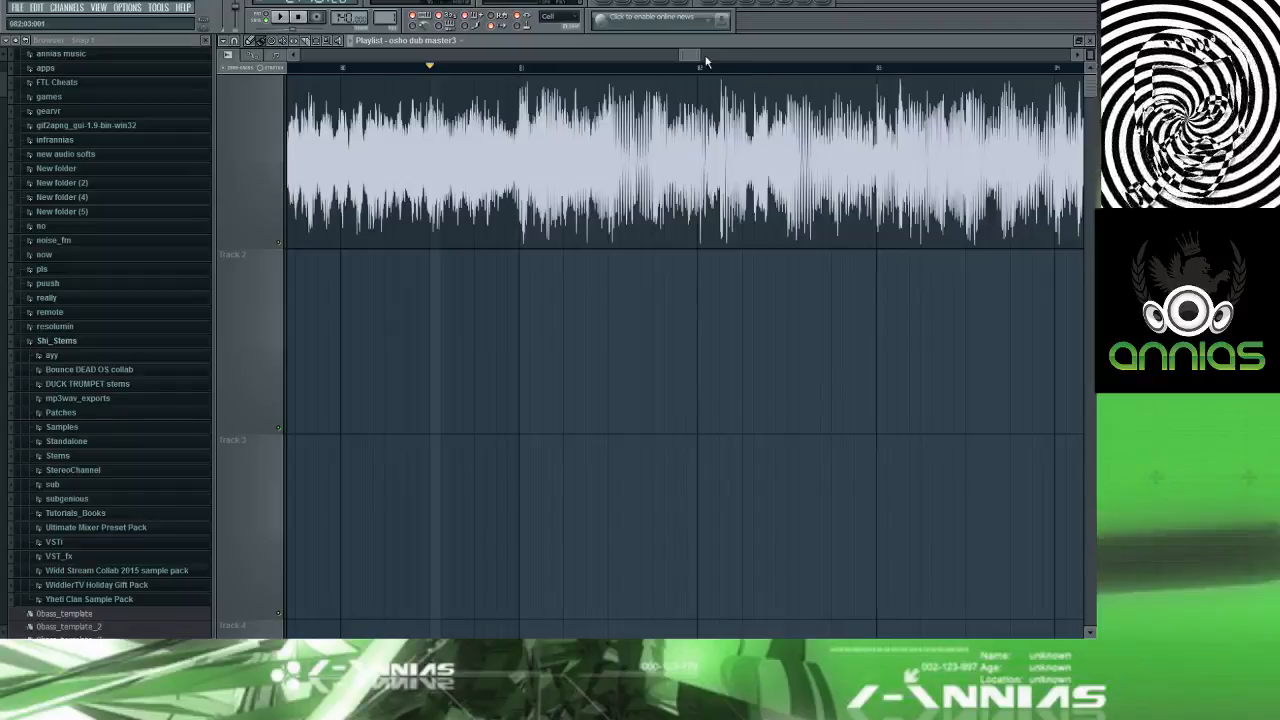
pyautogui.press('space')
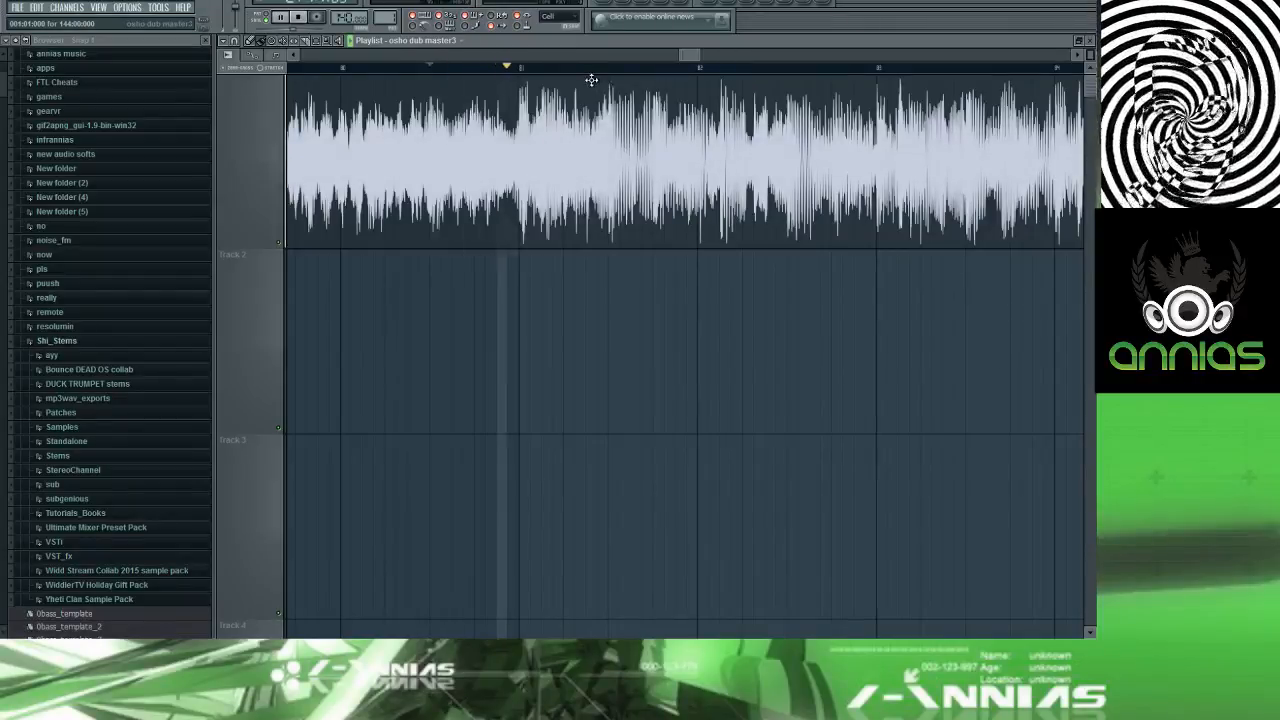
pyautogui.press('space')
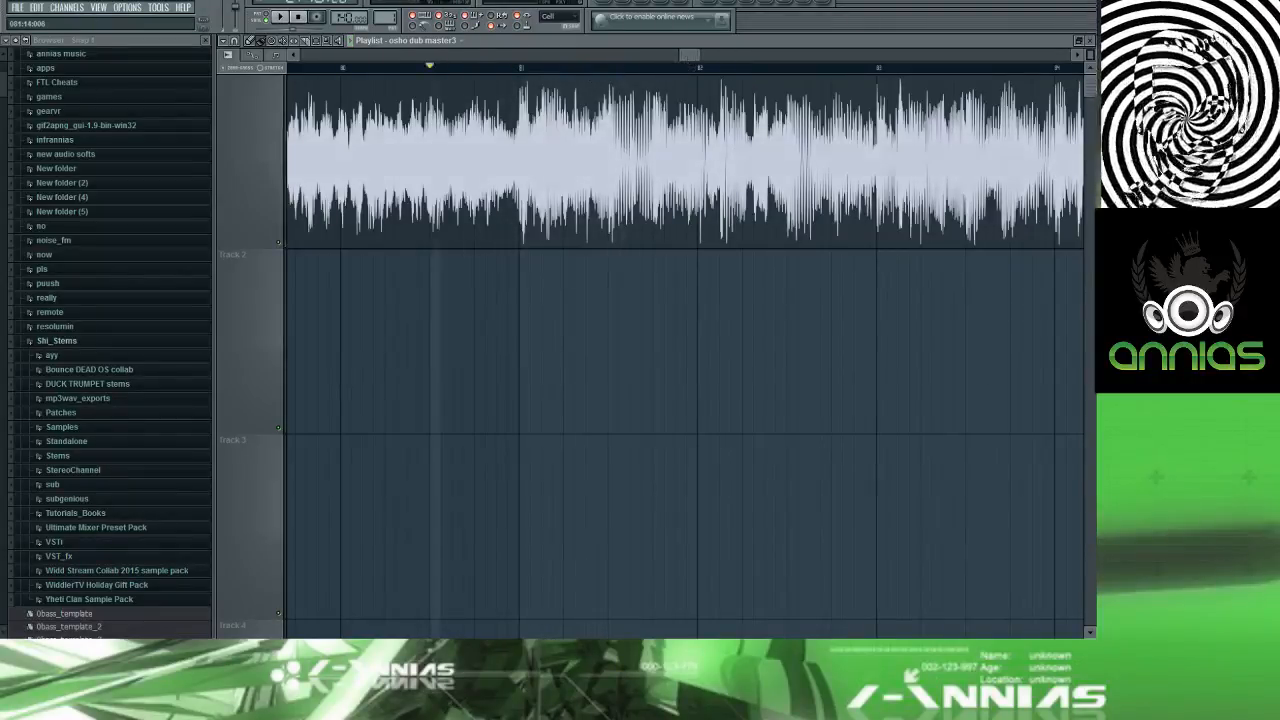
pyautogui.moveTo(692, 57); pyautogui.dragTo(689, 57)
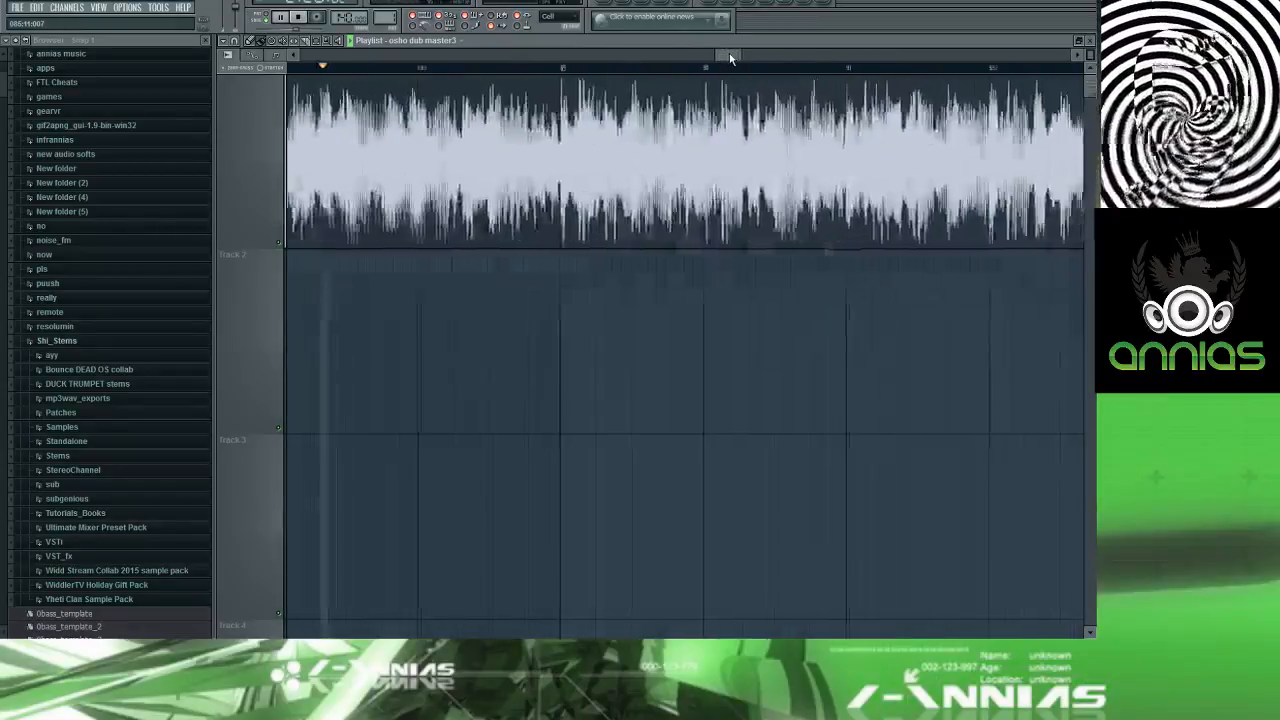
pyautogui.press('space')
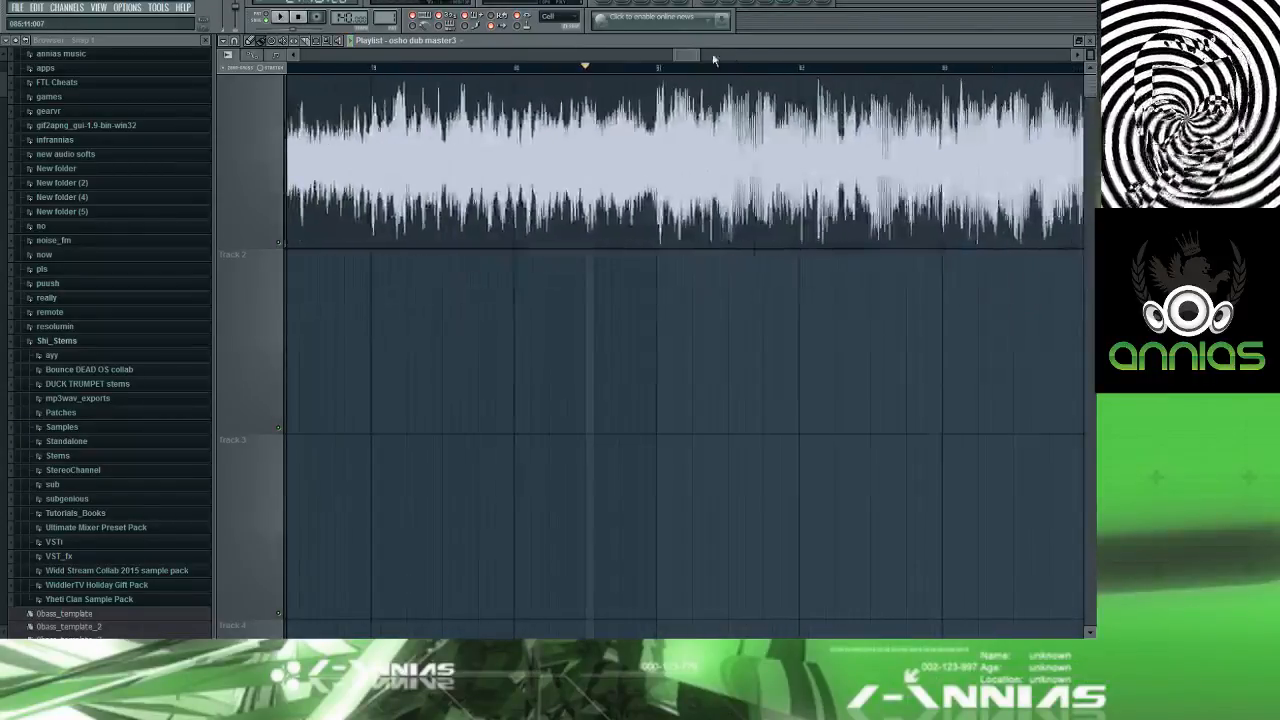
# Step: Compare the waveform of the breakdown with the loud section around bar 81, both close up and across the whole passage
pyautogui.moveTo(688, 55); pyautogui.dragTo(688, 84)
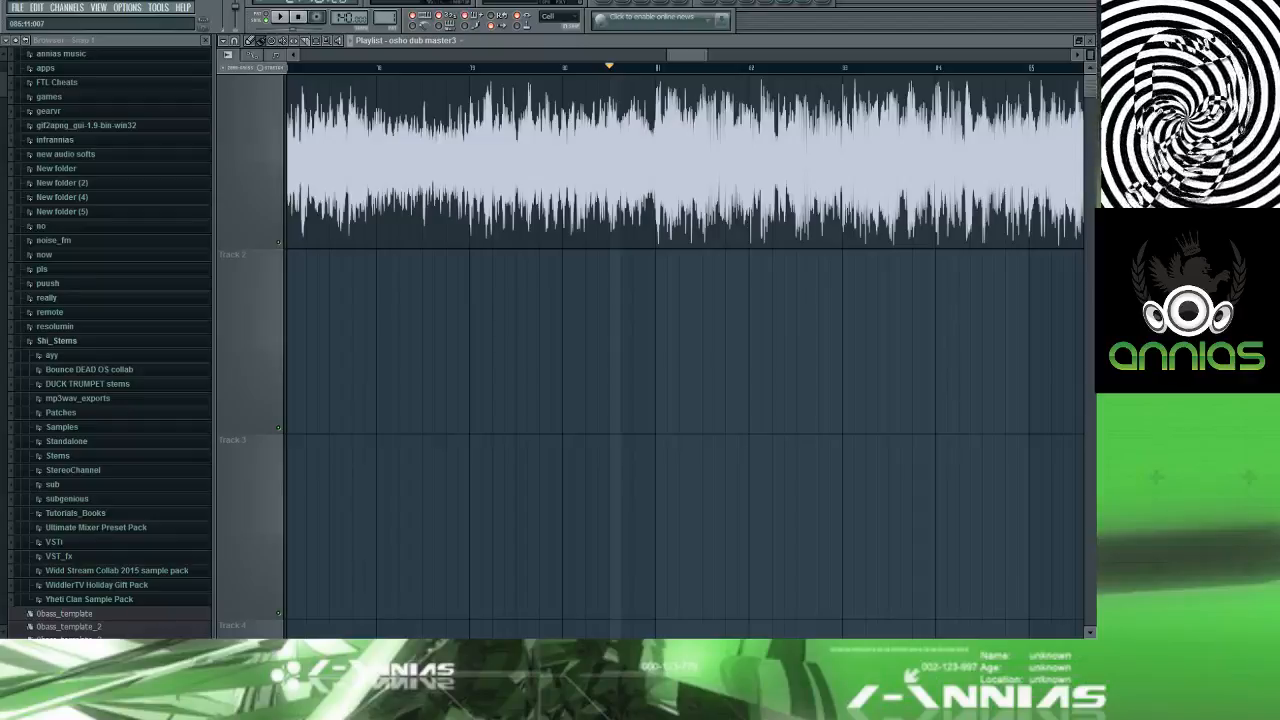
pyautogui.moveTo(688, 84); pyautogui.dragTo(696, 54)
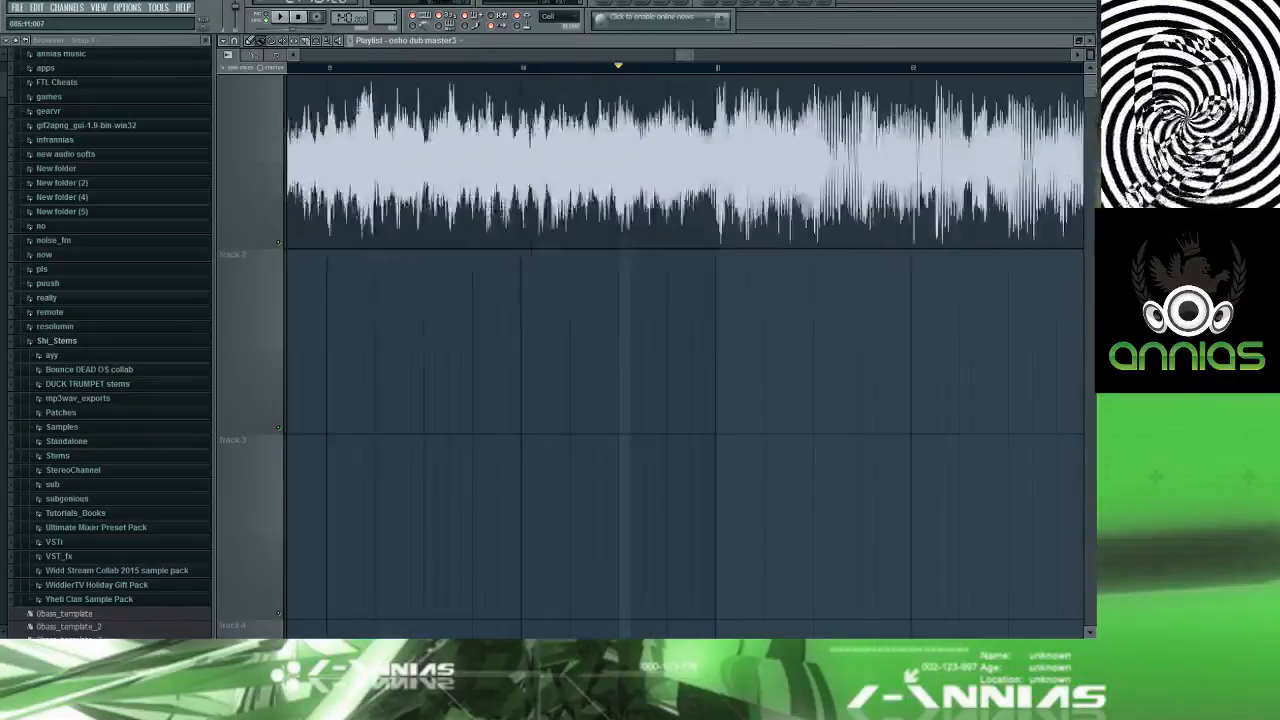
pyautogui.scroll(-5, 685, 345)
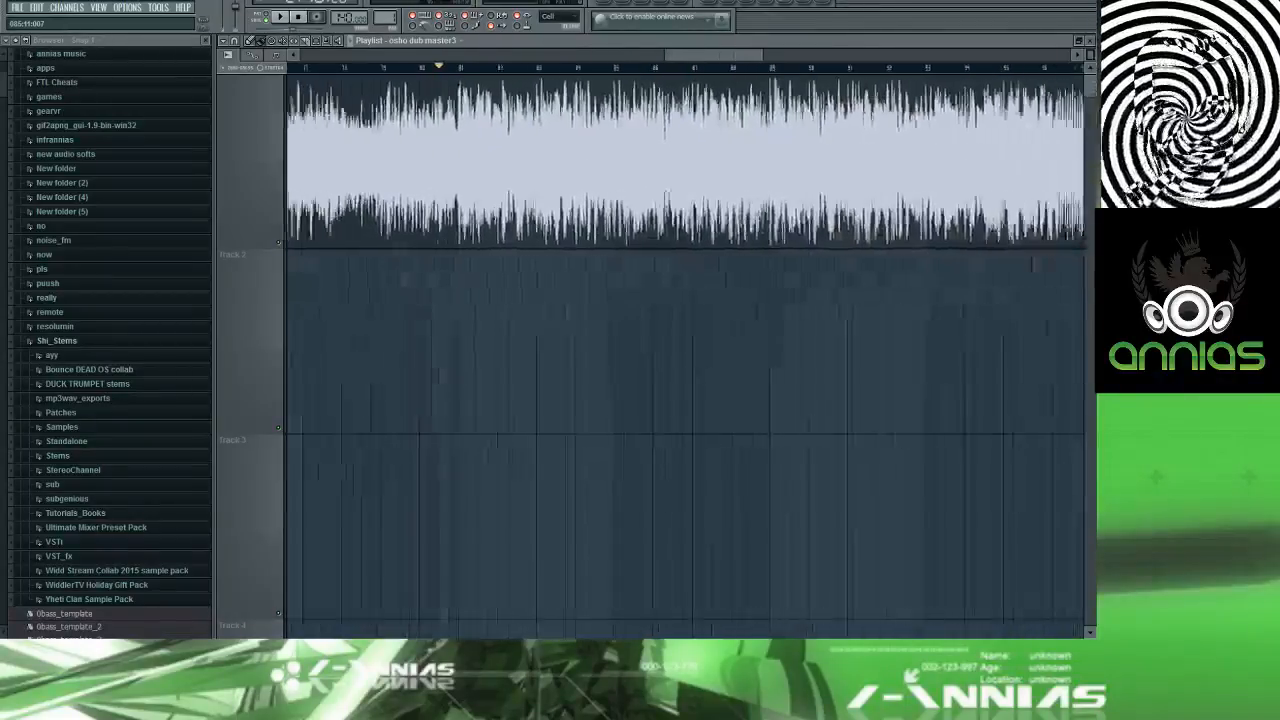
pyautogui.scroll(-5, 670, 345)
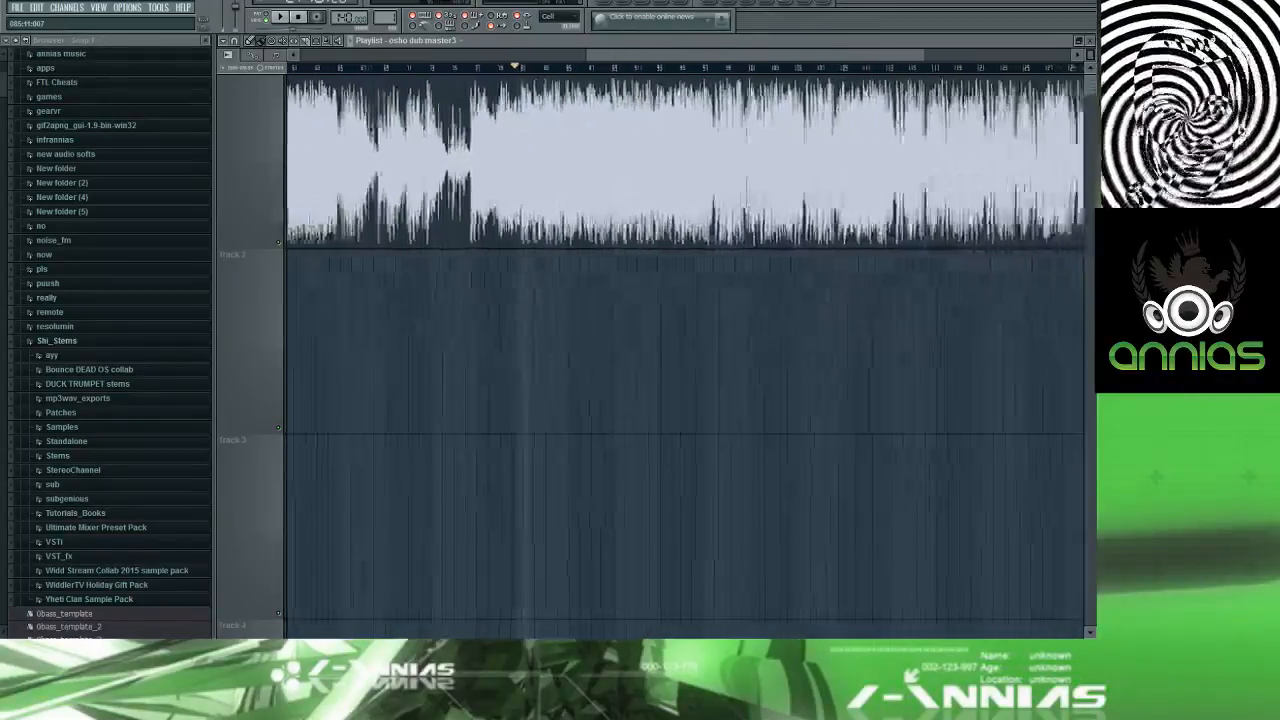
pyautogui.scroll(-4, 689, 58)
pyautogui.scroll(5, 675, 51)
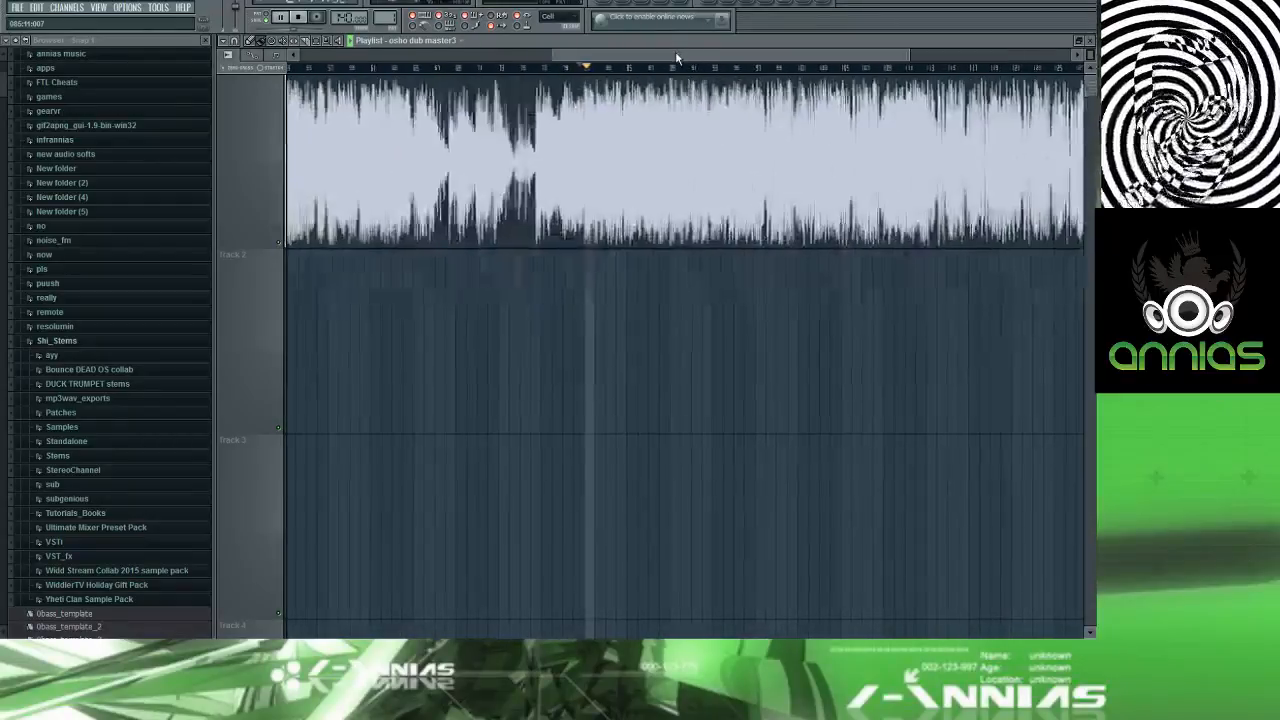
pyautogui.scroll(4, 685, 160)
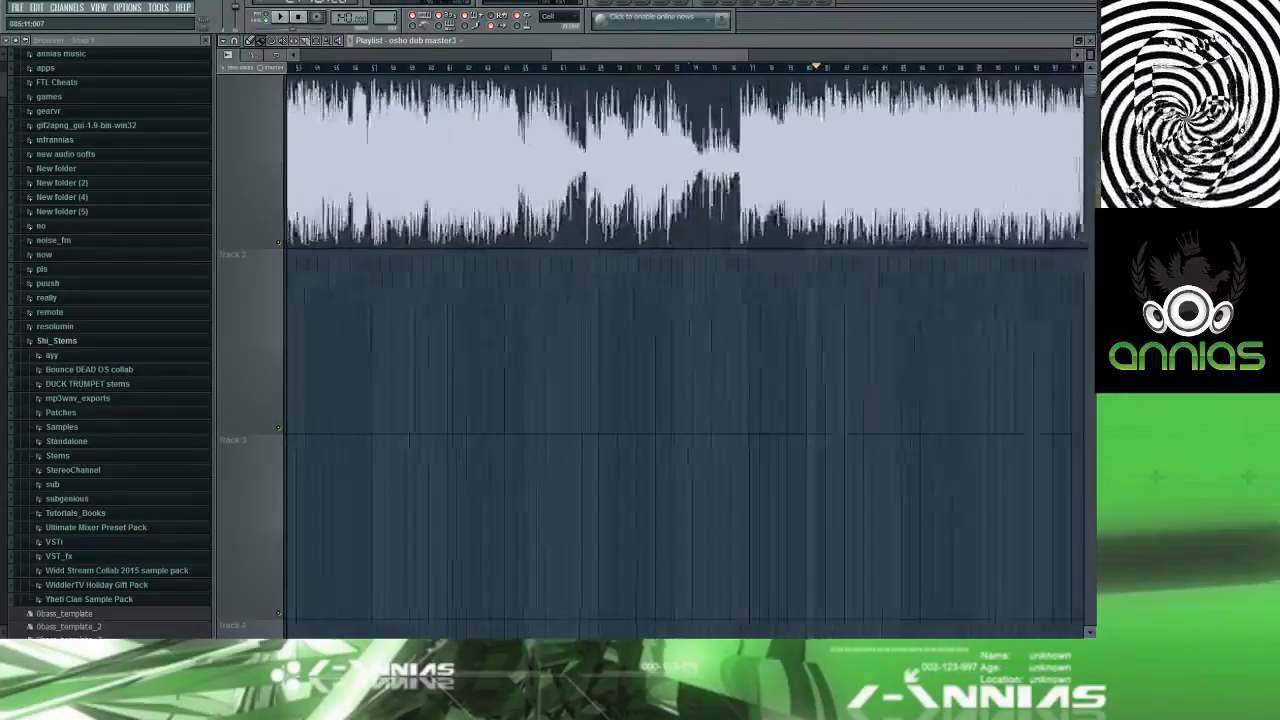
pyautogui.scroll(2, 775, 160)
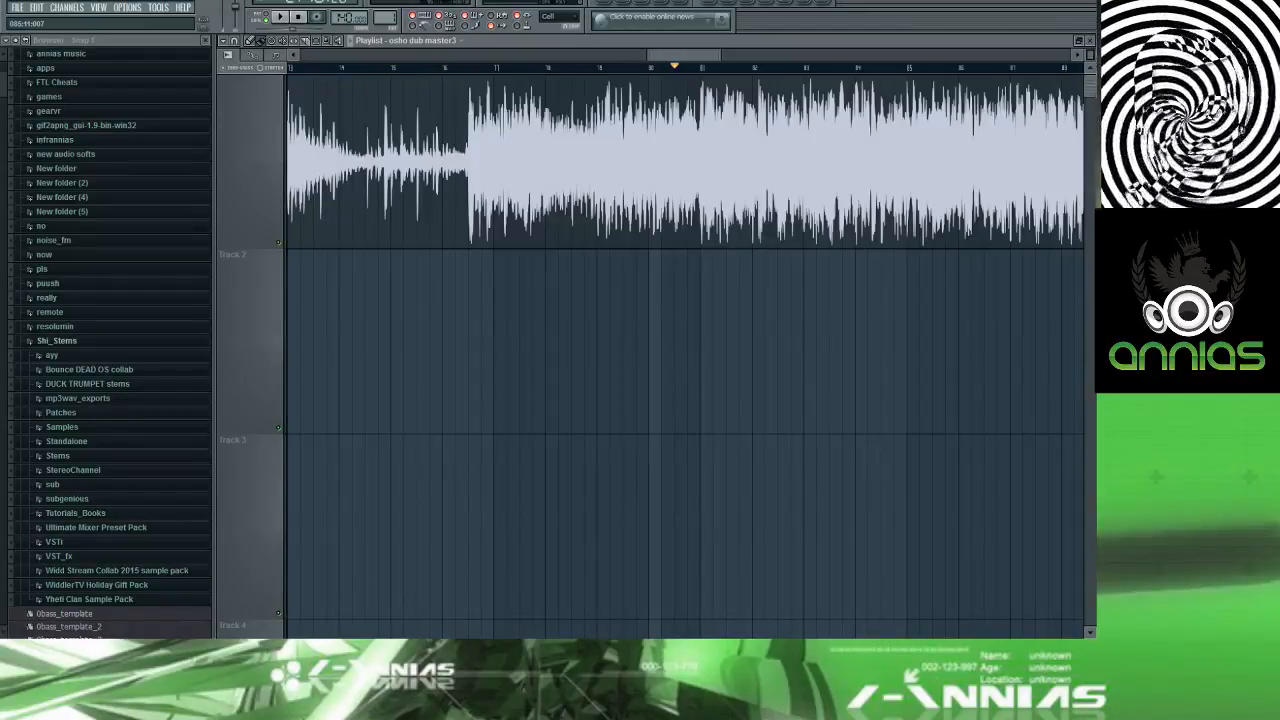
# Step: Play the loud section from about bar 80 to past bar 101 and stop playback
pyautogui.press('space')
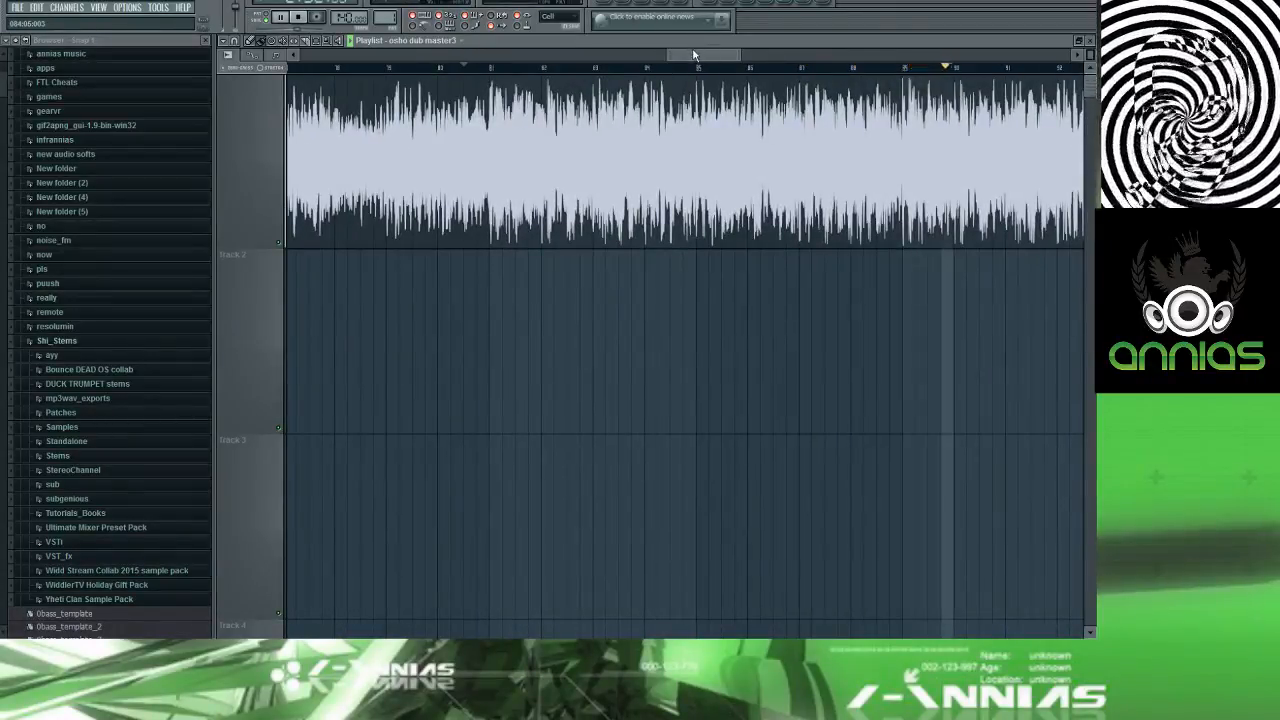
pyautogui.moveTo(693, 52); pyautogui.dragTo(737, 52)
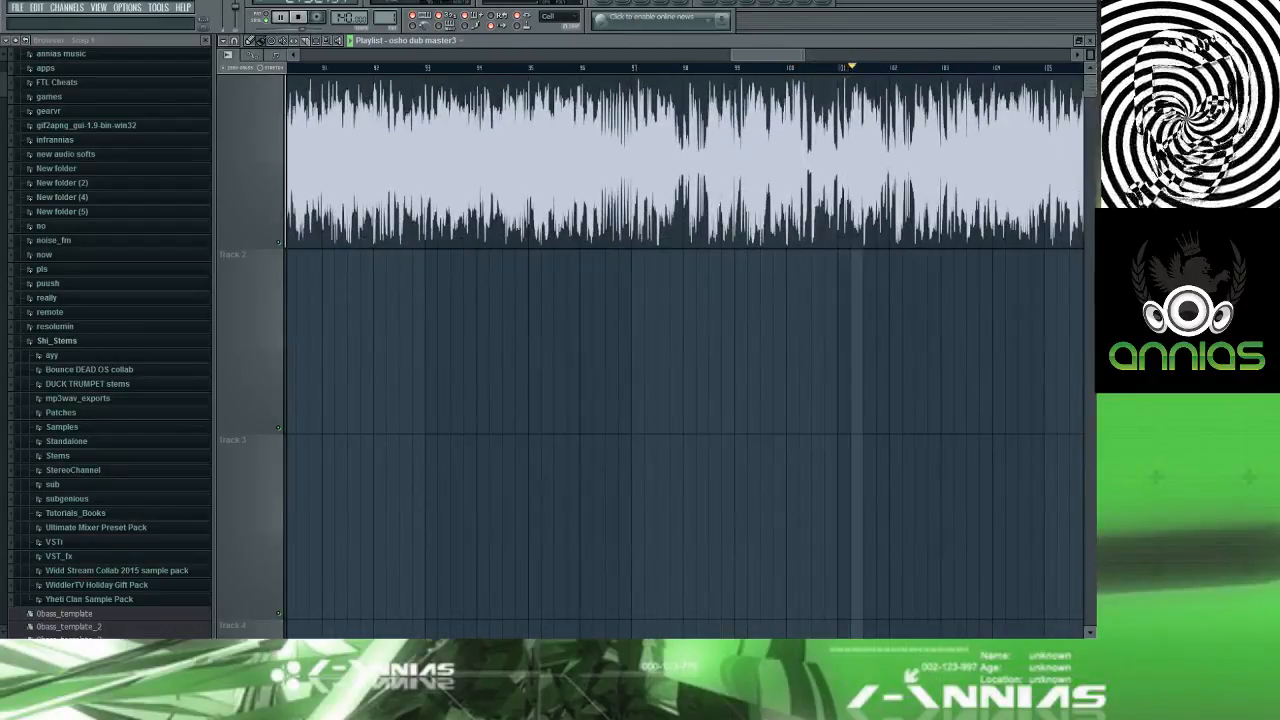
pyautogui.click(312, 18)
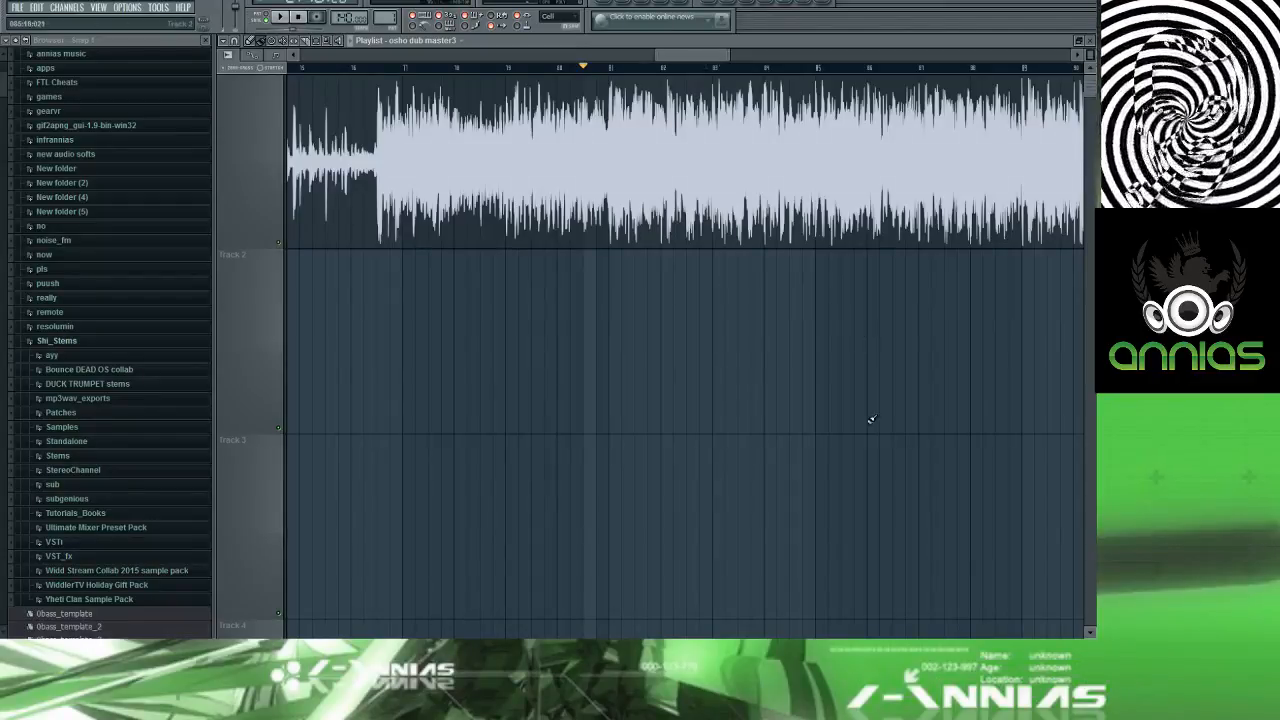
# Step: Open the E-MU audio mixer, examine its input channels and inserts, and return to the playlist
pyautogui.click(1000, 598)
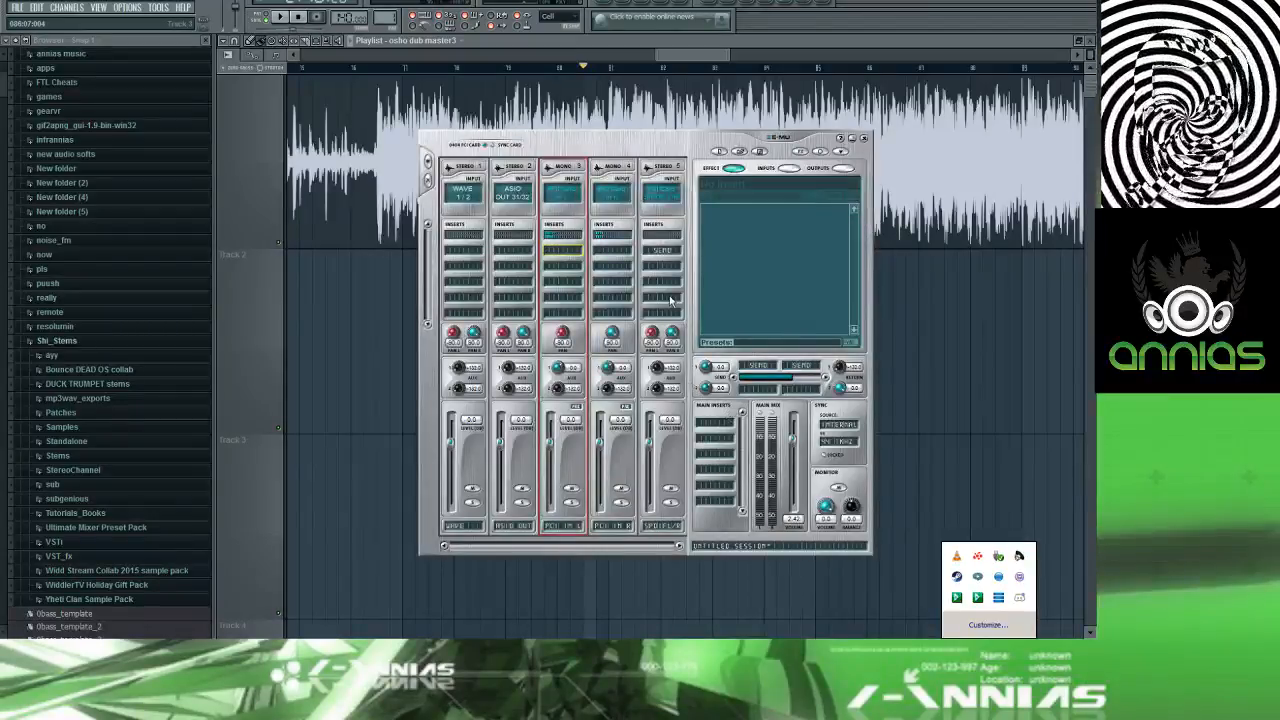
pyautogui.click(633, 325)
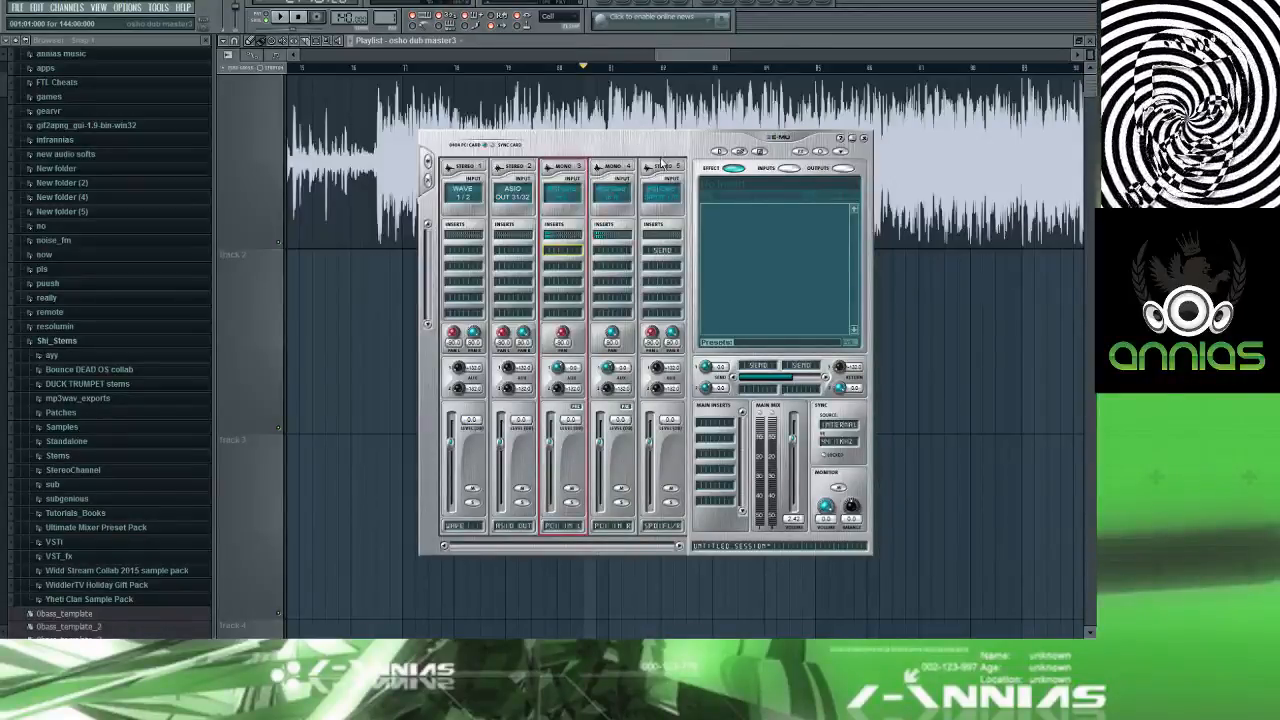
pyautogui.click(667, 59)
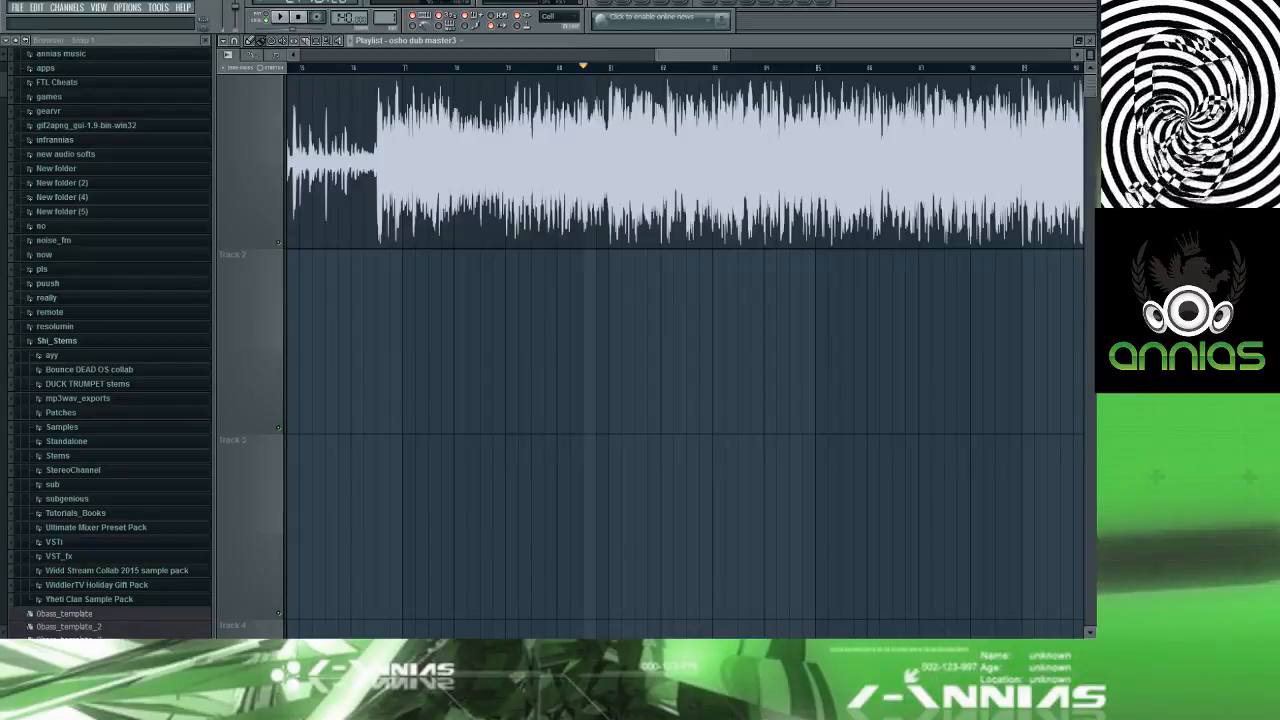
# Step: Switch to the SoundCloud upload page in the browser and replace the whole track title with "Annias -"
pyautogui.moveTo(0, 60); pyautogui.dragTo(0, 21)
pyautogui.hotkey('alt', 'Tab')
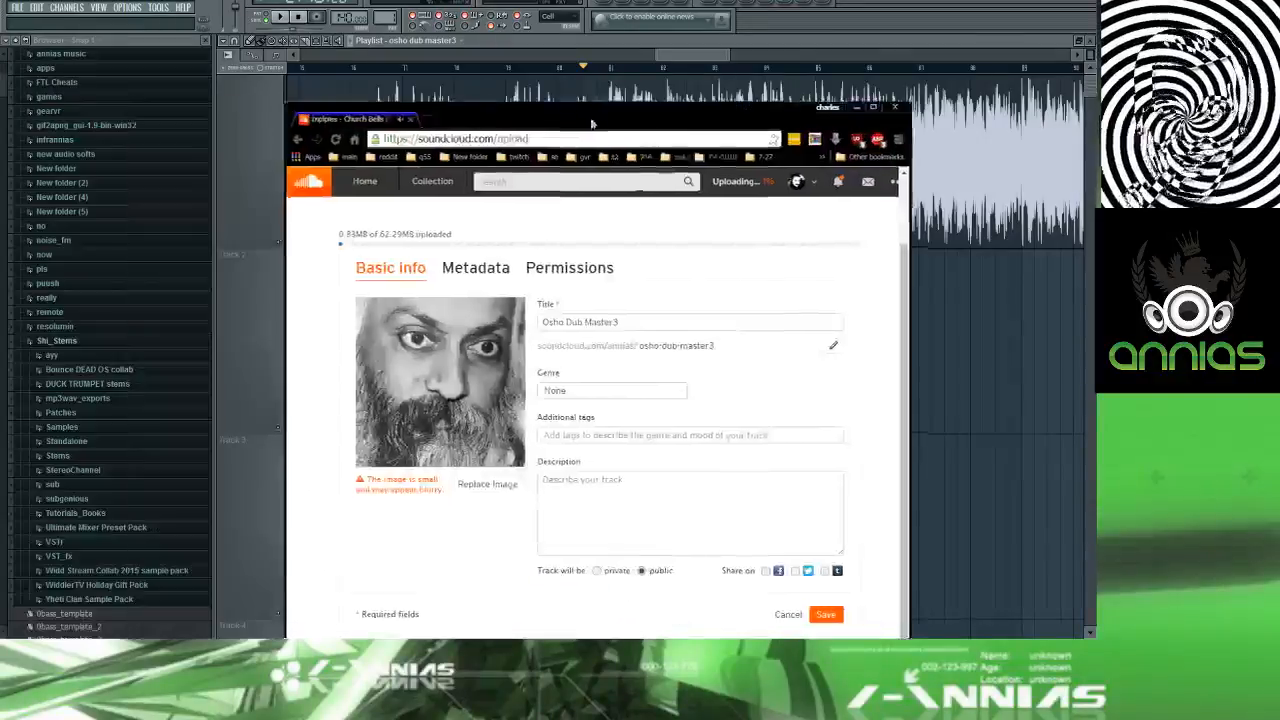
pyautogui.moveTo(591, 120); pyautogui.dragTo(634, 13)
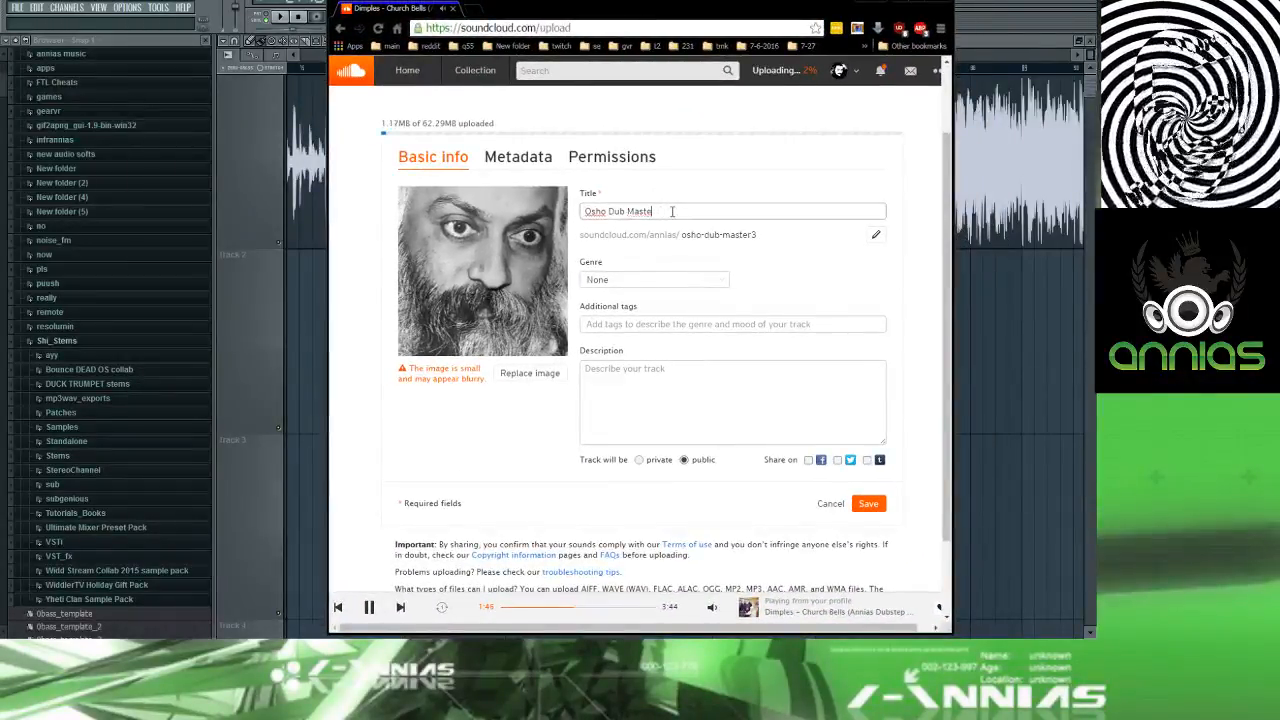
pyautogui.press('BackSpace')
pyautogui.press('BackSpace')
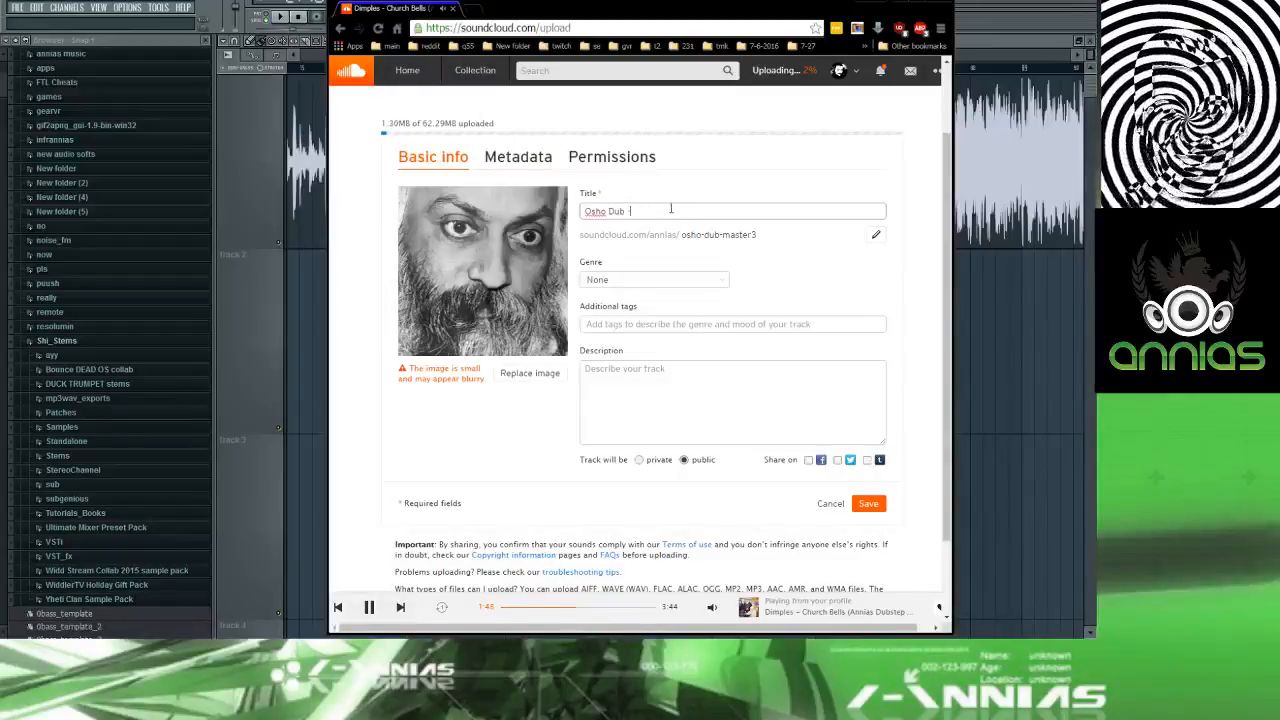
pyautogui.write('W')
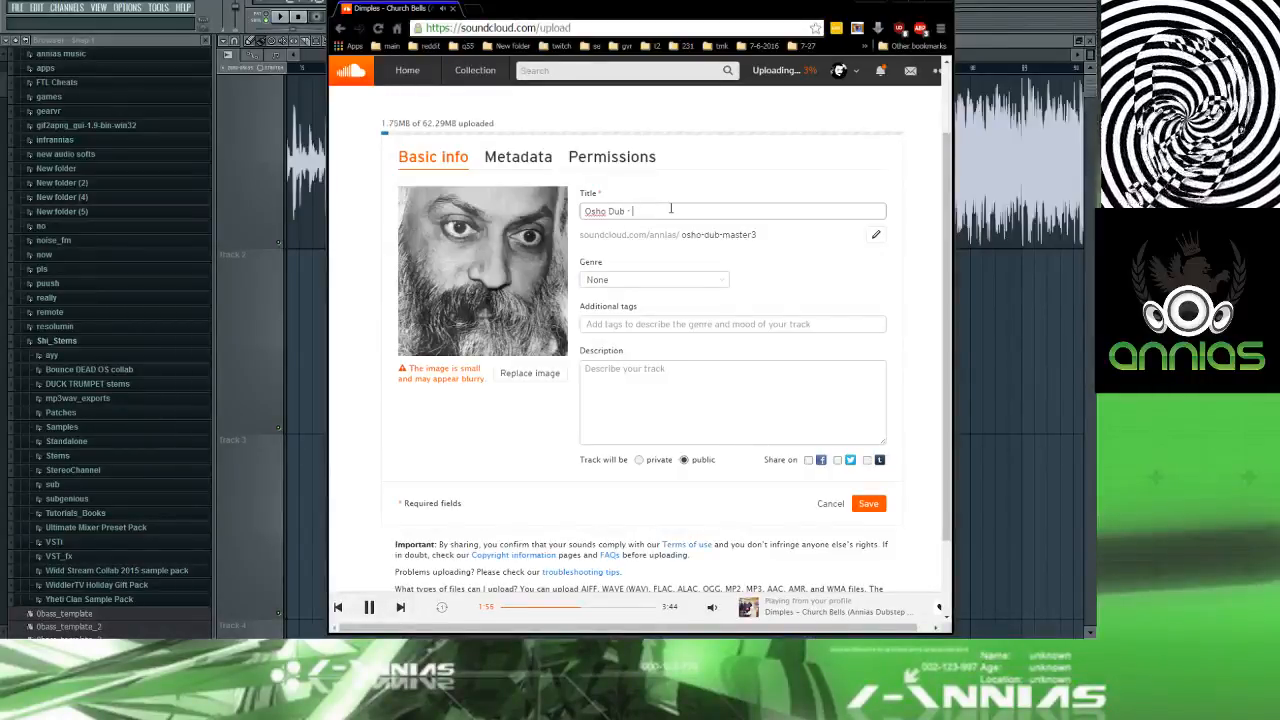
pyautogui.press('BackSpace')
pyautogui.press('BackSpace')
pyautogui.press('BackSpace')
pyautogui.press('BackSpace')
pyautogui.press('BackSpace')
pyautogui.press('BackSpace')
pyautogui.press('BackSpace')
pyautogui.press('BackSpace')
pyautogui.press('BackSpace')
pyautogui.press('BackSpace')
pyautogui.press('BackSpace')
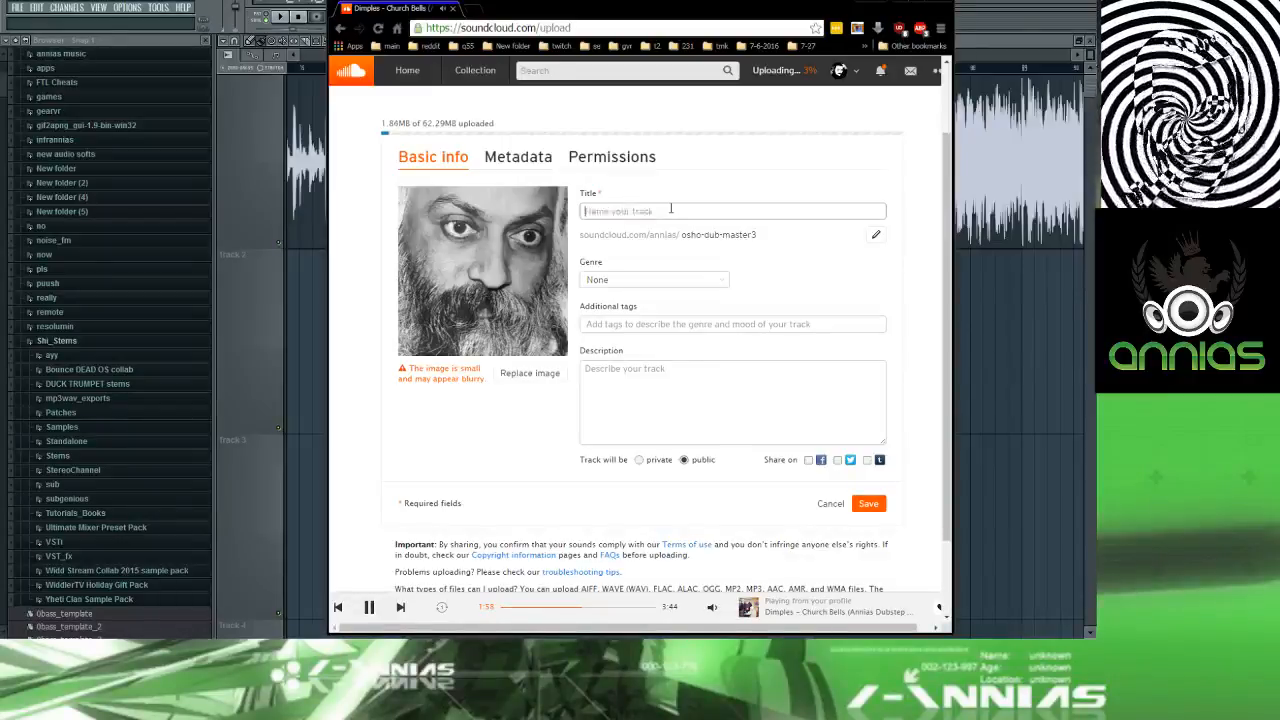
pyautogui.write('Annias -')
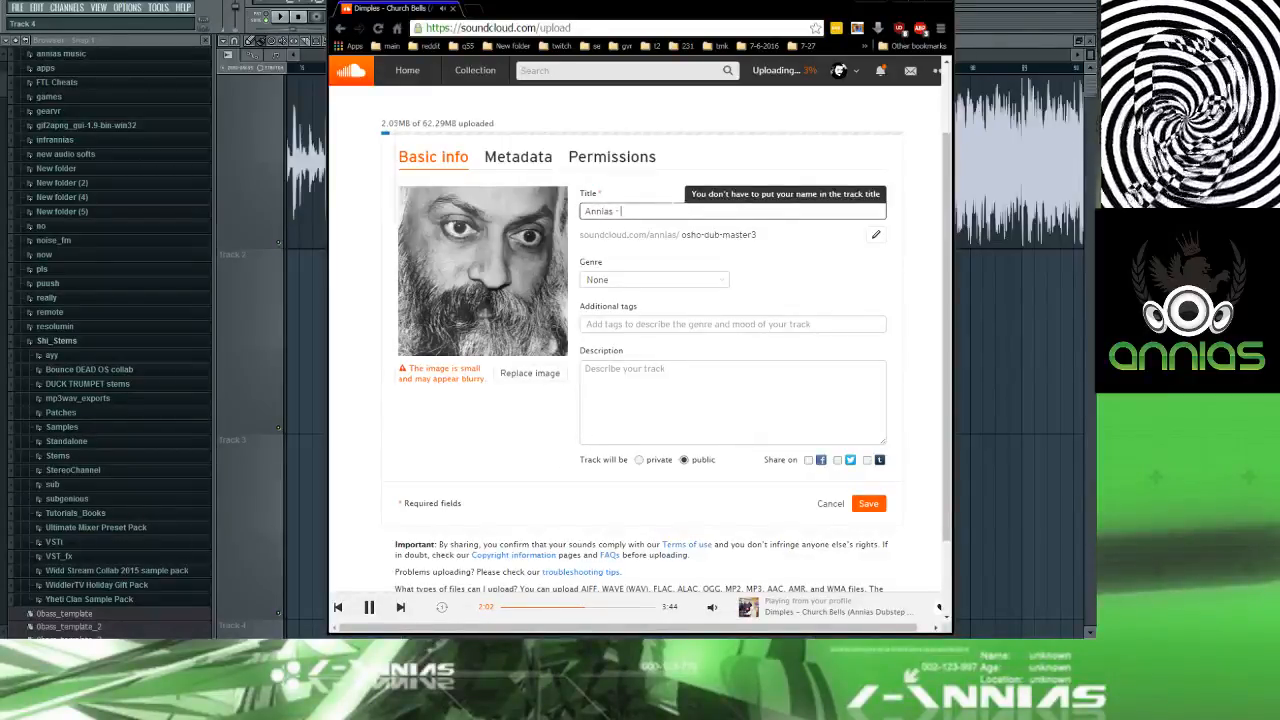
# Step: Switch to the Shi_Stems folder in Windows Explorer and look through its project files and the folder tree
pyautogui.click(266, 637)
pyautogui.click(603, 258)
pyautogui.scroll(-6, 600, 262)
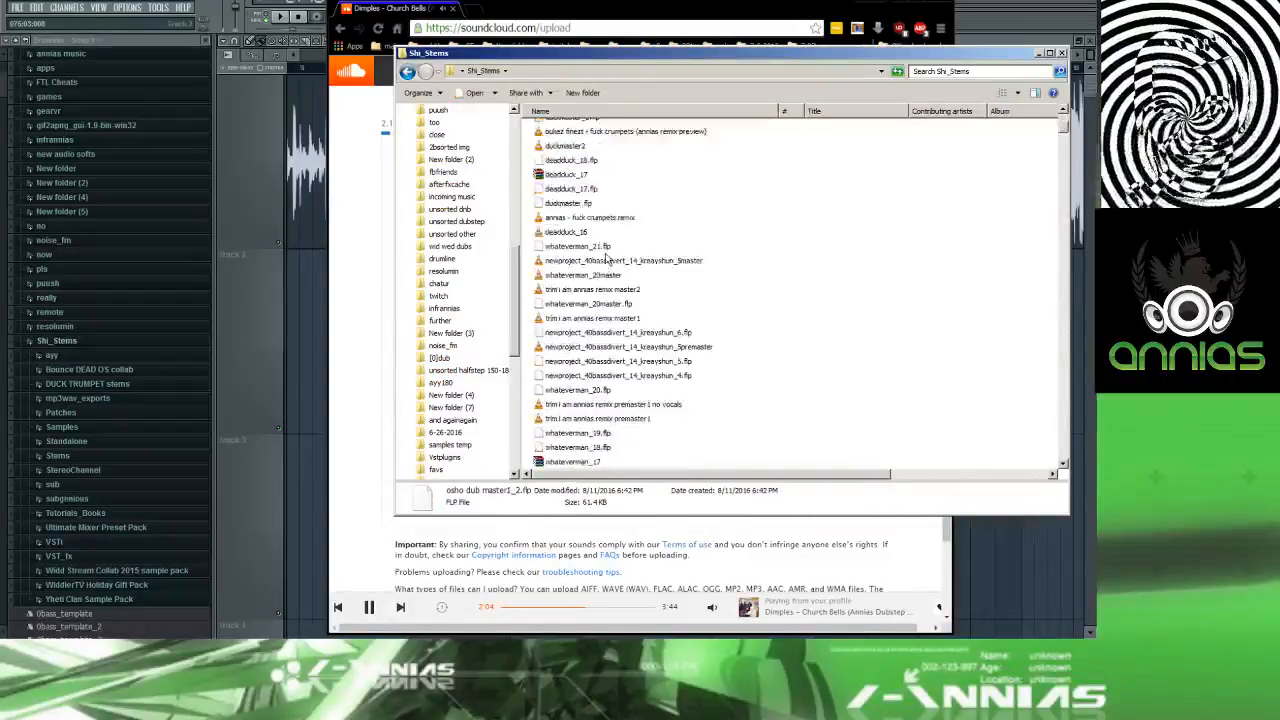
pyautogui.moveTo(517, 268); pyautogui.dragTo(517, 275)
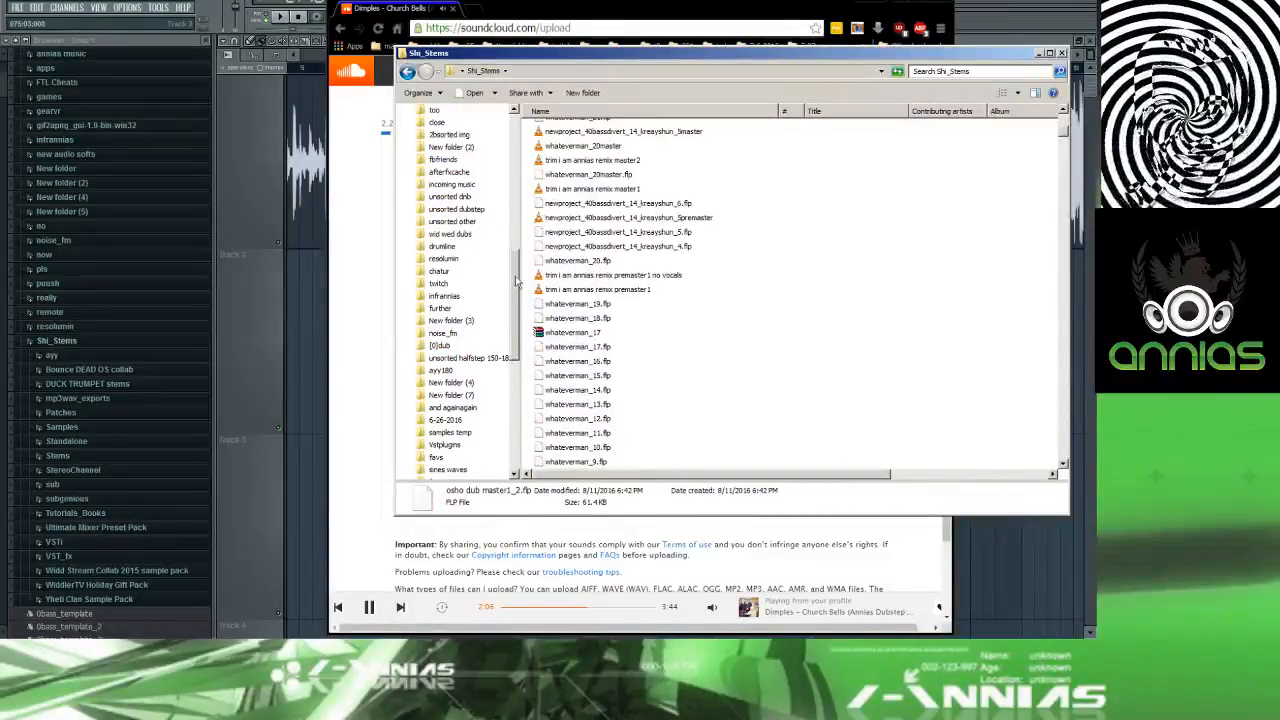
pyautogui.click(526, 372)
pyautogui.moveTo(521, 379); pyautogui.dragTo(520, 379)
pyautogui.click(517, 381)
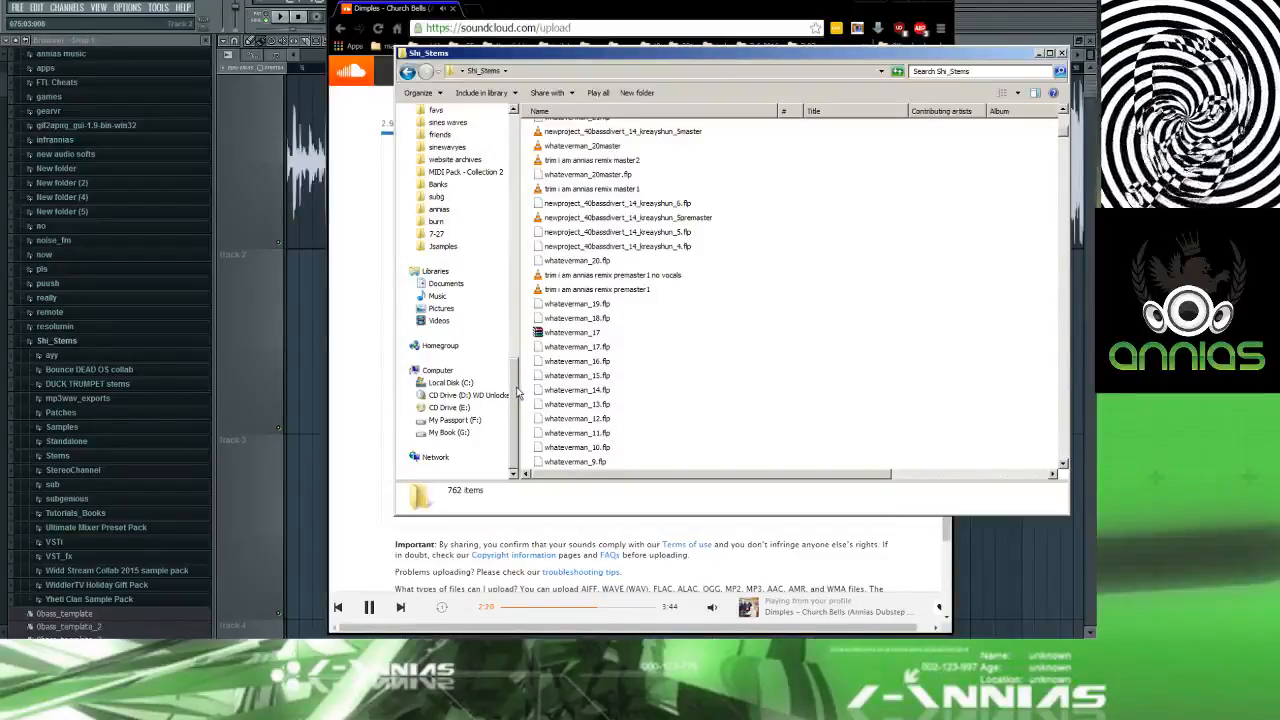
# Step: Open the annias archive folder on the Storage (I:) drive, dismissing AutoPlay, and look up the details of the annias_dubcraft_dubstep_mix file
pyautogui.click(436, 370)
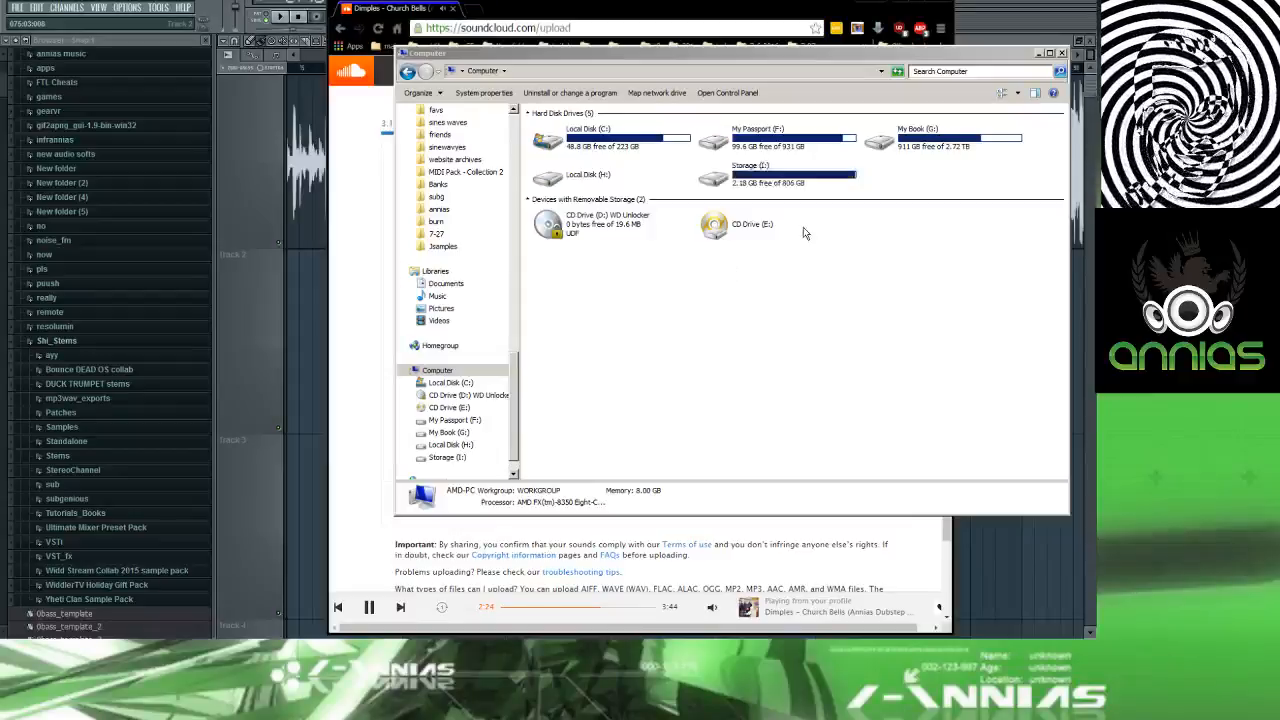
pyautogui.doubleClick(720, 172)
pyautogui.doubleClick(620, 140)
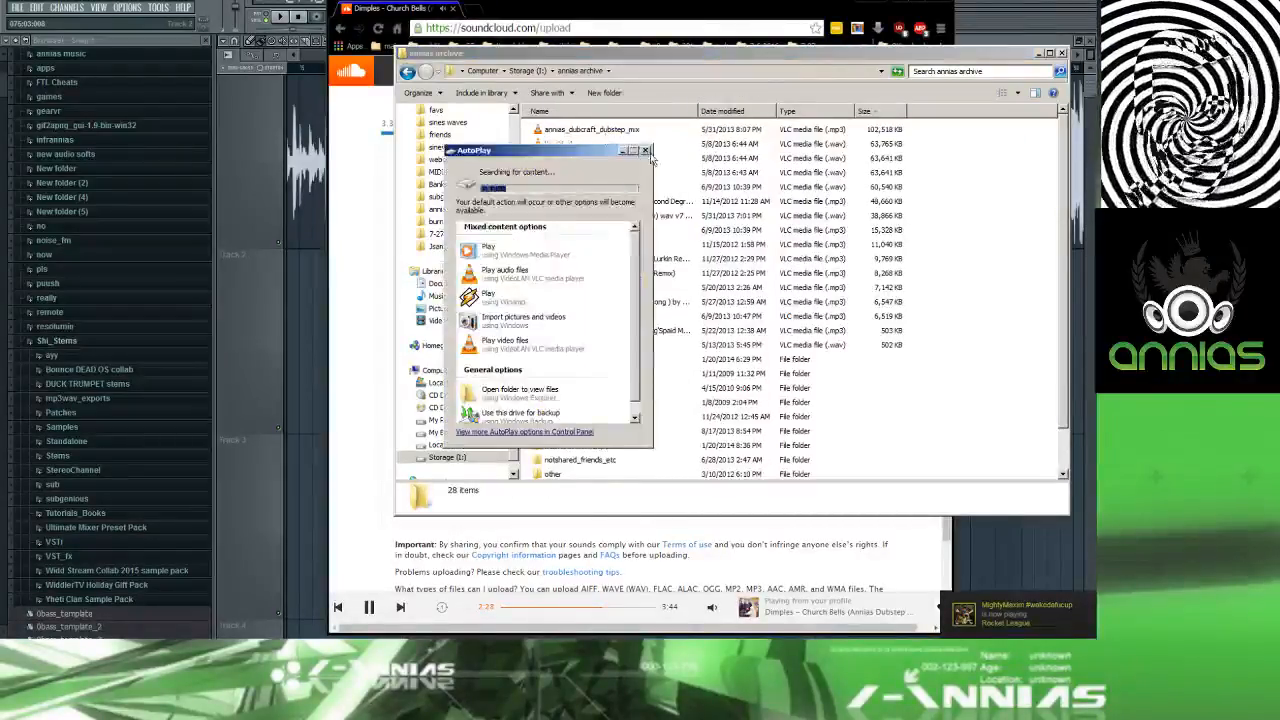
pyautogui.click(645, 151)
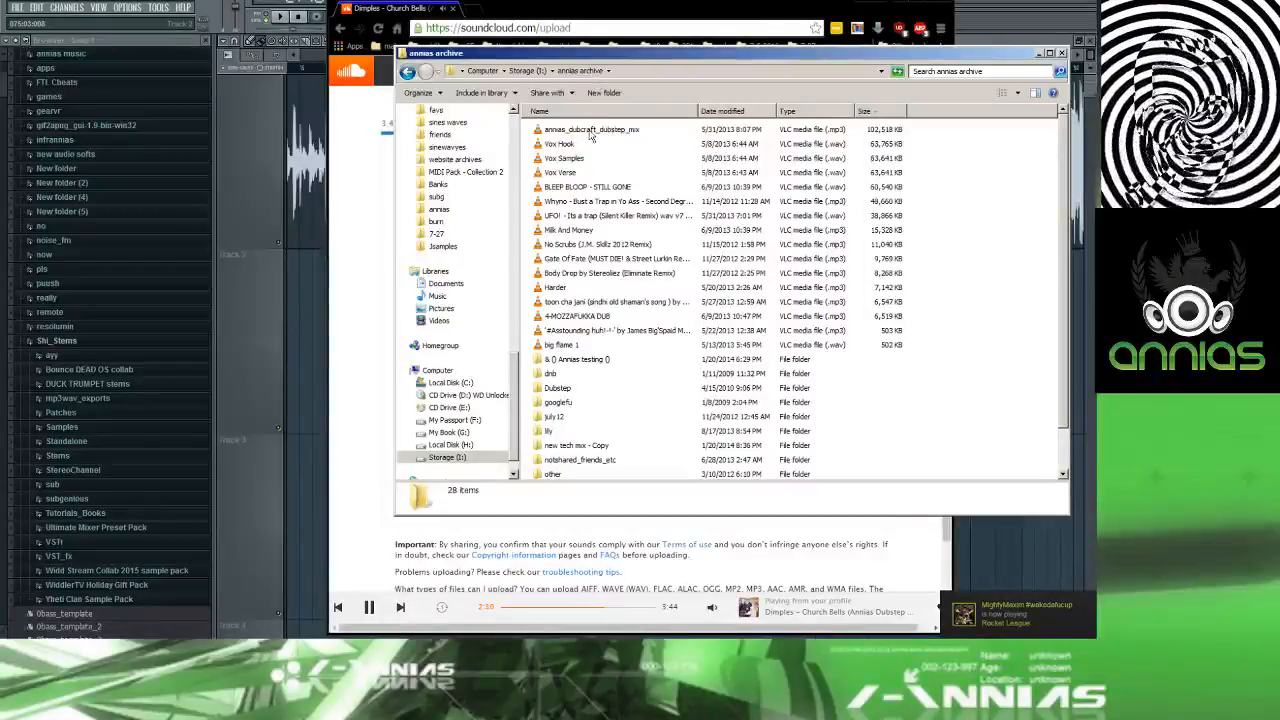
pyautogui.click(592, 129)
pyautogui.scroll(-1, 585, 180)
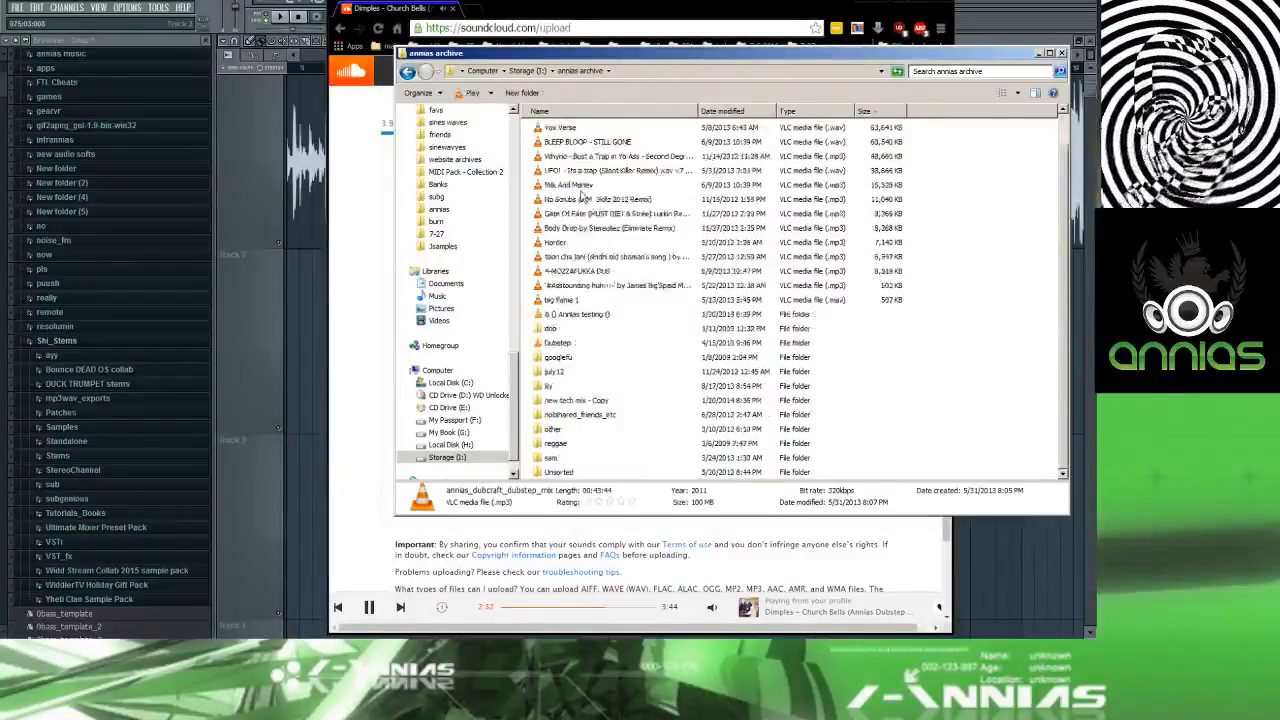
pyautogui.scroll(1, 585, 195)
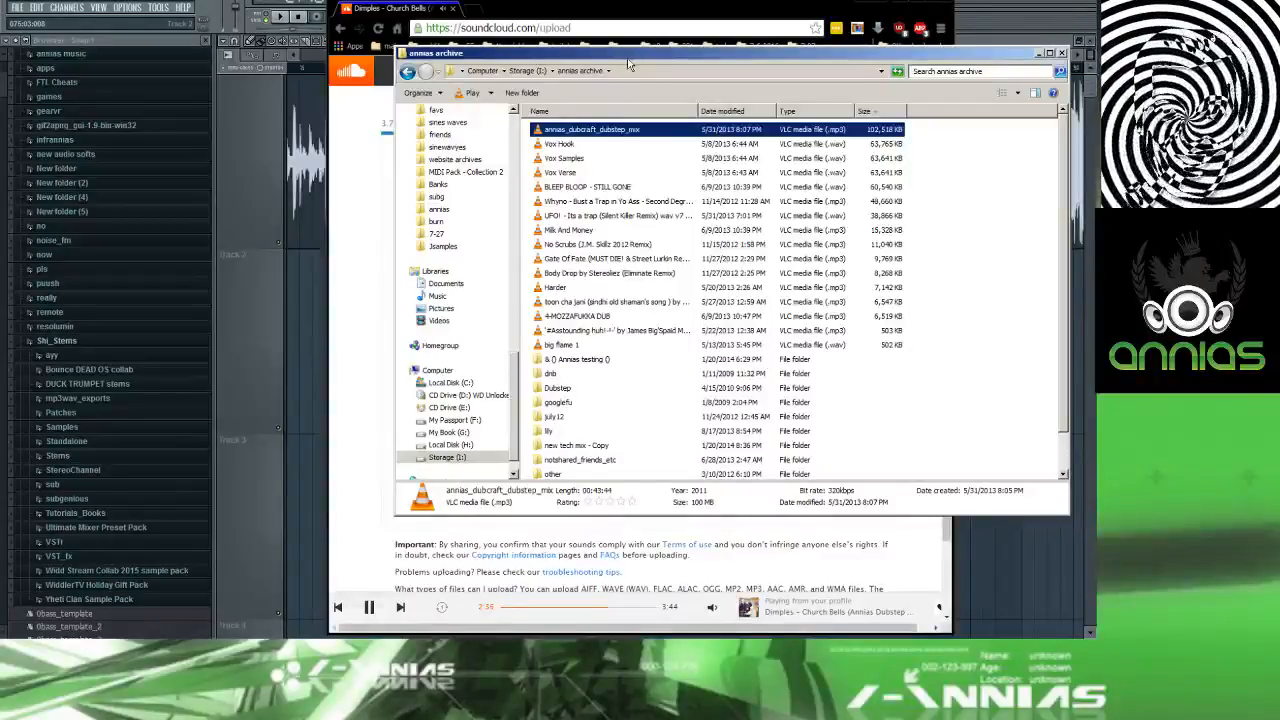
# Step: Return to the SoundCloud upload page, complete the track title as "Annias - Osho Dub Preview", and close the disk format dialog without formatting
pyautogui.hotkey('alt', 'Tab')
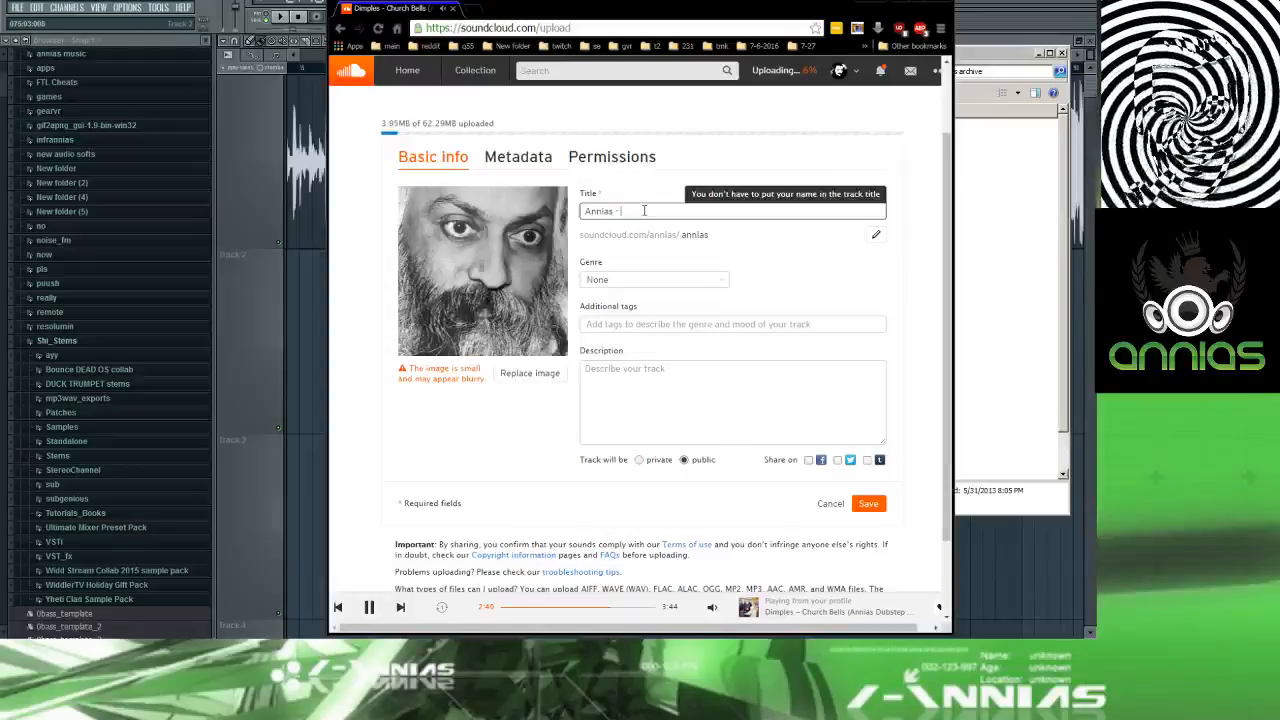
pyautogui.write('Dh')
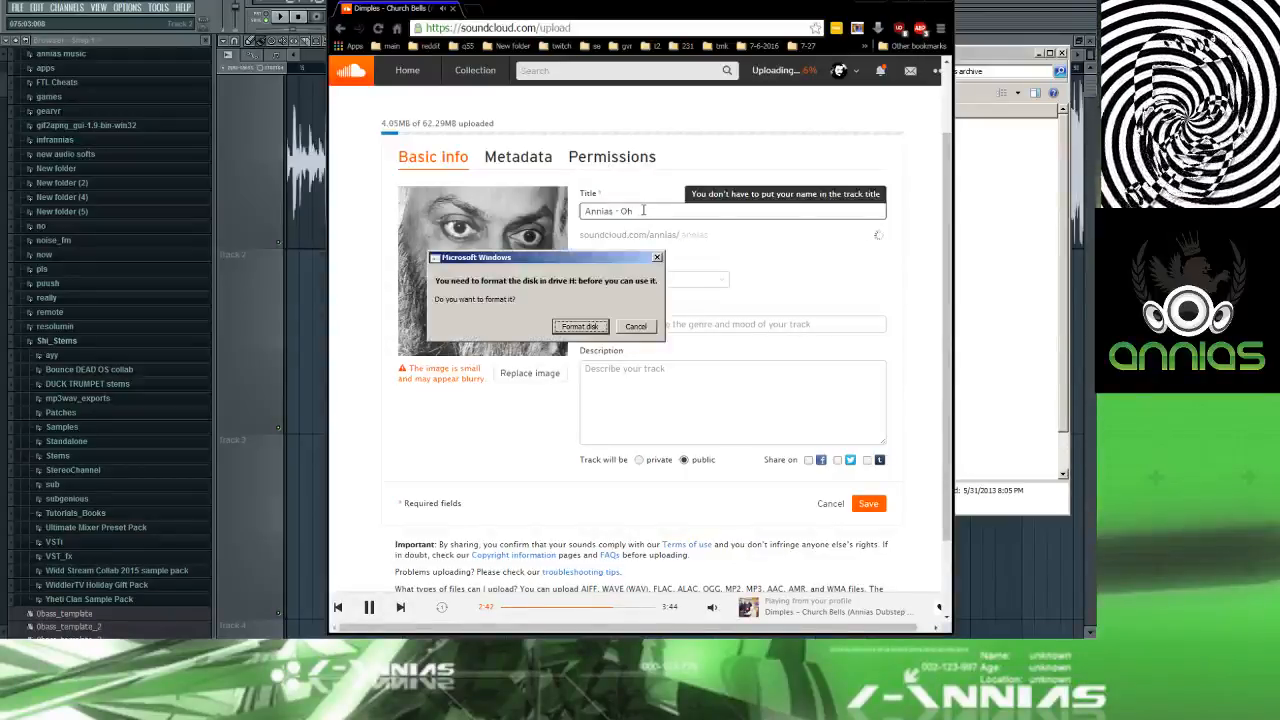
pyautogui.press('space')
pyautogui.write('Dub')
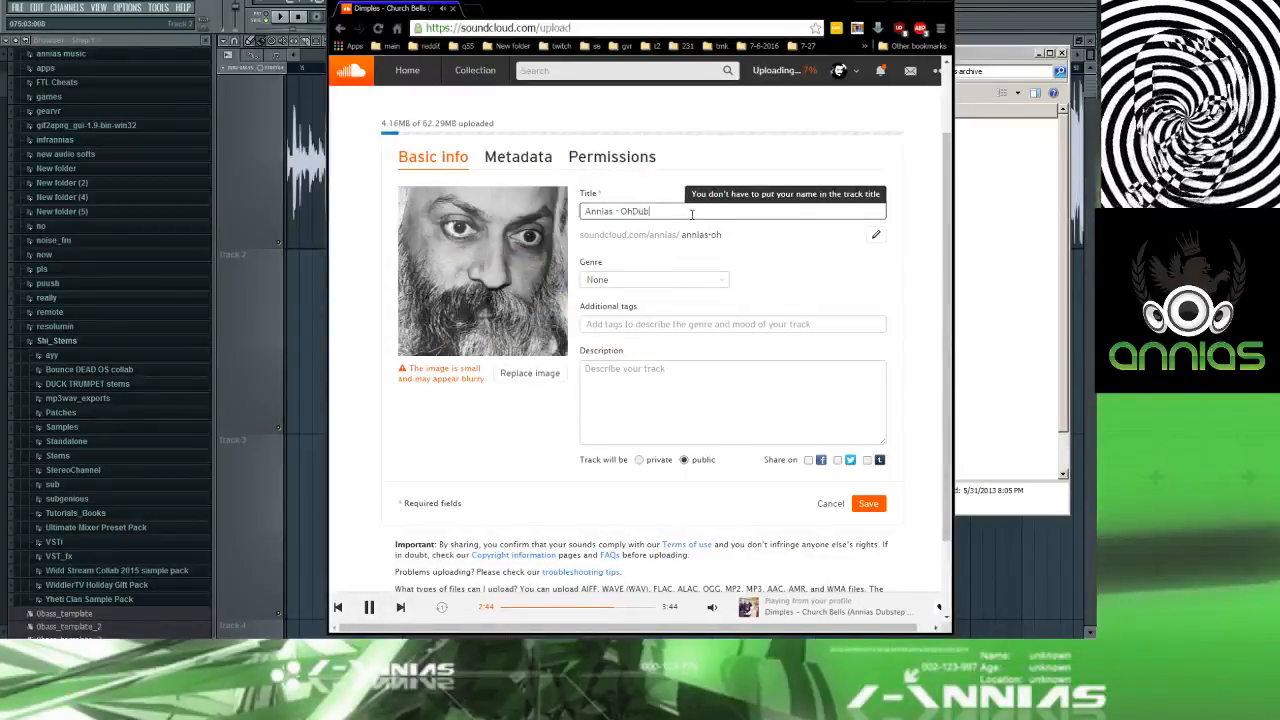
pyautogui.click(628, 211)
pyautogui.write('sh')
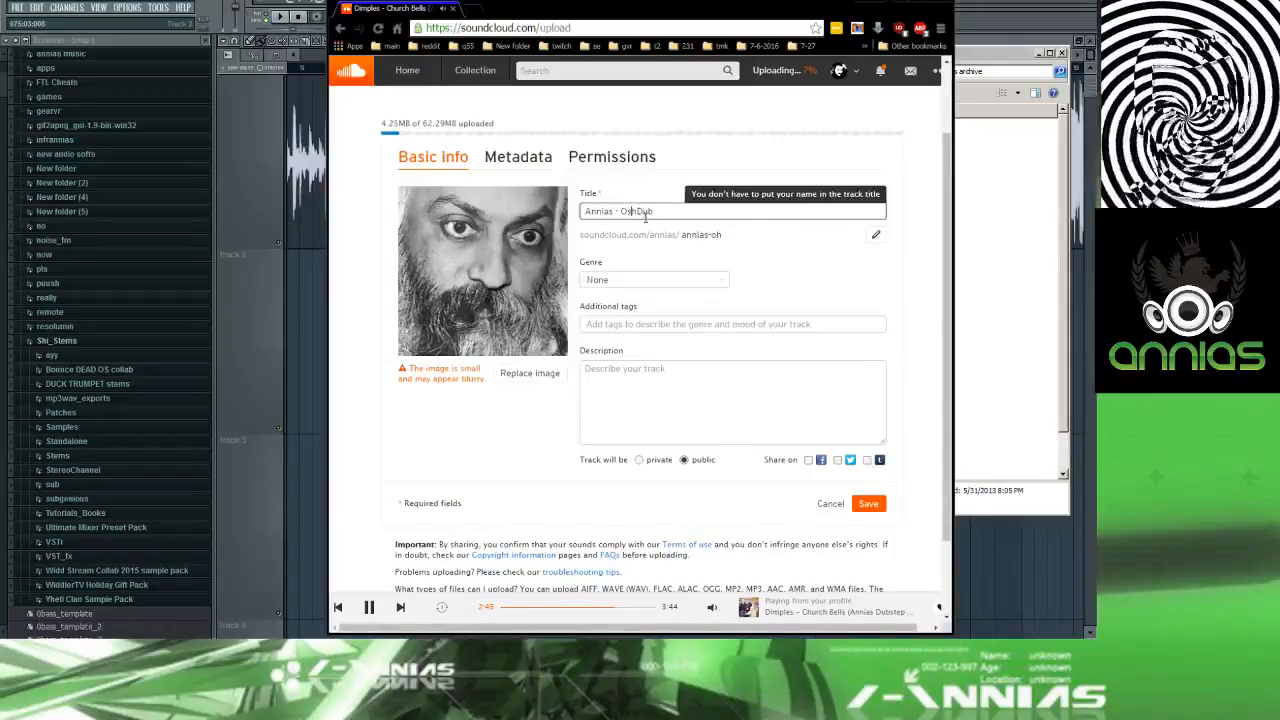
pyautogui.write('o Dub')
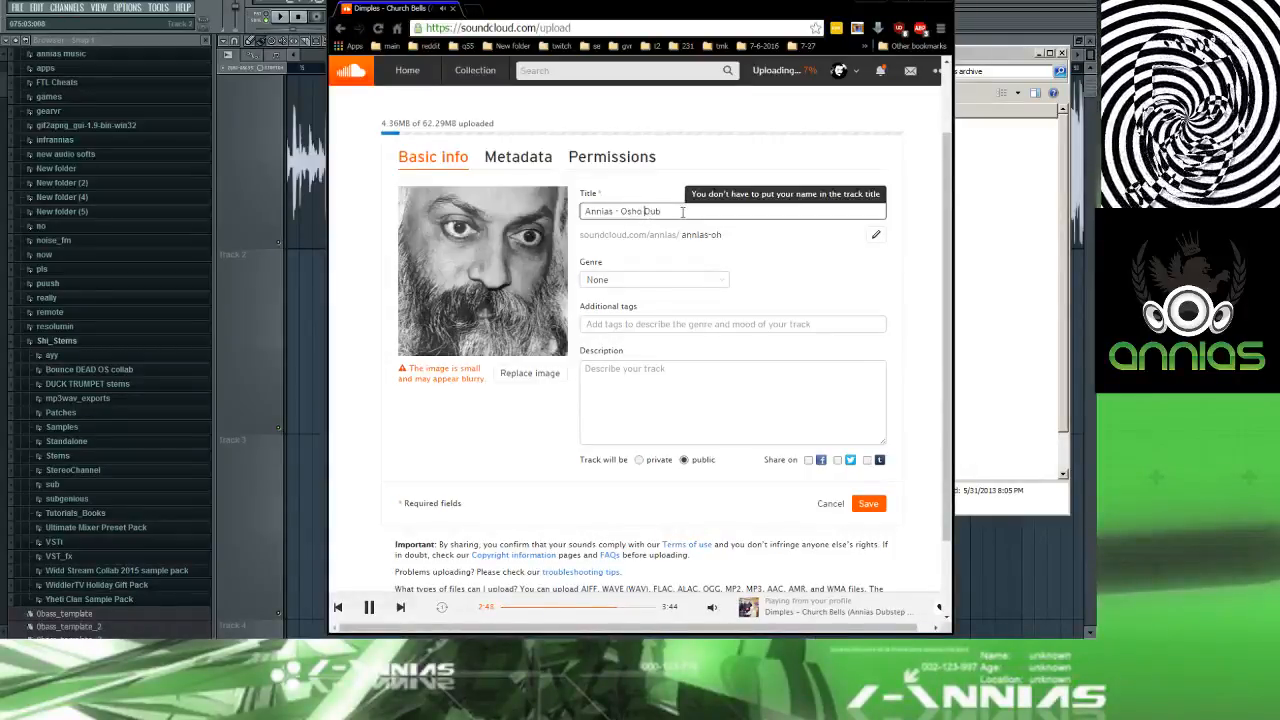
pyautogui.write(' P')
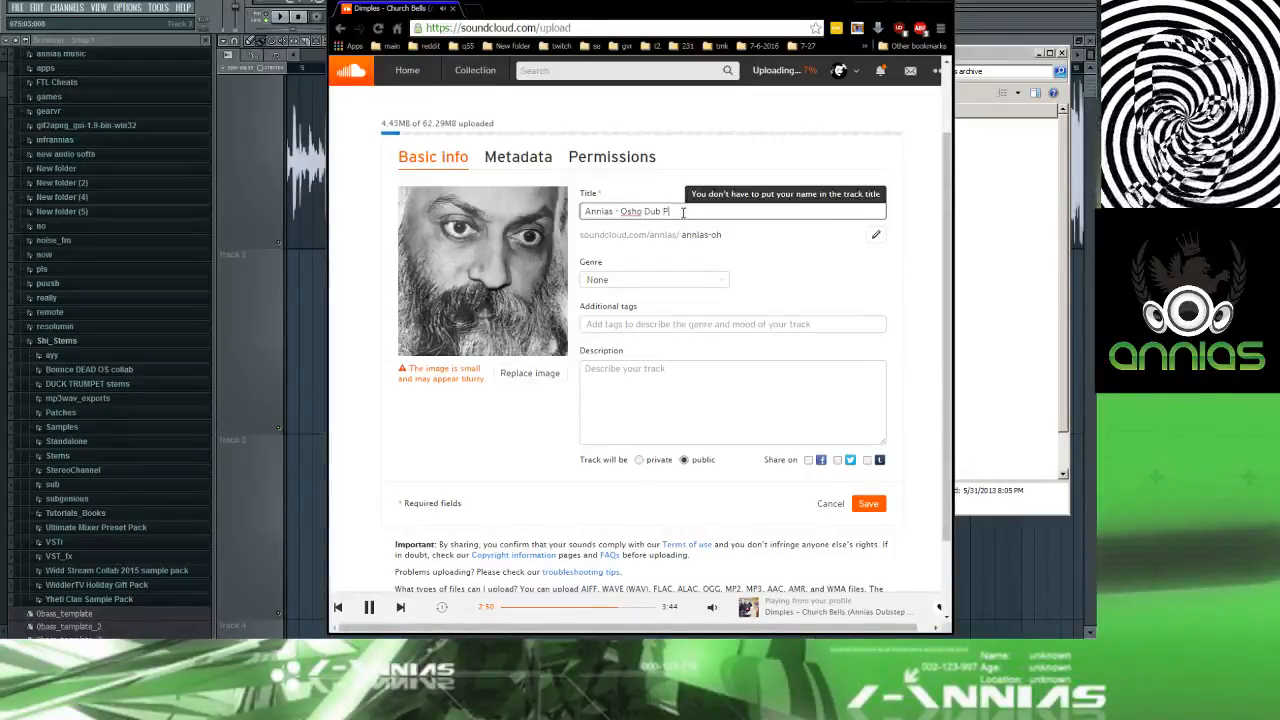
pyautogui.write('review')
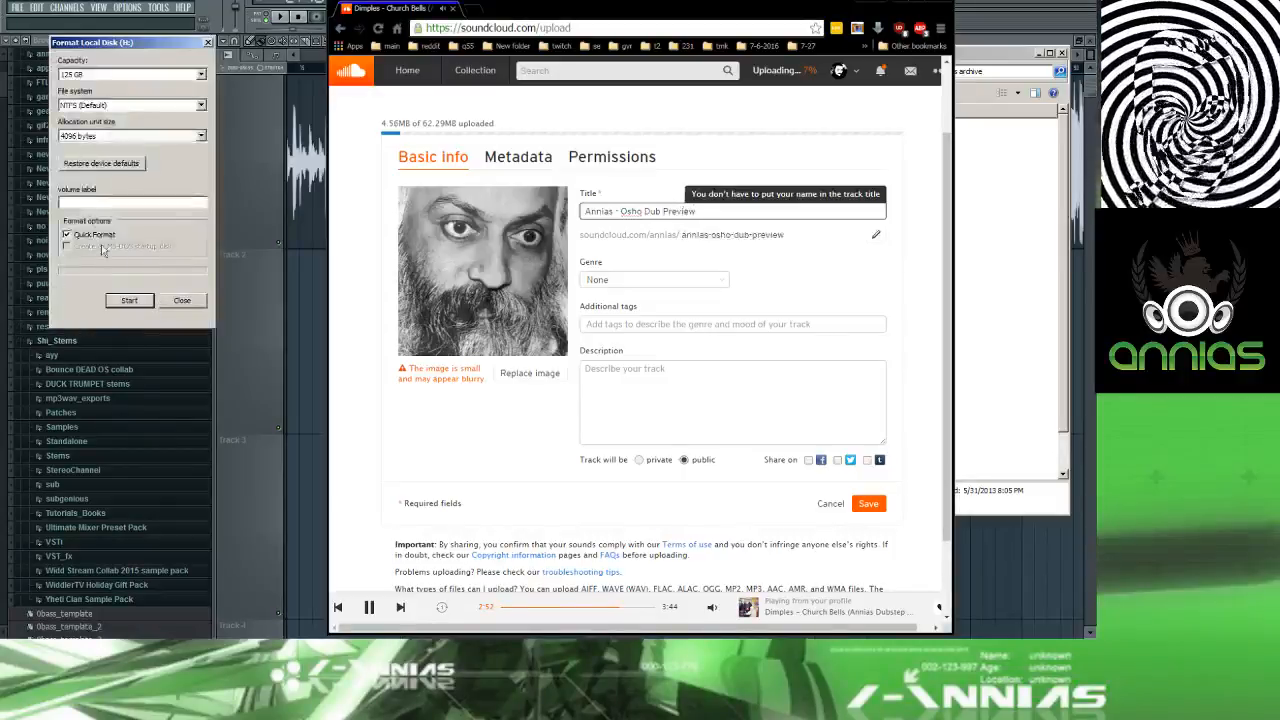
pyautogui.click(181, 301)
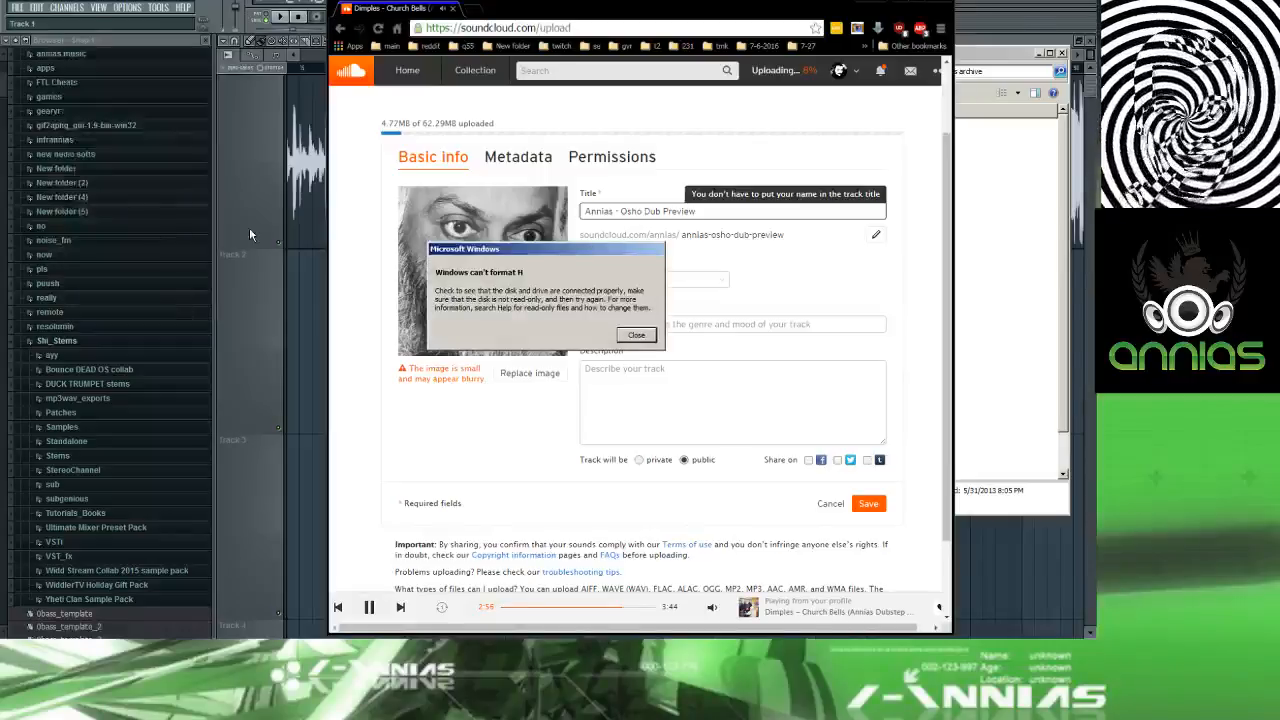
# Step: Dismiss the disk format error, then set the track's genre to Dubstep and add the tag "annias"
pyautogui.press('Return')
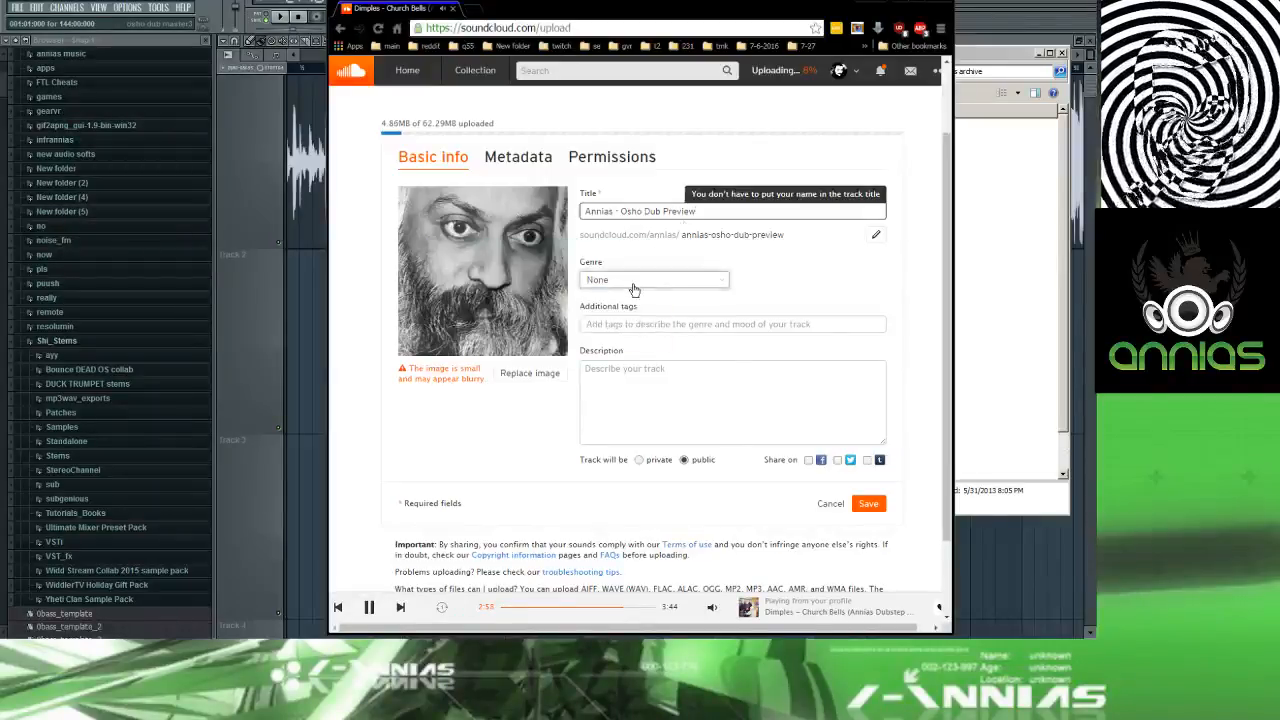
pyautogui.click(653, 280)
pyautogui.click(612, 536)
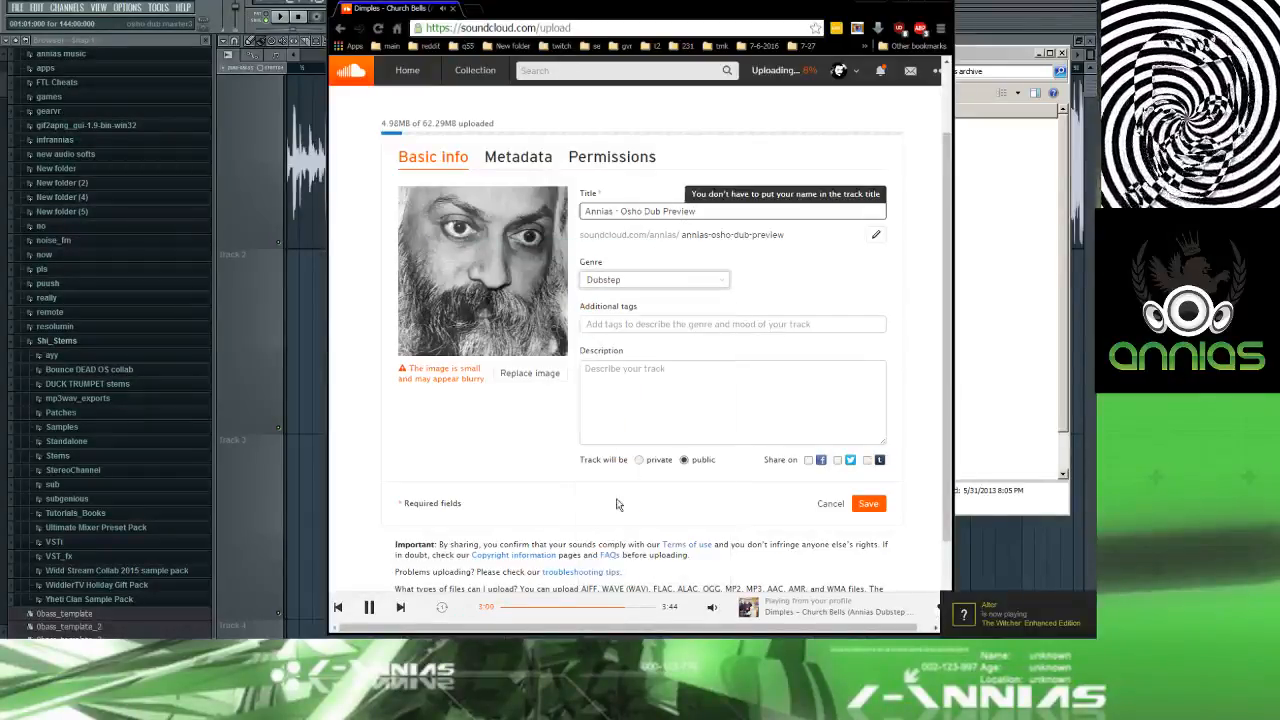
pyautogui.click(625, 328)
pyautogui.write('anni')
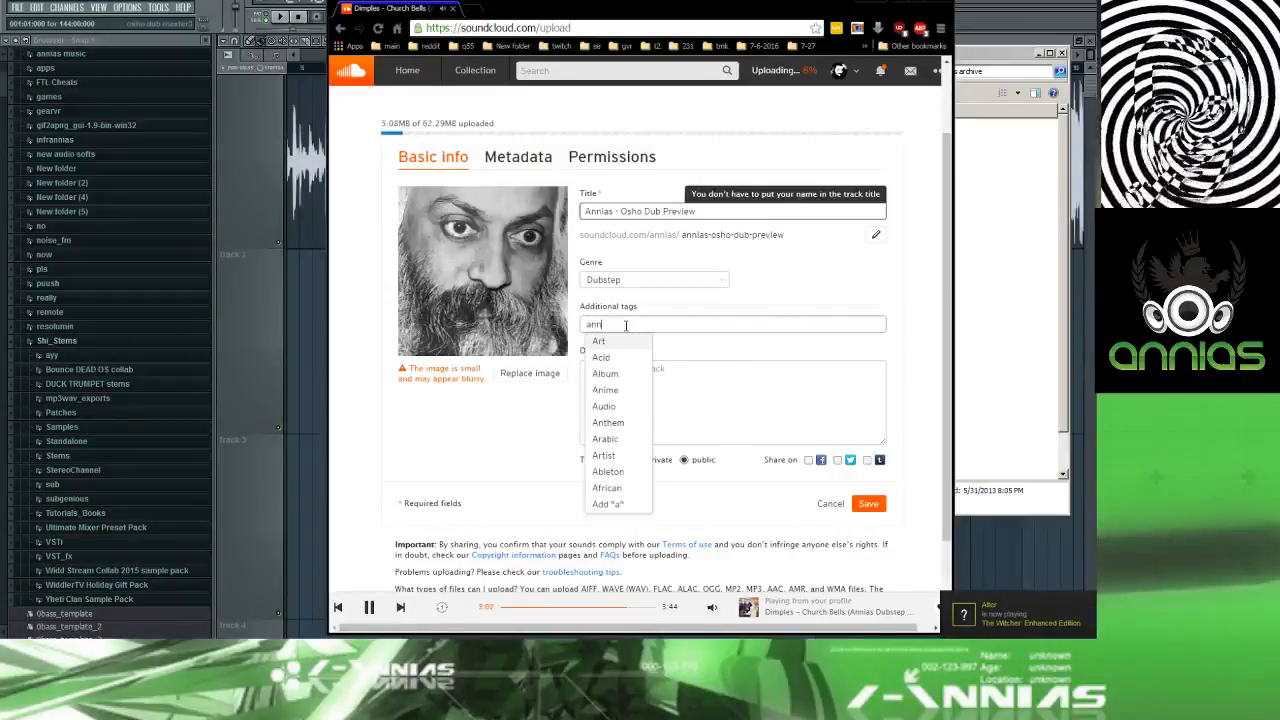
pyautogui.write('as')
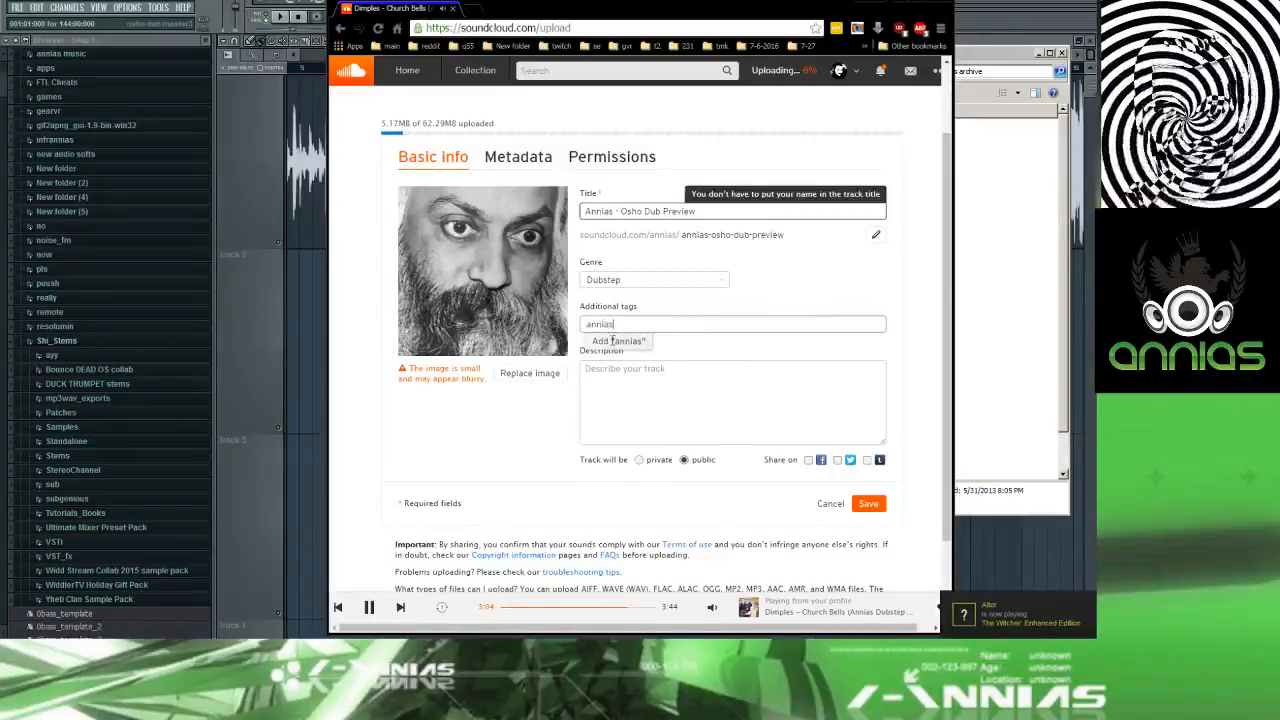
pyautogui.click(613, 341)
# Step: Enter the track description "Little bit of touch up left. enjoy the stuffs" and clear the stray text selection on the page
pyautogui.click(609, 375)
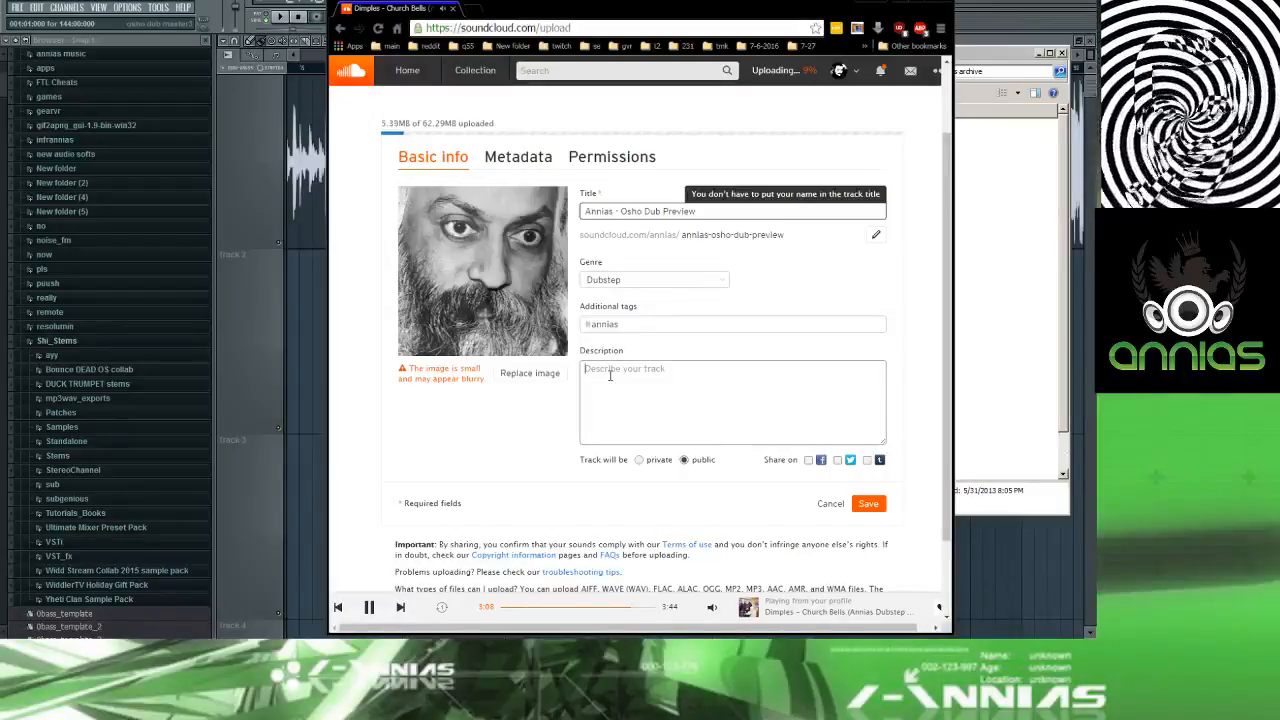
pyautogui.write('L')
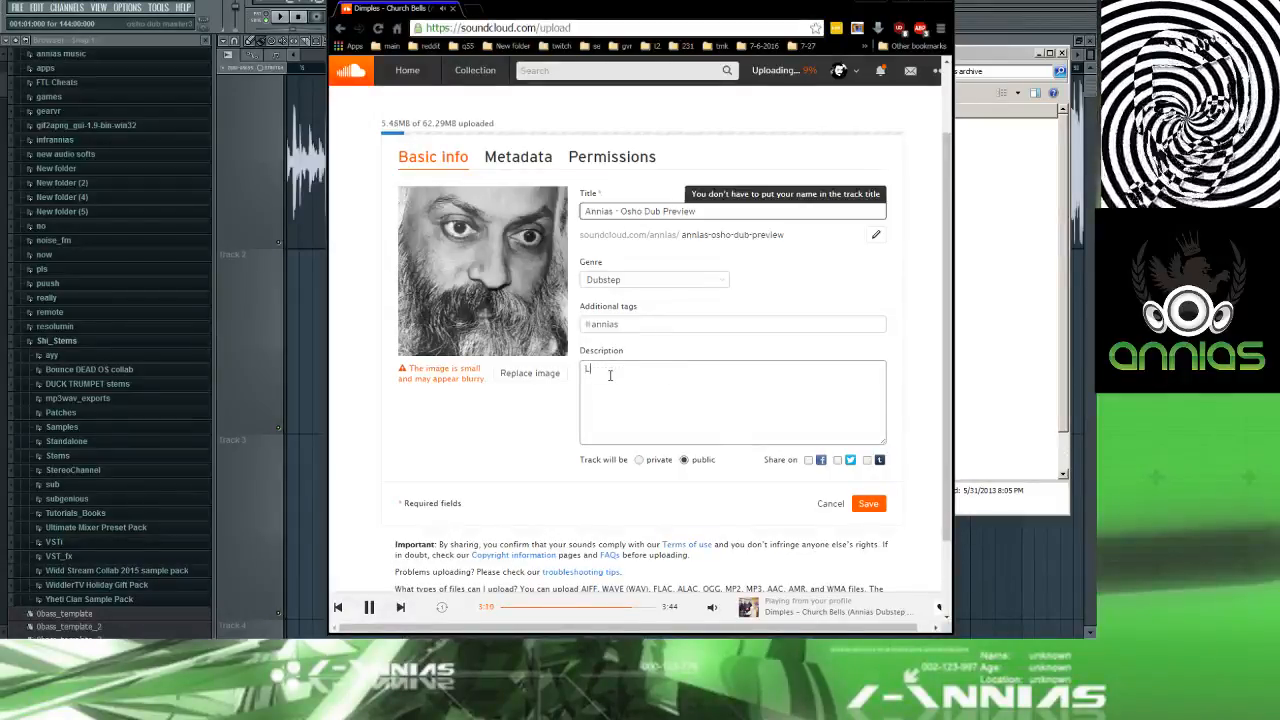
pyautogui.write('ittle bit of ')
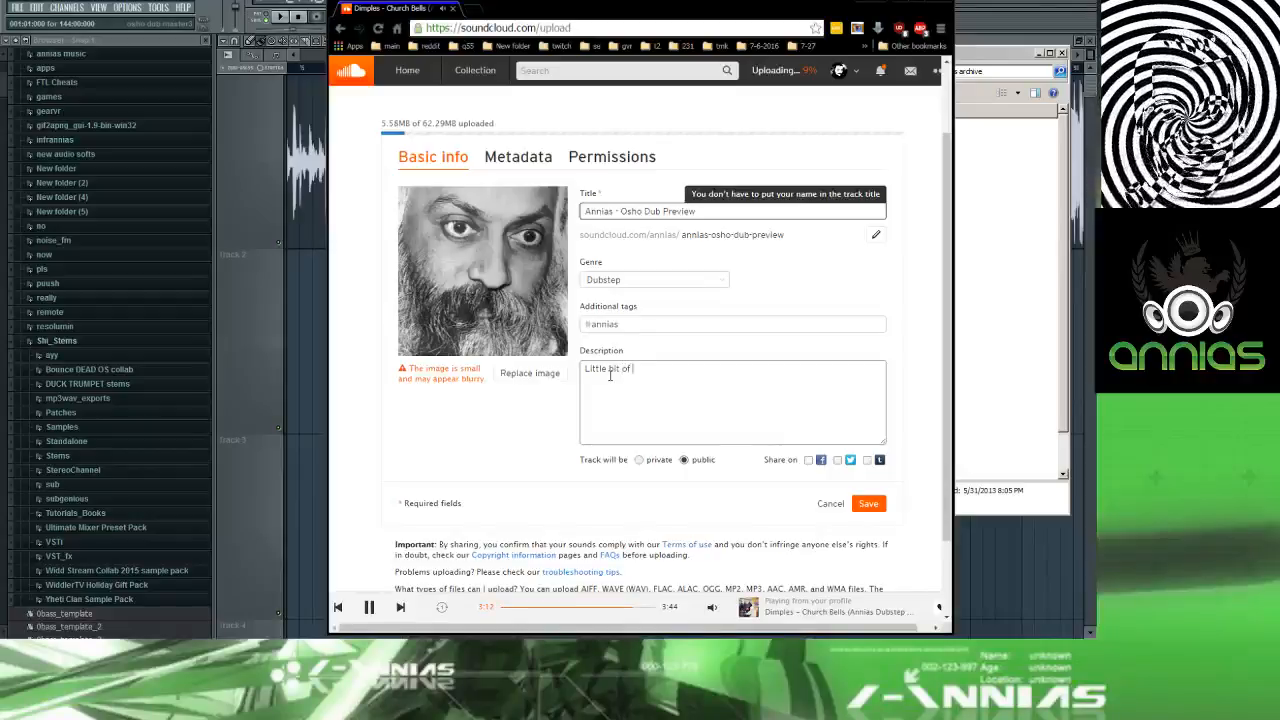
pyautogui.write('touch up left.')
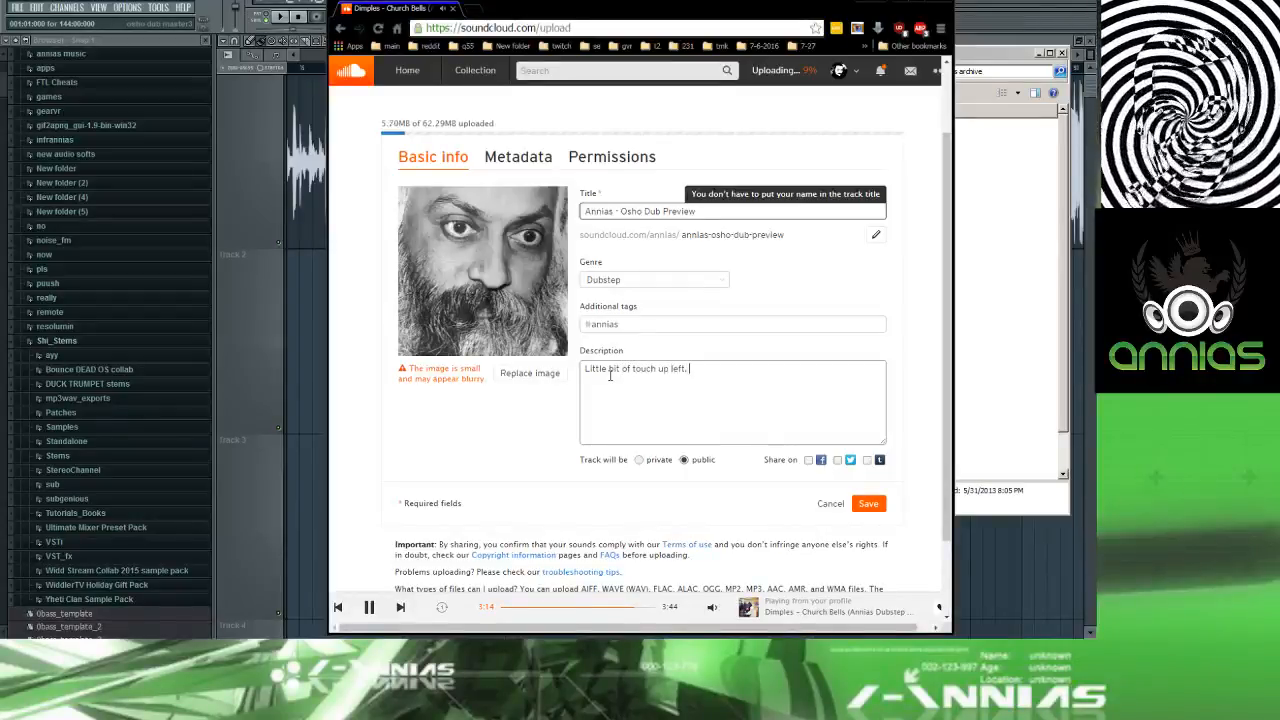
pyautogui.write(' enjoy th')
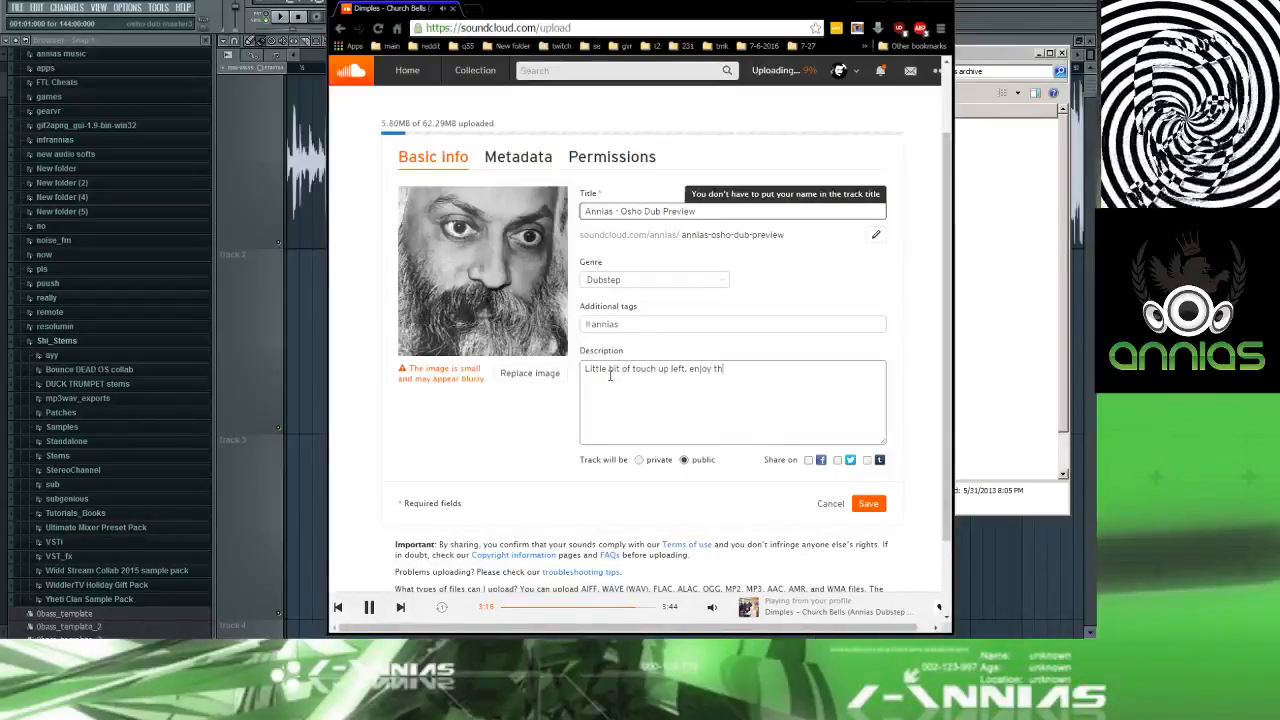
pyautogui.write('e stuffs')
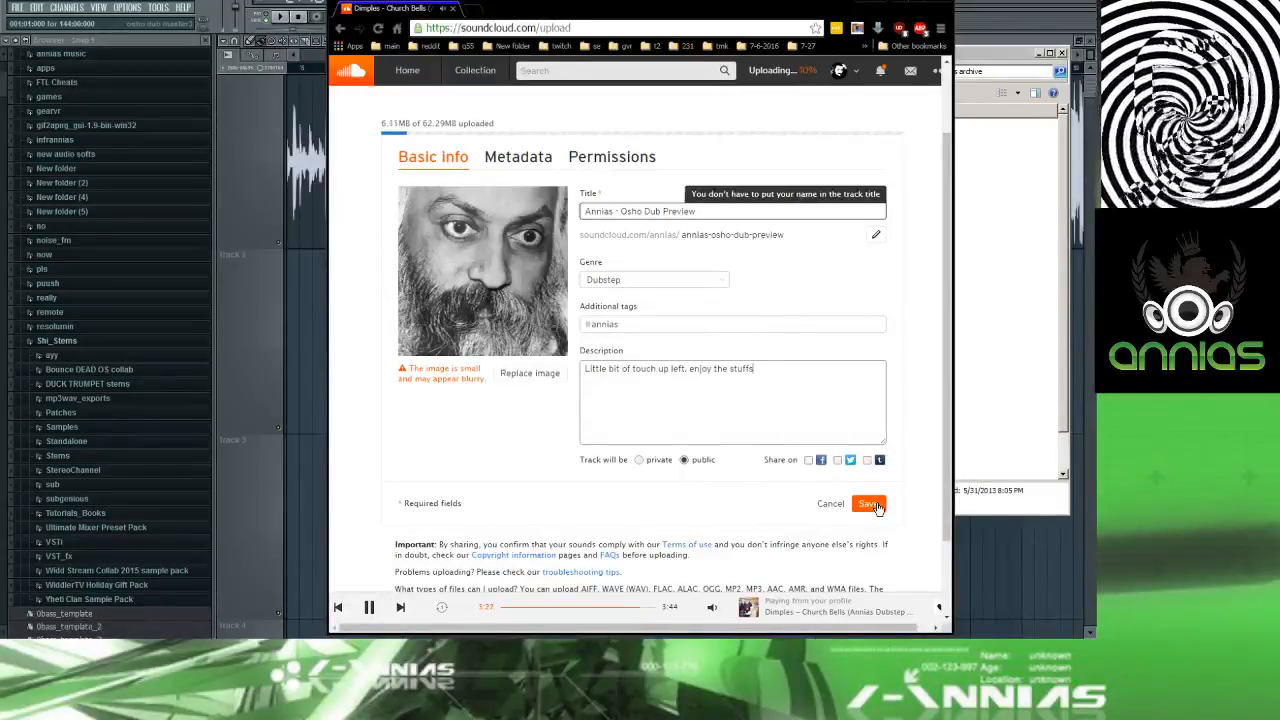
pyautogui.moveTo(612, 161); pyautogui.dragTo(616, 171)
pyautogui.click(457, 158)
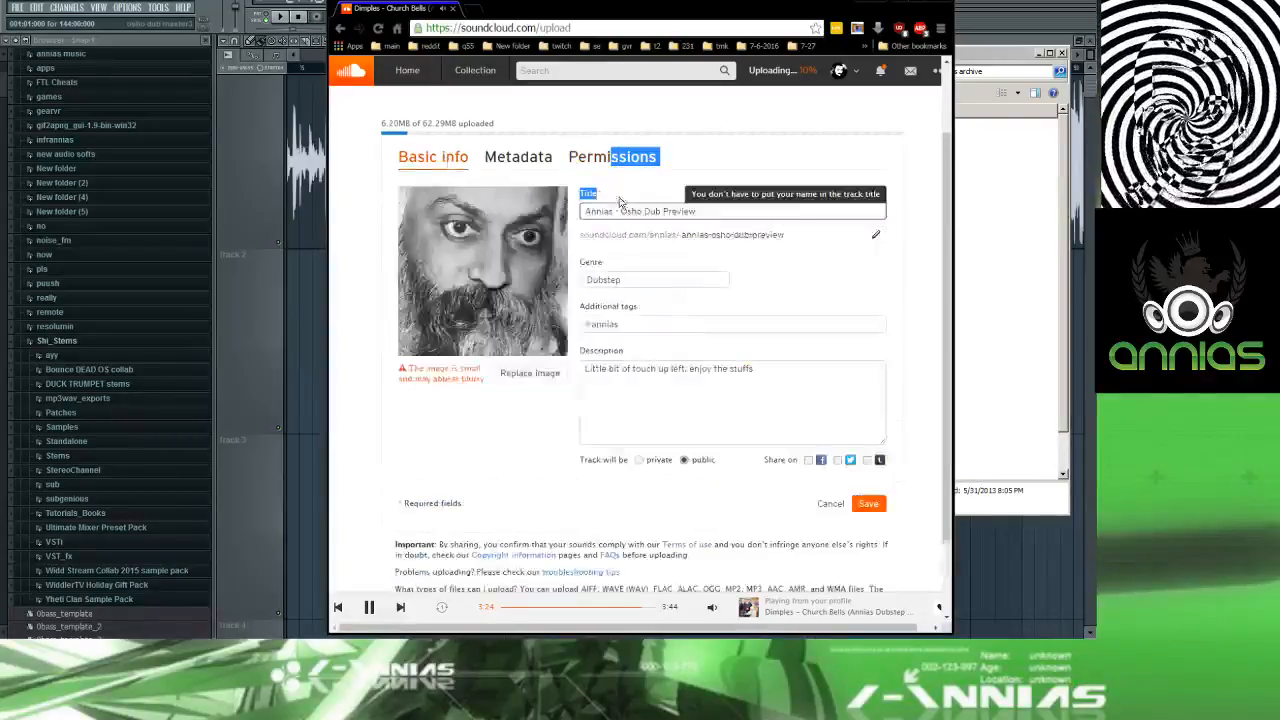
pyautogui.click(822, 287)
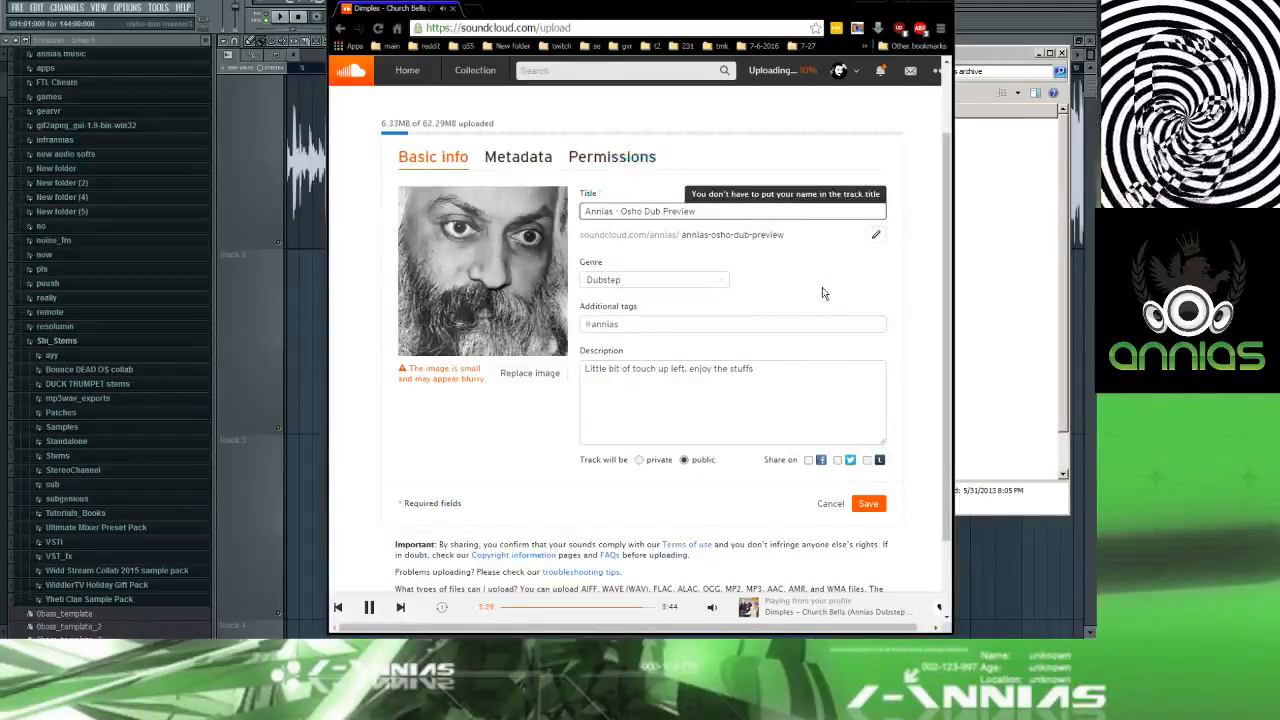
# Step: Put the browser and the annias archive window away, return to FL Studio, and start a new project without saving changes to untitled.flp
pyautogui.moveTo(826, 12); pyautogui.dragTo(0, 47)
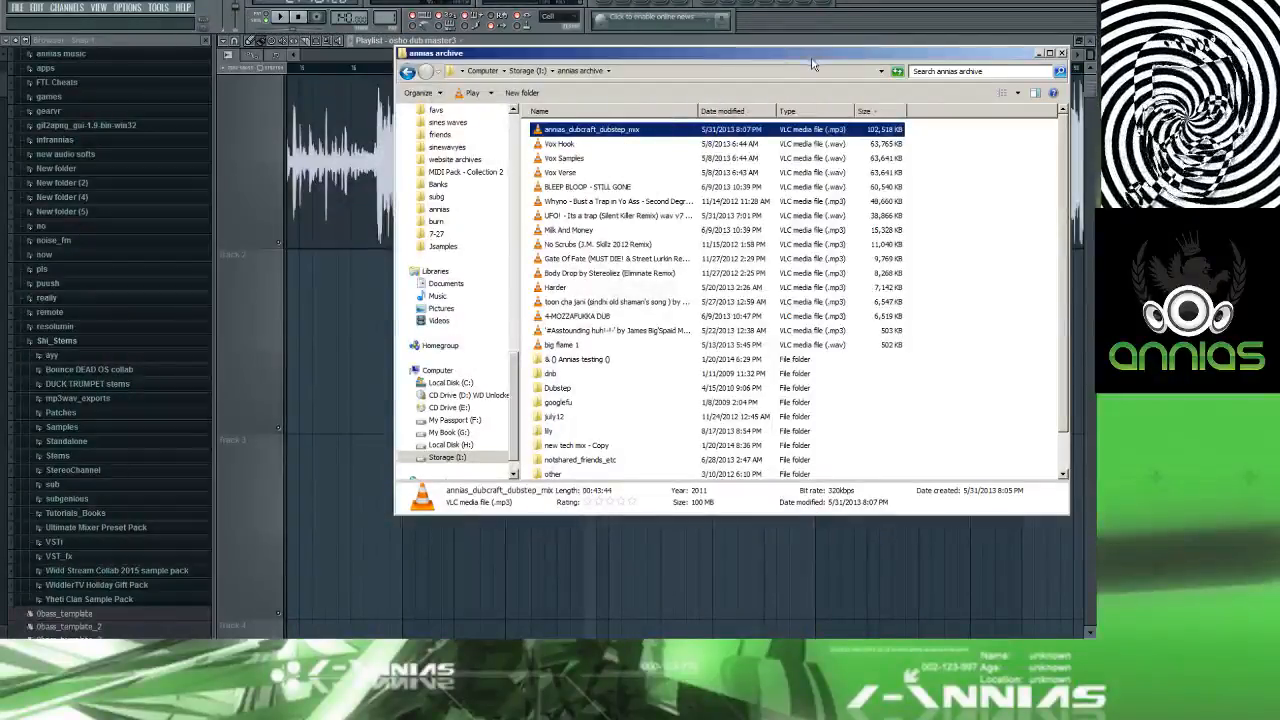
pyautogui.click(686, 31)
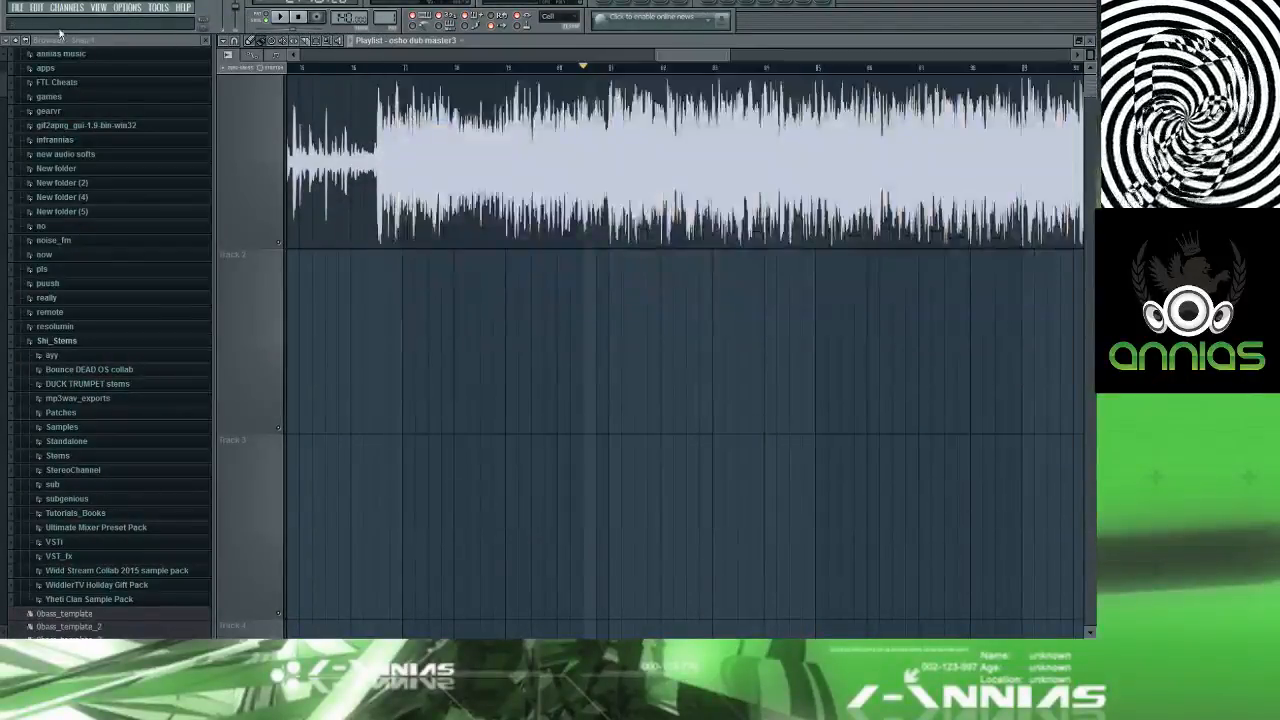
pyautogui.click(17, 7)
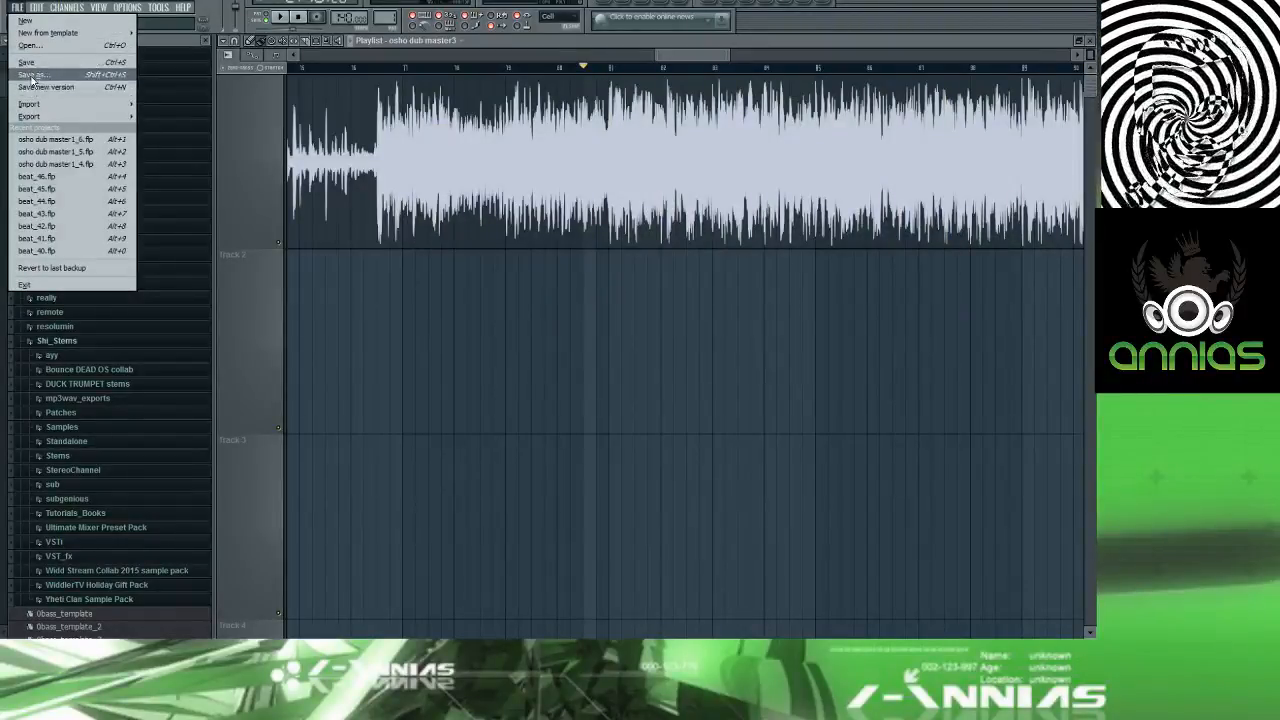
pyautogui.moveTo(602, 52); pyautogui.dragTo(307, 40)
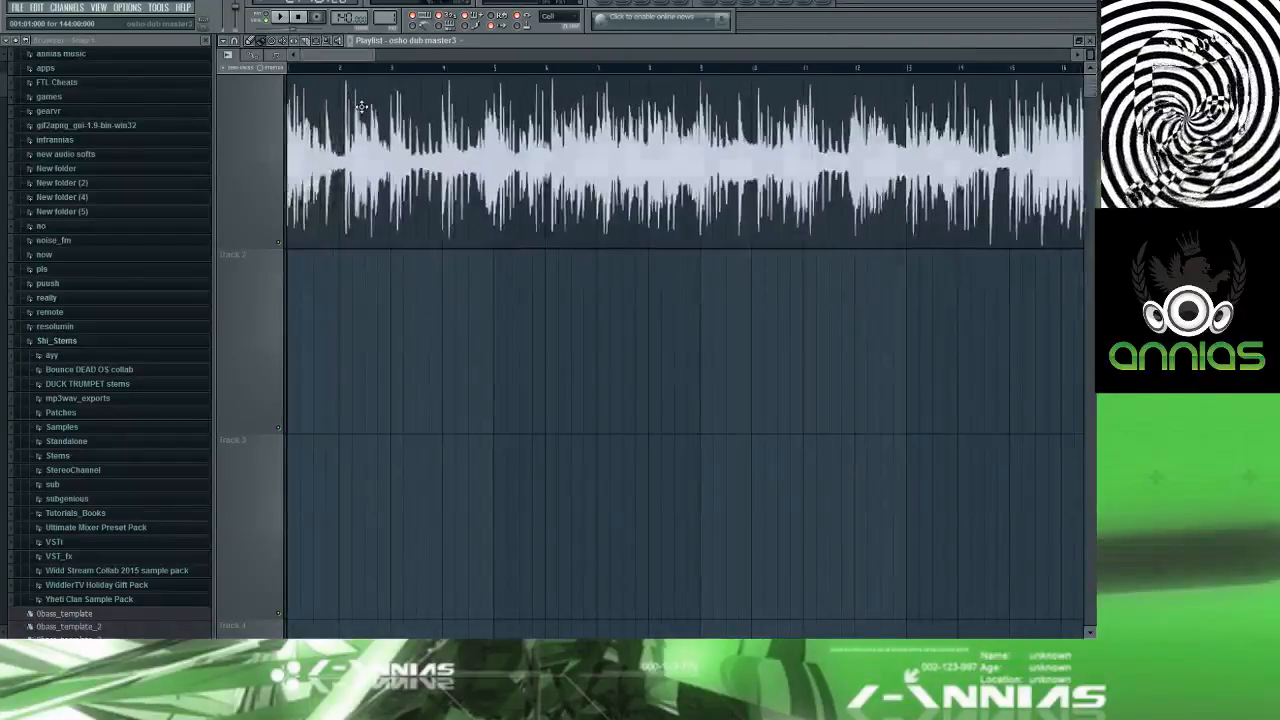
pyautogui.scroll(1, 357, 107)
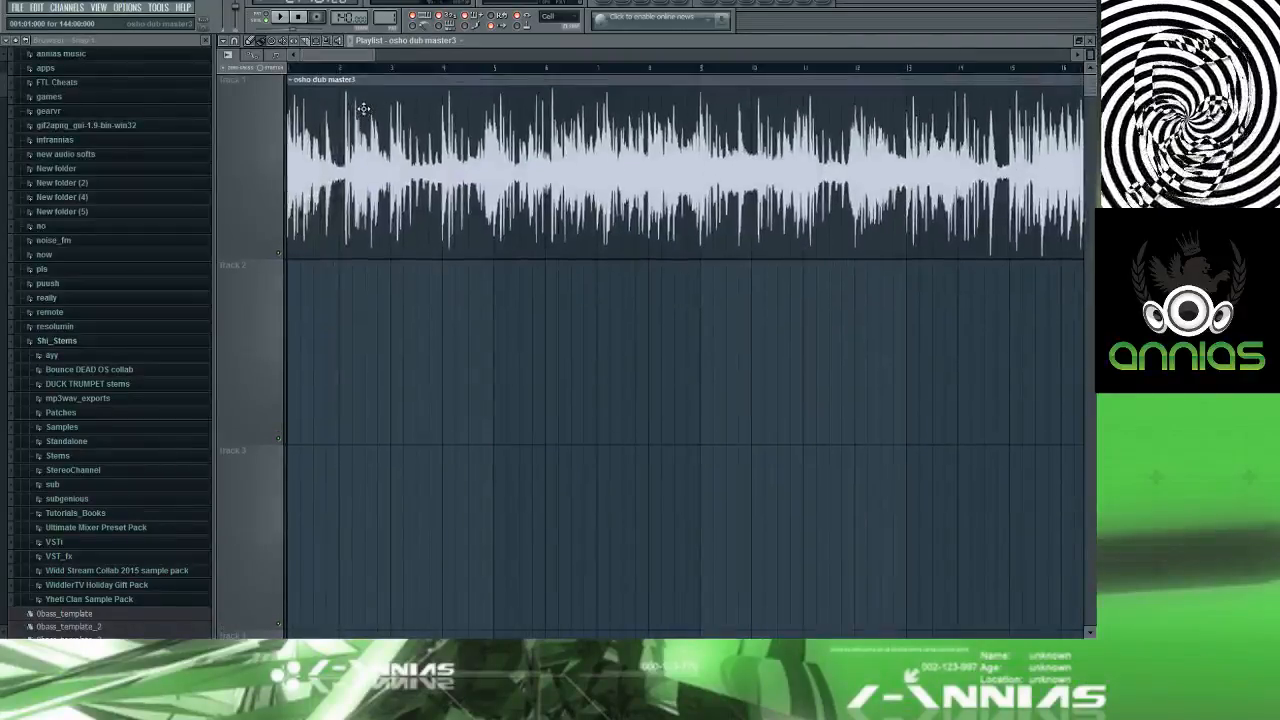
pyautogui.click(20, 11)
pyautogui.click(26, 28)
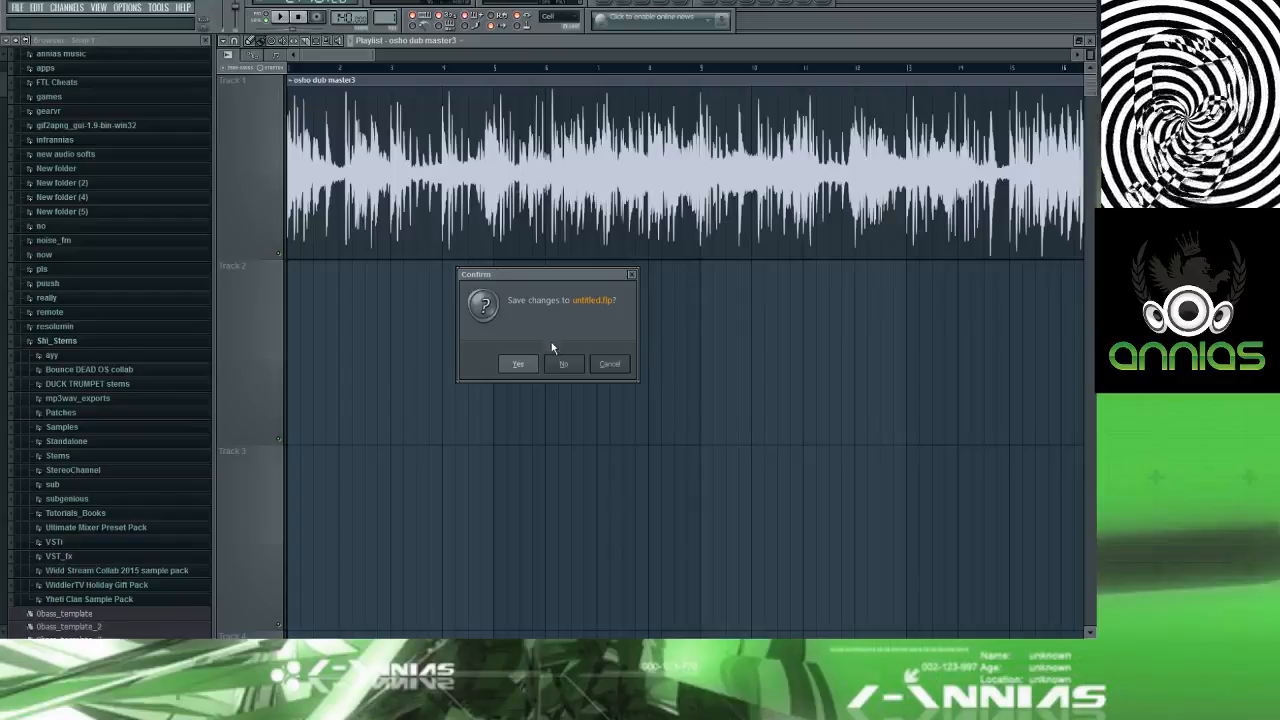
pyautogui.click(563, 364)
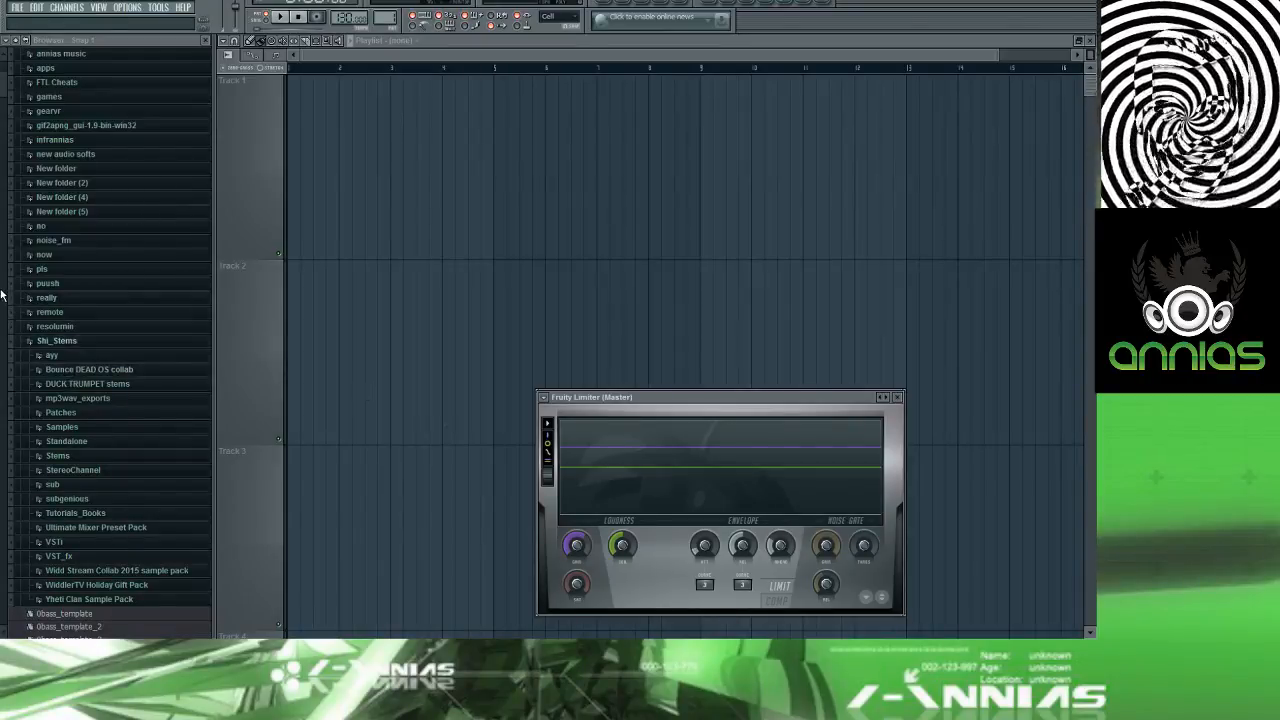
# Step: Find "annias - that day will come (ragga)" in annias archive > & () Annias testing () > annias lap2 > annias dubs and place it on Track 1
pyautogui.scroll(-15, 3, 295)
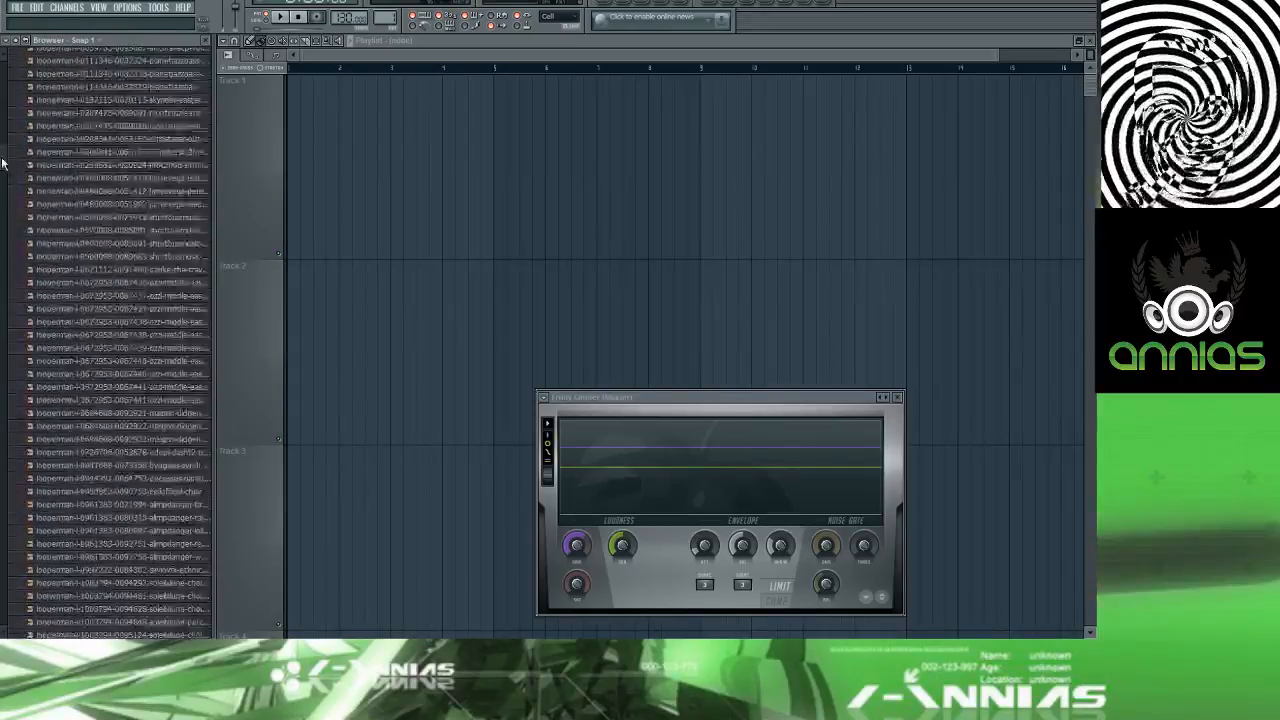
pyautogui.scroll(10, 3, 165)
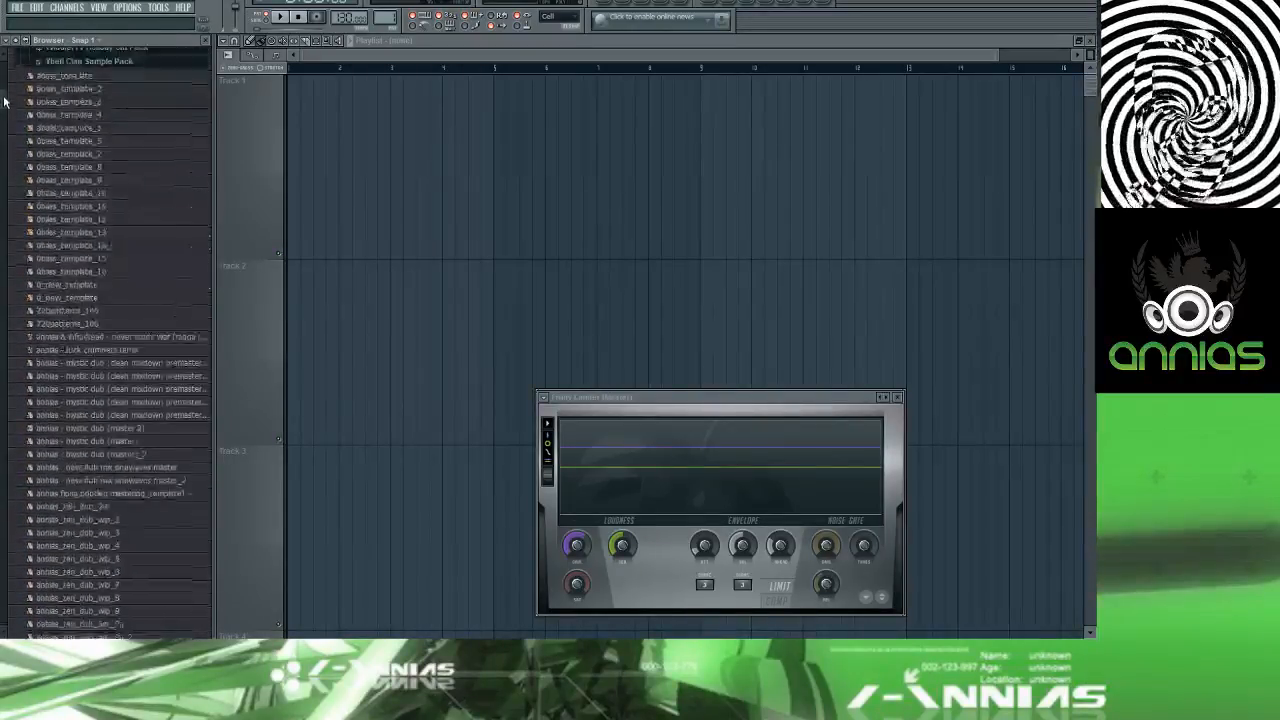
pyautogui.scroll(12, 5, 100)
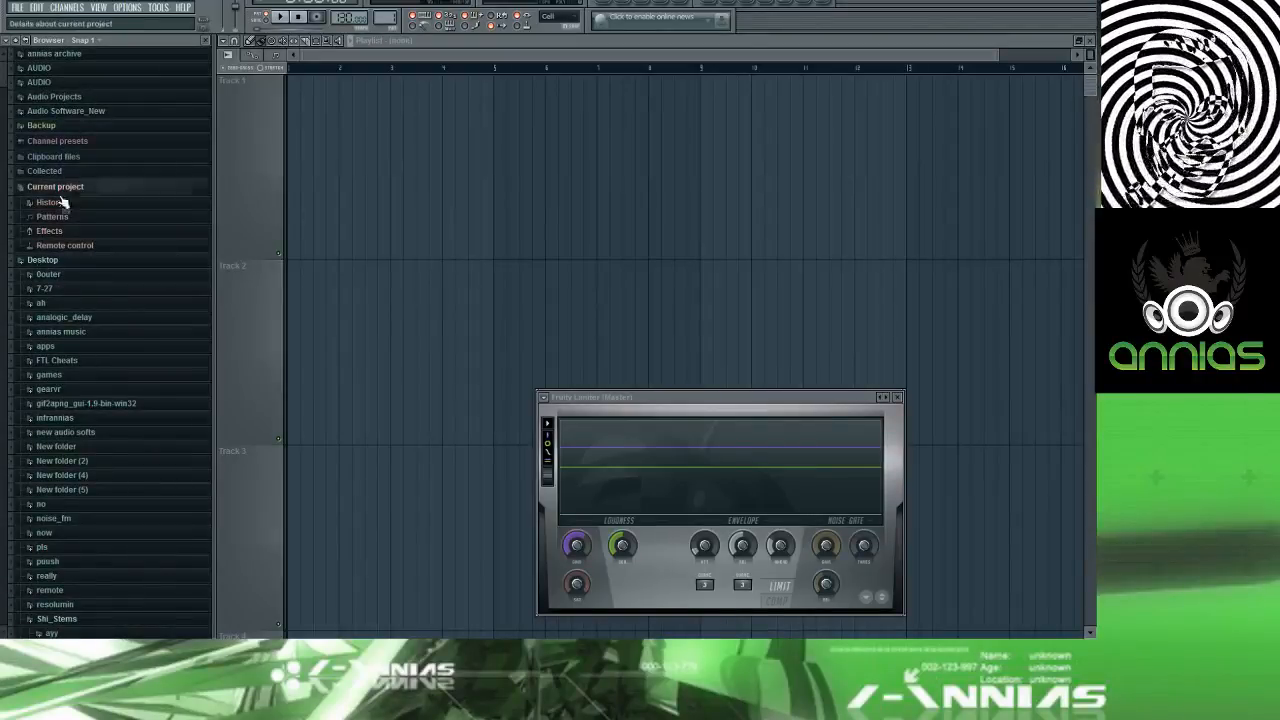
pyautogui.click(56, 56)
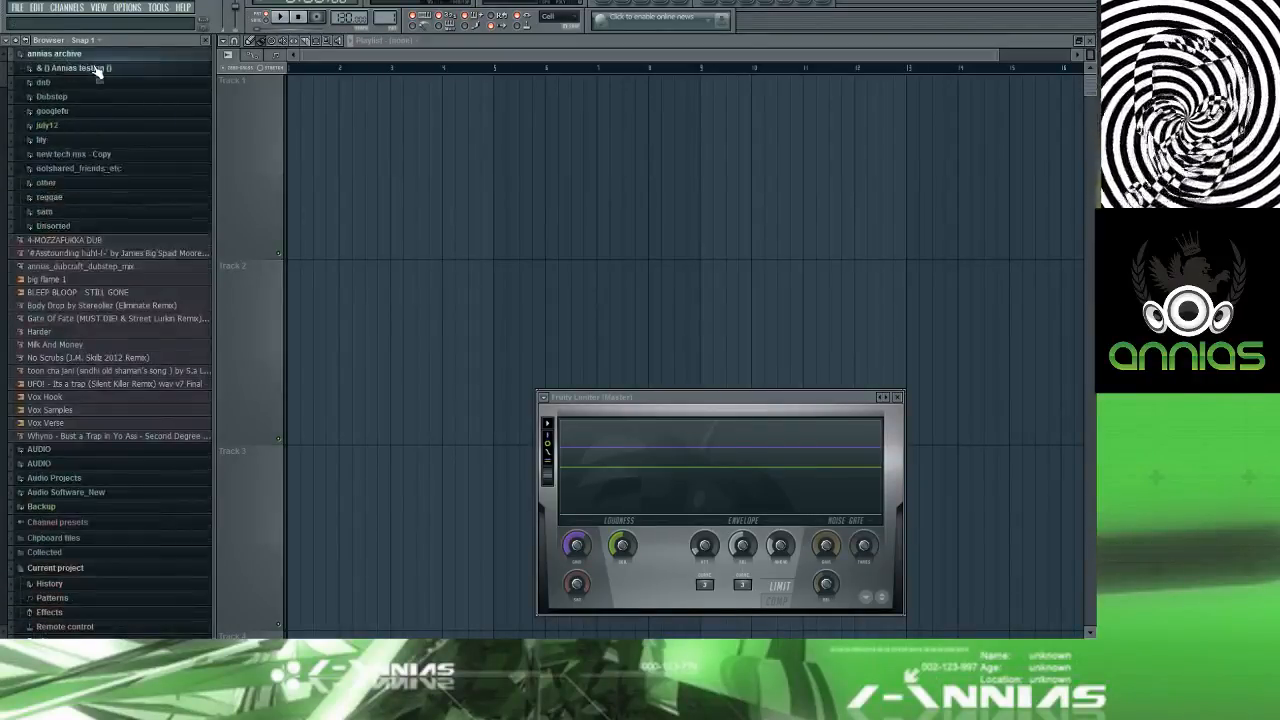
pyautogui.click(100, 67)
pyautogui.click(108, 85)
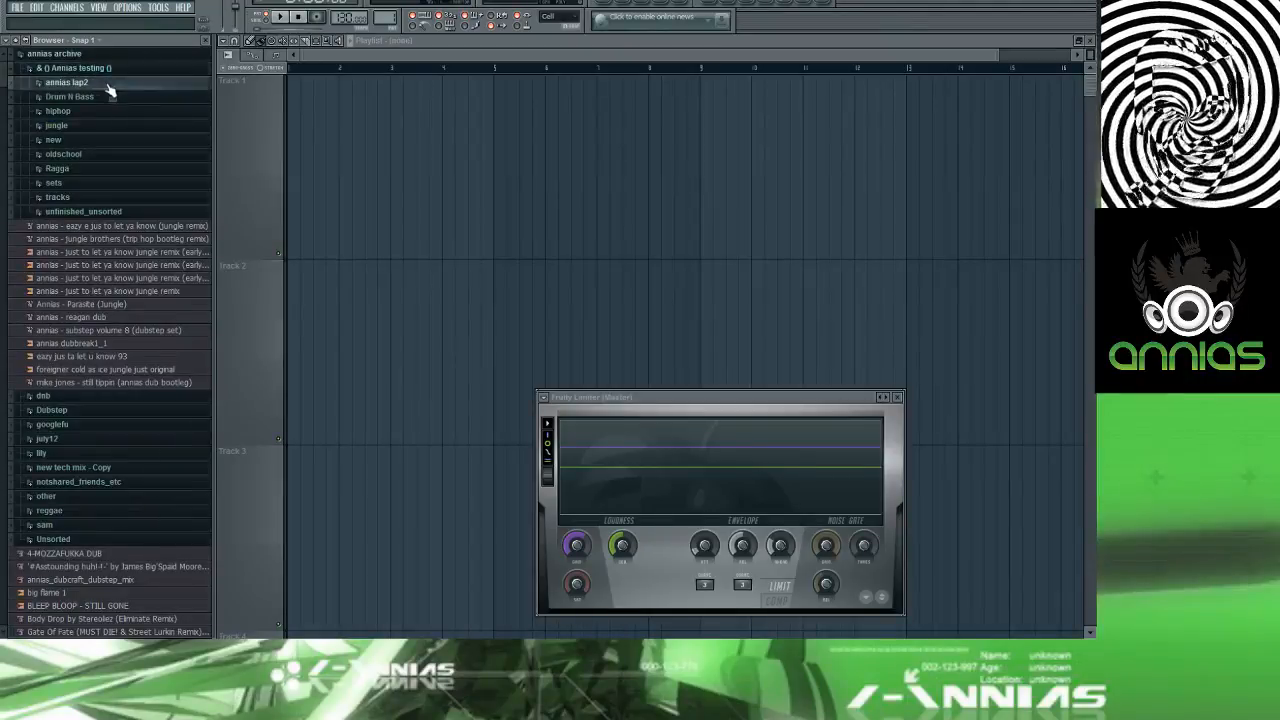
pyautogui.click(108, 96)
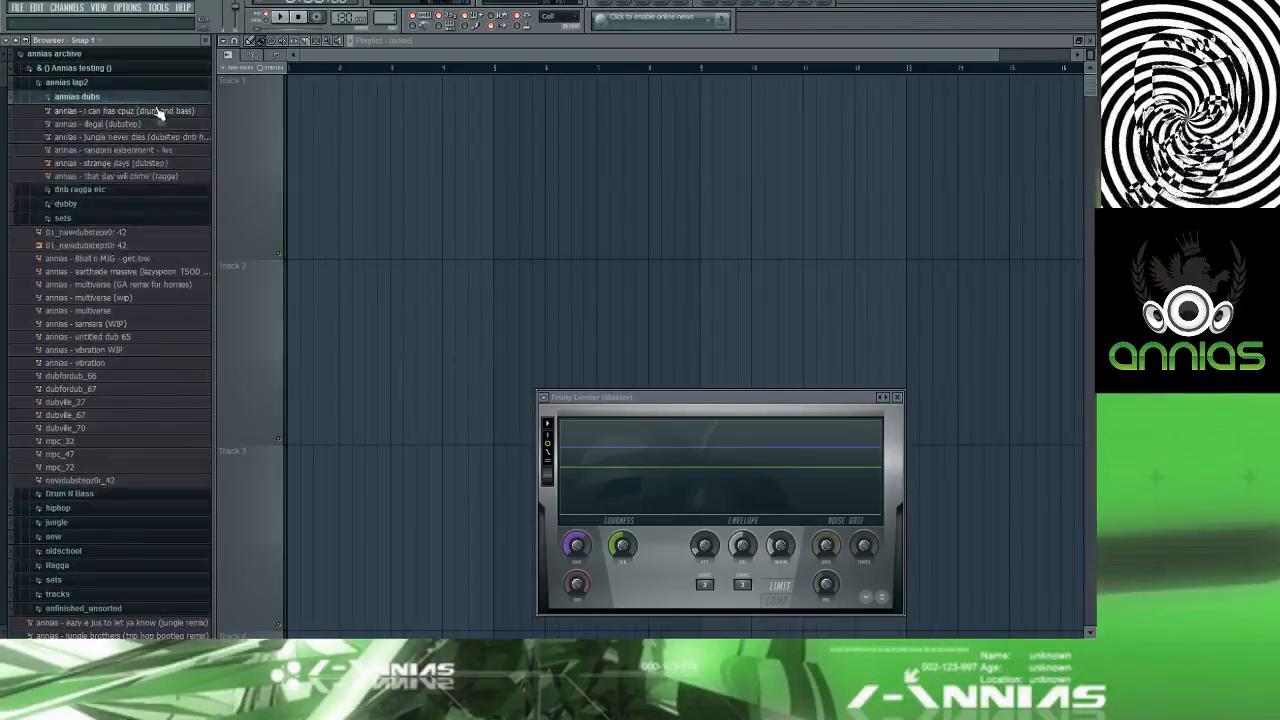
pyautogui.click(117, 183)
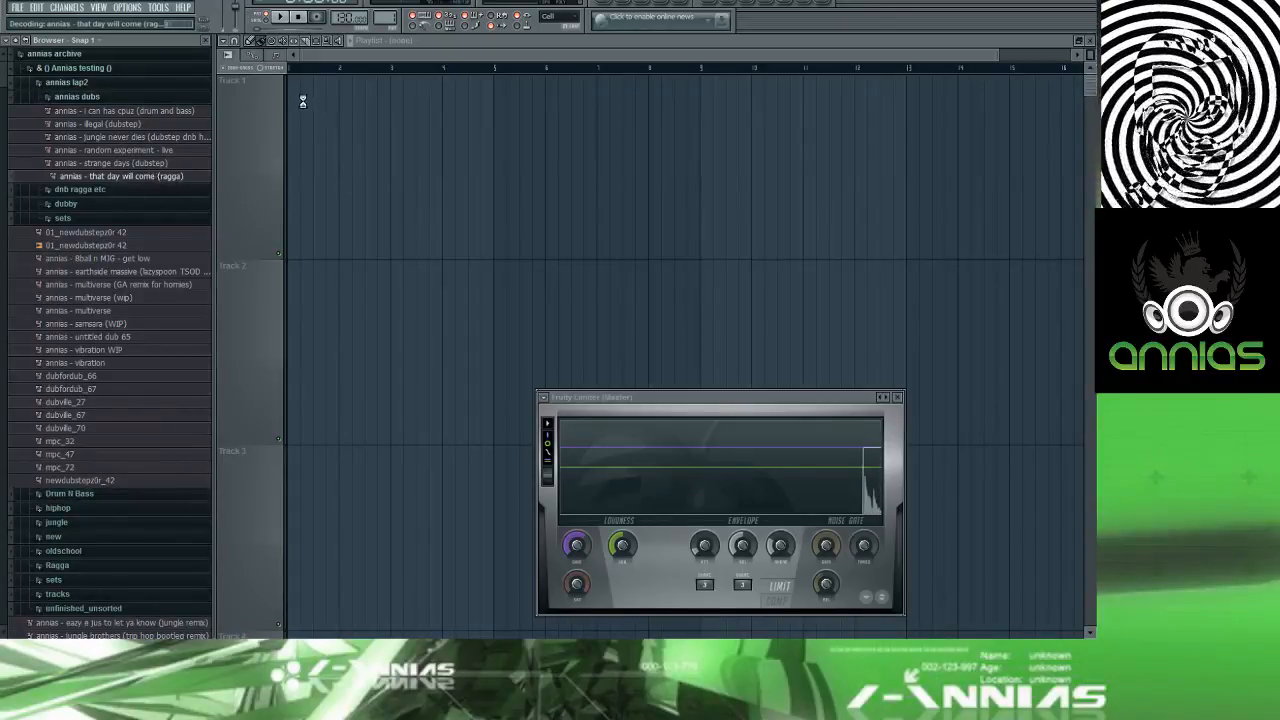
# Step: Reset the audio output by switching the device to Primary Sound Driver and back to ASIO4ALL v2 in the audio settings
pyautogui.click(159, 9)
pyautogui.moveTo(127, 8)
pyautogui.click(160, 33)
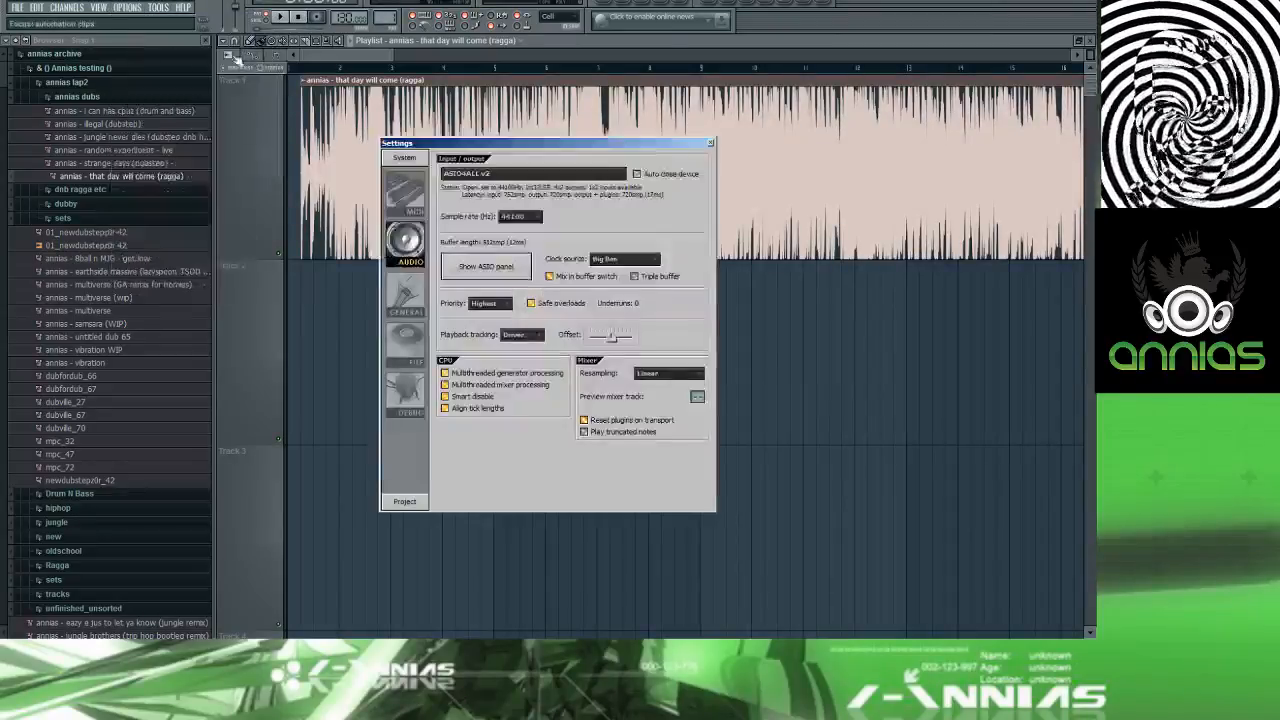
pyautogui.click(470, 174)
pyautogui.click(476, 198)
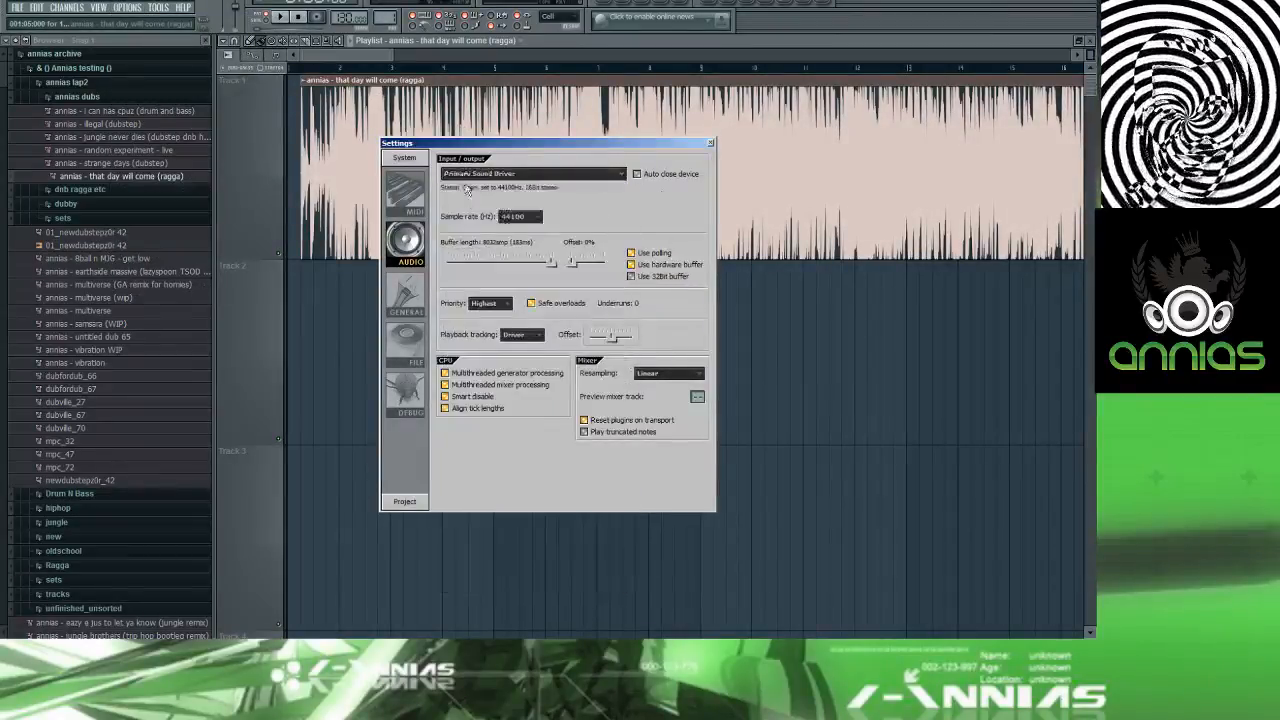
pyautogui.click(470, 175)
pyautogui.click(465, 506)
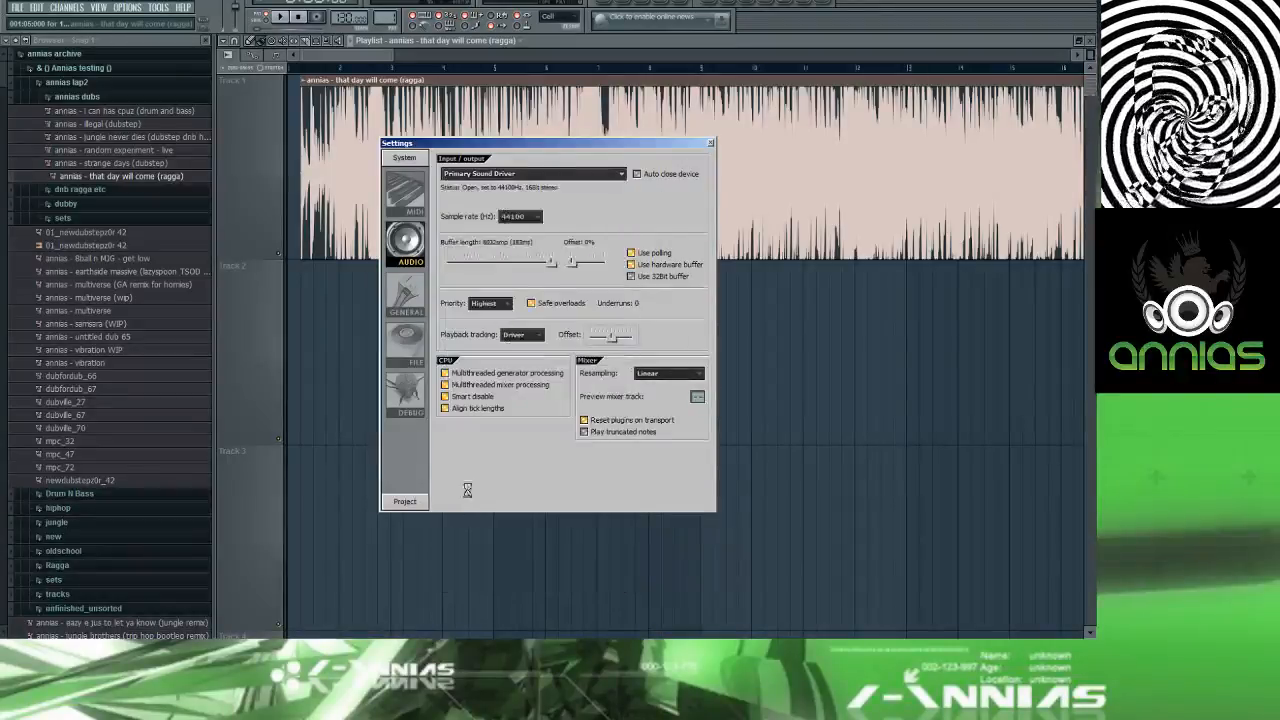
# Step: Align the ragga clip on Track 1 with the start of the playlist and play it back with the settings window closed
pyautogui.click(286, 18)
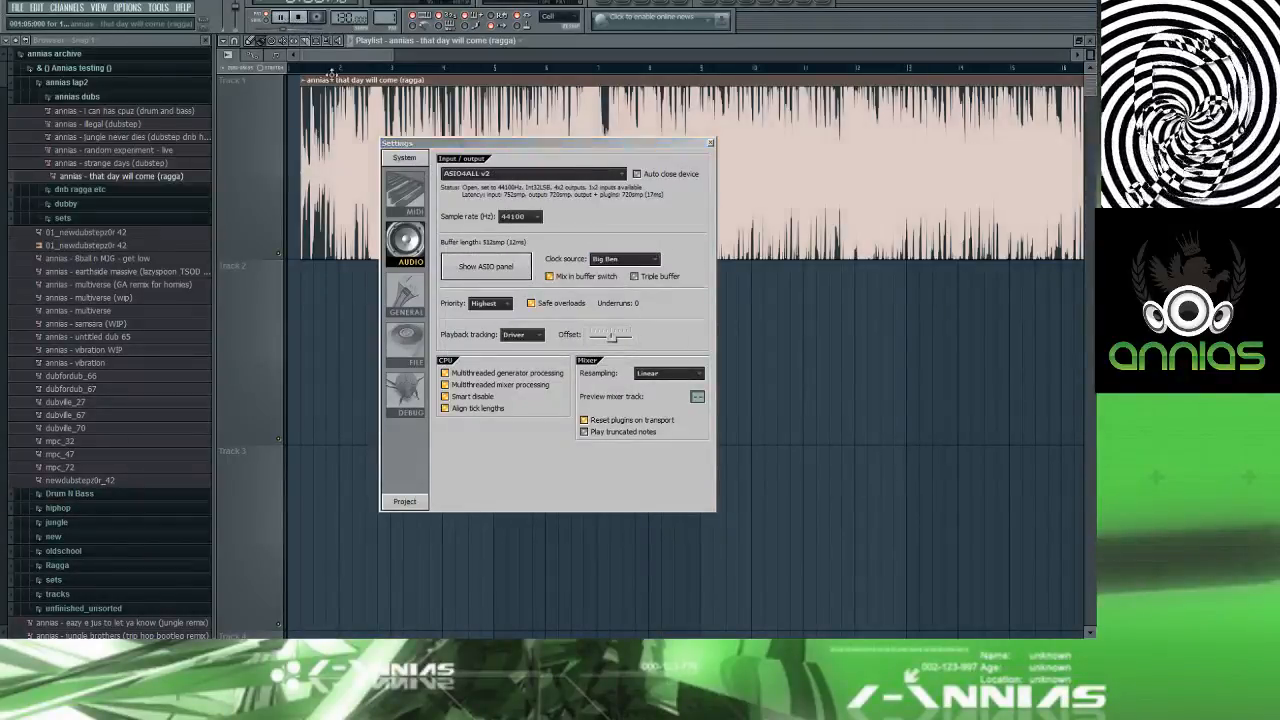
pyautogui.click(297, 17)
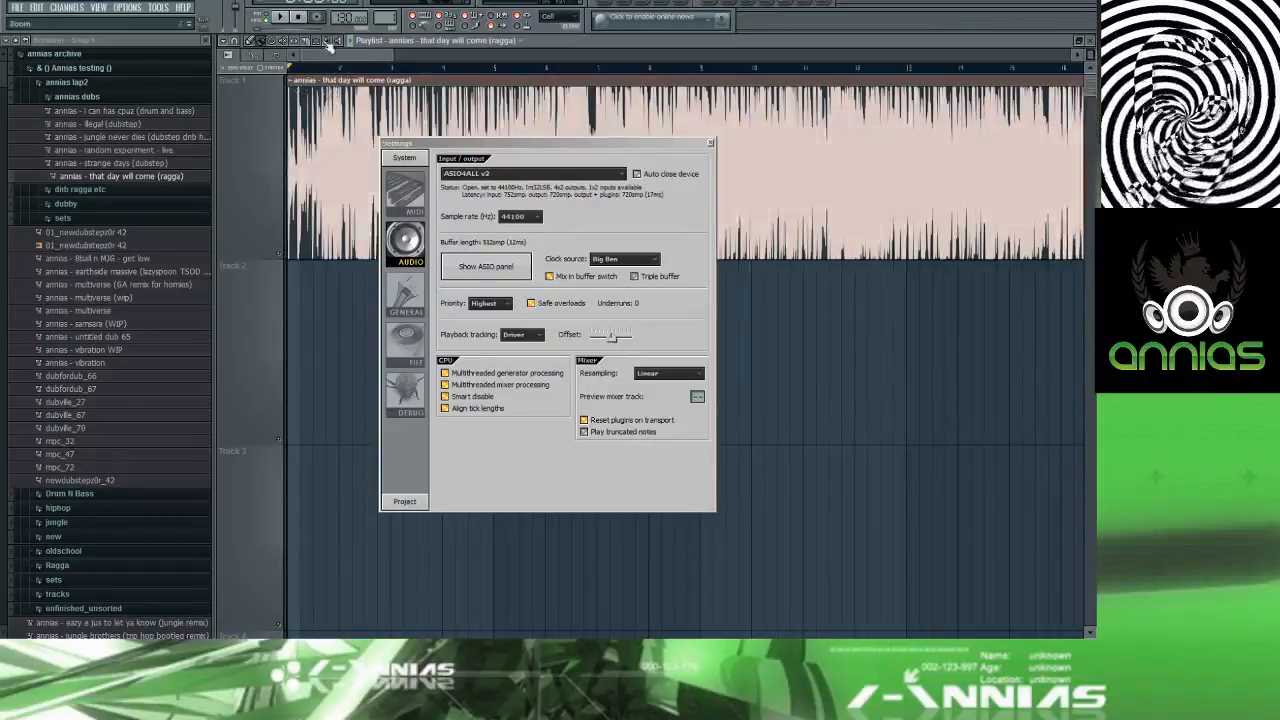
pyautogui.click(288, 18)
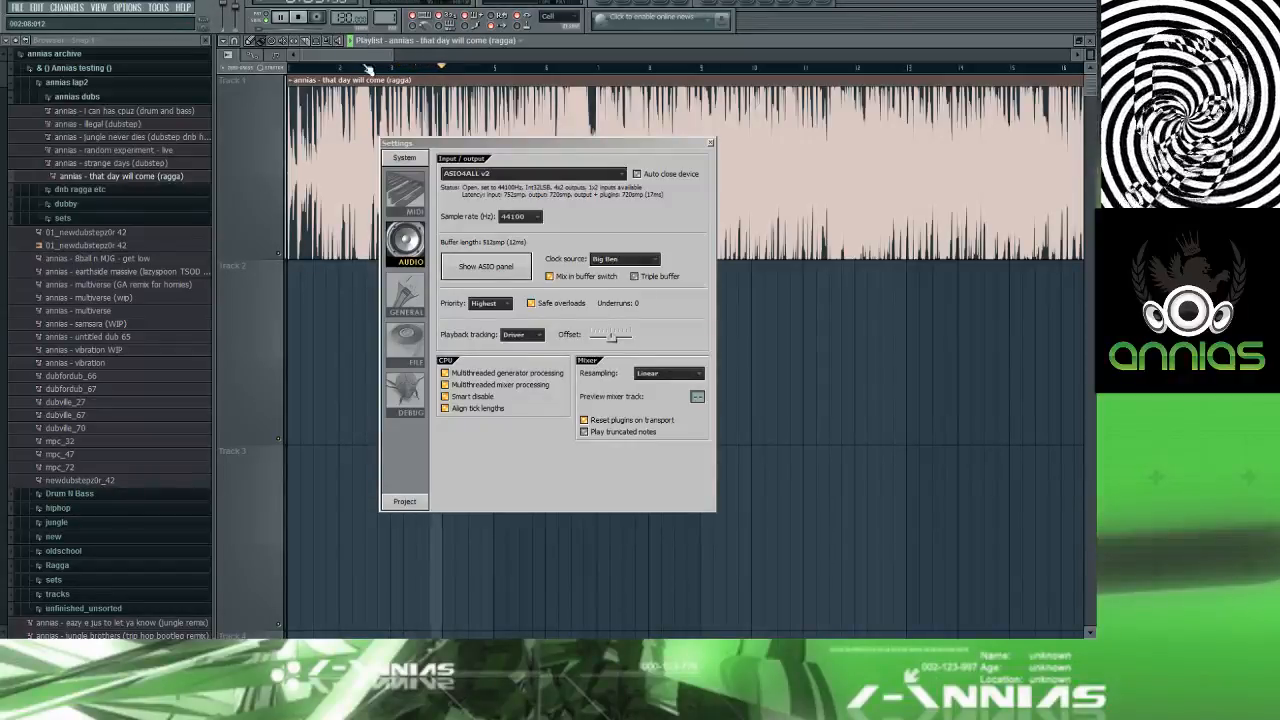
pyautogui.click(710, 143)
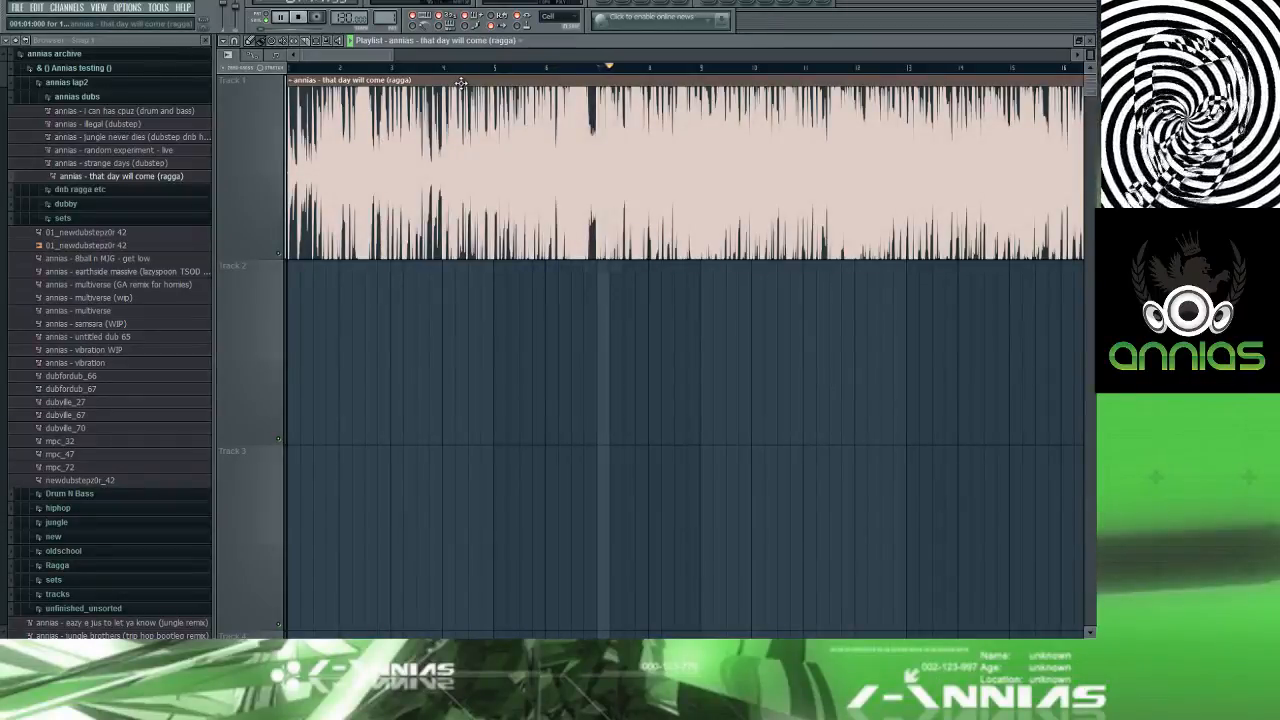
pyautogui.scroll(-3, 583, 177)
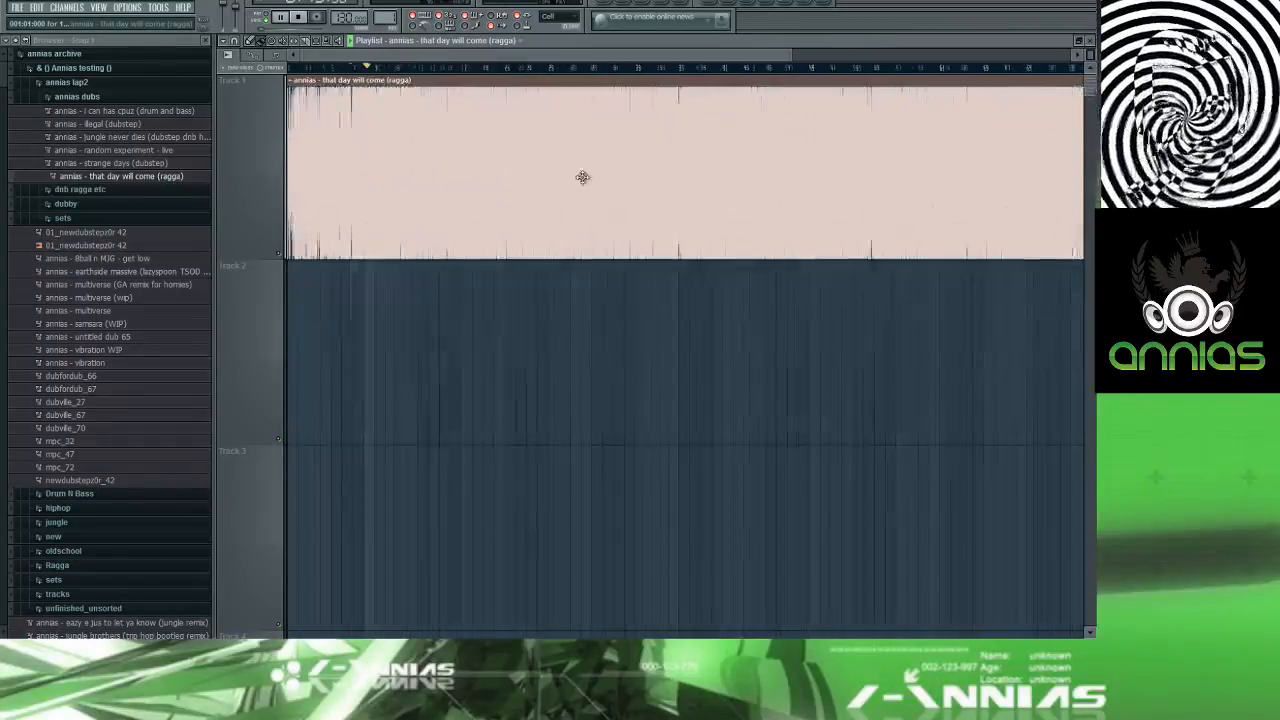
pyautogui.scroll(-3, 576, 182)
pyautogui.scroll(6, 680, 163)
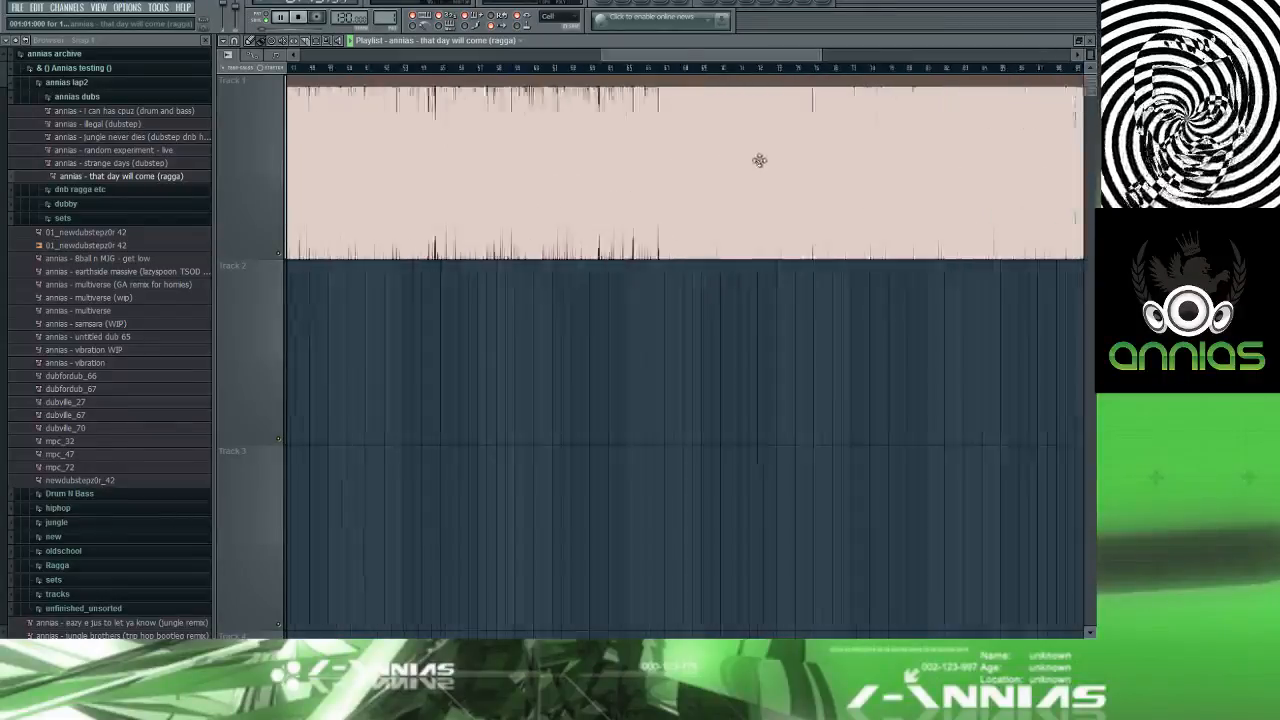
# Step: Check the SoundCloud upload progress in the browser window over the playlist, and return to FL Studio
pyautogui.scroll(2, 680, 147)
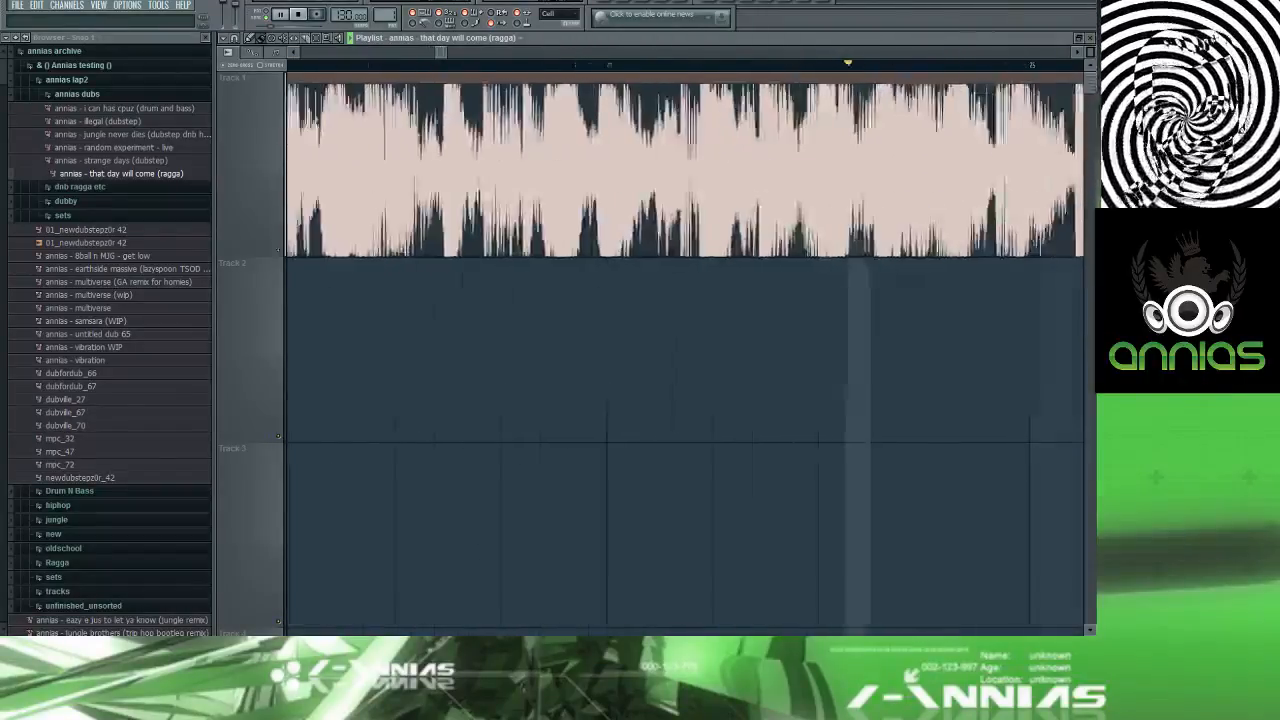
pyautogui.moveTo(0, 5); pyautogui.dragTo(638, 230)
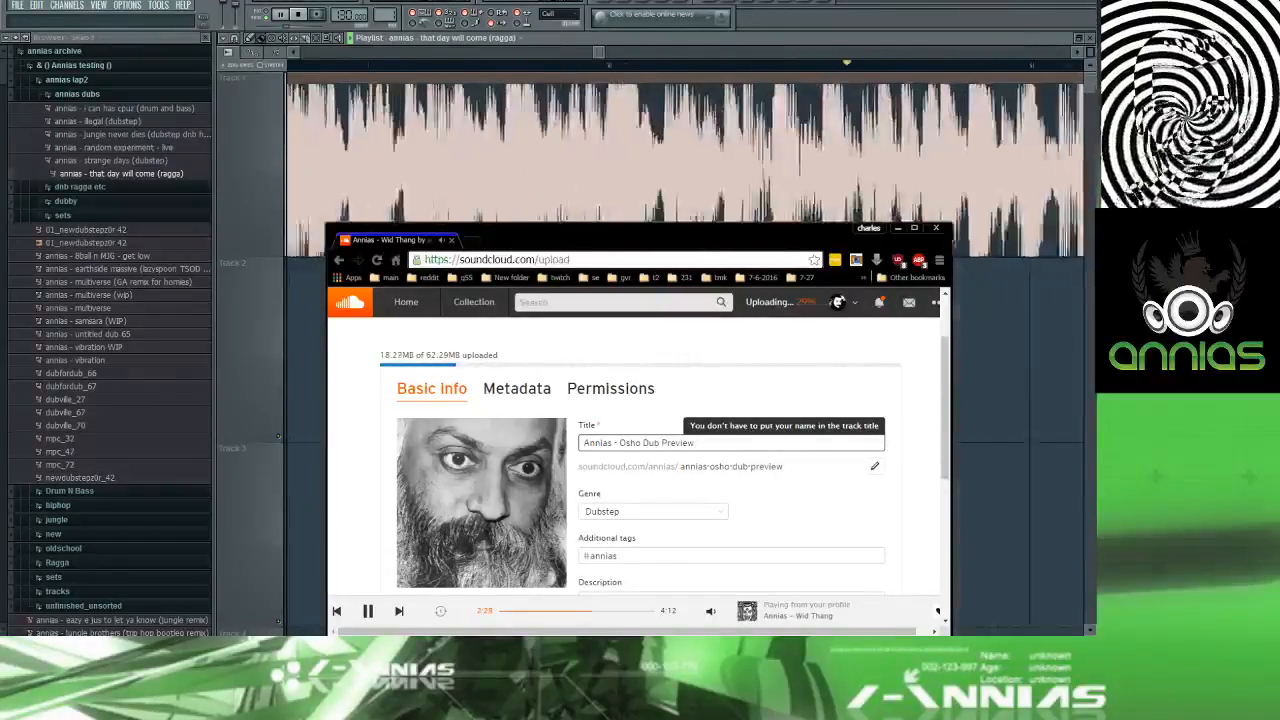
pyautogui.click(629, 38)
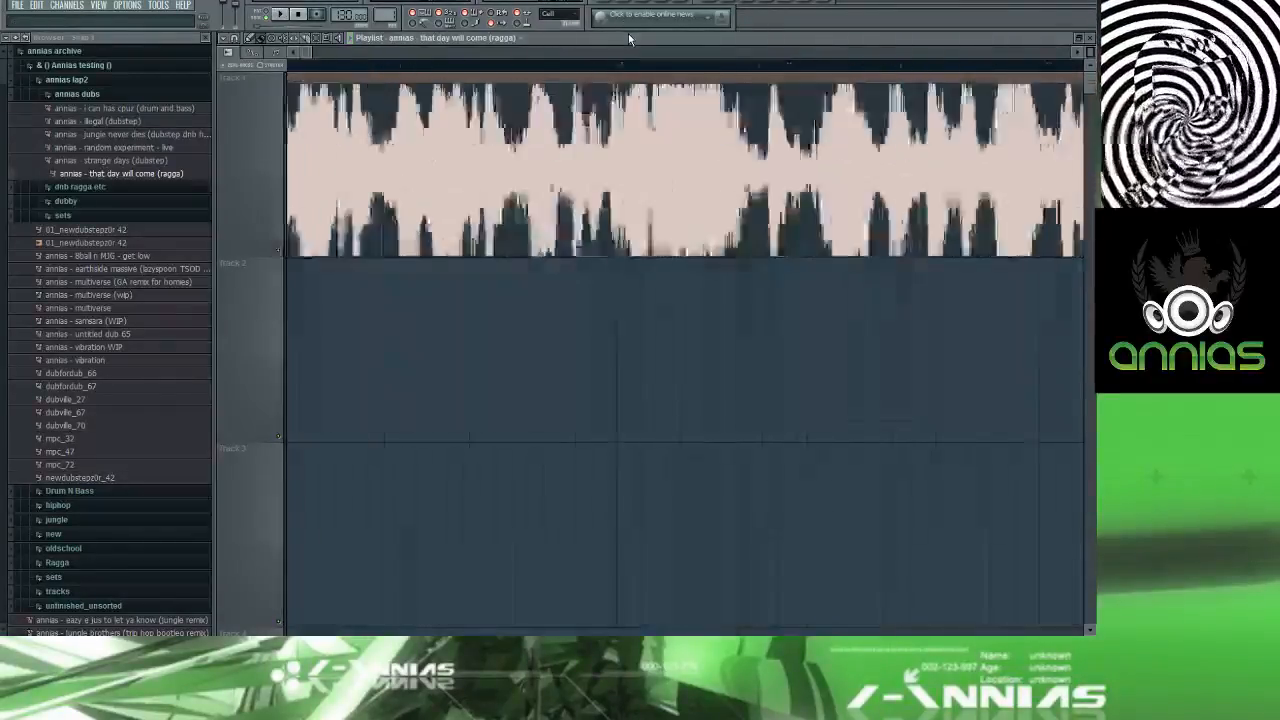
# Step: Move Fruity Limiter up one slot on the mixer's Master track and load VoxengoRecorder in the slot below it
pyautogui.press('F9')
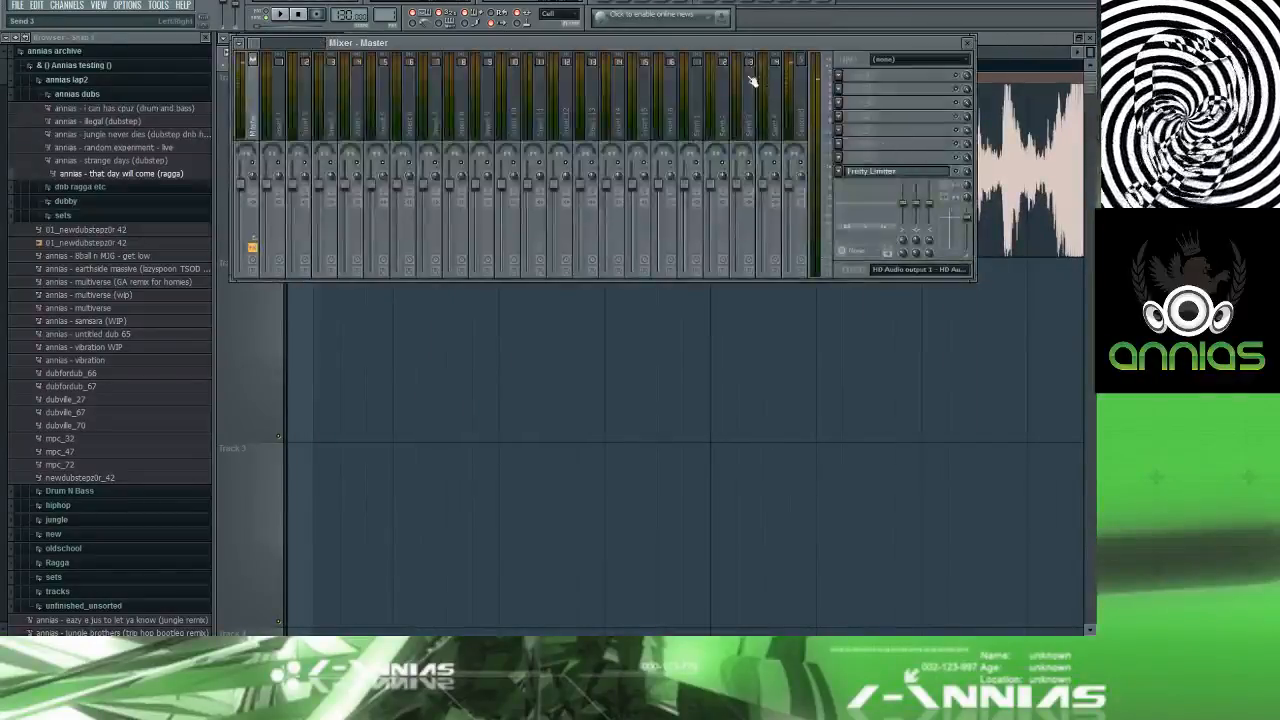
pyautogui.click(845, 175)
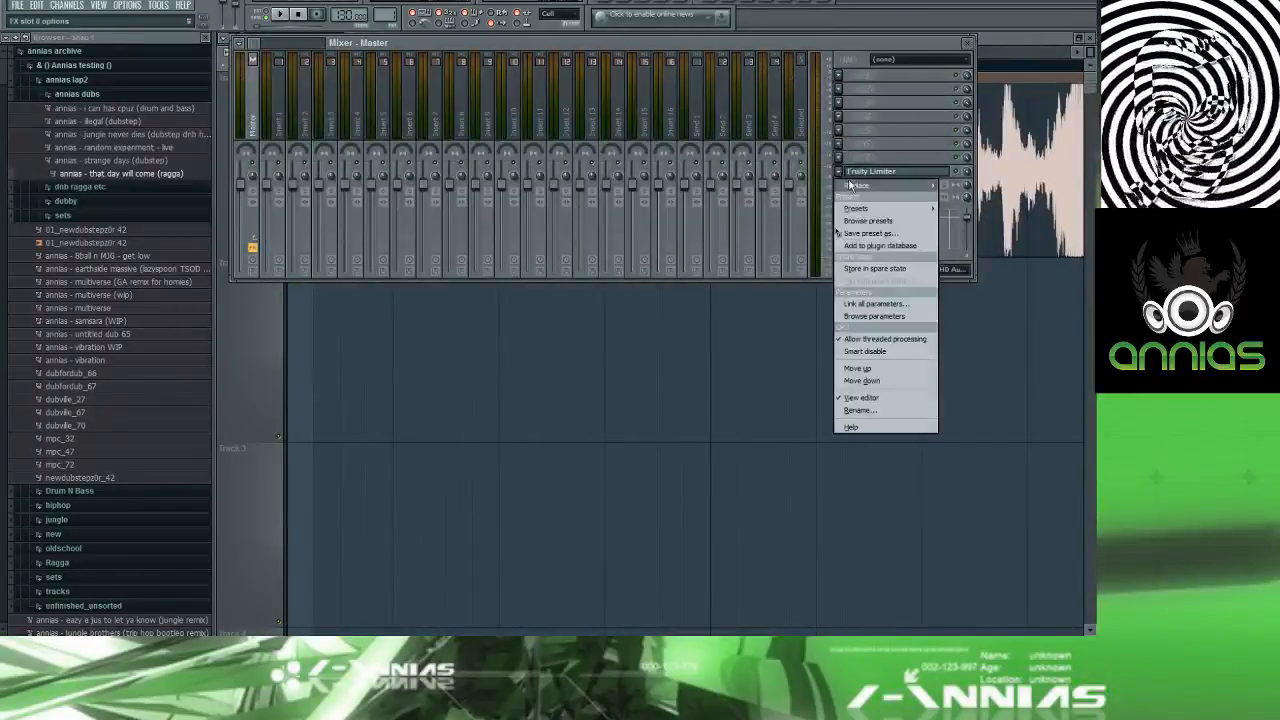
pyautogui.moveTo(862, 184)
pyautogui.click(760, 236)
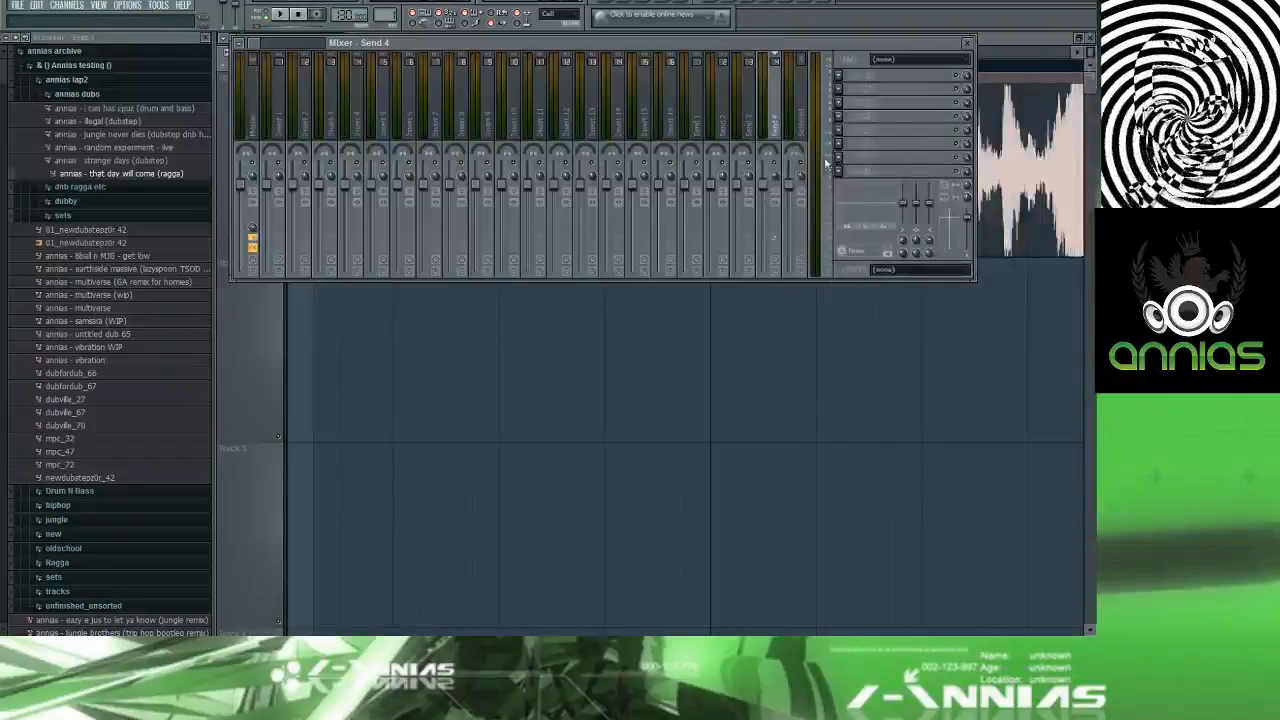
pyautogui.click(260, 126)
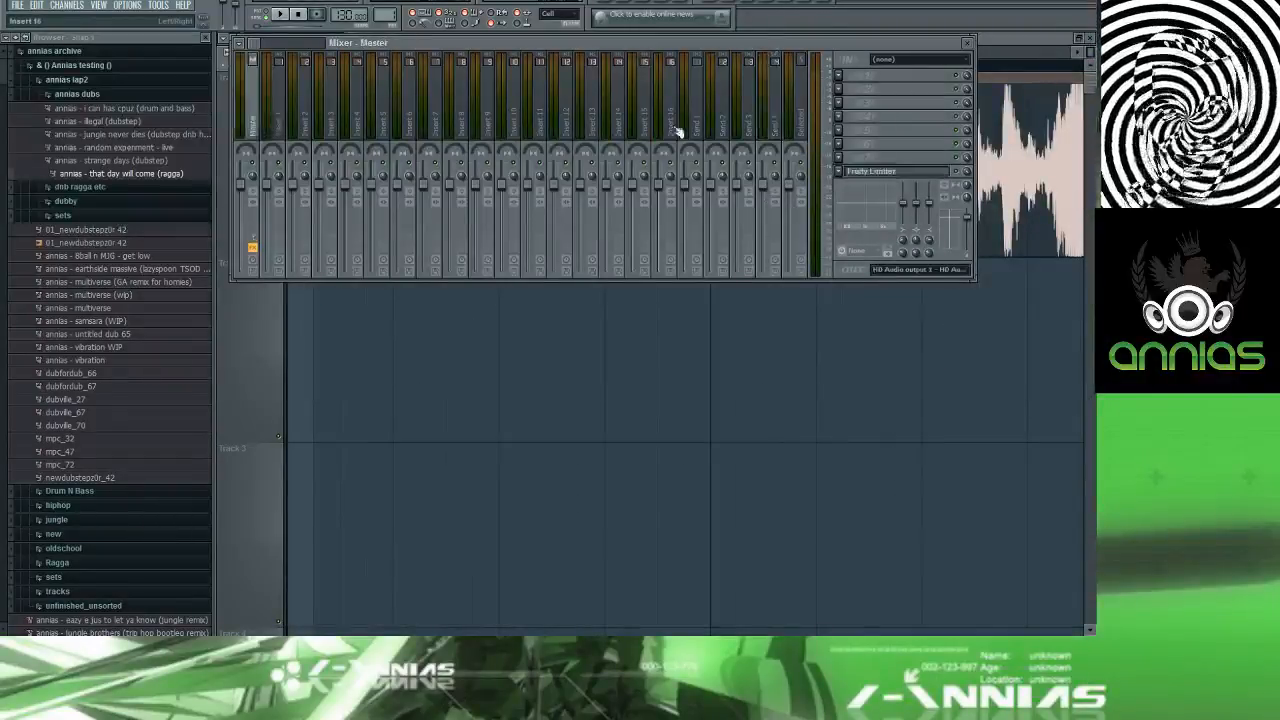
pyautogui.click(841, 175)
pyautogui.click(857, 368)
pyautogui.click(841, 173)
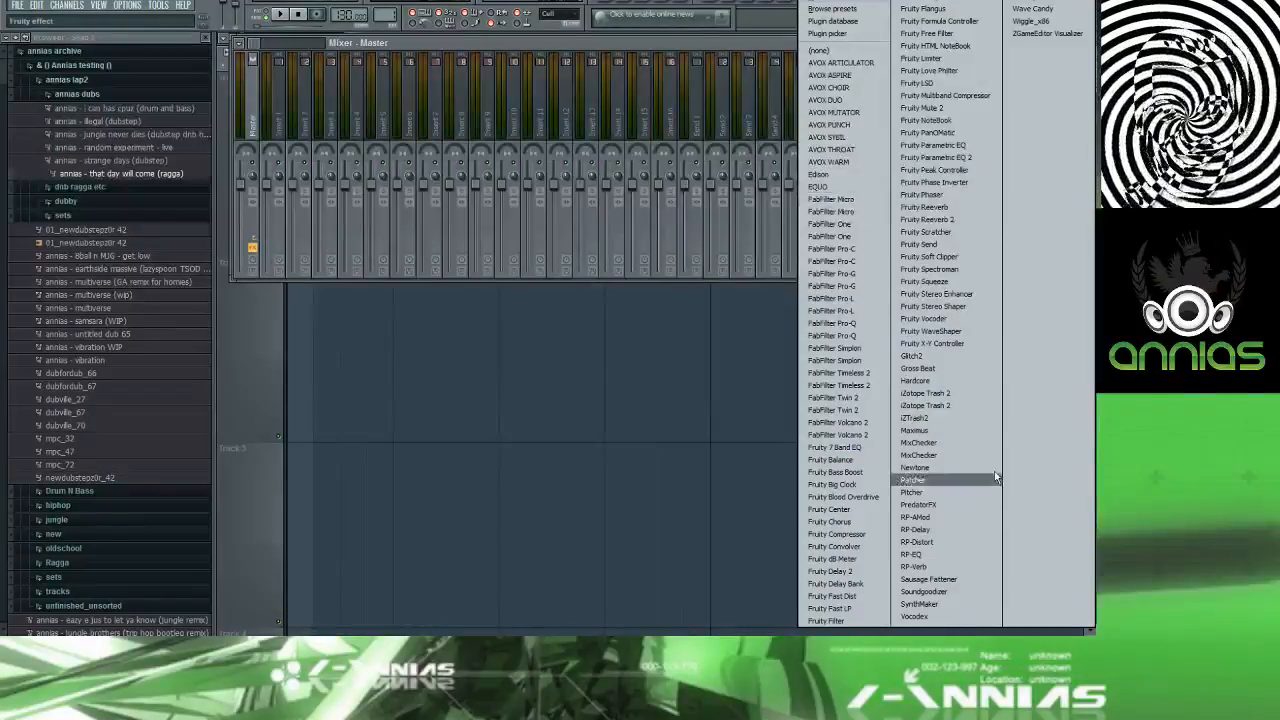
pyautogui.click(1035, 8)
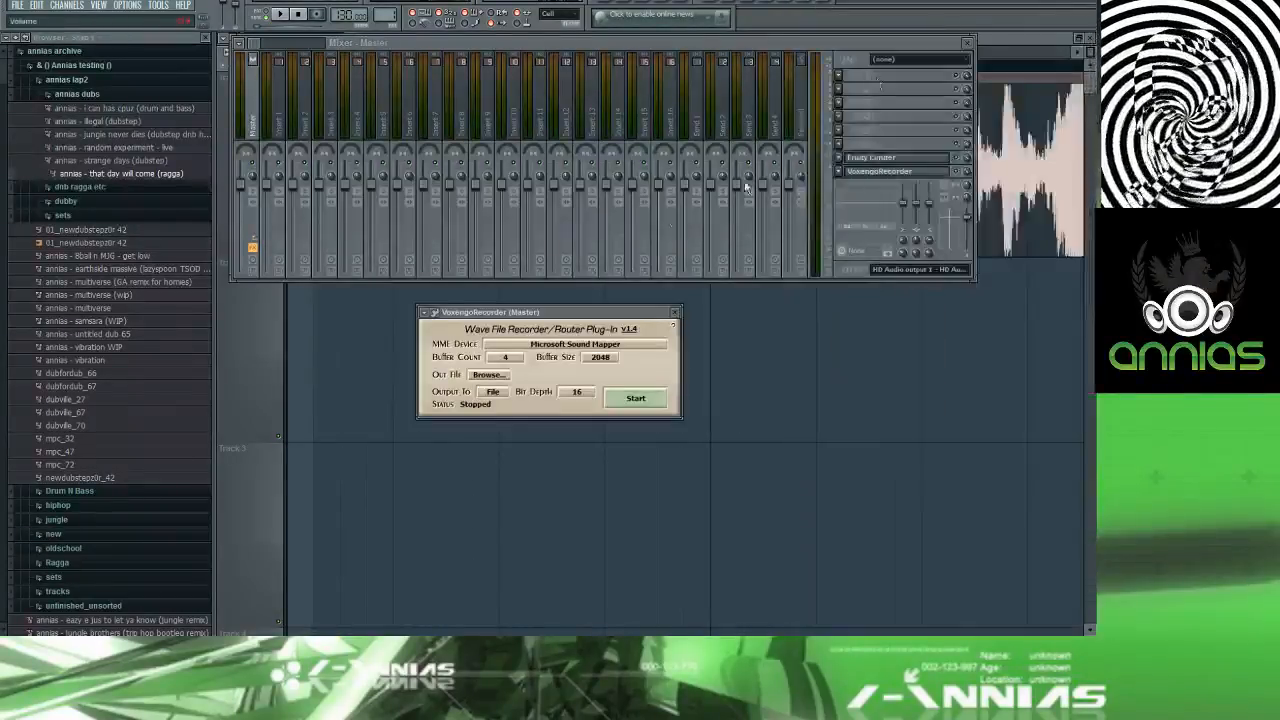
# Step: Route VoxengoRecorder to the CABLE Input (VB-Audio Virtual C...) MME device, start it, and return to the playlist with the ragga clip playing
pyautogui.click(584, 344)
pyautogui.click(560, 376)
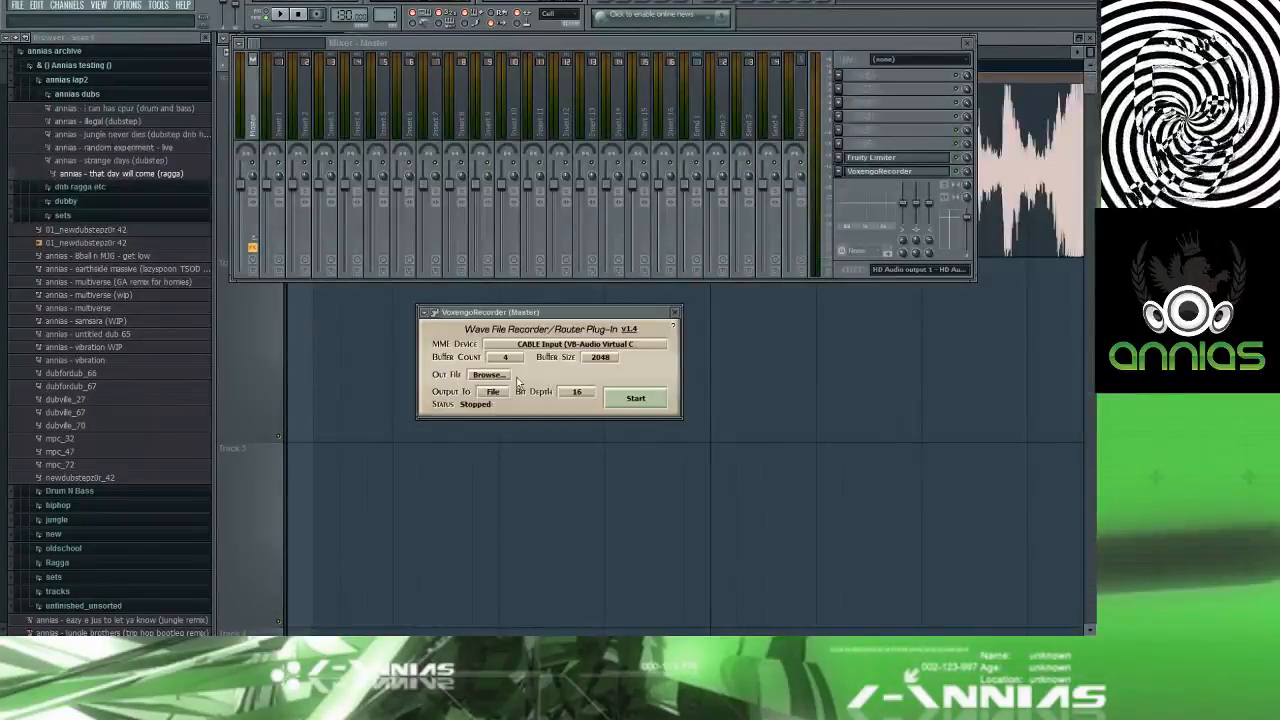
pyautogui.click(633, 398)
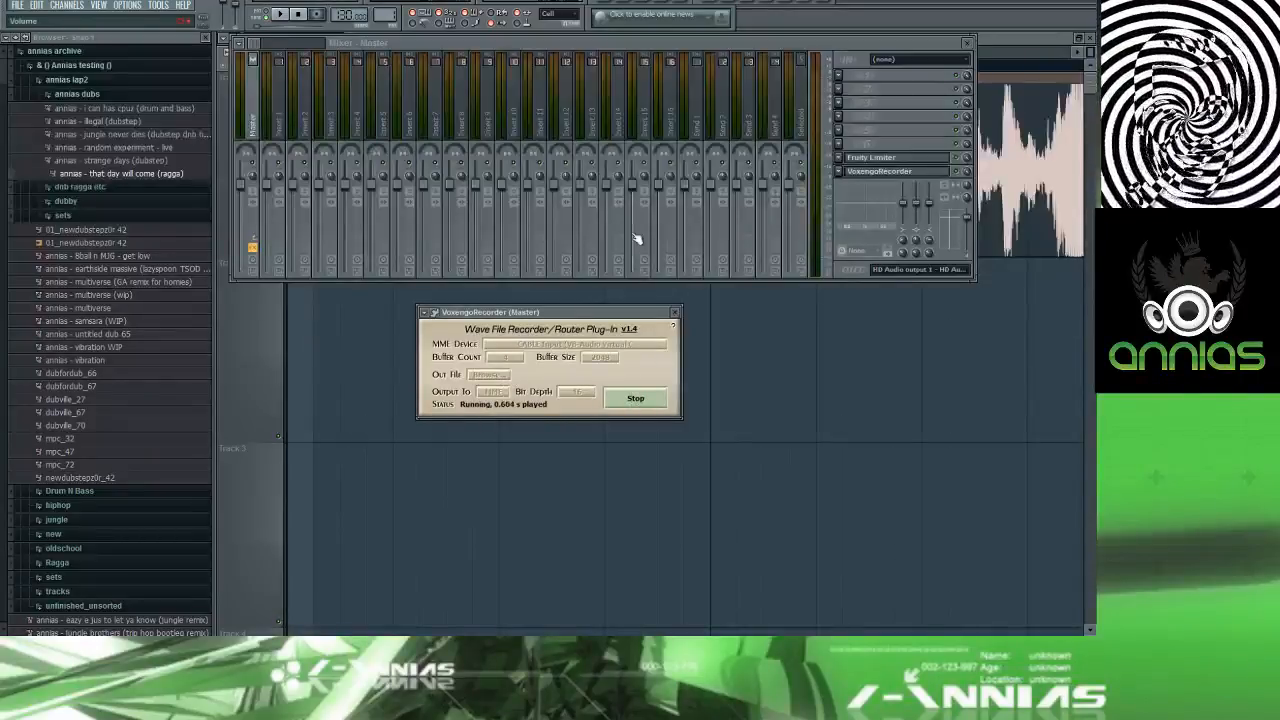
pyautogui.click(740, 44)
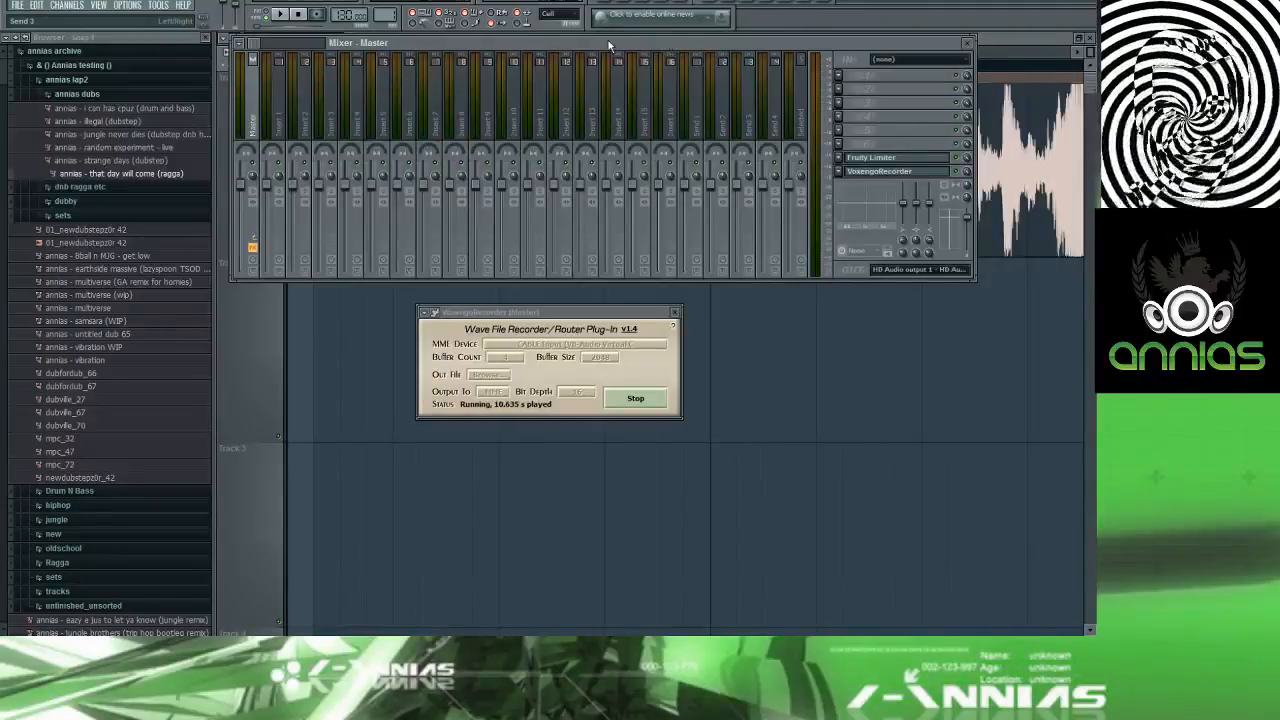
pyautogui.click(999, 40)
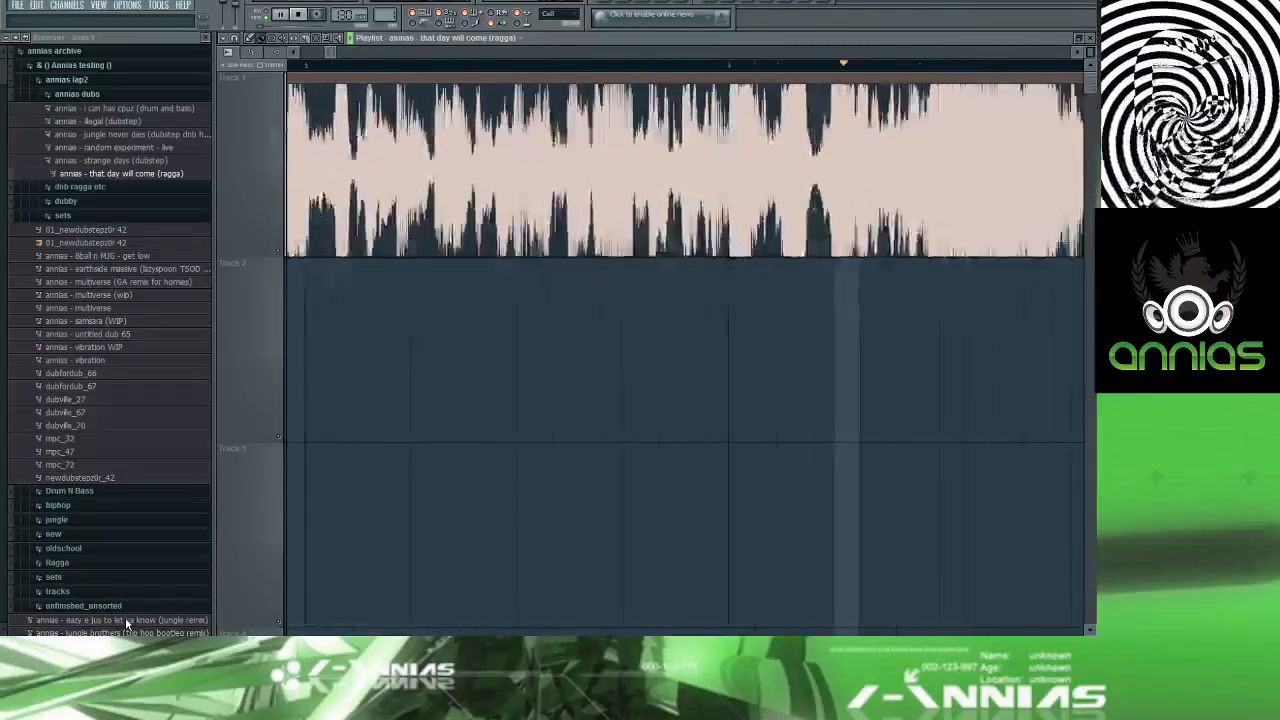
# Step: Arrange the SoundCloud upload window and the Twitch chat popout side by side over the playlist
pyautogui.click(142, 648)
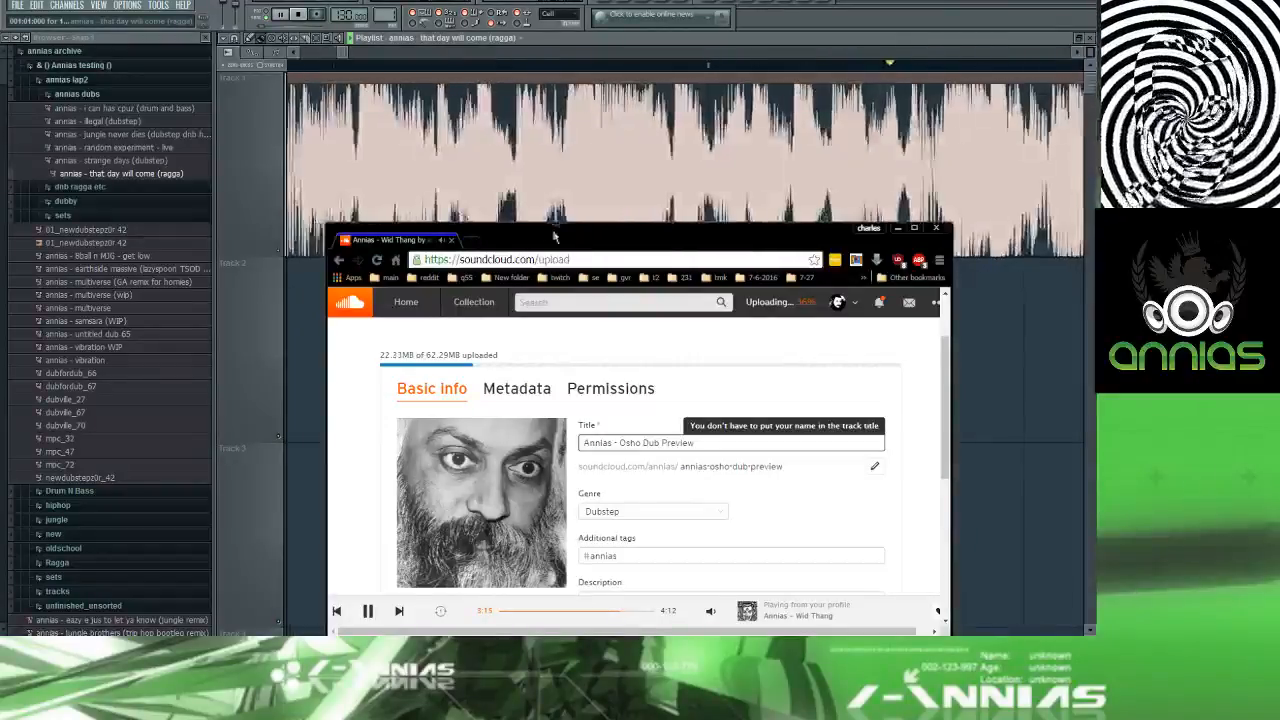
pyautogui.moveTo(562, 237); pyautogui.dragTo(399, 230)
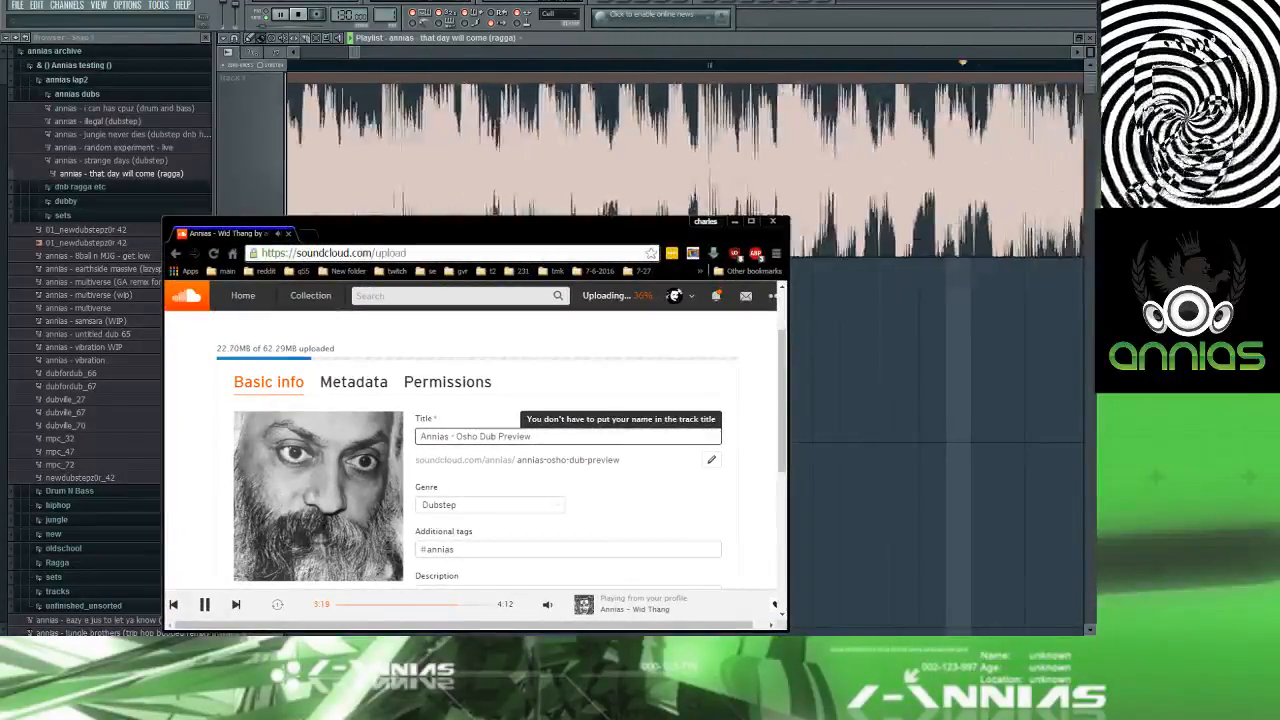
pyautogui.moveTo(2, 38); pyautogui.dragTo(935, 211)
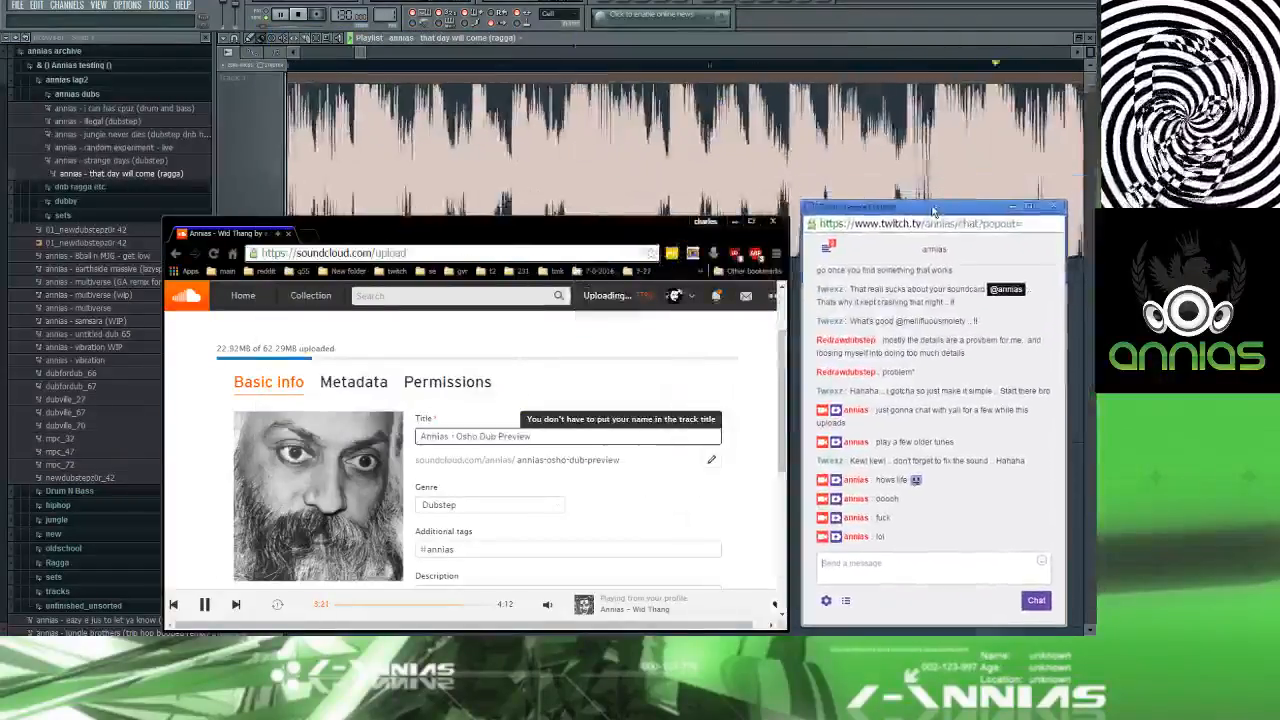
# Step: Send the messages "aye" and "anyone still alive in here :P" in the Twitch chat
pyautogui.click(899, 562)
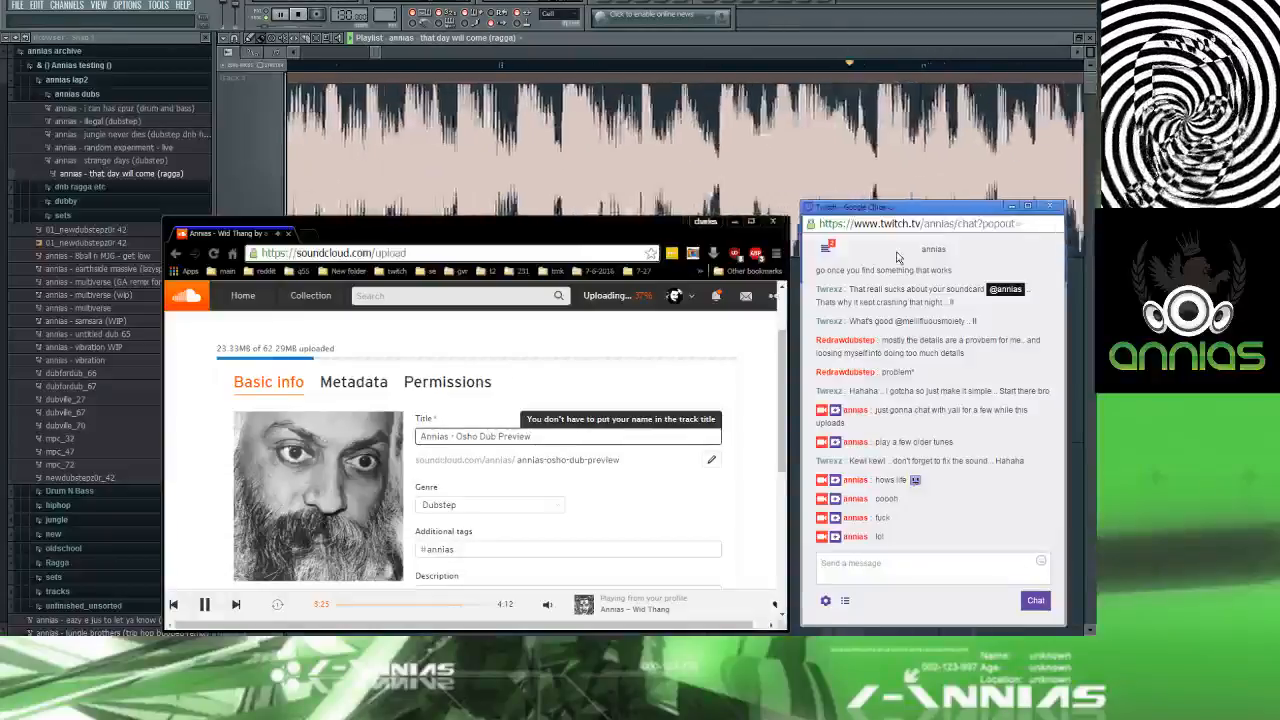
pyautogui.write('aye y')
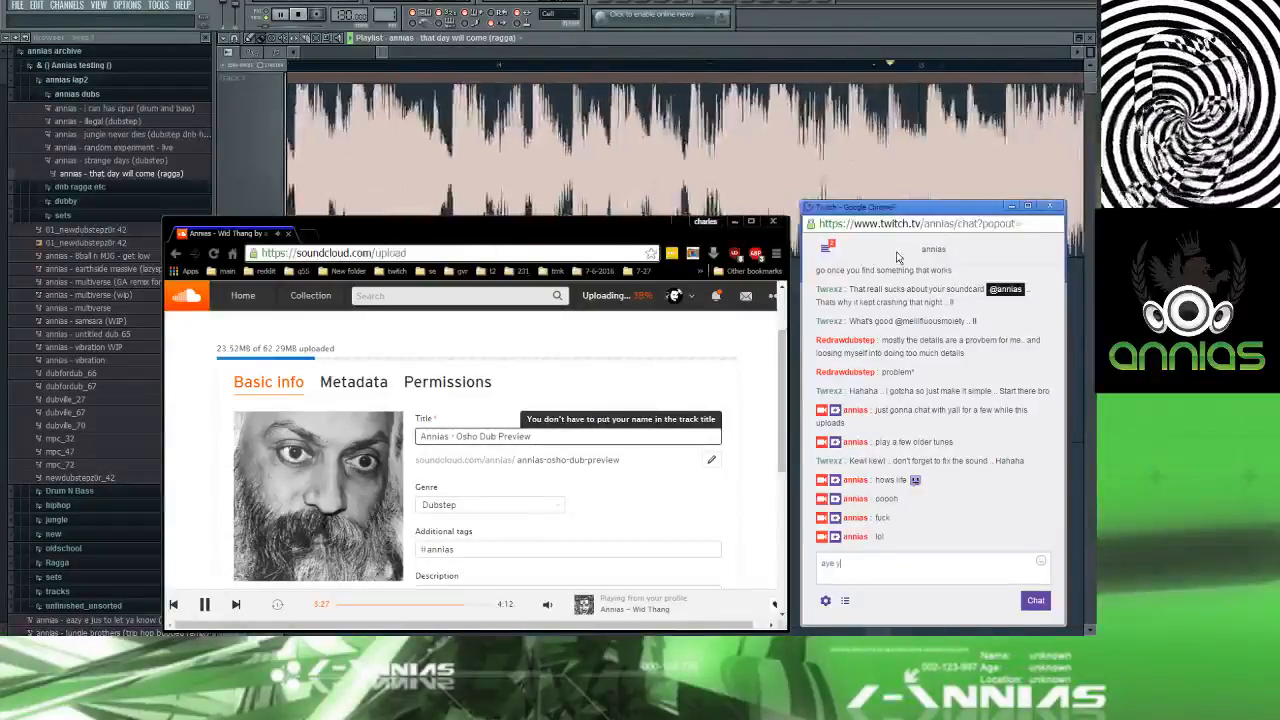
pyautogui.press('BackSpace')
pyautogui.press('BackSpace')
pyautogui.press('Return')
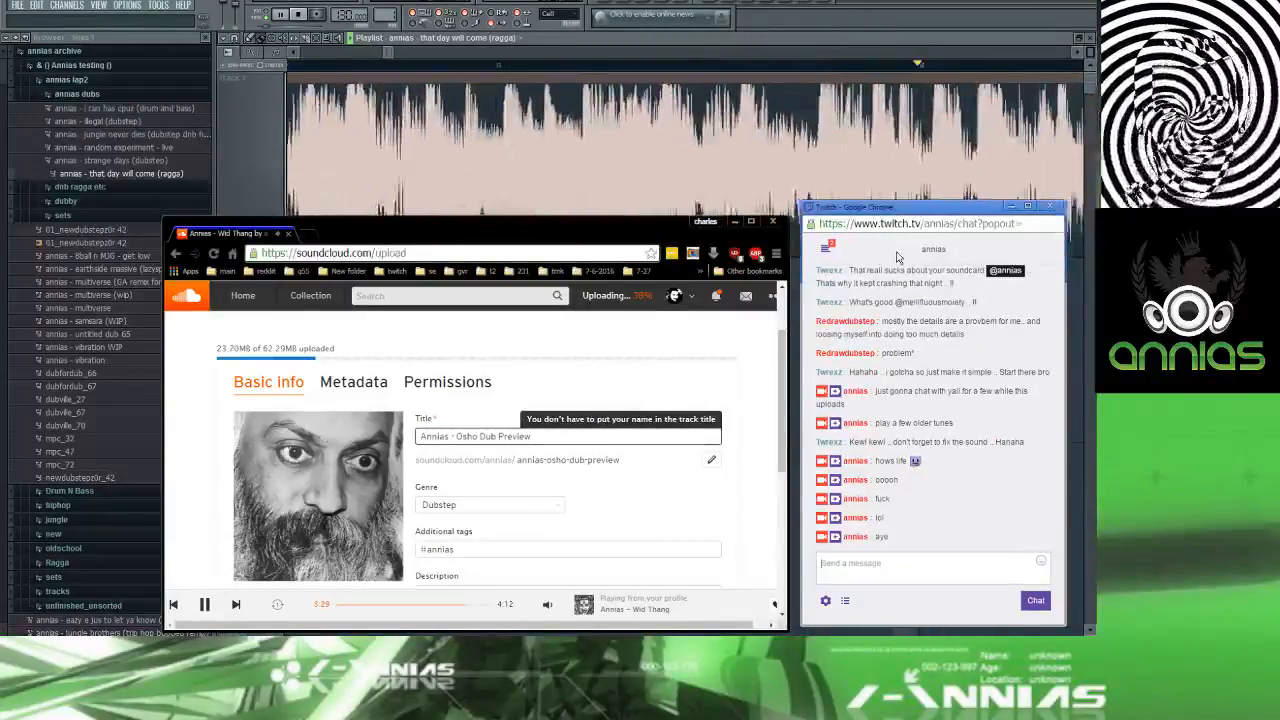
pyautogui.write('anyone still alive in here ?')
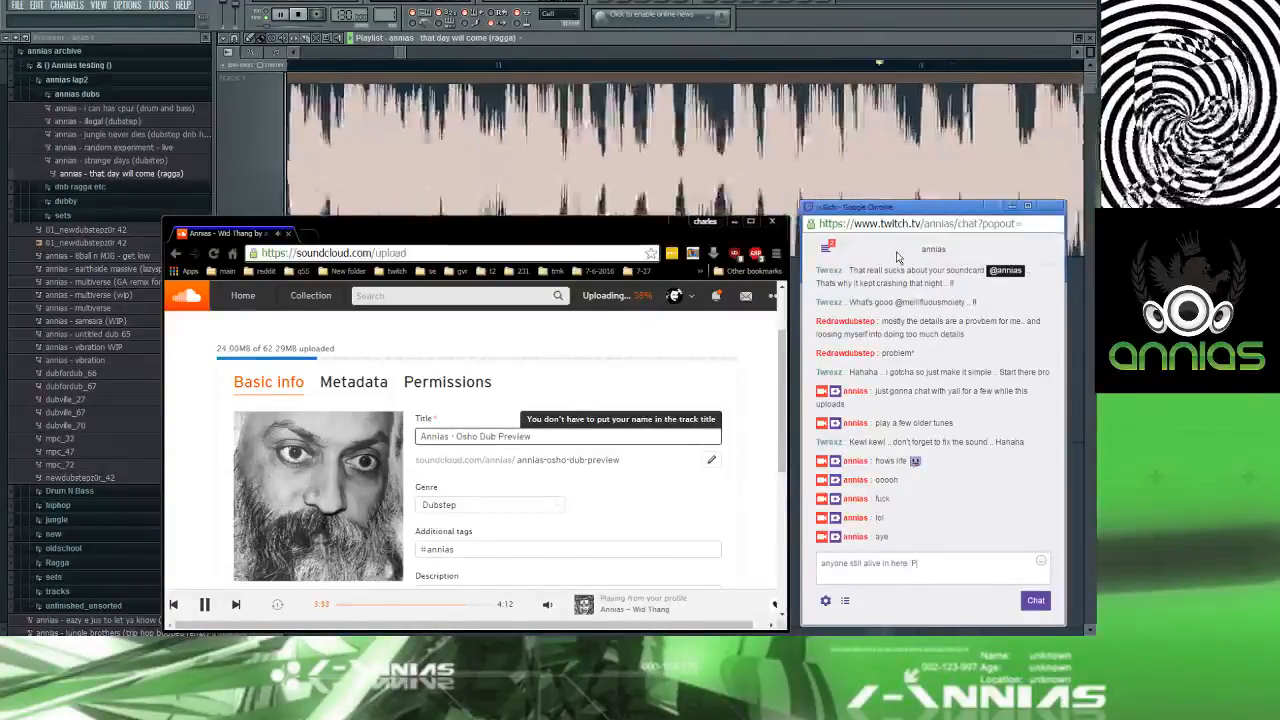
pyautogui.press('Return')
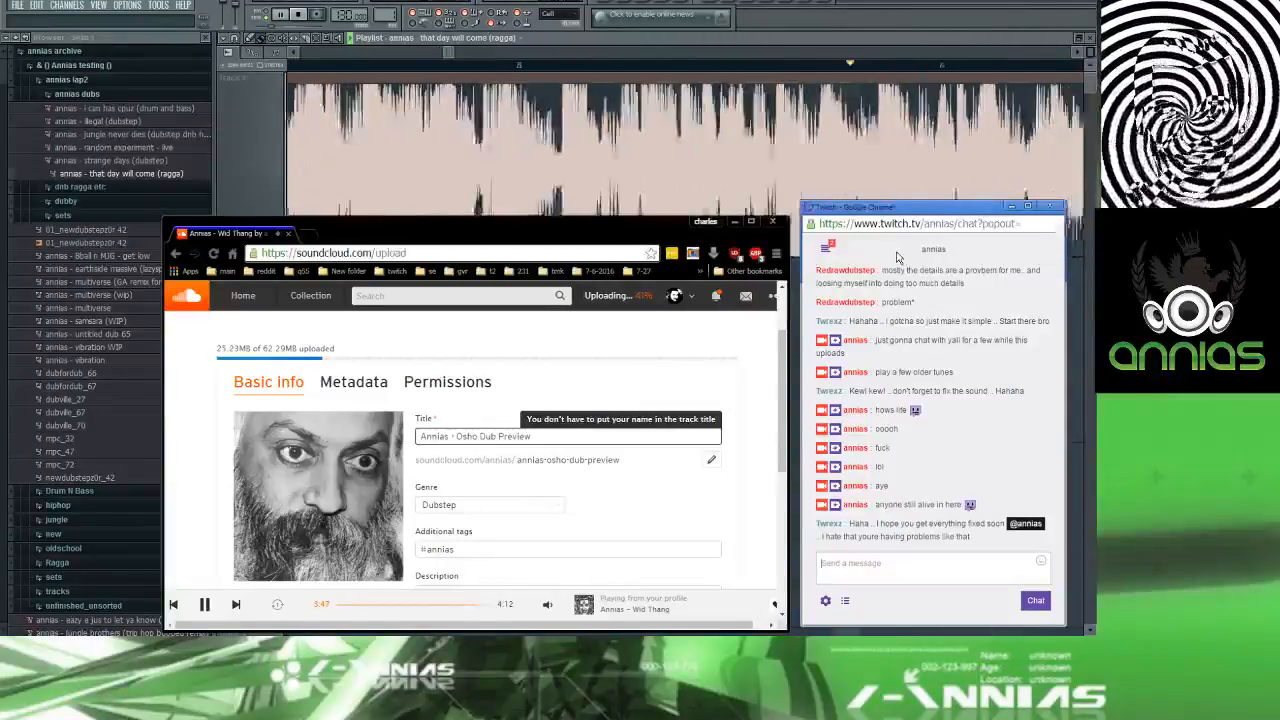
# Step: Reply in the Twitch chat with "ah its cool man" and "they are totally first world probz"
pyautogui.write('its cool man')
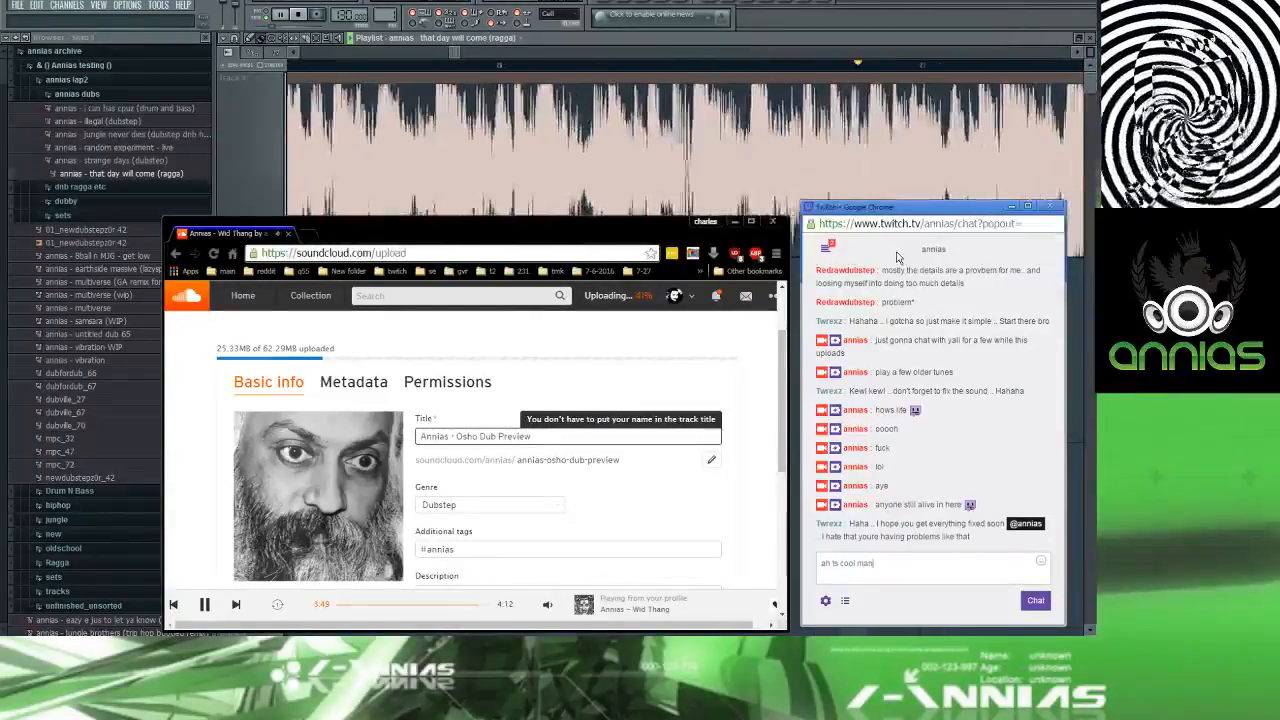
pyautogui.press('Return')
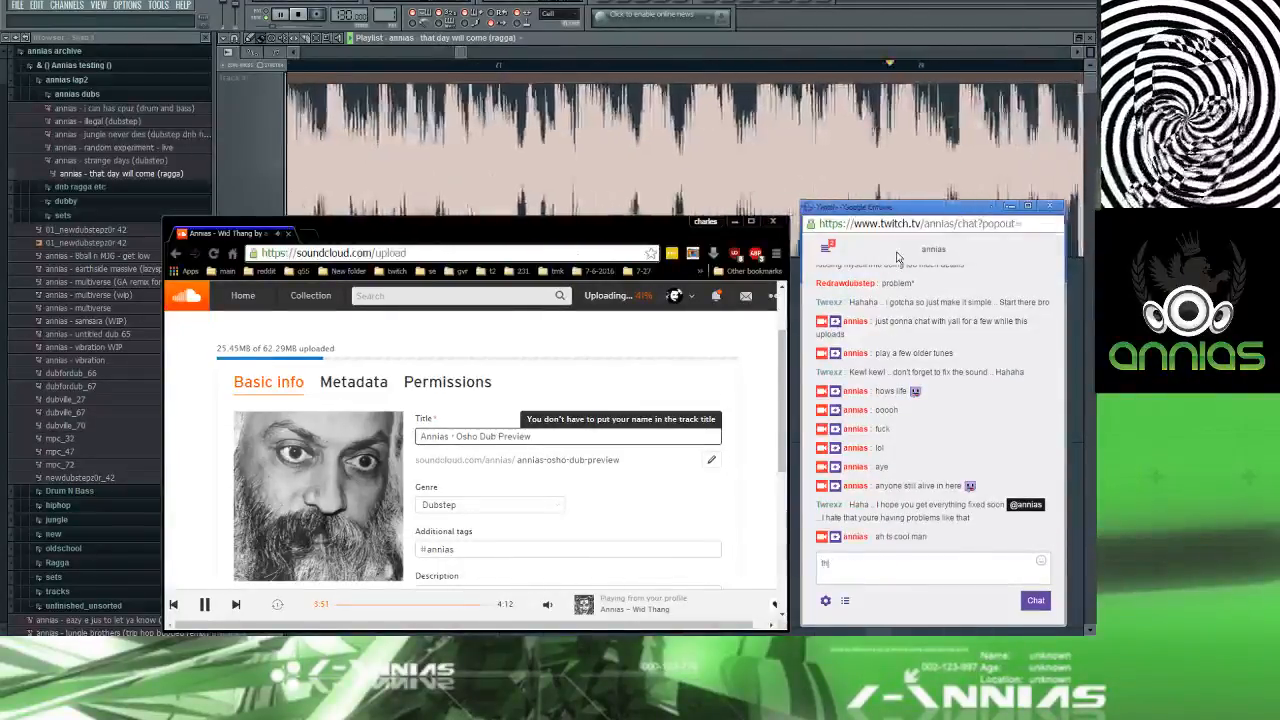
pyautogui.write('they are totally first')
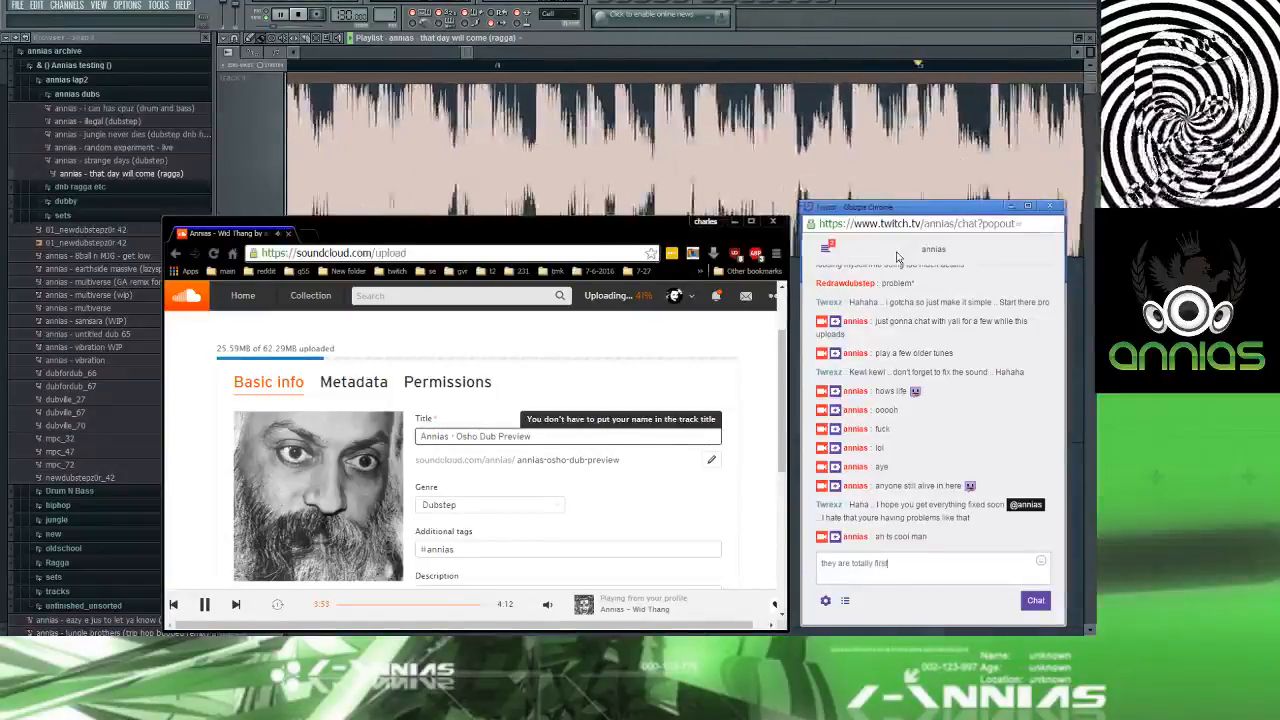
pyautogui.write(' world')
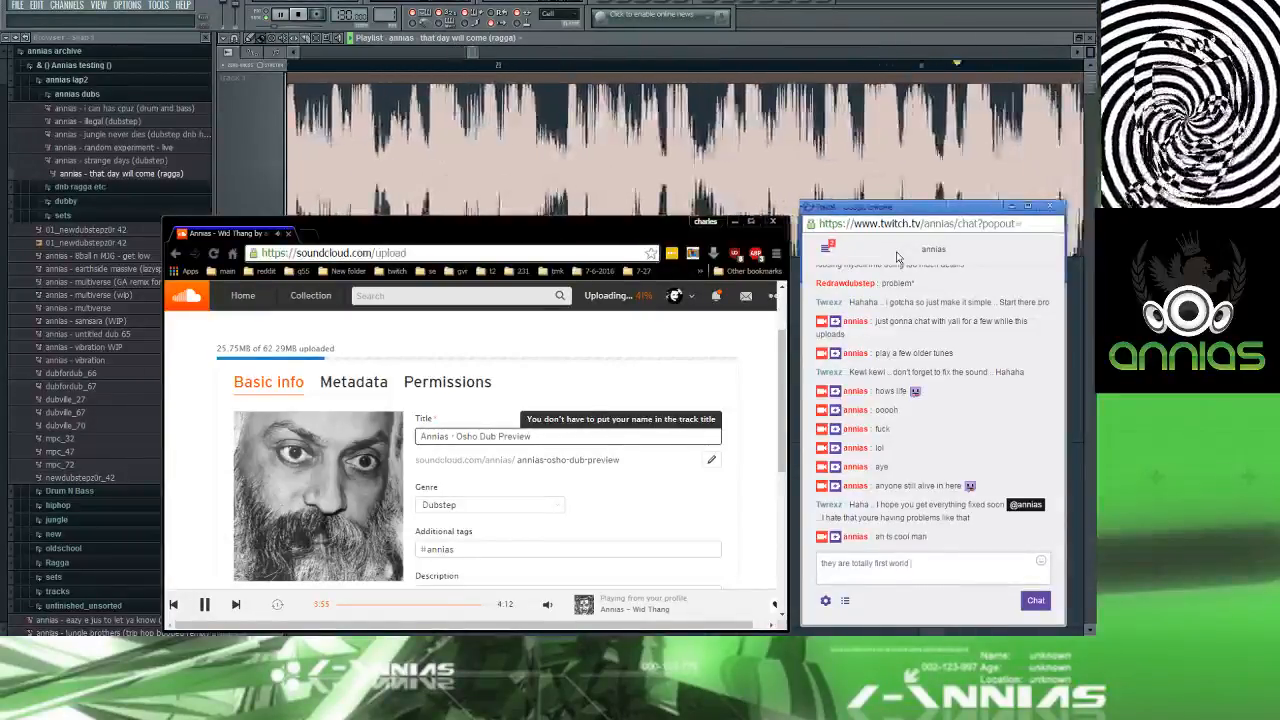
pyautogui.write(' probs')
pyautogui.press('Return')
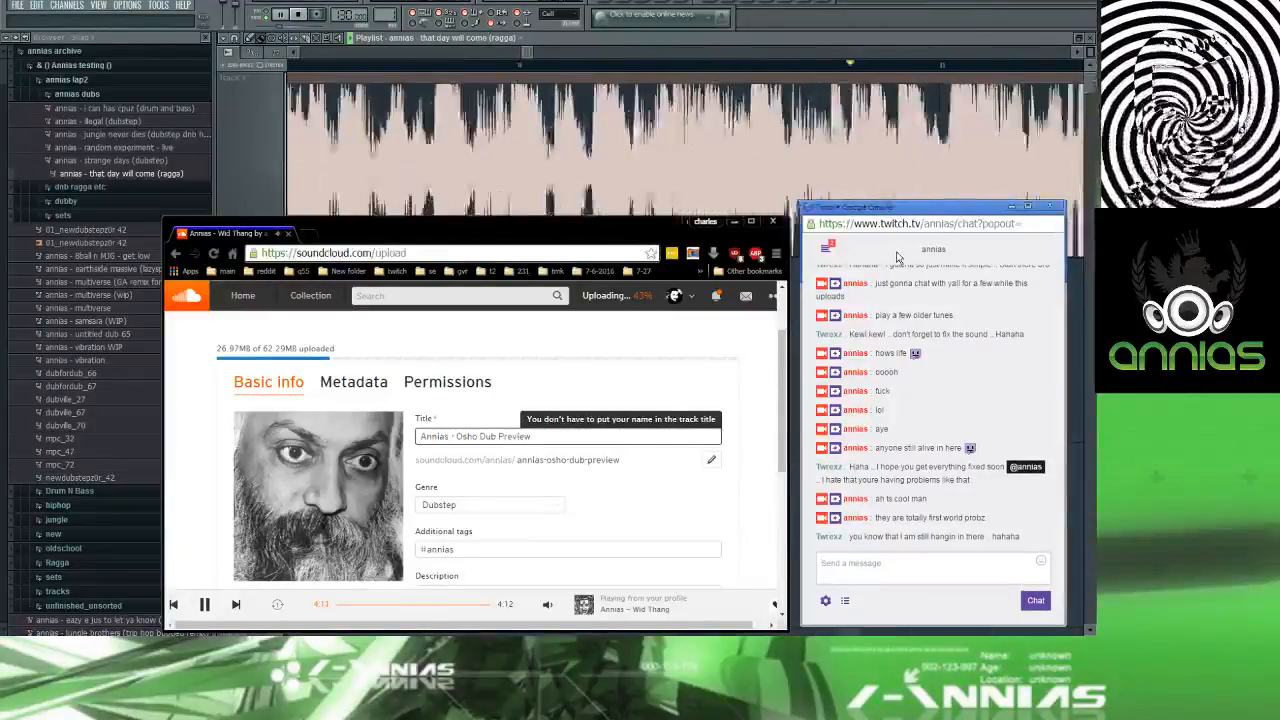
pyautogui.write('how di')
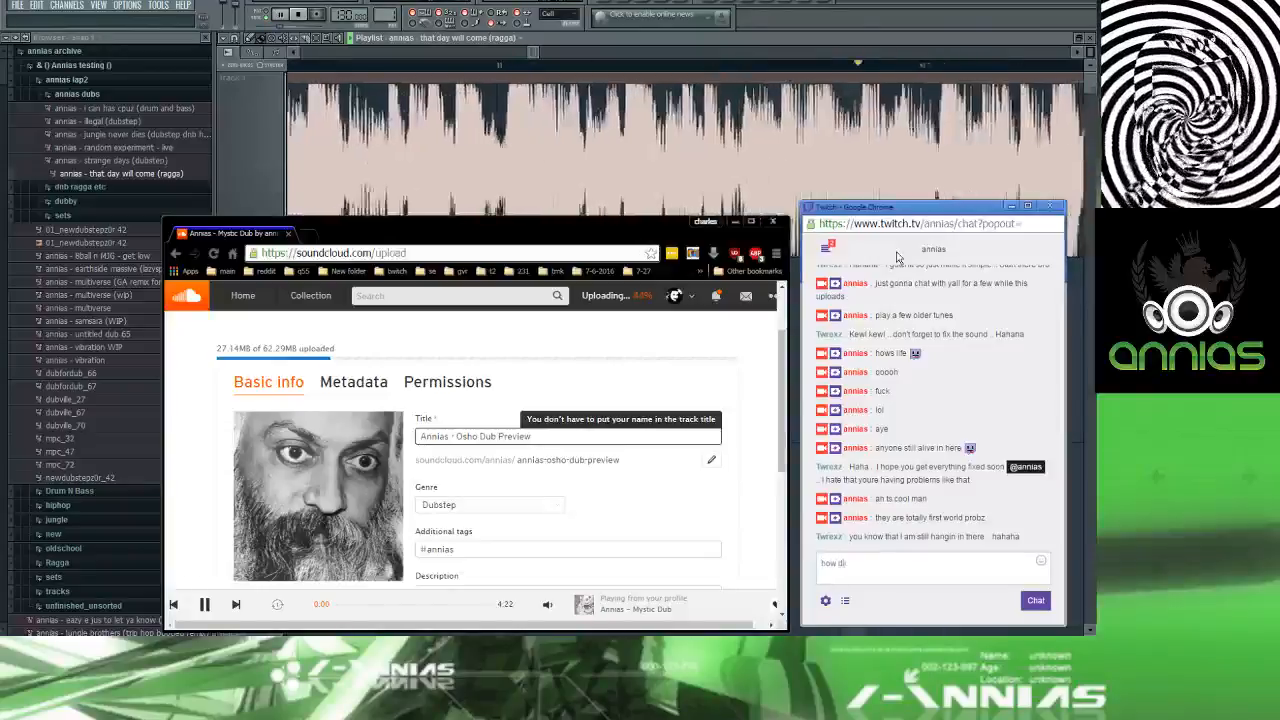
pyautogui.press('BackSpace')
pyautogui.press('BackSpace')
pyautogui.press('BackSpace')
pyautogui.press('BackSpace')
pyautogui.press('BackSpace')
pyautogui.press('BackSpace')
pyautogui.press('BackSpace')
pyautogui.press('BackSpace')
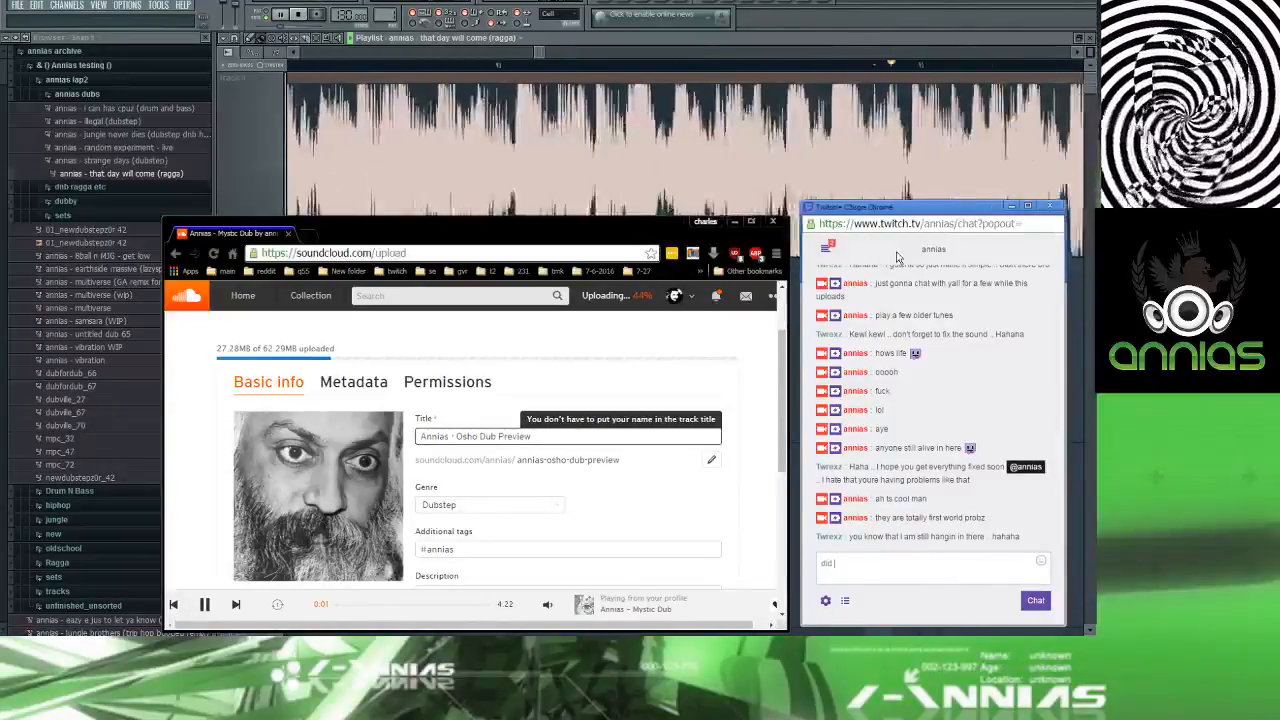
# Step: Send the message "did mom enjoy the uhh... eggrolls yeah thats it" in the Twitch chat
pyautogui.write('did mom enj')
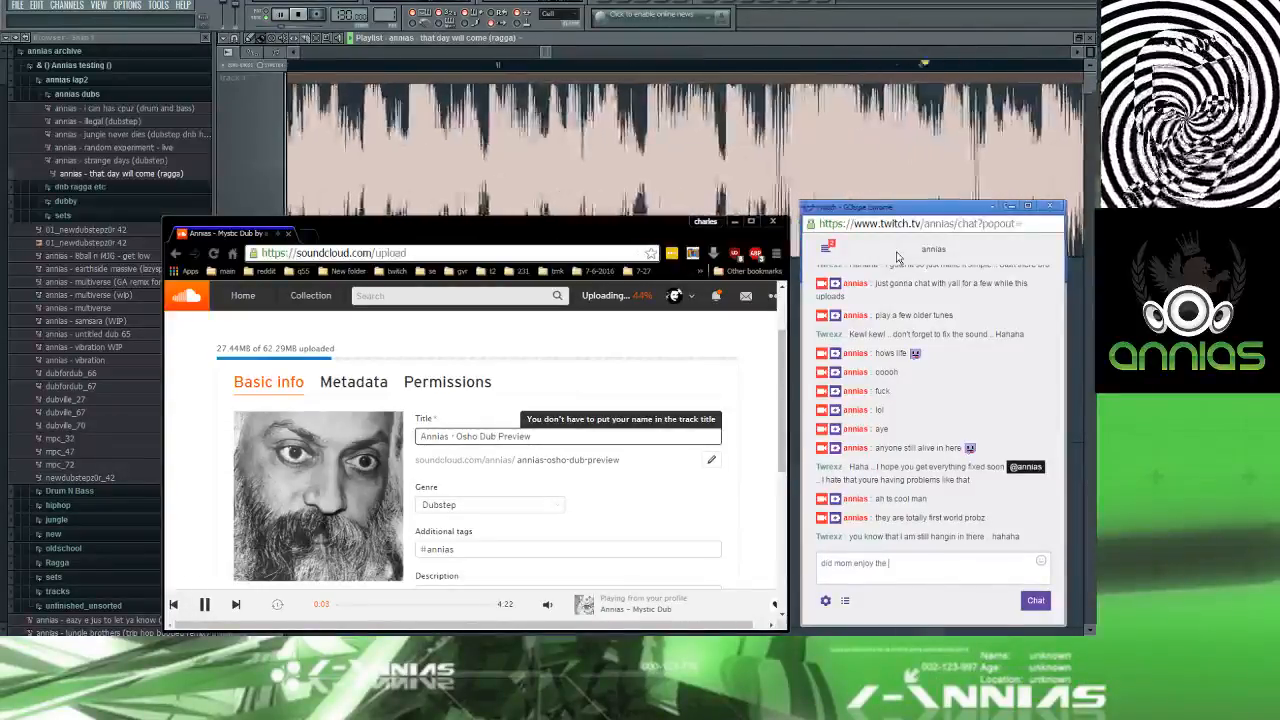
pyautogui.write('oy the ')
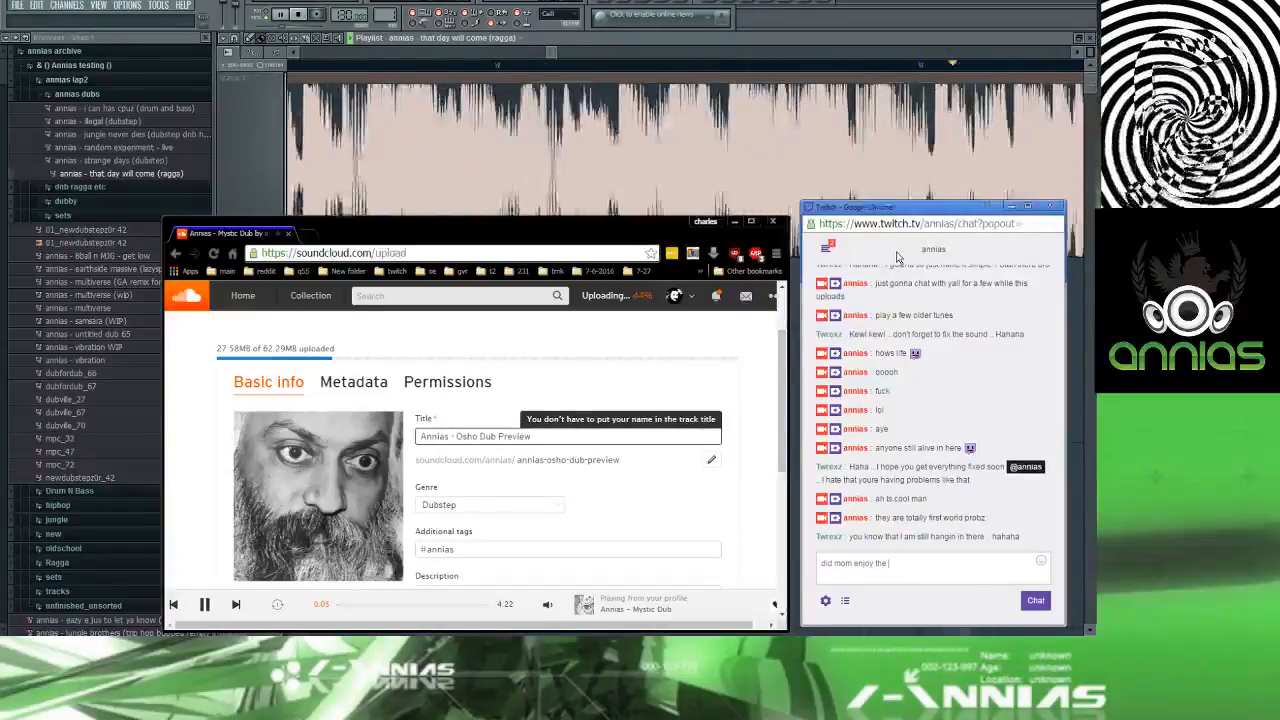
pyautogui.write('y')
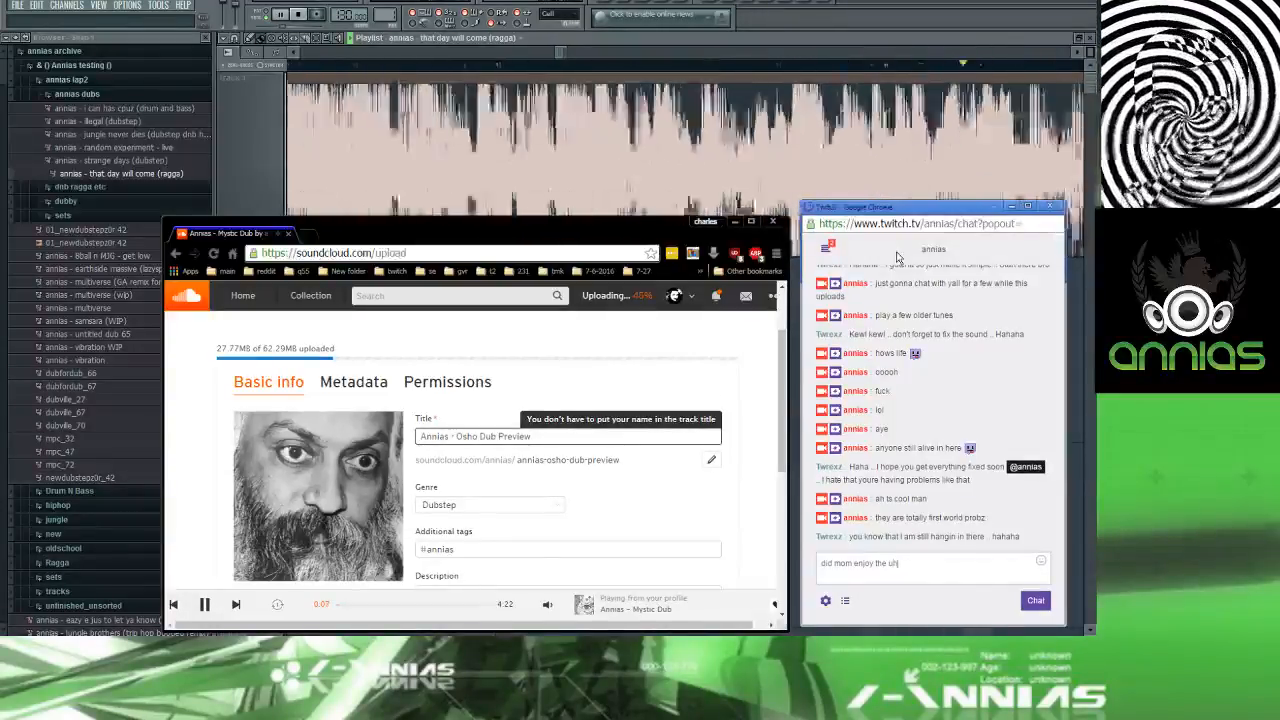
pyautogui.write('hh...')
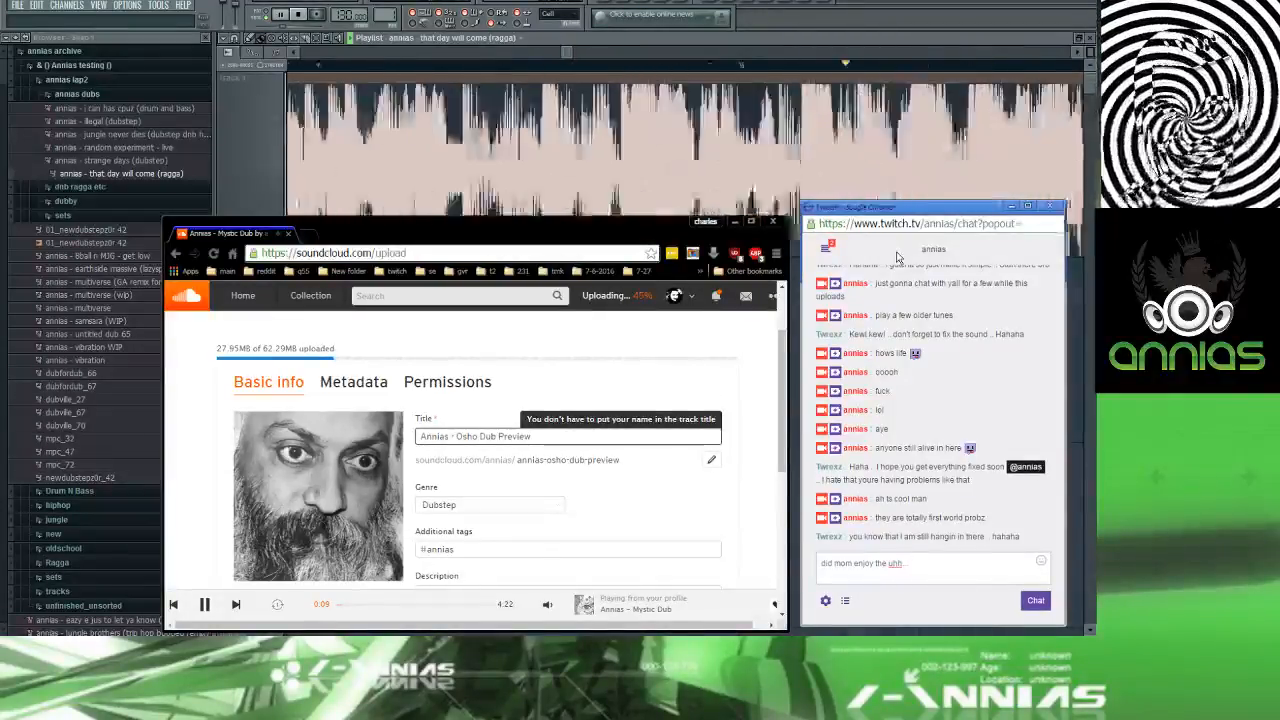
pyautogui.write(' eggrol')
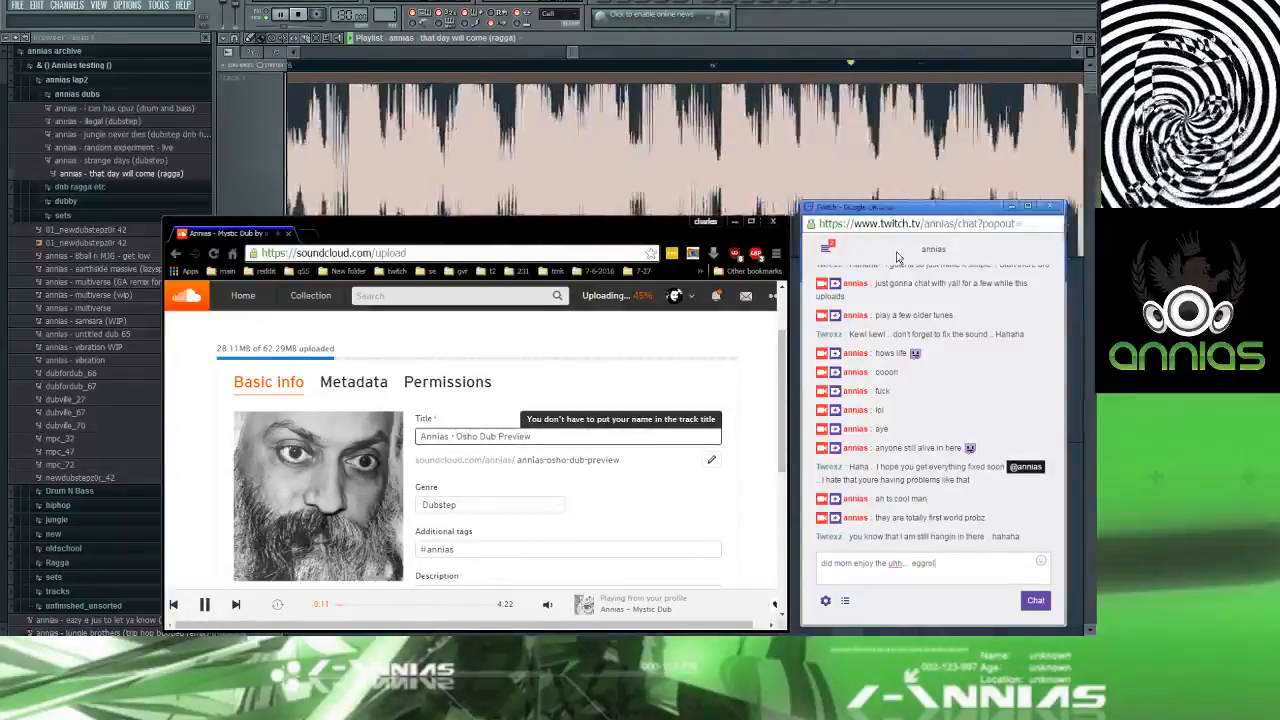
pyautogui.write('ls yea')
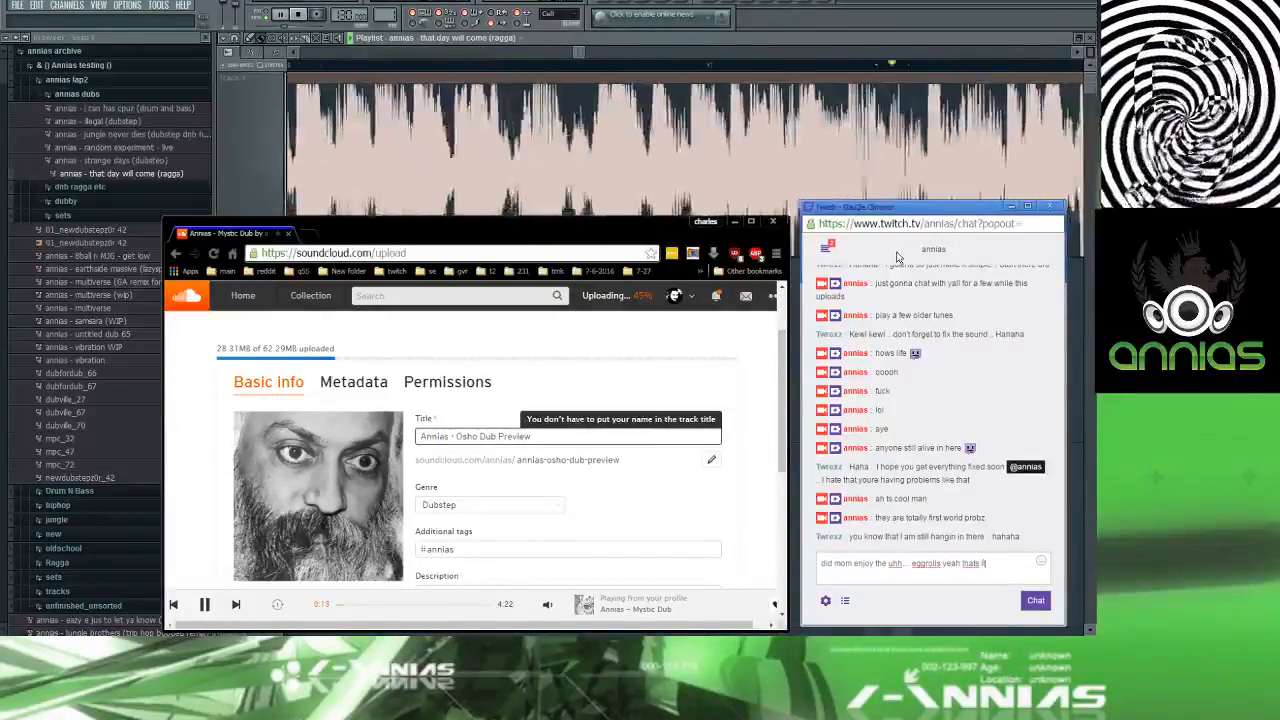
pyautogui.write('h thats it')
pyautogui.press('Return')
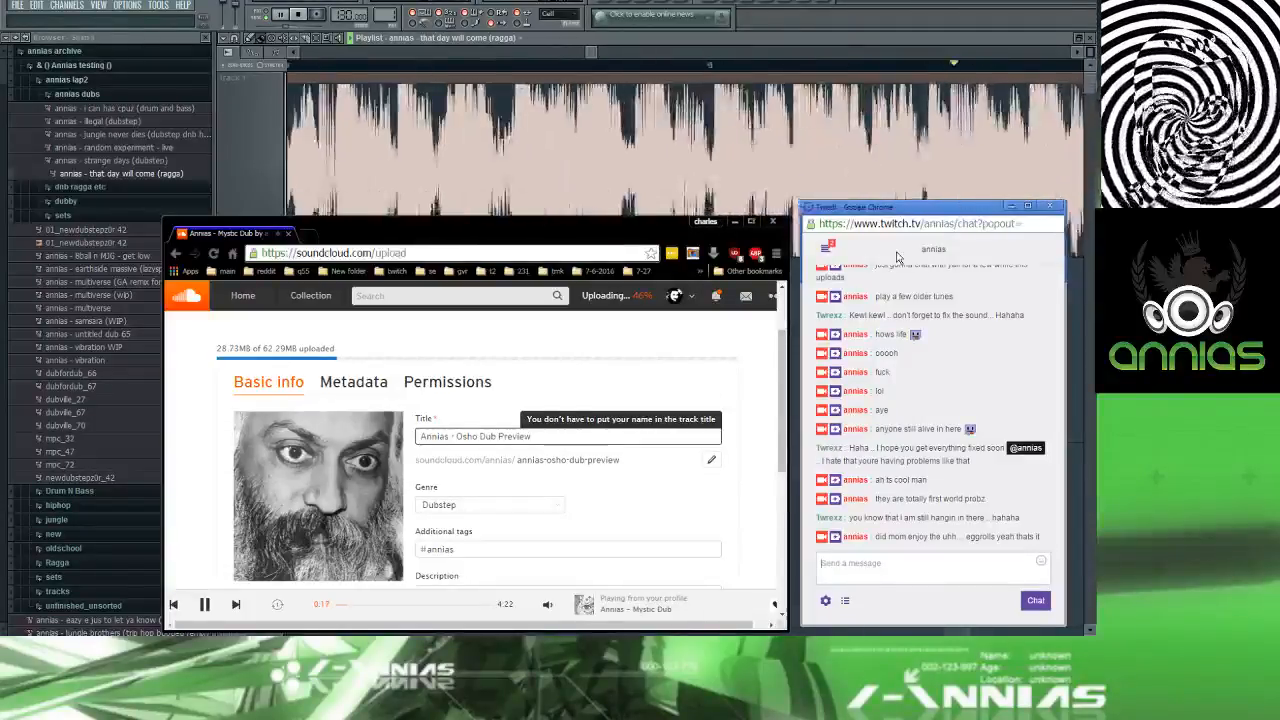
# Step: Send the message "had to think about that one for asec lol" in the Twitch chat
pyautogui.click(897, 258)
pyautogui.write('had')
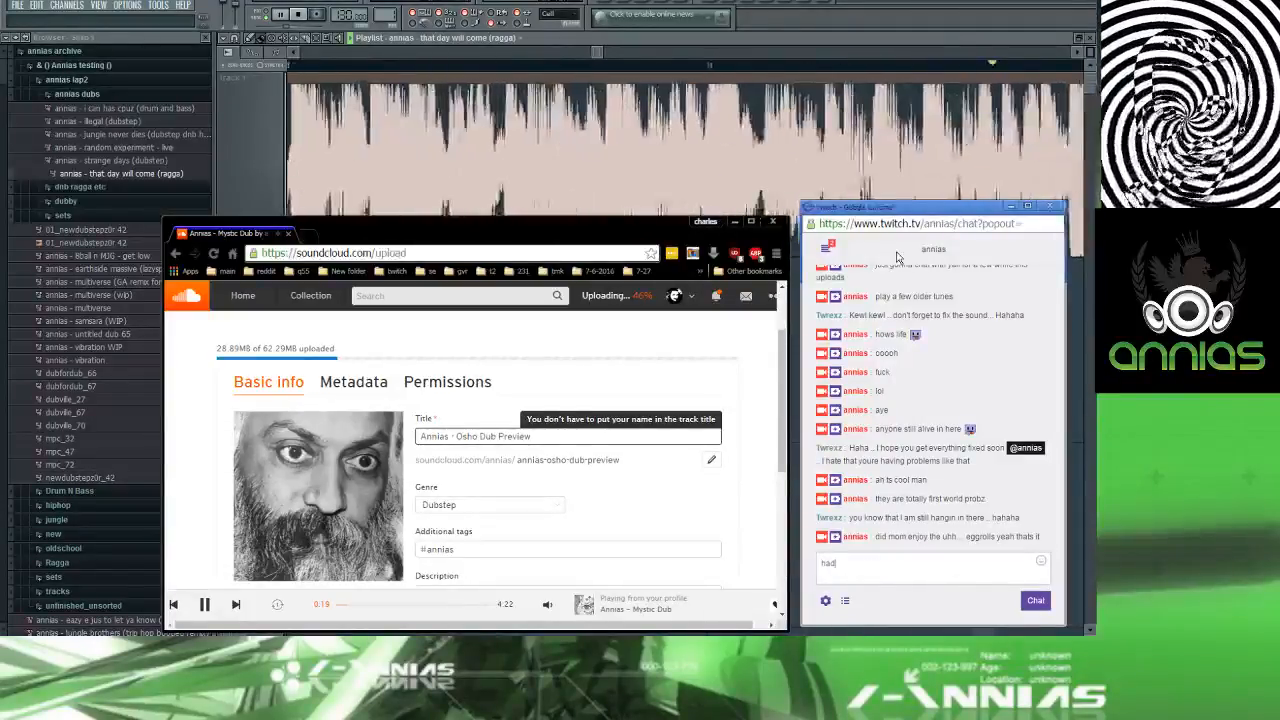
pyautogui.write('th')
pyautogui.press('BackSpace')
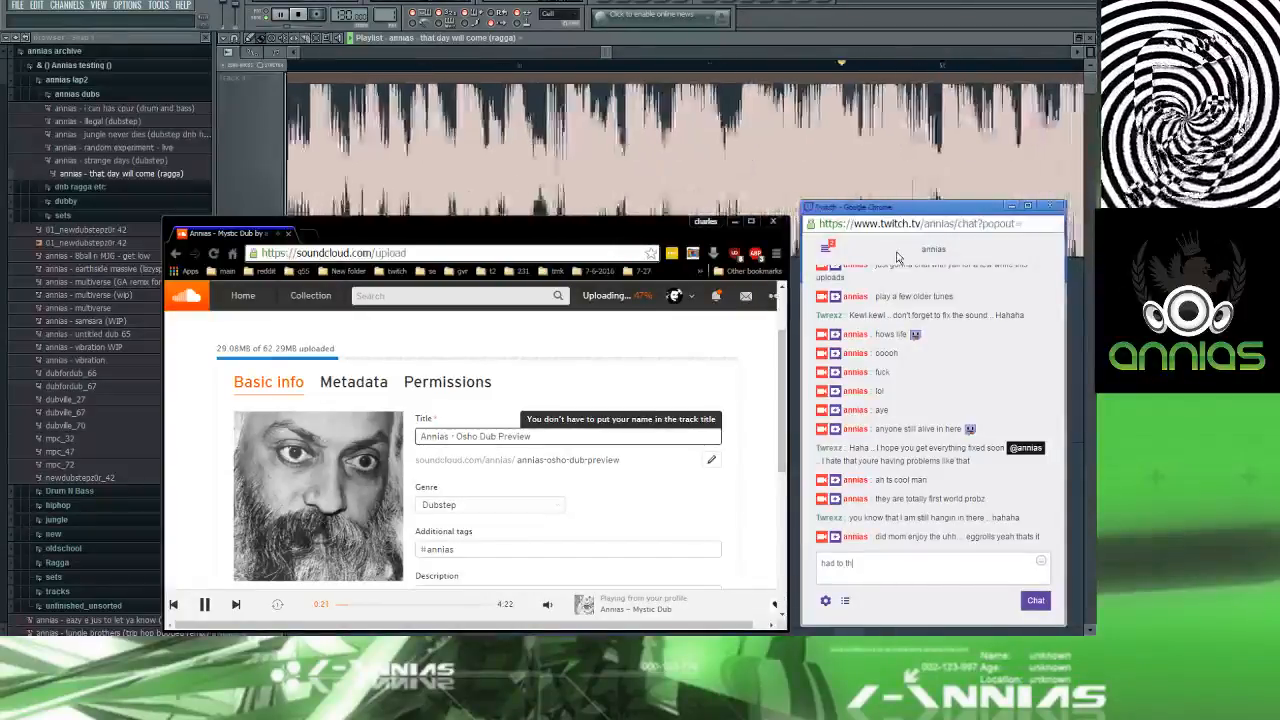
pyautogui.write('o think about th')
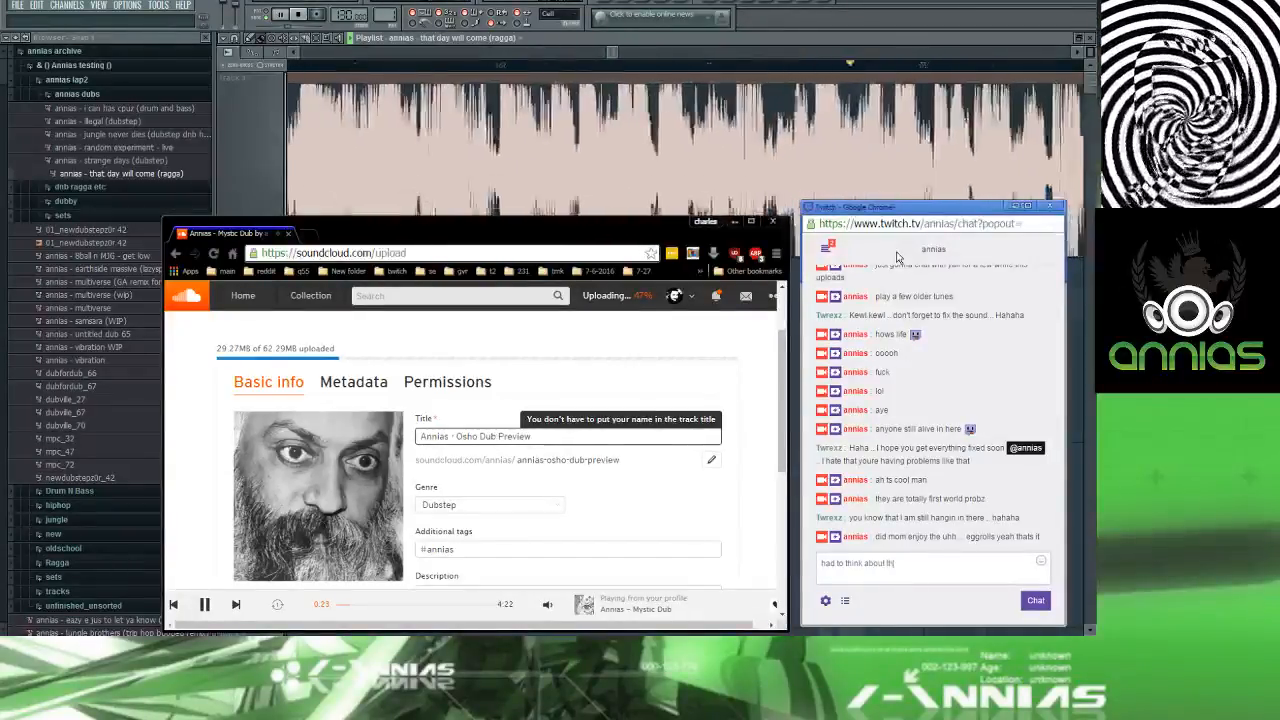
pyautogui.write('at one for asec l')
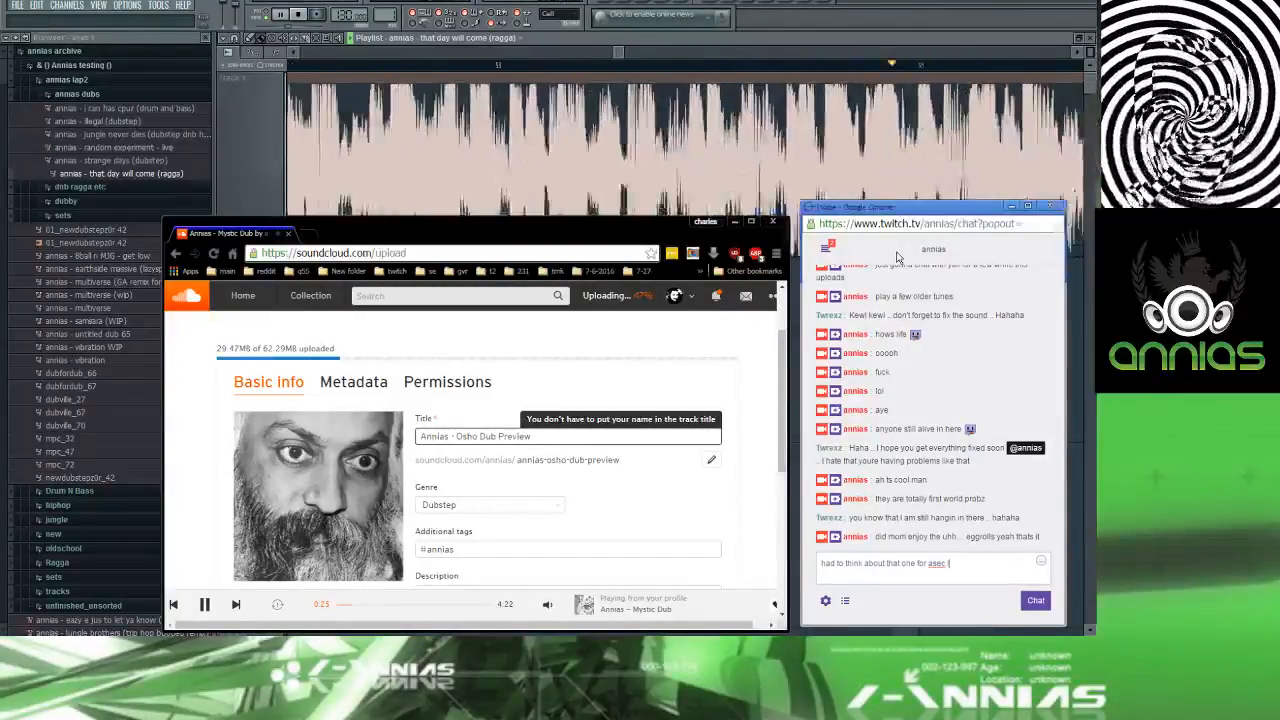
pyautogui.write('ol')
pyautogui.press('Return')
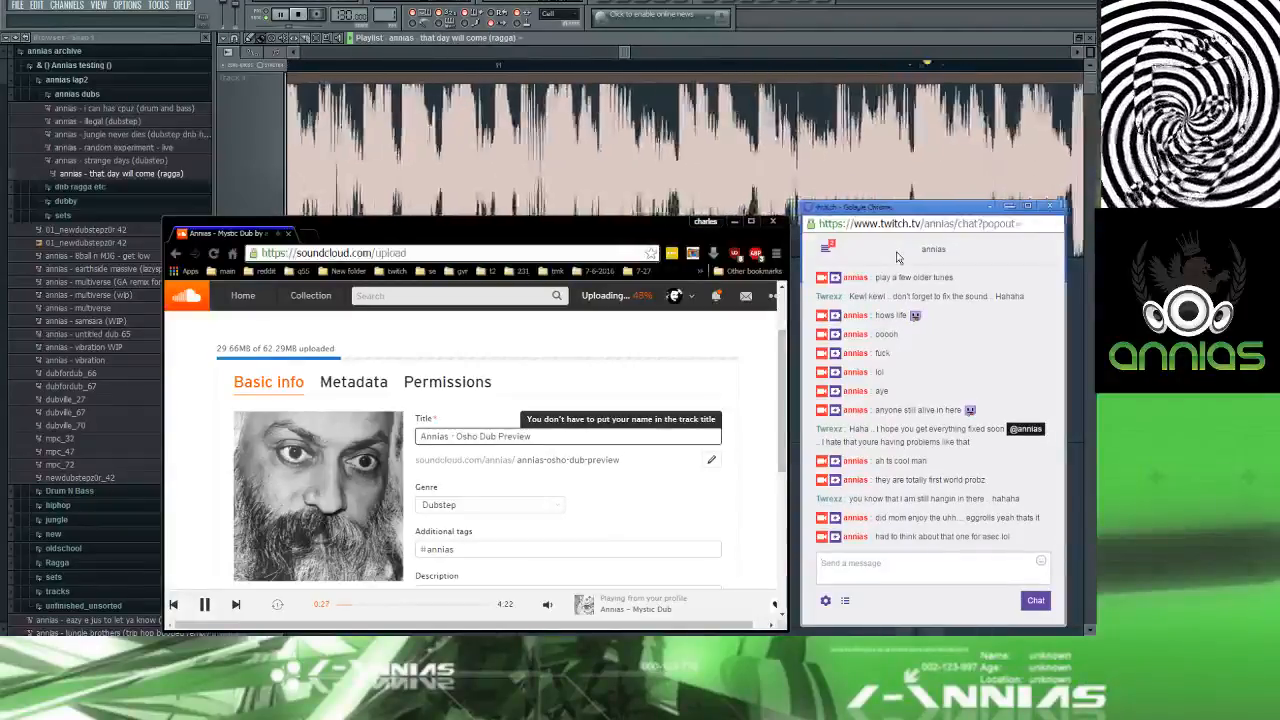
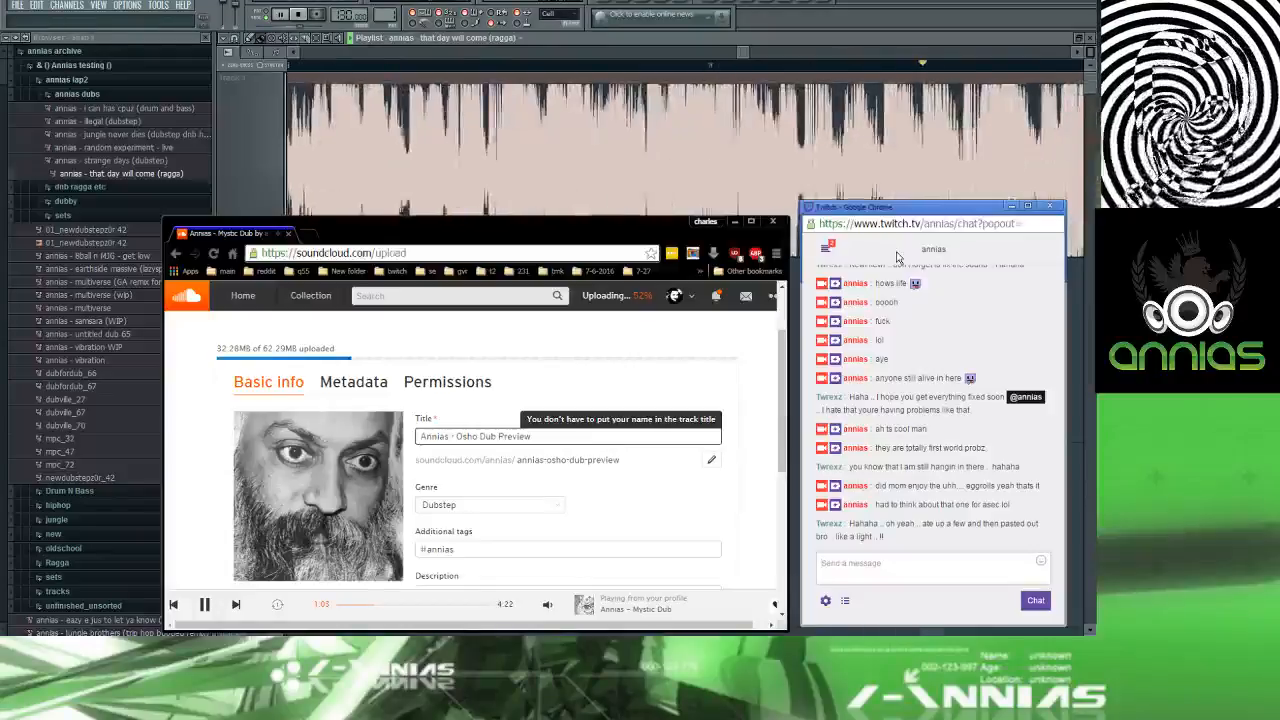
# Step: Send the messages "niiice" and "a full mom is a happy mom" in the Twitch chat
pyautogui.write('niii')
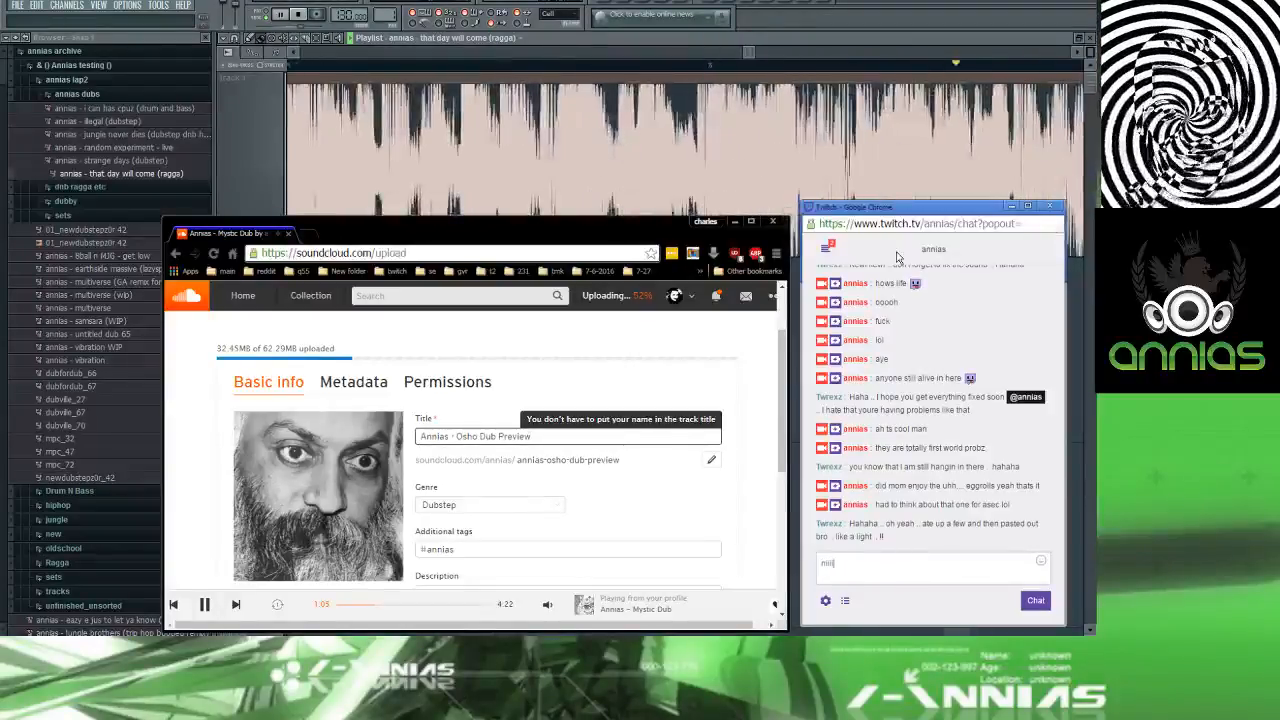
pyautogui.write('ce')
pyautogui.press('Return')
pyautogui.write('a')
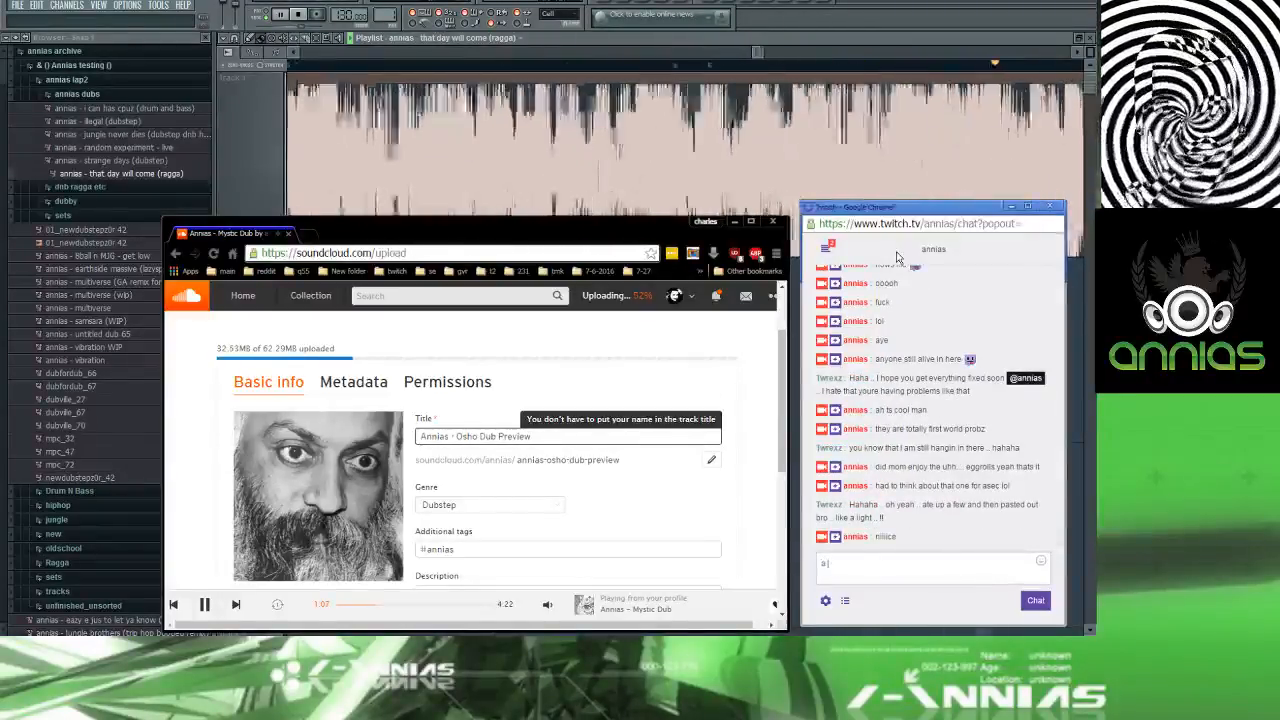
pyautogui.write(' full mom is a f')
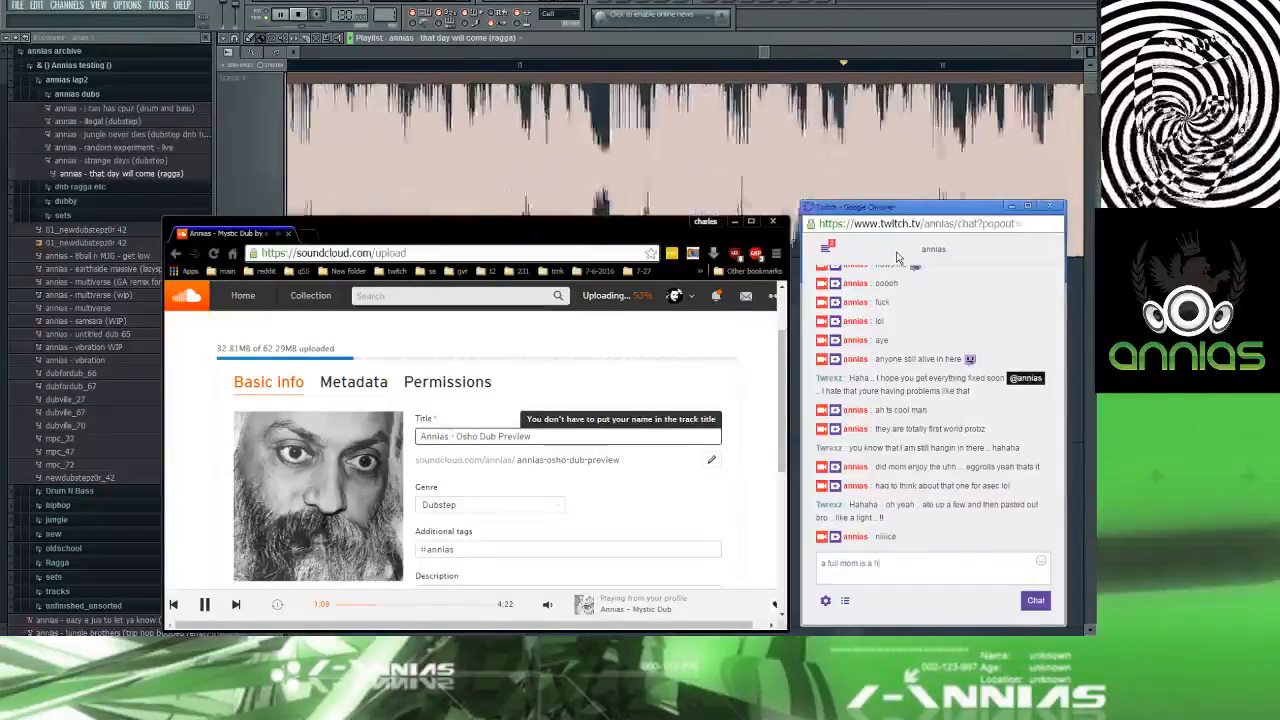
pyautogui.write('appy mom')
pyautogui.press('Return')
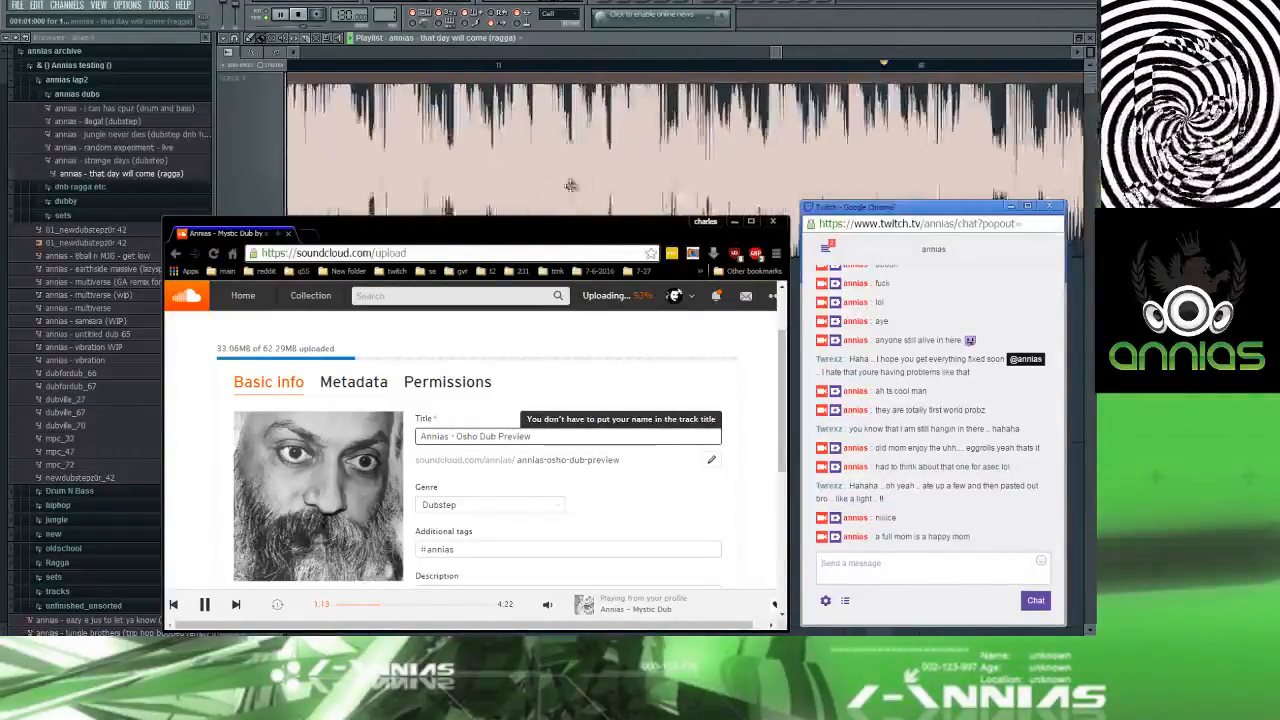
# Step: Check the SoundCloud notifications and close the list again
pyautogui.click(716, 298)
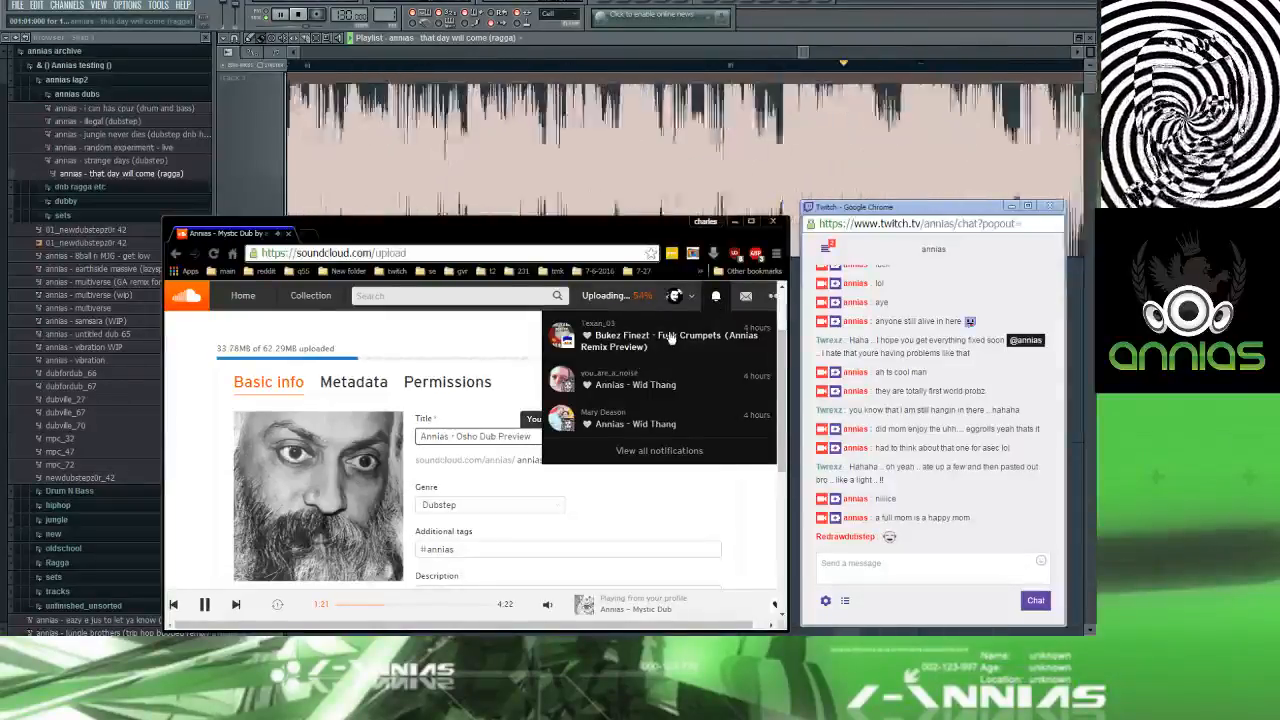
pyautogui.click(717, 298)
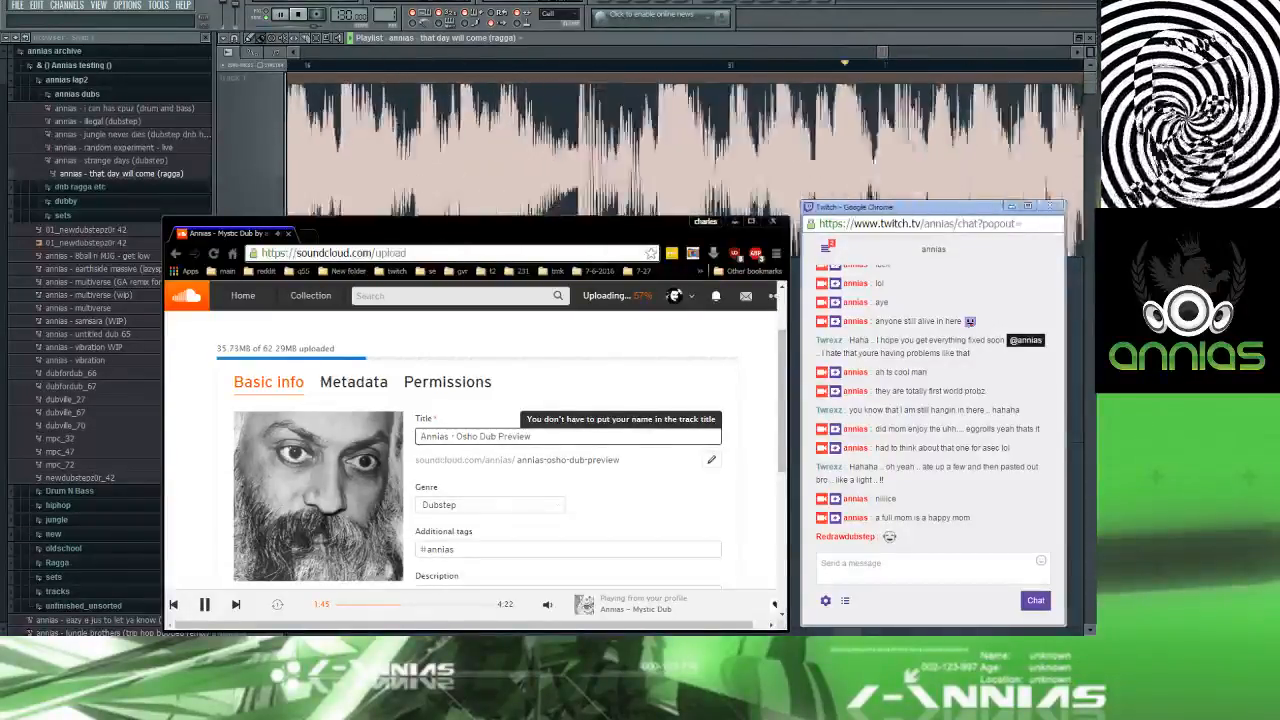
# Step: Return to FL Studio, expand the dubby folder in the browser and look through the archive for another track
pyautogui.click(116, 204)
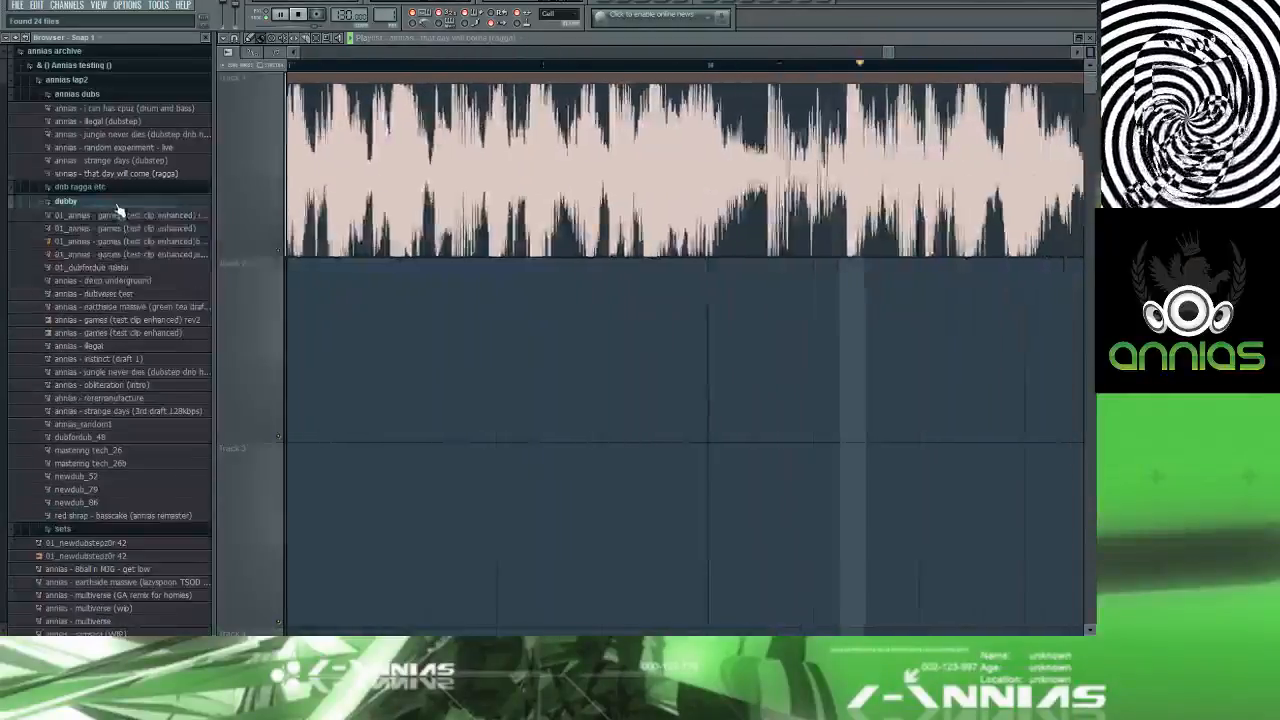
pyautogui.scroll(-3, 130, 220)
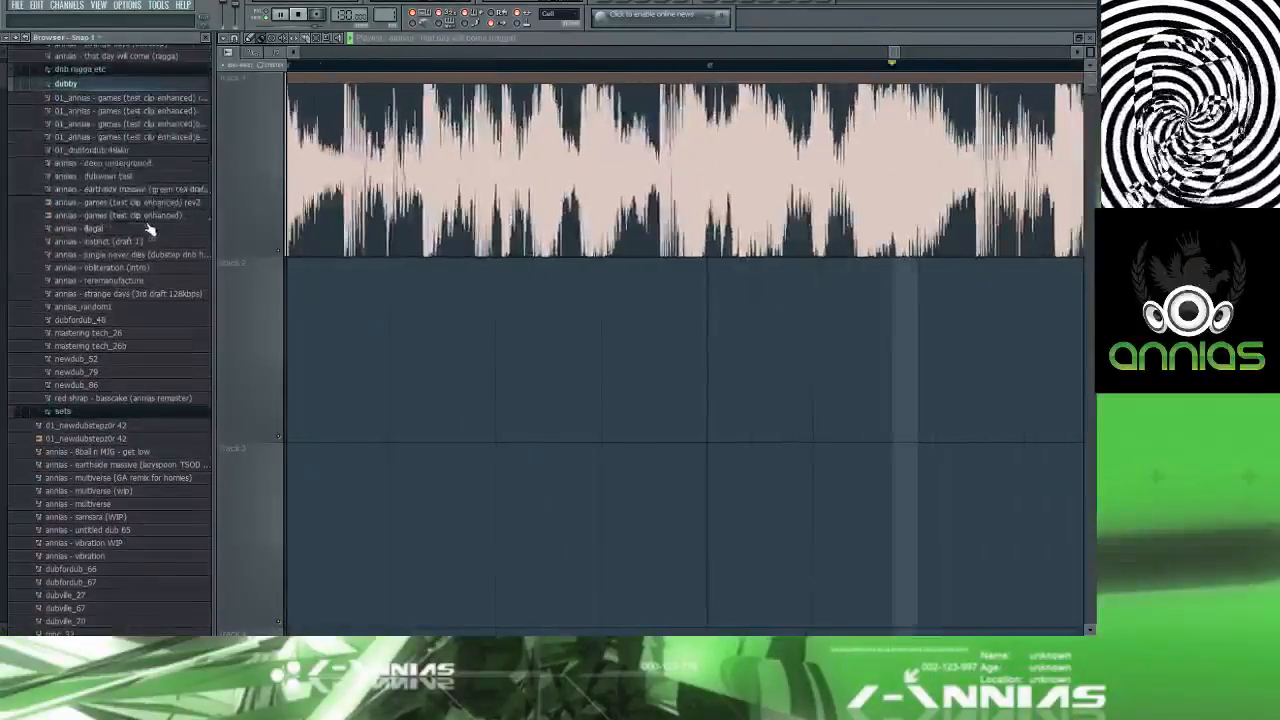
pyautogui.scroll(-1, 147, 230)
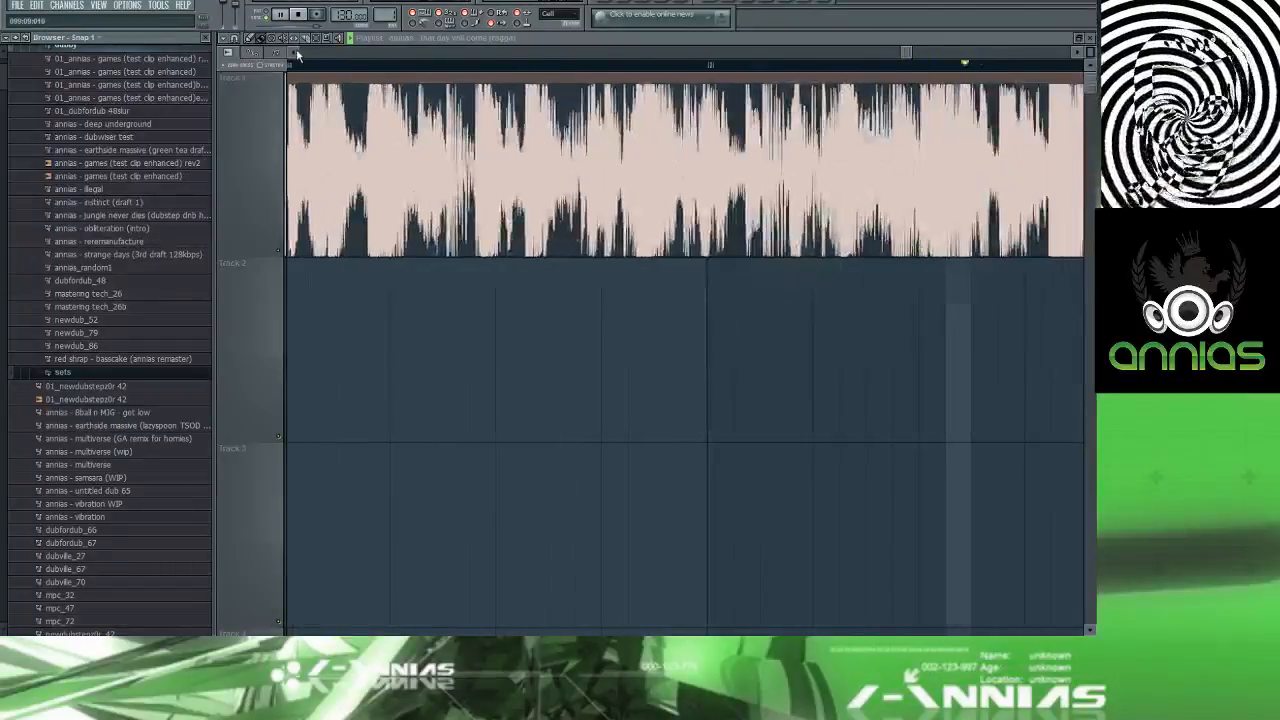
pyautogui.scroll(-12, 368, 57)
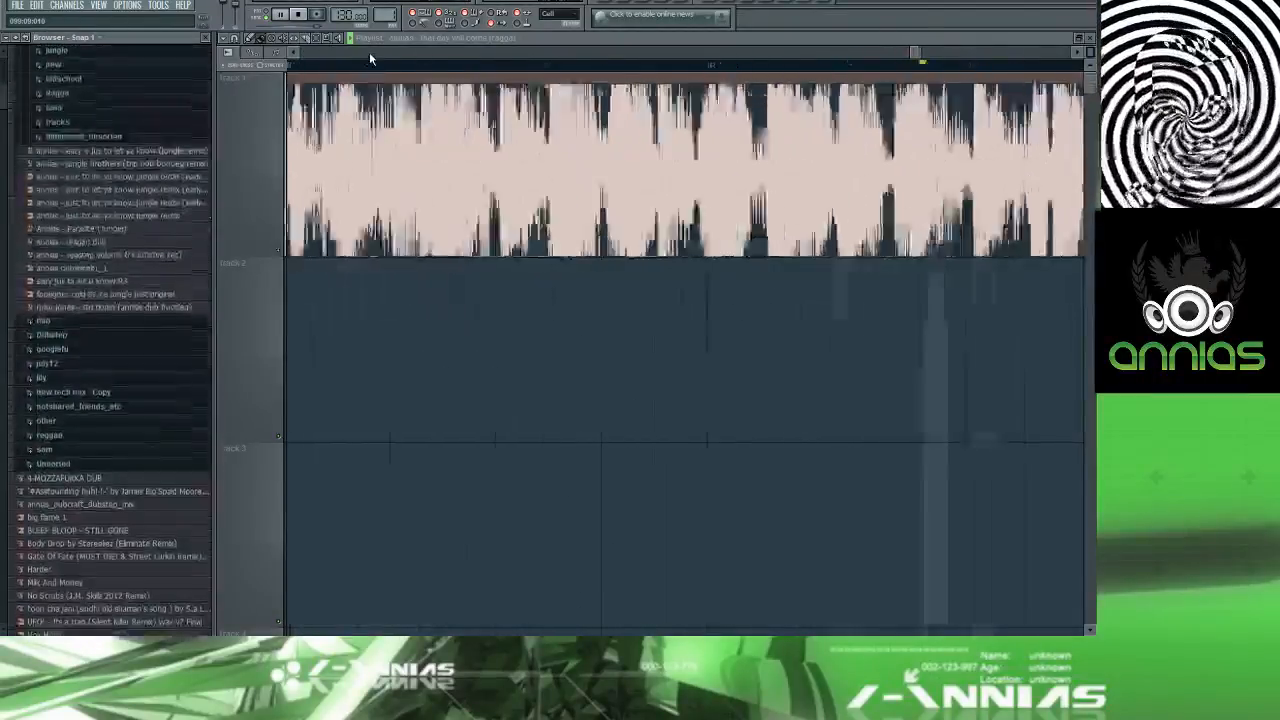
pyautogui.scroll(9, 369, 57)
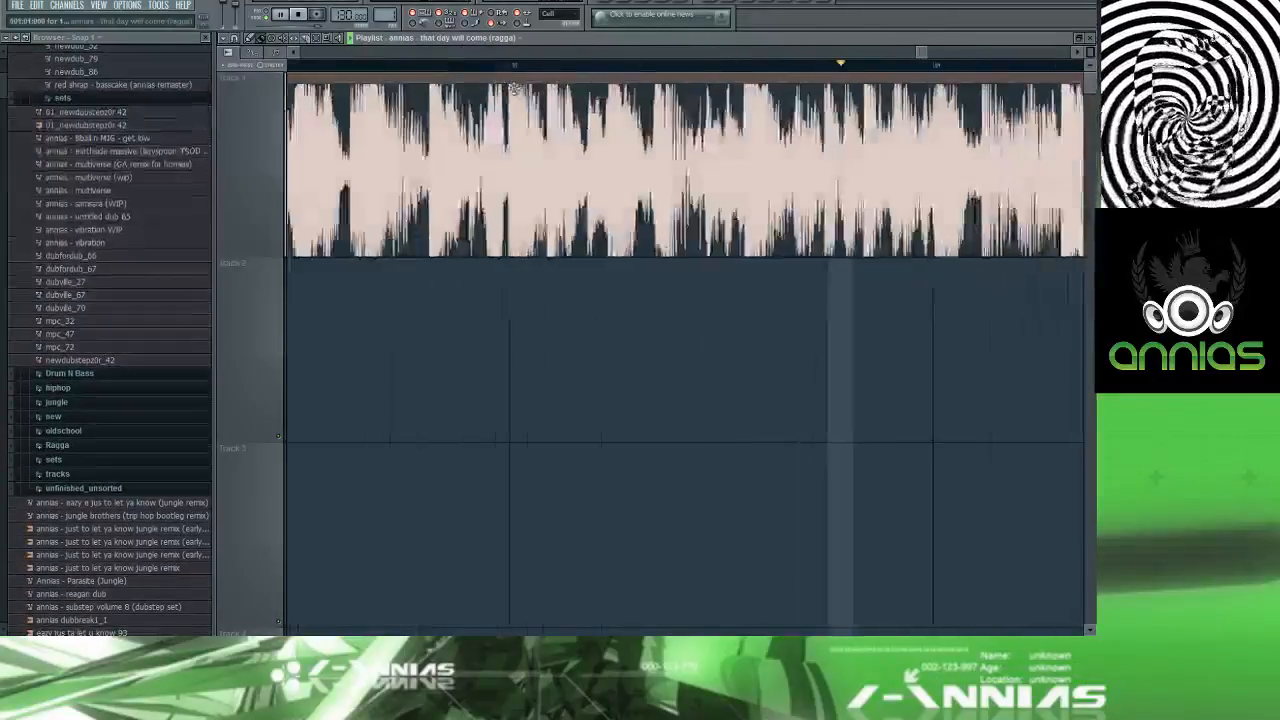
# Step: Remove the "annias - that day will come (ragga)" clip from Track 1 of the playlist
pyautogui.scroll(-8, 514, 89)
pyautogui.click(535, 53)
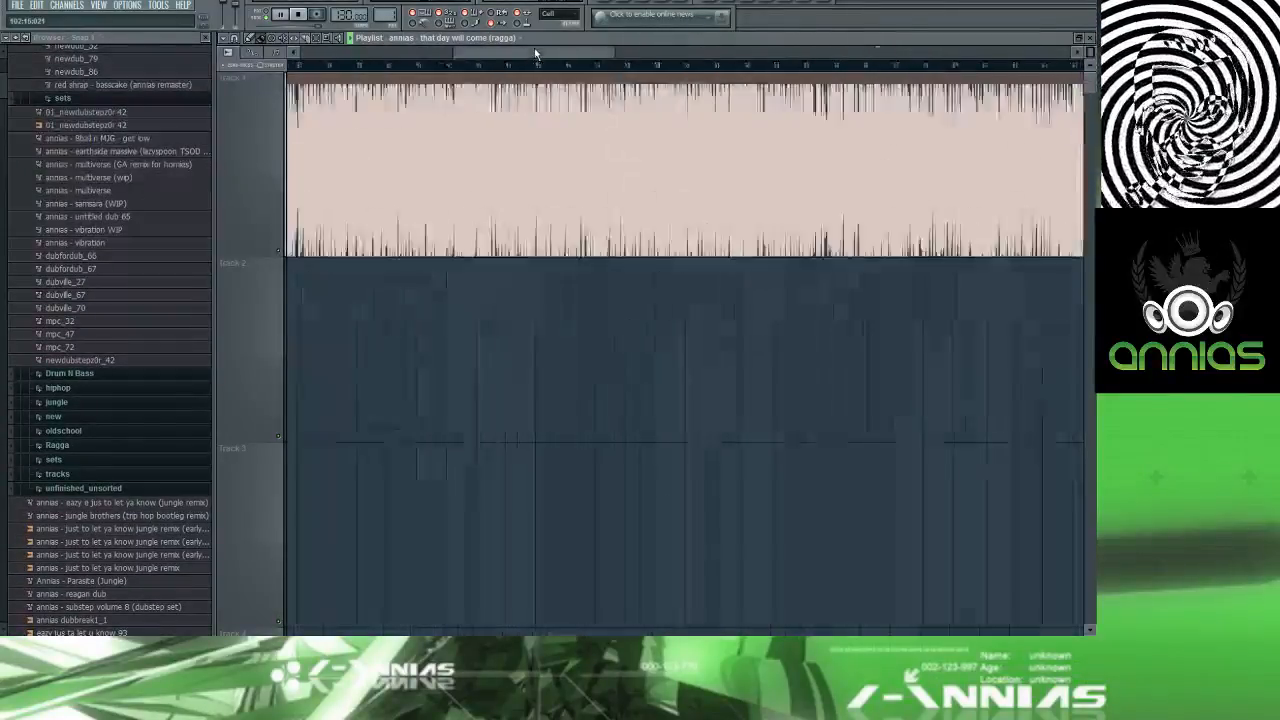
pyautogui.moveTo(535, 53); pyautogui.dragTo(403, 55)
pyautogui.scroll(-7, 403, 72)
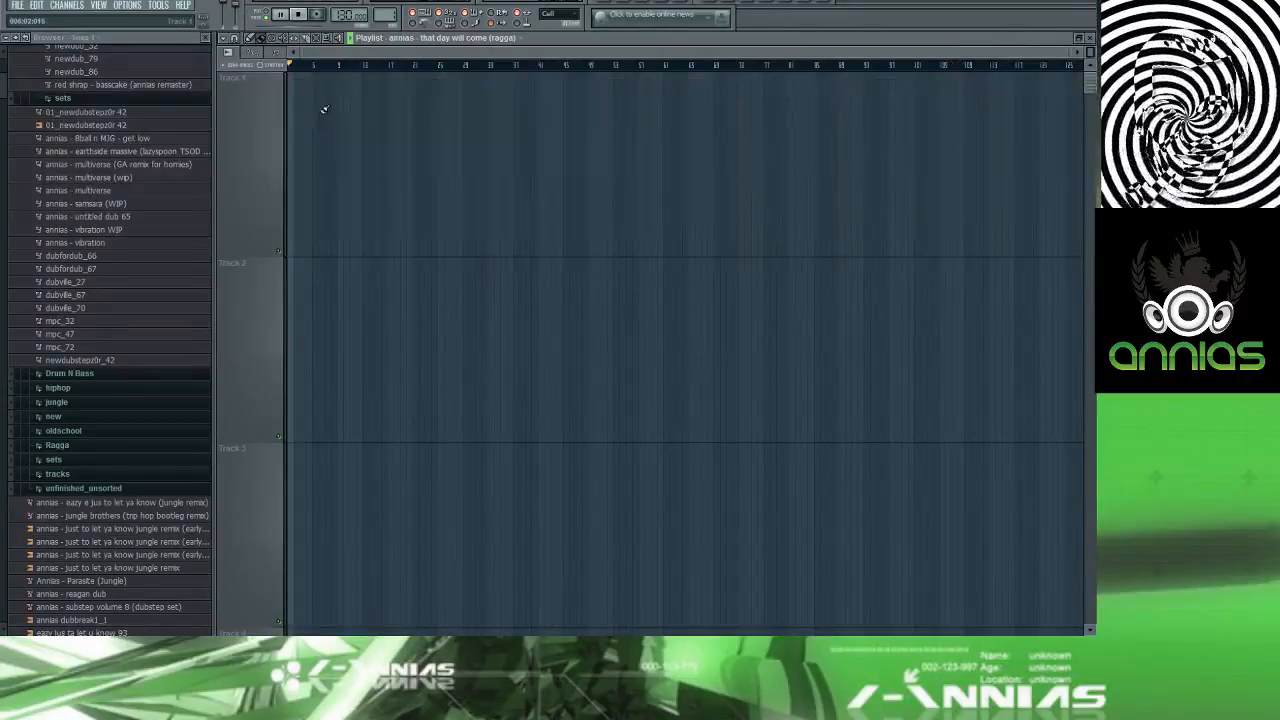
pyautogui.rightClick(323, 106)
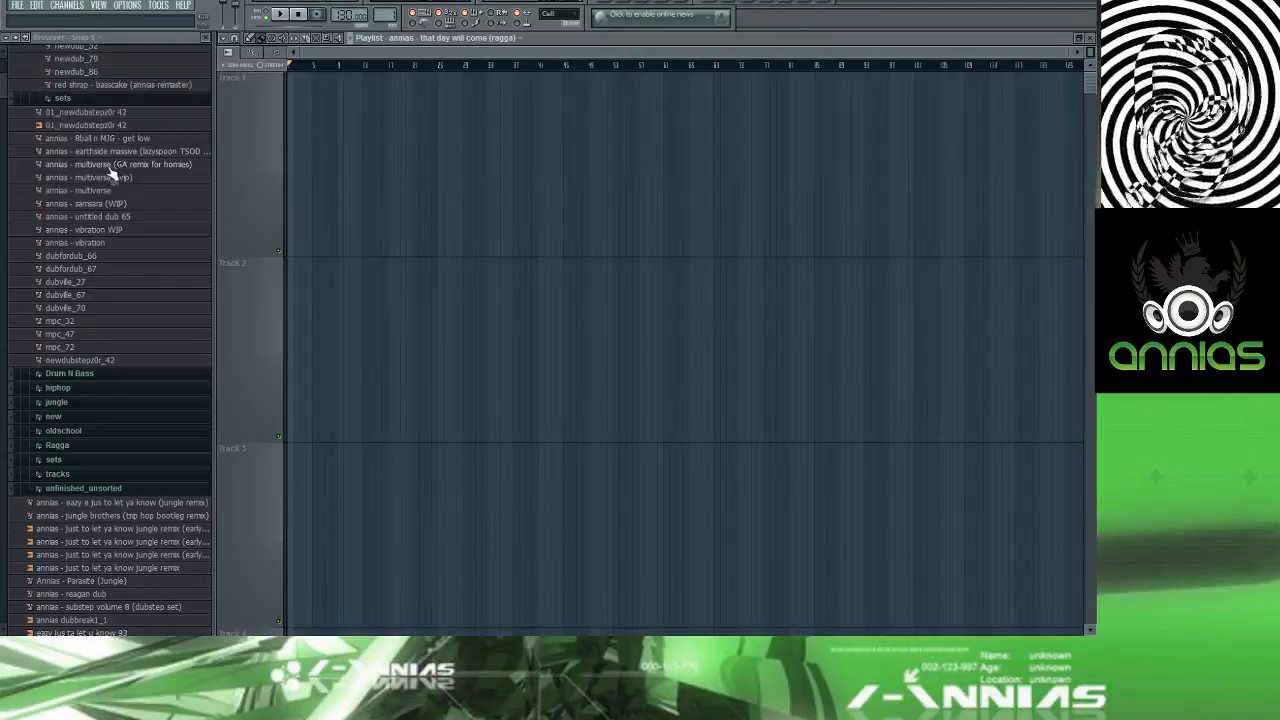
# Step: Place "annias - multiverse (GA remix for homies)" at the start of Track 1 and start playback
pyautogui.moveTo(110, 166); pyautogui.dragTo(381, 137)
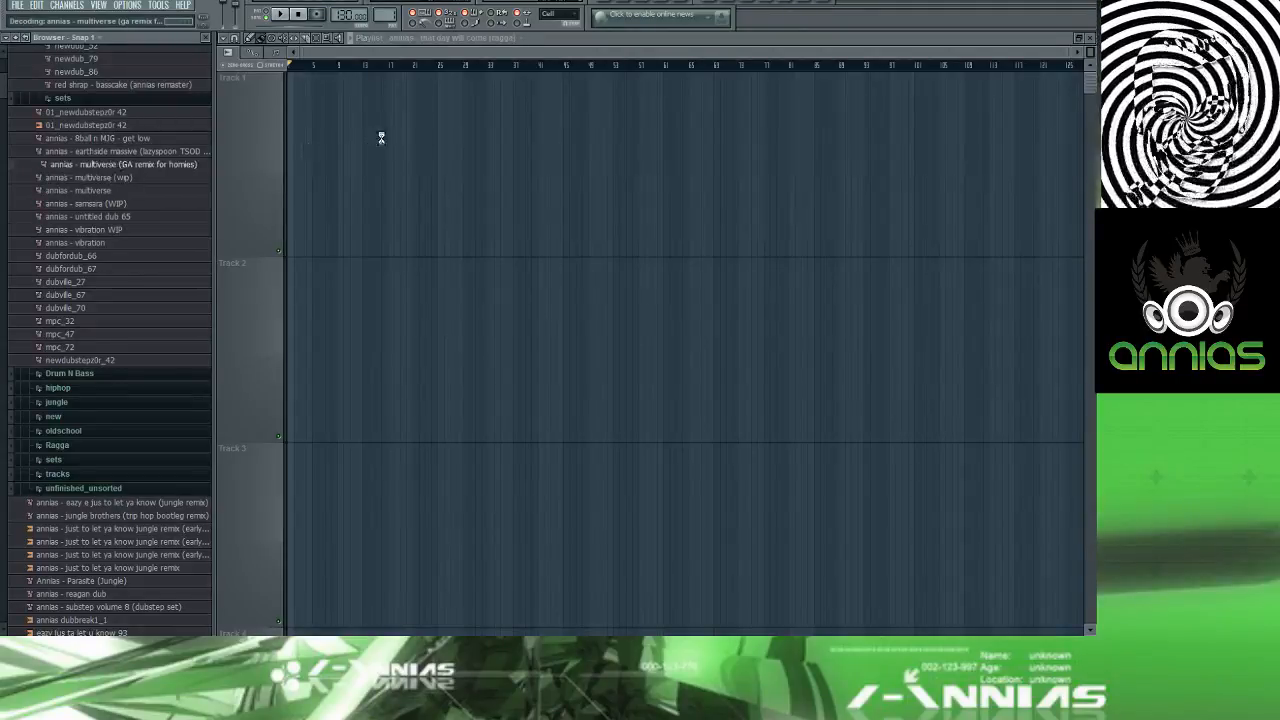
pyautogui.moveTo(470, 127); pyautogui.dragTo(376, 122)
pyautogui.press('space')
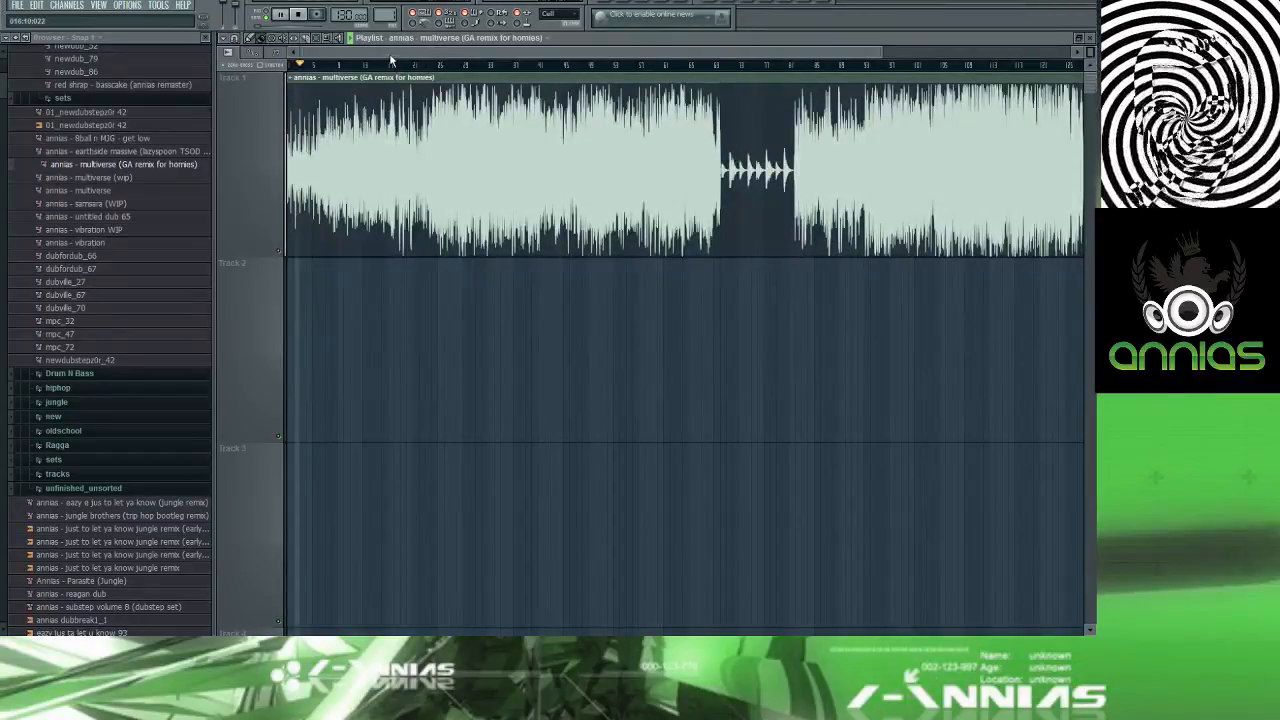
pyautogui.moveTo(427, 57); pyautogui.dragTo(392, 55)
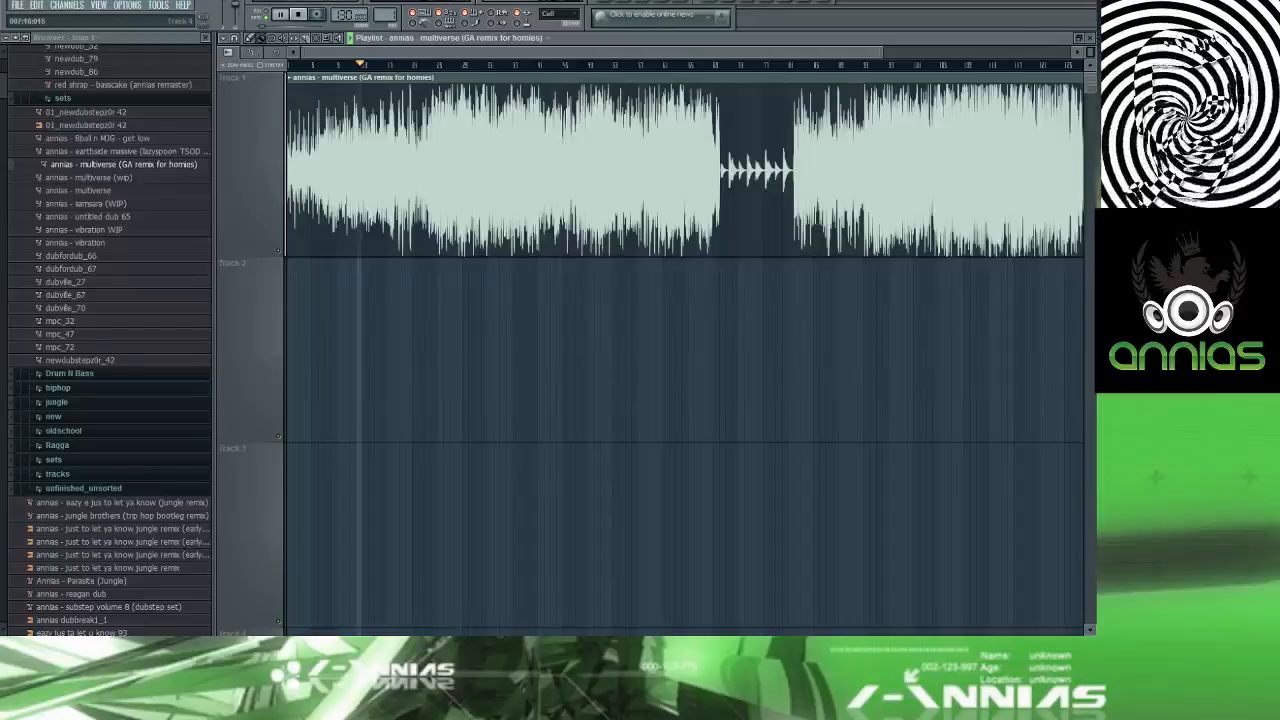
# Step: Bring the SoundCloud upload window and the Twitch chat popout back over the playlist
pyautogui.click(123, 625)
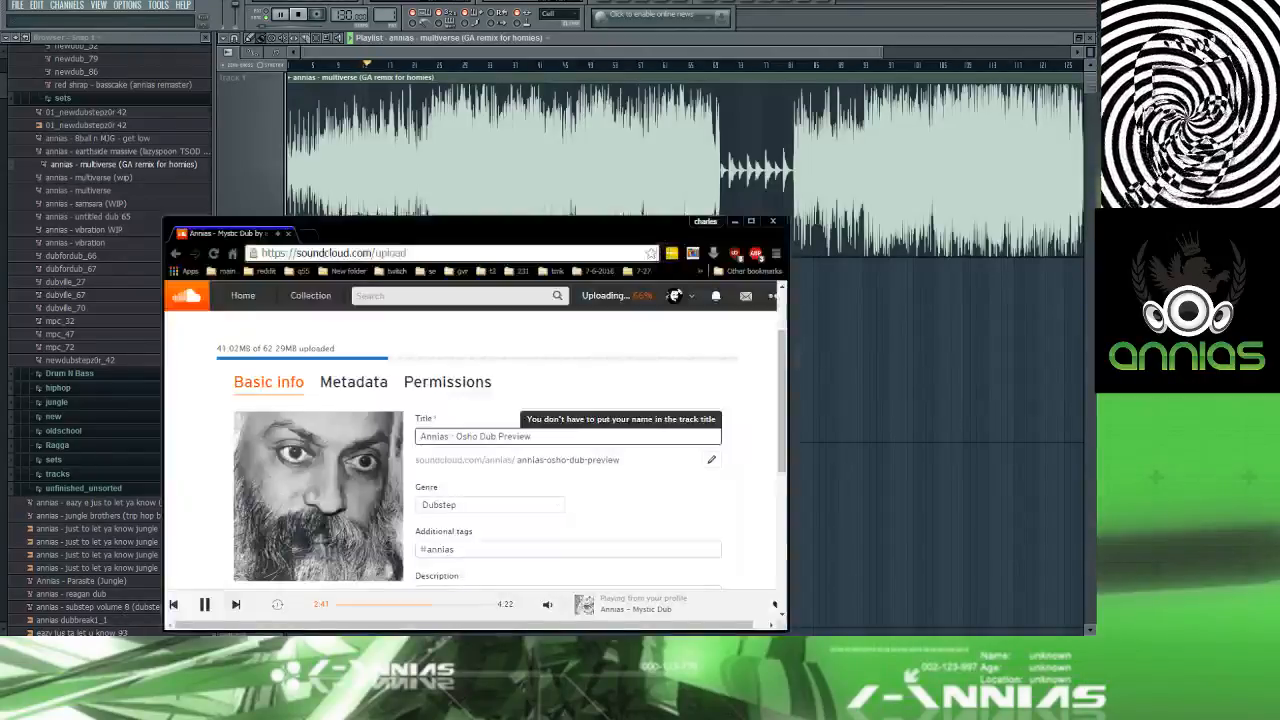
pyautogui.click(117, 612)
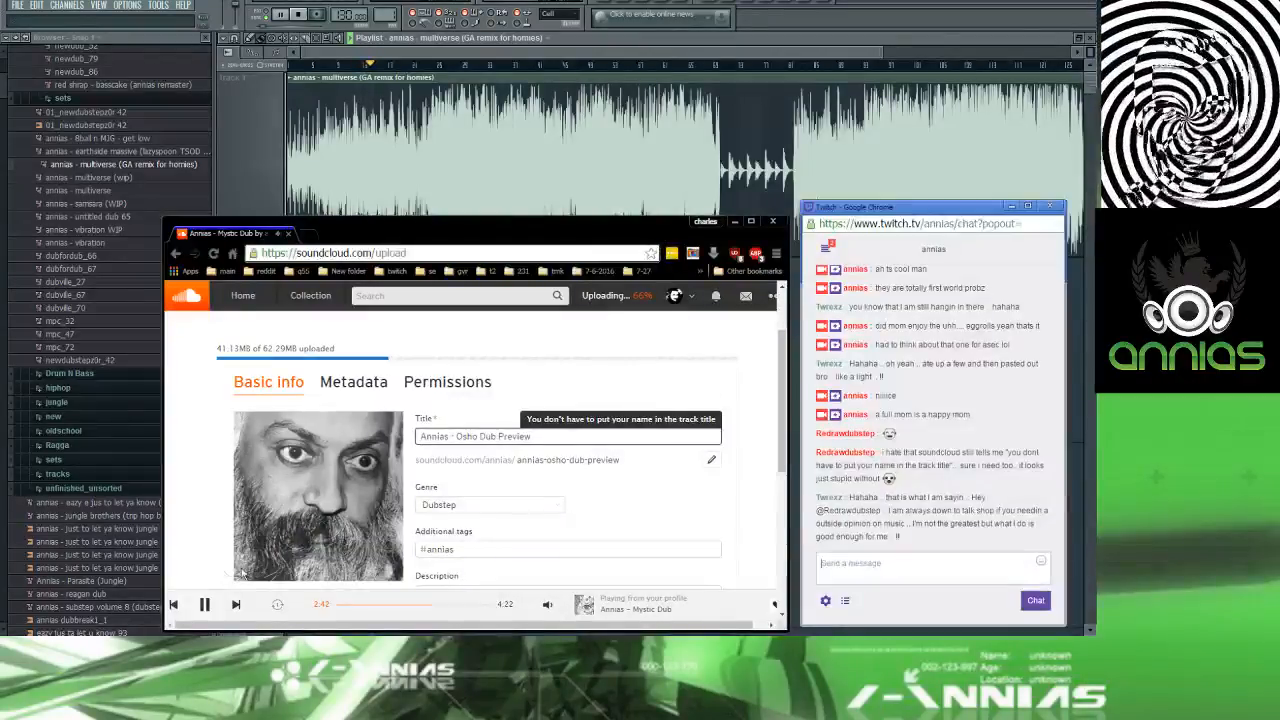
pyautogui.click(935, 558)
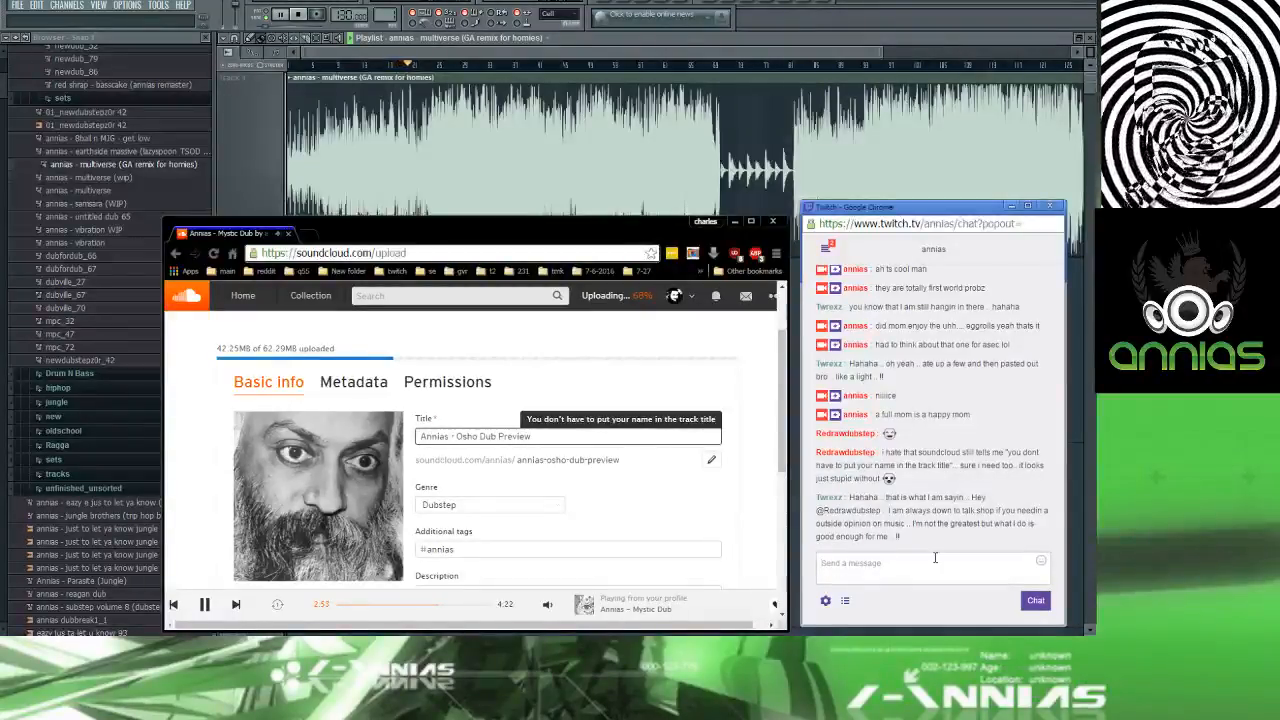
# Step: Remove the artist prefix from the SoundCloud track title and re-enter it as "Annias - Osho Dub Preview"
pyautogui.click(687, 484)
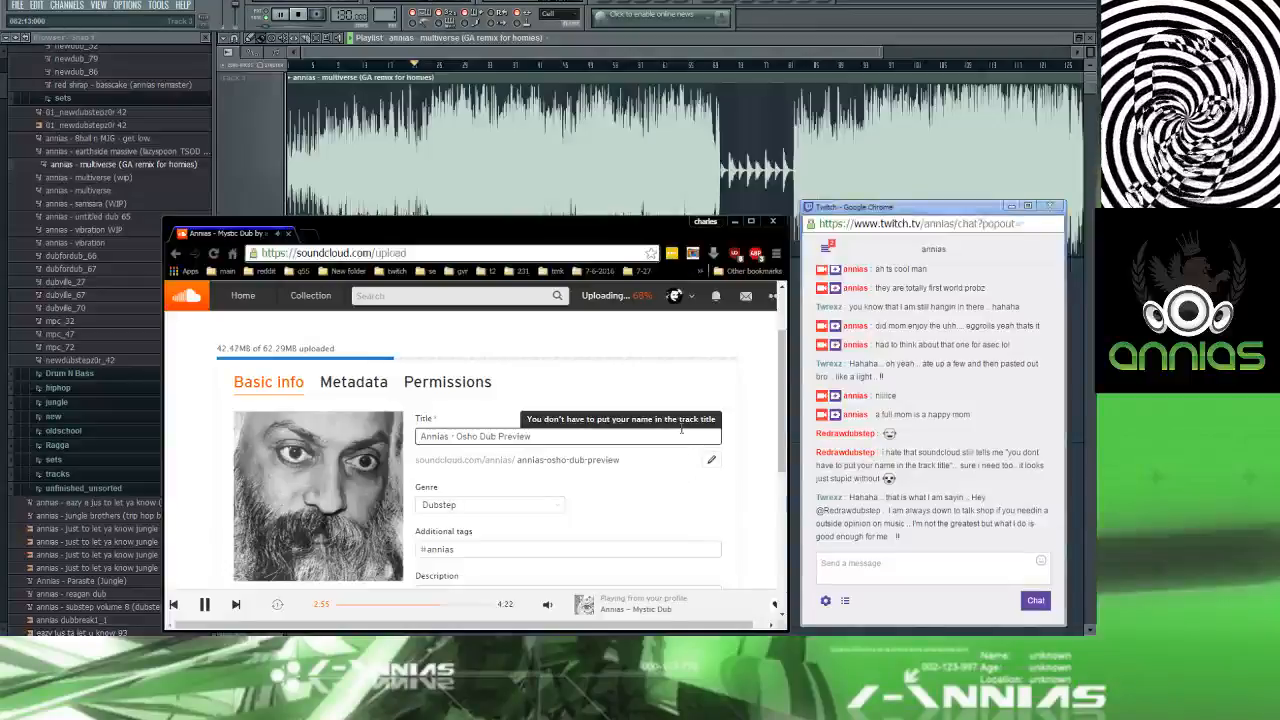
pyautogui.click(523, 432)
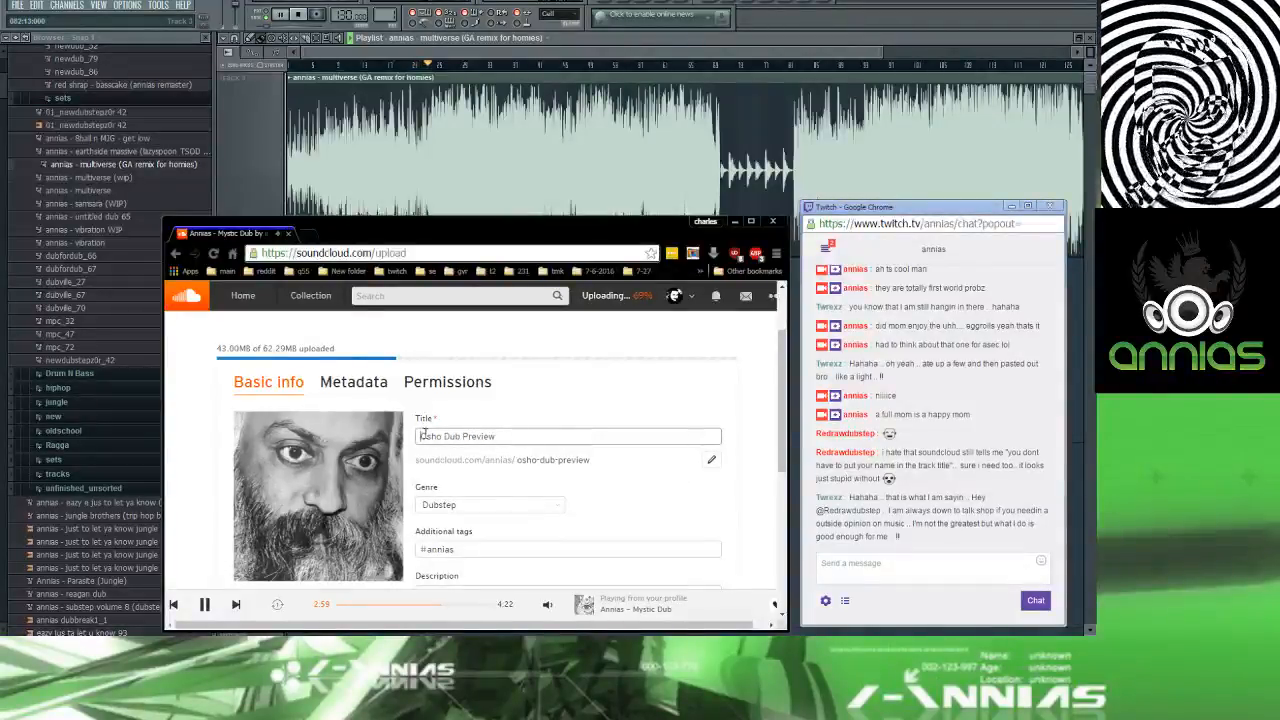
pyautogui.write('A')
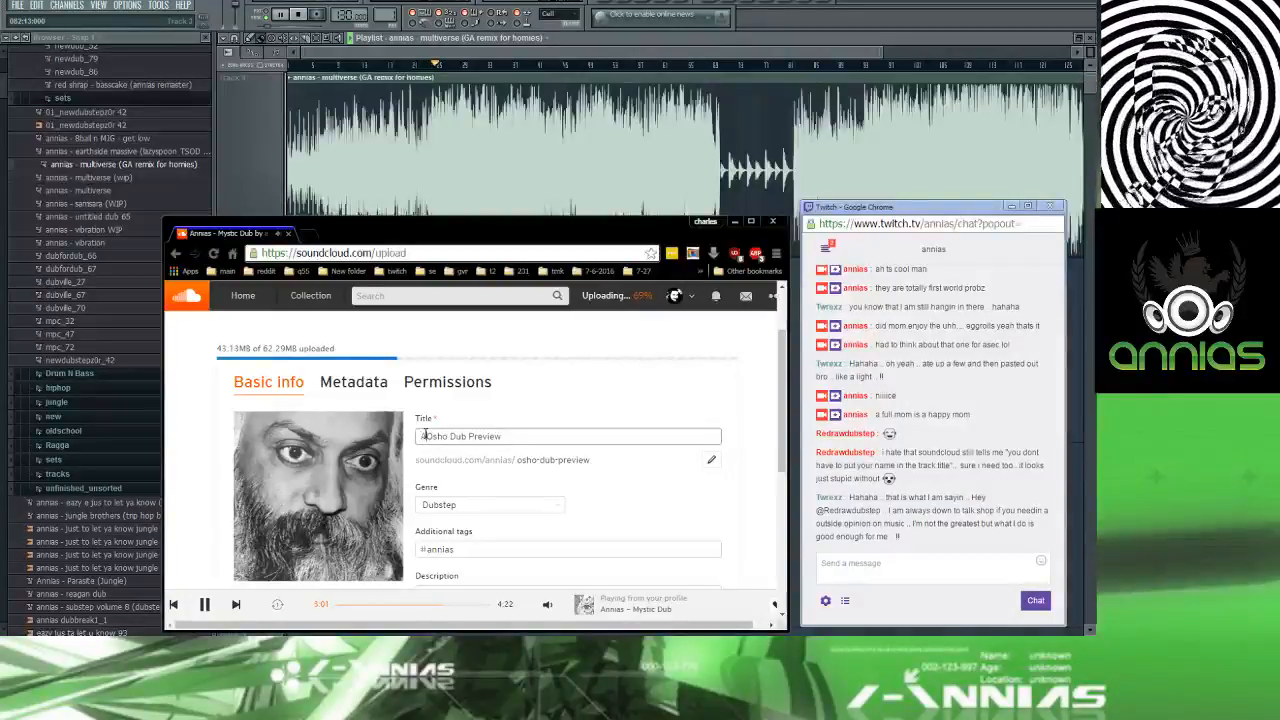
pyautogui.write('nnias ')
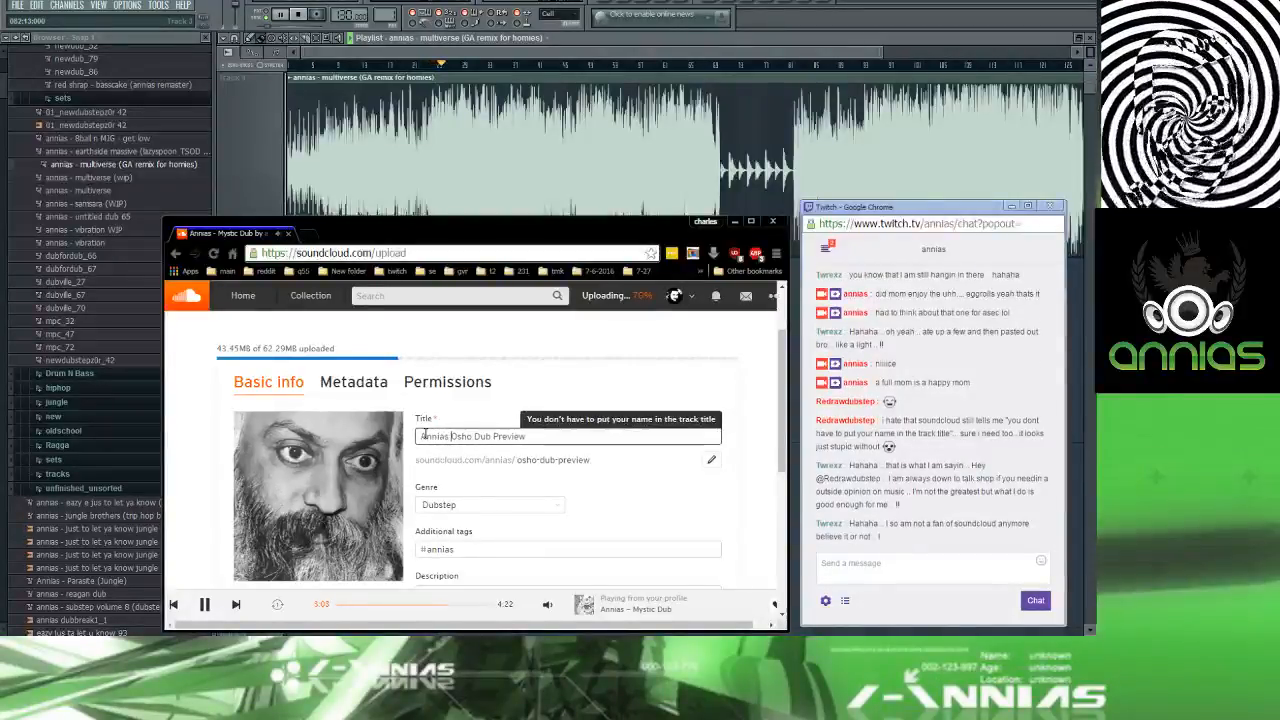
pyautogui.write('-')
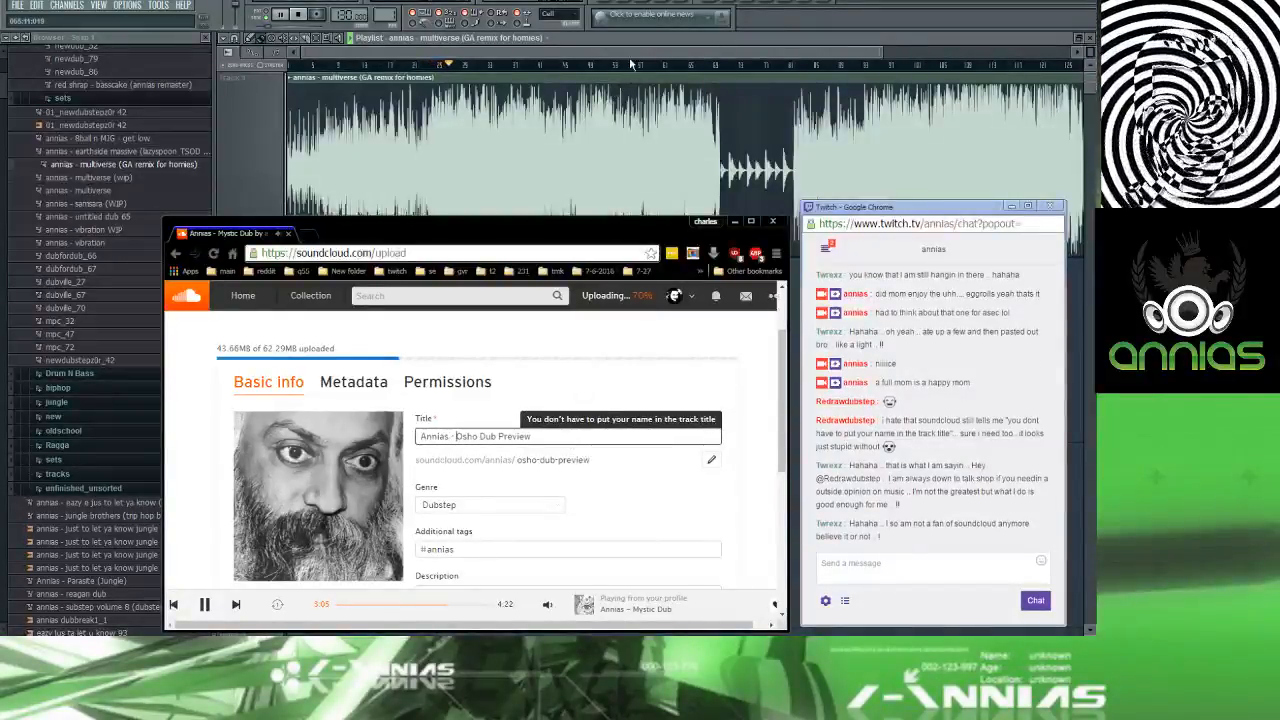
# Step: Show the FL Studio mixer, load RP-EQ into the master's first free effect slot and move its window higher
pyautogui.click(630, 60)
pyautogui.press('F9')
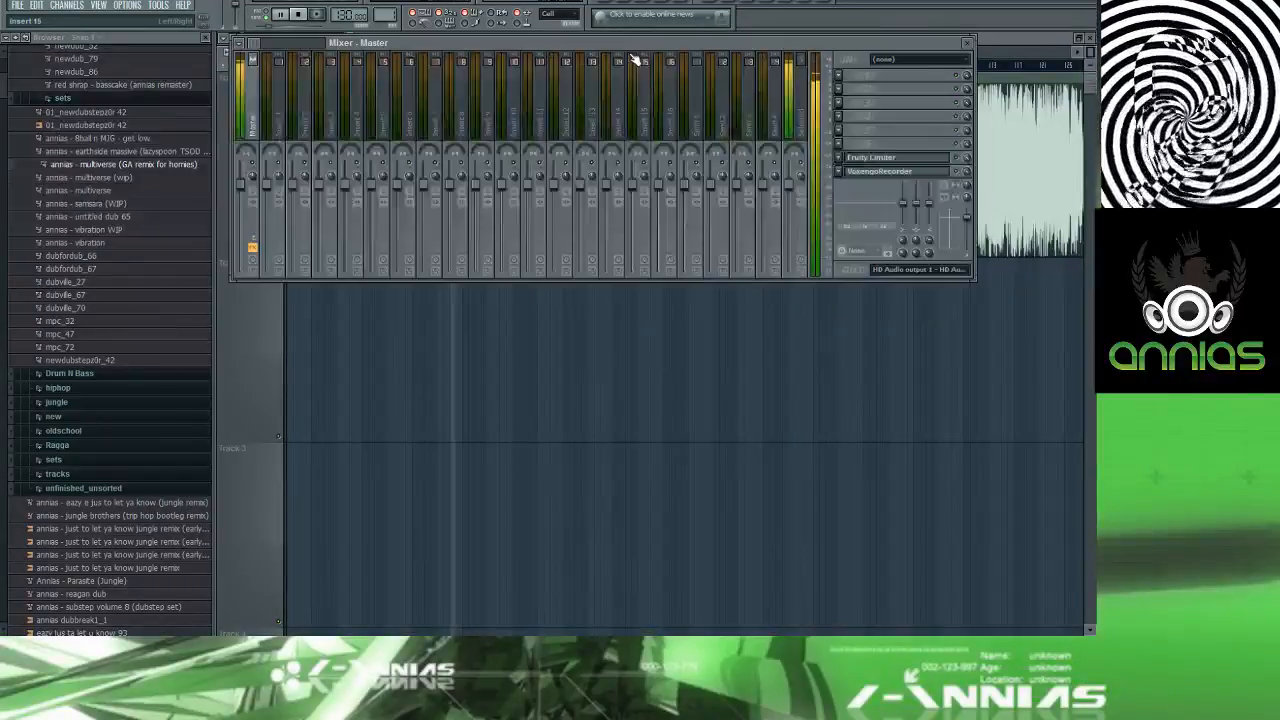
pyautogui.click(880, 75)
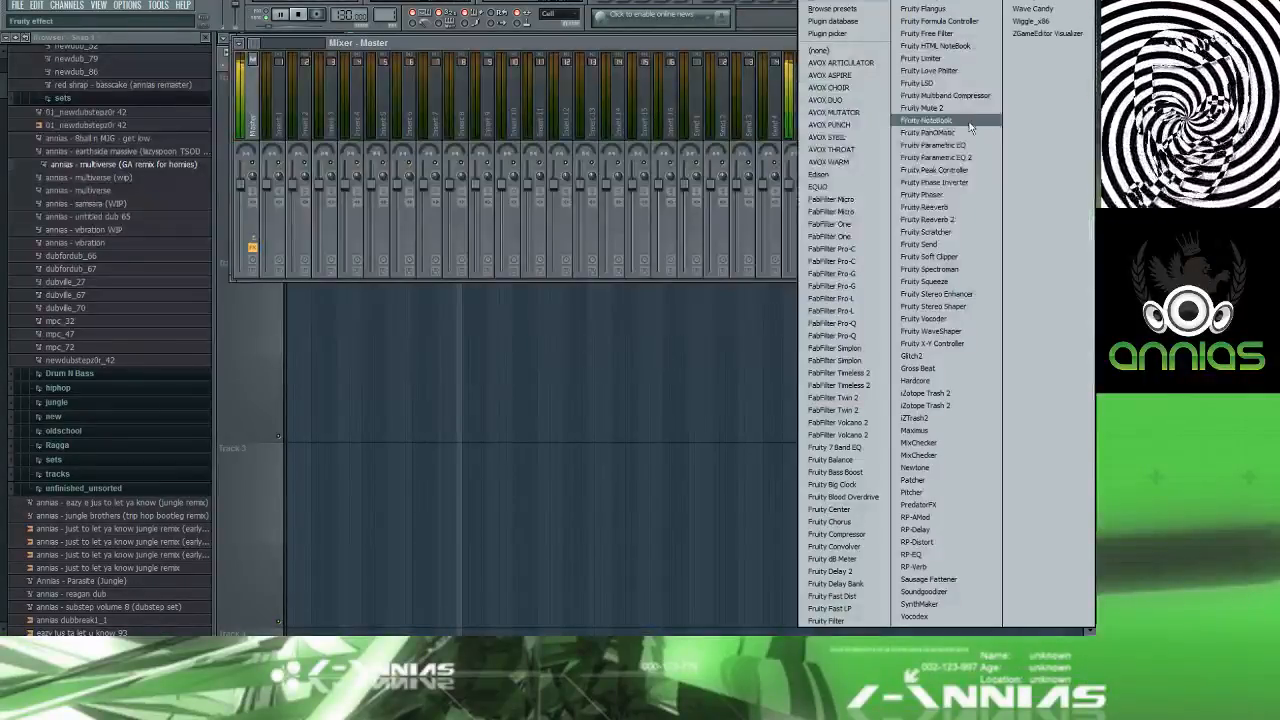
pyautogui.click(915, 555)
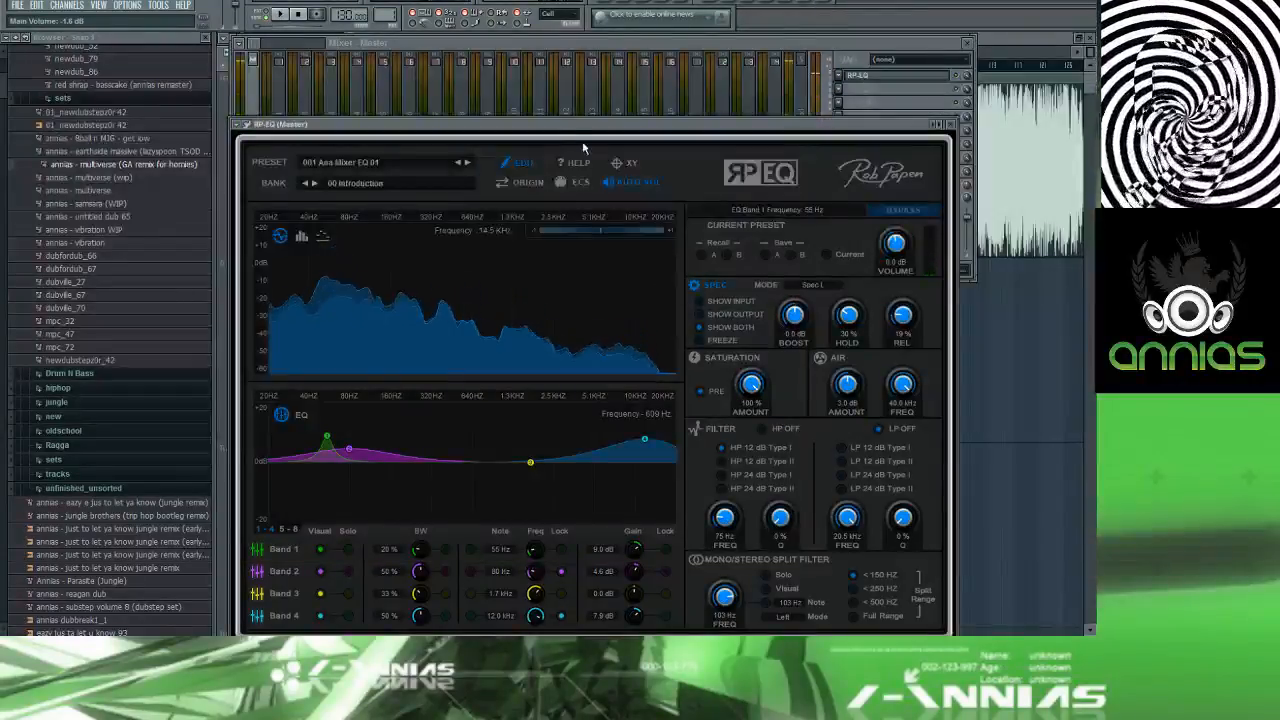
pyautogui.moveTo(317, 120); pyautogui.dragTo(337, 66)
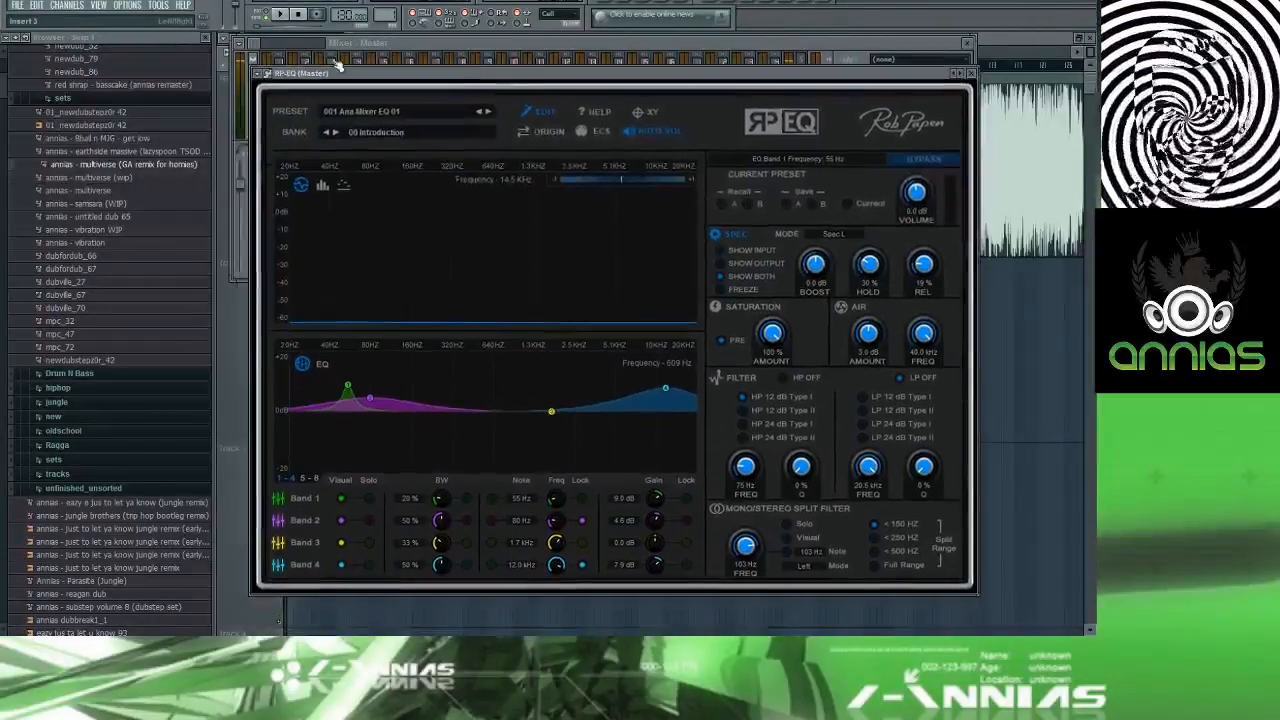
# Step: Switch the audio device to Primary Sound Driver and back to ASIO4ALL v2, then close the audio settings
pyautogui.click(127, 5)
pyautogui.click(150, 65)
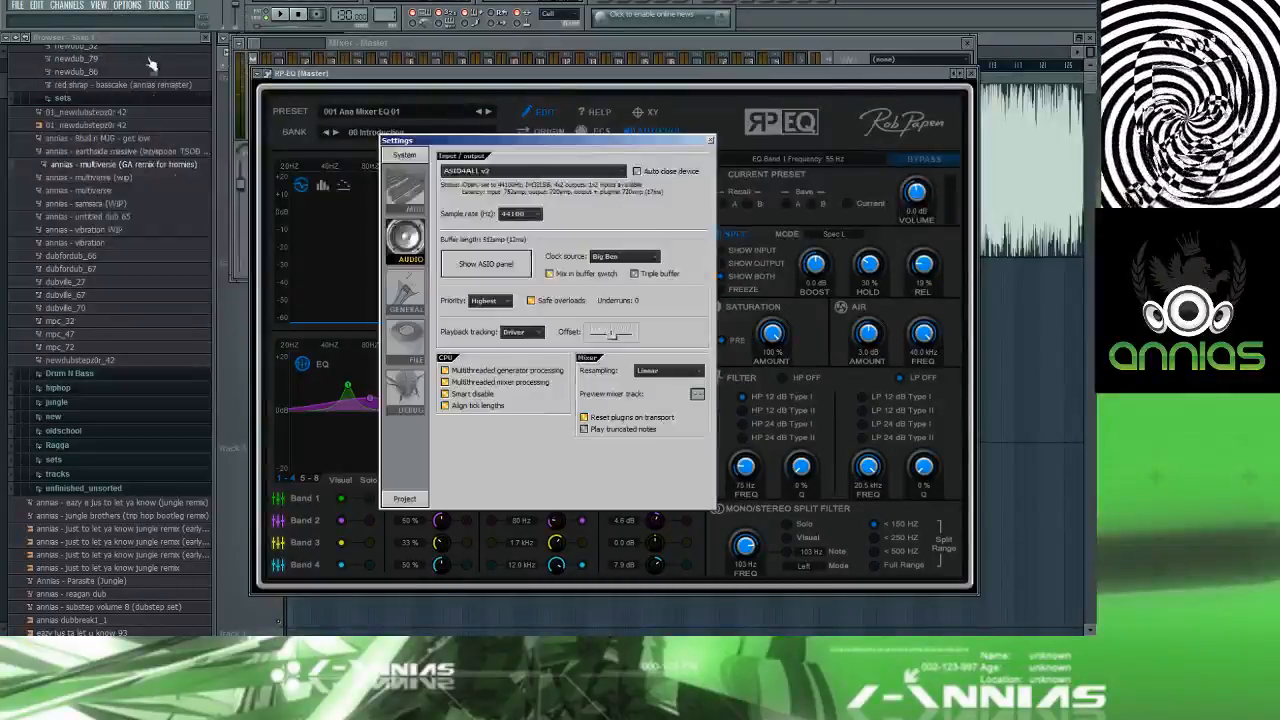
pyautogui.click(470, 172)
pyautogui.click(473, 195)
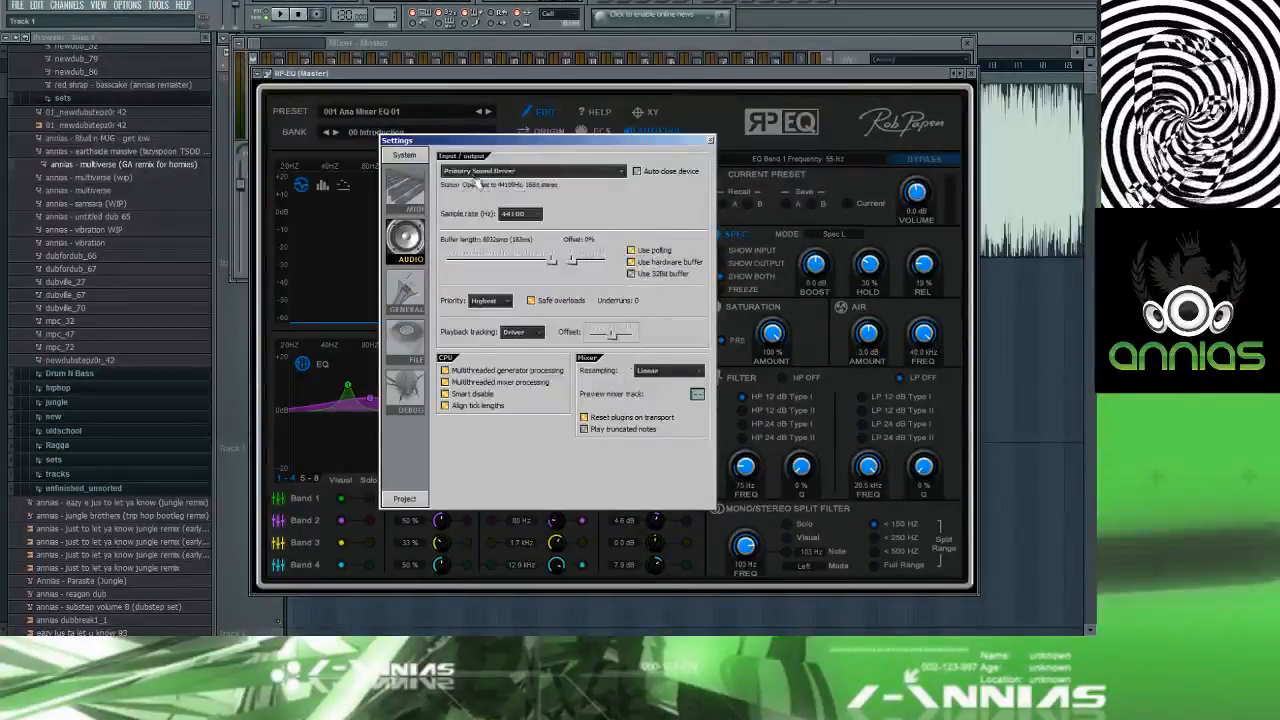
pyautogui.click(480, 171)
pyautogui.click(470, 504)
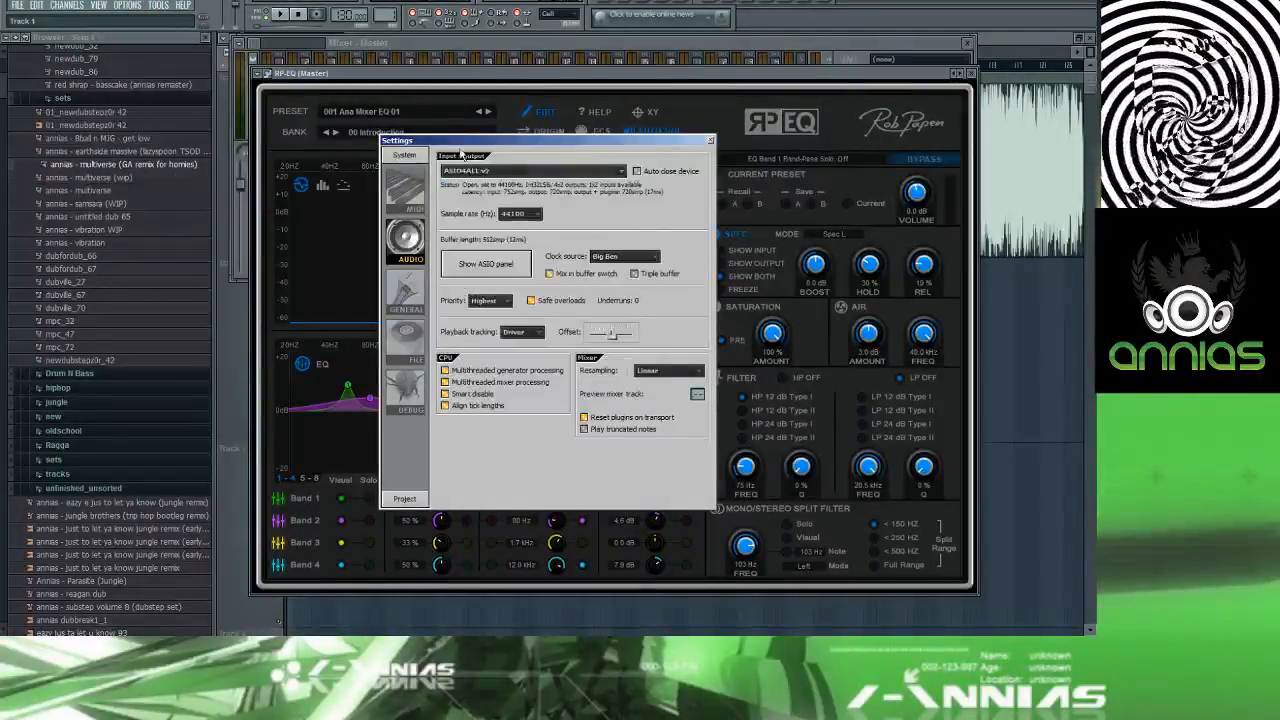
pyautogui.click(553, 43)
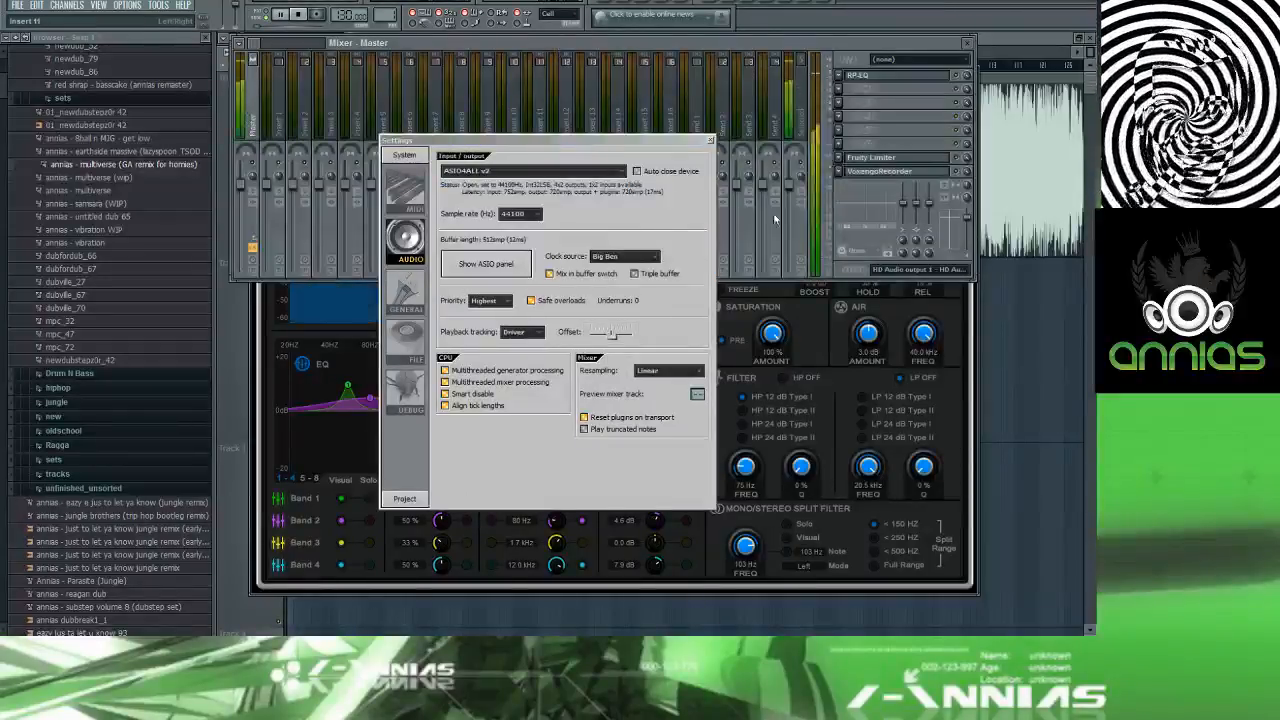
pyautogui.click(822, 351)
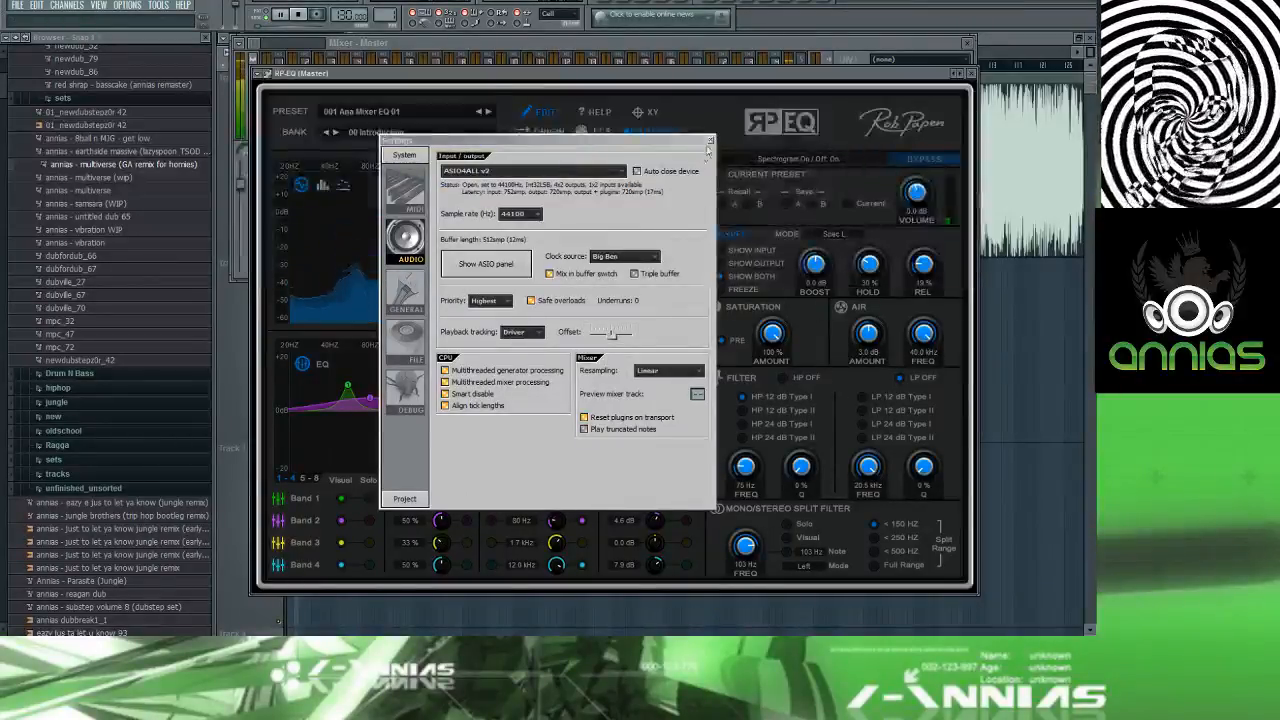
pyautogui.click(710, 139)
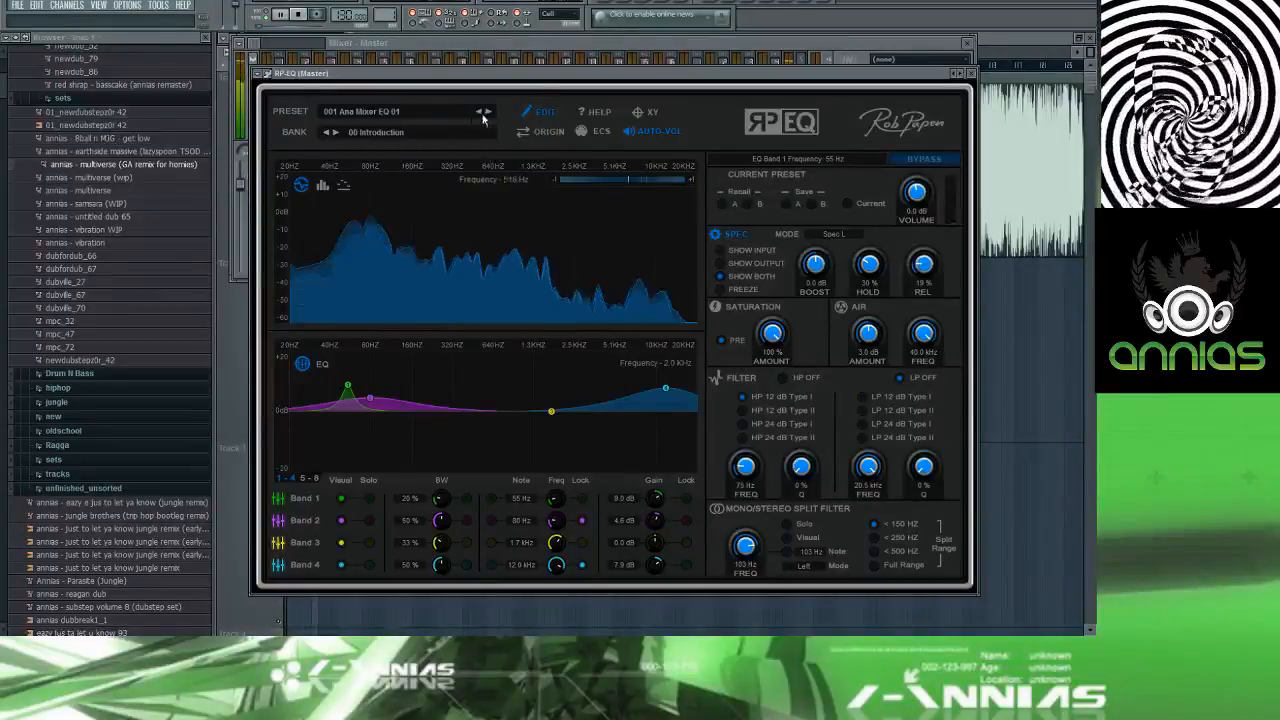
# Step: Load the RP-EQ preset 005 Mix enhance-monosplit 1 and audition the following presets up to Vocal Presence 4, returning to Vocal Presence 3
pyautogui.click(440, 116)
pyautogui.moveTo(421, 120)
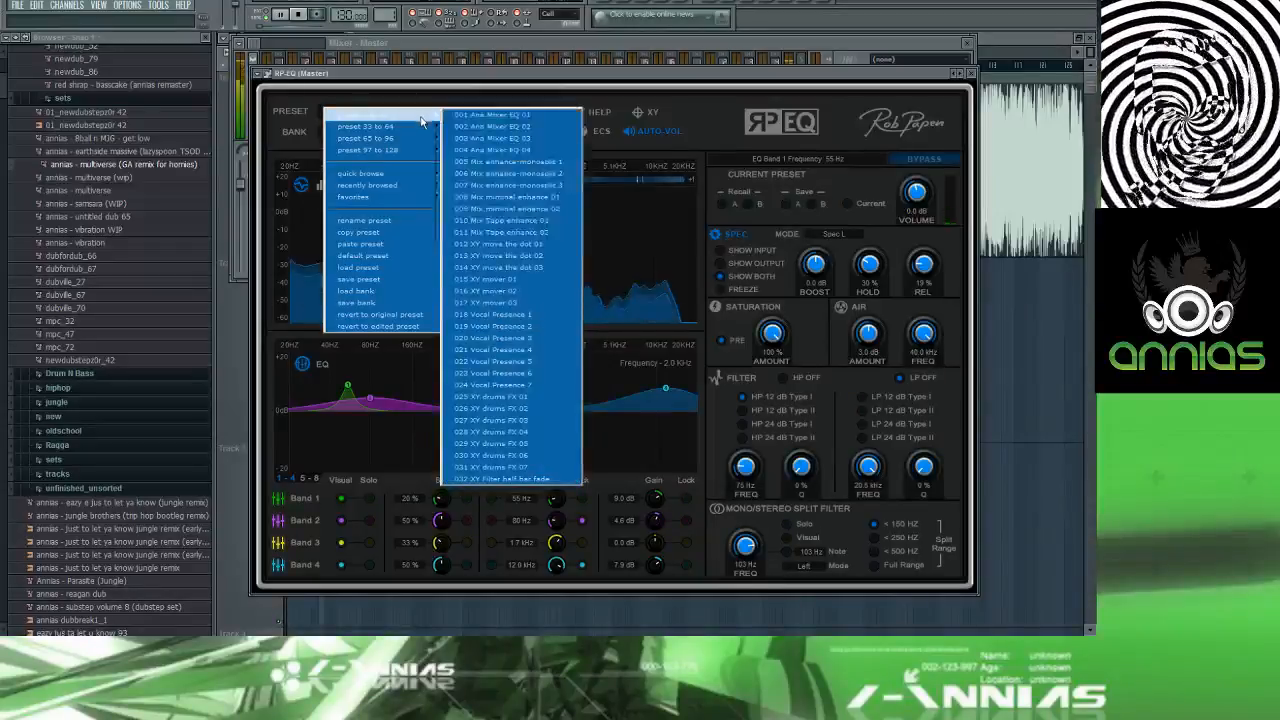
pyautogui.click(478, 164)
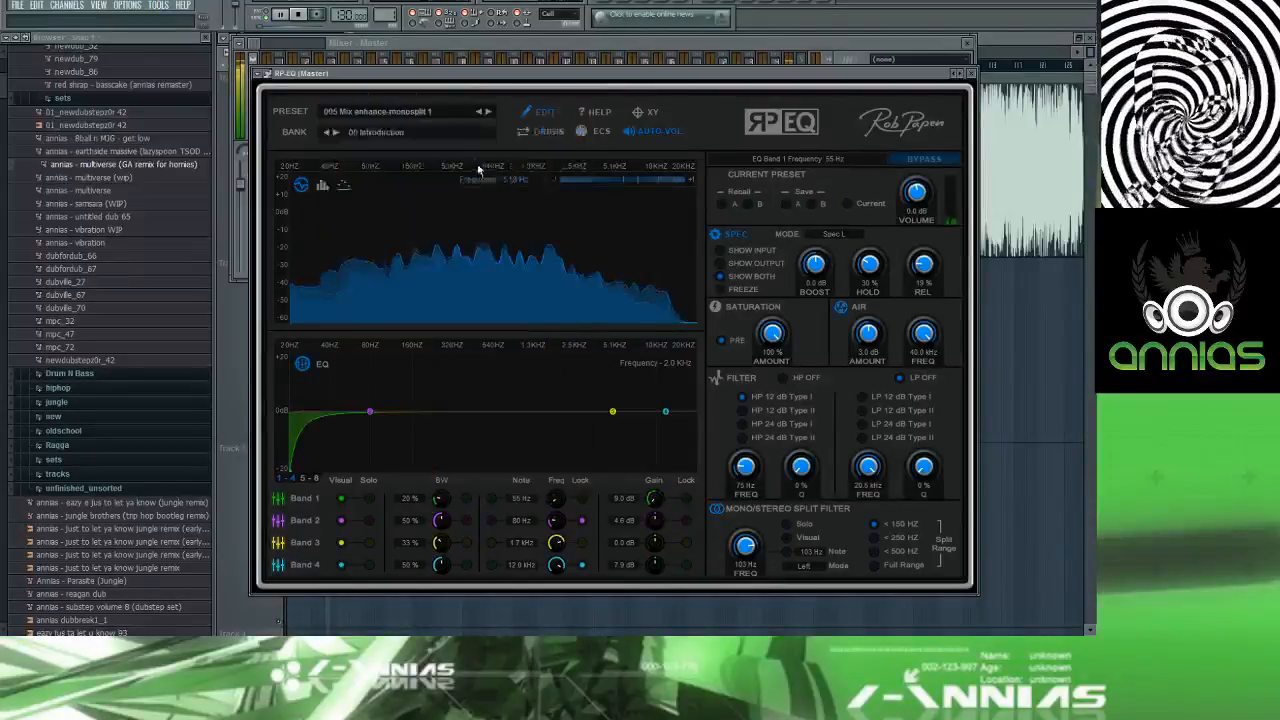
pyautogui.click(489, 113)
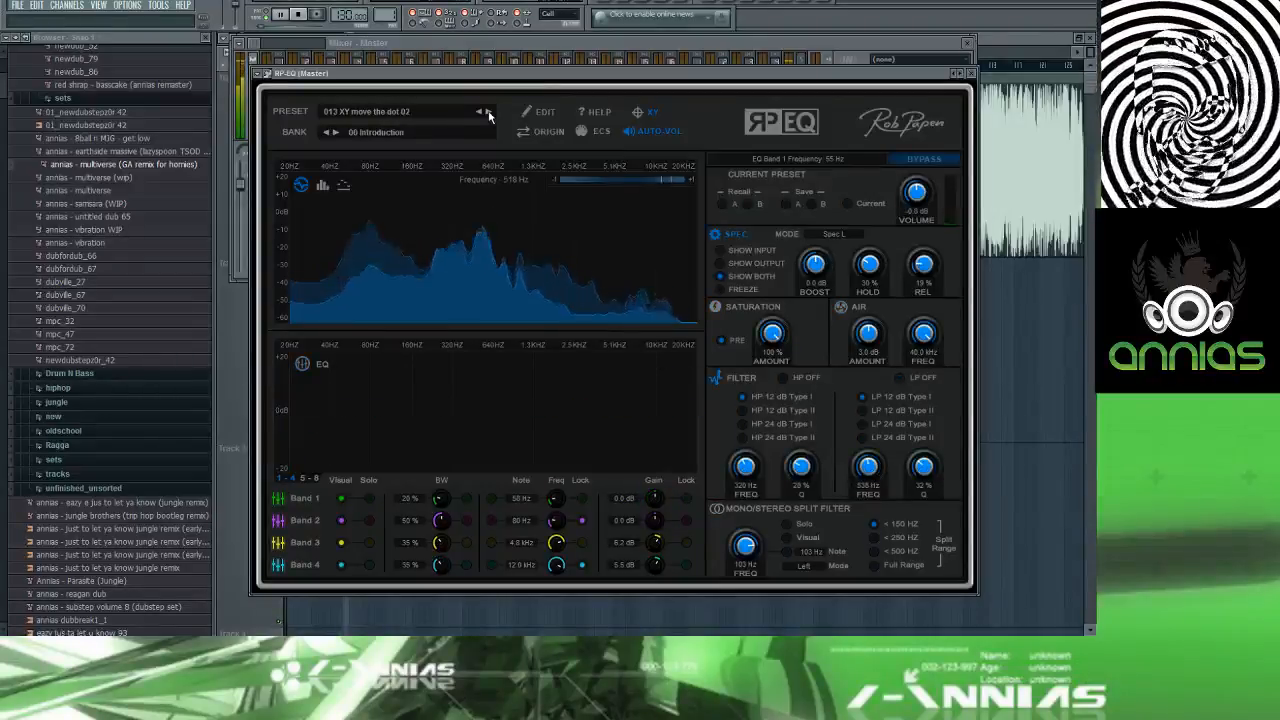
pyautogui.click(489, 113)
pyautogui.click(489, 113)
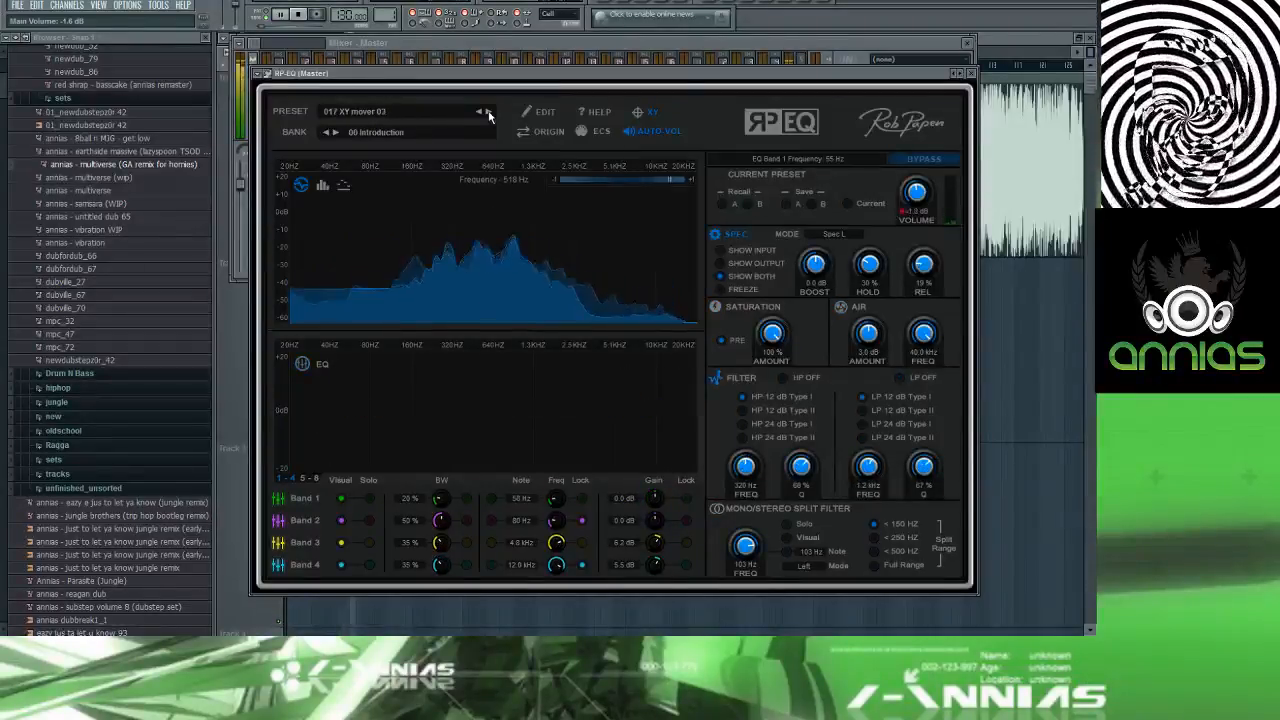
pyautogui.click(489, 113)
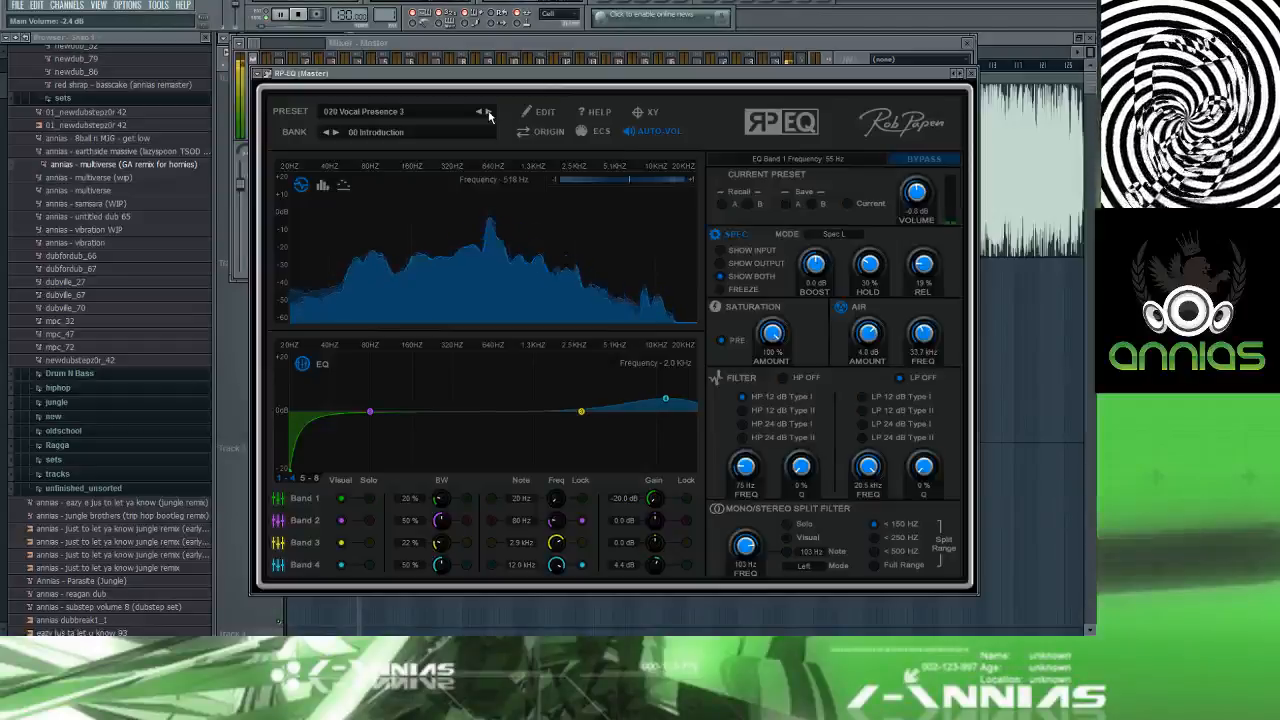
pyautogui.click(489, 113)
pyautogui.click(440, 112)
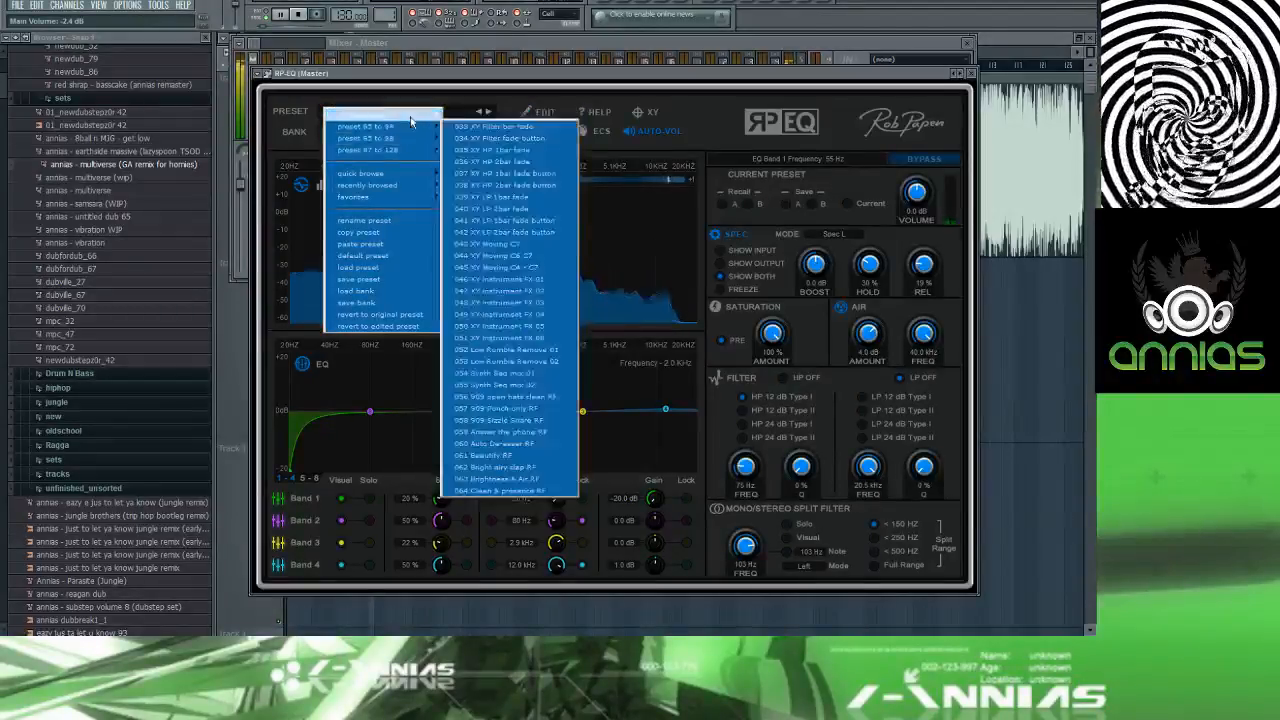
pyautogui.click(533, 92)
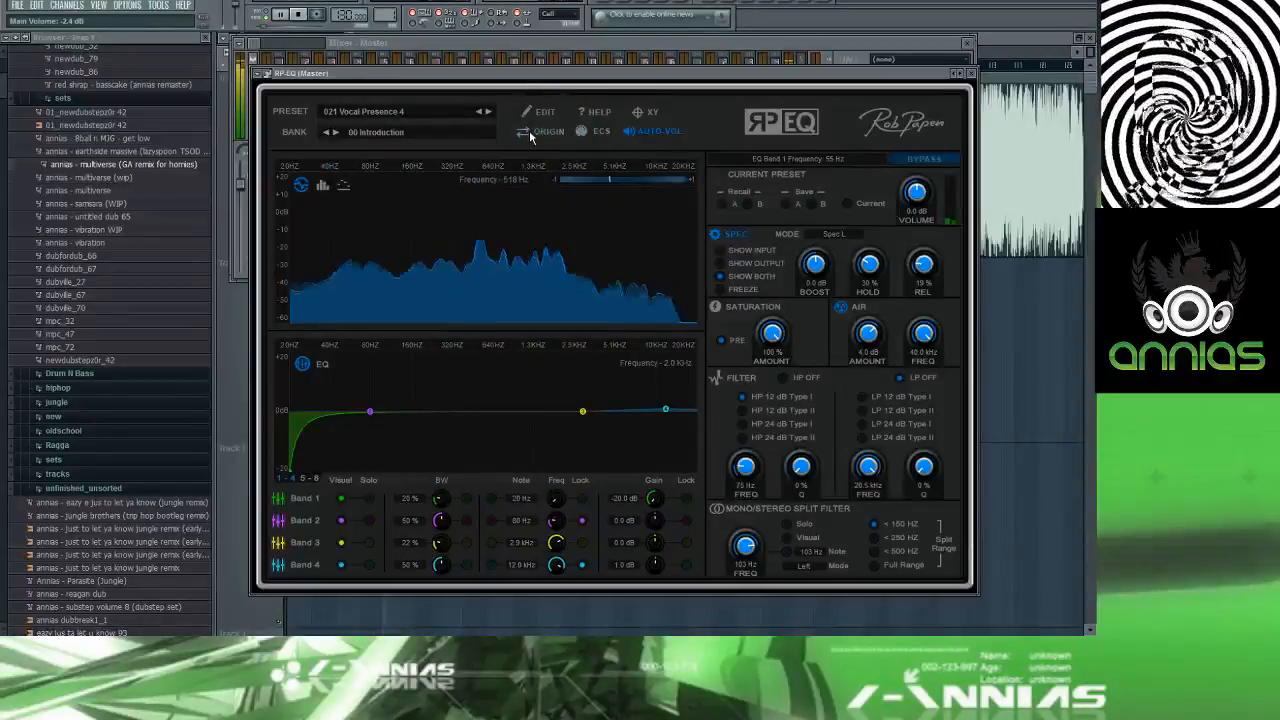
pyautogui.click(479, 112)
pyautogui.click(443, 109)
pyautogui.moveTo(425, 122)
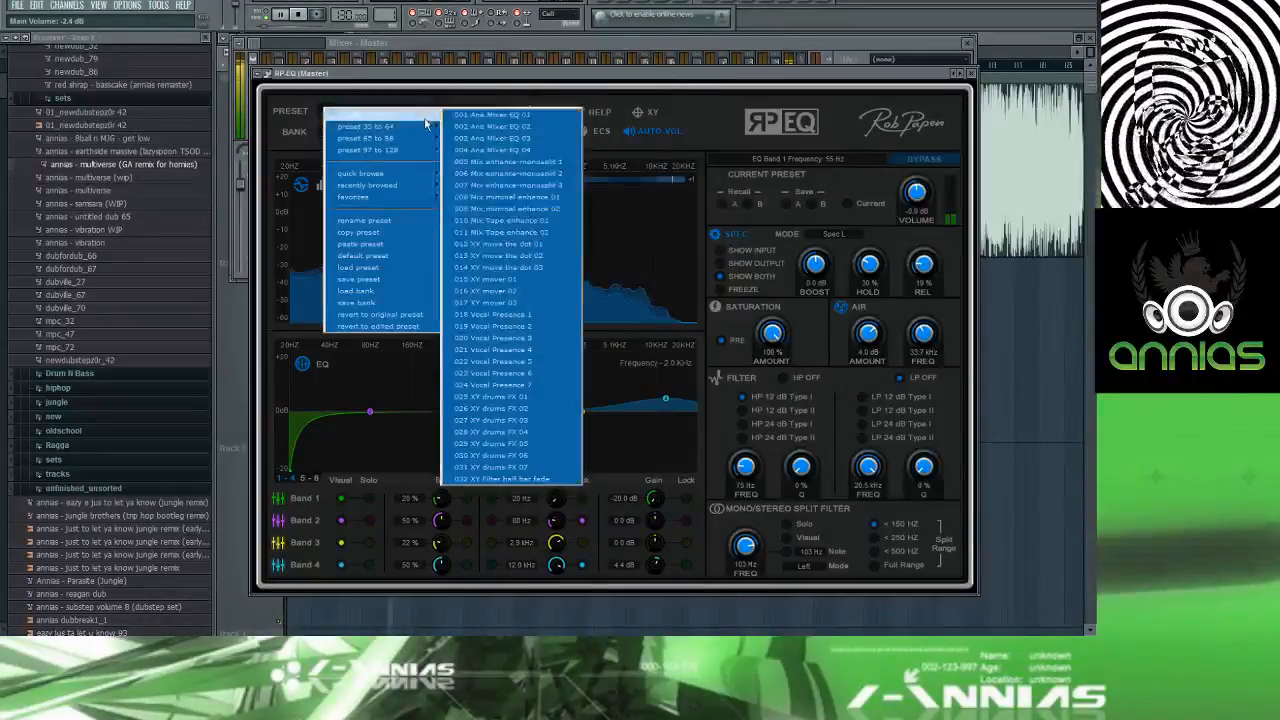
pyautogui.click(418, 292)
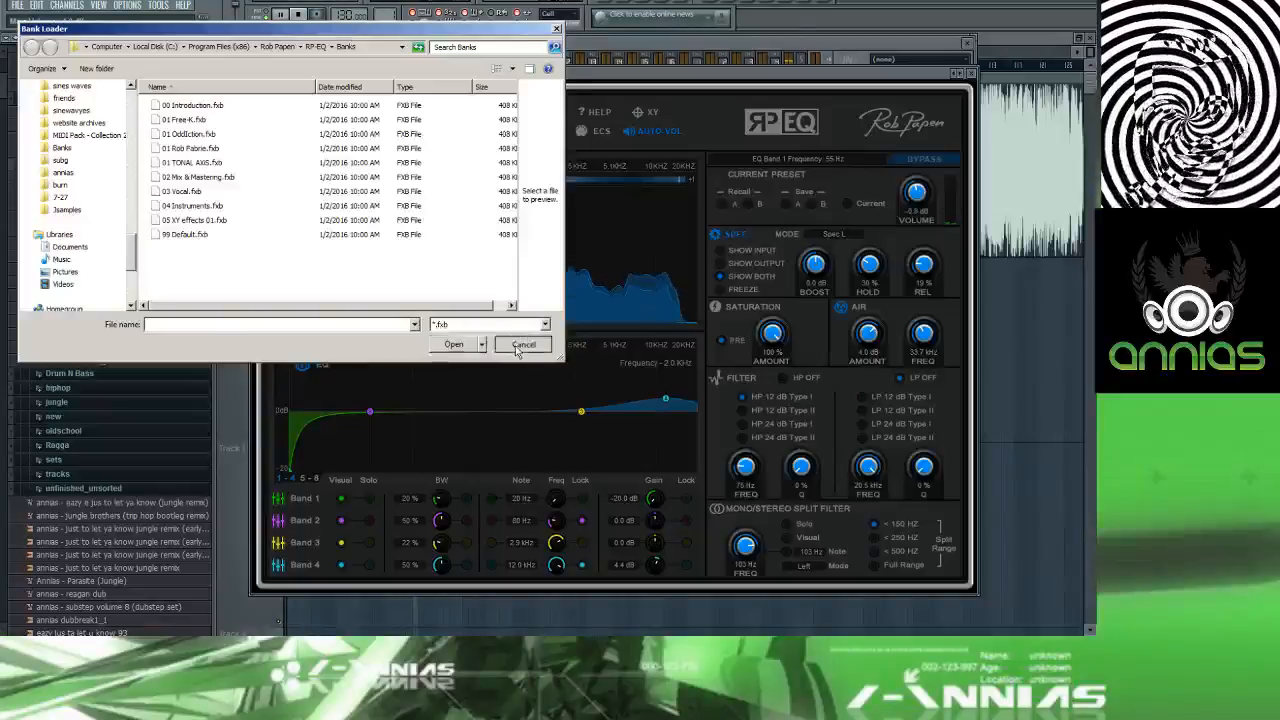
pyautogui.click(517, 345)
# Step: Reset the current RP-EQ preset to the default preset
pyautogui.click(416, 113)
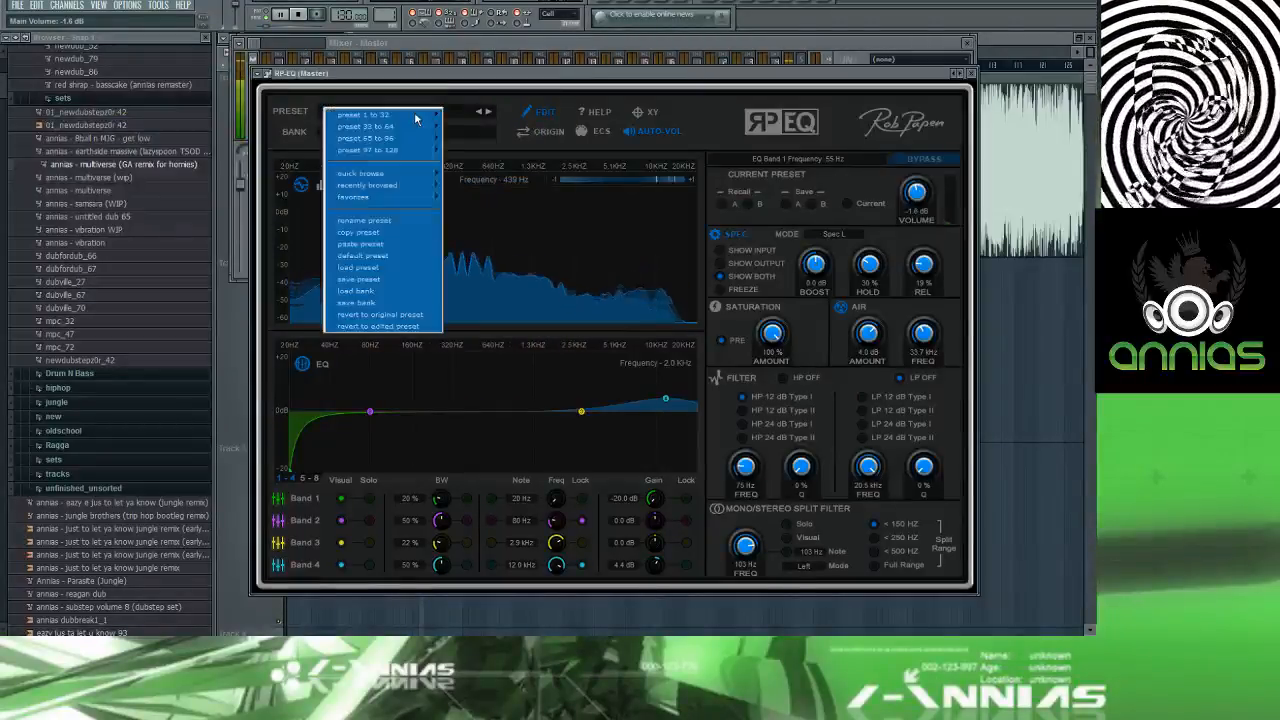
pyautogui.moveTo(416, 118)
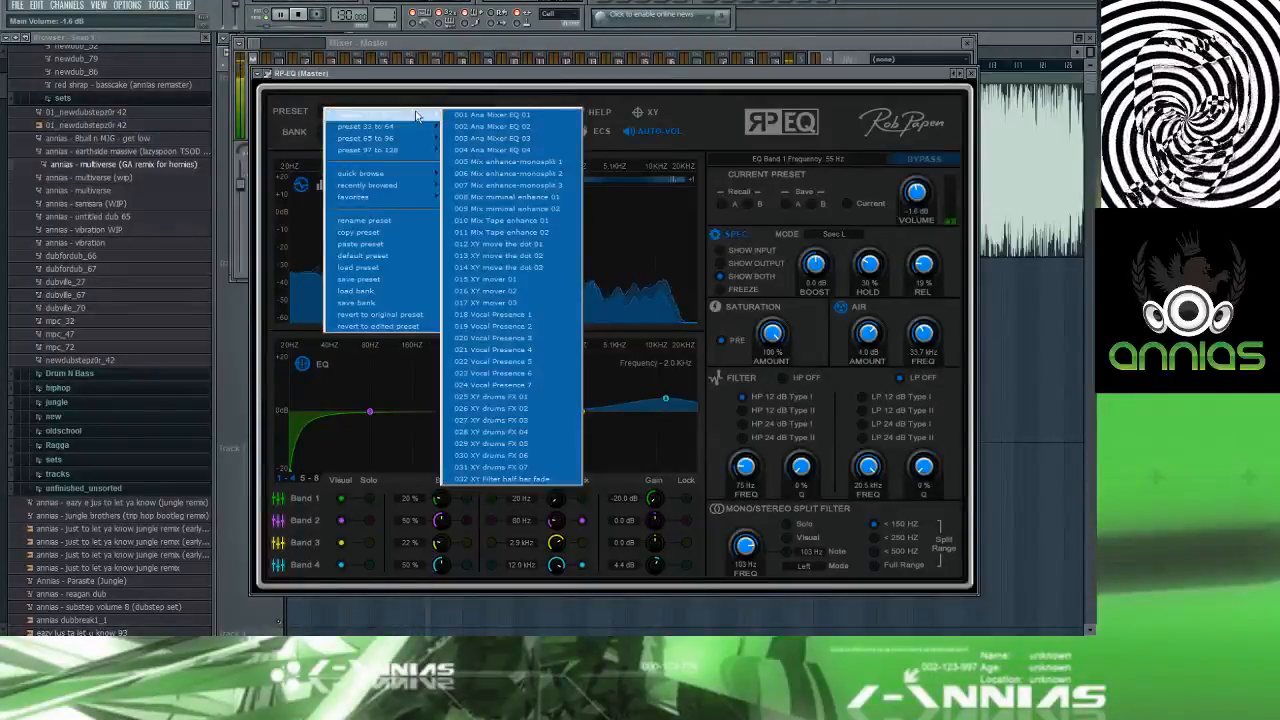
pyautogui.click(403, 255)
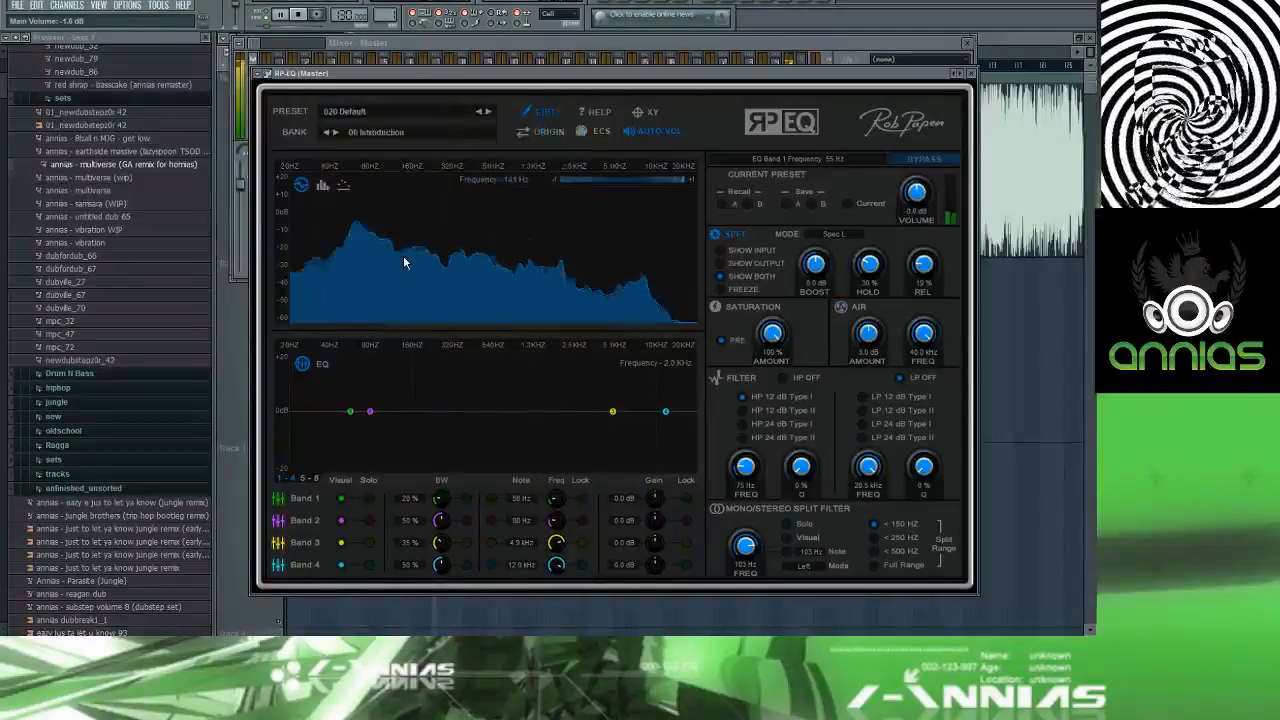
# Step: Set RP-EQ band 3 to 4.9 dB at 3.3 kHz, band 4 to -1.4 dB at 6.6 kHz and band 1 to -1.2 dB at 40 Hz
pyautogui.moveTo(612, 411); pyautogui.dragTo(589, 399)
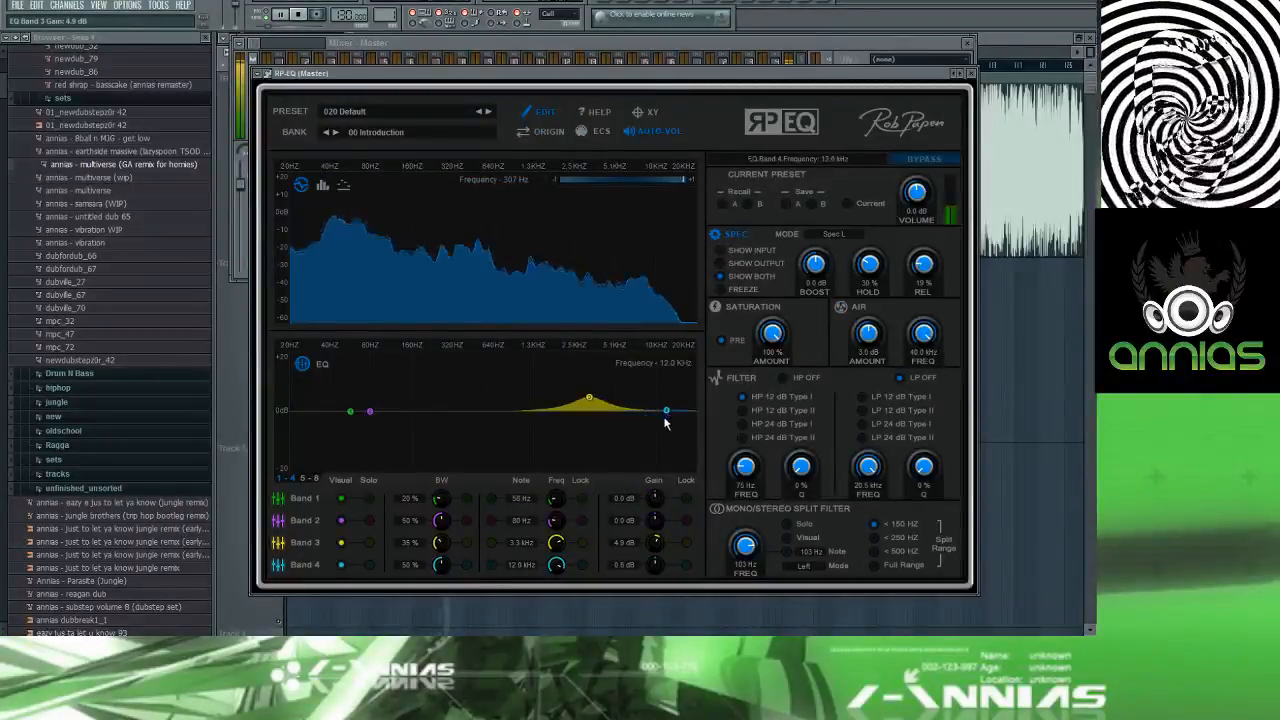
pyautogui.moveTo(667, 414); pyautogui.dragTo(628, 412)
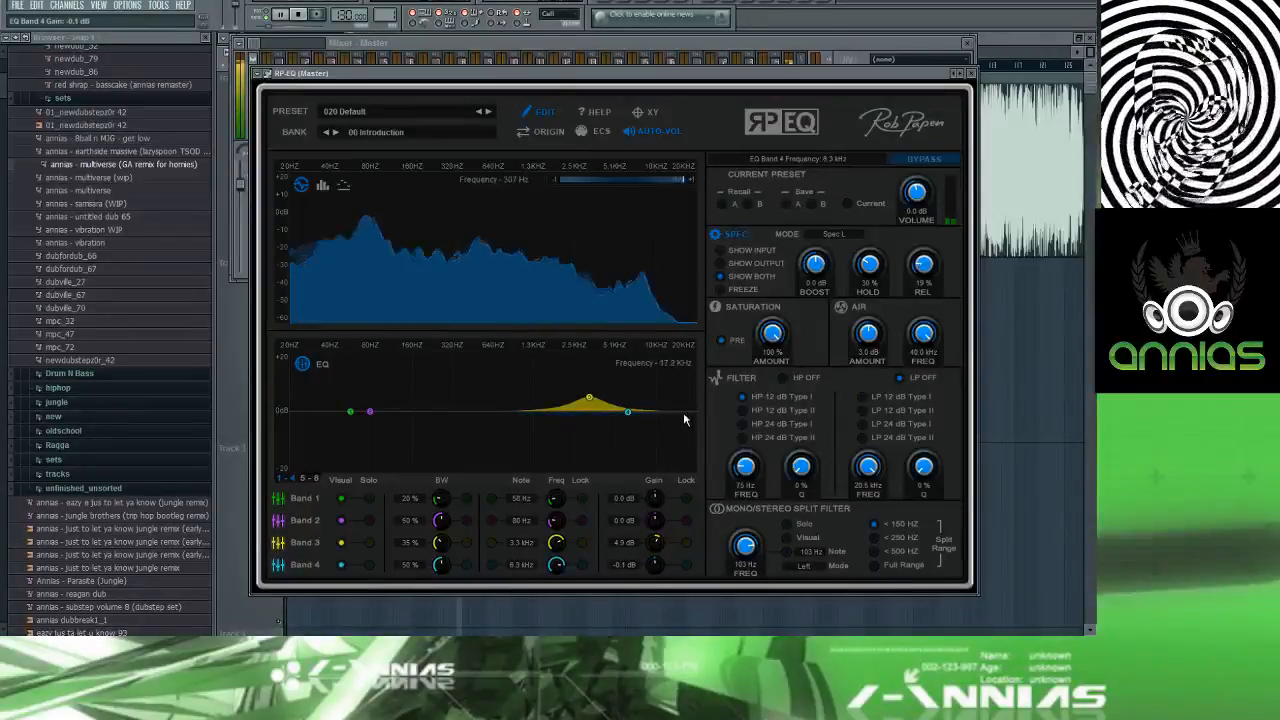
pyautogui.rightClick(677, 414)
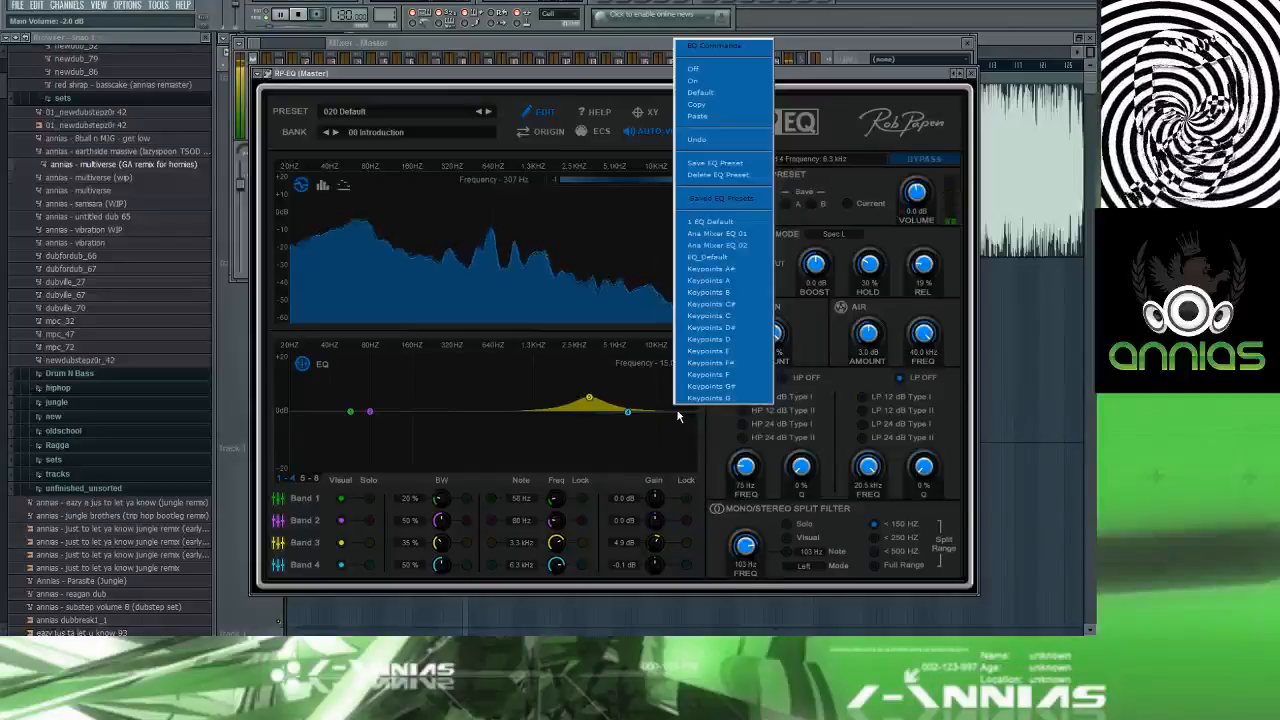
pyautogui.click(678, 416)
pyautogui.moveTo(628, 412)
pyautogui.mouseDown()
pyautogui.moveTo(633, 449)
pyautogui.moveTo(631, 417)
pyautogui.mouseUp()
pyautogui.moveTo(349, 413)
pyautogui.mouseDown()
pyautogui.moveTo(346, 434)
pyautogui.moveTo(357, 423)
pyautogui.moveTo(310, 424)
pyautogui.moveTo(352, 418)
pyautogui.mouseUp()
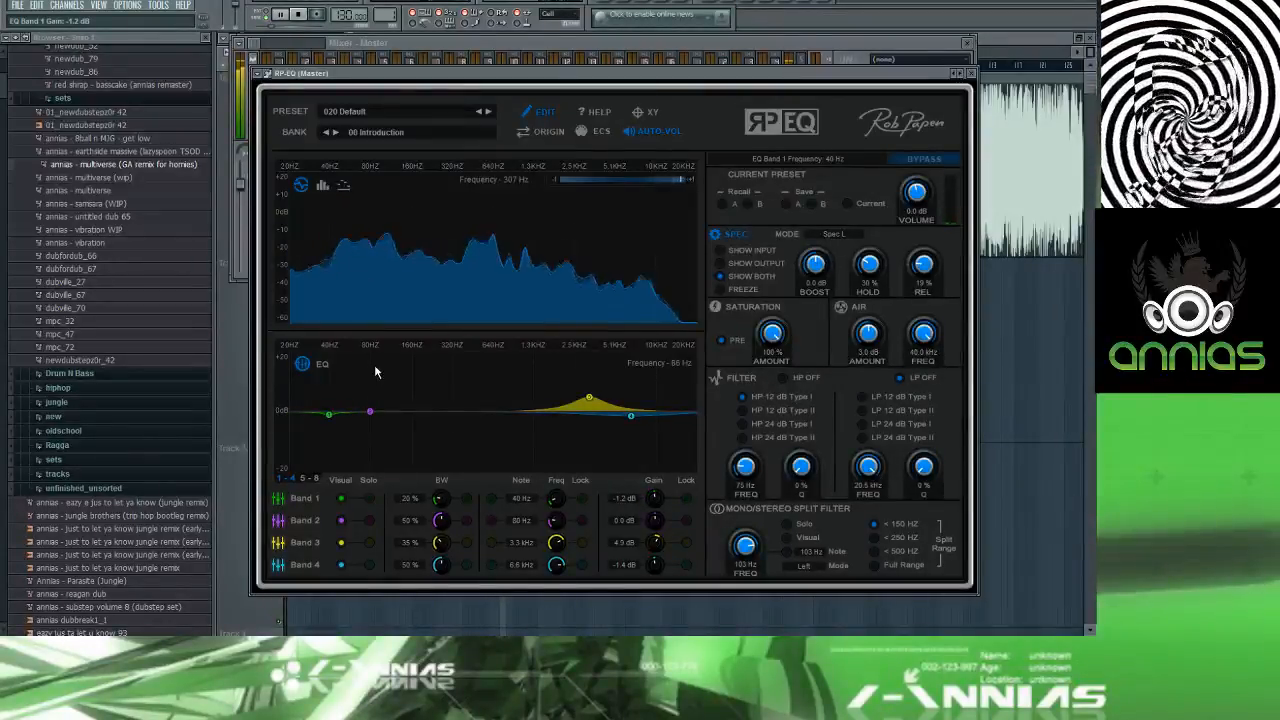
# Step: Close RP-EQ and replace it with FabFilter Pro-Q in the master's first effect slot
pyautogui.click(970, 75)
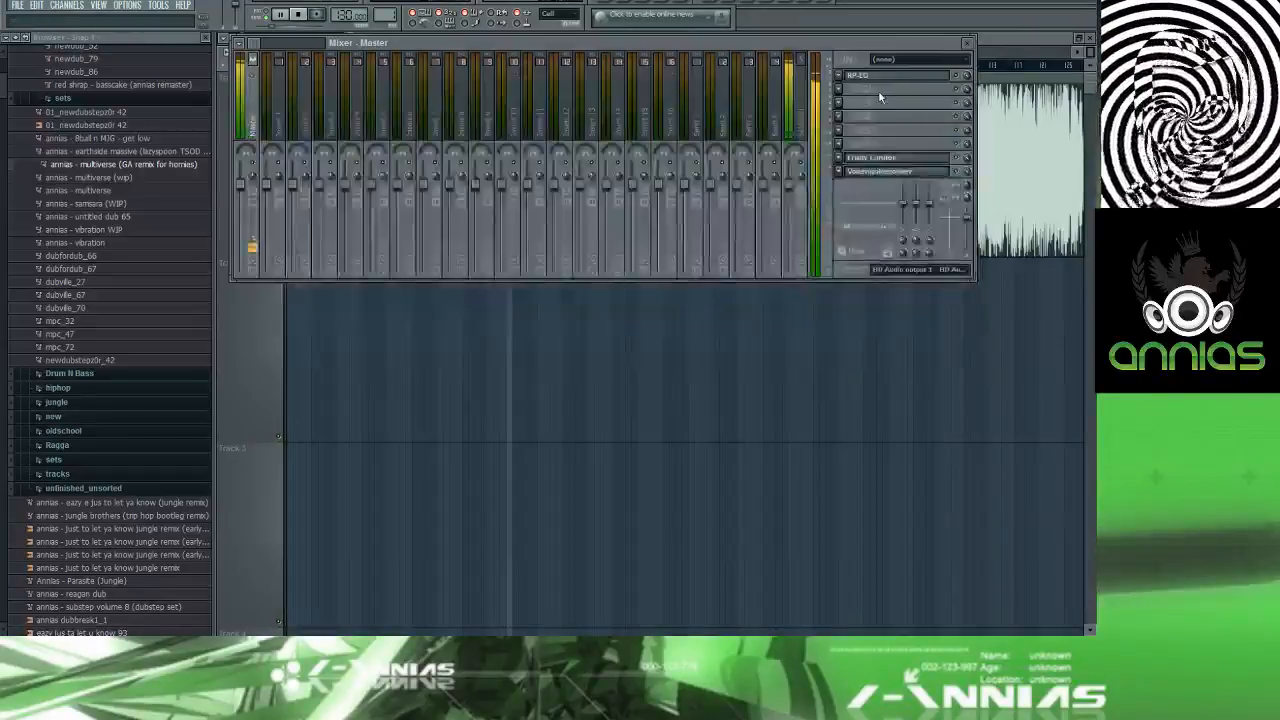
pyautogui.click(835, 77)
pyautogui.moveTo(865, 92)
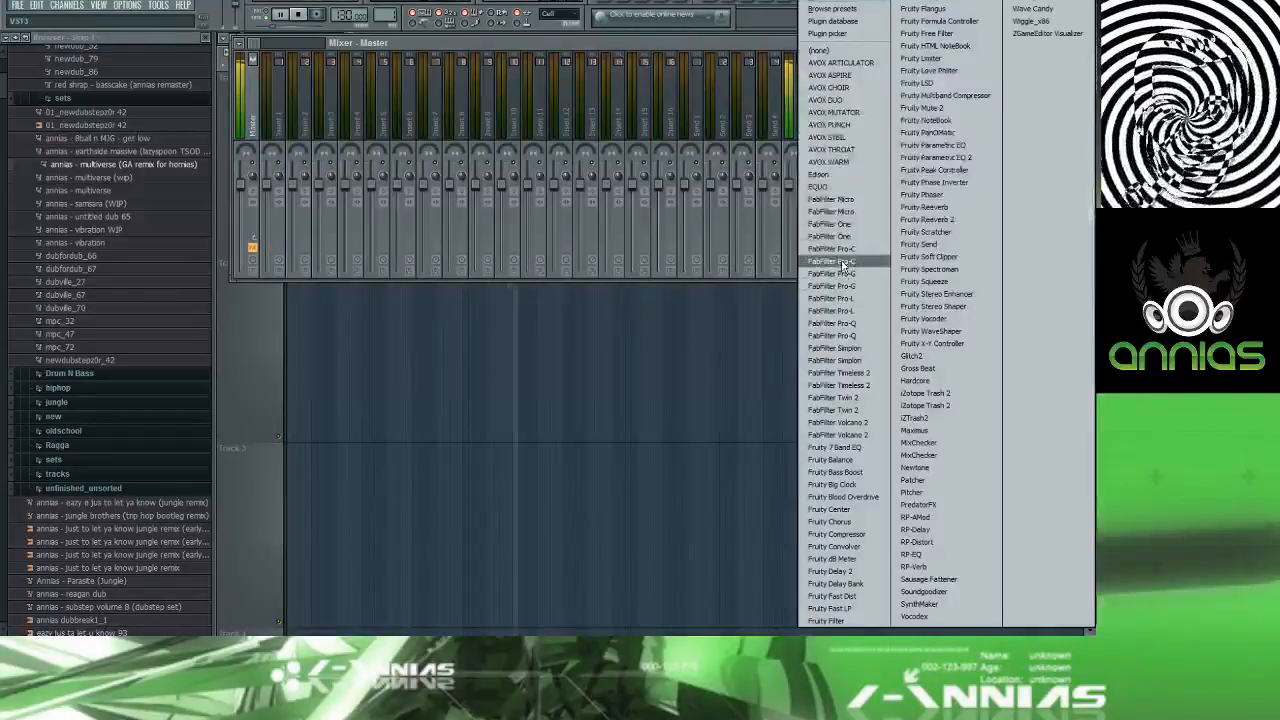
pyautogui.click(846, 323)
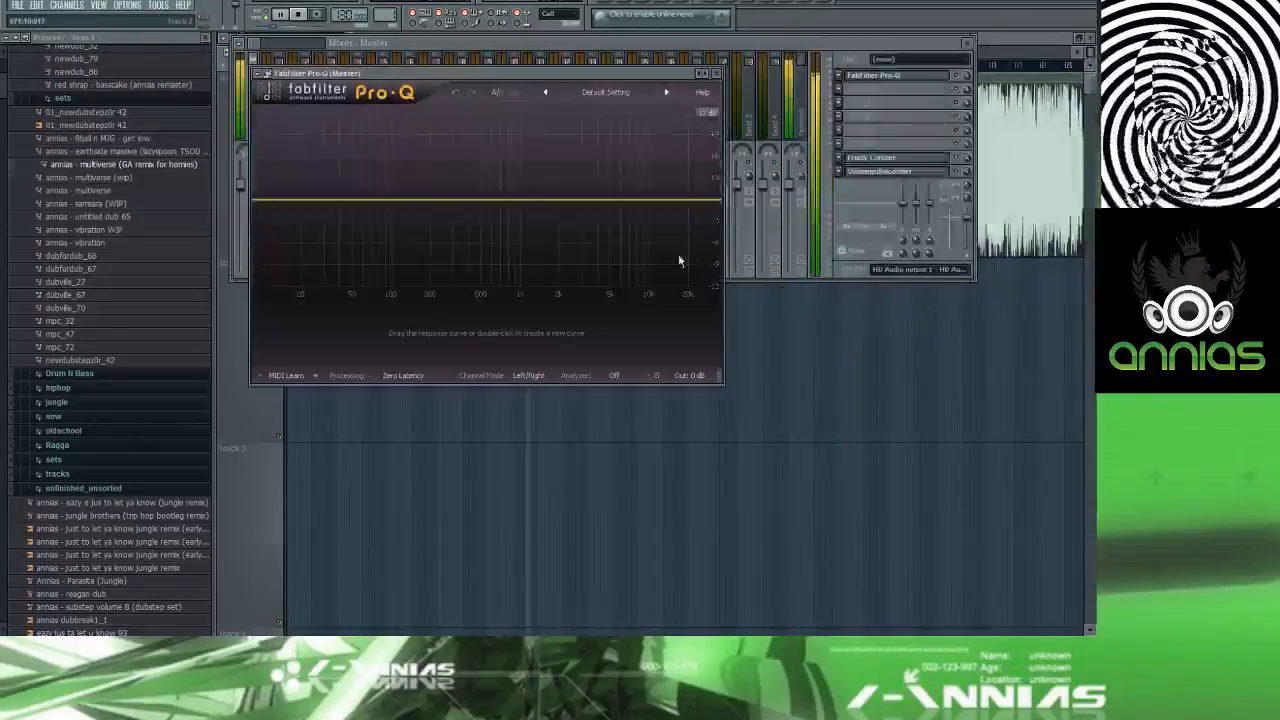
# Step: Add a high-shelf band near 20 kHz with Q about 0.3 in Pro-Q and raise it from a cut to a boost
pyautogui.moveTo(678, 204); pyautogui.dragTo(683, 248)
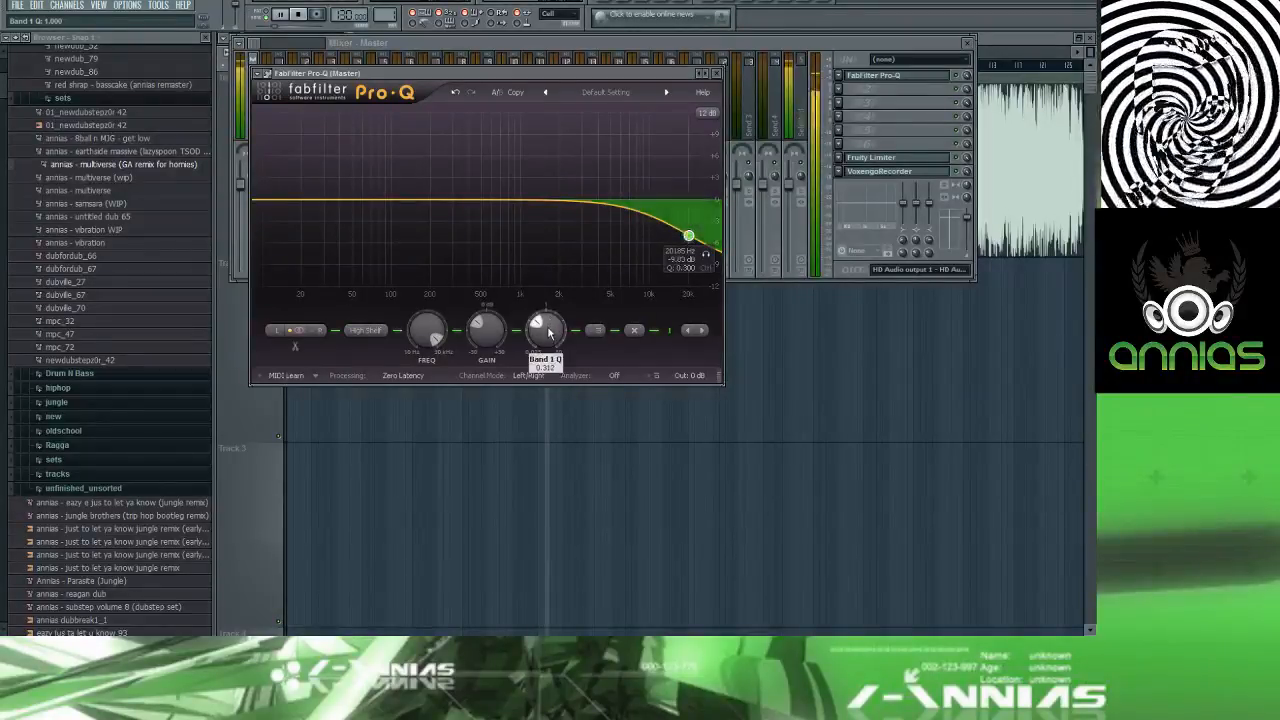
pyautogui.moveTo(544, 318)
pyautogui.mouseDown()
pyautogui.moveTo(552, 340)
pyautogui.moveTo(547, 316)
pyautogui.moveTo(535, 322)
pyautogui.mouseUp()
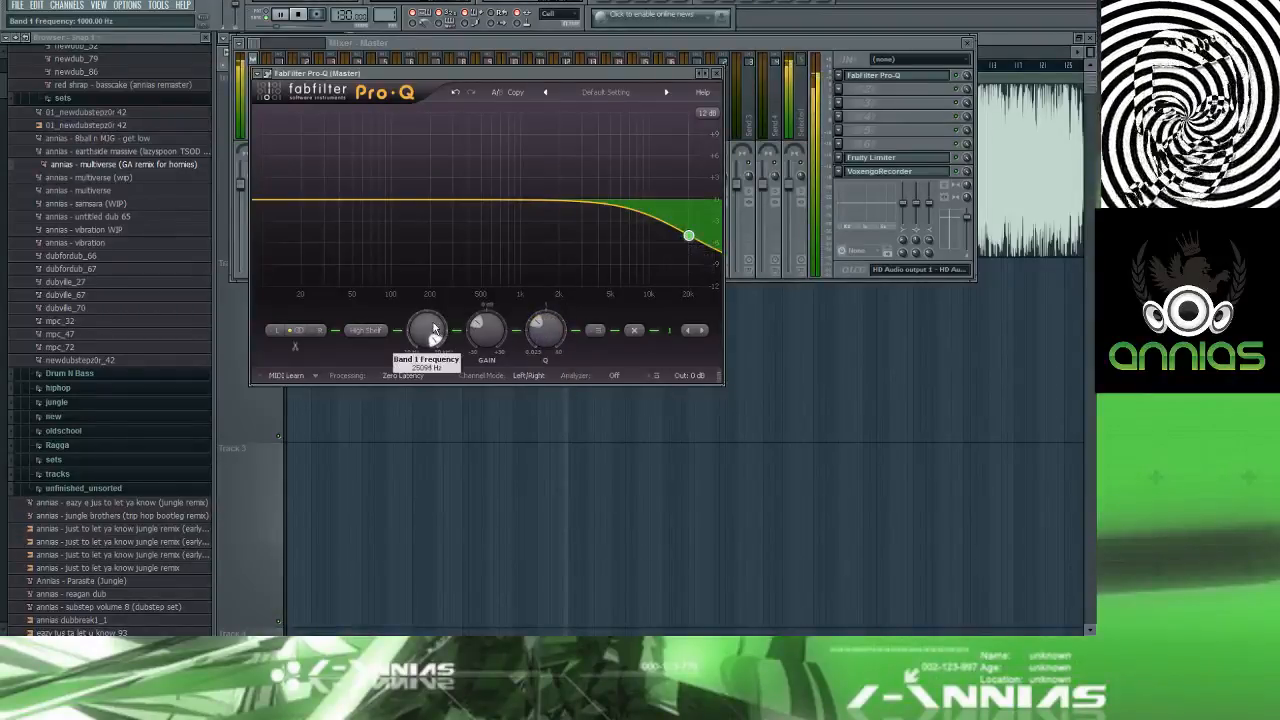
pyautogui.moveTo(435, 345)
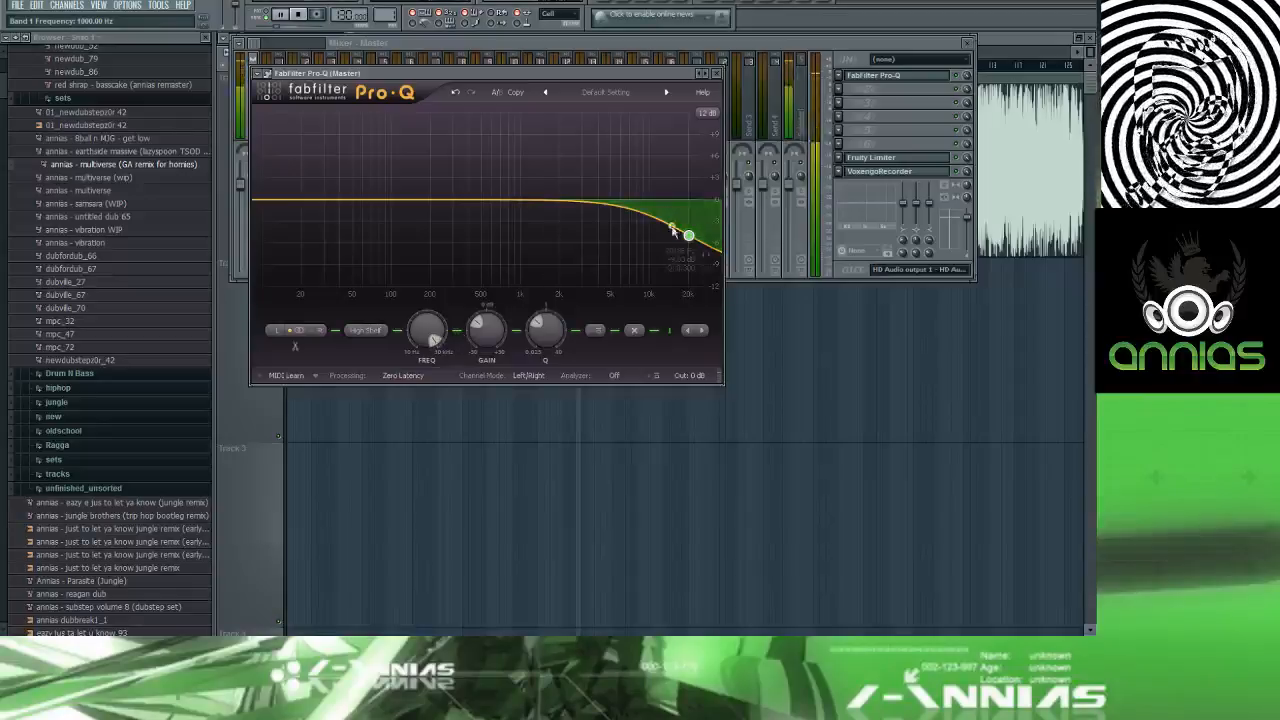
pyautogui.moveTo(689, 237); pyautogui.dragTo(679, 202)
# Step: Add a bell boost of about 2 dB near 1.6 kHz, a 2.26 dB cut near 6.4 kHz and a slight high-shelf cut
pyautogui.click(640, 236)
pyautogui.moveTo(646, 155); pyautogui.dragTo(525, 153)
pyautogui.doubleClick(443, 200)
pyautogui.moveTo(443, 200); pyautogui.dragTo(624, 216)
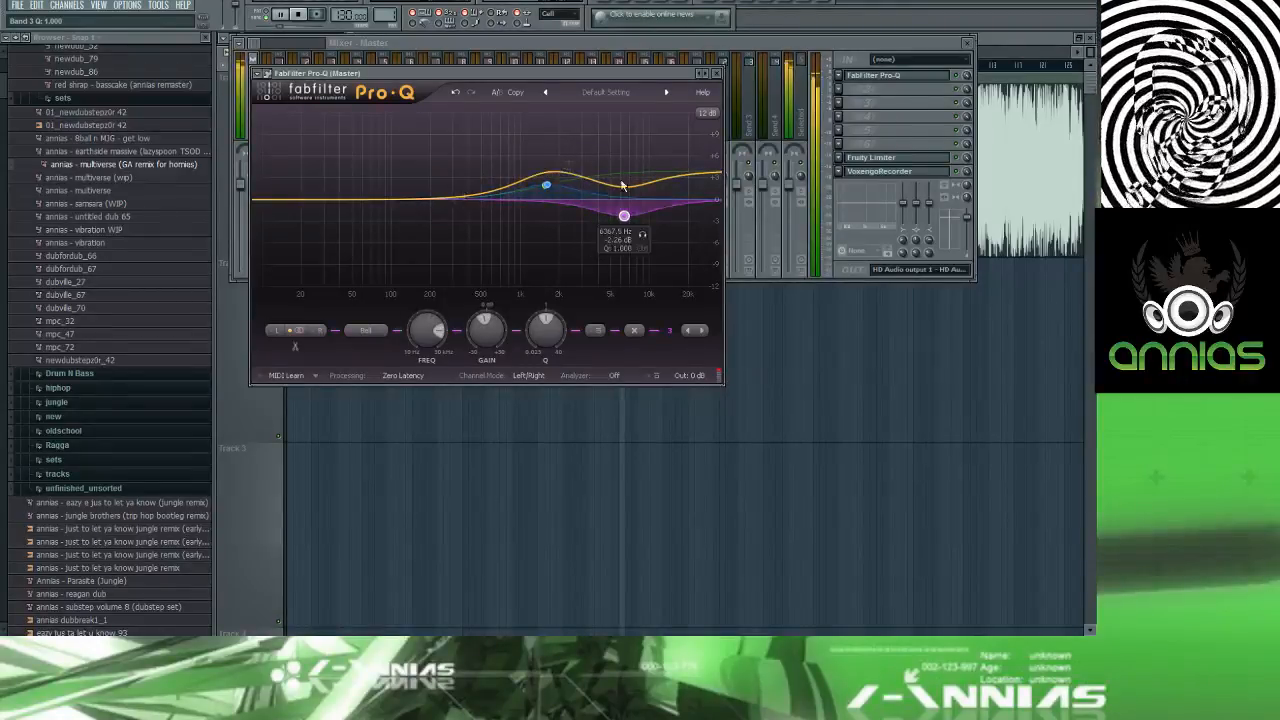
pyautogui.click(702, 185)
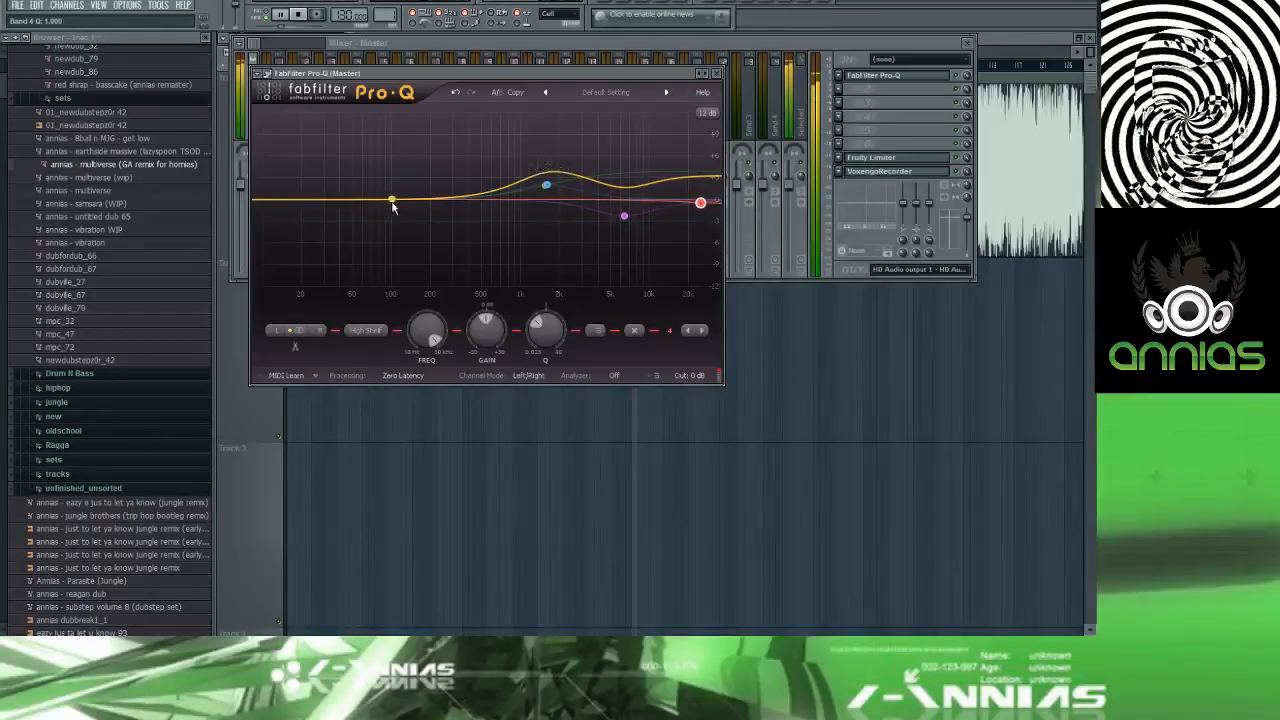
# Step: Add a narrow bell cut near 205 Hz with Q about 5.6 and reduce its depth to a slight dip
pyautogui.click(433, 210)
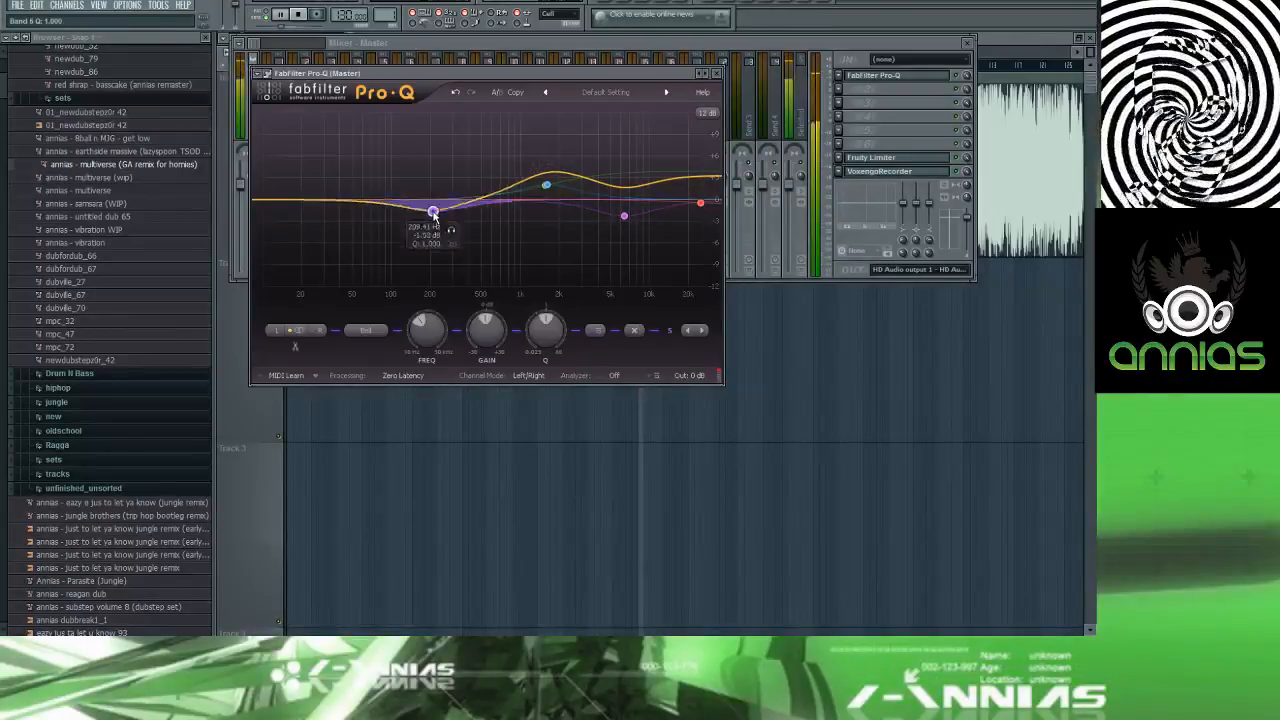
pyautogui.moveTo(433, 213); pyautogui.dragTo(431, 220)
pyautogui.moveTo(547, 326); pyautogui.dragTo(549, 322)
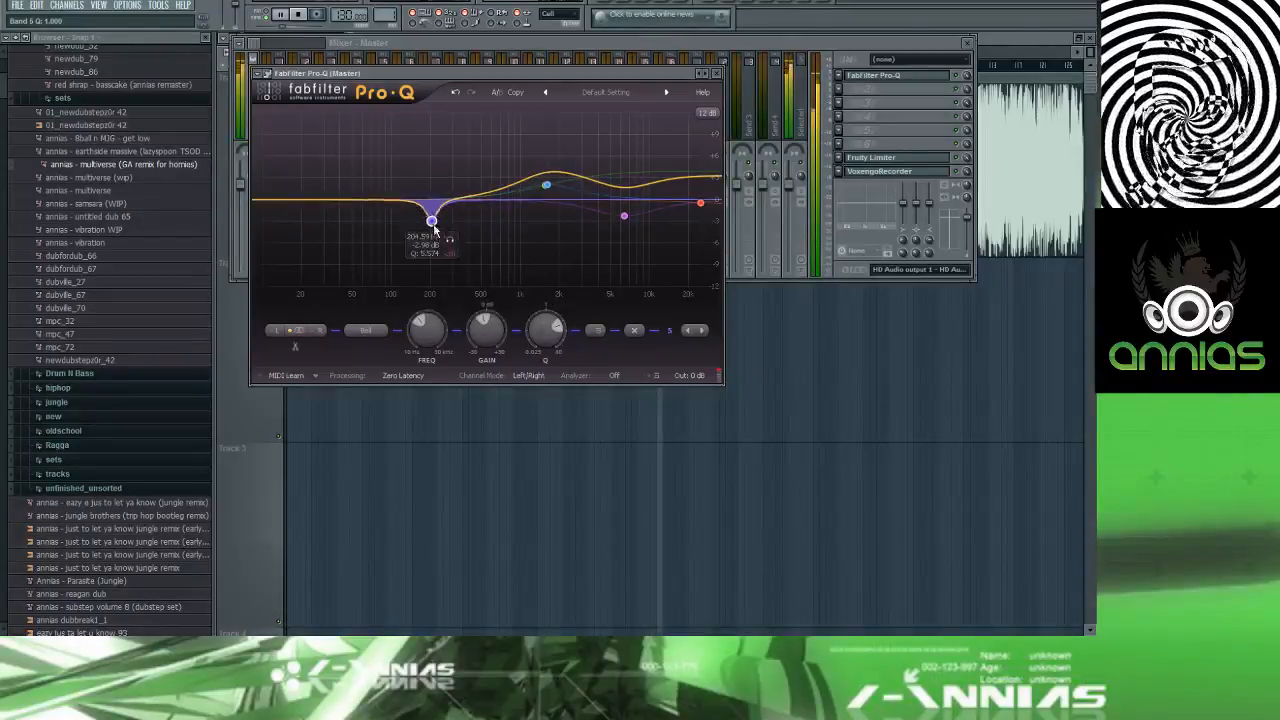
pyautogui.moveTo(431, 205); pyautogui.dragTo(431, 207)
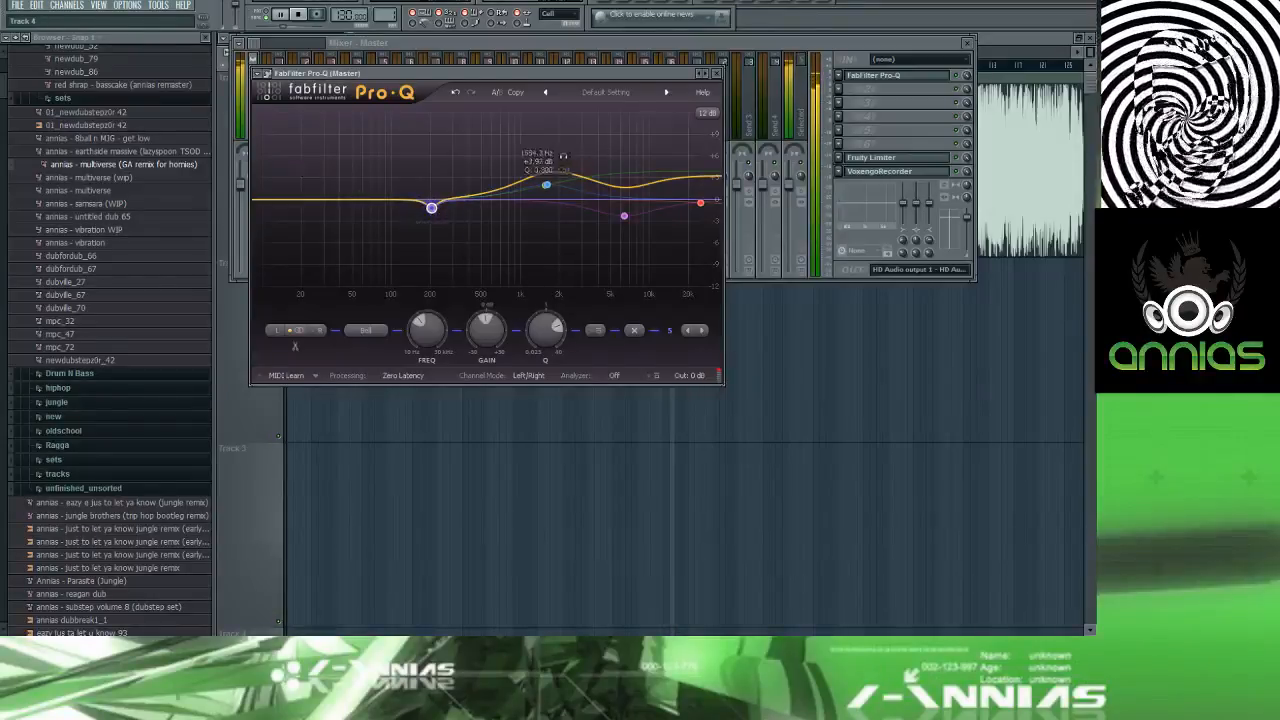
# Step: Bring the SoundCloud upload window and the Twitch chat popout in front of Pro-Q to check them
pyautogui.hotkey('alt', 'Tab')
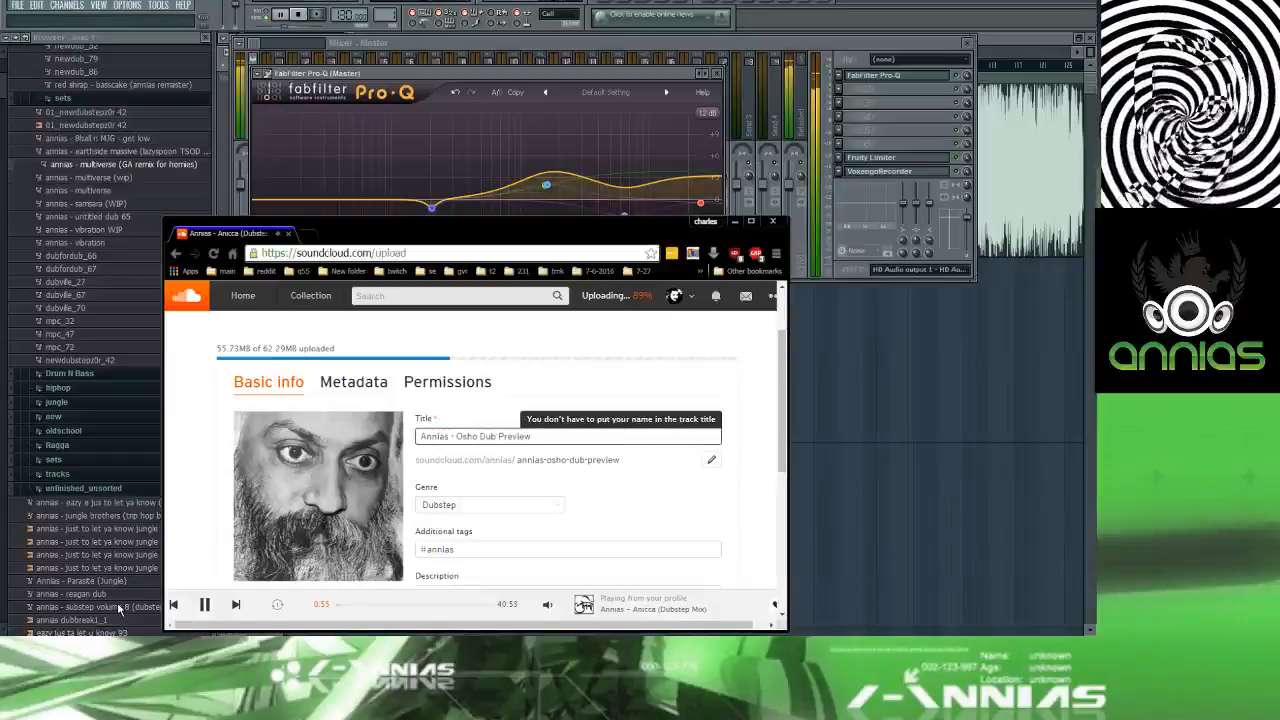
pyautogui.hotkey('alt', 'Tab')
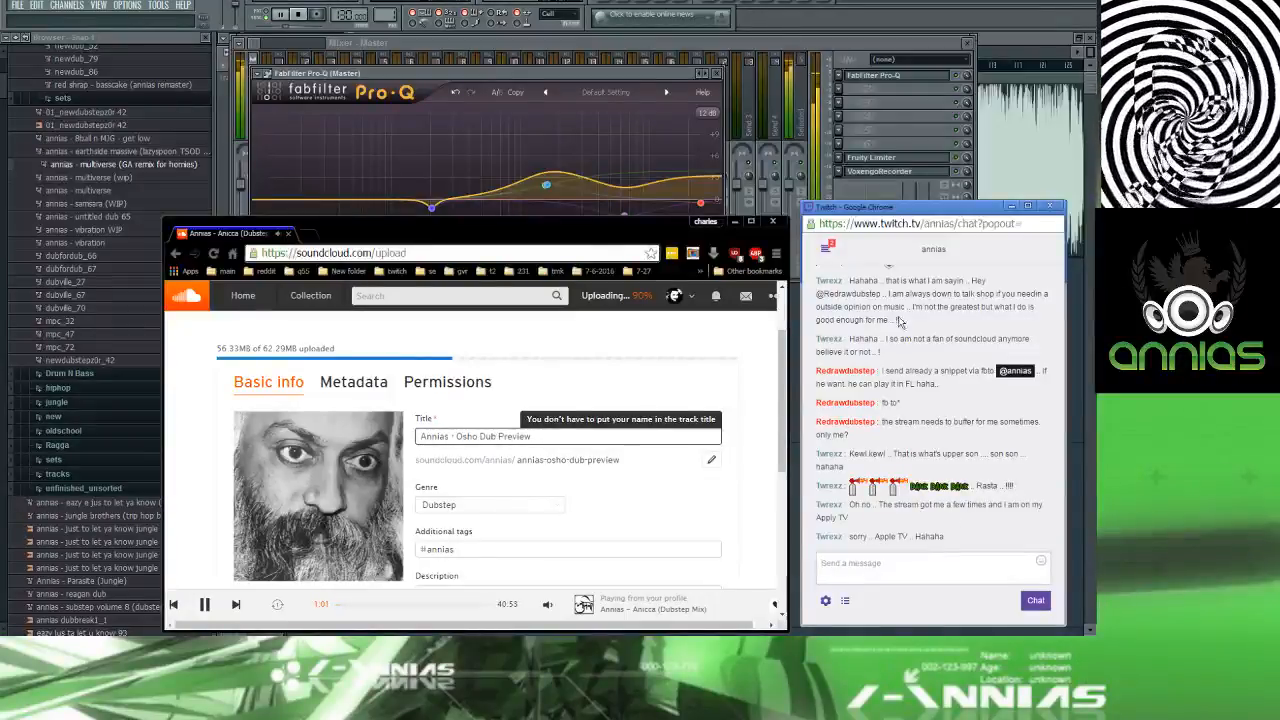
# Step: Set Pro-Q's analyzer to Pre+Post, boost a high shelf about 5 dB near 1.1 kHz and raise the upper bell to a slight boost
pyautogui.click(592, 126)
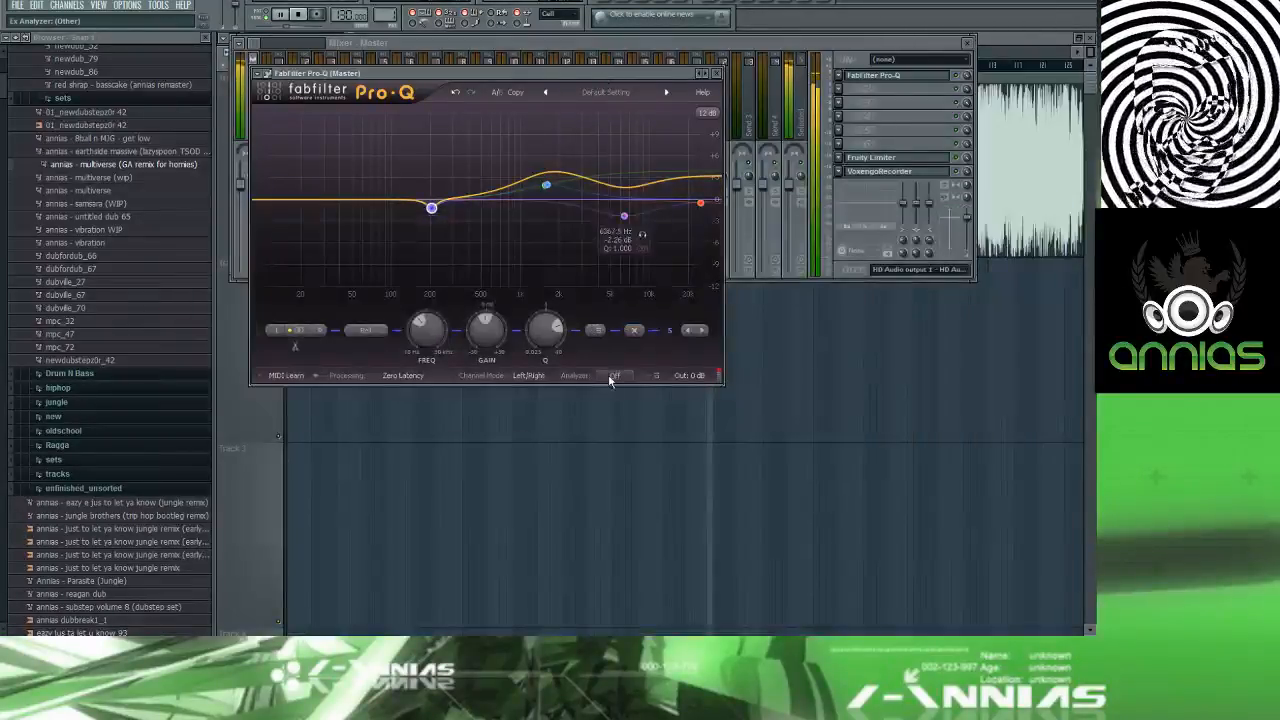
pyautogui.click(612, 376)
pyautogui.click(614, 422)
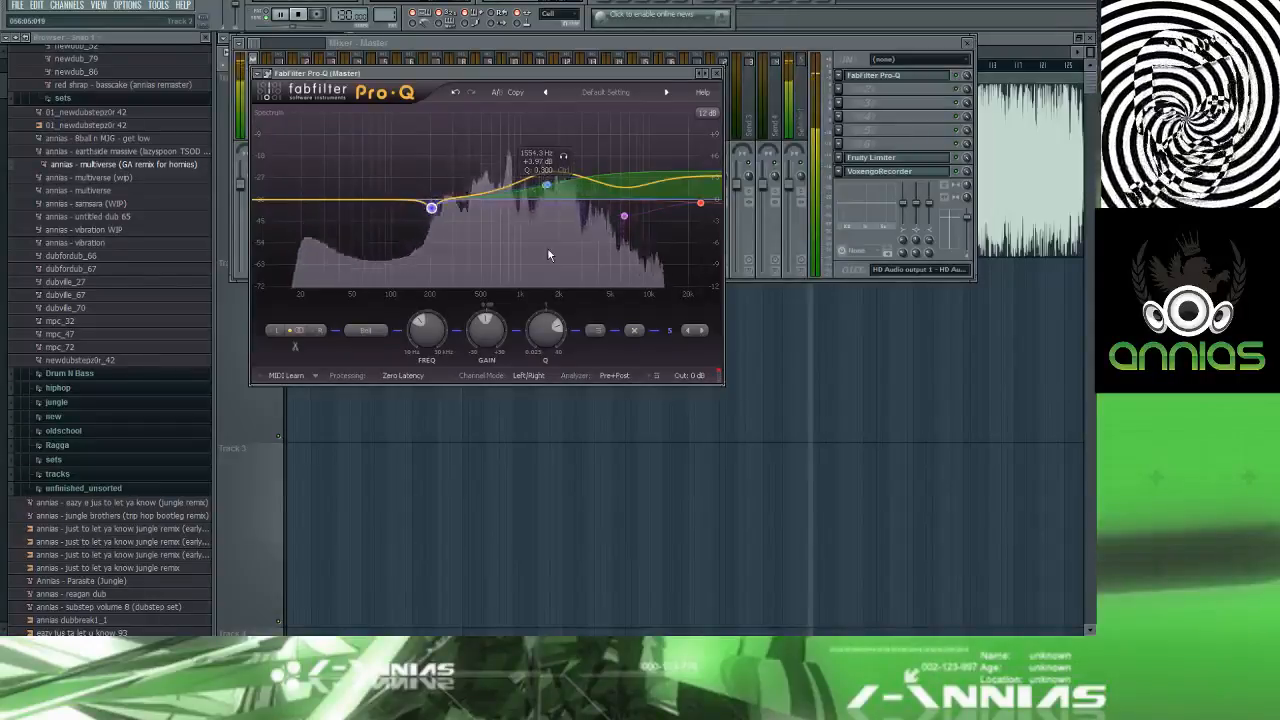
pyautogui.moveTo(624, 216); pyautogui.dragTo(526, 158)
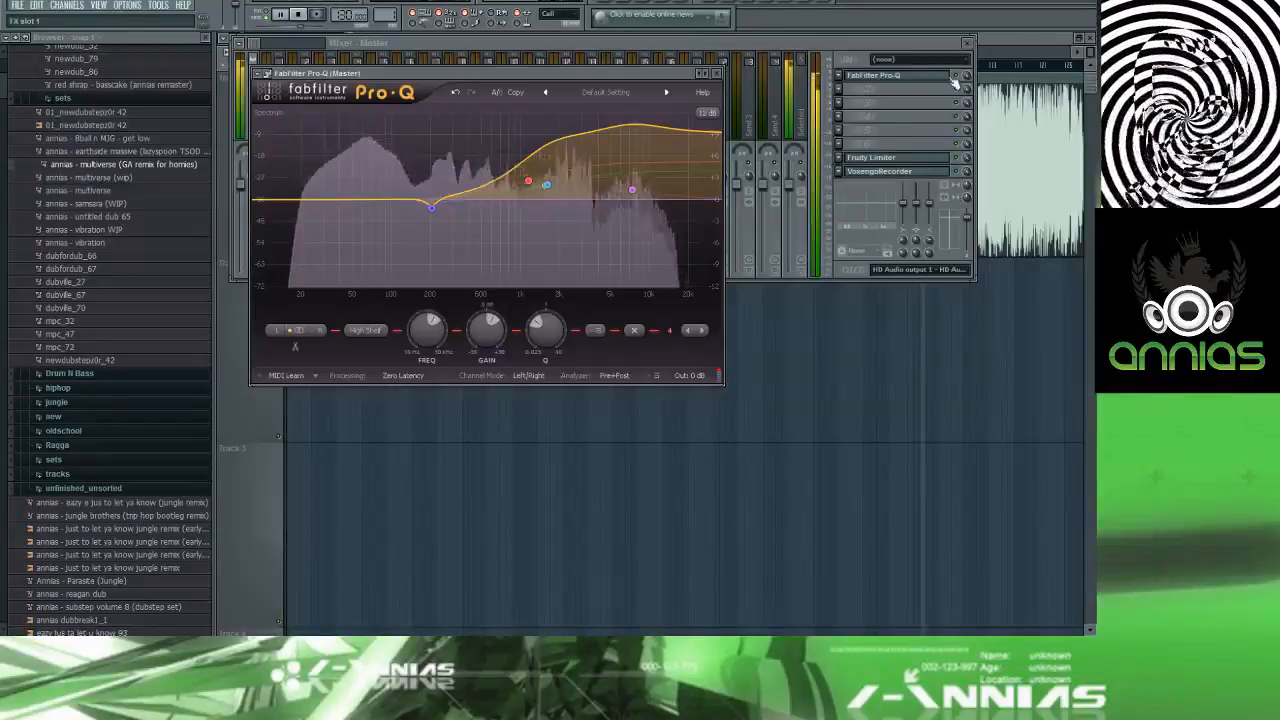
# Step: Close Pro-Q and the mixer to view the second half of the playing multiverse clip in the playlist
pyautogui.click(1003, 41)
pyautogui.moveTo(758, 53); pyautogui.dragTo(960, 37)
pyautogui.scroll(2, 877, 67)
pyautogui.scroll(1, 877, 68)
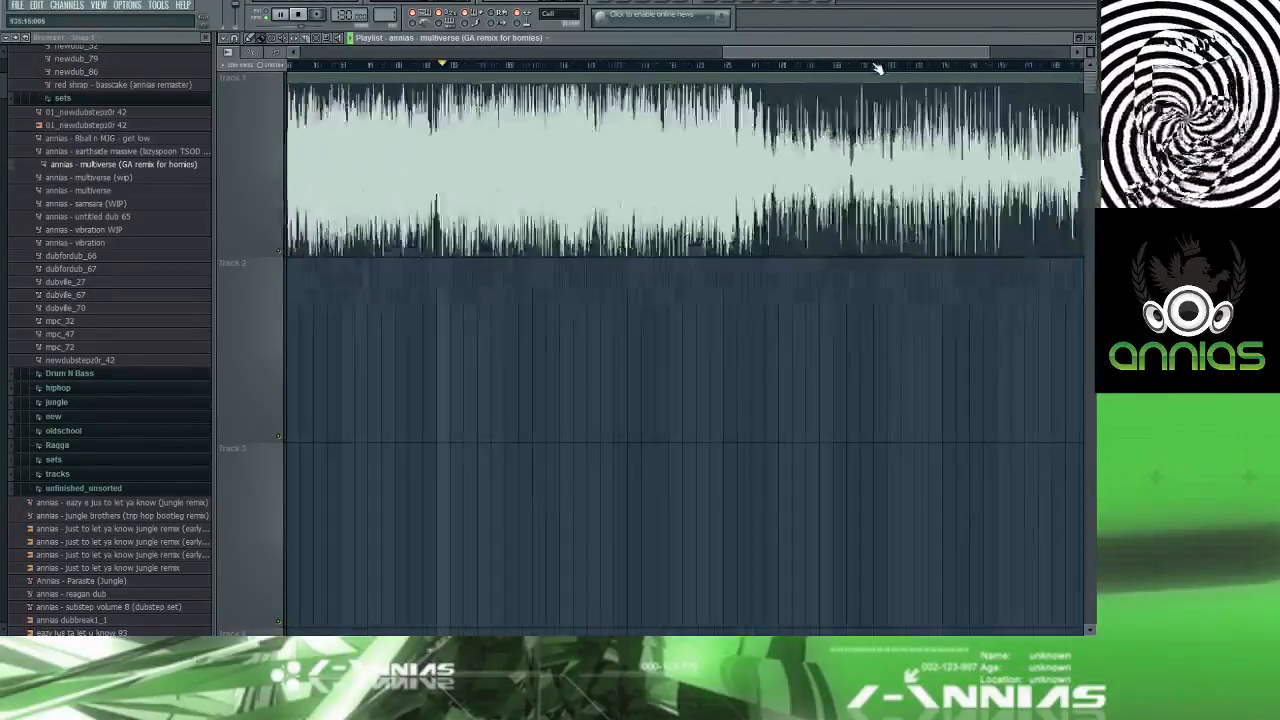
pyautogui.scroll(1, 872, 67)
pyautogui.moveTo(851, 52); pyautogui.dragTo(834, 60)
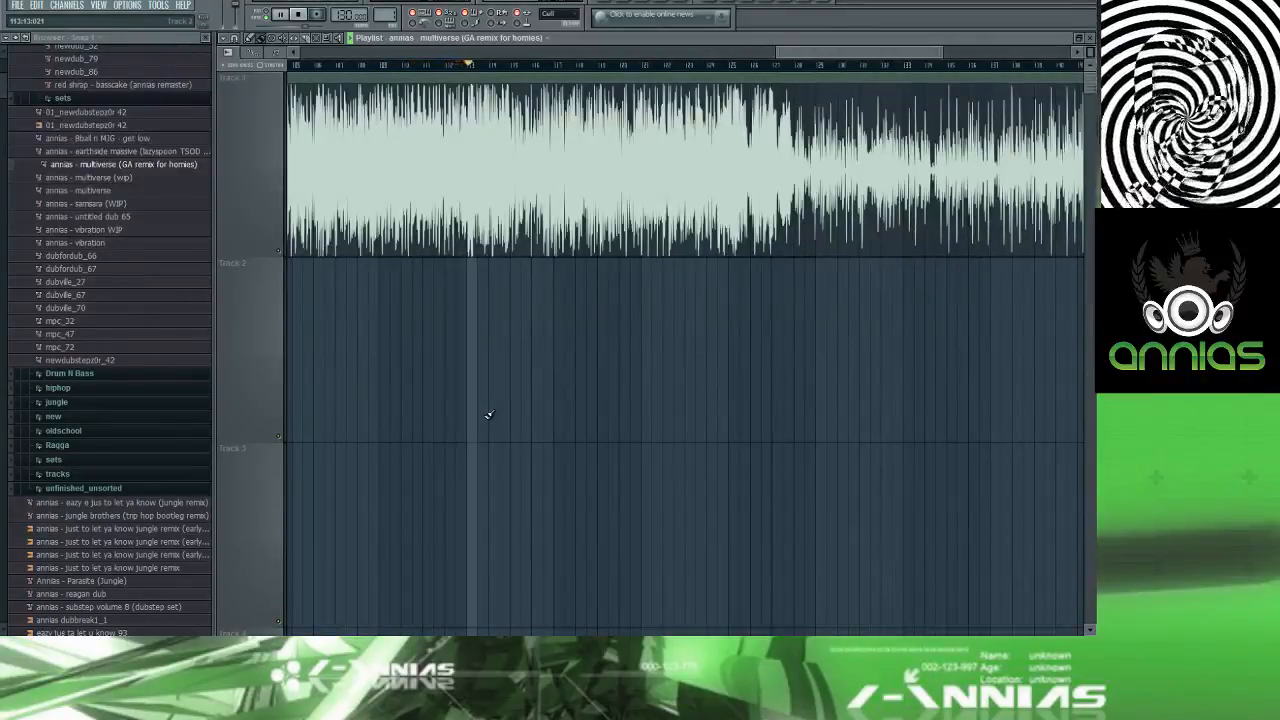
# Step: Switch to the Twitch chat popout and send the messages "sicknature?" and "which one is that"
pyautogui.hotkey('alt', 'Tab')
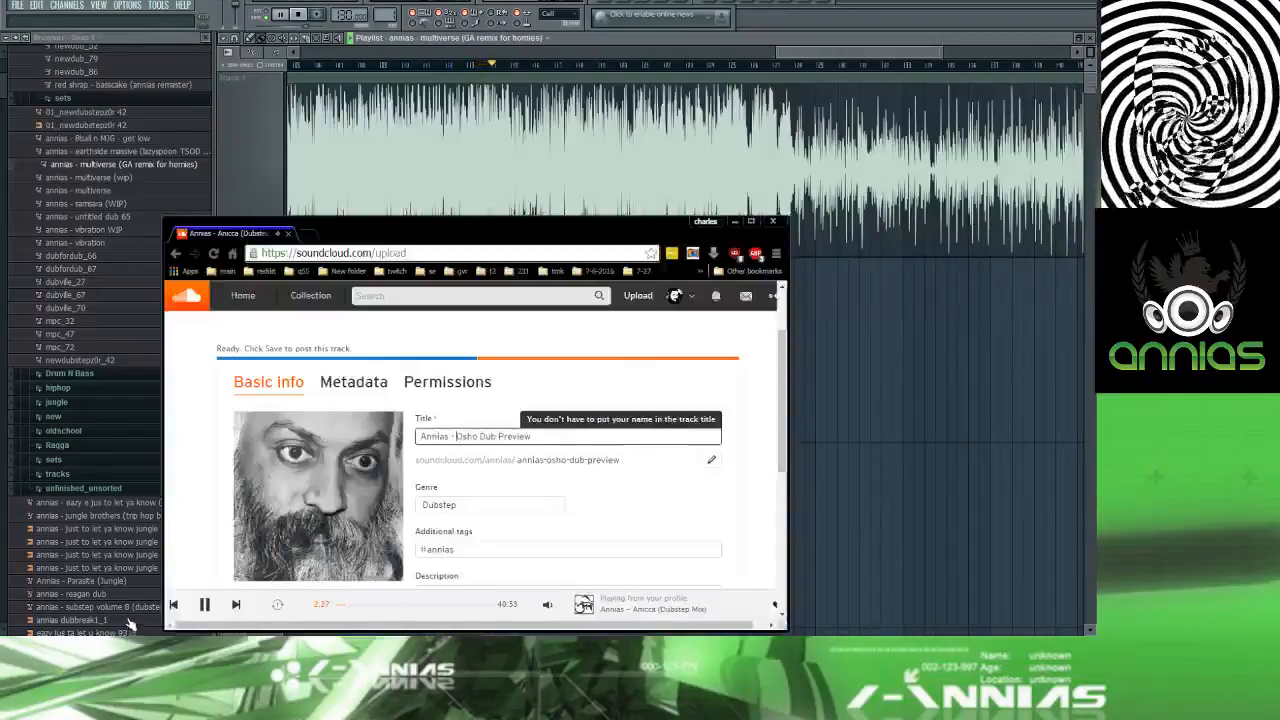
pyautogui.click(121, 616)
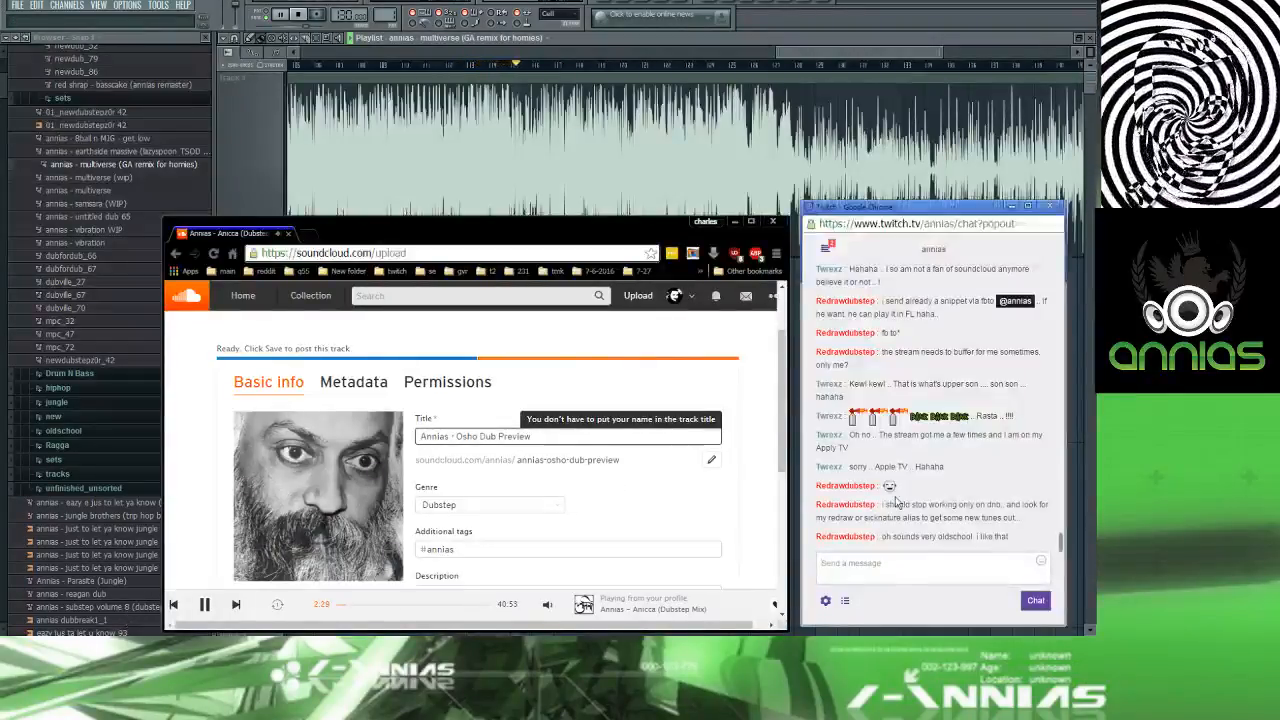
pyautogui.click(913, 560)
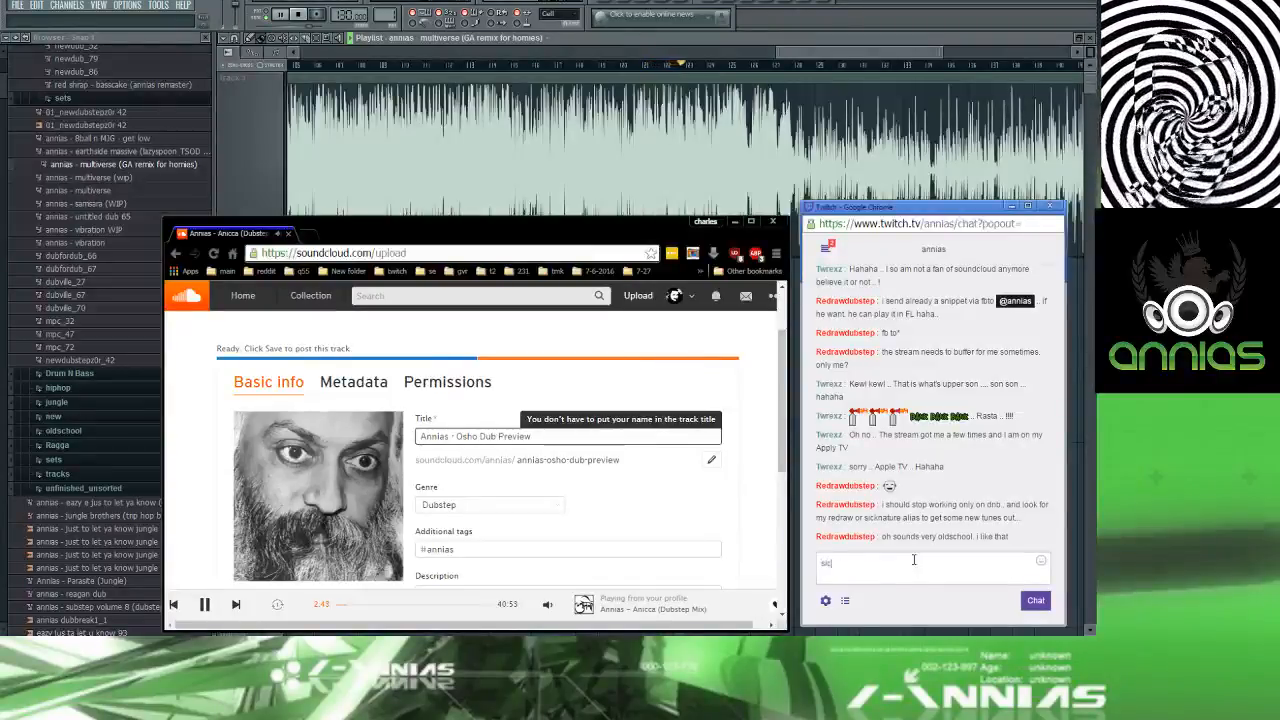
pyautogui.write('nature?')
pyautogui.press('Return')
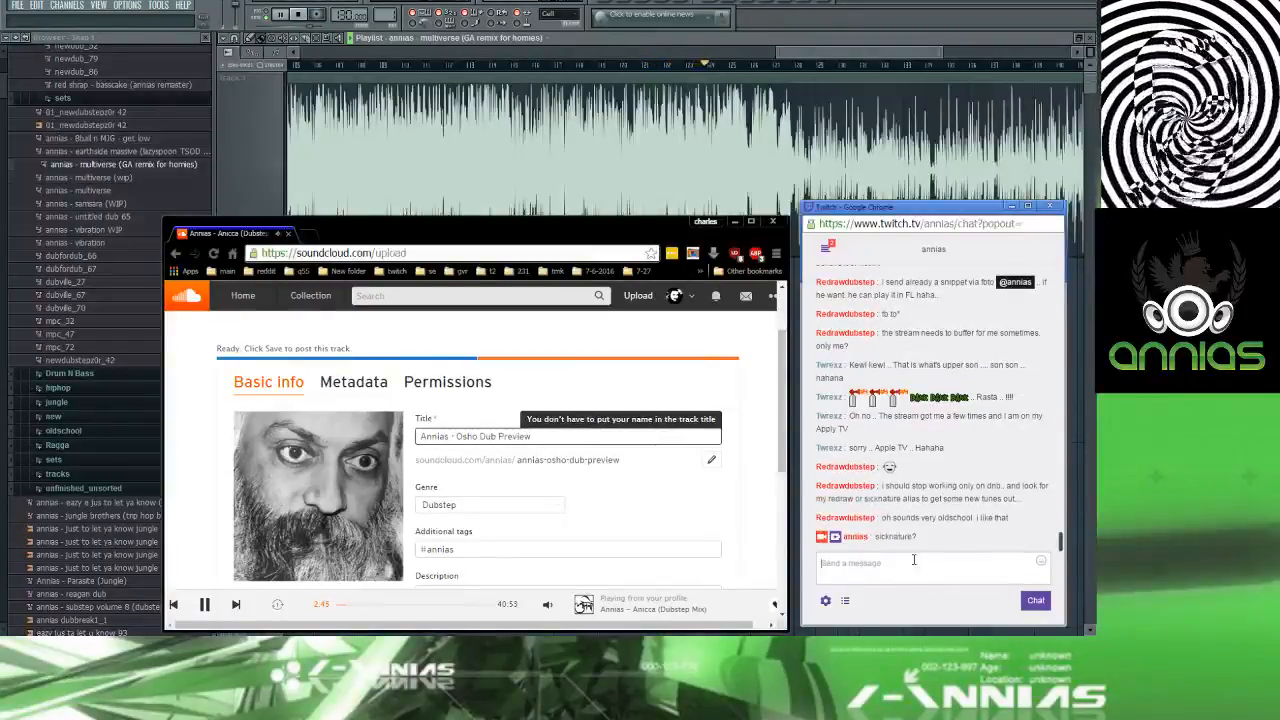
pyautogui.write('which one is t')
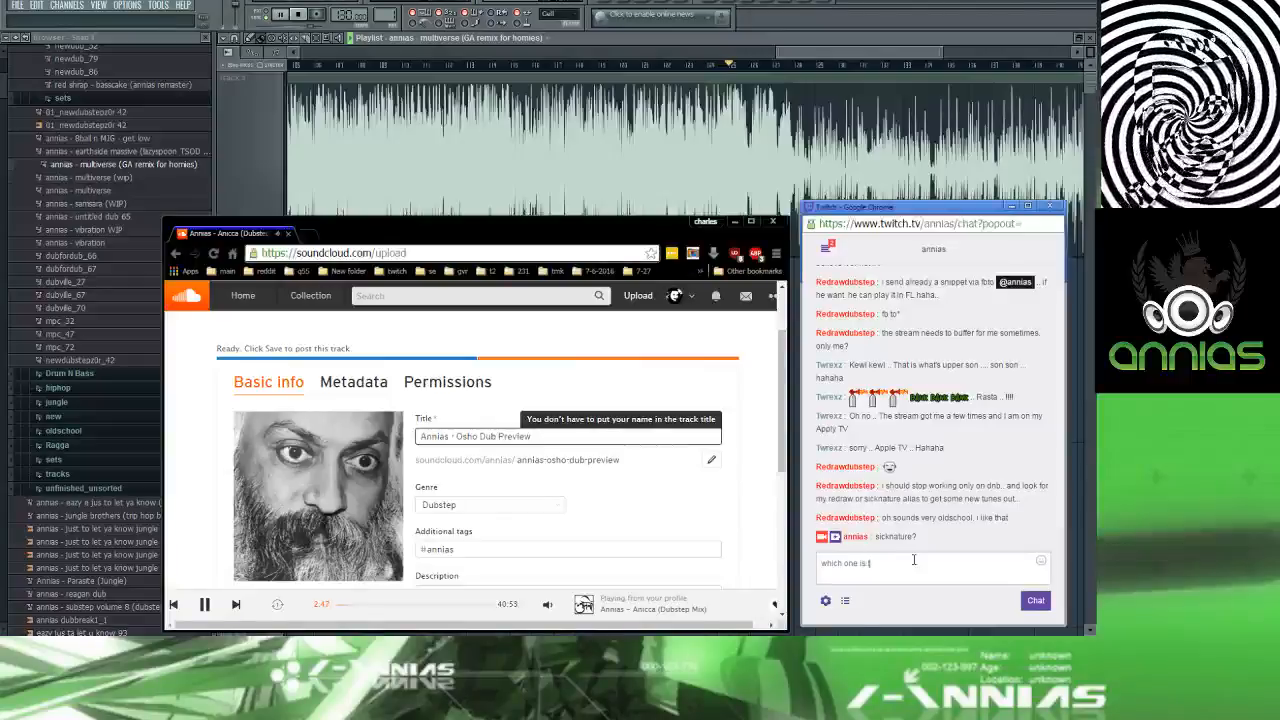
pyautogui.write('hat')
pyautogui.press('Return')
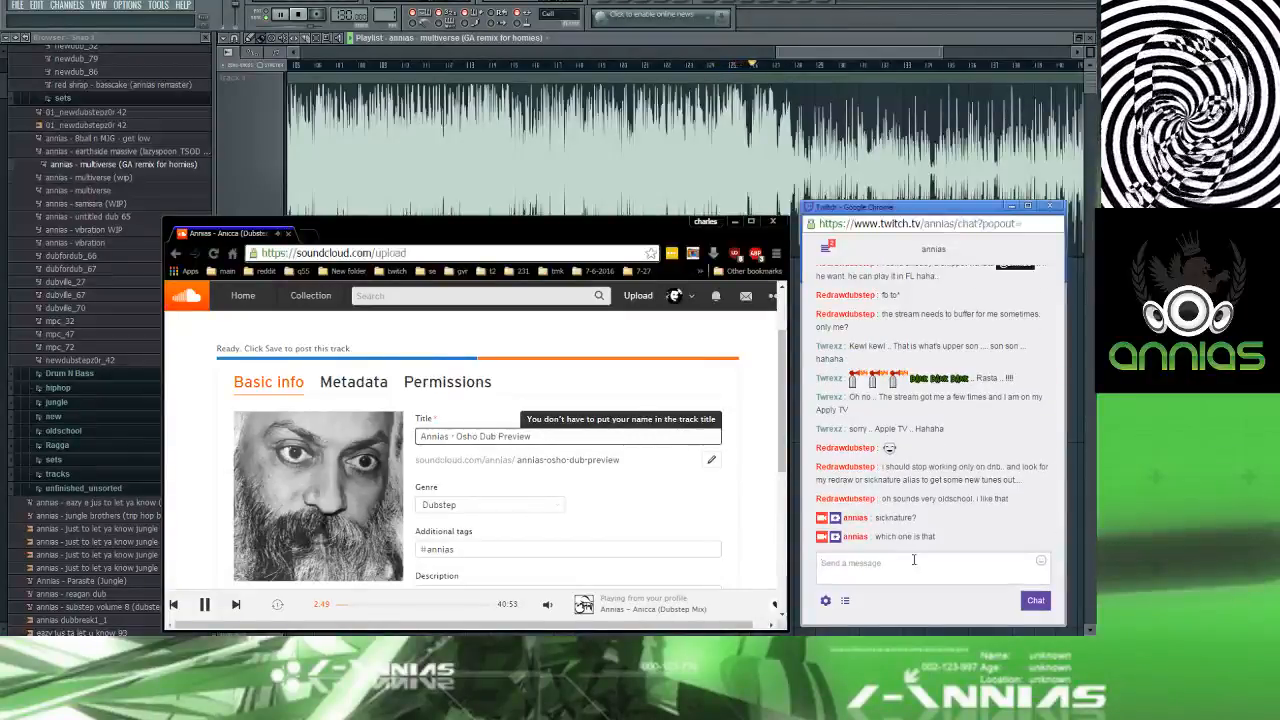
# Step: Return to the FL Studio playlist and view the end of the multiverse clip
pyautogui.click(826, 55)
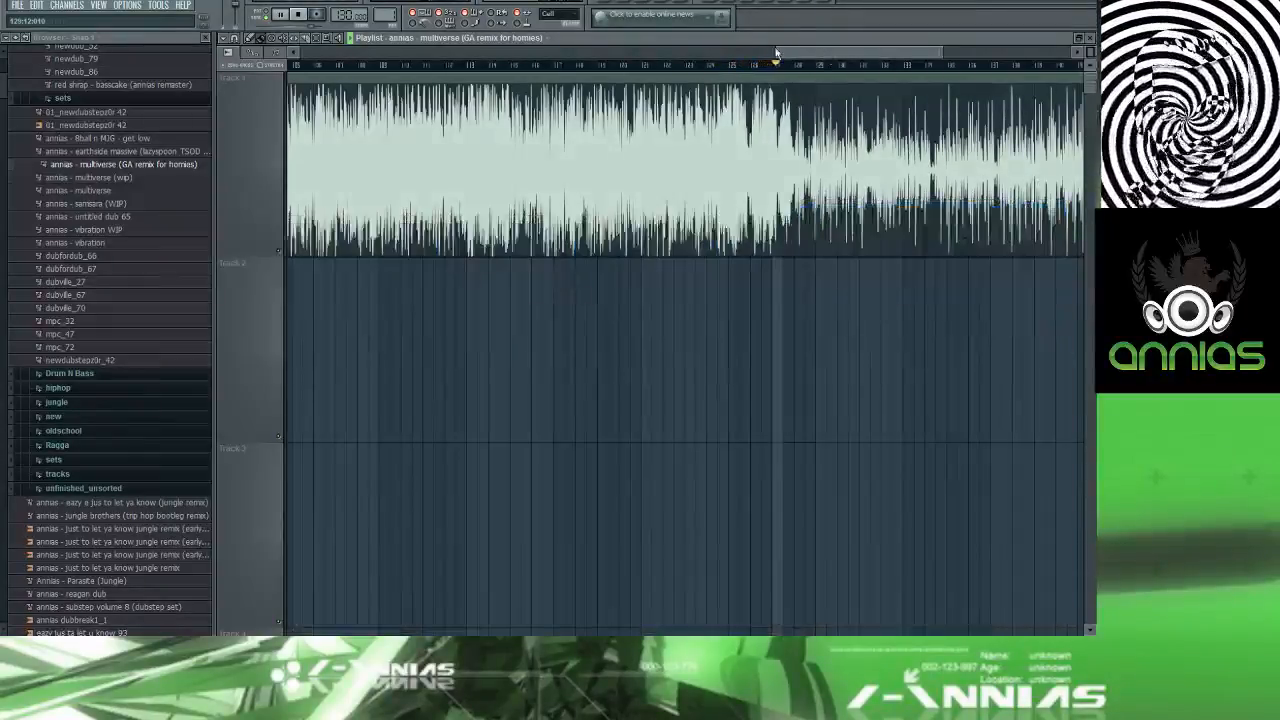
pyautogui.moveTo(812, 52); pyautogui.dragTo(883, 51)
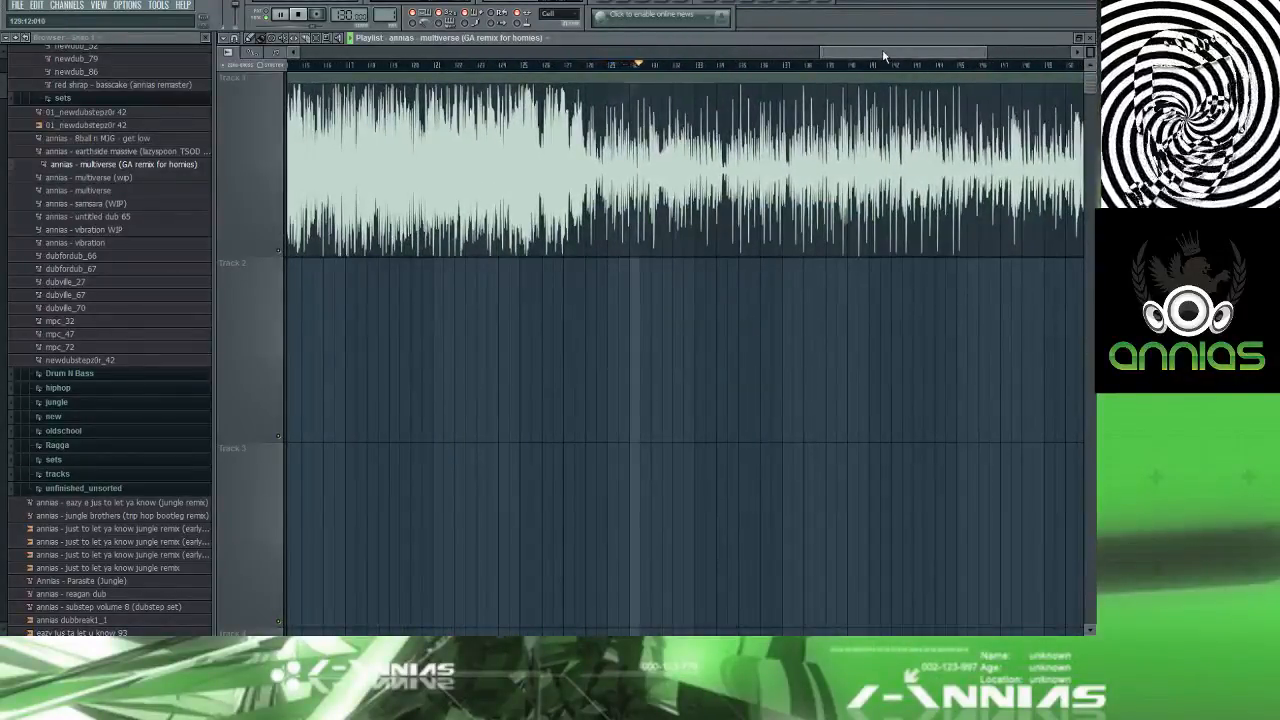
pyautogui.moveTo(882, 49); pyautogui.dragTo(899, 44)
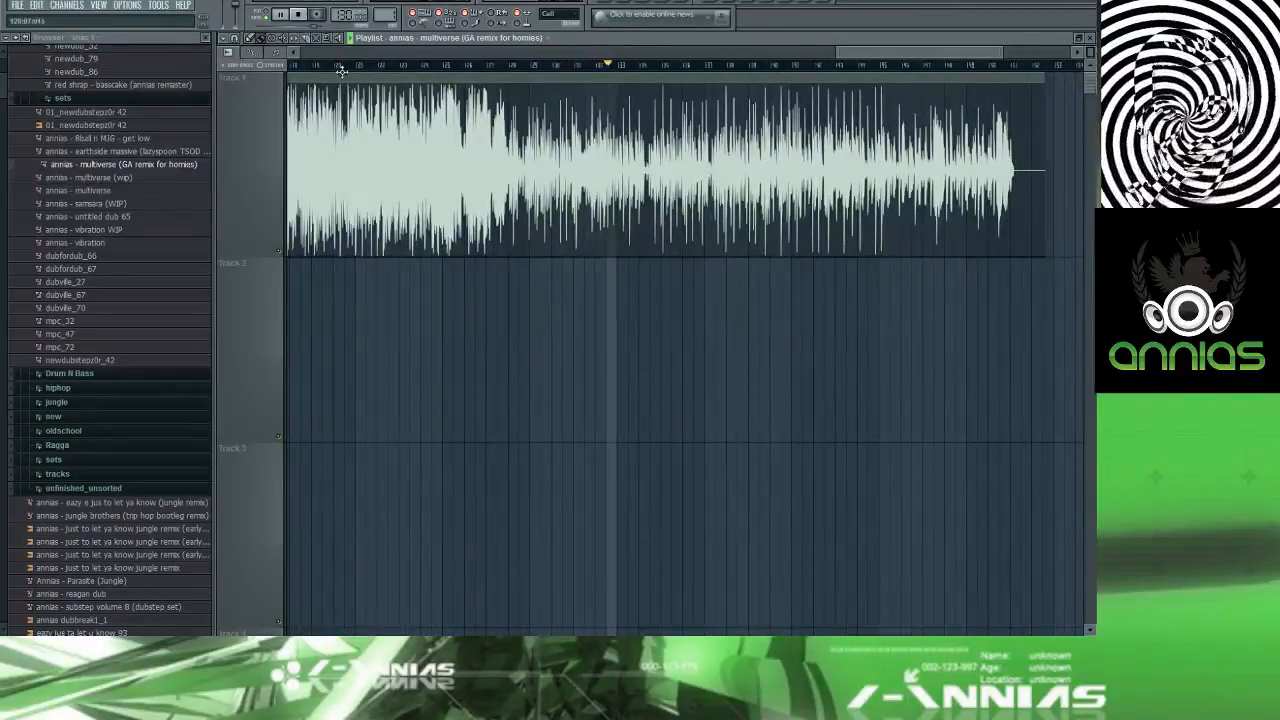
# Step: Check the sets folder in annias lap2 and collapse the dubby, sets and annias dubs folders in the browser
pyautogui.click(130, 98)
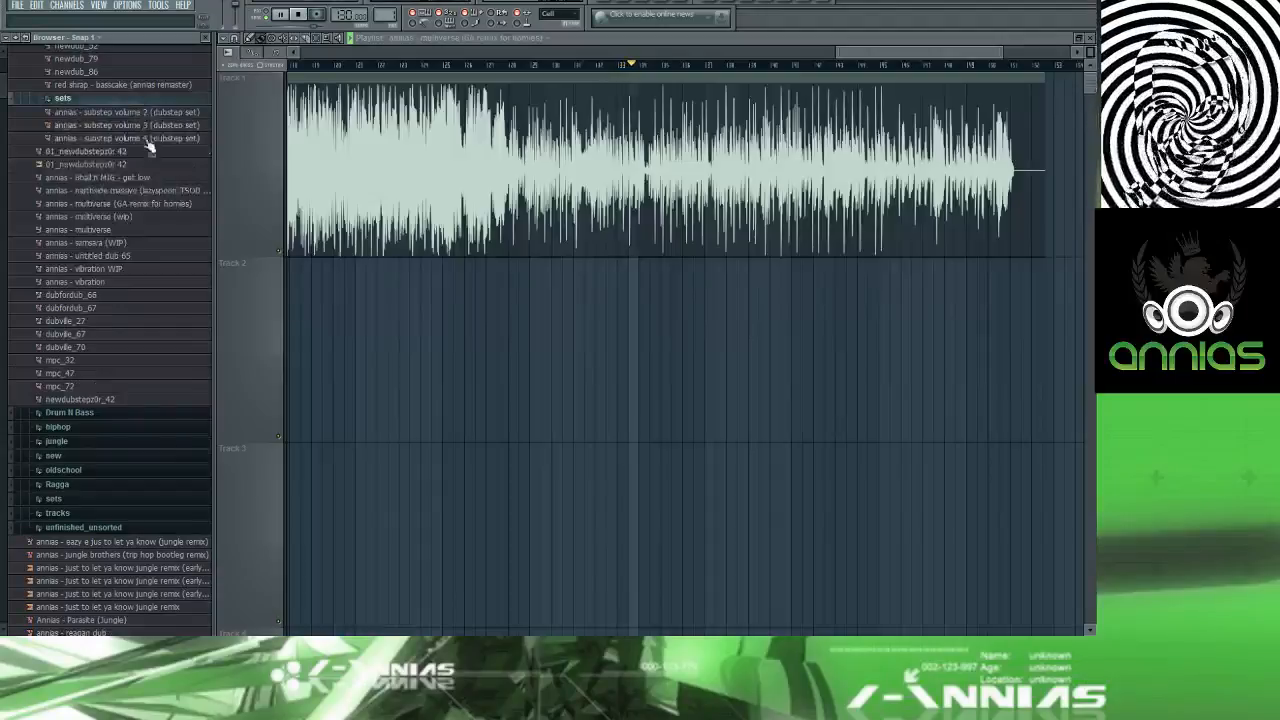
pyautogui.scroll(10, 140, 140)
pyautogui.scroll(1, 133, 158)
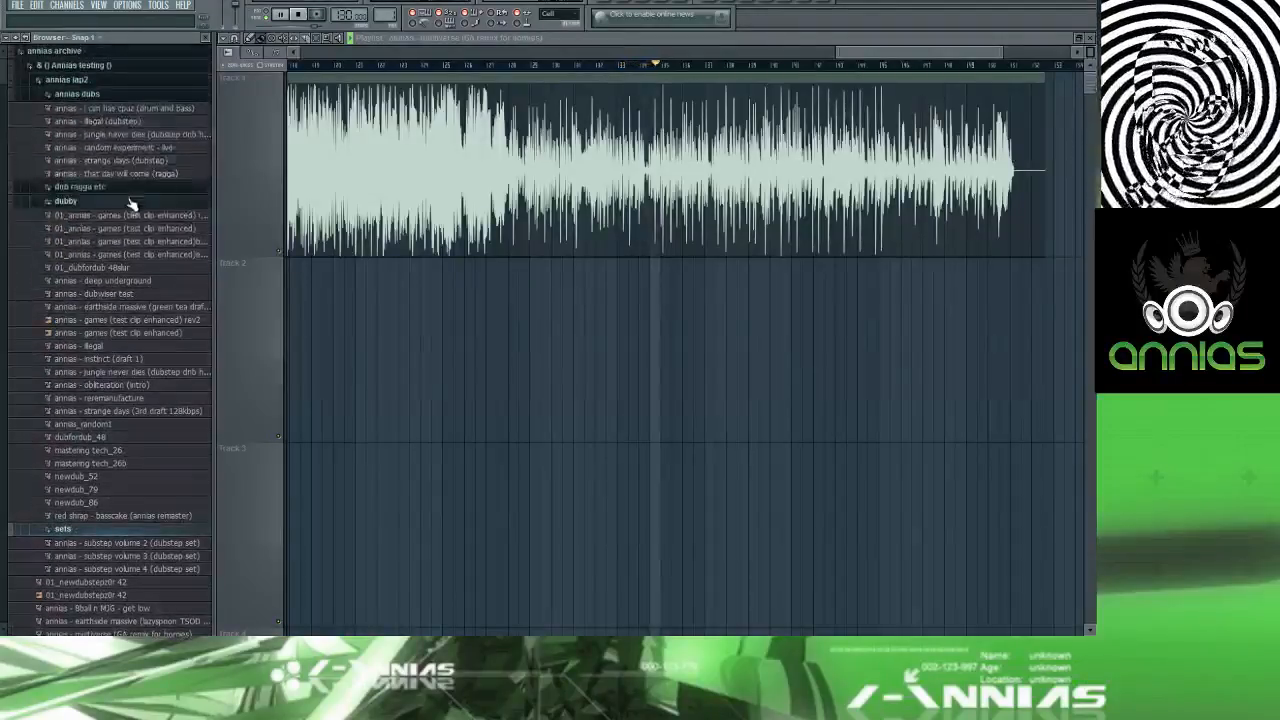
pyautogui.click(129, 203)
pyautogui.click(127, 218)
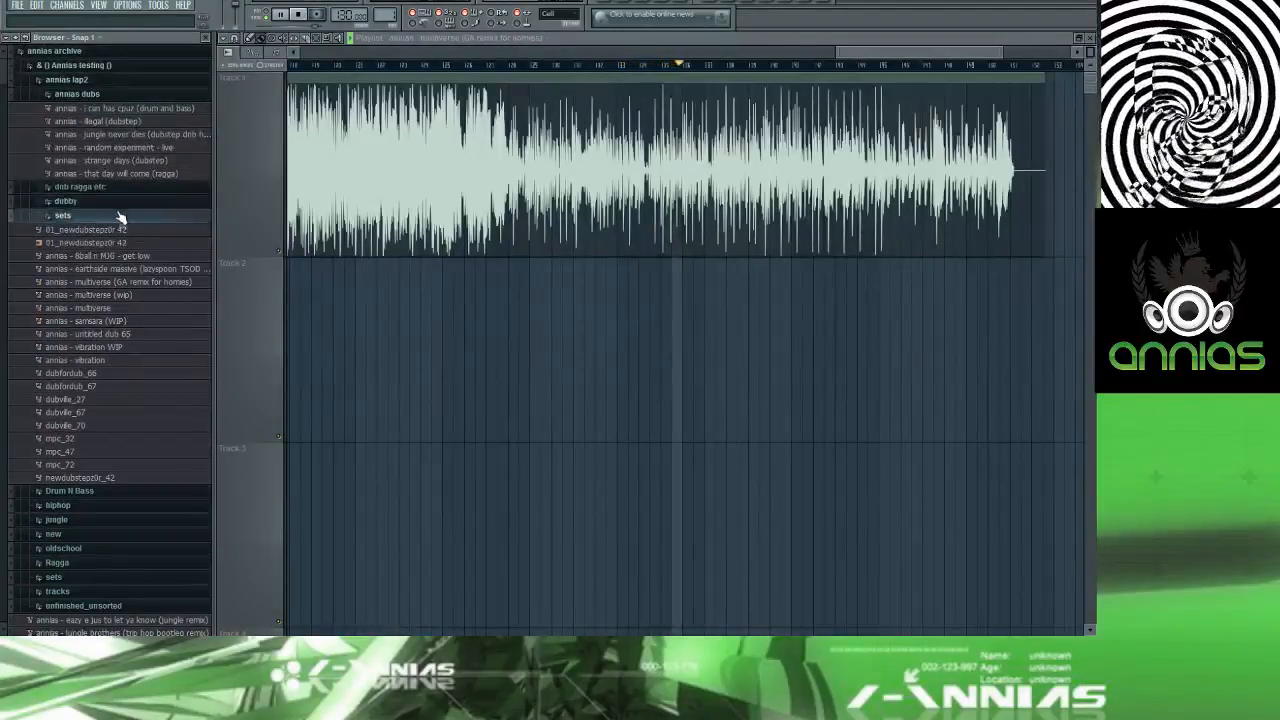
pyautogui.click(82, 94)
pyautogui.click(78, 81)
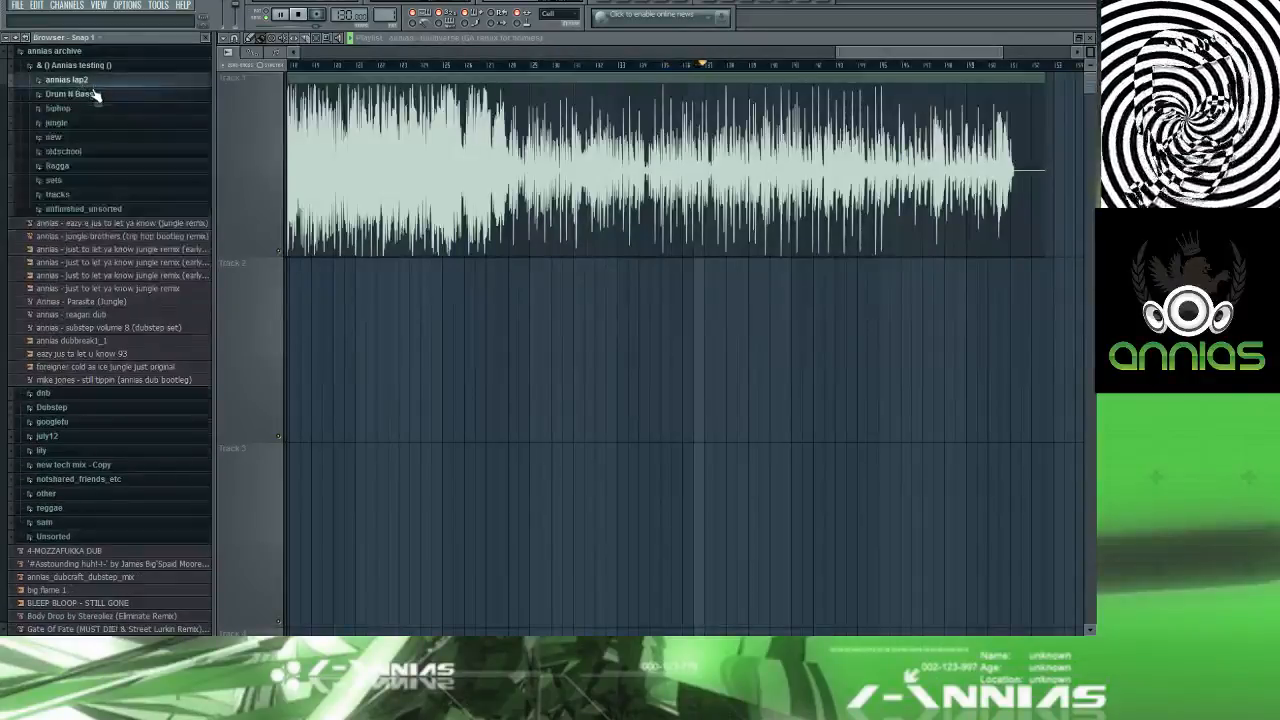
pyautogui.click(80, 81)
pyautogui.click(83, 139)
pyautogui.click(83, 139)
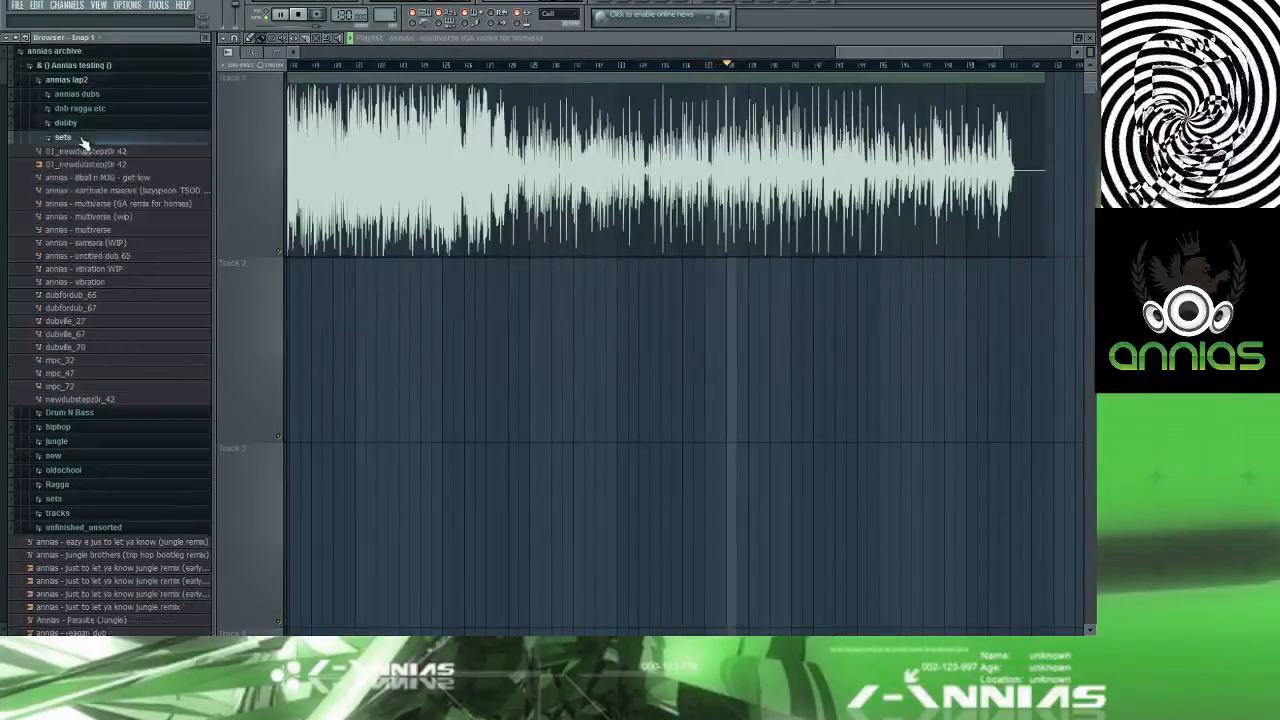
# Step: Look through the Drum N Bass folder, collapse it and expand the oldschool folder
pyautogui.click(88, 413)
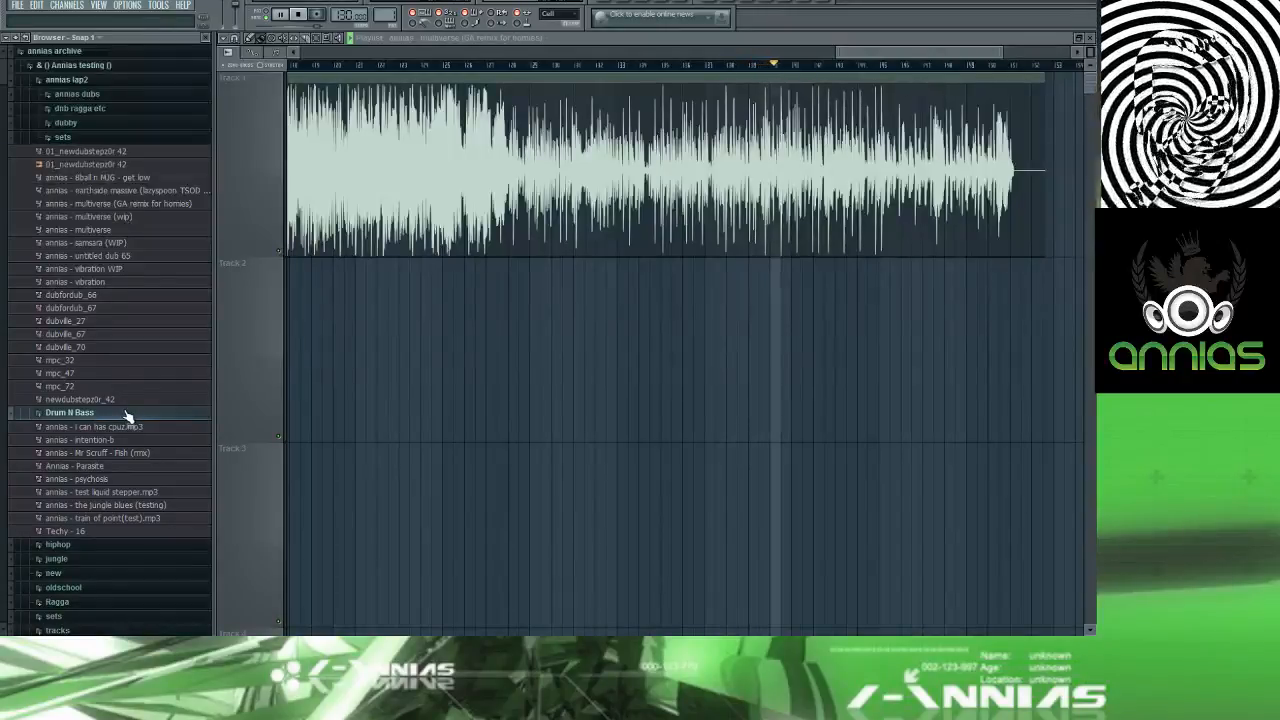
pyautogui.click(126, 414)
pyautogui.scroll(-1, 128, 420)
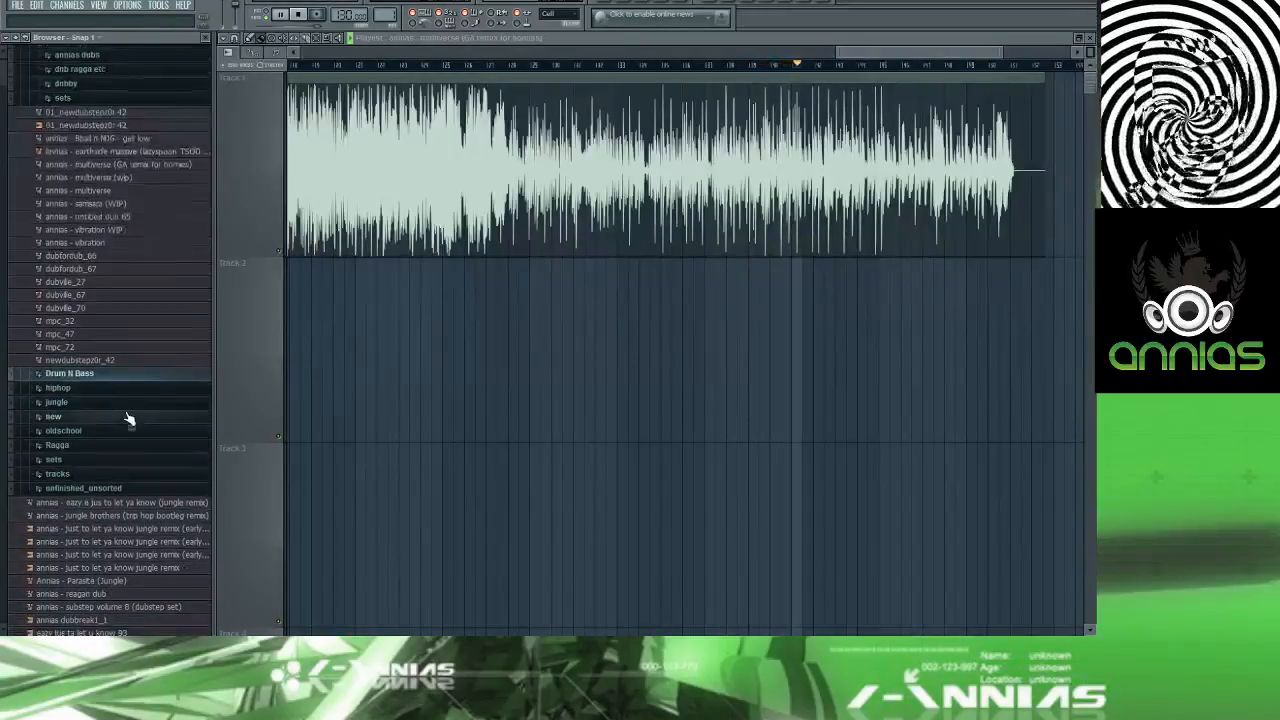
pyautogui.click(128, 429)
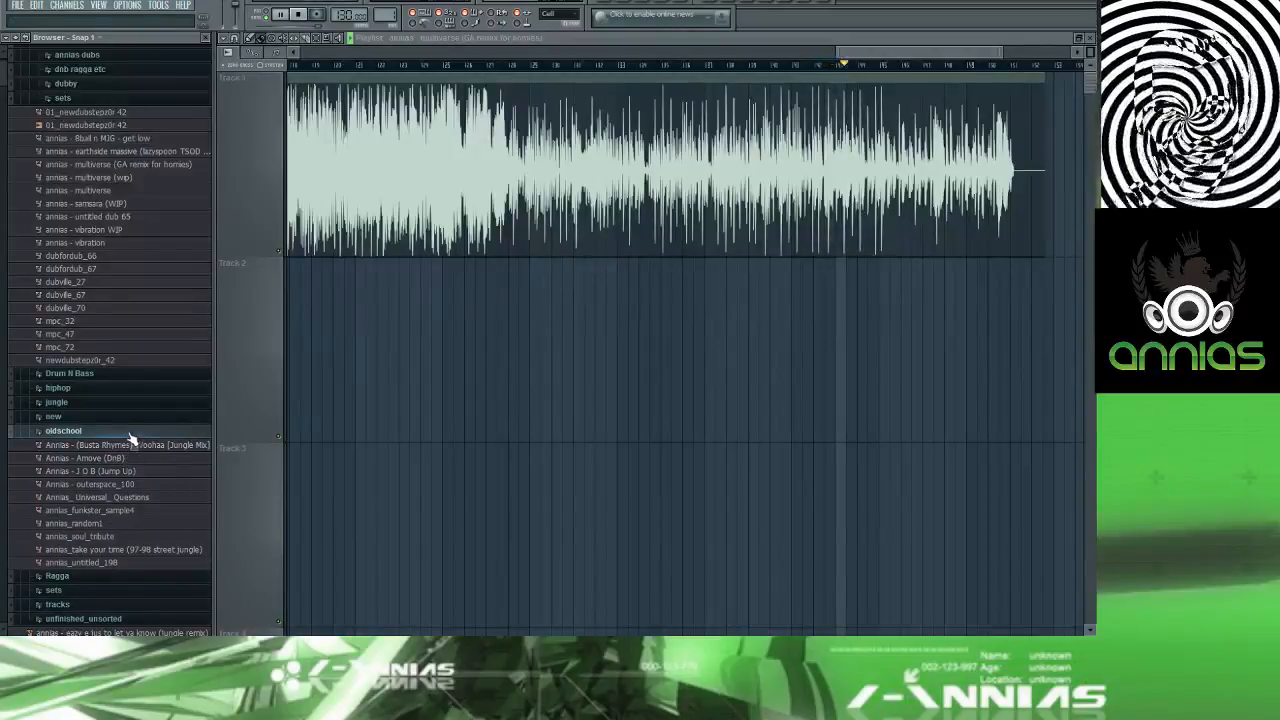
# Step: Delete the multiverse (GA remix for homies) clip from Track 1, stop playback and leave the mixer closed
pyautogui.click(332, 54)
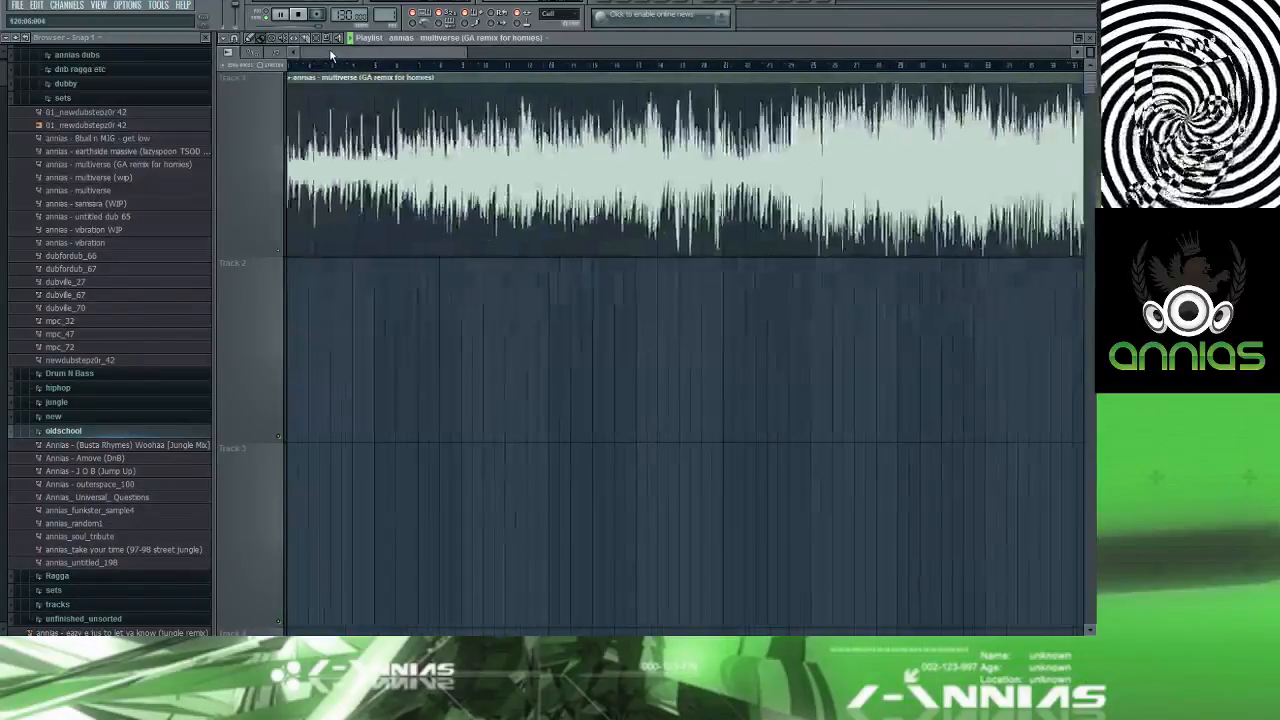
pyautogui.rightClick(321, 105)
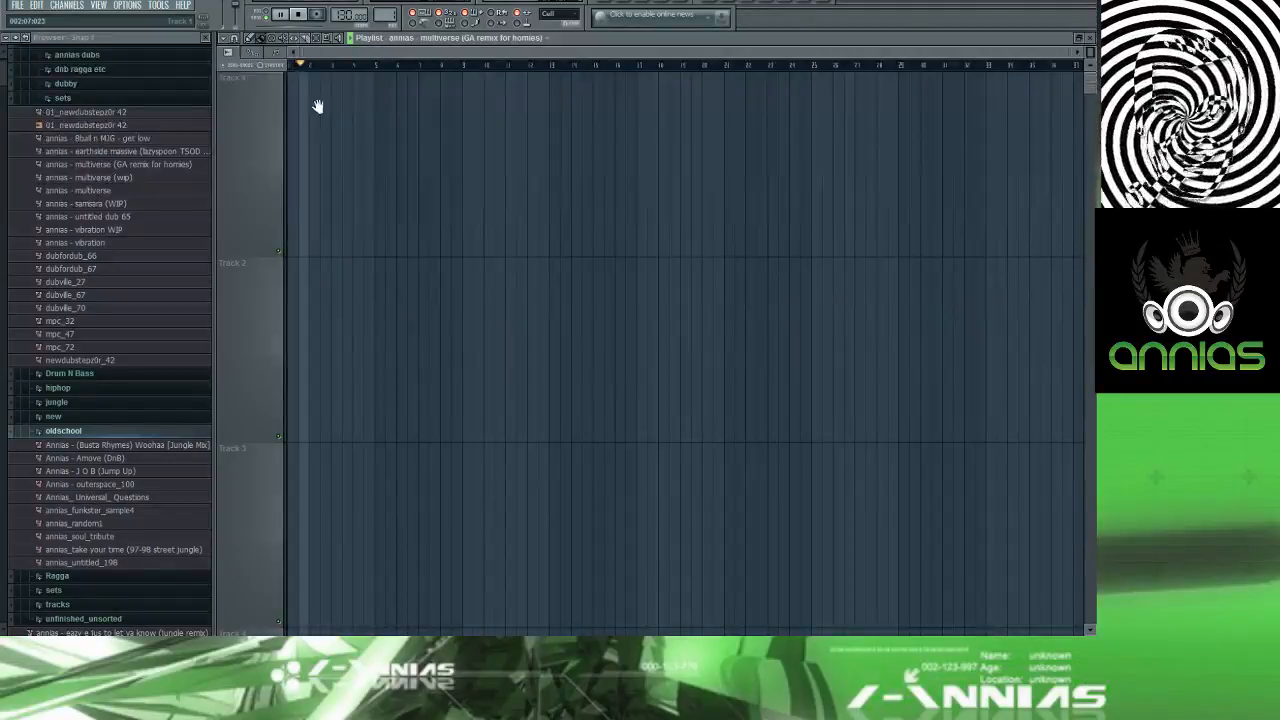
pyautogui.keyDown('ctrl'); pyautogui.rightClick(318, 106); pyautogui.keyUp('ctrl')
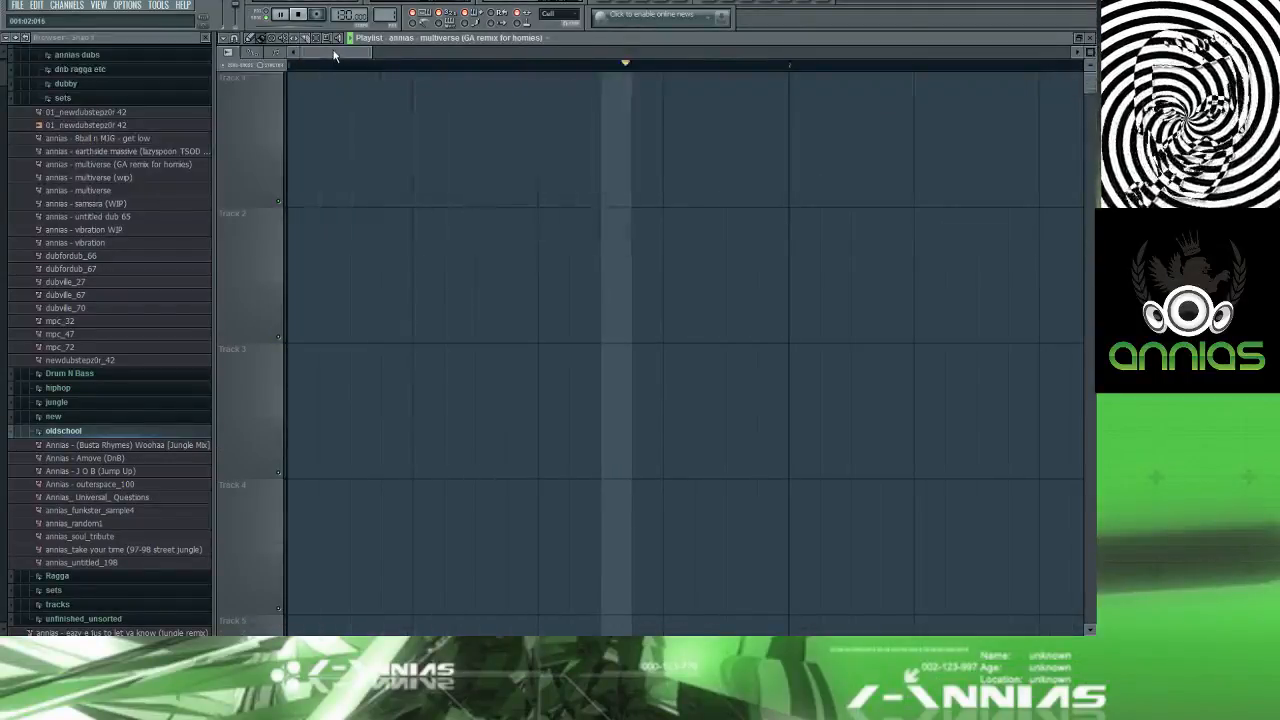
pyautogui.press('F9')
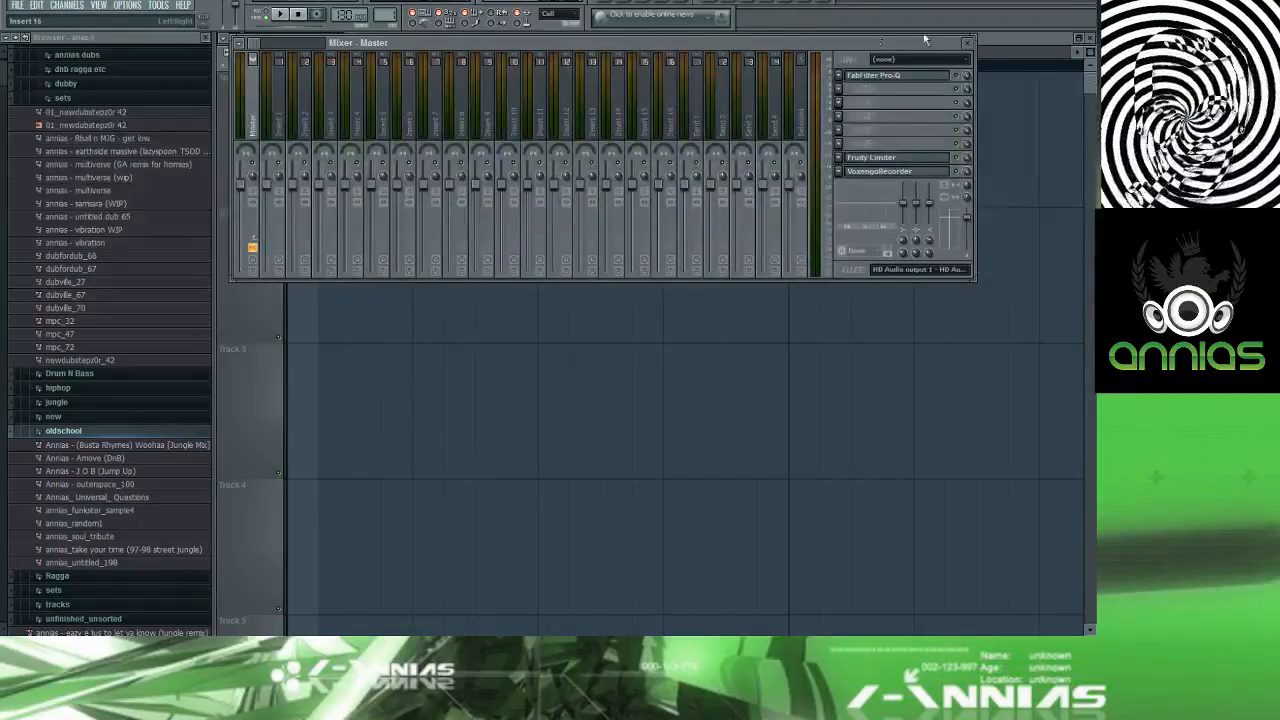
pyautogui.click(967, 42)
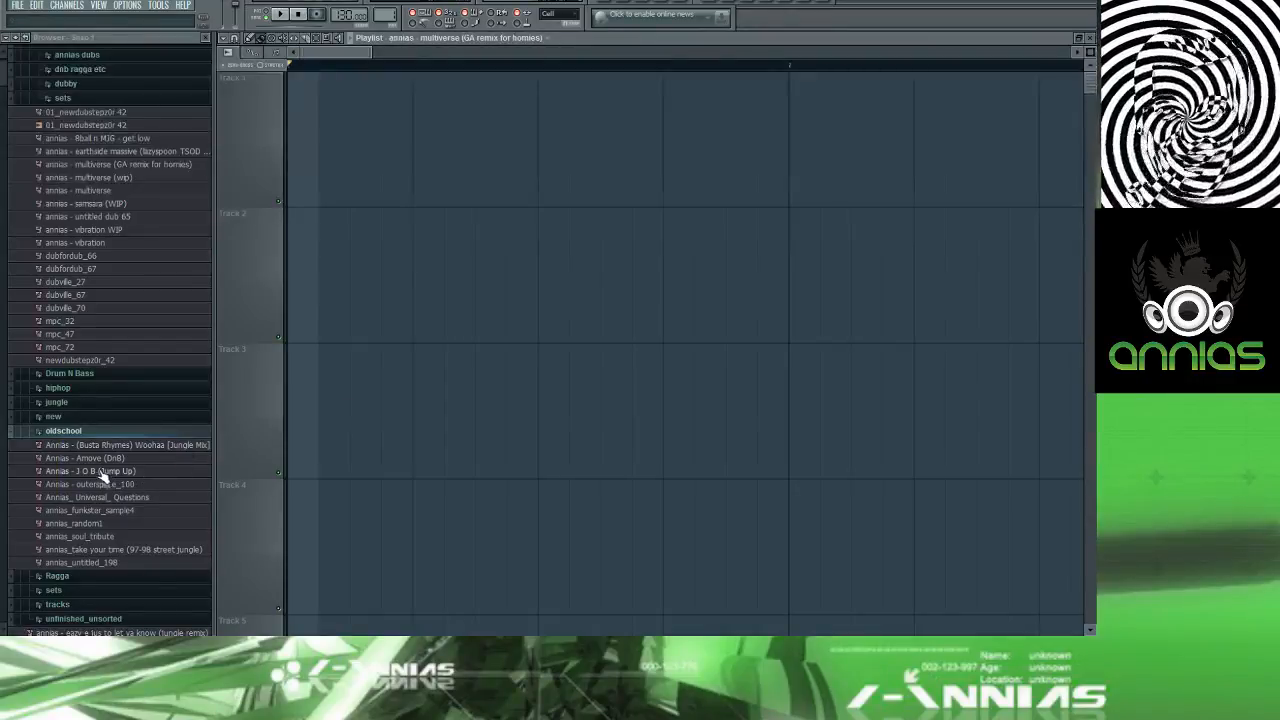
# Step: Add "Annias - J O B (Jump Up)" to the playlist, remove the duplicate clips and play it from the start of Track 1
pyautogui.moveTo(101, 474); pyautogui.dragTo(356, 261)
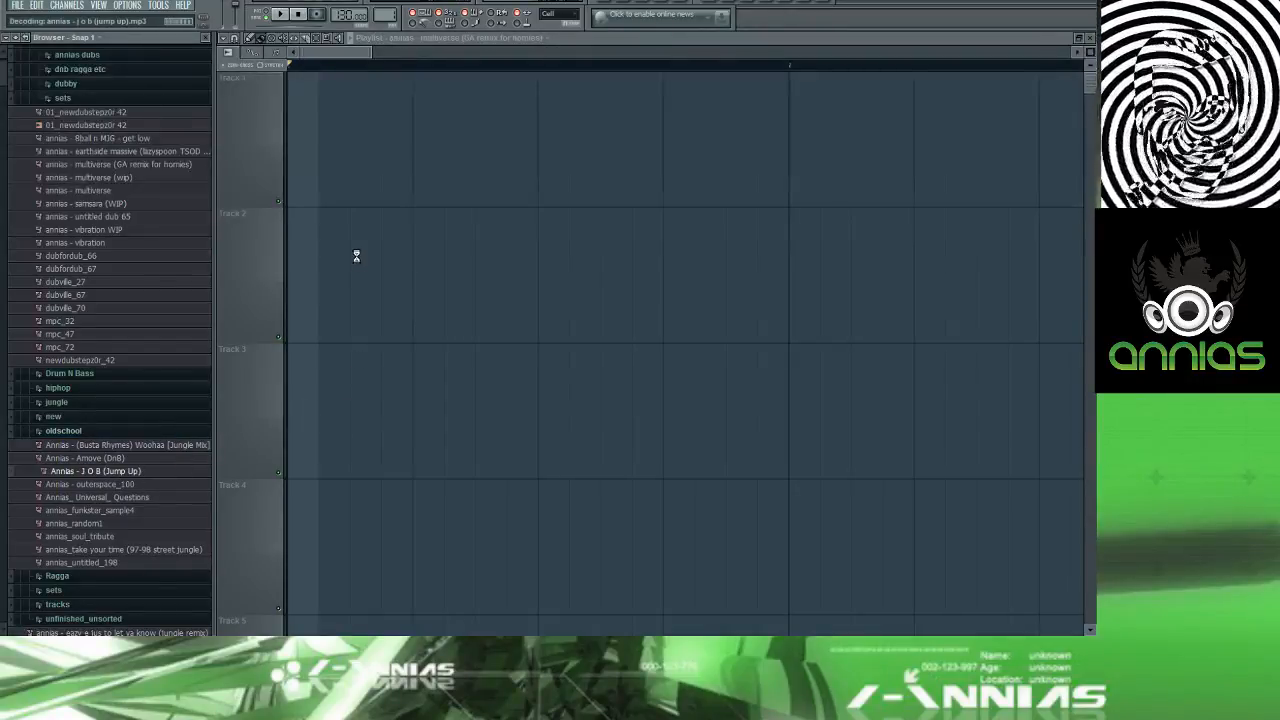
pyautogui.click(385, 206)
pyautogui.rightClick(456, 278)
pyautogui.click(421, 205)
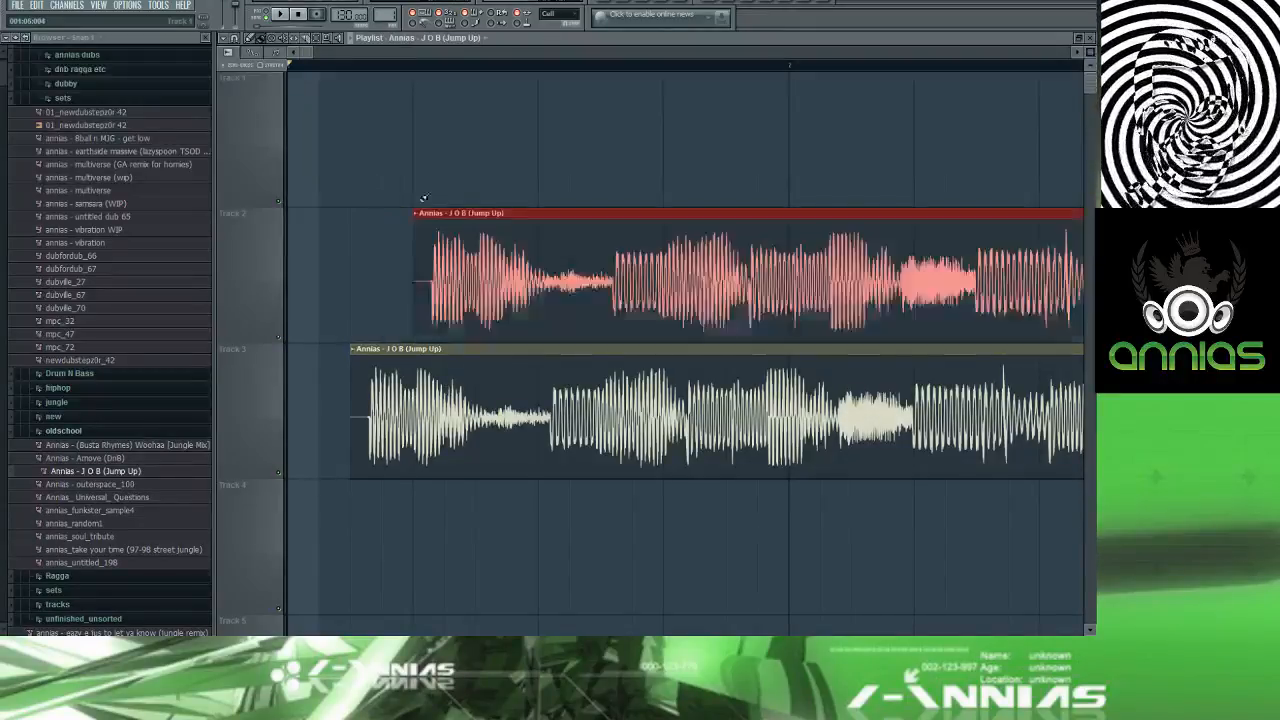
pyautogui.rightClick(470, 265)
pyautogui.moveTo(440, 376); pyautogui.dragTo(367, 104)
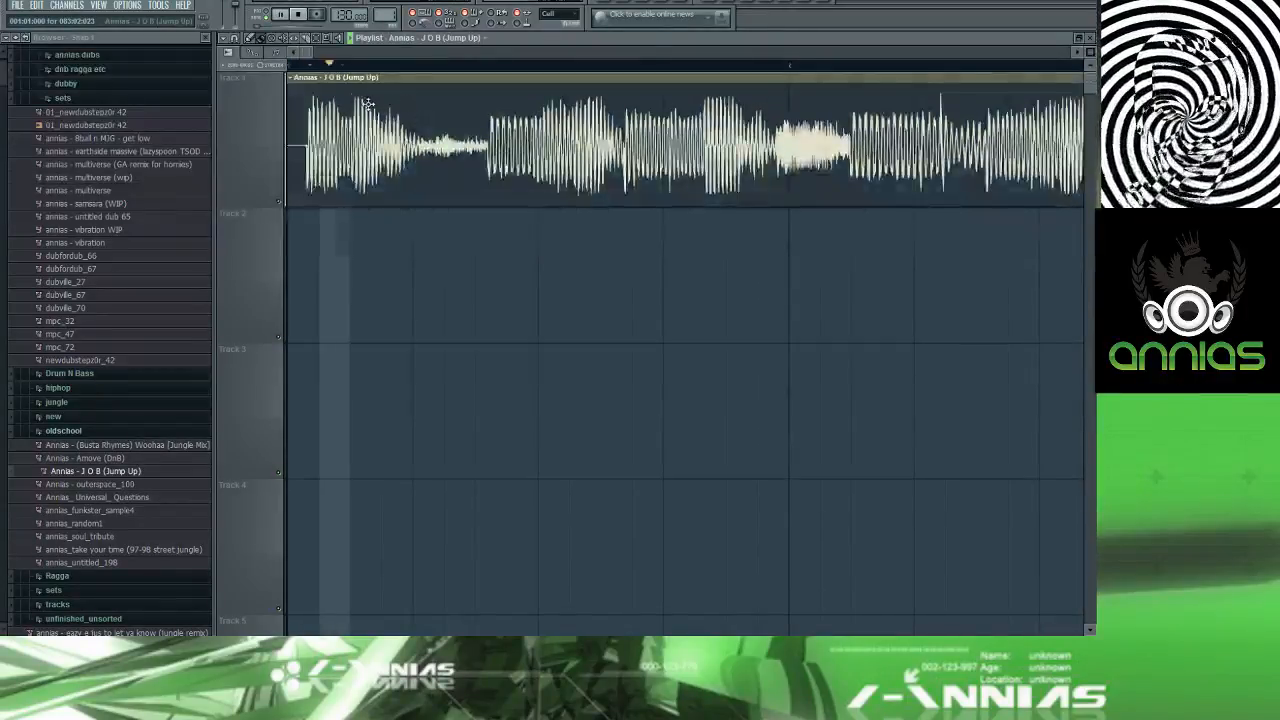
# Step: Open Pro-Q on the master and lower the high-shelf boost near 1.2 kHz to about 2.35 dB
pyautogui.press('F9')
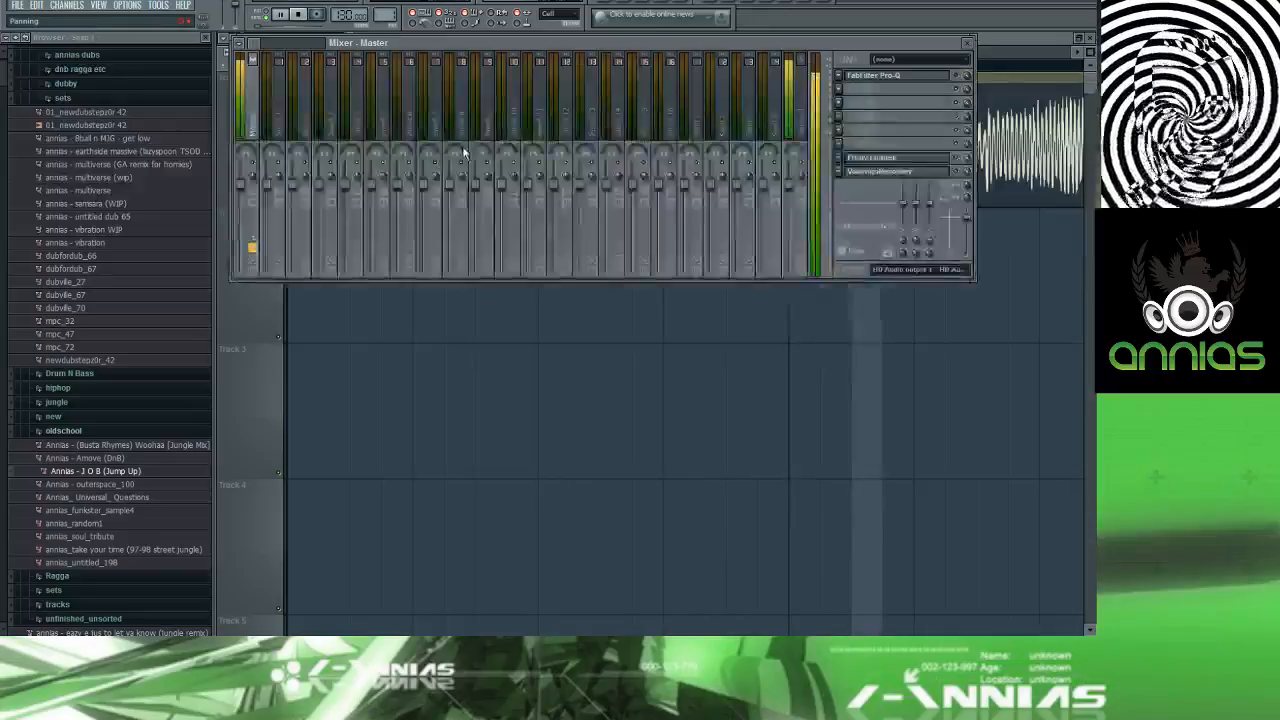
pyautogui.click(897, 79)
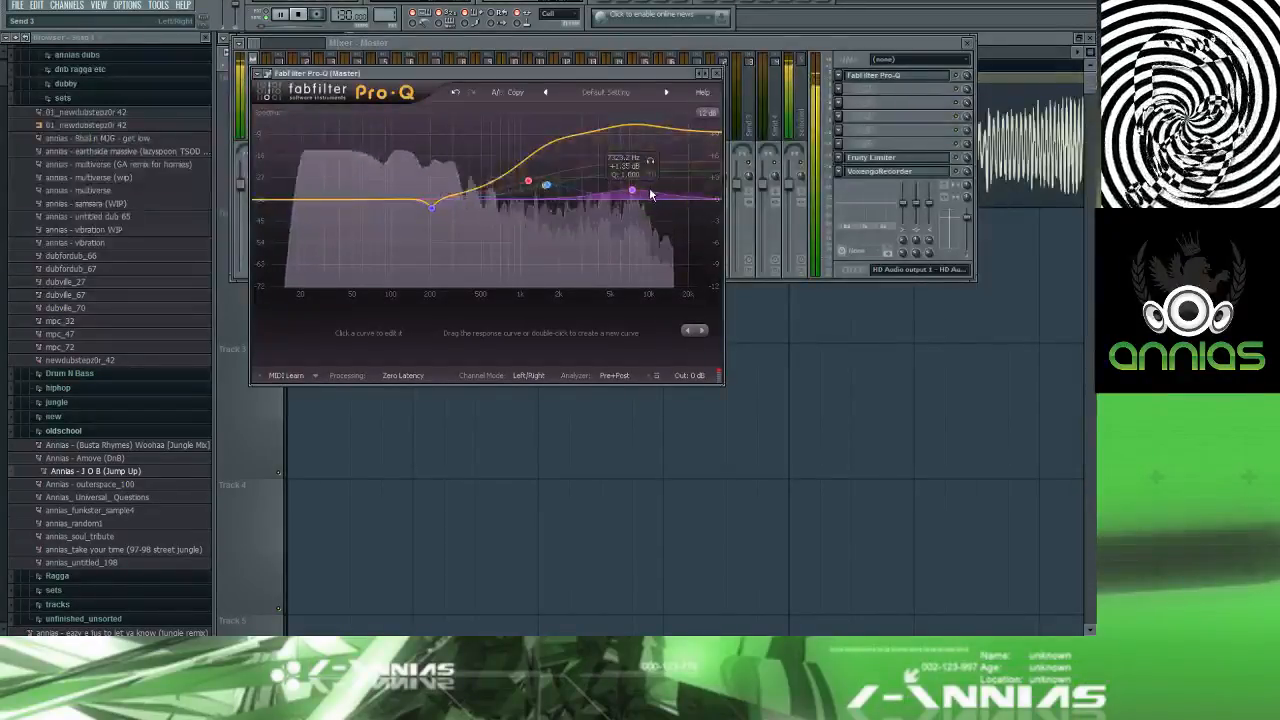
pyautogui.click(529, 190)
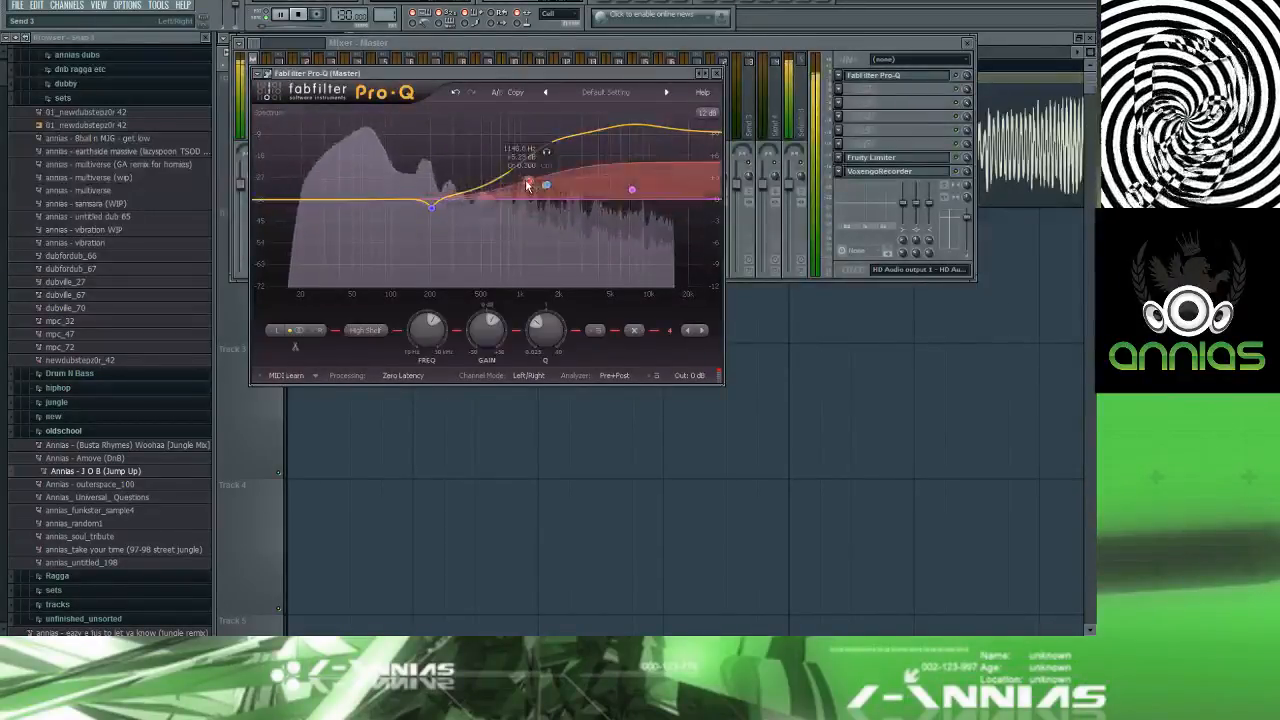
pyautogui.moveTo(527, 196); pyautogui.dragTo(527, 201)
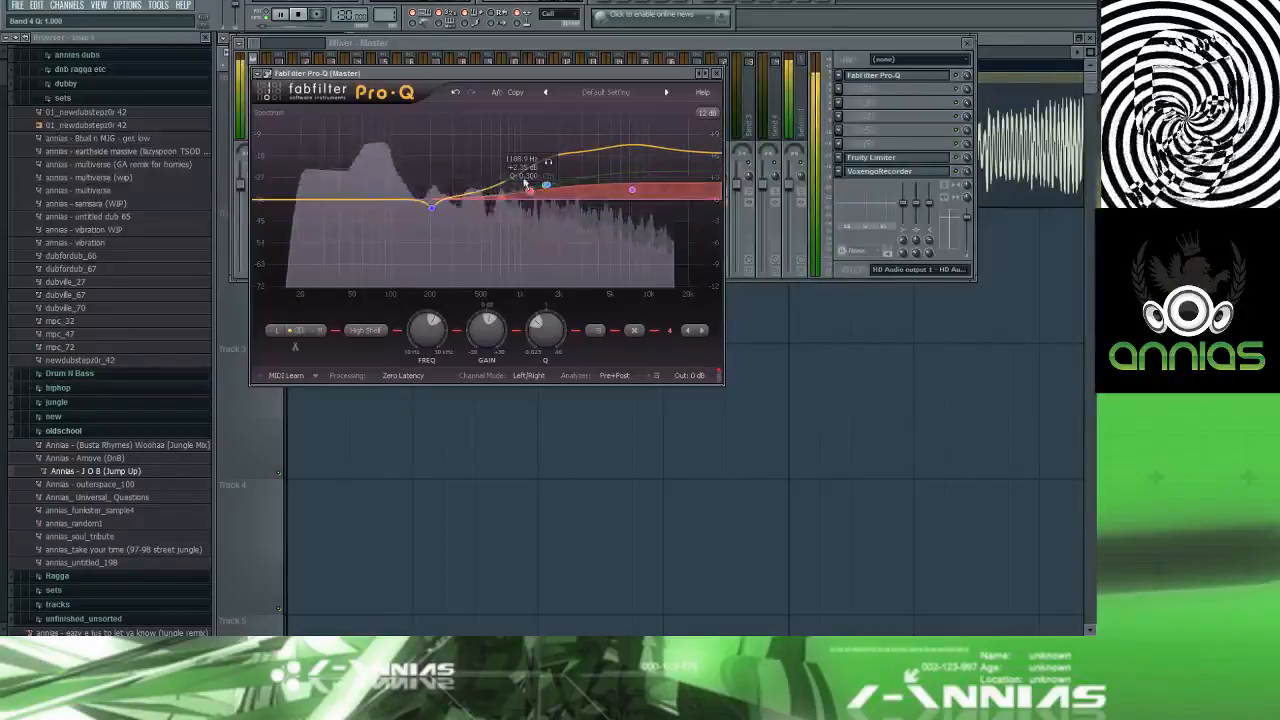
pyautogui.click(548, 140)
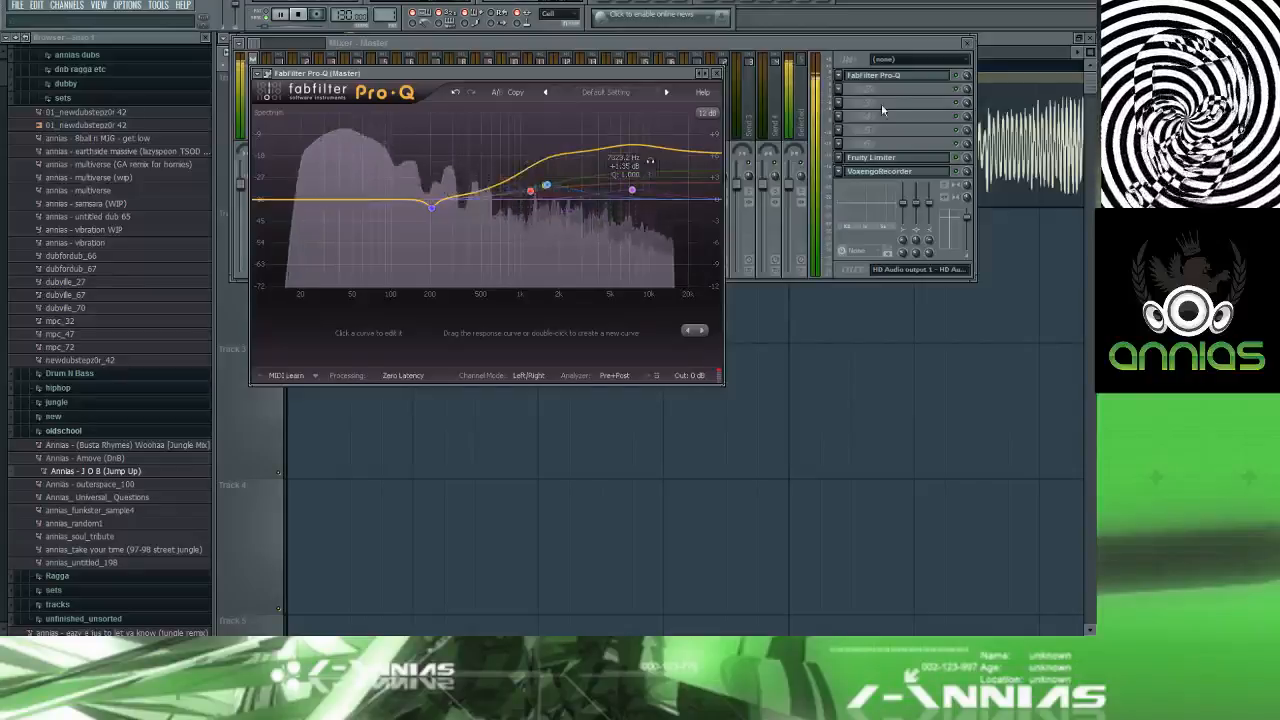
# Step: Insert Fruity Parametric EQ 2 ahead of Pro-Q in the master's first effect slot and load its next preset
pyautogui.click(839, 77)
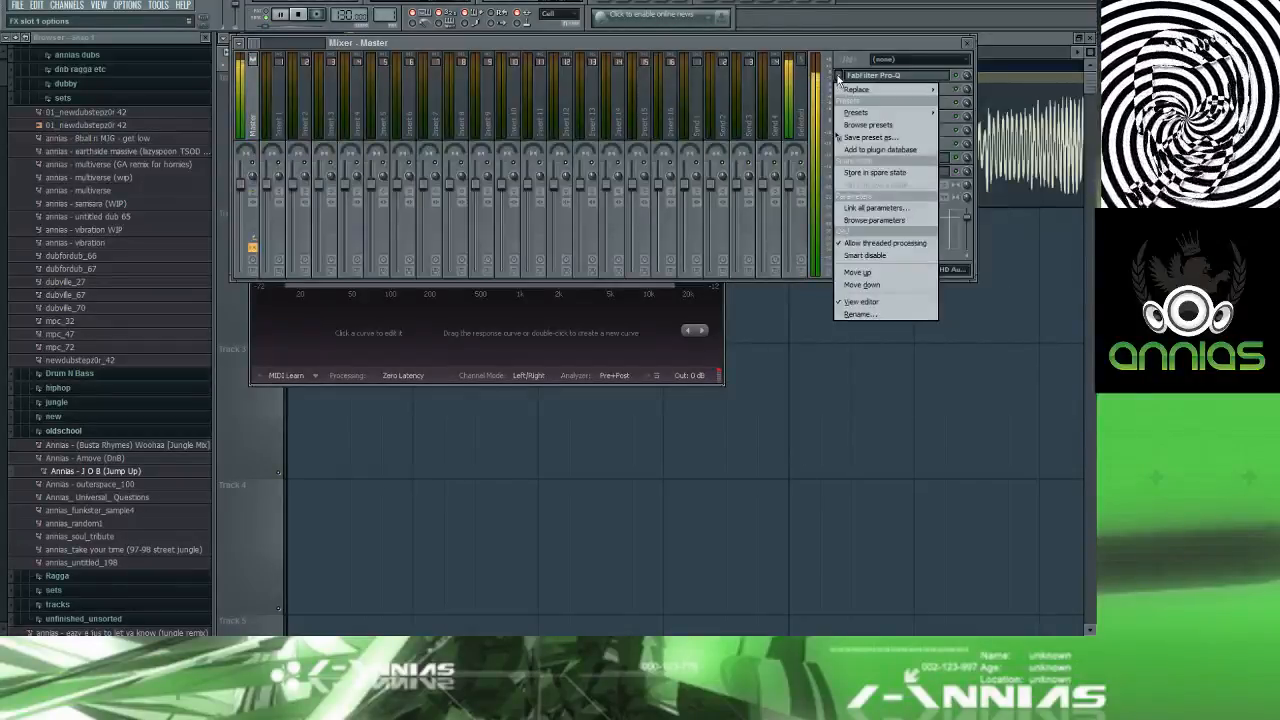
pyautogui.scroll(-1, 840, 77)
pyautogui.click(845, 77)
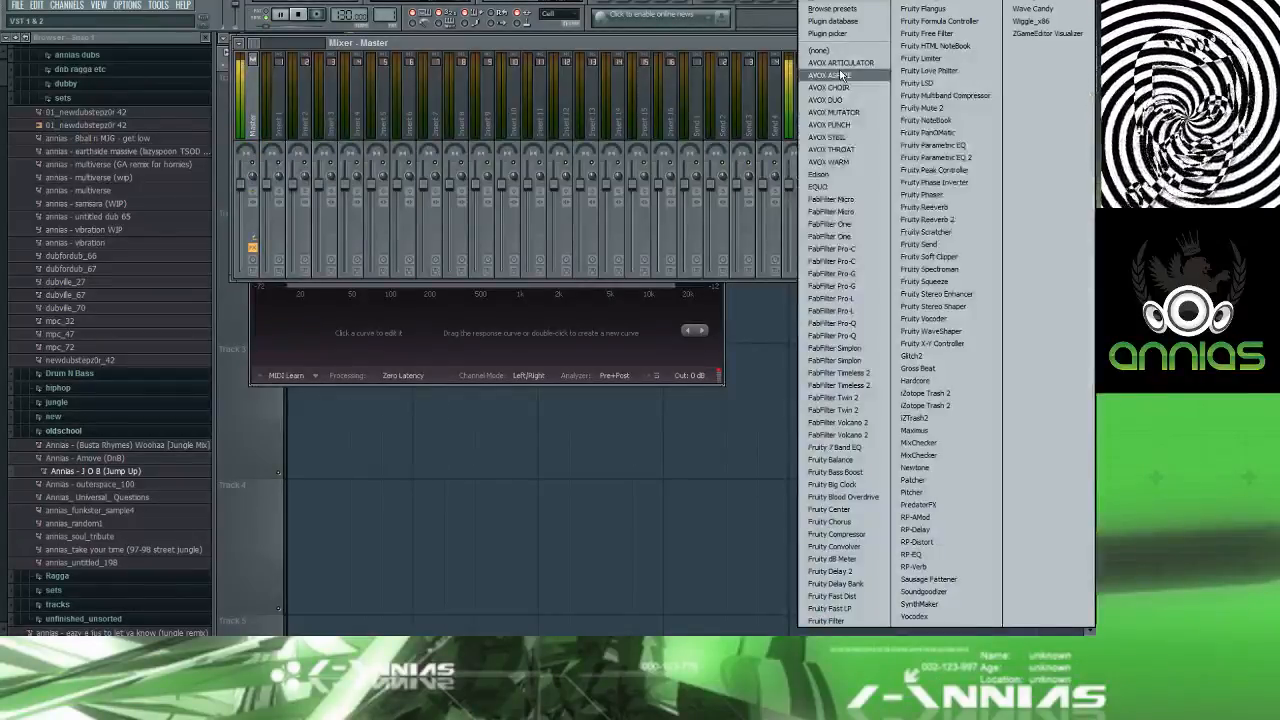
pyautogui.click(936, 157)
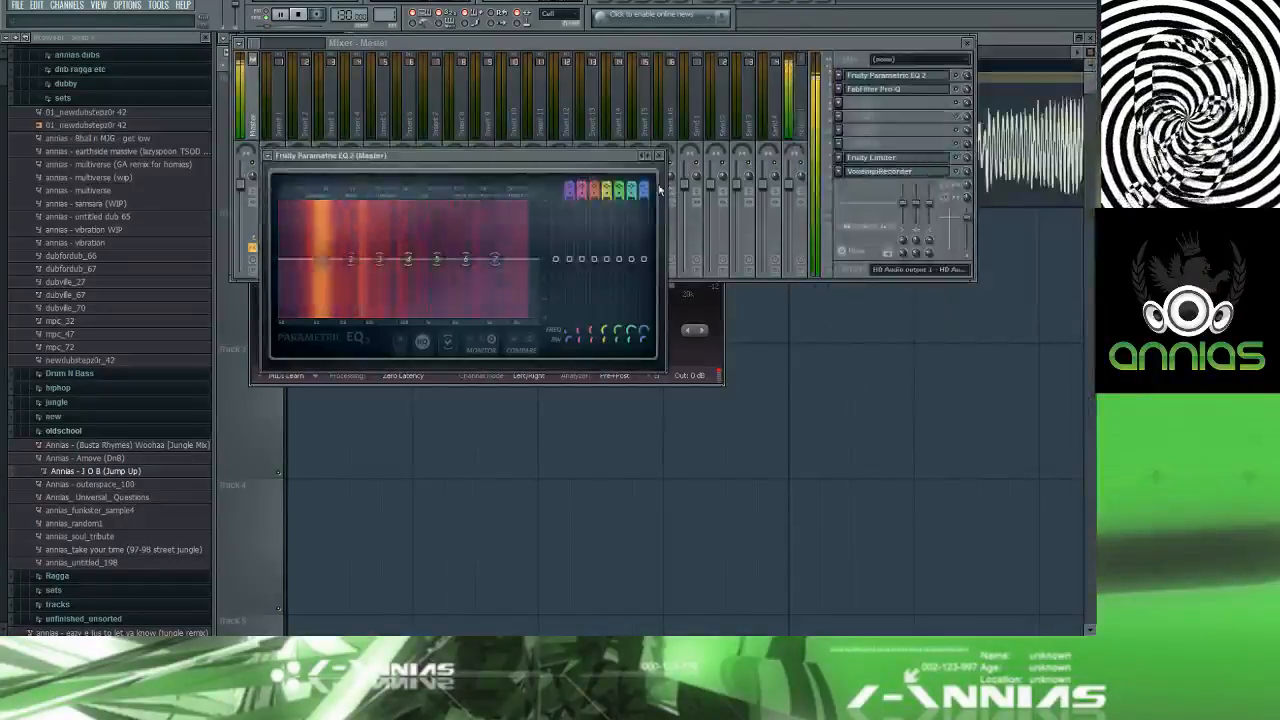
pyautogui.click(649, 156)
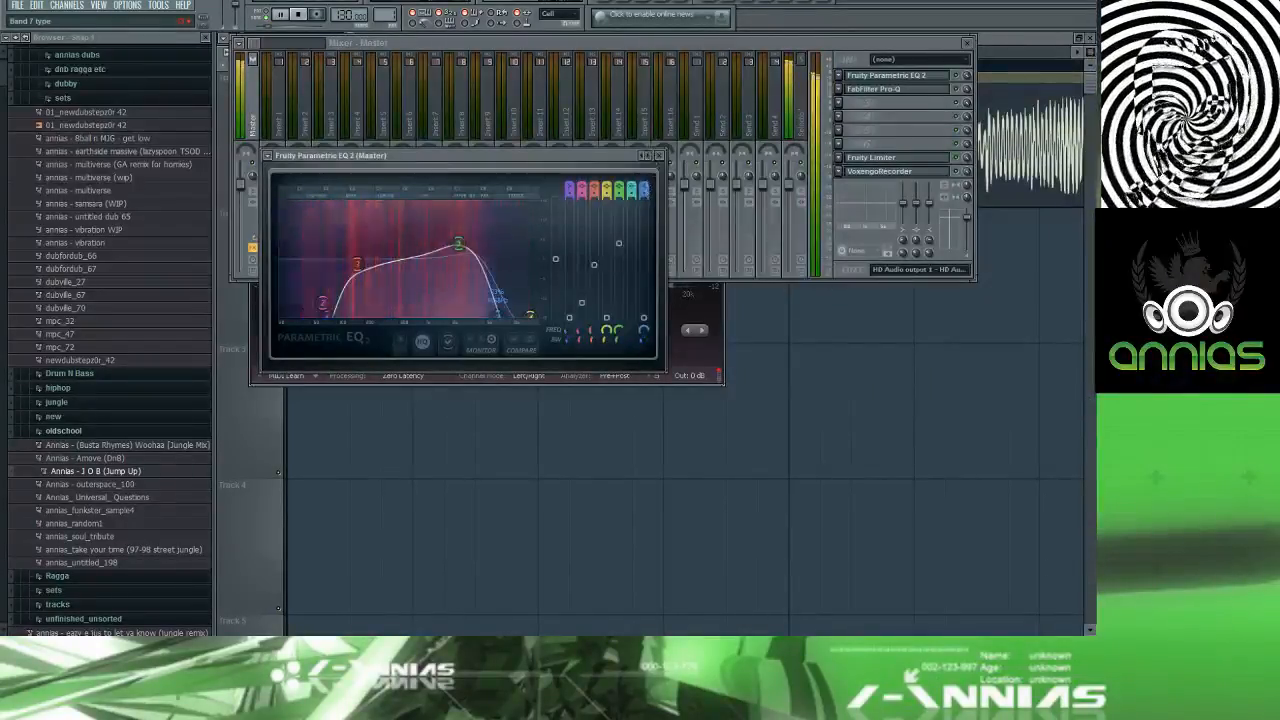
# Step: Reshape the Parametric EQ 2 curve by flattening the low-end roll-off, extending the treble cutoff and boosting the upper mids and highs
pyautogui.moveTo(644, 190); pyautogui.dragTo(644, 214)
pyautogui.moveTo(497, 258)
pyautogui.mouseDown()
pyautogui.moveTo(521, 258)
pyautogui.moveTo(486, 249)
pyautogui.moveTo(508, 237)
pyautogui.mouseUp()
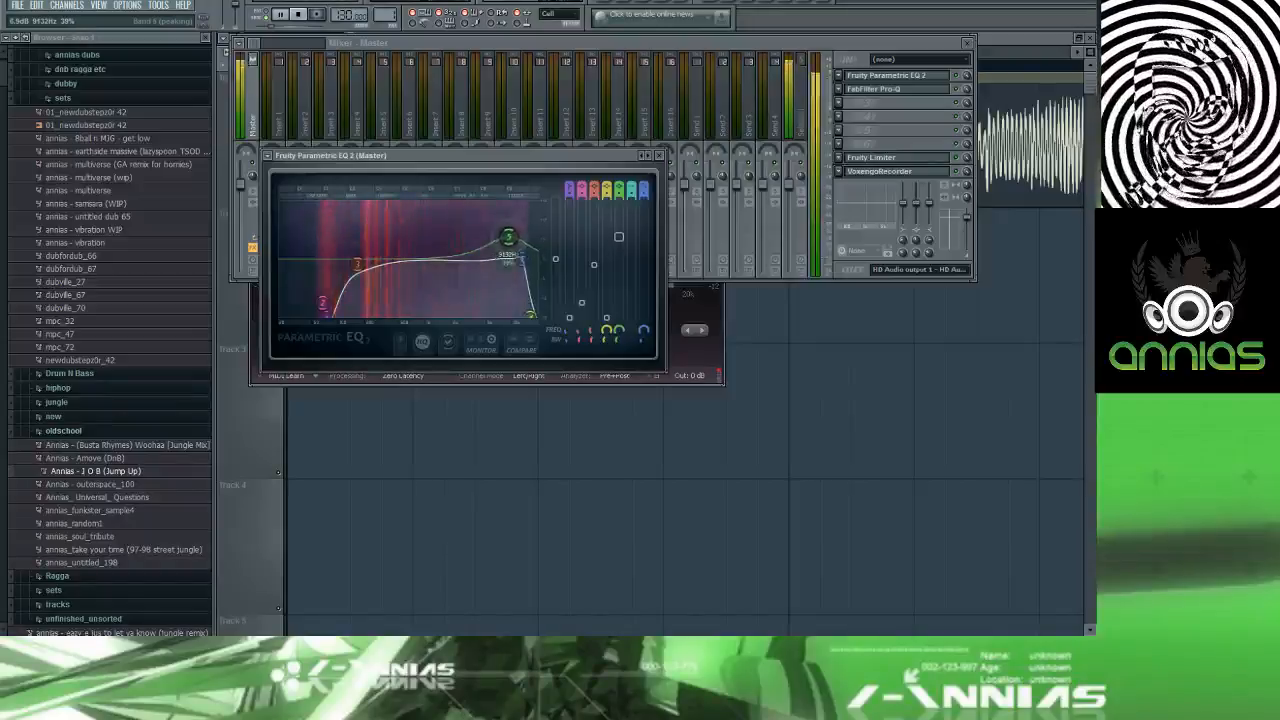
pyautogui.moveTo(322, 314); pyautogui.dragTo(300, 299)
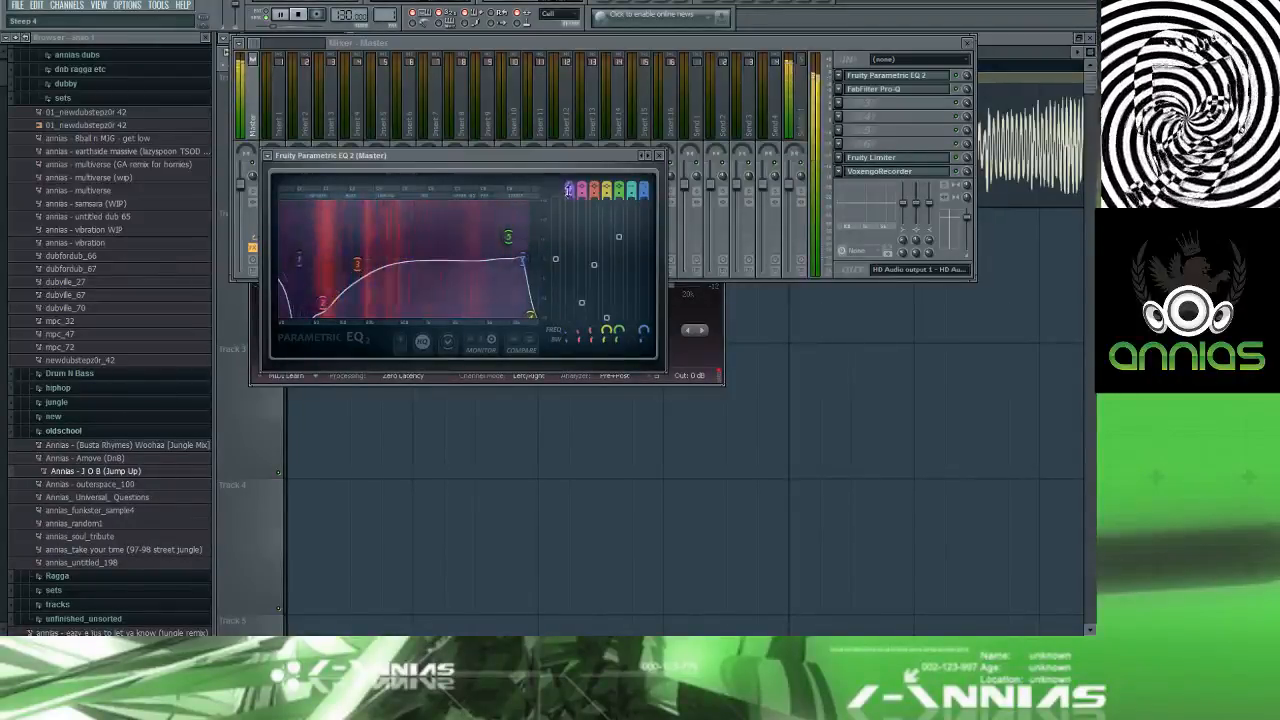
pyautogui.moveTo(569, 190); pyautogui.dragTo(569, 180)
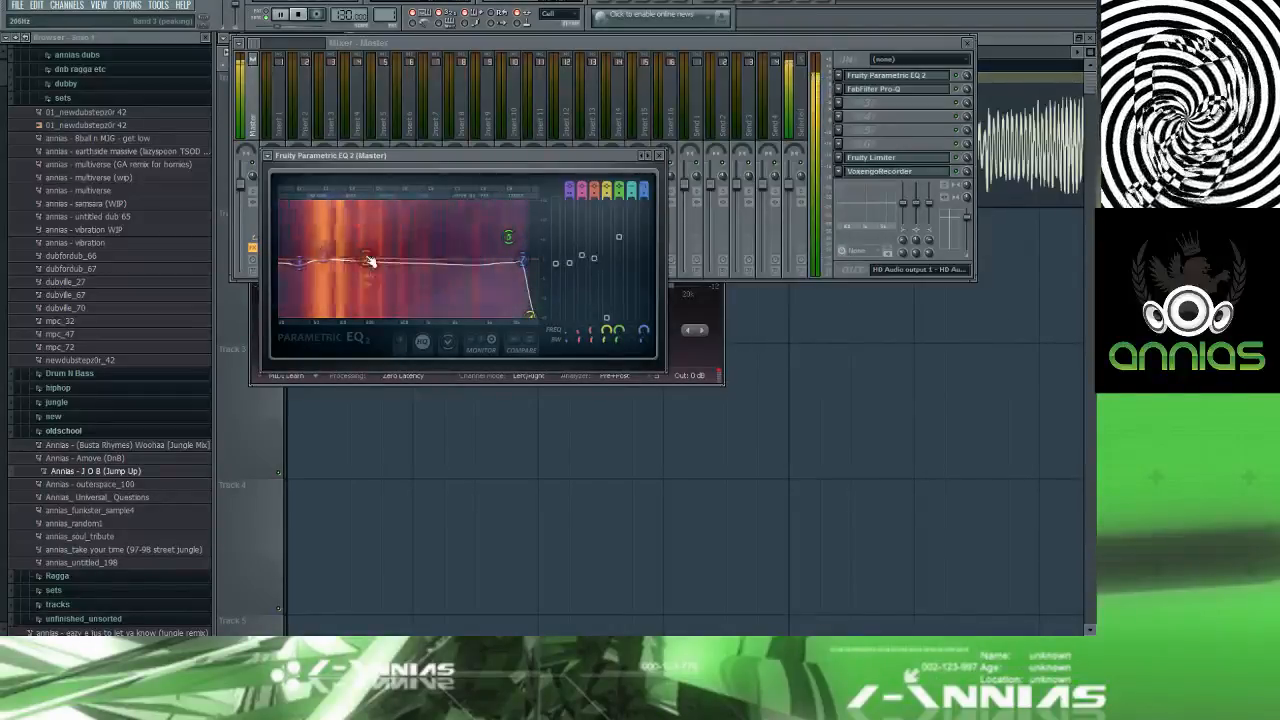
pyautogui.moveTo(533, 262); pyautogui.dragTo(510, 217)
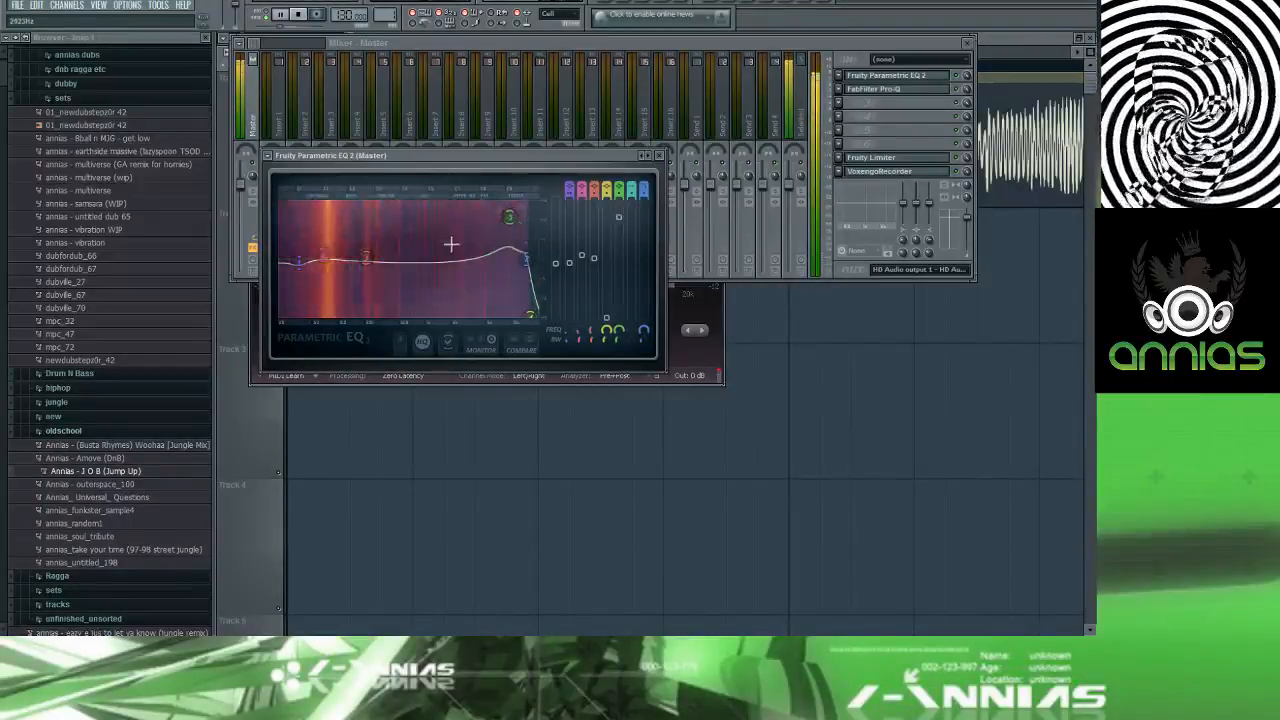
pyautogui.moveTo(365, 256); pyautogui.dragTo(440, 246)
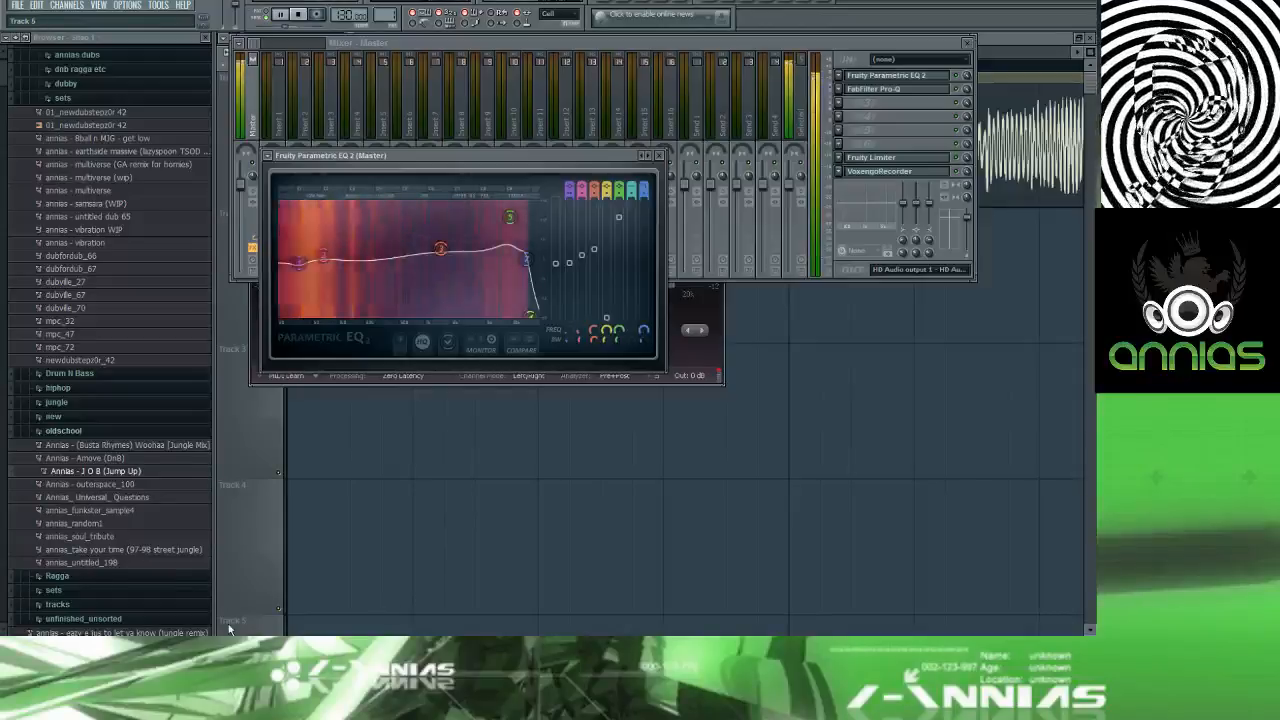
# Step: Bring up the Twitch chat and the SoundCloud upload page, and review the track form down to the description and privacy settings
pyautogui.click(141, 609)
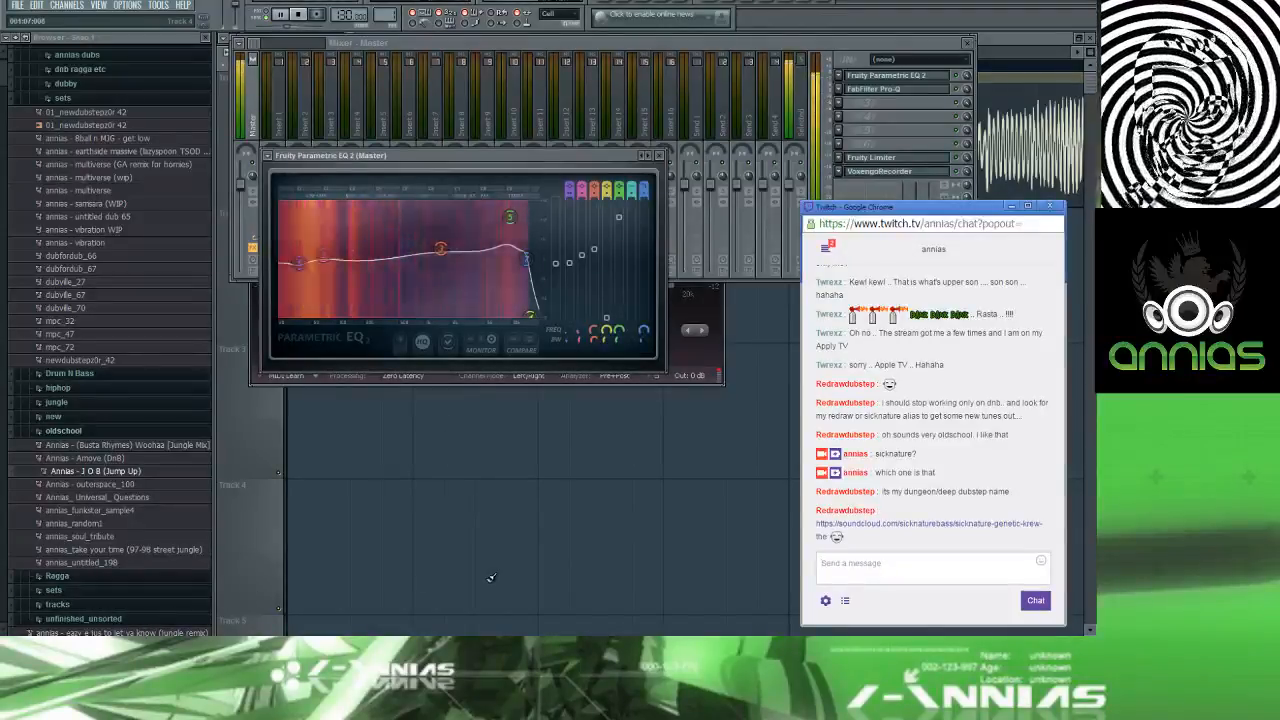
pyautogui.click(128, 630)
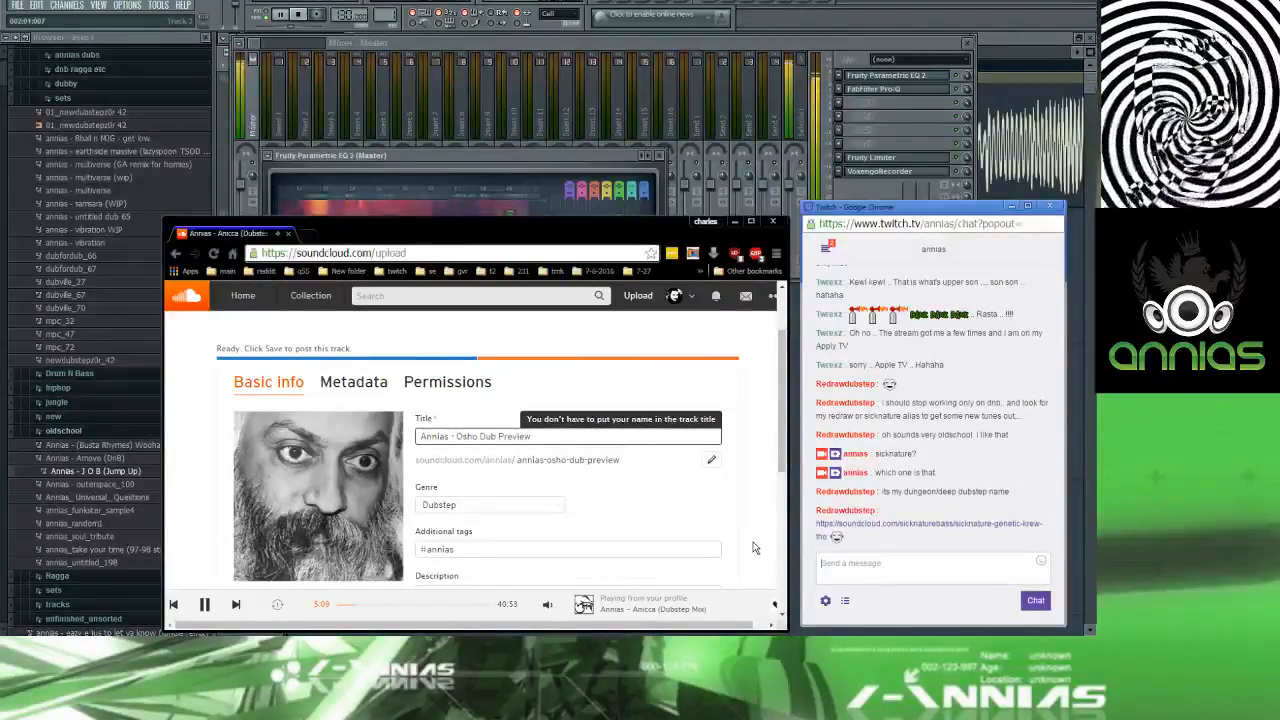
pyautogui.moveTo(784, 465); pyautogui.dragTo(786, 434)
pyautogui.scroll(-4, 785, 470)
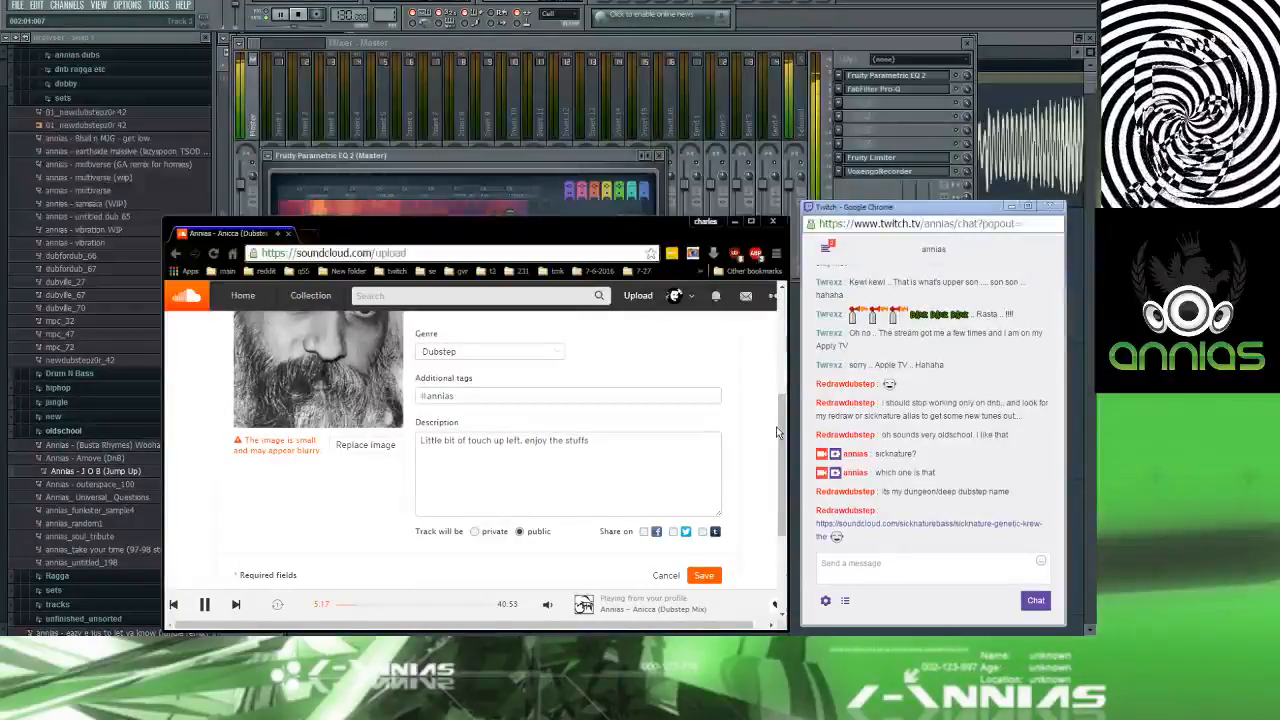
# Step: Send the message "hows that for old school dnb loool" in the Twitch chat
pyautogui.click(863, 566)
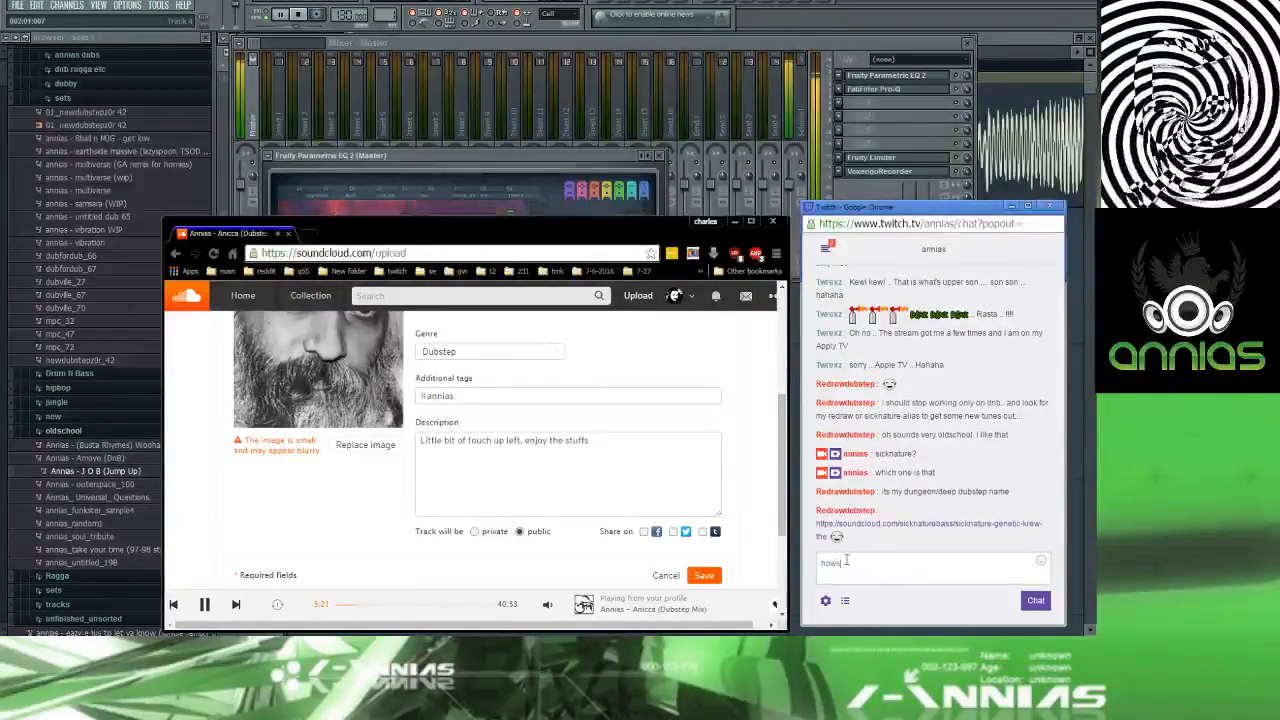
pyautogui.write('hows that for')
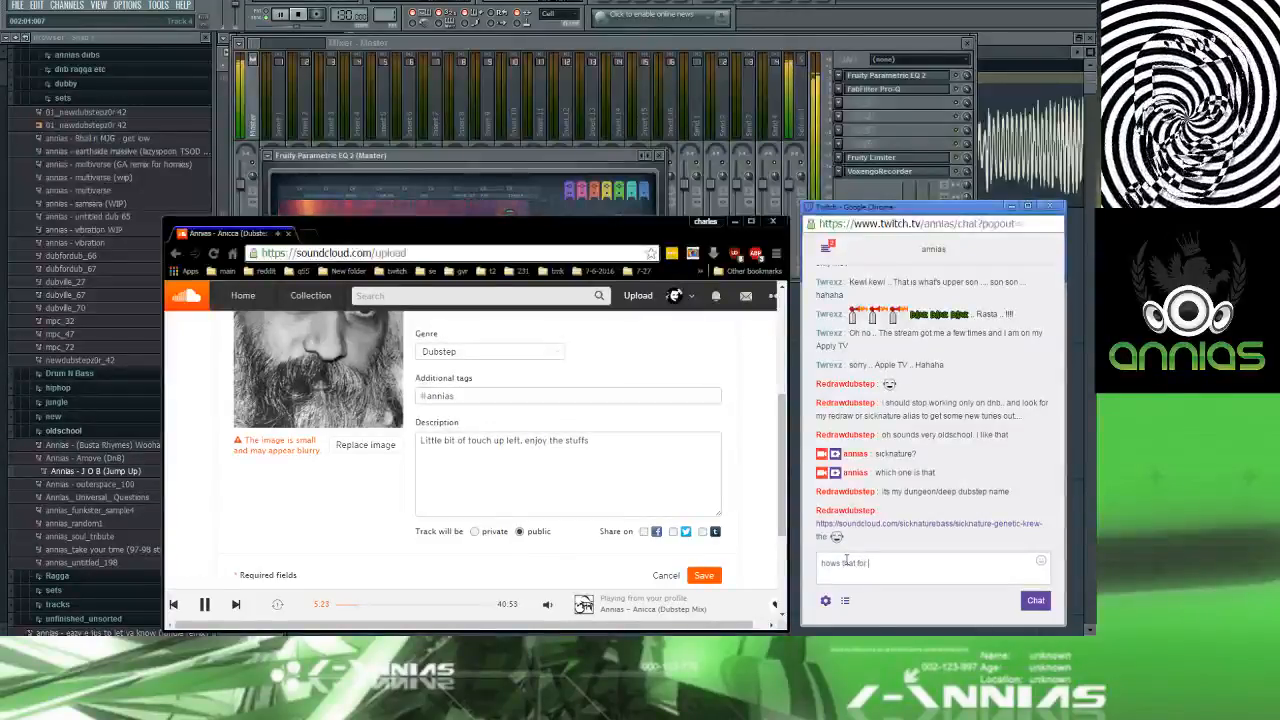
pyautogui.write(' old school')
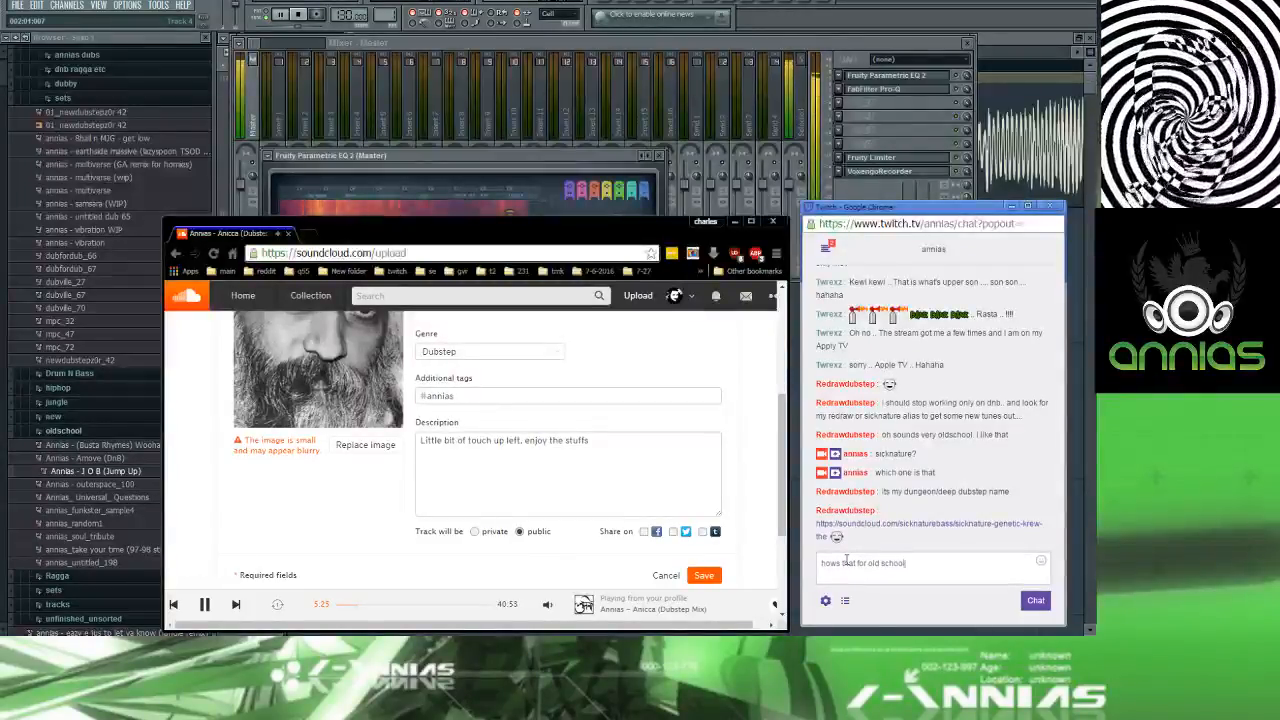
pyautogui.write(' dubstep lol')
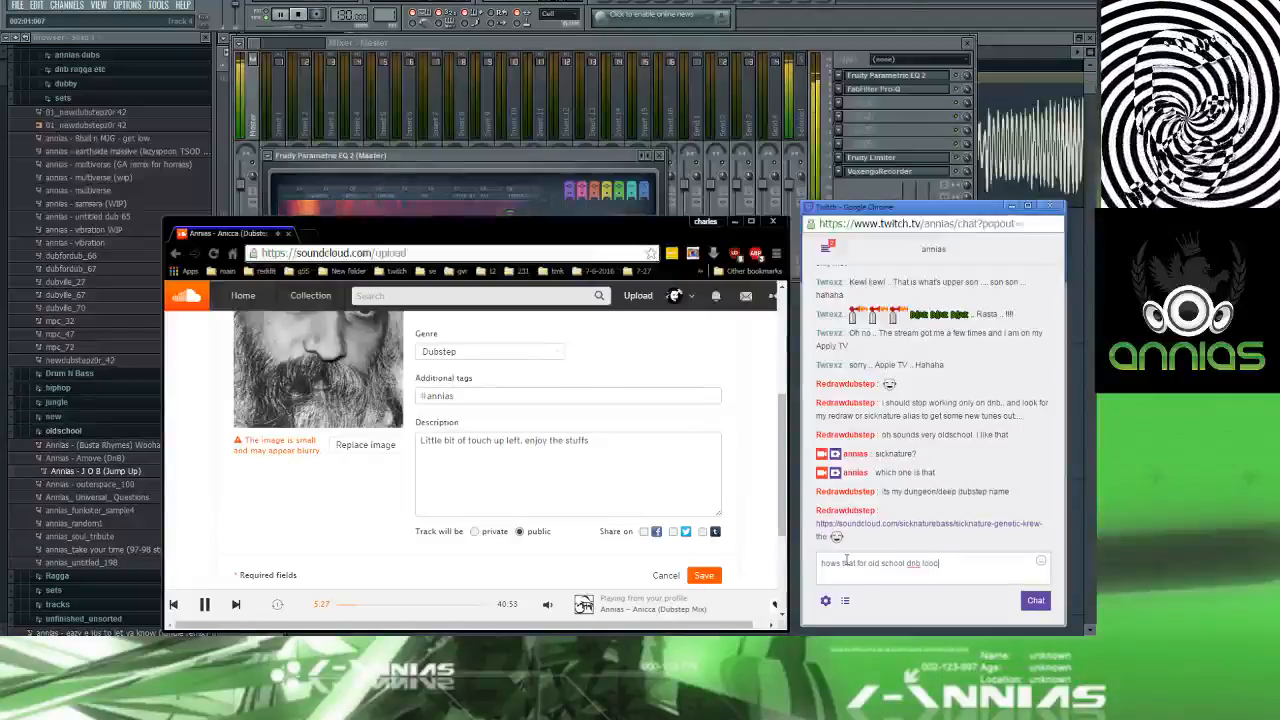
pyautogui.press('Return')
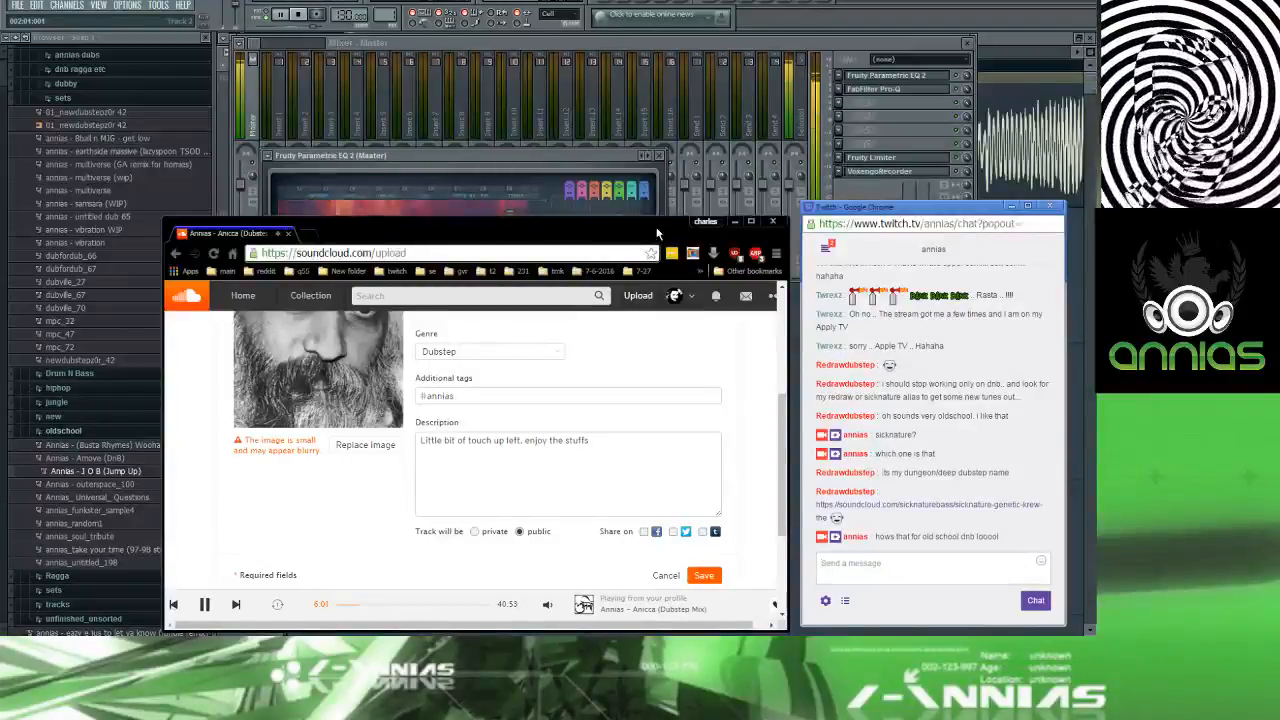
# Step: Return to FL Studio, stop playback and start a new project without saving the changes to untitled.flp
pyautogui.click(668, 46)
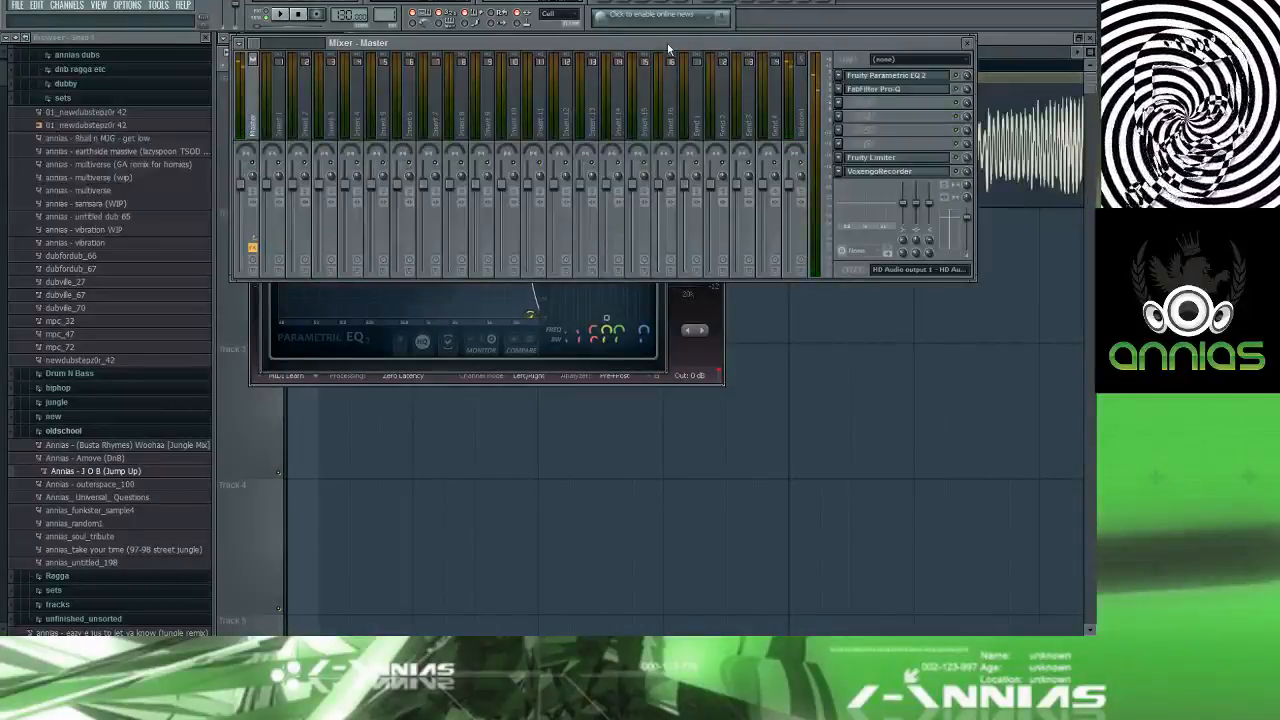
pyautogui.click(18, 5)
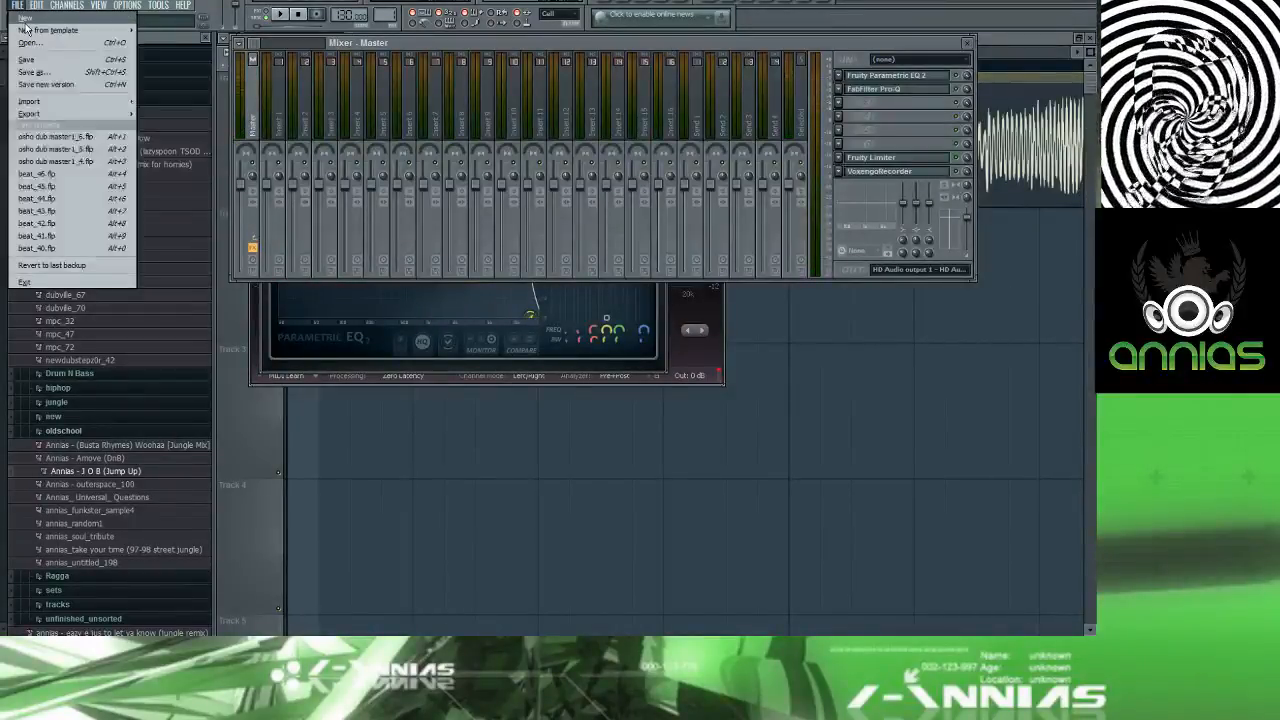
pyautogui.click(23, 24)
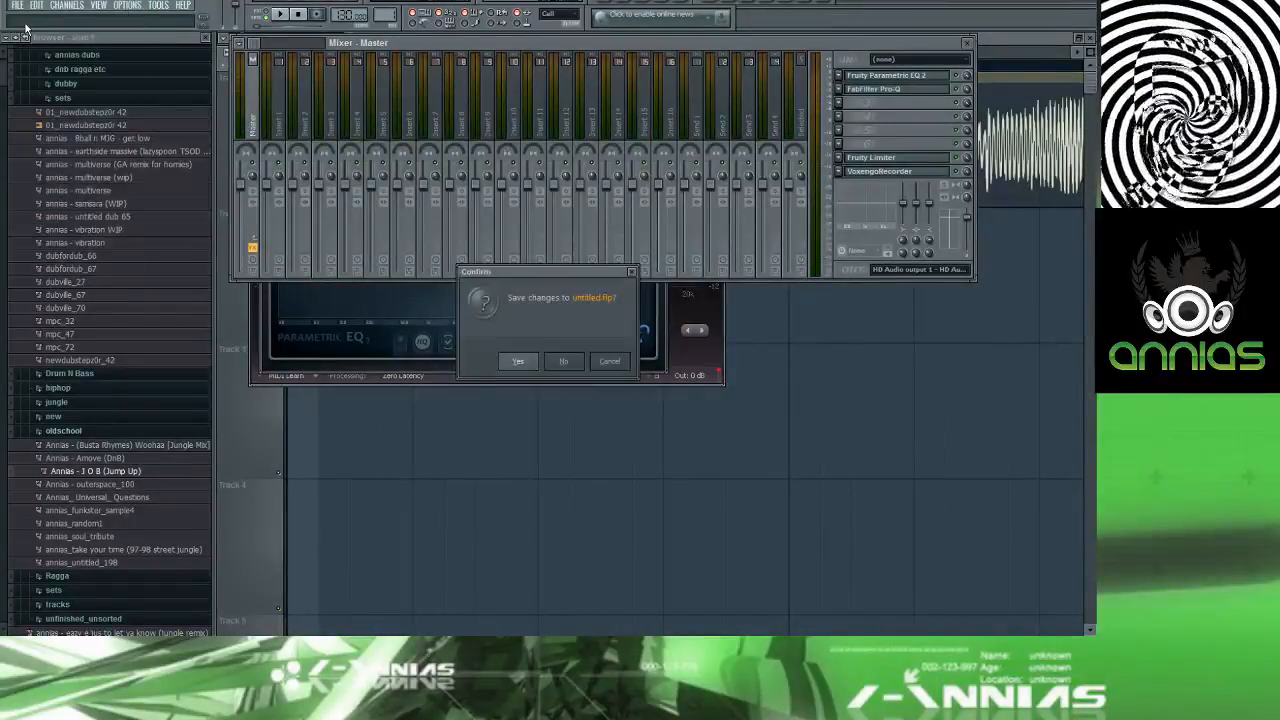
pyautogui.click(558, 357)
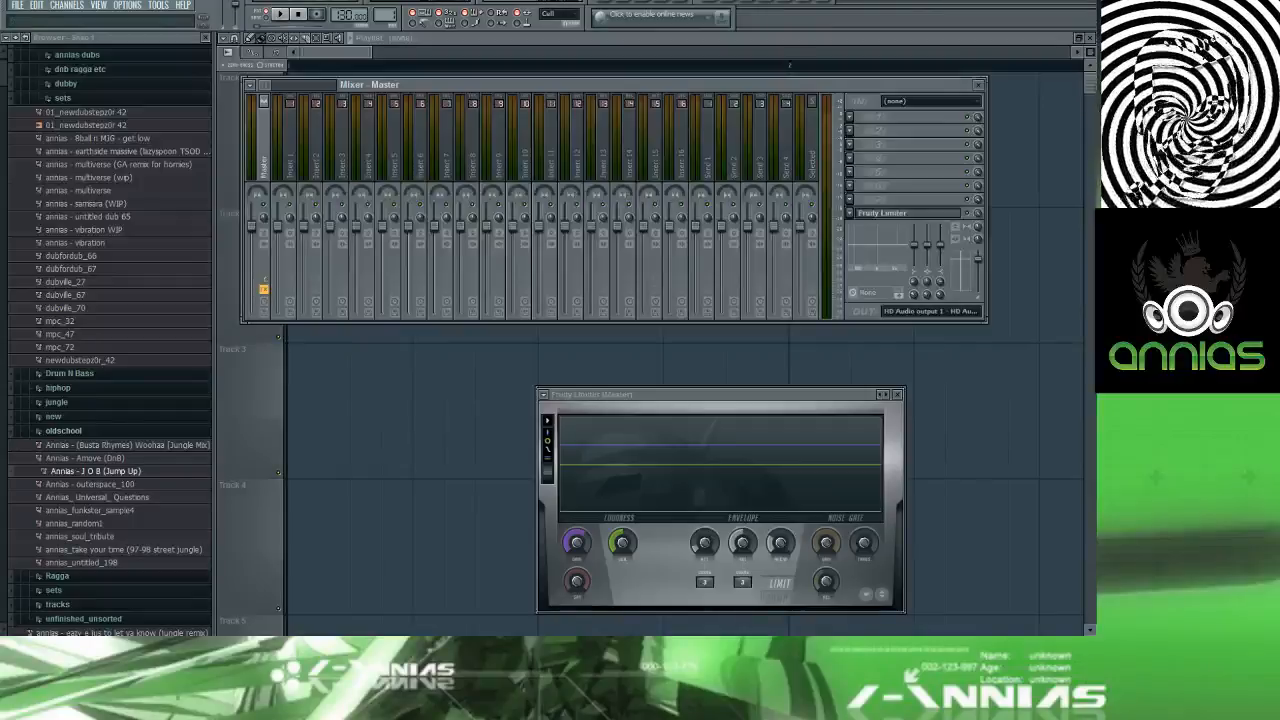
# Step: Switch to SoundCloud, save the "Annias - Osho Dub Preview" upload as a public track and open its track page
pyautogui.click(123, 634)
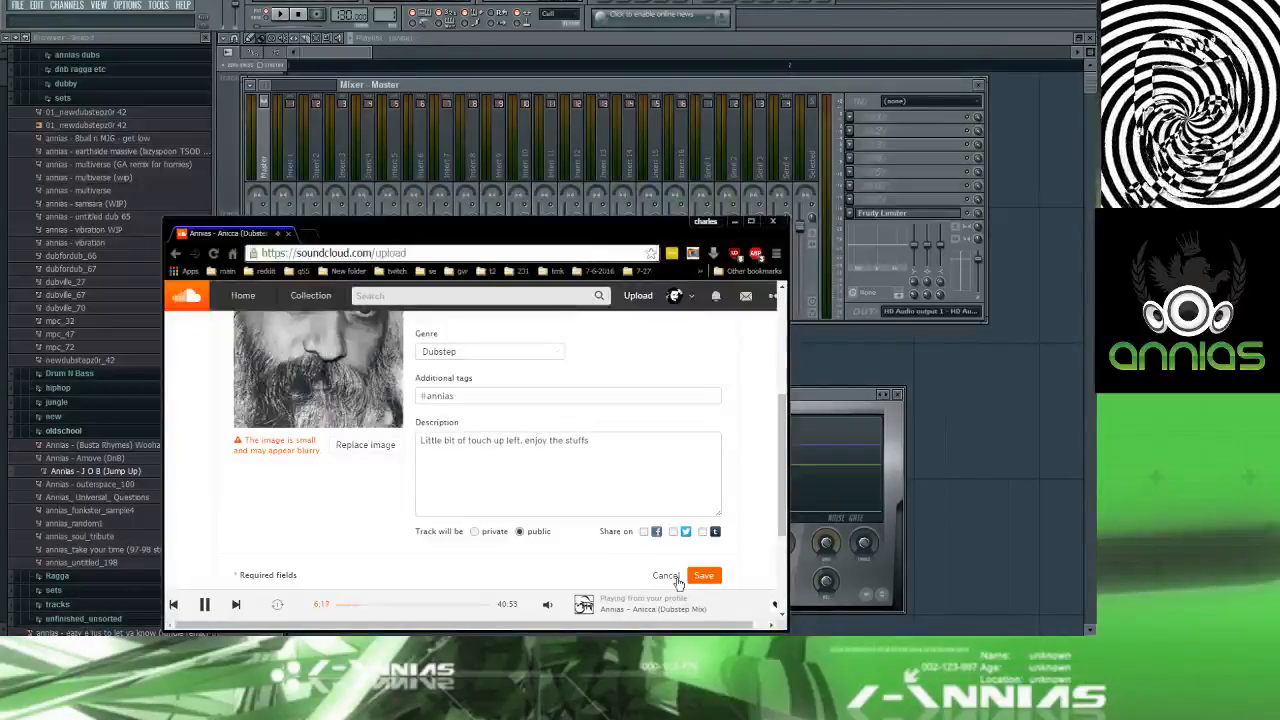
pyautogui.click(705, 577)
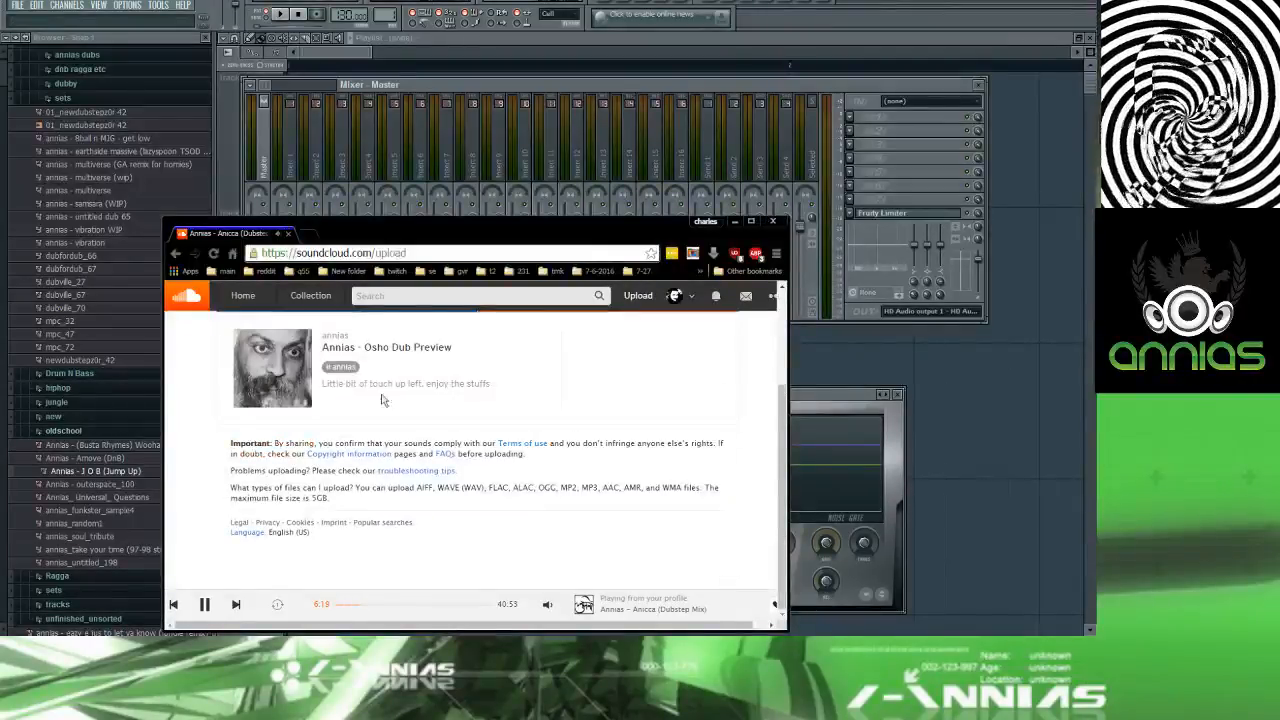
pyautogui.click(443, 397)
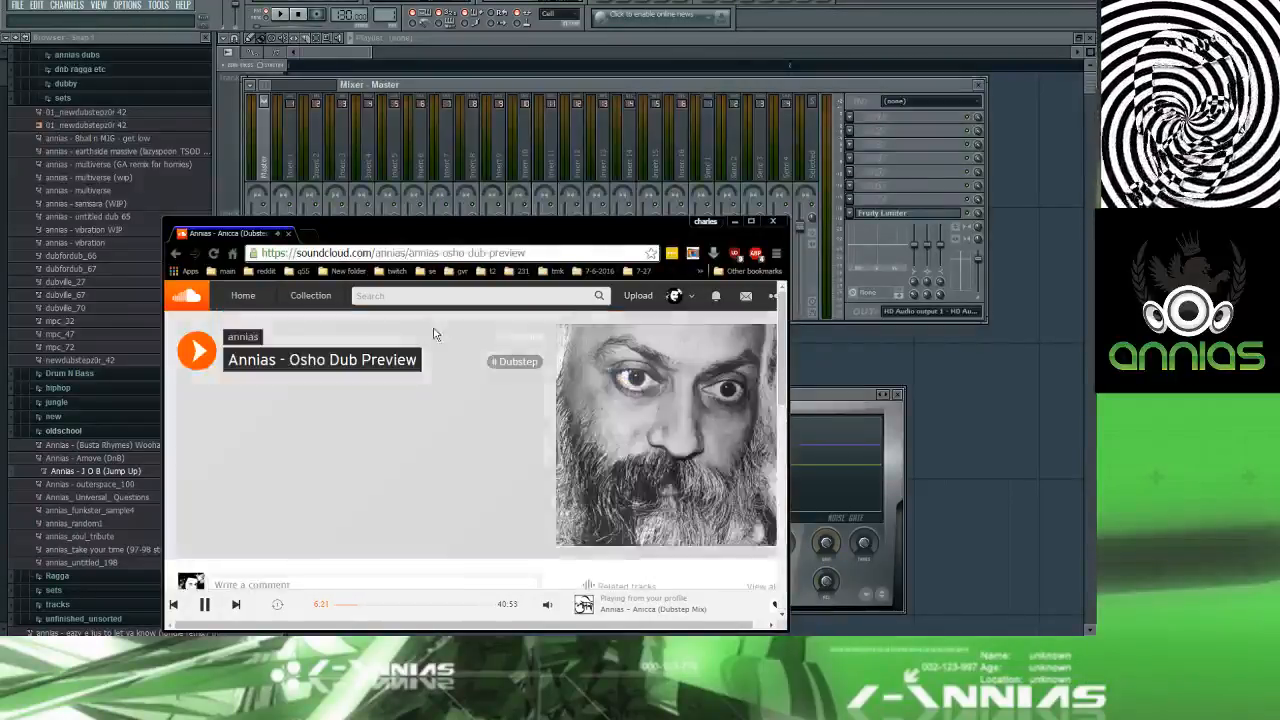